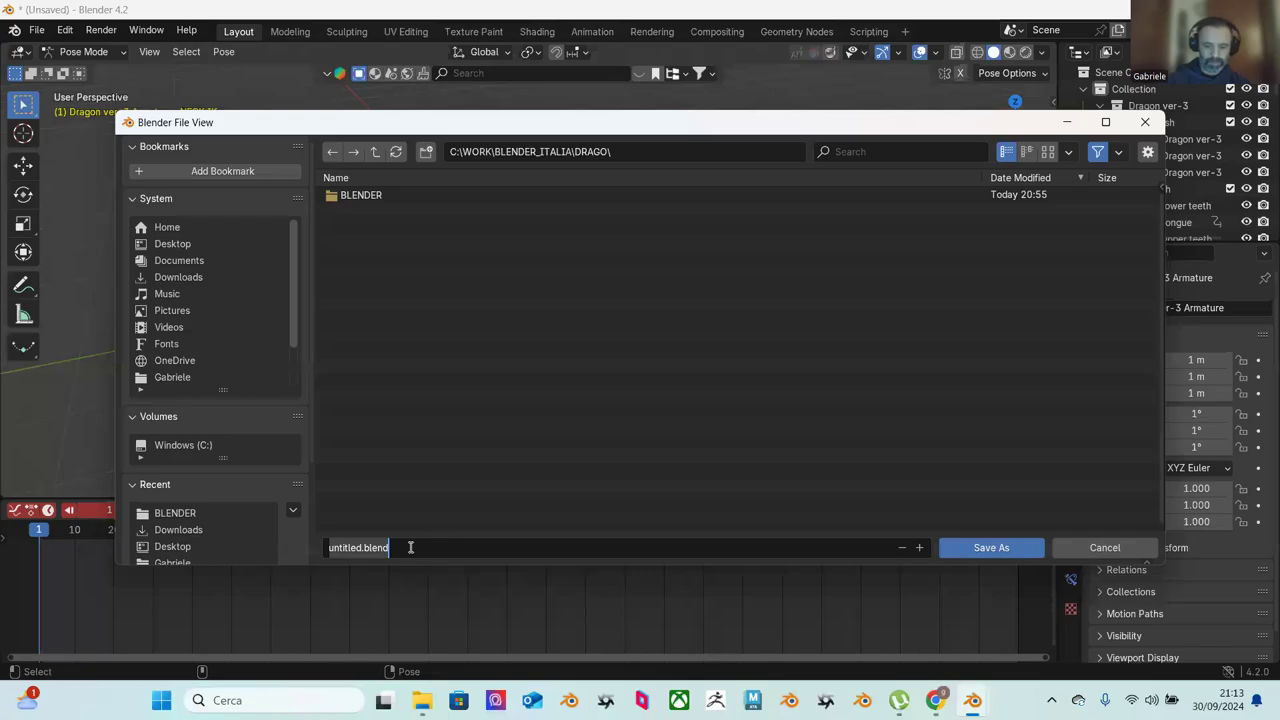
Step: Name the file layout.blend and save it into the DRAGO folder
{"action": "type", "text": "layout"}
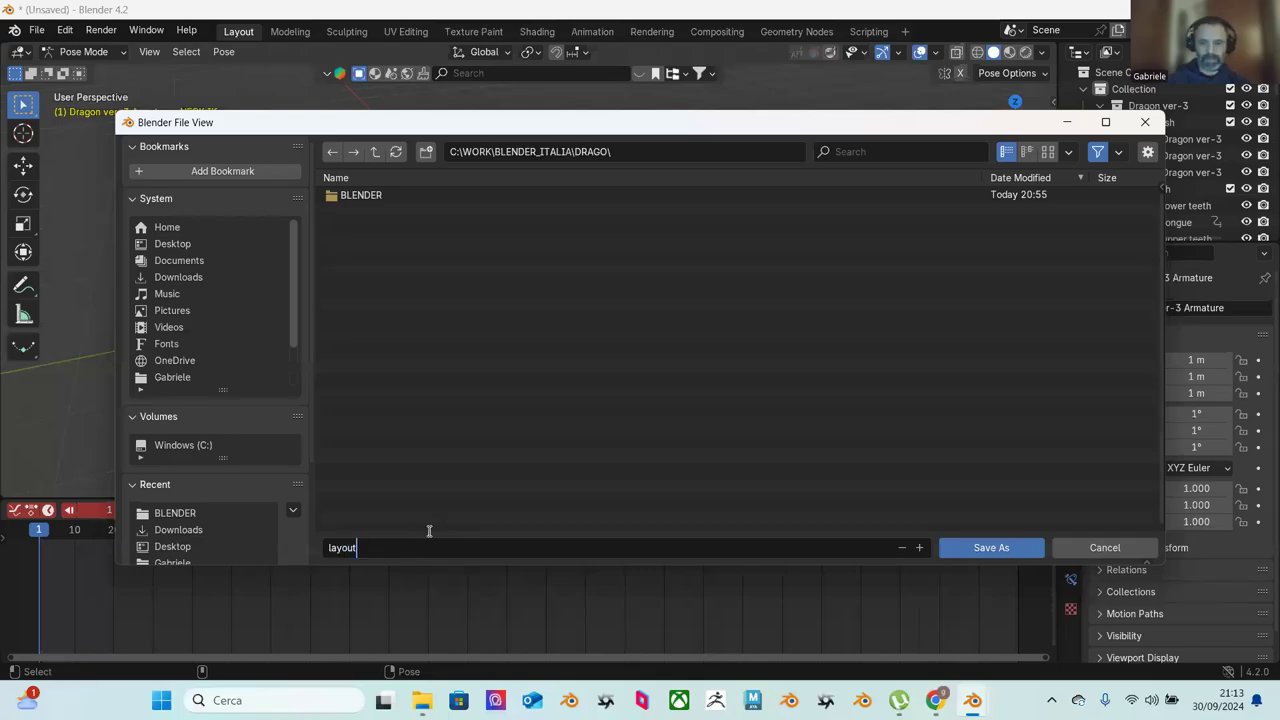
{"action": "left_click", "coordinate": [978, 551]}
{"action": "left_click", "coordinate": [979, 550]}
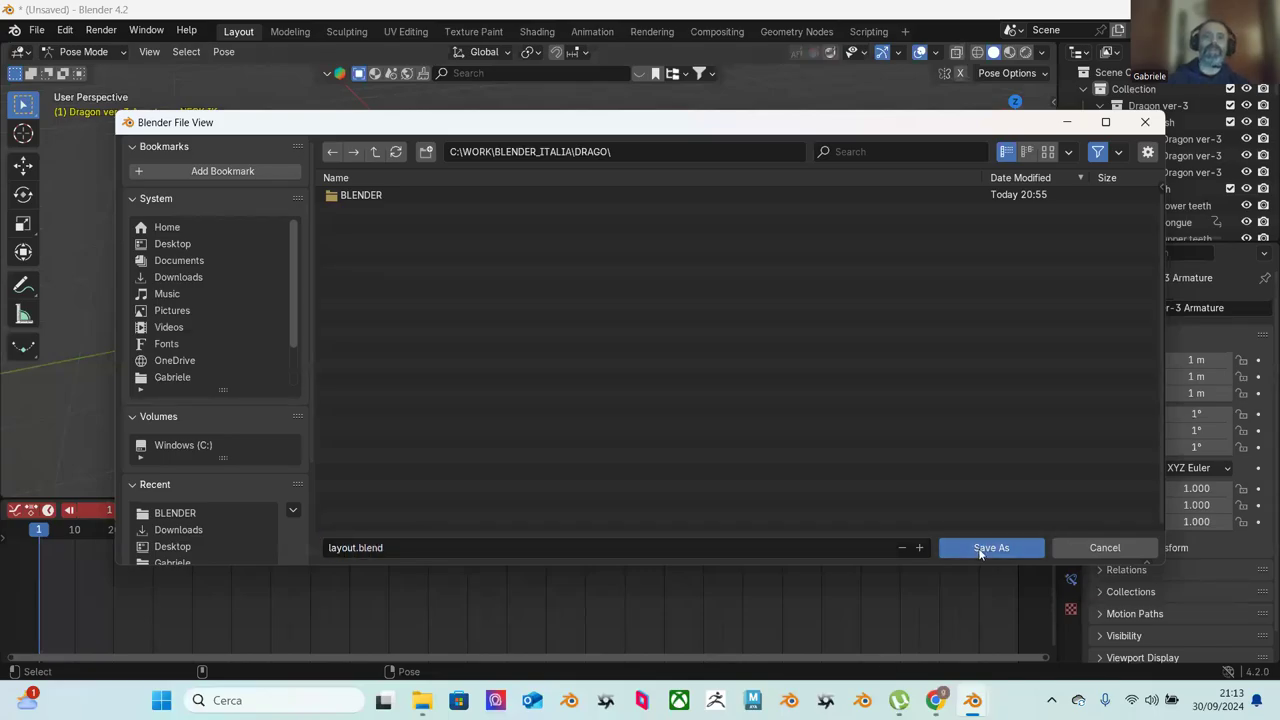
Step: Deselect all bones, select the left wing bone and then the root bone, viewing closer from above
{"action": "left_click", "coordinate": [822, 286]}
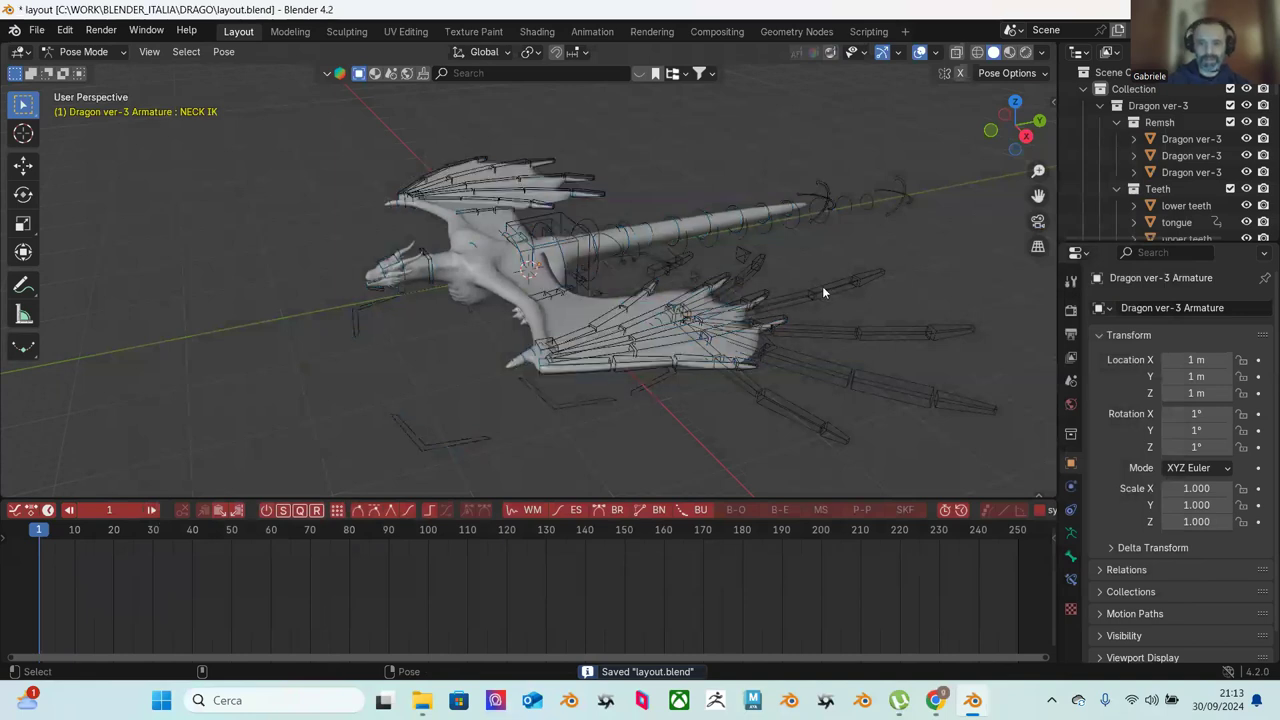
{"action": "left_click", "coordinate": [689, 295]}
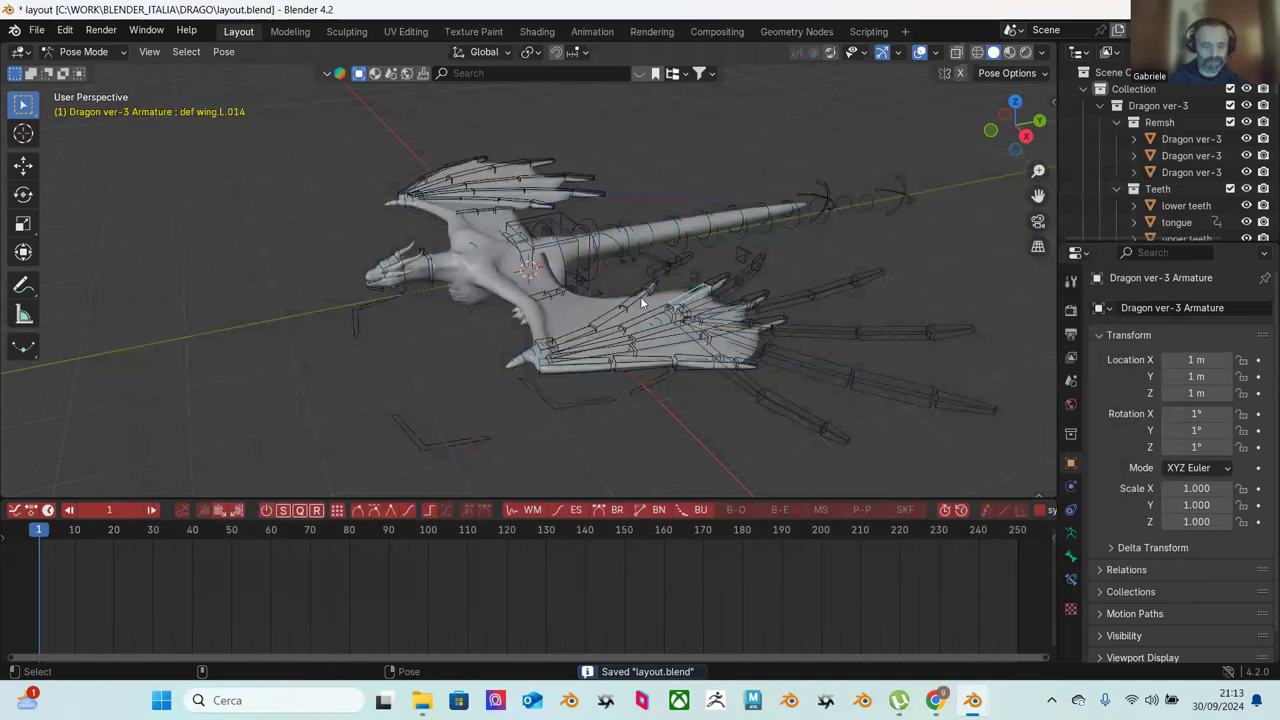
{"action": "middle_click_drag", "start_coordinate": [627, 303], "coordinate": [606, 374]}
{"action": "left_click", "coordinate": [668, 383]}
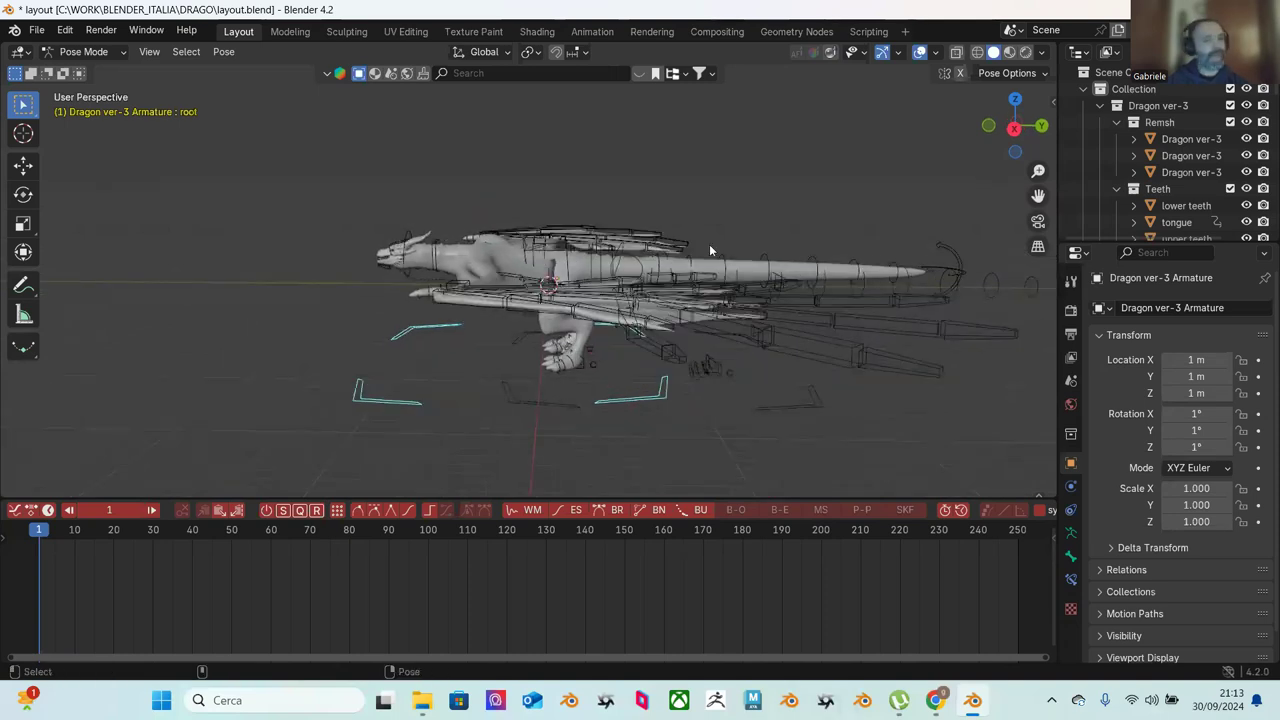
{"action": "middle_click_drag", "start_coordinate": [623, 246], "coordinate": [741, 246]}
{"action": "scroll", "coordinate": [676, 274], "scroll_direction": "up", "scroll_amount": 2}
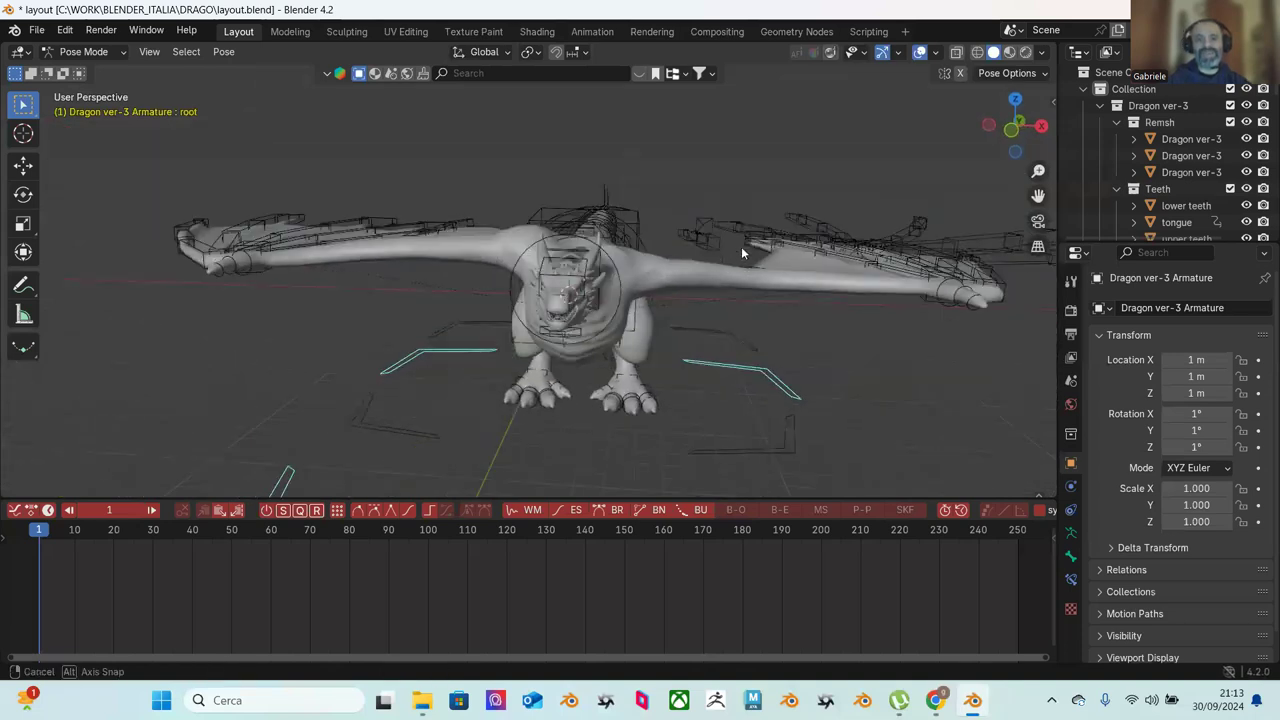
Step: Scrub the playhead to frame 18 and inspect the pose from high and low angles
{"action": "mouse_move", "coordinate": [85, 531]}
{"action": "left_mouse_down"}
{"action": "mouse_move", "coordinate": [127, 531]}
{"action": "mouse_move", "coordinate": [51, 531]}
{"action": "mouse_move", "coordinate": [107, 531]}
{"action": "left_mouse_up"}
{"action": "middle_click_drag", "start_coordinate": [429, 343], "coordinate": [624, 337]}
{"action": "scroll", "coordinate": [628, 328], "scroll_direction": "up", "scroll_amount": 2}
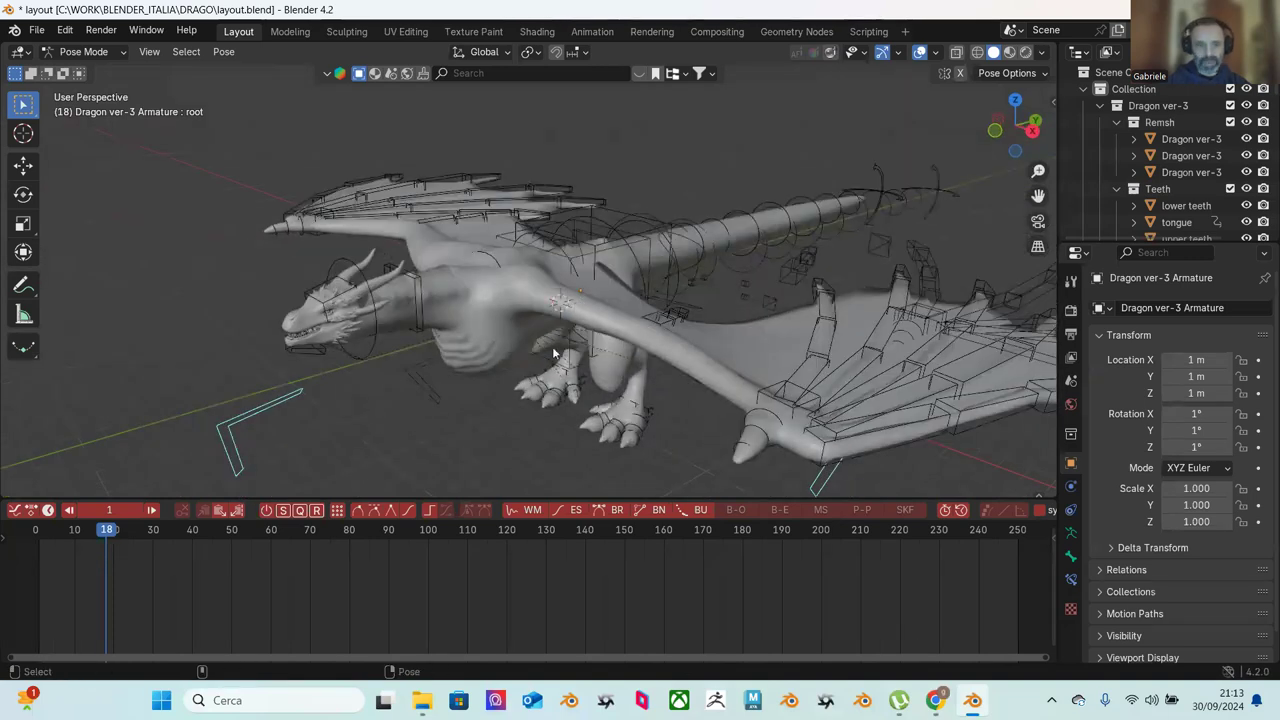
{"action": "scroll", "coordinate": [552, 345], "scroll_direction": "up", "scroll_amount": 2}
{"action": "middle_click_drag", "start_coordinate": [530, 328], "coordinate": [526, 371]}
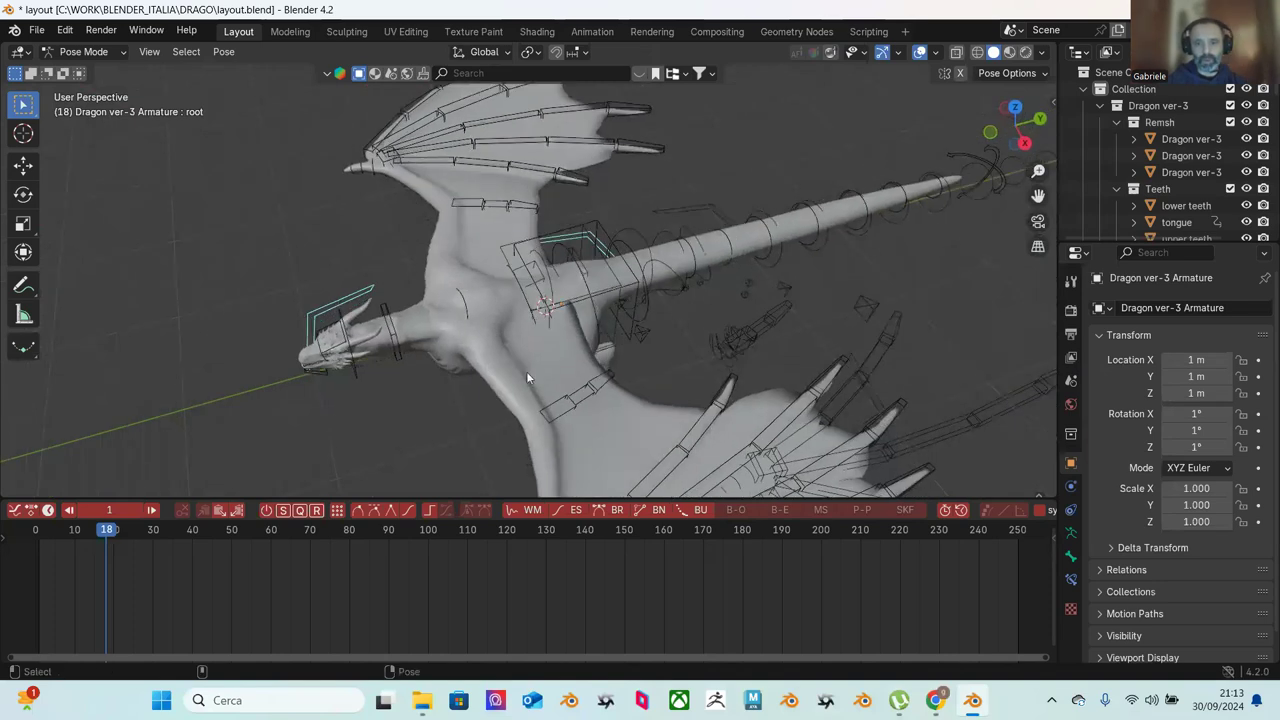
{"action": "left_click", "coordinate": [540, 270]}
{"action": "middle_click_drag", "start_coordinate": [546, 305], "coordinate": [617, 267]}
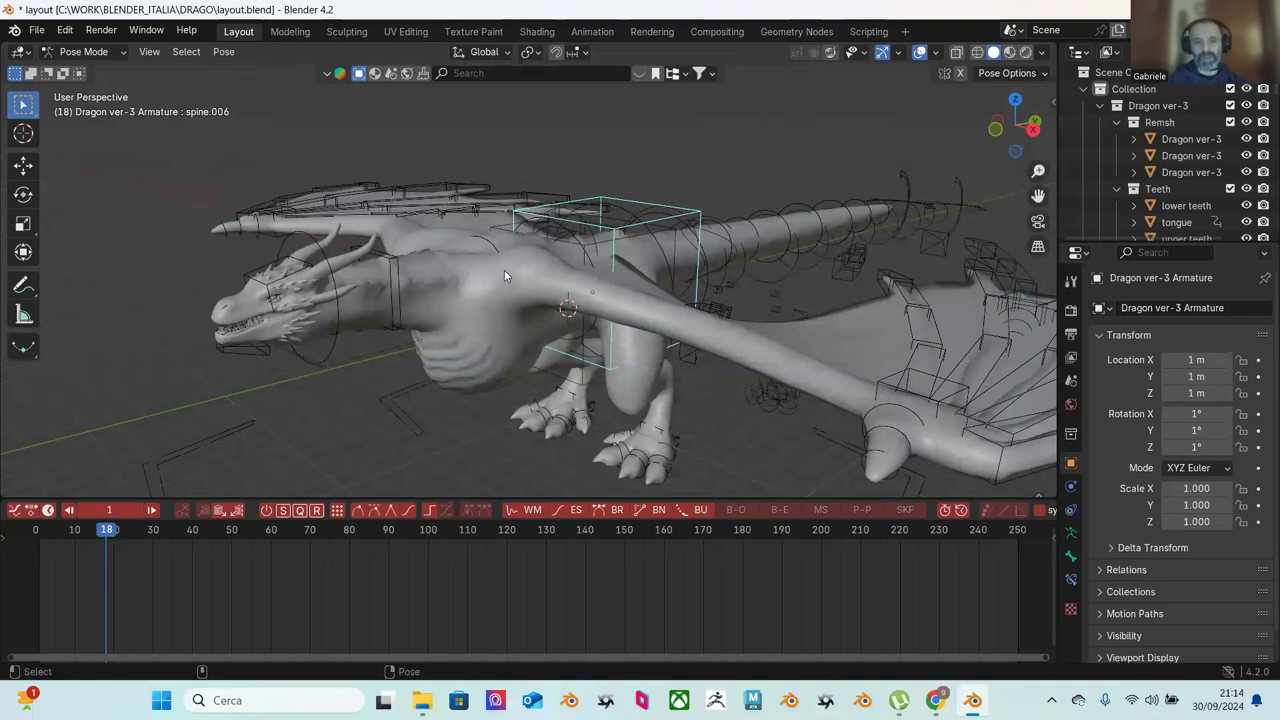
{"action": "middle_click_drag", "start_coordinate": [456, 251], "coordinate": [618, 314]}
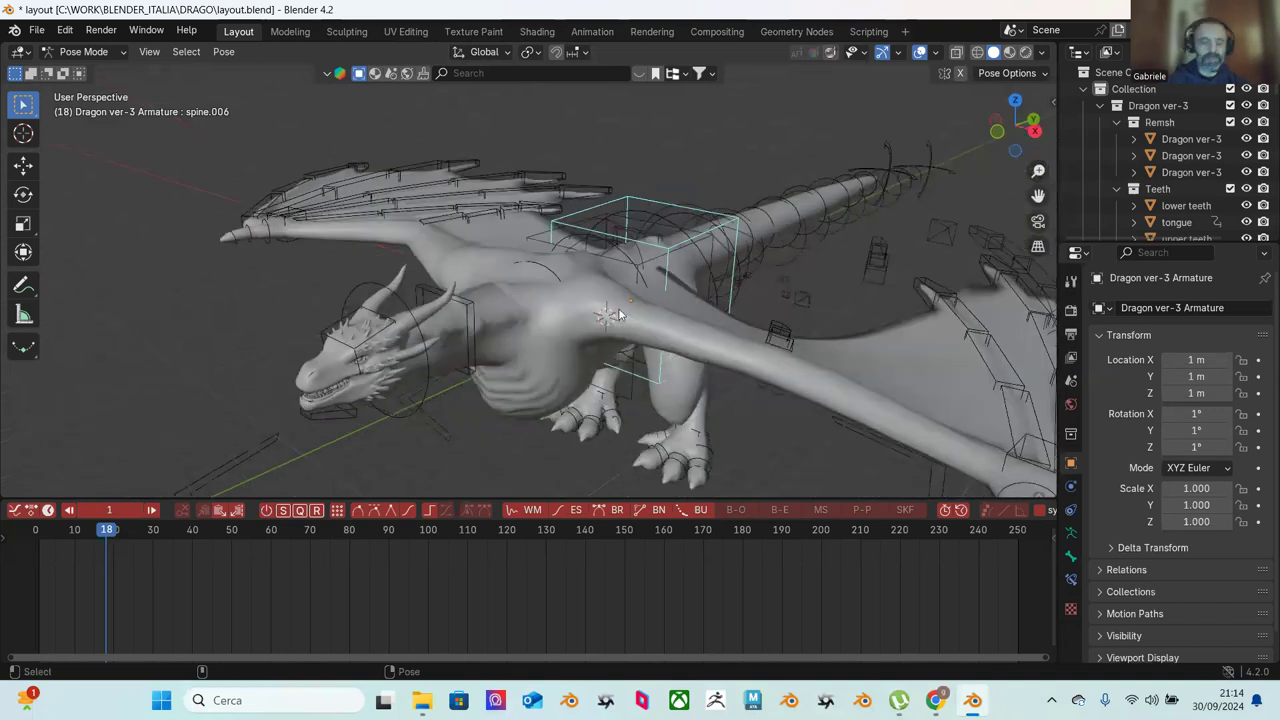
{"action": "middle_click_drag", "start_coordinate": [635, 370], "coordinate": [679, 353]}
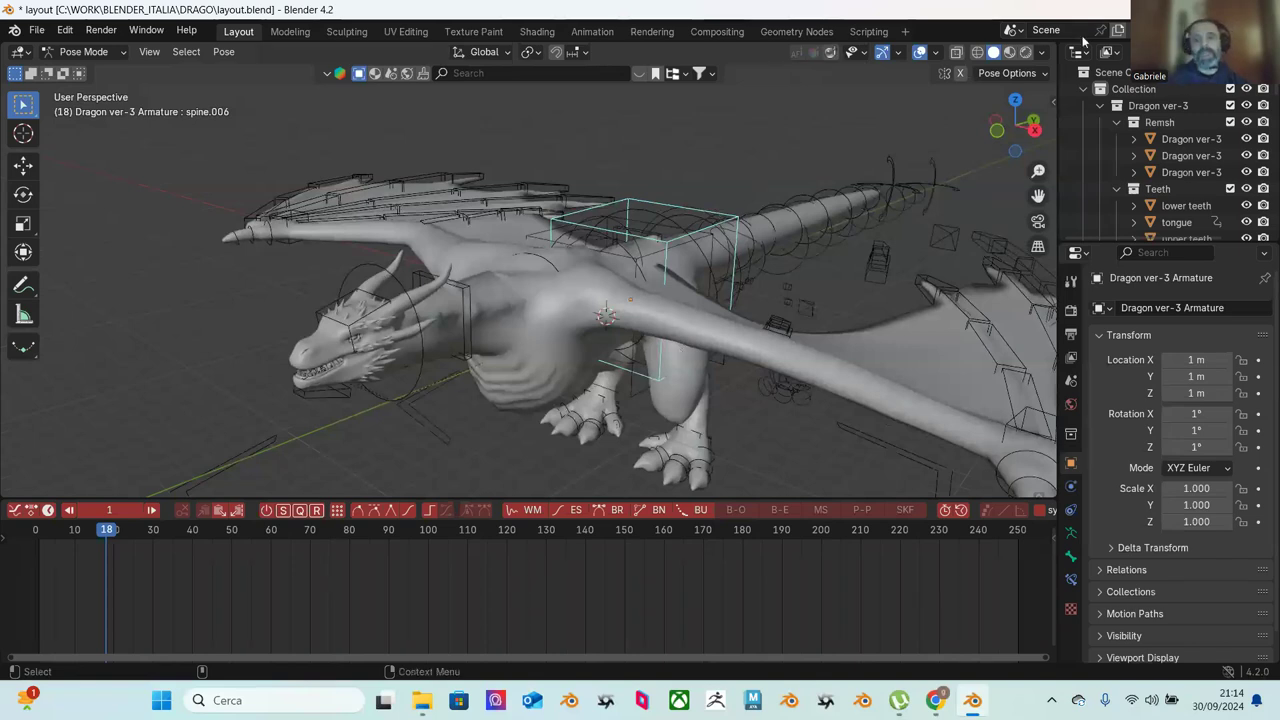
{"action": "middle_click_drag", "start_coordinate": [614, 300], "coordinate": [571, 276]}
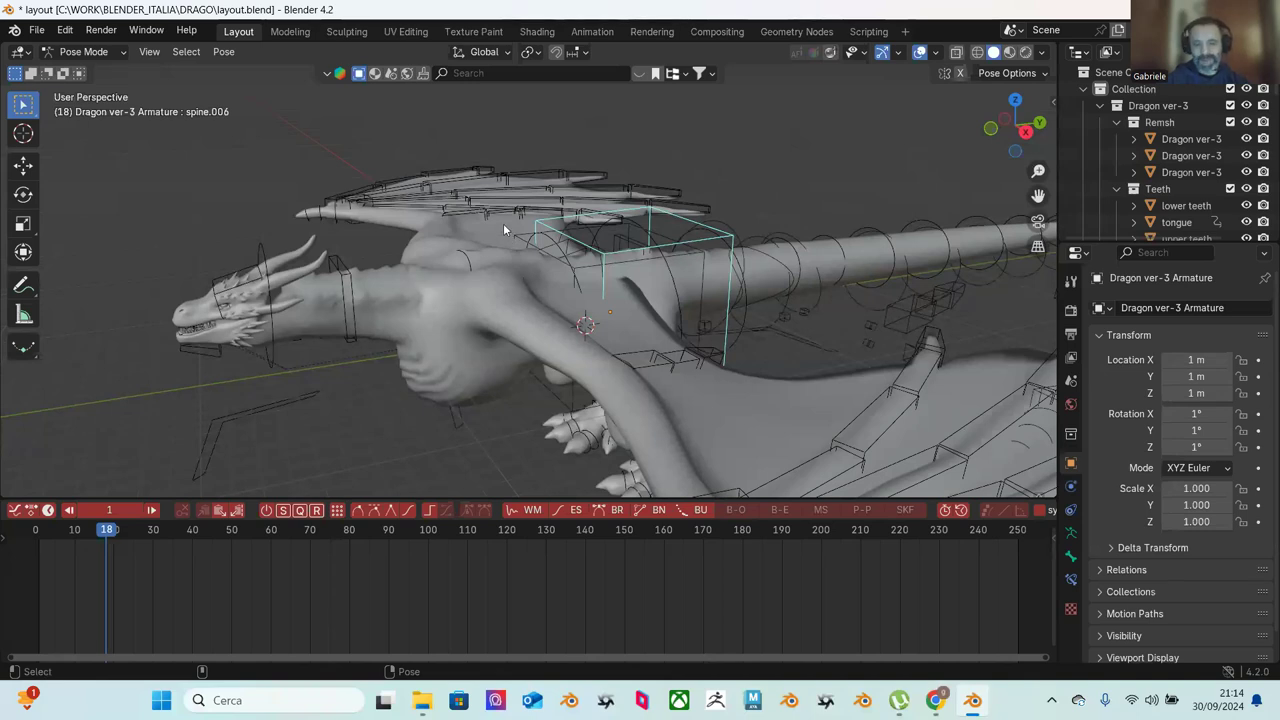
{"action": "scroll", "coordinate": [503, 223], "scroll_direction": "down", "scroll_amount": 3}
{"action": "middle_click_drag", "start_coordinate": [548, 248], "coordinate": [741, 248]}
{"action": "scroll", "coordinate": [707, 254], "scroll_direction": "up", "scroll_amount": 2}
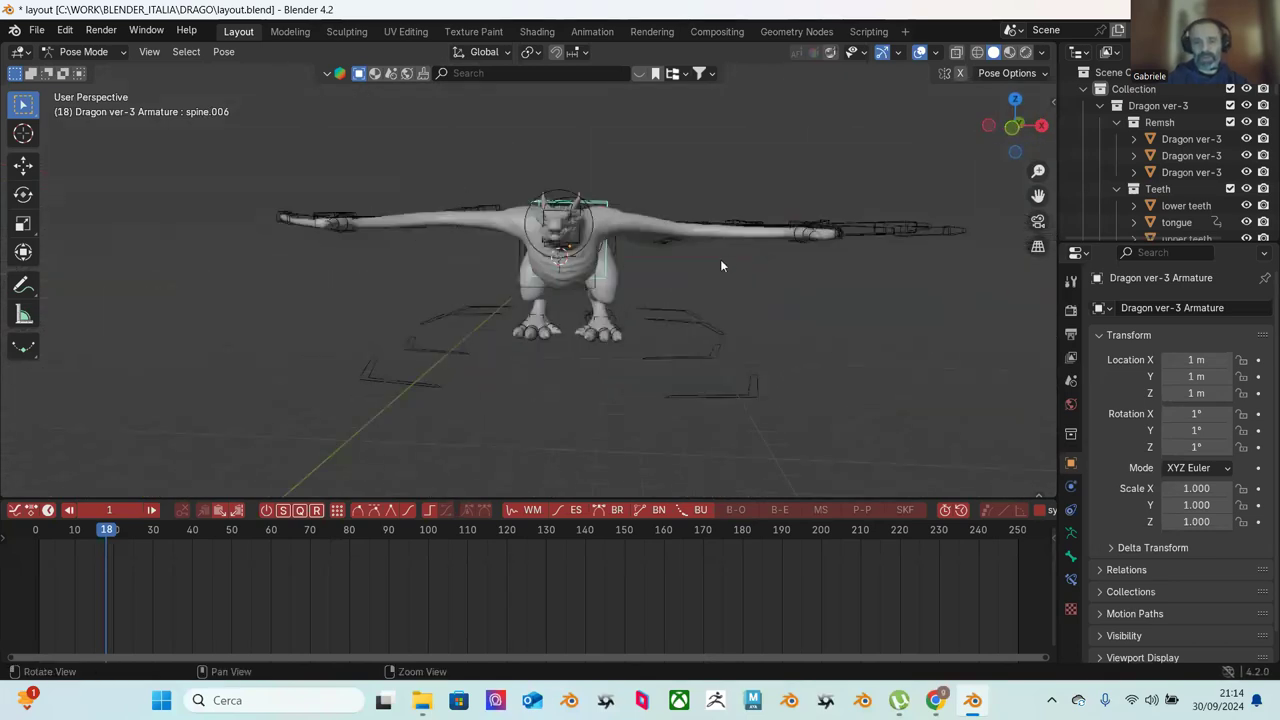
{"action": "scroll", "coordinate": [716, 262], "scroll_direction": "up", "scroll_amount": 1}
{"action": "scroll", "coordinate": [700, 282], "scroll_direction": "up", "scroll_amount": 1}
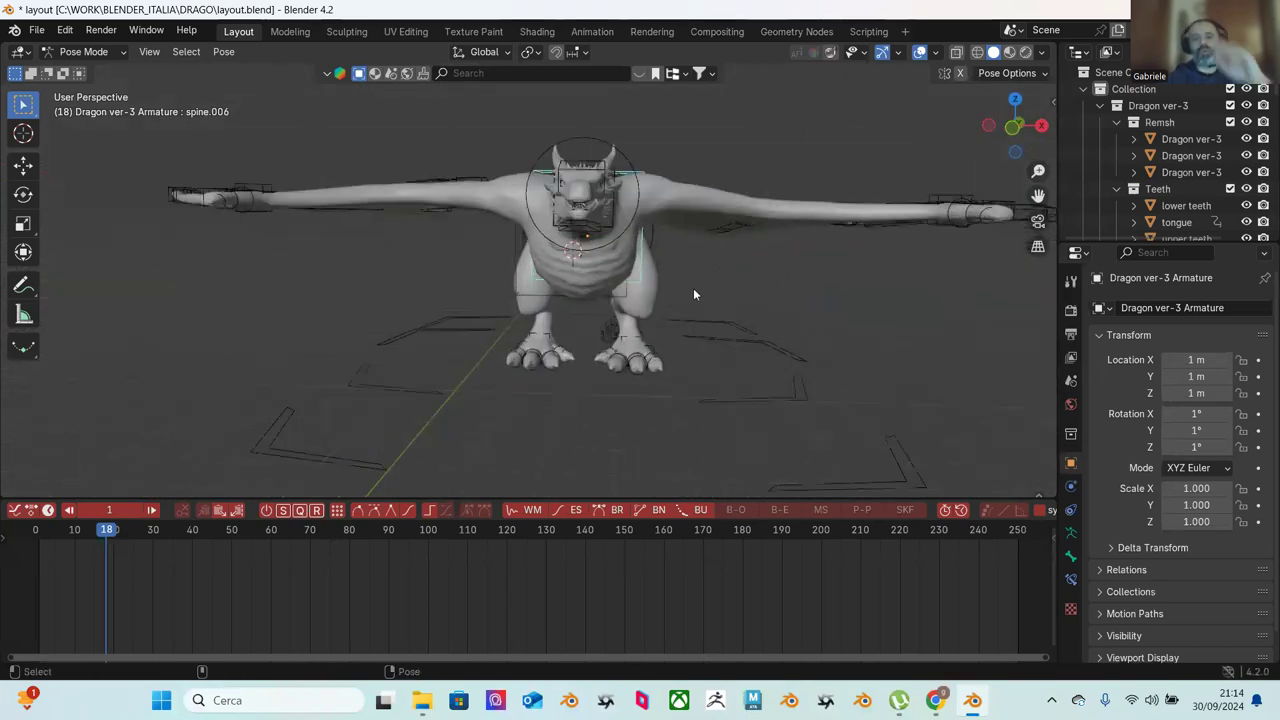
{"action": "middle_click_drag", "start_coordinate": [727, 318], "coordinate": [662, 310]}
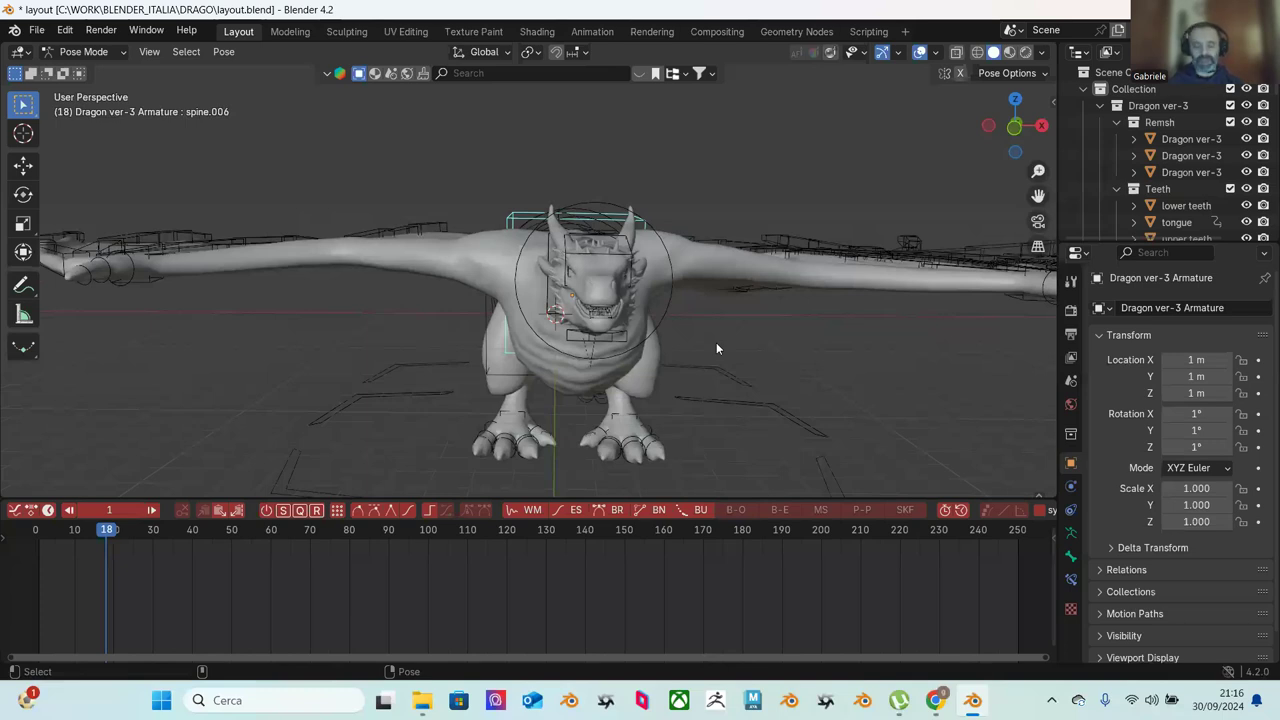
{"action": "middle_click_drag", "start_coordinate": [668, 383], "coordinate": [401, 226]}
{"action": "scroll", "coordinate": [590, 318], "scroll_direction": "down", "scroll_amount": 3}
{"action": "scroll", "coordinate": [573, 313], "scroll_direction": "down", "scroll_amount": 3}
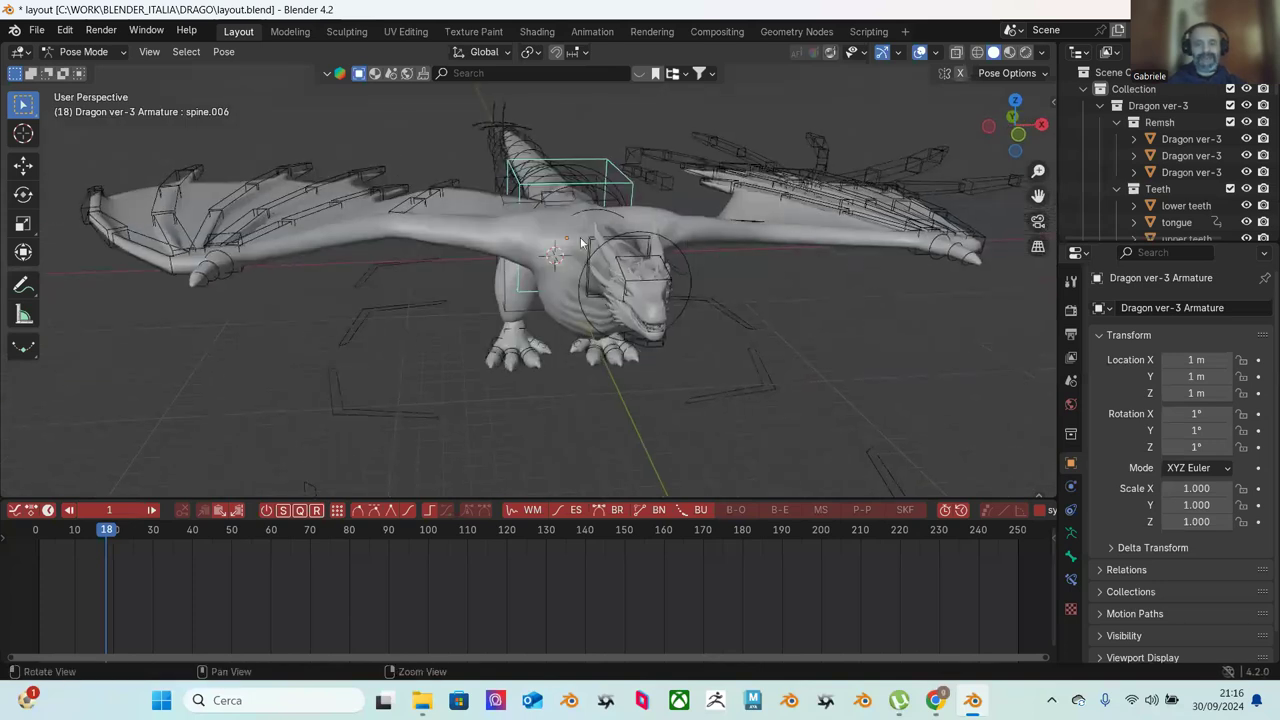
{"action": "middle_click_drag", "start_coordinate": [720, 246], "coordinate": [660, 252]}
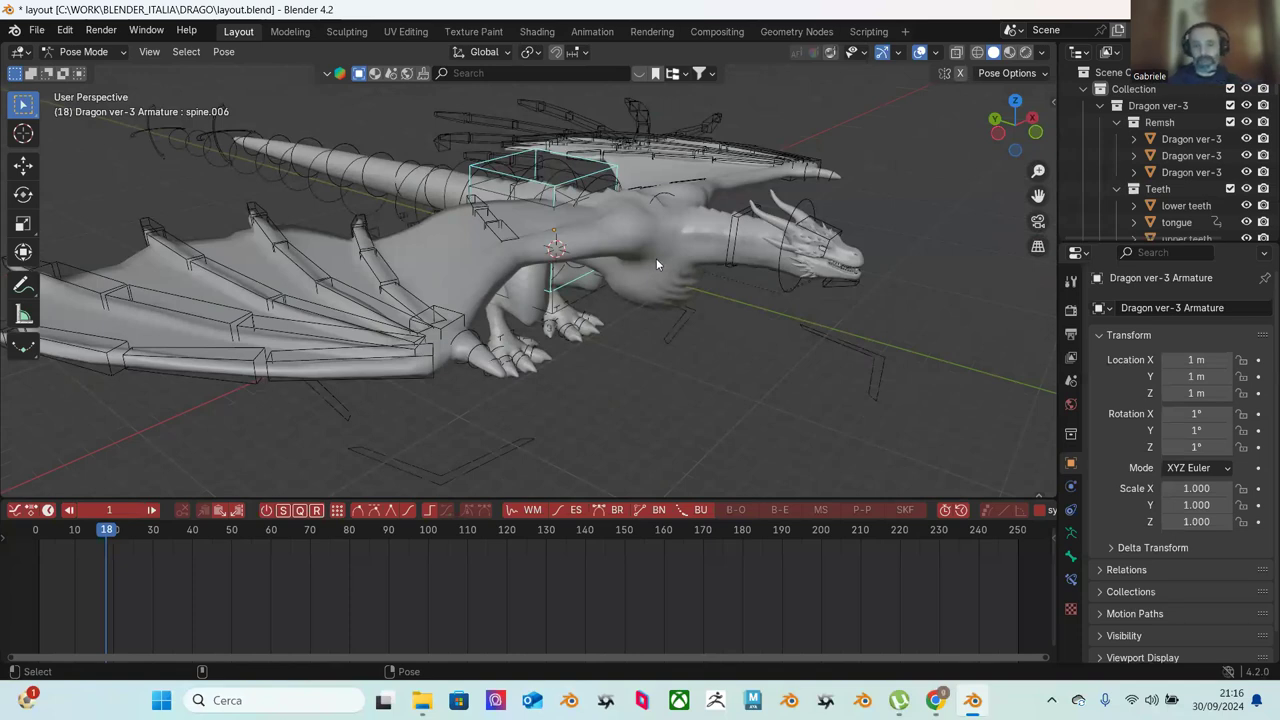
Step: Launch Krita (x64) from the Windows search panel's recent apps
{"action": "left_click", "coordinate": [314, 697]}
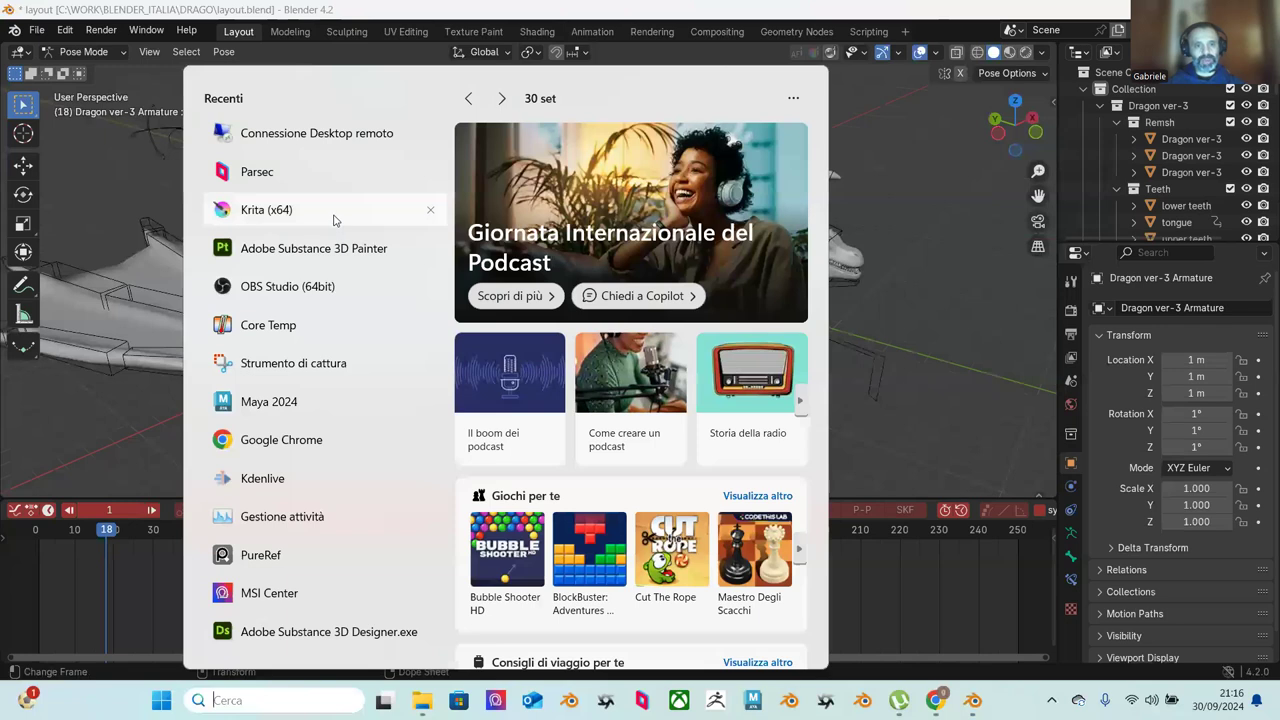
{"action": "key", "text": "Escape"}
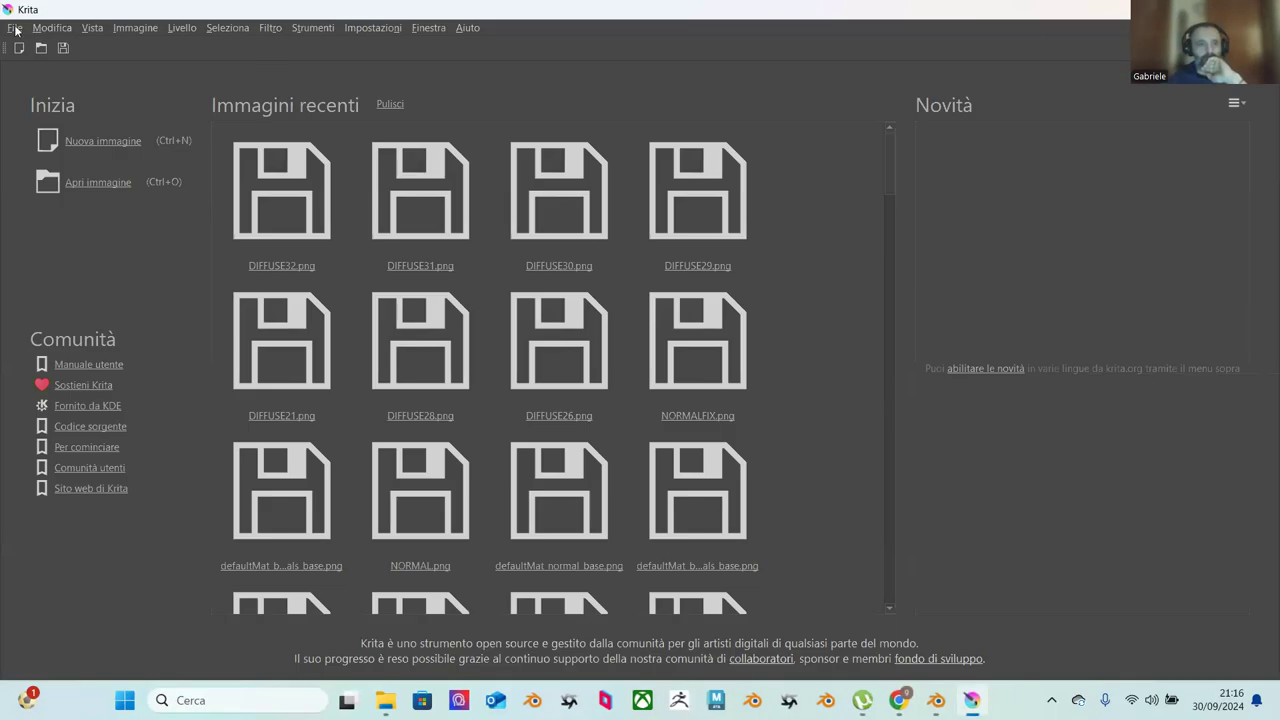
{"action": "left_click", "coordinate": [15, 28]}
Step: Create a new document from the Animazione-Giapponese-EN template under Modelli di animazioni
{"action": "left_click", "coordinate": [231, 46]}
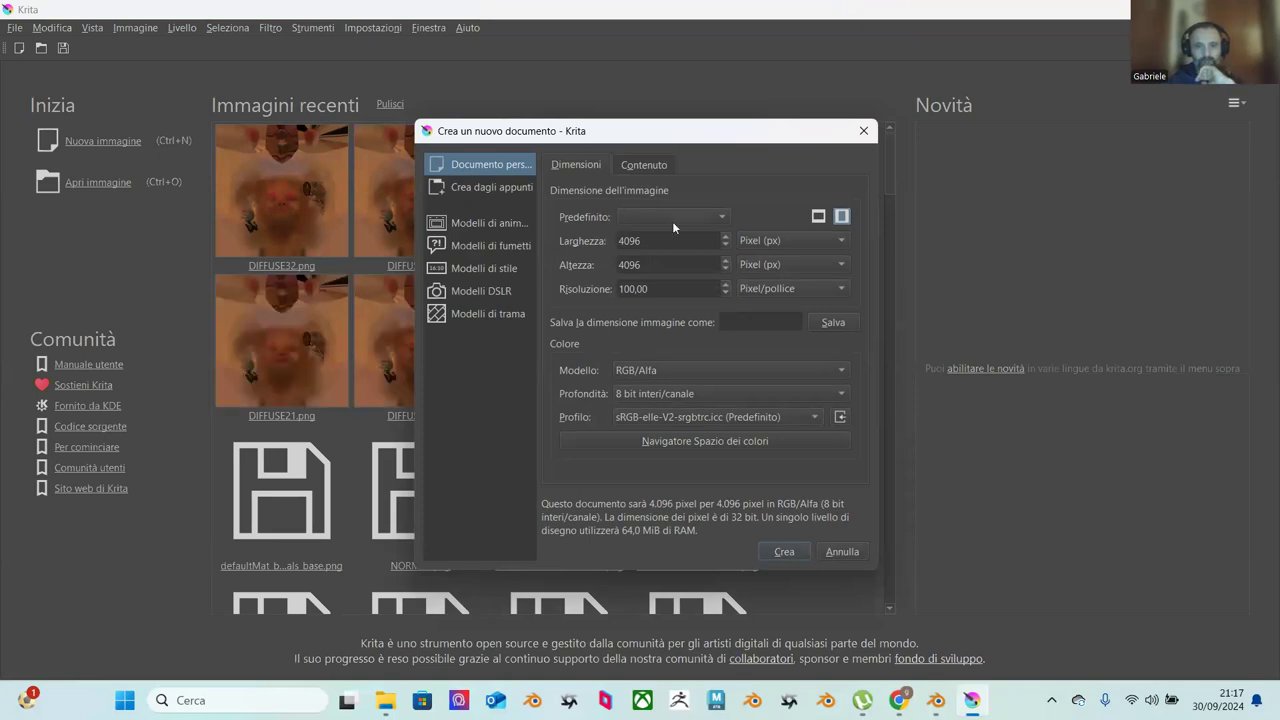
{"action": "left_click", "coordinate": [481, 226]}
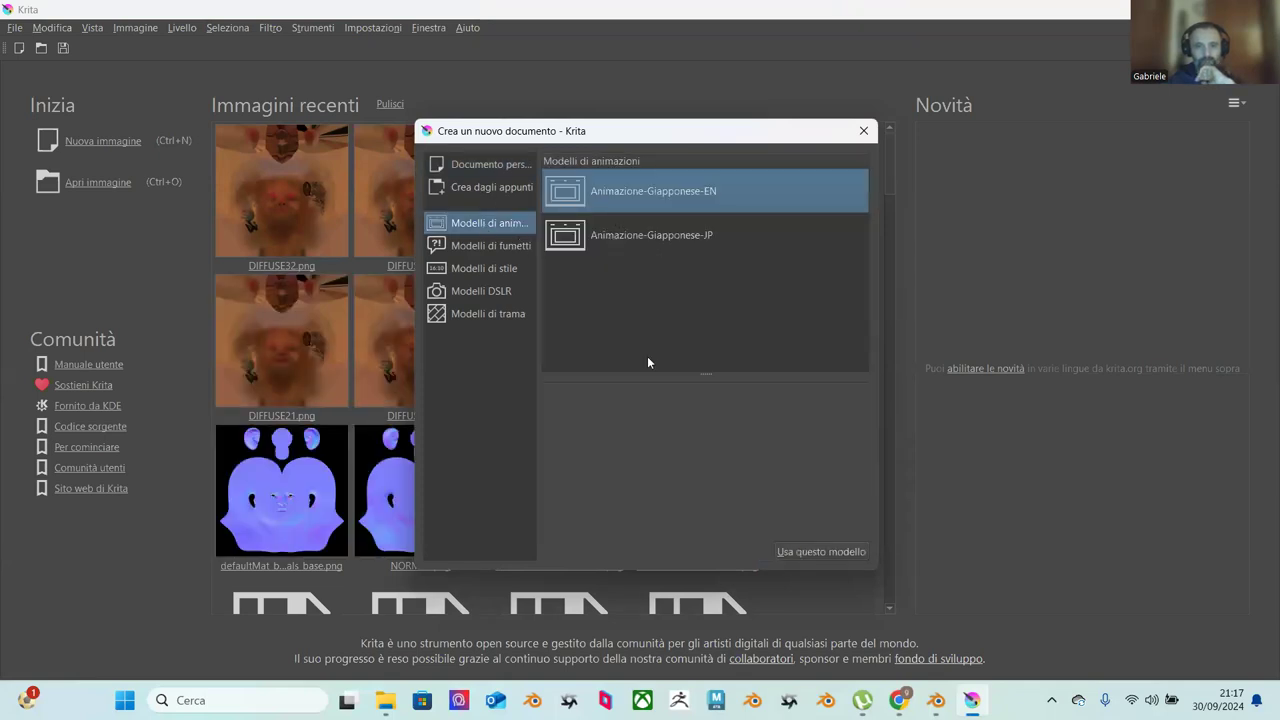
{"action": "left_click", "coordinate": [816, 551]}
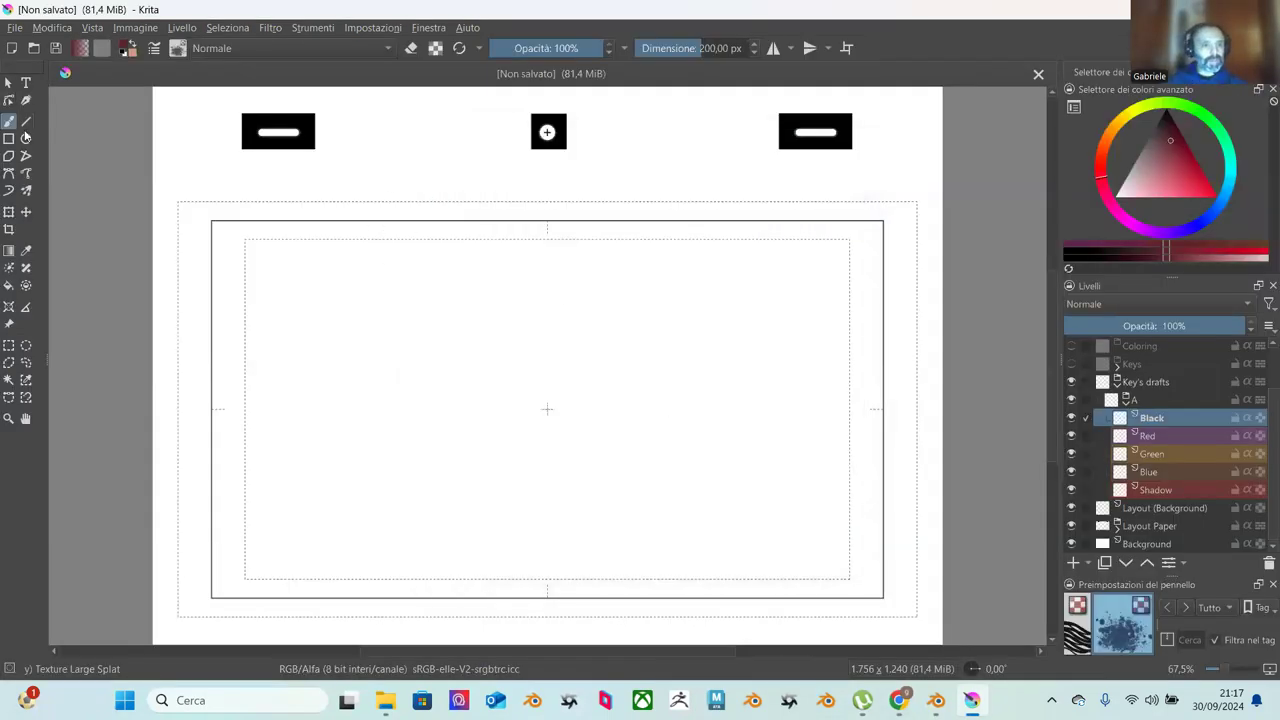
Step: Pick the 10 px Pencil-2 brush preset from the canvas pop-up palette
{"action": "scroll", "coordinate": [1130, 628], "scroll_direction": "down", "scroll_amount": 3}
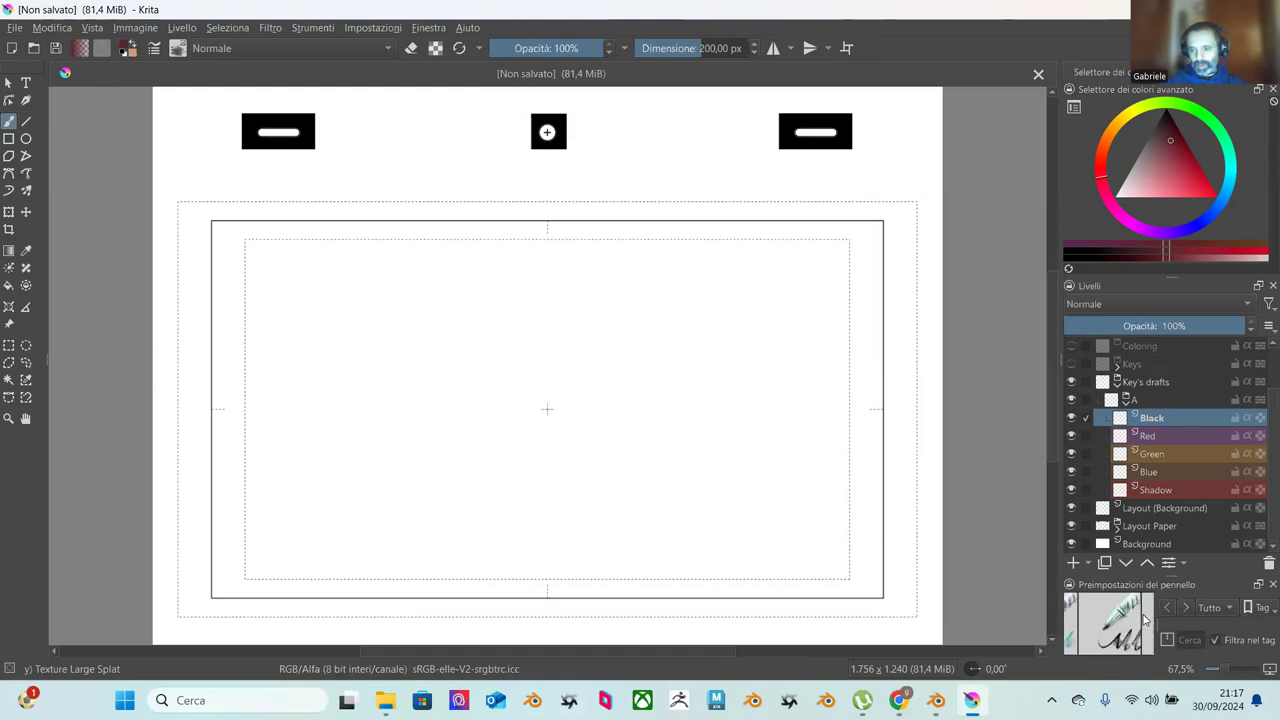
{"action": "scroll", "coordinate": [1128, 628], "scroll_direction": "down", "scroll_amount": 4}
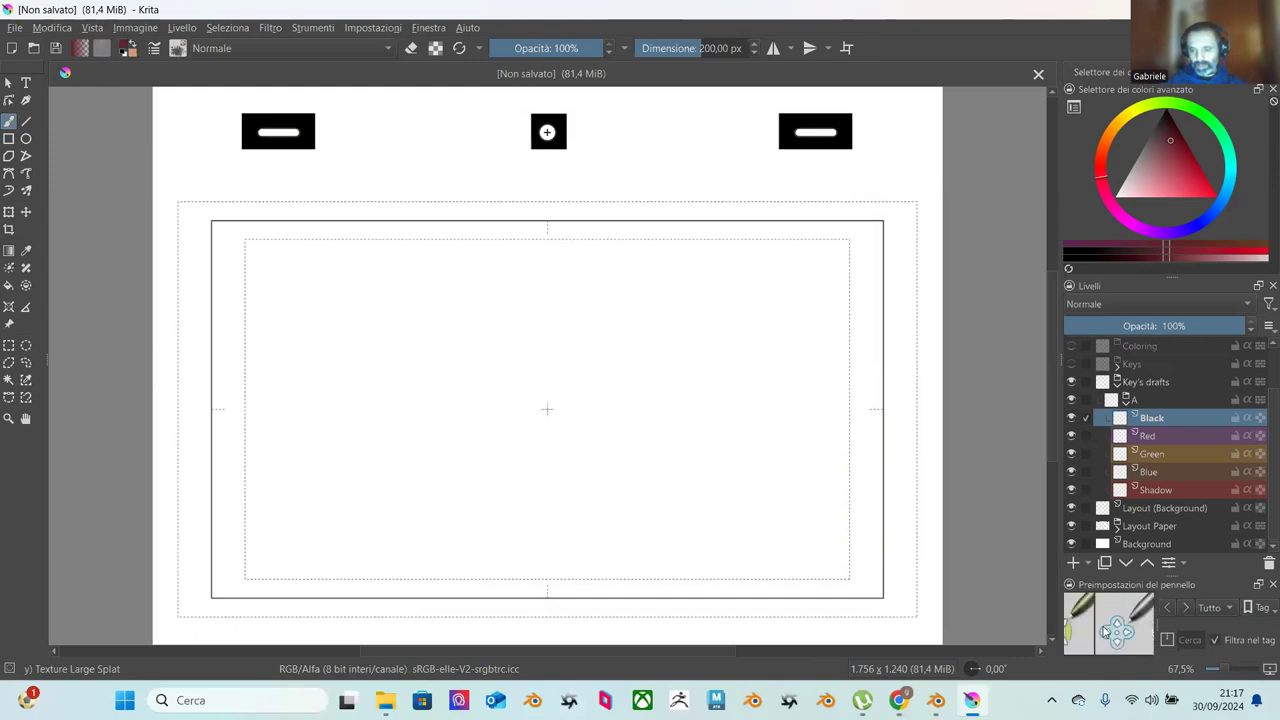
{"action": "scroll", "coordinate": [1118, 628], "scroll_direction": "down", "scroll_amount": 5}
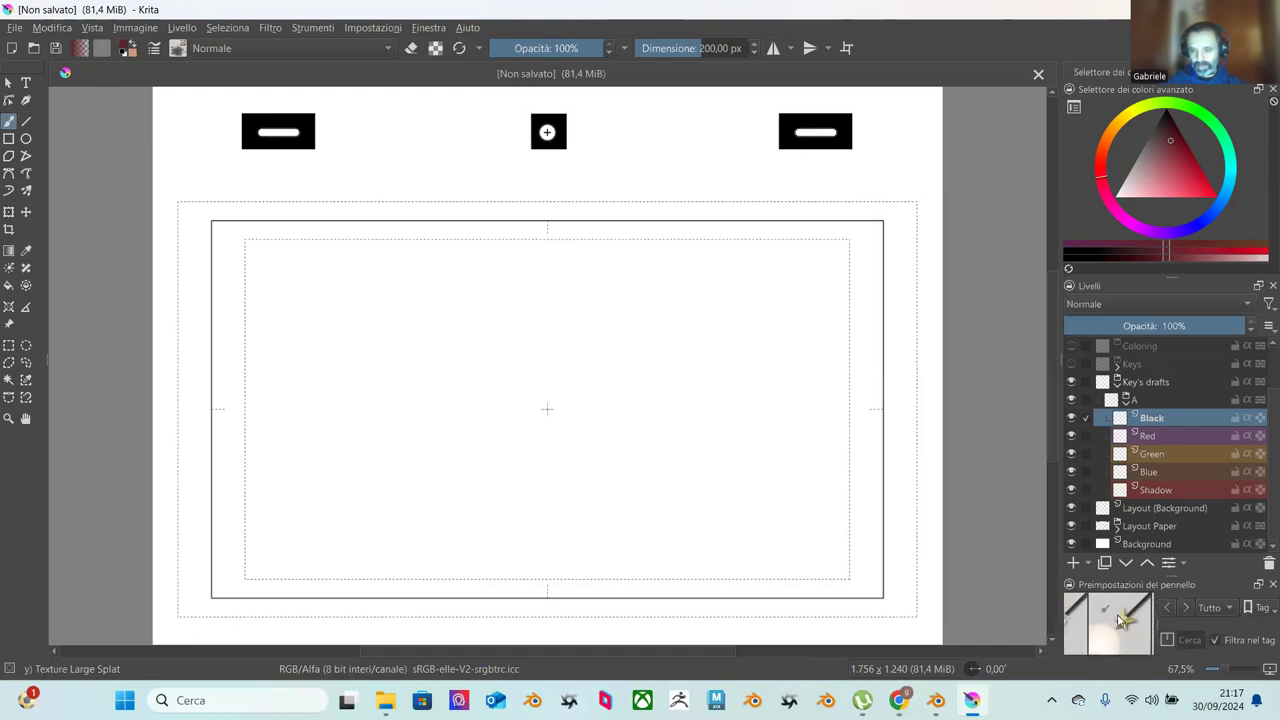
{"action": "right_click", "coordinate": [745, 311]}
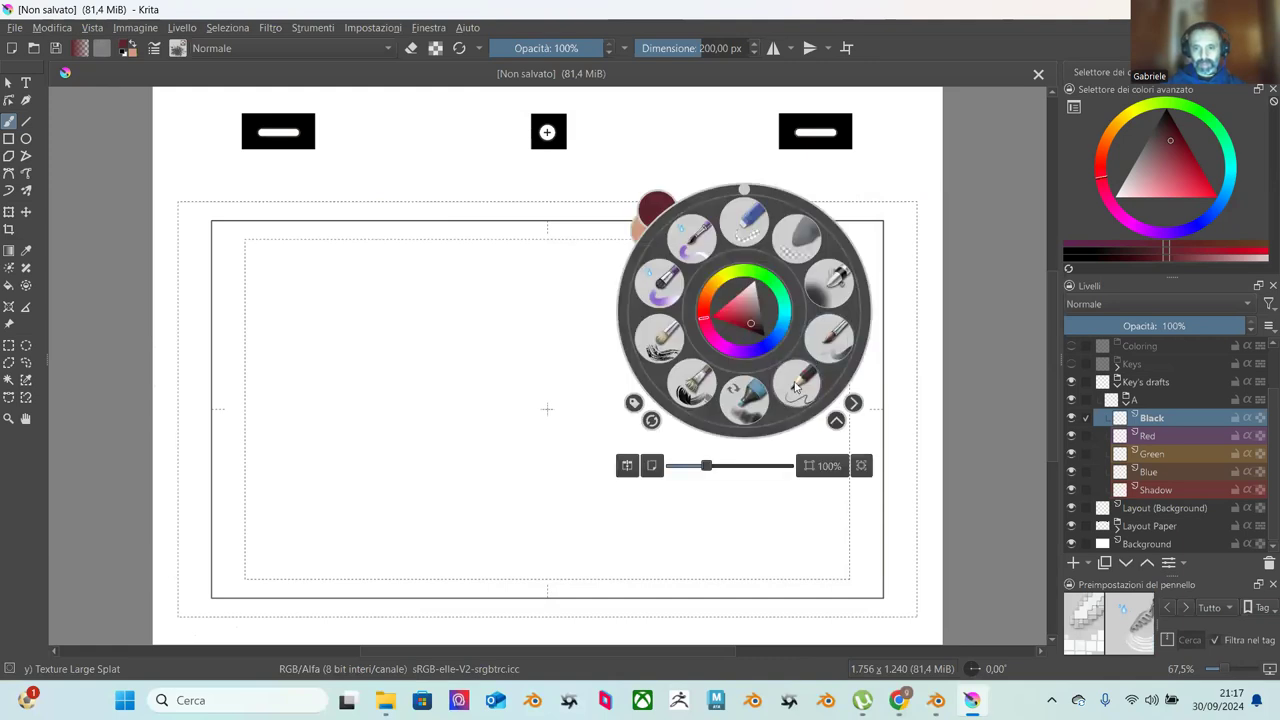
{"action": "left_click", "coordinate": [797, 390]}
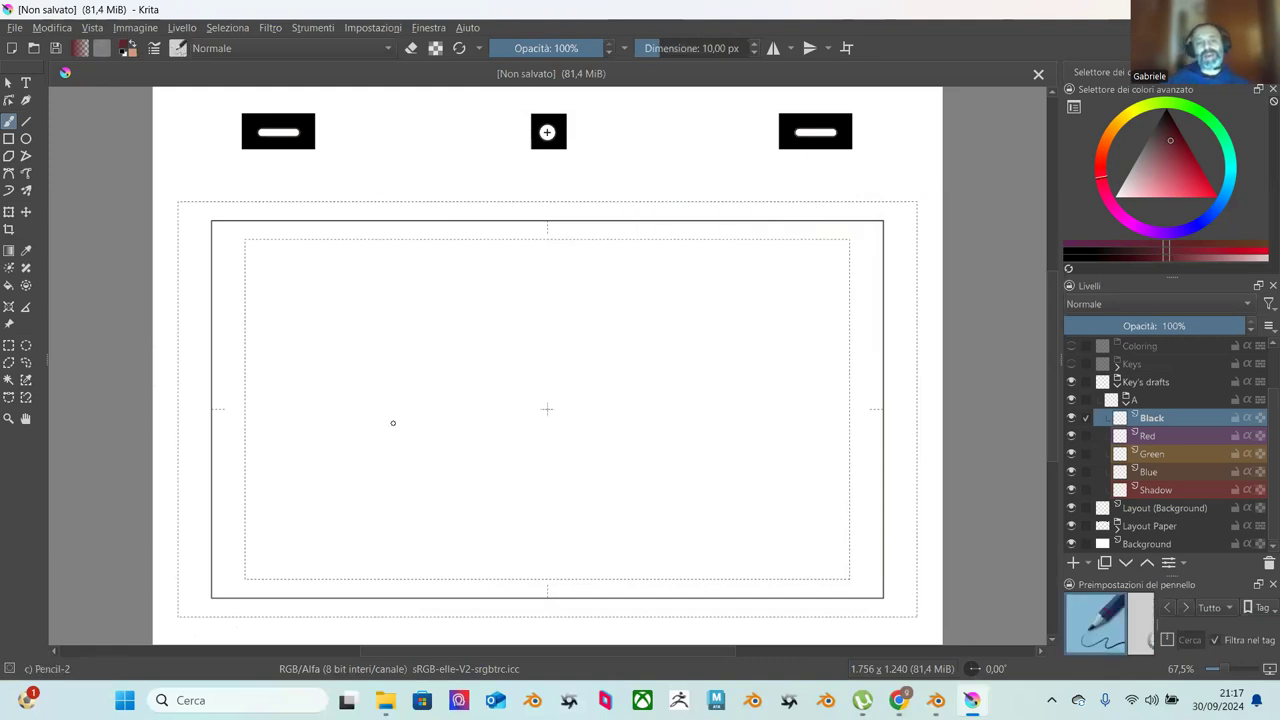
Step: Pencil the dragon's head, body, front and back legs, wing and back line
{"action": "mouse_move", "coordinate": [383, 316]}
{"action": "left_mouse_down"}
{"action": "mouse_move", "coordinate": [392, 330]}
{"action": "mouse_move", "coordinate": [366, 334]}
{"action": "mouse_move", "coordinate": [424, 322]}
{"action": "mouse_move", "coordinate": [430, 362]}
{"action": "mouse_move", "coordinate": [420, 327]}
{"action": "mouse_move", "coordinate": [452, 348]}
{"action": "mouse_move", "coordinate": [432, 364]}
{"action": "mouse_move", "coordinate": [492, 340]}
{"action": "mouse_move", "coordinate": [482, 372]}
{"action": "left_mouse_up"}
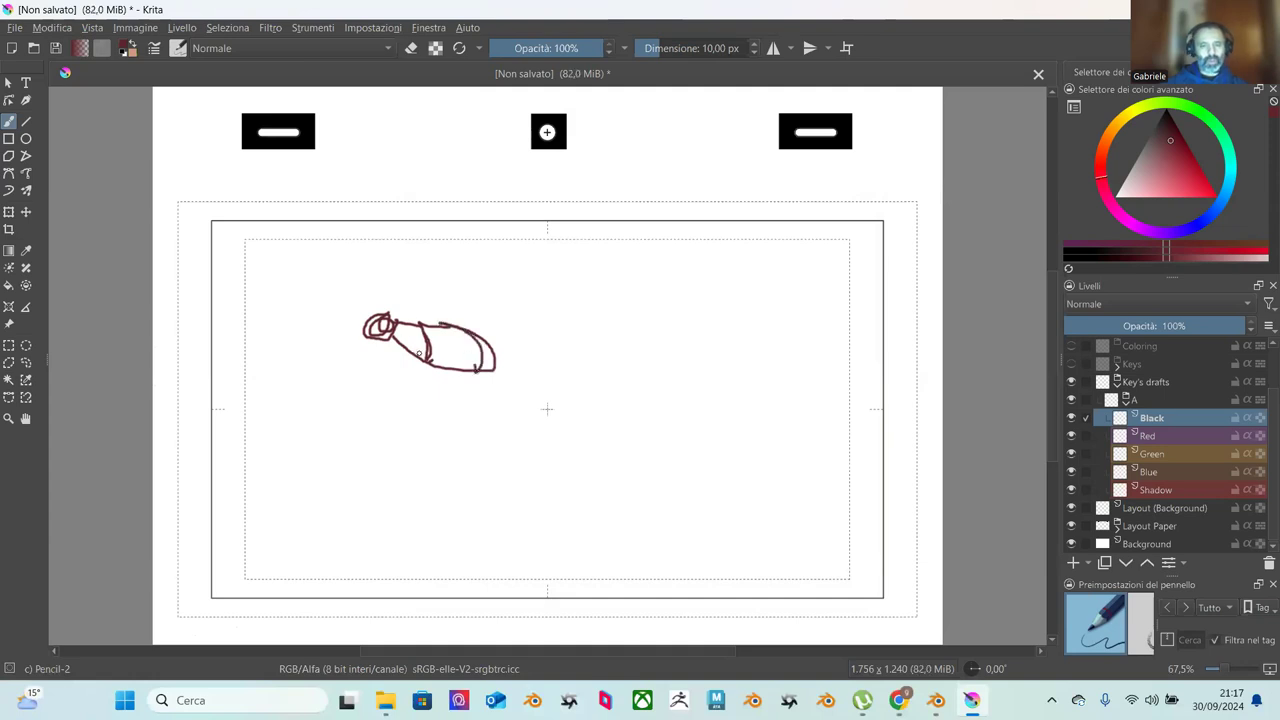
{"action": "mouse_move", "coordinate": [376, 316]}
{"action": "left_mouse_down"}
{"action": "mouse_move", "coordinate": [355, 330]}
{"action": "mouse_move", "coordinate": [386, 338]}
{"action": "mouse_move", "coordinate": [376, 312]}
{"action": "left_mouse_up"}
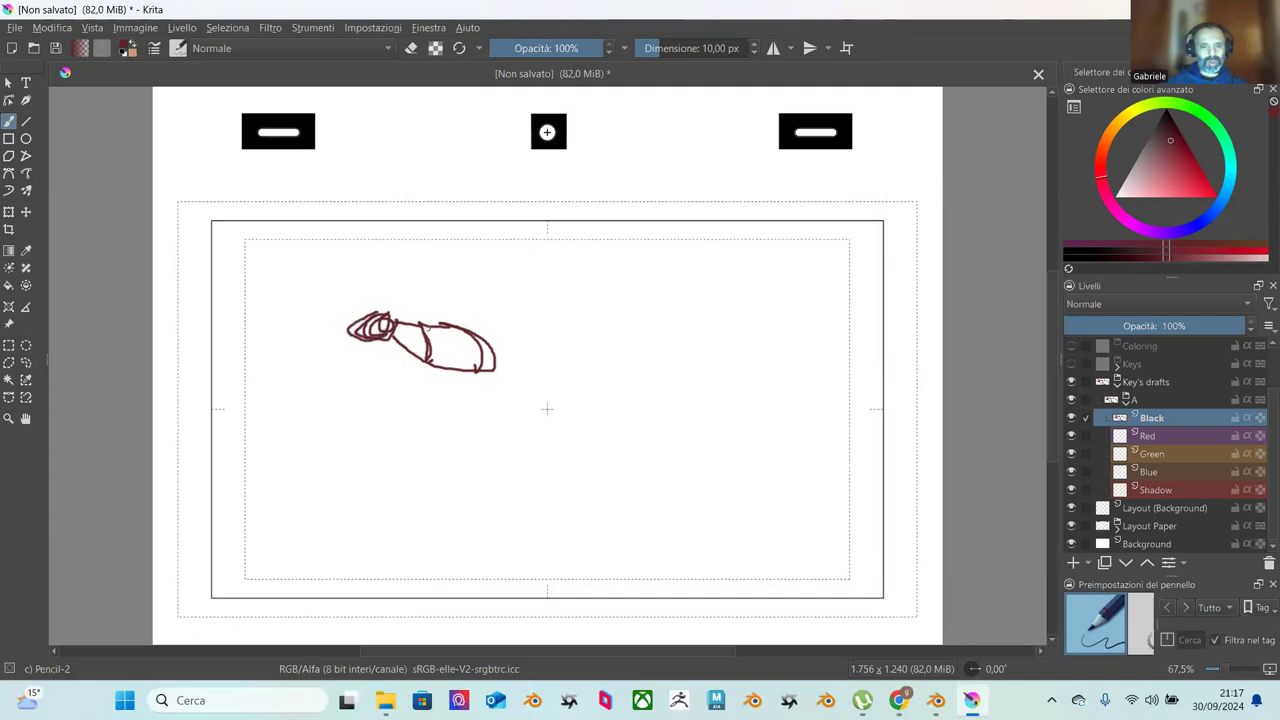
{"action": "left_click_drag", "start_coordinate": [464, 325], "coordinate": [470, 333]}
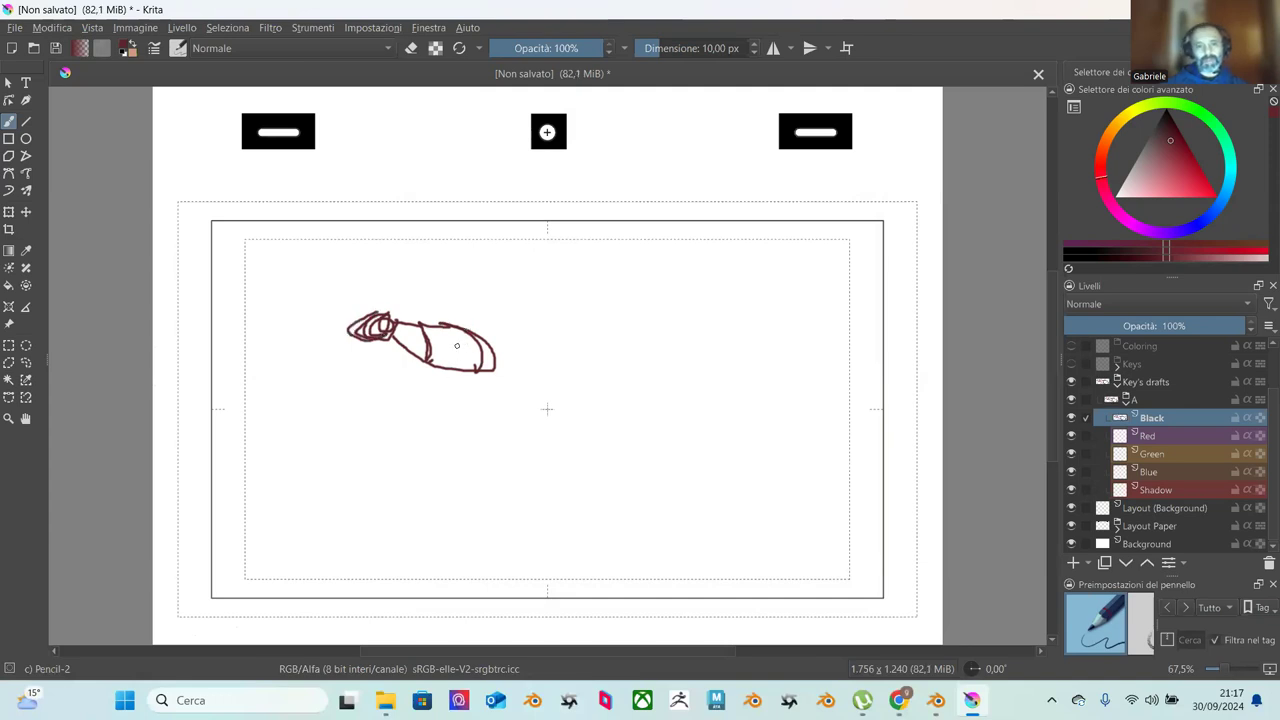
{"action": "mouse_move", "coordinate": [428, 352]}
{"action": "left_mouse_down"}
{"action": "mouse_move", "coordinate": [422, 382]}
{"action": "mouse_move", "coordinate": [440, 376]}
{"action": "mouse_move", "coordinate": [414, 376]}
{"action": "left_mouse_up"}
{"action": "mouse_move", "coordinate": [414, 362]}
{"action": "left_mouse_down"}
{"action": "mouse_move", "coordinate": [473, 367]}
{"action": "mouse_move", "coordinate": [470, 382]}
{"action": "left_mouse_up"}
{"action": "mouse_move", "coordinate": [470, 382]}
{"action": "left_mouse_down"}
{"action": "mouse_move", "coordinate": [458, 385]}
{"action": "mouse_move", "coordinate": [490, 383]}
{"action": "left_mouse_up"}
{"action": "left_click_drag", "start_coordinate": [492, 384], "coordinate": [490, 369]}
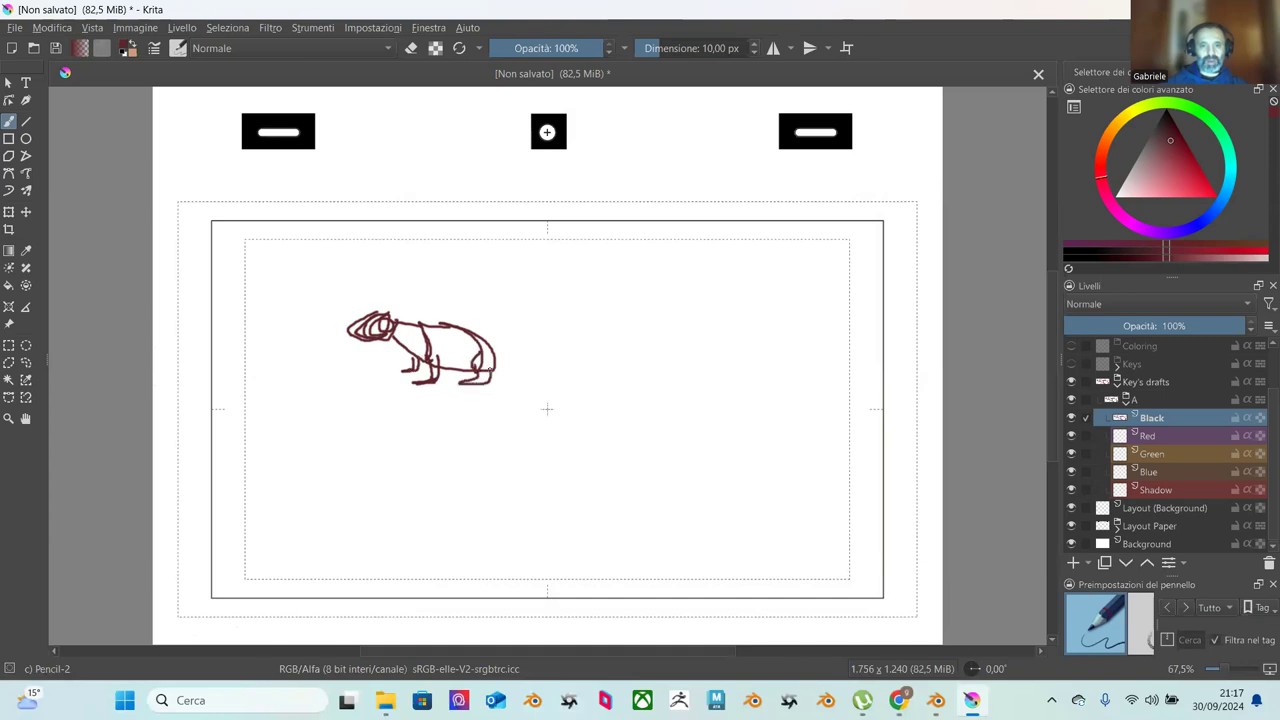
{"action": "mouse_move", "coordinate": [447, 322]}
{"action": "left_mouse_down"}
{"action": "mouse_move", "coordinate": [499, 279]}
{"action": "mouse_move", "coordinate": [456, 324]}
{"action": "mouse_move", "coordinate": [412, 275]}
{"action": "mouse_move", "coordinate": [418, 320]}
{"action": "mouse_move", "coordinate": [559, 372]}
{"action": "mouse_move", "coordinate": [489, 365]}
{"action": "left_mouse_up"}
{"action": "left_click_drag", "start_coordinate": [430, 326], "coordinate": [408, 276]}
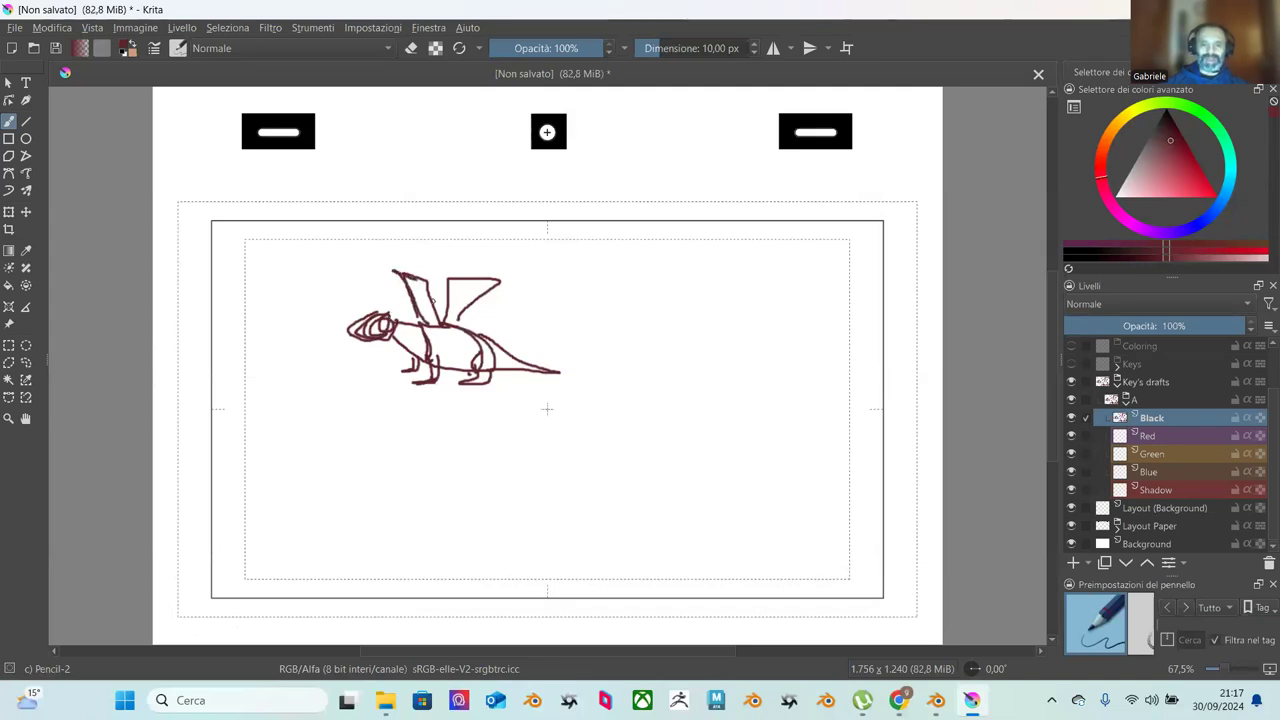
{"action": "left_click_drag", "start_coordinate": [424, 320], "coordinate": [452, 320]}
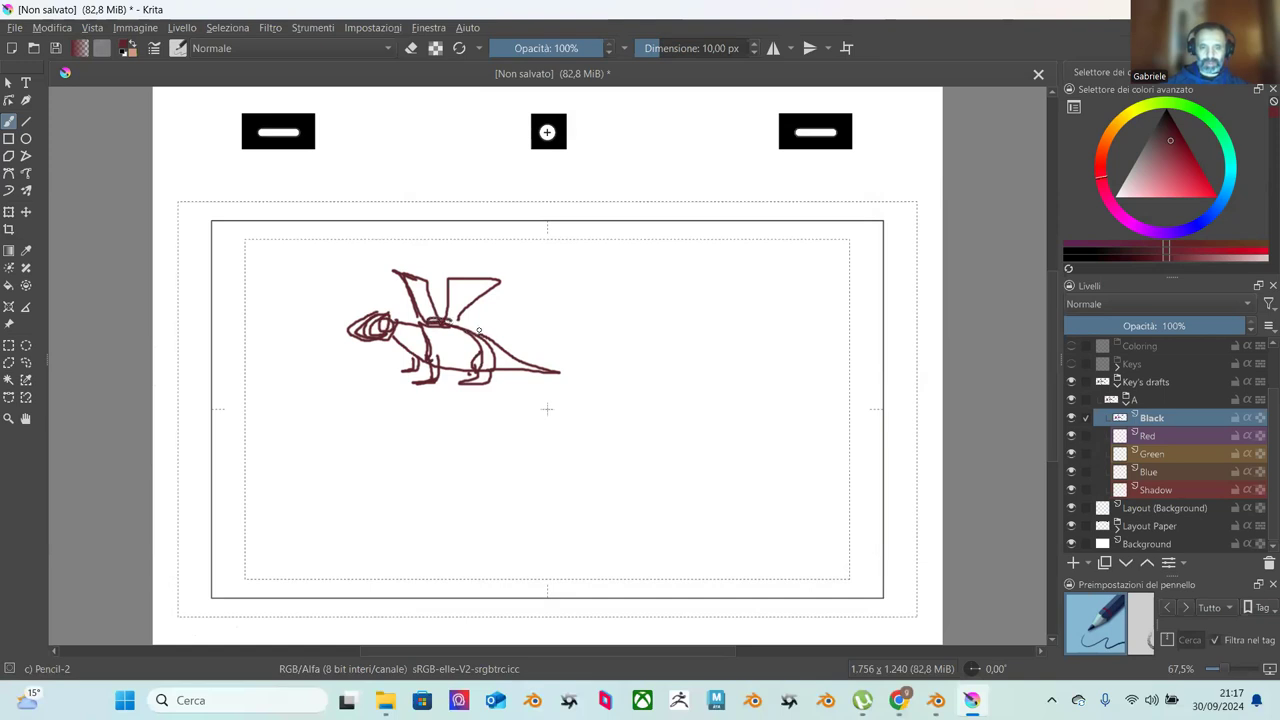
{"action": "left_click_drag", "start_coordinate": [470, 369], "coordinate": [448, 378]}
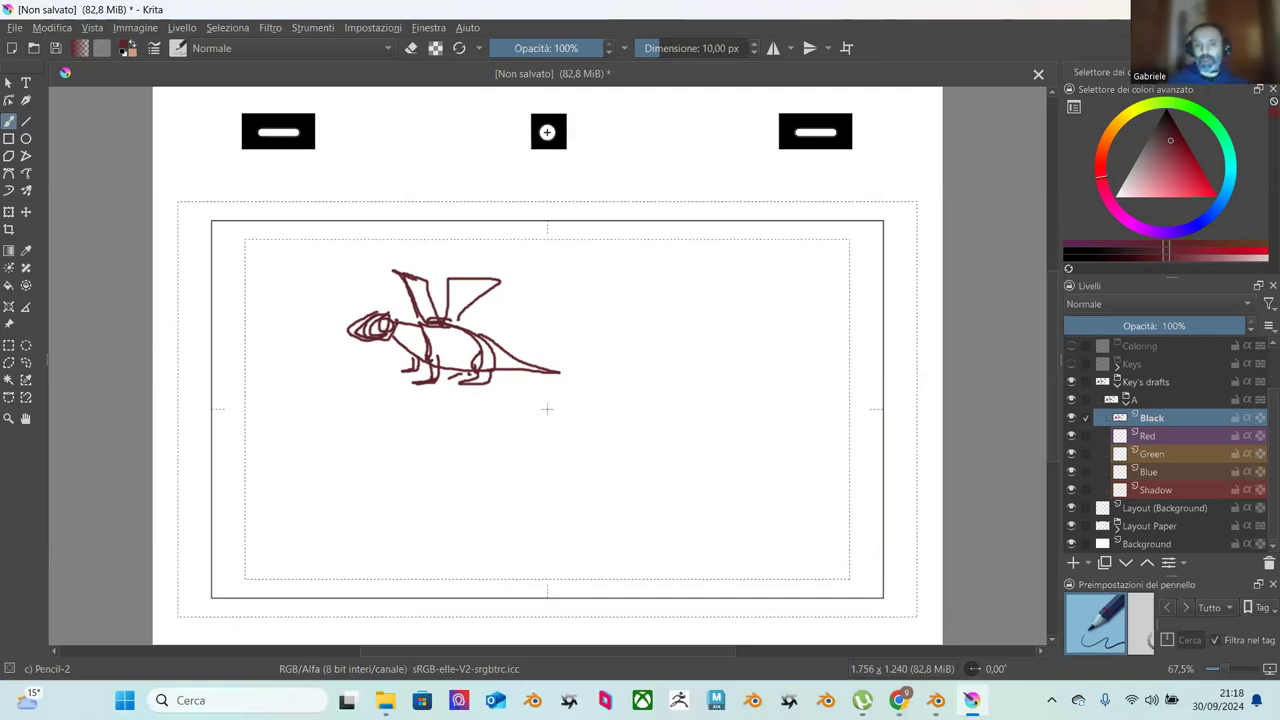
Step: Add a vertical line to the right, extra leg strokes, and a wavy flight-path line
{"action": "left_click_drag", "start_coordinate": [760, 460], "coordinate": [758, 345]}
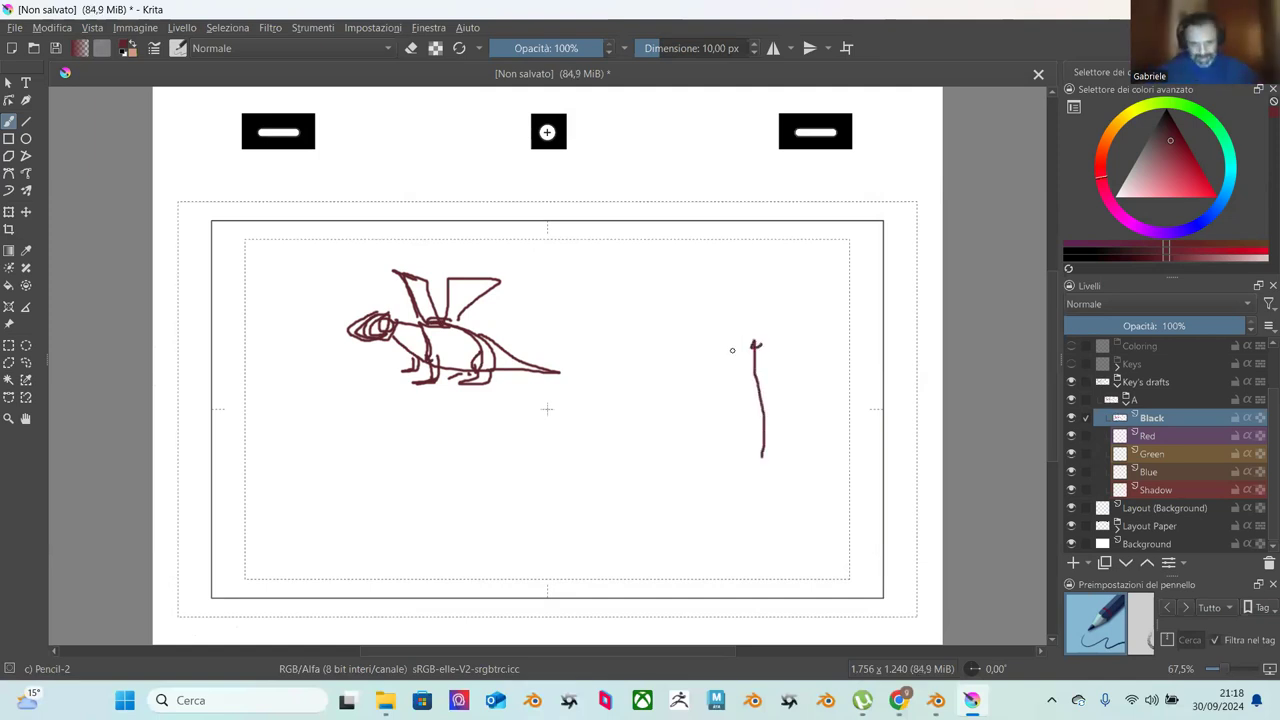
{"action": "mouse_move", "coordinate": [422, 328]}
{"action": "left_mouse_down"}
{"action": "mouse_move", "coordinate": [367, 369]}
{"action": "mouse_move", "coordinate": [394, 378]}
{"action": "mouse_move", "coordinate": [408, 363]}
{"action": "left_mouse_up"}
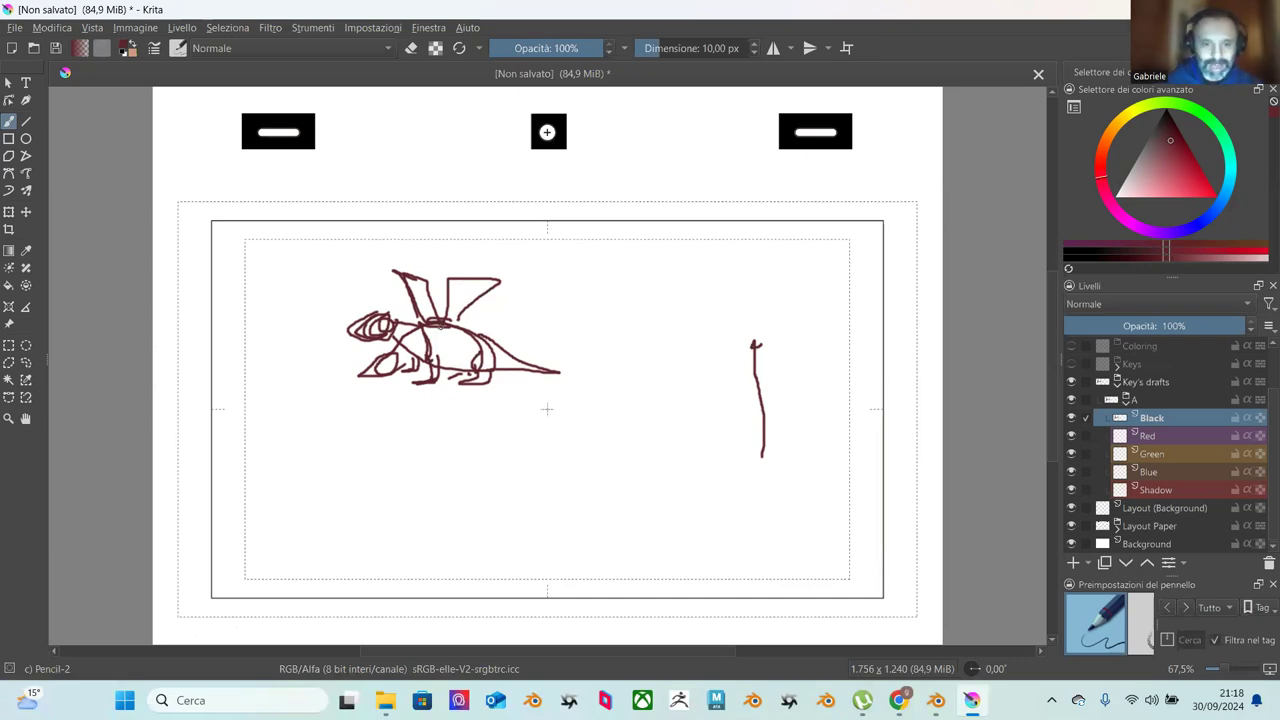
{"action": "mouse_move", "coordinate": [430, 366]}
{"action": "left_mouse_down"}
{"action": "mouse_move", "coordinate": [442, 386]}
{"action": "mouse_move", "coordinate": [444, 370]}
{"action": "mouse_move", "coordinate": [434, 394]}
{"action": "mouse_move", "coordinate": [486, 392]}
{"action": "mouse_move", "coordinate": [470, 388]}
{"action": "mouse_move", "coordinate": [478, 370]}
{"action": "left_mouse_up"}
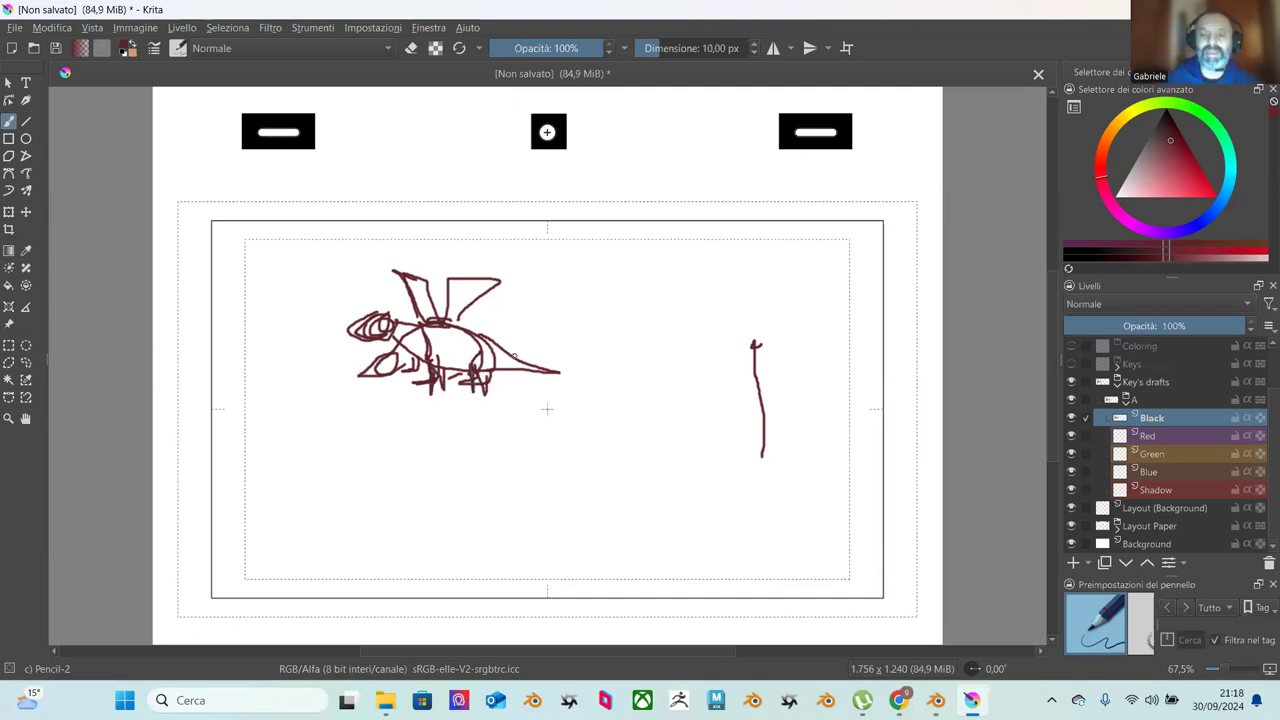
{"action": "mouse_move", "coordinate": [728, 493]}
{"action": "left_mouse_down"}
{"action": "mouse_move", "coordinate": [690, 408]}
{"action": "mouse_move", "coordinate": [673, 406]}
{"action": "mouse_move", "coordinate": [648, 444]}
{"action": "mouse_move", "coordinate": [618, 410]}
{"action": "mouse_move", "coordinate": [588, 438]}
{"action": "mouse_move", "coordinate": [555, 411]}
{"action": "mouse_move", "coordinate": [504, 433]}
{"action": "left_mouse_up"}
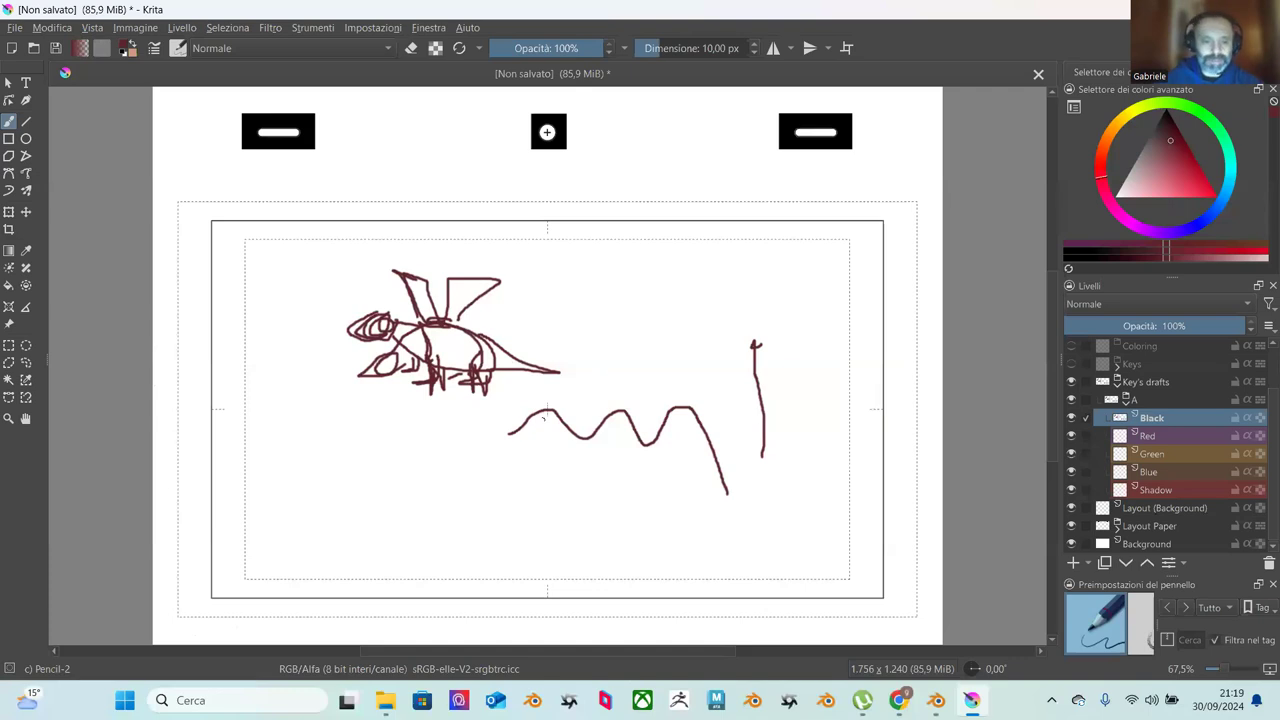
Step: Draw a small crouching dragon's head, legs and rear leg in the lower left
{"action": "mouse_move", "coordinate": [368, 477]}
{"action": "left_mouse_down"}
{"action": "mouse_move", "coordinate": [356, 483]}
{"action": "mouse_move", "coordinate": [378, 490]}
{"action": "mouse_move", "coordinate": [405, 462]}
{"action": "mouse_move", "coordinate": [467, 510]}
{"action": "mouse_move", "coordinate": [443, 500]}
{"action": "mouse_move", "coordinate": [438, 541]}
{"action": "mouse_move", "coordinate": [446, 494]}
{"action": "mouse_move", "coordinate": [374, 510]}
{"action": "mouse_move", "coordinate": [362, 534]}
{"action": "left_mouse_up"}
{"action": "mouse_move", "coordinate": [364, 512]}
{"action": "left_mouse_down"}
{"action": "mouse_move", "coordinate": [419, 462]}
{"action": "mouse_move", "coordinate": [467, 495]}
{"action": "mouse_move", "coordinate": [434, 497]}
{"action": "mouse_move", "coordinate": [433, 531]}
{"action": "left_mouse_up"}
{"action": "mouse_move", "coordinate": [366, 484]}
{"action": "left_mouse_down"}
{"action": "mouse_move", "coordinate": [344, 500]}
{"action": "mouse_move", "coordinate": [356, 504]}
{"action": "left_mouse_up"}
{"action": "mouse_move", "coordinate": [466, 492]}
{"action": "left_mouse_down"}
{"action": "mouse_move", "coordinate": [448, 536]}
{"action": "mouse_move", "coordinate": [471, 532]}
{"action": "mouse_move", "coordinate": [438, 496]}
{"action": "mouse_move", "coordinate": [427, 527]}
{"action": "mouse_move", "coordinate": [452, 490]}
{"action": "mouse_move", "coordinate": [526, 504]}
{"action": "left_mouse_up"}
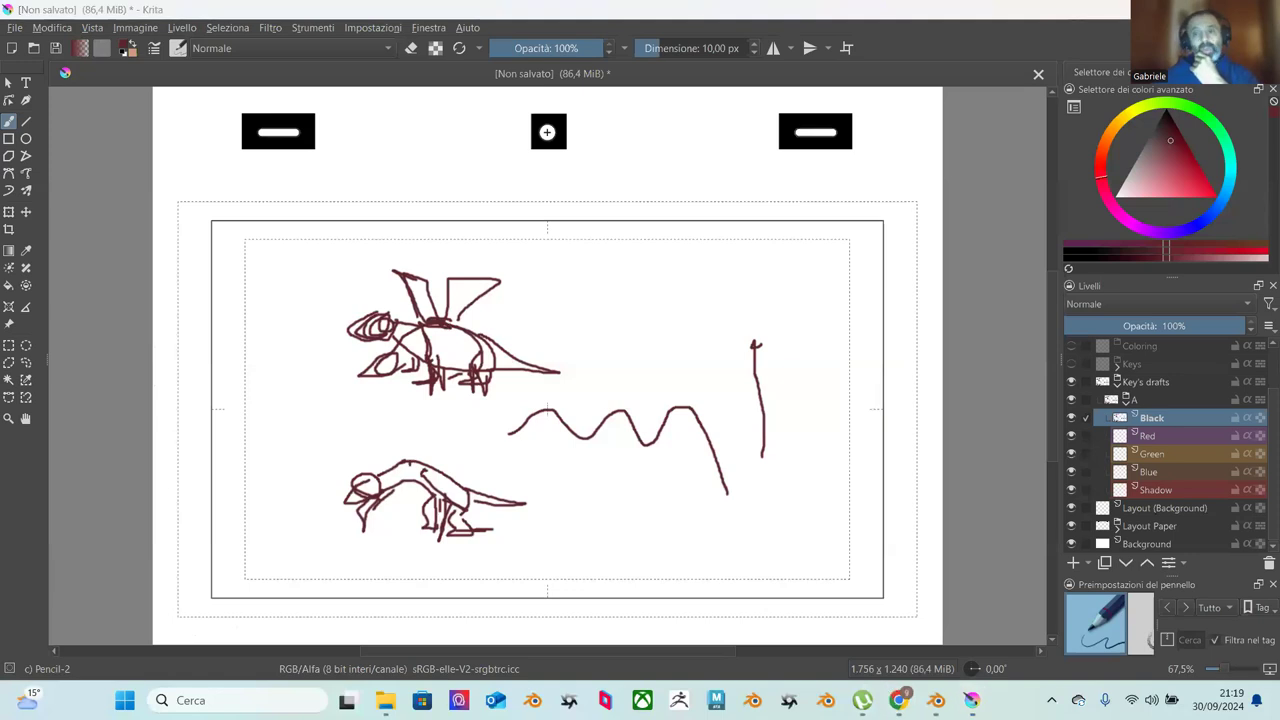
Step: In a new Chrome tab on YouTube, search for 'flying fox'
{"action": "mouse_move", "coordinate": [903, 693]}
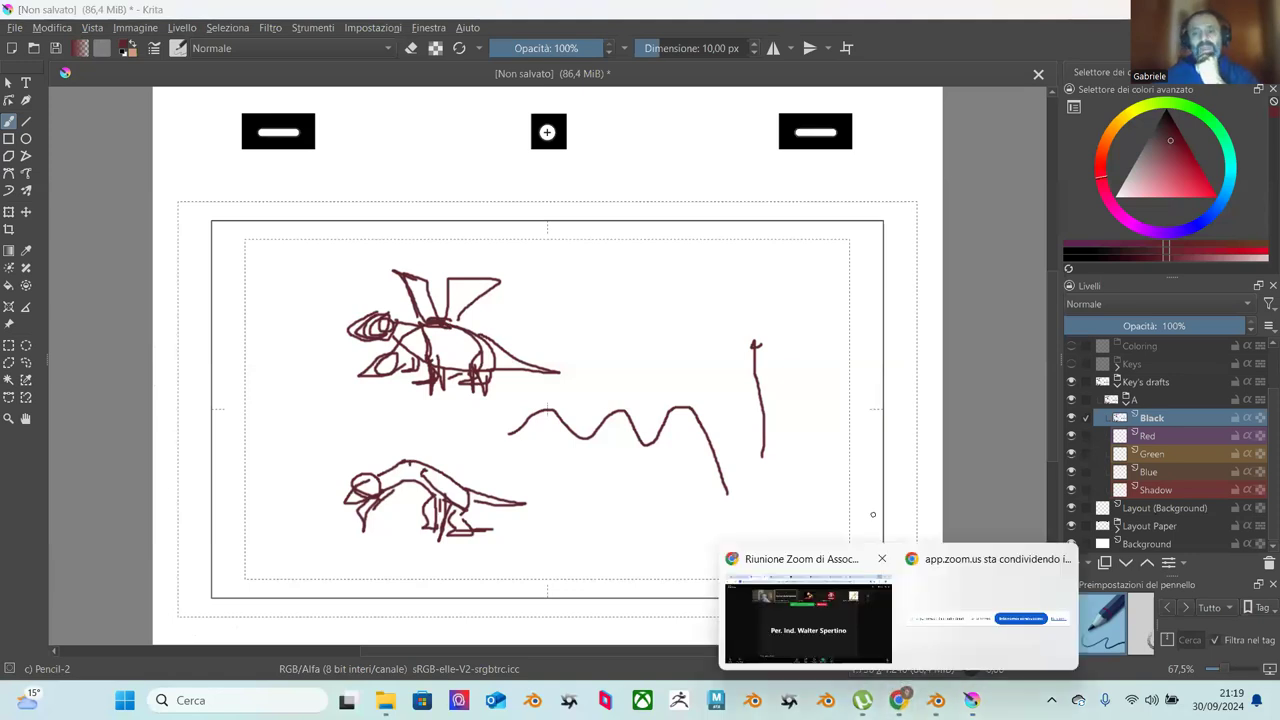
{"action": "left_click", "coordinate": [810, 592]}
{"action": "left_click", "coordinate": [1108, 17]}
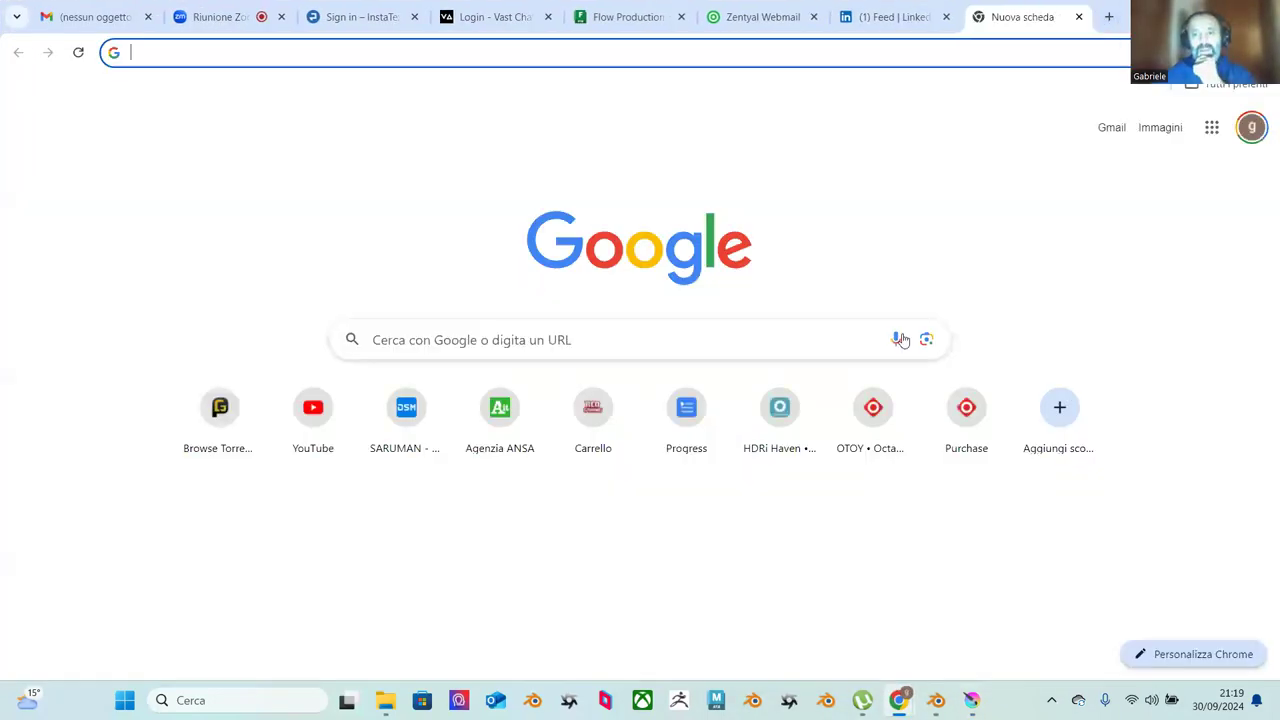
{"action": "left_click", "coordinate": [313, 413]}
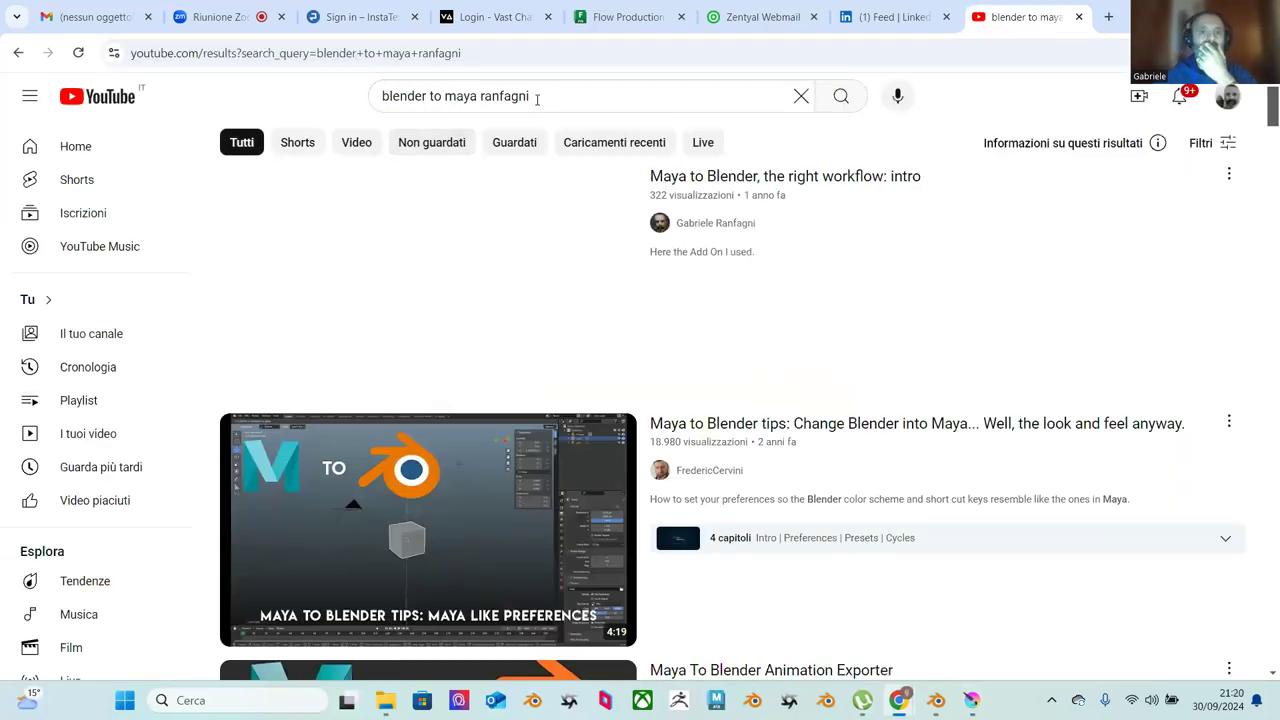
{"action": "type", "text": "flying fox"}
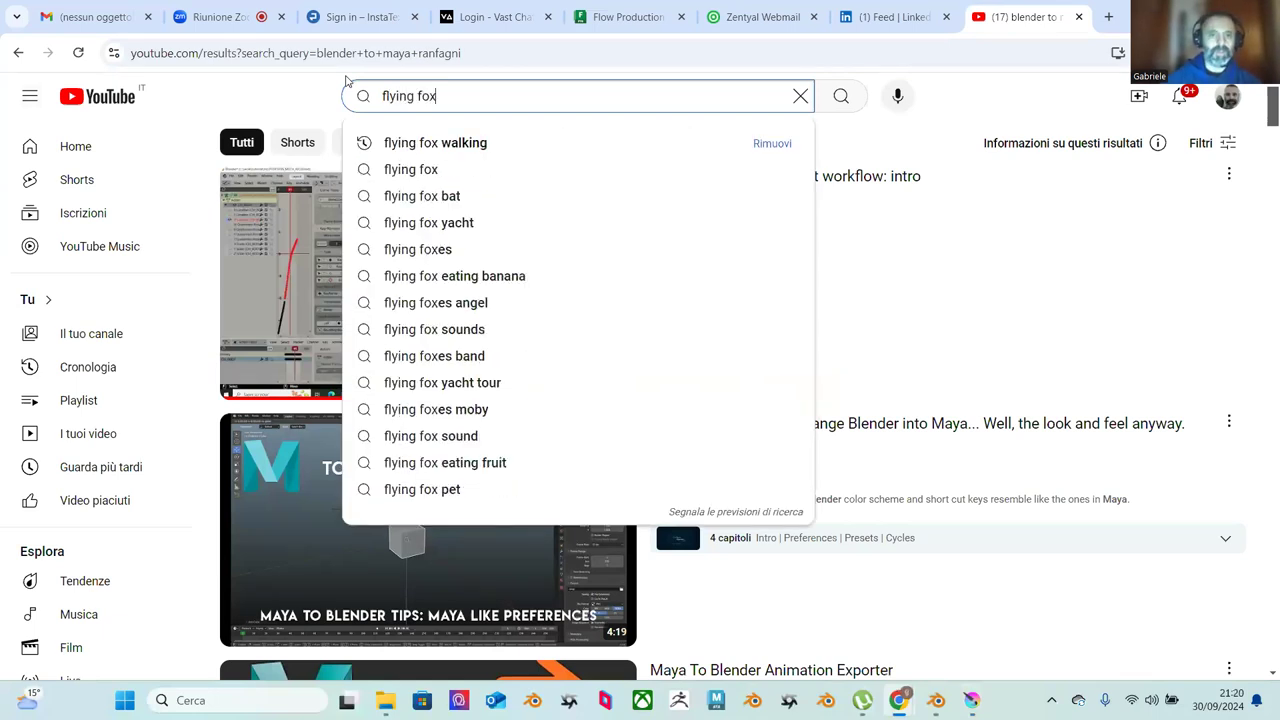
{"action": "key", "text": "Return"}
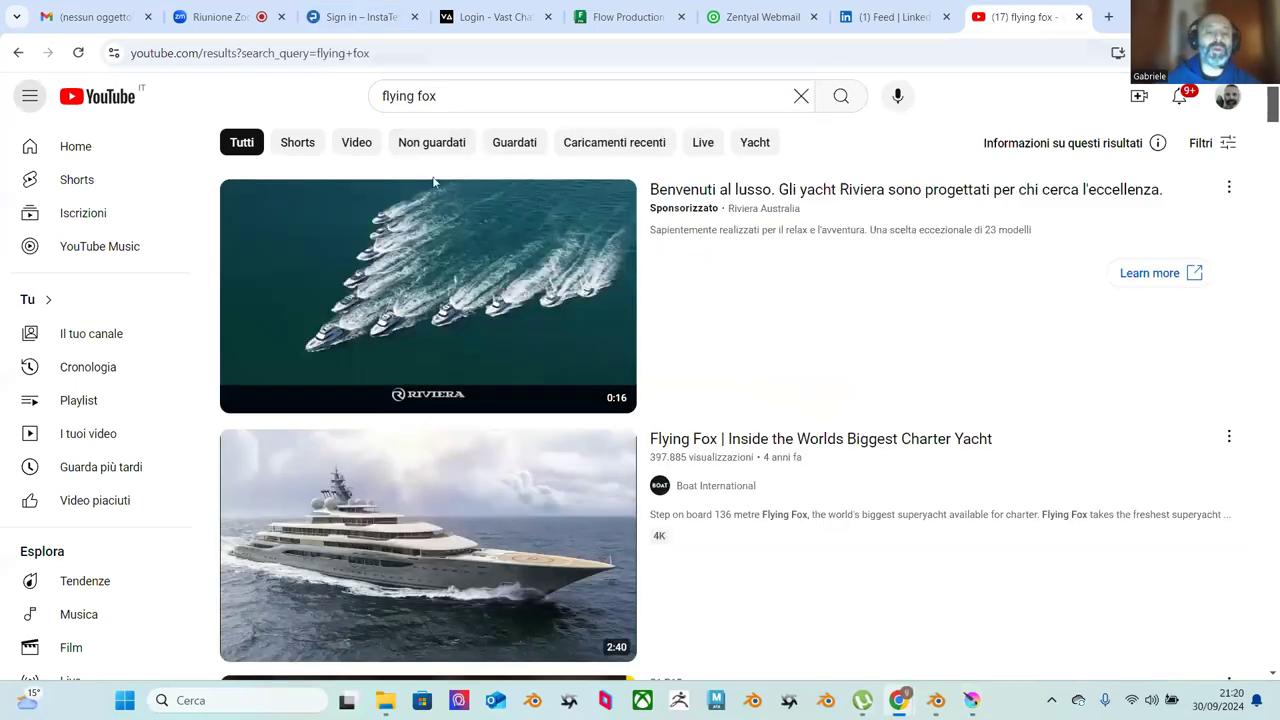
Step: Switch the search to 'pipistrello della frutta' and play the first fruit bat Short
{"action": "left_click", "coordinate": [447, 94]}
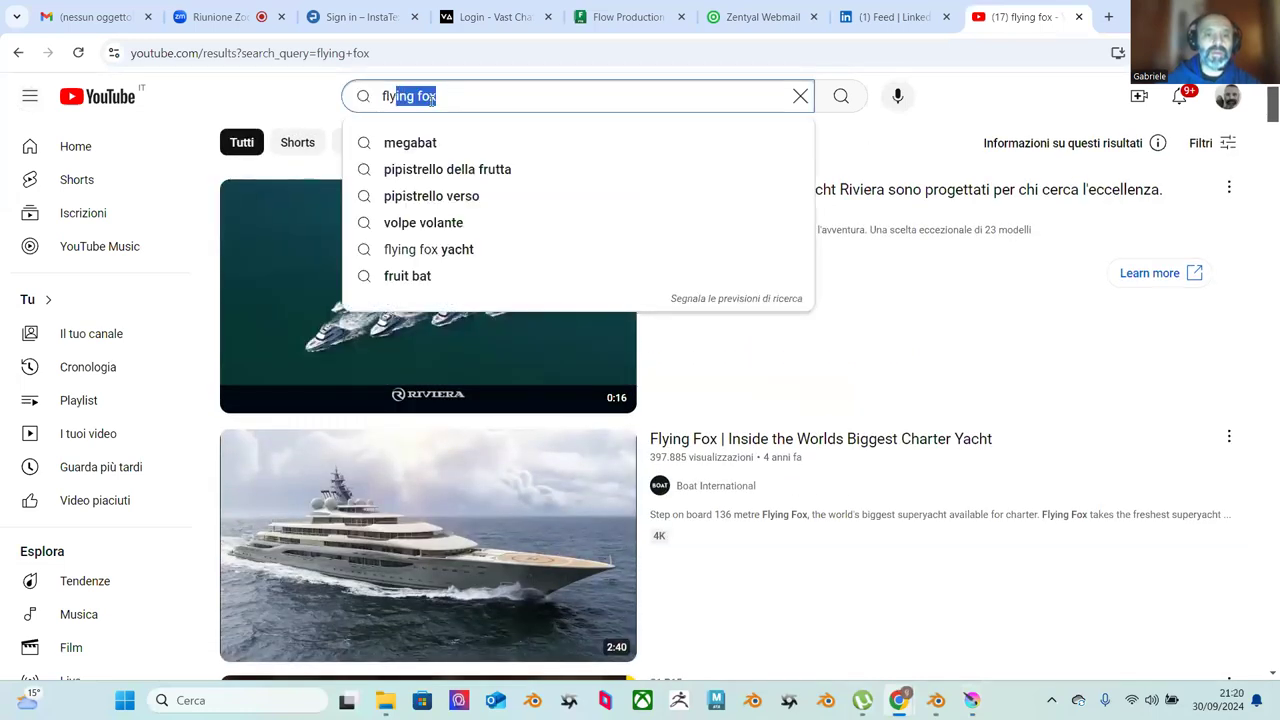
{"action": "left_click", "coordinate": [481, 170]}
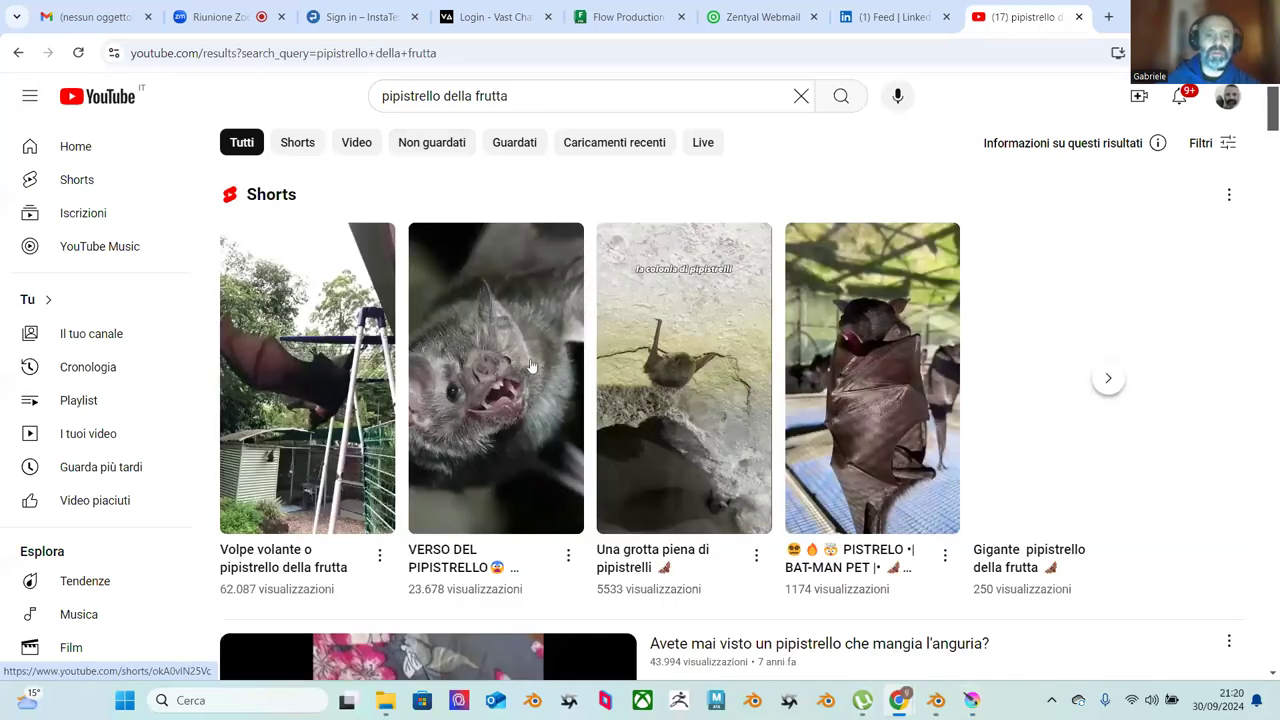
{"action": "scroll", "coordinate": [538, 355], "scroll_direction": "down", "scroll_amount": 2}
{"action": "scroll", "coordinate": [538, 355], "scroll_direction": "up", "scroll_amount": 1}
{"action": "scroll", "coordinate": [583, 346], "scroll_direction": "down", "scroll_amount": 7}
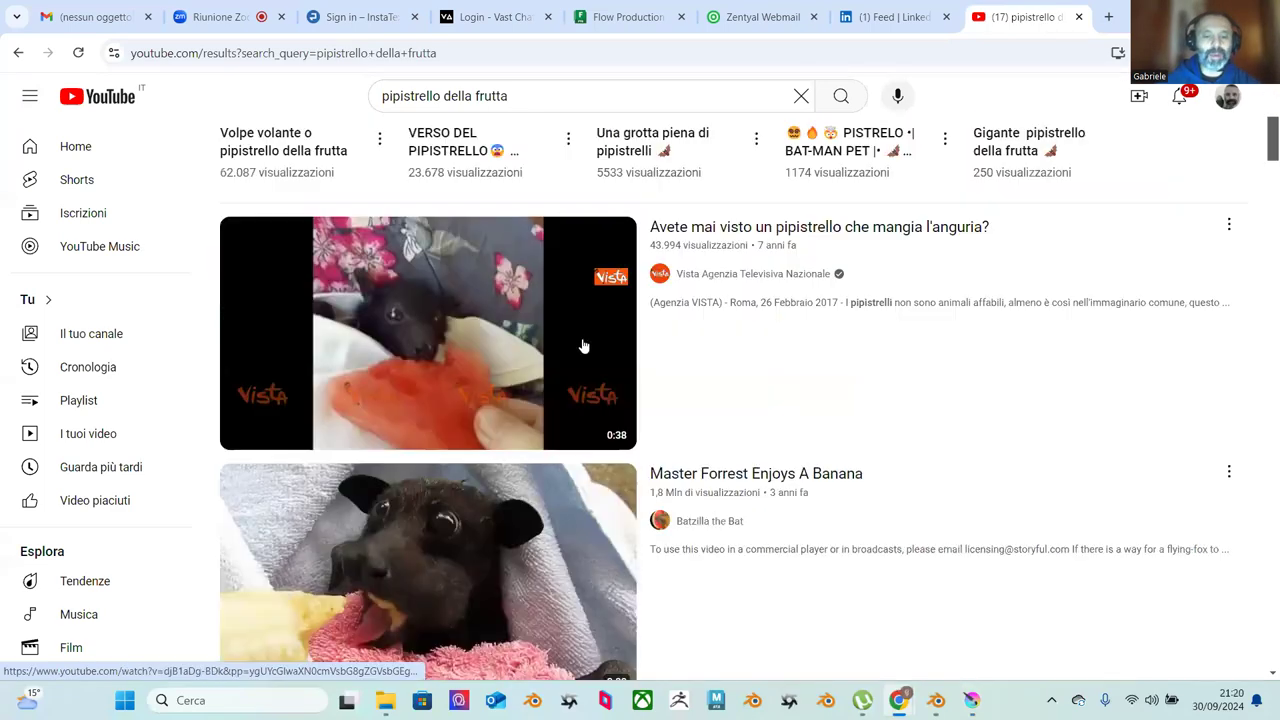
{"action": "scroll", "coordinate": [583, 346], "scroll_direction": "down", "scroll_amount": 3}
{"action": "left_click", "coordinate": [323, 364]}
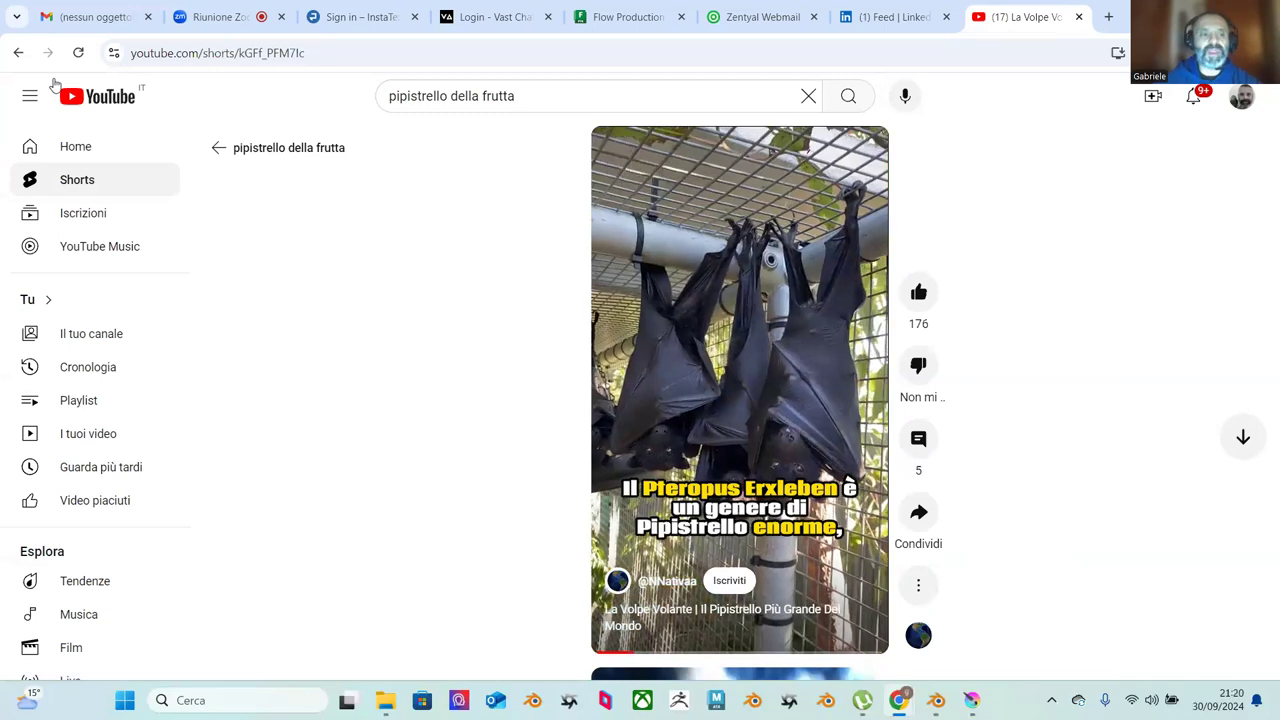
Step: Go back to the fruit bat results, browse them, then search for 'fly fox'
{"action": "left_click", "coordinate": [16, 52]}
{"action": "scroll", "coordinate": [710, 368], "scroll_direction": "down", "scroll_amount": 6}
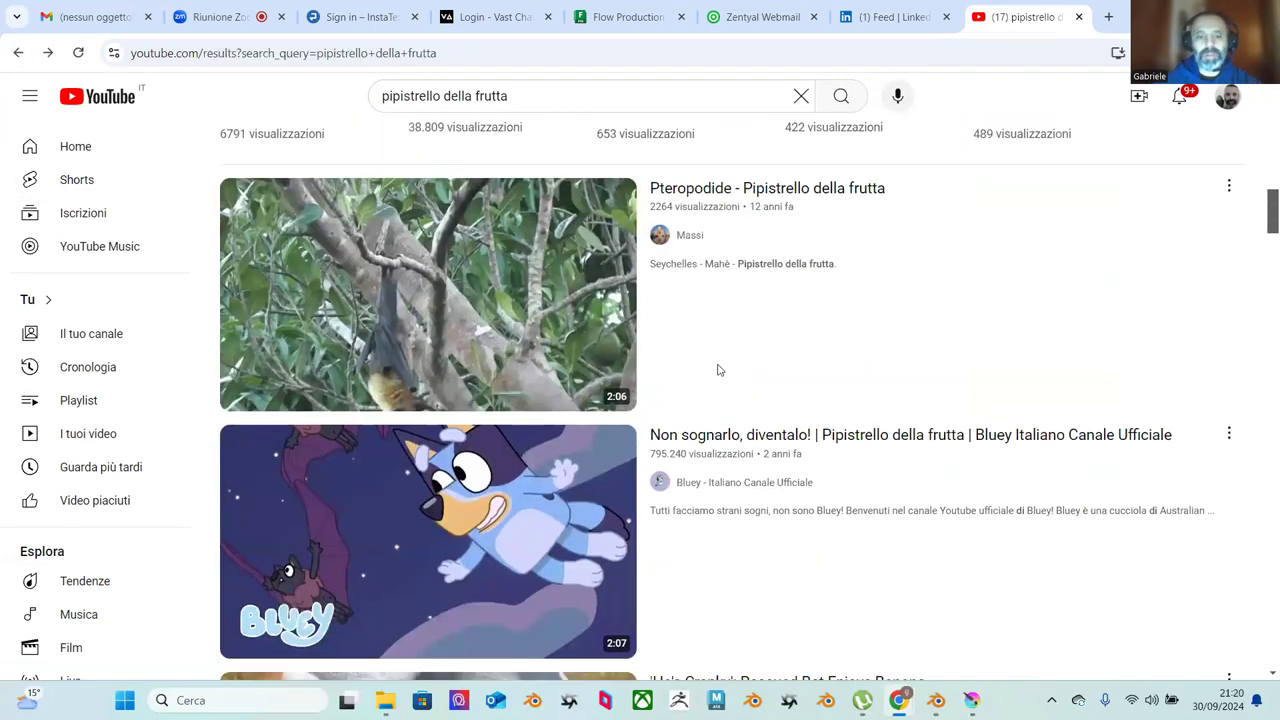
{"action": "scroll", "coordinate": [700, 369], "scroll_direction": "down", "scroll_amount": 2}
{"action": "scroll", "coordinate": [690, 367], "scroll_direction": "up", "scroll_amount": 6}
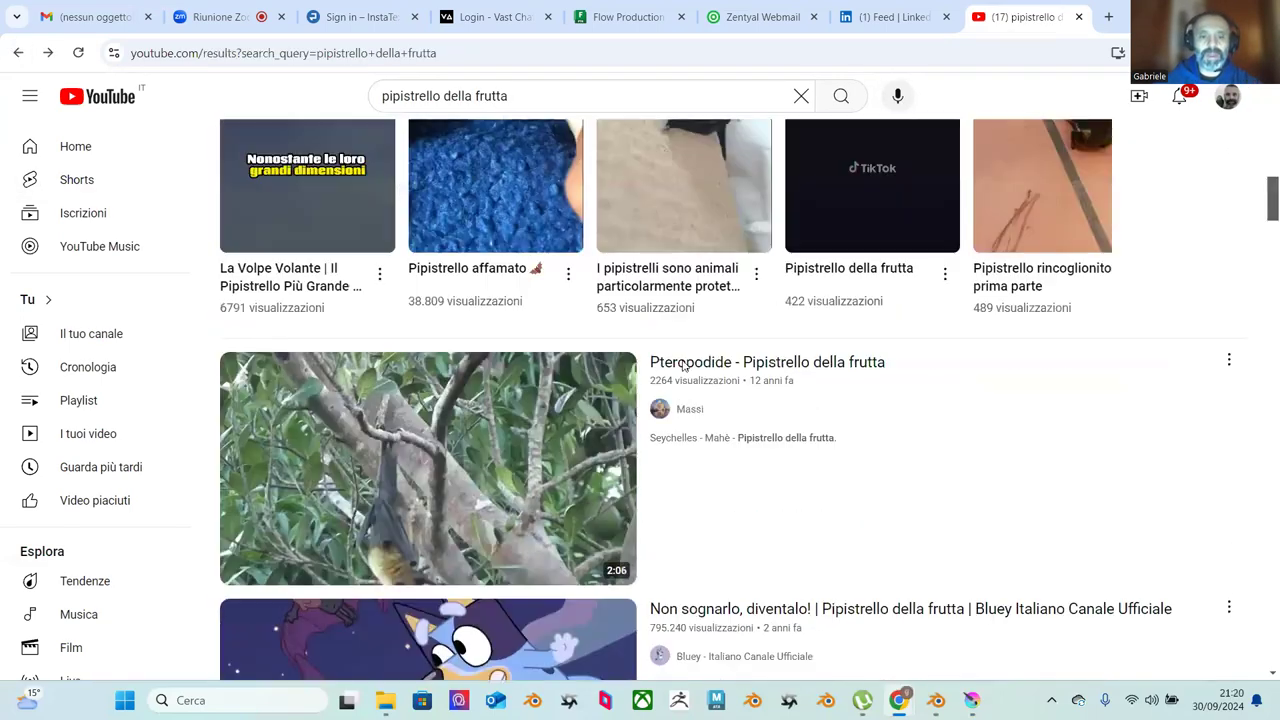
{"action": "scroll", "coordinate": [566, 374], "scroll_direction": "up", "scroll_amount": 2}
{"action": "scroll", "coordinate": [543, 366], "scroll_direction": "down", "scroll_amount": 1}
{"action": "scroll", "coordinate": [540, 380], "scroll_direction": "up", "scroll_amount": 6}
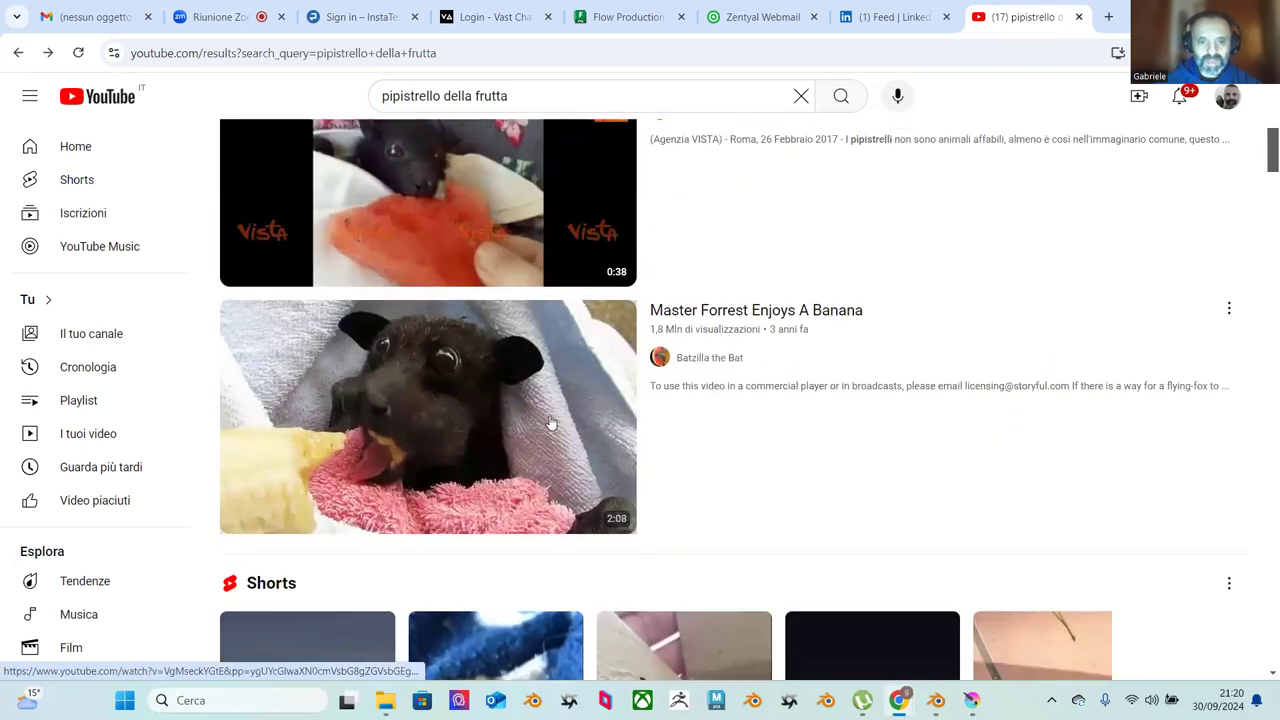
{"action": "scroll", "coordinate": [510, 400], "scroll_direction": "up", "scroll_amount": 2}
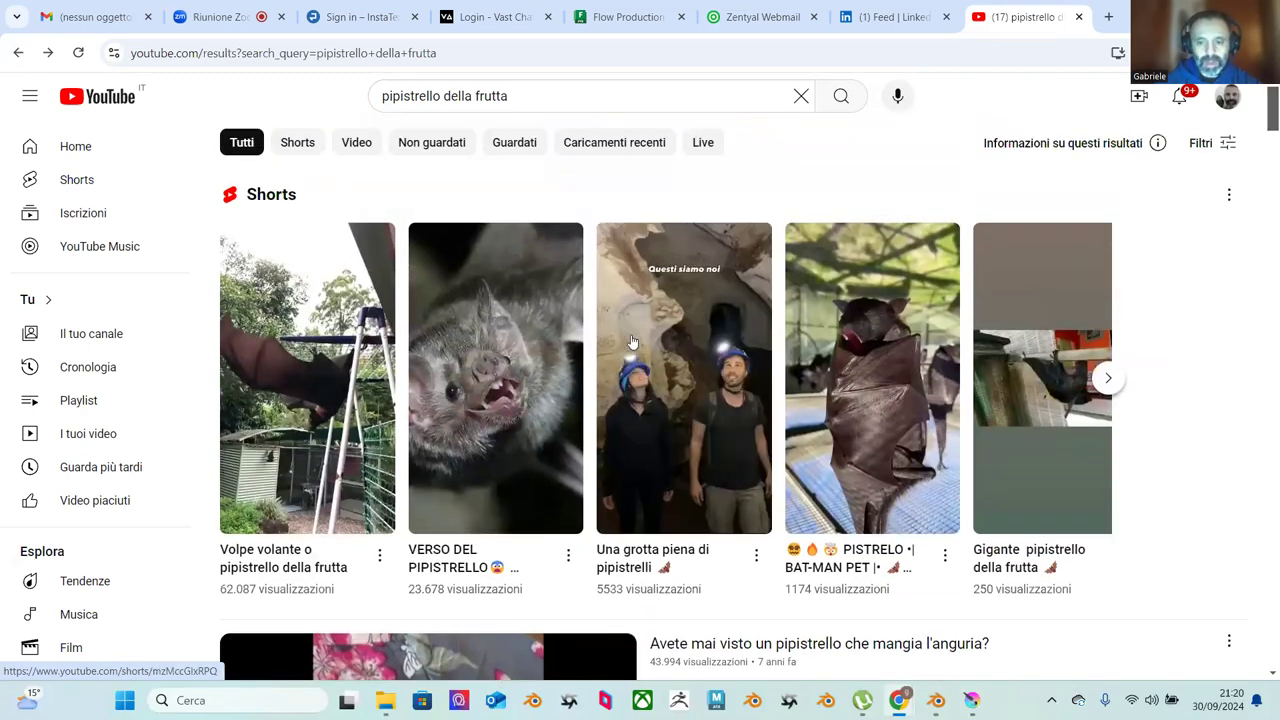
{"action": "triple_click", "coordinate": [508, 95]}
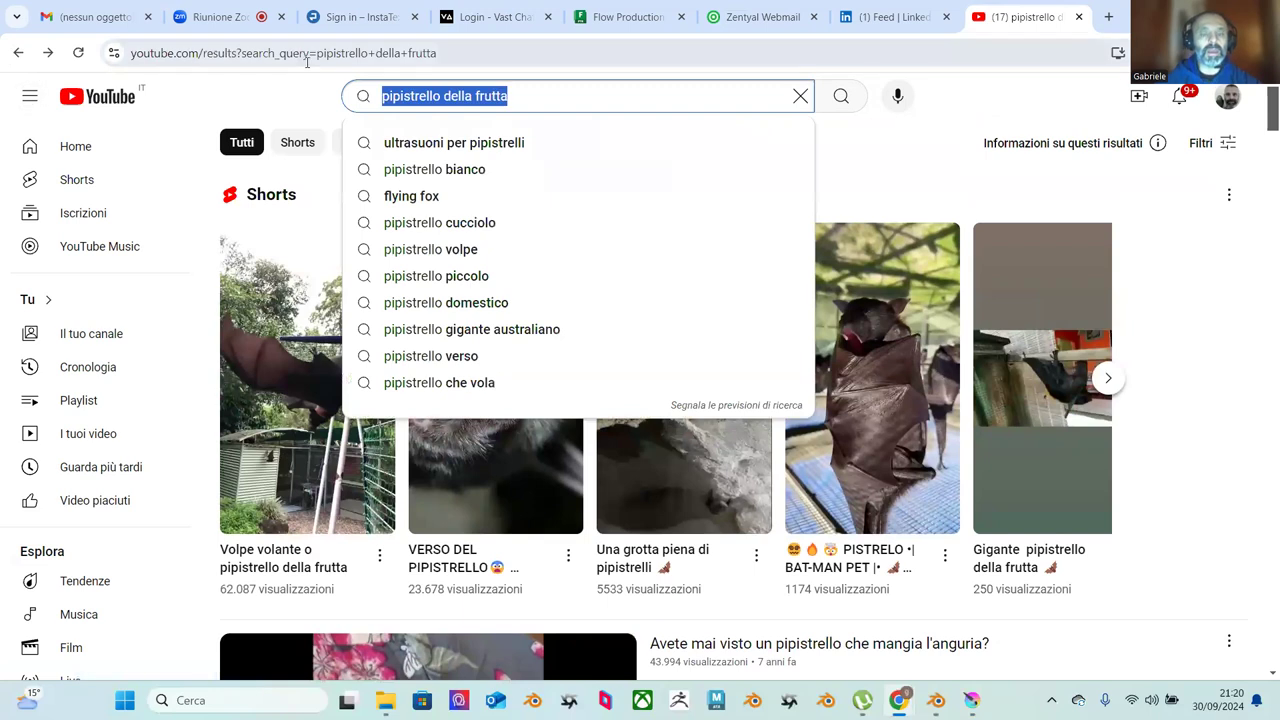
{"action": "type", "text": "fly fox"}
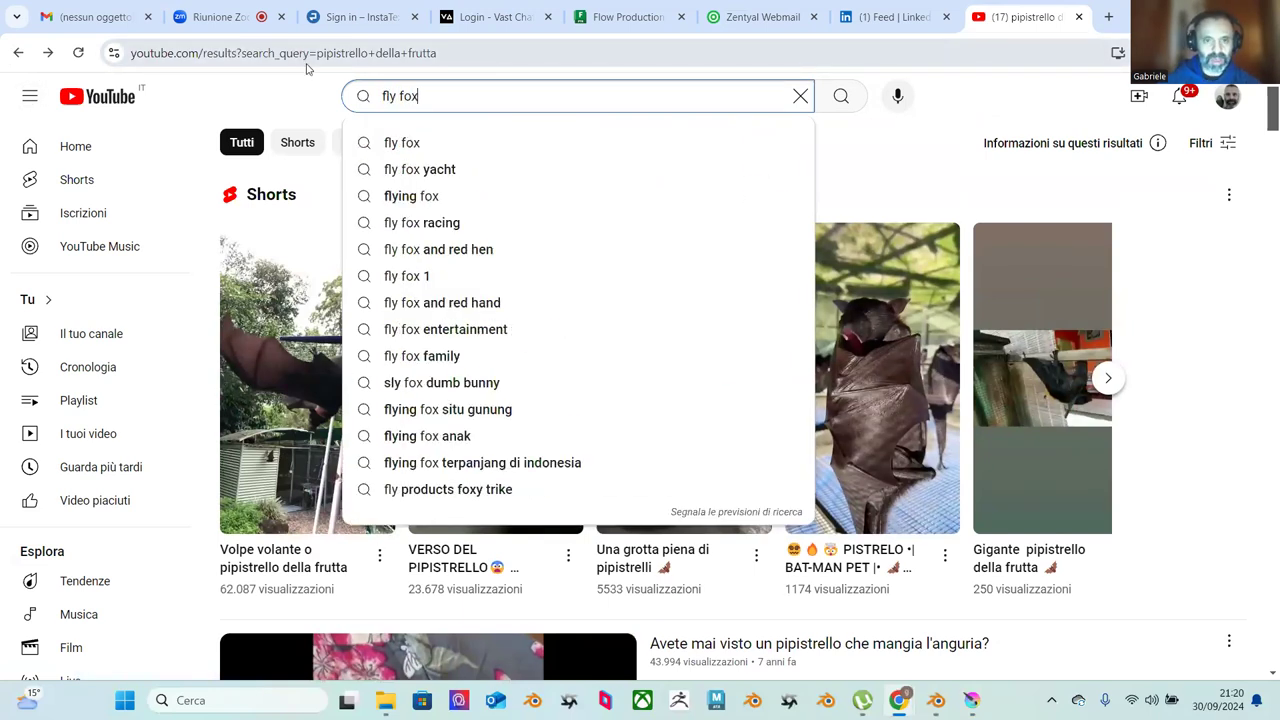
{"action": "key", "text": "Return"}
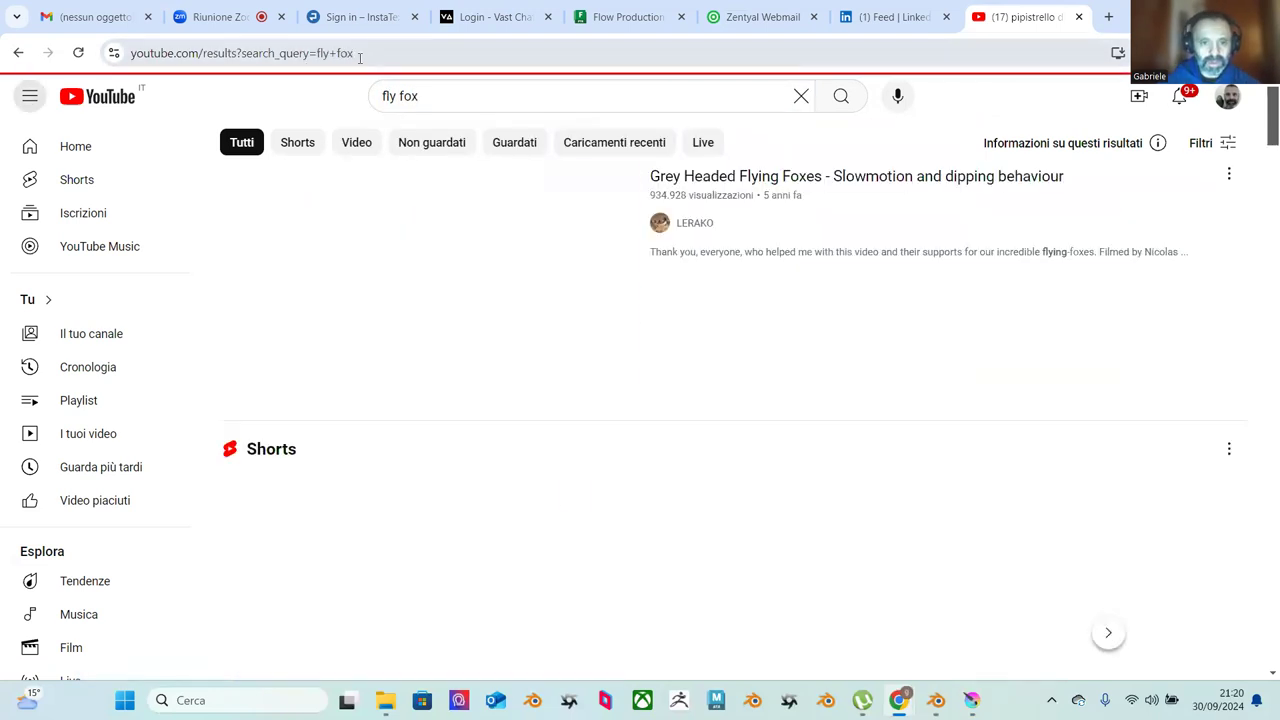
Step: Open the Grey Headed Flying Foxes video, skip the ad, watch full screen, and pause at 1:30
{"action": "left_click", "coordinate": [421, 268]}
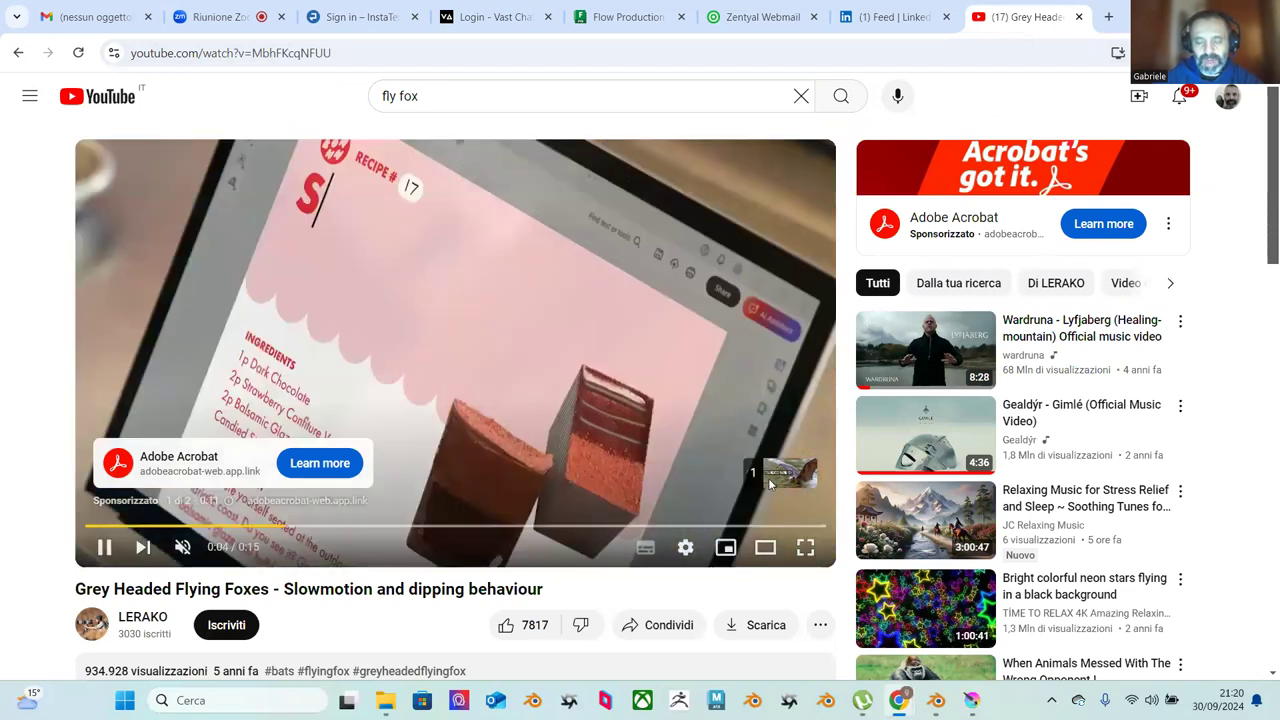
{"action": "left_click", "coordinate": [769, 480]}
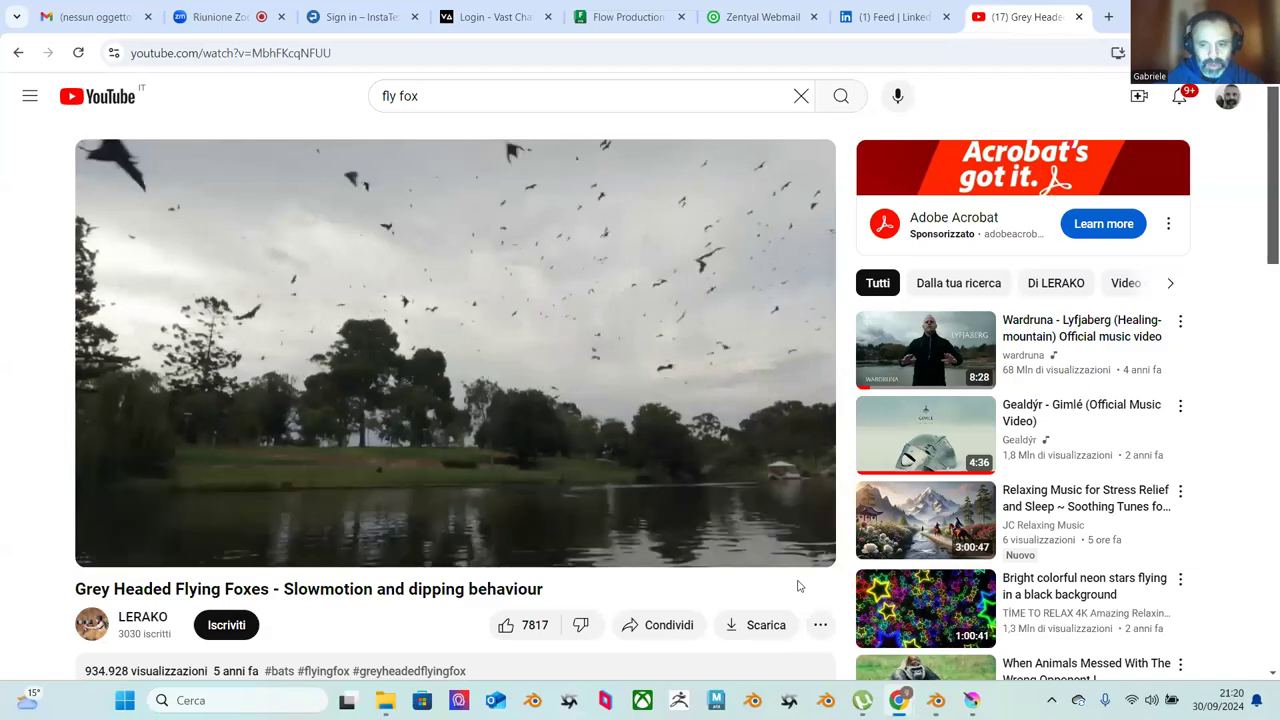
{"action": "left_click", "coordinate": [805, 547]}
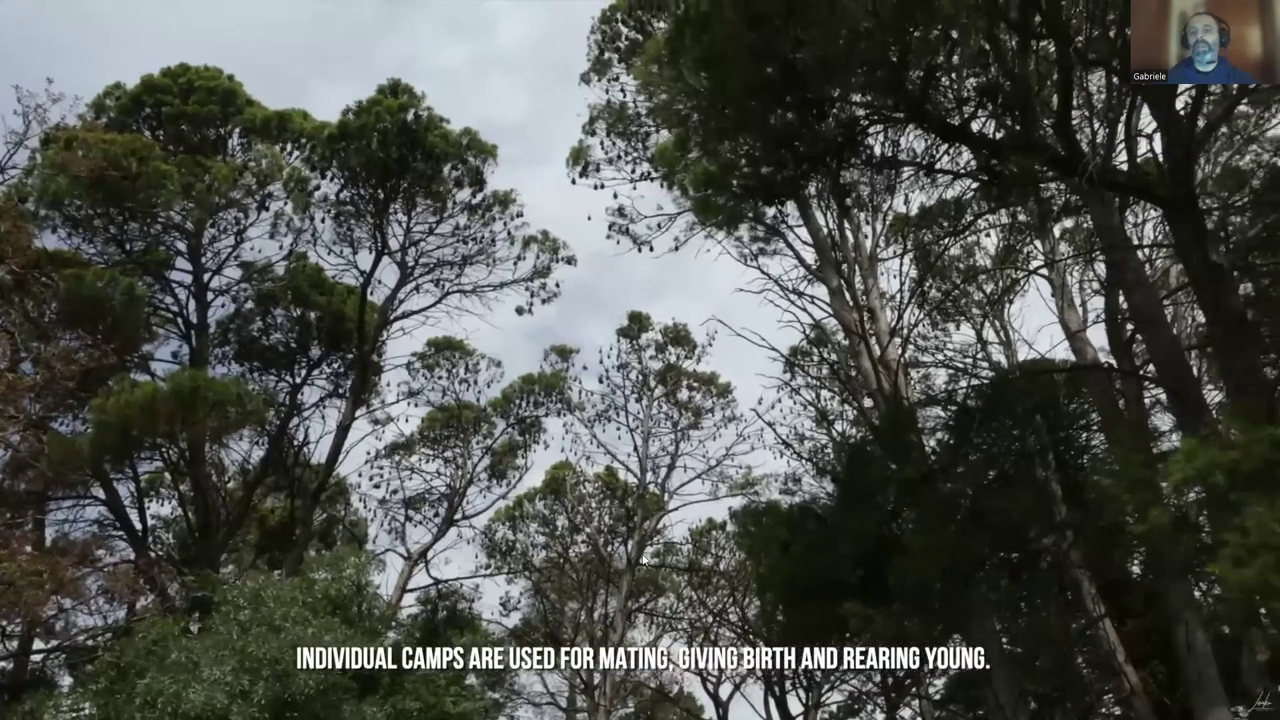
{"action": "mouse_move", "coordinate": [539, 641]}
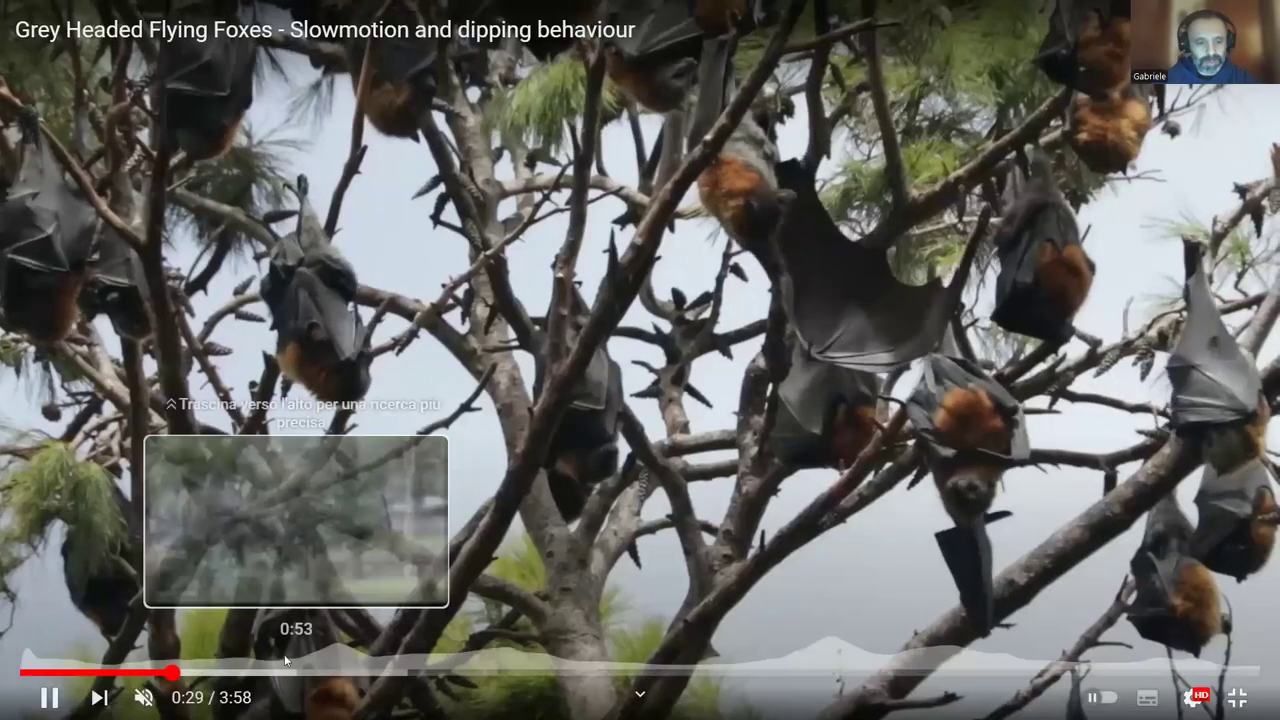
{"action": "left_click_drag", "start_coordinate": [296, 670], "coordinate": [251, 670]}
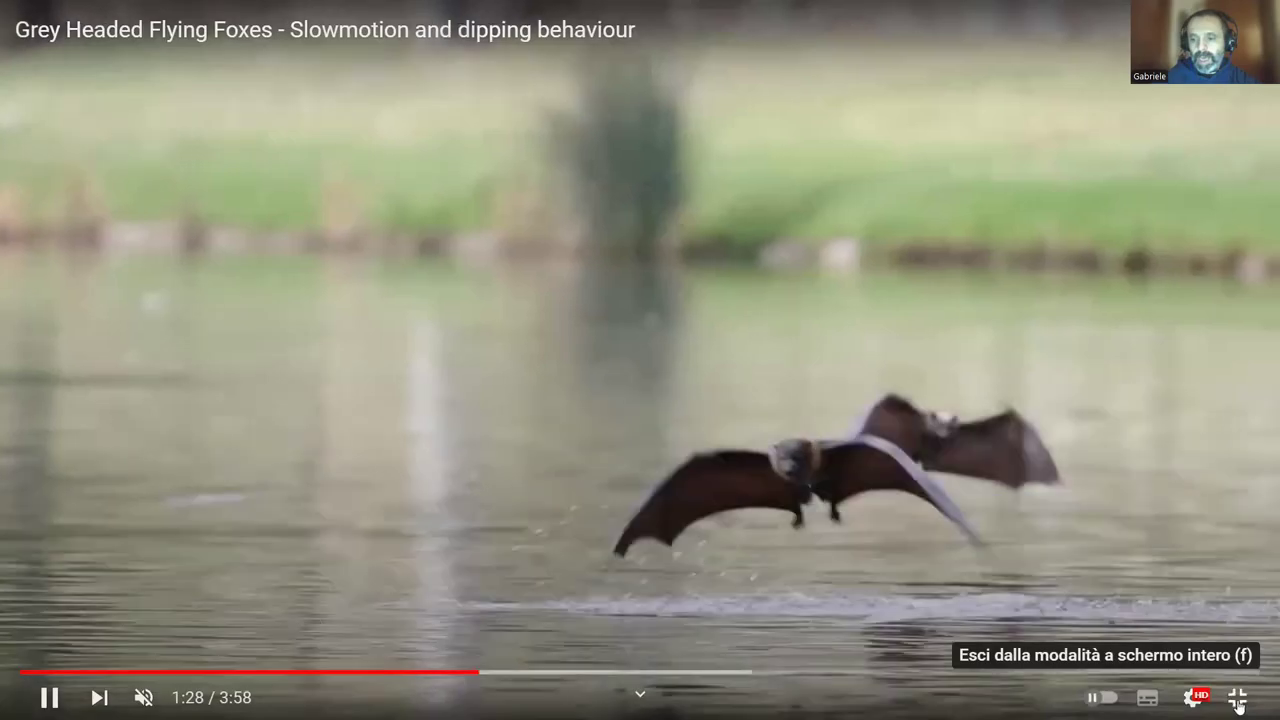
{"action": "left_click", "coordinate": [1237, 697]}
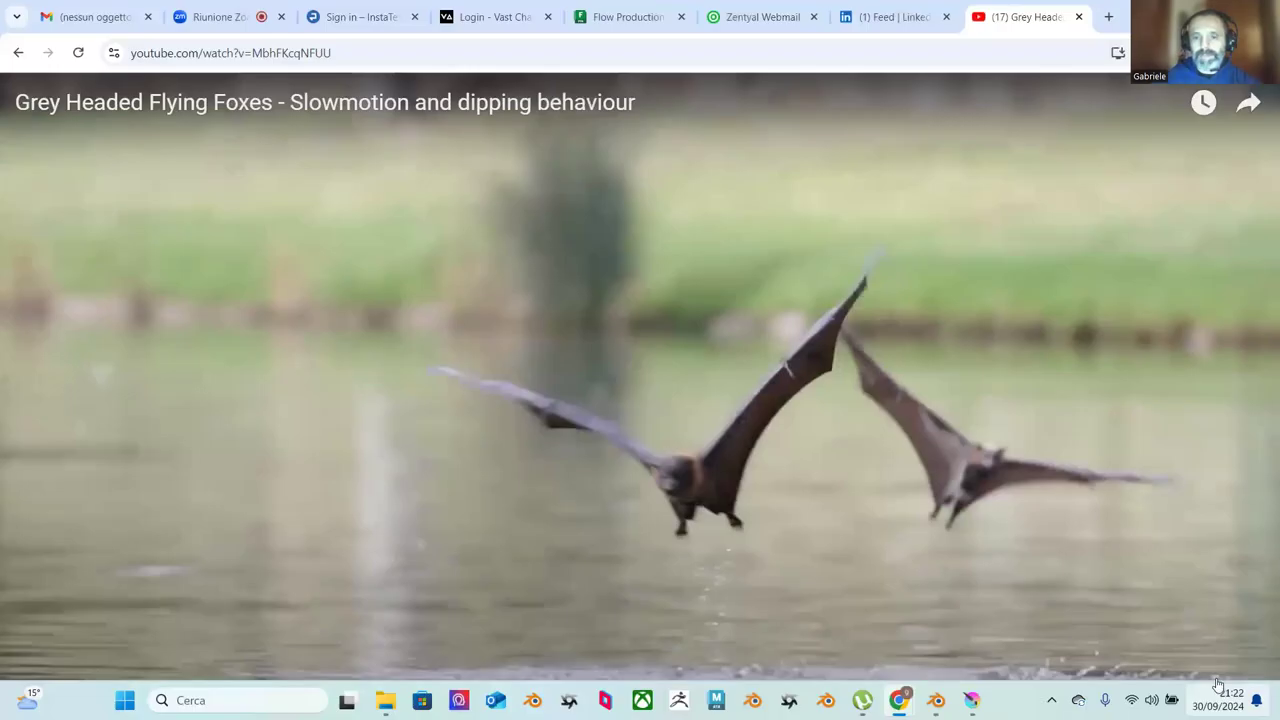
{"action": "left_click", "coordinate": [105, 545]}
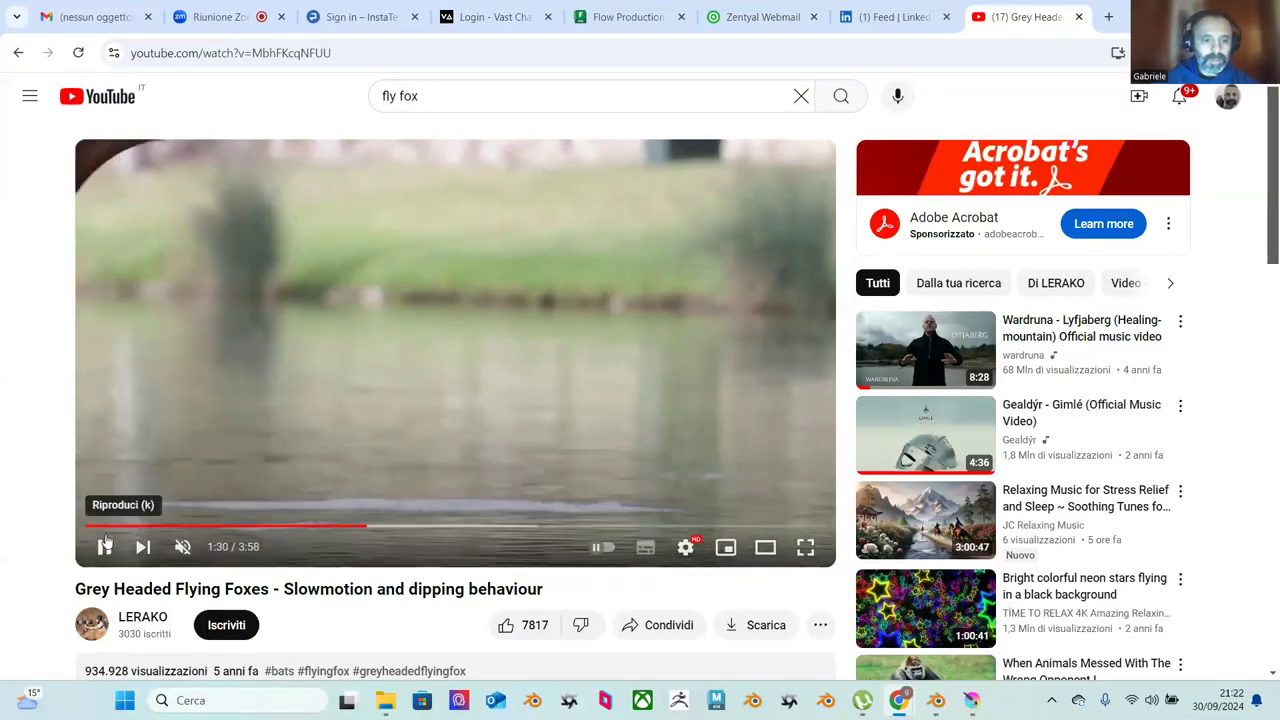
Step: Check the Krita sketches, then return to Blender and orbit the dragon to face left
{"action": "left_click", "coordinate": [971, 700]}
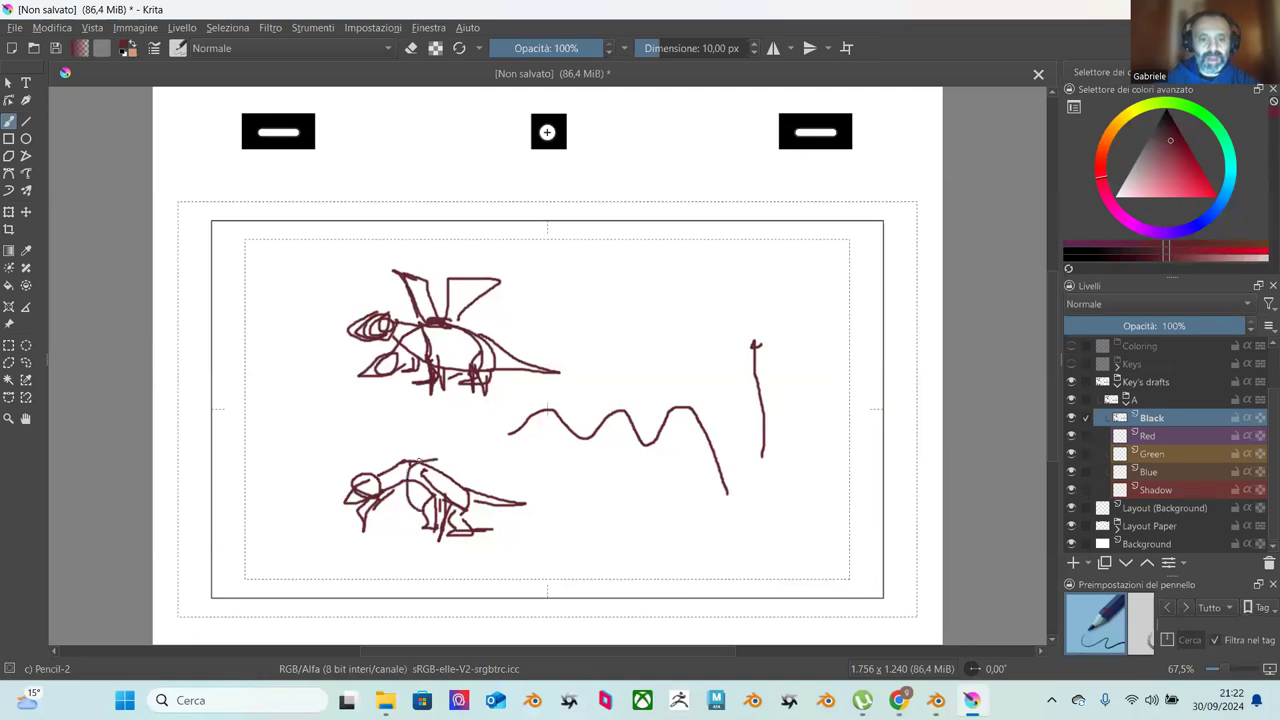
{"action": "left_click", "coordinate": [935, 702]}
{"action": "middle_click_drag", "start_coordinate": [610, 322], "coordinate": [652, 385]}
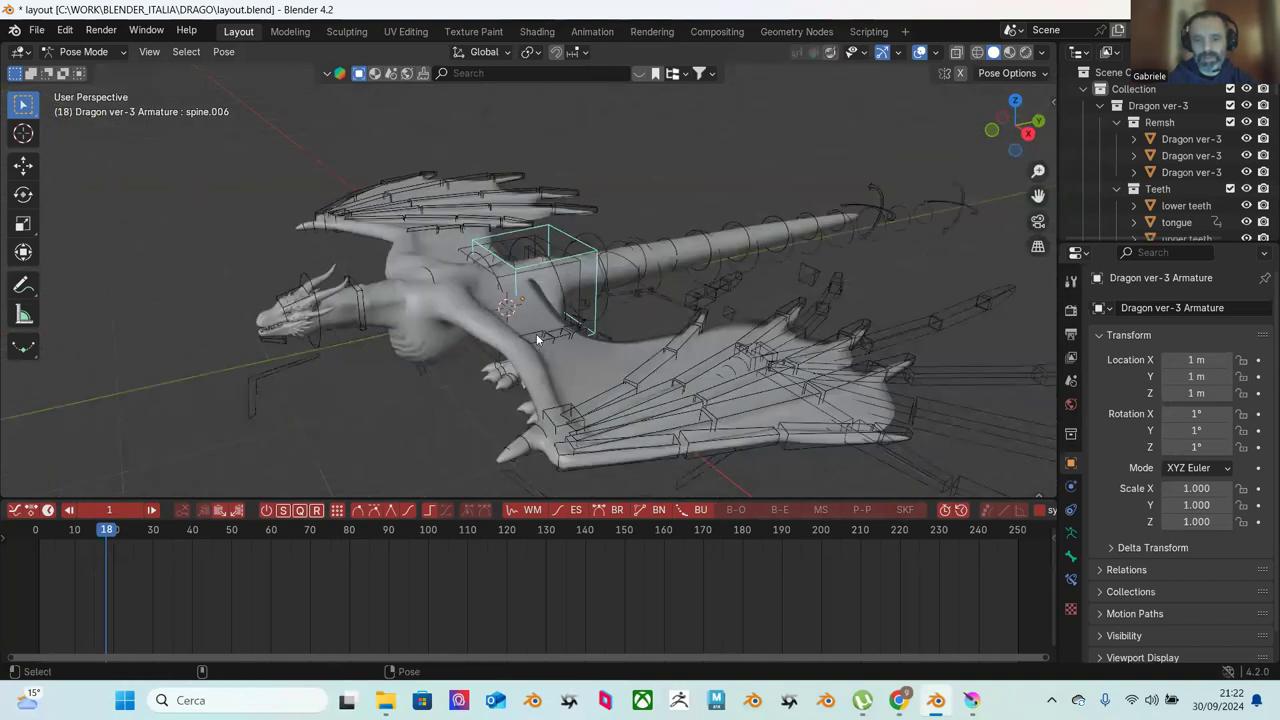
{"action": "middle_click_drag", "start_coordinate": [563, 342], "coordinate": [696, 320]}
{"action": "scroll", "coordinate": [745, 286], "scroll_direction": "up", "scroll_amount": 3}
{"action": "scroll", "coordinate": [696, 324], "scroll_direction": "down", "scroll_amount": 3}
{"action": "scroll", "coordinate": [653, 338], "scroll_direction": "up", "scroll_amount": 1}
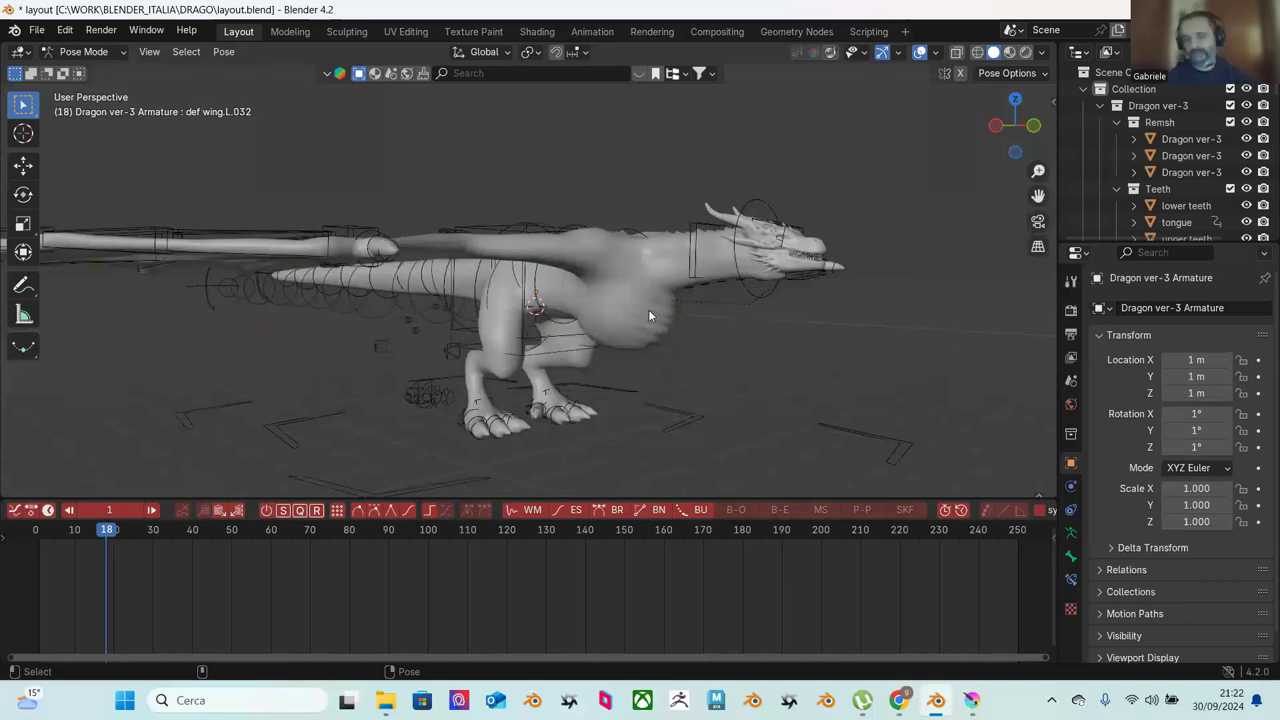
{"action": "scroll", "coordinate": [596, 312], "scroll_direction": "up", "scroll_amount": 2}
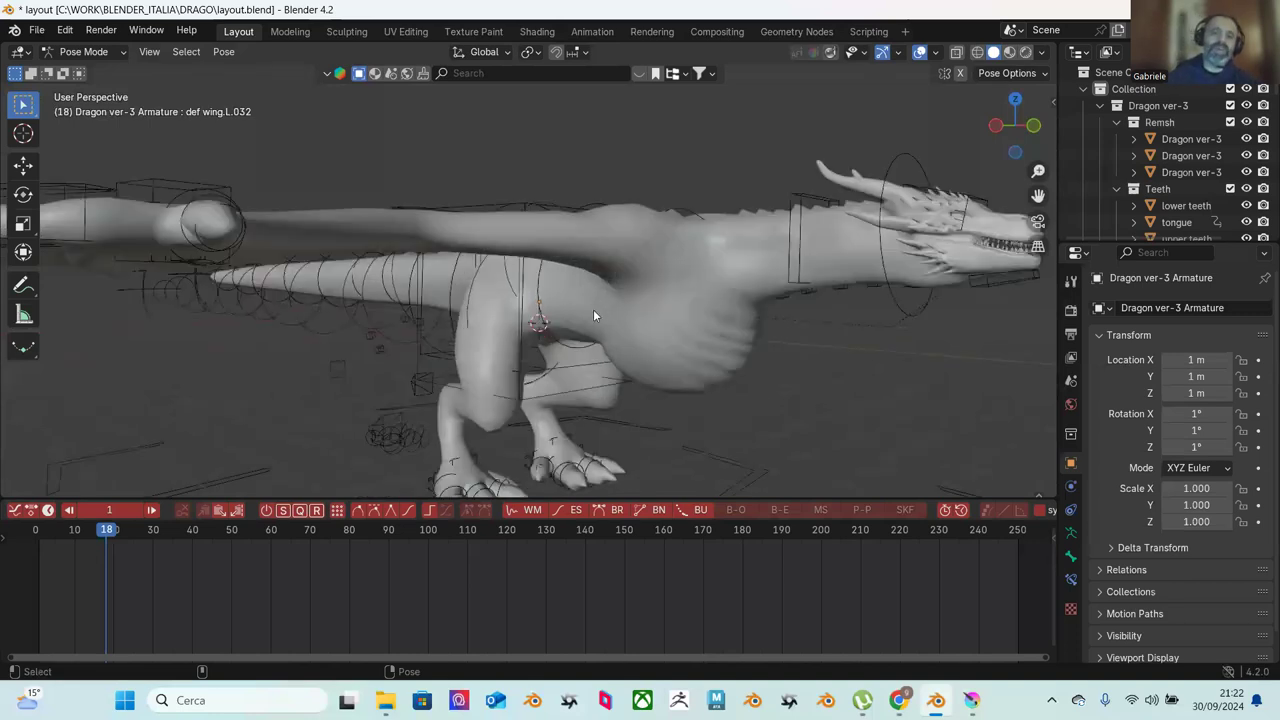
{"action": "middle_click_drag", "start_coordinate": [710, 286], "coordinate": [732, 300]}
{"action": "scroll", "coordinate": [720, 298], "scroll_direction": "up", "scroll_amount": 4}
{"action": "scroll", "coordinate": [715, 299], "scroll_direction": "down", "scroll_amount": 2}
{"action": "middle_click_drag", "start_coordinate": [741, 228], "coordinate": [693, 231]}
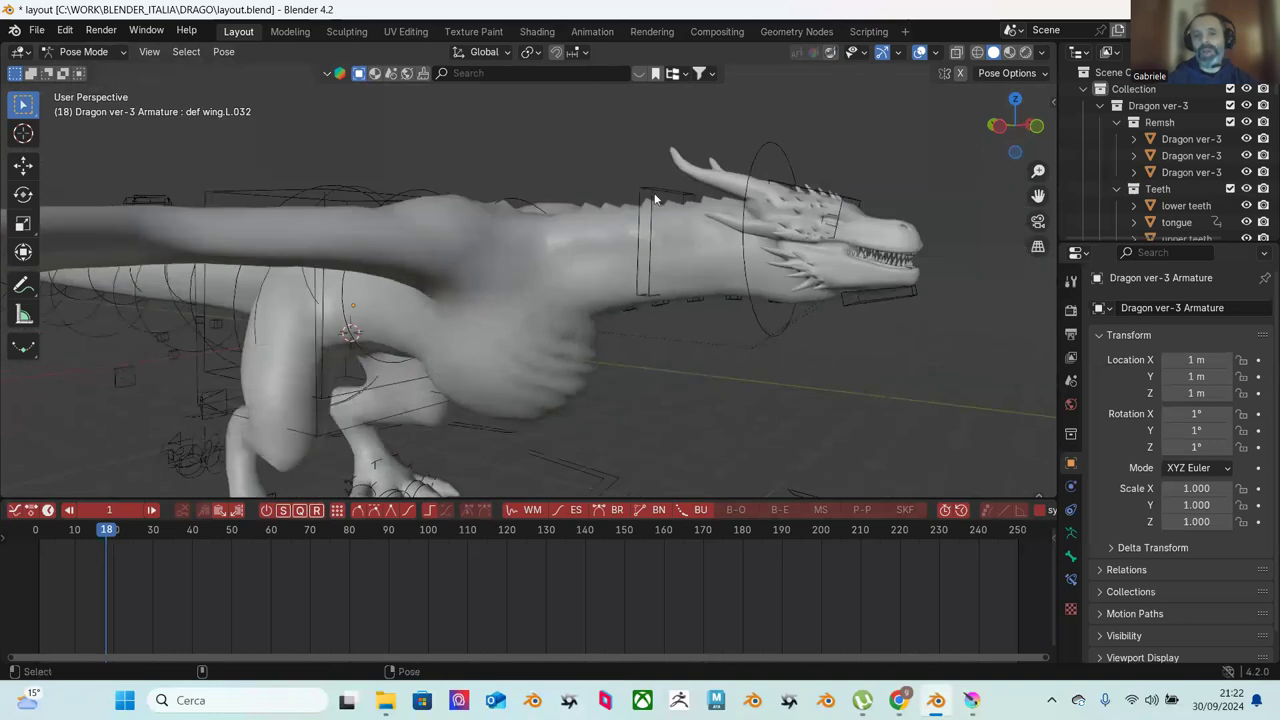
Step: Search YouTube for 'duck fly'
{"action": "mouse_move", "coordinate": [899, 703]}
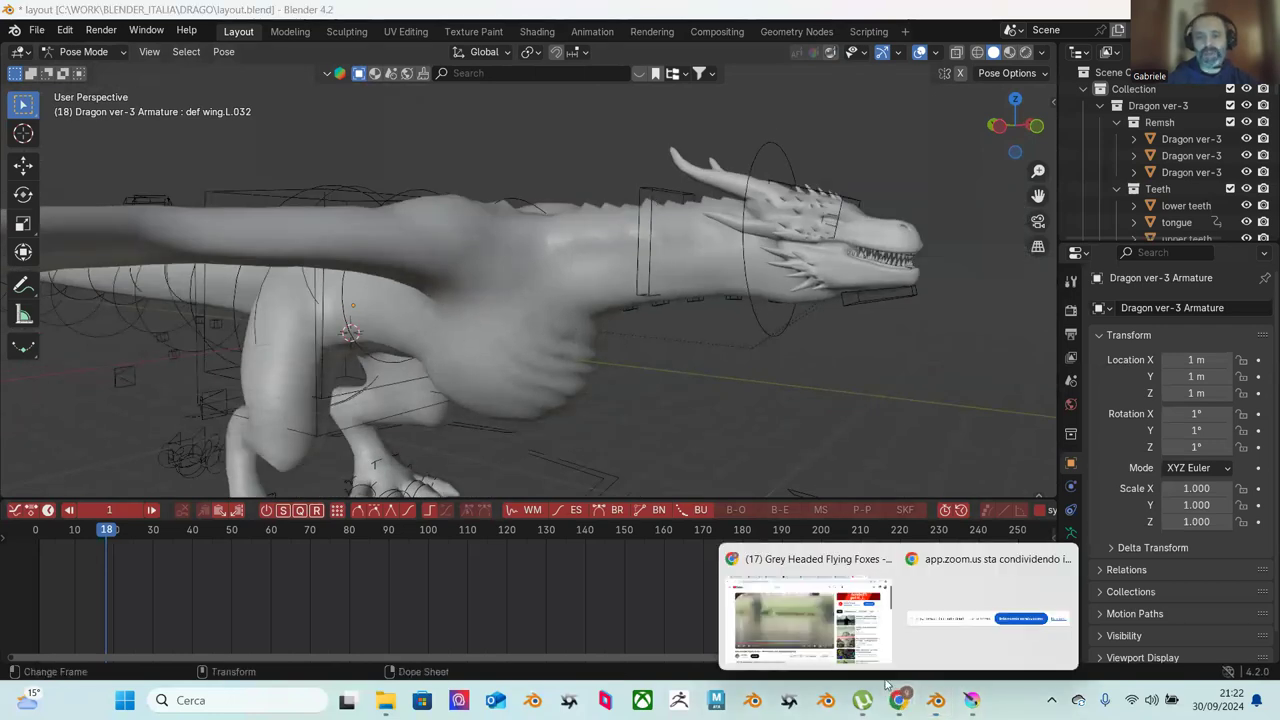
{"action": "left_click", "coordinate": [820, 571]}
{"action": "left_click", "coordinate": [467, 99]}
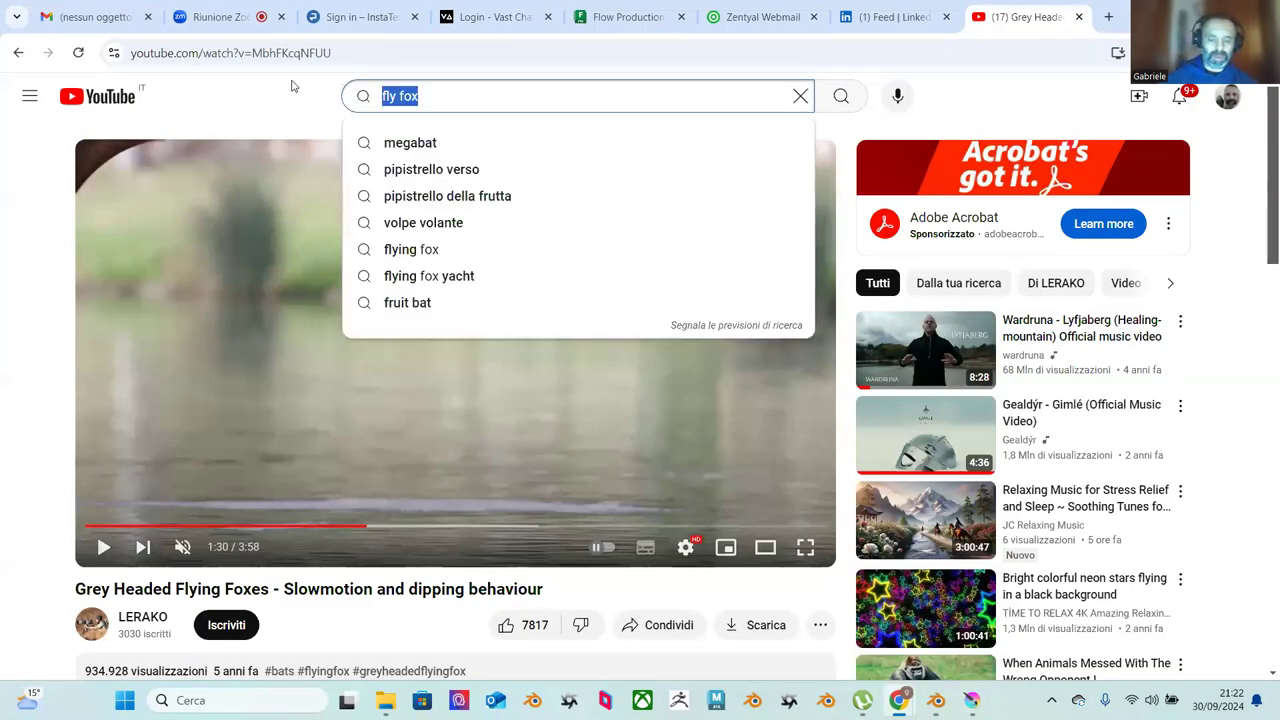
{"action": "type", "text": "duck fly"}
{"action": "key", "text": "Return"}
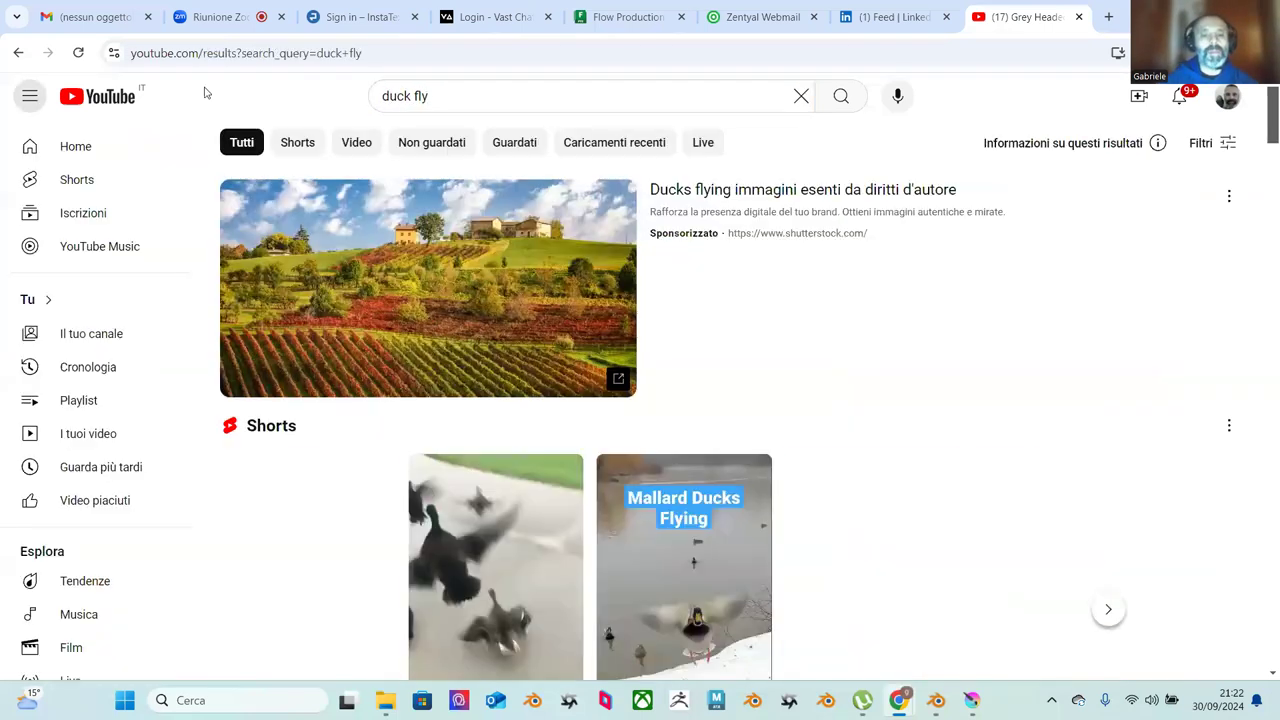
Step: Watch the Flying Ducks video, pause it at 0:15, and return to Krita
{"action": "scroll", "coordinate": [423, 443], "scroll_direction": "down", "scroll_amount": 5}
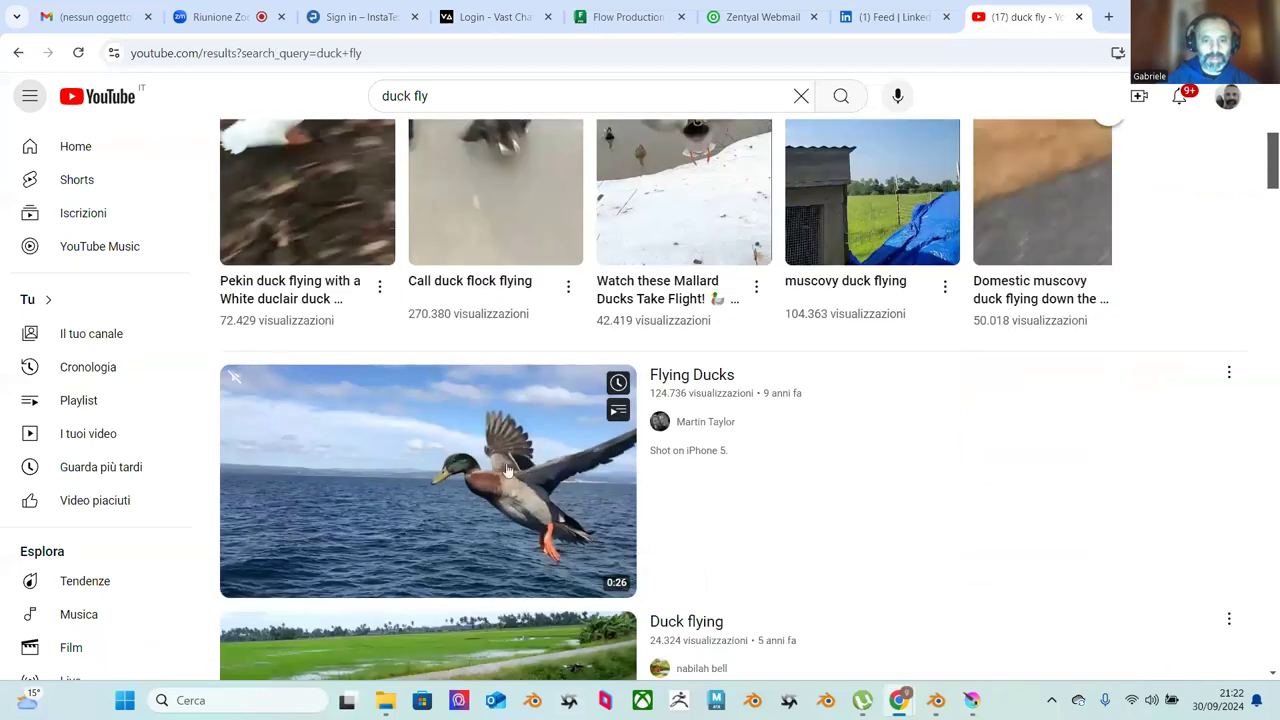
{"action": "left_click", "coordinate": [507, 470]}
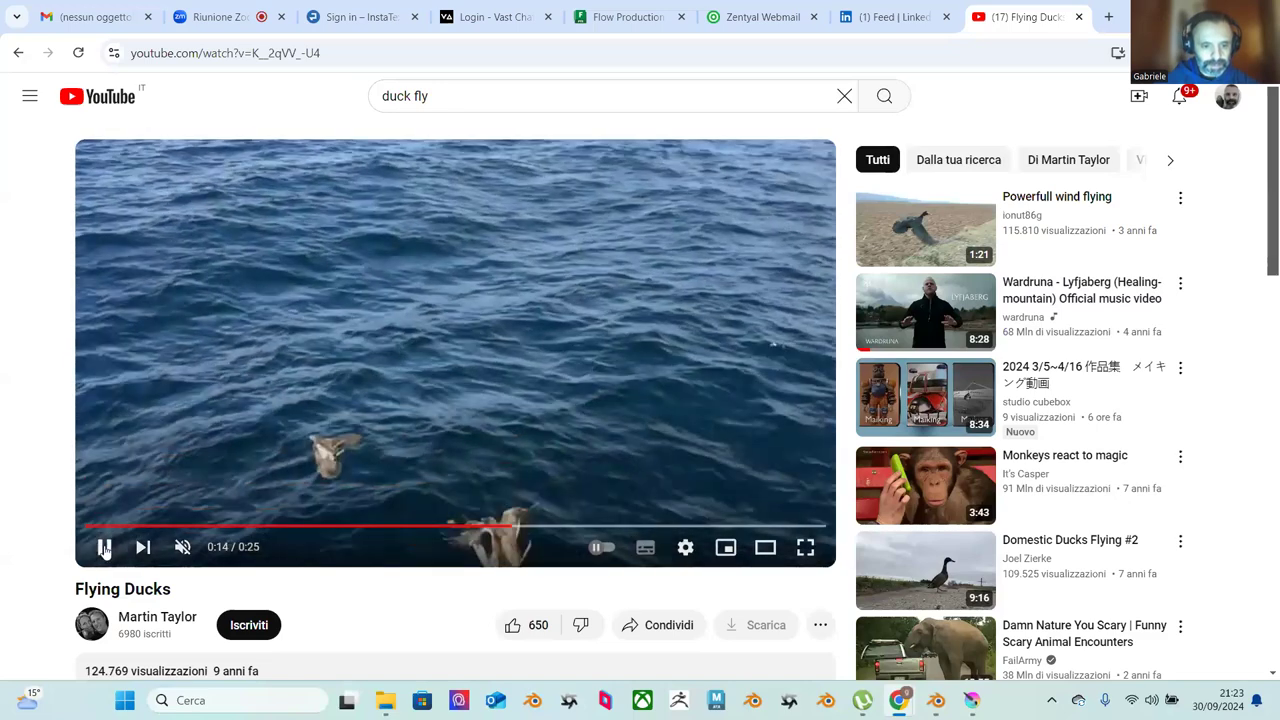
{"action": "left_click", "coordinate": [104, 547]}
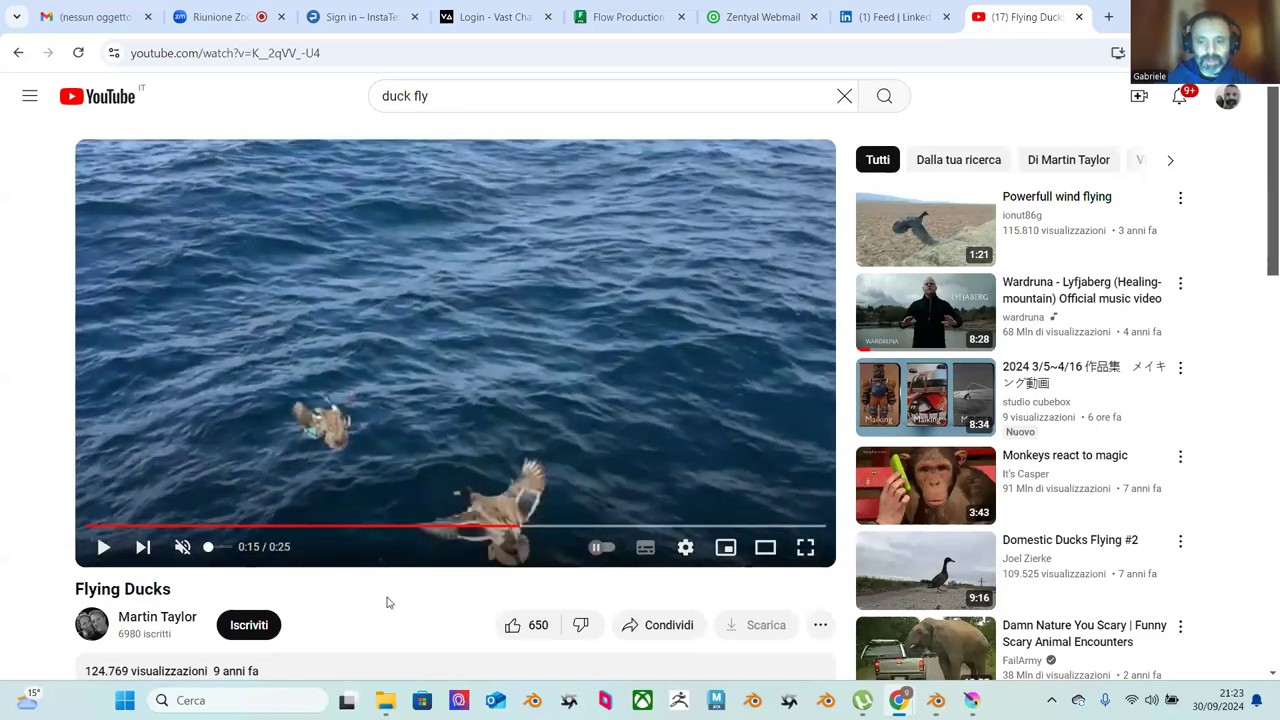
{"action": "left_click", "coordinate": [971, 700]}
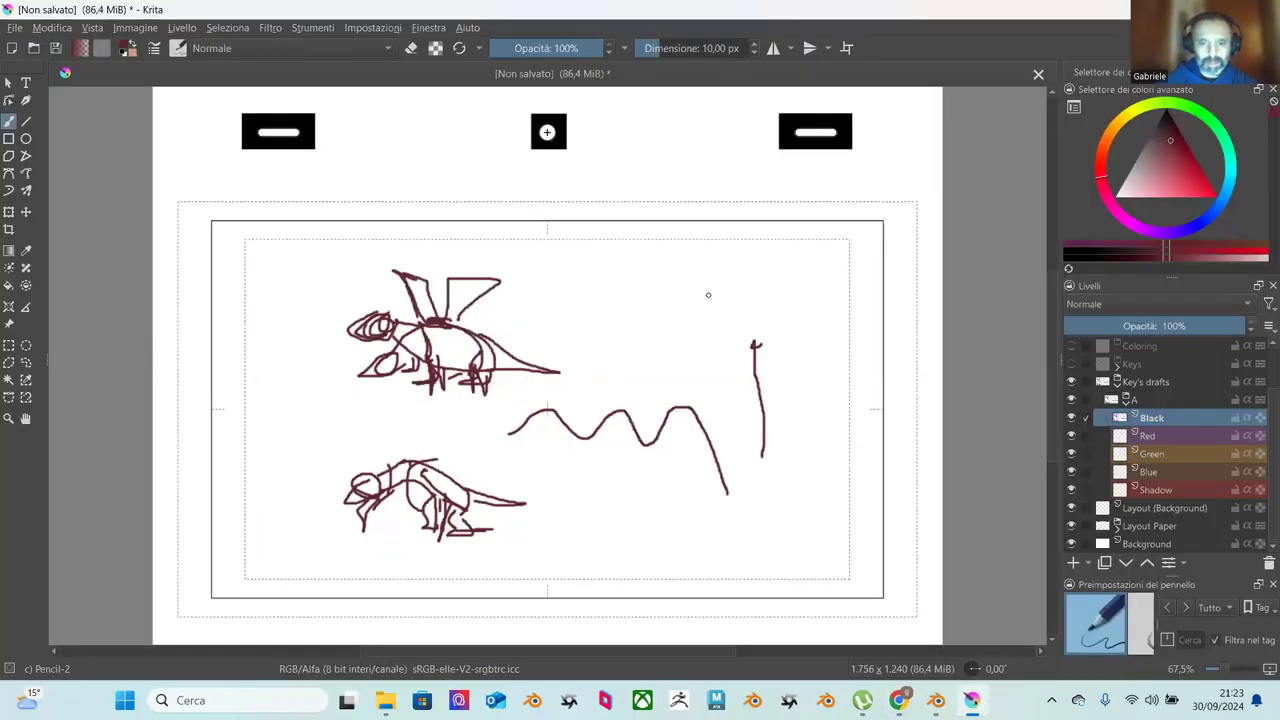
Step: Sketch a loop around the circle, an upward curve, two loops to the right, and a small curved mark
{"action": "mouse_move", "coordinate": [674, 293]}
{"action": "left_mouse_down"}
{"action": "mouse_move", "coordinate": [704, 347]}
{"action": "mouse_move", "coordinate": [721, 318]}
{"action": "left_mouse_up"}
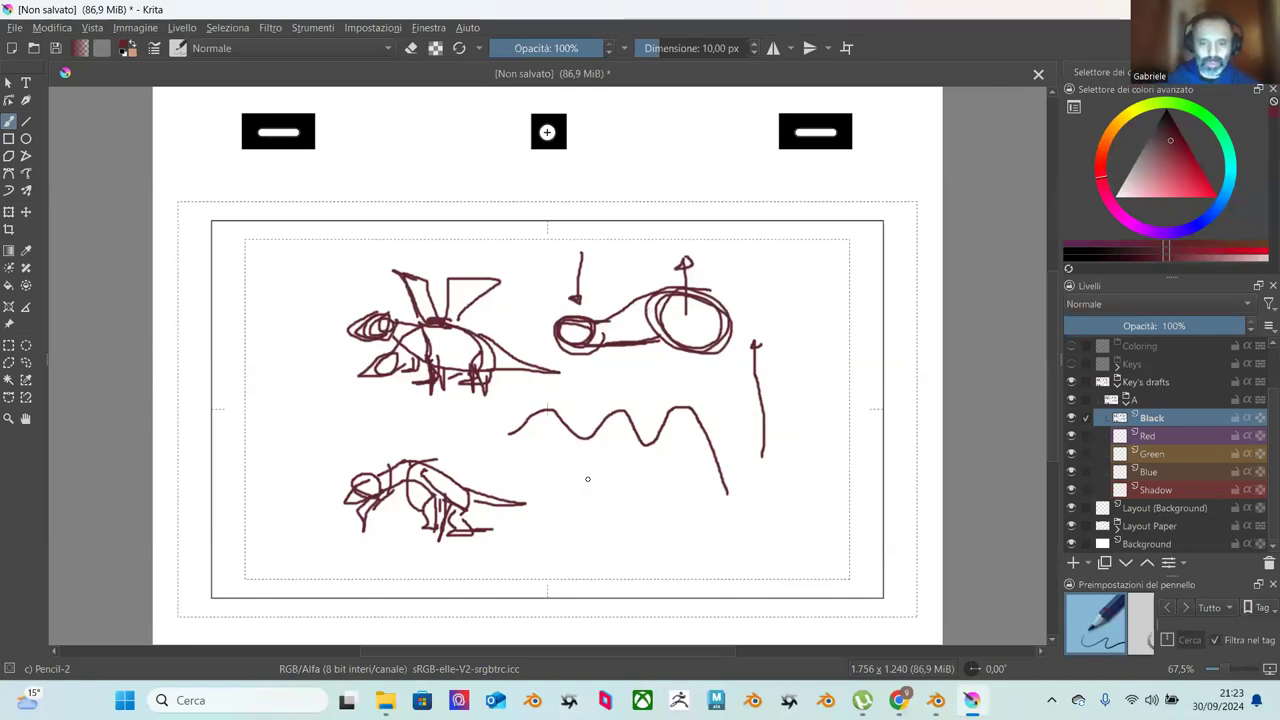
{"action": "left_click_drag", "start_coordinate": [582, 520], "coordinate": [623, 492]}
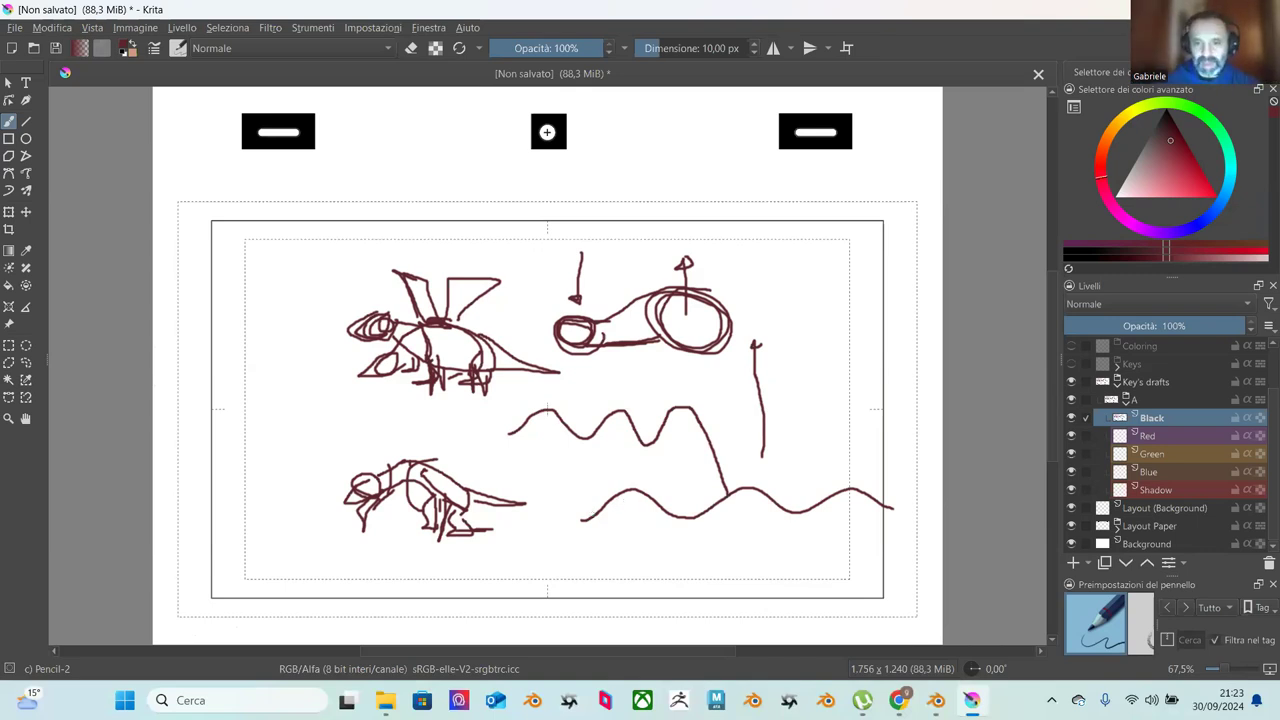
{"action": "left_click_drag", "start_coordinate": [816, 342], "coordinate": [786, 308]}
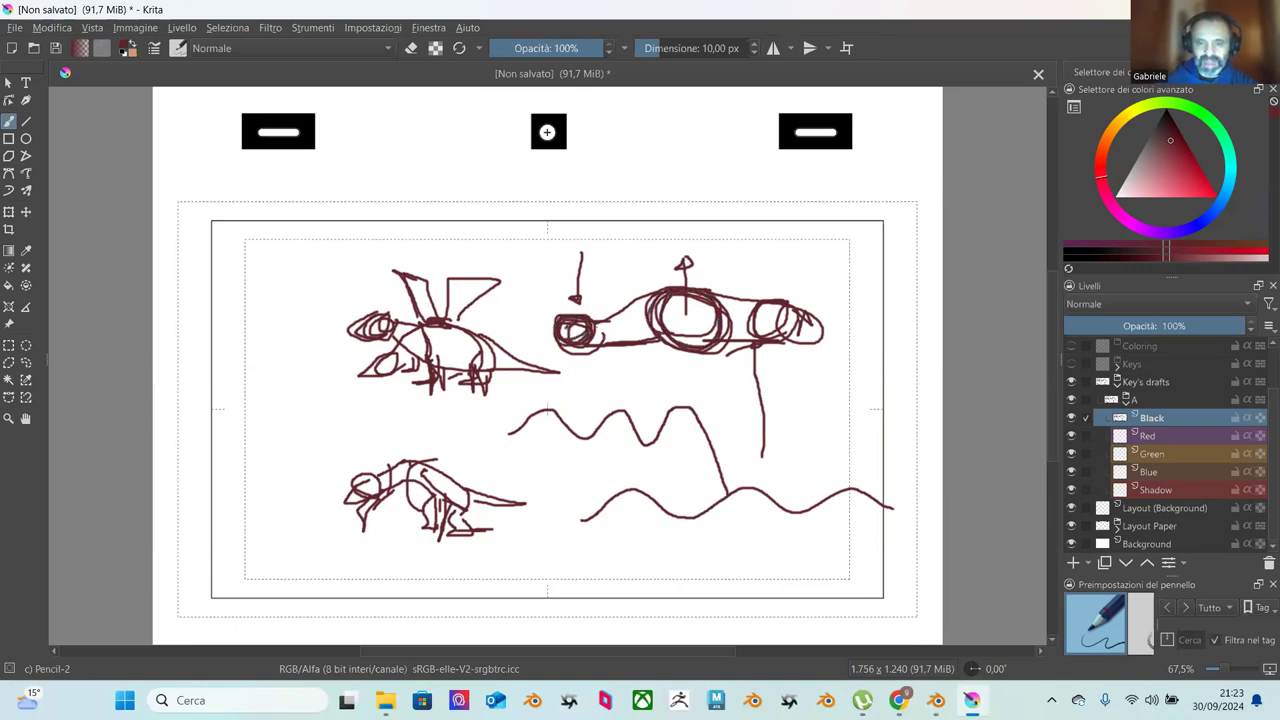
{"action": "left_click_drag", "start_coordinate": [789, 274], "coordinate": [790, 284]}
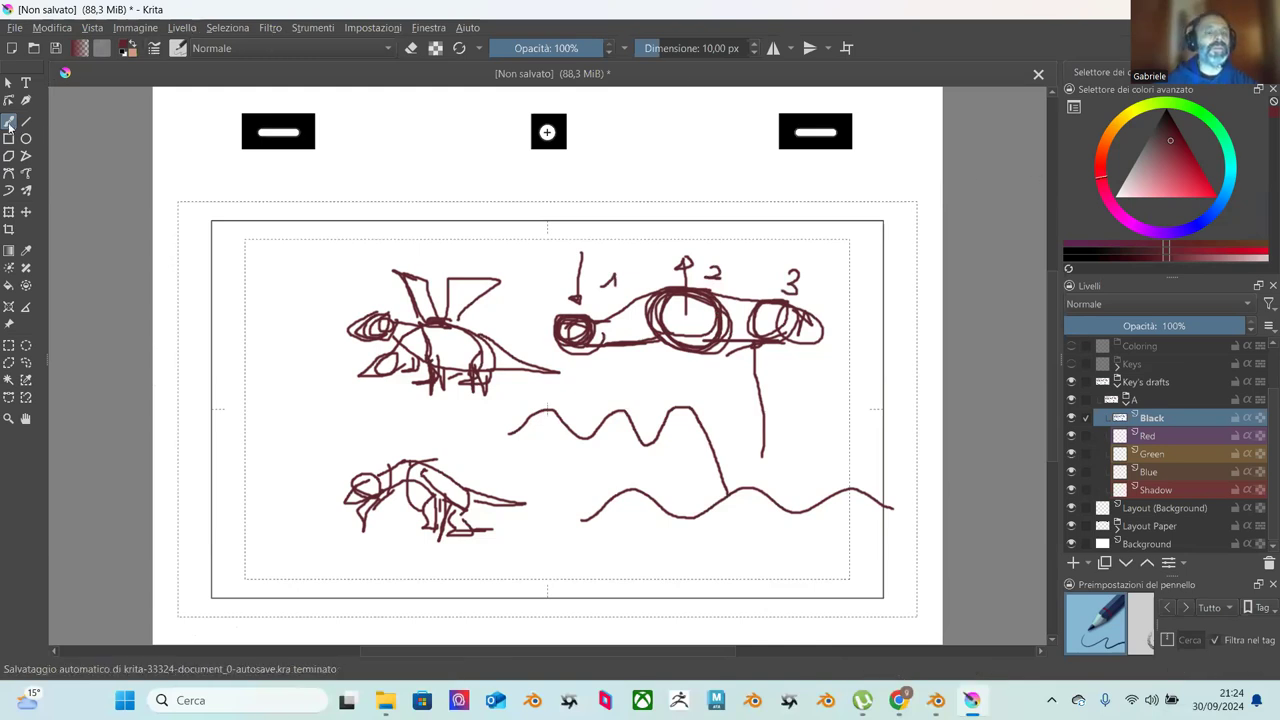
Step: Set the freehand brush to erase mode, colour bright red, size 131.70 px
{"action": "left_click", "coordinate": [9, 121]}
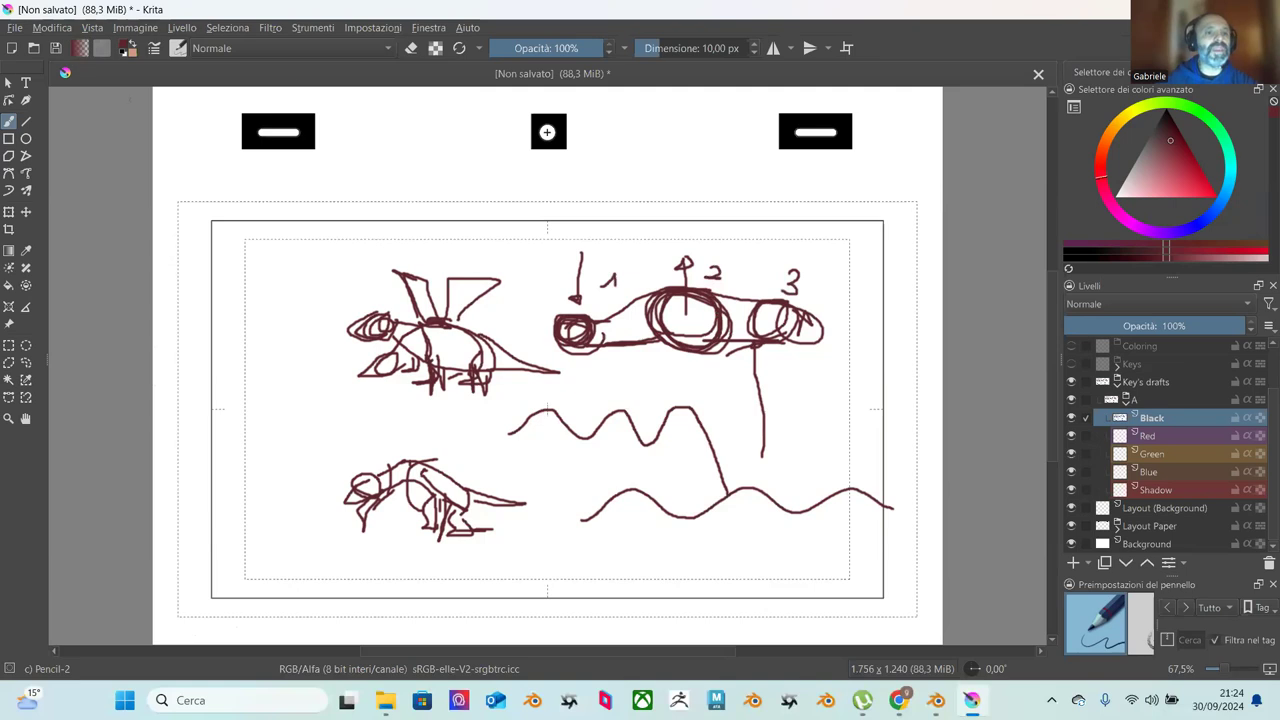
{"action": "left_click", "coordinate": [381, 50]}
{"action": "left_click", "coordinate": [381, 48]}
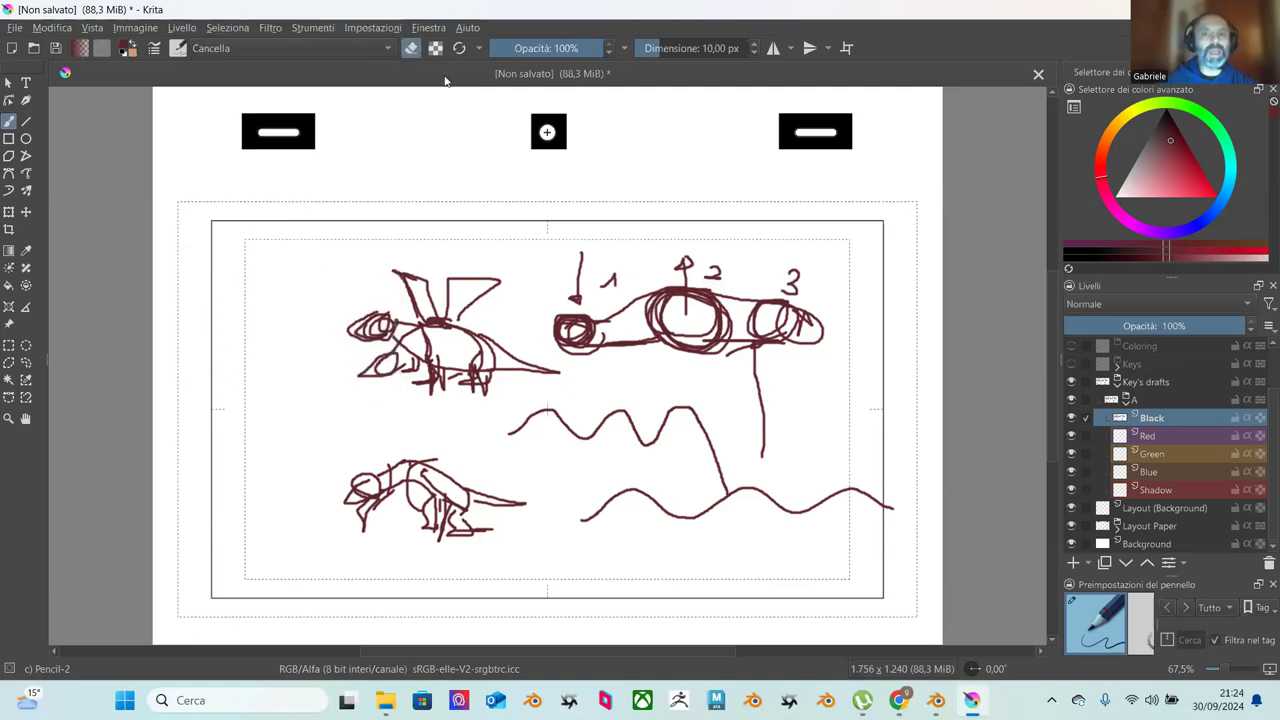
{"action": "right_click", "coordinate": [870, 228]}
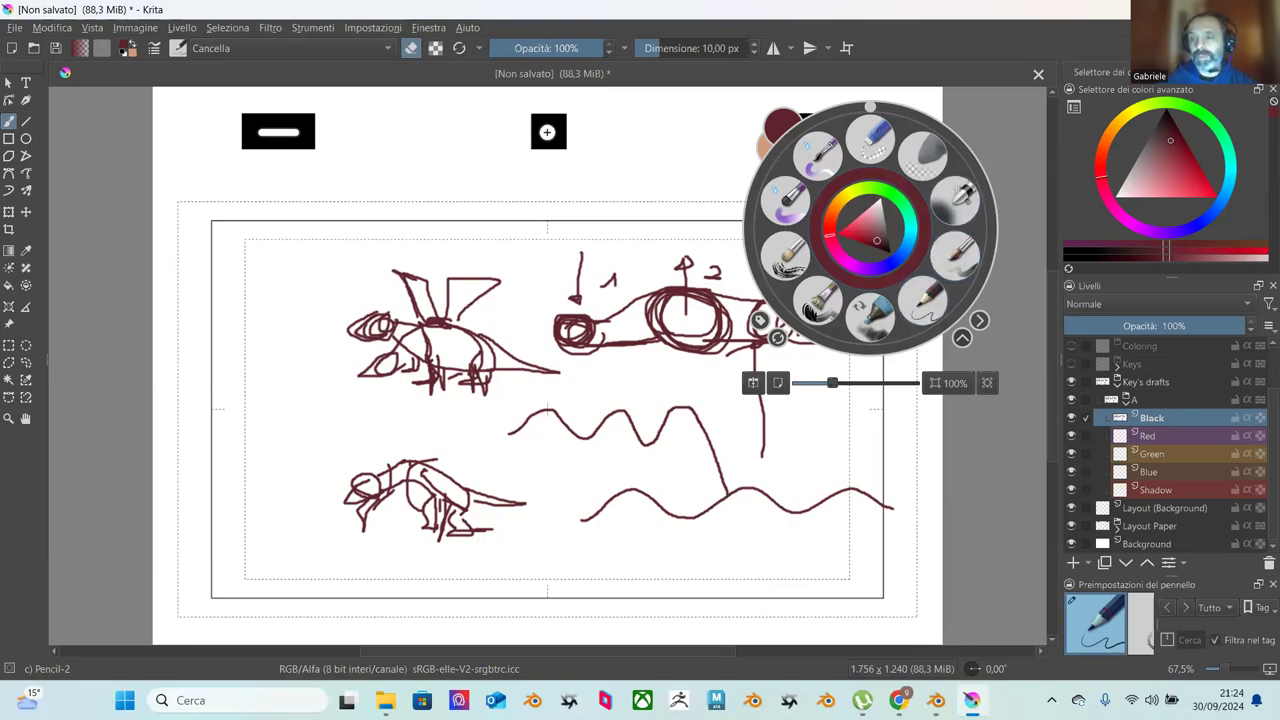
{"action": "left_click_drag", "start_coordinate": [1175, 183], "coordinate": [1216, 196]}
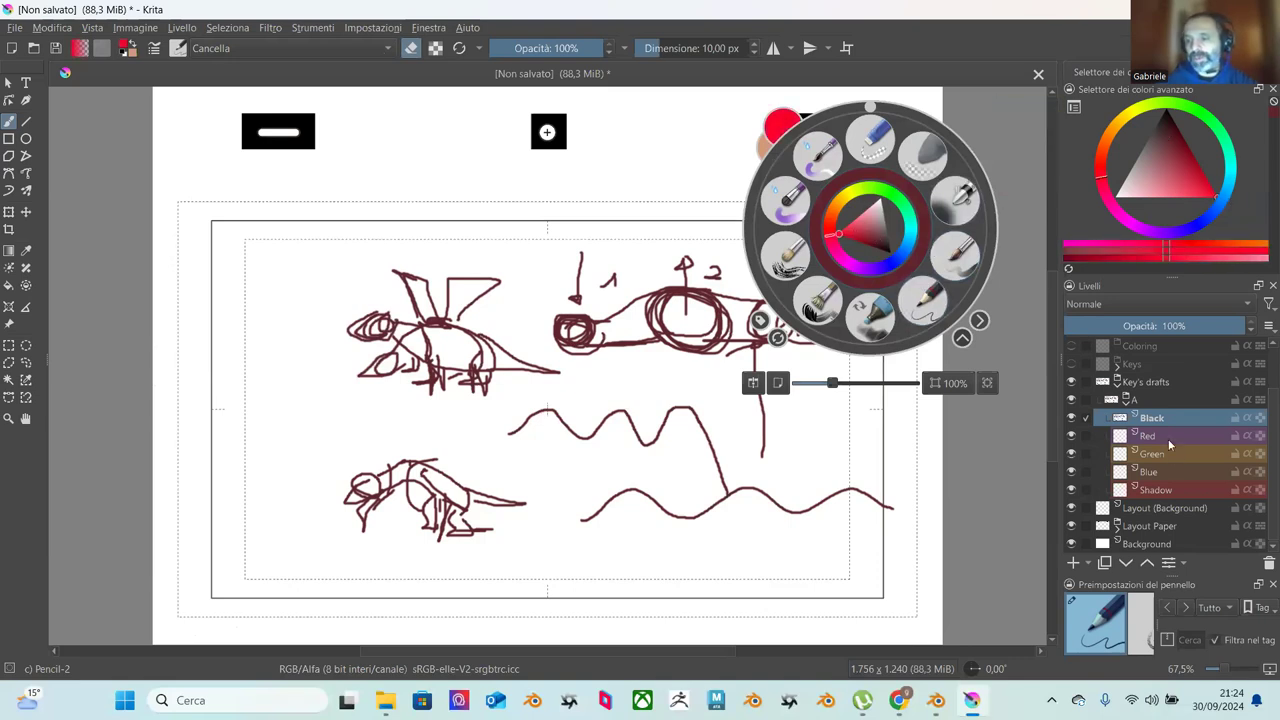
{"action": "mouse_move", "coordinate": [652, 48]}
{"action": "left_mouse_down"}
{"action": "mouse_move", "coordinate": [728, 48]}
{"action": "mouse_move", "coordinate": [690, 50]}
{"action": "mouse_move", "coordinate": [646, 82]}
{"action": "mouse_move", "coordinate": [712, 50]}
{"action": "left_mouse_up"}
{"action": "left_click", "coordinate": [636, 147]}
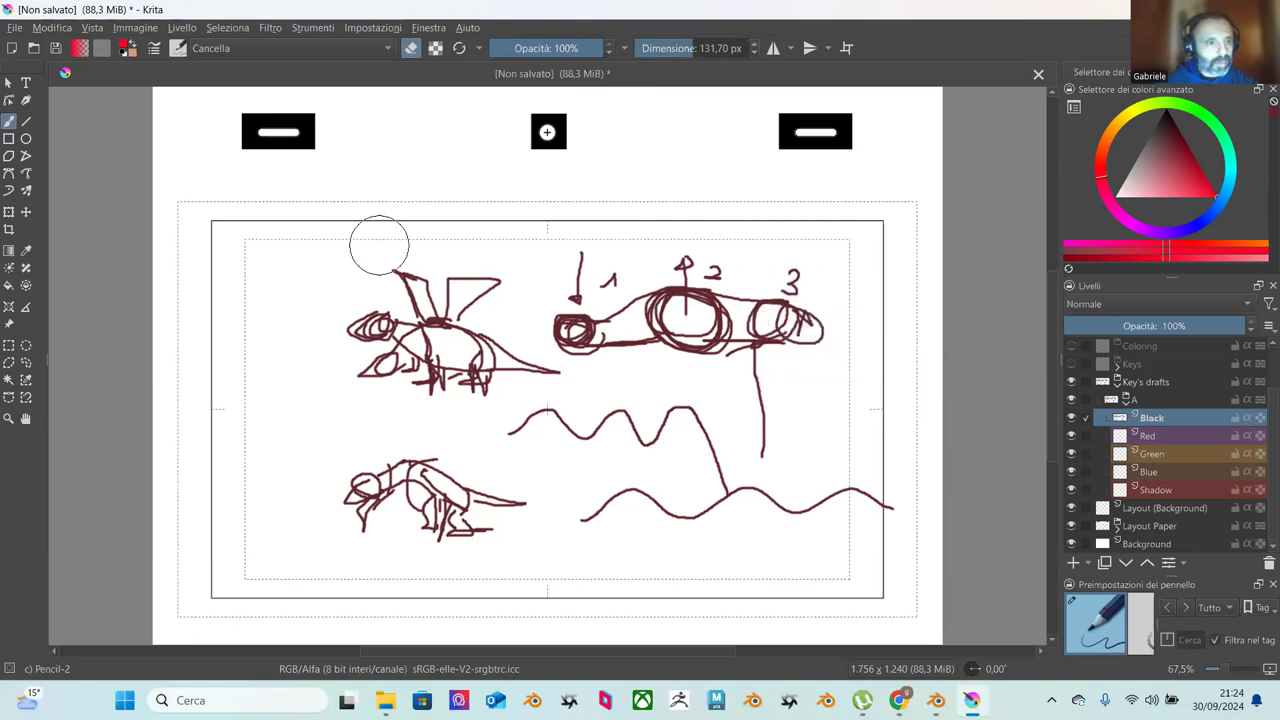
Step: Erase part of the wave peak and the right tail of the middle wave
{"action": "left_click_drag", "start_coordinate": [709, 420], "coordinate": [737, 423]}
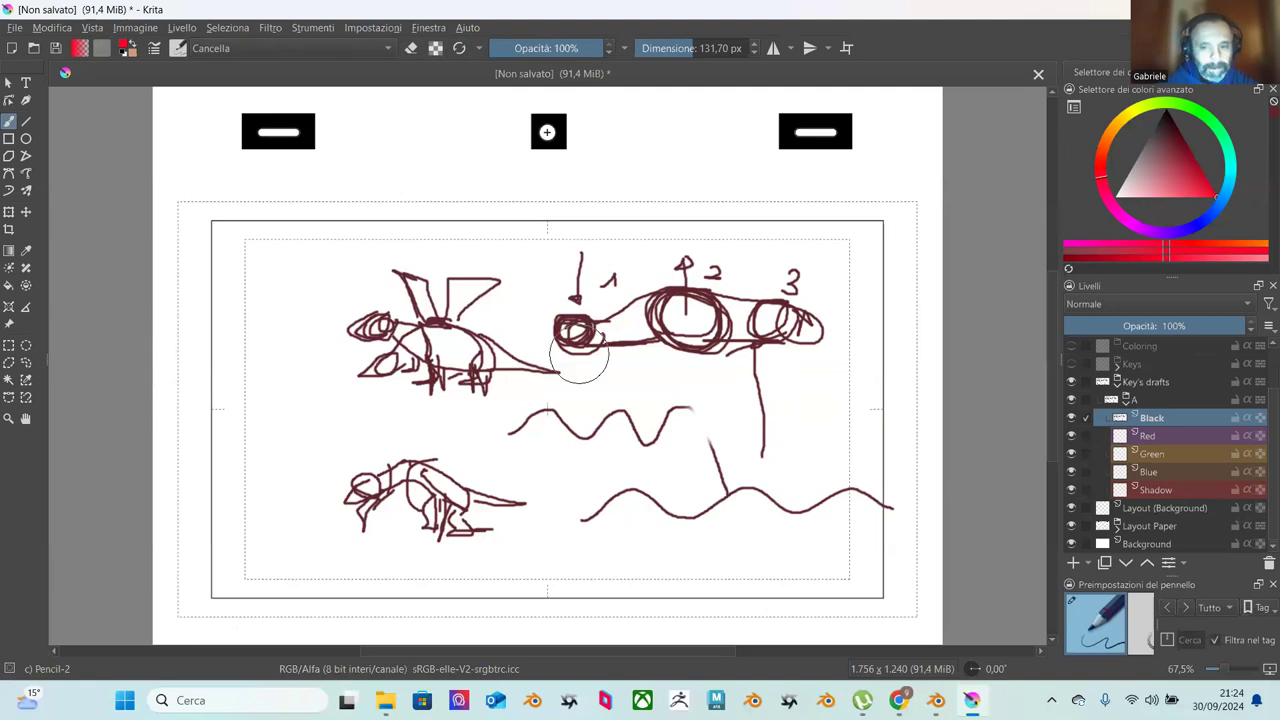
{"action": "left_click_drag", "start_coordinate": [689, 423], "coordinate": [598, 425]}
{"action": "left_click", "coordinate": [258, 44]}
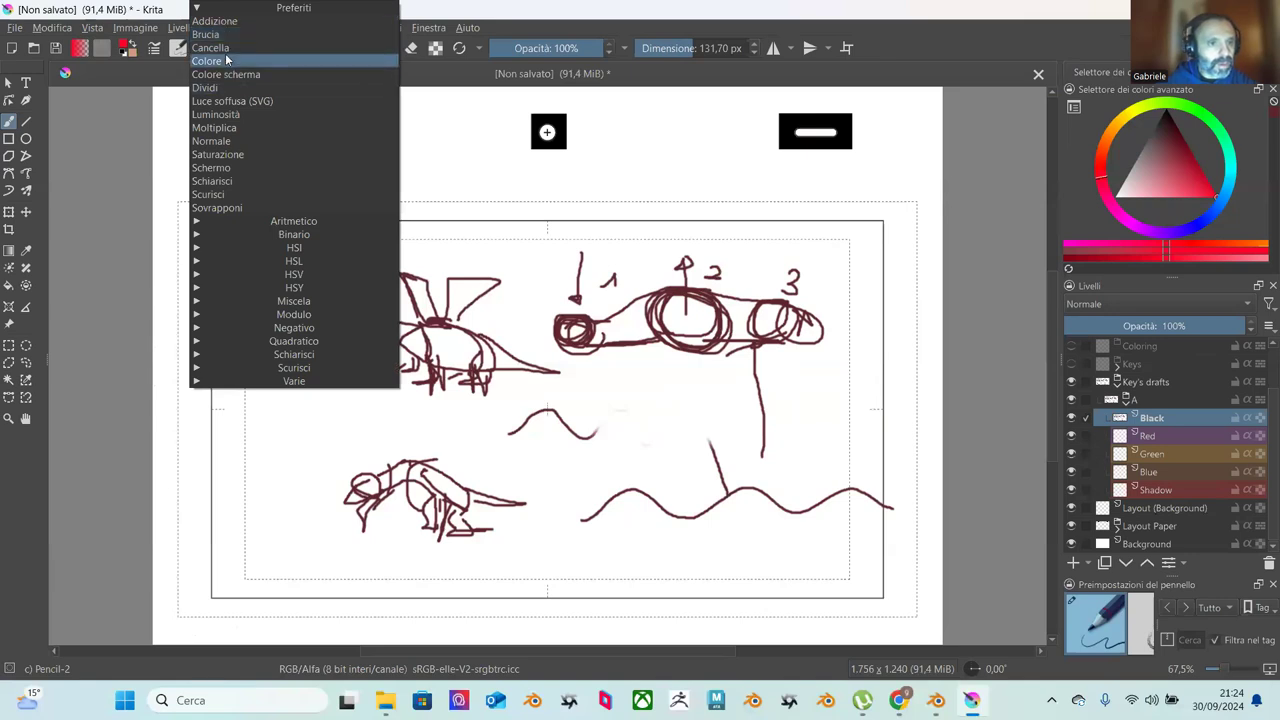
Step: Switch the brush to Colore blending and dab red on circles 3, 2 and 1
{"action": "left_click", "coordinate": [206, 61]}
{"action": "left_click_drag", "start_coordinate": [737, 455], "coordinate": [706, 440]}
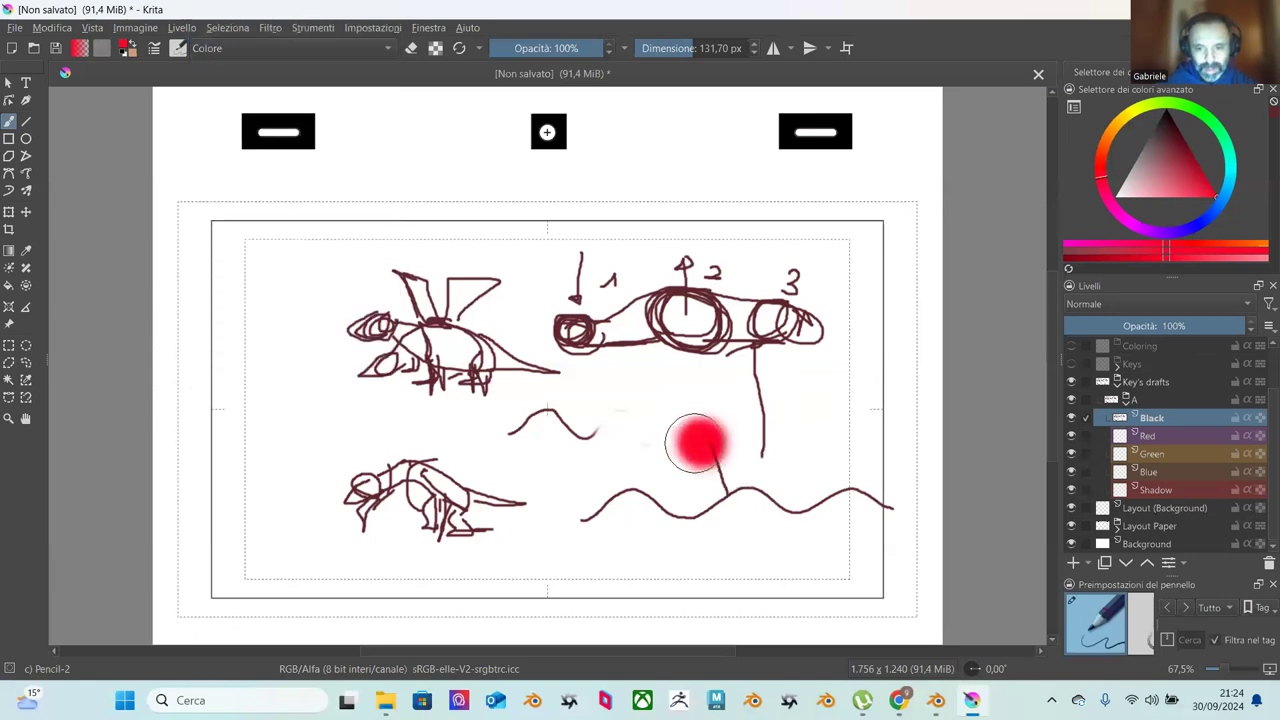
{"action": "left_click", "coordinate": [776, 321]}
{"action": "left_click", "coordinate": [688, 318]}
{"action": "left_click", "coordinate": [575, 330]}
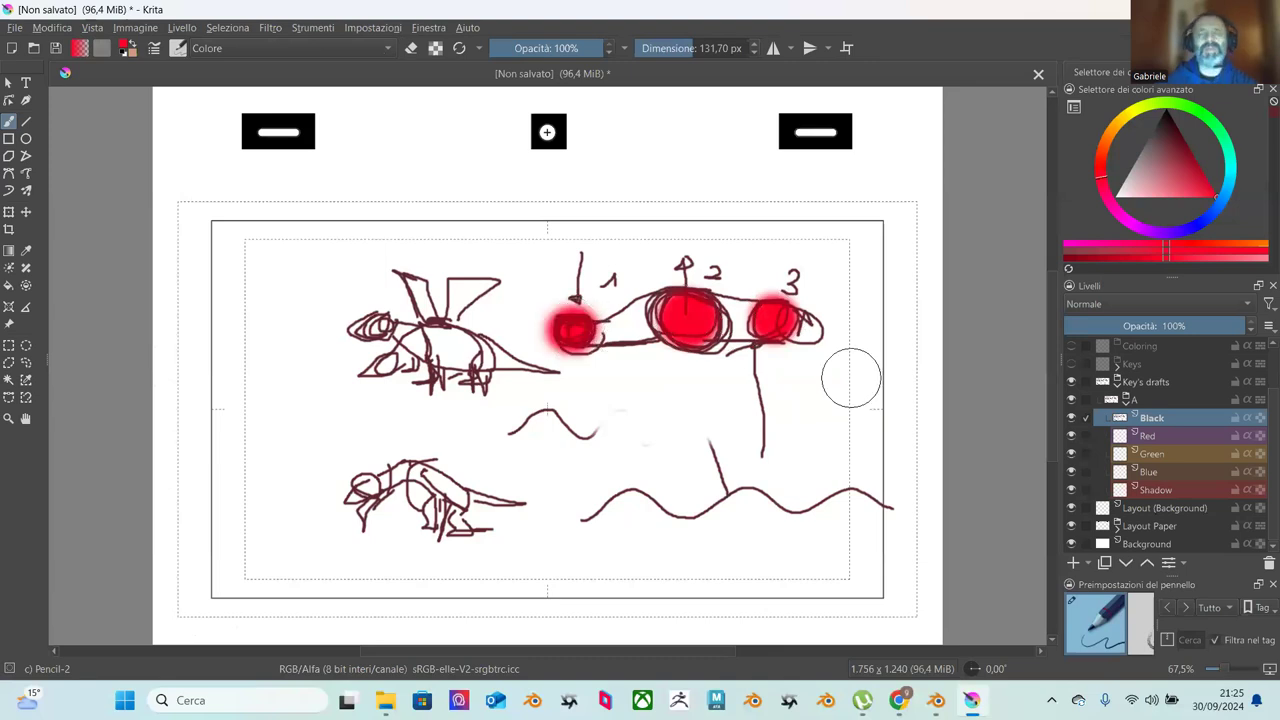
Step: Dab green above circle 3, atop the middle blob, and on the left blob
{"action": "left_click", "coordinate": [1193, 117]}
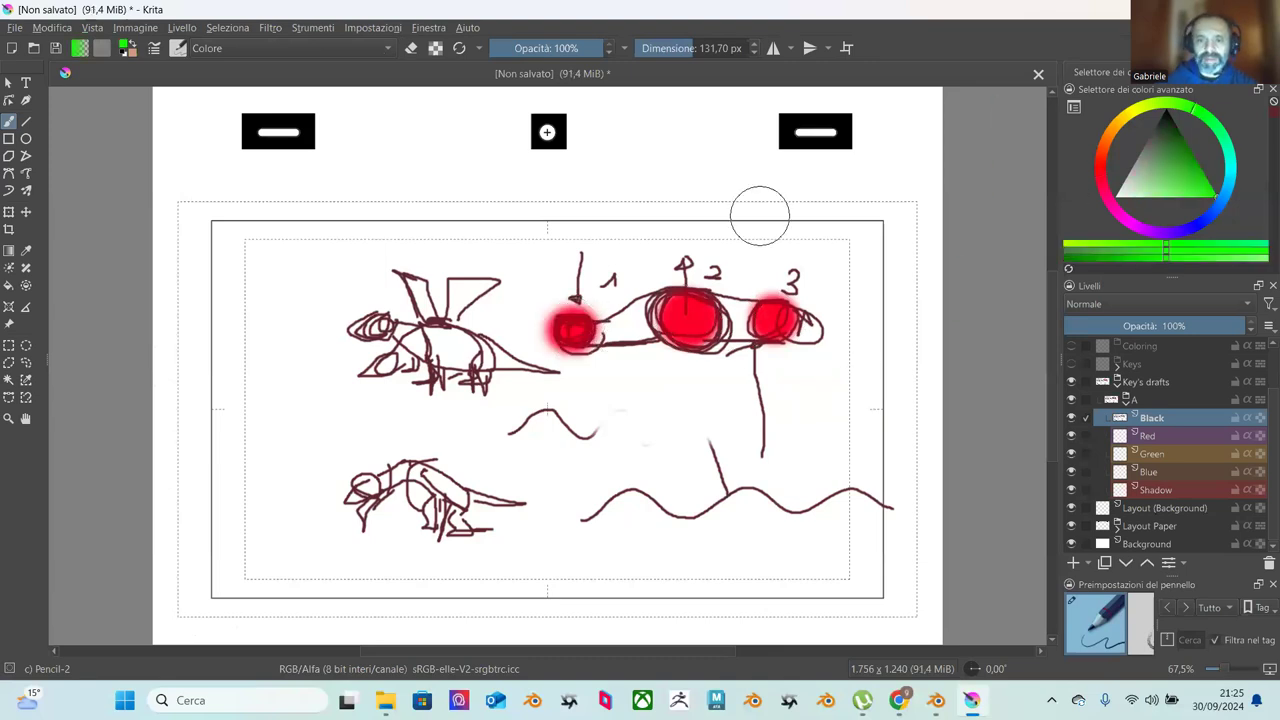
{"action": "left_click", "coordinate": [769, 254]}
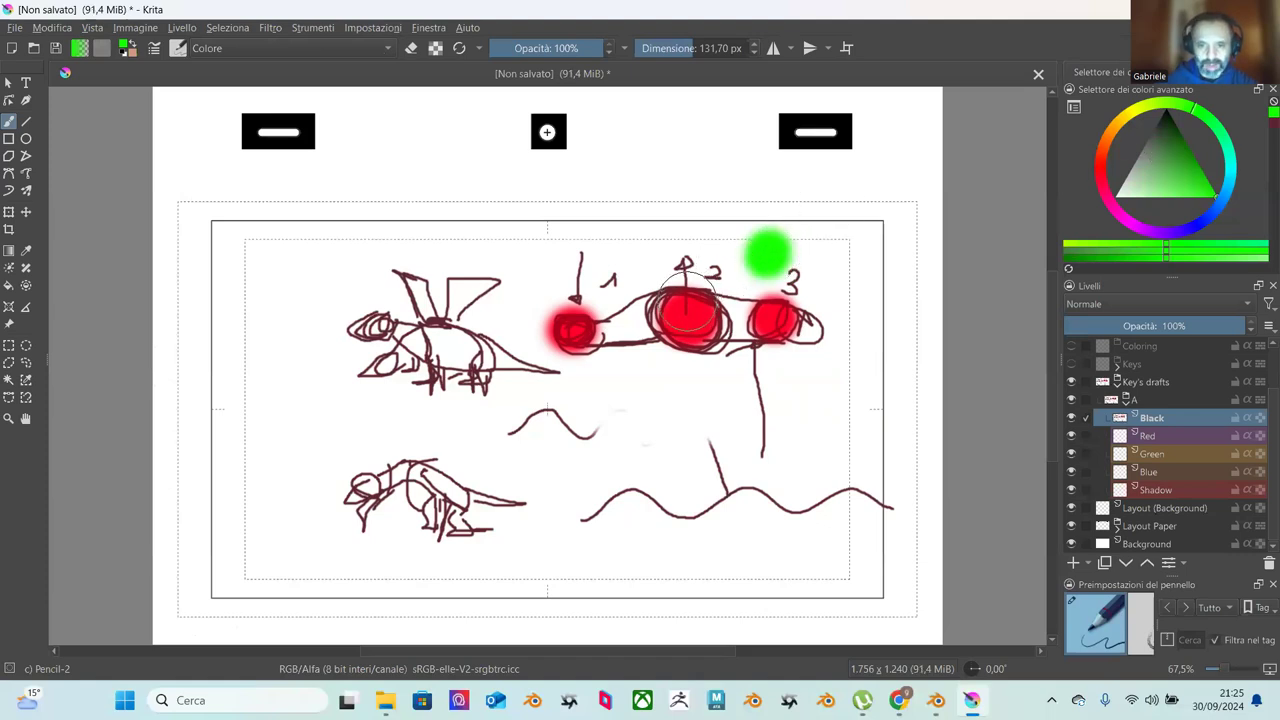
{"action": "left_click_drag", "start_coordinate": [687, 300], "coordinate": [687, 298]}
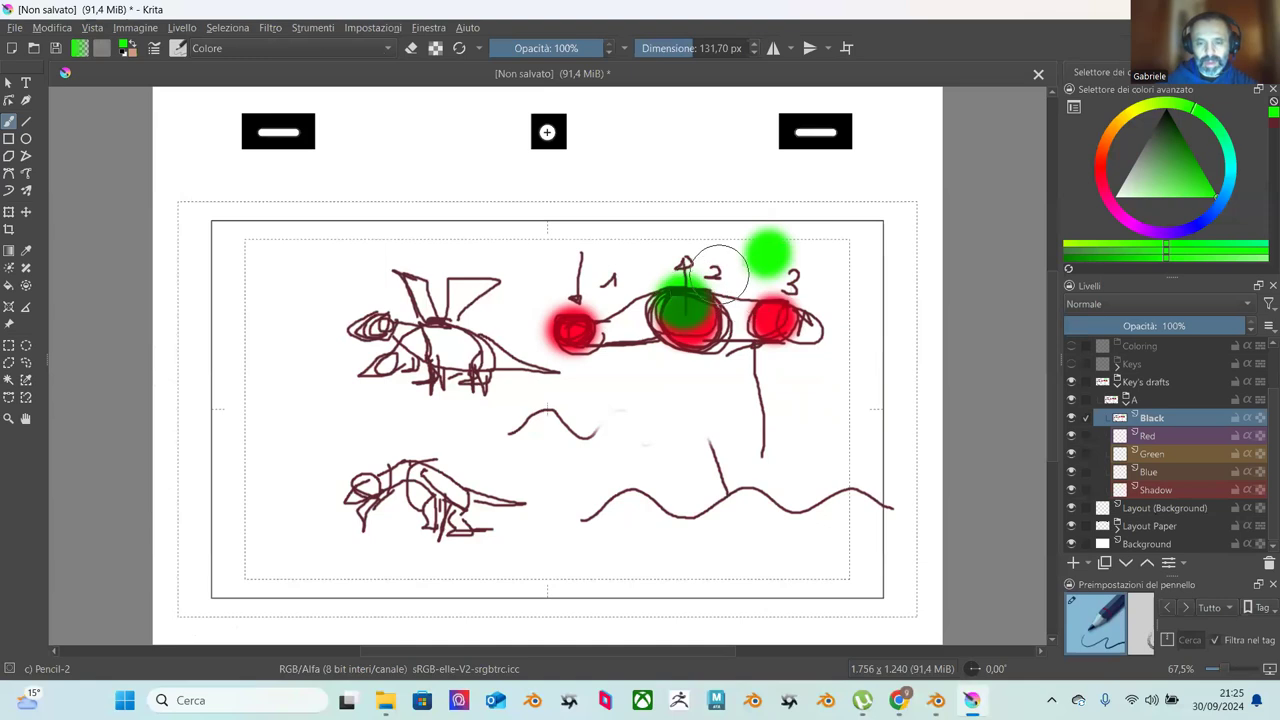
{"action": "key", "text": "ctrl+z"}
{"action": "left_click_drag", "start_coordinate": [686, 274], "coordinate": [682, 274]}
{"action": "left_click_drag", "start_coordinate": [586, 349], "coordinate": [582, 355]}
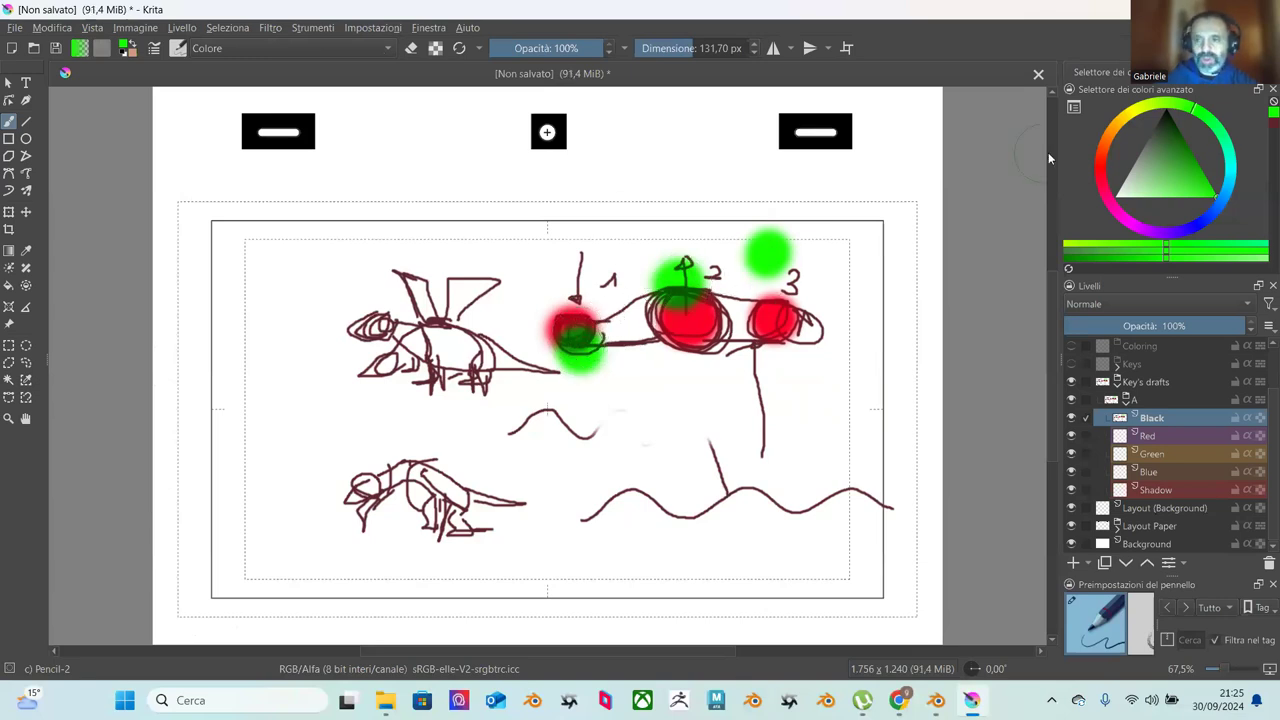
Step: Dab yellow around the left, middle and right red blobs
{"action": "left_click", "coordinate": [1133, 119]}
{"action": "left_click_drag", "start_coordinate": [580, 271], "coordinate": [572, 264]}
{"action": "mouse_move", "coordinate": [694, 347]}
{"action": "left_mouse_down"}
{"action": "mouse_move", "coordinate": [686, 306]}
{"action": "mouse_move", "coordinate": [686, 337]}
{"action": "left_mouse_up"}
{"action": "left_click_drag", "start_coordinate": [786, 363], "coordinate": [782, 362]}
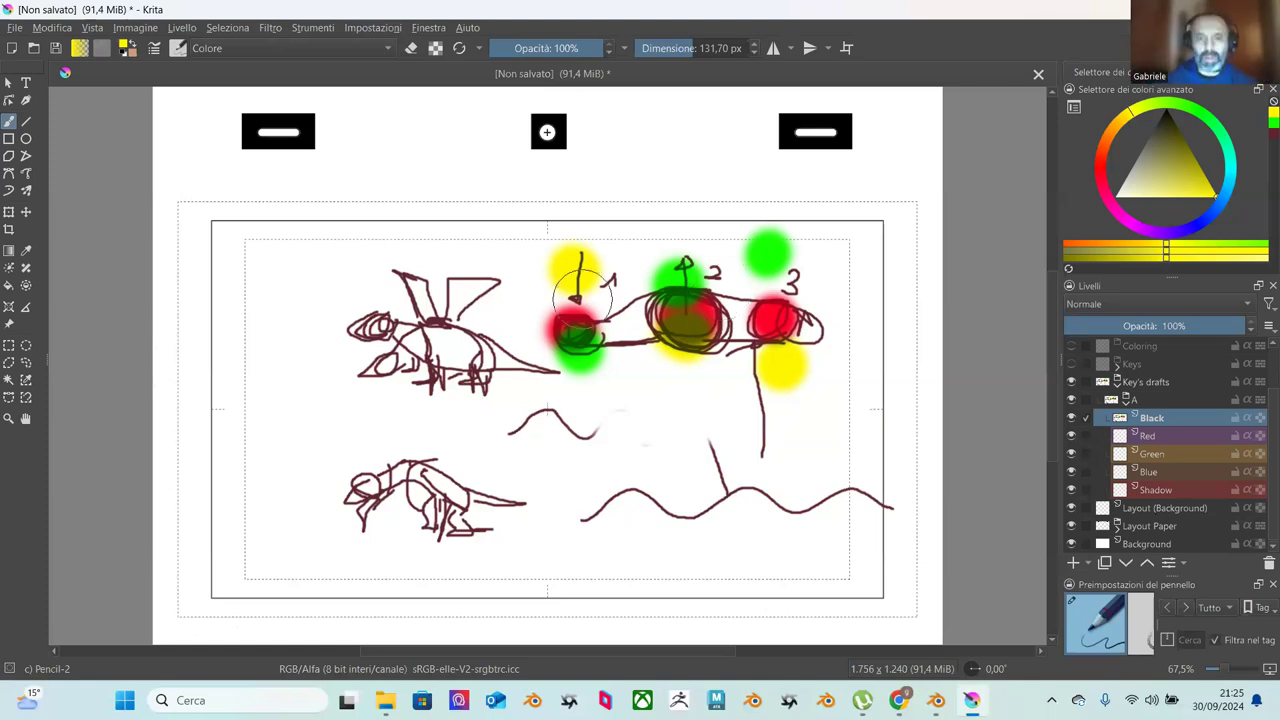
Step: Dab yellow dots between the wavy lines, undoing an unwanted arc and wave stroke
{"action": "left_click_drag", "start_coordinate": [563, 460], "coordinate": [564, 461]}
{"action": "left_click", "coordinate": [616, 421]}
{"action": "left_click", "coordinate": [670, 462]}
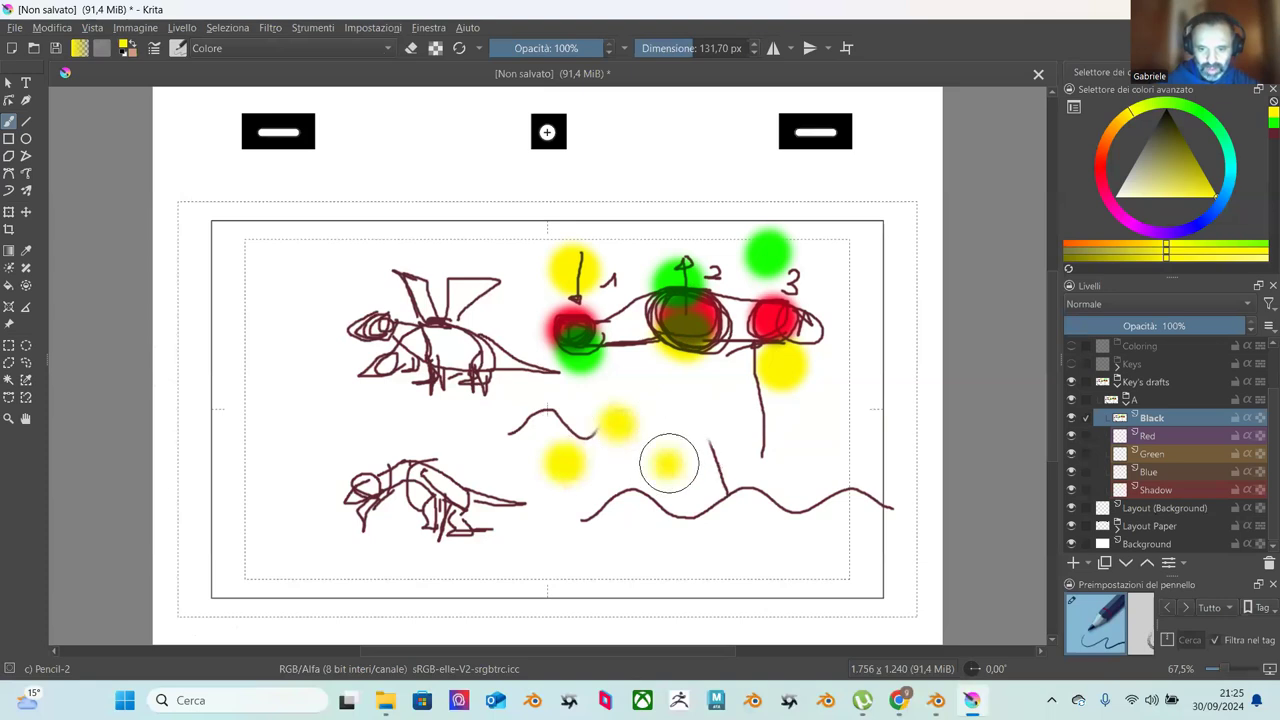
{"action": "mouse_move", "coordinate": [591, 458]}
{"action": "left_mouse_down"}
{"action": "mouse_move", "coordinate": [599, 425]}
{"action": "mouse_move", "coordinate": [672, 462]}
{"action": "left_mouse_up"}
{"action": "mouse_move", "coordinate": [589, 529]}
{"action": "left_mouse_down"}
{"action": "mouse_move", "coordinate": [656, 543]}
{"action": "mouse_move", "coordinate": [680, 517]}
{"action": "left_mouse_up"}
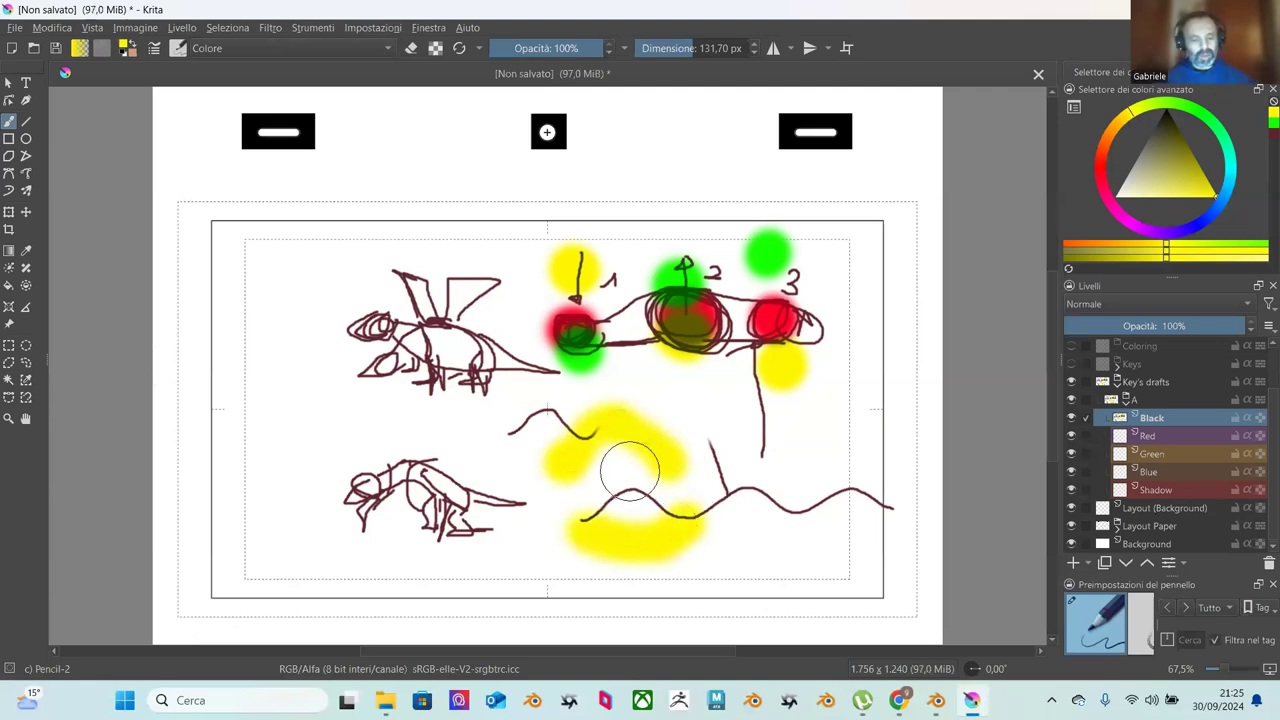
{"action": "key", "text": "ctrl+z"}
{"action": "key", "text": "ctrl+z"}
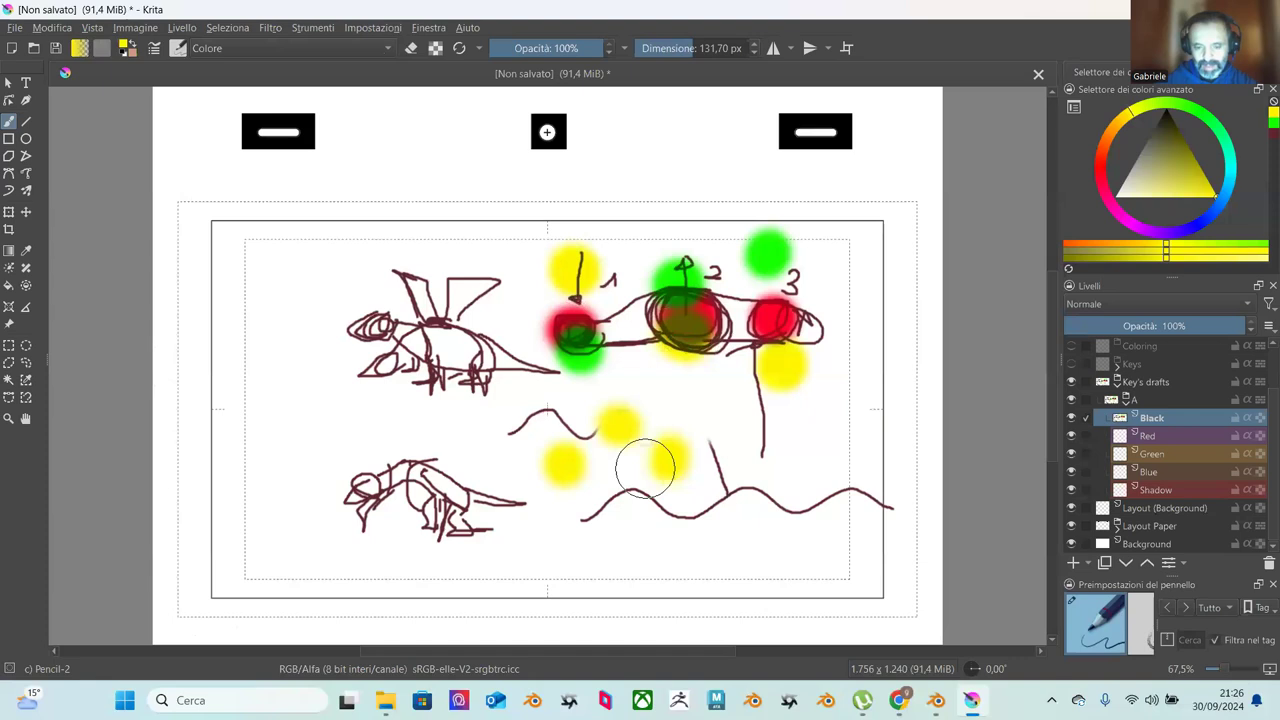
Step: Add yellow dots below the lower wave and tint the lower creature's body yellow
{"action": "left_click", "coordinate": [584, 536]}
{"action": "left_click", "coordinate": [633, 560]}
{"action": "left_click", "coordinate": [678, 540]}
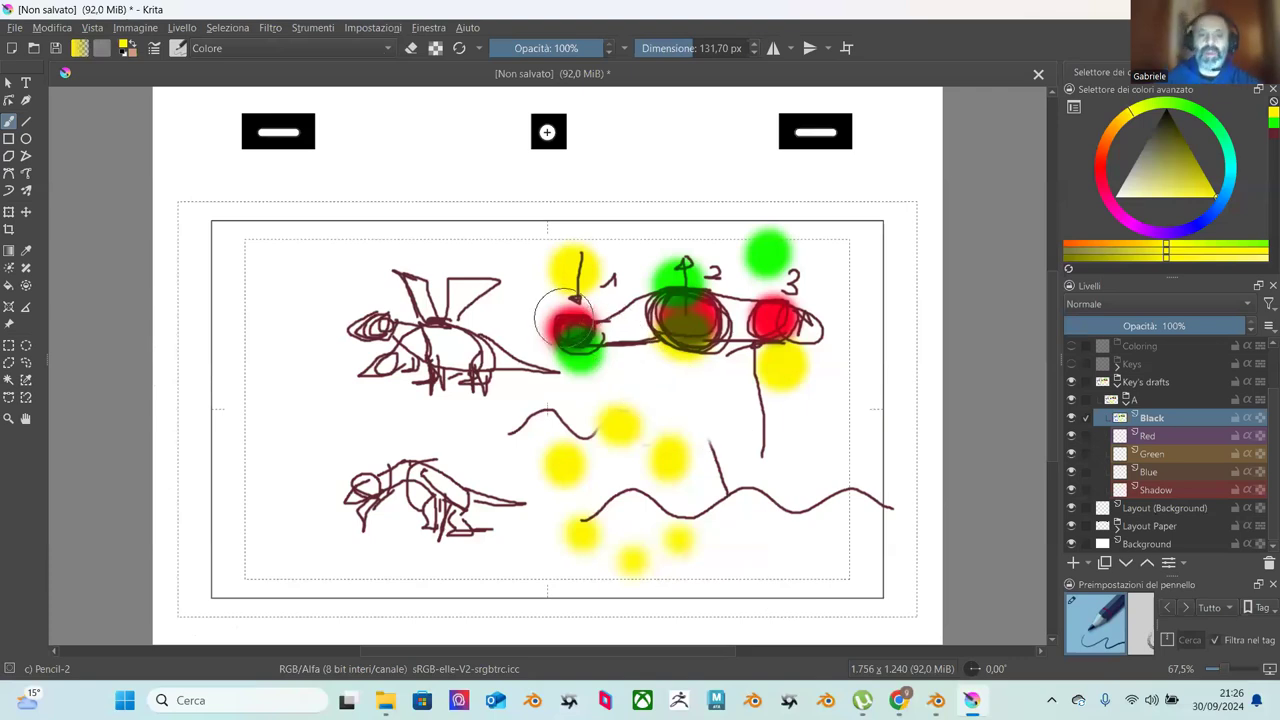
{"action": "mouse_move", "coordinate": [418, 478]}
{"action": "left_mouse_down"}
{"action": "mouse_move", "coordinate": [422, 488]}
{"action": "mouse_move", "coordinate": [385, 478]}
{"action": "left_mouse_up"}
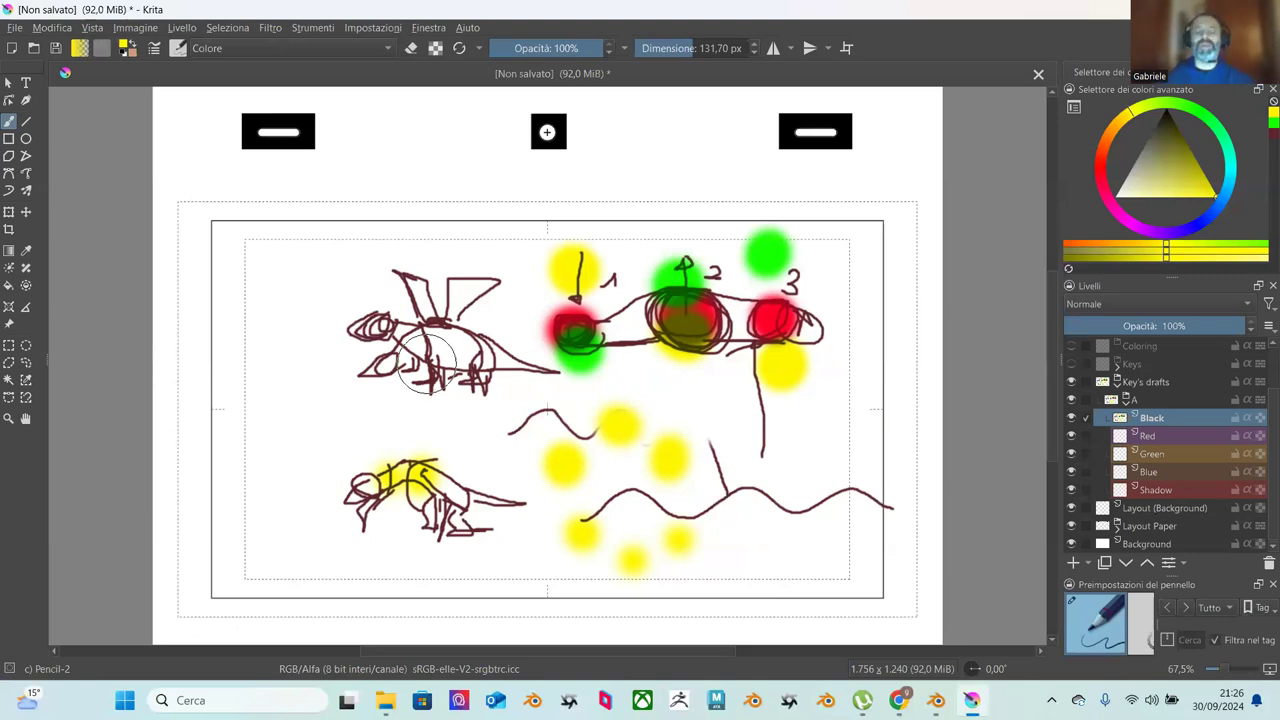
Step: Brush yellow over the upper dragon's body and the lower creature's hindquarters
{"action": "mouse_move", "coordinate": [452, 322]}
{"action": "left_mouse_down"}
{"action": "mouse_move", "coordinate": [443, 332]}
{"action": "mouse_move", "coordinate": [458, 322]}
{"action": "mouse_move", "coordinate": [465, 335]}
{"action": "left_mouse_up"}
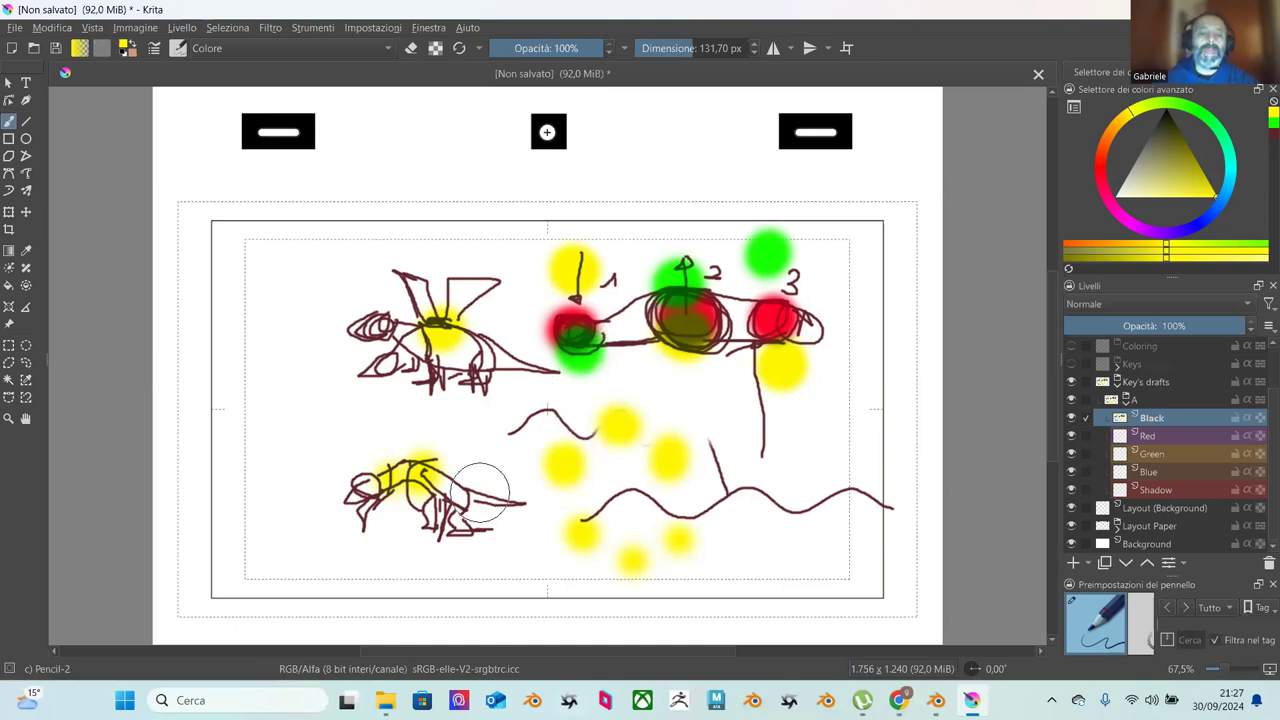
{"action": "left_click_drag", "start_coordinate": [468, 496], "coordinate": [468, 496]}
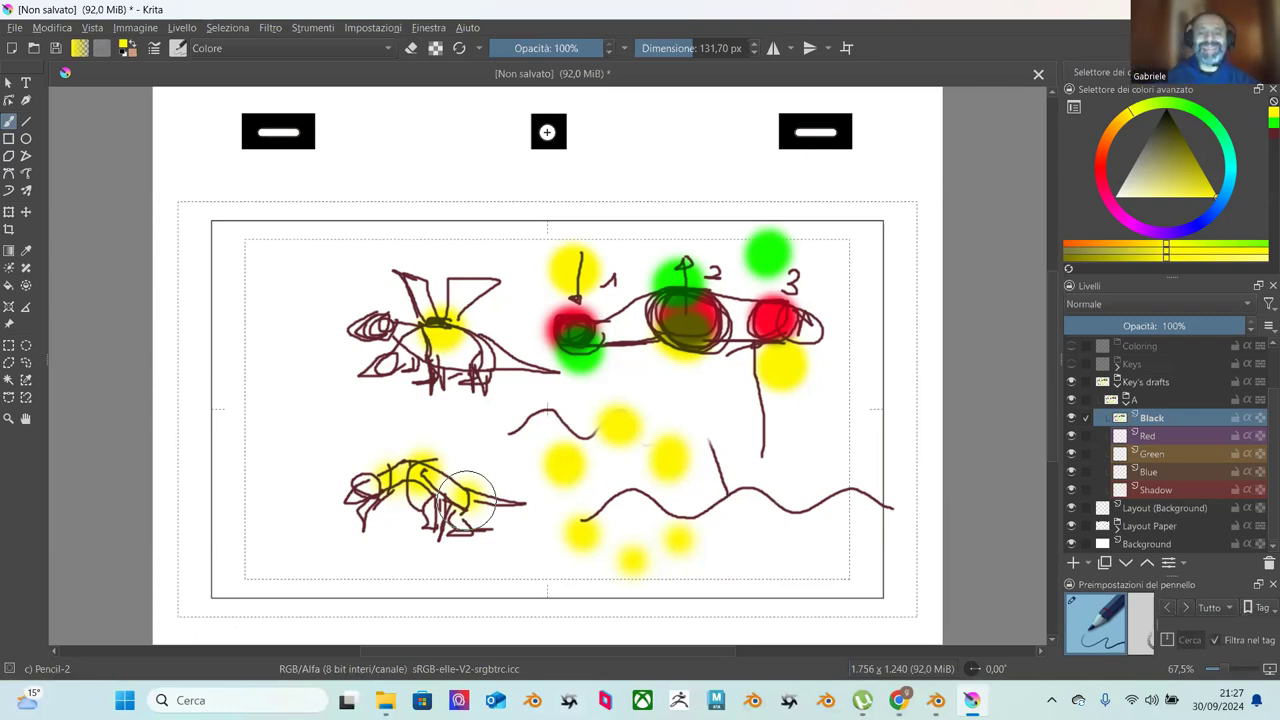
Step: Search YouTube for 'eagle fly'
{"action": "mouse_move", "coordinate": [898, 702]}
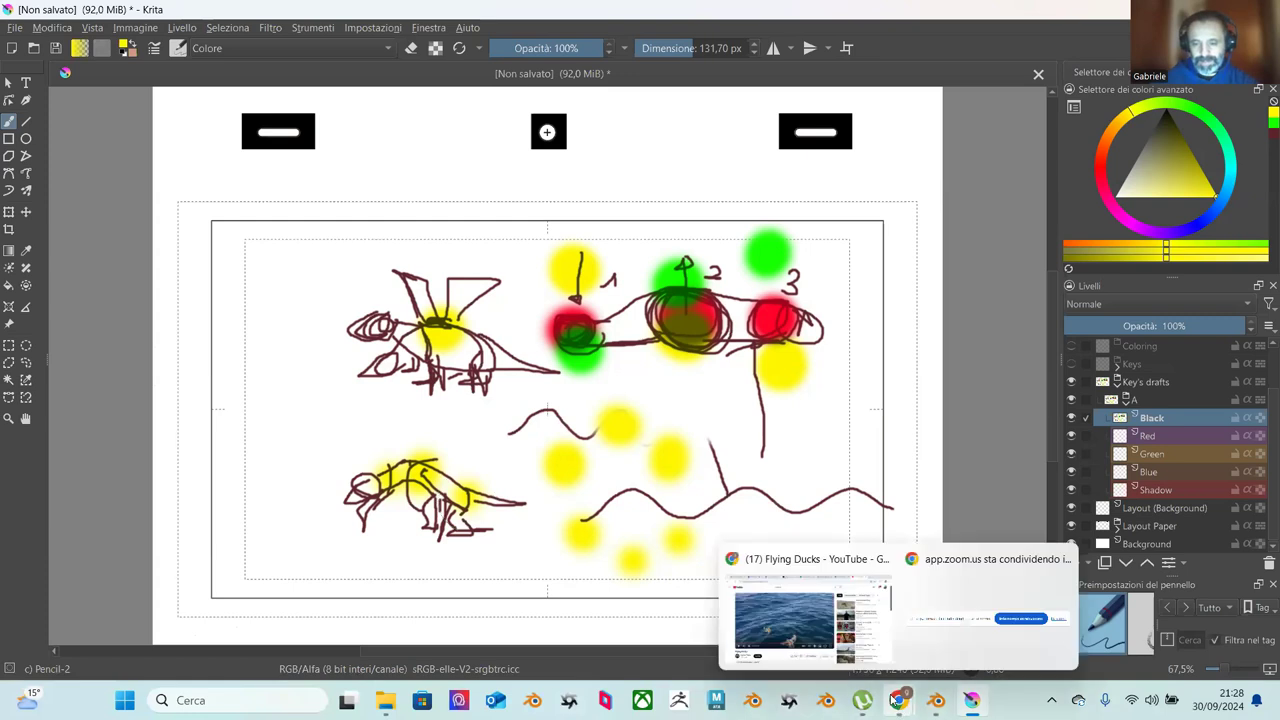
{"action": "left_click", "coordinate": [792, 628]}
{"action": "left_click", "coordinate": [457, 100]}
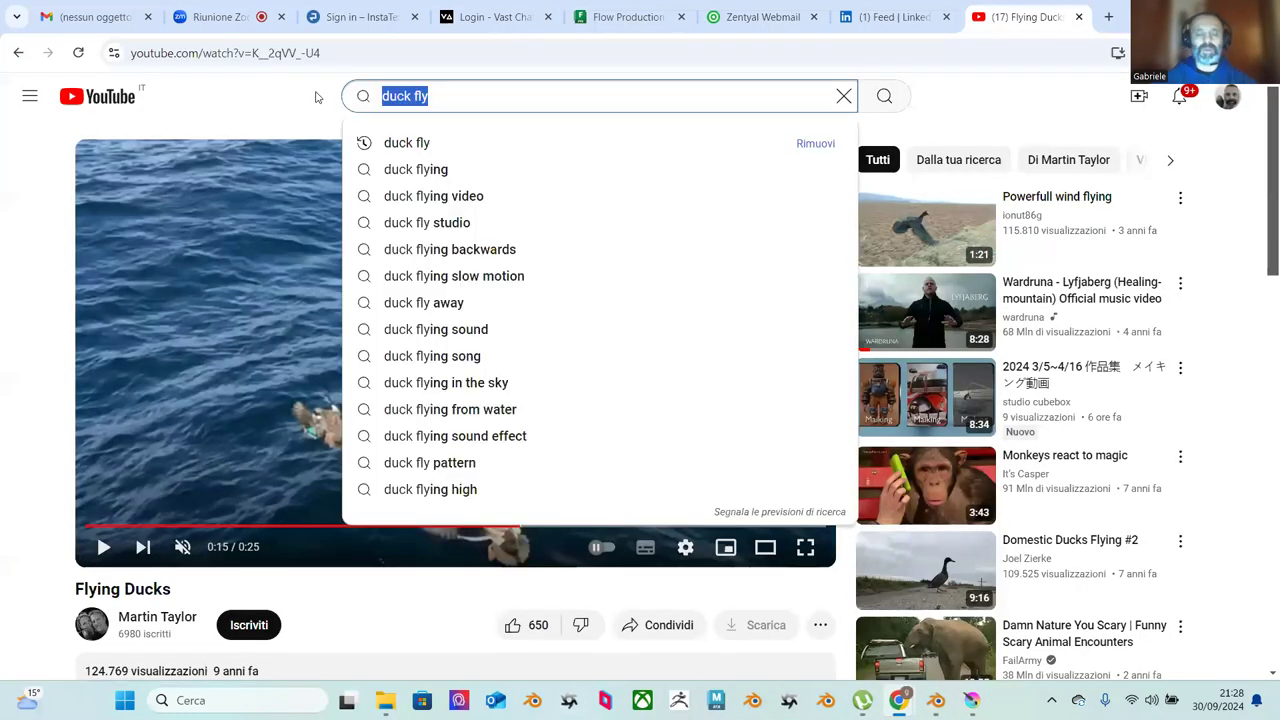
{"action": "type", "text": "eagle fly"}
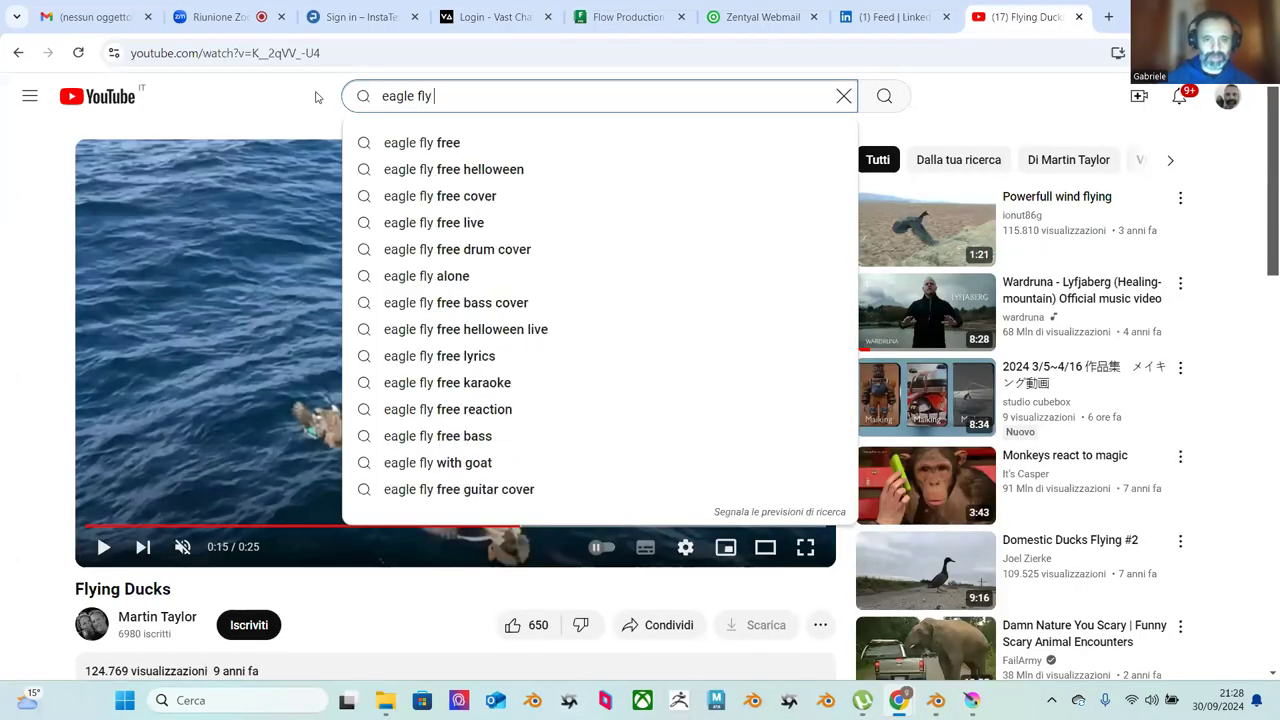
{"action": "key", "text": "Return"}
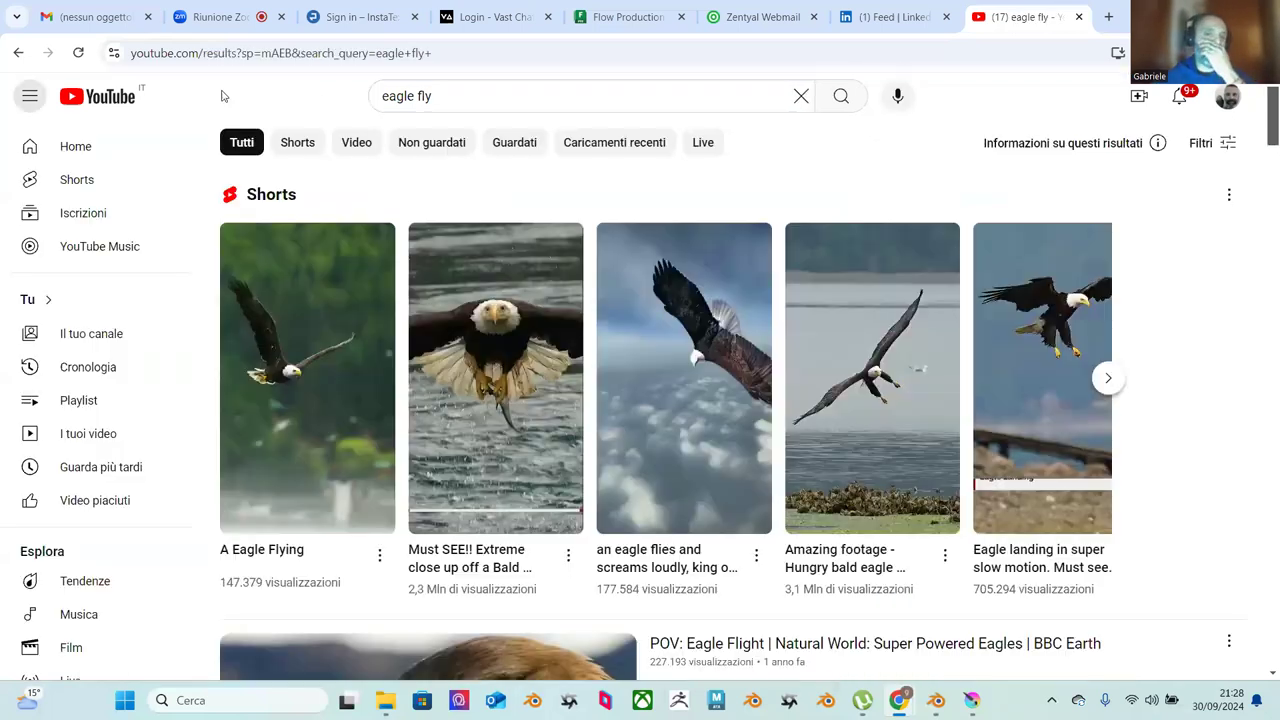
Step: Open and pause the bald eagle Short, then return to the Blender dragon scene
{"action": "left_click", "coordinate": [522, 398]}
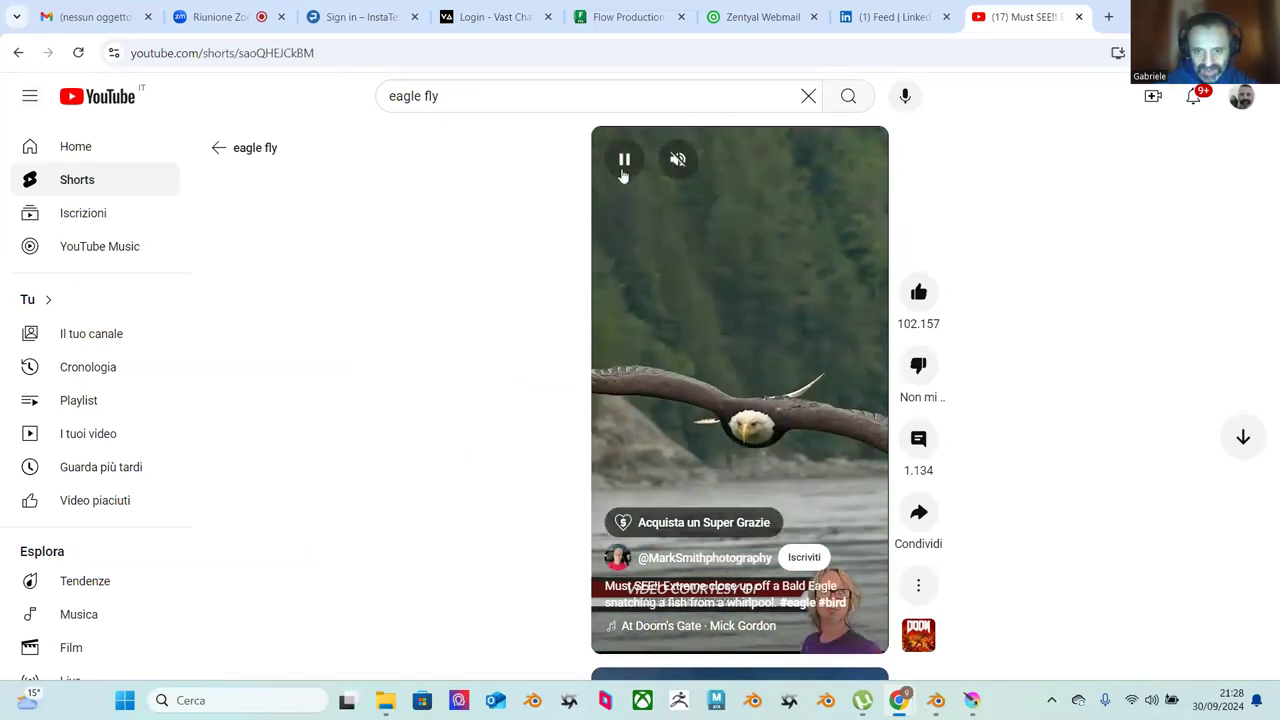
{"action": "left_click", "coordinate": [622, 175]}
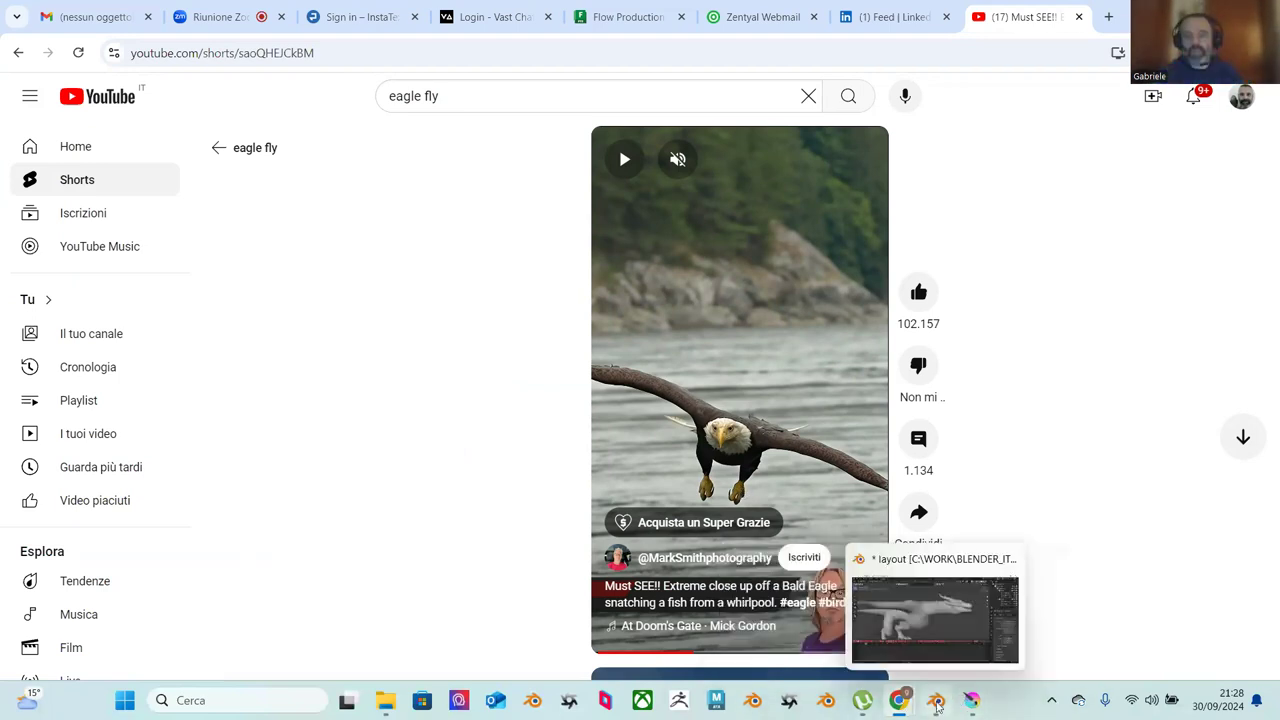
{"action": "left_click", "coordinate": [938, 704]}
{"action": "scroll", "coordinate": [649, 368], "scroll_direction": "down", "scroll_amount": 2}
{"action": "middle_click_drag", "start_coordinate": [600, 340], "coordinate": [345, 336]}
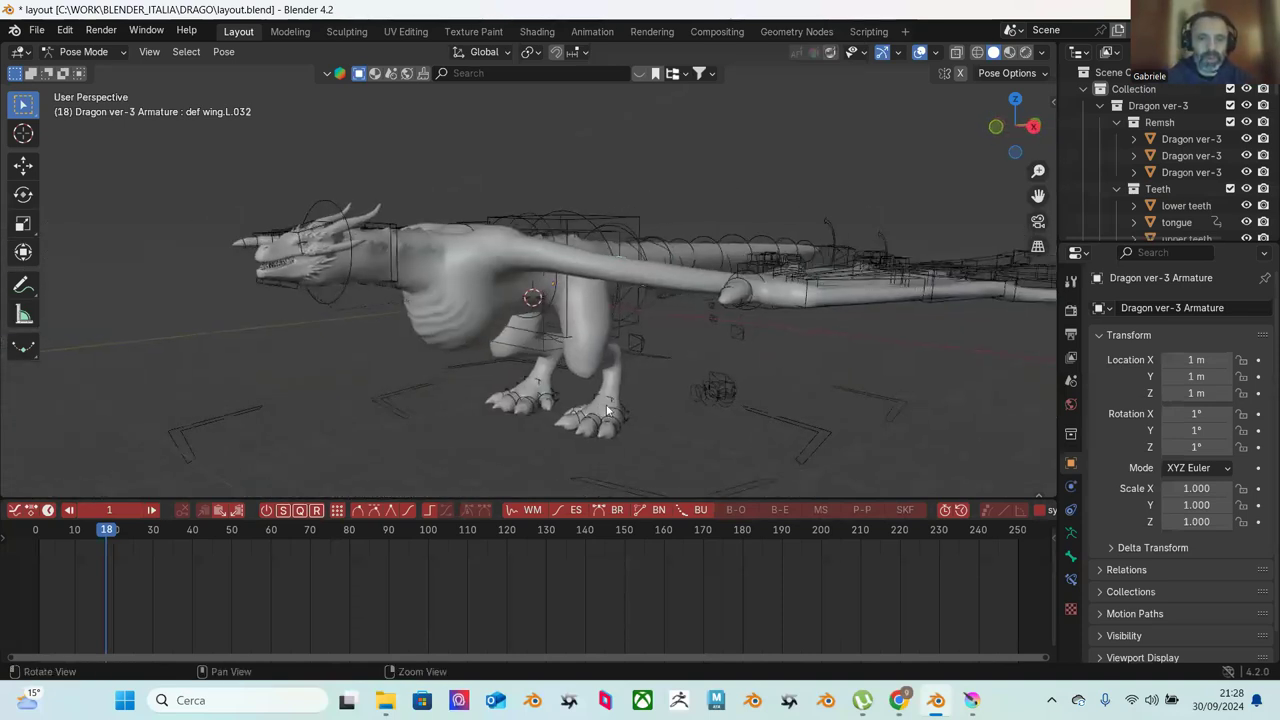
Step: Select the feet.L bone and raise it
{"action": "scroll", "coordinate": [597, 405], "scroll_direction": "up", "scroll_amount": 2}
{"action": "scroll", "coordinate": [626, 325], "scroll_direction": "up", "scroll_amount": 2}
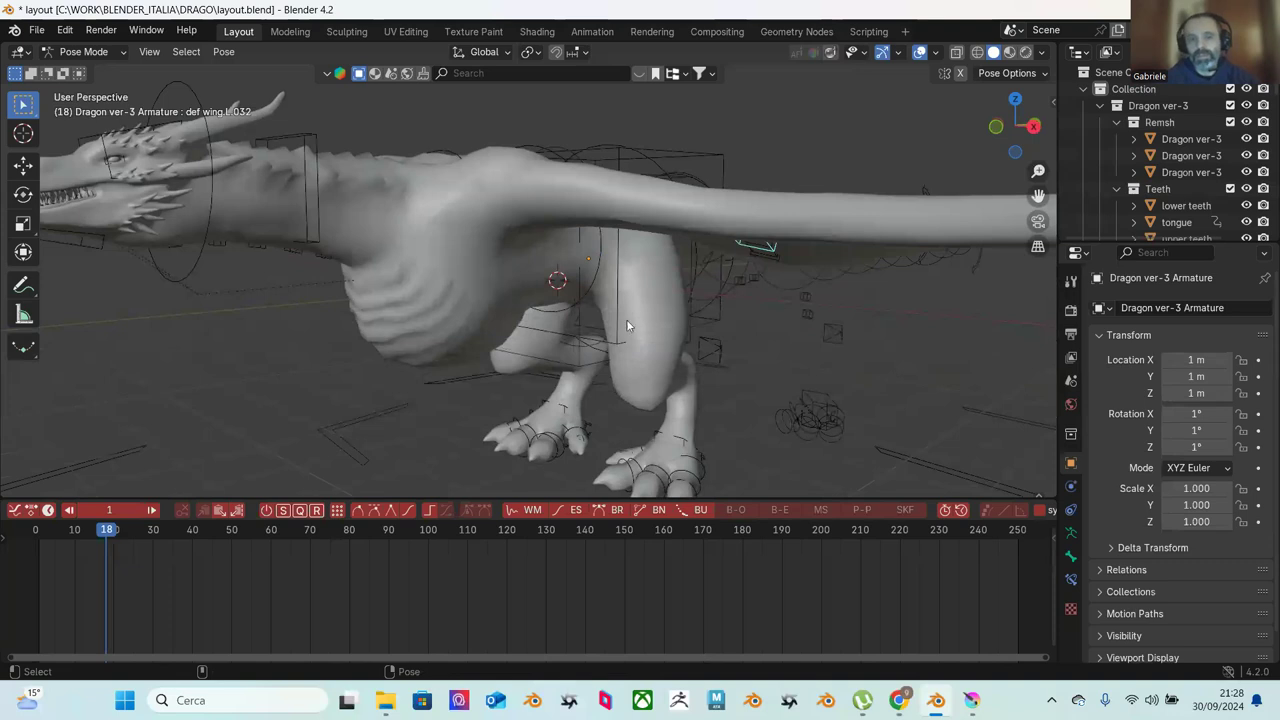
{"action": "scroll", "coordinate": [627, 325], "scroll_direction": "down", "scroll_amount": 2}
{"action": "middle_click_drag", "start_coordinate": [672, 364], "coordinate": [713, 410]}
{"action": "left_click", "coordinate": [675, 415]}
{"action": "key", "text": "shift+space"}
{"action": "key", "text": "g"}
{"action": "left_click_drag", "start_coordinate": [689, 409], "coordinate": [693, 353]}
{"action": "key", "text": "shift+space"}
{"action": "key", "text": "r"}
Step: Select claw bone CALW.I.003 and rotate it freely
{"action": "scroll", "coordinate": [790, 418], "scroll_direction": "up", "scroll_amount": 2}
{"action": "middle_click_drag", "start_coordinate": [826, 424], "coordinate": [786, 357]}
{"action": "left_click", "coordinate": [846, 340]}
{"action": "left_click", "coordinate": [650, 366]}
{"action": "middle_click_drag", "start_coordinate": [650, 366], "coordinate": [645, 380]}
{"action": "mouse_move", "coordinate": [645, 380]}
{"action": "left_mouse_down"}
{"action": "mouse_move", "coordinate": [606, 366]}
{"action": "mouse_move", "coordinate": [601, 342]}
{"action": "mouse_move", "coordinate": [669, 358]}
{"action": "left_mouse_up"}
{"action": "key", "text": "w"}
Step: Select claw bones CALW.I.005 and CALW.I.008 and try a rotation, then undo it
{"action": "left_click", "coordinate": [662, 404]}
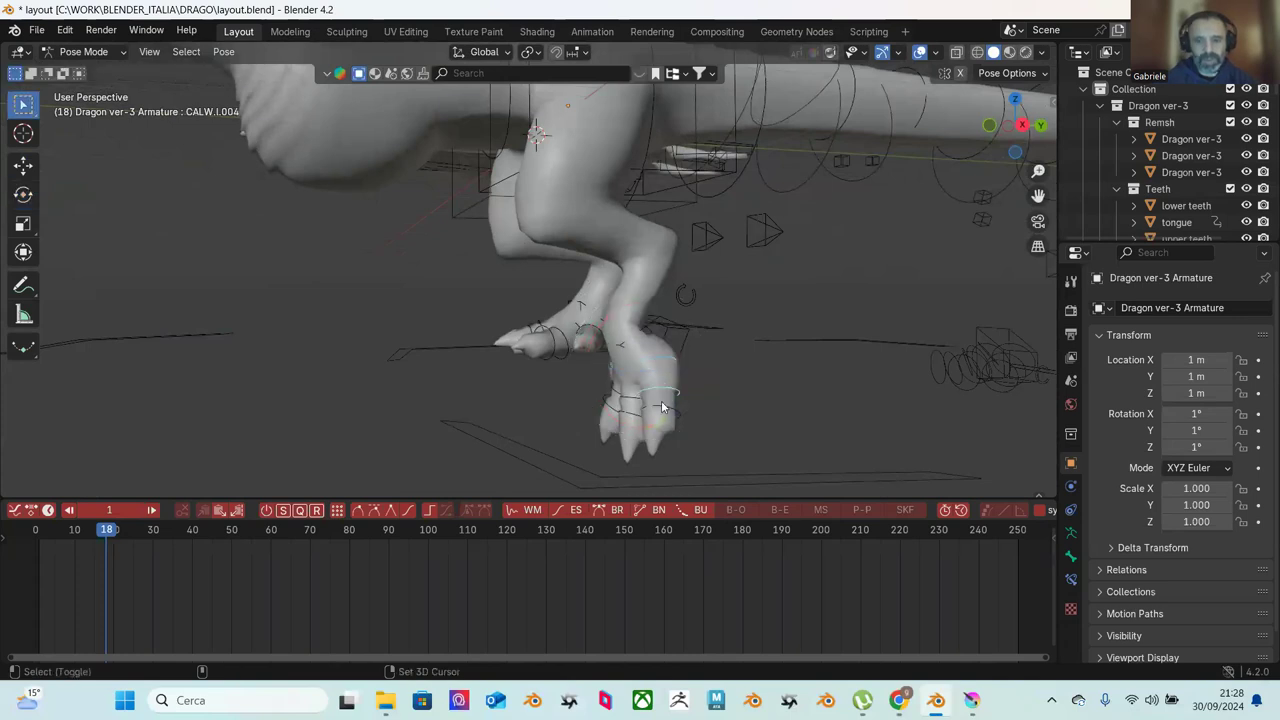
{"action": "middle_click_drag", "start_coordinate": [675, 393], "coordinate": [756, 389]}
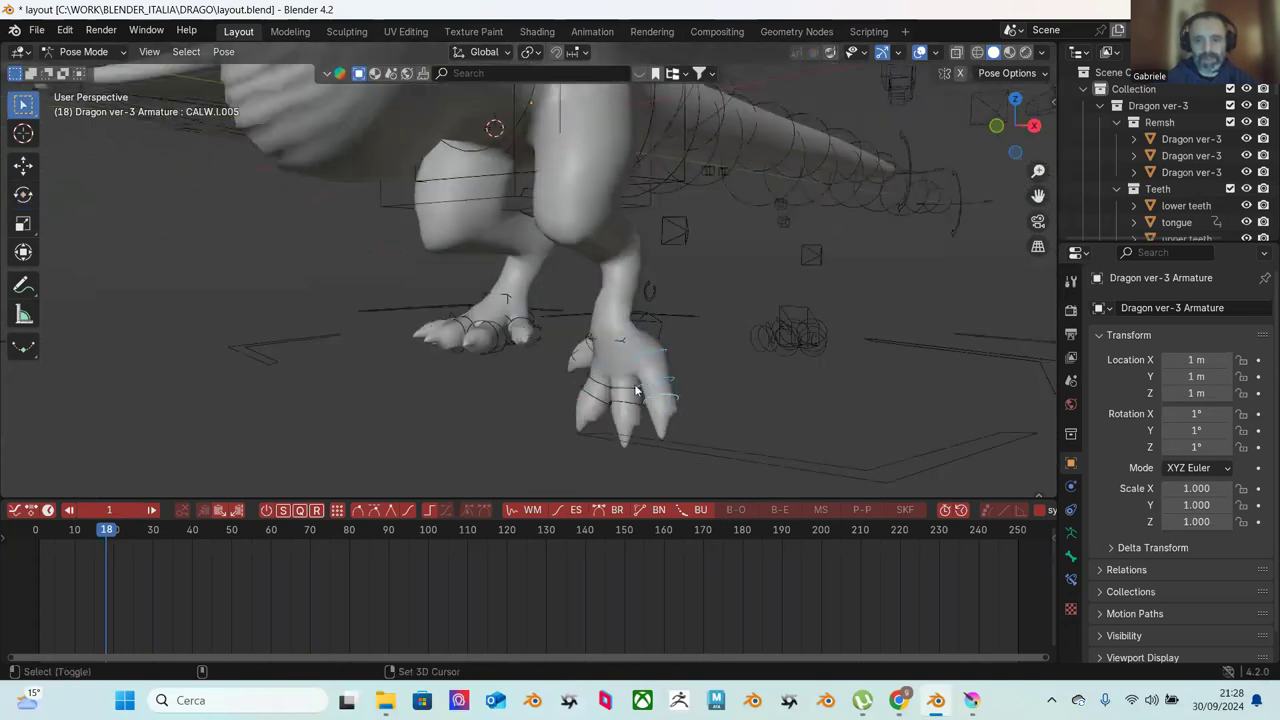
{"action": "middle_click_drag", "start_coordinate": [601, 393], "coordinate": [577, 380]}
{"action": "left_click", "coordinate": [670, 374]}
{"action": "middle_click_drag", "start_coordinate": [680, 374], "coordinate": [619, 377]}
{"action": "key", "text": "r"}
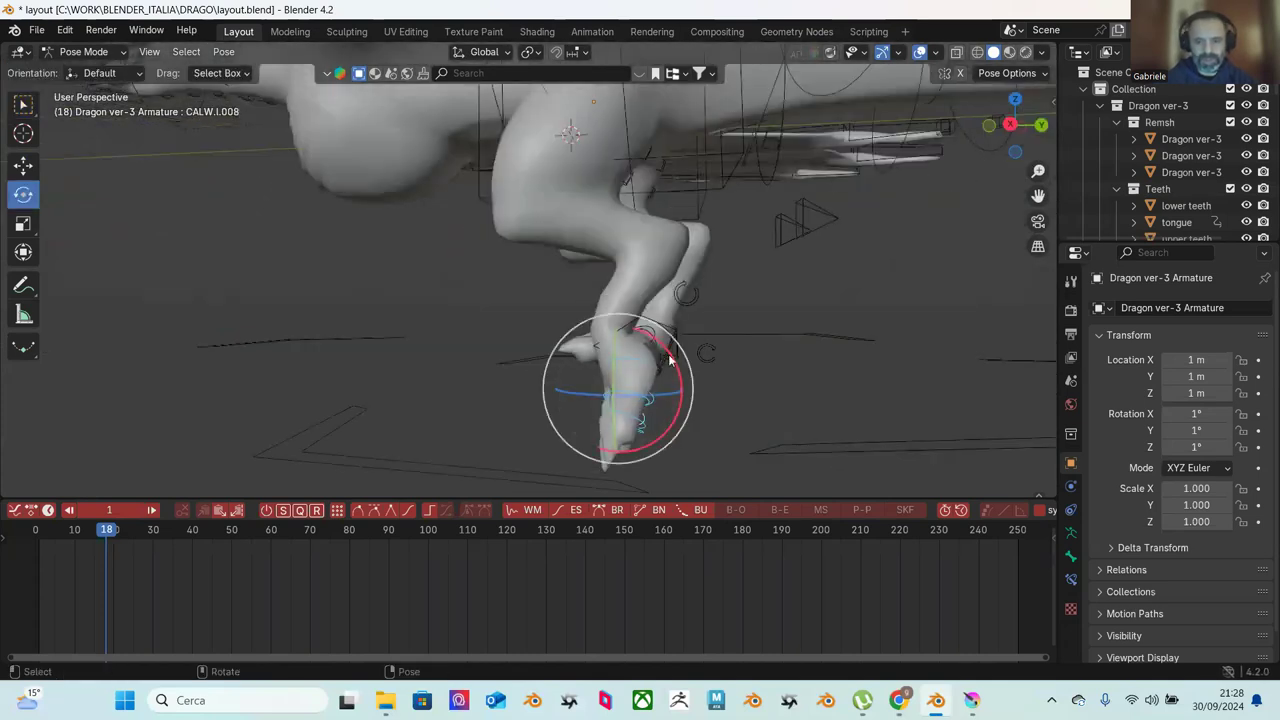
{"action": "left_click", "coordinate": [624, 326]}
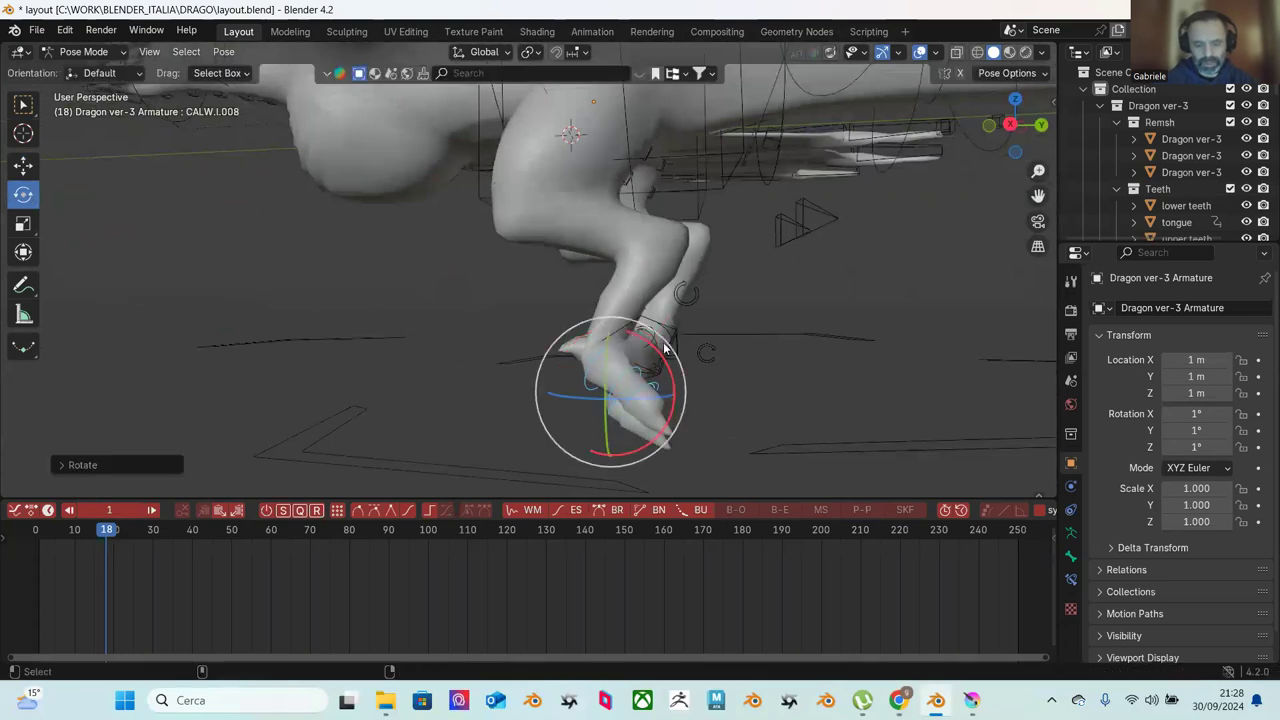
{"action": "key", "text": "ctrl+z"}
Step: Reselect claws CALW.I.005 and CALW.I.008 and orbit to a side view of the left foot
{"action": "middle_click_drag", "start_coordinate": [718, 393], "coordinate": [694, 400]}
{"action": "left_click", "coordinate": [665, 397]}
{"action": "key", "text": "w"}
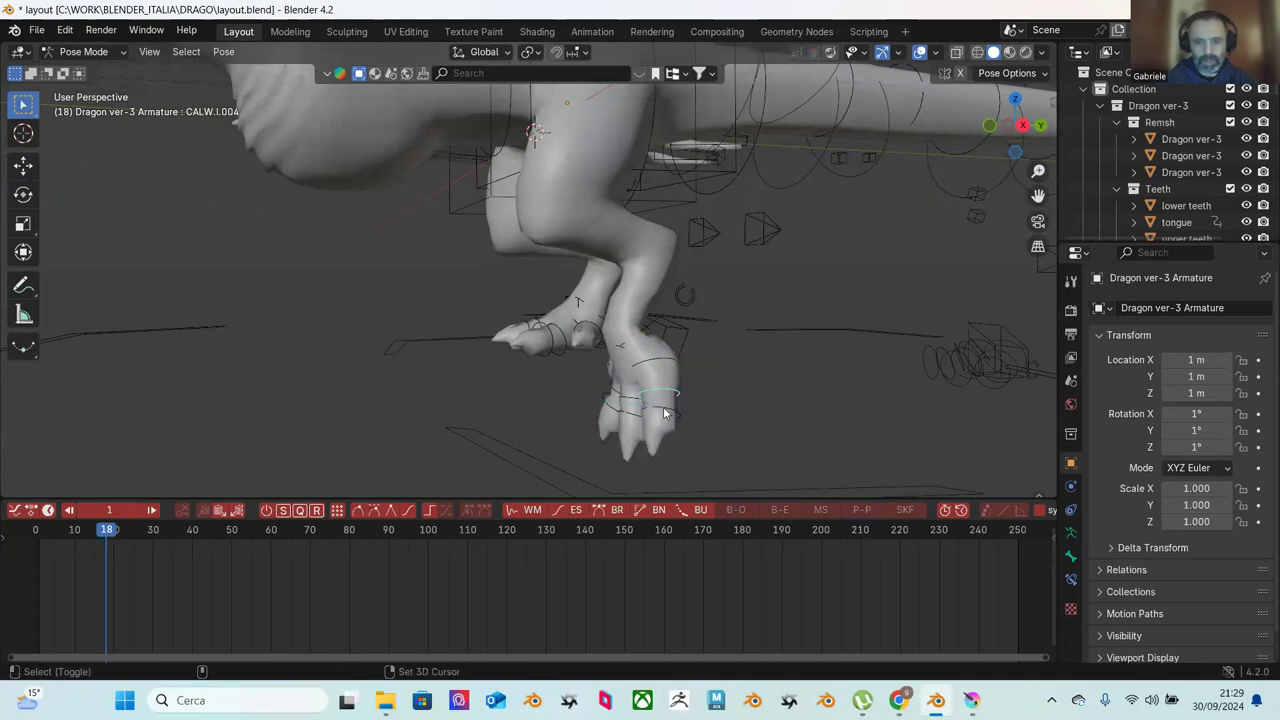
{"action": "middle_click_drag", "start_coordinate": [689, 389], "coordinate": [631, 397]}
{"action": "left_click", "coordinate": [631, 397]}
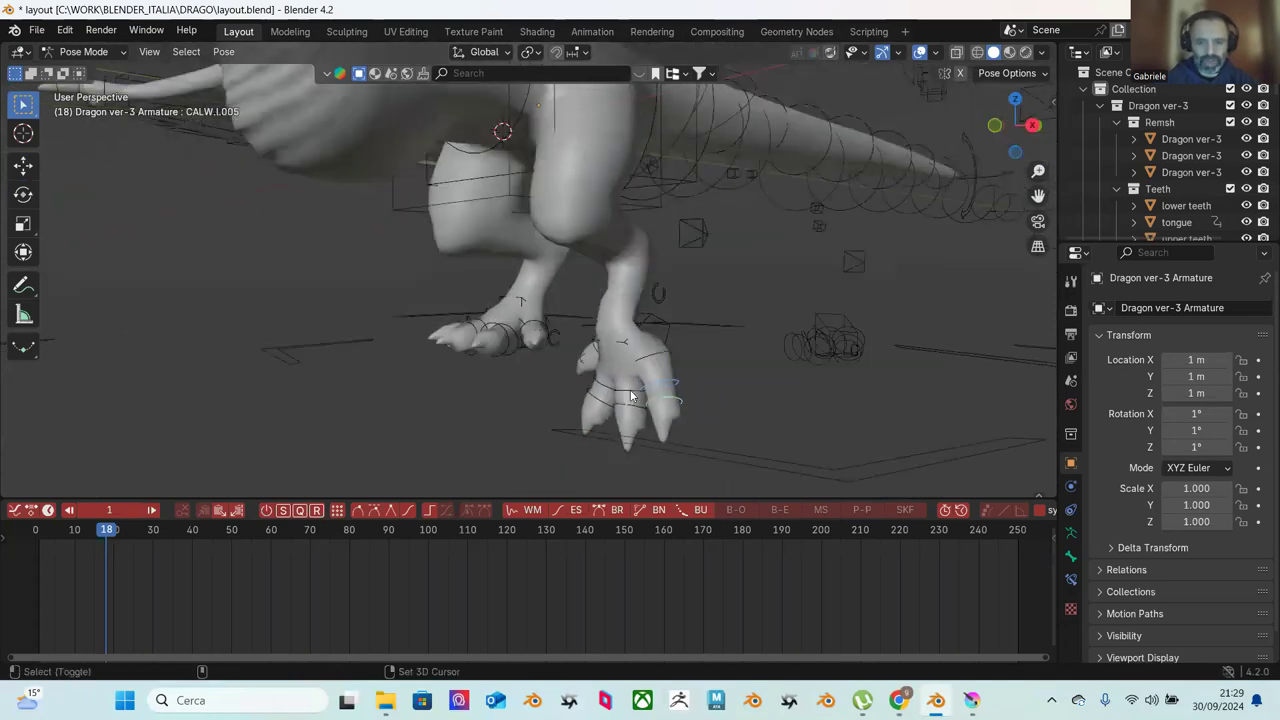
{"action": "left_click", "coordinate": [594, 402]}
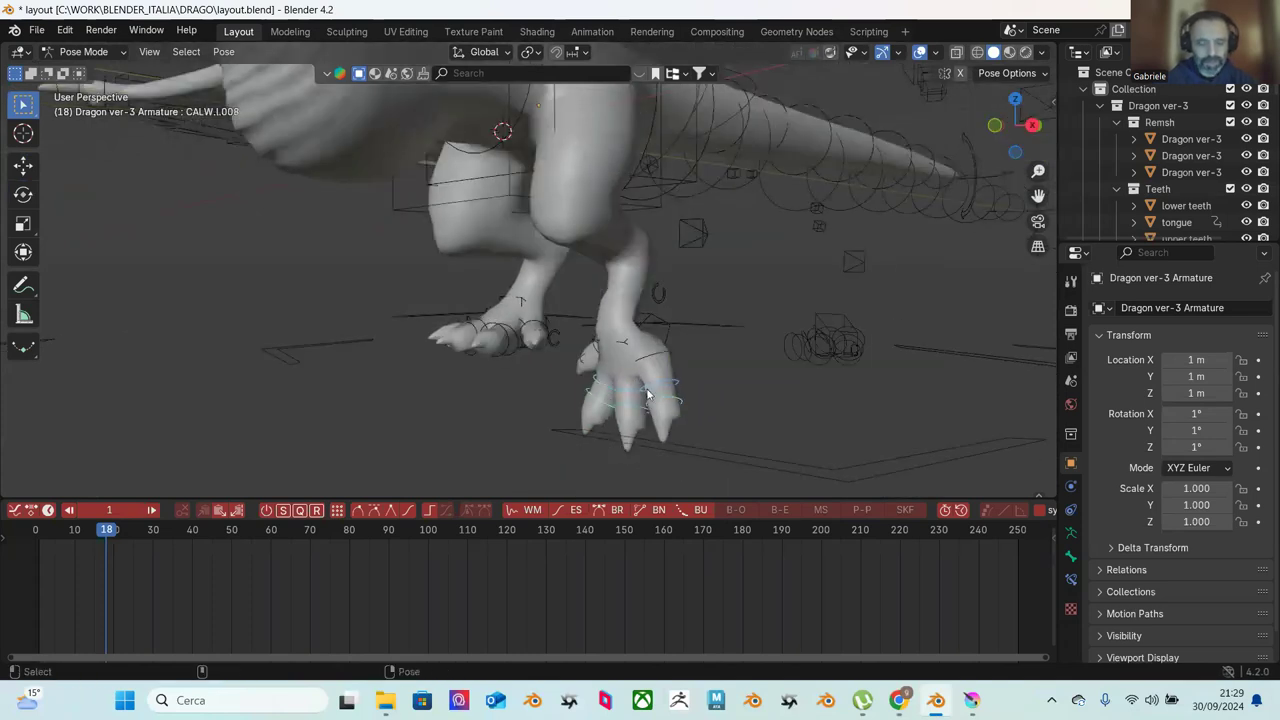
{"action": "middle_click_drag", "start_coordinate": [704, 385], "coordinate": [613, 385]}
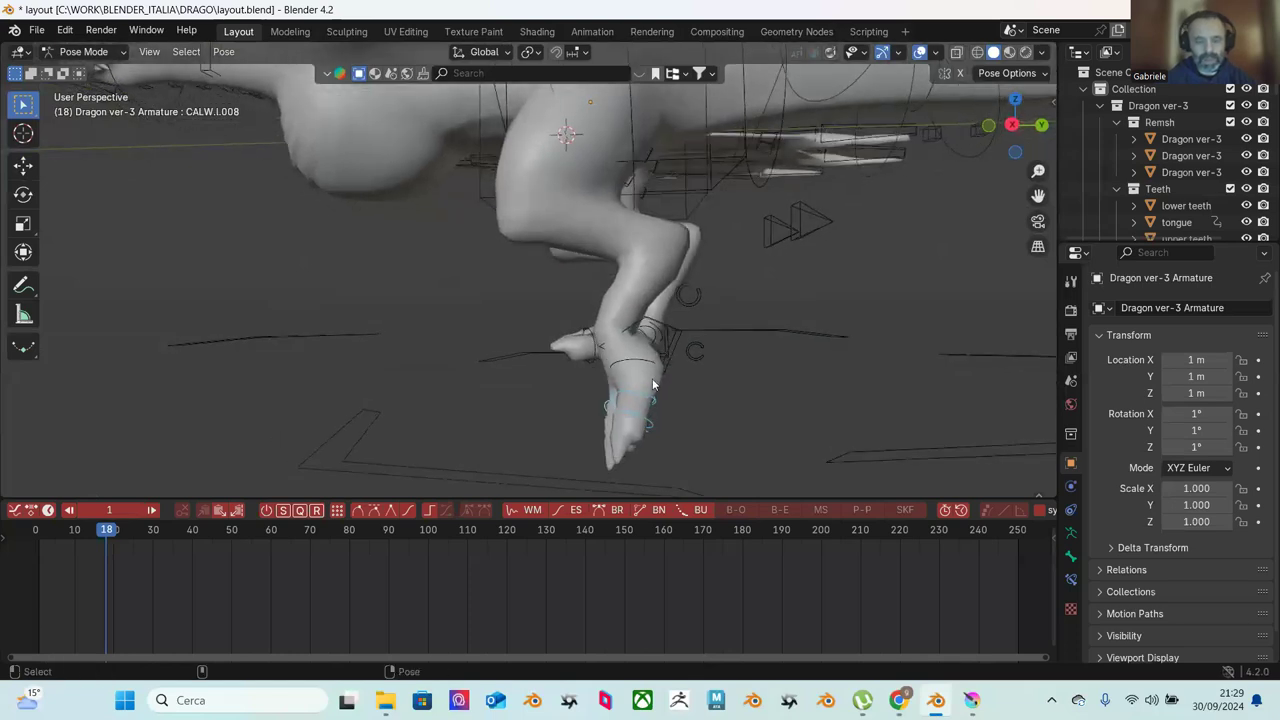
Step: Curl the left claw bones CALW.I.005, CALW.I.002, CALW.I.008 and CALW.I.003 downward into a grip
{"action": "key", "text": "shift+space"}
{"action": "key", "text": "r"}
{"action": "left_click_drag", "start_coordinate": [673, 366], "coordinate": [659, 384]}
{"action": "middle_click_drag", "start_coordinate": [659, 376], "coordinate": [712, 396]}
{"action": "left_click", "coordinate": [663, 391]}
{"action": "left_click", "coordinate": [650, 395]}
{"action": "left_click_drag", "start_coordinate": [697, 378], "coordinate": [687, 369]}
{"action": "middle_click_drag", "start_coordinate": [687, 369], "coordinate": [787, 371]}
{"action": "left_click", "coordinate": [688, 410]}
{"action": "left_click", "coordinate": [692, 403]}
{"action": "middle_click_drag", "start_coordinate": [705, 372], "coordinate": [588, 404]}
{"action": "left_click", "coordinate": [576, 391]}
{"action": "left_click_drag", "start_coordinate": [576, 391], "coordinate": [684, 354]}
{"action": "left_click", "coordinate": [646, 357]}
{"action": "middle_click_drag", "start_coordinate": [684, 354], "coordinate": [751, 357]}
Step: Curl the remaining left claws CALW.I.009, CALW.I.007 and CALW.I.006 inward
{"action": "left_click", "coordinate": [565, 317]}
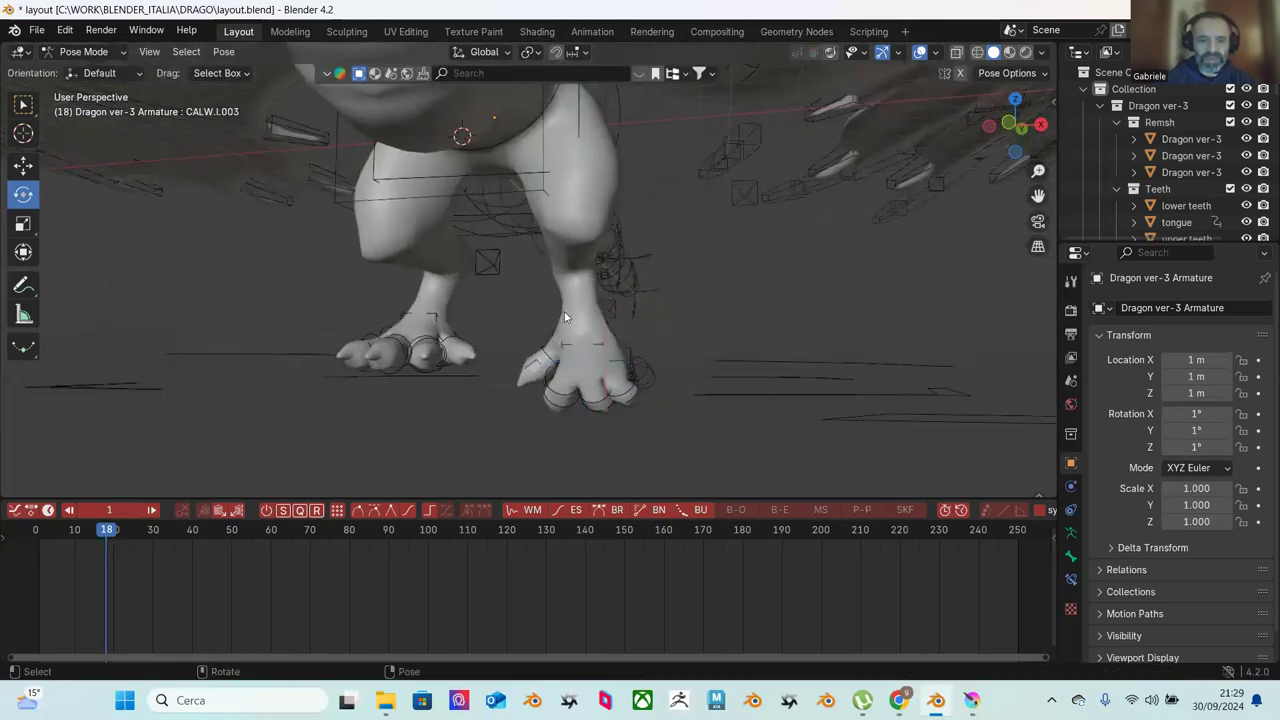
{"action": "left_click", "coordinate": [550, 335]}
{"action": "left_click_drag", "start_coordinate": [609, 306], "coordinate": [663, 333]}
{"action": "middle_click_drag", "start_coordinate": [663, 333], "coordinate": [697, 335]}
{"action": "left_click", "coordinate": [575, 392]}
{"action": "left_click", "coordinate": [560, 398]}
{"action": "left_click_drag", "start_coordinate": [560, 398], "coordinate": [670, 358]}
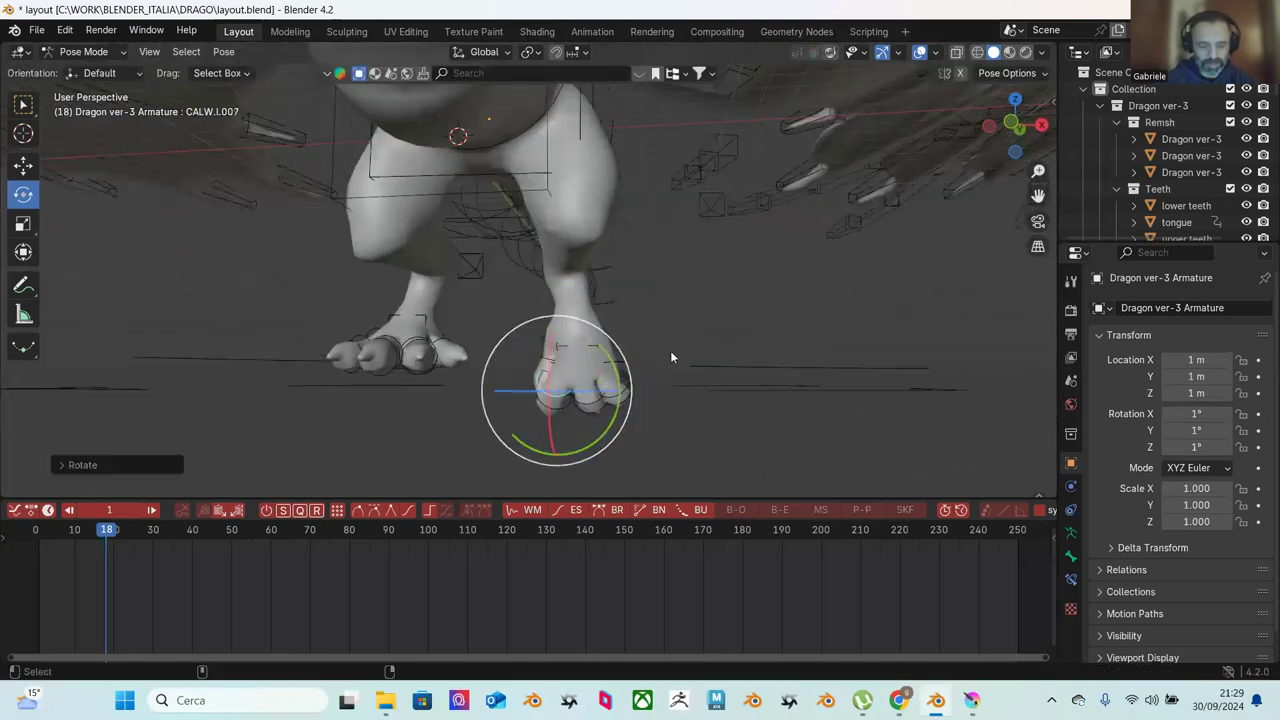
{"action": "mouse_move", "coordinate": [674, 351]}
{"action": "middle_mouse_down"}
{"action": "mouse_move", "coordinate": [646, 371]}
{"action": "mouse_move", "coordinate": [751, 336]}
{"action": "mouse_move", "coordinate": [654, 357]}
{"action": "middle_mouse_up"}
{"action": "key", "text": "r"}
{"action": "right_click", "coordinate": [691, 343]}
{"action": "left_click", "coordinate": [490, 370]}
{"action": "middle_click_drag", "start_coordinate": [490, 370], "coordinate": [551, 365]}
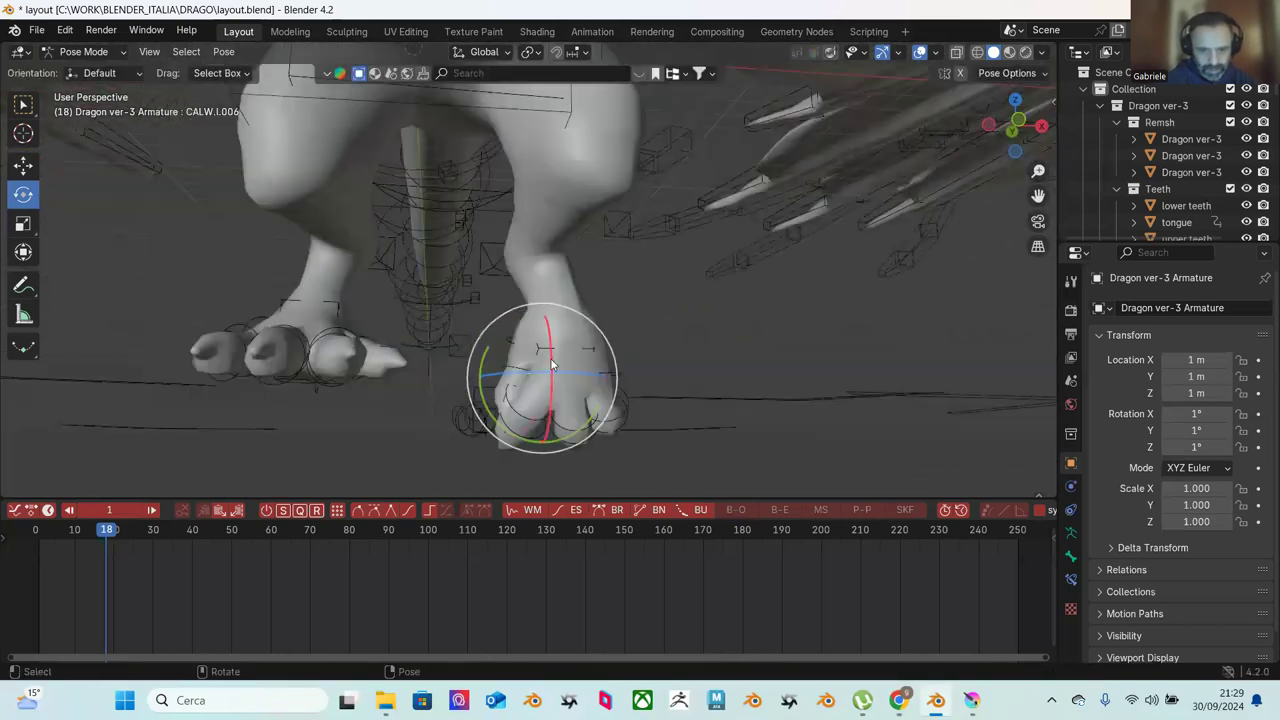
{"action": "key", "text": "r"}
{"action": "left_click", "coordinate": [586, 323]}
{"action": "middle_click_drag", "start_coordinate": [586, 323], "coordinate": [612, 420]}
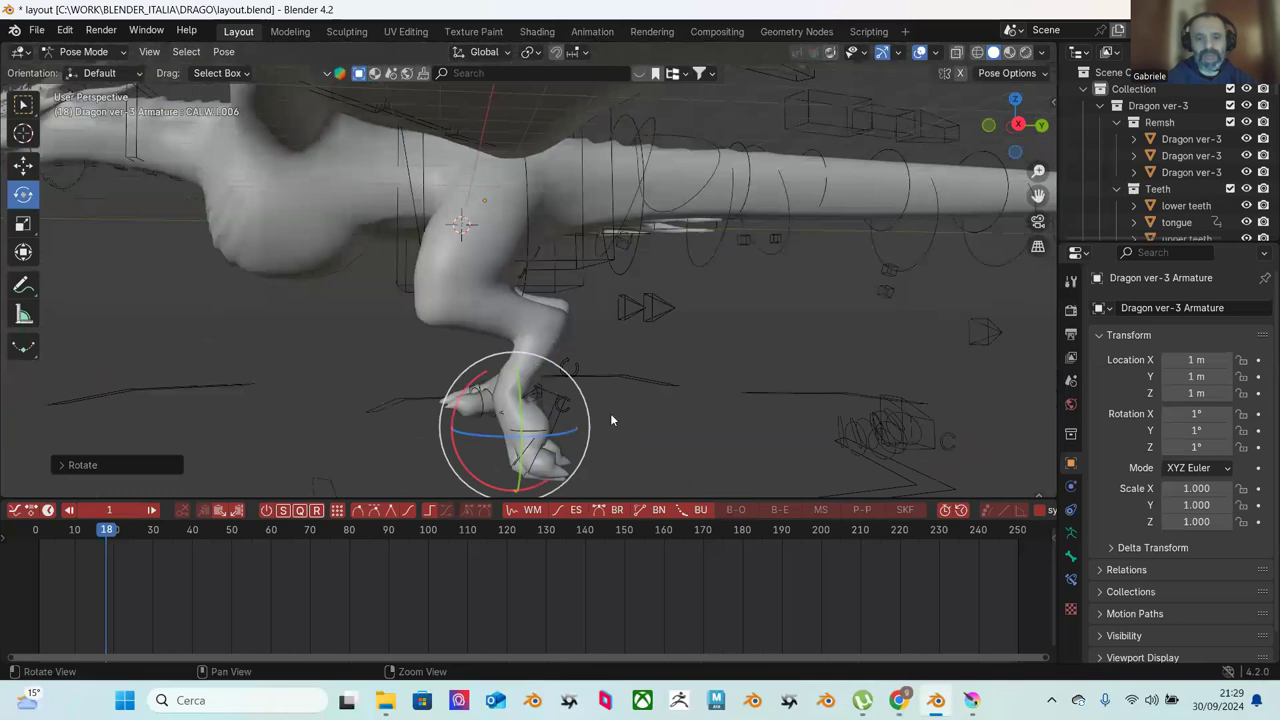
Step: Roll the left paw roll bone forward and under
{"action": "left_click", "coordinate": [570, 367]}
{"action": "left_click_drag", "start_coordinate": [620, 317], "coordinate": [649, 366]}
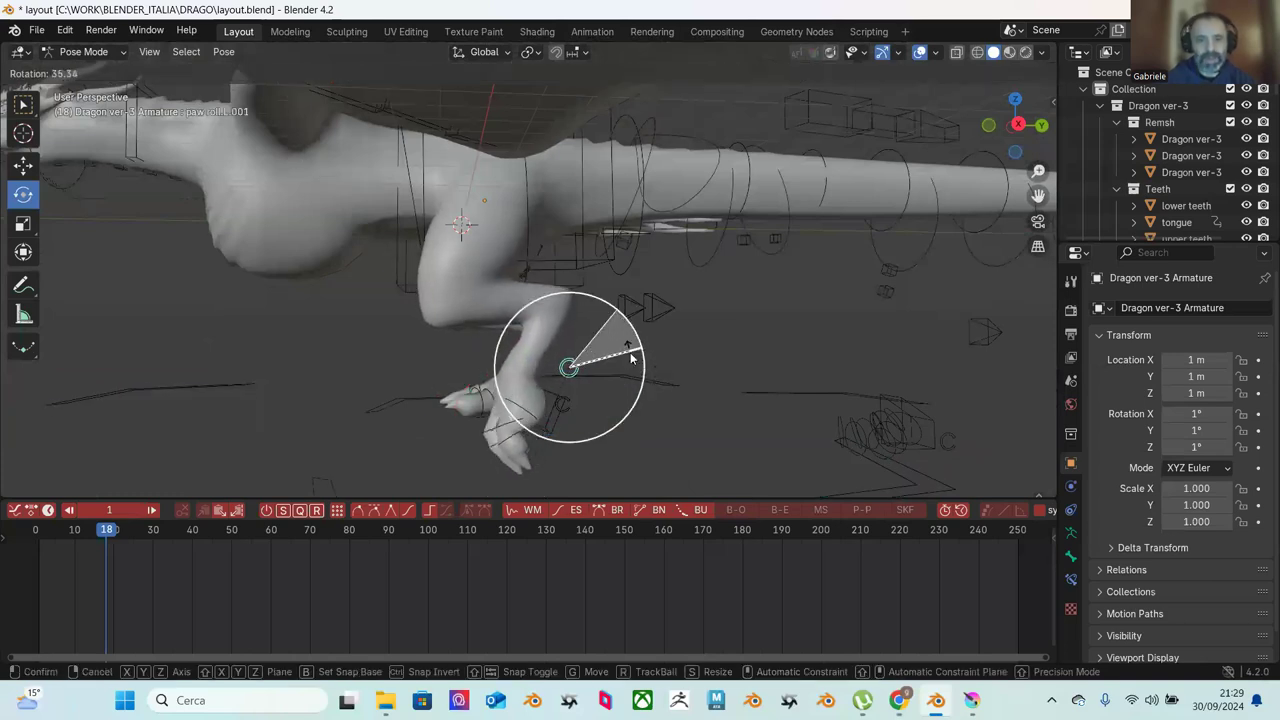
{"action": "left_click", "coordinate": [672, 367]}
Step: Raise the left foot bone feet.L up toward the body and tilt it slightly
{"action": "left_click", "coordinate": [582, 404]}
{"action": "left_click", "coordinate": [553, 415]}
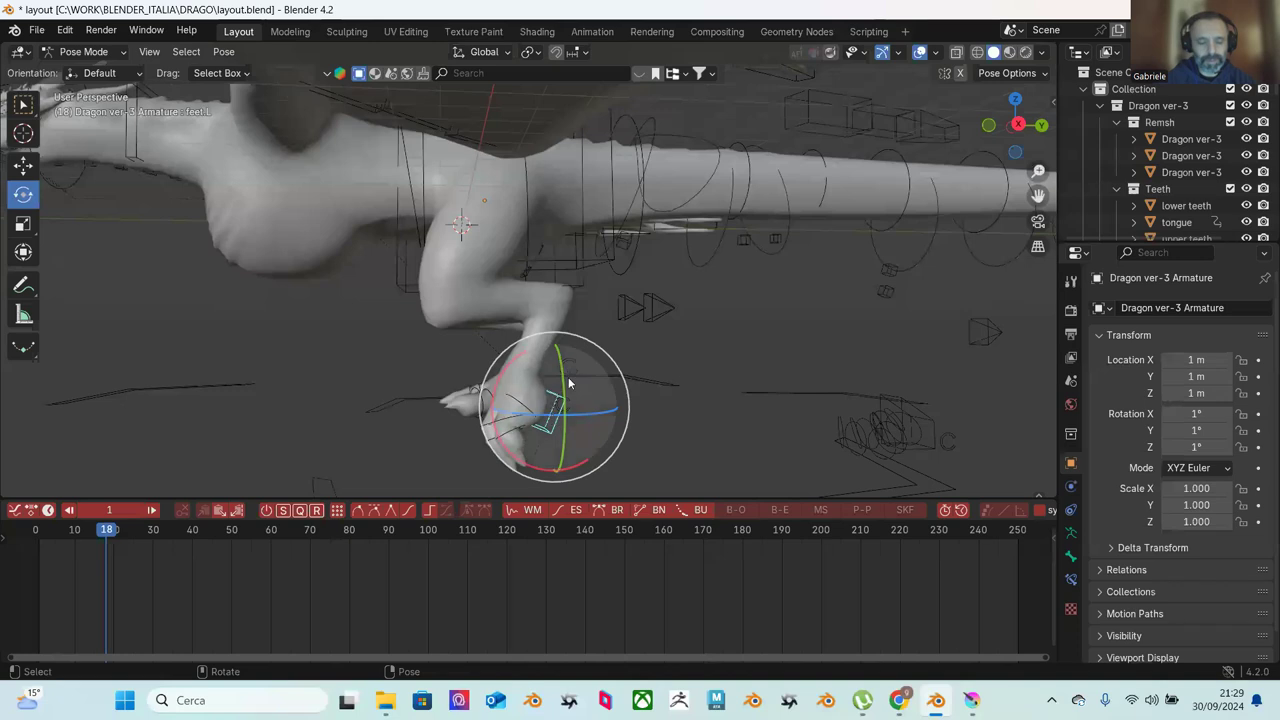
{"action": "key", "text": "shift+space"}
{"action": "key", "text": "g"}
{"action": "left_click_drag", "start_coordinate": [549, 343], "coordinate": [595, 305]}
{"action": "key", "text": "shift+space"}
{"action": "key", "text": "r"}
{"action": "middle_click_drag", "start_coordinate": [595, 305], "coordinate": [430, 312]}
{"action": "left_click_drag", "start_coordinate": [551, 328], "coordinate": [545, 328]}
Step: Shift feet.L sideways along X and push it back along Y under the body
{"action": "key", "text": "shift+space"}
{"action": "key", "text": "g"}
{"action": "left_click_drag", "start_coordinate": [469, 367], "coordinate": [512, 364]}
{"action": "key", "text": "shift+space"}
{"action": "key", "text": "r"}
{"action": "key", "text": "shift+space"}
{"action": "key", "text": "g"}
{"action": "middle_click_drag", "start_coordinate": [560, 366], "coordinate": [612, 350]}
{"action": "left_click_drag", "start_coordinate": [588, 364], "coordinate": [596, 342]}
{"action": "middle_click_drag", "start_coordinate": [596, 342], "coordinate": [632, 347]}
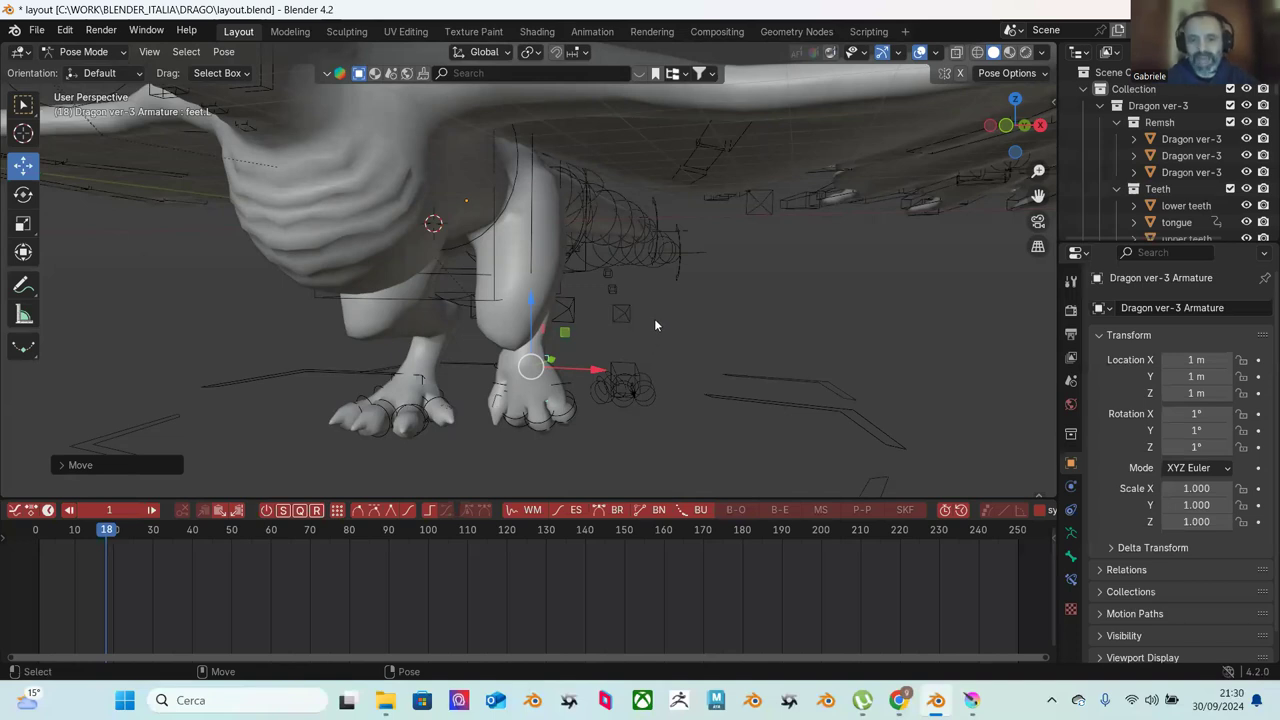
Step: Select the right foot bone feet.R and lift it up toward the body
{"action": "scroll", "coordinate": [655, 325], "scroll_direction": "down", "scroll_amount": 2}
{"action": "middle_click_drag", "start_coordinate": [644, 316], "coordinate": [458, 401]}
{"action": "middle_click_drag", "start_coordinate": [560, 410], "coordinate": [536, 416]}
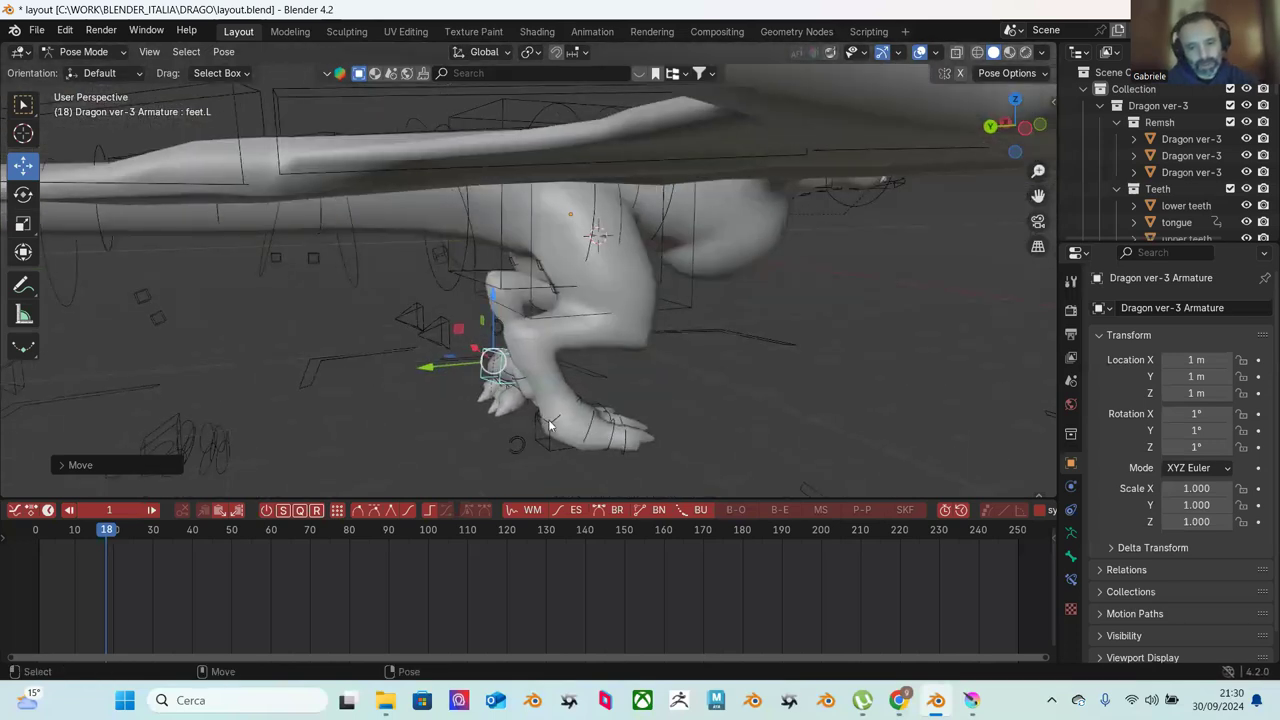
{"action": "left_click", "coordinate": [548, 425]}
{"action": "middle_click_drag", "start_coordinate": [549, 428], "coordinate": [615, 378]}
{"action": "left_click_drag", "start_coordinate": [586, 348], "coordinate": [566, 382]}
Step: Tumble feet.R backward and turn it about its vertical axis, undoing a stray rotation first
{"action": "key", "text": "shift+space"}
{"action": "key", "text": "r"}
{"action": "key", "text": "ctrl+z"}
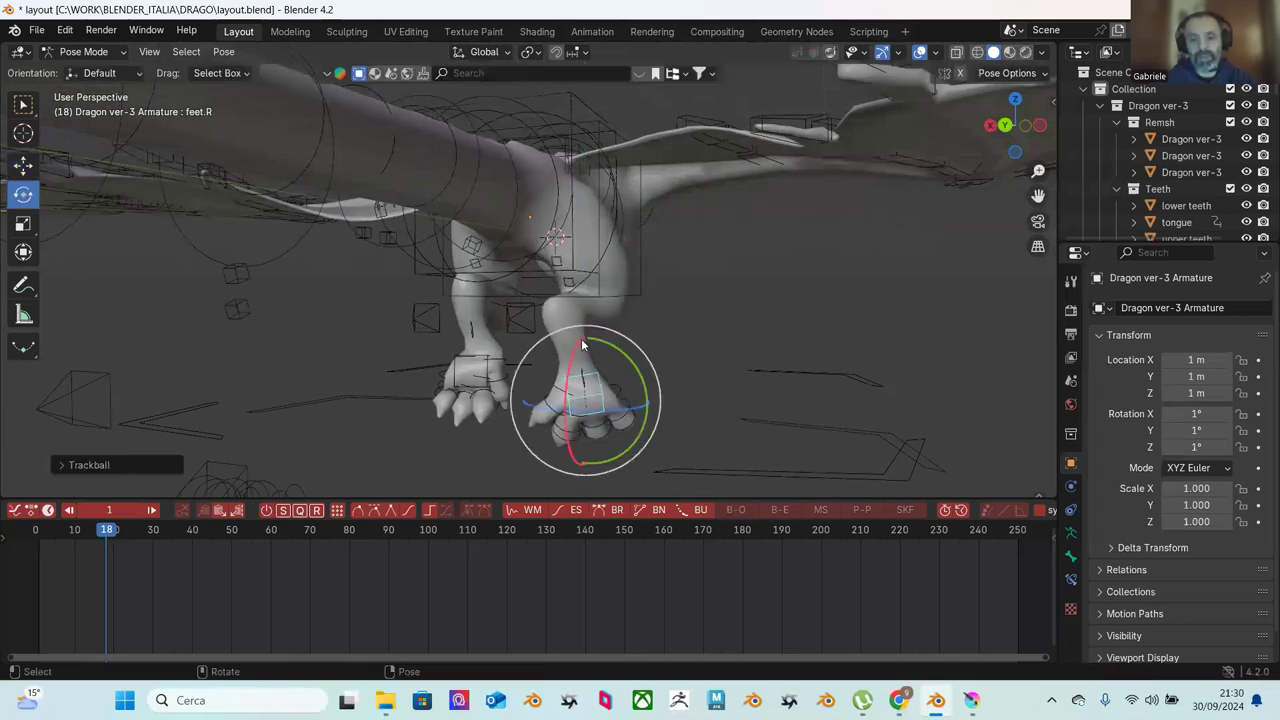
{"action": "key", "text": "ctrl+z"}
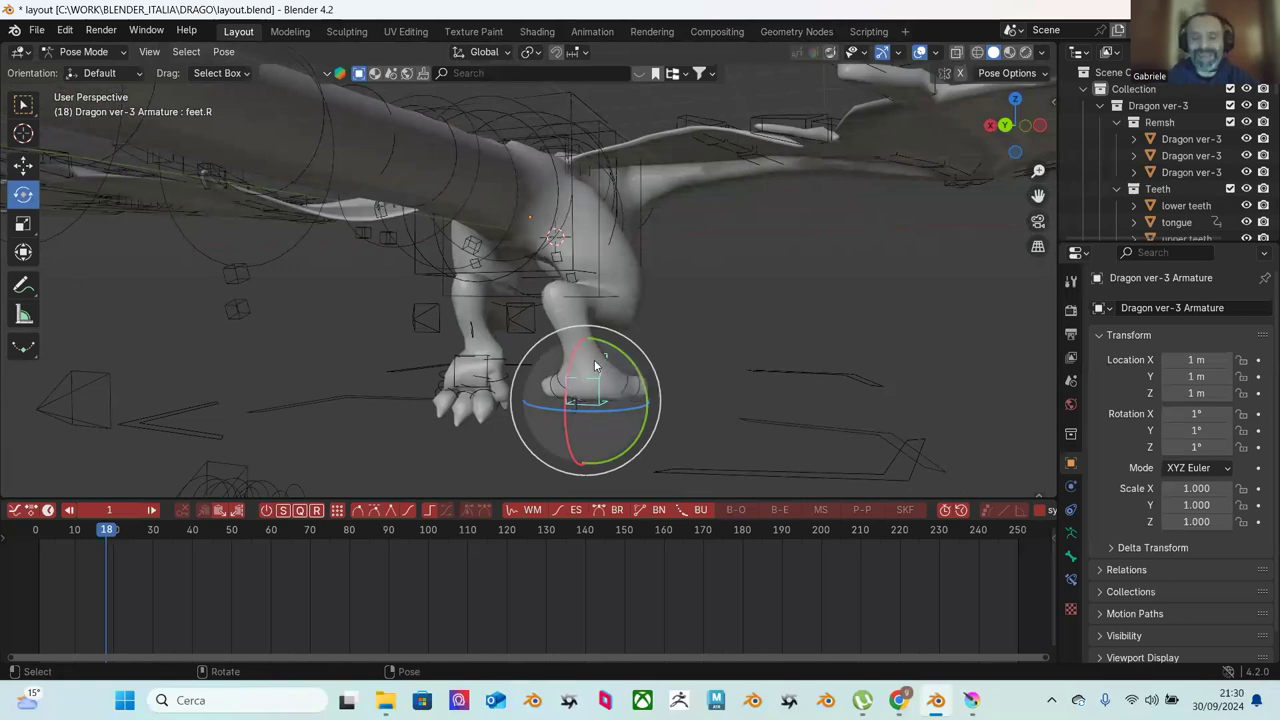
{"action": "left_click_drag", "start_coordinate": [584, 366], "coordinate": [601, 286]}
{"action": "left_click_drag", "start_coordinate": [612, 418], "coordinate": [595, 409]}
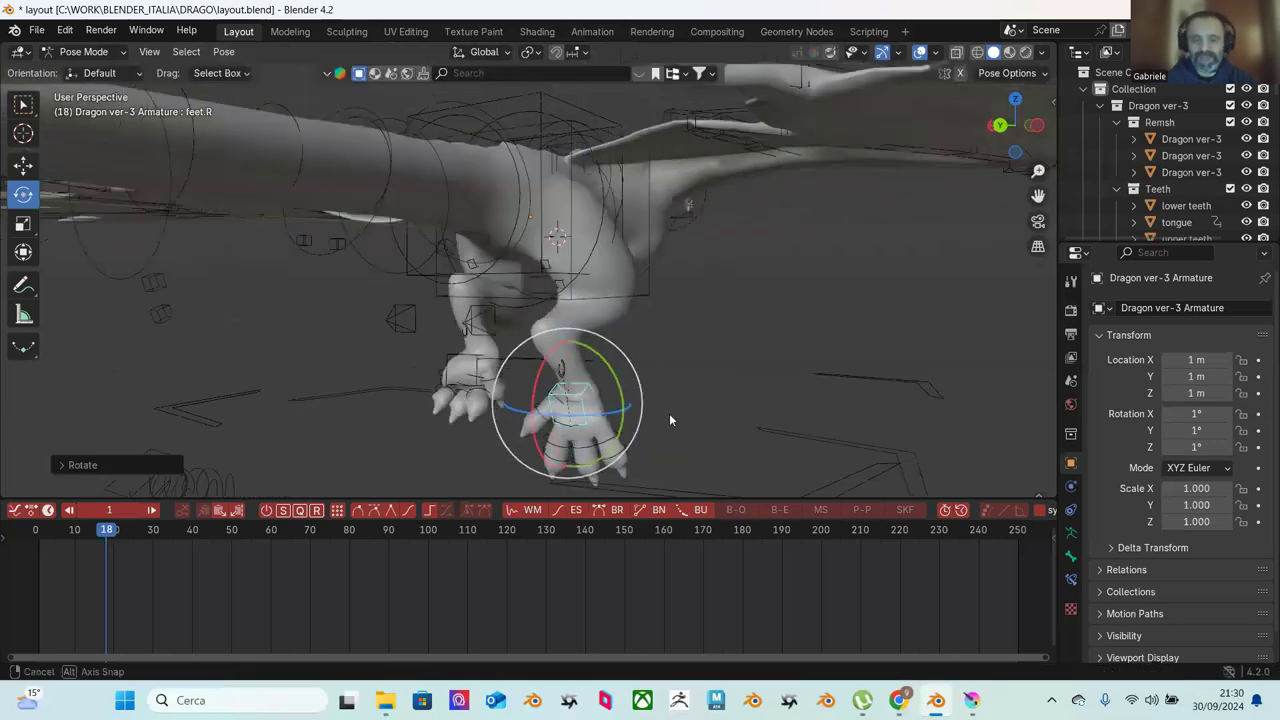
{"action": "middle_click_drag", "start_coordinate": [669, 413], "coordinate": [614, 383]}
Step: Roll the right paw roll bone under, locked to the X axis
{"action": "left_click", "coordinate": [607, 370]}
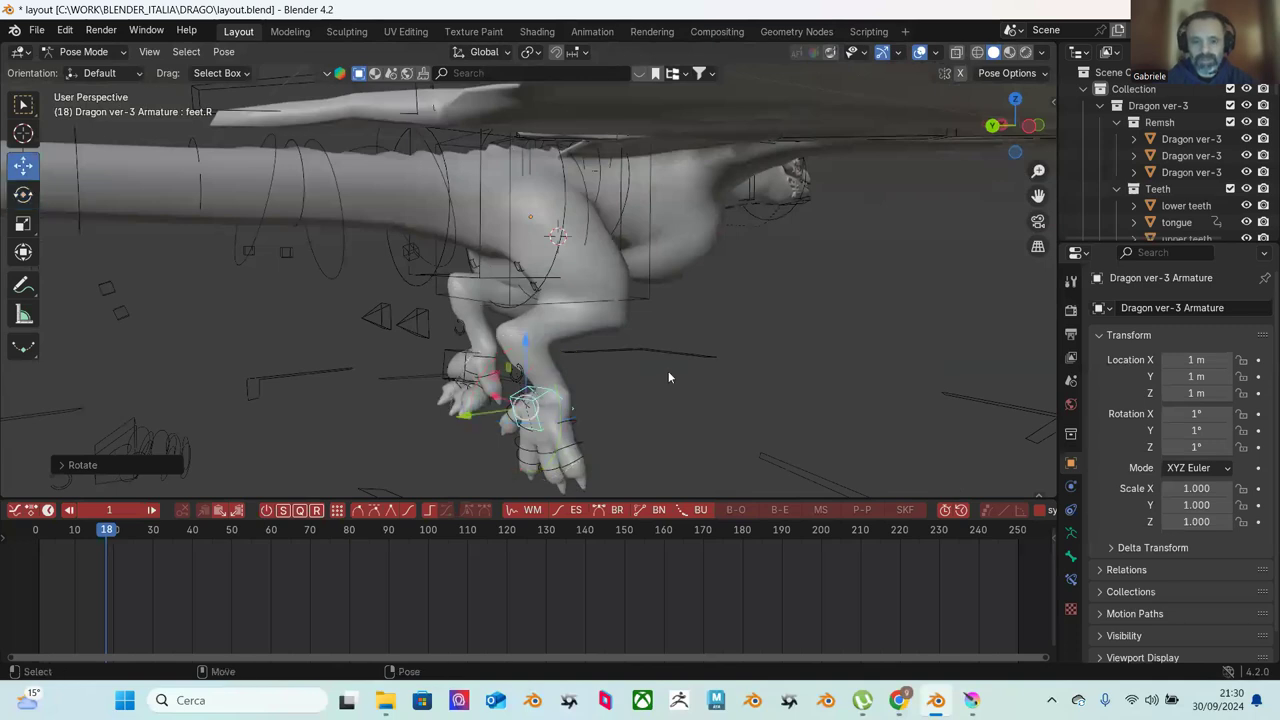
{"action": "left_click", "coordinate": [506, 362]}
{"action": "mouse_move", "coordinate": [445, 368]}
{"action": "left_mouse_down"}
{"action": "mouse_move", "coordinate": [493, 422]}
{"action": "mouse_move", "coordinate": [465, 372]}
{"action": "left_mouse_up"}
{"action": "key", "text": "x"}
{"action": "middle_click_drag", "start_coordinate": [598, 393], "coordinate": [518, 388]}
Step: Curl claws CALW.r.003 and CALW.r.006 about X and tilt the right foot feet.R
{"action": "left_click", "coordinate": [549, 401]}
{"action": "left_click_drag", "start_coordinate": [518, 388], "coordinate": [578, 399]}
{"action": "middle_click_drag", "start_coordinate": [578, 399], "coordinate": [589, 409]}
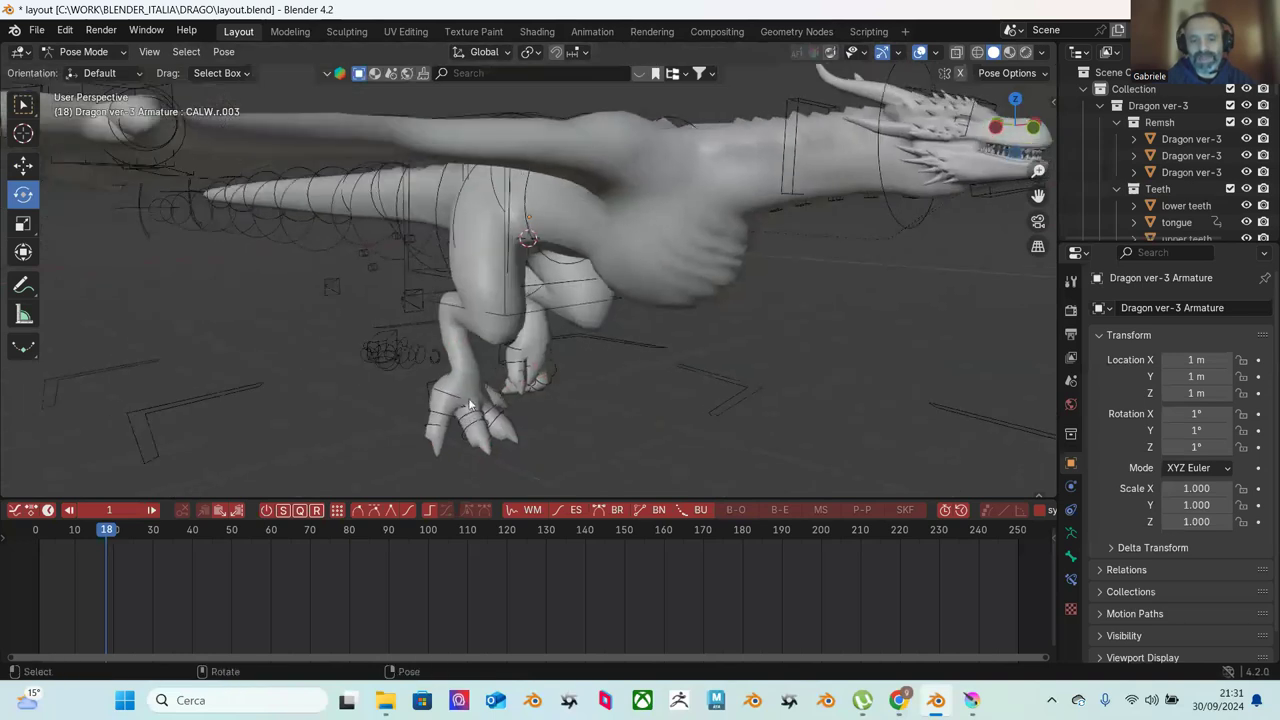
{"action": "left_click", "coordinate": [465, 403]}
{"action": "left_click_drag", "start_coordinate": [465, 403], "coordinate": [525, 390]}
{"action": "middle_click_drag", "start_coordinate": [586, 398], "coordinate": [520, 385]}
{"action": "left_click", "coordinate": [486, 414]}
{"action": "left_click_drag", "start_coordinate": [520, 385], "coordinate": [534, 366]}
{"action": "middle_click_drag", "start_coordinate": [534, 366], "coordinate": [560, 347]}
Step: Curl claw CALW.r.009 inward and rotate claw CALW.r about the X axis
{"action": "middle_click_drag", "start_coordinate": [585, 431], "coordinate": [510, 326]}
{"action": "left_click", "coordinate": [534, 334]}
{"action": "left_click_drag", "start_coordinate": [540, 340], "coordinate": [513, 392]}
{"action": "middle_click_drag", "start_coordinate": [513, 392], "coordinate": [580, 385]}
{"action": "left_click", "coordinate": [579, 381]}
{"action": "left_click_drag", "start_coordinate": [555, 371], "coordinate": [637, 401]}
{"action": "middle_click_drag", "start_coordinate": [637, 401], "coordinate": [528, 383]}
{"action": "left_click_drag", "start_coordinate": [535, 395], "coordinate": [505, 410]}
{"action": "middle_click_drag", "start_coordinate": [505, 410], "coordinate": [327, 350]}
Step: Bend CALW.r.003 further in, adjust the feet.R angle, and curl CALW.r.006 inward
{"action": "left_click", "coordinate": [404, 343]}
{"action": "left_click", "coordinate": [433, 337]}
{"action": "left_click_drag", "start_coordinate": [519, 330], "coordinate": [488, 320]}
{"action": "middle_click_drag", "start_coordinate": [488, 320], "coordinate": [518, 355]}
{"action": "left_click", "coordinate": [519, 360]}
{"action": "left_click", "coordinate": [496, 377]}
{"action": "left_click_drag", "start_coordinate": [530, 370], "coordinate": [587, 440]}
{"action": "middle_click_drag", "start_coordinate": [587, 440], "coordinate": [573, 370]}
{"action": "left_click", "coordinate": [562, 353]}
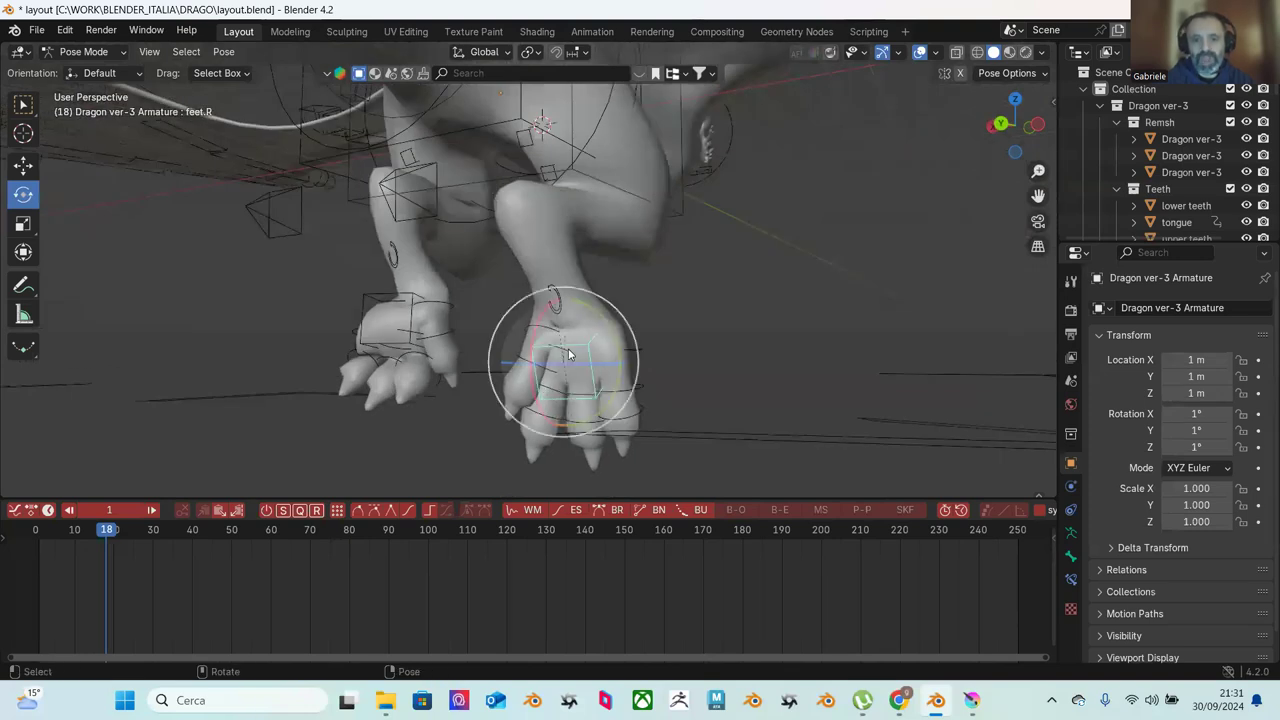
{"action": "left_click", "coordinate": [681, 352]}
{"action": "left_click", "coordinate": [585, 357]}
{"action": "mouse_move", "coordinate": [598, 348]}
{"action": "left_mouse_down"}
{"action": "mouse_move", "coordinate": [610, 334]}
{"action": "mouse_move", "coordinate": [533, 356]}
{"action": "mouse_move", "coordinate": [604, 364]}
{"action": "left_mouse_up"}
Step: Select claw bones CALW.r.005, CALW.r.004 and CALW.r.002 with the plain selection tool
{"action": "middle_click_drag", "start_coordinate": [623, 356], "coordinate": [685, 417]}
{"action": "left_click", "coordinate": [680, 416]}
{"action": "left_click", "coordinate": [593, 414]}
{"action": "middle_click_drag", "start_coordinate": [593, 414], "coordinate": [462, 403]}
{"action": "key", "text": "w"}
{"action": "left_click", "coordinate": [603, 393]}
{"action": "left_click", "coordinate": [593, 421]}
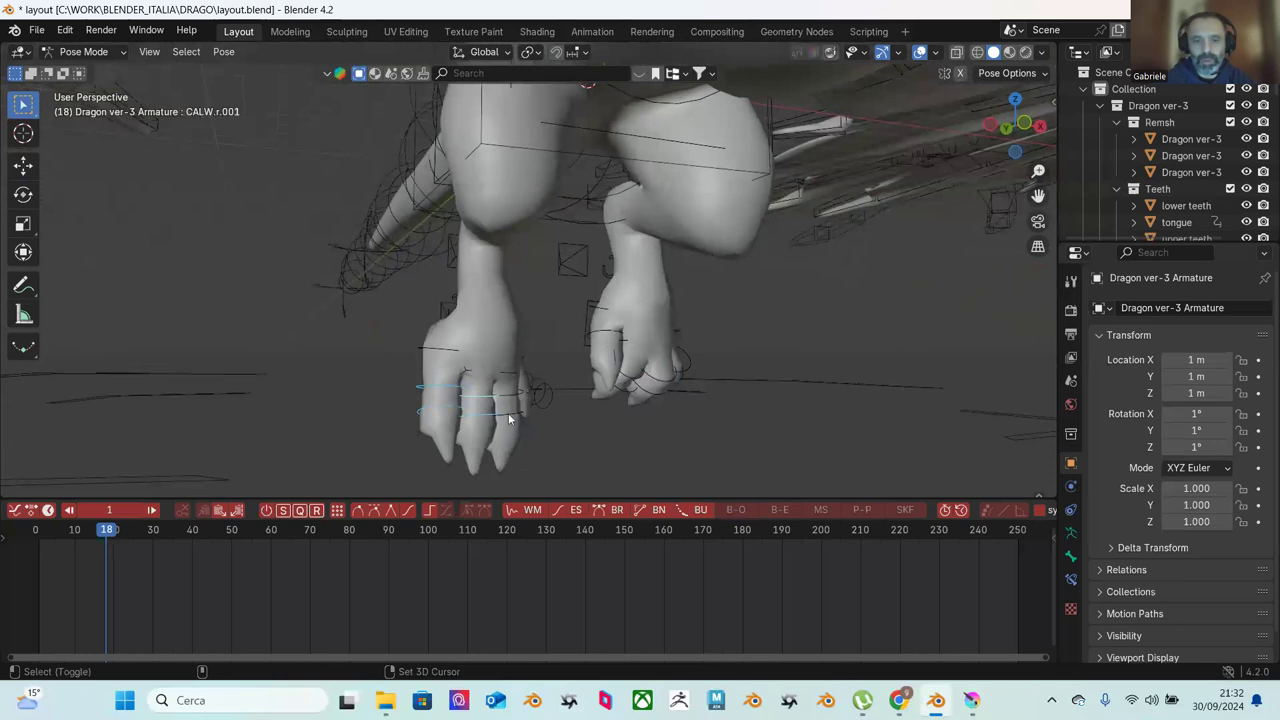
Step: Tumble claw CALW.r.007 inward with a free trackball rotation
{"action": "left_click", "coordinate": [528, 386]}
{"action": "key", "text": "r"}
{"action": "left_click_drag", "start_coordinate": [509, 376], "coordinate": [538, 393]}
{"action": "left_click", "coordinate": [488, 385]}
{"action": "middle_click_drag", "start_coordinate": [538, 393], "coordinate": [677, 330]}
{"action": "left_click", "coordinate": [555, 307]}
Step: Rotate claw CALW.r.010 inward with a free rotation, then around Y and X
{"action": "left_click", "coordinate": [560, 350]}
{"action": "key", "text": "r"}
{"action": "key", "text": "r"}
{"action": "left_click", "coordinate": [585, 337]}
{"action": "key", "text": "r"}
{"action": "key", "text": "r"}
{"action": "key", "text": "y"}
{"action": "left_click", "coordinate": [577, 310]}
{"action": "key", "text": "r"}
{"action": "key", "text": "x"}
{"action": "left_click", "coordinate": [534, 243]}
{"action": "middle_click_drag", "start_coordinate": [534, 243], "coordinate": [457, 418]}
Step: Rotate the left outer claw CALW.L.010 inward, cancelling a stray move and Z rotation
{"action": "left_click", "coordinate": [450, 325]}
{"action": "left_click", "coordinate": [440, 323]}
{"action": "key", "text": "r"}
{"action": "key", "text": "r"}
{"action": "left_click", "coordinate": [470, 288]}
{"action": "key", "text": "r"}
{"action": "key", "text": "y"}
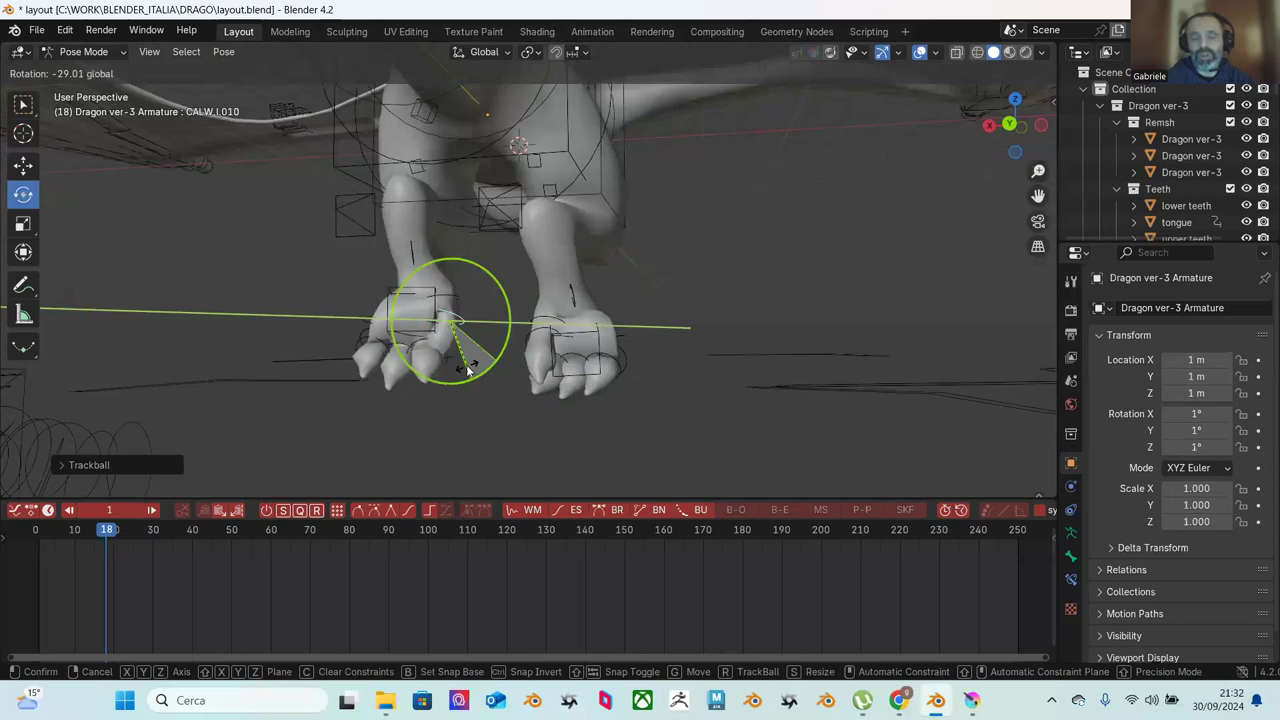
{"action": "key", "text": "Escape"}
{"action": "key", "text": "g"}
{"action": "key", "text": "Escape"}
{"action": "key", "text": "r"}
{"action": "key", "text": "z"}
{"action": "key", "text": "Escape"}
{"action": "left_click", "coordinate": [446, 310]}
{"action": "middle_click_drag", "start_coordinate": [446, 310], "coordinate": [615, 375]}
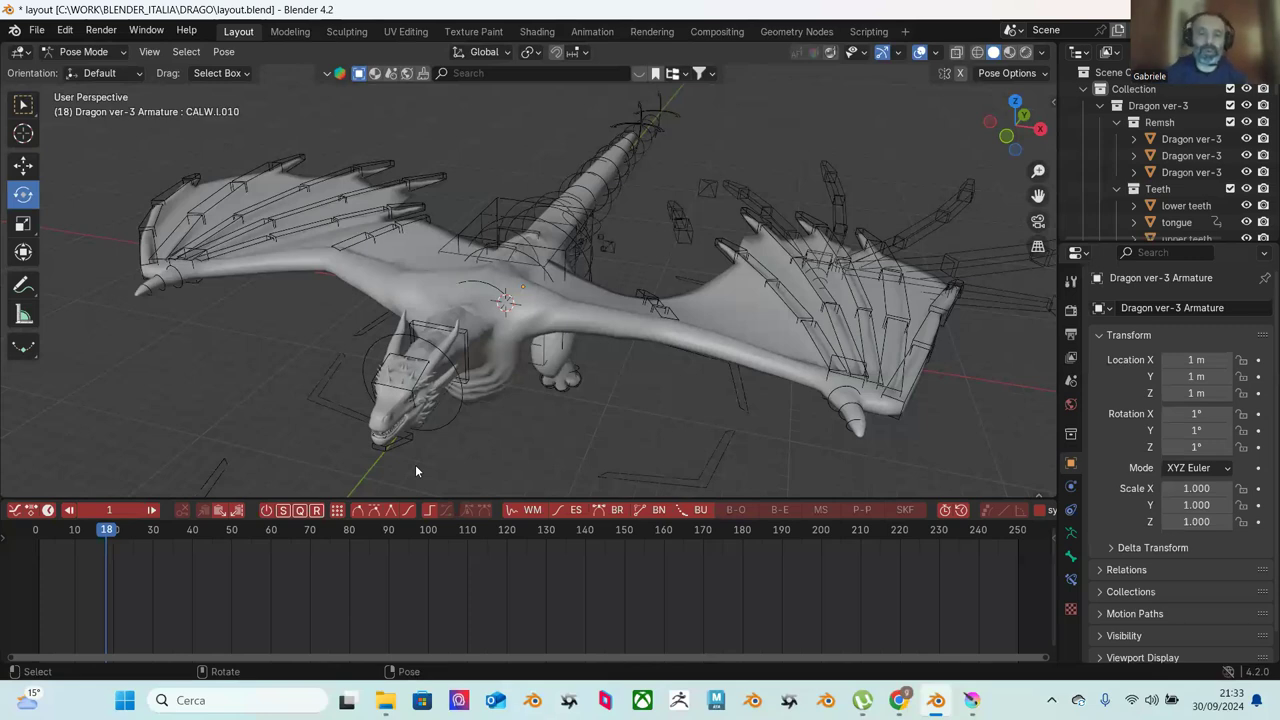
Step: Move the feet.L bone back and up under the dragon's belly, then orbit around to check it
{"action": "middle_click_drag", "start_coordinate": [415, 464], "coordinate": [349, 277]}
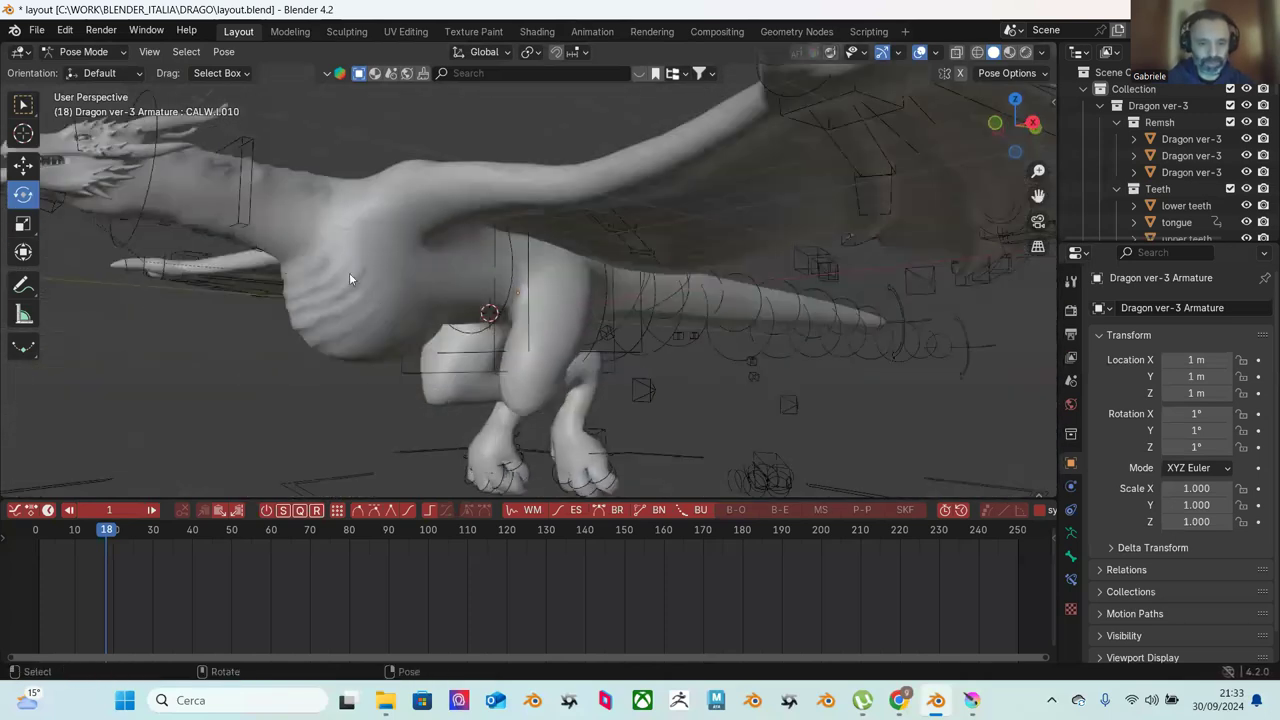
{"action": "middle_click_drag", "start_coordinate": [403, 325], "coordinate": [590, 356]}
{"action": "left_click", "coordinate": [585, 357]}
{"action": "key", "text": "shift+space"}
{"action": "key", "text": "g"}
{"action": "left_click_drag", "start_coordinate": [598, 367], "coordinate": [615, 367]}
{"action": "middle_click_drag", "start_coordinate": [615, 367], "coordinate": [517, 201]}
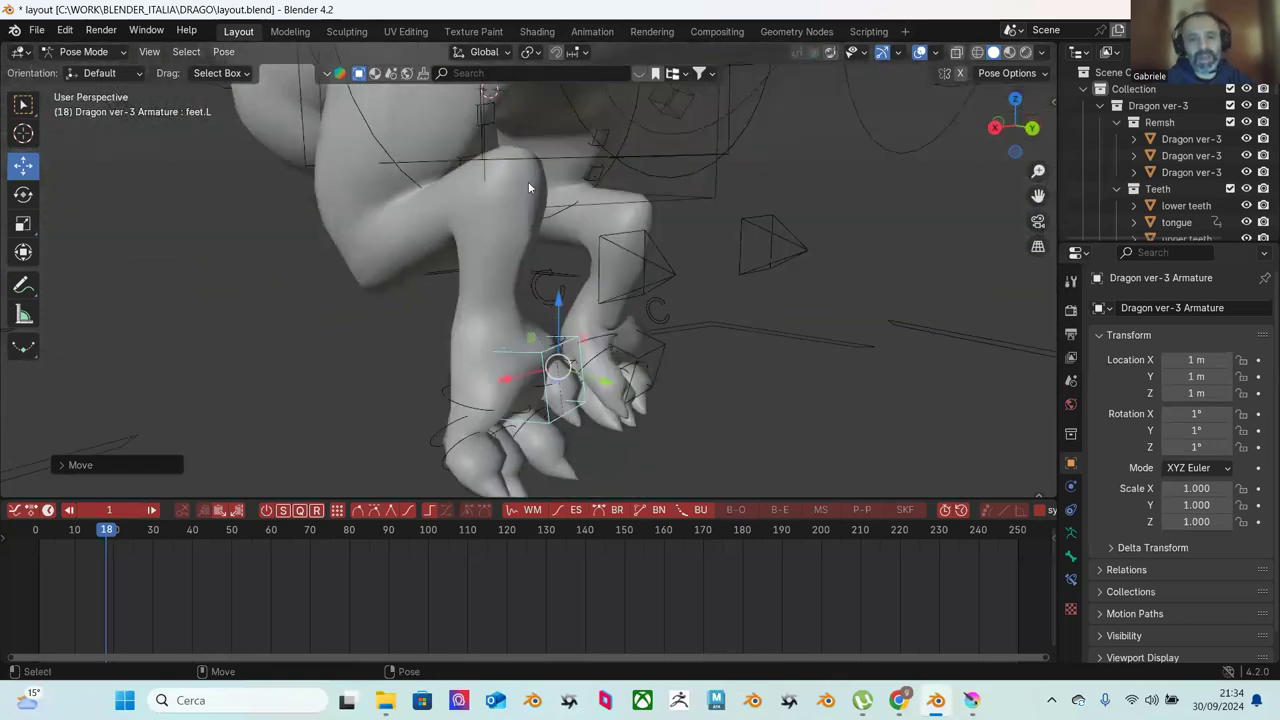
{"action": "middle_click_drag", "start_coordinate": [513, 270], "coordinate": [575, 232]}
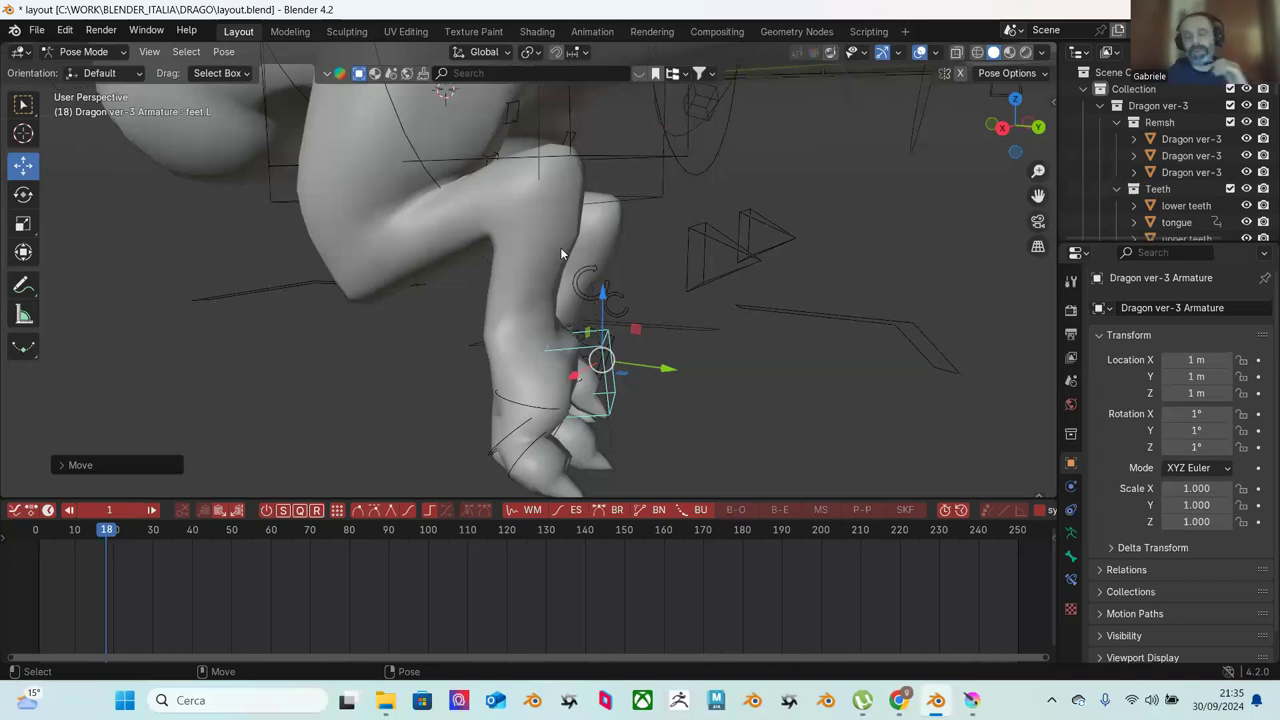
{"action": "scroll", "coordinate": [630, 180], "scroll_direction": "down", "scroll_amount": 2}
{"action": "middle_click_drag", "start_coordinate": [576, 244], "coordinate": [699, 316]}
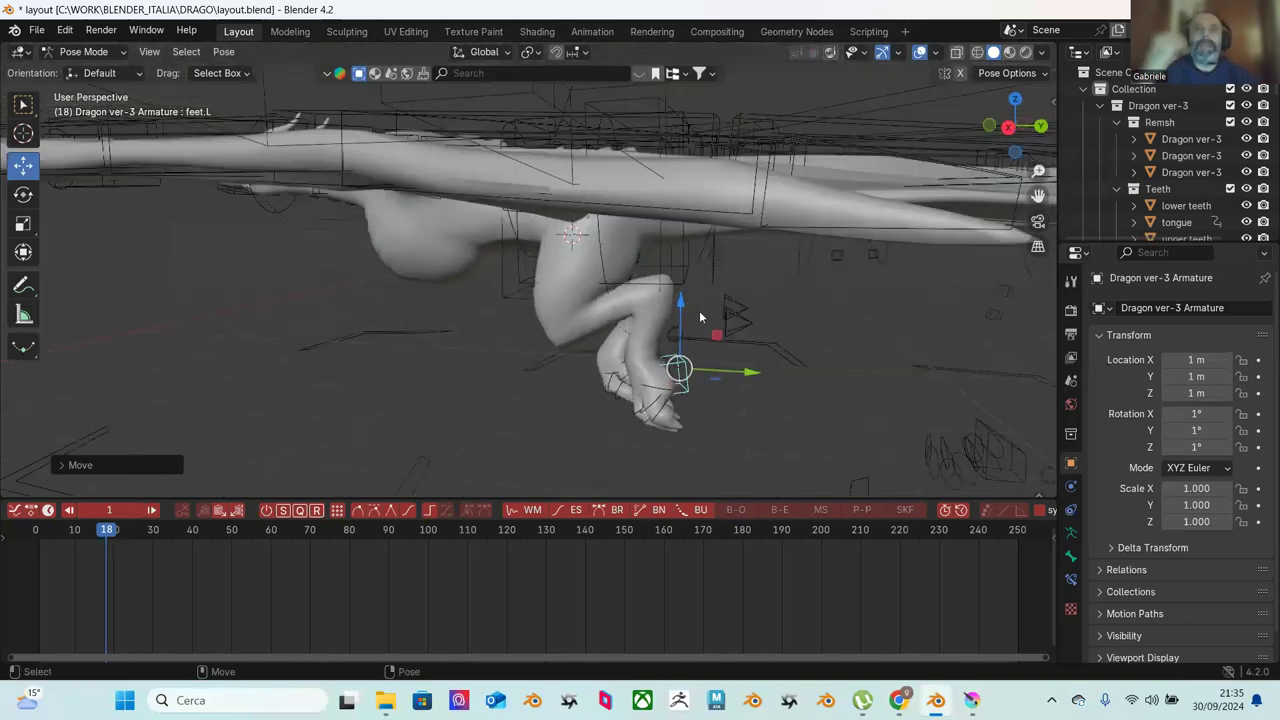
Step: Orbit to a raised side view of the dragon to inspect the tucked, clenched left foot
{"action": "middle_click_drag", "start_coordinate": [706, 330], "coordinate": [796, 340]}
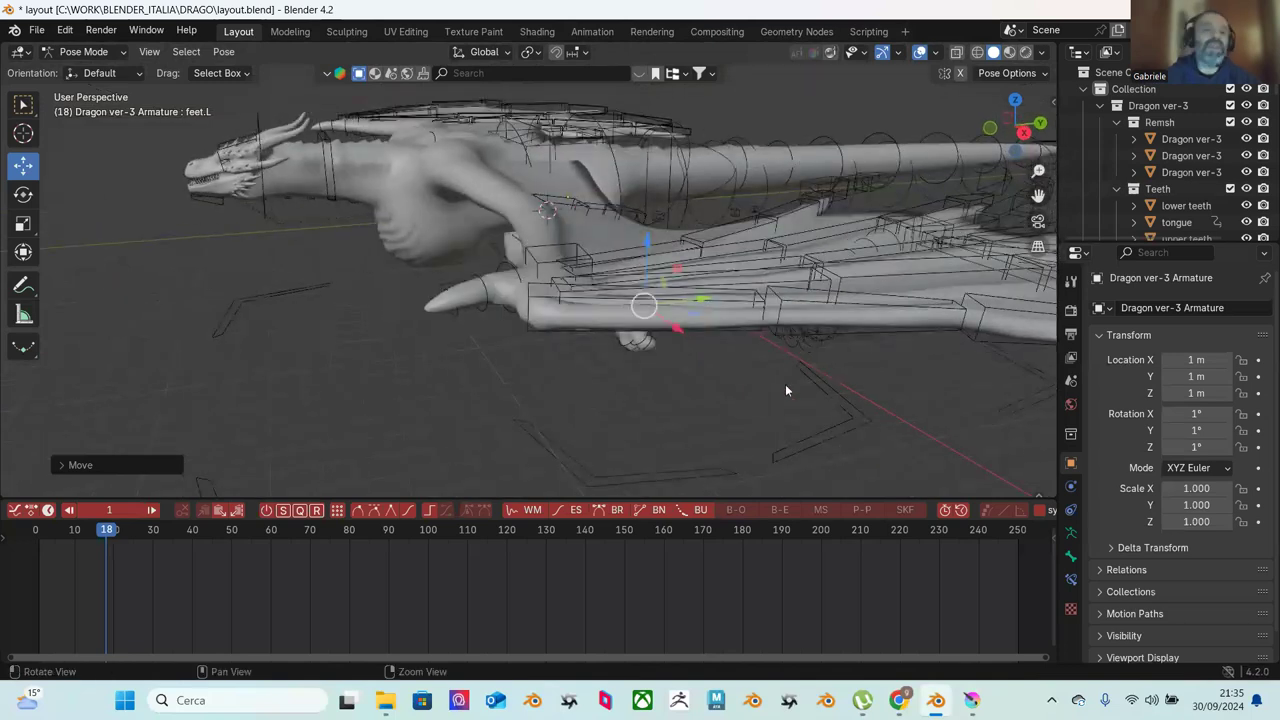
{"action": "middle_click_drag", "start_coordinate": [668, 332], "coordinate": [642, 302]}
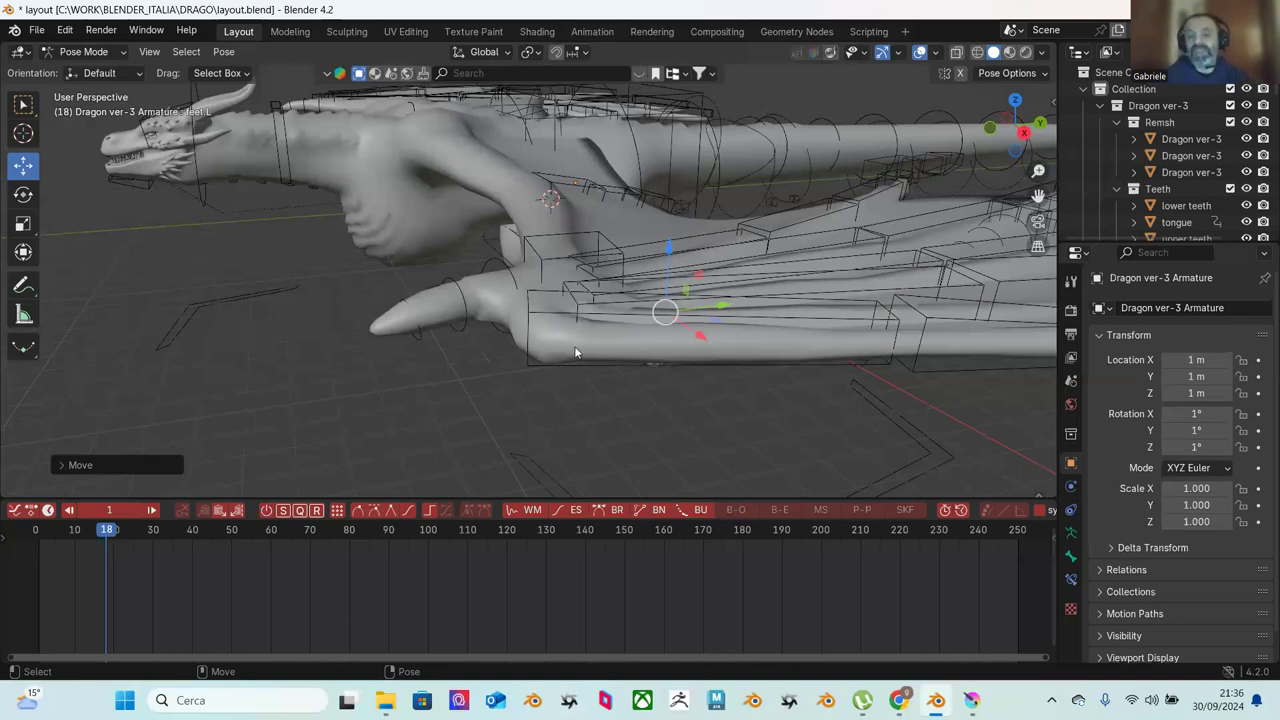
{"action": "middle_click_drag", "start_coordinate": [575, 344], "coordinate": [705, 351]}
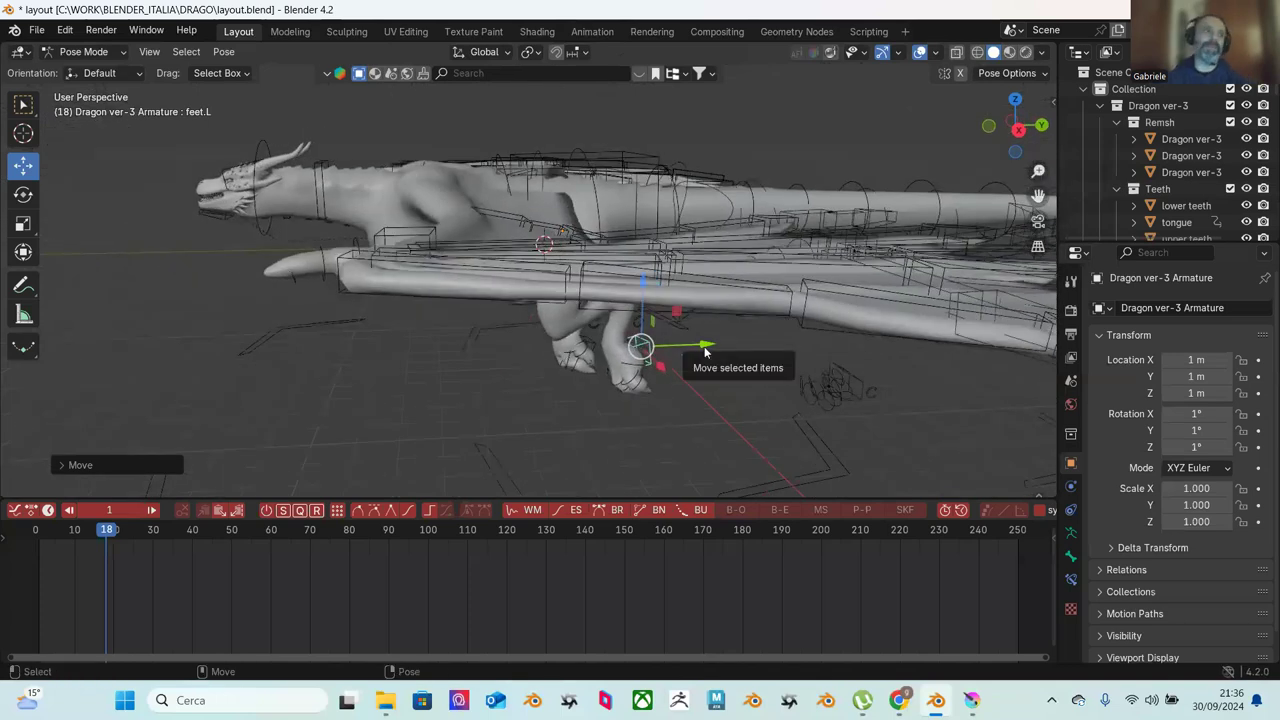
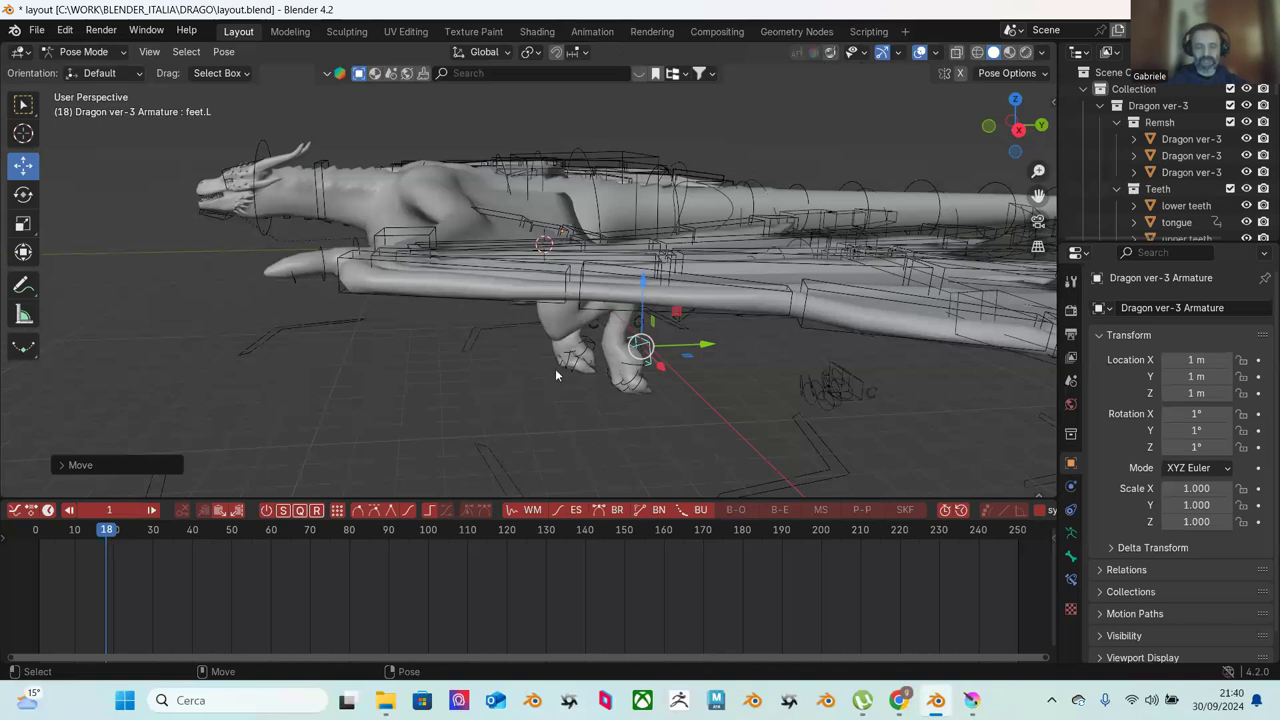
Step: Orbit and zoom to view the dragon from a lower side-front angle
{"action": "middle_click_drag", "start_coordinate": [564, 367], "coordinate": [643, 419]}
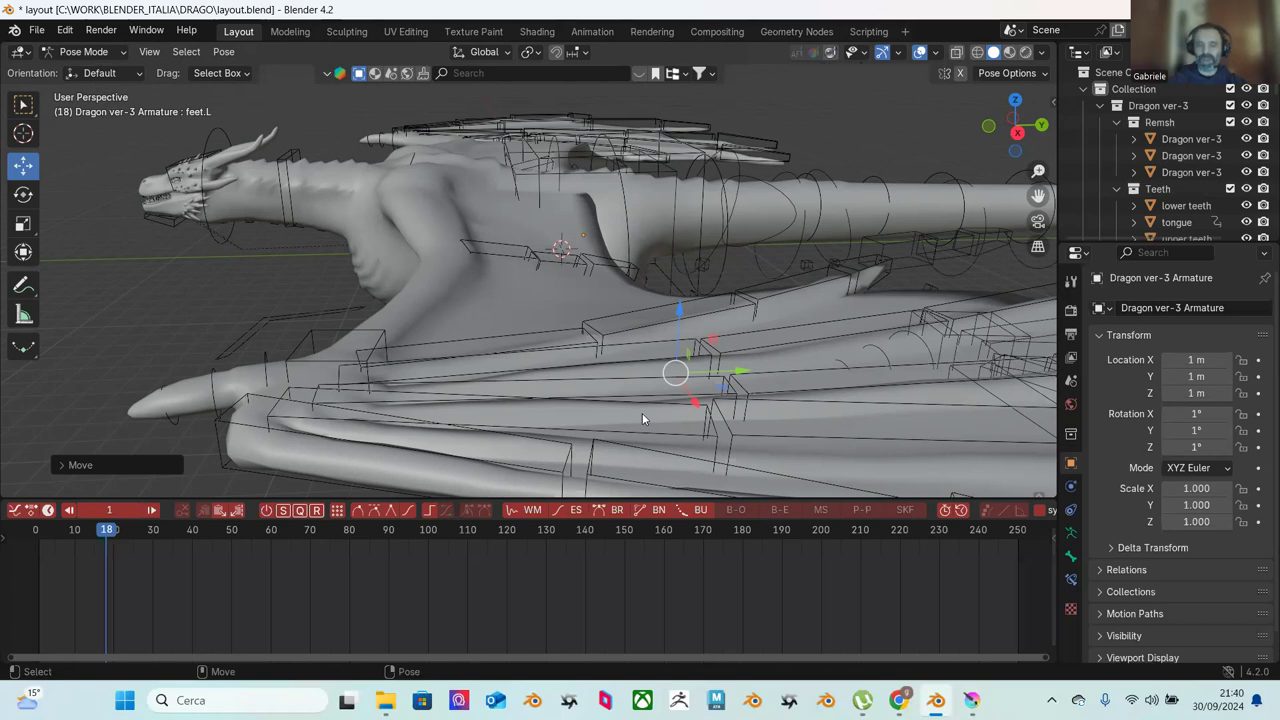
{"action": "middle_click_drag", "start_coordinate": [646, 413], "coordinate": [710, 370]}
{"action": "middle_click_drag", "start_coordinate": [628, 374], "coordinate": [759, 314]}
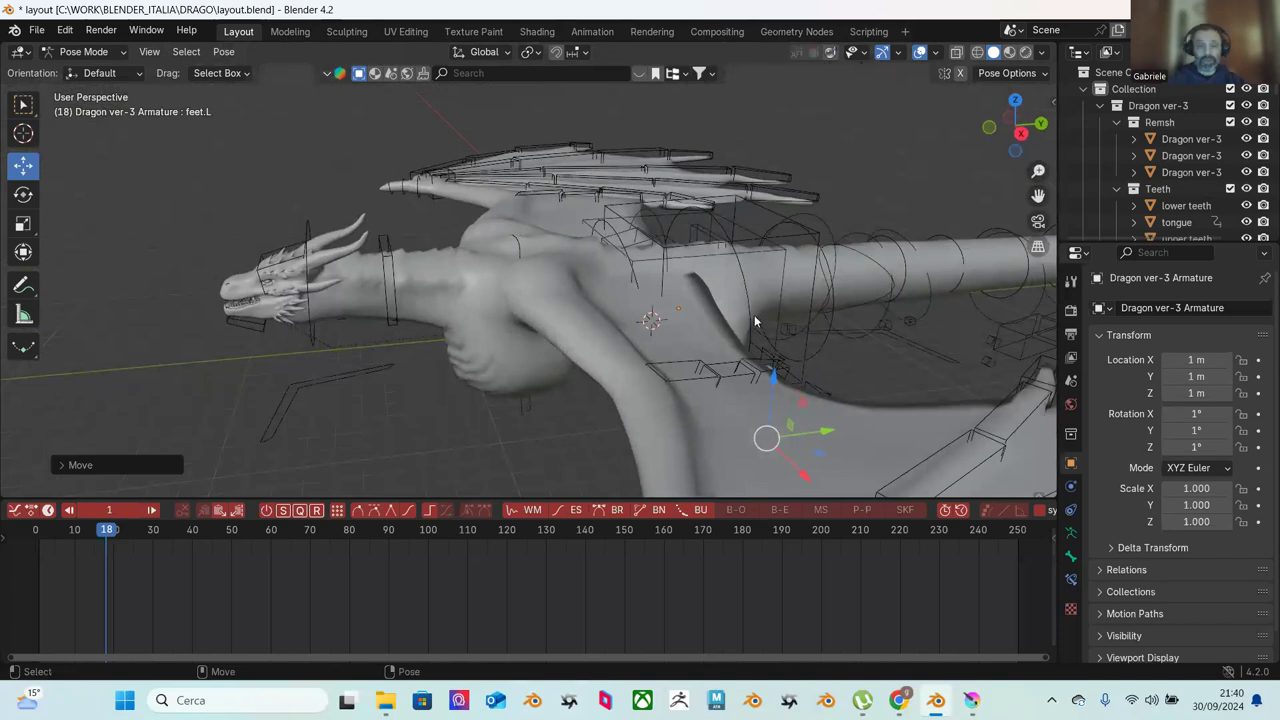
{"action": "scroll", "coordinate": [689, 286], "scroll_direction": "up", "scroll_amount": 1}
{"action": "middle_click_drag", "start_coordinate": [688, 289], "coordinate": [790, 266]}
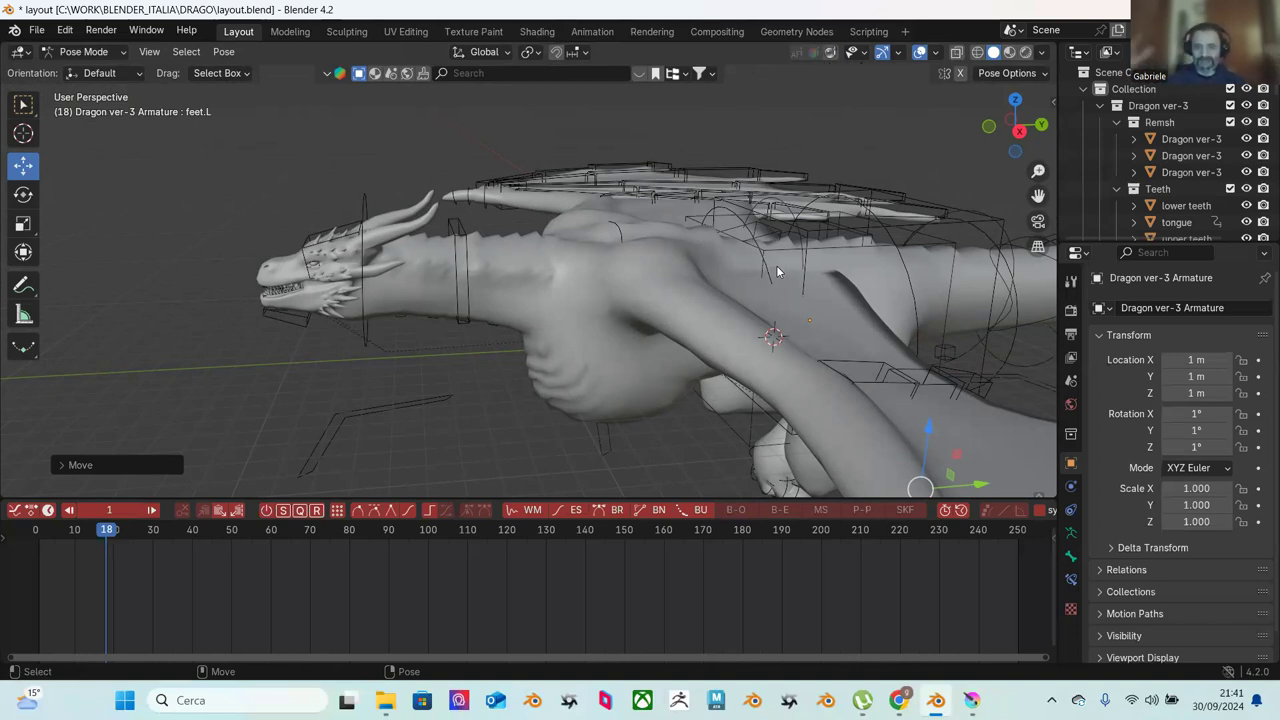
{"action": "middle_click_drag", "start_coordinate": [673, 399], "coordinate": [648, 268]}
{"action": "scroll", "coordinate": [560, 310], "scroll_direction": "up", "scroll_amount": 4}
Step: Test-lower the spine.006 back bone and wings, then raise it back up
{"action": "left_click", "coordinate": [715, 281]}
{"action": "left_click_drag", "start_coordinate": [648, 268], "coordinate": [648, 276]}
{"action": "left_click", "coordinate": [810, 283]}
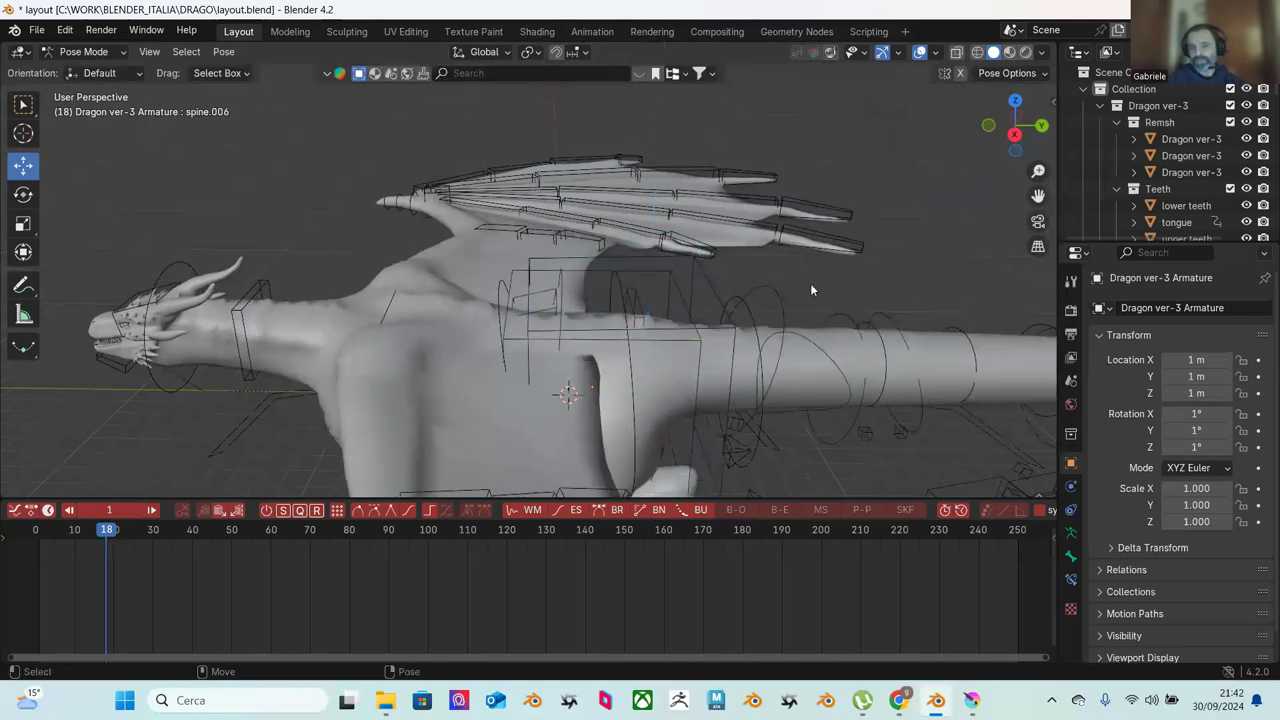
{"action": "left_click", "coordinate": [700, 336]}
{"action": "left_click_drag", "start_coordinate": [654, 273], "coordinate": [650, 268]}
{"action": "middle_click_drag", "start_coordinate": [692, 245], "coordinate": [788, 268]}
Step: Show the Item sidebar's bone transform values and pick tail bones spine.009 and spine.014
{"action": "left_click", "coordinate": [1050, 112]}
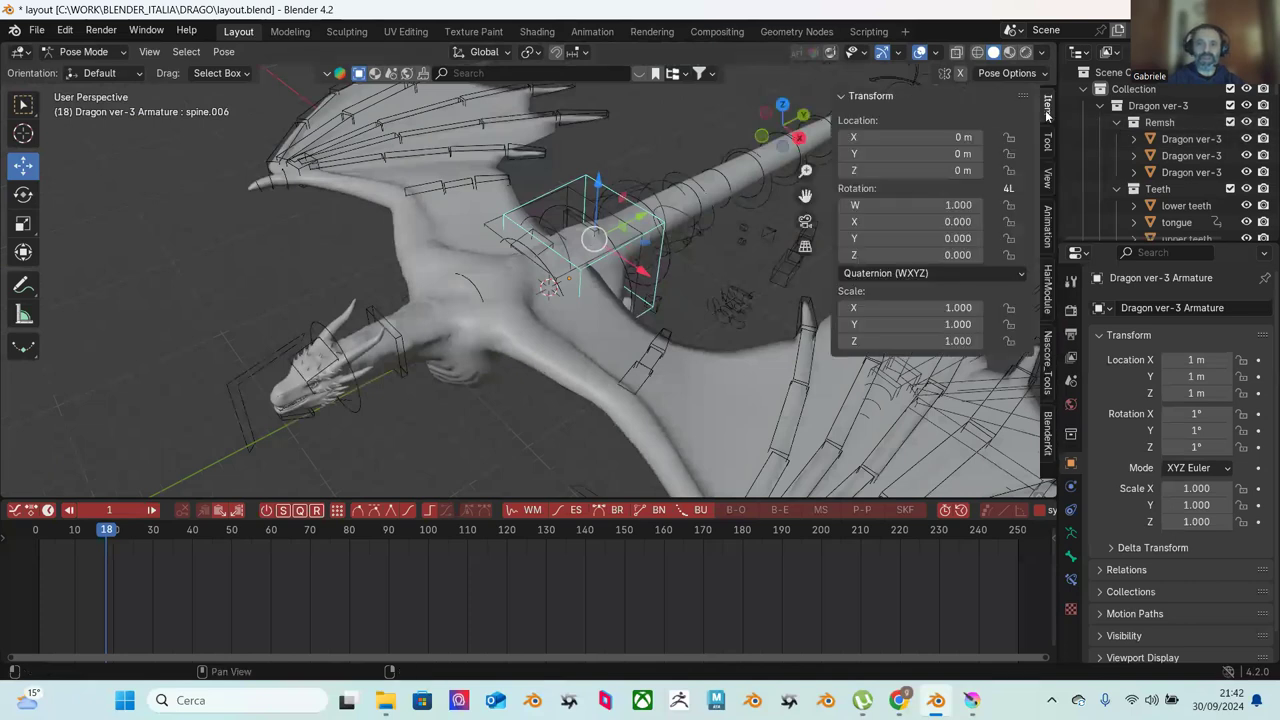
{"action": "left_click", "coordinate": [642, 362]}
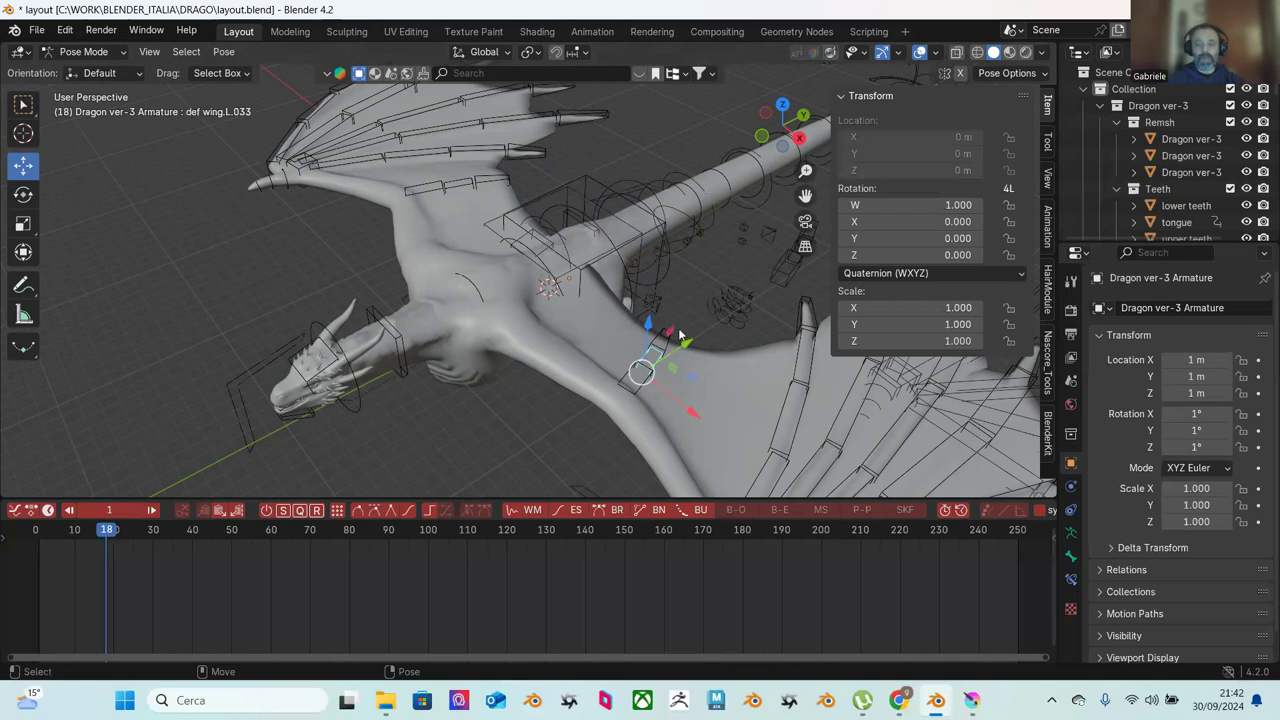
{"action": "middle_click_drag", "start_coordinate": [680, 335], "coordinate": [581, 320], "text": "shift"}
{"action": "left_click", "coordinate": [582, 326]}
{"action": "scroll", "coordinate": [579, 338], "scroll_direction": "up", "scroll_amount": 2}
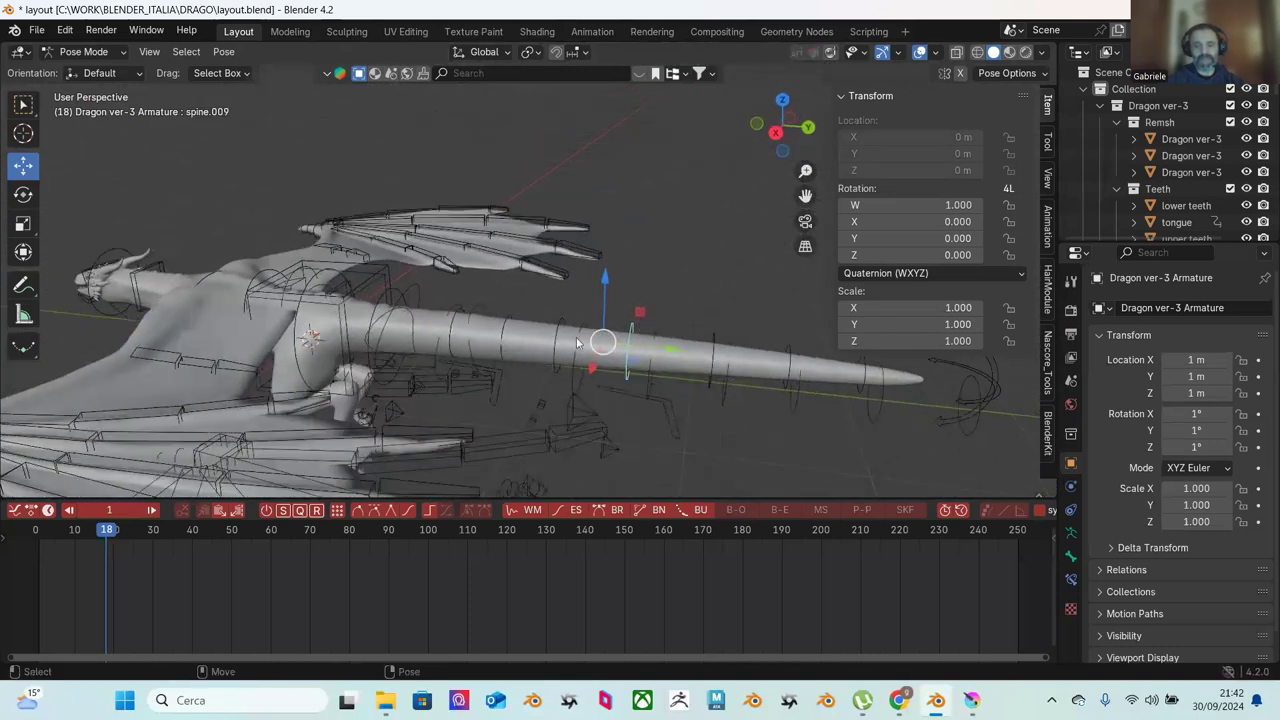
{"action": "left_click", "coordinate": [580, 333]}
{"action": "left_click", "coordinate": [558, 333]}
Step: Try rotating a tail bone freely and about X, cancelling both attempts
{"action": "key", "text": "r"}
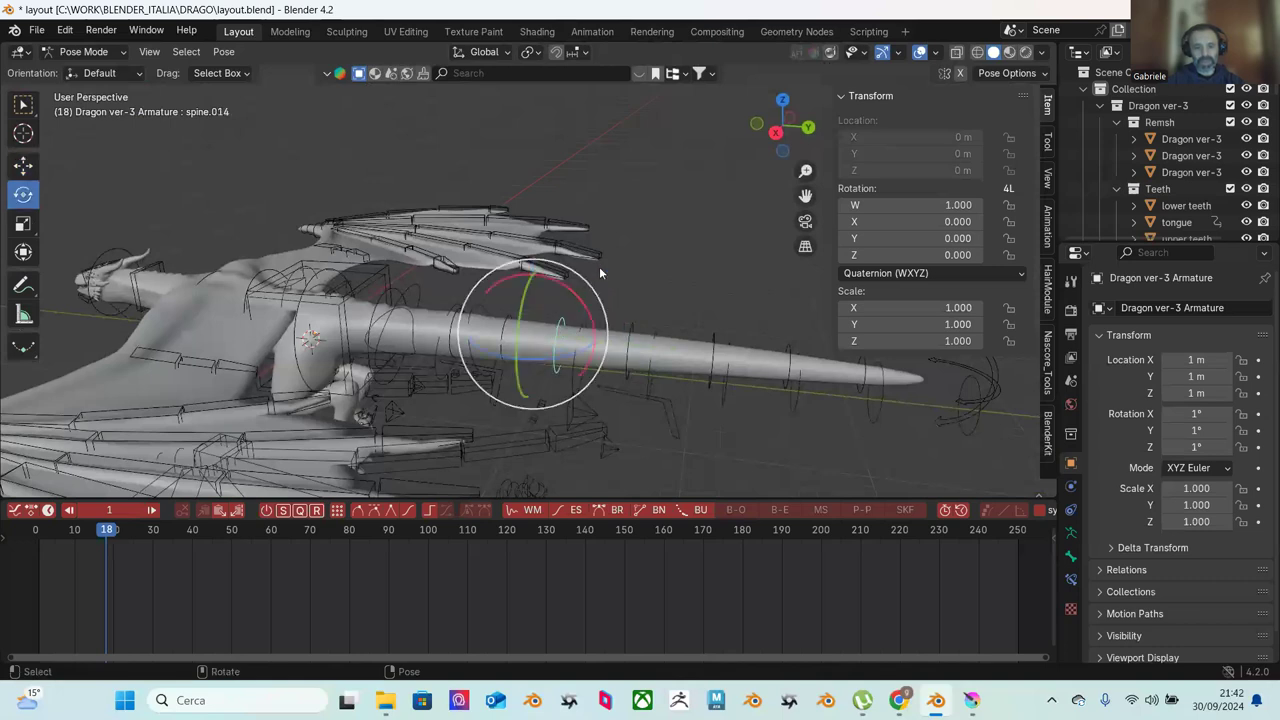
{"action": "key", "text": "r"}
{"action": "key", "text": "r"}
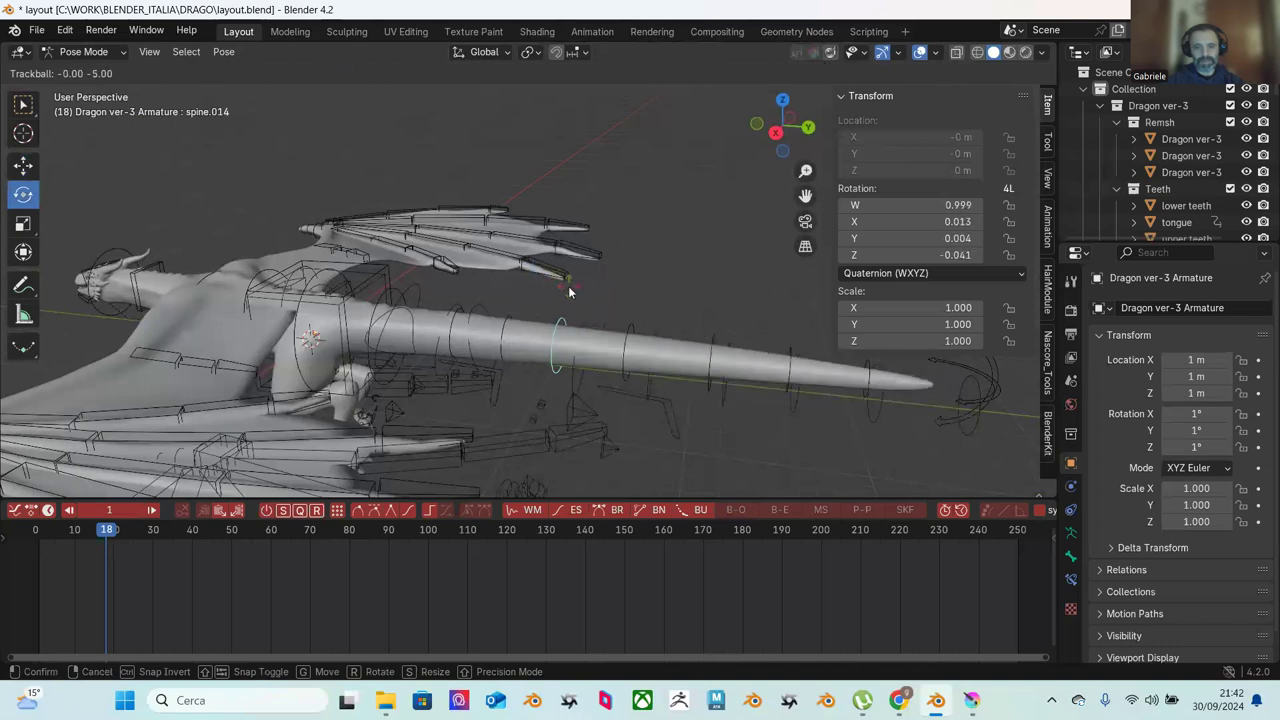
{"action": "key", "text": "Escape"}
{"action": "left_click_drag", "start_coordinate": [585, 300], "coordinate": [594, 310]}
{"action": "key", "text": "Escape"}
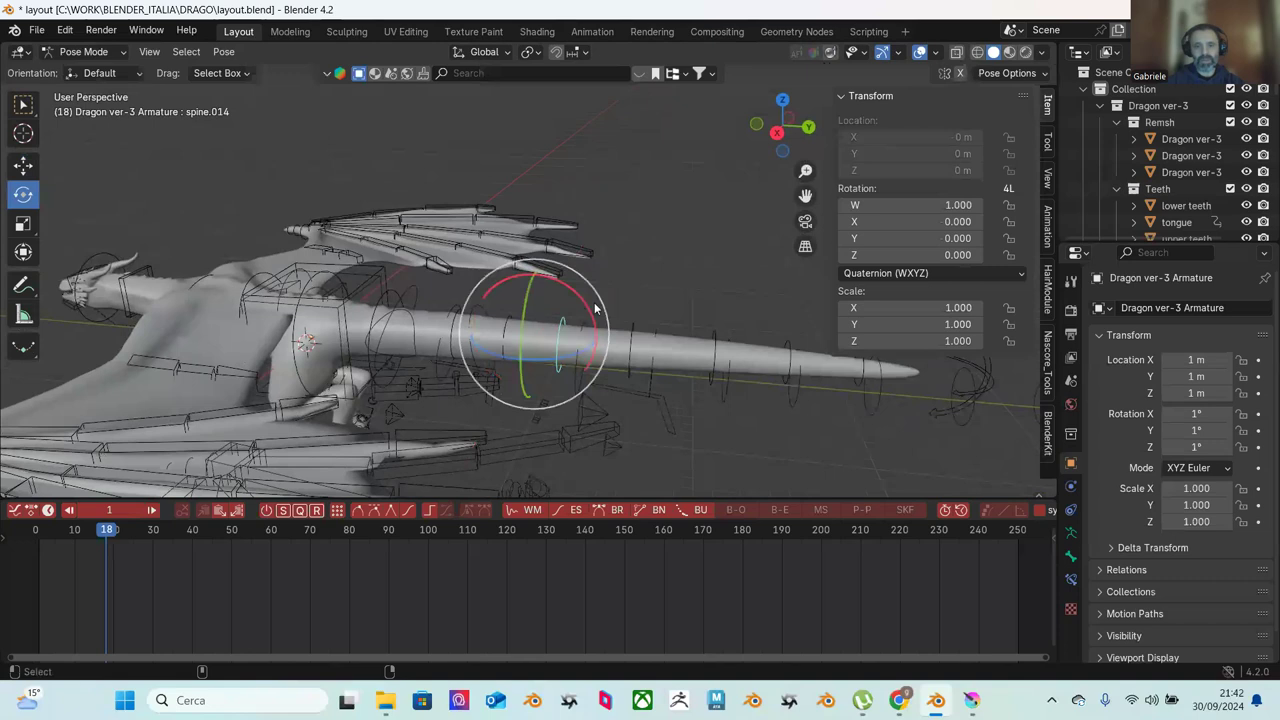
Step: Select the tail bones from tip spine.015 back to spine.008
{"action": "middle_click_drag", "start_coordinate": [700, 360], "coordinate": [738, 376]}
{"action": "left_click", "coordinate": [866, 385]}
{"action": "key", "text": "w"}
{"action": "left_click", "coordinate": [797, 367], "text": "shift"}
{"action": "left_click", "coordinate": [724, 354], "text": "shift"}
{"action": "left_click", "coordinate": [633, 345], "text": "shift"}
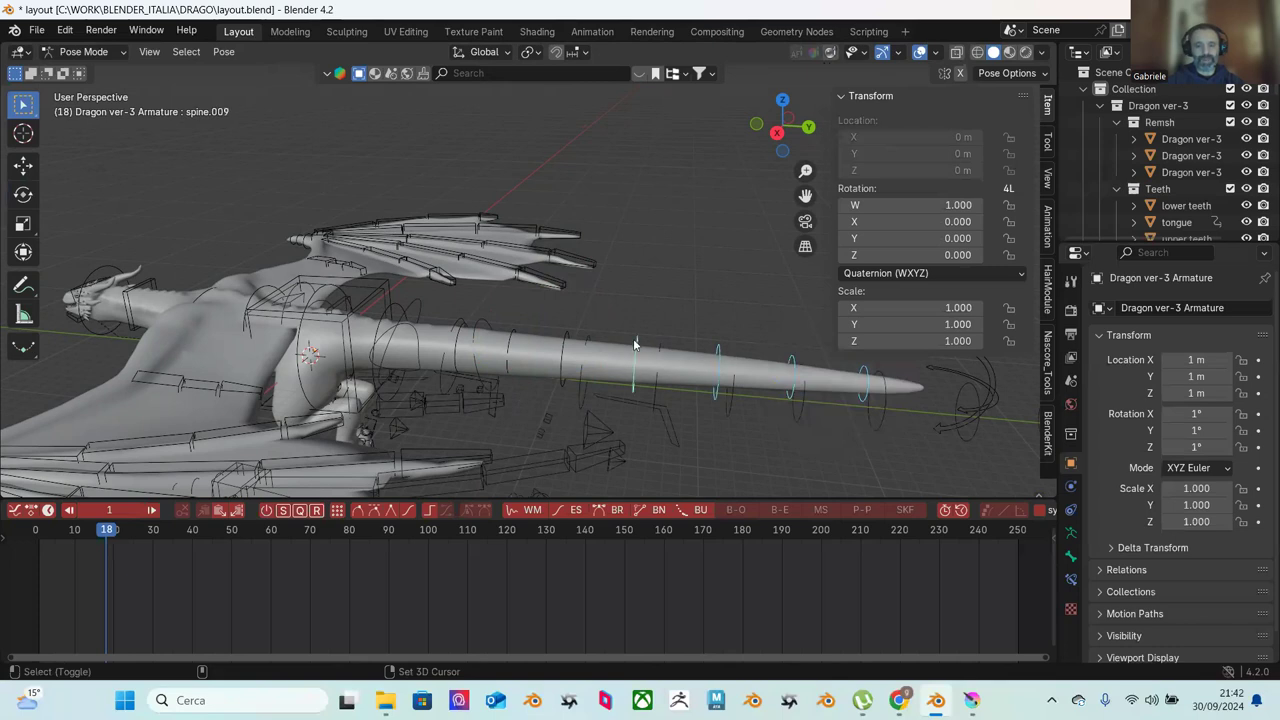
{"action": "left_click", "coordinate": [567, 333], "text": "shift"}
{"action": "left_click", "coordinate": [512, 335], "text": "shift"}
{"action": "left_click", "coordinate": [455, 333], "text": "shift"}
{"action": "left_click", "coordinate": [400, 312], "text": "shift"}
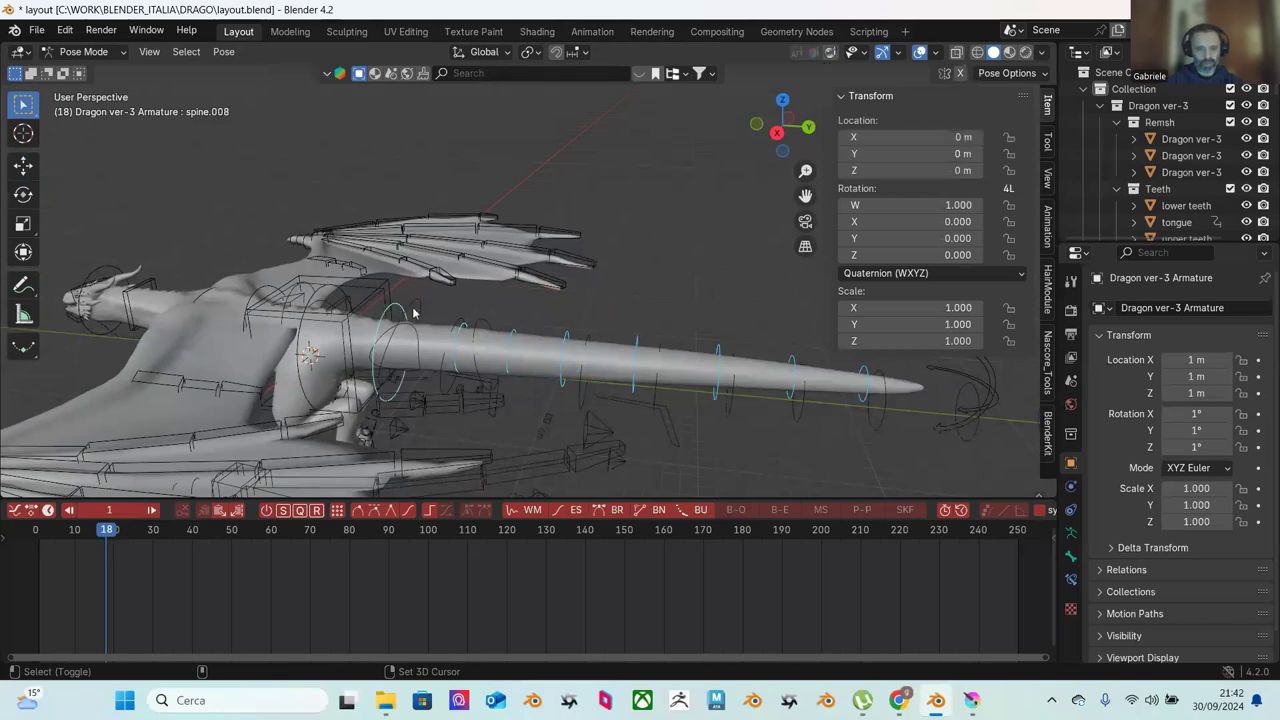
Step: Rotate the selected tail bones upward about the X axis
{"action": "key", "text": "r"}
{"action": "key", "text": "x"}
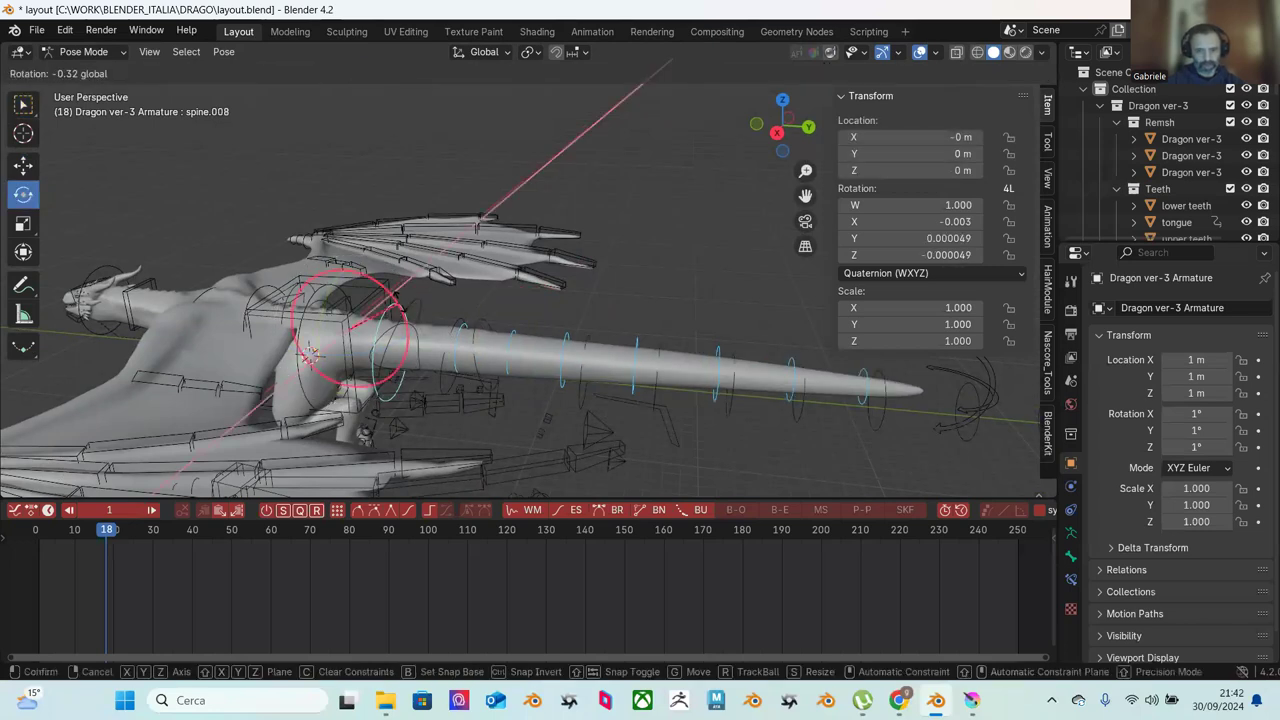
{"action": "left_click", "coordinate": [397, 307]}
{"action": "key", "text": "ctrl+z"}
{"action": "left_click_drag", "start_coordinate": [397, 307], "coordinate": [418, 292]}
Step: Bend tail bone spine.012 about the X axis
{"action": "left_click", "coordinate": [442, 292]}
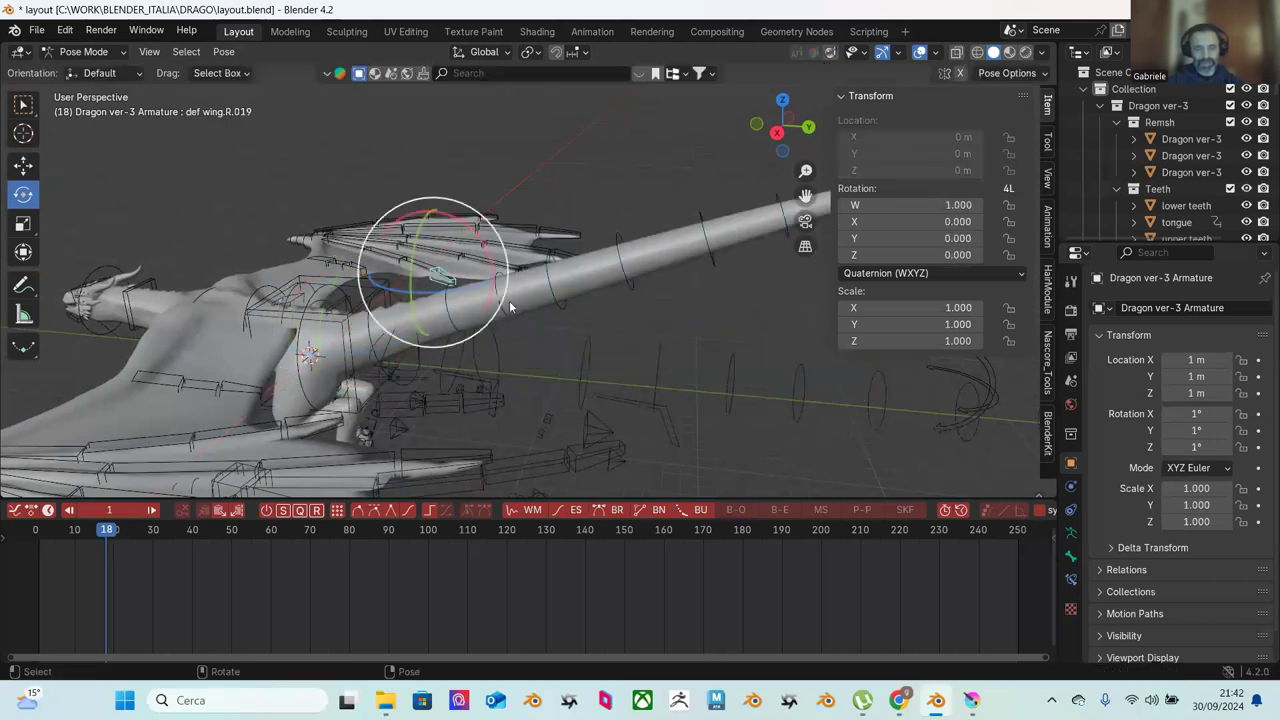
{"action": "key", "text": "w"}
{"action": "left_click", "coordinate": [449, 312]}
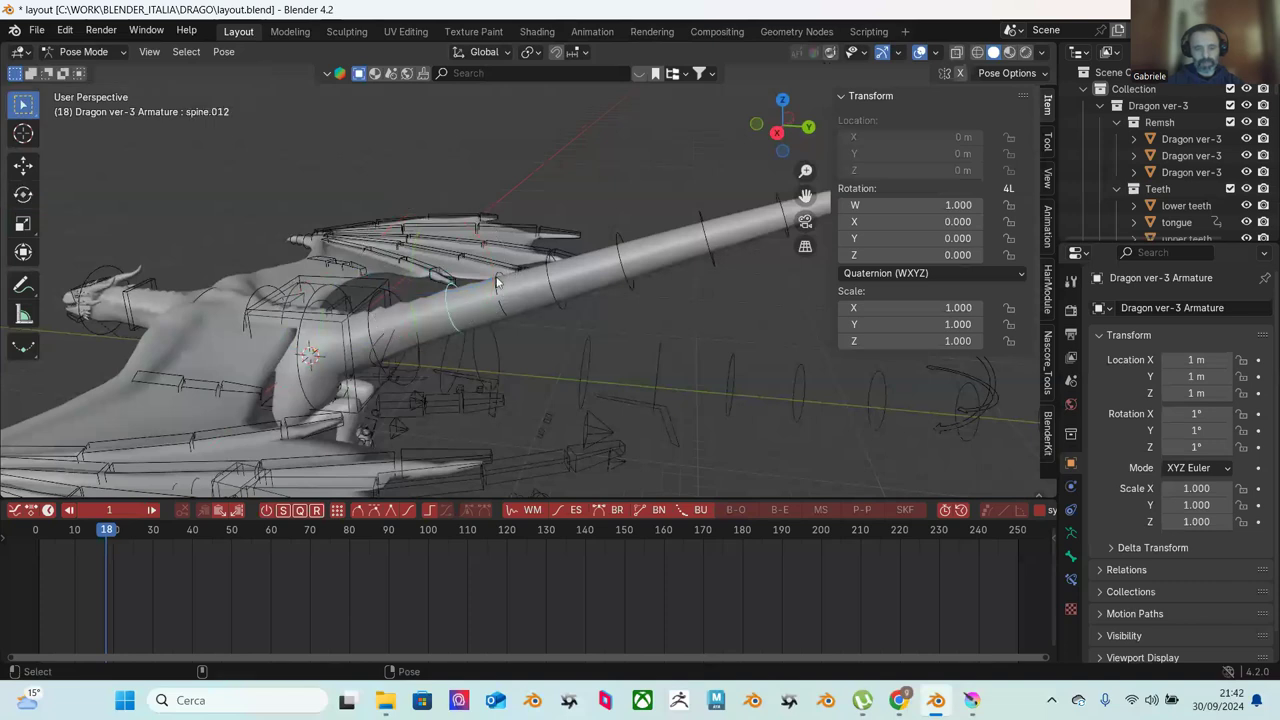
{"action": "key", "text": "r"}
{"action": "left_click_drag", "start_coordinate": [492, 272], "coordinate": [478, 276]}
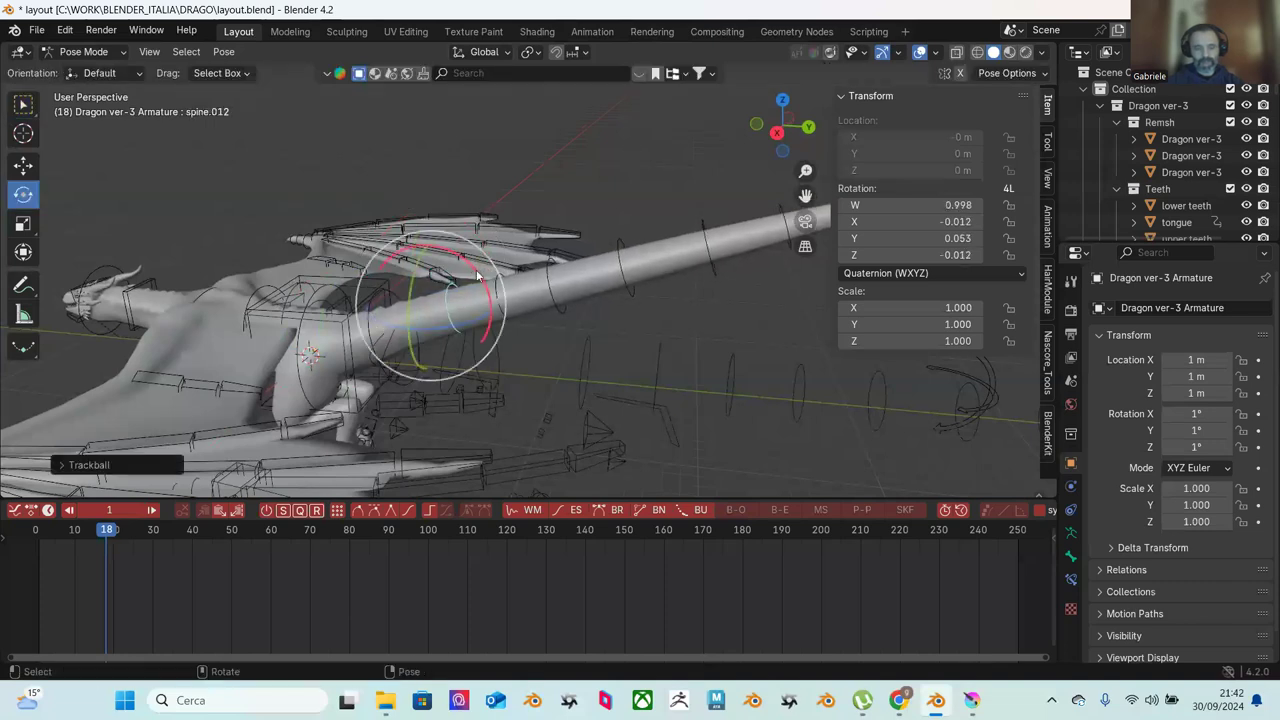
{"action": "key", "text": "ctrl+z"}
{"action": "key", "text": "r"}
{"action": "key", "text": "x"}
{"action": "left_click", "coordinate": [632, 287]}
Step: Bend spine.010 about X, tilting the tail slightly upward
{"action": "left_click", "coordinate": [632, 287]}
{"action": "left_click", "coordinate": [510, 300]}
{"action": "key", "text": "r"}
{"action": "key", "text": "x"}
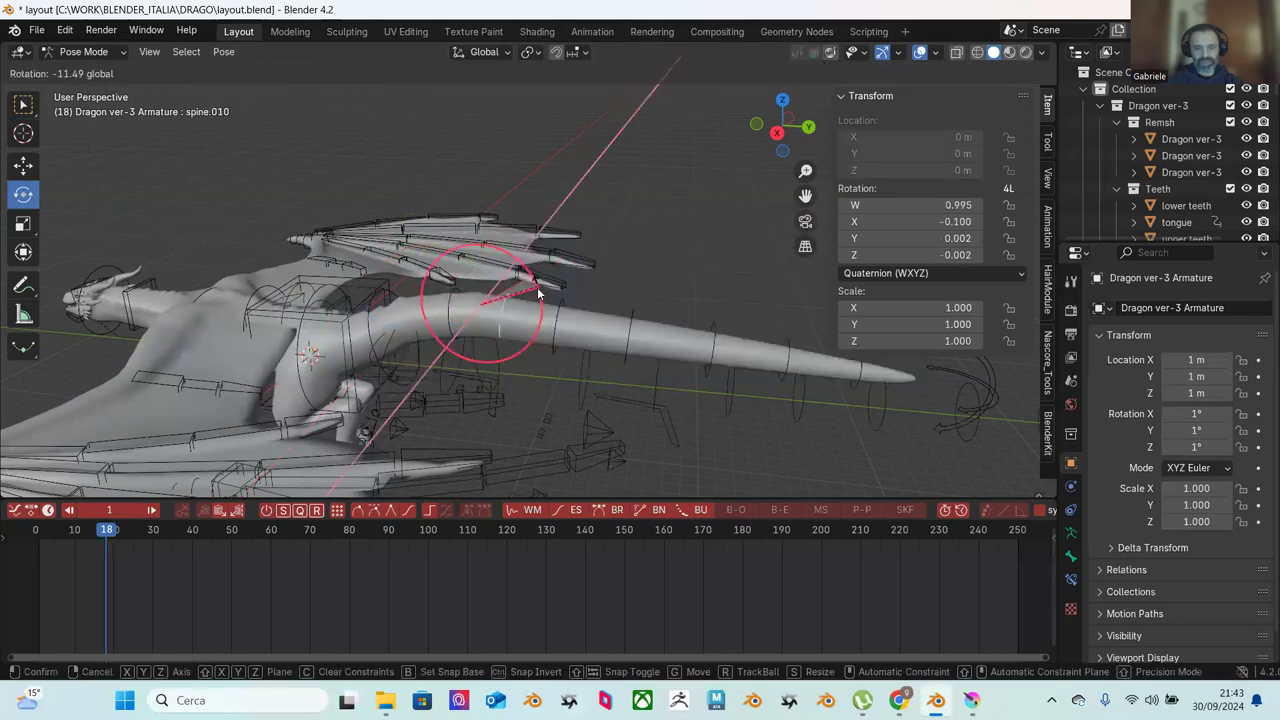
{"action": "left_click", "coordinate": [568, 310]}
{"action": "left_click_drag", "start_coordinate": [645, 305], "coordinate": [575, 290]}
Step: Bend tail bone spine.014 downward about the X axis
{"action": "left_click", "coordinate": [713, 325]}
{"action": "left_click", "coordinate": [563, 308]}
{"action": "key", "text": "r"}
{"action": "key", "text": "x"}
{"action": "left_click", "coordinate": [536, 302]}
Step: Bend spine.010 further about X, and undo a trial free rotation of spine.012
{"action": "left_click", "coordinate": [500, 305]}
{"action": "key", "text": "r"}
{"action": "key", "text": "x"}
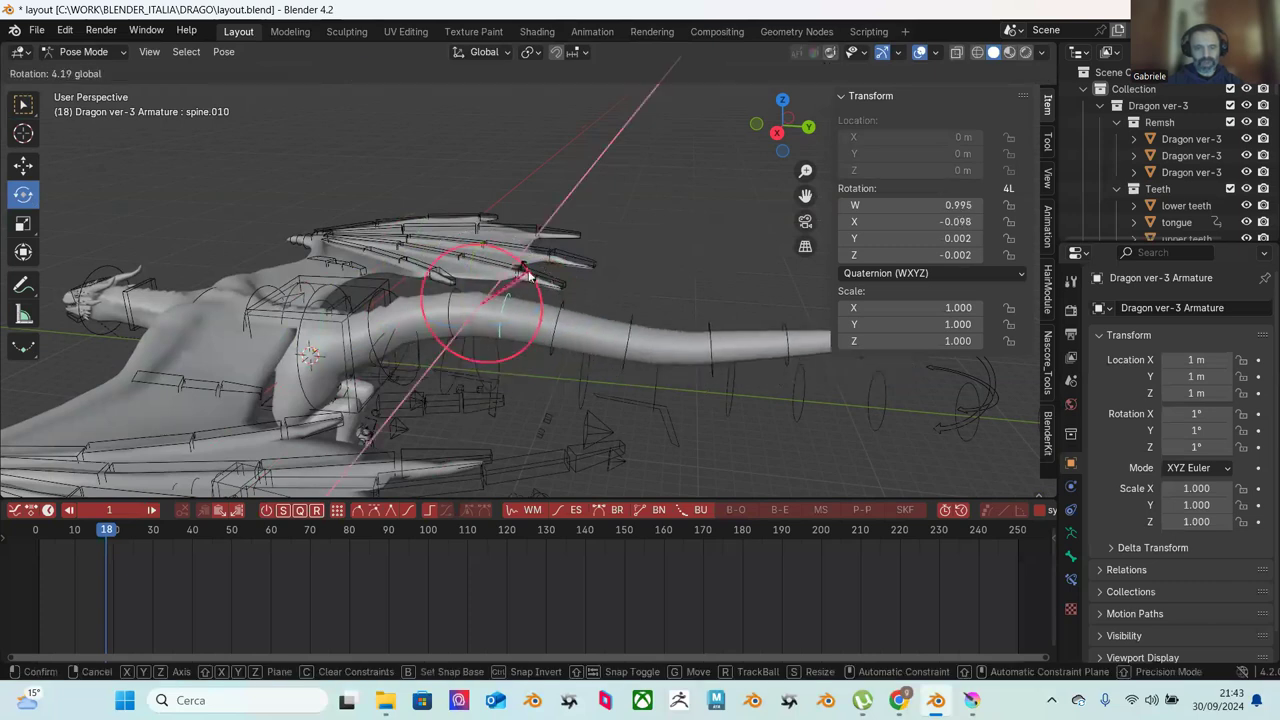
{"action": "left_click", "coordinate": [634, 280]}
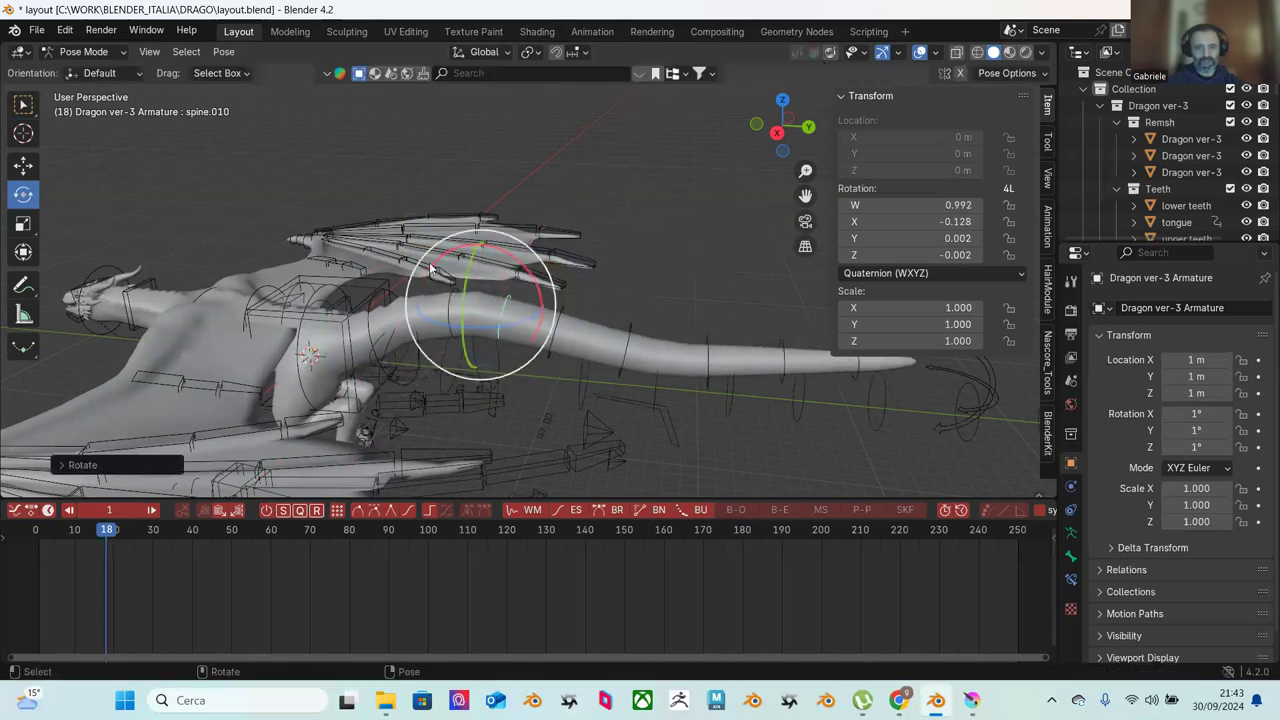
{"action": "left_click", "coordinate": [520, 263]}
{"action": "left_click", "coordinate": [452, 297]}
{"action": "left_click_drag", "start_coordinate": [452, 297], "coordinate": [562, 296]}
{"action": "key", "text": "ctrl+z"}
Step: From a side view, curl the tail section at spine.013 upward
{"action": "middle_click_drag", "start_coordinate": [625, 301], "coordinate": [680, 261]}
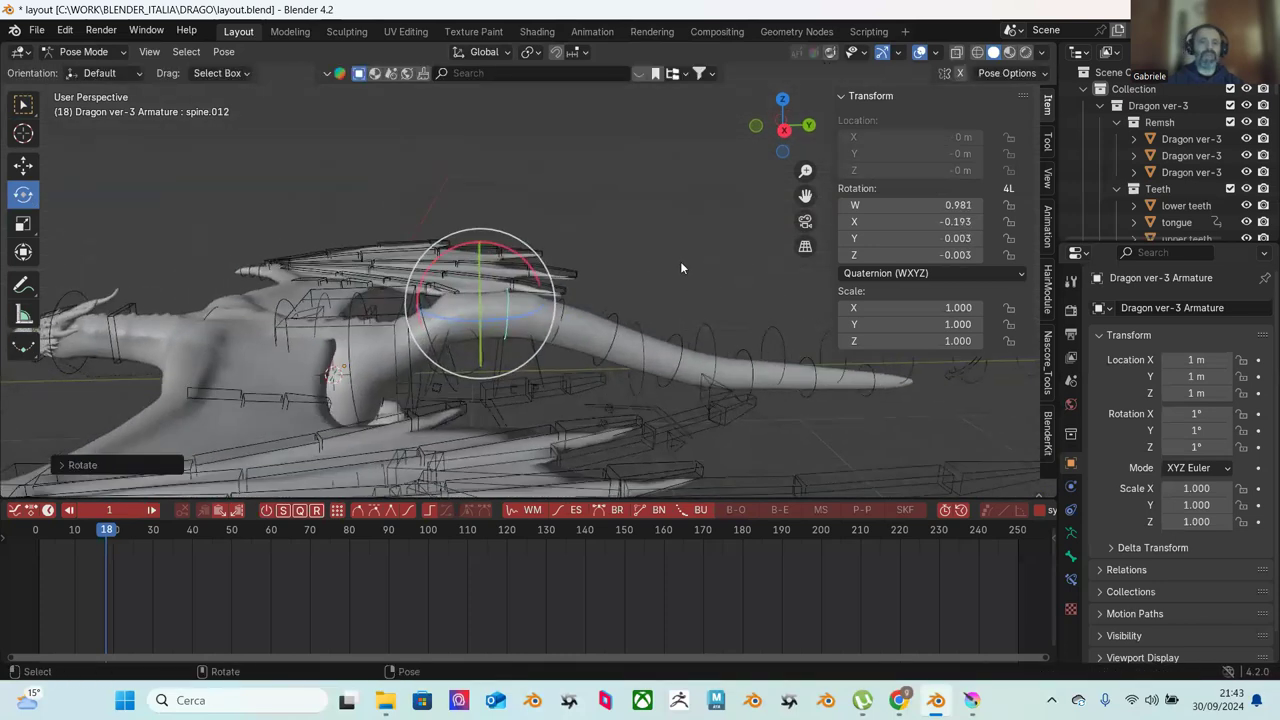
{"action": "middle_click_drag", "start_coordinate": [618, 225], "coordinate": [620, 328]}
{"action": "left_click", "coordinate": [631, 316]}
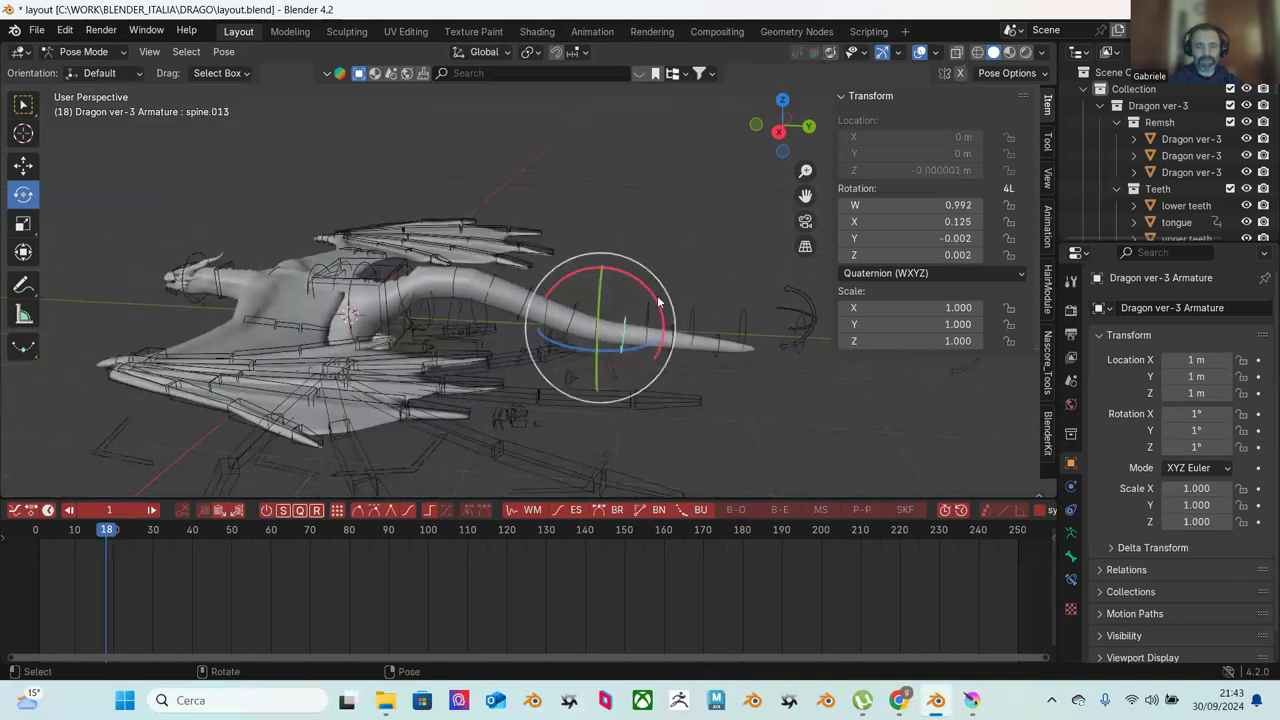
{"action": "left_click_drag", "start_coordinate": [654, 297], "coordinate": [673, 256]}
Step: Freely rotate tail bone spine.011 twice to shape the wave
{"action": "left_click", "coordinate": [670, 312]}
{"action": "key", "text": "r"}
{"action": "key", "text": "r"}
{"action": "left_click", "coordinate": [680, 280]}
{"action": "key", "text": "r"}
{"action": "key", "text": "r"}
{"action": "left_click", "coordinate": [702, 244]}
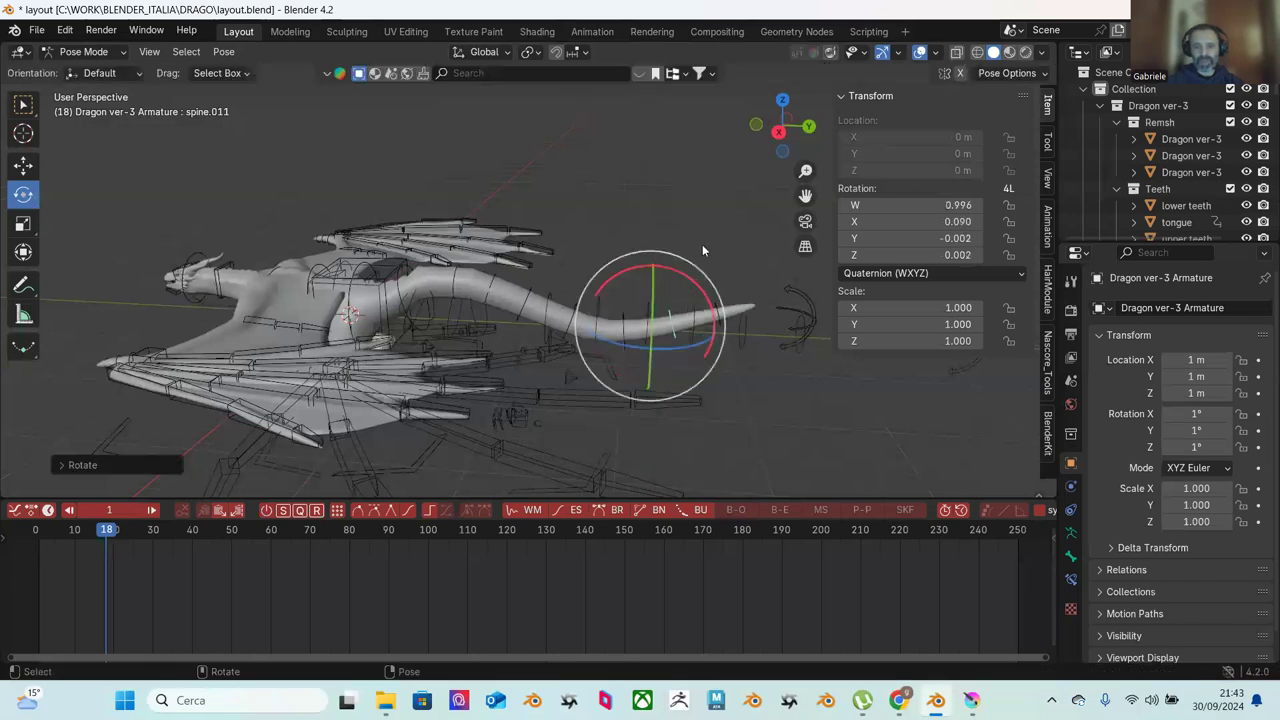
Step: Curl the tail tip spine.015 upward to quaternion X 0.108
{"action": "left_click", "coordinate": [724, 285]}
{"action": "left_click_drag", "start_coordinate": [724, 285], "coordinate": [716, 268]}
{"action": "middle_click_drag", "start_coordinate": [716, 268], "coordinate": [654, 275]}
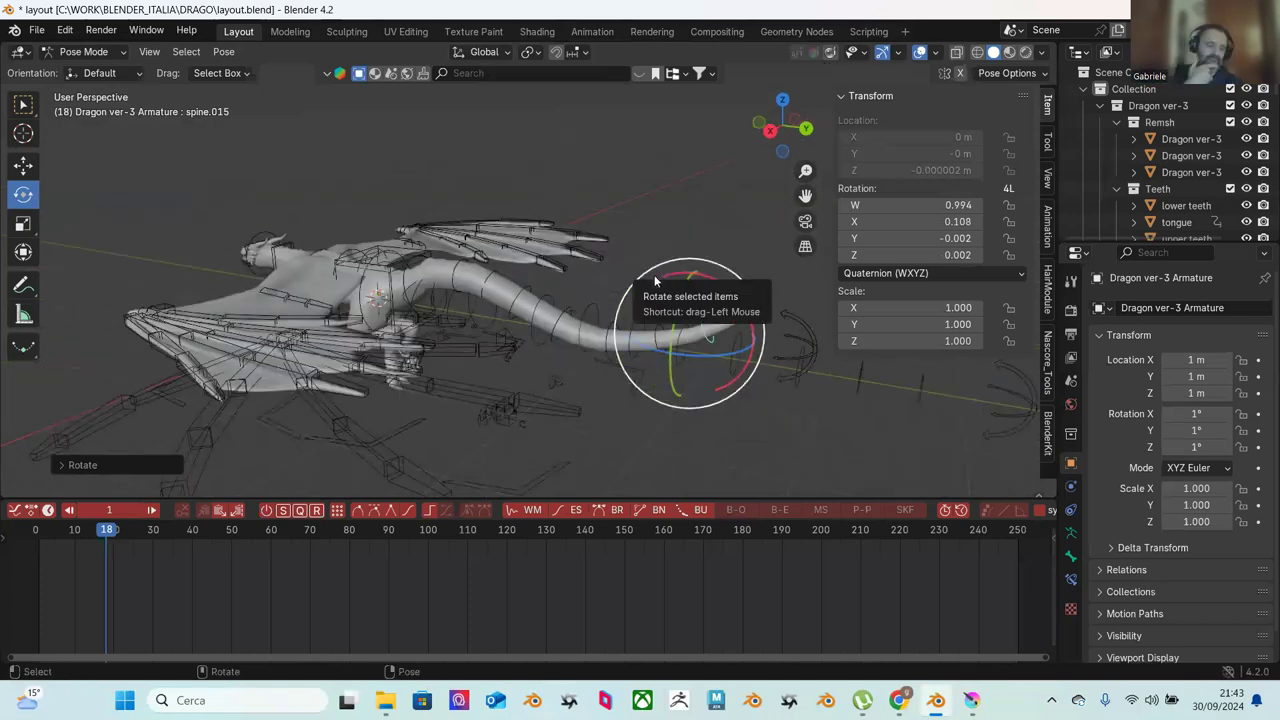
Step: Test tilting the root spine bone about X, then undo the change on spine.006
{"action": "scroll", "coordinate": [655, 281], "scroll_direction": "up", "scroll_amount": 2}
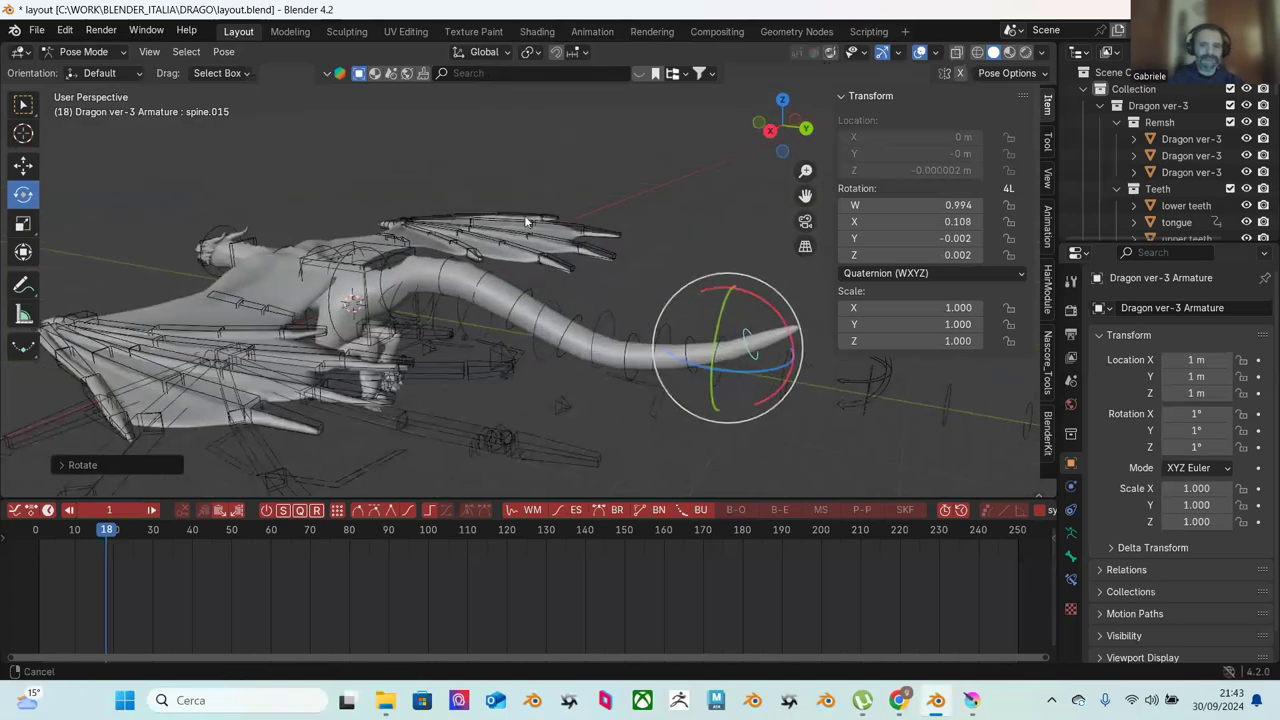
{"action": "scroll", "coordinate": [613, 288], "scroll_direction": "up", "scroll_amount": 4}
{"action": "middle_click_drag", "start_coordinate": [613, 288], "coordinate": [493, 298]}
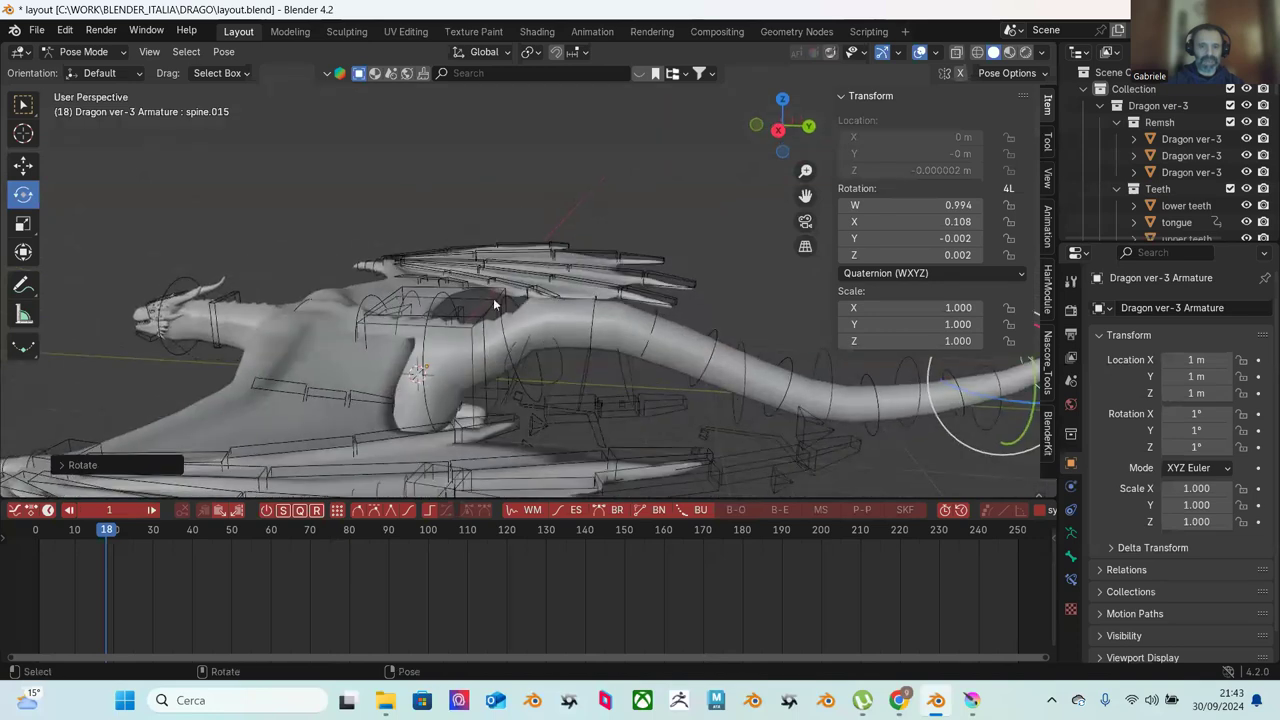
{"action": "left_click", "coordinate": [462, 315]}
{"action": "left_click_drag", "start_coordinate": [502, 297], "coordinate": [610, 282]}
{"action": "left_click", "coordinate": [495, 335]}
{"action": "left_click", "coordinate": [502, 336]}
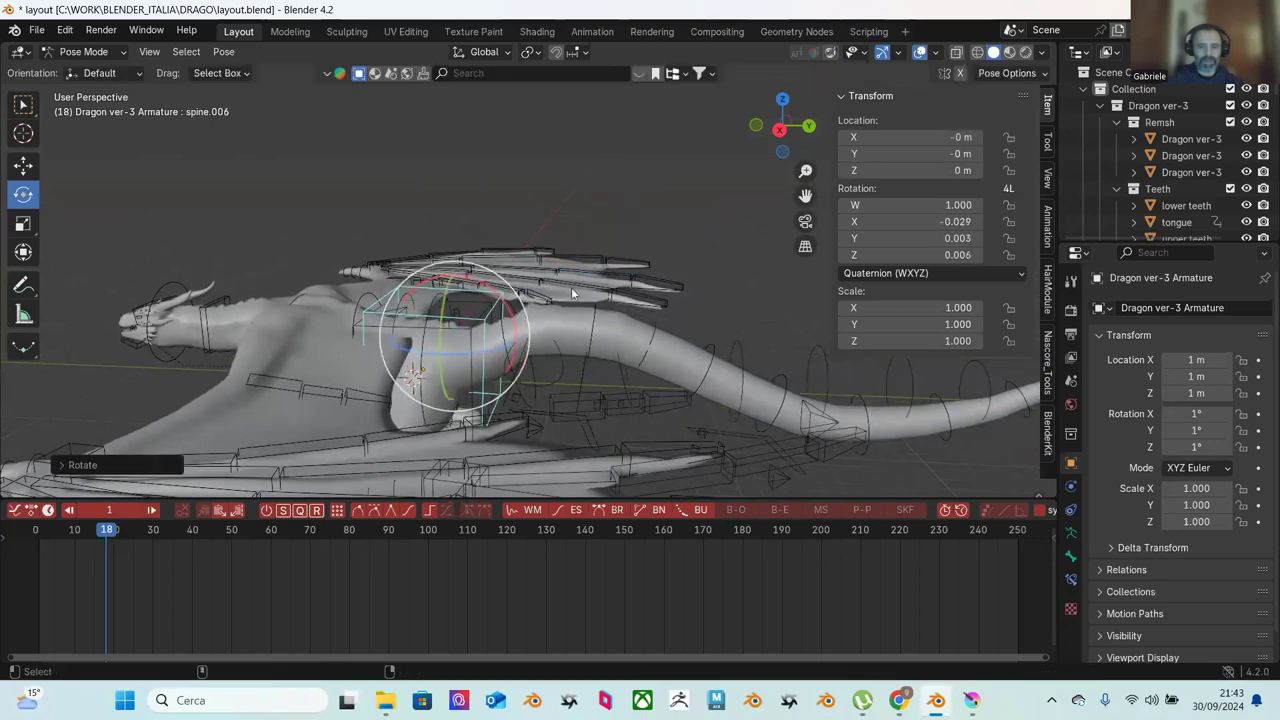
{"action": "key", "text": "ctrl+z"}
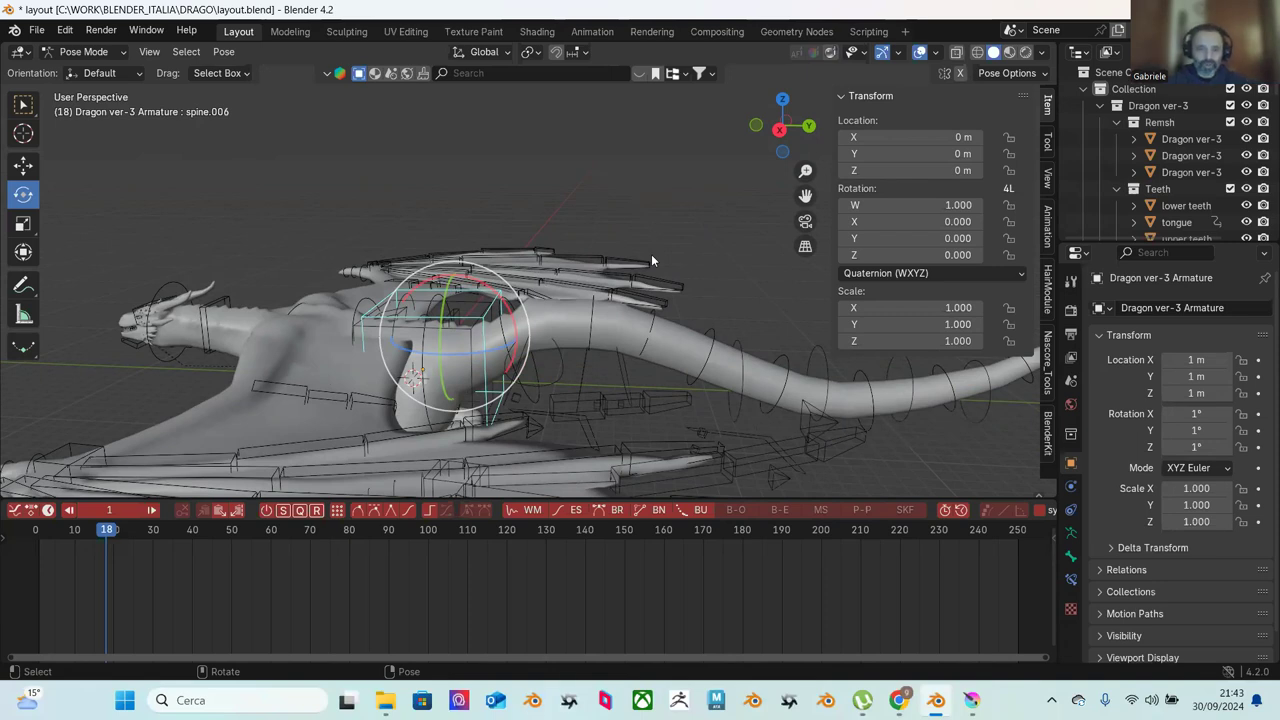
Step: Move chest bone spine.006 down to about -0.018, -0.076, -1.056 m
{"action": "left_click", "coordinate": [464, 312]}
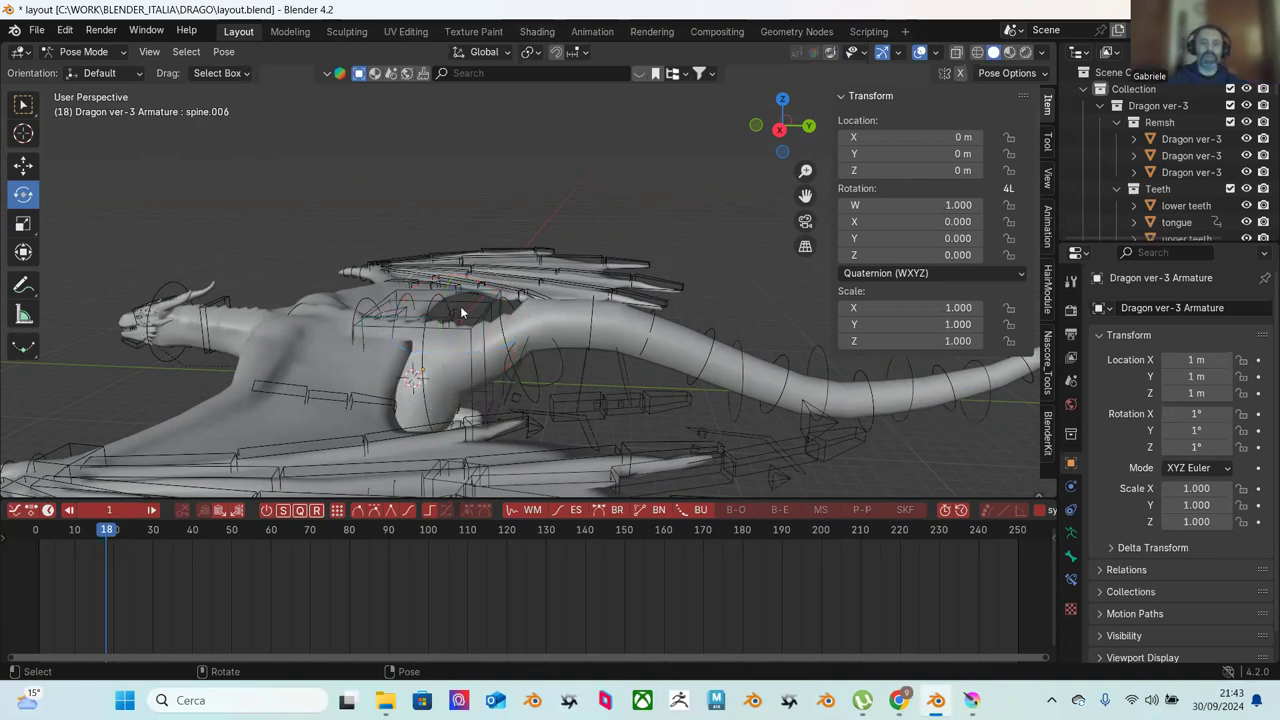
{"action": "left_click", "coordinate": [460, 312]}
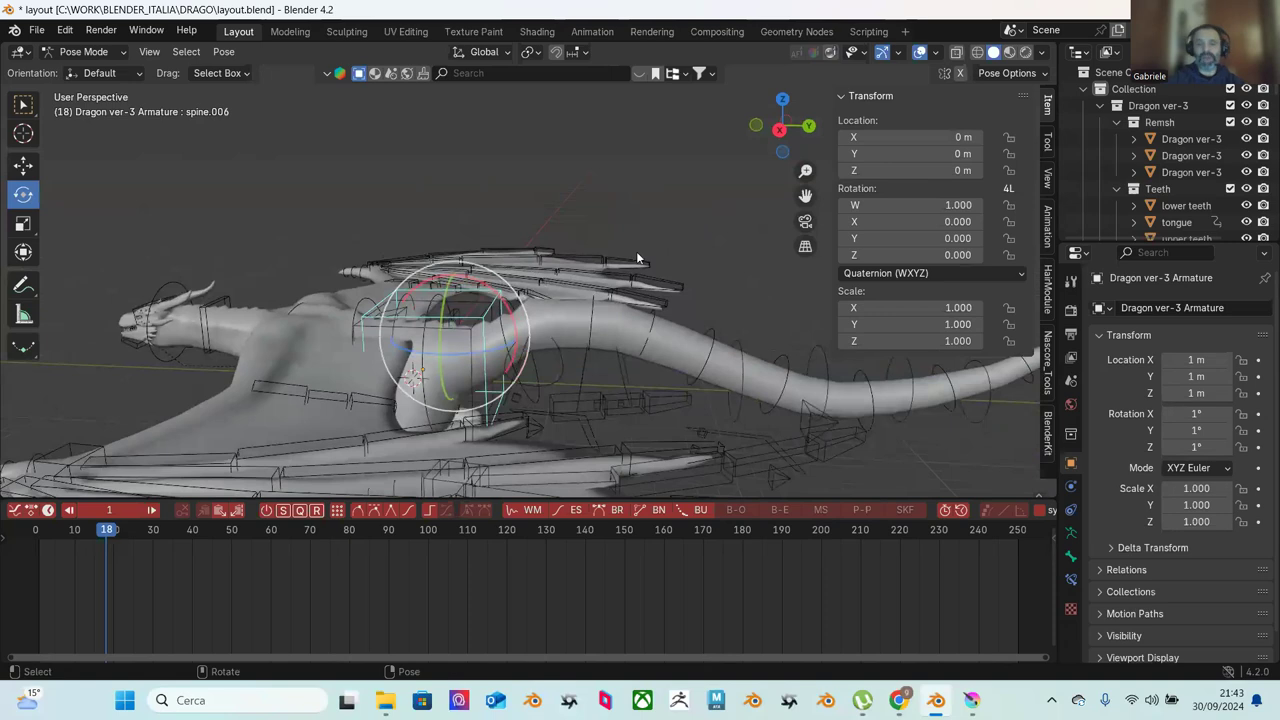
{"action": "scroll", "coordinate": [636, 255], "scroll_direction": "up", "scroll_amount": 1}
{"action": "left_click", "coordinate": [566, 362]}
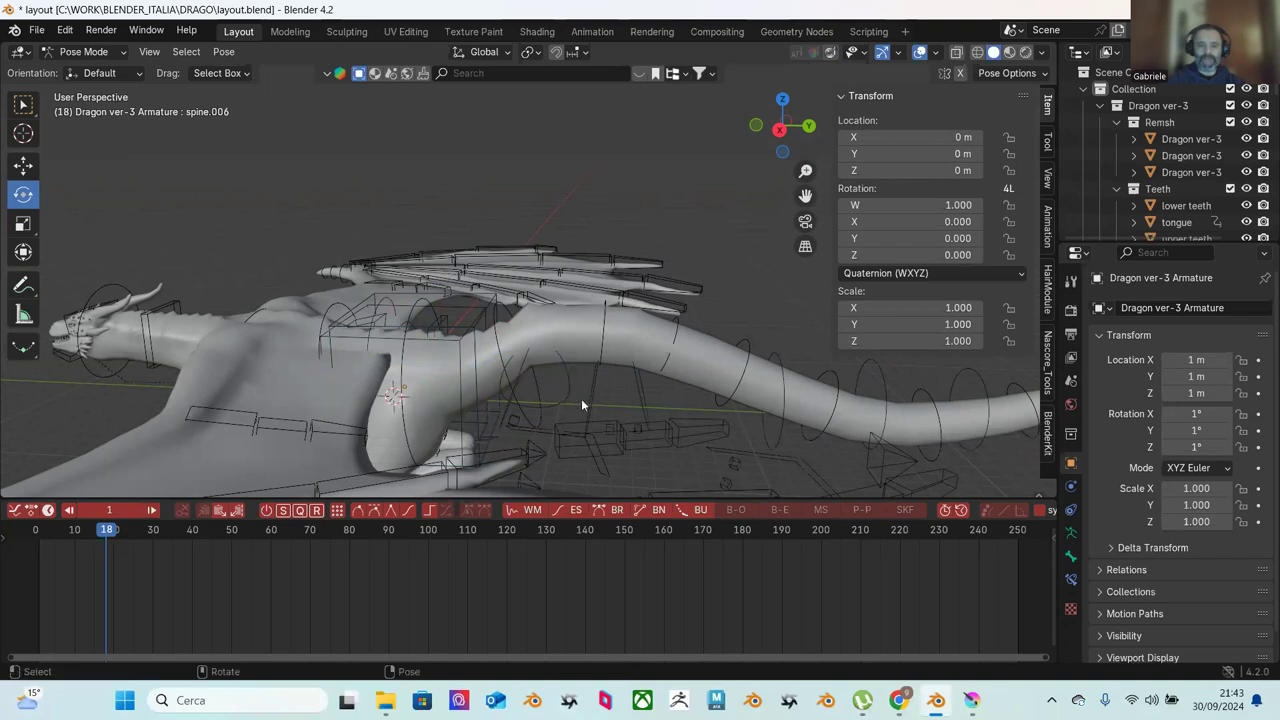
{"action": "scroll", "coordinate": [627, 352], "scroll_direction": "down", "scroll_amount": 1}
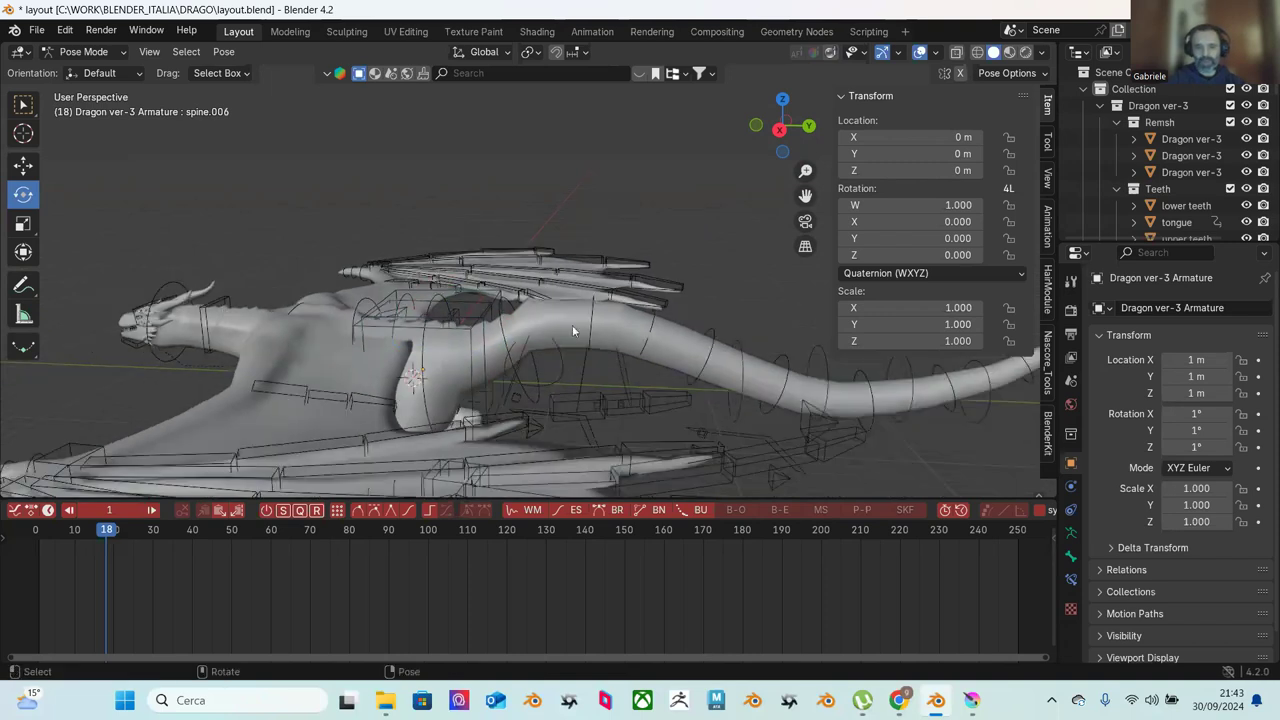
{"action": "left_click", "coordinate": [484, 356]}
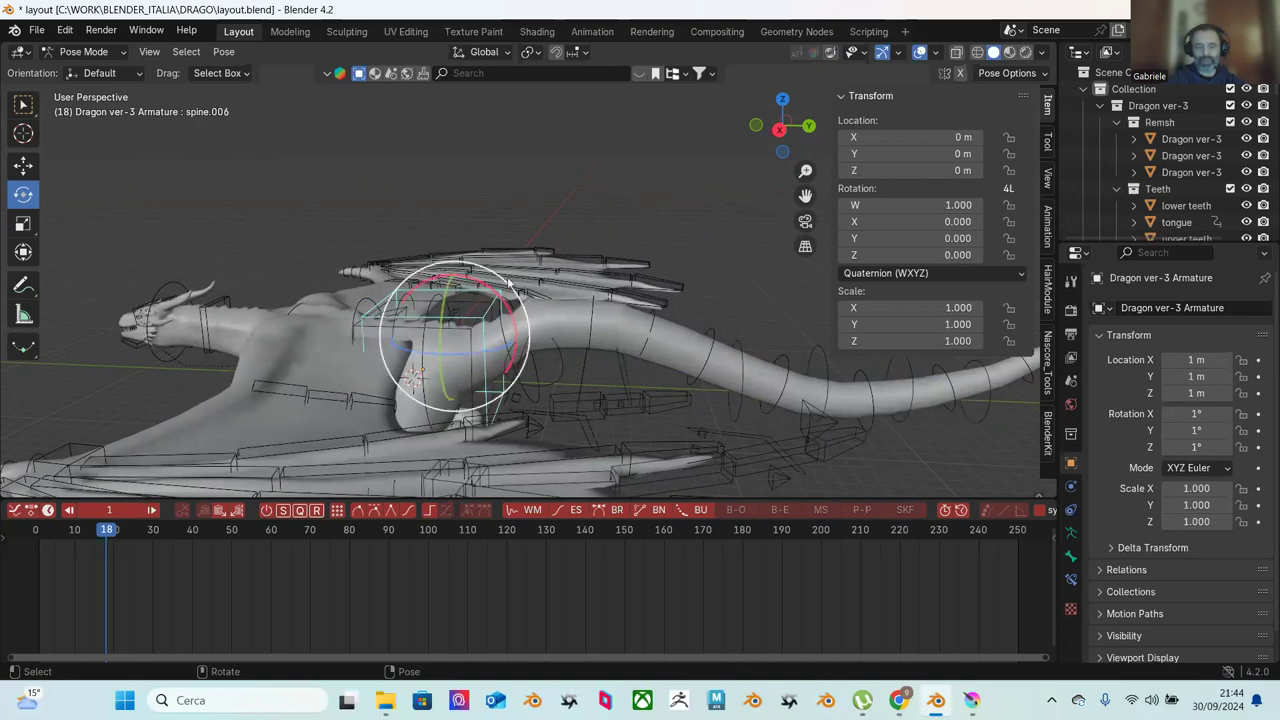
{"action": "key", "text": "shift+space"}
{"action": "key", "text": "g"}
{"action": "left_click_drag", "start_coordinate": [457, 289], "coordinate": [510, 297]}
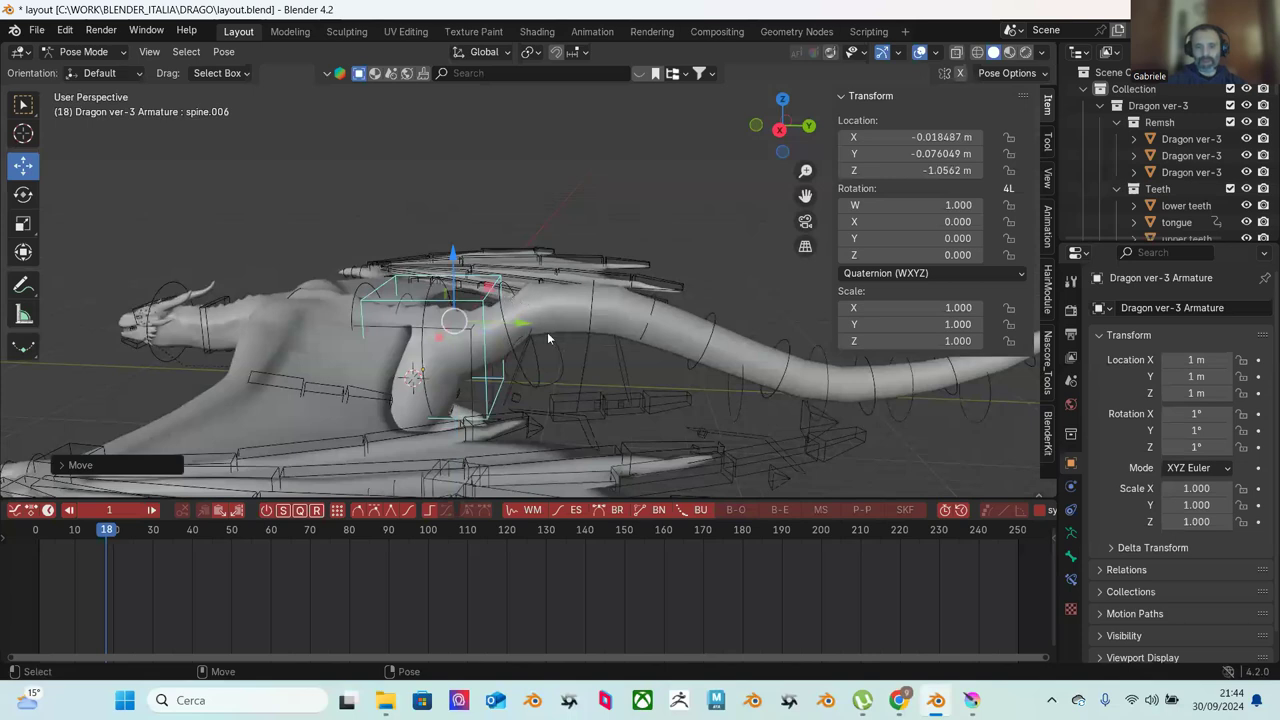
Step: Tilt spine bone spine.008 around its X axis
{"action": "left_click", "coordinate": [588, 316]}
{"action": "left_click", "coordinate": [505, 299]}
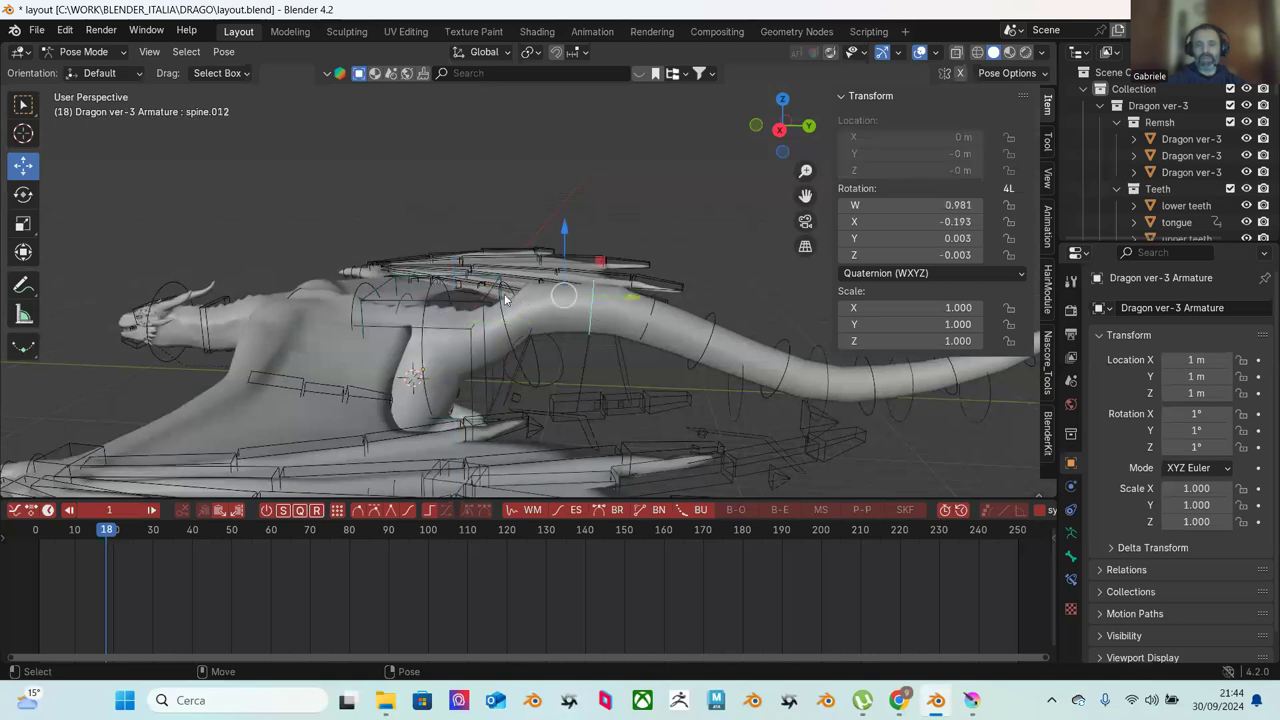
{"action": "left_click", "coordinate": [510, 295]}
{"action": "key", "text": "shift+space"}
{"action": "key", "text": "r"}
{"action": "left_click_drag", "start_coordinate": [520, 290], "coordinate": [525, 312]}
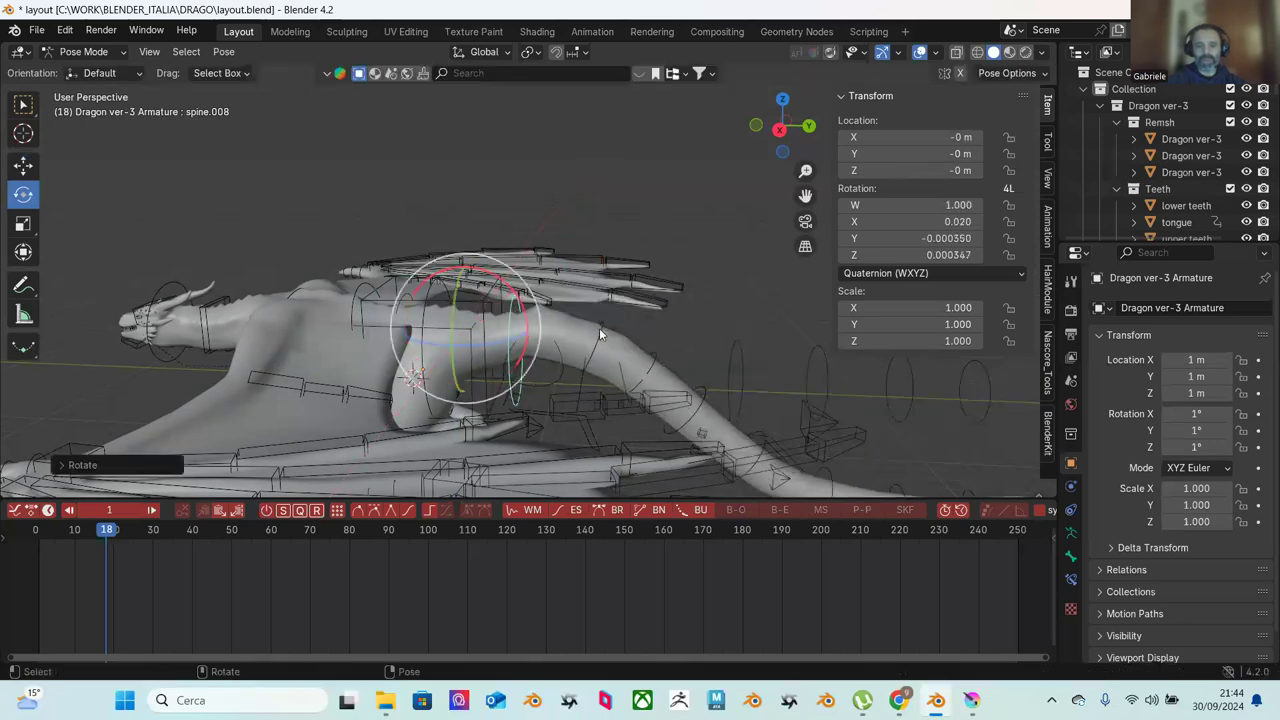
Step: Rotate spine.012 to arch the back and spine.010 to bend the tail
{"action": "left_click", "coordinate": [599, 328]}
{"action": "left_click_drag", "start_coordinate": [599, 328], "coordinate": [642, 280]}
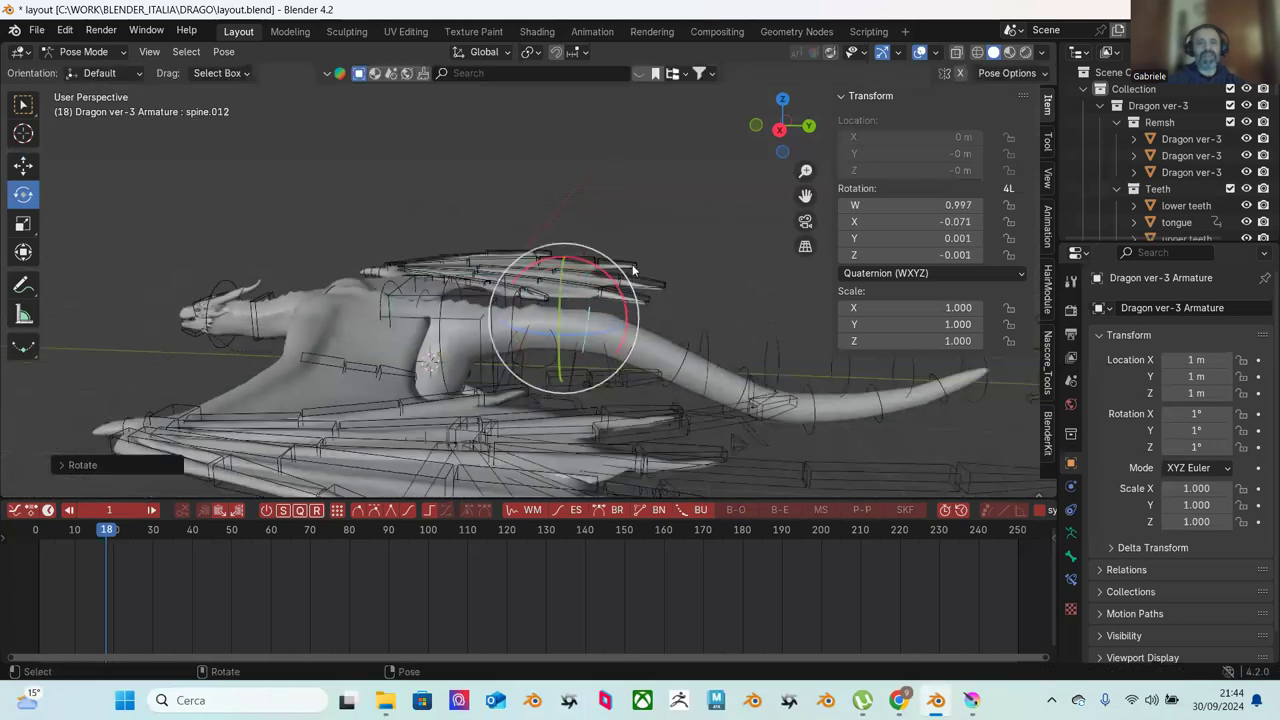
{"action": "middle_click_drag", "start_coordinate": [643, 278], "coordinate": [589, 308]}
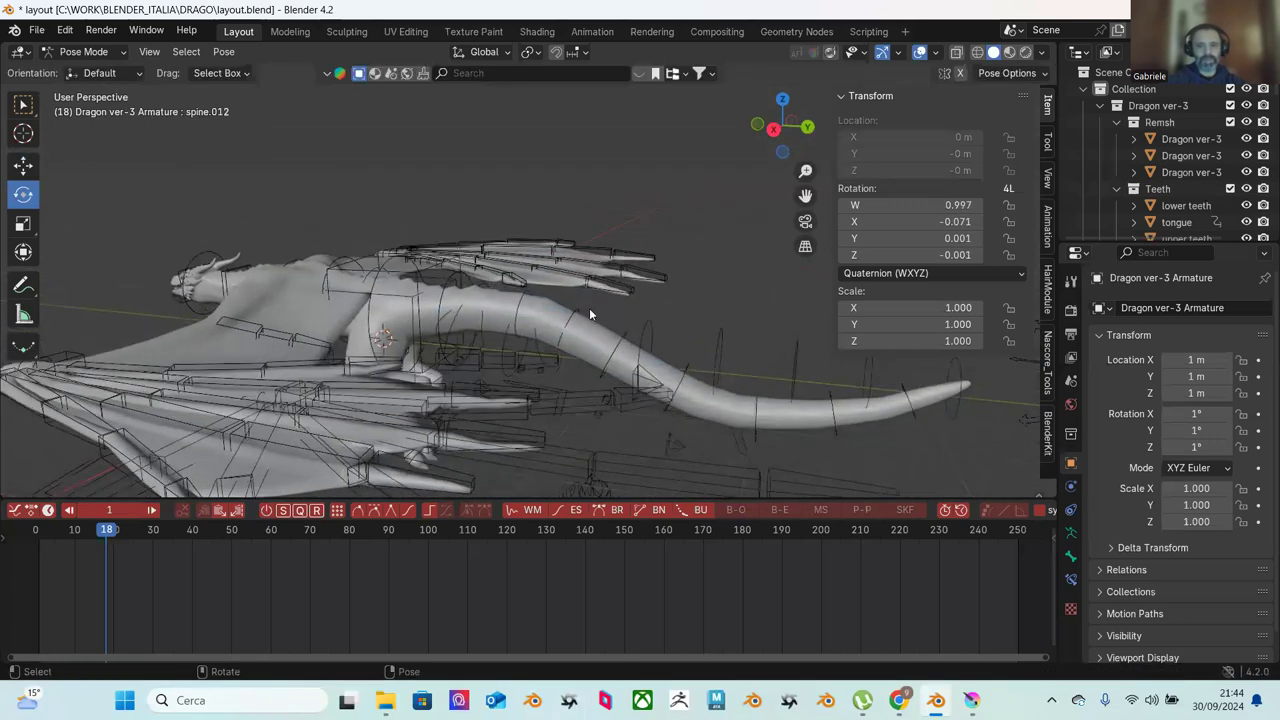
{"action": "left_click", "coordinate": [574, 314]}
{"action": "left_click_drag", "start_coordinate": [599, 284], "coordinate": [598, 281]}
{"action": "middle_click_drag", "start_coordinate": [598, 281], "coordinate": [700, 331]}
Step: Lower chest bone spine.006 to Z -2.1166 m and tilt it to quaternion X 0.033
{"action": "middle_click_drag", "start_coordinate": [417, 257], "coordinate": [502, 224]}
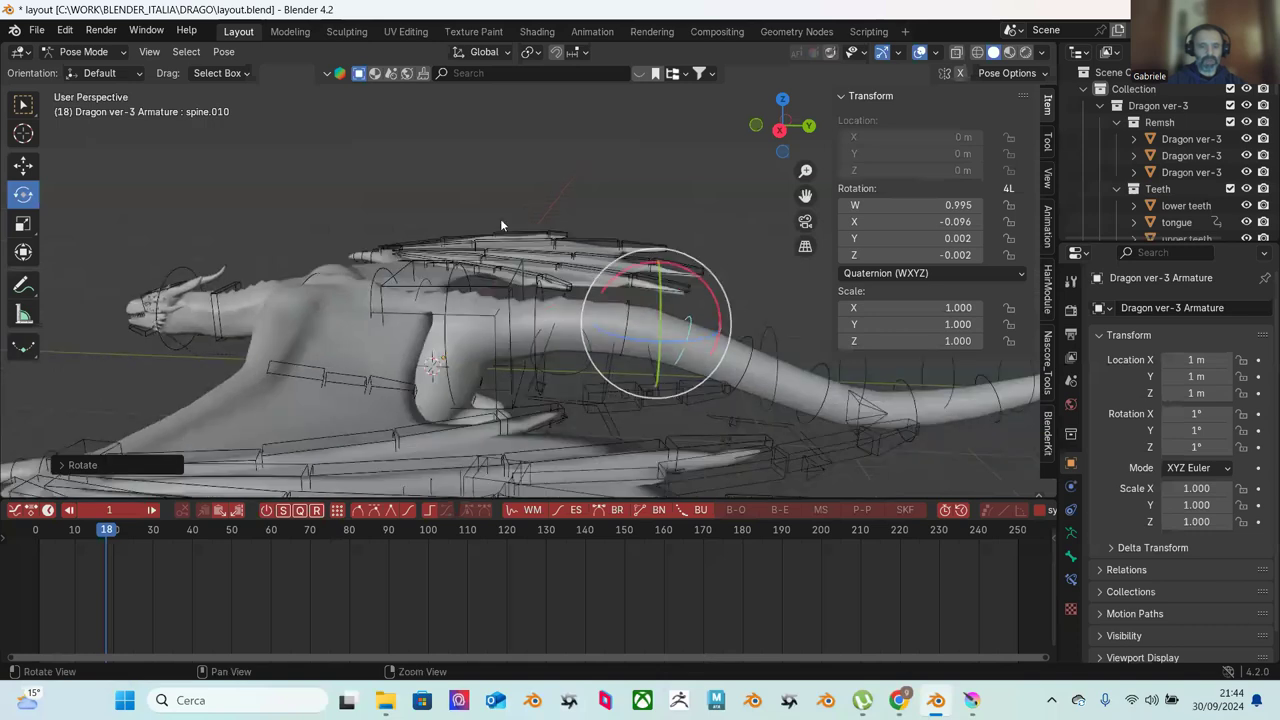
{"action": "left_click", "coordinate": [498, 284]}
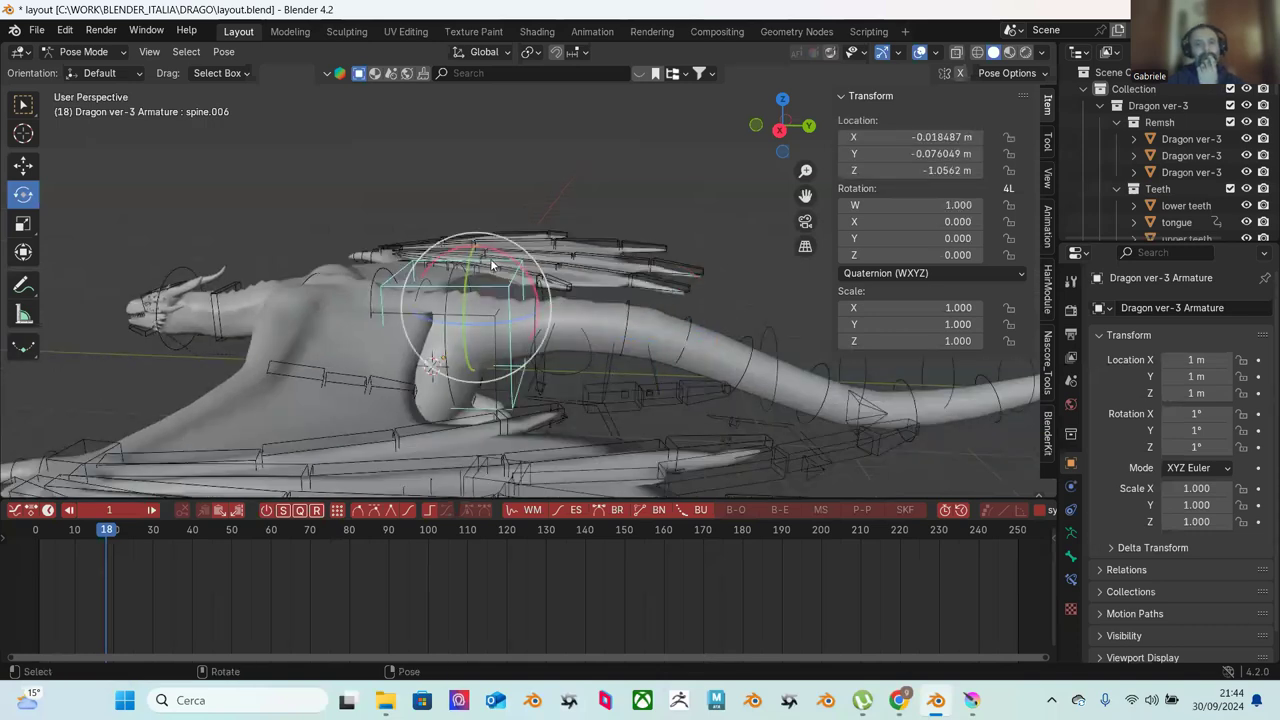
{"action": "key", "text": "shift+space"}
{"action": "key", "text": "g"}
{"action": "left_click_drag", "start_coordinate": [475, 253], "coordinate": [508, 238]}
{"action": "key", "text": "shift+space"}
{"action": "key", "text": "r"}
{"action": "middle_click_drag", "start_coordinate": [508, 238], "coordinate": [419, 198]}
Step: Orbit to a side view to check the wings and tail
{"action": "scroll", "coordinate": [418, 258], "scroll_direction": "down", "scroll_amount": 2}
{"action": "left_click_drag", "start_coordinate": [350, 137], "coordinate": [740, 391]}
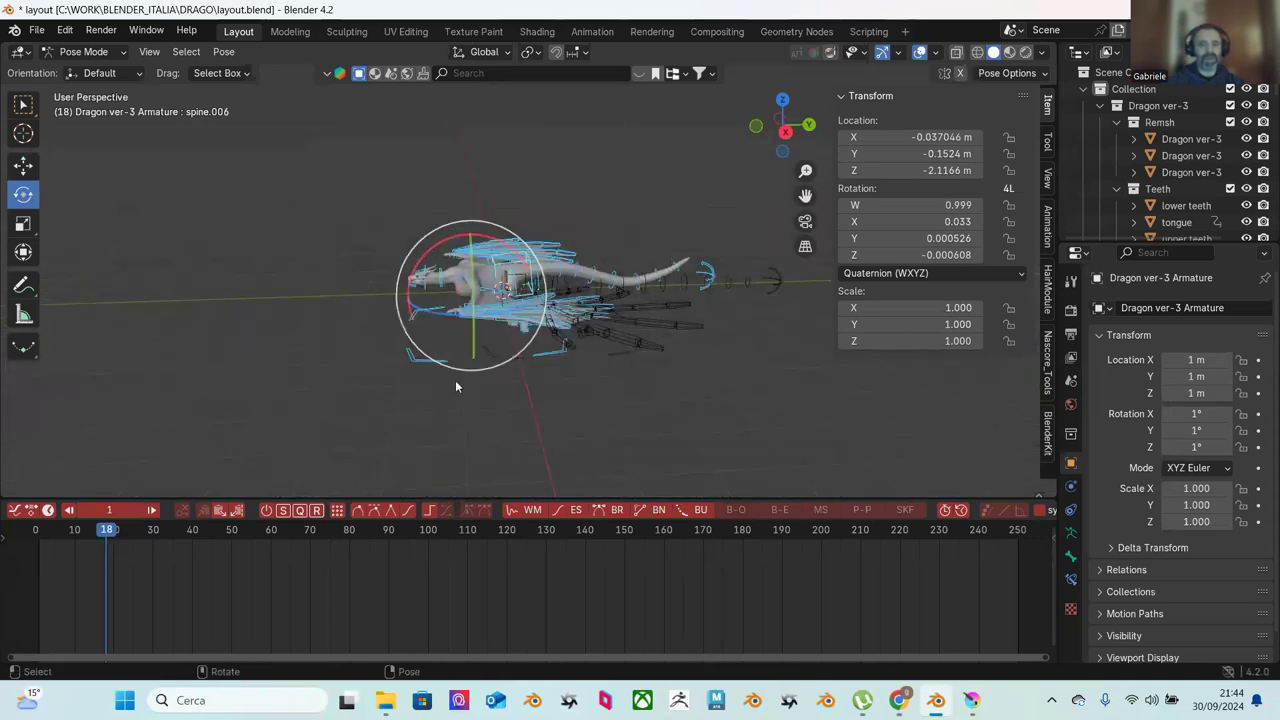
{"action": "middle_click_drag", "start_coordinate": [680, 370], "coordinate": [634, 348]}
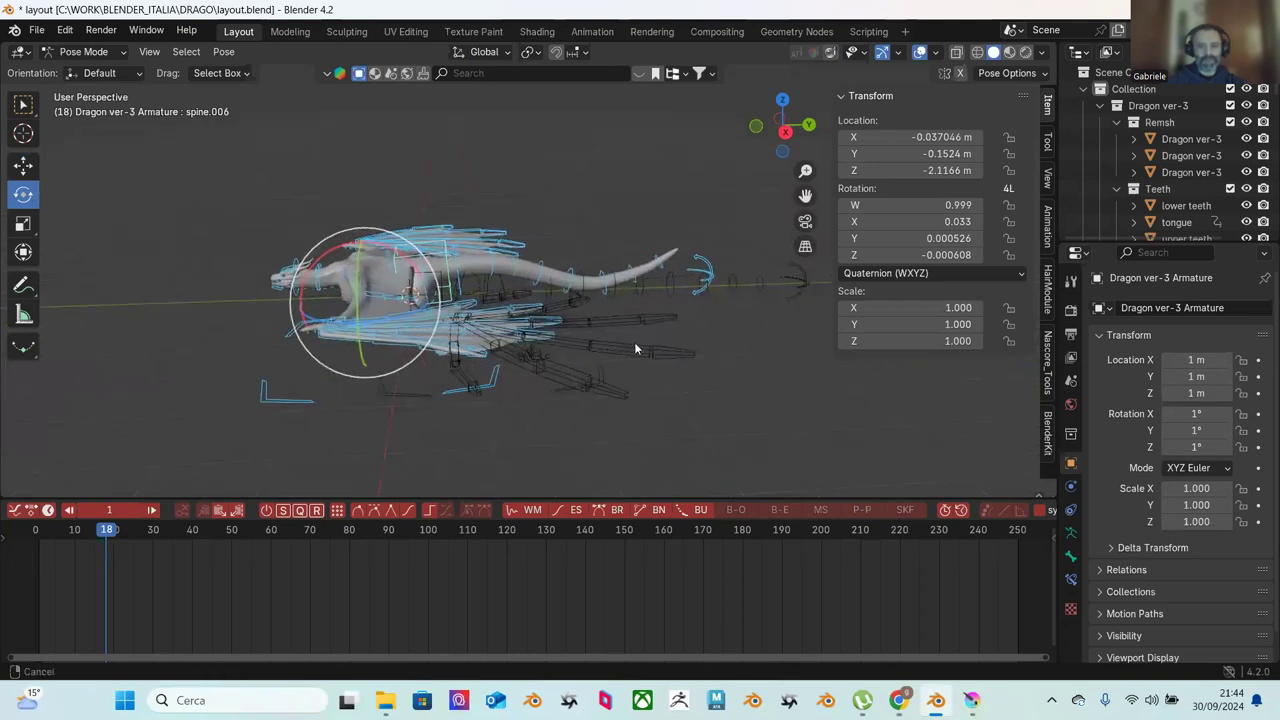
{"action": "left_click", "coordinate": [85, 52]}
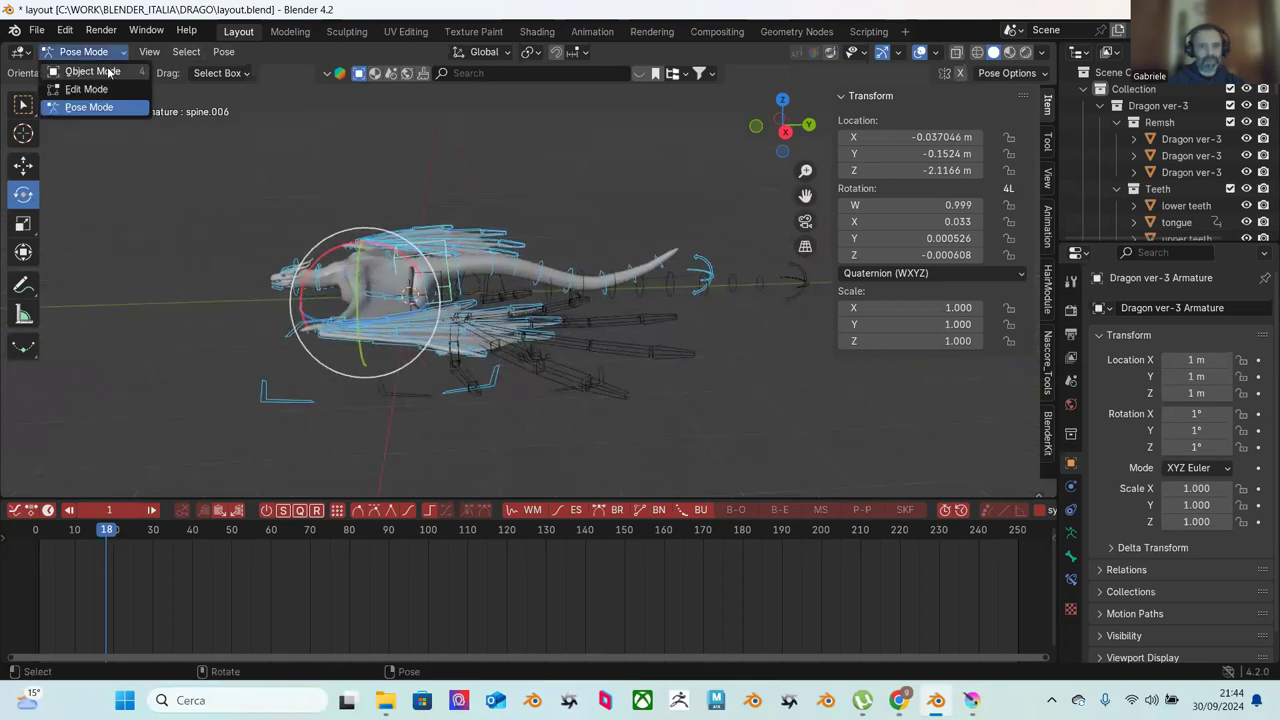
Step: Return to Object Mode and locate the WGT-spine.005 widget in the Outliner
{"action": "left_click", "coordinate": [92, 71]}
{"action": "left_click", "coordinate": [798, 289]}
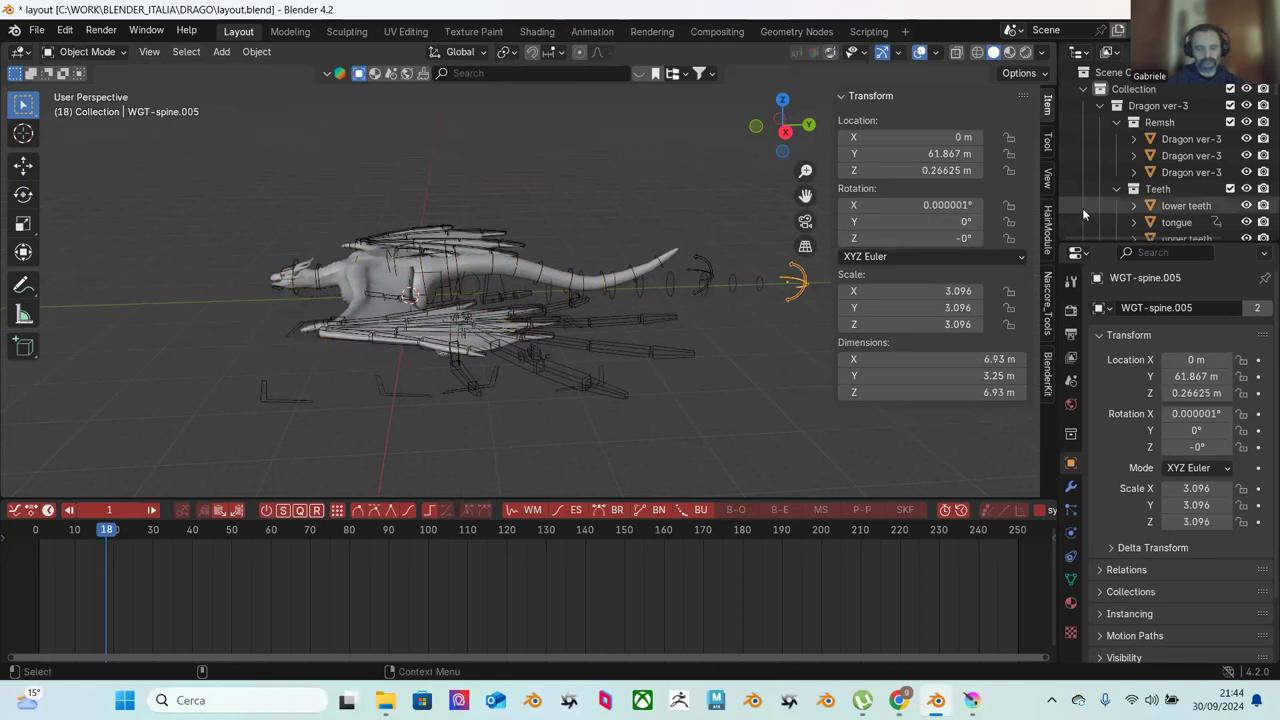
{"action": "key", "text": "KP_Decimal"}
{"action": "scroll", "coordinate": [1163, 190], "scroll_direction": "up", "scroll_amount": 20}
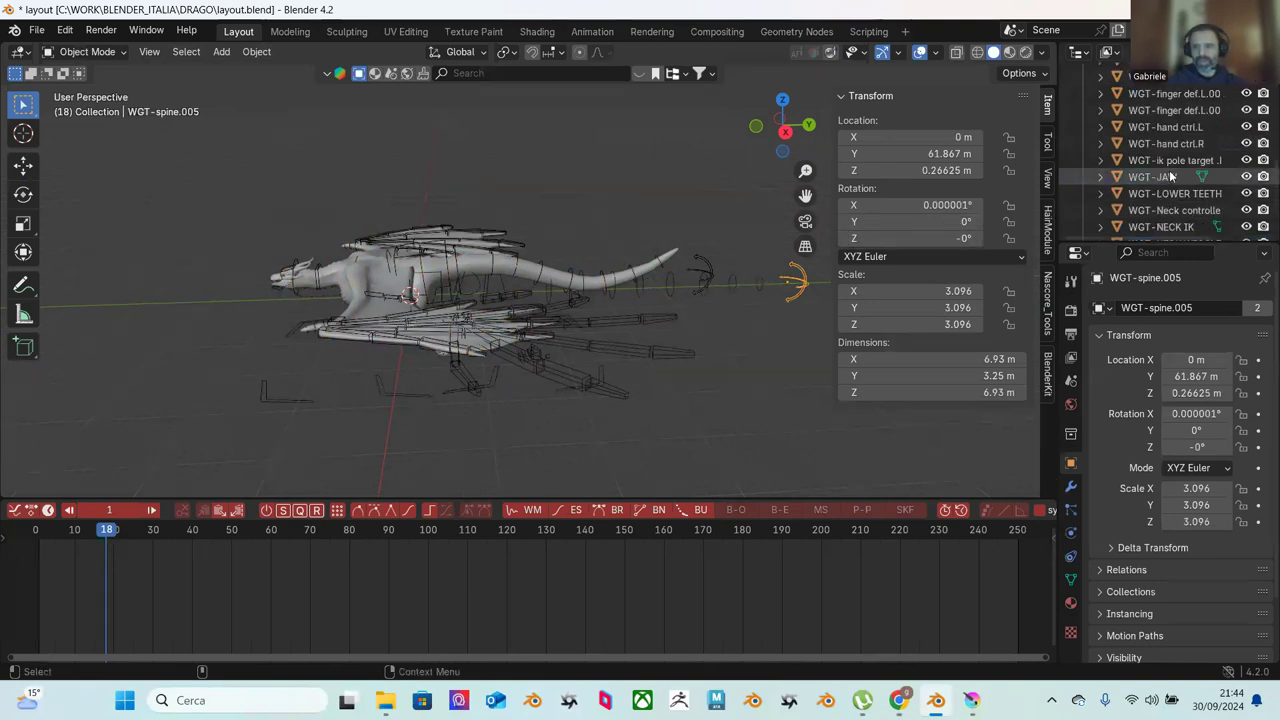
{"action": "scroll", "coordinate": [1145, 156], "scroll_direction": "up", "scroll_amount": 2}
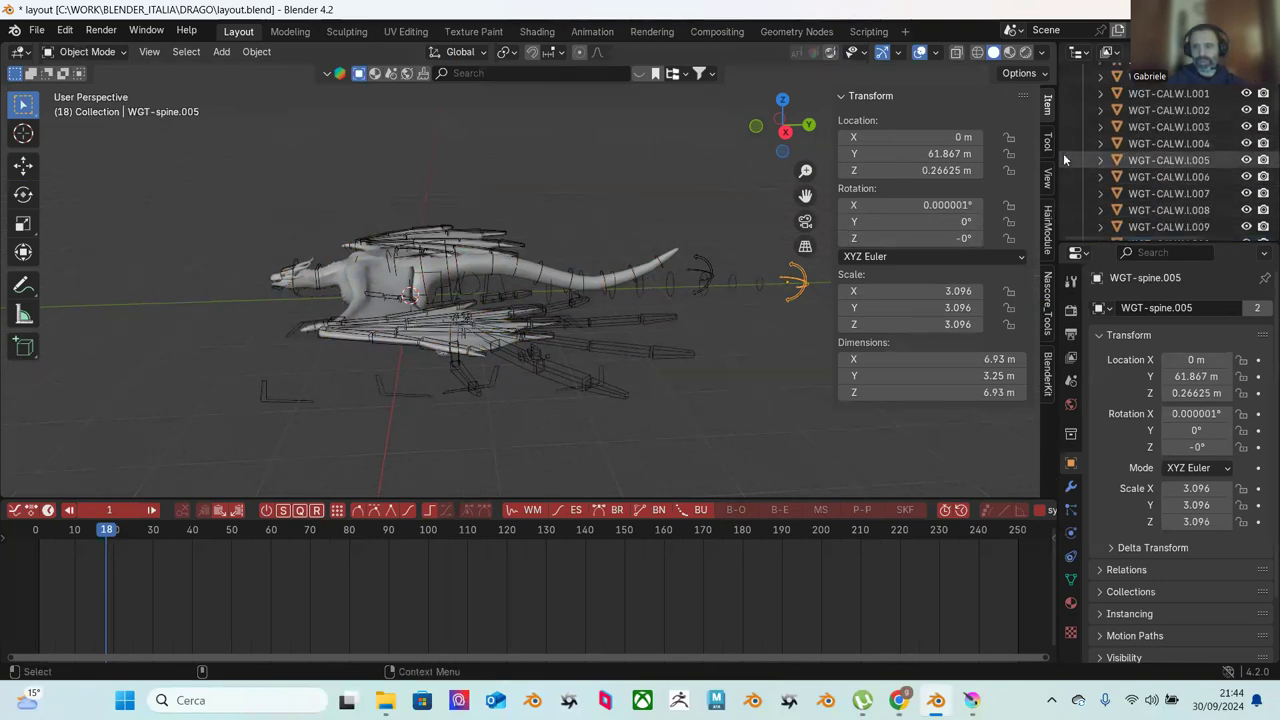
{"action": "left_click_drag", "start_coordinate": [1063, 153], "coordinate": [850, 153]}
{"action": "scroll", "coordinate": [960, 160], "scroll_direction": "up", "scroll_amount": 8}
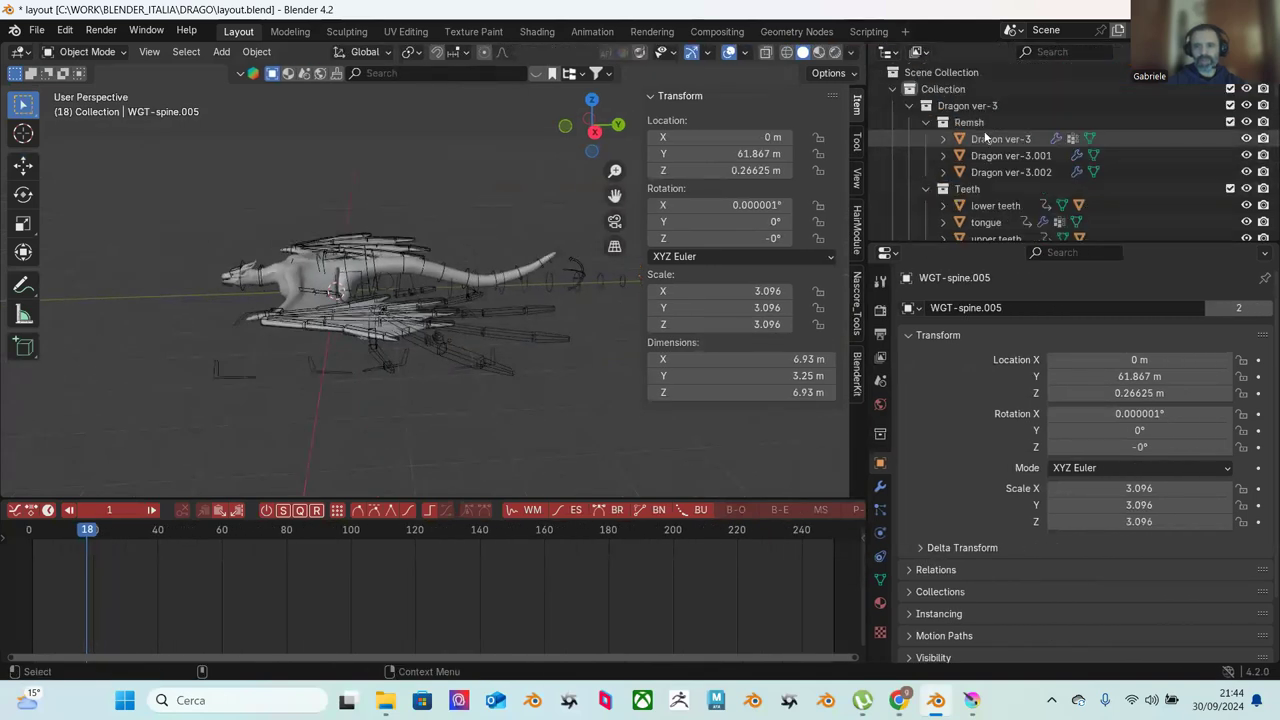
Step: Collapse the Remsh and Teeth collections and browse the WGT widget objects in the Outliner
{"action": "left_click", "coordinate": [925, 122]}
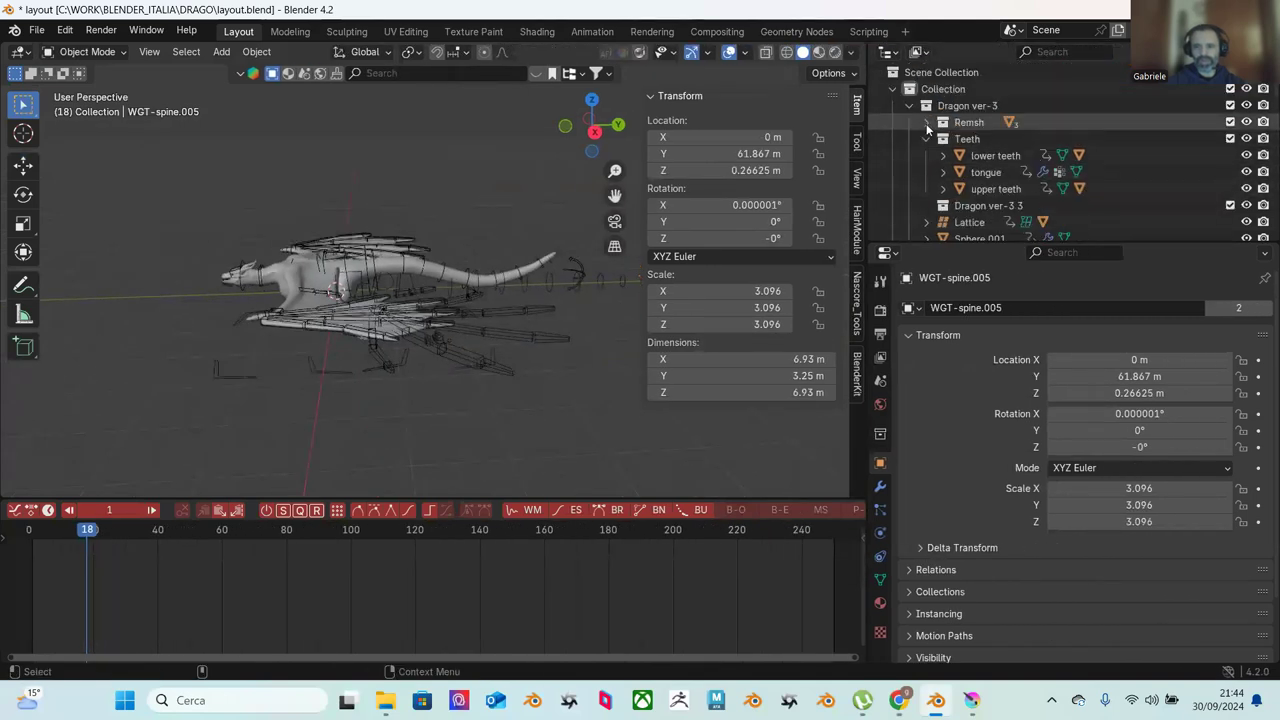
{"action": "left_click", "coordinate": [925, 139]}
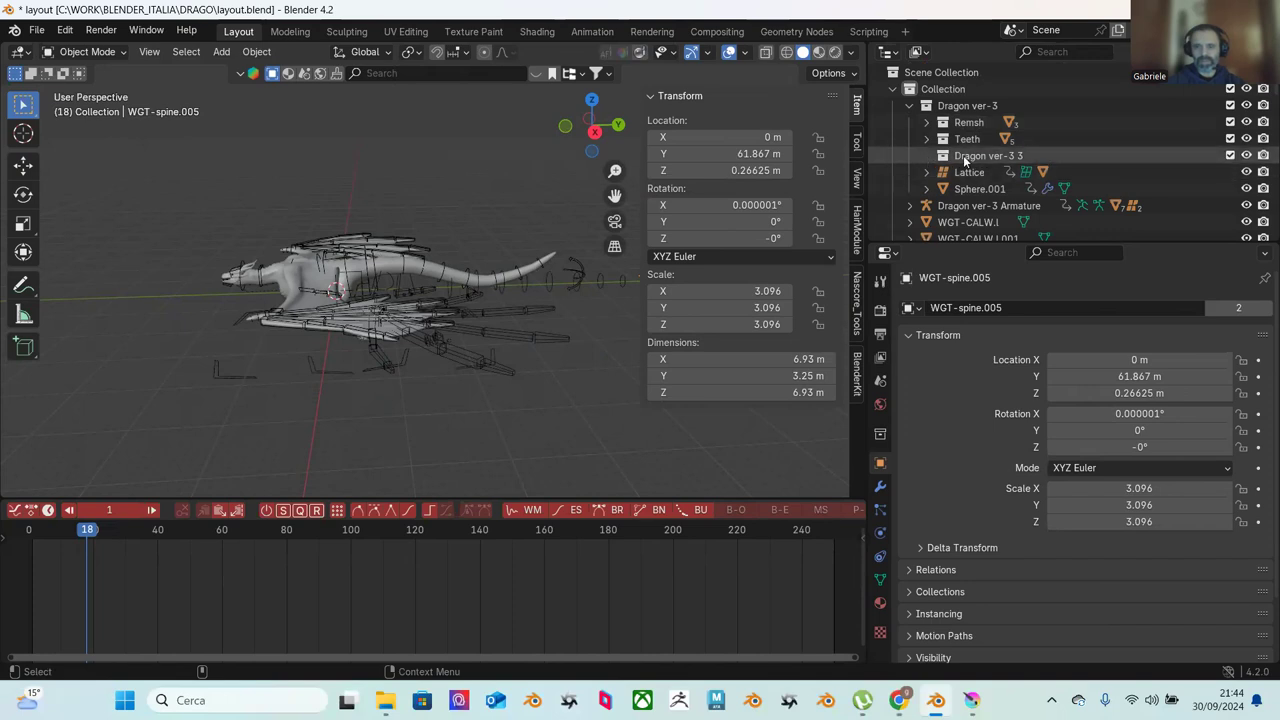
{"action": "left_click", "coordinate": [1000, 206]}
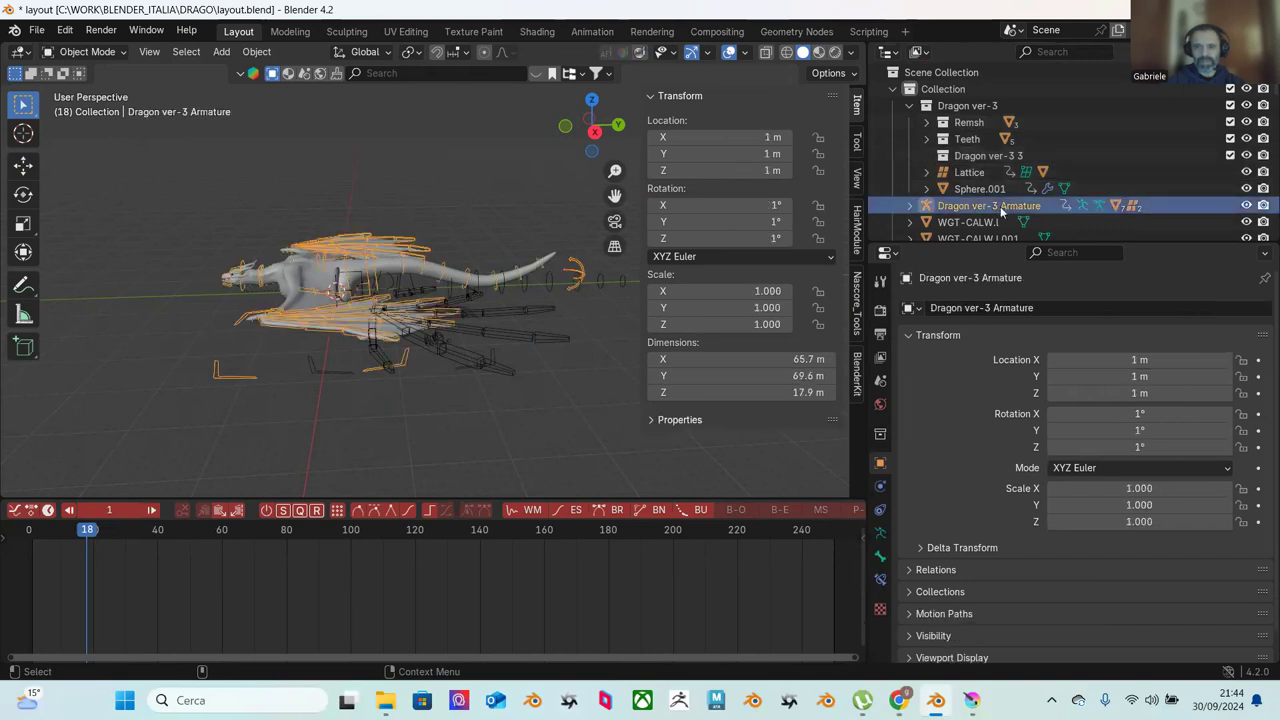
{"action": "scroll", "coordinate": [995, 210], "scroll_direction": "down", "scroll_amount": 3}
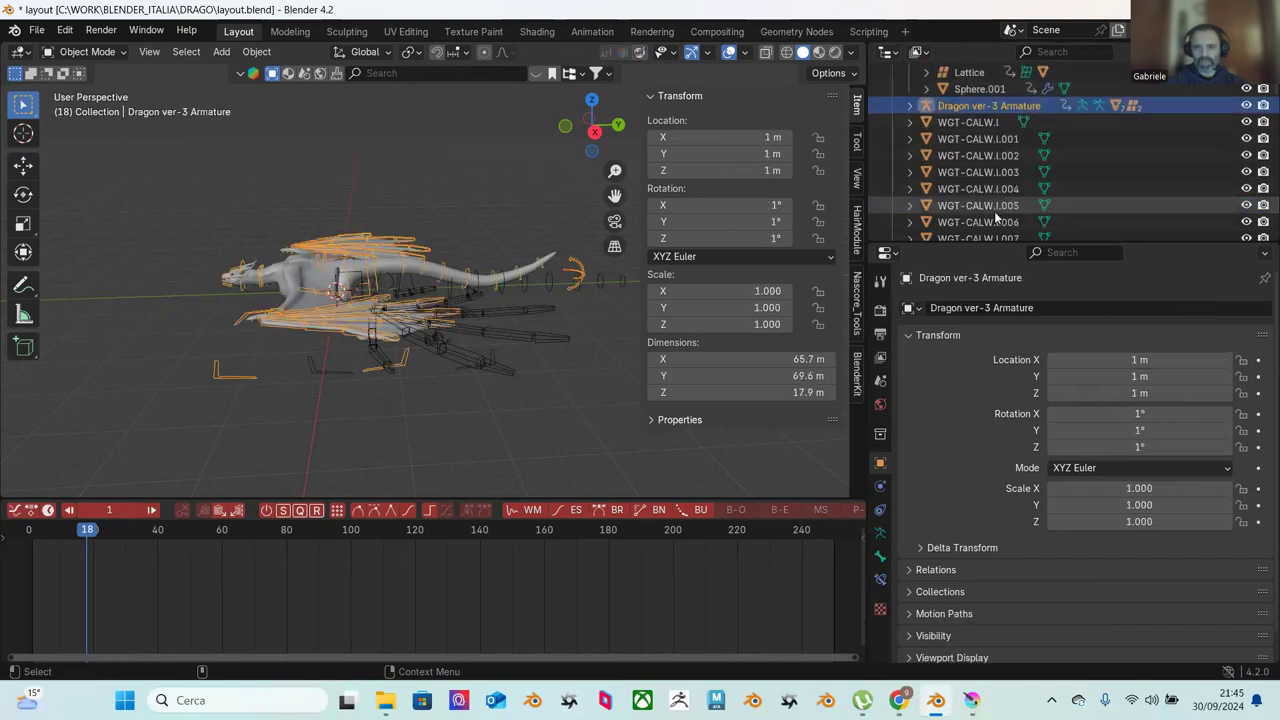
{"action": "left_click", "coordinate": [978, 124]}
{"action": "left_click", "coordinate": [620, 282]}
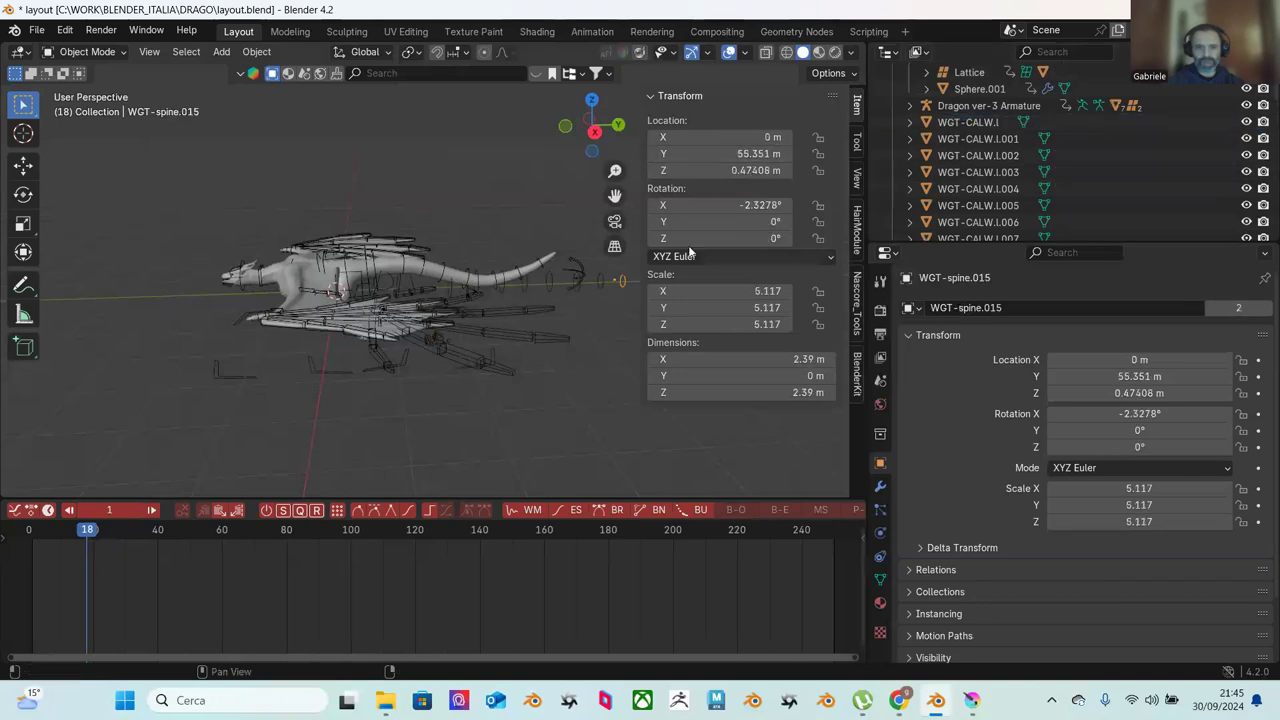
{"action": "key", "text": "period"}
{"action": "scroll", "coordinate": [1040, 168], "scroll_direction": "up", "scroll_amount": 5}
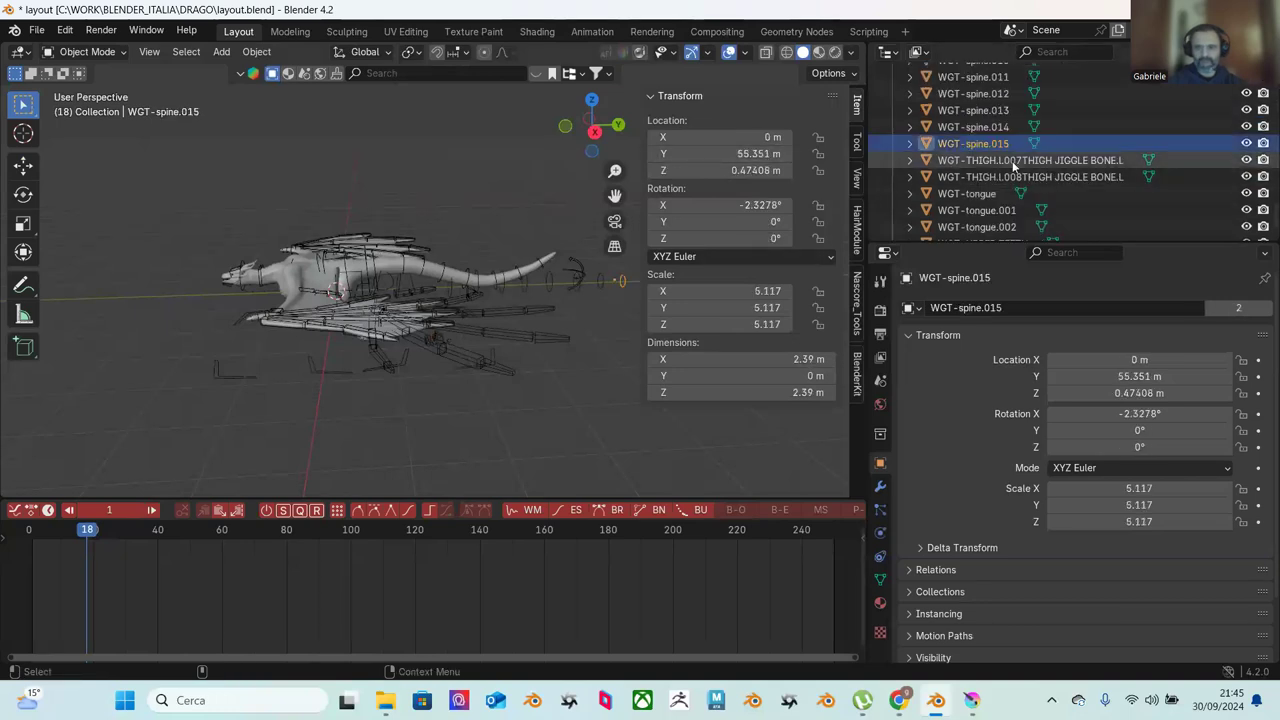
{"action": "scroll", "coordinate": [1008, 157], "scroll_direction": "up", "scroll_amount": 15}
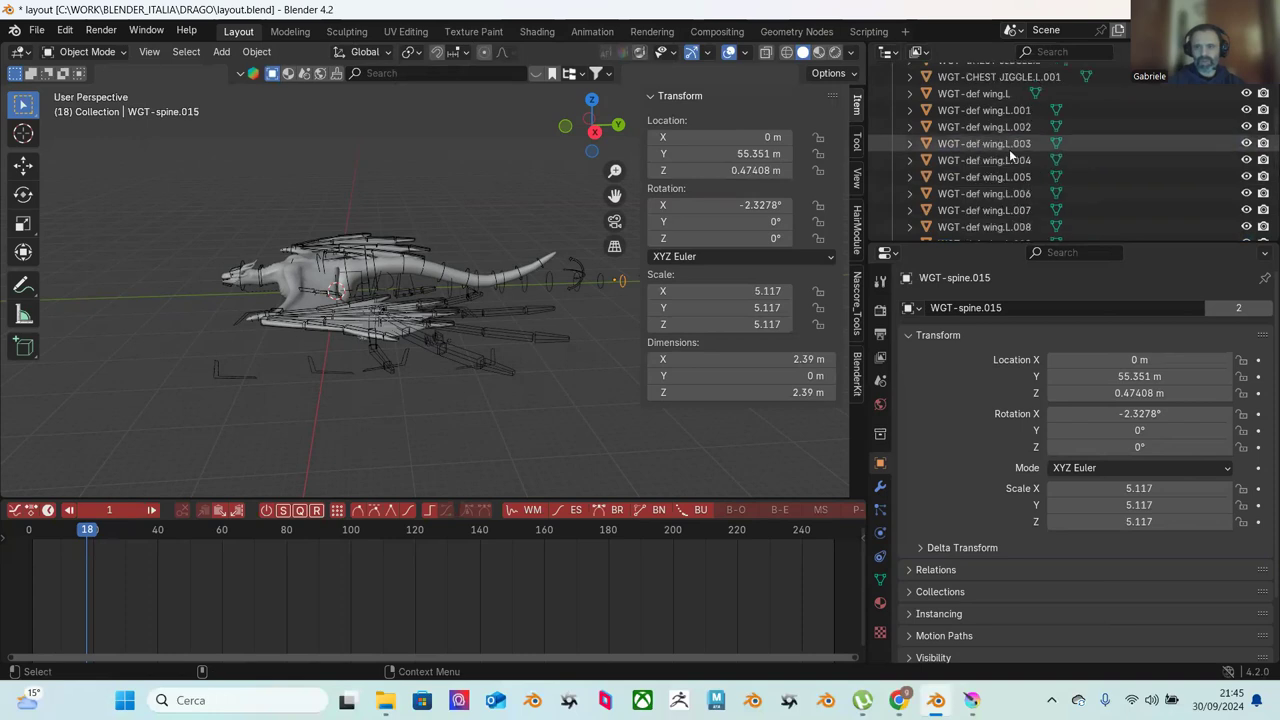
{"action": "scroll", "coordinate": [1005, 145], "scroll_direction": "down", "scroll_amount": 3}
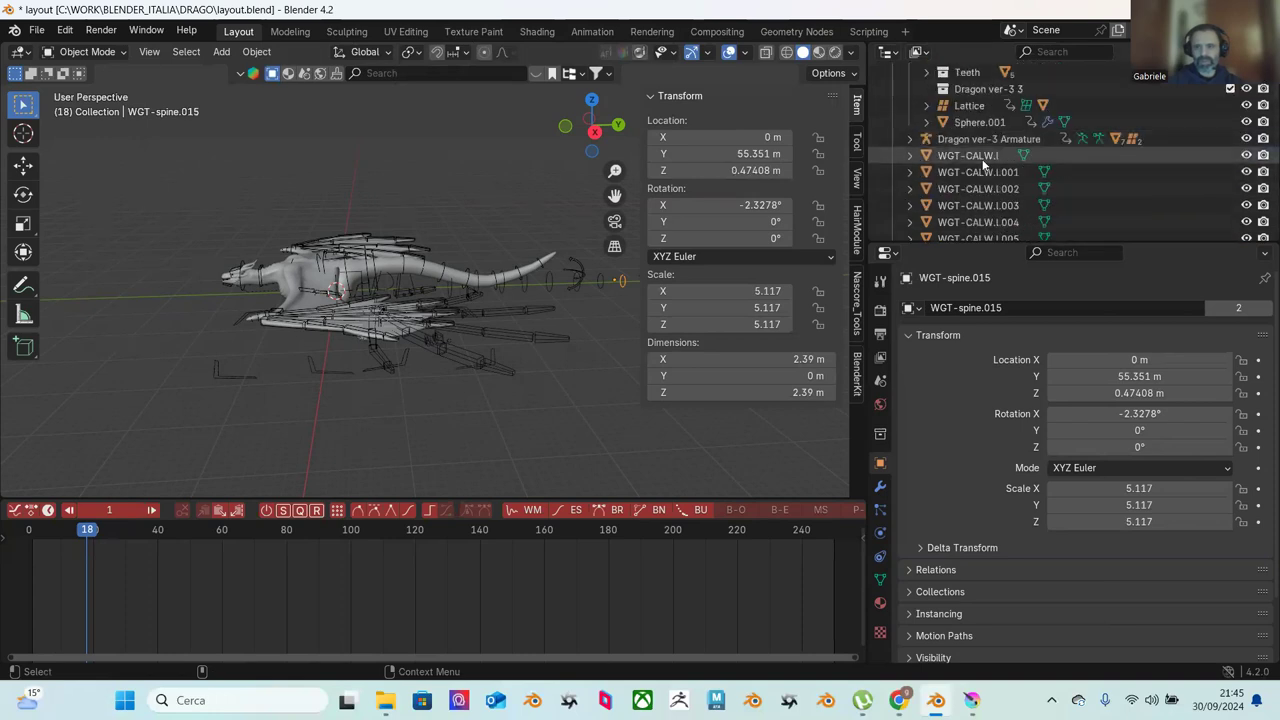
Step: Select every widget object from the first WGT-CALW down to WGT-UPPER TEETH
{"action": "left_click", "coordinate": [983, 156]}
{"action": "left_click_drag", "start_coordinate": [1271, 90], "coordinate": [1263, 248]}
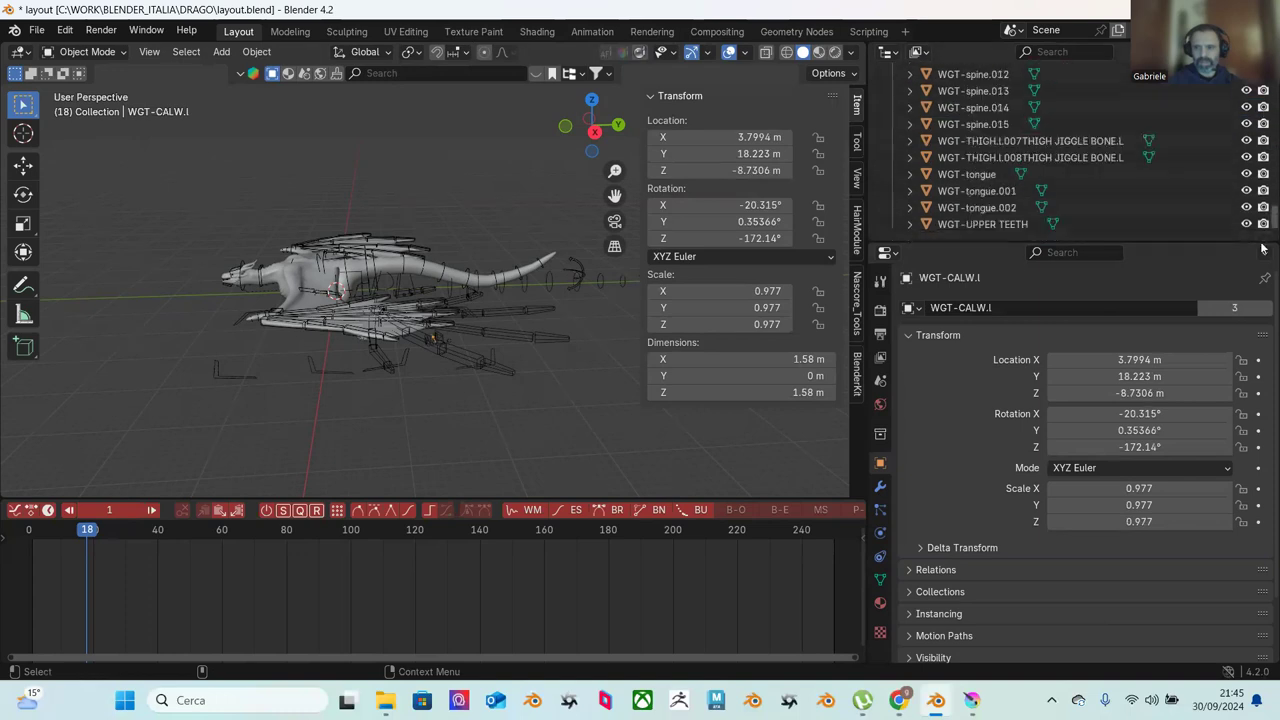
{"action": "left_click", "coordinate": [1012, 224], "text": "shift"}
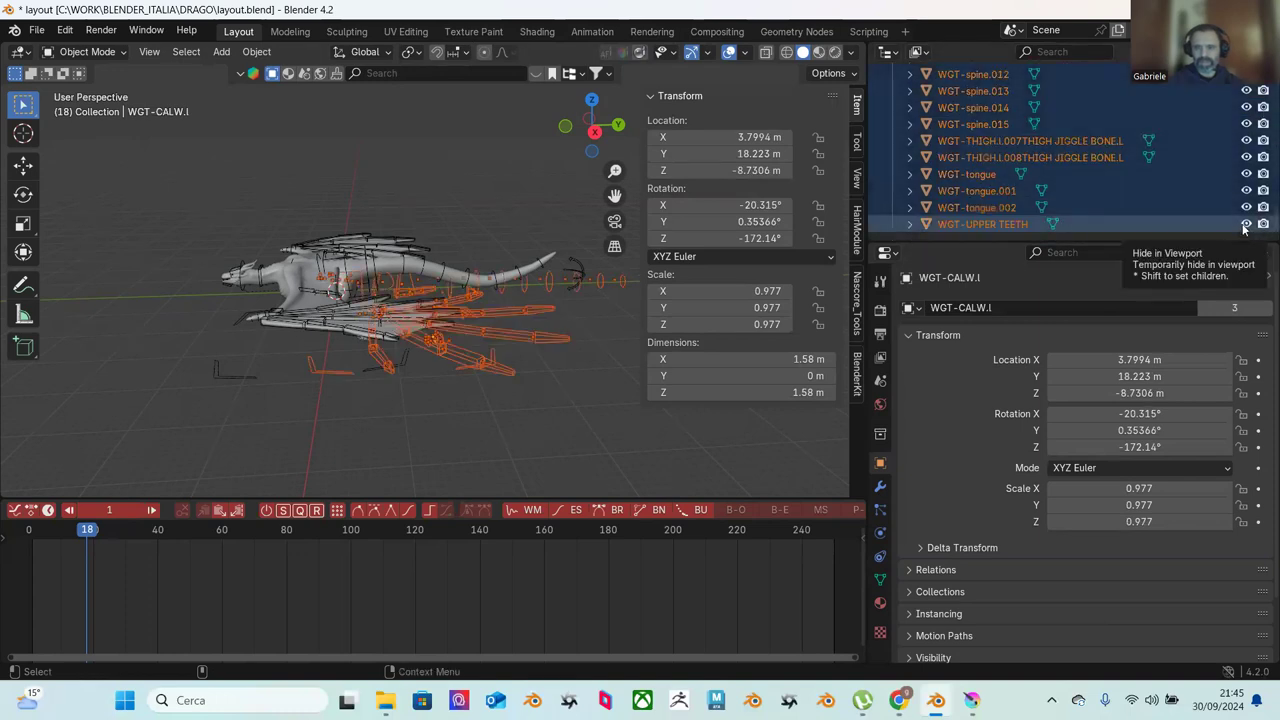
{"action": "scroll", "coordinate": [1192, 192], "scroll_direction": "up", "scroll_amount": 10}
{"action": "scroll", "coordinate": [1111, 168], "scroll_direction": "up", "scroll_amount": 15}
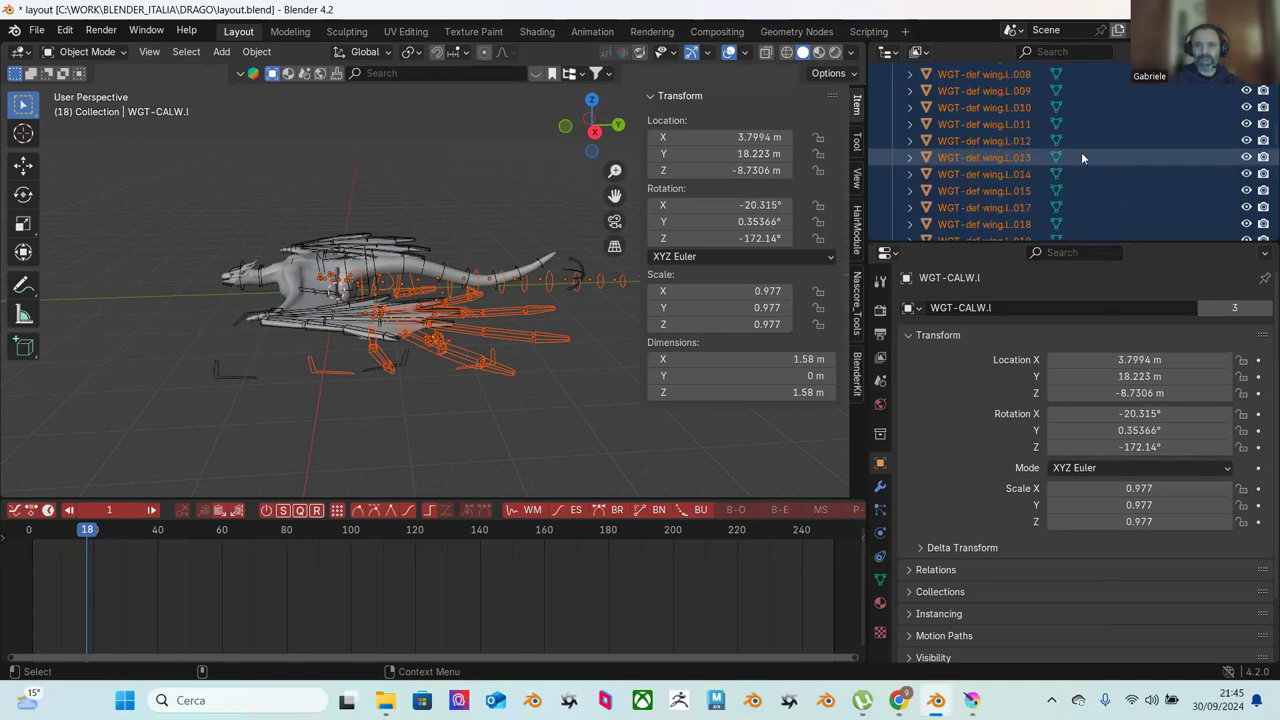
Step: Move the selected WGT widgets into Collection 2 and hide that collection
{"action": "right_click", "coordinate": [975, 174]}
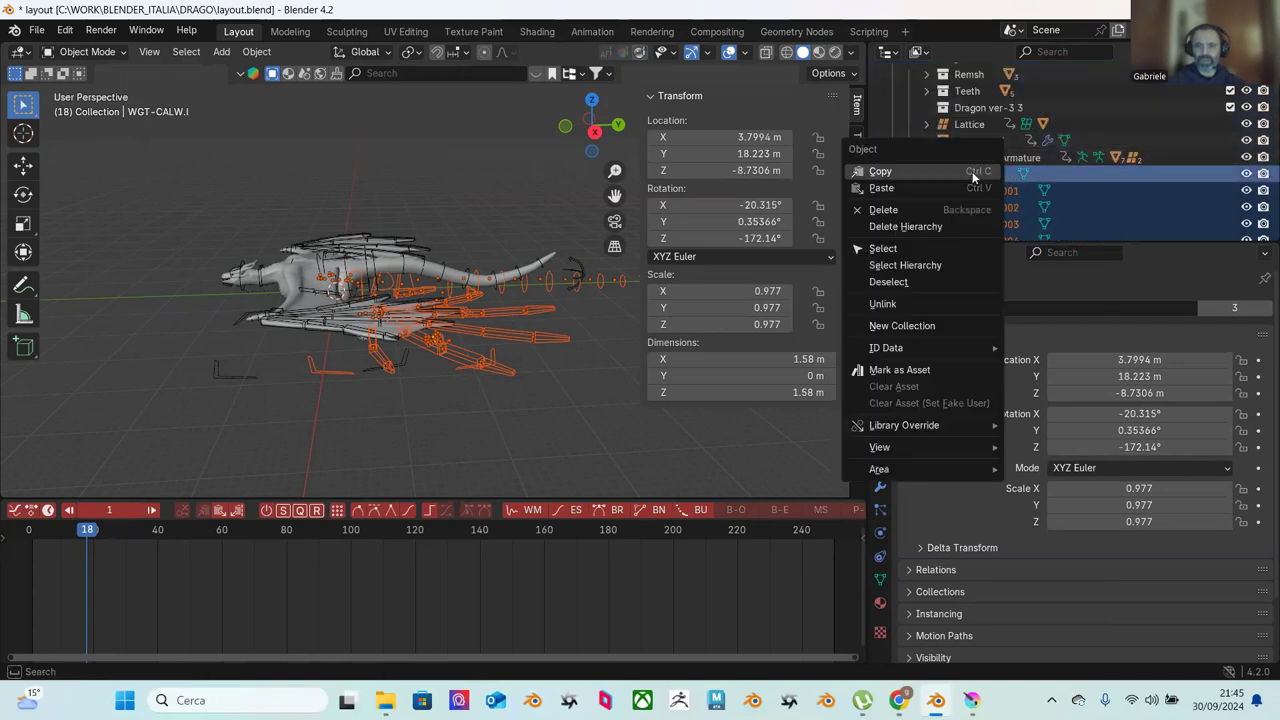
{"action": "left_click", "coordinate": [949, 330]}
{"action": "scroll", "coordinate": [972, 180], "scroll_direction": "down", "scroll_amount": 10}
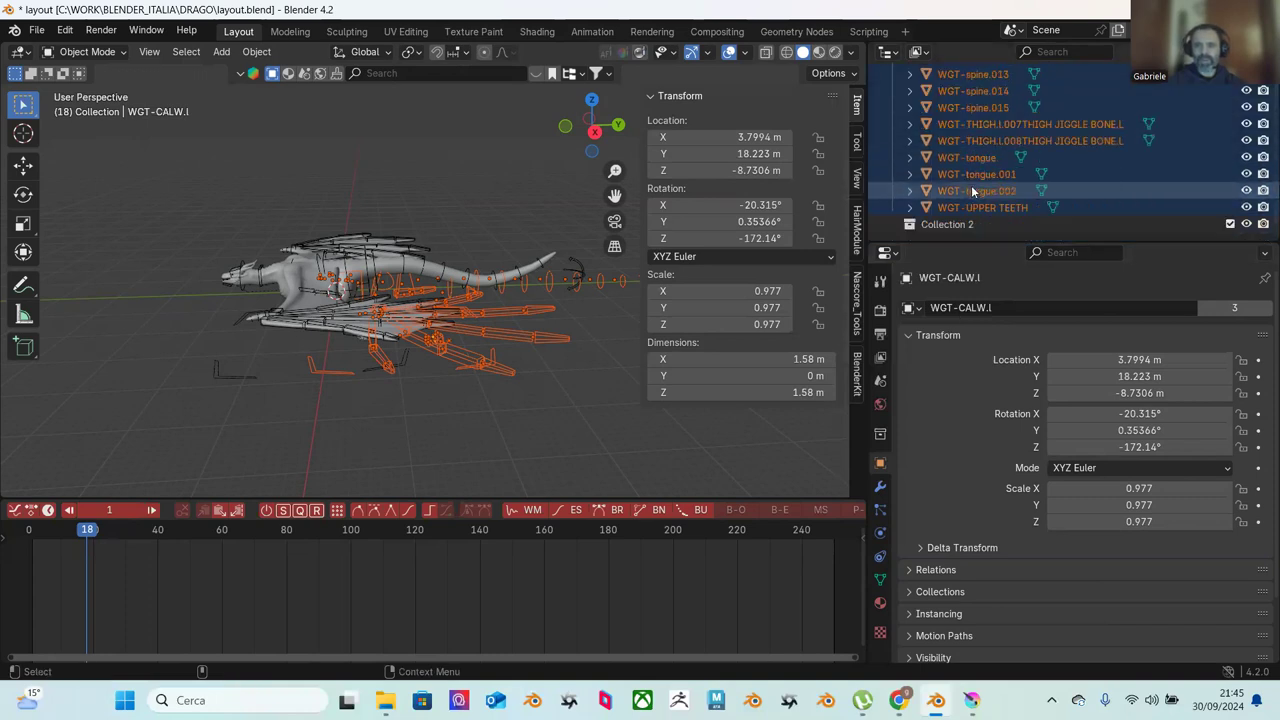
{"action": "left_click_drag", "start_coordinate": [970, 209], "coordinate": [1003, 222]}
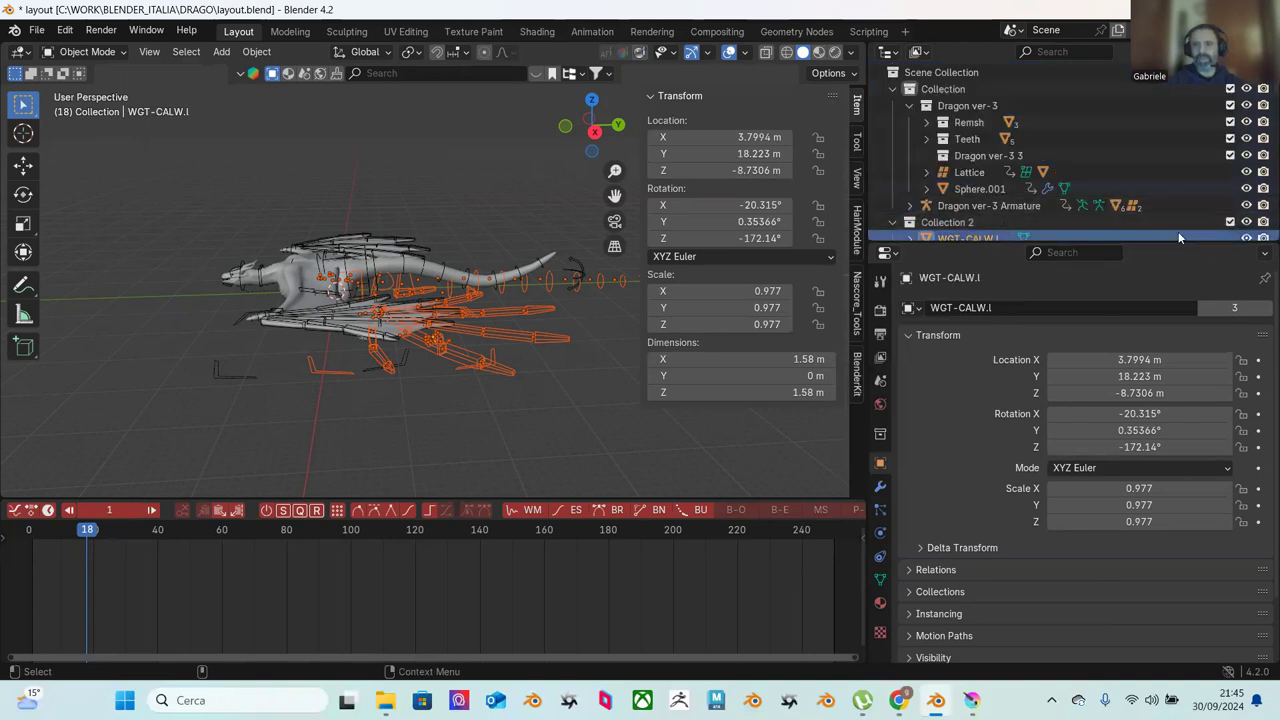
{"action": "left_click", "coordinate": [1247, 222]}
{"action": "scroll", "coordinate": [500, 212], "scroll_direction": "up", "scroll_amount": 4}
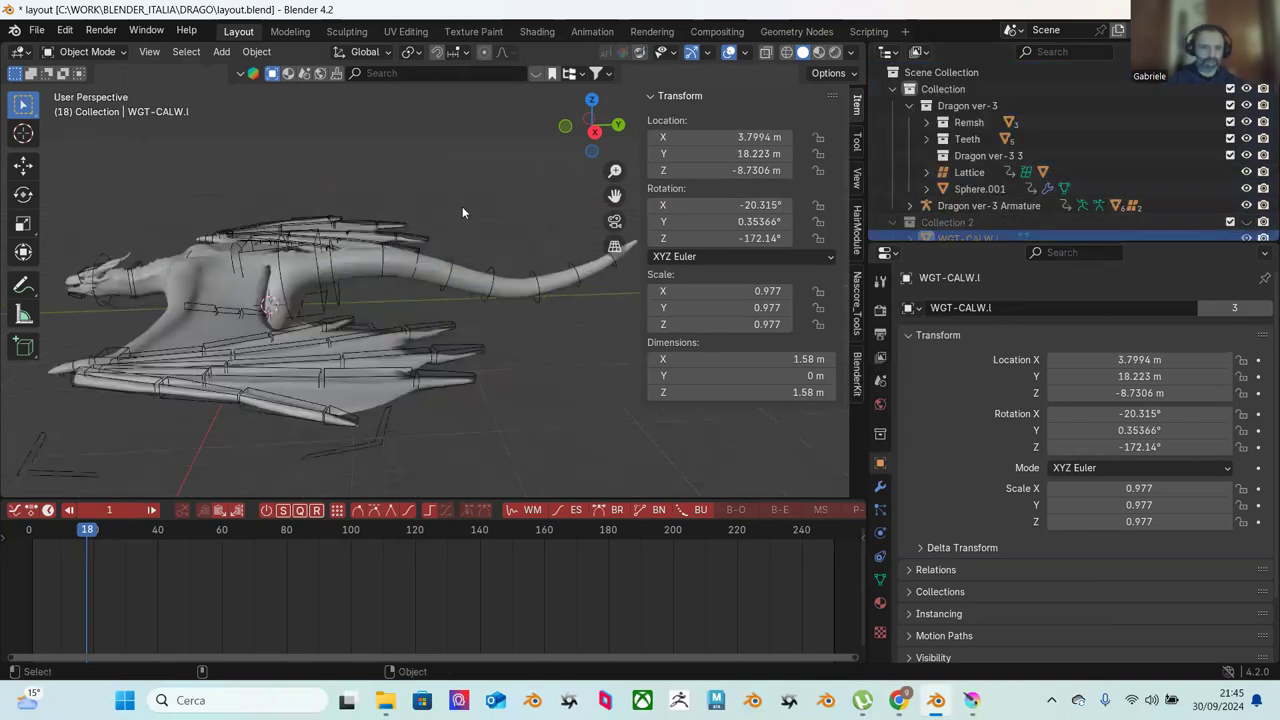
{"action": "middle_click_drag", "start_coordinate": [421, 185], "coordinate": [440, 245]}
{"action": "scroll", "coordinate": [405, 235], "scroll_direction": "up", "scroll_amount": 4}
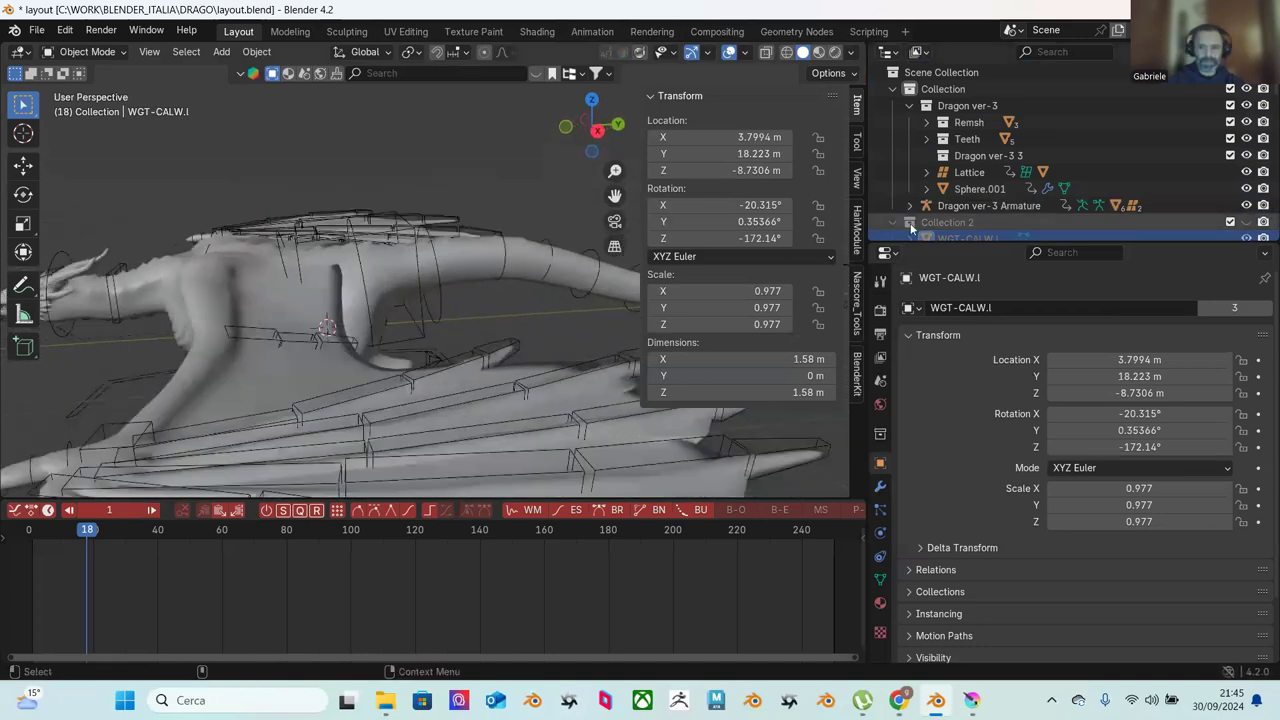
Step: Fold the collections and save an incremental copy as layout1.blend
{"action": "left_click", "coordinate": [894, 89]}
{"action": "left_click", "coordinate": [36, 30]}
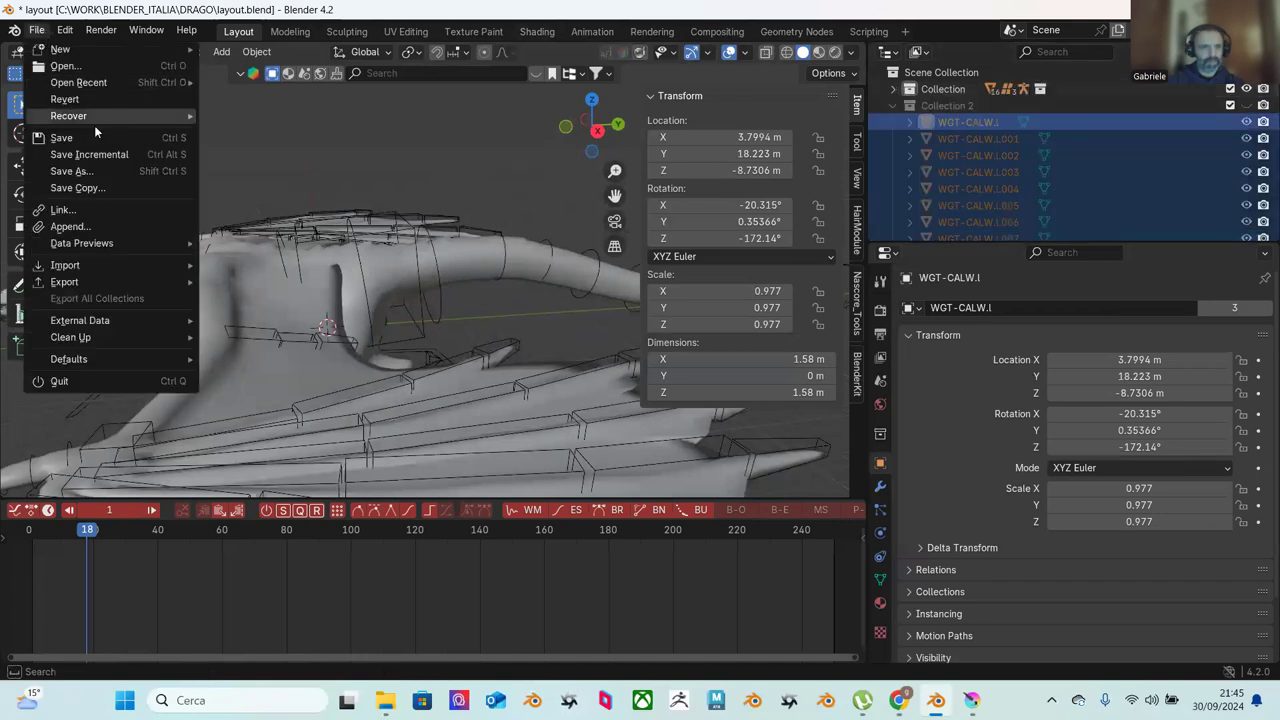
{"action": "left_click", "coordinate": [118, 155]}
{"action": "left_click", "coordinate": [895, 106]}
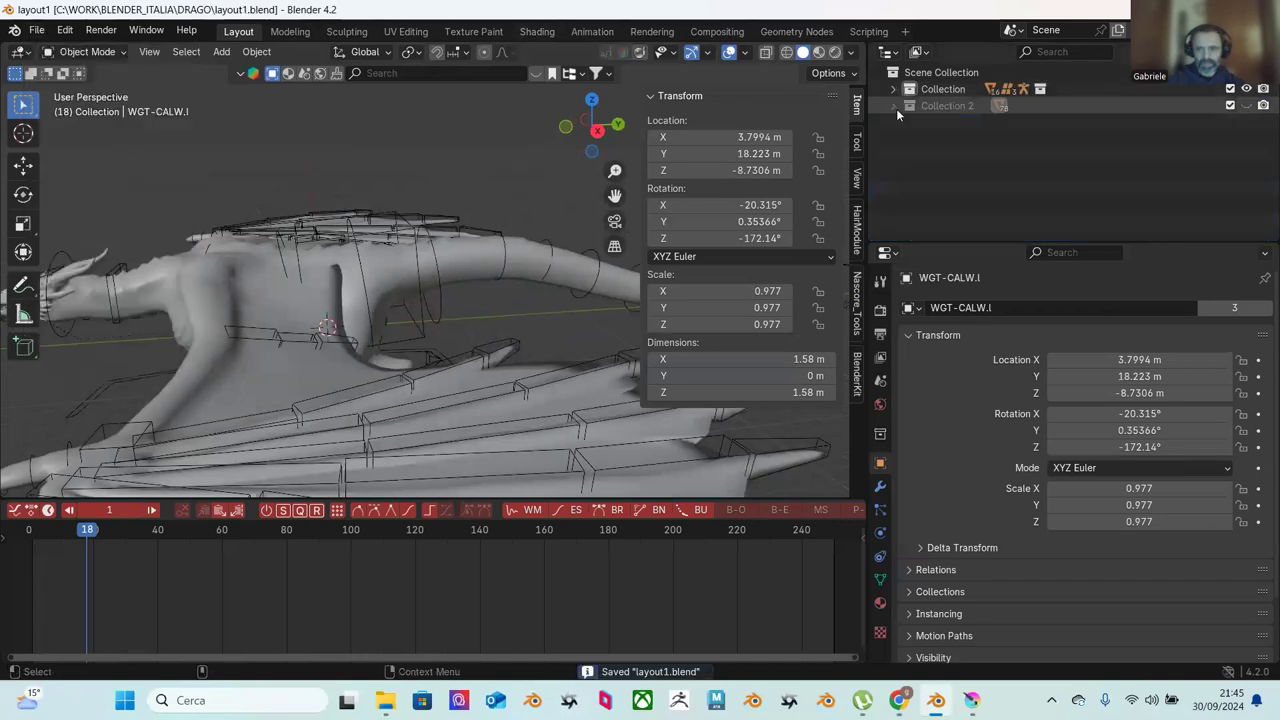
Step: Select the Dragon ver-3 armature and switch it to Pose Mode
{"action": "middle_click_drag", "start_coordinate": [410, 151], "coordinate": [321, 97]}
{"action": "left_click", "coordinate": [373, 278]}
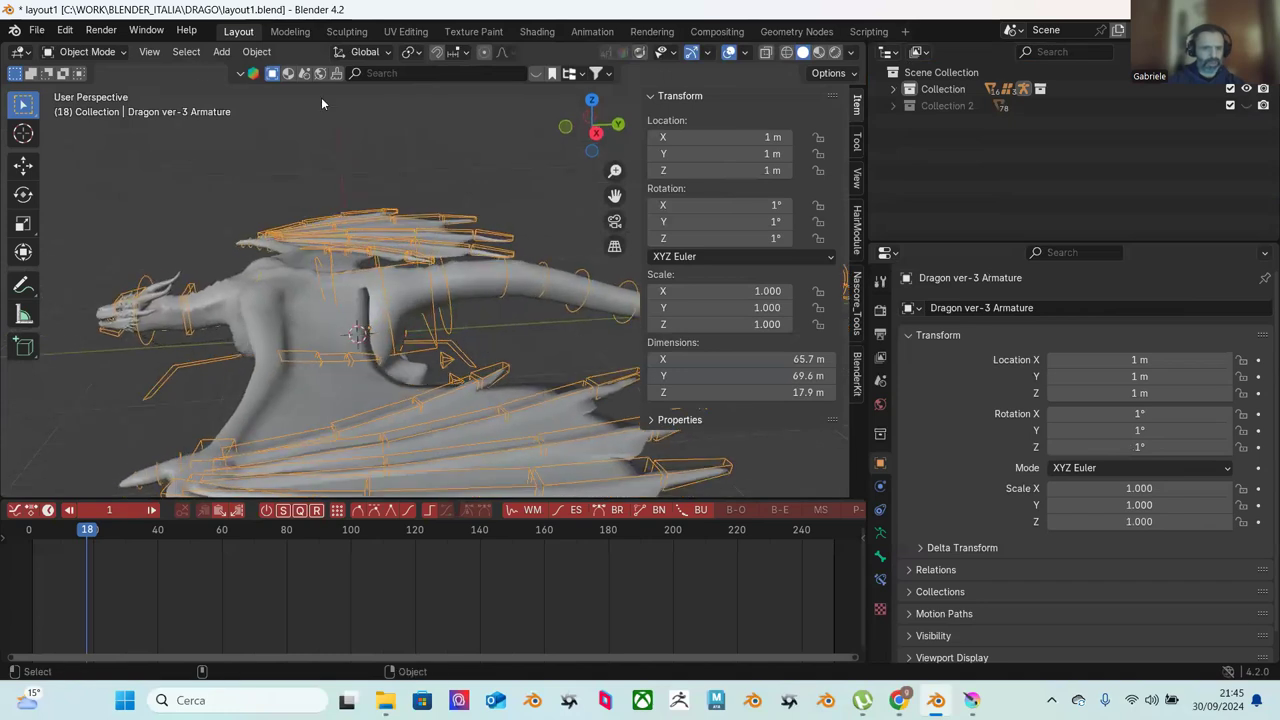
{"action": "left_click", "coordinate": [88, 51]}
{"action": "left_click", "coordinate": [95, 107]}
{"action": "middle_click_drag", "start_coordinate": [318, 192], "coordinate": [367, 272]}
Step: Test-rotate the spine.003 and spine.002 bones, undoing or cancelling each change
{"action": "left_click", "coordinate": [405, 249]}
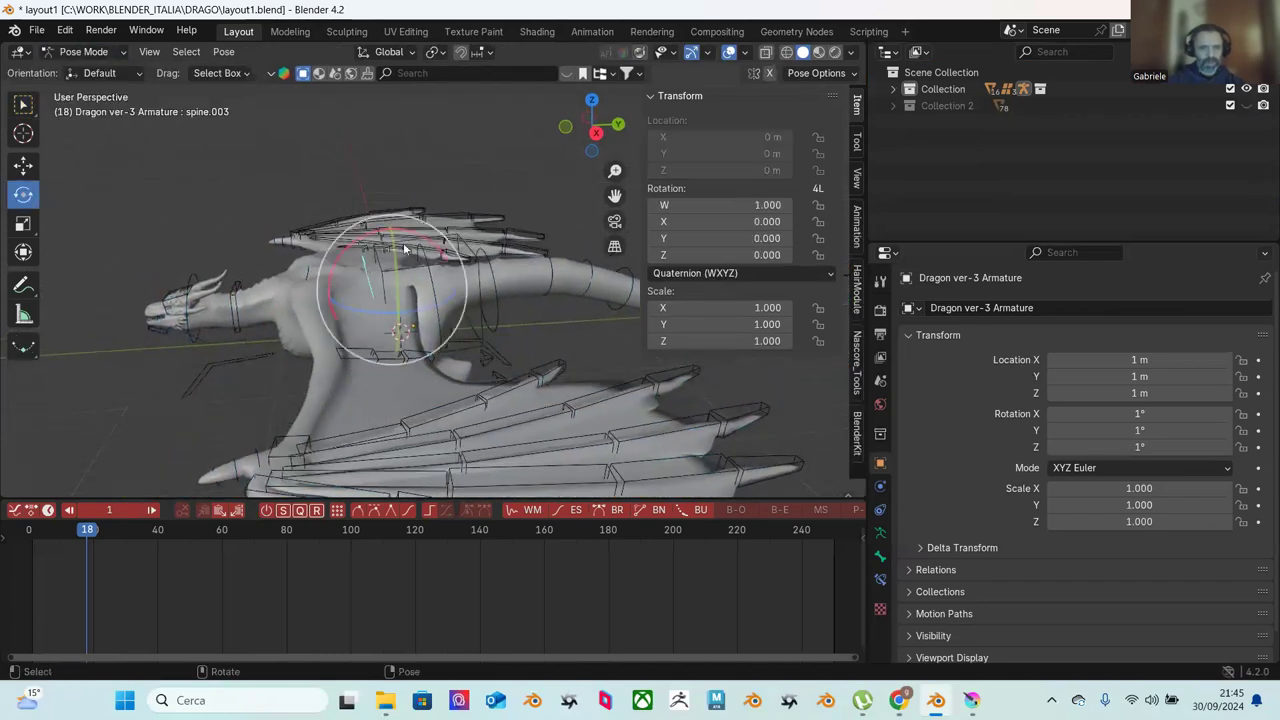
{"action": "mouse_move", "coordinate": [412, 240]}
{"action": "left_mouse_down"}
{"action": "mouse_move", "coordinate": [404, 250]}
{"action": "mouse_move", "coordinate": [417, 252]}
{"action": "left_mouse_up"}
{"action": "key", "text": "ctrl+z"}
{"action": "left_click", "coordinate": [305, 265]}
{"action": "left_click_drag", "start_coordinate": [338, 255], "coordinate": [340, 257]}
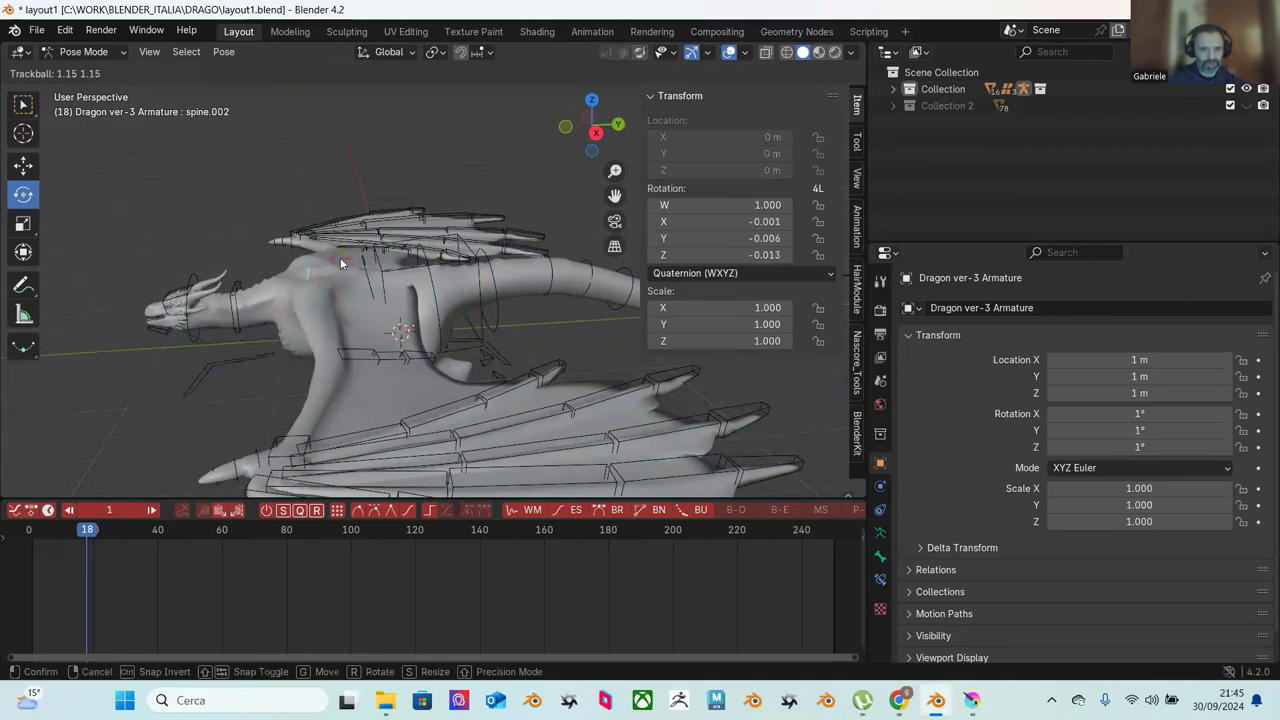
{"action": "right_click", "coordinate": [344, 257]}
{"action": "middle_click_drag", "start_coordinate": [380, 258], "coordinate": [447, 283]}
{"action": "left_click", "coordinate": [447, 270]}
Step: Scrub the timeline back to frame 1 and inspect the wing and CHECK WIGGLE.l bones
{"action": "left_click_drag", "start_coordinate": [87, 531], "coordinate": [45, 532]}
{"action": "left_click", "coordinate": [362, 373]}
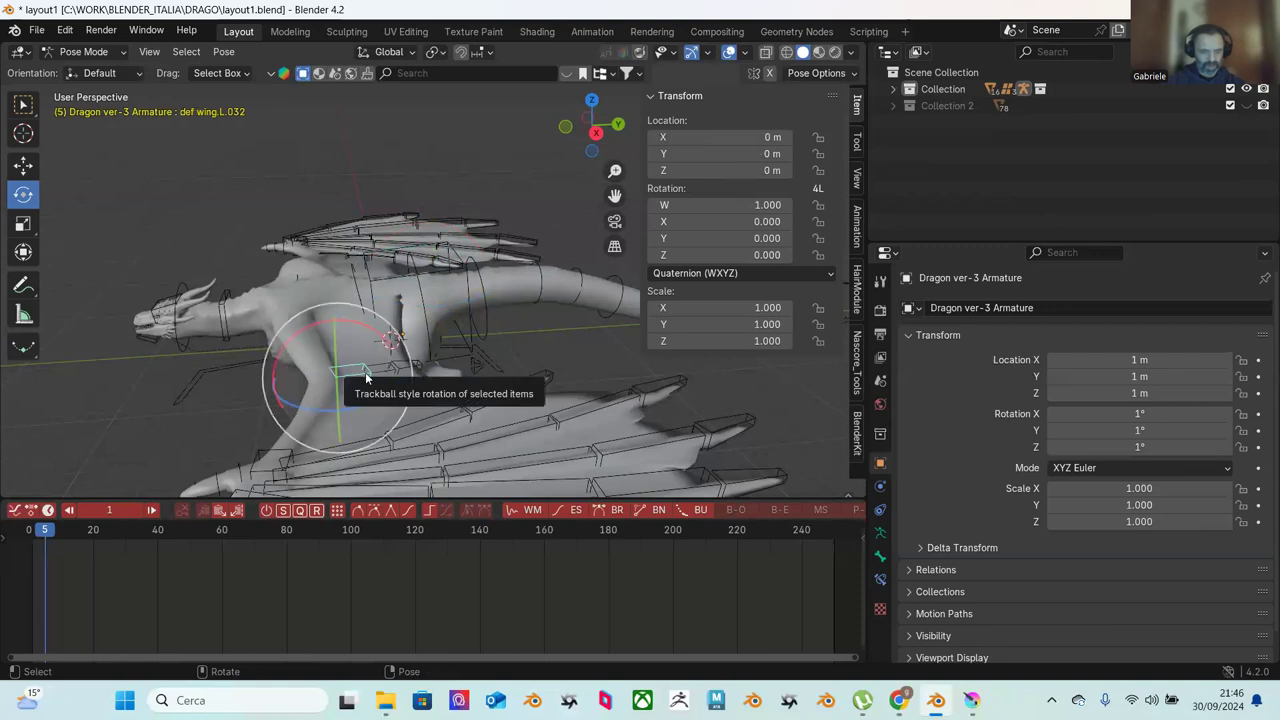
{"action": "mouse_move", "coordinate": [45, 532]}
{"action": "left_mouse_down"}
{"action": "mouse_move", "coordinate": [126, 545]}
{"action": "mouse_move", "coordinate": [32, 537]}
{"action": "left_mouse_up"}
{"action": "middle_click_drag", "start_coordinate": [520, 260], "coordinate": [337, 393]}
{"action": "left_click", "coordinate": [372, 374]}
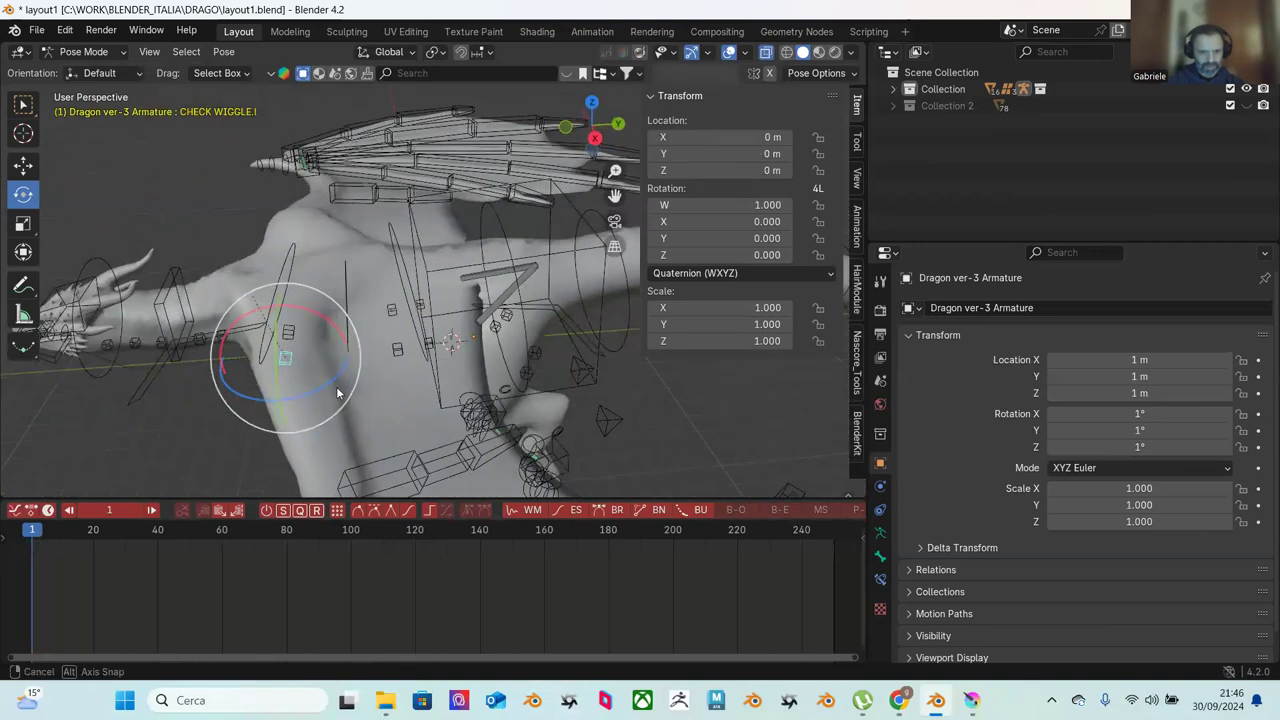
Step: Test-move a bone, then reset its location with Alt+G
{"action": "middle_click_drag", "start_coordinate": [308, 288], "coordinate": [273, 291]}
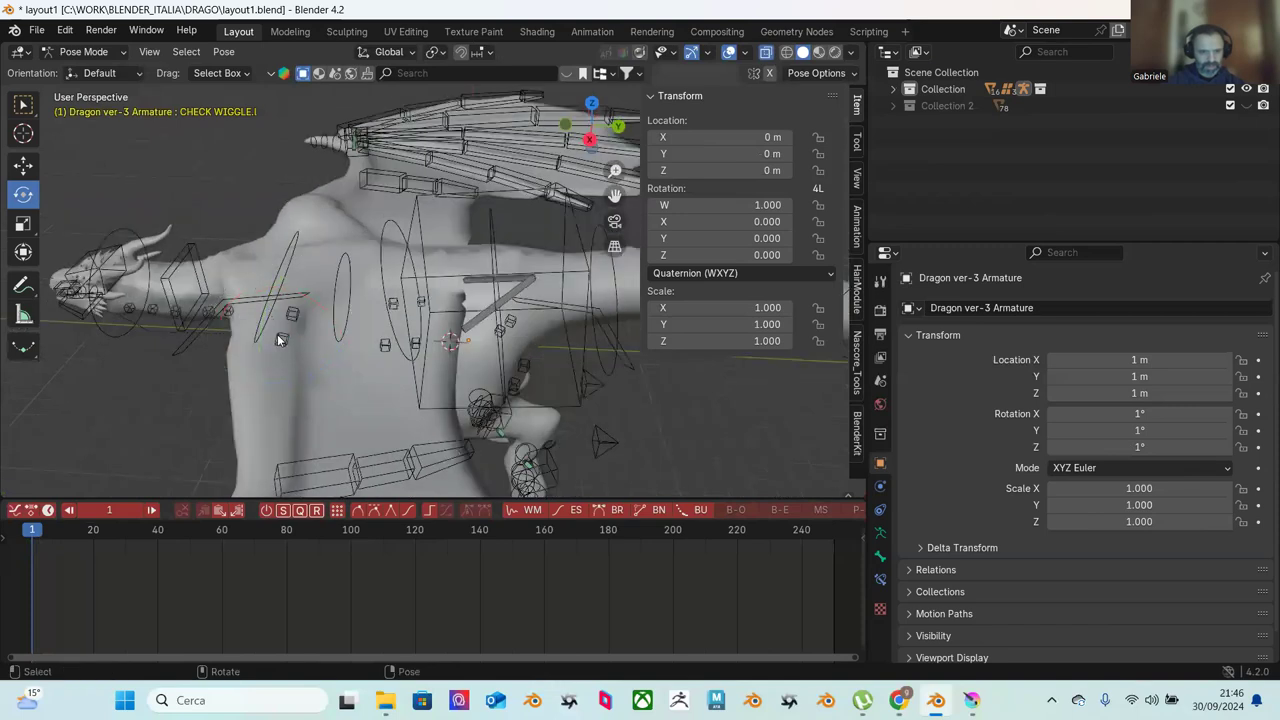
{"action": "key", "text": "shift+space"}
{"action": "key", "text": "g"}
{"action": "left_click", "coordinate": [262, 193]}
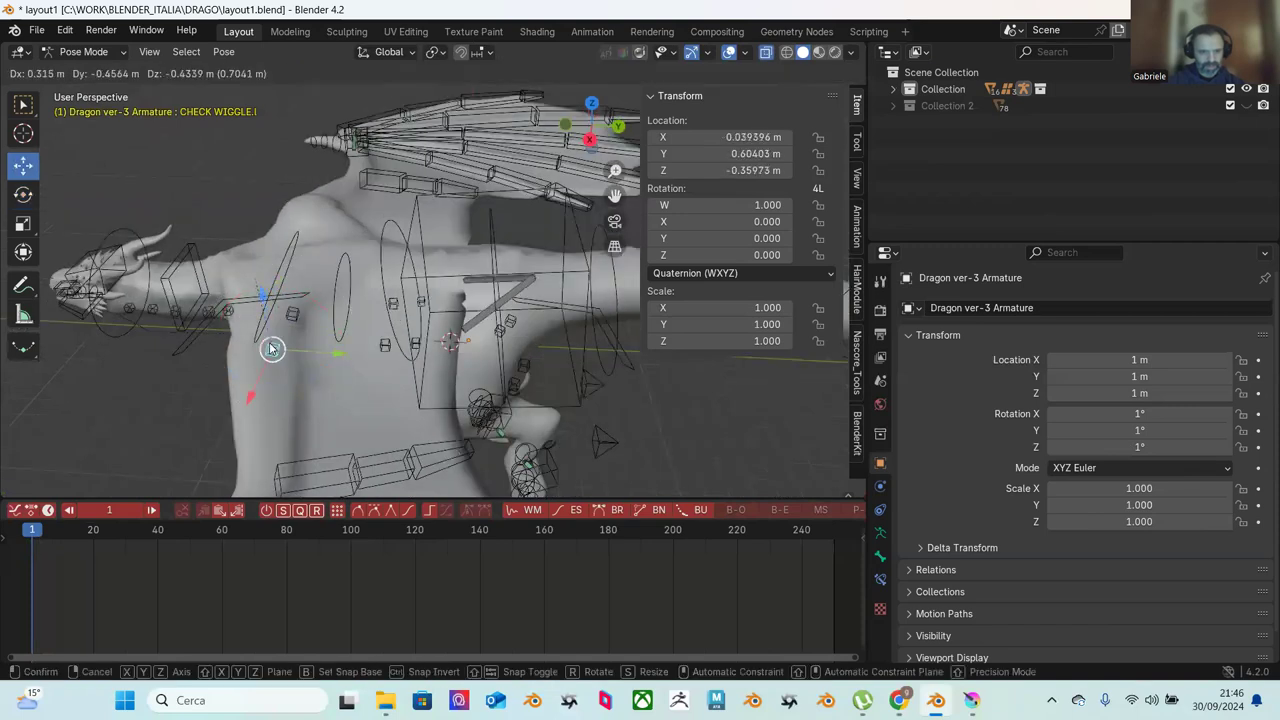
{"action": "key", "text": "alt+g"}
{"action": "middle_click_drag", "start_coordinate": [262, 193], "coordinate": [386, 288]}
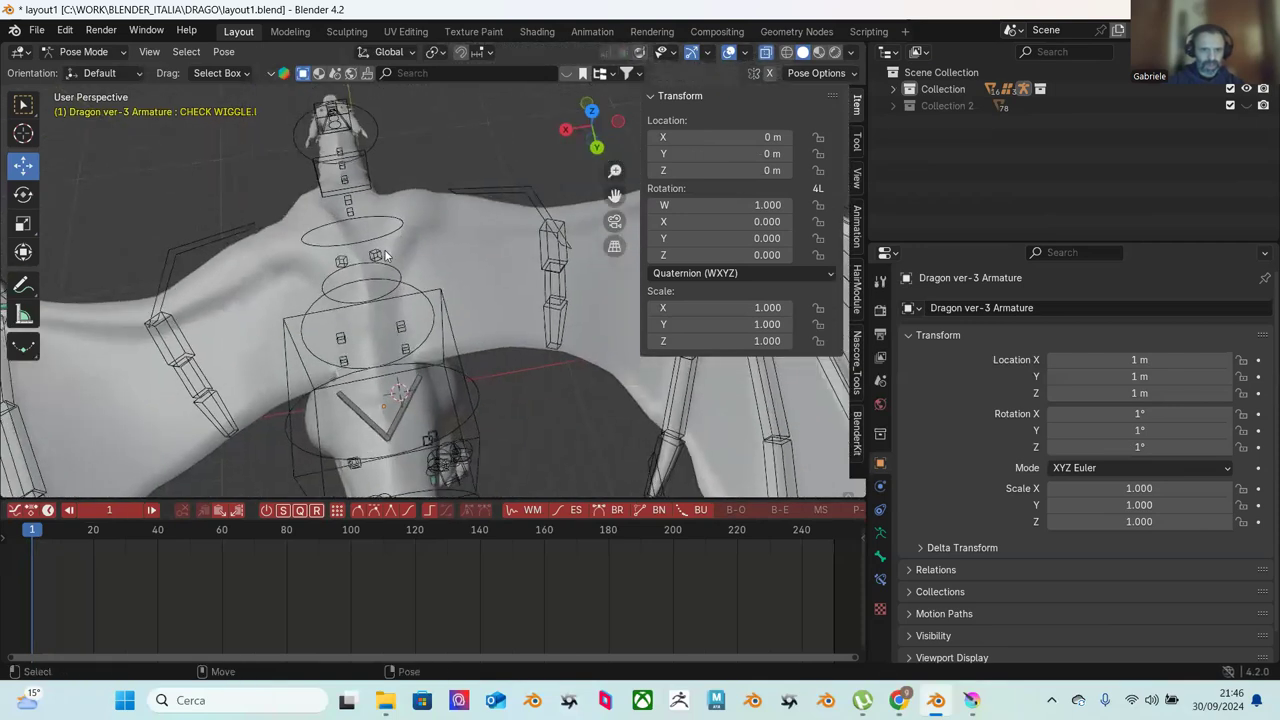
Step: Select spine.002, start a rotation and cancel it
{"action": "left_click", "coordinate": [531, 197]}
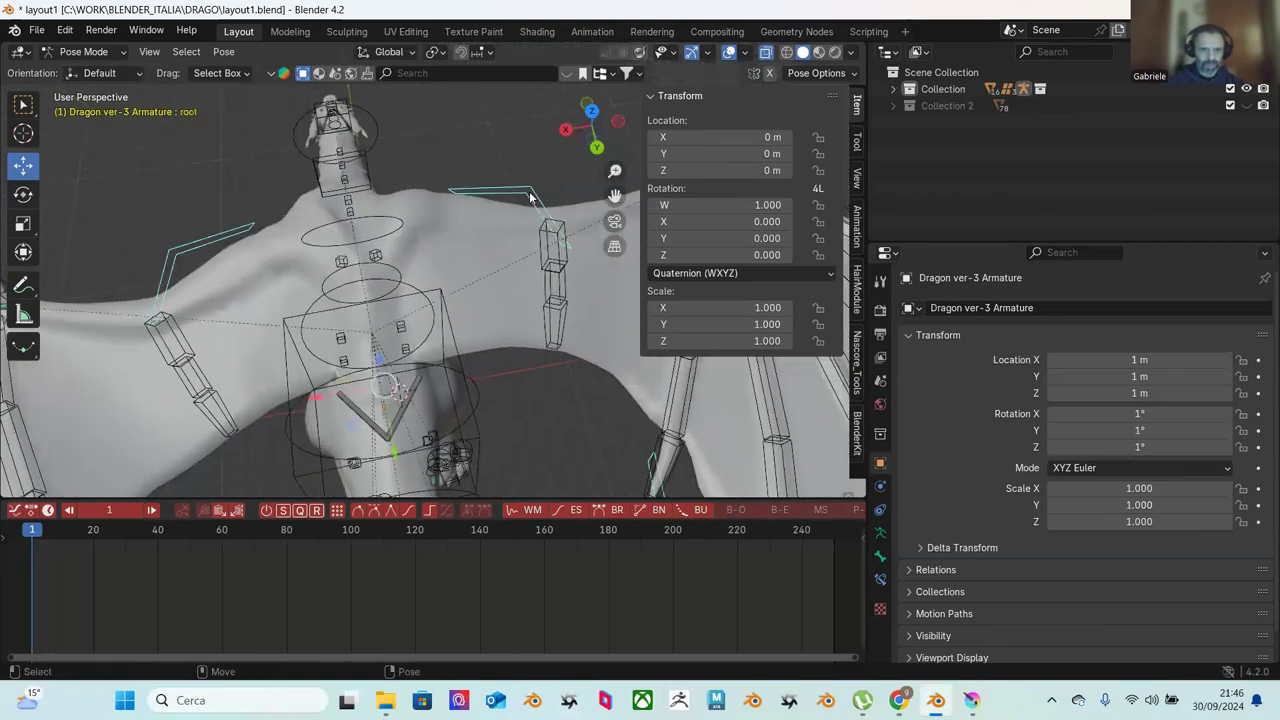
{"action": "left_click", "coordinate": [385, 234]}
{"action": "key", "text": "r"}
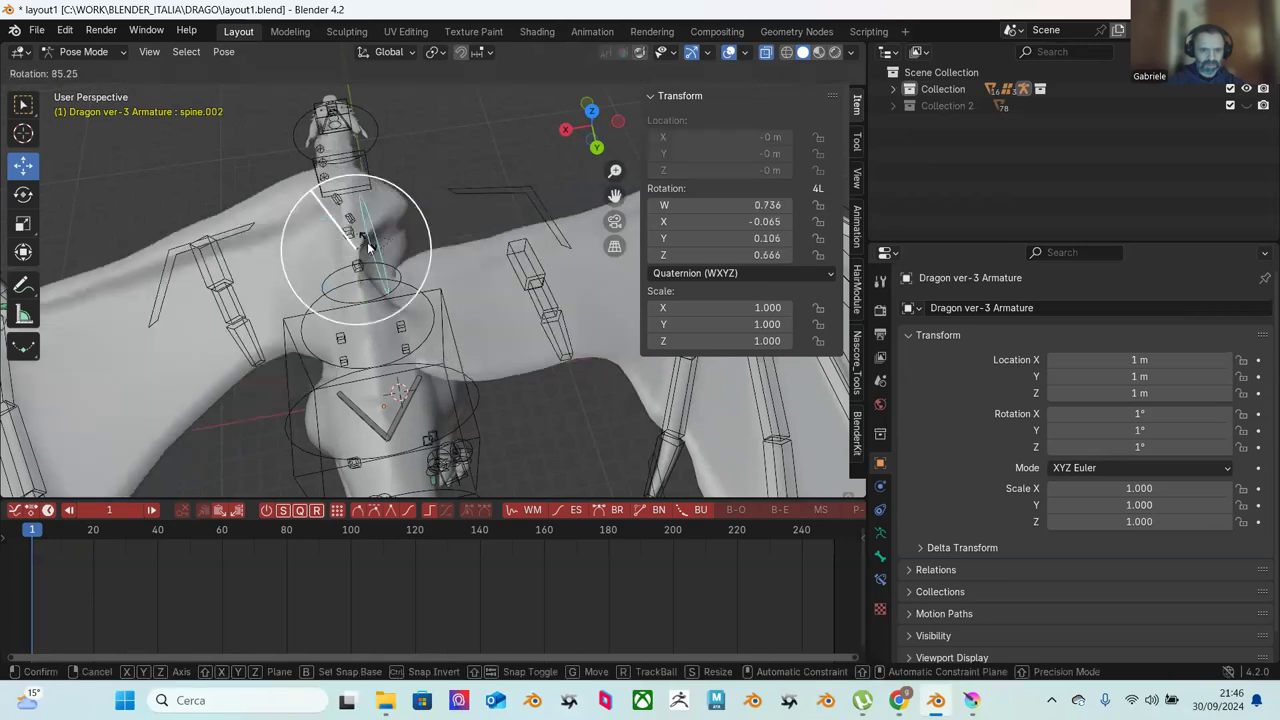
{"action": "right_click", "coordinate": [403, 255]}
{"action": "middle_click_drag", "start_coordinate": [403, 252], "coordinate": [507, 178]}
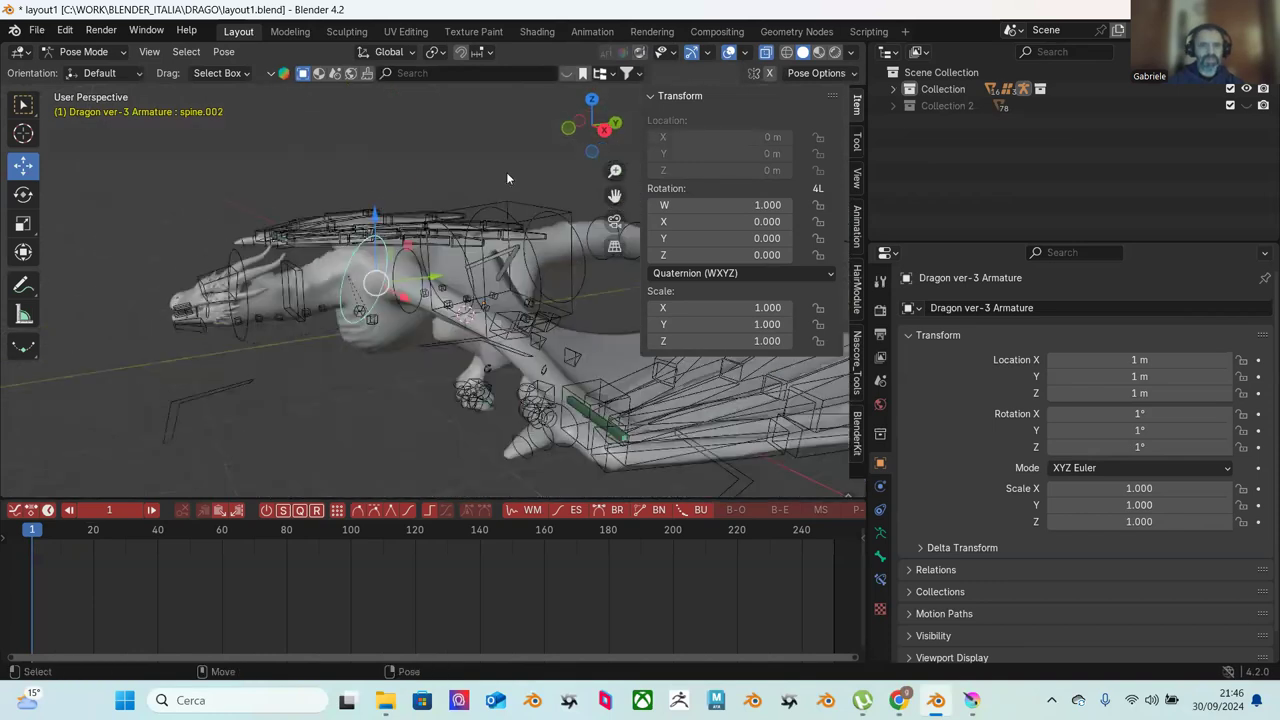
{"action": "middle_click_drag", "start_coordinate": [432, 236], "coordinate": [452, 280]}
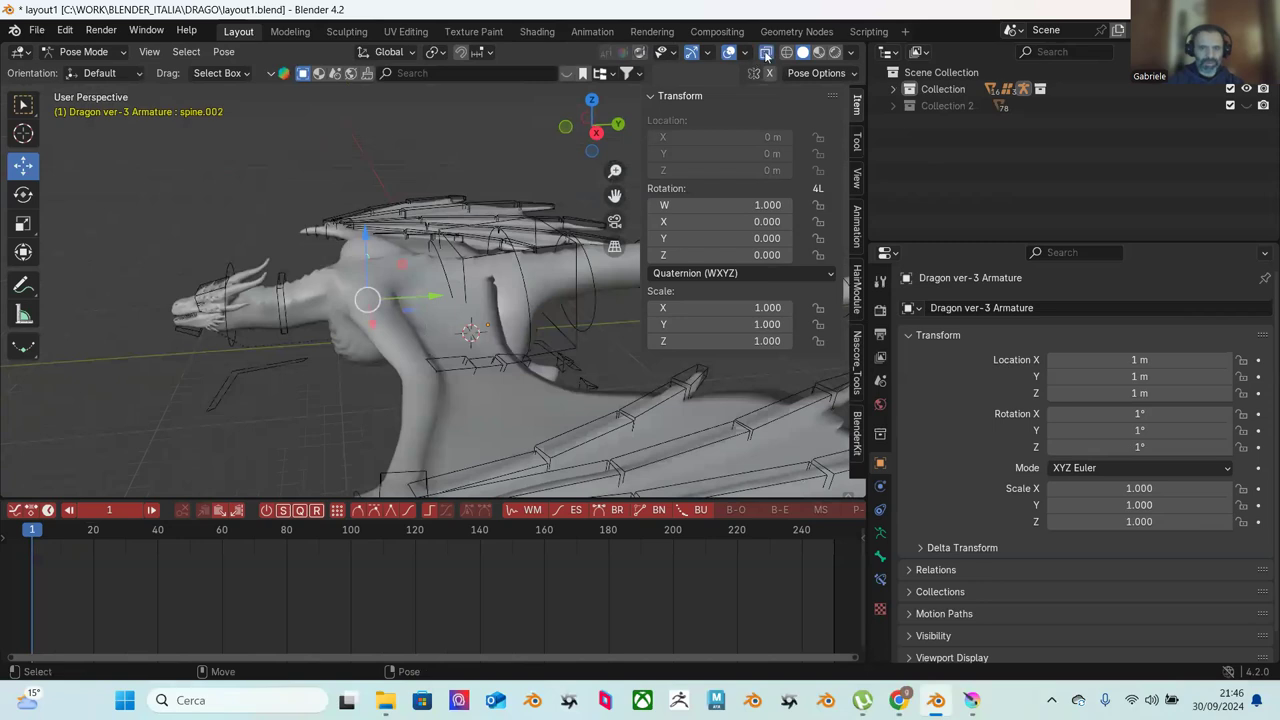
Step: Select def wing.R.006, THIGH.l and THIGH.r, then box-select the dragon's bones
{"action": "left_click", "coordinate": [449, 206]}
{"action": "scroll", "coordinate": [285, 186], "scroll_direction": "up", "scroll_amount": 3}
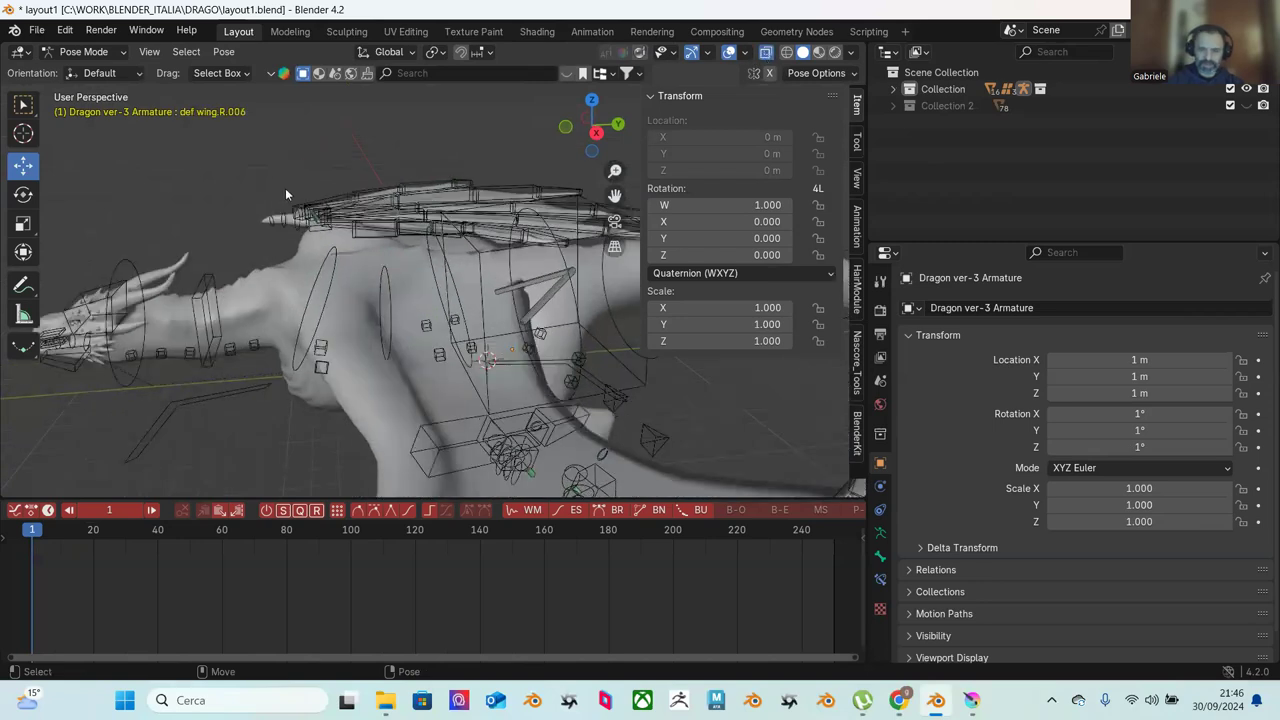
{"action": "middle_click_drag", "start_coordinate": [286, 246], "coordinate": [516, 288]}
{"action": "left_click", "coordinate": [522, 302]}
{"action": "left_click", "coordinate": [511, 279]}
{"action": "scroll", "coordinate": [369, 206], "scroll_direction": "down", "scroll_amount": 8}
{"action": "left_click_drag", "start_coordinate": [335, 172], "coordinate": [587, 372]}
{"action": "scroll", "coordinate": [500, 357], "scroll_direction": "up", "scroll_amount": 6}
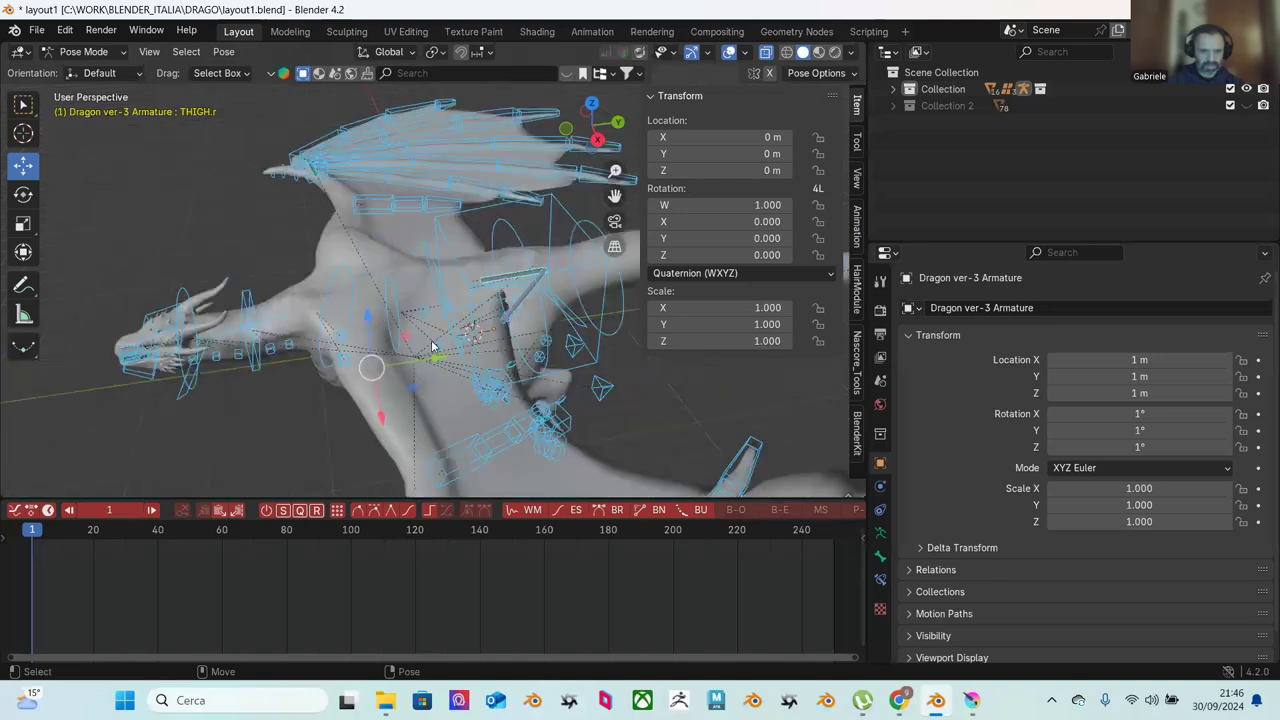
{"action": "scroll", "coordinate": [432, 346], "scroll_direction": "up", "scroll_amount": 2}
Step: Clear the selection, check the hand and spine bones, then box-select the entire rig
{"action": "middle_click_drag", "start_coordinate": [432, 346], "coordinate": [340, 299]}
{"action": "key", "text": "alt+a"}
{"action": "scroll", "coordinate": [340, 299], "scroll_direction": "down", "scroll_amount": 2}
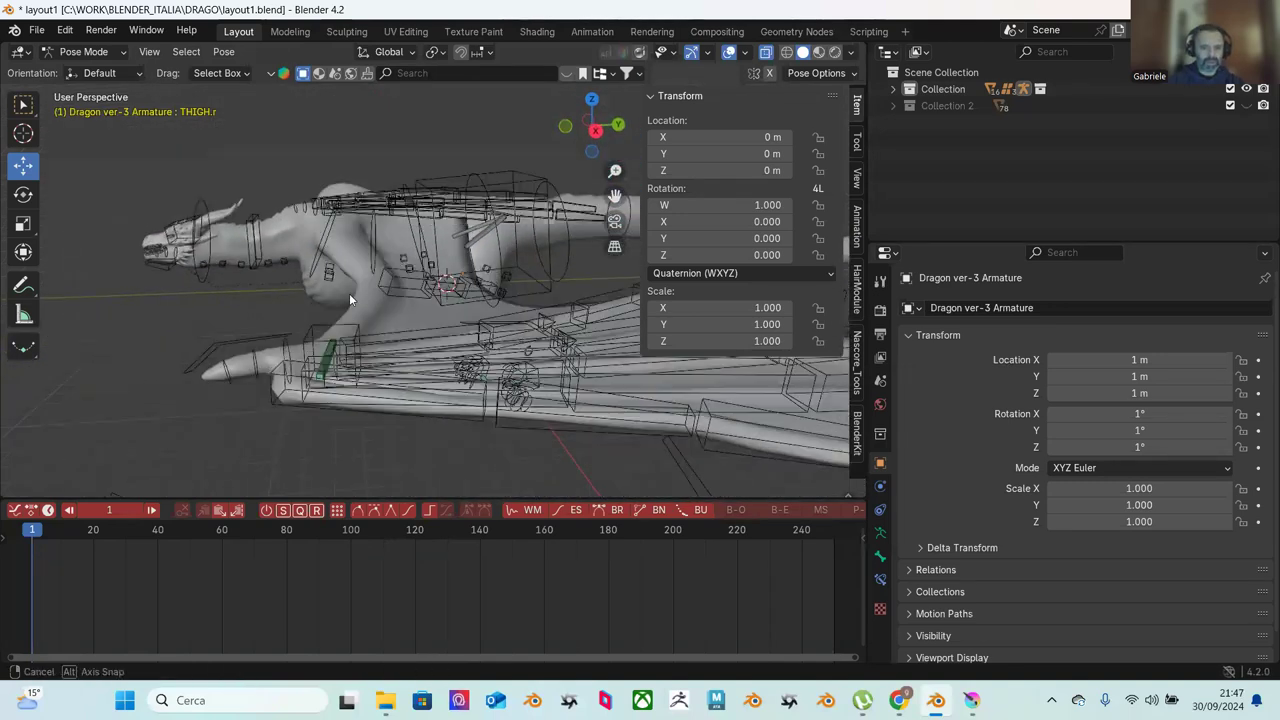
{"action": "left_click", "coordinate": [330, 376]}
{"action": "left_click", "coordinate": [330, 372]}
{"action": "middle_click_drag", "start_coordinate": [330, 372], "coordinate": [410, 268]}
{"action": "left_click", "coordinate": [307, 320]}
{"action": "left_click", "coordinate": [410, 283]}
{"action": "scroll", "coordinate": [410, 283], "scroll_direction": "down", "scroll_amount": 5}
{"action": "left_click_drag", "start_coordinate": [210, 110], "coordinate": [651, 461]}
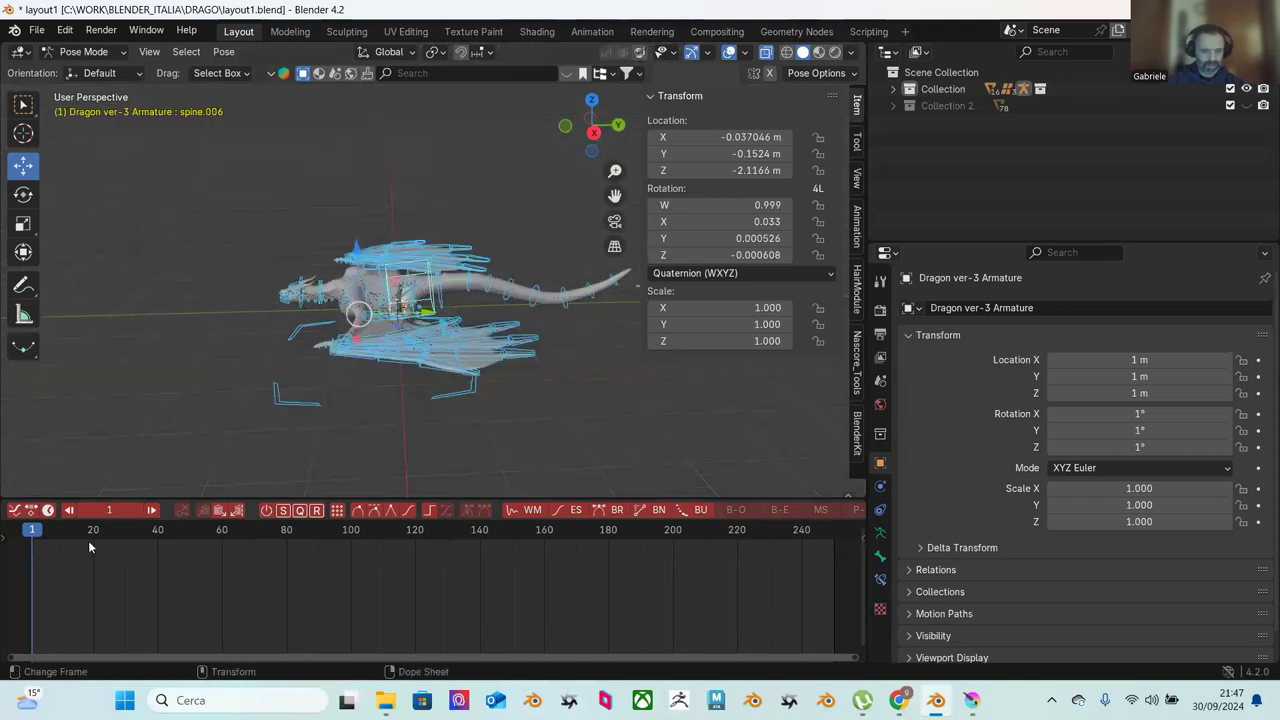
Step: Insert keyframes for all selected bones at frame 1 from the Dope Sheet
{"action": "right_click", "coordinate": [34, 548]}
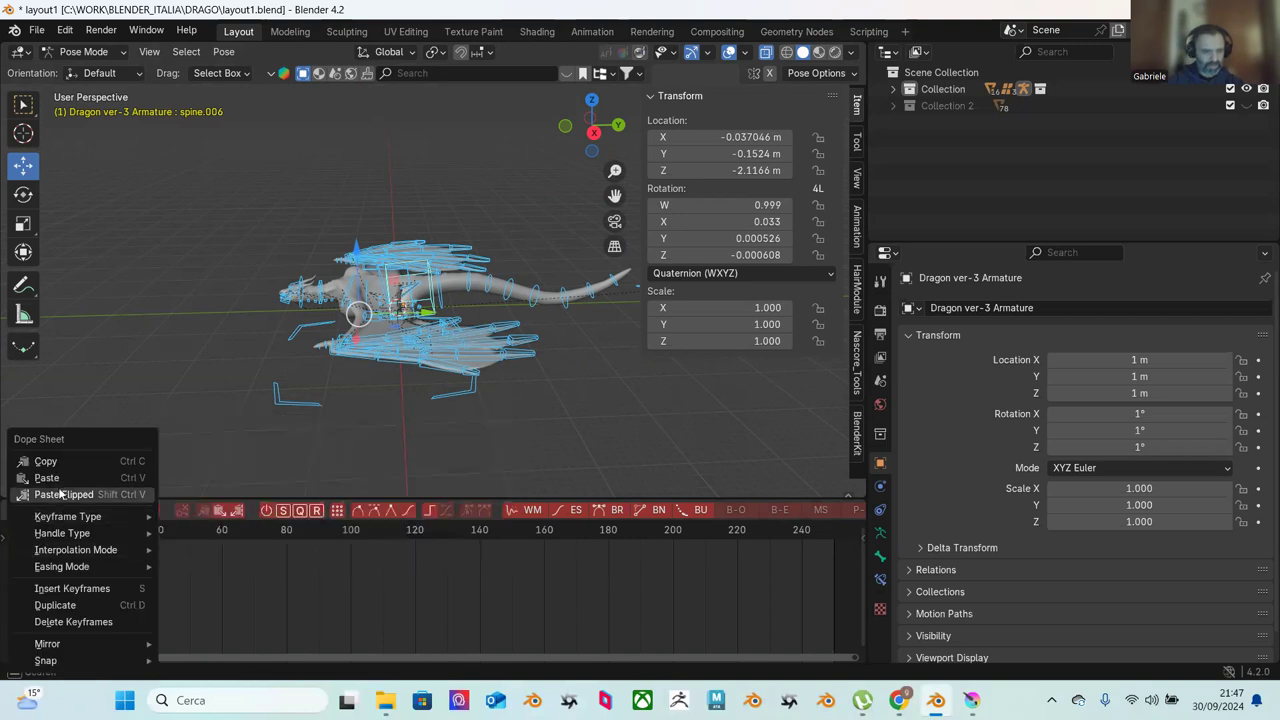
{"action": "left_click", "coordinate": [67, 589]}
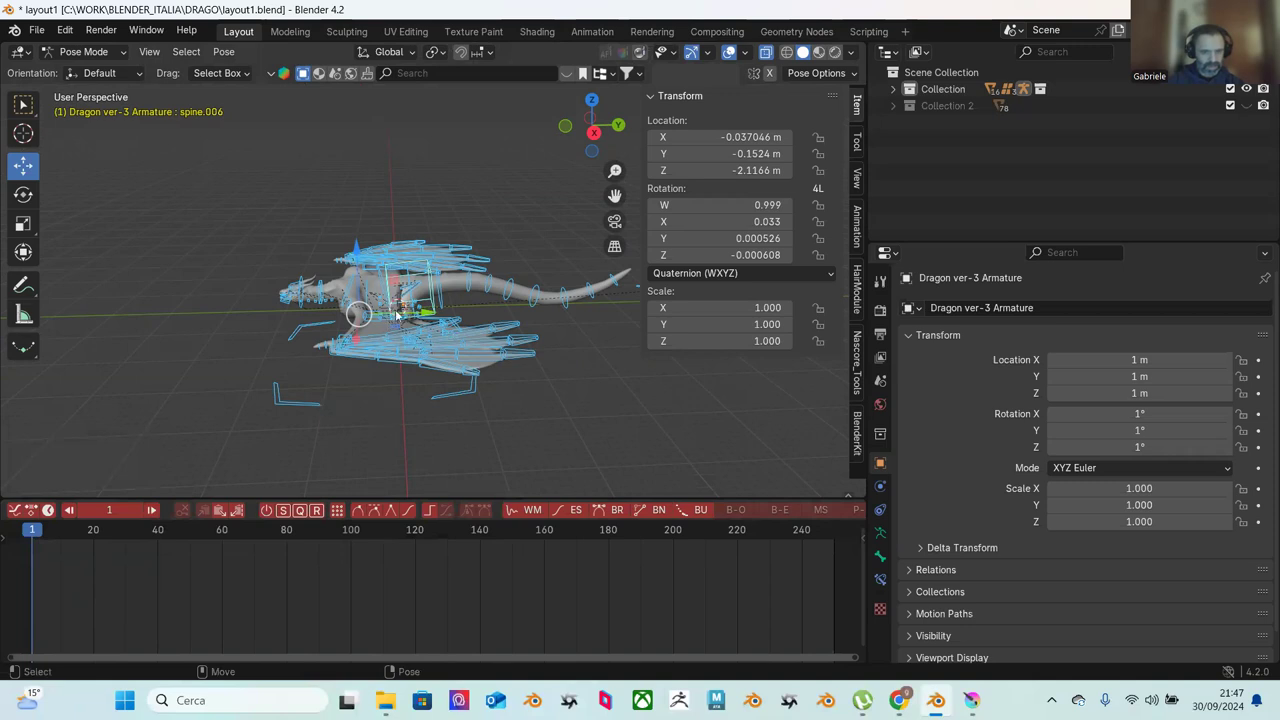
{"action": "left_click_drag", "start_coordinate": [417, 316], "coordinate": [416, 316]}
{"action": "scroll", "coordinate": [717, 511], "scroll_direction": "down", "scroll_amount": 10}
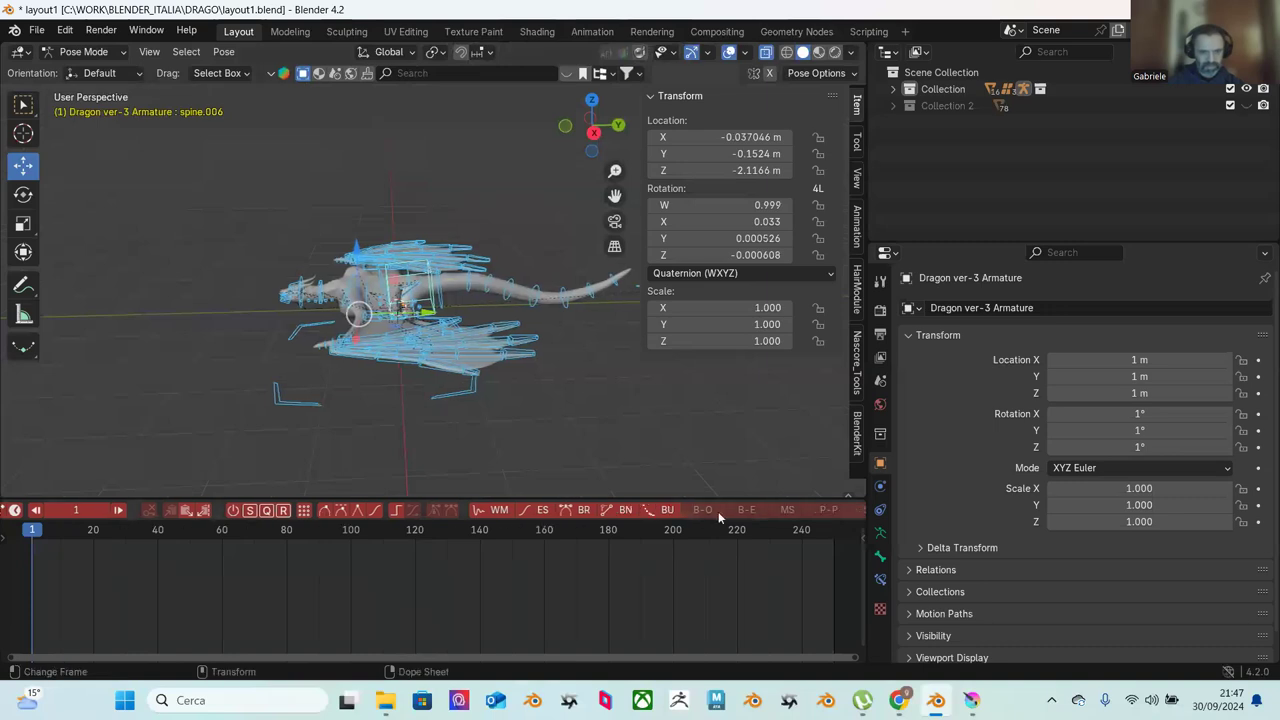
Step: Enable Auto Keying, undo a test move, and key all bones again with I
{"action": "left_click", "coordinate": [710, 510]}
{"action": "left_click_drag", "start_coordinate": [430, 316], "coordinate": [432, 326]}
{"action": "key", "text": "ctrl+z"}
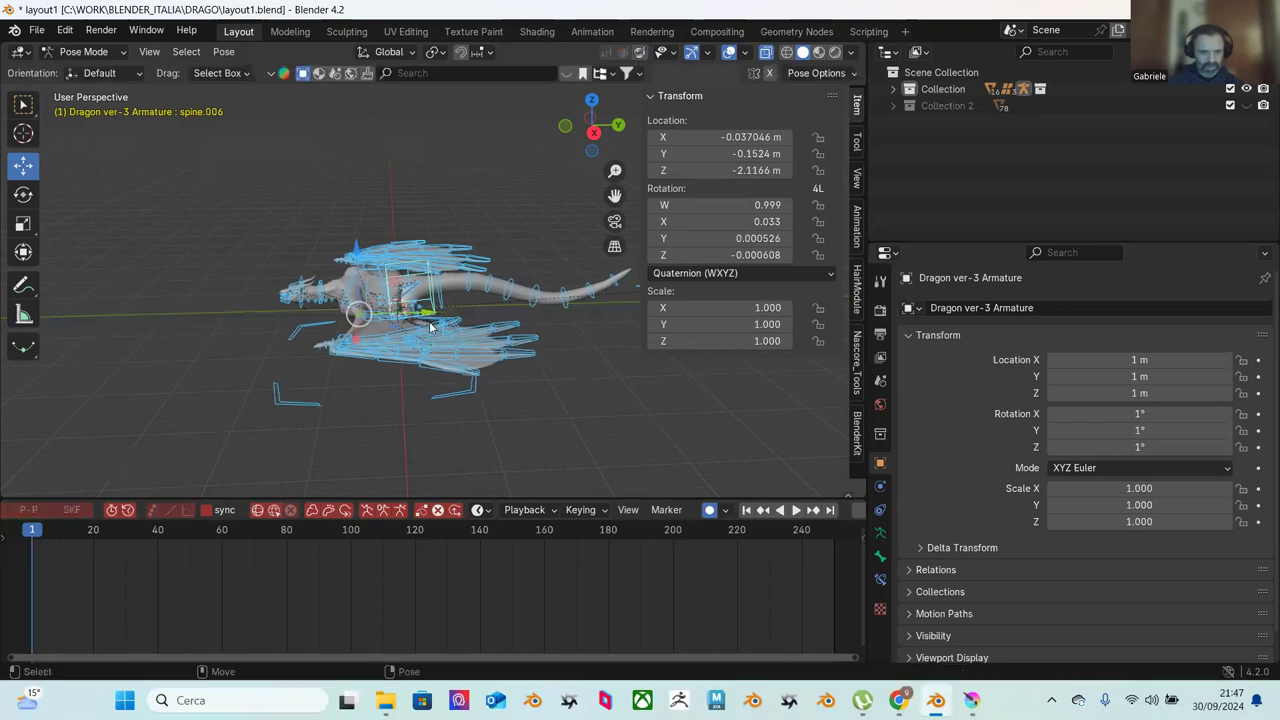
{"action": "key", "text": "i"}
{"action": "scroll", "coordinate": [430, 327], "scroll_direction": "up", "scroll_amount": 3}
{"action": "scroll", "coordinate": [457, 398], "scroll_direction": "down", "scroll_amount": 3}
{"action": "middle_click_drag", "start_coordinate": [457, 398], "coordinate": [462, 260]}
Step: Lower spine.006 on Z, then rotate a body bone on X and move it on Z
{"action": "left_click_drag", "start_coordinate": [454, 239], "coordinate": [419, 251]}
{"action": "middle_click_drag", "start_coordinate": [419, 251], "coordinate": [313, 293]}
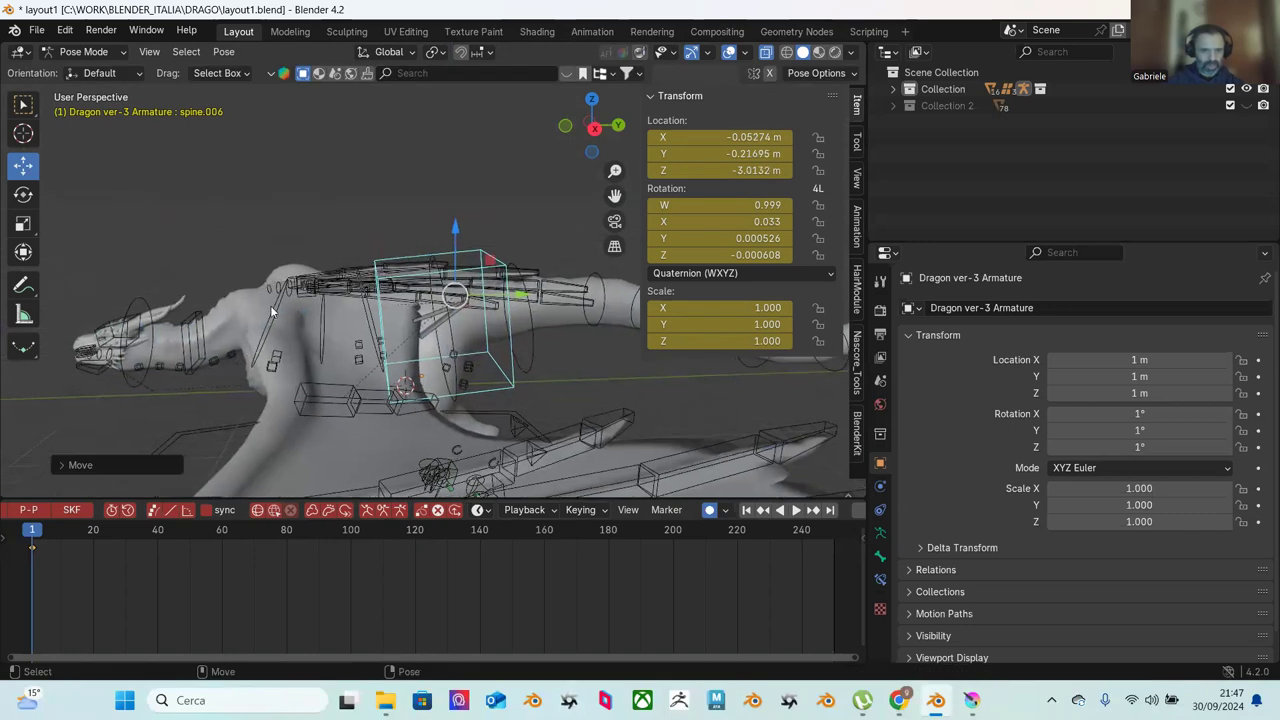
{"action": "left_click", "coordinate": [271, 271]}
{"action": "key", "text": "r"}
{"action": "key", "text": "x"}
{"action": "left_click", "coordinate": [305, 275]}
{"action": "key", "text": "g"}
{"action": "key", "text": "z"}
{"action": "left_click", "coordinate": [284, 283]}
{"action": "left_click", "coordinate": [368, 314]}
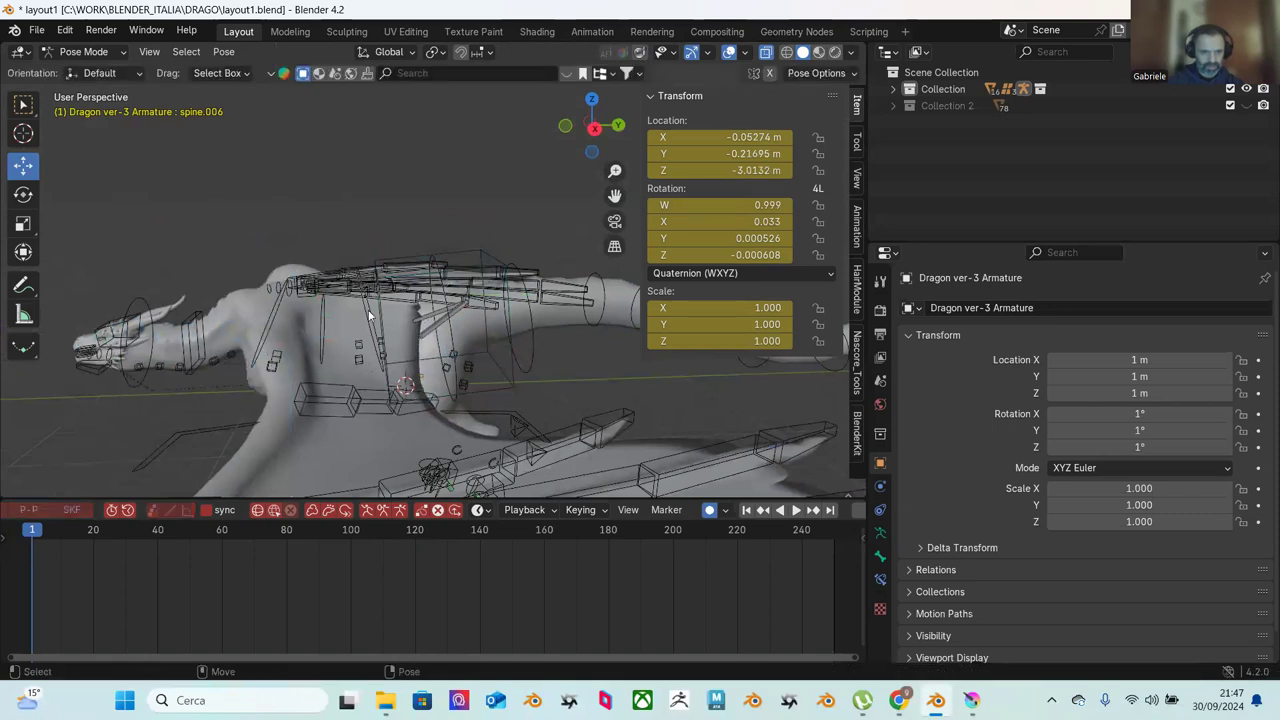
Step: Bend spine.003 about 10° around X and lower spine.006 further to Z -3.7131
{"action": "left_click", "coordinate": [367, 305]}
{"action": "key", "text": "shift+space"}
{"action": "key", "text": "r"}
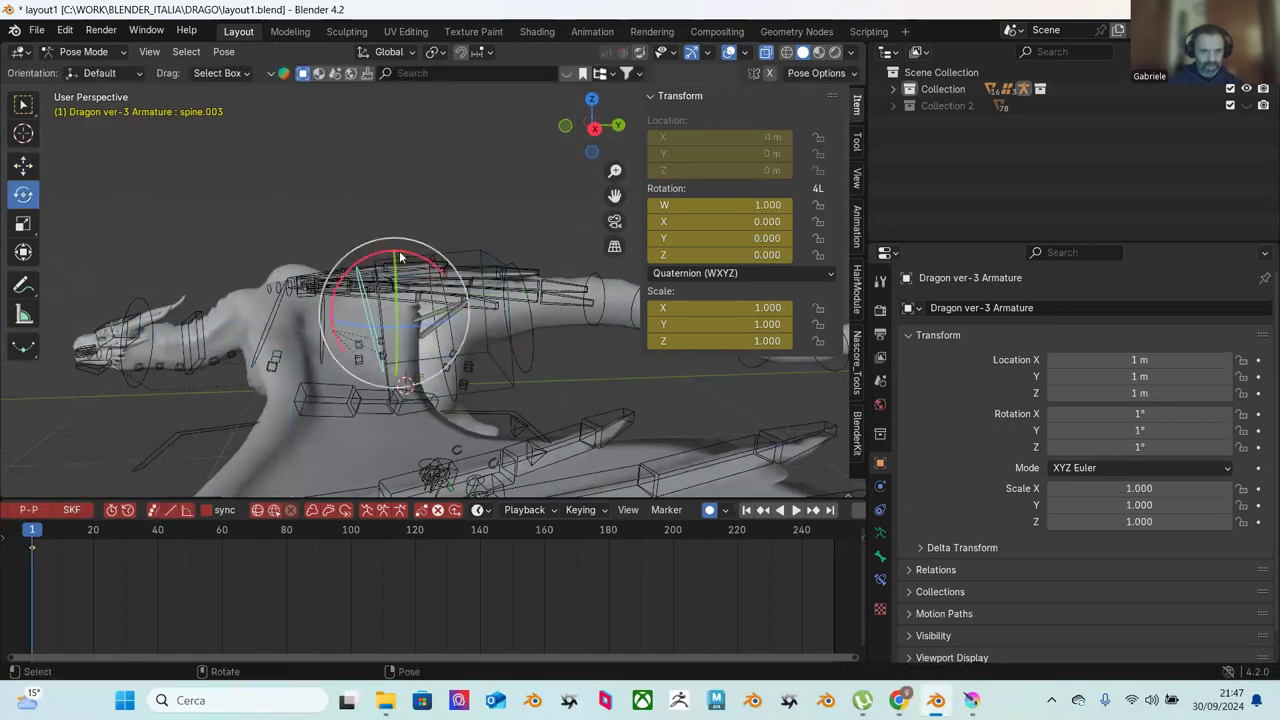
{"action": "left_click_drag", "start_coordinate": [413, 258], "coordinate": [399, 262]}
{"action": "middle_click_drag", "start_coordinate": [474, 242], "coordinate": [523, 271]}
{"action": "left_click", "coordinate": [500, 250]}
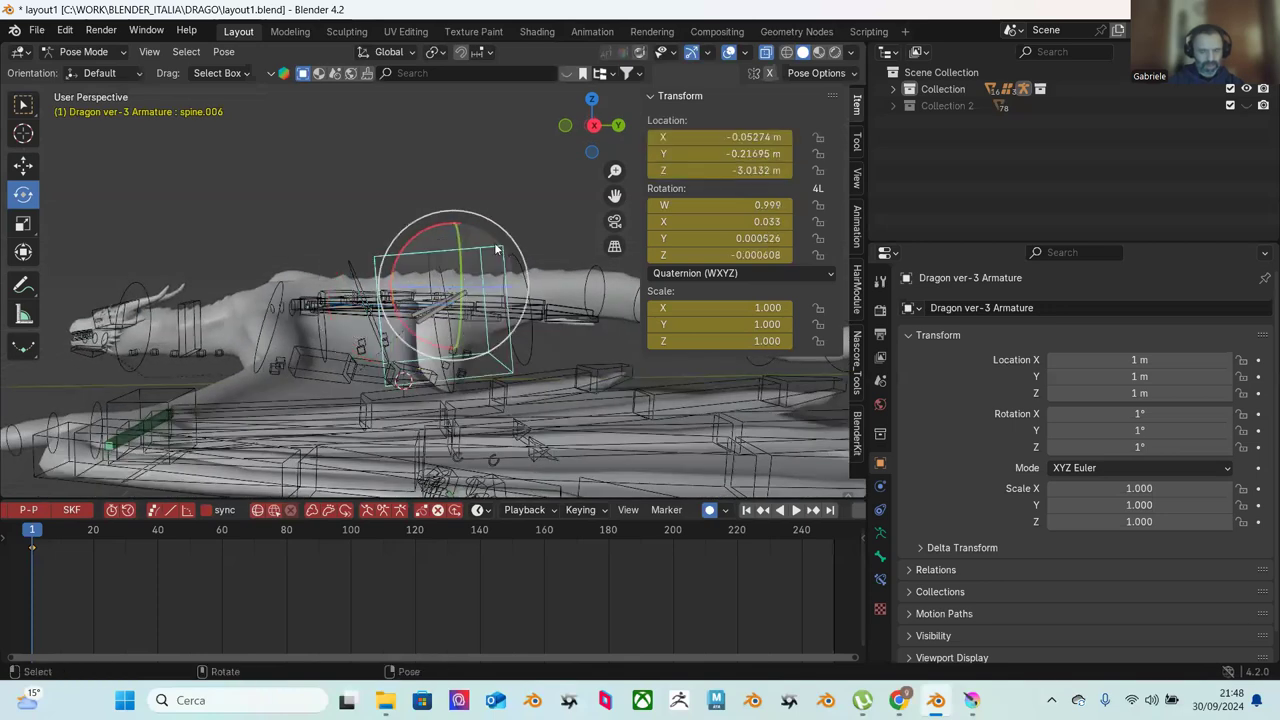
{"action": "key", "text": "shift+space"}
{"action": "key", "text": "g"}
{"action": "left_click_drag", "start_coordinate": [458, 235], "coordinate": [417, 218]}
Step: Tilt the spine bone, bend spine.002 about 4°, and adjust spine.003 and spine.001 around X
{"action": "left_click", "coordinate": [432, 244]}
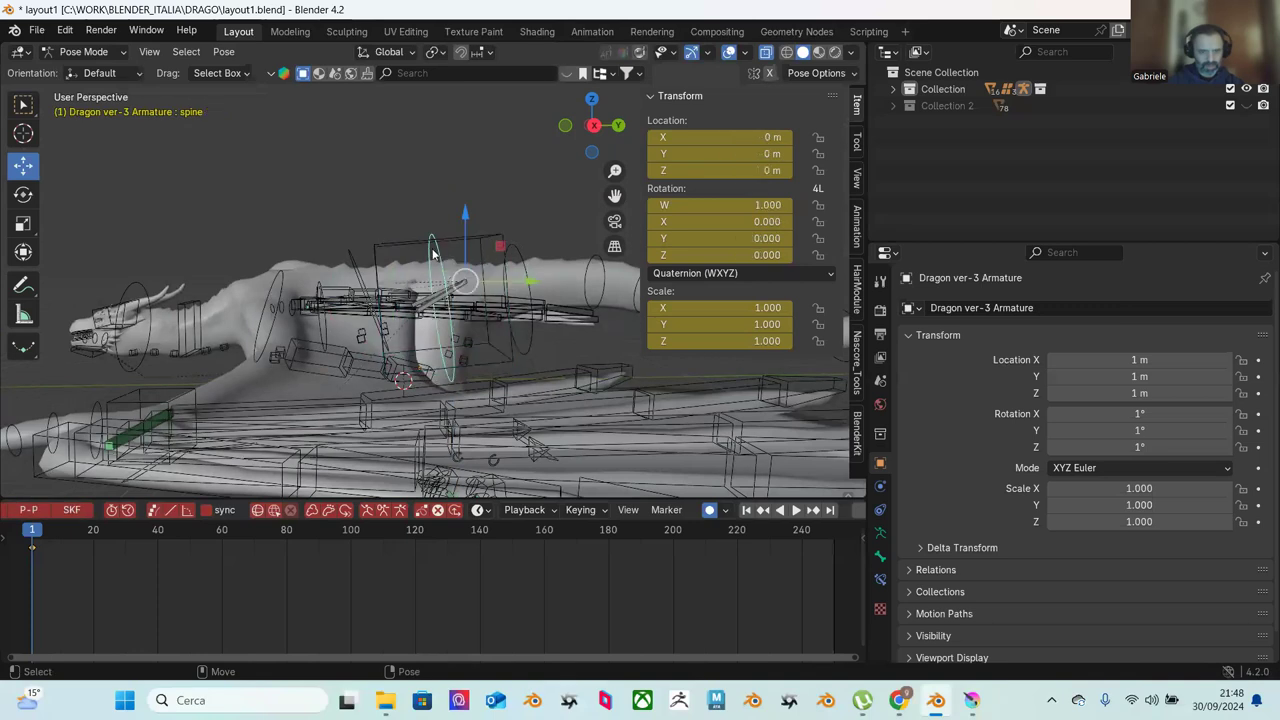
{"action": "key", "text": "shift+space"}
{"action": "key", "text": "r"}
{"action": "left_click_drag", "start_coordinate": [437, 229], "coordinate": [434, 228]}
{"action": "left_click", "coordinate": [285, 292]}
{"action": "left_click_drag", "start_coordinate": [281, 277], "coordinate": [348, 281]}
{"action": "left_click", "coordinate": [348, 248]}
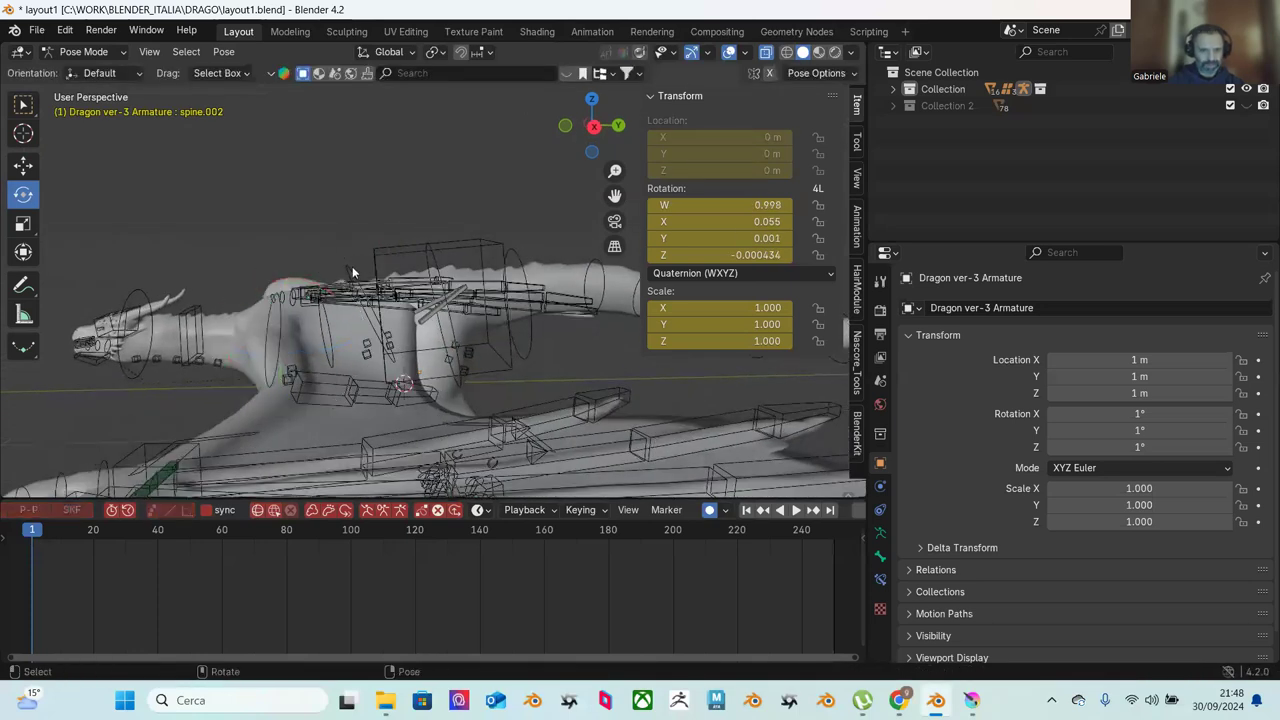
{"action": "left_click", "coordinate": [352, 266]}
{"action": "left_click_drag", "start_coordinate": [410, 246], "coordinate": [420, 252]}
{"action": "left_click", "coordinate": [357, 256]}
{"action": "left_click", "coordinate": [341, 278]}
{"action": "left_click_drag", "start_coordinate": [348, 272], "coordinate": [340, 278]}
Step: Select the NECK IK bone at the dragon's head
{"action": "middle_click_drag", "start_coordinate": [340, 278], "coordinate": [374, 210]}
{"action": "left_click", "coordinate": [205, 257]}
{"action": "middle_click_drag", "start_coordinate": [205, 257], "coordinate": [265, 275]}
{"action": "key", "text": "shift+space"}
Step: Lower the NECK IK bone together with the head control and rotate it
{"action": "key", "text": "g"}
{"action": "left_click_drag", "start_coordinate": [205, 237], "coordinate": [229, 271]}
{"action": "key", "text": "ctrl+z"}
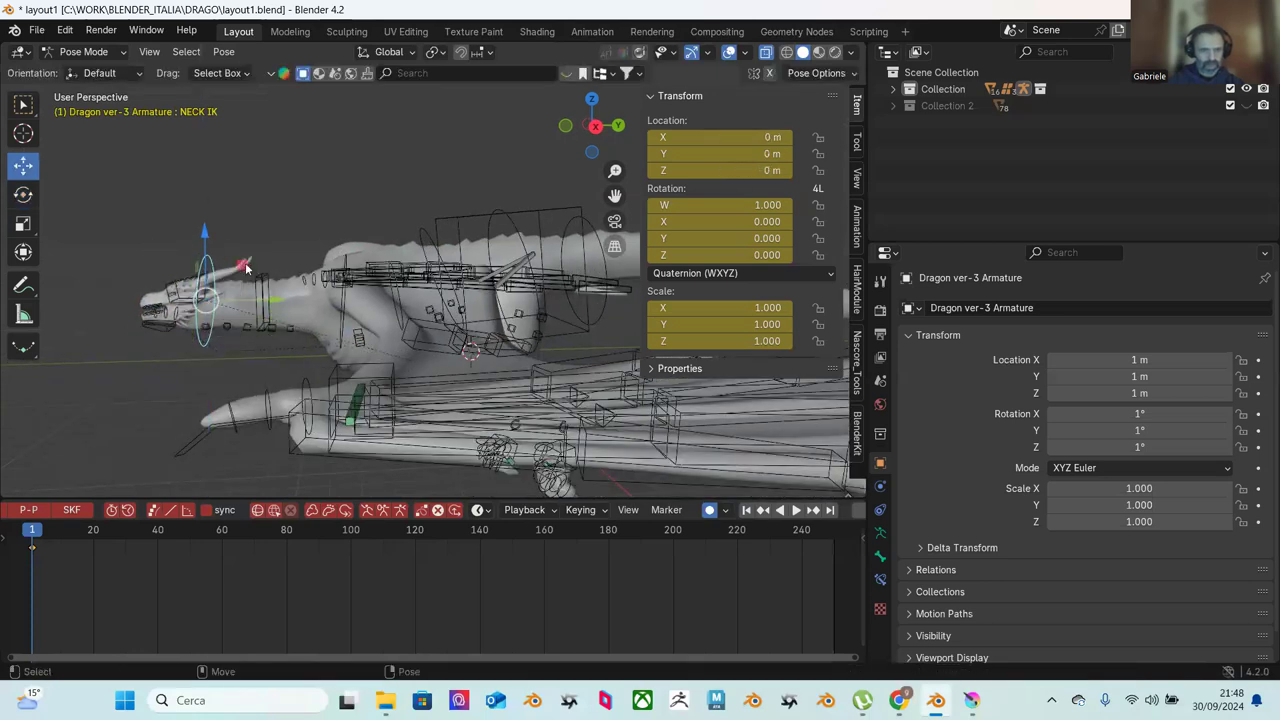
{"action": "scroll", "coordinate": [260, 266], "scroll_direction": "up", "scroll_amount": 1}
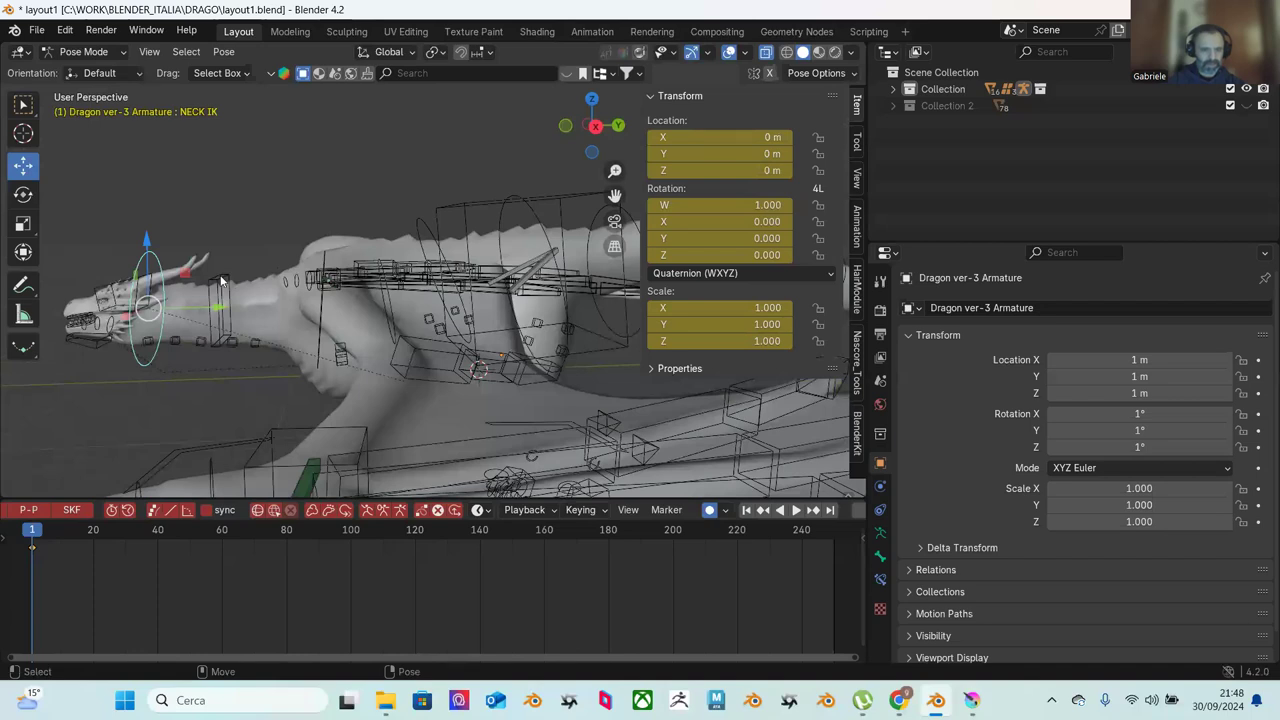
{"action": "left_click", "coordinate": [222, 281]}
{"action": "left_click", "coordinate": [155, 245], "text": "shift"}
{"action": "left_click_drag", "start_coordinate": [184, 243], "coordinate": [221, 243]}
{"action": "key", "text": "shift+space"}
{"action": "key", "text": "r"}
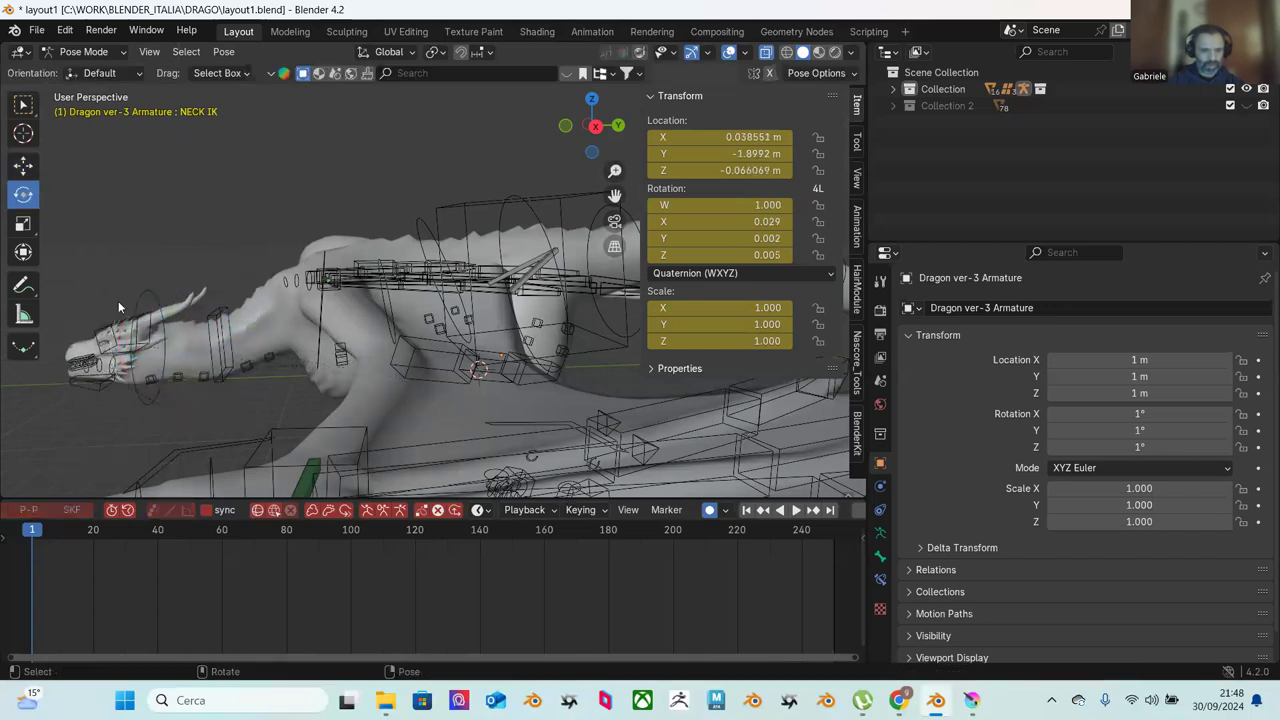
Step: Tilt the SKULL bone down and shift it vertically
{"action": "left_click", "coordinate": [118, 301]}
{"action": "left_click_drag", "start_coordinate": [183, 292], "coordinate": [216, 356]}
{"action": "key", "text": "shift+space"}
{"action": "key", "text": "g"}
{"action": "left_click", "coordinate": [160, 297]}
Step: Adjust NECK WIGGLE BONES.001 and .004, moving .004 to about Y 0.074 m, Z 0.0398 m
{"action": "left_click", "coordinate": [175, 358]}
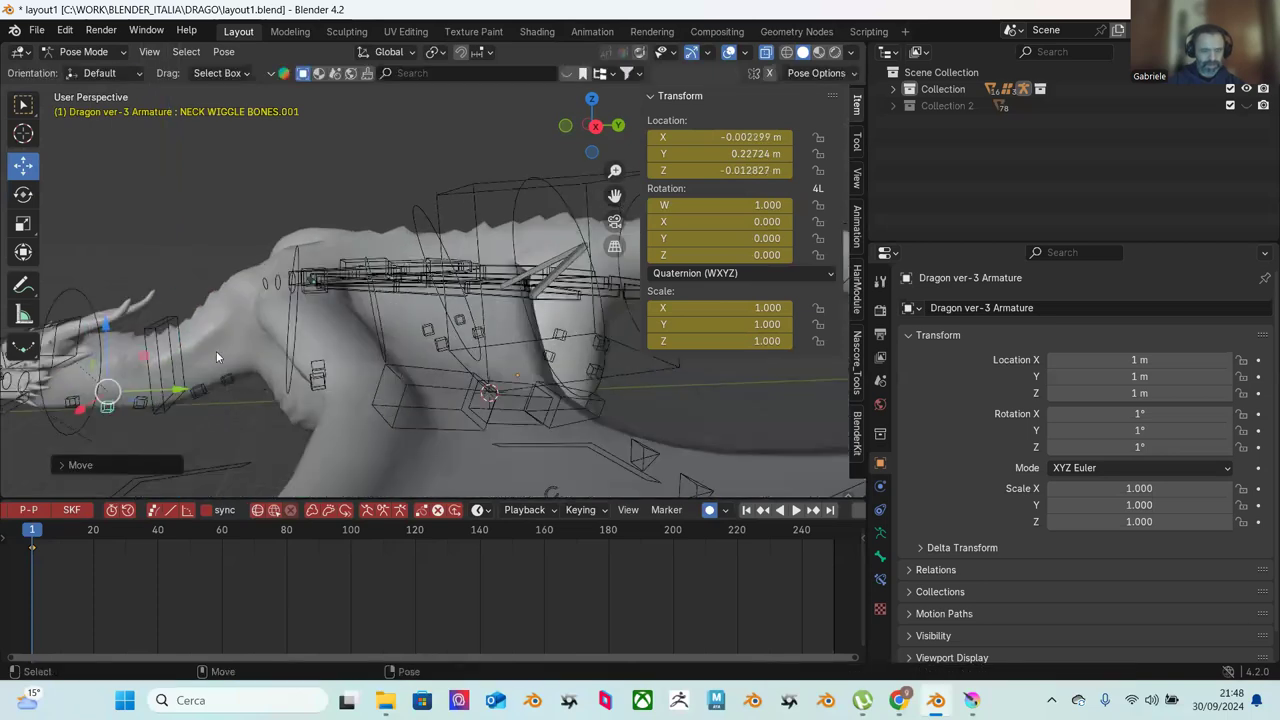
{"action": "middle_click_drag", "start_coordinate": [287, 388], "coordinate": [320, 362], "text": "shift"}
{"action": "left_click", "coordinate": [285, 338]}
{"action": "scroll", "coordinate": [300, 340], "scroll_direction": "down", "scroll_amount": 5}
{"action": "middle_click_drag", "start_coordinate": [309, 341], "coordinate": [376, 413]}
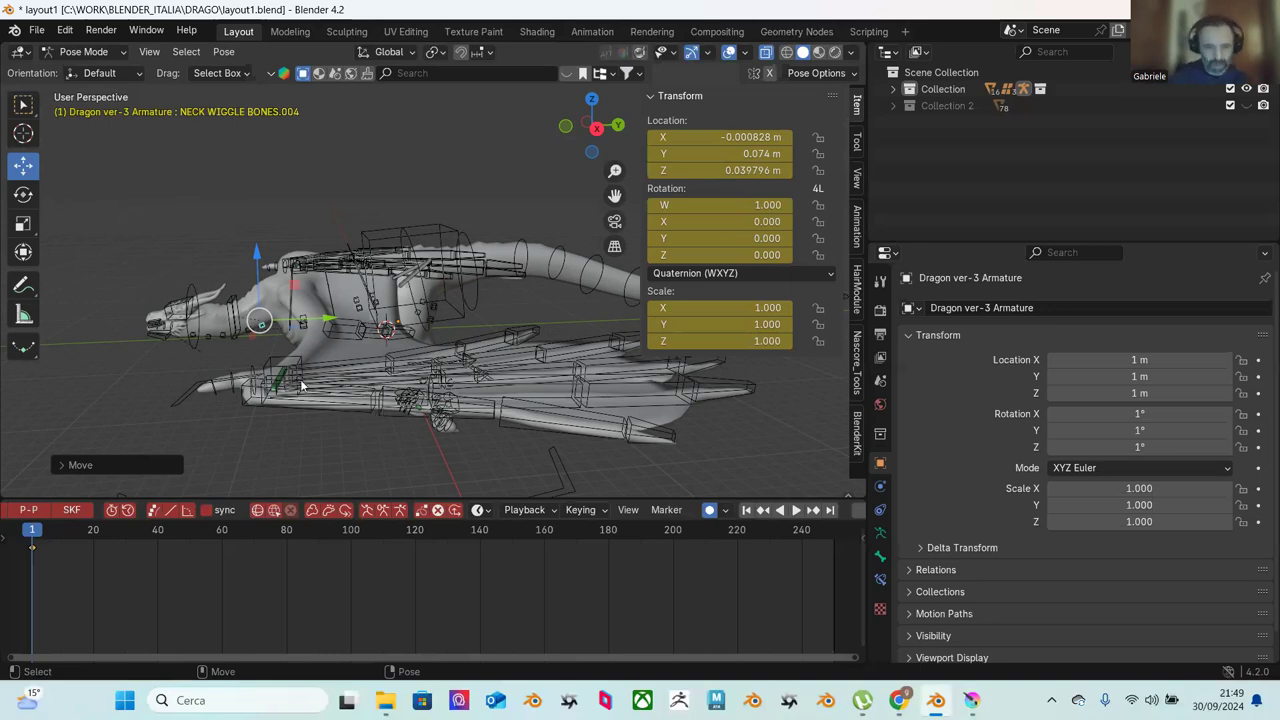
Step: Raise the hand ctrl.L bone along Z, then shift it along X
{"action": "middle_click_drag", "start_coordinate": [254, 351], "coordinate": [520, 395]}
{"action": "scroll", "coordinate": [384, 380], "scroll_direction": "up", "scroll_amount": 4}
{"action": "left_click", "coordinate": [497, 415]}
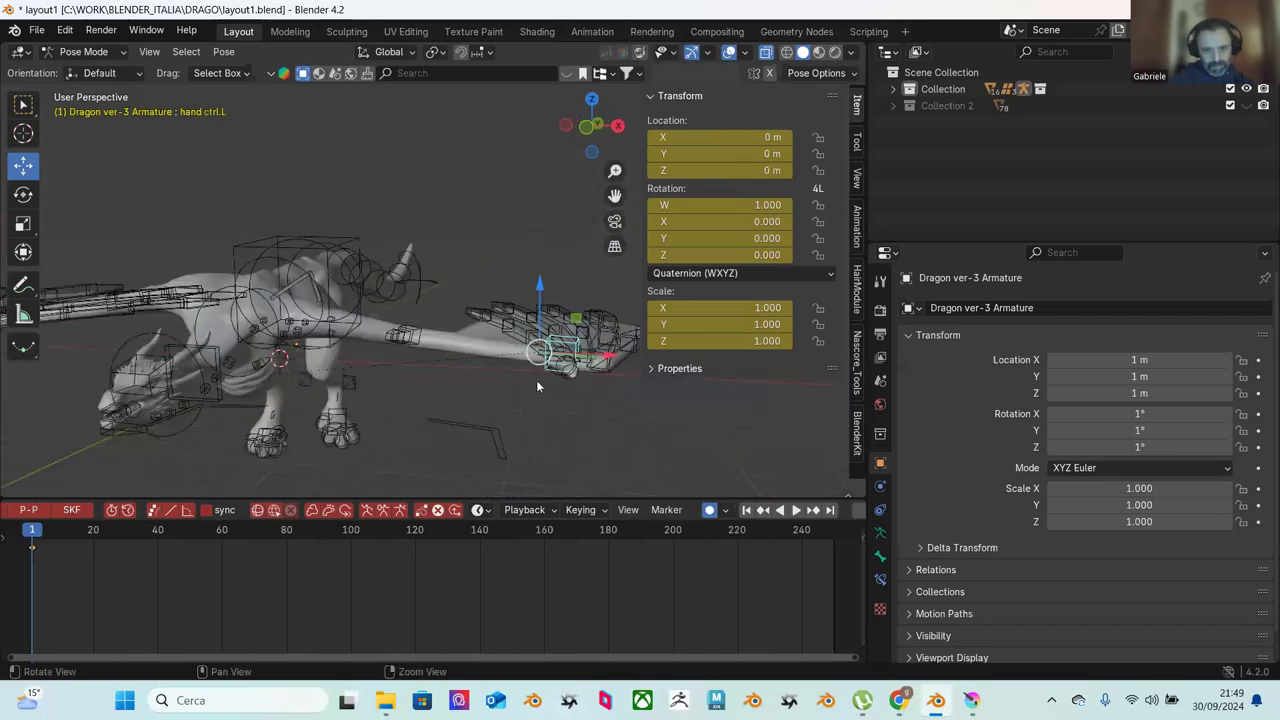
{"action": "key", "text": "g"}
{"action": "key", "text": "z"}
{"action": "left_click", "coordinate": [480, 131]}
{"action": "middle_click_drag", "start_coordinate": [480, 131], "coordinate": [594, 320]}
{"action": "key", "text": "g"}
{"action": "key", "text": "x"}
{"action": "left_click", "coordinate": [566, 268]}
Step: Reset the hand control's rotation and location, then raise, rotate and shift the left wing again
{"action": "key", "text": "shift+space"}
{"action": "key", "text": "r"}
{"action": "left_click_drag", "start_coordinate": [566, 268], "coordinate": [610, 232]}
{"action": "key", "text": "alt+r"}
{"action": "key", "text": "alt+g"}
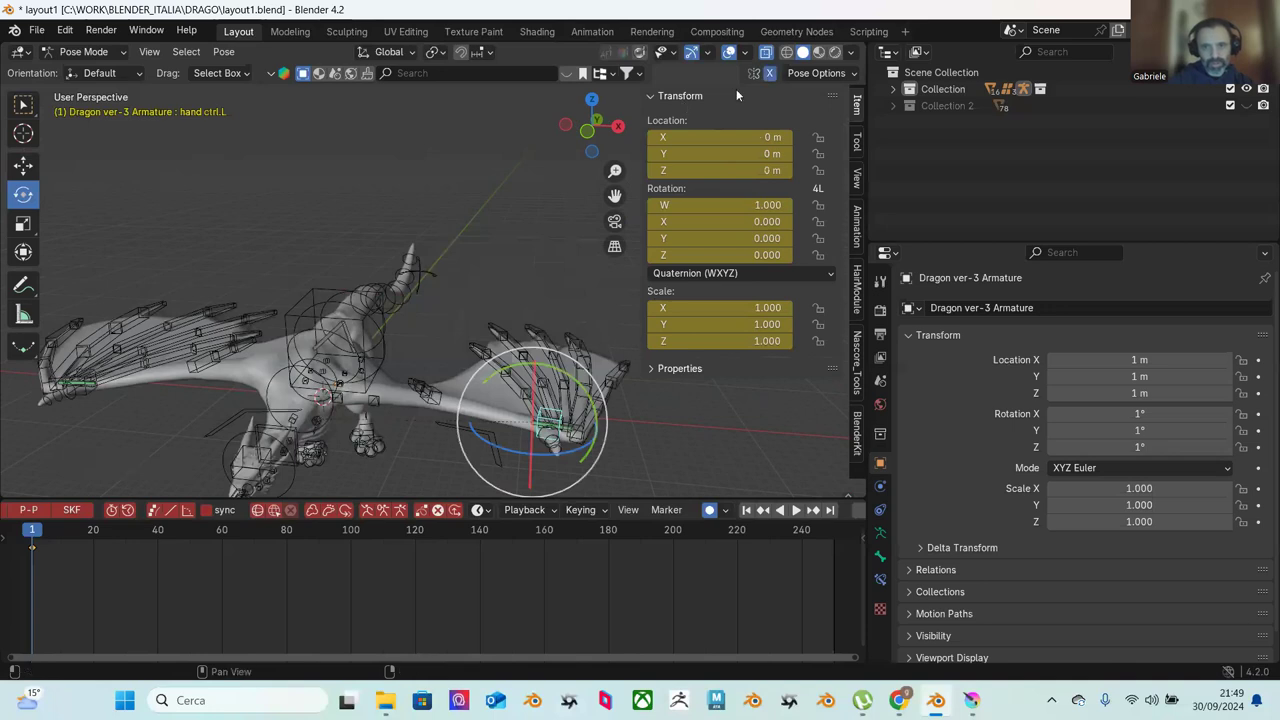
{"action": "key", "text": "shift+space"}
{"action": "key", "text": "g"}
{"action": "left_click_drag", "start_coordinate": [534, 357], "coordinate": [472, 204]}
{"action": "key", "text": "shift+space"}
{"action": "key", "text": "r"}
{"action": "key", "text": "shift+space"}
{"action": "key", "text": "g"}
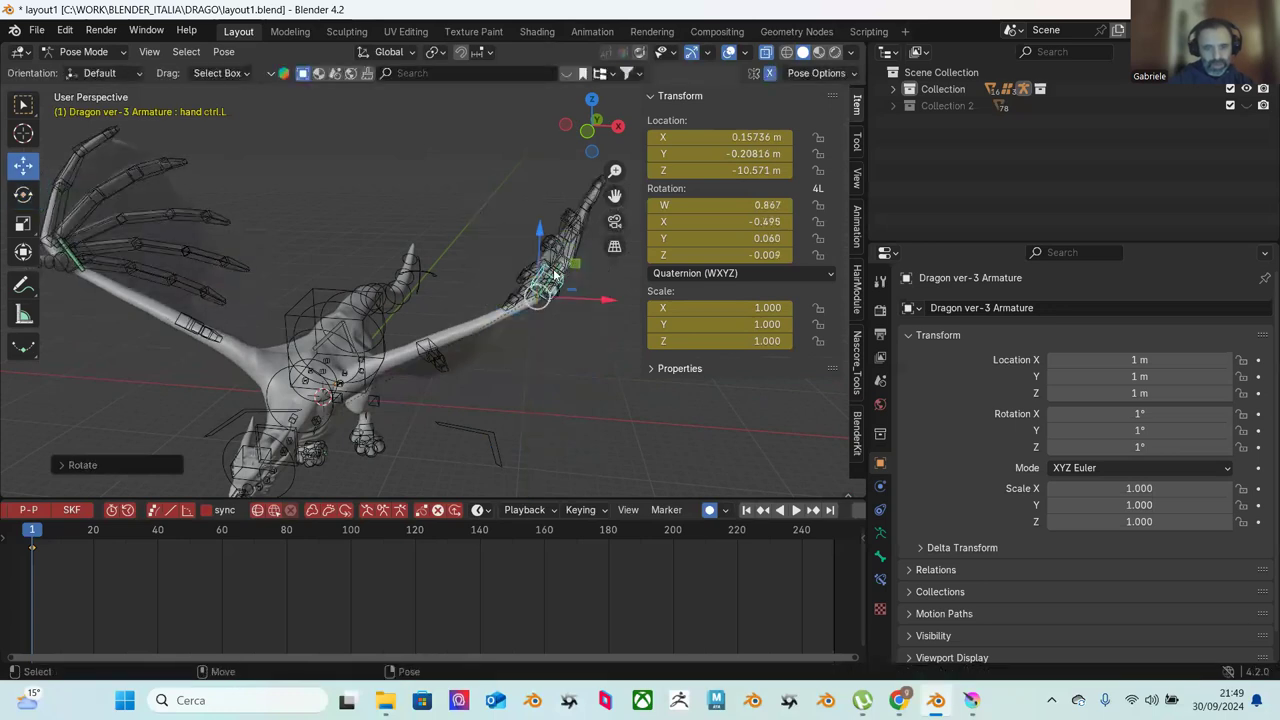
{"action": "left_click_drag", "start_coordinate": [586, 300], "coordinate": [538, 284]}
Step: Reposition the hand control up and to the left and fine-tune its height
{"action": "middle_click_drag", "start_coordinate": [505, 315], "coordinate": [367, 261]}
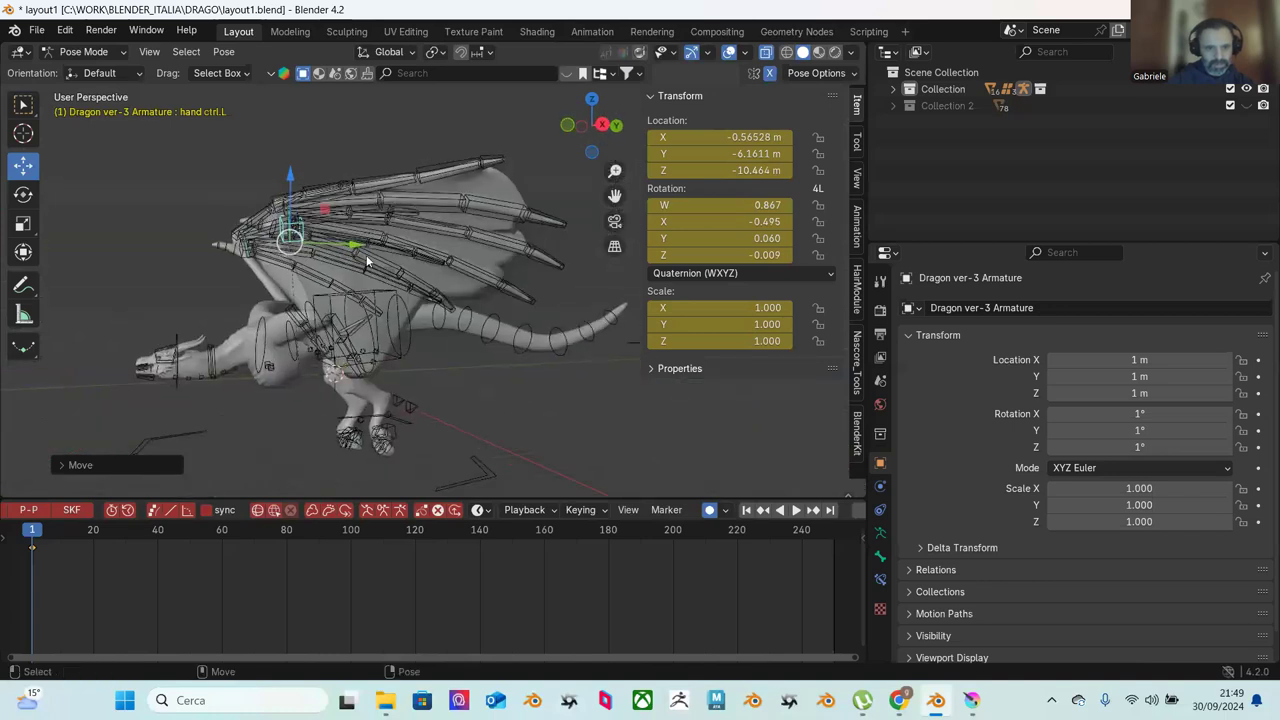
{"action": "key", "text": "g"}
{"action": "left_click", "coordinate": [338, 233]}
{"action": "left_click_drag", "start_coordinate": [284, 181], "coordinate": [382, 199]}
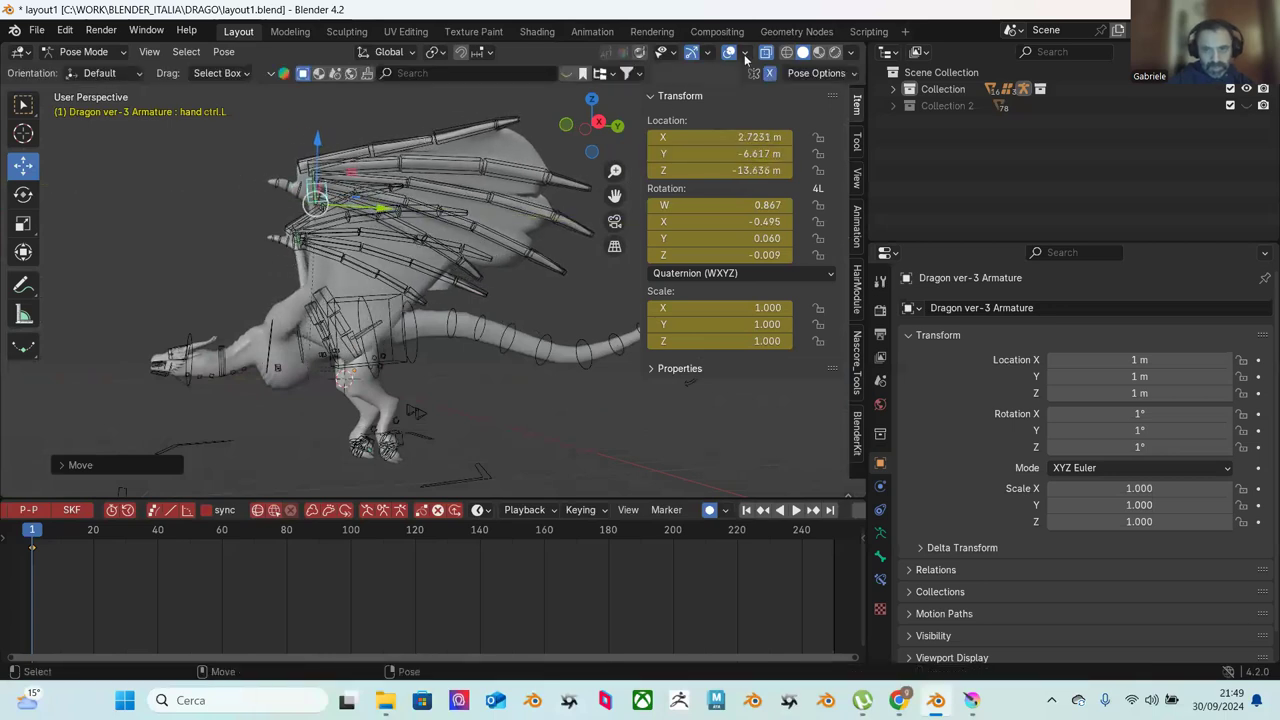
{"action": "middle_click_drag", "start_coordinate": [480, 260], "coordinate": [383, 298]}
{"action": "left_click_drag", "start_coordinate": [383, 298], "coordinate": [360, 310]}
{"action": "key", "text": "shift+space"}
{"action": "key", "text": "r"}
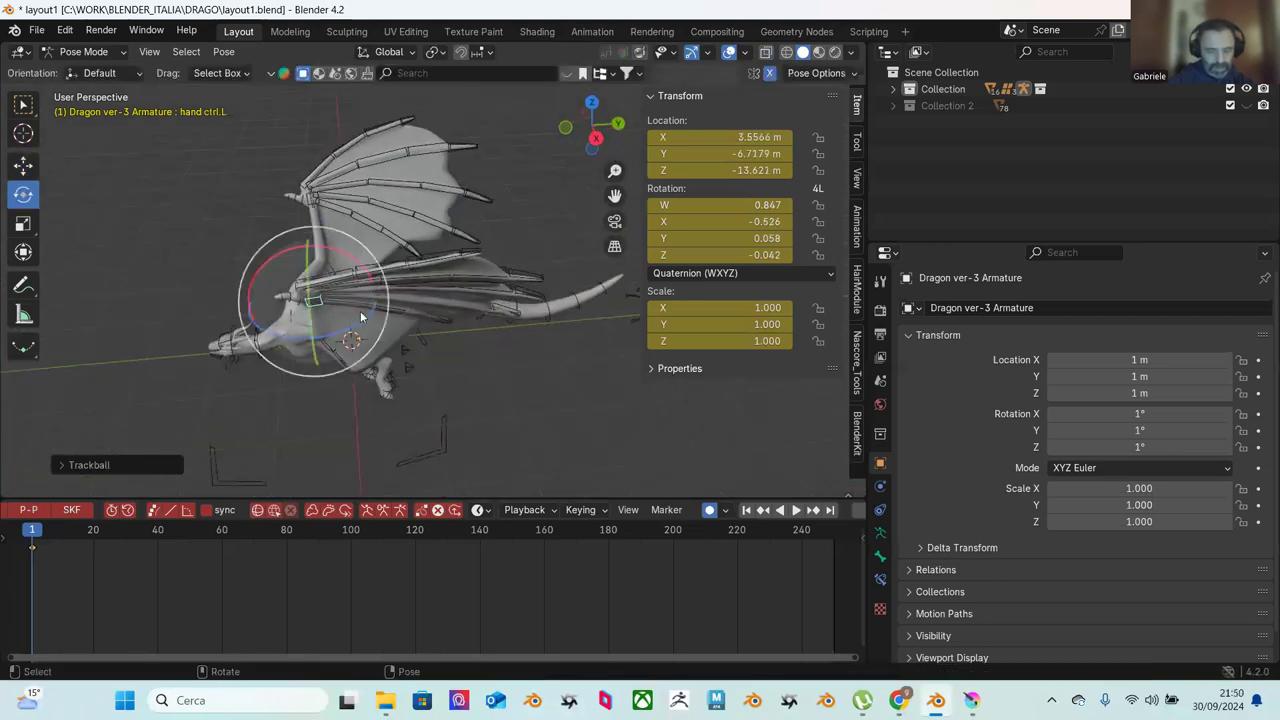
{"action": "key", "text": "ctrl+z"}
Step: Turn the hand control around Z and move it along X to about X 3.69, Z -13.64 m
{"action": "middle_click_drag", "start_coordinate": [360, 310], "coordinate": [277, 338]}
{"action": "left_click_drag", "start_coordinate": [268, 322], "coordinate": [250, 292]}
{"action": "middle_click_drag", "start_coordinate": [250, 292], "coordinate": [530, 317]}
{"action": "key", "text": "w"}
{"action": "left_click_drag", "start_coordinate": [539, 292], "coordinate": [227, 352]}
{"action": "middle_click_drag", "start_coordinate": [227, 352], "coordinate": [549, 338]}
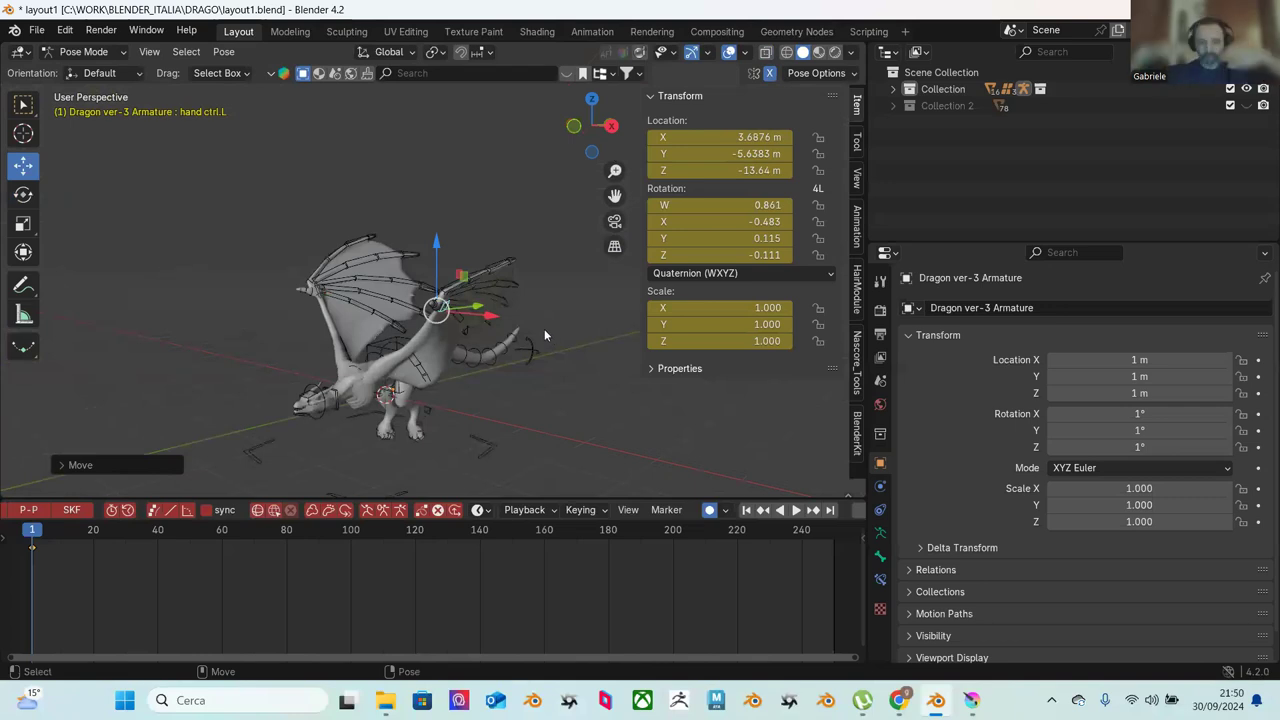
{"action": "middle_click_drag", "start_coordinate": [355, 413], "coordinate": [447, 369]}
Step: Curve the tail by rotating spine.008, spine.012, spine.010 and spine.009
{"action": "left_click", "coordinate": [440, 364]}
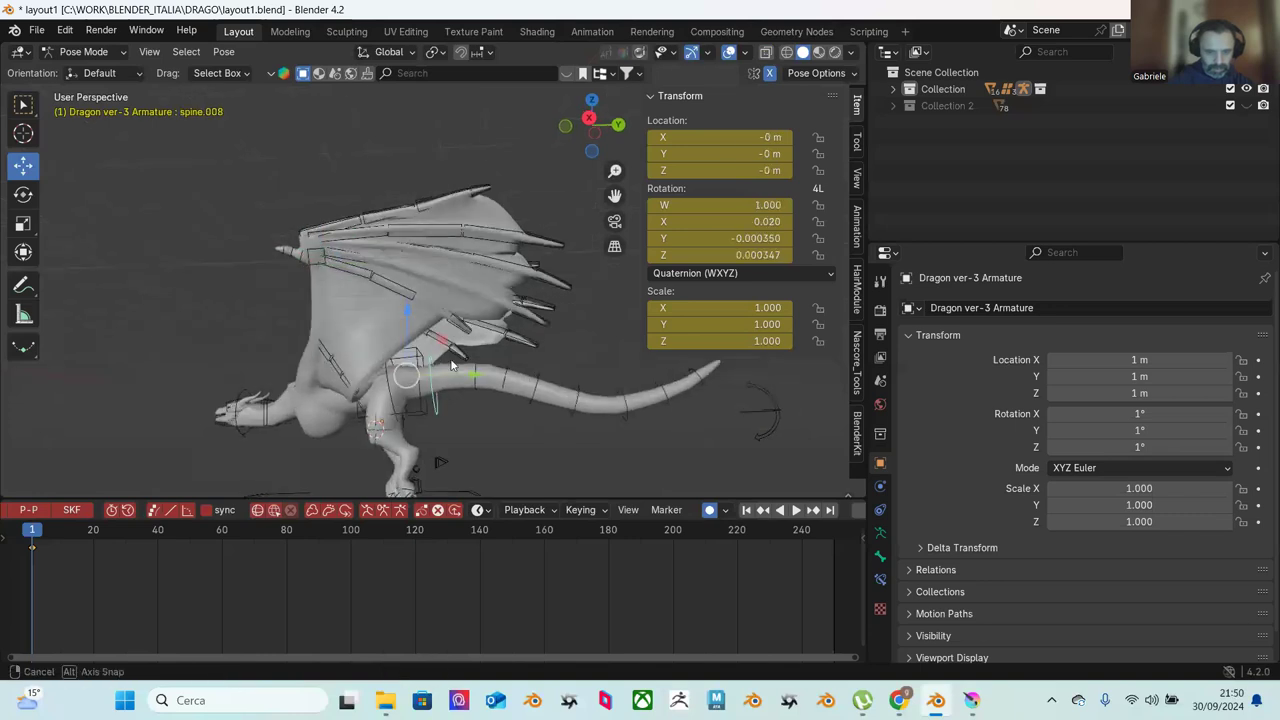
{"action": "key", "text": "r"}
{"action": "left_click_drag", "start_coordinate": [478, 357], "coordinate": [527, 382]}
{"action": "left_click", "coordinate": [476, 381]}
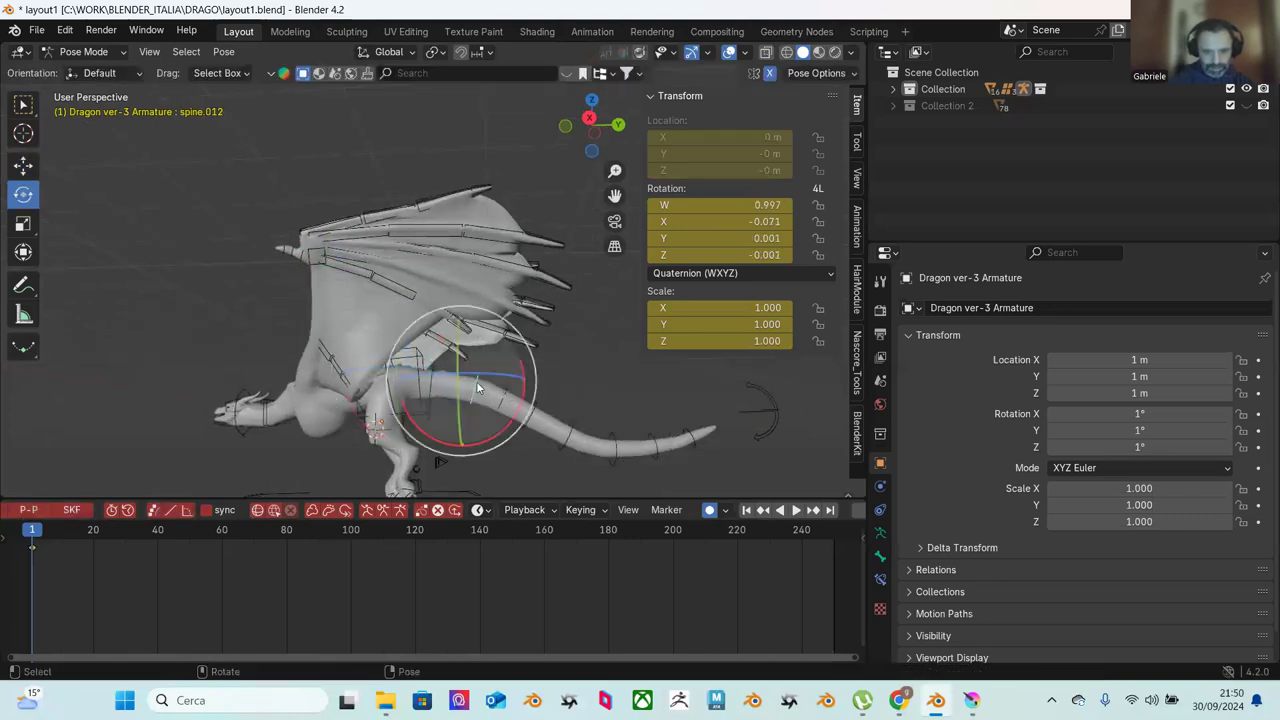
{"action": "left_click_drag", "start_coordinate": [533, 355], "coordinate": [541, 344]}
{"action": "left_click", "coordinate": [512, 396]}
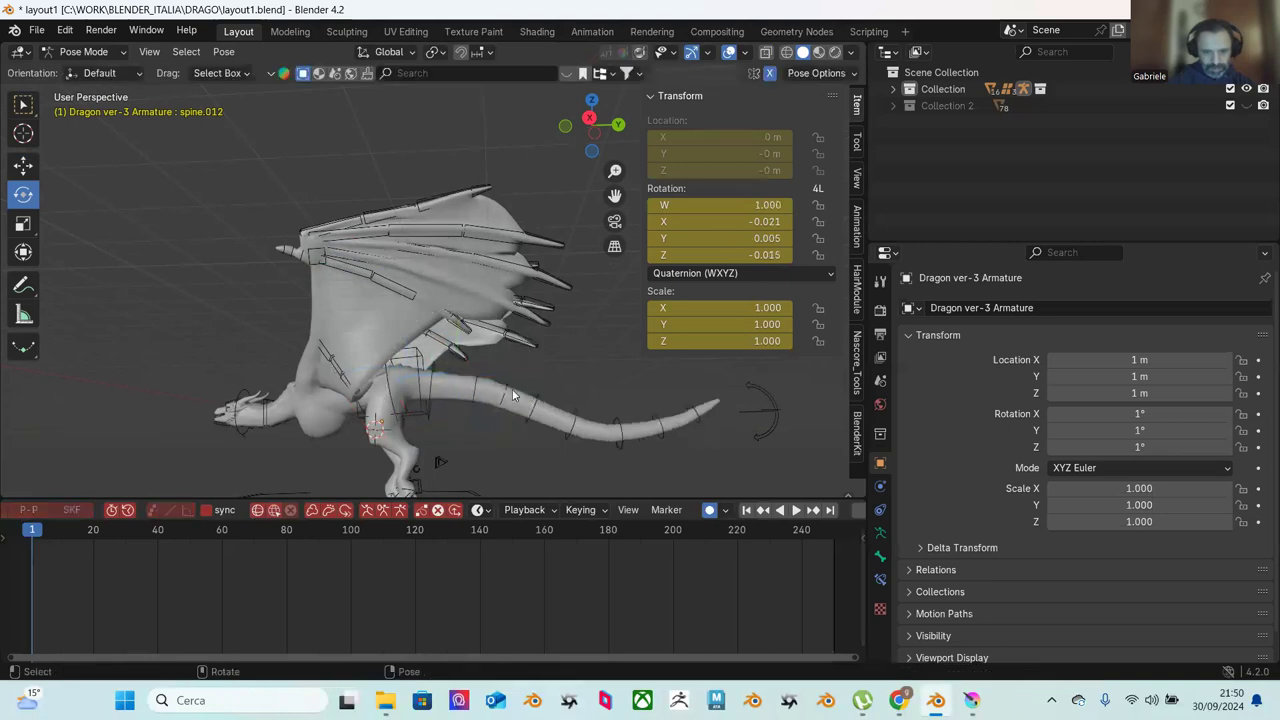
{"action": "left_click", "coordinate": [507, 389]}
{"action": "left_click_drag", "start_coordinate": [510, 388], "coordinate": [600, 388]}
{"action": "left_click", "coordinate": [586, 366]}
{"action": "left_click", "coordinate": [578, 405]}
{"action": "middle_click_drag", "start_coordinate": [600, 388], "coordinate": [480, 360]}
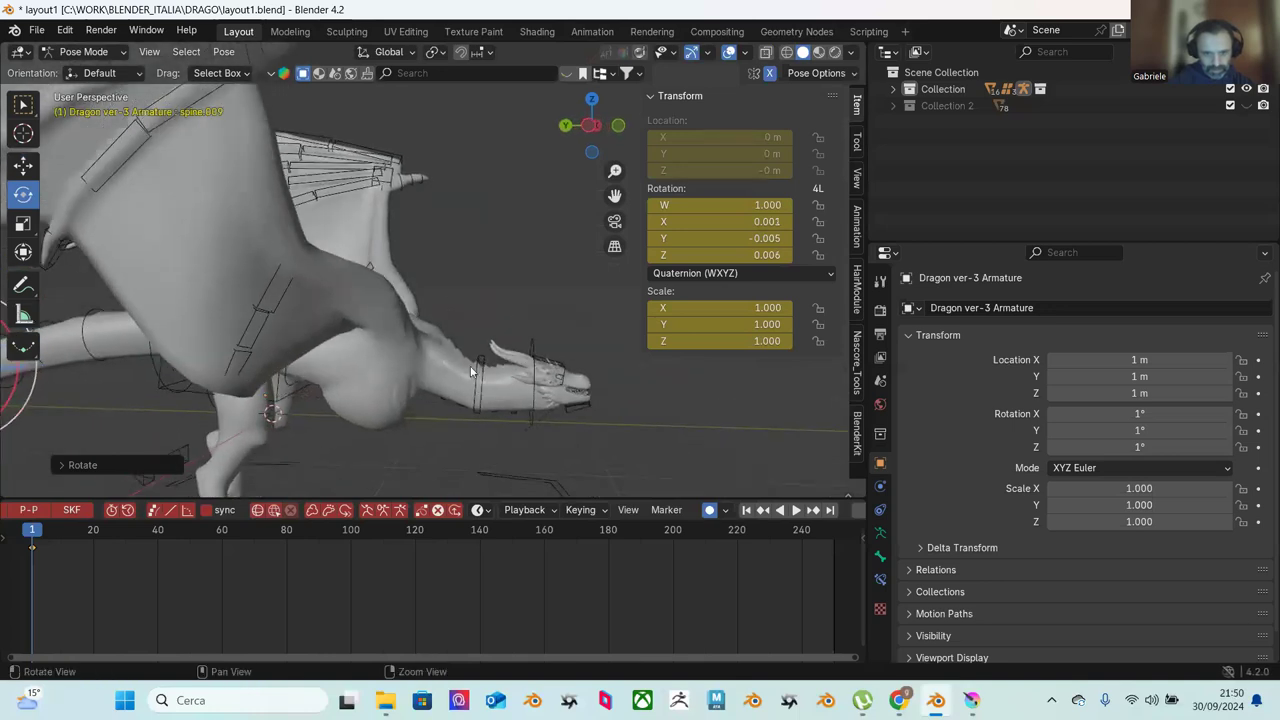
Step: Lift the Neck controller in several moves to about X 0.0144, Y -1.1355, Z 0.0198 m
{"action": "left_click", "coordinate": [488, 348]}
{"action": "key", "text": "shift+space"}
{"action": "key", "text": "g"}
{"action": "left_click_drag", "start_coordinate": [479, 318], "coordinate": [481, 301]}
{"action": "middle_click_drag", "start_coordinate": [506, 351], "coordinate": [345, 305]}
{"action": "scroll", "coordinate": [362, 364], "scroll_direction": "up", "scroll_amount": 4}
{"action": "left_click_drag", "start_coordinate": [363, 293], "coordinate": [332, 348]}
{"action": "middle_click_drag", "start_coordinate": [524, 300], "coordinate": [450, 298]}
{"action": "left_click_drag", "start_coordinate": [446, 290], "coordinate": [312, 267]}
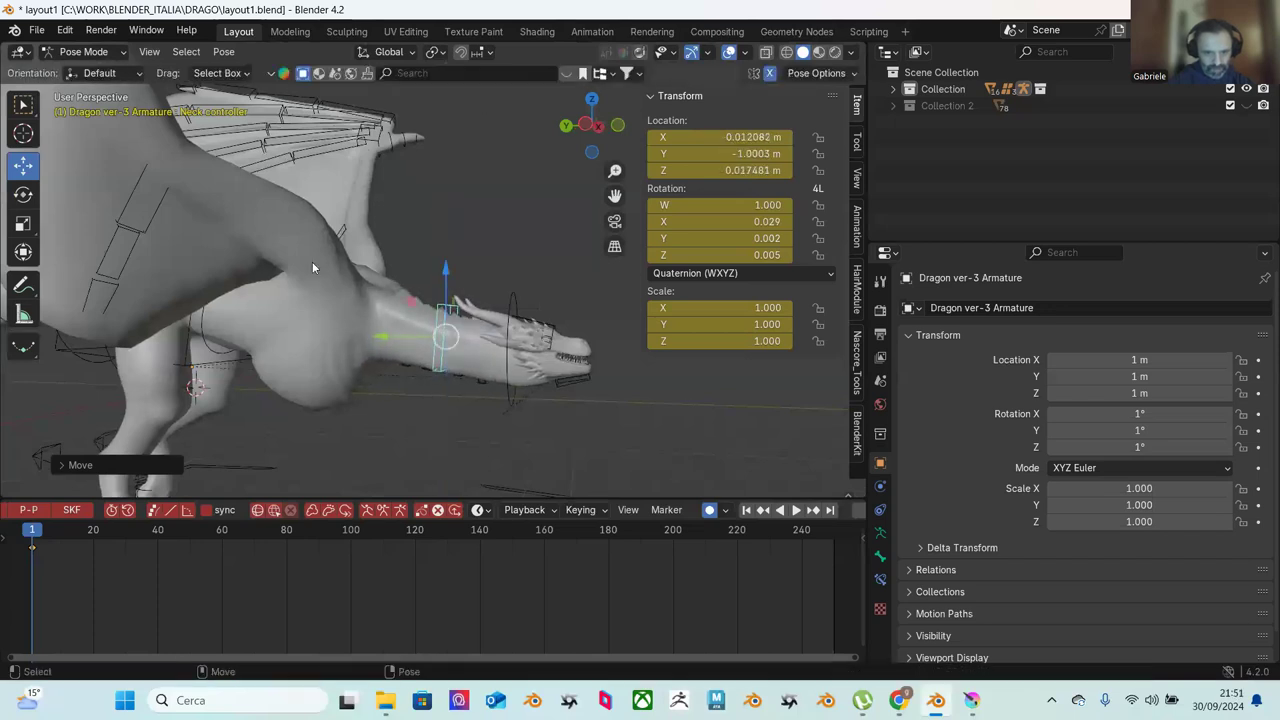
{"action": "middle_click_drag", "start_coordinate": [427, 299], "coordinate": [450, 287]}
{"action": "left_click_drag", "start_coordinate": [483, 263], "coordinate": [494, 273]}
{"action": "middle_click_drag", "start_coordinate": [494, 273], "coordinate": [403, 411]}
Step: Raise the right foot bone feet.R and move it along Y
{"action": "left_click", "coordinate": [506, 343]}
{"action": "left_click", "coordinate": [368, 360]}
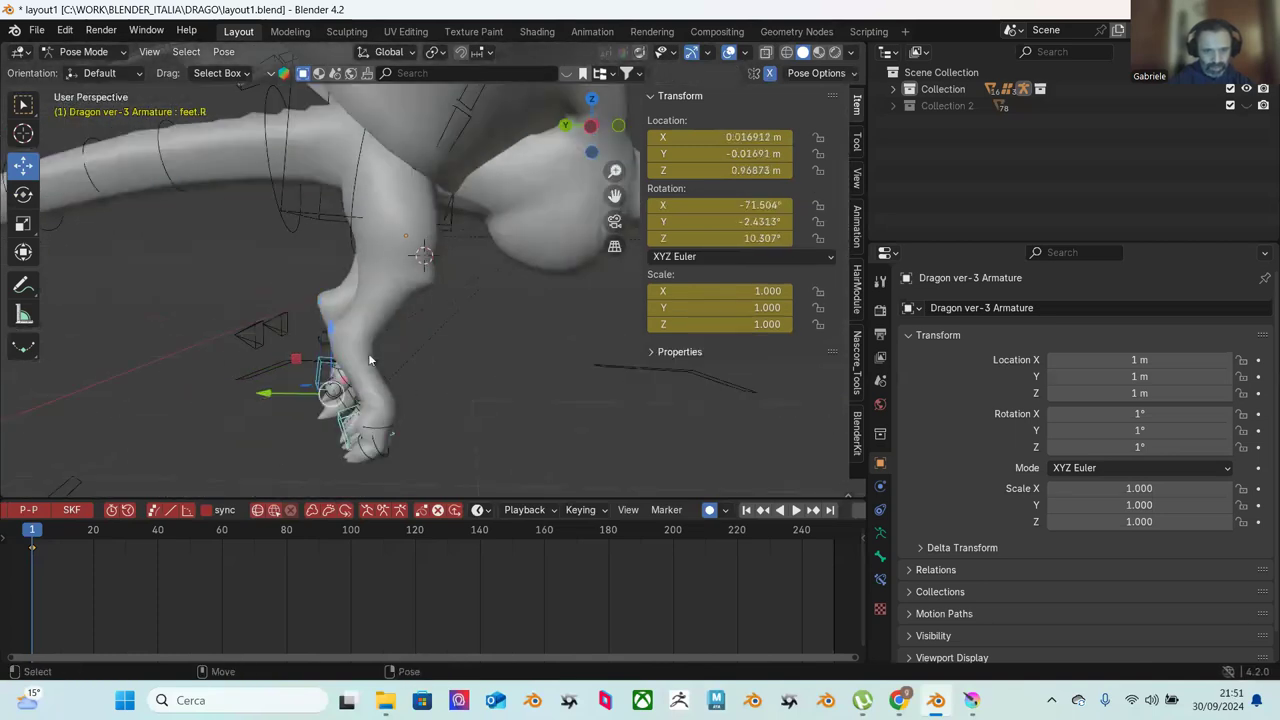
{"action": "middle_click_drag", "start_coordinate": [369, 359], "coordinate": [406, 358]}
{"action": "left_click_drag", "start_coordinate": [395, 344], "coordinate": [400, 258]}
{"action": "middle_click_drag", "start_coordinate": [400, 258], "coordinate": [408, 313]}
{"action": "key", "text": "g"}
{"action": "key", "text": "y"}
{"action": "left_click", "coordinate": [433, 320]}
{"action": "middle_click_drag", "start_coordinate": [486, 370], "coordinate": [543, 346]}
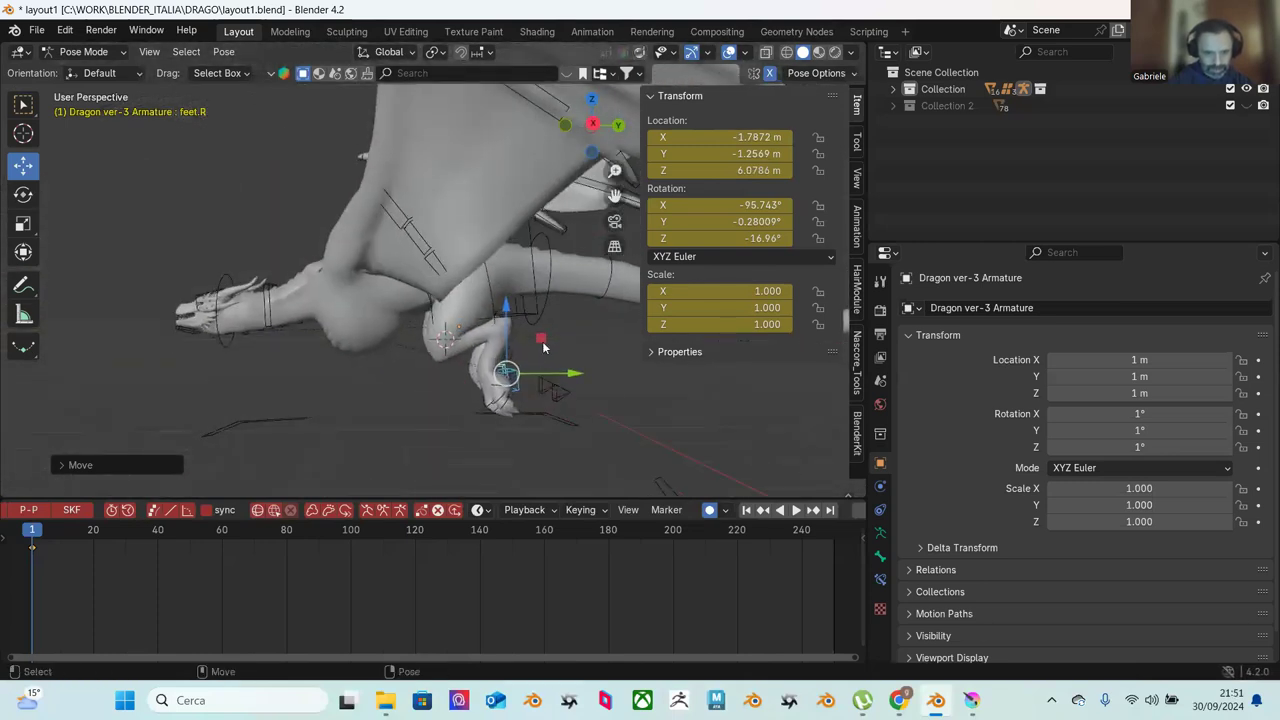
Step: Move feet.L along Y and up to about Z 6.93 m, rotating it to X -104.9°, Z 16.1°
{"action": "left_click", "coordinate": [574, 404]}
{"action": "middle_click_drag", "start_coordinate": [600, 414], "coordinate": [534, 386]}
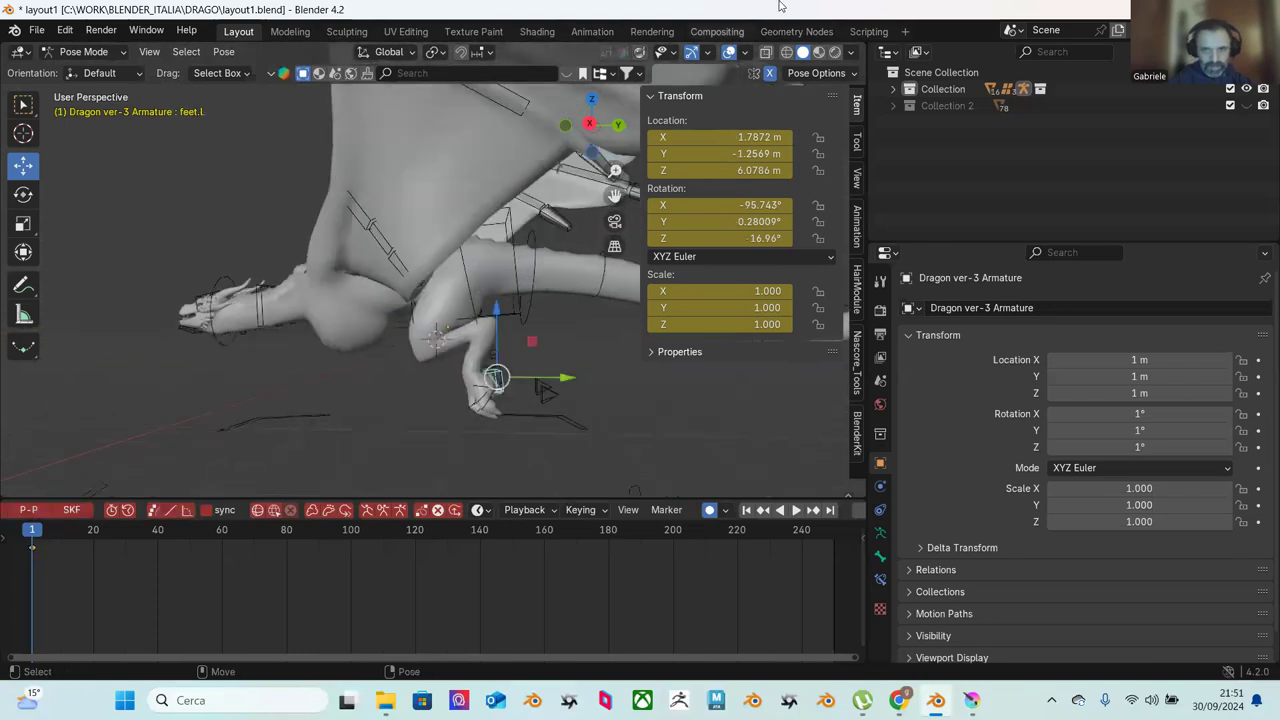
{"action": "left_click_drag", "start_coordinate": [561, 381], "coordinate": [524, 375]}
{"action": "left_click_drag", "start_coordinate": [523, 318], "coordinate": [552, 340]}
{"action": "key", "text": "shift+space"}
{"action": "key", "text": "r"}
{"action": "scroll", "coordinate": [552, 340], "scroll_direction": "down", "scroll_amount": 3}
{"action": "middle_click_drag", "start_coordinate": [552, 340], "coordinate": [384, 341]}
{"action": "scroll", "coordinate": [384, 341], "scroll_direction": "up", "scroll_amount": 2}
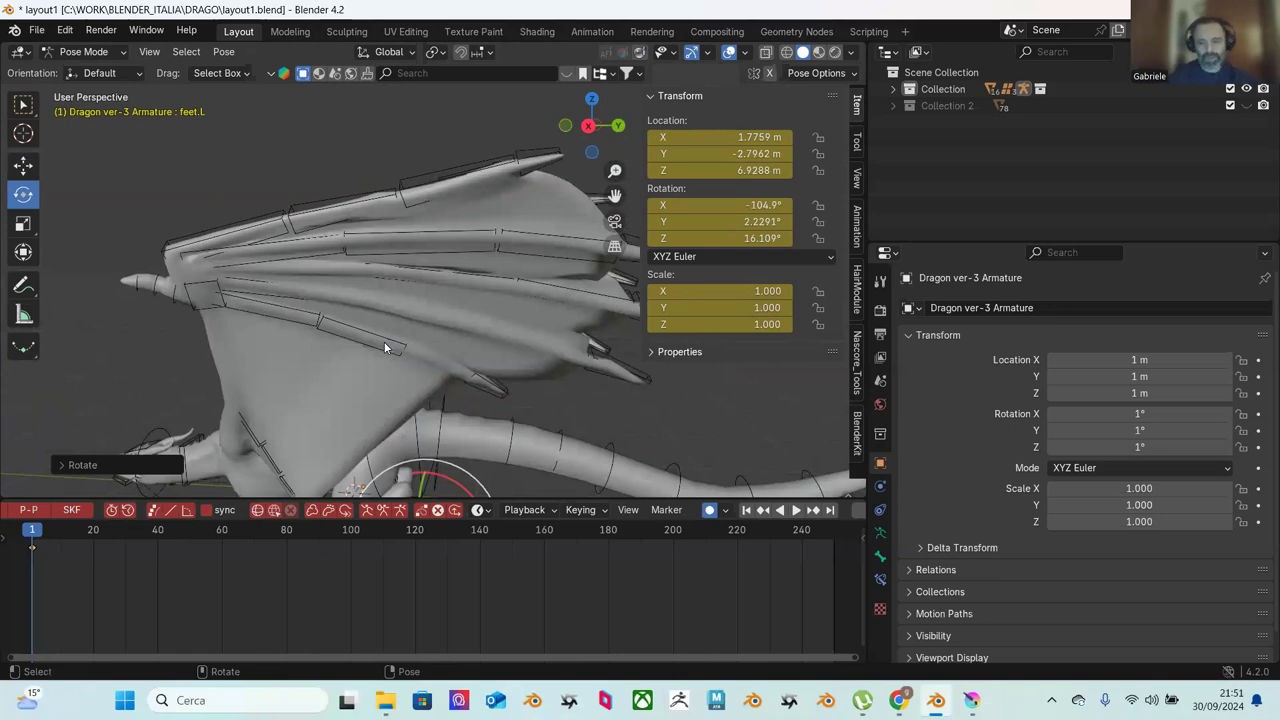
Step: Return to the Grey Headed Flying Foxes video in the YouTube browser window
{"action": "mouse_move", "coordinate": [901, 703]}
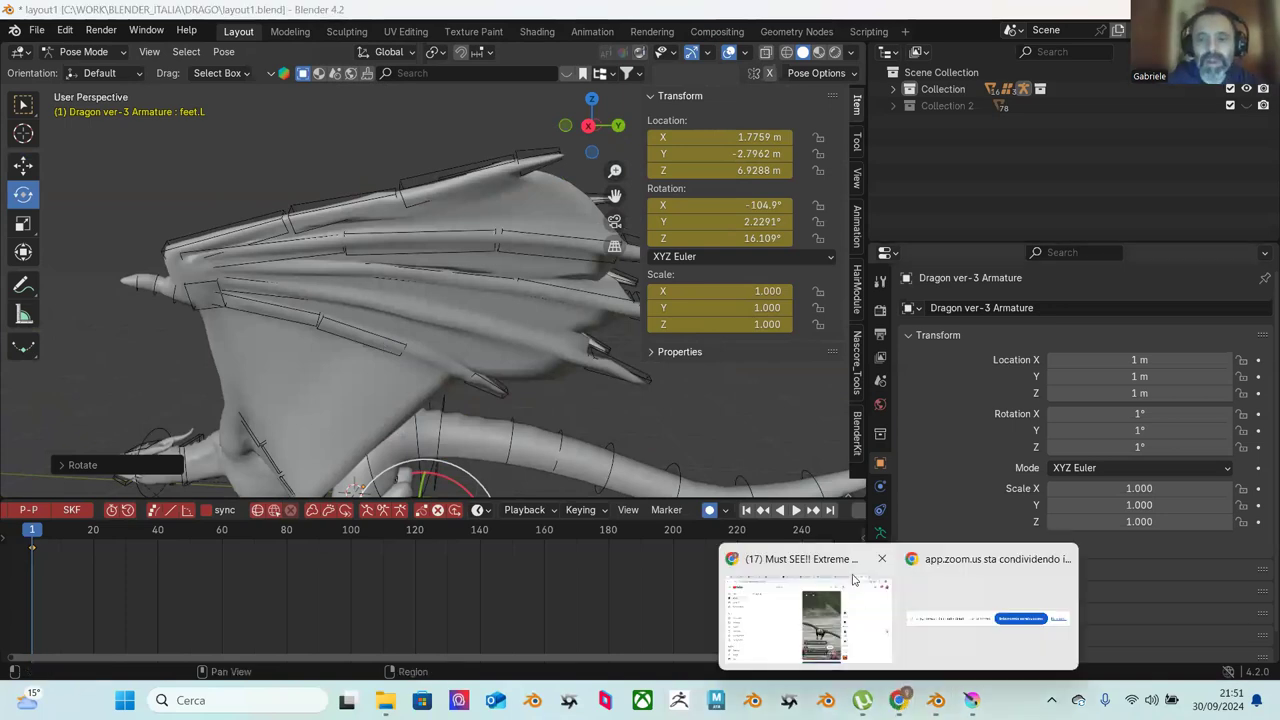
{"action": "left_click", "coordinate": [815, 615]}
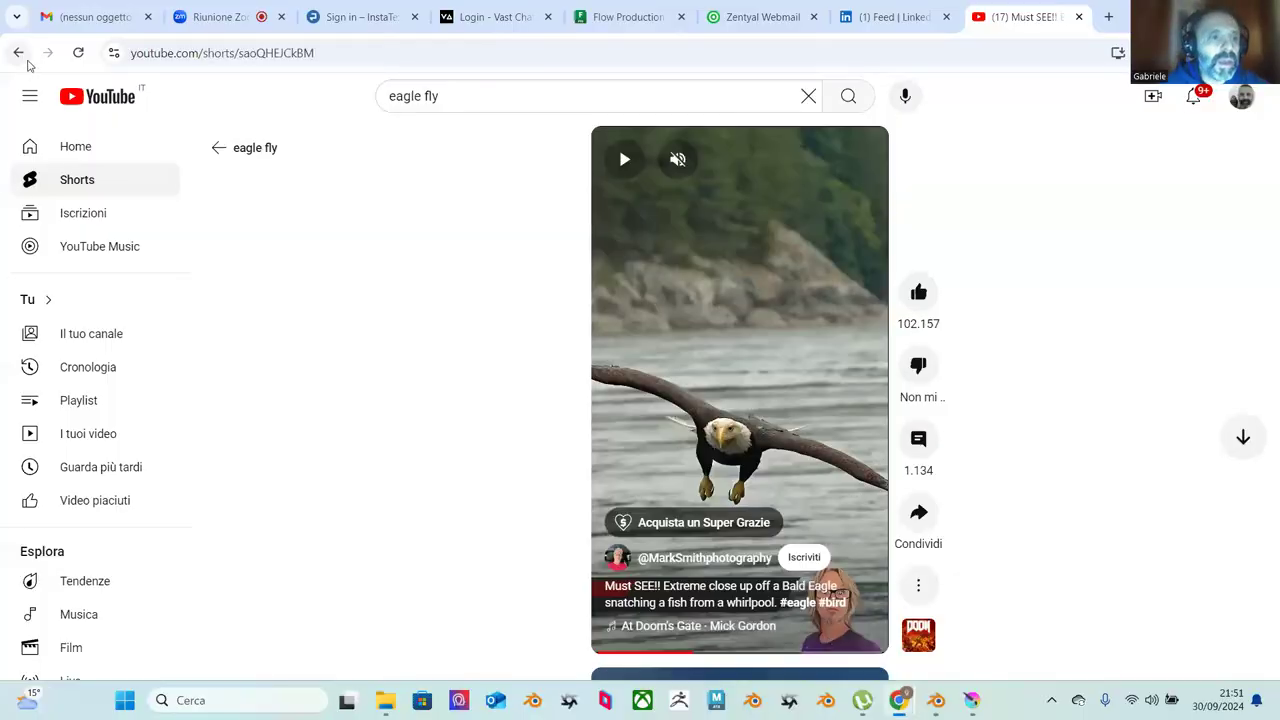
{"action": "left_click", "coordinate": [18, 52]}
{"action": "left_click", "coordinate": [24, 61]}
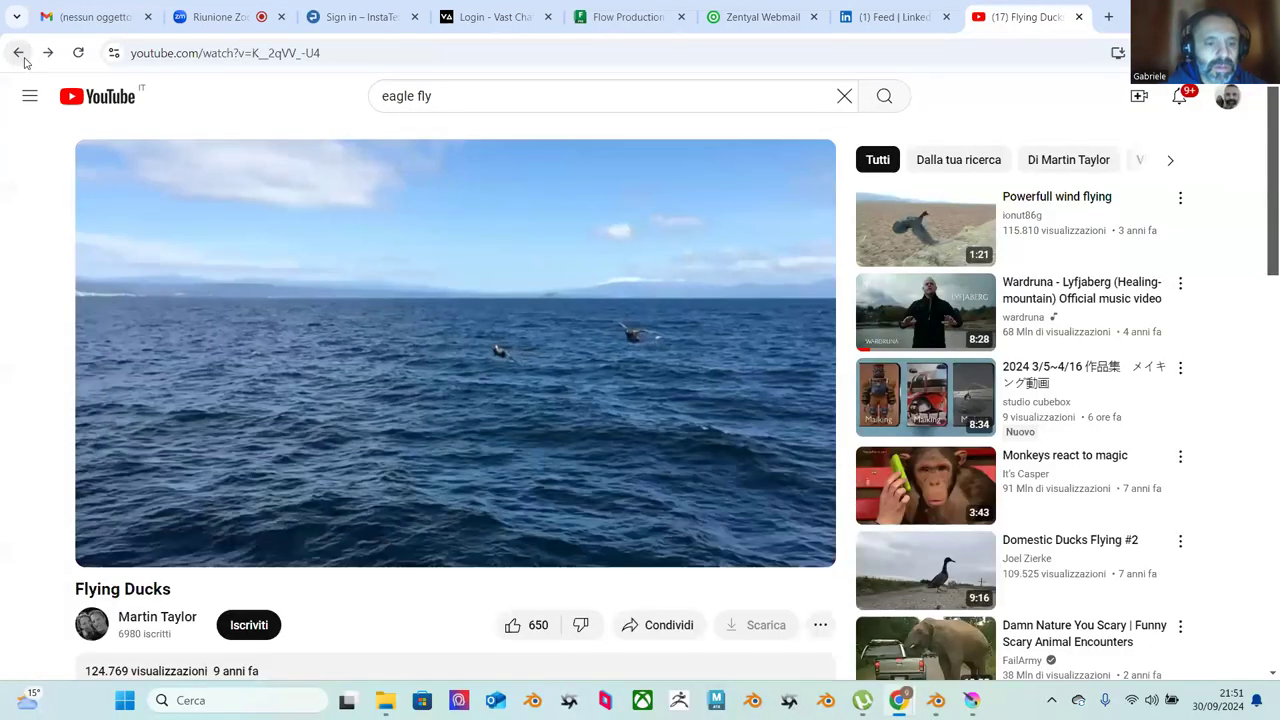
{"action": "left_click", "coordinate": [24, 61]}
{"action": "left_click", "coordinate": [24, 61]}
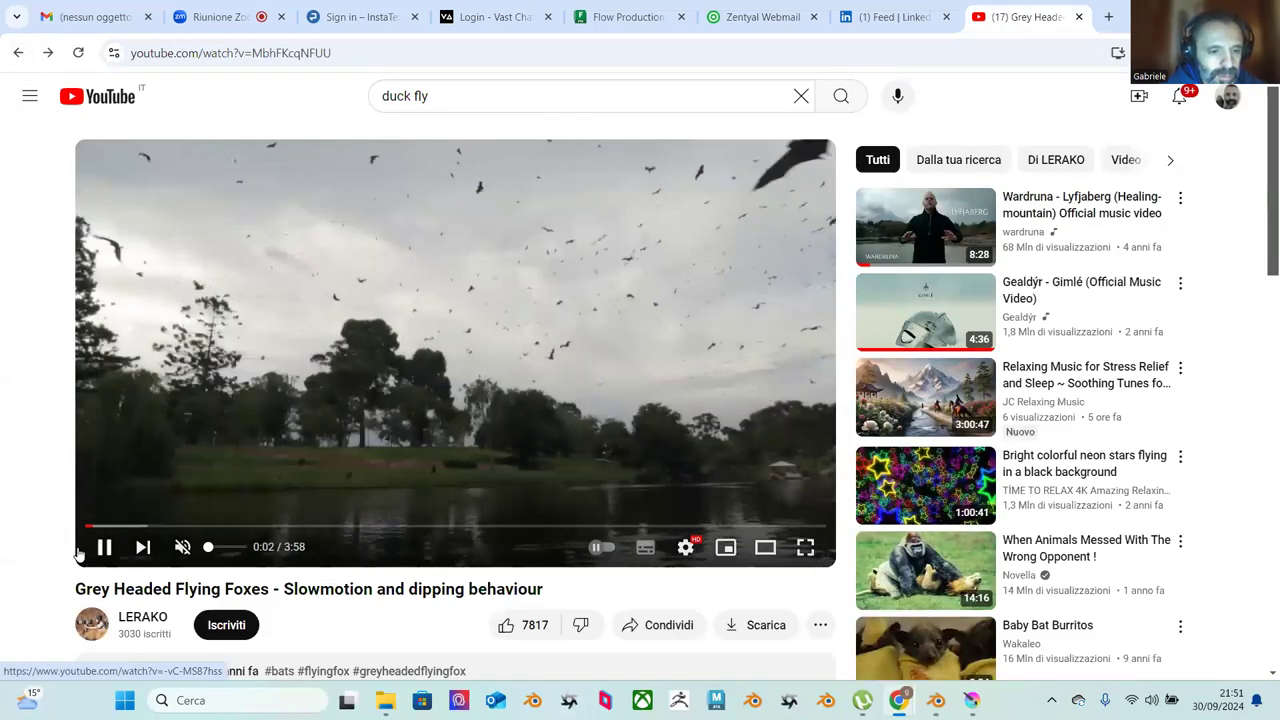
Step: Insert '9x' into the video's web address to open it on 9xbuddy
{"action": "left_click", "coordinate": [180, 60]}
{"action": "double_click", "coordinate": [180, 58]}
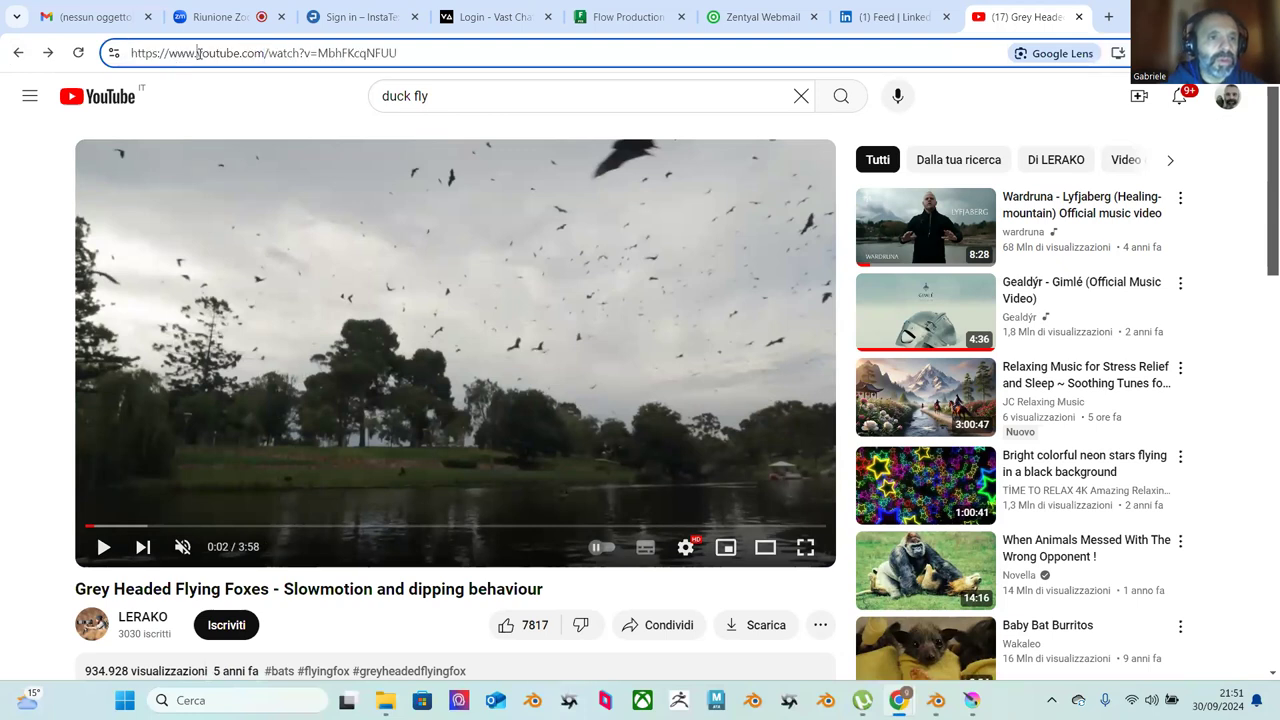
{"action": "left_click", "coordinate": [212, 57]}
{"action": "type", "text": "x9"}
{"action": "key", "text": "Return"}
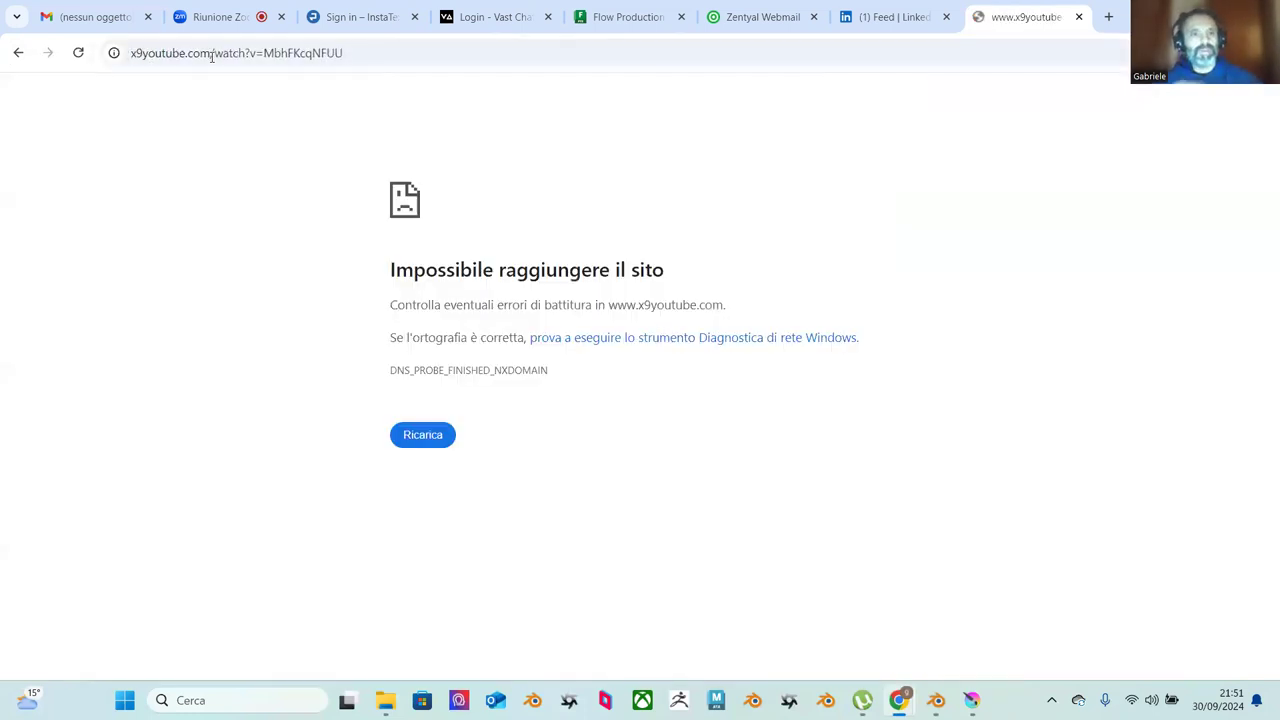
{"action": "left_click", "coordinate": [18, 52]}
{"action": "left_click", "coordinate": [200, 53]}
{"action": "left_click", "coordinate": [200, 53]}
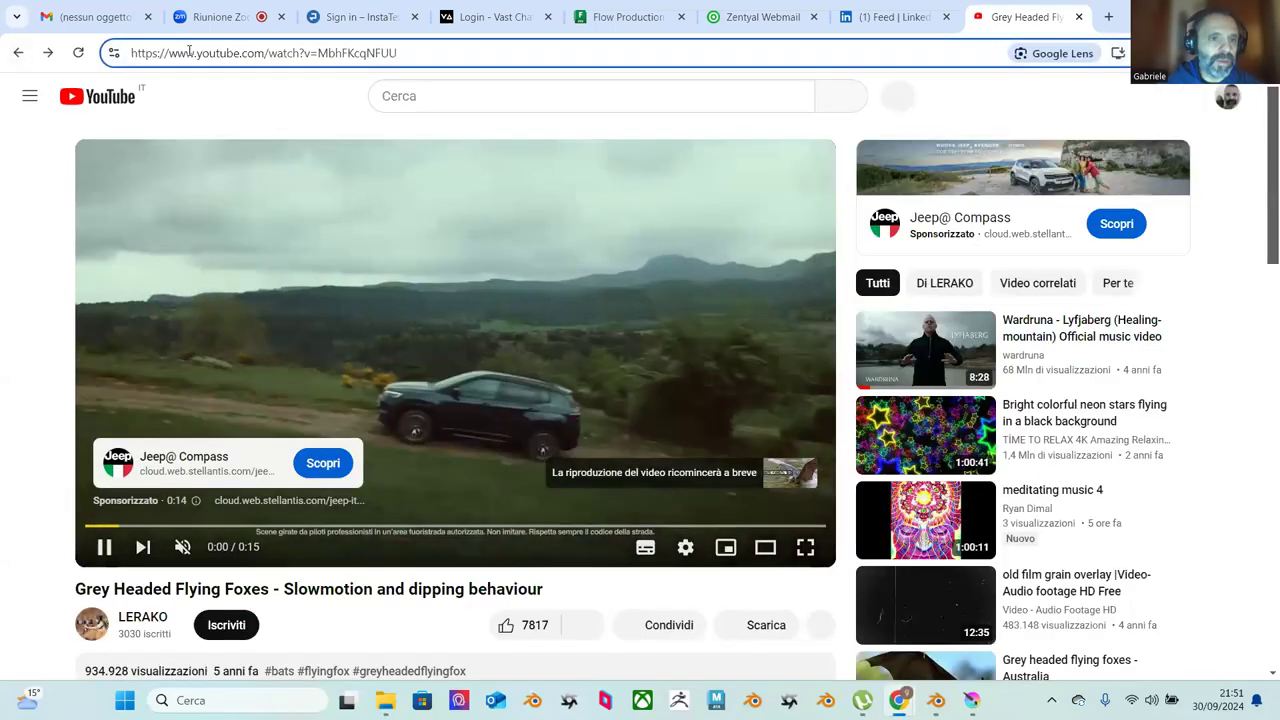
{"action": "type", "text": "9x"}
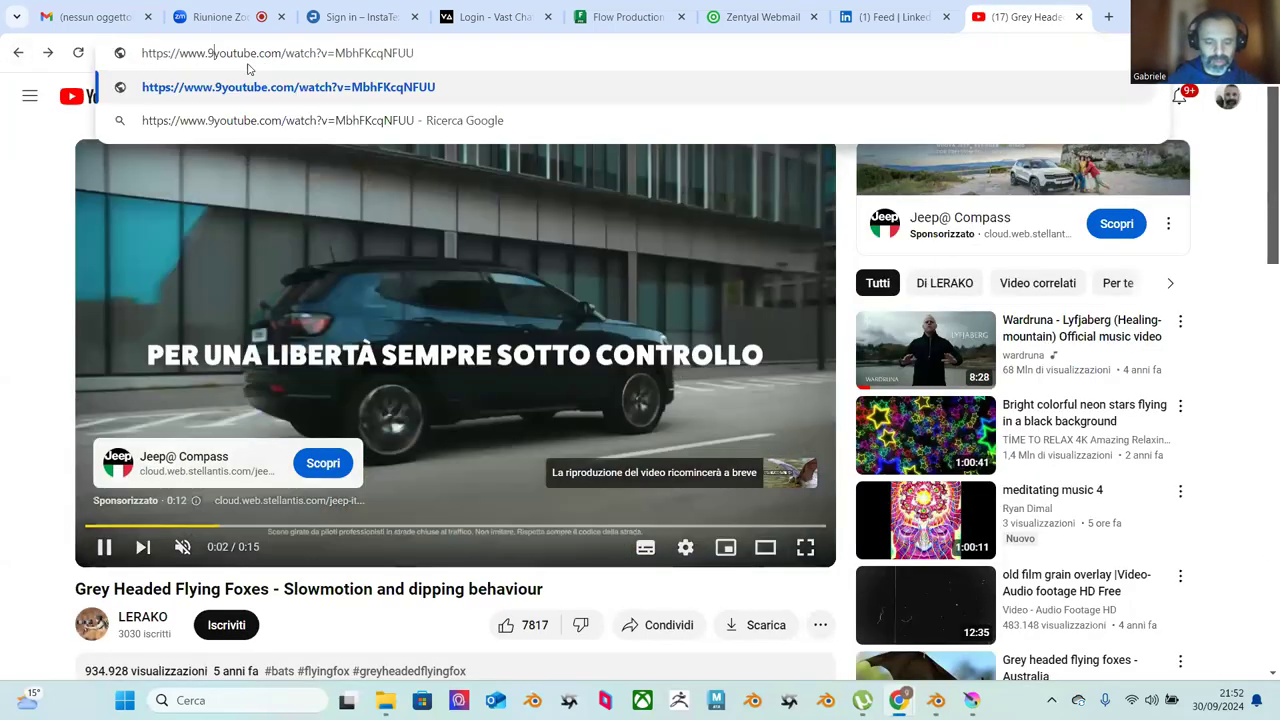
{"action": "key", "text": "Return"}
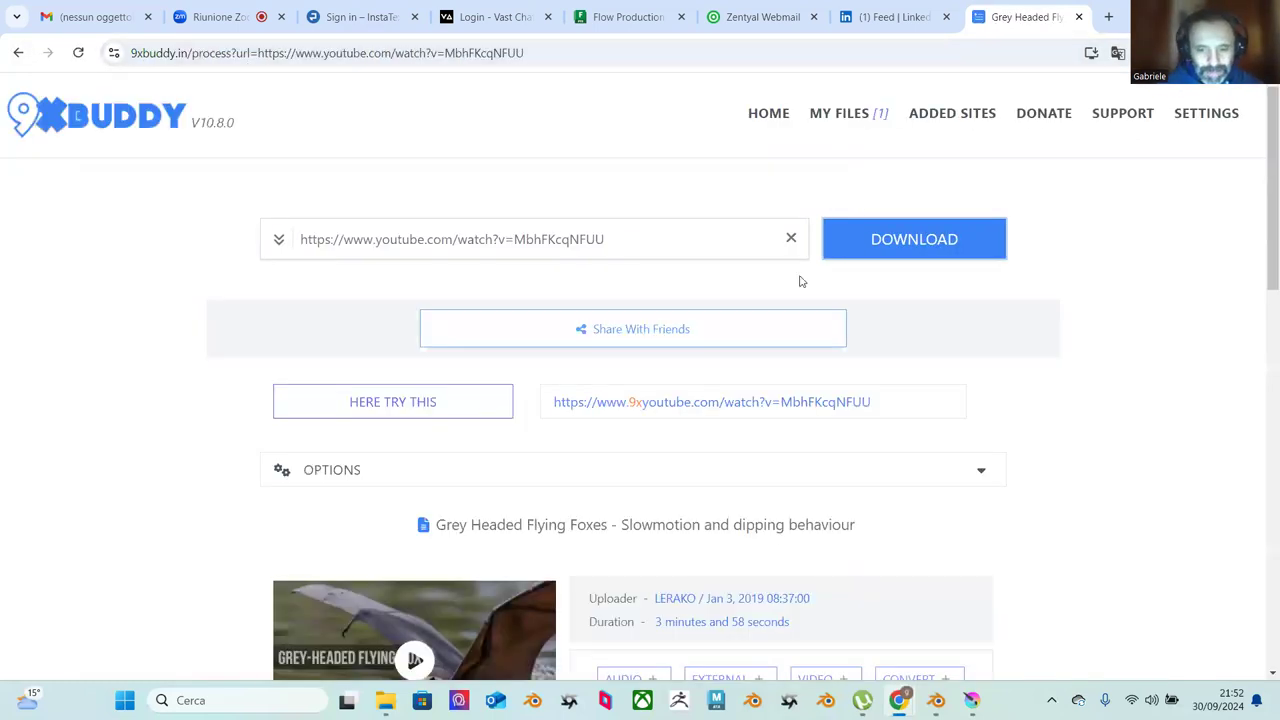
Step: Extract the MP4 1080P links, close the ad tab, download, and show the file's folder
{"action": "scroll", "coordinate": [800, 281], "scroll_direction": "down", "scroll_amount": 8}
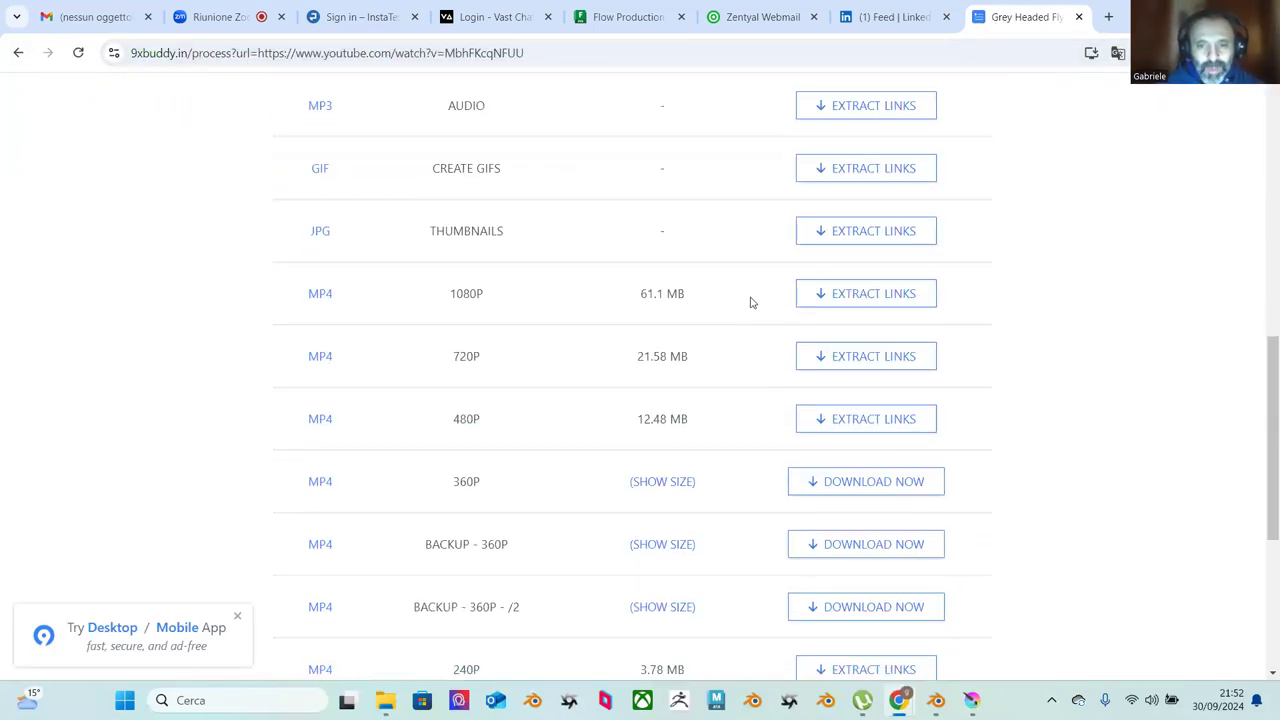
{"action": "left_click", "coordinate": [834, 295]}
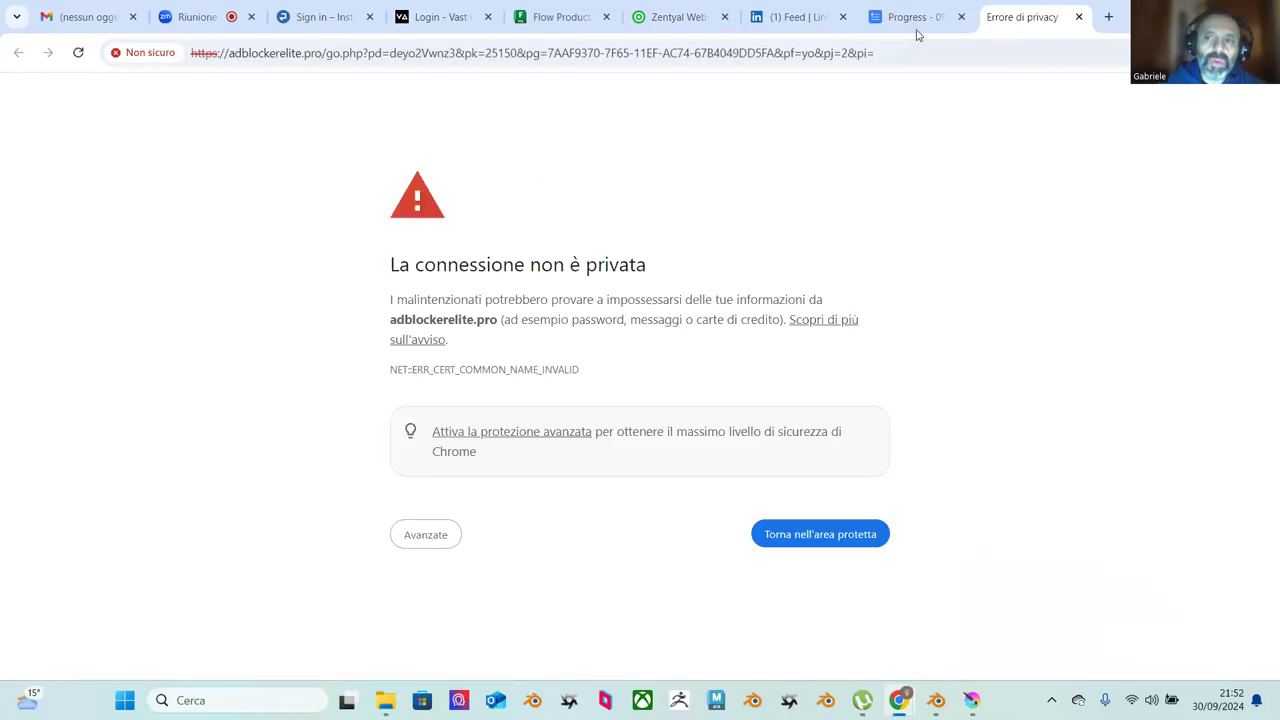
{"action": "left_click", "coordinate": [915, 27]}
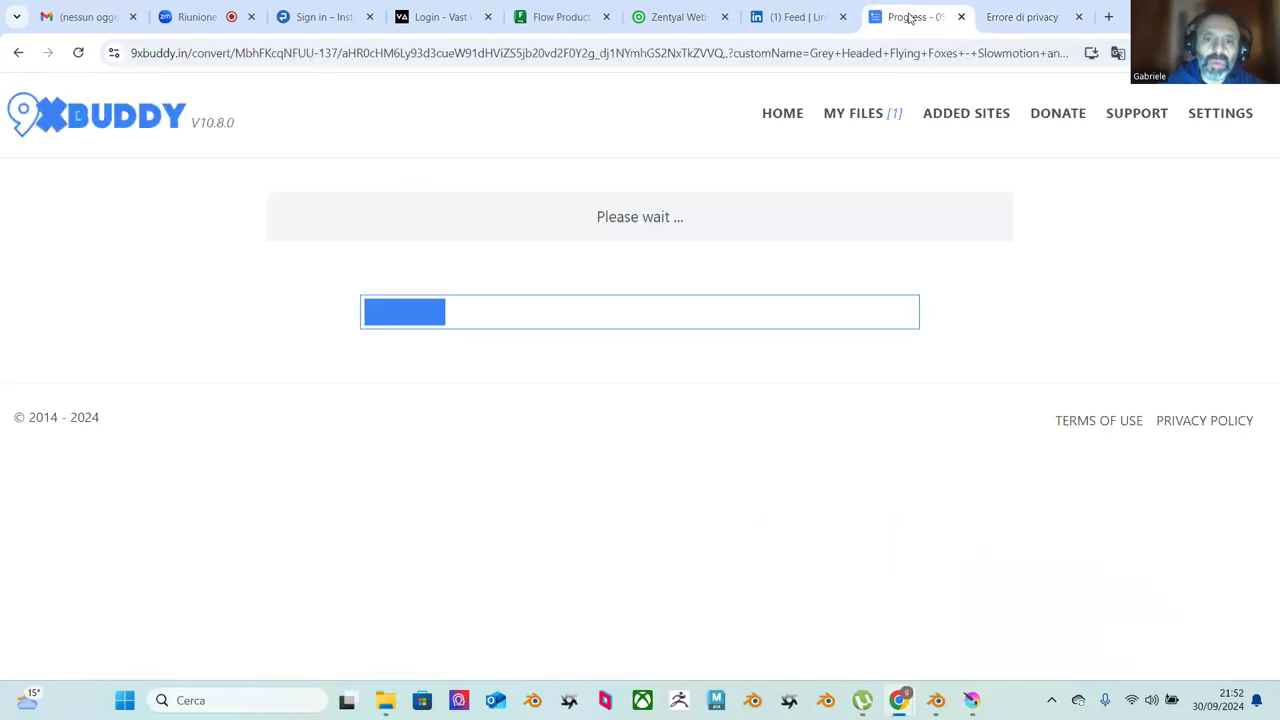
{"action": "left_click", "coordinate": [1079, 18]}
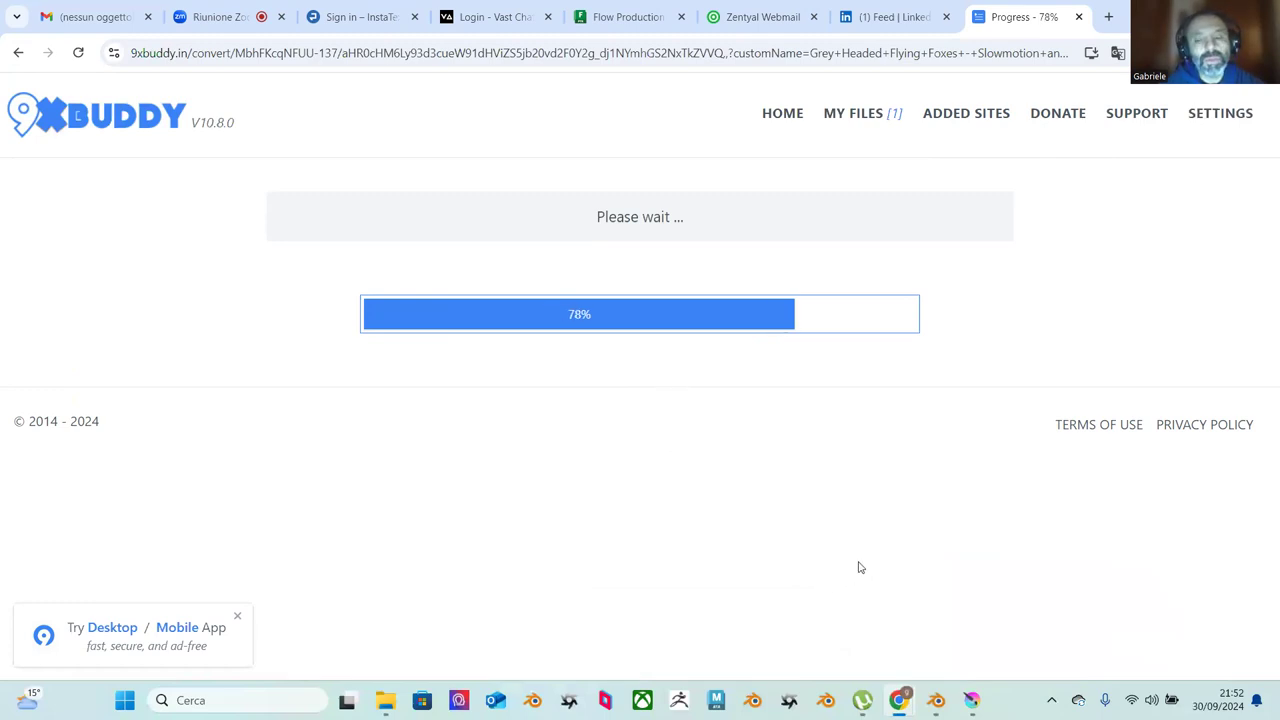
{"action": "mouse_move", "coordinate": [935, 703]}
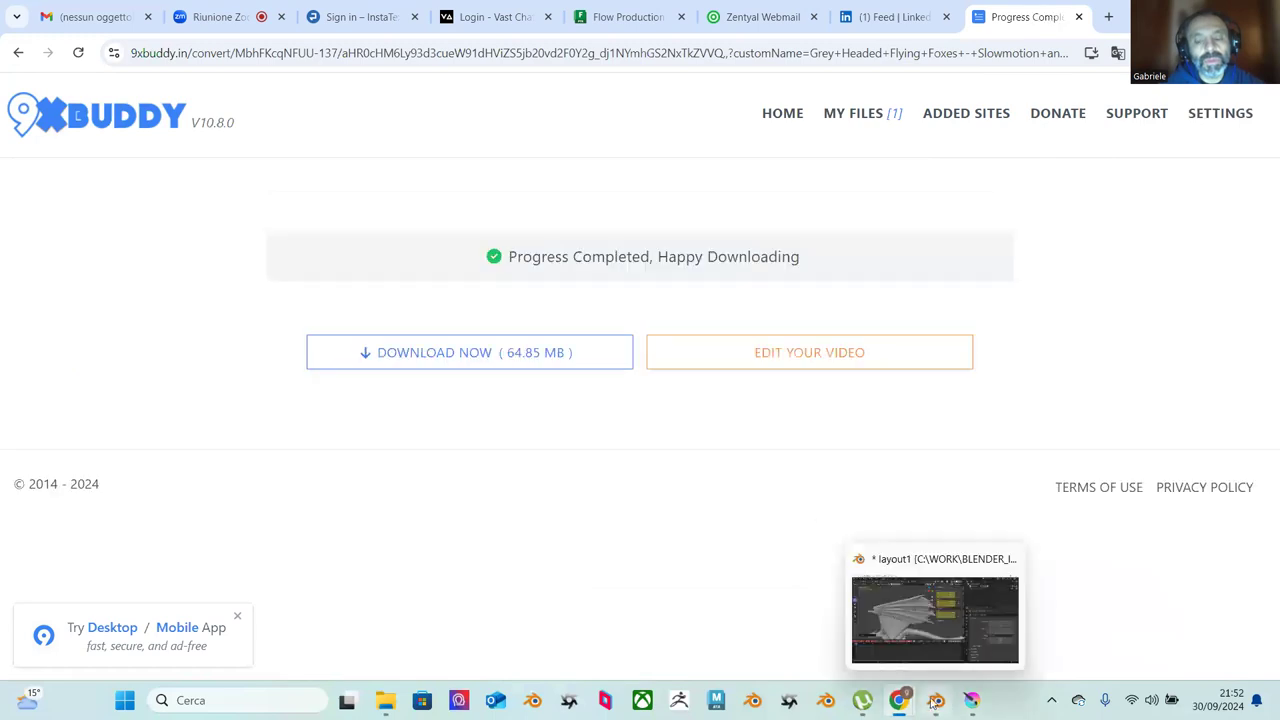
{"action": "left_click", "coordinate": [515, 355]}
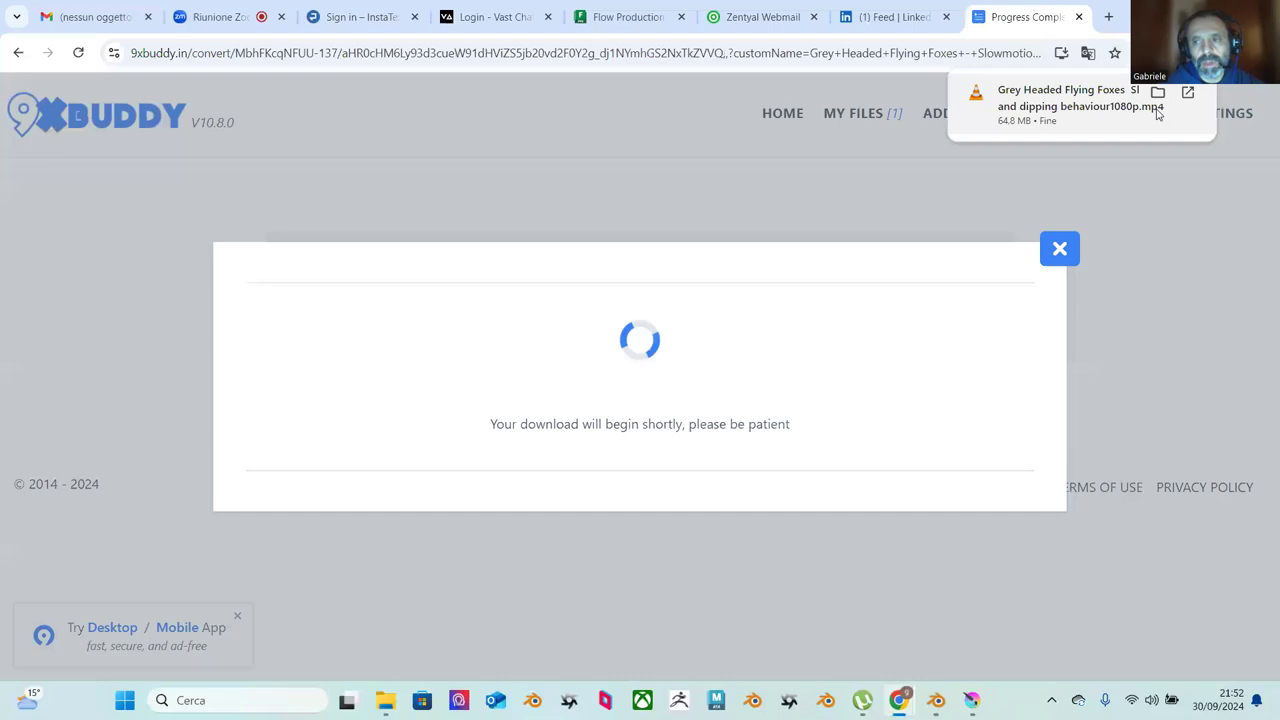
{"action": "left_click", "coordinate": [1185, 92]}
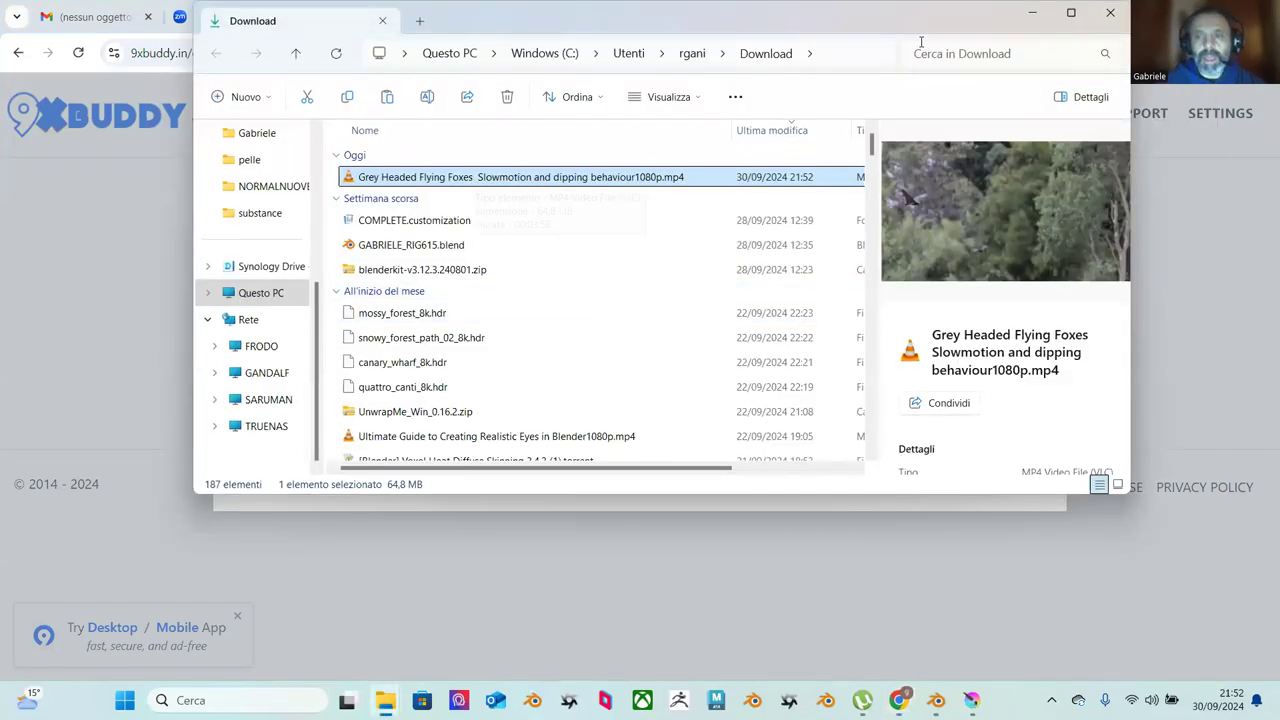
Step: In a new tab, search Google for 'djplayer', then for 'djview'
{"action": "left_click", "coordinate": [1032, 12]}
{"action": "left_click", "coordinate": [1105, 17]}
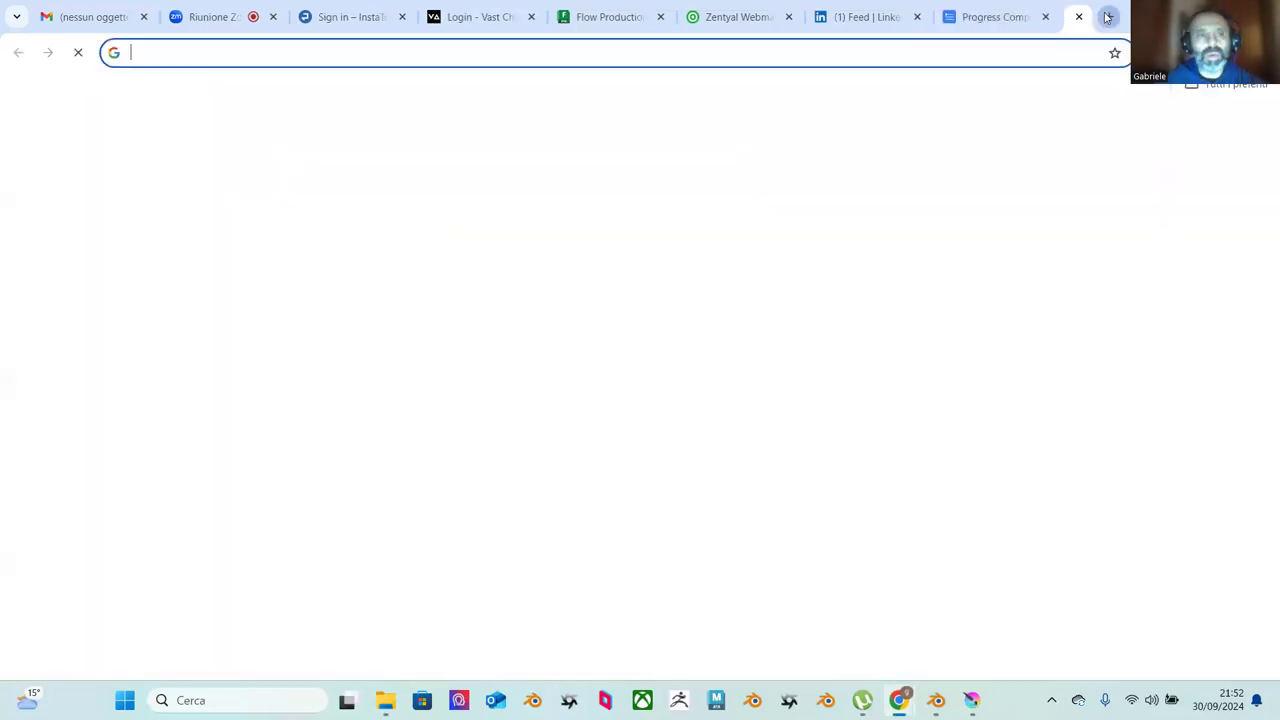
{"action": "type", "text": "dj"}
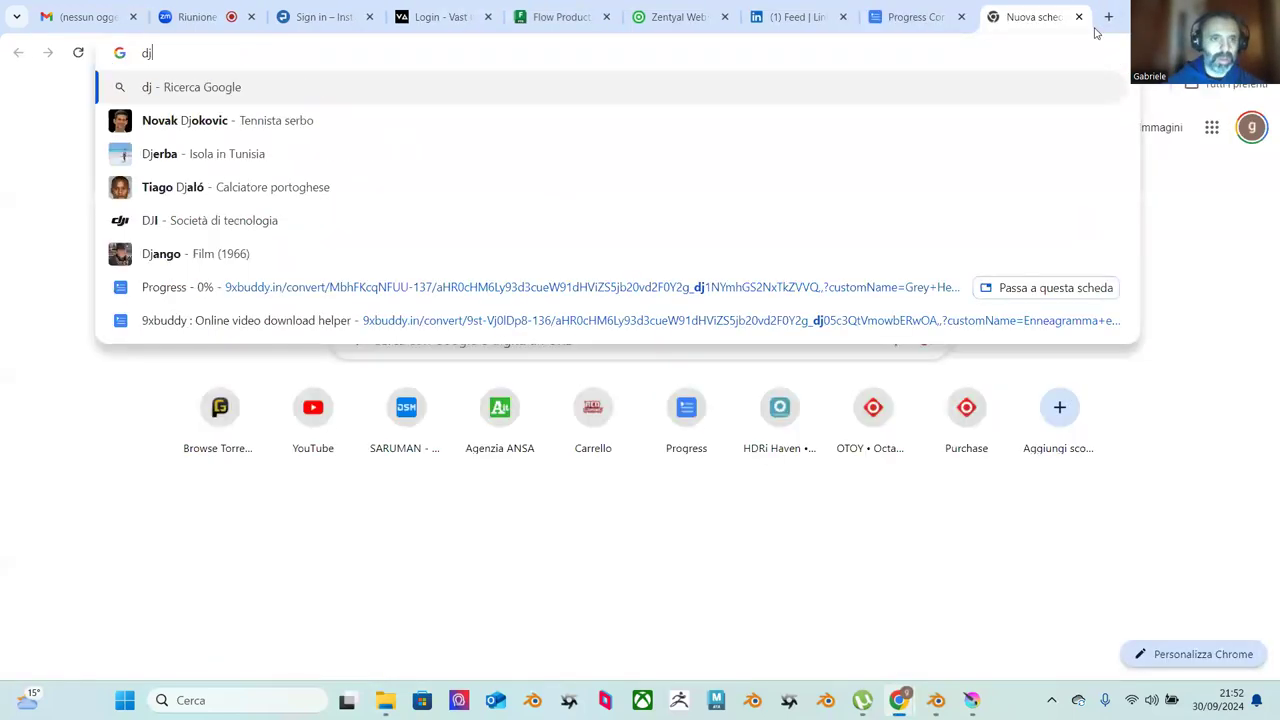
{"action": "type", "text": "player"}
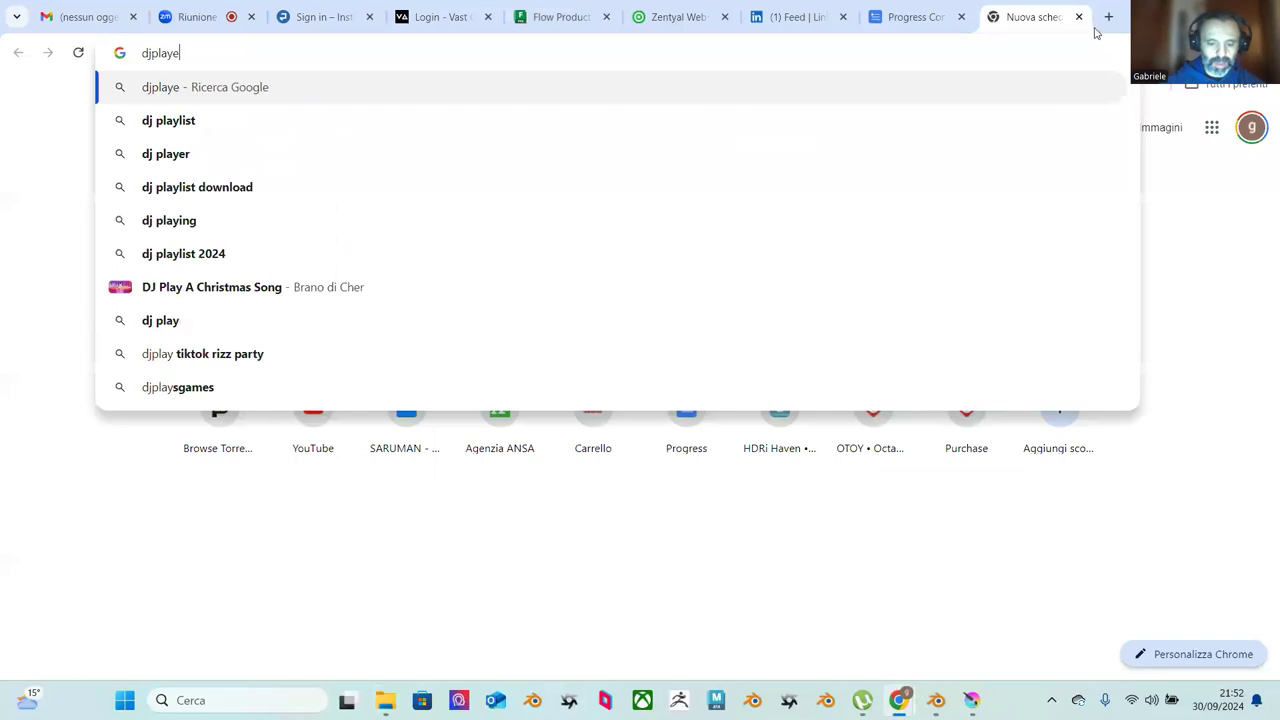
{"action": "key", "text": "Return"}
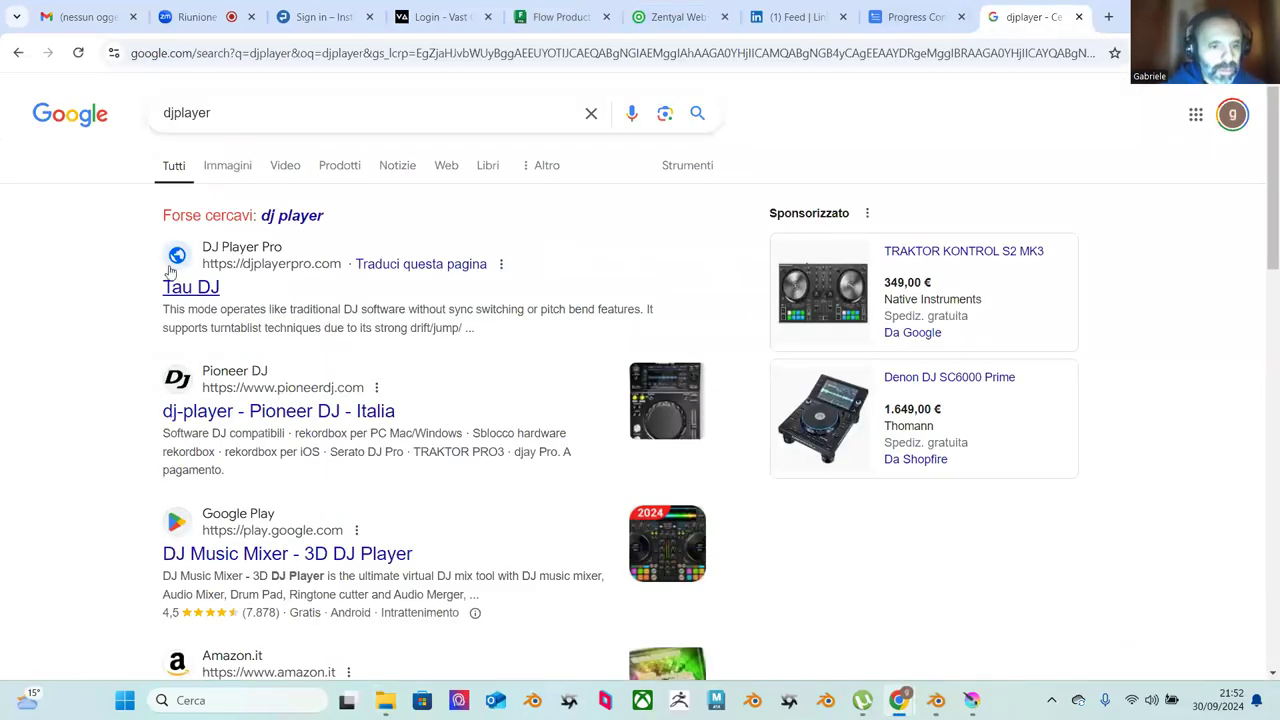
{"action": "scroll", "coordinate": [170, 272], "scroll_direction": "down", "scroll_amount": 1}
{"action": "scroll", "coordinate": [250, 286], "scroll_direction": "up", "scroll_amount": 1}
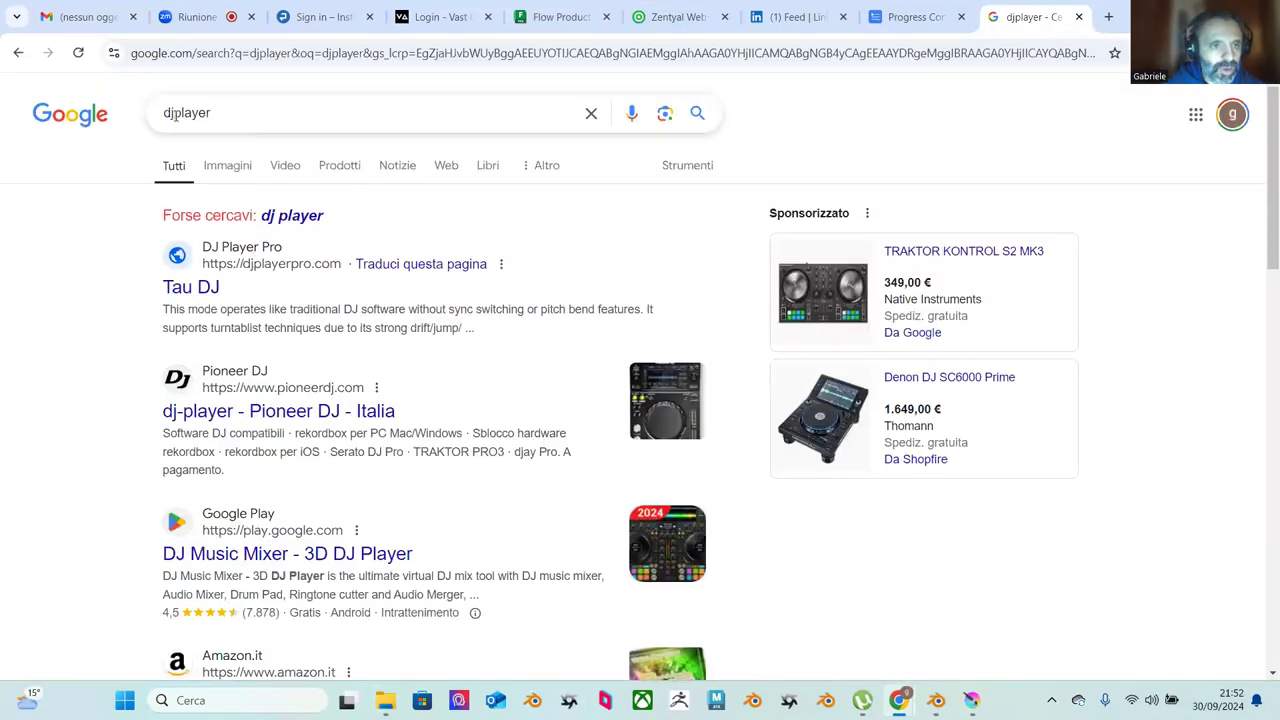
{"action": "type", "text": "view"}
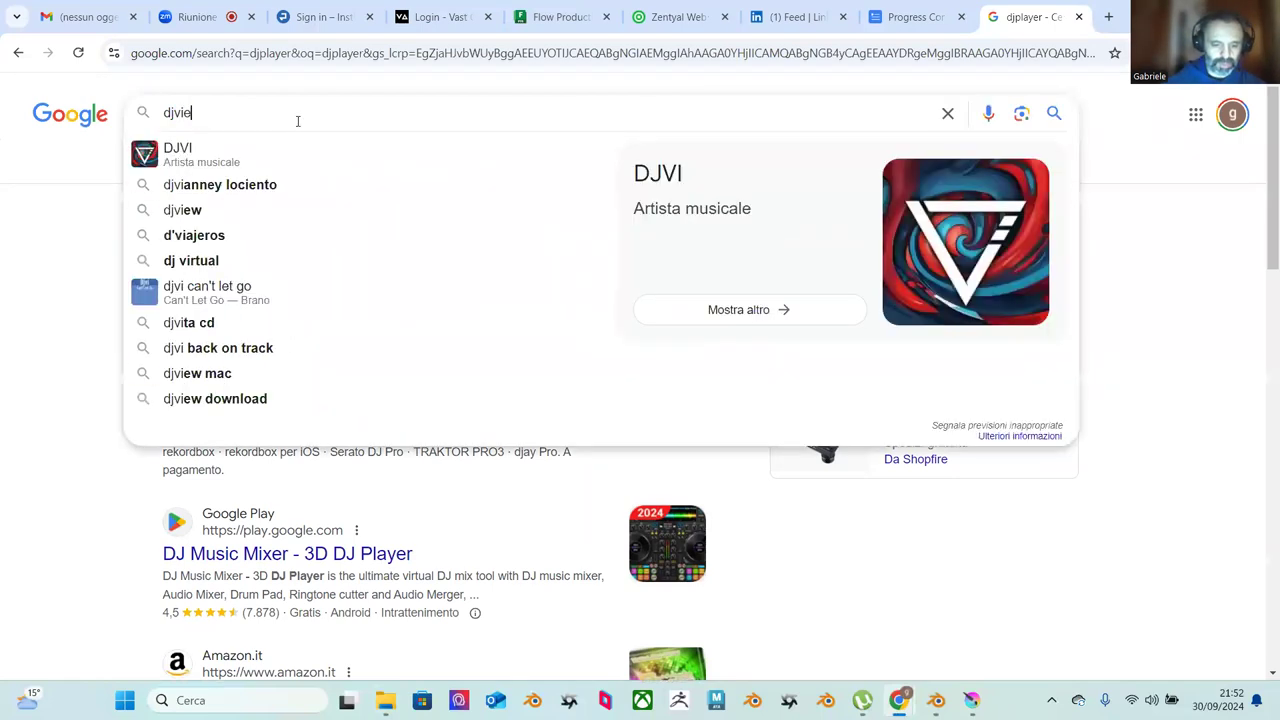
{"action": "key", "text": "Return"}
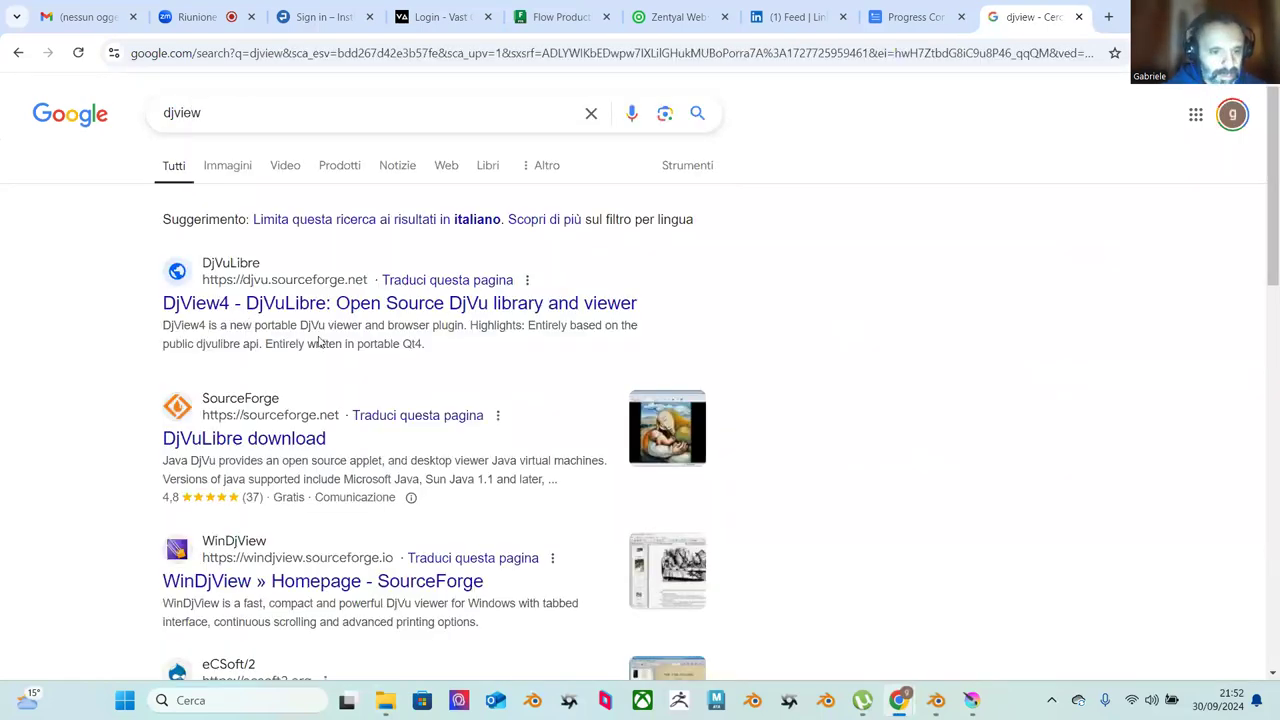
{"action": "scroll", "coordinate": [320, 342], "scroll_direction": "down", "scroll_amount": 3}
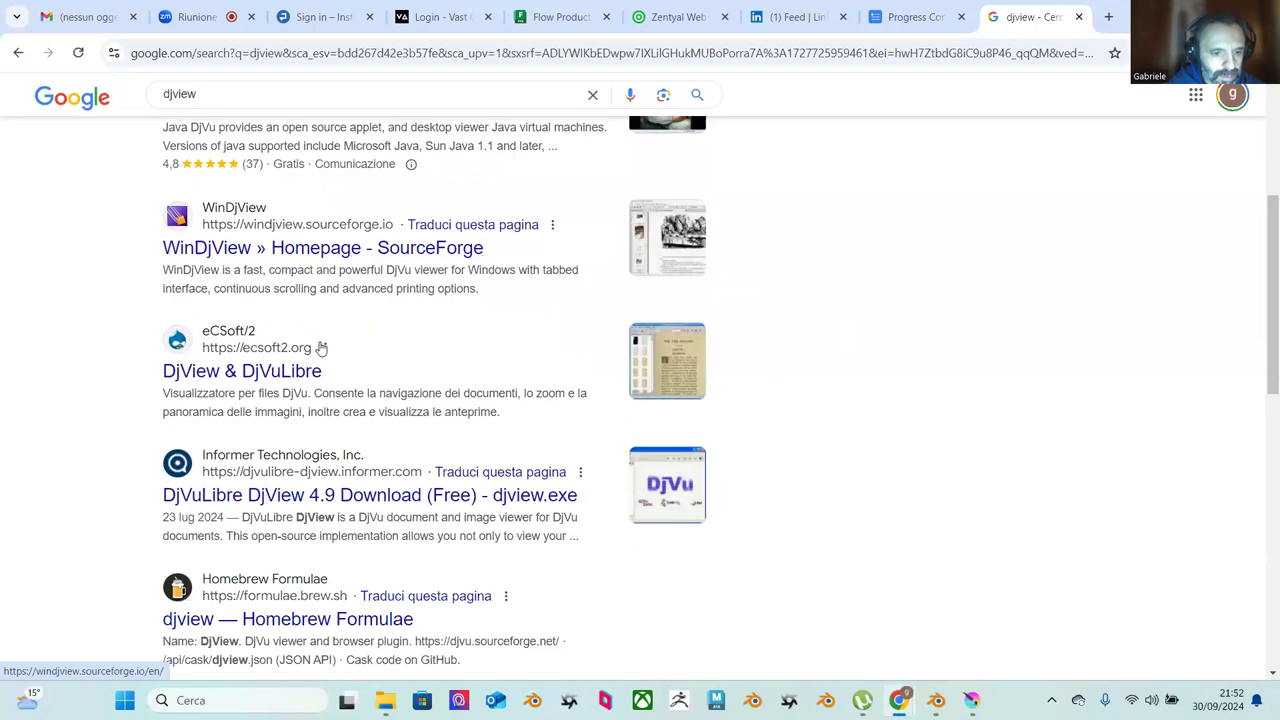
{"action": "scroll", "coordinate": [320, 347], "scroll_direction": "up", "scroll_amount": 3}
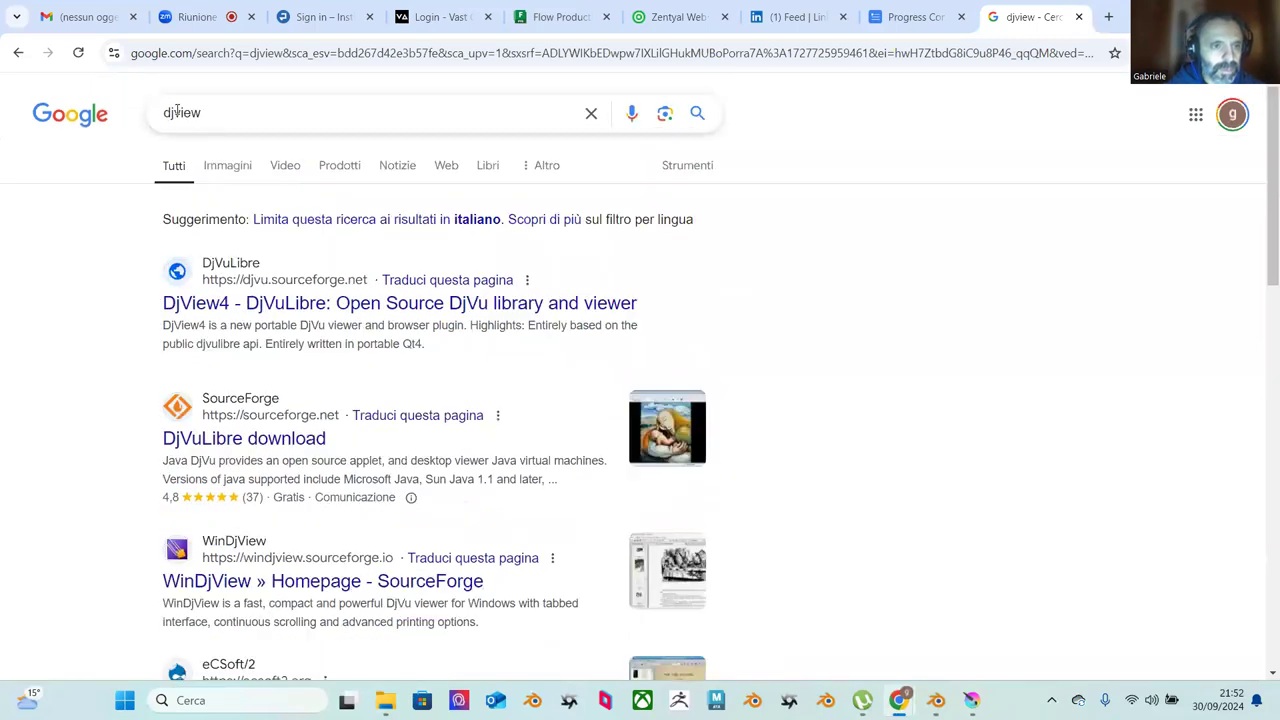
Step: Change the query to 'dj video player' and look over the results
{"action": "key", "text": "BackSpace"}
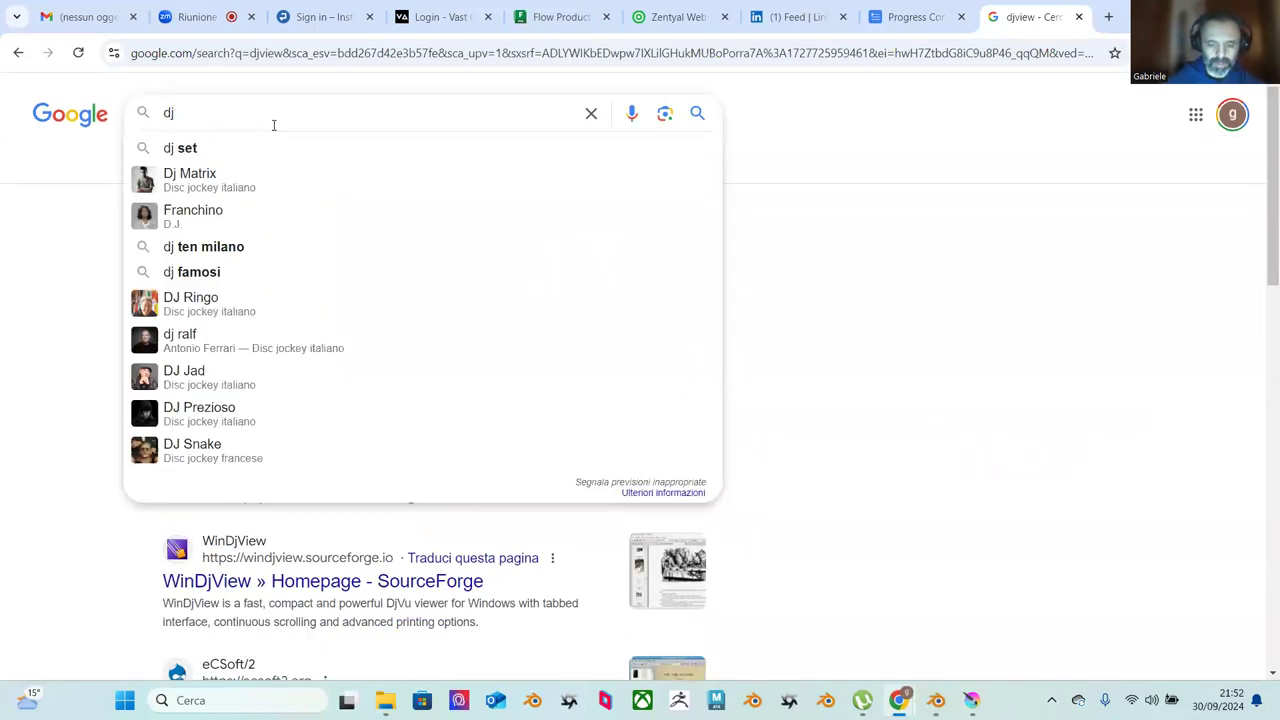
{"action": "type", "text": "video pla"}
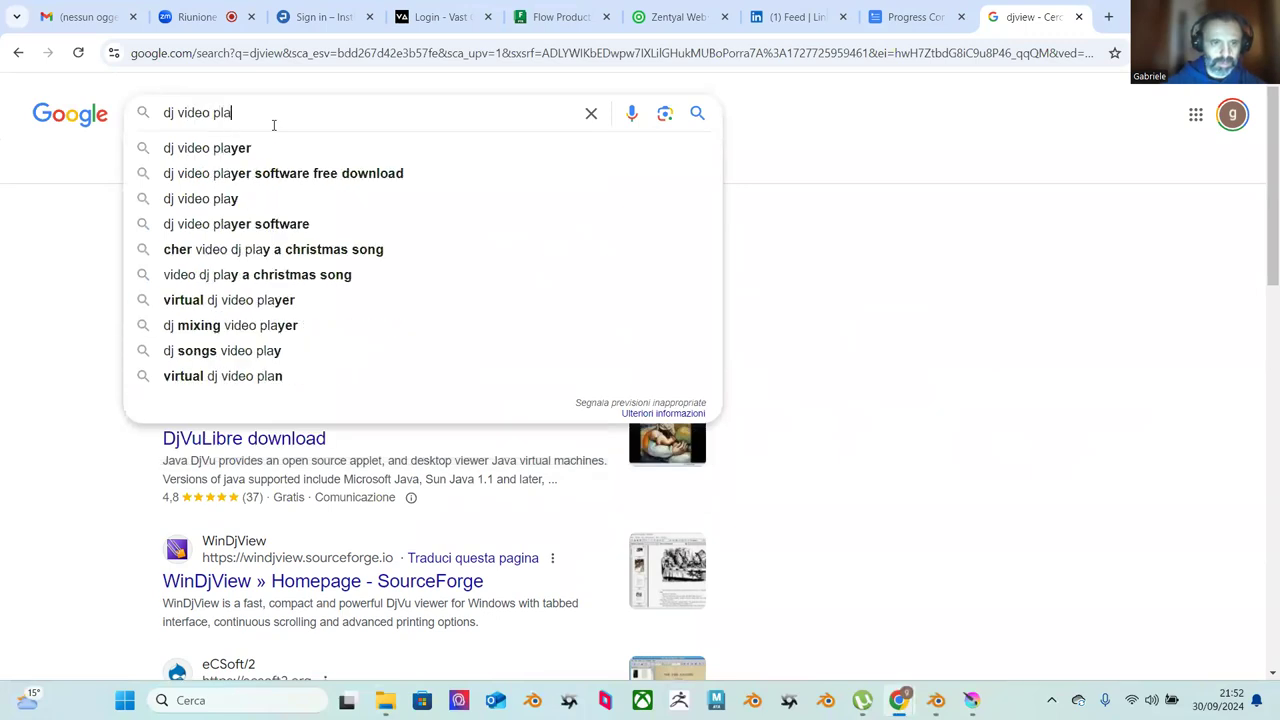
{"action": "left_click", "coordinate": [248, 150]}
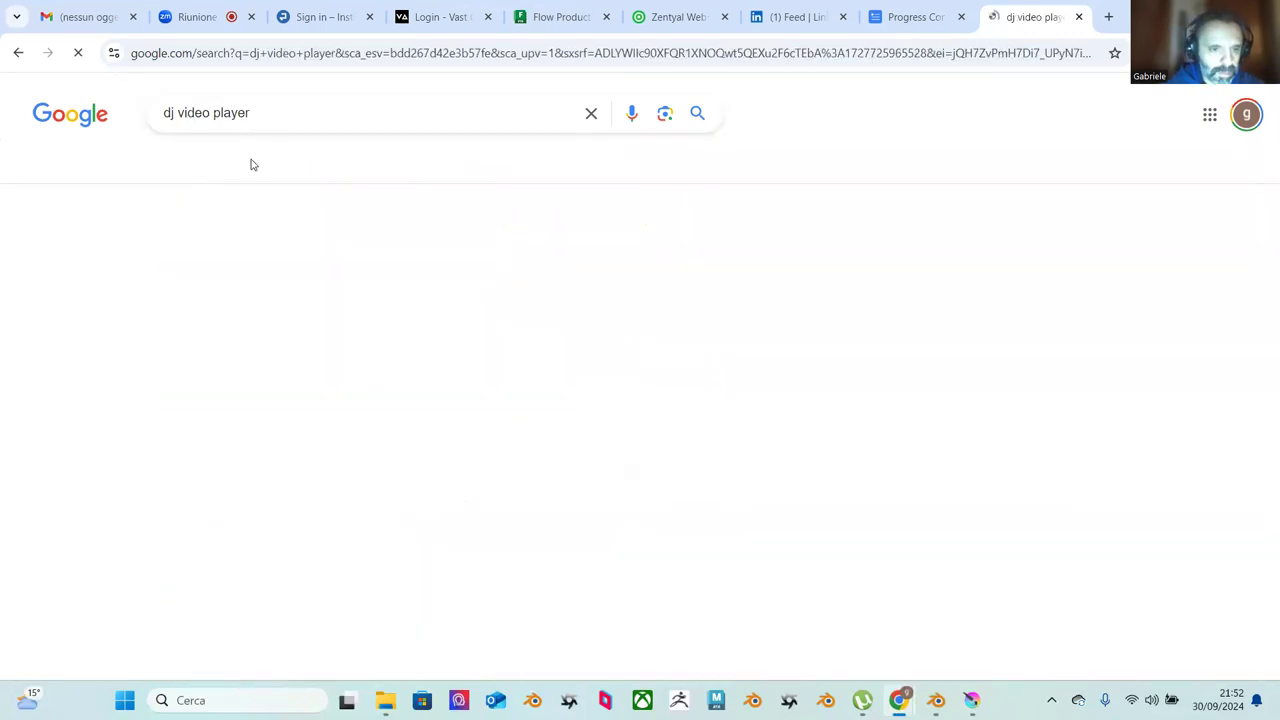
{"action": "scroll", "coordinate": [298, 310], "scroll_direction": "down", "scroll_amount": 5}
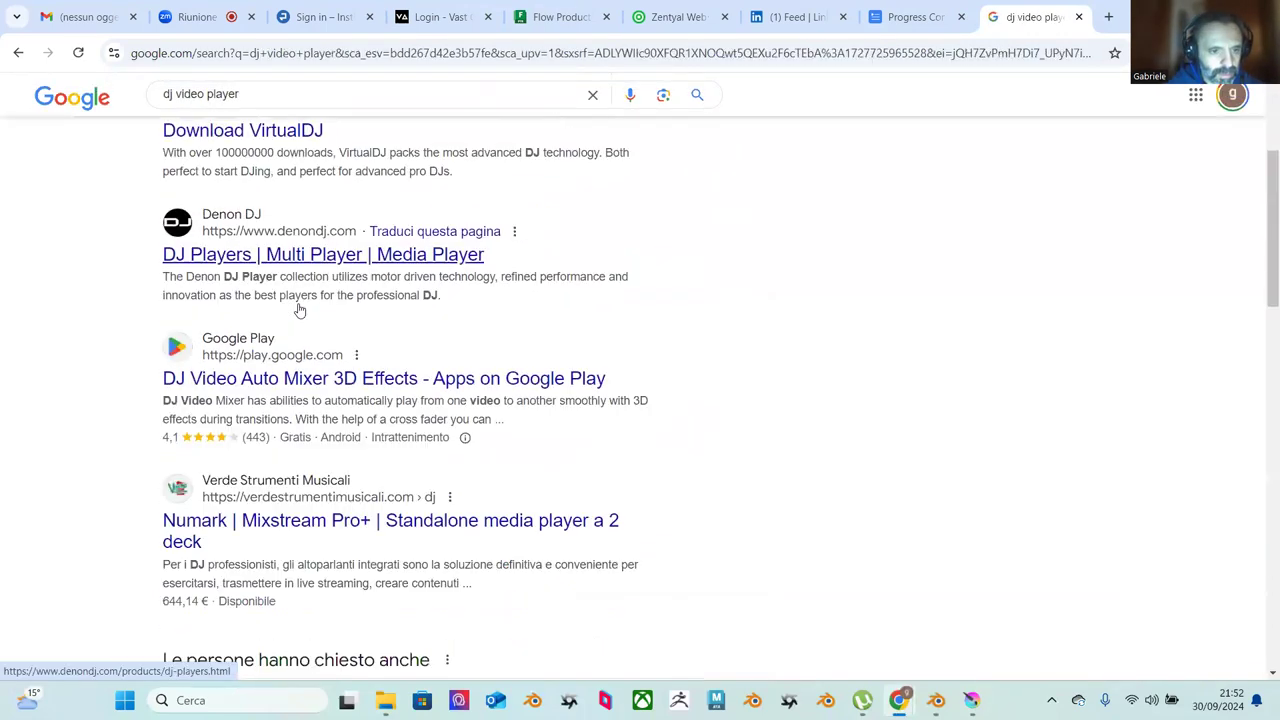
{"action": "scroll", "coordinate": [298, 310], "scroll_direction": "down", "scroll_amount": 5}
{"action": "scroll", "coordinate": [250, 288], "scroll_direction": "up", "scroll_amount": 9}
Step: Replace the query and search for 'djv video player'
{"action": "left_click_drag", "start_coordinate": [270, 110], "coordinate": [143, 93]}
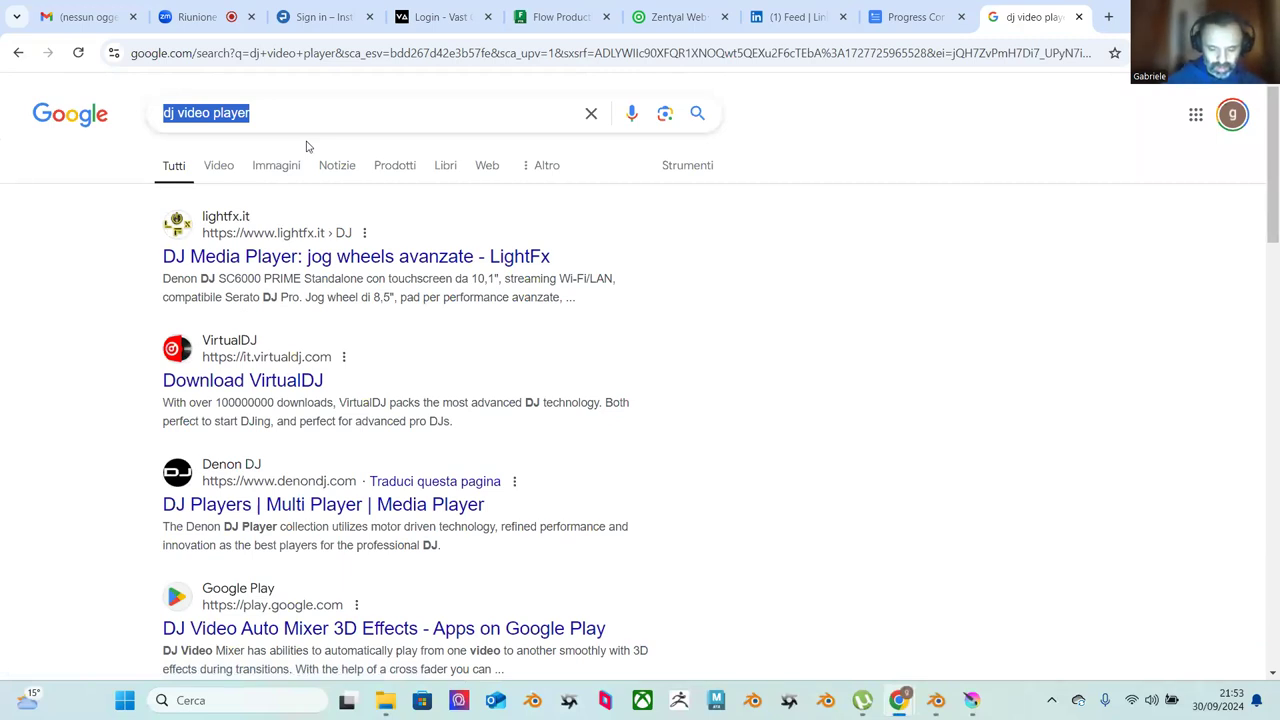
{"action": "type", "text": "vi"}
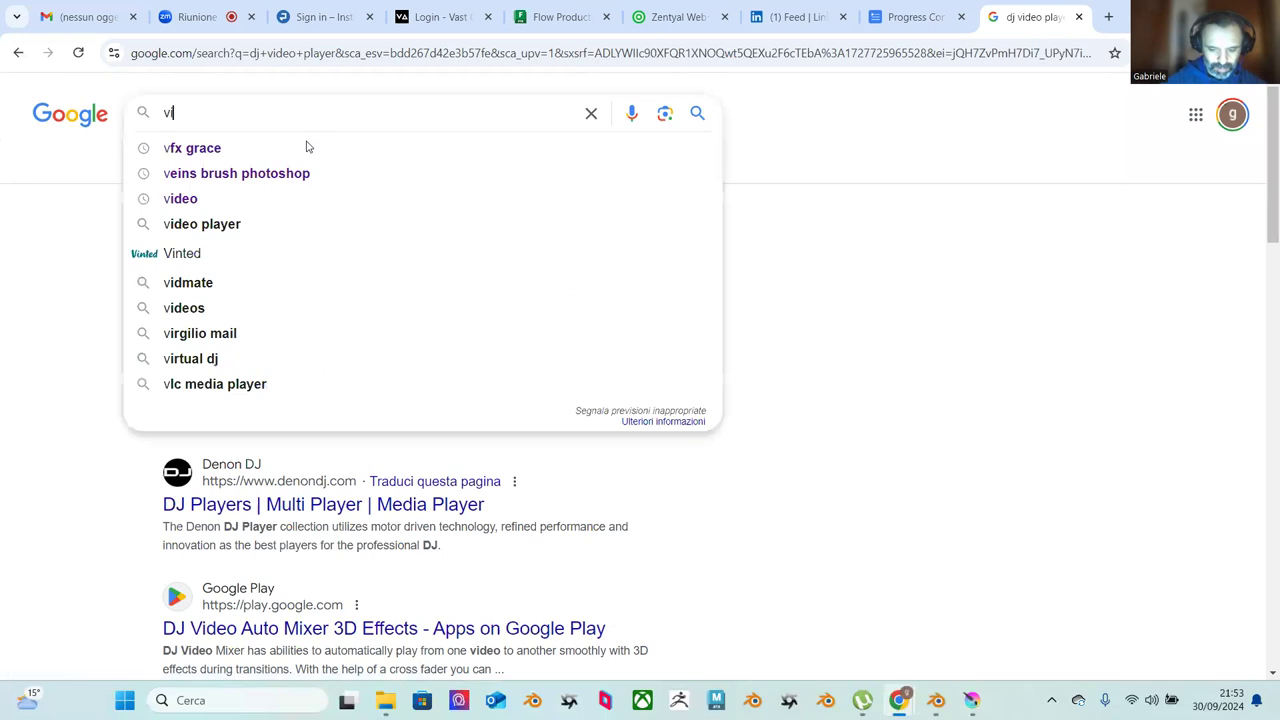
{"action": "type", "text": "deo player dv"}
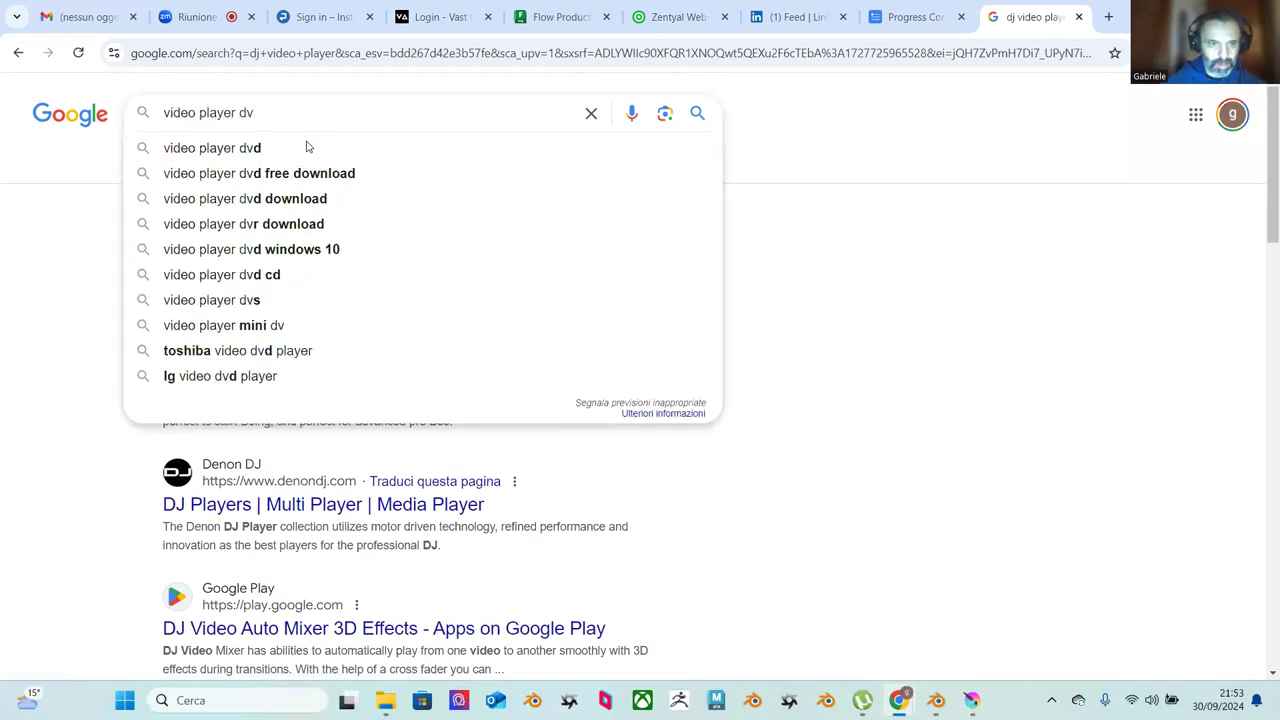
{"action": "key", "text": "BackSpace"}
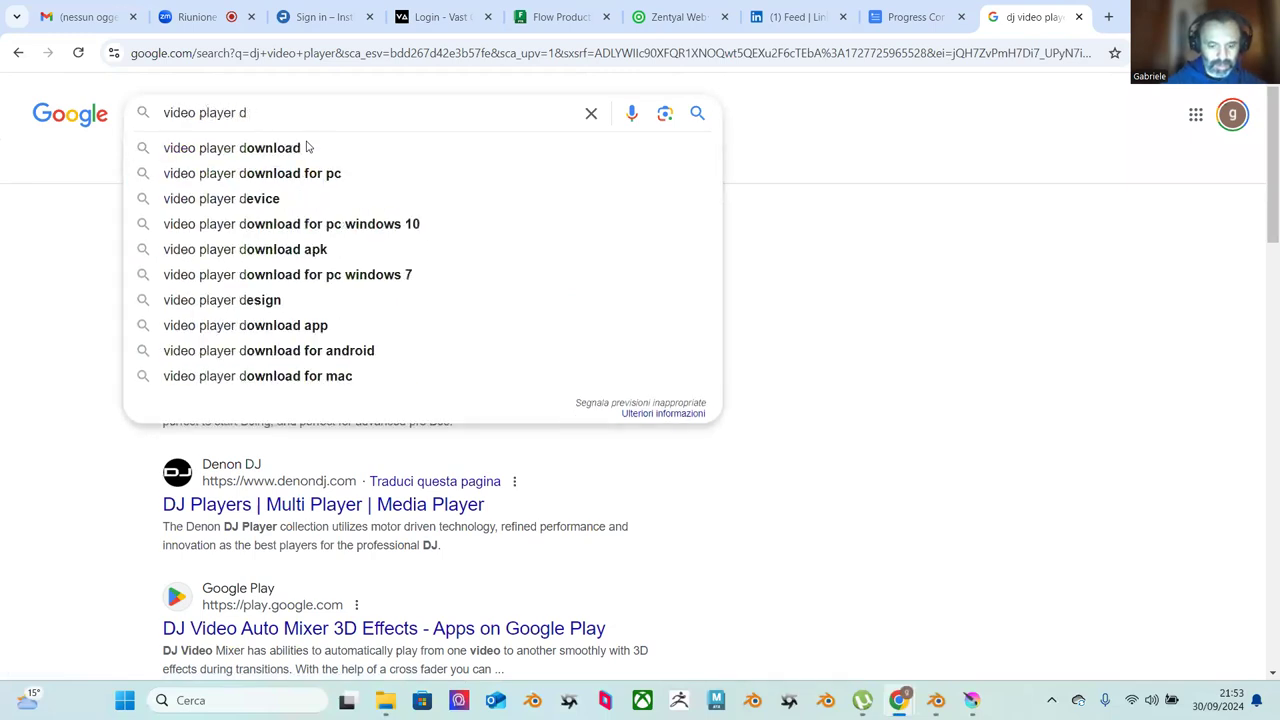
{"action": "type", "text": "v"}
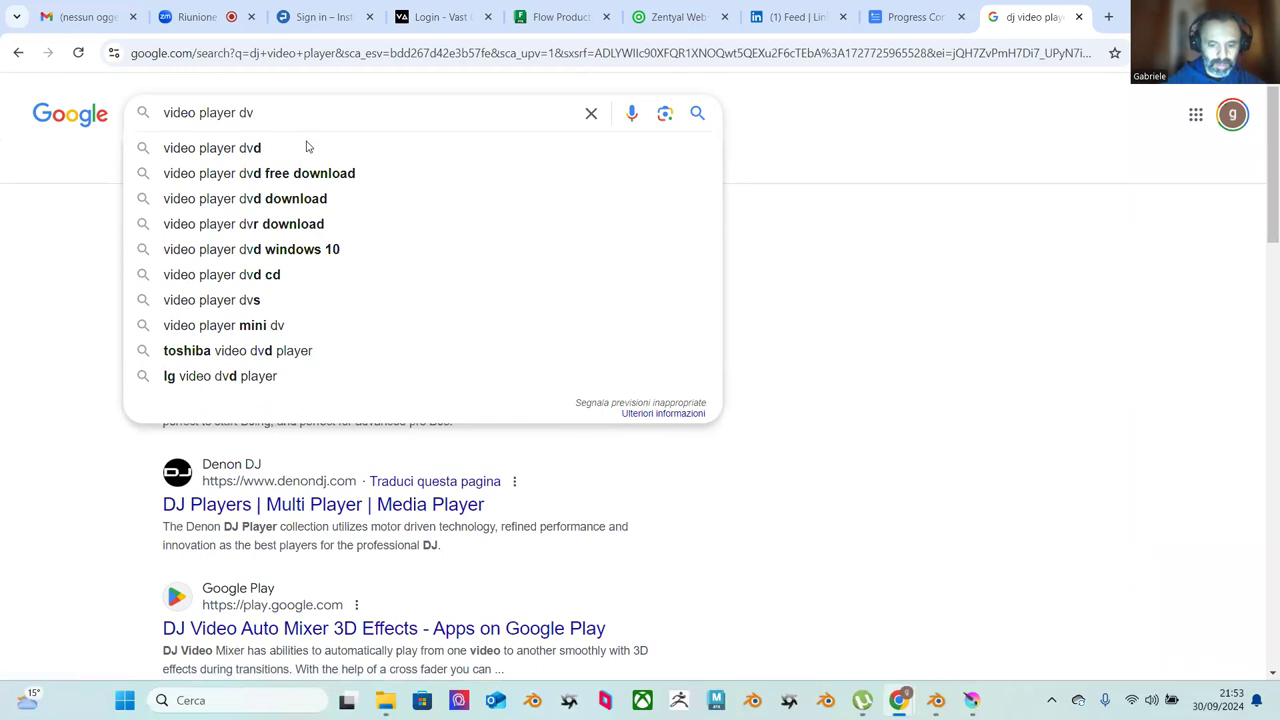
{"action": "type", "text": "j"}
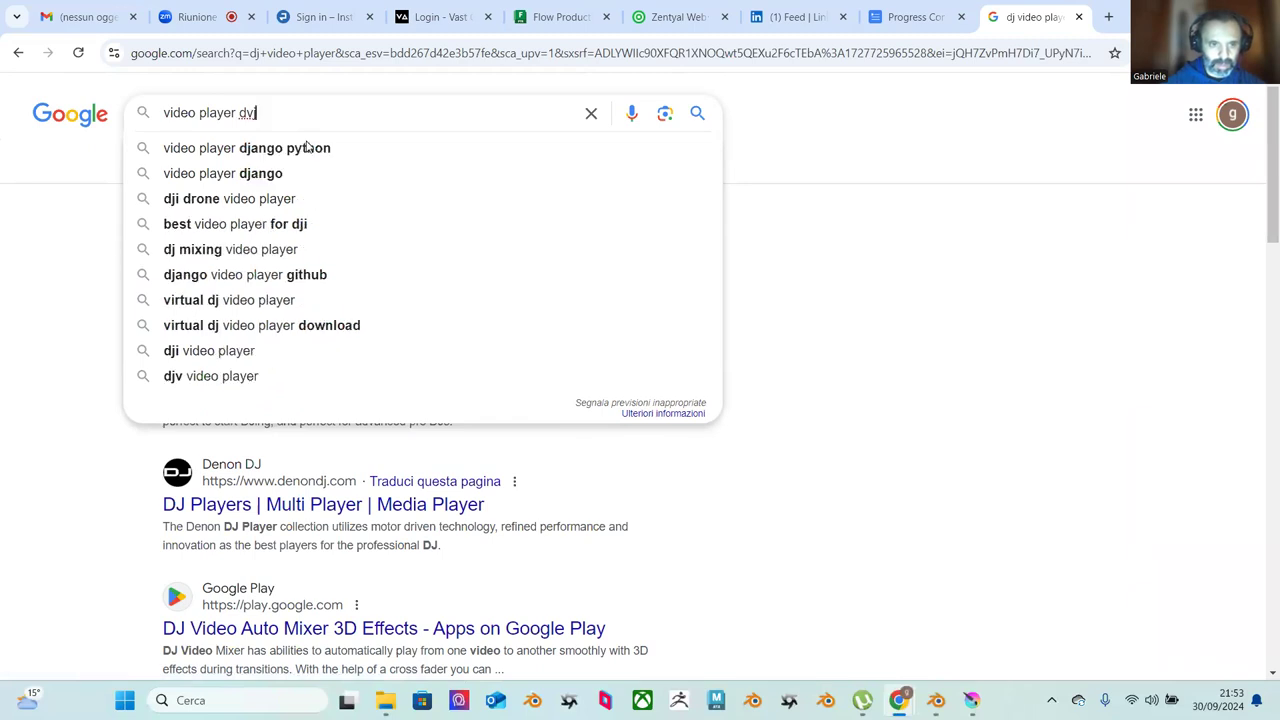
{"action": "key", "text": "BackSpace"}
{"action": "key", "text": "BackSpace"}
{"action": "type", "text": "j"}
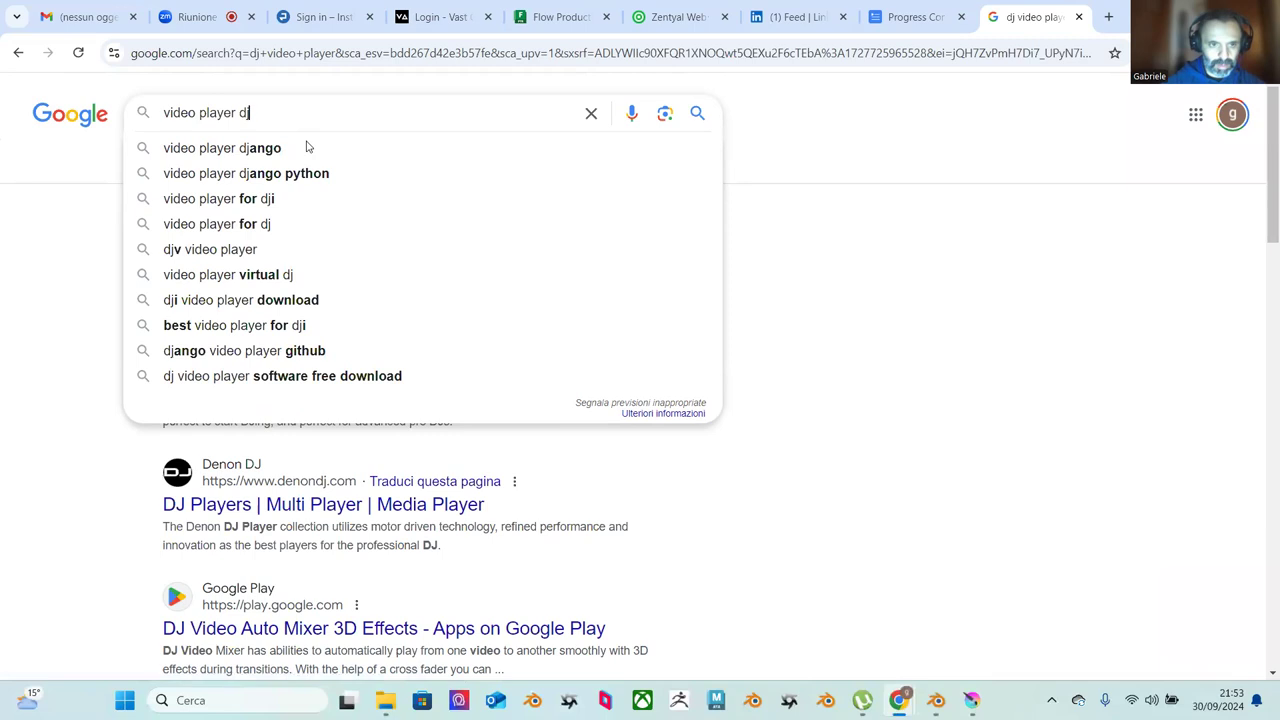
{"action": "left_click", "coordinate": [180, 249]}
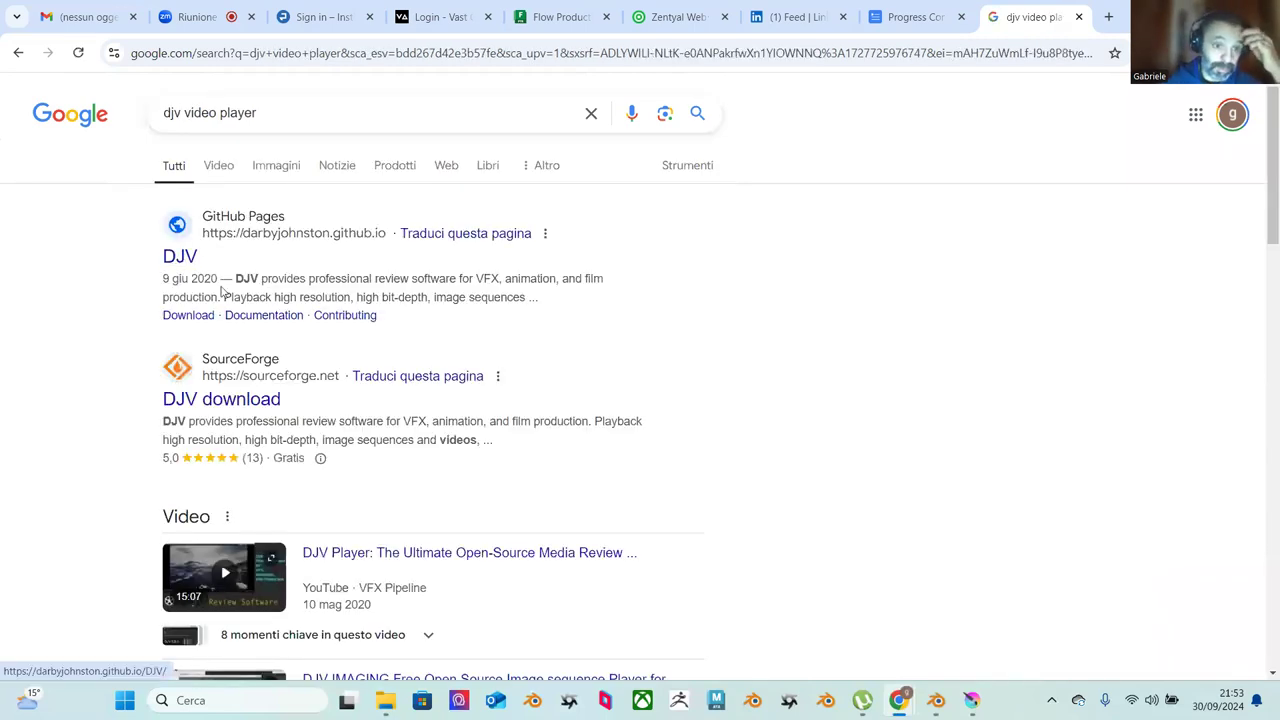
Step: Accept SourceForge's privacy consent, download DJV-2.0.8-win64.exe, then open a new tab
{"action": "left_click", "coordinate": [255, 402]}
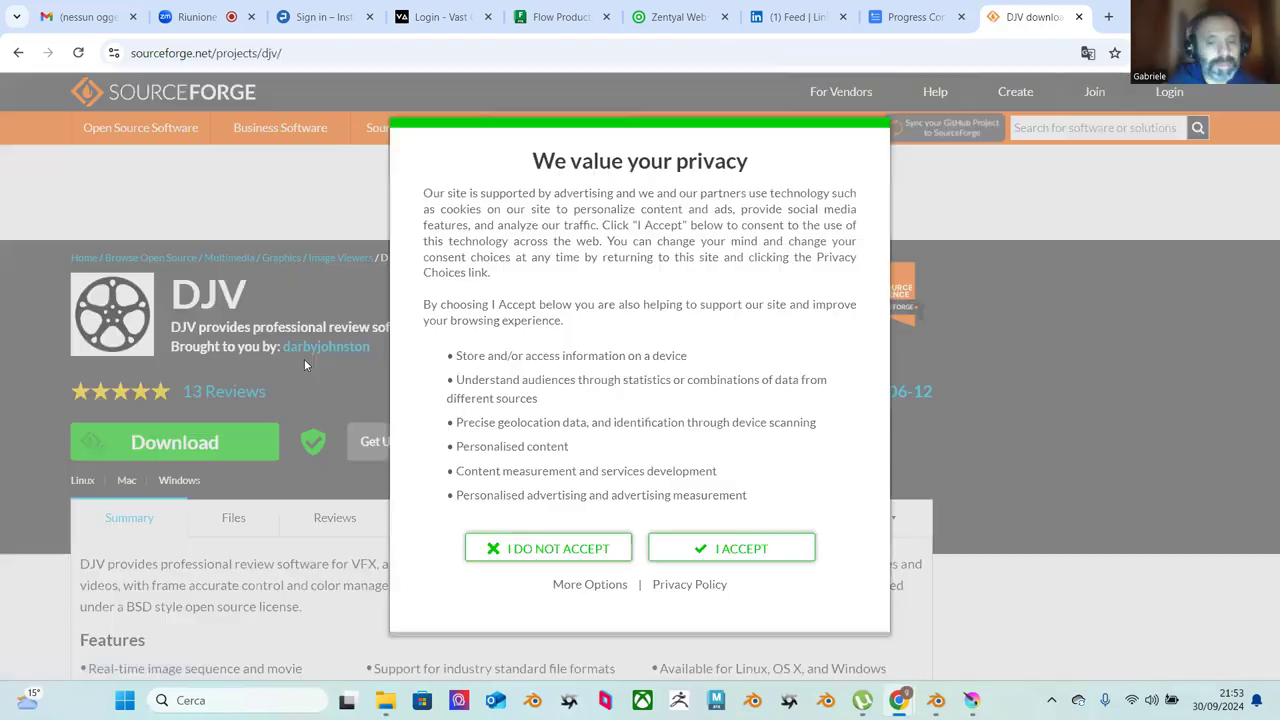
{"action": "left_click", "coordinate": [757, 546]}
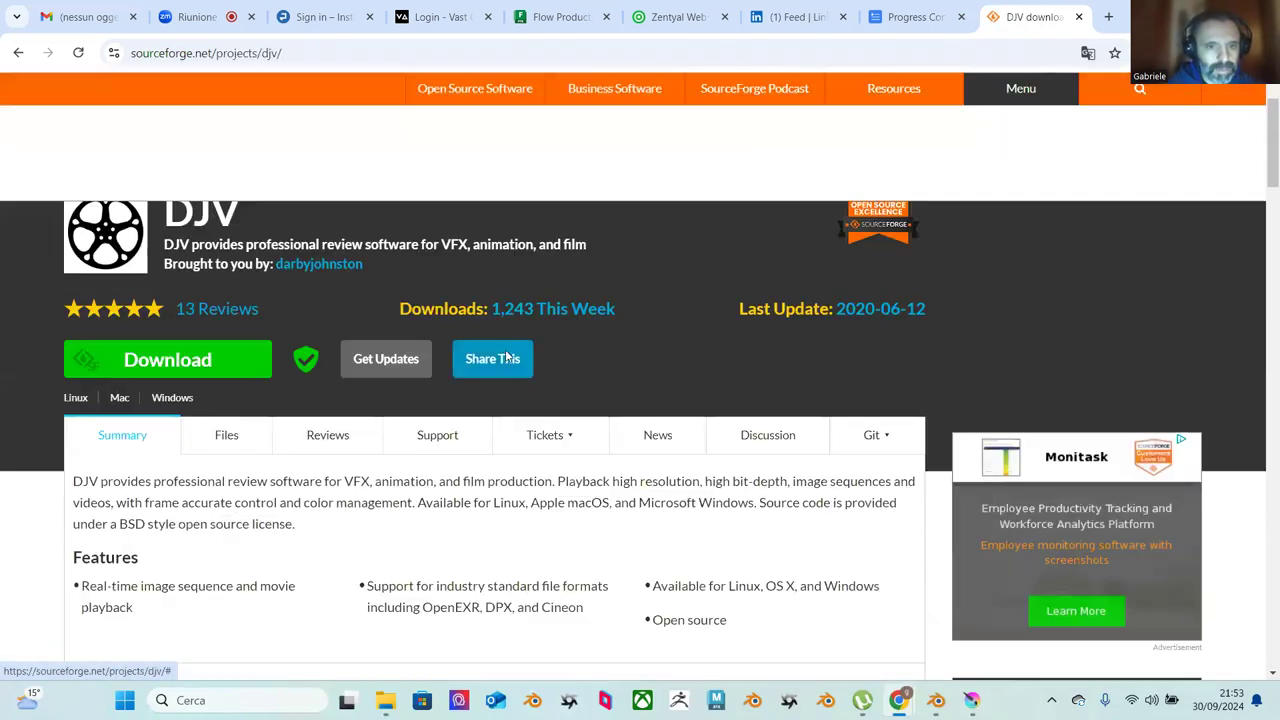
{"action": "left_click", "coordinate": [170, 443]}
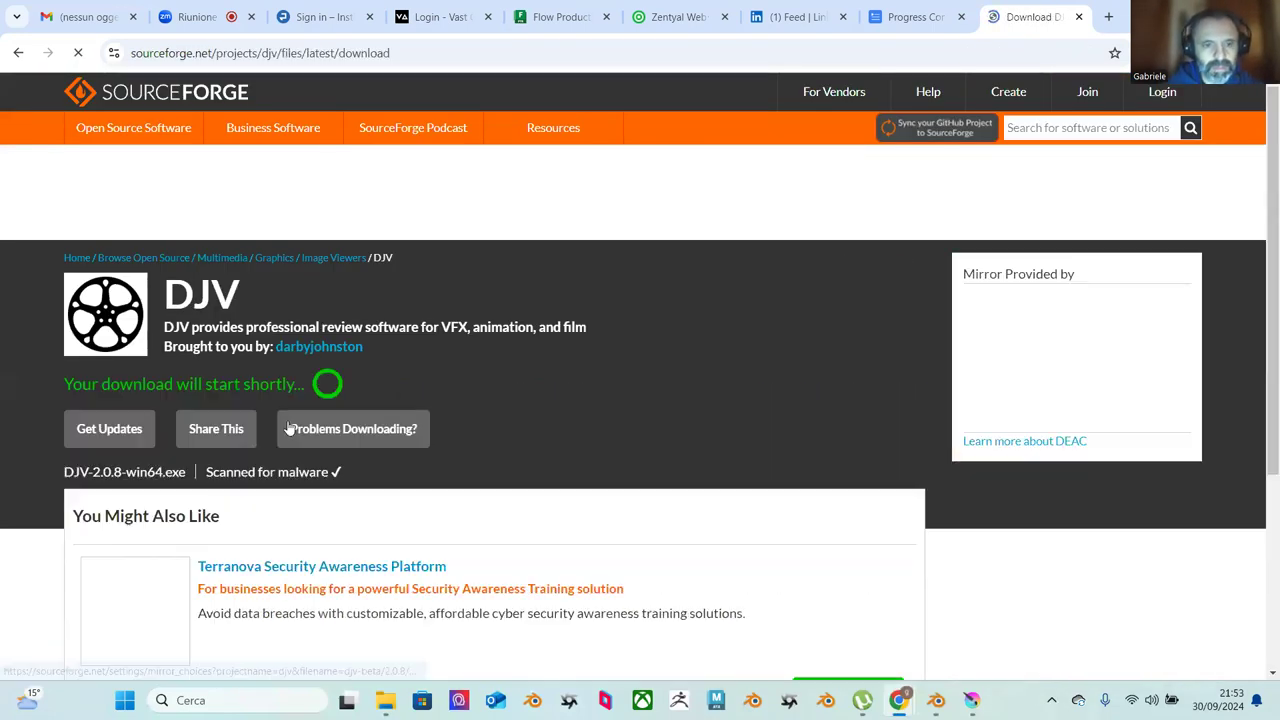
{"action": "scroll", "coordinate": [555, 350], "scroll_direction": "down", "scroll_amount": 3}
{"action": "scroll", "coordinate": [548, 356], "scroll_direction": "up", "scroll_amount": 3}
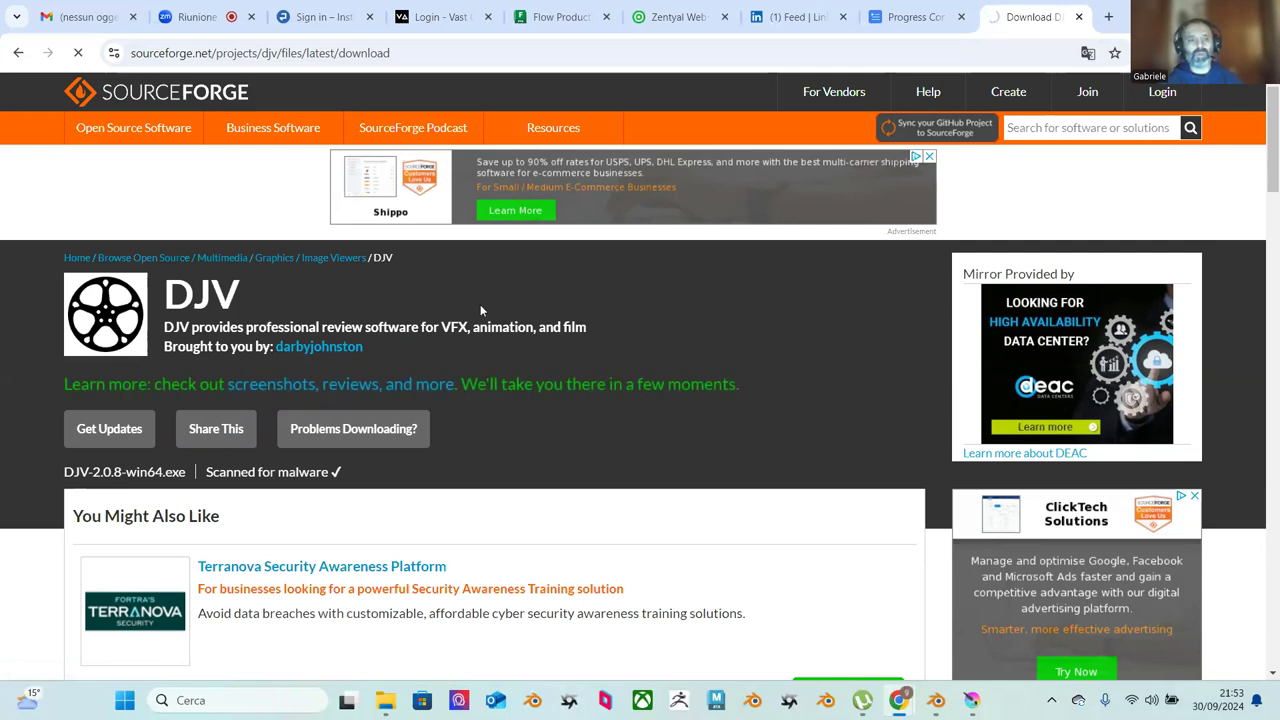
{"action": "scroll", "coordinate": [475, 306], "scroll_direction": "down", "scroll_amount": 1}
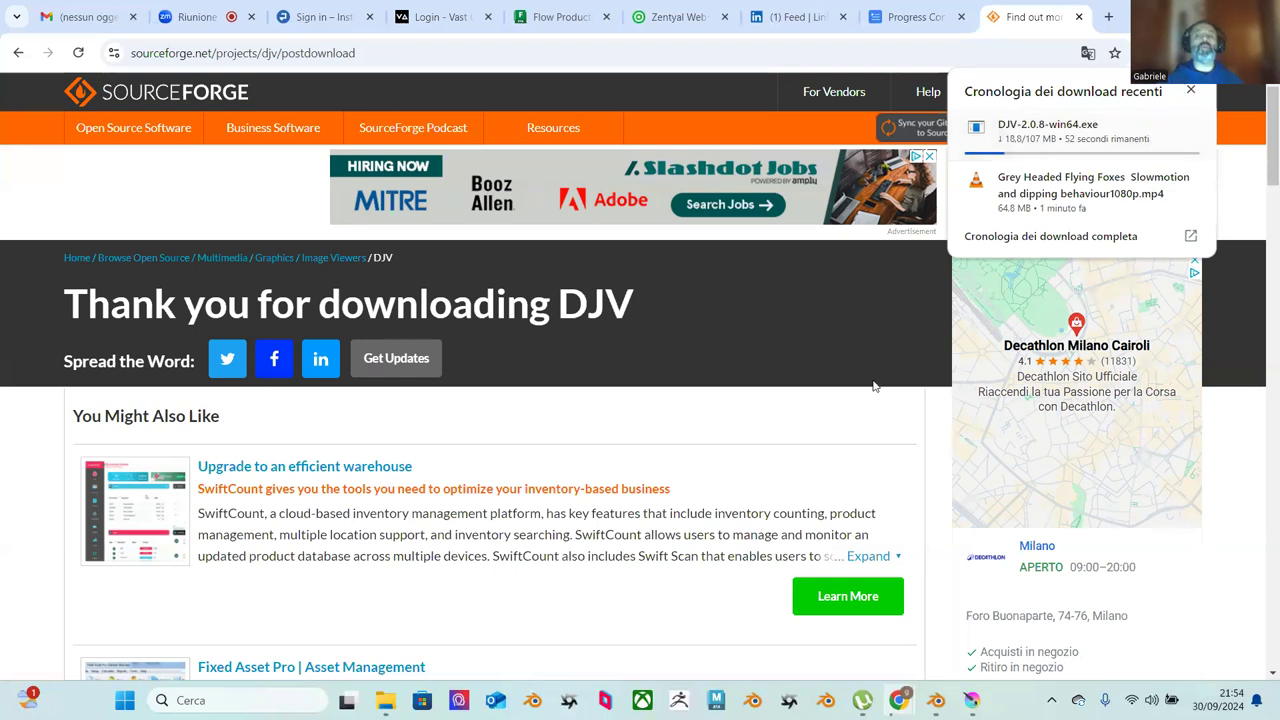
{"action": "left_click", "coordinate": [909, 204]}
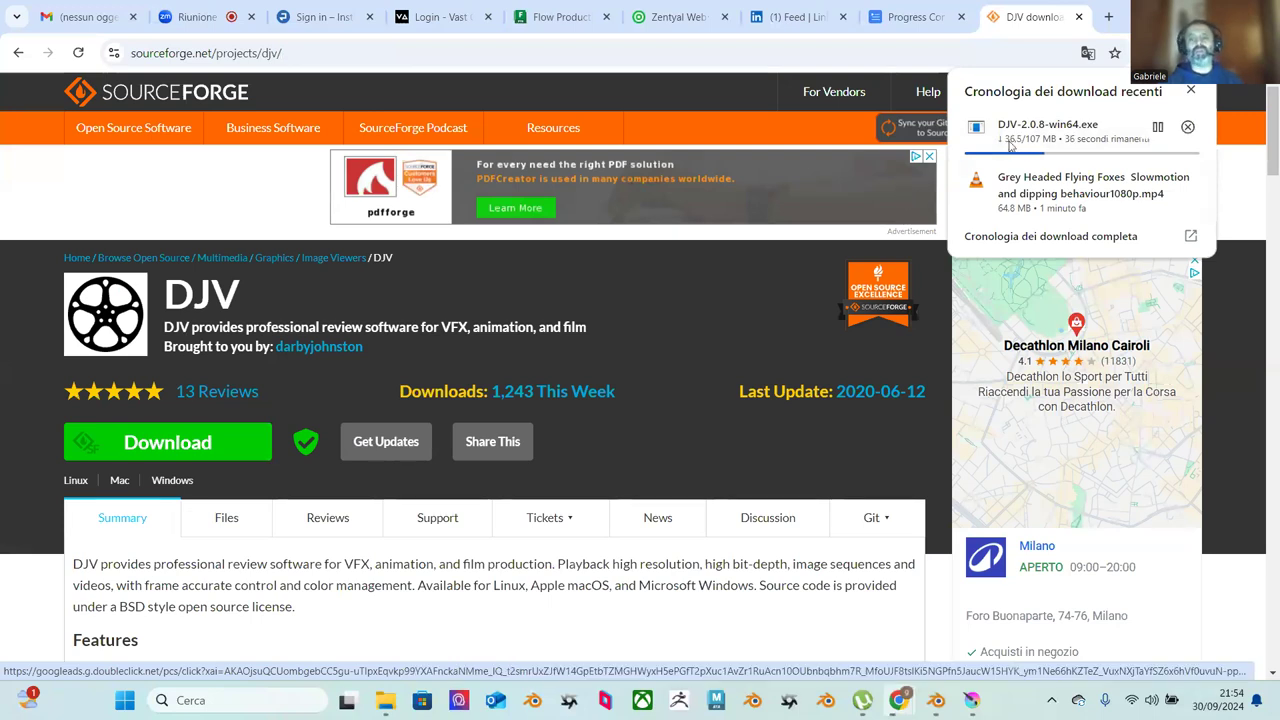
{"action": "left_click", "coordinate": [1108, 16]}
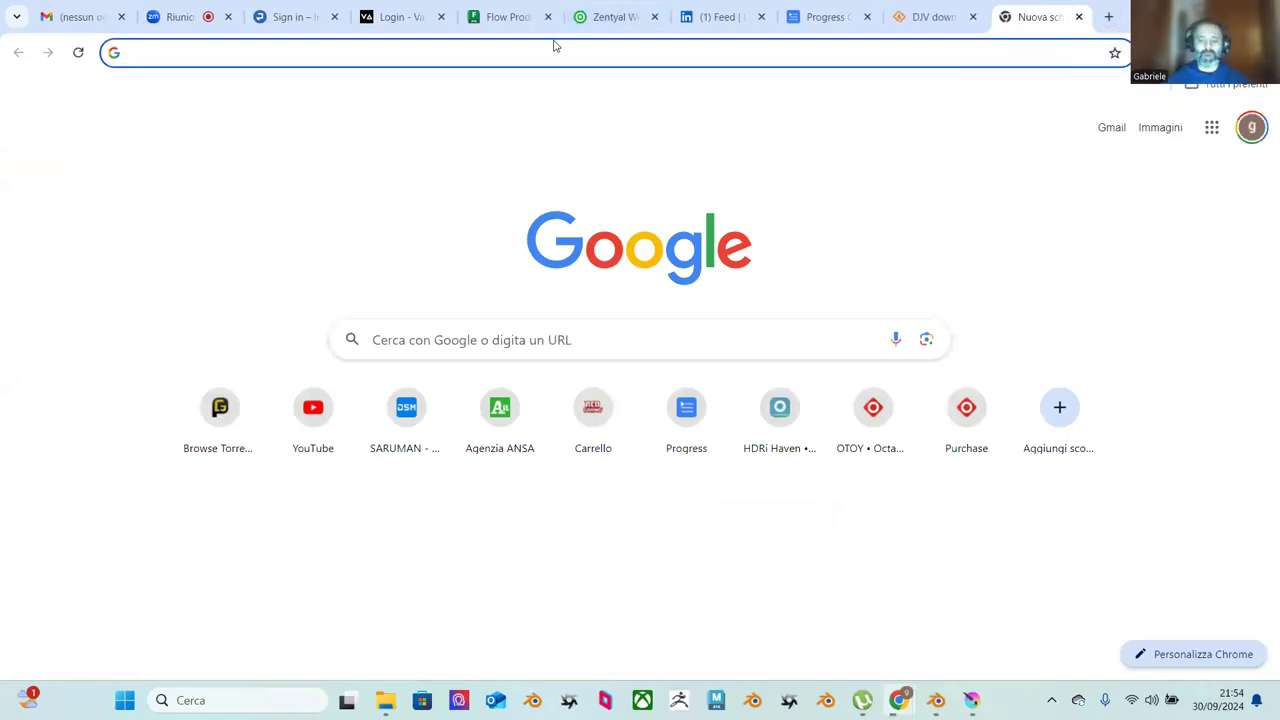
Step: Search Google for 'open rv' to find the OpenRV GitHub repository, then check recent downloads
{"action": "type", "text": "open rv"}
{"action": "key", "text": "Return"}
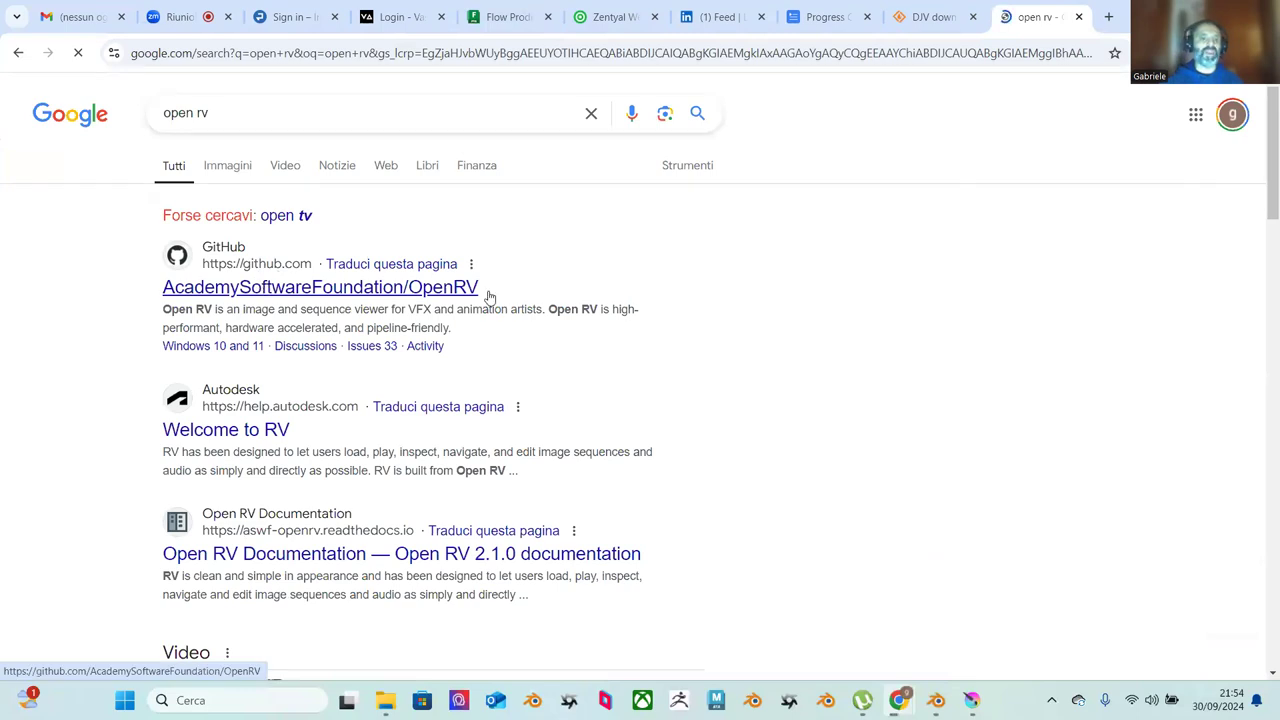
{"action": "scroll", "coordinate": [450, 350], "scroll_direction": "down", "scroll_amount": 2}
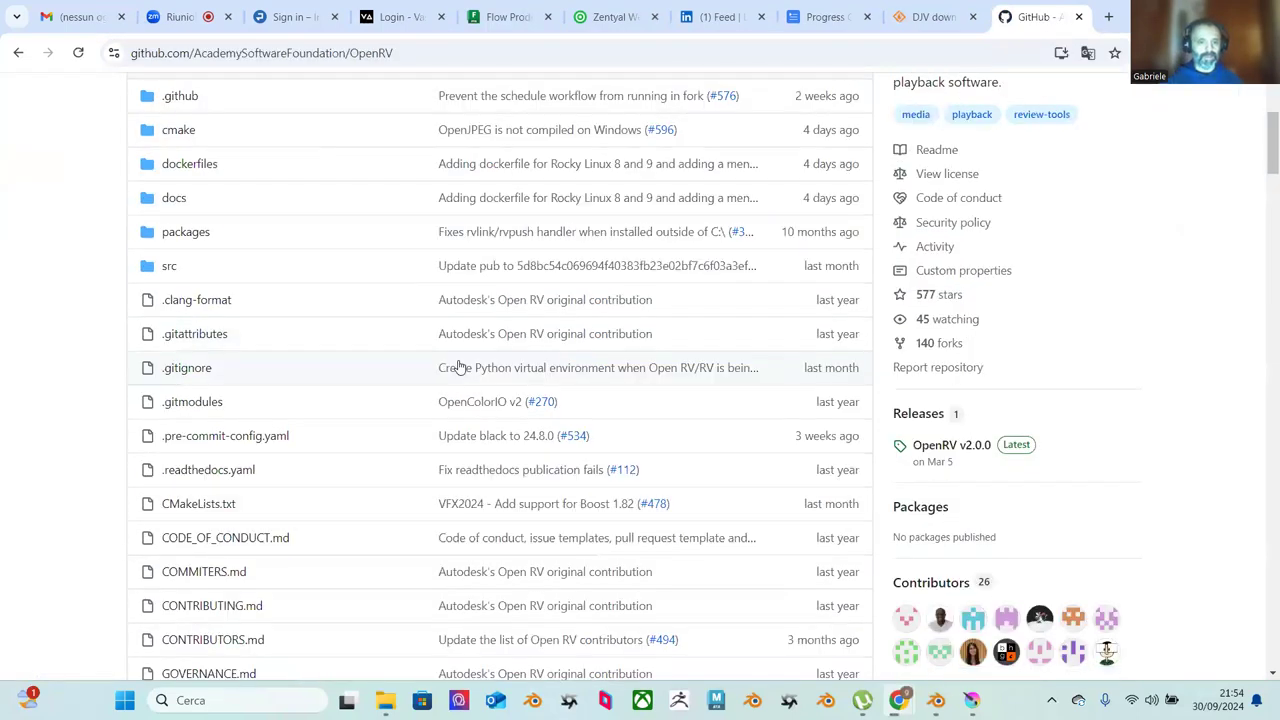
{"action": "scroll", "coordinate": [440, 385], "scroll_direction": "down", "scroll_amount": 8}
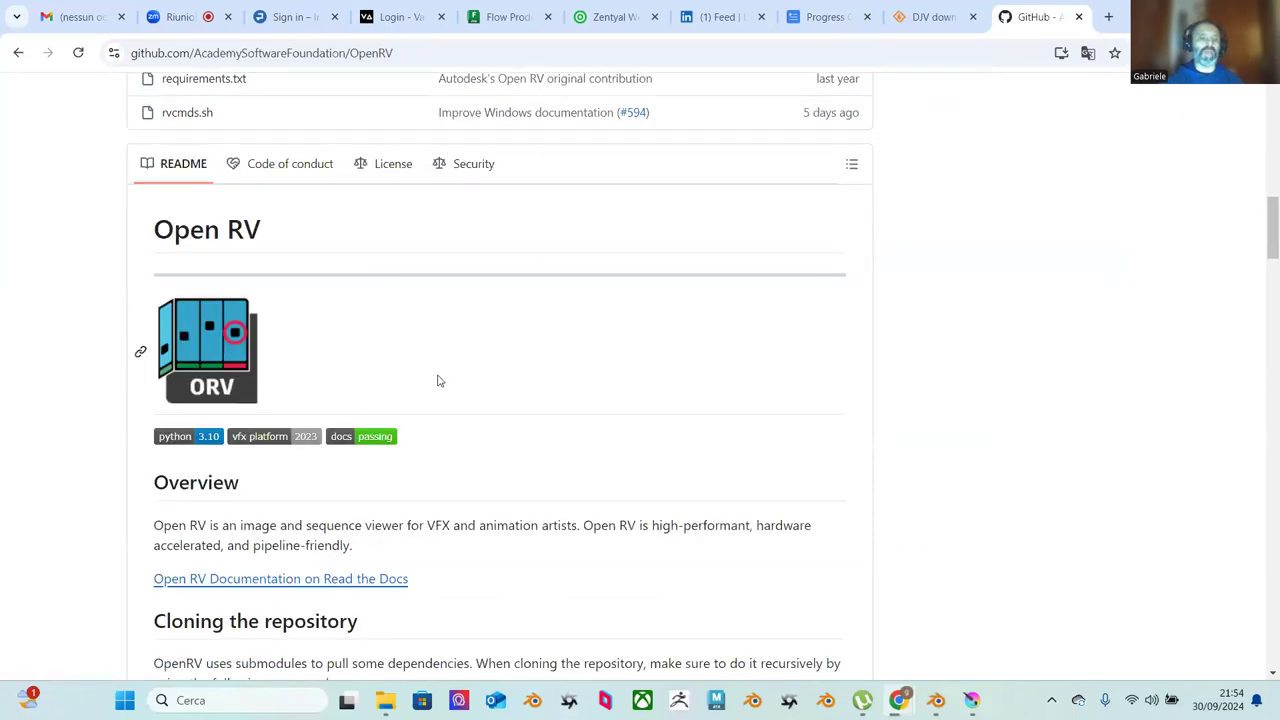
{"action": "scroll", "coordinate": [437, 380], "scroll_direction": "down", "scroll_amount": 5}
{"action": "scroll", "coordinate": [430, 325], "scroll_direction": "up", "scroll_amount": 12}
{"action": "scroll", "coordinate": [412, 310], "scroll_direction": "up", "scroll_amount": 4}
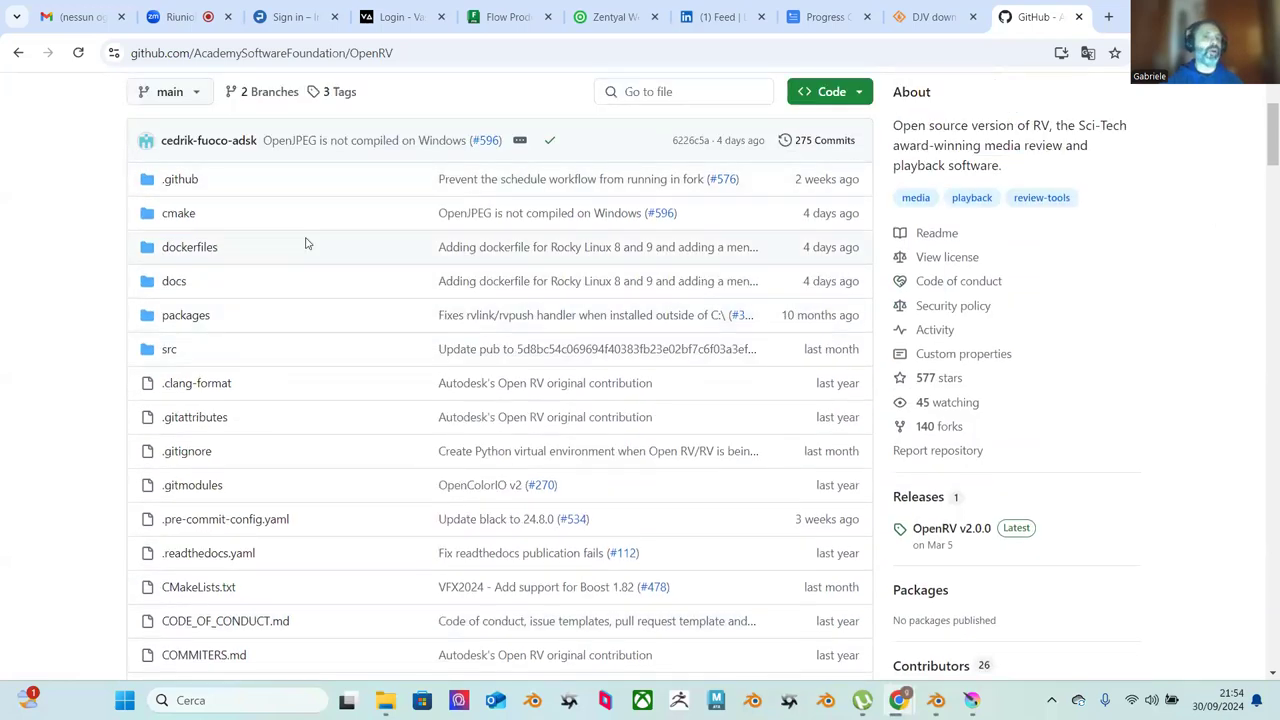
{"action": "scroll", "coordinate": [300, 322], "scroll_direction": "down", "scroll_amount": 1}
{"action": "scroll", "coordinate": [300, 322], "scroll_direction": "up", "scroll_amount": 1}
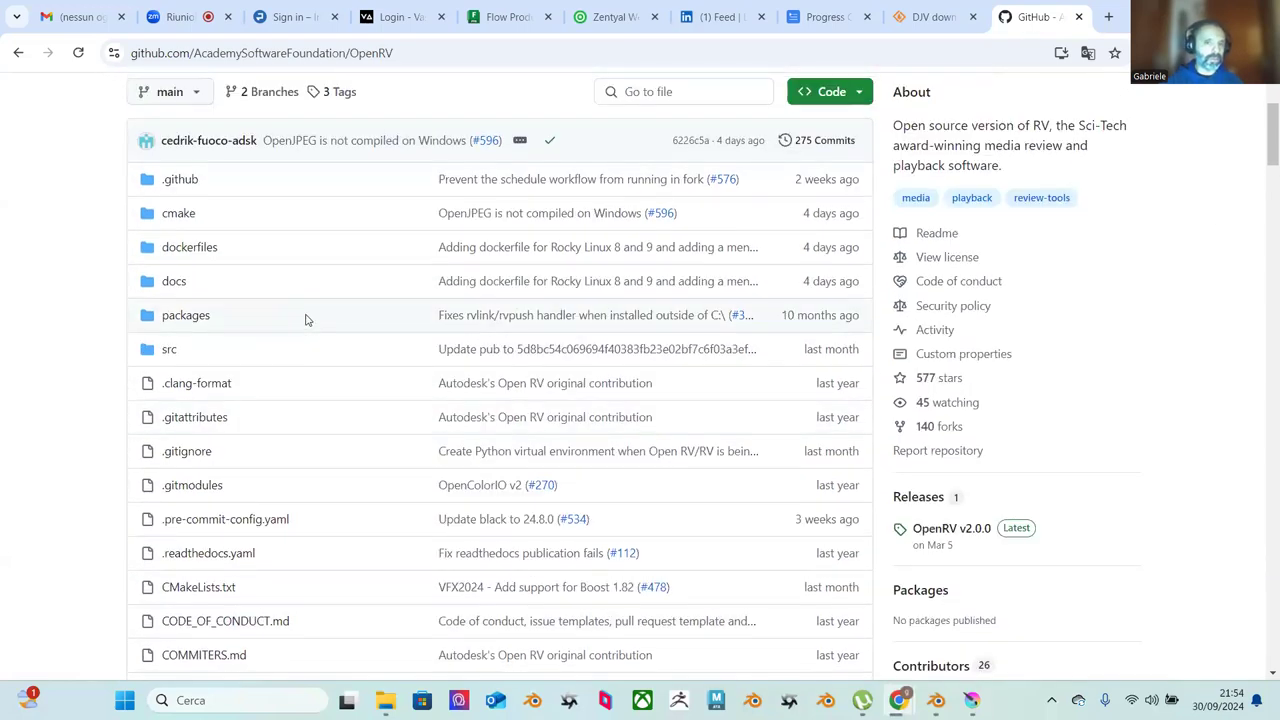
{"action": "scroll", "coordinate": [307, 320], "scroll_direction": "up", "scroll_amount": 2}
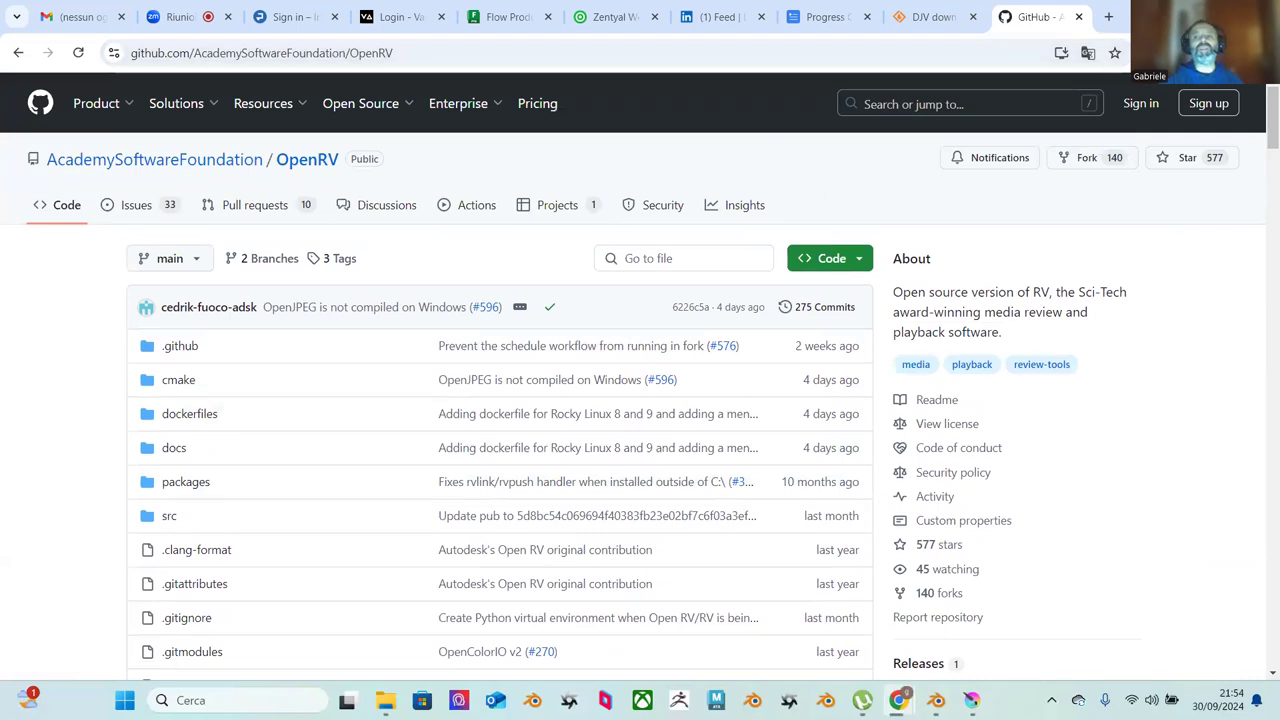
{"action": "left_click", "coordinate": [1060, 53]}
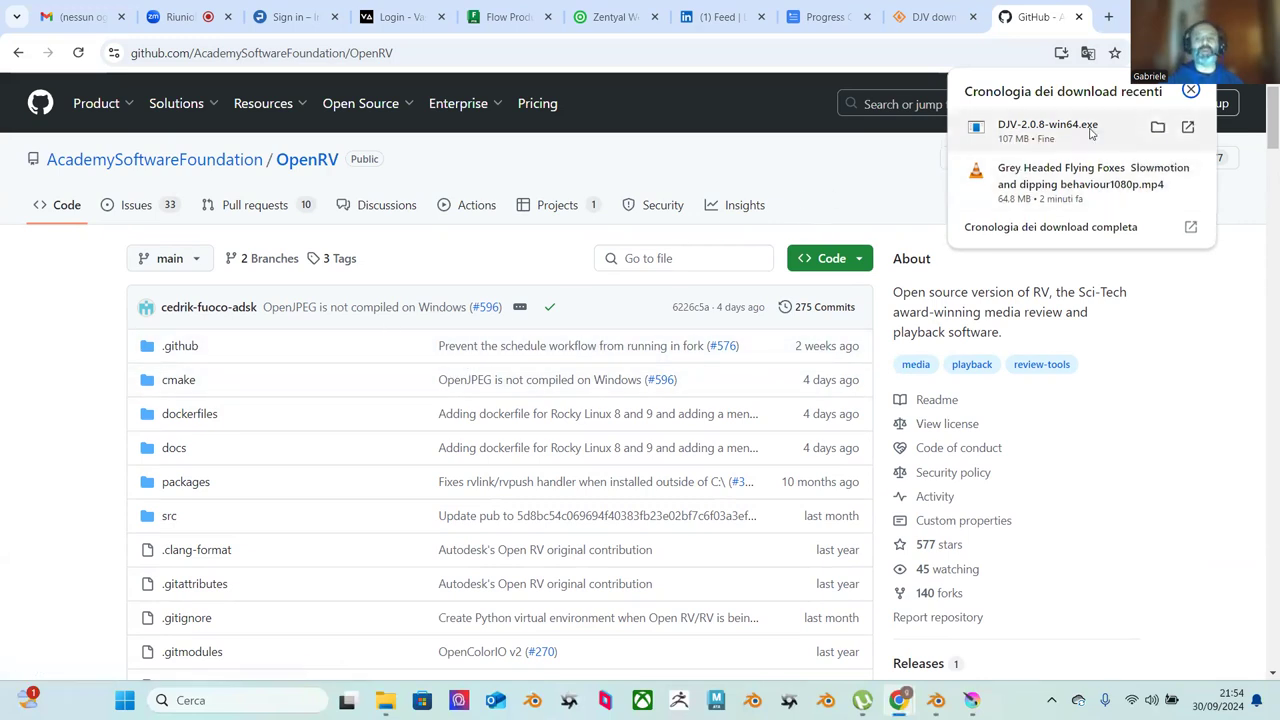
Step: Install DJV2 from DJV-2.0.8-win64.exe through the wizard, then show the flying-fox mp4 in its folder
{"action": "left_click", "coordinate": [1157, 128]}
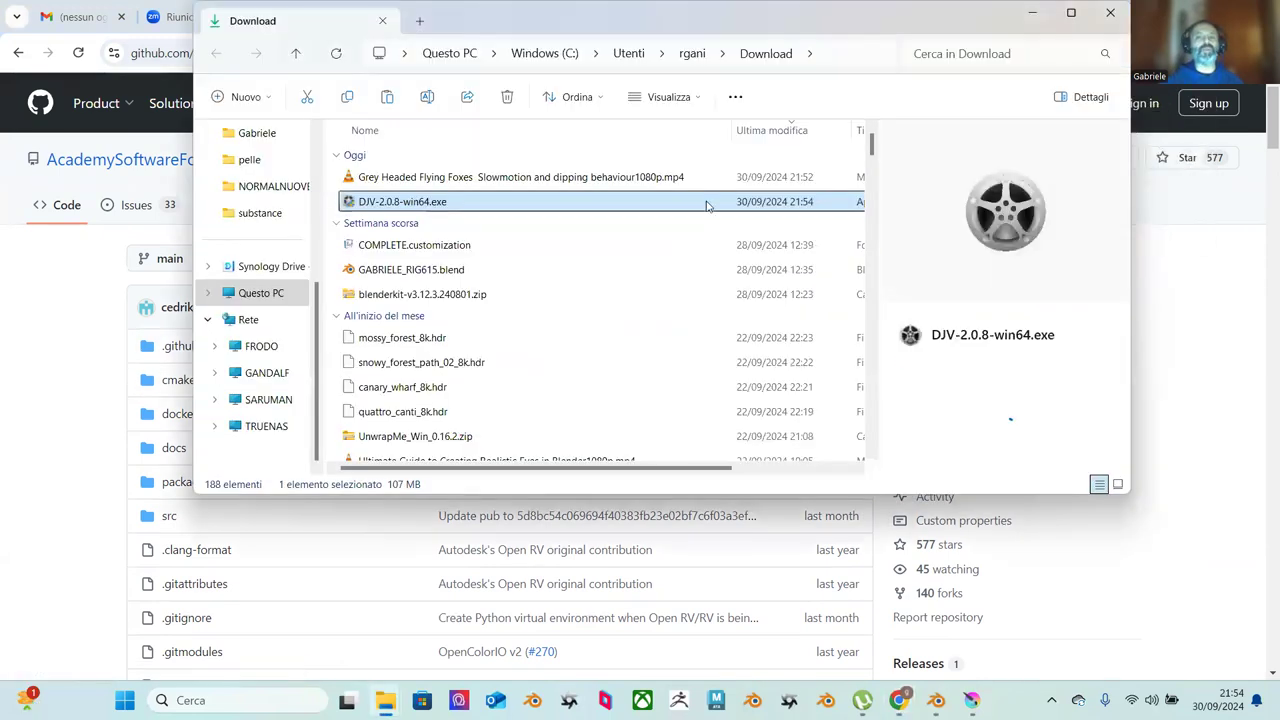
{"action": "double_click", "coordinate": [490, 203]}
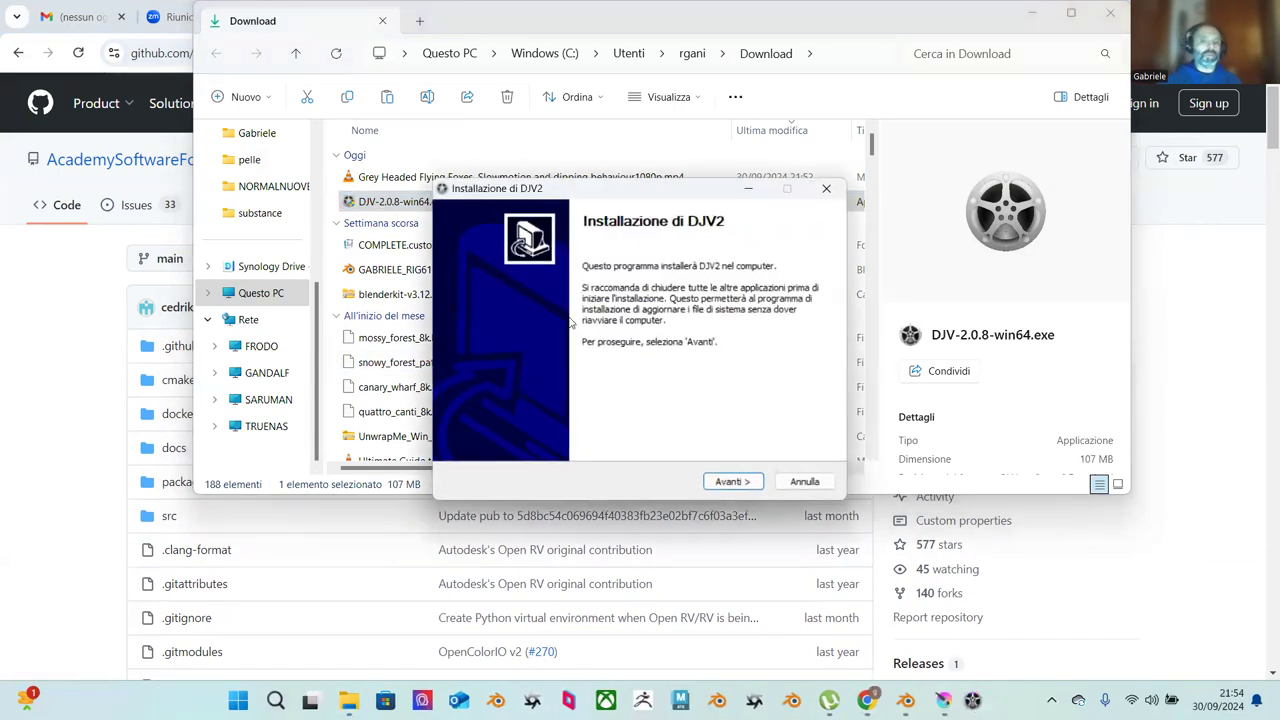
{"action": "left_click", "coordinate": [731, 483]}
{"action": "left_click", "coordinate": [731, 483]}
{"action": "left_click", "coordinate": [731, 483]}
{"action": "left_click", "coordinate": [731, 483]}
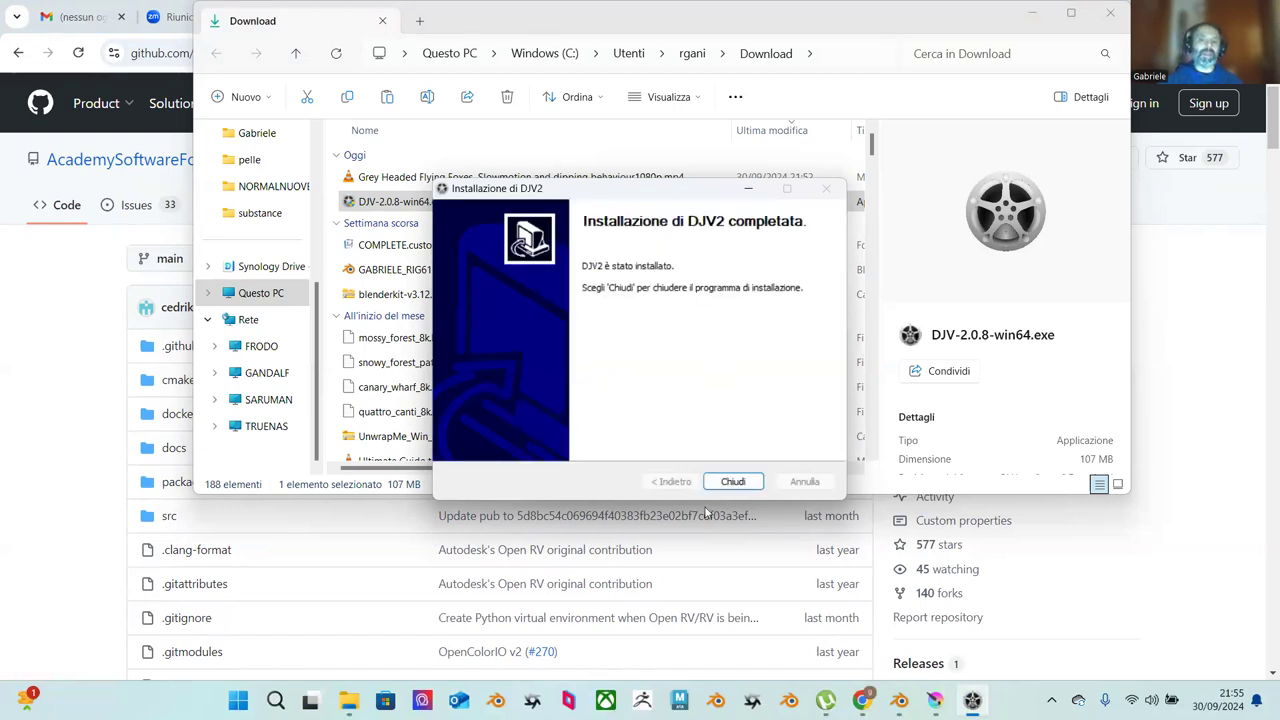
{"action": "left_click", "coordinate": [733, 481]}
{"action": "left_click", "coordinate": [1100, 16]}
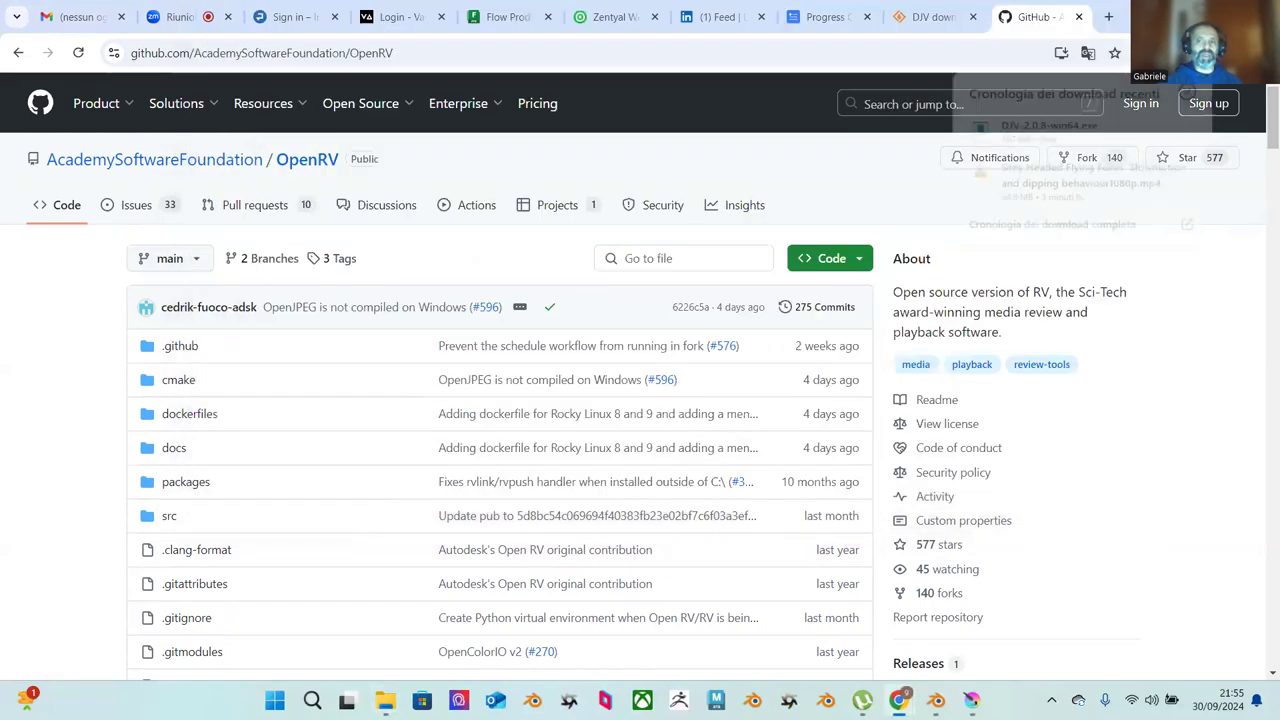
{"action": "left_click", "coordinate": [1157, 171]}
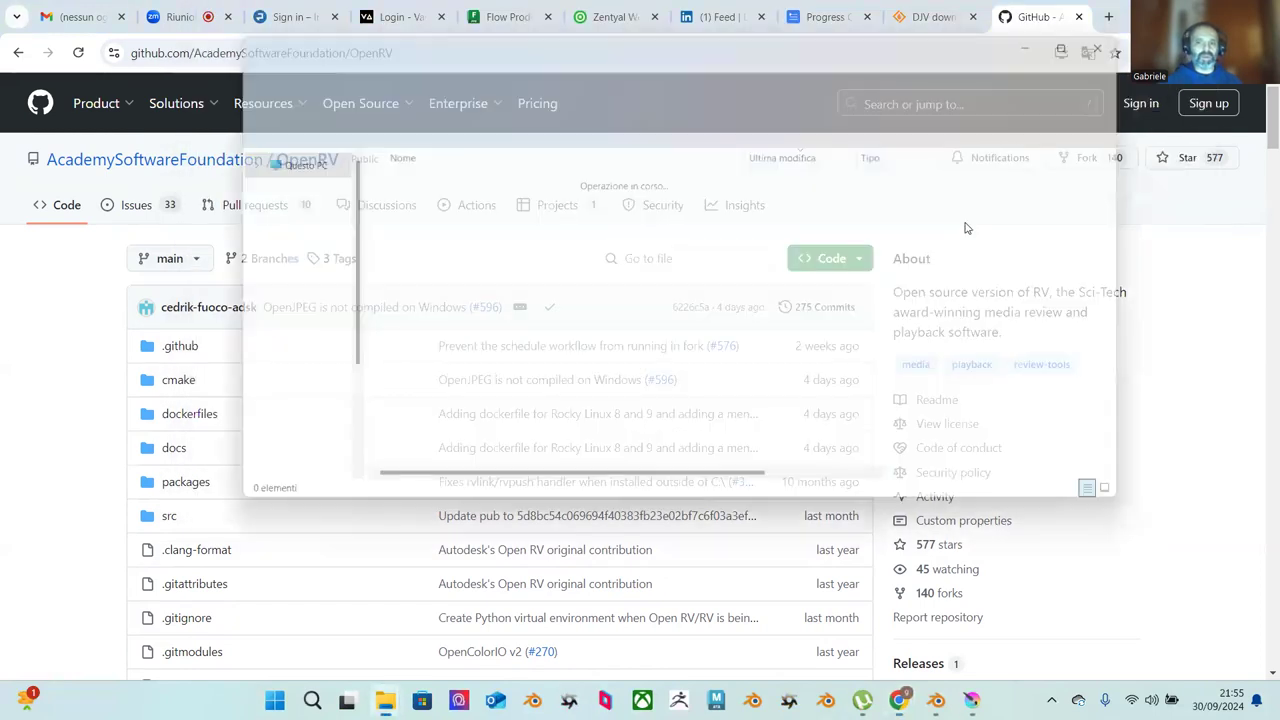
Step: Set DJV as the default app for mp4 videos and finish its language setup
{"action": "right_click", "coordinate": [532, 230]}
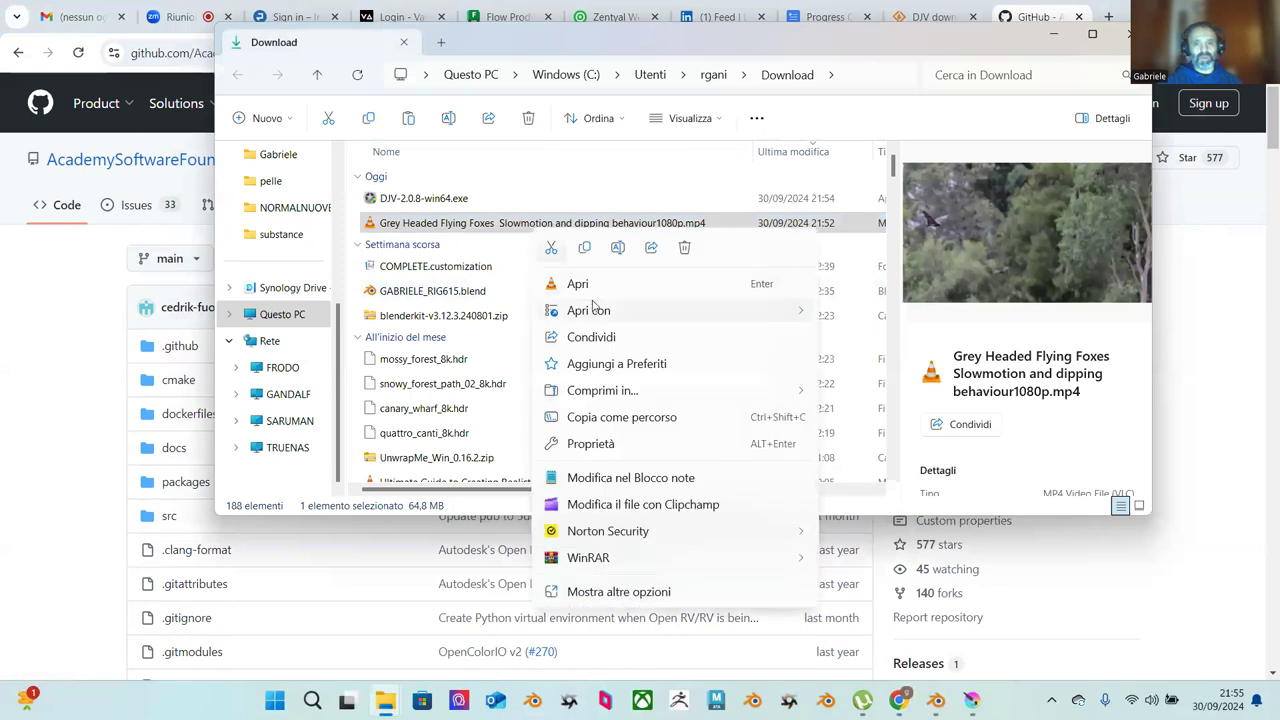
{"action": "mouse_move", "coordinate": [596, 312]}
{"action": "left_click", "coordinate": [878, 318]}
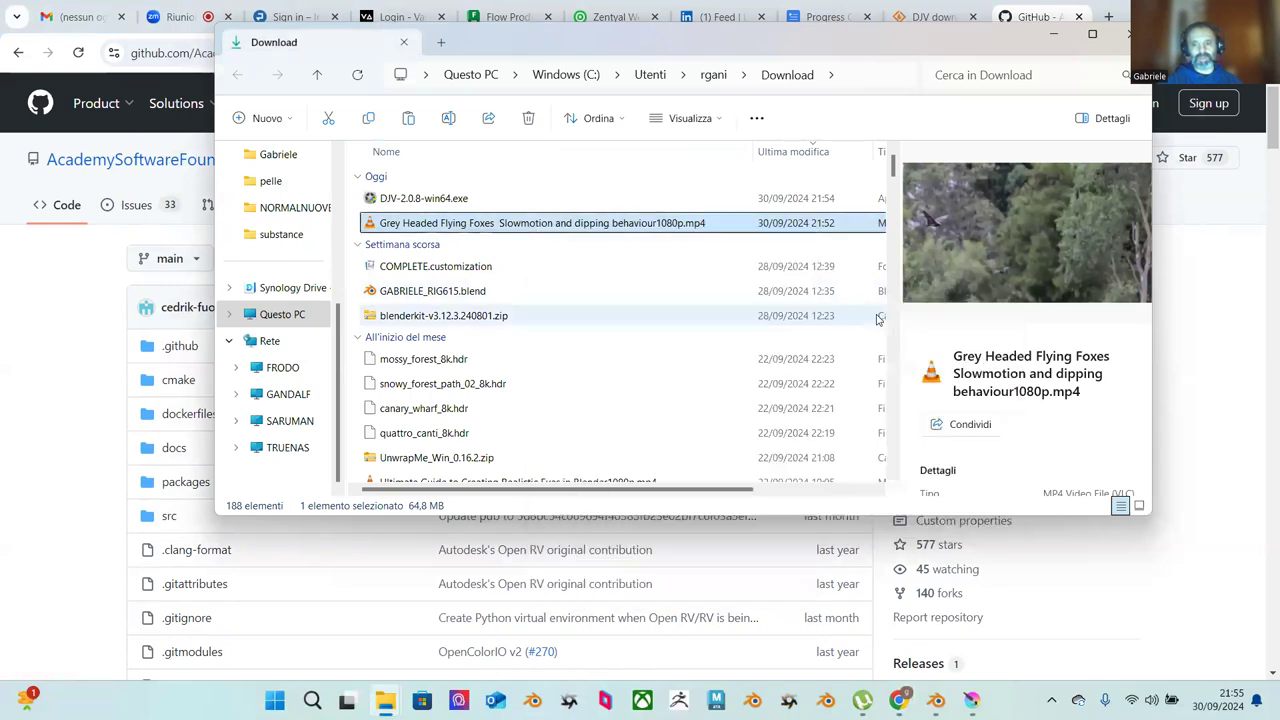
{"action": "left_click", "coordinate": [543, 310]}
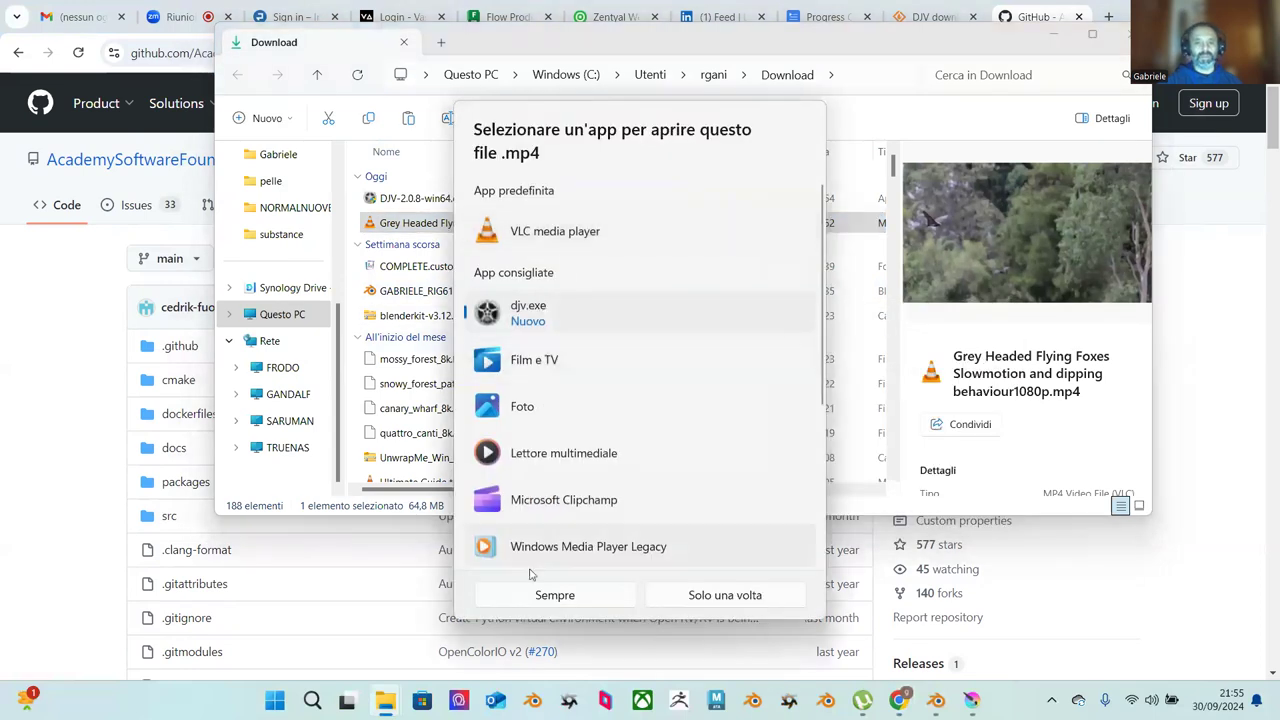
{"action": "left_click", "coordinate": [554, 594]}
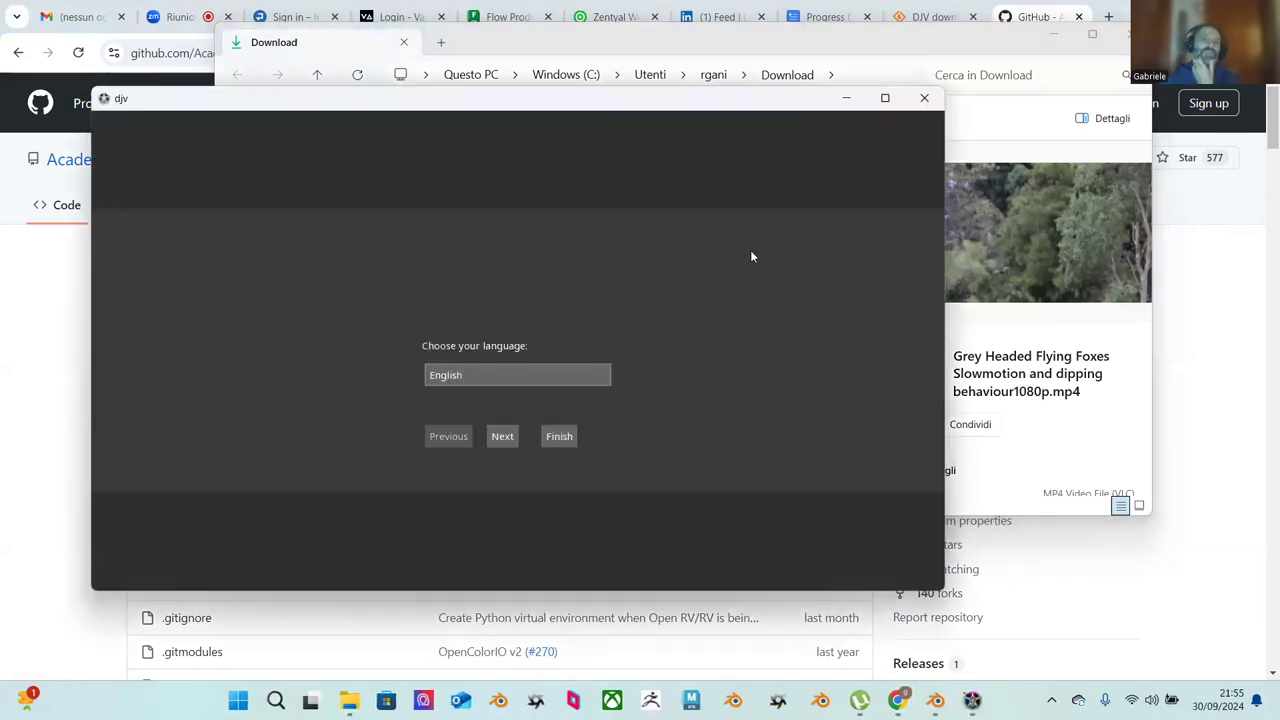
{"action": "left_click", "coordinate": [557, 440]}
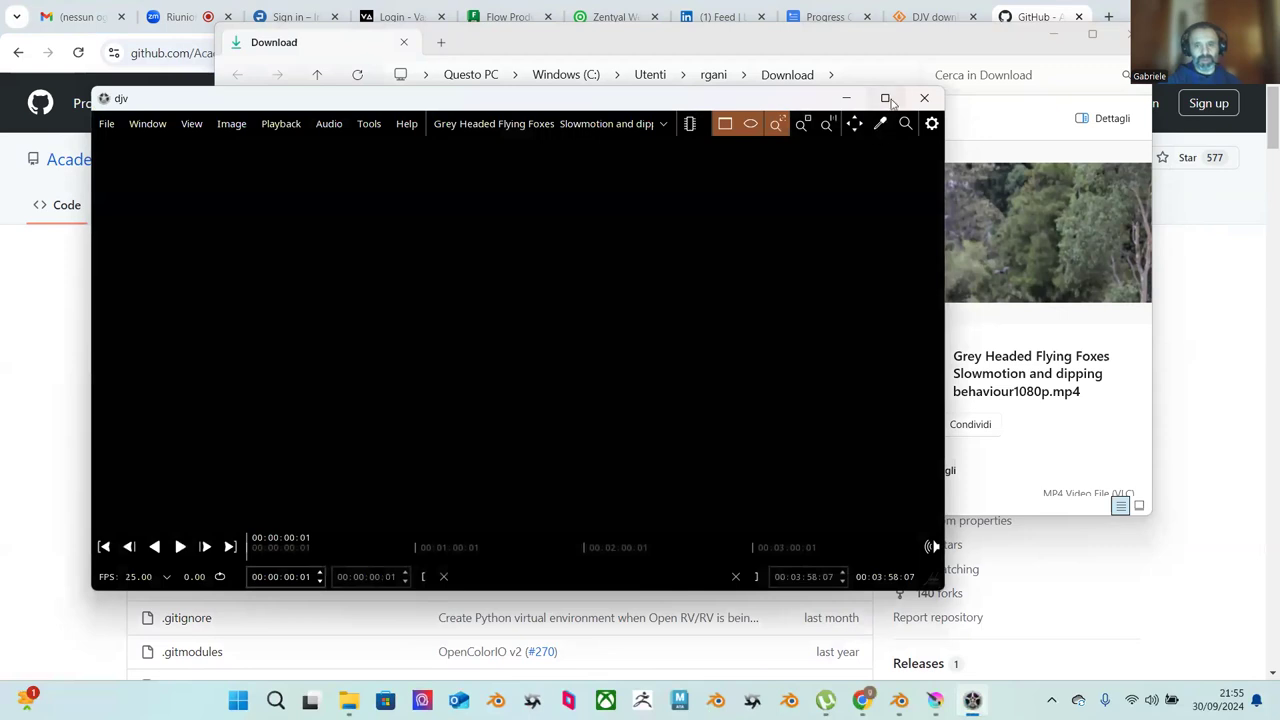
Step: Maximize the DJV window and start playing the flying-fox video
{"action": "left_click_drag", "start_coordinate": [672, 103], "coordinate": [859, 116]}
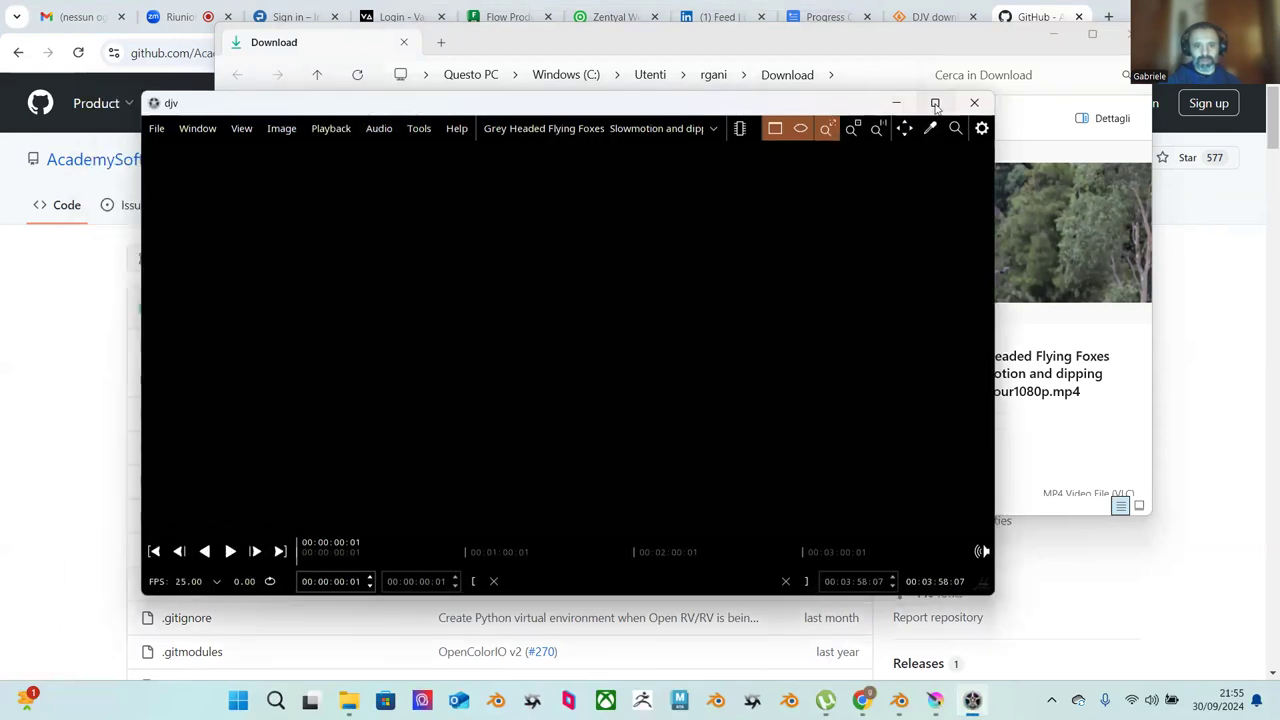
{"action": "left_click", "coordinate": [935, 104]}
{"action": "left_click", "coordinate": [90, 636]}
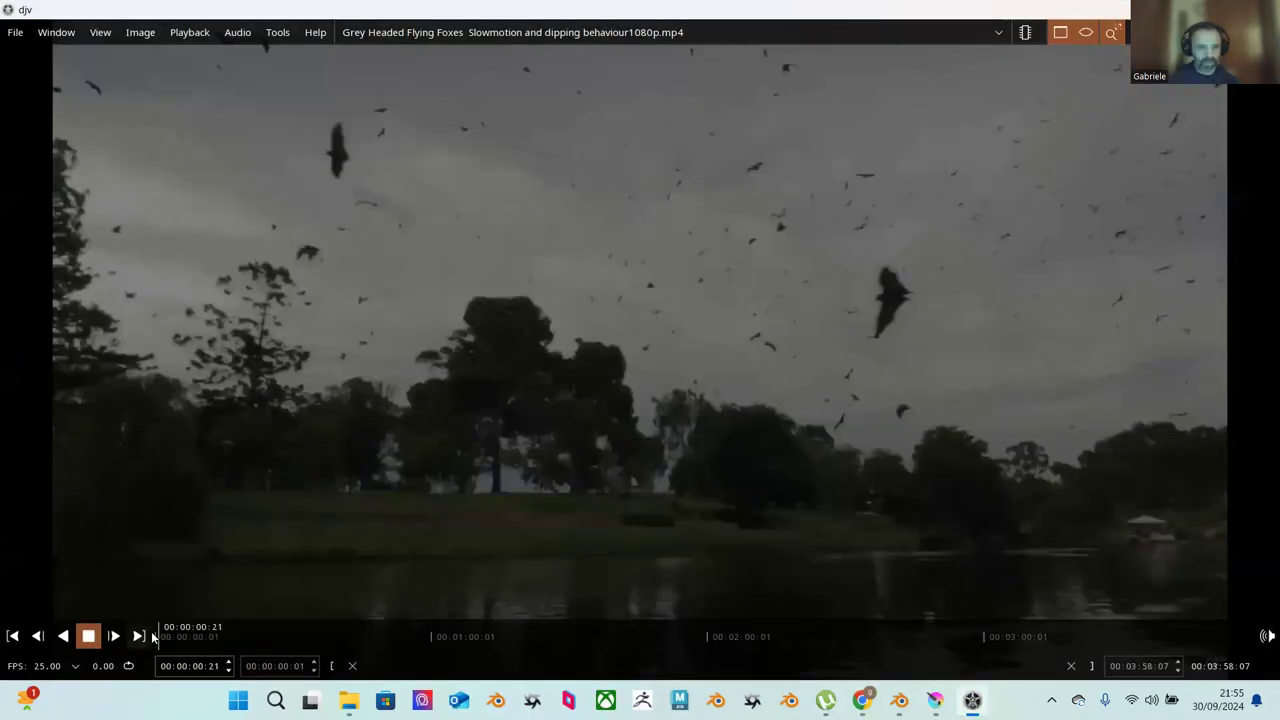
Step: Play the clip from about 6 seconds to 00:00:08:18 and browse DJV's menus
{"action": "left_click", "coordinate": [187, 640]}
{"action": "key", "text": "space"}
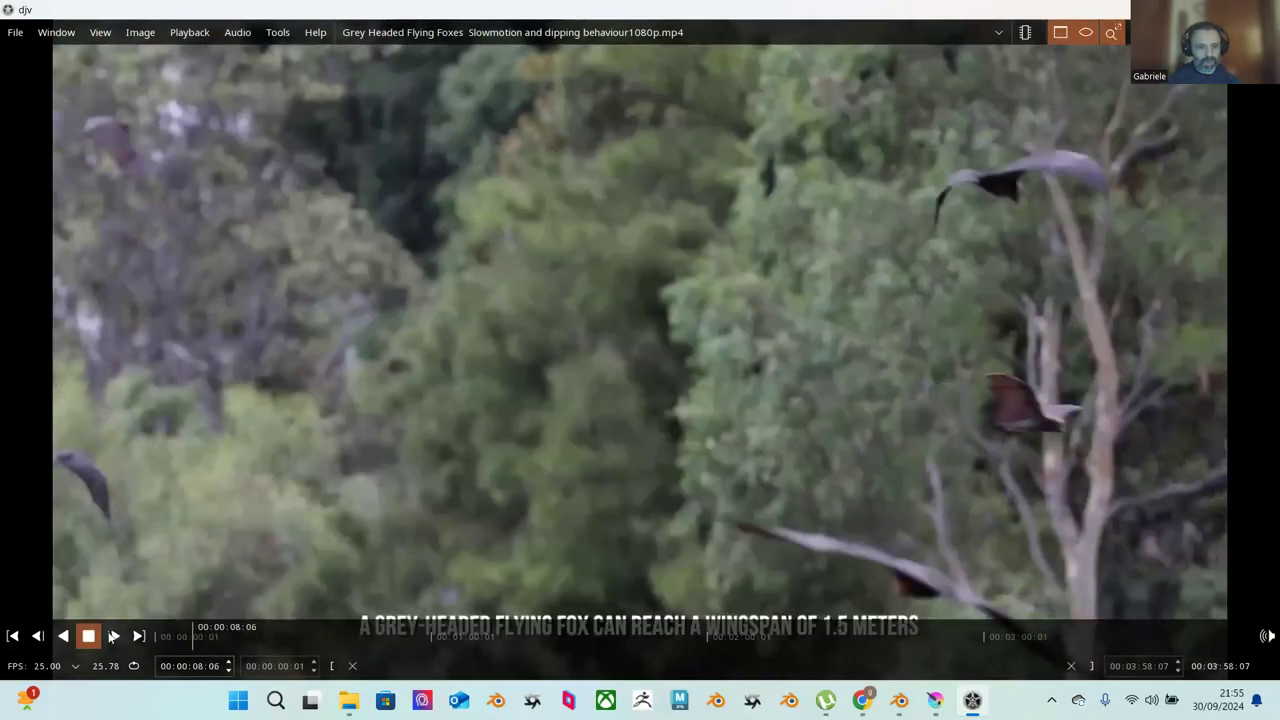
{"action": "left_click", "coordinate": [272, 34]}
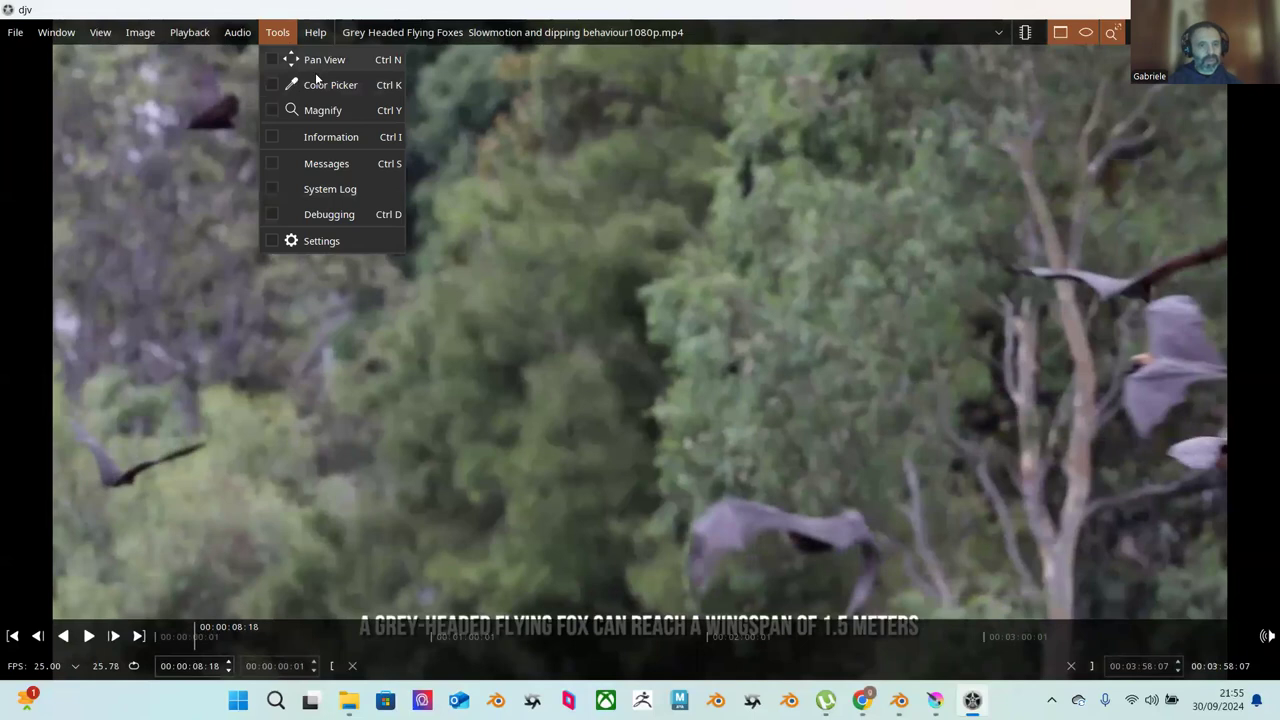
{"action": "mouse_move", "coordinate": [211, 38]}
{"action": "mouse_move", "coordinate": [148, 34]}
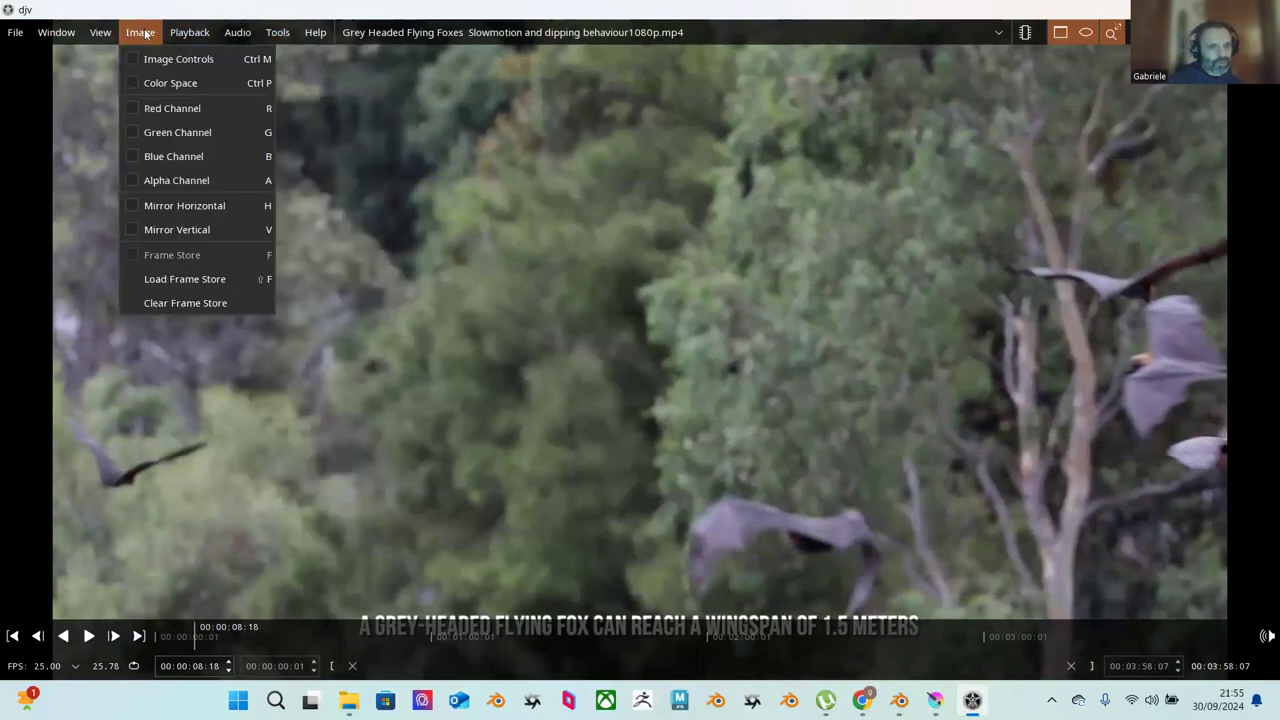
{"action": "mouse_move", "coordinate": [105, 34]}
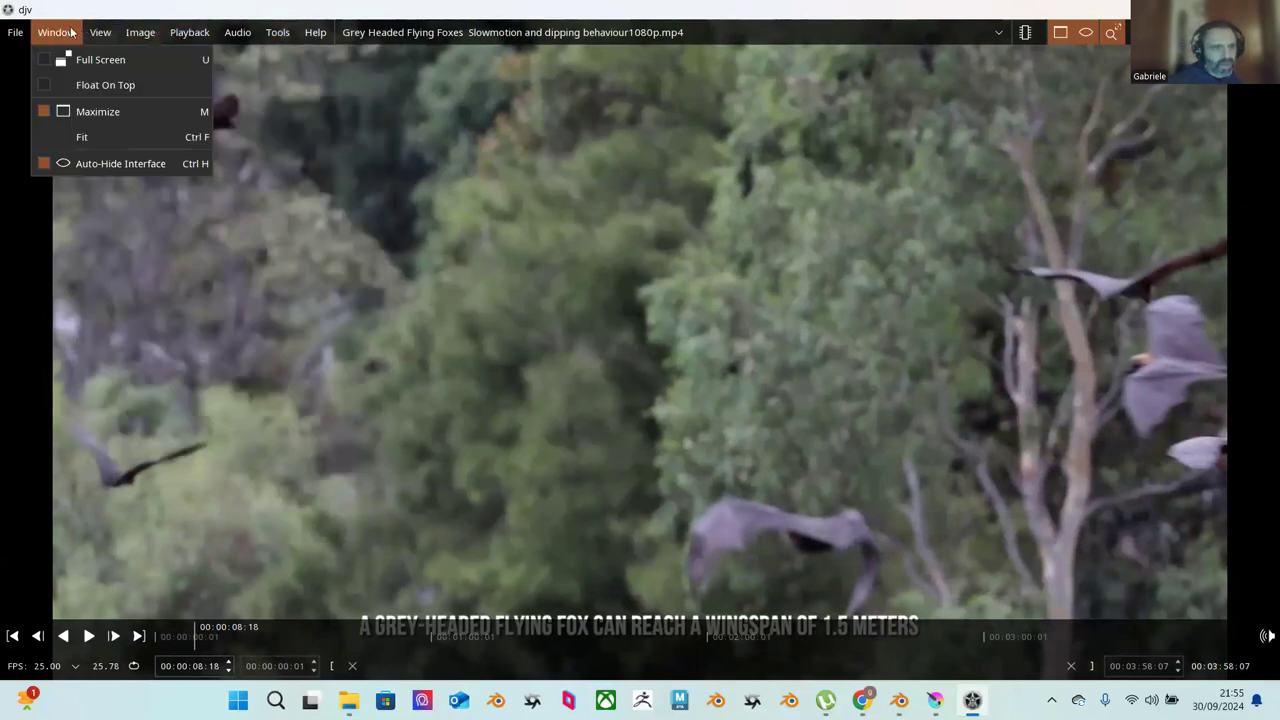
{"action": "mouse_move", "coordinate": [280, 34]}
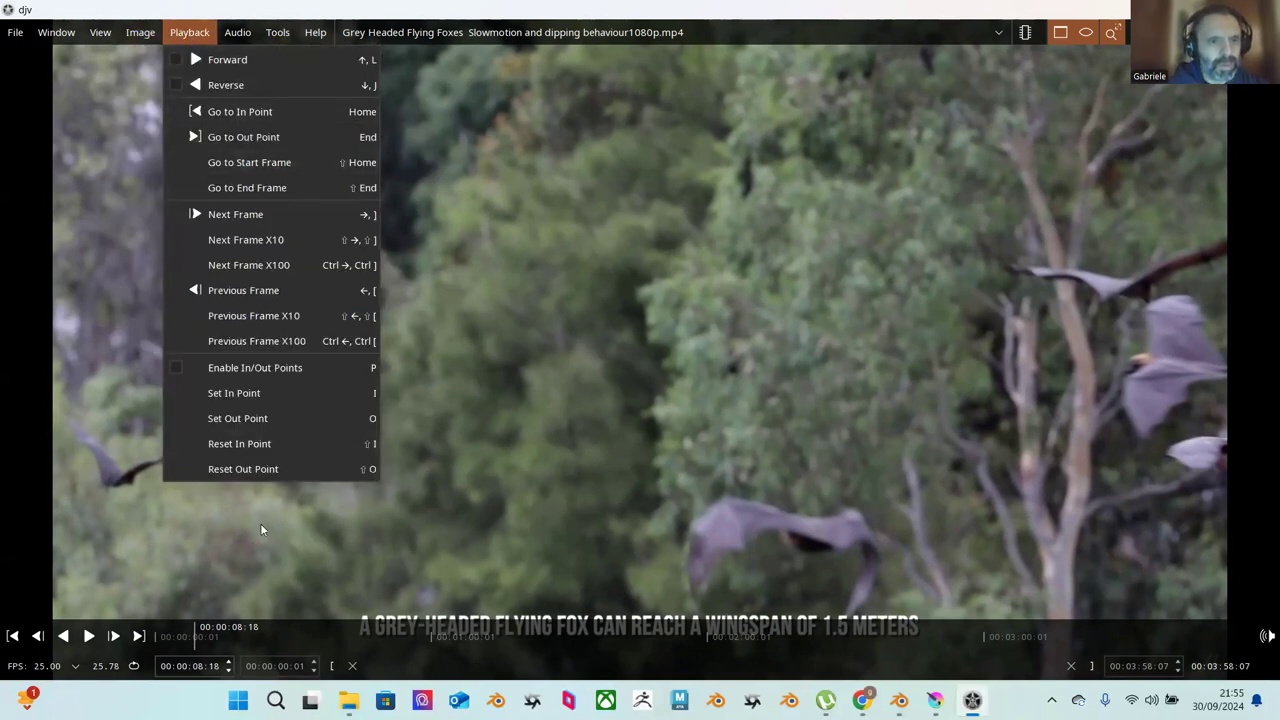
Step: Scrub the timeline to the river-skimming shot at 00:00:59:22 and check the Image menu
{"action": "left_click", "coordinate": [244, 636]}
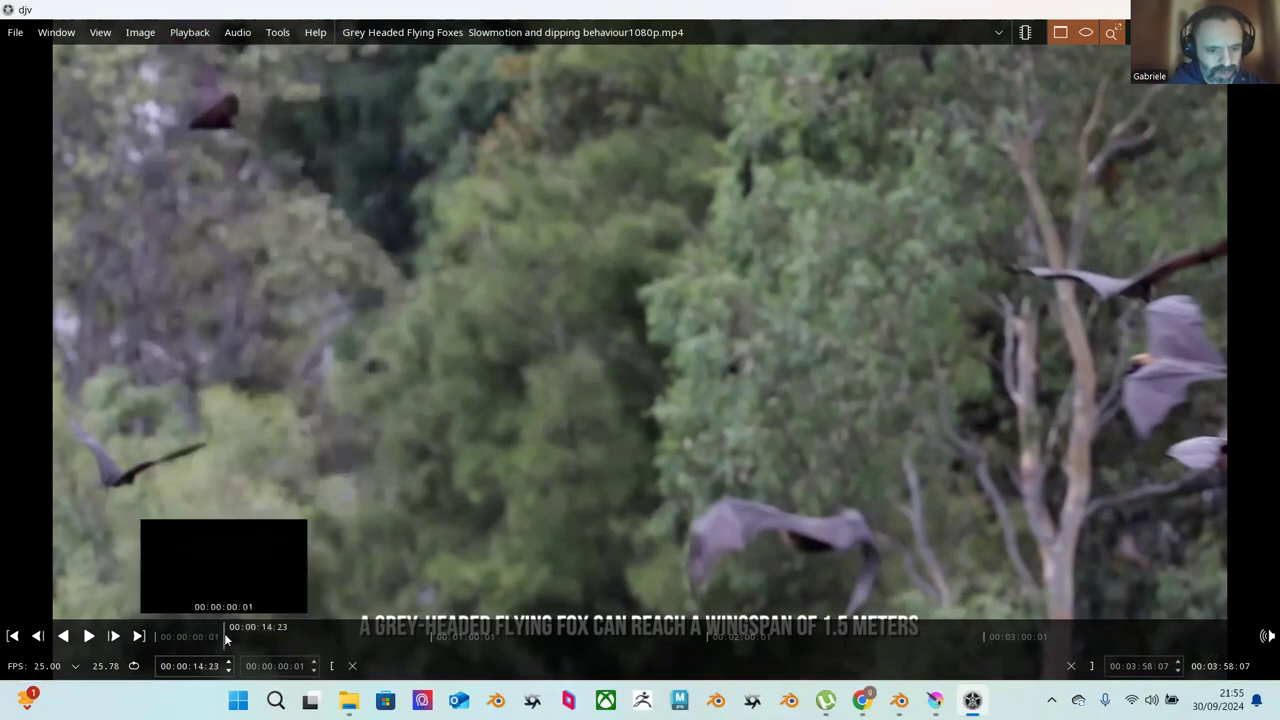
{"action": "left_click", "coordinate": [89, 636]}
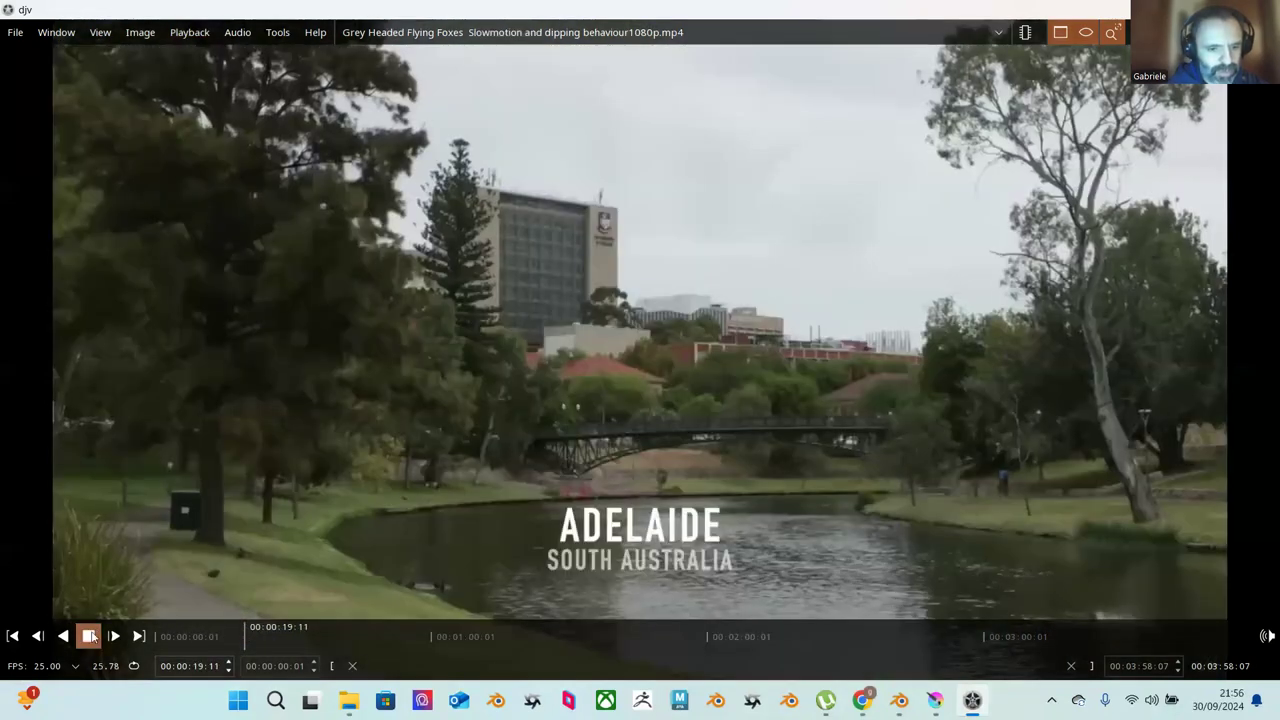
{"action": "left_click", "coordinate": [89, 636]}
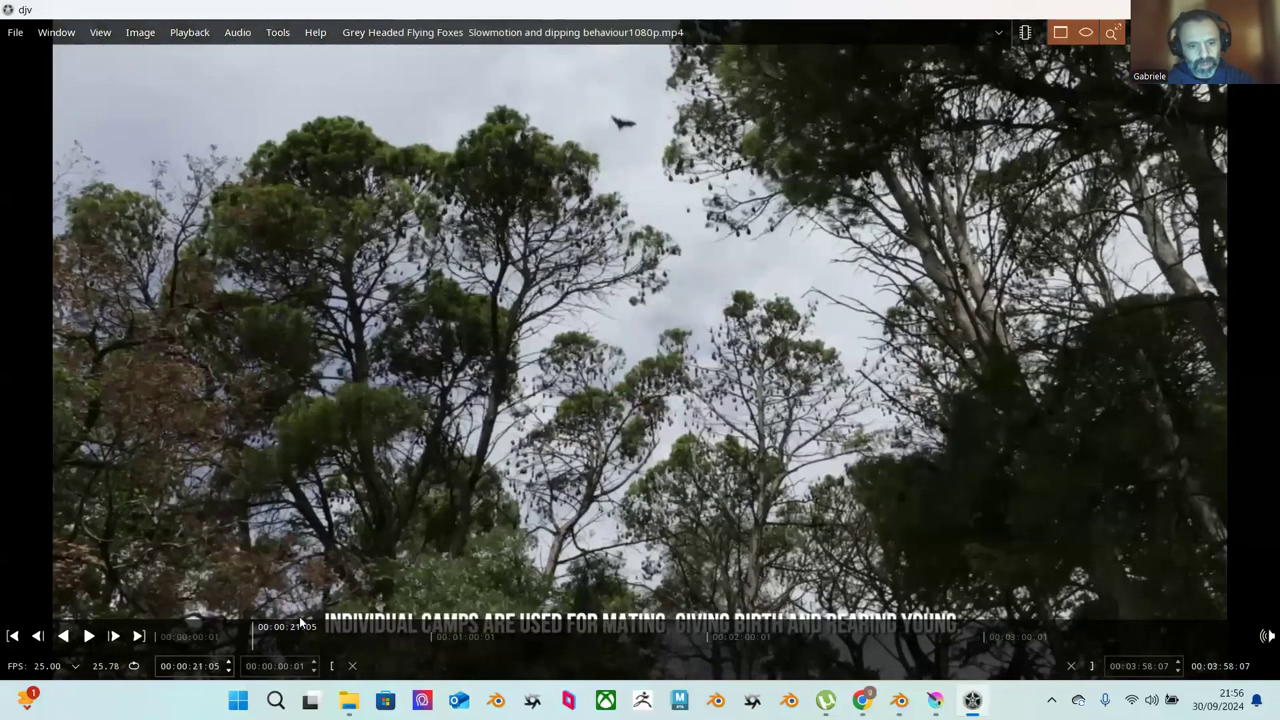
{"action": "left_click_drag", "start_coordinate": [300, 624], "coordinate": [436, 643]}
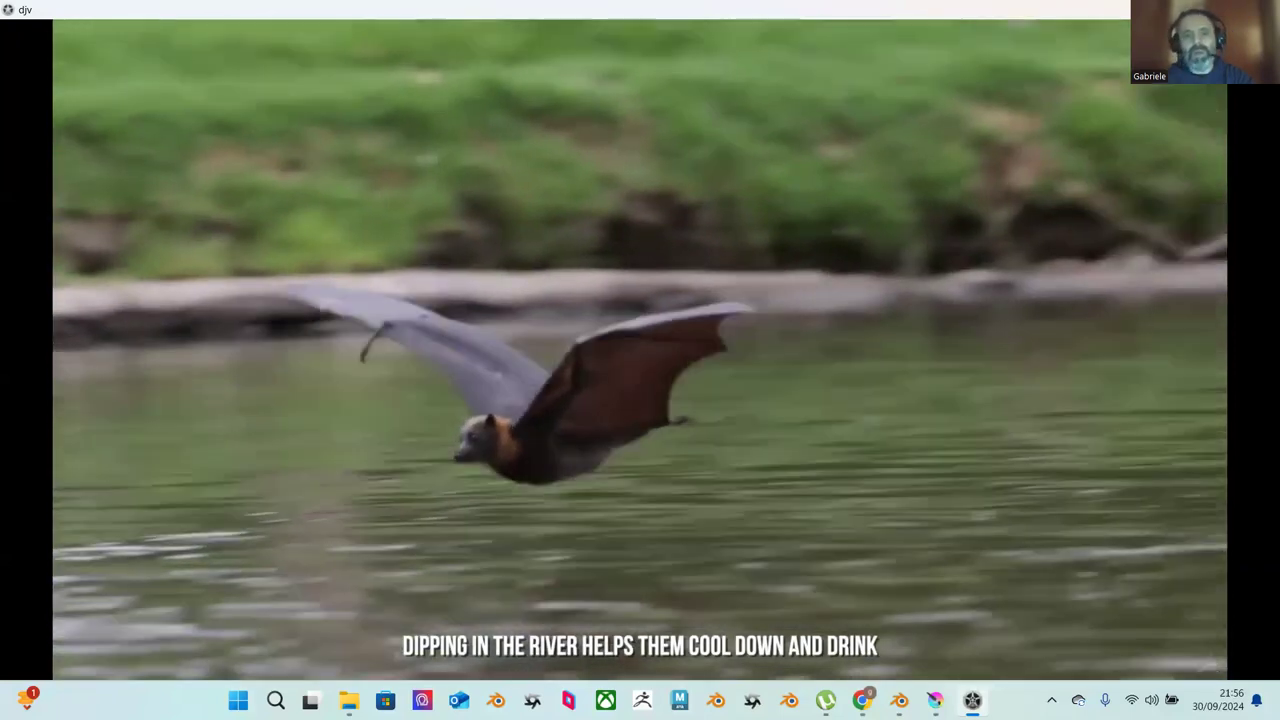
{"action": "mouse_move", "coordinate": [289, 340]}
{"action": "left_click", "coordinate": [142, 34]}
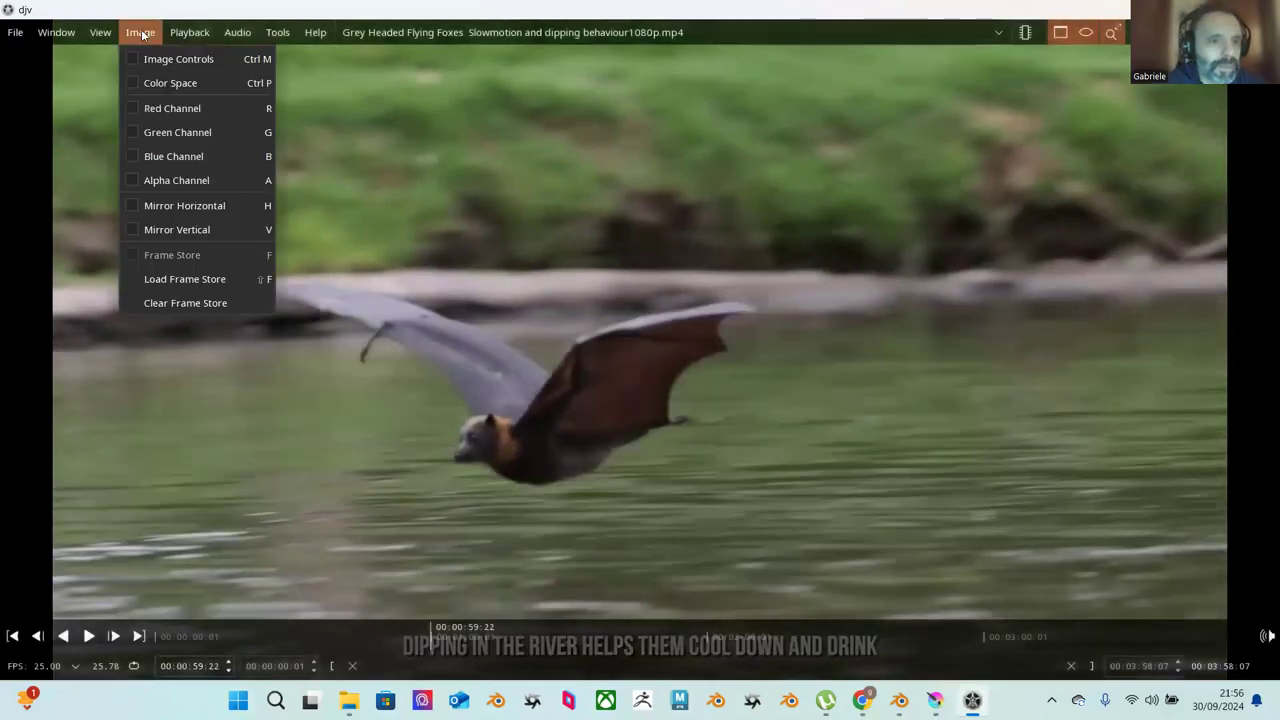
{"action": "mouse_move", "coordinate": [200, 34]}
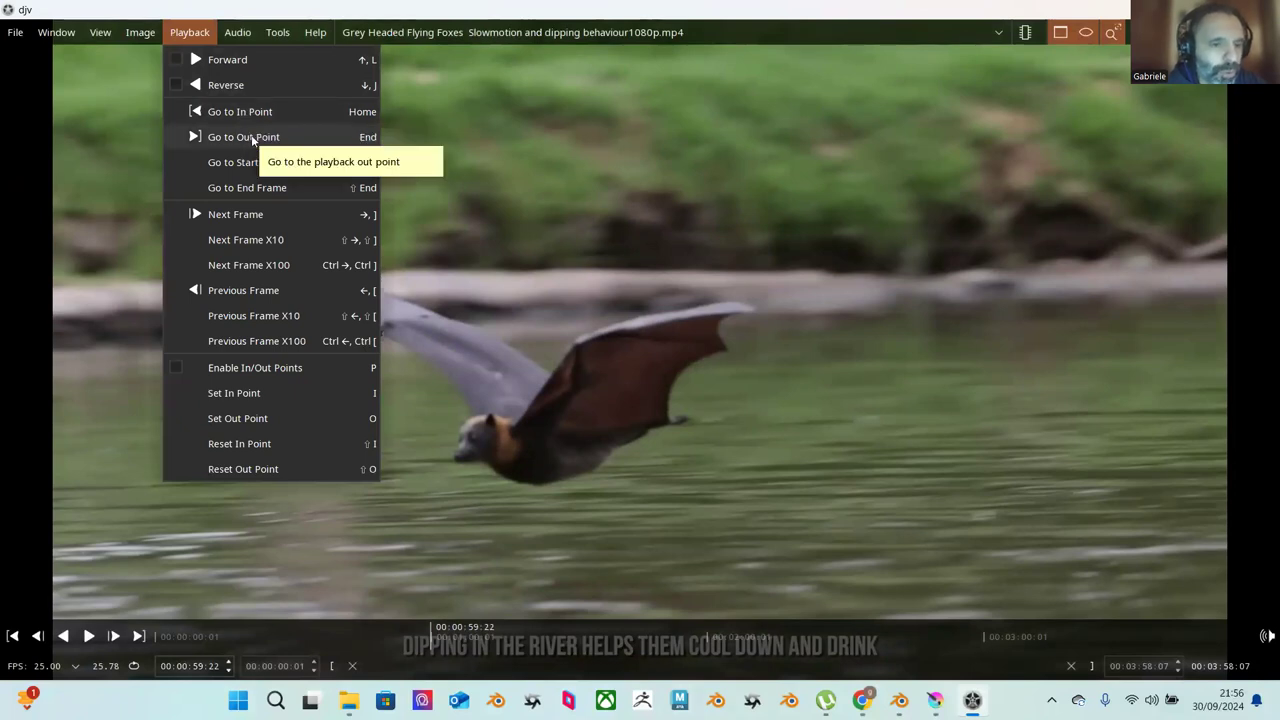
Step: Set the In point at 00:00:59:22 and step through the frames of the dip
{"action": "left_click", "coordinate": [263, 401]}
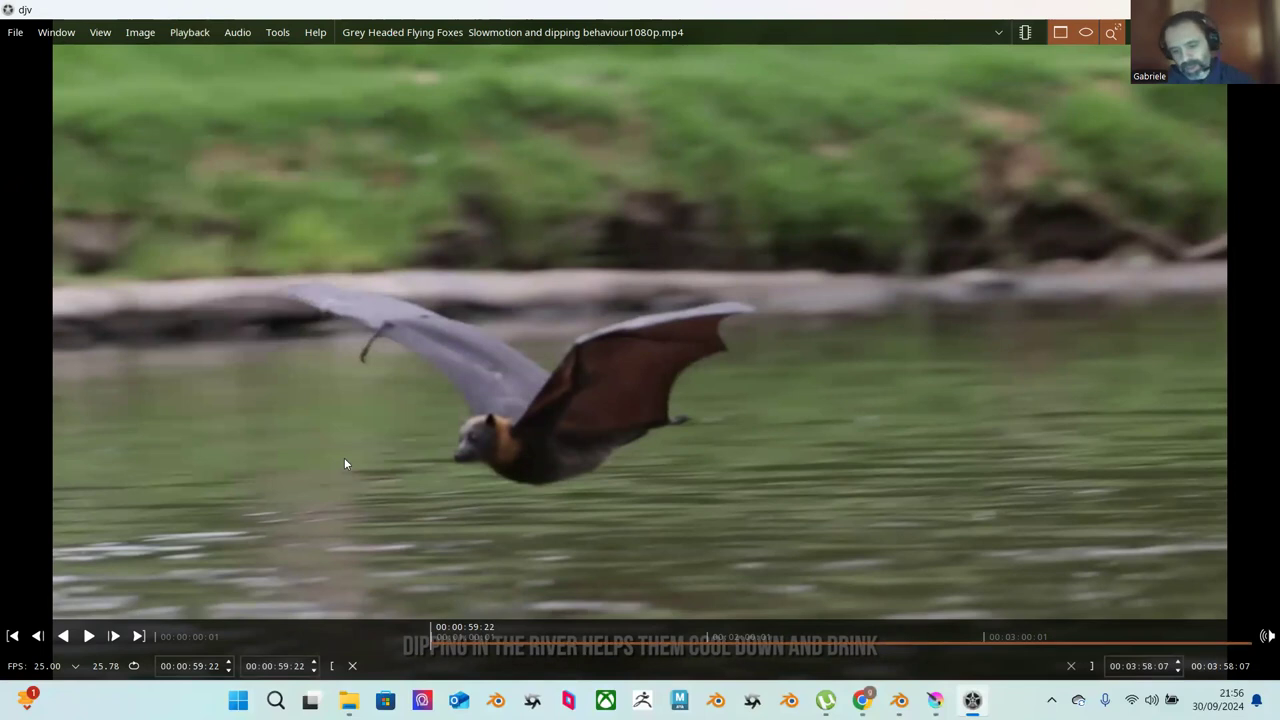
{"action": "key", "text": "space"}
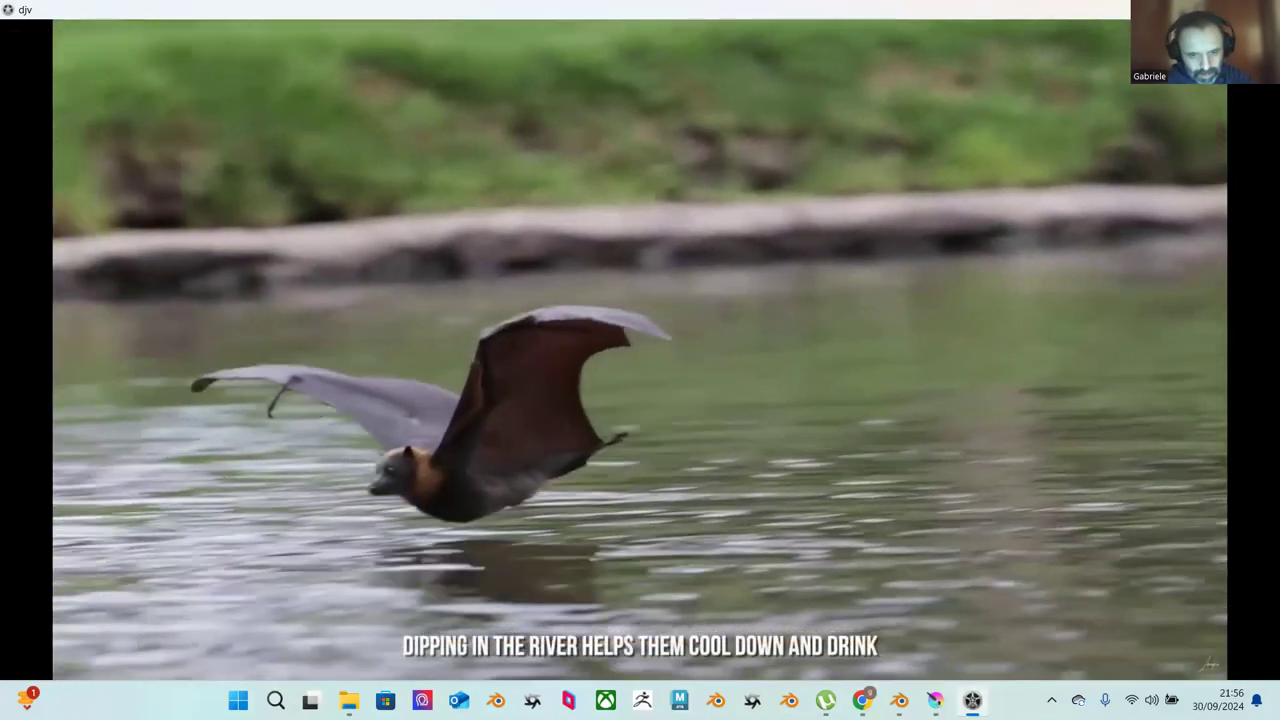
{"action": "mouse_move", "coordinate": [342, 460]}
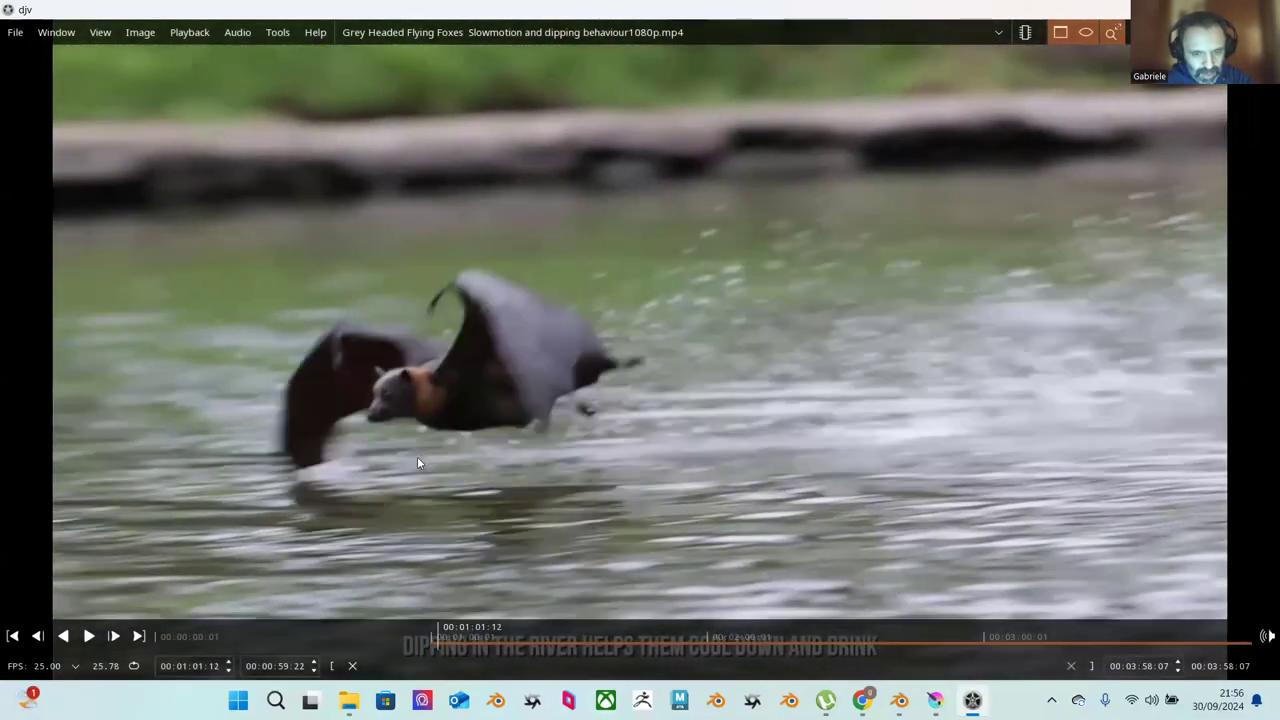
{"action": "key", "text": "Left"}
{"action": "key", "text": "Left"}
{"action": "key", "text": "Left"}
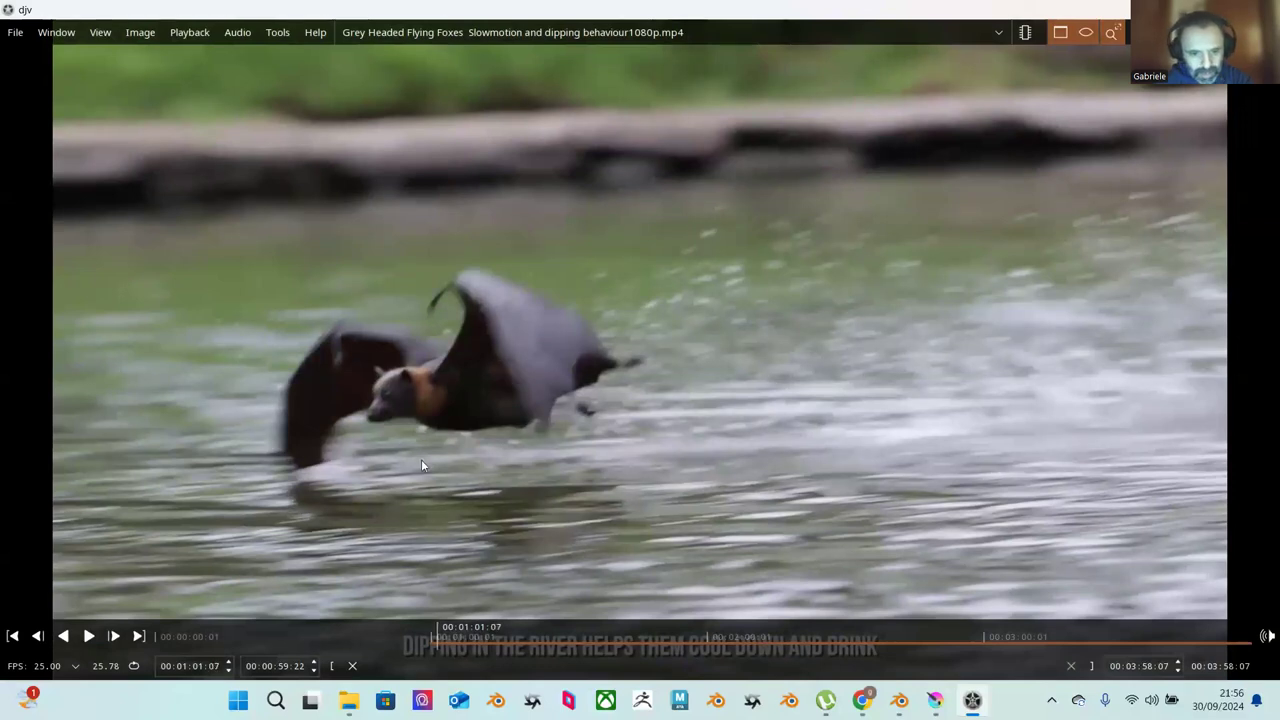
{"action": "key", "text": "Left"}
{"action": "key", "text": "Left"}
{"action": "key", "text": "Left"}
{"action": "key", "text": "Left"}
{"action": "key", "text": "Left"}
{"action": "key", "text": "Left"}
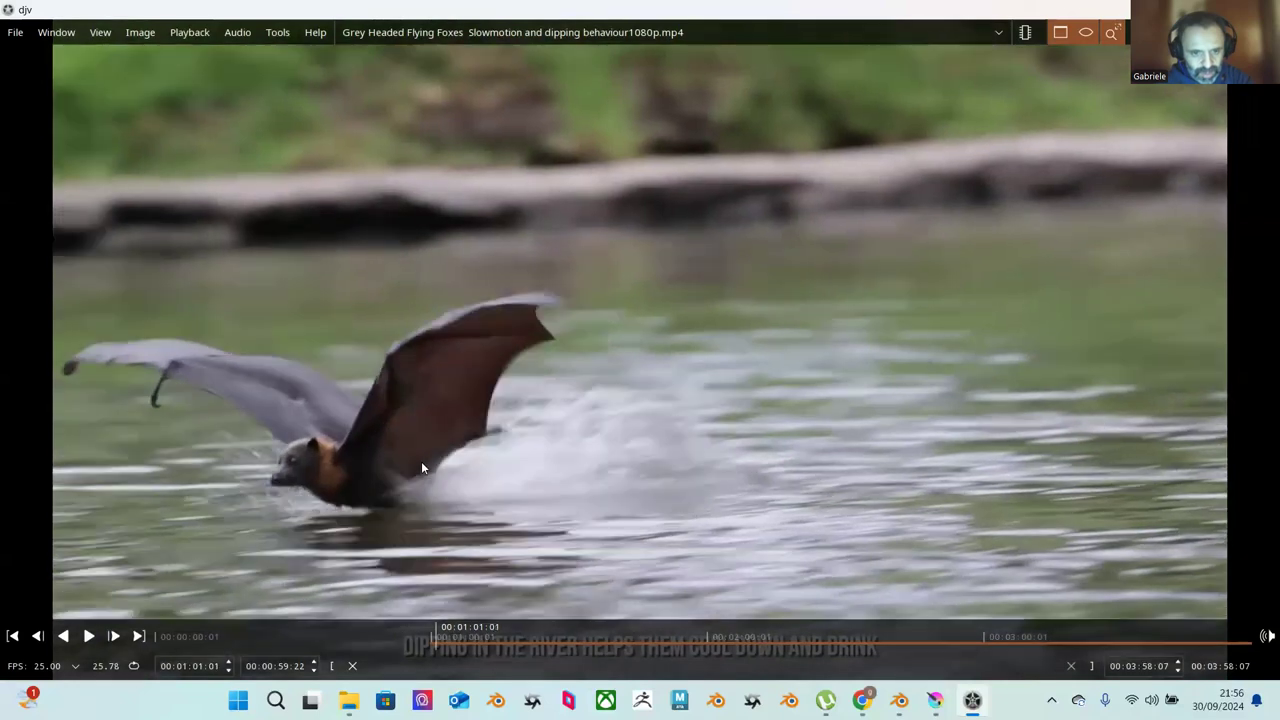
{"action": "key", "text": "Left"}
{"action": "key", "text": "Left"}
{"action": "key", "text": "Left"}
{"action": "key", "text": "Left"}
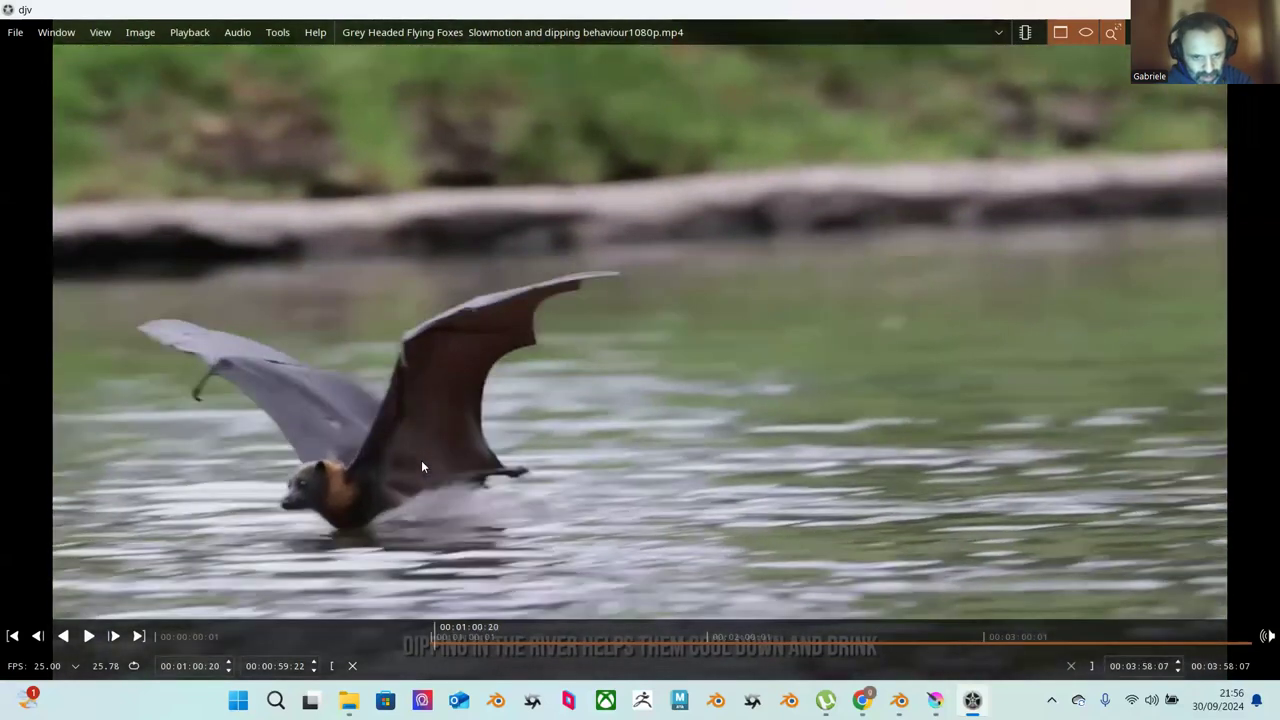
{"action": "key", "text": "Right"}
{"action": "key", "text": "Right"}
{"action": "key", "text": "Right"}
{"action": "key", "text": "Right"}
{"action": "key", "text": "Right"}
{"action": "key", "text": "Right"}
{"action": "key", "text": "Right"}
{"action": "key", "text": "Right"}
{"action": "key", "text": "Right"}
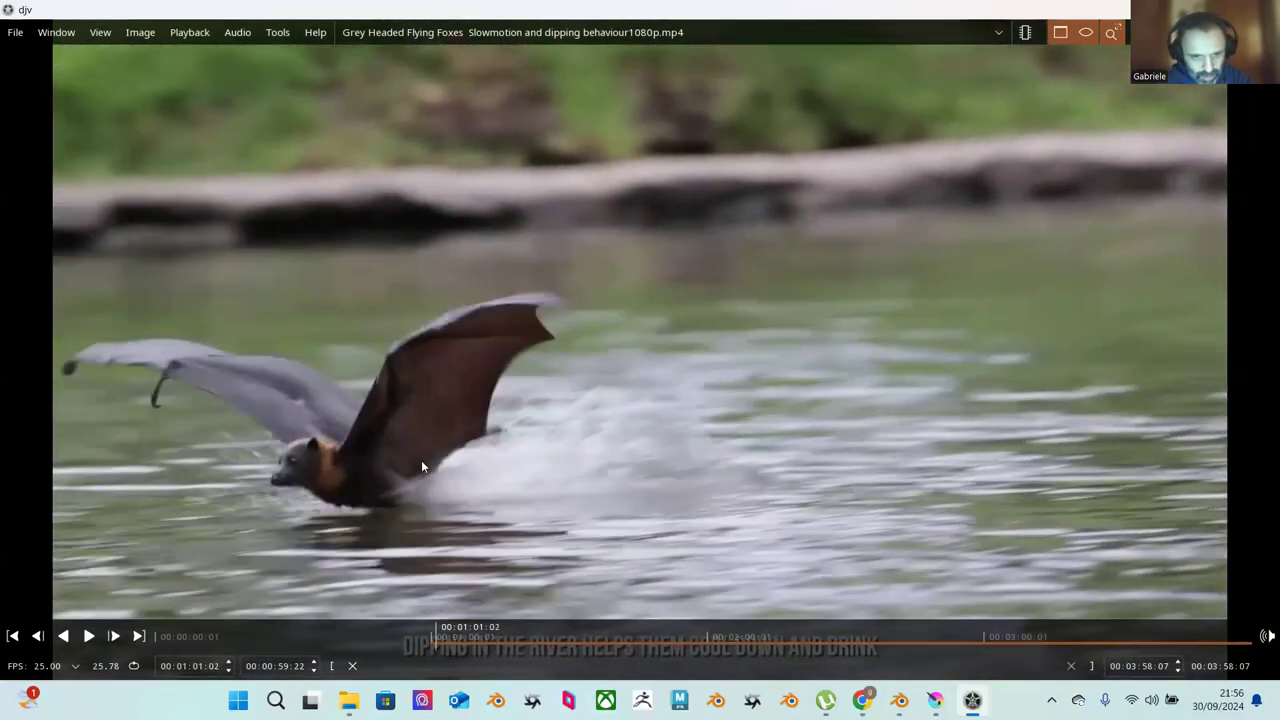
{"action": "key", "text": "space"}
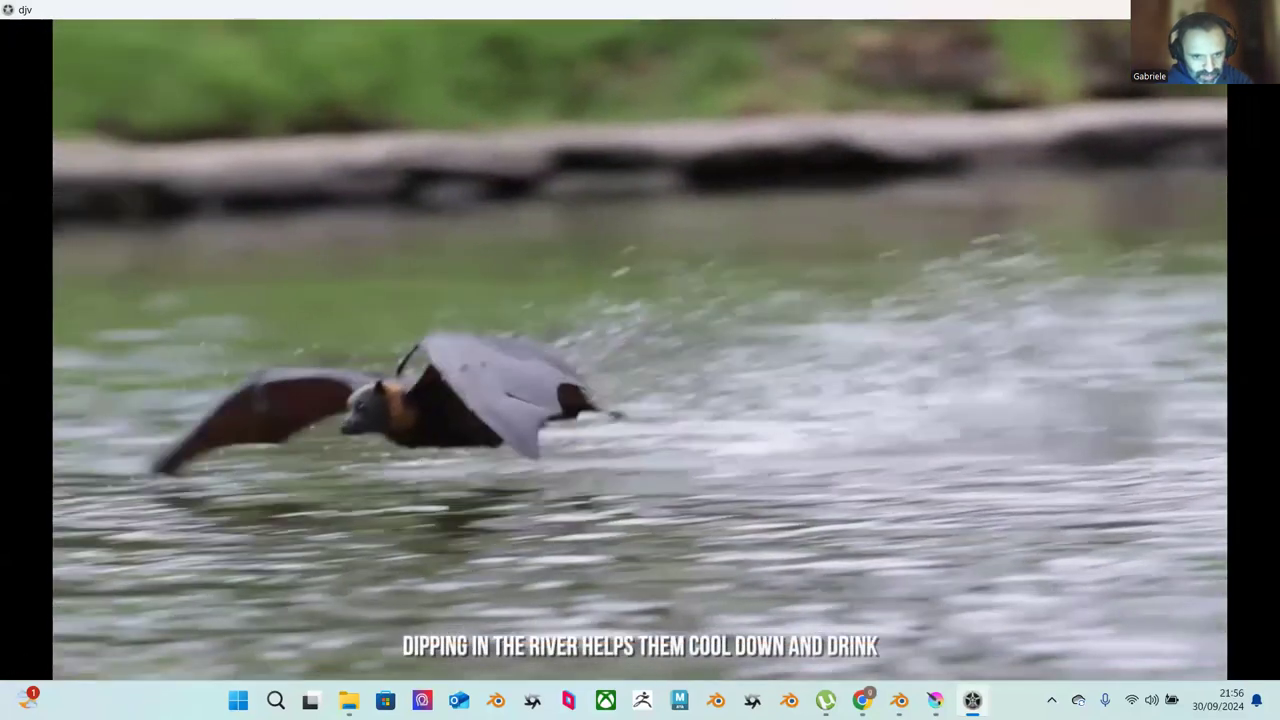
{"action": "key", "text": "space"}
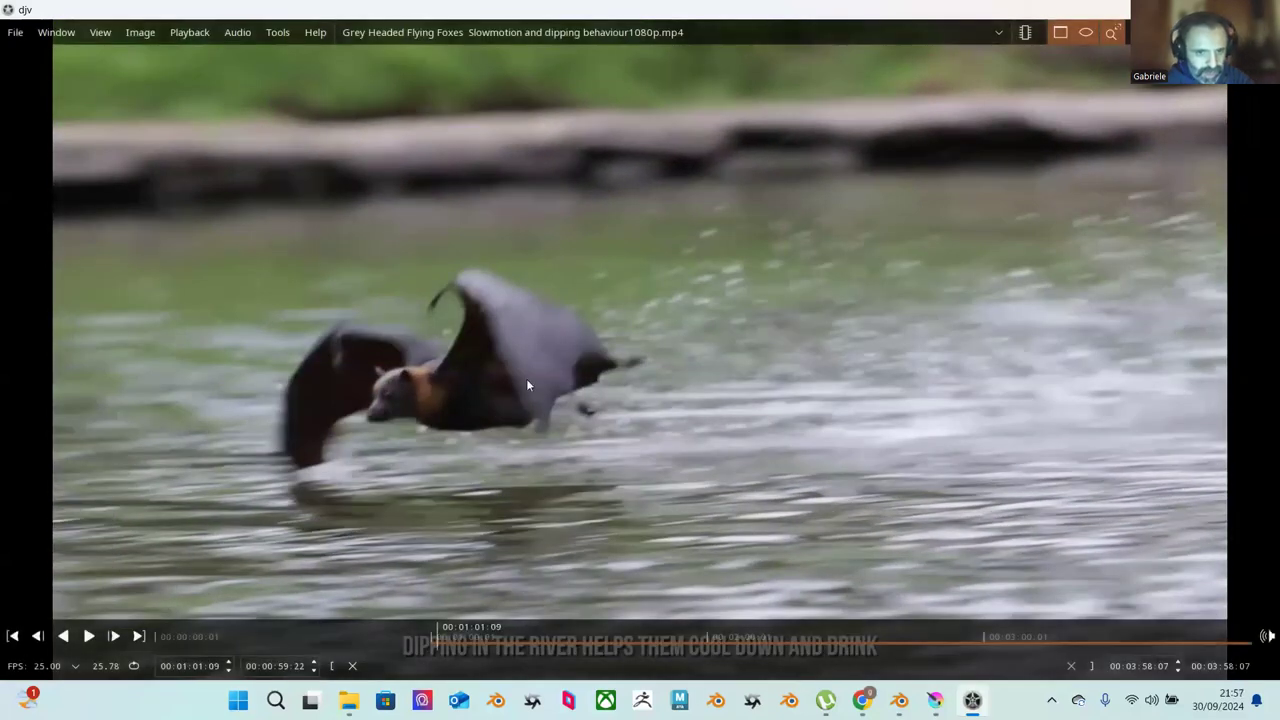
{"action": "key", "text": "space"}
{"action": "key", "text": "space"}
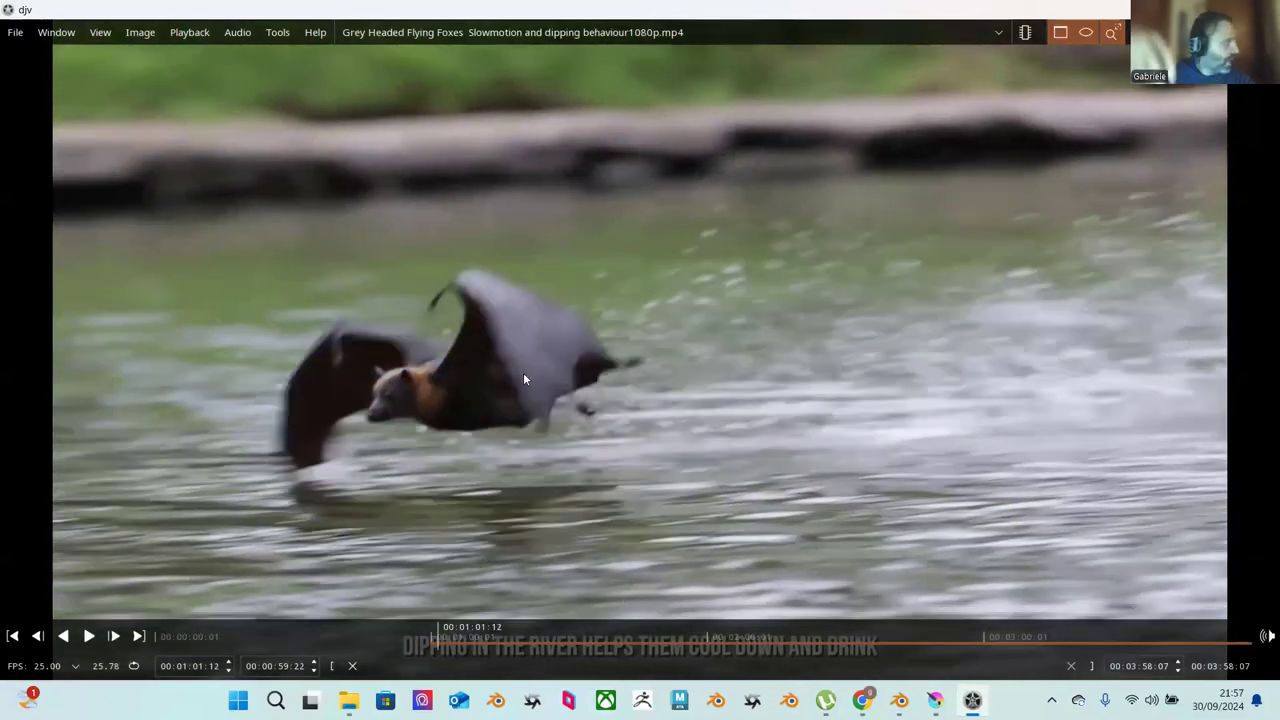
{"action": "key", "text": "space"}
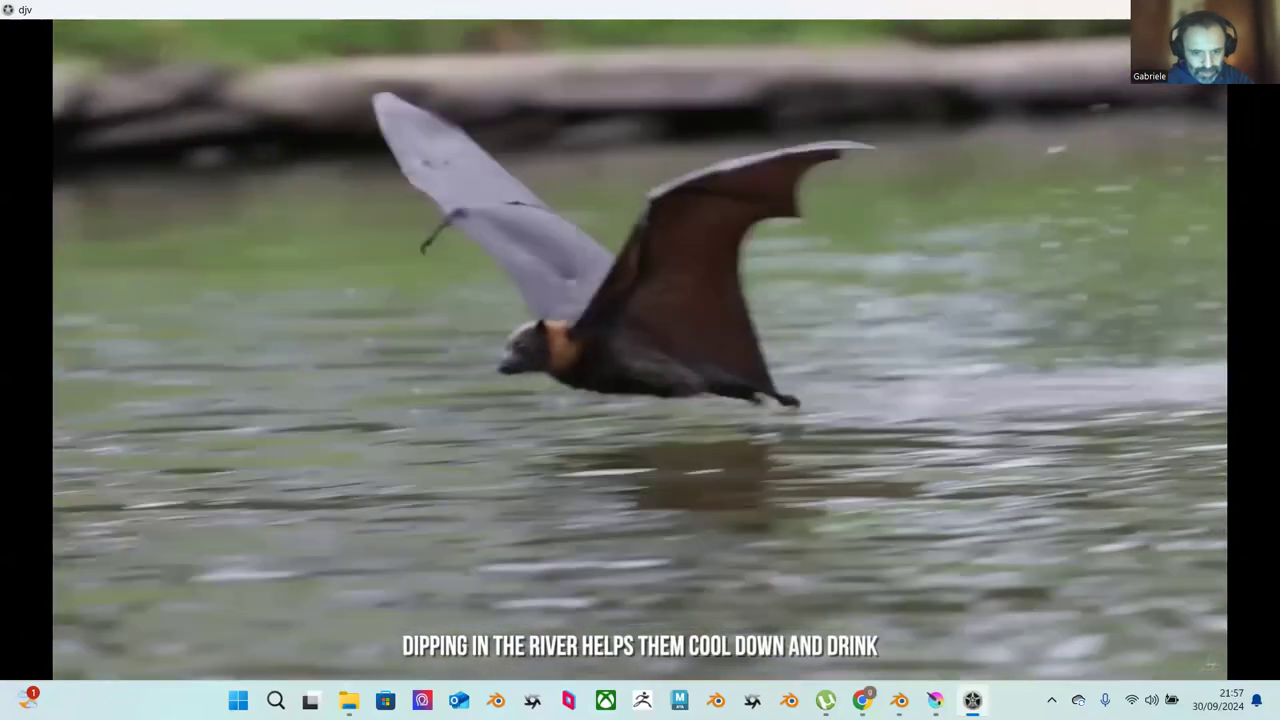
Step: Set the Out point at 00:01:02:00 and lower the audio volume to 0
{"action": "mouse_move", "coordinate": [448, 490]}
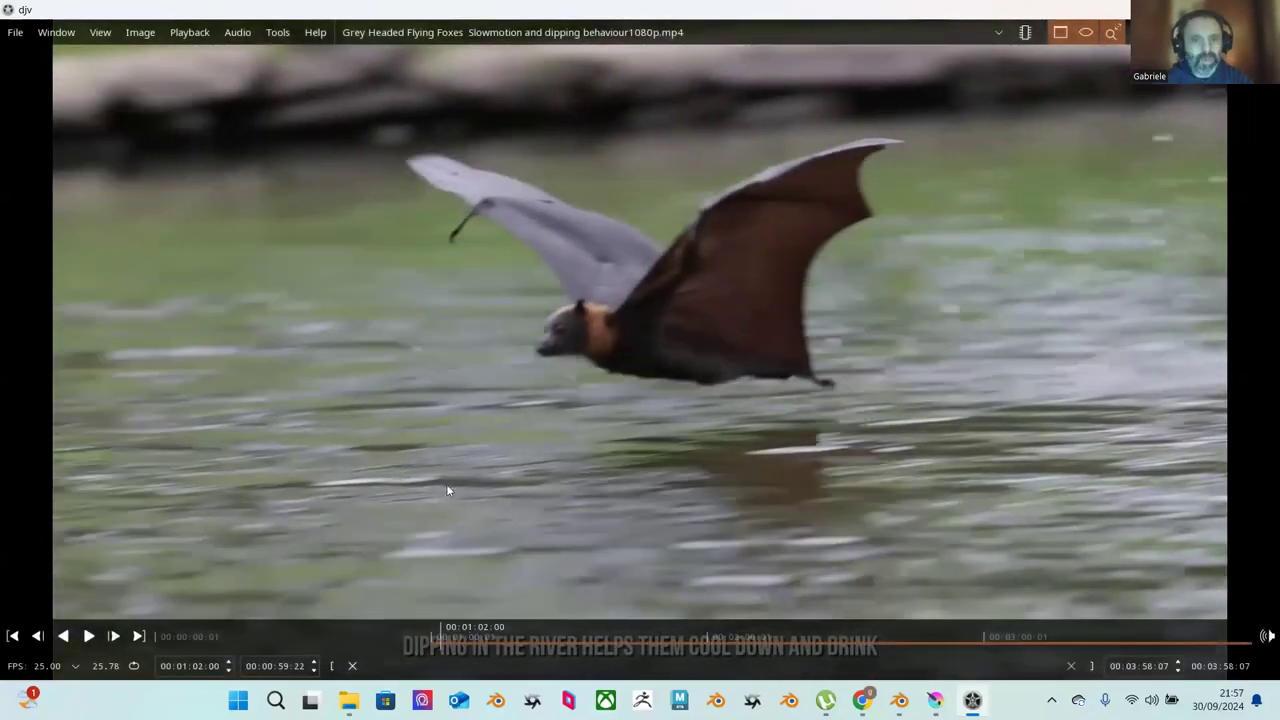
{"action": "left_click", "coordinate": [140, 32]}
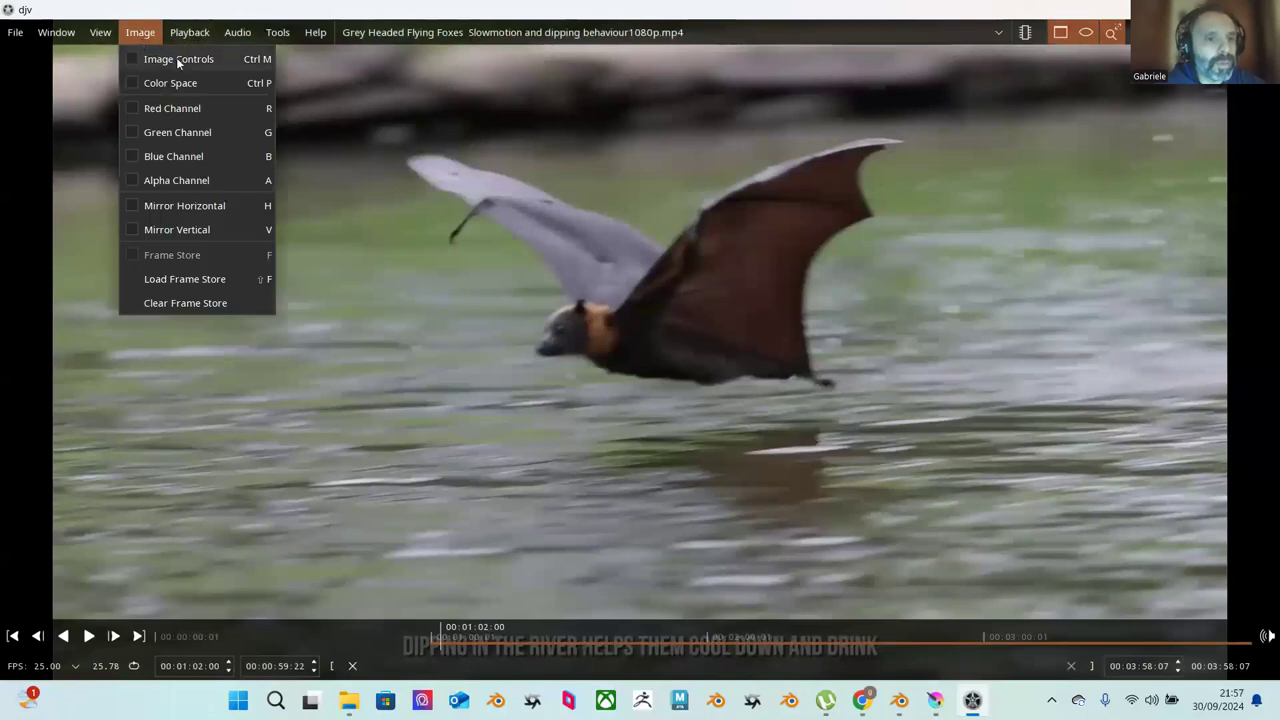
{"action": "left_click", "coordinate": [287, 417]}
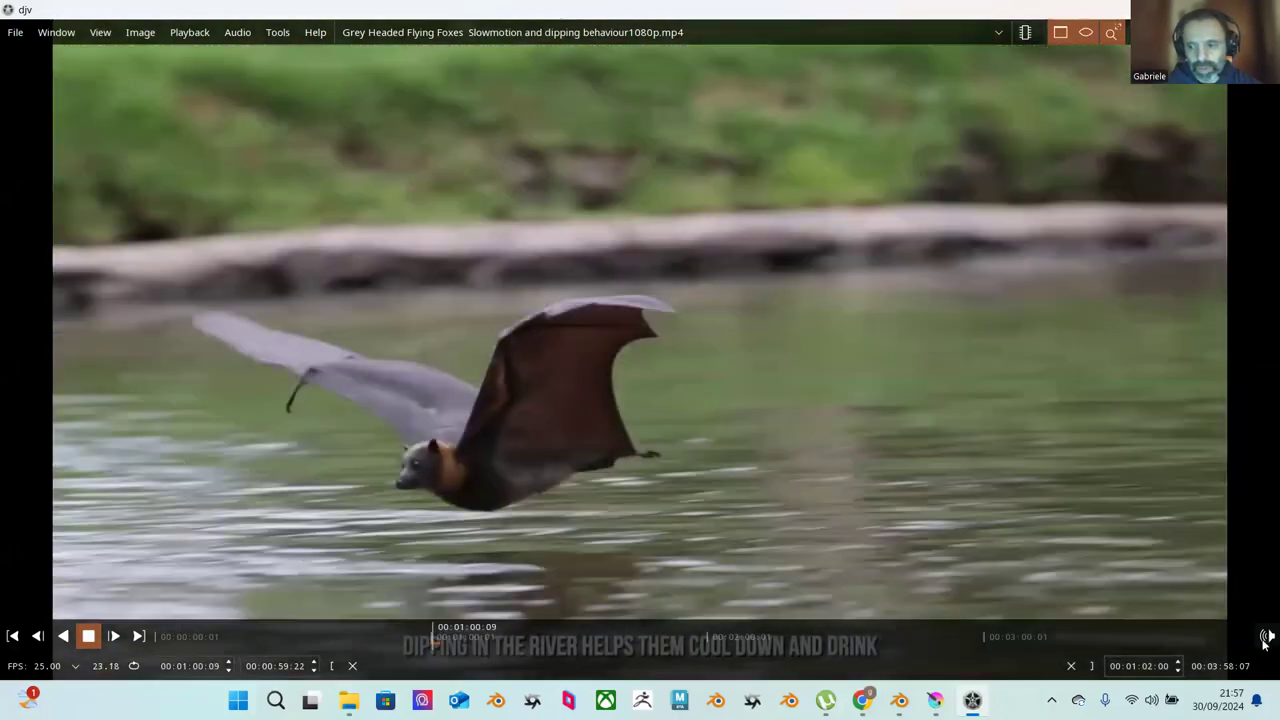
{"action": "left_click", "coordinate": [1267, 636]}
{"action": "left_click_drag", "start_coordinate": [1237, 602], "coordinate": [1202, 602]}
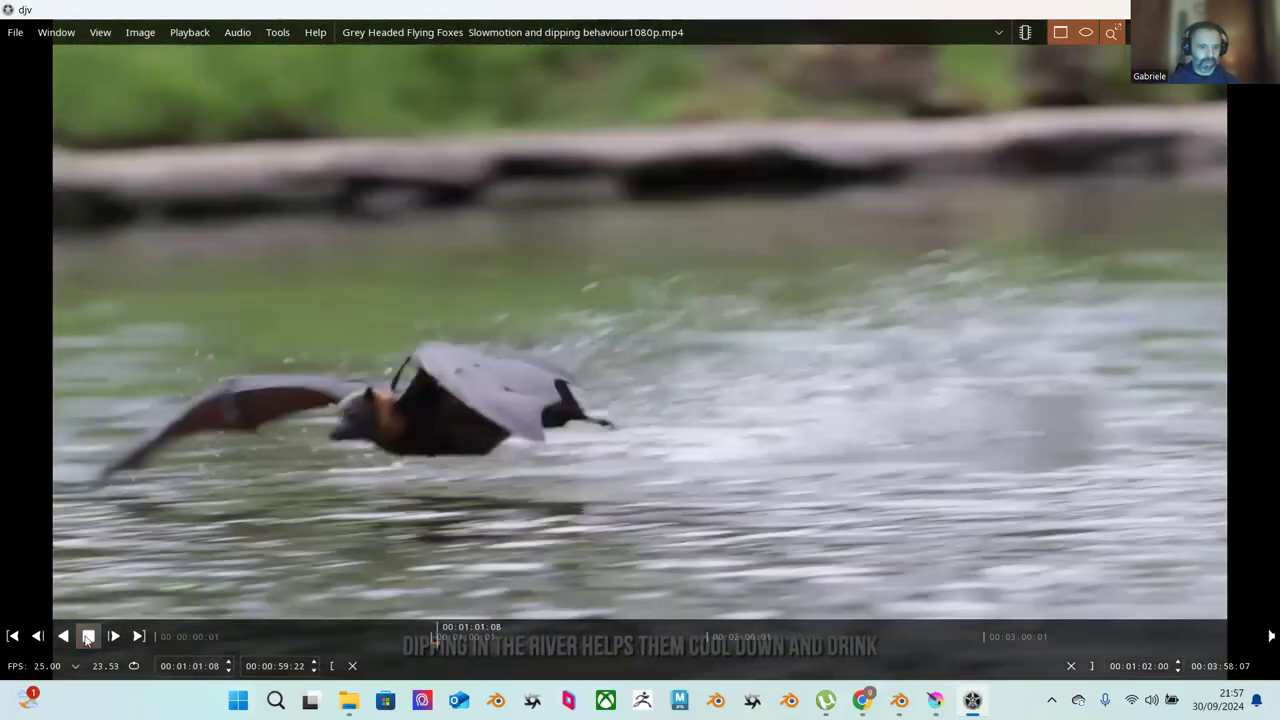
Step: Stop playback, enable Float On Top, and restore DJV to a smaller window moved aside
{"action": "left_click", "coordinate": [88, 637]}
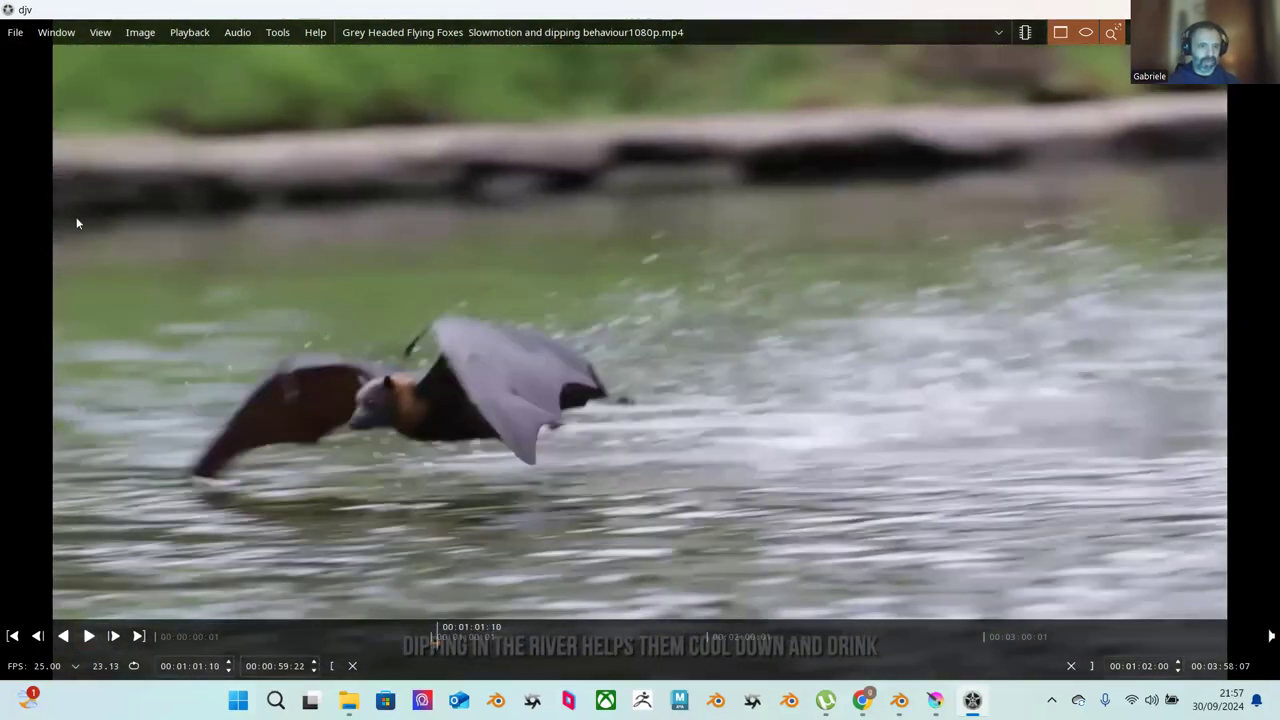
{"action": "left_click", "coordinate": [14, 32]}
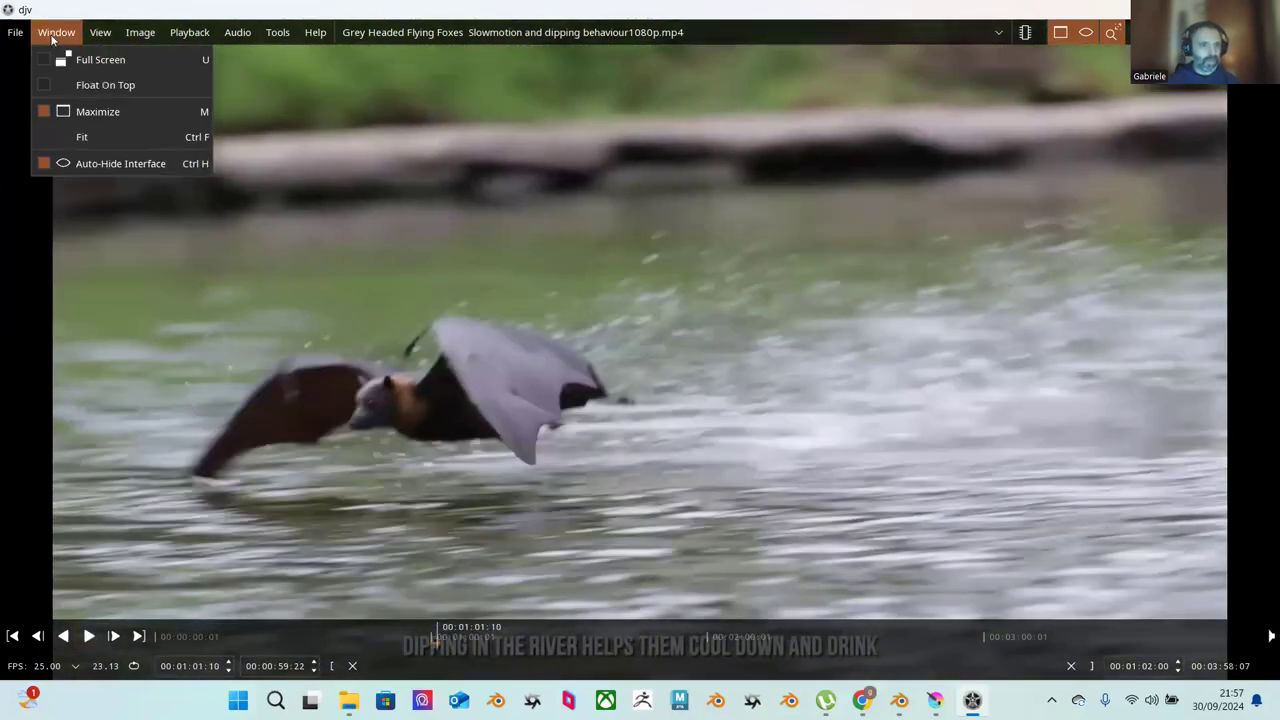
{"action": "mouse_move", "coordinate": [103, 36]}
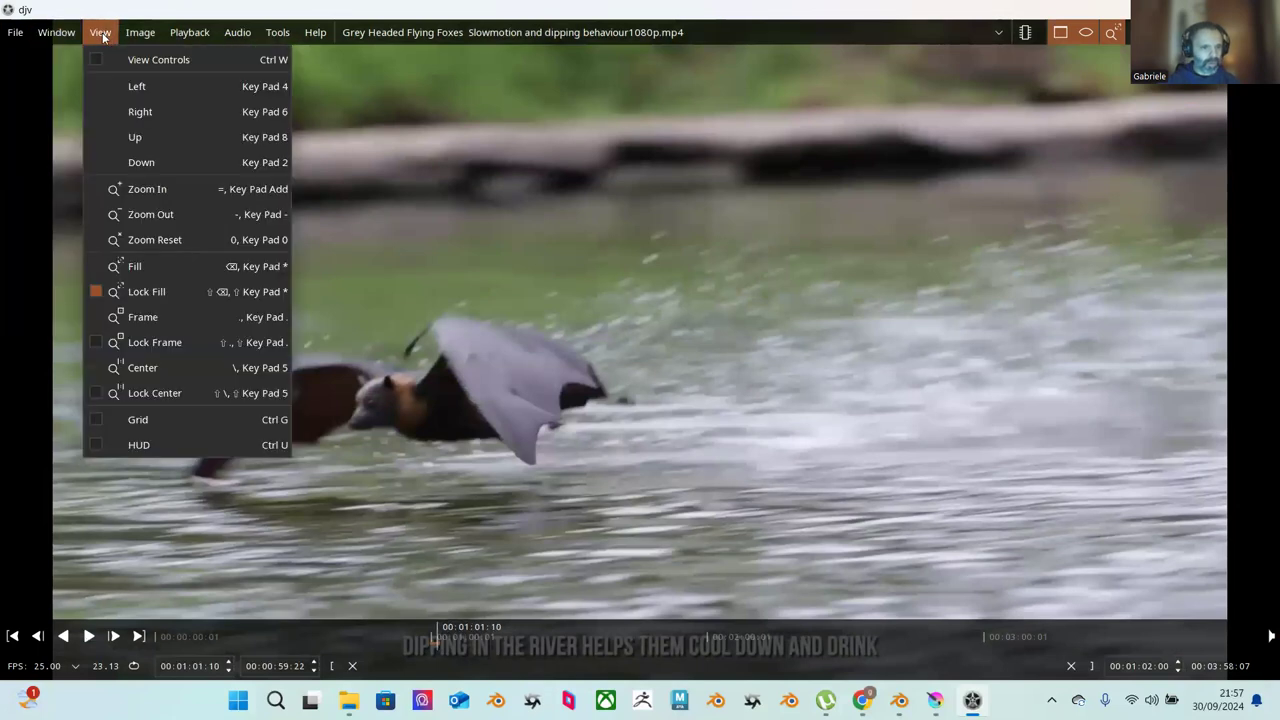
{"action": "mouse_move", "coordinate": [153, 36]}
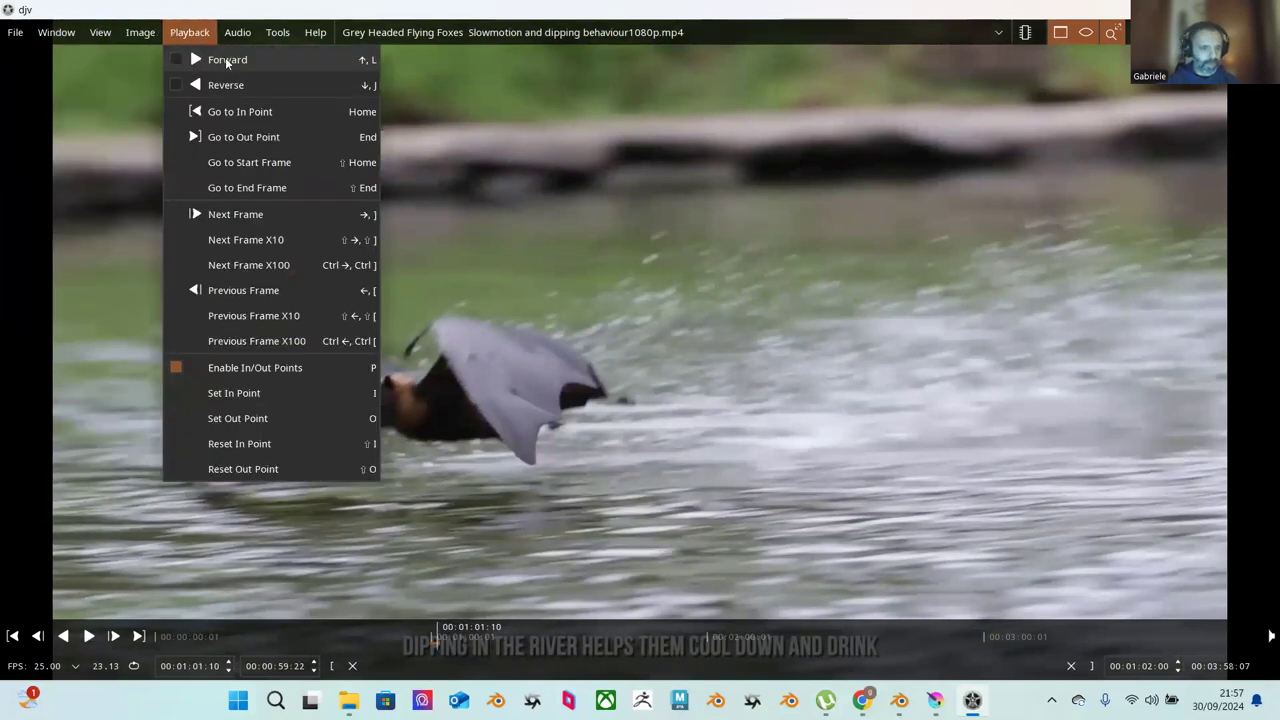
{"action": "mouse_move", "coordinate": [279, 36]}
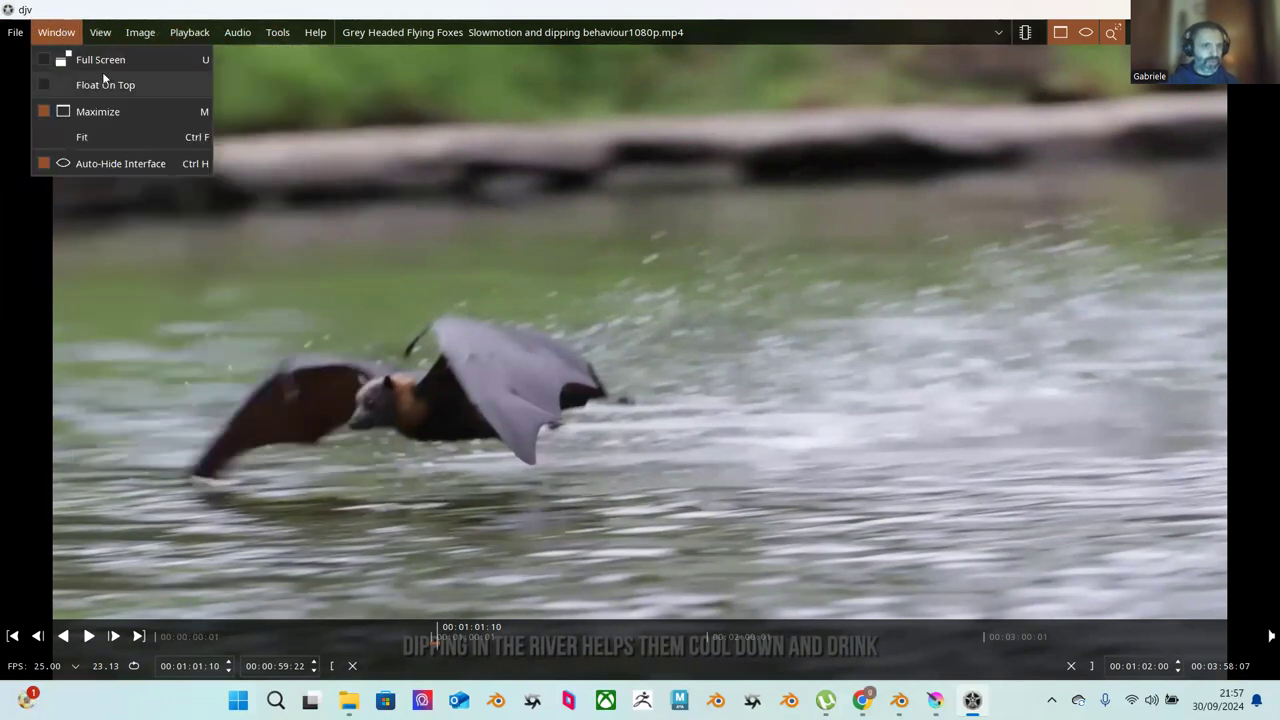
{"action": "left_click", "coordinate": [95, 86]}
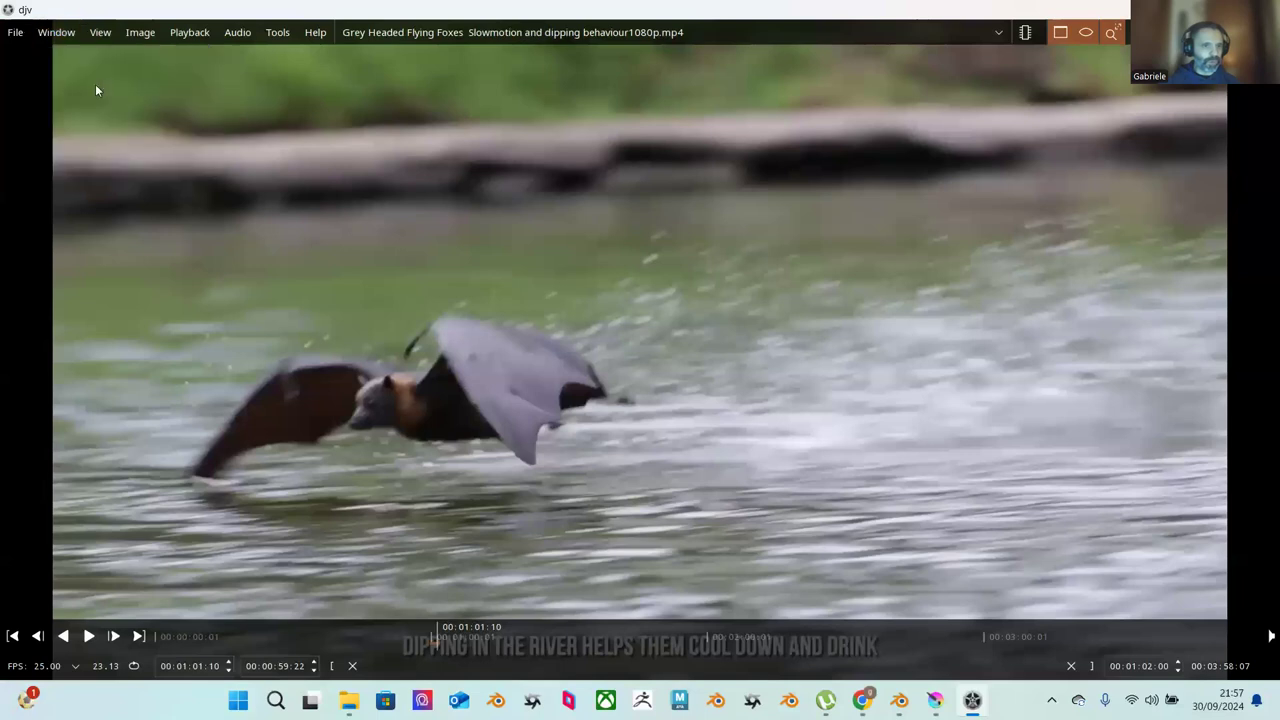
{"action": "double_click", "coordinate": [149, 12]}
{"action": "left_click_drag", "start_coordinate": [200, 30], "coordinate": [575, 83]}
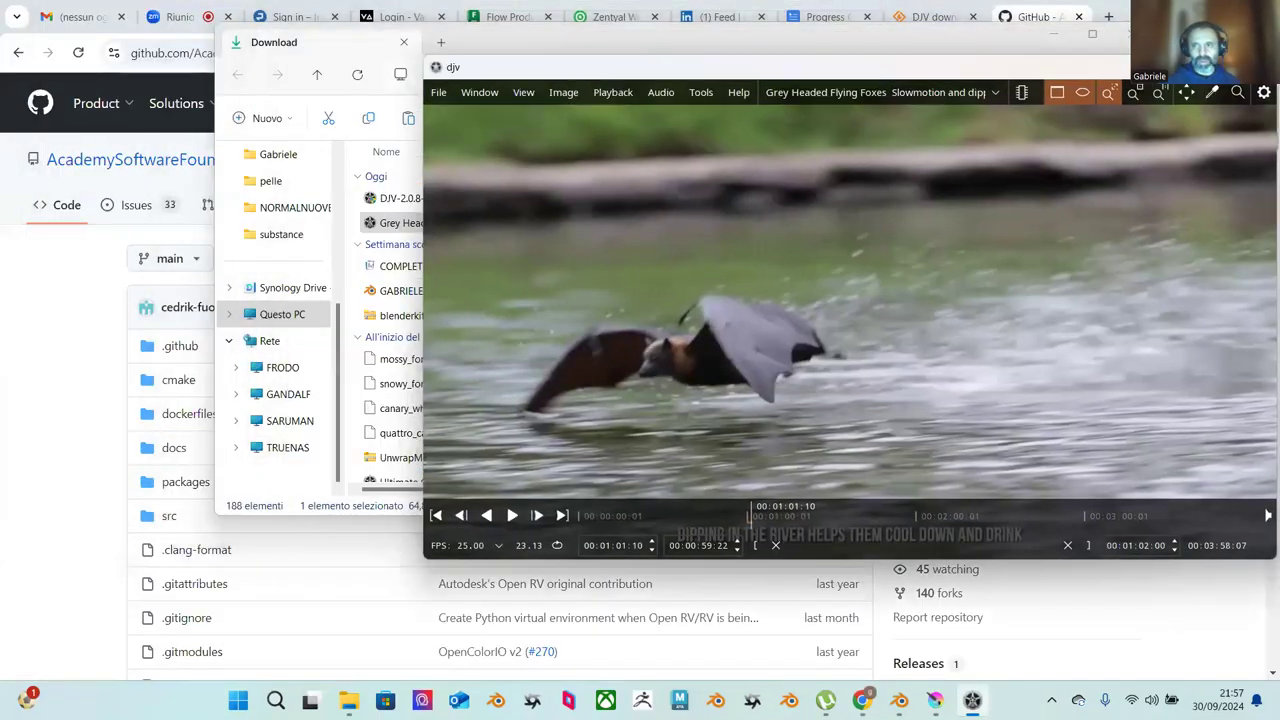
Step: Minimize the browser and Explorer, then move and narrow DJV beside Blender's transform values
{"action": "left_click", "coordinate": [1163, 16]}
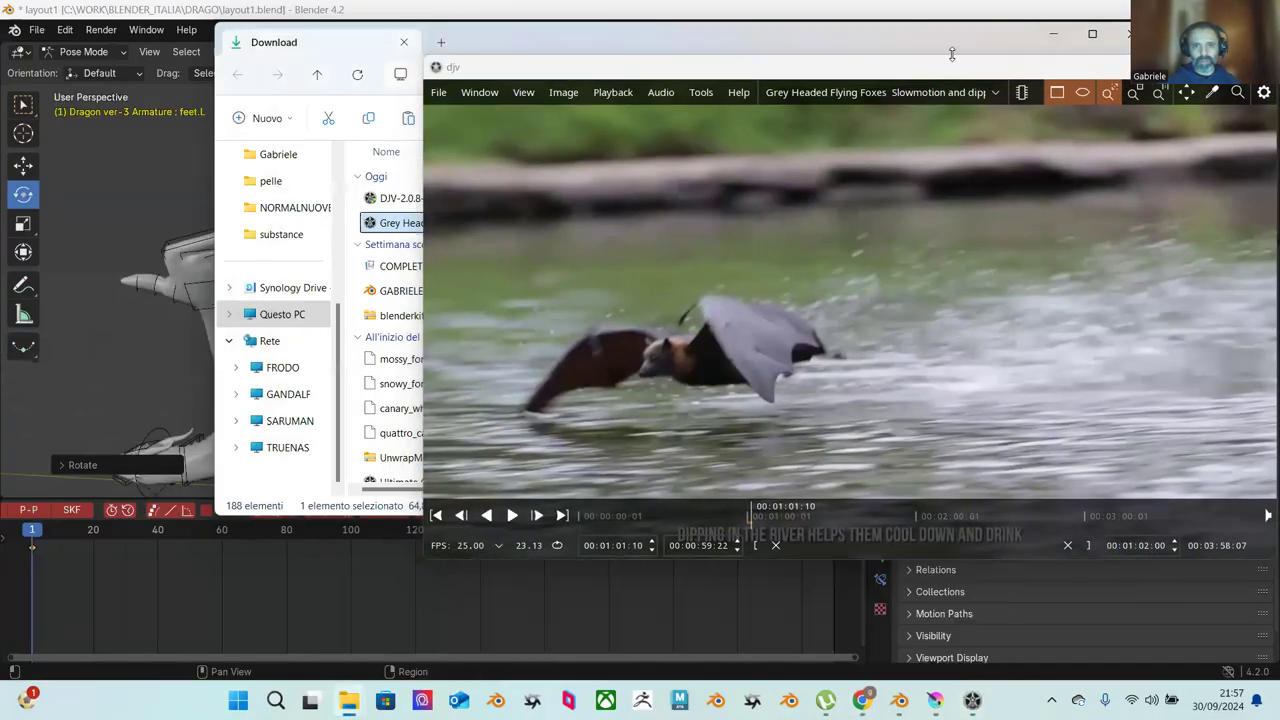
{"action": "left_click", "coordinate": [1068, 44]}
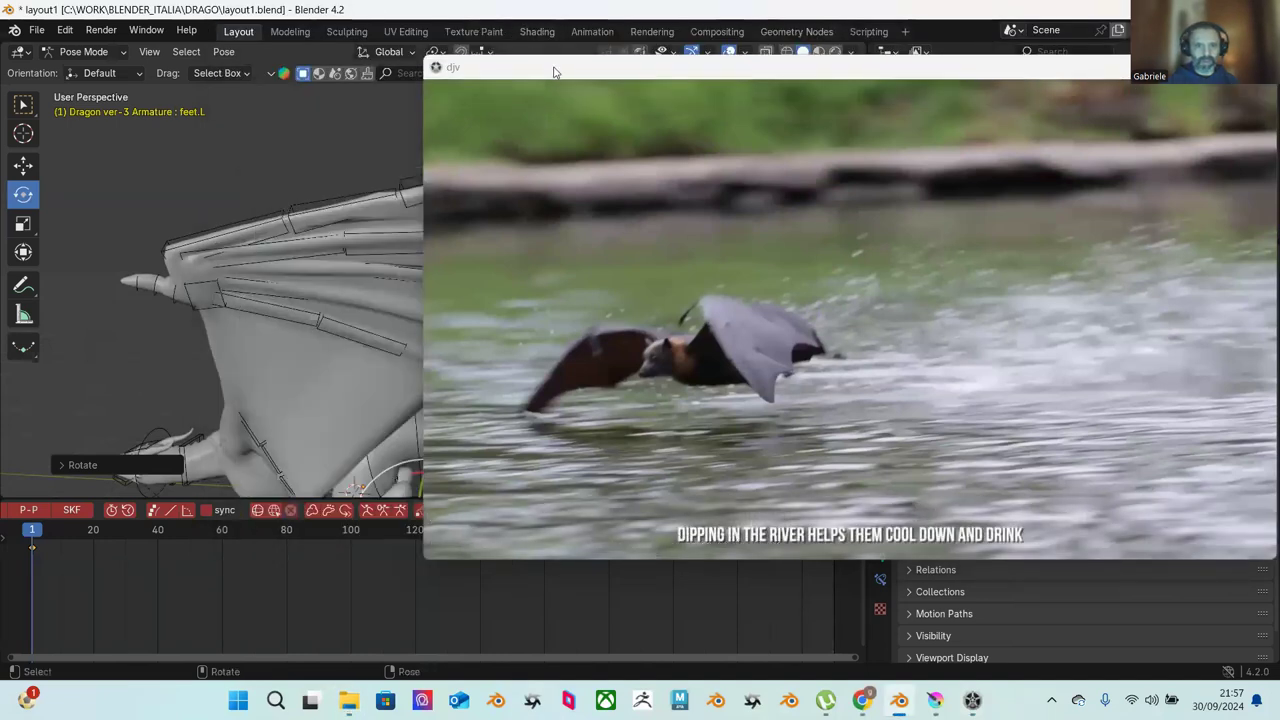
{"action": "left_click_drag", "start_coordinate": [556, 73], "coordinate": [668, 73]}
{"action": "left_click_drag", "start_coordinate": [536, 201], "coordinate": [876, 222]}
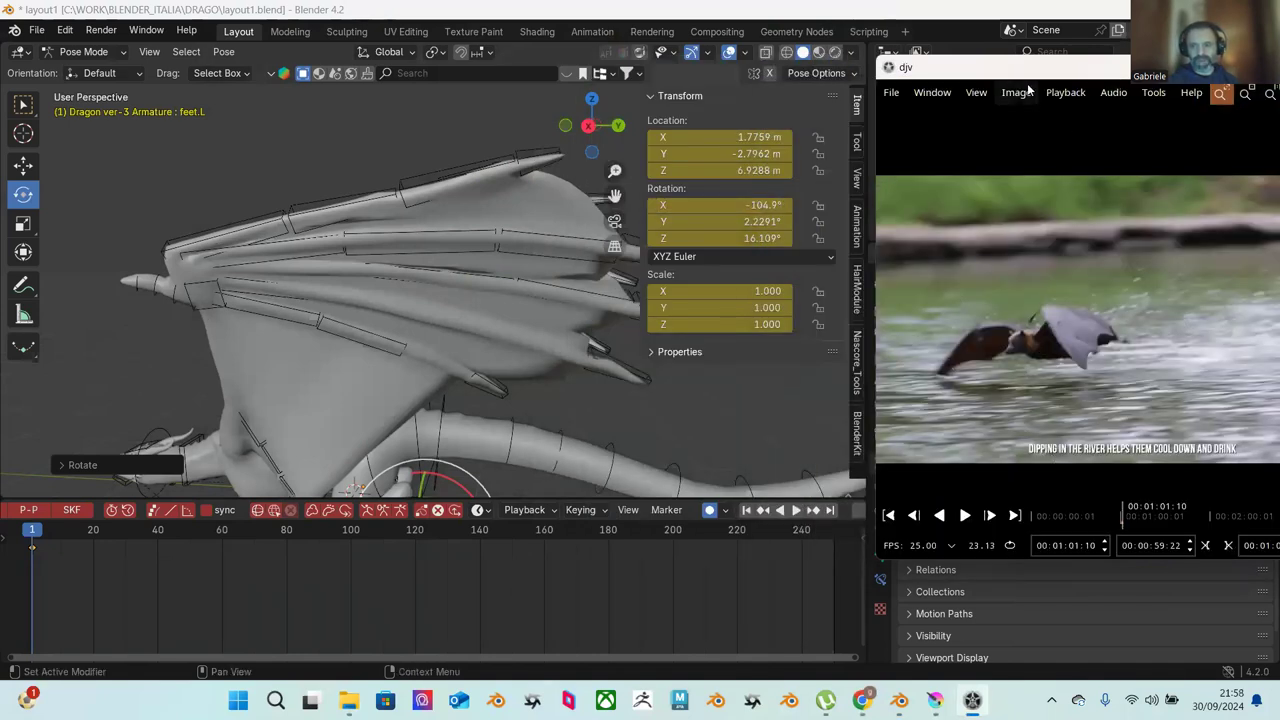
Step: Step the bat clip back frame by frame to 00:00:59:23
{"action": "key", "text": "Left"}
{"action": "key", "text": "Left"}
{"action": "key", "text": "Left"}
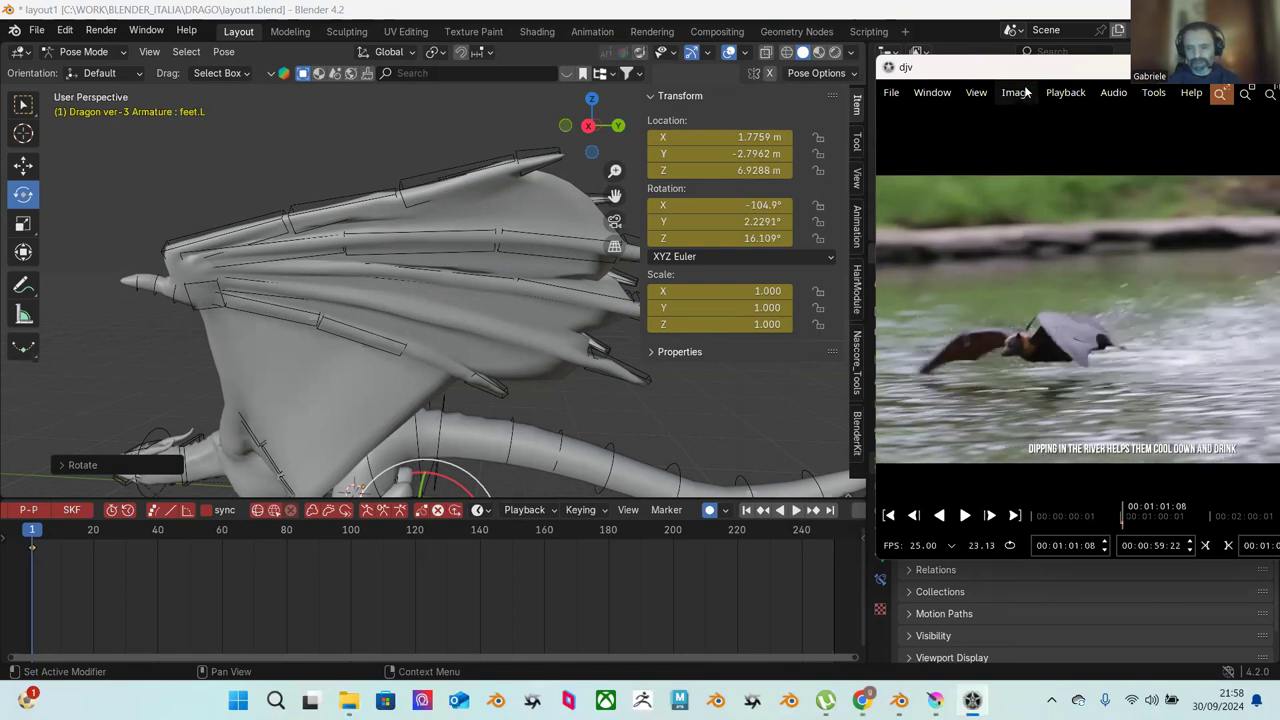
{"action": "key", "text": "Left"}
{"action": "key", "text": "Left"}
{"action": "key", "text": "Left"}
{"action": "key", "text": "Left"}
{"action": "key", "text": "Left"}
{"action": "key", "text": "Left"}
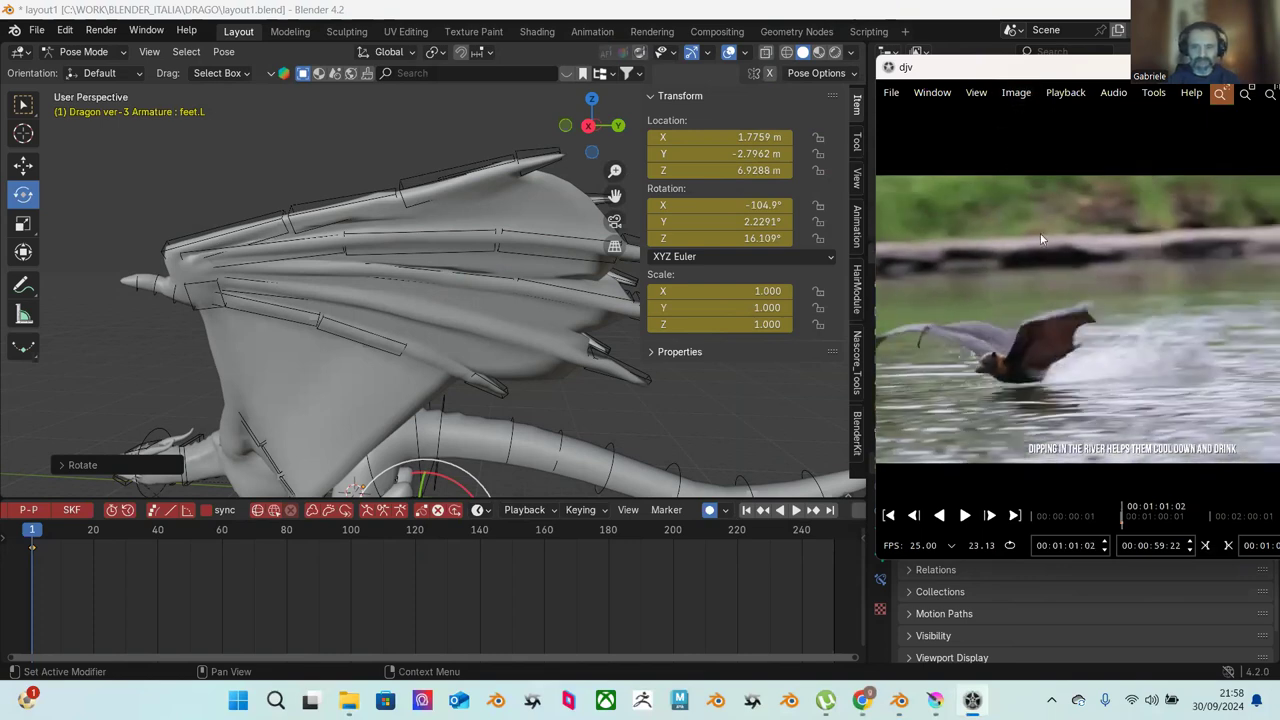
{"action": "key", "text": "Left"}
{"action": "key", "text": "Left"}
{"action": "key", "text": "Left"}
{"action": "key", "text": "Left"}
{"action": "key", "text": "Left"}
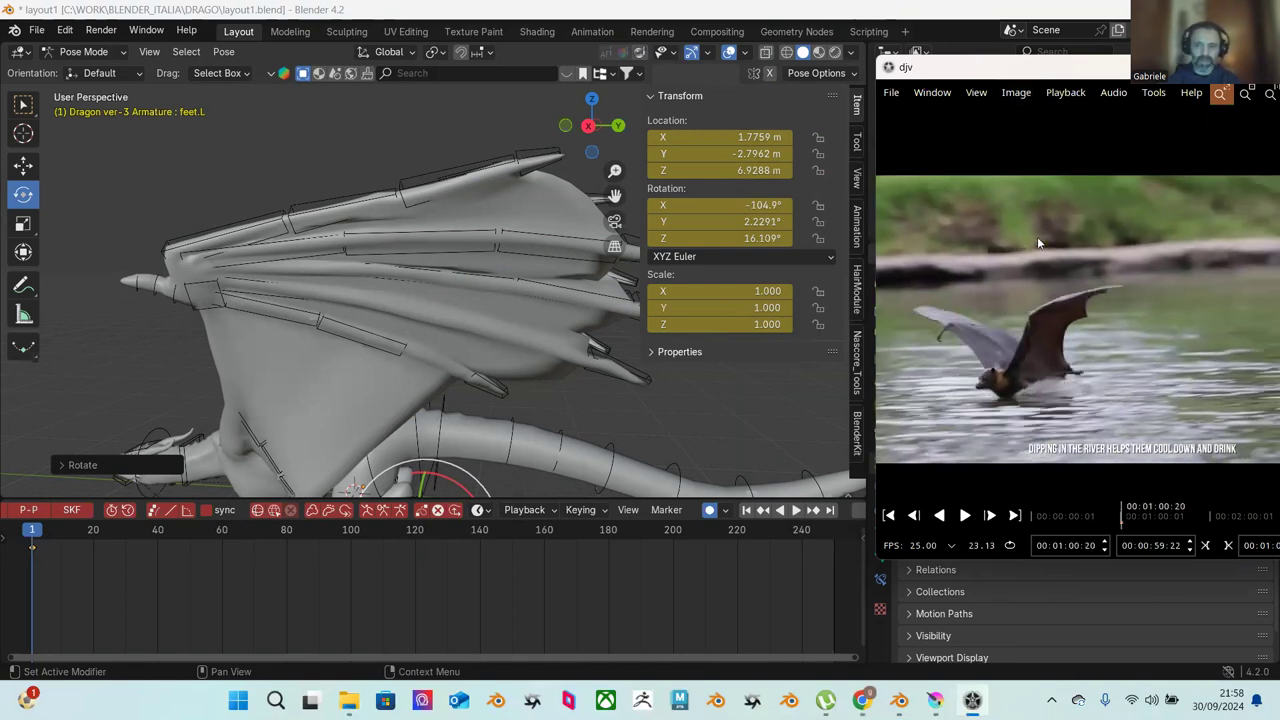
{"action": "key", "text": "space"}
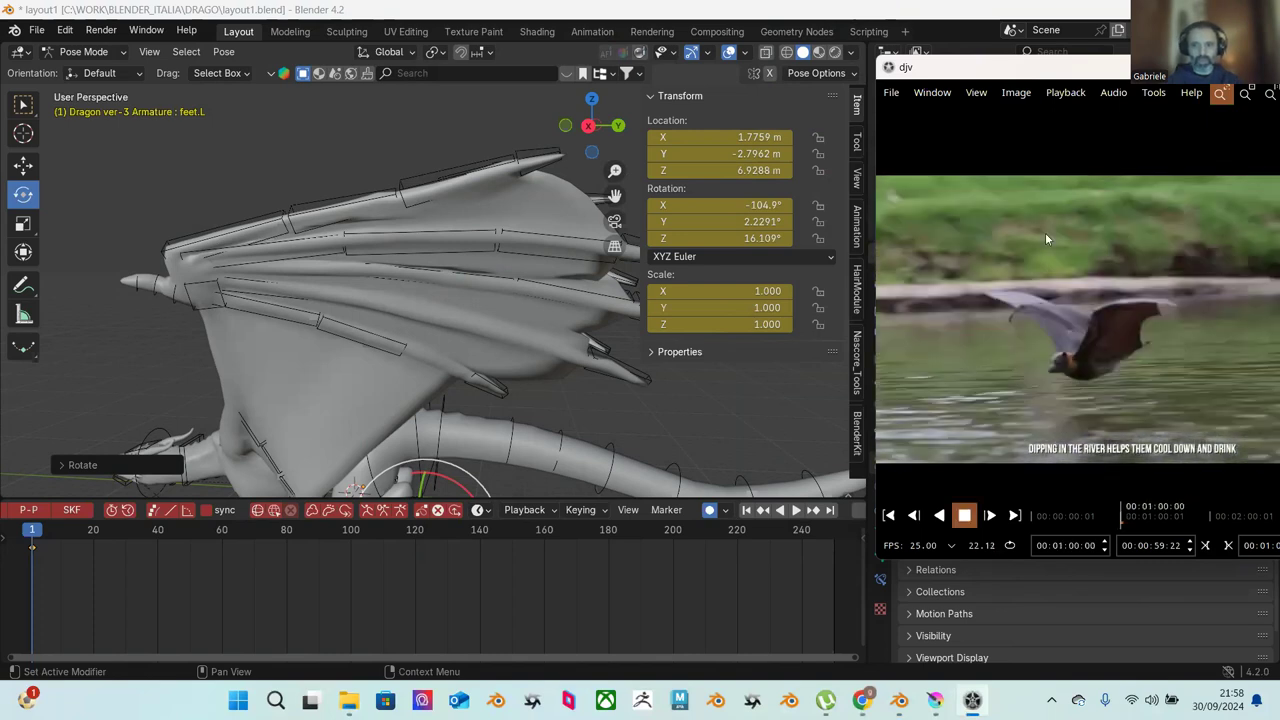
{"action": "key", "text": "space"}
{"action": "key", "text": "Left"}
{"action": "key", "text": "Left"}
{"action": "key", "text": "Left"}
{"action": "key", "text": "Left"}
{"action": "key", "text": "Left"}
{"action": "key", "text": "Left"}
{"action": "key", "text": "Left"}
{"action": "key", "text": "Left"}
{"action": "key", "text": "Left"}
{"action": "key", "text": "Left"}
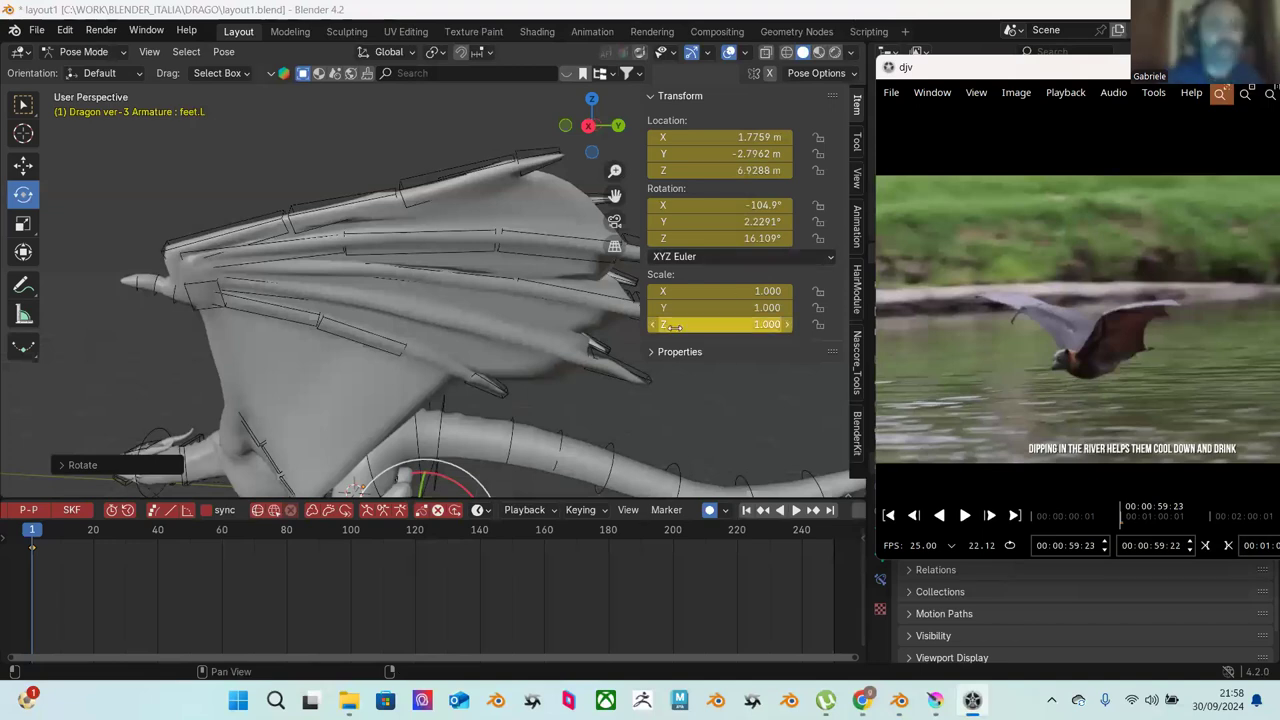
Step: Orbit and zoom around the dragon to bring its front foot and wing into view
{"action": "scroll", "coordinate": [510, 290], "scroll_direction": "down", "scroll_amount": 3}
{"action": "middle_click_drag", "start_coordinate": [478, 266], "coordinate": [545, 238]}
{"action": "middle_click_drag", "start_coordinate": [434, 360], "coordinate": [621, 362]}
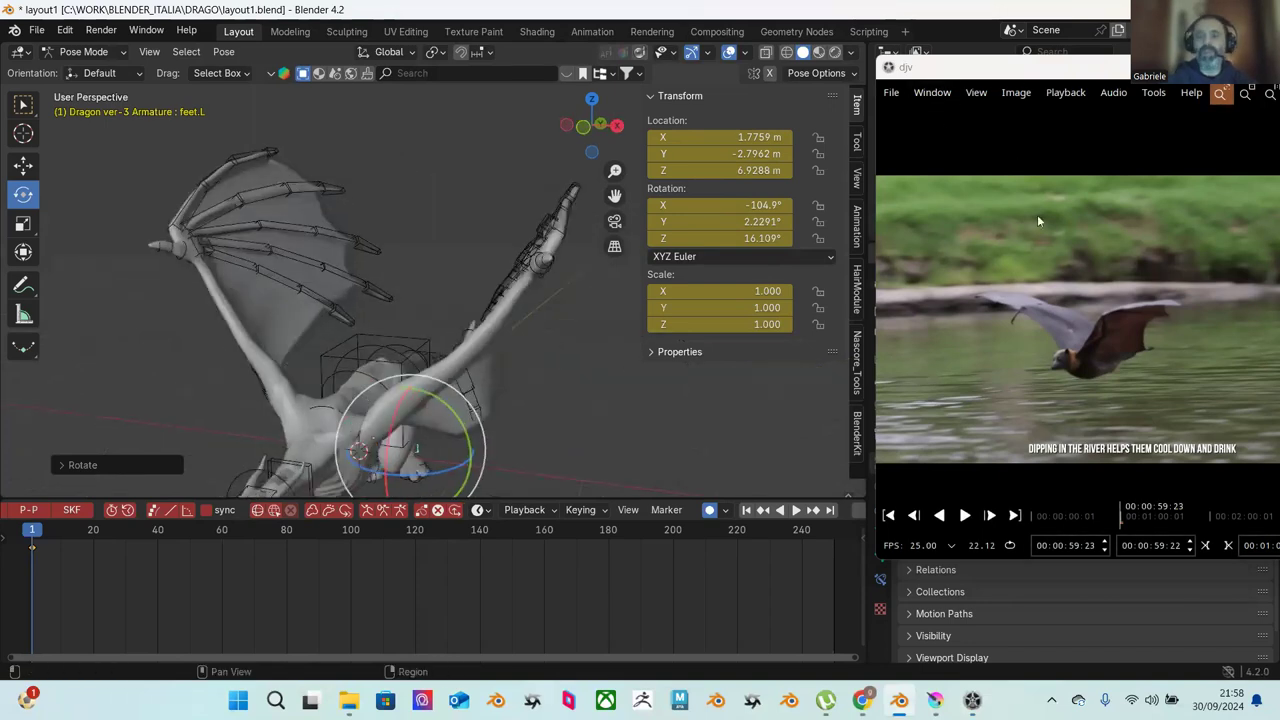
{"action": "middle_click_drag", "start_coordinate": [458, 309], "coordinate": [357, 298]}
{"action": "scroll", "coordinate": [420, 261], "scroll_direction": "up", "scroll_amount": 5}
{"action": "middle_click_drag", "start_coordinate": [439, 279], "coordinate": [421, 388]}
Step: Raise the PAW LOW POLE TARGET.L bone along Z to about 4.50 m
{"action": "left_click", "coordinate": [395, 353]}
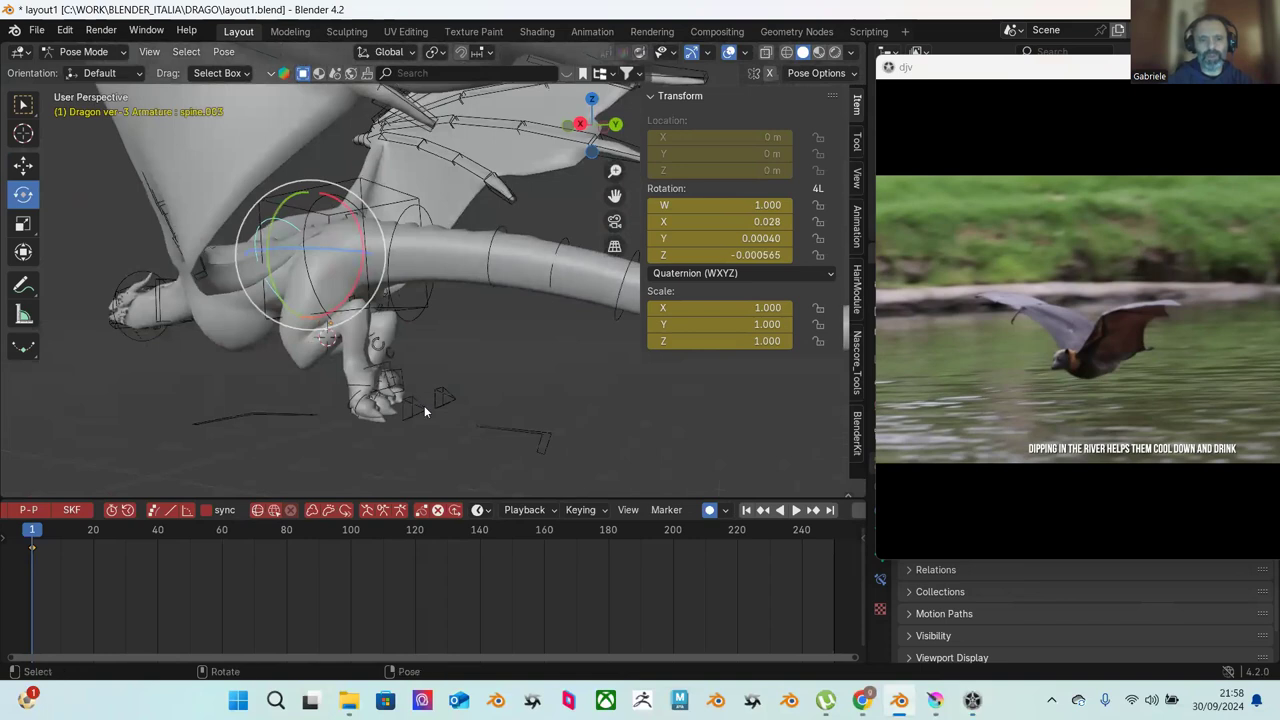
{"action": "left_click", "coordinate": [424, 405]}
{"action": "key", "text": "w"}
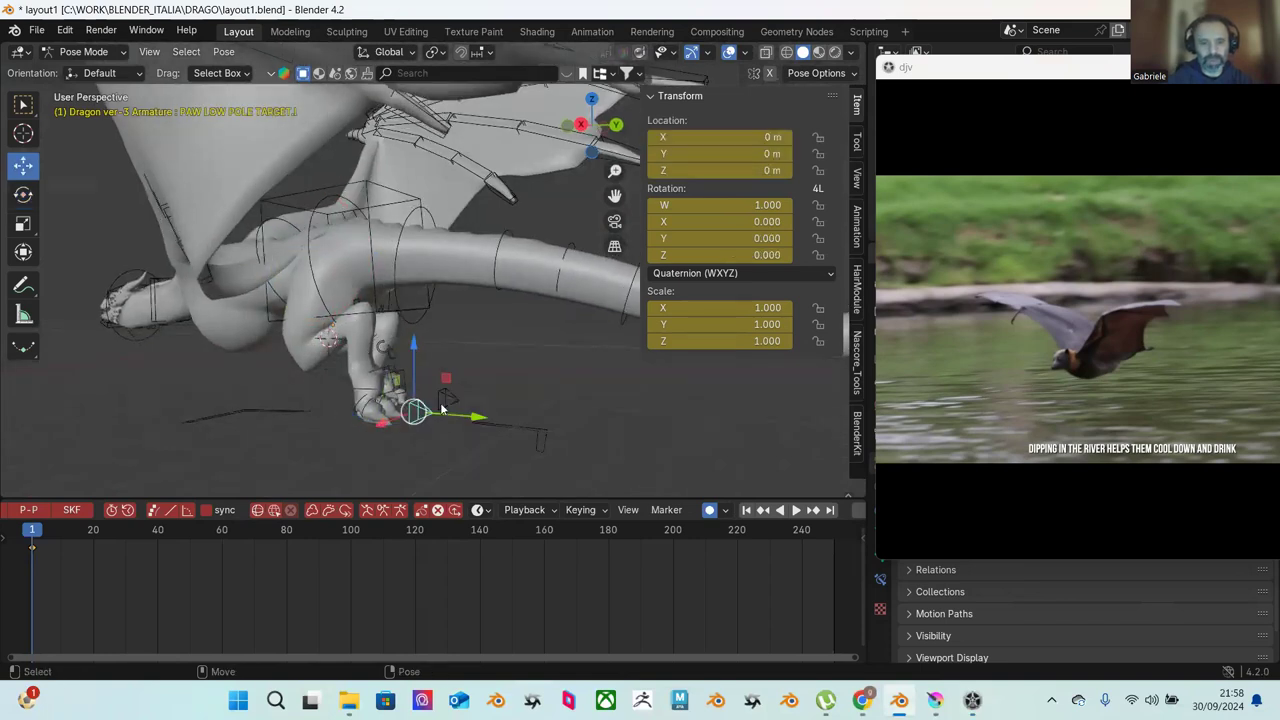
{"action": "left_click_drag", "start_coordinate": [413, 350], "coordinate": [410, 325]}
{"action": "right_click", "coordinate": [413, 310]}
{"action": "middle_click_drag", "start_coordinate": [413, 310], "coordinate": [444, 378]}
{"action": "left_click_drag", "start_coordinate": [437, 350], "coordinate": [444, 291]}
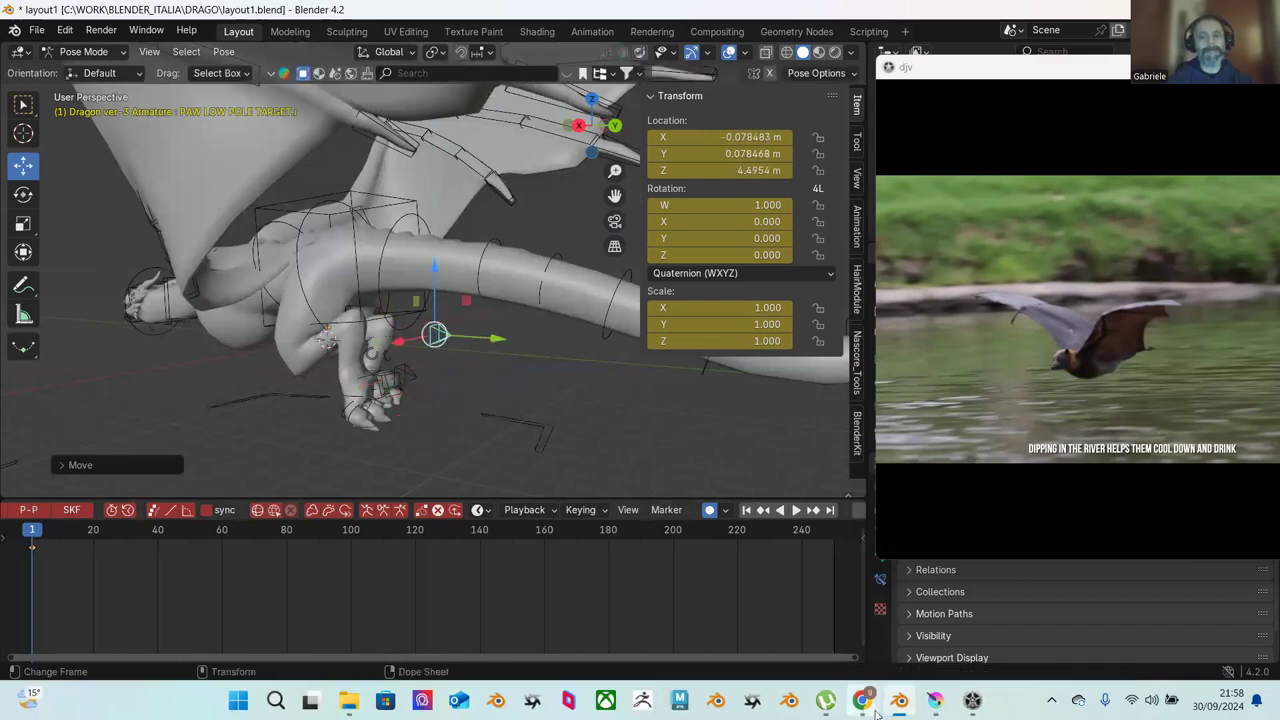
{"action": "mouse_move", "coordinate": [871, 703]}
{"action": "middle_click_drag", "start_coordinate": [540, 433], "coordinate": [400, 290]}
Step: Lift the dragon's Neck controller up along Z
{"action": "left_click", "coordinate": [439, 321]}
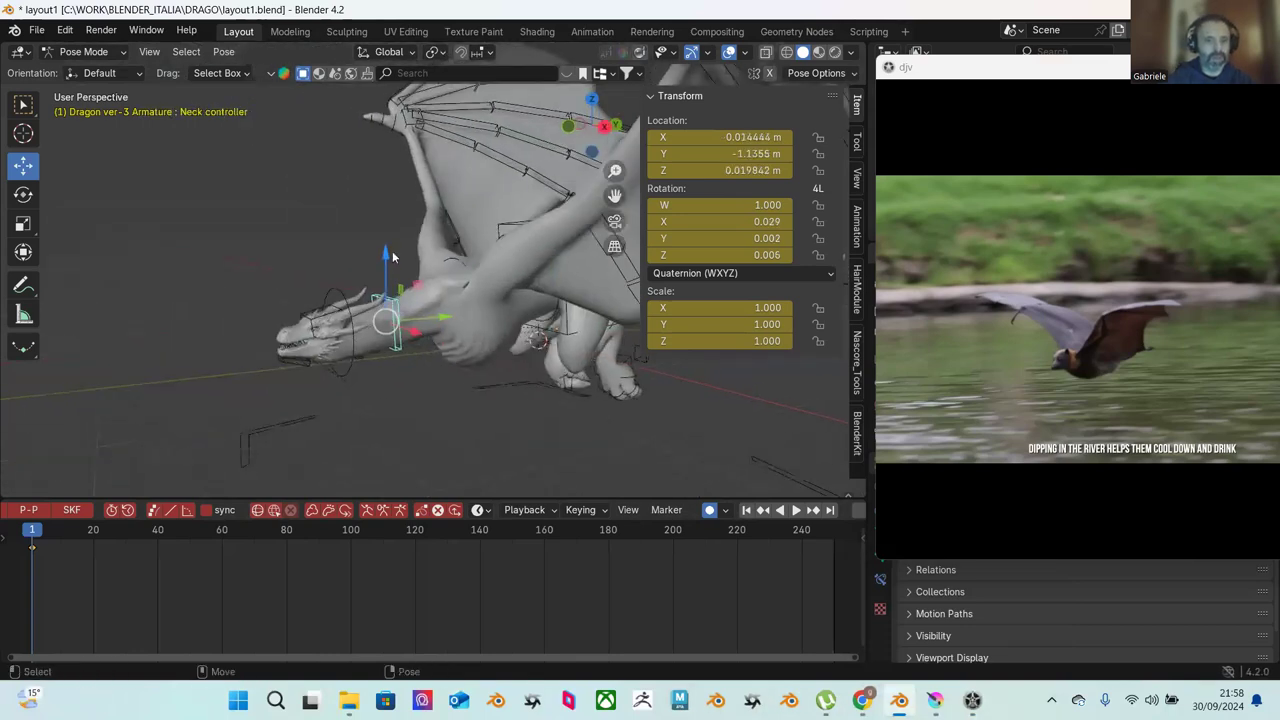
{"action": "left_click_drag", "start_coordinate": [391, 257], "coordinate": [387, 250]}
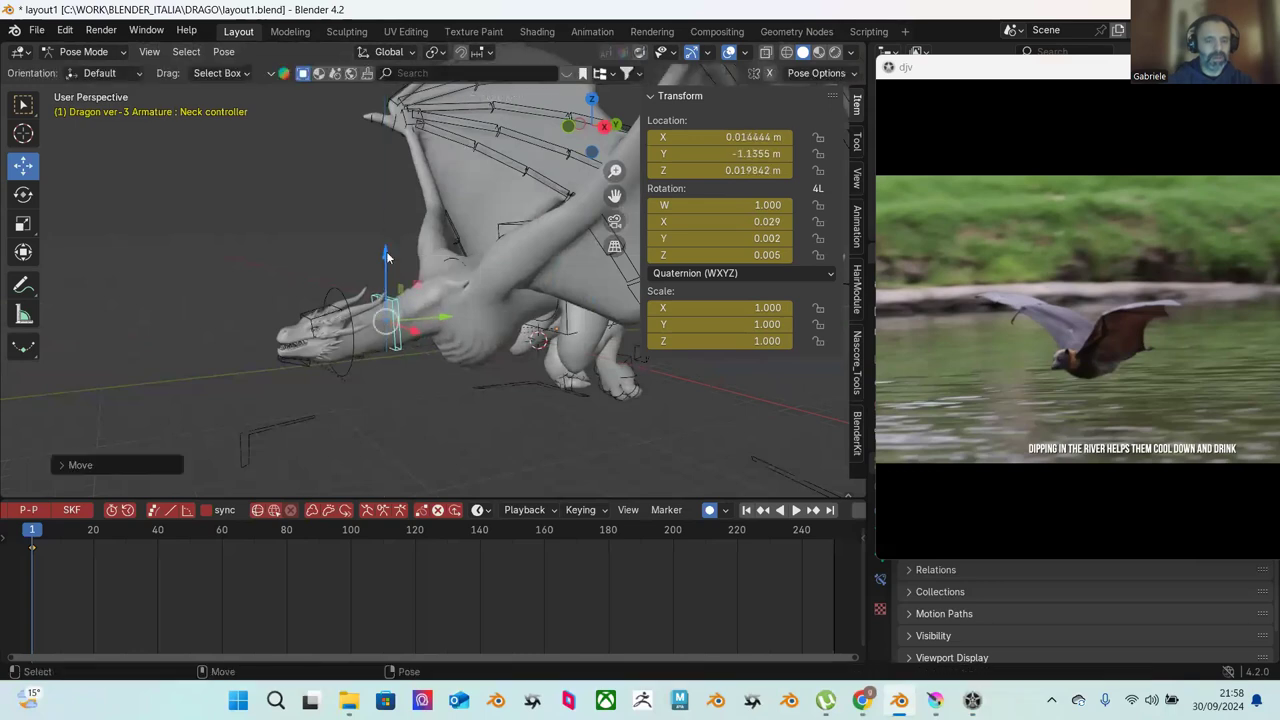
{"action": "middle_click_drag", "start_coordinate": [387, 250], "coordinate": [329, 266]}
Step: Rotate the JAW bone to start opening the dragon's mouth
{"action": "left_click", "coordinate": [255, 300]}
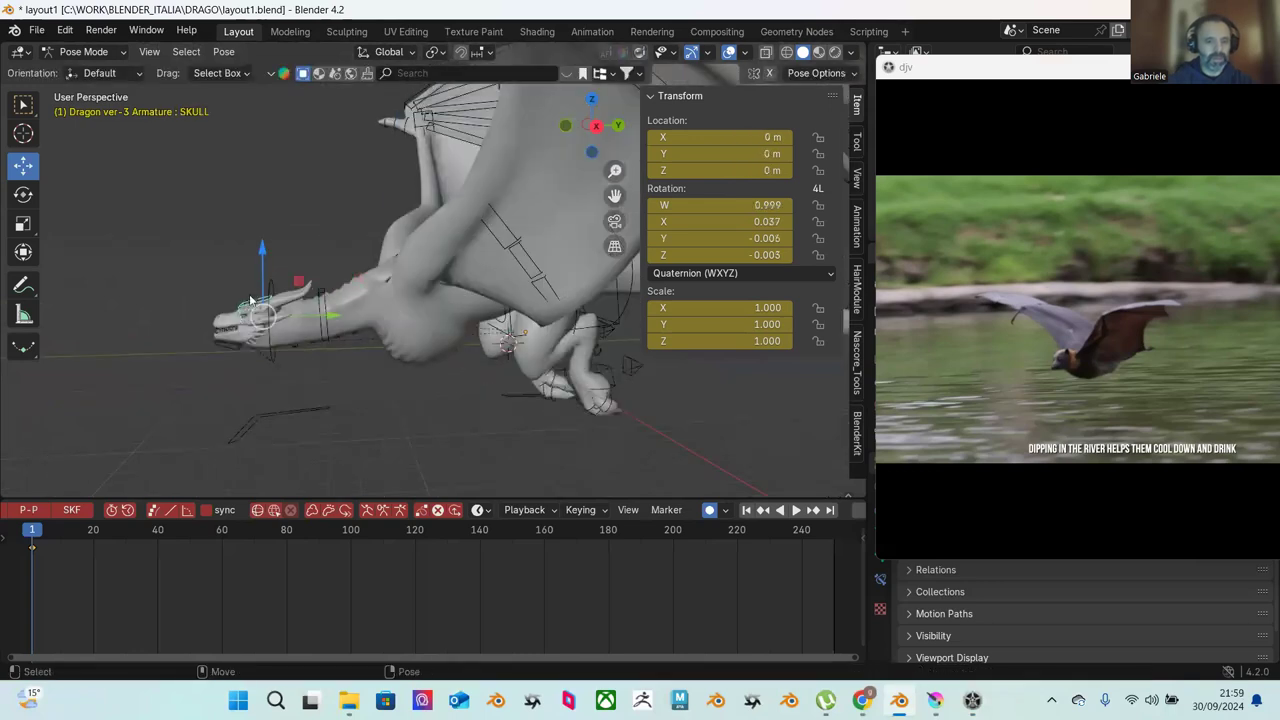
{"action": "scroll", "coordinate": [240, 345], "scroll_direction": "up", "scroll_amount": 5}
{"action": "middle_click_drag", "start_coordinate": [330, 334], "coordinate": [386, 301]}
{"action": "key", "text": "r"}
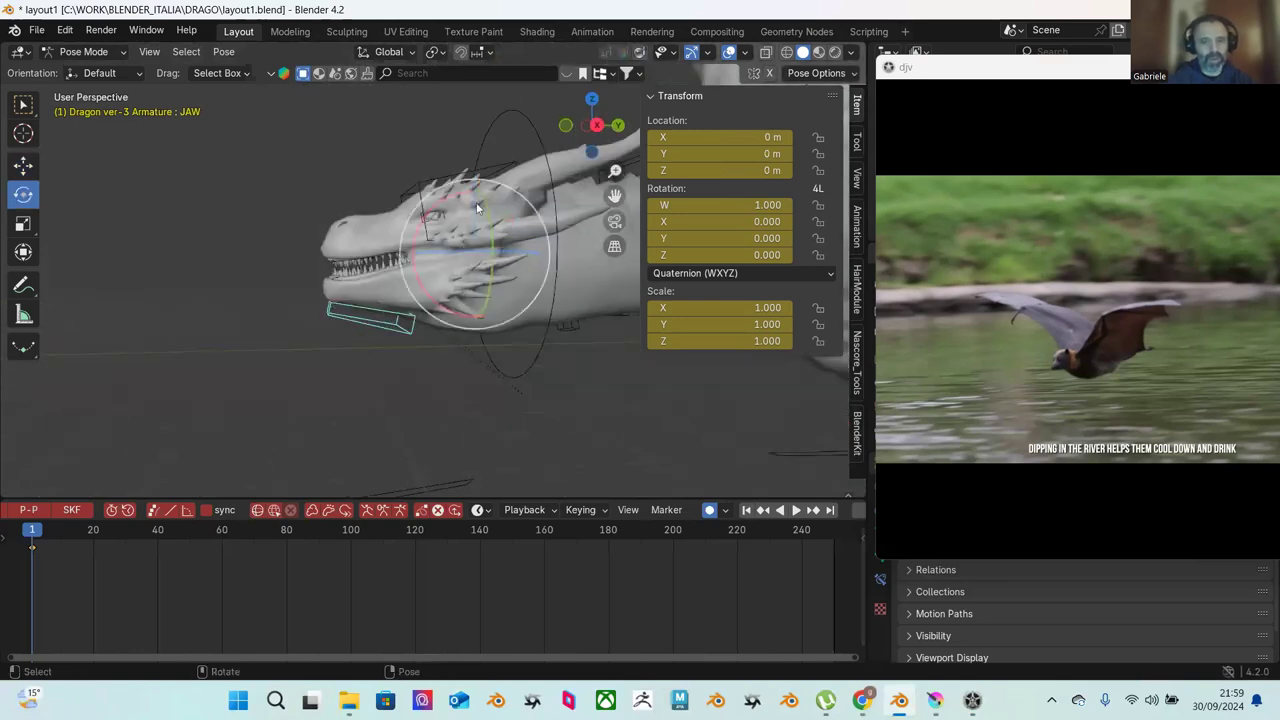
{"action": "left_click_drag", "start_coordinate": [443, 198], "coordinate": [420, 206]}
{"action": "middle_click_drag", "start_coordinate": [420, 206], "coordinate": [375, 267]}
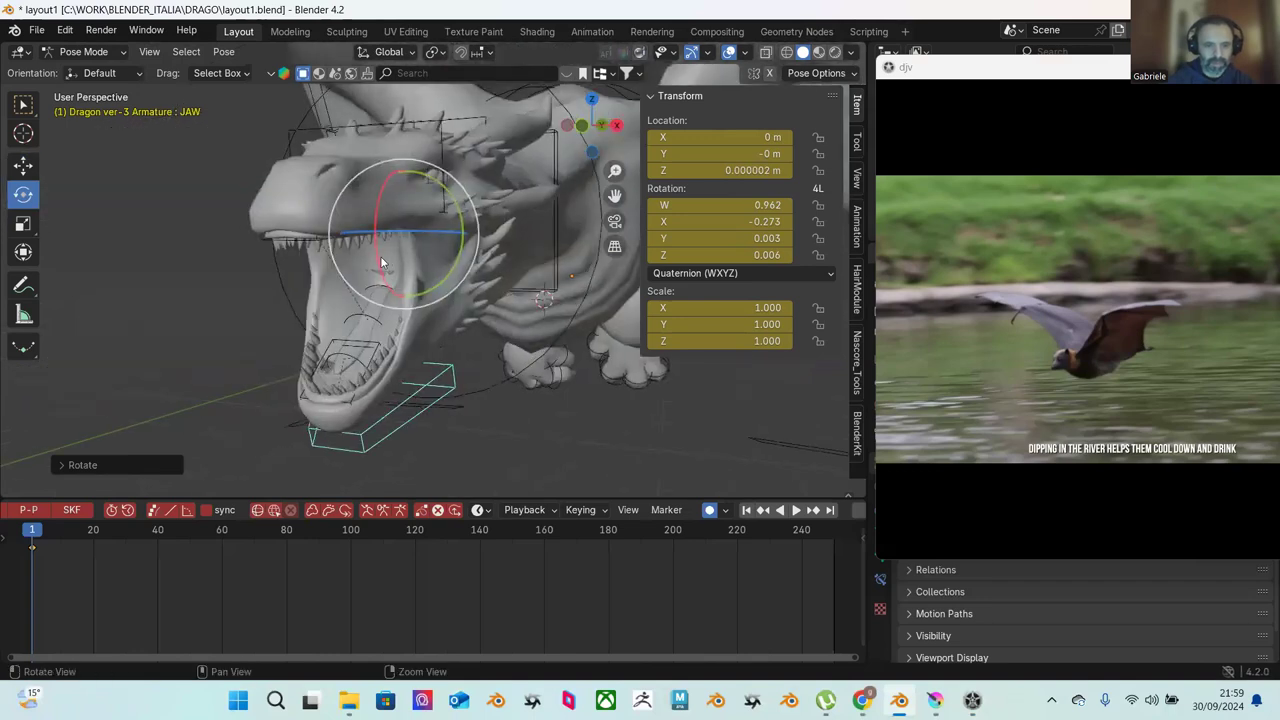
{"action": "left_click_drag", "start_coordinate": [377, 268], "coordinate": [339, 286]}
{"action": "left_click", "coordinate": [258, 325]}
Step: Reset the tongue bone, then rotate tongue.002 and tongue.001 about X to curl them
{"action": "left_click", "coordinate": [386, 292]}
{"action": "scroll", "coordinate": [339, 286], "scroll_direction": "up", "scroll_amount": 3}
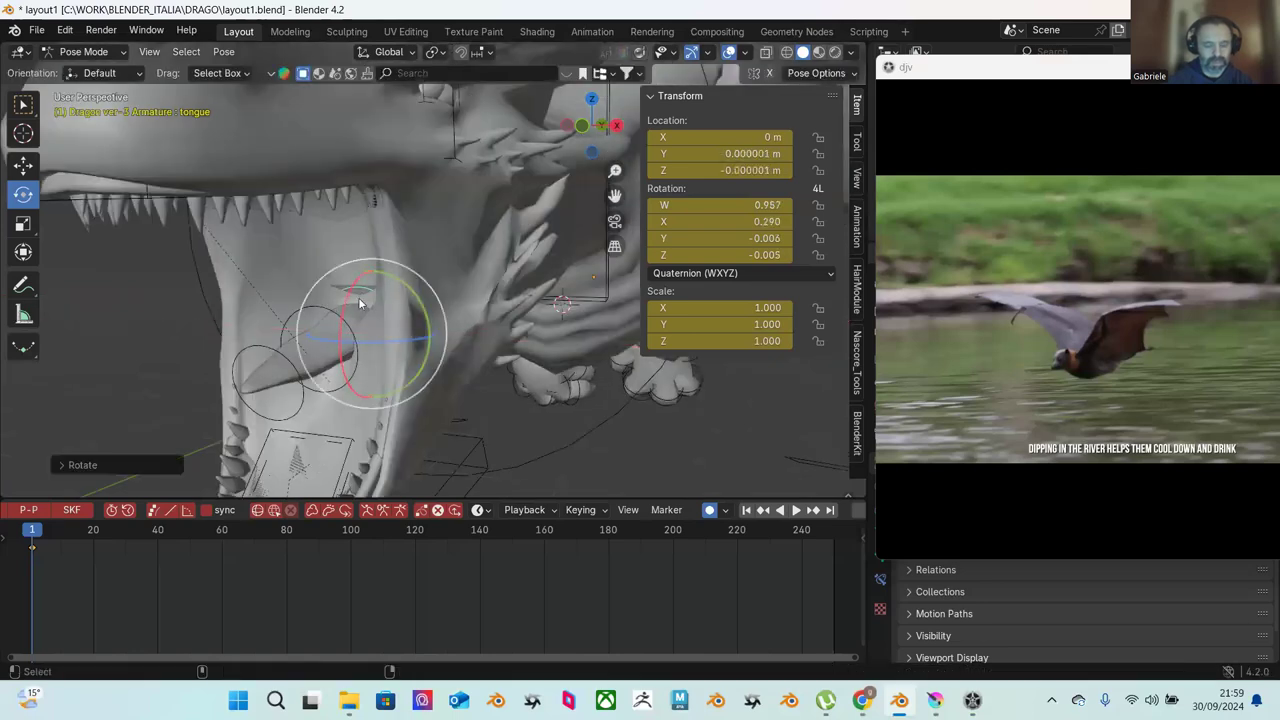
{"action": "key", "text": "alt+g"}
{"action": "key", "text": "alt+r"}
{"action": "scroll", "coordinate": [370, 290], "scroll_direction": "down", "scroll_amount": 5}
{"action": "left_click_drag", "start_coordinate": [386, 270], "coordinate": [265, 279]}
{"action": "left_click", "coordinate": [375, 311]}
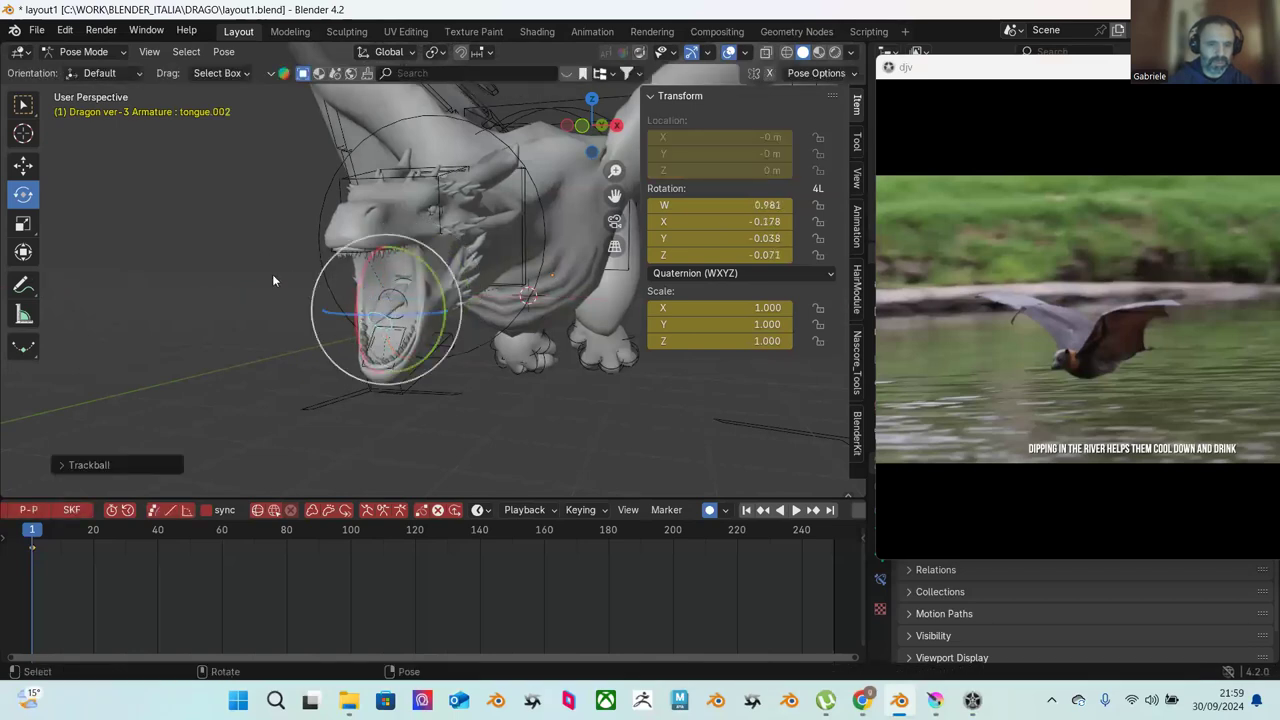
{"action": "left_click", "coordinate": [272, 280]}
{"action": "left_click", "coordinate": [395, 298]}
{"action": "left_click_drag", "start_coordinate": [374, 273], "coordinate": [368, 290]}
{"action": "middle_click_drag", "start_coordinate": [368, 290], "coordinate": [438, 357]}
{"action": "left_click", "coordinate": [317, 332]}
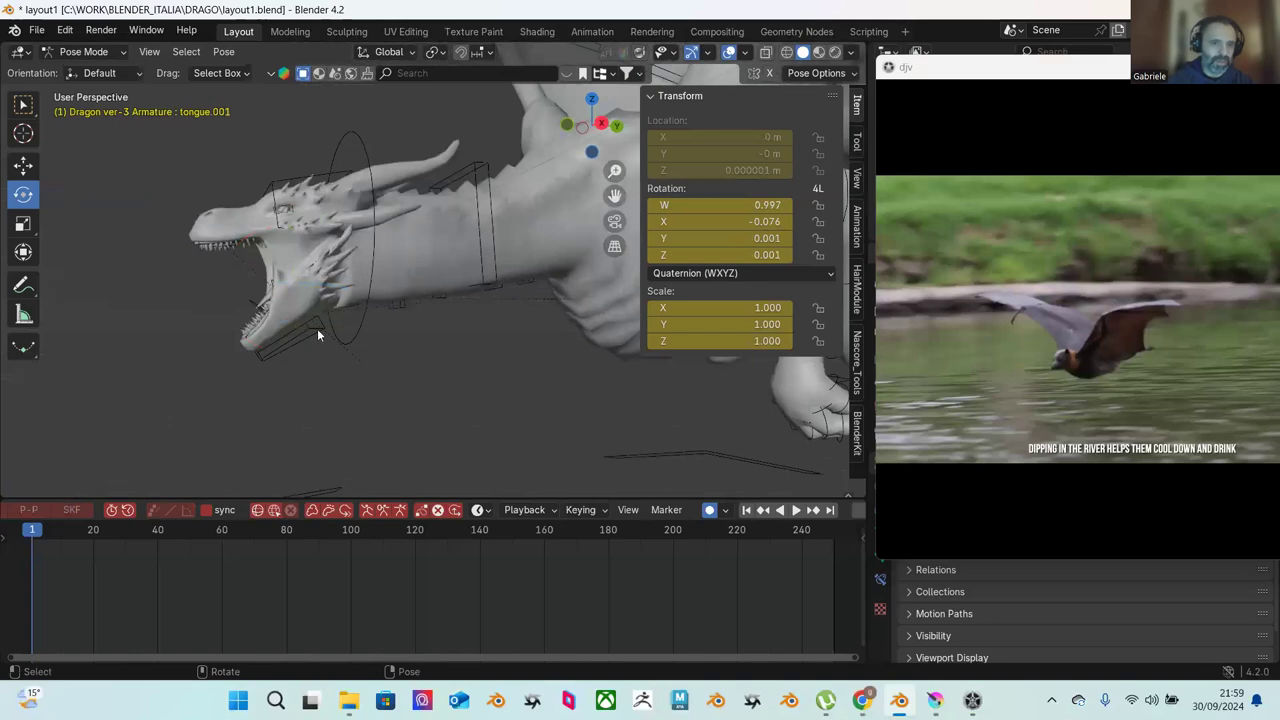
Step: Rotate the JAW wider open, to about quaternion X -0.138
{"action": "left_click", "coordinate": [317, 330]}
{"action": "left_click_drag", "start_coordinate": [393, 265], "coordinate": [402, 302]}
{"action": "middle_click_drag", "start_coordinate": [402, 302], "coordinate": [536, 327]}
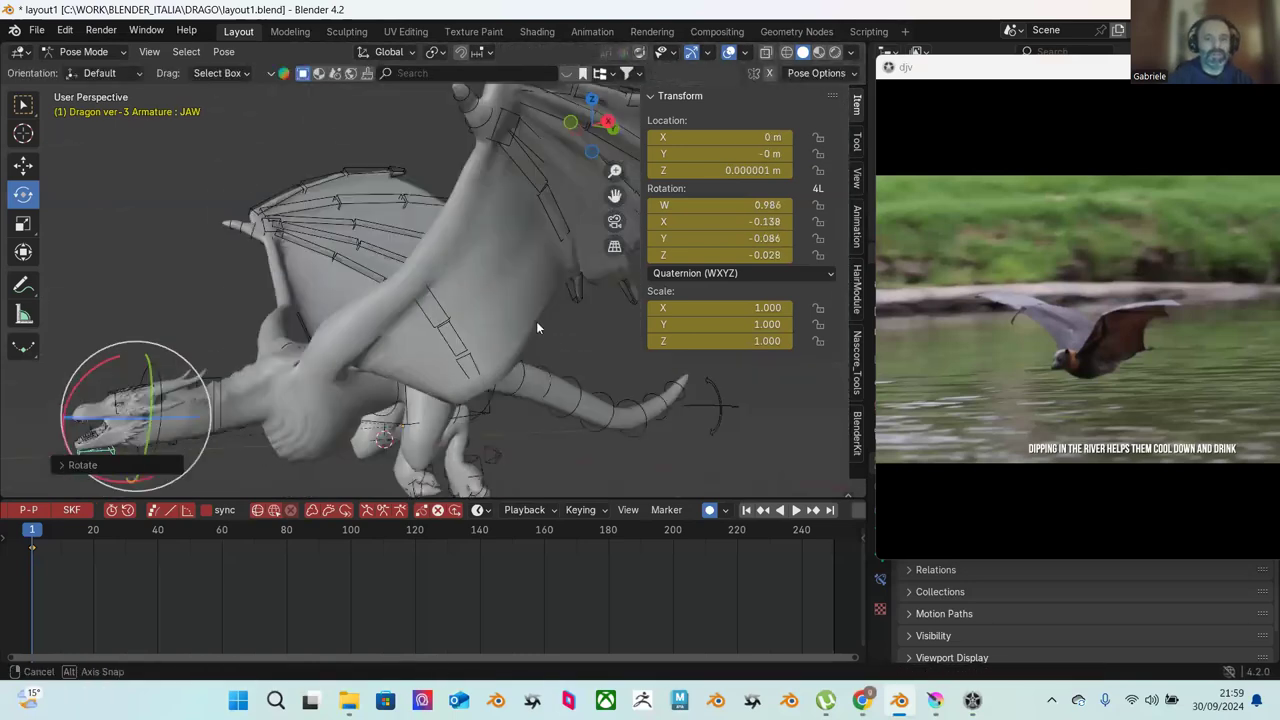
Step: Rotate def wing.L.032 about global X, undoing a stray def wing.L.004 rotation
{"action": "left_click", "coordinate": [439, 305]}
{"action": "middle_click_drag", "start_coordinate": [439, 305], "coordinate": [483, 302]}
{"action": "left_click_drag", "start_coordinate": [510, 268], "coordinate": [492, 270]}
{"action": "middle_click_drag", "start_coordinate": [492, 270], "coordinate": [365, 310]}
{"action": "left_click_drag", "start_coordinate": [330, 330], "coordinate": [281, 323]}
{"action": "middle_click_drag", "start_coordinate": [281, 323], "coordinate": [496, 275]}
{"action": "middle_click_drag", "start_coordinate": [500, 185], "coordinate": [552, 322]}
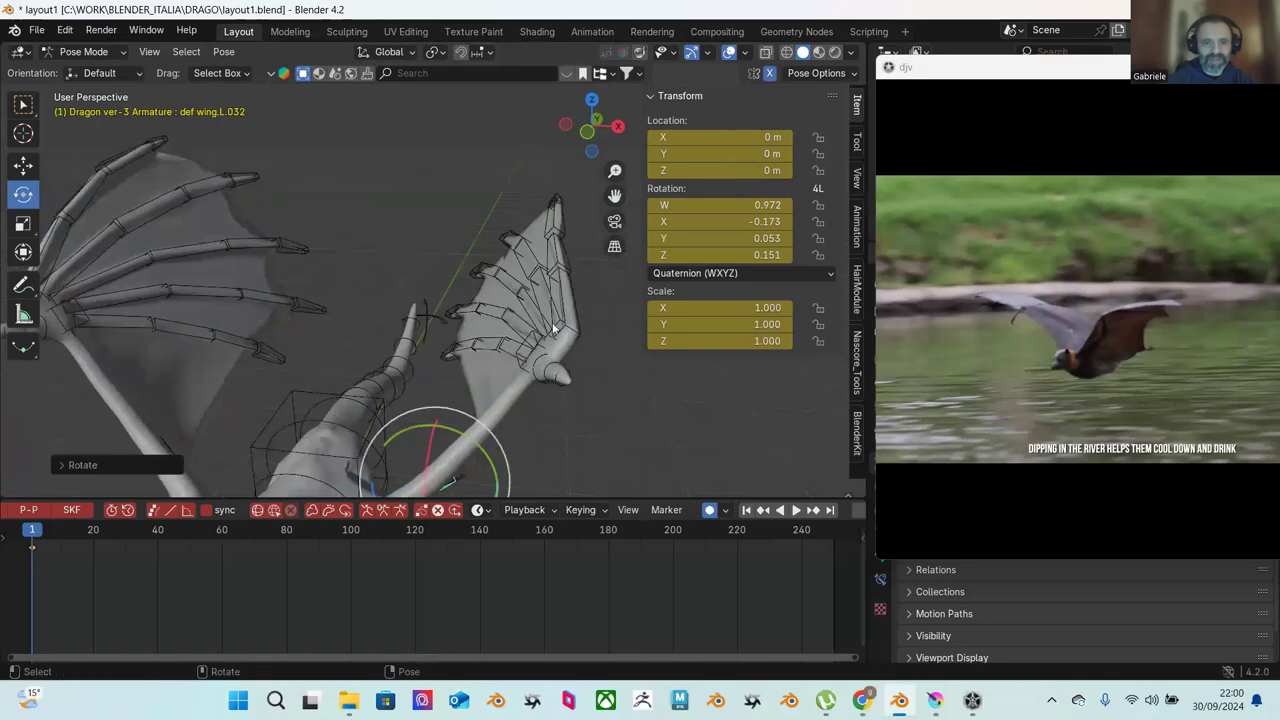
{"action": "left_click", "coordinate": [565, 328]}
{"action": "left_click_drag", "start_coordinate": [598, 288], "coordinate": [596, 316]}
{"action": "key", "text": "ctrl+z"}
{"action": "key", "text": "ctrl+z"}
{"action": "key", "text": "ctrl+z"}
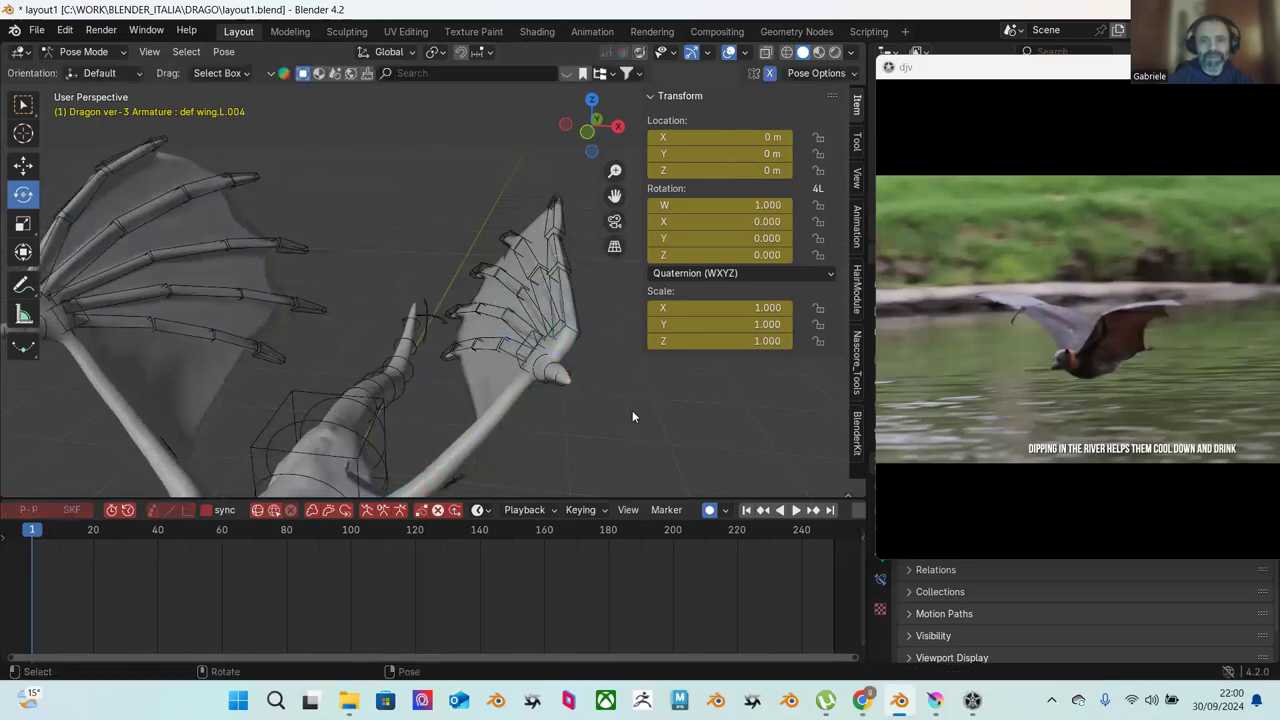
Step: Swing the left wing by rotating the left hand control, constrained to Y
{"action": "left_click_drag", "start_coordinate": [600, 284], "coordinate": [612, 312]}
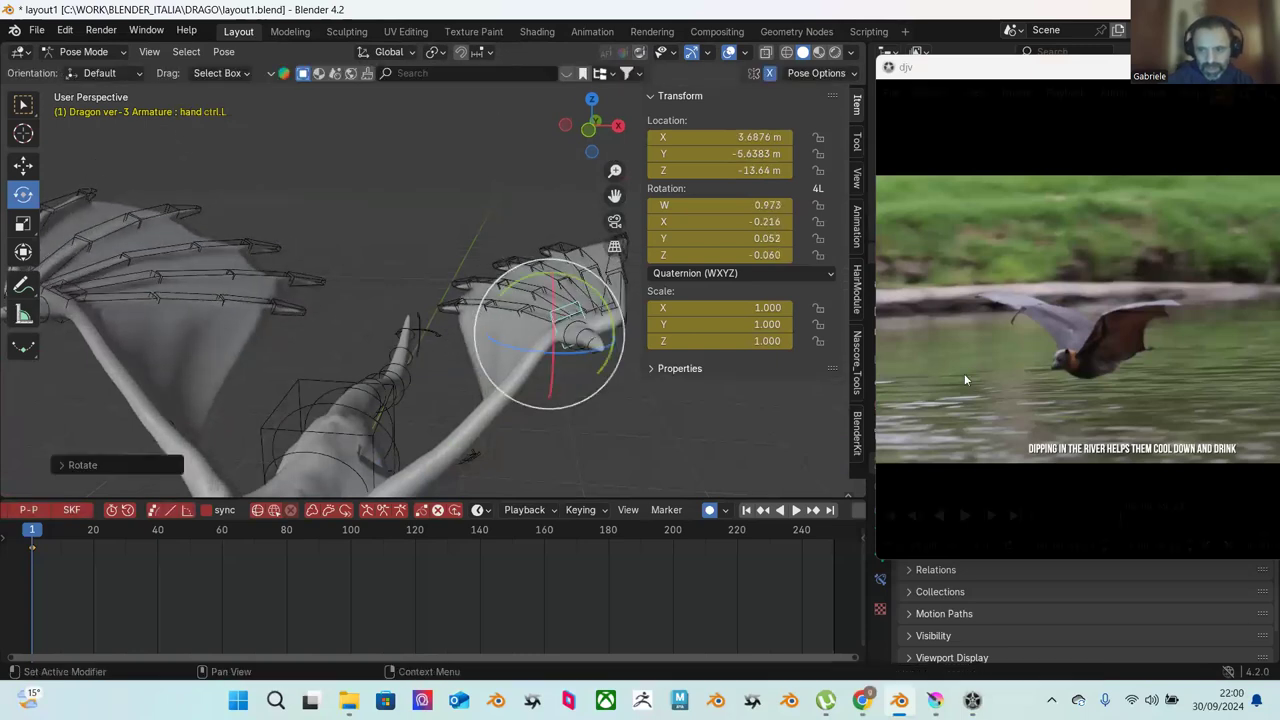
{"action": "middle_click_drag", "start_coordinate": [640, 360], "coordinate": [470, 300]}
{"action": "key", "text": "r"}
{"action": "key", "text": "z"}
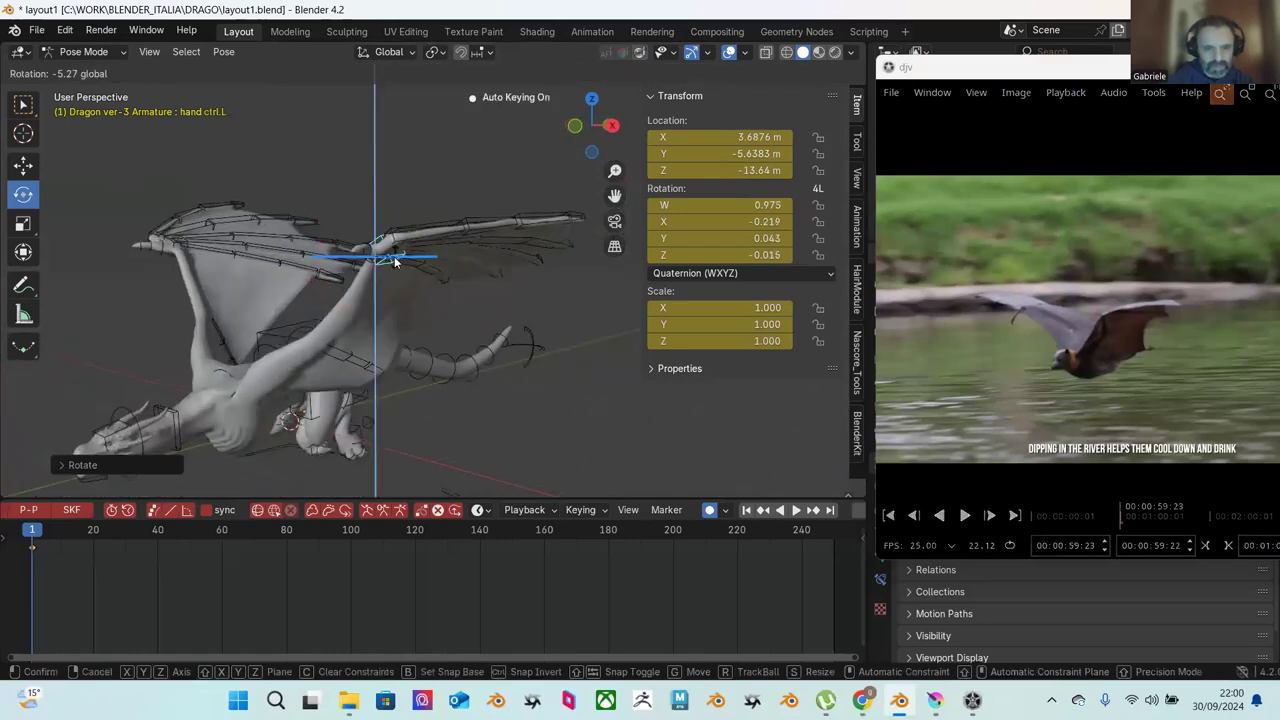
{"action": "key", "text": "z"}
{"action": "key", "text": "y"}
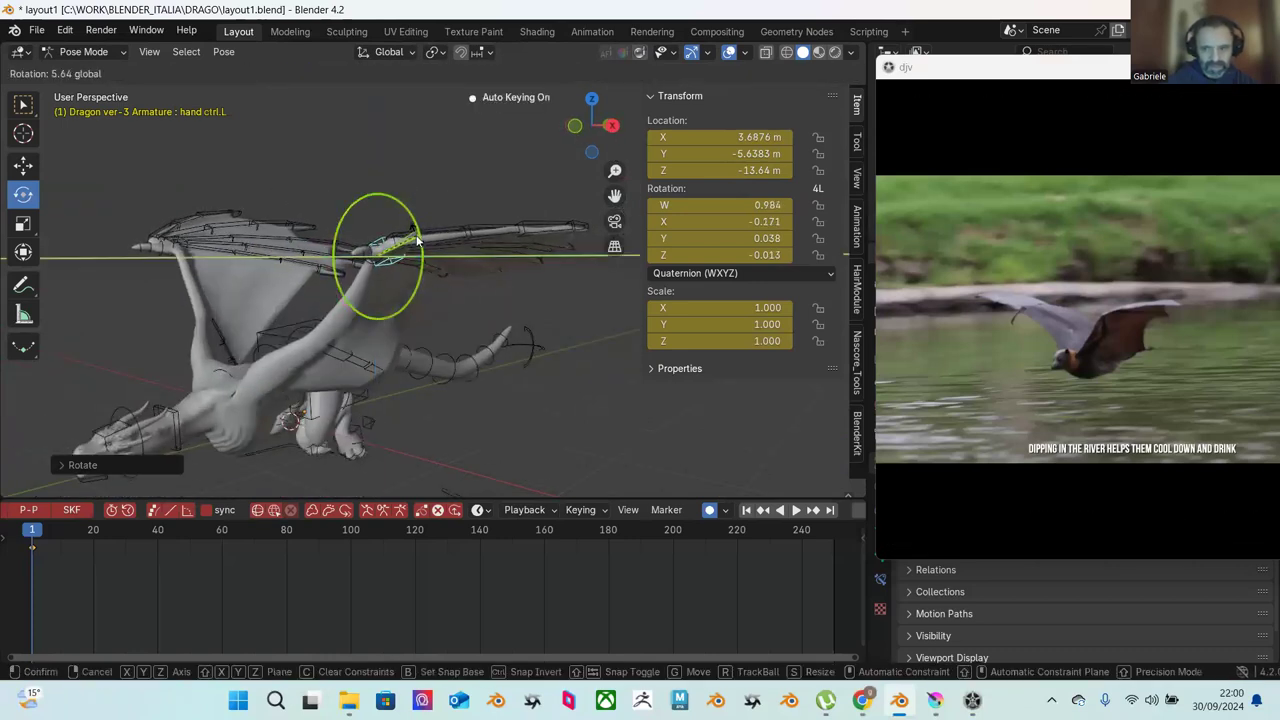
{"action": "left_click", "coordinate": [422, 238]}
{"action": "middle_click_drag", "start_coordinate": [440, 235], "coordinate": [508, 282]}
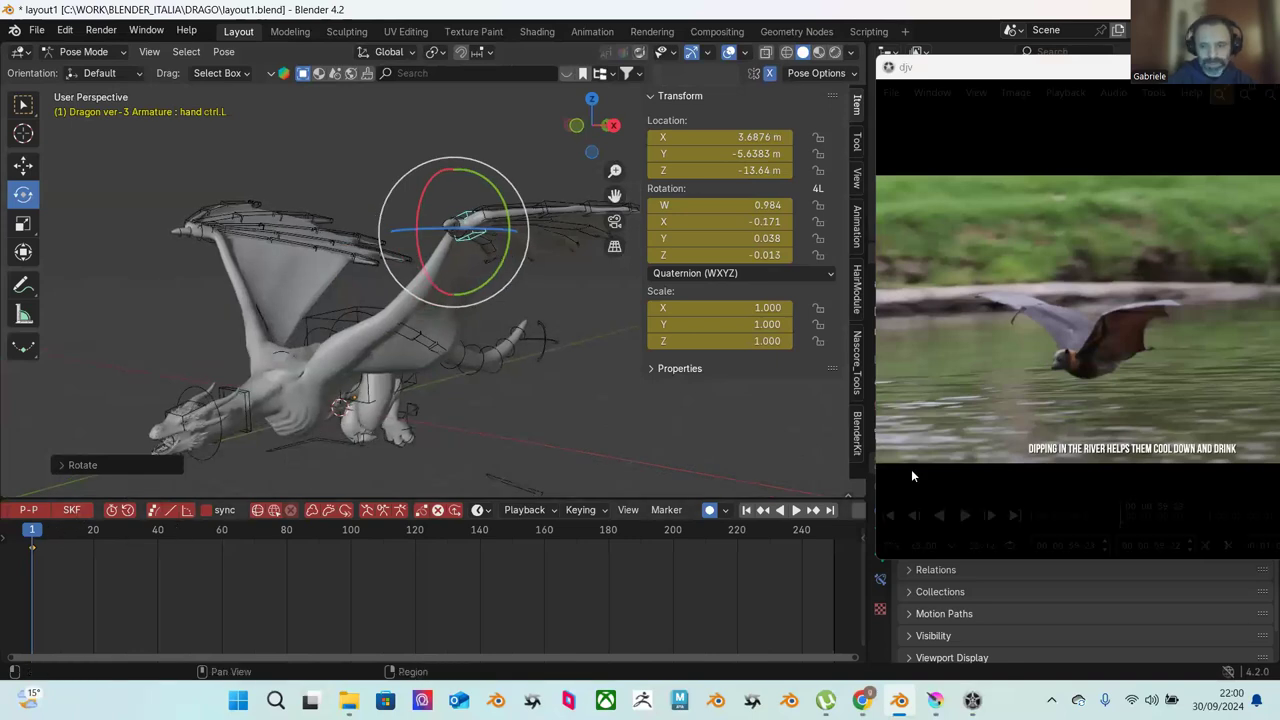
Step: Play the bat reference clip in the docked DJV player
{"action": "mouse_move", "coordinate": [1097, 139]}
{"action": "left_click", "coordinate": [1052, 72]}
{"action": "key", "text": "space"}
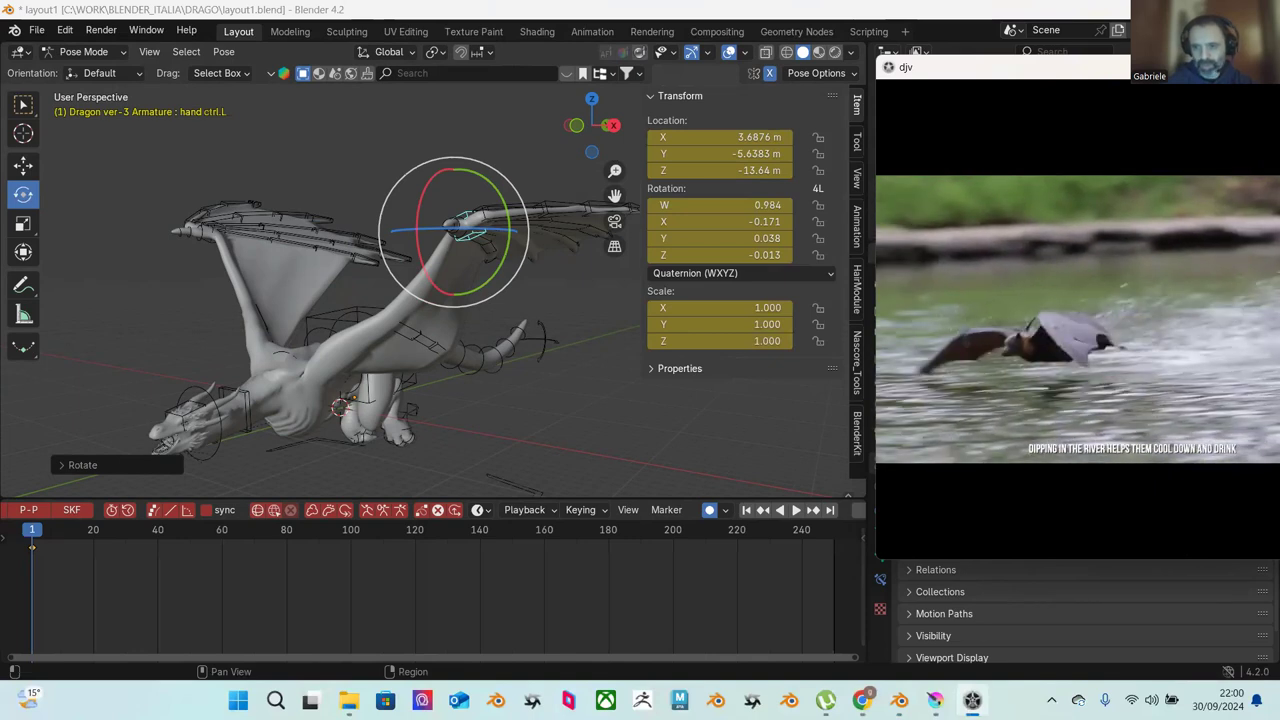
{"action": "mouse_move", "coordinate": [1062, 357]}
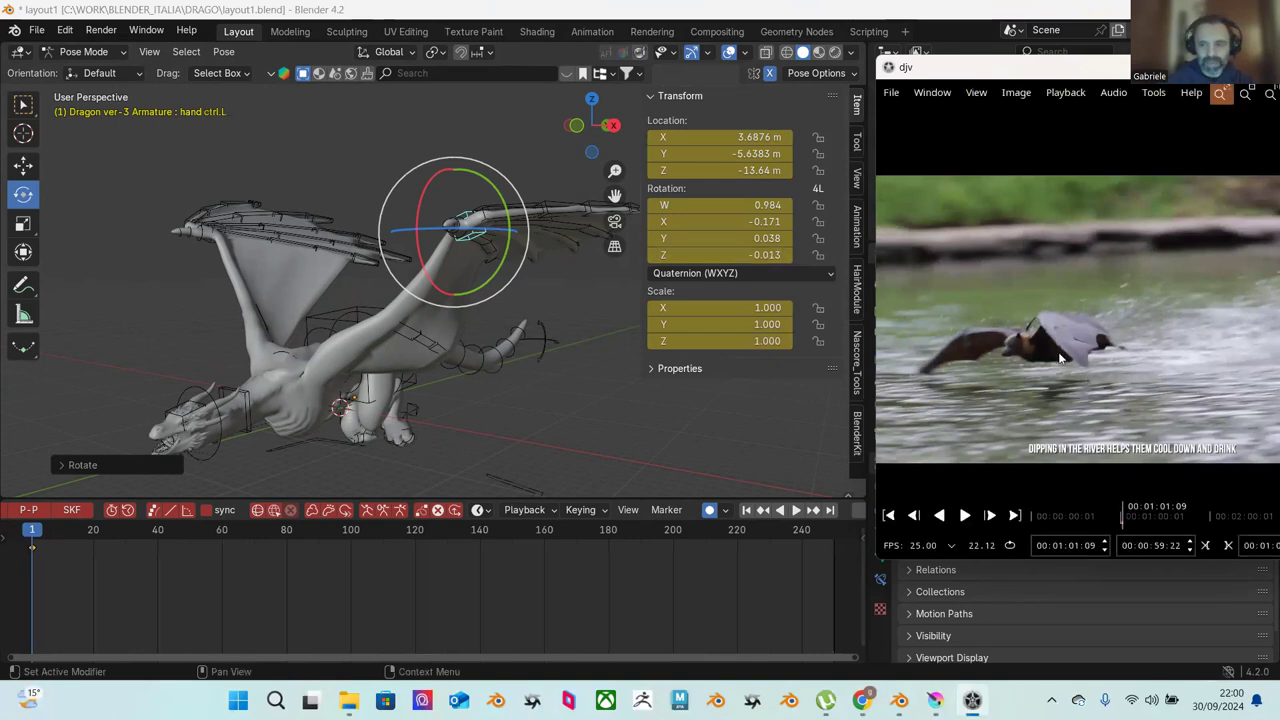
{"action": "scroll", "coordinate": [415, 378], "scroll_direction": "down", "scroll_amount": 3}
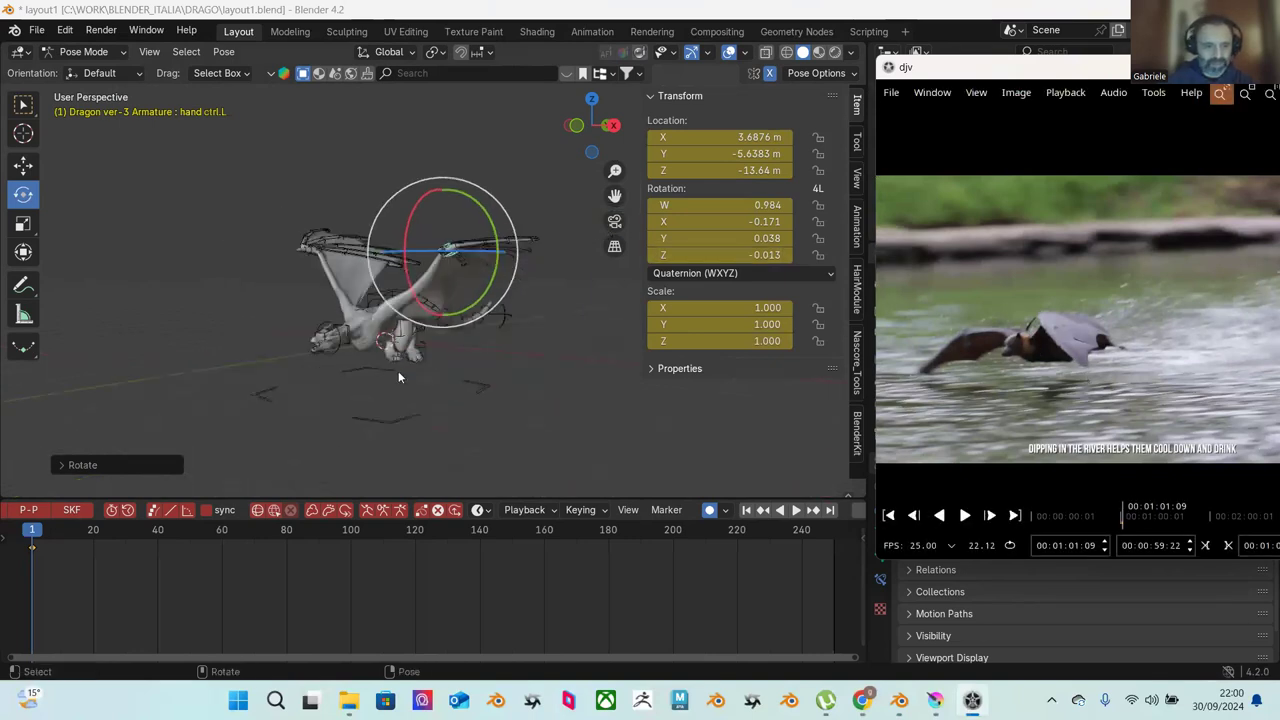
{"action": "scroll", "coordinate": [415, 378], "scroll_direction": "up", "scroll_amount": 2}
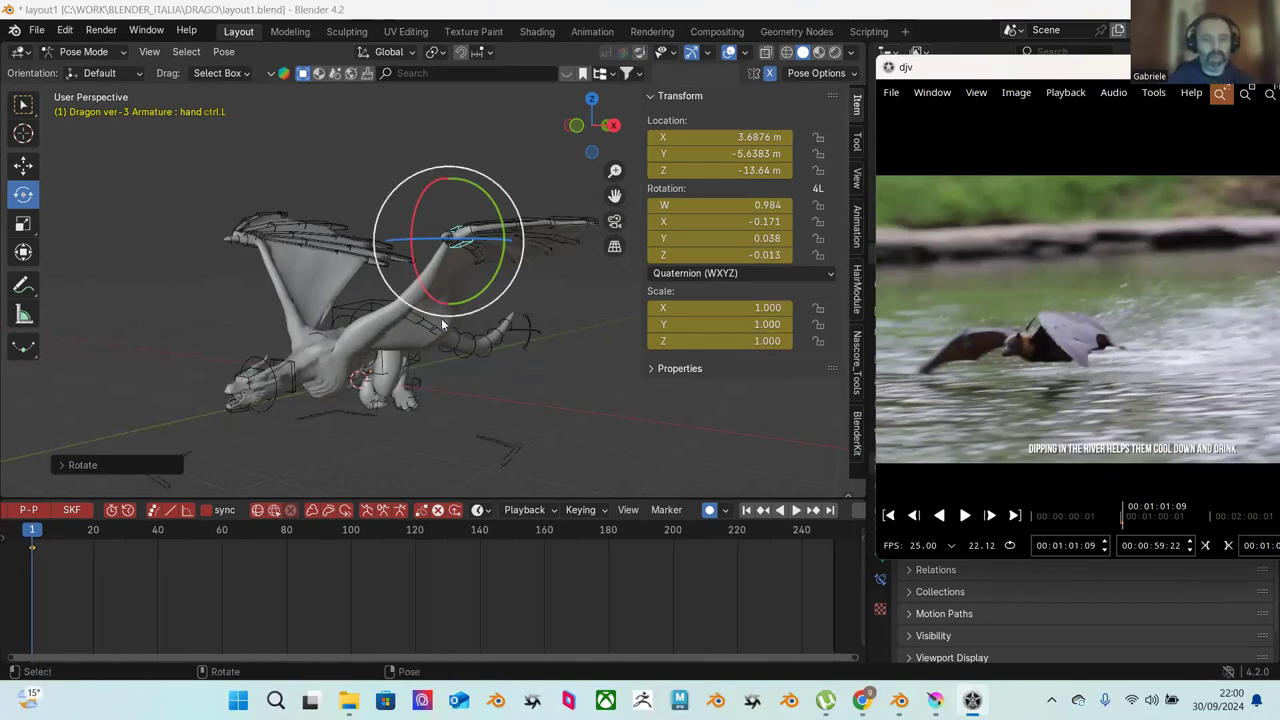
Step: Raise the left hand control along Z and shift it along X
{"action": "middle_click_drag", "start_coordinate": [323, 319], "coordinate": [458, 313]}
{"action": "key", "text": "w"}
{"action": "left_click_drag", "start_coordinate": [420, 310], "coordinate": [424, 286]}
{"action": "left_click_drag", "start_coordinate": [478, 352], "coordinate": [447, 325]}
{"action": "mouse_move", "coordinate": [447, 325]}
{"action": "middle_mouse_down"}
{"action": "mouse_move", "coordinate": [483, 281]}
{"action": "mouse_move", "coordinate": [433, 290]}
{"action": "mouse_move", "coordinate": [462, 312]}
{"action": "middle_mouse_up"}
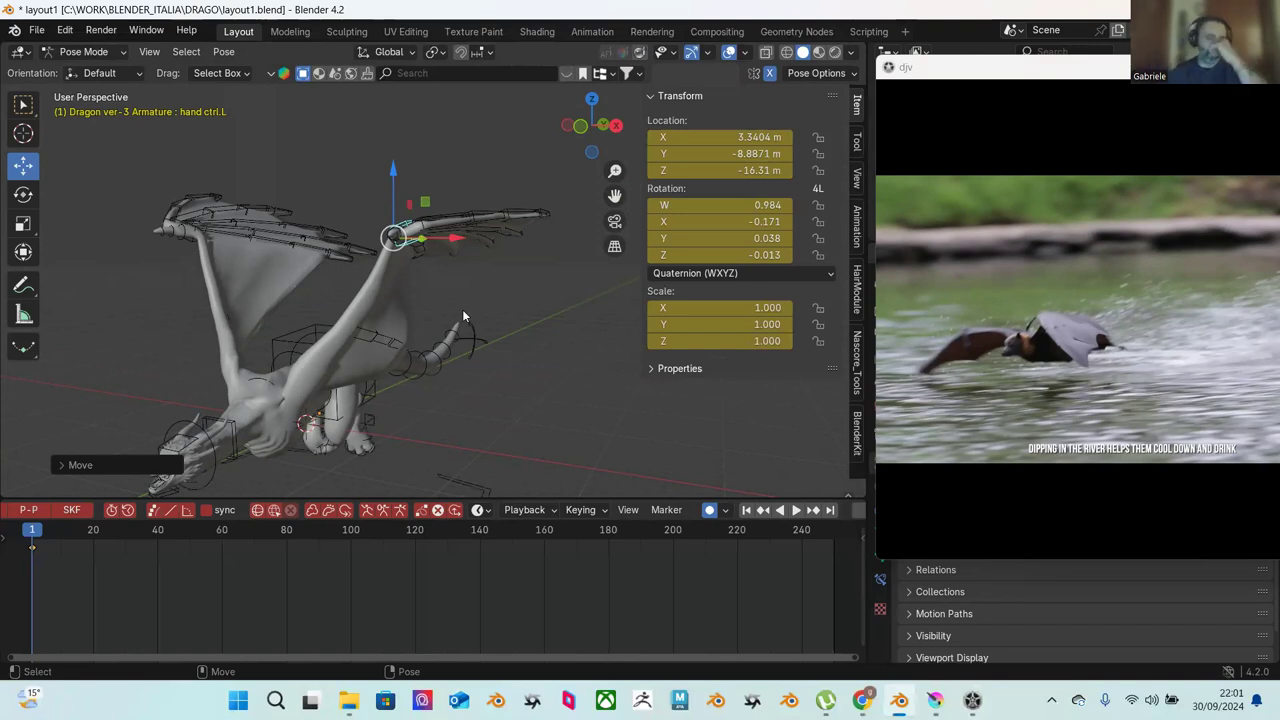
{"action": "middle_click_drag", "start_coordinate": [462, 316], "coordinate": [169, 378]}
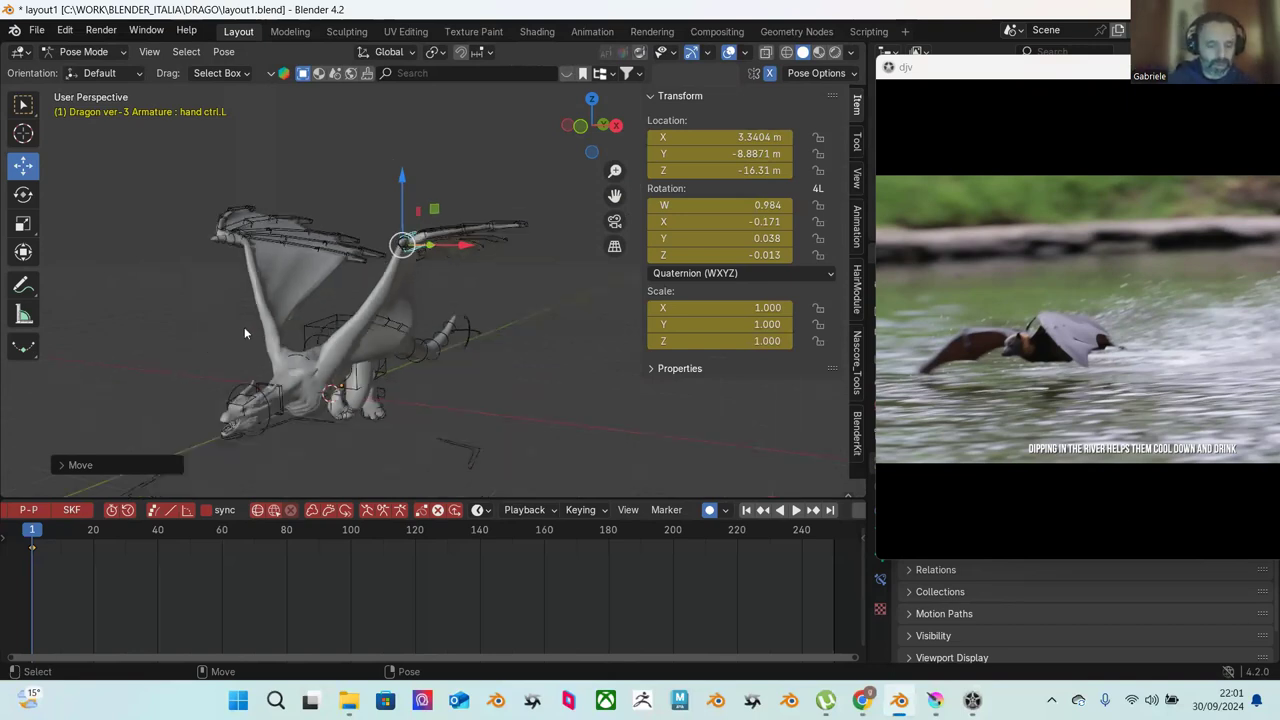
{"action": "middle_click_drag", "start_coordinate": [373, 348], "coordinate": [493, 383]}
Step: Cancel a stray def wing.R.034 rotation and freely rotate def wing.R.032 instead
{"action": "left_click", "coordinate": [488, 407]}
{"action": "key", "text": "r"}
{"action": "key", "text": "x"}
{"action": "key", "text": "Escape"}
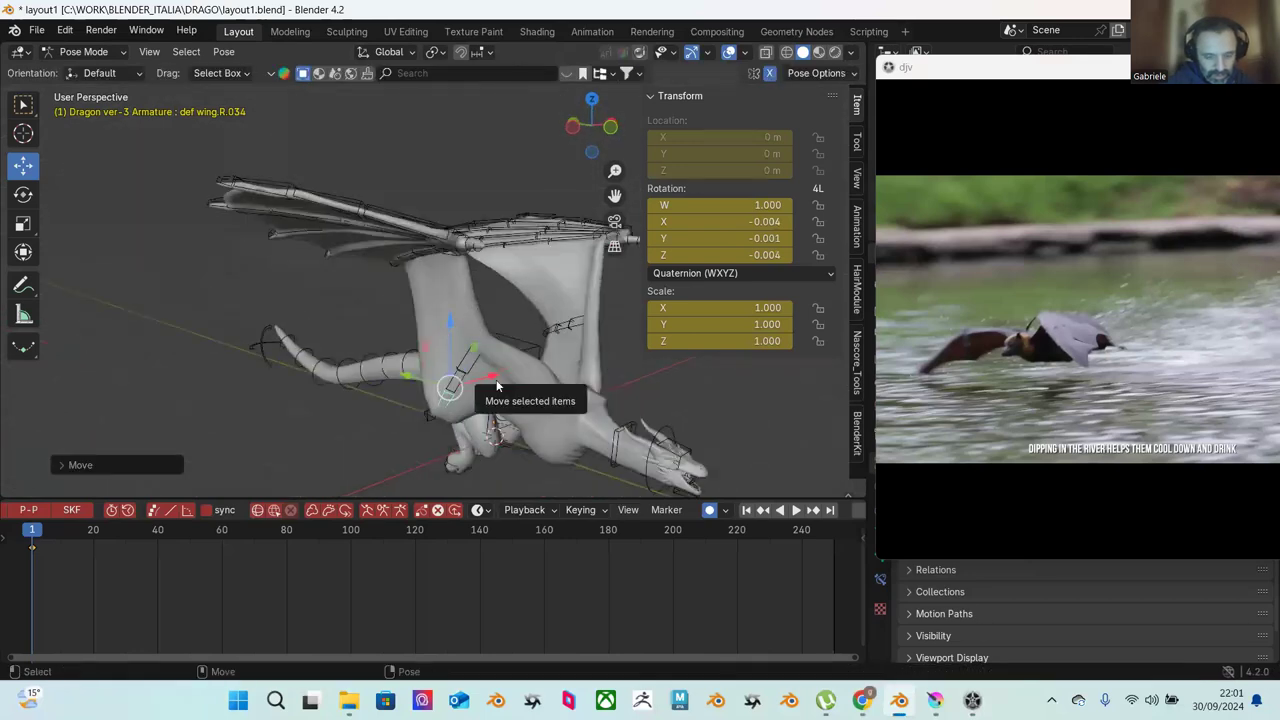
{"action": "key", "text": "shift+space"}
{"action": "key", "text": "r"}
{"action": "left_click", "coordinate": [440, 336]}
{"action": "left_click", "coordinate": [473, 356]}
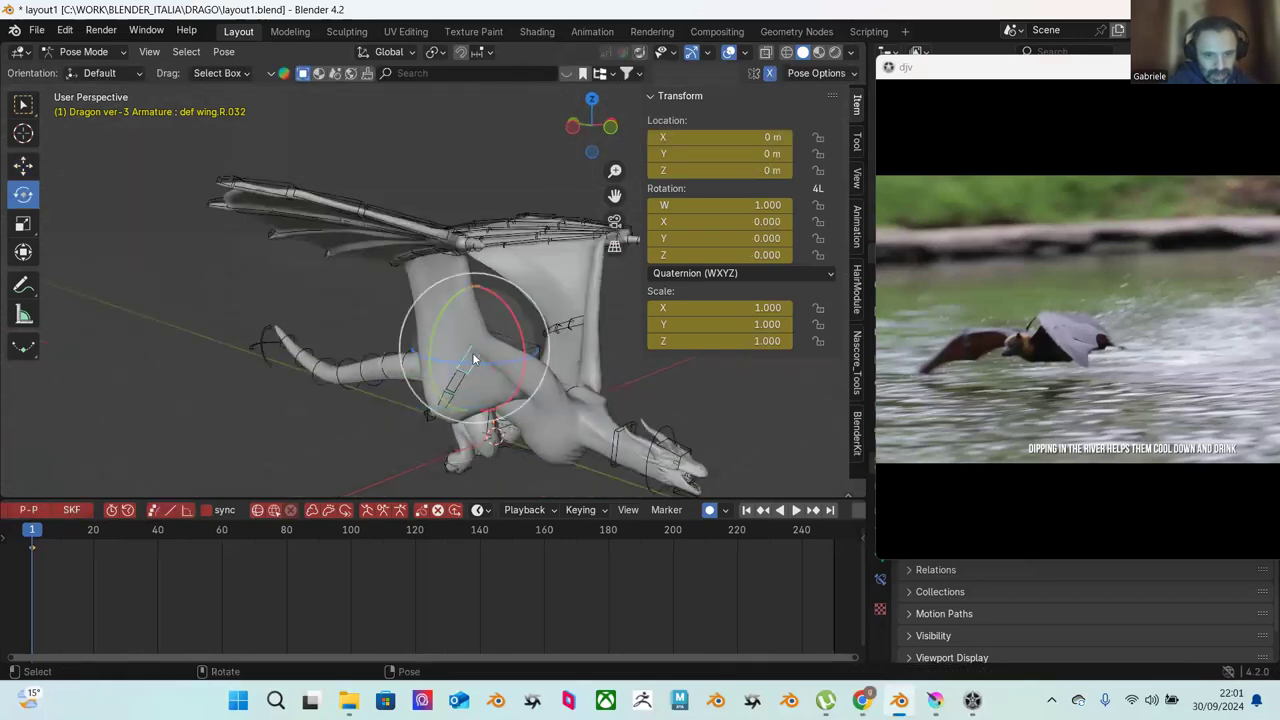
{"action": "left_click_drag", "start_coordinate": [440, 322], "coordinate": [525, 378]}
Step: Rotate def wing.R.032 further to tilt and fold the right wing
{"action": "middle_click_drag", "start_coordinate": [525, 378], "coordinate": [555, 358]}
{"action": "left_click_drag", "start_coordinate": [555, 358], "coordinate": [552, 364]}
{"action": "middle_click_drag", "start_coordinate": [552, 364], "coordinate": [275, 372]}
{"action": "left_click_drag", "start_coordinate": [272, 372], "coordinate": [262, 360]}
{"action": "left_click_drag", "start_coordinate": [235, 315], "coordinate": [264, 343]}
{"action": "middle_click_drag", "start_coordinate": [317, 300], "coordinate": [340, 294]}
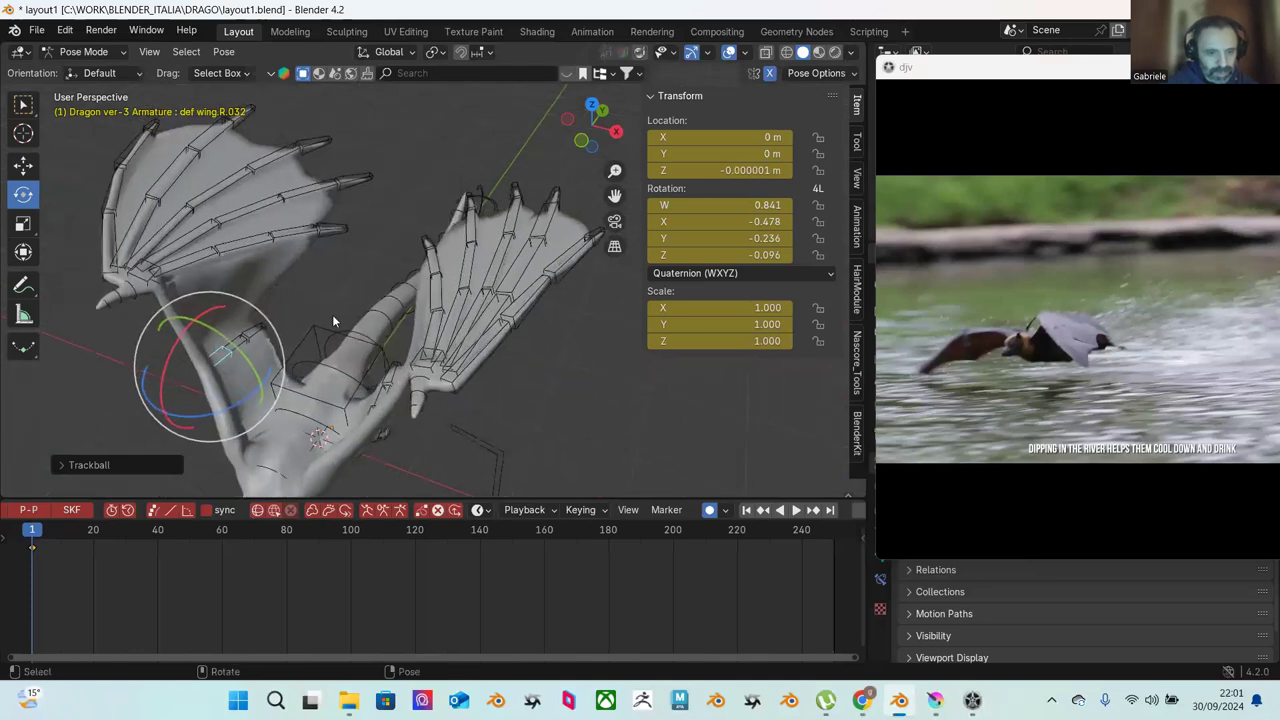
{"action": "left_click_drag", "start_coordinate": [253, 367], "coordinate": [303, 350]}
{"action": "middle_click_drag", "start_coordinate": [303, 350], "coordinate": [212, 258]}
Step: Reset def wing.R.004's rotation and rotate hand ctrl.R to reshape the right wing
{"action": "left_click", "coordinate": [210, 258]}
{"action": "left_click_drag", "start_coordinate": [258, 229], "coordinate": [288, 196]}
{"action": "key", "text": "alt+r"}
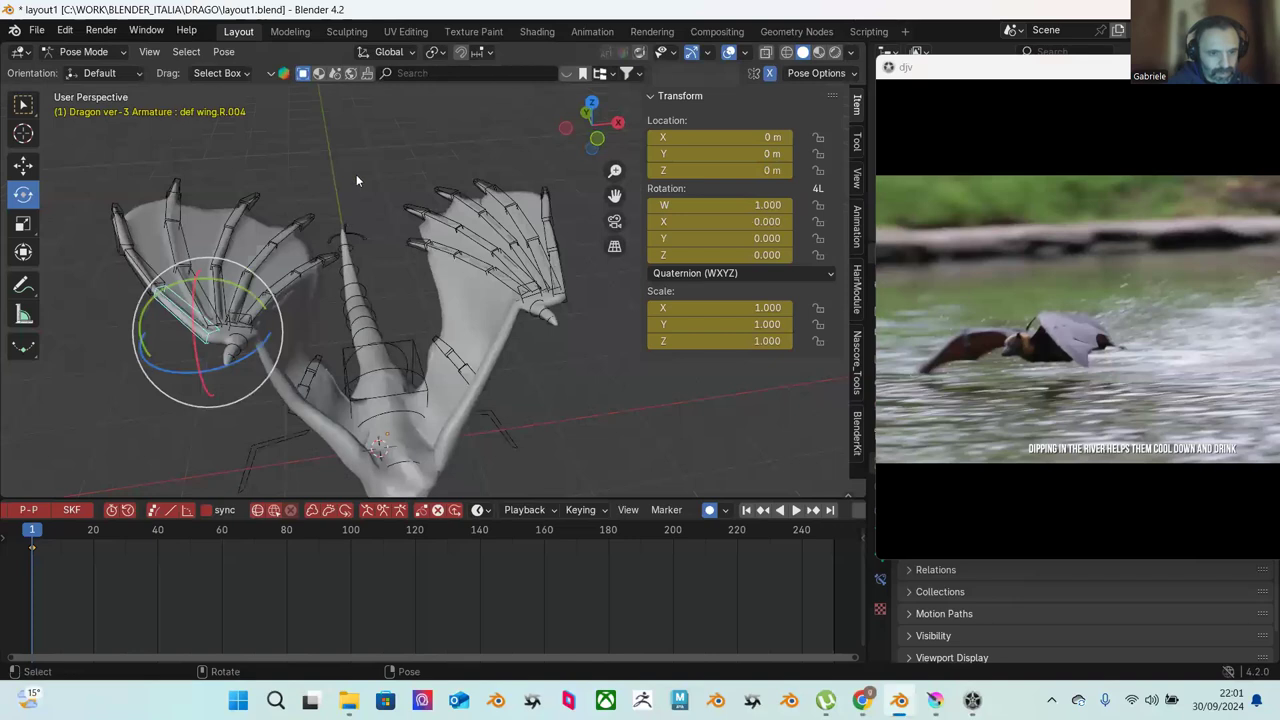
{"action": "left_click", "coordinate": [244, 330]}
{"action": "key", "text": "ctrl+z"}
{"action": "key", "text": "ctrl+z"}
{"action": "key", "text": "ctrl+shift+z"}
{"action": "key", "text": "ctrl+shift+z"}
{"action": "left_click_drag", "start_coordinate": [318, 290], "coordinate": [258, 285]}
{"action": "middle_click_drag", "start_coordinate": [258, 285], "coordinate": [252, 372]}
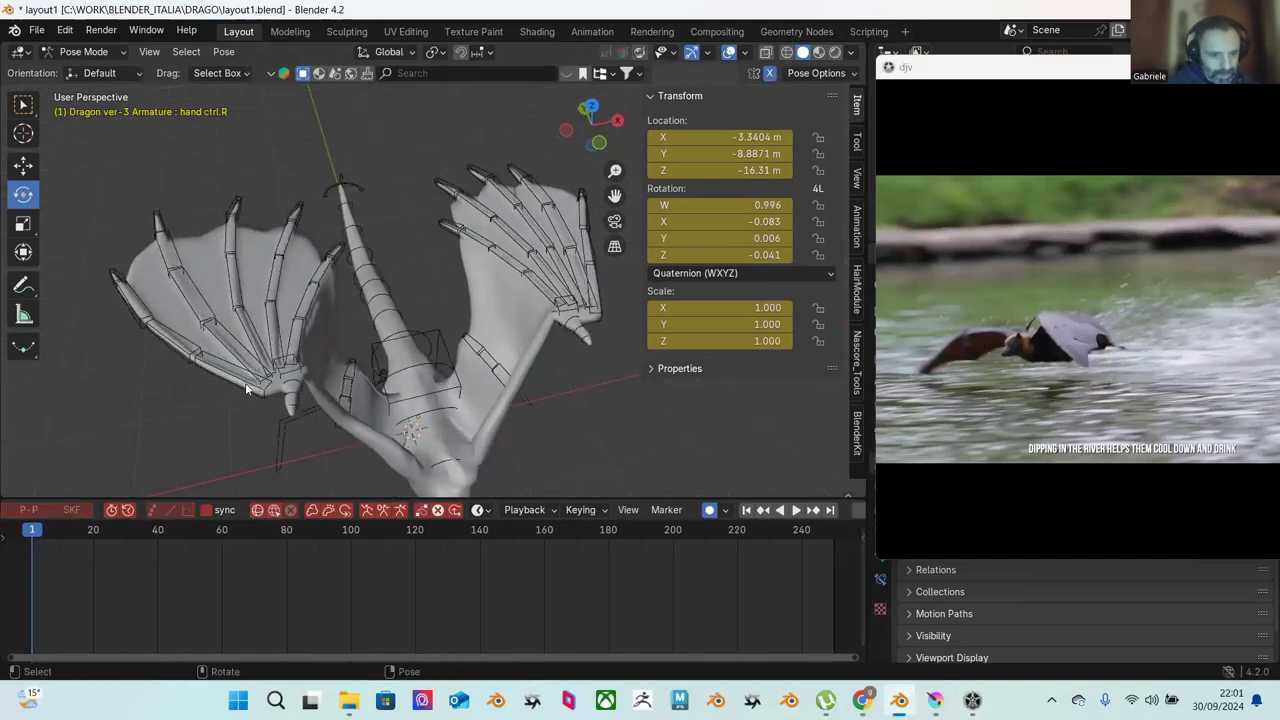
Step: Give def wing.R.004 a slight twist around its own axis
{"action": "left_click", "coordinate": [262, 395]}
{"action": "key", "text": "r"}
{"action": "key", "text": "r"}
{"action": "left_click", "coordinate": [286, 421]}
{"action": "key", "text": "ctrl+z"}
{"action": "middle_click_drag", "start_coordinate": [326, 437], "coordinate": [384, 462]}
{"action": "left_click_drag", "start_coordinate": [384, 462], "coordinate": [365, 452]}
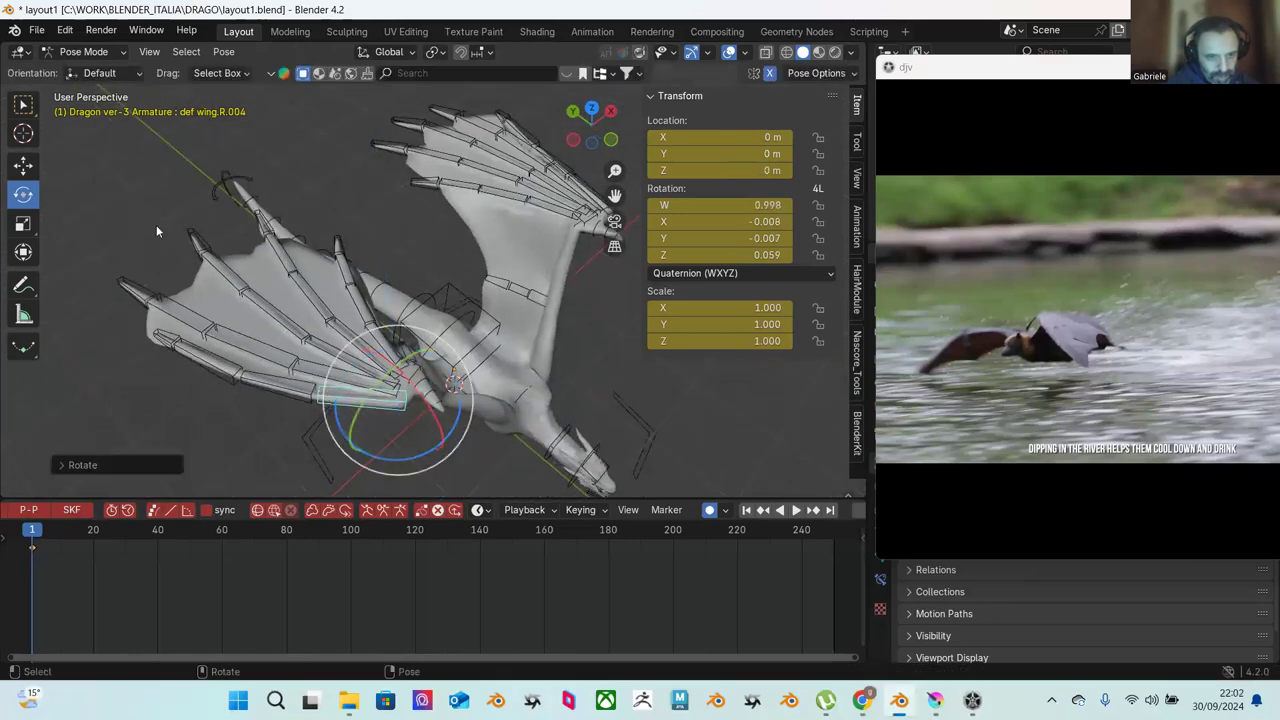
{"action": "key", "text": "ctrl+z"}
{"action": "left_click_drag", "start_coordinate": [410, 451], "coordinate": [320, 439]}
{"action": "left_click", "coordinate": [337, 405]}
Step: Box-select all the dragon's bones and insert Location/Rotation/Scale keys at frame 1
{"action": "middle_click_drag", "start_coordinate": [232, 403], "coordinate": [199, 171]}
{"action": "scroll", "coordinate": [416, 341], "scroll_direction": "up", "scroll_amount": 2}
{"action": "left_click_drag", "start_coordinate": [199, 171], "coordinate": [500, 426]}
{"action": "key", "text": "i"}
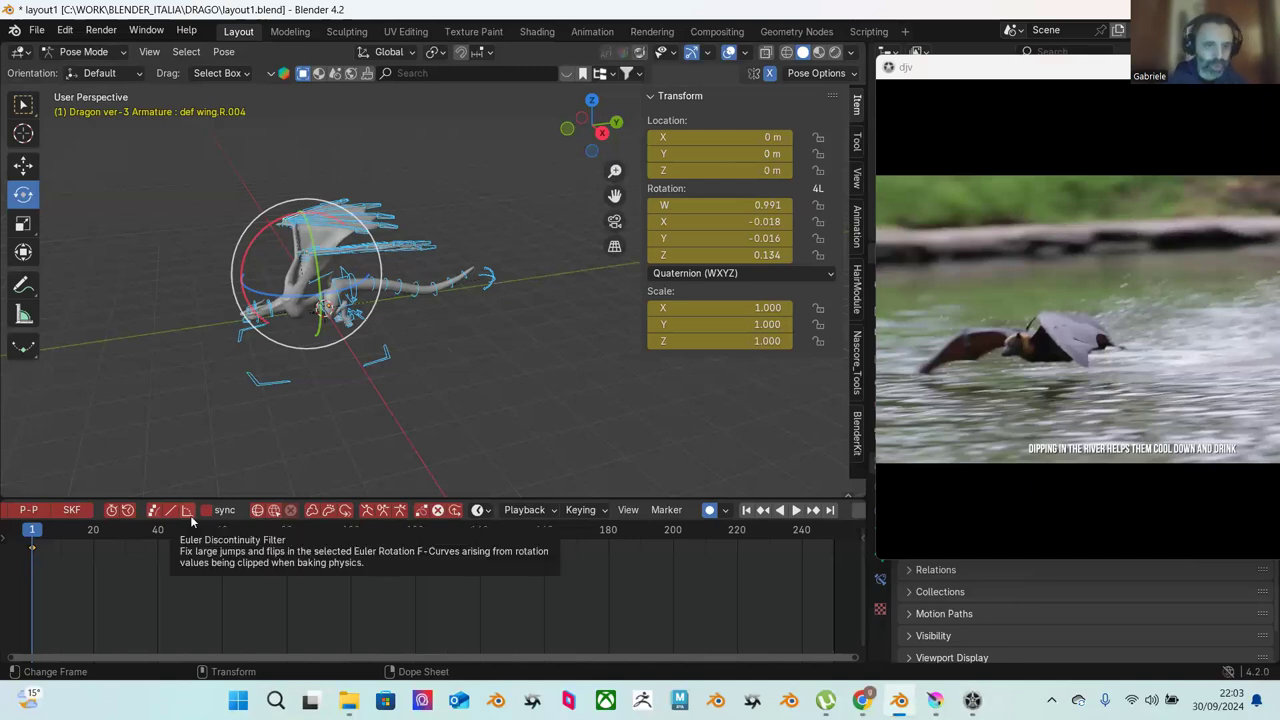
Step: Scrub the playhead to frame 41, then step back one frame to frame 40
{"action": "scroll", "coordinate": [216, 402], "scroll_direction": "up", "scroll_amount": 3}
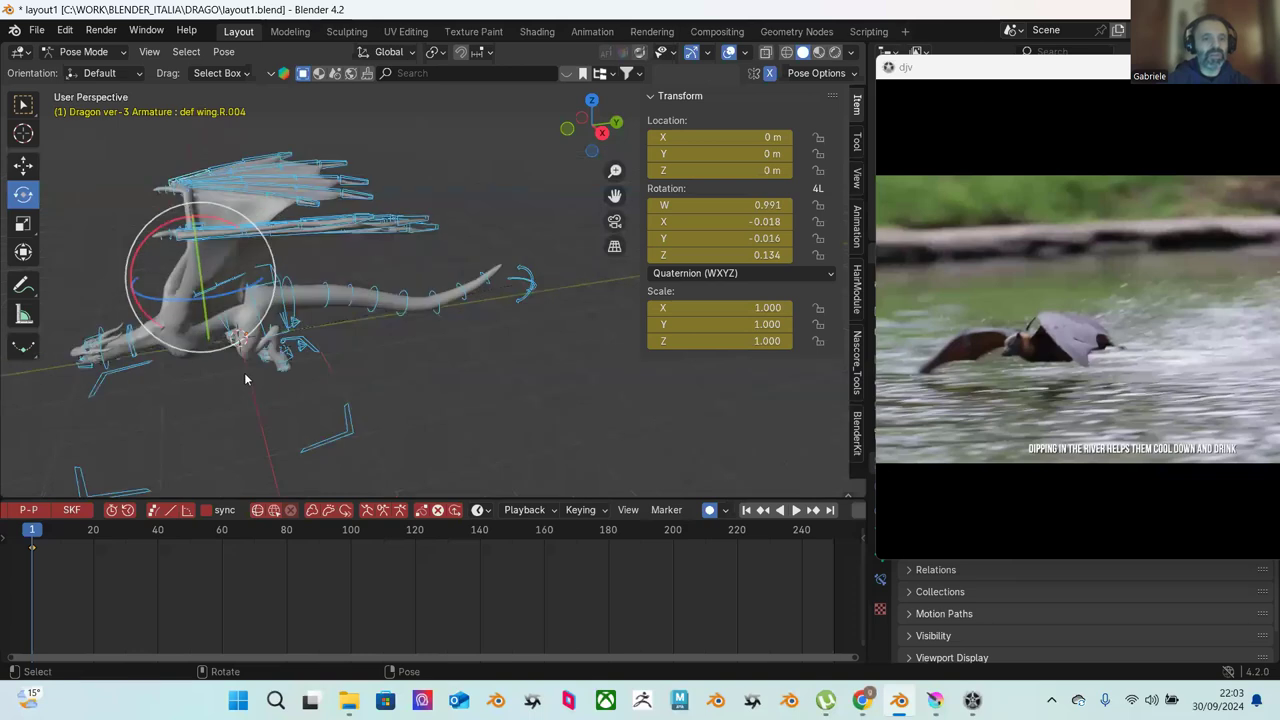
{"action": "left_click_drag", "start_coordinate": [127, 535], "coordinate": [162, 533]}
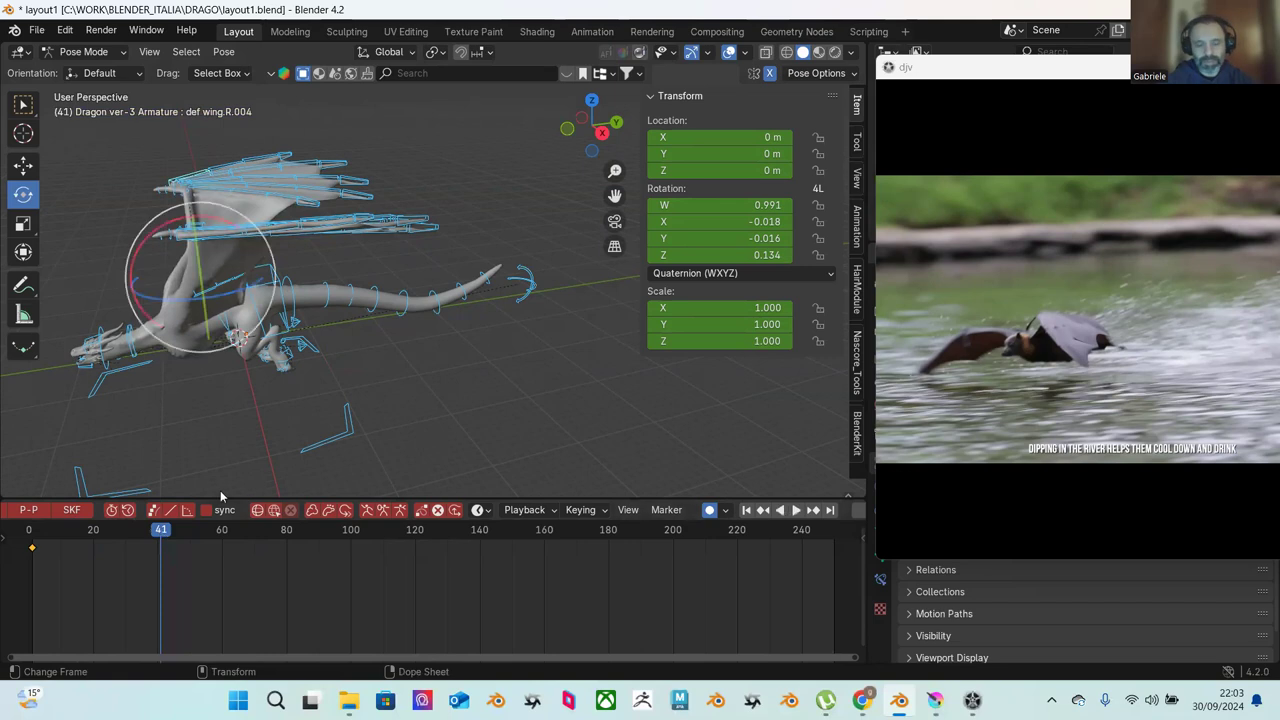
{"action": "middle_click_drag", "start_coordinate": [379, 373], "coordinate": [404, 352]}
{"action": "key", "text": "Left"}
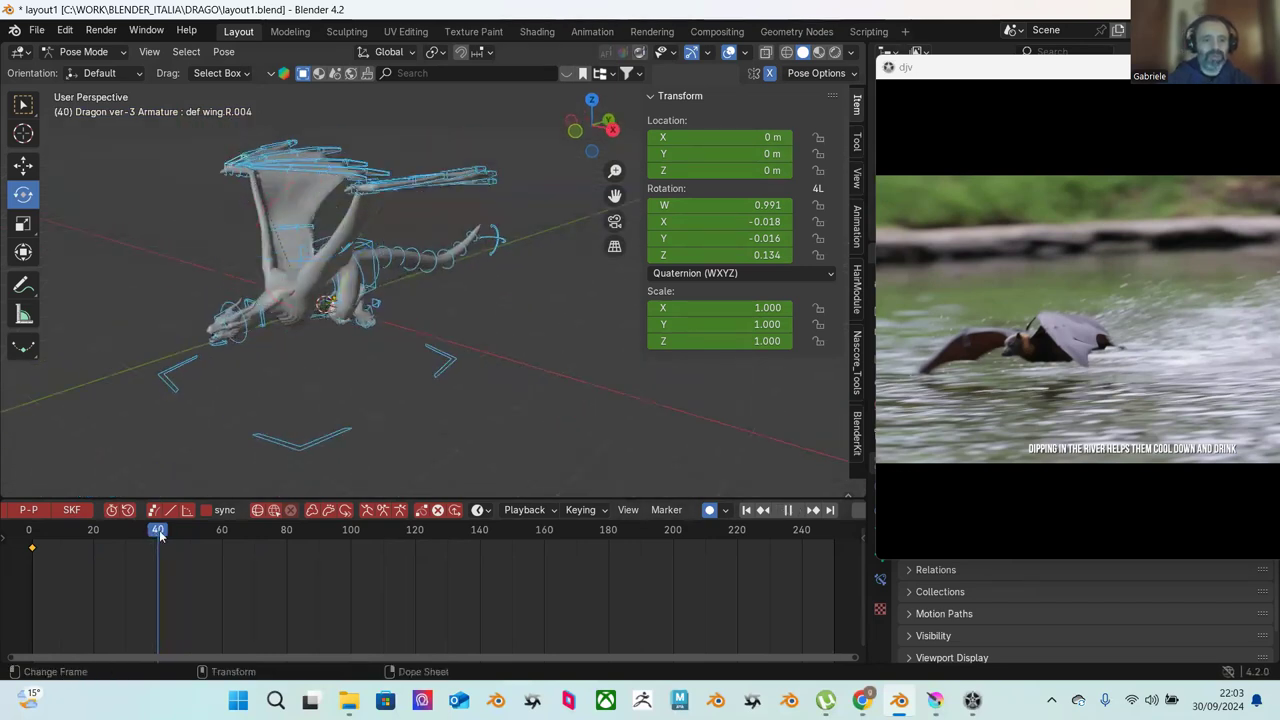
{"action": "middle_click_drag", "start_coordinate": [317, 392], "coordinate": [507, 343]}
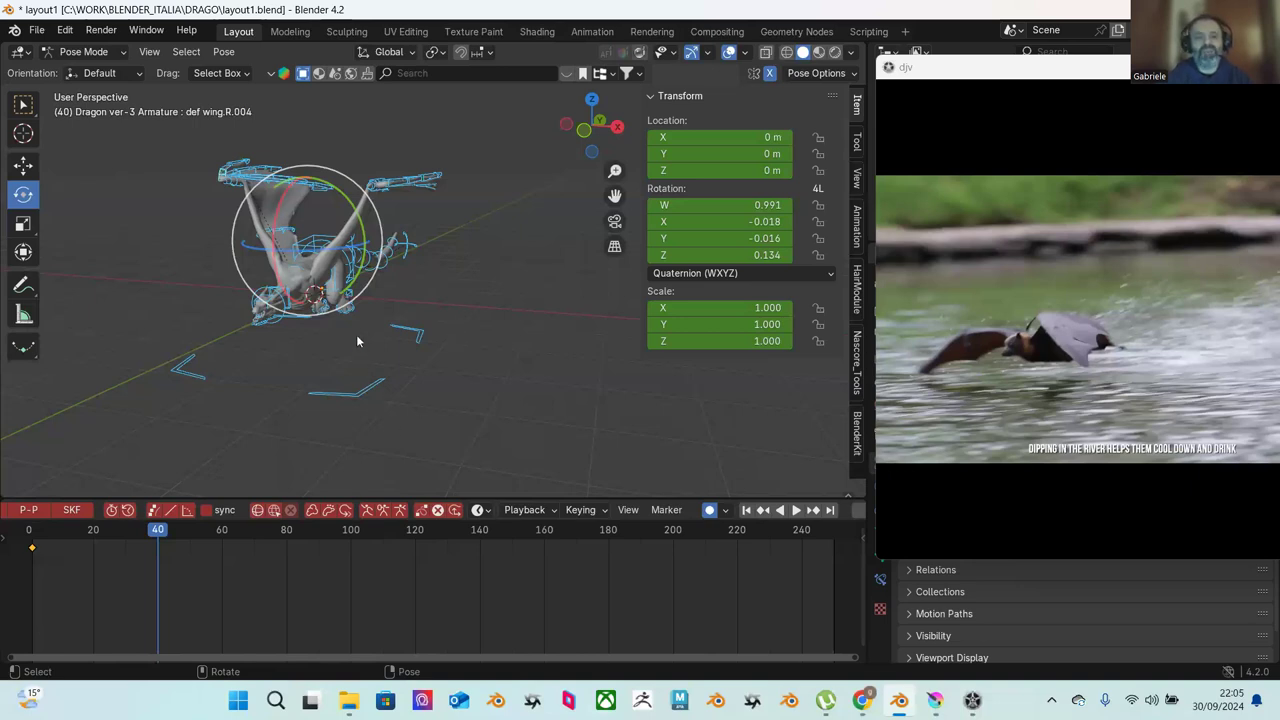
Step: Preview playback from frame 0, stop at frame 41 and insert keys for all selected bones
{"action": "left_click", "coordinate": [27, 533]}
{"action": "key", "text": "space"}
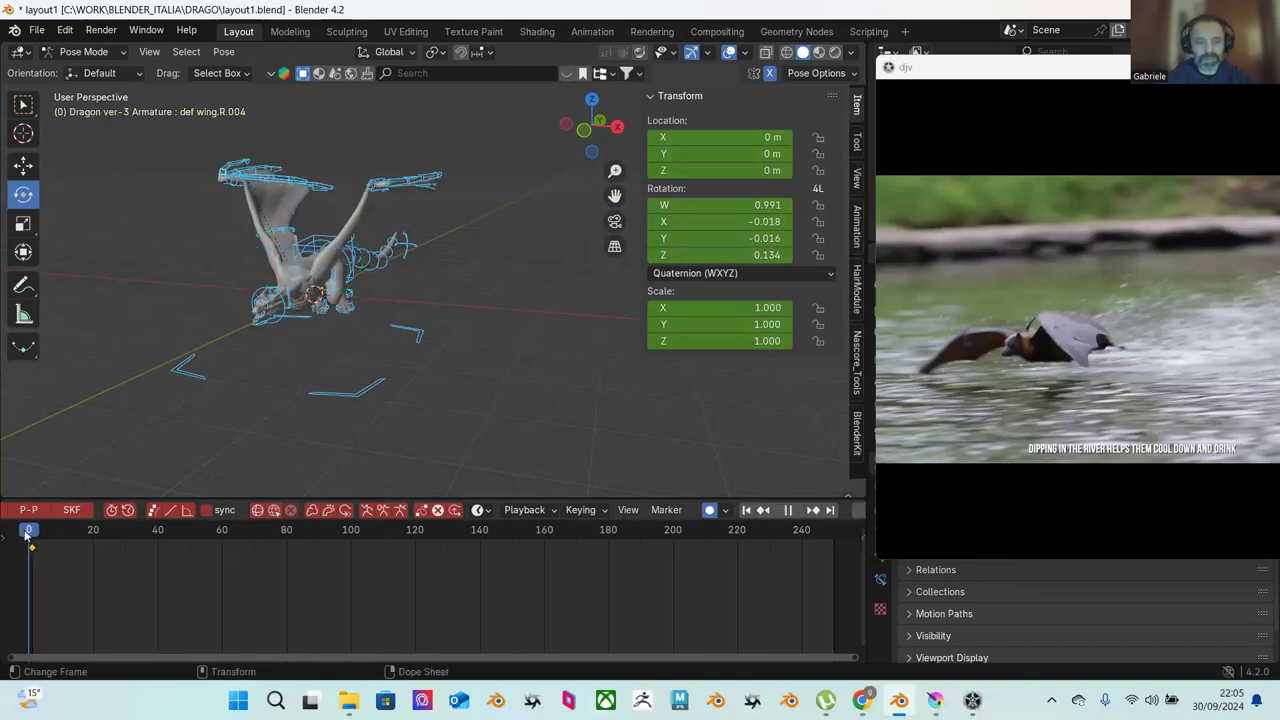
{"action": "left_click", "coordinate": [145, 529]}
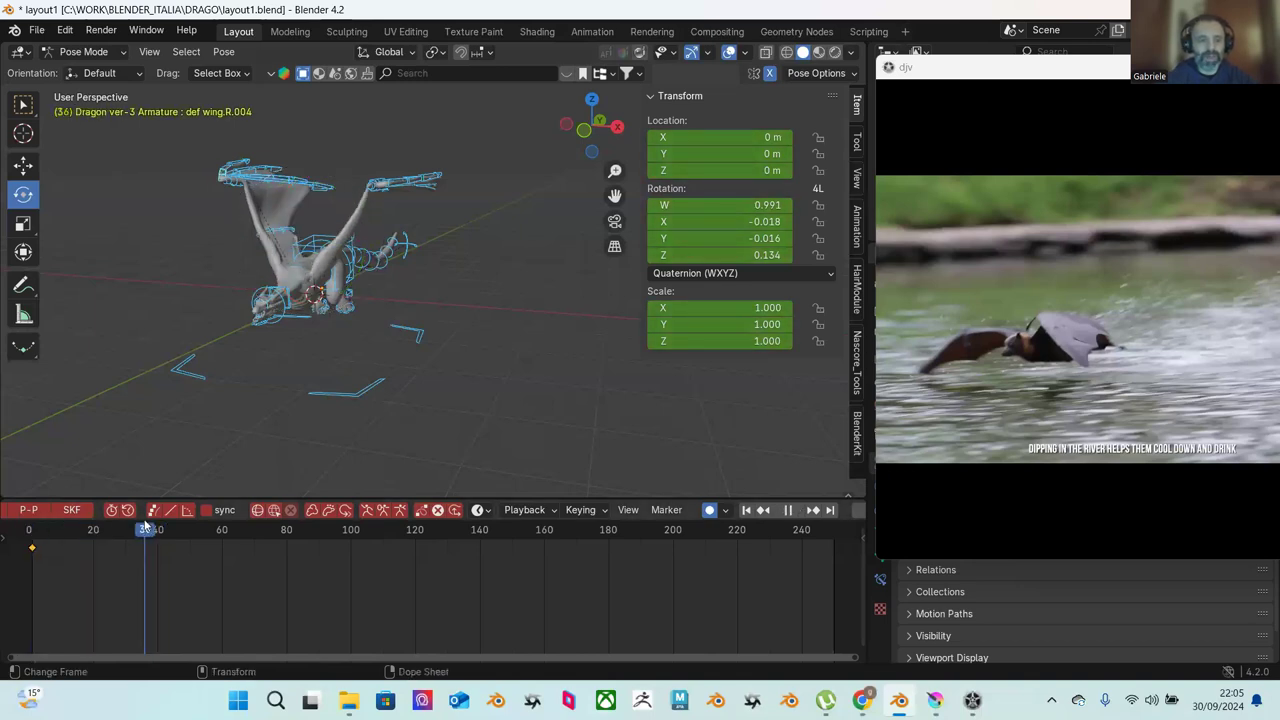
{"action": "key", "text": "space"}
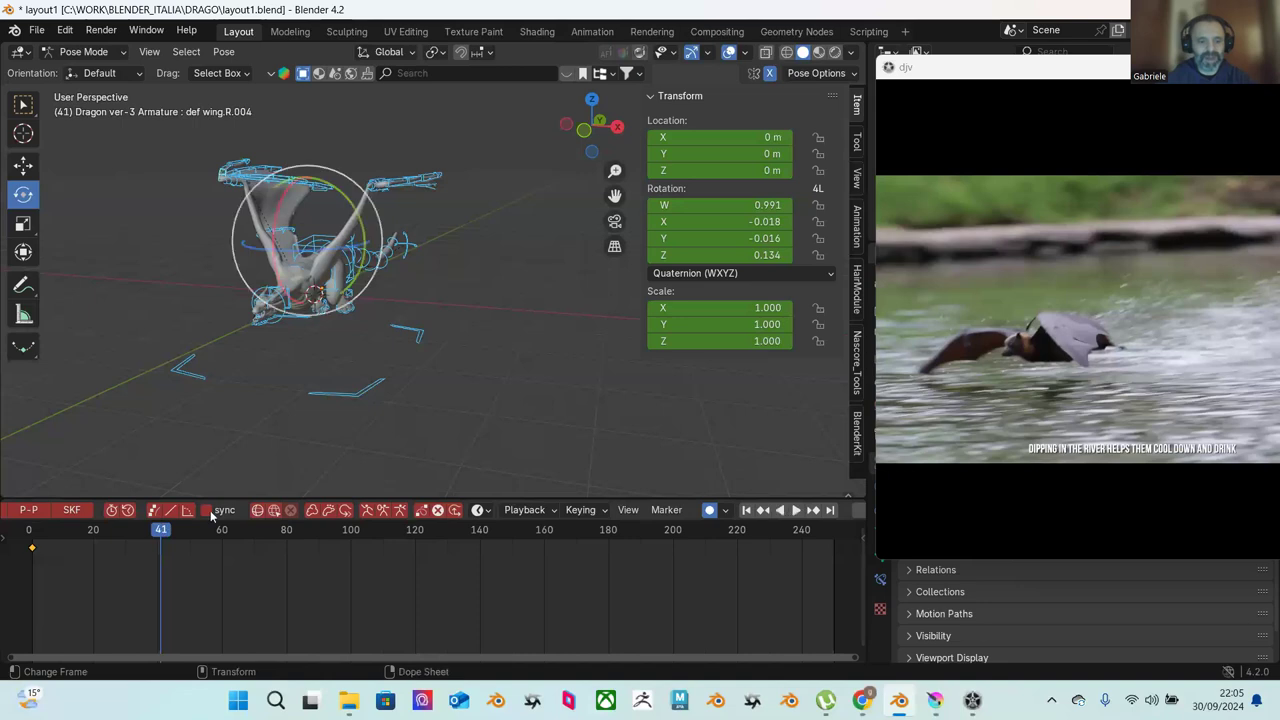
{"action": "key", "text": "i"}
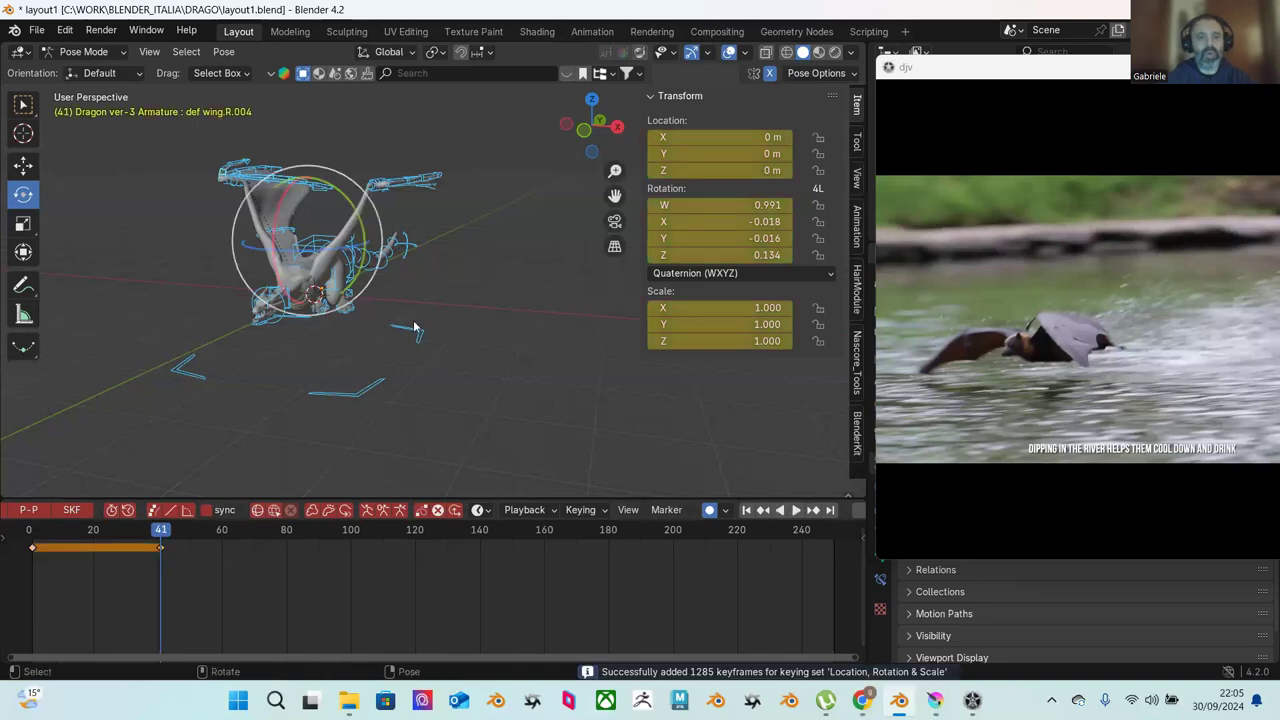
{"action": "middle_click_drag", "start_coordinate": [423, 323], "coordinate": [440, 357]}
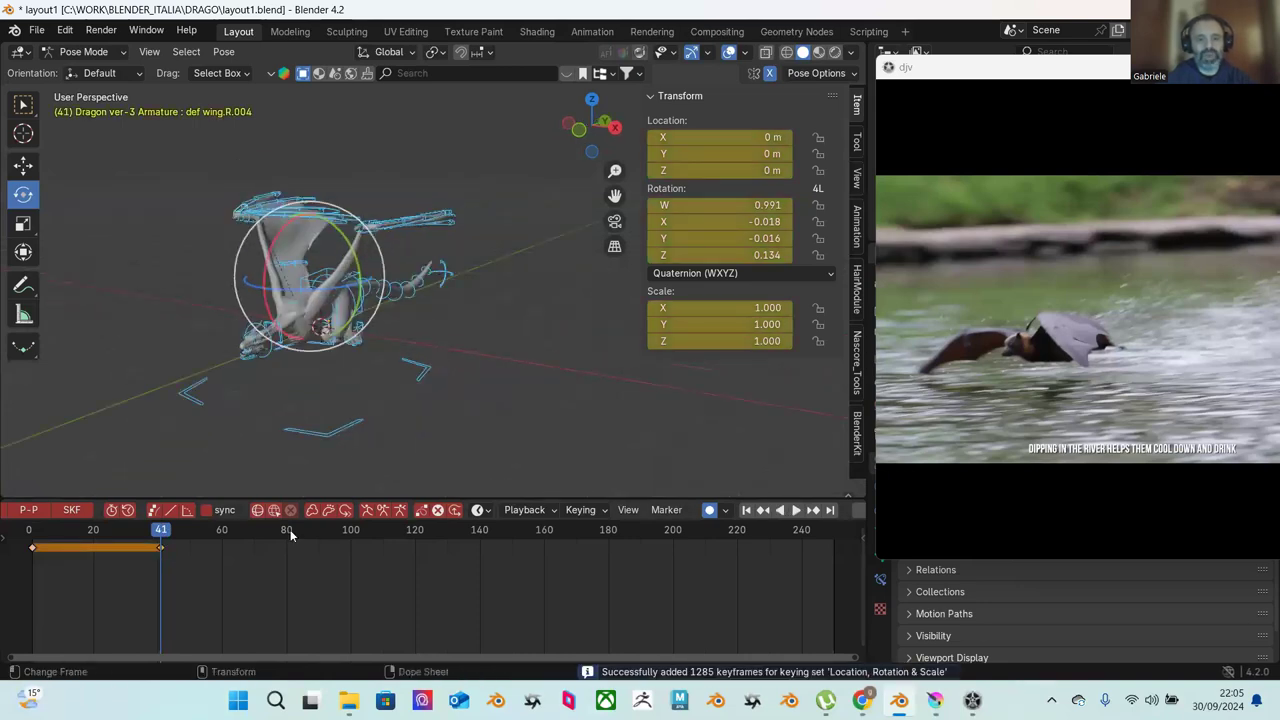
{"action": "middle_click_drag", "start_coordinate": [418, 403], "coordinate": [436, 393]}
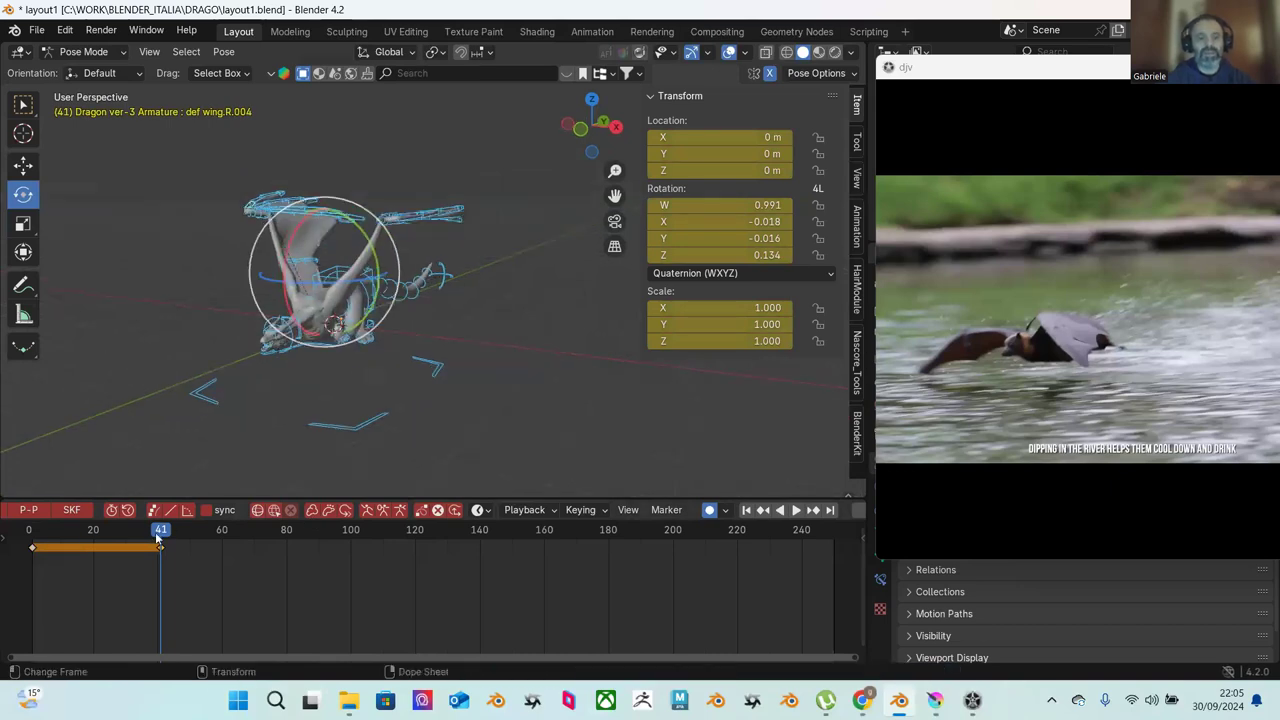
{"action": "middle_click_drag", "start_coordinate": [334, 443], "coordinate": [392, 420]}
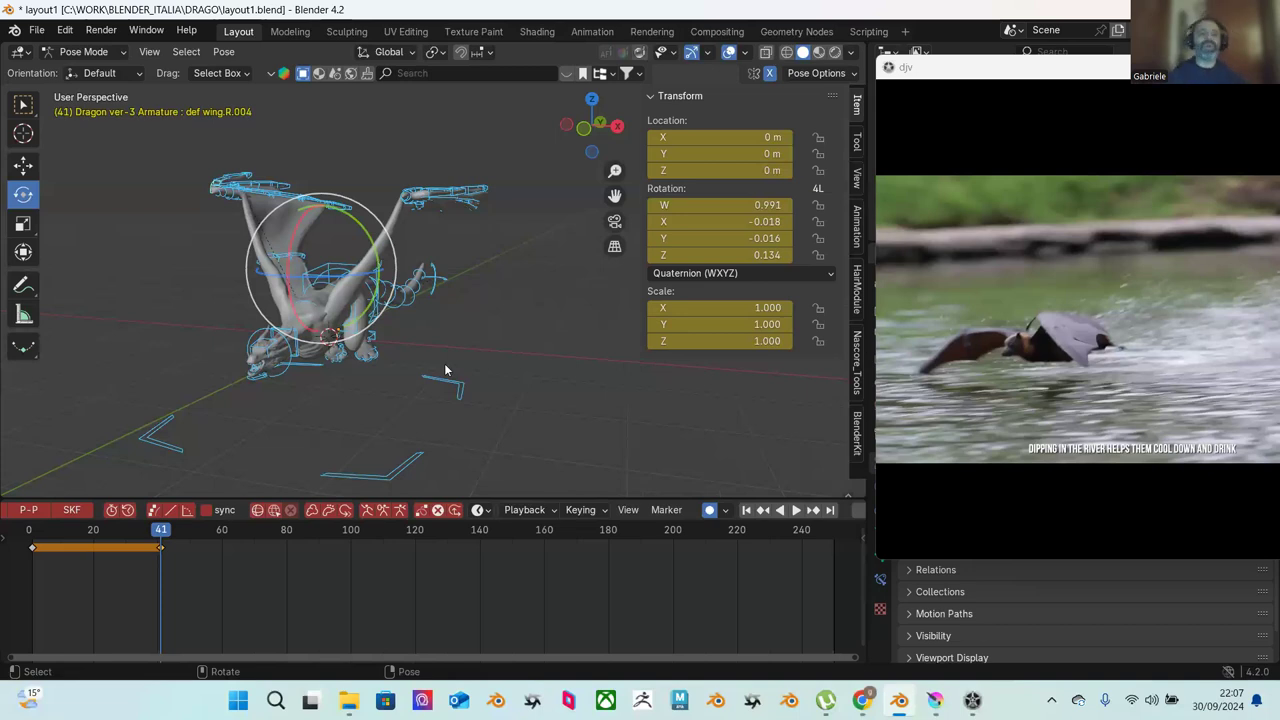
Step: Move the frame 41 keyframe to frame 31 in the timeline, checking timing with playback
{"action": "left_click", "coordinate": [182, 556]}
{"action": "left_click", "coordinate": [162, 549]}
{"action": "left_click_drag", "start_coordinate": [162, 549], "coordinate": [122, 546]}
{"action": "key", "text": "space"}
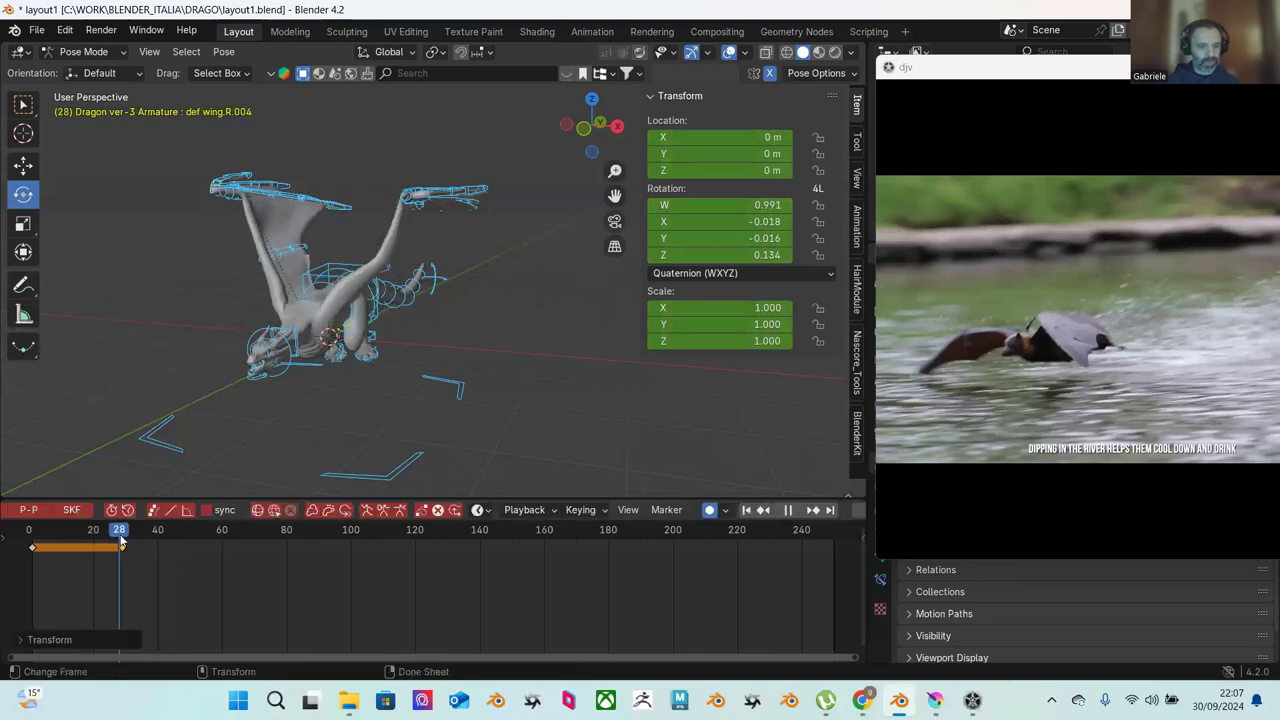
{"action": "key", "text": "space"}
{"action": "key", "text": "g"}
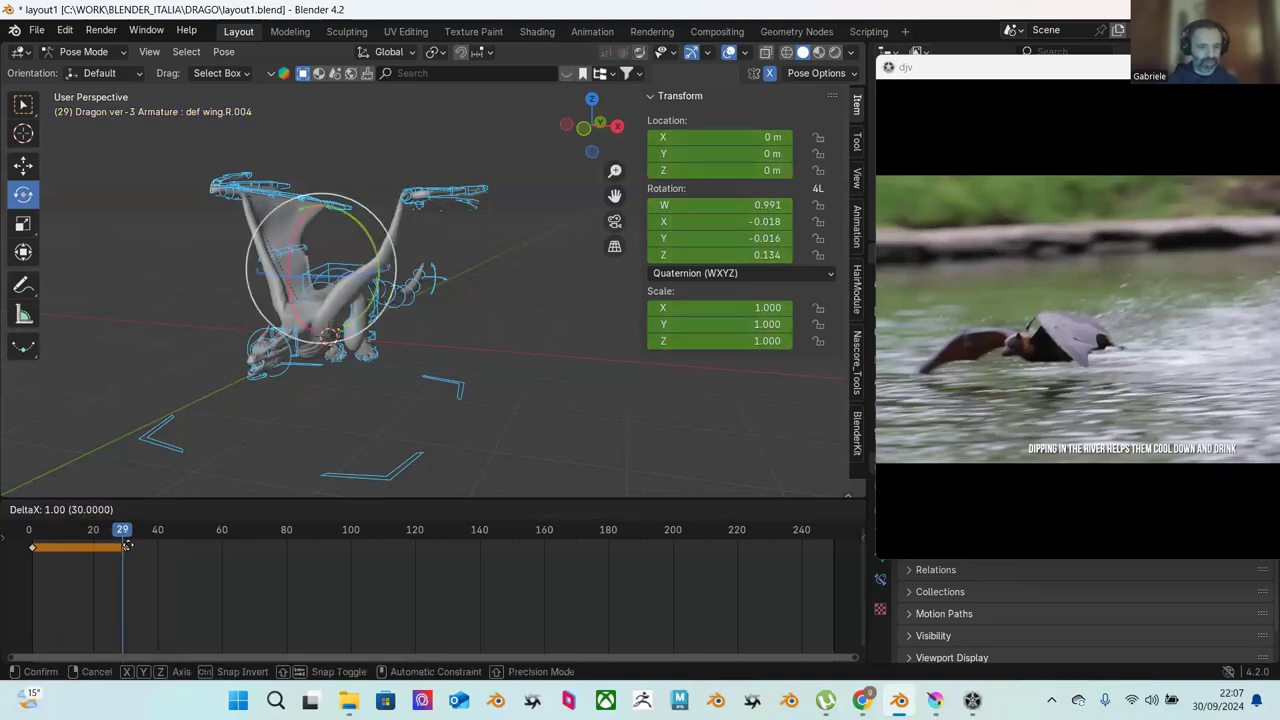
{"action": "left_click", "coordinate": [124, 537]}
{"action": "left_click", "coordinate": [128, 537]}
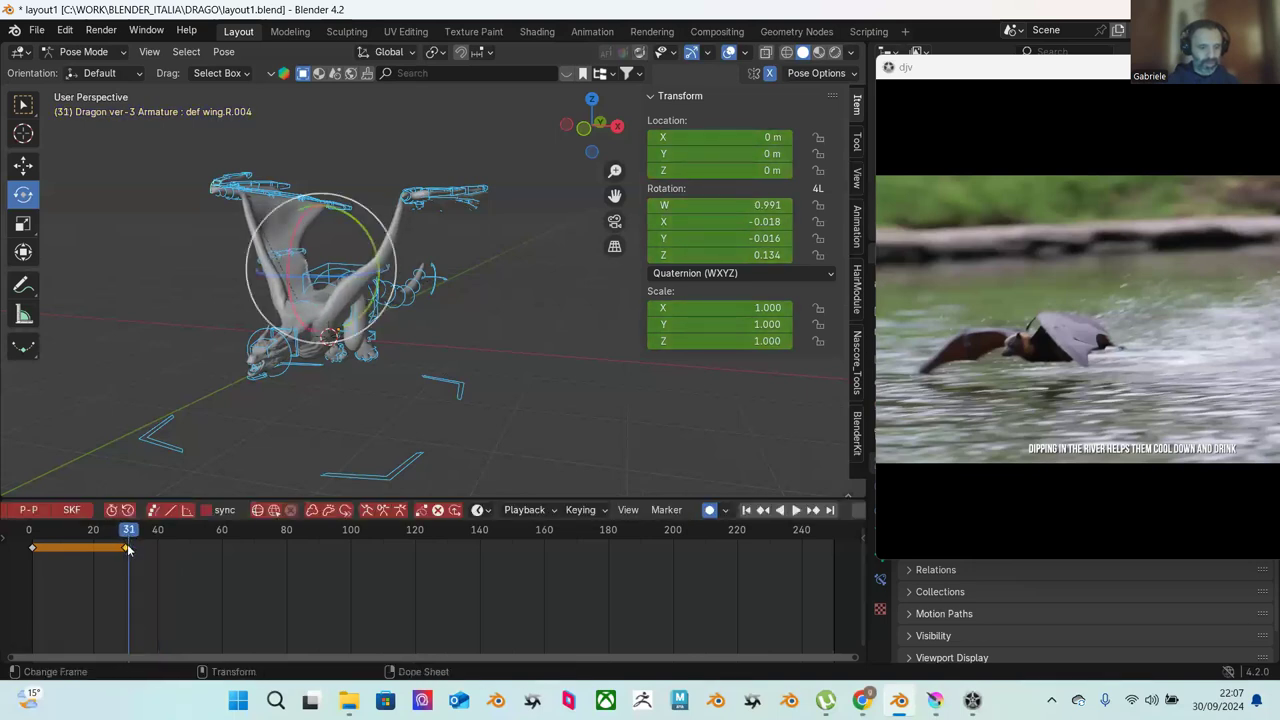
{"action": "key", "text": "g"}
{"action": "left_click", "coordinate": [130, 545]}
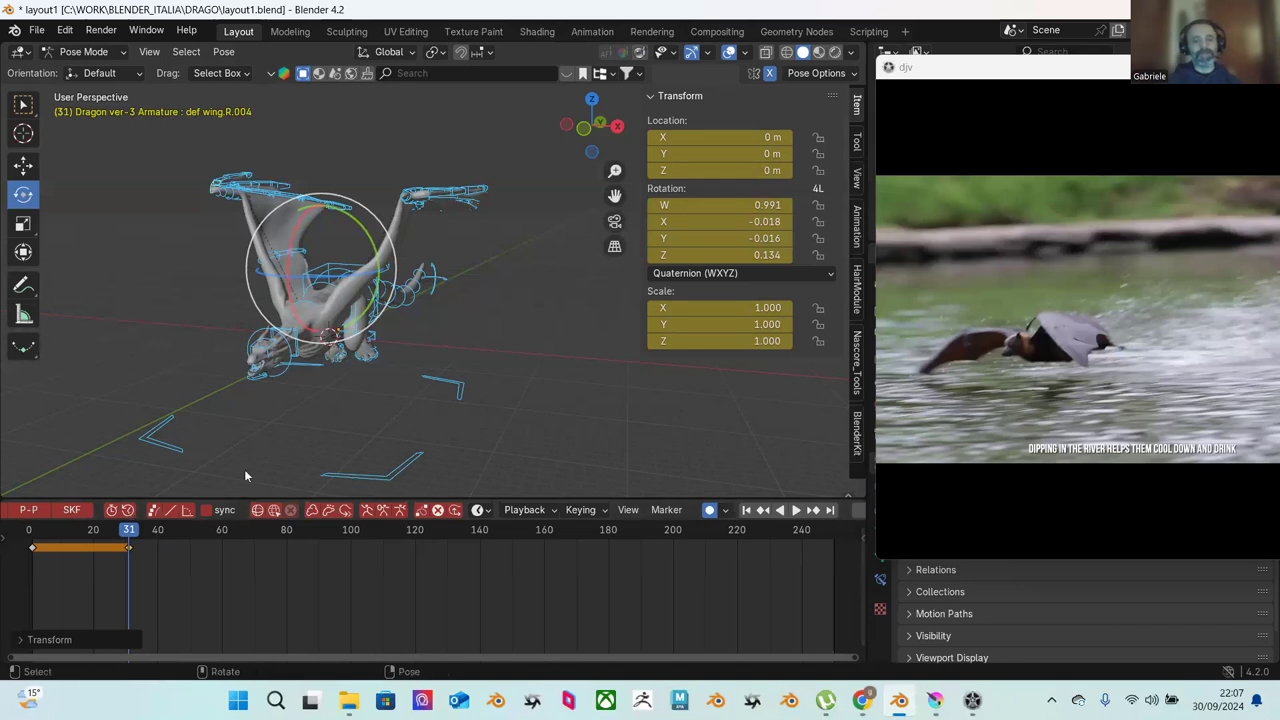
Step: Insert a keyframe for the right wing bone's pose at frame 61
{"action": "scroll", "coordinate": [400, 347], "scroll_direction": "up", "scroll_amount": 3}
{"action": "middle_click_drag", "start_coordinate": [478, 343], "coordinate": [378, 390]}
{"action": "left_click_drag", "start_coordinate": [133, 535], "coordinate": [225, 545]}
{"action": "key", "text": "i"}
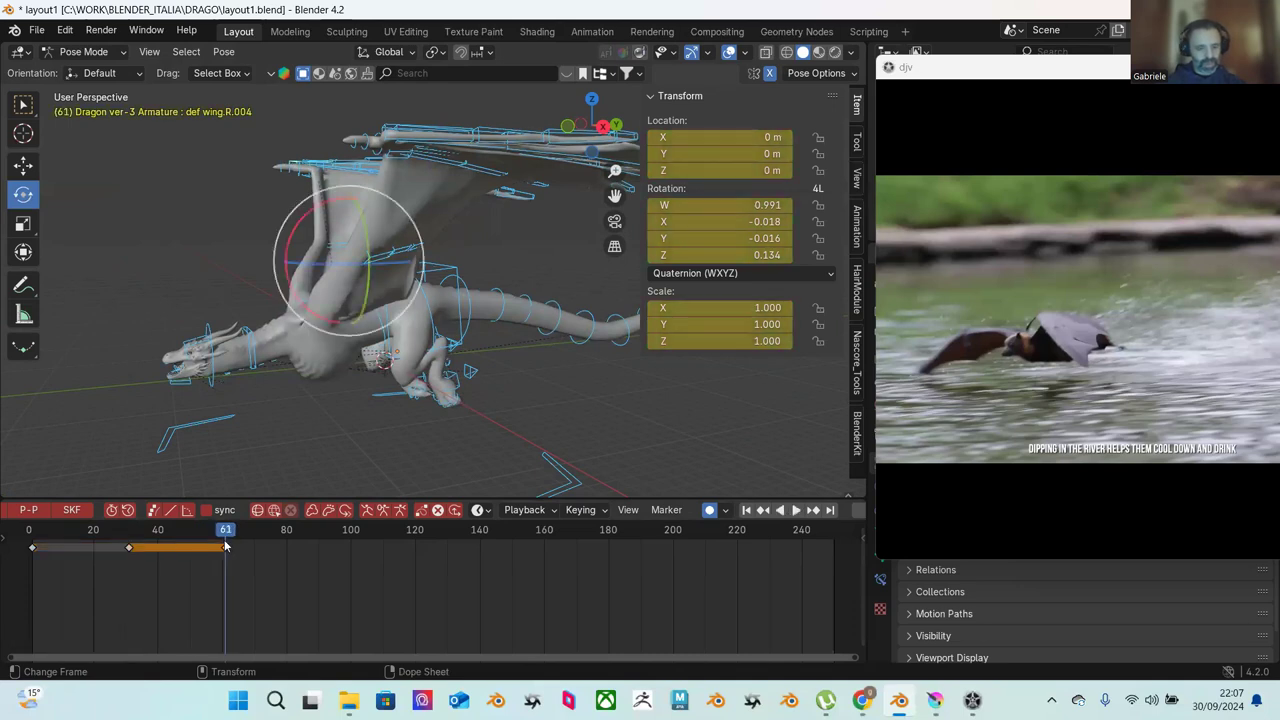
Step: Compare the poses at frames 0, 31 and 61, then briefly play and stop at frame 31
{"action": "key", "text": "ctrl+z"}
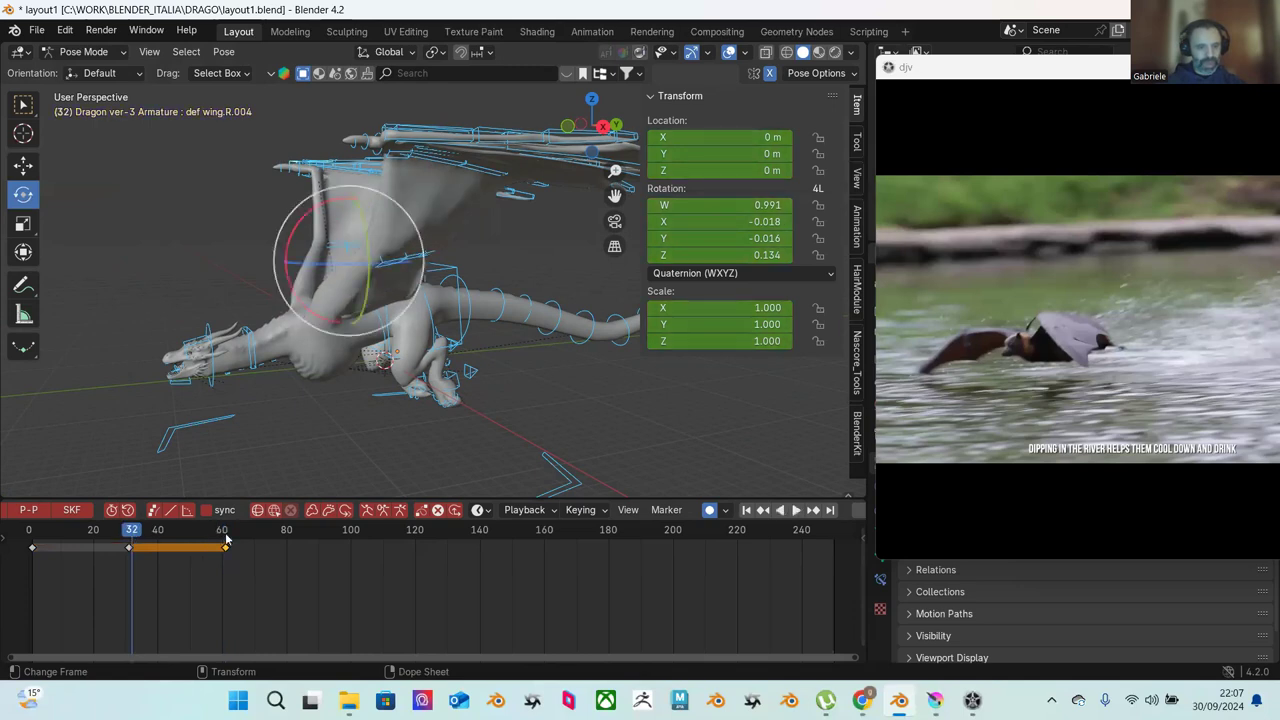
{"action": "key", "text": "ctrl+shift+z"}
{"action": "left_click", "coordinate": [31, 534]}
{"action": "left_click", "coordinate": [225, 541]}
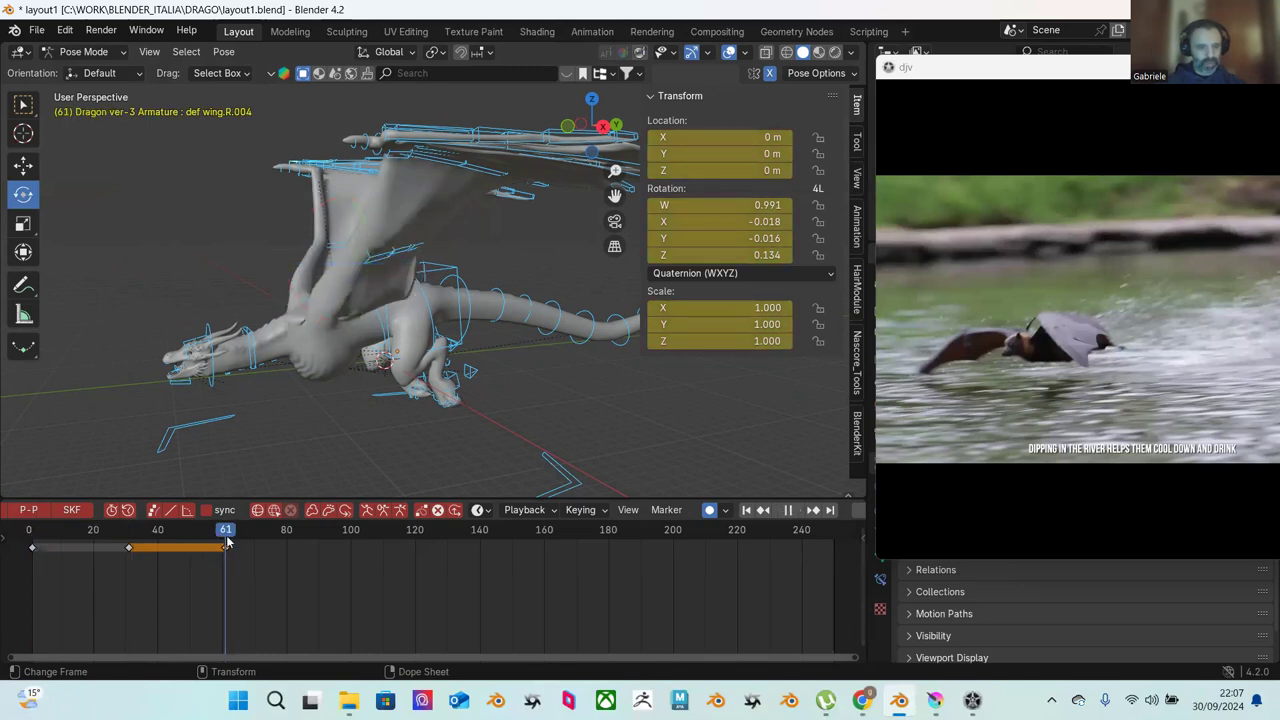
{"action": "left_click", "coordinate": [128, 534]}
{"action": "key", "text": "space"}
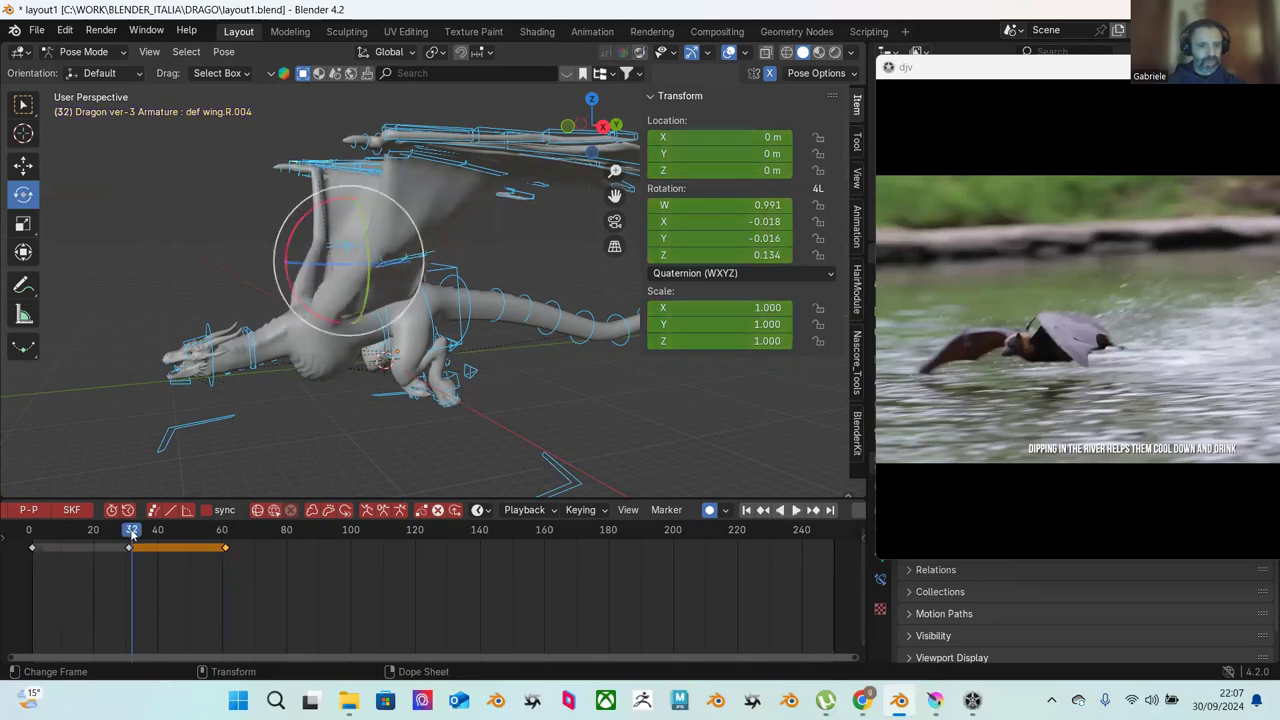
{"action": "key", "text": "space"}
Step: Move the spine.006 bone along Z to -3.7131 m at frame 31, then view the underside
{"action": "left_click", "coordinate": [240, 288]}
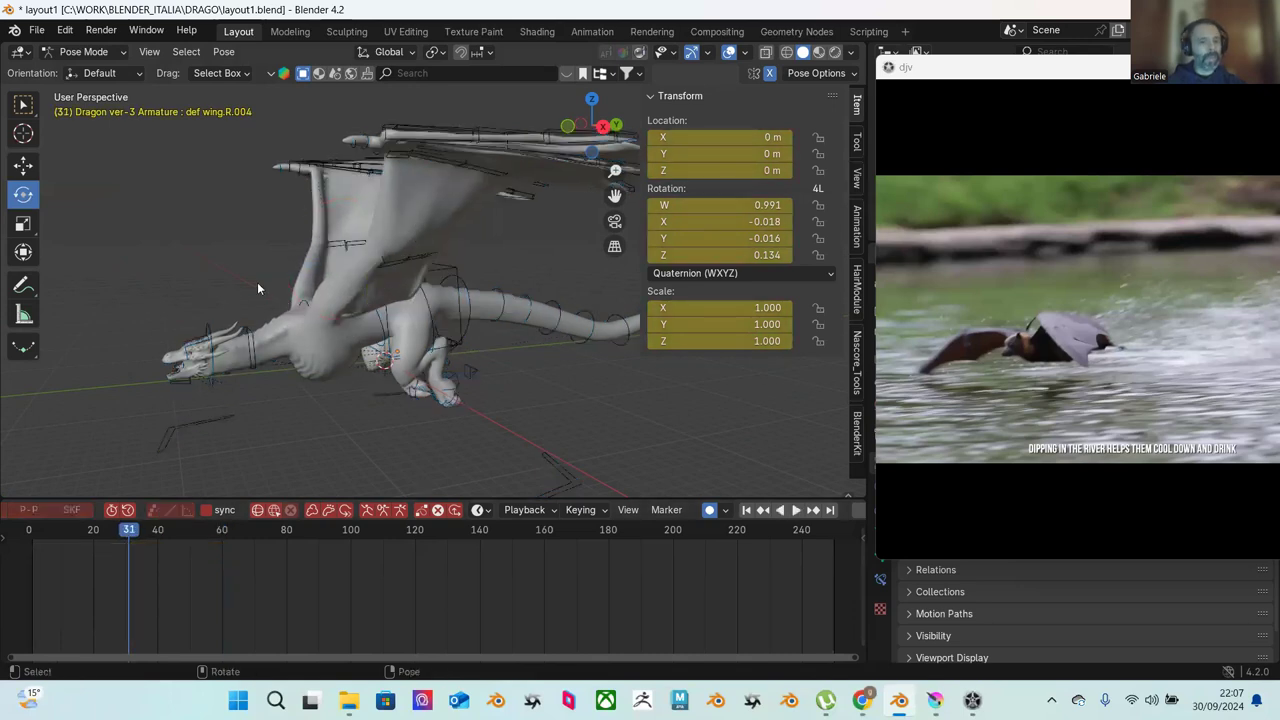
{"action": "mouse_move", "coordinate": [387, 248]}
{"action": "middle_mouse_down"}
{"action": "mouse_move", "coordinate": [308, 264]}
{"action": "mouse_move", "coordinate": [333, 281]}
{"action": "mouse_move", "coordinate": [351, 240]}
{"action": "mouse_move", "coordinate": [358, 264]}
{"action": "mouse_move", "coordinate": [374, 265]}
{"action": "middle_mouse_up"}
{"action": "left_click", "coordinate": [333, 281]}
{"action": "key", "text": "shift+space"}
{"action": "key", "text": "g"}
{"action": "left_click_drag", "start_coordinate": [356, 236], "coordinate": [360, 250]}
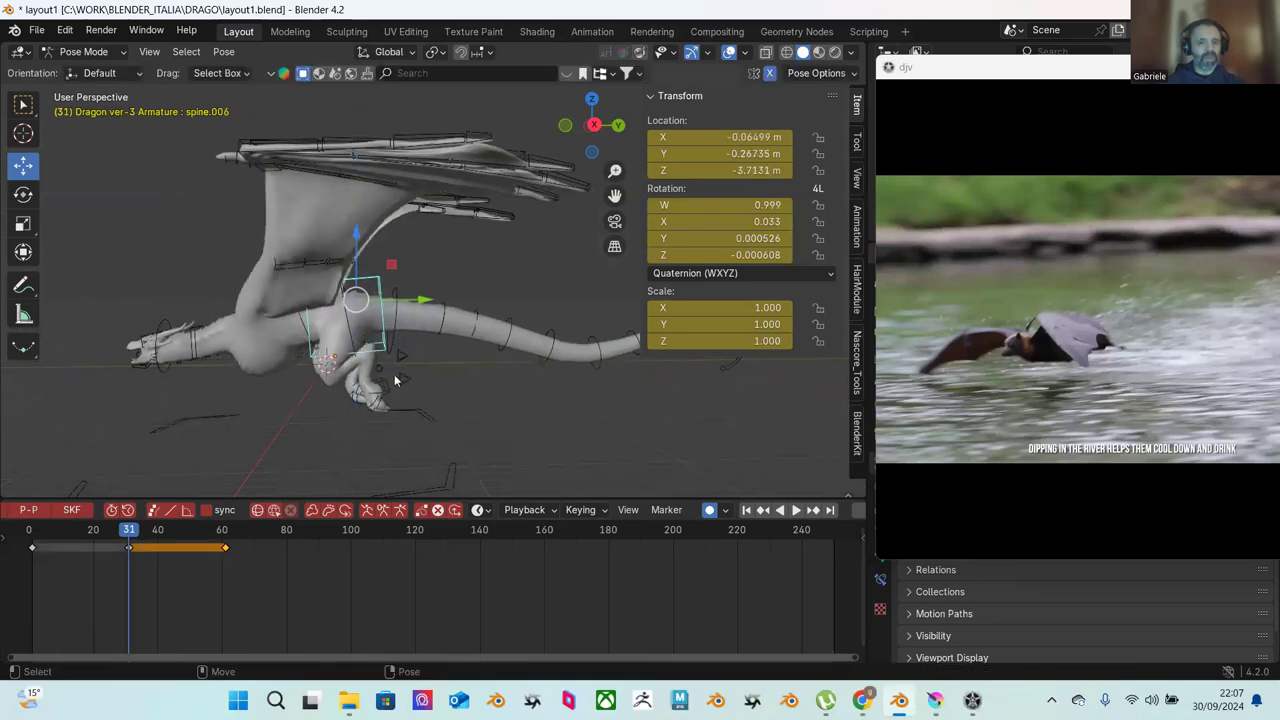
{"action": "middle_click_drag", "start_coordinate": [417, 355], "coordinate": [327, 377]}
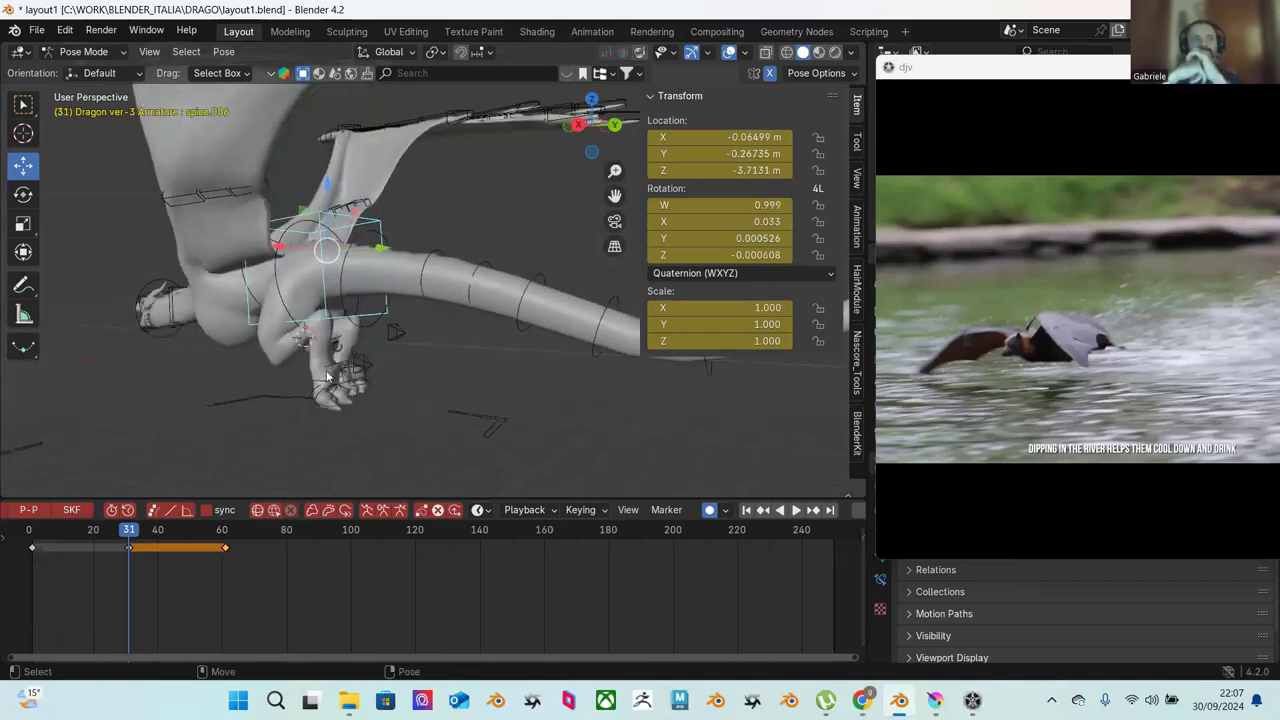
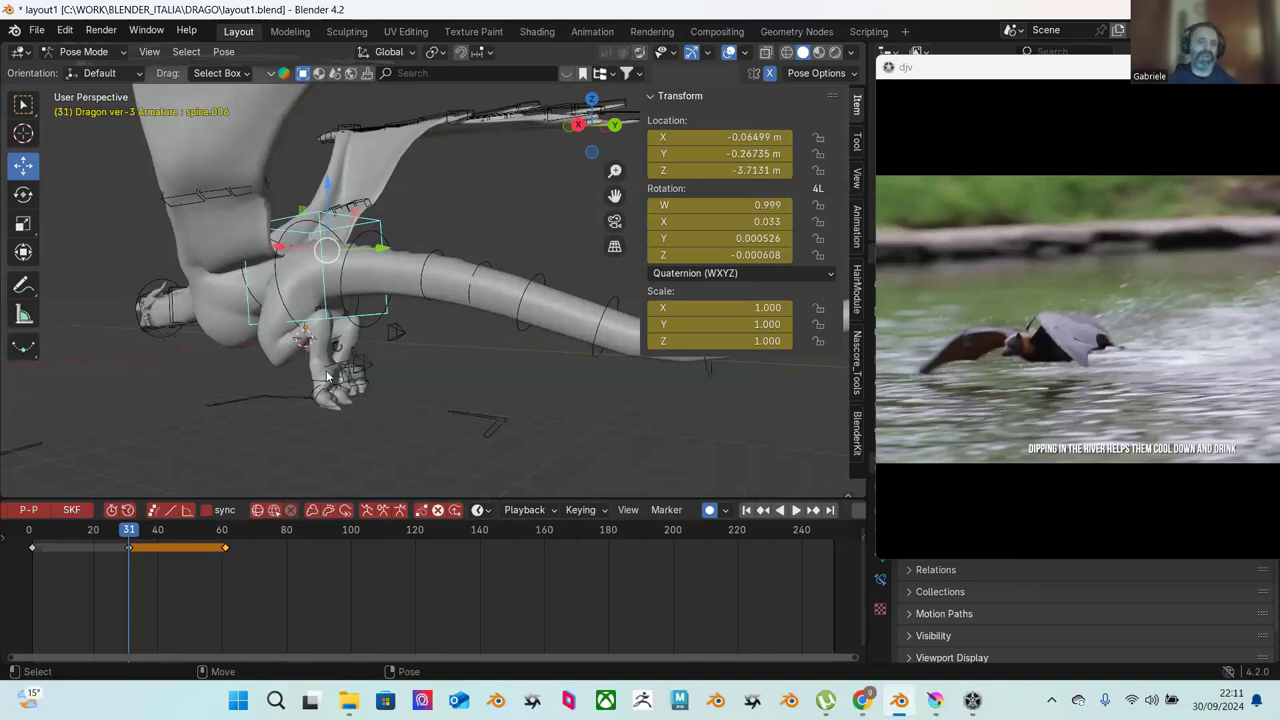
Step: Select the dragon's right foot bone at frame 31 and raise it
{"action": "middle_click_drag", "start_coordinate": [292, 367], "coordinate": [314, 422]}
{"action": "left_click", "coordinate": [316, 418]}
{"action": "middle_click_drag", "start_coordinate": [416, 423], "coordinate": [505, 385]}
{"action": "left_click", "coordinate": [366, 408]}
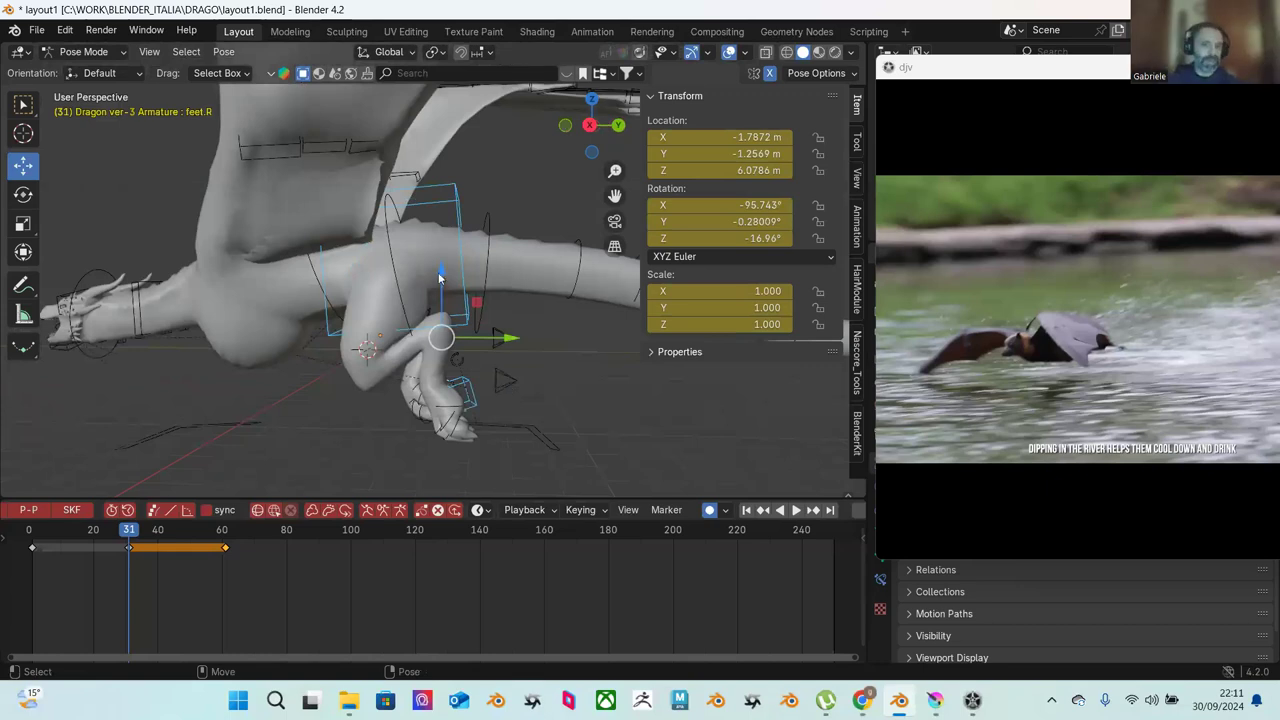
{"action": "left_click_drag", "start_coordinate": [441, 270], "coordinate": [427, 318]}
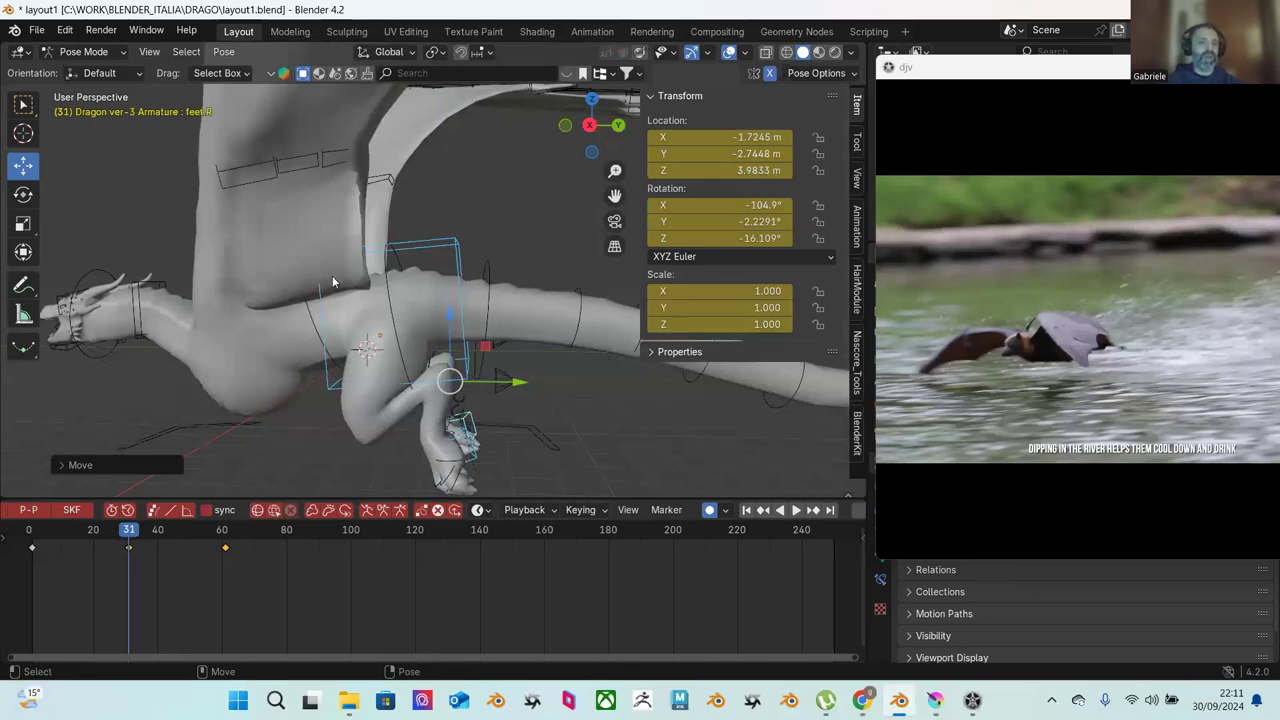
Step: Inspect the spine bones, cancelling a trial rotation of spine.002
{"action": "mouse_move", "coordinate": [316, 294]}
{"action": "middle_mouse_down"}
{"action": "mouse_move", "coordinate": [423, 310]}
{"action": "mouse_move", "coordinate": [355, 322]}
{"action": "mouse_move", "coordinate": [318, 270]}
{"action": "middle_mouse_up"}
{"action": "left_click", "coordinate": [353, 318]}
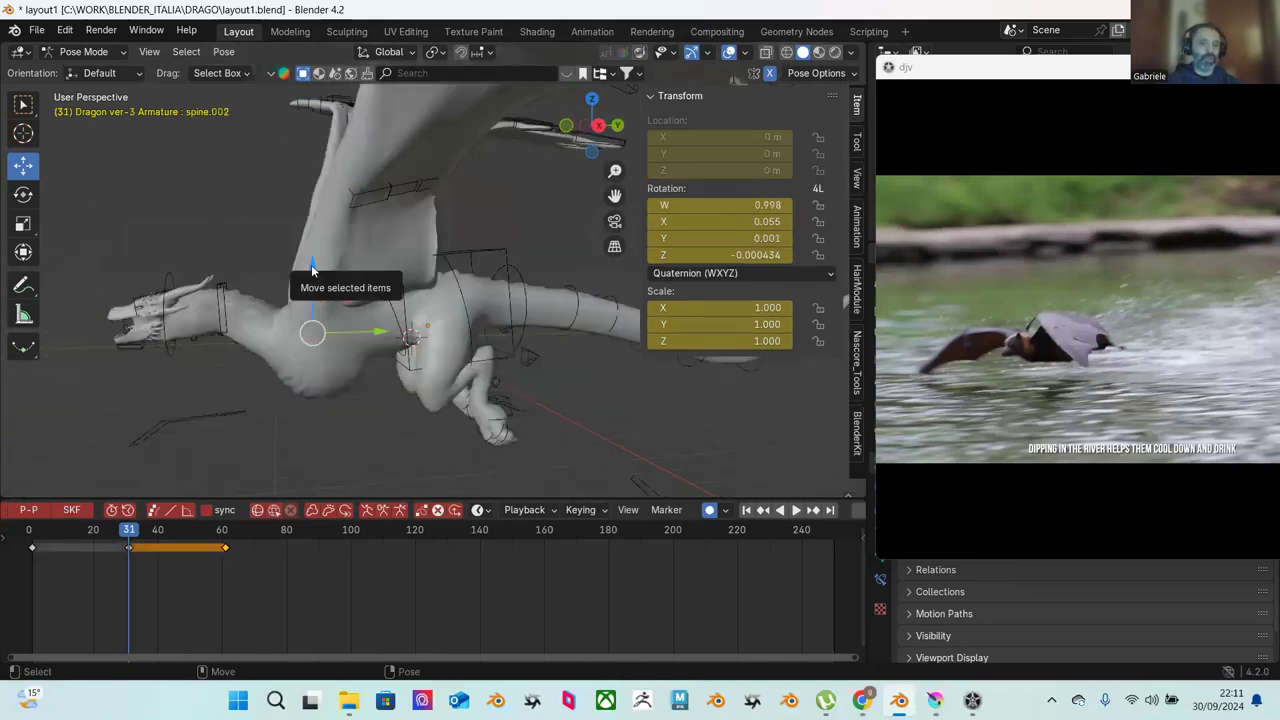
{"action": "key", "text": "r"}
{"action": "right_click", "coordinate": [310, 238]}
{"action": "middle_click_drag", "start_coordinate": [366, 278], "coordinate": [466, 407]}
{"action": "left_click", "coordinate": [457, 248]}
Step: Raise the right foot along Z and tilt it about its X axis
{"action": "left_click", "coordinate": [392, 438]}
{"action": "middle_click_drag", "start_coordinate": [392, 438], "coordinate": [442, 370]}
{"action": "key", "text": "g"}
{"action": "key", "text": "z"}
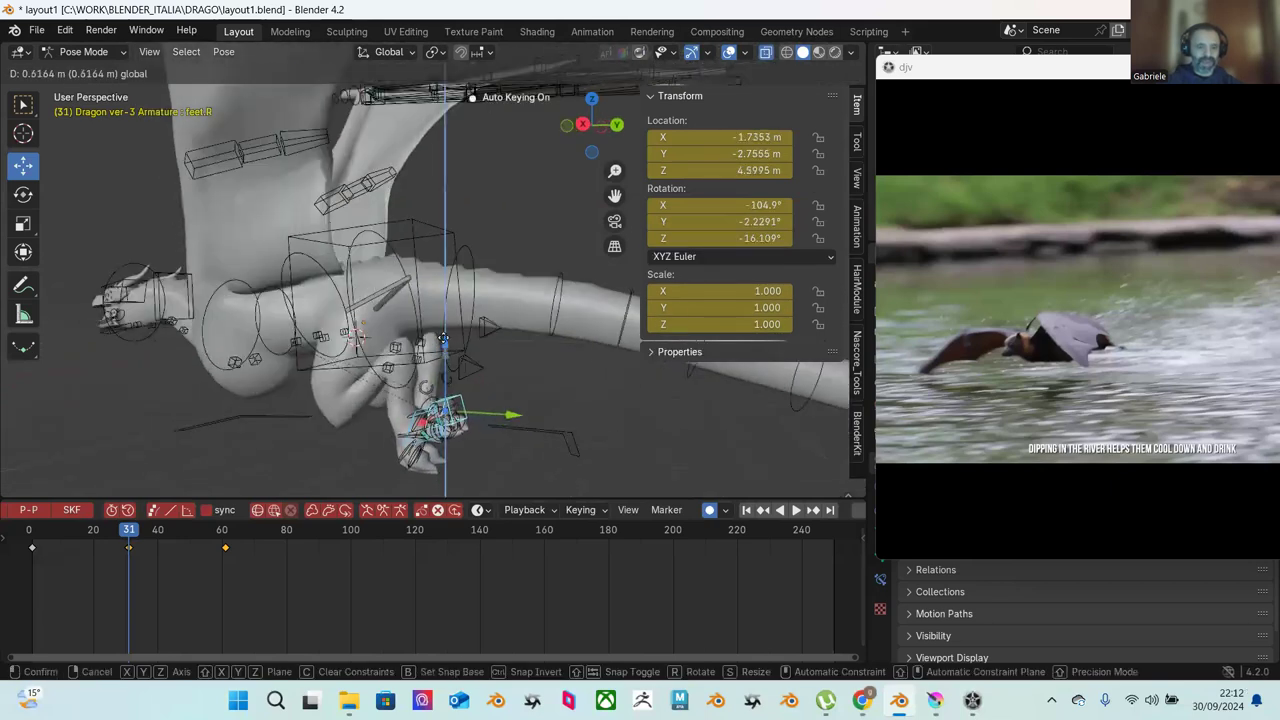
{"action": "left_click", "coordinate": [455, 365]}
{"action": "key", "text": "shift+space"}
{"action": "key", "text": "r"}
{"action": "left_click_drag", "start_coordinate": [475, 368], "coordinate": [447, 322]}
{"action": "key", "text": "shift+space"}
{"action": "key", "text": "g"}
{"action": "middle_click_drag", "start_coordinate": [447, 322], "coordinate": [447, 289]}
Step: Bend spine.003 slightly so it is keyed at frame 31
{"action": "left_click", "coordinate": [430, 270]}
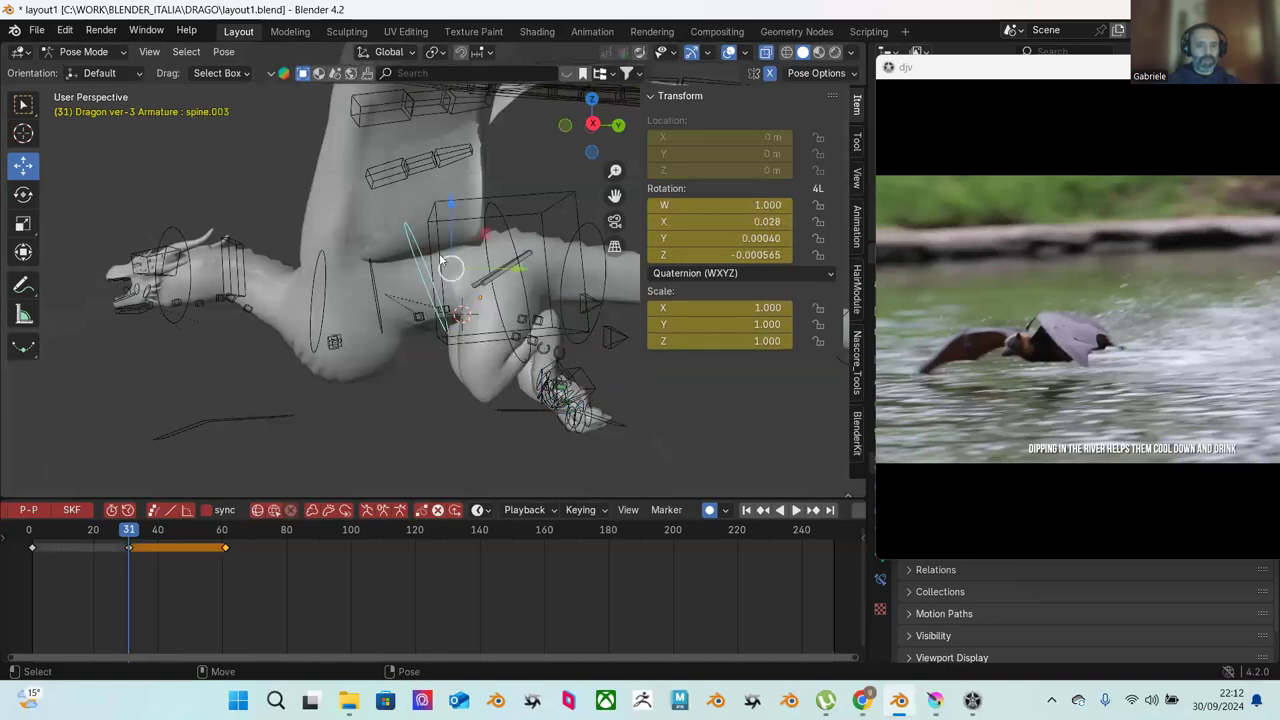
{"action": "key", "text": "shift+space"}
{"action": "key", "text": "r"}
{"action": "left_click_drag", "start_coordinate": [510, 241], "coordinate": [479, 247]}
{"action": "middle_click_drag", "start_coordinate": [338, 228], "coordinate": [294, 279], "text": "shift"}
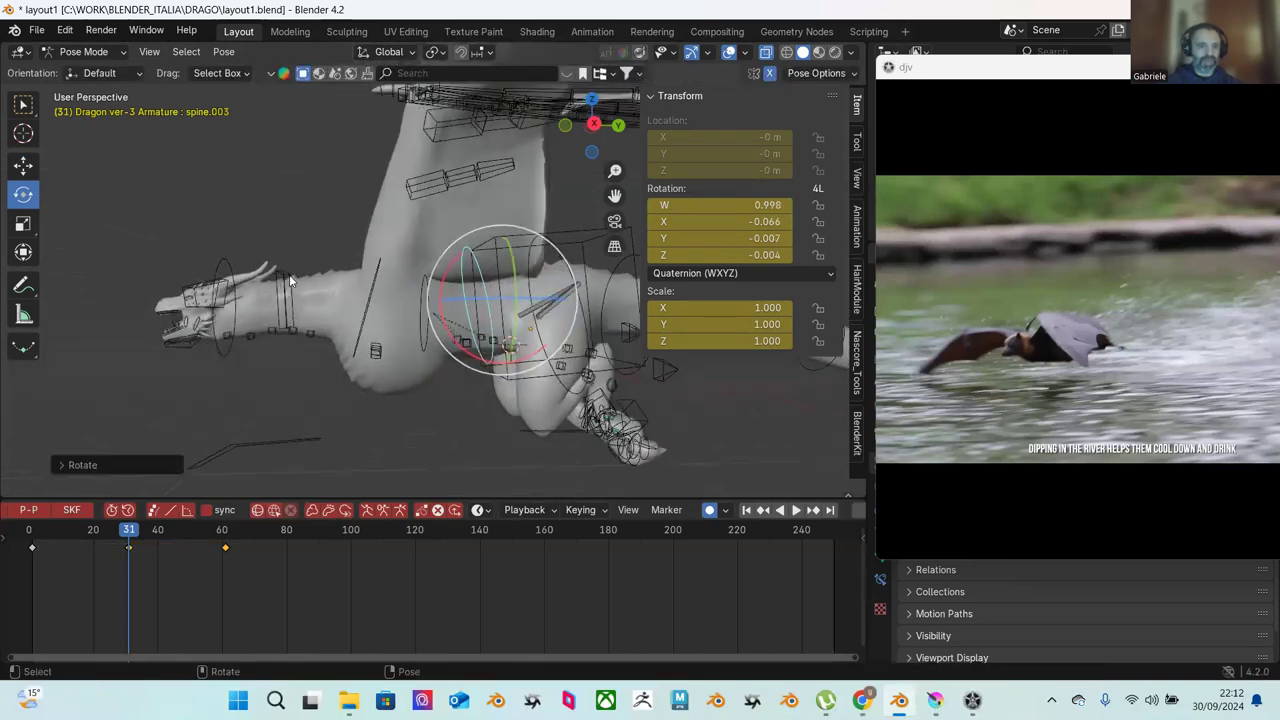
Step: Raise the NECK IK head bone, then select the Neck controller
{"action": "left_click", "coordinate": [228, 255]}
{"action": "key", "text": "g"}
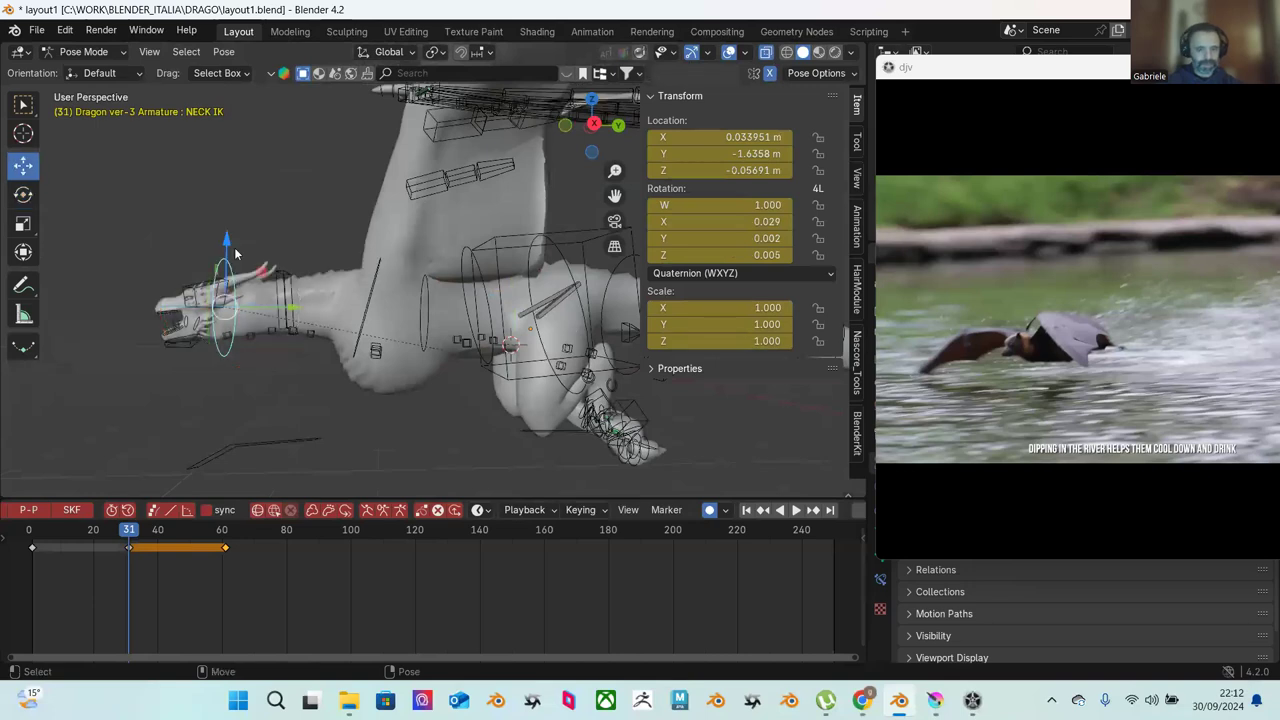
{"action": "left_click_drag", "start_coordinate": [230, 252], "coordinate": [289, 198]}
{"action": "key", "text": "r"}
{"action": "left_click", "coordinate": [289, 268]}
{"action": "key", "text": "g"}
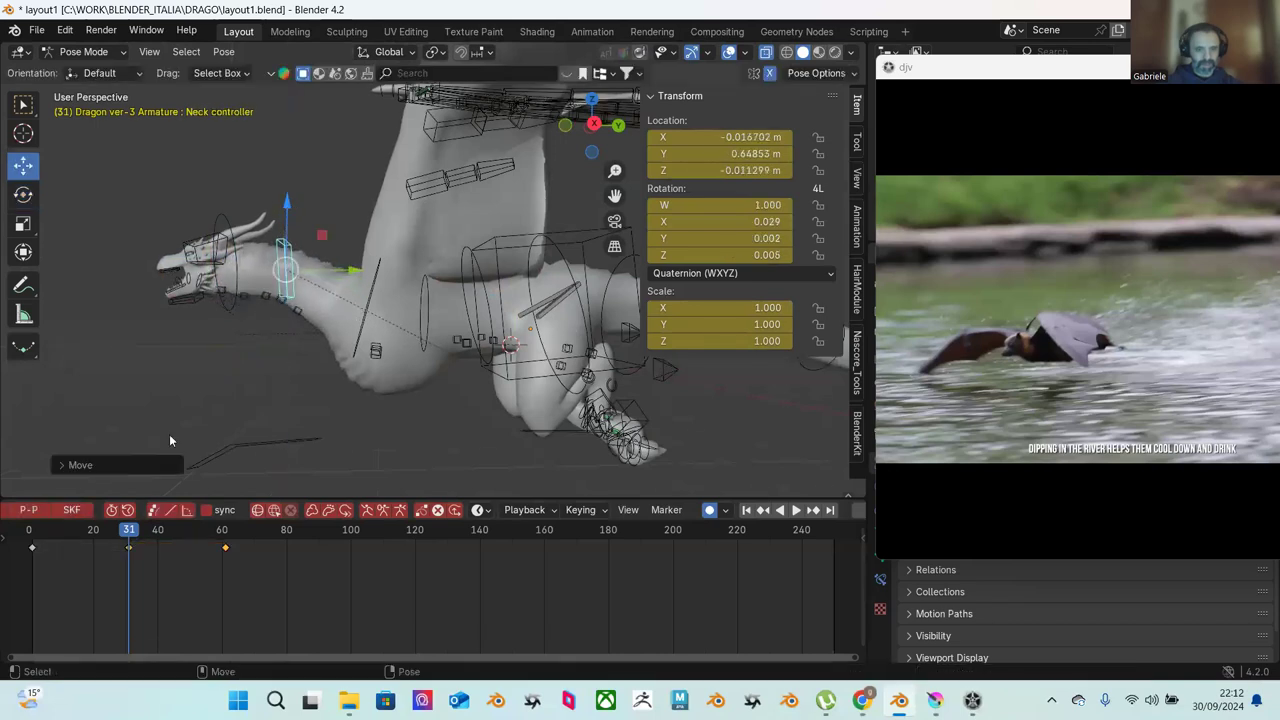
Step: Preview the loop from frame 0 and nudge the Neck controller upward
{"action": "left_click", "coordinate": [33, 537]}
{"action": "key", "text": "space"}
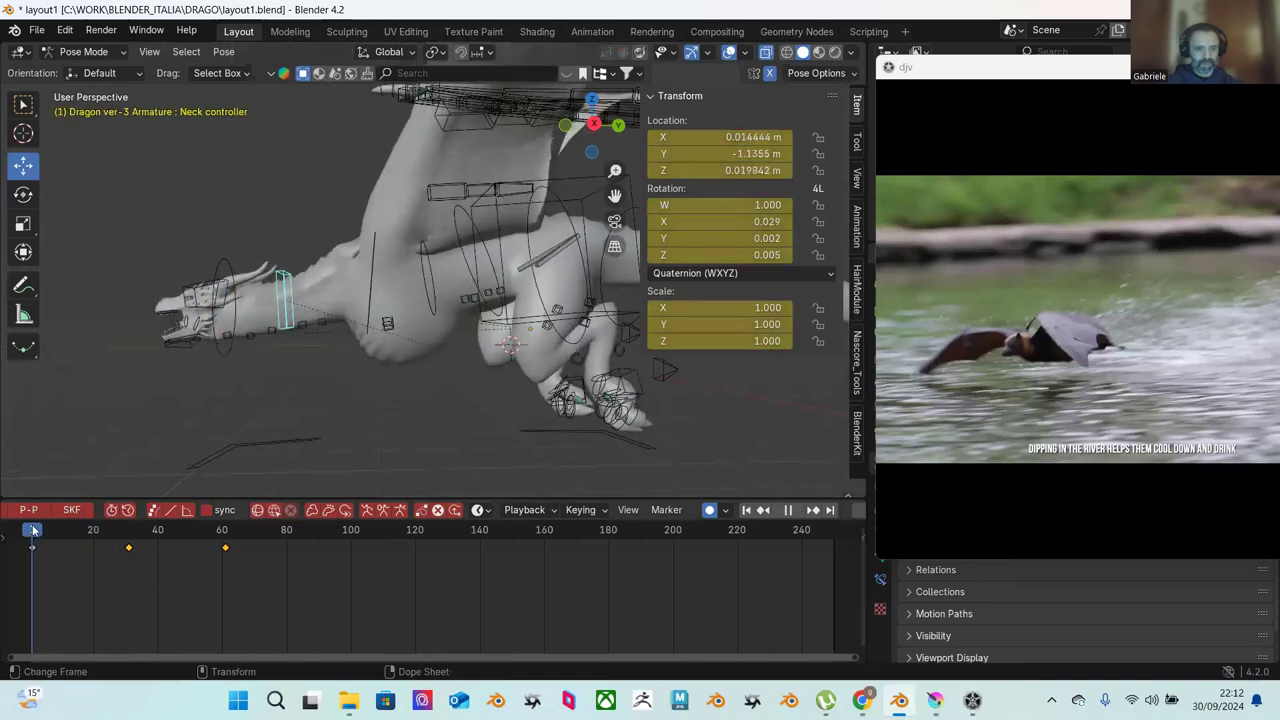
{"action": "mouse_move", "coordinate": [110, 535]}
{"action": "left_mouse_down"}
{"action": "mouse_move", "coordinate": [194, 532]}
{"action": "mouse_move", "coordinate": [35, 528]}
{"action": "mouse_move", "coordinate": [129, 528]}
{"action": "left_mouse_up"}
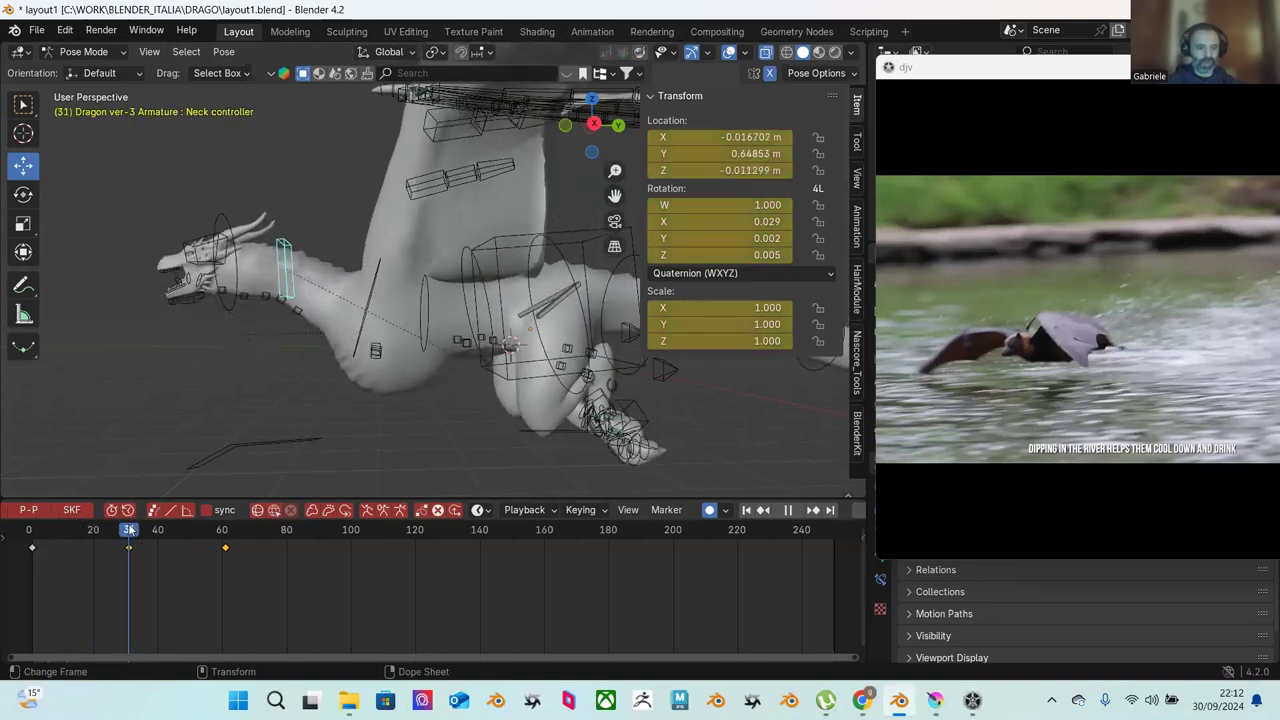
{"action": "scroll", "coordinate": [380, 340], "scroll_direction": "up", "scroll_amount": 4}
{"action": "scroll", "coordinate": [386, 322], "scroll_direction": "down", "scroll_amount": 2}
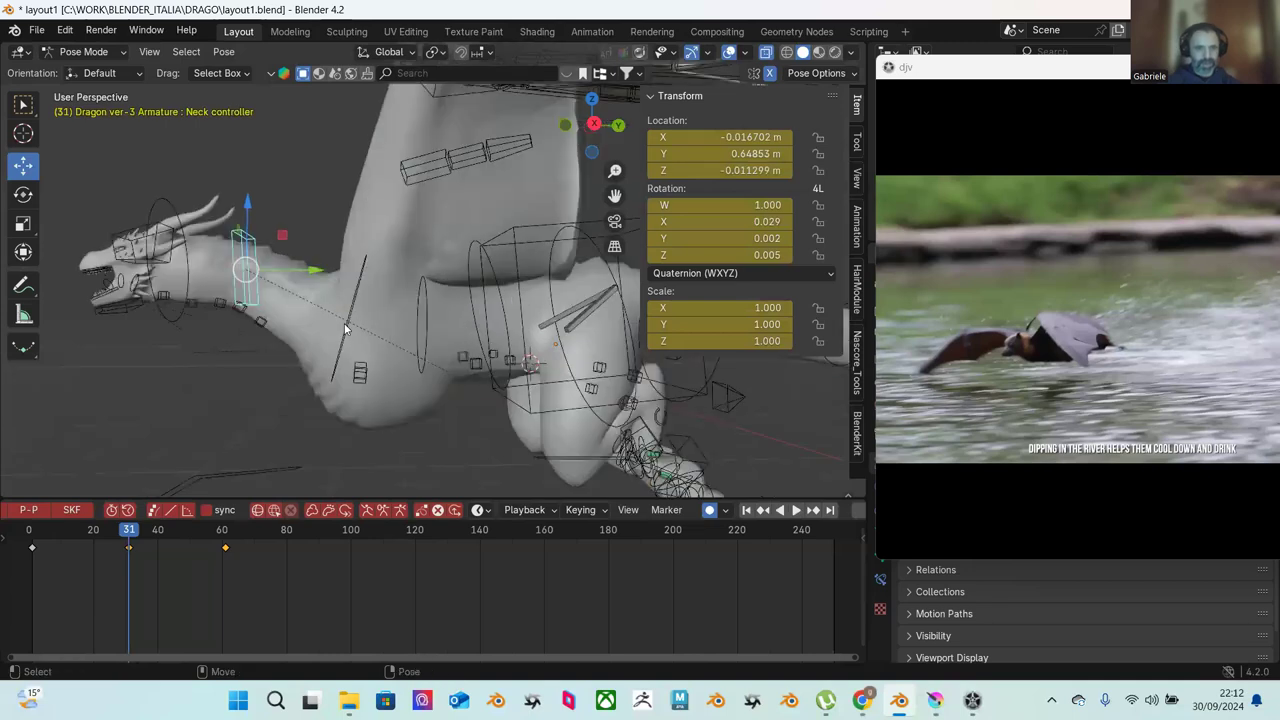
{"action": "left_click_drag", "start_coordinate": [252, 203], "coordinate": [254, 196]}
Step: Stop playback at frame 15 and tilt the dragon's head with NECK IK
{"action": "left_click", "coordinate": [35, 540]}
{"action": "key", "text": "space"}
{"action": "left_click_drag", "start_coordinate": [37, 538], "coordinate": [77, 532]}
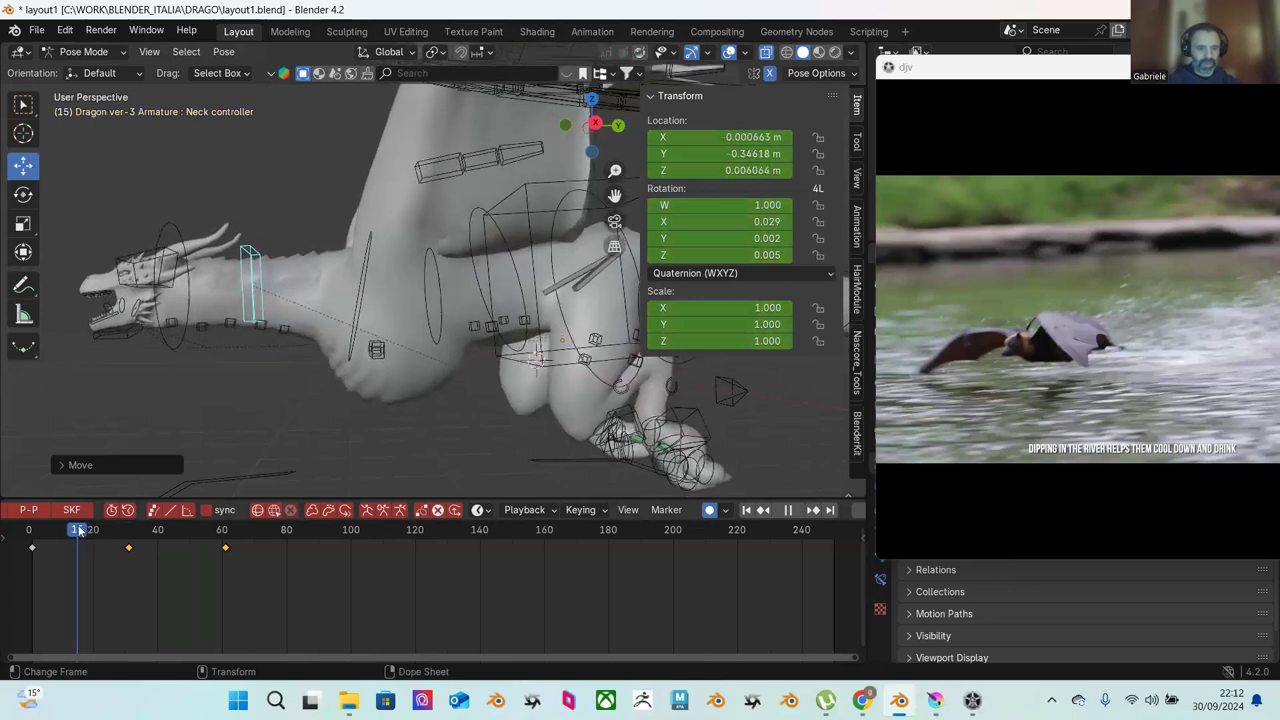
{"action": "key", "text": "space"}
{"action": "left_click", "coordinate": [172, 230]}
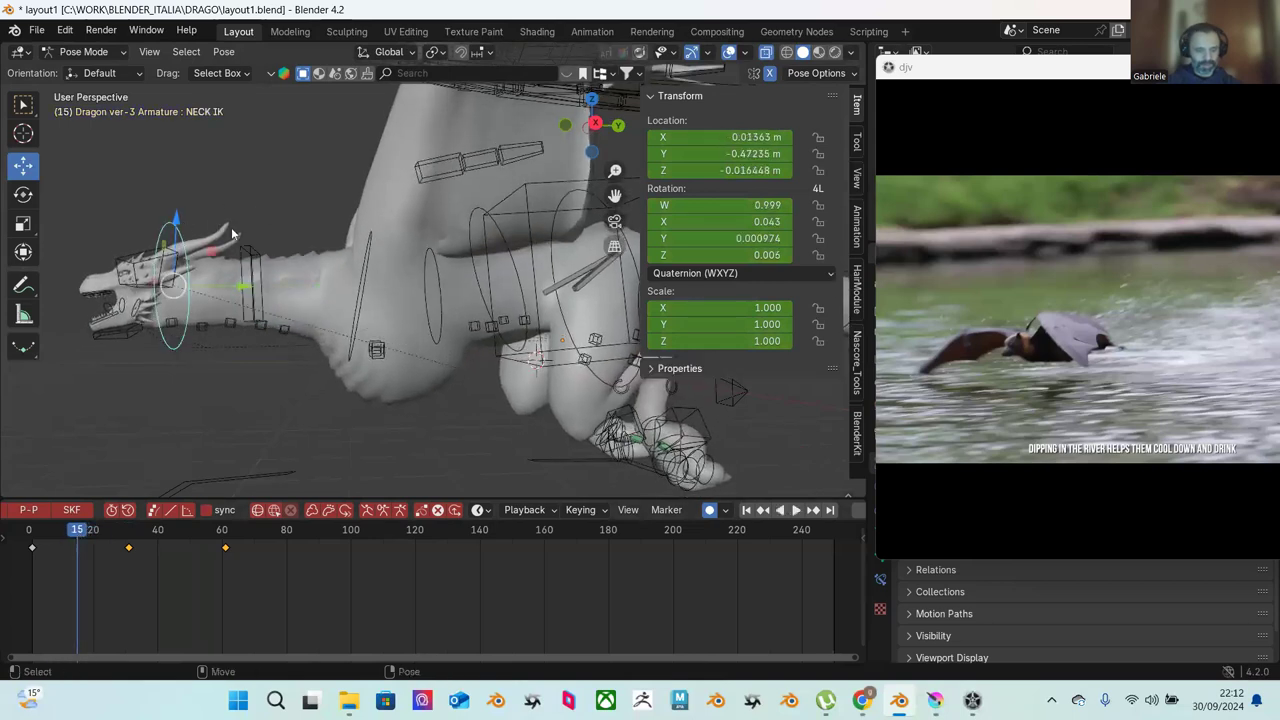
{"action": "left_click", "coordinate": [23, 194]}
{"action": "left_click_drag", "start_coordinate": [90, 285], "coordinate": [85, 320]}
Step: Preview the loop and rotate the head further at frame 15
{"action": "key", "text": "space"}
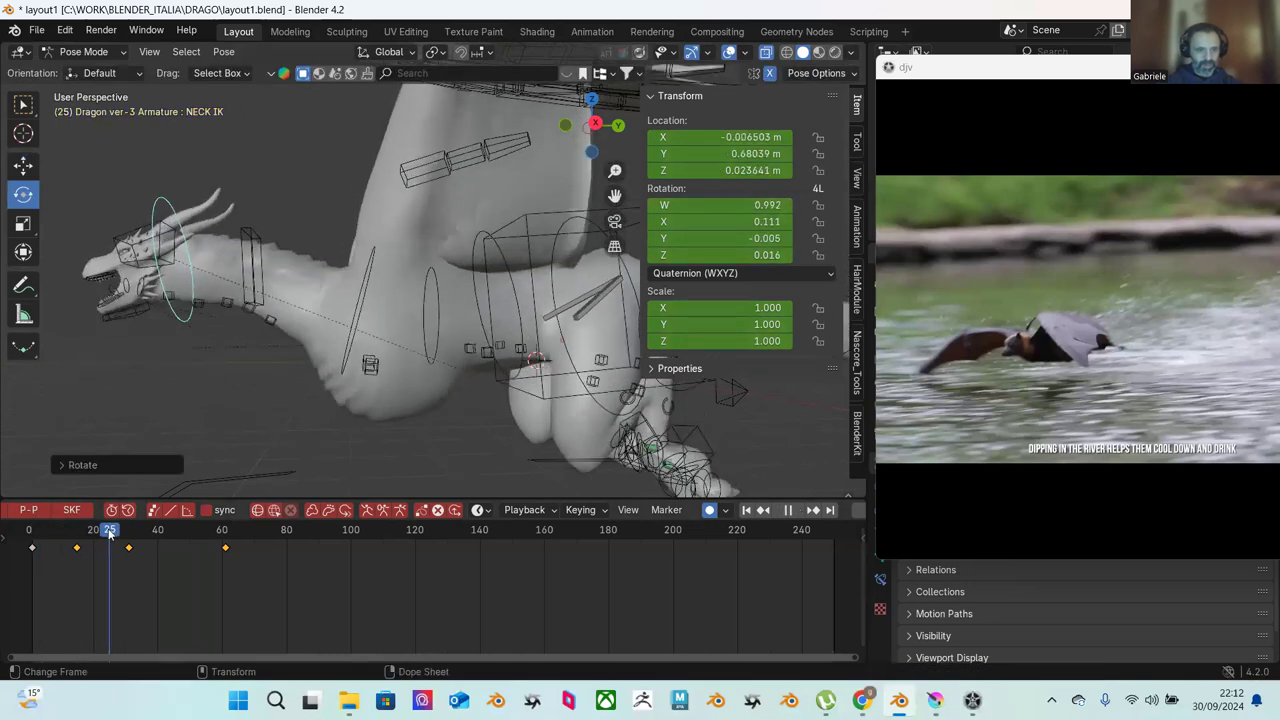
{"action": "key", "text": "Escape"}
{"action": "left_click_drag", "start_coordinate": [238, 252], "coordinate": [247, 281]}
{"action": "key", "text": "space"}
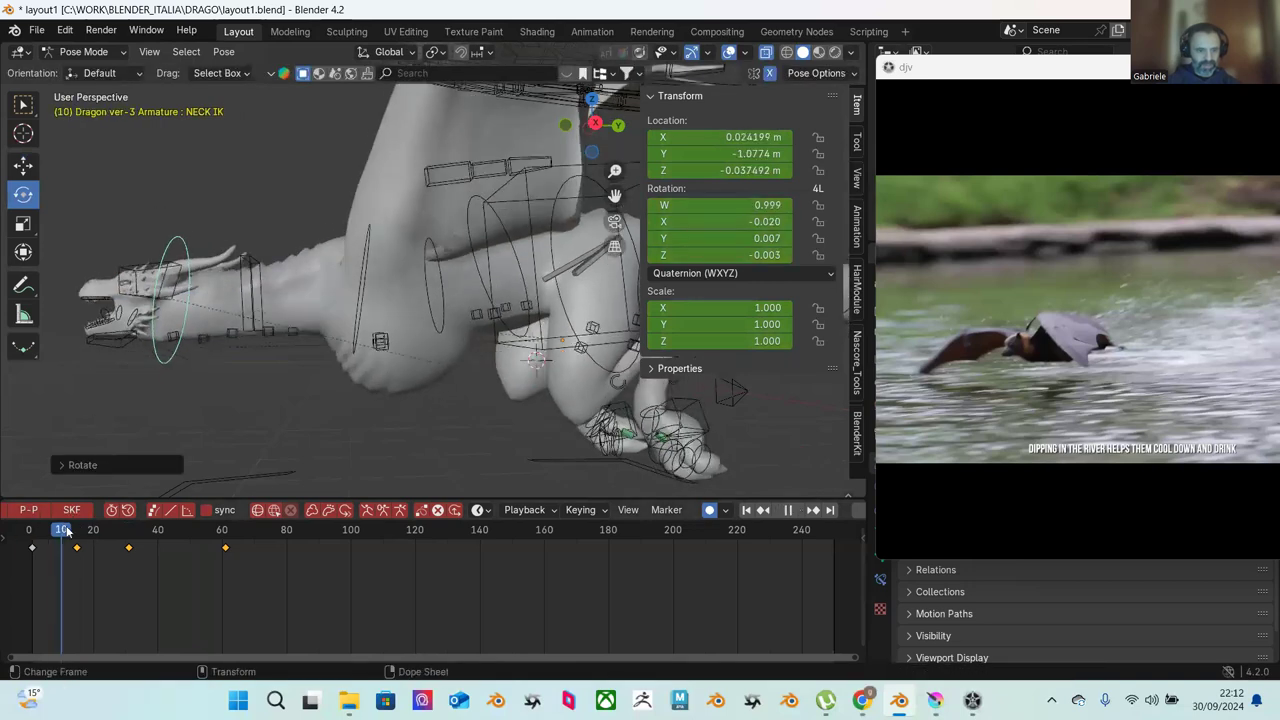
Step: Tilt the head at frame 46, preview, then undo the frame 46 and 15 head changes
{"action": "left_click_drag", "start_coordinate": [100, 535], "coordinate": [178, 535]}
{"action": "left_click_drag", "start_coordinate": [172, 320], "coordinate": [179, 444]}
{"action": "key", "text": "space"}
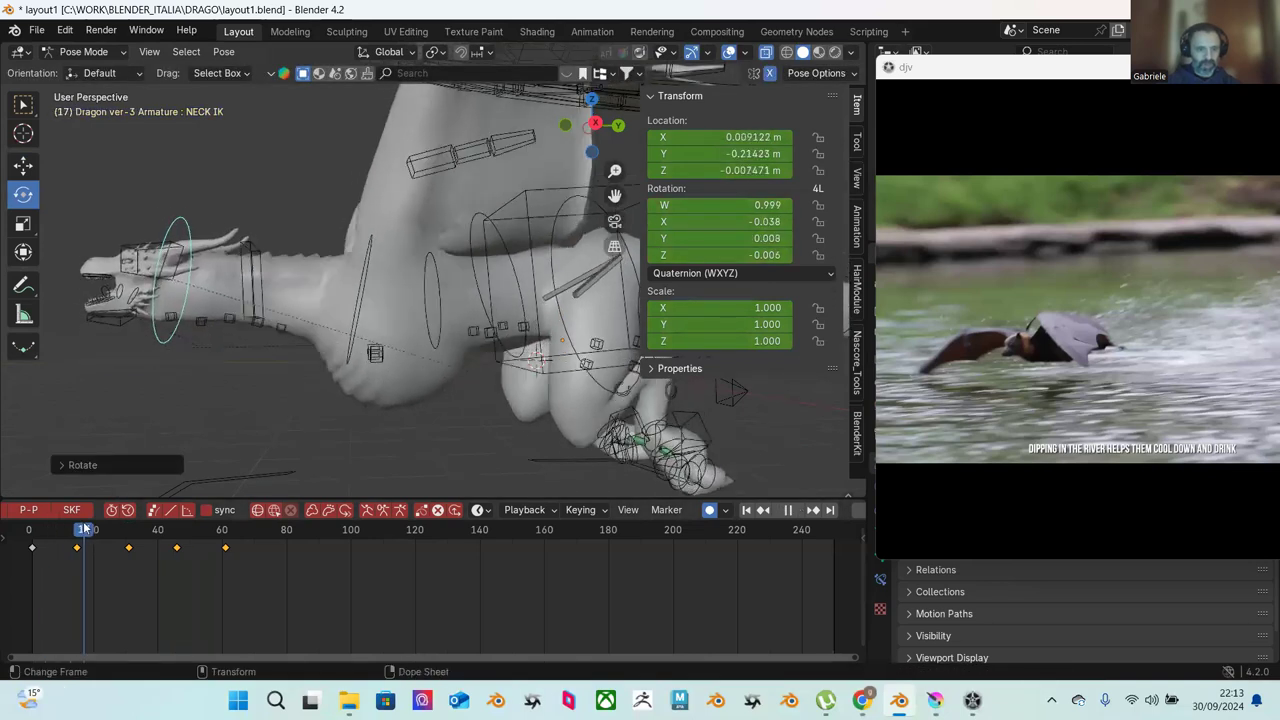
{"action": "left_click_drag", "start_coordinate": [167, 524], "coordinate": [40, 456]}
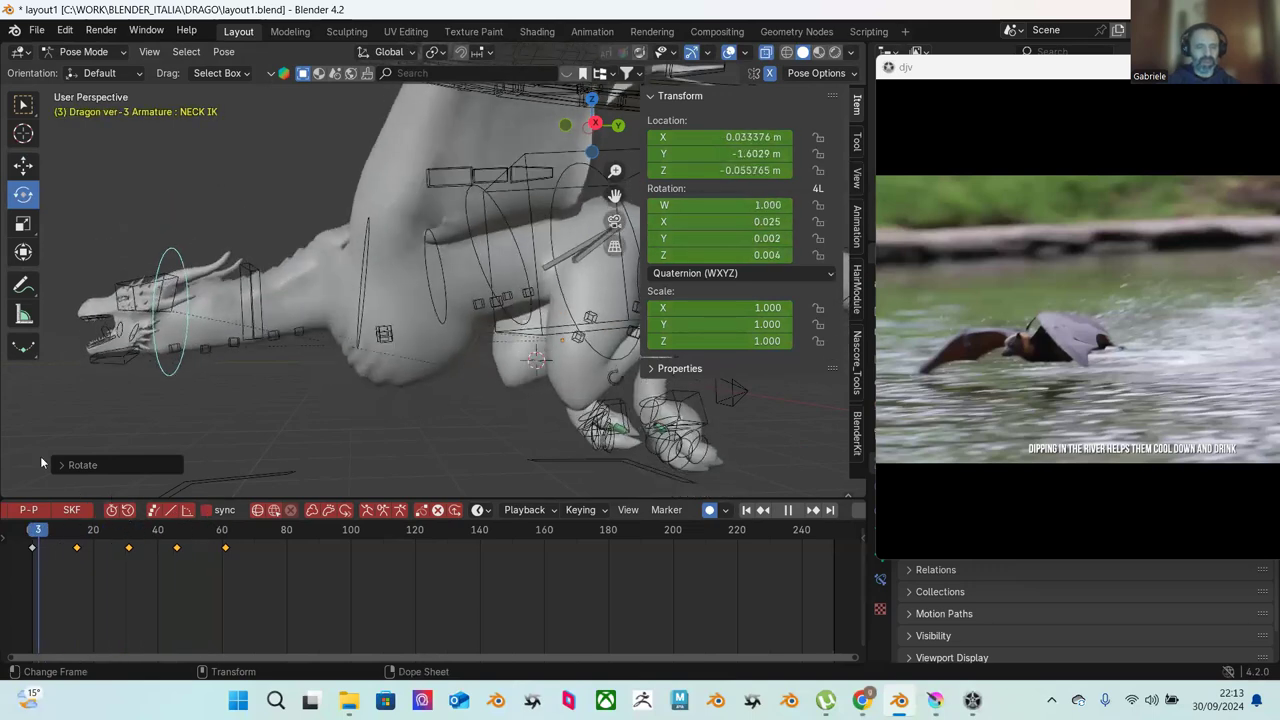
{"action": "key", "text": "ctrl+z"}
{"action": "key", "text": "ctrl+z"}
{"action": "key", "text": "ctrl+z"}
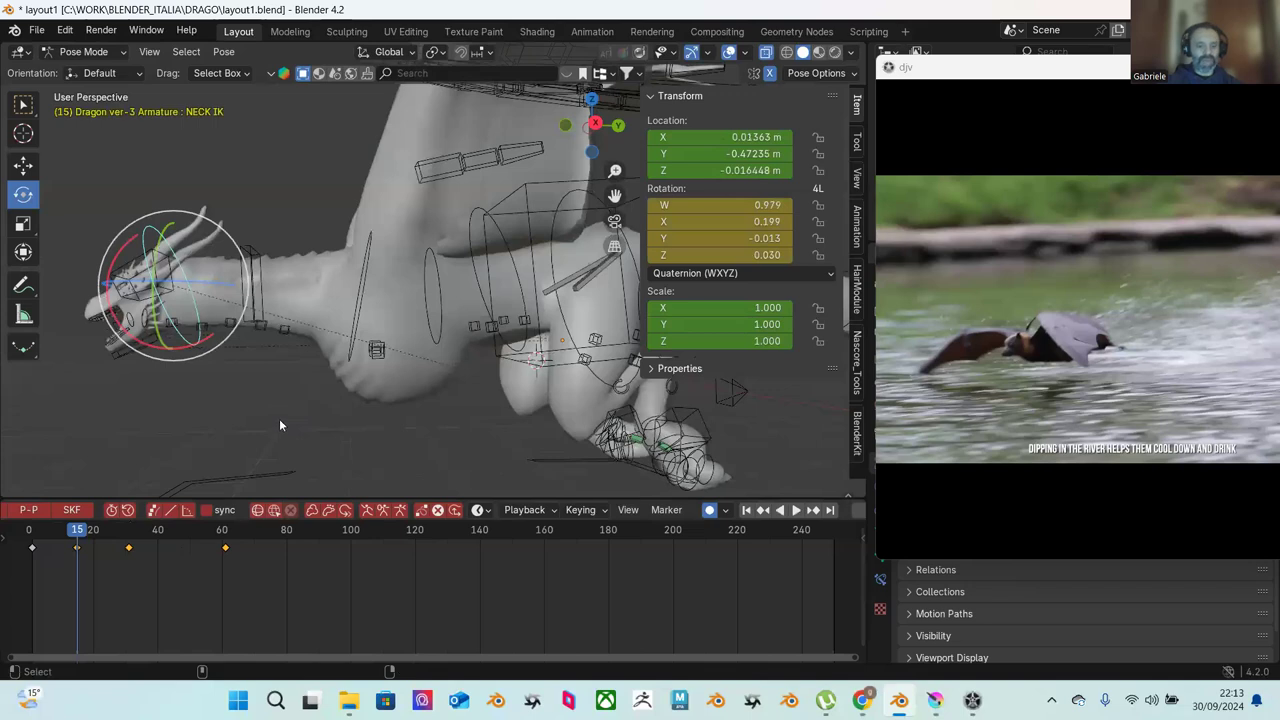
{"action": "key", "text": "ctrl+z"}
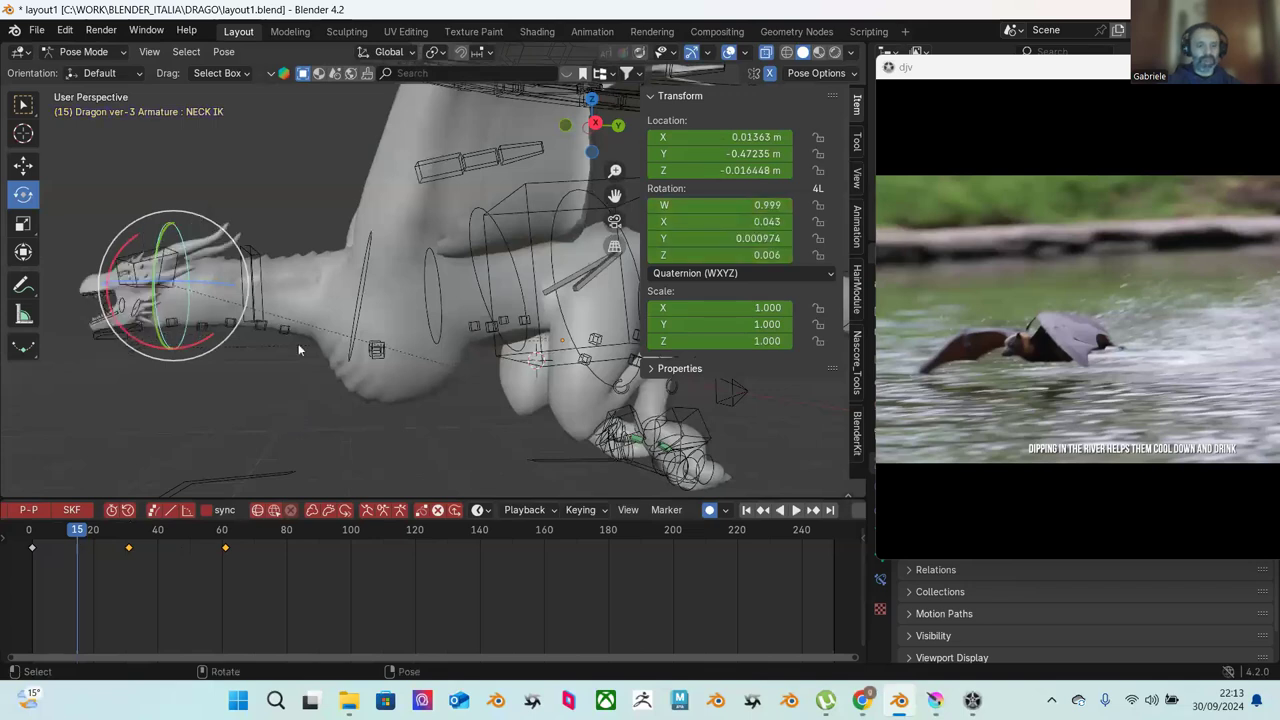
Step: Select the left wing hand control at frame 15 and lower it
{"action": "left_click", "coordinate": [262, 250]}
{"action": "middle_click_drag", "start_coordinate": [291, 254], "coordinate": [401, 280]}
{"action": "middle_click_drag", "start_coordinate": [490, 205], "coordinate": [562, 197]}
{"action": "left_click", "coordinate": [525, 163]}
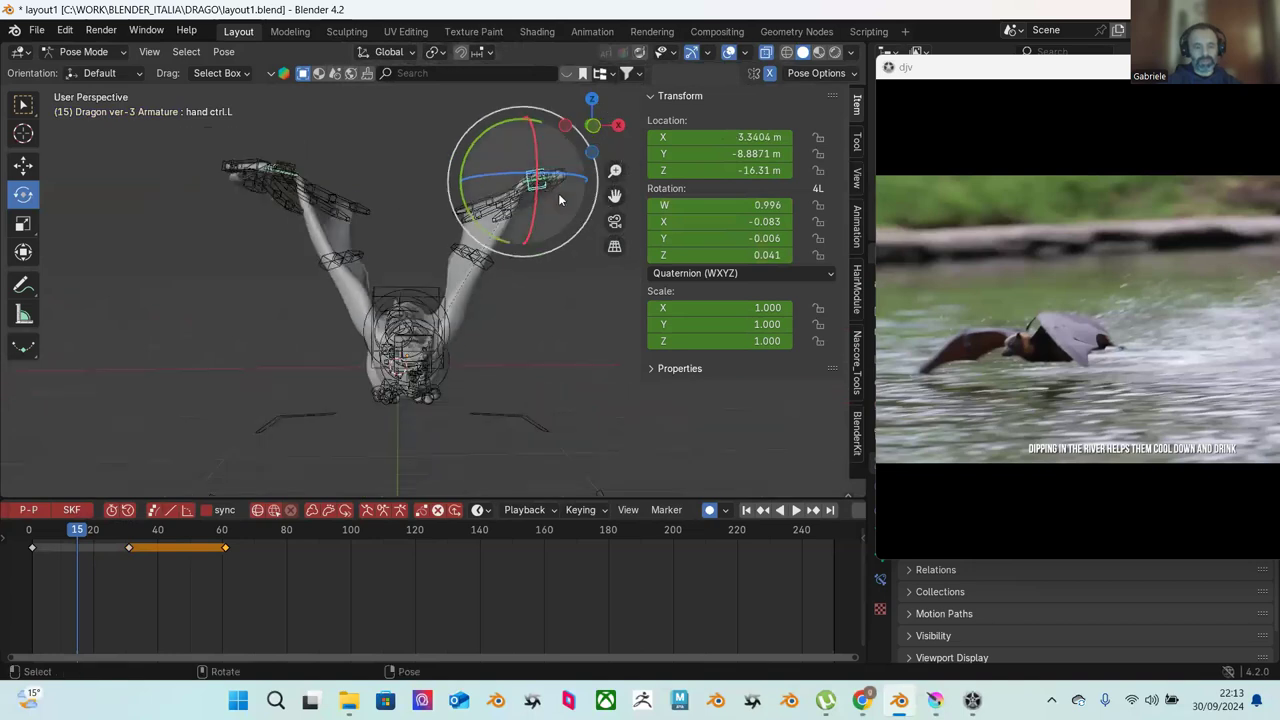
{"action": "key", "text": "g"}
{"action": "left_click_drag", "start_coordinate": [522, 122], "coordinate": [542, 270]}
Step: Shift the left hand control sideways and along Y, then twist it
{"action": "left_click_drag", "start_coordinate": [577, 333], "coordinate": [632, 353]}
{"action": "middle_click_drag", "start_coordinate": [564, 367], "coordinate": [458, 384]}
{"action": "left_click_drag", "start_coordinate": [466, 385], "coordinate": [425, 393]}
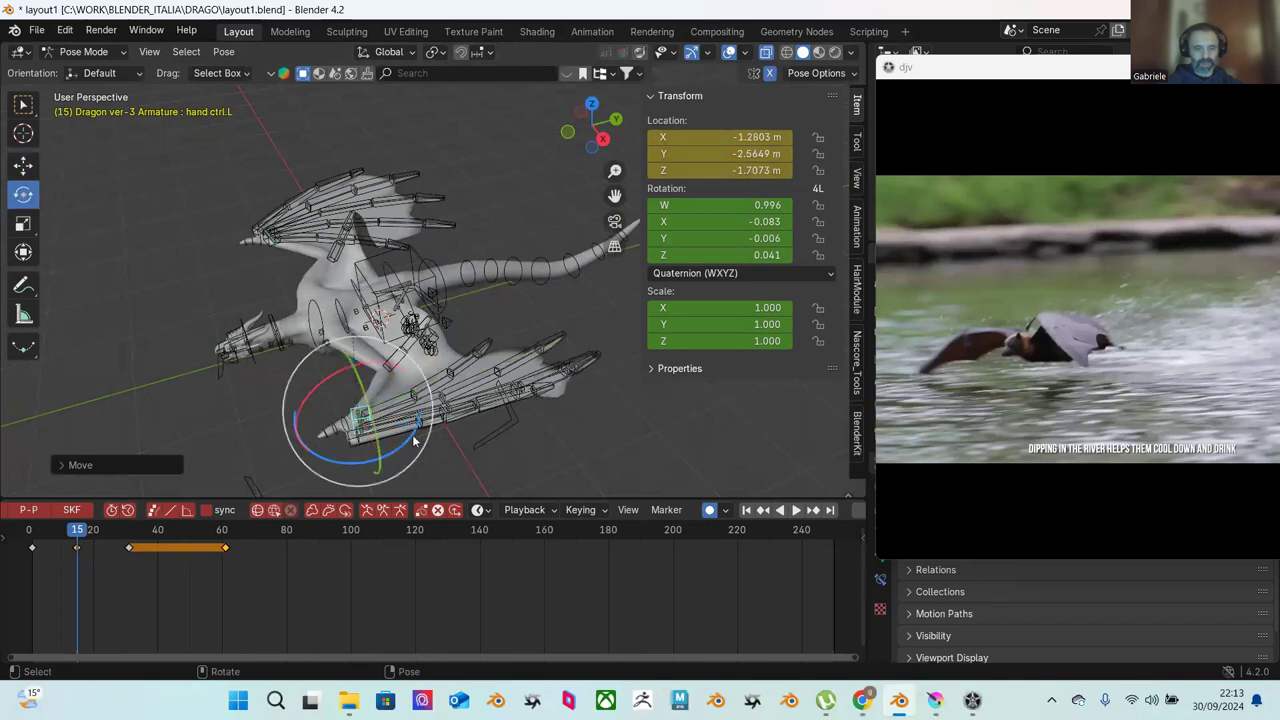
{"action": "left_click_drag", "start_coordinate": [403, 449], "coordinate": [438, 388]}
{"action": "middle_click_drag", "start_coordinate": [438, 388], "coordinate": [491, 272]}
Step: Lower the left wing hand control a little further
{"action": "key", "text": "shift+space"}
{"action": "key", "text": "g"}
{"action": "left_click_drag", "start_coordinate": [476, 262], "coordinate": [471, 248]}
{"action": "mouse_move", "coordinate": [915, 341]}
{"action": "middle_click_drag", "start_coordinate": [525, 340], "coordinate": [913, 368]}
Step: Try rotating the def wing.L.034 bone, then cancel the rotation
{"action": "middle_click_drag", "start_coordinate": [497, 336], "coordinate": [378, 260]}
{"action": "left_click", "coordinate": [400, 333]}
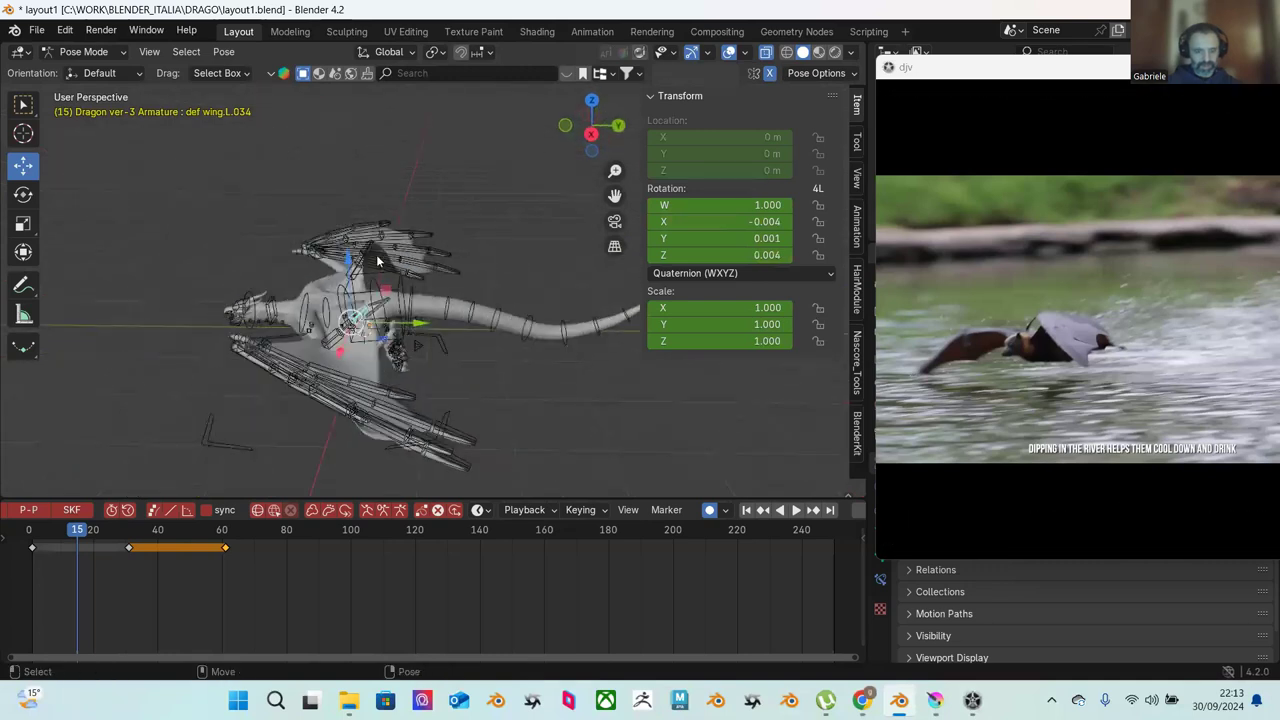
{"action": "left_click_drag", "start_coordinate": [398, 283], "coordinate": [418, 330]}
{"action": "right_click", "coordinate": [420, 332]}
Step: Rotate the def wing.L.032 bone, then refine it with a free rotation
{"action": "middle_click_drag", "start_coordinate": [436, 347], "coordinate": [459, 380]}
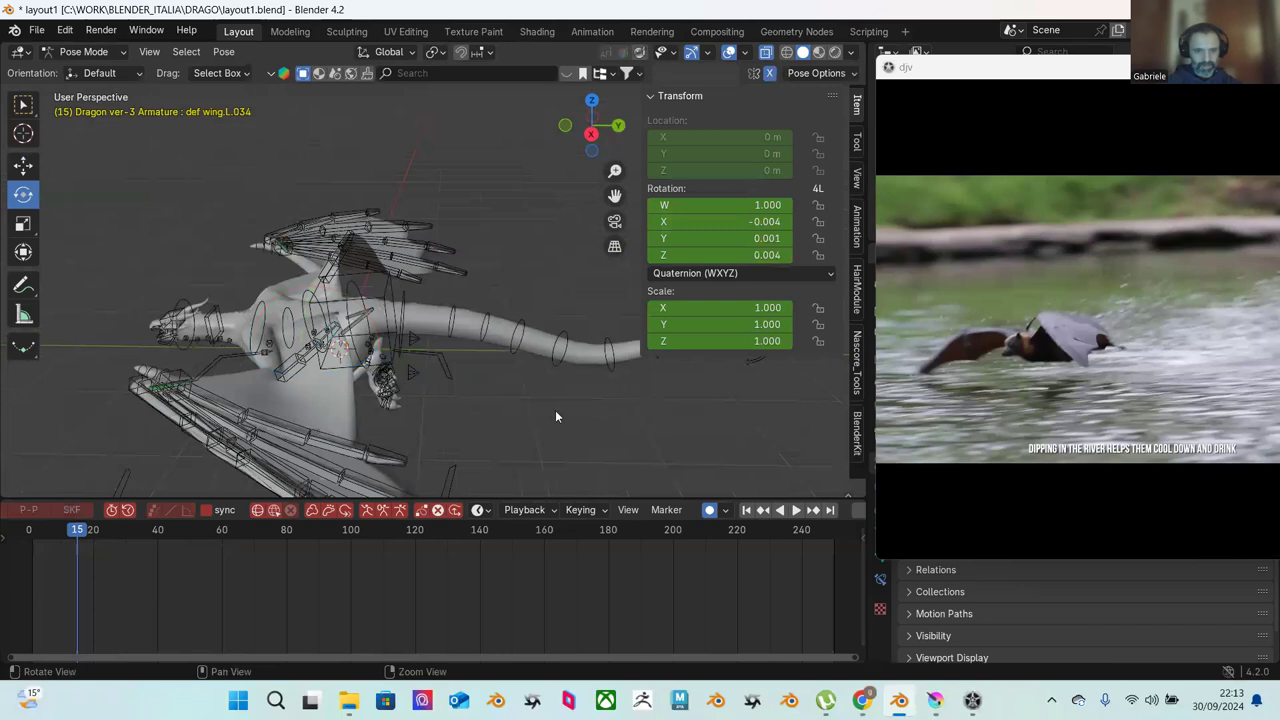
{"action": "middle_click_drag", "start_coordinate": [555, 412], "coordinate": [453, 406]}
{"action": "left_click", "coordinate": [308, 416]}
{"action": "middle_click_drag", "start_coordinate": [308, 416], "coordinate": [335, 375]}
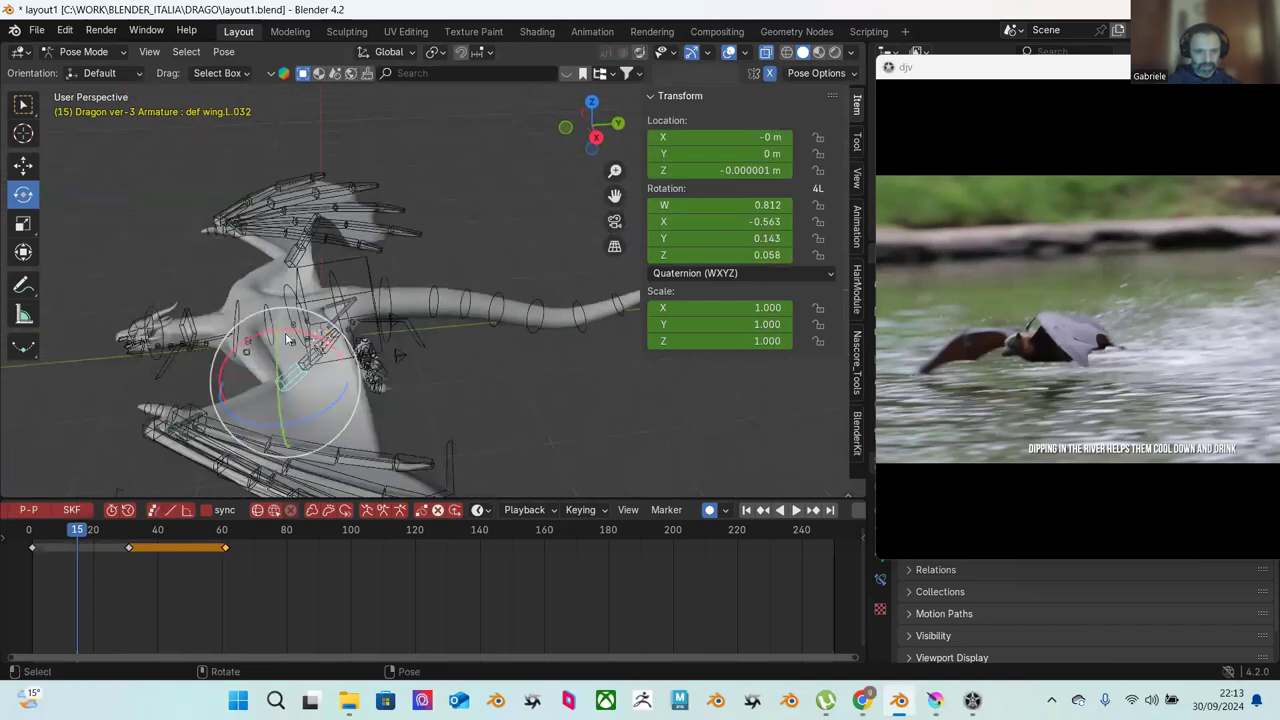
{"action": "left_click_drag", "start_coordinate": [335, 375], "coordinate": [323, 340]}
{"action": "left_click", "coordinate": [339, 356]}
{"action": "middle_click_drag", "start_coordinate": [338, 357], "coordinate": [375, 402]}
{"action": "key", "text": "r"}
{"action": "key", "text": "r"}
{"action": "left_click", "coordinate": [353, 328]}
{"action": "left_click", "coordinate": [376, 408]}
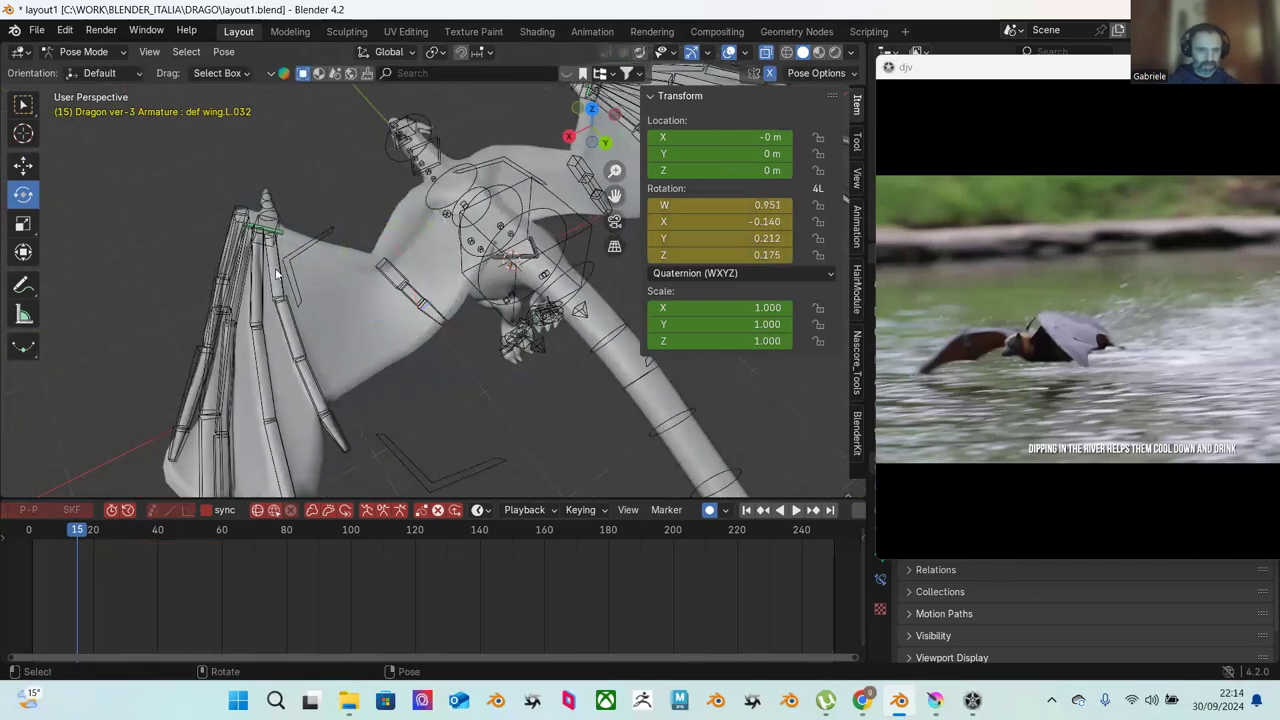
Step: Rotate def wing.L.016 twice and def wing.L.012 once
{"action": "left_click", "coordinate": [277, 270]}
{"action": "key", "text": "r"}
{"action": "key", "text": "r"}
{"action": "left_click", "coordinate": [316, 257]}
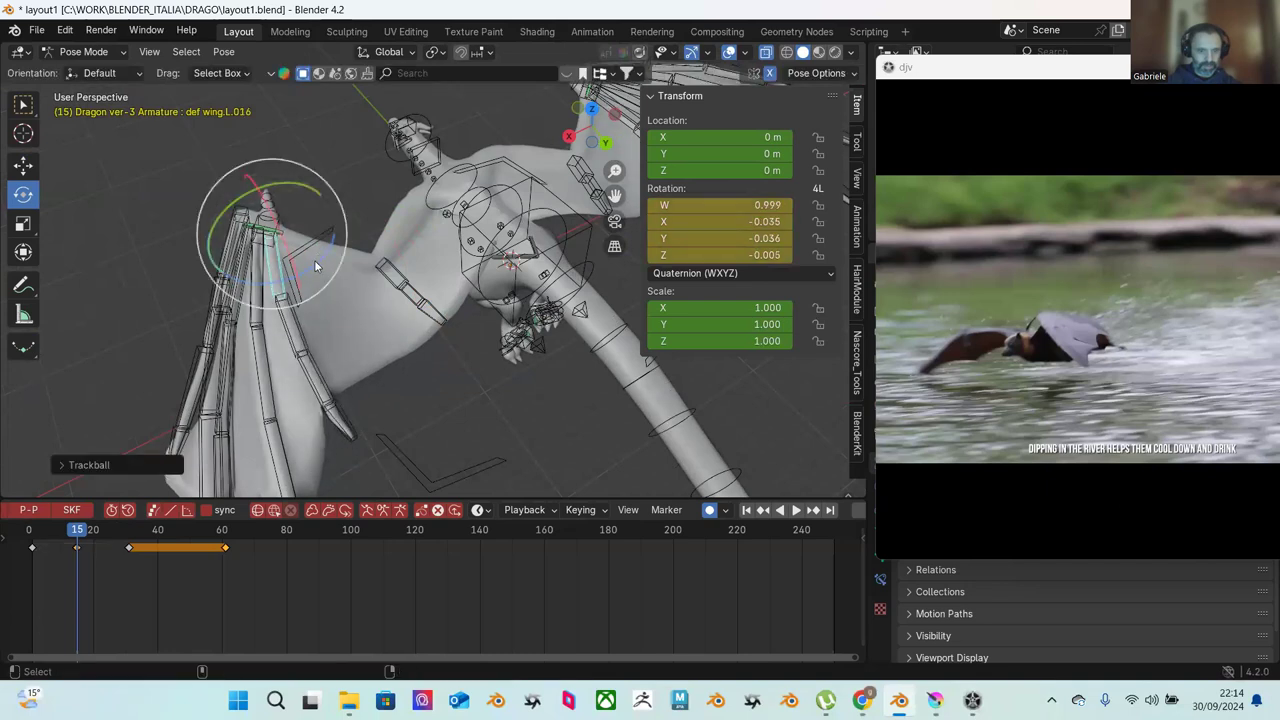
{"action": "key", "text": "r"}
{"action": "left_click", "coordinate": [327, 288]}
{"action": "middle_click_drag", "start_coordinate": [327, 288], "coordinate": [301, 320]}
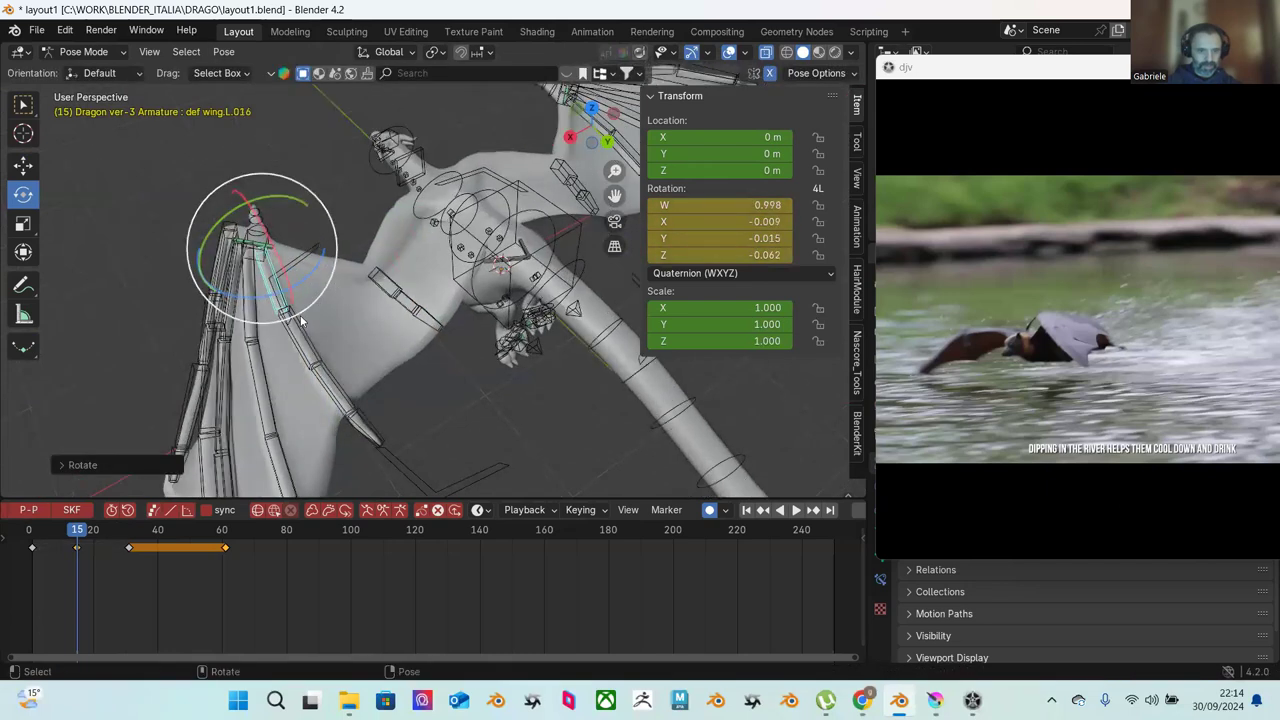
{"action": "left_click", "coordinate": [286, 330]}
{"action": "key", "text": "r"}
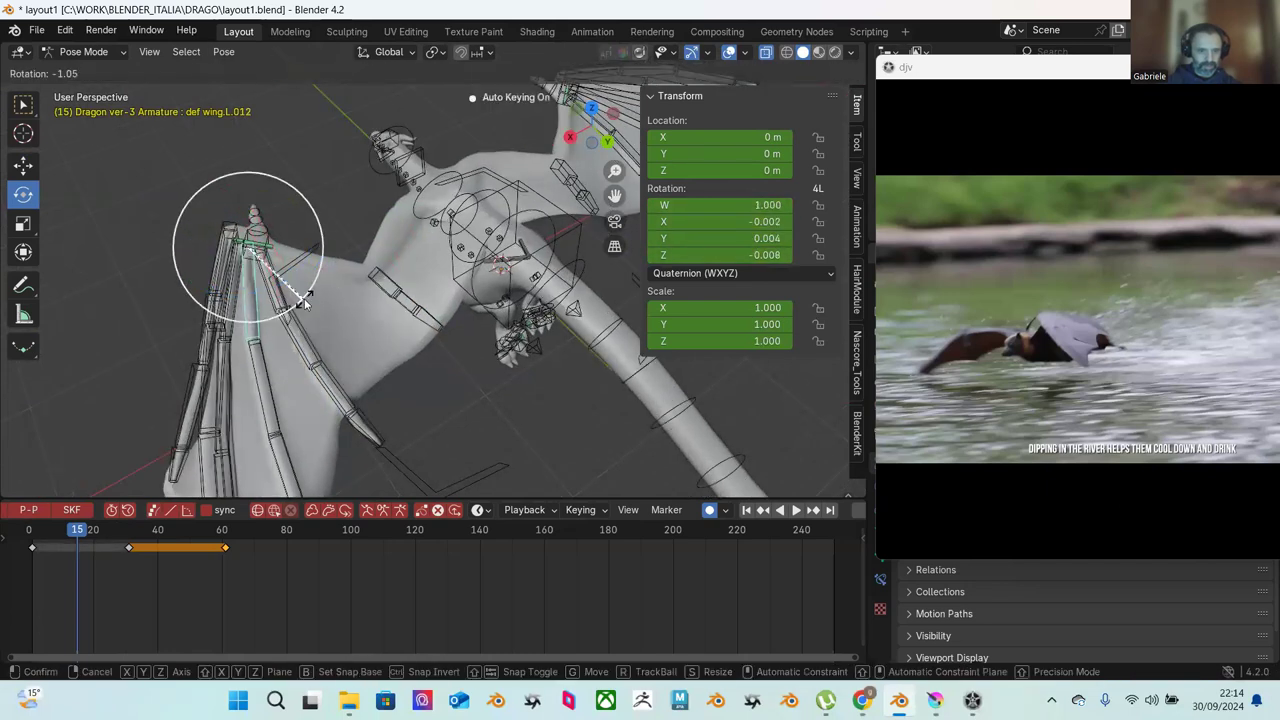
{"action": "left_click", "coordinate": [330, 330]}
{"action": "middle_click_drag", "start_coordinate": [330, 330], "coordinate": [233, 327]}
{"action": "left_click", "coordinate": [182, 295]}
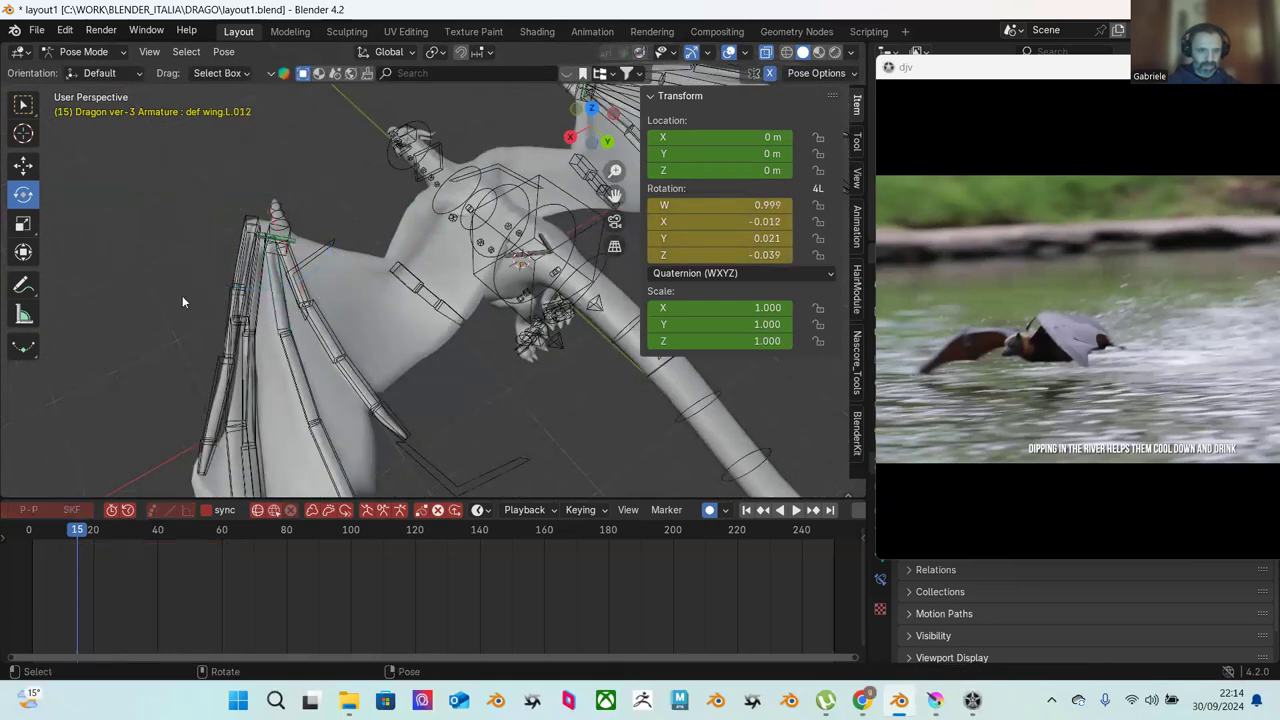
Step: Rotate def wing.L.008 and trial a cancelled rotation on wing.L.001
{"action": "left_click", "coordinate": [260, 314]}
{"action": "left_click_drag", "start_coordinate": [298, 273], "coordinate": [335, 290]}
{"action": "middle_click_drag", "start_coordinate": [335, 290], "coordinate": [346, 382]}
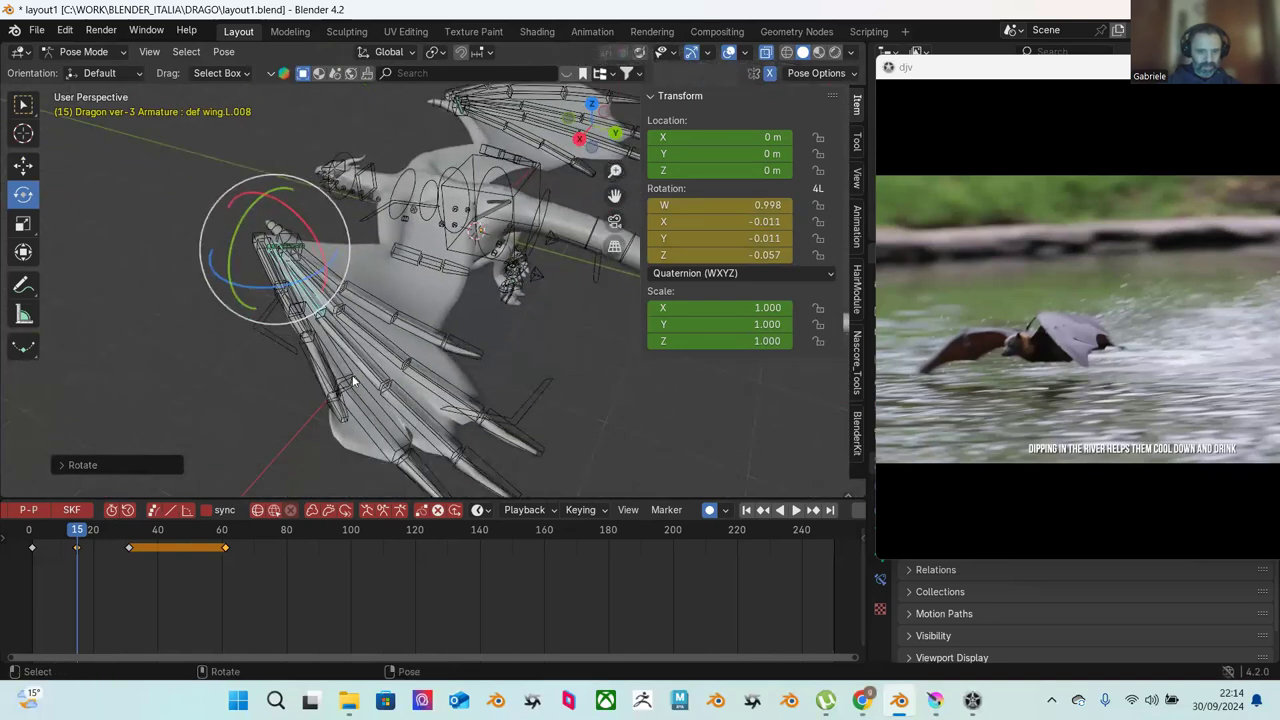
{"action": "left_click", "coordinate": [352, 380]}
{"action": "key", "text": "r"}
{"action": "key", "text": "r"}
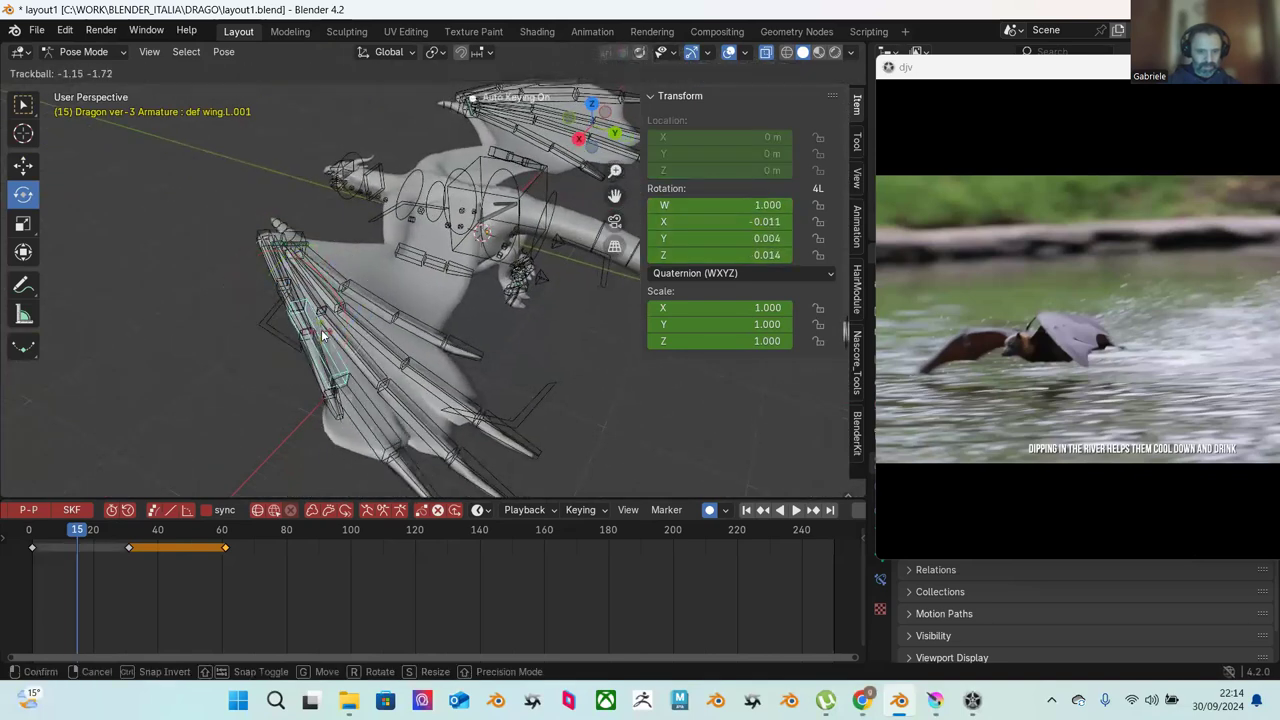
{"action": "key", "text": "Escape"}
{"action": "middle_click_drag", "start_coordinate": [307, 384], "coordinate": [237, 378]}
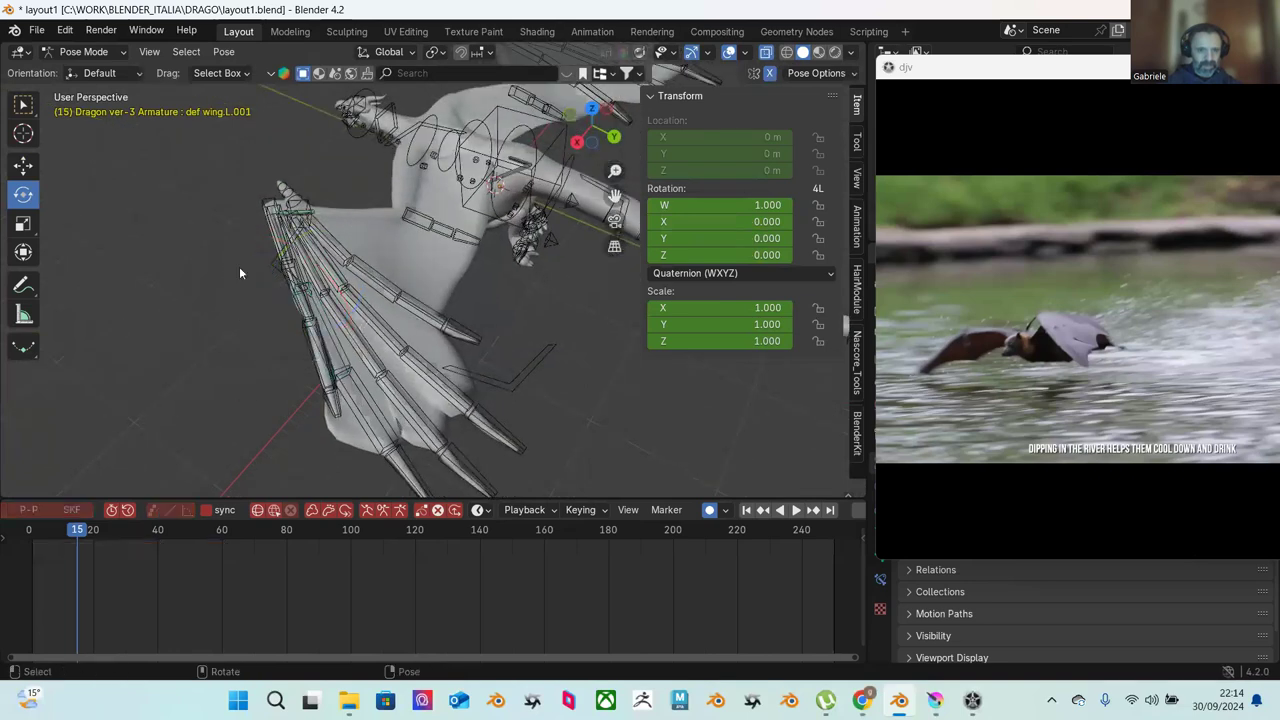
{"action": "left_click", "coordinate": [287, 257]}
{"action": "middle_click_drag", "start_coordinate": [287, 262], "coordinate": [220, 330]}
{"action": "left_click", "coordinate": [199, 312]}
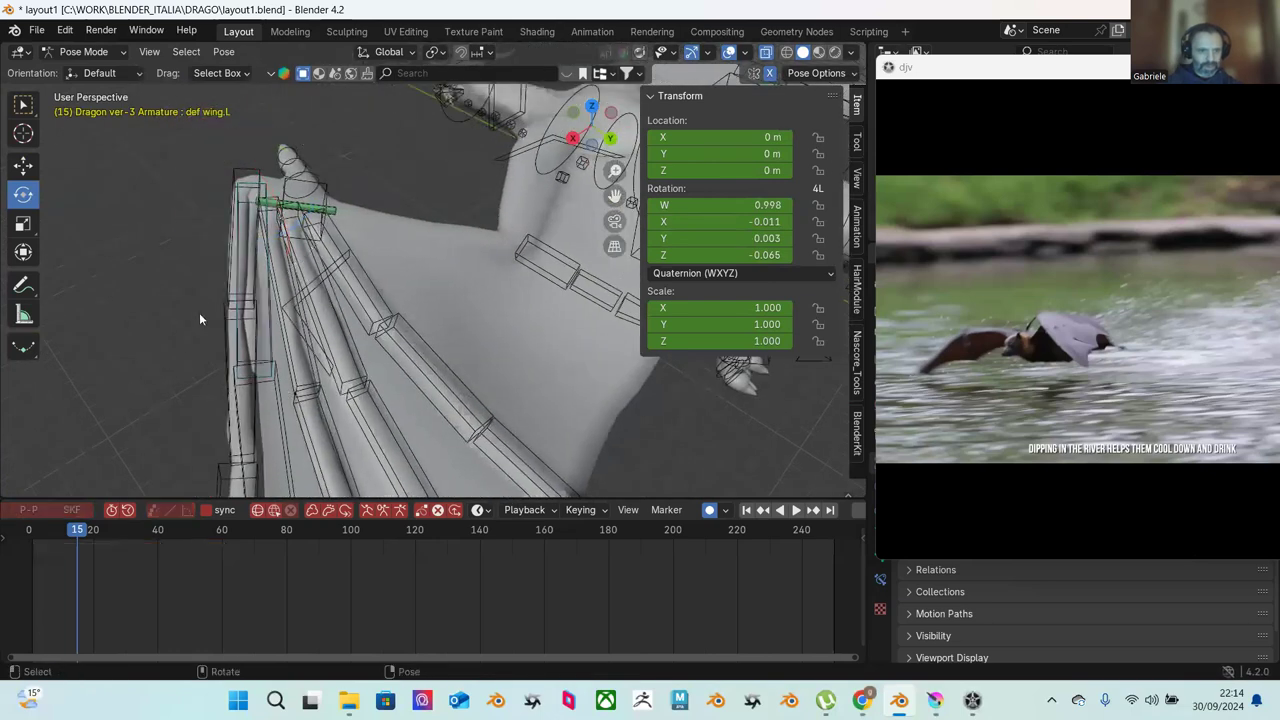
Step: Rotate def wing.L.004 around Z and bend def wing.L.006
{"action": "left_click", "coordinate": [253, 293]}
{"action": "left_click_drag", "start_coordinate": [241, 236], "coordinate": [246, 227]}
{"action": "middle_click_drag", "start_coordinate": [246, 227], "coordinate": [376, 400]}
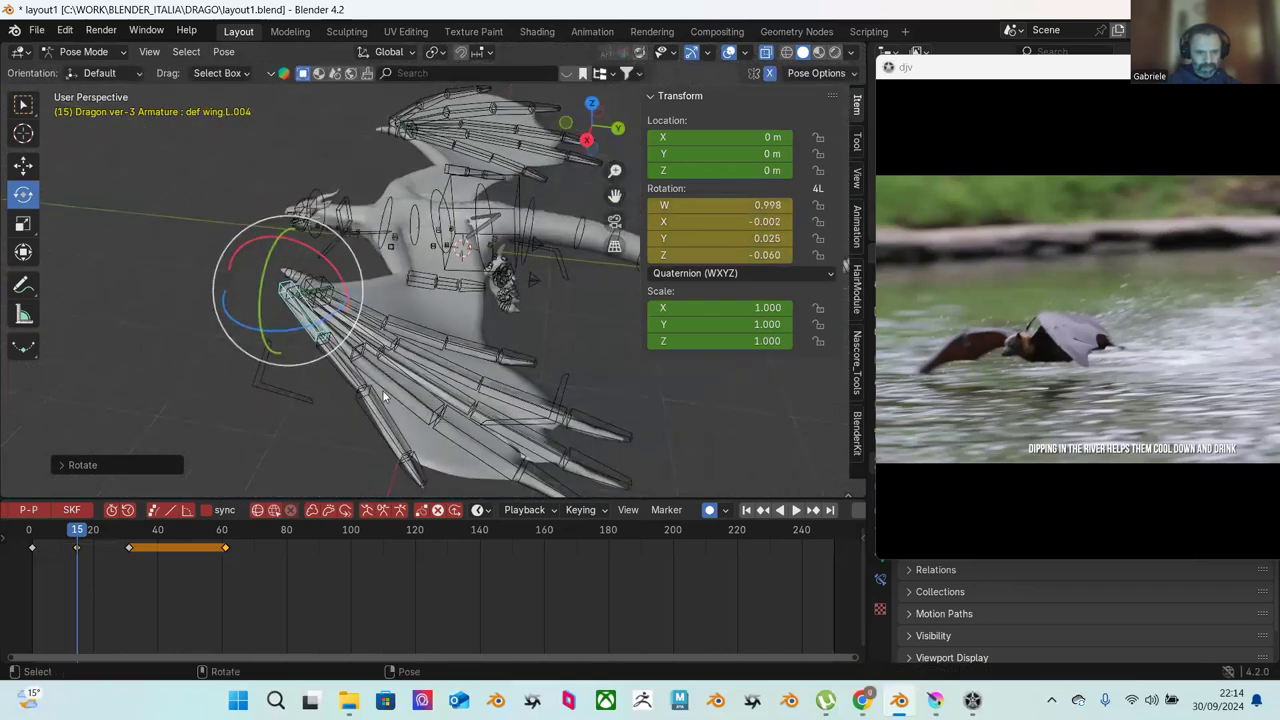
{"action": "left_click", "coordinate": [378, 402]}
{"action": "left_click_drag", "start_coordinate": [390, 435], "coordinate": [400, 430]}
{"action": "middle_click_drag", "start_coordinate": [400, 430], "coordinate": [424, 300]}
{"action": "left_click", "coordinate": [424, 300]}
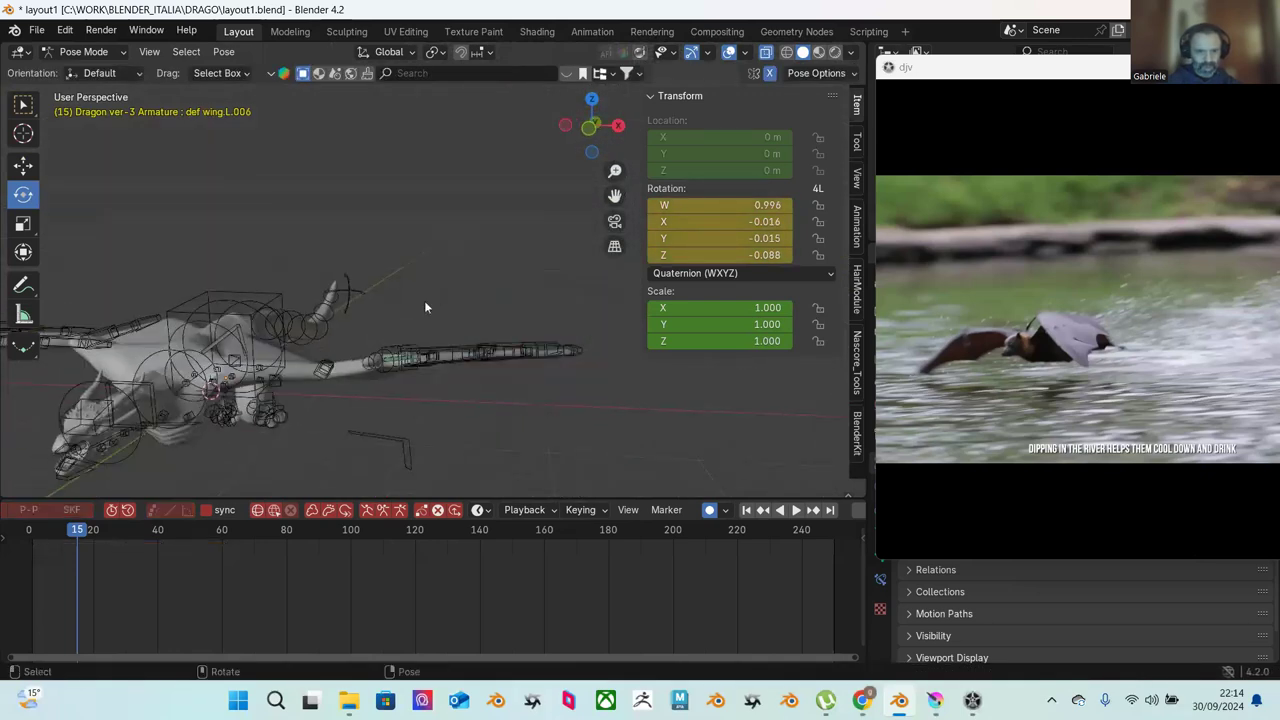
Step: Rotate the left hand control, then pick the def wing.L.017 bone
{"action": "left_click", "coordinate": [409, 350]}
{"action": "left_click_drag", "start_coordinate": [452, 336], "coordinate": [452, 372]}
{"action": "middle_click_drag", "start_coordinate": [452, 372], "coordinate": [381, 357]}
{"action": "left_click", "coordinate": [381, 360]}
Step: Rotate def wing.L.017 once and def wing.L.004 twice, keying frame 15
{"action": "key", "text": "r"}
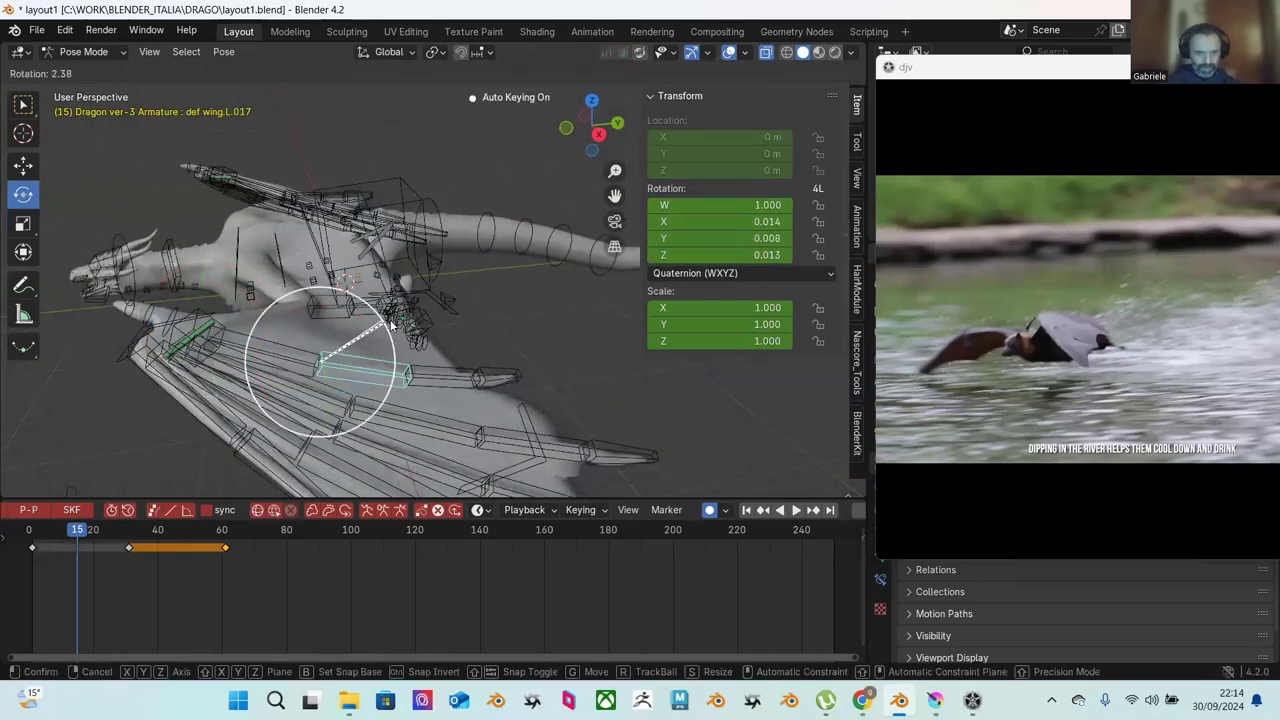
{"action": "left_click", "coordinate": [388, 335]}
{"action": "middle_click_drag", "start_coordinate": [388, 335], "coordinate": [480, 391]}
{"action": "left_click", "coordinate": [446, 397]}
{"action": "key", "text": "r"}
{"action": "left_click", "coordinate": [485, 378]}
{"action": "key", "text": "r"}
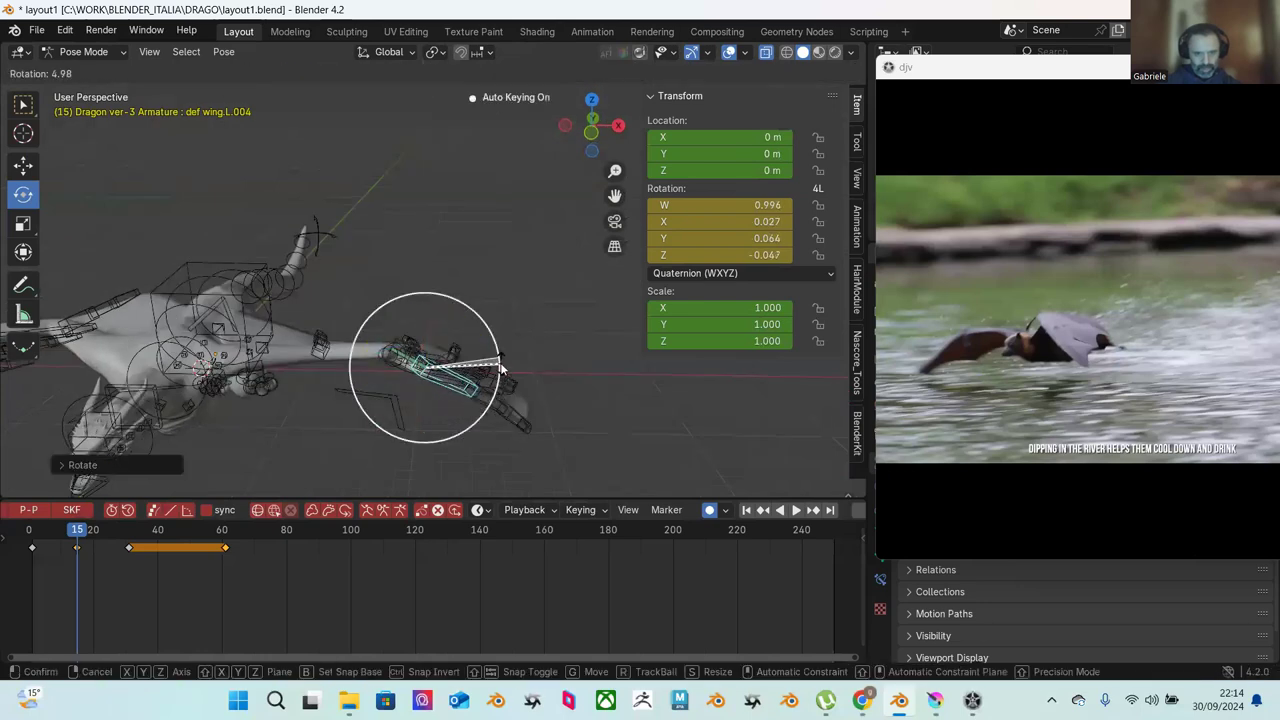
{"action": "left_click", "coordinate": [536, 370]}
Step: Rotate the def wing.L bone into a revised pose at frame 15
{"action": "middle_click_drag", "start_coordinate": [536, 370], "coordinate": [446, 413]}
{"action": "left_click", "coordinate": [478, 394]}
{"action": "key", "text": "r"}
{"action": "left_click", "coordinate": [478, 380]}
{"action": "mouse_move", "coordinate": [388, 443]}
{"action": "left_mouse_down"}
{"action": "mouse_move", "coordinate": [377, 451]}
{"action": "mouse_move", "coordinate": [396, 425]}
{"action": "left_mouse_up"}
{"action": "middle_click_drag", "start_coordinate": [396, 425], "coordinate": [444, 345]}
{"action": "left_click", "coordinate": [447, 342]}
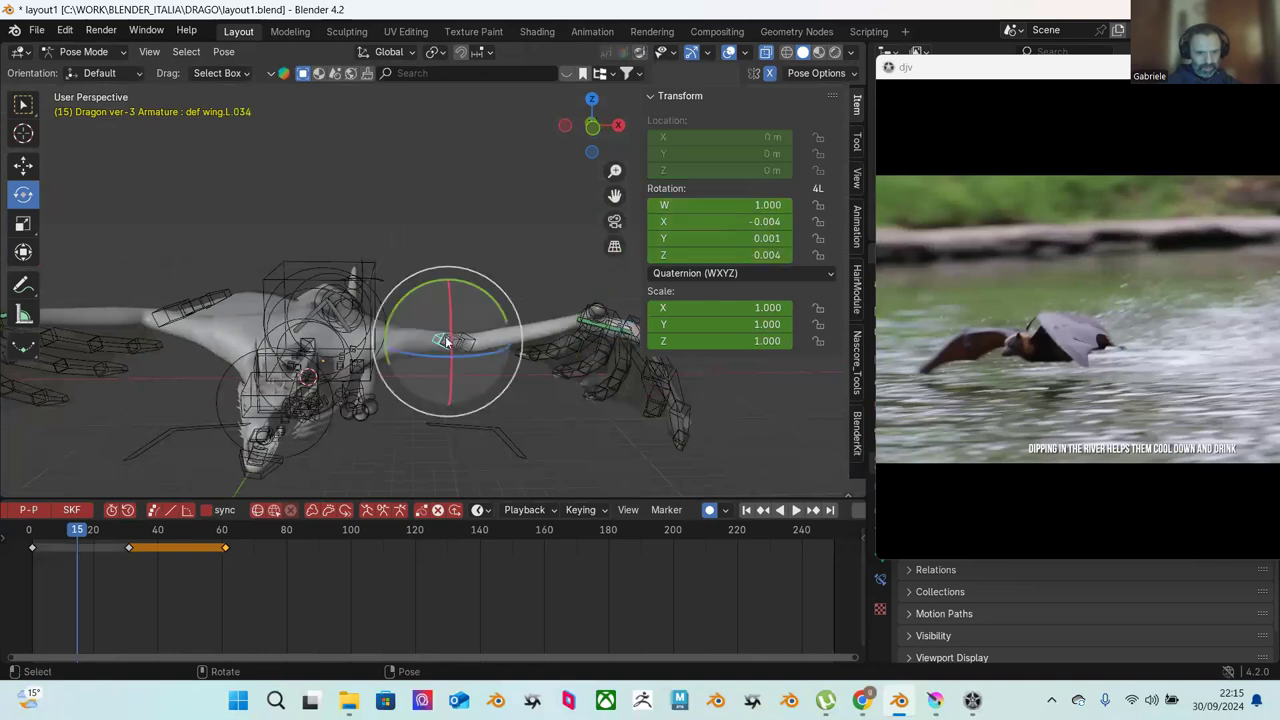
{"action": "left_click", "coordinate": [482, 295]}
Step: Select all rig bones and compare the pose at frame 31 with frame 15
{"action": "middle_click_drag", "start_coordinate": [482, 295], "coordinate": [255, 222]}
{"action": "left_click_drag", "start_coordinate": [140, 190], "coordinate": [600, 458]}
{"action": "left_click", "coordinate": [129, 531]}
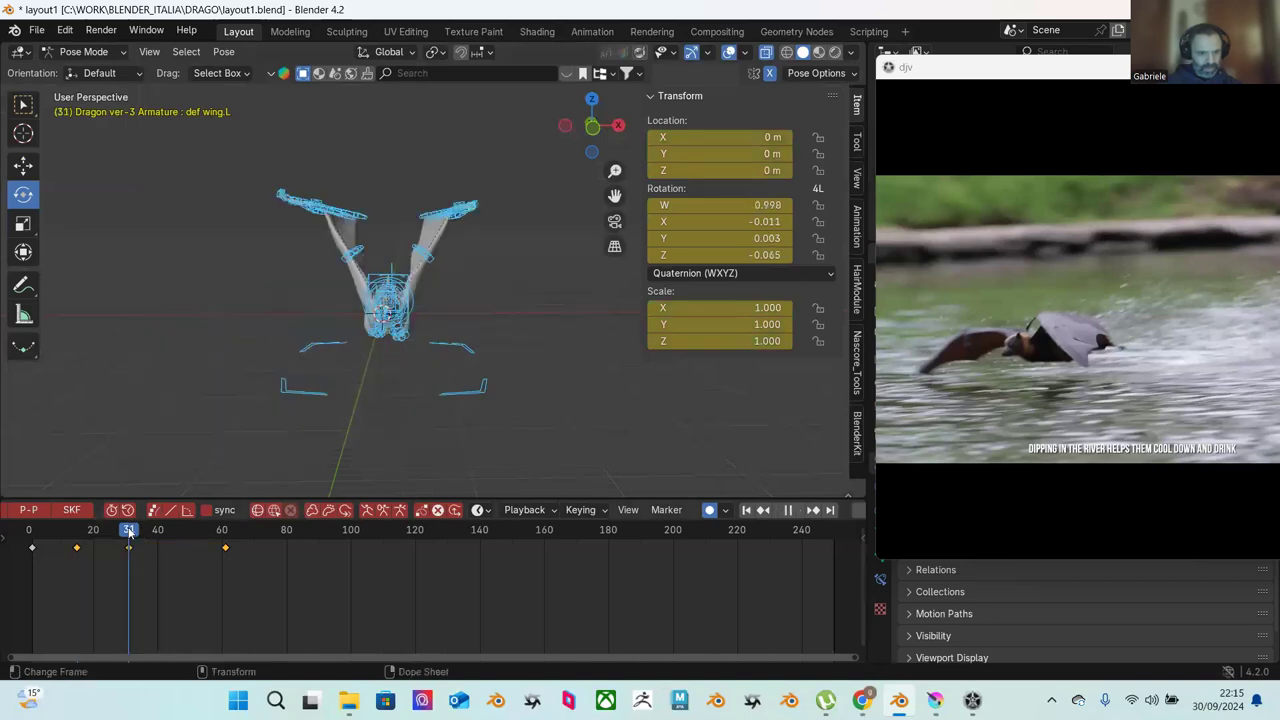
{"action": "left_click", "coordinate": [77, 536]}
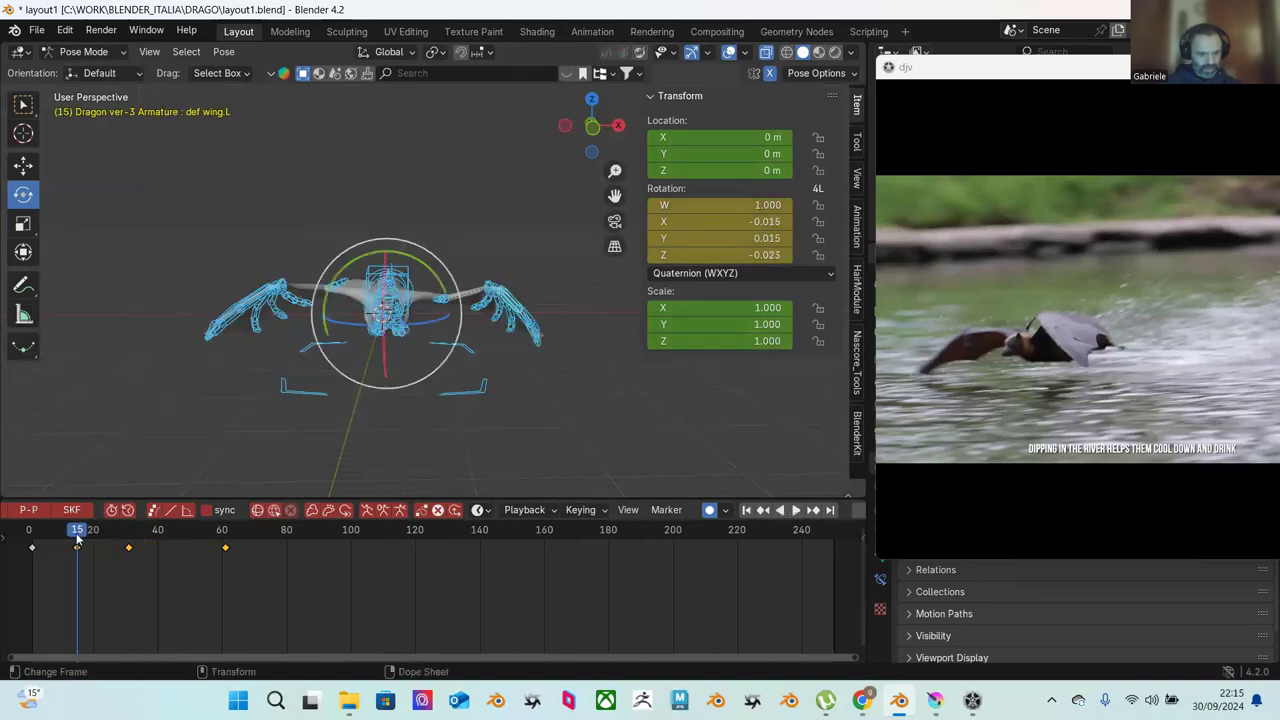
{"action": "middle_click_drag", "start_coordinate": [290, 442], "coordinate": [318, 375]}
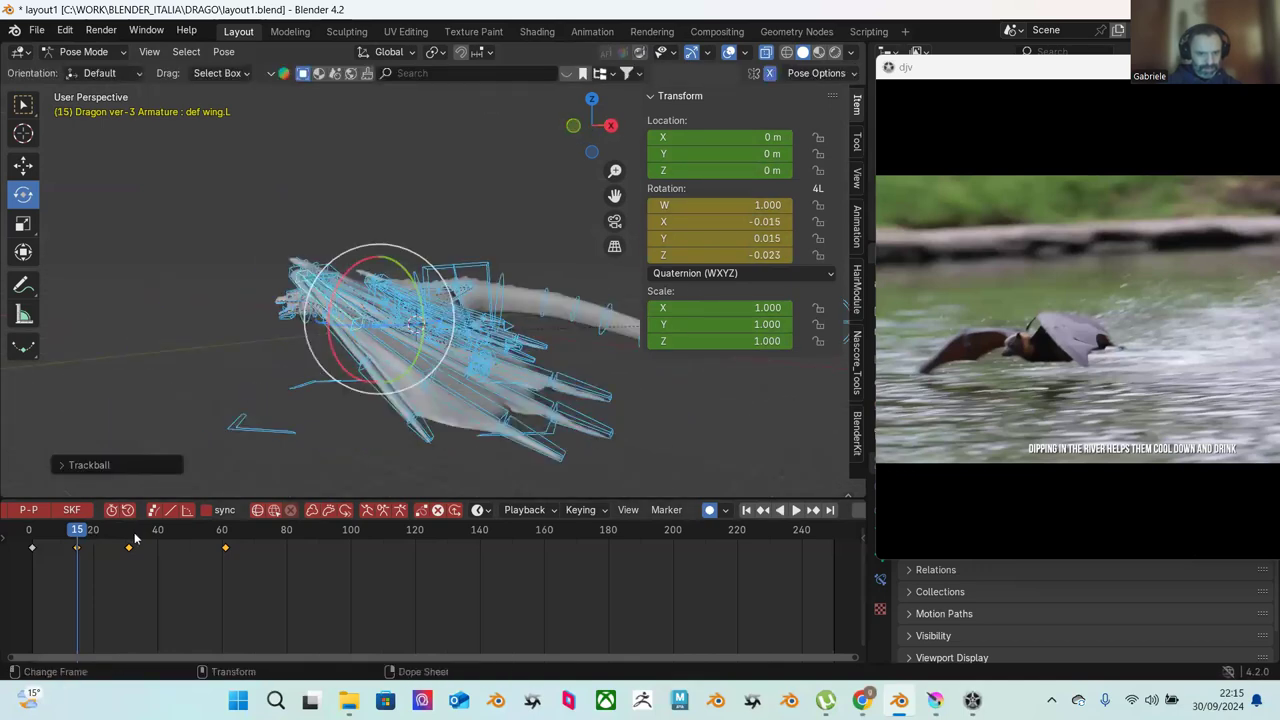
Step: Return to frame 15 and remove the selected bones' keyframes there with Delete Keyframes
{"action": "key", "text": "space"}
{"action": "left_click_drag", "start_coordinate": [131, 535], "coordinate": [128, 537]}
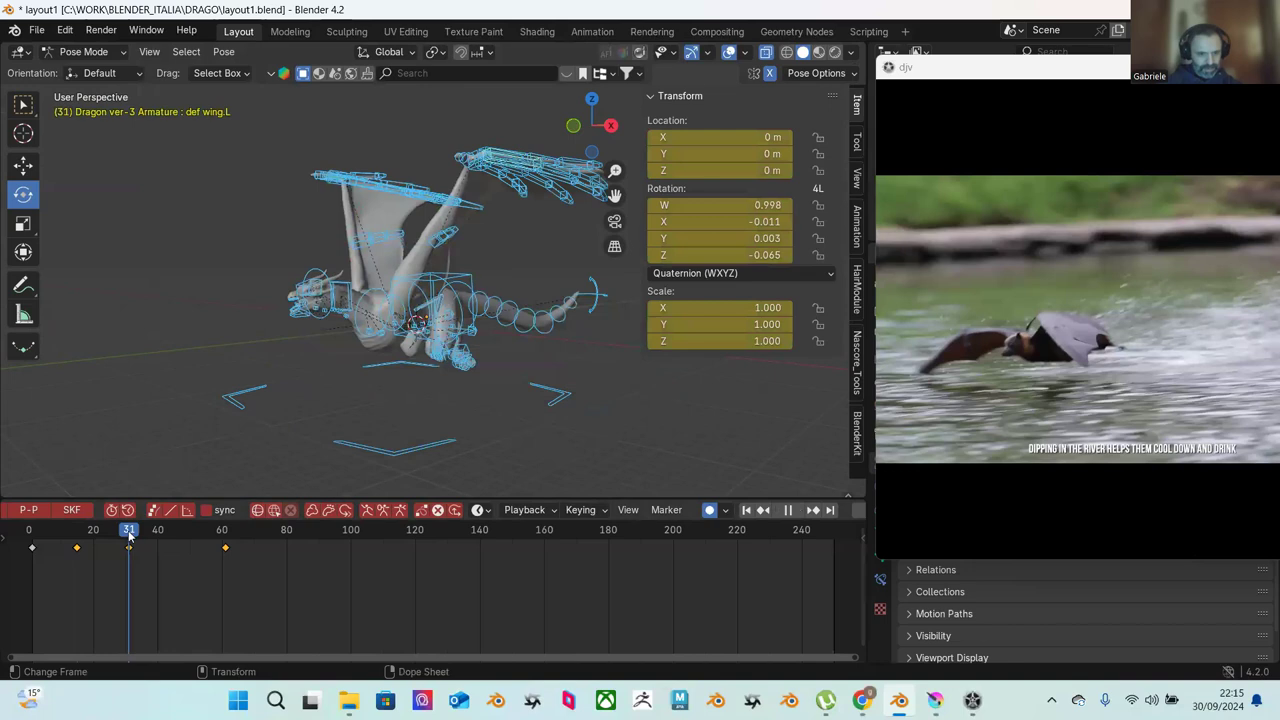
{"action": "left_click", "coordinate": [76, 540]}
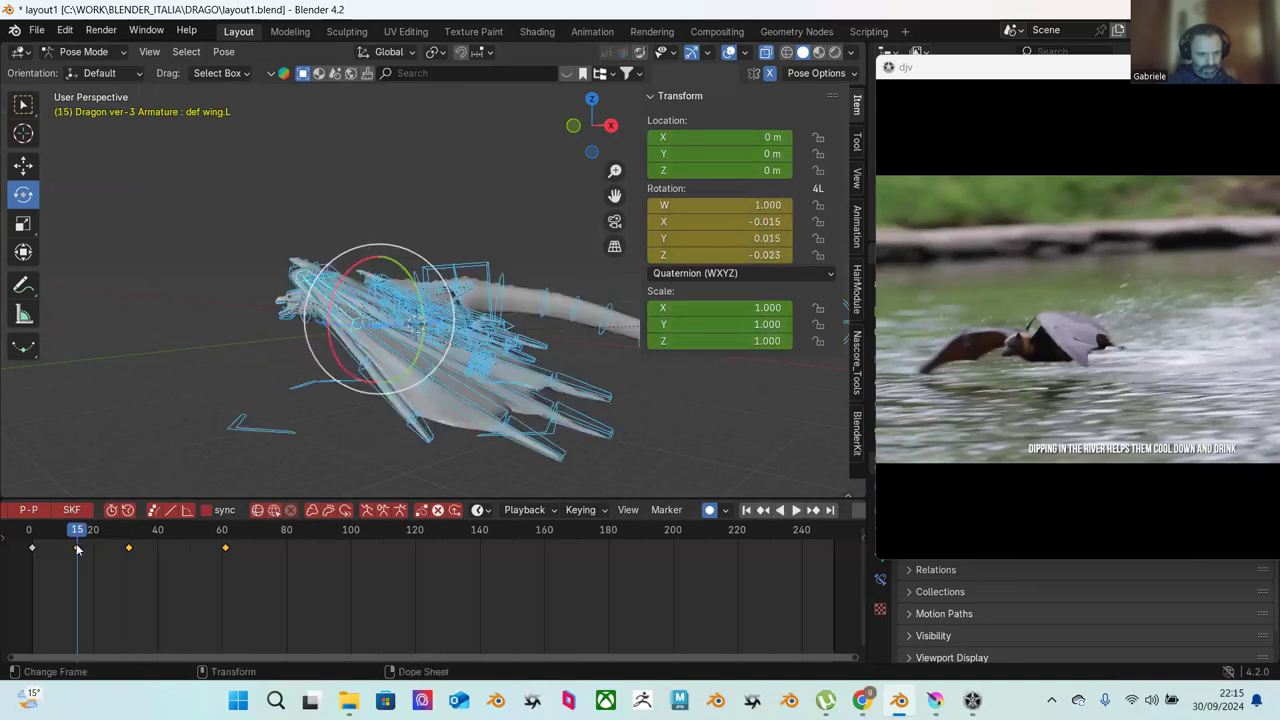
{"action": "right_click", "coordinate": [78, 549]}
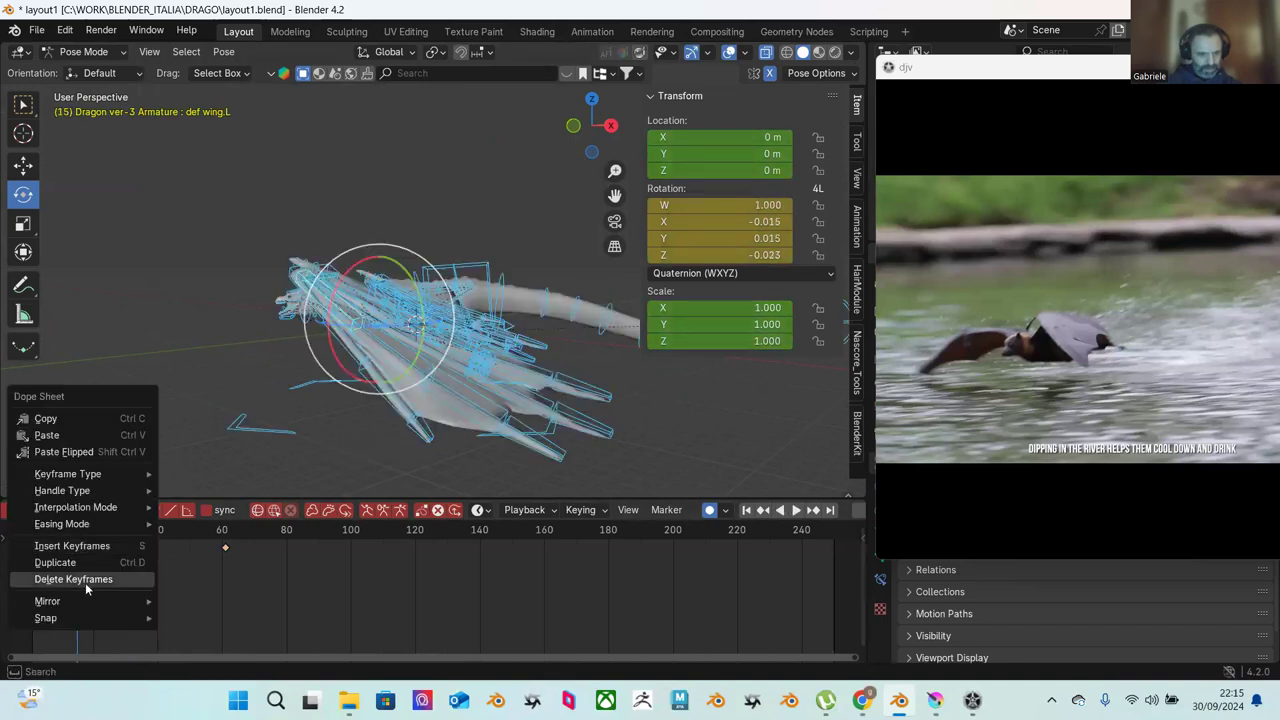
{"action": "left_click", "coordinate": [85, 582]}
Step: Play the animation back from frame 1, then stop it and view the dragon from the front
{"action": "left_click", "coordinate": [130, 535]}
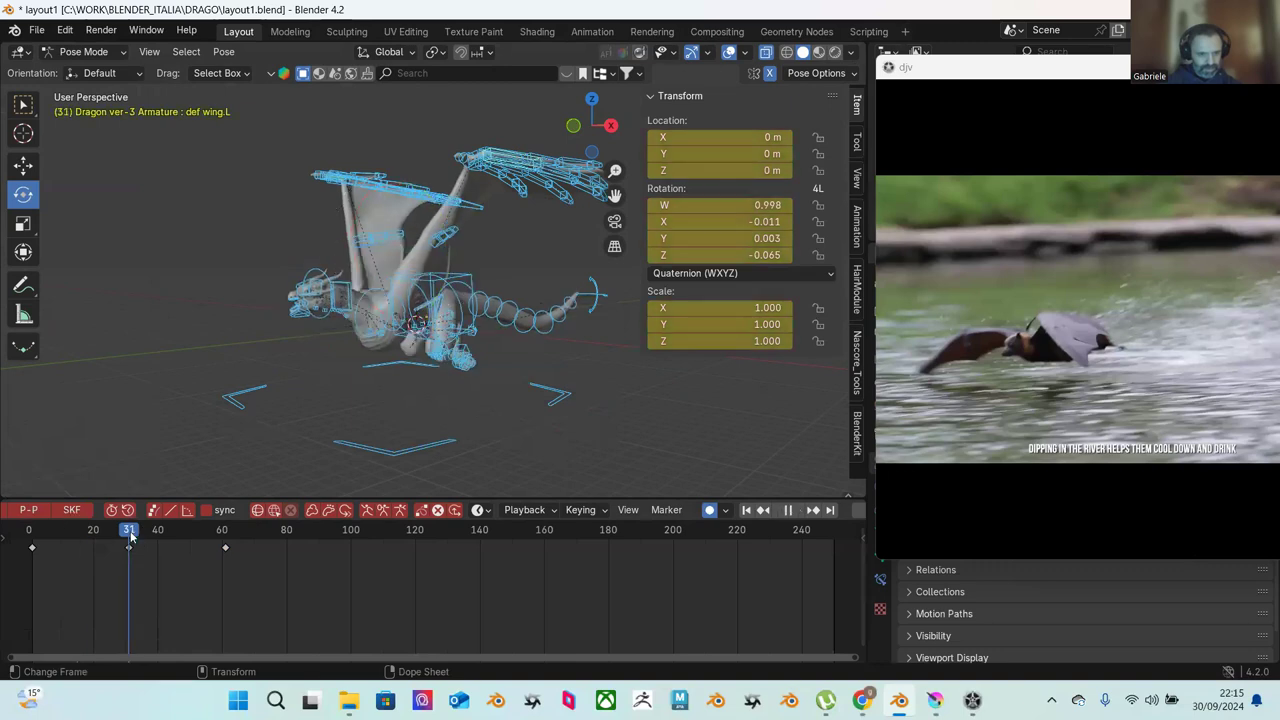
{"action": "left_click", "coordinate": [35, 535]}
{"action": "key", "text": "space"}
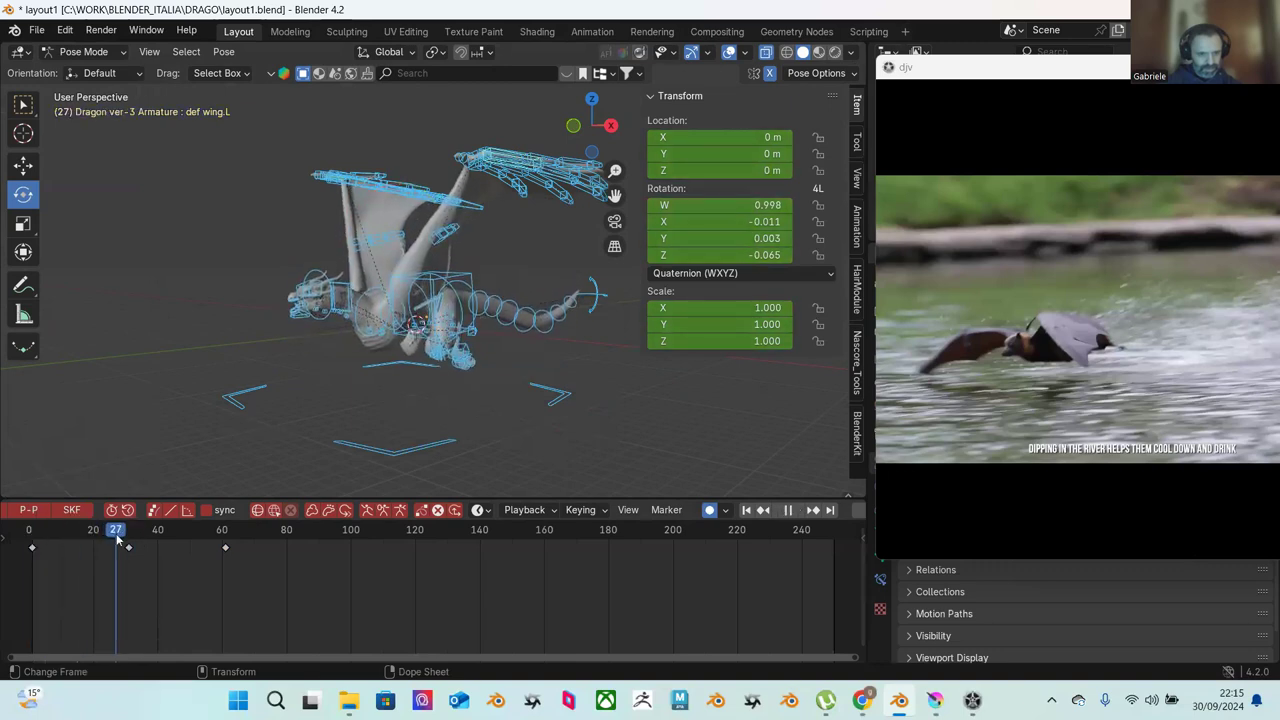
{"action": "key", "text": "space"}
{"action": "middle_click_drag", "start_coordinate": [201, 452], "coordinate": [520, 392]}
Step: Select the left hand control hand ctrl.L and lower it along Z
{"action": "left_click", "coordinate": [512, 310]}
{"action": "middle_click_drag", "start_coordinate": [512, 310], "coordinate": [509, 251]}
{"action": "left_click", "coordinate": [481, 243]}
{"action": "left_click", "coordinate": [476, 261]}
{"action": "left_click_drag", "start_coordinate": [462, 198], "coordinate": [533, 340]}
{"action": "left_click_drag", "start_coordinate": [505, 264], "coordinate": [526, 318]}
{"action": "middle_click_drag", "start_coordinate": [532, 345], "coordinate": [515, 362]}
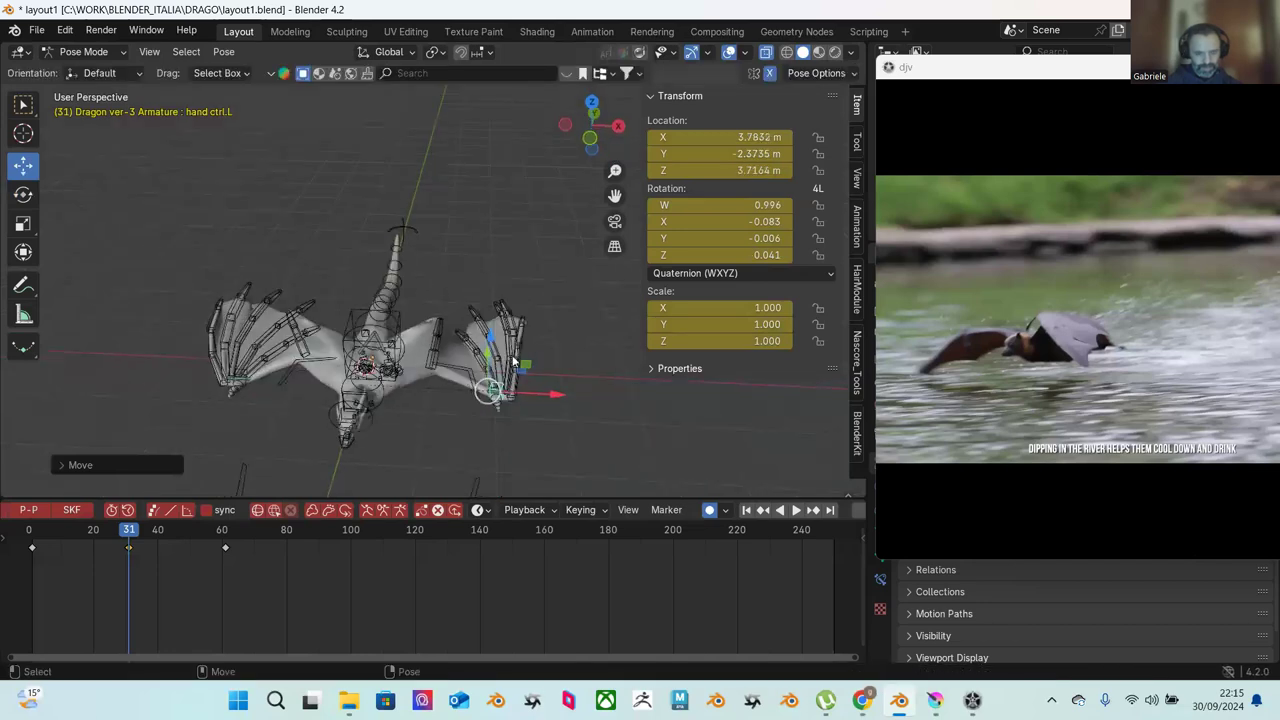
Step: Twist hand ctrl.L to spread the left wing, then lower it further on Z
{"action": "key", "text": "e"}
{"action": "left_click_drag", "start_coordinate": [503, 402], "coordinate": [492, 428]}
{"action": "left_click_drag", "start_coordinate": [530, 362], "coordinate": [553, 376]}
{"action": "middle_click_drag", "start_coordinate": [553, 376], "coordinate": [449, 375]}
{"action": "key", "text": "g"}
{"action": "key", "text": "z"}
{"action": "left_click", "coordinate": [473, 325]}
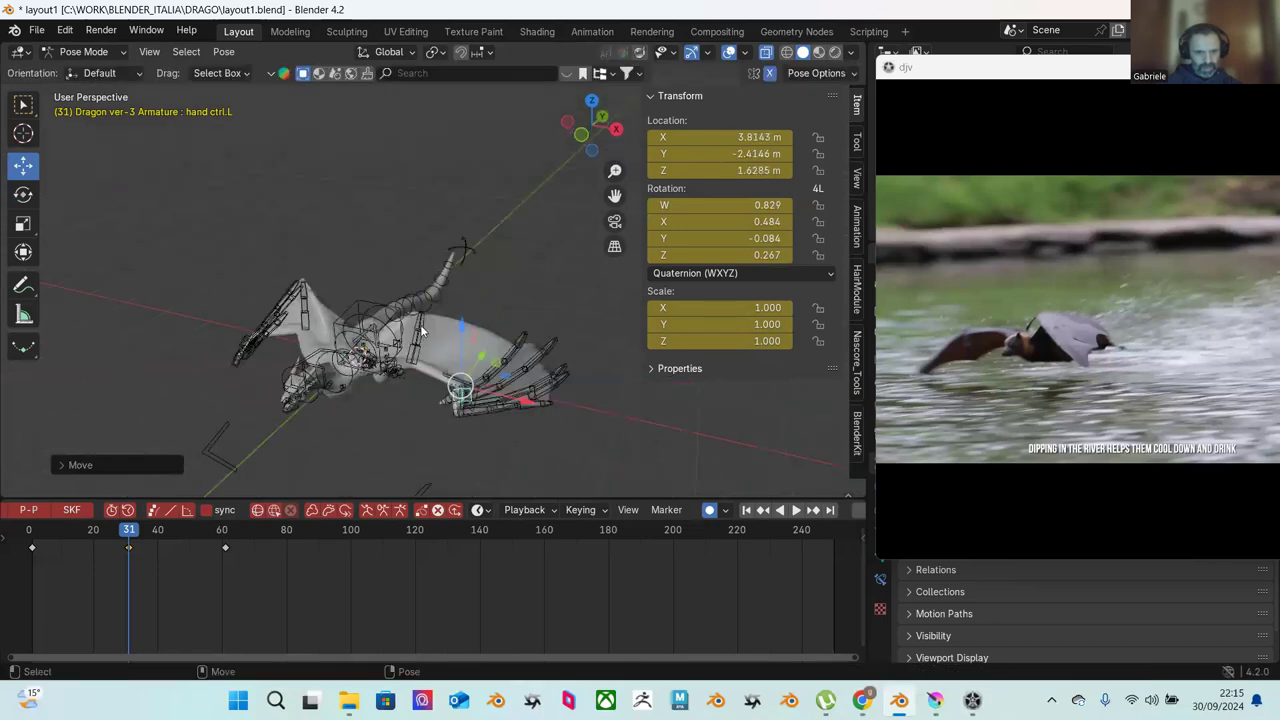
Step: Freely rotate def wing.L.032 to reshape the left wing
{"action": "left_click", "coordinate": [421, 332]}
{"action": "scroll", "coordinate": [437, 352], "scroll_direction": "up", "scroll_amount": 2}
{"action": "left_click", "coordinate": [418, 386]}
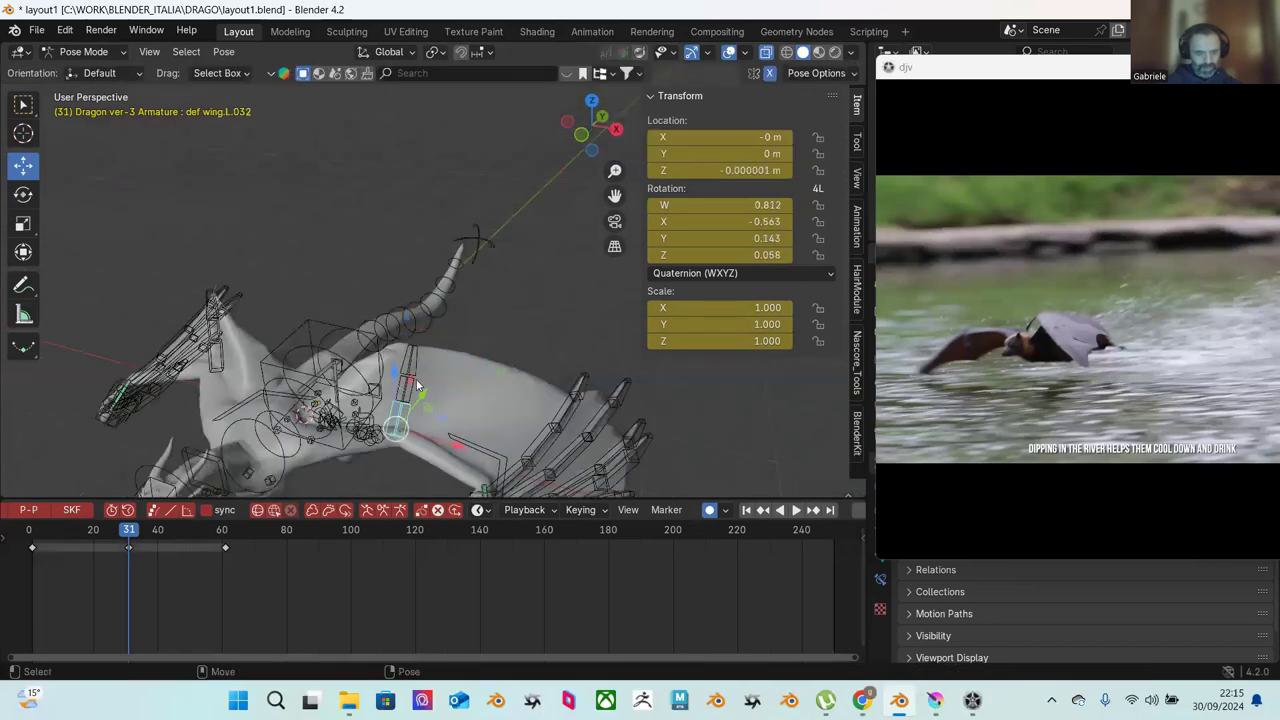
{"action": "left_click_drag", "start_coordinate": [383, 386], "coordinate": [398, 368]}
{"action": "left_click_drag", "start_coordinate": [370, 432], "coordinate": [390, 388]}
{"action": "middle_click_drag", "start_coordinate": [390, 388], "coordinate": [335, 354]}
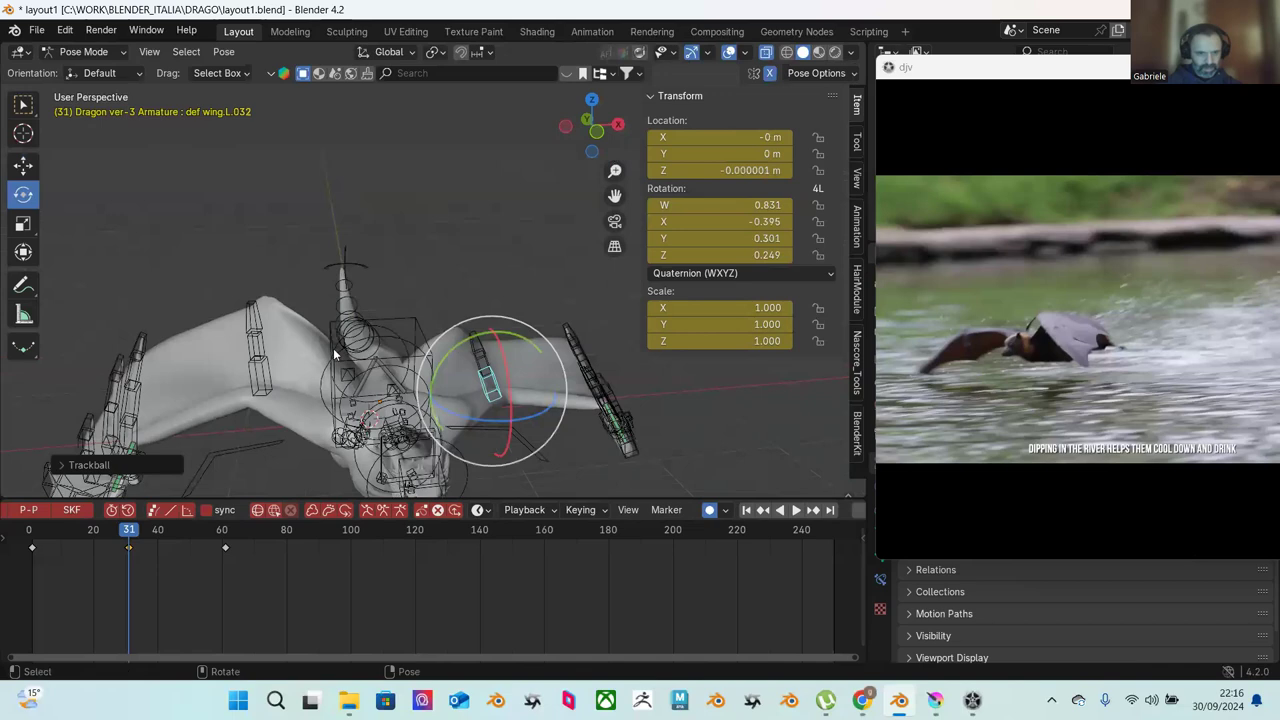
{"action": "middle_click_drag", "start_coordinate": [265, 373], "coordinate": [380, 380]}
Step: Rotate def wing.R.032 around X and then freely
{"action": "left_click", "coordinate": [380, 380]}
{"action": "left_click_drag", "start_coordinate": [383, 376], "coordinate": [346, 350]}
{"action": "middle_click_drag", "start_coordinate": [346, 350], "coordinate": [256, 331]}
{"action": "key", "text": "r"}
{"action": "key", "text": "r"}
{"action": "left_click", "coordinate": [389, 455]}
Step: Rotate def wing.R.016 around Z and rotate def wing.R.012 on the right wing
{"action": "left_click", "coordinate": [256, 331]}
{"action": "mouse_move", "coordinate": [324, 378]}
{"action": "left_mouse_down"}
{"action": "mouse_move", "coordinate": [311, 392]}
{"action": "mouse_move", "coordinate": [317, 368]}
{"action": "left_mouse_up"}
{"action": "left_click", "coordinate": [220, 320]}
{"action": "left_click", "coordinate": [300, 397]}
{"action": "middle_click_drag", "start_coordinate": [317, 368], "coordinate": [406, 376]}
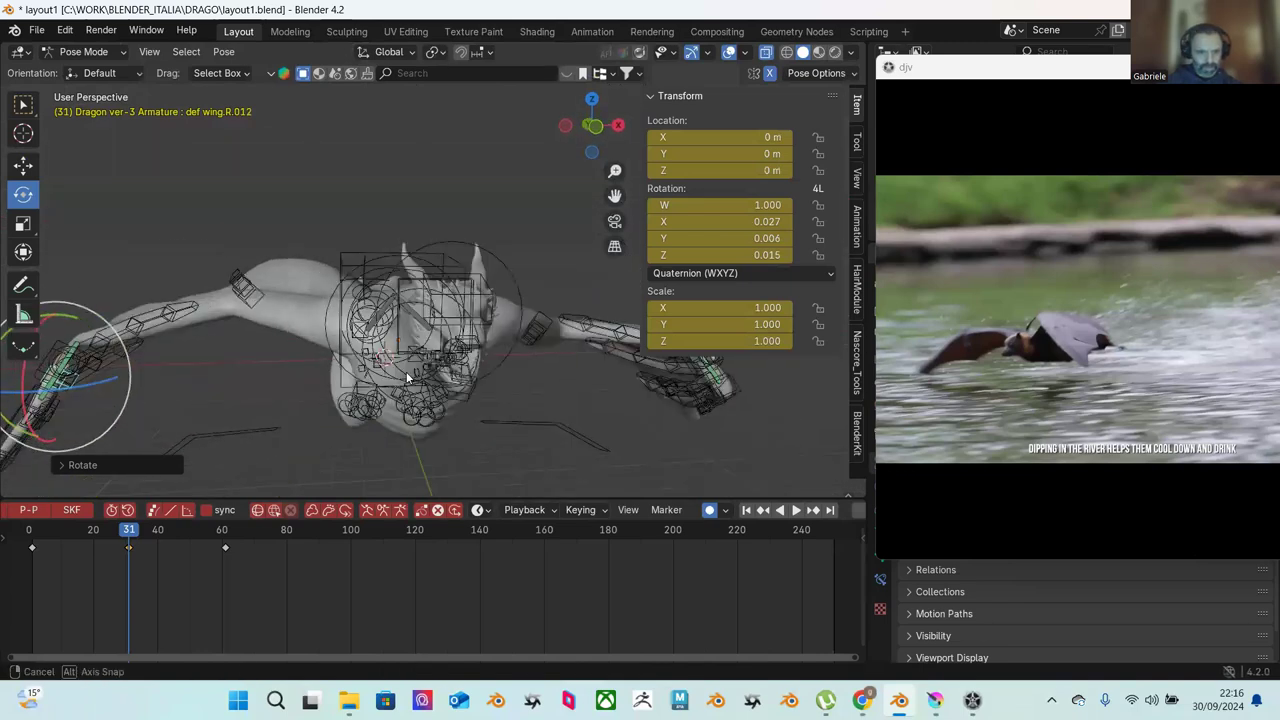
{"action": "middle_click_drag", "start_coordinate": [260, 302], "coordinate": [252, 302]}
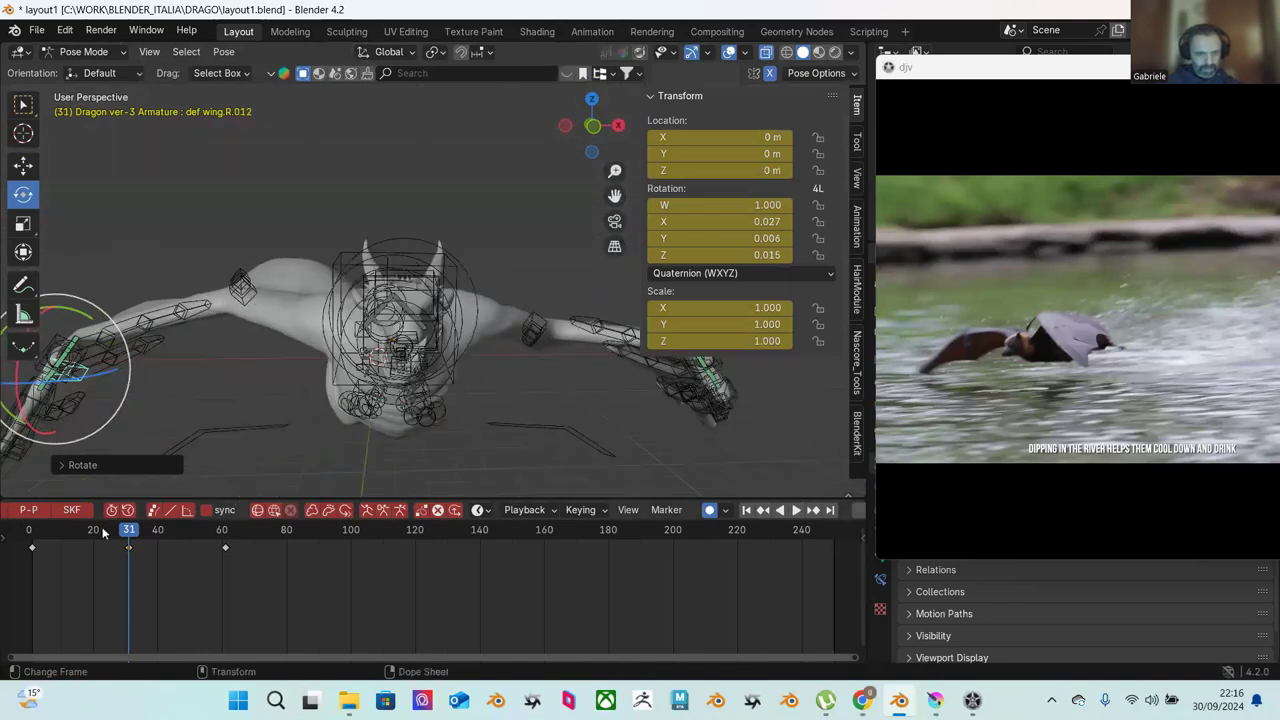
Step: Scrub the early frames to review, then rotate def wing.R.032 further around X
{"action": "left_click_drag", "start_coordinate": [49, 535], "coordinate": [178, 531]}
{"action": "left_click_drag", "start_coordinate": [97, 529], "coordinate": [130, 528]}
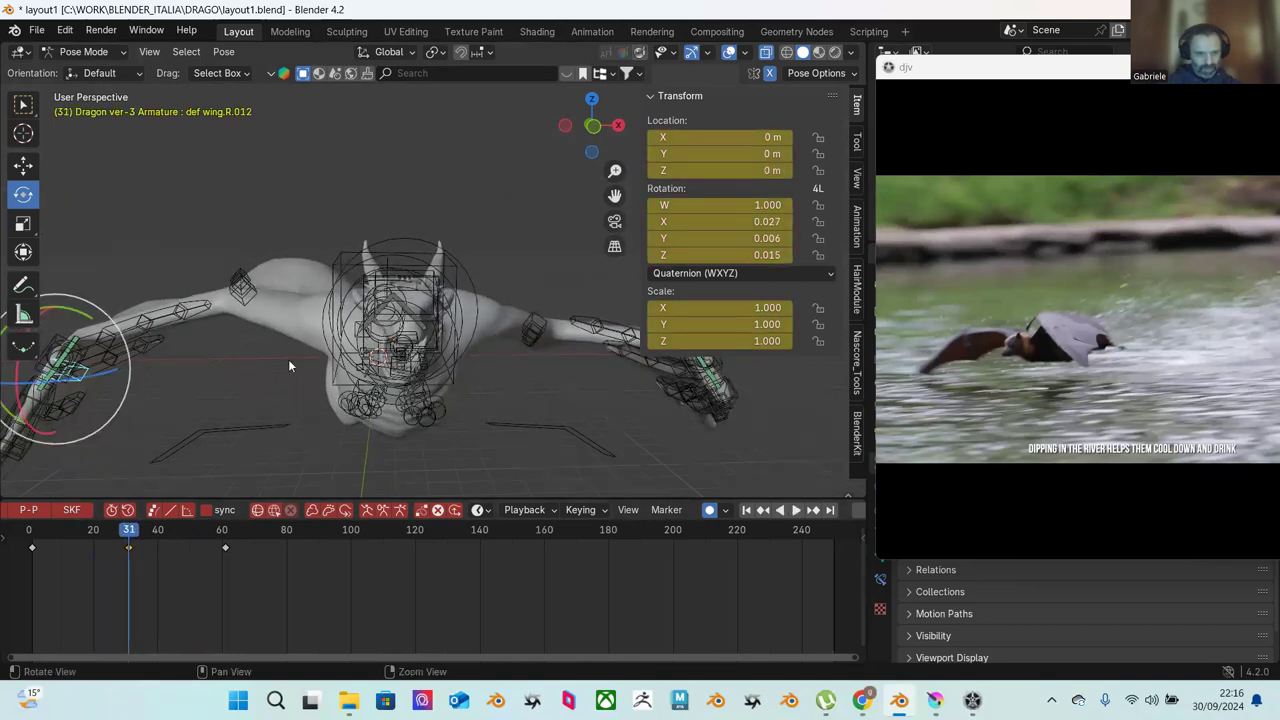
{"action": "left_click", "coordinate": [246, 348]}
{"action": "left_click_drag", "start_coordinate": [247, 348], "coordinate": [234, 293]}
{"action": "middle_click_drag", "start_coordinate": [236, 300], "coordinate": [266, 372]}
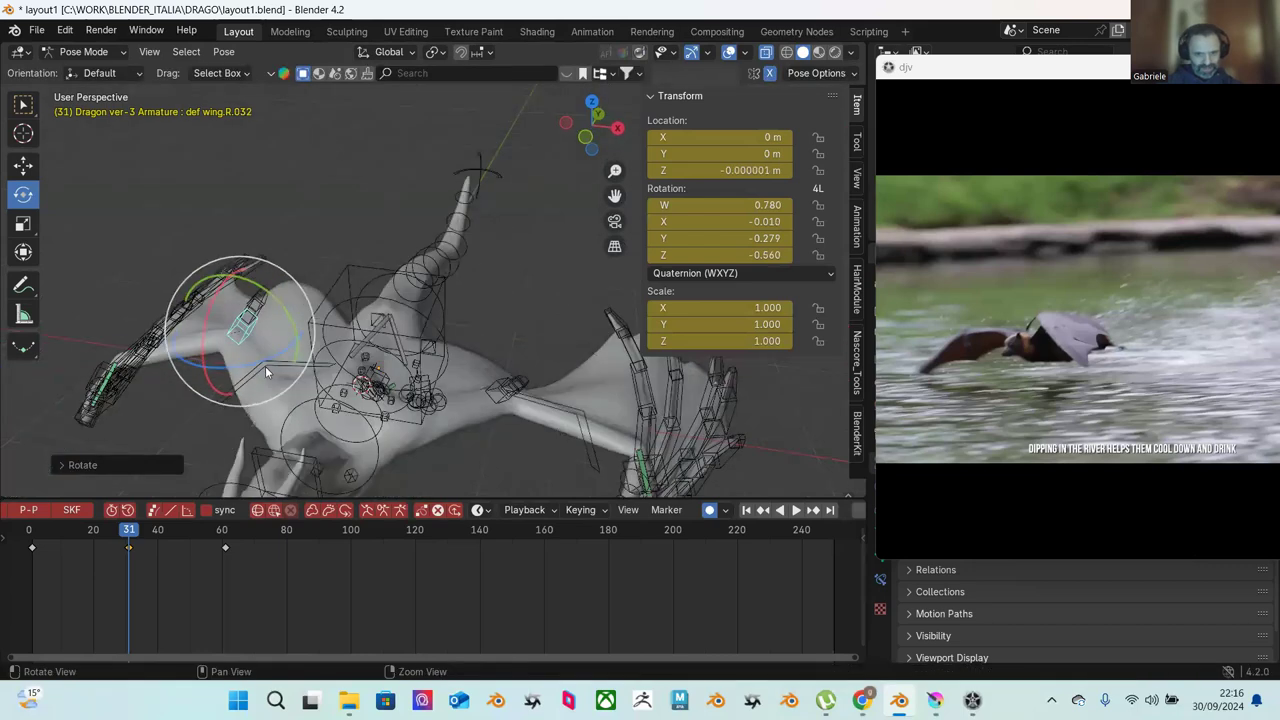
Step: Freely rotate def wing.L.032 again to refine the left wing
{"action": "left_click", "coordinate": [492, 383]}
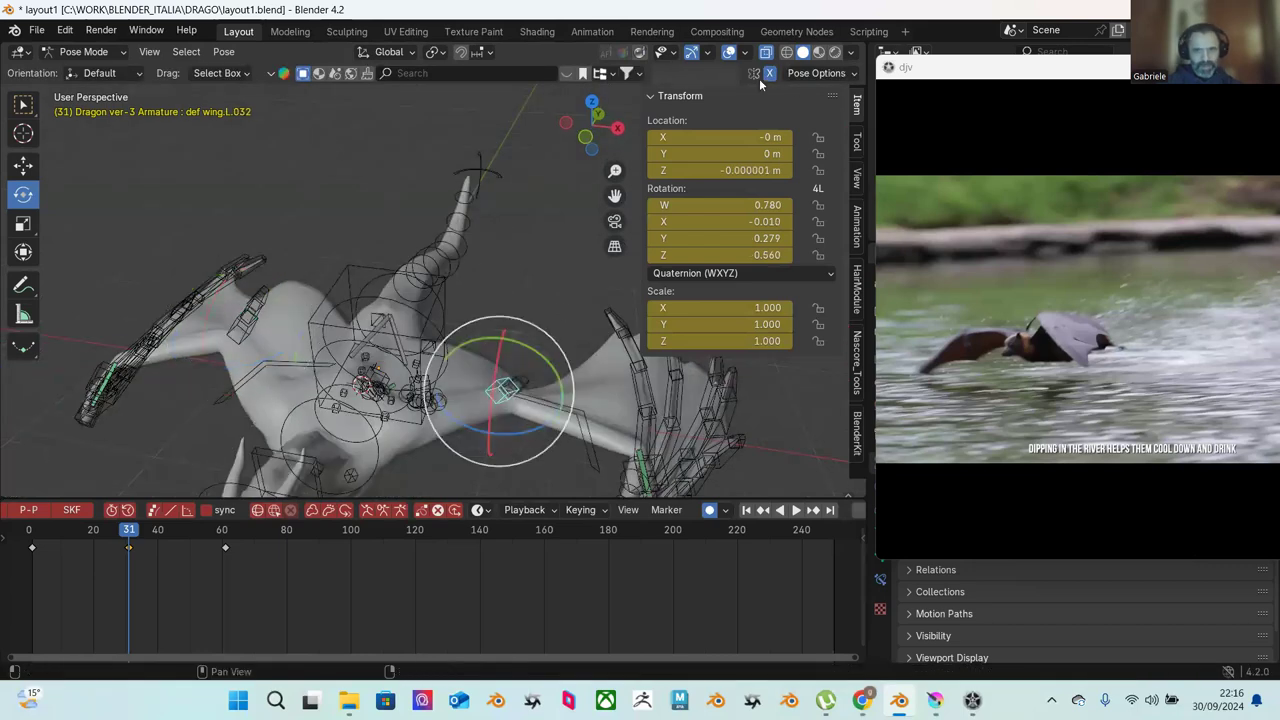
{"action": "left_click_drag", "start_coordinate": [494, 360], "coordinate": [482, 372]}
{"action": "middle_click_drag", "start_coordinate": [482, 372], "coordinate": [343, 320]}
Step: Nudge def wing.R.032 to its final rotation (W 0.752, Z -0.599)
{"action": "left_click", "coordinate": [238, 344]}
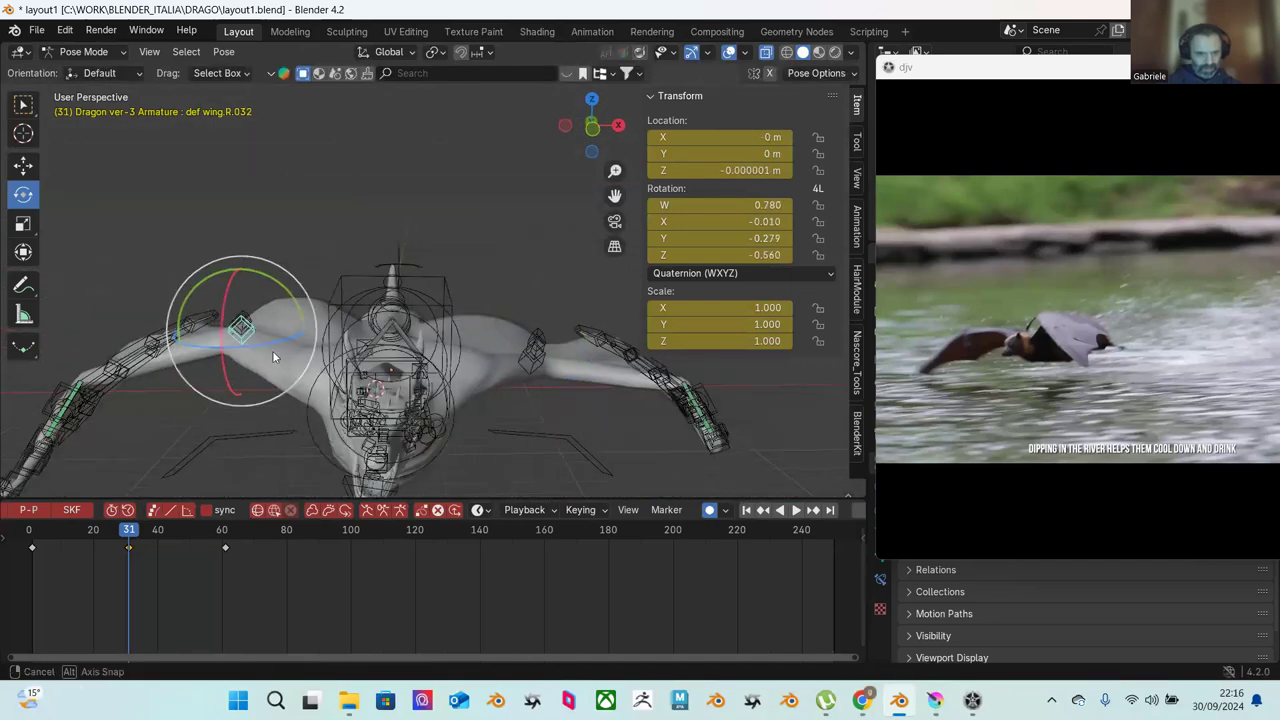
{"action": "middle_click_drag", "start_coordinate": [272, 350], "coordinate": [262, 324]}
{"action": "left_click_drag", "start_coordinate": [262, 324], "coordinate": [262, 320]}
{"action": "middle_click_drag", "start_coordinate": [262, 320], "coordinate": [282, 371]}
{"action": "left_click_drag", "start_coordinate": [282, 371], "coordinate": [284, 374]}
{"action": "middle_click_drag", "start_coordinate": [284, 374], "coordinate": [565, 197]}
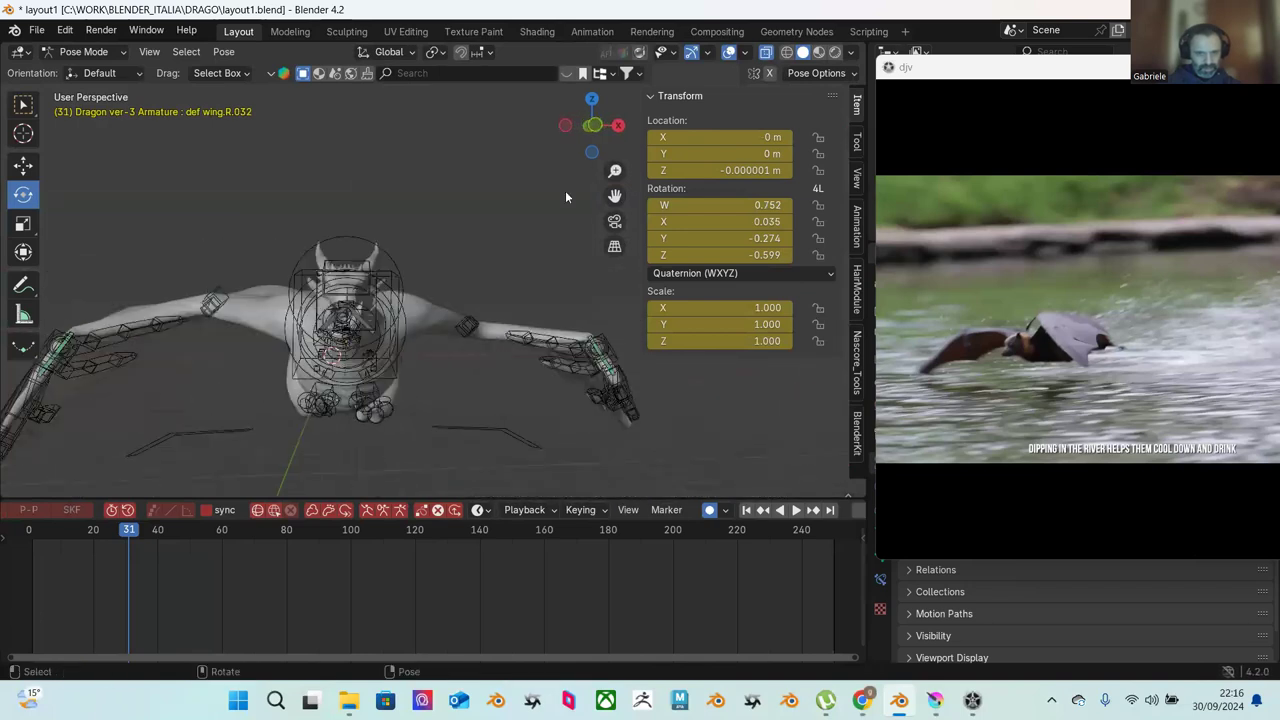
{"action": "left_click", "coordinate": [593, 128]}
Step: Move def wing.R.019 slightly along Z
{"action": "left_click_drag", "start_coordinate": [593, 128], "coordinate": [589, 131]}
{"action": "scroll", "coordinate": [482, 225], "scroll_direction": "up", "scroll_amount": 5}
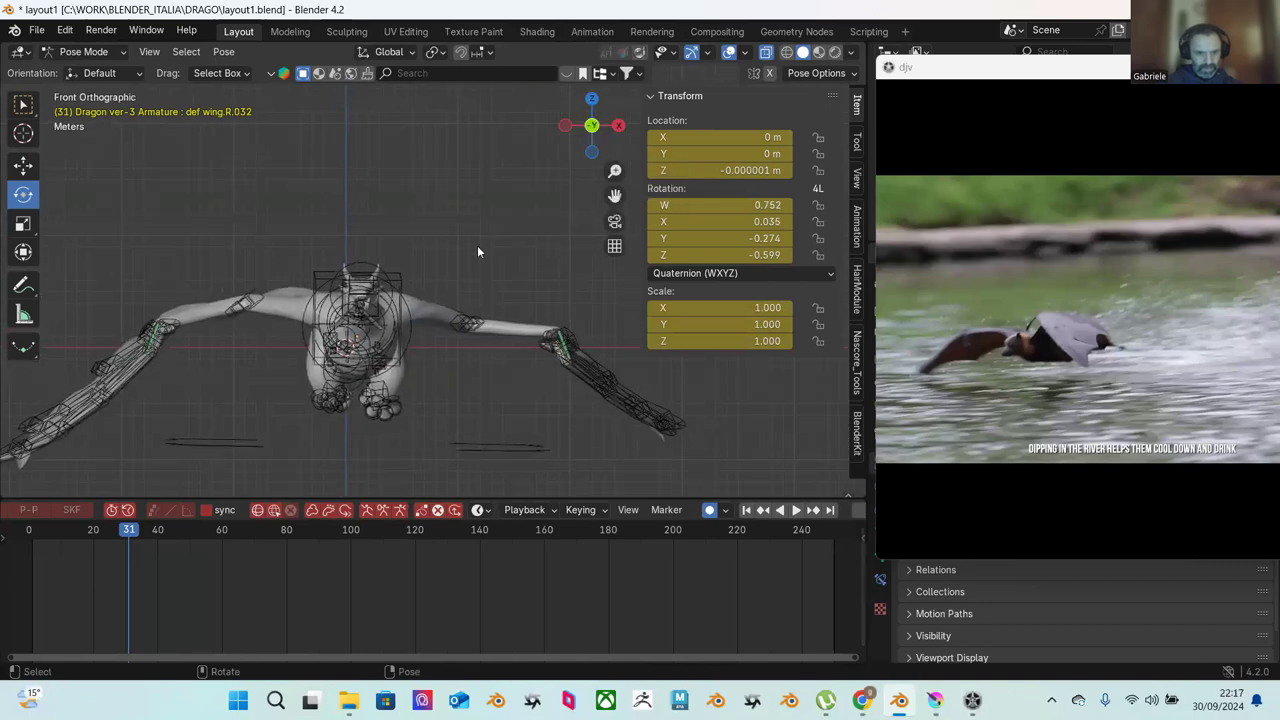
{"action": "scroll", "coordinate": [491, 280], "scroll_direction": "down", "scroll_amount": 2}
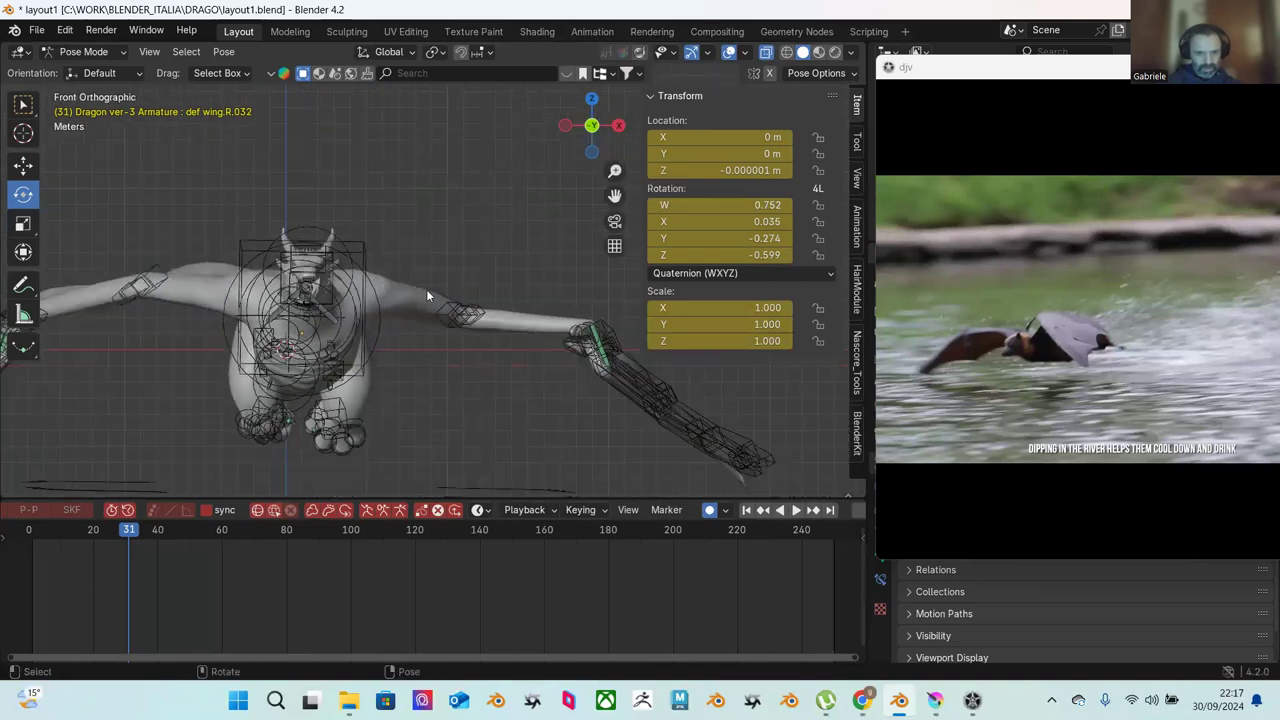
{"action": "middle_click_drag", "start_coordinate": [457, 318], "coordinate": [522, 304], "text": "shift"}
{"action": "left_click", "coordinate": [105, 292]}
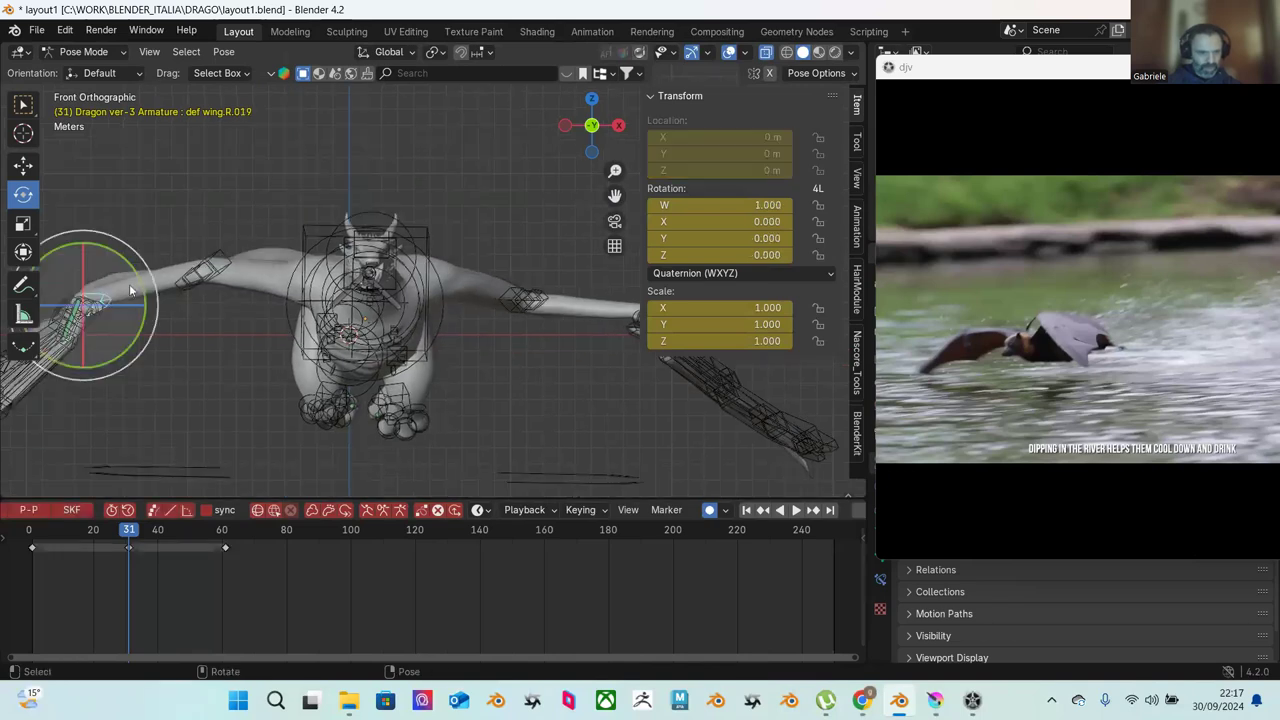
{"action": "scroll", "coordinate": [150, 285], "scroll_direction": "down", "scroll_amount": 1}
{"action": "key", "text": "shift+space"}
{"action": "key", "text": "g"}
{"action": "left_click_drag", "start_coordinate": [142, 230], "coordinate": [160, 237]}
Step: Lower the right hand control hand ctrl.R
{"action": "left_click", "coordinate": [196, 212]}
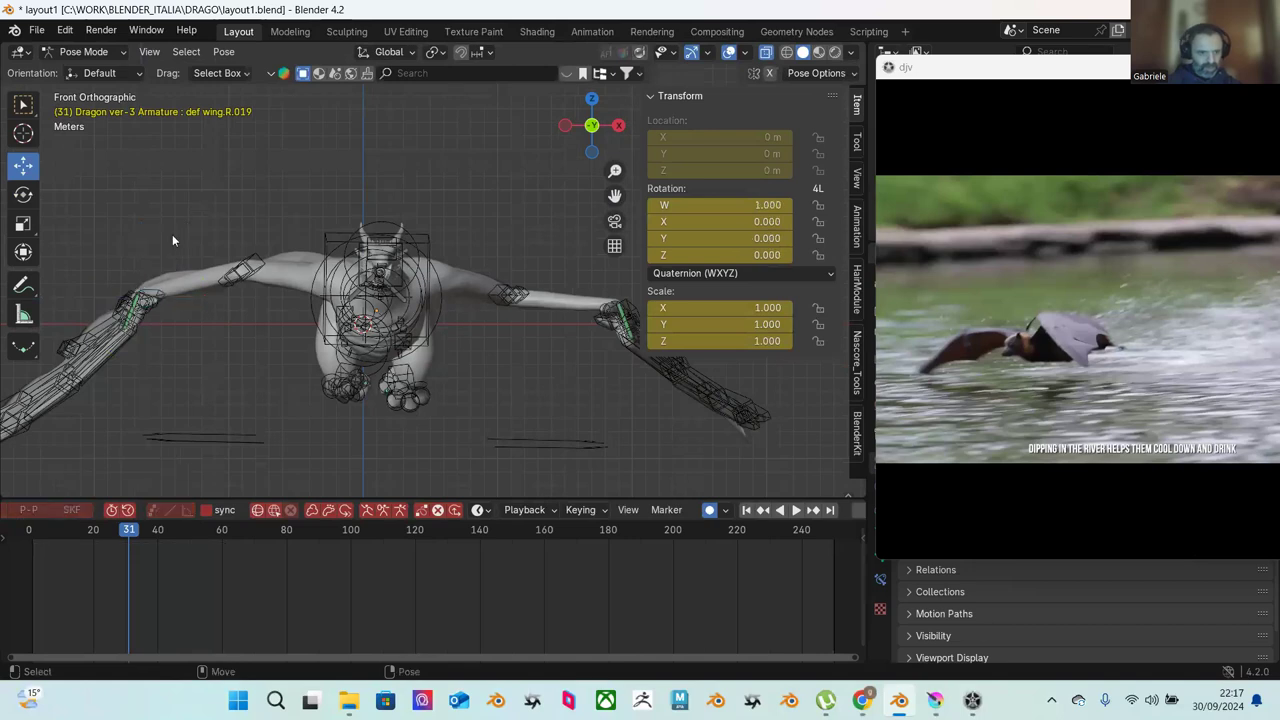
{"action": "scroll", "coordinate": [172, 234], "scroll_direction": "up", "scroll_amount": 2}
{"action": "left_click", "coordinate": [130, 335]}
{"action": "left_click_drag", "start_coordinate": [148, 270], "coordinate": [136, 303]}
{"action": "middle_click_drag", "start_coordinate": [208, 296], "coordinate": [237, 268], "text": "ctrl"}
Step: Tilt def wing.R.032 and def wing.L.032 slightly with rotations
{"action": "left_click", "coordinate": [268, 258]}
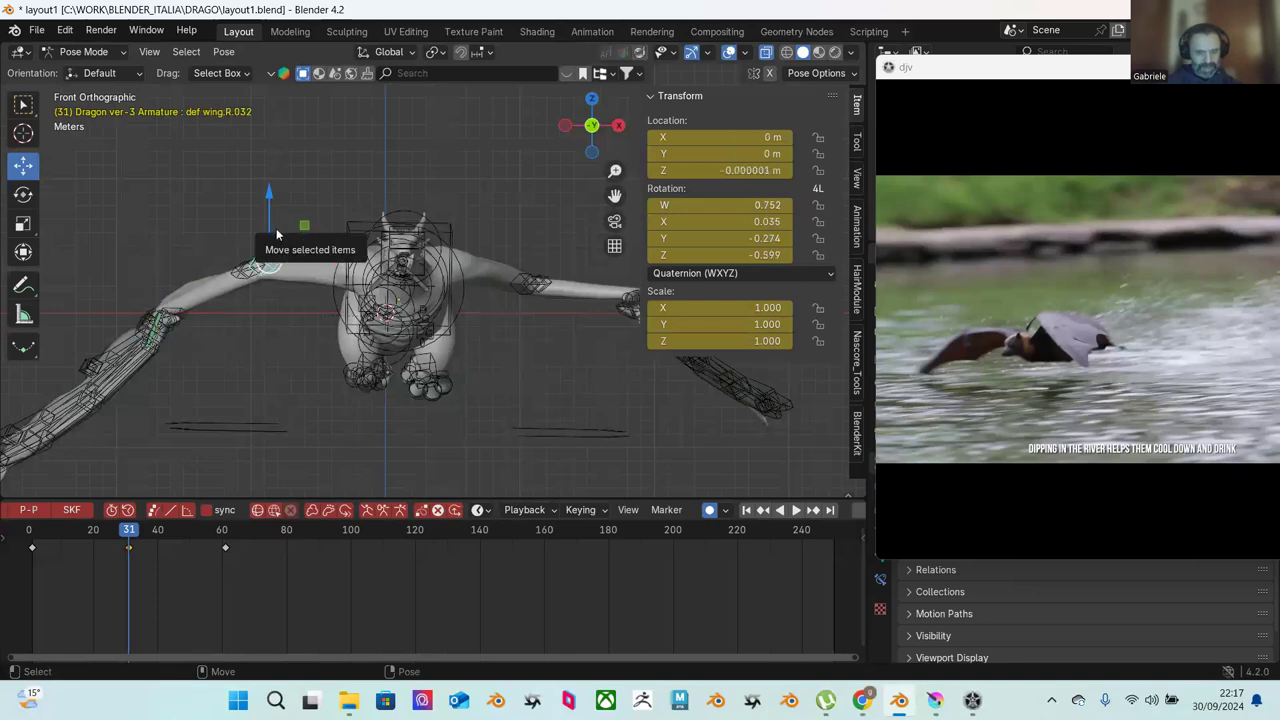
{"action": "key", "text": "r"}
{"action": "left_click_drag", "start_coordinate": [269, 224], "coordinate": [260, 213]}
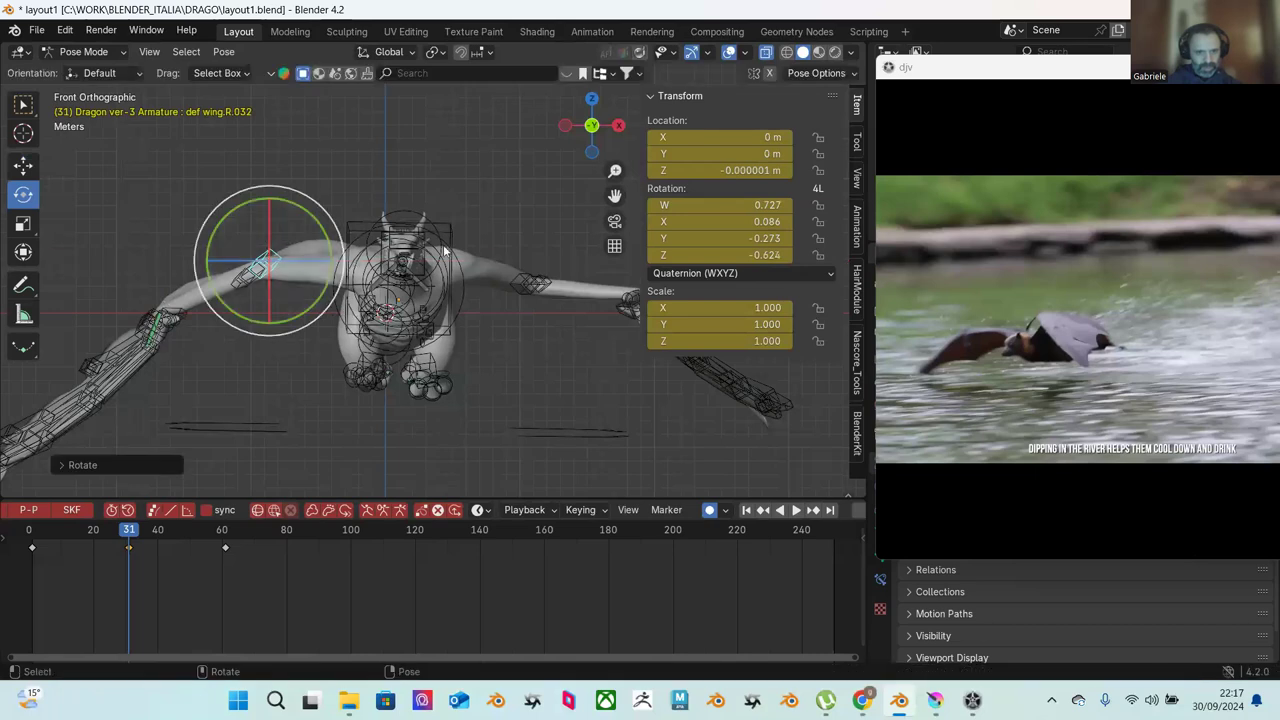
{"action": "left_click", "coordinate": [498, 248]}
{"action": "left_click", "coordinate": [517, 283]}
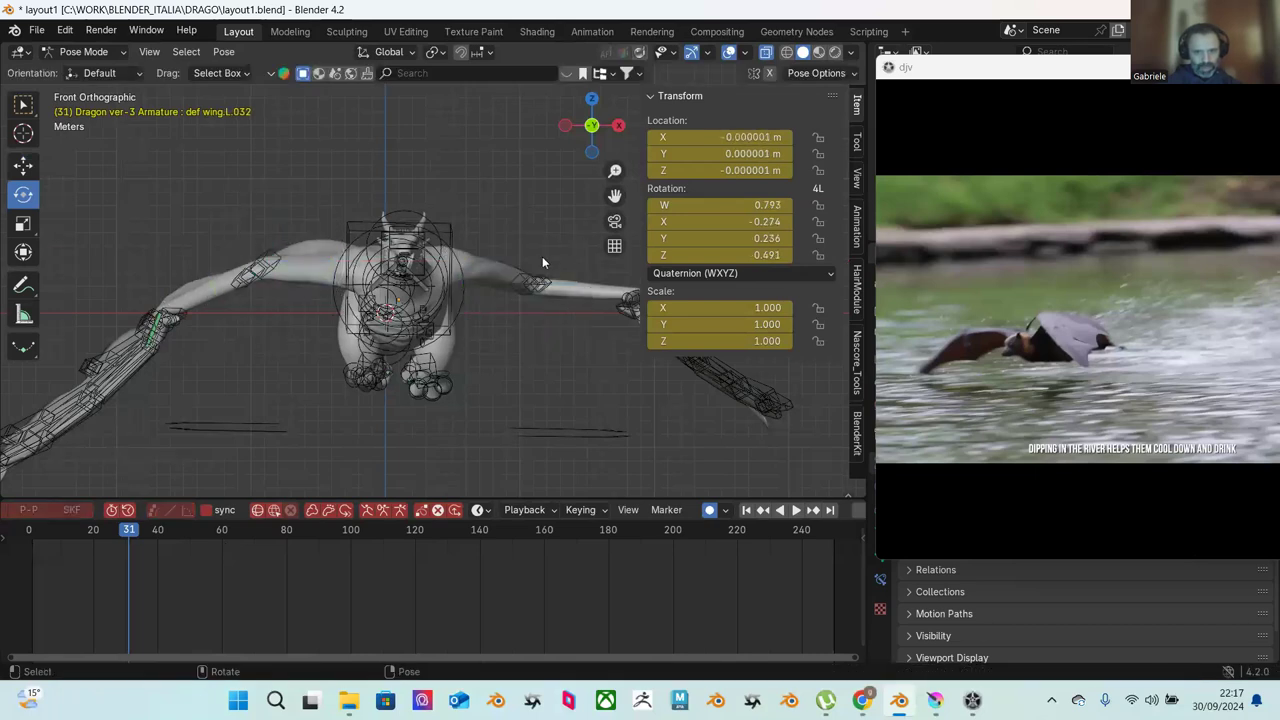
{"action": "left_click_drag", "start_coordinate": [516, 282], "coordinate": [522, 268]}
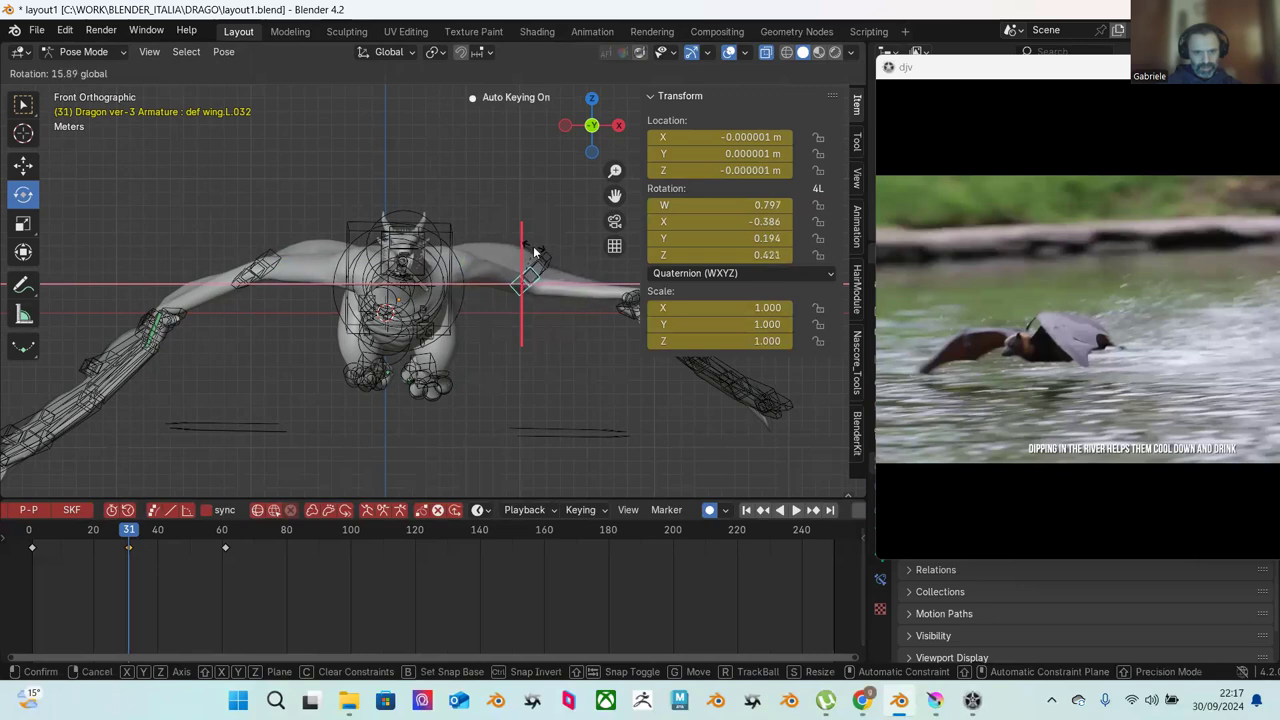
{"action": "left_click_drag", "start_coordinate": [537, 253], "coordinate": [537, 253]}
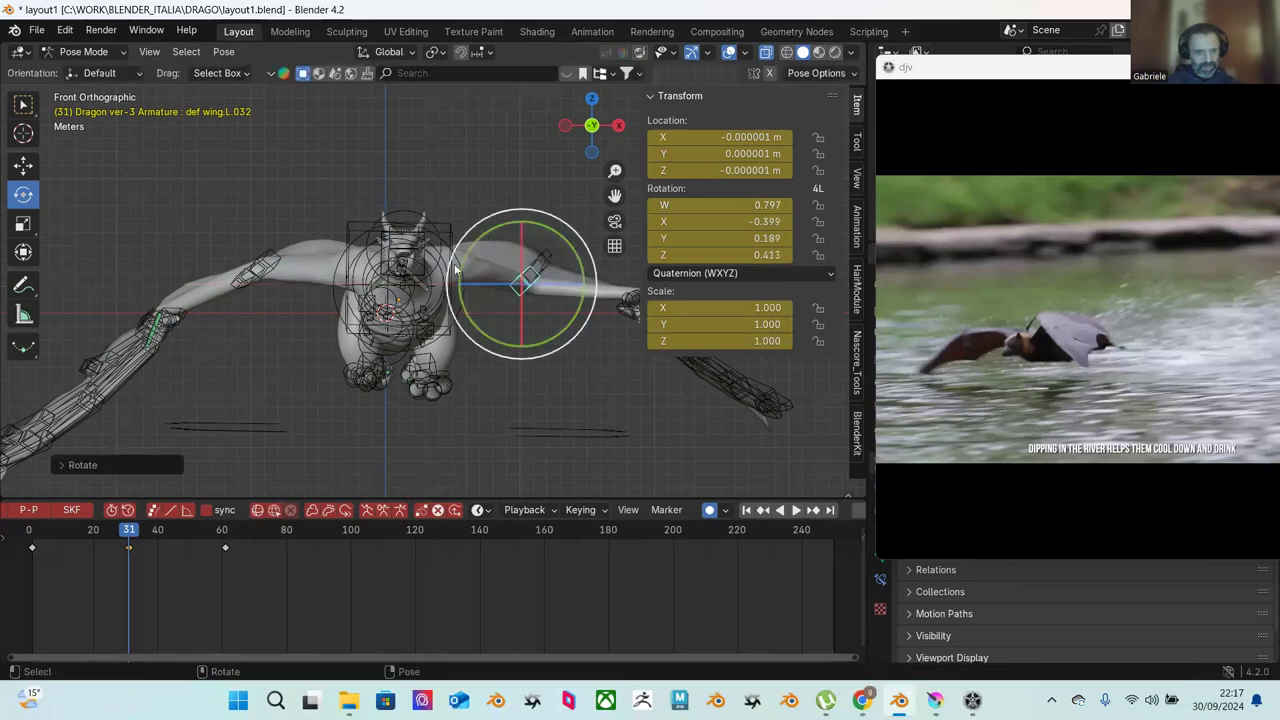
Step: Slide the right foot control feet.R along X
{"action": "left_click", "coordinate": [357, 363]}
{"action": "key", "text": "shift+space"}
{"action": "key", "text": "g"}
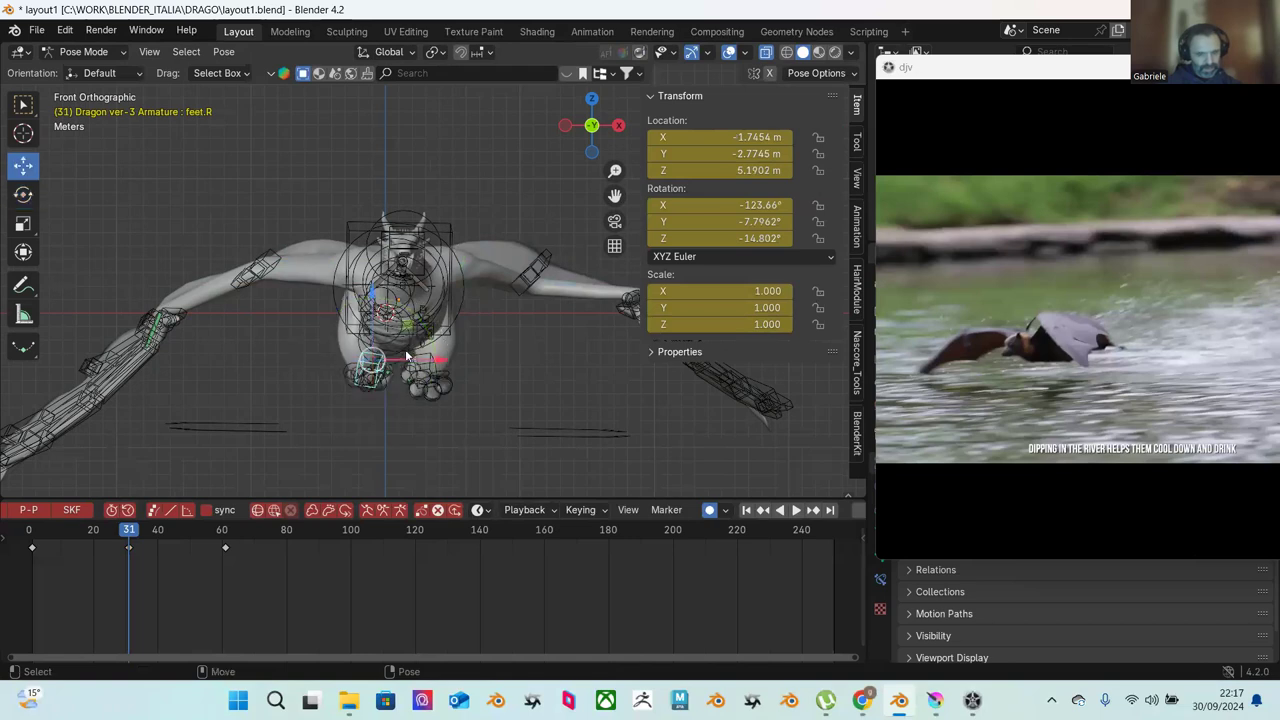
{"action": "left_click_drag", "start_coordinate": [418, 360], "coordinate": [425, 358]}
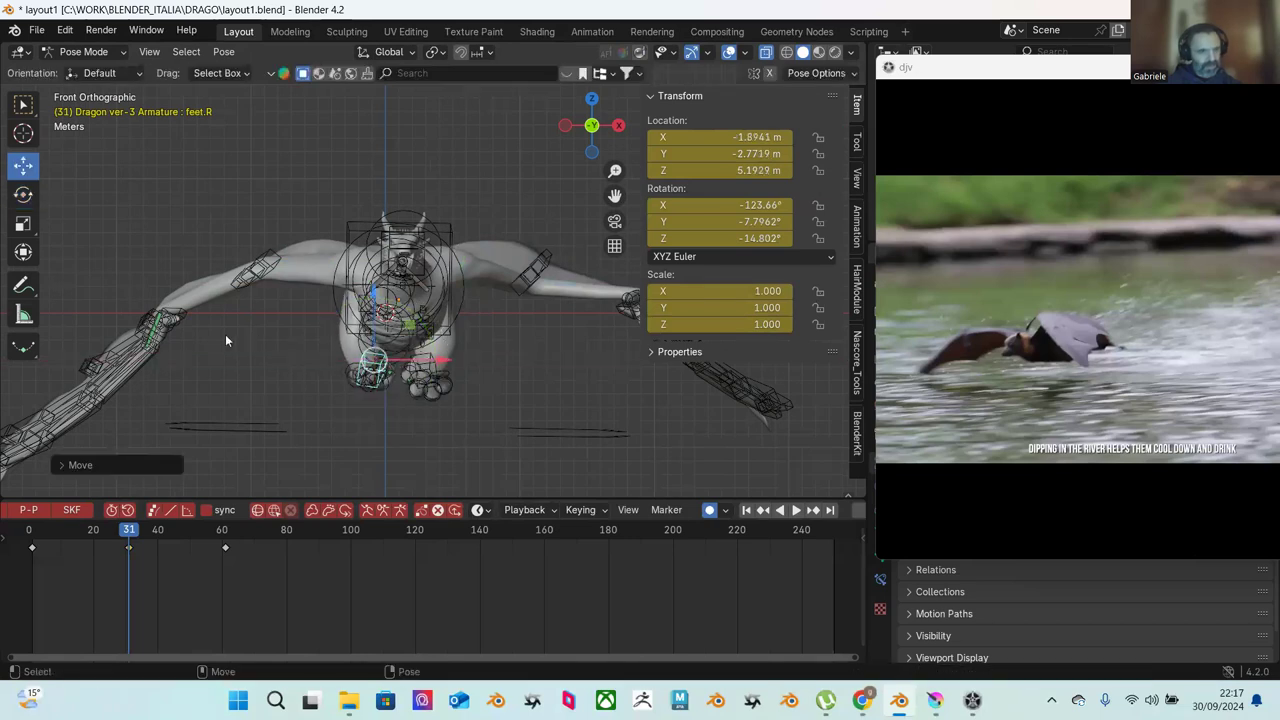
{"action": "scroll", "coordinate": [264, 331], "scroll_direction": "down", "scroll_amount": 2}
{"action": "middle_click_drag", "start_coordinate": [290, 322], "coordinate": [260, 299], "text": "shift"}
Step: Rotate def wing.R.019 very slightly
{"action": "left_click", "coordinate": [271, 292]}
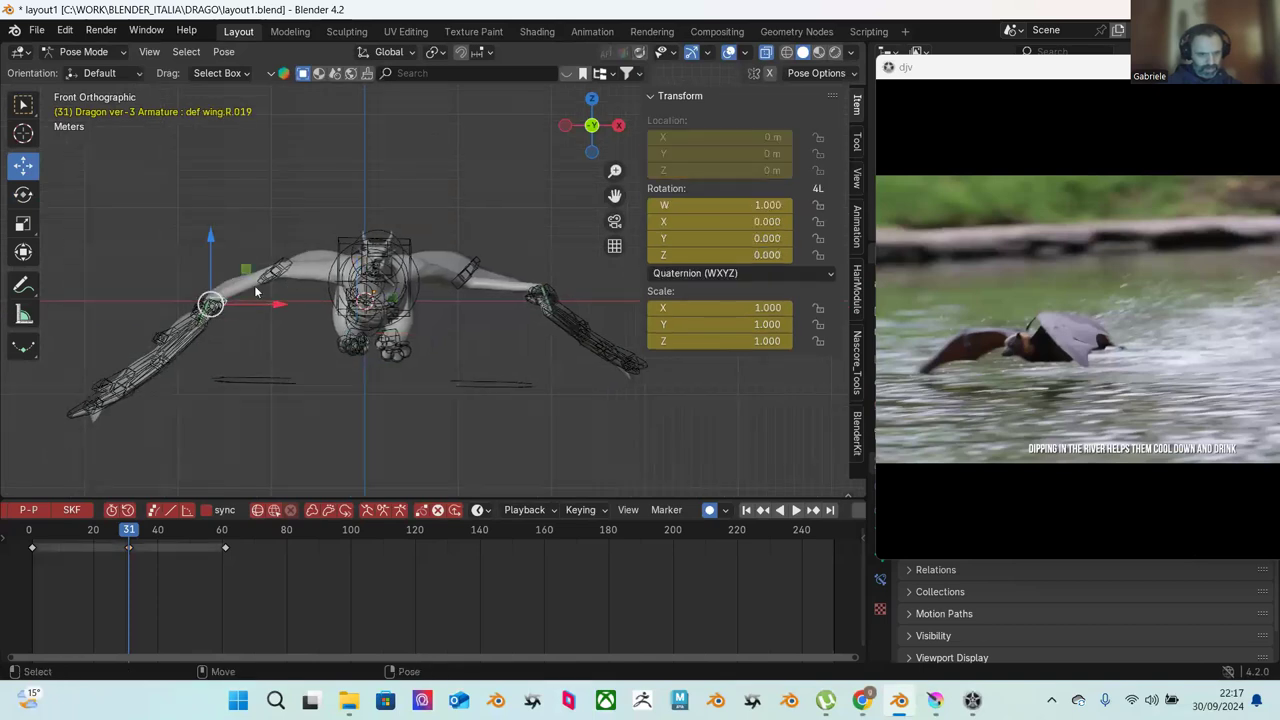
{"action": "key", "text": "shift+space"}
{"action": "key", "text": "r"}
{"action": "left_click_drag", "start_coordinate": [280, 277], "coordinate": [277, 270]}
{"action": "left_click", "coordinate": [263, 241]}
Step: Reposition hand ctrl.R on Z to 1.9127 m, rotate it slightly, and preview nearby frames
{"action": "scroll", "coordinate": [264, 245], "scroll_direction": "up", "scroll_amount": 2}
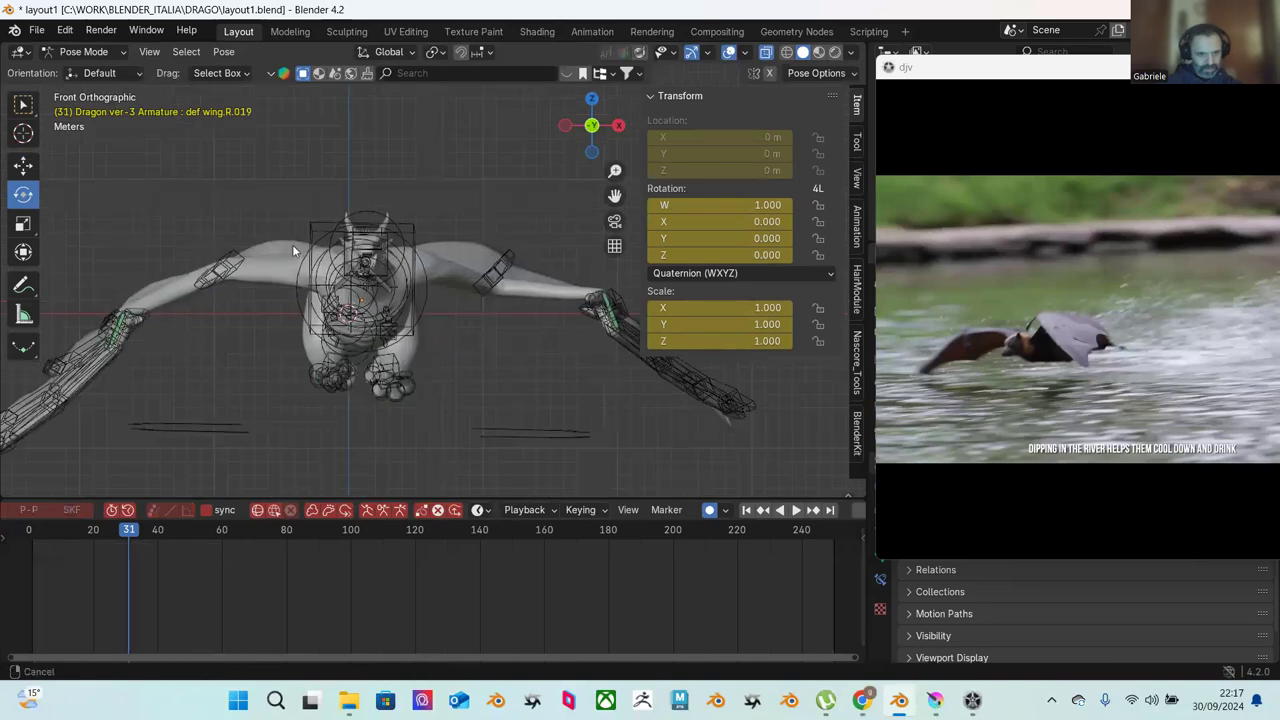
{"action": "left_click", "coordinate": [196, 320]}
{"action": "scroll", "coordinate": [300, 260], "scroll_direction": "down", "scroll_amount": 3}
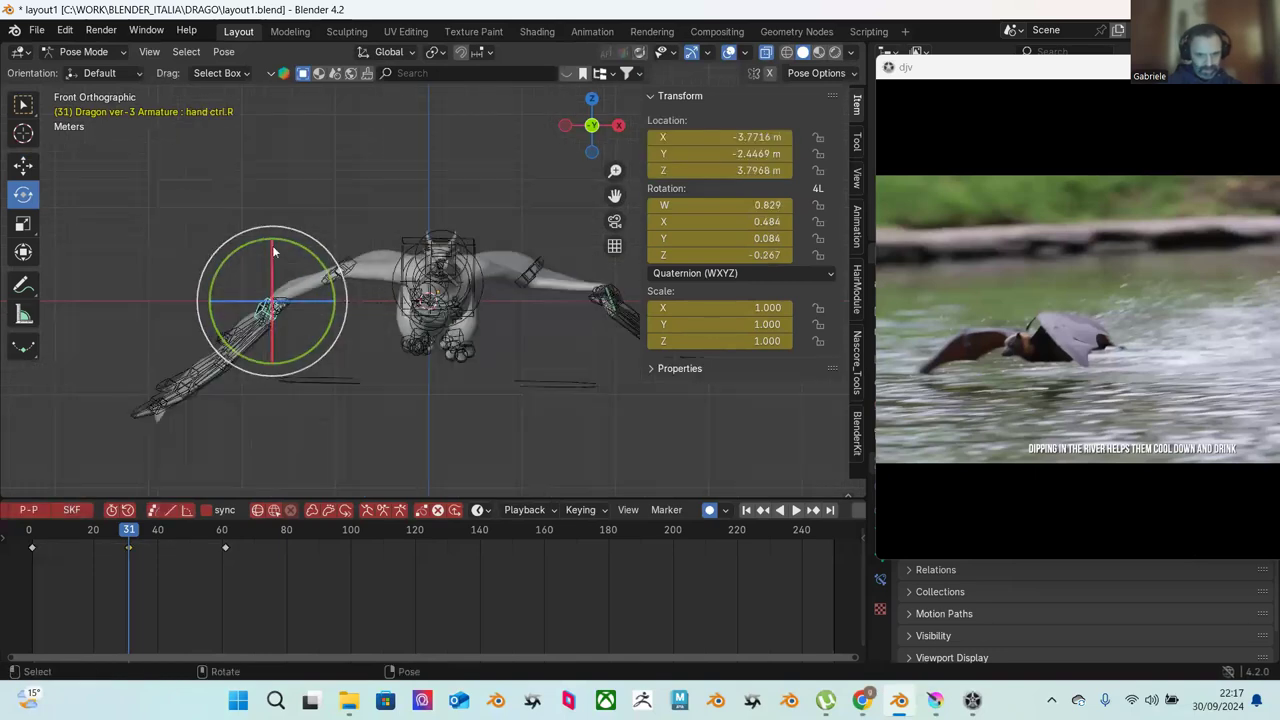
{"action": "key", "text": "shift+space"}
{"action": "key", "text": "g"}
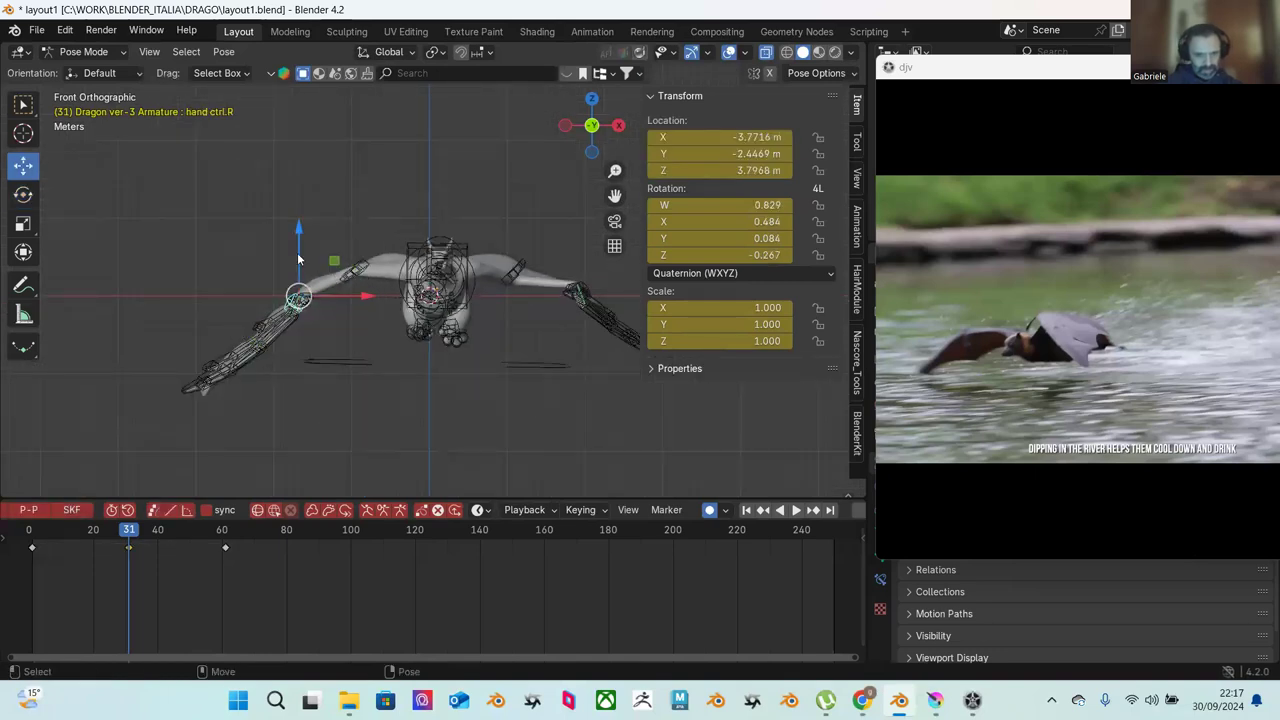
{"action": "left_click_drag", "start_coordinate": [296, 238], "coordinate": [343, 225]}
{"action": "key", "text": "shift+space"}
{"action": "key", "text": "r"}
{"action": "left_click_drag", "start_coordinate": [43, 532], "coordinate": [80, 529]}
Step: Switch to a perspective view and scrub the early frames to review the pose
{"action": "left_click", "coordinate": [220, 56]}
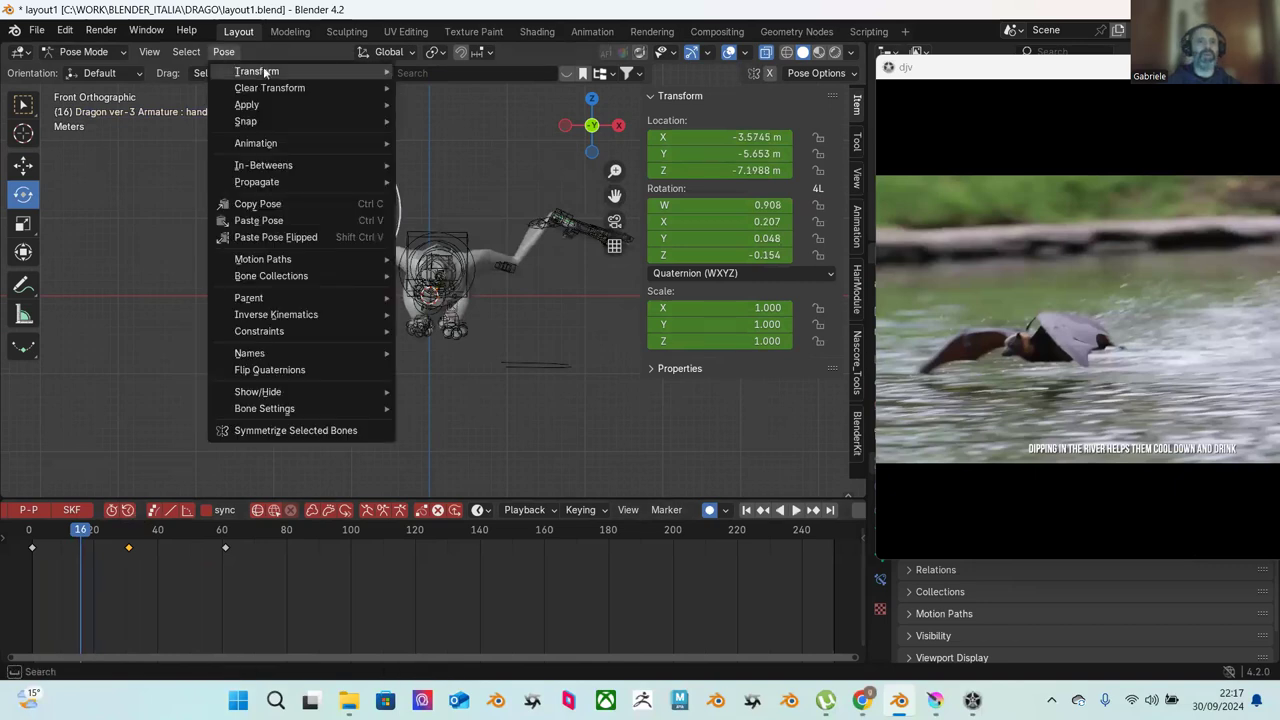
{"action": "left_click", "coordinate": [140, 205]}
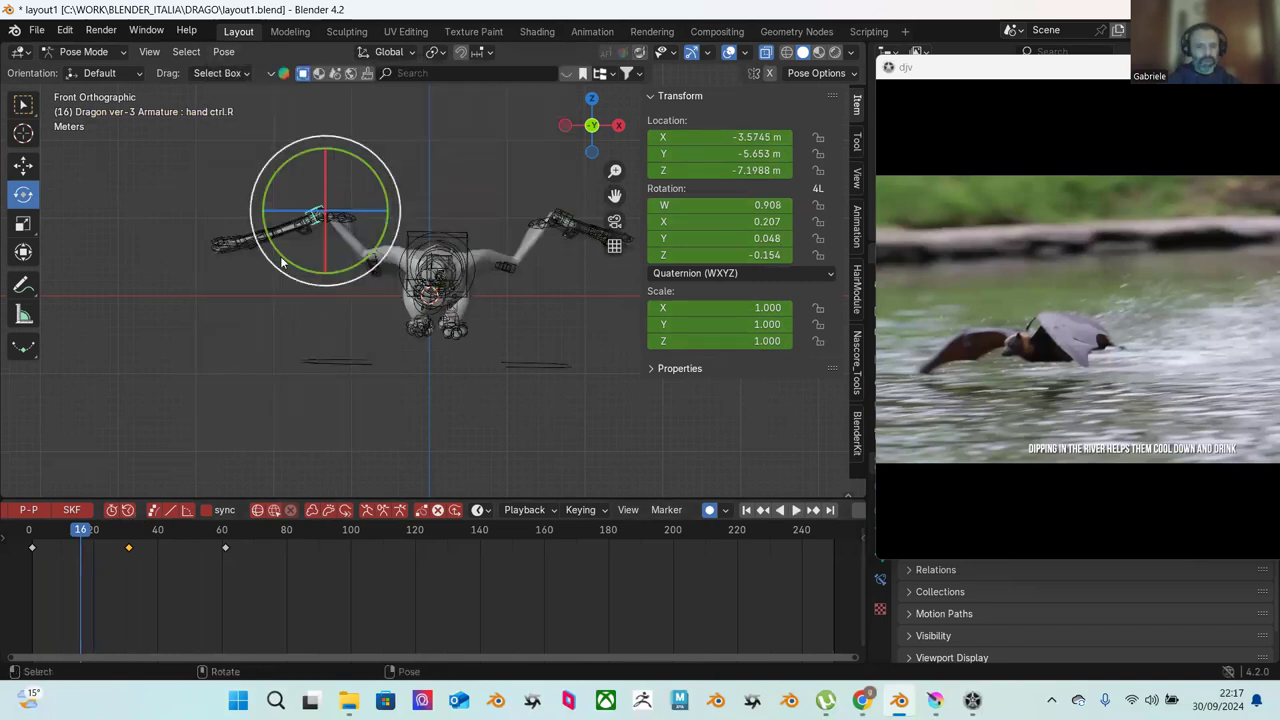
{"action": "middle_click_drag", "start_coordinate": [418, 350], "coordinate": [354, 510]}
{"action": "left_click_drag", "start_coordinate": [77, 543], "coordinate": [128, 540]}
{"action": "middle_click_drag", "start_coordinate": [200, 454], "coordinate": [148, 409]}
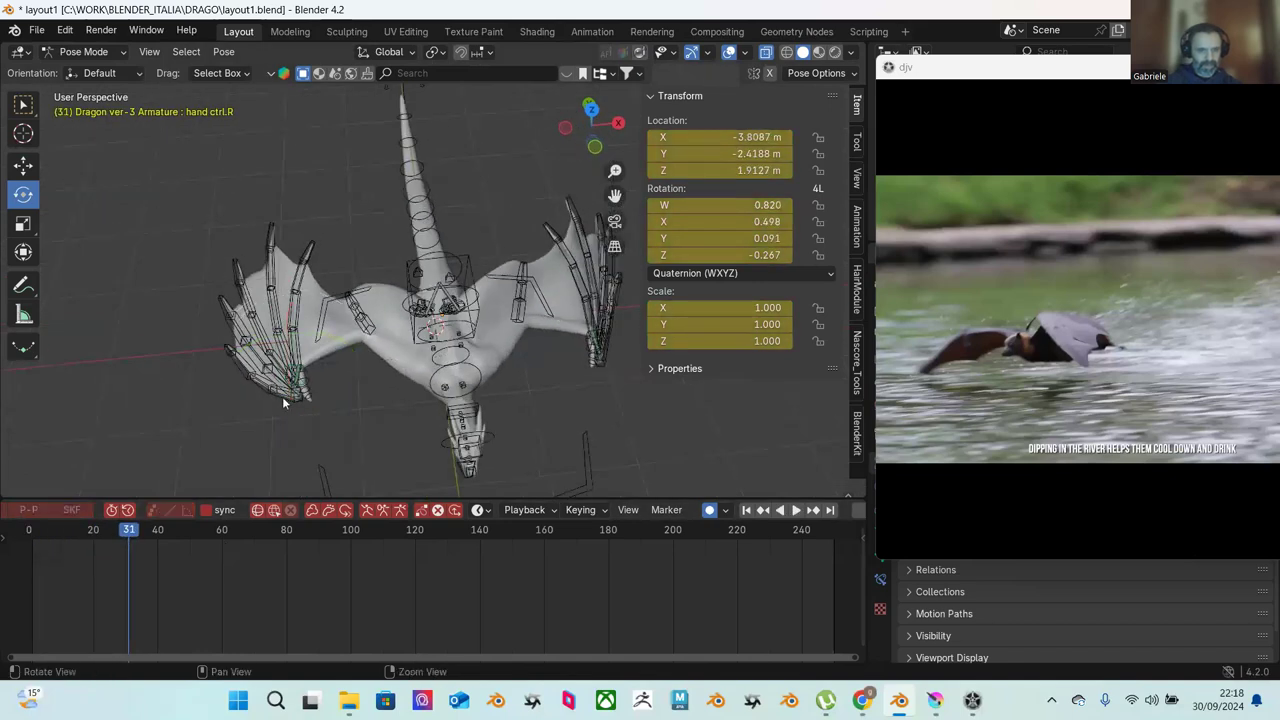
{"action": "middle_click_drag", "start_coordinate": [284, 402], "coordinate": [333, 400]}
Step: At frame 31, rotate hand ctrl.R about Y, then freely with trackball rotation
{"action": "left_click", "coordinate": [333, 399]}
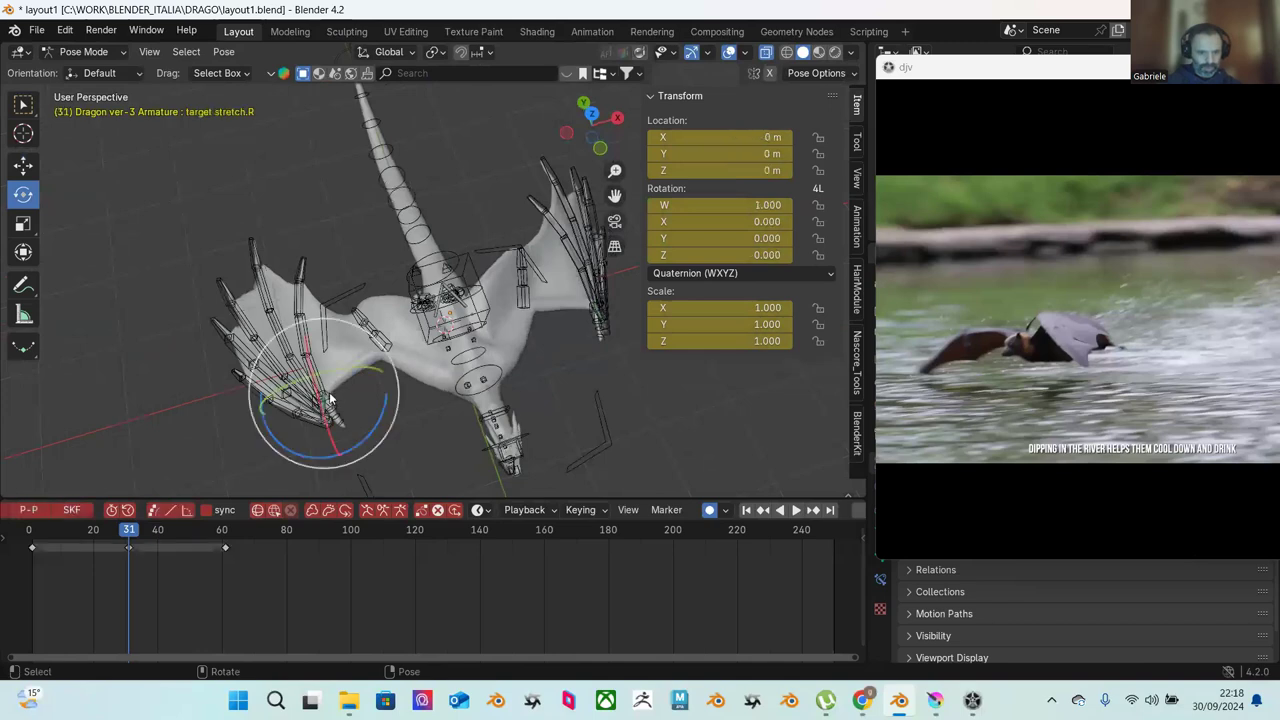
{"action": "left_click", "coordinate": [333, 399]}
{"action": "key", "text": "r"}
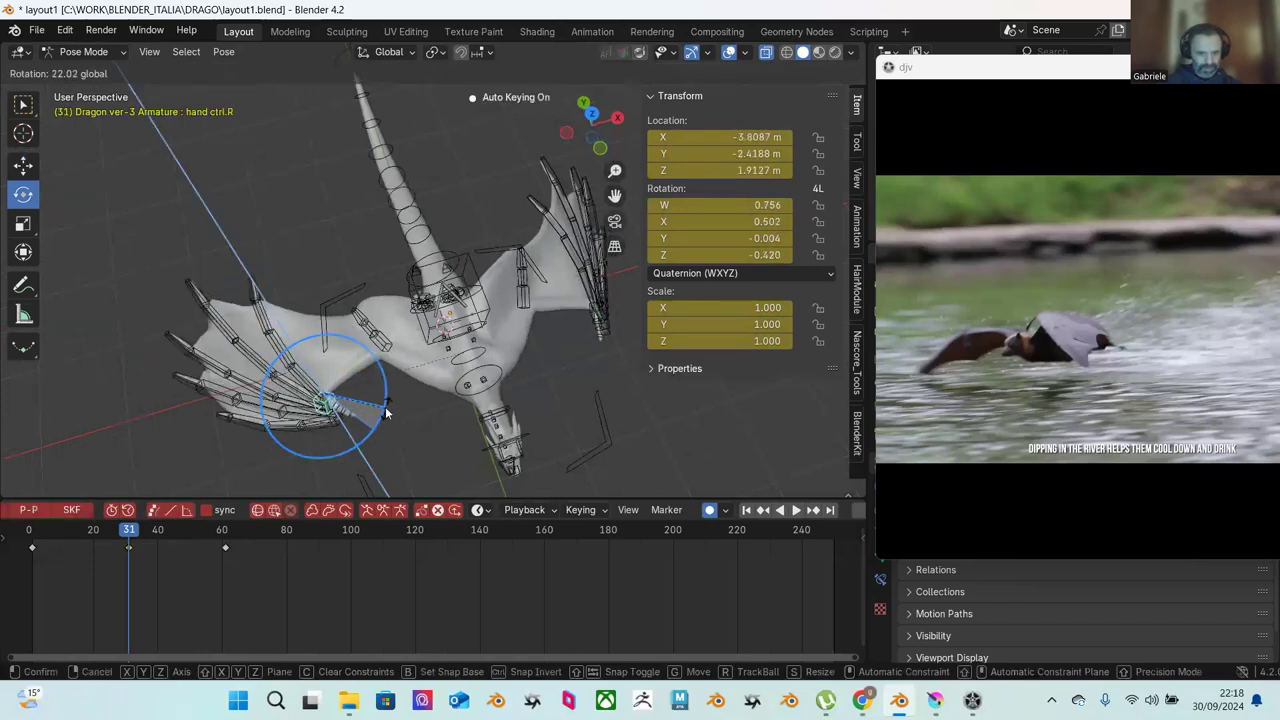
{"action": "key", "text": "y"}
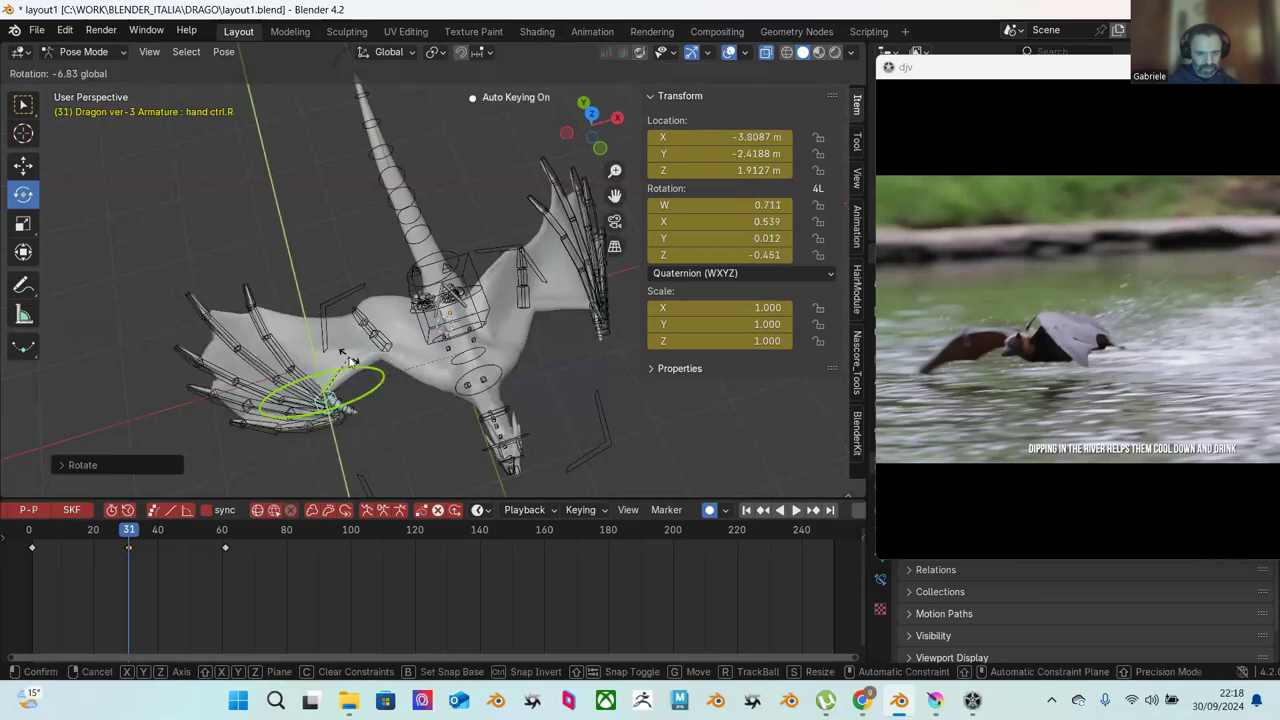
{"action": "left_click", "coordinate": [409, 371]}
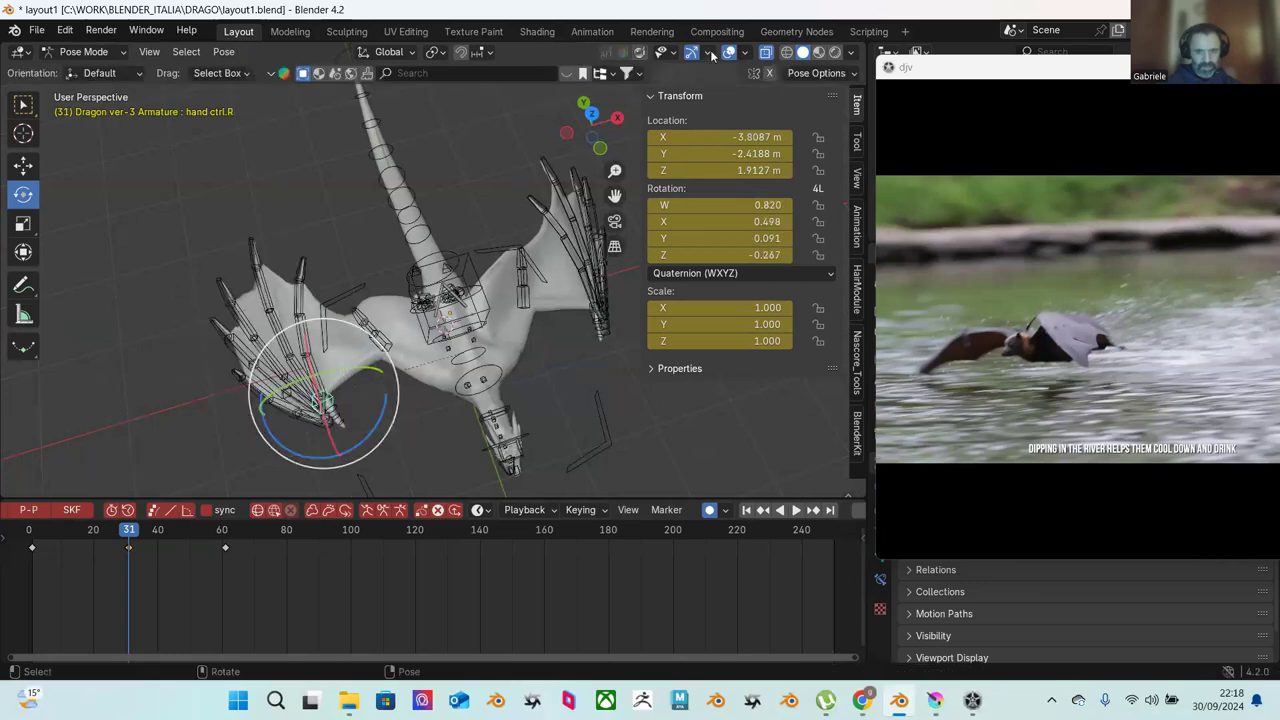
{"action": "left_click_drag", "start_coordinate": [390, 393], "coordinate": [356, 374]}
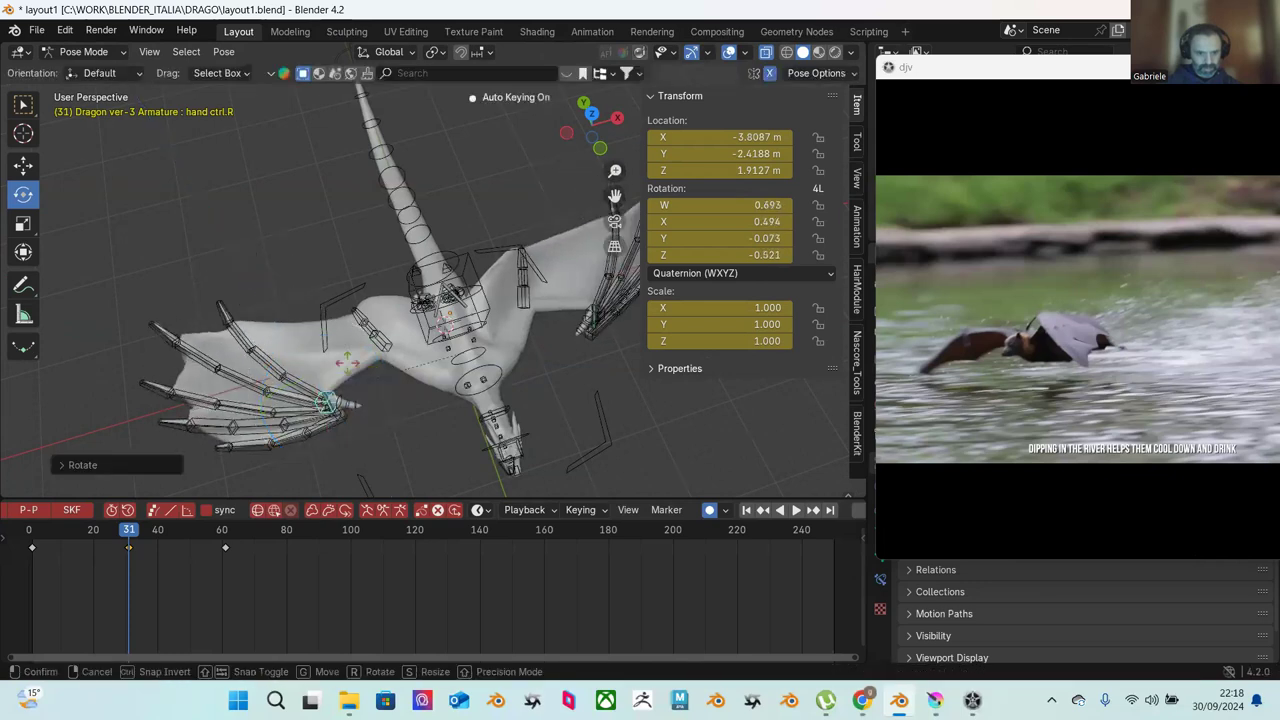
{"action": "key", "text": "r"}
{"action": "key", "text": "r"}
{"action": "left_click", "coordinate": [330, 358]}
{"action": "middle_click_drag", "start_coordinate": [330, 358], "coordinate": [380, 348]}
Step: At frame 1, twist hand ctrl.R to W 0.994, Z 0.071 and play the loop
{"action": "left_click", "coordinate": [30, 531]}
{"action": "left_click_drag", "start_coordinate": [379, 347], "coordinate": [380, 366]}
{"action": "middle_click_drag", "start_coordinate": [377, 360], "coordinate": [307, 353]}
{"action": "key", "text": "space"}
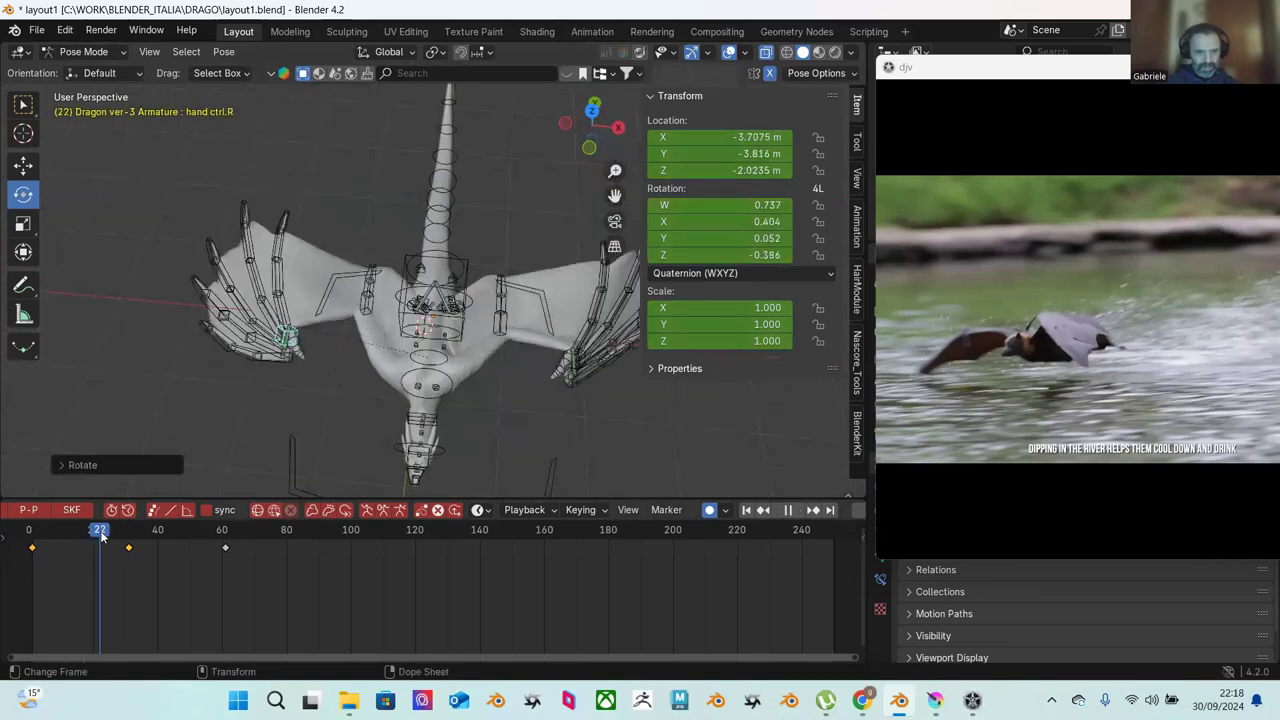
{"action": "left_click_drag", "start_coordinate": [38, 533], "coordinate": [33, 535]}
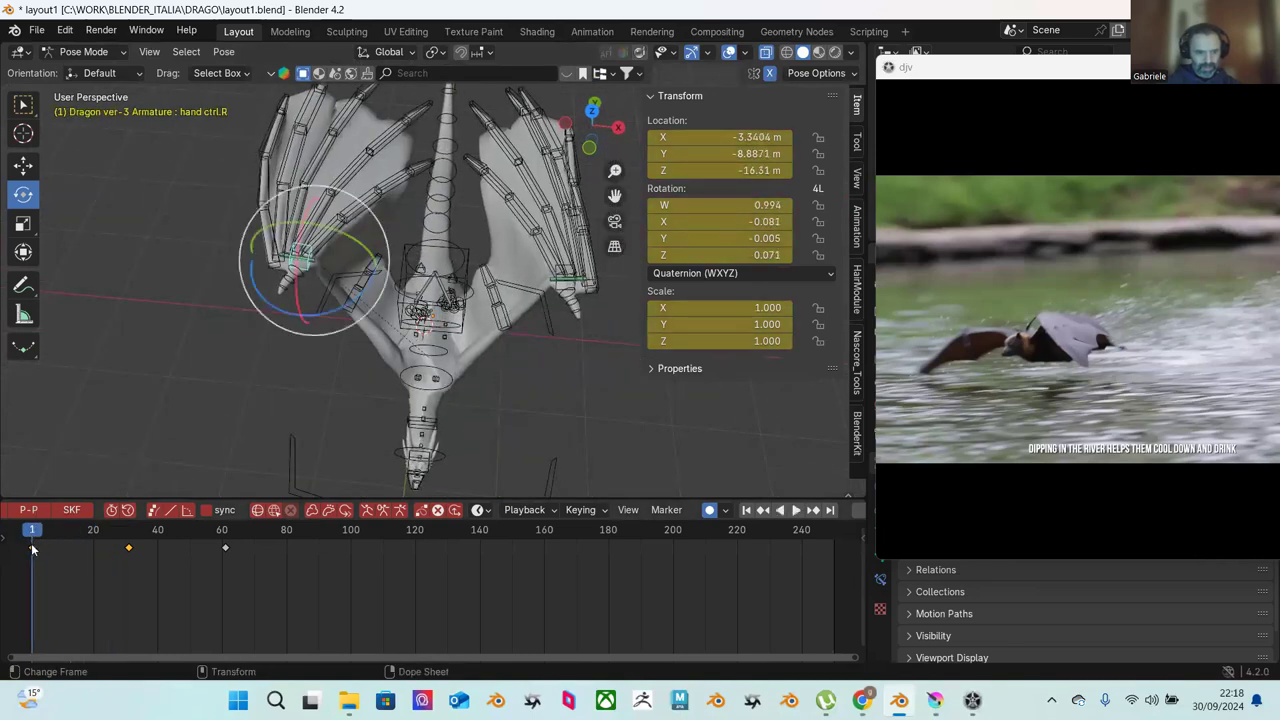
Step: Copy the frame-1 keyframes from the Dope Sheet context menu
{"action": "right_click", "coordinate": [36, 520]}
{"action": "left_click", "coordinate": [69, 385]}
{"action": "right_click", "coordinate": [33, 551]}
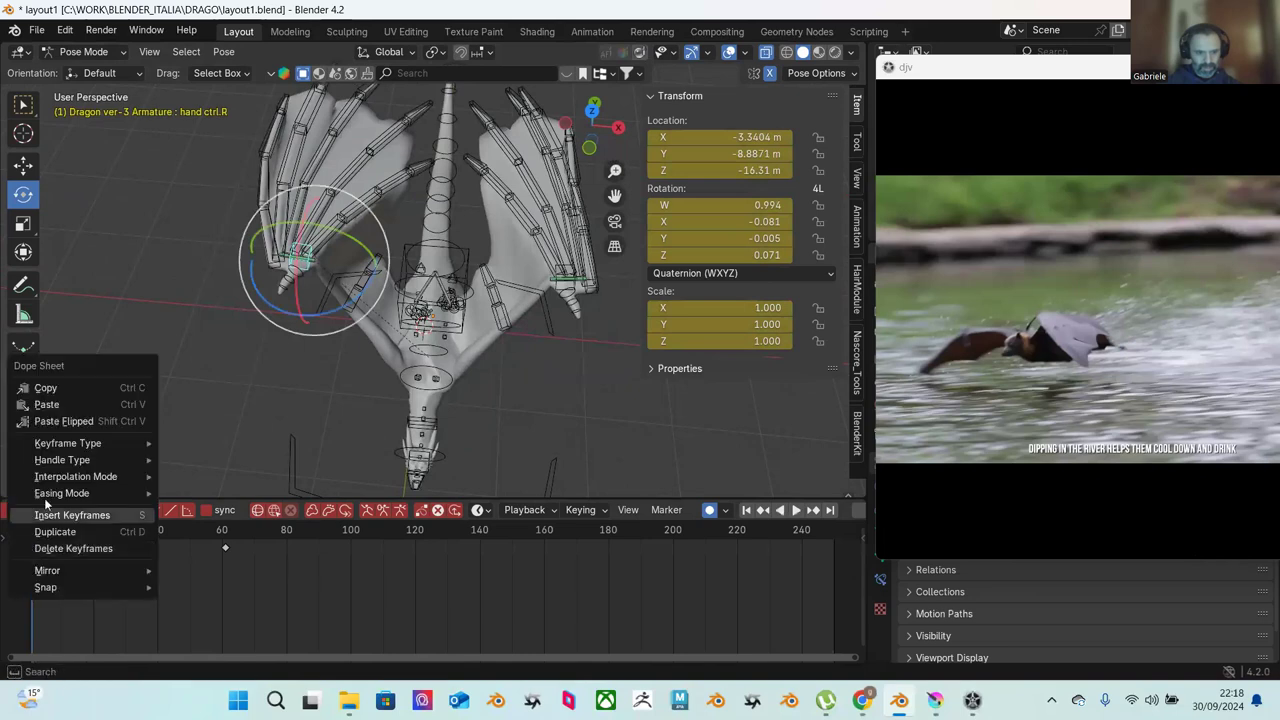
{"action": "left_click", "coordinate": [58, 390]}
{"action": "right_click", "coordinate": [40, 548]}
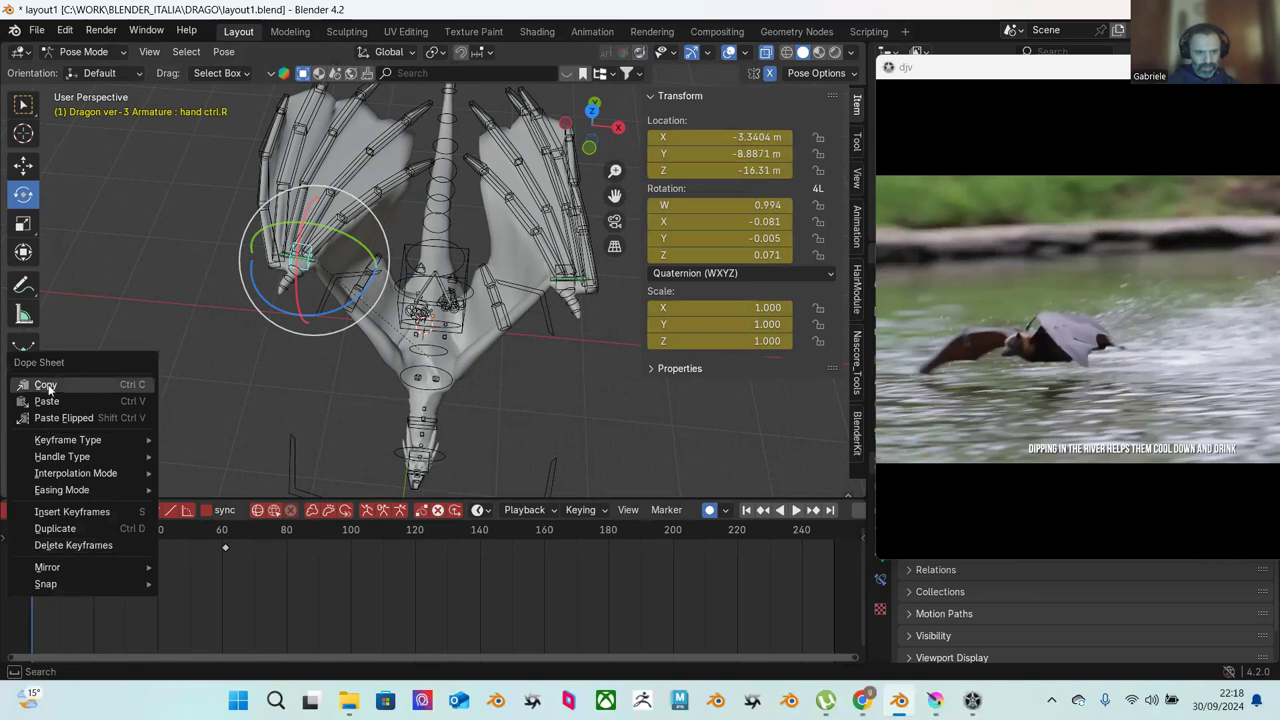
{"action": "left_click", "coordinate": [48, 398]}
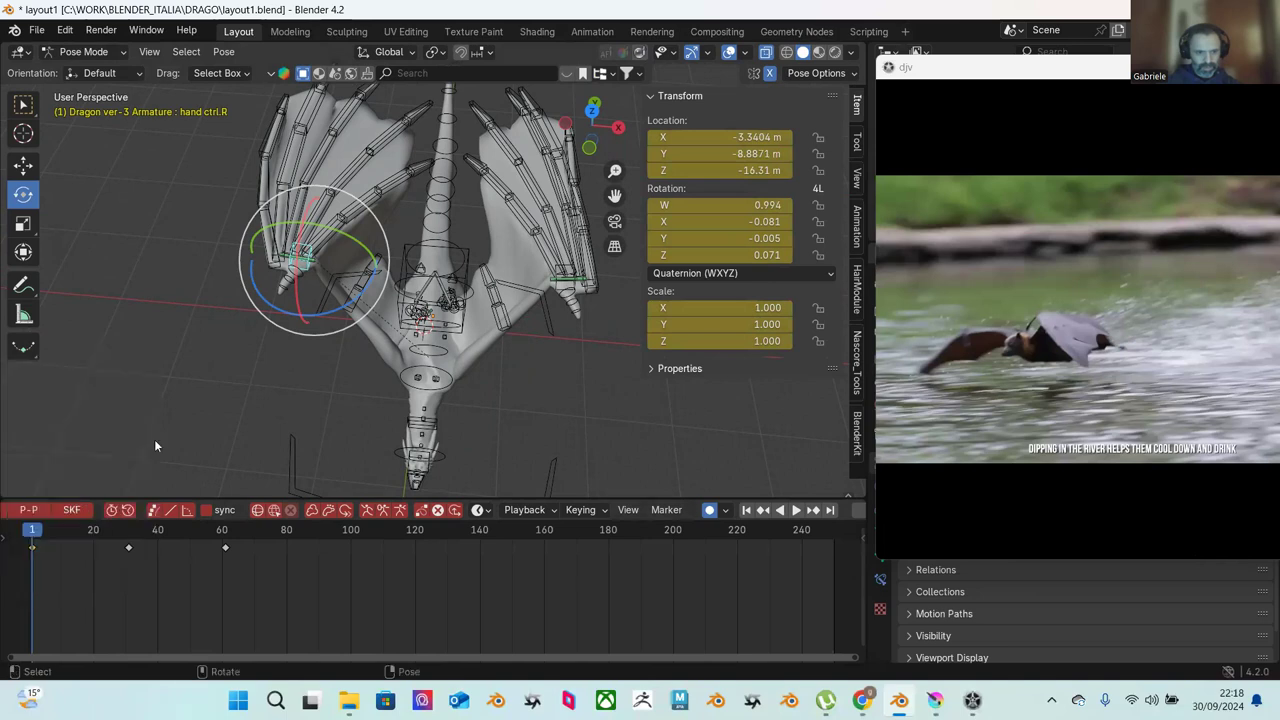
Step: Paste the copied pose as keyframes at frame 61 and play the loop from the start
{"action": "left_click", "coordinate": [224, 536]}
{"action": "right_click", "coordinate": [225, 546]}
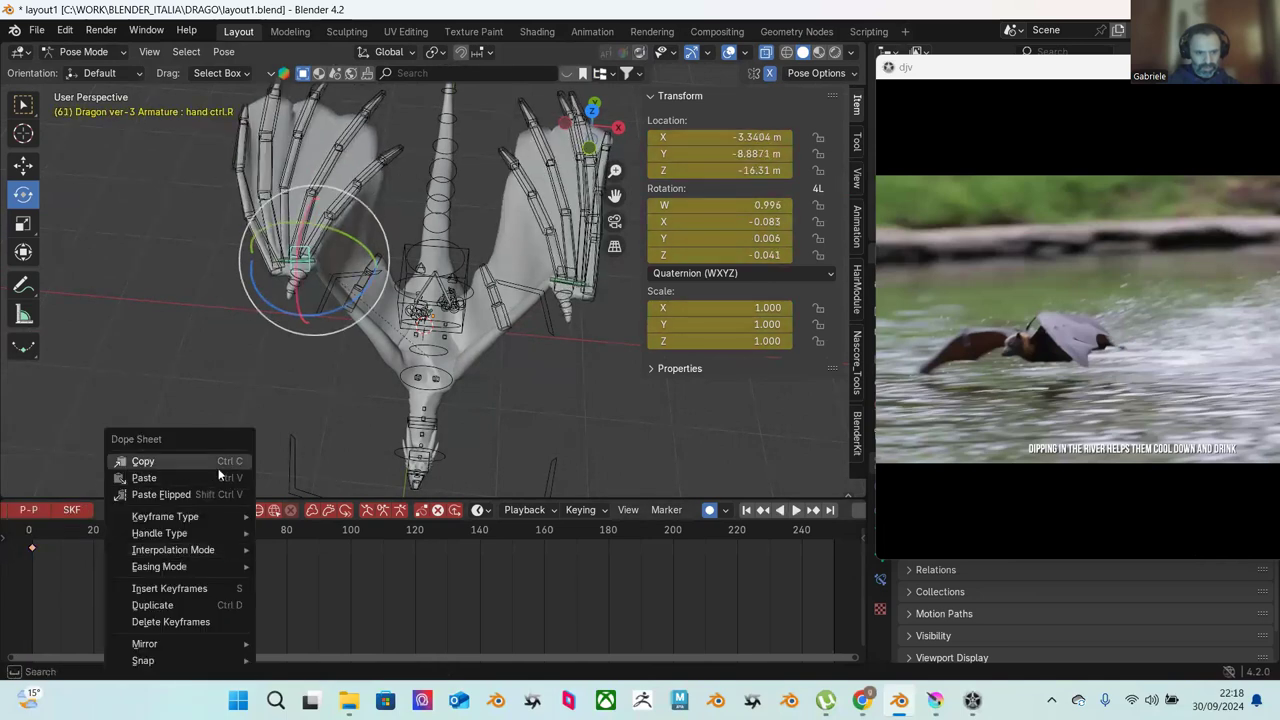
{"action": "left_click", "coordinate": [215, 474]}
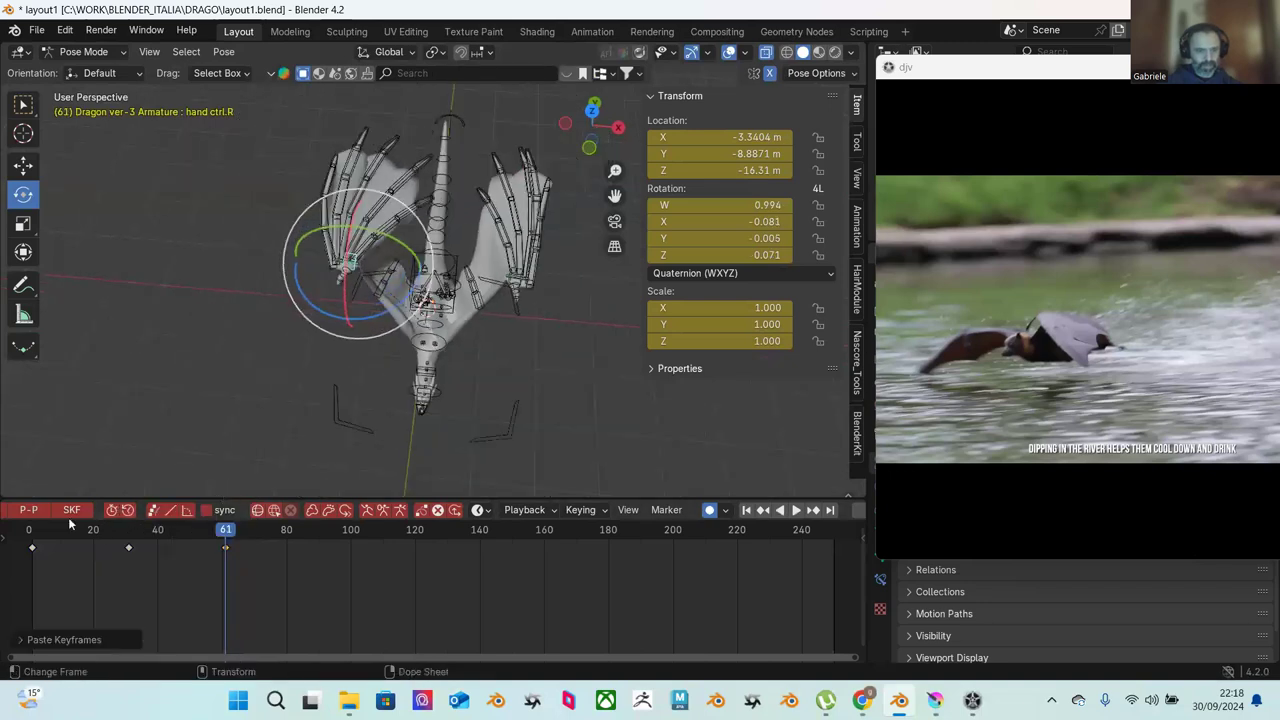
{"action": "left_click", "coordinate": [33, 534]}
{"action": "key", "text": "space"}
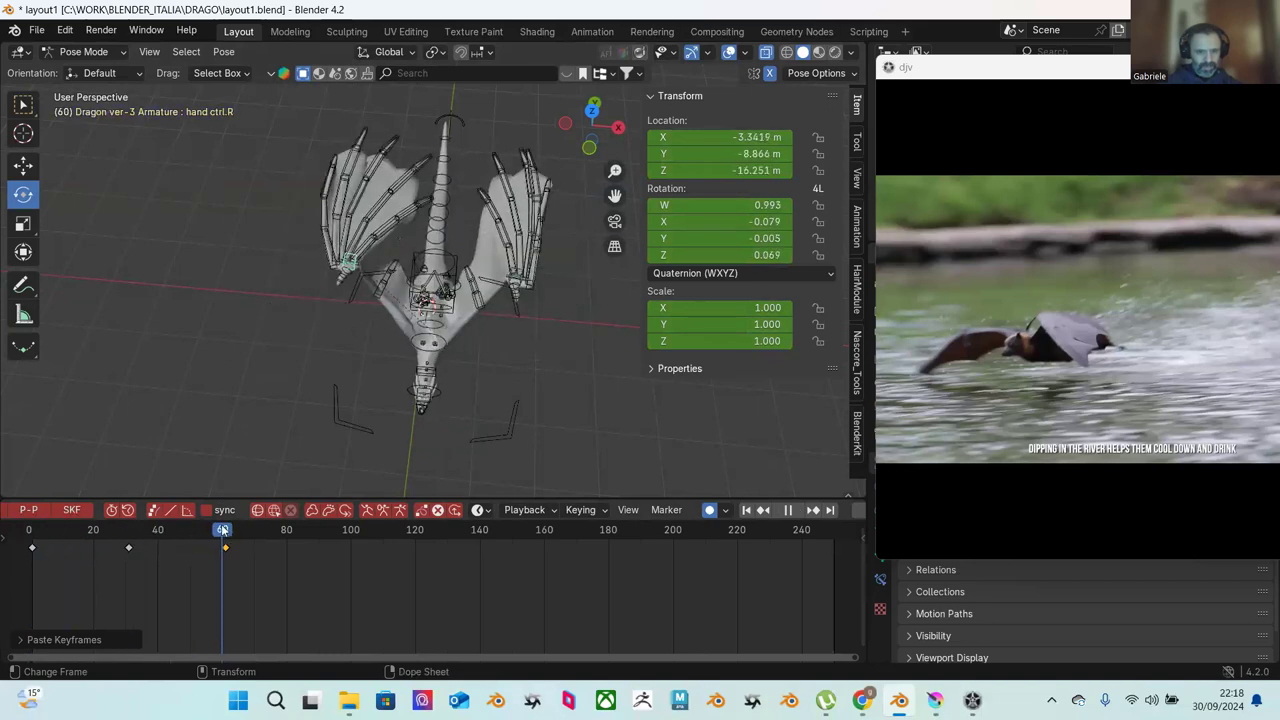
{"action": "key", "text": "space"}
Step: Select the NECK IK control, preview frames 4 to 48, and reposition the reference video window
{"action": "middle_click_drag", "start_coordinate": [350, 420], "coordinate": [315, 397]}
{"action": "left_click_drag", "start_coordinate": [46, 535], "coordinate": [79, 531]}
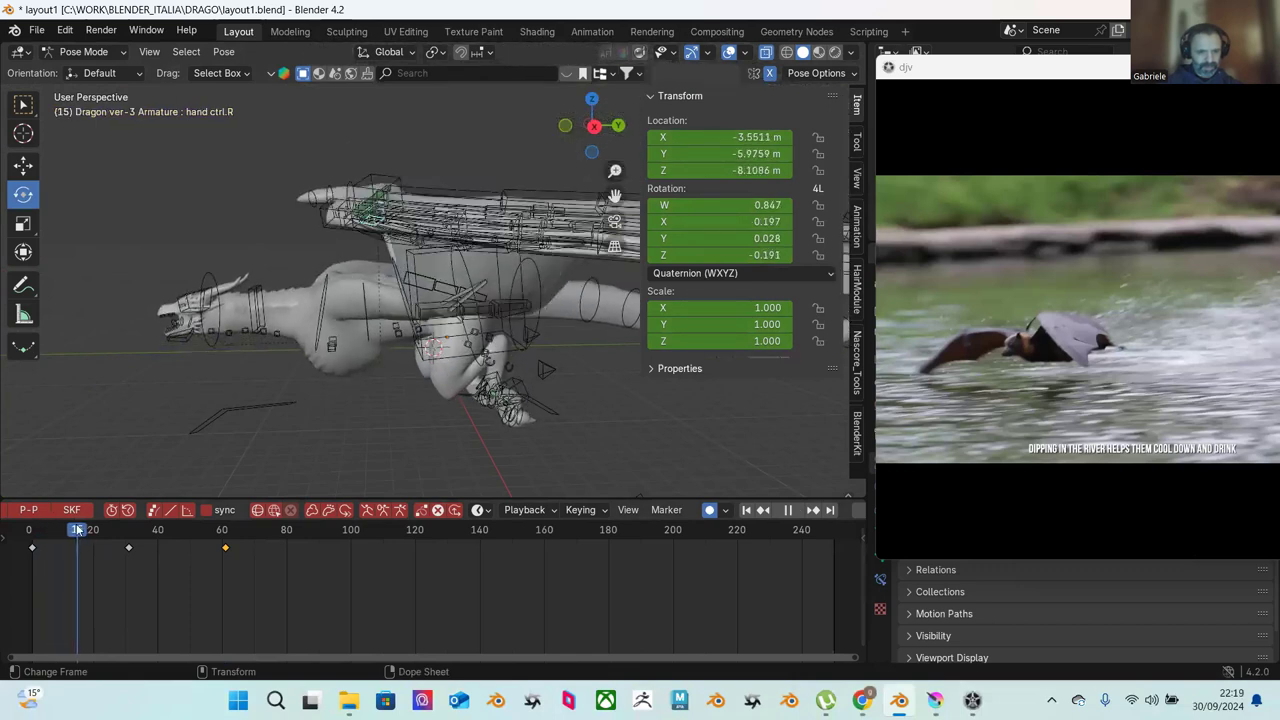
{"action": "middle_click_drag", "start_coordinate": [195, 337], "coordinate": [298, 302]}
{"action": "left_click", "coordinate": [190, 322]}
{"action": "left_click_drag", "start_coordinate": [41, 537], "coordinate": [224, 543]}
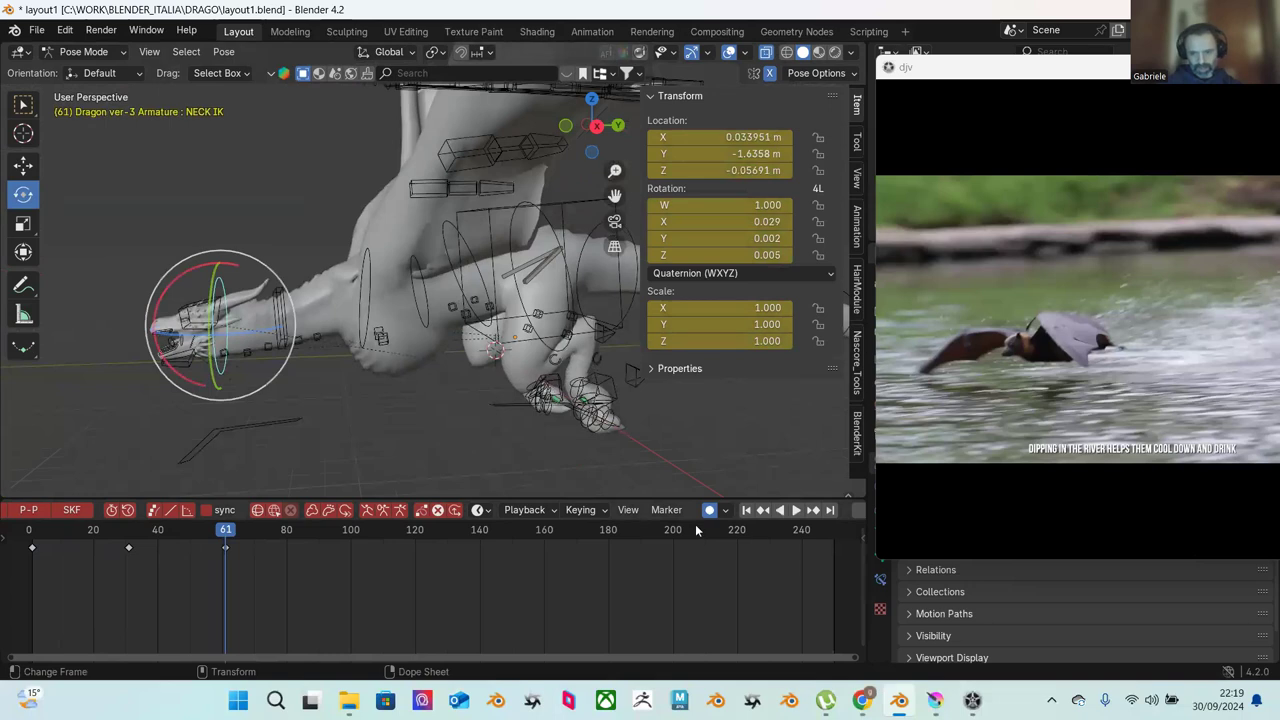
{"action": "left_click_drag", "start_coordinate": [928, 72], "coordinate": [258, 168]}
Step: Set the scene's Frame End to 61 in Output Properties
{"action": "left_click", "coordinate": [880, 310]}
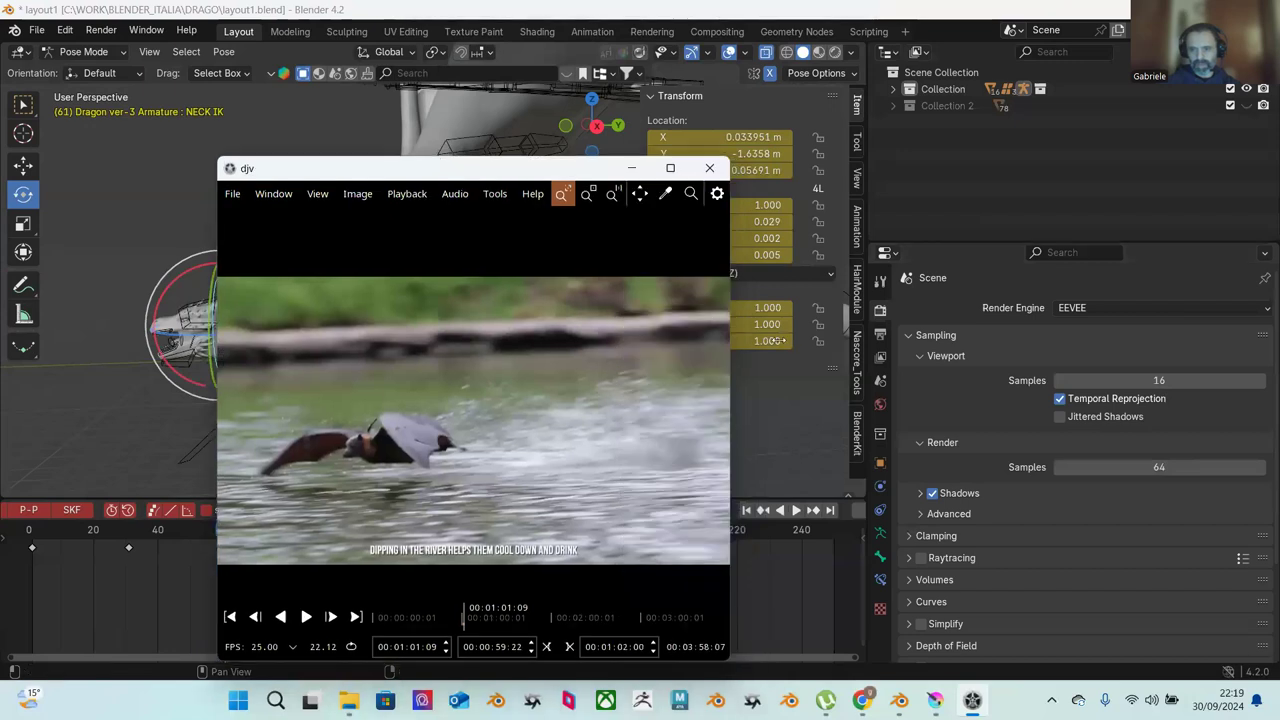
{"action": "left_click", "coordinate": [878, 336]}
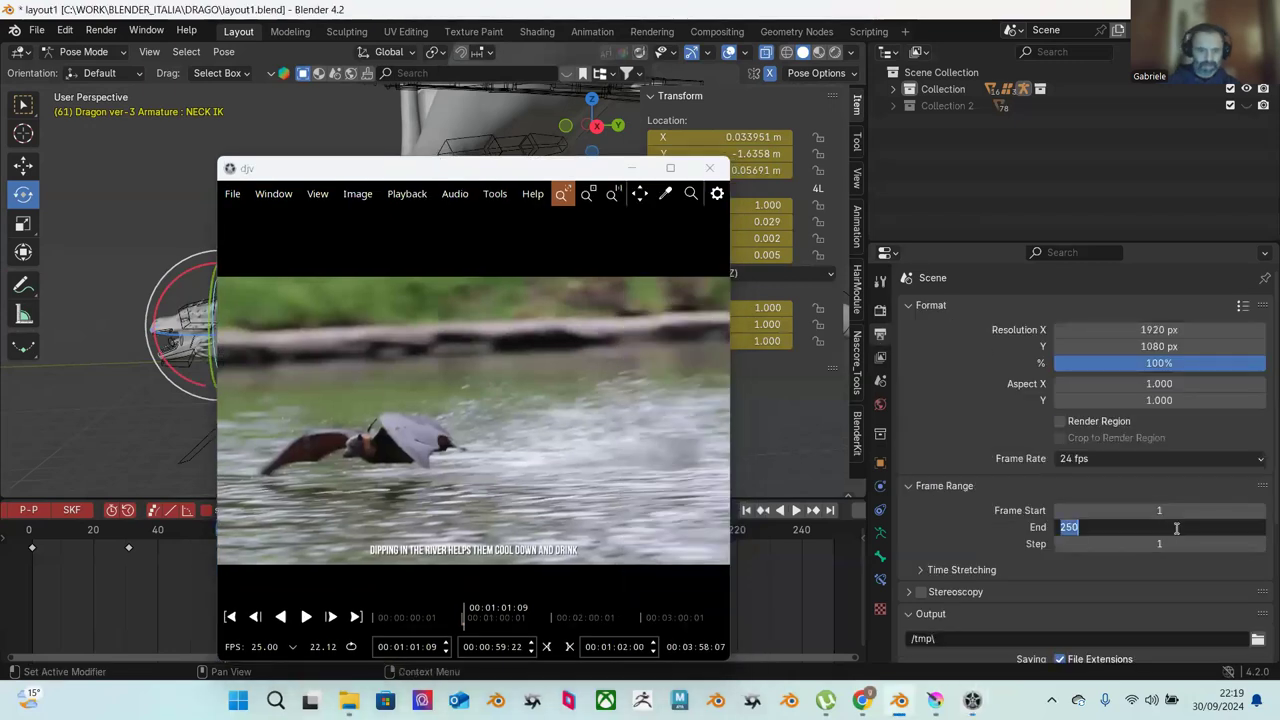
{"action": "type", "text": "61"}
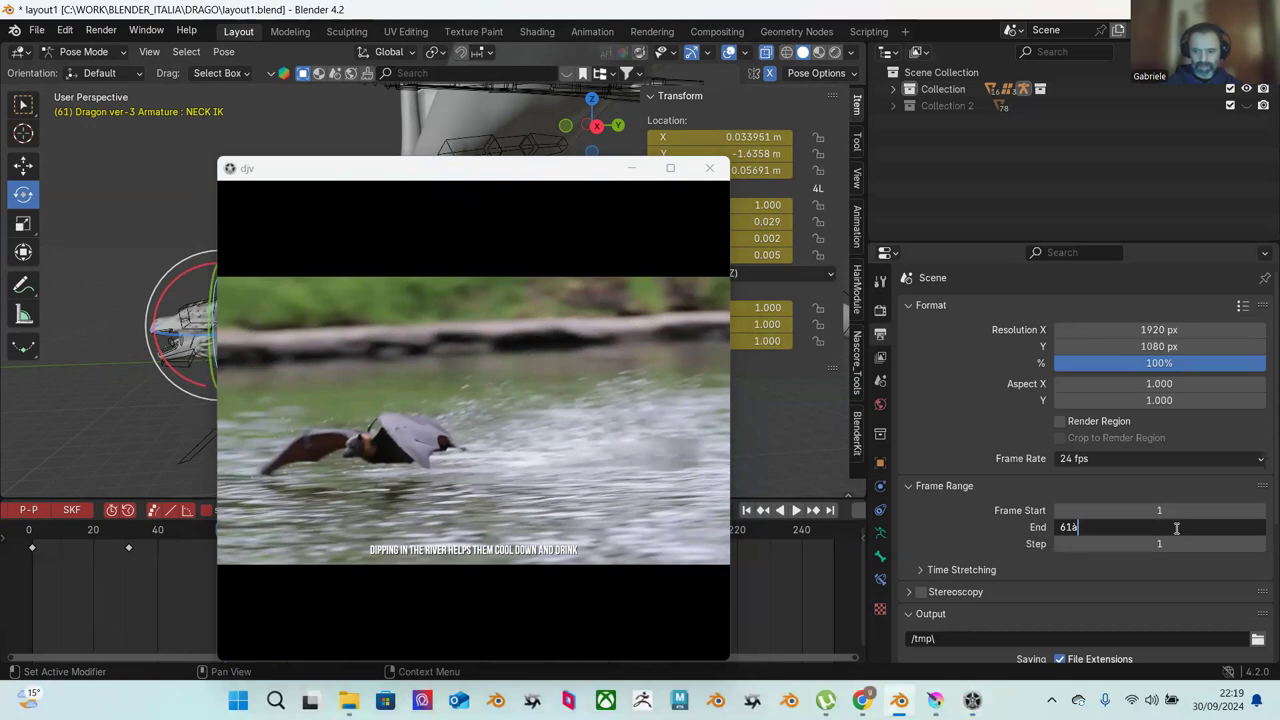
{"action": "key", "text": "Return"}
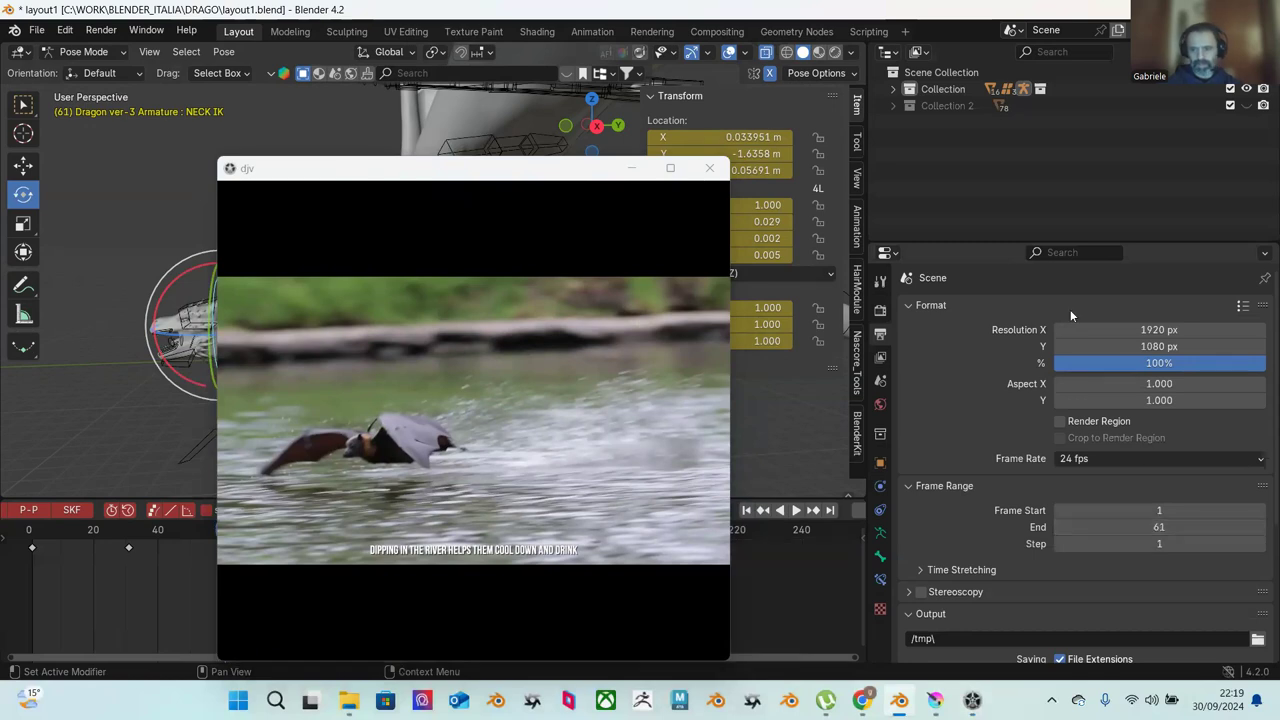
Step: Move the bat reference video to the right and fit the timeline to frames −10–70
{"action": "mouse_move", "coordinate": [537, 158]}
{"action": "left_click_drag", "start_coordinate": [535, 175], "coordinate": [1186, 74]}
{"action": "left_click_drag", "start_coordinate": [32, 531], "coordinate": [119, 545]}
{"action": "scroll", "coordinate": [165, 574], "scroll_direction": "up", "scroll_amount": 1}
{"action": "middle_click_drag", "start_coordinate": [159, 589], "coordinate": [533, 598], "text": "ctrl"}
{"action": "scroll", "coordinate": [440, 570], "scroll_direction": "down", "scroll_amount": 1}
{"action": "middle_click_drag", "start_coordinate": [310, 396], "coordinate": [191, 263]}
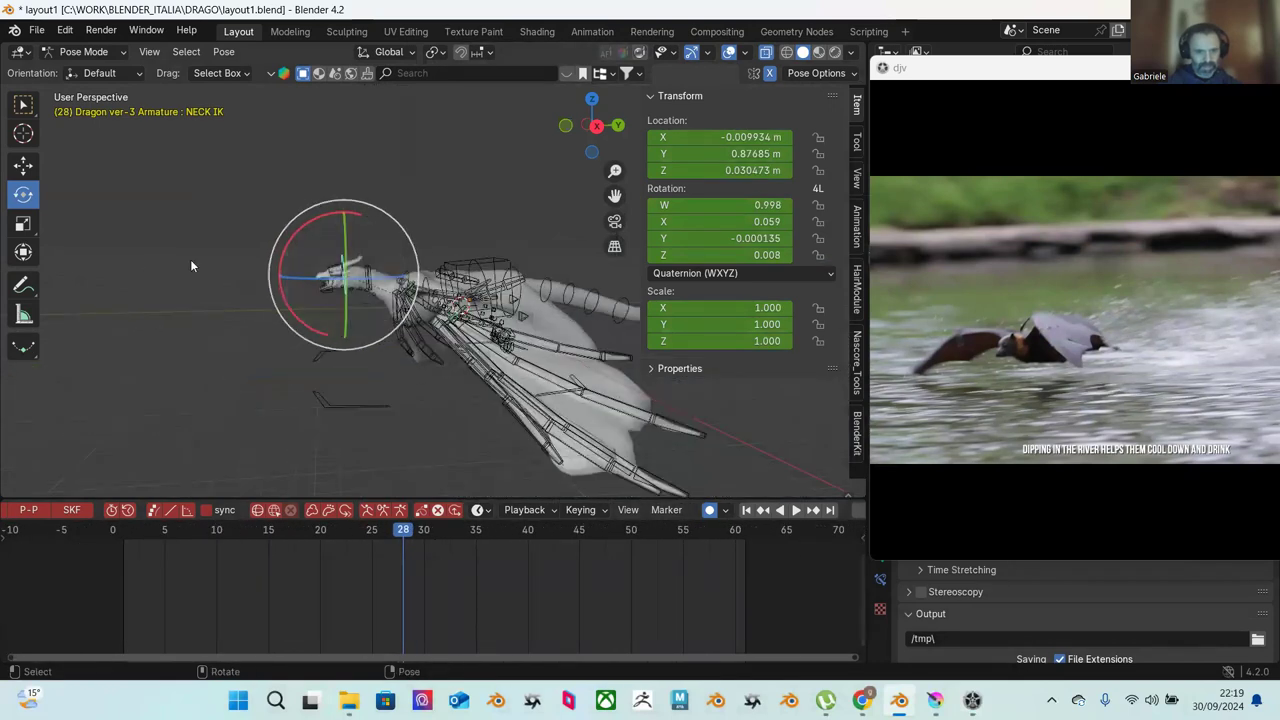
Step: Play back and scrub the start of the loop to review the dragon's current pose
{"action": "left_click_drag", "start_coordinate": [272, 217], "coordinate": [501, 410]}
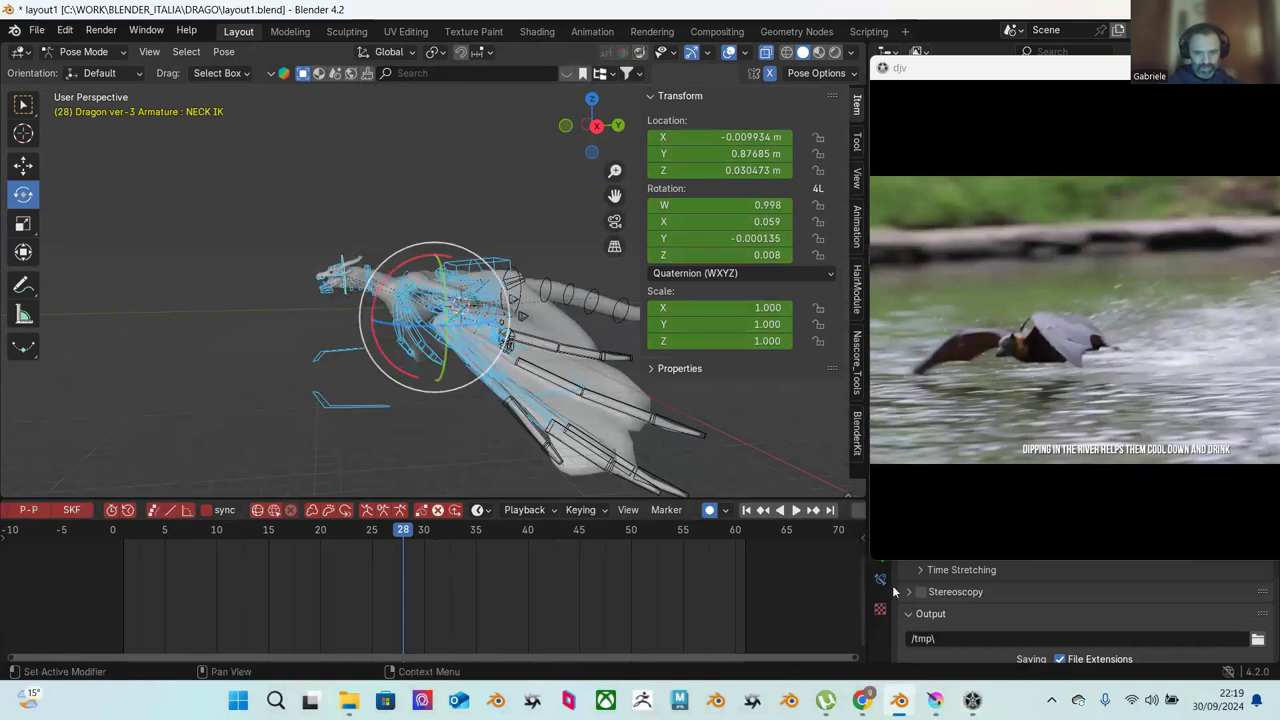
{"action": "key", "text": "alt+a"}
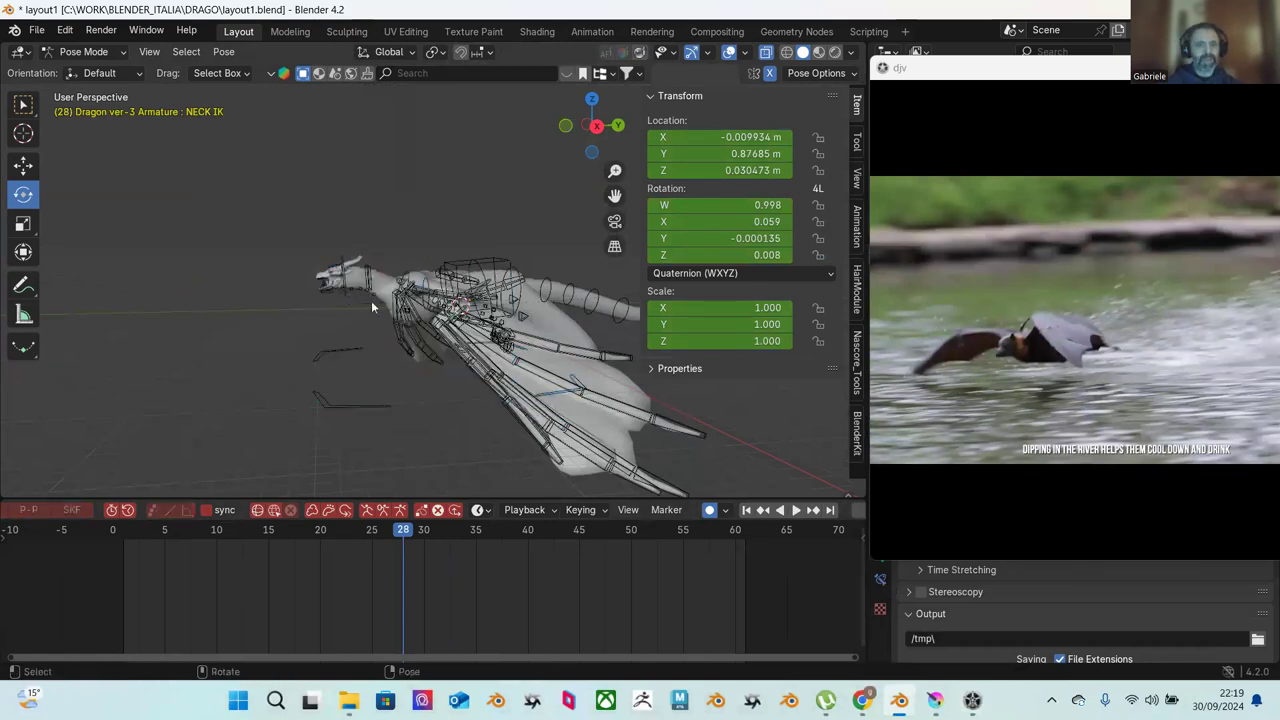
{"action": "scroll", "coordinate": [338, 302], "scroll_direction": "up", "scroll_amount": 3}
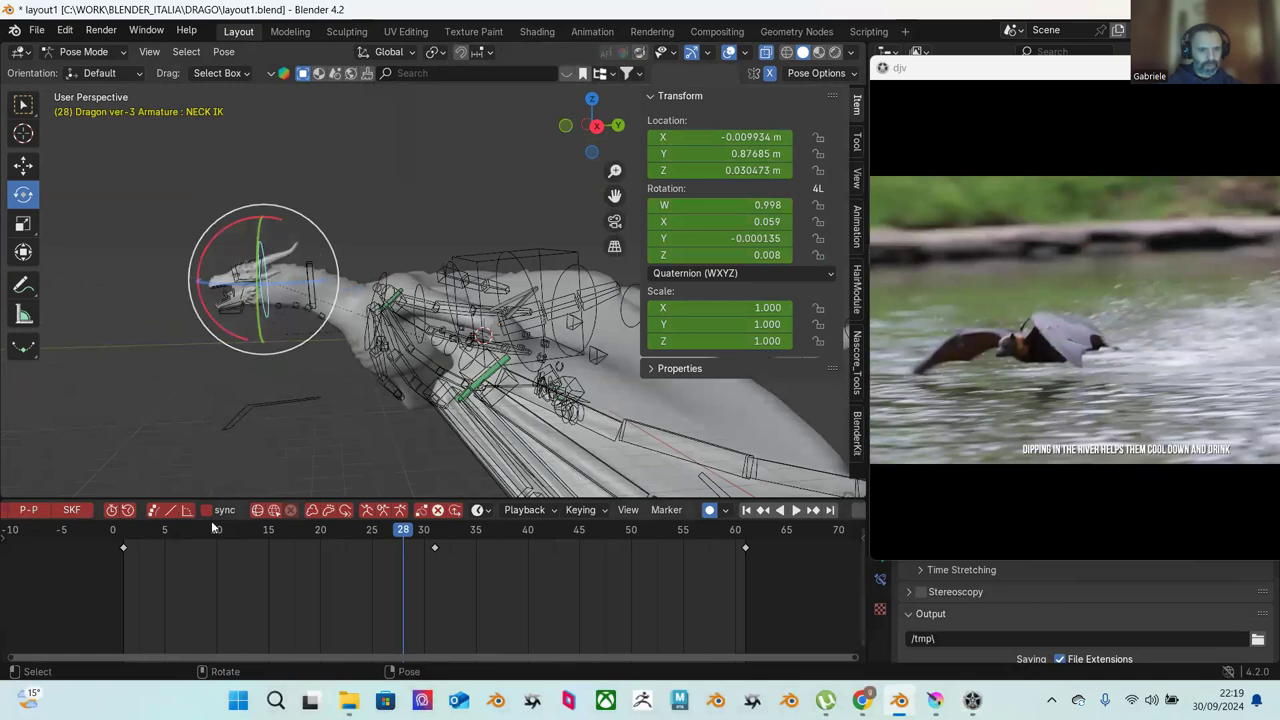
{"action": "left_click", "coordinate": [146, 531]}
{"action": "key", "text": "space"}
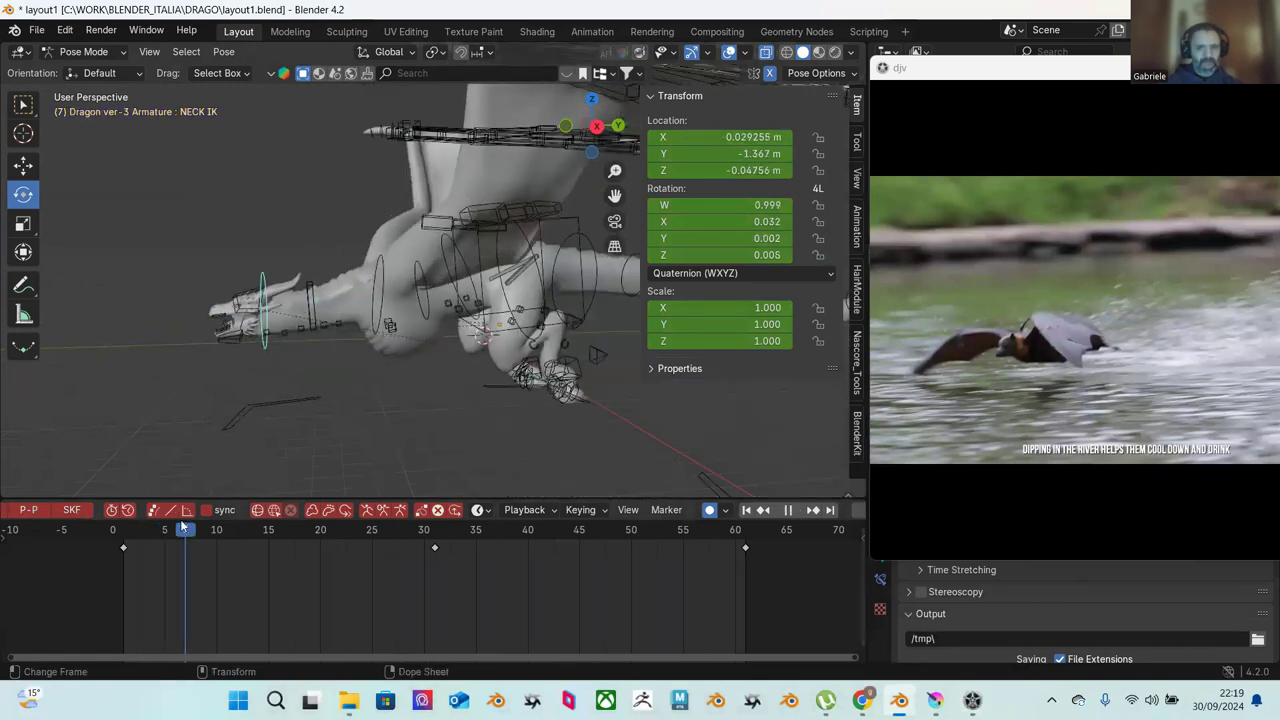
{"action": "mouse_move", "coordinate": [226, 530]}
{"action": "left_mouse_down"}
{"action": "mouse_move", "coordinate": [257, 530]}
{"action": "mouse_move", "coordinate": [214, 530]}
{"action": "mouse_move", "coordinate": [248, 528]}
{"action": "left_mouse_up"}
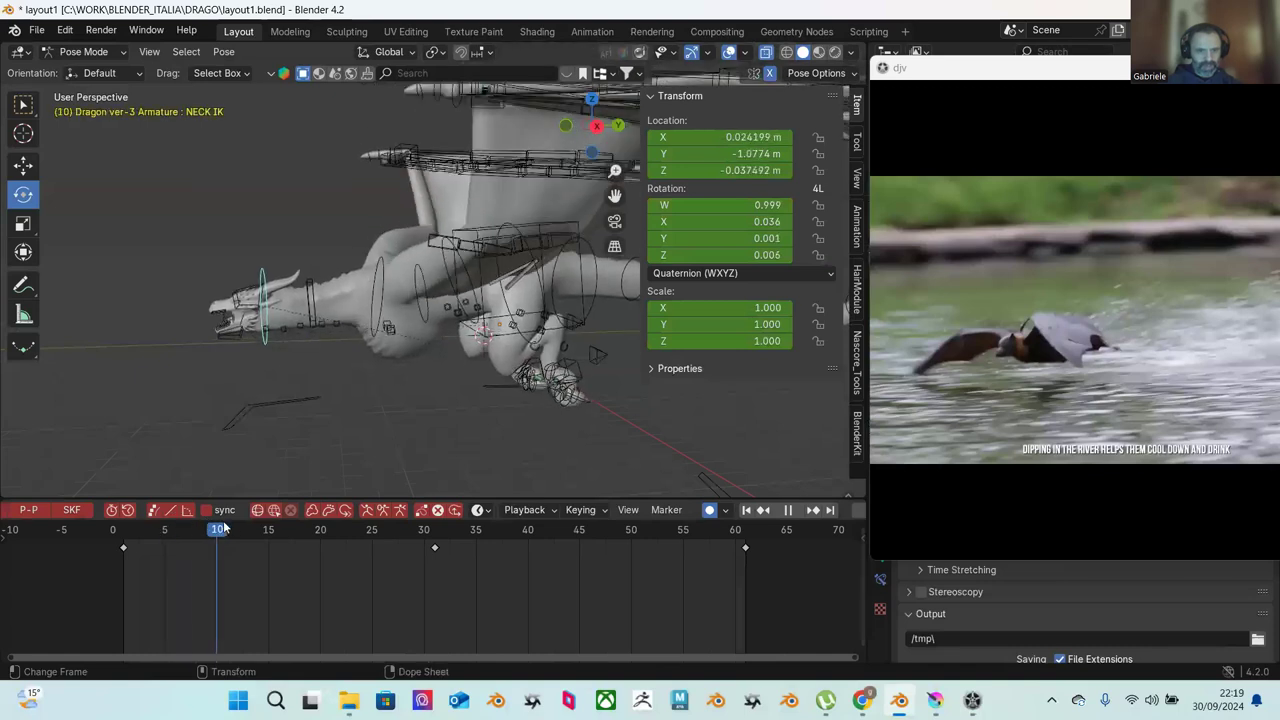
{"action": "key", "text": "space"}
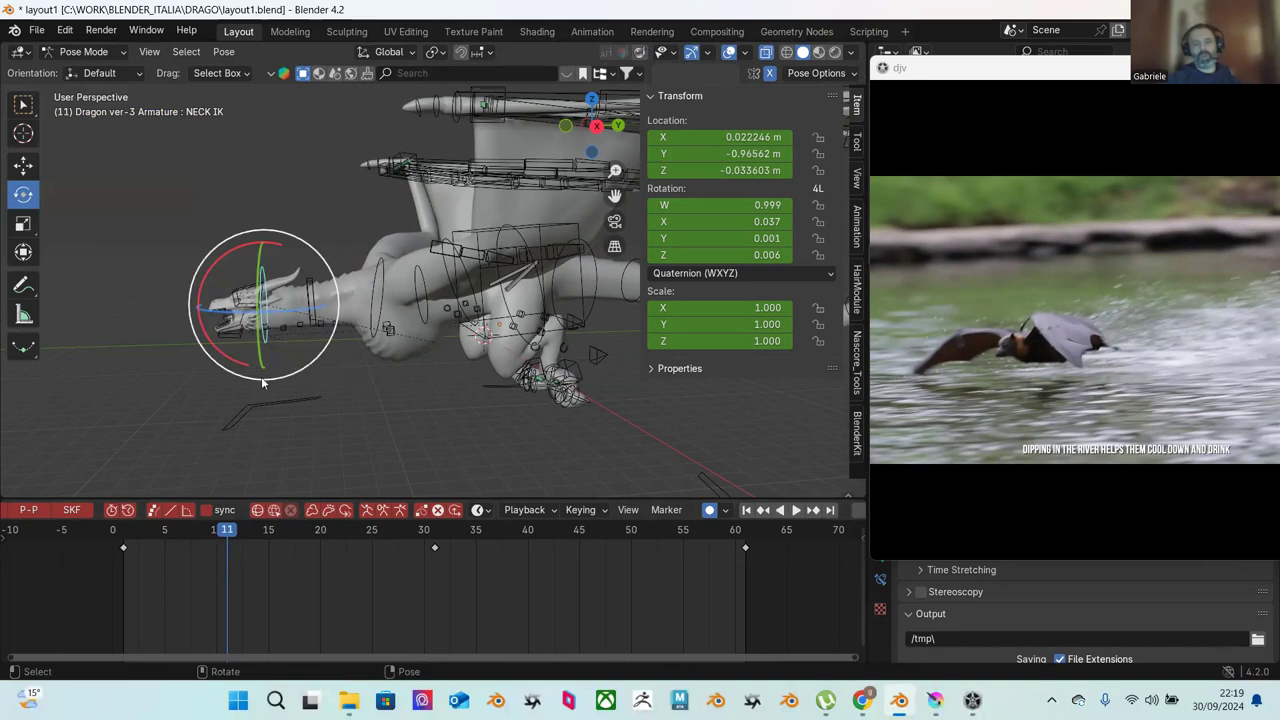
{"action": "key", "text": "shift+Left"}
{"action": "key", "text": "space"}
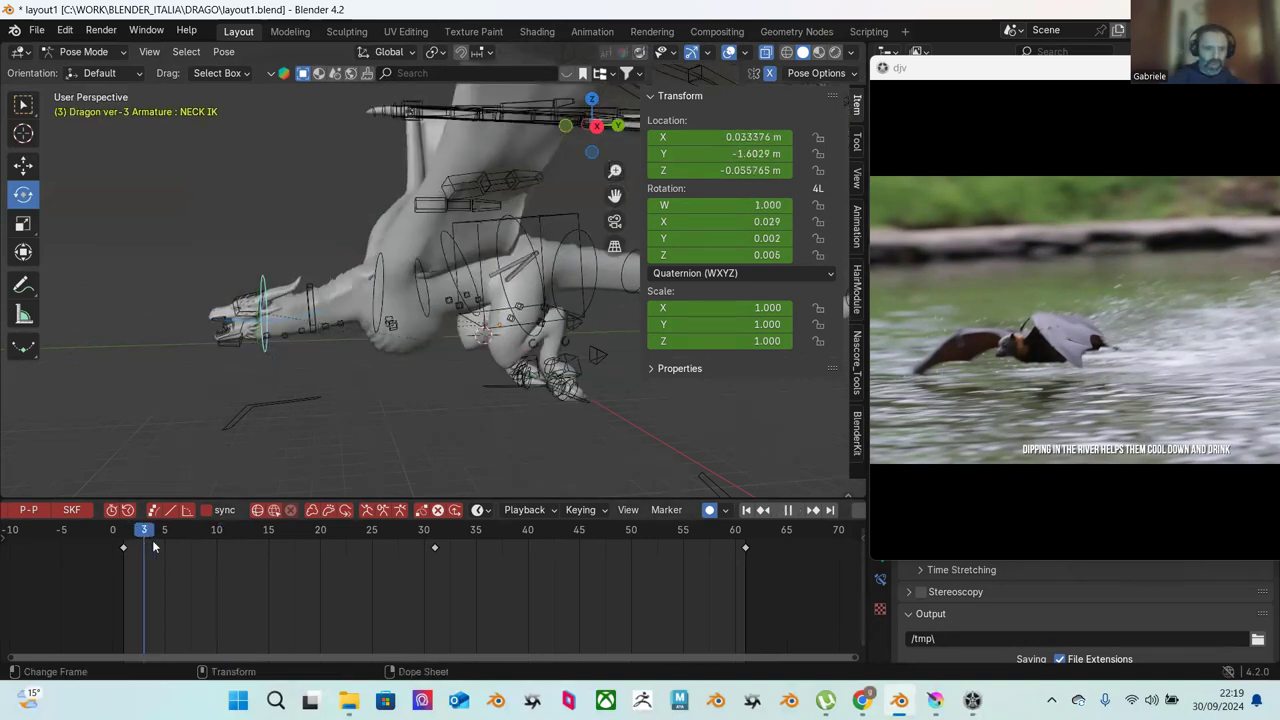
{"action": "left_click_drag", "start_coordinate": [435, 532], "coordinate": [278, 530]}
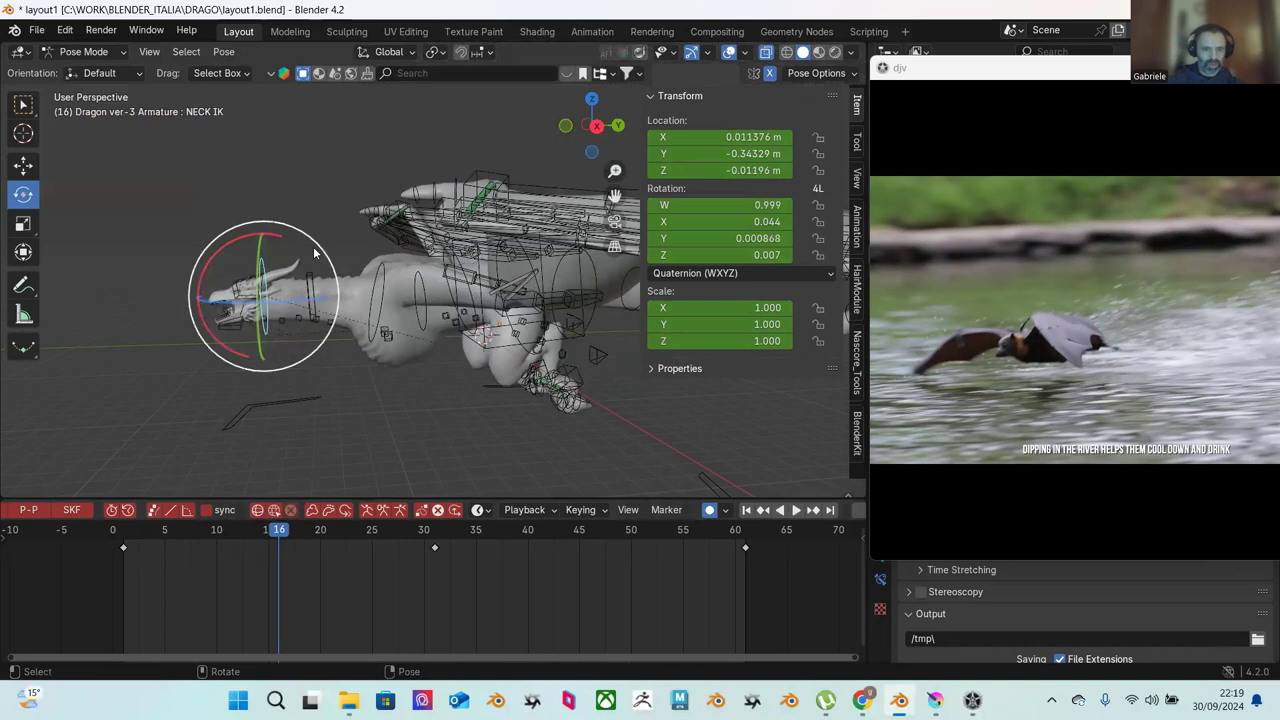
Step: Rotate the NECK IK control around X and key it, then select the Neck controller
{"action": "left_click_drag", "start_coordinate": [279, 240], "coordinate": [313, 262]}
{"action": "key", "text": "shift+space"}
{"action": "key", "text": "g"}
{"action": "left_click", "coordinate": [313, 281]}
Step: At frame 16, rotate NECK IK again to tilt the head to X -0.063
{"action": "left_click", "coordinate": [123, 531]}
{"action": "key", "text": "space"}
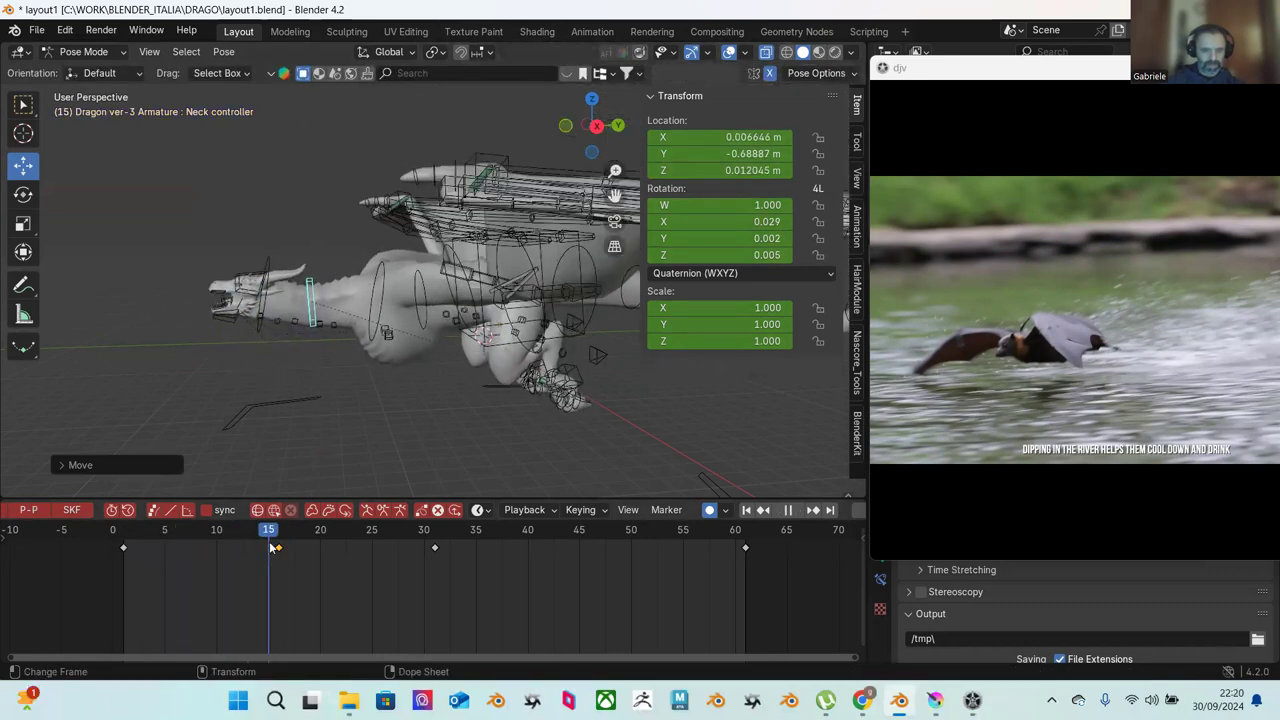
{"action": "left_click", "coordinate": [265, 265]}
{"action": "key", "text": "shift+space"}
{"action": "key", "text": "r"}
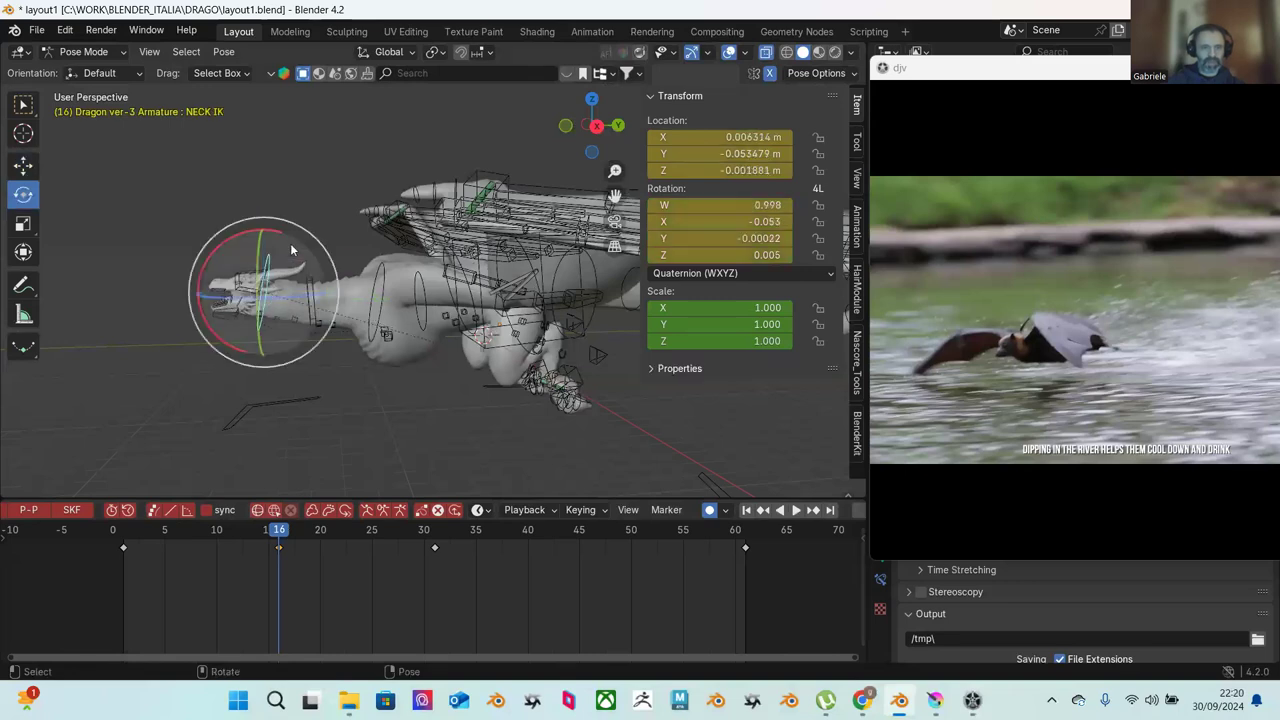
{"action": "left_click_drag", "start_coordinate": [305, 233], "coordinate": [407, 296]}
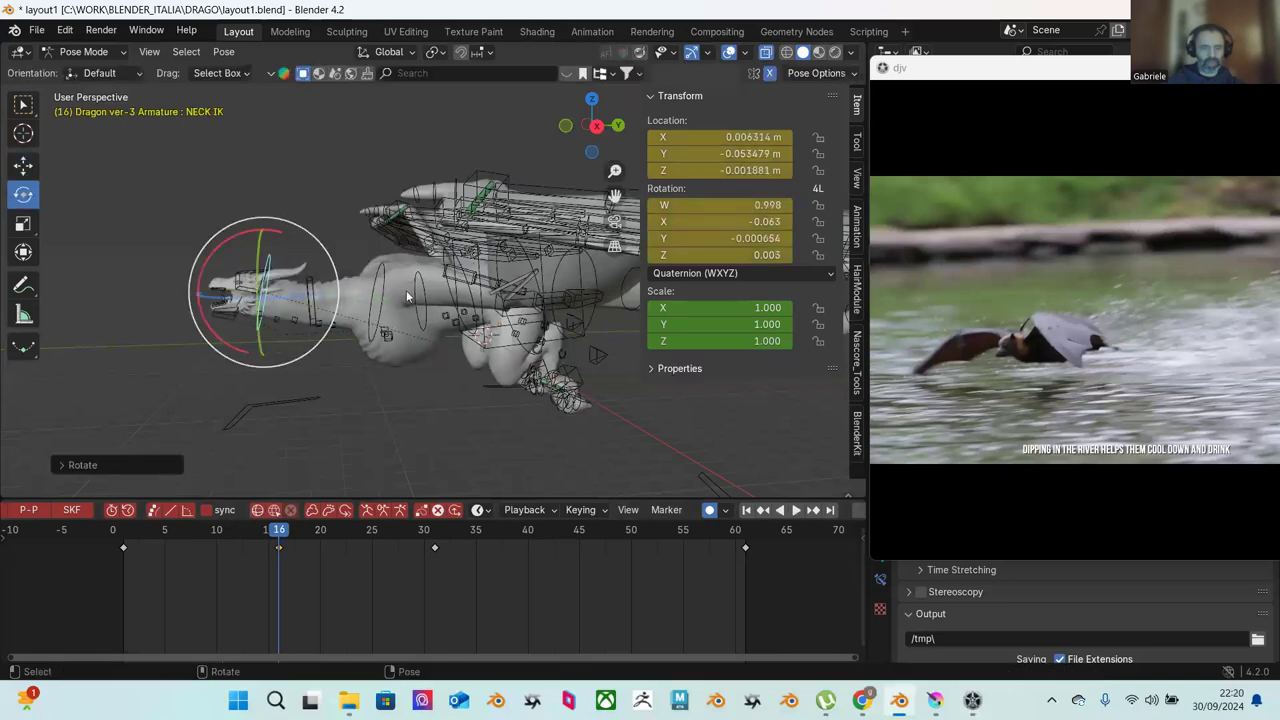
{"action": "left_click", "coordinate": [386, 284]}
{"action": "left_click_drag", "start_coordinate": [158, 540], "coordinate": [246, 528]}
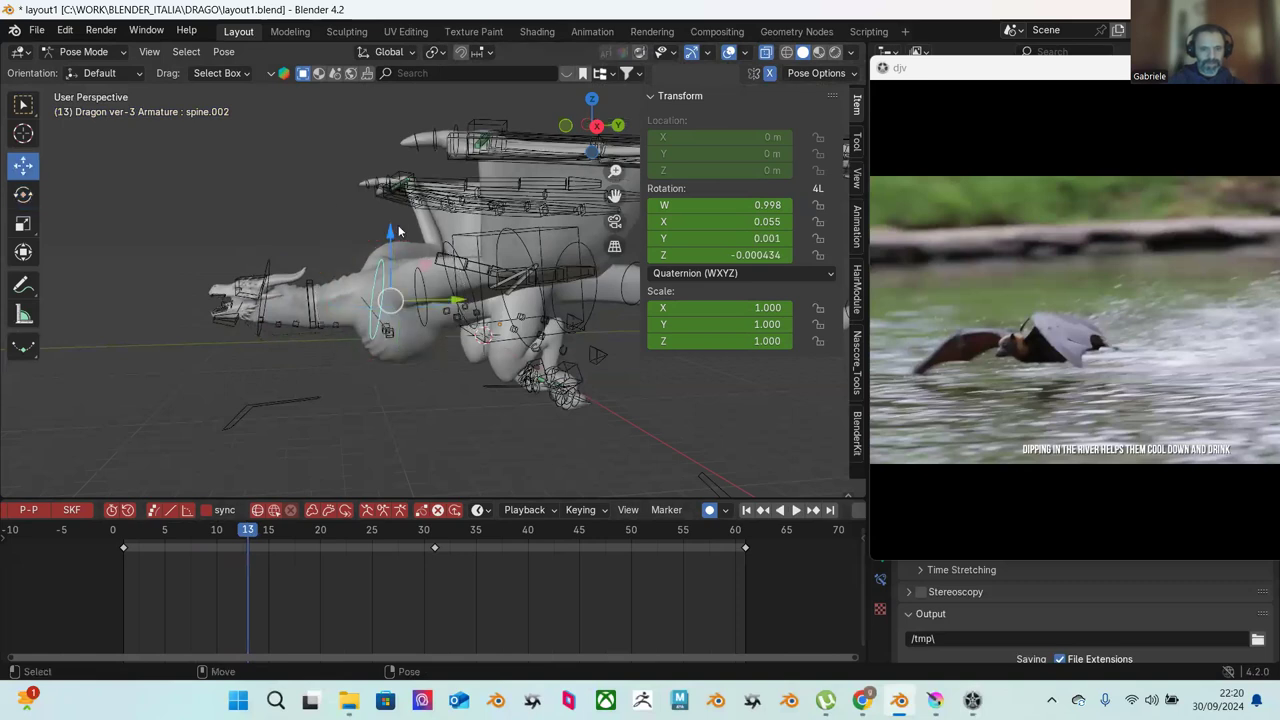
Step: Reposition spine.002 and key it at frame 13
{"action": "key", "text": "g"}
{"action": "left_click", "coordinate": [392, 234]}
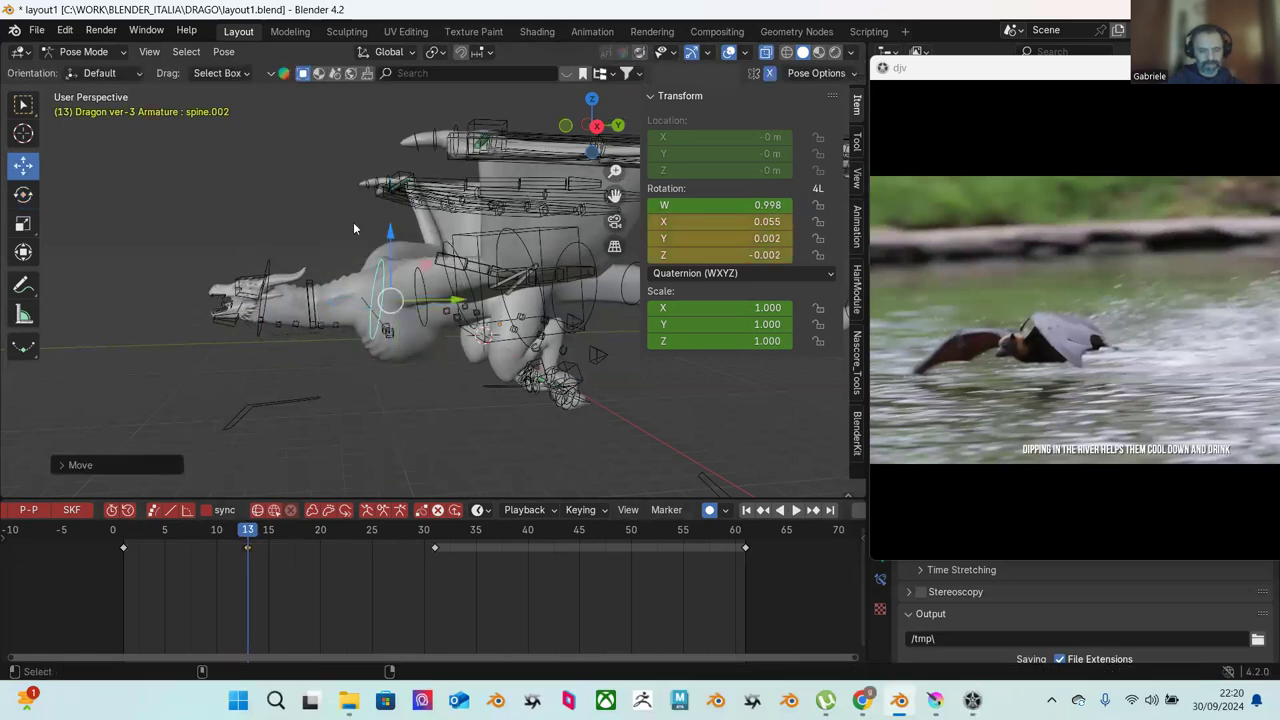
{"action": "key", "text": "ctrl+z"}
Step: Rotate spine.003 around X and replay the loop to check the bend
{"action": "left_click", "coordinate": [460, 258]}
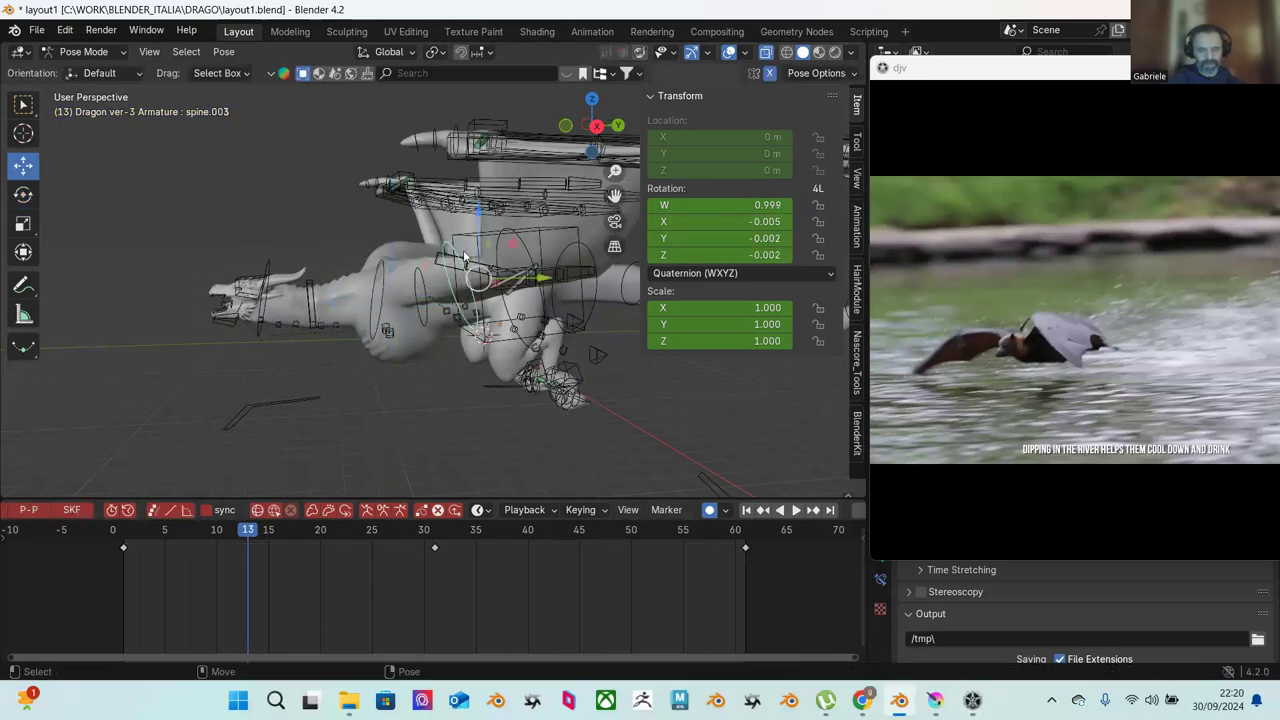
{"action": "key", "text": "space"}
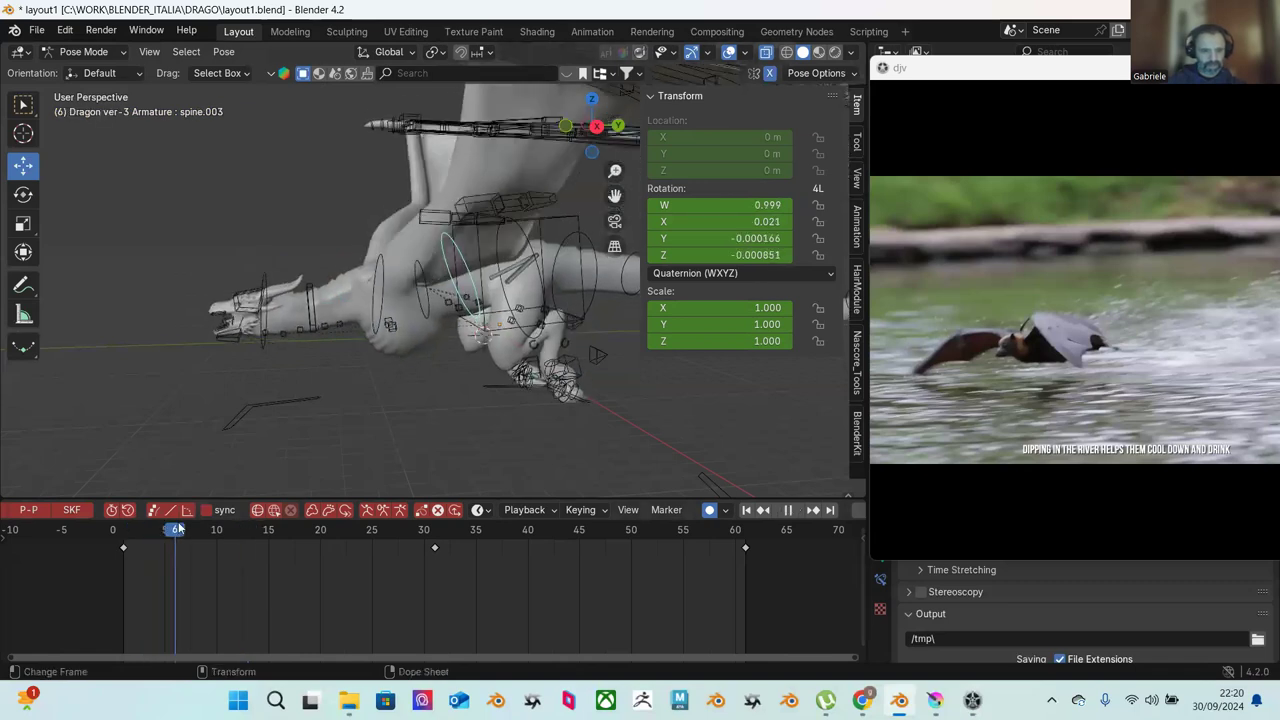
{"action": "left_click_drag", "start_coordinate": [246, 528], "coordinate": [268, 527]}
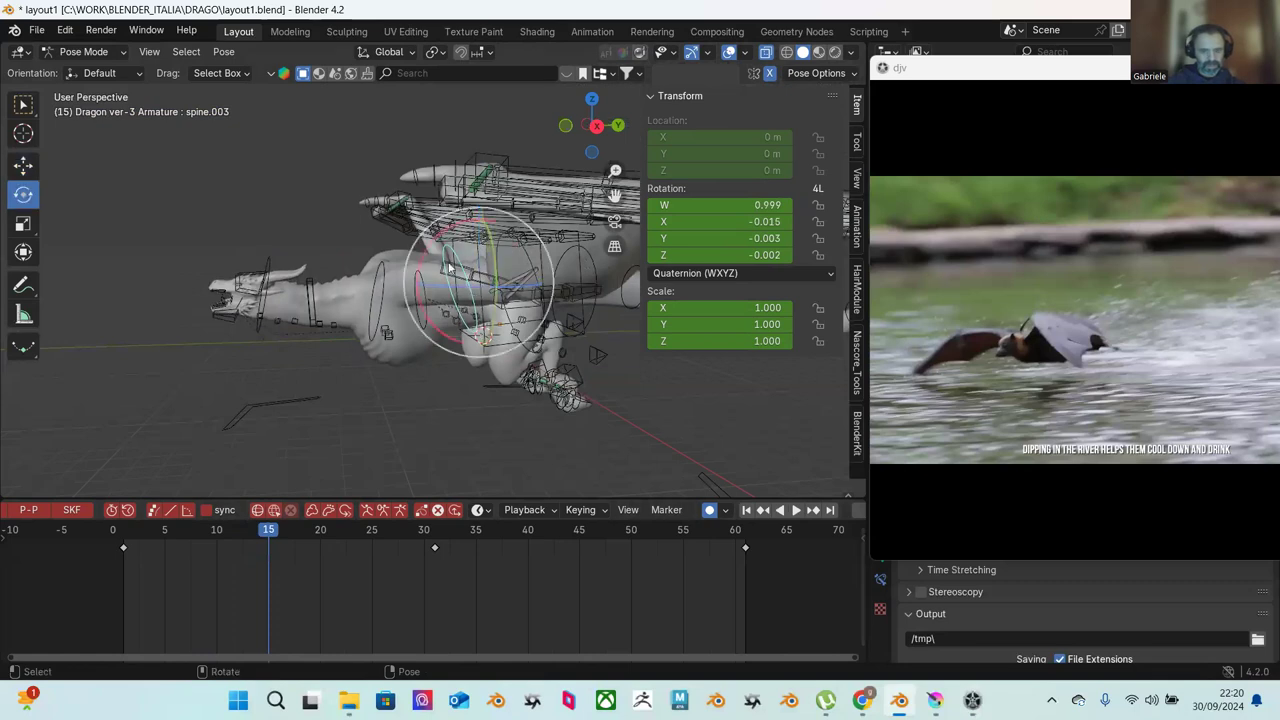
{"action": "left_click", "coordinate": [125, 533]}
{"action": "key", "text": "space"}
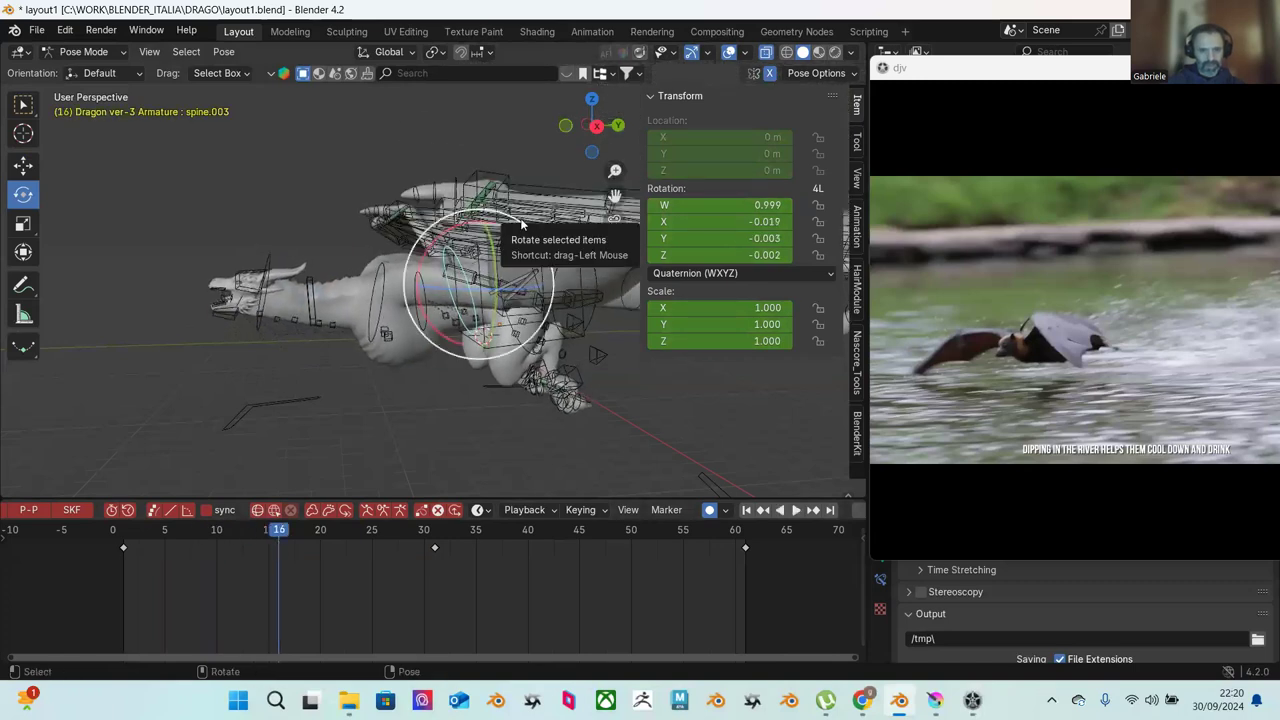
{"action": "left_click_drag", "start_coordinate": [462, 230], "coordinate": [461, 229]}
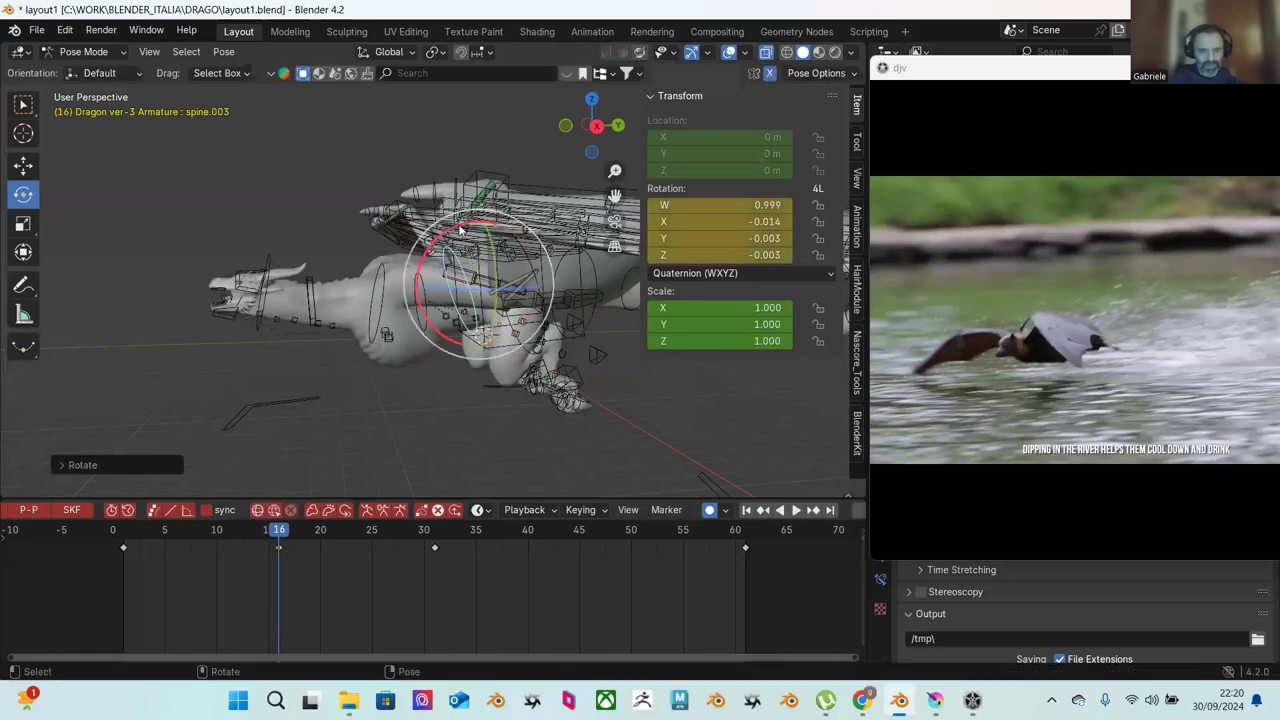
{"action": "left_click", "coordinate": [141, 539]}
{"action": "key", "text": "space"}
{"action": "mouse_move", "coordinate": [289, 540]}
{"action": "left_mouse_down"}
{"action": "mouse_move", "coordinate": [408, 550]}
{"action": "mouse_move", "coordinate": [160, 549]}
{"action": "mouse_move", "coordinate": [421, 557]}
{"action": "mouse_move", "coordinate": [163, 548]}
{"action": "mouse_move", "coordinate": [280, 530]}
{"action": "left_mouse_up"}
Step: At frame 16, lower spine.006 along Z to -2.7085 m to drop the body
{"action": "middle_click_drag", "start_coordinate": [491, 326], "coordinate": [338, 356]}
{"action": "left_click", "coordinate": [457, 276]}
{"action": "middle_click_drag", "start_coordinate": [457, 276], "coordinate": [205, 484]}
{"action": "left_click_drag", "start_coordinate": [173, 531], "coordinate": [279, 535]}
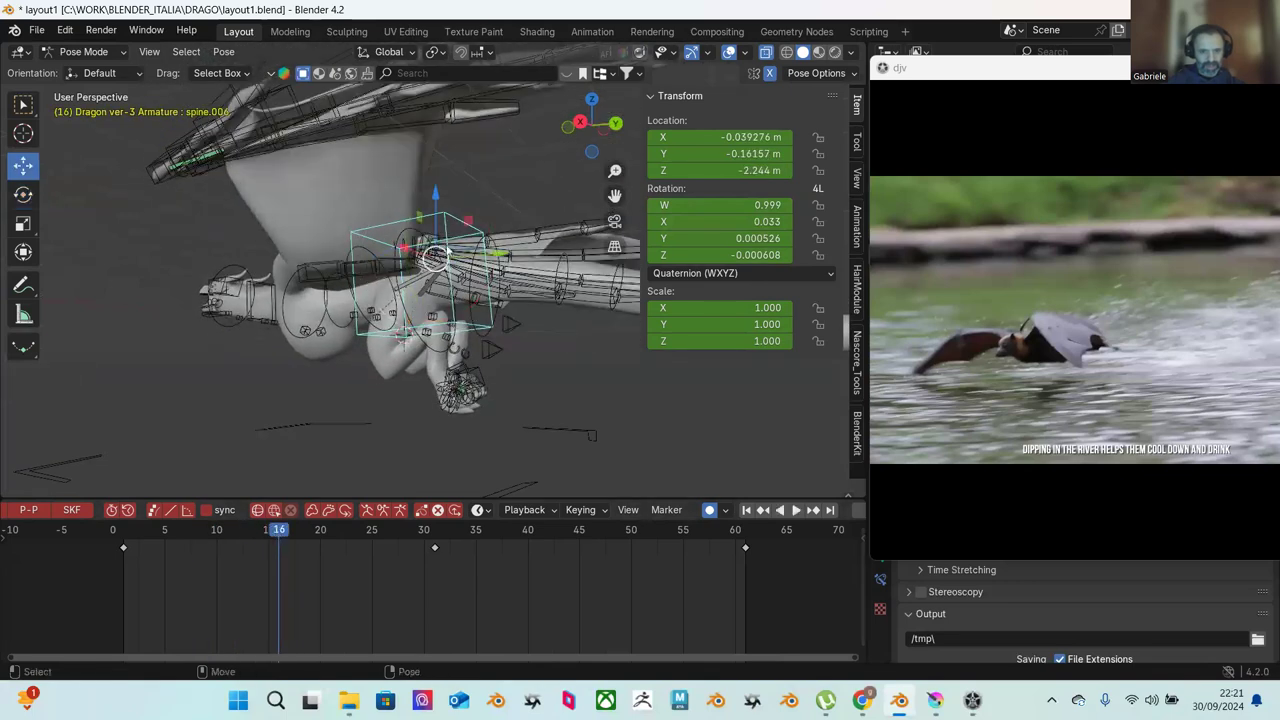
{"action": "left_click_drag", "start_coordinate": [436, 200], "coordinate": [436, 188]}
{"action": "middle_click_drag", "start_coordinate": [411, 280], "coordinate": [466, 285]}
{"action": "left_click_drag", "start_coordinate": [148, 535], "coordinate": [278, 514]}
Step: At frame 16, rotate the left hand control around global Z to push the wing down
{"action": "middle_click_drag", "start_coordinate": [340, 376], "coordinate": [488, 308]}
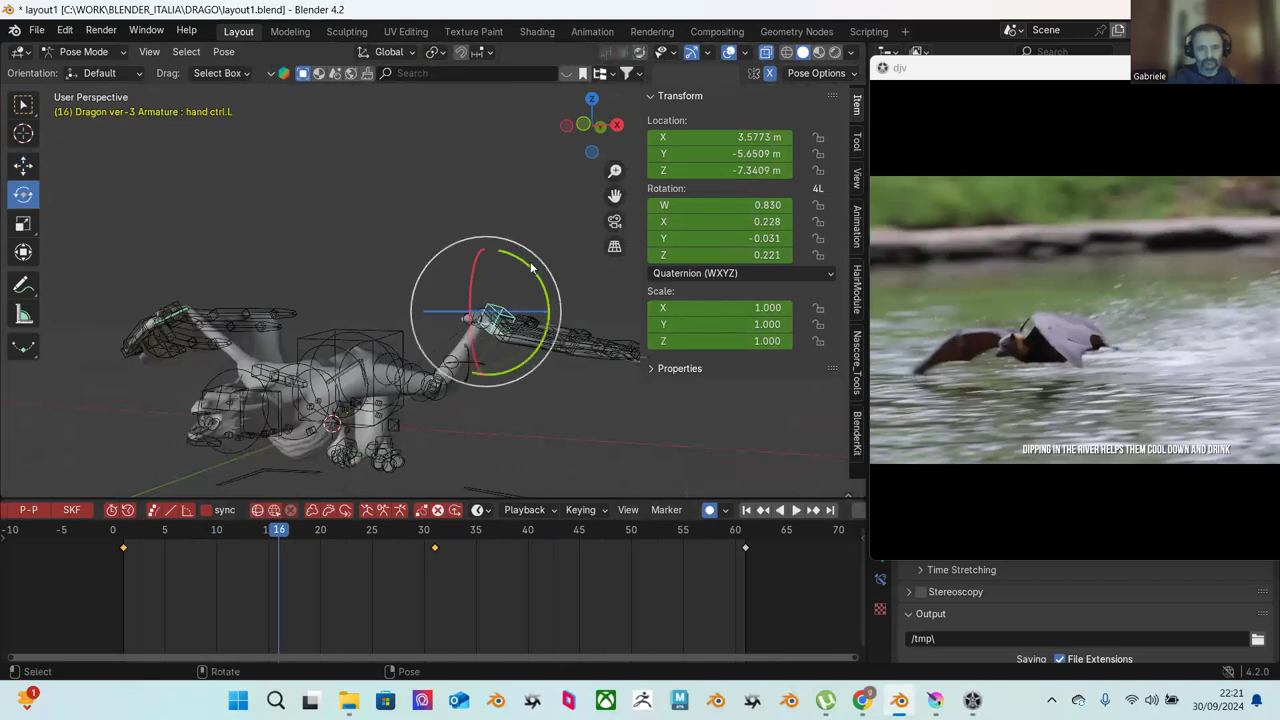
{"action": "left_click_drag", "start_coordinate": [546, 287], "coordinate": [451, 228]}
{"action": "middle_click_drag", "start_coordinate": [451, 231], "coordinate": [556, 337]}
{"action": "left_click_drag", "start_coordinate": [556, 337], "coordinate": [517, 336]}
{"action": "middle_click_drag", "start_coordinate": [517, 336], "coordinate": [452, 357]}
{"action": "left_click", "coordinate": [164, 548]}
{"action": "key", "text": "space"}
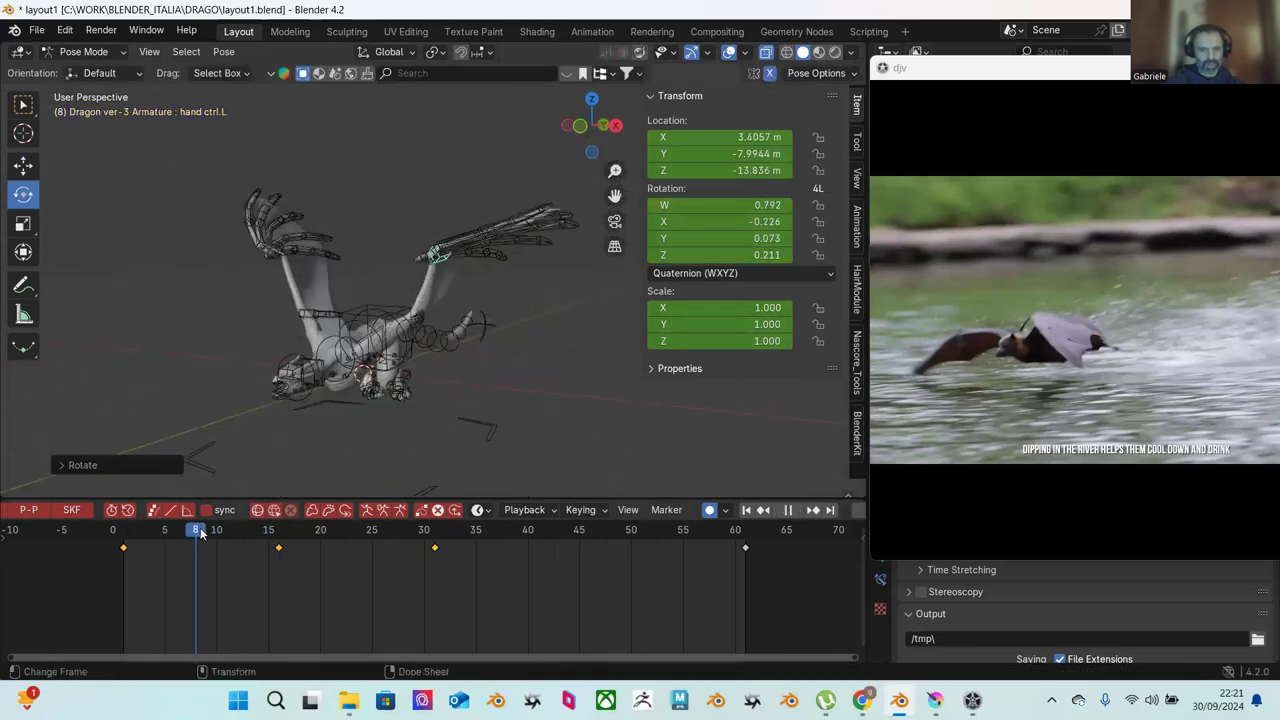
{"action": "left_click_drag", "start_coordinate": [331, 549], "coordinate": [278, 503]}
Step: Fine-tune the left hand control rotation and scrub frames 12–30 to check the wing
{"action": "middle_click_drag", "start_coordinate": [466, 322], "coordinate": [528, 311]}
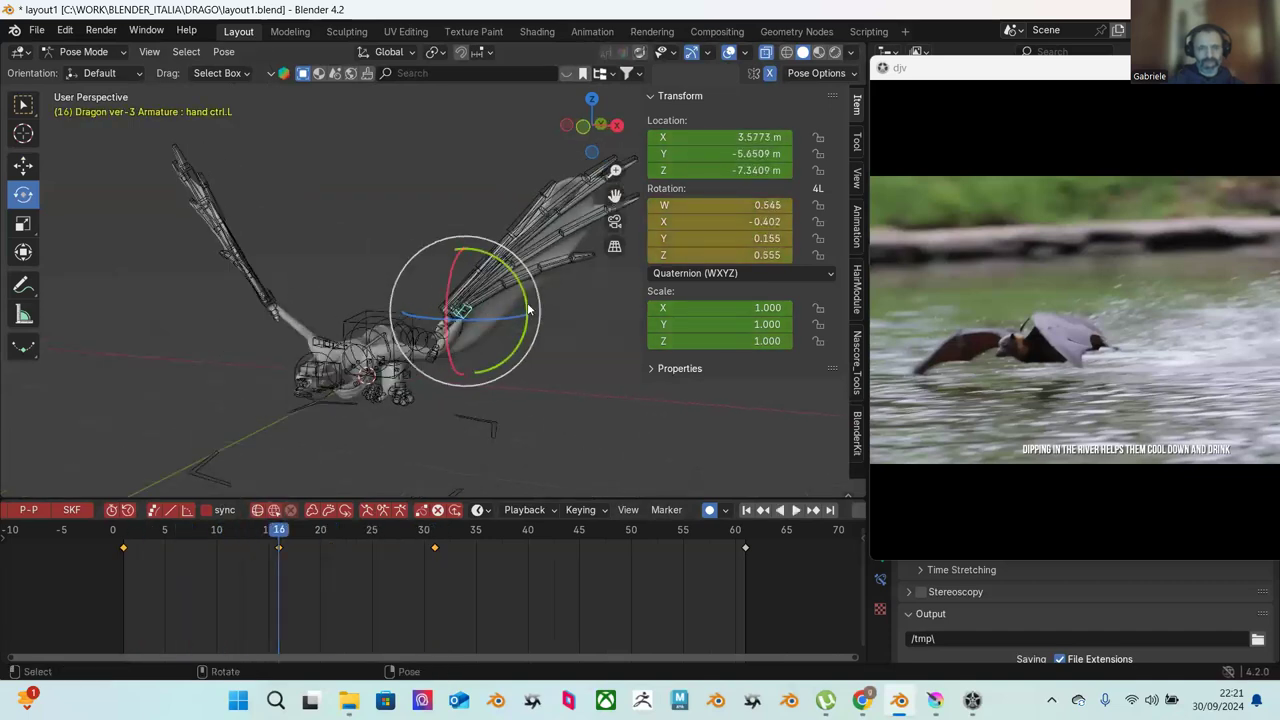
{"action": "mouse_move", "coordinate": [530, 302]}
{"action": "left_mouse_down"}
{"action": "mouse_move", "coordinate": [518, 318]}
{"action": "mouse_move", "coordinate": [523, 292]}
{"action": "mouse_move", "coordinate": [528, 302]}
{"action": "left_mouse_up"}
{"action": "middle_click_drag", "start_coordinate": [500, 340], "coordinate": [268, 465]}
{"action": "key", "text": "space"}
{"action": "left_click_drag", "start_coordinate": [168, 524], "coordinate": [150, 533]}
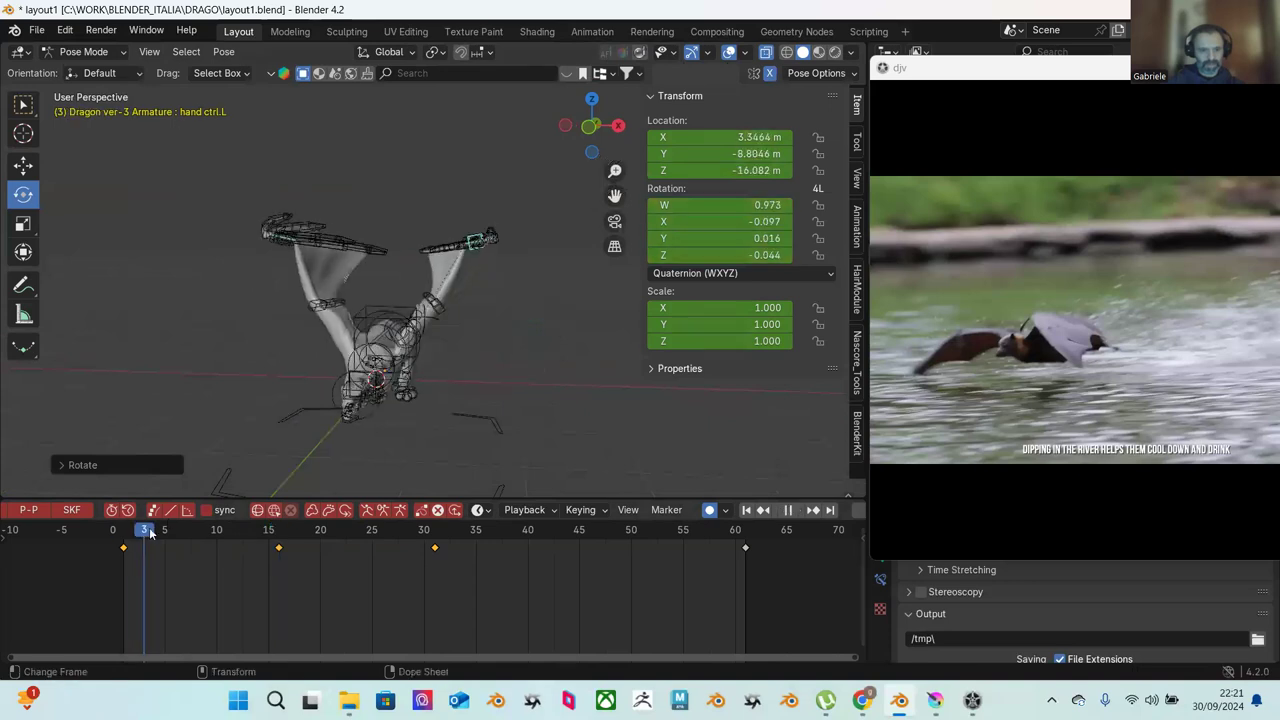
{"action": "left_click_drag", "start_coordinate": [243, 537], "coordinate": [117, 510]}
{"action": "middle_click_drag", "start_coordinate": [184, 475], "coordinate": [421, 405]}
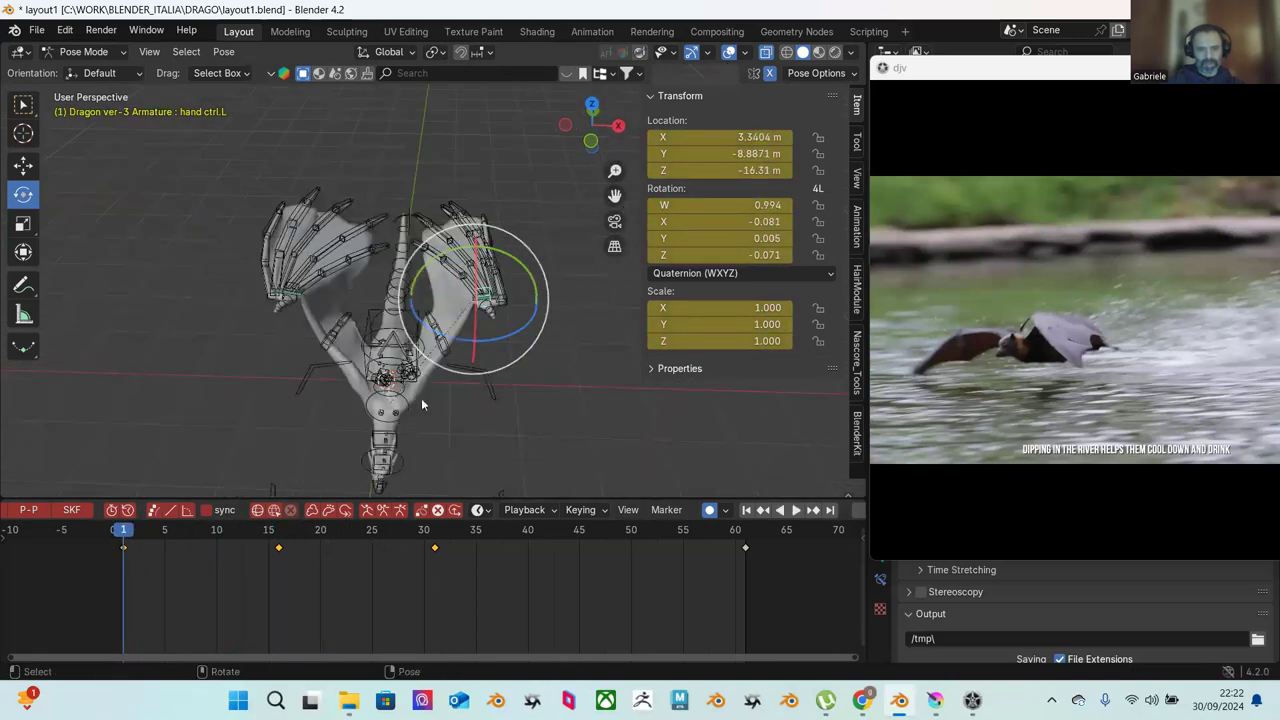
Step: Adjust the left hand control at frame 1 and review frames 21–41
{"action": "left_click_drag", "start_coordinate": [502, 341], "coordinate": [462, 343]}
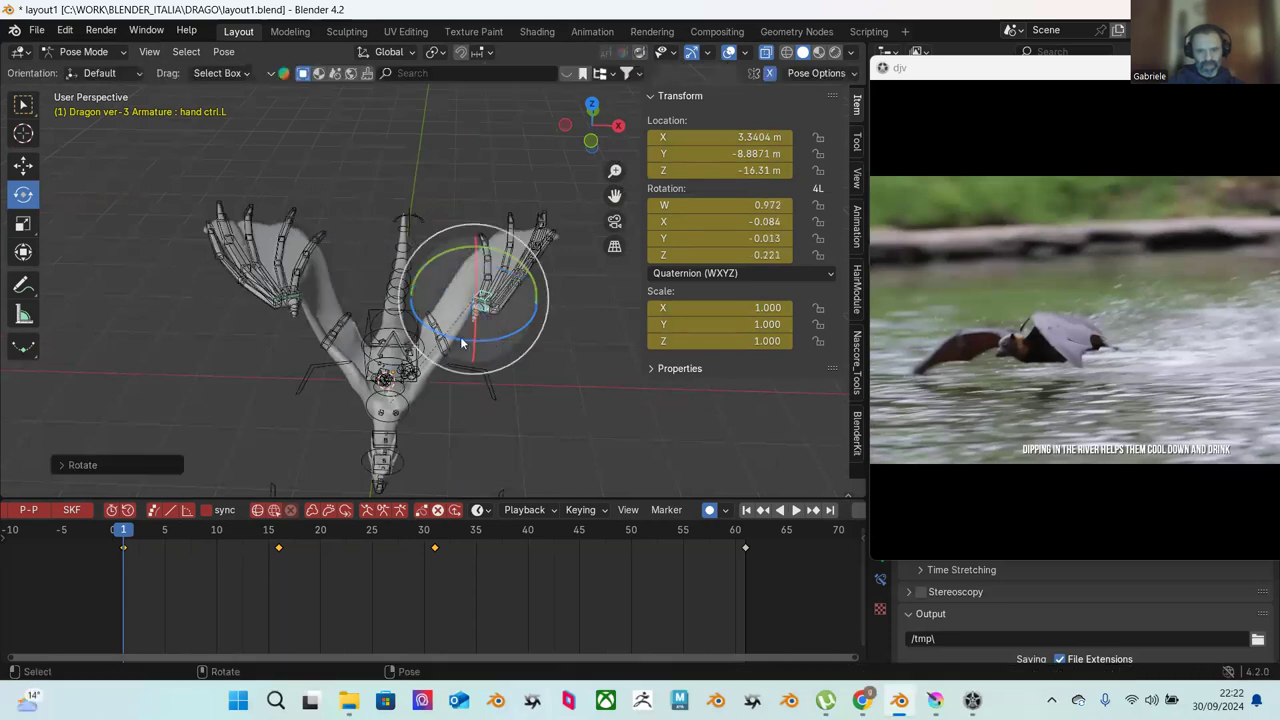
{"action": "key", "text": "space"}
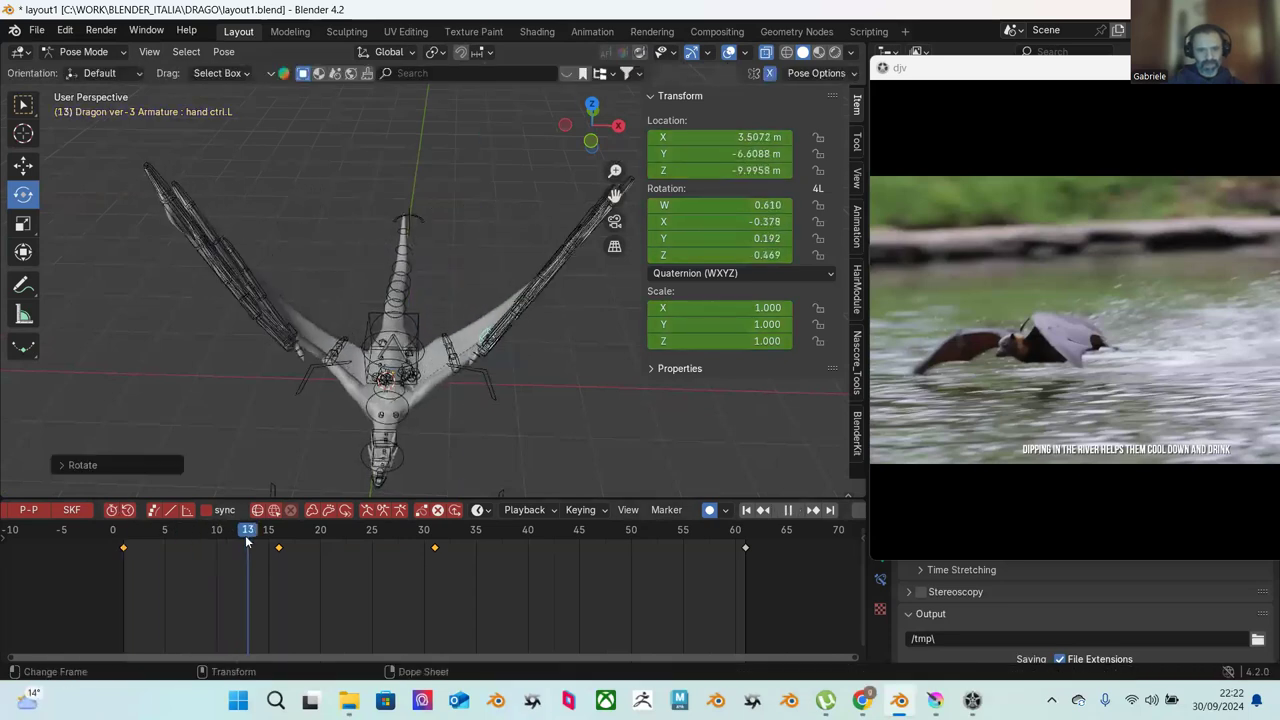
{"action": "middle_click_drag", "start_coordinate": [306, 468], "coordinate": [544, 300]}
{"action": "left_click_drag", "start_coordinate": [555, 291], "coordinate": [430, 413]}
{"action": "key", "text": "space"}
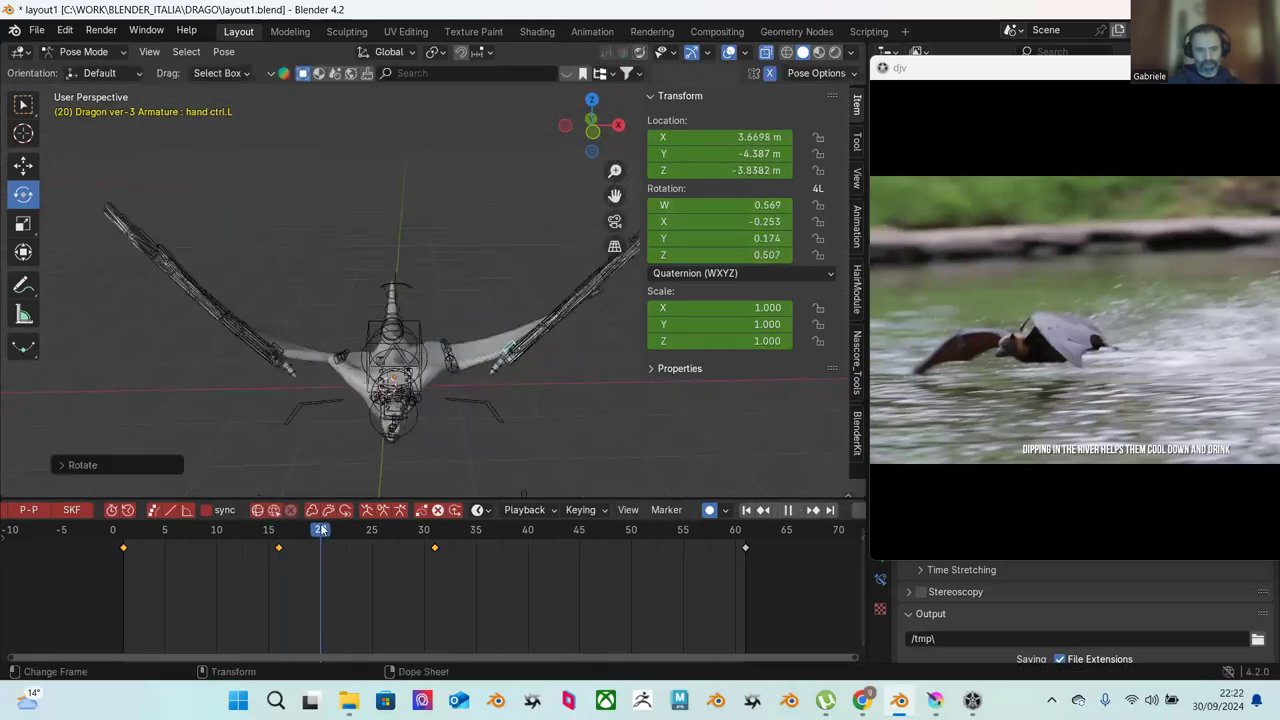
{"action": "left_click_drag", "start_coordinate": [462, 543], "coordinate": [341, 525]}
{"action": "key", "text": "space"}
Step: Replay the loop, stop at frame 31, and orbit toward the dragon's head
{"action": "middle_click_drag", "start_coordinate": [380, 430], "coordinate": [348, 414]}
{"action": "left_click", "coordinate": [281, 540]}
{"action": "key", "text": "space"}
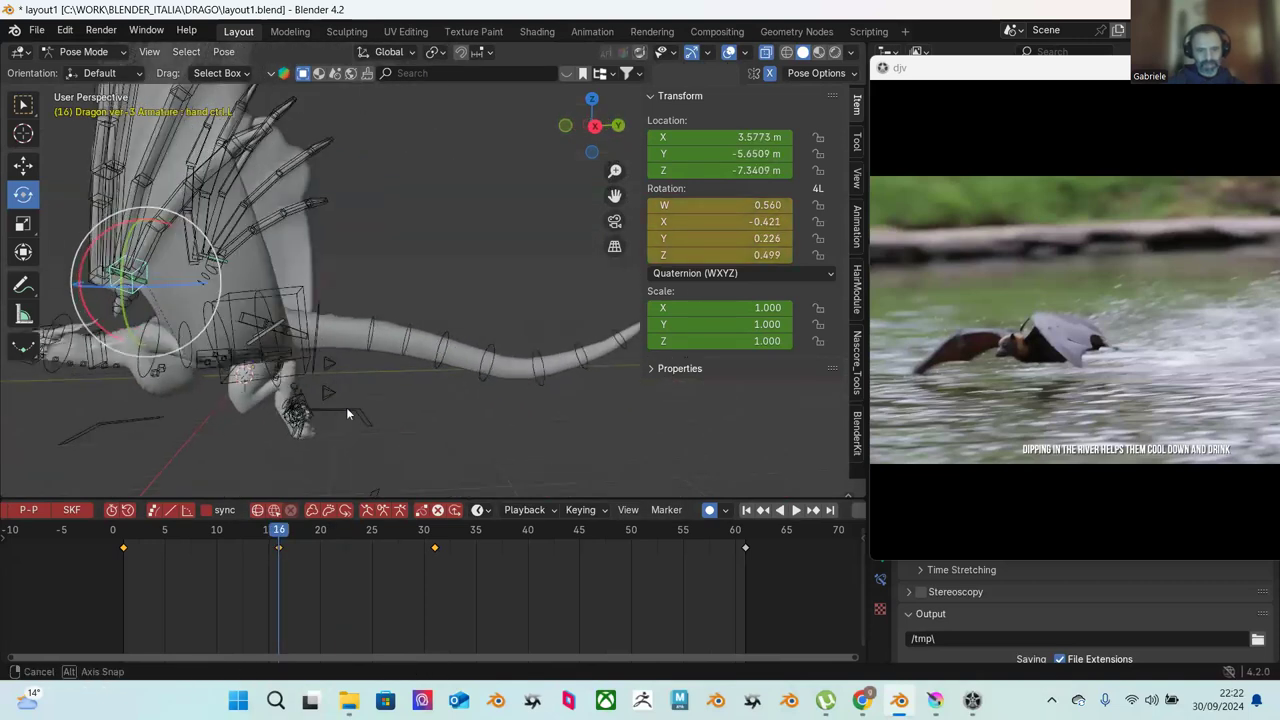
{"action": "left_click_drag", "start_coordinate": [129, 531], "coordinate": [300, 540]}
{"action": "key", "text": "space"}
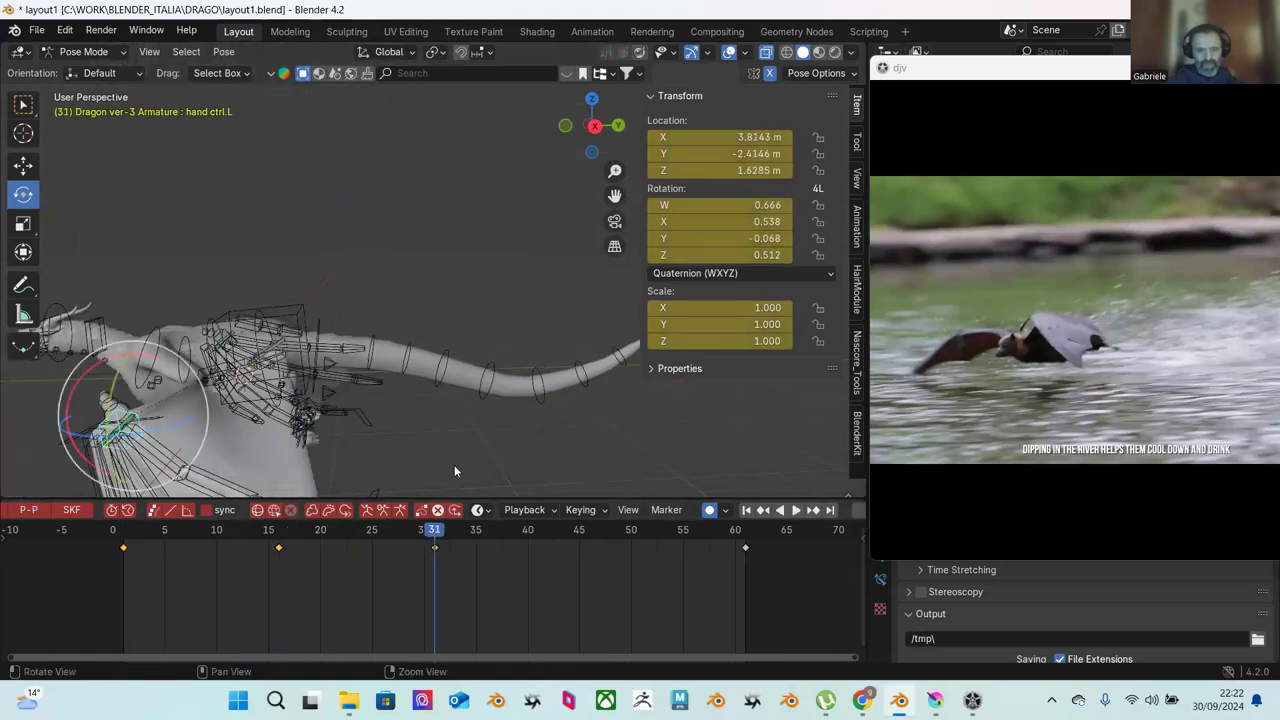
{"action": "mouse_move", "coordinate": [472, 395]}
{"action": "middle_mouse_down"}
{"action": "mouse_move", "coordinate": [443, 394]}
{"action": "mouse_move", "coordinate": [463, 372]}
{"action": "middle_mouse_up"}
Step: Rotate spine.012 and spine.008 to bend the tail and swing it up
{"action": "left_click", "coordinate": [396, 336]}
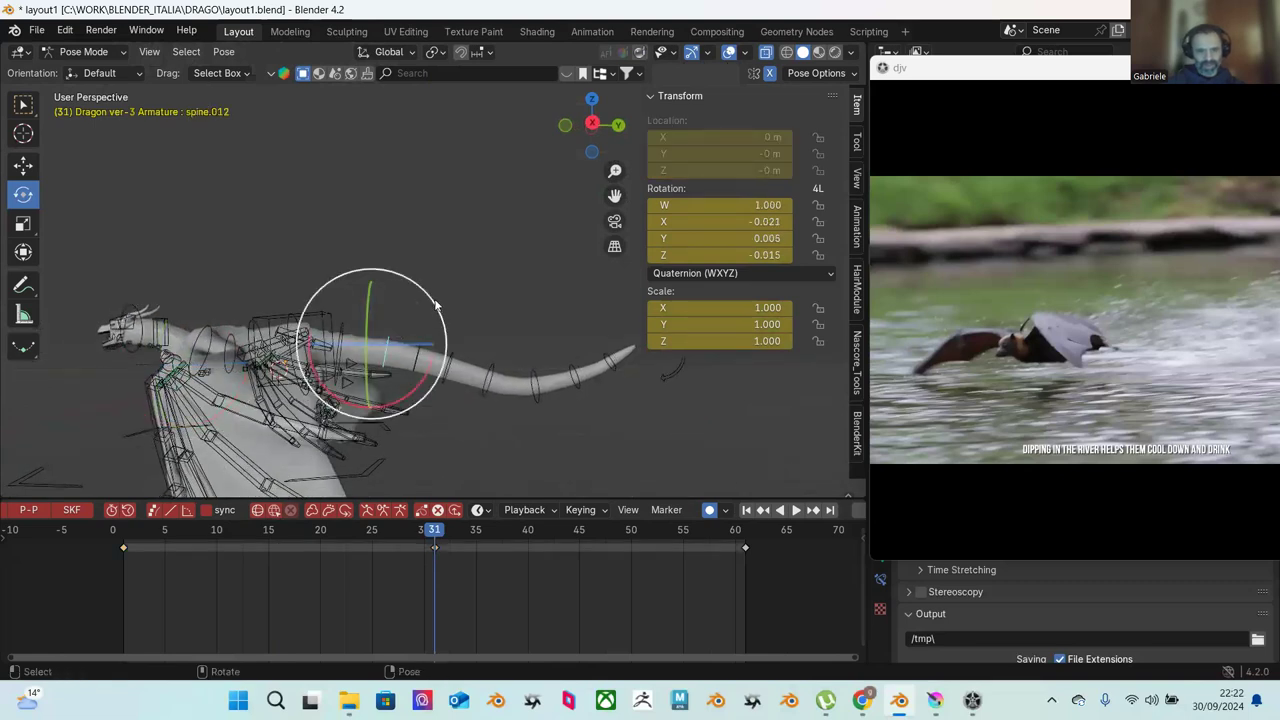
{"action": "left_click_drag", "start_coordinate": [436, 305], "coordinate": [429, 297]}
{"action": "left_click", "coordinate": [418, 287]}
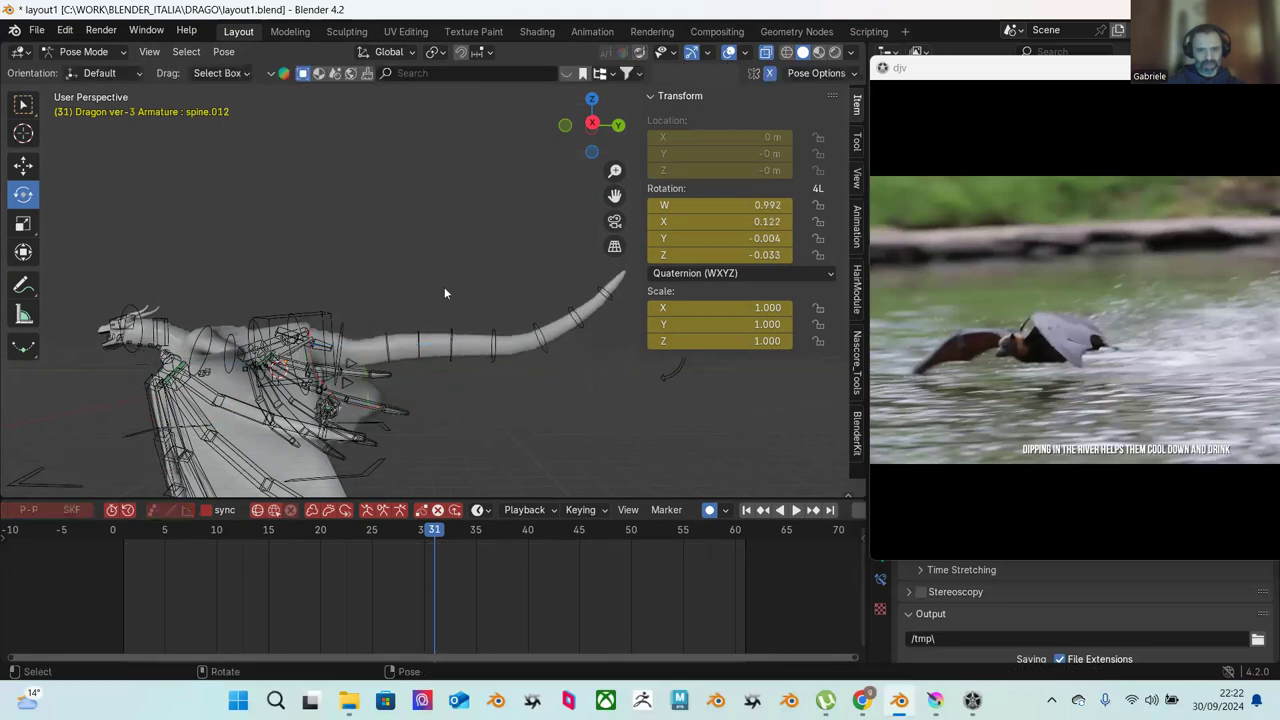
{"action": "left_click", "coordinate": [345, 332]}
{"action": "left_click_drag", "start_coordinate": [376, 298], "coordinate": [592, 305]}
Step: Rotate spine.014, spine.009, spine.013, spine.011 and spine.010 to curve the tail, then scrub to review
{"action": "left_click", "coordinate": [421, 308]}
{"action": "left_click", "coordinate": [457, 317]}
{"action": "left_click", "coordinate": [505, 322]}
{"action": "left_click", "coordinate": [545, 330]}
{"action": "left_click", "coordinate": [560, 307]}
{"action": "left_click", "coordinate": [577, 349]}
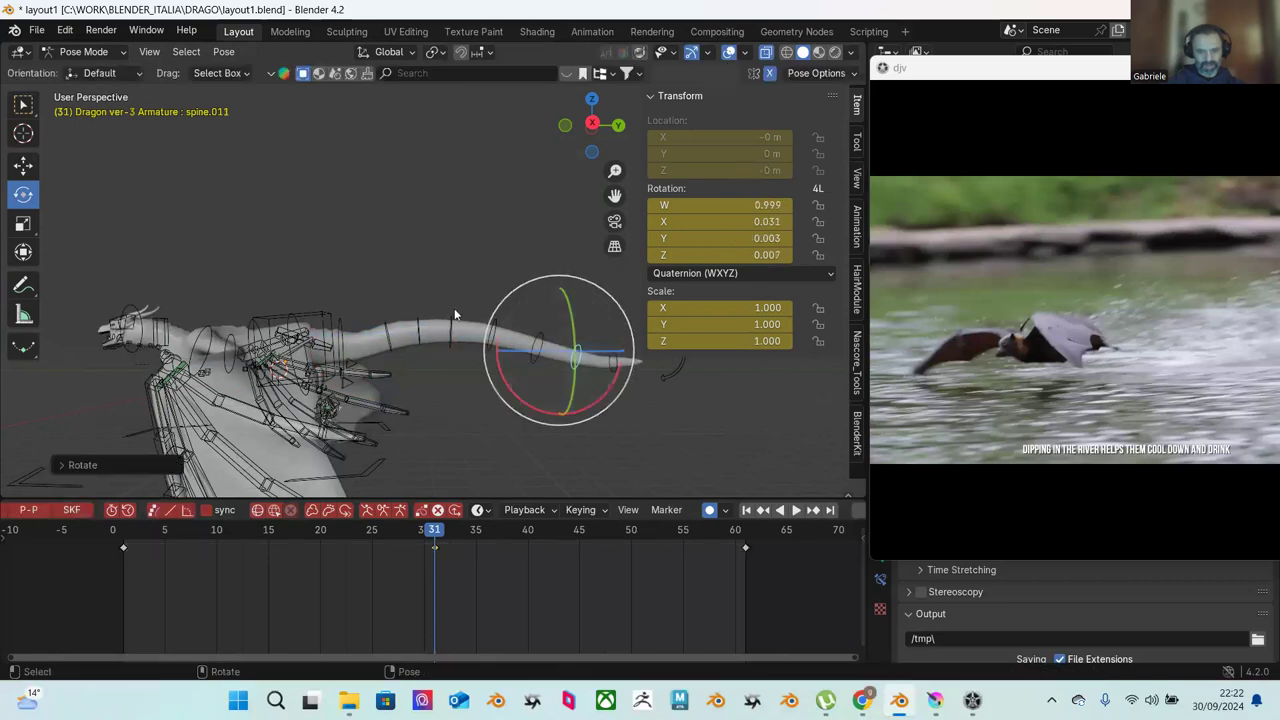
{"action": "left_click", "coordinate": [415, 322]}
{"action": "left_click_drag", "start_coordinate": [463, 281], "coordinate": [461, 286]}
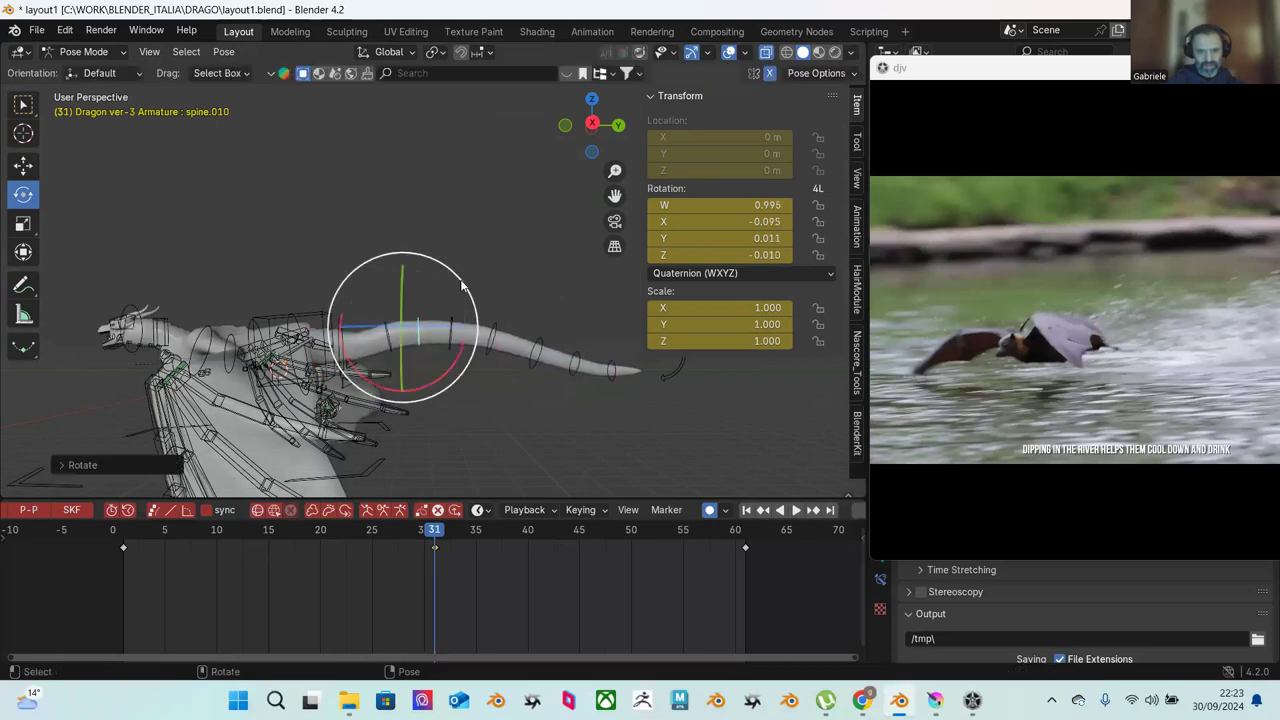
{"action": "left_click_drag", "start_coordinate": [134, 530], "coordinate": [701, 569]}
{"action": "left_click_drag", "start_coordinate": [564, 556], "coordinate": [434, 531]}
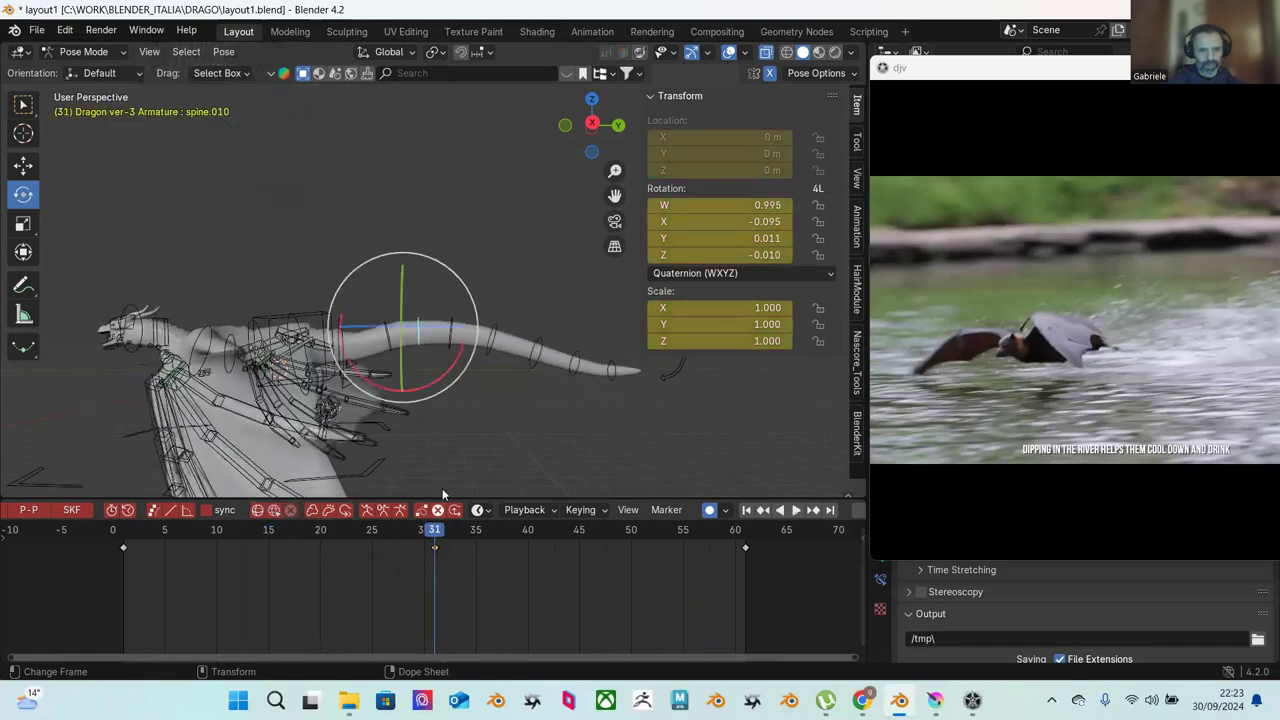
Step: Readjust spine.008 and spine.012, keying spine.012 at X 0.011, Z -0.019
{"action": "left_click", "coordinate": [341, 323]}
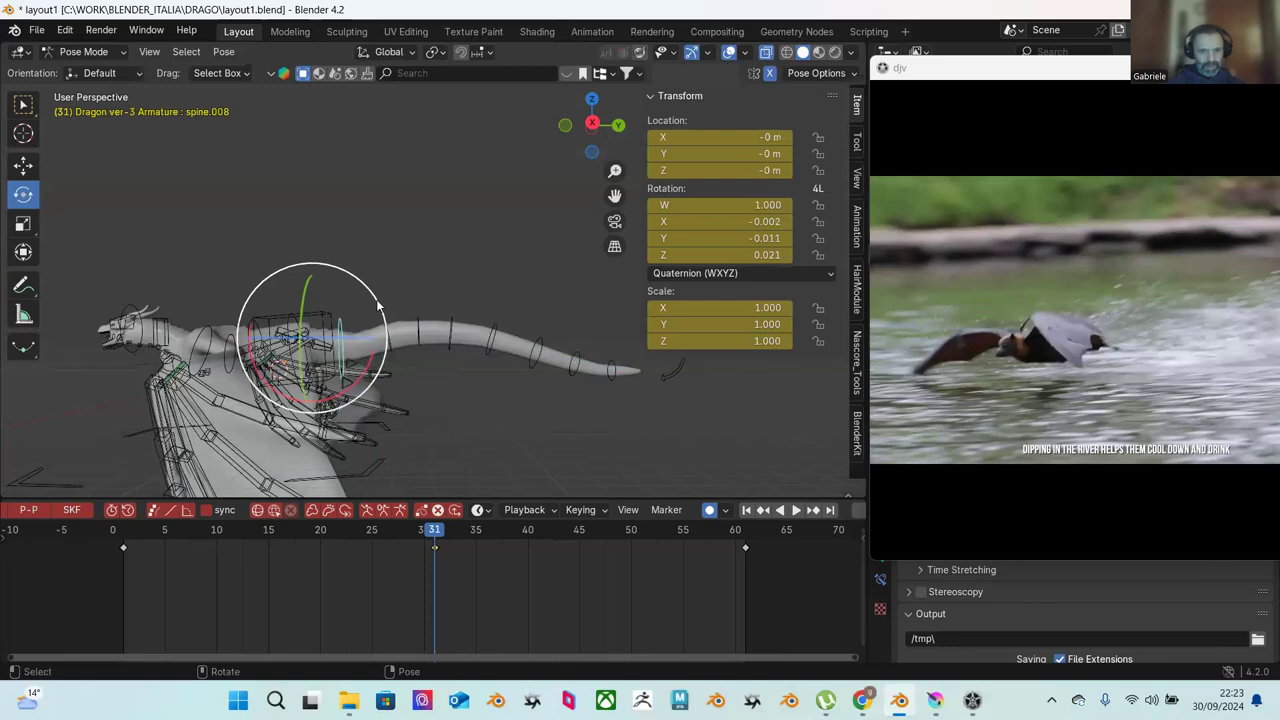
{"action": "left_click_drag", "start_coordinate": [377, 302], "coordinate": [439, 298]}
{"action": "left_click", "coordinate": [383, 318]}
{"action": "left_click_drag", "start_coordinate": [143, 527], "coordinate": [278, 532]}
Step: Save an incremental copy as layout2.blend
{"action": "left_click", "coordinate": [38, 31]}
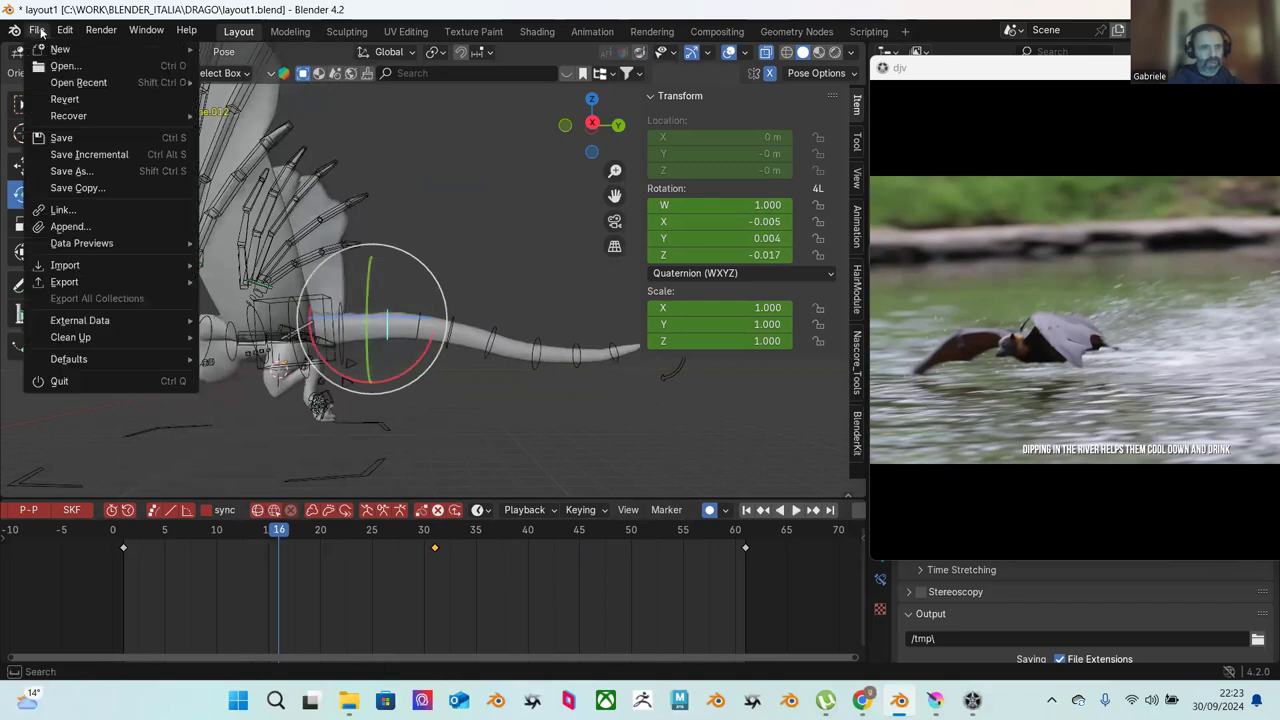
{"action": "left_click", "coordinate": [122, 152]}
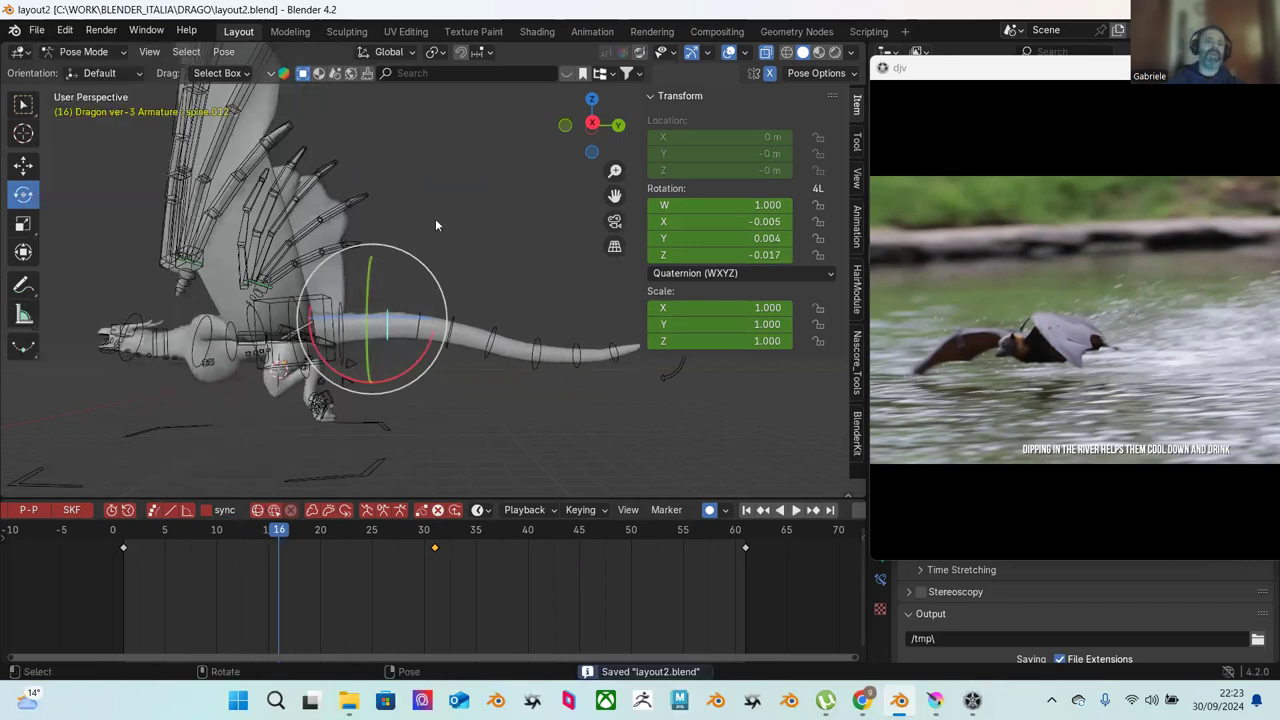
{"action": "scroll", "coordinate": [435, 228], "scroll_direction": "up", "scroll_amount": 4}
Step: At frame 16, rotate a tail bone upward and bend spine.012 down, then preview the pose
{"action": "left_click", "coordinate": [346, 311]}
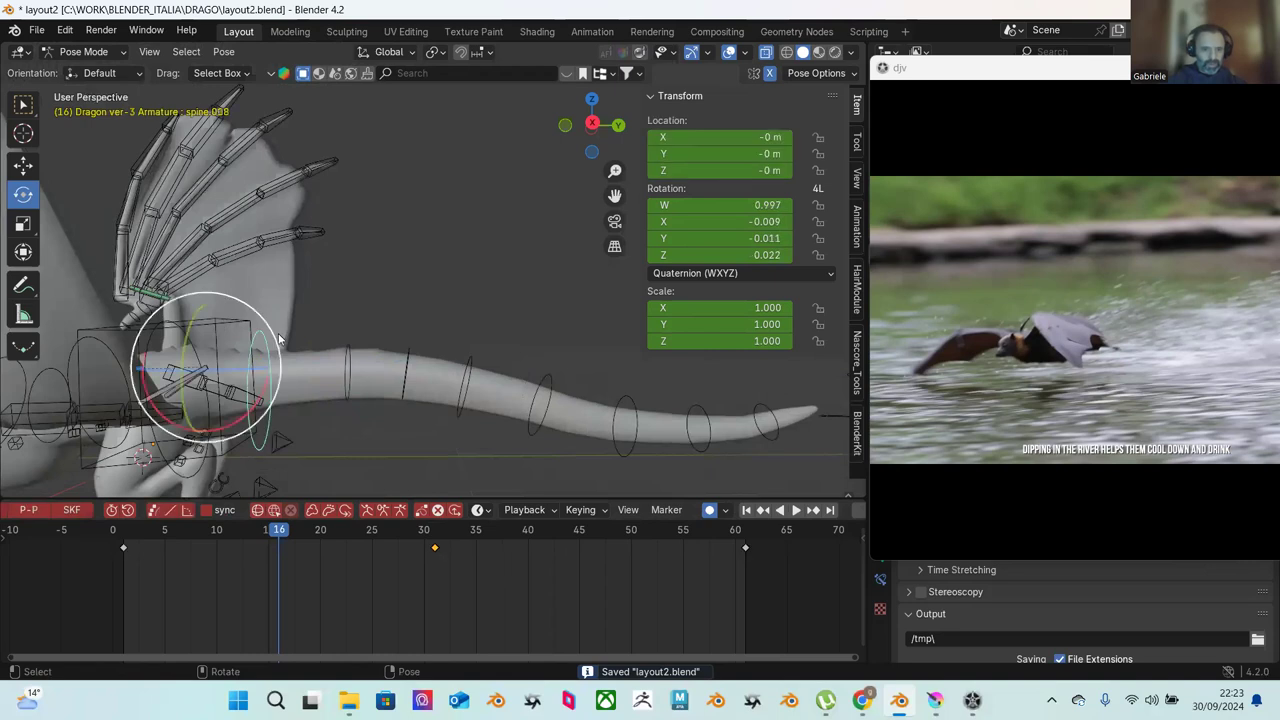
{"action": "left_click_drag", "start_coordinate": [275, 335], "coordinate": [440, 318]}
{"action": "left_click", "coordinate": [340, 327]}
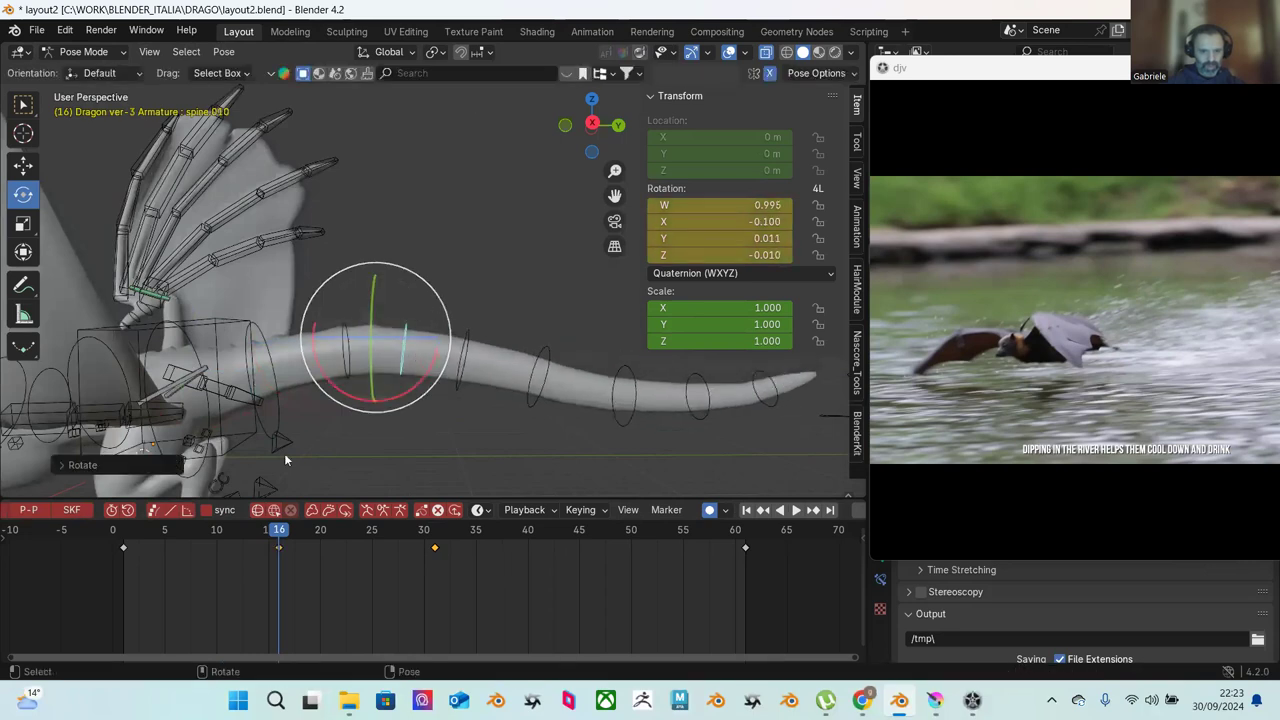
{"action": "left_click_drag", "start_coordinate": [167, 532], "coordinate": [556, 534]}
{"action": "middle_click_drag", "start_coordinate": [540, 470], "coordinate": [212, 497]}
{"action": "left_click_drag", "start_coordinate": [165, 537], "coordinate": [278, 533]}
Step: Rotate spine.008 at frame 16 to lift the tail (X 0.127, W 0.989)
{"action": "middle_click_drag", "start_coordinate": [441, 248], "coordinate": [364, 286]}
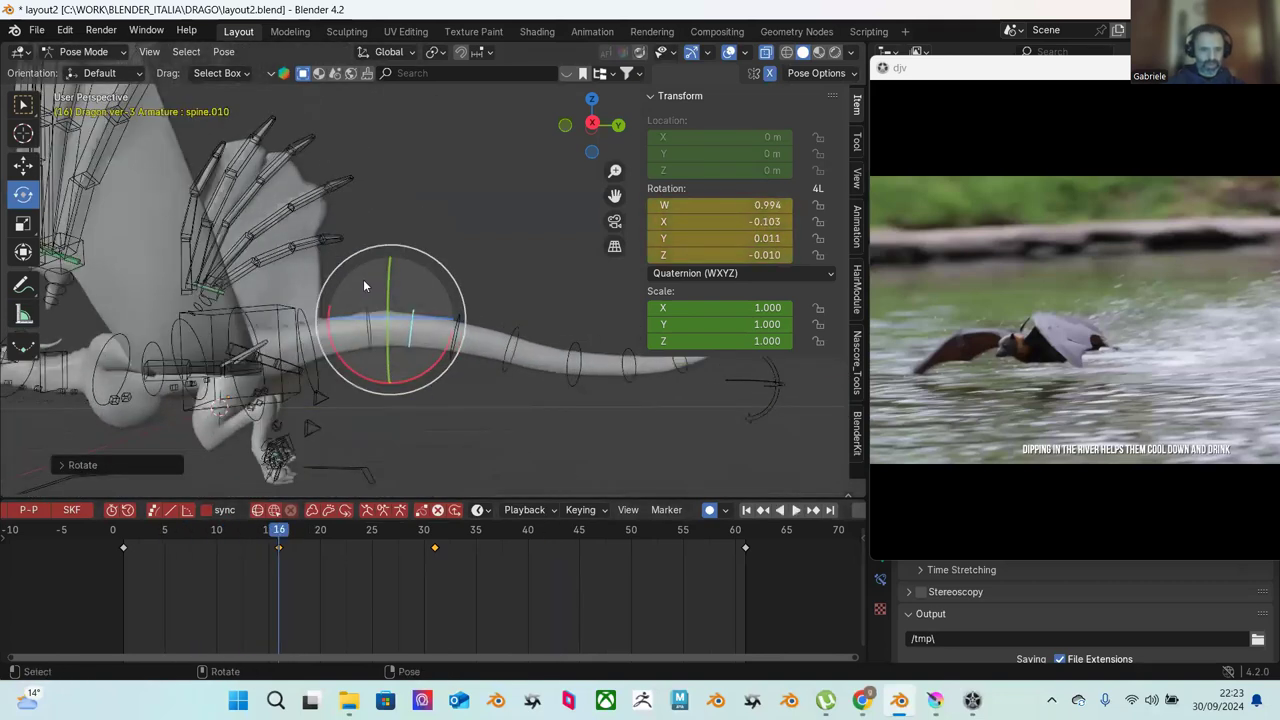
{"action": "left_click", "coordinate": [454, 222]}
{"action": "key", "text": "ctrl+z"}
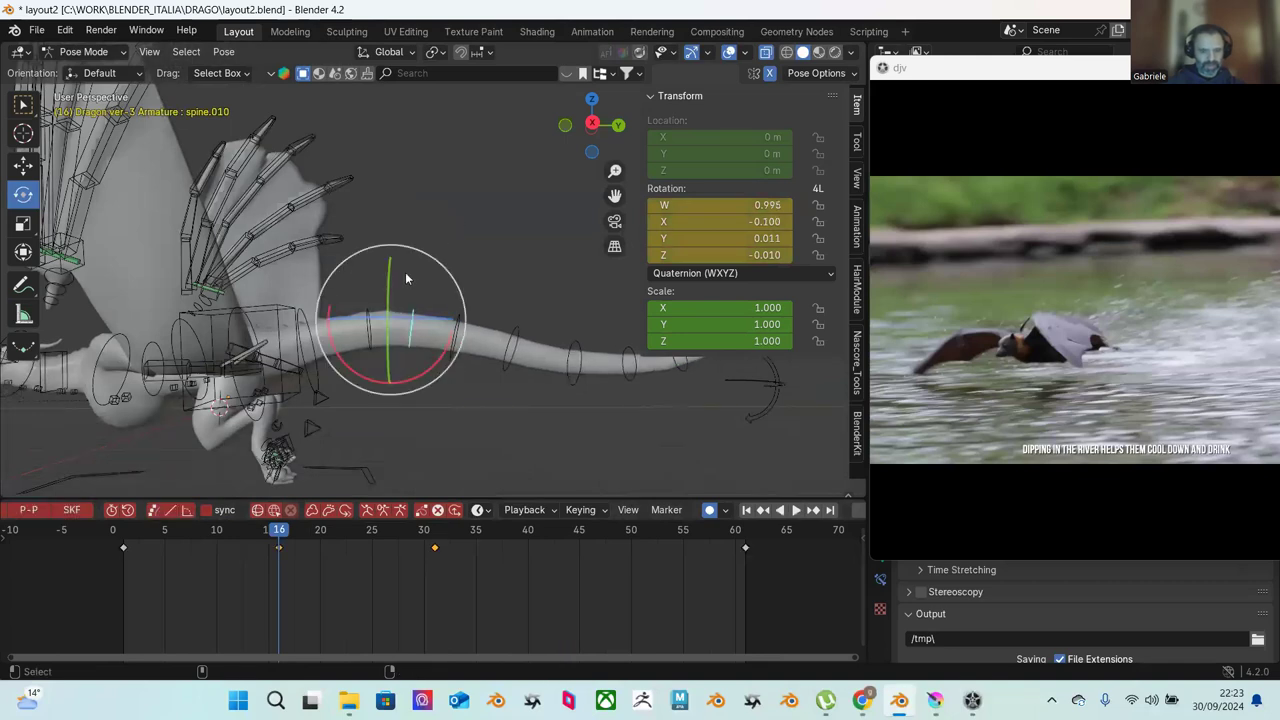
{"action": "left_click", "coordinate": [305, 315]}
{"action": "left_click", "coordinate": [305, 315]}
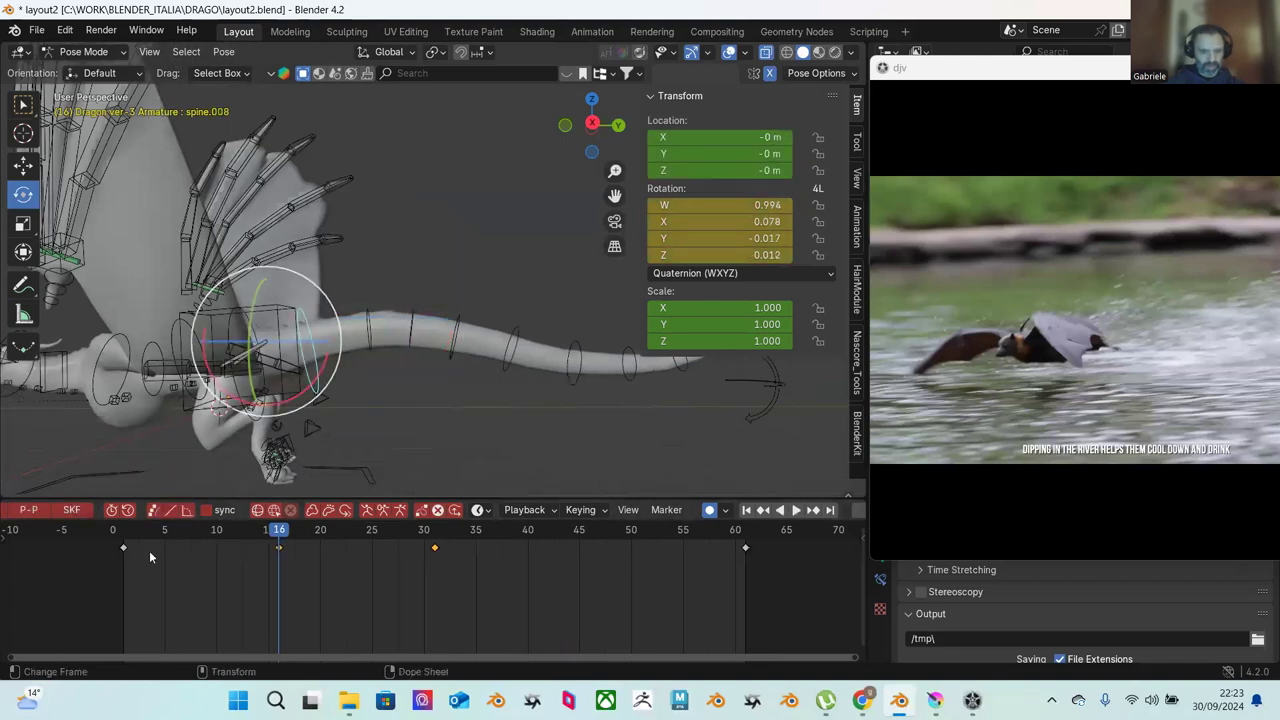
{"action": "left_click_drag", "start_coordinate": [137, 545], "coordinate": [277, 535]}
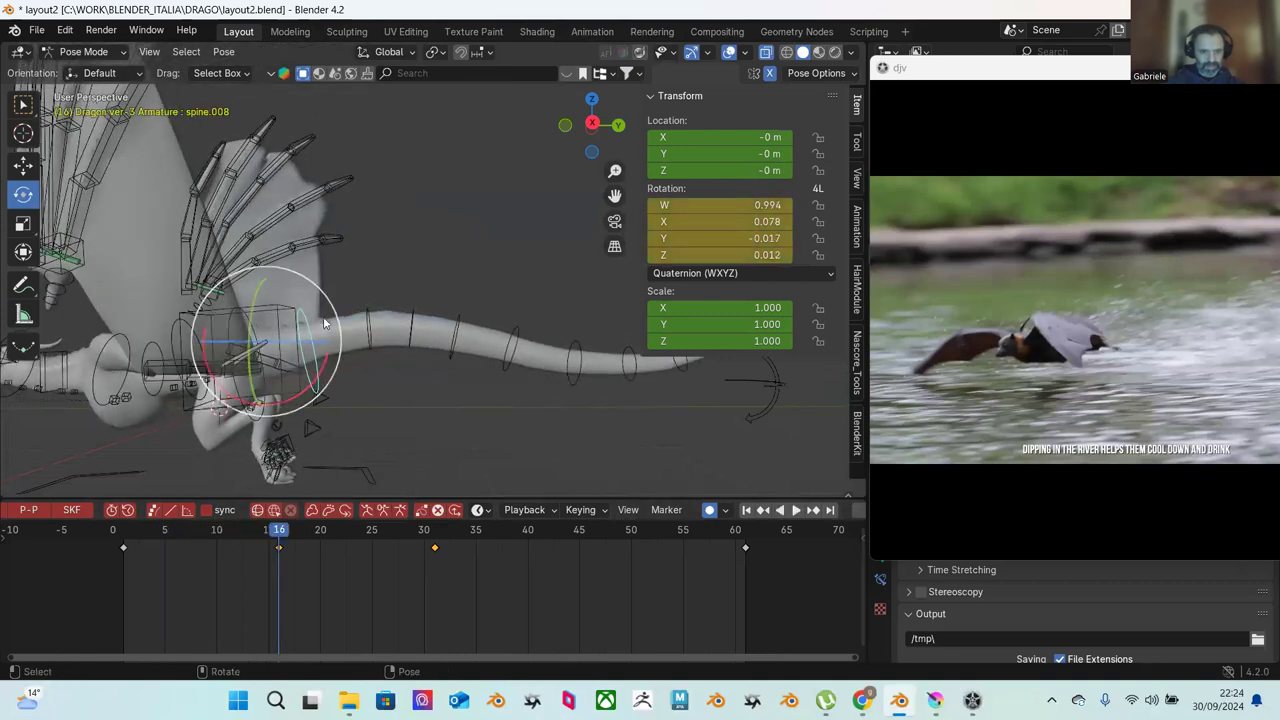
{"action": "left_click_drag", "start_coordinate": [328, 316], "coordinate": [330, 316]}
{"action": "left_click", "coordinate": [328, 316]}
Step: Rotate the tail bone further upward and replay the loop from the start
{"action": "key", "text": "space"}
{"action": "left_click_drag", "start_coordinate": [146, 530], "coordinate": [283, 510]}
{"action": "left_click_drag", "start_coordinate": [338, 345], "coordinate": [335, 336]}
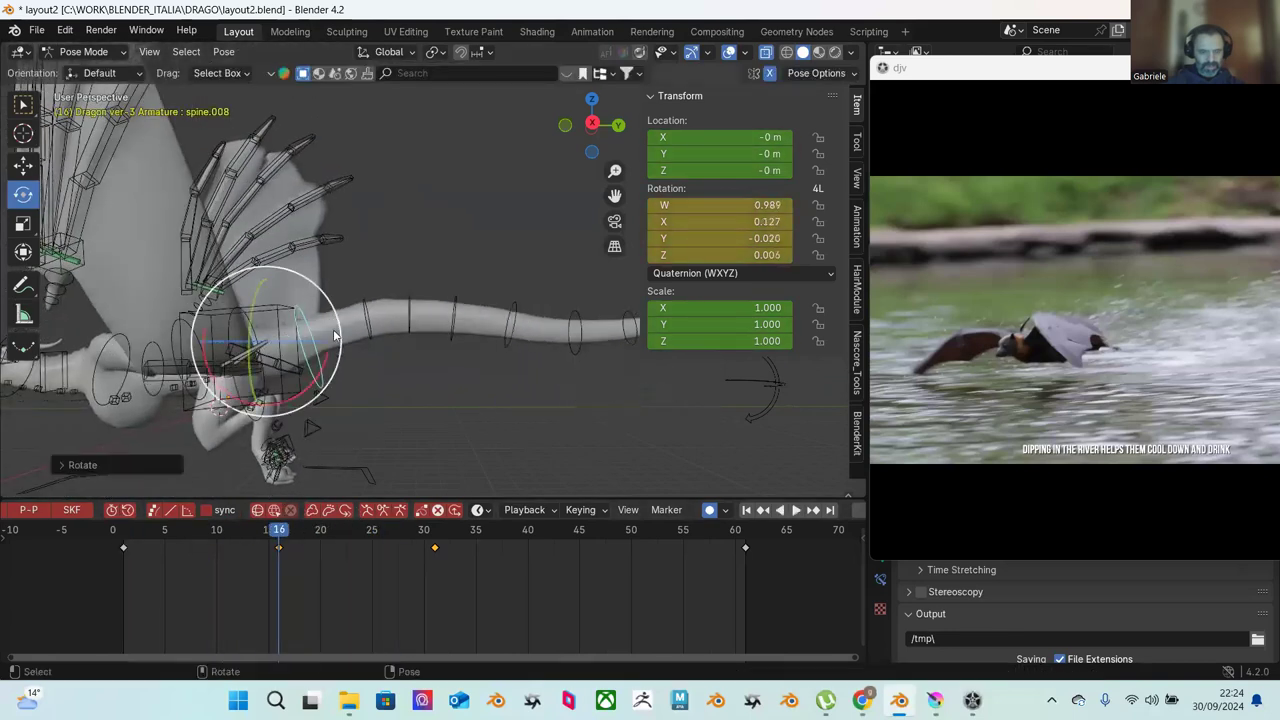
{"action": "left_click", "coordinate": [112, 530]}
{"action": "key", "text": "space"}
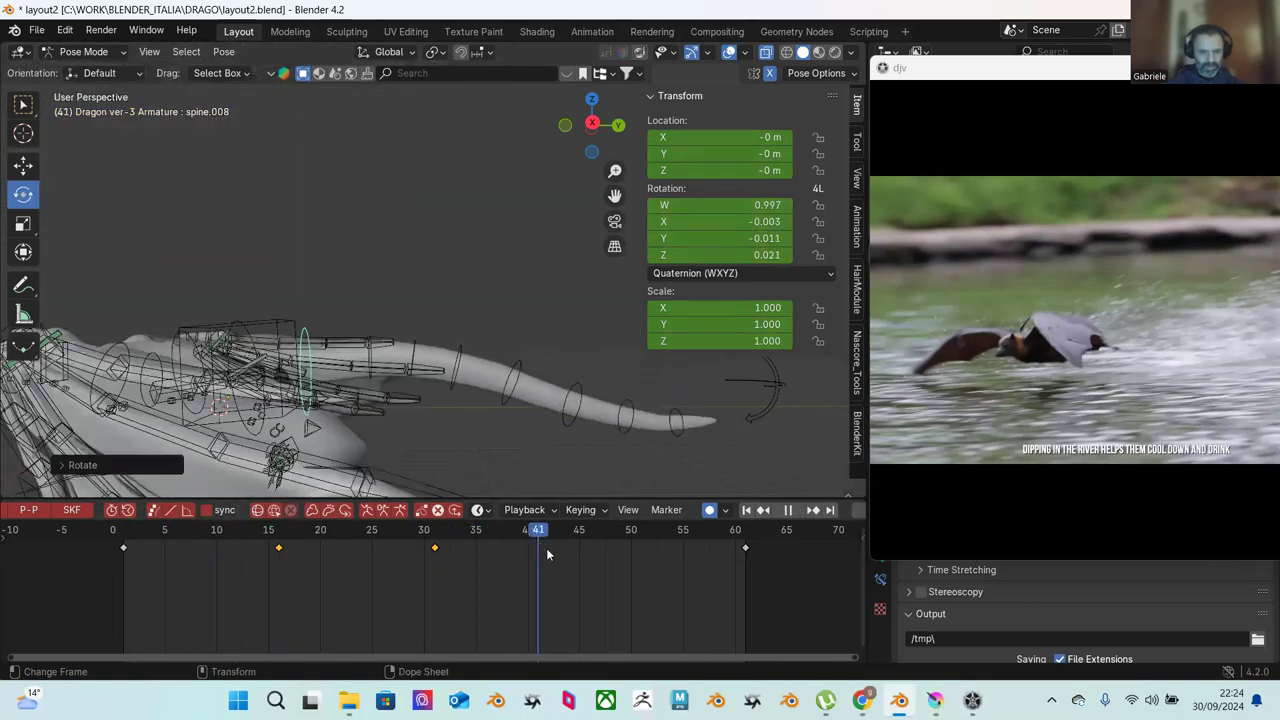
Step: Rotate spine.008 slightly at frame 45 and replay to check the tail
{"action": "key", "text": "space"}
{"action": "left_click_drag", "start_coordinate": [338, 322], "coordinate": [345, 338]}
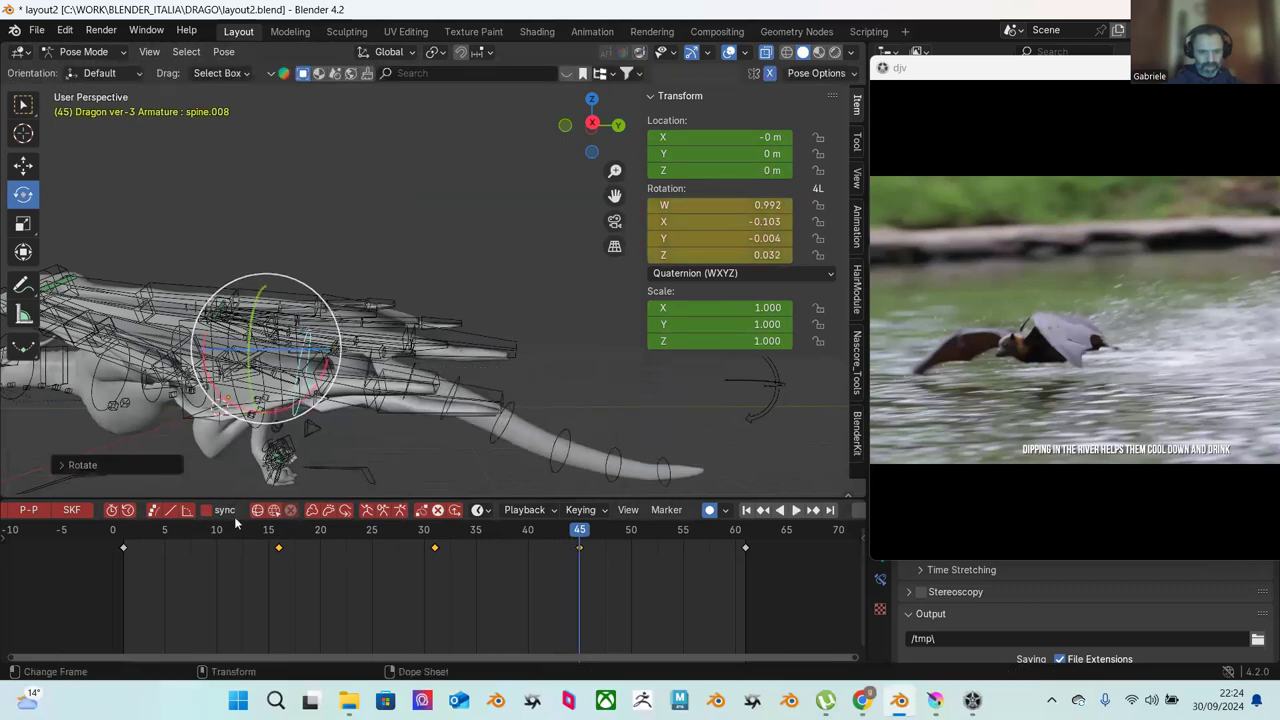
{"action": "left_click_drag", "start_coordinate": [305, 532], "coordinate": [216, 535]}
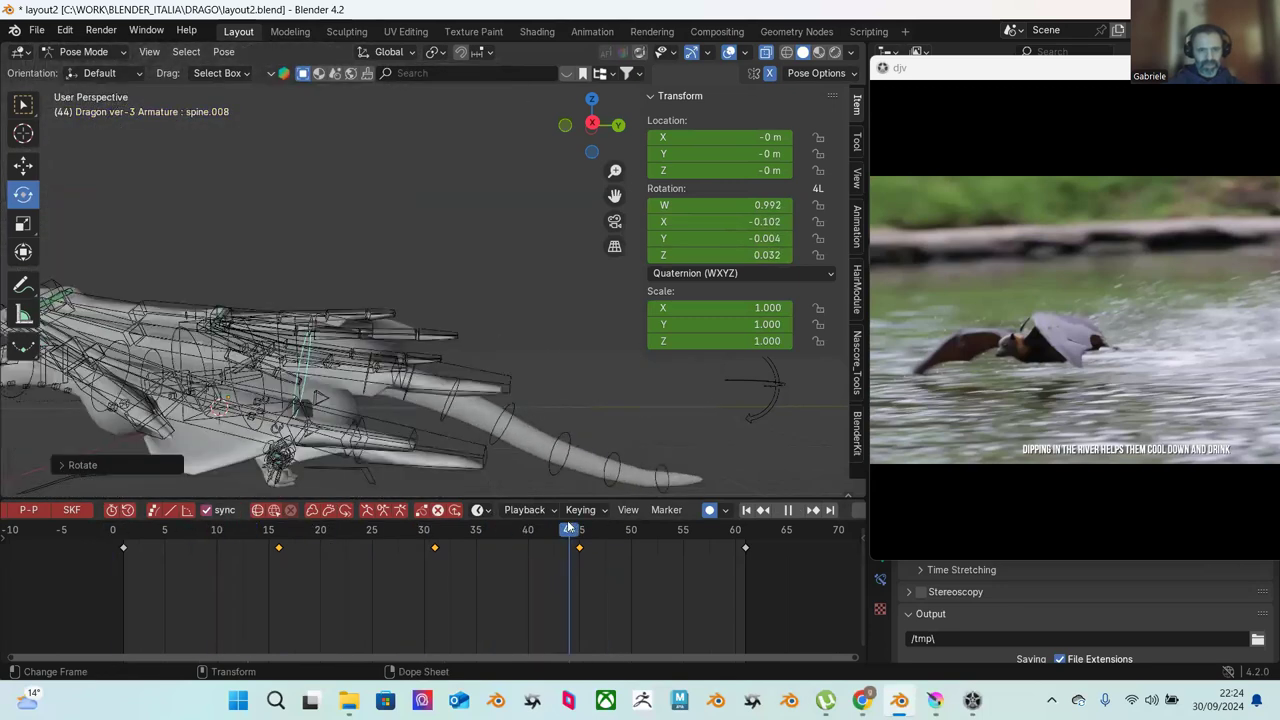
{"action": "key", "text": "space"}
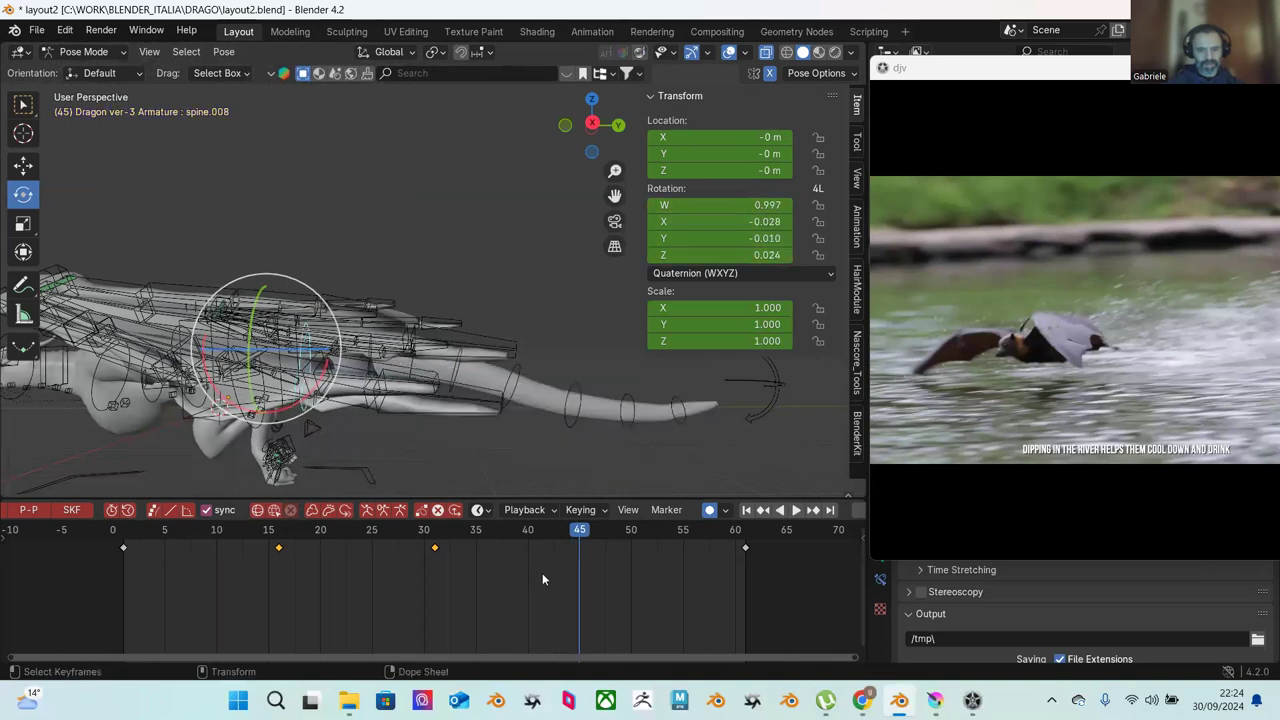
Step: Ease spine.008 at frame 16 back to X 0.105, W 0.992 and replay from the loop start
{"action": "left_click_drag", "start_coordinate": [231, 535], "coordinate": [278, 540]}
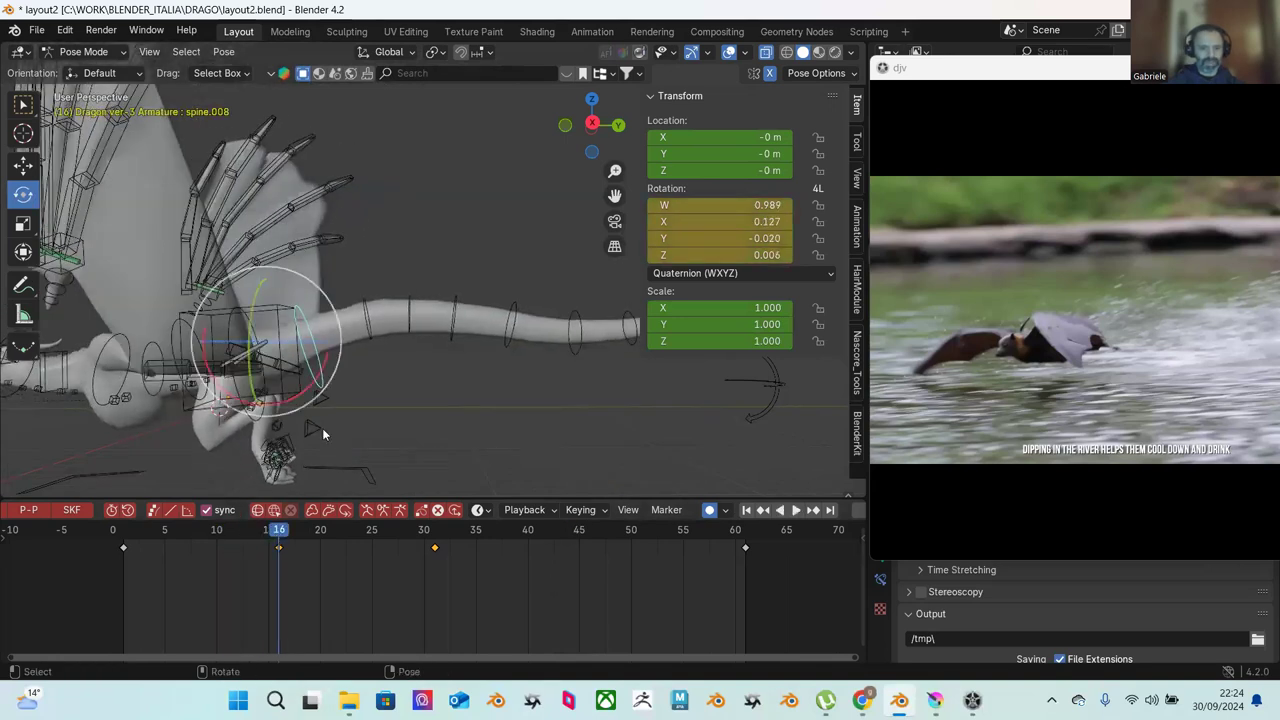
{"action": "left_click_drag", "start_coordinate": [343, 328], "coordinate": [381, 355]}
{"action": "middle_click_drag", "start_coordinate": [392, 367], "coordinate": [140, 525]}
{"action": "left_click", "coordinate": [131, 531]}
{"action": "key", "text": "space"}
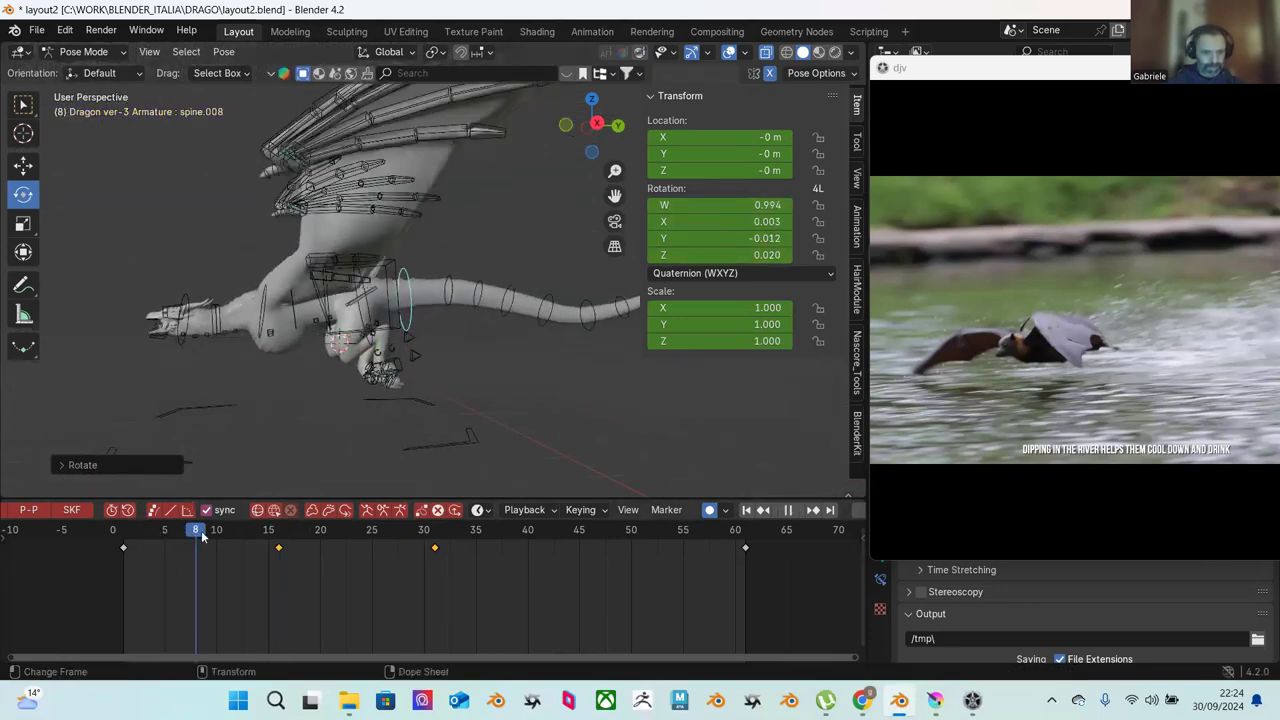
{"action": "left_click", "coordinate": [130, 531]}
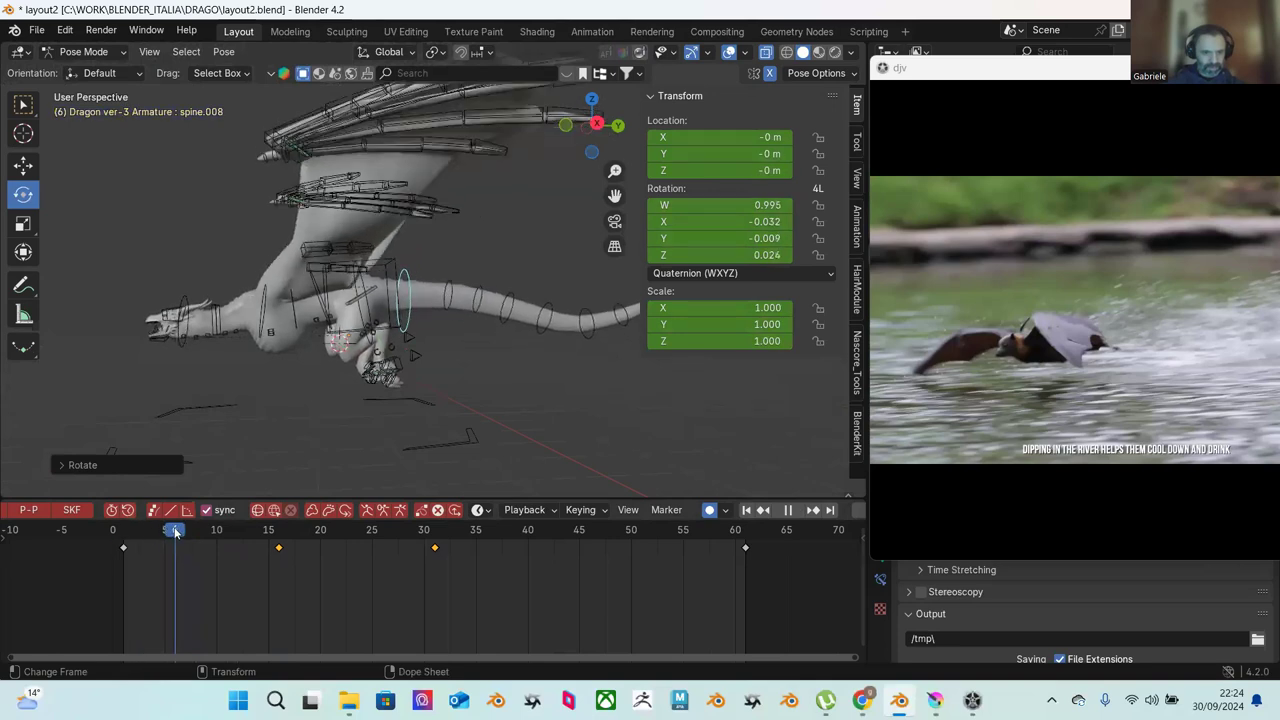
{"action": "left_click", "coordinate": [148, 531]}
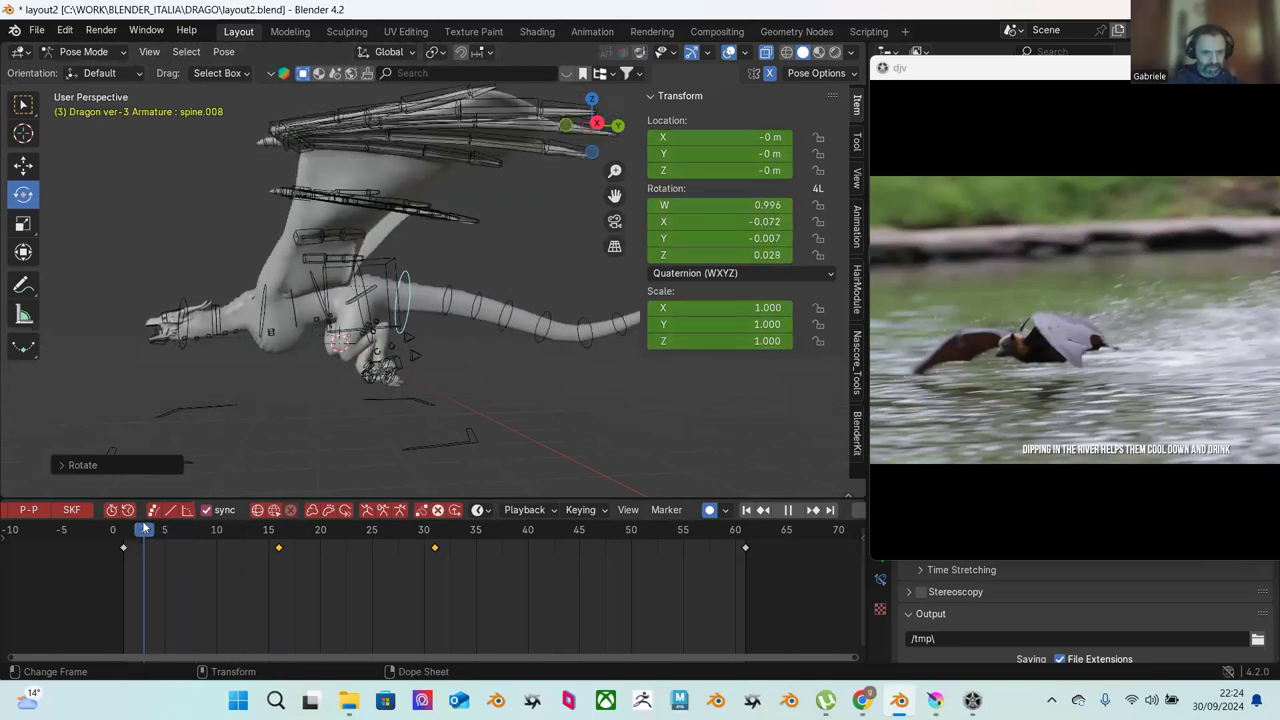
{"action": "key", "text": "space"}
{"action": "middle_click_drag", "start_coordinate": [230, 392], "coordinate": [262, 348]}
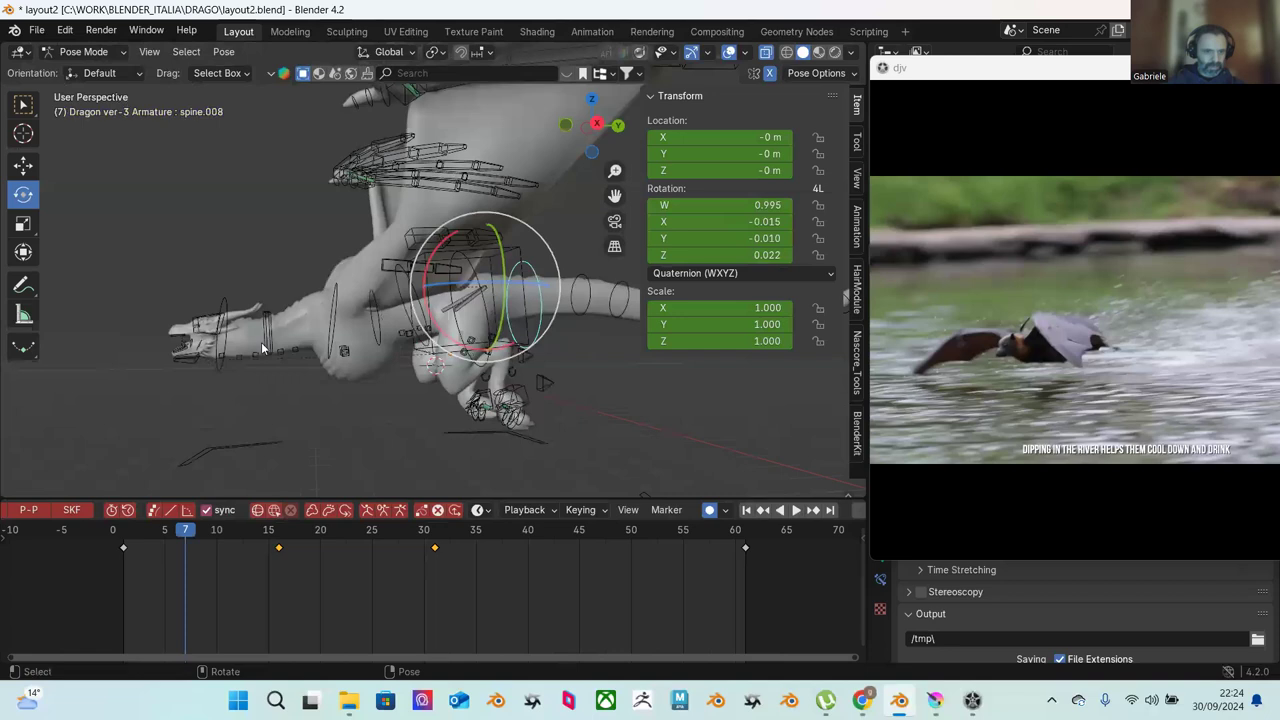
Step: Rotate the NECK IK control around frame 7 to lower the head, then play back to review
{"action": "key", "text": "space"}
{"action": "left_click", "coordinate": [145, 531]}
{"action": "left_click_drag", "start_coordinate": [140, 533], "coordinate": [189, 535]}
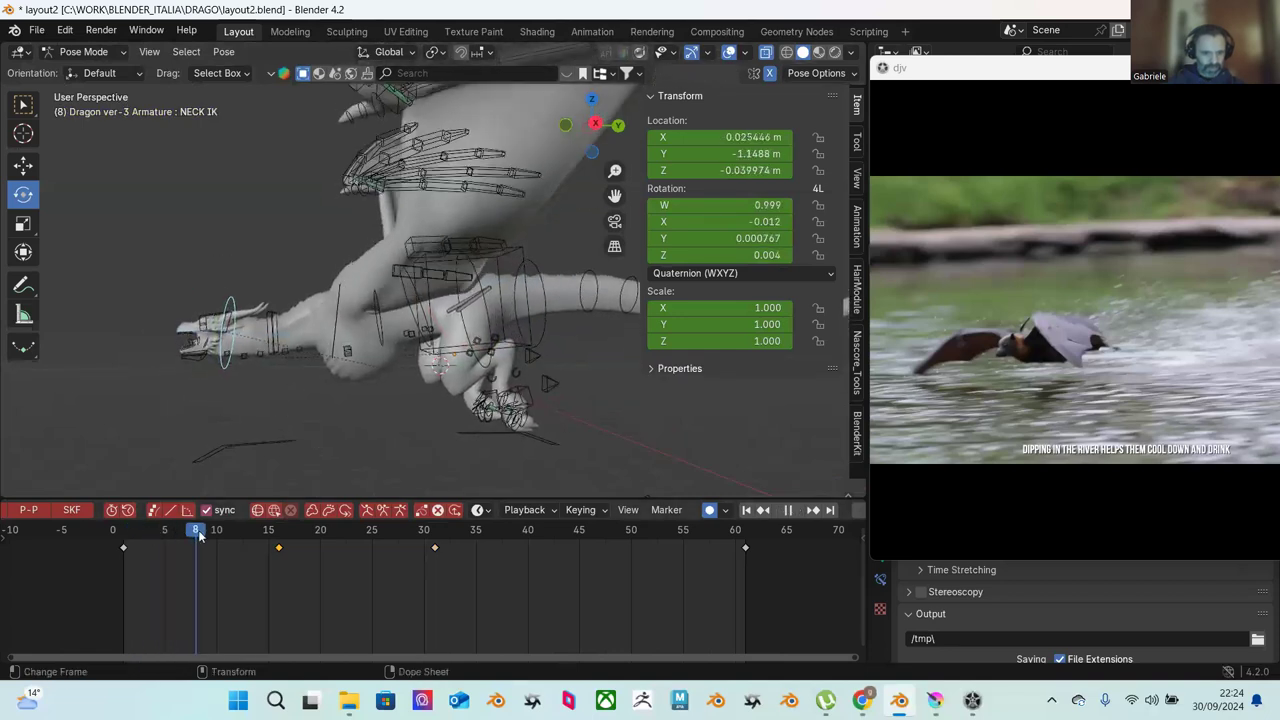
{"action": "left_click_drag", "start_coordinate": [289, 291], "coordinate": [285, 280]}
{"action": "left_click", "coordinate": [145, 533]}
{"action": "key", "text": "space"}
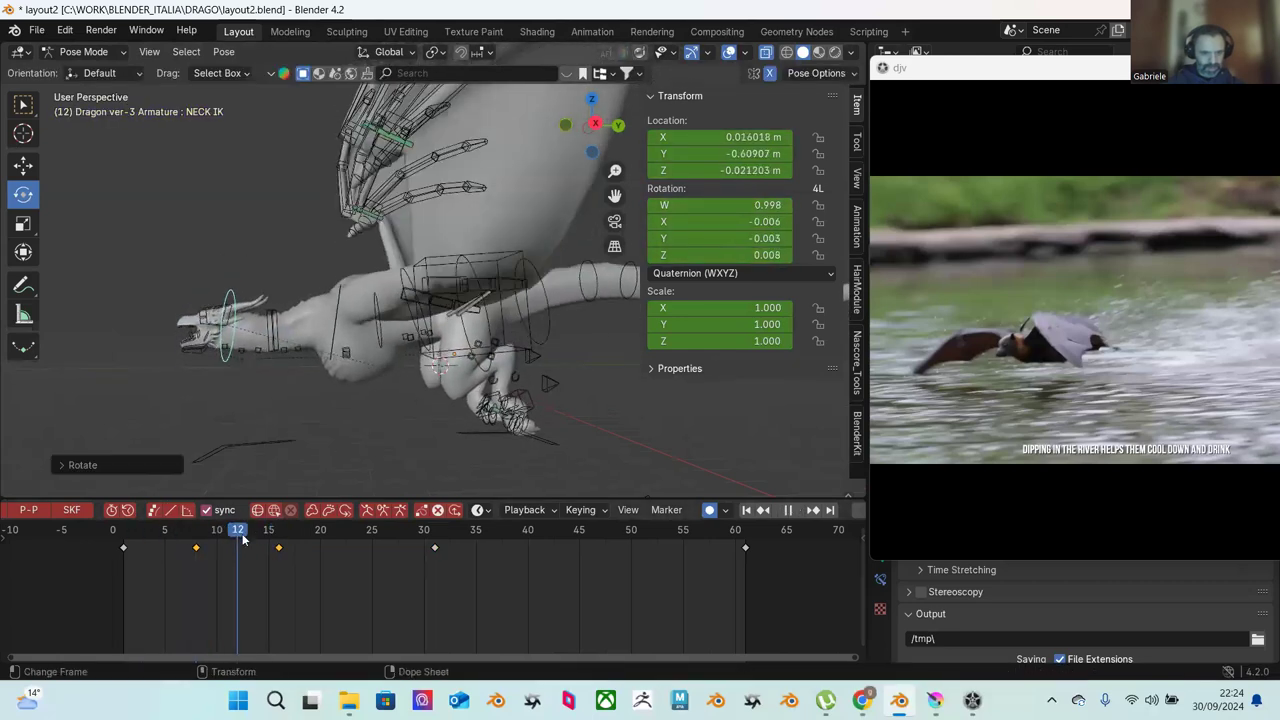
Step: Rework the NECK IK head rotation at frame 8 and replay the loop
{"action": "left_click_drag", "start_coordinate": [268, 547], "coordinate": [353, 547]}
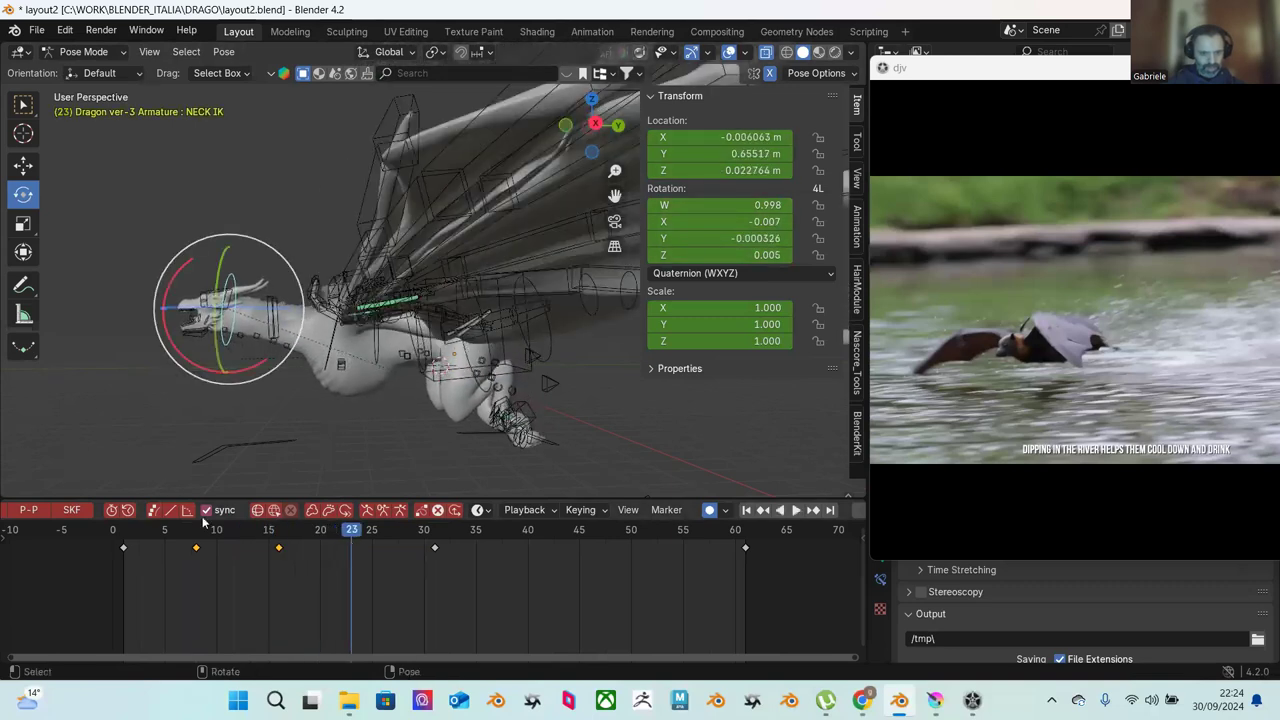
{"action": "left_click", "coordinate": [203, 529]}
{"action": "key", "text": "space"}
{"action": "left_click_drag", "start_coordinate": [185, 528], "coordinate": [340, 541]}
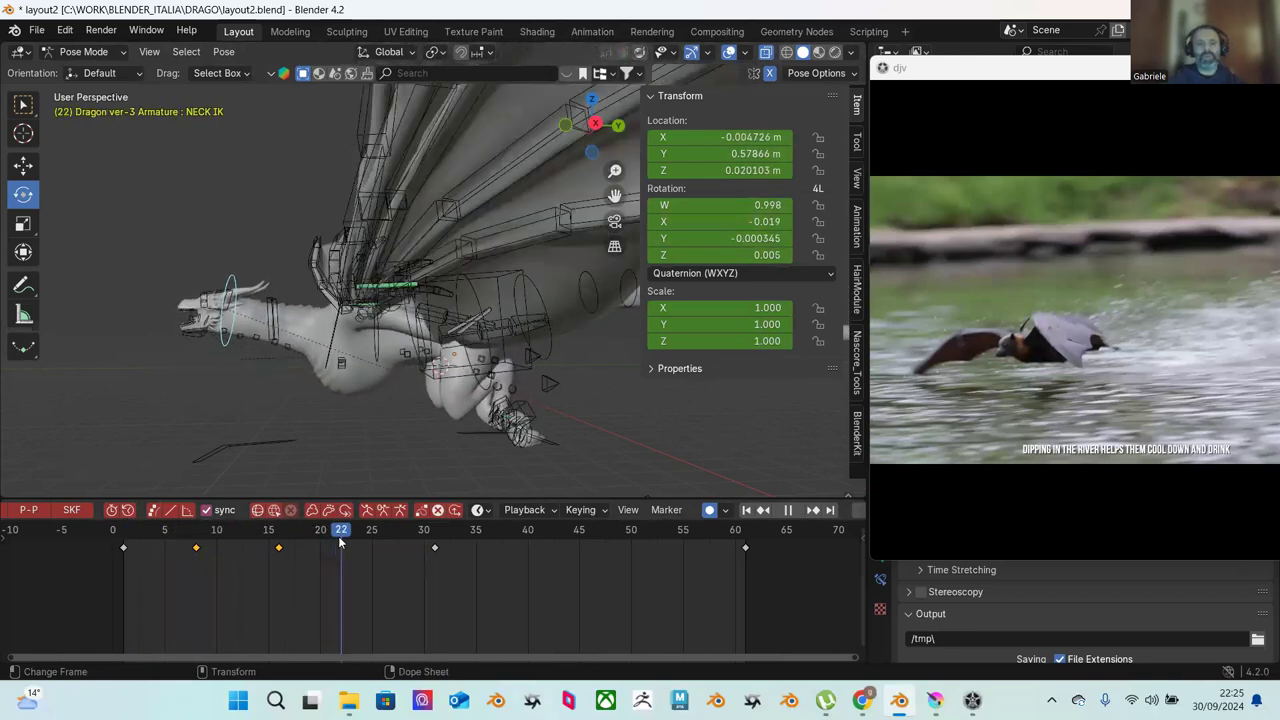
{"action": "left_click_drag", "start_coordinate": [305, 297], "coordinate": [308, 318]}
{"action": "key", "text": "space"}
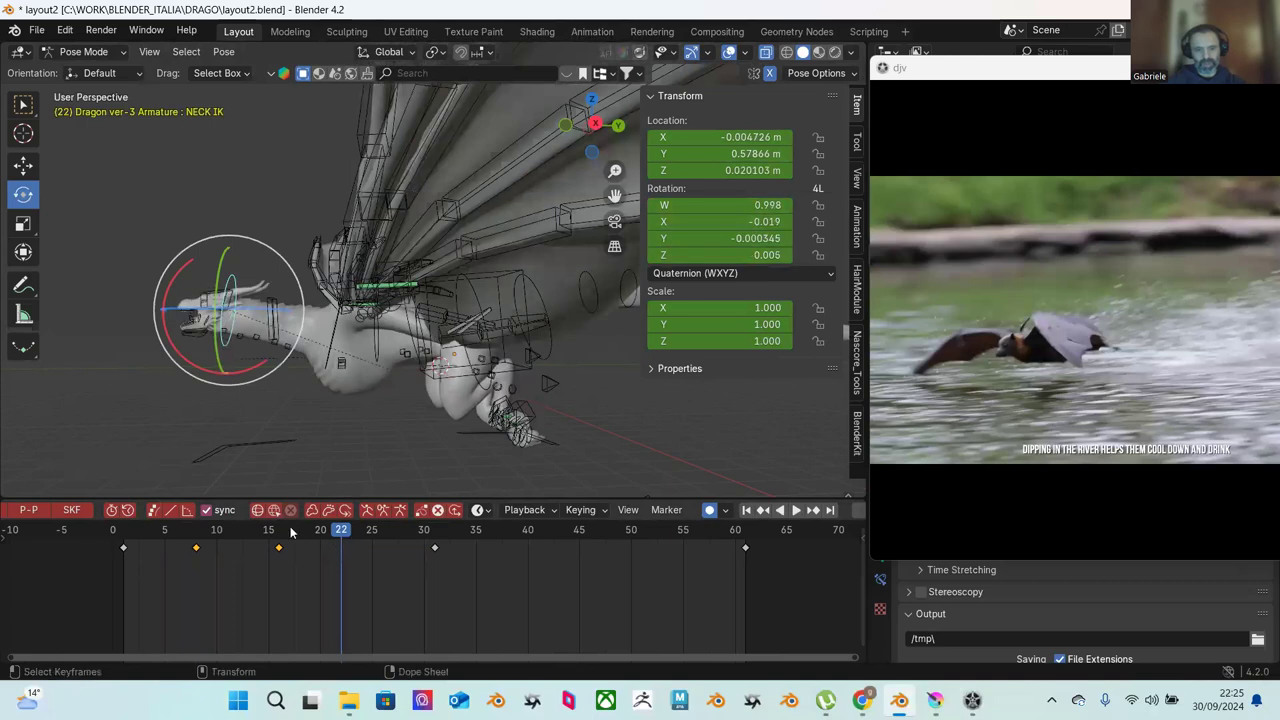
Step: Rotate the NECK IK control at frame 24 (X about -0.10) and step through the motion
{"action": "key", "text": "space"}
{"action": "key", "text": "space"}
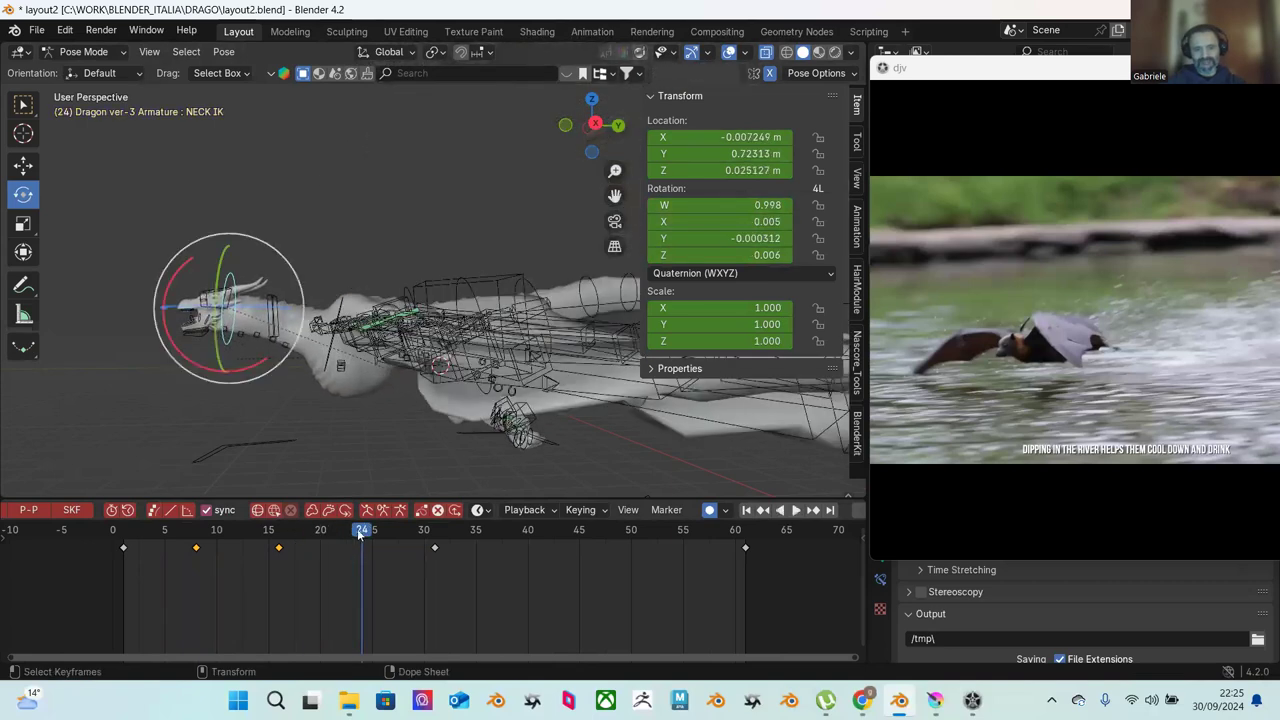
{"action": "left_click_drag", "start_coordinate": [302, 313], "coordinate": [310, 324]}
{"action": "left_click_drag", "start_coordinate": [167, 533], "coordinate": [200, 511]}
Step: Select the Neck controller, raise it vertically, and play the loop to check it
{"action": "left_click", "coordinate": [273, 320]}
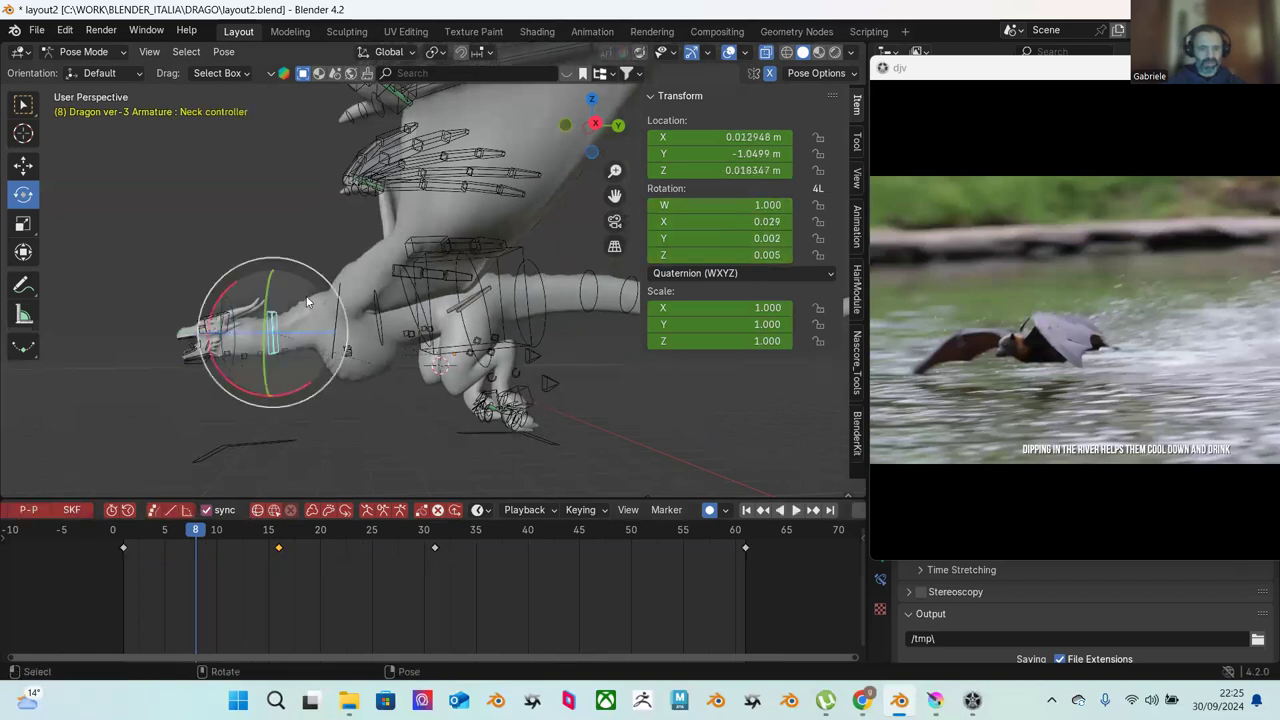
{"action": "key", "text": "space"}
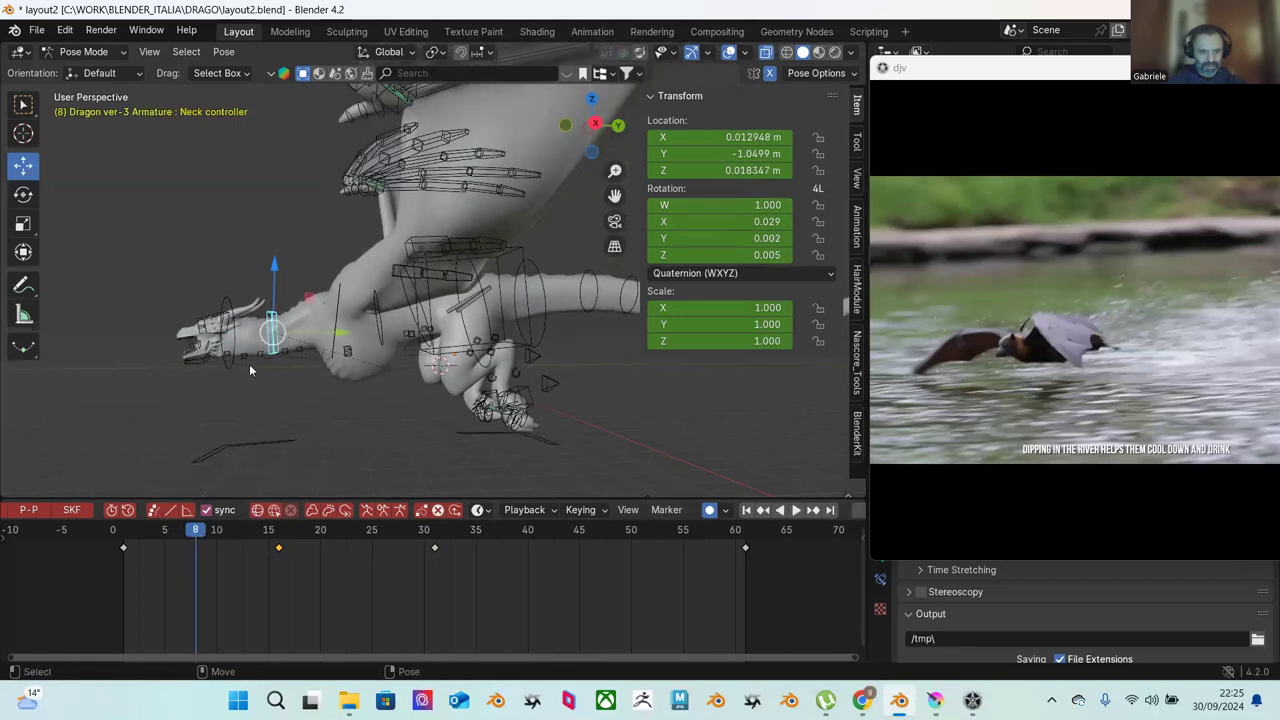
{"action": "left_click_drag", "start_coordinate": [275, 289], "coordinate": [272, 256]}
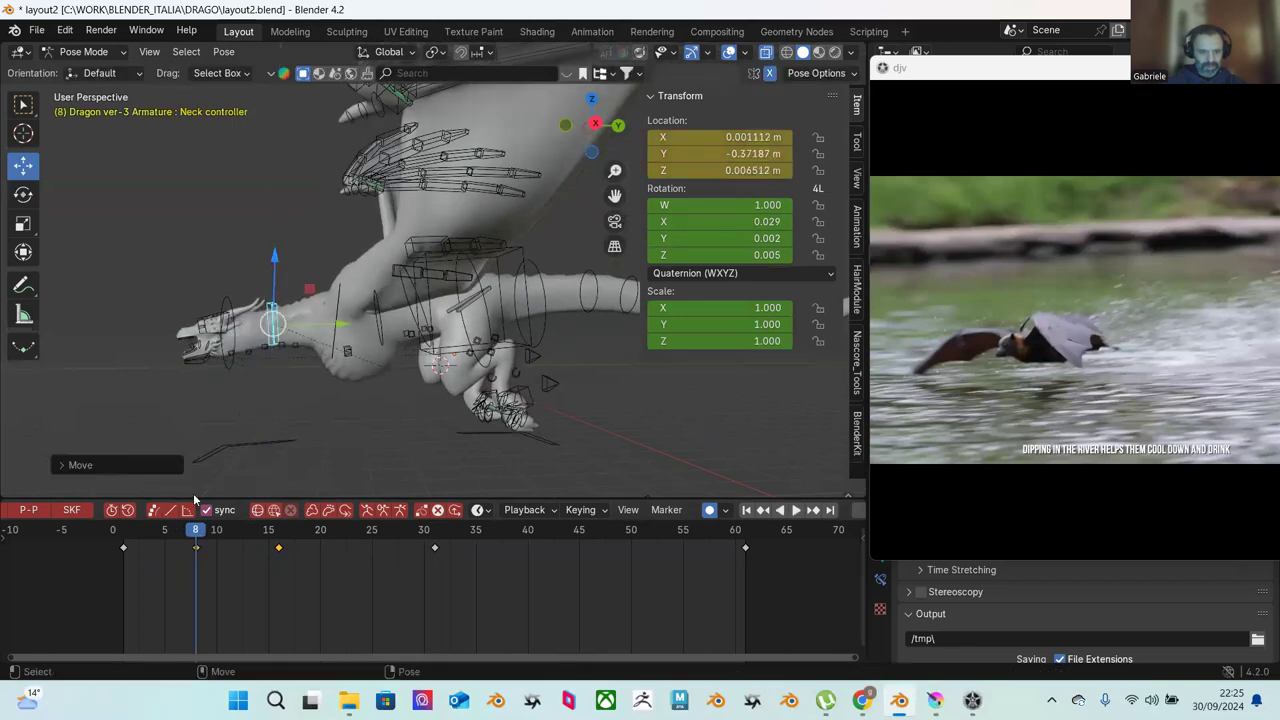
{"action": "key", "text": "space"}
{"action": "left_click_drag", "start_coordinate": [155, 535], "coordinate": [353, 546]}
{"action": "key", "text": "space"}
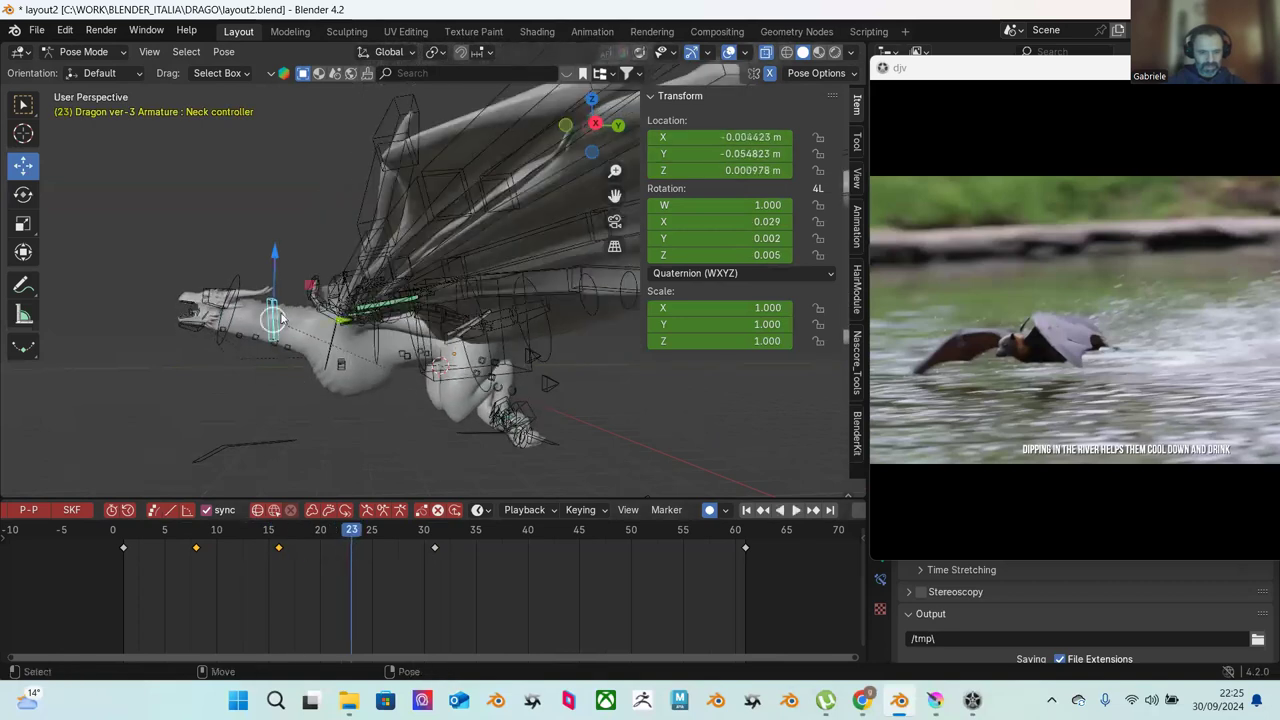
Step: Adjust the Neck controller's height at frame 23 and review the head motion
{"action": "left_click_drag", "start_coordinate": [275, 287], "coordinate": [275, 289]}
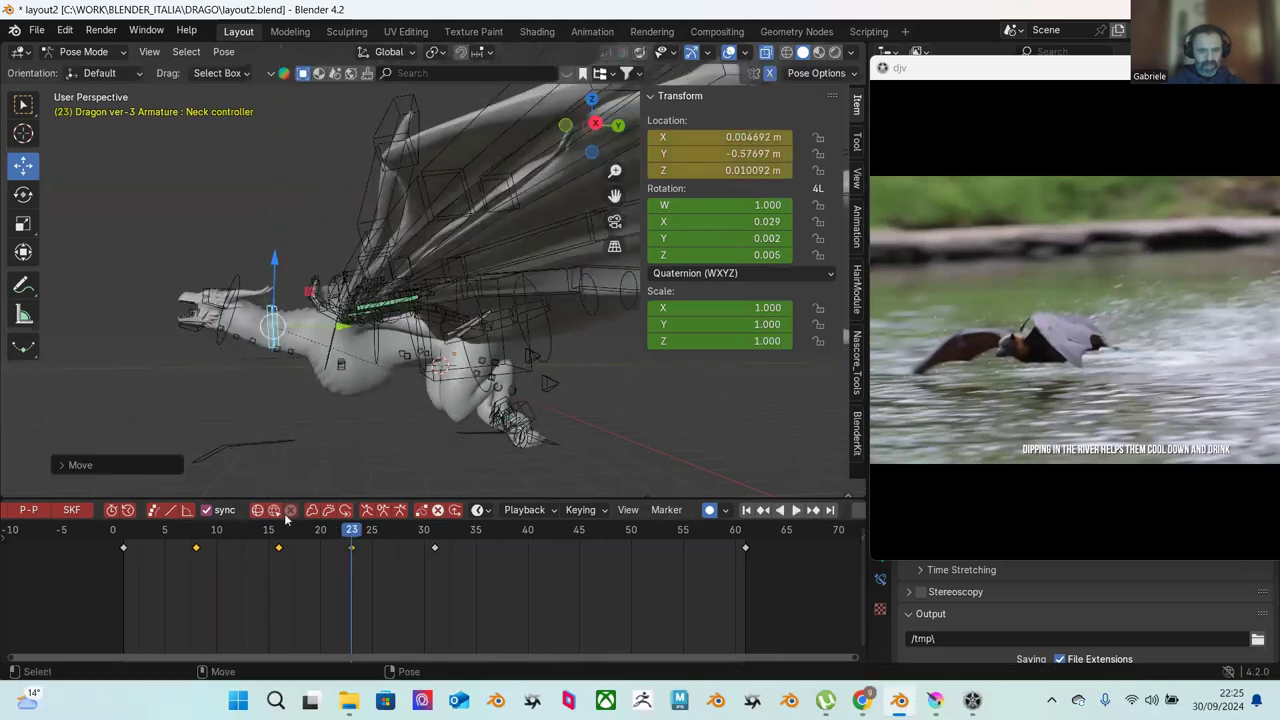
{"action": "left_click_drag", "start_coordinate": [230, 533], "coordinate": [372, 540]}
{"action": "left_click_drag", "start_coordinate": [133, 530], "coordinate": [174, 512]}
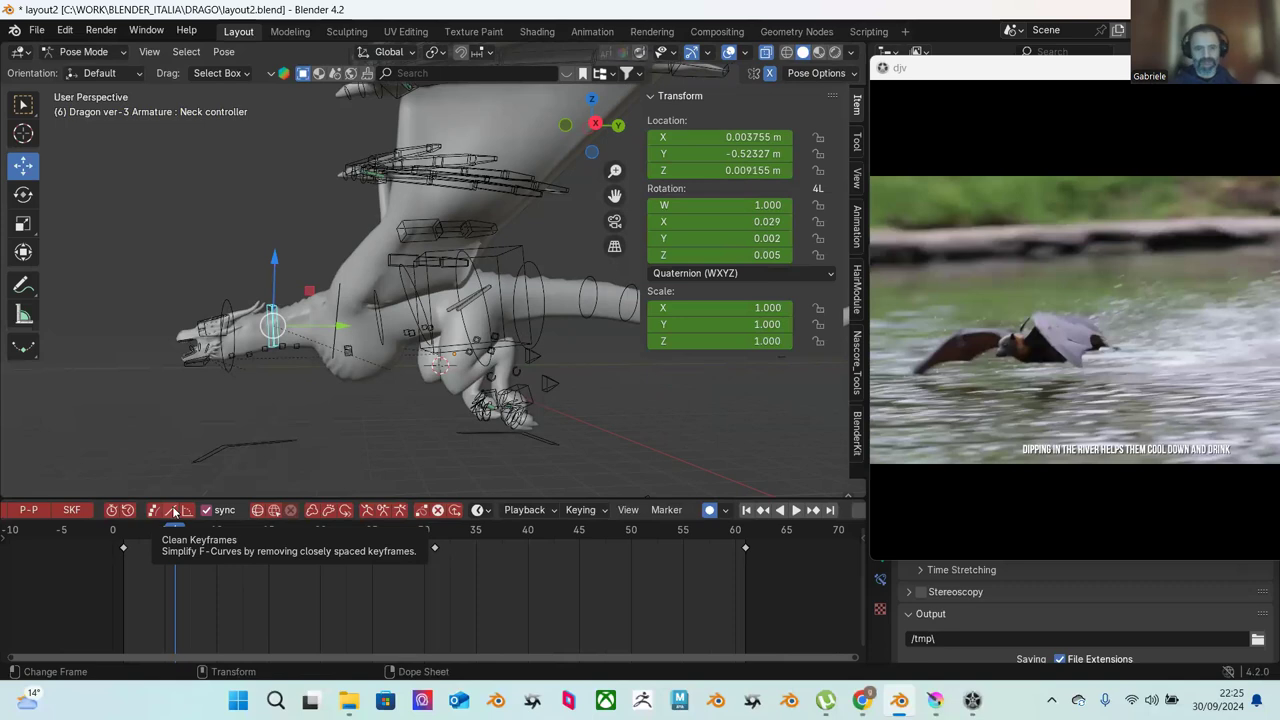
{"action": "key", "text": "space"}
{"action": "left_click_drag", "start_coordinate": [186, 540], "coordinate": [349, 537]}
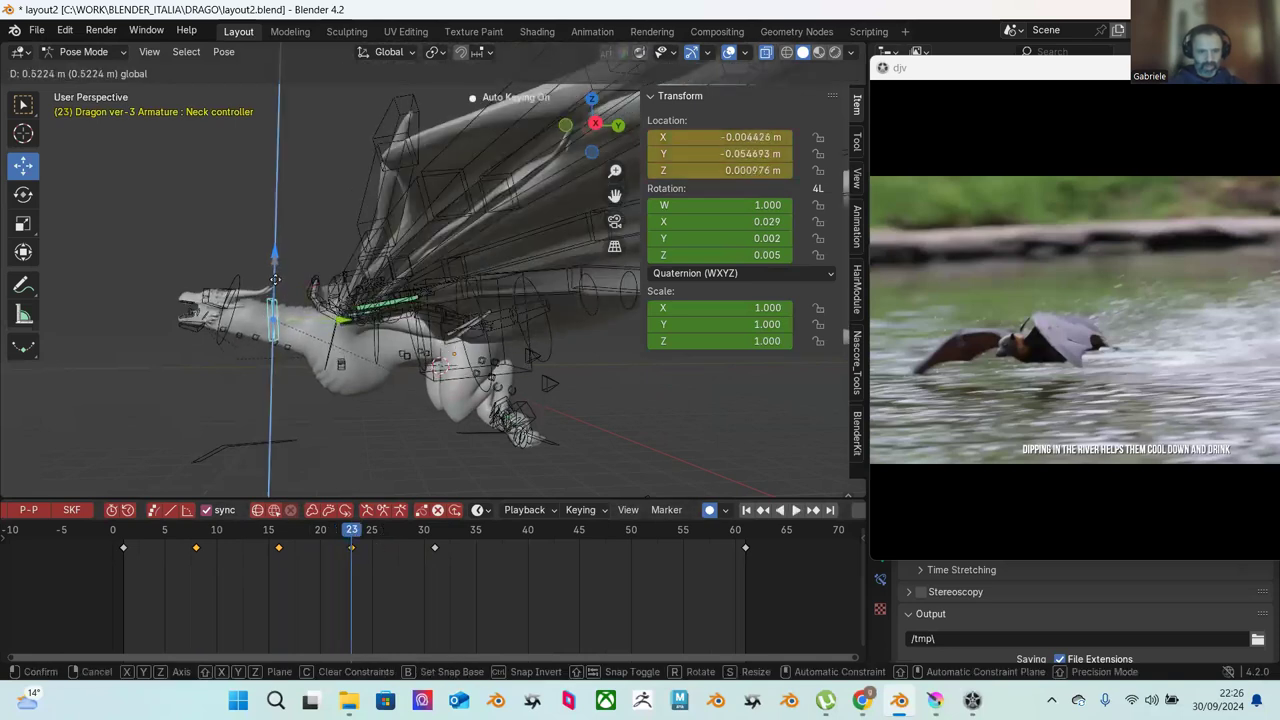
{"action": "left_click", "coordinate": [275, 280]}
{"action": "left_click_drag", "start_coordinate": [293, 527], "coordinate": [197, 503]}
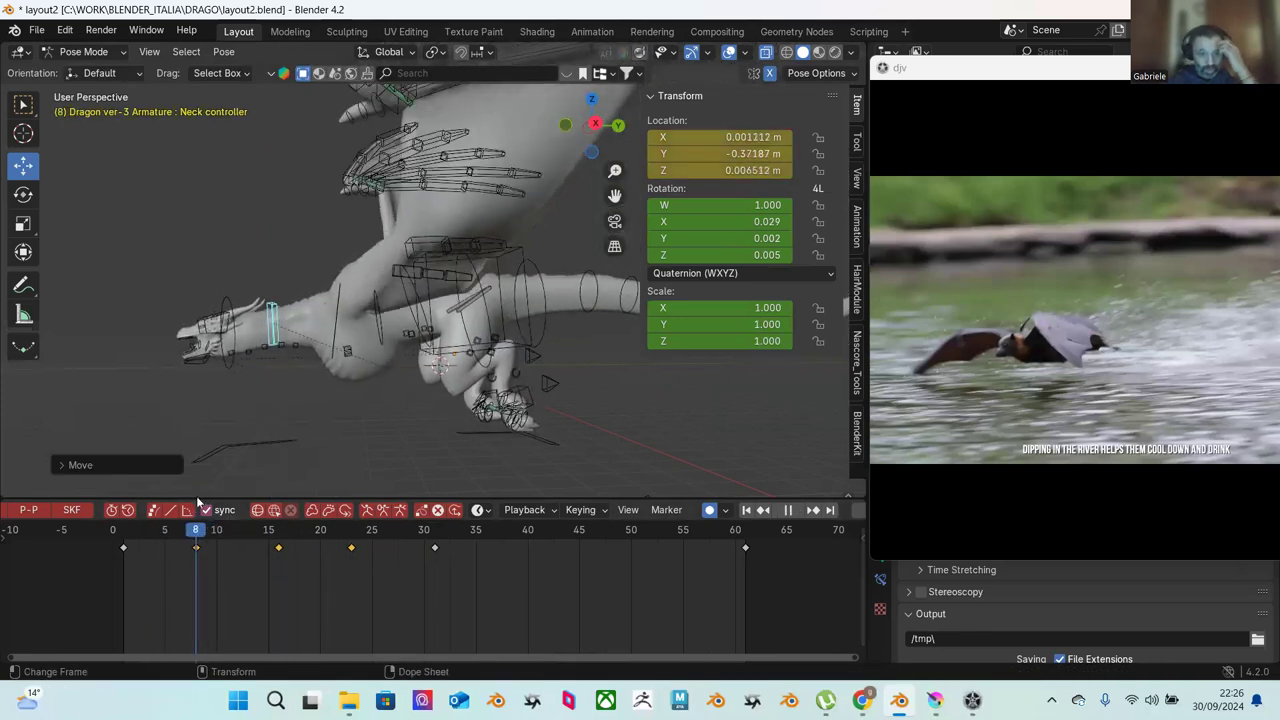
Step: Lower the Neck controller along Z with G Z at frame 8 and review the dip
{"action": "key", "text": "g"}
{"action": "key", "text": "z"}
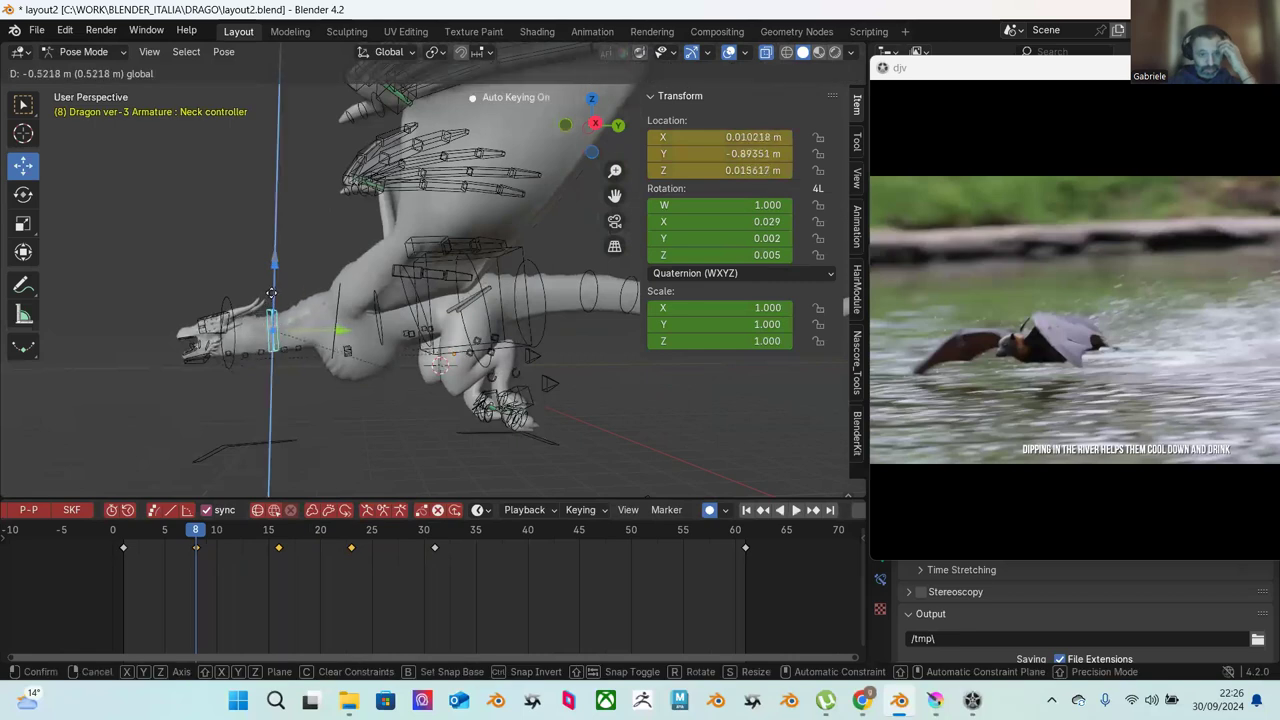
{"action": "left_click", "coordinate": [271, 293]}
{"action": "key", "text": "g"}
{"action": "key", "text": "z"}
{"action": "left_click", "coordinate": [155, 432]}
{"action": "key", "text": "space"}
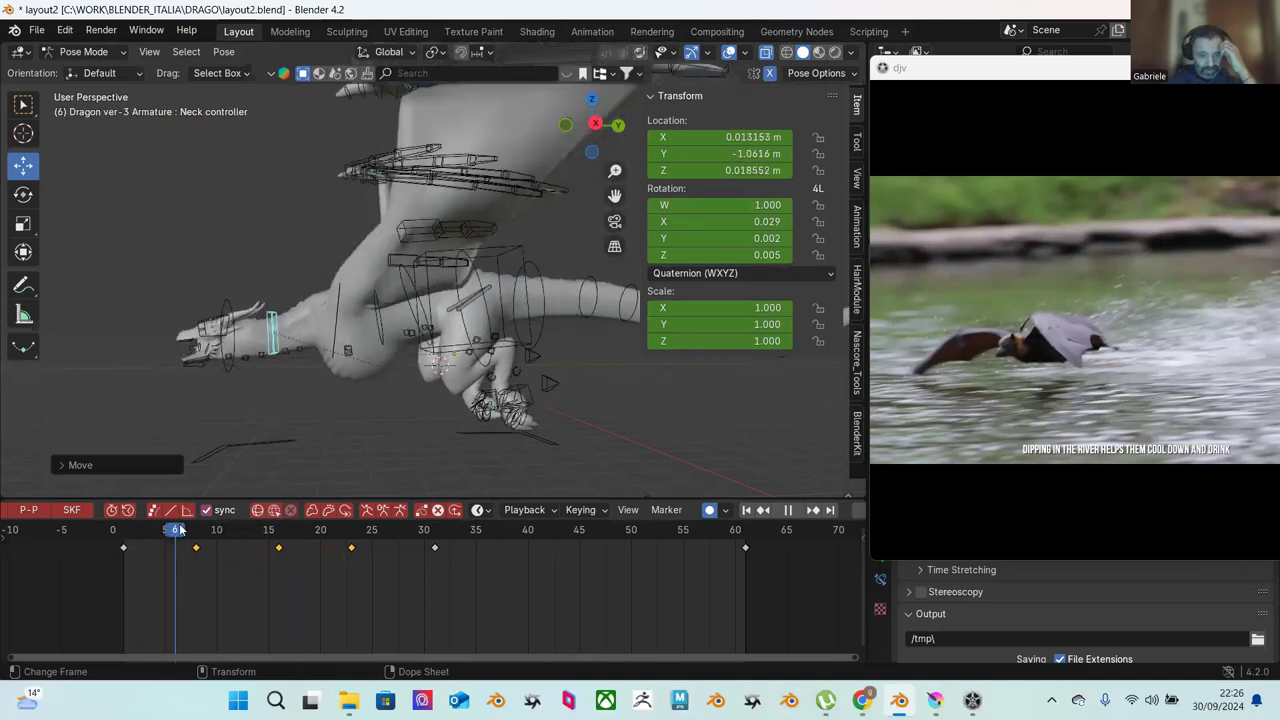
{"action": "mouse_move", "coordinate": [275, 545]}
{"action": "left_mouse_down"}
{"action": "mouse_move", "coordinate": [340, 540]}
{"action": "mouse_move", "coordinate": [114, 538]}
{"action": "mouse_move", "coordinate": [279, 536]}
{"action": "left_mouse_up"}
{"action": "key", "text": "space"}
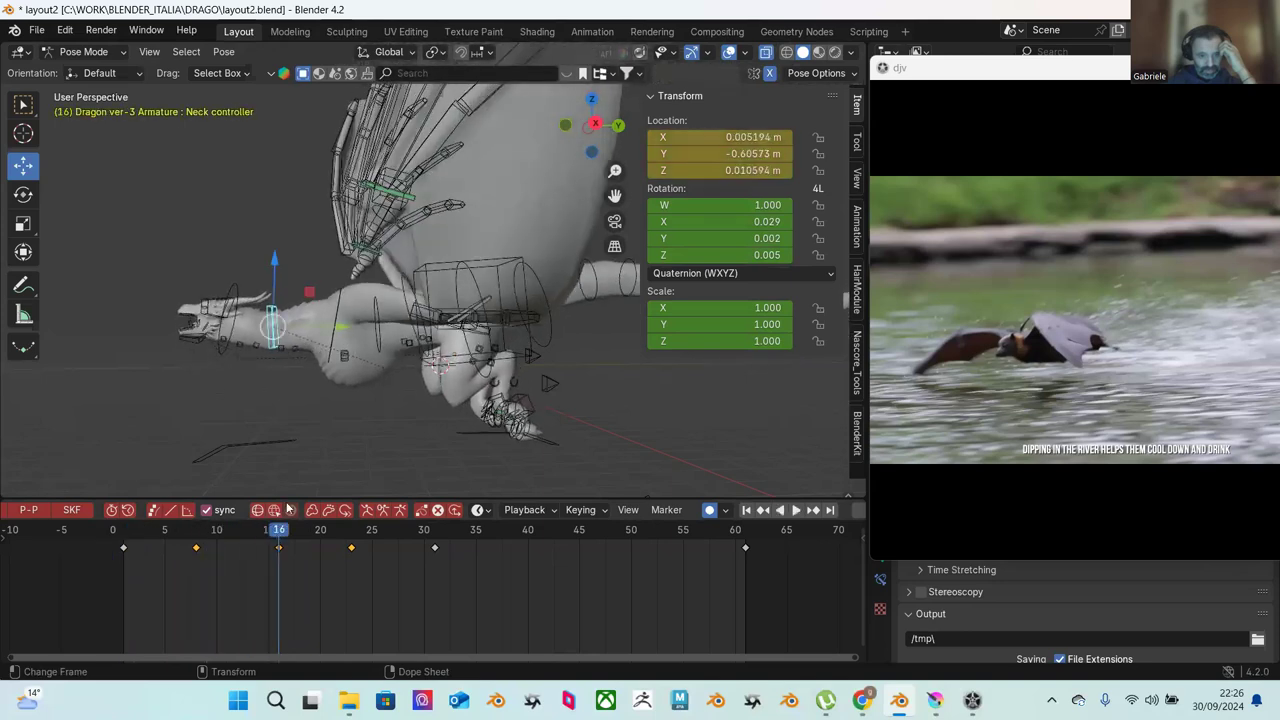
Step: Raise the Neck controller at frame 16, review the motion, and select spine.001
{"action": "left_click_drag", "start_coordinate": [275, 262], "coordinate": [278, 272]}
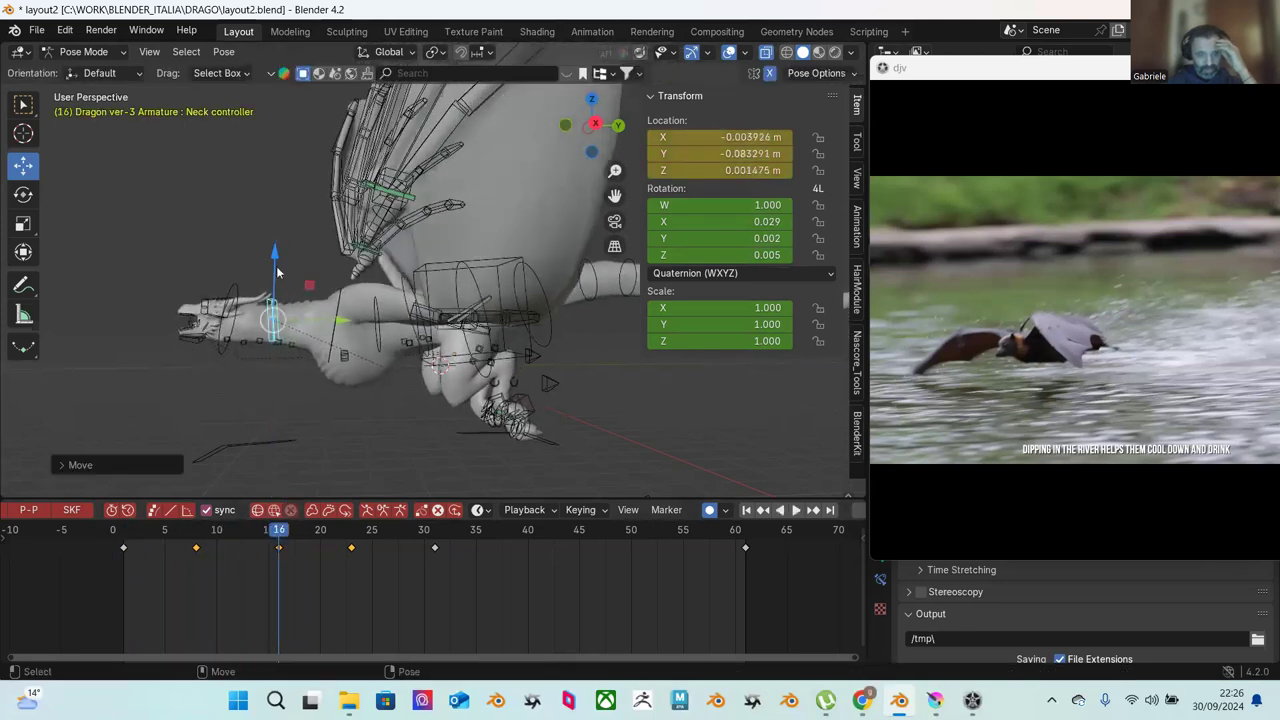
{"action": "left_click_drag", "start_coordinate": [227, 535], "coordinate": [237, 485]}
{"action": "scroll", "coordinate": [360, 318], "scroll_direction": "up", "scroll_amount": 2}
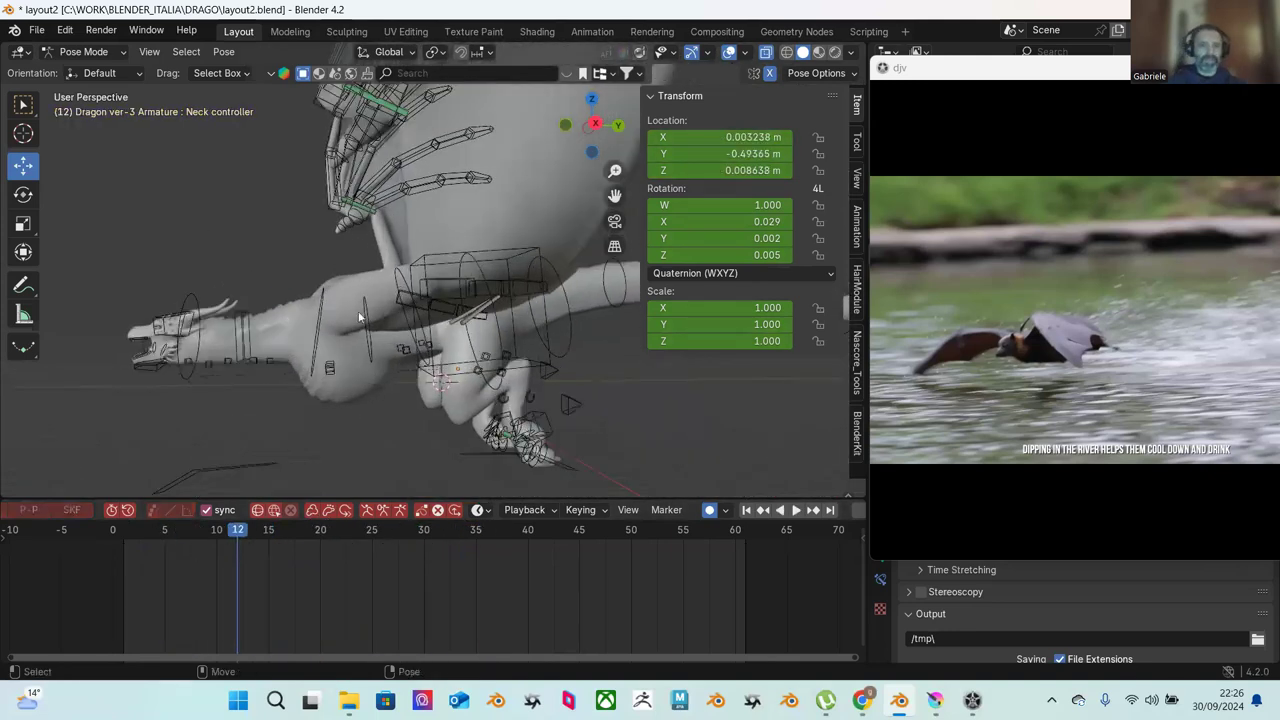
{"action": "left_click", "coordinate": [362, 312]}
{"action": "left_click_drag", "start_coordinate": [176, 533], "coordinate": [209, 531]}
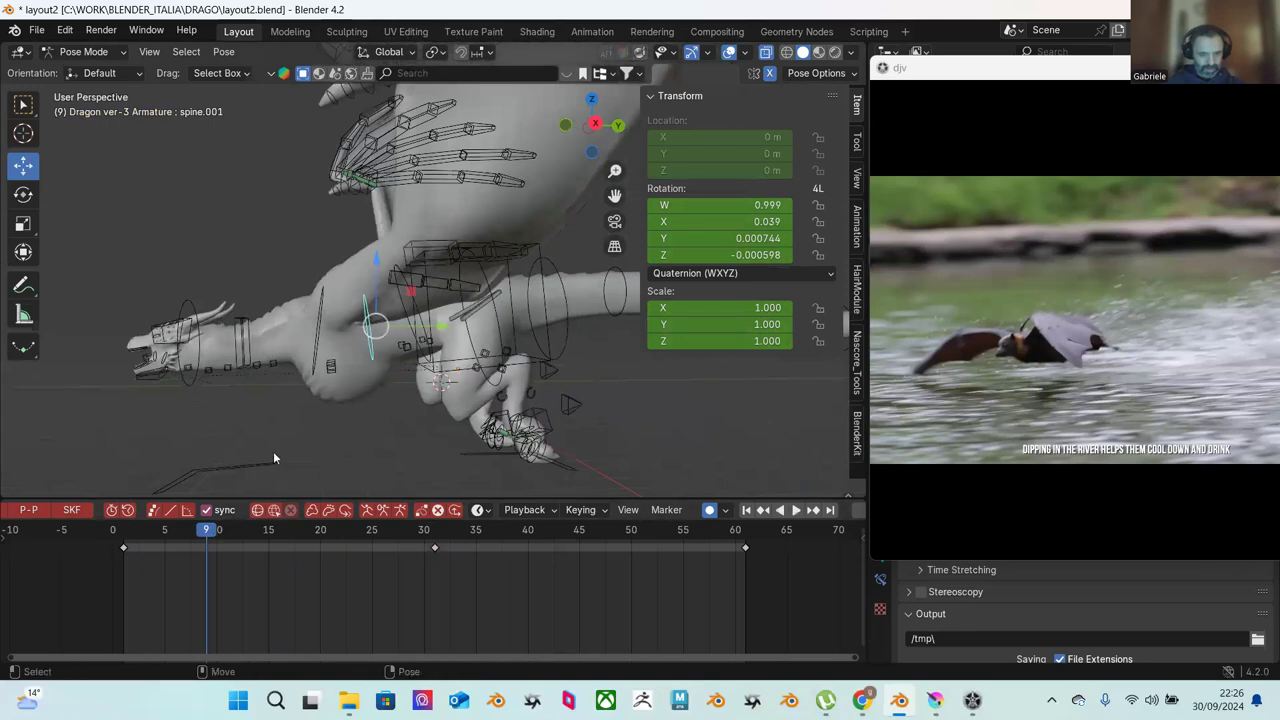
Step: Select the spine bone and bend spine.002 at frame 9, then play to review
{"action": "key", "text": "space"}
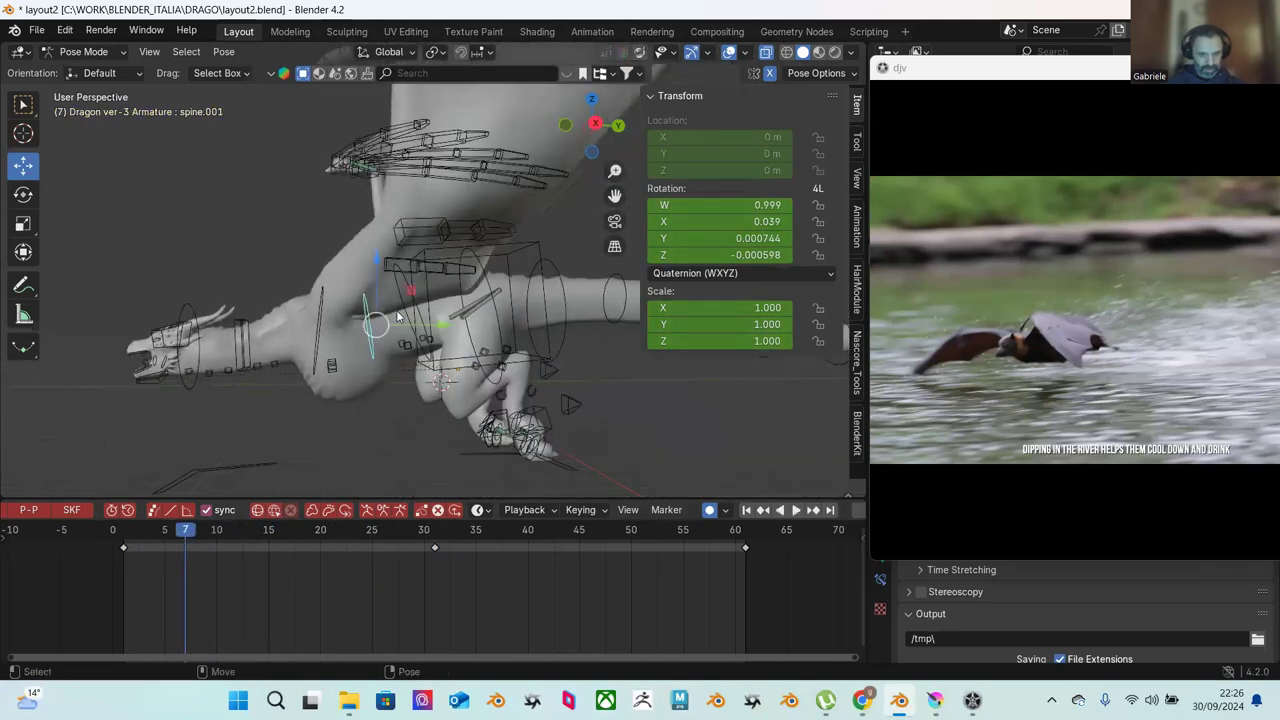
{"action": "left_click", "coordinate": [373, 313]}
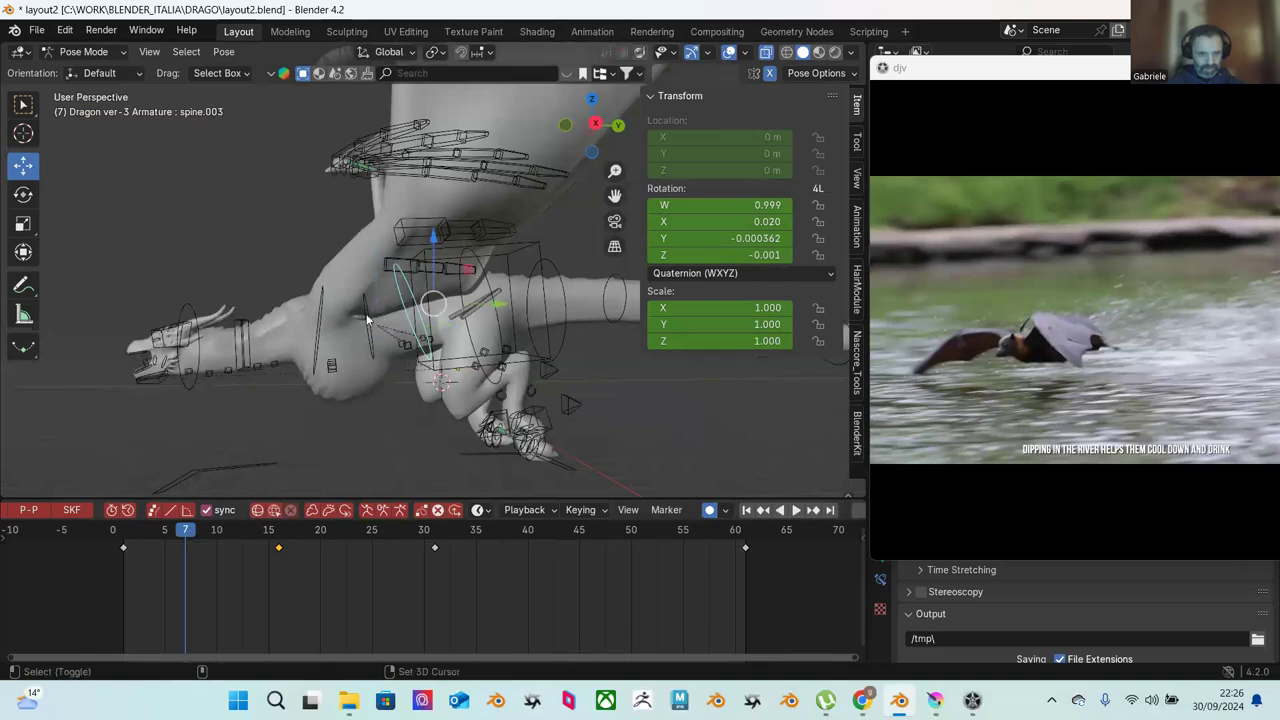
{"action": "left_click_drag", "start_coordinate": [185, 538], "coordinate": [208, 522]}
{"action": "key", "text": "space"}
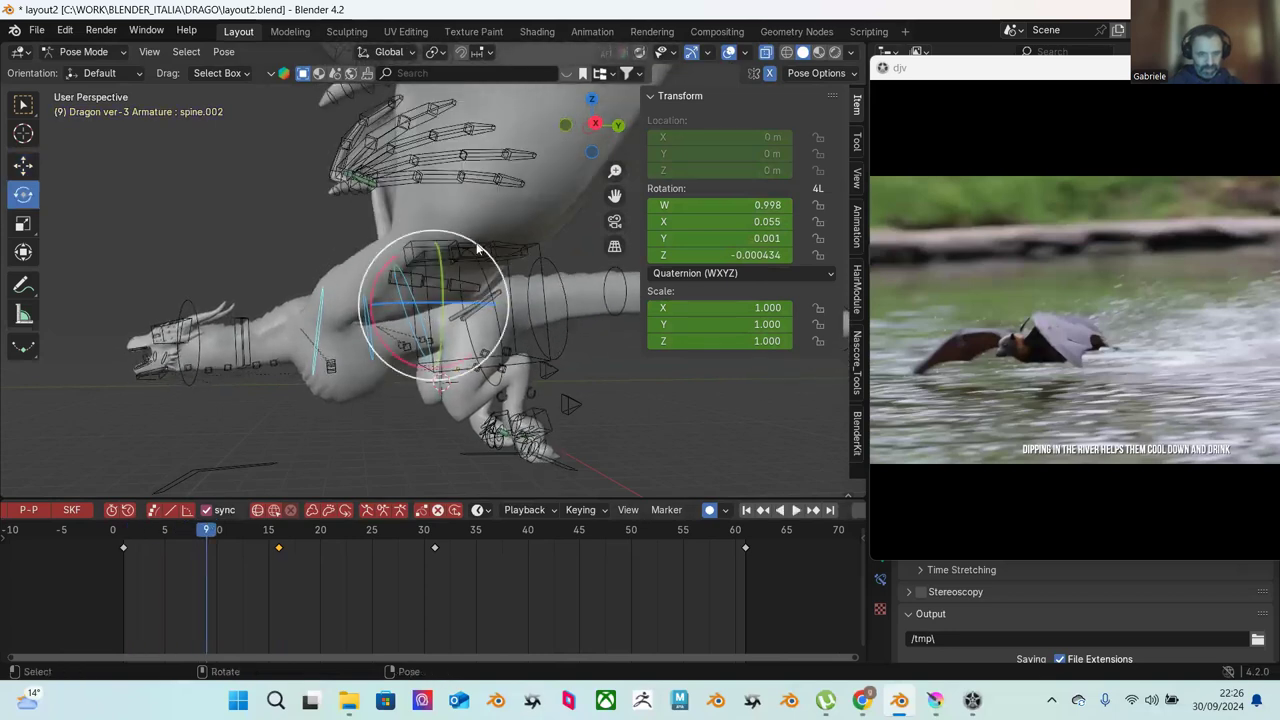
{"action": "left_click_drag", "start_coordinate": [475, 248], "coordinate": [474, 247]}
{"action": "key", "text": "space"}
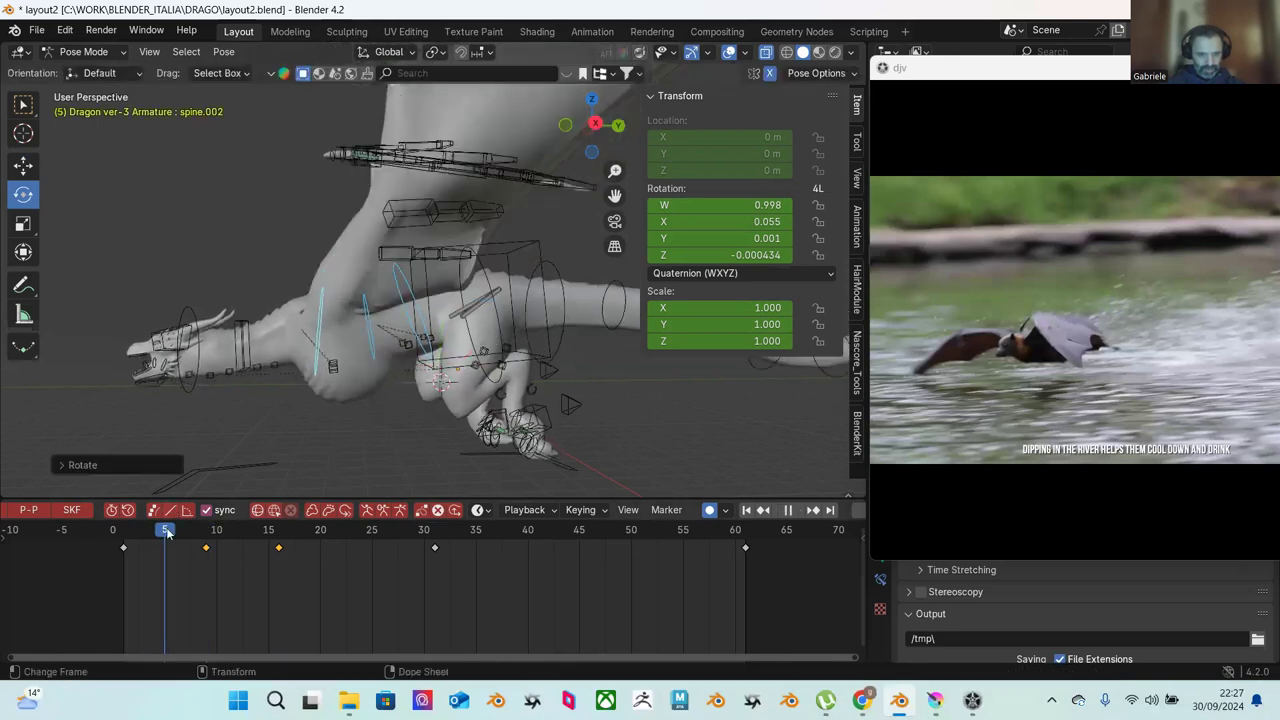
Step: Bend spine.002 at frame 24 (W 0.998, X 0.055) and replay from the start
{"action": "left_click_drag", "start_coordinate": [316, 548], "coordinate": [374, 551]}
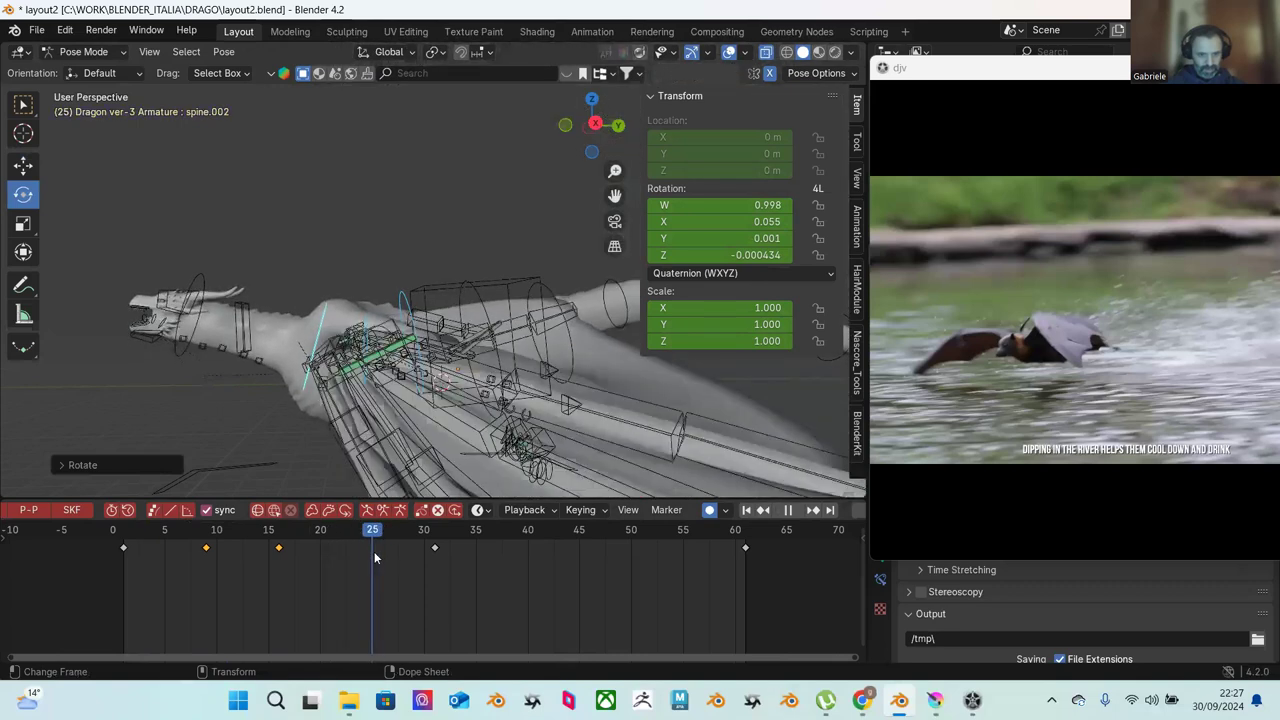
{"action": "key", "text": "space"}
{"action": "key", "text": "Left"}
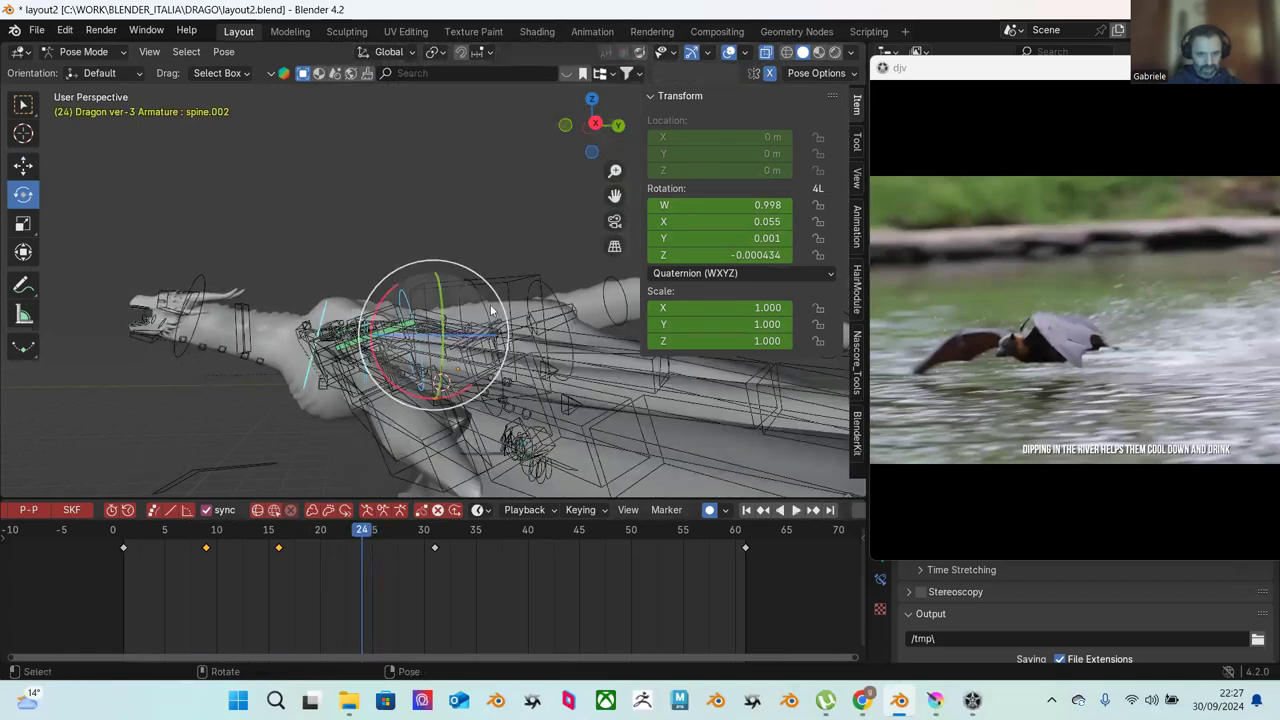
{"action": "left_click_drag", "start_coordinate": [502, 306], "coordinate": [495, 323]}
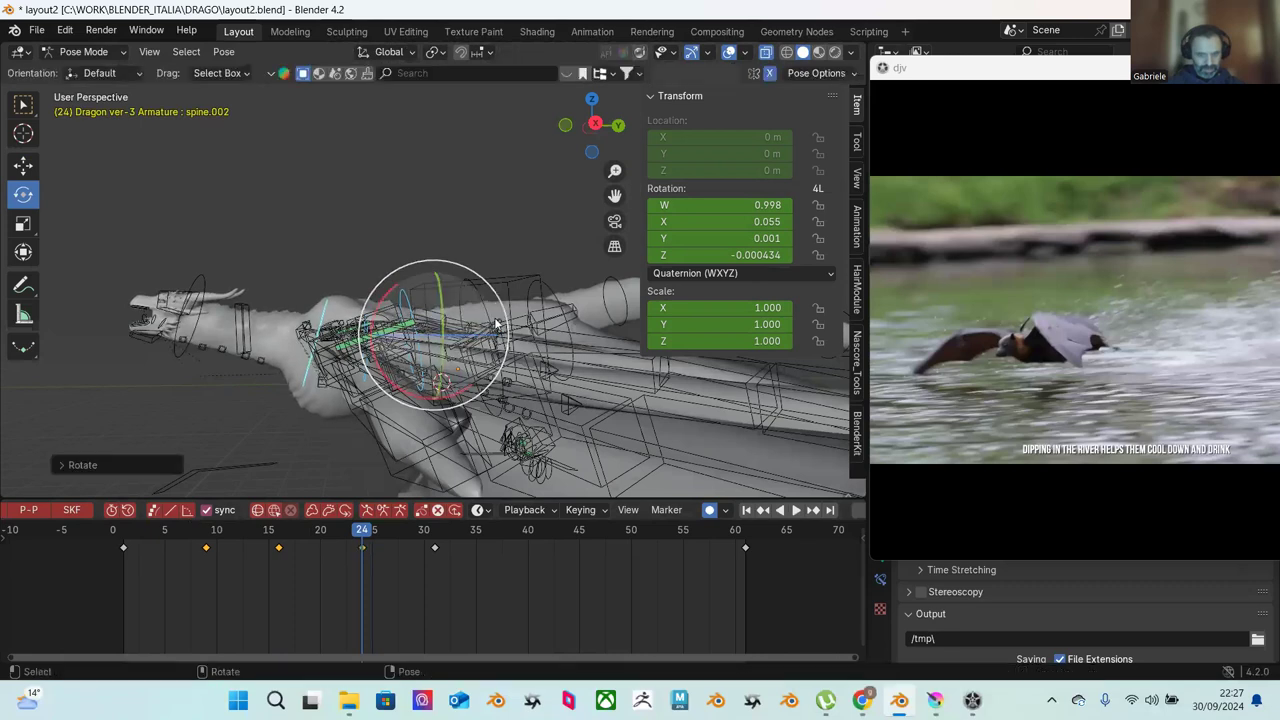
{"action": "left_click", "coordinate": [197, 527]}
{"action": "key", "text": "space"}
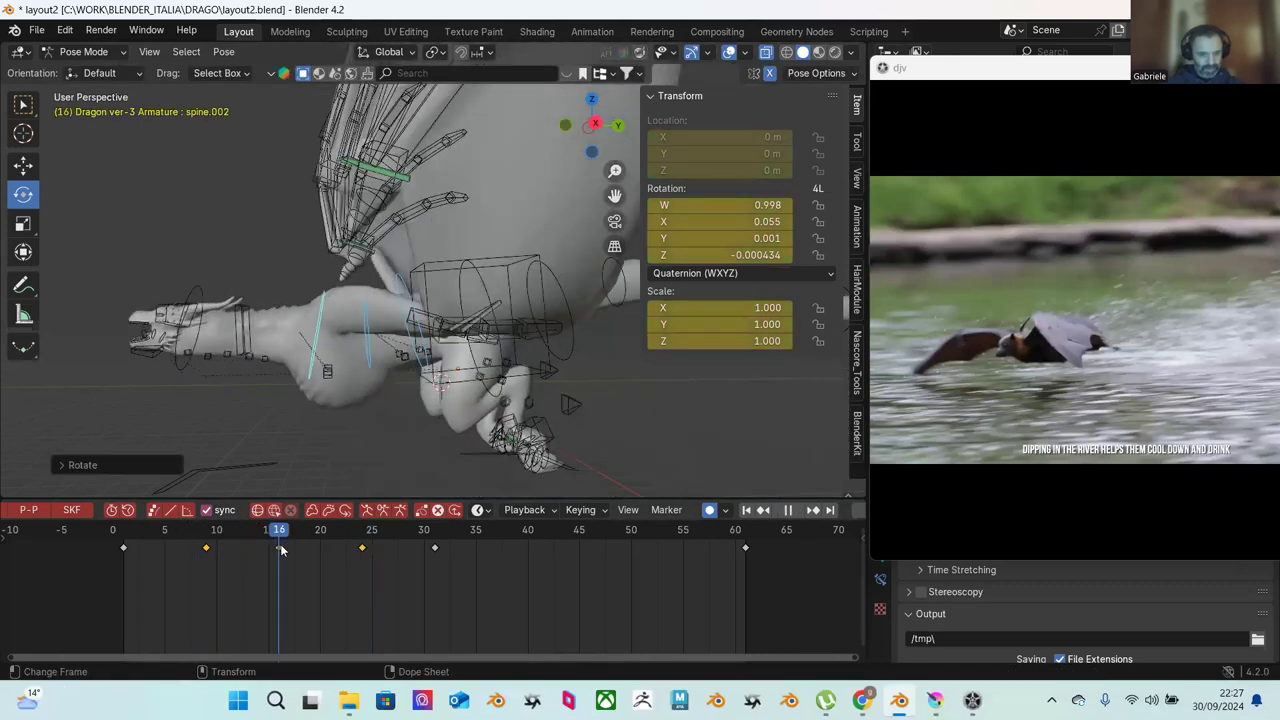
{"action": "left_click_drag", "start_coordinate": [420, 573], "coordinate": [196, 531]}
Step: Tilt the dragon's head with the NECK IK bone at frame 8 and review the tilt
{"action": "left_click", "coordinate": [205, 350]}
{"action": "key", "text": "space"}
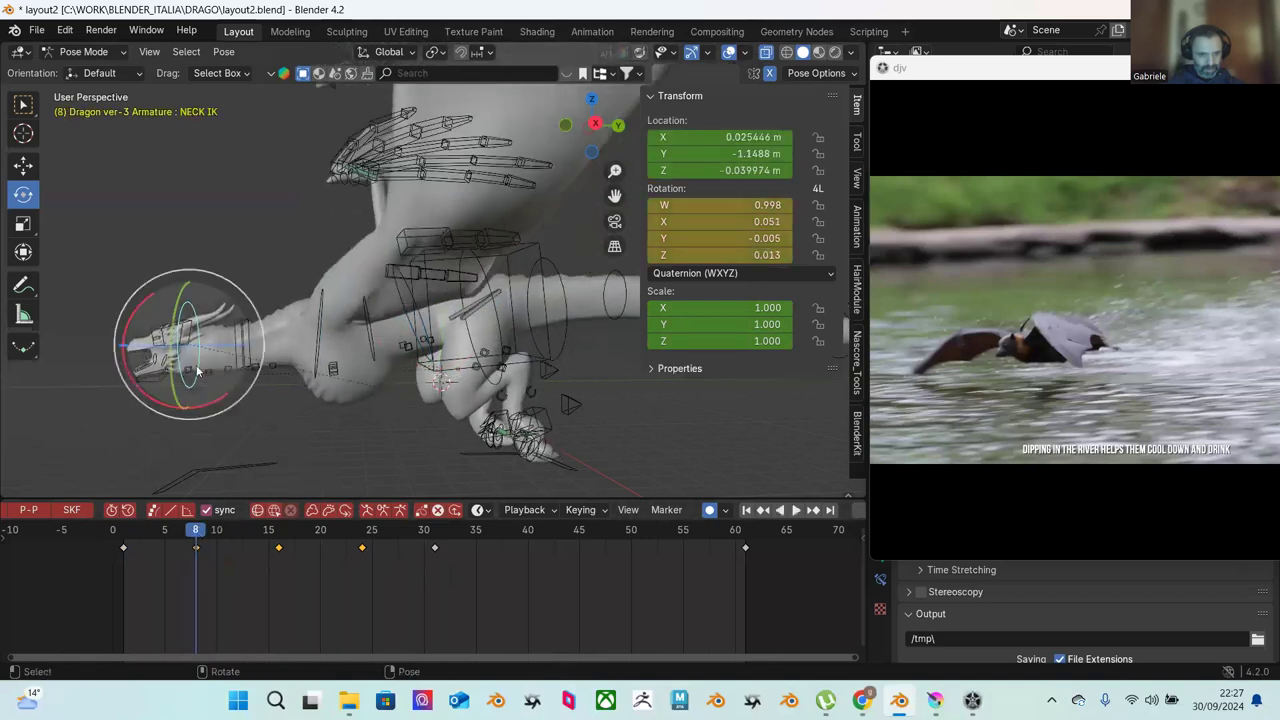
{"action": "left_click_drag", "start_coordinate": [257, 310], "coordinate": [249, 341]}
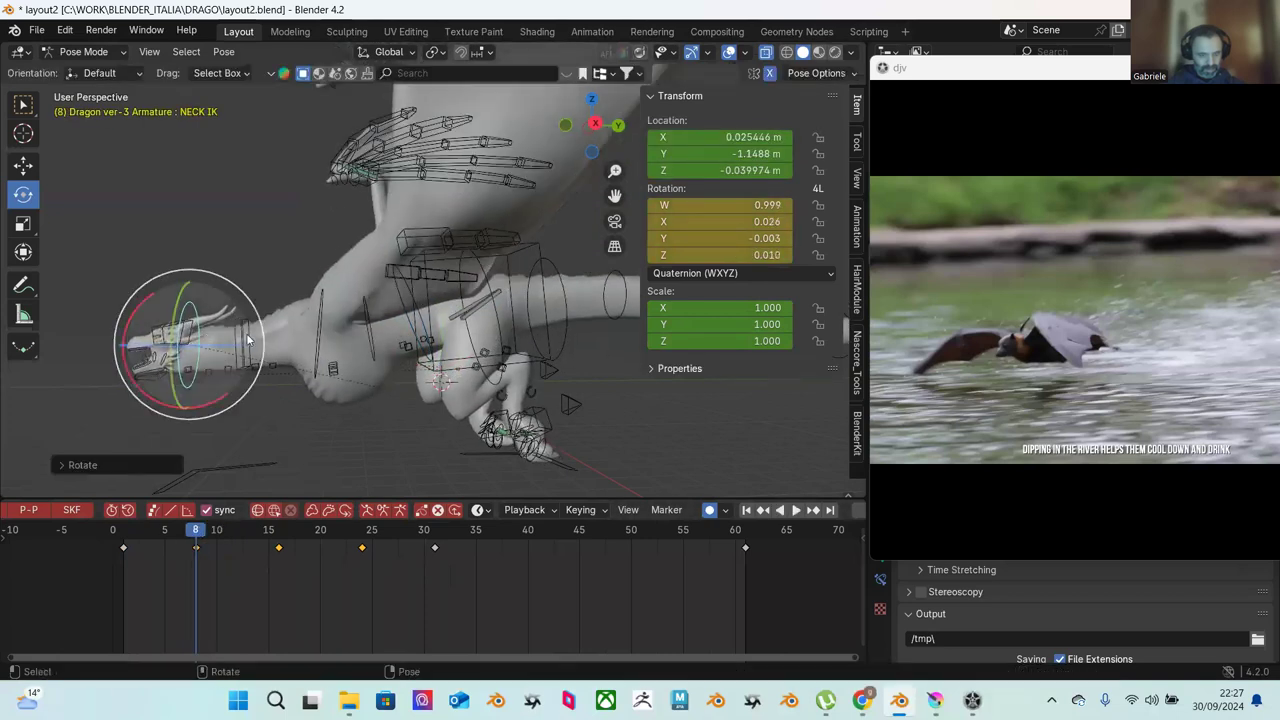
{"action": "left_click_drag", "start_coordinate": [128, 524], "coordinate": [221, 505]}
{"action": "key", "text": "space"}
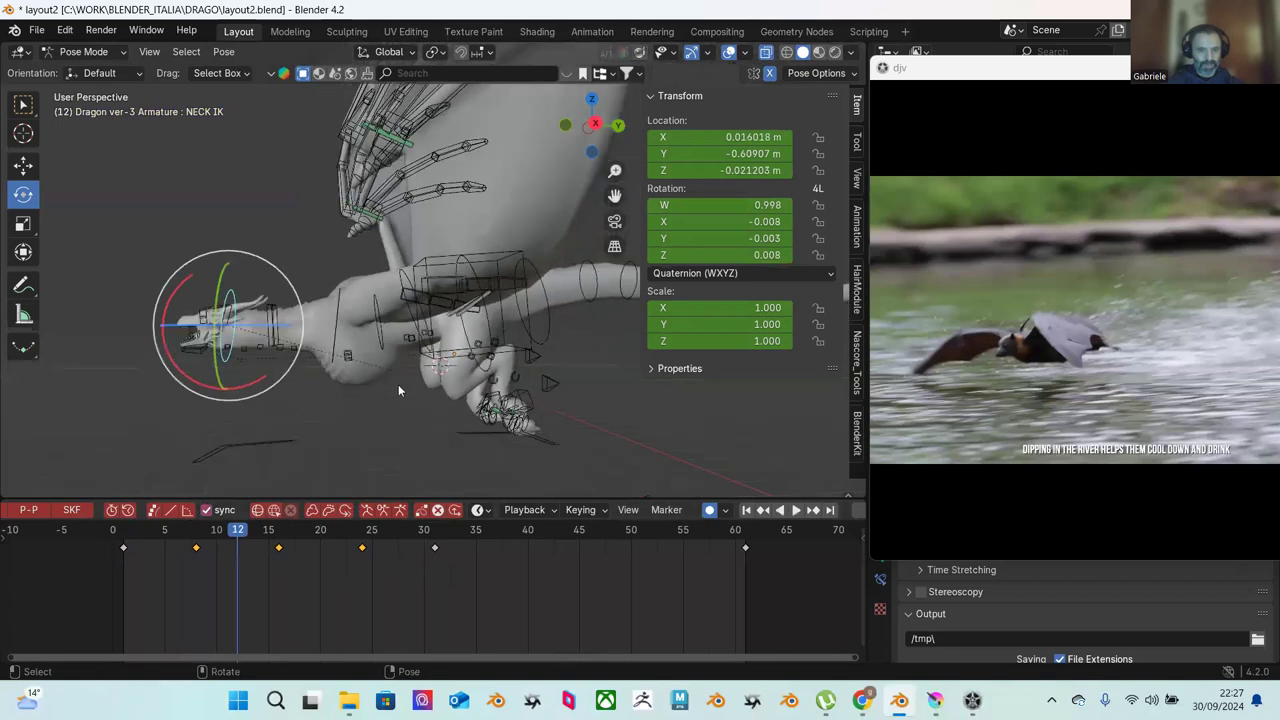
{"action": "left_click", "coordinate": [163, 535]}
{"action": "key", "text": "space"}
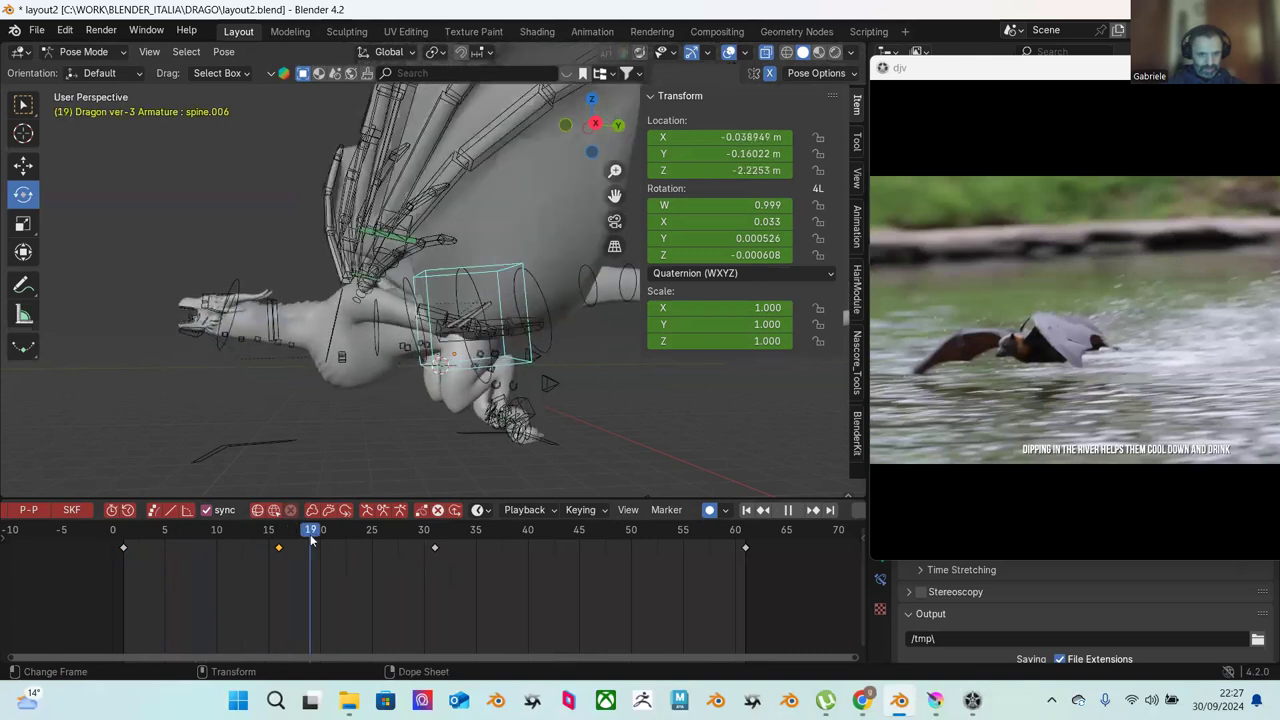
{"action": "key", "text": "space"}
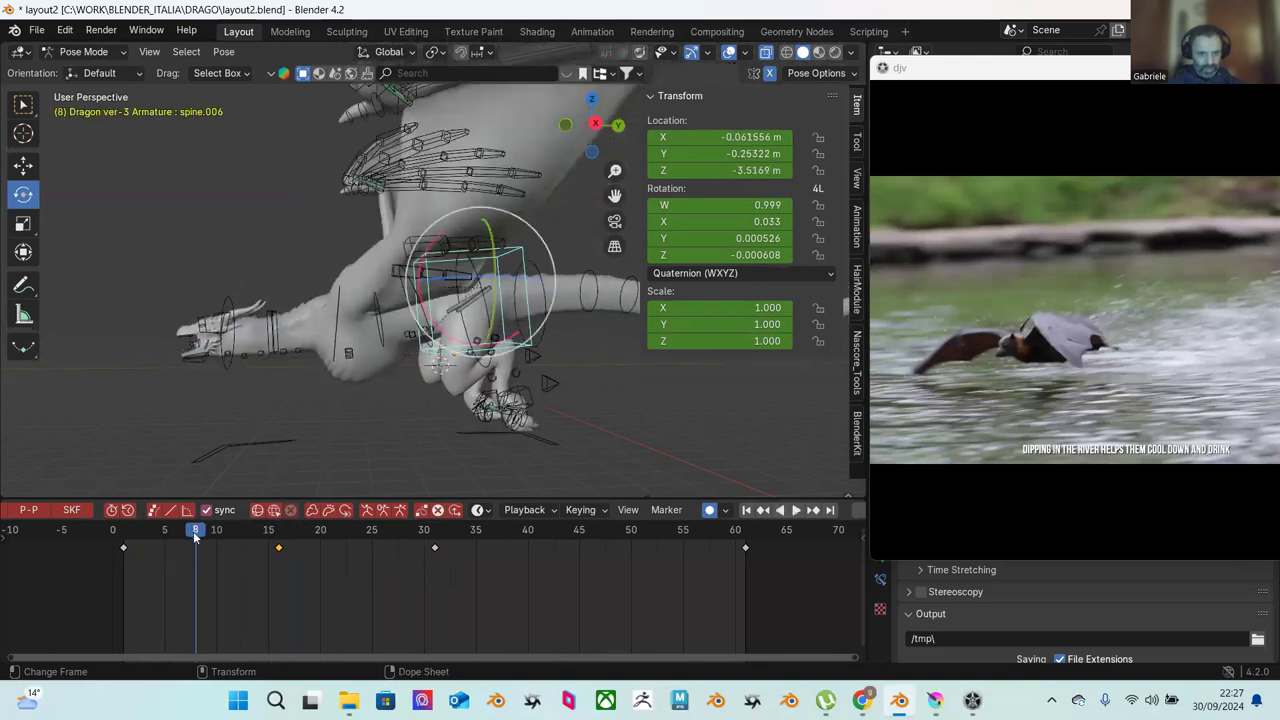
Step: Move the spine.006 control along Z at frames 9 and 24, ending at Z -0.91662 m
{"action": "left_click_drag", "start_coordinate": [197, 537], "coordinate": [204, 535]}
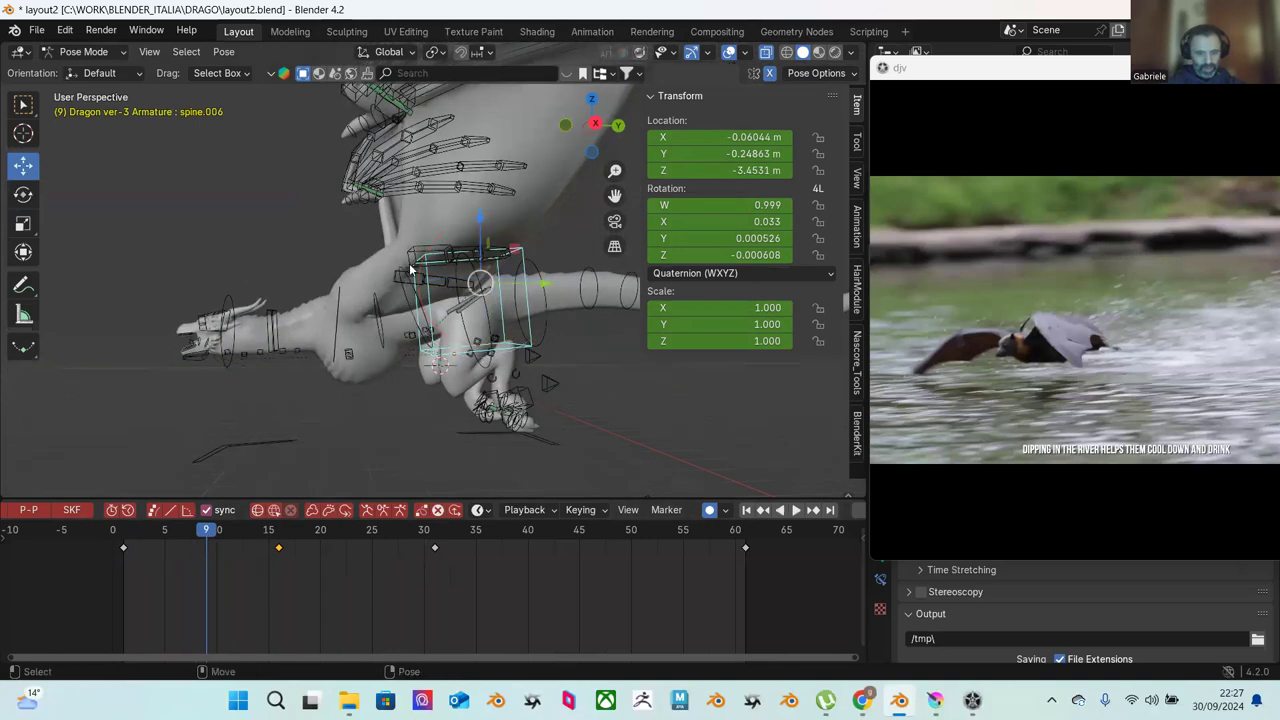
{"action": "left_click_drag", "start_coordinate": [483, 219], "coordinate": [481, 207]}
{"action": "left_click_drag", "start_coordinate": [151, 537], "coordinate": [211, 555]}
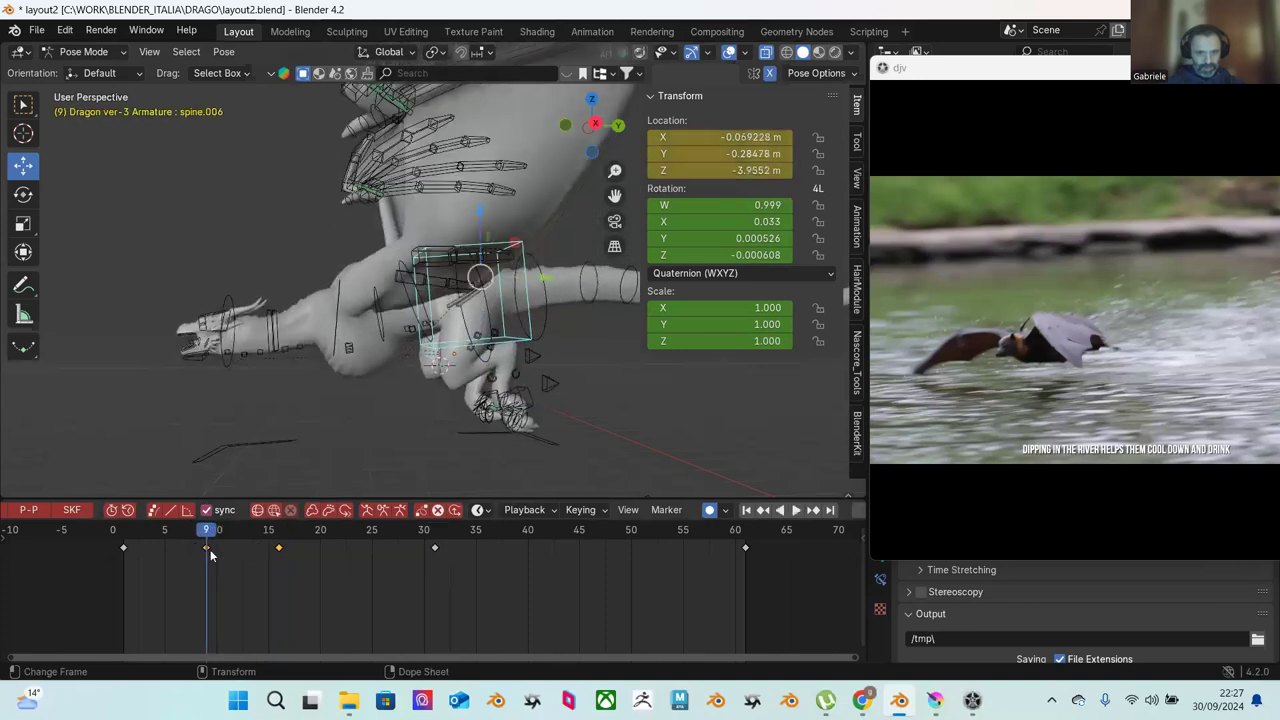
{"action": "left_click_drag", "start_coordinate": [480, 220], "coordinate": [373, 283]}
{"action": "key", "text": "space"}
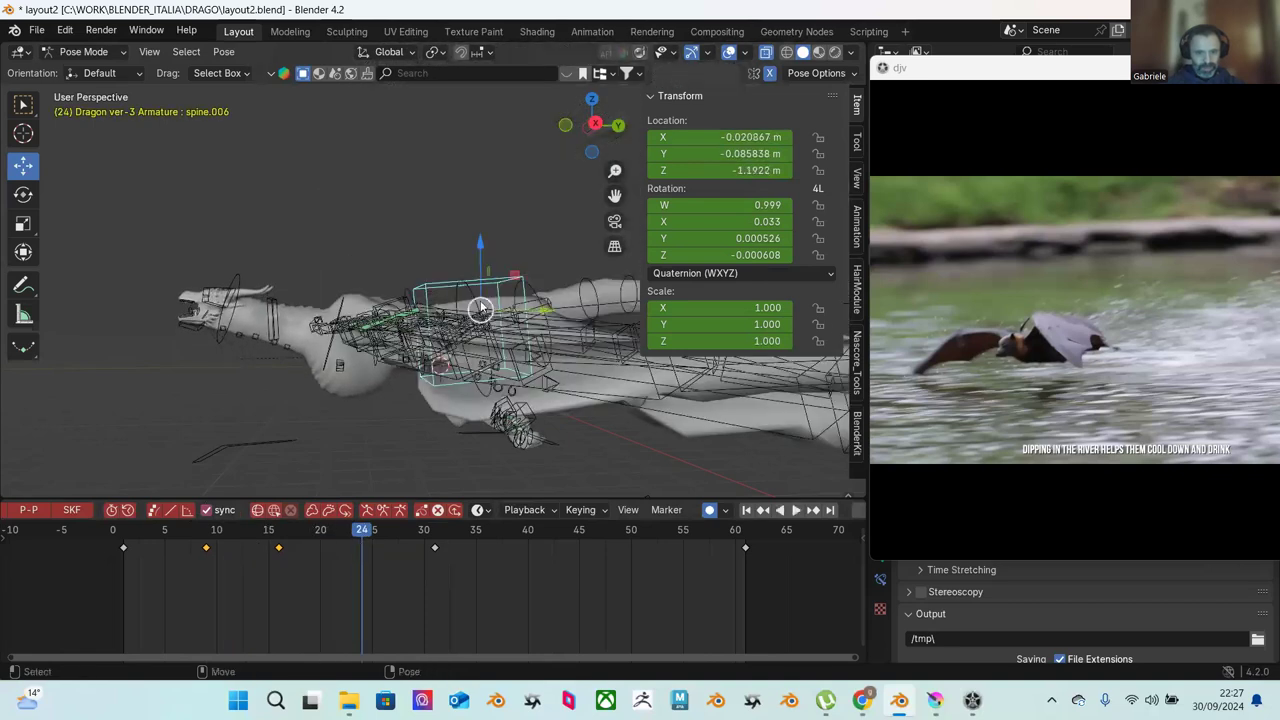
{"action": "left_click_drag", "start_coordinate": [481, 260], "coordinate": [481, 258]}
{"action": "left_click_drag", "start_coordinate": [222, 533], "coordinate": [180, 502]}
{"action": "key", "text": "space"}
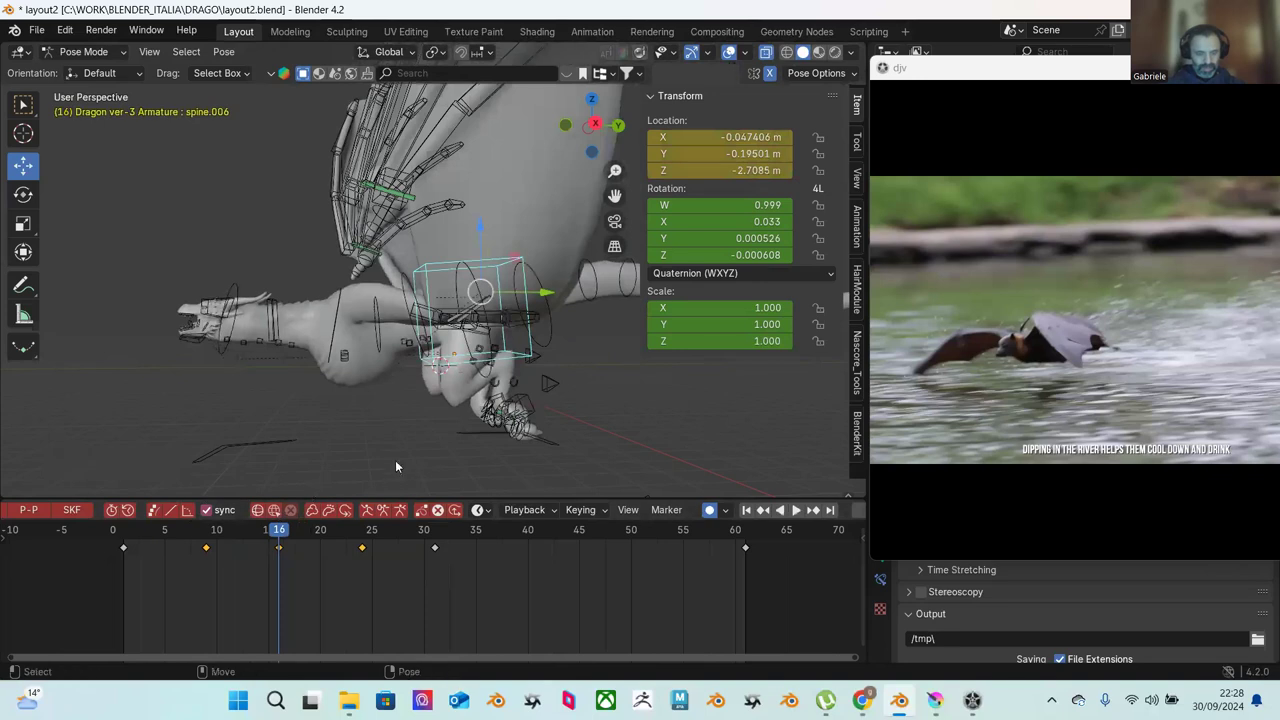
{"action": "middle_click_drag", "start_coordinate": [434, 417], "coordinate": [451, 378]}
Step: Select the right foot control and lower it to Z 4.6505 around frame 12
{"action": "left_click", "coordinate": [462, 370]}
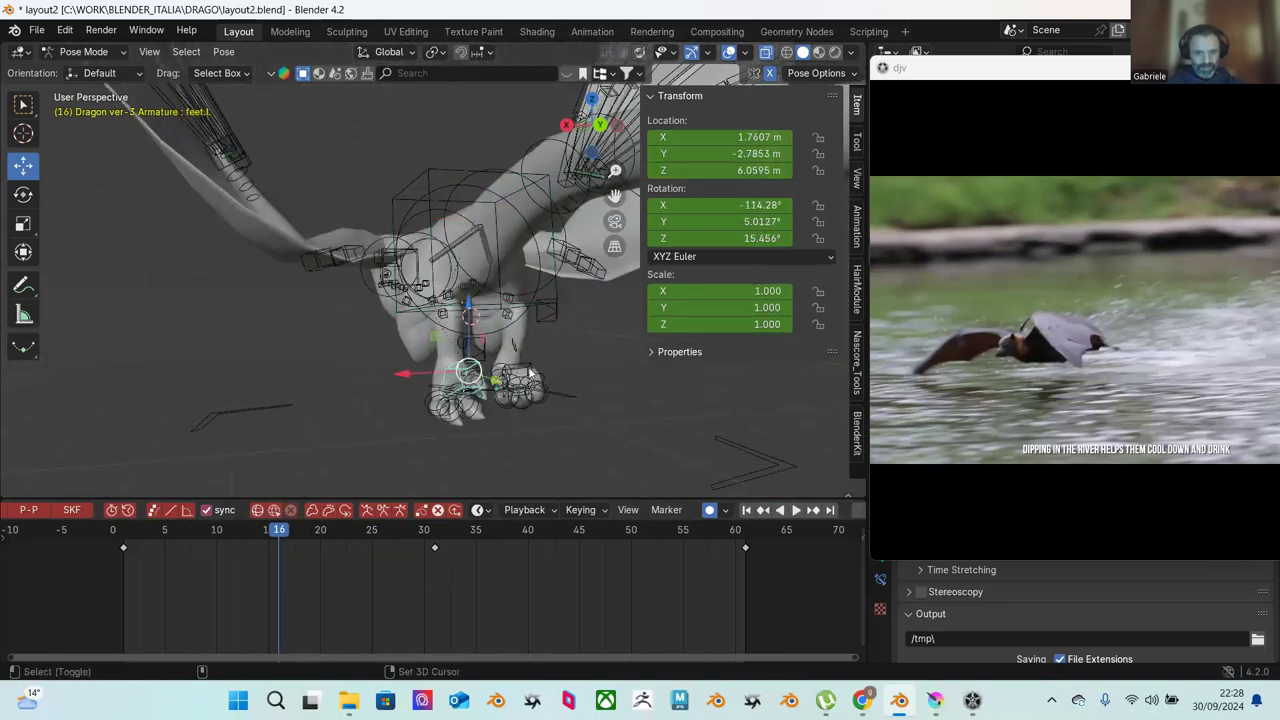
{"action": "middle_click_drag", "start_coordinate": [277, 473], "coordinate": [448, 468]}
{"action": "left_click", "coordinate": [165, 532]}
{"action": "key", "text": "space"}
{"action": "left_click_drag", "start_coordinate": [170, 538], "coordinate": [251, 545]}
{"action": "left_click_drag", "start_coordinate": [477, 293], "coordinate": [495, 460]}
{"action": "key", "text": "ctrl+z"}
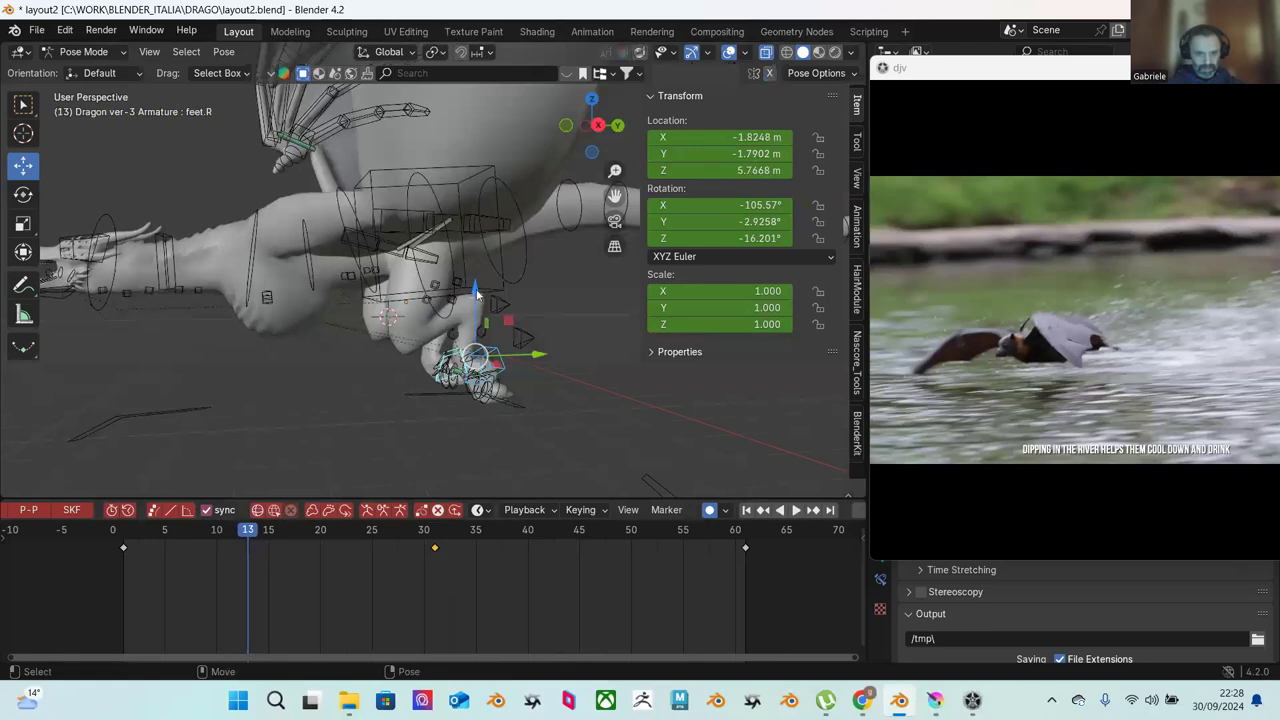
{"action": "left_click_drag", "start_coordinate": [477, 290], "coordinate": [470, 355]}
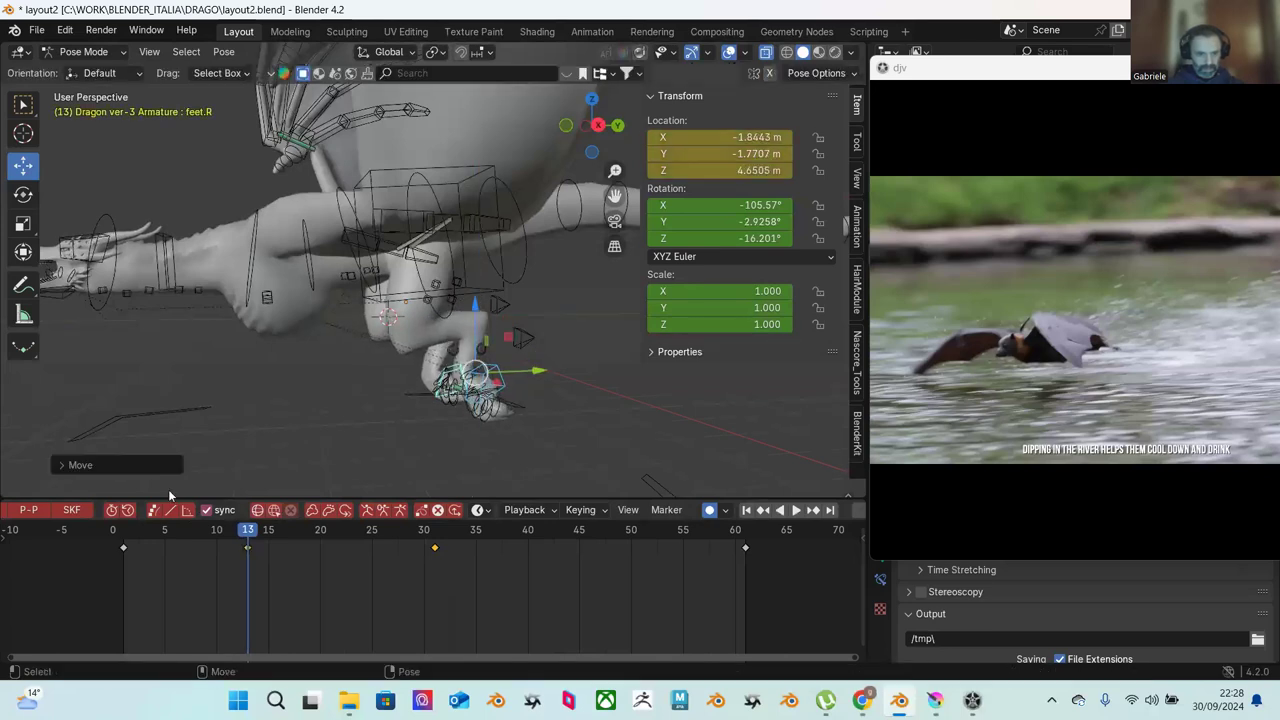
Step: Play the loop to check the foot, reposition it, and stop at frame 7
{"action": "left_click", "coordinate": [124, 531]}
{"action": "key", "text": "space"}
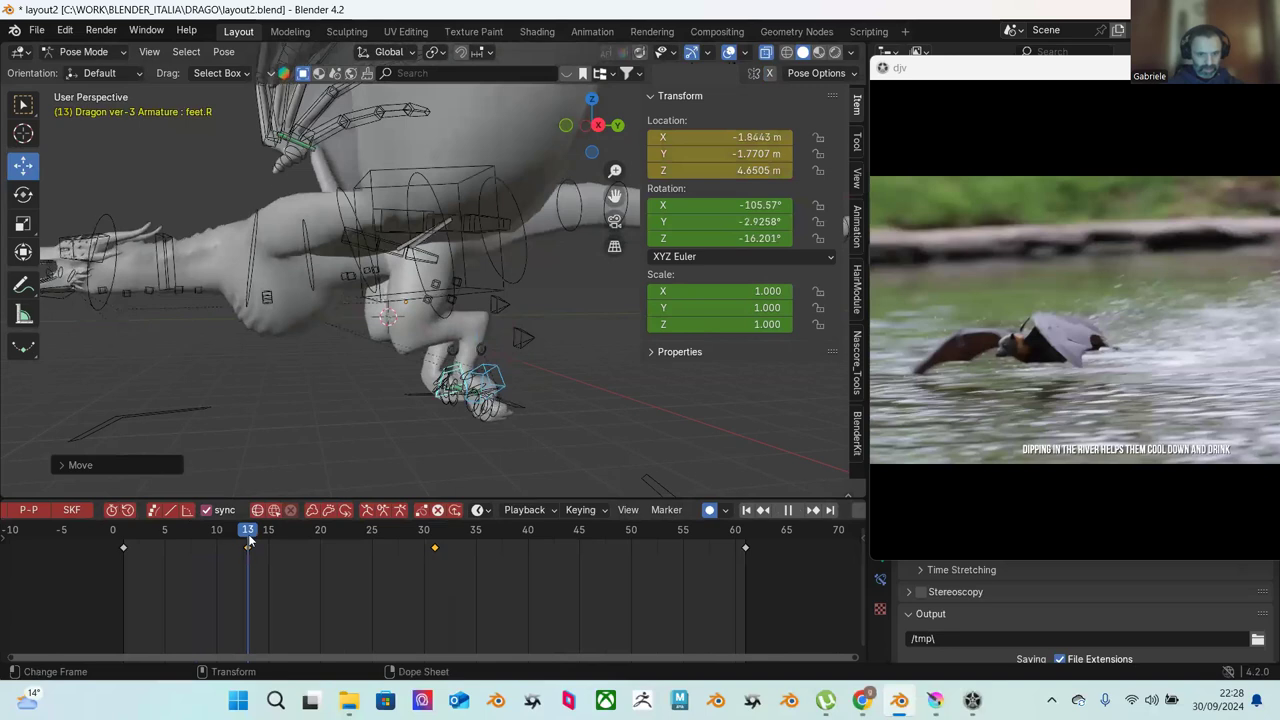
{"action": "key", "text": "space"}
{"action": "left_click_drag", "start_coordinate": [476, 308], "coordinate": [541, 350]}
{"action": "left_click", "coordinate": [216, 530]}
{"action": "key", "text": "space"}
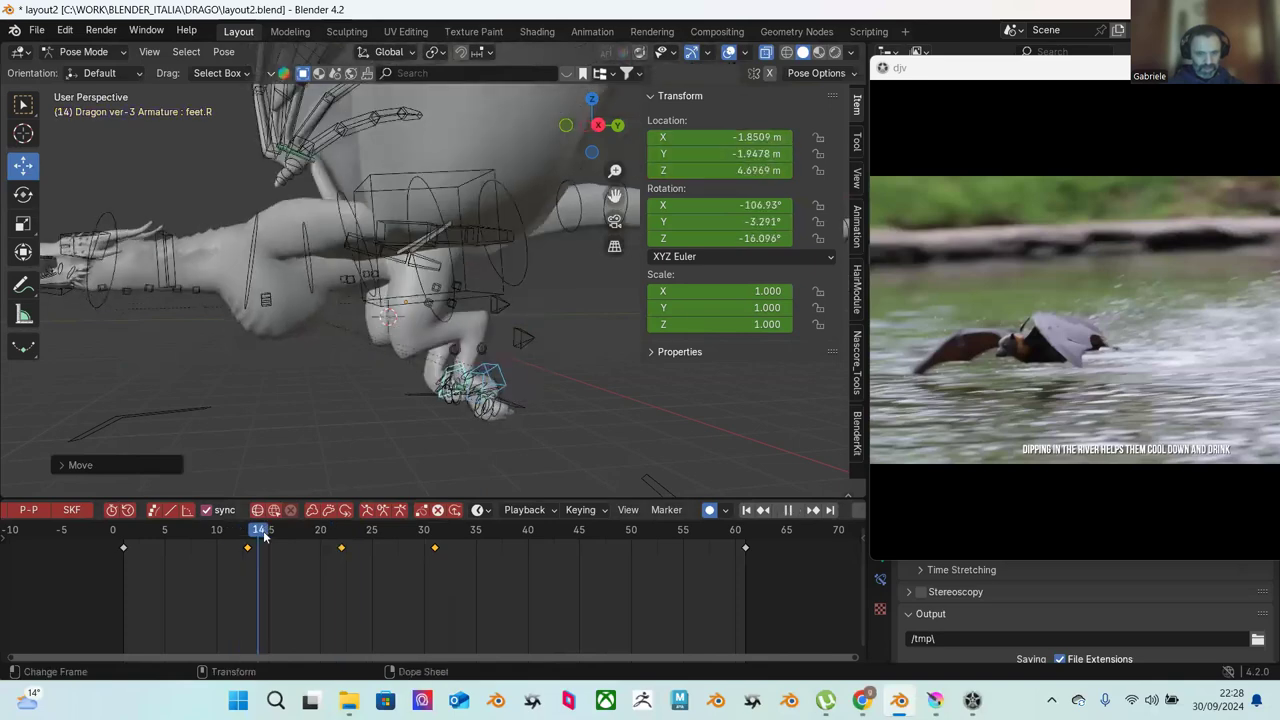
{"action": "left_click_drag", "start_coordinate": [470, 535], "coordinate": [180, 490]}
{"action": "key", "text": "space"}
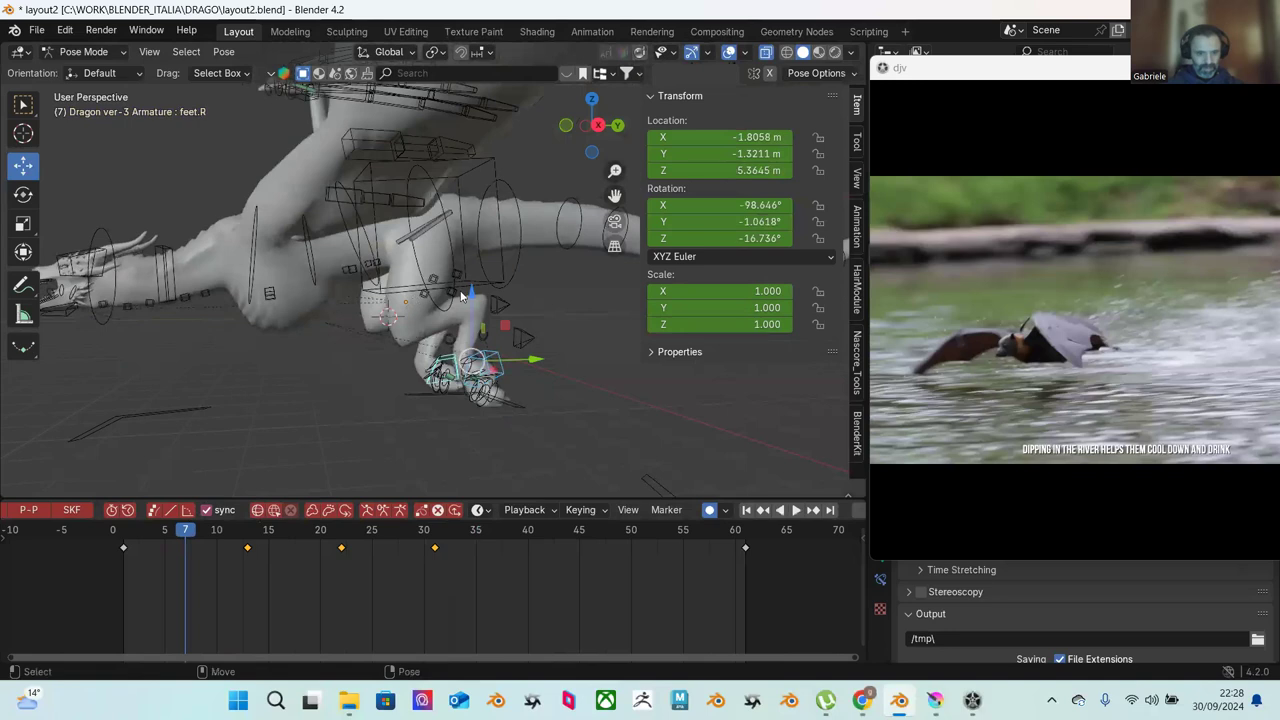
Step: Lower feet.R to Z 5.142 m at frame 7 and play back to review
{"action": "left_click_drag", "start_coordinate": [472, 300], "coordinate": [470, 312]}
{"action": "middle_click_drag", "start_coordinate": [462, 337], "coordinate": [470, 370]}
{"action": "left_click", "coordinate": [148, 533]}
{"action": "key", "text": "space"}
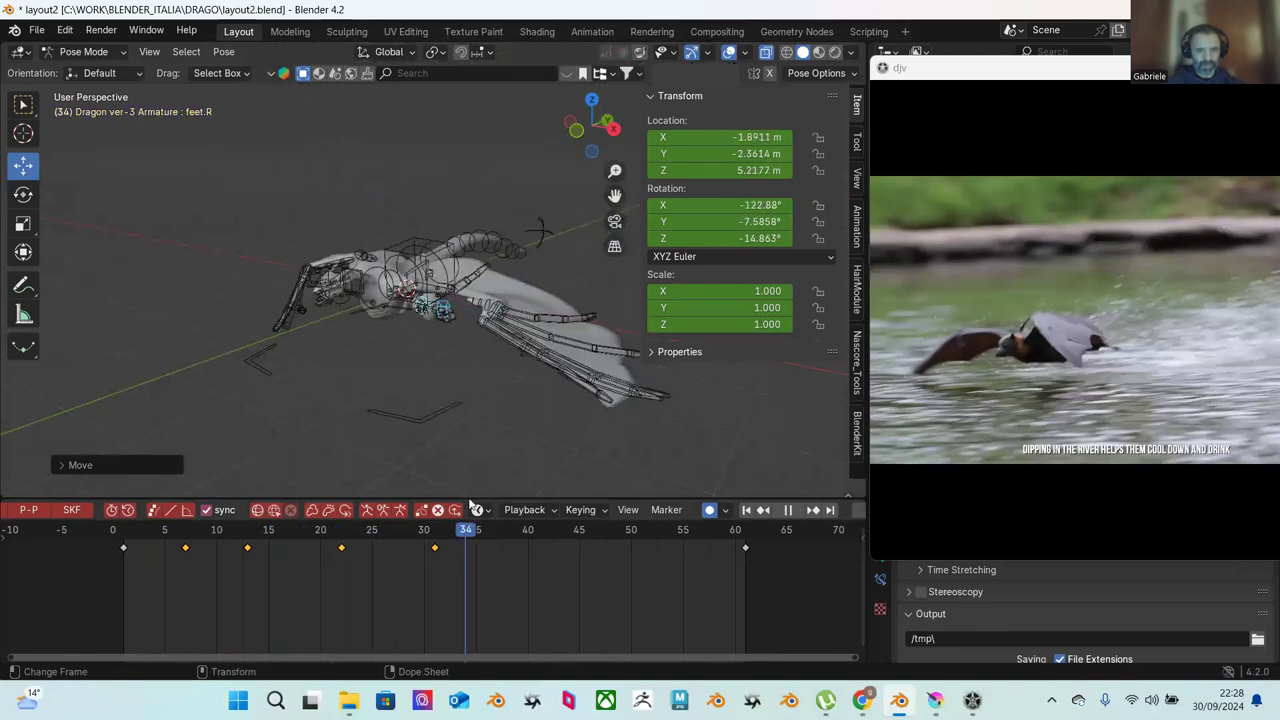
{"action": "key", "text": "space"}
{"action": "middle_click_drag", "start_coordinate": [353, 350], "coordinate": [412, 402]}
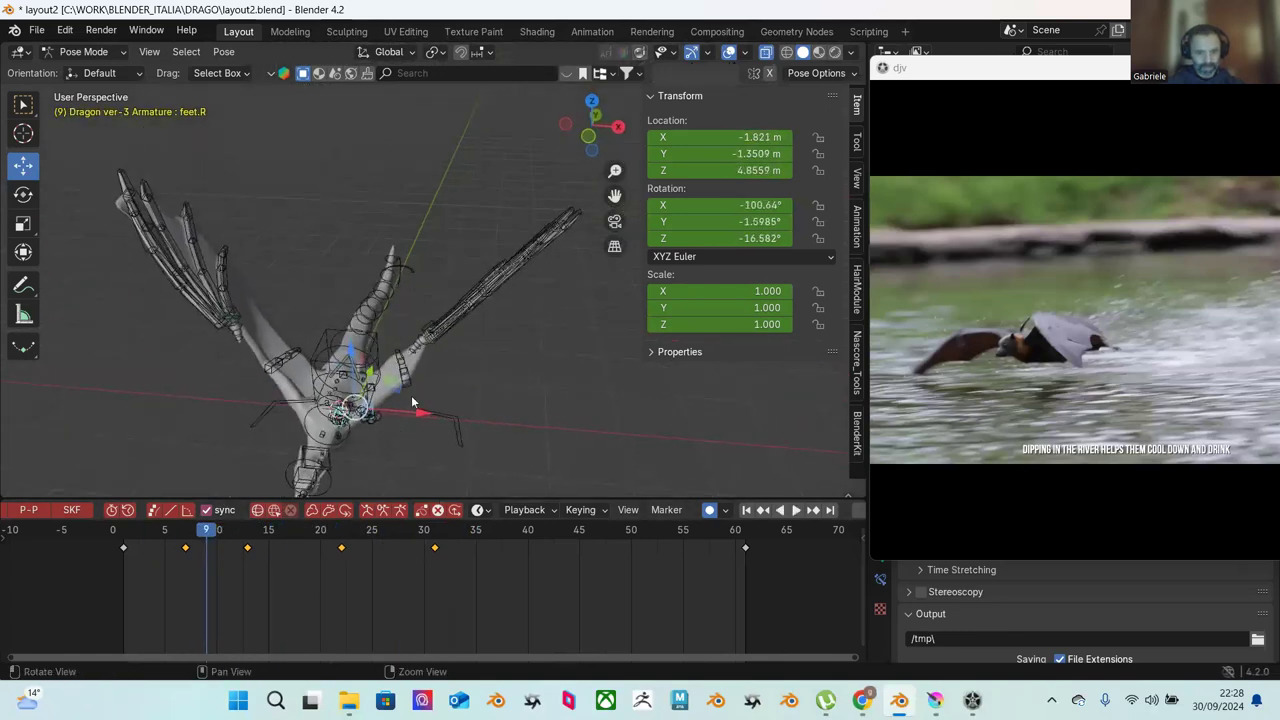
{"action": "left_click", "coordinate": [428, 328]}
Step: Play, pause and resume the bat reference clip in DJV
{"action": "left_click_drag", "start_coordinate": [157, 541], "coordinate": [176, 543]}
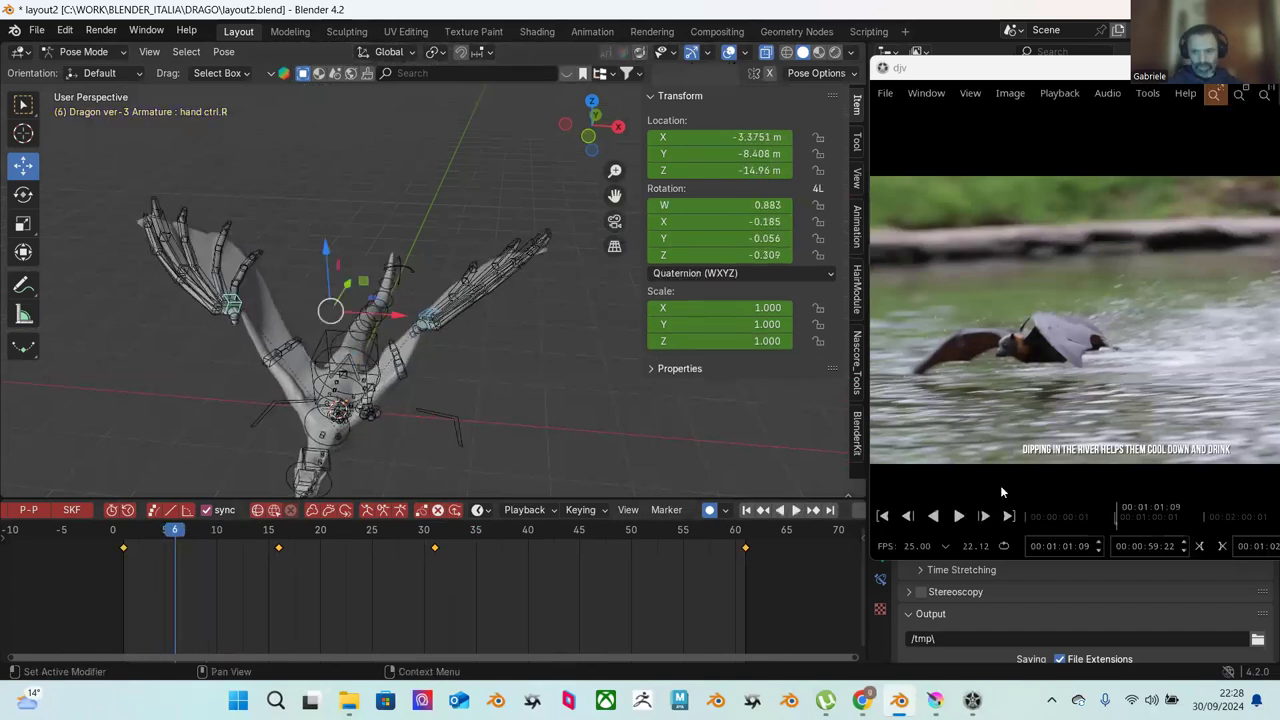
{"action": "left_click", "coordinate": [958, 516]}
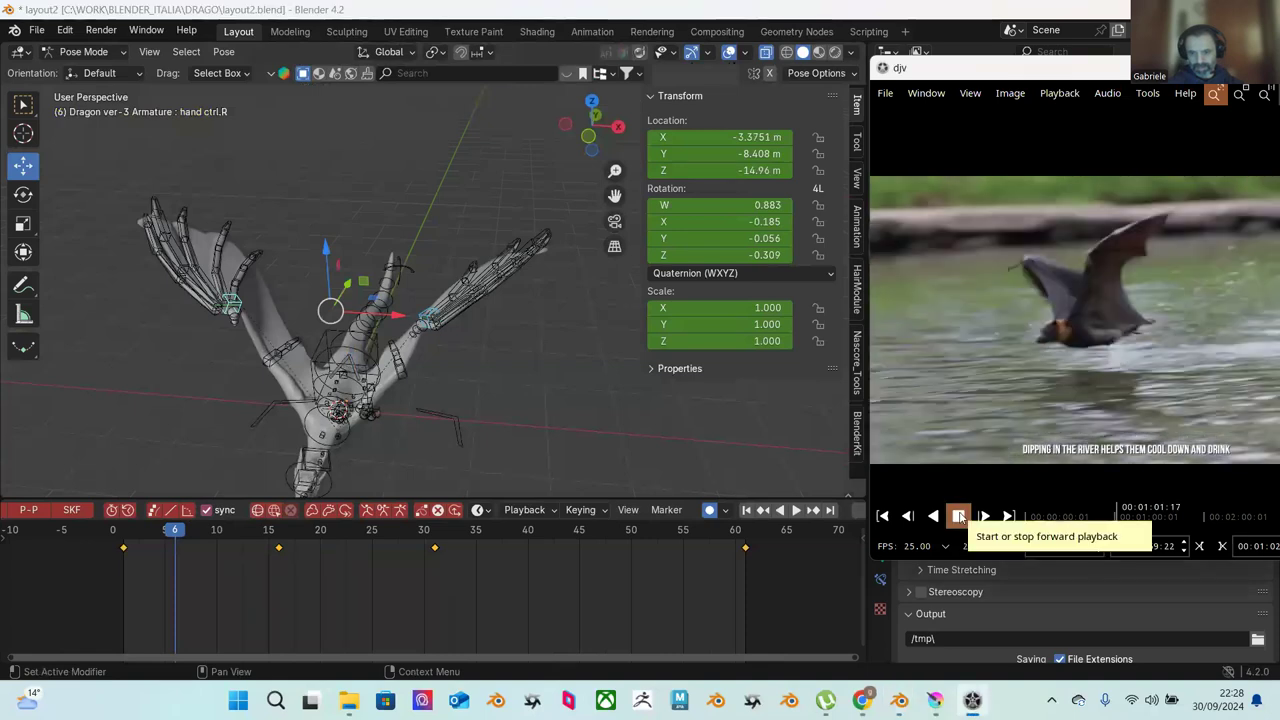
{"action": "left_click", "coordinate": [958, 516]}
{"action": "left_click", "coordinate": [958, 516]}
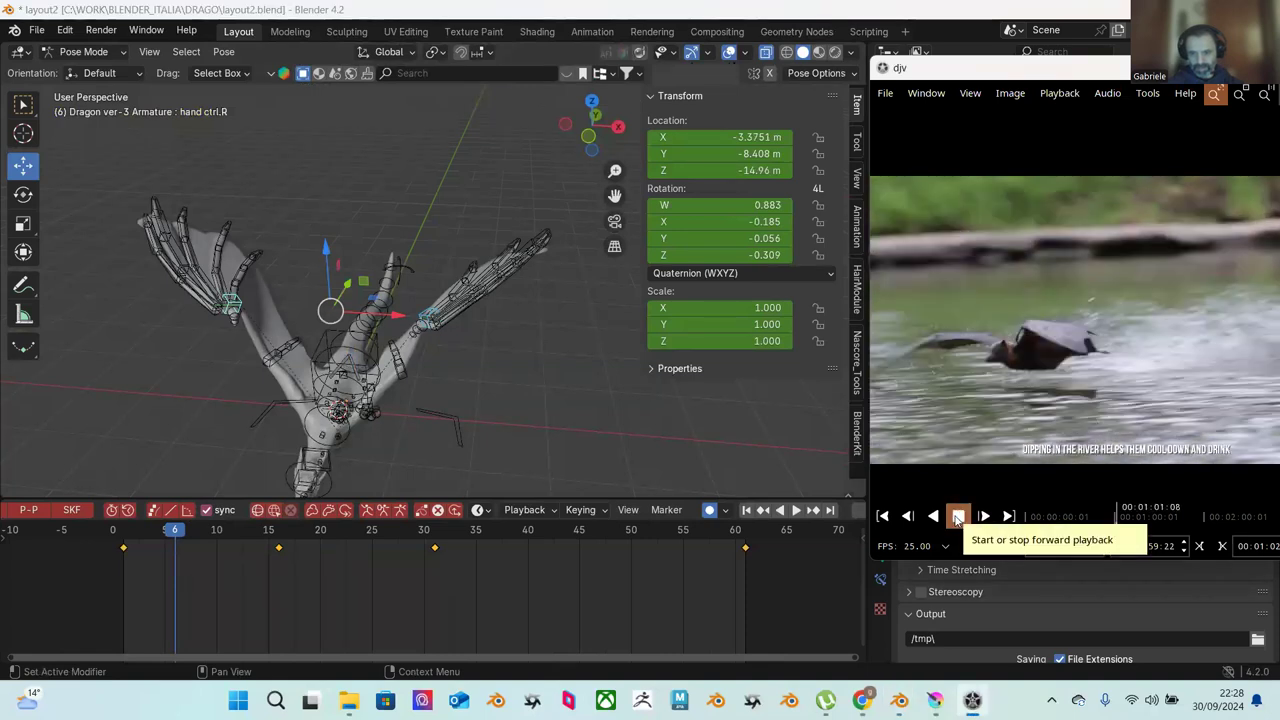
Step: Step the bat clip frame by frame through the dip until its wings rise
{"action": "key", "text": "Left"}
{"action": "key", "text": "Left"}
{"action": "key", "text": "Left"}
{"action": "key", "text": "Left"}
{"action": "key", "text": "Left"}
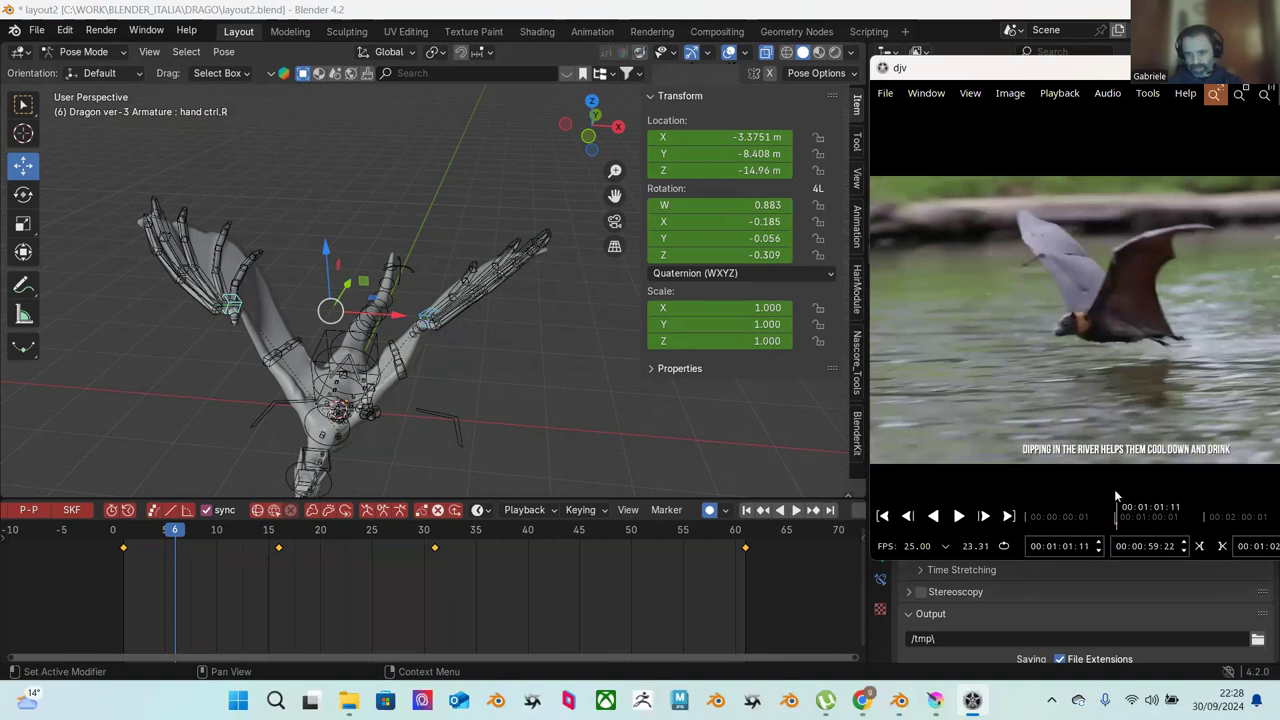
{"action": "key", "text": "Left"}
{"action": "key", "text": "Left"}
{"action": "key", "text": "Left"}
{"action": "key", "text": "Left"}
{"action": "key", "text": "Left"}
{"action": "key", "text": "Left"}
{"action": "key", "text": "Left"}
{"action": "key", "text": "Left"}
{"action": "key", "text": "Left"}
{"action": "key", "text": "Left"}
{"action": "key", "text": "Left"}
{"action": "key", "text": "Left"}
{"action": "key", "text": "Left"}
{"action": "key", "text": "Left"}
{"action": "key", "text": "Left"}
{"action": "key", "text": "Left"}
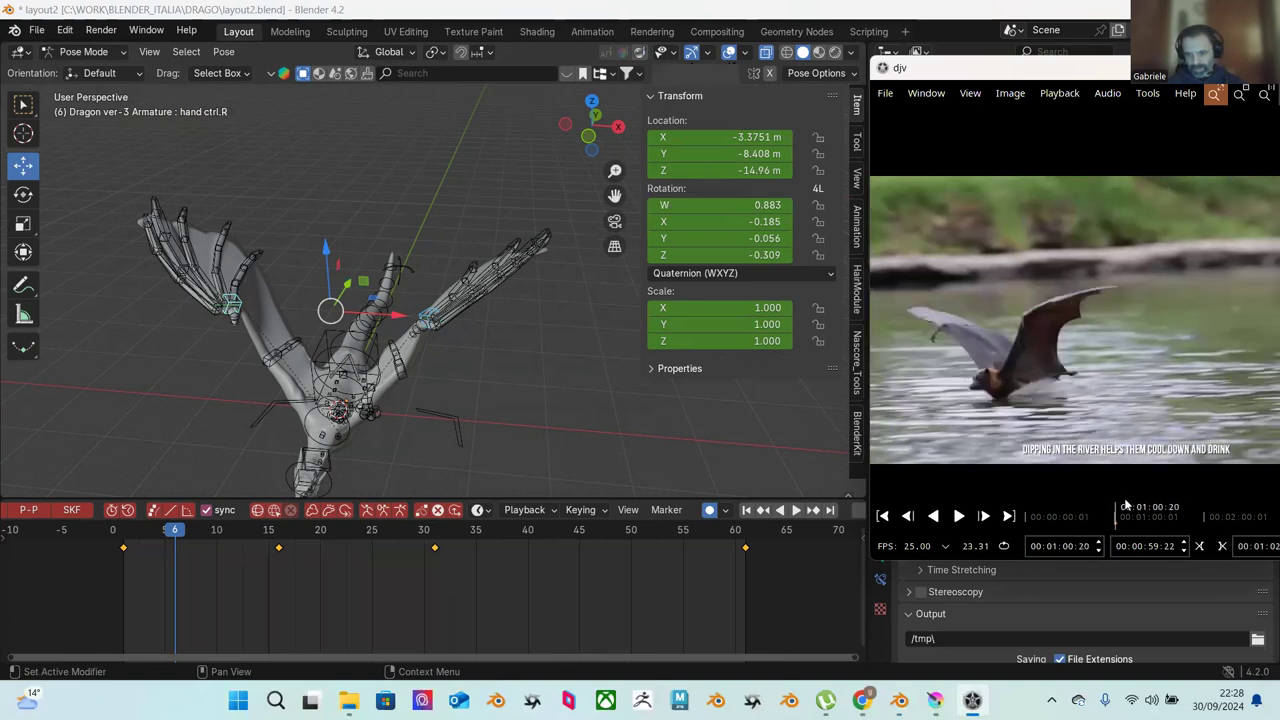
{"action": "key", "text": "Right"}
{"action": "key", "text": "Right"}
{"action": "key", "text": "Right"}
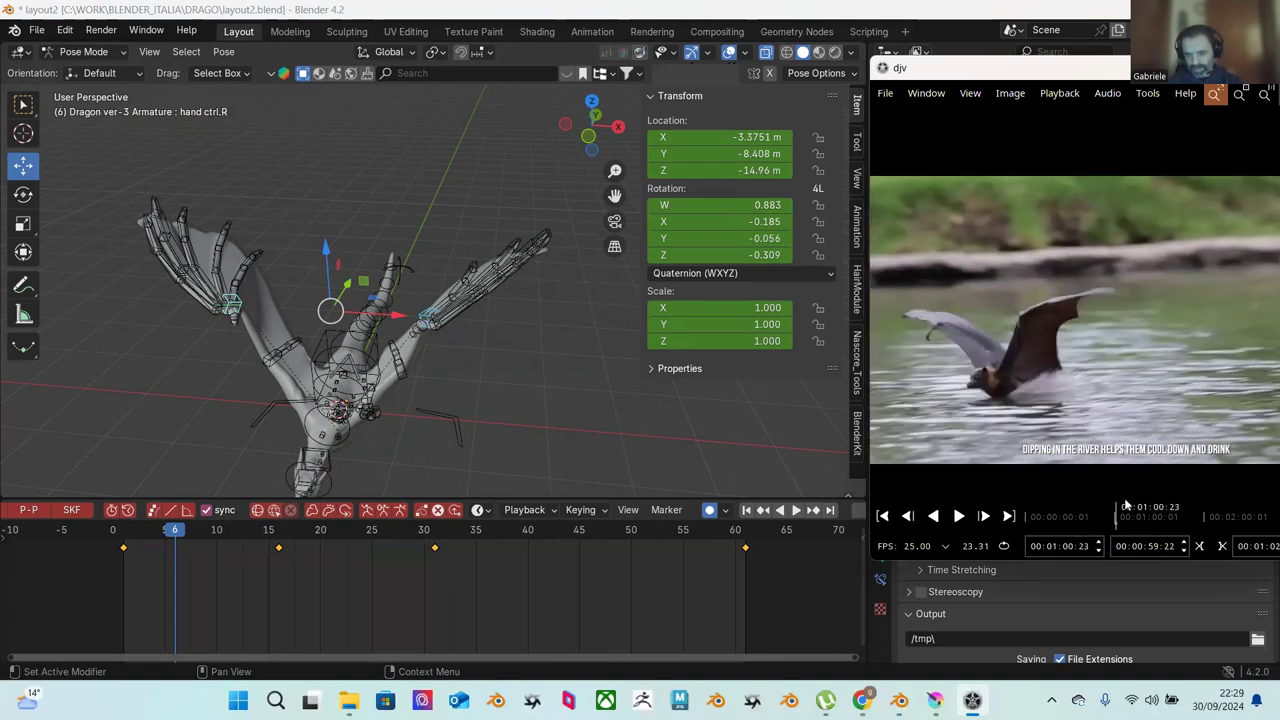
{"action": "key", "text": "Right"}
{"action": "key", "text": "Right"}
{"action": "key", "text": "Right"}
{"action": "key", "text": "Right"}
{"action": "key", "text": "Right"}
{"action": "key", "text": "Right"}
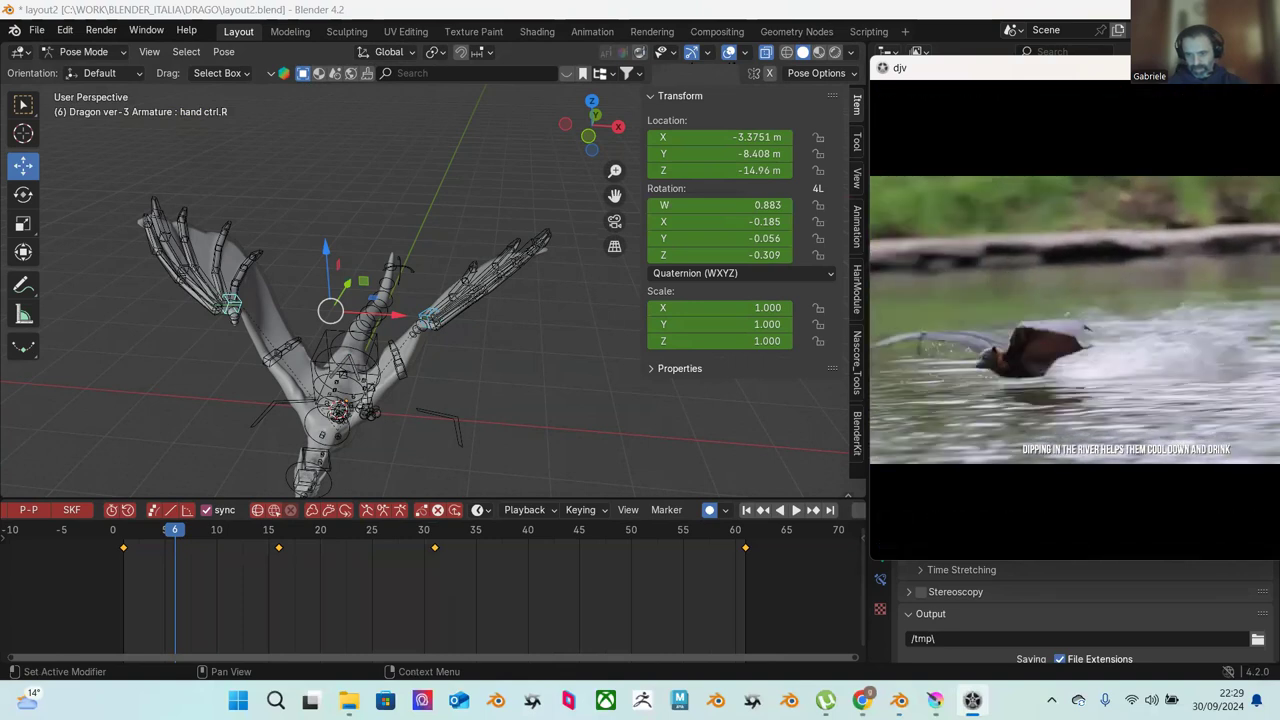
{"action": "key", "text": "Right"}
{"action": "key", "text": "Right"}
{"action": "key", "text": "Right"}
{"action": "key", "text": "Right"}
{"action": "key", "text": "Right"}
{"action": "key", "text": "Right"}
{"action": "key", "text": "Right"}
{"action": "mouse_move", "coordinate": [1126, 505]}
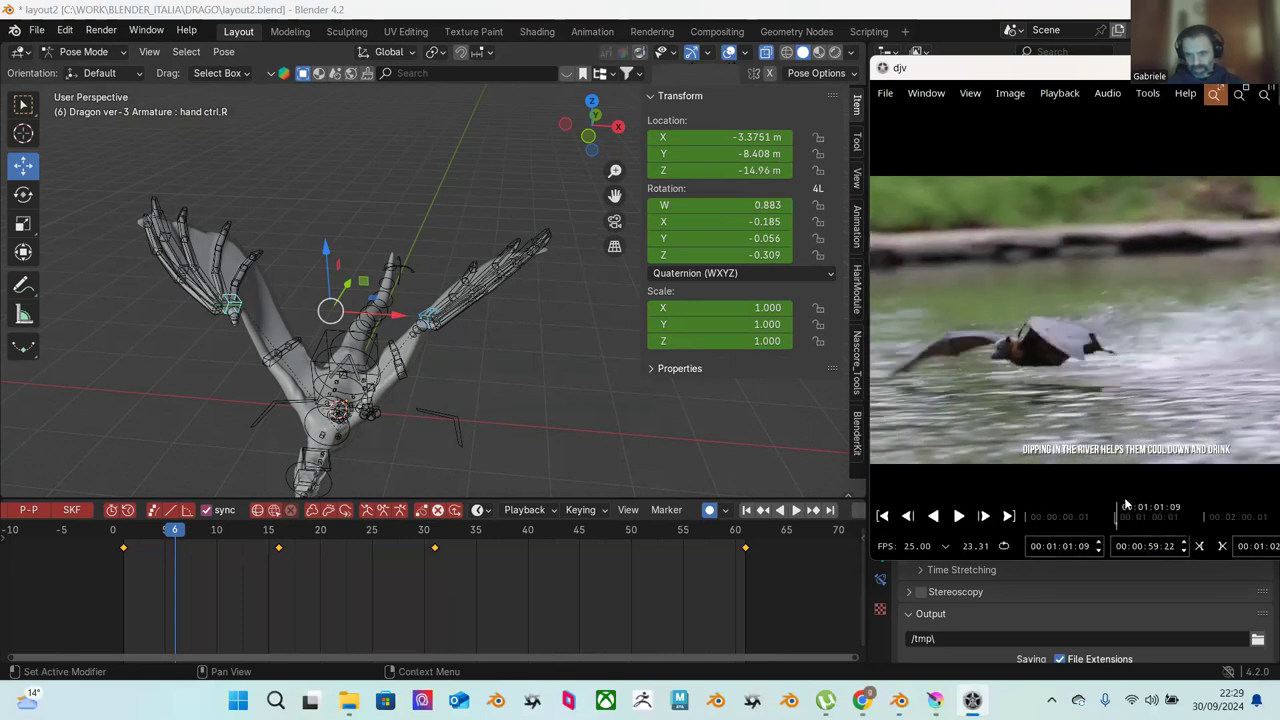
{"action": "key", "text": "Right"}
{"action": "key", "text": "Right"}
{"action": "key", "text": "Right"}
{"action": "key", "text": "Right"}
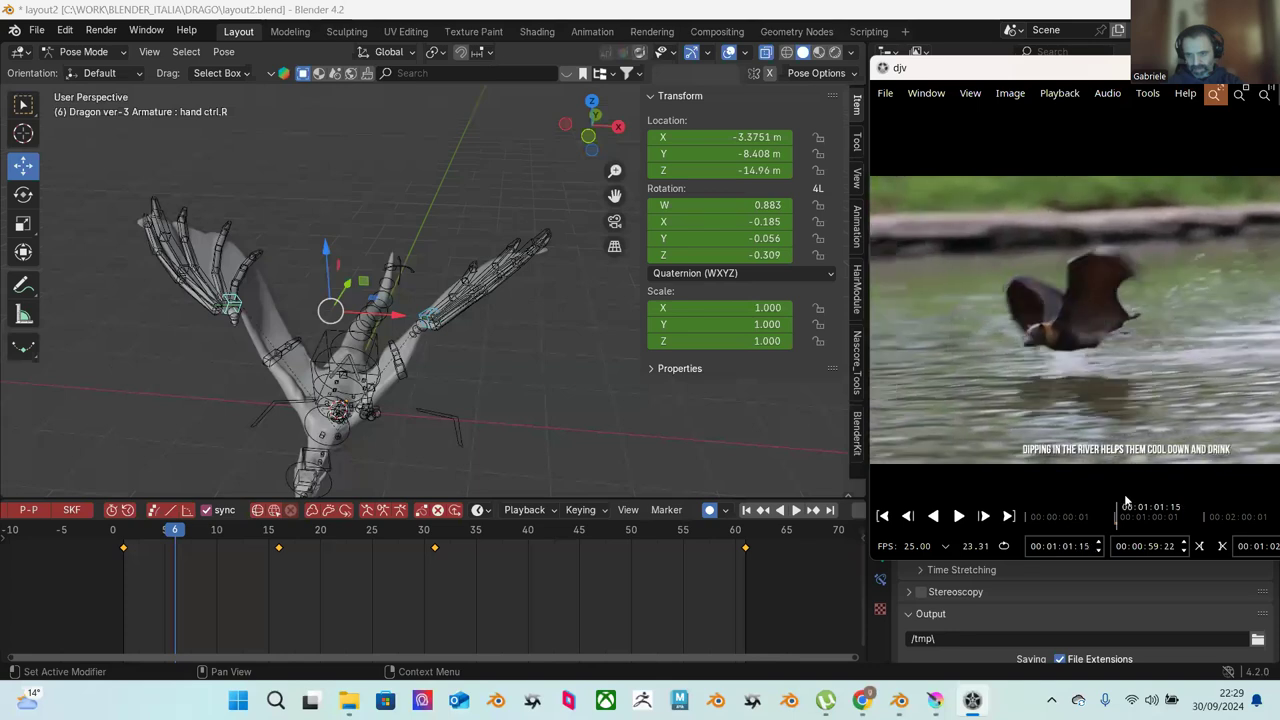
{"action": "key", "text": "Right"}
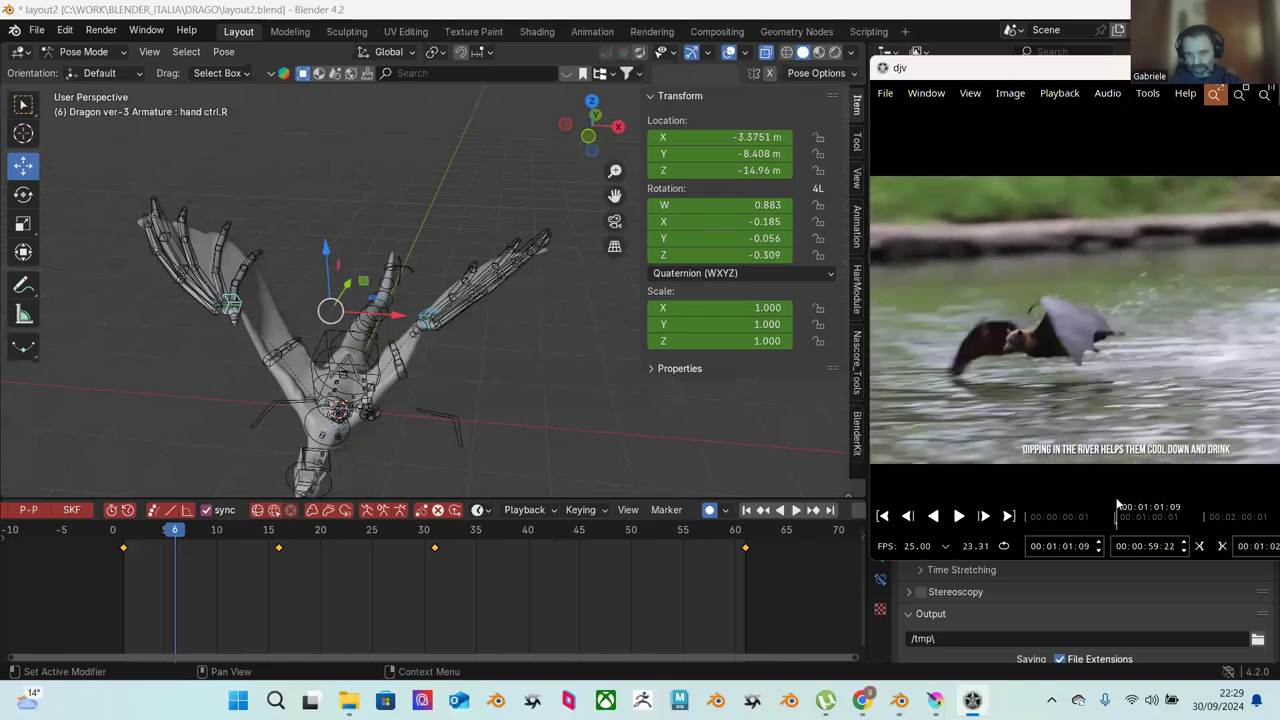
{"action": "key", "text": "Right"}
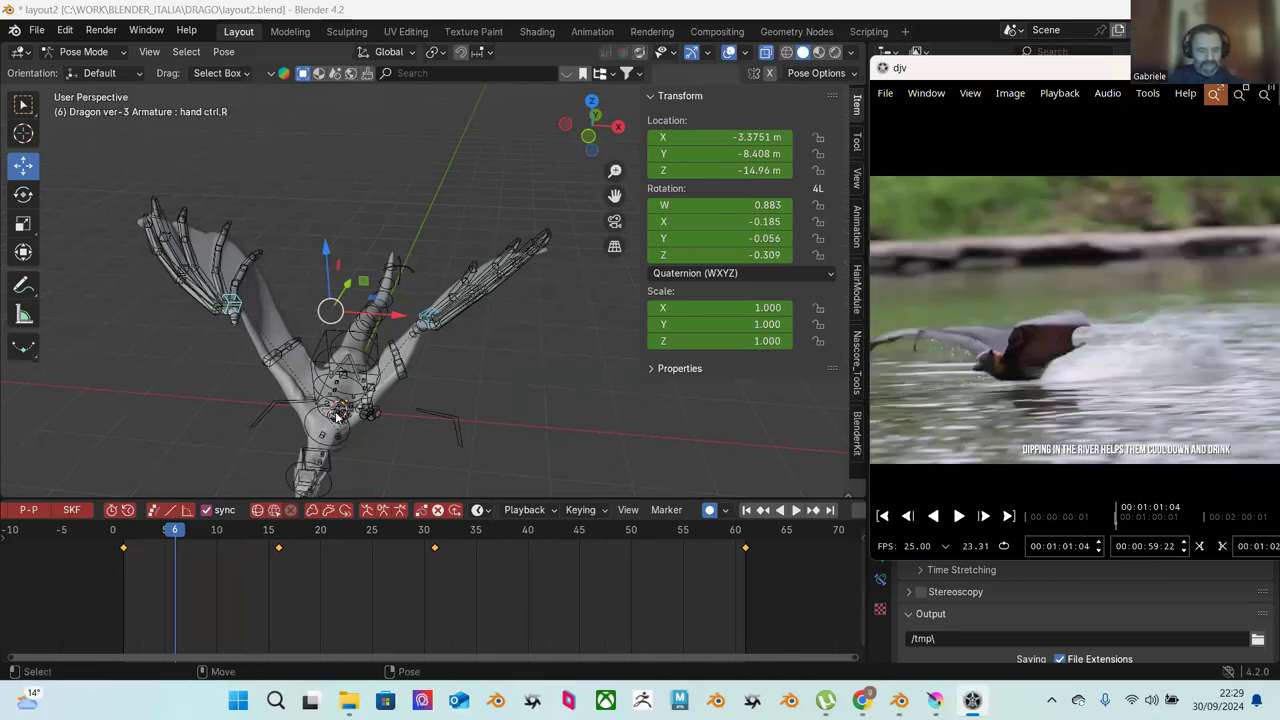
Step: Jump along the timeline between dip moments, ending around 00:01:01:19
{"action": "left_click", "coordinate": [1127, 510]}
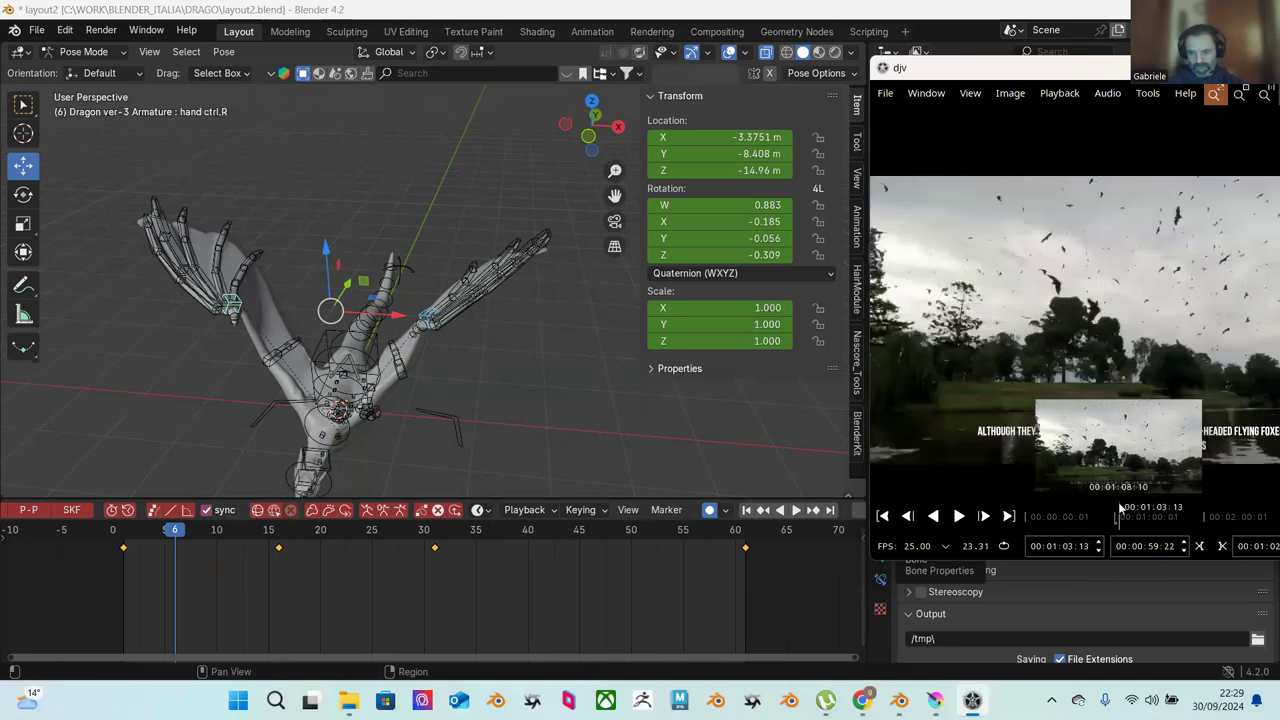
{"action": "left_click", "coordinate": [1117, 508]}
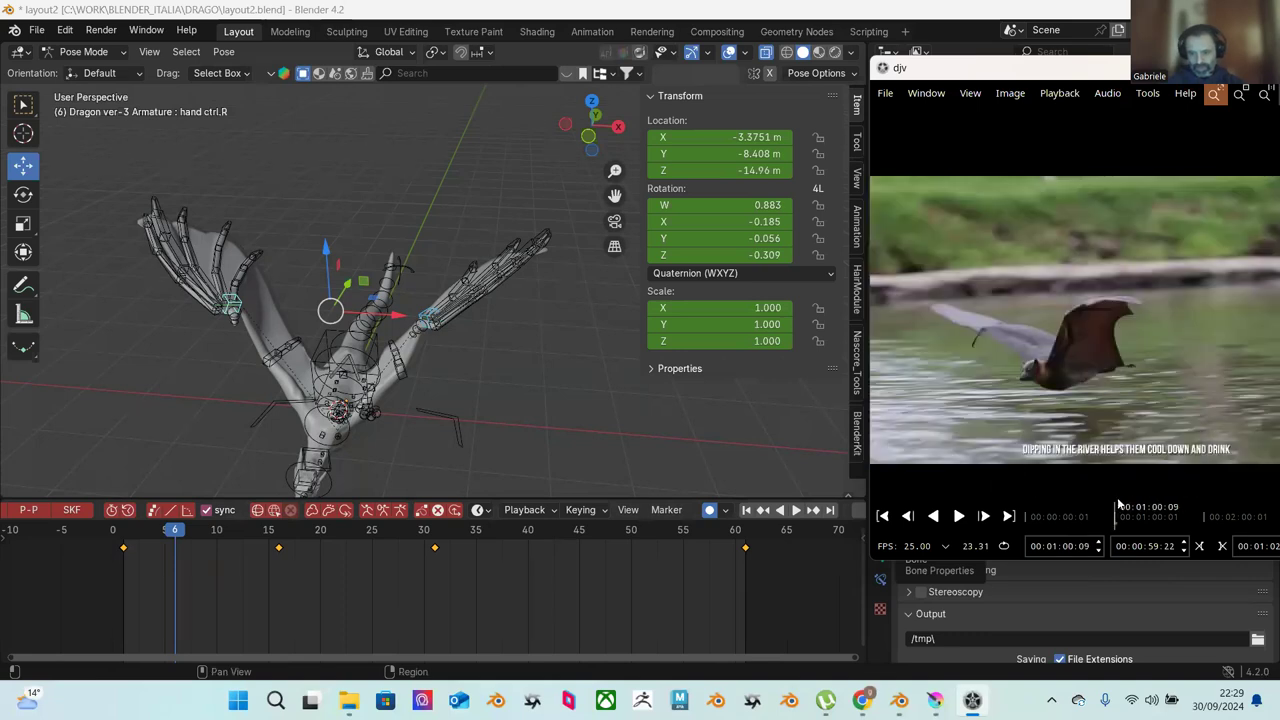
{"action": "left_click", "coordinate": [1120, 508]}
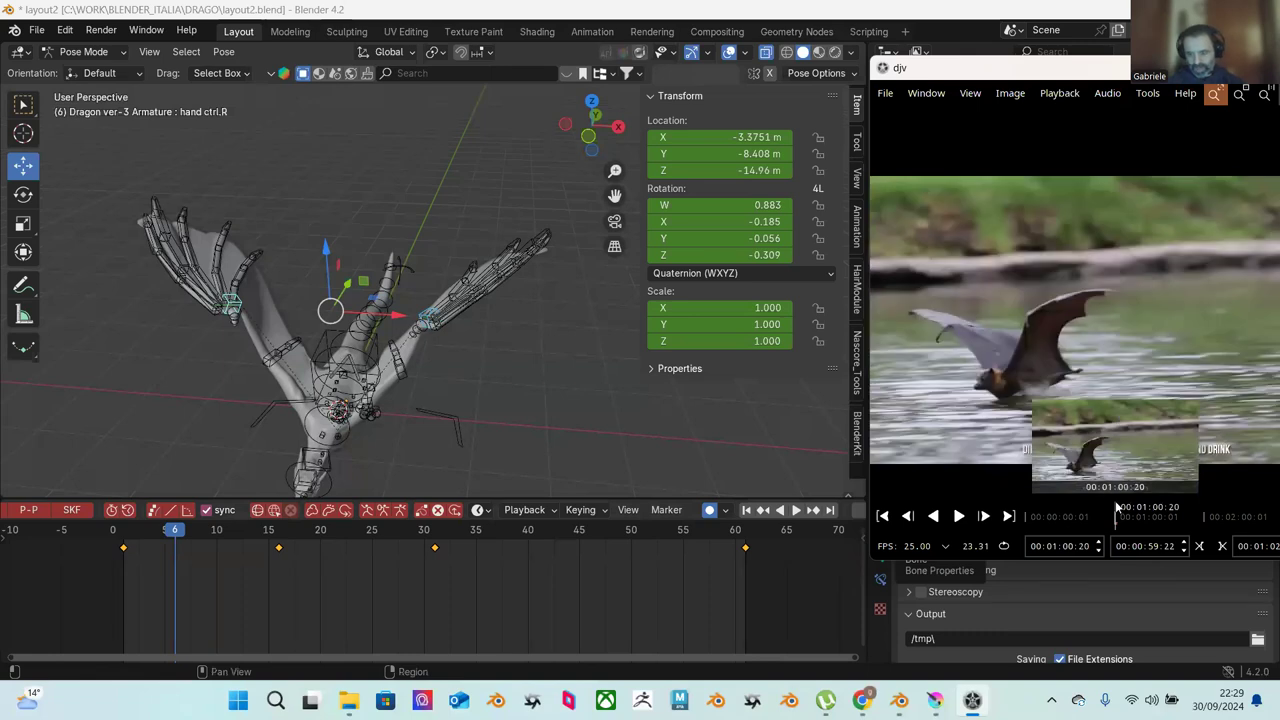
{"action": "left_click", "coordinate": [1117, 508]}
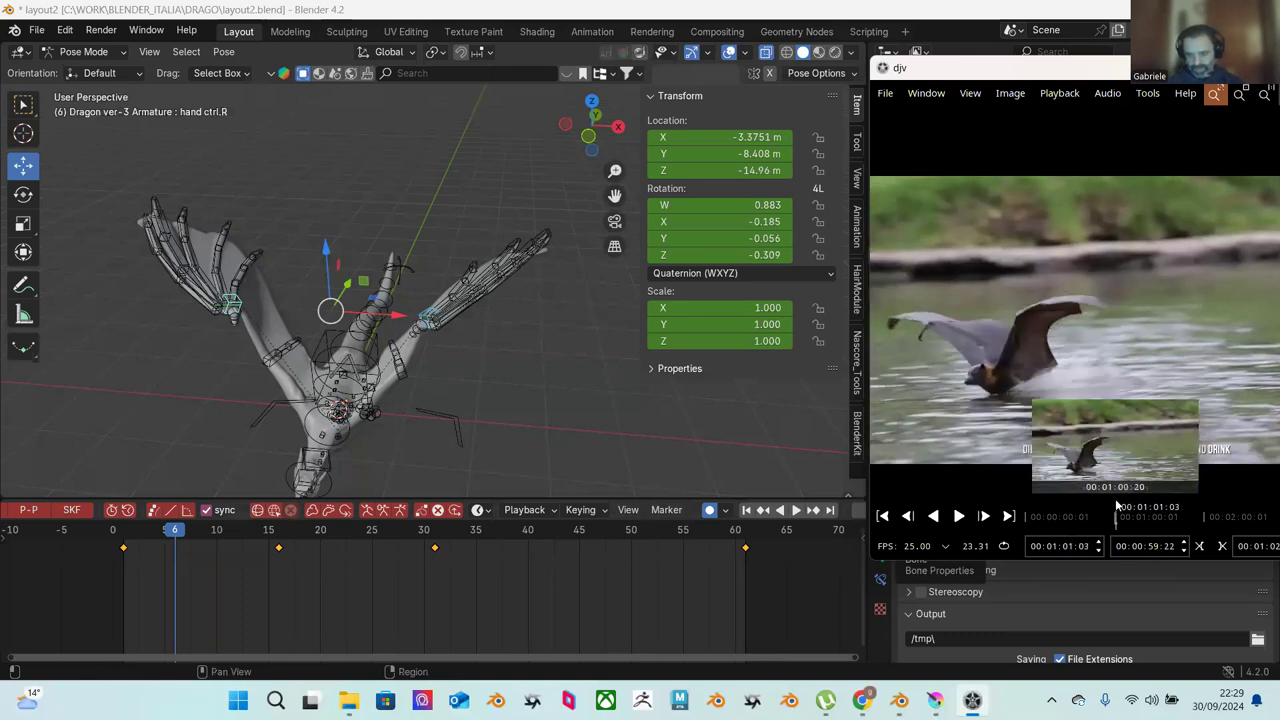
{"action": "left_click", "coordinate": [1117, 508]}
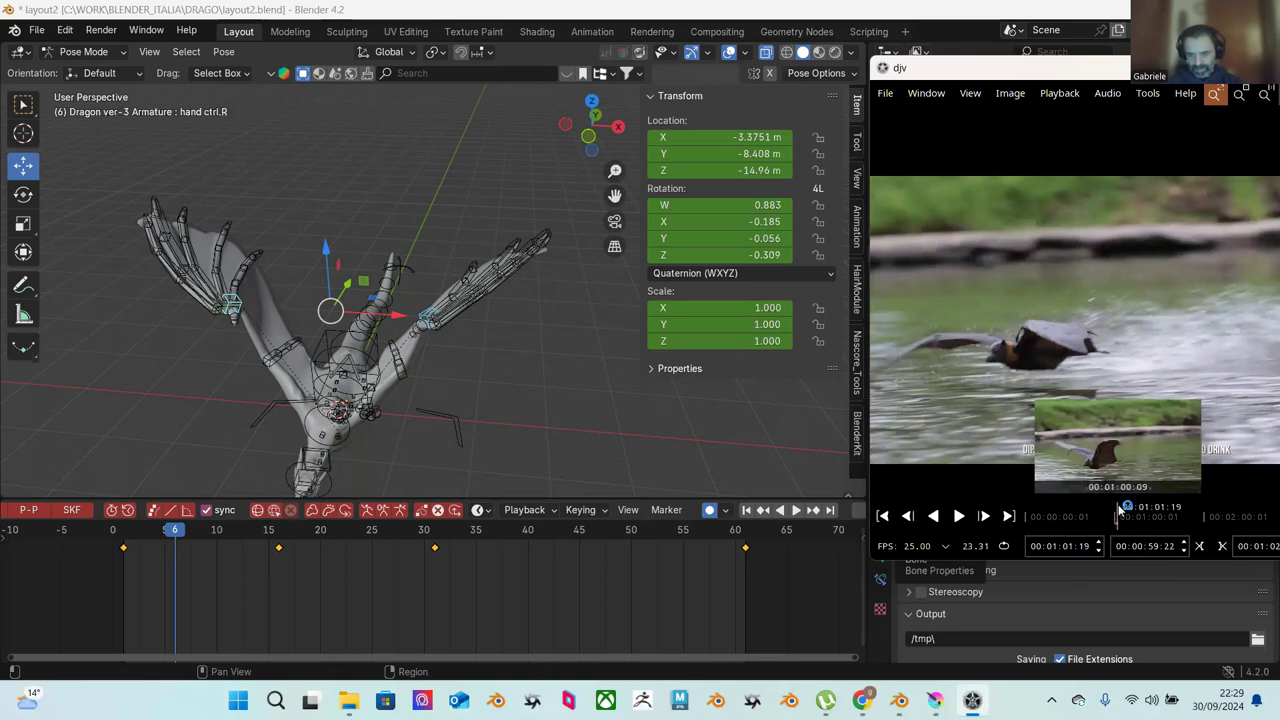
{"action": "left_click", "coordinate": [1120, 510]}
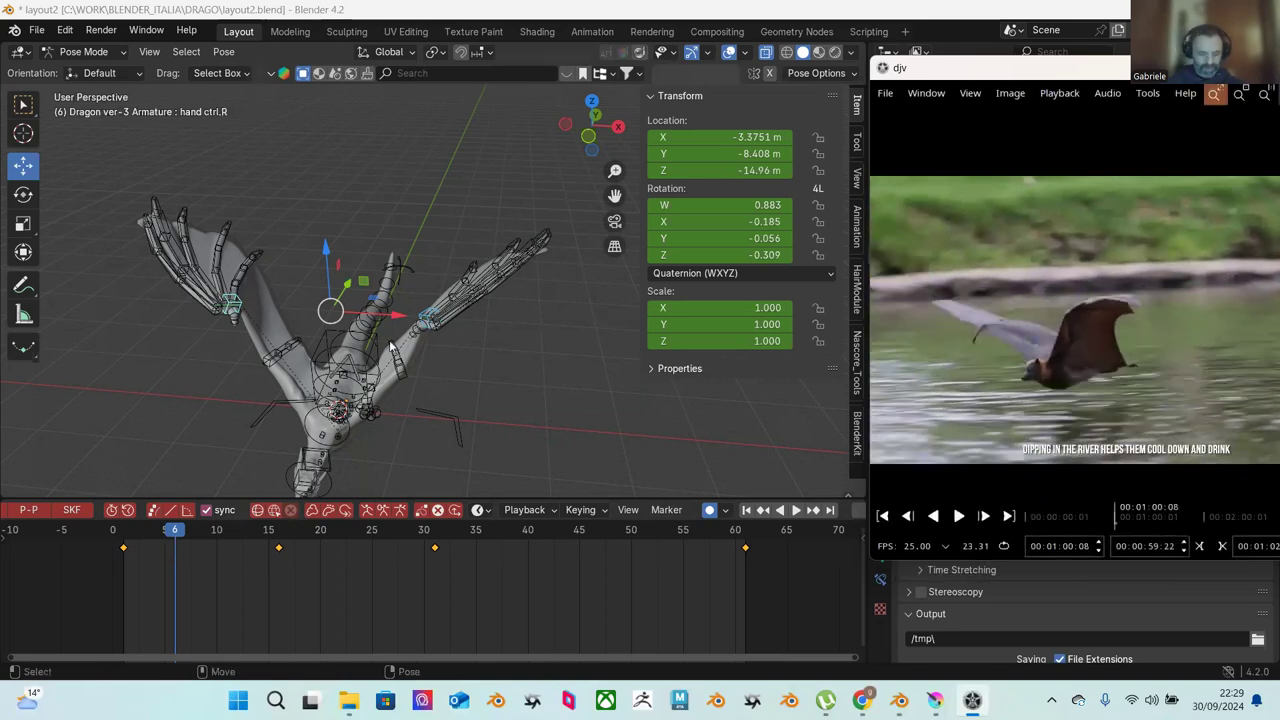
Step: Orbit to view the wings from the front and above while replaying the loop
{"action": "middle_click_drag", "start_coordinate": [399, 358], "coordinate": [336, 262]}
{"action": "key", "text": "space"}
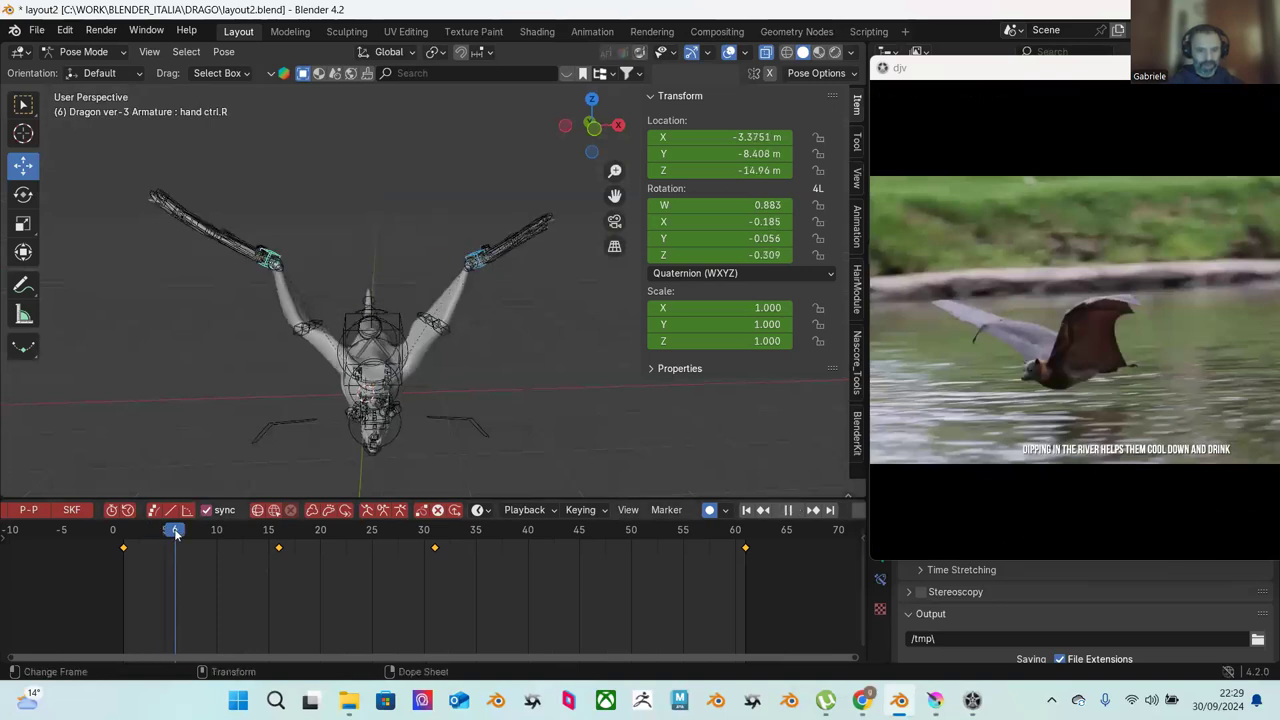
{"action": "mouse_move", "coordinate": [180, 535]}
{"action": "left_mouse_down"}
{"action": "mouse_move", "coordinate": [145, 530]}
{"action": "mouse_move", "coordinate": [214, 531]}
{"action": "mouse_move", "coordinate": [158, 531]}
{"action": "mouse_move", "coordinate": [185, 531]}
{"action": "left_mouse_up"}
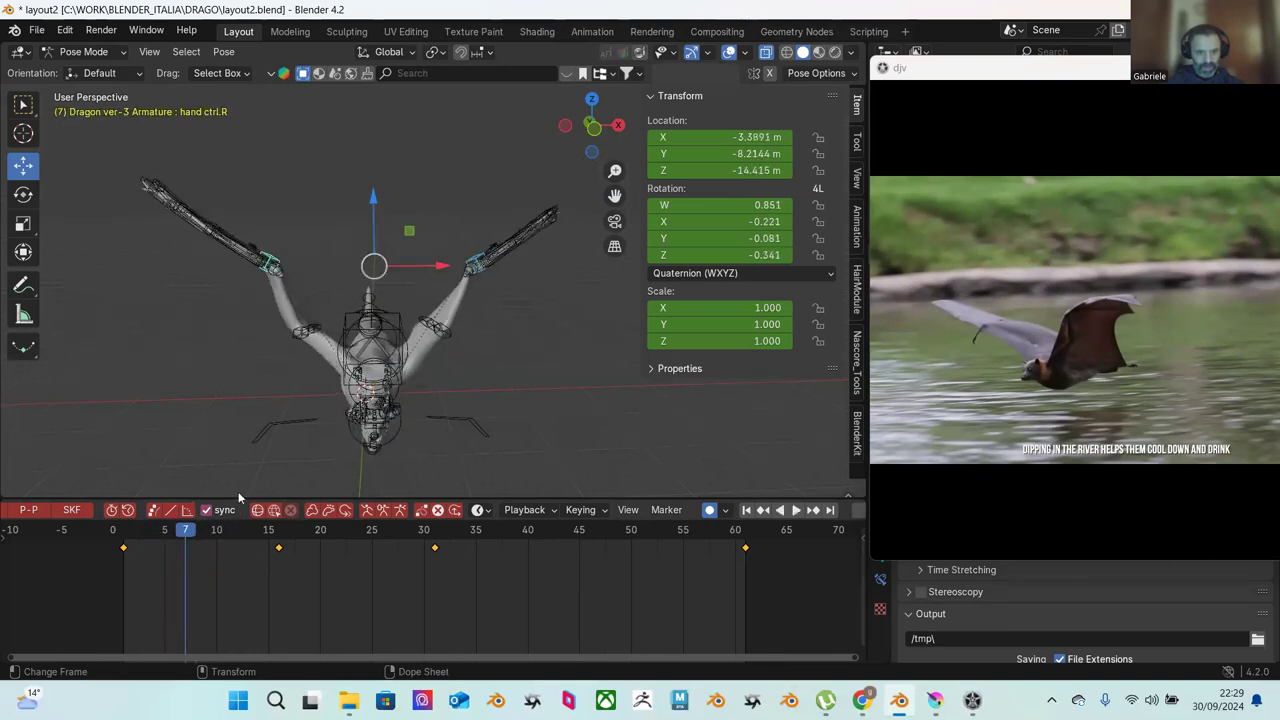
{"action": "key", "text": "shift+space"}
{"action": "key", "text": "r"}
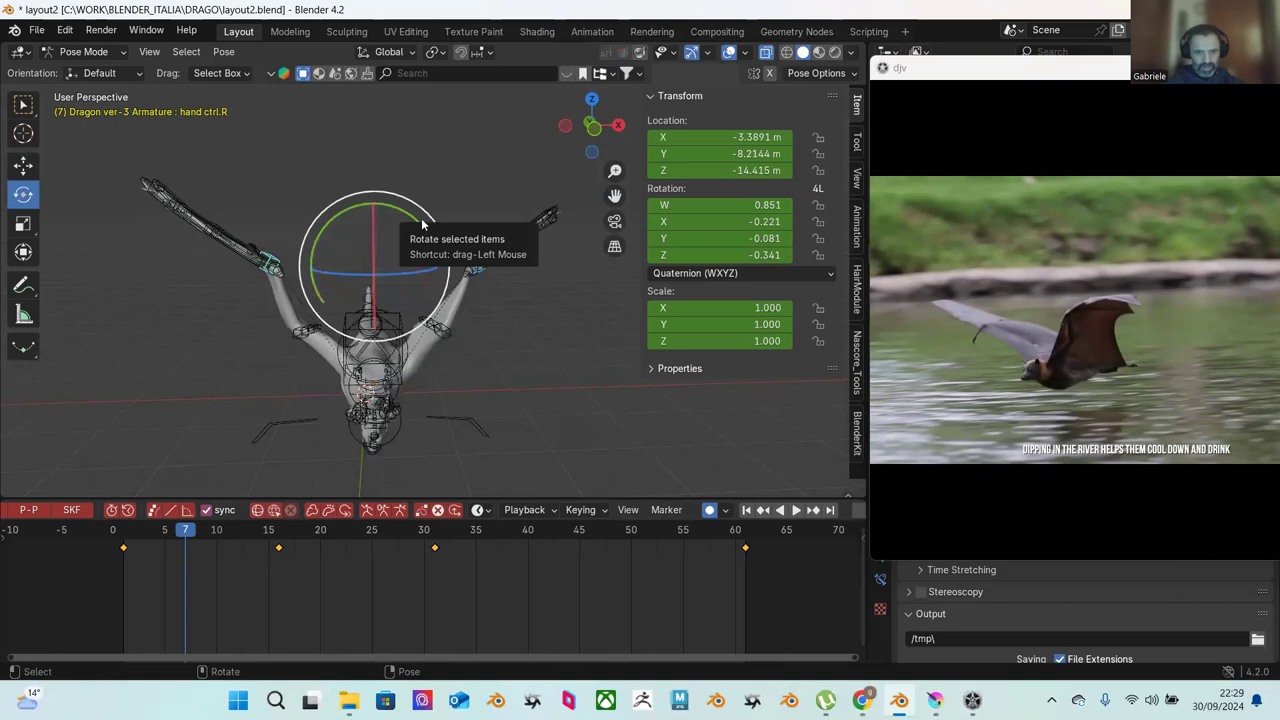
{"action": "middle_click_drag", "start_coordinate": [424, 257], "coordinate": [403, 380]}
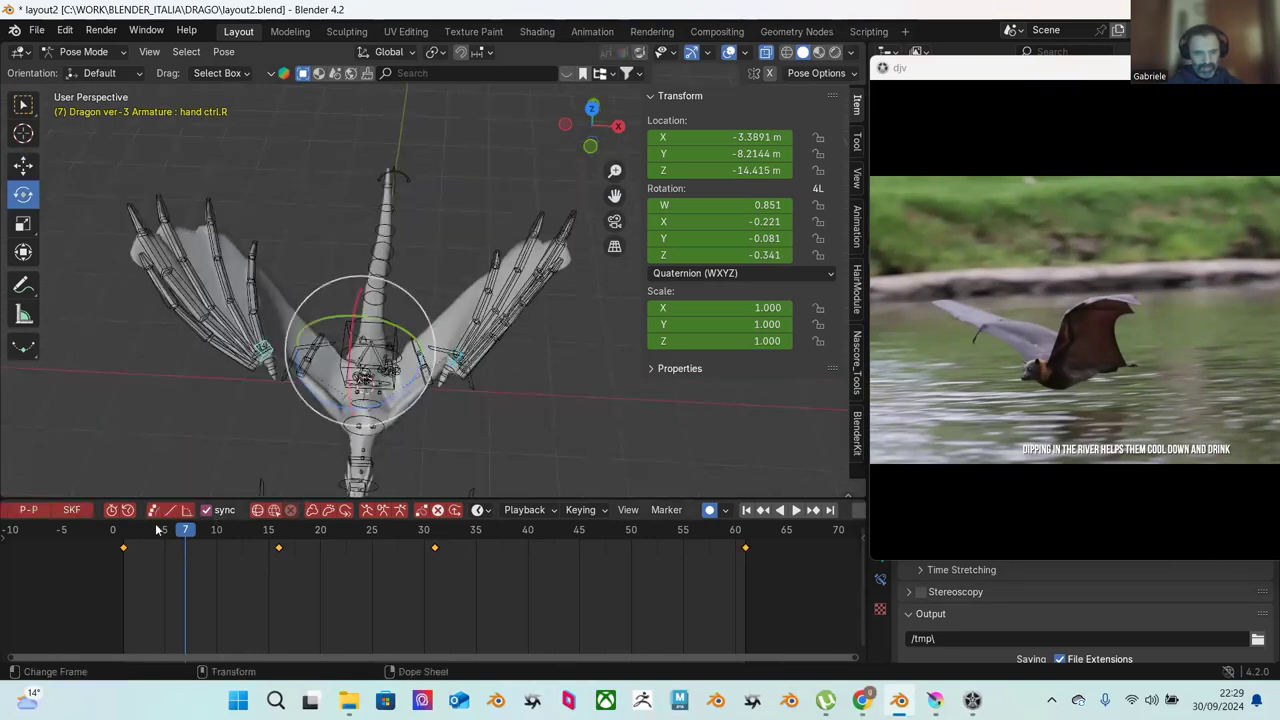
{"action": "left_click", "coordinate": [121, 530]}
{"action": "key", "text": "space"}
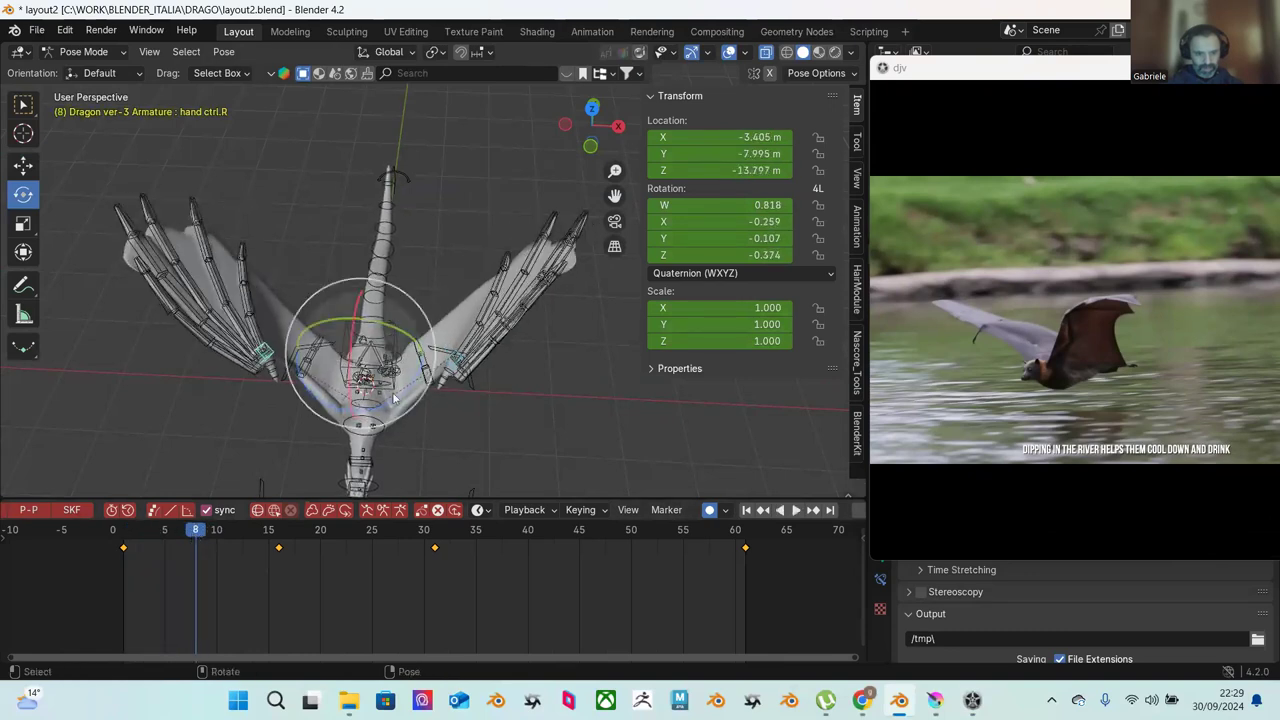
Step: Rotate hand ctrl.R around its Z axis at frame 8 (W about 0.848, Z -0.446)
{"action": "left_click_drag", "start_coordinate": [400, 400], "coordinate": [470, 320]}
{"action": "key", "text": "ctrl+z"}
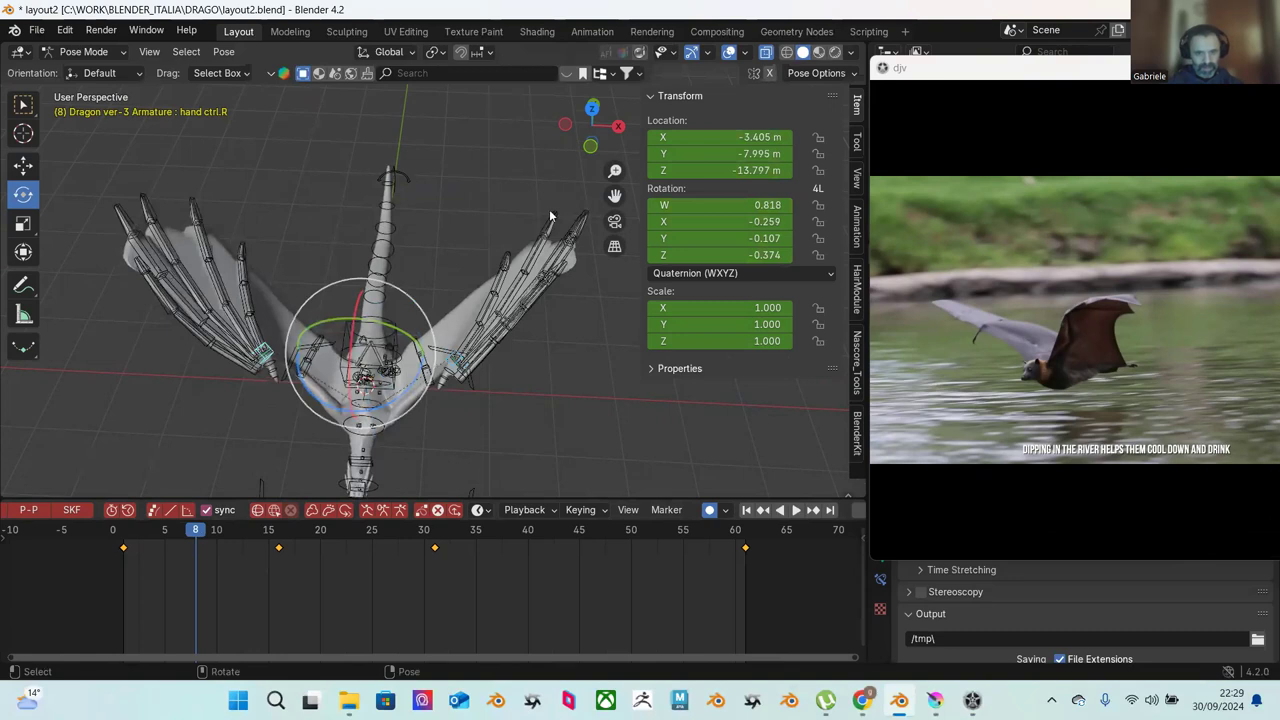
{"action": "left_click_drag", "start_coordinate": [402, 400], "coordinate": [470, 320]}
{"action": "key", "text": "ctrl+z"}
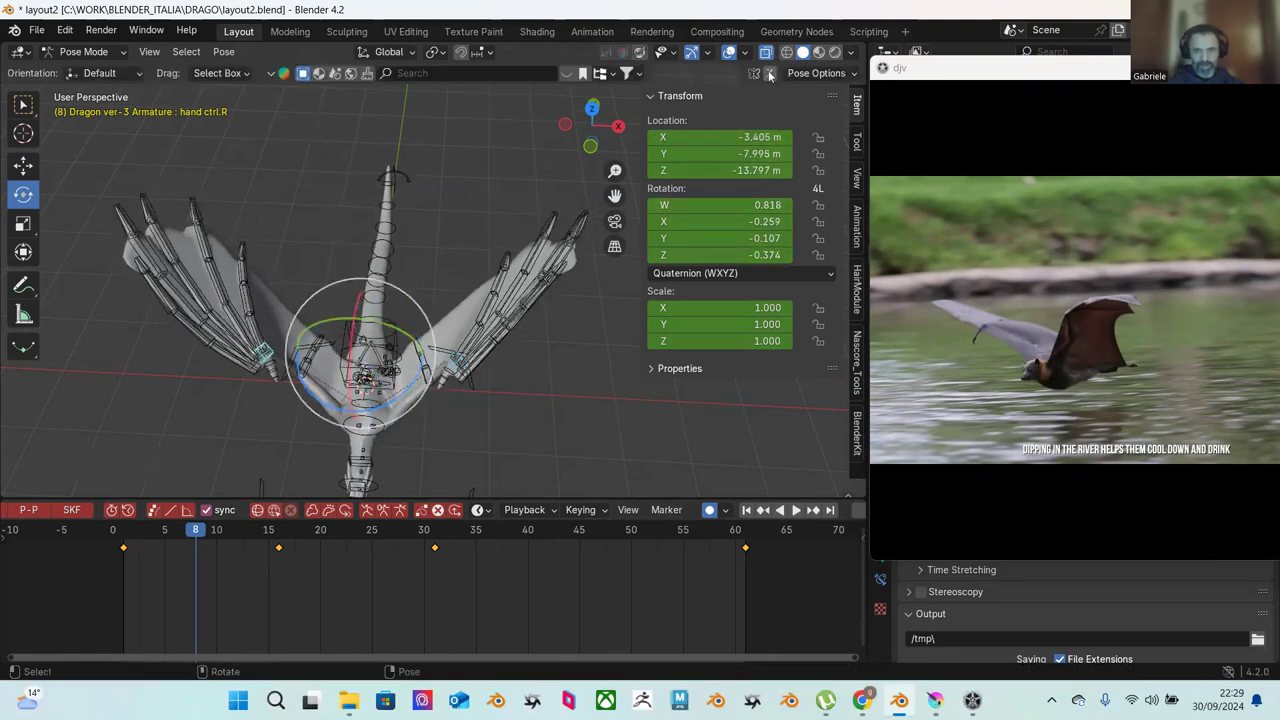
{"action": "left_click_drag", "start_coordinate": [404, 398], "coordinate": [464, 383]}
Step: Select hand ctrl.L and trackball-rotate it at frame 8
{"action": "left_click", "coordinate": [451, 398]}
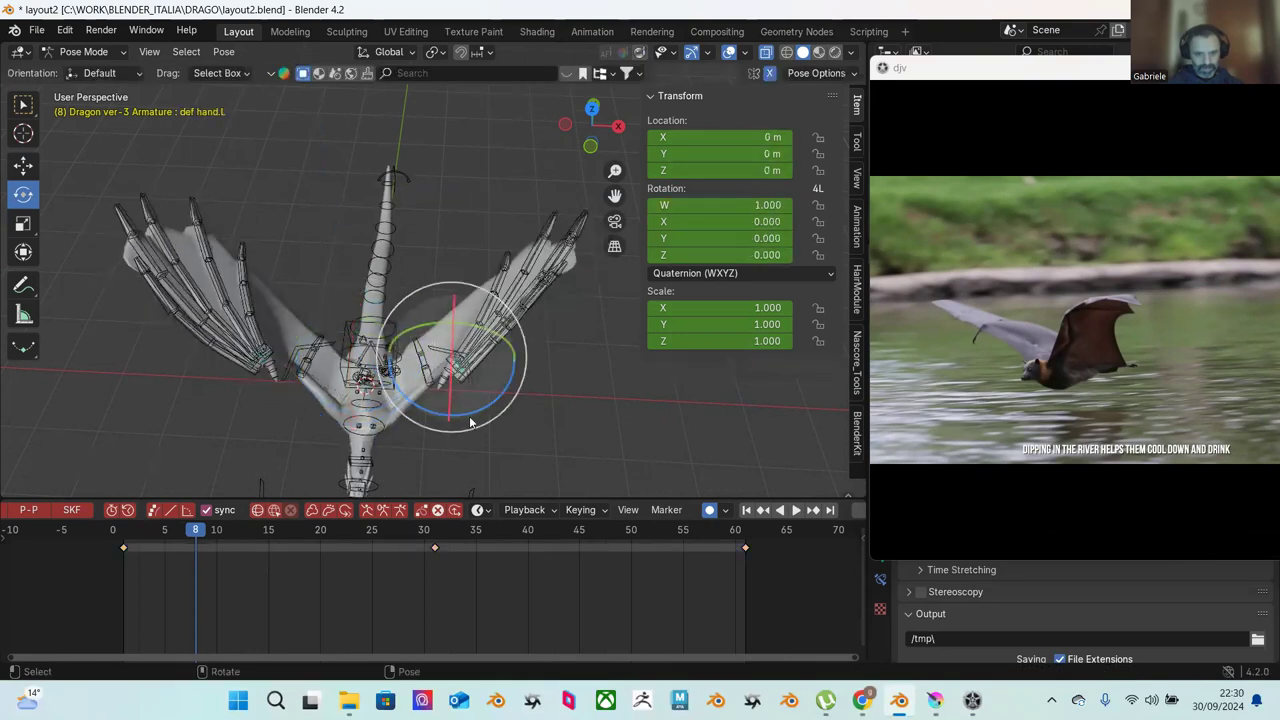
{"action": "left_click", "coordinate": [450, 367]}
{"action": "left_click_drag", "start_coordinate": [473, 421], "coordinate": [287, 454]}
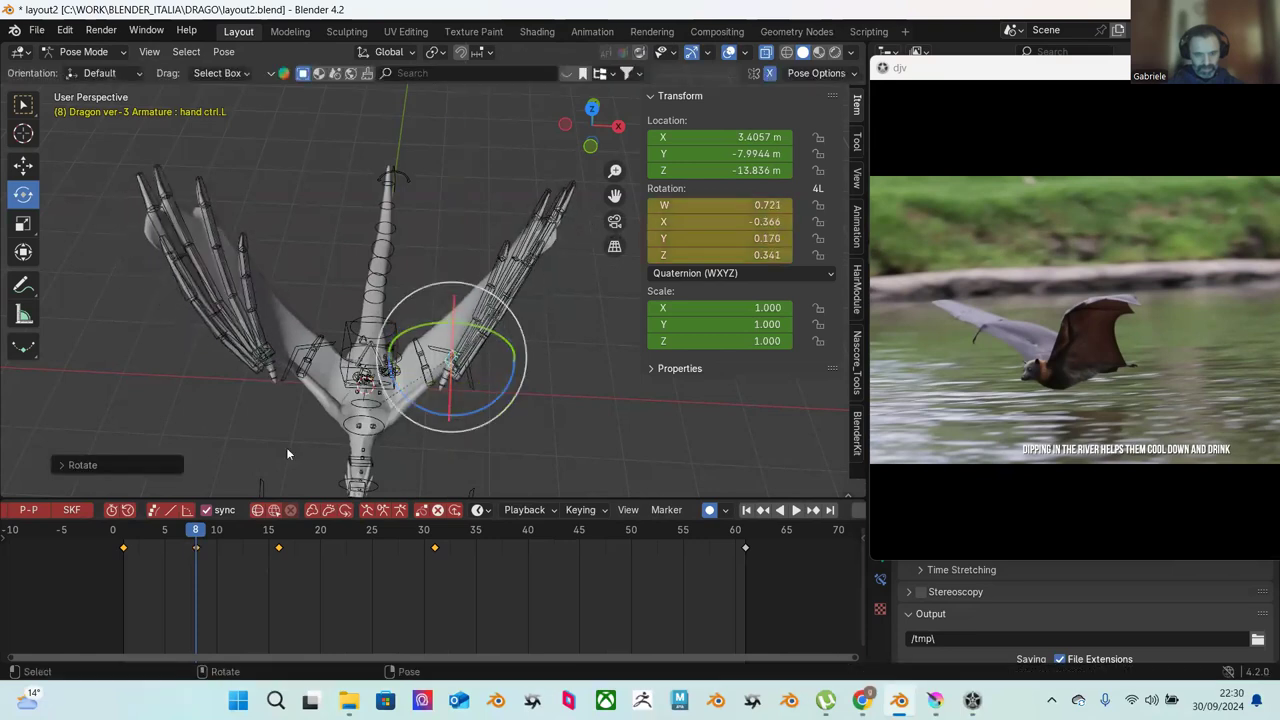
Step: At frame 23, rotate hand ctrl.L on its Z and Y rings (W 0.443, Z 0.642)
{"action": "left_click_drag", "start_coordinate": [148, 535], "coordinate": [351, 547]}
{"action": "middle_click_drag", "start_coordinate": [447, 406], "coordinate": [490, 352]}
{"action": "left_click_drag", "start_coordinate": [496, 348], "coordinate": [476, 358]}
{"action": "left_click_drag", "start_coordinate": [504, 294], "coordinate": [492, 332]}
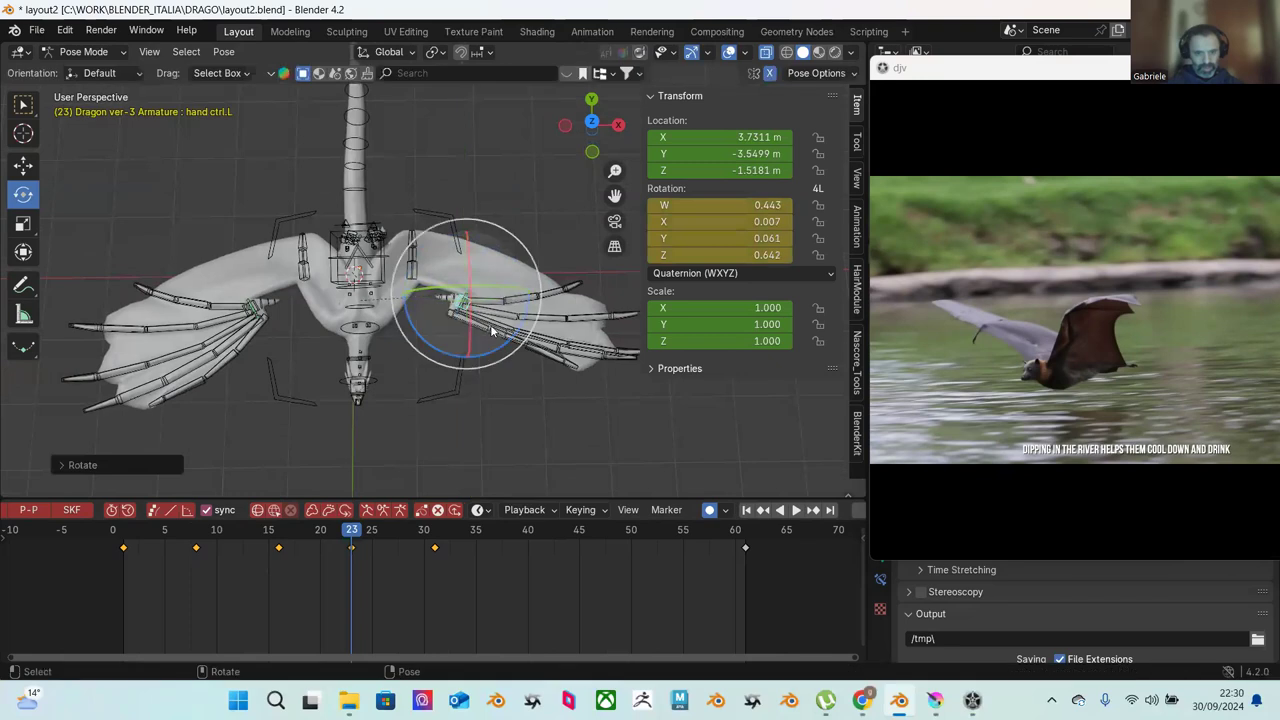
{"action": "mouse_move", "coordinate": [288, 522]}
{"action": "left_mouse_down"}
{"action": "mouse_move", "coordinate": [437, 531]}
{"action": "mouse_move", "coordinate": [183, 530]}
{"action": "mouse_move", "coordinate": [323, 516]}
{"action": "mouse_move", "coordinate": [423, 529]}
{"action": "mouse_move", "coordinate": [286, 529]}
{"action": "mouse_move", "coordinate": [427, 530]}
{"action": "mouse_move", "coordinate": [300, 530]}
{"action": "left_mouse_up"}
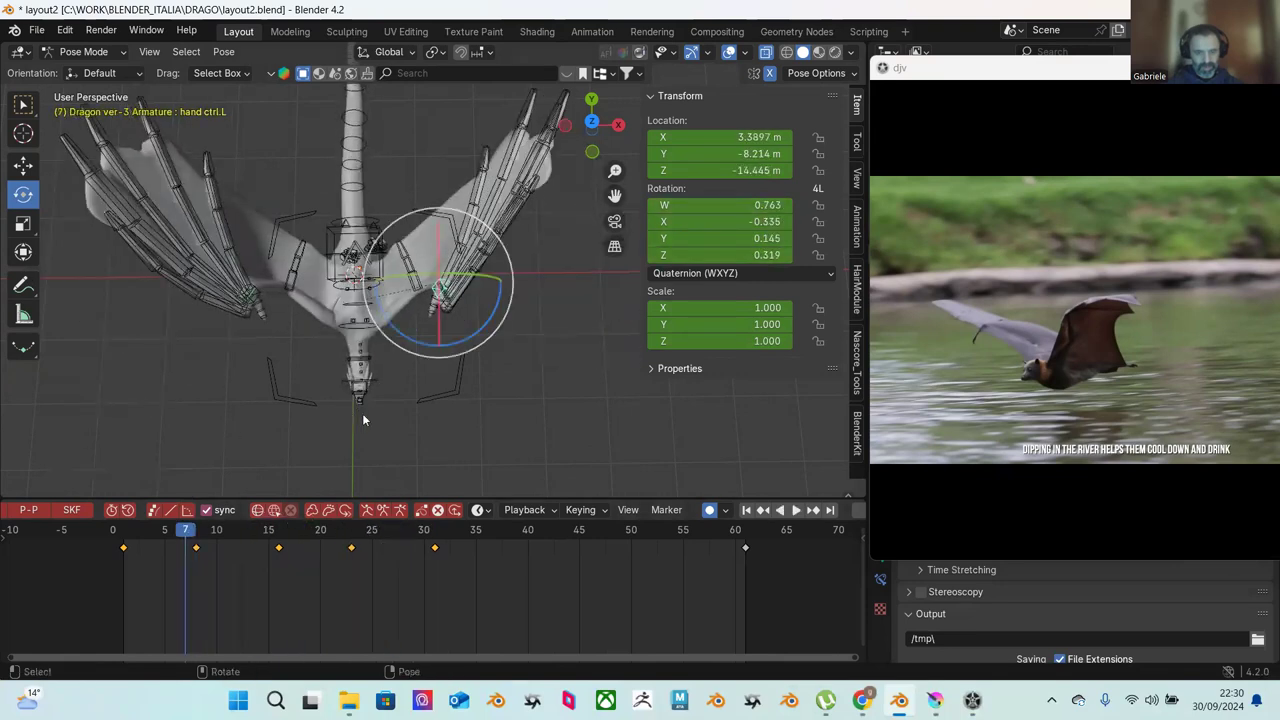
{"action": "key", "text": "space"}
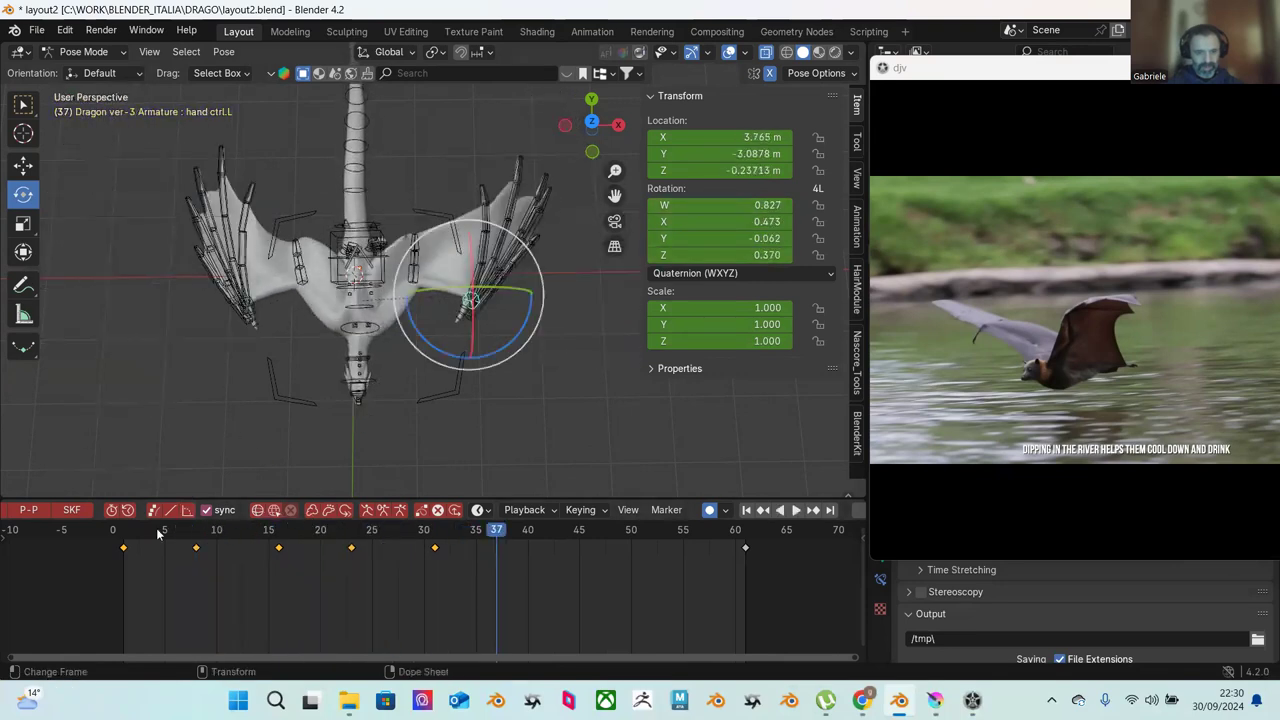
Step: From frame 1, orbit to a side view of the dragon and play the loop to review the wing motion
{"action": "left_click", "coordinate": [123, 530]}
{"action": "middle_click_drag", "start_coordinate": [468, 391], "coordinate": [369, 279]}
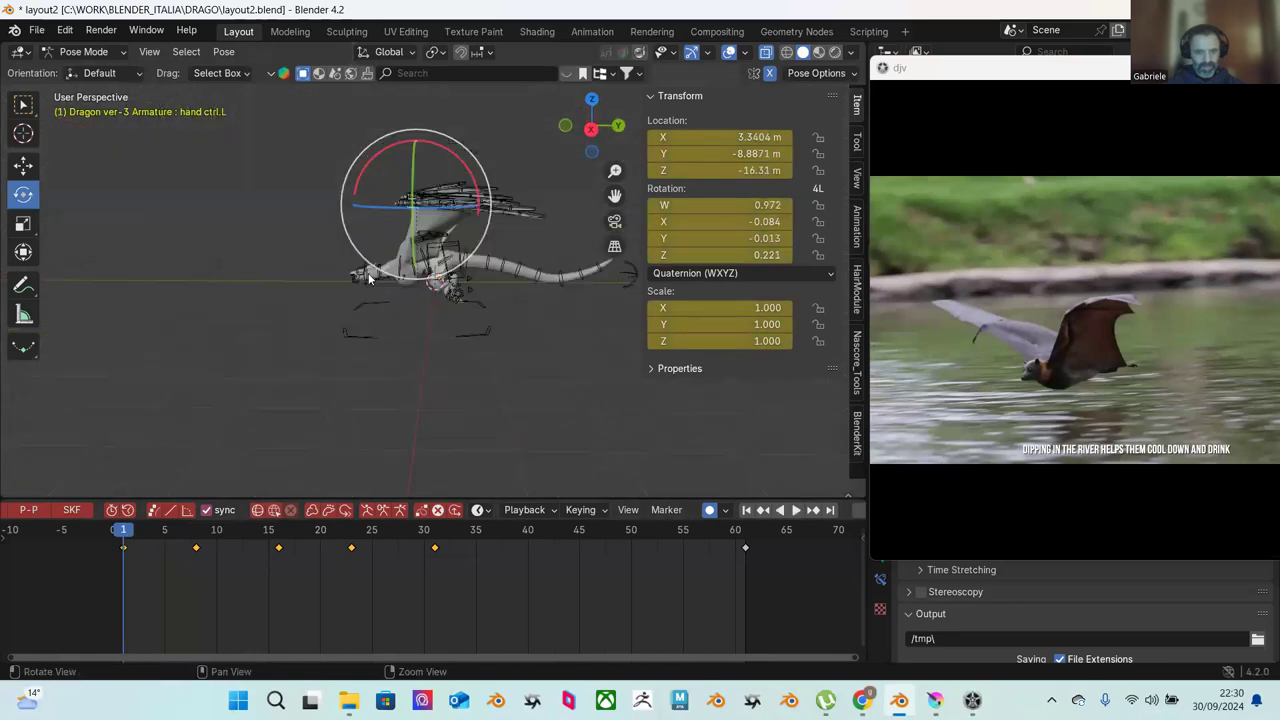
{"action": "key", "text": "space"}
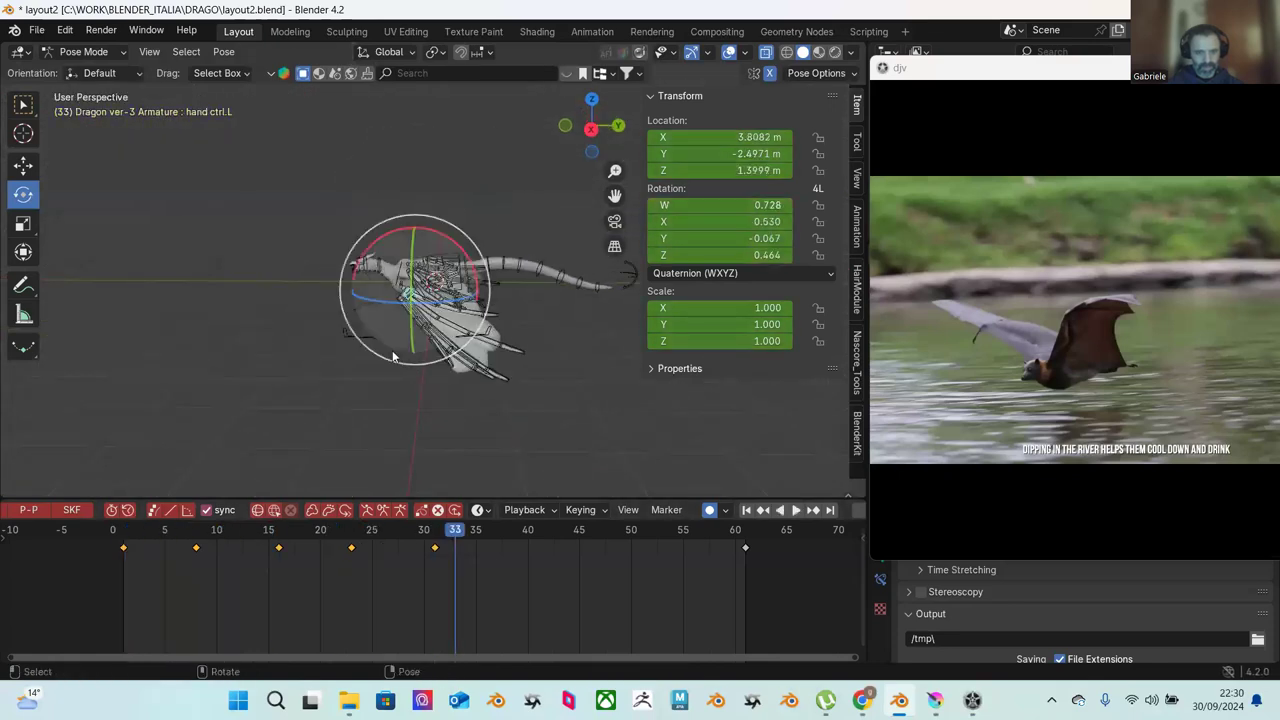
{"action": "key", "text": "shift+Left"}
{"action": "key", "text": "space"}
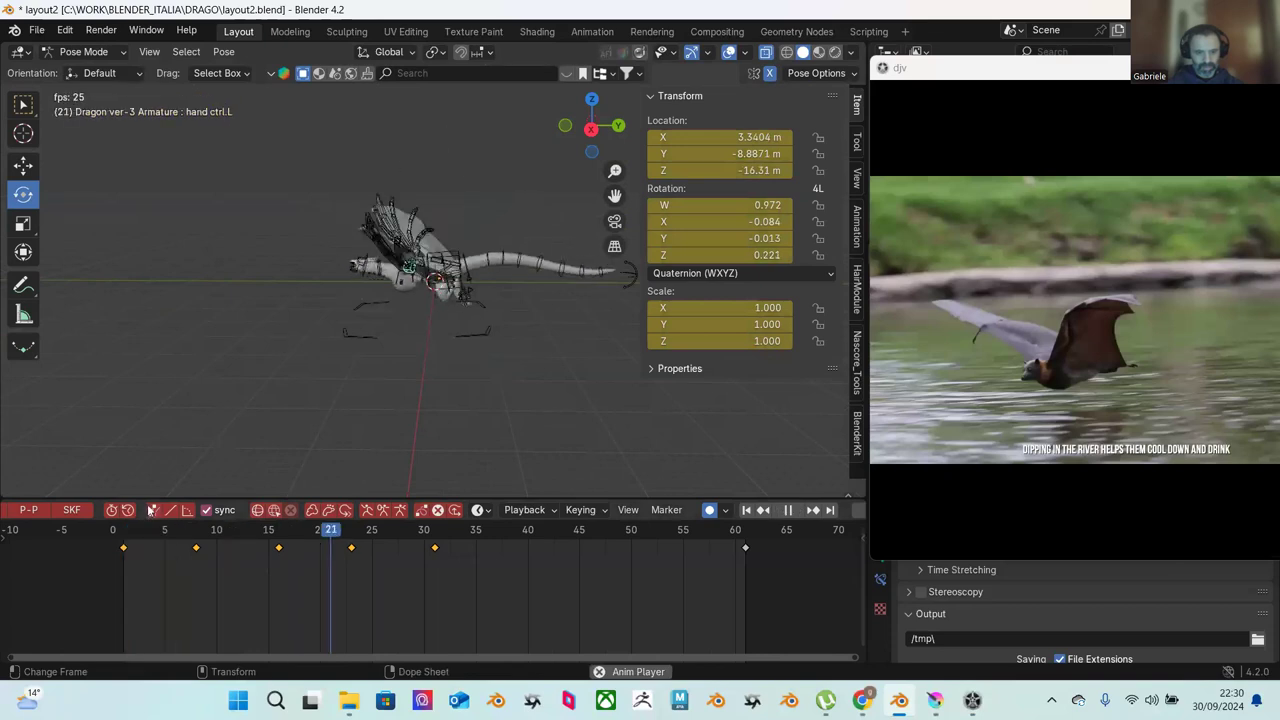
{"action": "key", "text": "space"}
{"action": "key", "text": "shift+Left"}
{"action": "key", "text": "space"}
{"action": "key", "text": "space"}
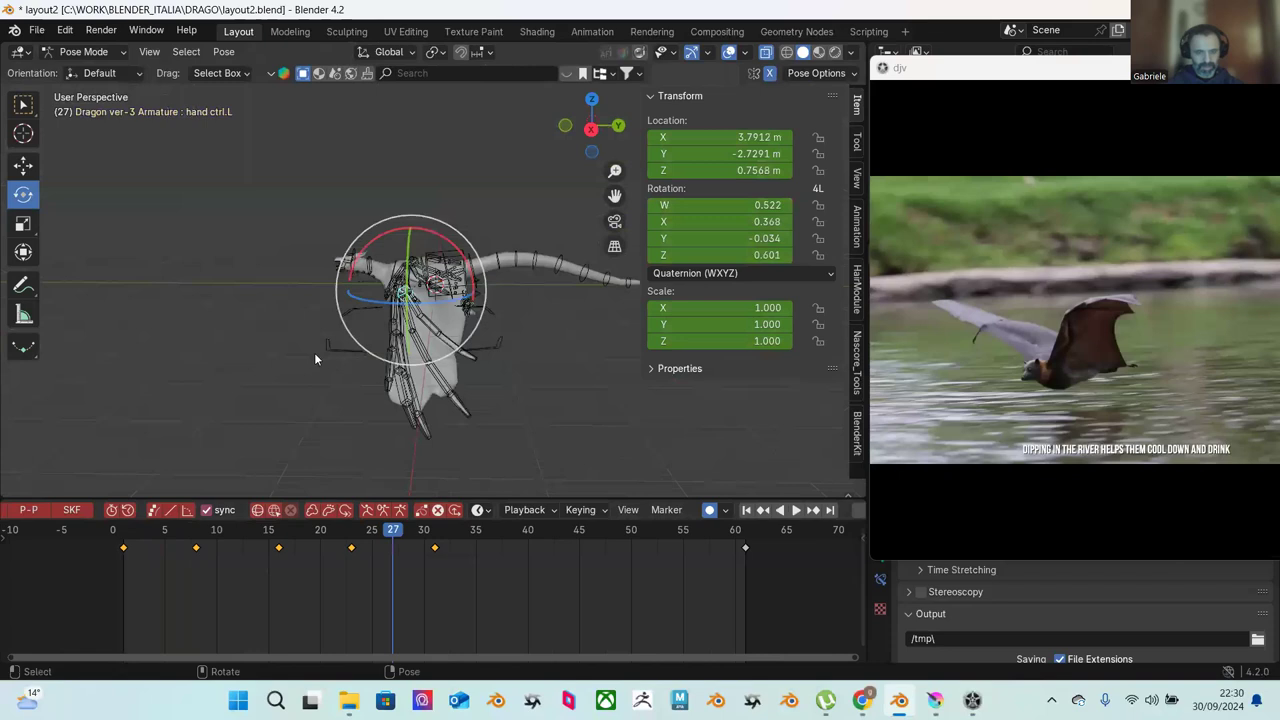
{"action": "key", "text": "shift+Left"}
{"action": "key", "text": "space"}
{"action": "key", "text": "space"}
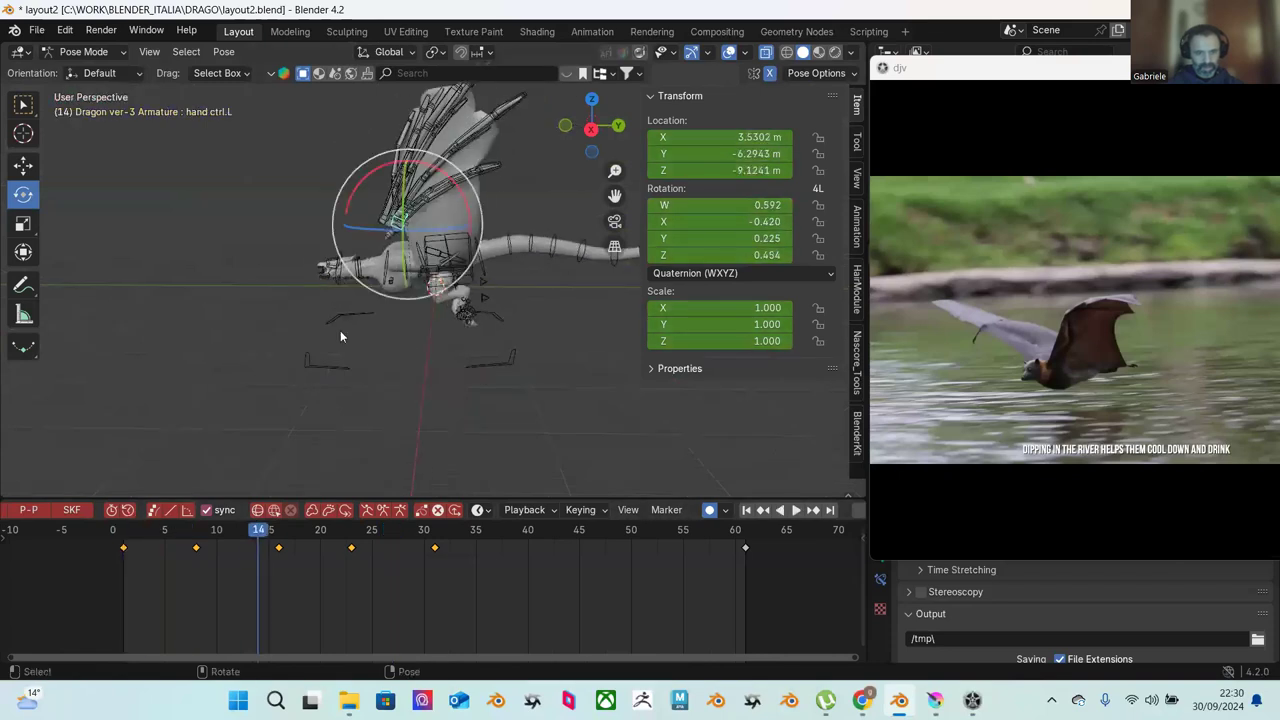
Step: Rotate the left hand control at frame 16, adding a turn around its vertical axis
{"action": "middle_click_drag", "start_coordinate": [450, 258], "coordinate": [507, 229]}
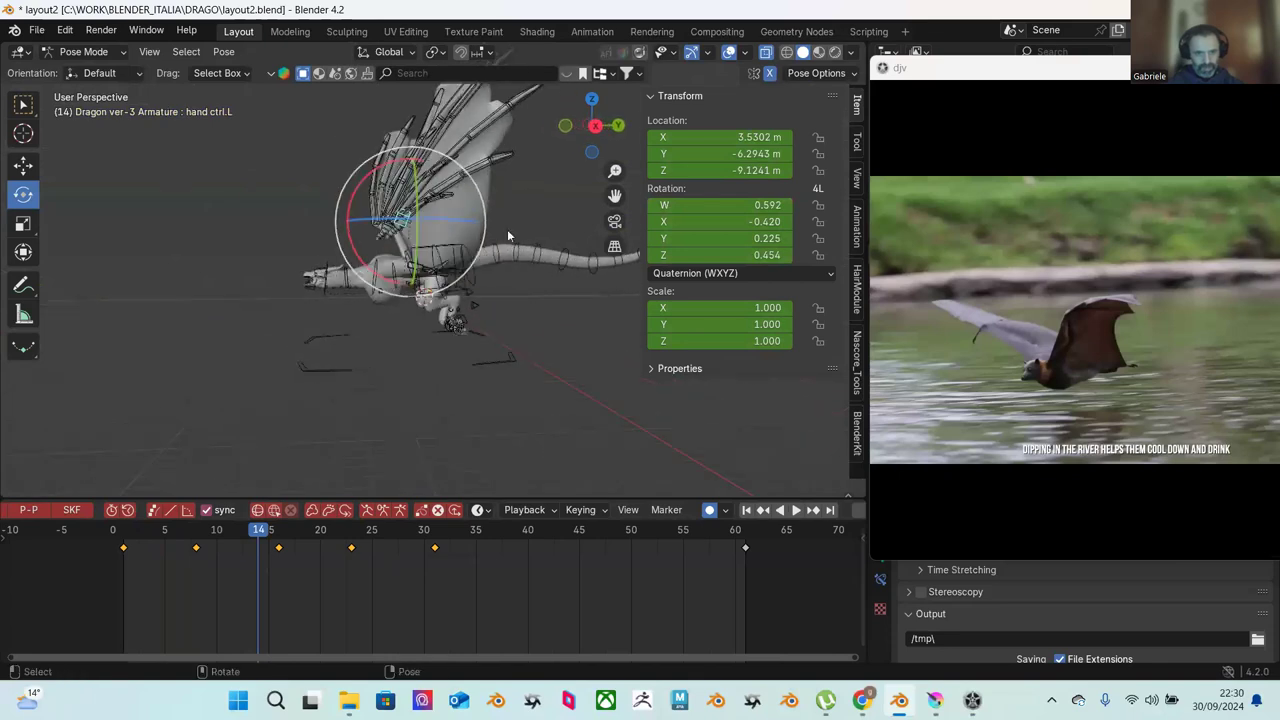
{"action": "key", "text": "space"}
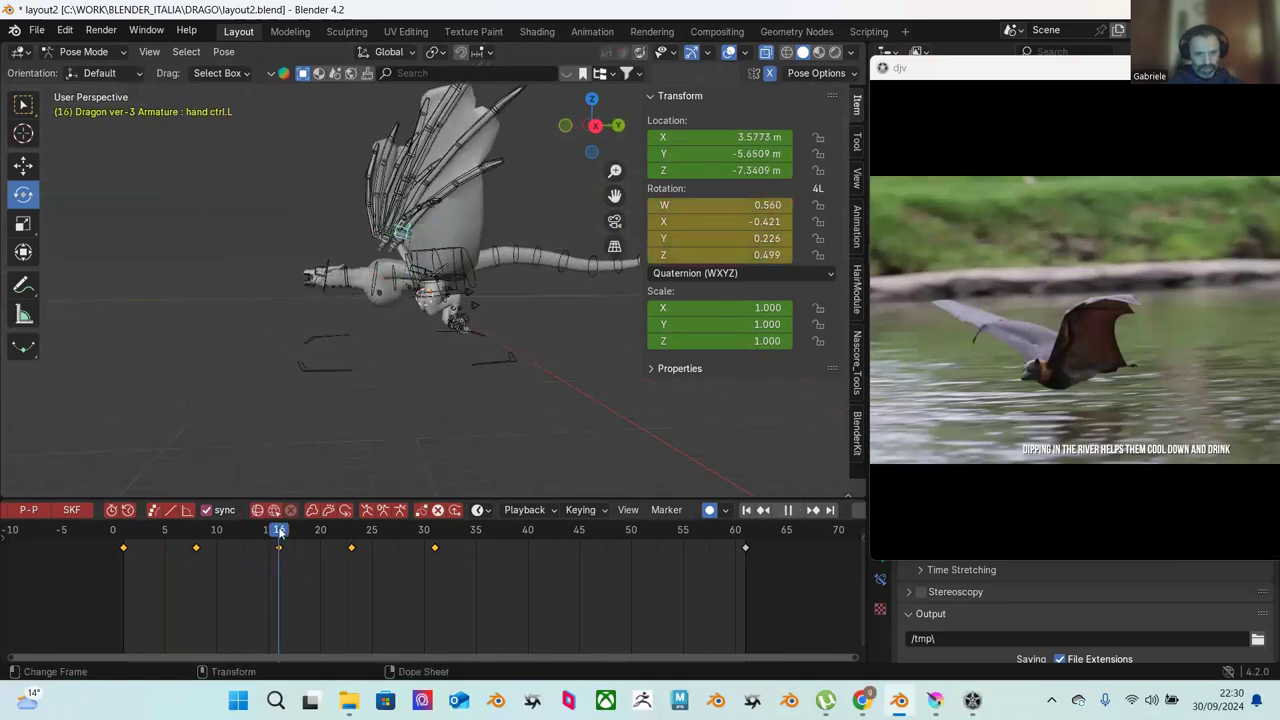
{"action": "left_click_drag", "start_coordinate": [473, 203], "coordinate": [503, 284]}
{"action": "mouse_move", "coordinate": [503, 284]}
{"action": "middle_mouse_down"}
{"action": "mouse_move", "coordinate": [546, 304]}
{"action": "mouse_move", "coordinate": [489, 292]}
{"action": "middle_mouse_up"}
{"action": "left_click_drag", "start_coordinate": [453, 243], "coordinate": [476, 237]}
Step: Replay the loop from the start and bring the playhead back to frame 16
{"action": "key", "text": "shift+Left"}
{"action": "key", "text": "space"}
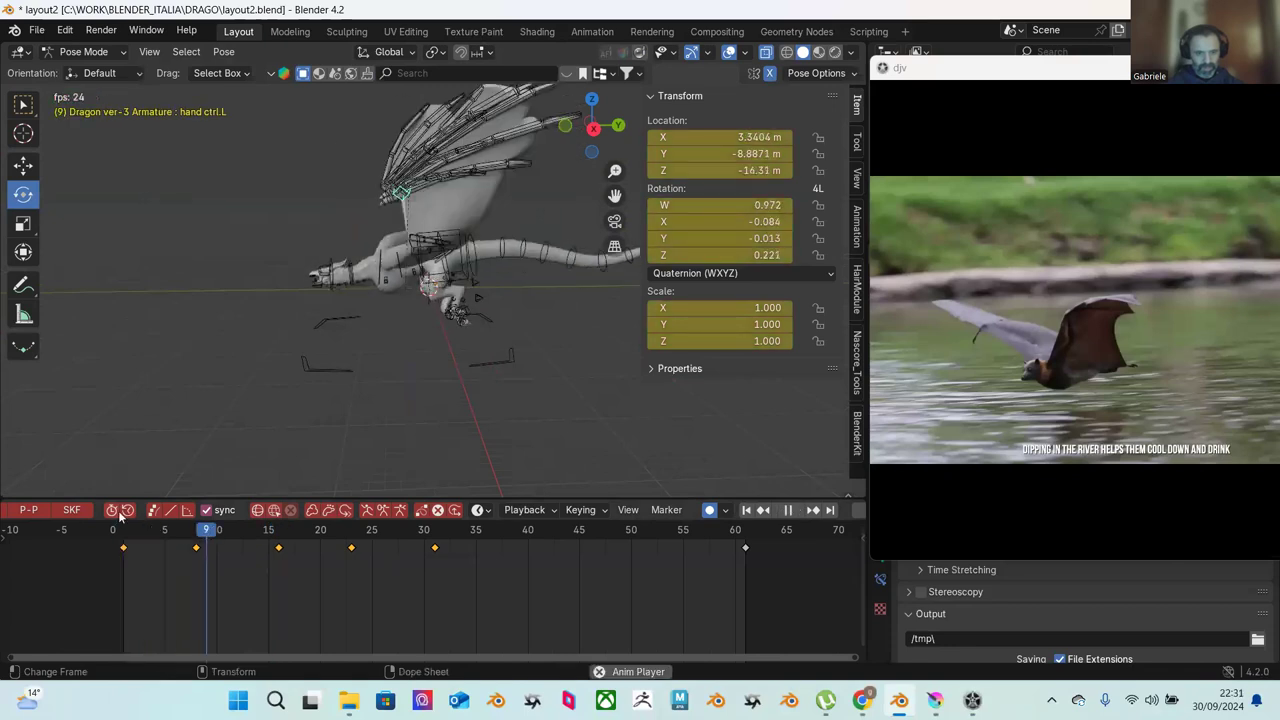
{"action": "key", "text": "space"}
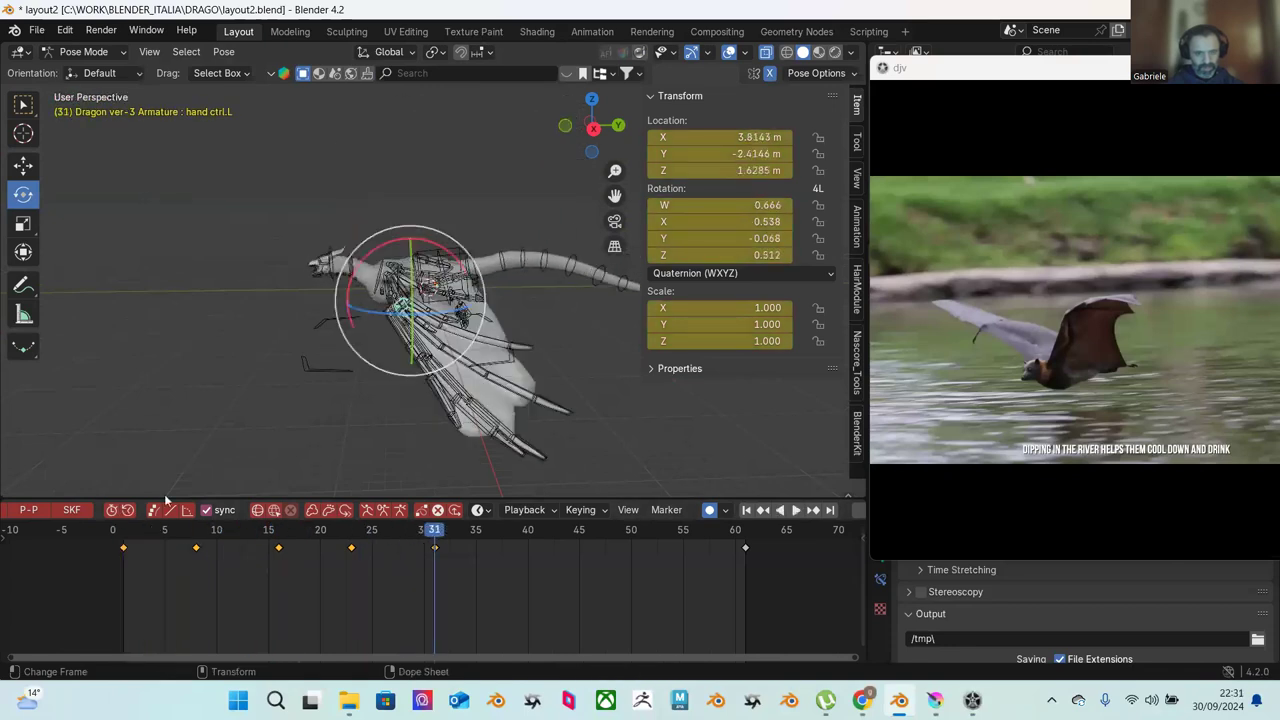
{"action": "left_click", "coordinate": [280, 543]}
{"action": "key", "text": "space"}
Step: Fine-tune hand ctrl.L's frame-16 rotation (W 0.629, Z 0.344), then replay and scrub frames 13–19
{"action": "mouse_move", "coordinate": [443, 247]}
{"action": "left_mouse_down"}
{"action": "mouse_move", "coordinate": [465, 218]}
{"action": "mouse_move", "coordinate": [455, 100]}
{"action": "mouse_move", "coordinate": [478, 95]}
{"action": "mouse_move", "coordinate": [447, 234]}
{"action": "mouse_move", "coordinate": [500, 92]}
{"action": "mouse_move", "coordinate": [442, 238]}
{"action": "left_mouse_up"}
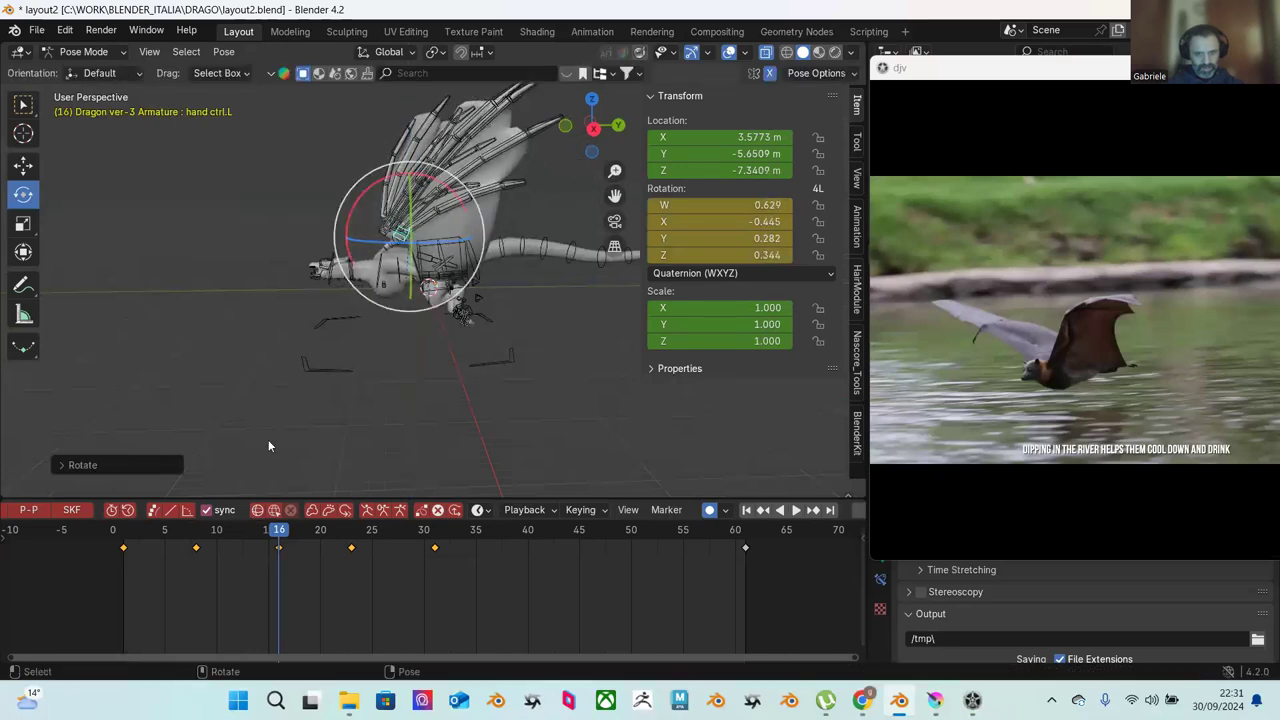
{"action": "key", "text": "shift+Left"}
{"action": "key", "text": "space"}
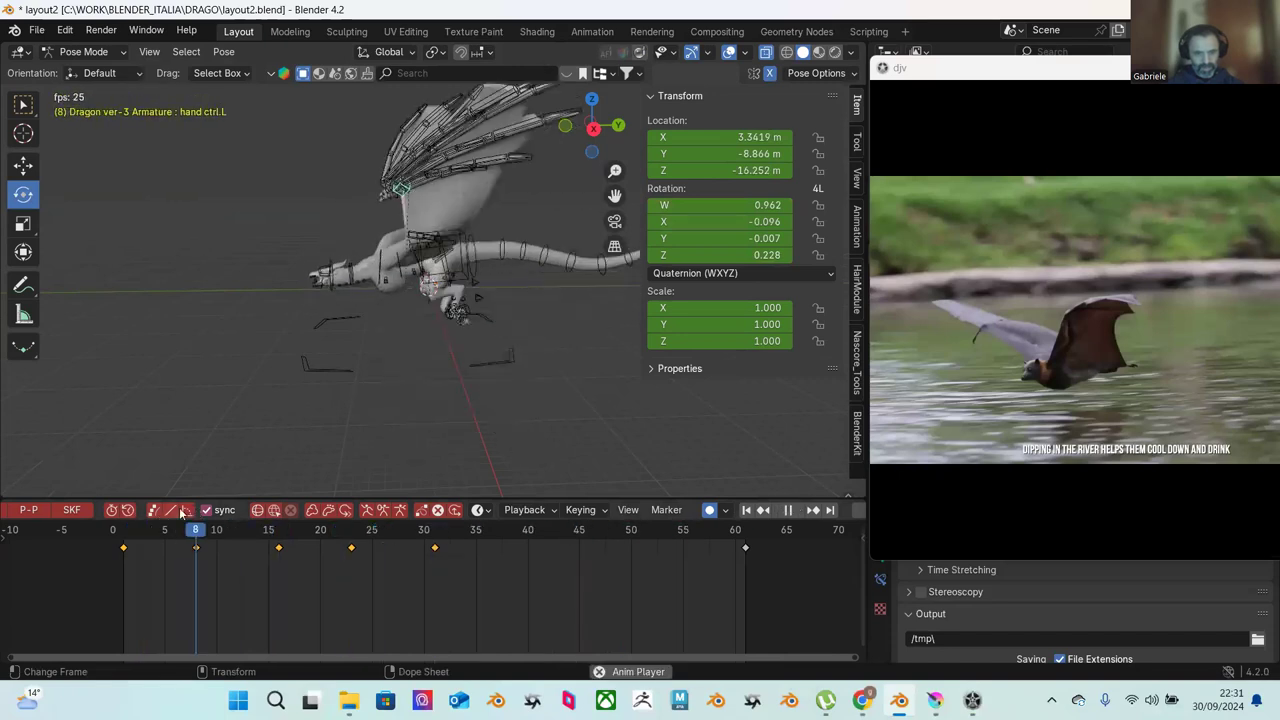
{"action": "key", "text": "space"}
{"action": "left_click_drag", "start_coordinate": [245, 535], "coordinate": [350, 546]}
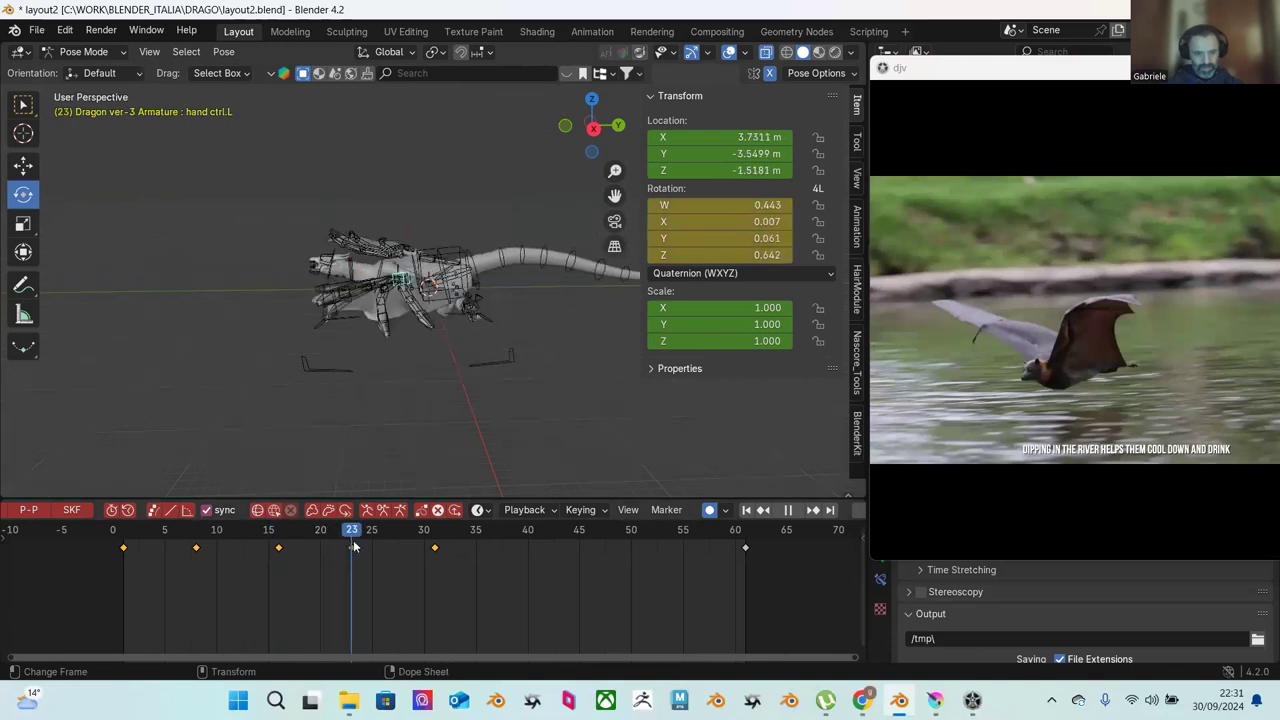
{"action": "key", "text": "space"}
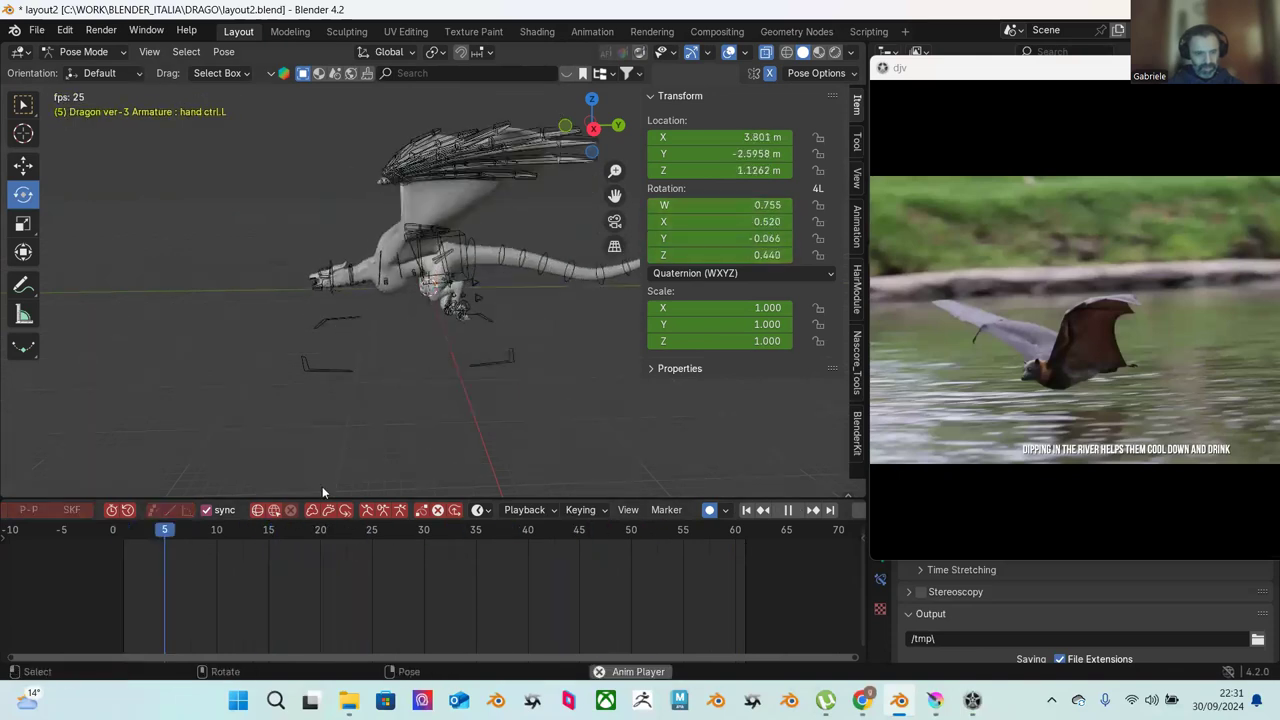
Step: Review the wing around keyframe 23, scrubbing frames 15–23 and replaying the animation
{"action": "key", "text": "space"}
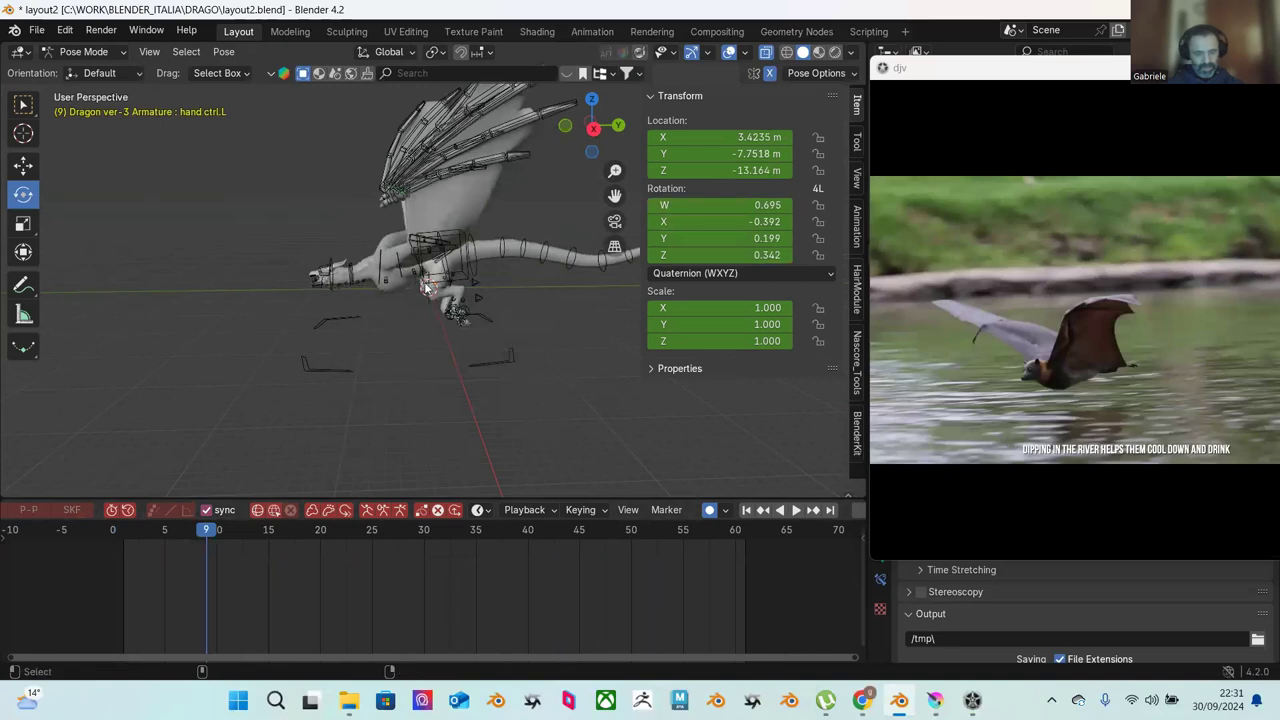
{"action": "key", "text": "ctrl+z"}
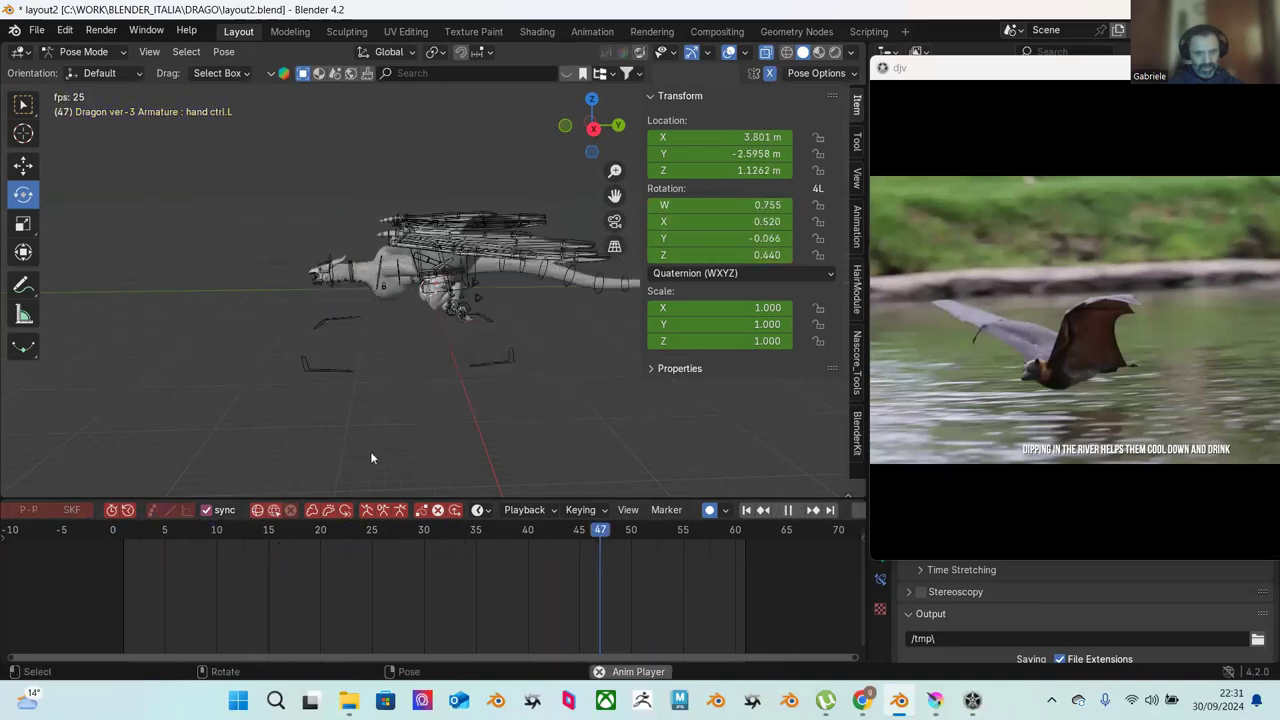
{"action": "key", "text": "space"}
{"action": "key", "text": "ctrl+z"}
{"action": "left_click_drag", "start_coordinate": [302, 536], "coordinate": [351, 534]}
{"action": "middle_click_drag", "start_coordinate": [385, 445], "coordinate": [468, 427]}
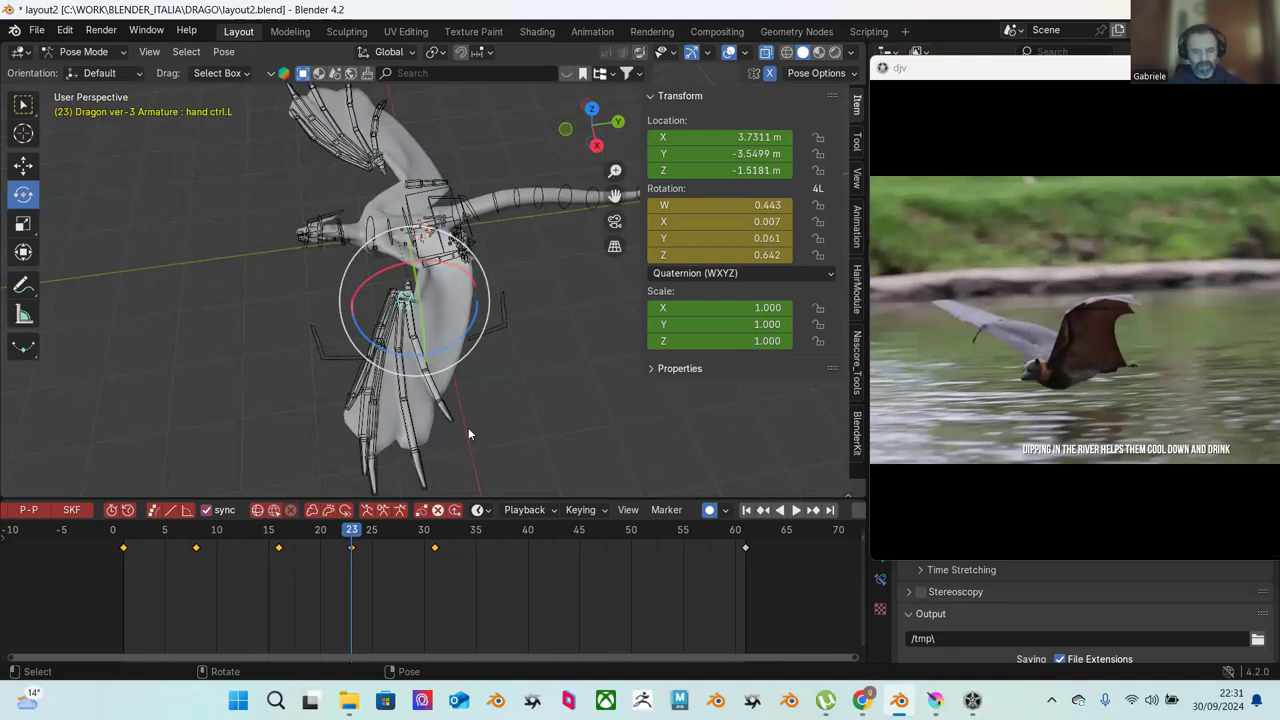
{"action": "key", "text": "space"}
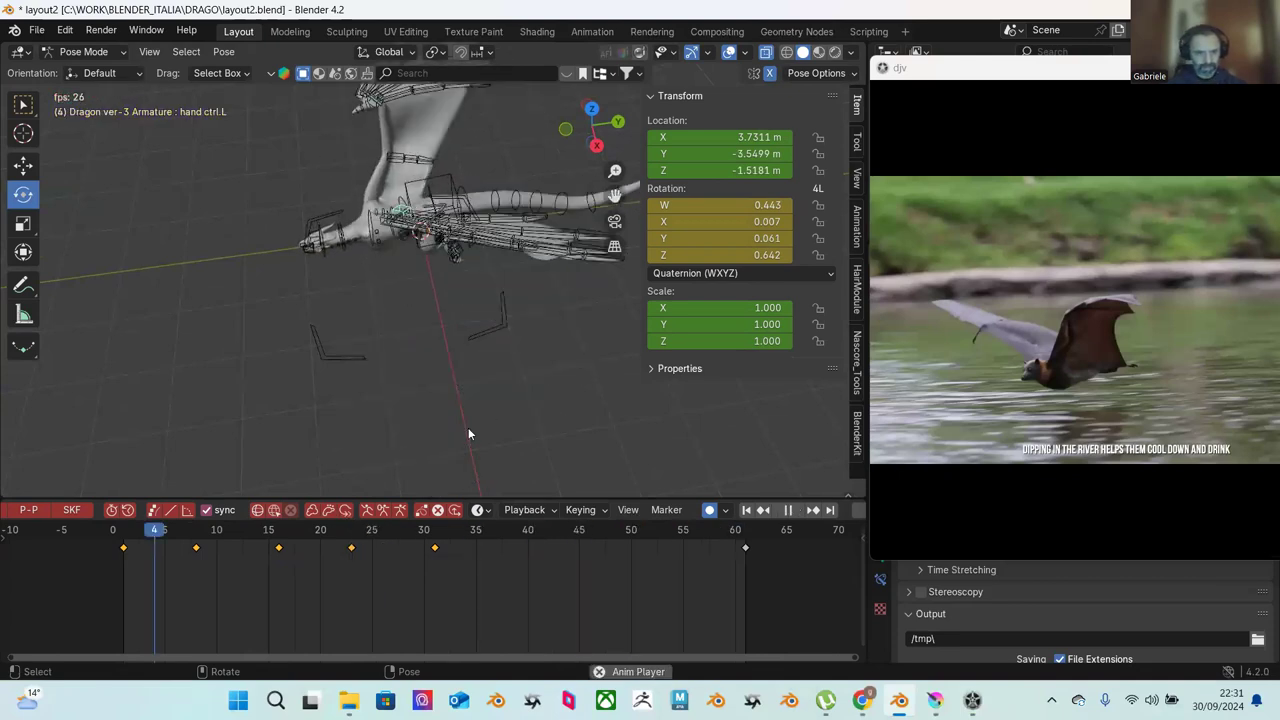
{"action": "key", "text": "space"}
{"action": "left_click_drag", "start_coordinate": [268, 533], "coordinate": [351, 533]}
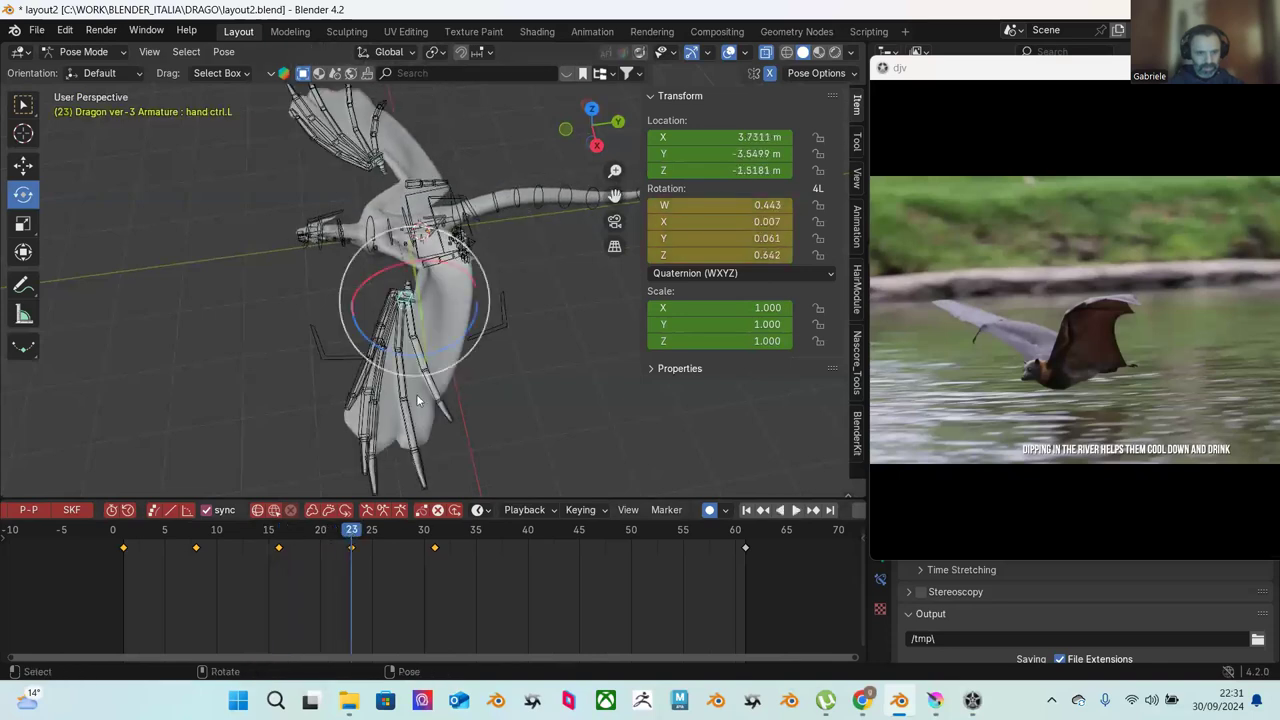
{"action": "key", "text": "space"}
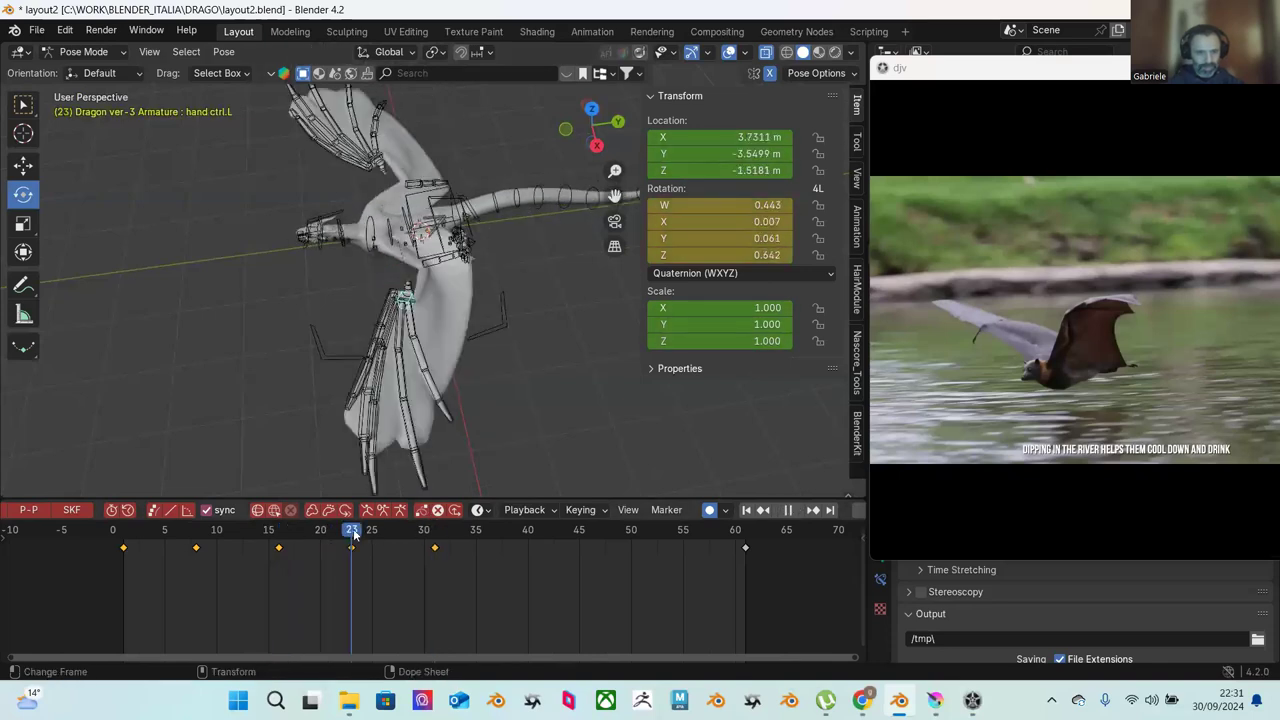
Step: Trackball-rotate hand ctrl.L at frame 23, reselect it, swing it about 55° on Z, and play
{"action": "left_click_drag", "start_coordinate": [453, 347], "coordinate": [489, 334]}
{"action": "middle_click_drag", "start_coordinate": [489, 334], "coordinate": [420, 303]}
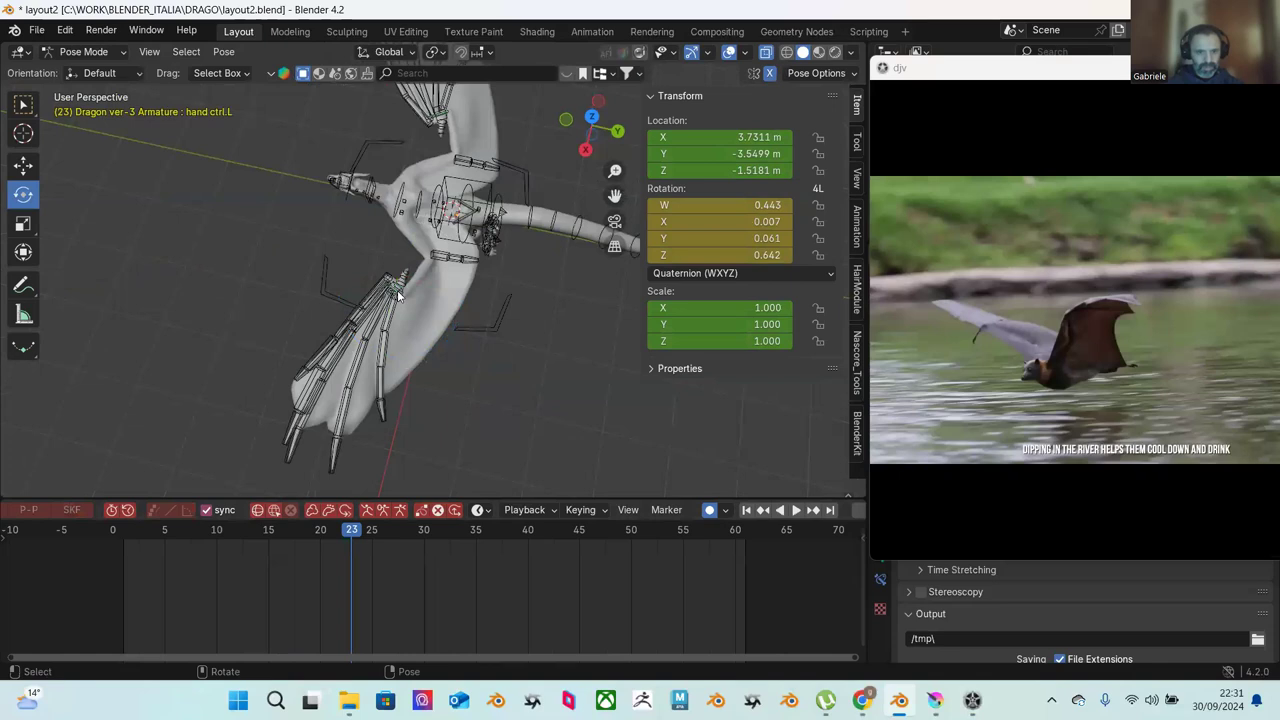
{"action": "left_click", "coordinate": [397, 295]}
{"action": "left_click", "coordinate": [394, 311]}
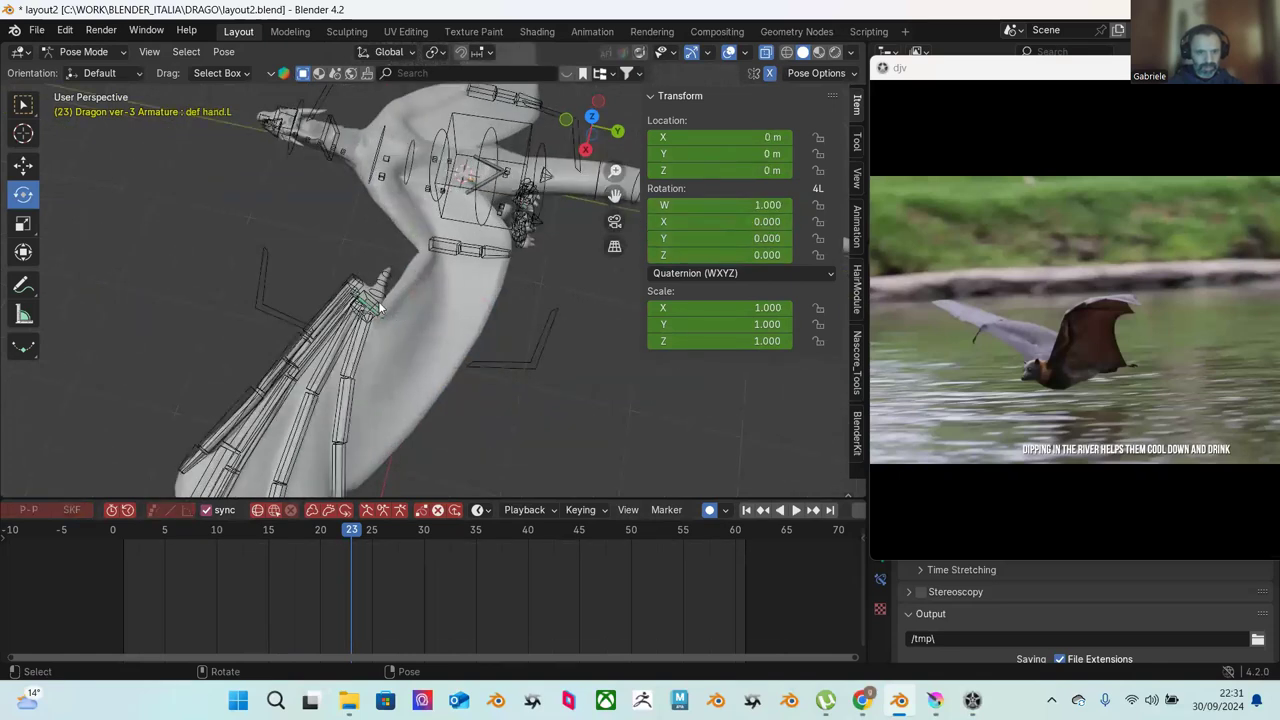
{"action": "left_click", "coordinate": [404, 322]}
{"action": "left_click_drag", "start_coordinate": [438, 350], "coordinate": [481, 285]}
{"action": "key", "text": "space"}
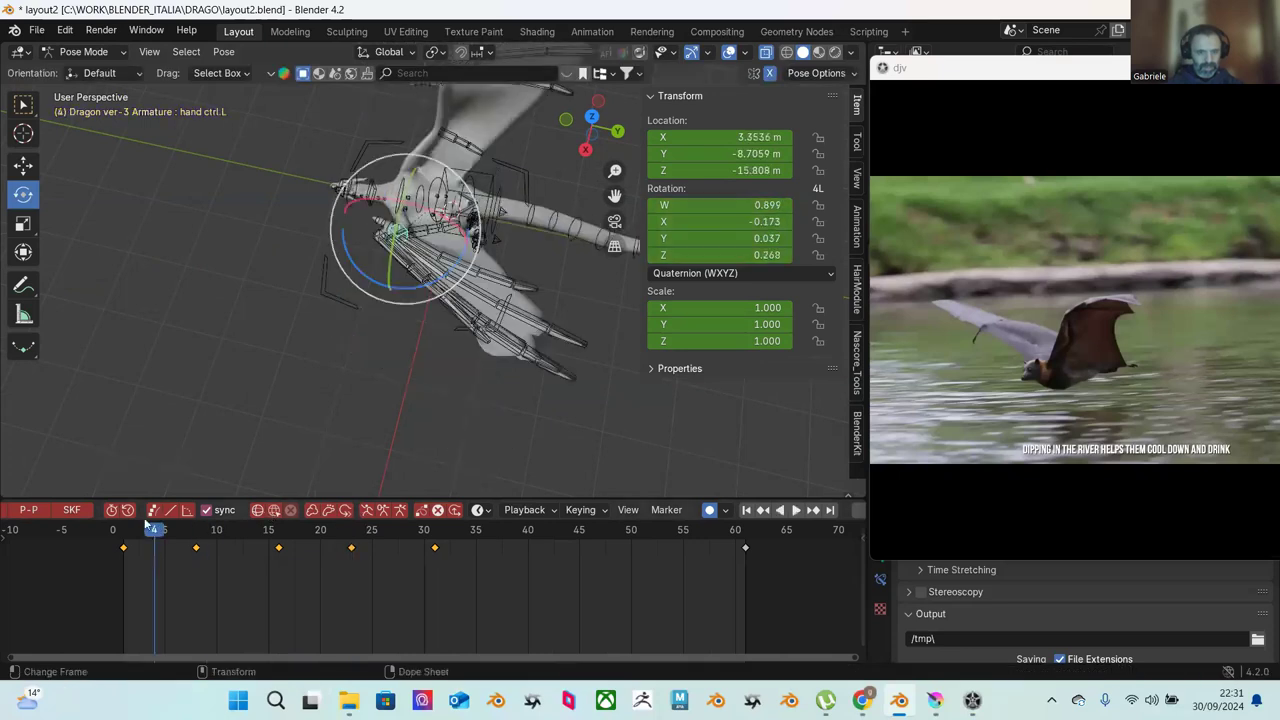
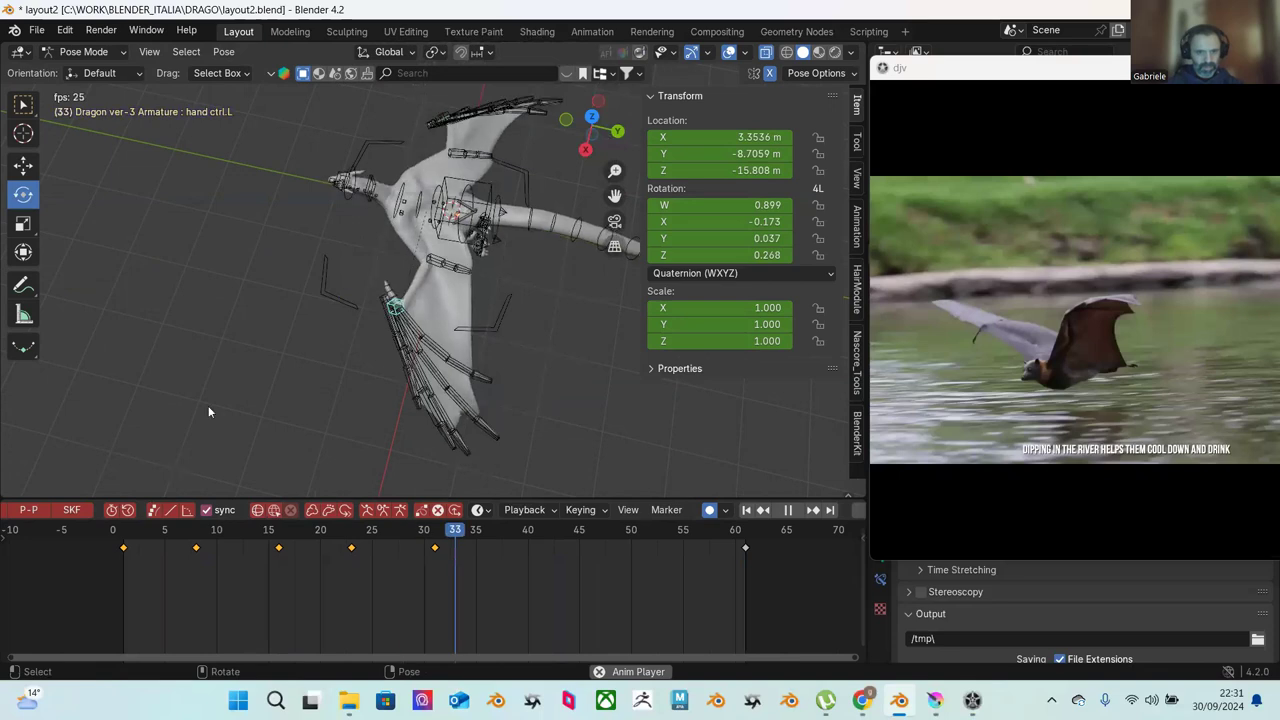
Step: Stop the flight playback and save the scene incrementally as layout3.blend
{"action": "middle_click_drag", "start_coordinate": [357, 373], "coordinate": [526, 290]}
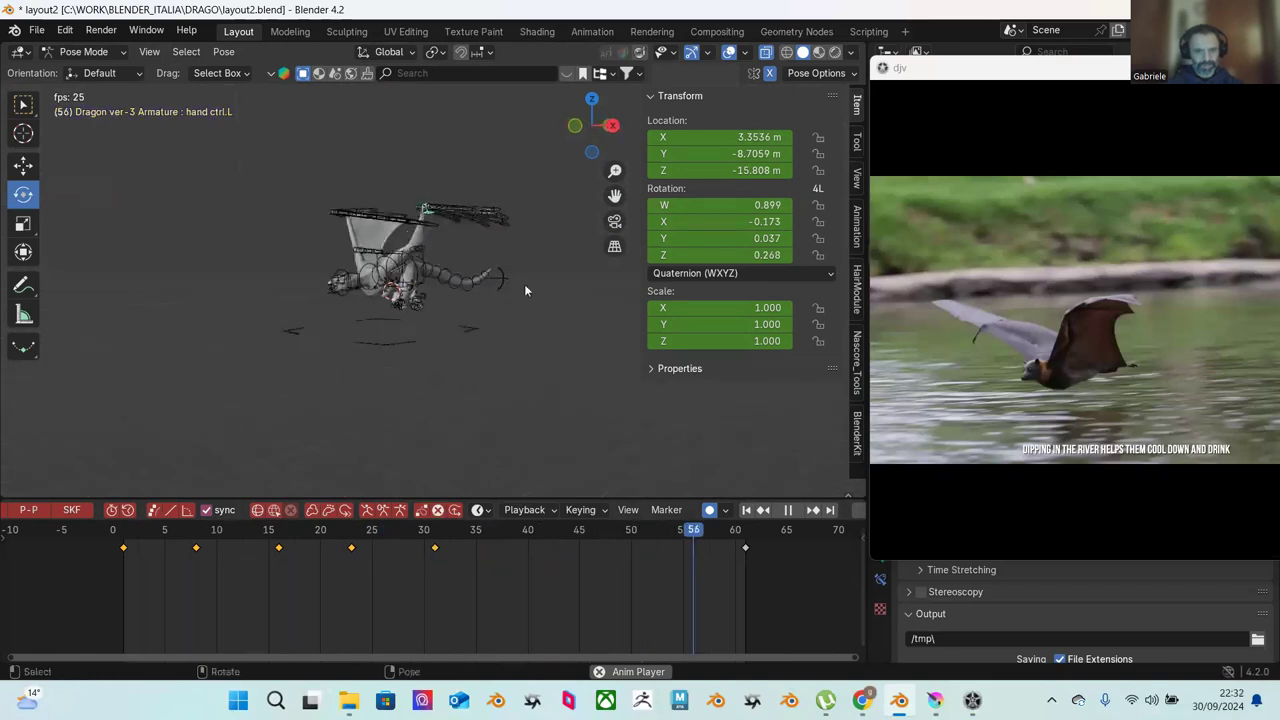
{"action": "middle_click_drag", "start_coordinate": [391, 367], "coordinate": [290, 363]}
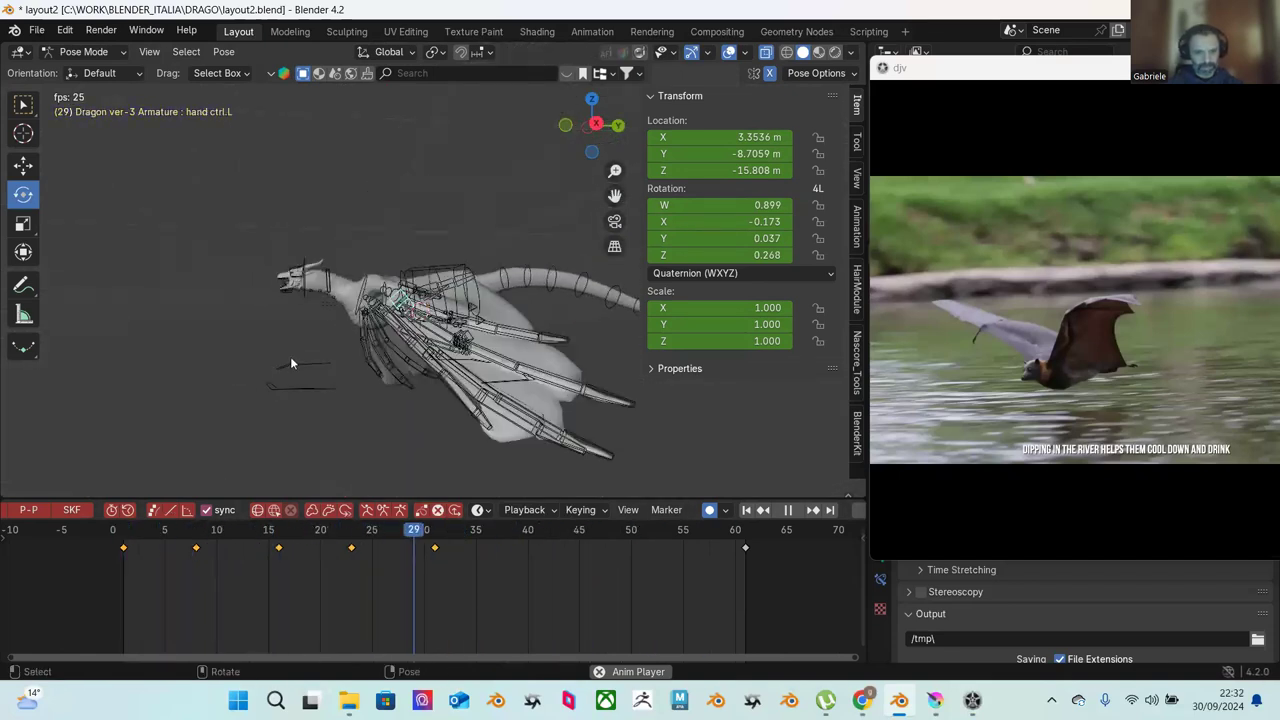
{"action": "key", "text": "space"}
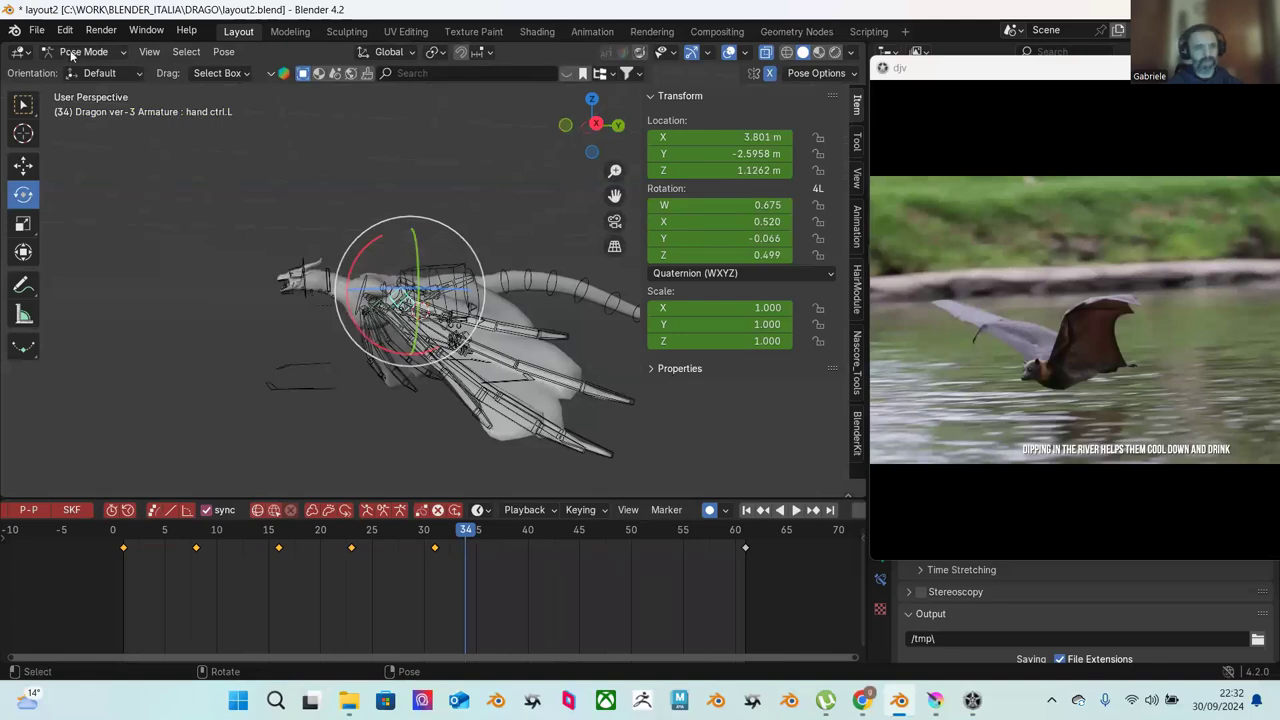
{"action": "left_click", "coordinate": [38, 30]}
{"action": "left_click", "coordinate": [107, 155]}
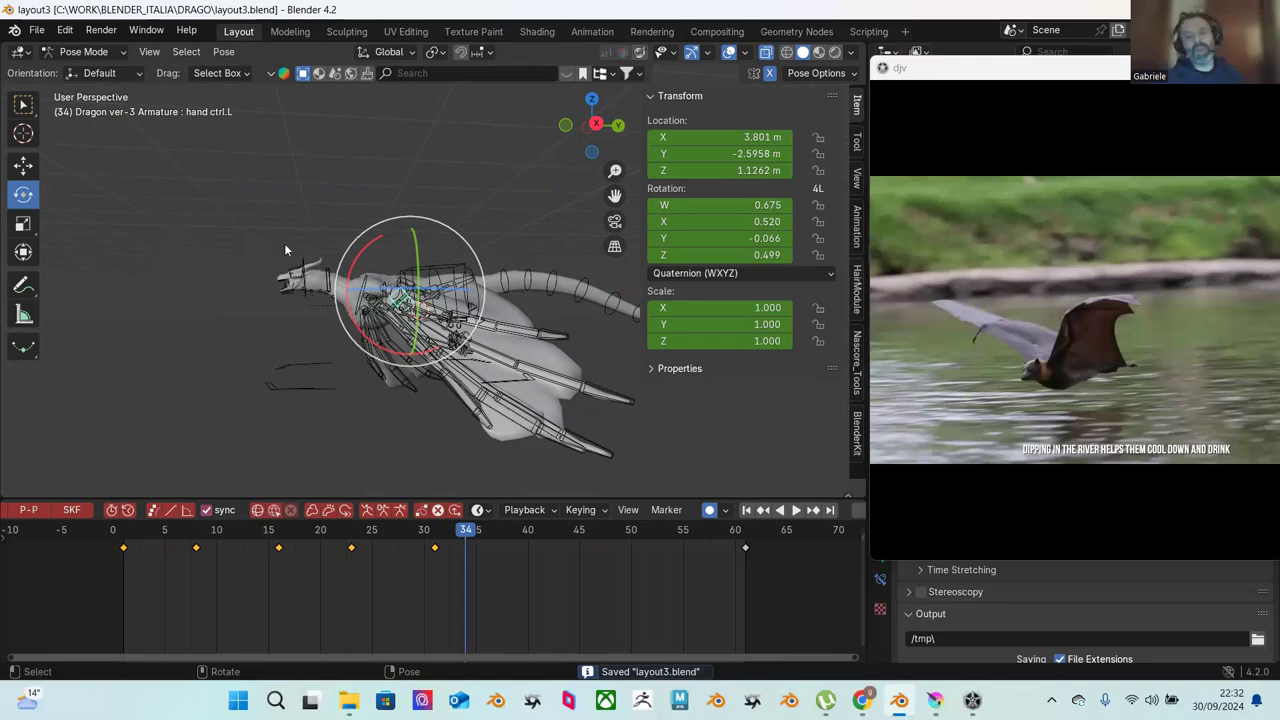
Step: Orbit around the dragon's wing, box-selecting and then deselecting all its bones
{"action": "scroll", "coordinate": [290, 240], "scroll_direction": "up", "scroll_amount": 2}
{"action": "scroll", "coordinate": [300, 210], "scroll_direction": "up", "scroll_amount": 1}
{"action": "middle_click_drag", "start_coordinate": [298, 206], "coordinate": [290, 250]}
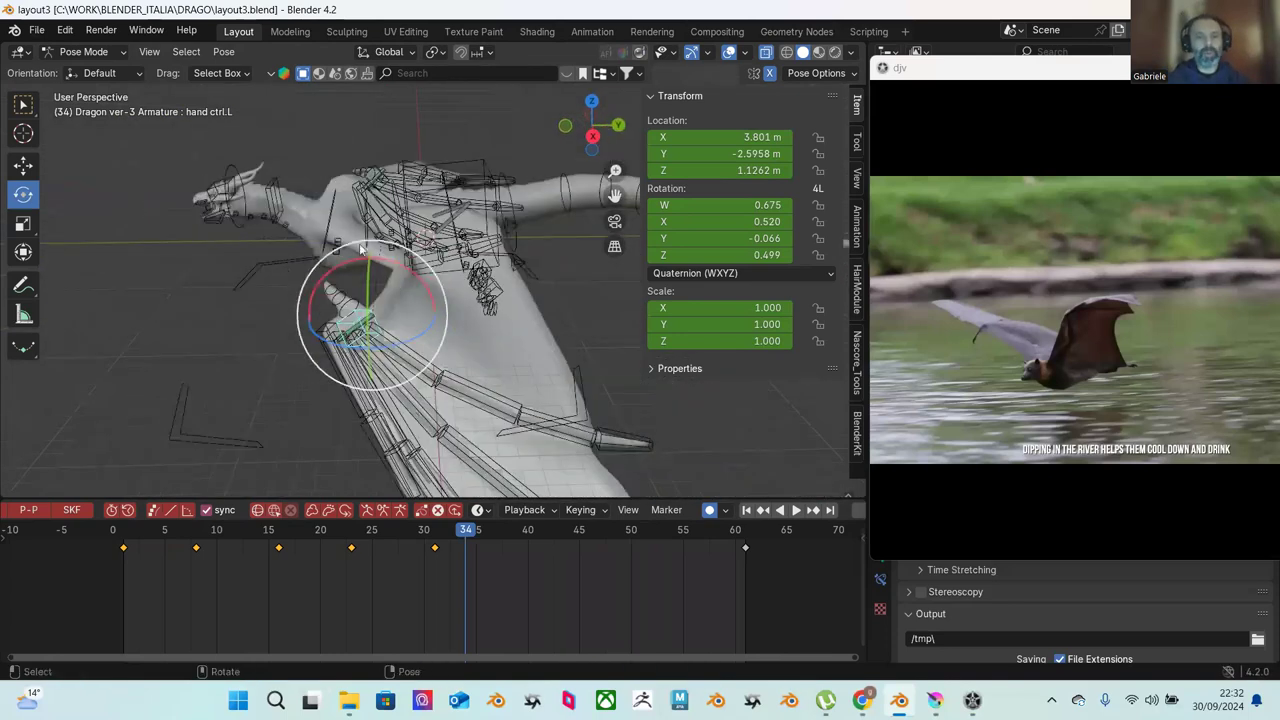
{"action": "scroll", "coordinate": [272, 205], "scroll_direction": "down", "scroll_amount": 4}
{"action": "left_click_drag", "start_coordinate": [224, 142], "coordinate": [588, 393]}
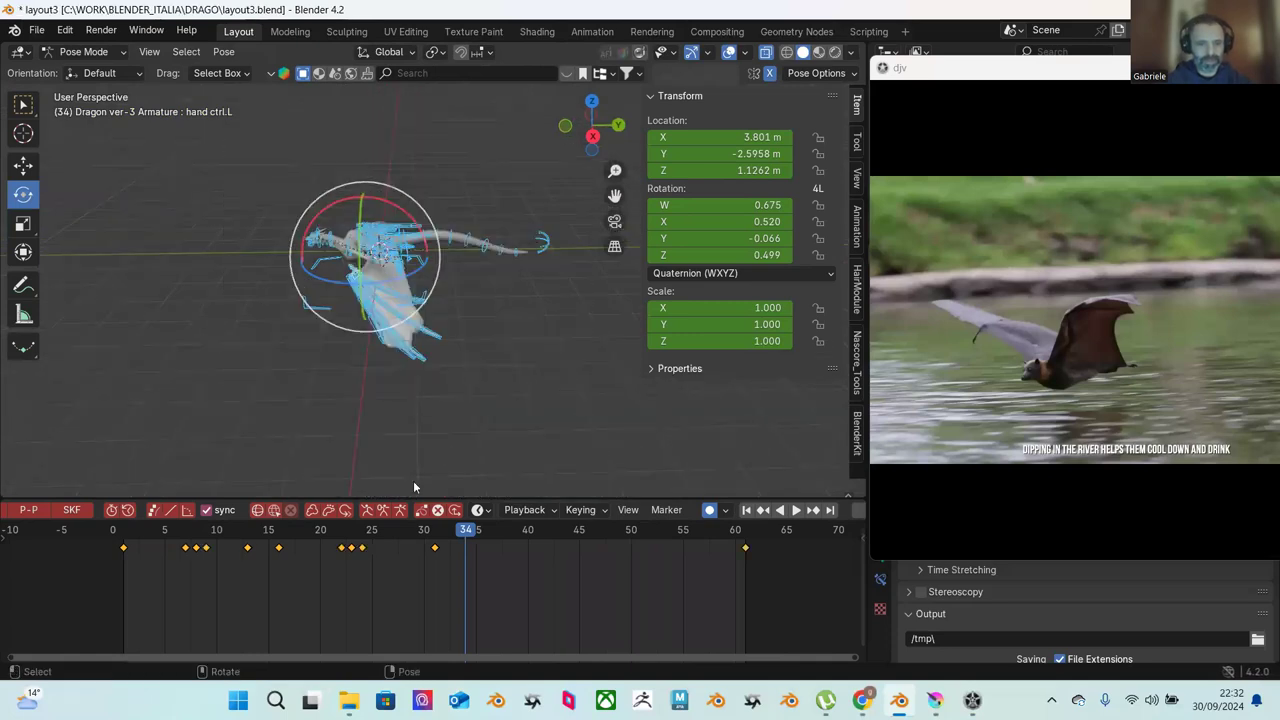
{"action": "scroll", "coordinate": [475, 409], "scroll_direction": "up", "scroll_amount": 5}
{"action": "left_click", "coordinate": [475, 405]}
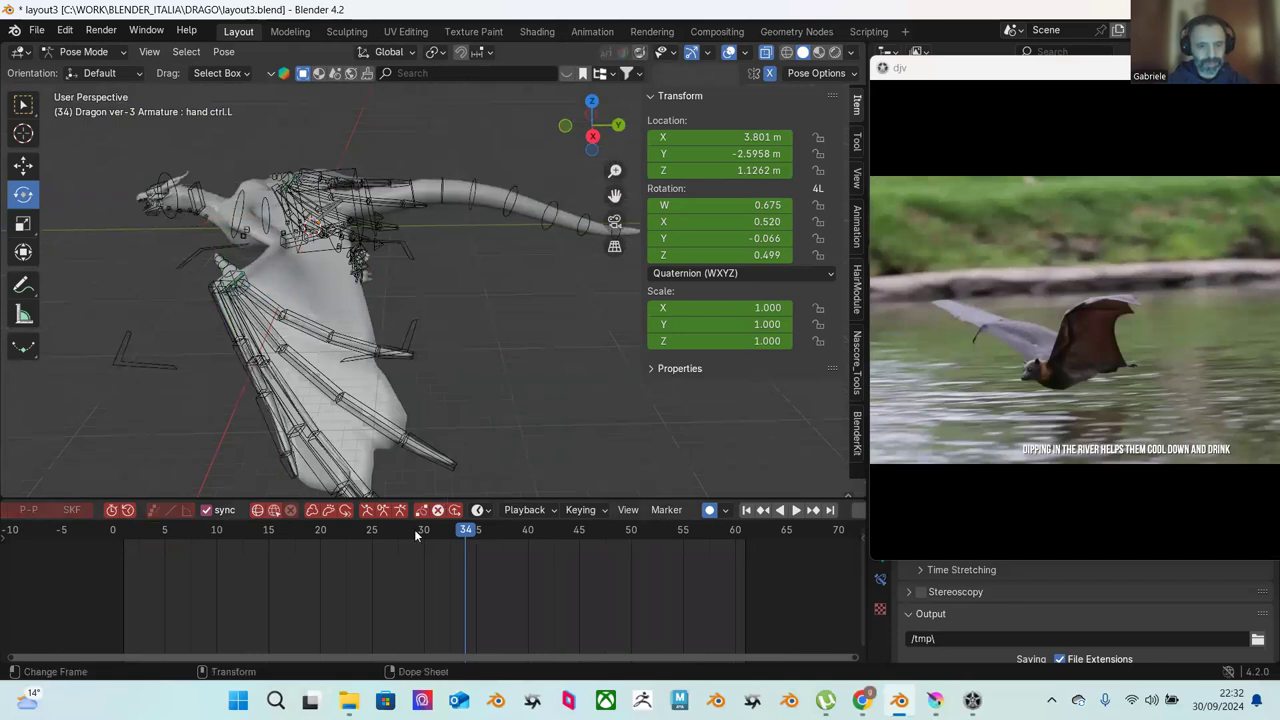
{"action": "middle_click_drag", "start_coordinate": [375, 230], "coordinate": [422, 272]}
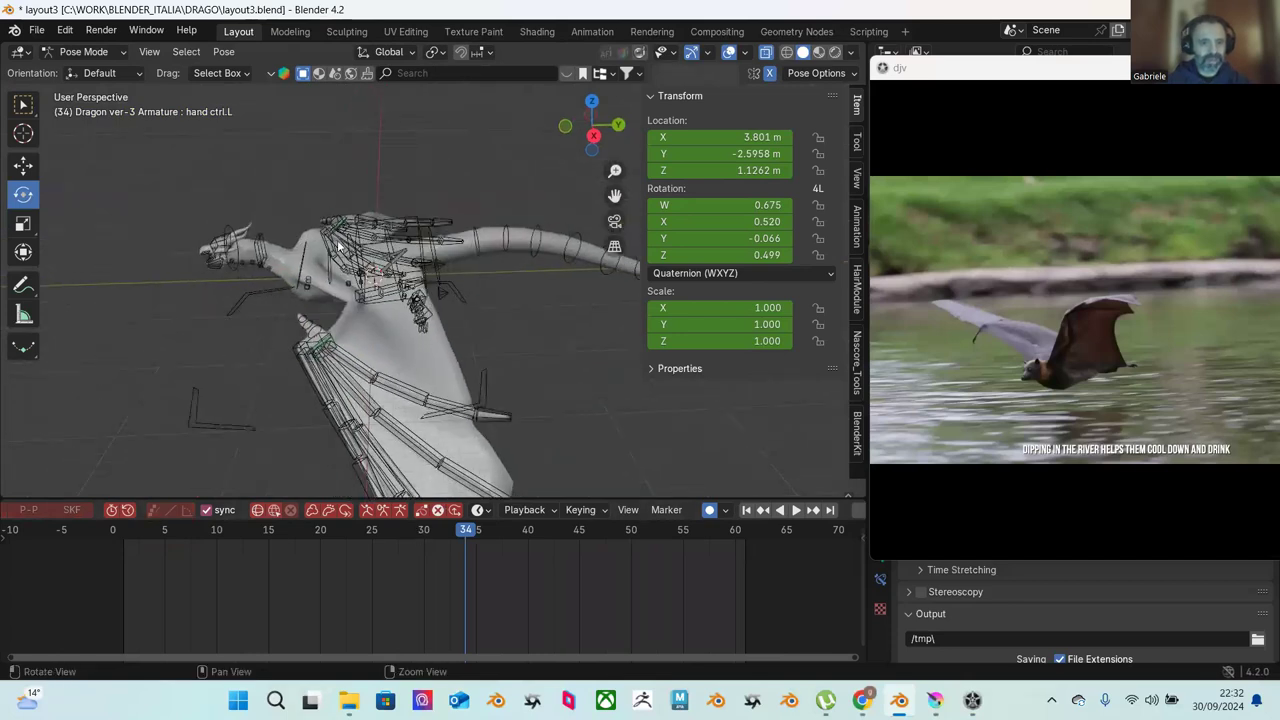
{"action": "middle_click_drag", "start_coordinate": [338, 245], "coordinate": [394, 280]}
Step: Select spine.002, scrub playback to frame 39, then select NECK IK and play
{"action": "left_click", "coordinate": [380, 281]}
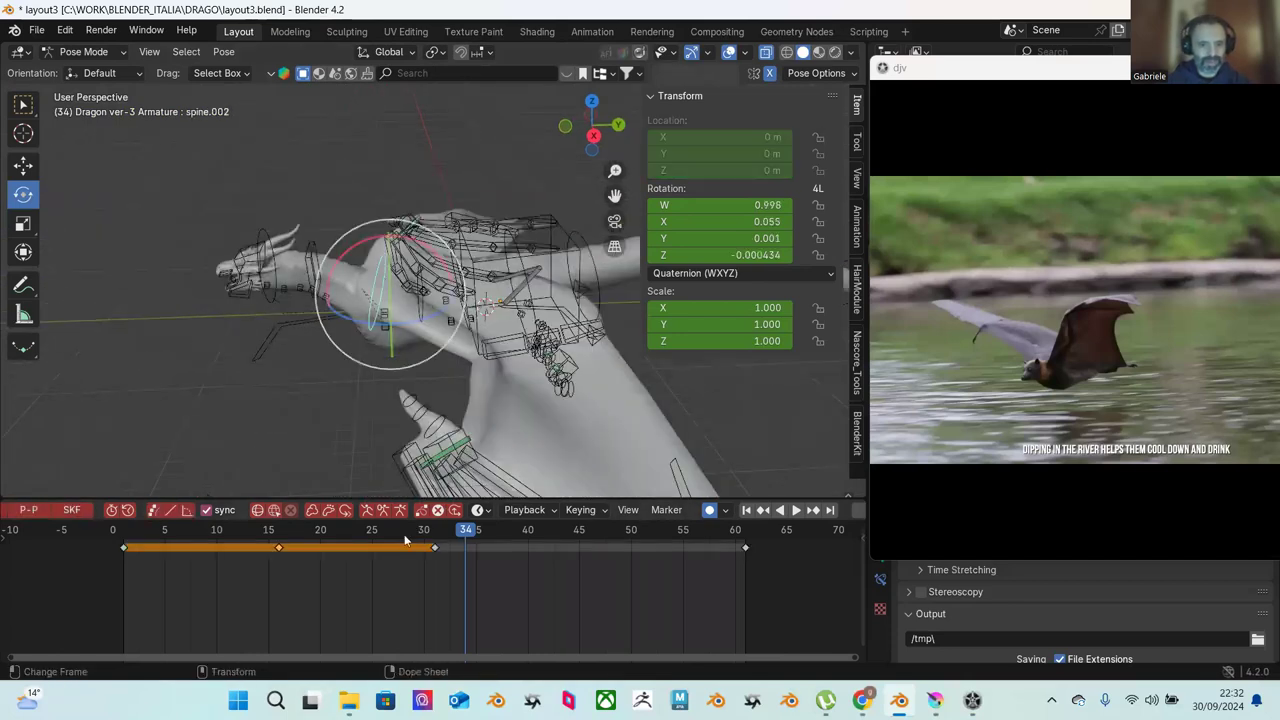
{"action": "key", "text": "space"}
{"action": "left_click_drag", "start_coordinate": [367, 530], "coordinate": [516, 548]}
{"action": "key", "text": "Escape"}
{"action": "left_click", "coordinate": [300, 271]}
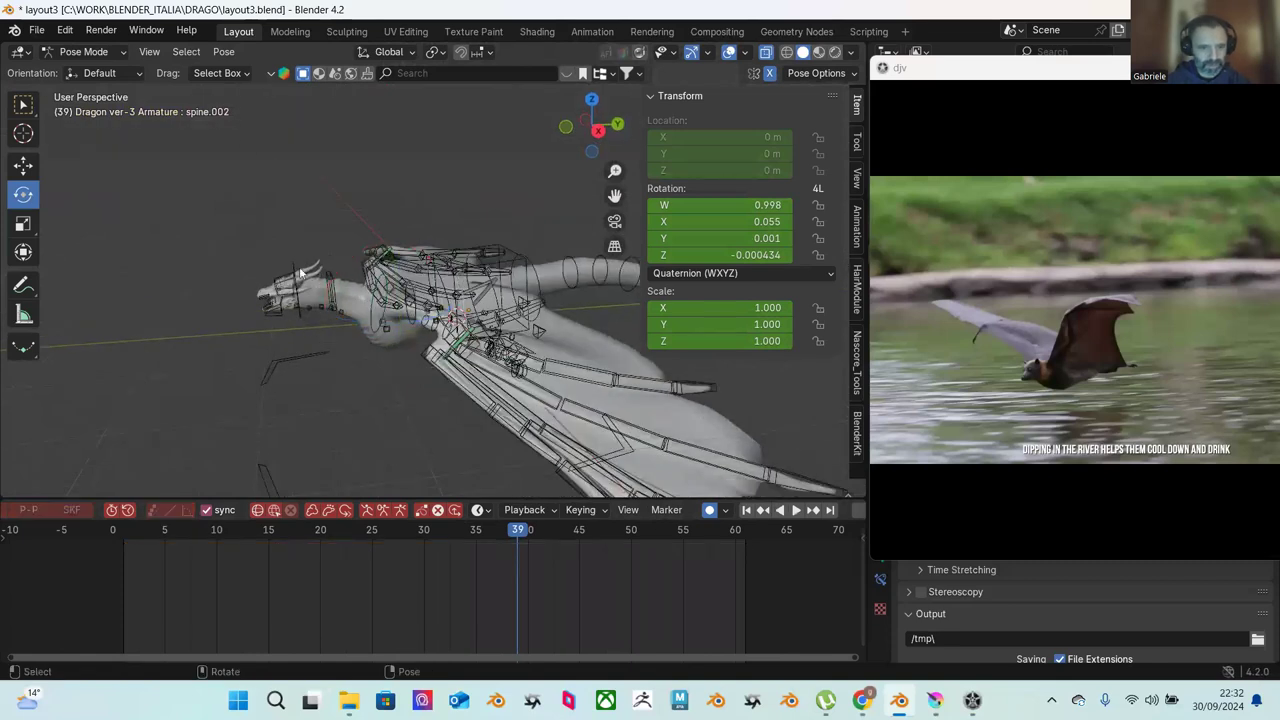
{"action": "left_click", "coordinate": [297, 269]}
{"action": "key", "text": "space"}
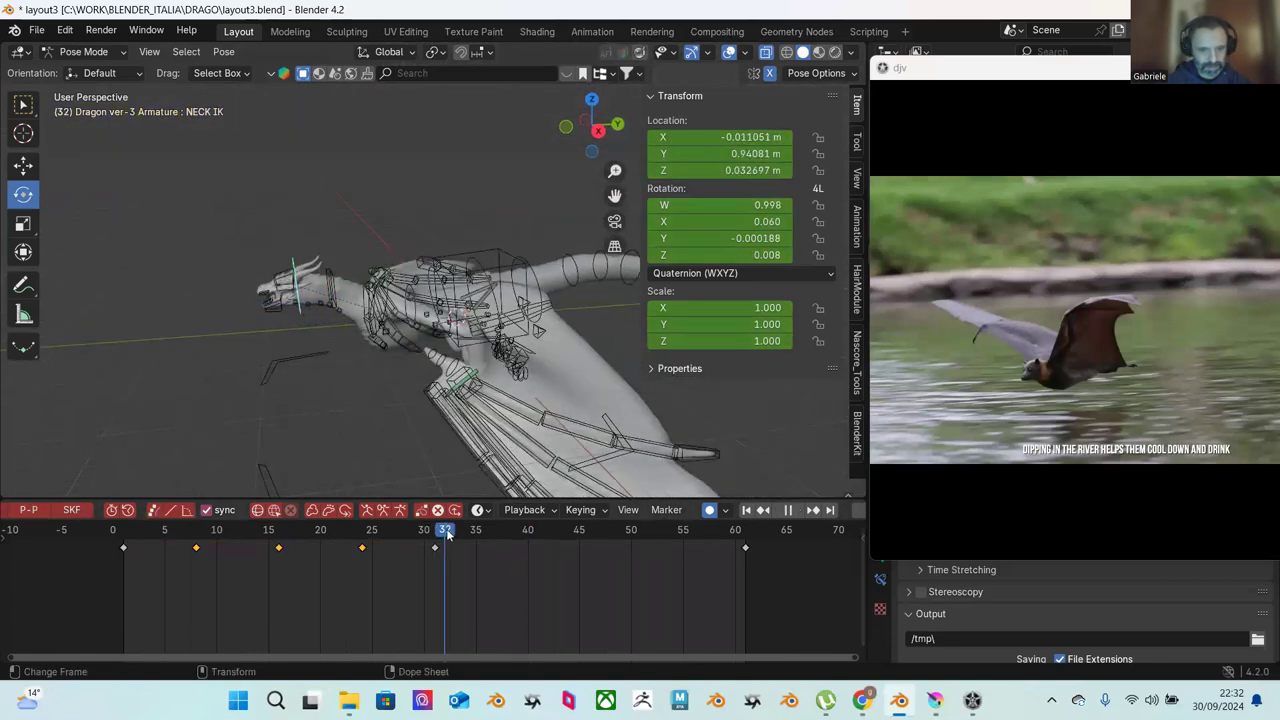
Step: At frame 42, tilt the NECK IK bone and move it and the Neck controller along Z
{"action": "mouse_move", "coordinate": [521, 540]}
{"action": "left_mouse_down"}
{"action": "mouse_move", "coordinate": [322, 538]}
{"action": "mouse_move", "coordinate": [516, 546]}
{"action": "left_mouse_up"}
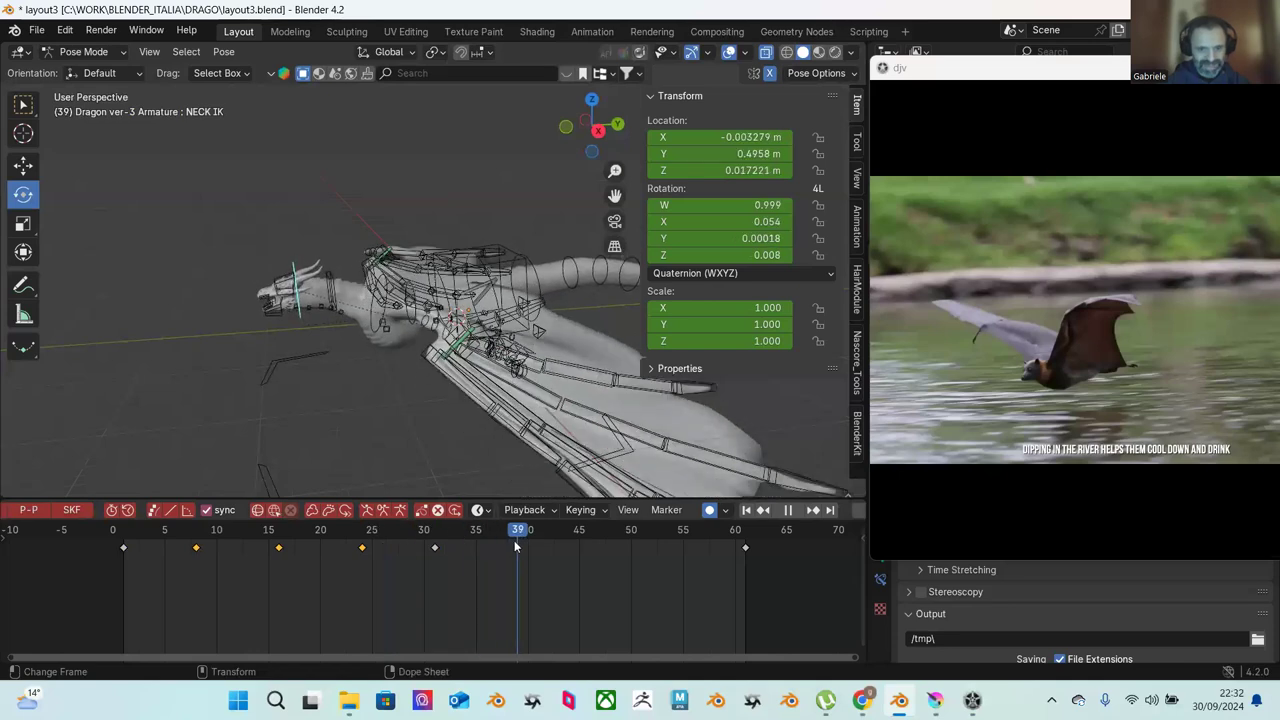
{"action": "key", "text": "space"}
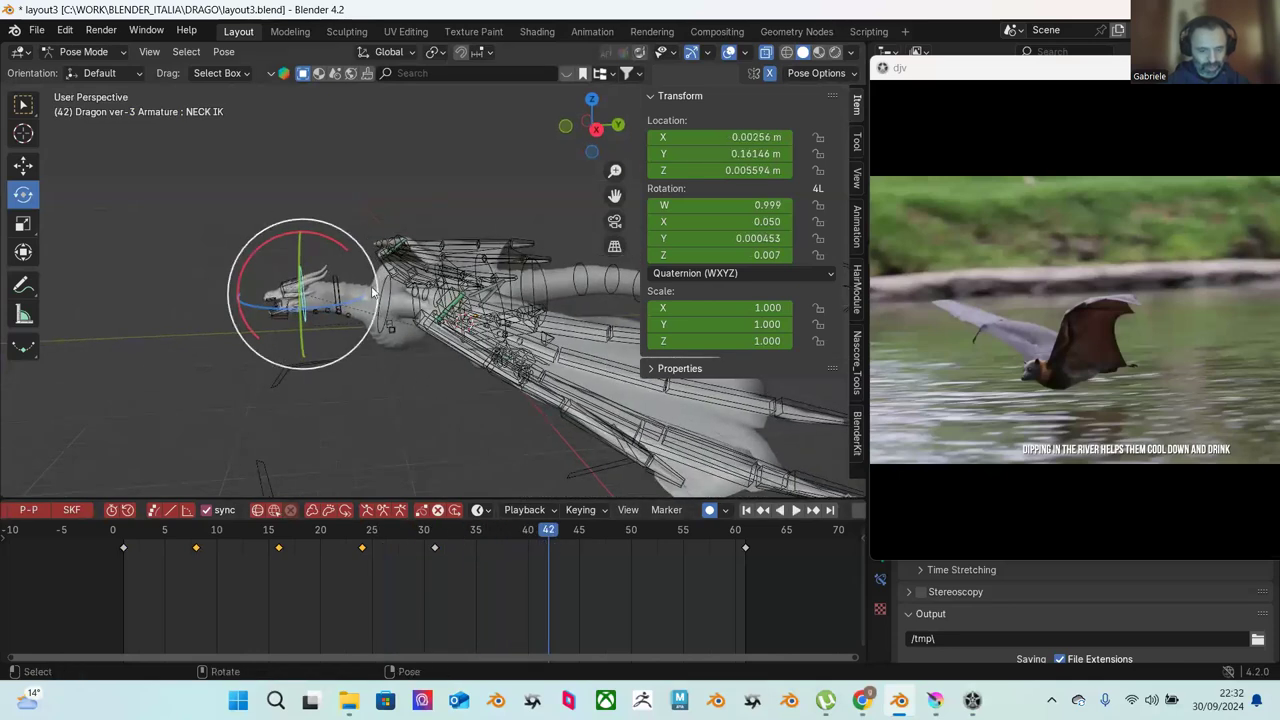
{"action": "left_click_drag", "start_coordinate": [351, 263], "coordinate": [299, 228]}
{"action": "key", "text": "shift+space"}
{"action": "key", "text": "g"}
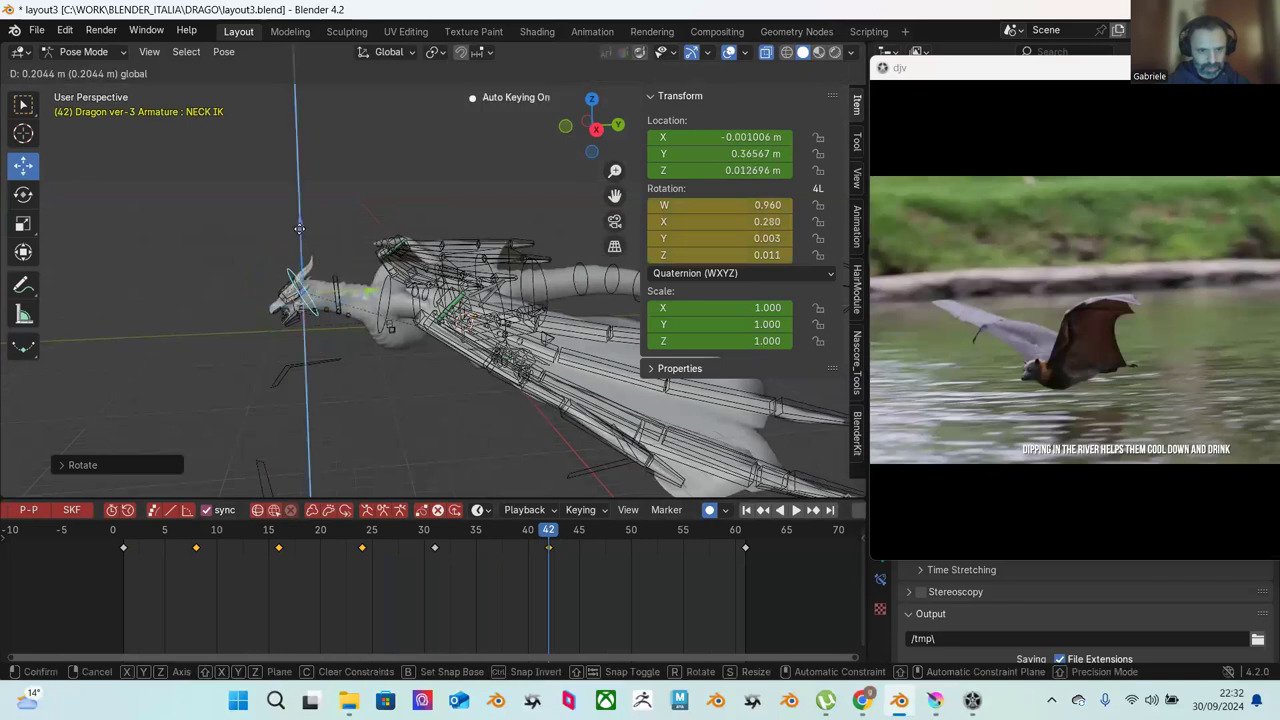
{"action": "left_click", "coordinate": [296, 247]}
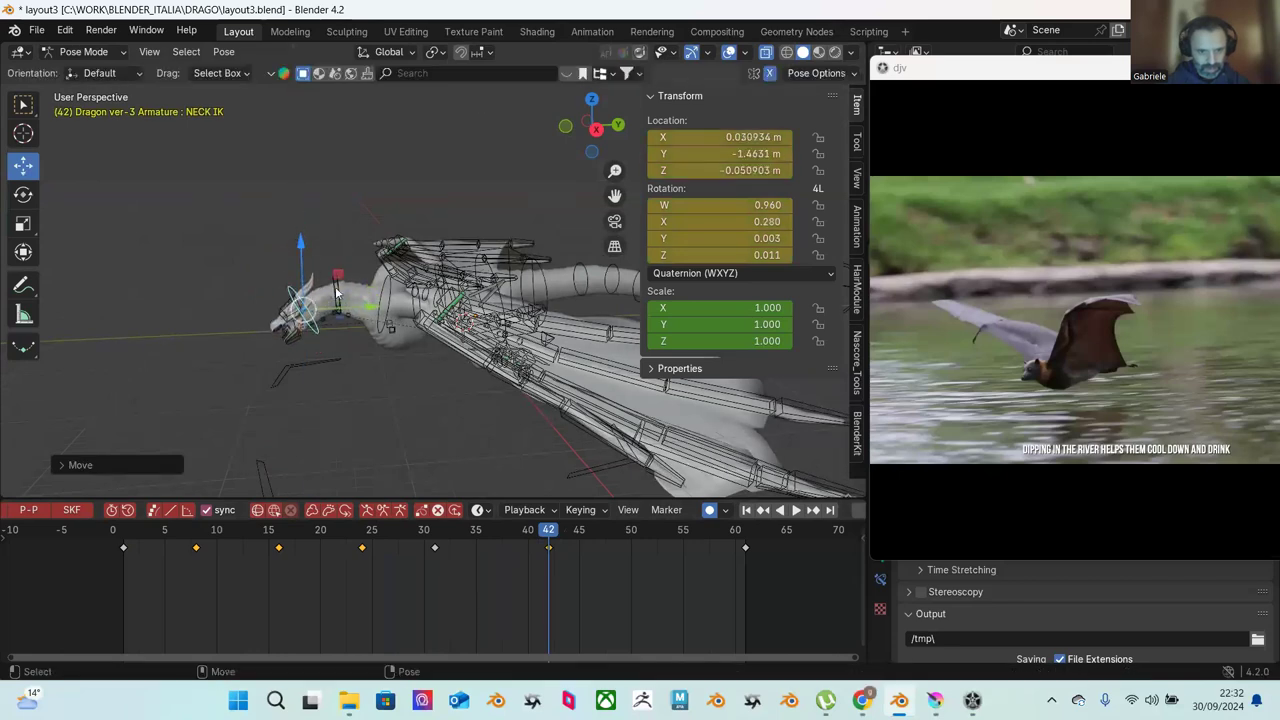
{"action": "left_click", "coordinate": [336, 280]}
{"action": "left_click_drag", "start_coordinate": [335, 261], "coordinate": [403, 330]}
{"action": "key", "text": "shift+space"}
{"action": "key", "text": "r"}
{"action": "key", "text": "shift+space"}
{"action": "key", "text": "g"}
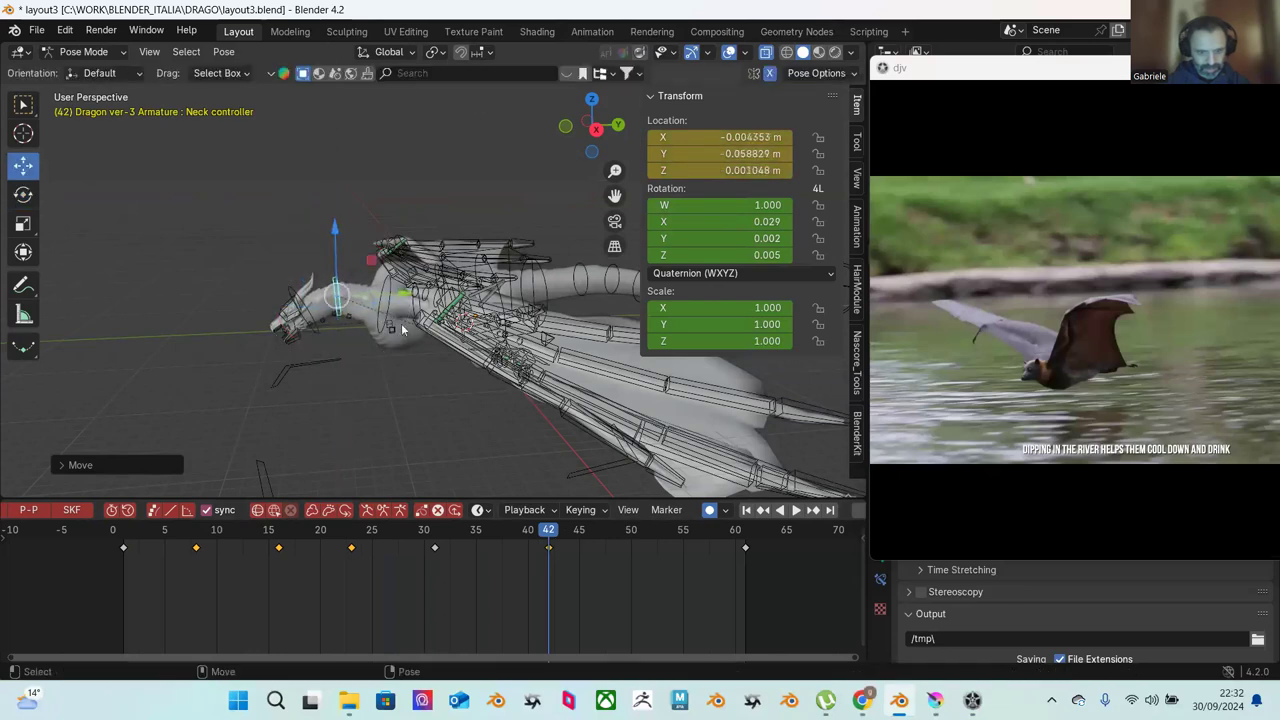
Step: Raise the NECK IK bone vertically at frame 37 and replay from frame 32
{"action": "left_click_drag", "start_coordinate": [440, 530], "coordinate": [630, 550]}
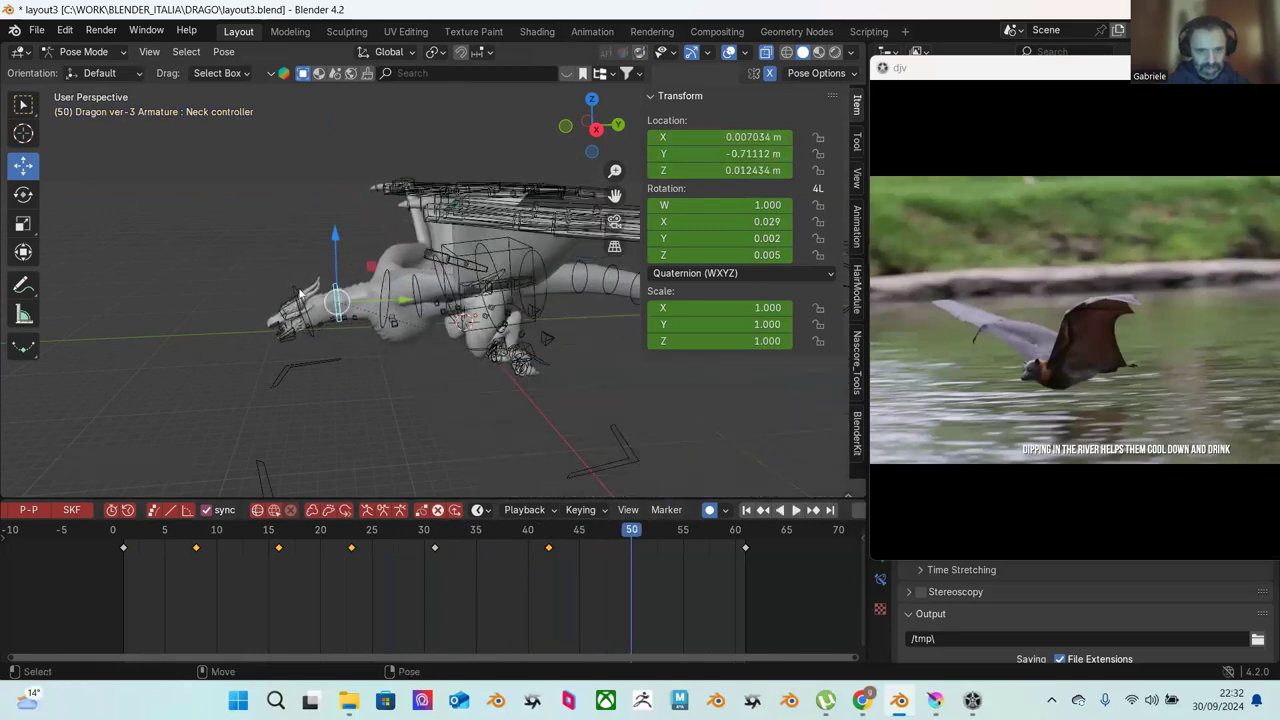
{"action": "left_click_drag", "start_coordinate": [566, 524], "coordinate": [496, 528]}
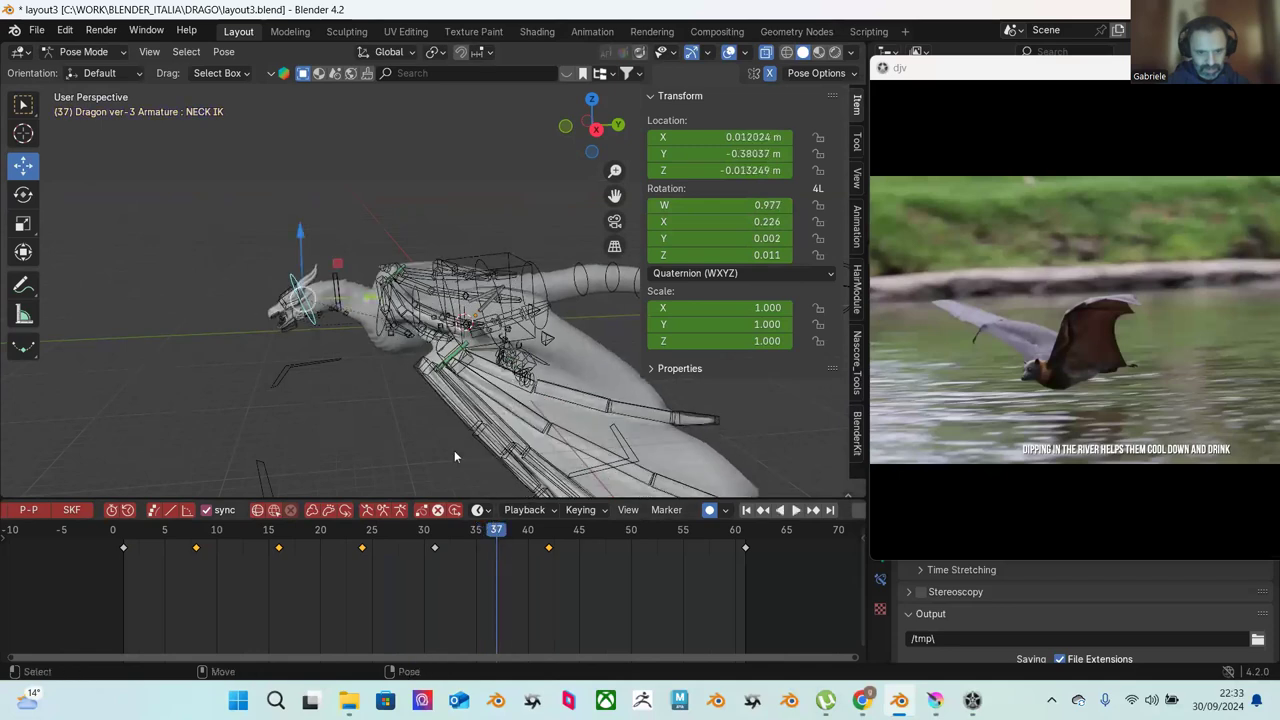
{"action": "left_click_drag", "start_coordinate": [300, 245], "coordinate": [363, 252]}
{"action": "key", "text": "r"}
{"action": "left_click", "coordinate": [443, 531]}
{"action": "key", "text": "space"}
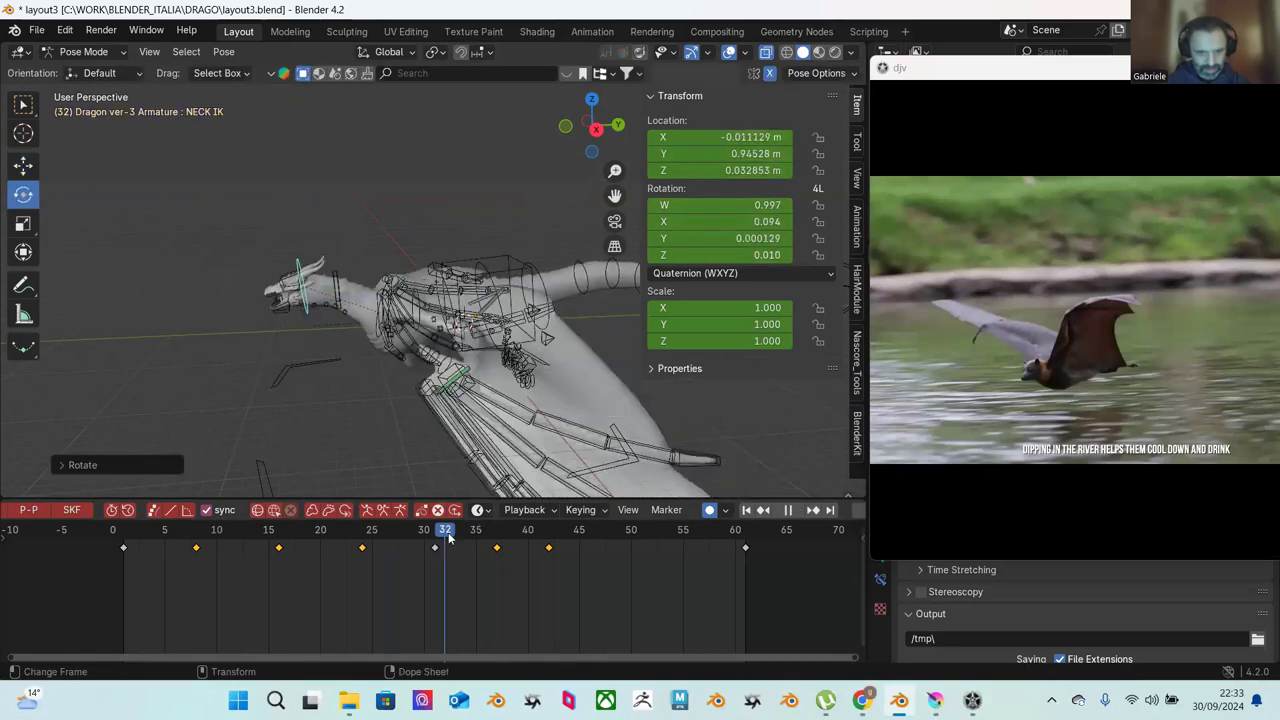
Step: Lower the NECK IK bone along Z at frame 49
{"action": "left_click_drag", "start_coordinate": [586, 554], "coordinate": [622, 555]}
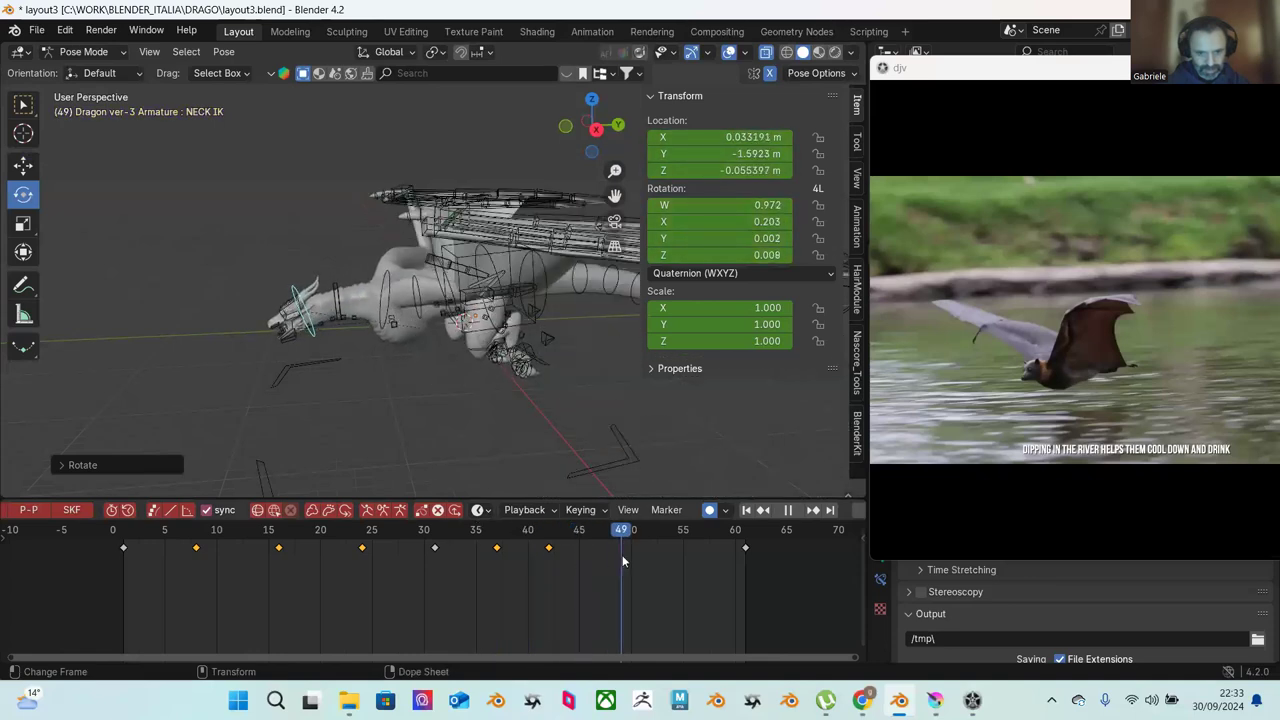
{"action": "key", "text": "shift+space"}
{"action": "key", "text": "g"}
{"action": "left_click_drag", "start_coordinate": [303, 249], "coordinate": [346, 287]}
{"action": "key", "text": "shift+space"}
{"action": "key", "text": "r"}
{"action": "left_click", "coordinate": [336, 290]}
{"action": "left_click", "coordinate": [302, 306]}
{"action": "key", "text": "shift+space"}
{"action": "key", "text": "r"}
Step: Review the flight and key an adjusted NECK IK rotation at frame 55
{"action": "left_click_drag", "start_coordinate": [556, 541], "coordinate": [739, 551]}
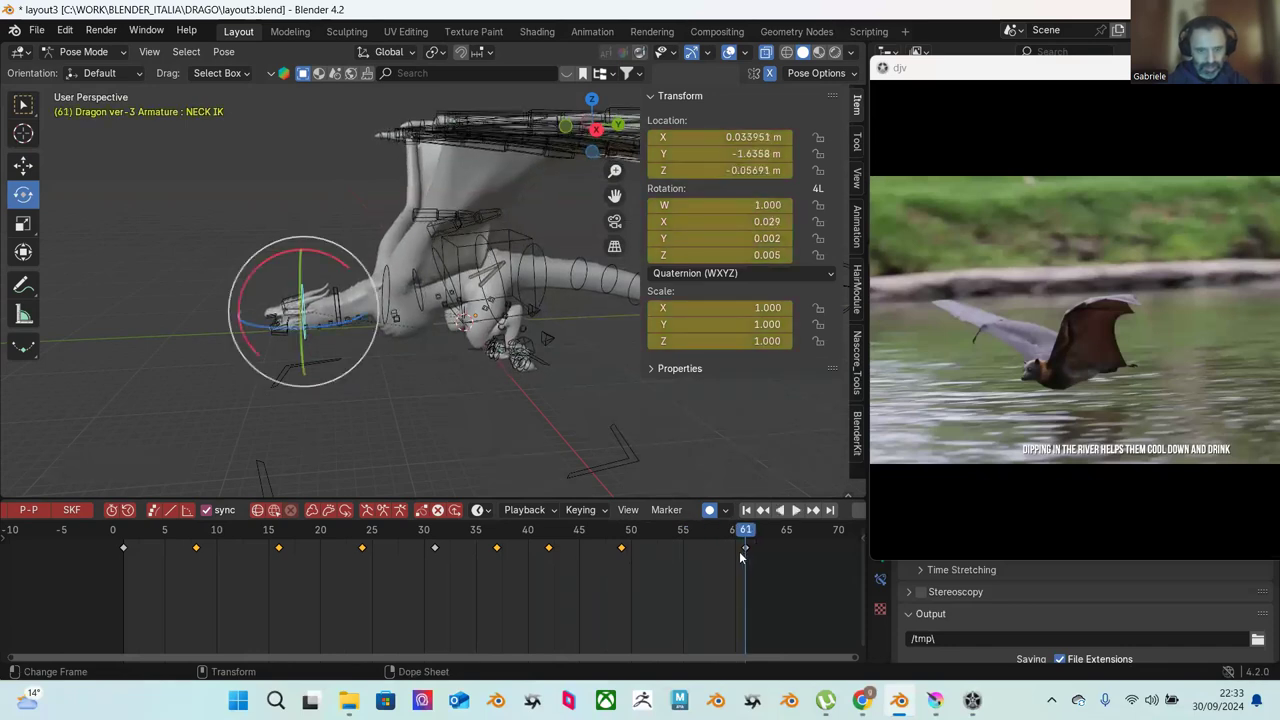
{"action": "key", "text": "space"}
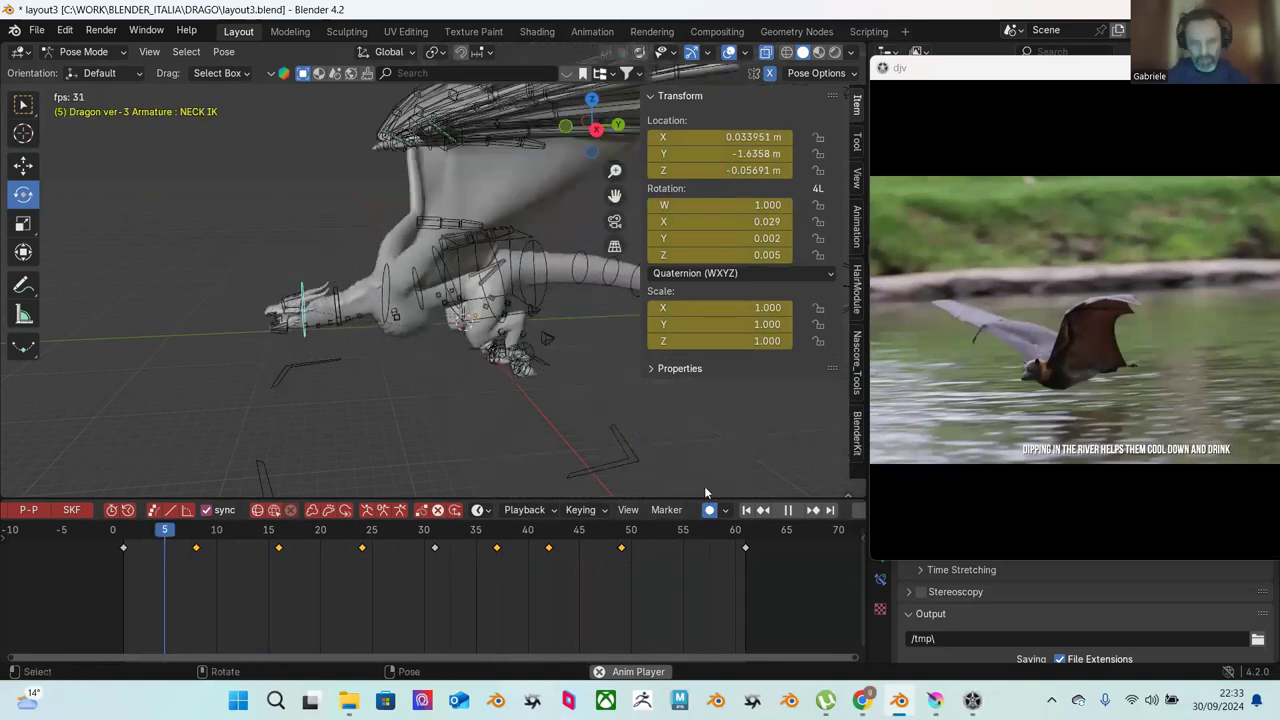
{"action": "key", "text": "space"}
{"action": "key", "text": "space"}
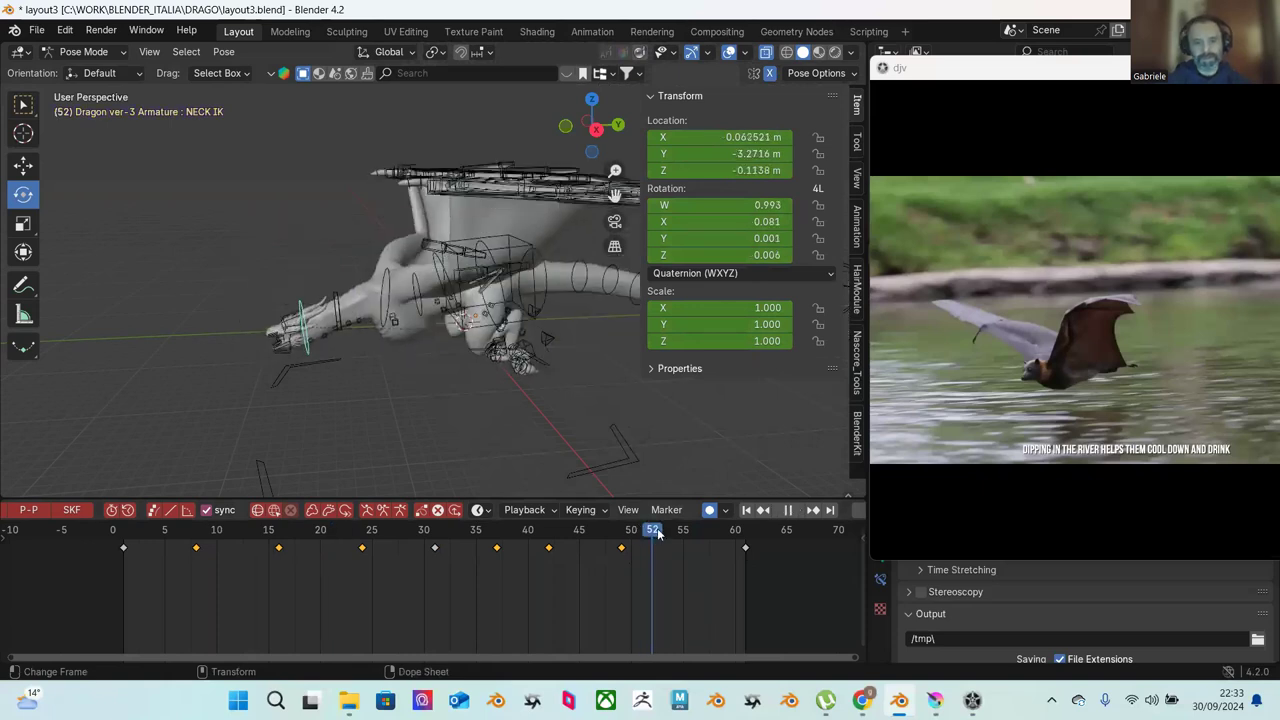
{"action": "left_click", "coordinate": [683, 532]}
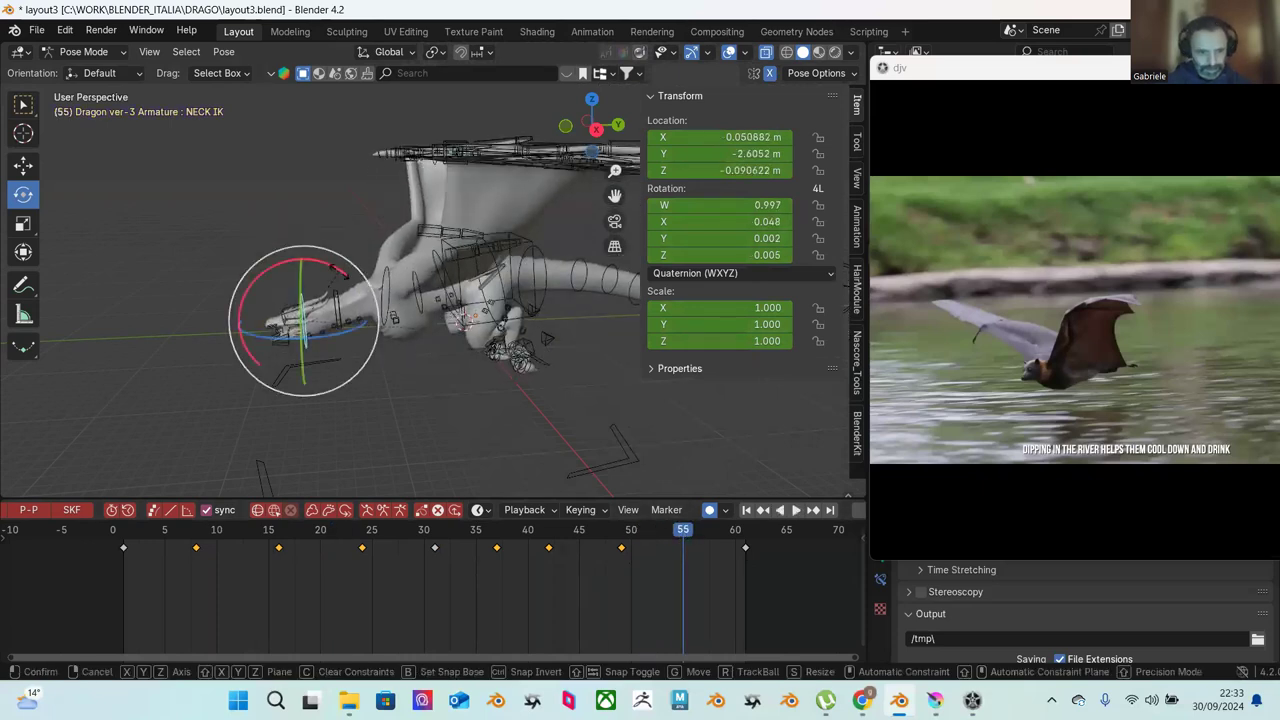
{"action": "left_click", "coordinate": [670, 535]}
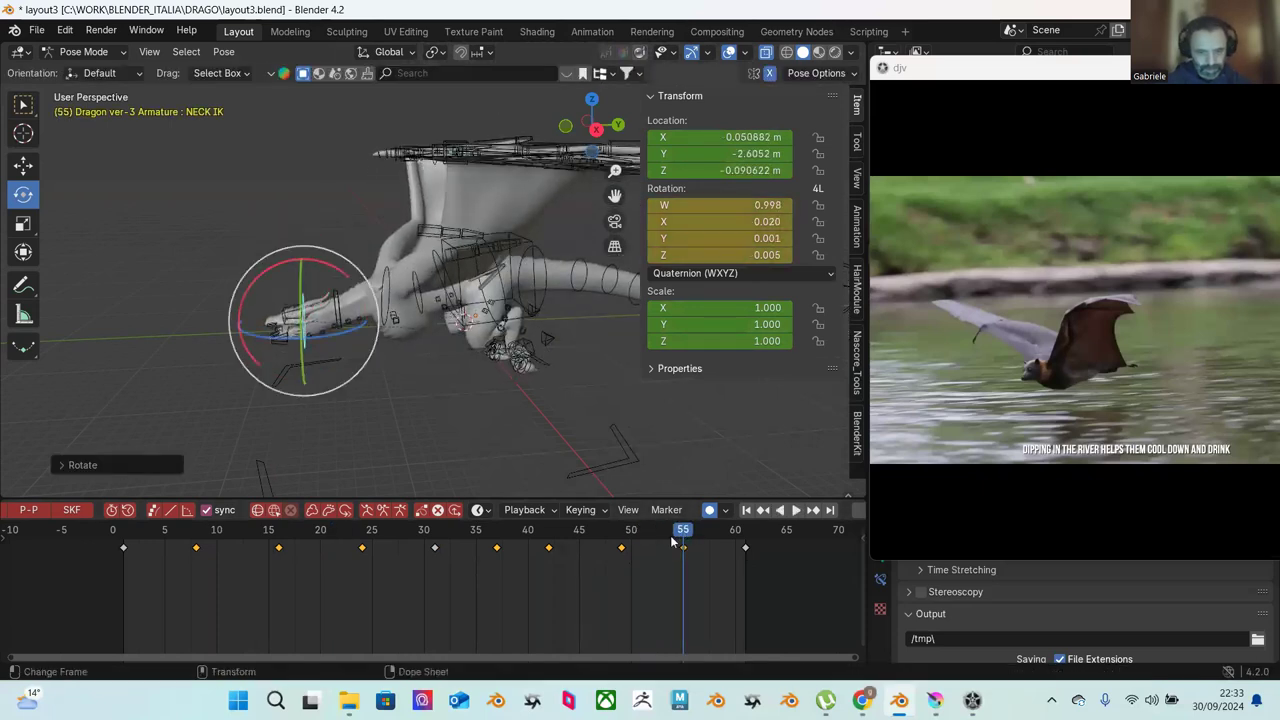
{"action": "left_click", "coordinate": [348, 316]}
{"action": "key", "text": "space"}
{"action": "mouse_move", "coordinate": [476, 532]}
{"action": "left_mouse_down"}
{"action": "mouse_move", "coordinate": [454, 530]}
{"action": "mouse_move", "coordinate": [489, 524]}
{"action": "mouse_move", "coordinate": [443, 530]}
{"action": "mouse_move", "coordinate": [500, 530]}
{"action": "left_mouse_up"}
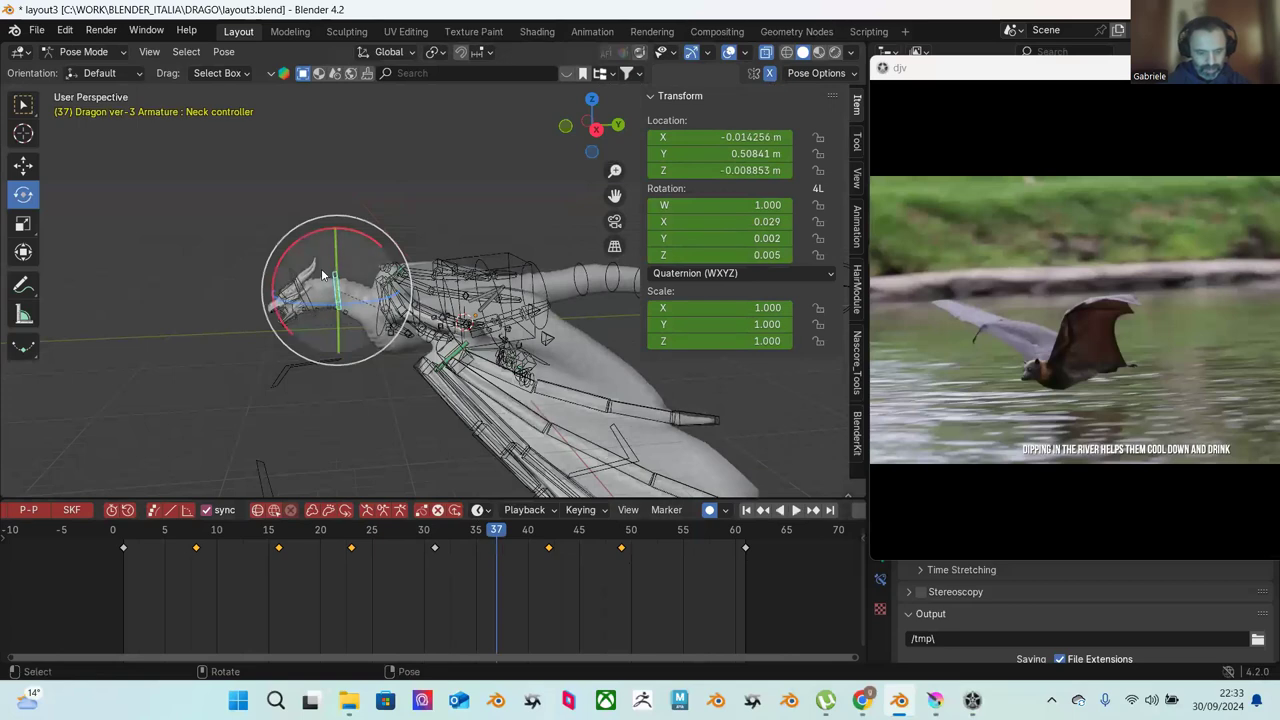
Step: Adjust the Neck controller's height along Z and play the animation
{"action": "key", "text": "shift+space"}
{"action": "key", "text": "g"}
{"action": "left_click_drag", "start_coordinate": [334, 247], "coordinate": [334, 243]}
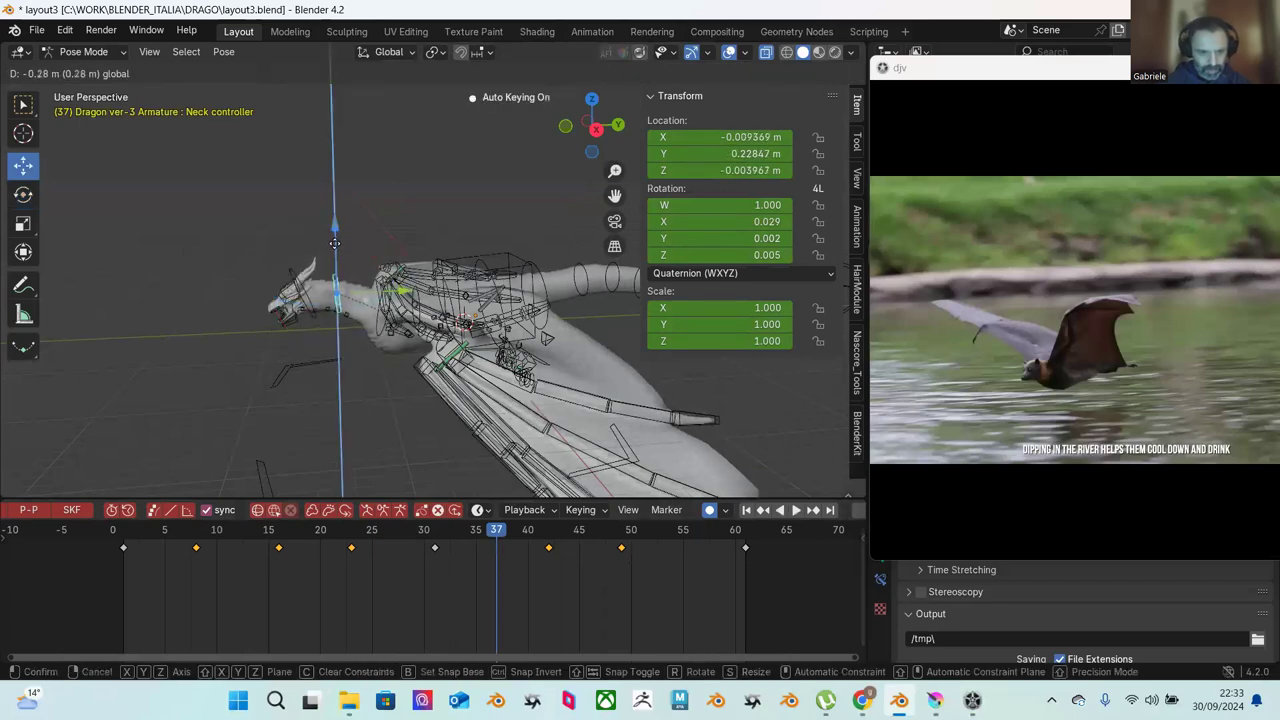
{"action": "left_click", "coordinate": [336, 245]}
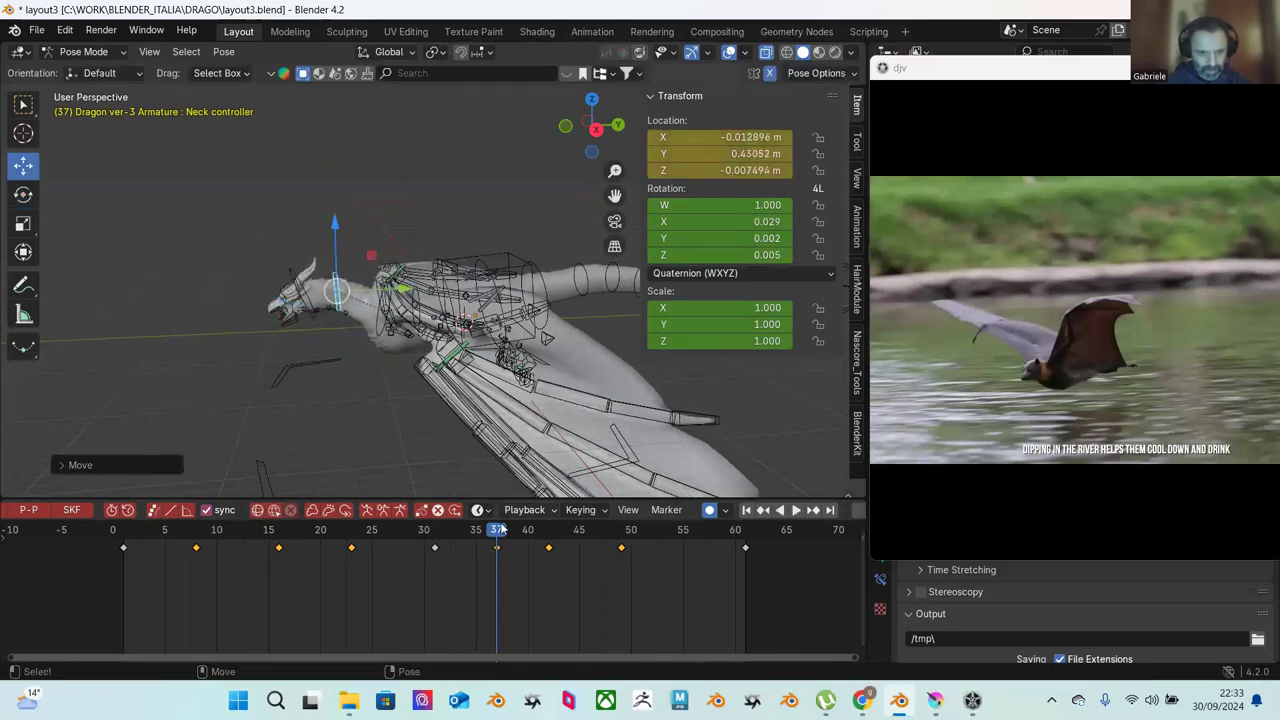
{"action": "key", "text": "space"}
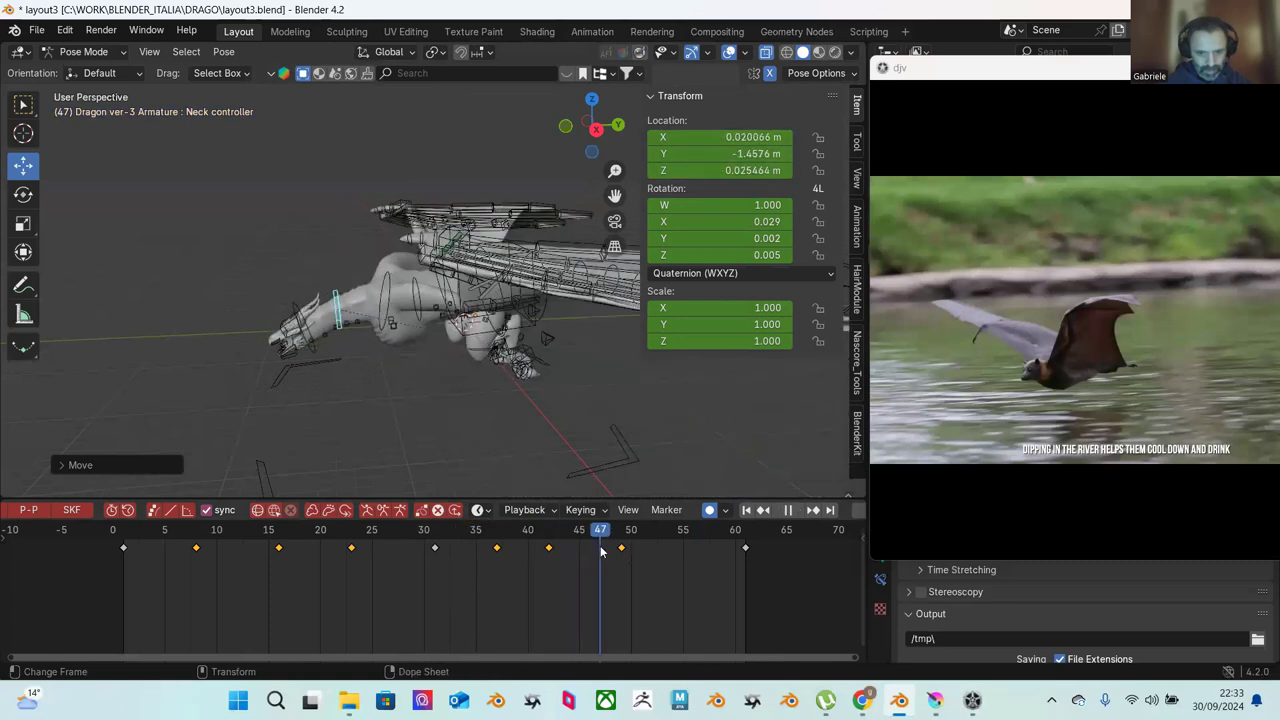
Step: Raise the Neck controller at frame 54 and key a new height at frame 46
{"action": "left_click_drag", "start_coordinate": [621, 548], "coordinate": [673, 547]}
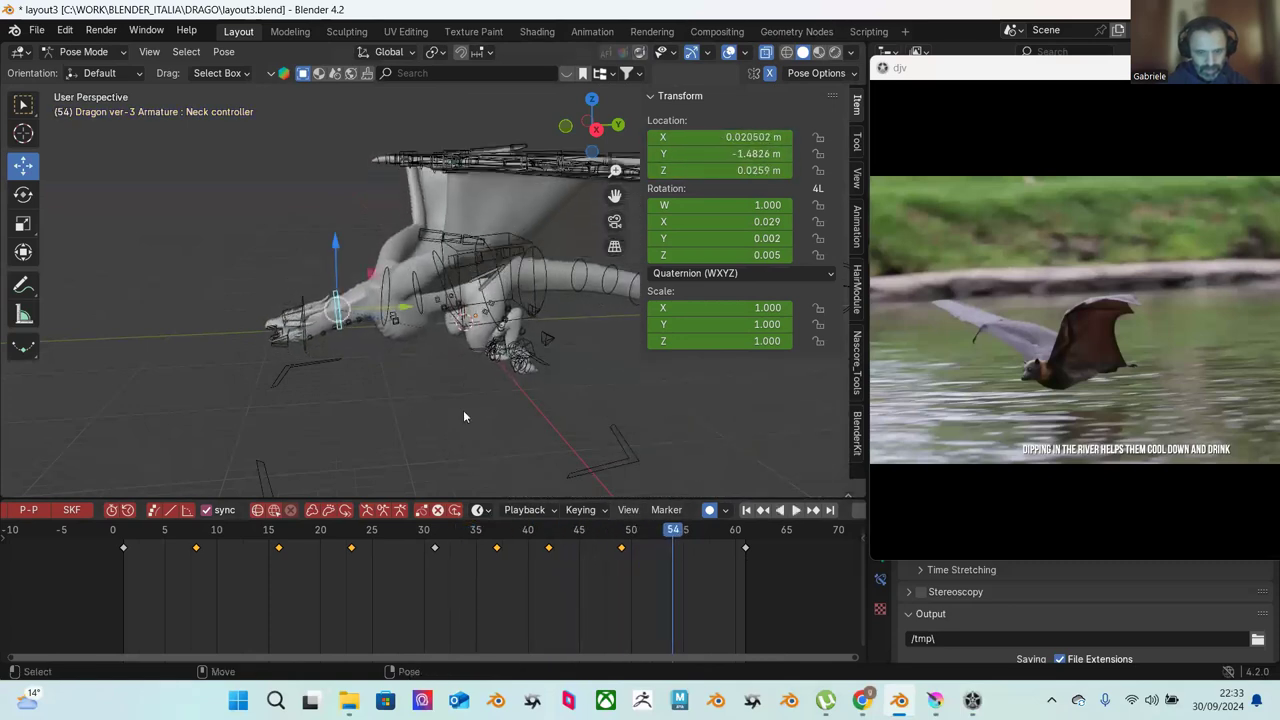
{"action": "left_click", "coordinate": [586, 537]}
{"action": "key", "text": "space"}
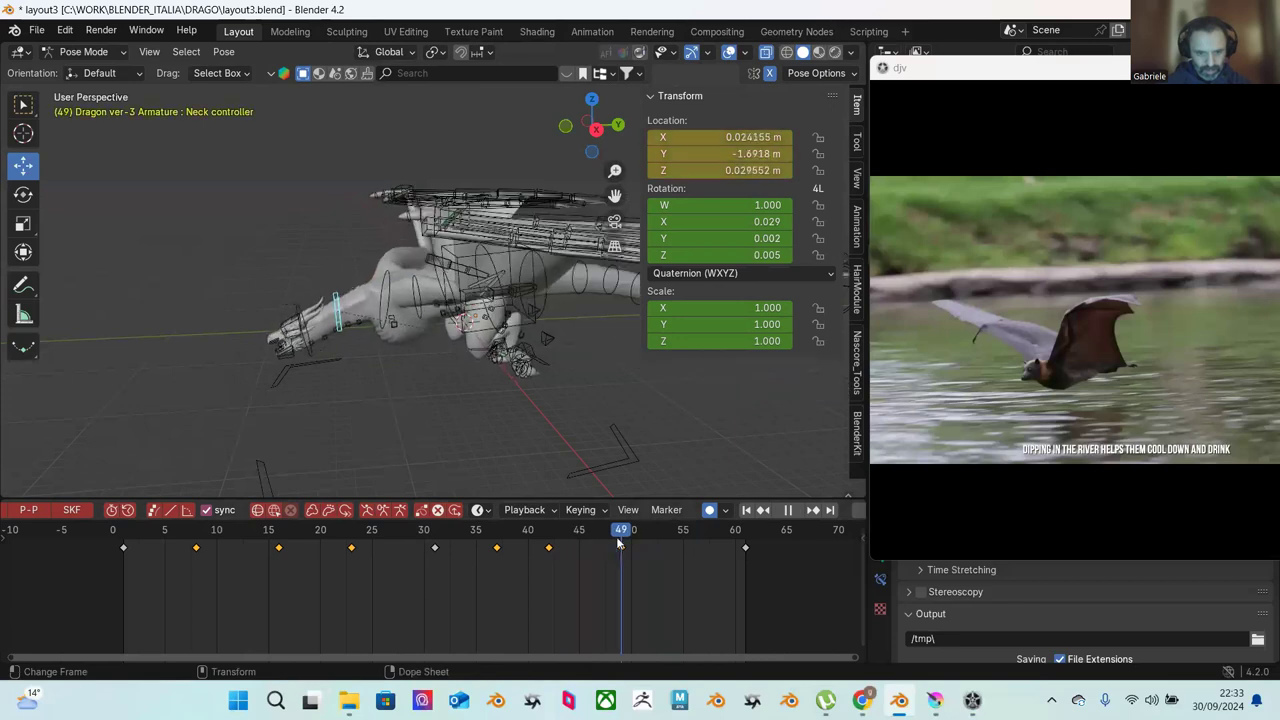
{"action": "left_click_drag", "start_coordinate": [624, 543], "coordinate": [673, 545]}
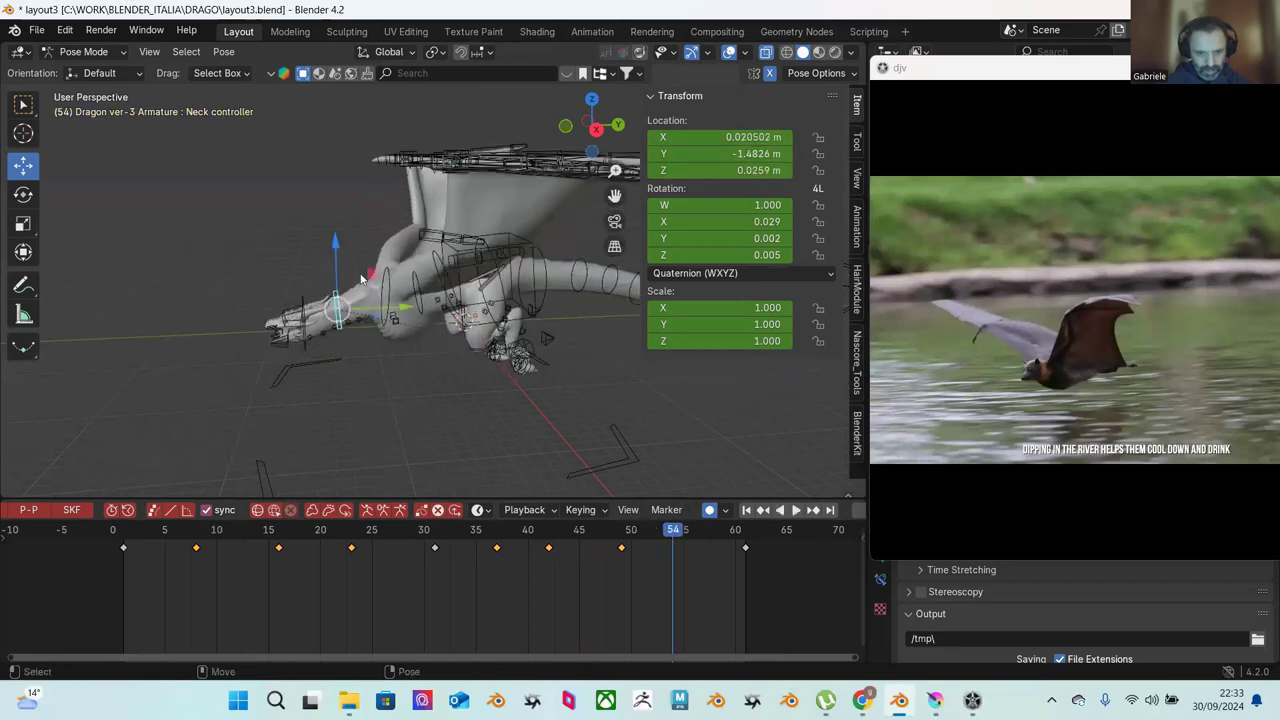
{"action": "left_click_drag", "start_coordinate": [337, 254], "coordinate": [339, 256]}
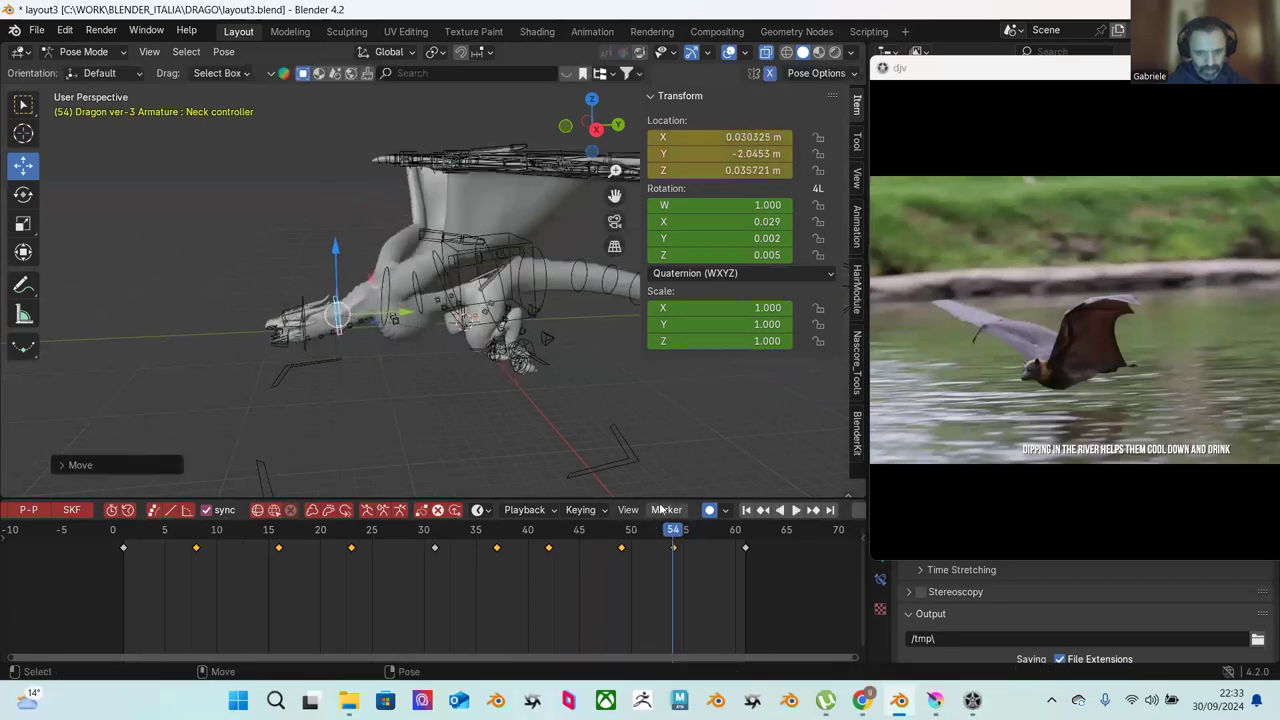
{"action": "left_click_drag", "start_coordinate": [530, 525], "coordinate": [588, 536]}
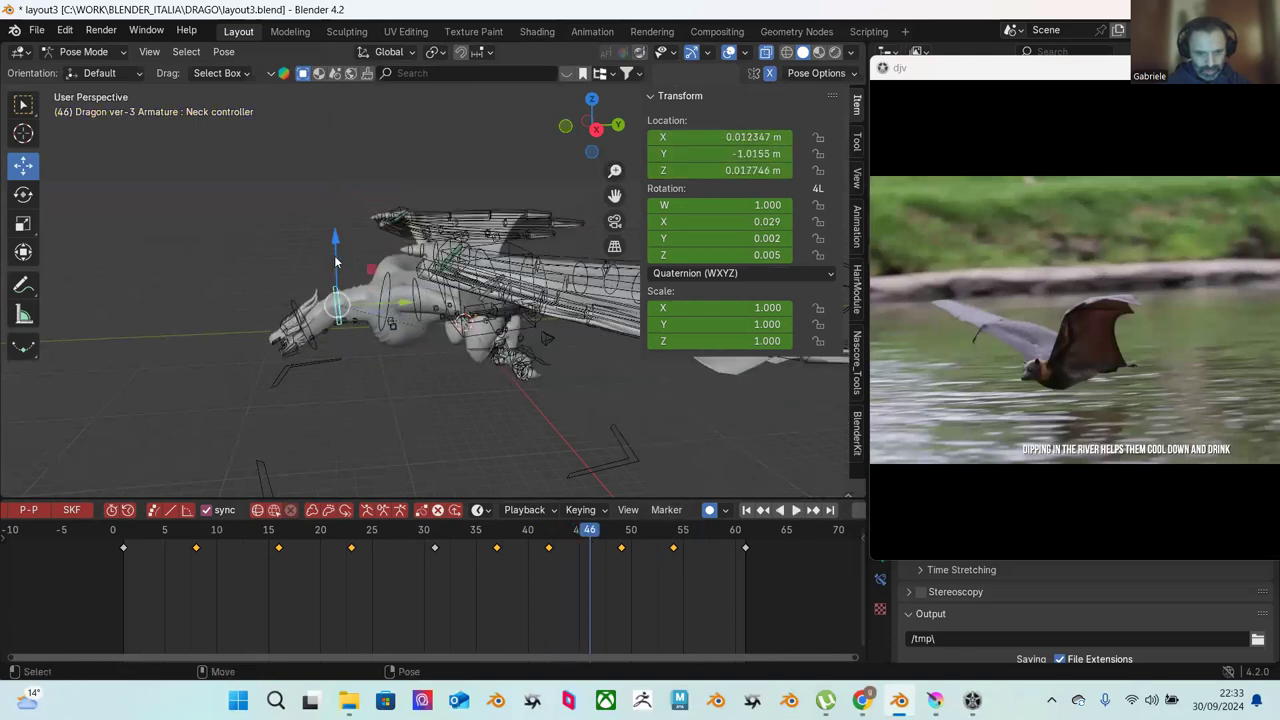
{"action": "left_click", "coordinate": [334, 258]}
{"action": "key", "text": "space"}
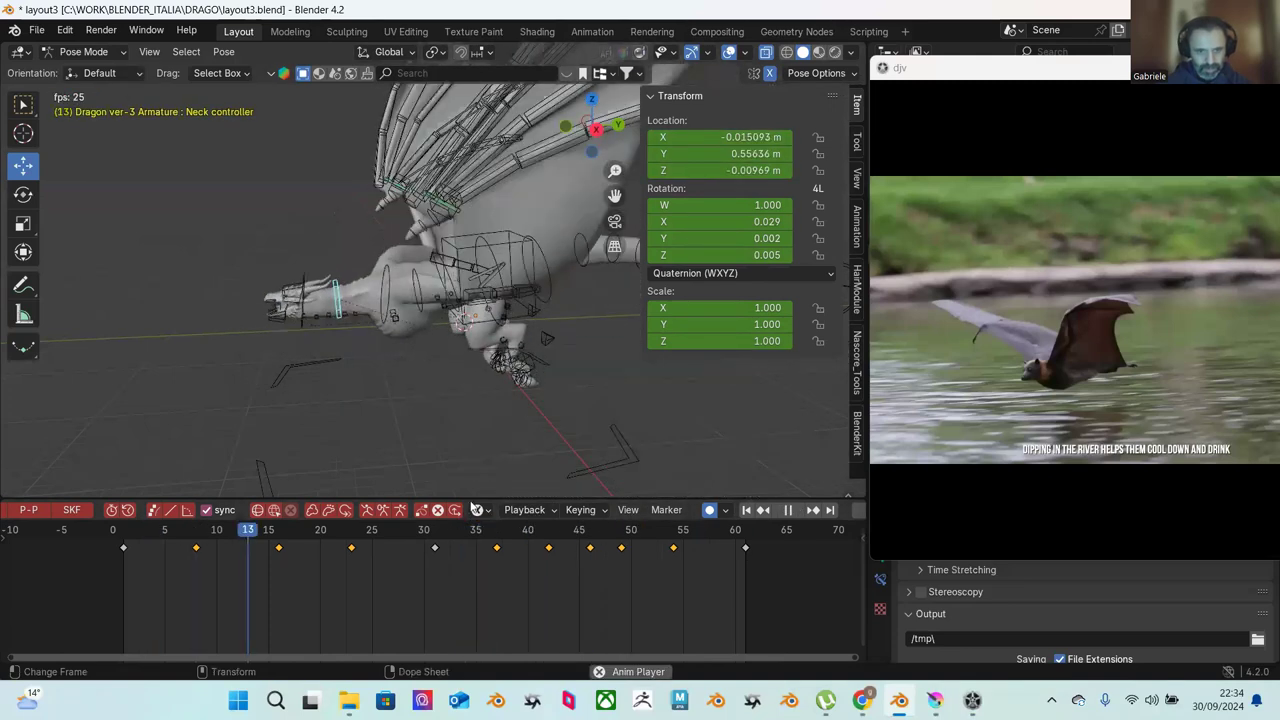
{"action": "key", "text": "space"}
{"action": "left_click_drag", "start_coordinate": [552, 530], "coordinate": [497, 529]}
Step: Scrub through frames 15–36 and key a rotation for spine.003 at frame 41
{"action": "left_click", "coordinate": [398, 363]}
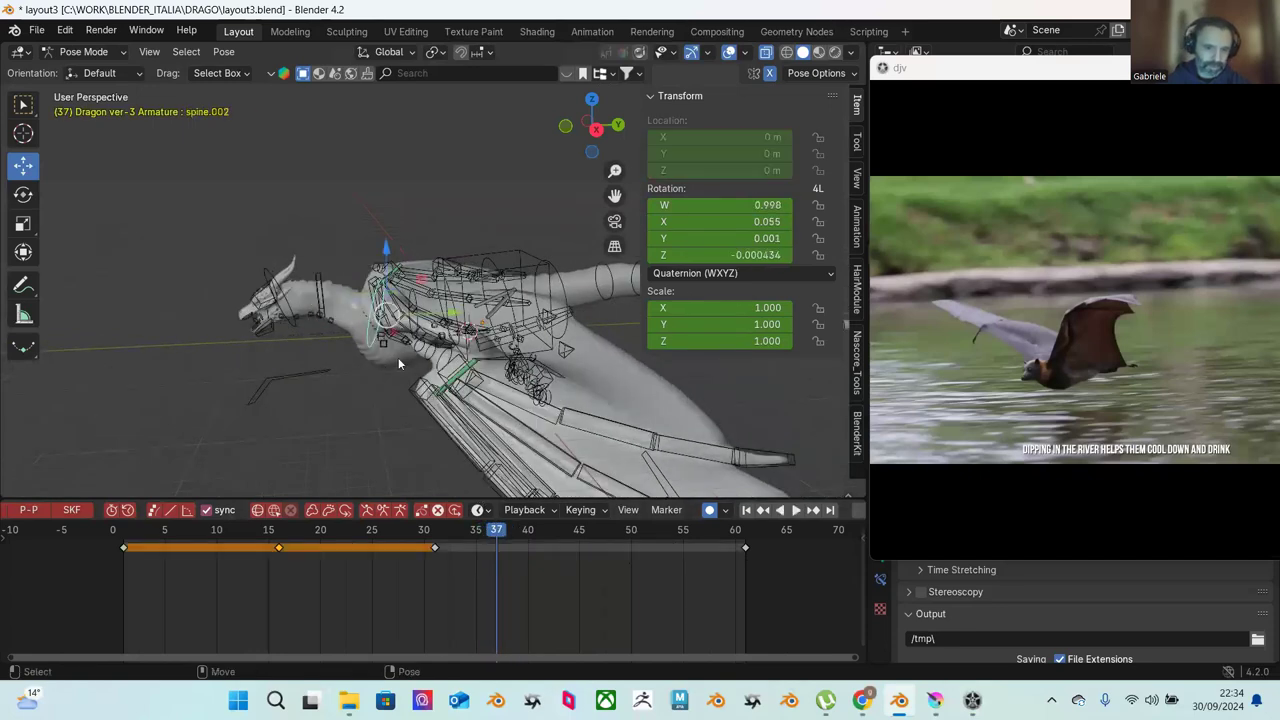
{"action": "left_click", "coordinate": [452, 540]}
{"action": "key", "text": "space"}
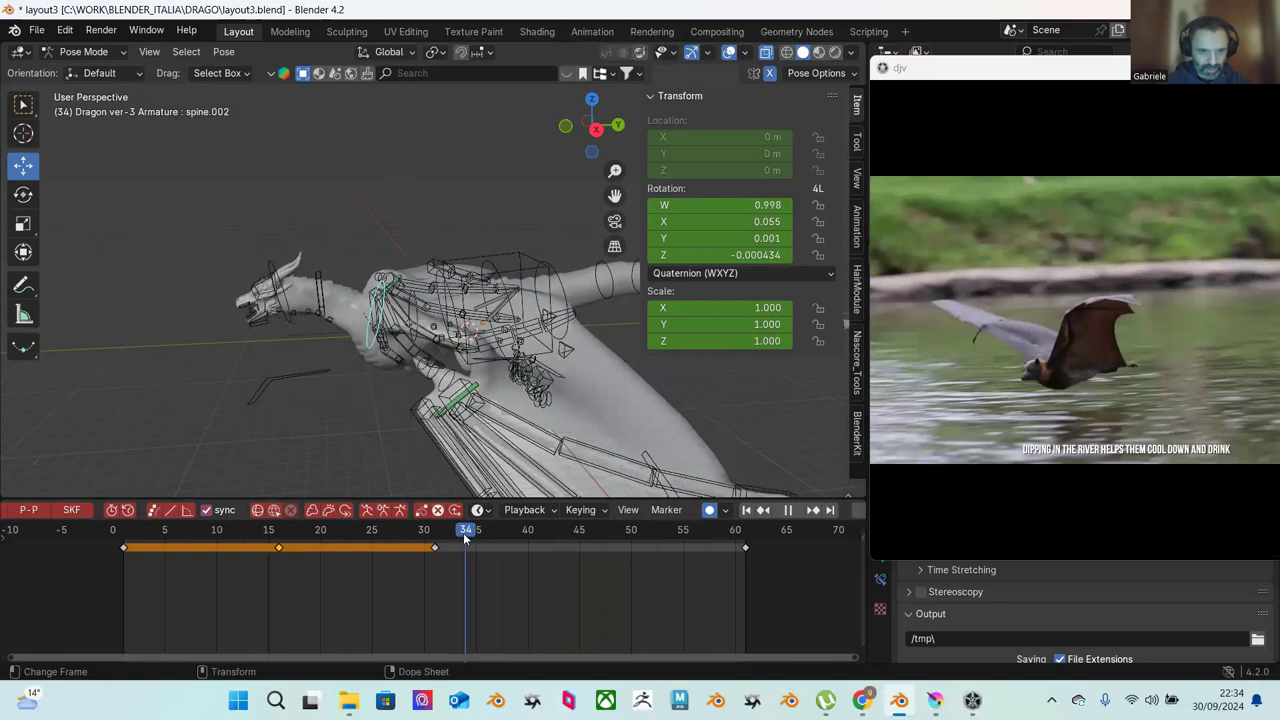
{"action": "left_click", "coordinate": [380, 530]}
{"action": "left_click_drag", "start_coordinate": [380, 530], "coordinate": [535, 540]}
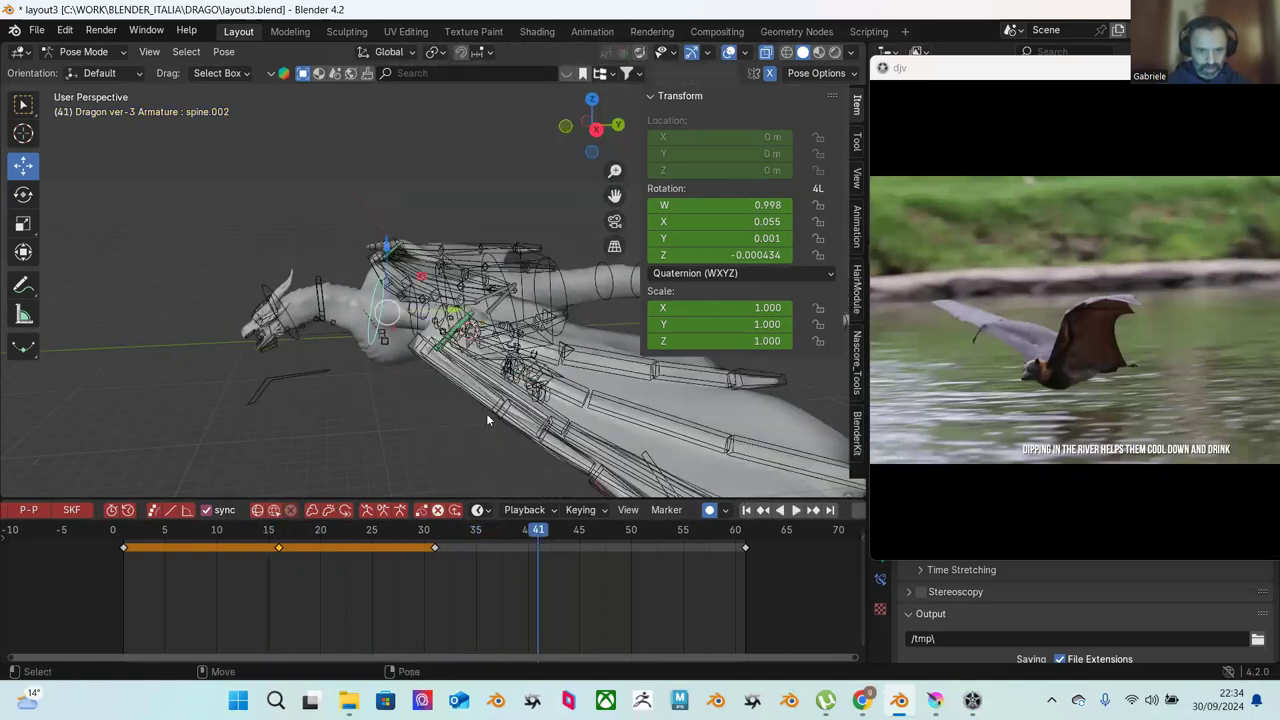
{"action": "middle_click_drag", "start_coordinate": [488, 420], "coordinate": [452, 343]}
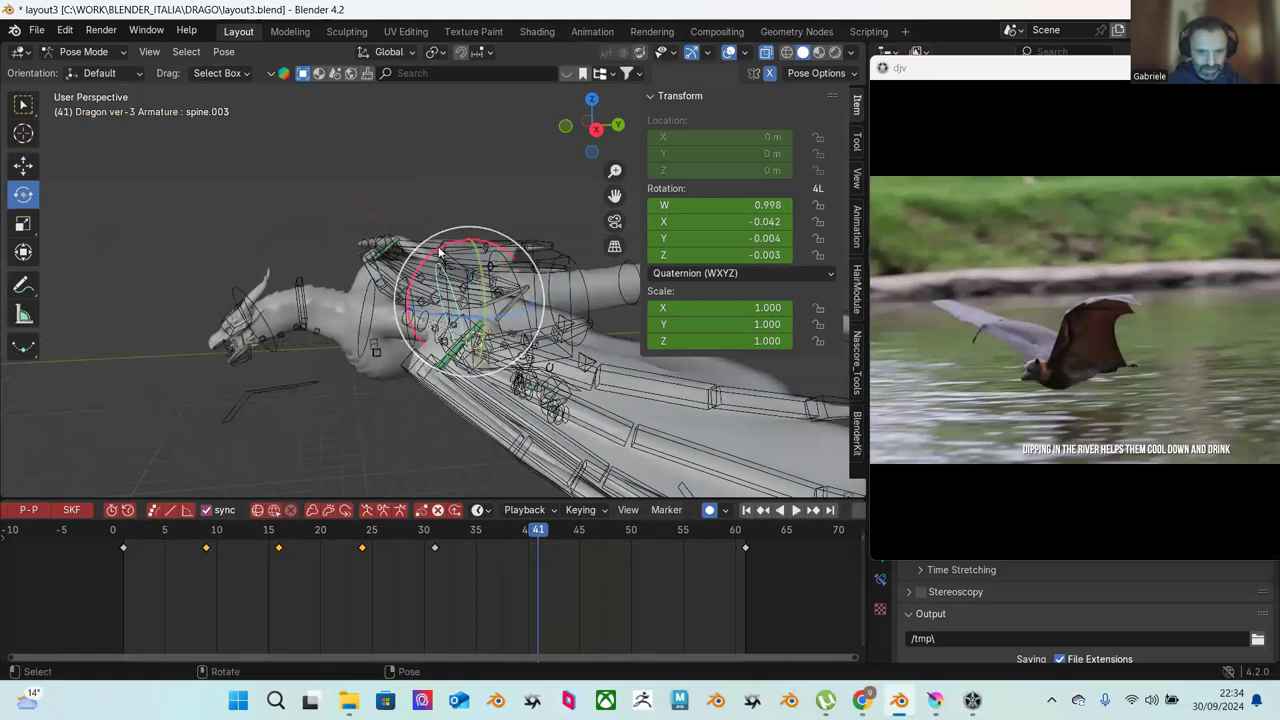
{"action": "left_click_drag", "start_coordinate": [435, 255], "coordinate": [431, 258]}
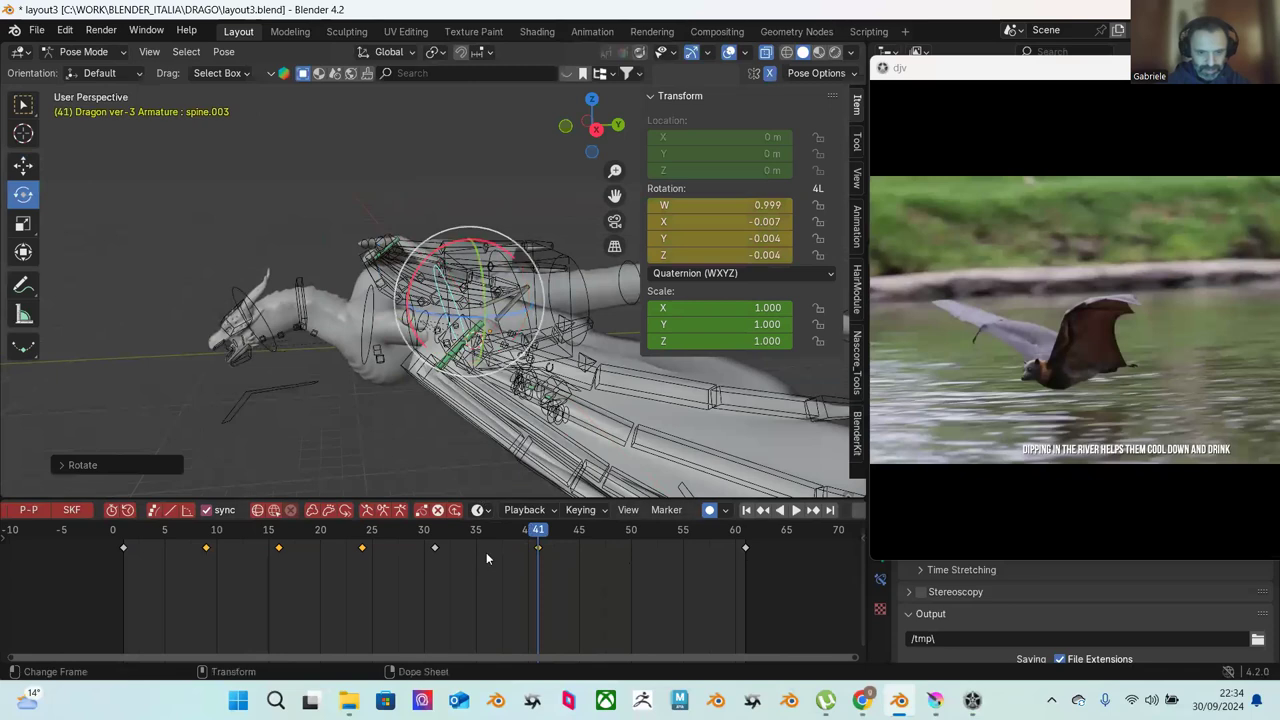
Step: Tilt spine.003 around X at frame 46 and key its rotation at frame 55
{"action": "left_click_drag", "start_coordinate": [456, 547], "coordinate": [616, 544]}
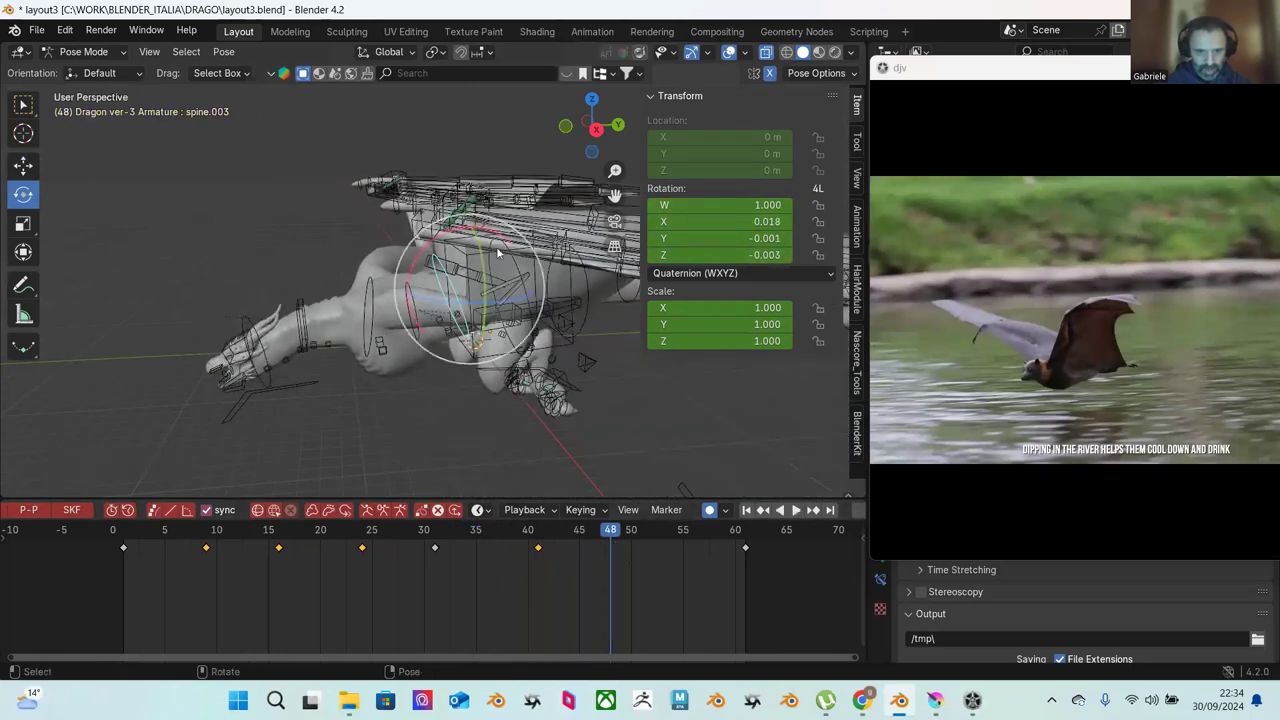
{"action": "left_click_drag", "start_coordinate": [503, 237], "coordinate": [508, 238]}
{"action": "left_click", "coordinate": [473, 534]}
{"action": "key", "text": "space"}
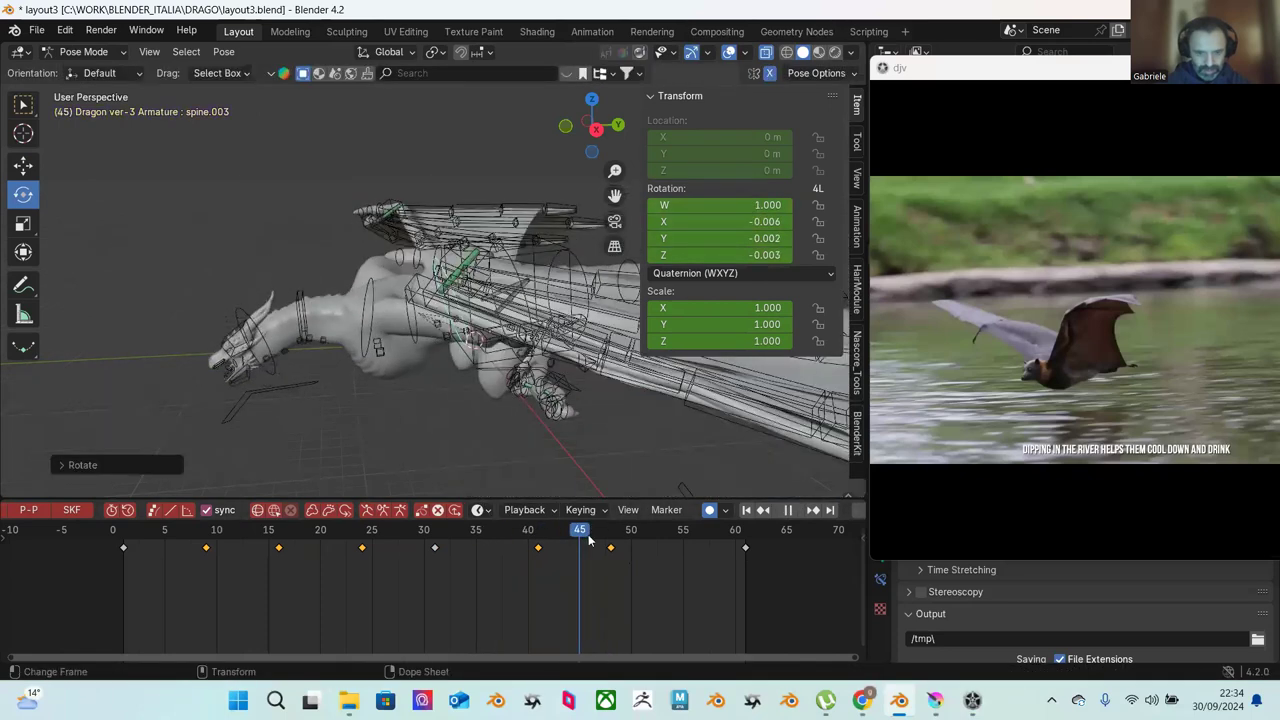
{"action": "left_click_drag", "start_coordinate": [660, 545], "coordinate": [684, 545]}
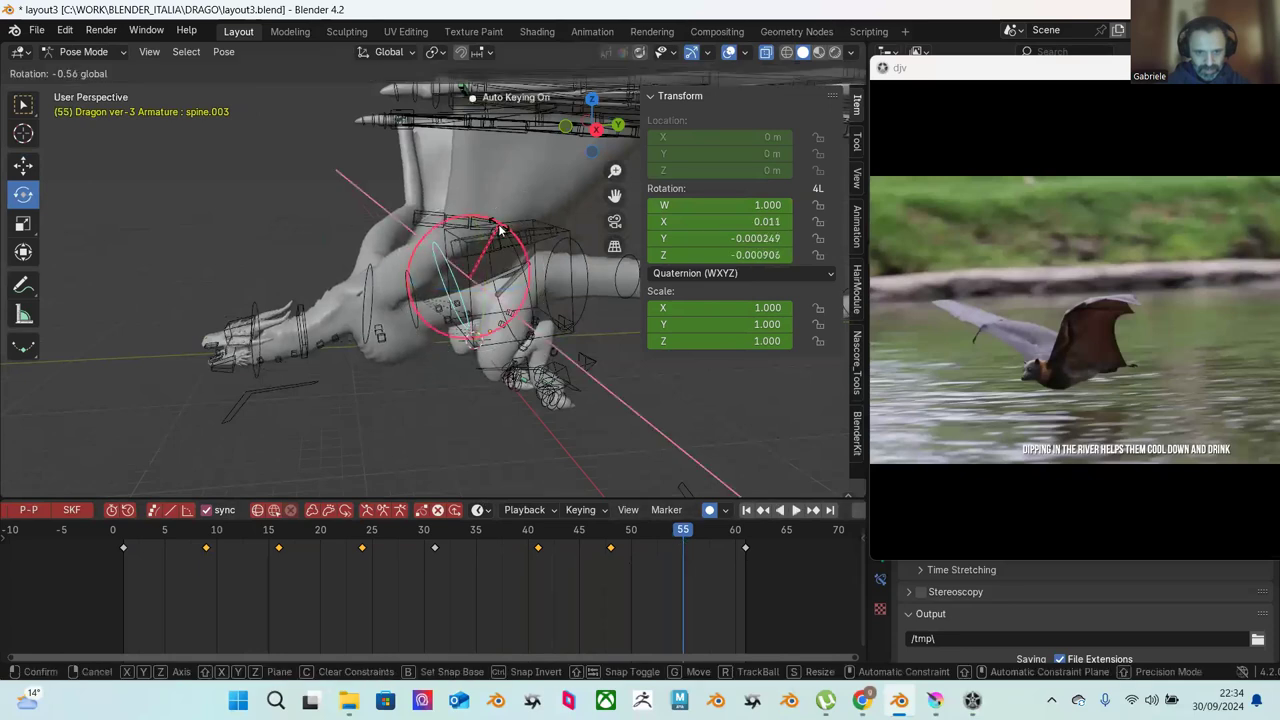
{"action": "left_click_drag", "start_coordinate": [500, 230], "coordinate": [500, 231]}
Step: Select spine.002 and key new rotations for it, including frame 46
{"action": "left_click", "coordinate": [366, 283]}
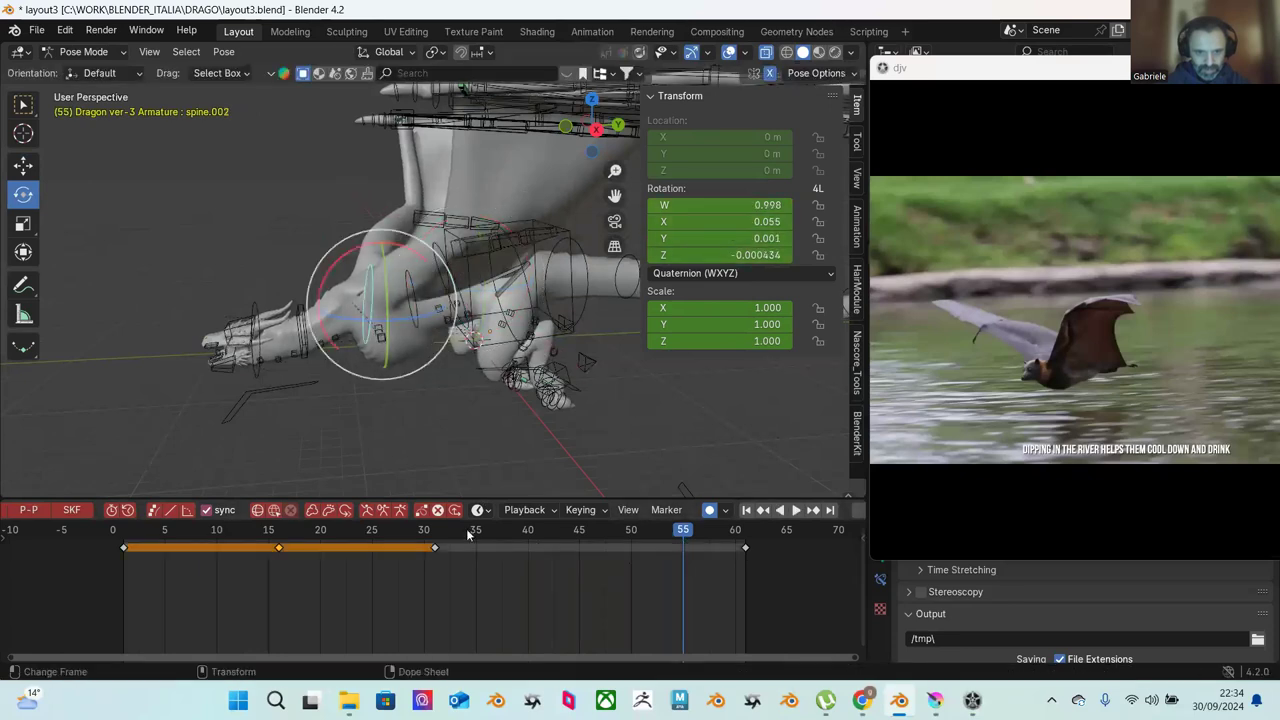
{"action": "left_click", "coordinate": [467, 535]}
{"action": "key", "text": "space"}
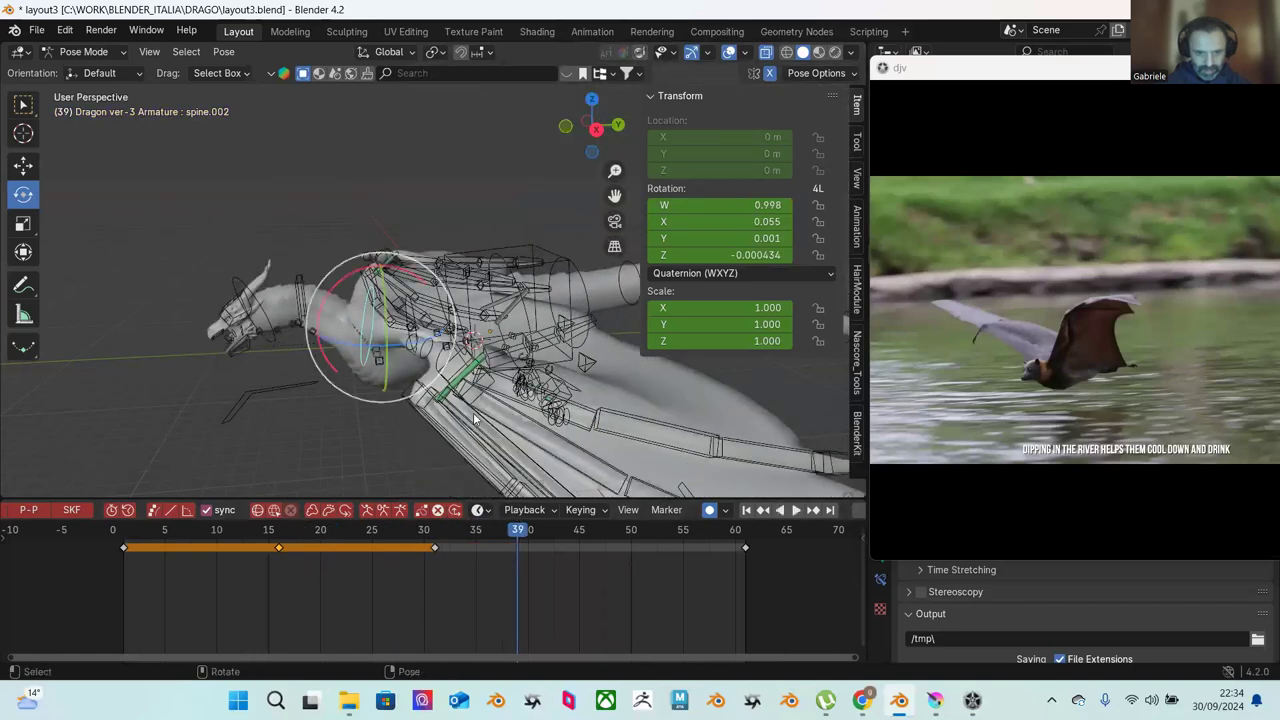
{"action": "left_click_drag", "start_coordinate": [447, 289], "coordinate": [400, 275]}
{"action": "left_click_drag", "start_coordinate": [534, 535], "coordinate": [590, 535]}
{"action": "left_click_drag", "start_coordinate": [375, 264], "coordinate": [348, 262]}
{"action": "key", "text": "ctrl+z"}
{"action": "key", "text": "space"}
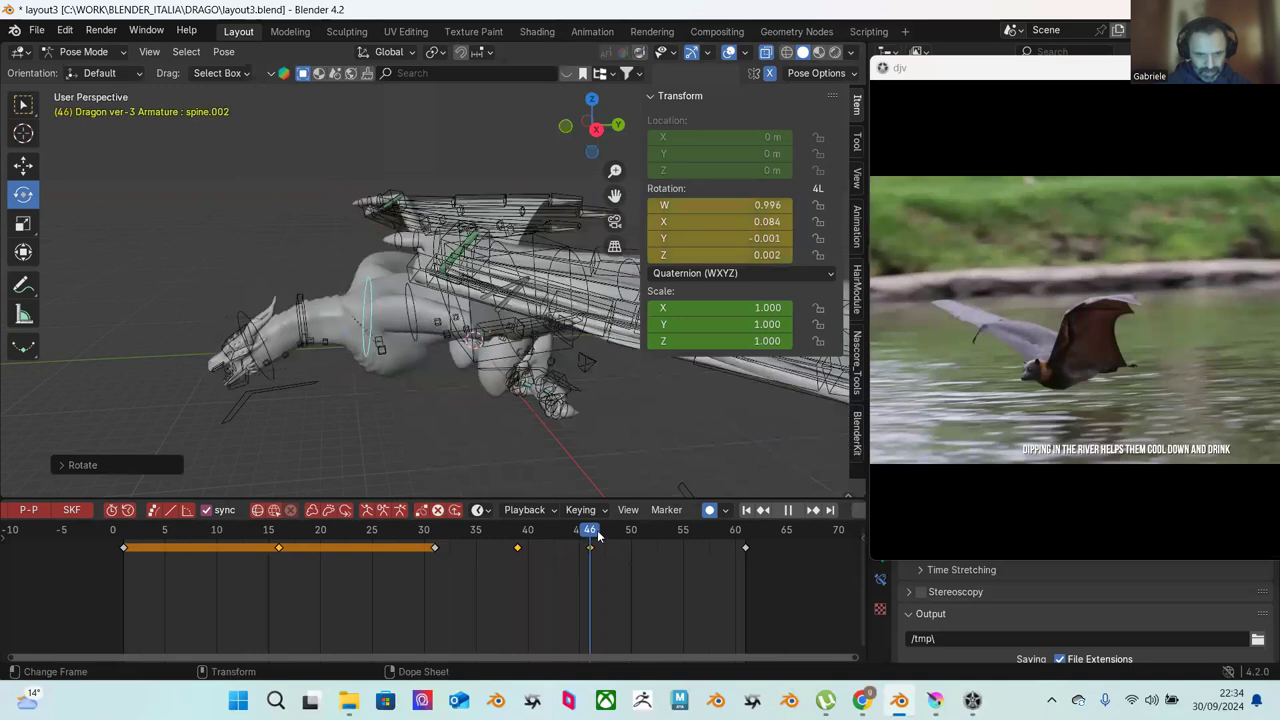
Step: Tilt spine.002 around X at frame 54 and play the flight back
{"action": "left_click_drag", "start_coordinate": [646, 537], "coordinate": [673, 535]}
{"action": "left_click_drag", "start_coordinate": [413, 272], "coordinate": [403, 254]}
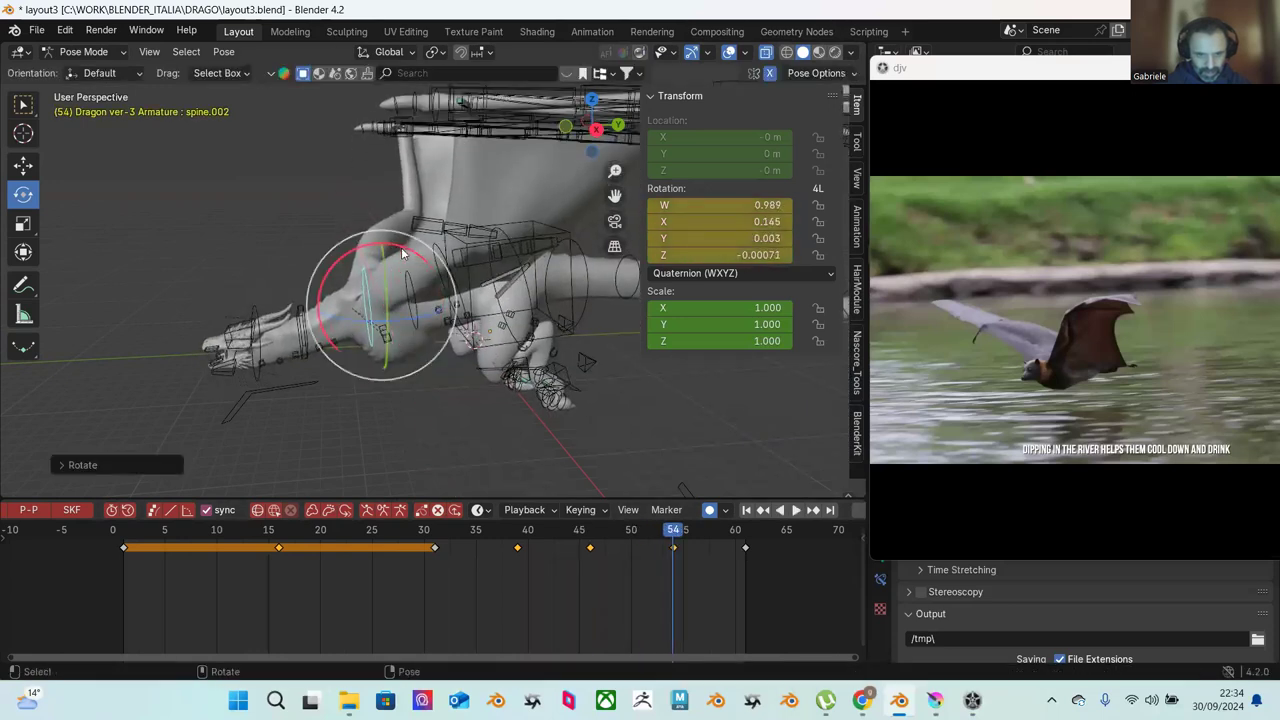
{"action": "key", "text": "space"}
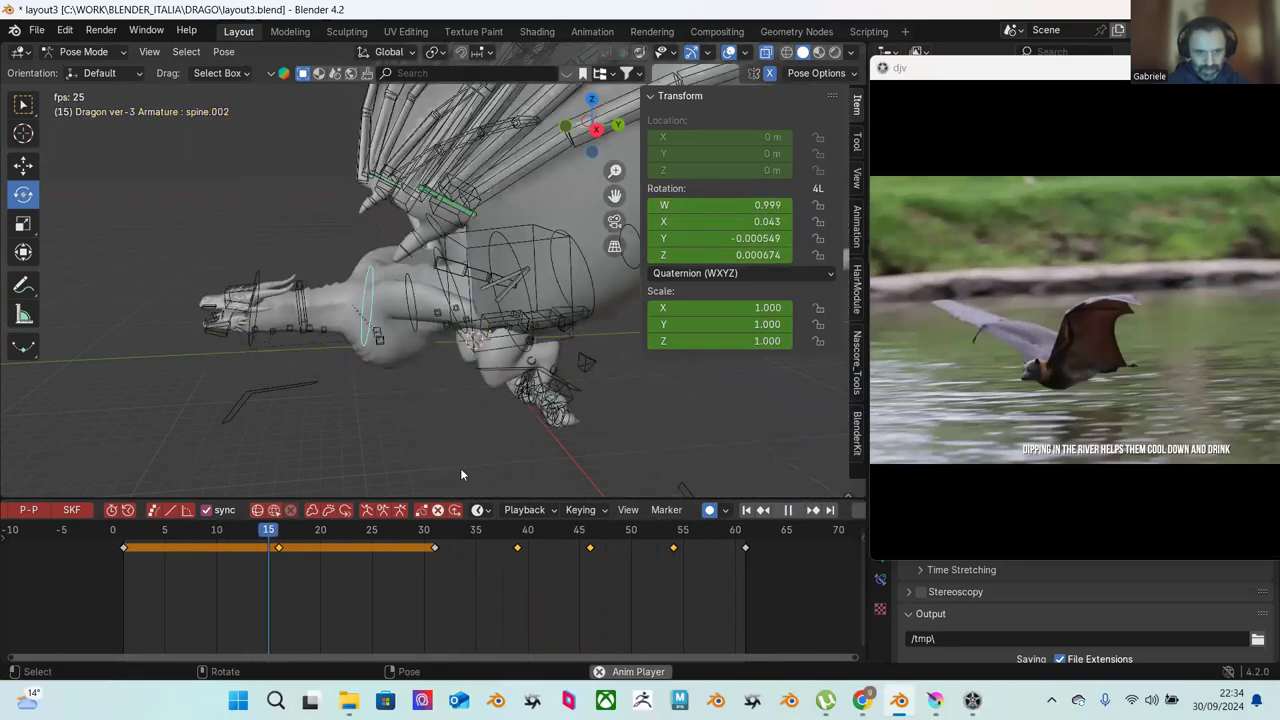
{"action": "key", "text": "space"}
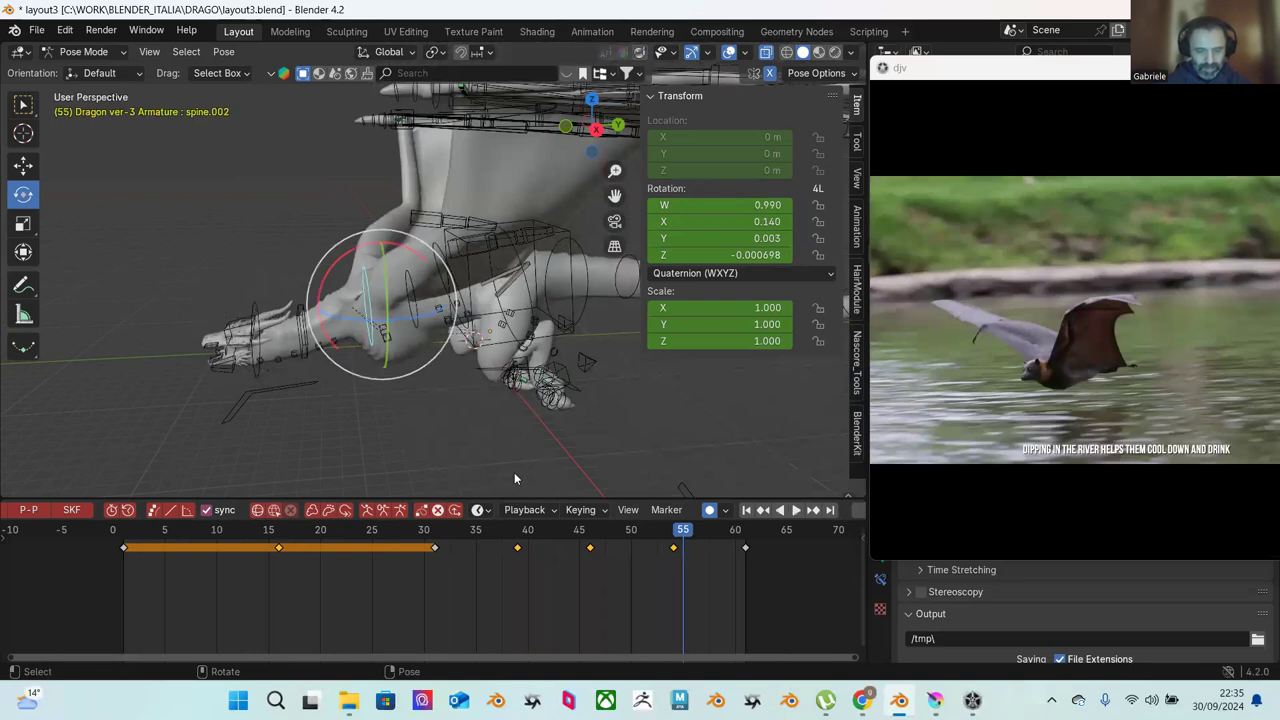
Step: Select the spine.006 bone, return to frame 42 and play the animation
{"action": "middle_click_drag", "start_coordinate": [556, 441], "coordinate": [495, 250]}
{"action": "left_click", "coordinate": [495, 250]}
{"action": "left_click_drag", "start_coordinate": [445, 529], "coordinate": [553, 516]}
{"action": "middle_click_drag", "start_coordinate": [573, 400], "coordinate": [379, 398]}
{"action": "key", "text": "space"}
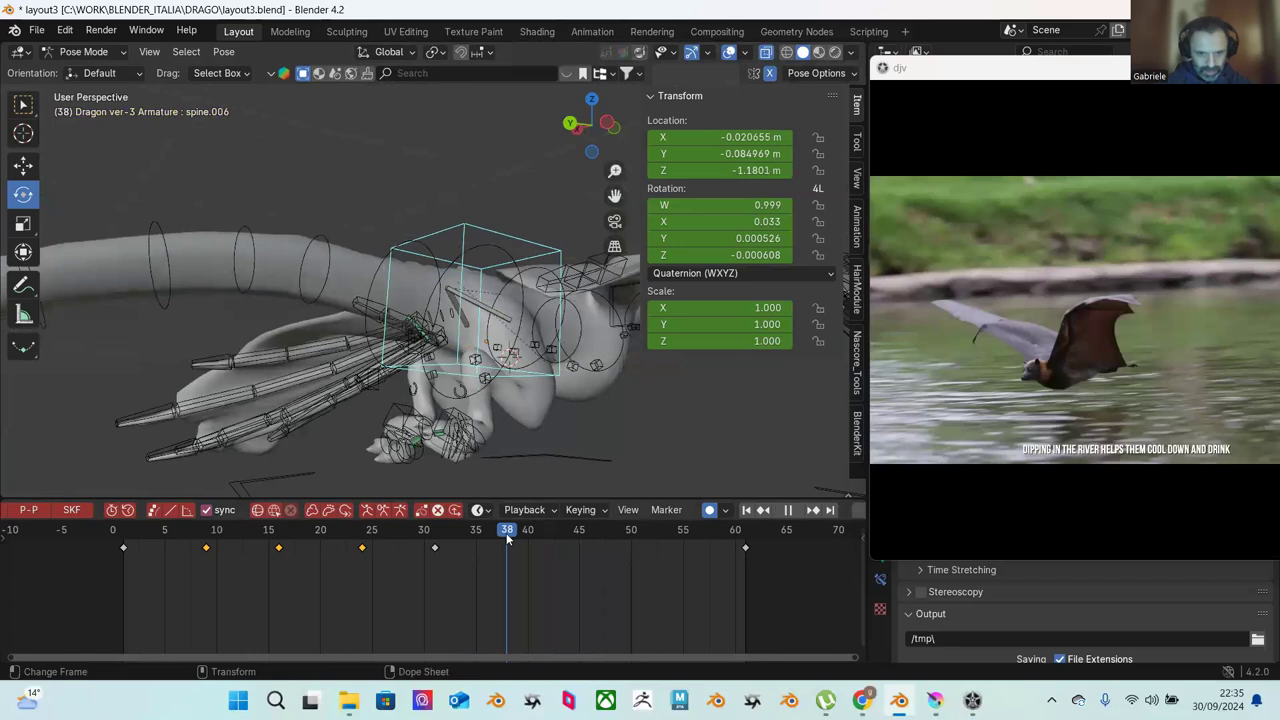
Step: Lower the spine.006 bone along Z during playback
{"action": "key", "text": "space"}
{"action": "middle_click_drag", "start_coordinate": [535, 490], "coordinate": [600, 400]}
{"action": "key", "text": "space"}
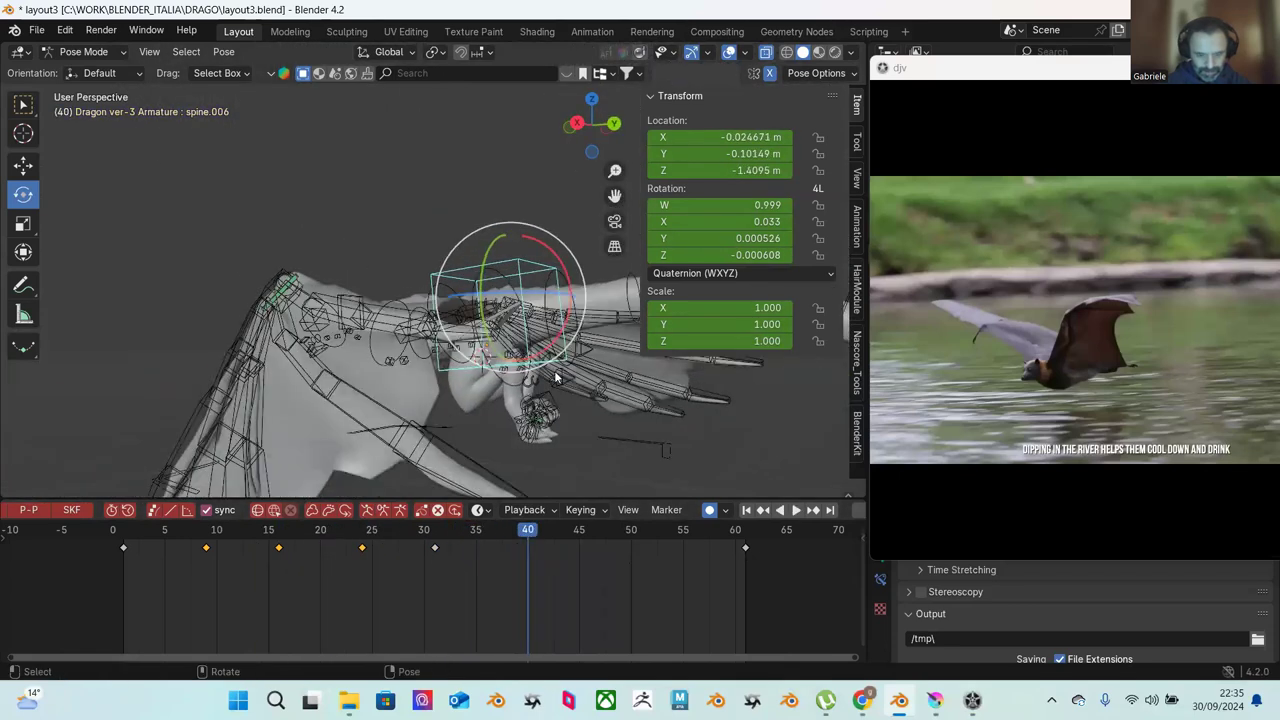
{"action": "left_click_drag", "start_coordinate": [515, 252], "coordinate": [528, 405]}
{"action": "middle_click_drag", "start_coordinate": [528, 405], "coordinate": [489, 369]}
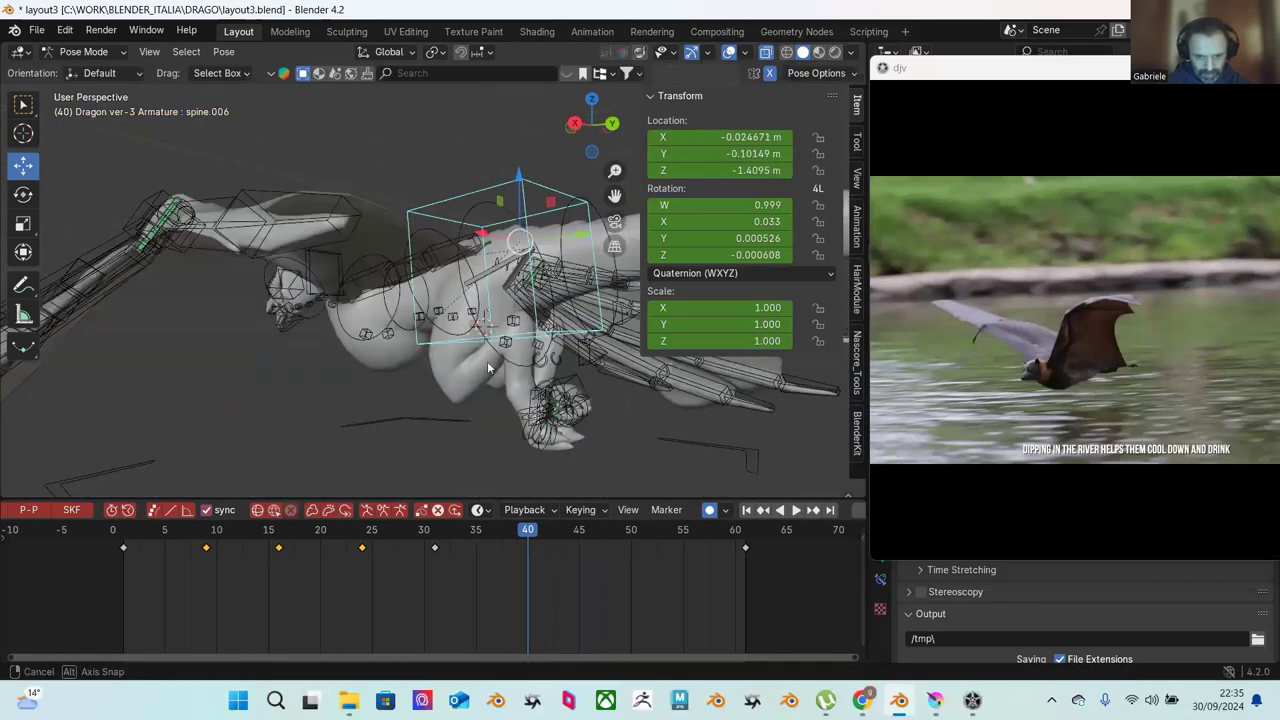
Step: Select feet.L and raise the left foot bone along Z at the later flight frames
{"action": "left_click", "coordinate": [565, 392], "text": "shift"}
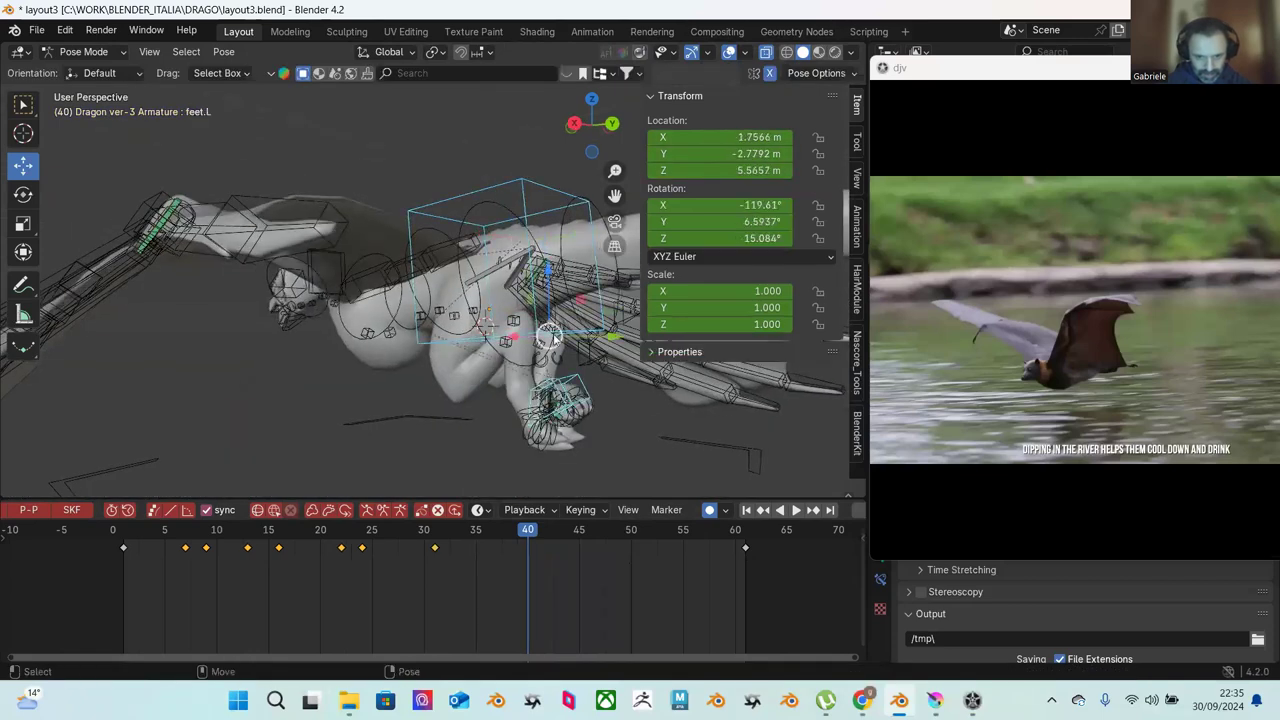
{"action": "mouse_move", "coordinate": [548, 283]}
{"action": "left_mouse_down"}
{"action": "mouse_move", "coordinate": [540, 302]}
{"action": "mouse_move", "coordinate": [551, 289]}
{"action": "left_mouse_up"}
{"action": "key", "text": "ctrl+z"}
{"action": "left_click_drag", "start_coordinate": [448, 535], "coordinate": [618, 493]}
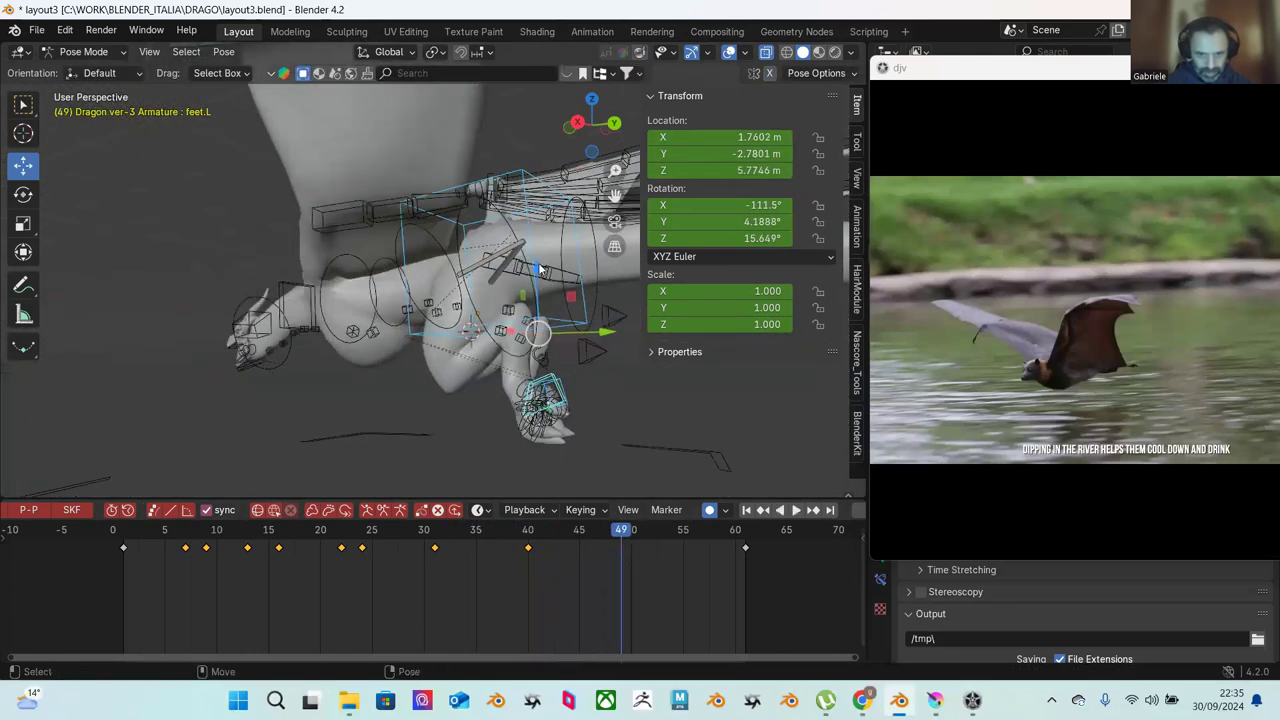
{"action": "left_click_drag", "start_coordinate": [536, 270], "coordinate": [538, 242]}
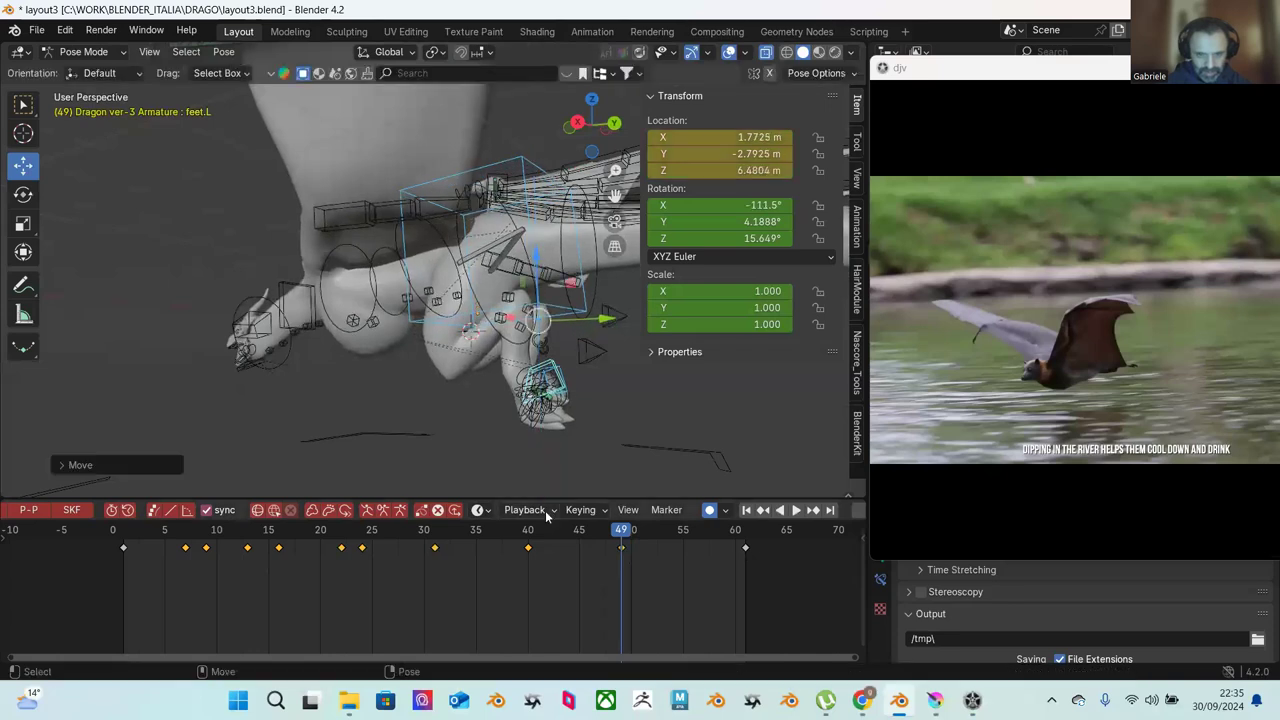
{"action": "key", "text": "space"}
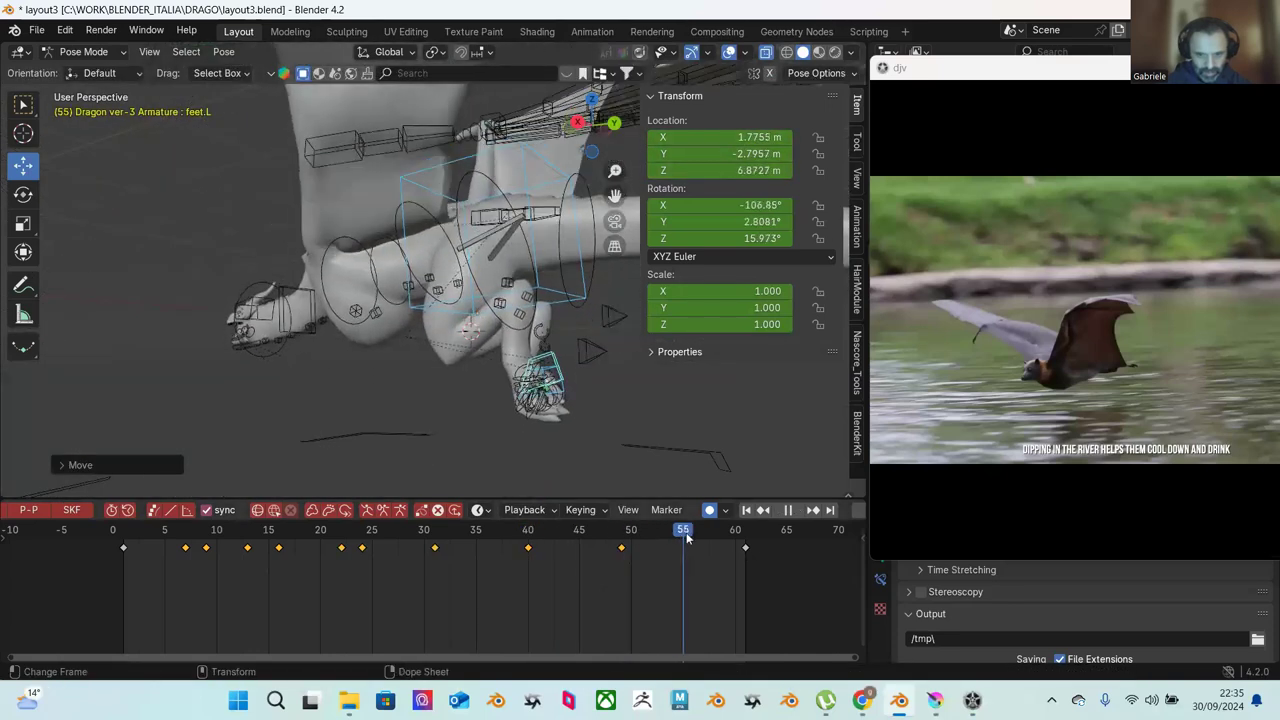
{"action": "left_click_drag", "start_coordinate": [537, 255], "coordinate": [504, 343]}
{"action": "middle_click_drag", "start_coordinate": [504, 337], "coordinate": [521, 397]}
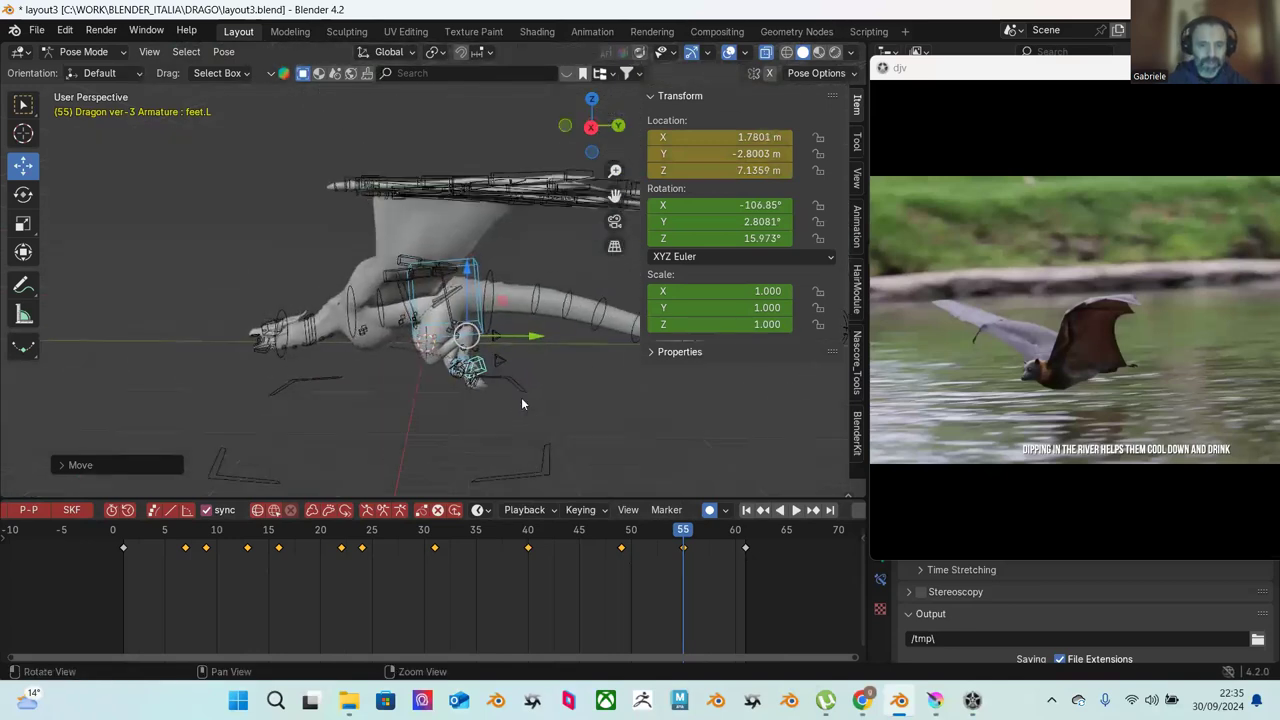
Step: Play the flight from frame 29 to 57, then select the CALW.I.011 bone
{"action": "left_click", "coordinate": [401, 533]}
{"action": "key", "text": "space"}
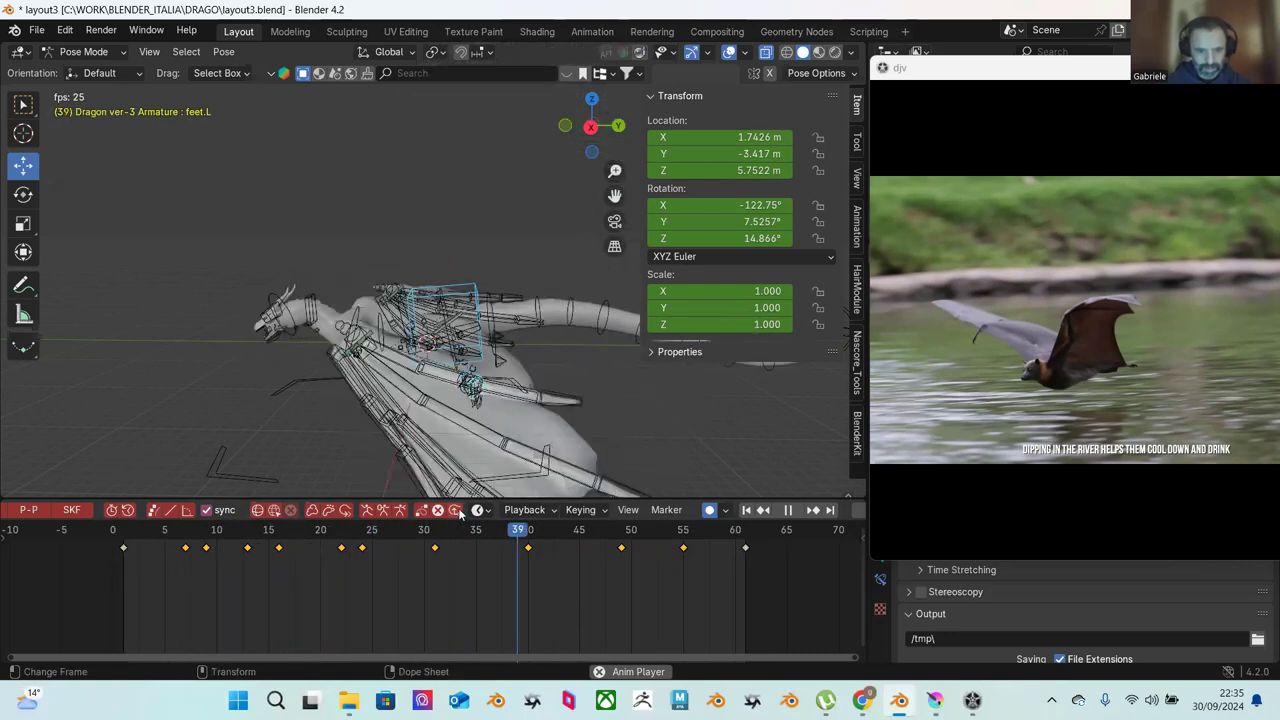
{"action": "key", "text": "space"}
{"action": "scroll", "coordinate": [489, 440], "scroll_direction": "up", "scroll_amount": 2}
{"action": "middle_click_drag", "start_coordinate": [504, 443], "coordinate": [491, 386]}
{"action": "left_click", "coordinate": [524, 418]}
Step: At frame 40, rotate spine.008, spine.014 and spine.013 to curve the body and tail, and key the pose
{"action": "left_click", "coordinate": [382, 285]}
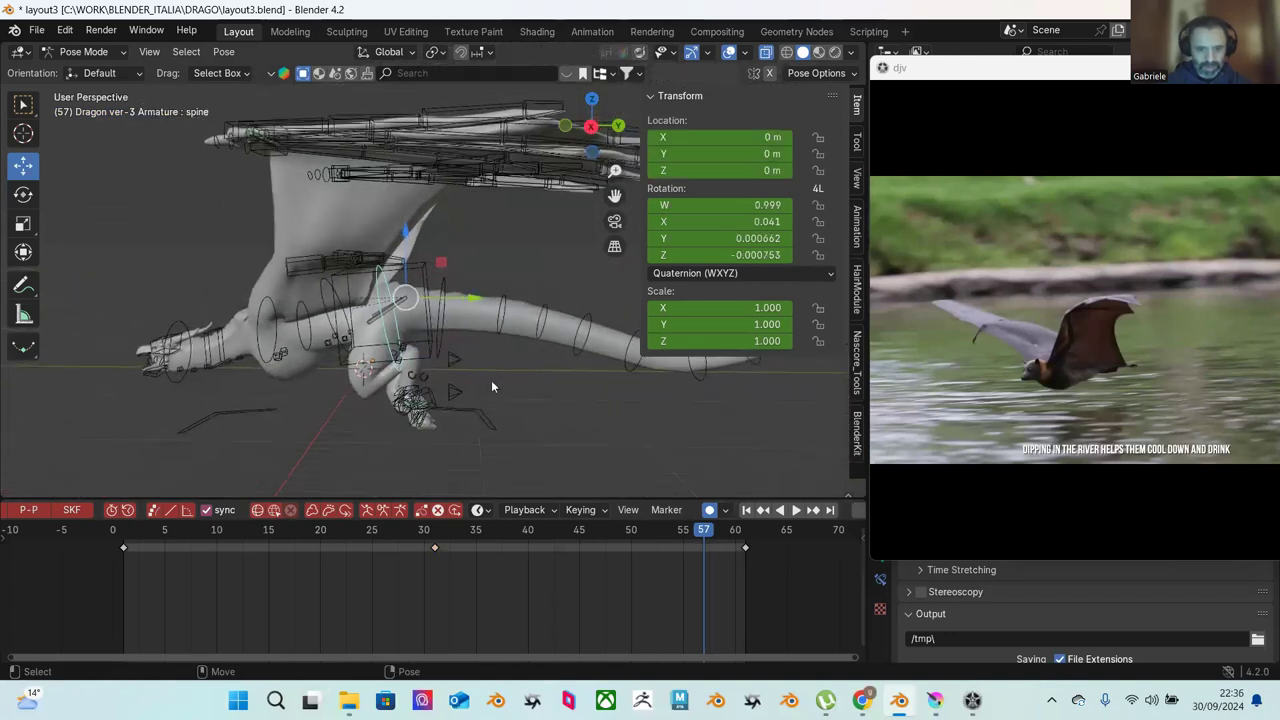
{"action": "left_click_drag", "start_coordinate": [432, 537], "coordinate": [507, 537]}
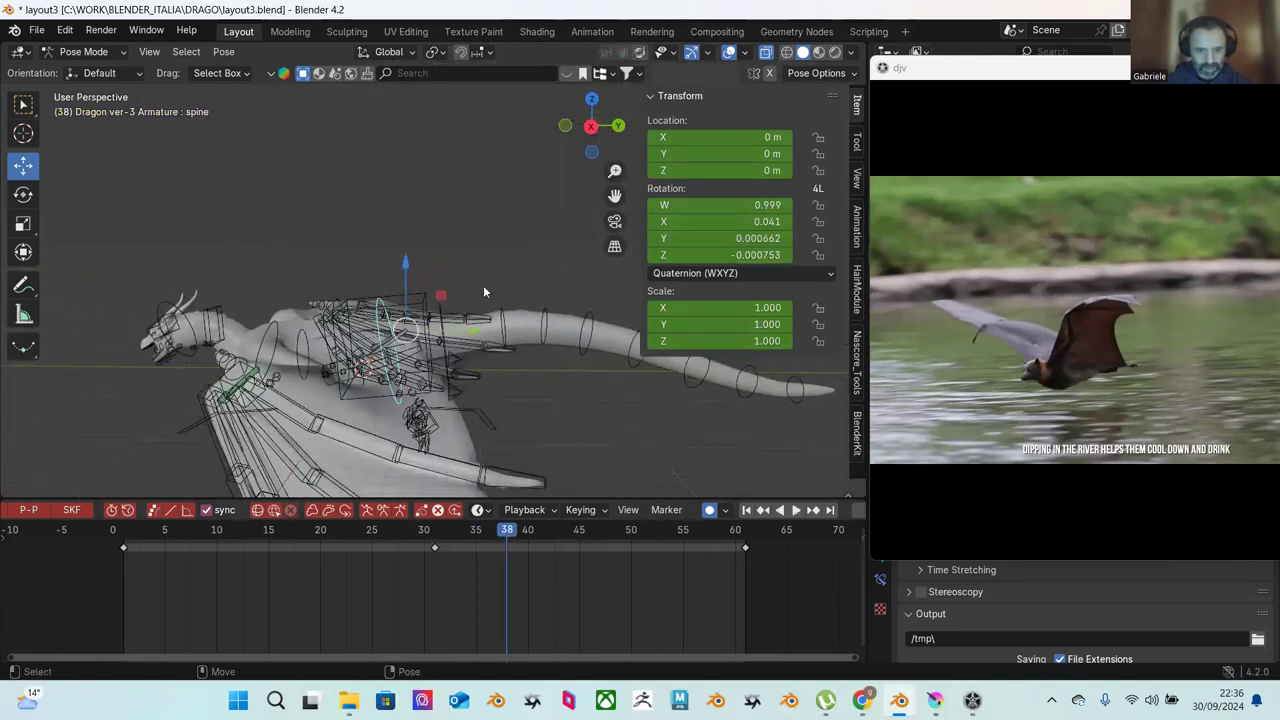
{"action": "left_click", "coordinate": [445, 532]}
{"action": "key", "text": "space"}
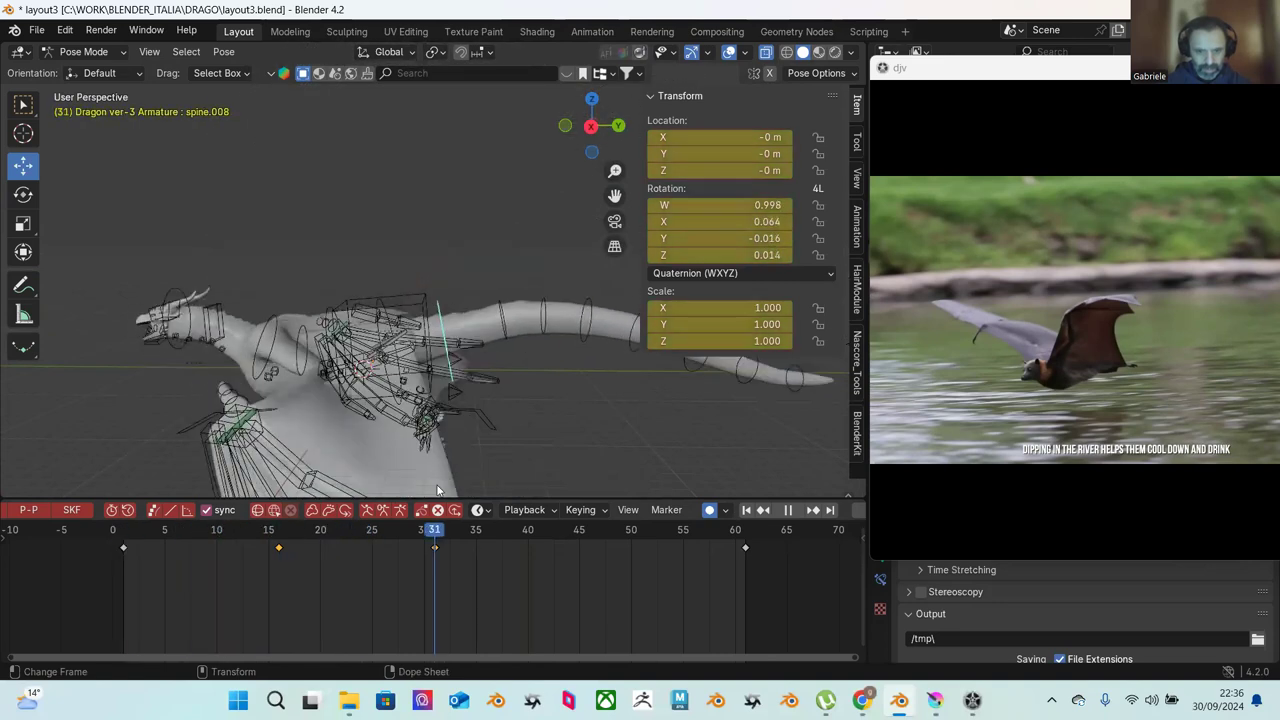
{"action": "key", "text": "space"}
{"action": "middle_click_drag", "start_coordinate": [585, 443], "coordinate": [560, 390]}
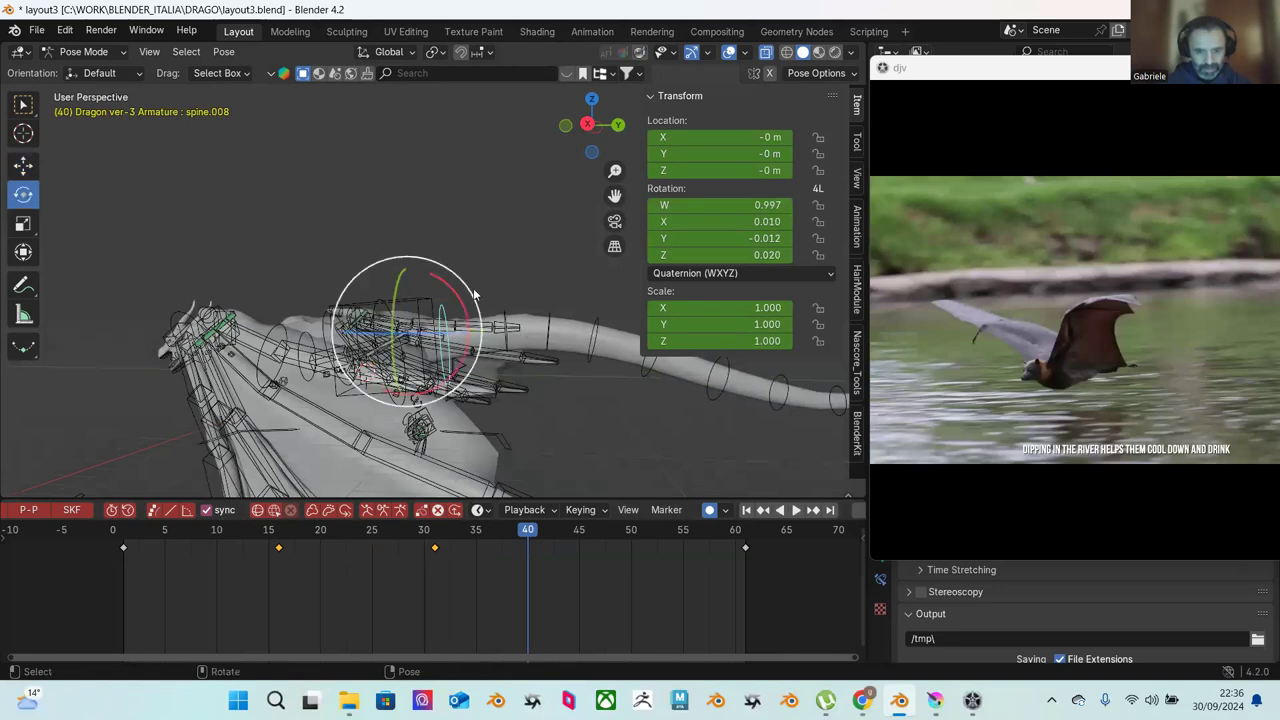
{"action": "left_click_drag", "start_coordinate": [462, 302], "coordinate": [450, 365]}
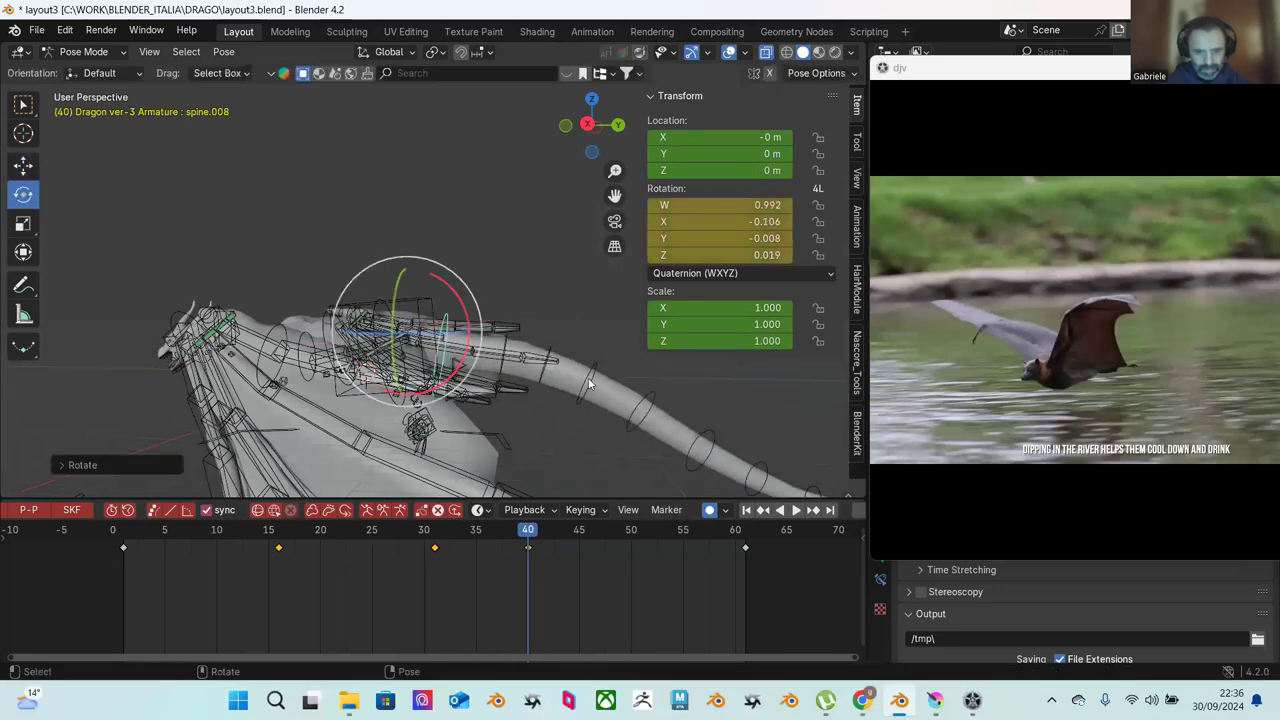
{"action": "left_click", "coordinate": [593, 382]}
{"action": "left_click_drag", "start_coordinate": [614, 363], "coordinate": [640, 348]}
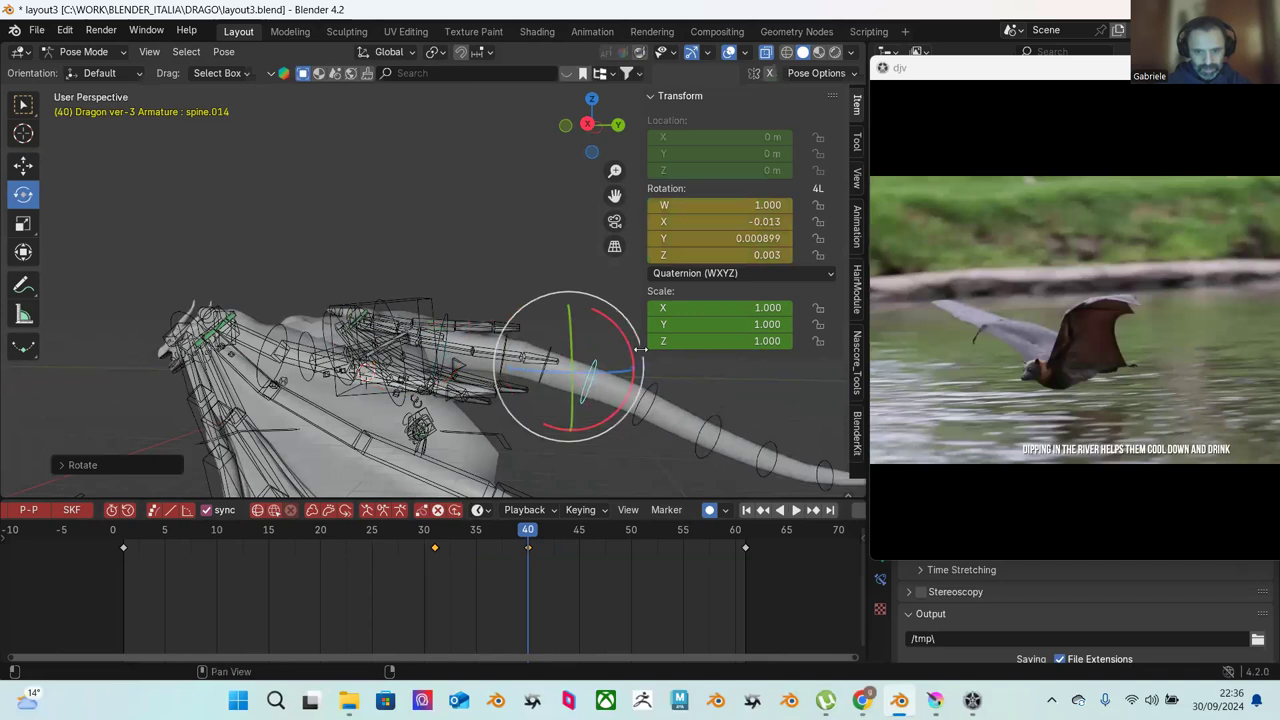
{"action": "left_click", "coordinate": [715, 423]}
{"action": "mouse_move", "coordinate": [716, 420]}
{"action": "left_mouse_down"}
{"action": "mouse_move", "coordinate": [705, 405]}
{"action": "mouse_move", "coordinate": [716, 418]}
{"action": "left_mouse_up"}
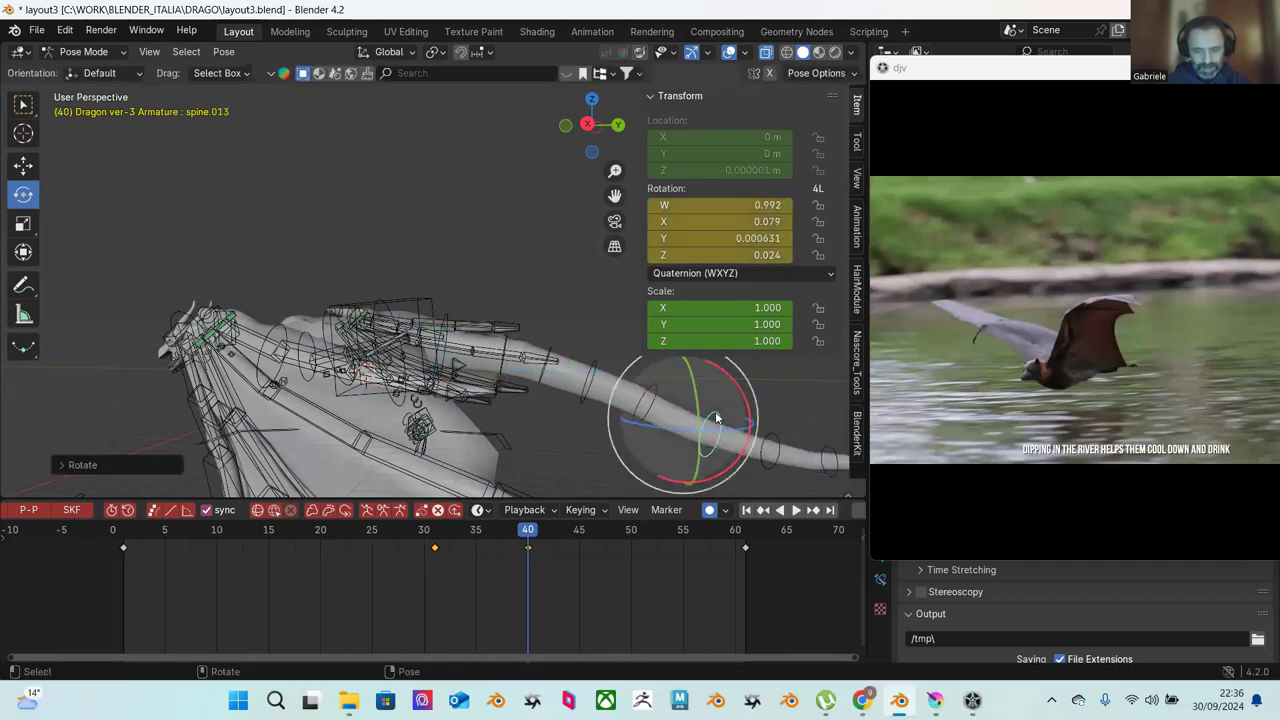
{"action": "key", "text": "i"}
Step: At frame 48, bend the tail down by rotating spine.009 and the tail tip spine.015
{"action": "left_click", "coordinate": [440, 530]}
{"action": "key", "text": "space"}
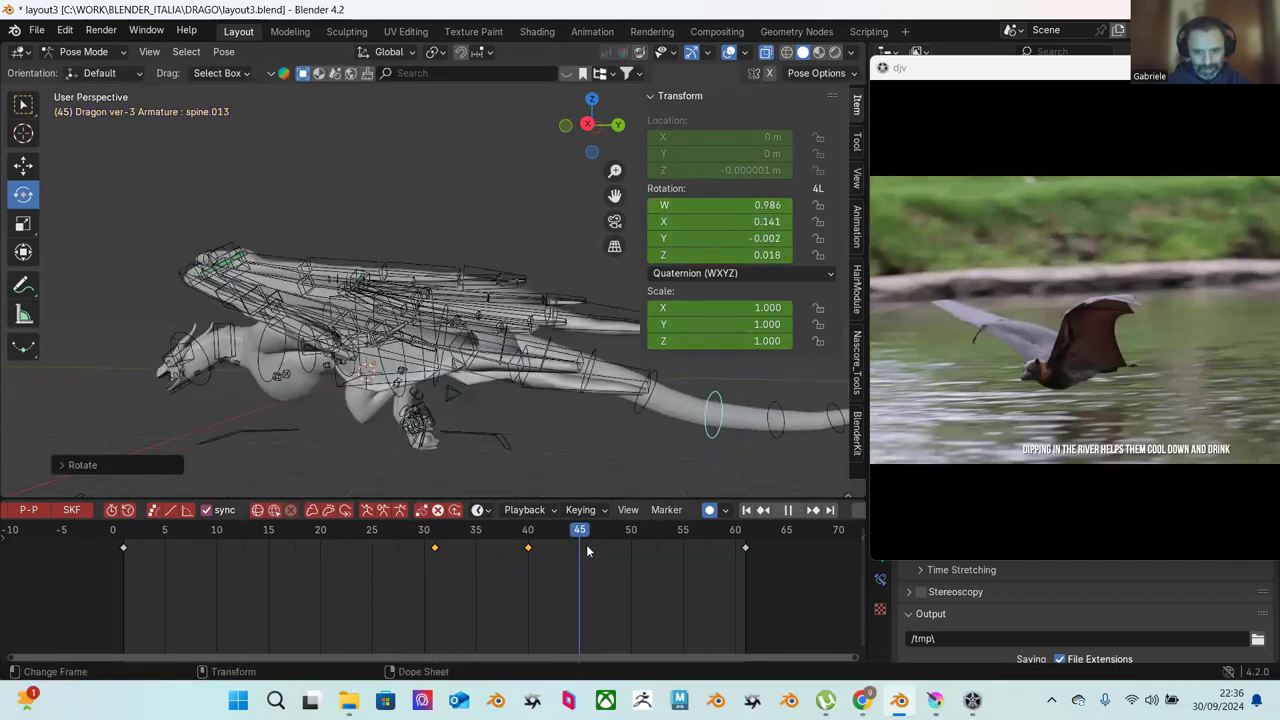
{"action": "key", "text": "space"}
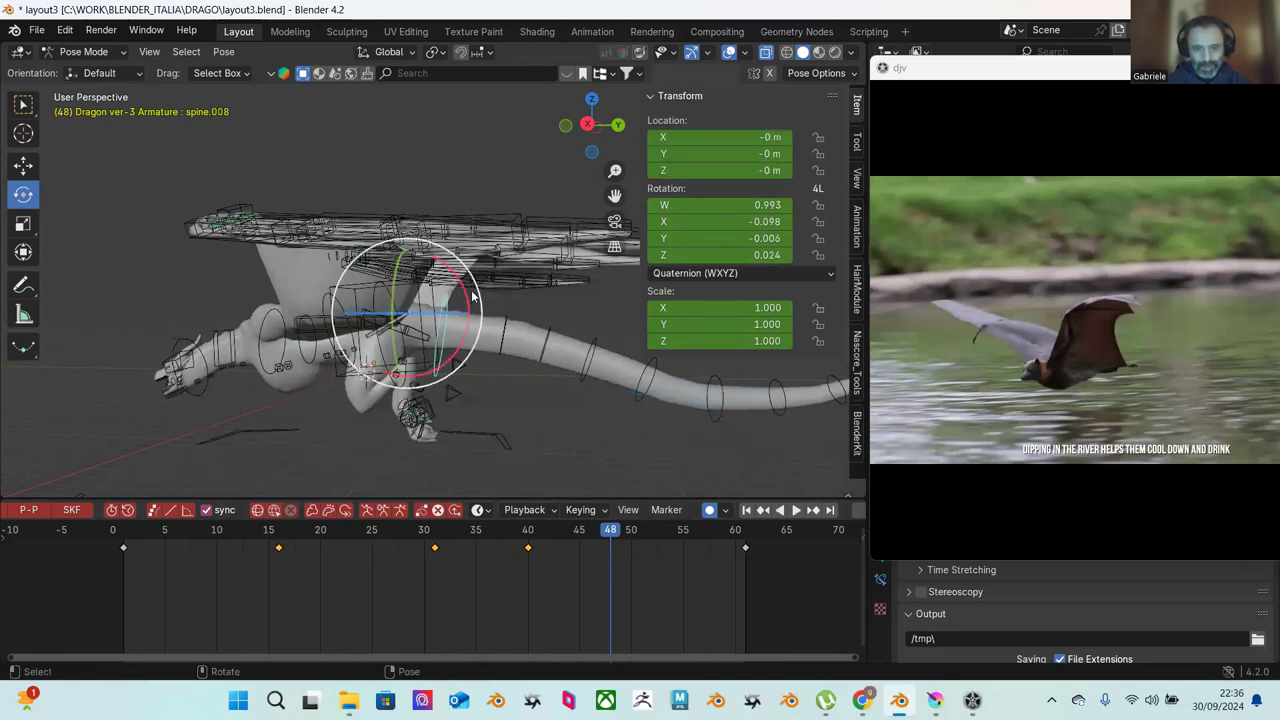
{"action": "left_click_drag", "start_coordinate": [470, 293], "coordinate": [532, 309]}
{"action": "left_click", "coordinate": [505, 334]}
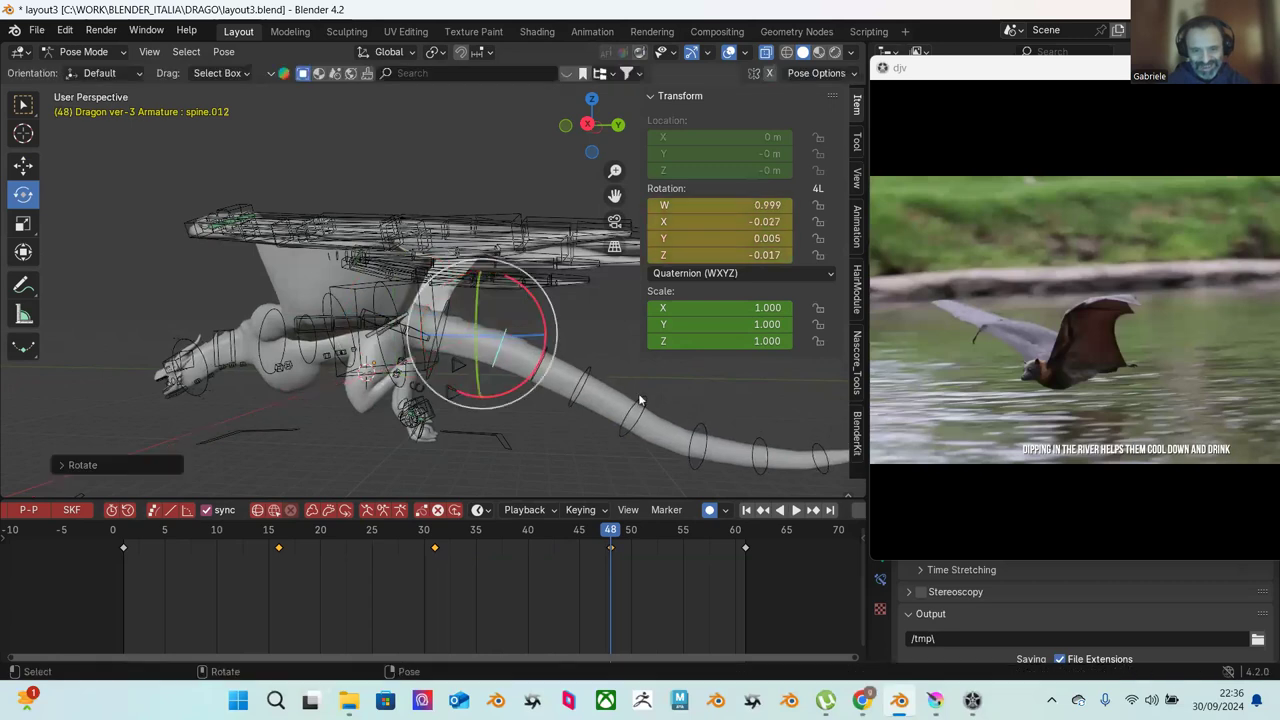
{"action": "left_click", "coordinate": [643, 403]}
{"action": "mouse_move", "coordinate": [686, 378]}
{"action": "left_mouse_down"}
{"action": "mouse_move", "coordinate": [692, 392]}
{"action": "mouse_move", "coordinate": [742, 400]}
{"action": "mouse_move", "coordinate": [676, 360]}
{"action": "mouse_move", "coordinate": [700, 380]}
{"action": "left_mouse_up"}
{"action": "left_click", "coordinate": [708, 415]}
{"action": "left_click", "coordinate": [760, 410]}
{"action": "left_click", "coordinate": [826, 376]}
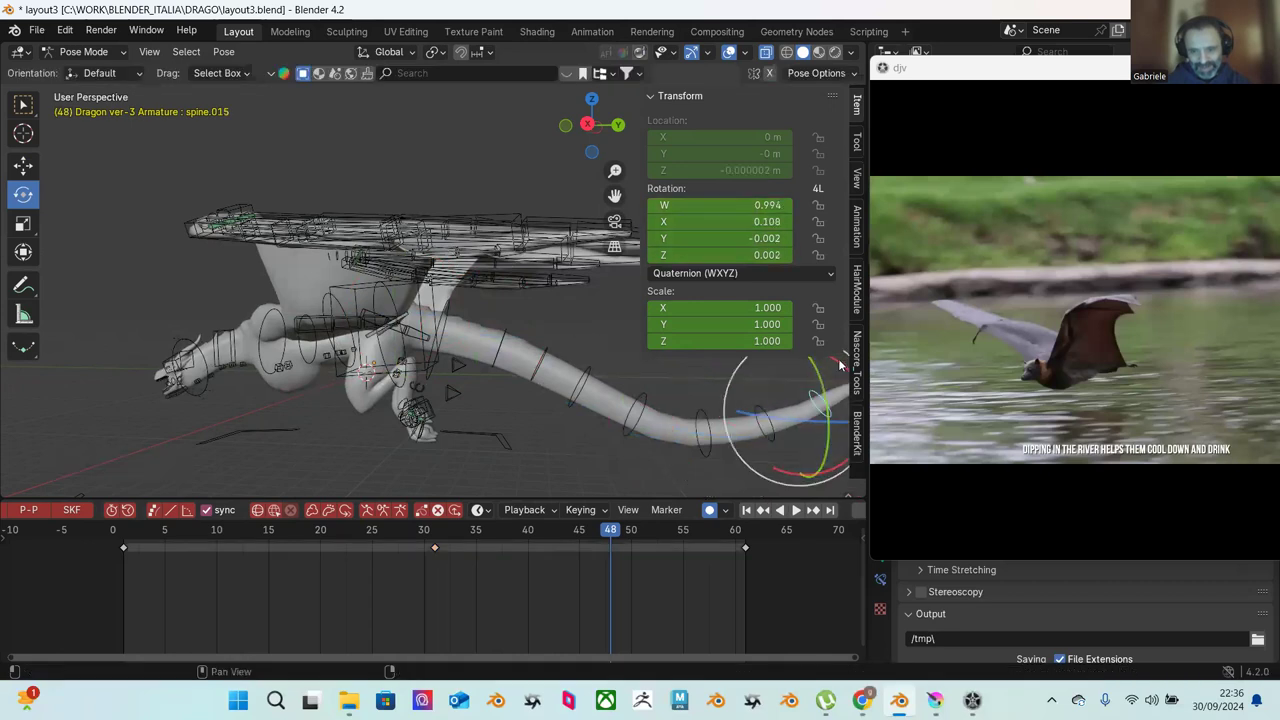
{"action": "left_click", "coordinate": [743, 466]}
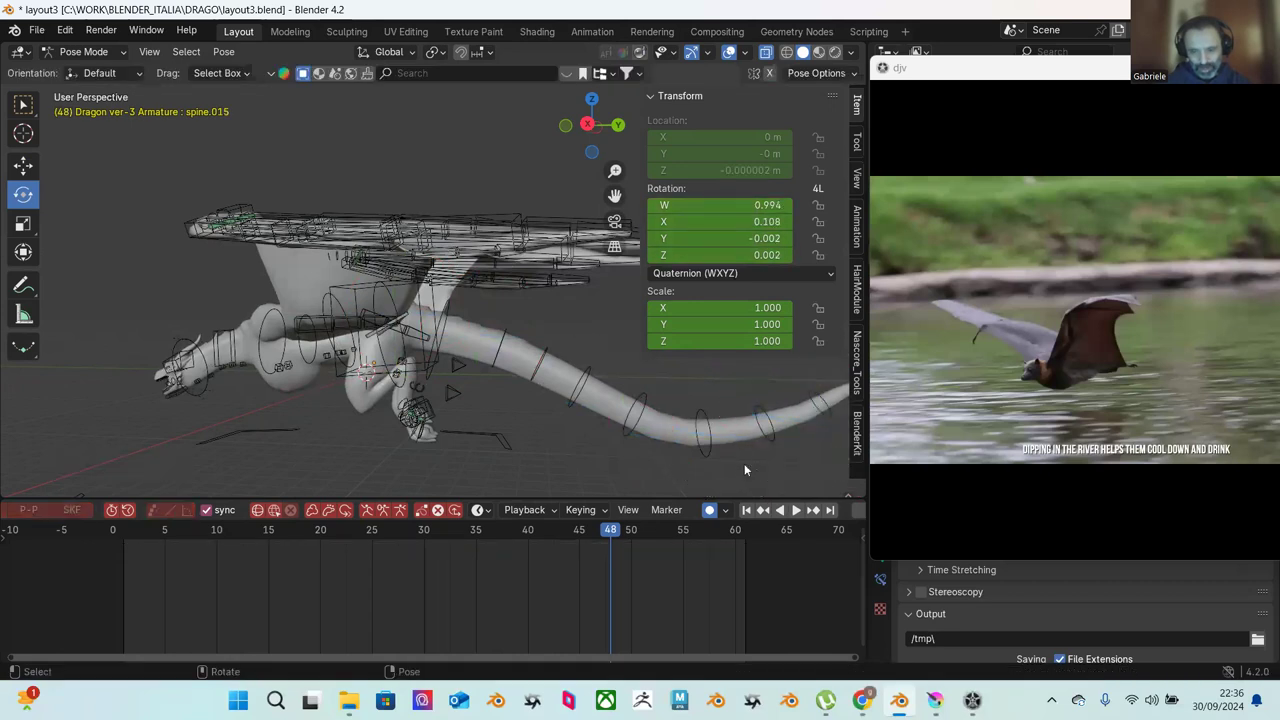
{"action": "left_click", "coordinate": [807, 407]}
{"action": "left_click_drag", "start_coordinate": [768, 480], "coordinate": [768, 455]}
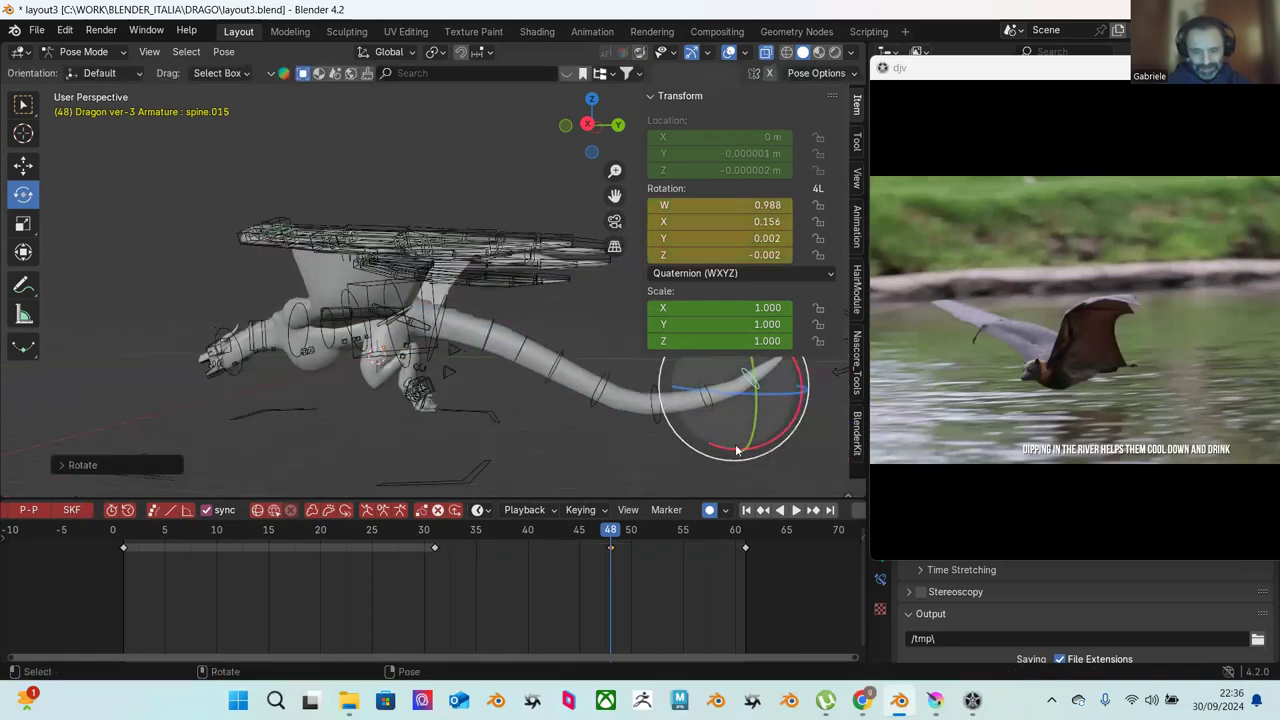
Step: Play the animation through to frame 56 to review the new tail curve
{"action": "key", "text": "space"}
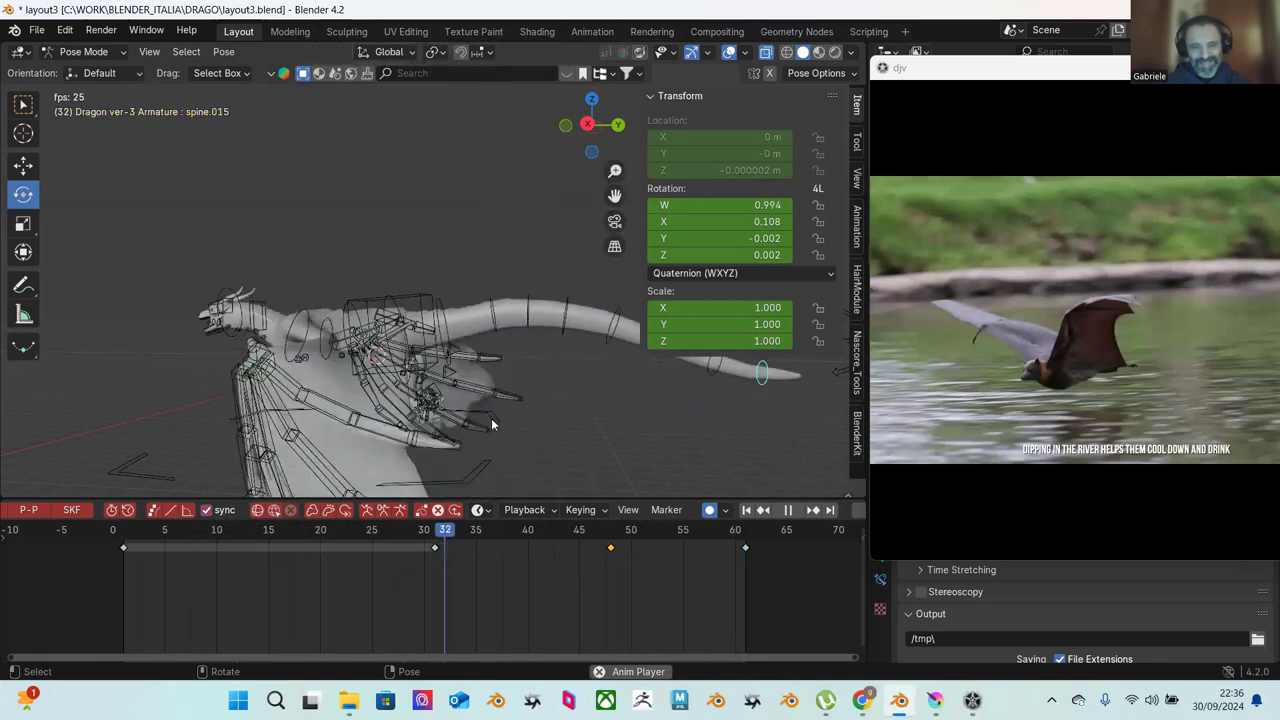
{"action": "key", "text": "space"}
{"action": "middle_click_drag", "start_coordinate": [456, 385], "coordinate": [374, 367]}
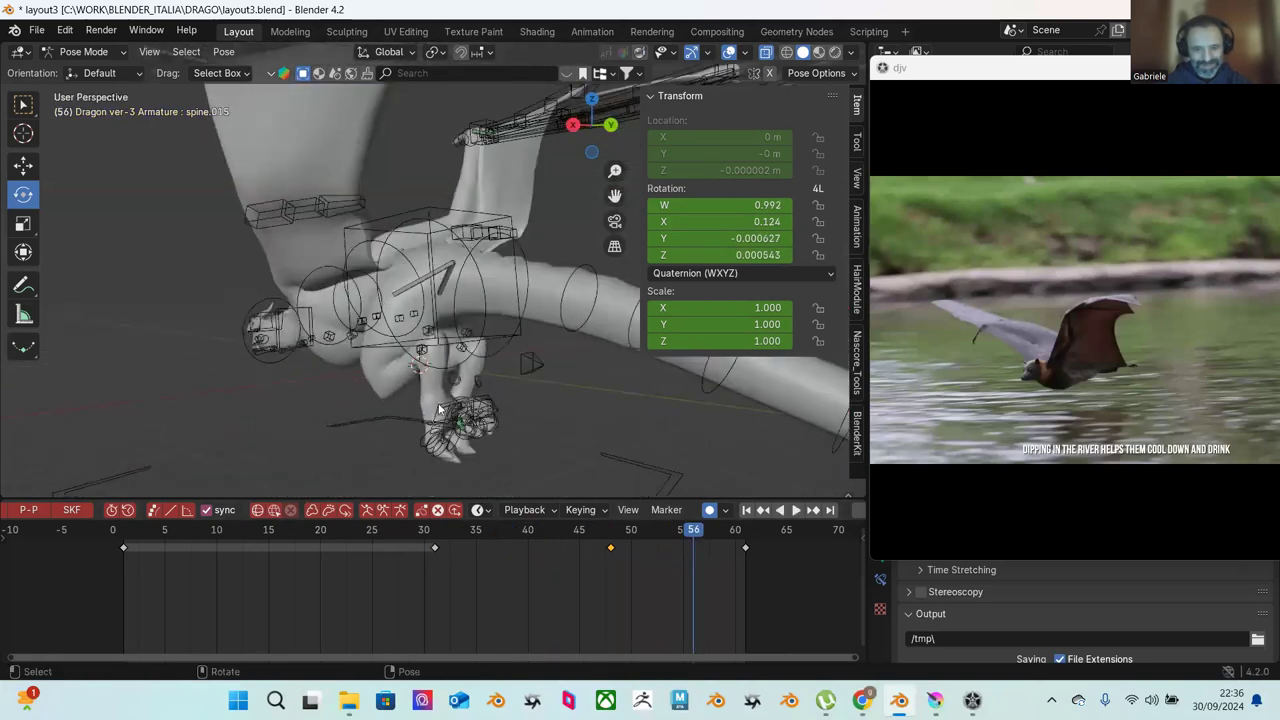
Step: Select the left foot's pole target around frame 49 and try raising it, then cancel the move
{"action": "left_click", "coordinate": [495, 405]}
{"action": "key", "text": "w"}
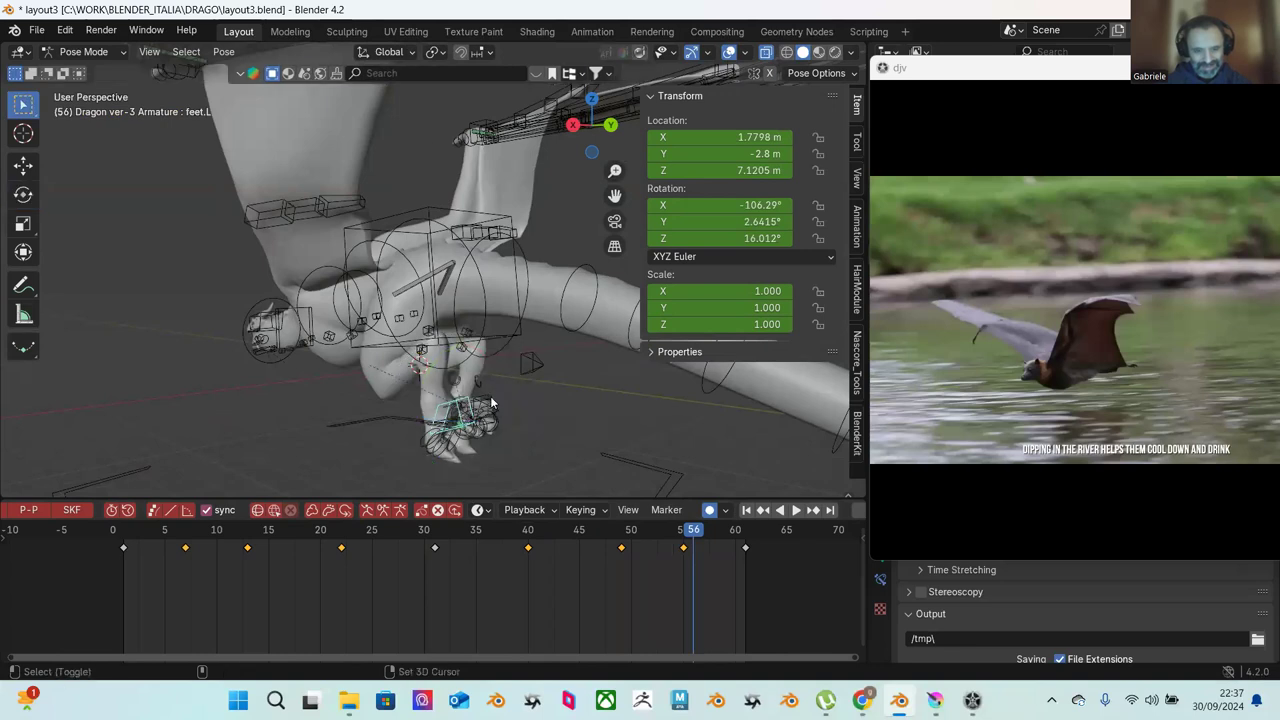
{"action": "left_click", "coordinate": [491, 401]}
{"action": "left_click", "coordinate": [495, 537]}
{"action": "key", "text": "space"}
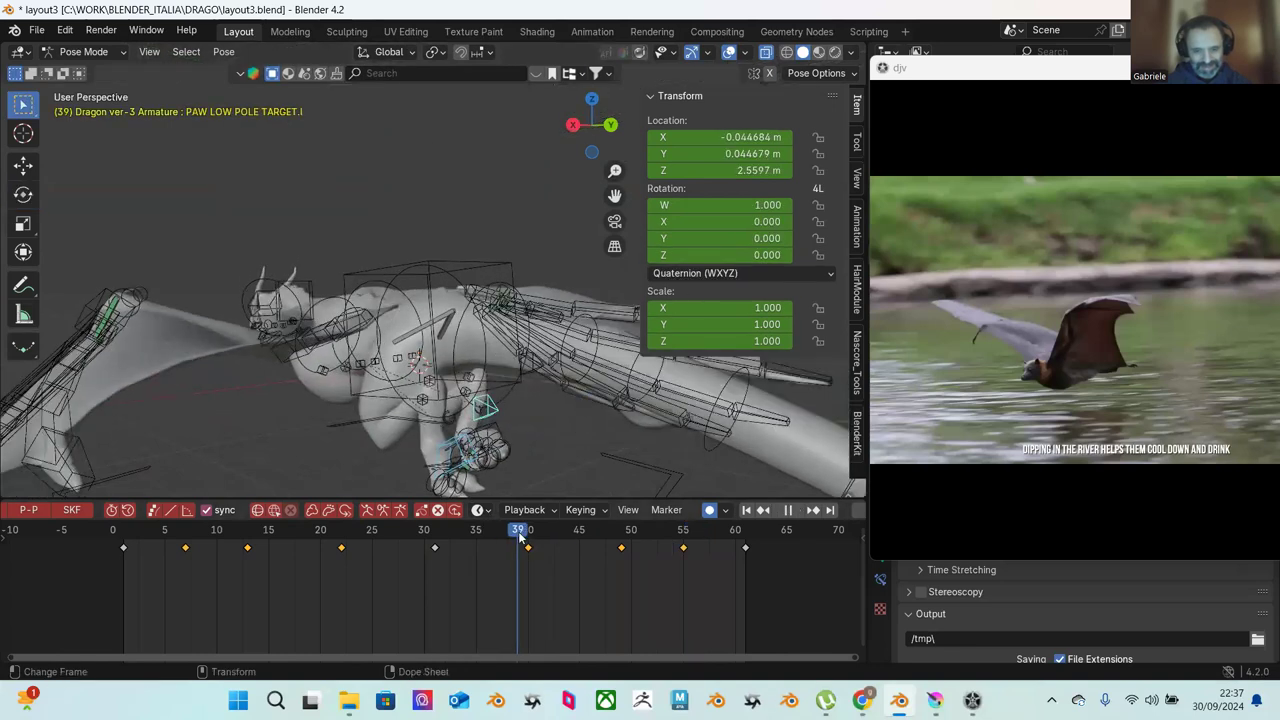
{"action": "key", "text": "space"}
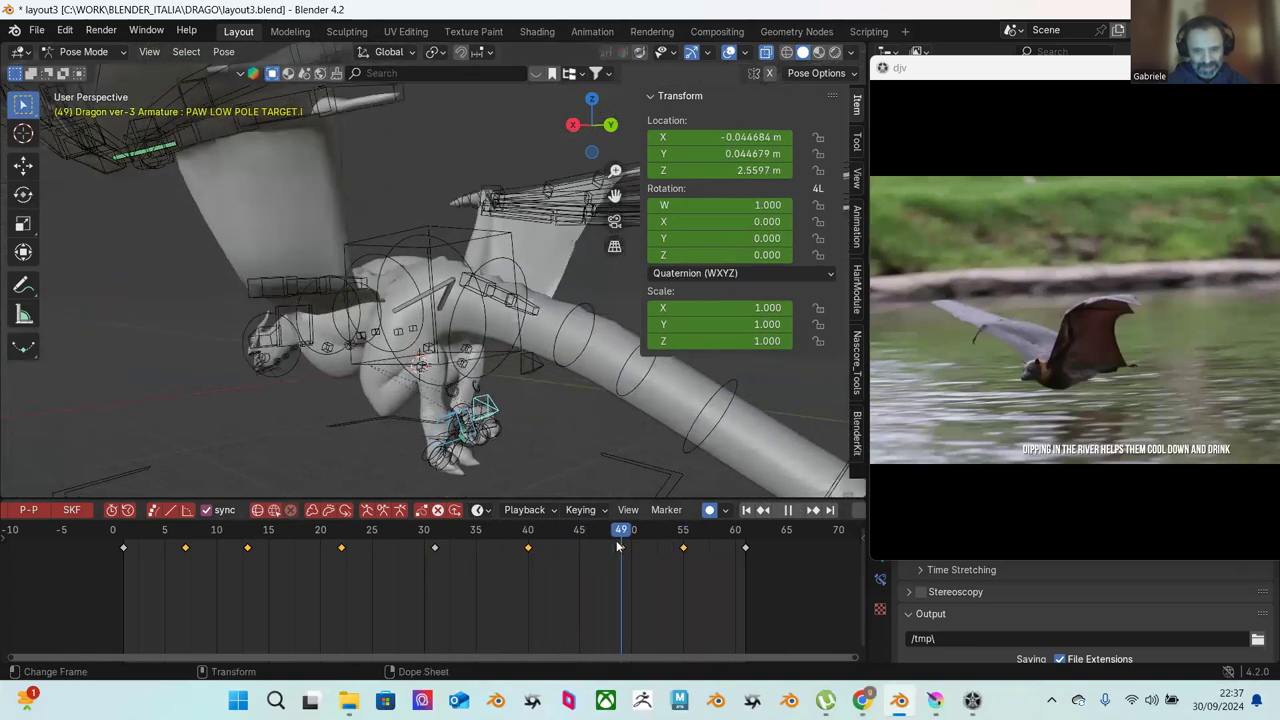
{"action": "middle_click_drag", "start_coordinate": [546, 430], "coordinate": [564, 432]}
{"action": "left_click", "coordinate": [496, 537]}
{"action": "key", "text": "space"}
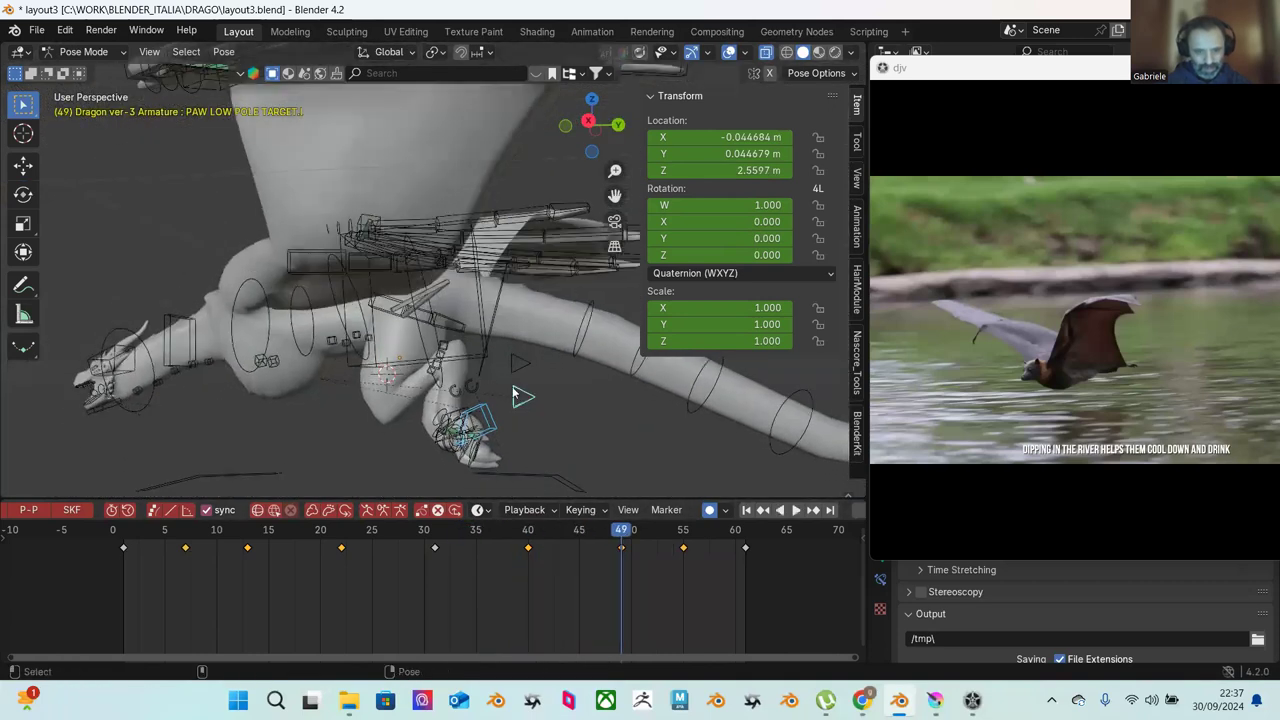
{"action": "key", "text": "shift+space"}
{"action": "key", "text": "g"}
{"action": "left_click_drag", "start_coordinate": [498, 341], "coordinate": [497, 326]}
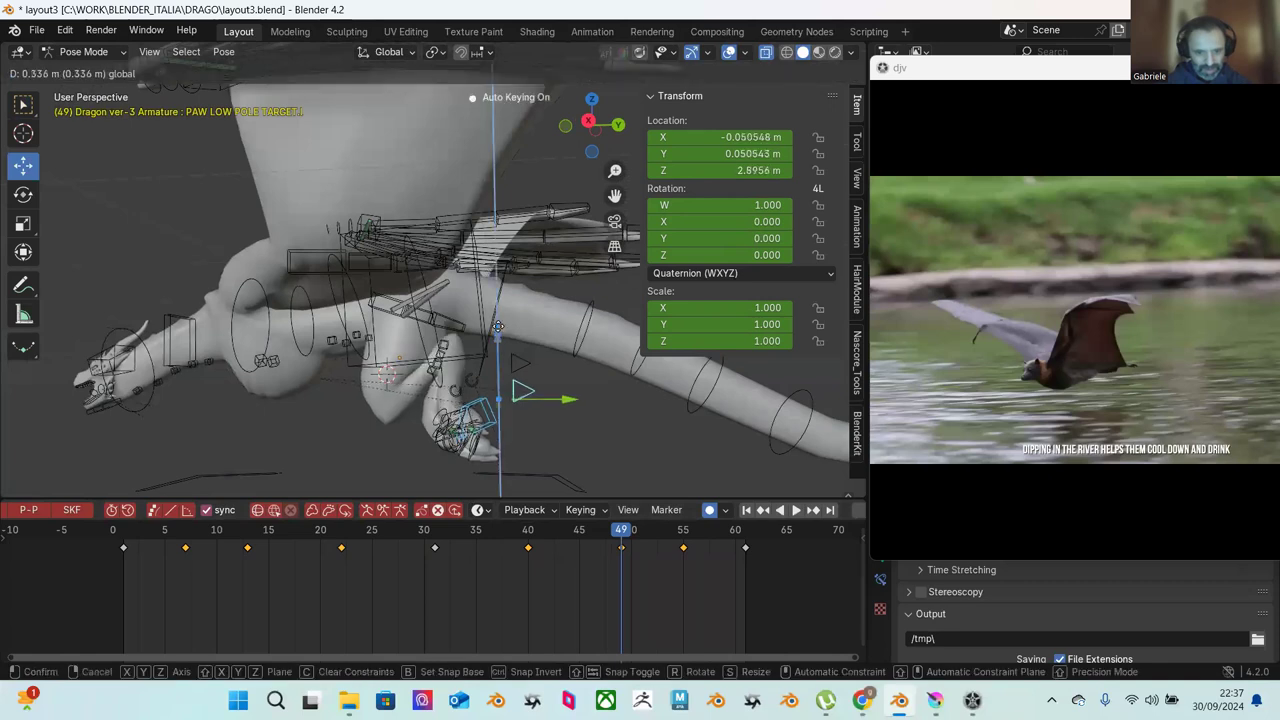
{"action": "key", "text": "Escape"}
Step: Raise the right foot feet.R at frame 49 and shift it along Y
{"action": "left_click", "coordinate": [469, 388]}
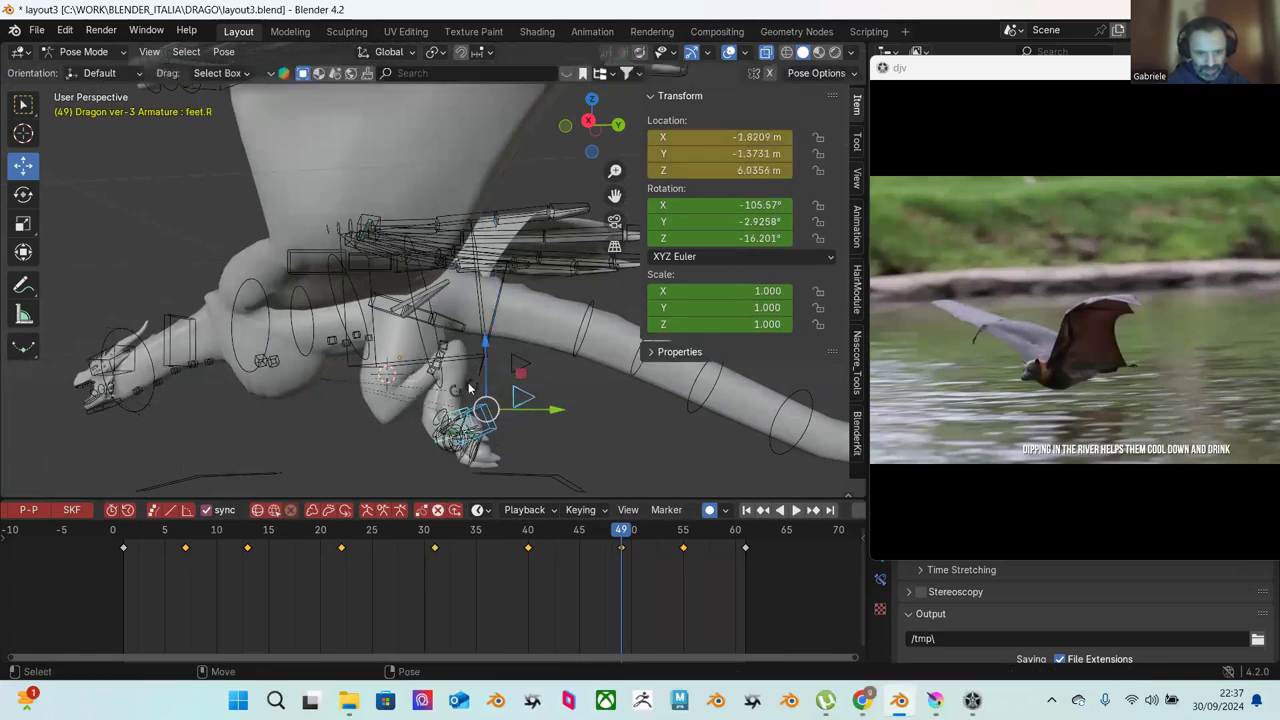
{"action": "left_click_drag", "start_coordinate": [487, 348], "coordinate": [485, 330]}
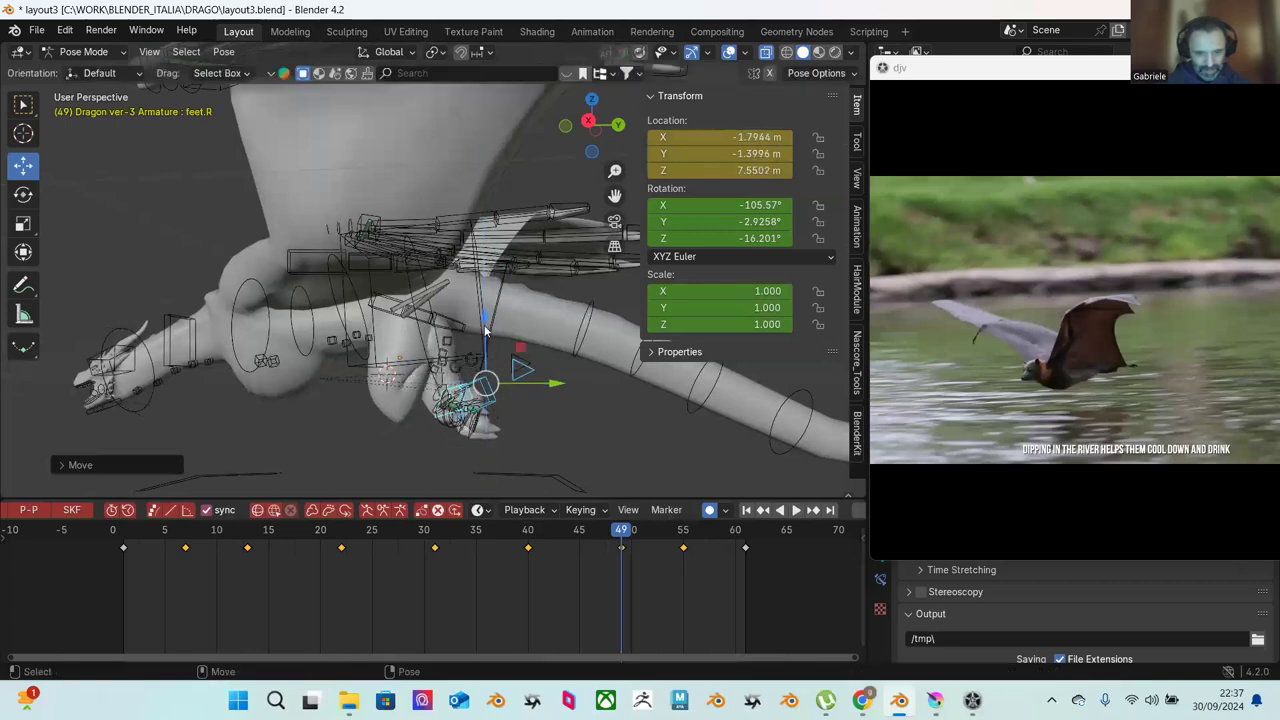
{"action": "left_click_drag", "start_coordinate": [511, 387], "coordinate": [535, 391]}
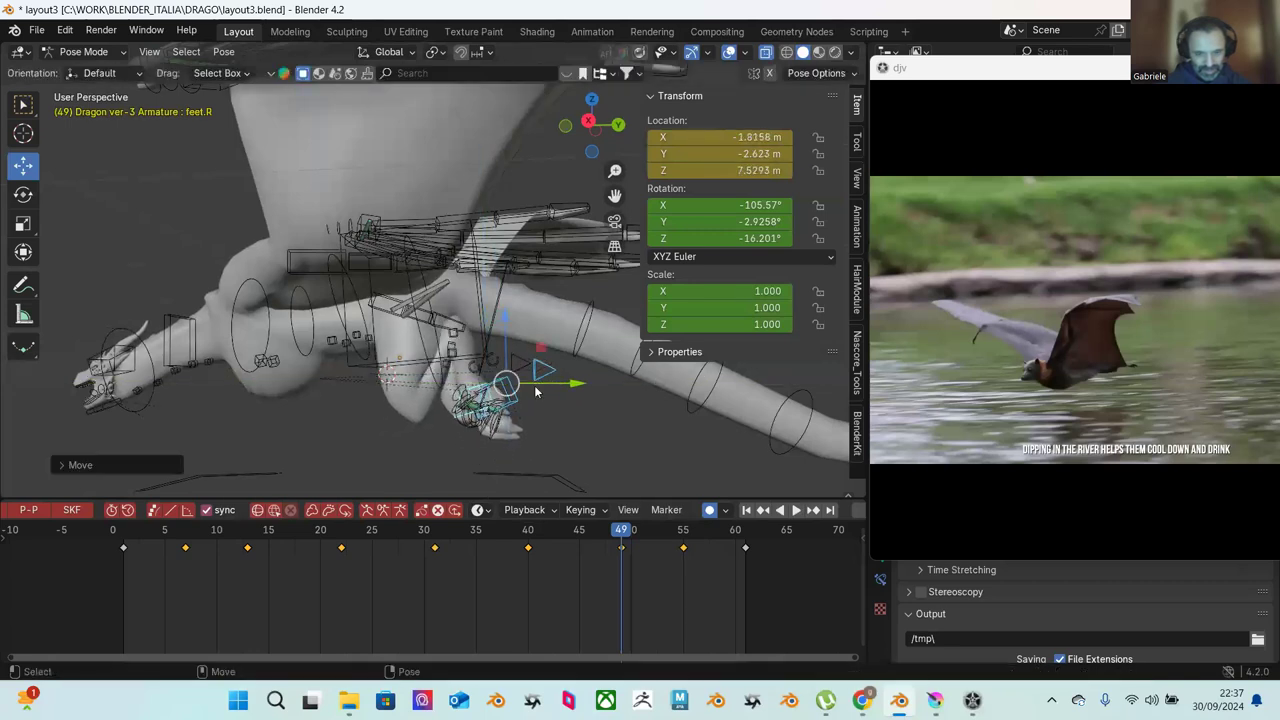
Step: At frame 55, raise, shift and rotate feet.R, then scrub to frame 60 to check the pose
{"action": "left_click", "coordinate": [529, 531]}
{"action": "key", "text": "space"}
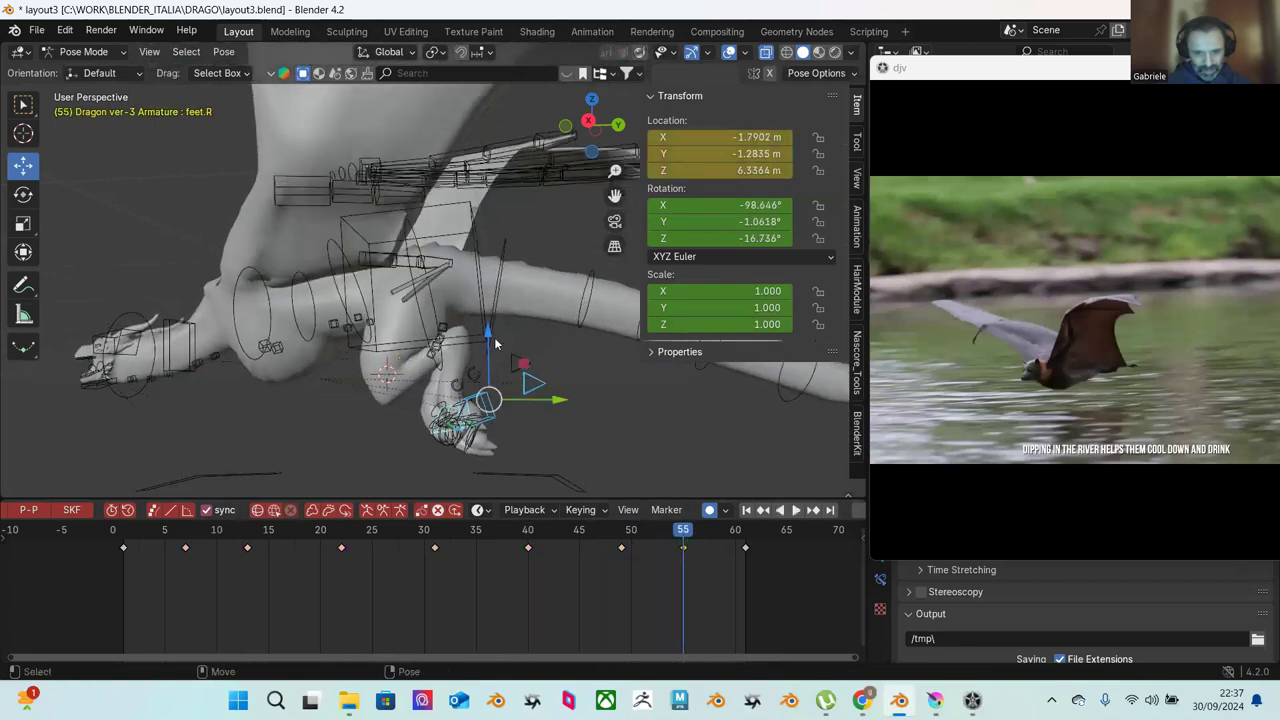
{"action": "left_click_drag", "start_coordinate": [489, 333], "coordinate": [487, 323]}
{"action": "mouse_move", "coordinate": [535, 391]}
{"action": "left_mouse_down"}
{"action": "mouse_move", "coordinate": [547, 354]}
{"action": "mouse_move", "coordinate": [552, 392]}
{"action": "left_mouse_up"}
{"action": "key", "text": "r"}
{"action": "key", "text": "g"}
{"action": "left_click_drag", "start_coordinate": [615, 535], "coordinate": [740, 545]}
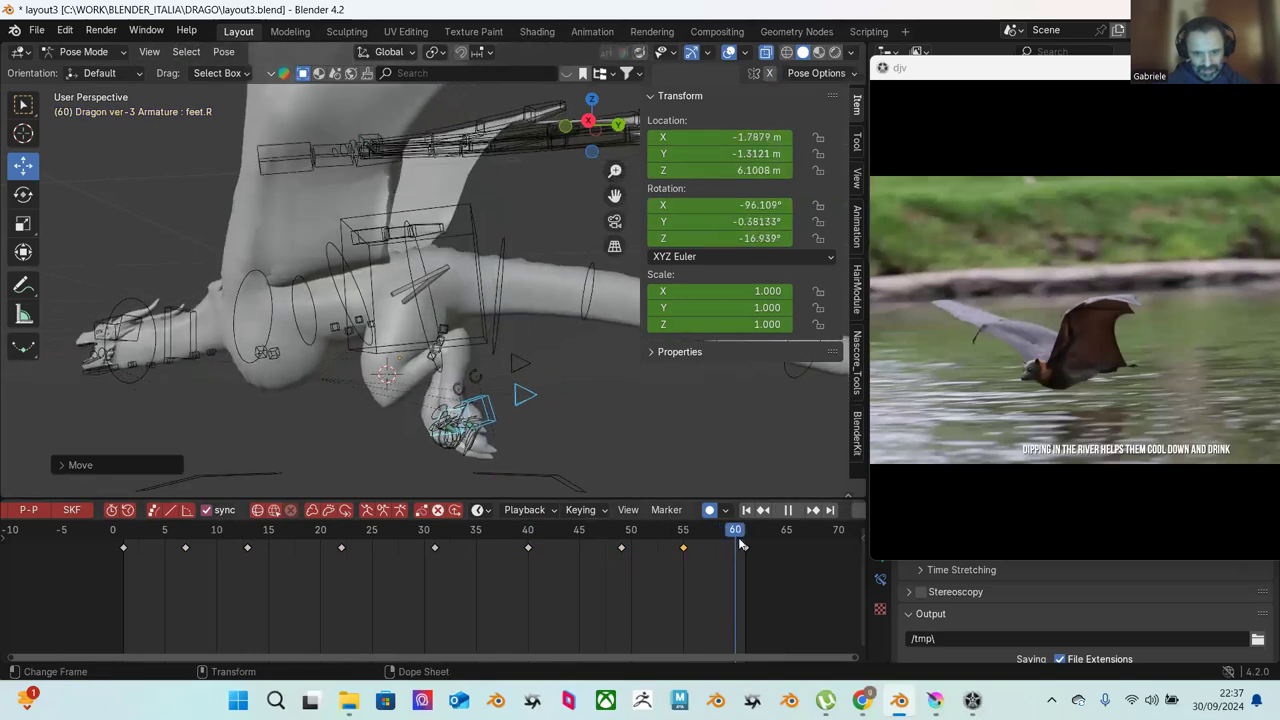
{"action": "double_click", "coordinate": [1043, 68]}
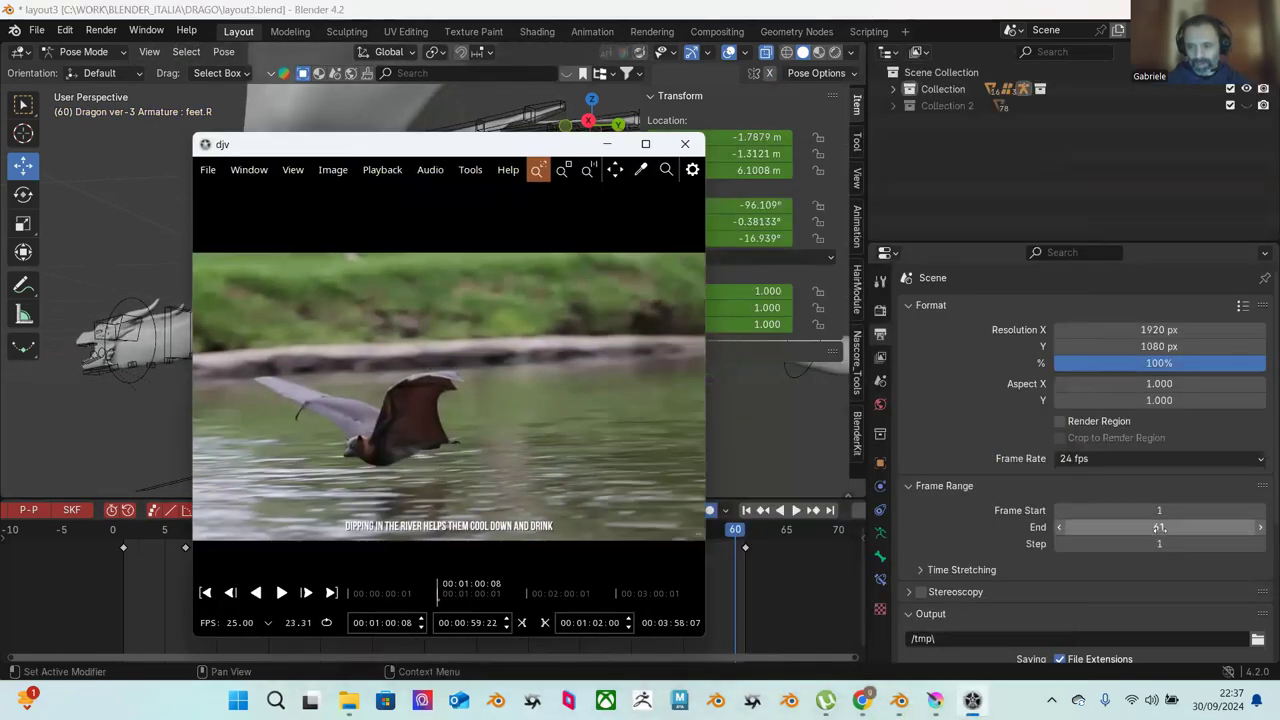
Step: Dock the bat clip on the right half, orbit to a front view and select the left wing's hand control
{"action": "left_click_drag", "start_coordinate": [505, 149], "coordinate": [1278, 150]}
{"action": "middle_click_drag", "start_coordinate": [462, 414], "coordinate": [552, 345]}
{"action": "left_click", "coordinate": [554, 352]}
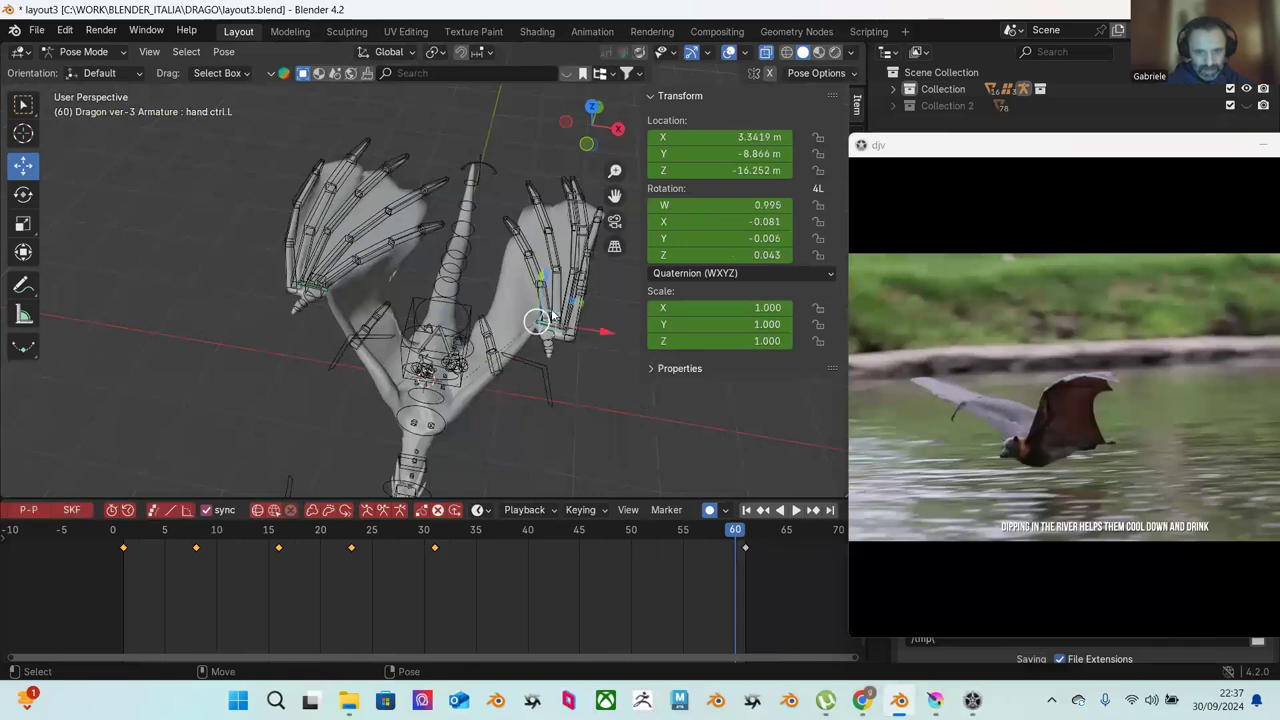
Step: At frame 40, try moving hand ctrl.L, undo it, and orbit to a near-front view
{"action": "left_click_drag", "start_coordinate": [462, 527], "coordinate": [538, 538]}
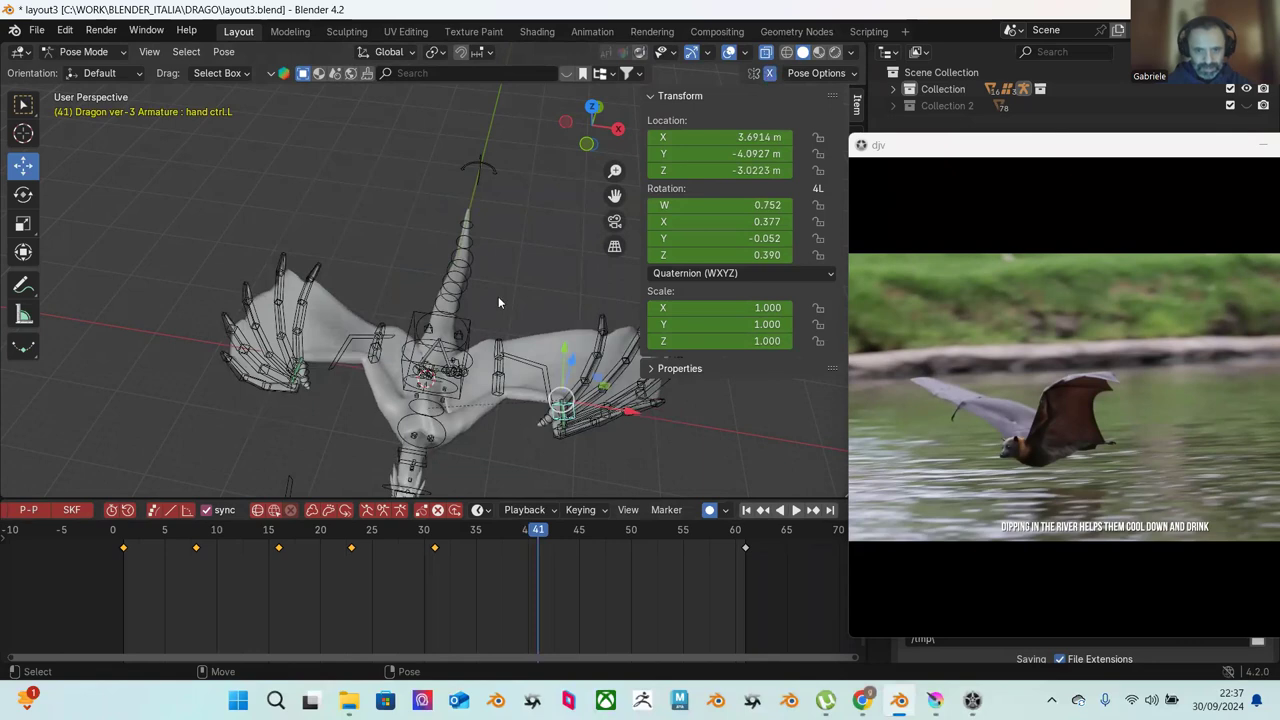
{"action": "scroll", "coordinate": [498, 302], "scroll_direction": "down", "scroll_amount": 1}
{"action": "key", "text": "g"}
{"action": "left_click", "coordinate": [503, 271]}
{"action": "key", "text": "ctrl+z"}
{"action": "middle_click_drag", "start_coordinate": [508, 360], "coordinate": [471, 482]}
{"action": "key", "text": "space"}
{"action": "left_click_drag", "start_coordinate": [447, 538], "coordinate": [528, 533]}
Step: Rotate hand ctrl.L and pull it down and outward at frame 40, keying the pose
{"action": "key", "text": "shift+space"}
{"action": "key", "text": "r"}
{"action": "left_click_drag", "start_coordinate": [606, 301], "coordinate": [596, 358]}
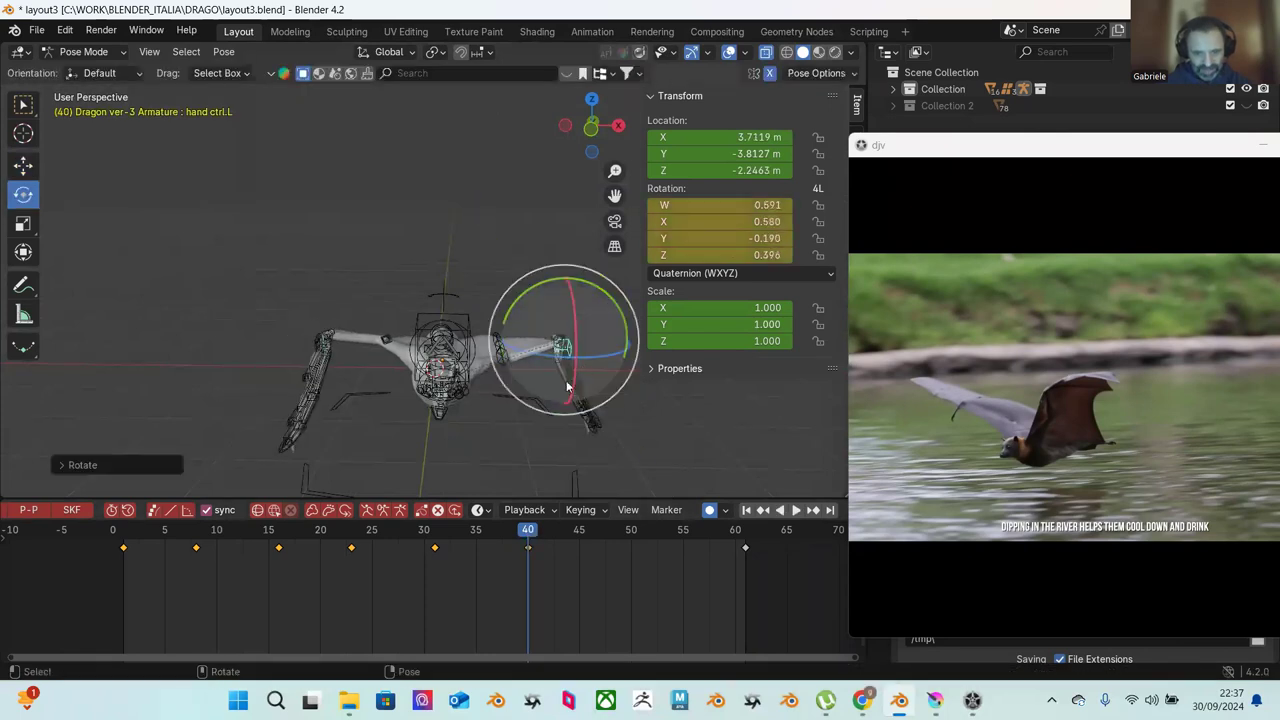
{"action": "middle_click_drag", "start_coordinate": [567, 387], "coordinate": [543, 470]}
{"action": "left_click_drag", "start_coordinate": [559, 428], "coordinate": [543, 412]}
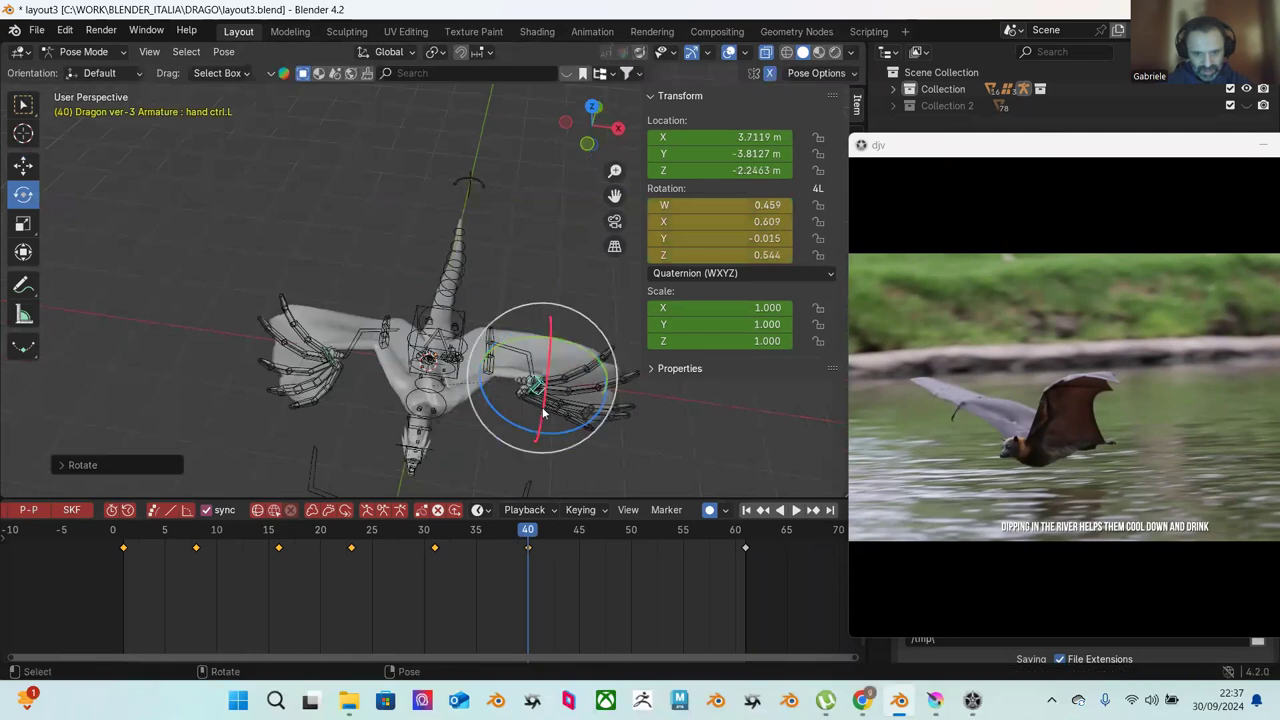
{"action": "key", "text": "shift+space"}
{"action": "key", "text": "g"}
{"action": "middle_click_drag", "start_coordinate": [556, 377], "coordinate": [521, 371]}
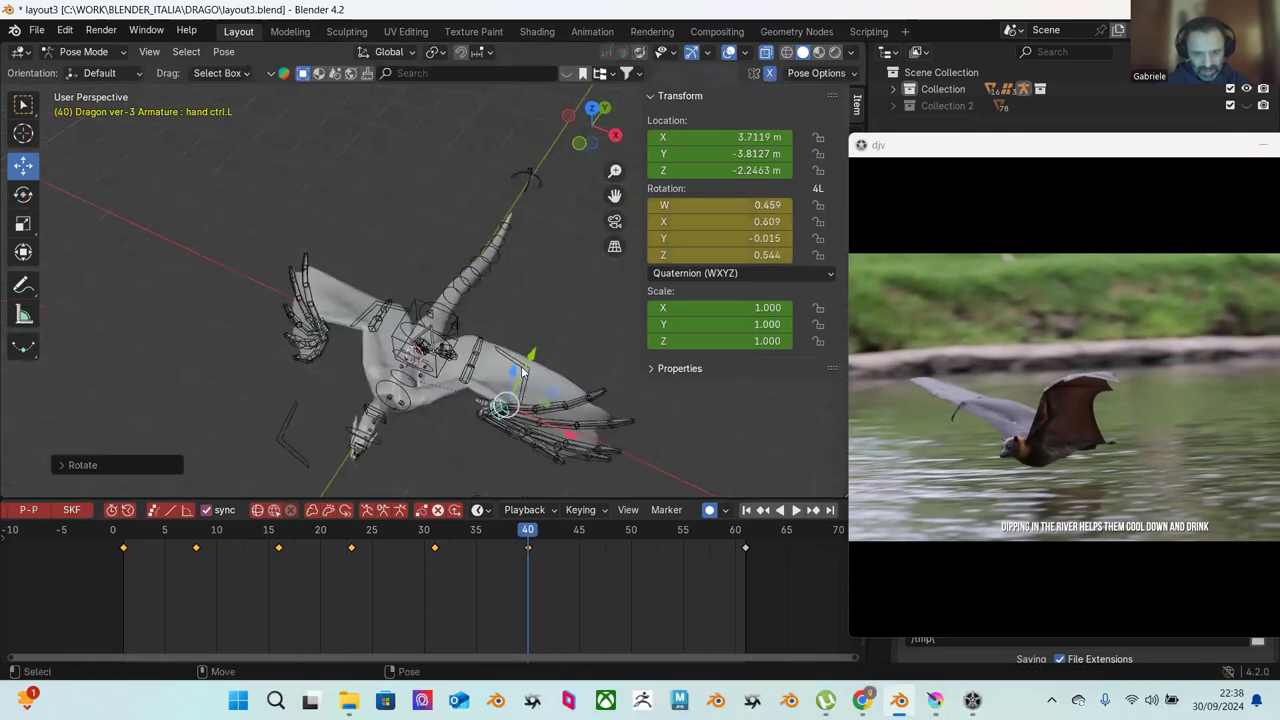
{"action": "left_click_drag", "start_coordinate": [518, 378], "coordinate": [495, 470]}
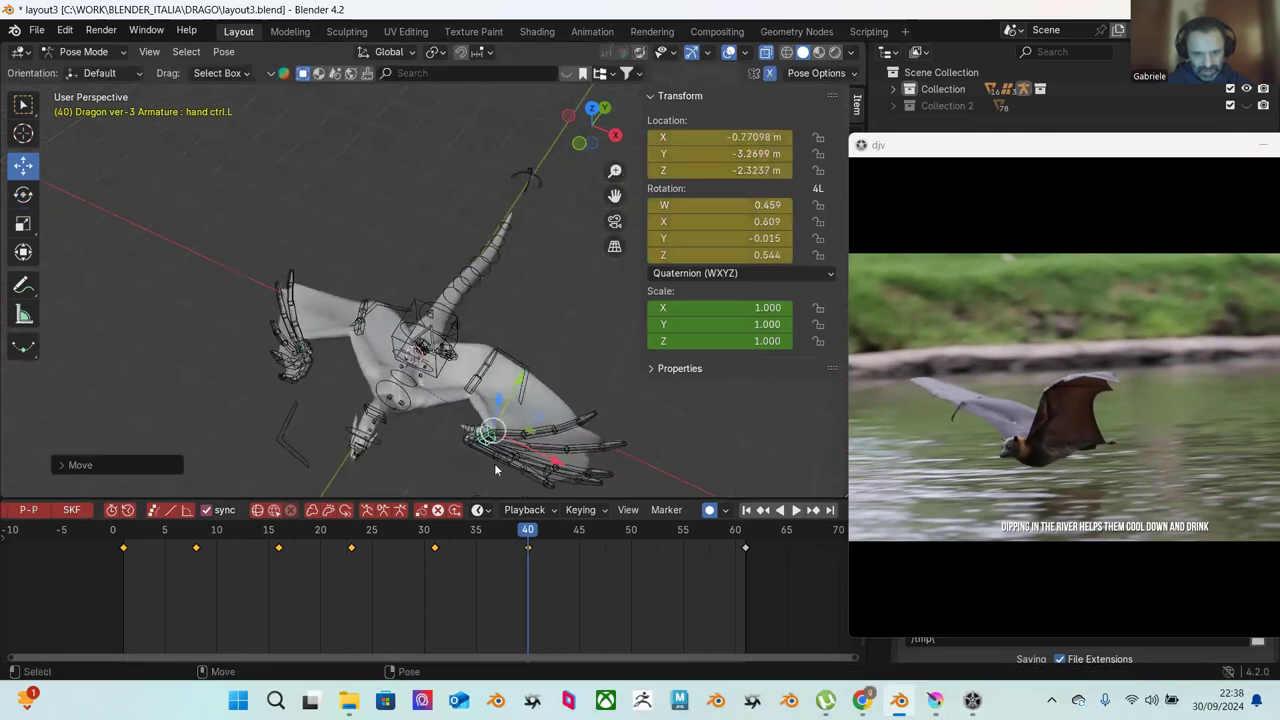
{"action": "left_click_drag", "start_coordinate": [434, 545], "coordinate": [530, 533]}
{"action": "middle_click_drag", "start_coordinate": [520, 470], "coordinate": [502, 424]}
{"action": "left_click_drag", "start_coordinate": [437, 432], "coordinate": [453, 398]}
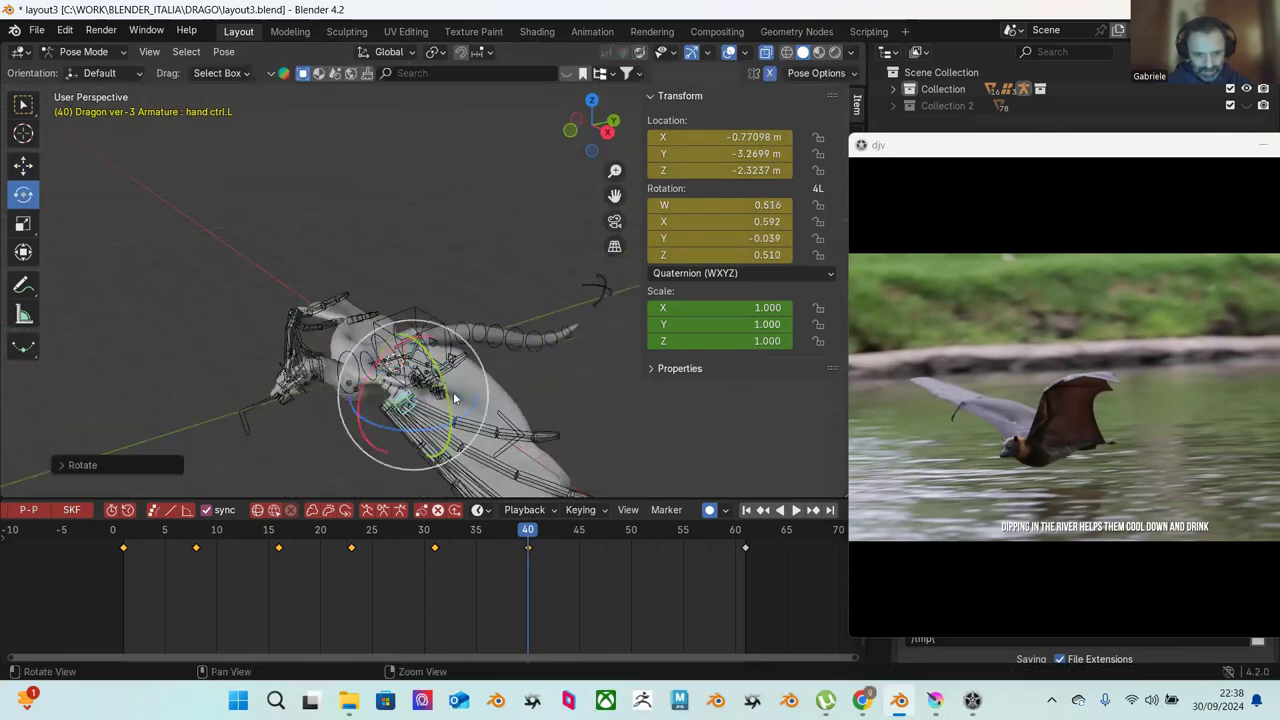
{"action": "middle_click_drag", "start_coordinate": [453, 398], "coordinate": [545, 403]}
Step: Rotate and key hand ctrl.L at frames 46, 52 and 57, then play the flap back
{"action": "left_click_drag", "start_coordinate": [422, 527], "coordinate": [588, 541]}
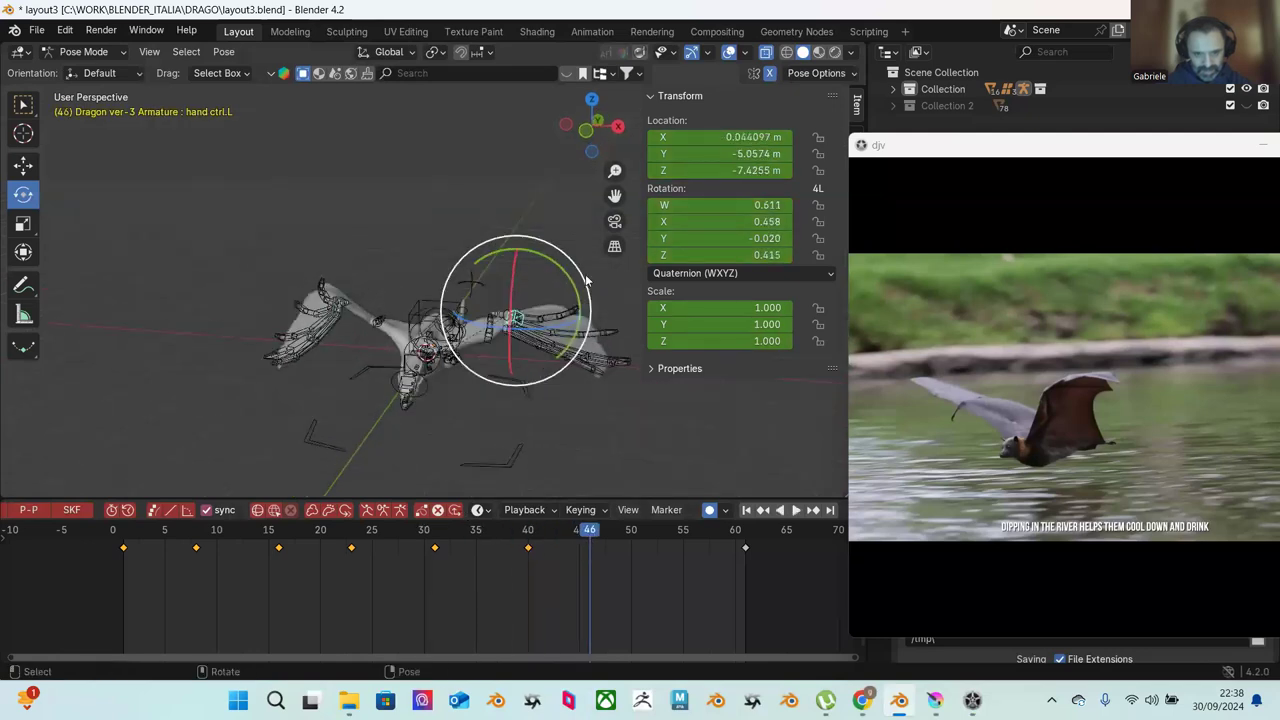
{"action": "left_click", "coordinate": [624, 500]}
{"action": "left_click_drag", "start_coordinate": [596, 537], "coordinate": [652, 537]}
{"action": "left_click_drag", "start_coordinate": [573, 252], "coordinate": [580, 285]}
{"action": "left_click_drag", "start_coordinate": [660, 531], "coordinate": [704, 530]}
{"action": "left_click_drag", "start_coordinate": [565, 245], "coordinate": [535, 200]}
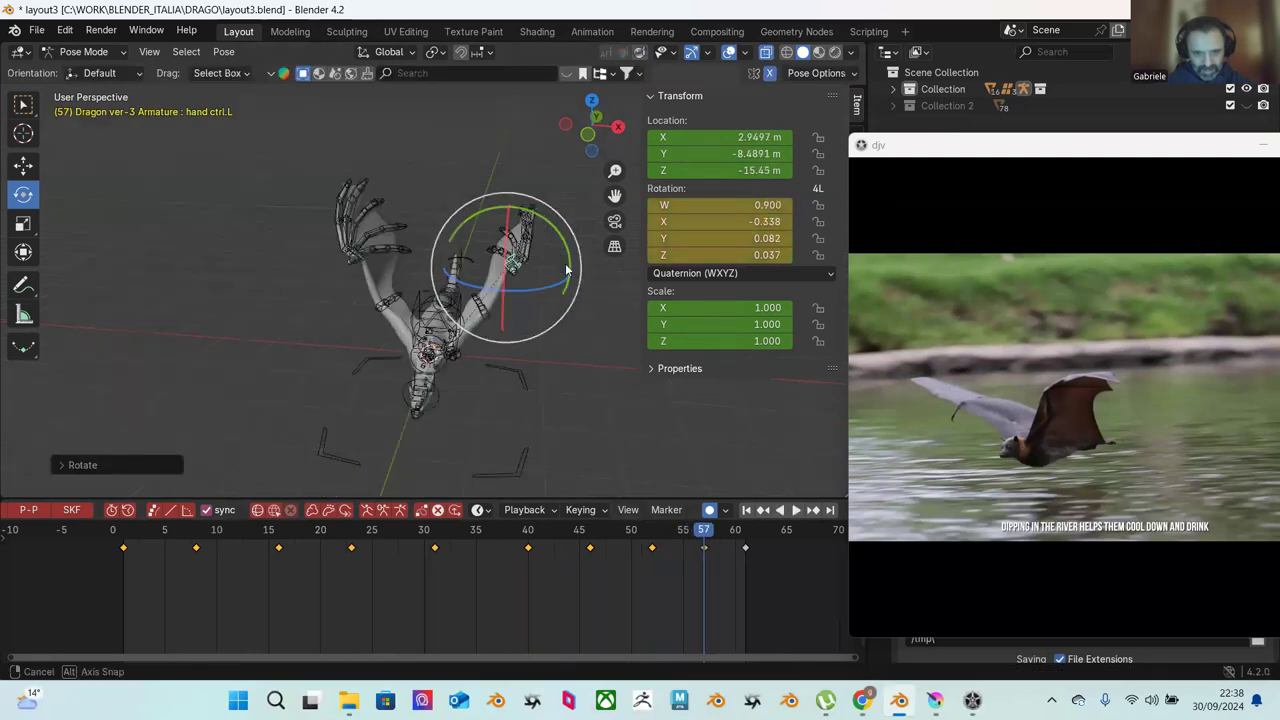
{"action": "left_click_drag", "start_coordinate": [548, 322], "coordinate": [553, 310]}
{"action": "left_click_drag", "start_coordinate": [656, 537], "coordinate": [760, 548]}
{"action": "key", "text": "space"}
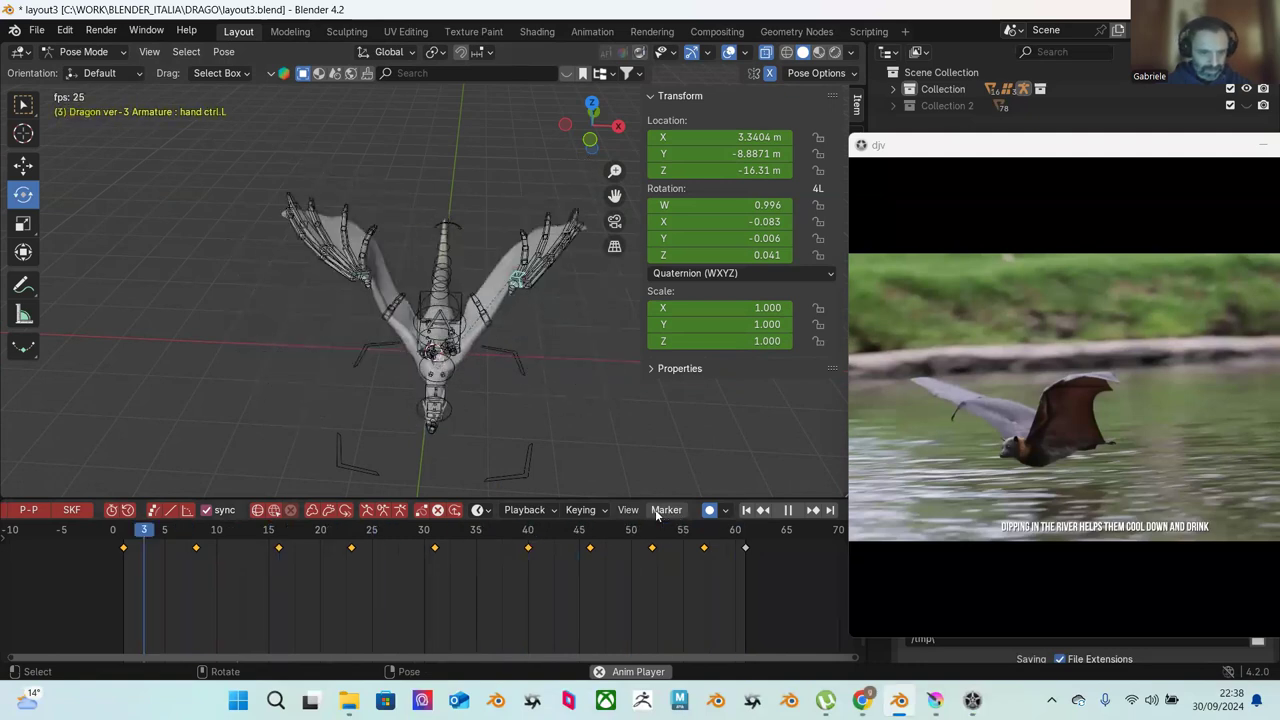
Step: Stop playback, check frames 56–61, then replay from frame 1 and select the hand control
{"action": "key", "text": "space"}
{"action": "left_click", "coordinate": [697, 533]}
{"action": "left_click_drag", "start_coordinate": [697, 533], "coordinate": [746, 535]}
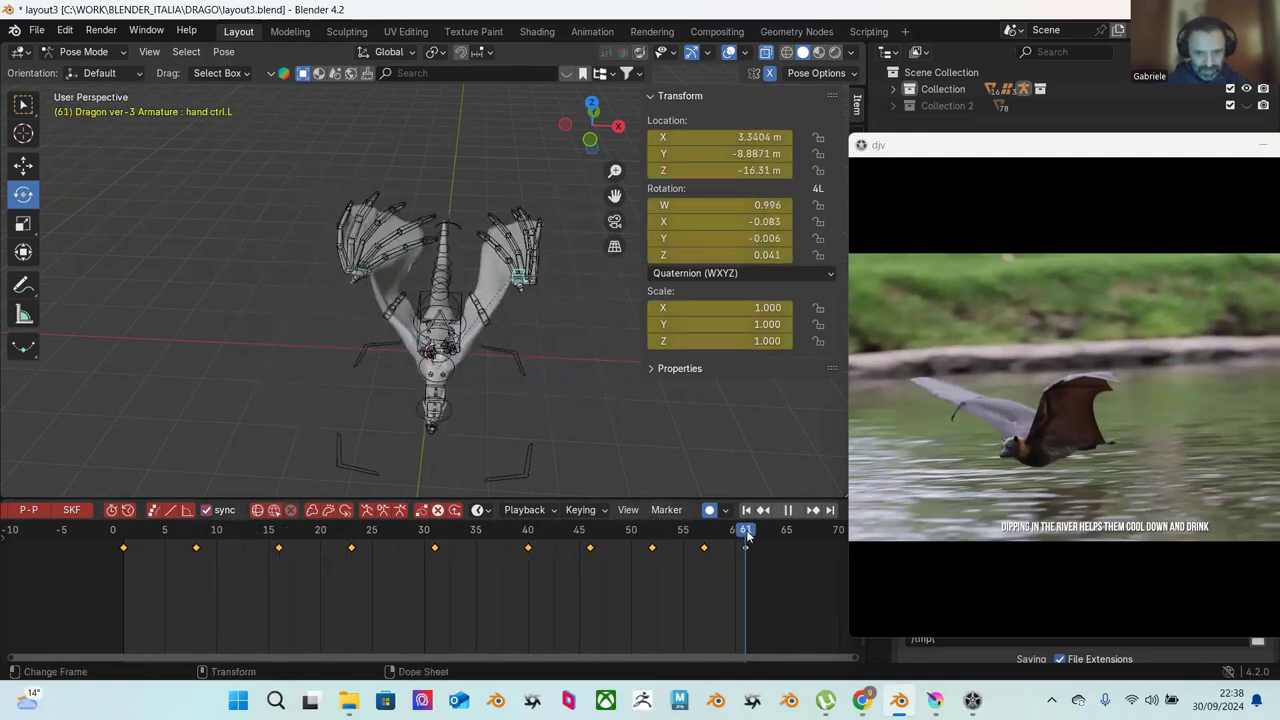
{"action": "left_click", "coordinate": [124, 533]}
{"action": "key", "text": "space"}
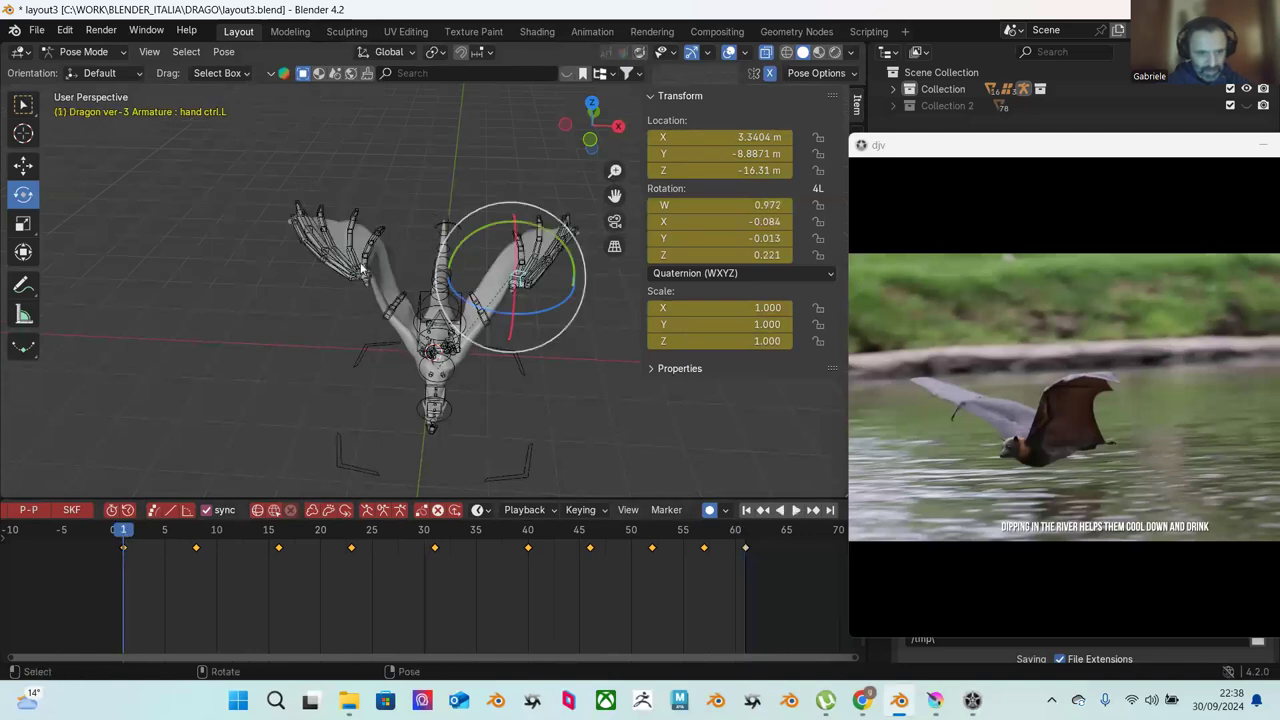
{"action": "scroll", "coordinate": [362, 268], "scroll_direction": "up", "scroll_amount": 2}
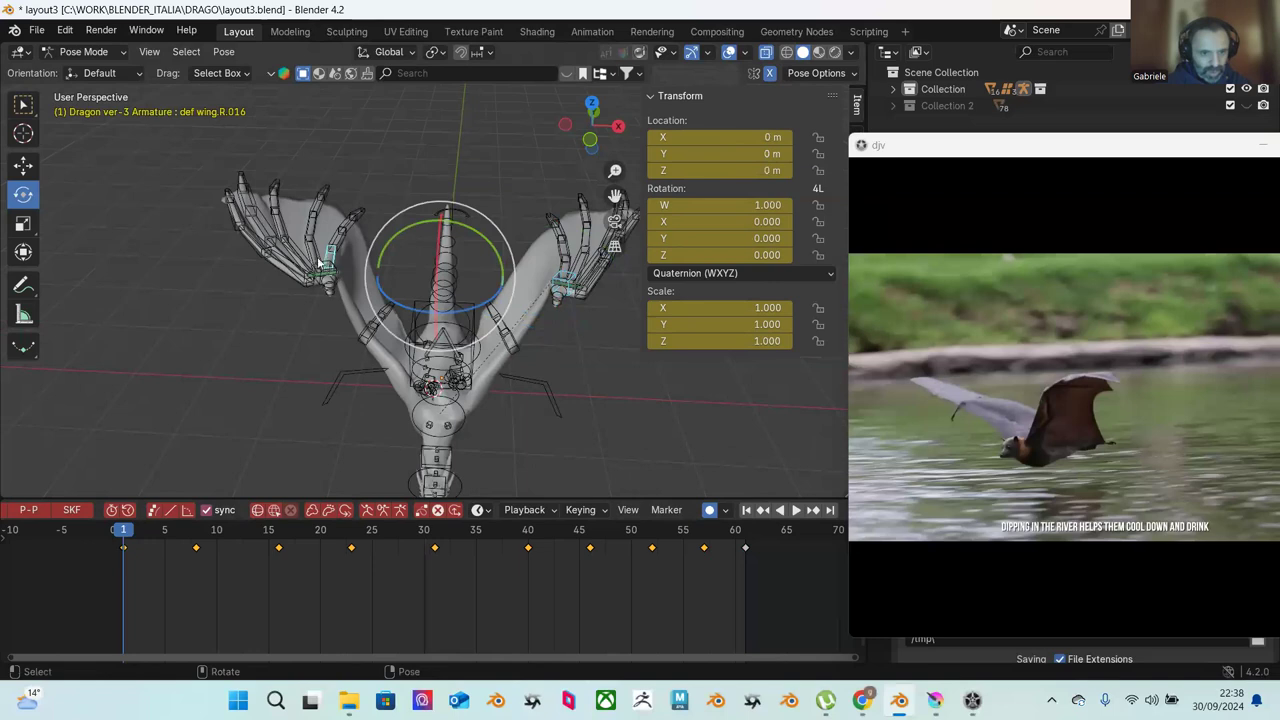
{"action": "left_click", "coordinate": [317, 265]}
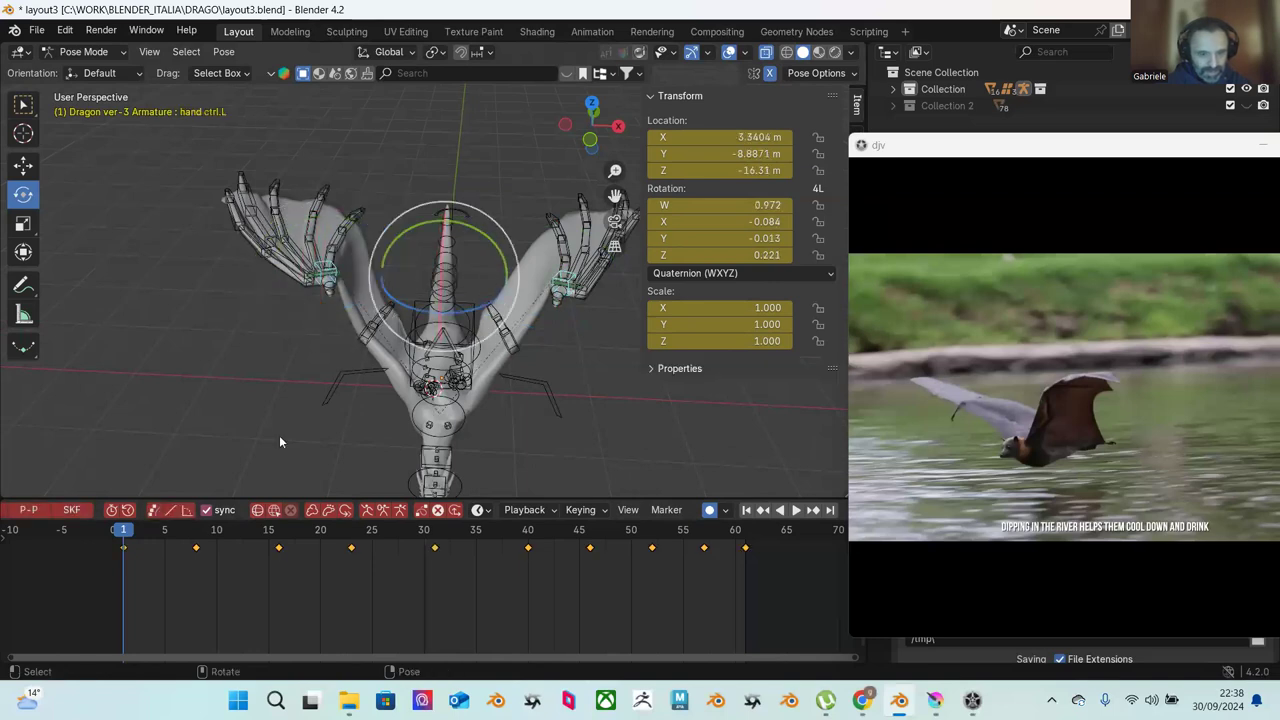
Step: Copy the hand keys at frame 1, paste them at frame 61, and replay from the start
{"action": "right_click", "coordinate": [124, 549]}
{"action": "left_click", "coordinate": [128, 463]}
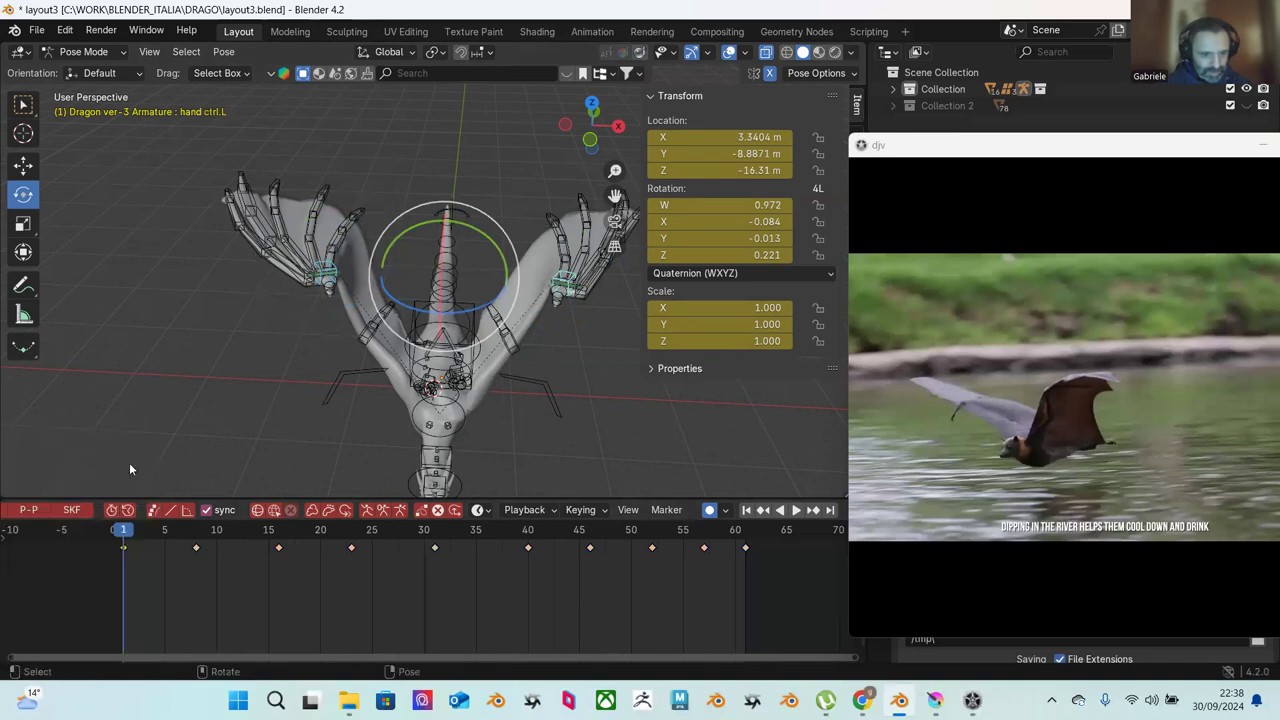
{"action": "left_click", "coordinate": [742, 538]}
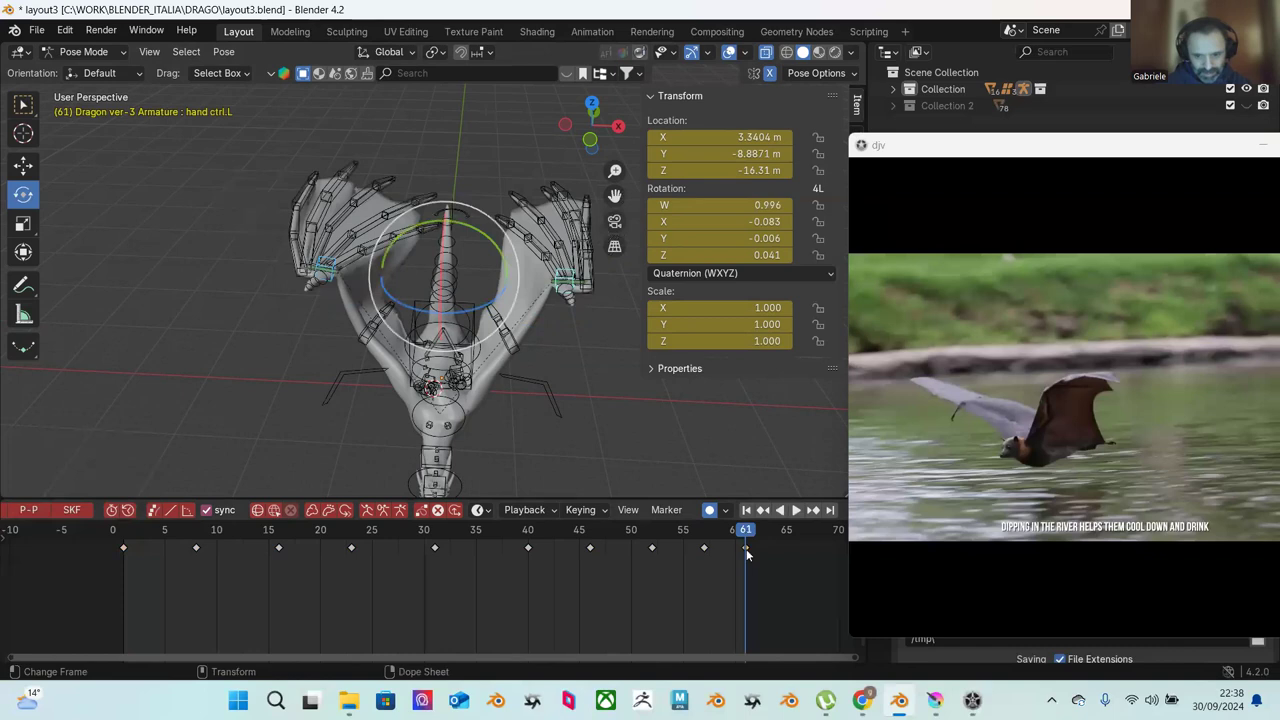
{"action": "right_click", "coordinate": [746, 549]}
{"action": "left_click", "coordinate": [717, 479]}
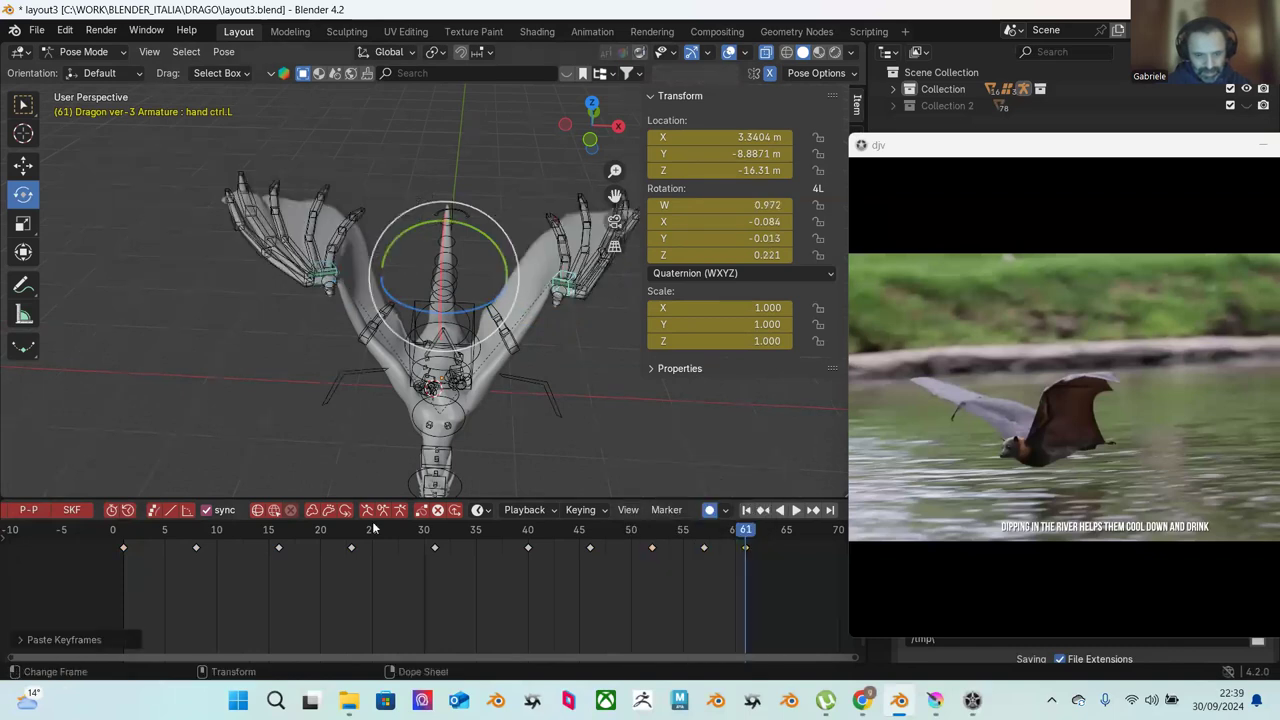
{"action": "key", "text": "shift+Left"}
{"action": "key", "text": "space"}
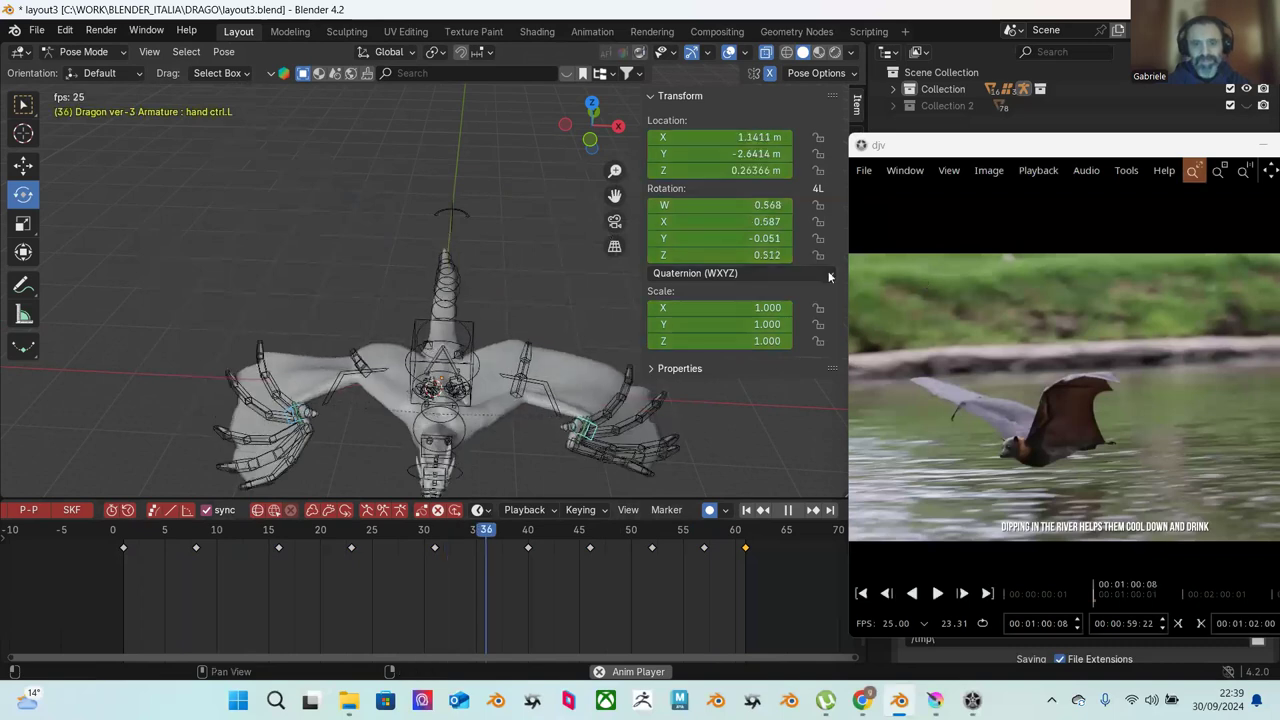
Step: Watch the flap from a side view beside the bat clip, then stop and scrub frames 53–58
{"action": "middle_click_drag", "start_coordinate": [532, 385], "coordinate": [398, 321]}
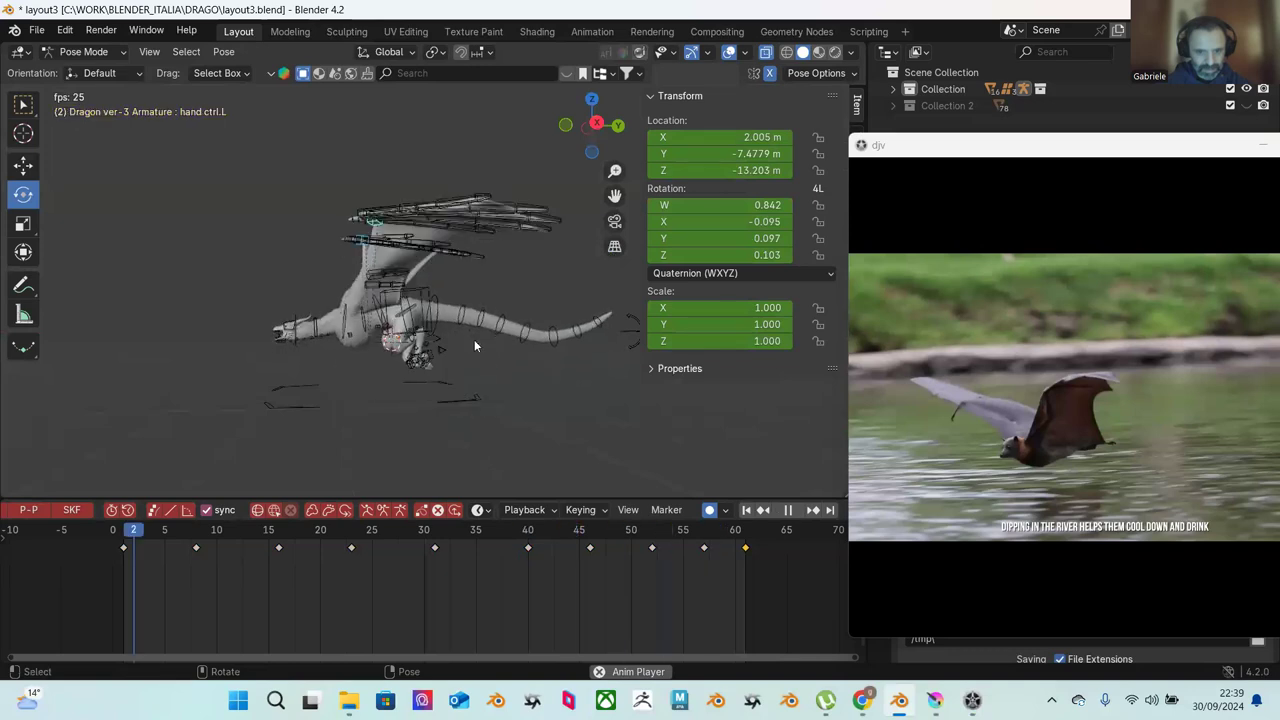
{"action": "left_click_drag", "start_coordinate": [1000, 146], "coordinate": [446, 93]}
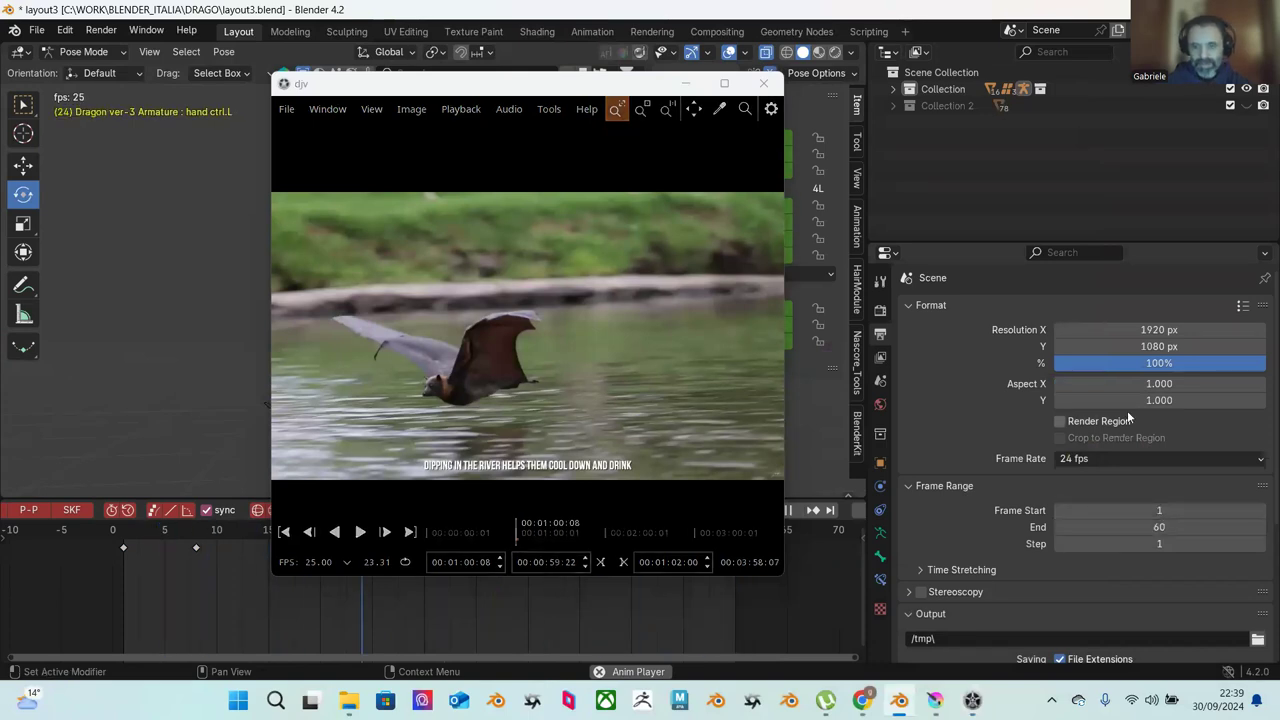
{"action": "left_click_drag", "start_coordinate": [555, 85], "coordinate": [1133, 163]}
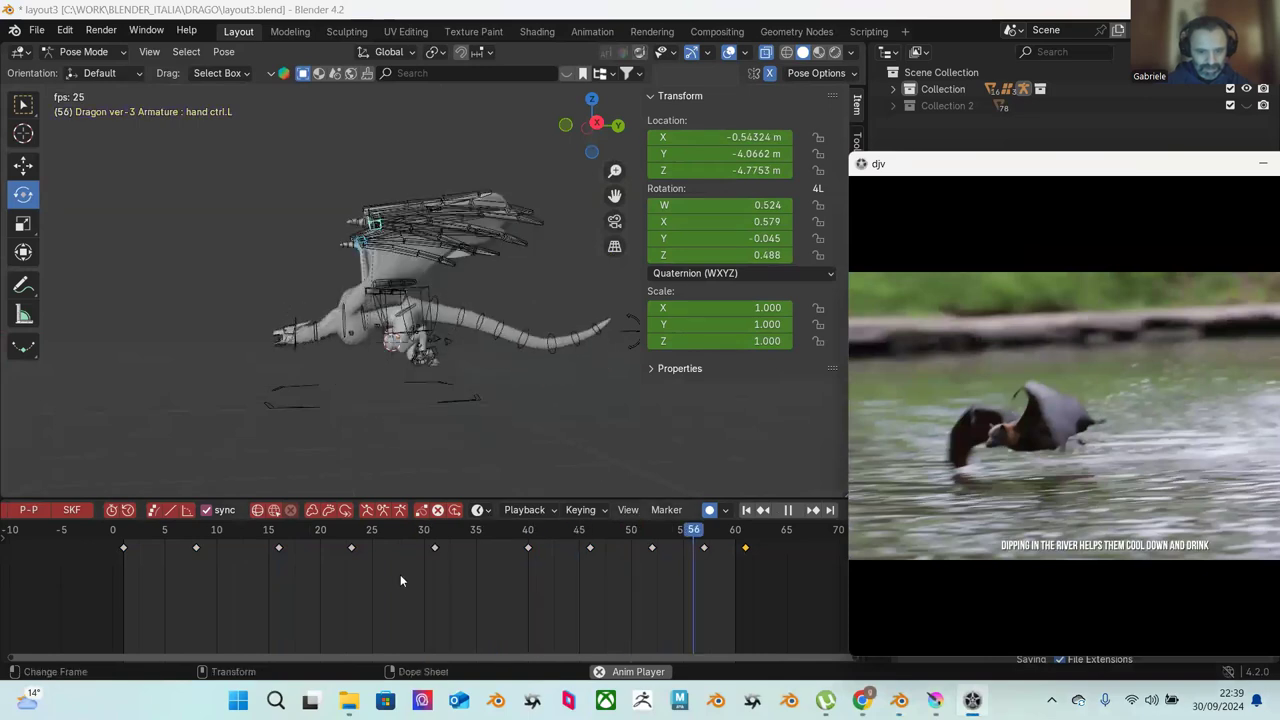
{"action": "key", "text": "space"}
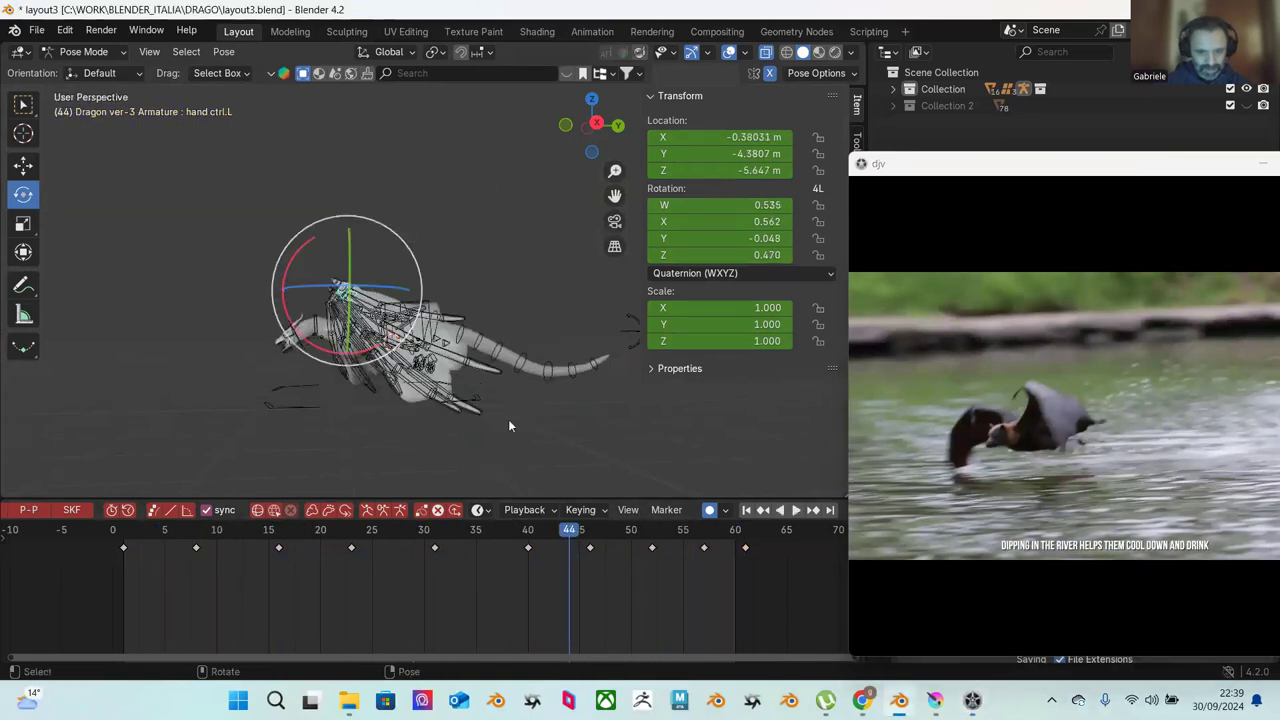
{"action": "left_click_drag", "start_coordinate": [572, 535], "coordinate": [716, 549]}
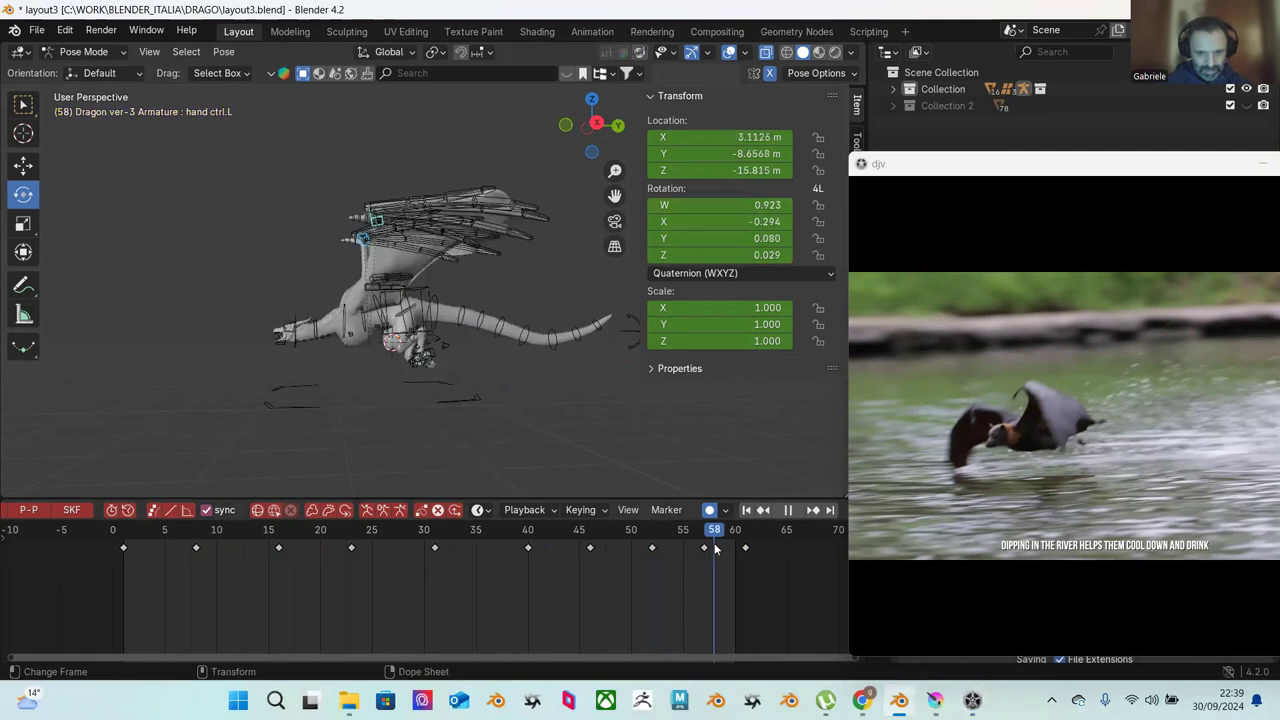
{"action": "left_click_drag", "start_coordinate": [140, 531], "coordinate": [652, 551]}
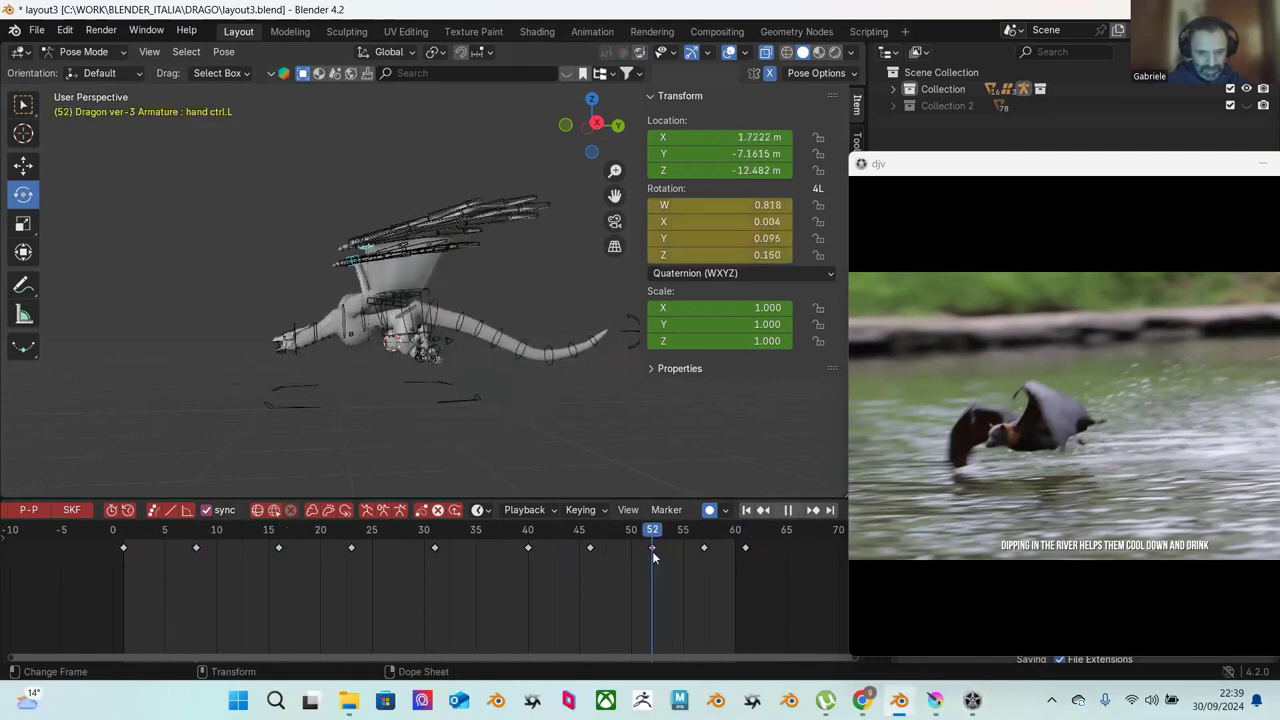
Step: Select spine.013 and bend it at frame 48 and again at frame 56, keying each pose
{"action": "left_click", "coordinate": [545, 352]}
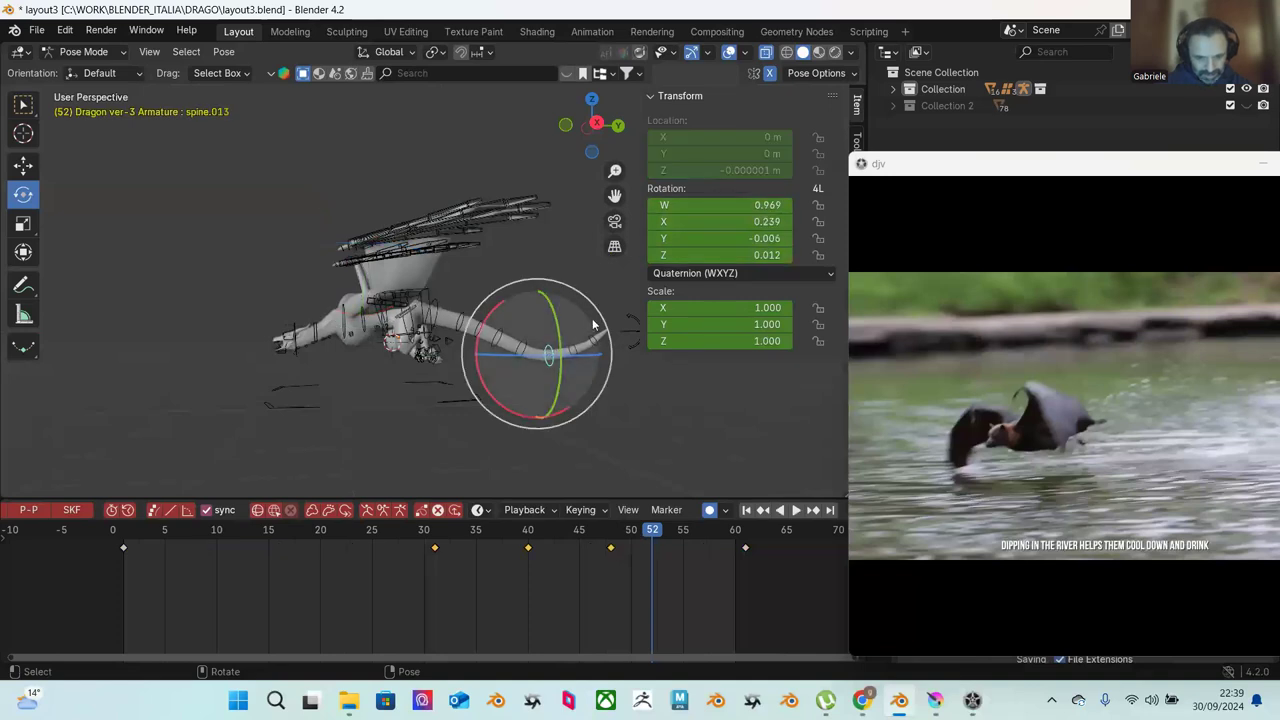
{"action": "left_click_drag", "start_coordinate": [676, 538], "coordinate": [616, 528]}
{"action": "left_click_drag", "start_coordinate": [598, 330], "coordinate": [600, 352]}
{"action": "left_click", "coordinate": [553, 540]}
{"action": "key", "text": "space"}
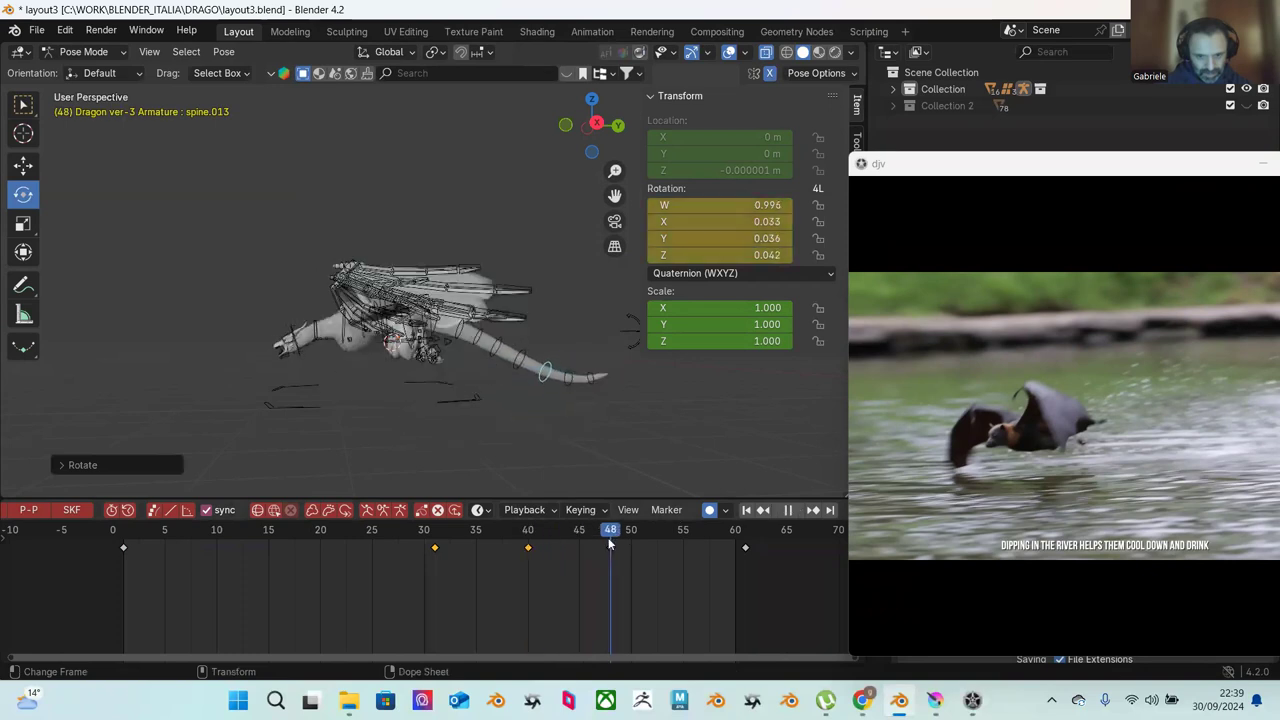
{"action": "mouse_move", "coordinate": [711, 548]}
{"action": "left_mouse_down"}
{"action": "mouse_move", "coordinate": [457, 520]}
{"action": "mouse_move", "coordinate": [408, 492]}
{"action": "mouse_move", "coordinate": [693, 540]}
{"action": "left_mouse_up"}
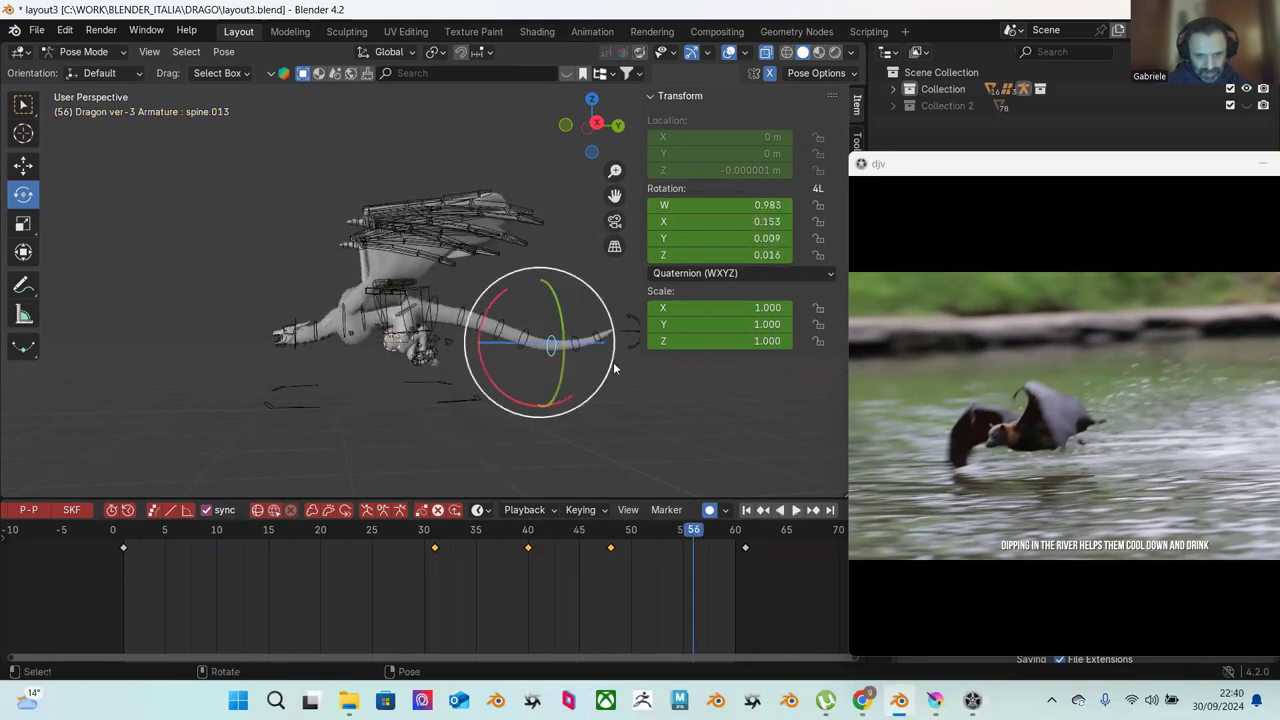
{"action": "left_click_drag", "start_coordinate": [612, 336], "coordinate": [600, 313]}
{"action": "middle_click_drag", "start_coordinate": [600, 313], "coordinate": [545, 352]}
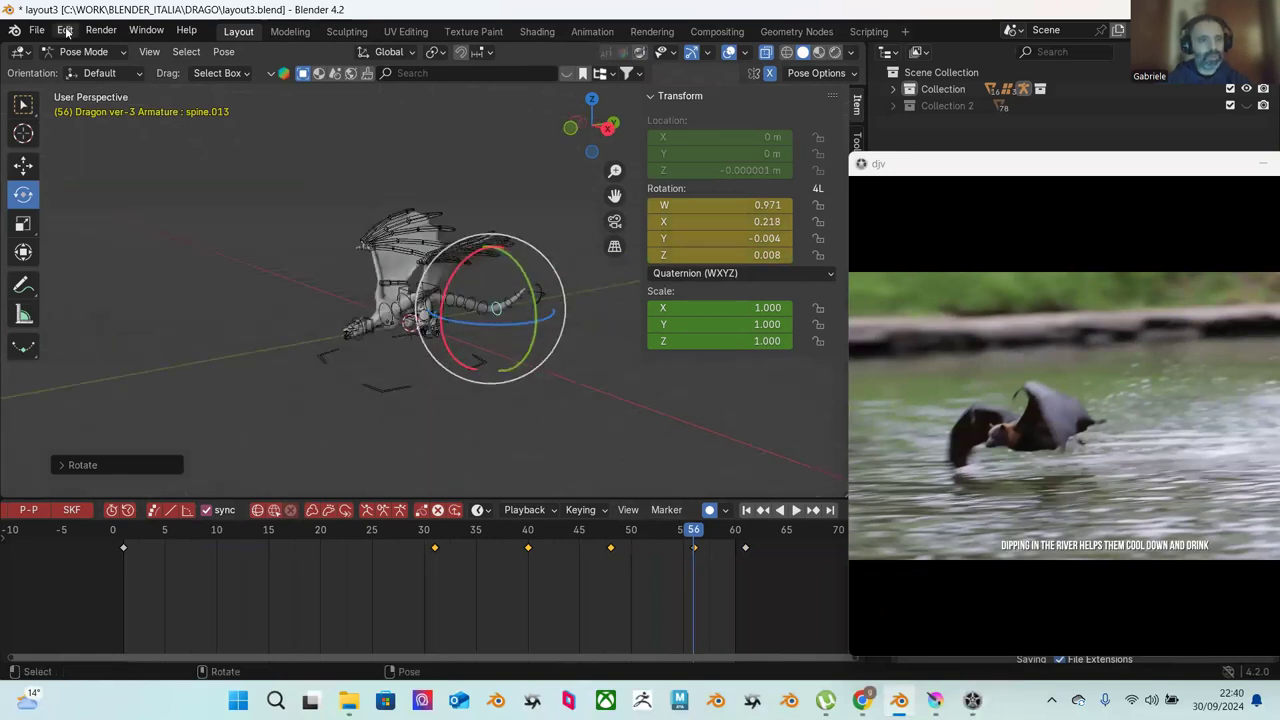
Step: Save the file incrementally as layout4.blend
{"action": "left_click", "coordinate": [36, 30]}
{"action": "left_click", "coordinate": [96, 155]}
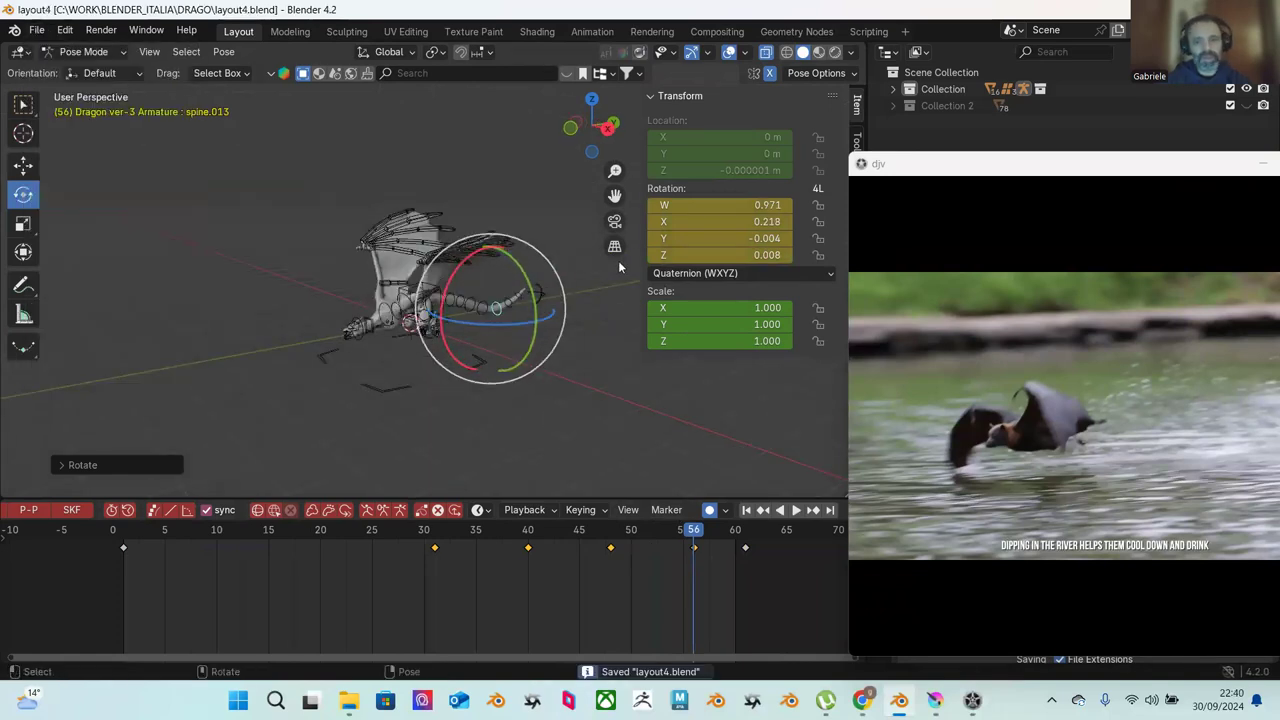
{"action": "left_click_drag", "start_coordinate": [925, 163], "coordinate": [412, 118]}
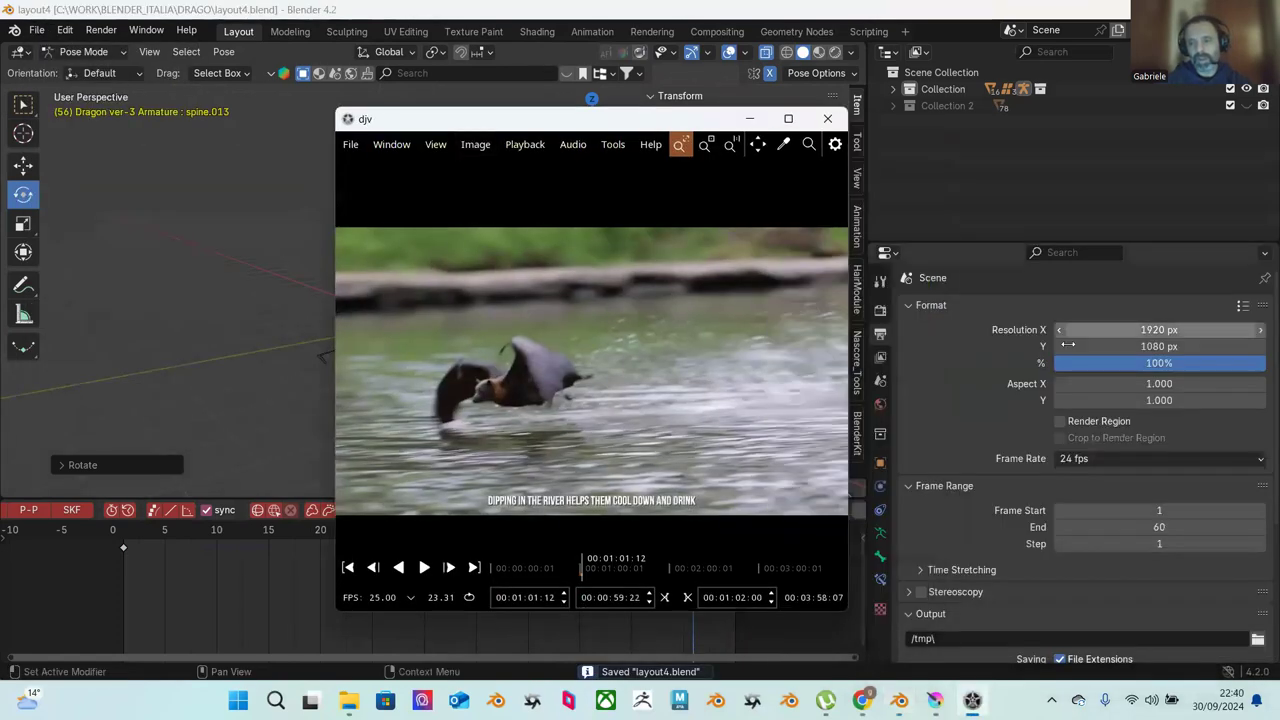
Step: Set the scene end frame to 61, hide the reference player and box-select the dragon's bones
{"action": "left_click", "coordinate": [1160, 530]}
{"action": "type", "text": "61"}
{"action": "key", "text": "Return"}
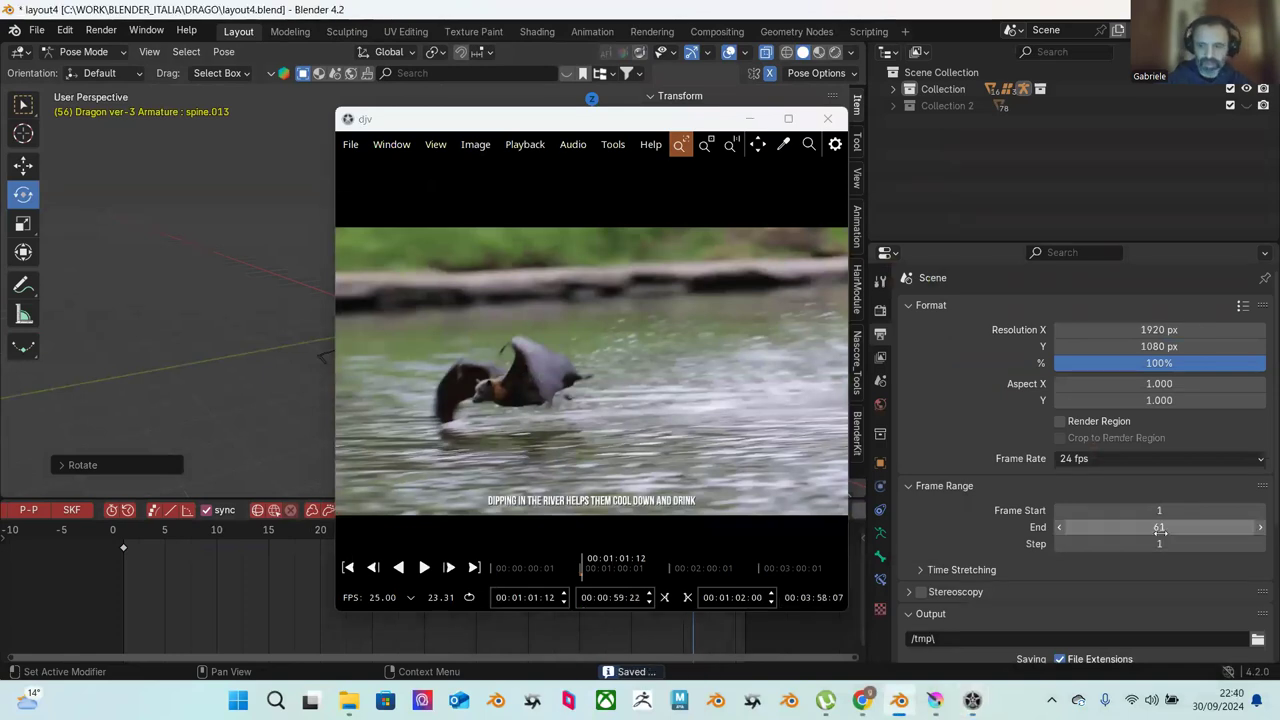
{"action": "left_click", "coordinate": [749, 118]}
{"action": "left_click_drag", "start_coordinate": [282, 174], "coordinate": [574, 401]}
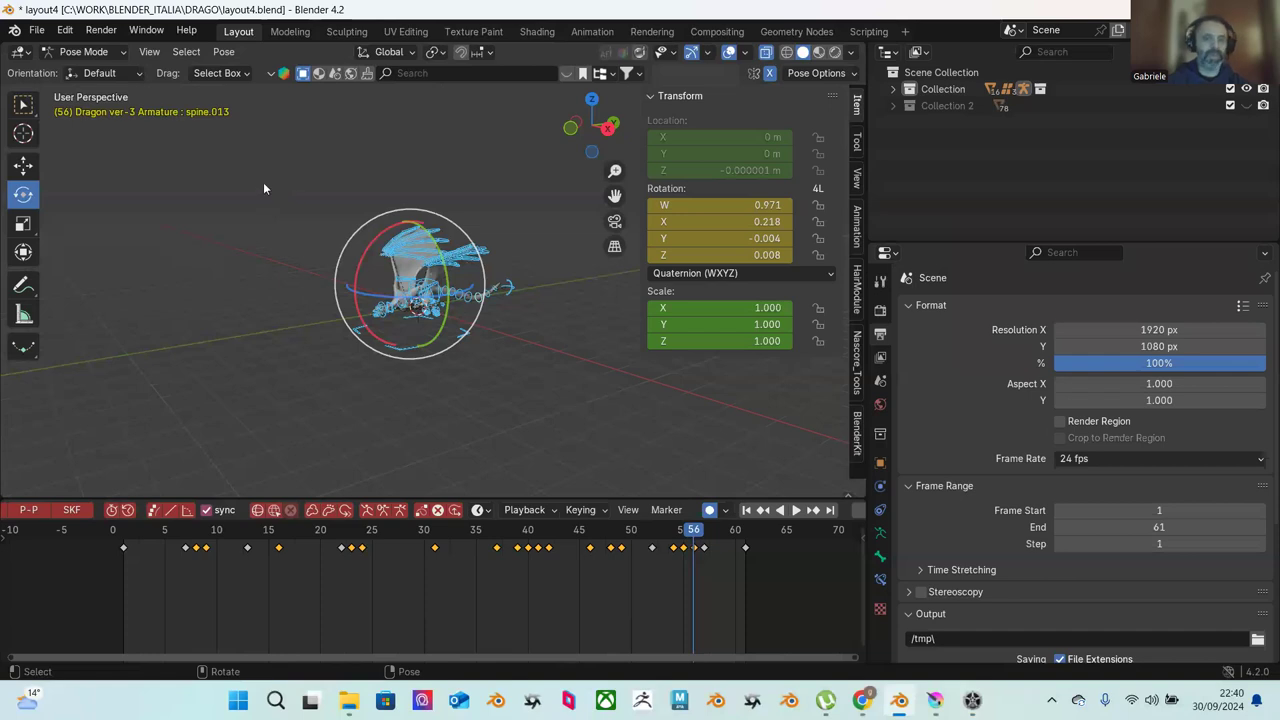
Step: Box-select the dragon's bones and play the flight from frame 1, stopping around frame 11
{"action": "middle_click_drag", "start_coordinate": [346, 259], "coordinate": [395, 267]}
{"action": "scroll", "coordinate": [395, 268], "scroll_direction": "down", "scroll_amount": 1}
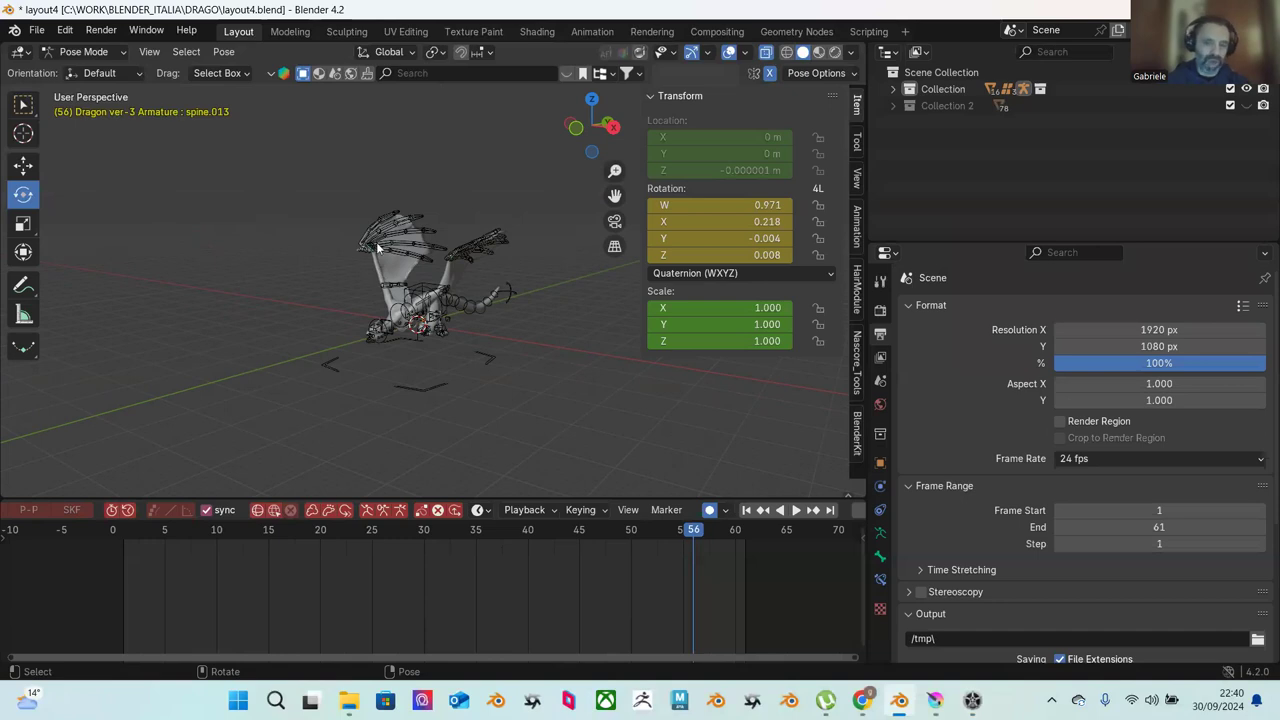
{"action": "left_click_drag", "start_coordinate": [248, 174], "coordinate": [563, 456]}
{"action": "left_click", "coordinate": [122, 536]}
{"action": "key", "text": "space"}
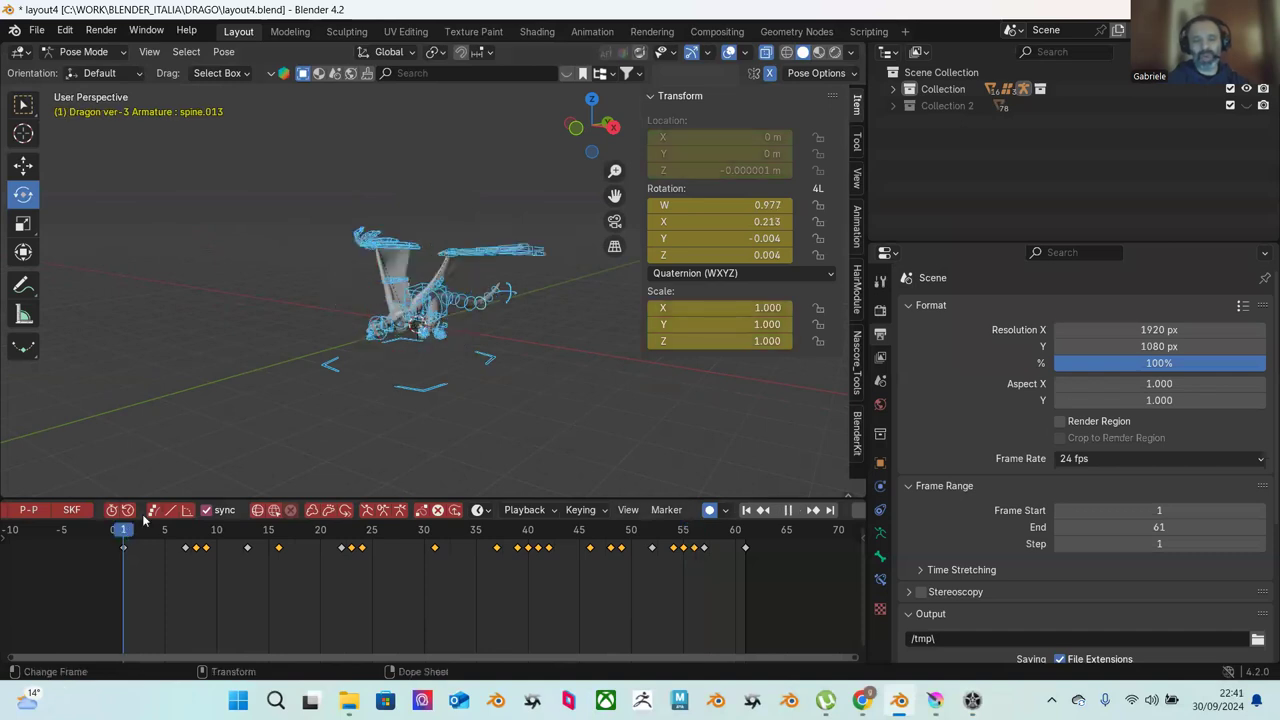
{"action": "key", "text": "space"}
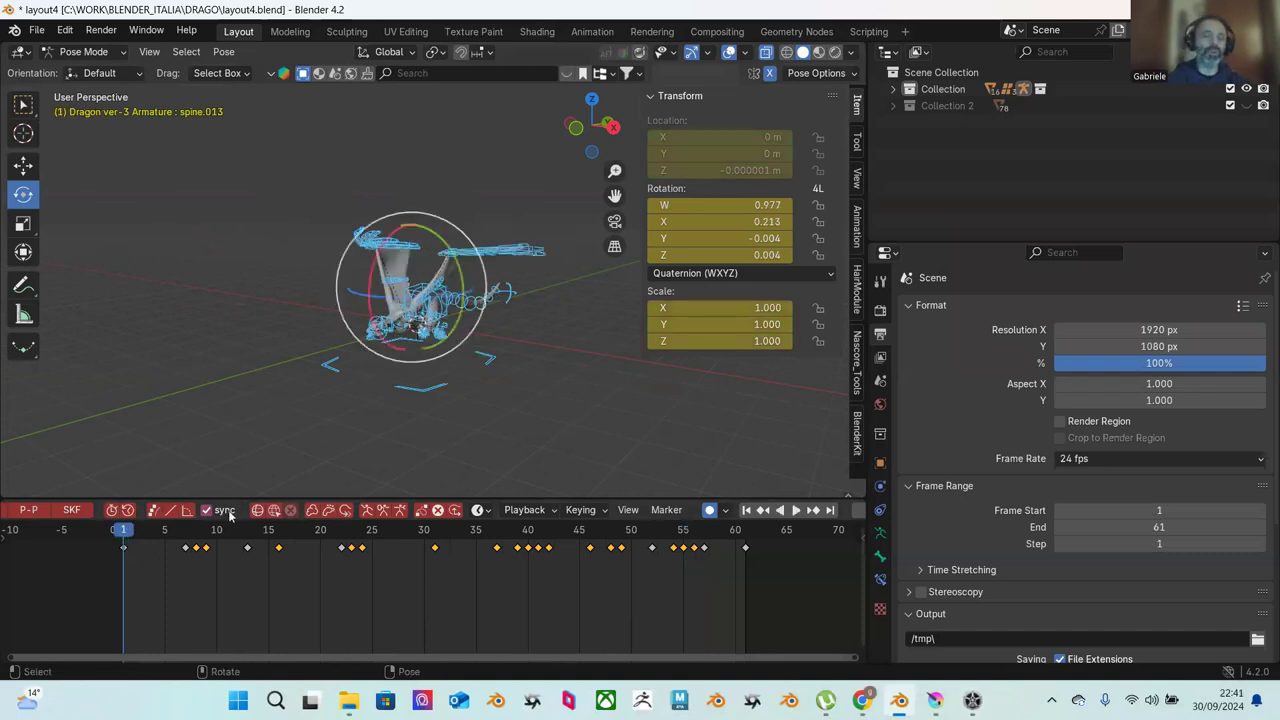
{"action": "key", "text": "space"}
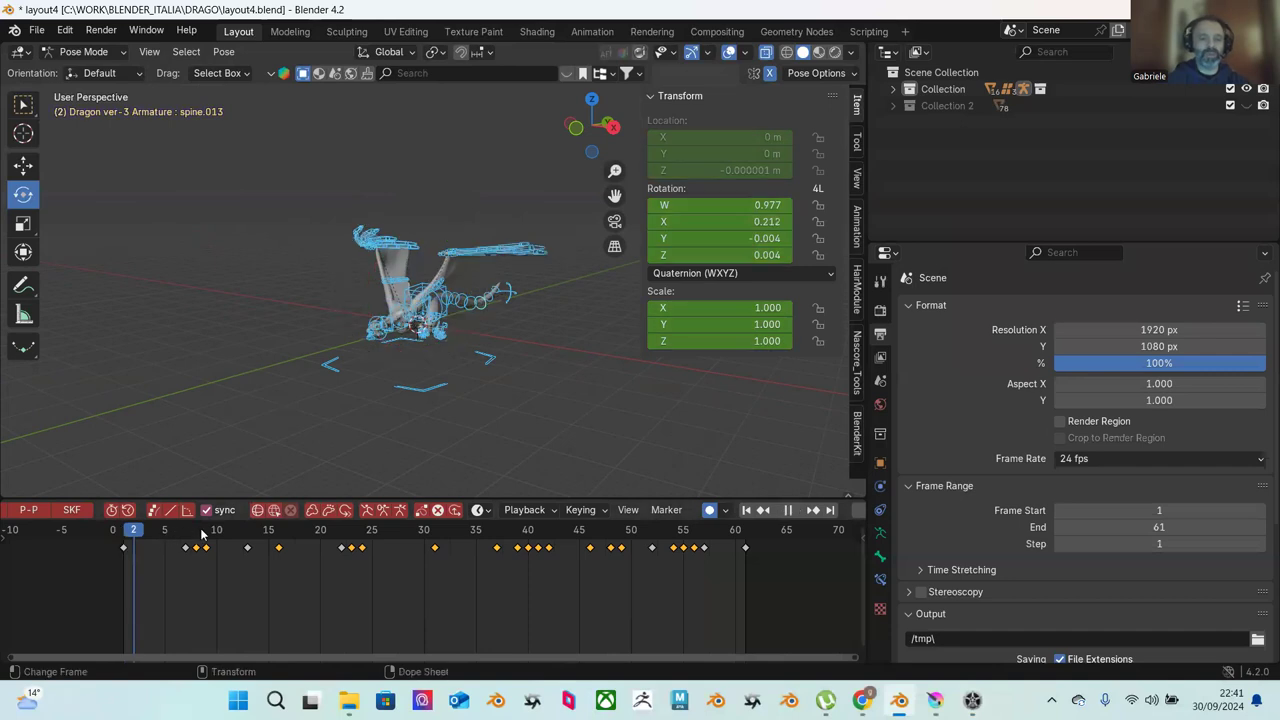
{"action": "key", "text": "space"}
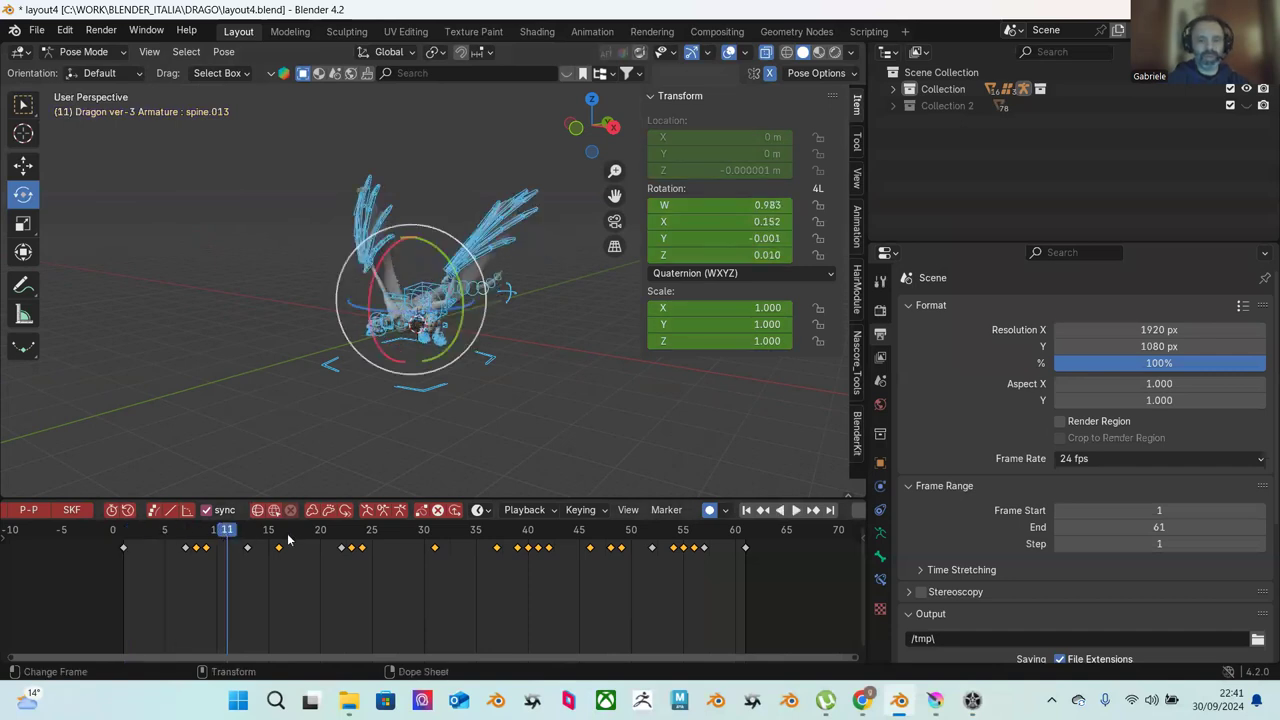
{"action": "left_click", "coordinate": [124, 537]}
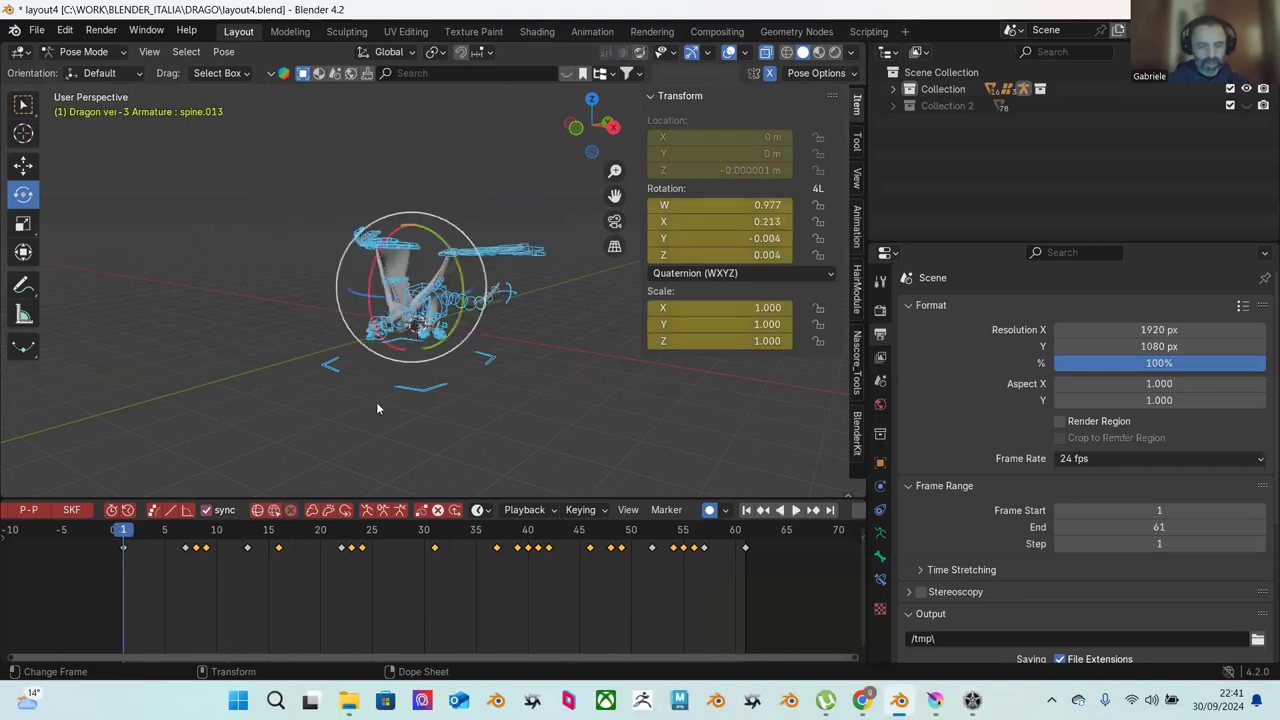
{"action": "left_click_drag", "start_coordinate": [237, 183], "coordinate": [558, 435]}
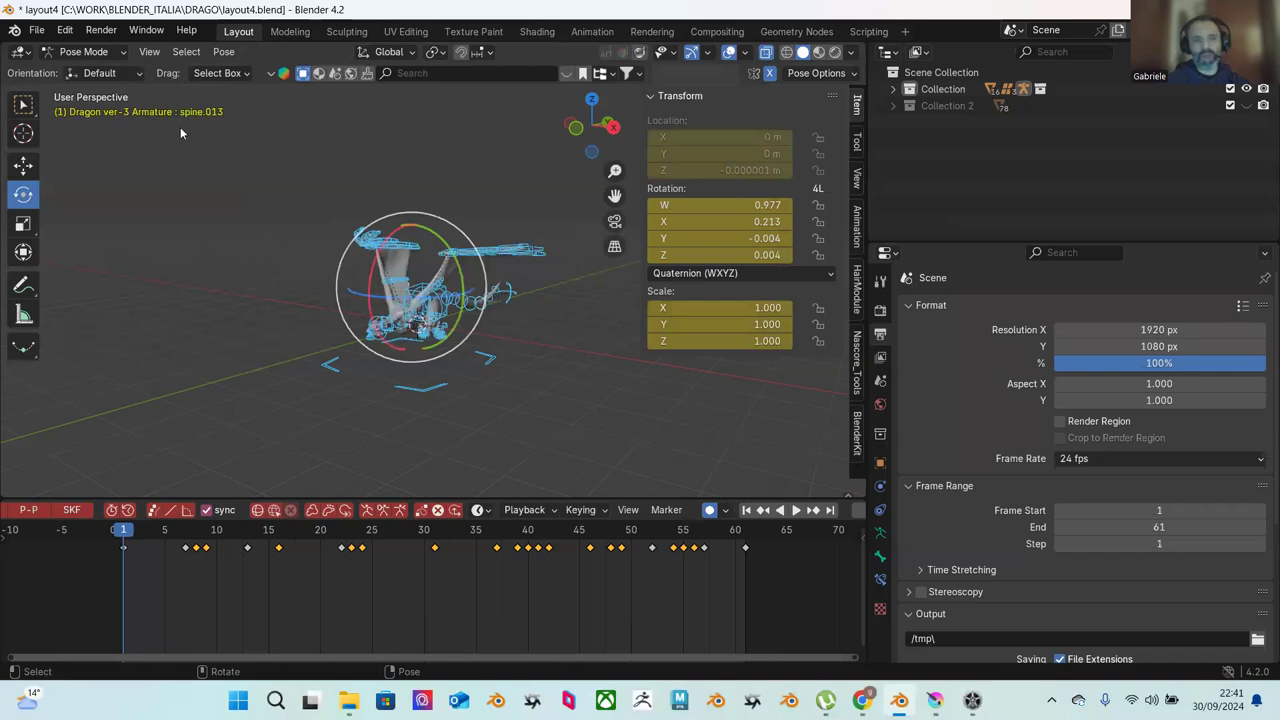
Step: Save the file incrementally as layout5.blend
{"action": "left_click", "coordinate": [36, 30]}
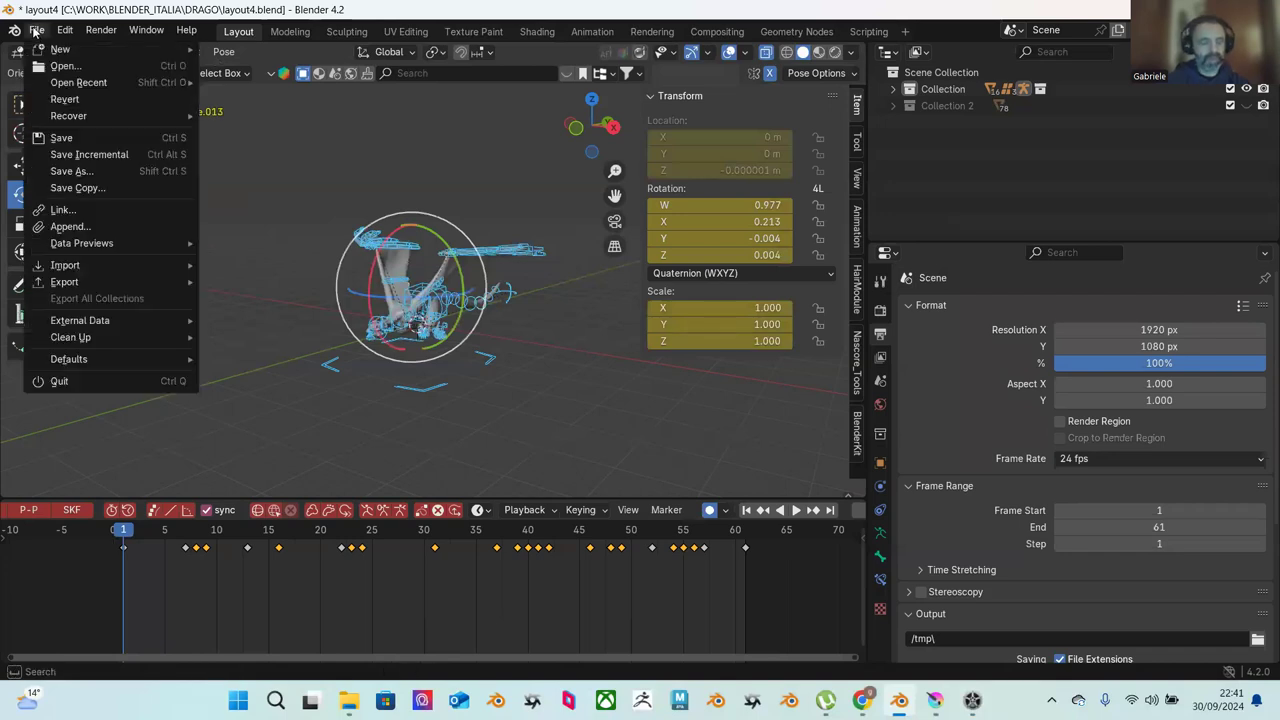
{"action": "left_click", "coordinate": [90, 155]}
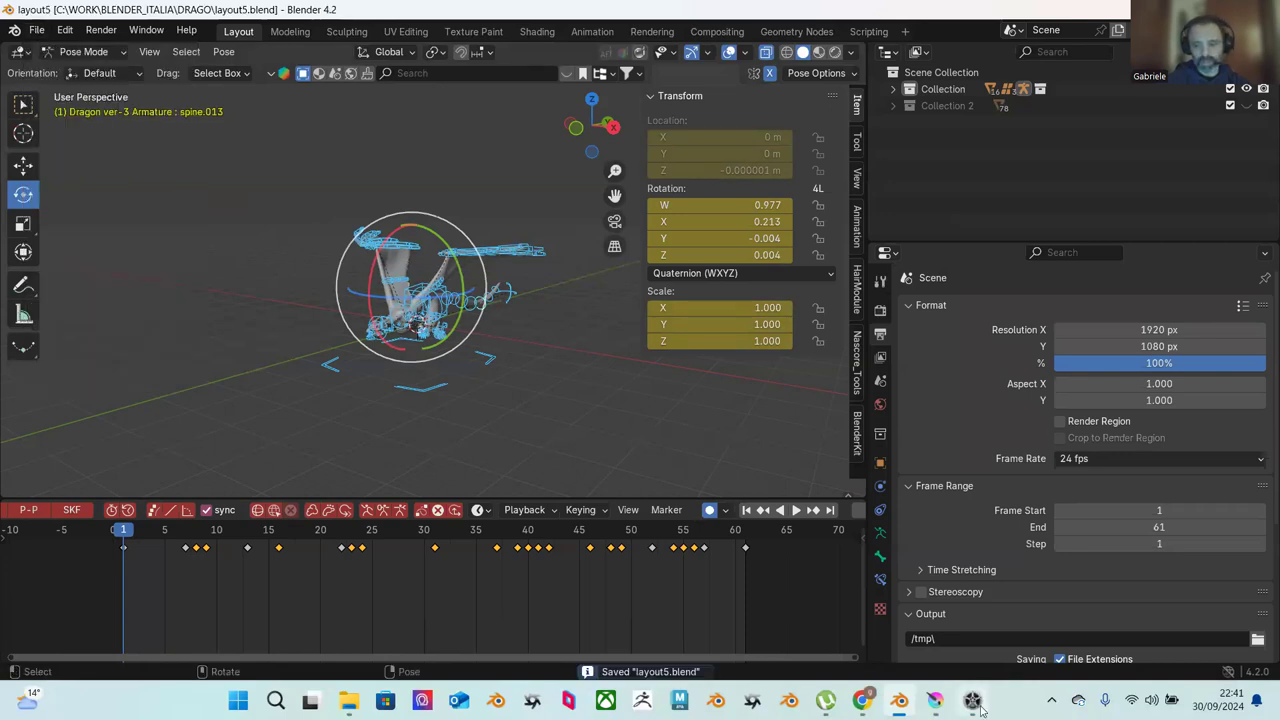
{"action": "left_click", "coordinate": [972, 700]}
Step: Move the bat clip to the right edge, then deselect and box-select all the dragon's bones again
{"action": "left_click_drag", "start_coordinate": [605, 120], "coordinate": [1111, 120]}
{"action": "left_click", "coordinate": [267, 219]}
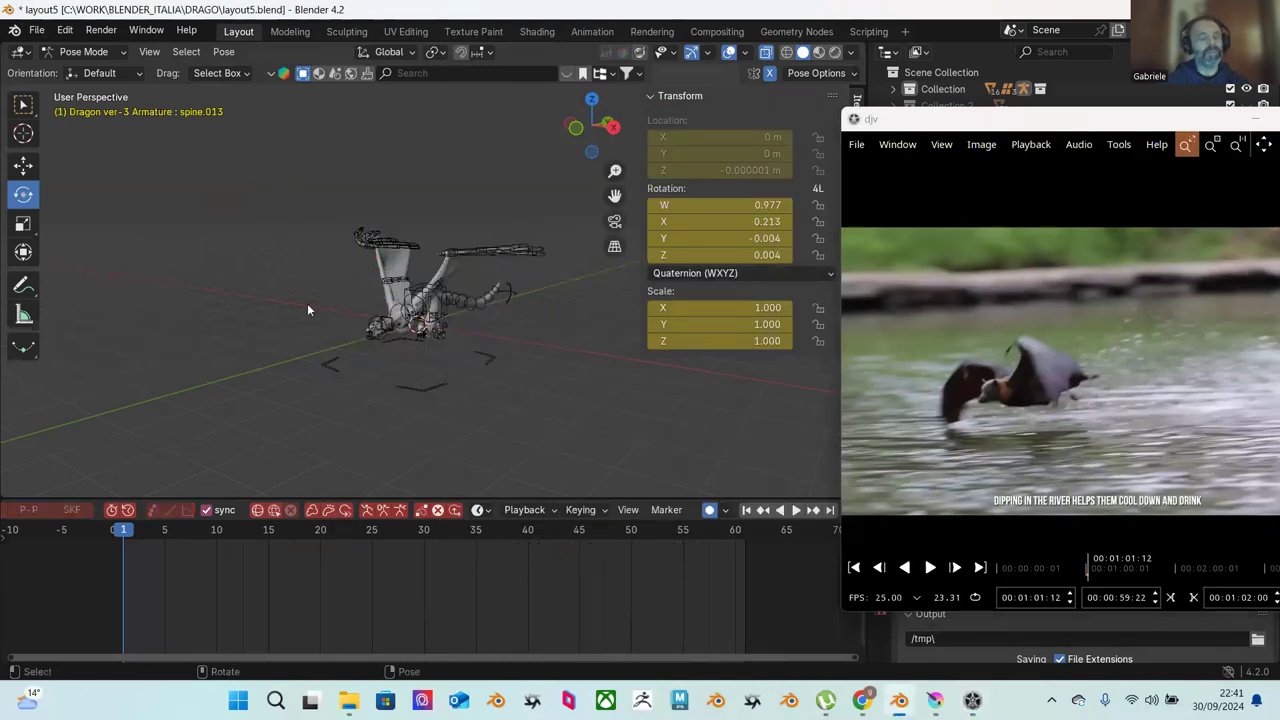
{"action": "left_click_drag", "start_coordinate": [189, 170], "coordinate": [565, 446]}
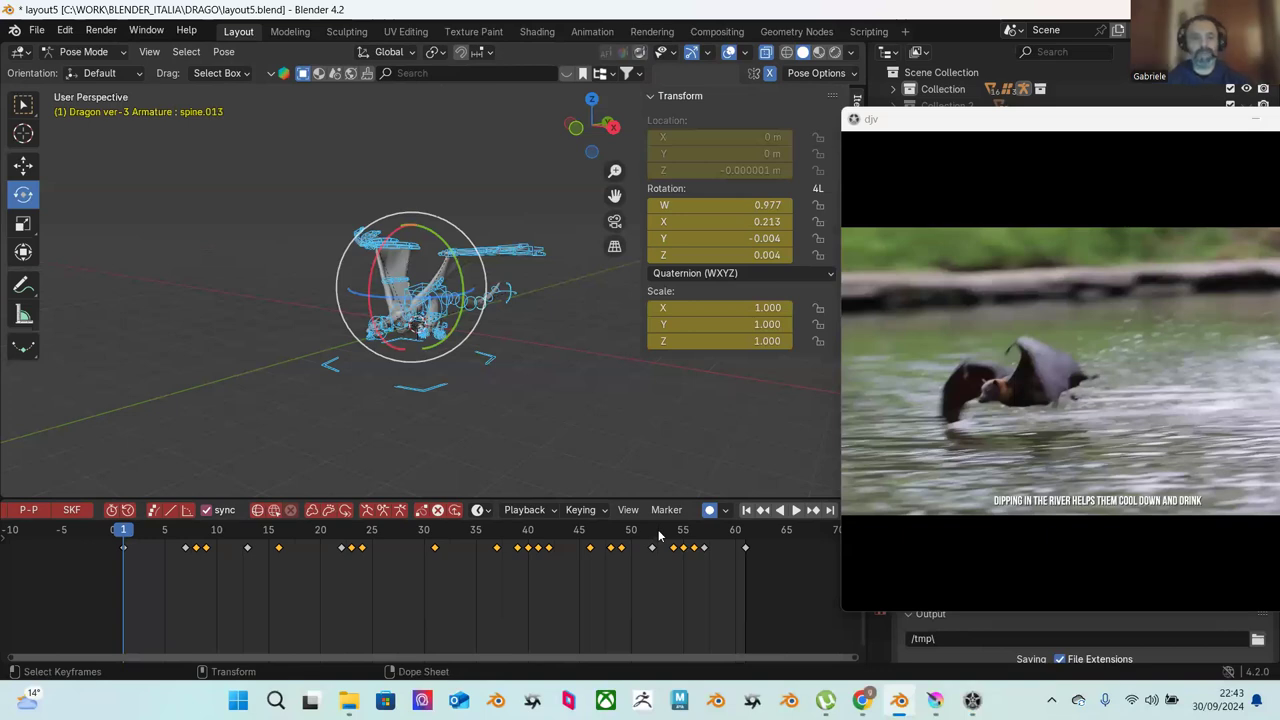
Step: Bake the dragon's pose action over frames 1–61 with a Frame Step of 4
{"action": "left_click", "coordinate": [224, 51]}
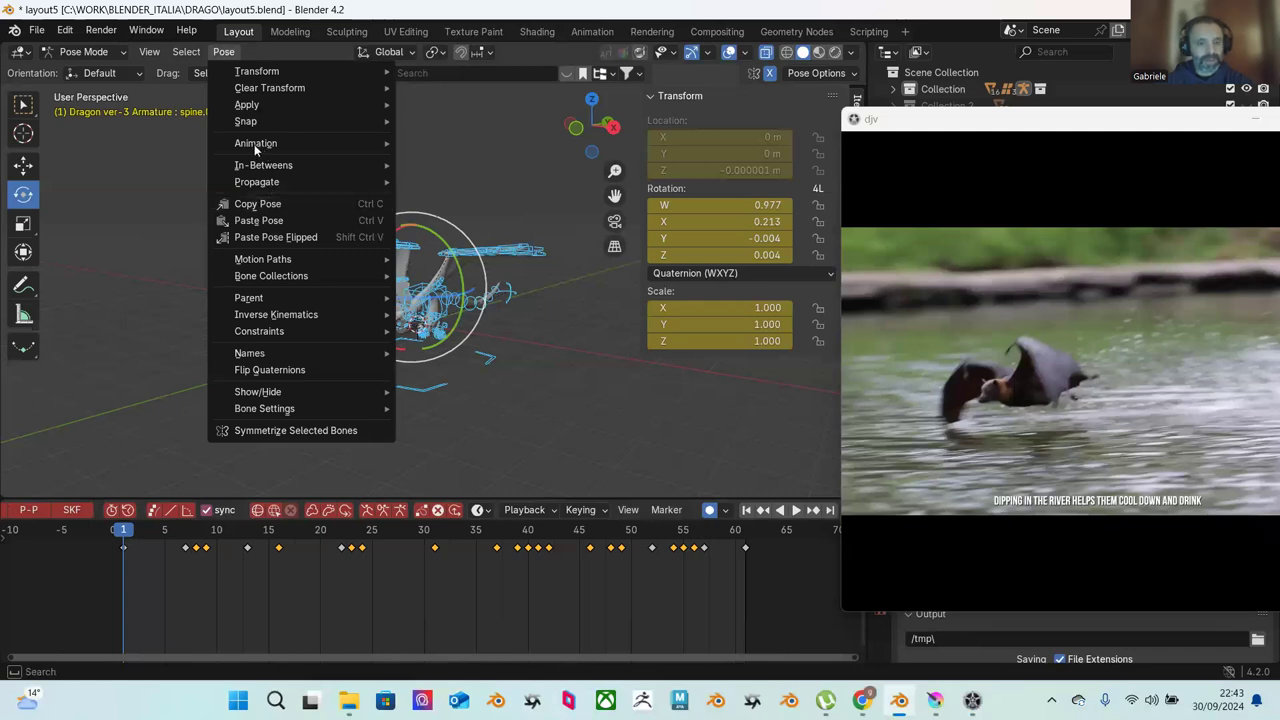
{"action": "mouse_move", "coordinate": [301, 146]}
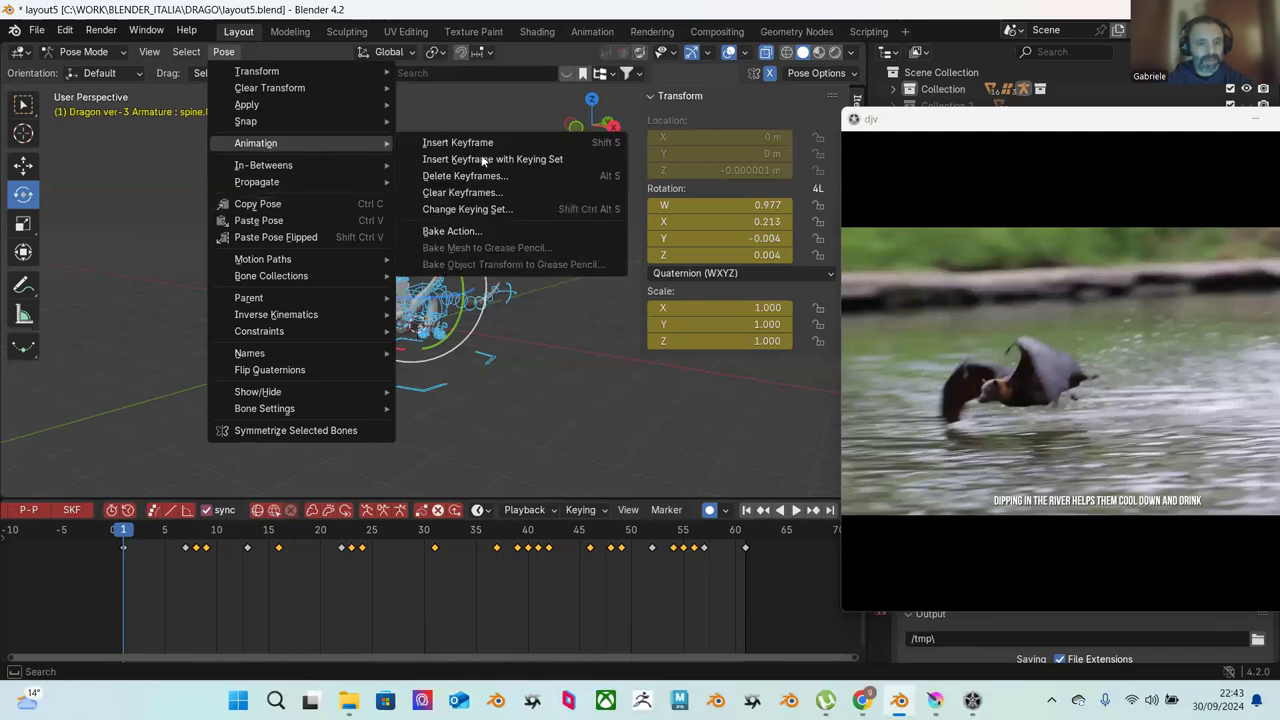
{"action": "left_click", "coordinate": [436, 232]}
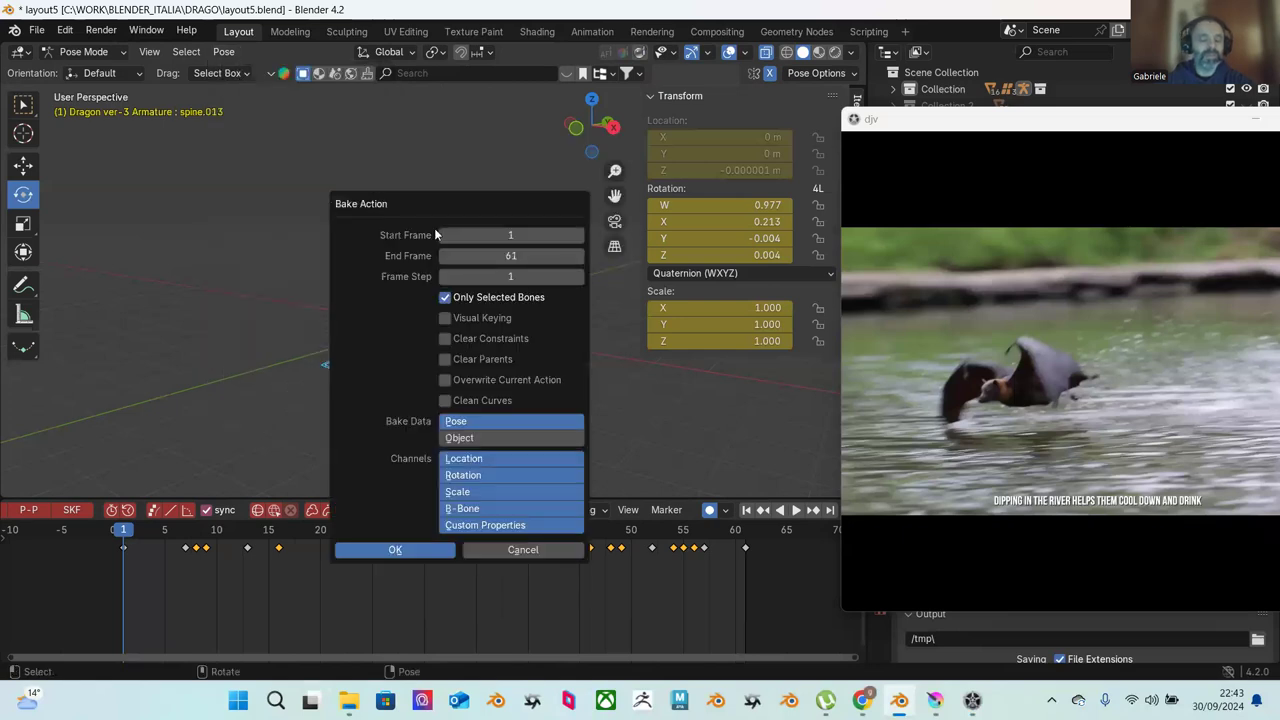
{"action": "left_click", "coordinate": [514, 273]}
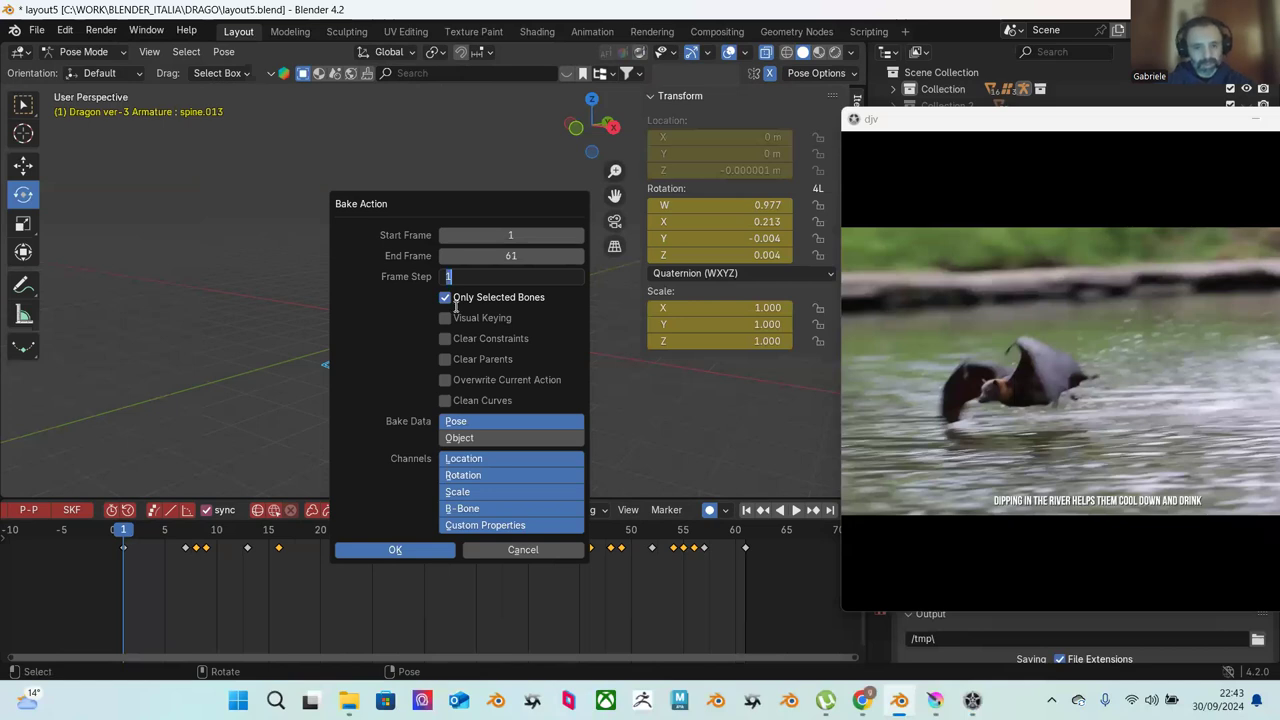
{"action": "type", "text": "4"}
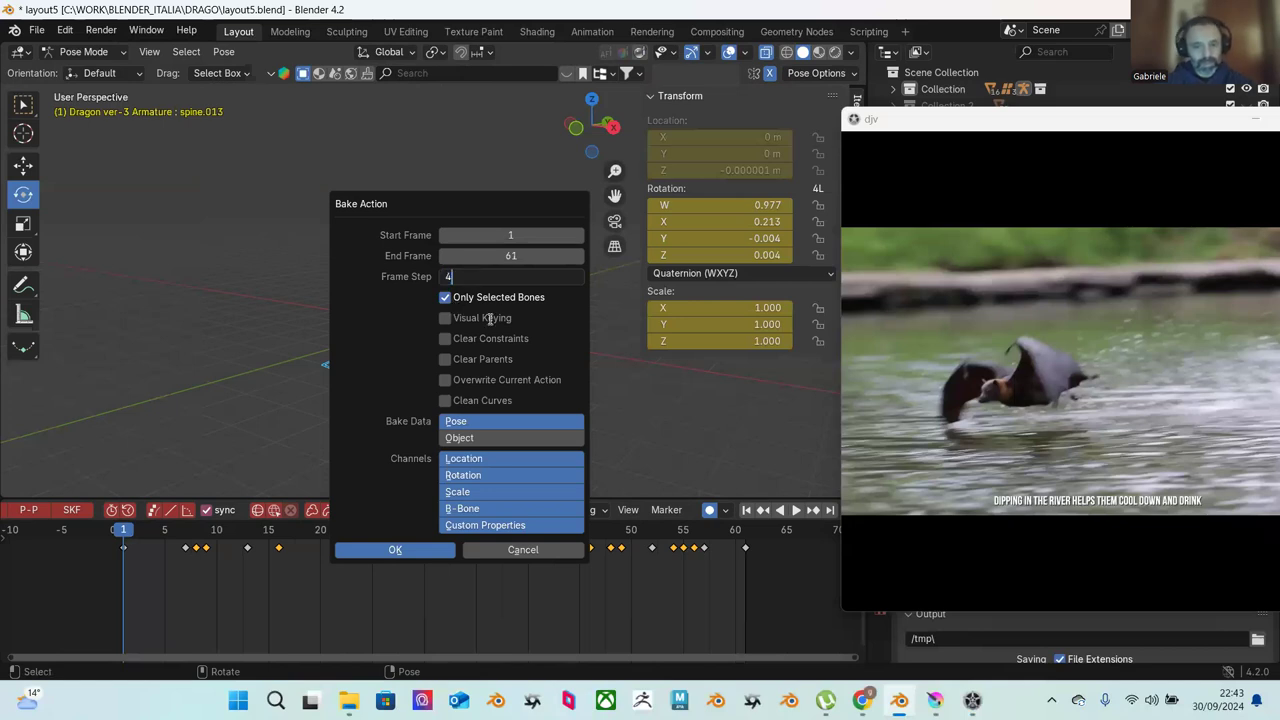
{"action": "left_click", "coordinate": [395, 550]}
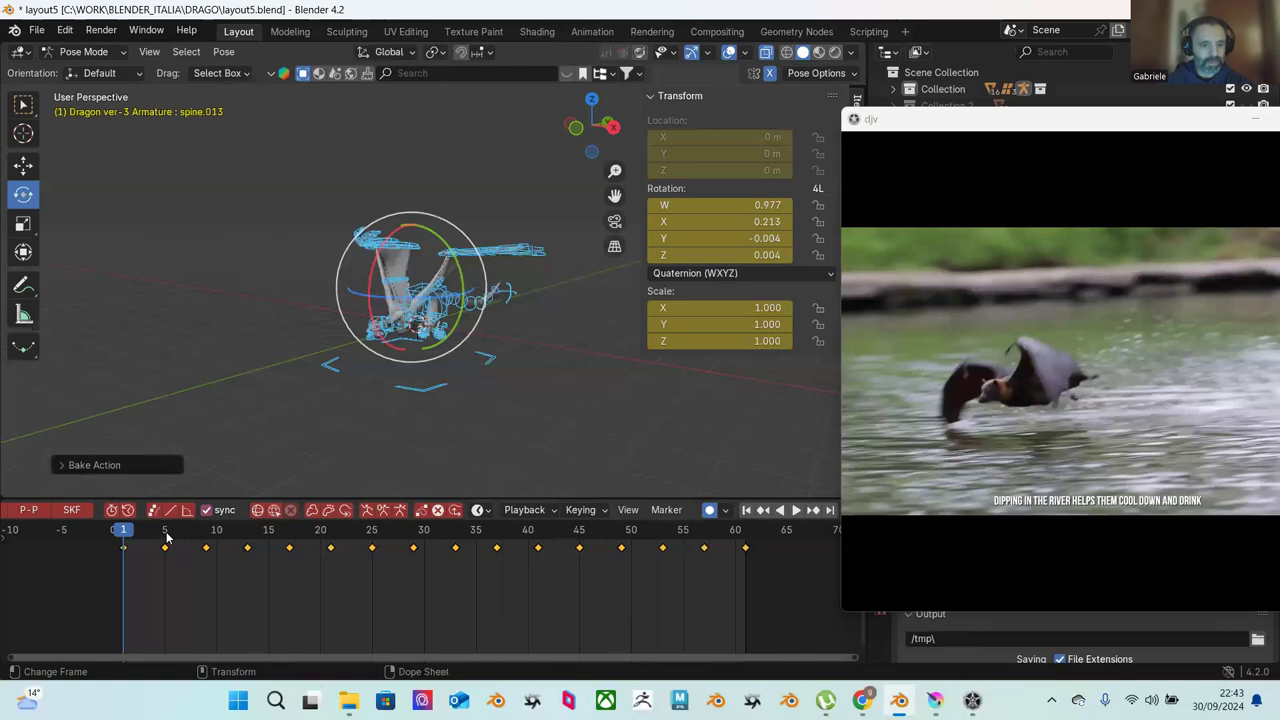
Step: Scrub and play the baked animation to check it, stopping at frame 13
{"action": "left_click_drag", "start_coordinate": [167, 535], "coordinate": [169, 537]}
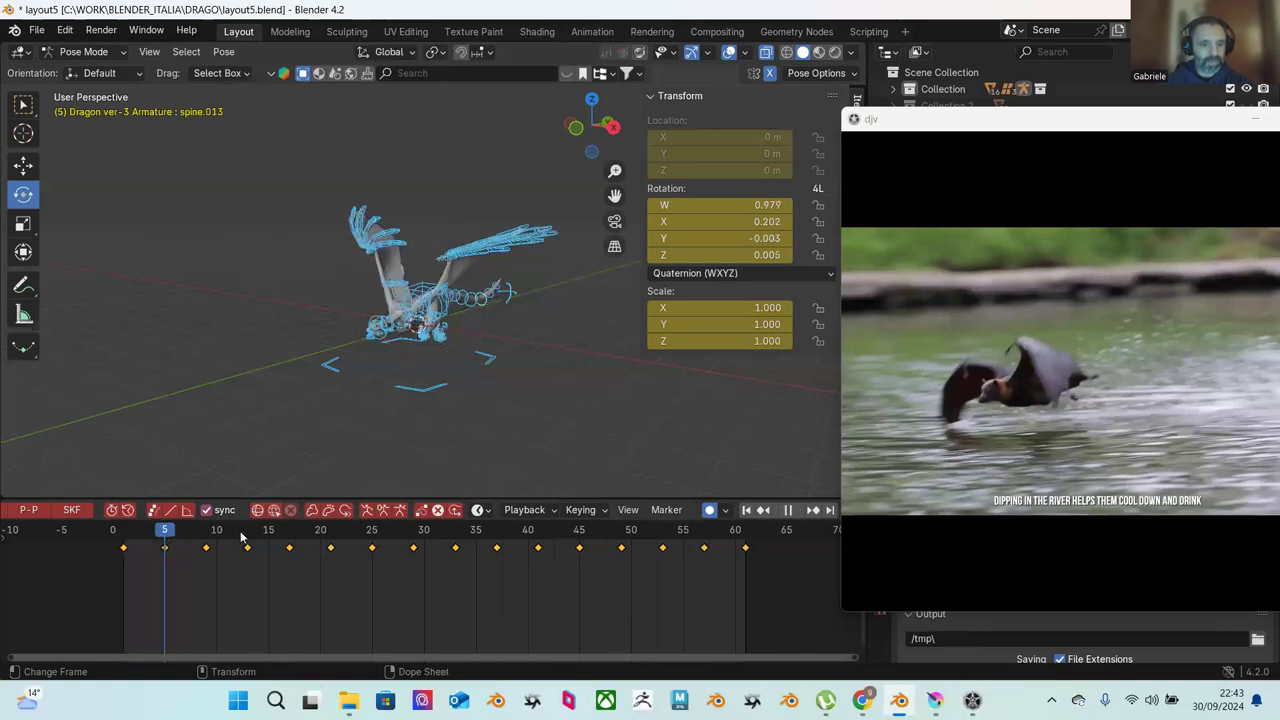
{"action": "key", "text": "Up"}
{"action": "key", "text": "space"}
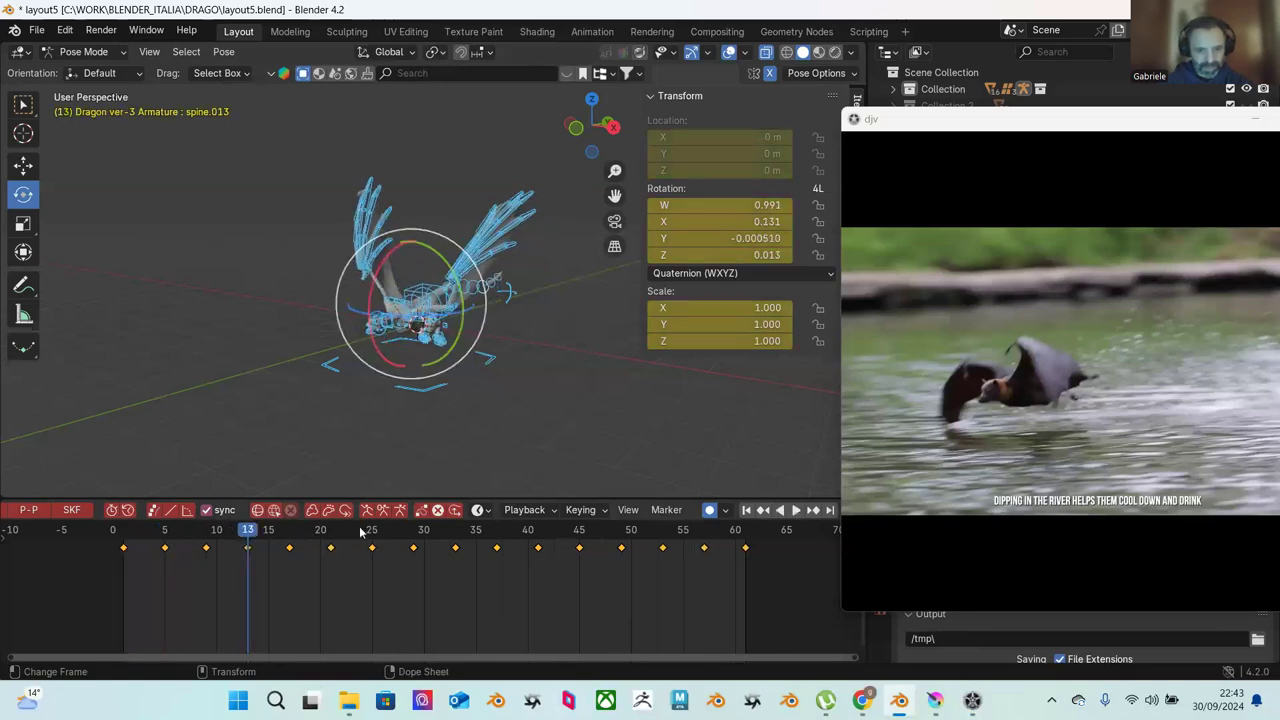
Step: Box-select all the dragon's keyframes in the Dope Sheet timeline
{"action": "mouse_move", "coordinate": [862, 704]}
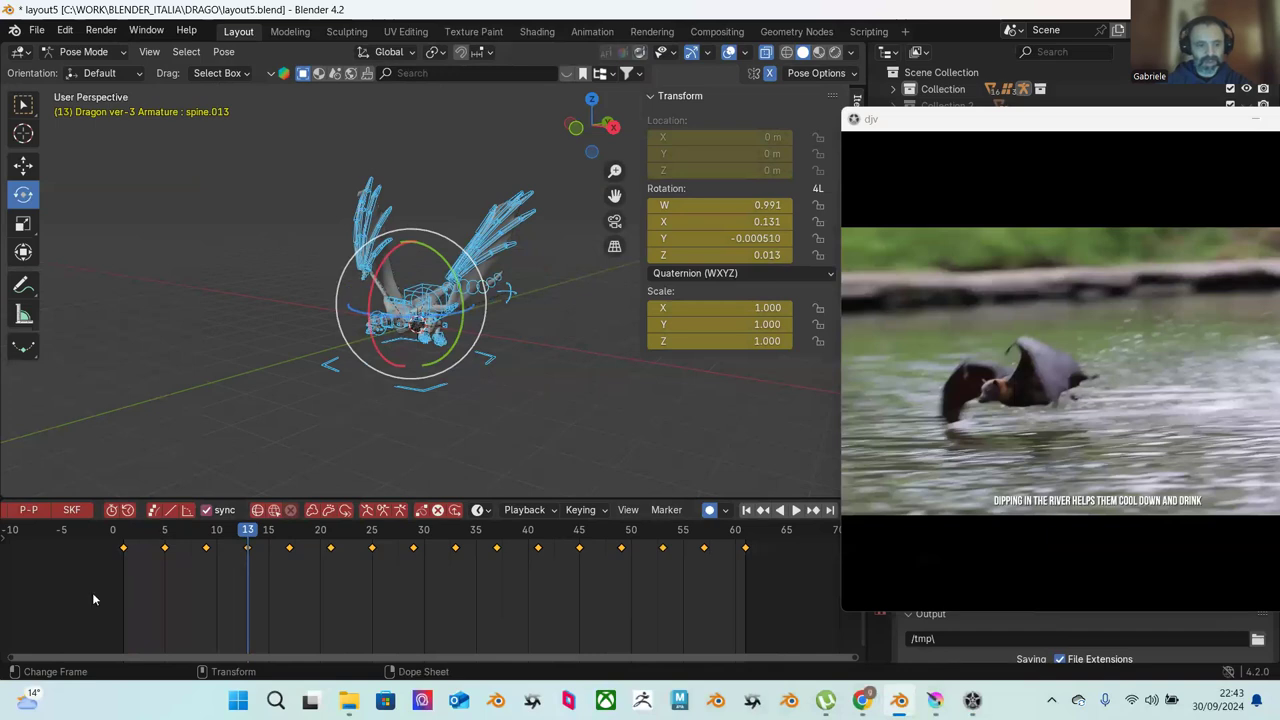
{"action": "key", "text": "b"}
{"action": "left_click_drag", "start_coordinate": [719, 579], "coordinate": [784, 558]}
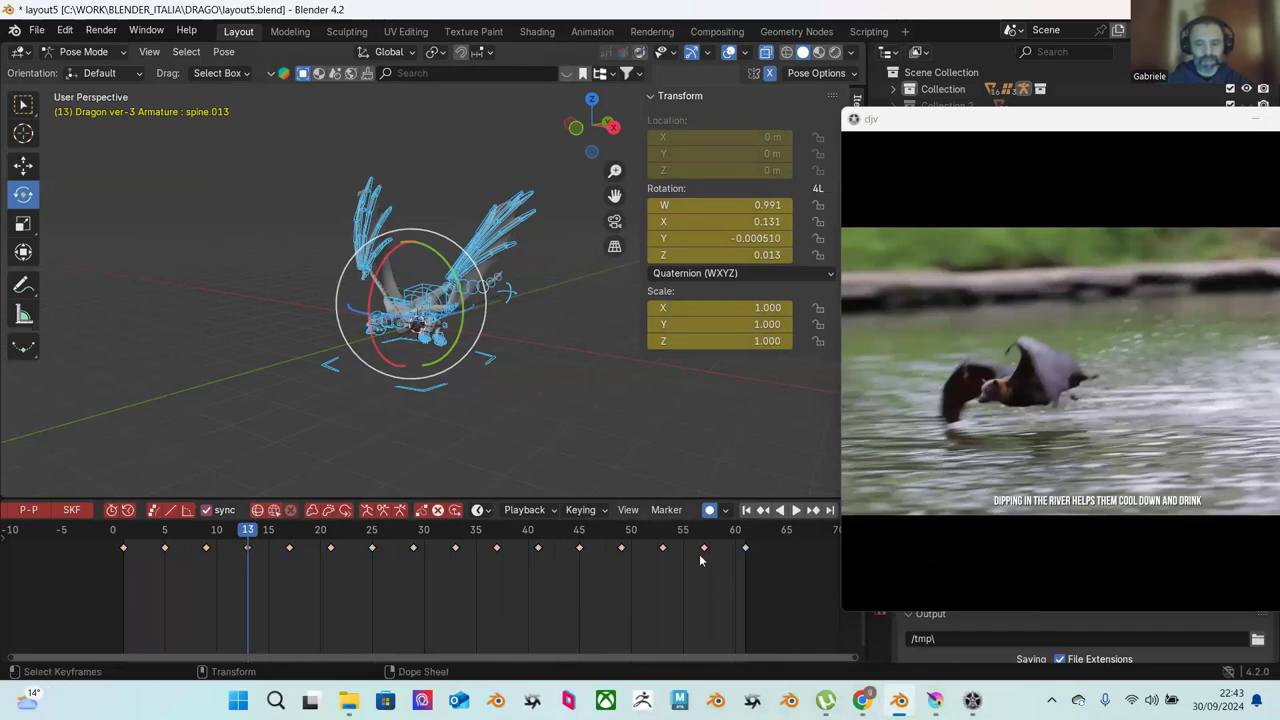
{"action": "key", "text": "b"}
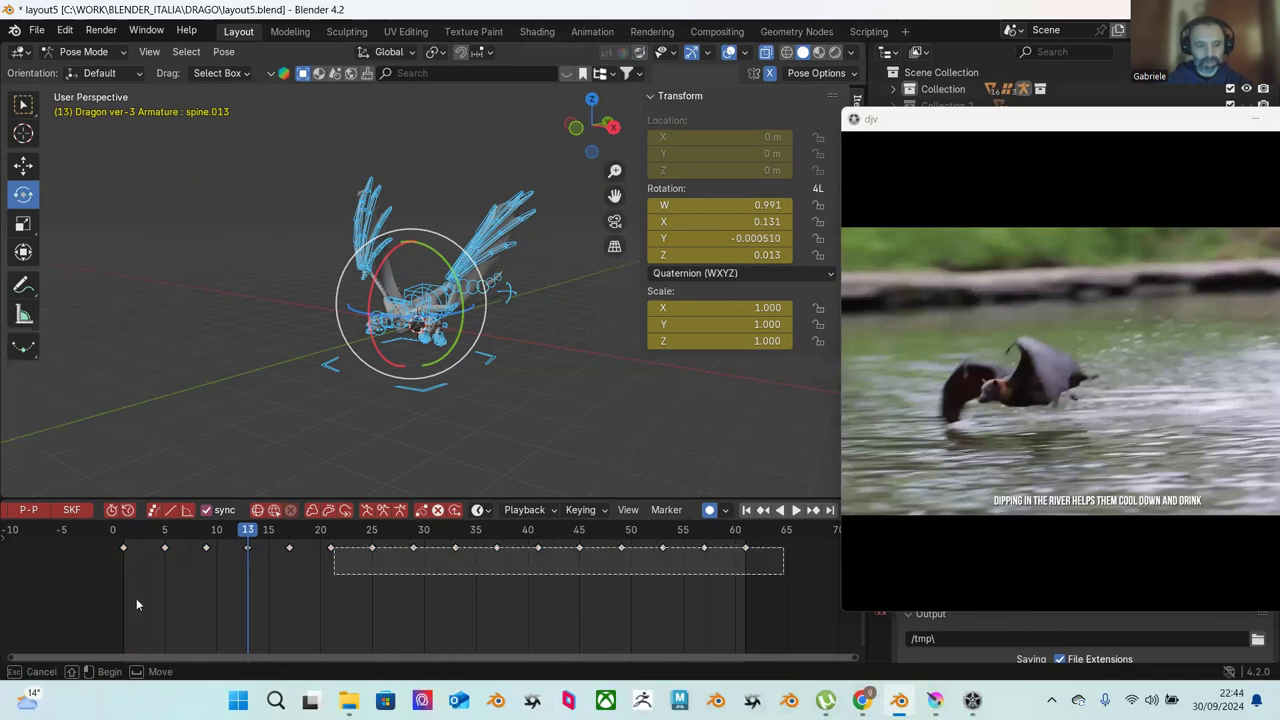
{"action": "left_click_drag", "start_coordinate": [784, 574], "coordinate": [334, 548]}
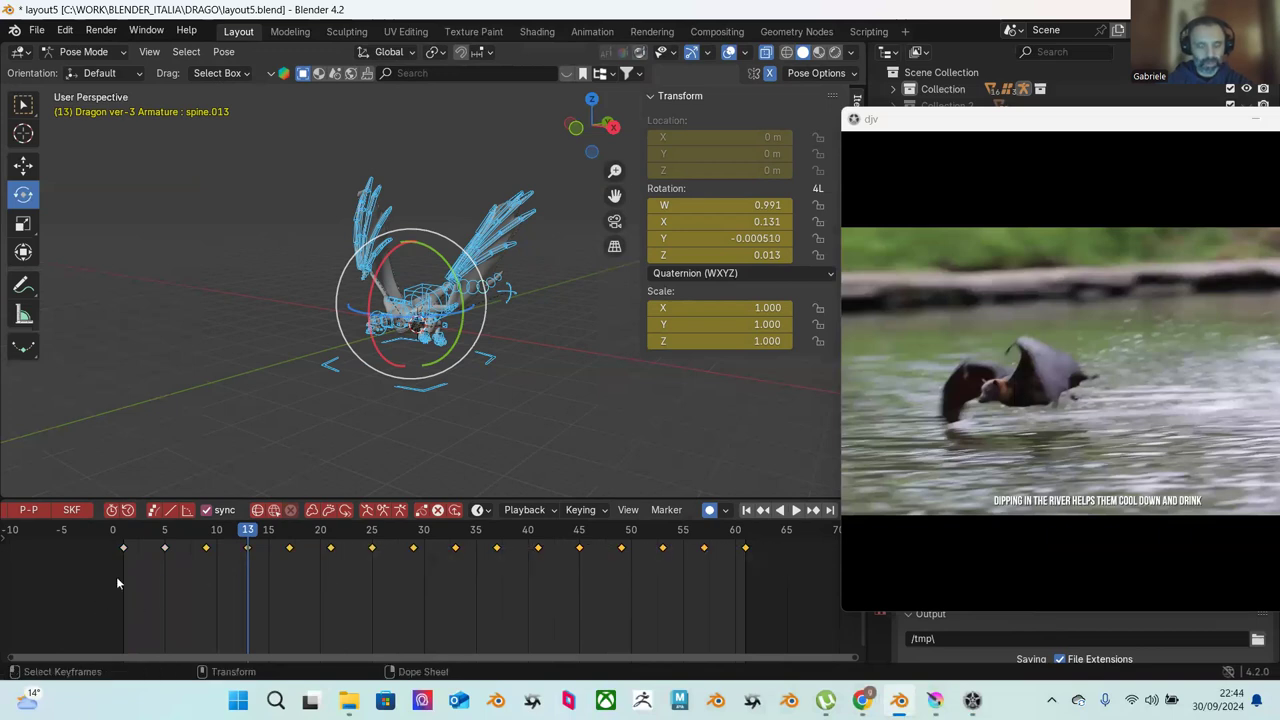
{"action": "left_click", "coordinate": [121, 590]}
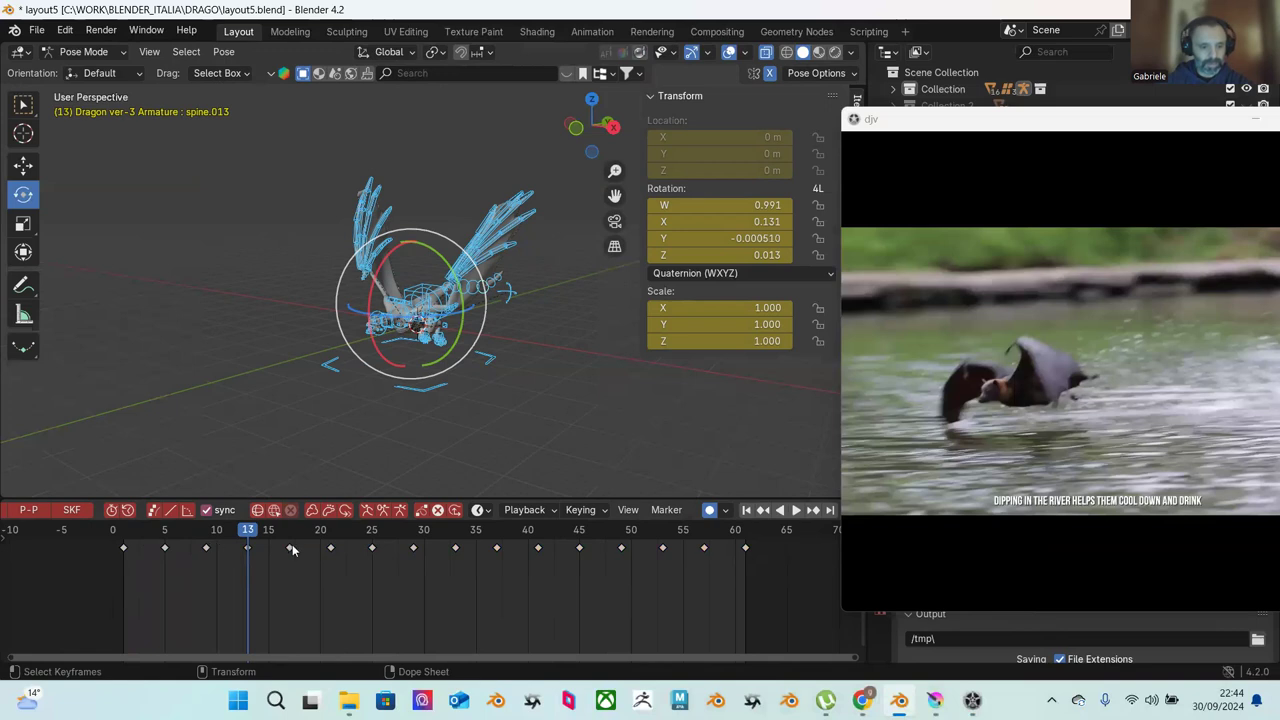
{"action": "key", "text": "b"}
{"action": "left_click_drag", "start_coordinate": [121, 584], "coordinate": [771, 547]}
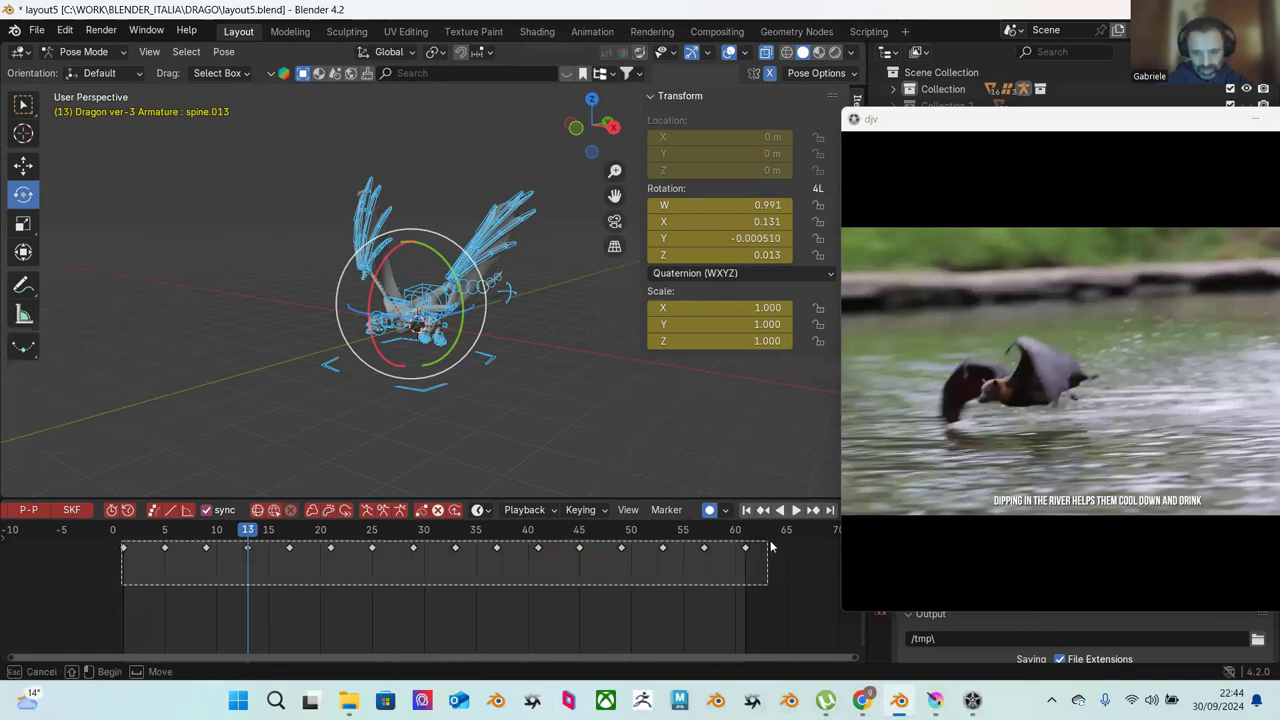
Step: Set the selected keyframes to Constant interpolation and play back the flight
{"action": "right_click", "coordinate": [289, 549]}
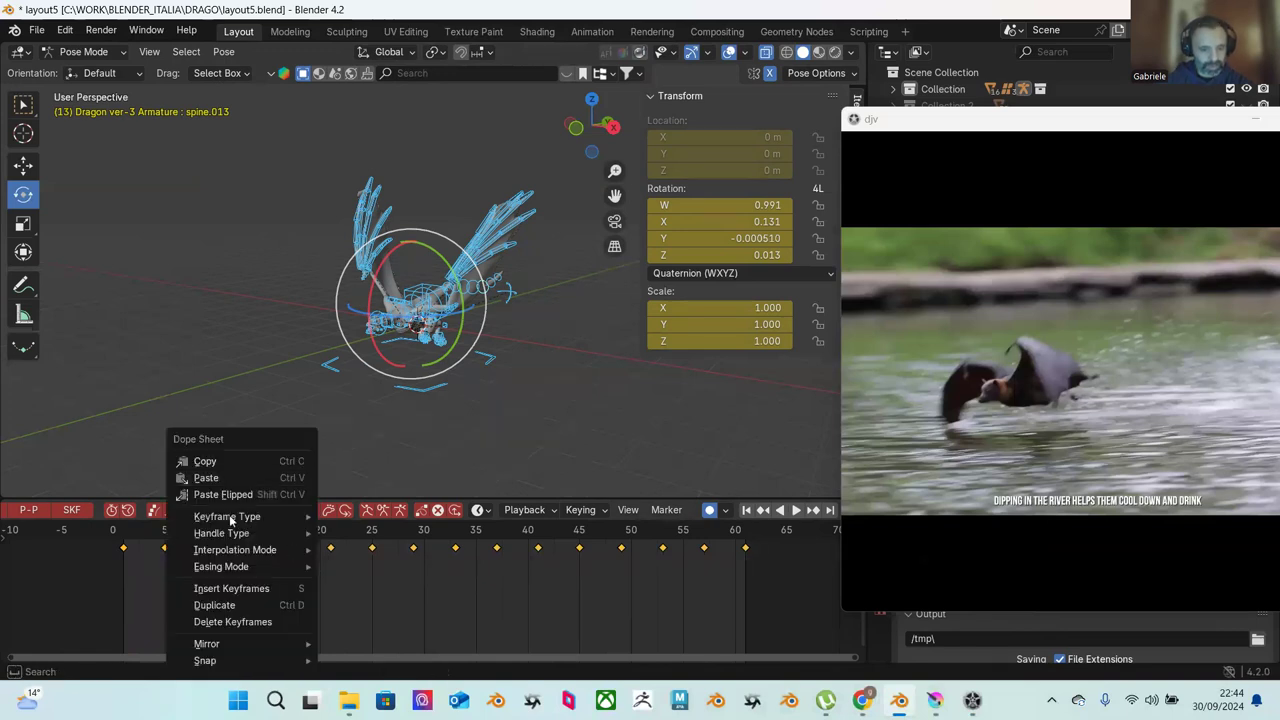
{"action": "mouse_move", "coordinate": [203, 517]}
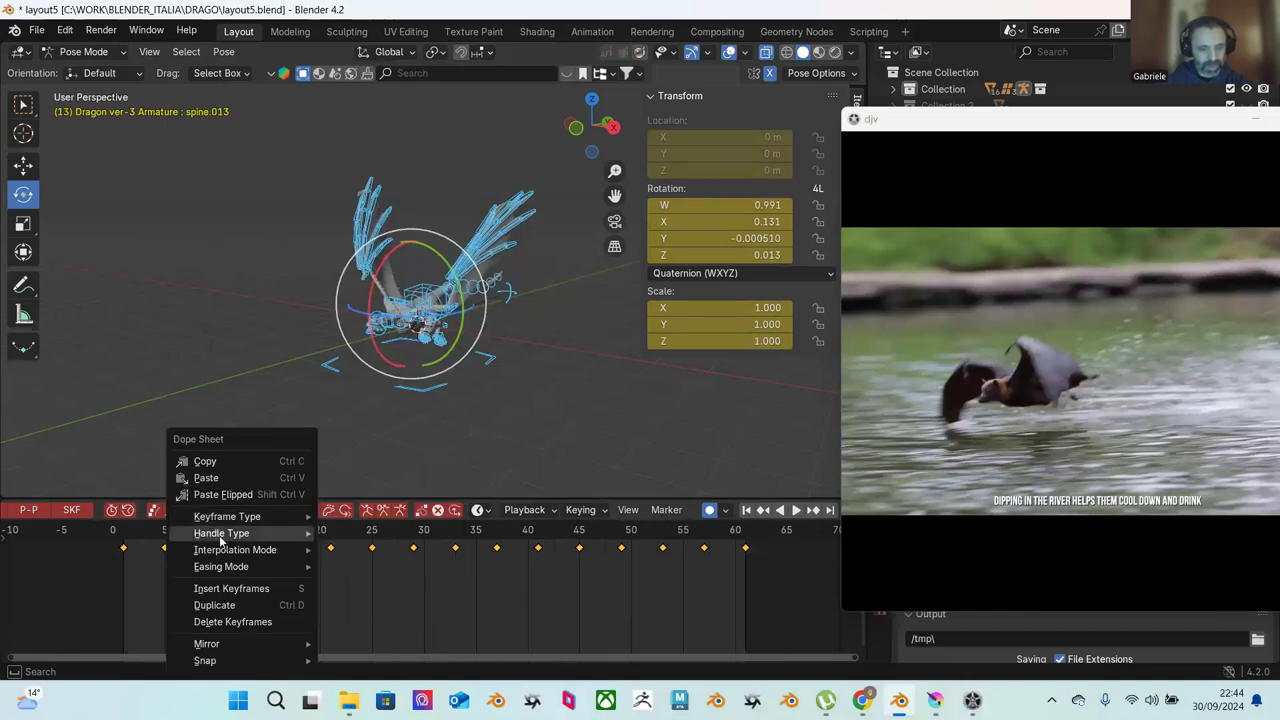
{"action": "mouse_move", "coordinate": [221, 537]}
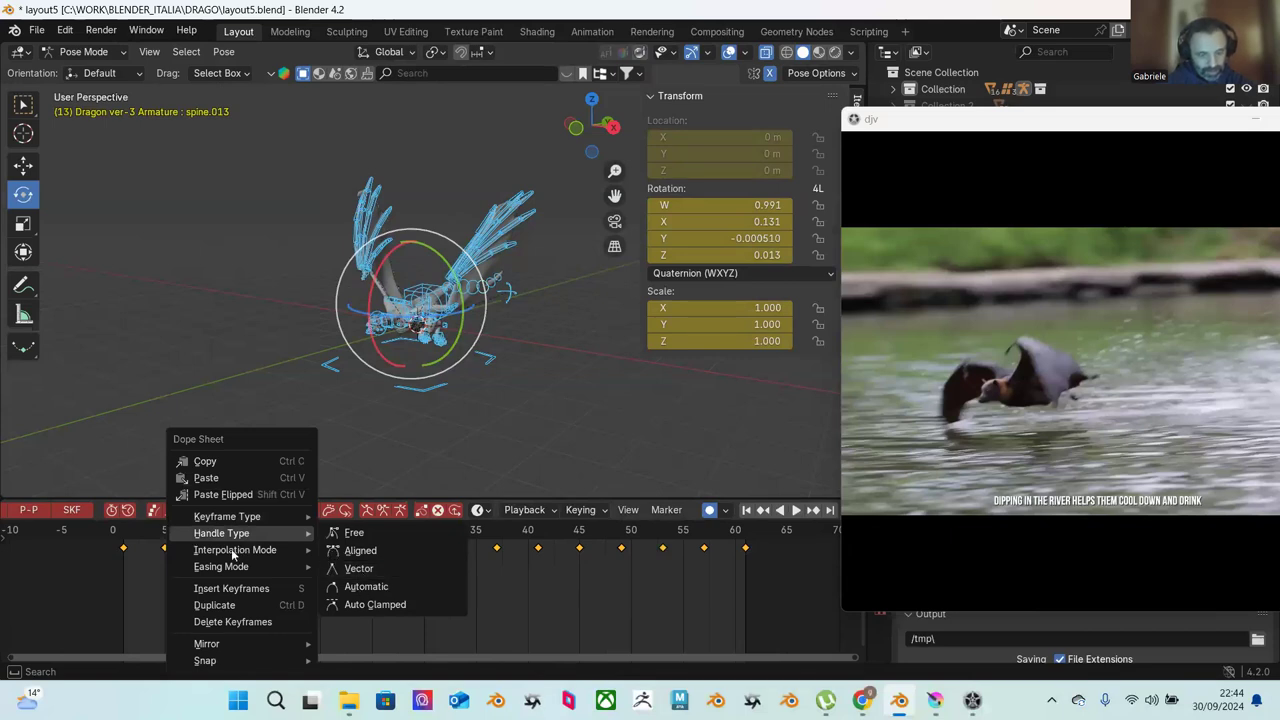
{"action": "mouse_move", "coordinate": [277, 555]}
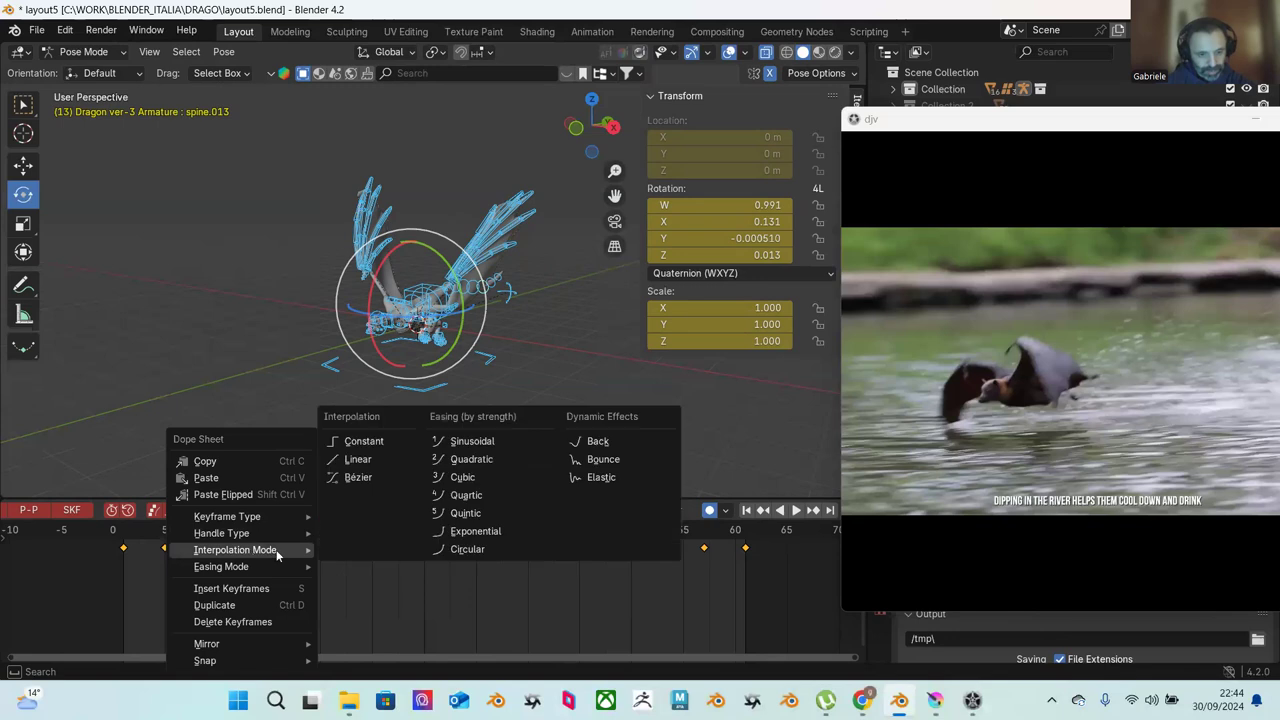
{"action": "left_click", "coordinate": [350, 446]}
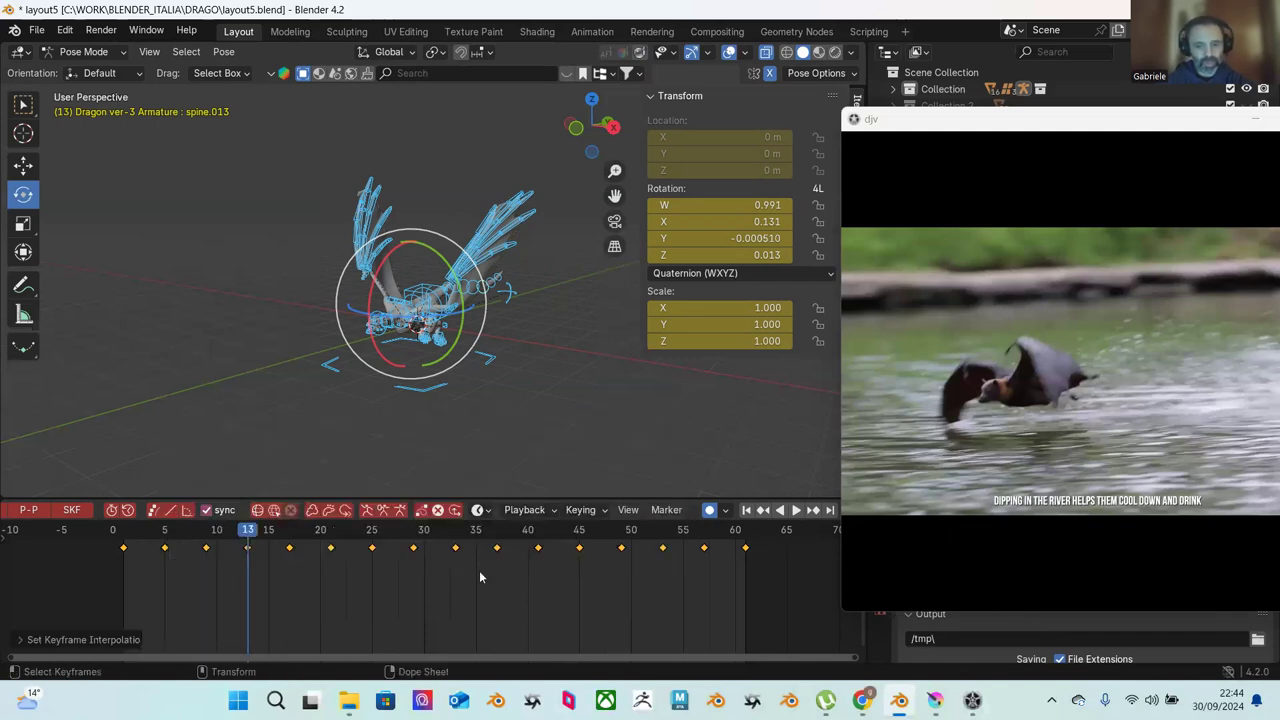
{"action": "key", "text": "space"}
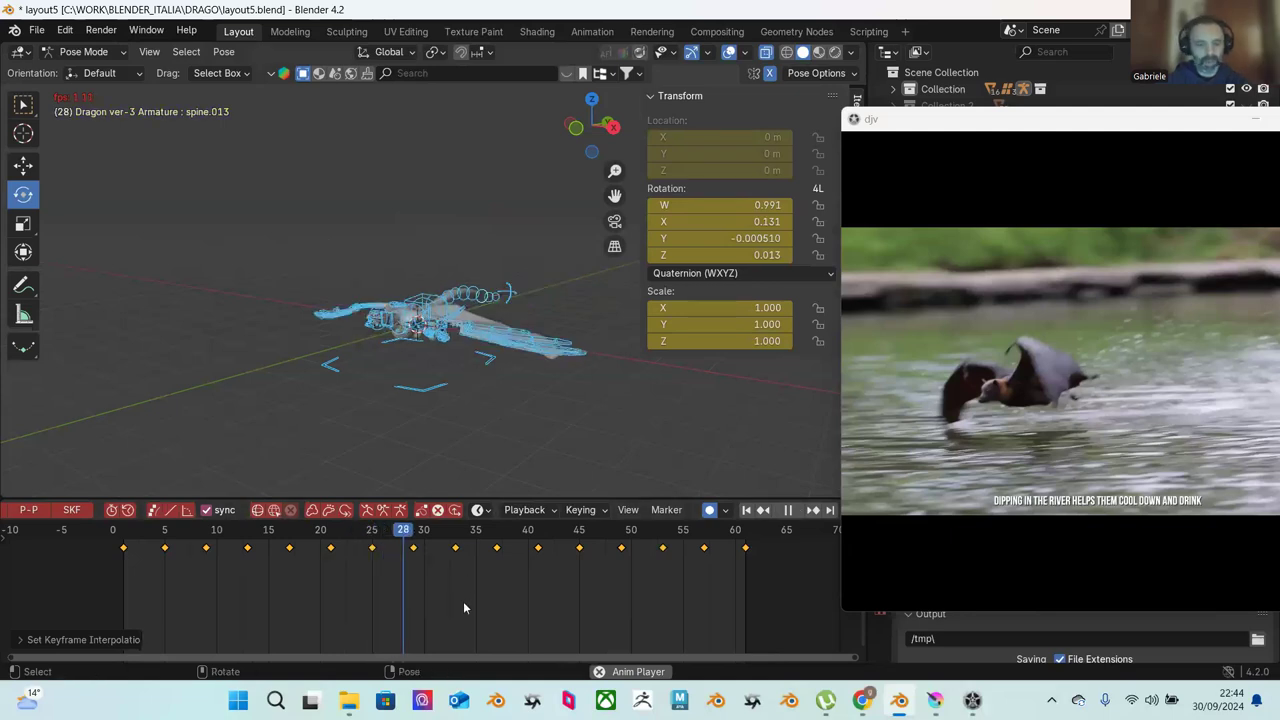
Step: Stop playback and launch Task Manager from a Windows search for 'task'
{"action": "key", "text": "space"}
{"action": "left_click", "coordinate": [276, 699]}
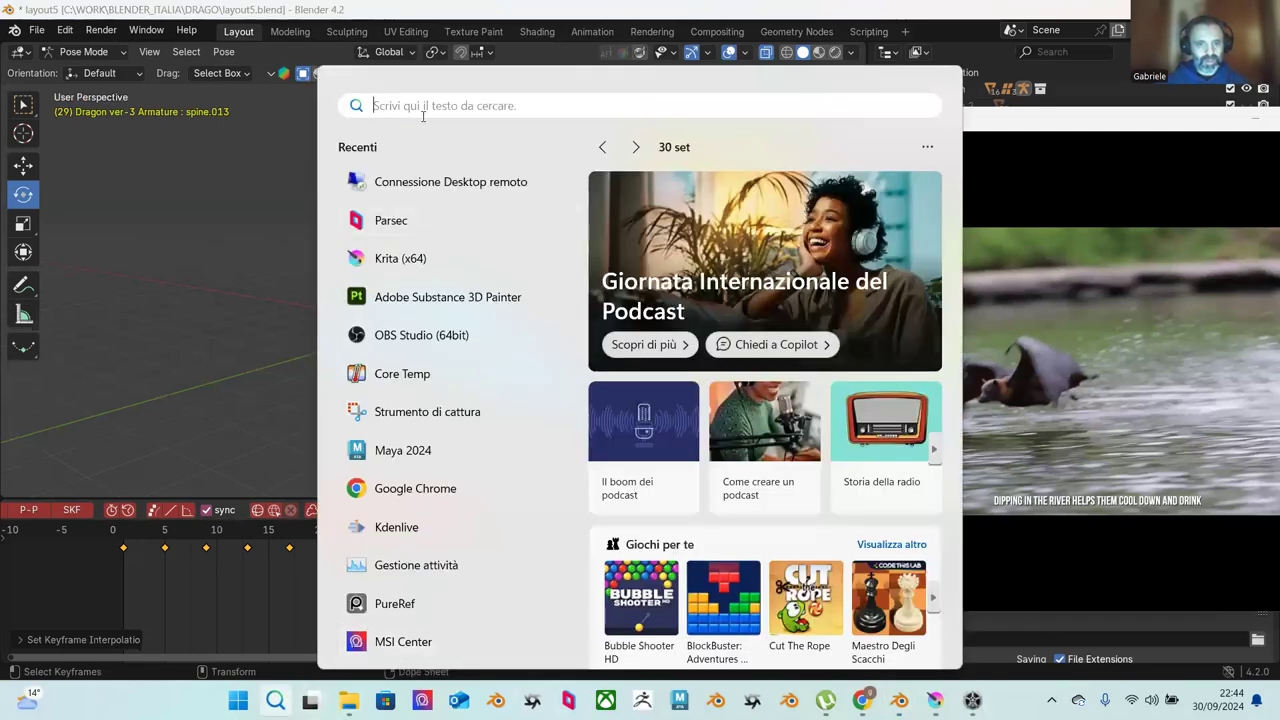
{"action": "type", "text": "task"}
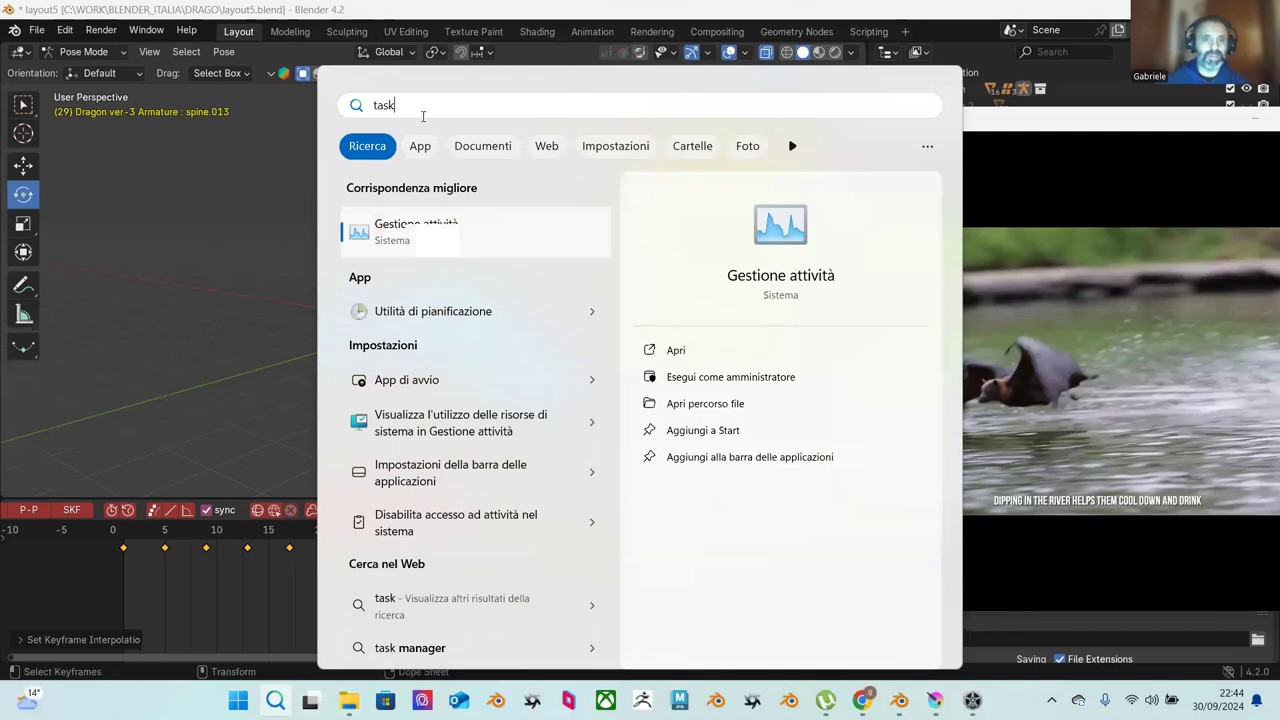
{"action": "left_click", "coordinate": [488, 234]}
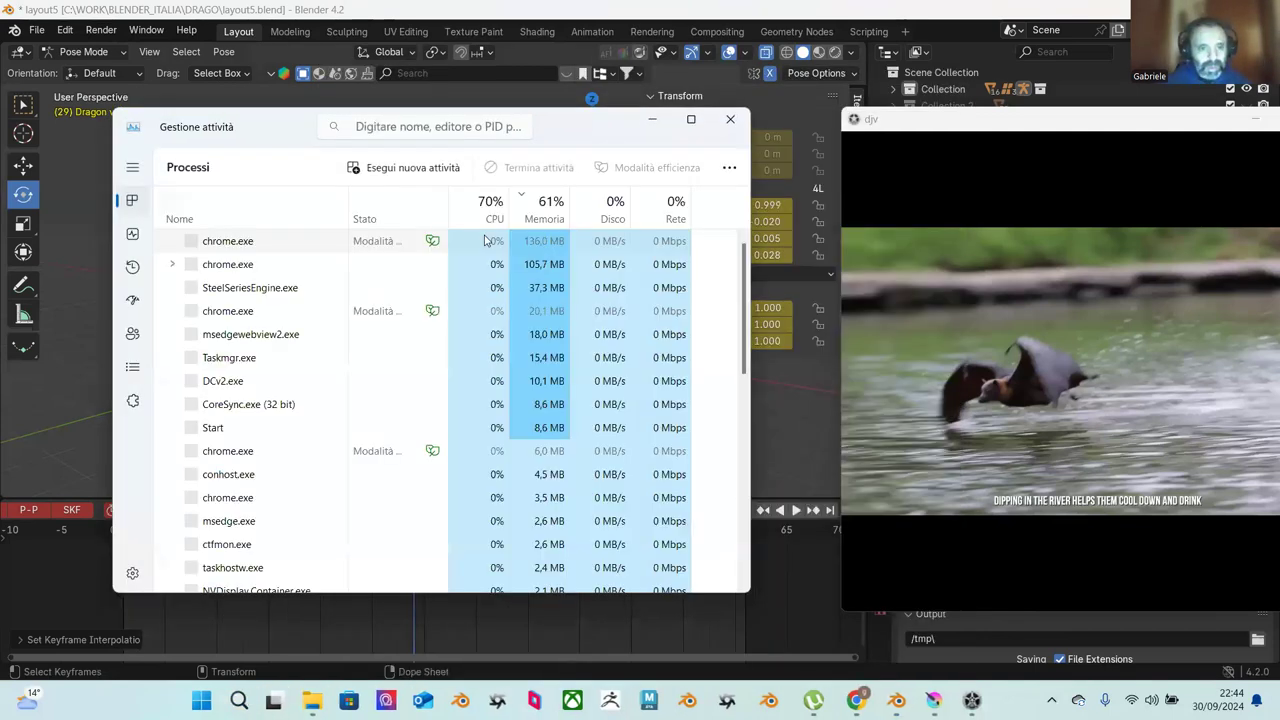
Step: Sort processes by memory, select the Google Chrome group, then minimize Task Manager
{"action": "left_click", "coordinate": [537, 219]}
{"action": "left_click", "coordinate": [535, 218]}
{"action": "left_click", "coordinate": [532, 250]}
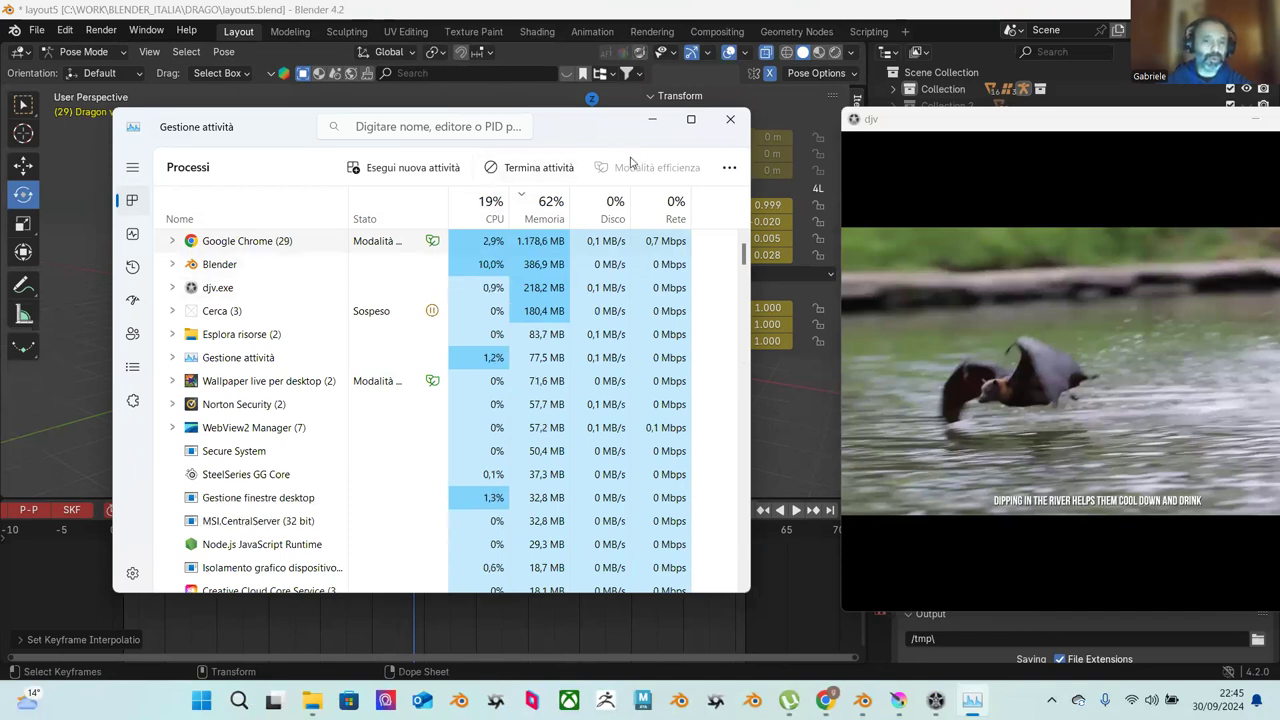
{"action": "left_click", "coordinate": [652, 119]}
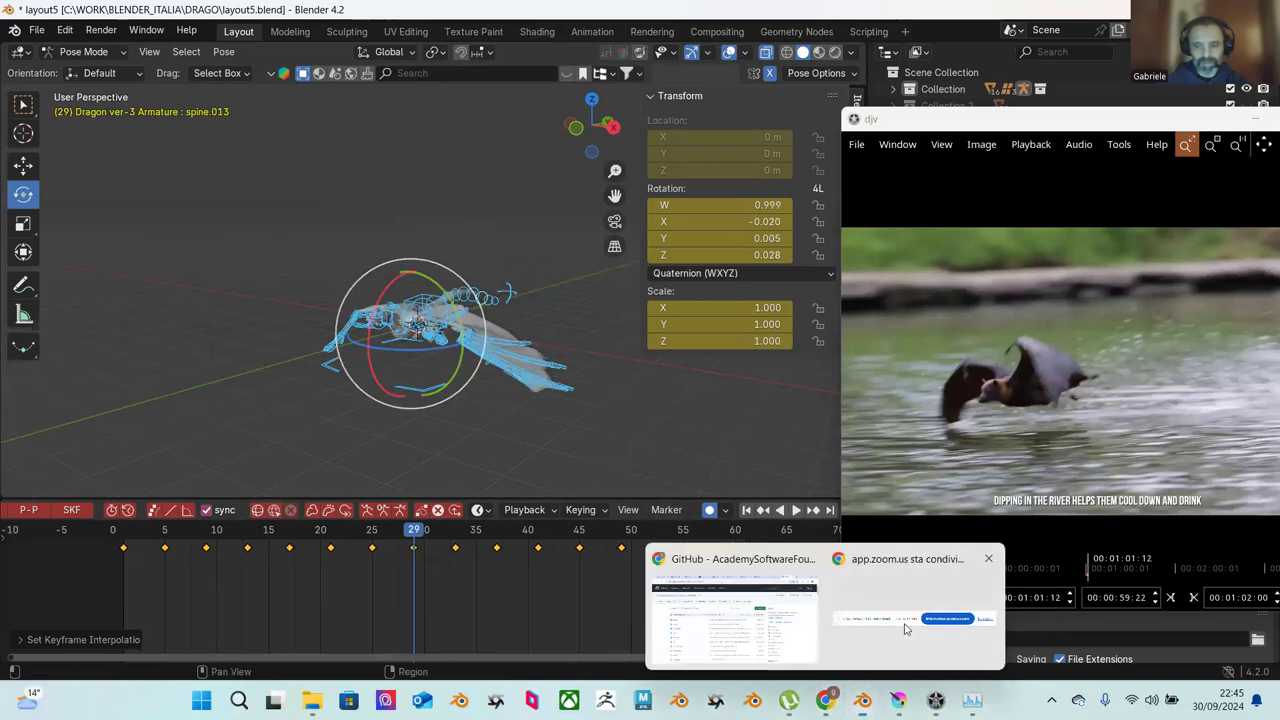
Step: Hide the sharing bar, replay from the start, and step to the keyframe at frame 9
{"action": "left_click", "coordinate": [825, 653]}
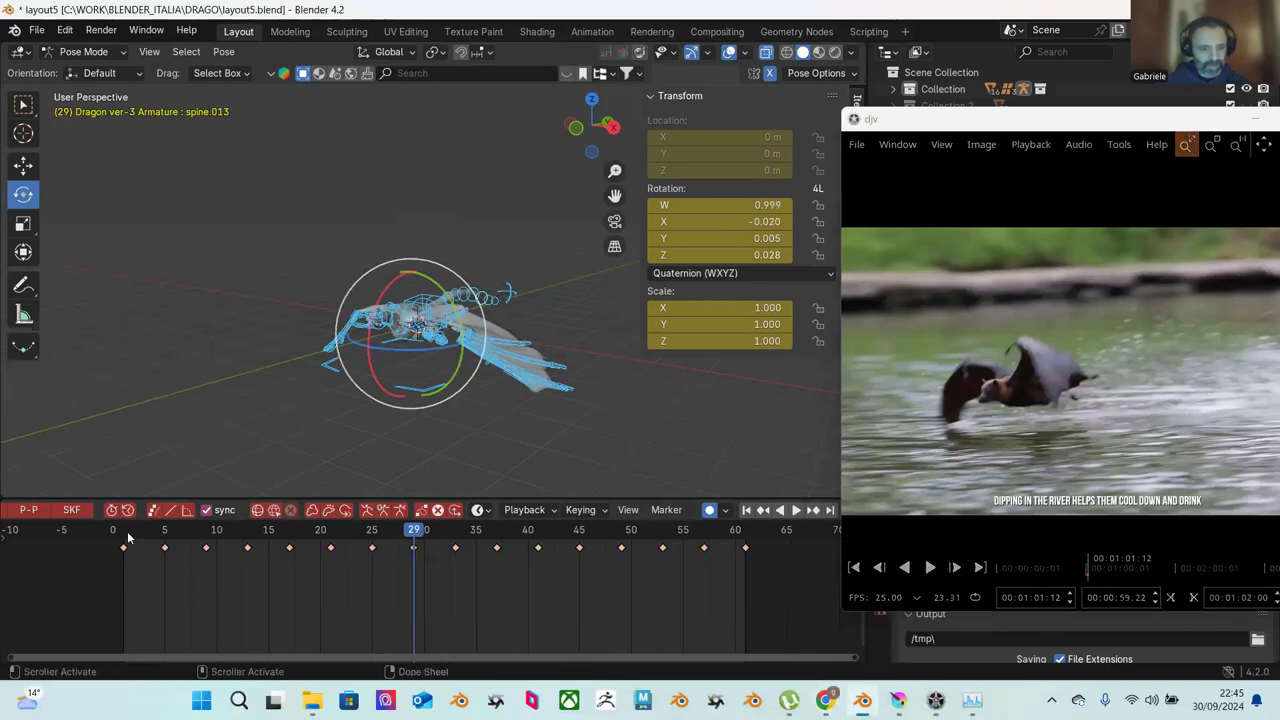
{"action": "key", "text": "shift+Left"}
{"action": "key", "text": "space"}
{"action": "key", "text": "space"}
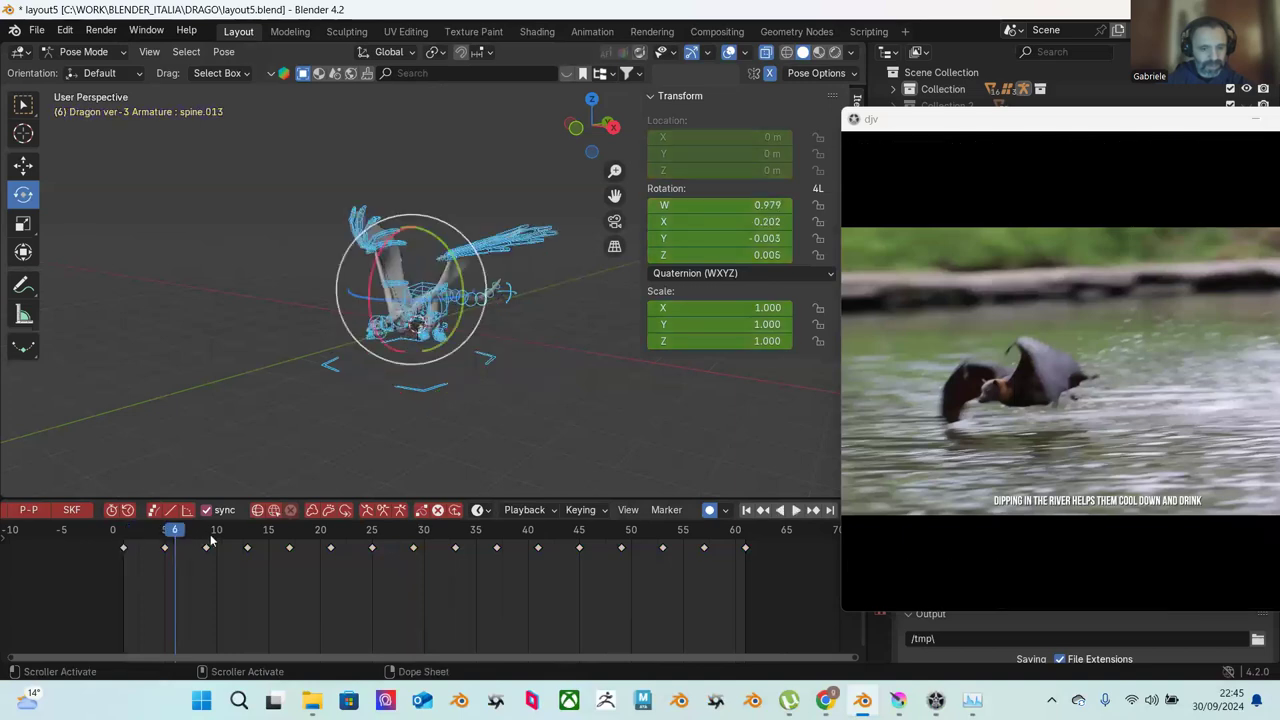
{"action": "key", "text": "Up"}
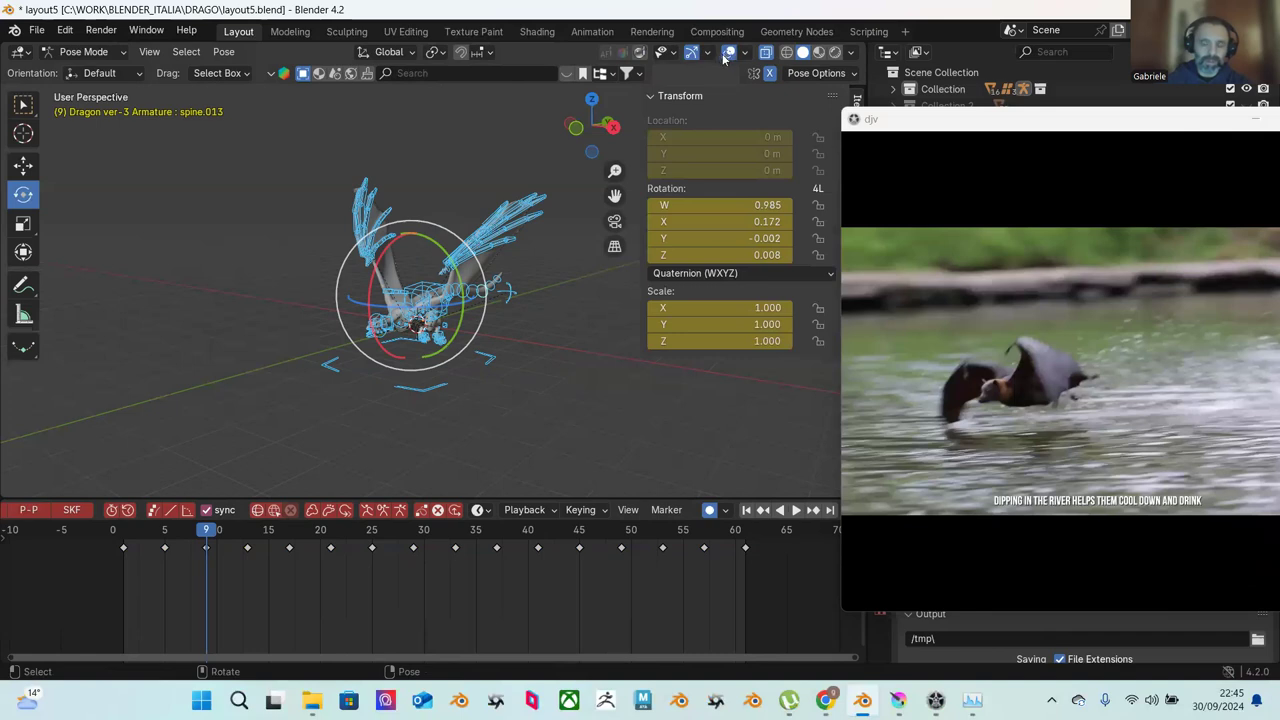
Step: Save incrementally as layout6.blend, turn off overlays and gizmos, then save as layout7.blend
{"action": "left_click", "coordinate": [37, 31]}
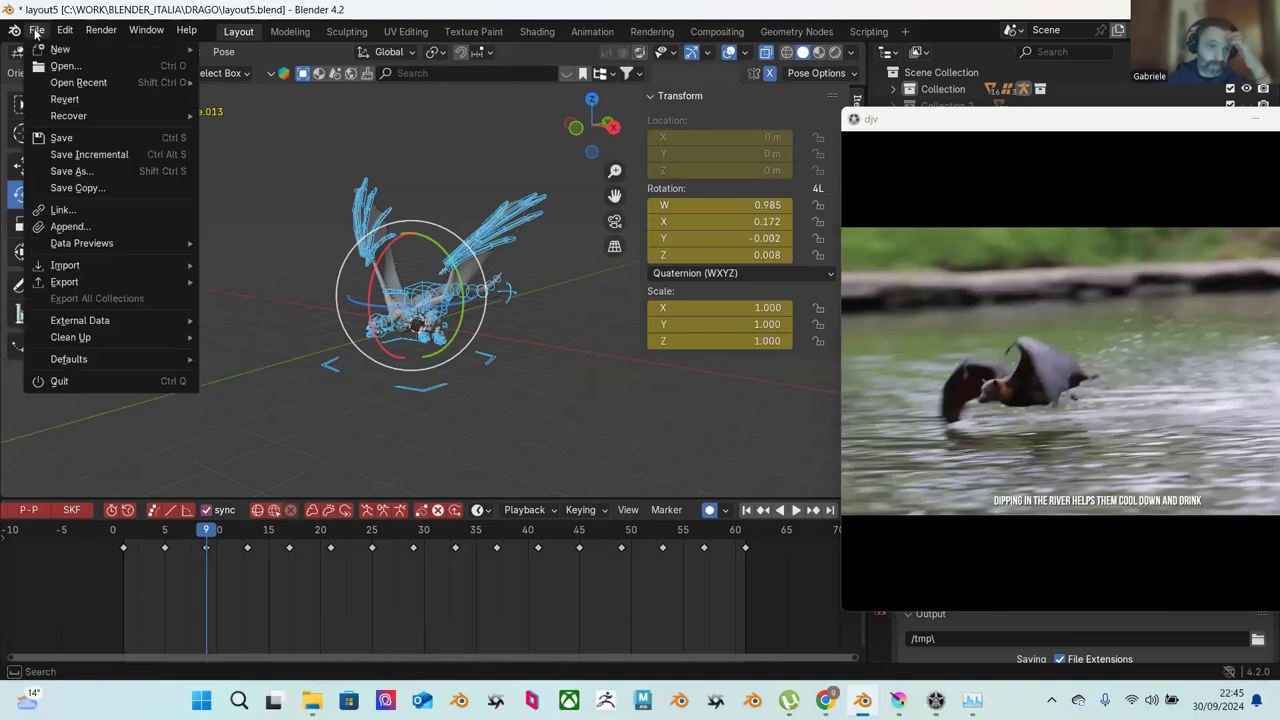
{"action": "left_click", "coordinate": [84, 156]}
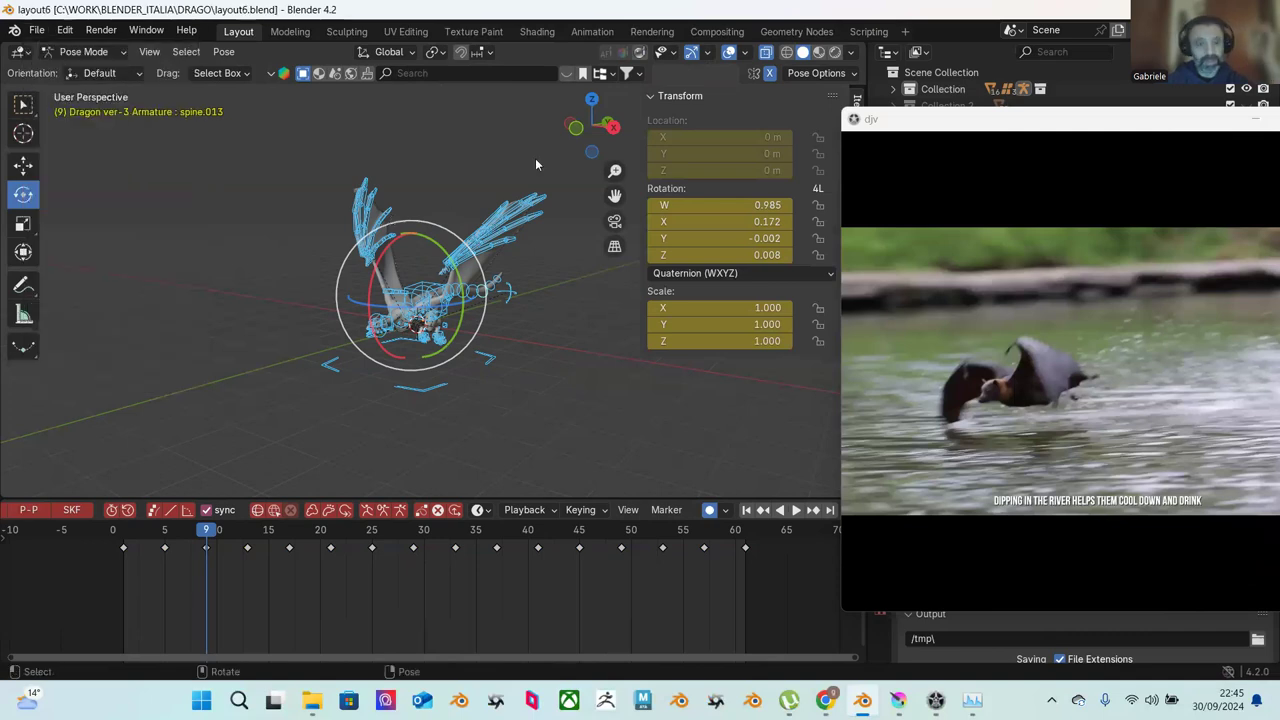
{"action": "left_click", "coordinate": [729, 53]}
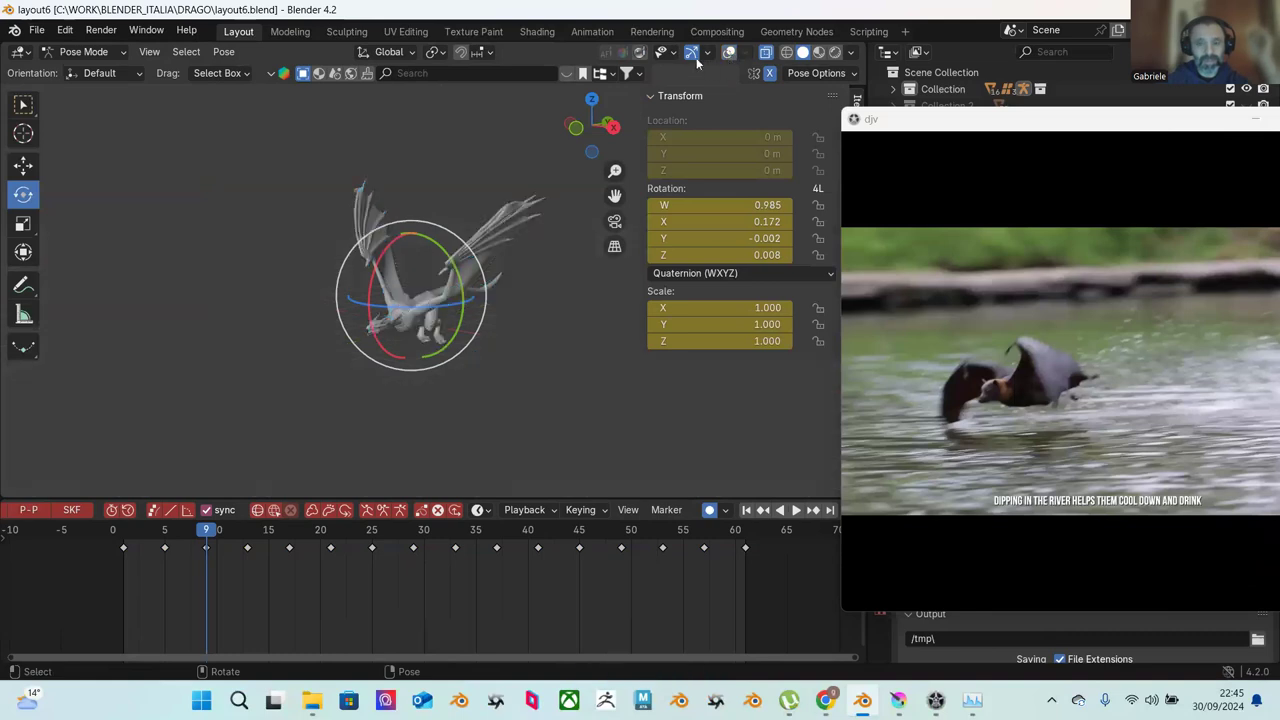
{"action": "left_click", "coordinate": [692, 55]}
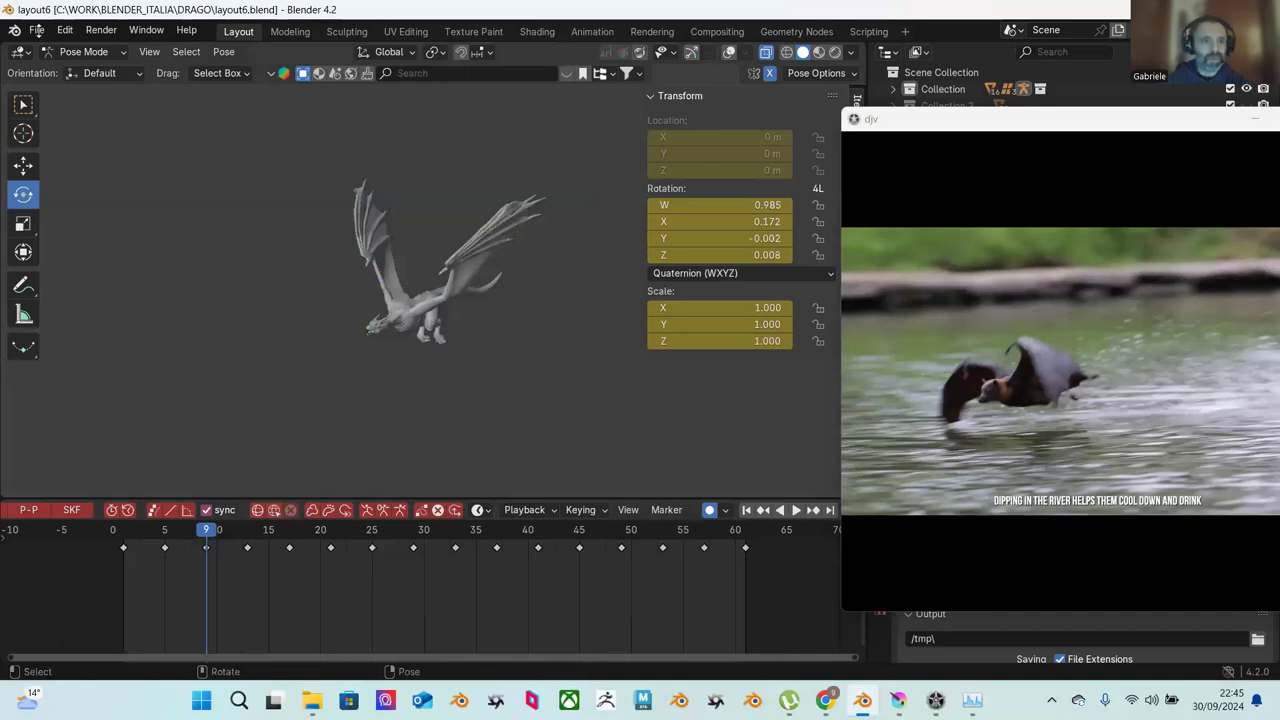
{"action": "left_click", "coordinate": [37, 31]}
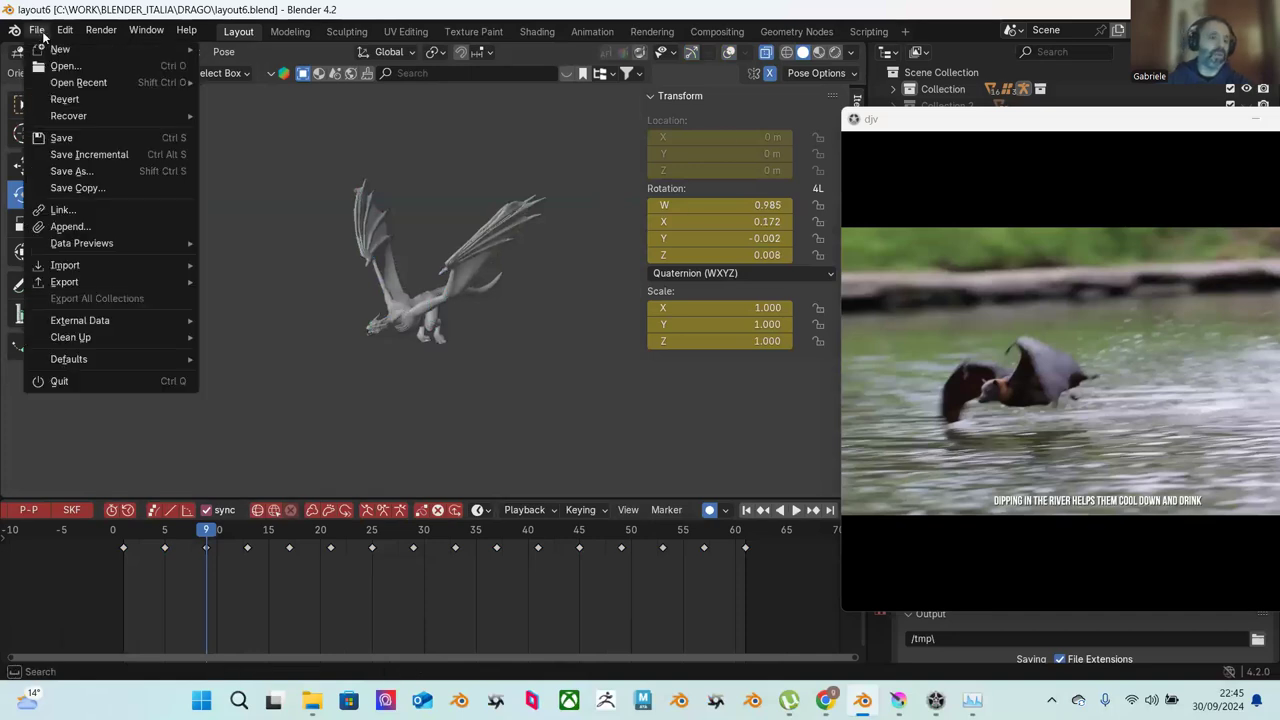
{"action": "left_click", "coordinate": [158, 160]}
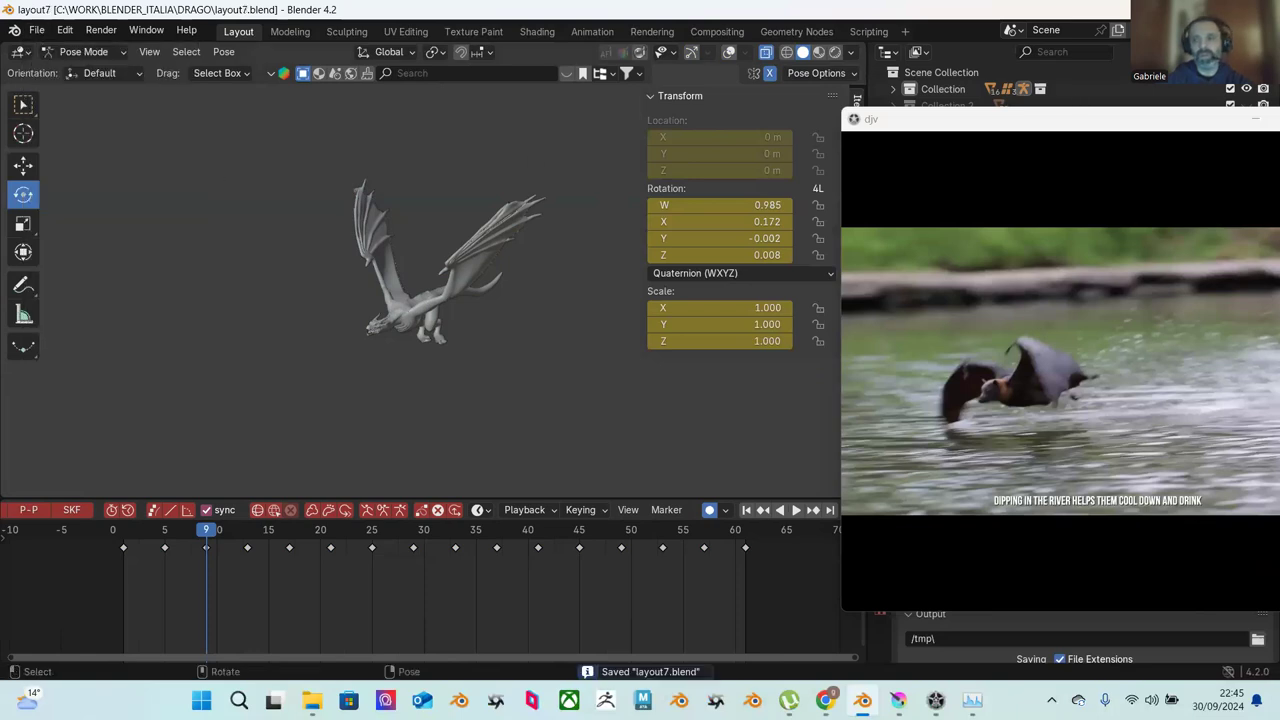
Step: Close the Krita sketch without saving and close the Blender 4.2 folder window
{"action": "key", "text": "alt+Tab"}
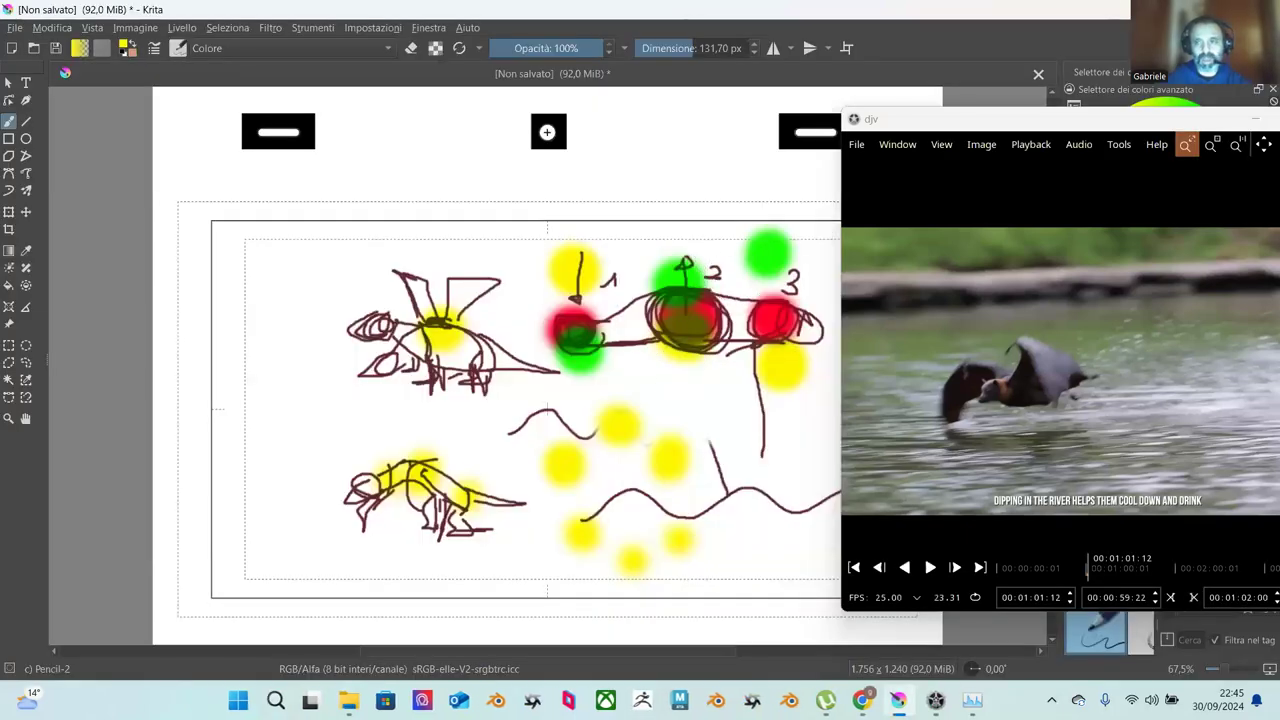
{"action": "key", "text": "ctrl+w"}
{"action": "left_click", "coordinate": [673, 373]}
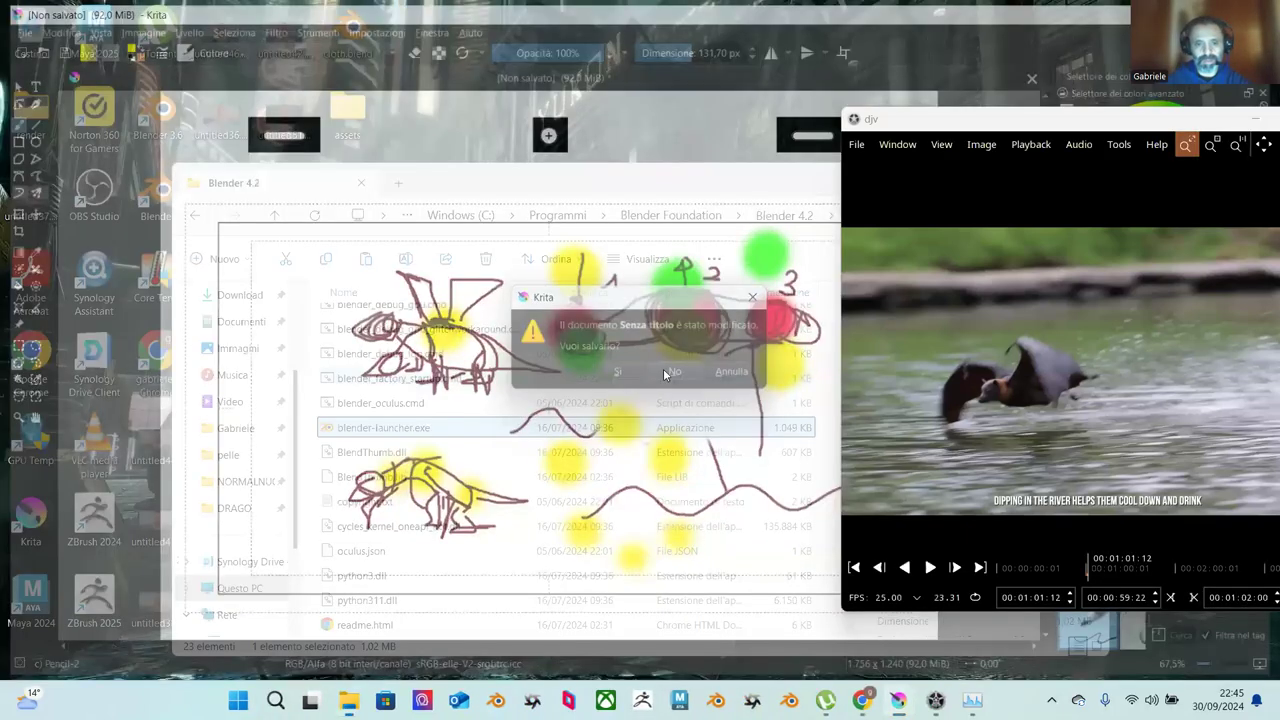
{"action": "left_click", "coordinate": [805, 170]}
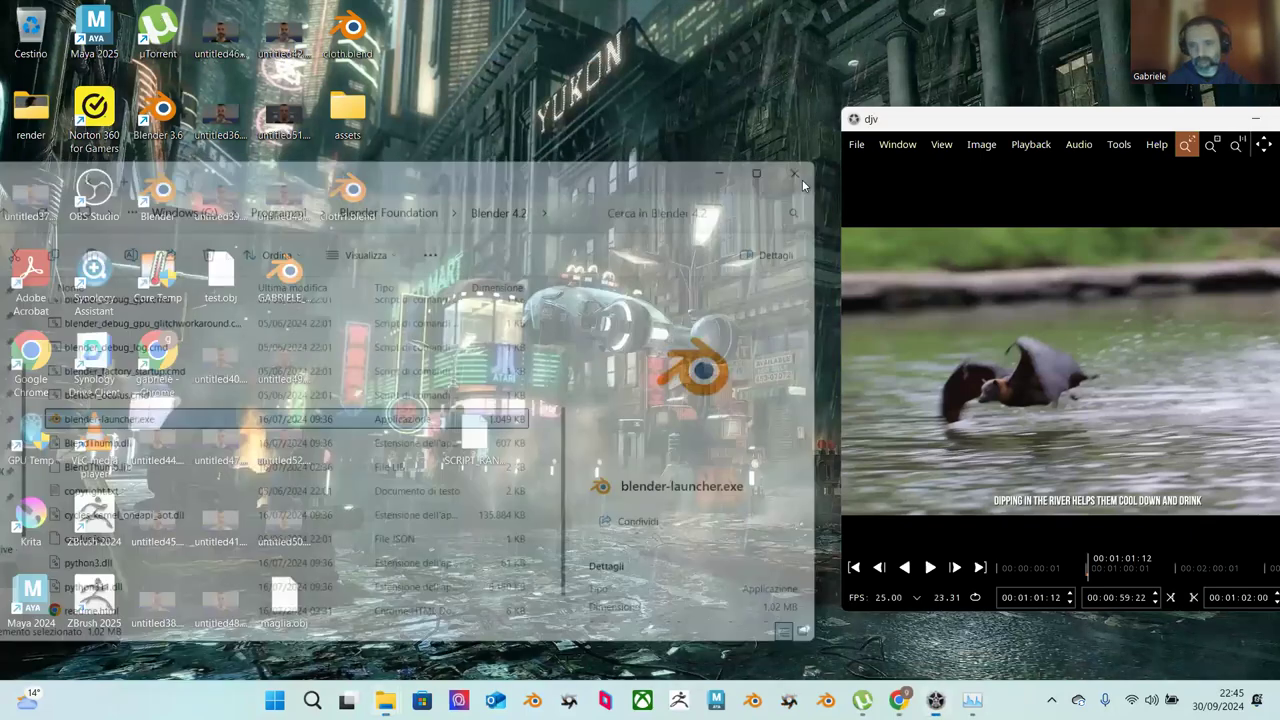
Step: Quit the animated wallpaper app from its tray icon with Esci
{"action": "left_click", "coordinate": [1051, 700]}
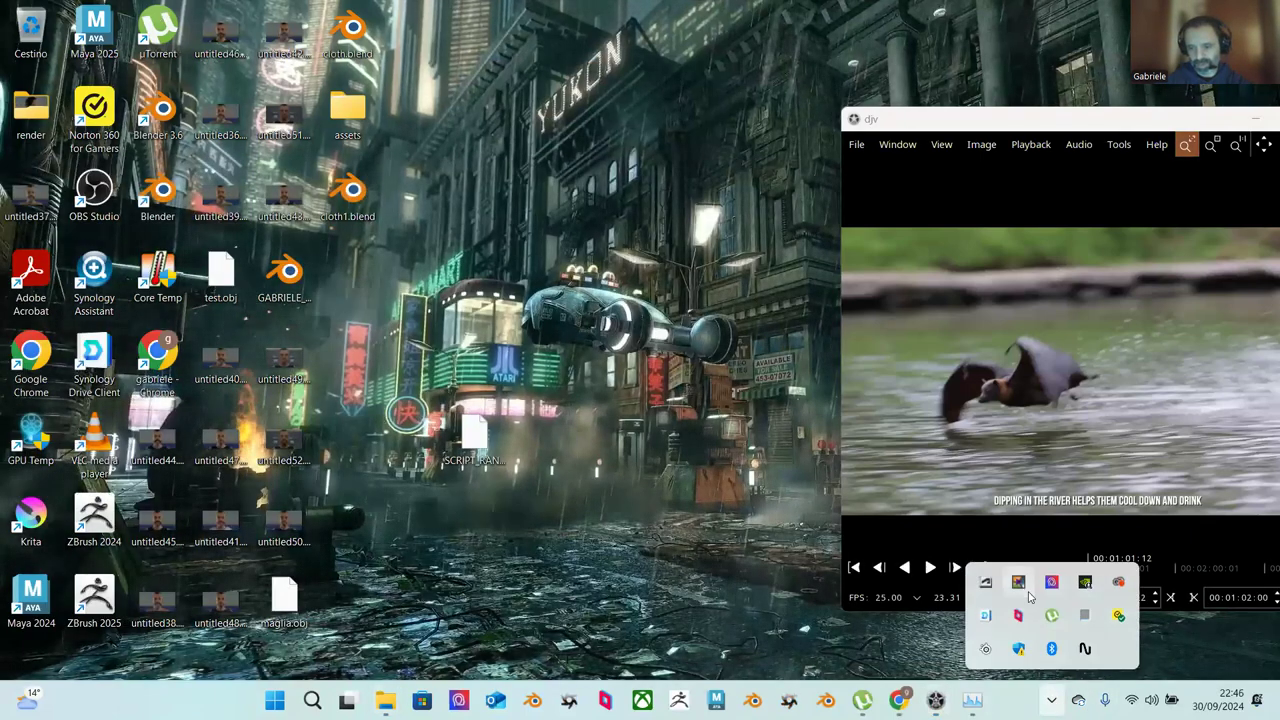
{"action": "right_click", "coordinate": [1018, 590]}
{"action": "left_click", "coordinate": [1040, 575]}
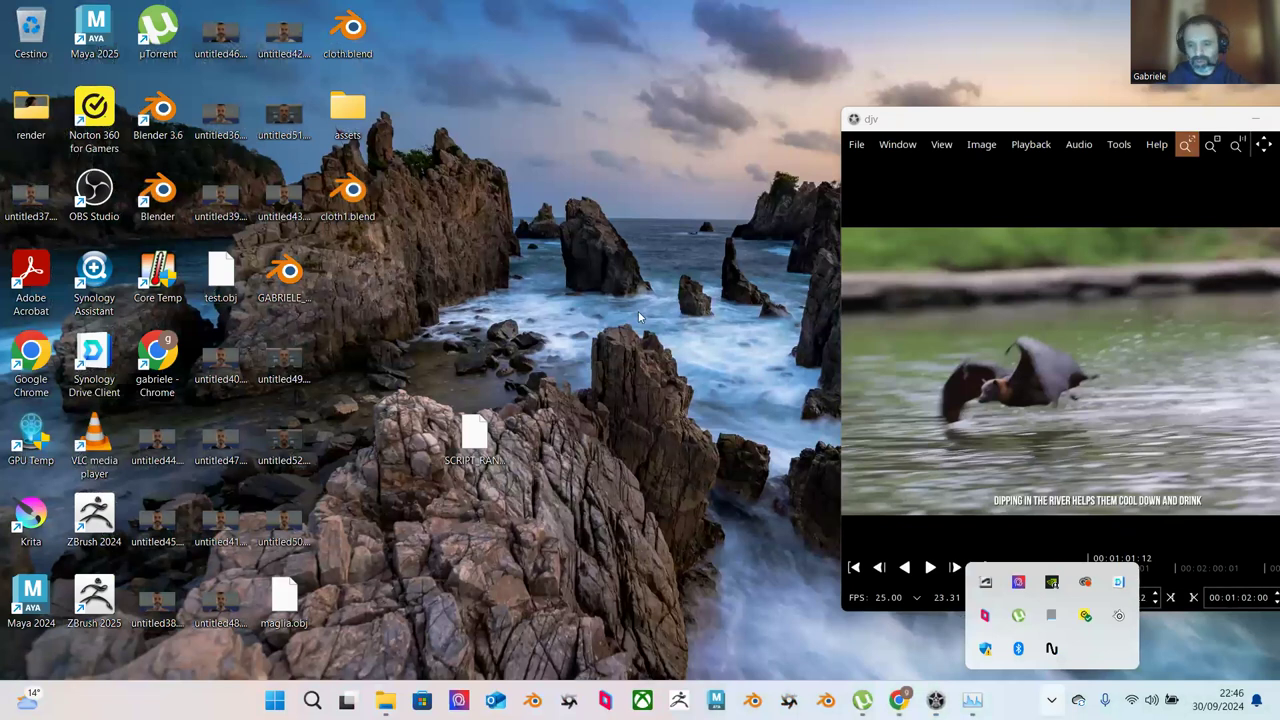
{"action": "mouse_move", "coordinate": [901, 703]}
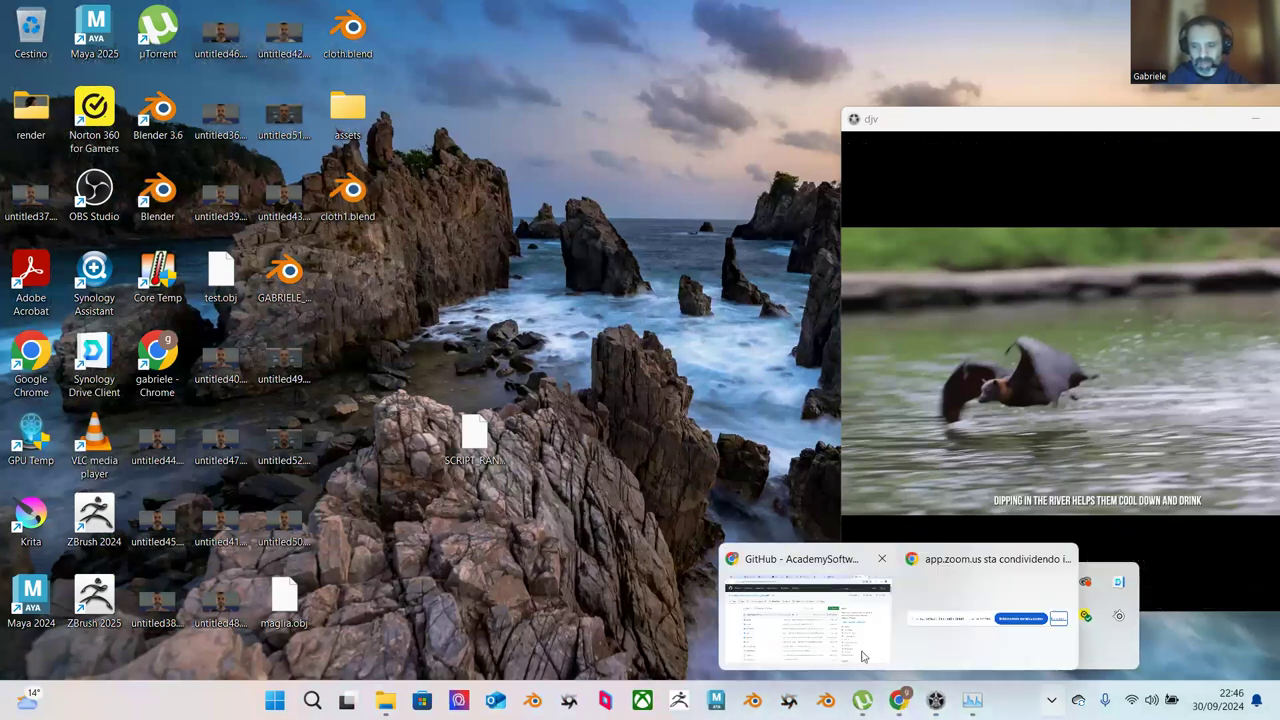
Step: Return to the Zoom meeting tab, stop the video and mute the microphone
{"action": "left_click", "coordinate": [847, 601]}
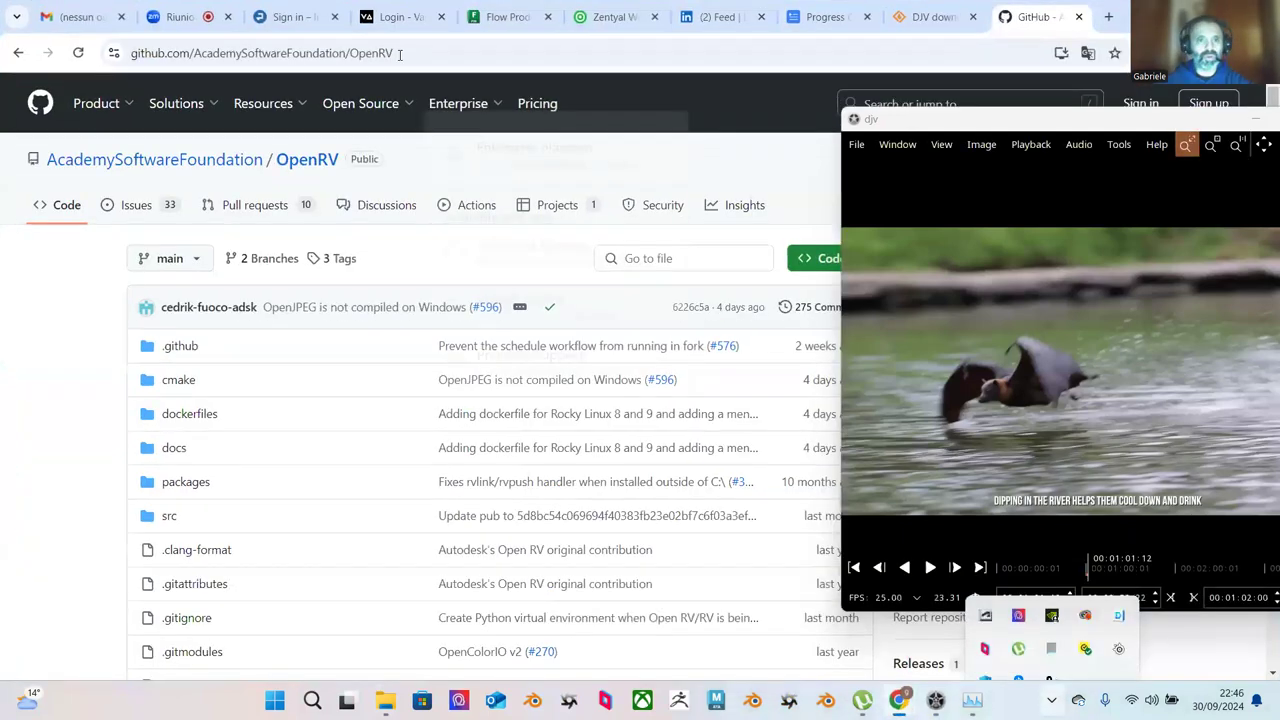
{"action": "left_click", "coordinate": [180, 17]}
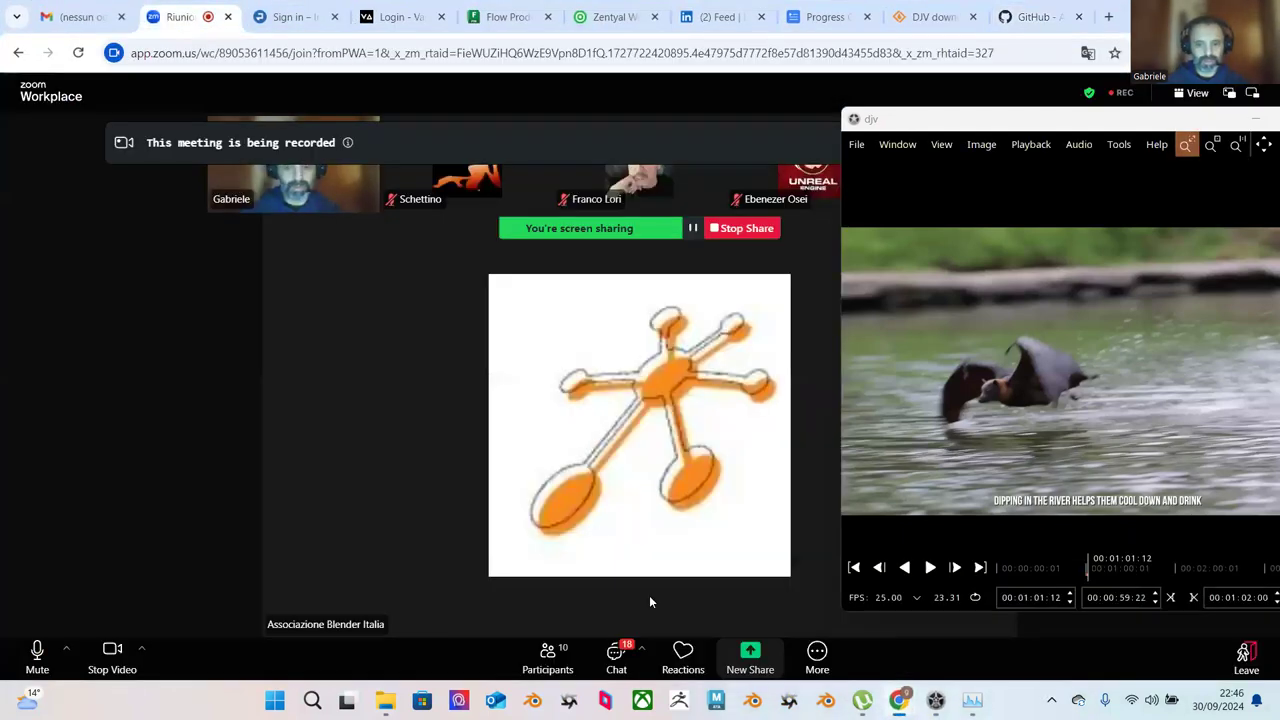
{"action": "left_click", "coordinate": [110, 652]}
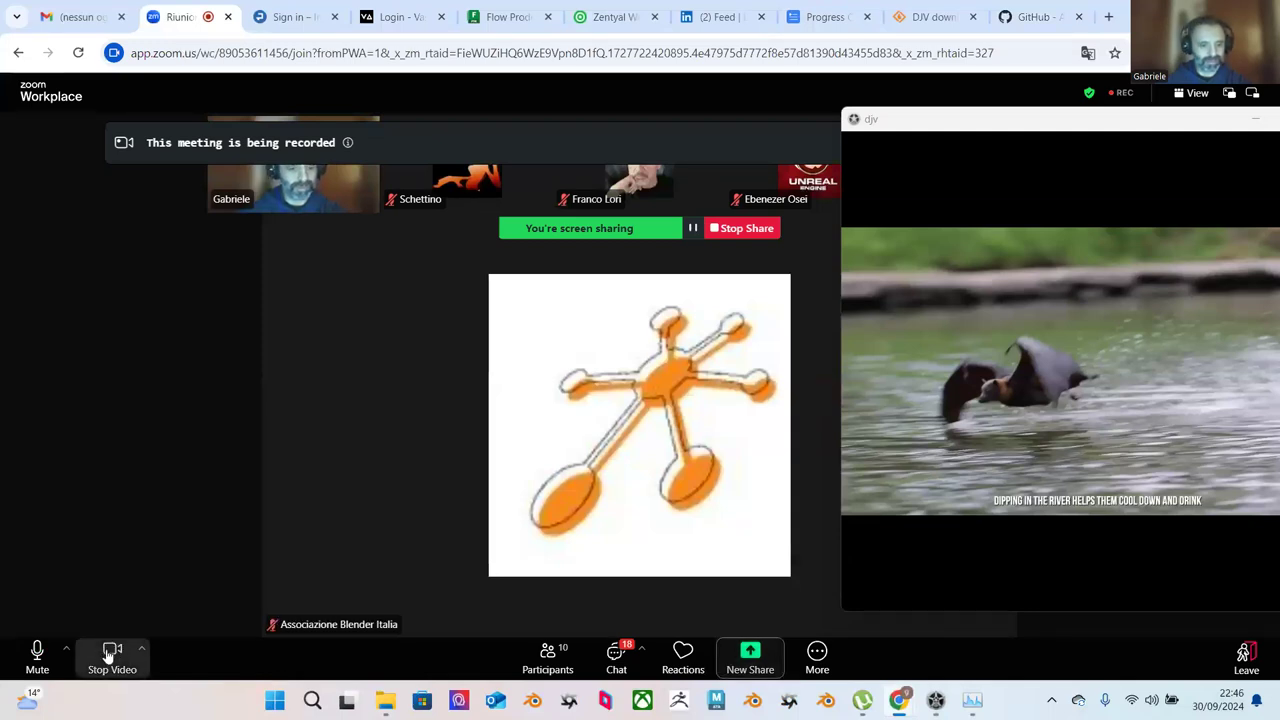
{"action": "left_click", "coordinate": [38, 658]}
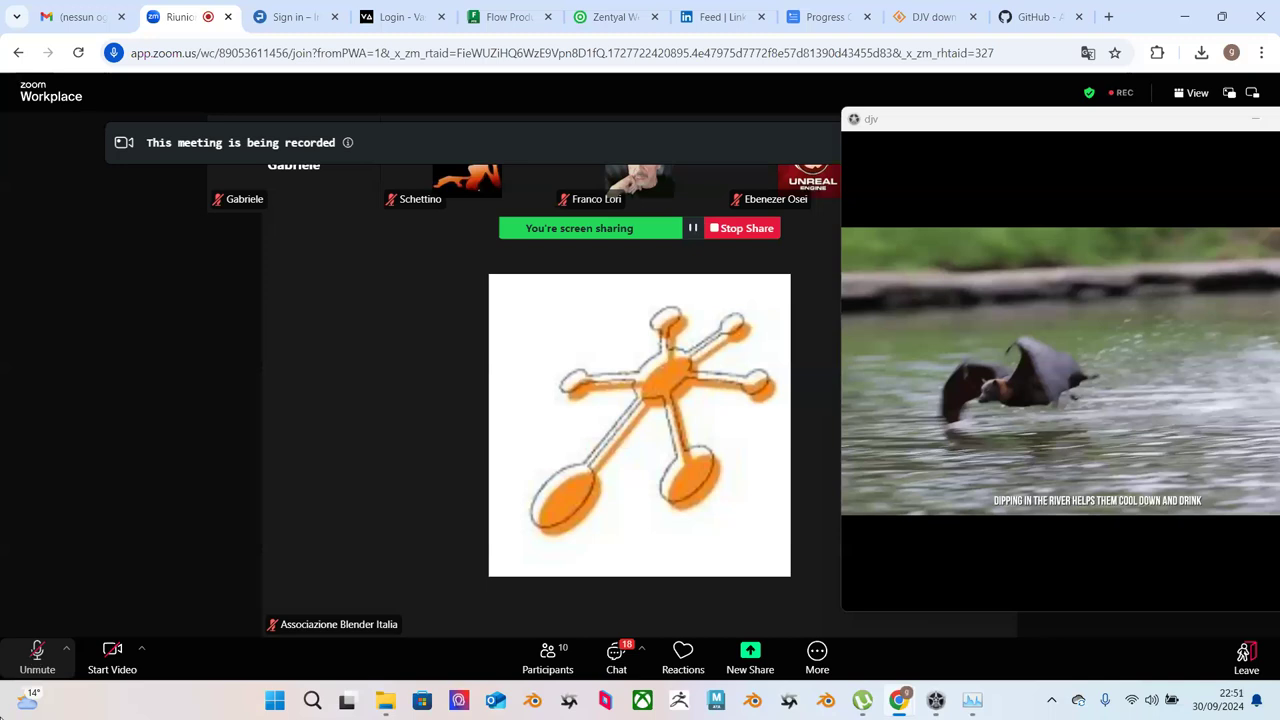
Step: Unmute the Zoom microphone and launch a new Blender session from the taskbar
{"action": "left_click", "coordinate": [40, 656]}
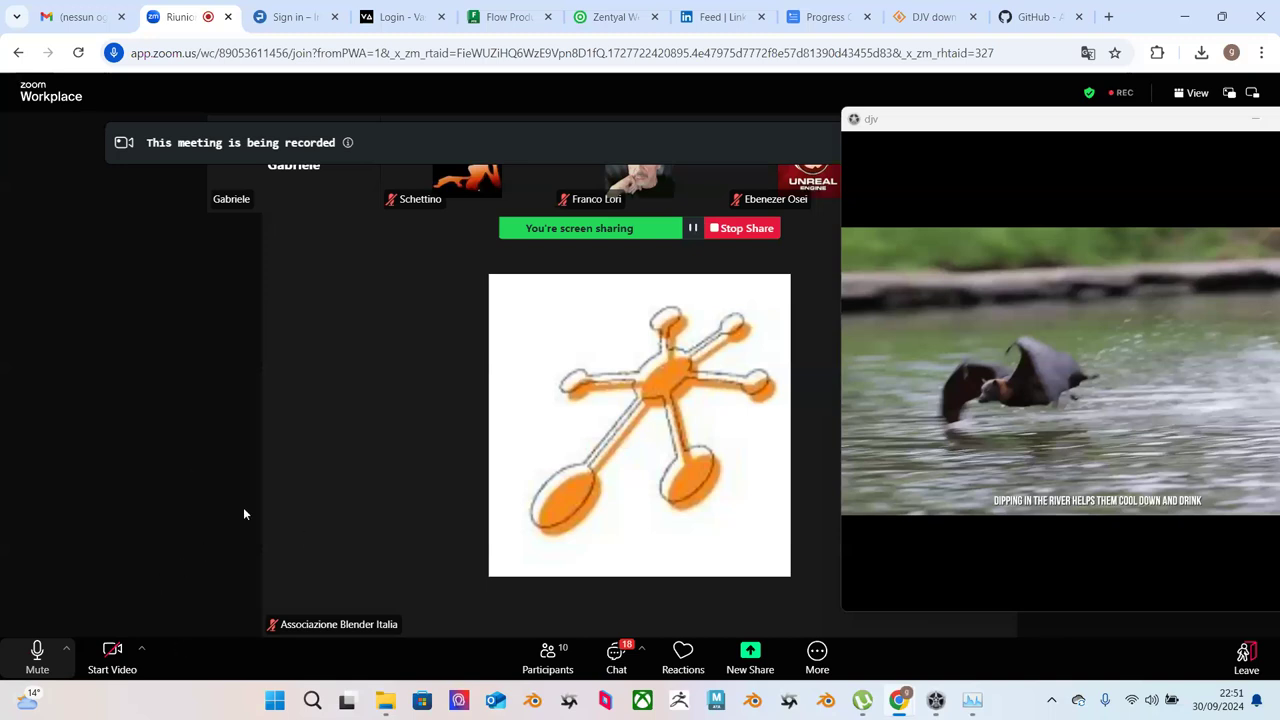
{"action": "left_click", "coordinate": [825, 700]}
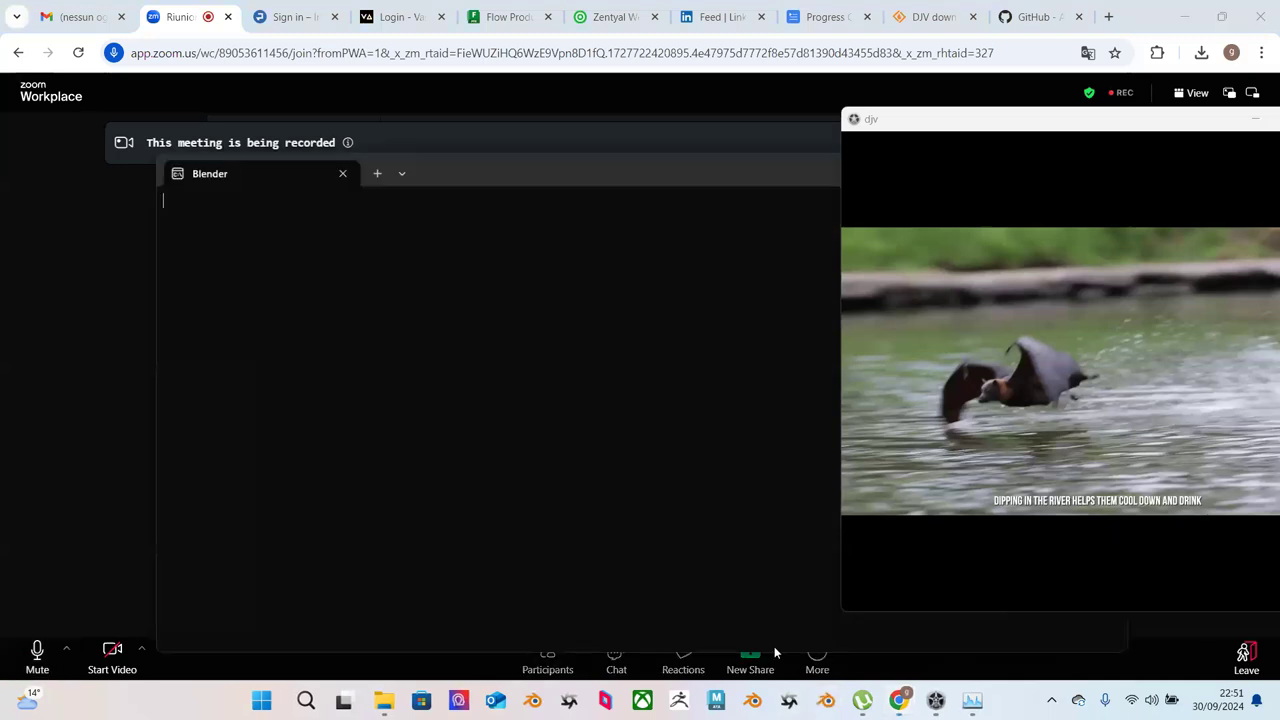
{"action": "mouse_move", "coordinate": [859, 185]}
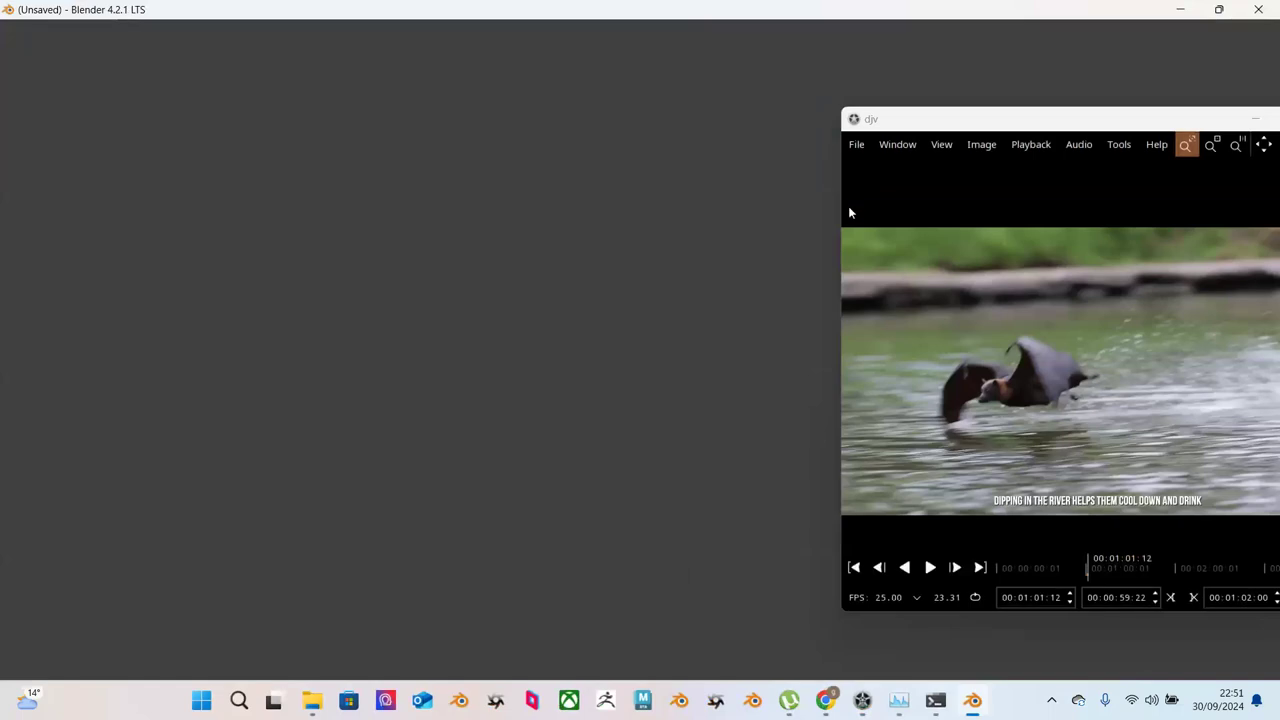
Step: Dismiss the splash, open the file browser, pick layout7.blend in DRAGO, and enlarge the dialog
{"action": "left_click", "coordinate": [1259, 12]}
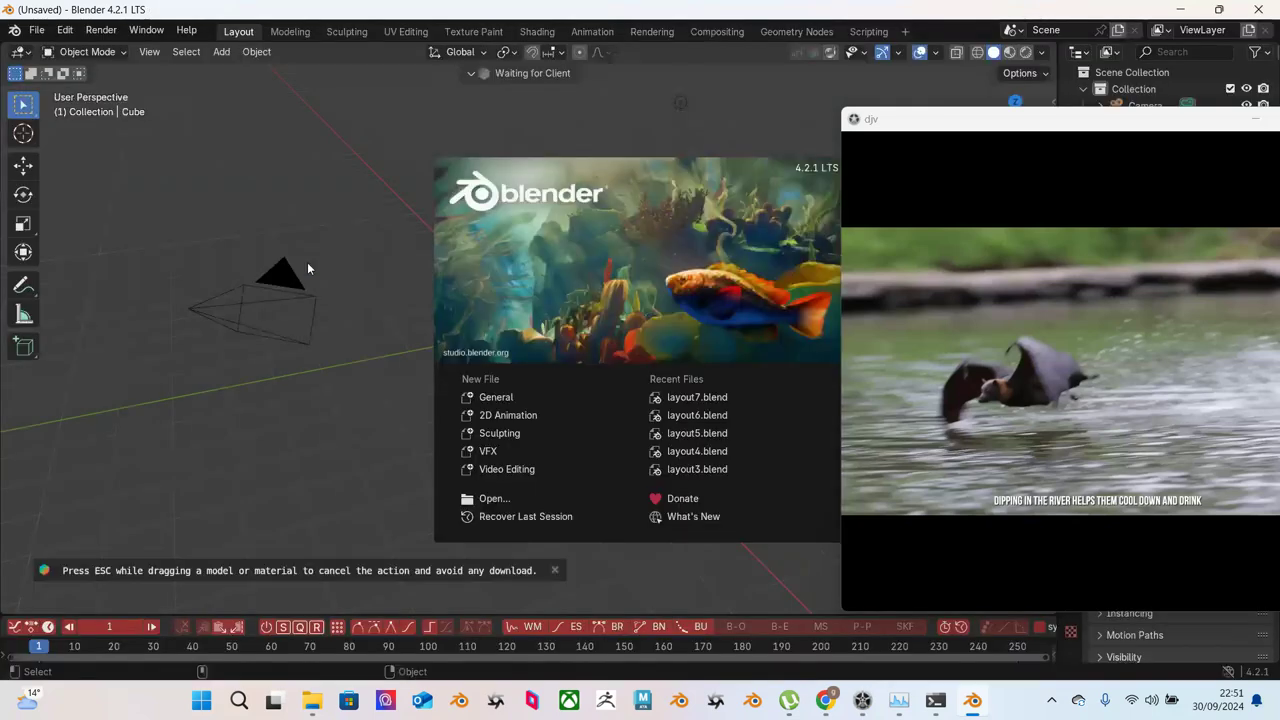
{"action": "left_click", "coordinate": [36, 30]}
{"action": "left_click", "coordinate": [36, 30]}
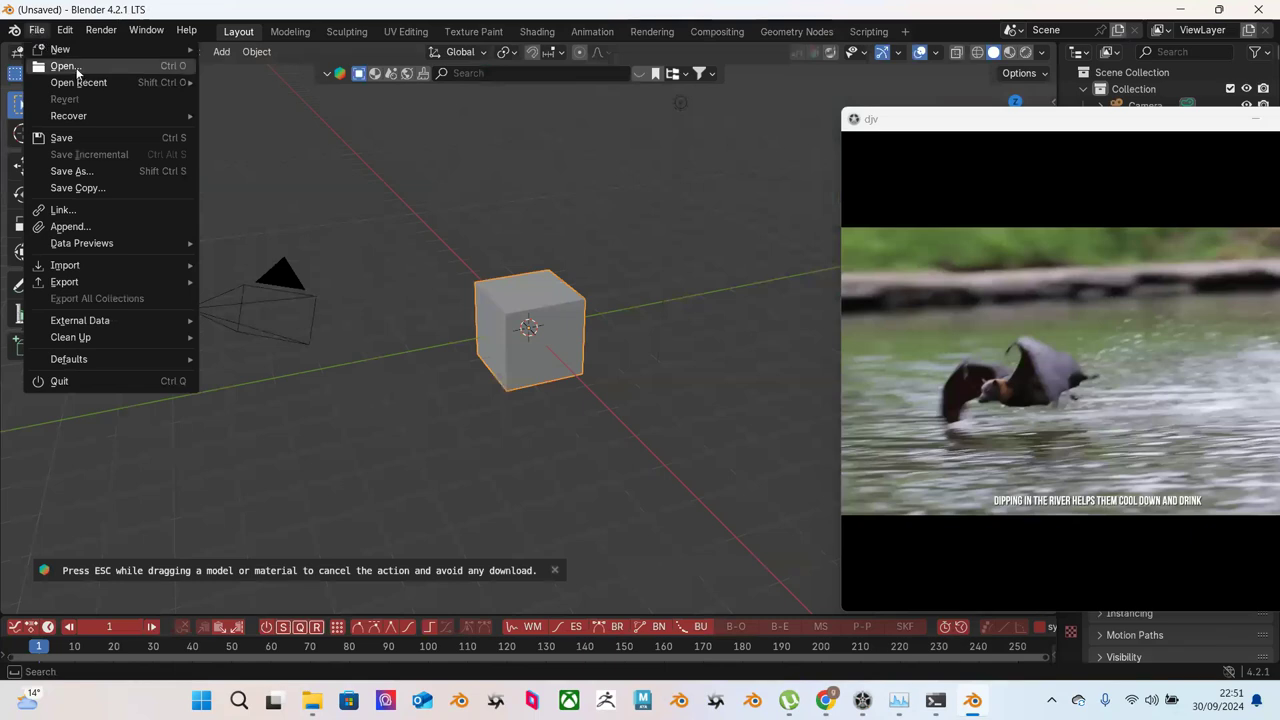
{"action": "left_click", "coordinate": [77, 68]}
{"action": "left_click", "coordinate": [372, 208]}
{"action": "left_click_drag", "start_coordinate": [430, 124], "coordinate": [160, 106]}
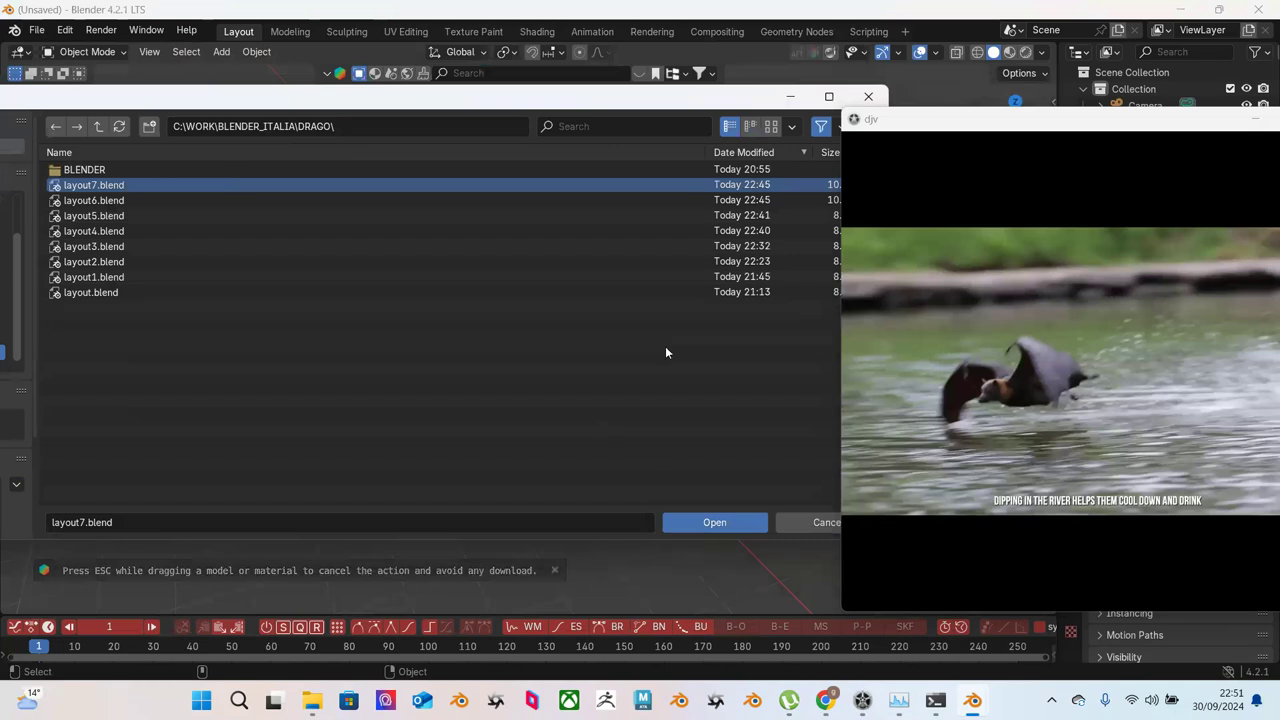
Step: Open layout7.blend and play the dragon flight from the start, stopping at frame 29
{"action": "left_click", "coordinate": [714, 522]}
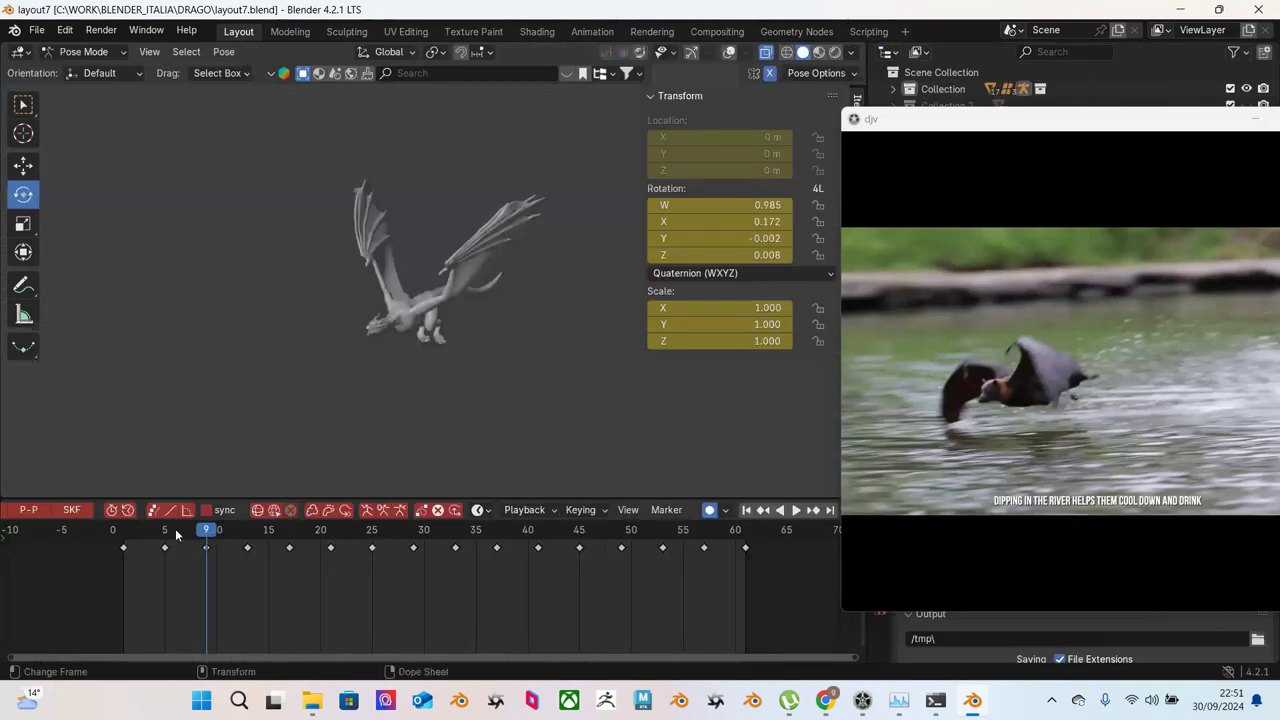
{"action": "left_click", "coordinate": [130, 534]}
{"action": "key", "text": "space"}
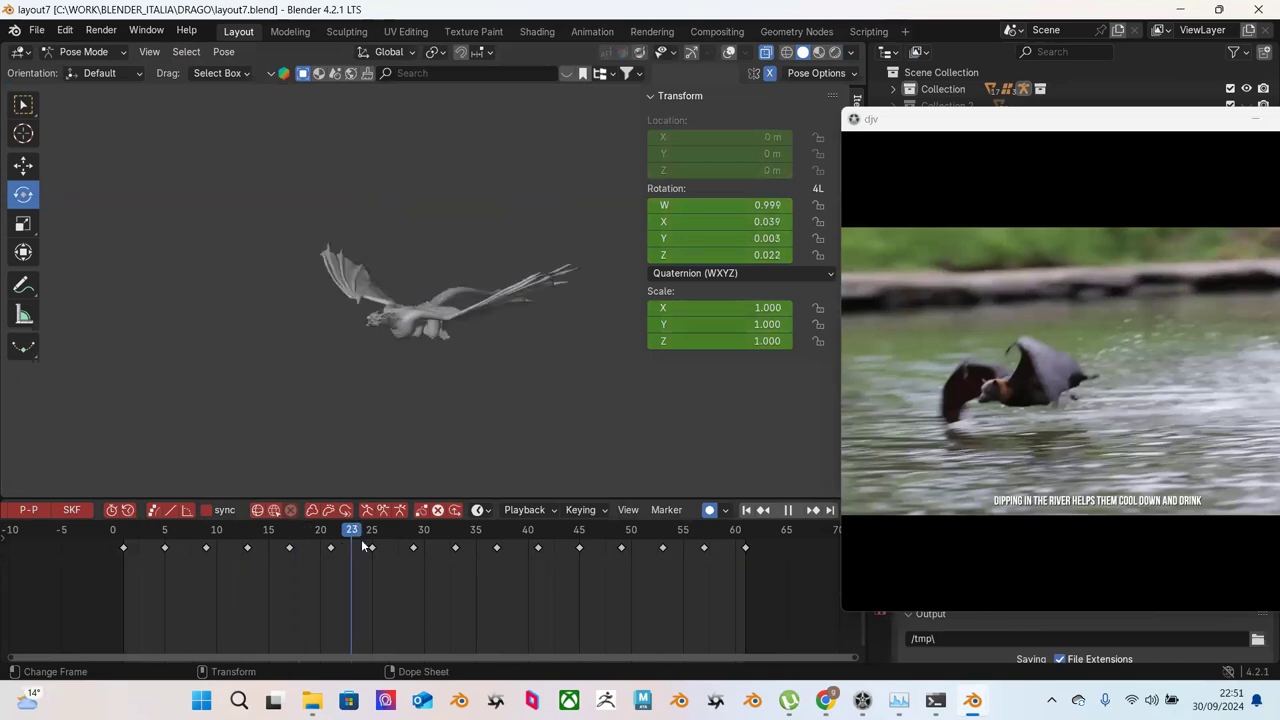
{"action": "left_click_drag", "start_coordinate": [270, 532], "coordinate": [123, 543]}
{"action": "key", "text": "space"}
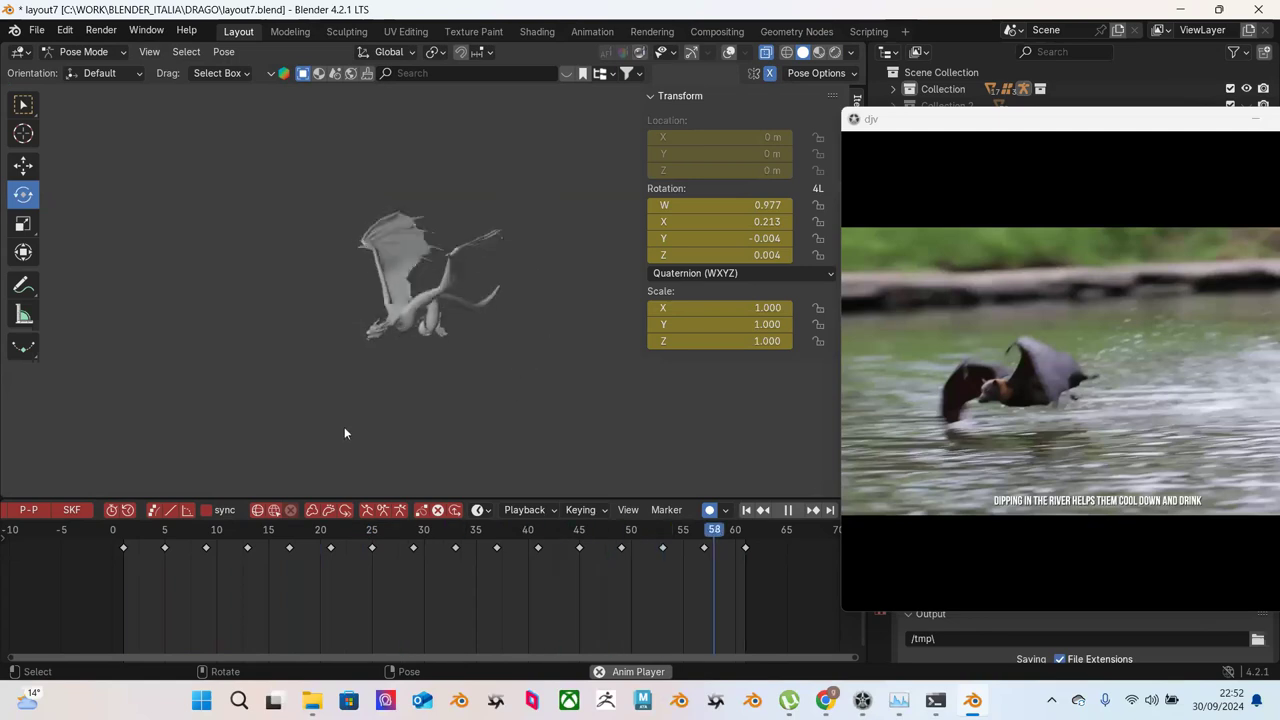
{"action": "left_click", "coordinate": [414, 529]}
{"action": "key", "text": "space"}
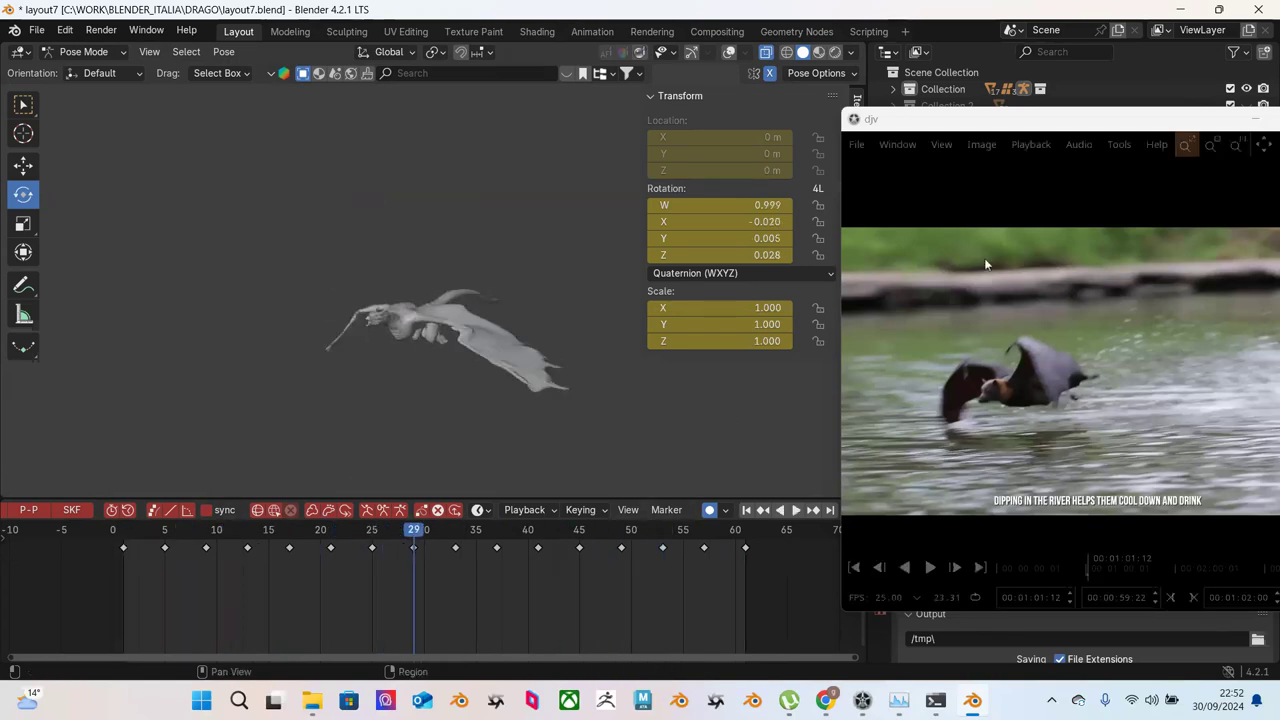
Step: Move the video viewer window aside and begin editing the start frame
{"action": "left_click_drag", "start_coordinate": [1012, 125], "coordinate": [962, 126]}
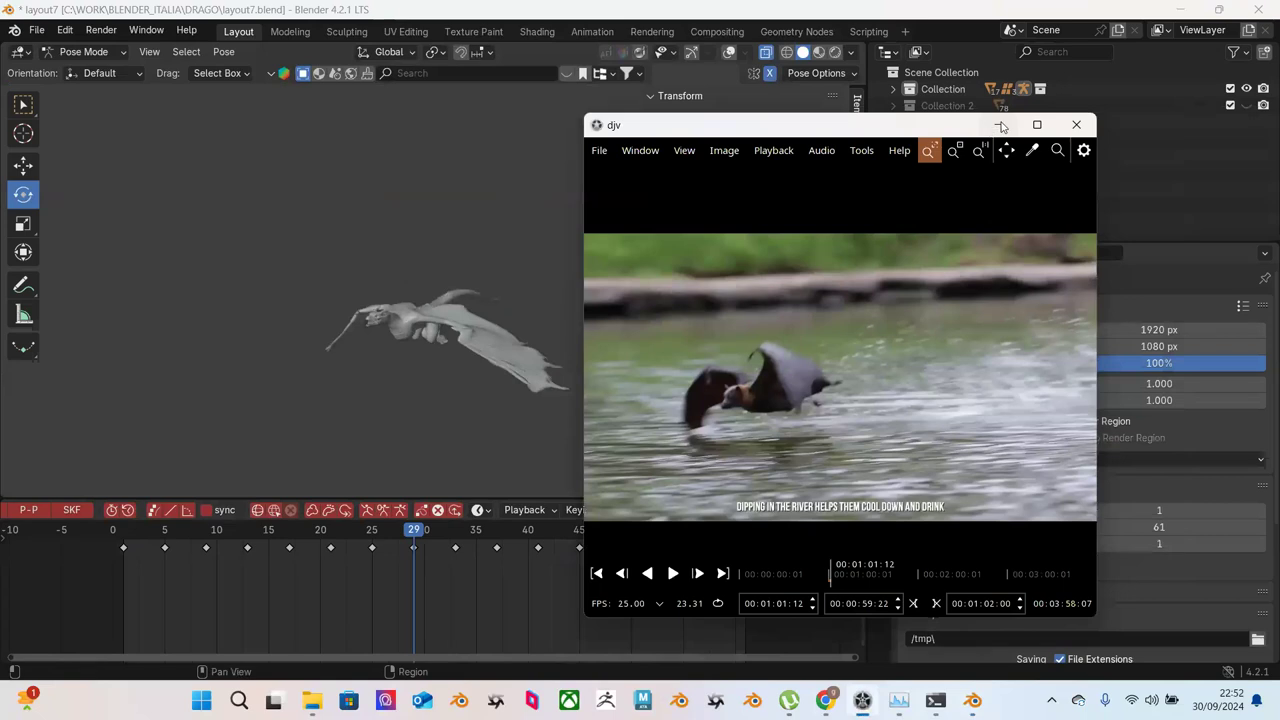
{"action": "left_click", "coordinate": [997, 125]}
{"action": "left_click", "coordinate": [1172, 510]}
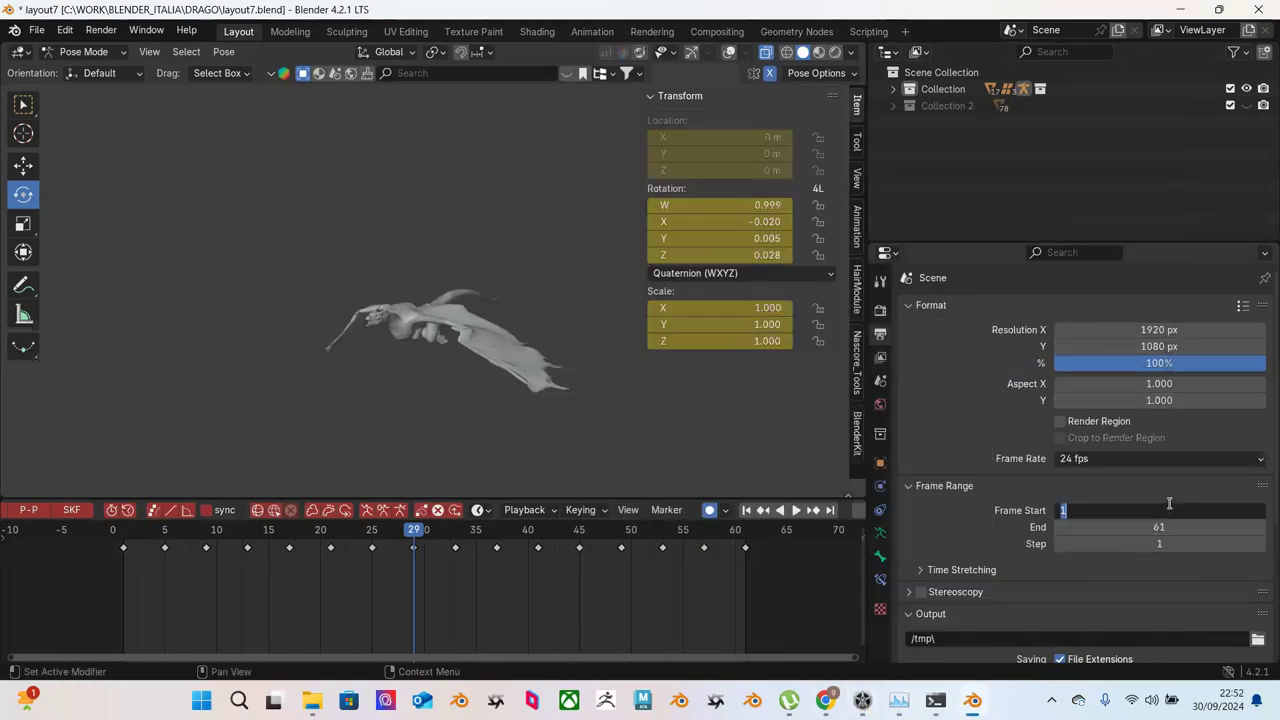
Step: Set the scene frame range to start 30 and end 90
{"action": "type", "text": "31"}
{"action": "left_click_drag", "start_coordinate": [1102, 508], "coordinate": [1062, 510]}
{"action": "type", "text": "30"}
{"action": "key", "text": "Return"}
{"action": "left_click", "coordinate": [1166, 526]}
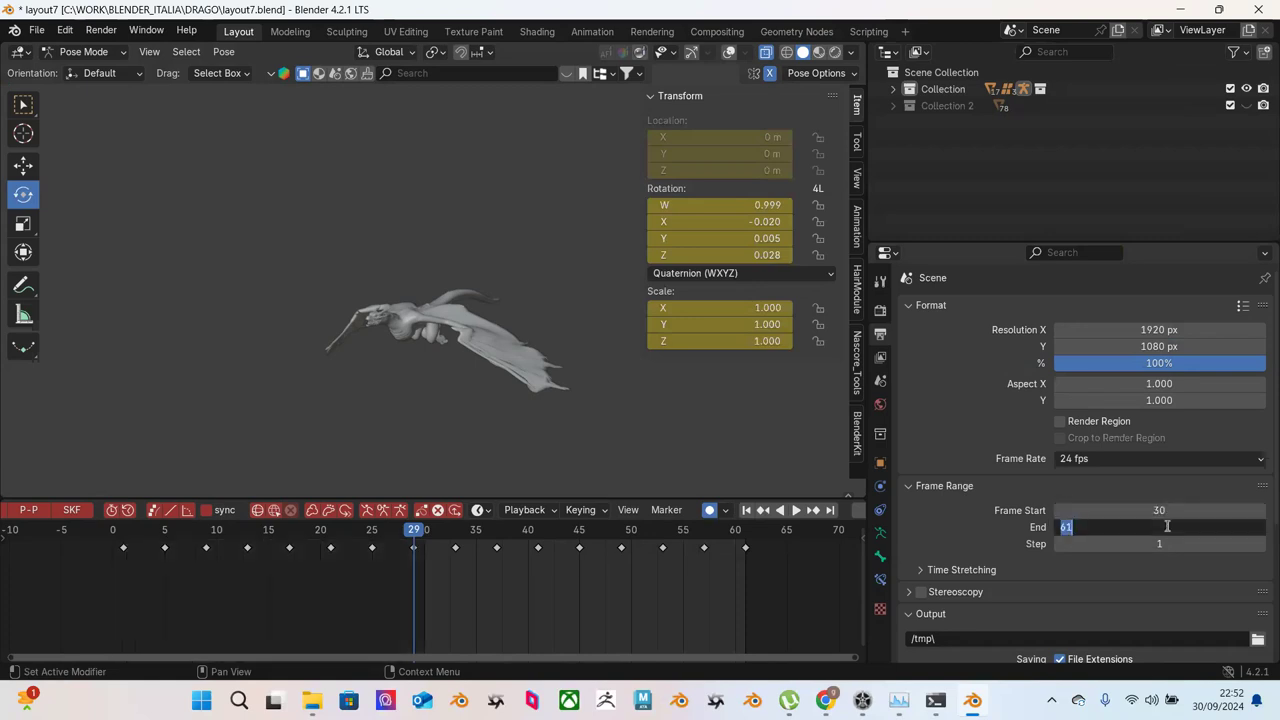
{"action": "type", "text": "90"}
{"action": "key", "text": "Return"}
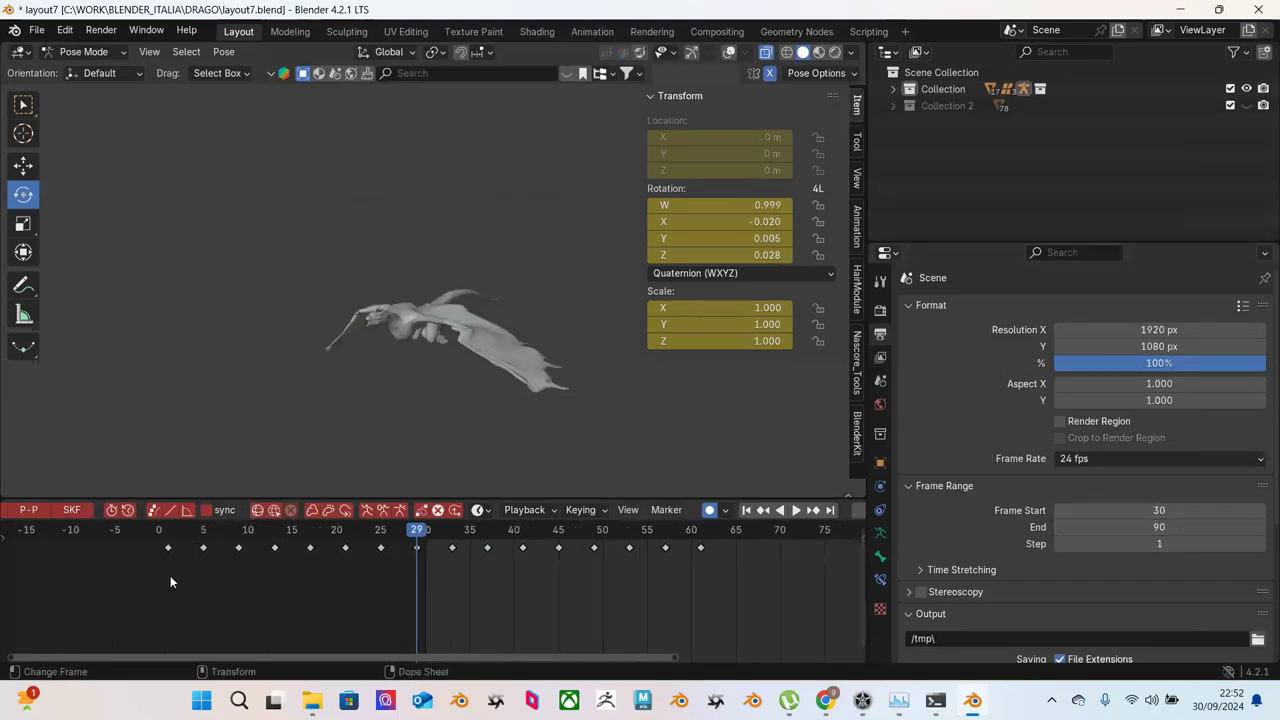
Step: Select all the dragon's keyframes, shift them 30 frames later, and start playback
{"action": "scroll", "coordinate": [170, 577], "scroll_direction": "down", "scroll_amount": 4}
{"action": "left_click_drag", "start_coordinate": [246, 588], "coordinate": [614, 528]}
{"action": "key", "text": "g"}
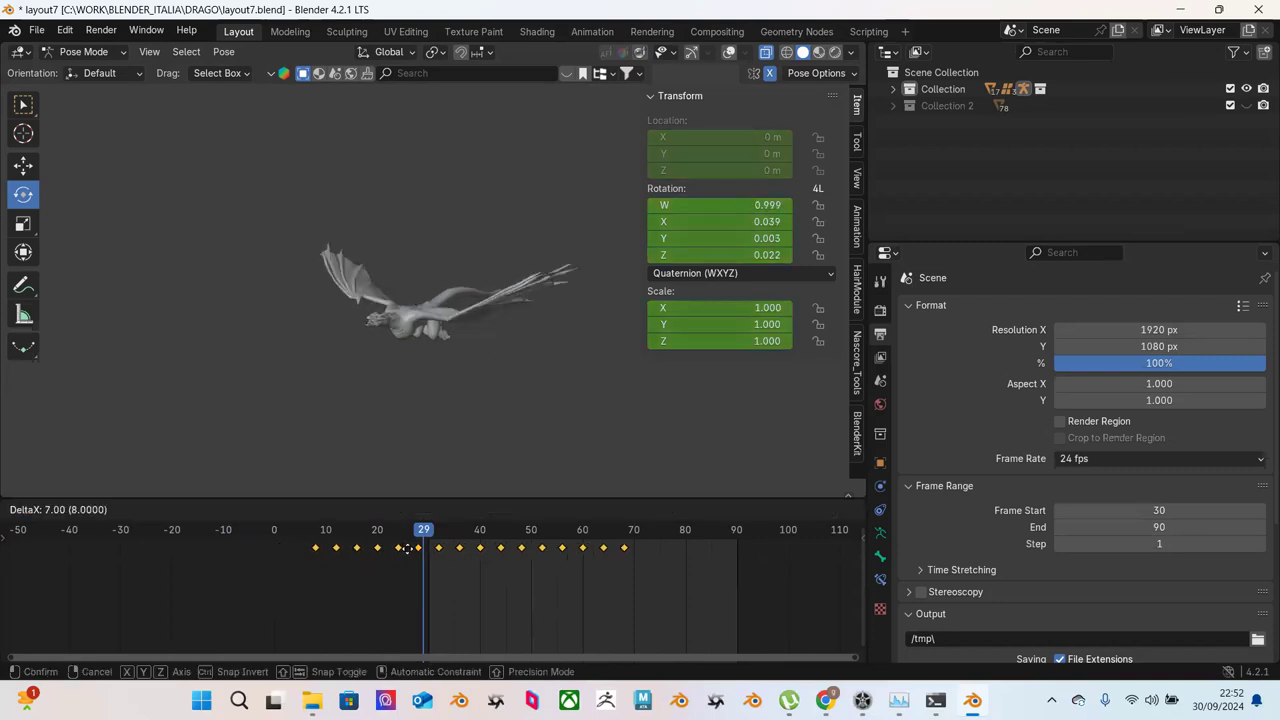
{"action": "left_click", "coordinate": [515, 557]}
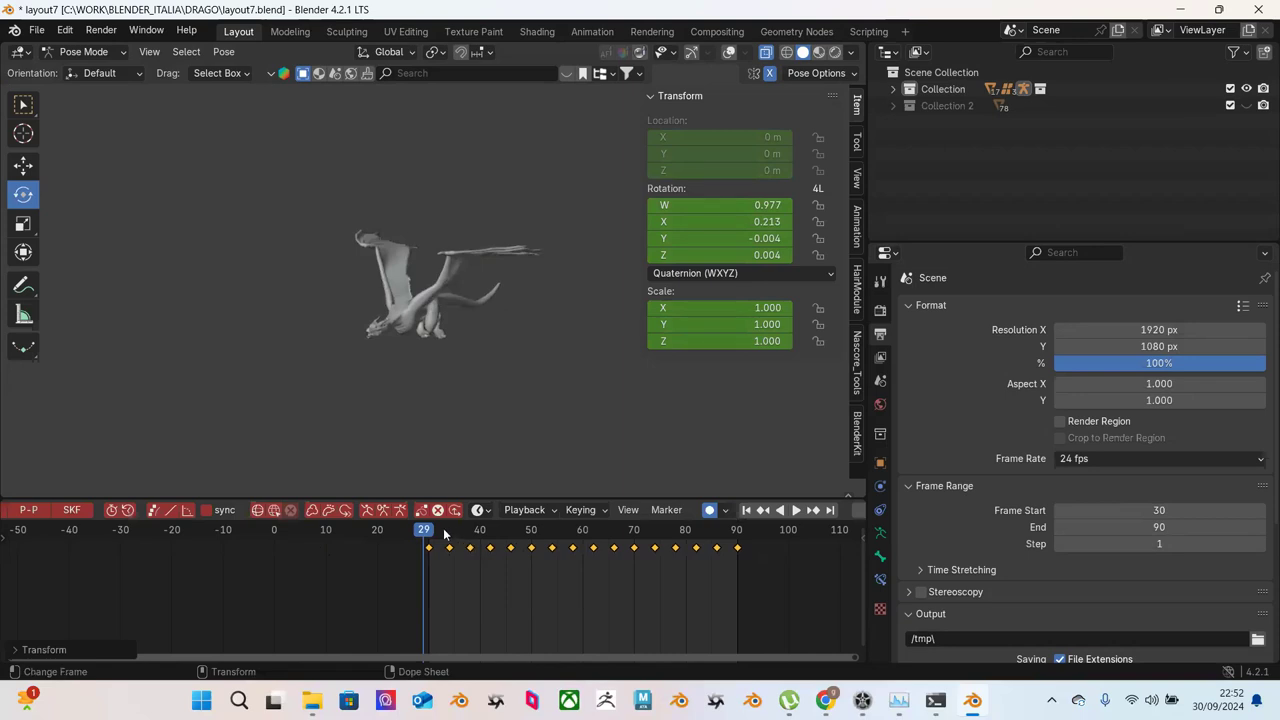
{"action": "key", "text": "space"}
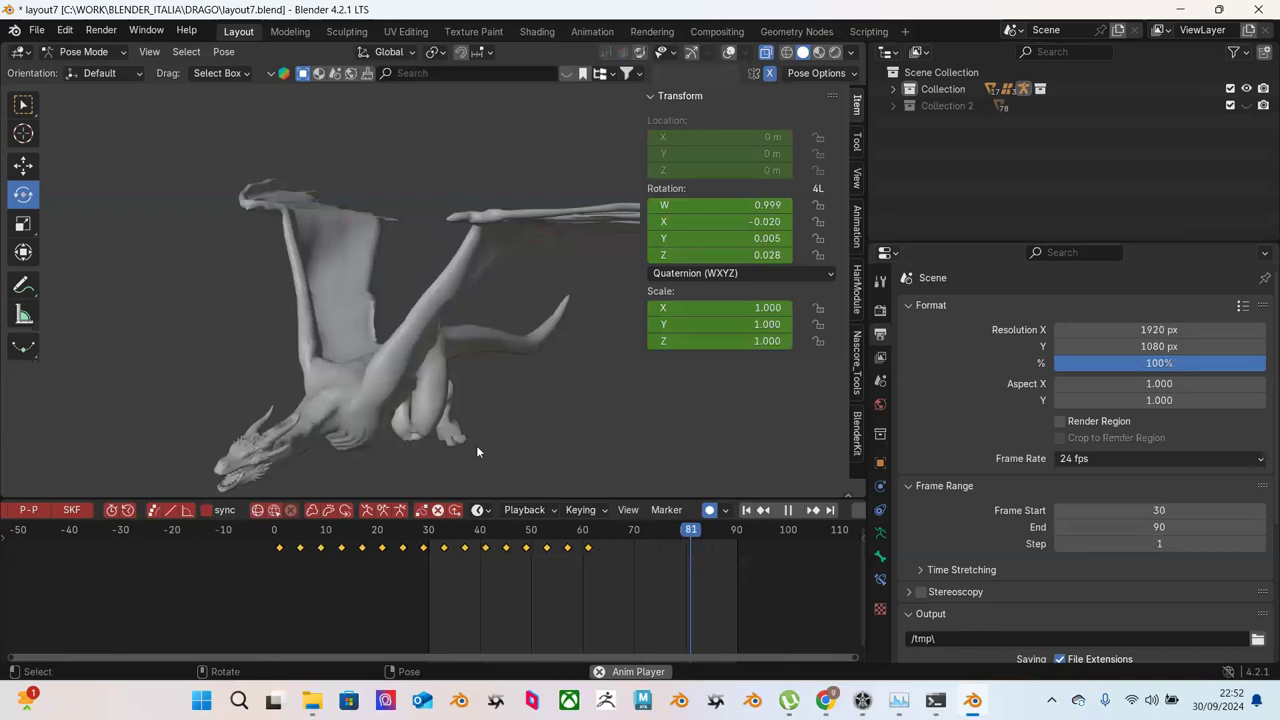
Step: Stop playback, return to the first keyframe, and show the File > Open Recent list
{"action": "key", "text": "space"}
{"action": "key", "text": "Escape"}
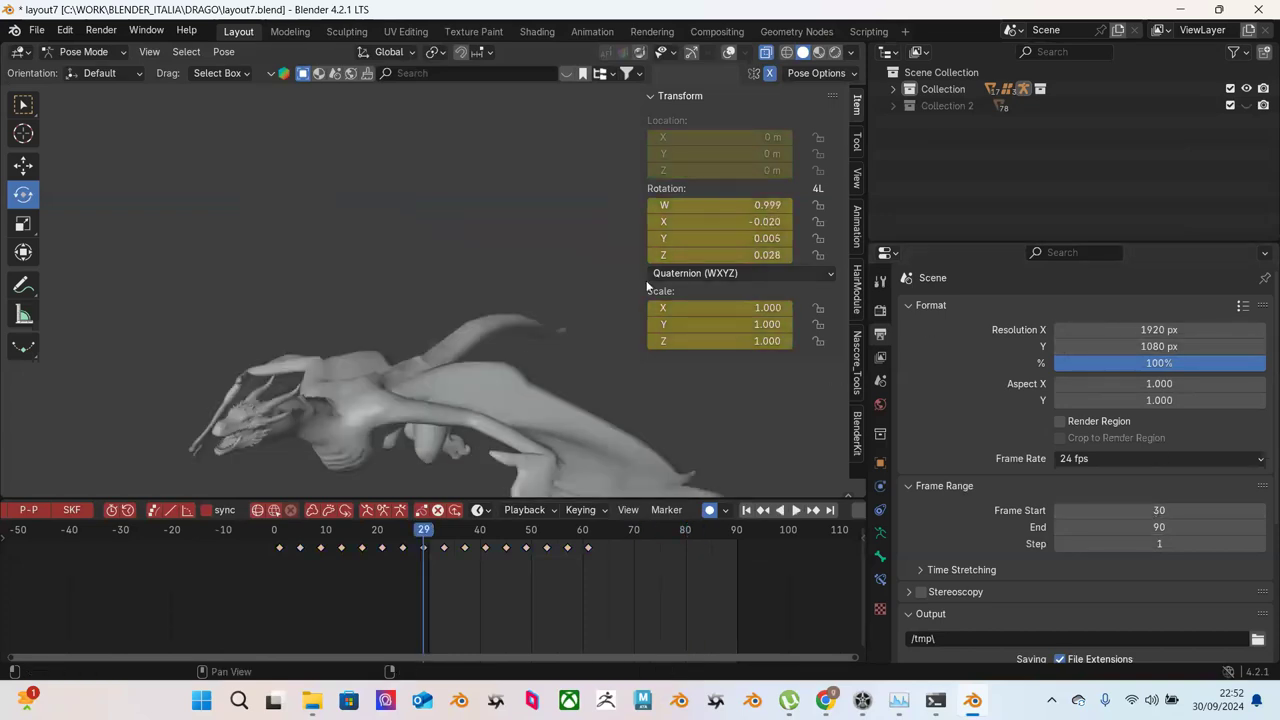
{"action": "left_click", "coordinate": [36, 30]}
{"action": "mouse_move", "coordinate": [90, 88]}
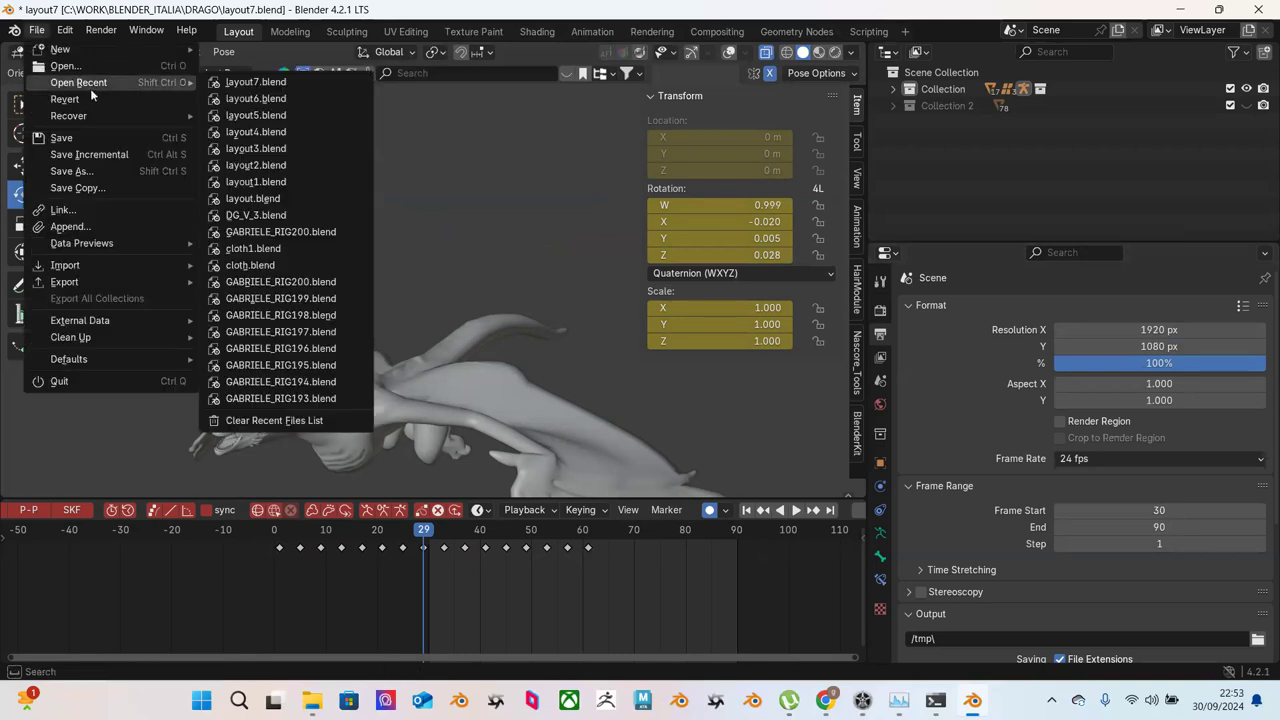
Step: Reopen layout7.blend without saving, go to frame 1, and view the dragon from the side with bones deselected
{"action": "left_click", "coordinate": [255, 83]}
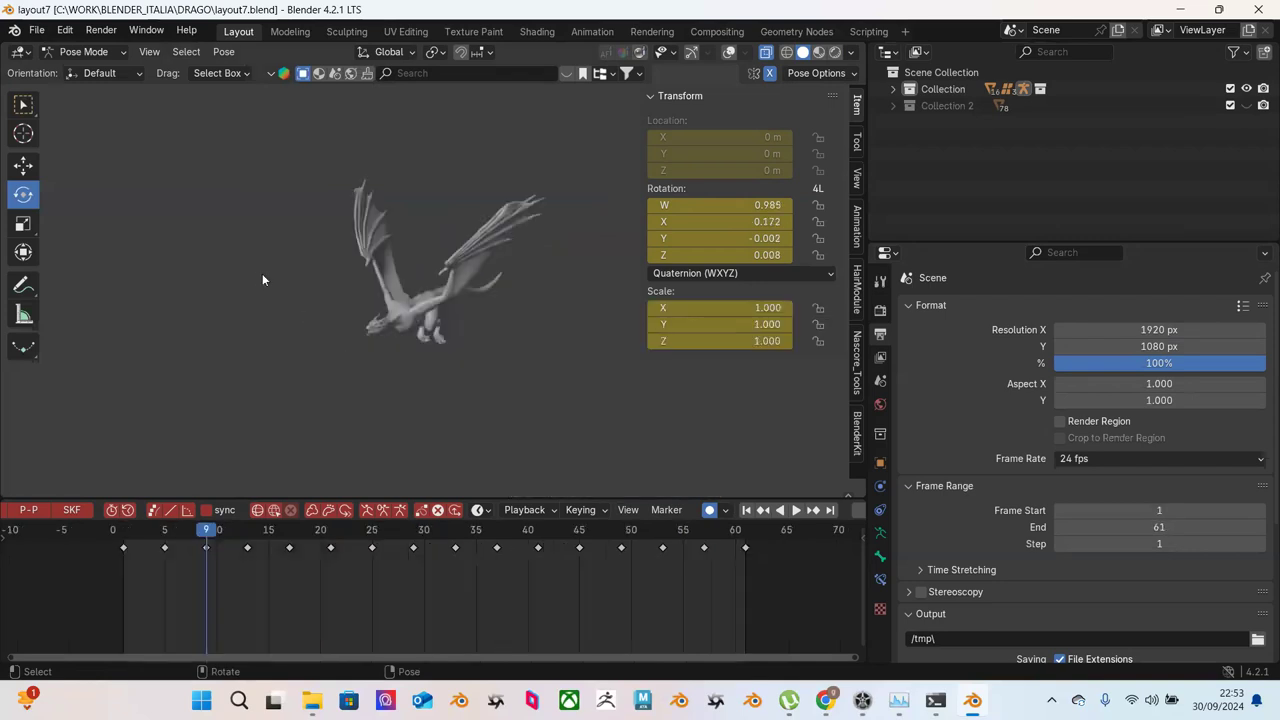
{"action": "left_click_drag", "start_coordinate": [114, 560], "coordinate": [123, 560]}
{"action": "scroll", "coordinate": [432, 298], "scroll_direction": "up", "scroll_amount": 3}
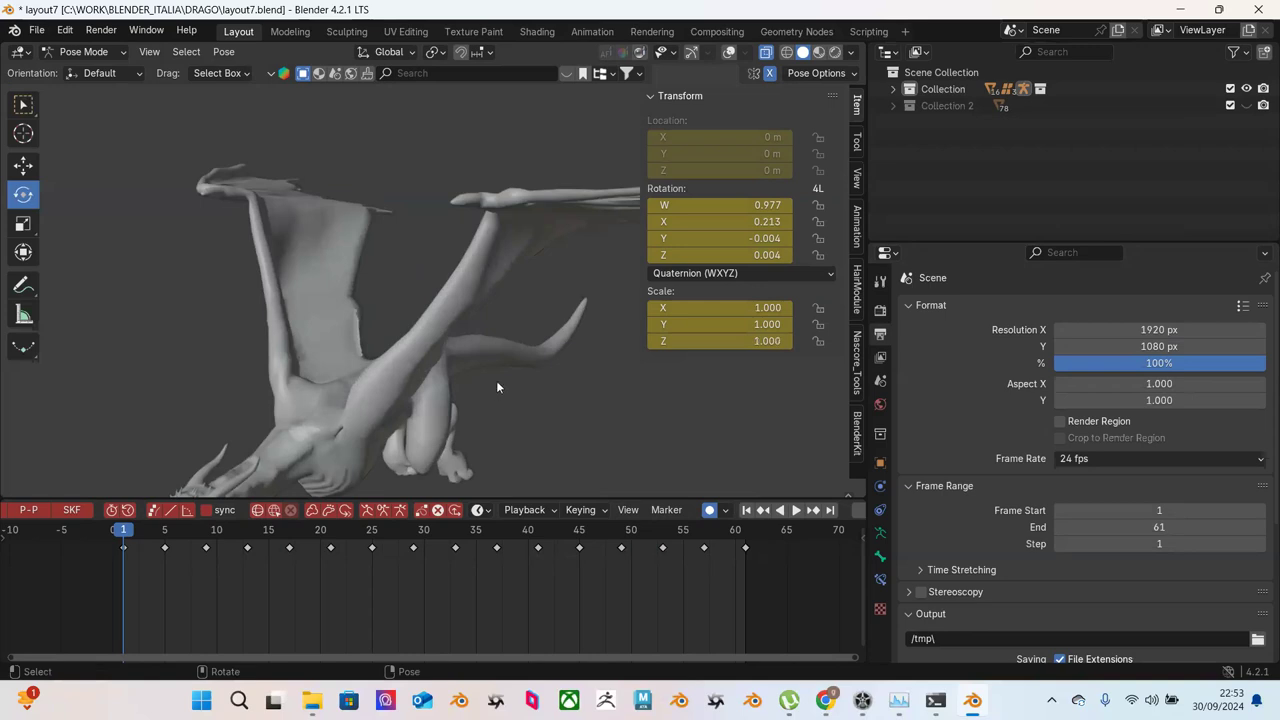
{"action": "middle_click_drag", "start_coordinate": [530, 441], "coordinate": [421, 174]}
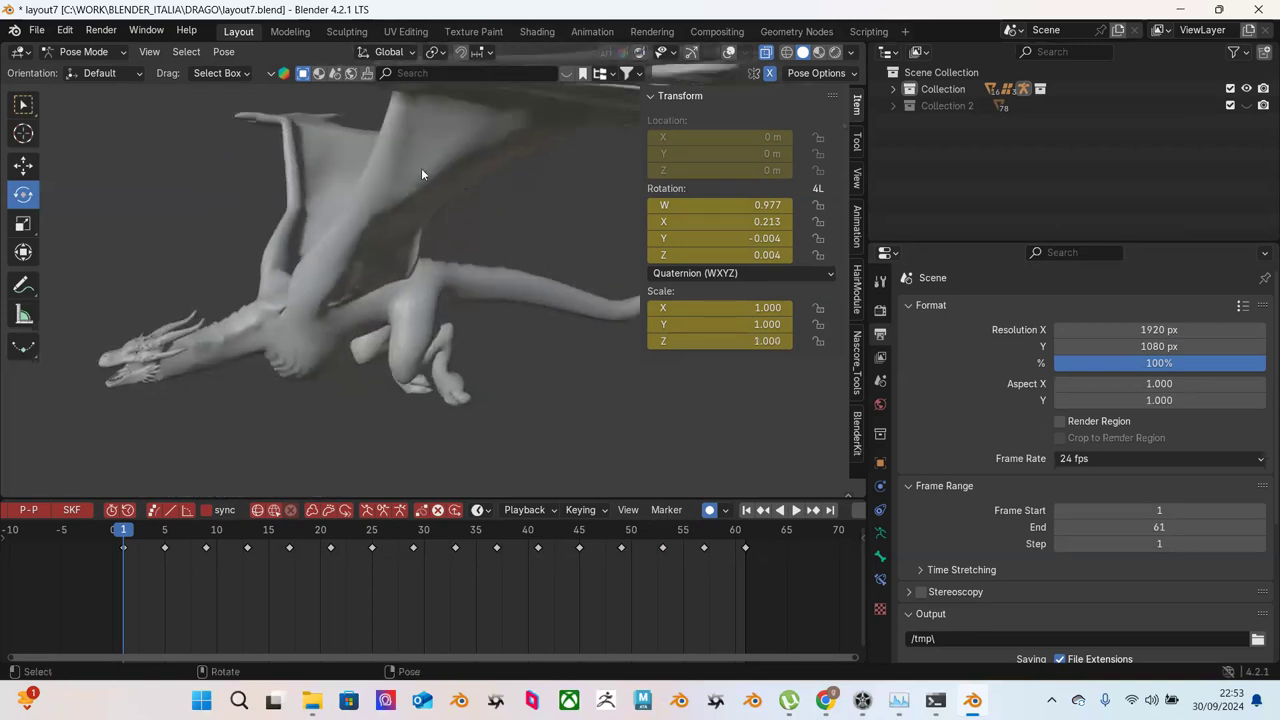
{"action": "key", "text": "alt+a"}
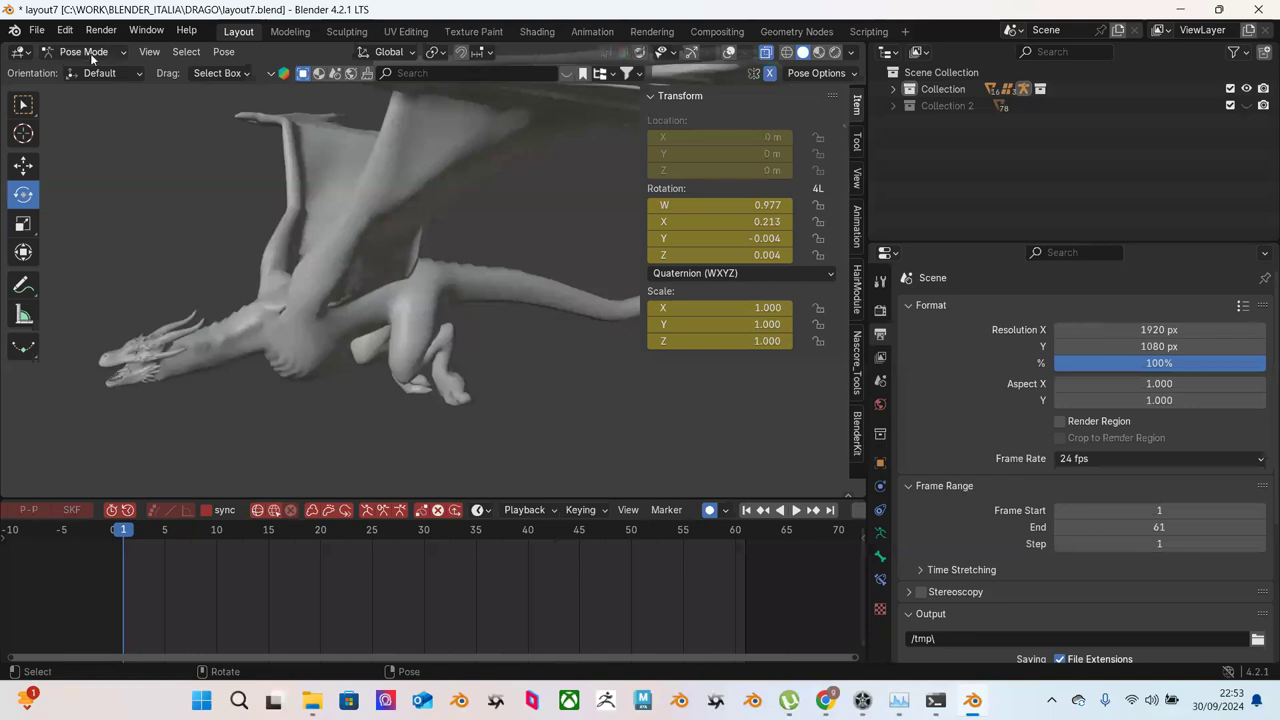
Step: Show the navigation gizmo and overlays, then switch the armature to Object Mode
{"action": "left_click", "coordinate": [691, 52]}
{"action": "left_click", "coordinate": [727, 52]}
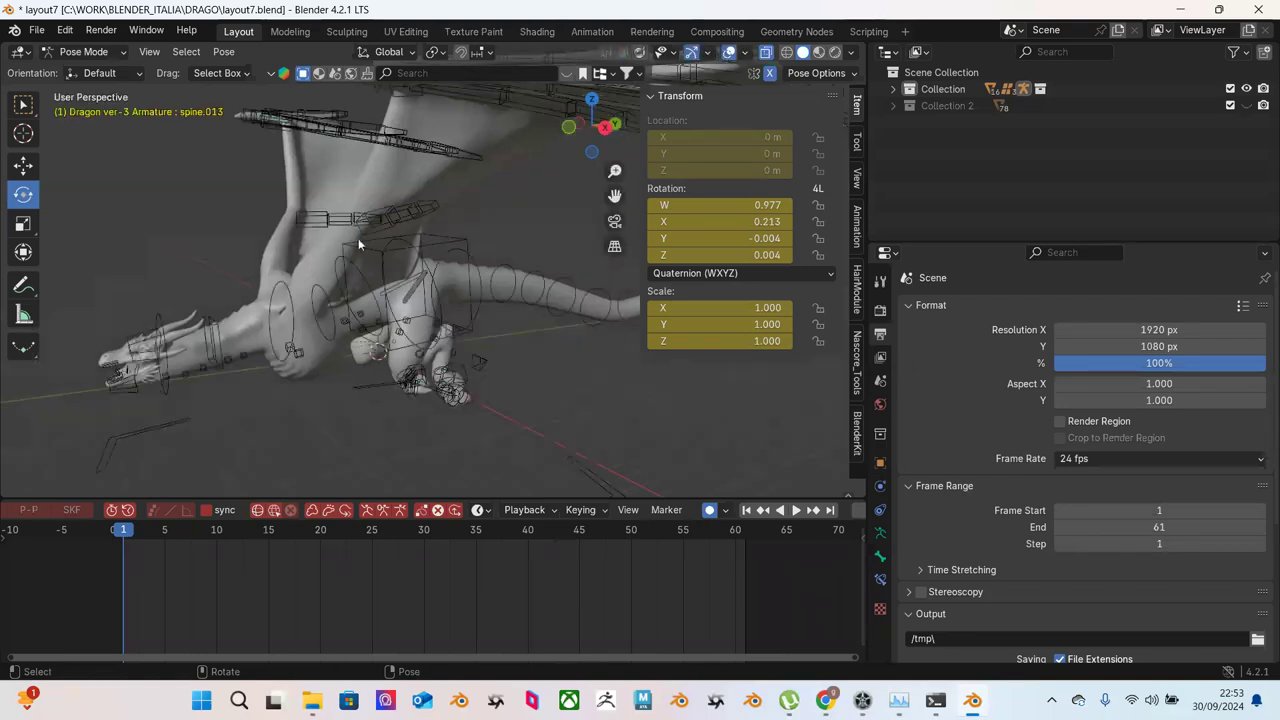
{"action": "middle_click_drag", "start_coordinate": [415, 270], "coordinate": [550, 165]}
{"action": "middle_click_drag", "start_coordinate": [420, 300], "coordinate": [360, 250]}
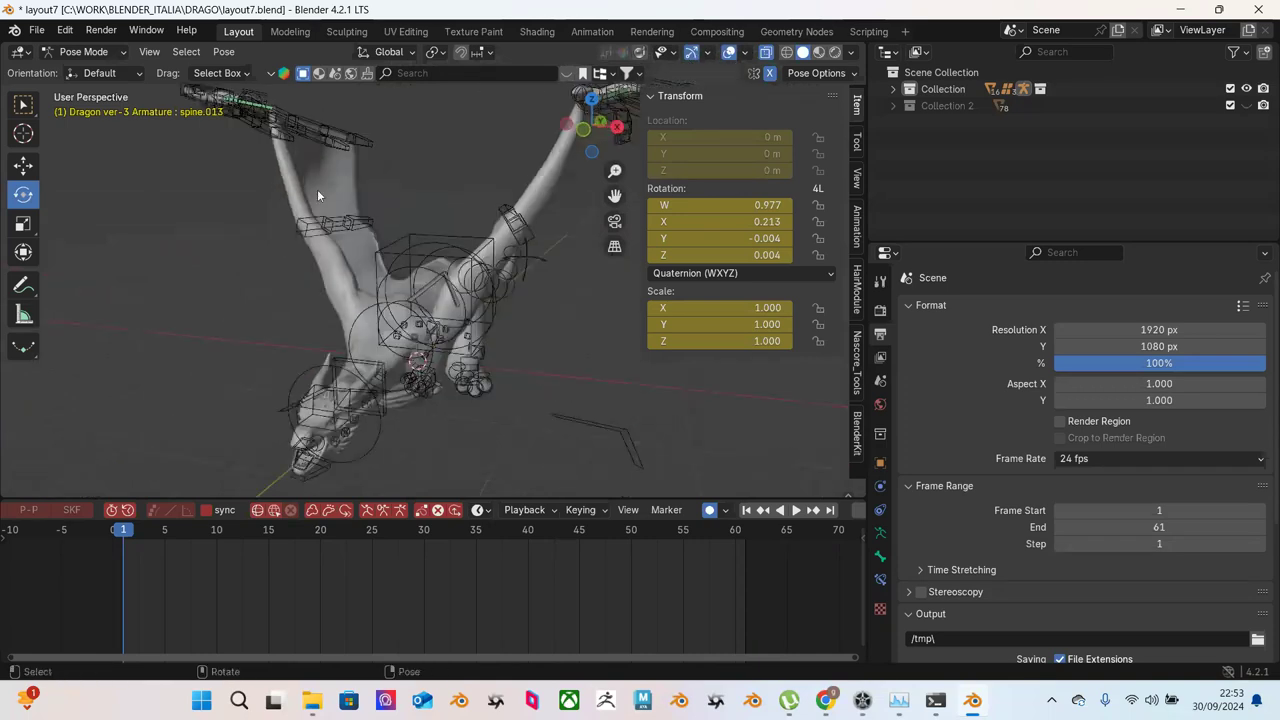
{"action": "left_click", "coordinate": [84, 52]}
{"action": "left_click", "coordinate": [102, 71]}
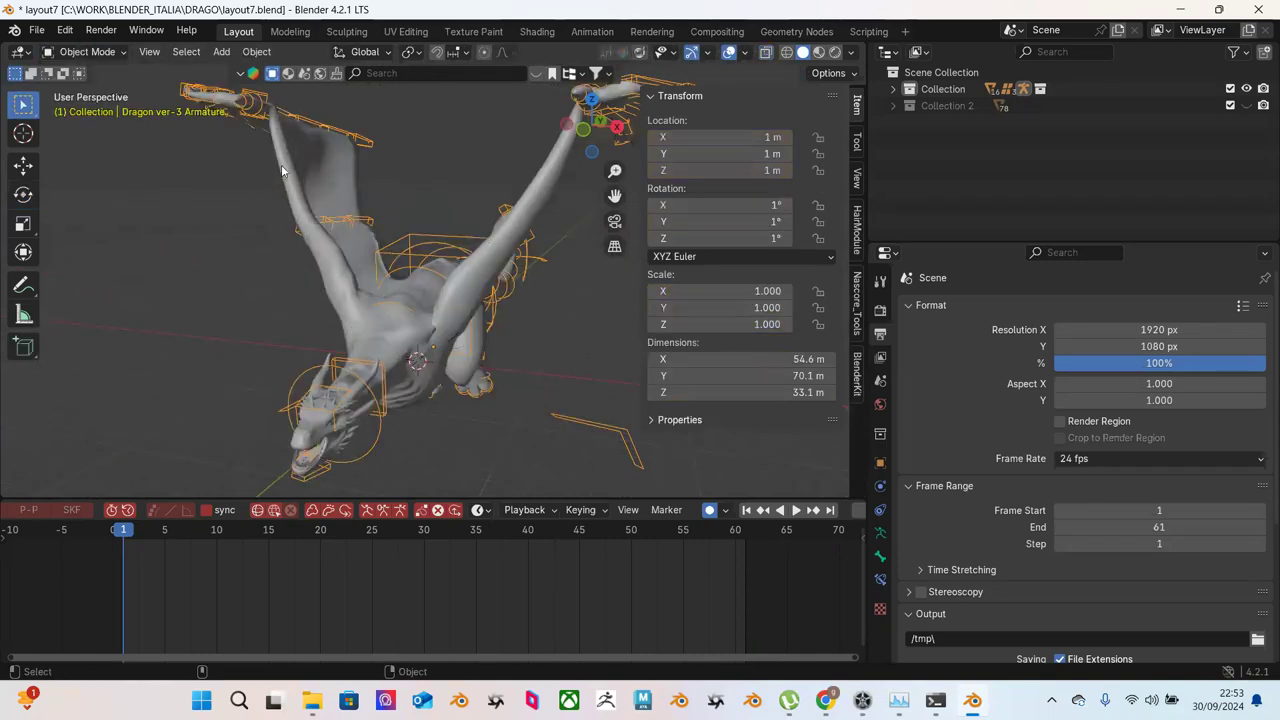
Step: Select the dragon mesh and inspect its Mirror and Armature modifiers
{"action": "left_click", "coordinate": [282, 170]}
{"action": "left_click", "coordinate": [880, 486]}
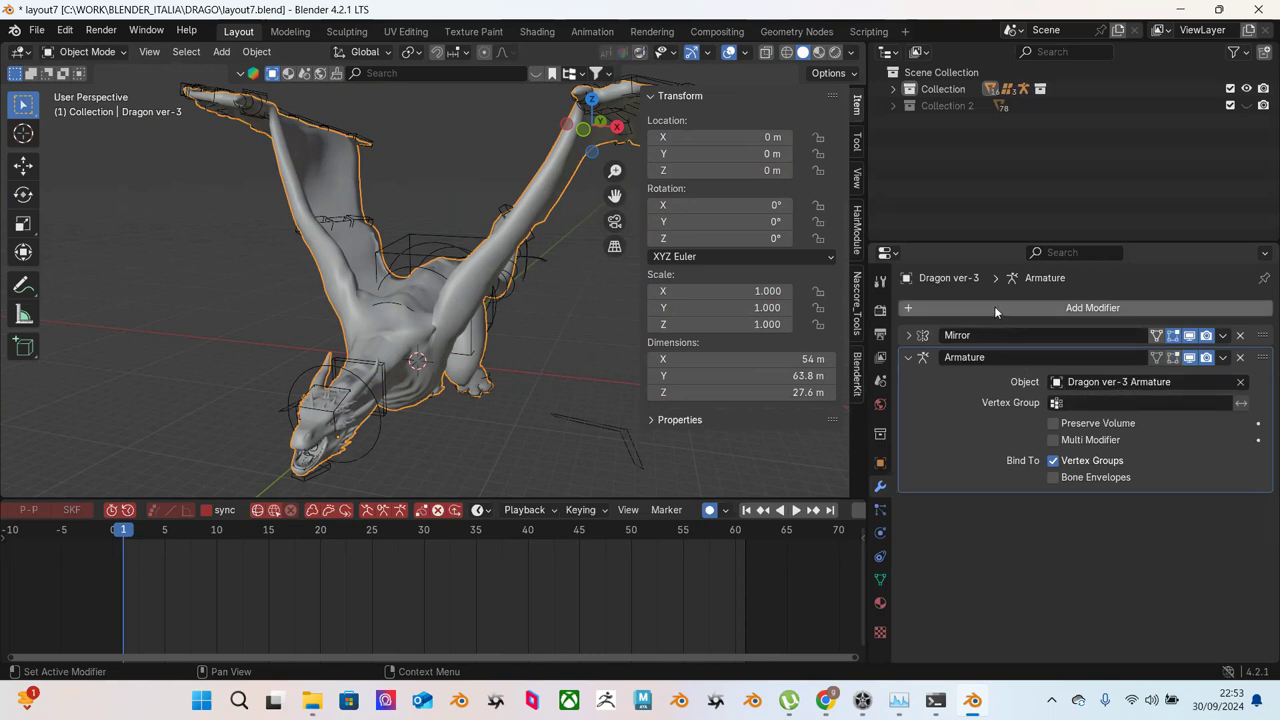
{"action": "left_click", "coordinate": [907, 336]}
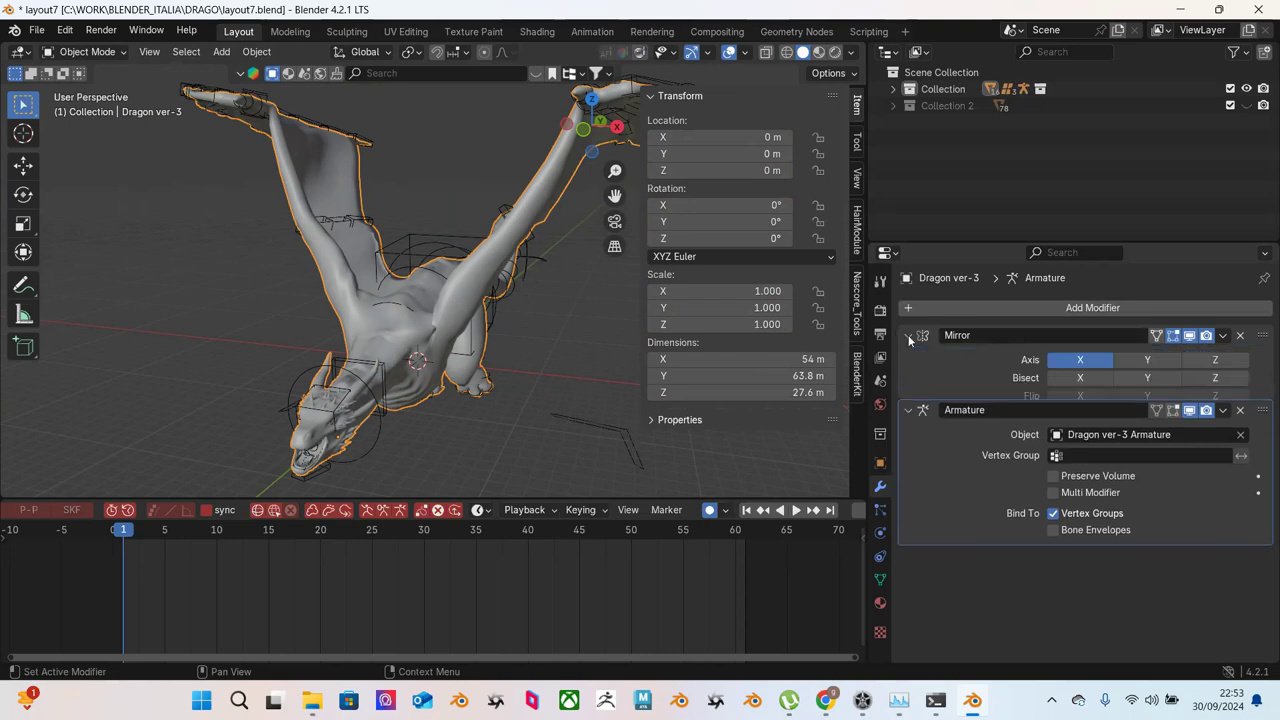
{"action": "left_click", "coordinate": [908, 337]}
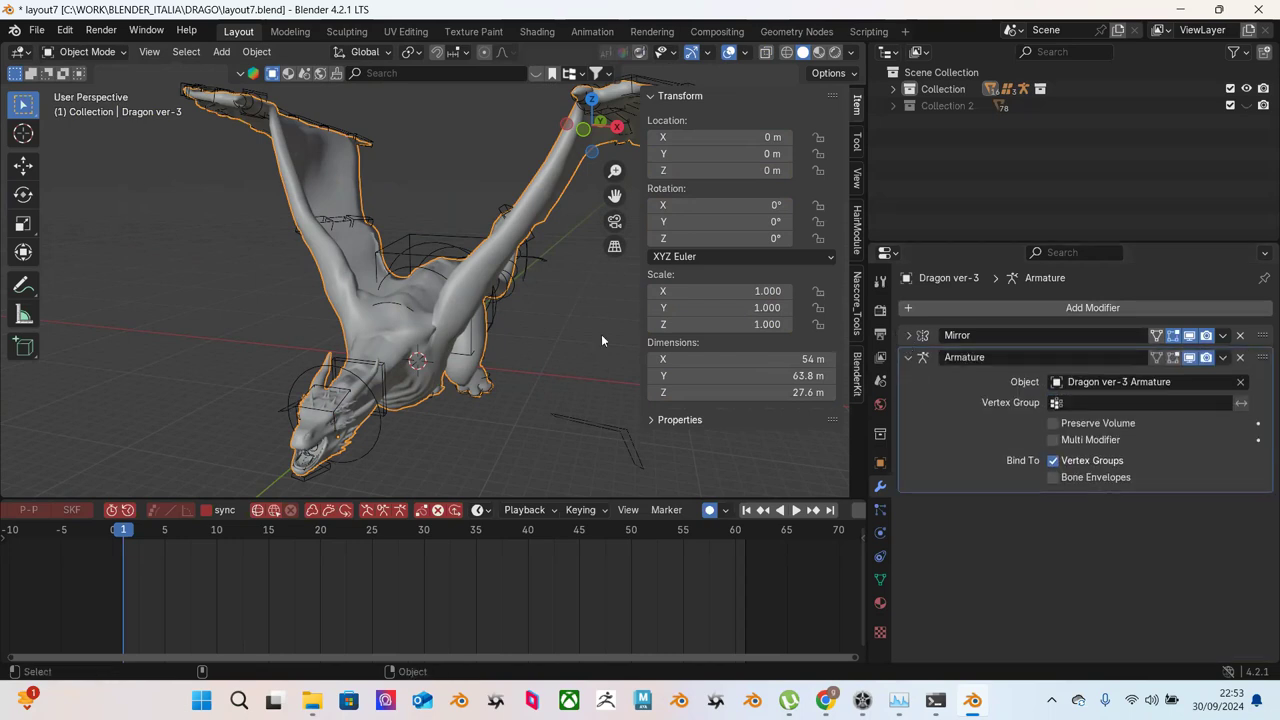
{"action": "middle_click_drag", "start_coordinate": [542, 303], "coordinate": [457, 346]}
{"action": "scroll", "coordinate": [457, 346], "scroll_direction": "up", "scroll_amount": 2}
{"action": "scroll", "coordinate": [457, 346], "scroll_direction": "up", "scroll_amount": 2}
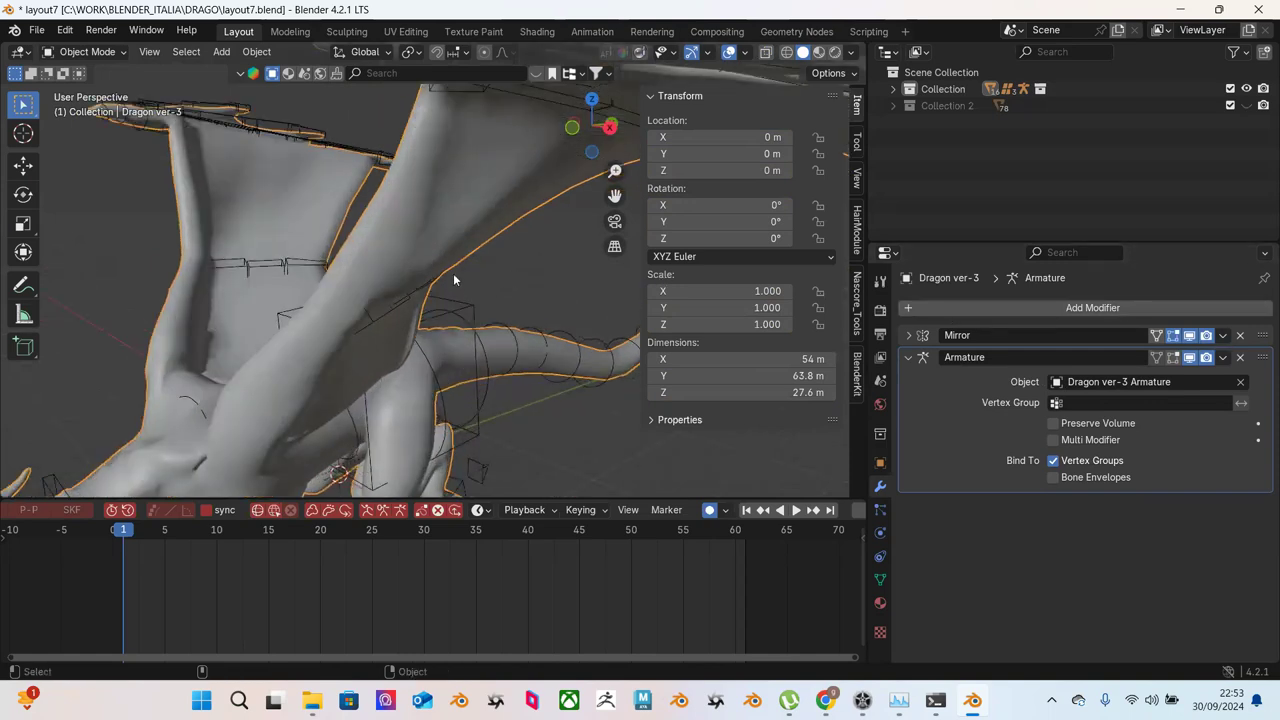
{"action": "scroll", "coordinate": [453, 273], "scroll_direction": "down", "scroll_amount": 4}
{"action": "left_click", "coordinate": [363, 312]}
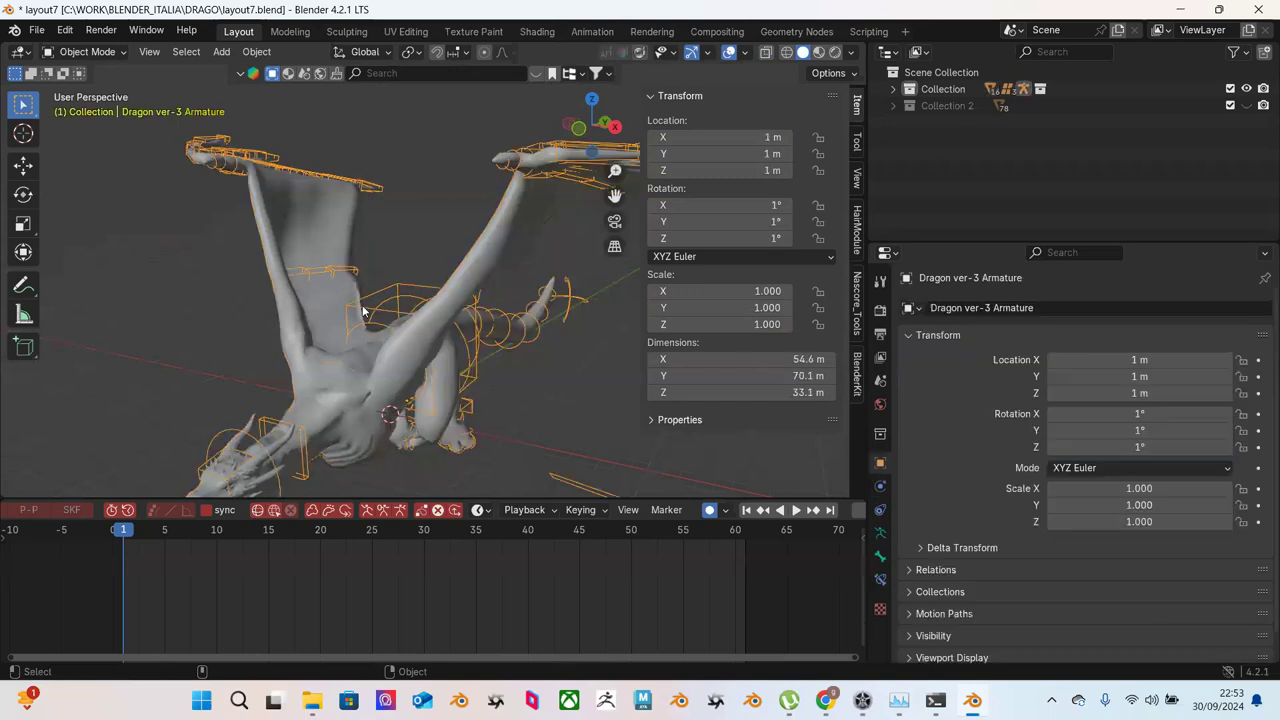
{"action": "left_click", "coordinate": [489, 276]}
{"action": "left_click", "coordinate": [880, 463]}
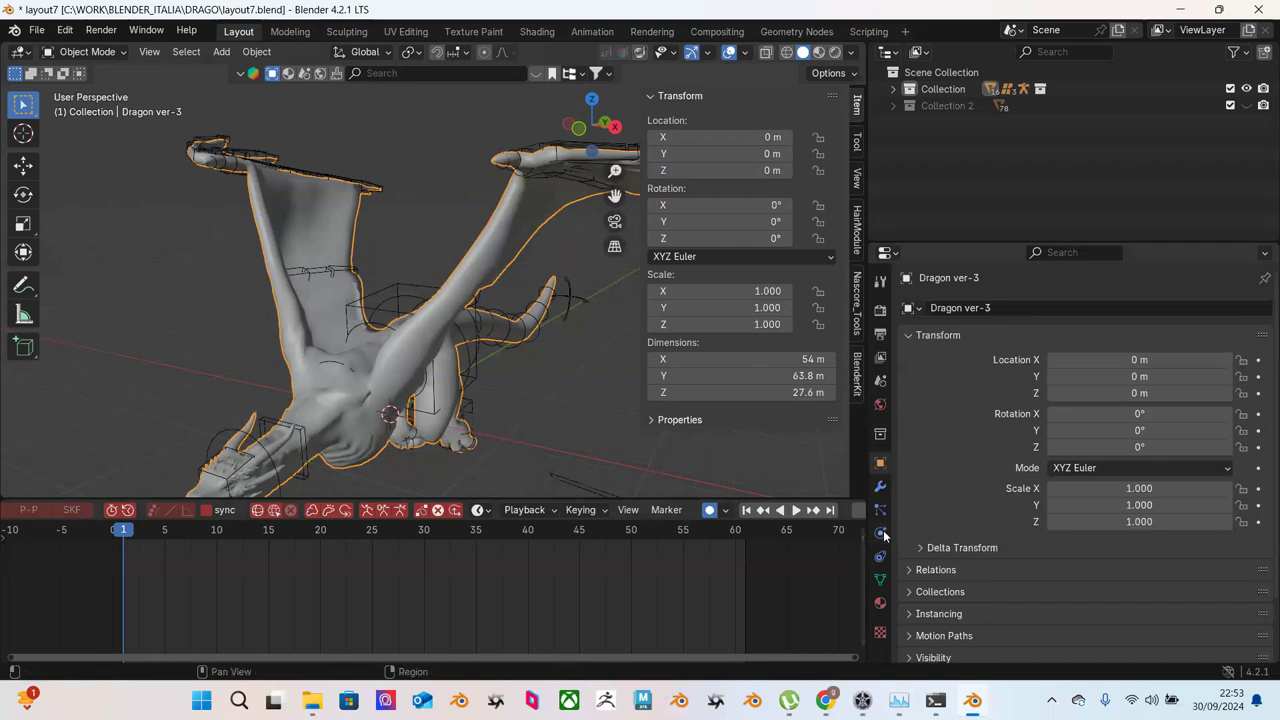
{"action": "scroll", "coordinate": [1002, 483], "scroll_direction": "down", "scroll_amount": 3}
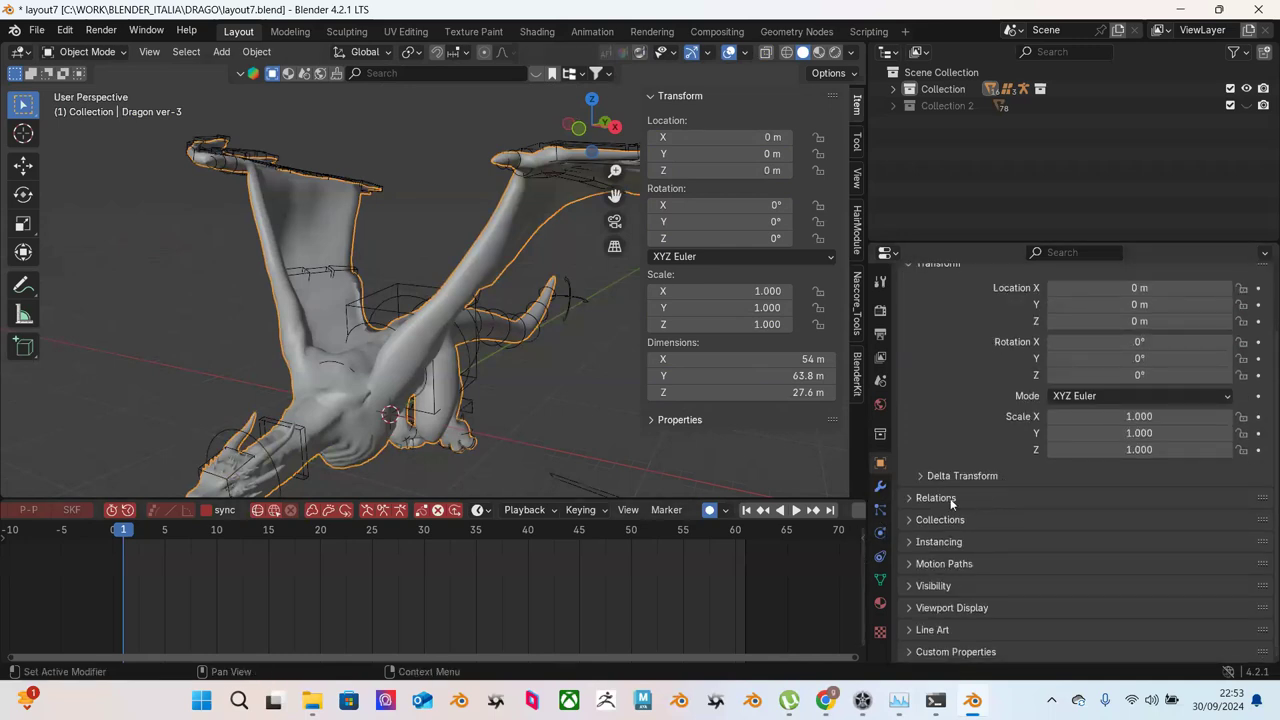
{"action": "left_click", "coordinate": [920, 476]}
{"action": "left_click", "coordinate": [918, 475]}
{"action": "left_click", "coordinate": [876, 537]}
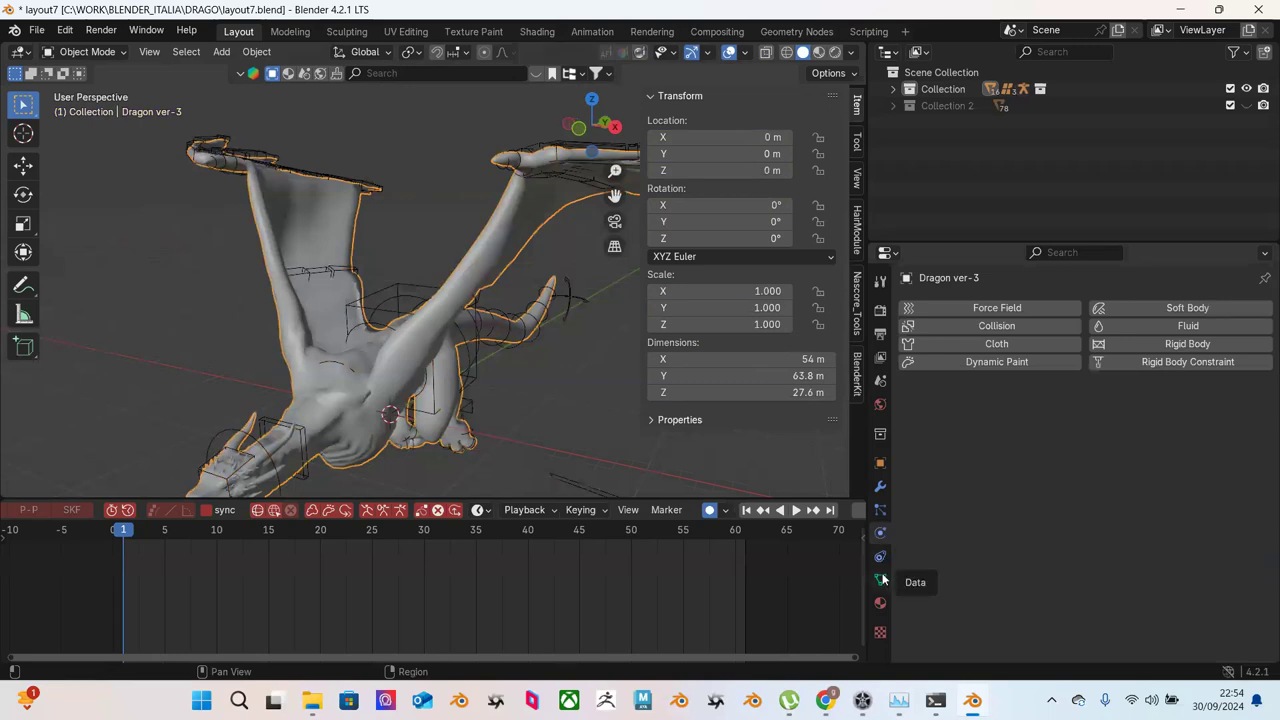
{"action": "left_click", "coordinate": [881, 579]}
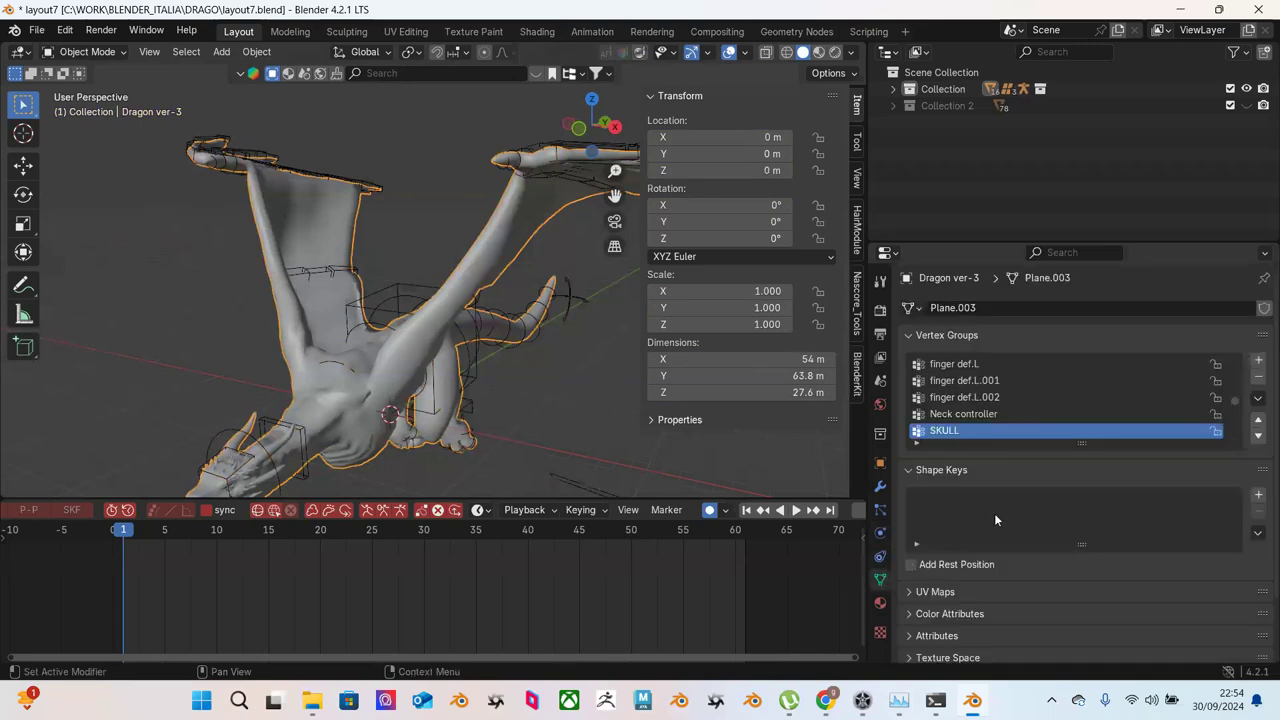
{"action": "left_click", "coordinate": [880, 556]}
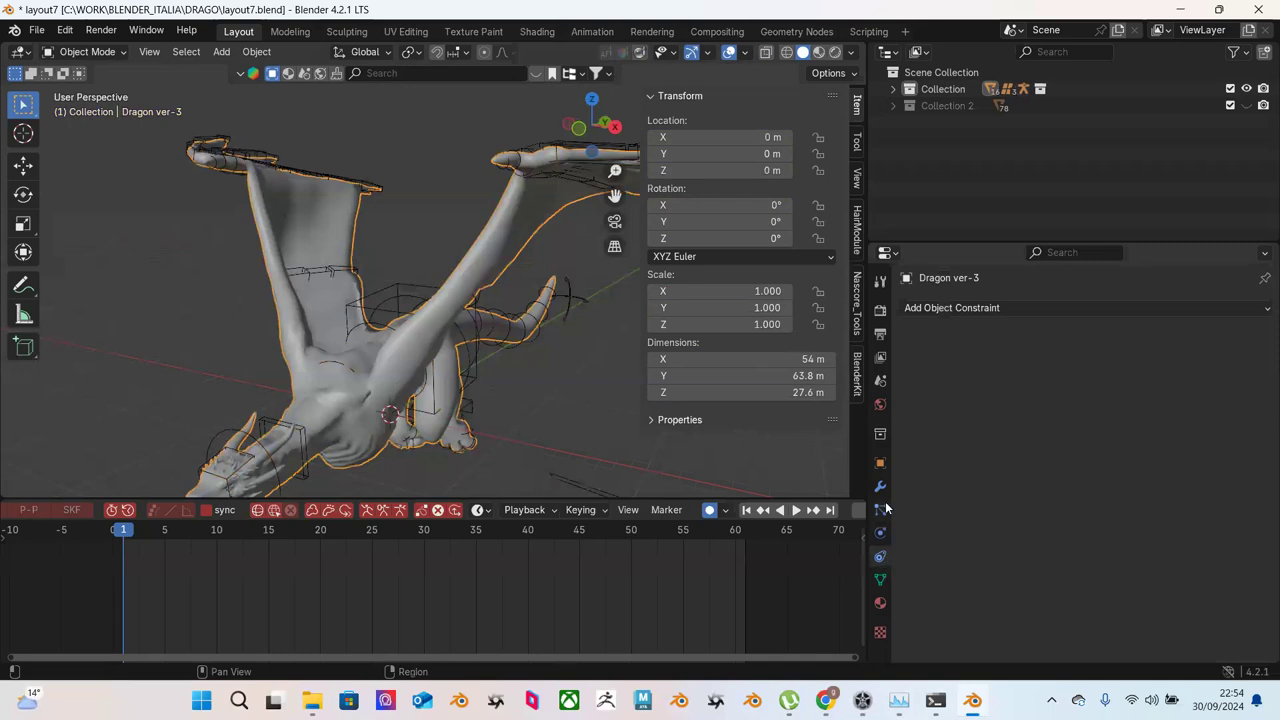
{"action": "left_click", "coordinate": [880, 510]}
{"action": "left_click", "coordinate": [880, 532]}
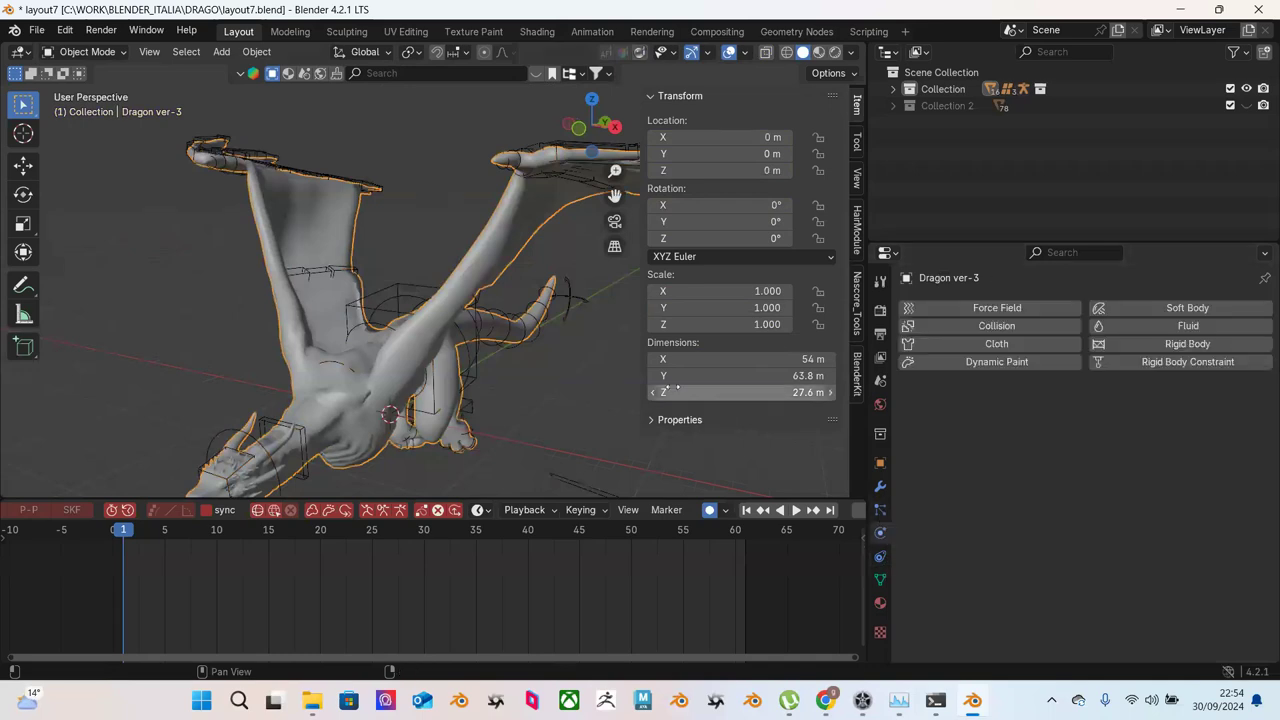
{"action": "left_click", "coordinate": [336, 370]}
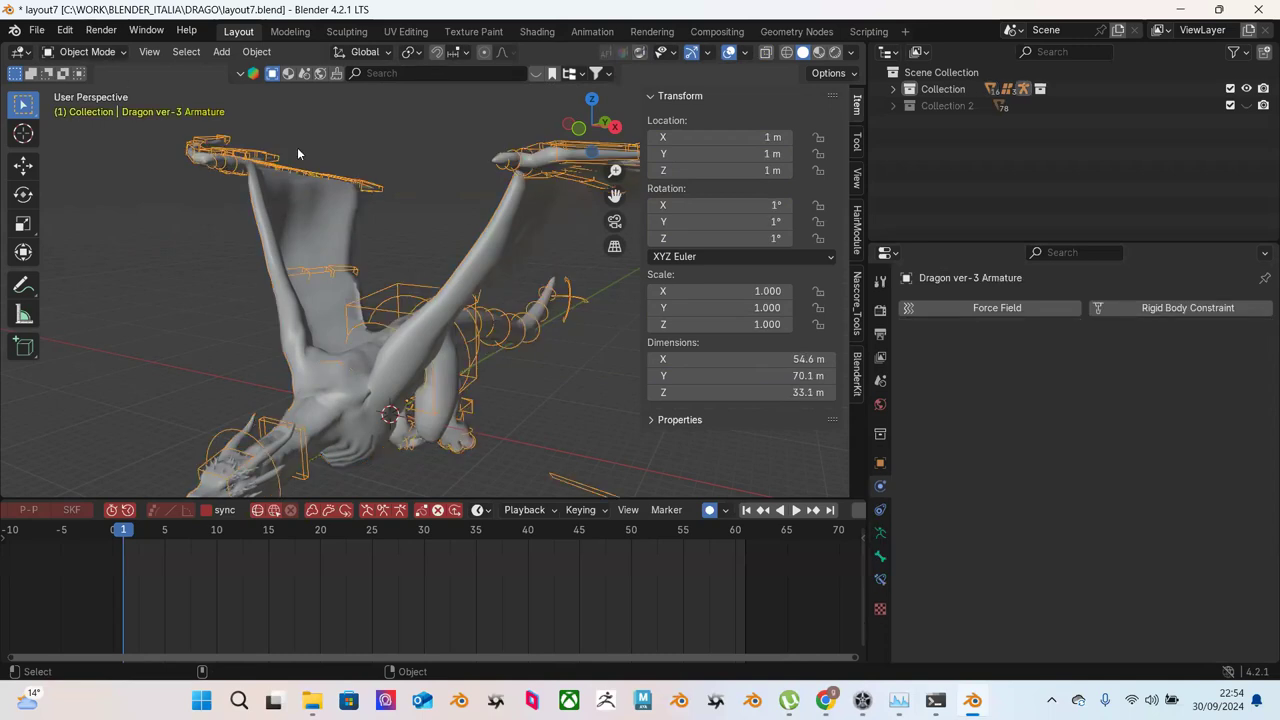
{"action": "left_click", "coordinate": [880, 533]}
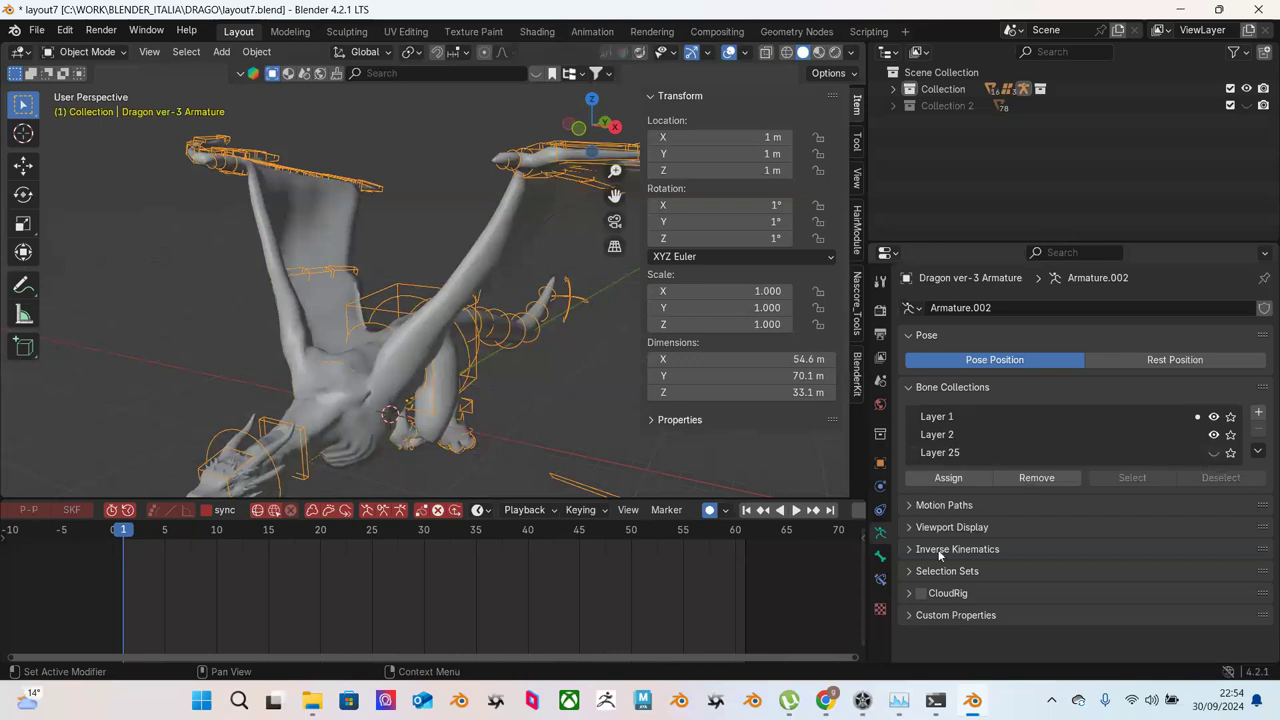
{"action": "left_click", "coordinate": [880, 557]}
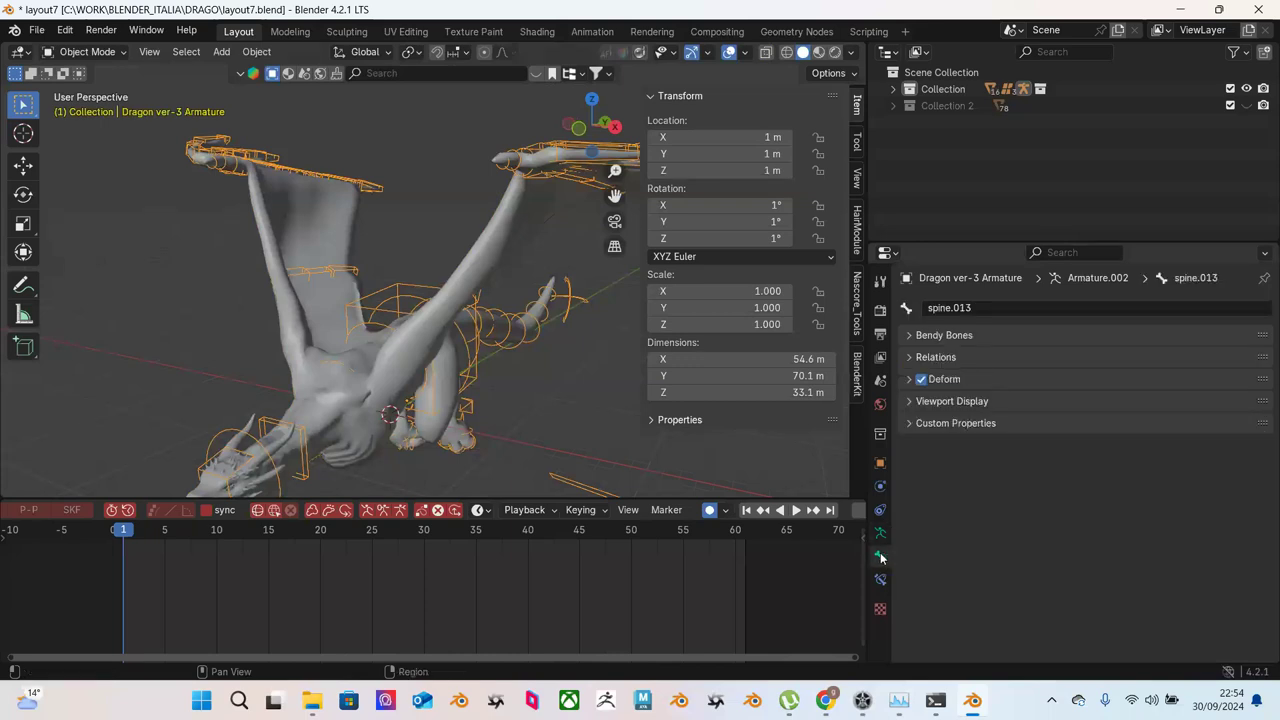
{"action": "left_click", "coordinate": [880, 533]}
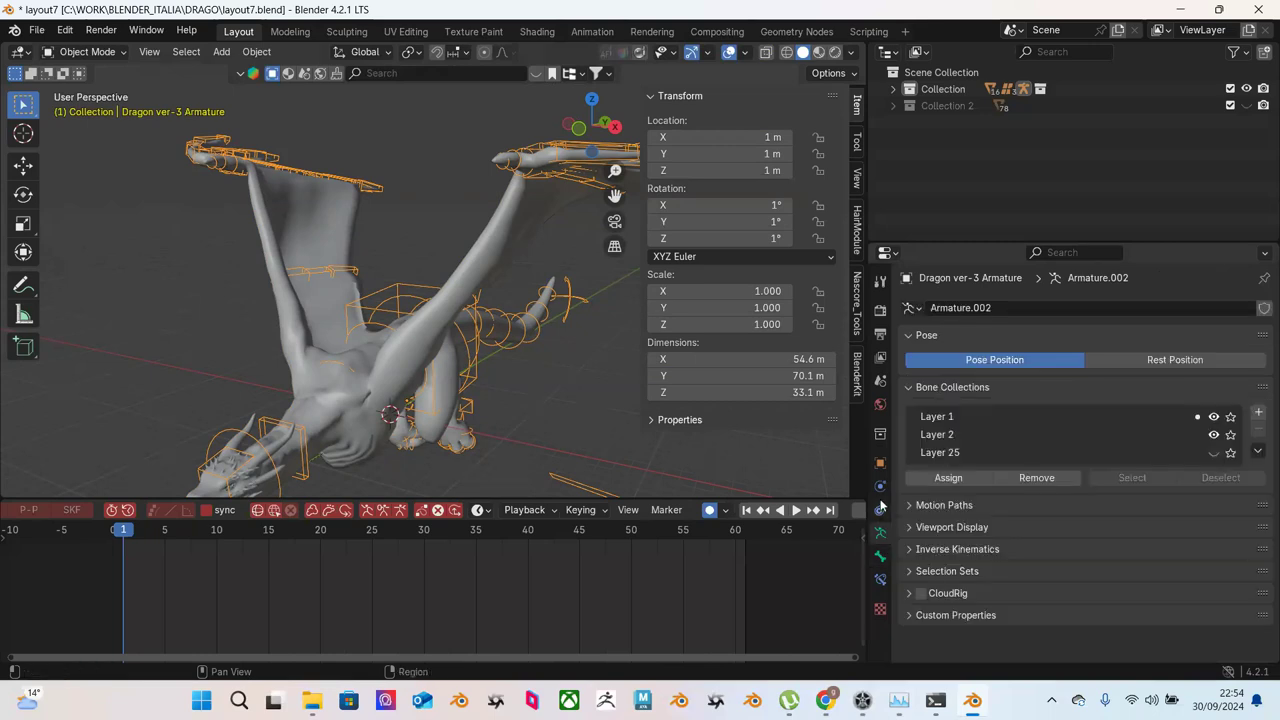
{"action": "left_click", "coordinate": [880, 487]}
{"action": "left_click", "coordinate": [880, 463]}
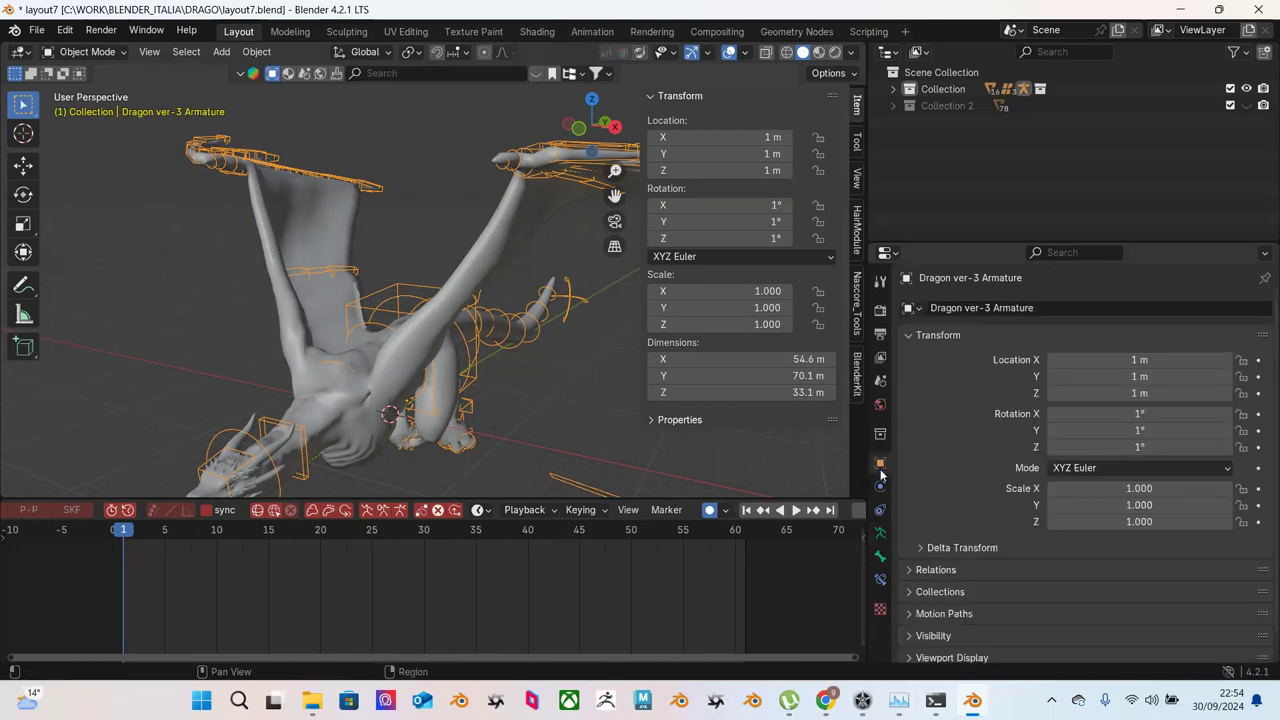
{"action": "left_click", "coordinate": [500, 372]}
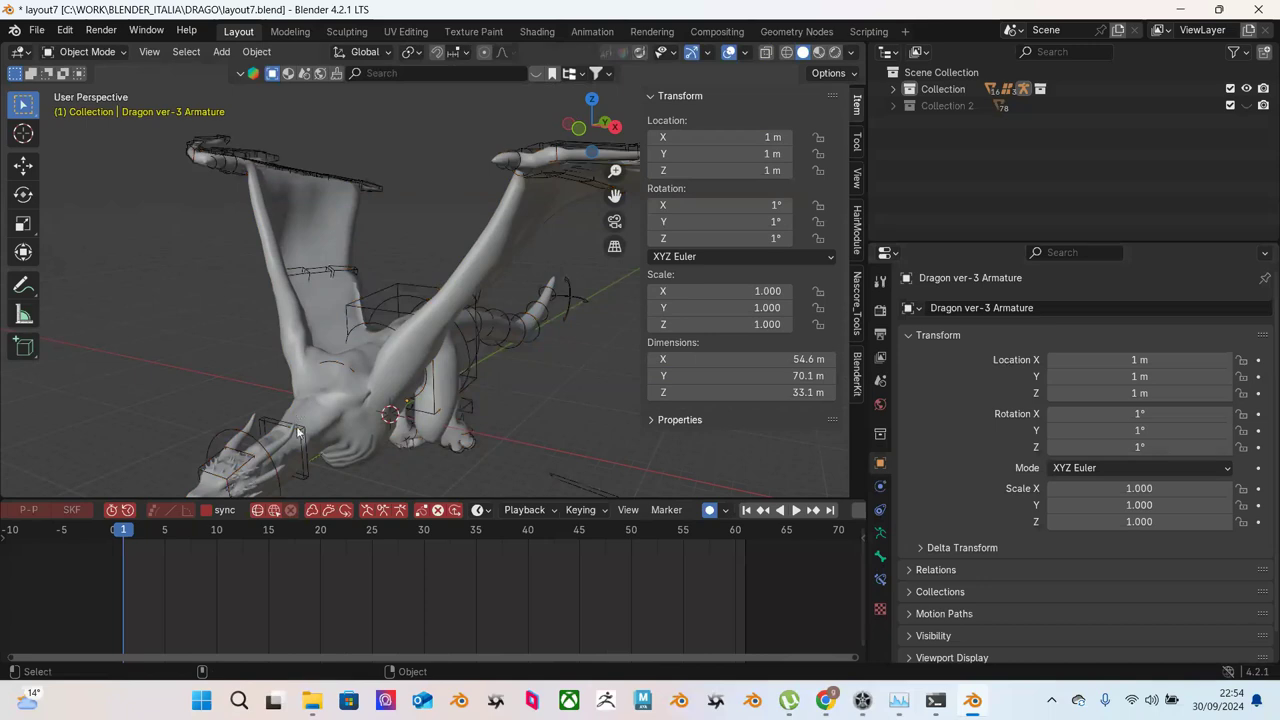
{"action": "left_click", "coordinate": [302, 387]}
{"action": "scroll", "coordinate": [313, 282], "scroll_direction": "down", "scroll_amount": 5}
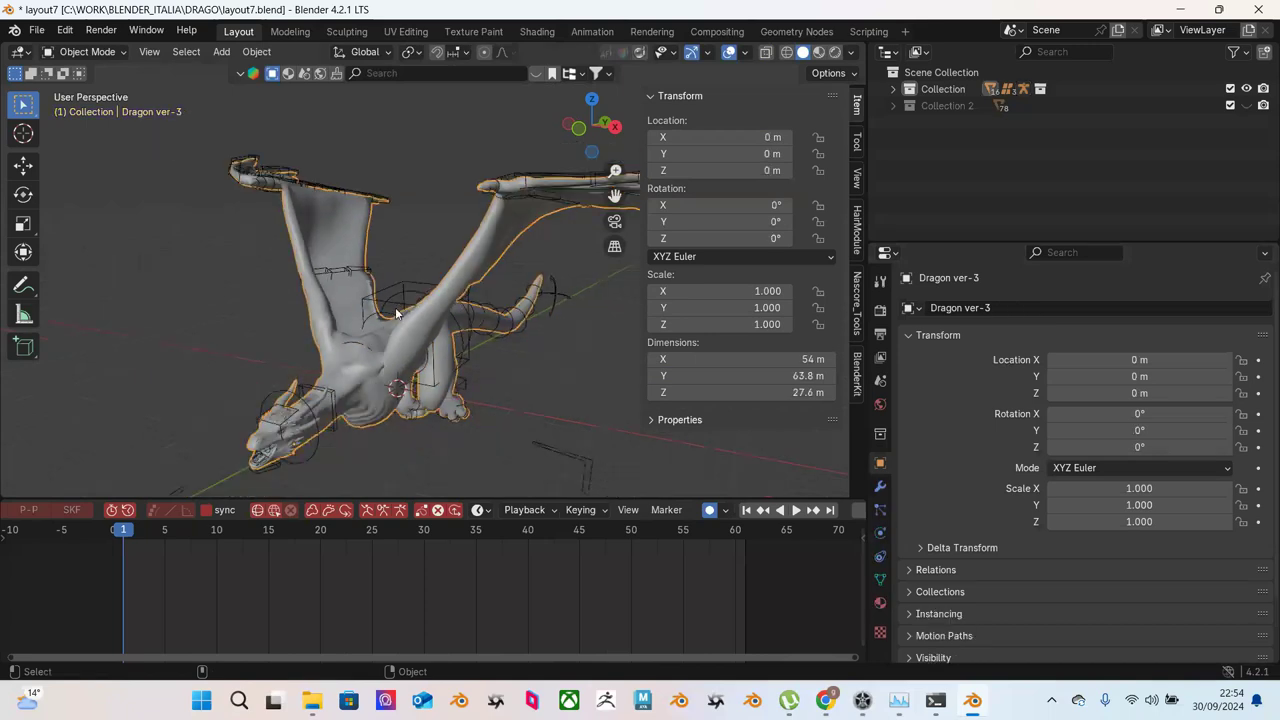
{"action": "middle_click_drag", "start_coordinate": [461, 383], "coordinate": [410, 417]}
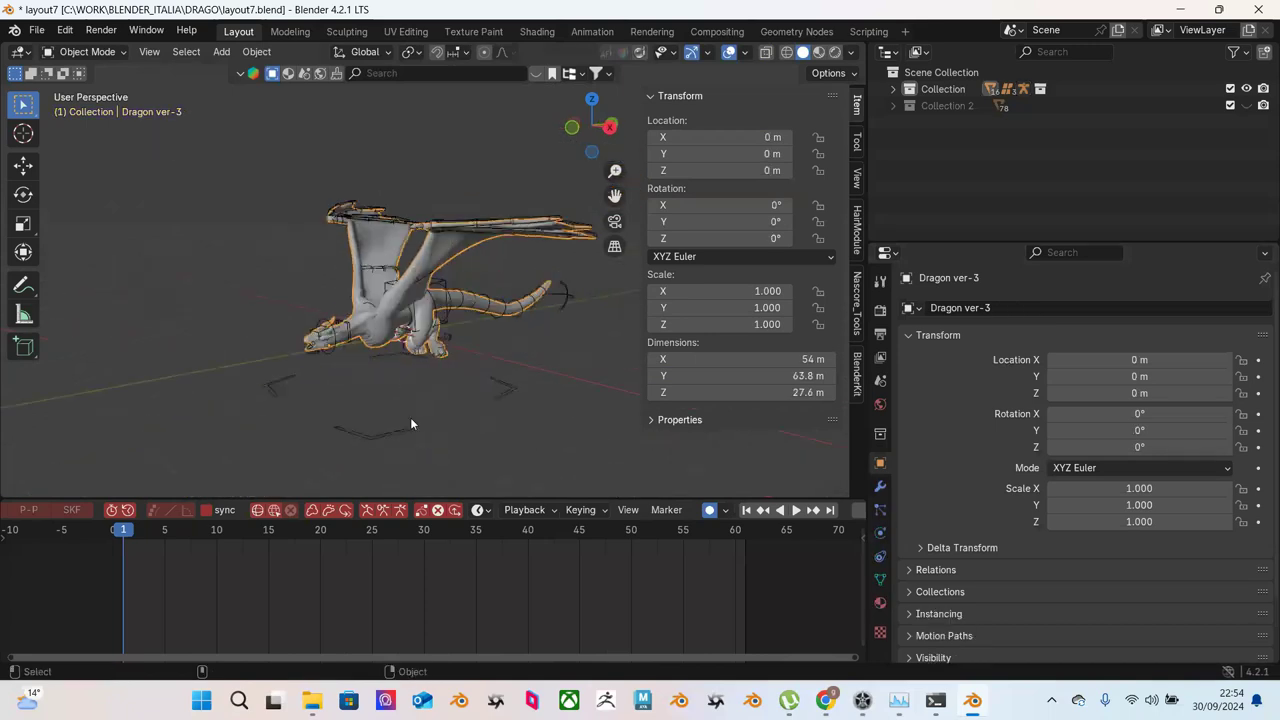
{"action": "left_click", "coordinate": [412, 432]}
Step: Switch the armature to Pose Mode and review the sidebar Tool and View tabs
{"action": "left_click", "coordinate": [90, 52]}
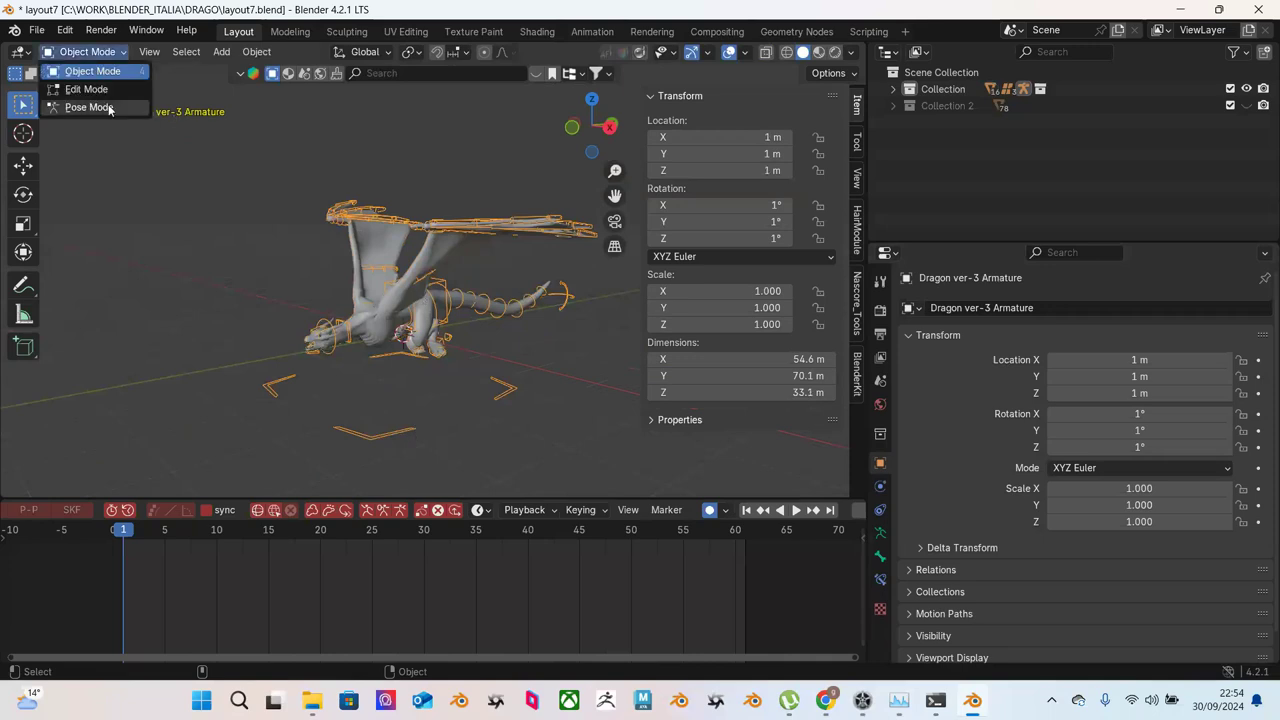
{"action": "left_click", "coordinate": [106, 110]}
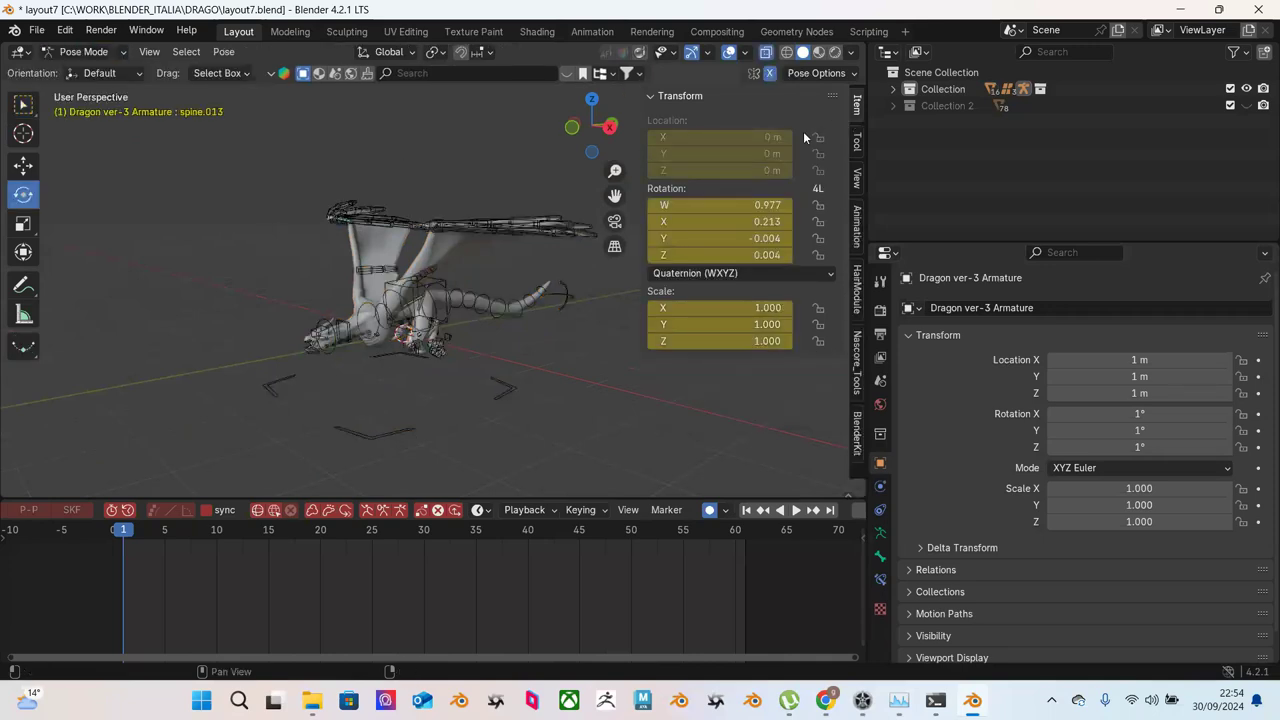
{"action": "left_click", "coordinate": [857, 143]}
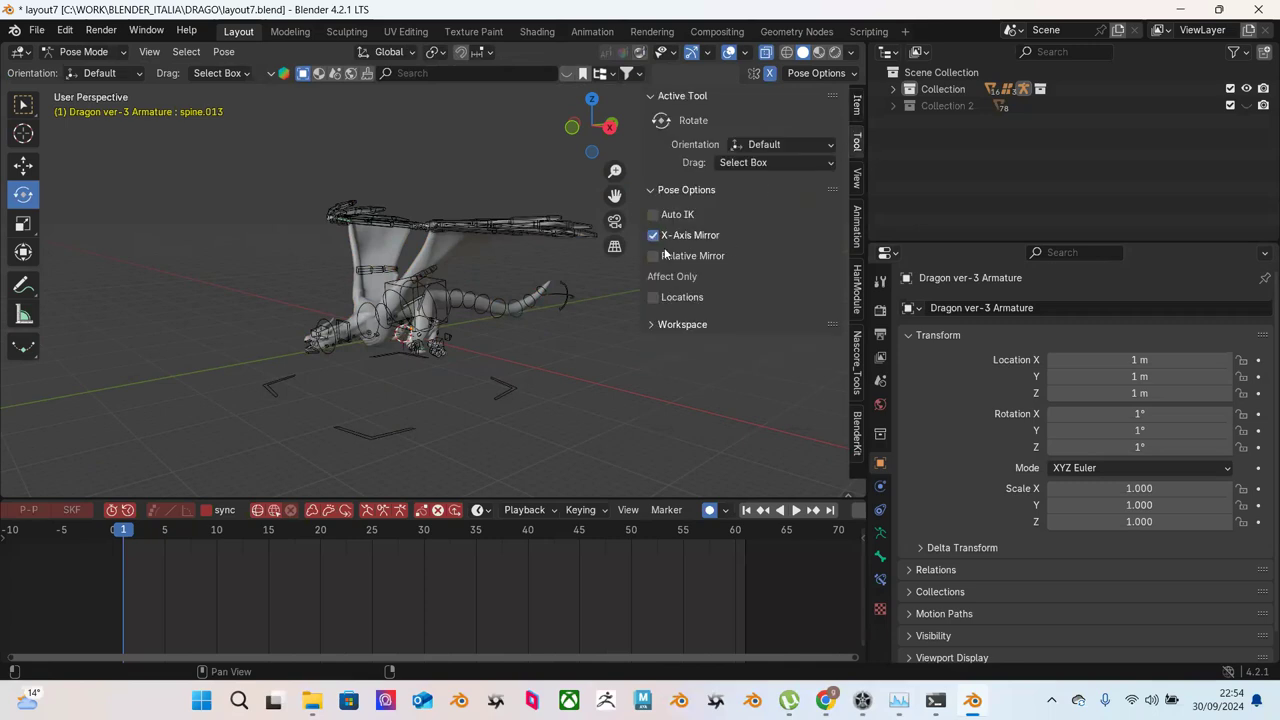
{"action": "left_click", "coordinate": [653, 325]}
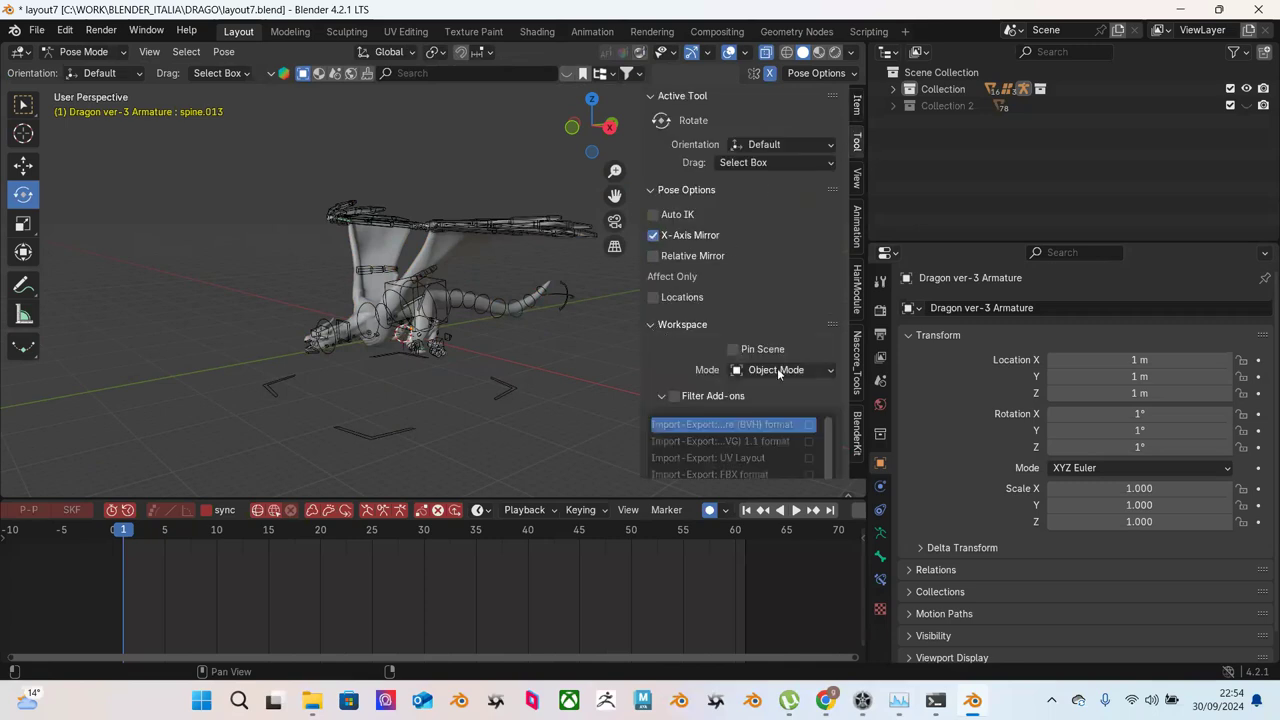
{"action": "scroll", "coordinate": [777, 368], "scroll_direction": "down", "scroll_amount": 2}
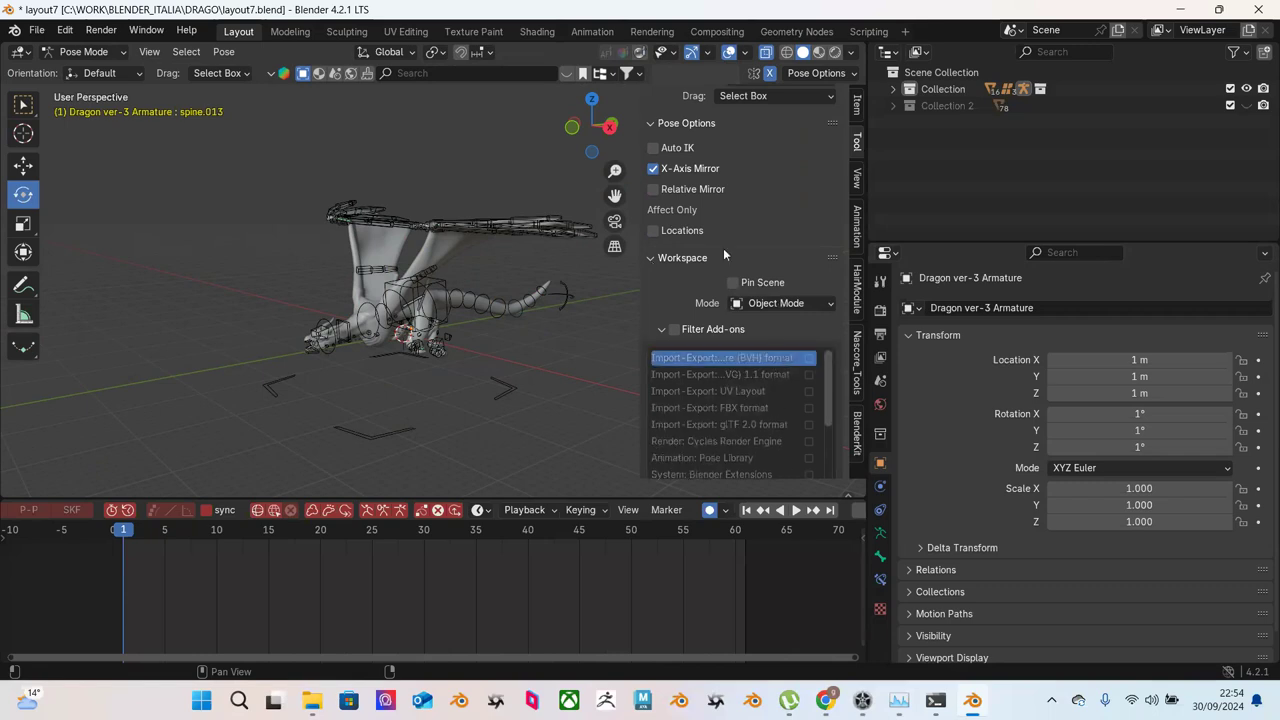
{"action": "scroll", "coordinate": [723, 250], "scroll_direction": "up", "scroll_amount": 2}
{"action": "left_click", "coordinate": [856, 180]}
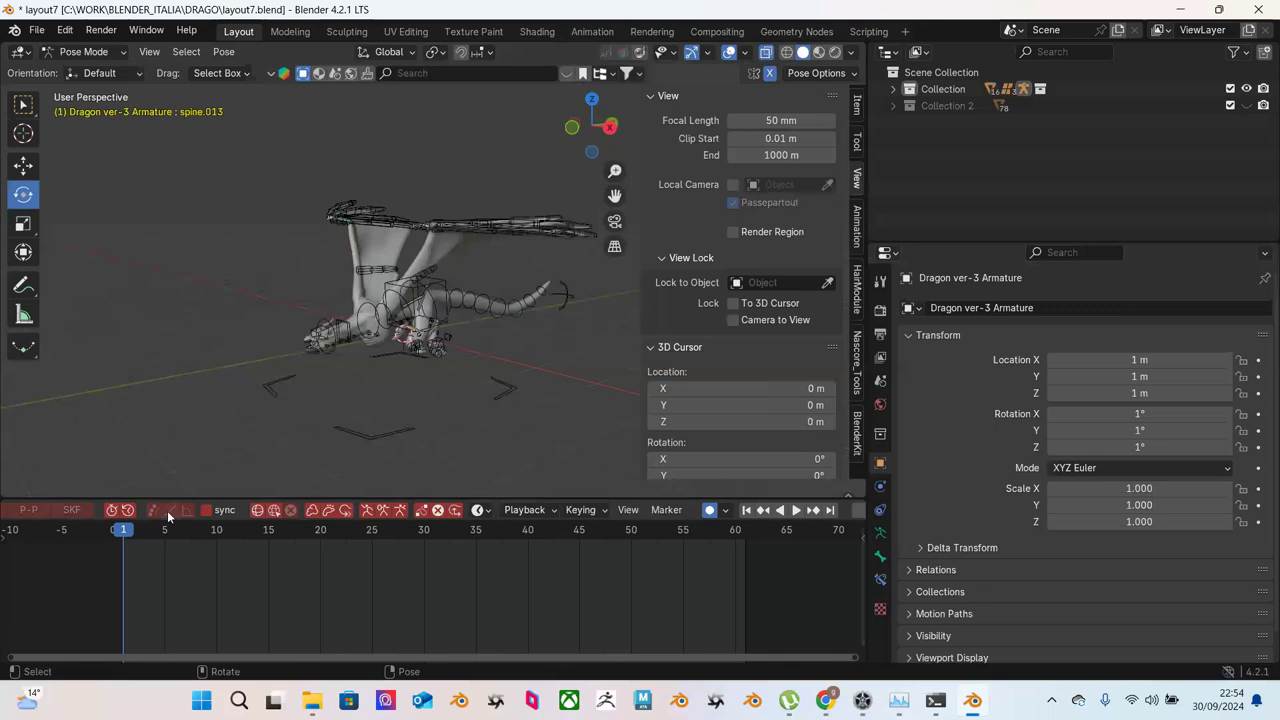
Step: Play the flight, stop at frame 37, and select the THIGH.l and root bones
{"action": "key", "text": "space"}
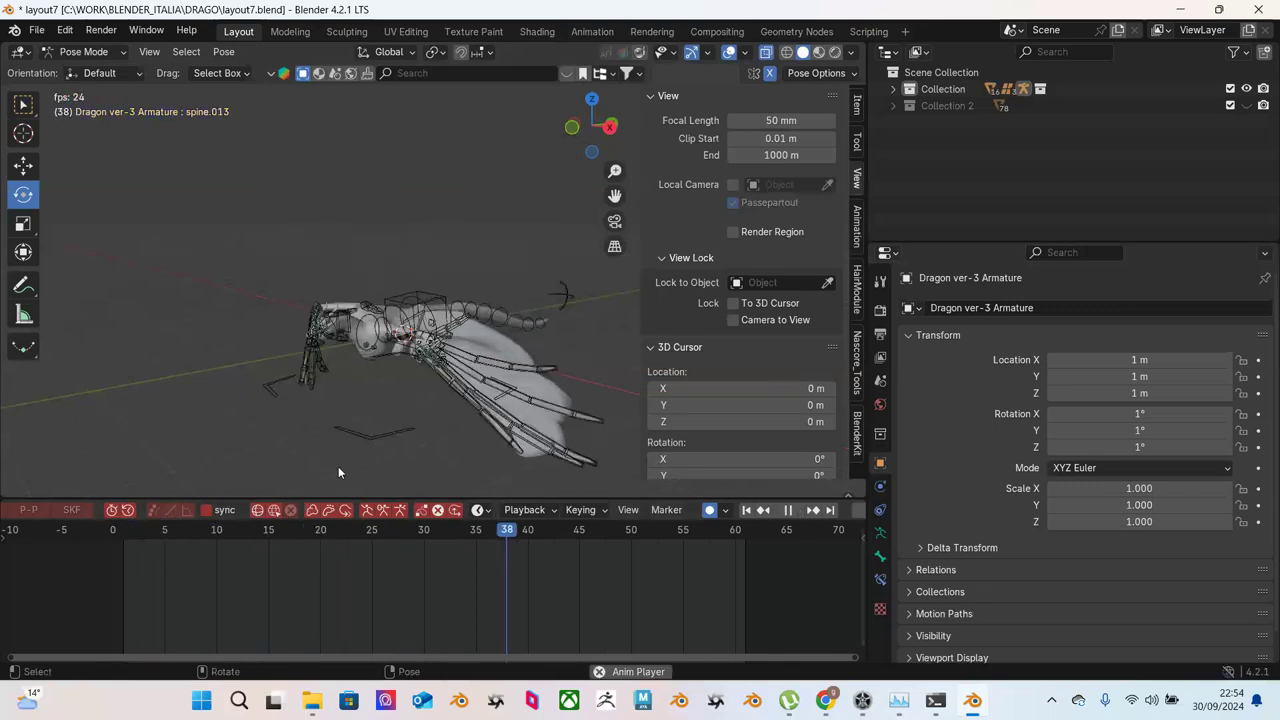
{"action": "middle_click_drag", "start_coordinate": [403, 370], "coordinate": [422, 323]}
{"action": "key", "text": "space"}
{"action": "left_click", "coordinate": [398, 338]}
{"action": "left_click", "coordinate": [349, 266]}
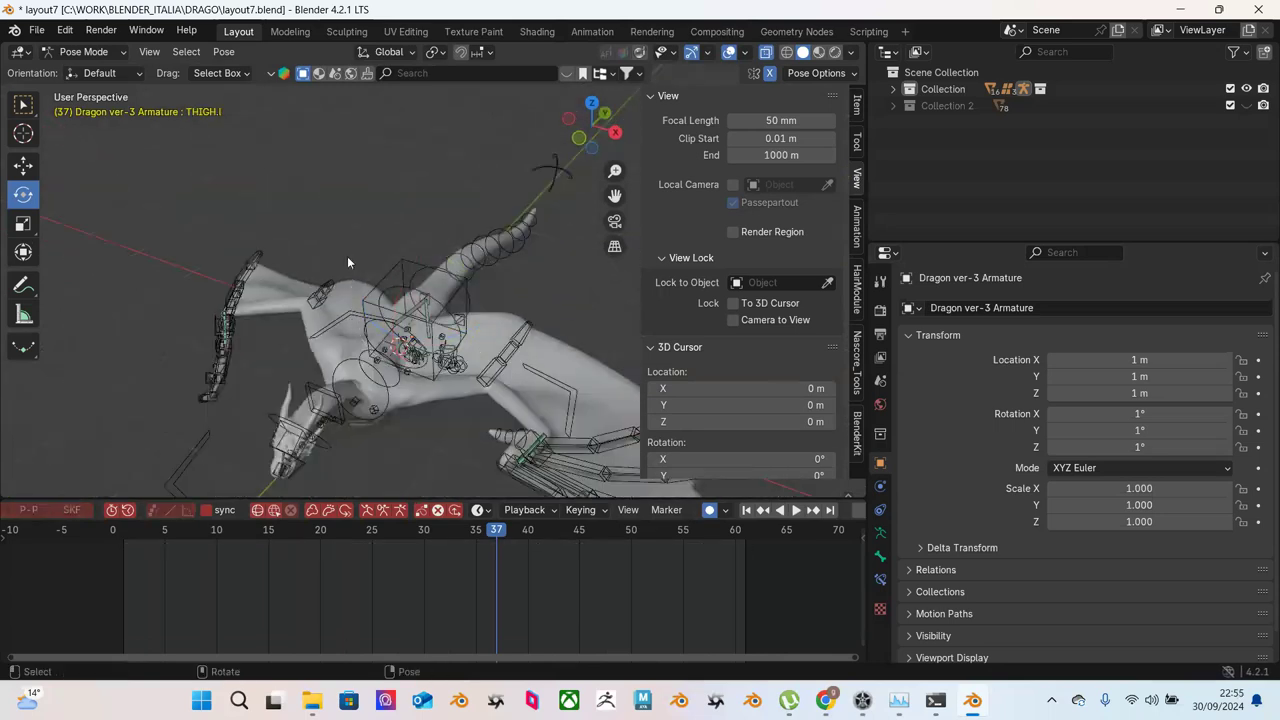
Step: Select the root bone and browse the sidebar Item, Tool, View, Animation and HairModule tabs
{"action": "left_click", "coordinate": [336, 328]}
{"action": "scroll", "coordinate": [750, 335], "scroll_direction": "down", "scroll_amount": 3}
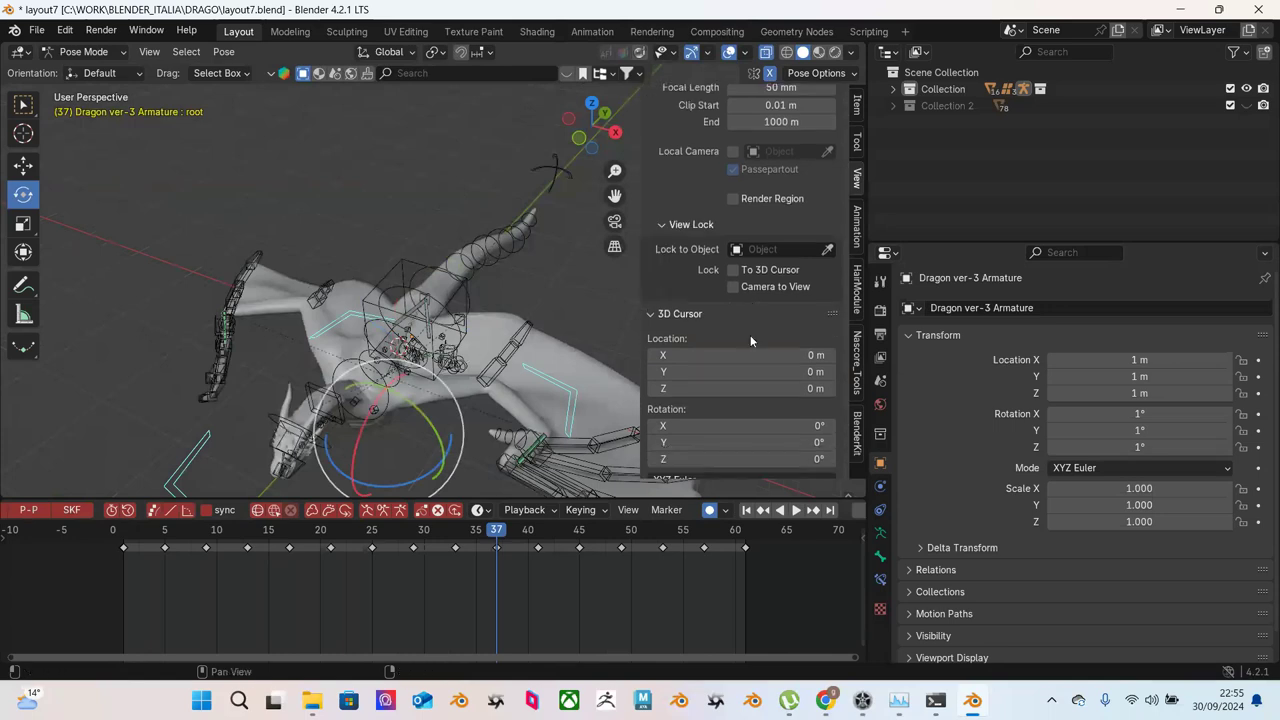
{"action": "scroll", "coordinate": [760, 360], "scroll_direction": "up", "scroll_amount": 3}
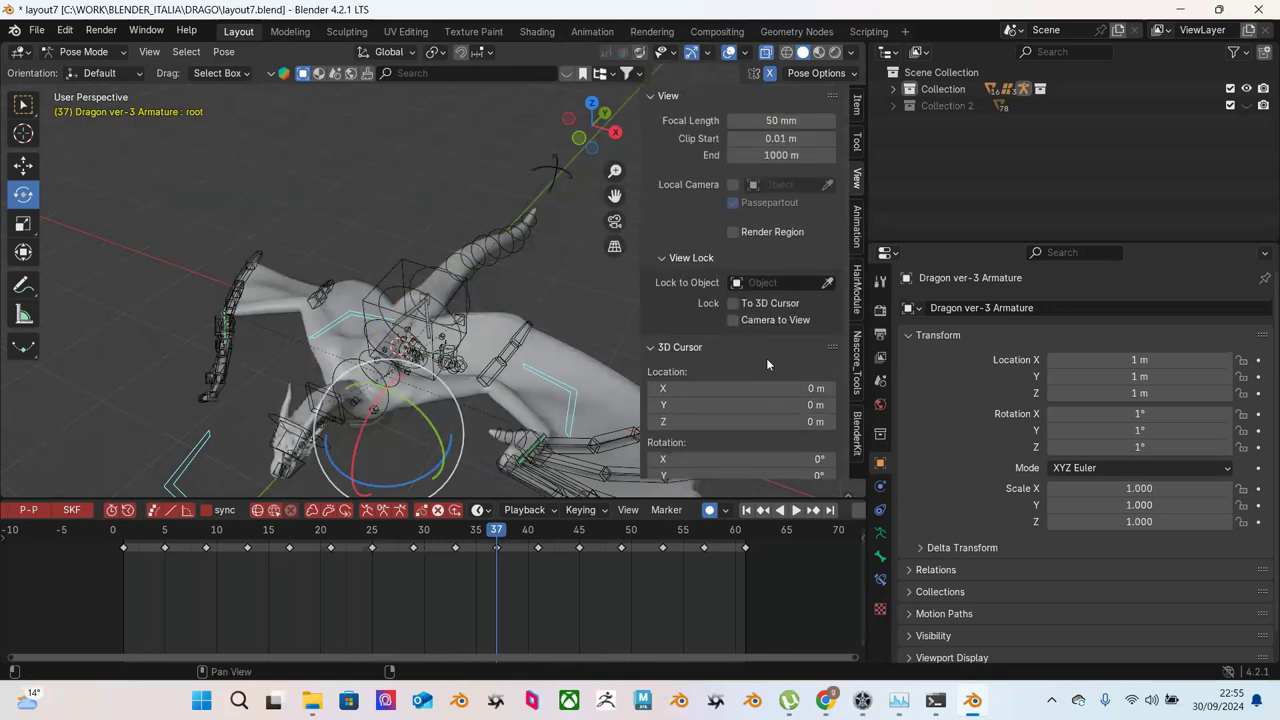
{"action": "left_click", "coordinate": [856, 106]}
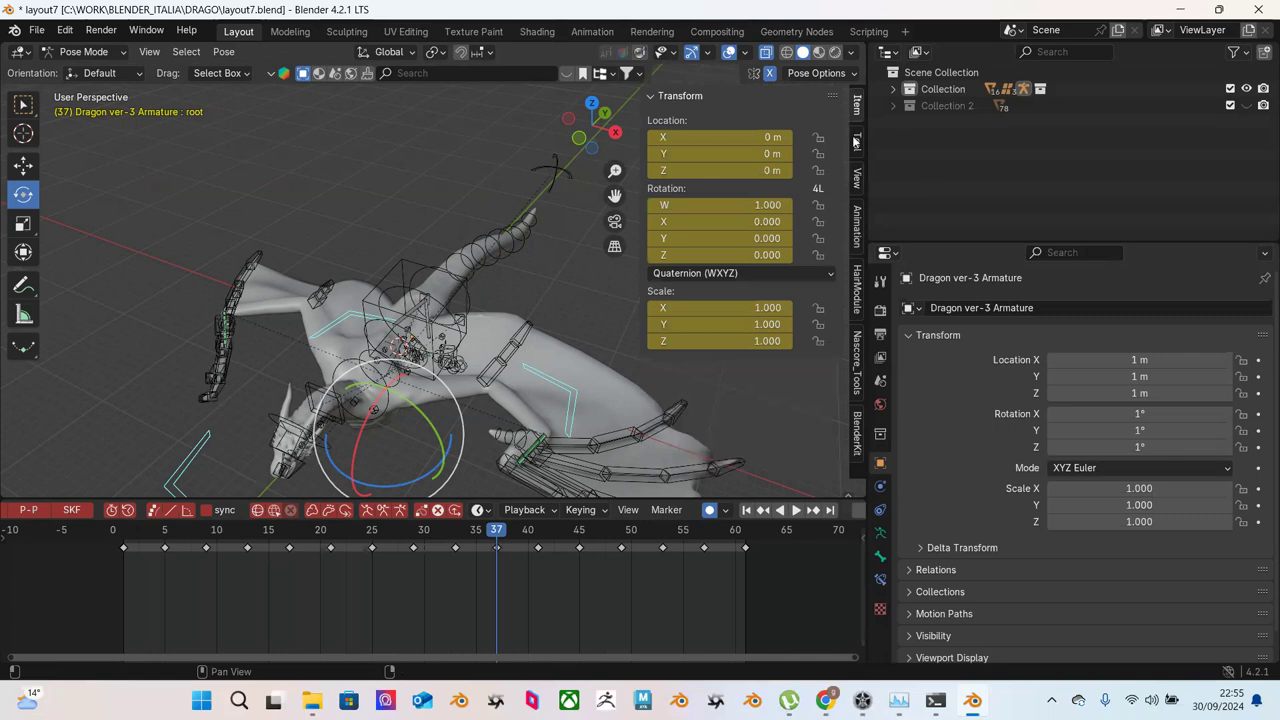
{"action": "left_click", "coordinate": [856, 143]}
{"action": "scroll", "coordinate": [820, 252], "scroll_direction": "down", "scroll_amount": 2}
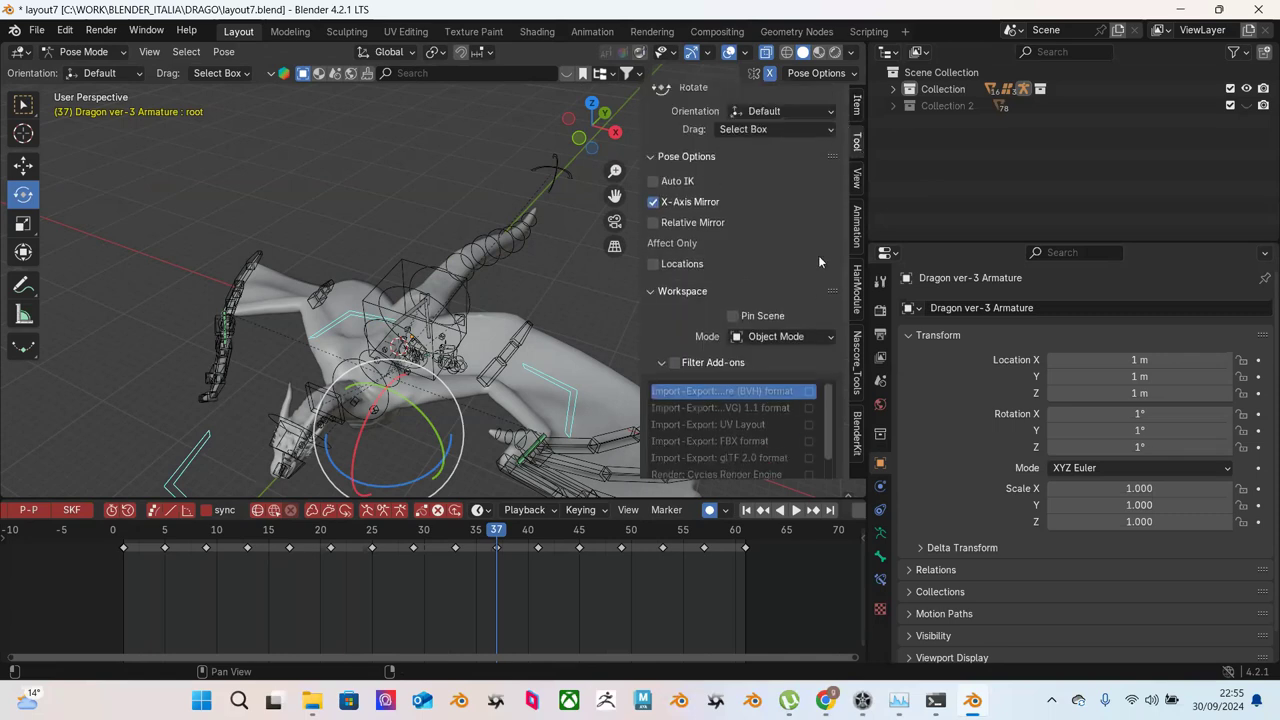
{"action": "scroll", "coordinate": [818, 255], "scroll_direction": "up", "scroll_amount": 2}
{"action": "scroll", "coordinate": [816, 251], "scroll_direction": "down", "scroll_amount": 3}
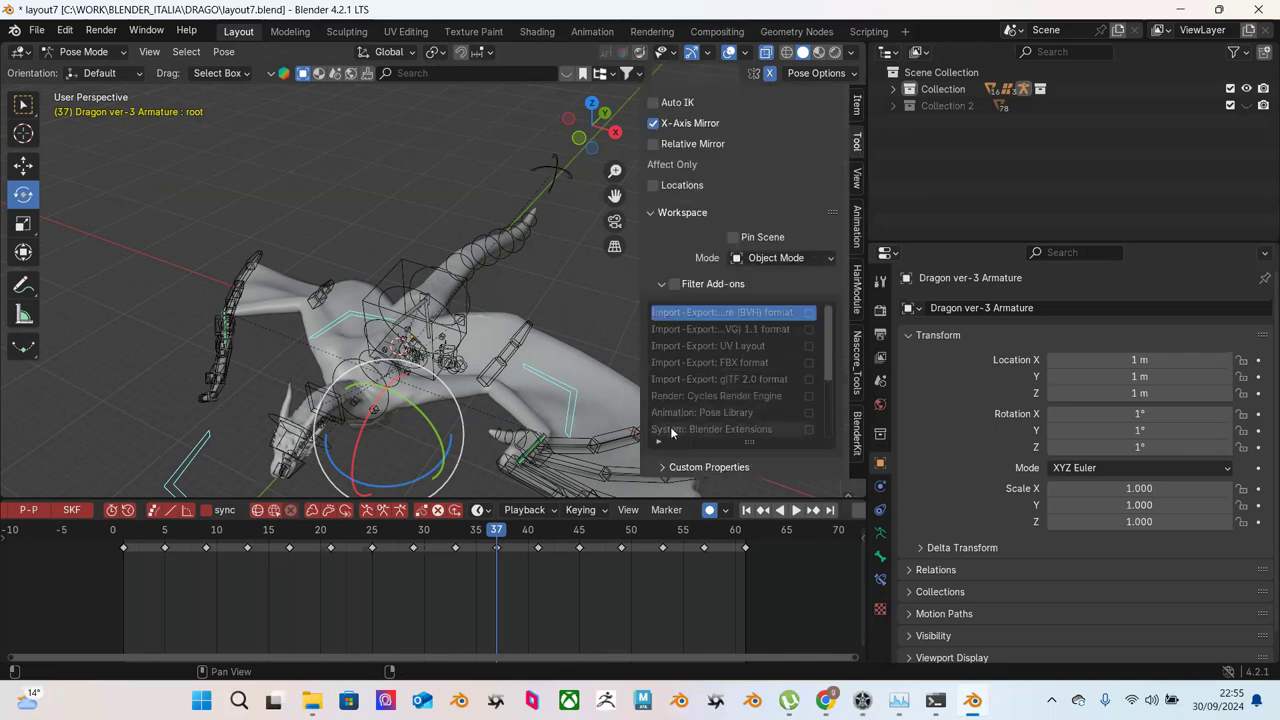
{"action": "scroll", "coordinate": [686, 432], "scroll_direction": "down", "scroll_amount": 1}
{"action": "scroll", "coordinate": [686, 432], "scroll_direction": "down", "scroll_amount": 3}
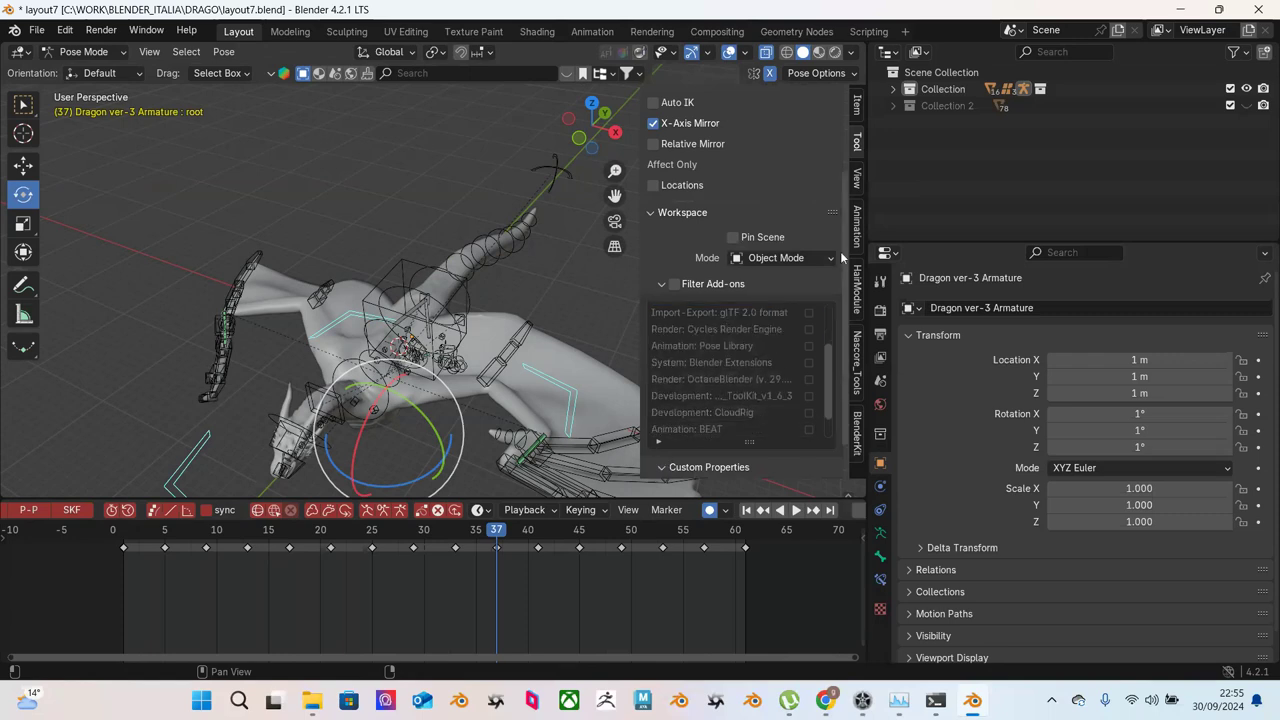
{"action": "left_click", "coordinate": [857, 180]}
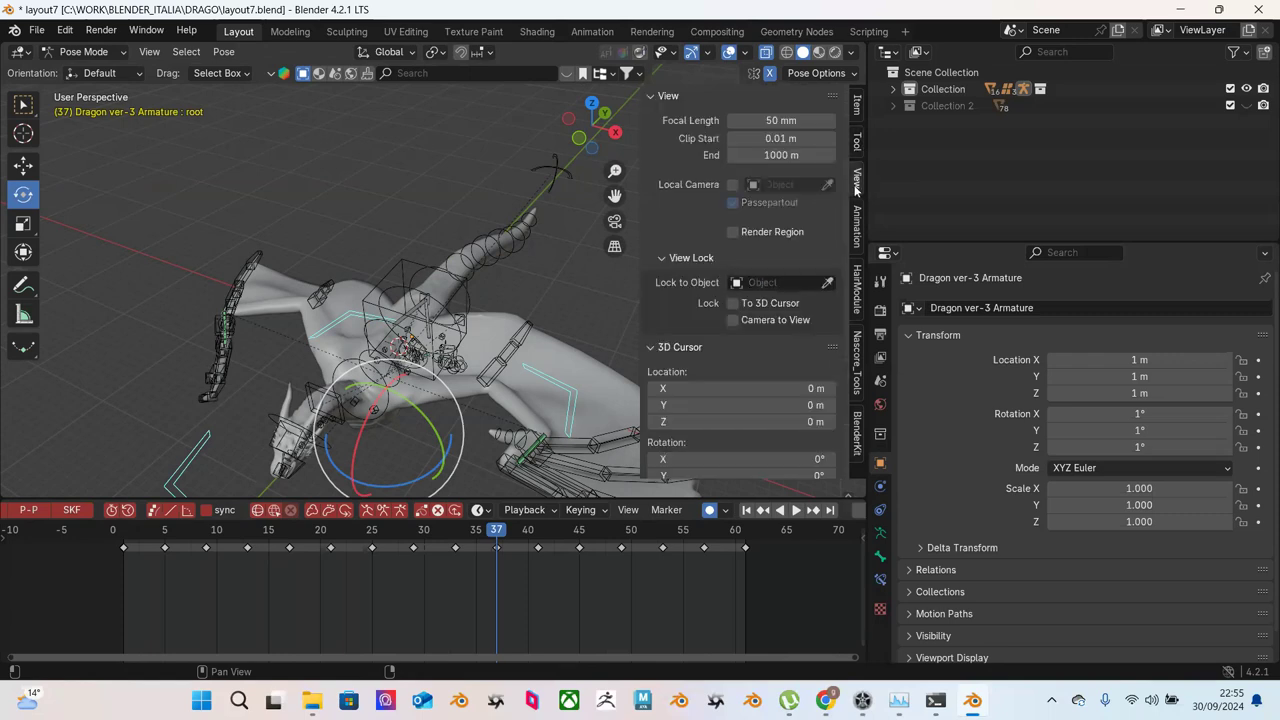
{"action": "scroll", "coordinate": [795, 265], "scroll_direction": "down", "scroll_amount": 4}
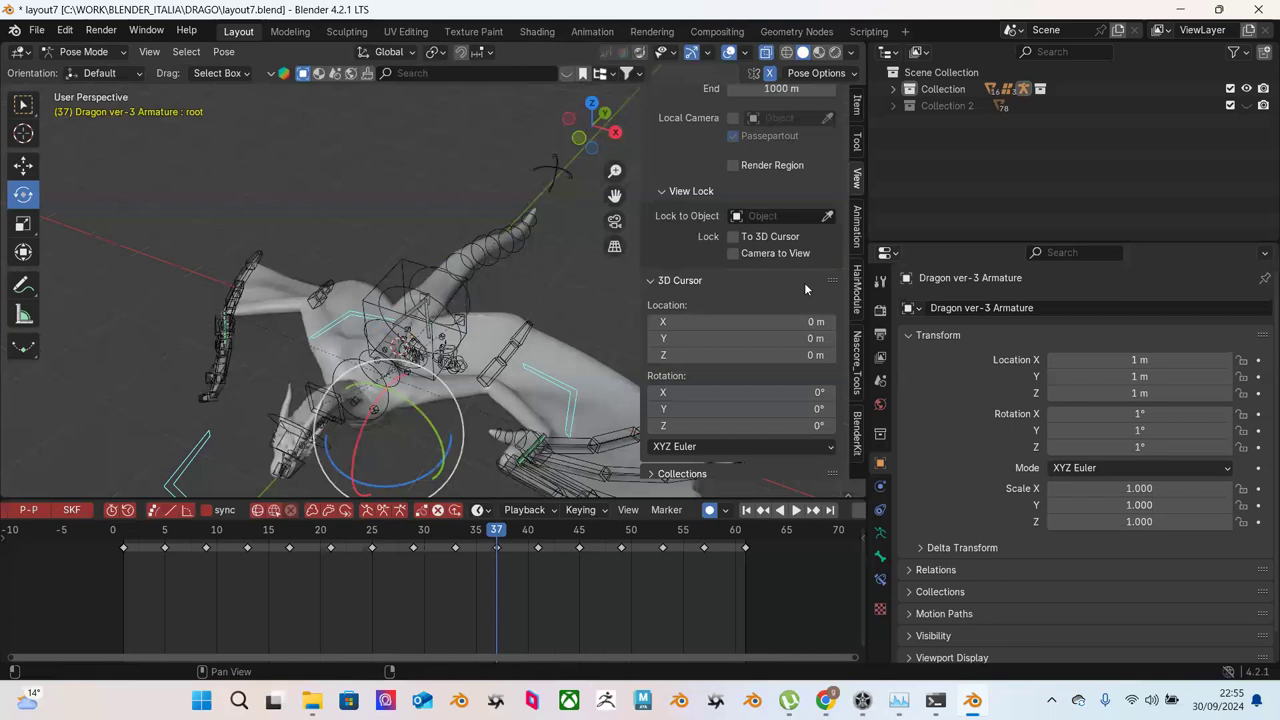
{"action": "left_click", "coordinate": [856, 228]}
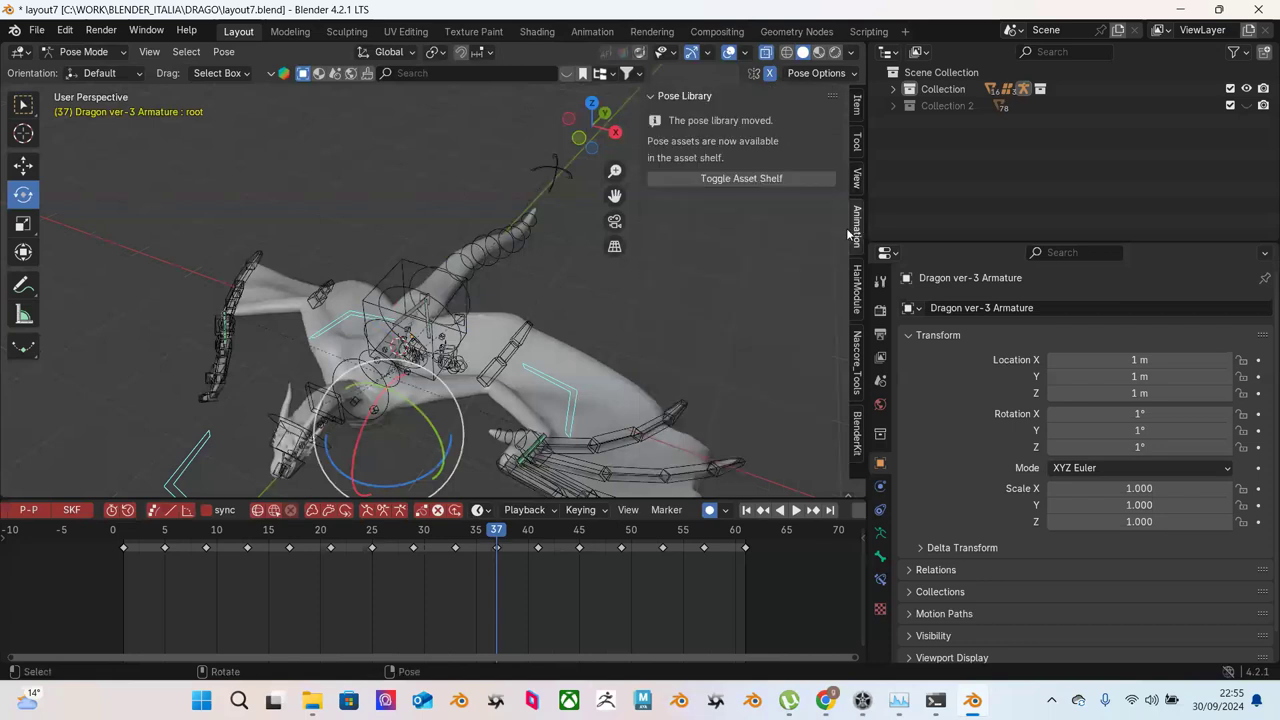
{"action": "left_click", "coordinate": [857, 289]}
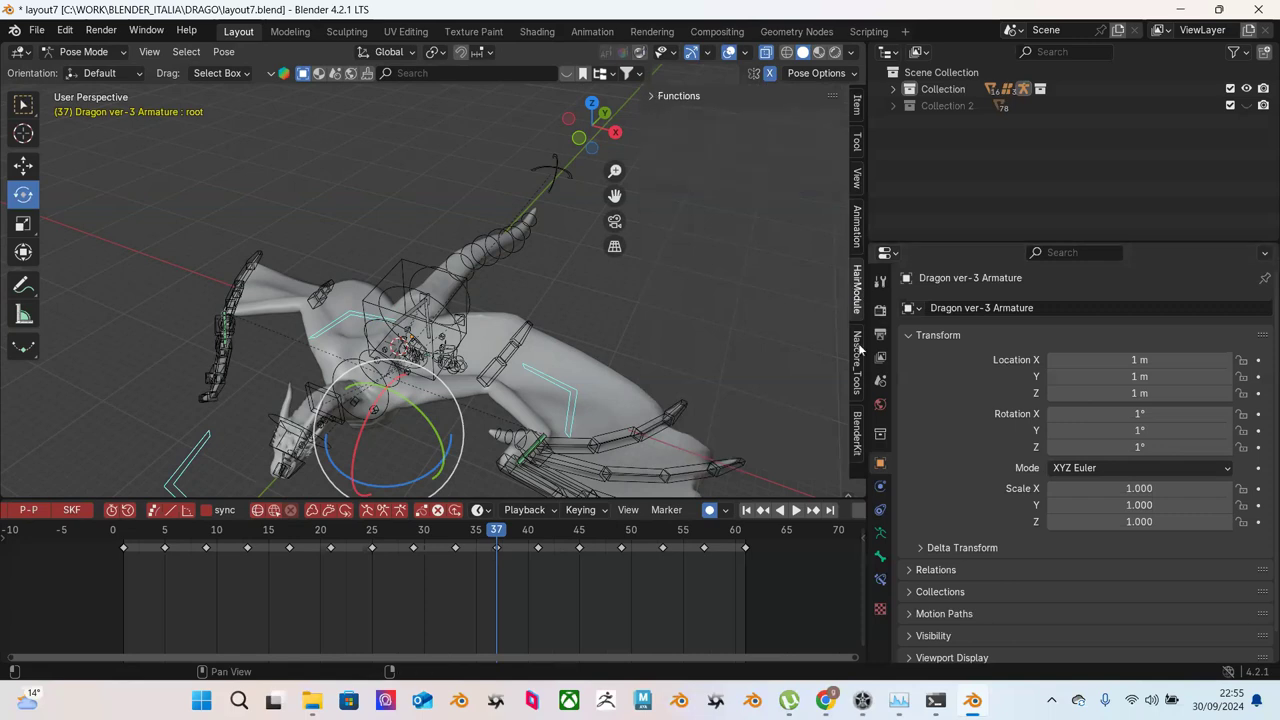
Step: Try moving the tail bone spine.016, then undo the move
{"action": "middle_click_drag", "start_coordinate": [774, 326], "coordinate": [593, 281]}
{"action": "left_click", "coordinate": [686, 285]}
{"action": "middle_click_drag", "start_coordinate": [686, 285], "coordinate": [671, 287]}
{"action": "key", "text": "w"}
{"action": "left_click_drag", "start_coordinate": [702, 310], "coordinate": [574, 262]}
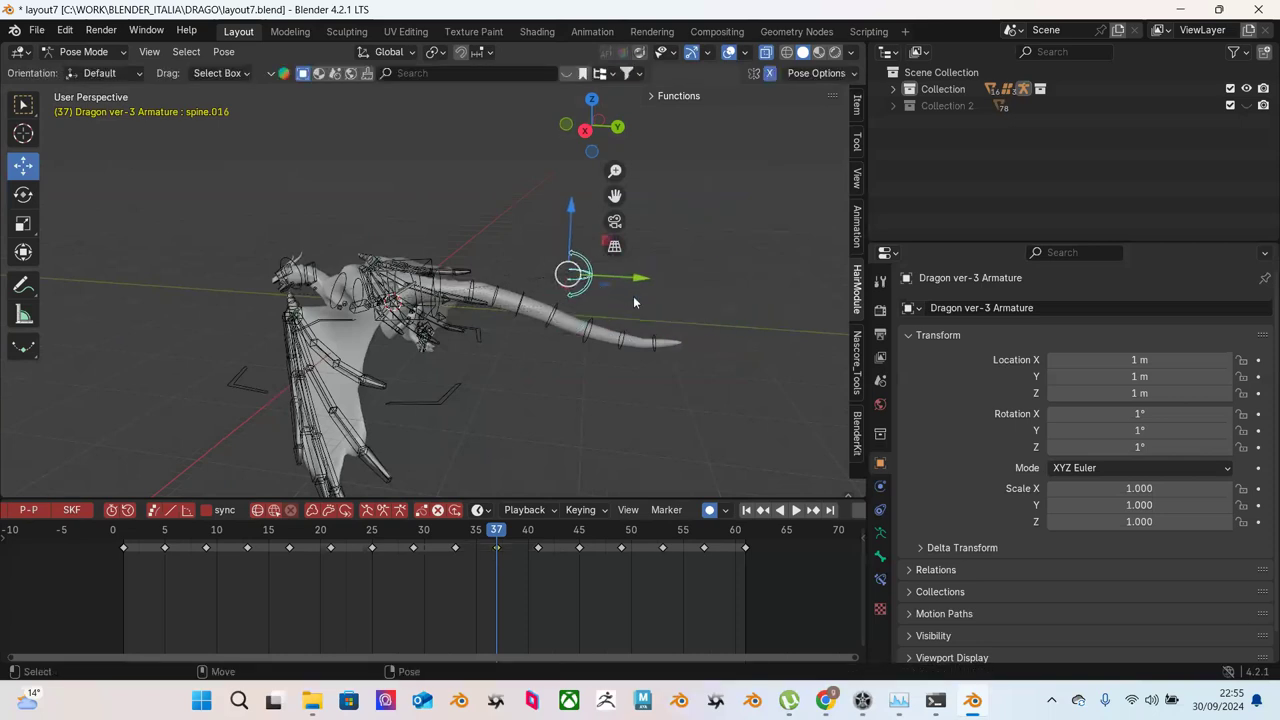
{"action": "key", "text": "ctrl+z"}
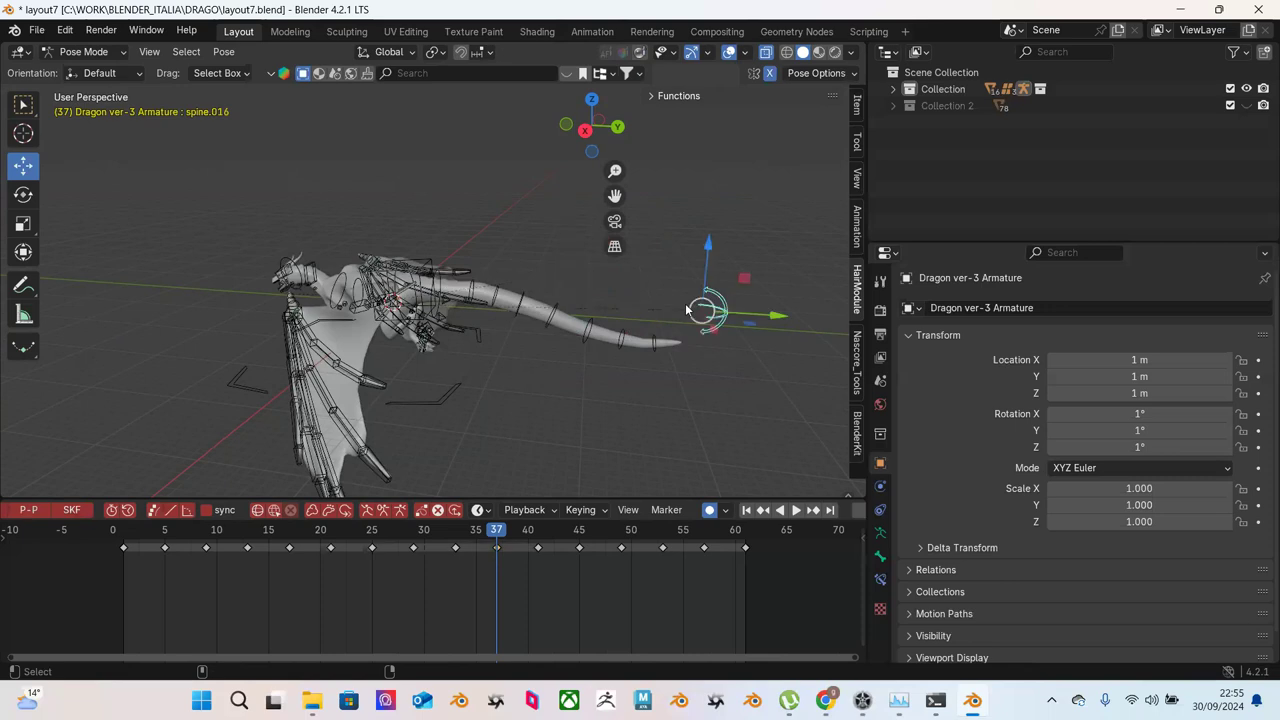
Step: Select all of the dragon's bones and replay the flight, stopping back at frame 1
{"action": "key", "text": "ctrl+z"}
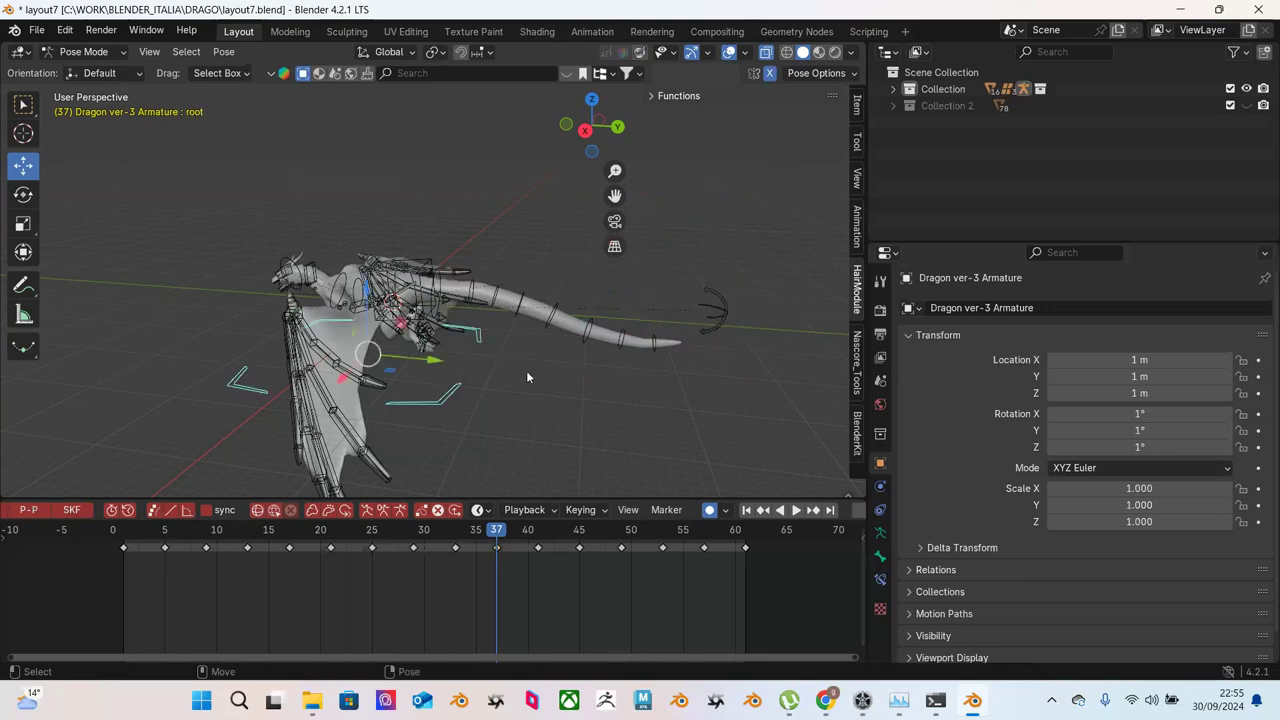
{"action": "left_click", "coordinate": [530, 373]}
{"action": "middle_click_drag", "start_coordinate": [541, 369], "coordinate": [357, 194]}
{"action": "left_click_drag", "start_coordinate": [268, 152], "coordinate": [584, 422]}
{"action": "left_click_drag", "start_coordinate": [123, 532], "coordinate": [256, 542]}
{"action": "key", "text": "Escape"}
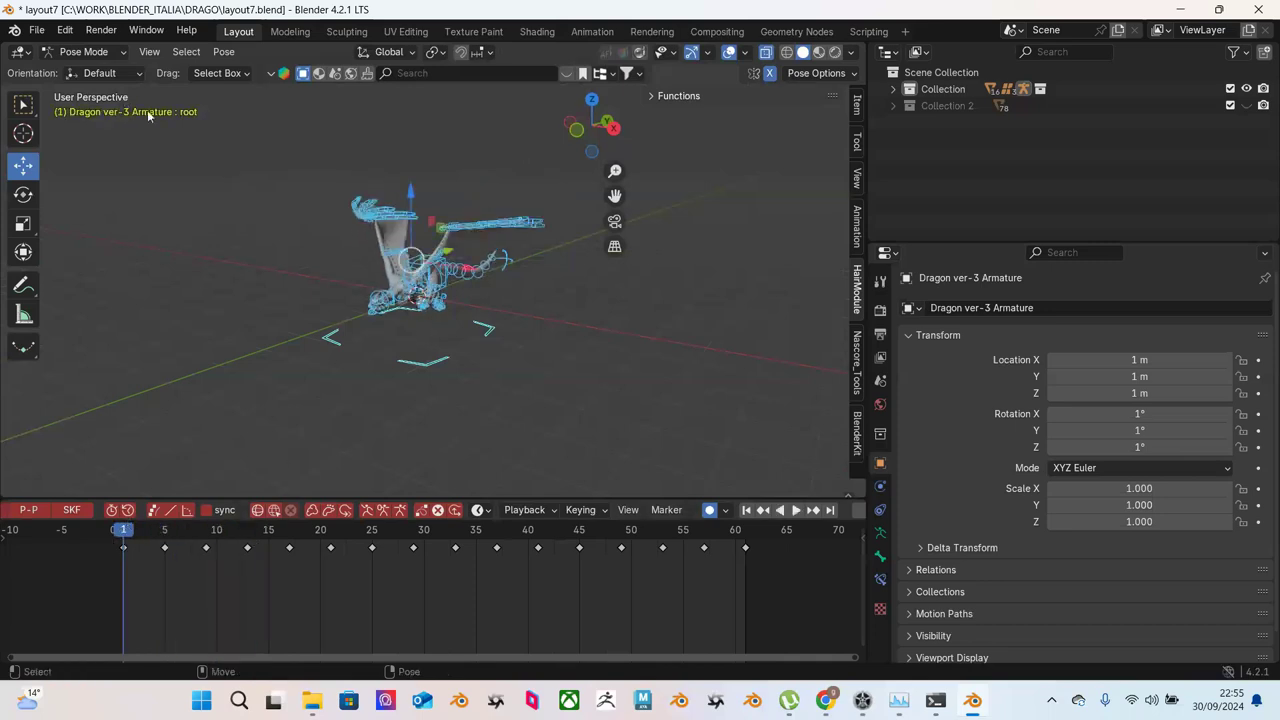
Step: Set the timeline keyframes' interpolation mode to Constant
{"action": "left_click", "coordinate": [64, 31]}
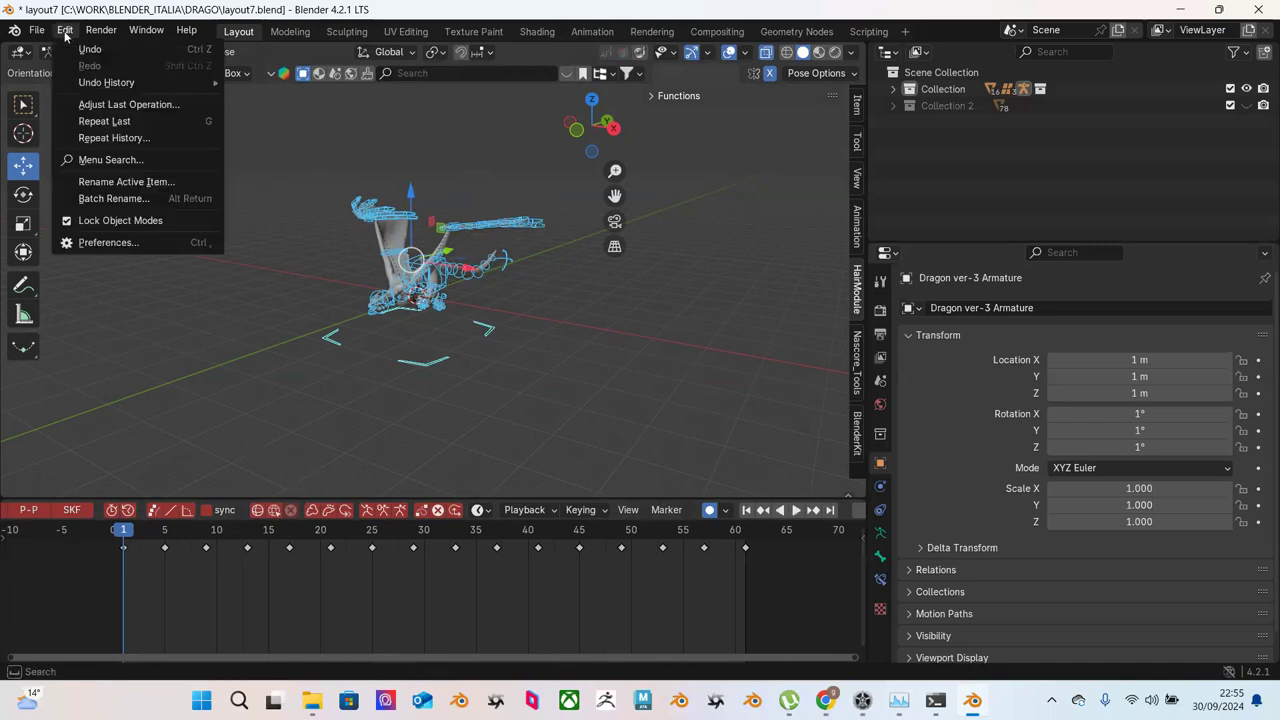
{"action": "left_click", "coordinate": [101, 31]}
{"action": "mouse_move", "coordinate": [131, 34]}
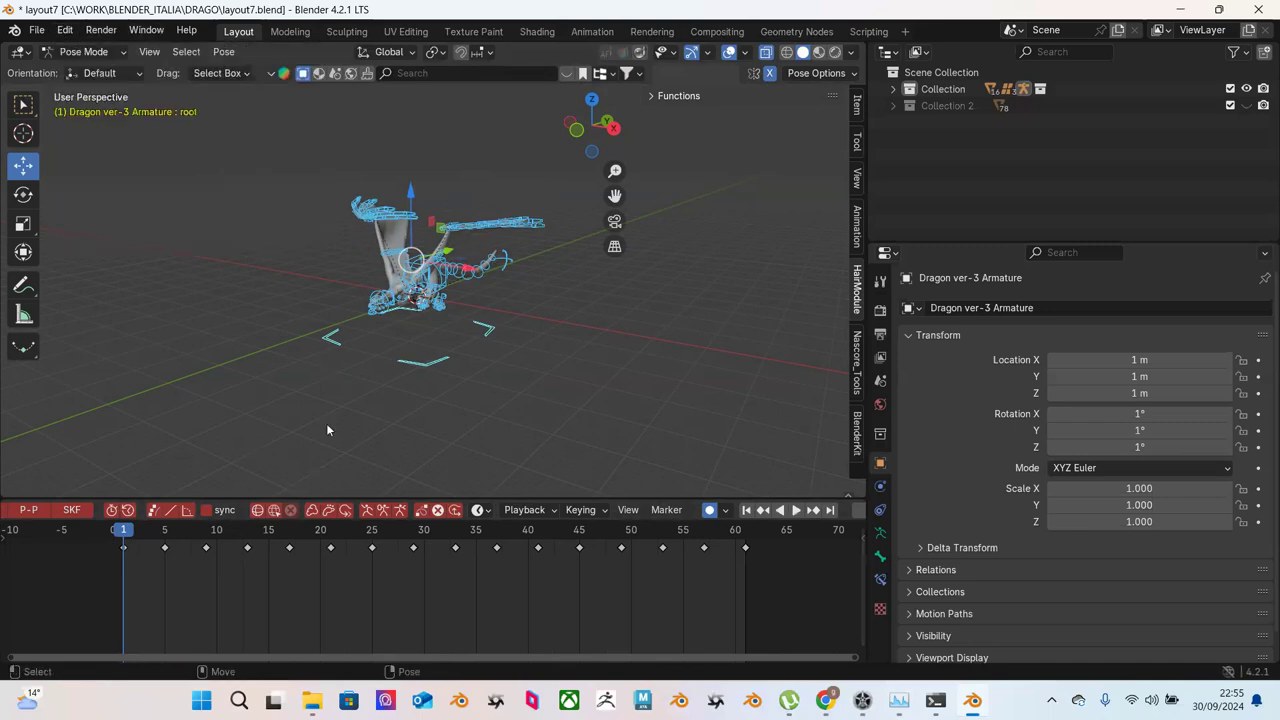
{"action": "right_click", "coordinate": [268, 540]}
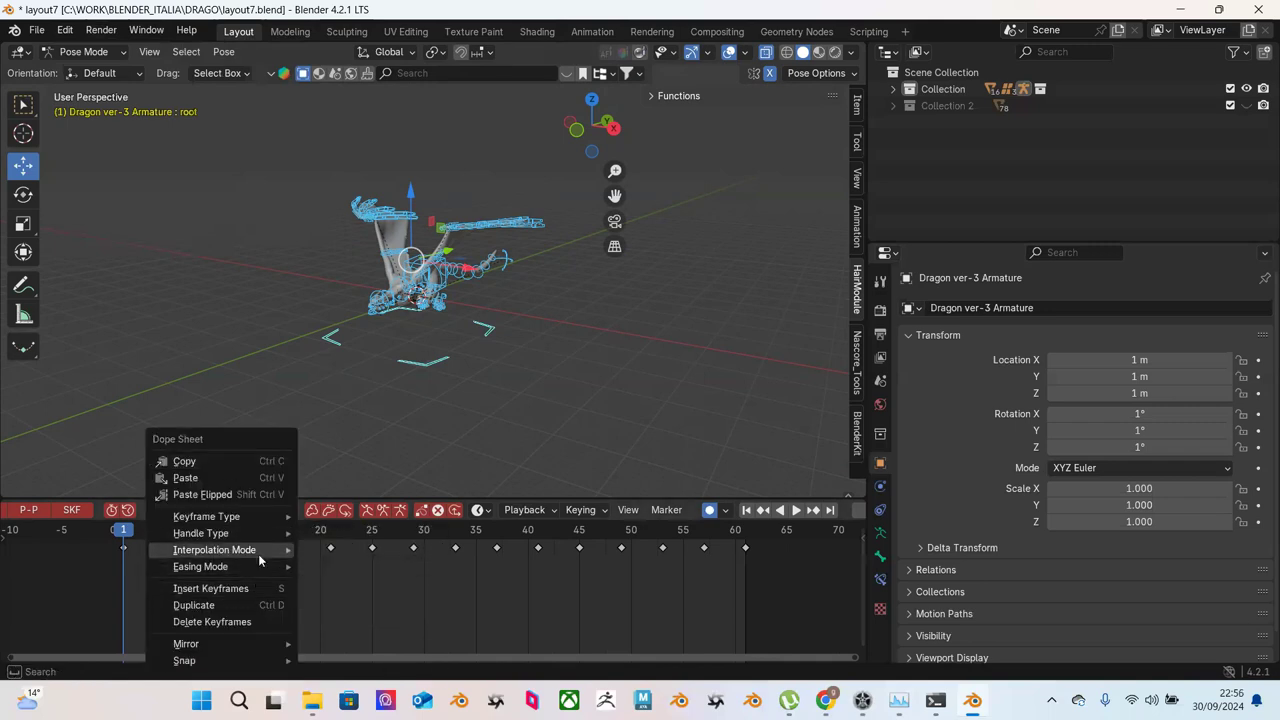
{"action": "mouse_move", "coordinate": [258, 551]}
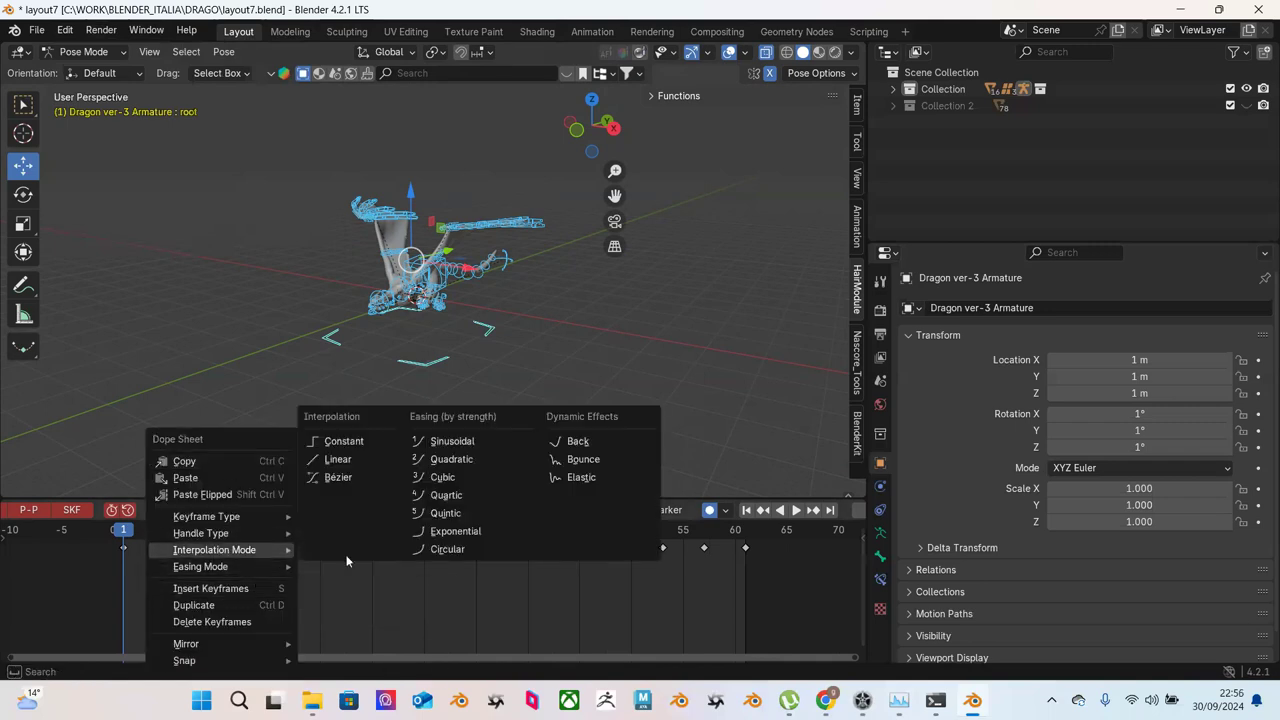
{"action": "left_click", "coordinate": [342, 441]}
Step: In Object Mode, delete the armature's keyframes at frames 24 and 41, then undo the deletion
{"action": "left_click", "coordinate": [117, 56]}
{"action": "left_click", "coordinate": [100, 68]}
{"action": "left_click_drag", "start_coordinate": [247, 142], "coordinate": [555, 404]}
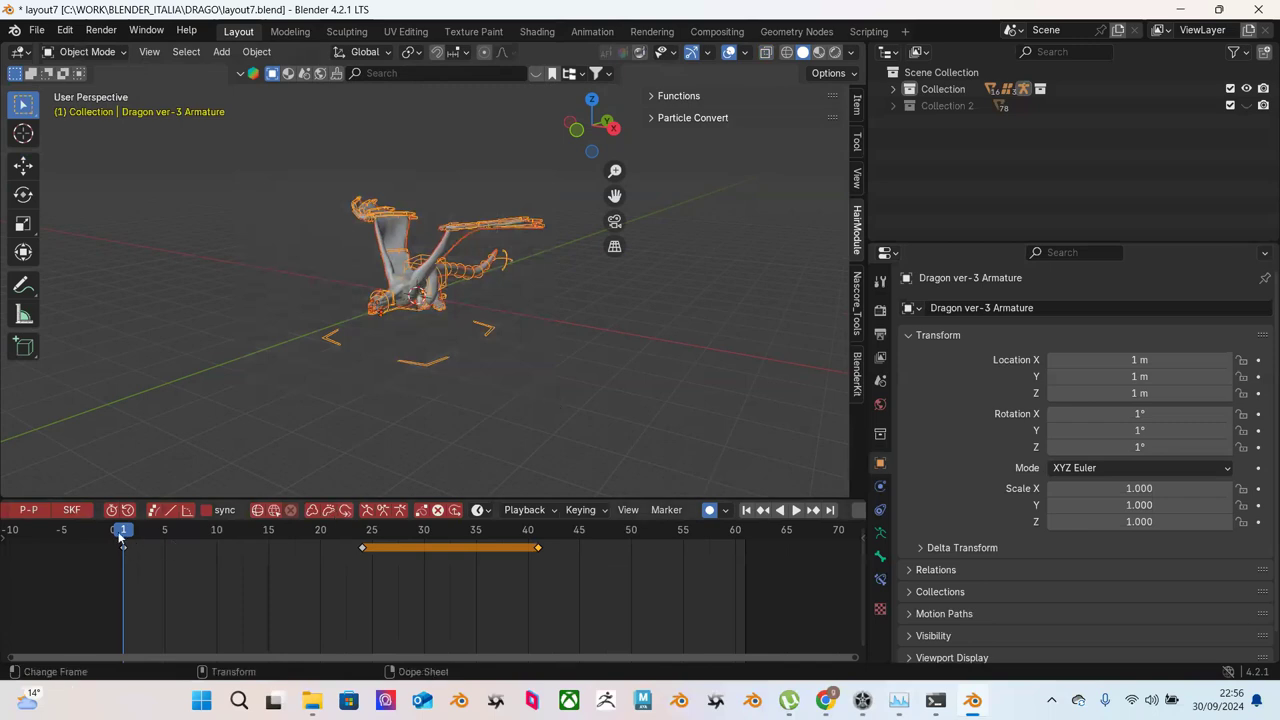
{"action": "left_click", "coordinate": [204, 401]}
{"action": "left_click_drag", "start_coordinate": [272, 144], "coordinate": [546, 404]}
{"action": "left_click_drag", "start_coordinate": [128, 576], "coordinate": [475, 532]}
{"action": "left_click_drag", "start_coordinate": [240, 560], "coordinate": [550, 530]}
{"action": "left_click", "coordinate": [362, 532]}
{"action": "left_click_drag", "start_coordinate": [327, 555], "coordinate": [604, 541]}
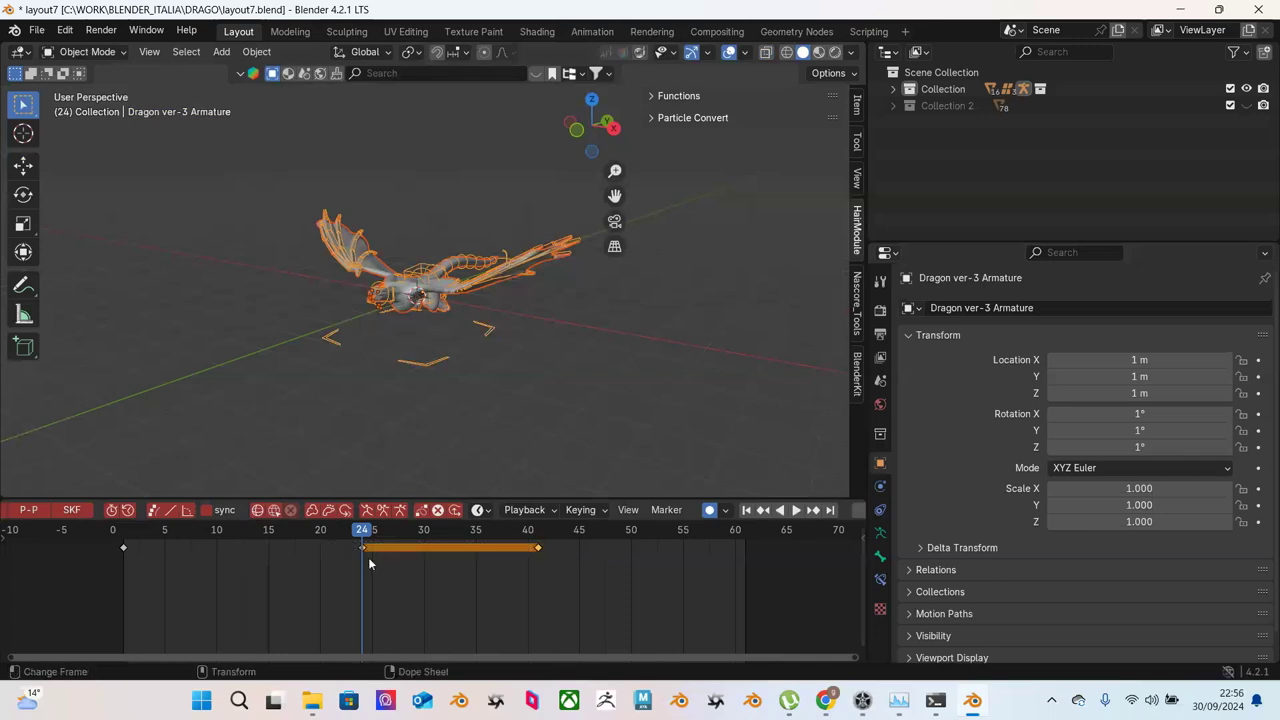
{"action": "key", "text": "Delete"}
{"action": "mouse_move", "coordinate": [145, 537]}
{"action": "left_mouse_down"}
{"action": "mouse_move", "coordinate": [131, 537]}
{"action": "mouse_move", "coordinate": [196, 537]}
{"action": "mouse_move", "coordinate": [163, 537]}
{"action": "left_mouse_up"}
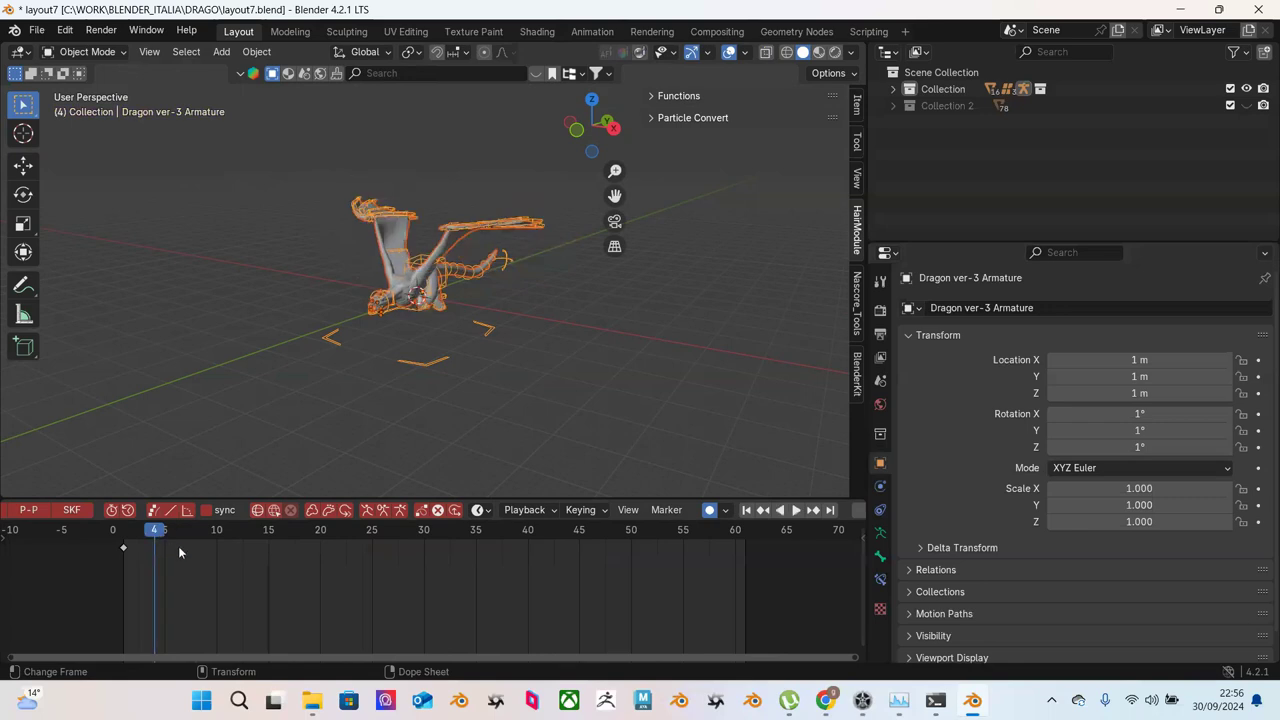
{"action": "key", "text": "ctrl+z"}
Step: Return the armature to Pose Mode and play the flight from near the start
{"action": "scroll", "coordinate": [290, 414], "scroll_direction": "up", "scroll_amount": 5}
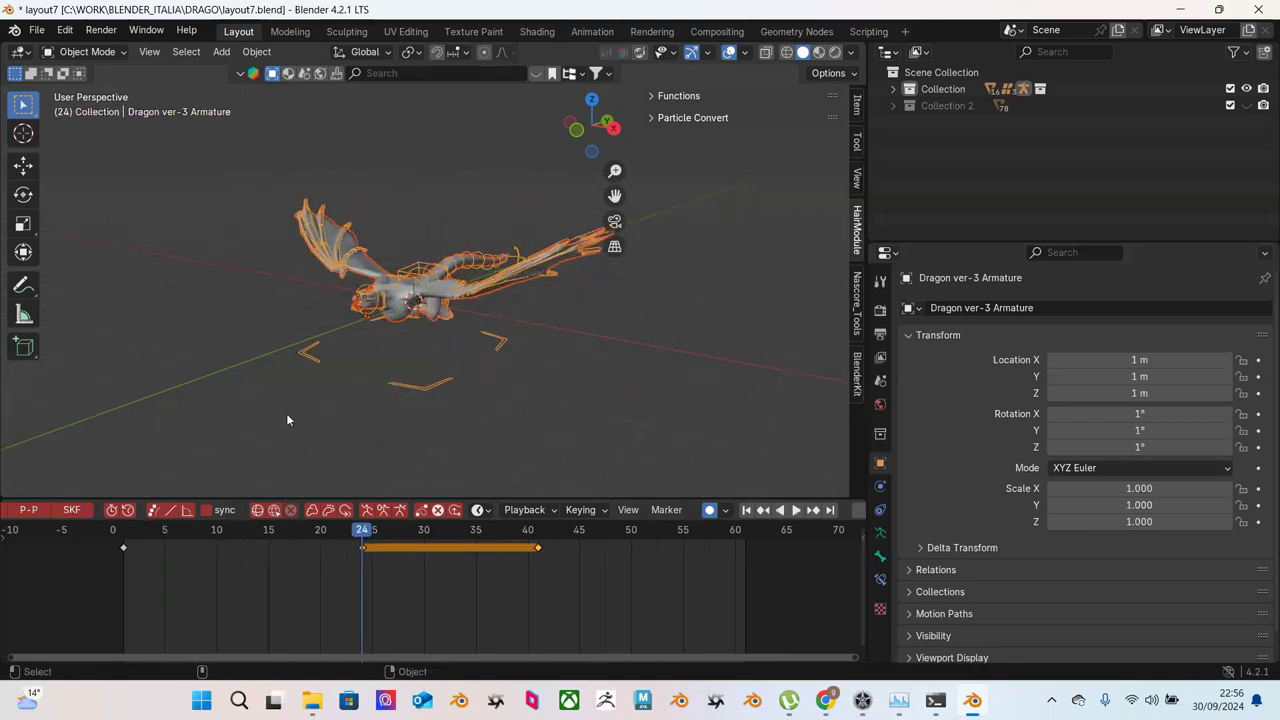
{"action": "scroll", "coordinate": [309, 422], "scroll_direction": "down", "scroll_amount": 3}
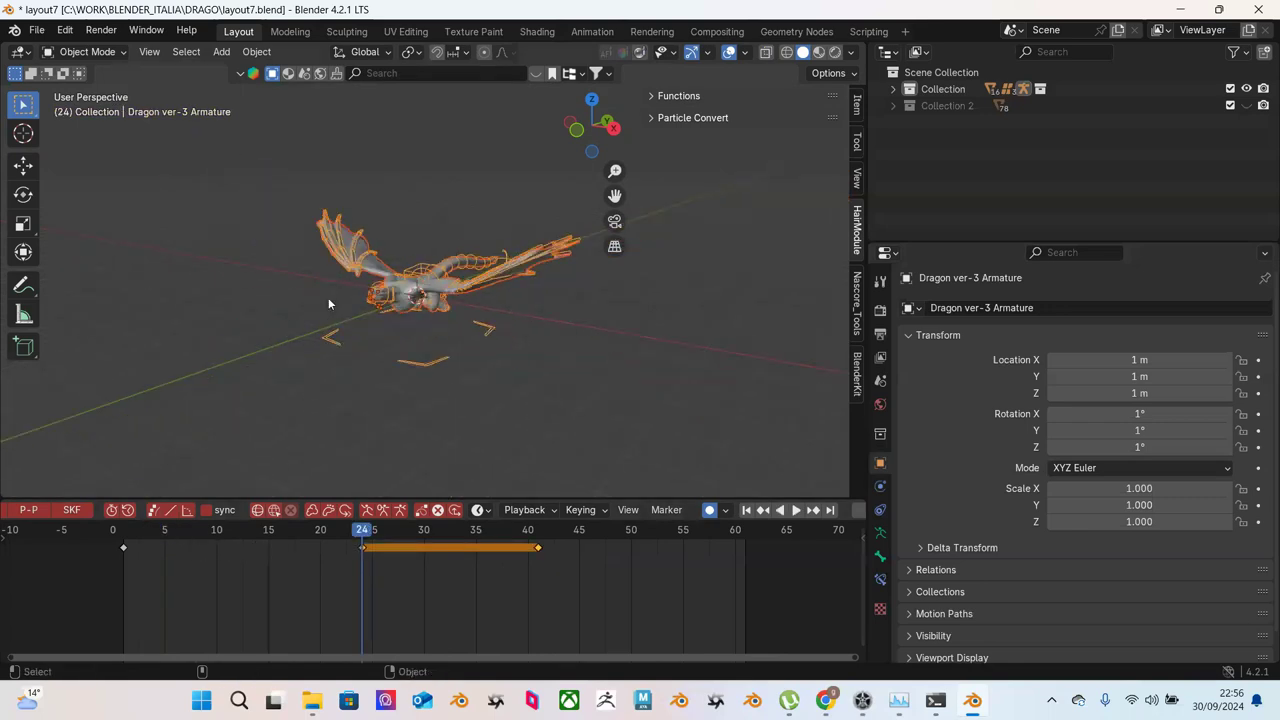
{"action": "left_click", "coordinate": [85, 51]}
{"action": "left_click", "coordinate": [95, 107]}
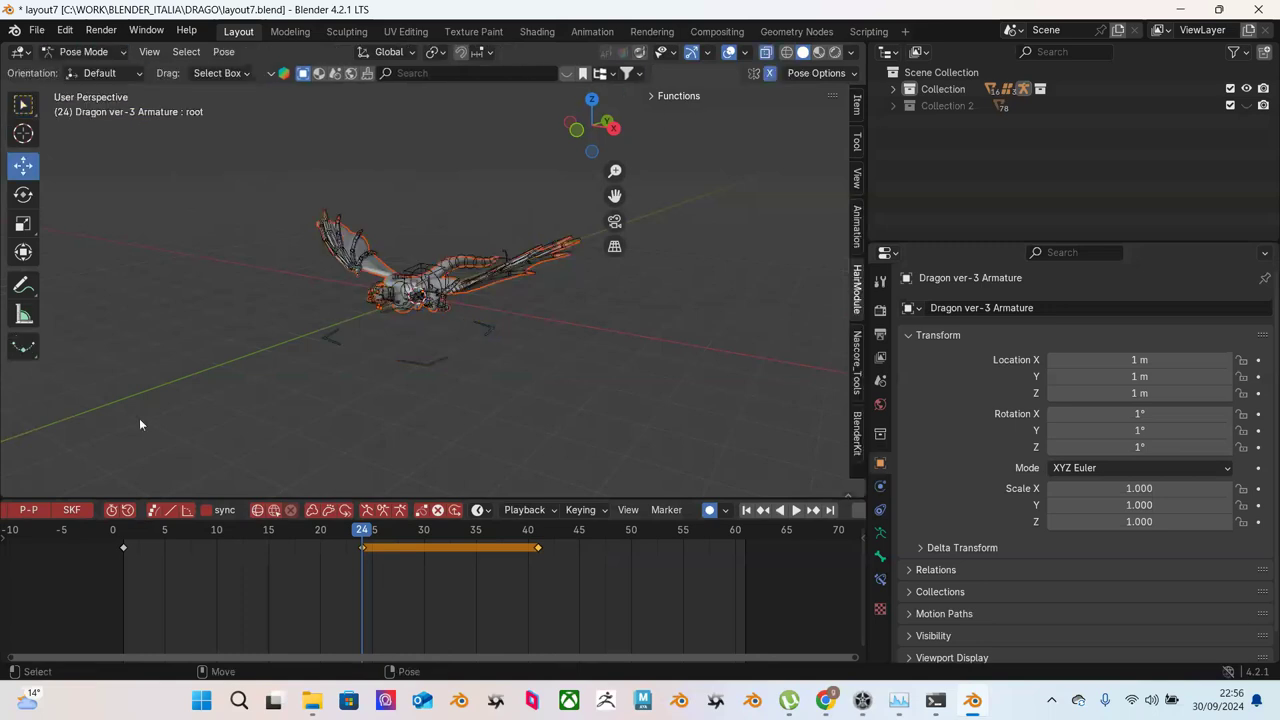
{"action": "left_click", "coordinate": [141, 526]}
{"action": "key", "text": "space"}
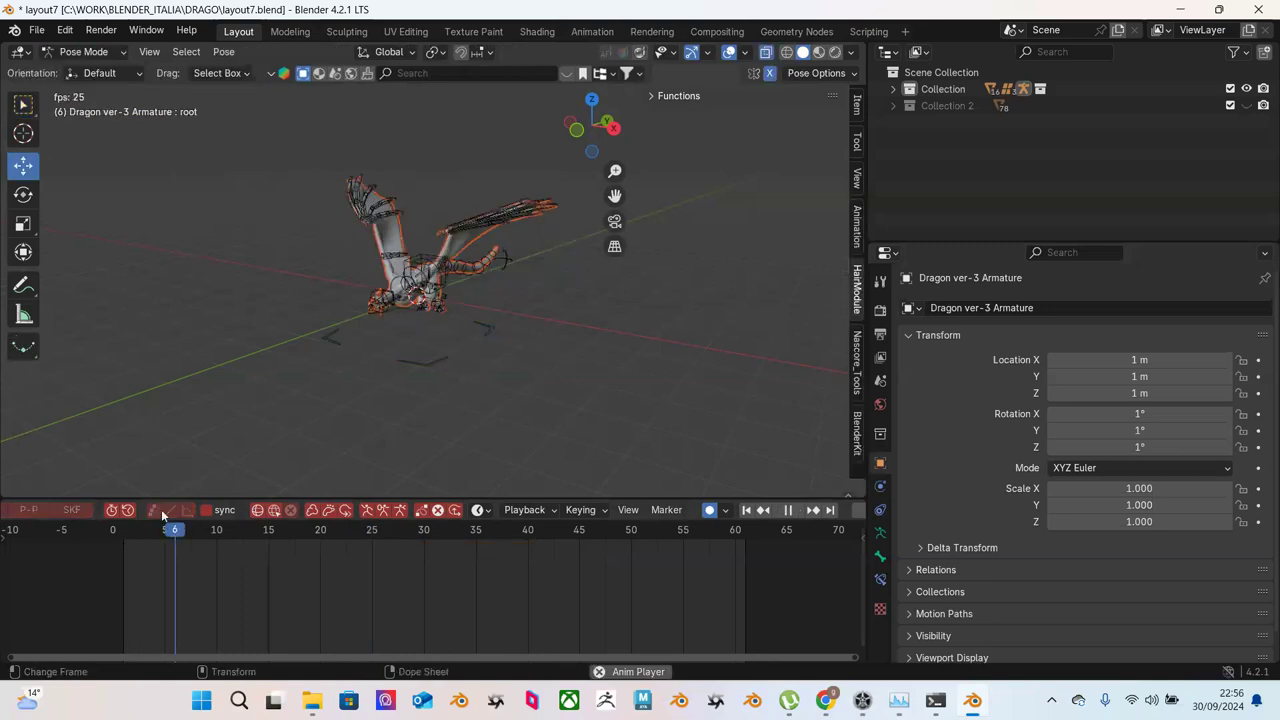
{"action": "middle_click_drag", "start_coordinate": [448, 364], "coordinate": [349, 343]}
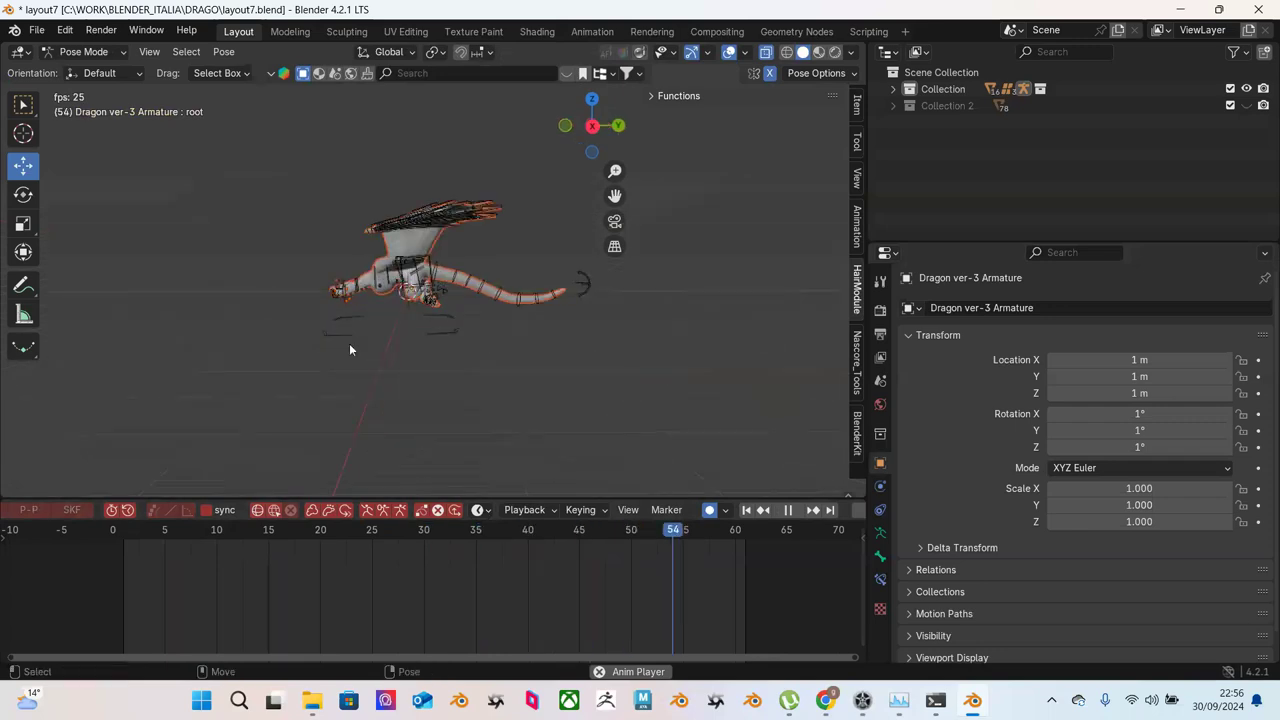
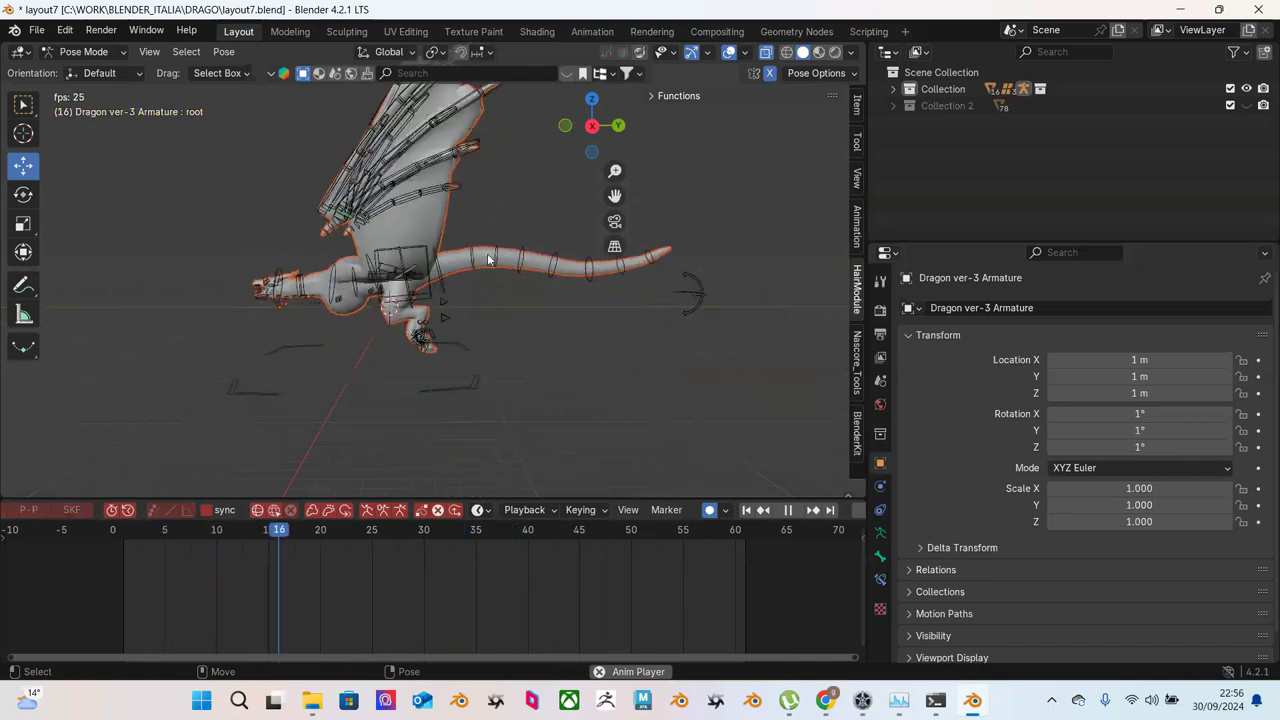
Step: Stop playback, select the dragon's tail bone and move to frame 17
{"action": "key", "text": "space"}
{"action": "left_click", "coordinate": [585, 279]}
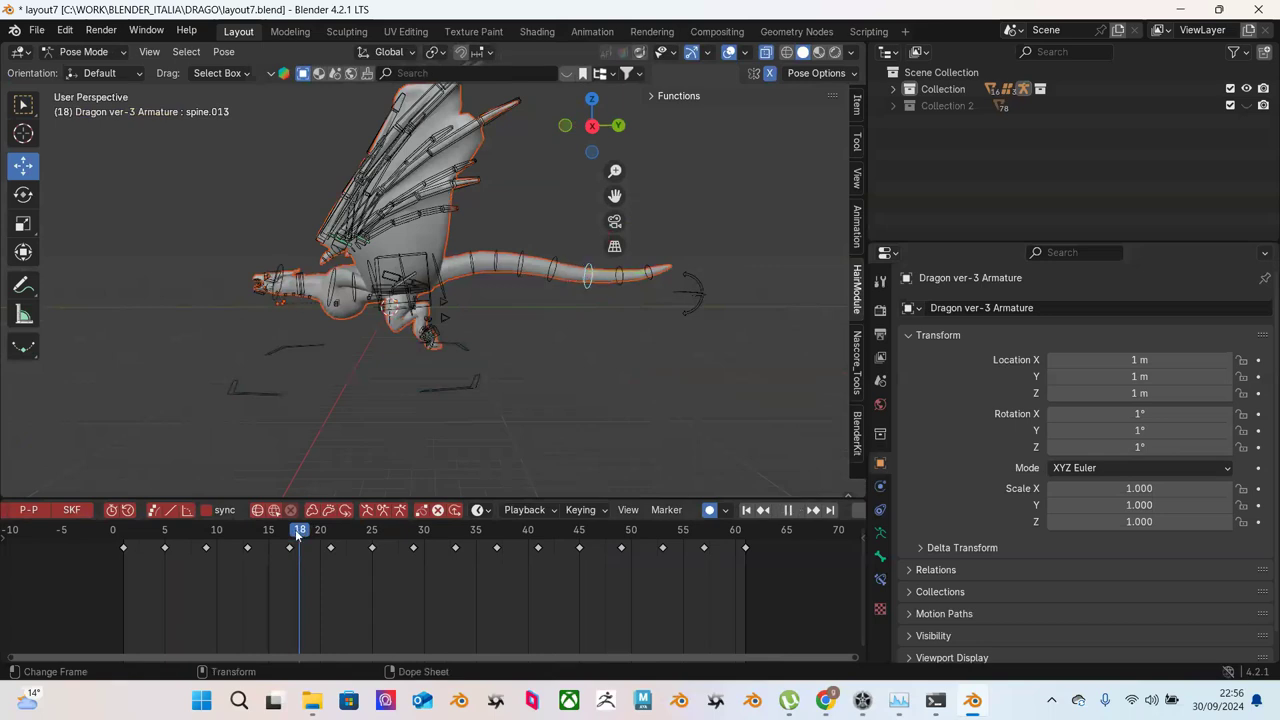
{"action": "mouse_move", "coordinate": [313, 533]}
{"action": "left_mouse_down"}
{"action": "mouse_move", "coordinate": [330, 533]}
{"action": "mouse_move", "coordinate": [289, 533]}
{"action": "left_mouse_up"}
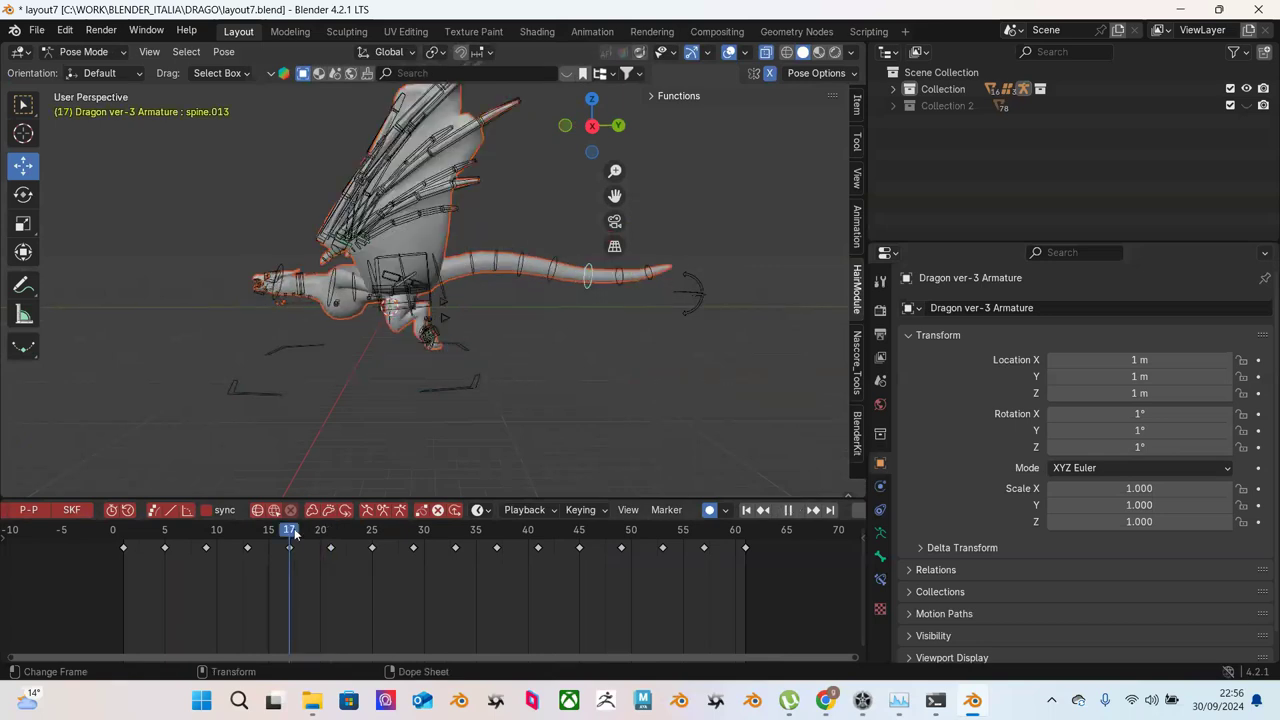
Step: Rotate tail bones spine.011 and spine.015 into a new bend at frame 17
{"action": "key", "text": "shift+space"}
{"action": "key", "text": "r"}
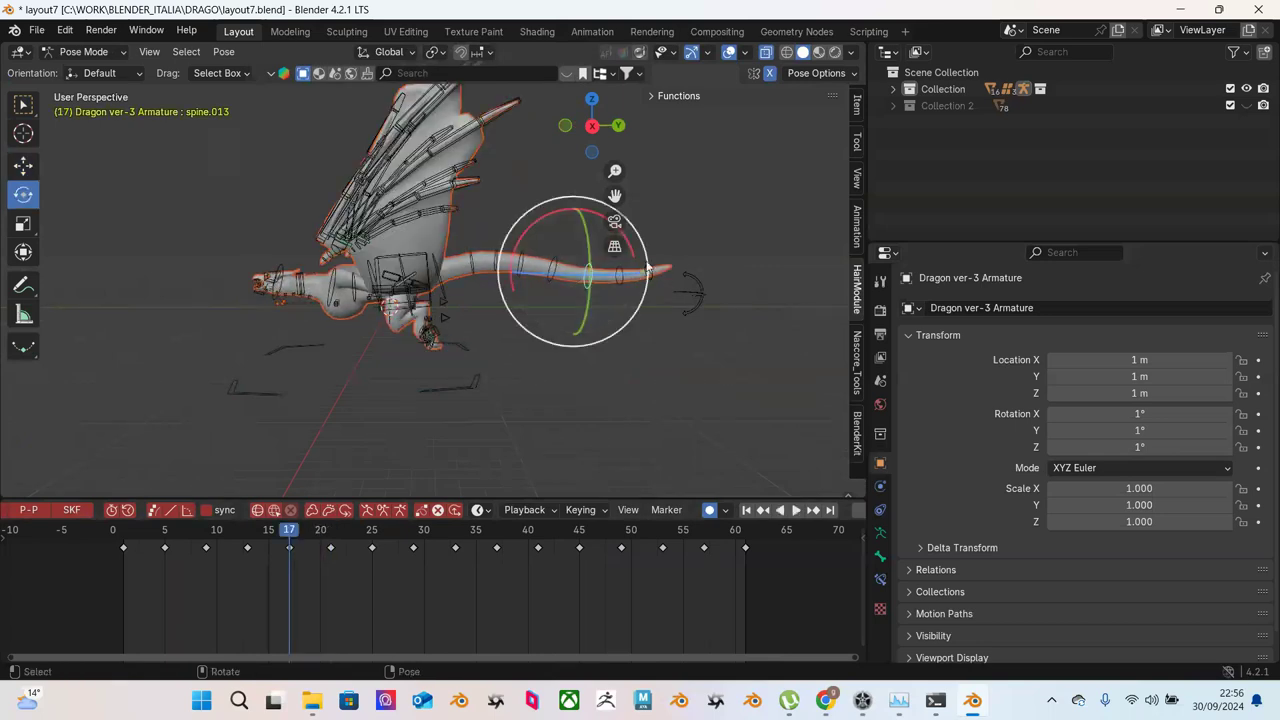
{"action": "left_click_drag", "start_coordinate": [650, 262], "coordinate": [684, 278]}
{"action": "left_click", "coordinate": [655, 272]}
{"action": "left_click", "coordinate": [648, 293]}
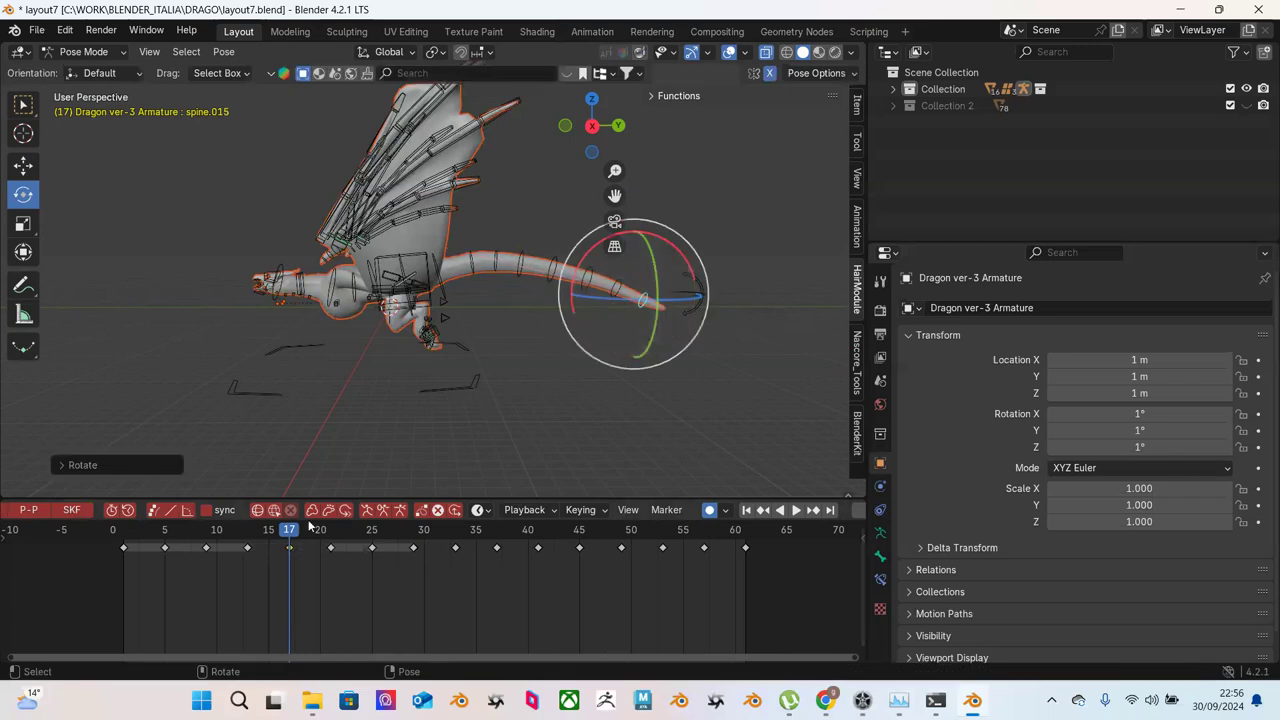
{"action": "mouse_move", "coordinate": [240, 527]}
{"action": "left_mouse_down"}
{"action": "mouse_move", "coordinate": [320, 527]}
{"action": "mouse_move", "coordinate": [248, 527]}
{"action": "left_mouse_up"}
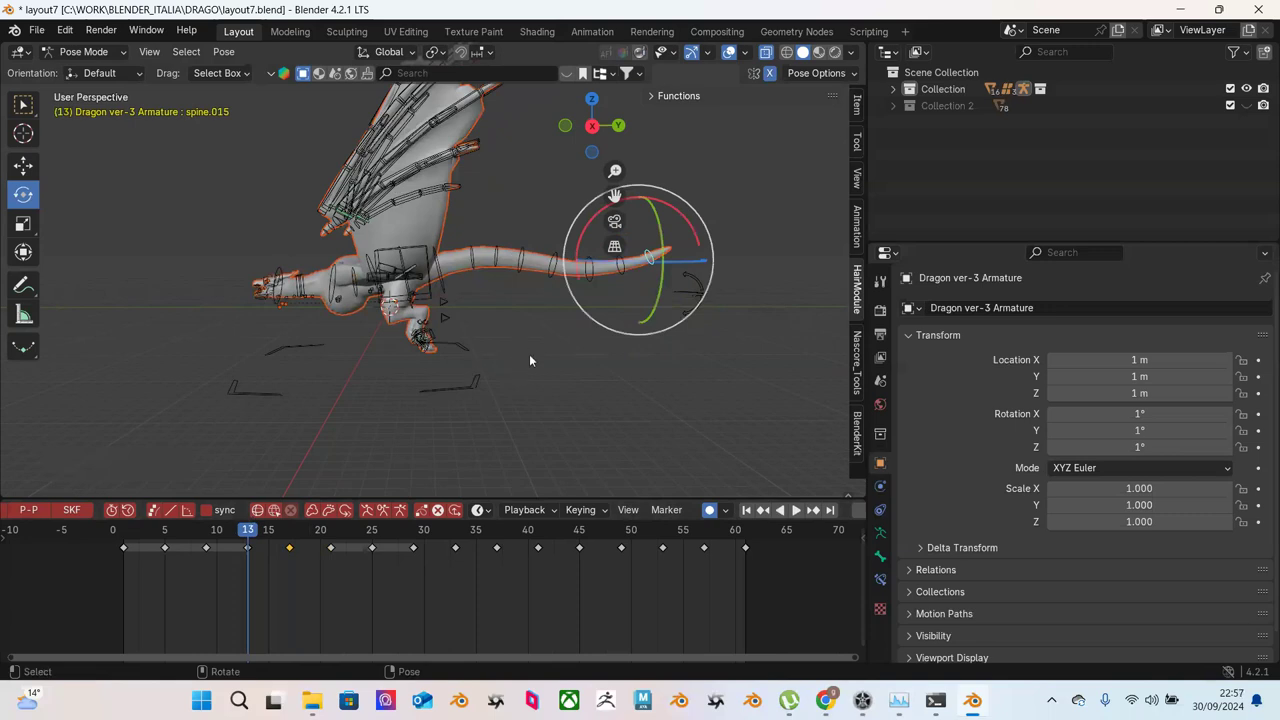
{"action": "key", "text": "shift+space"}
{"action": "key", "text": "g"}
{"action": "left_click", "coordinate": [586, 281], "text": "shift"}
Step: Add a Pose Breakdowner in-between for tail bone spine.013 at frame 13
{"action": "left_click", "coordinate": [586, 281], "text": "shift"}
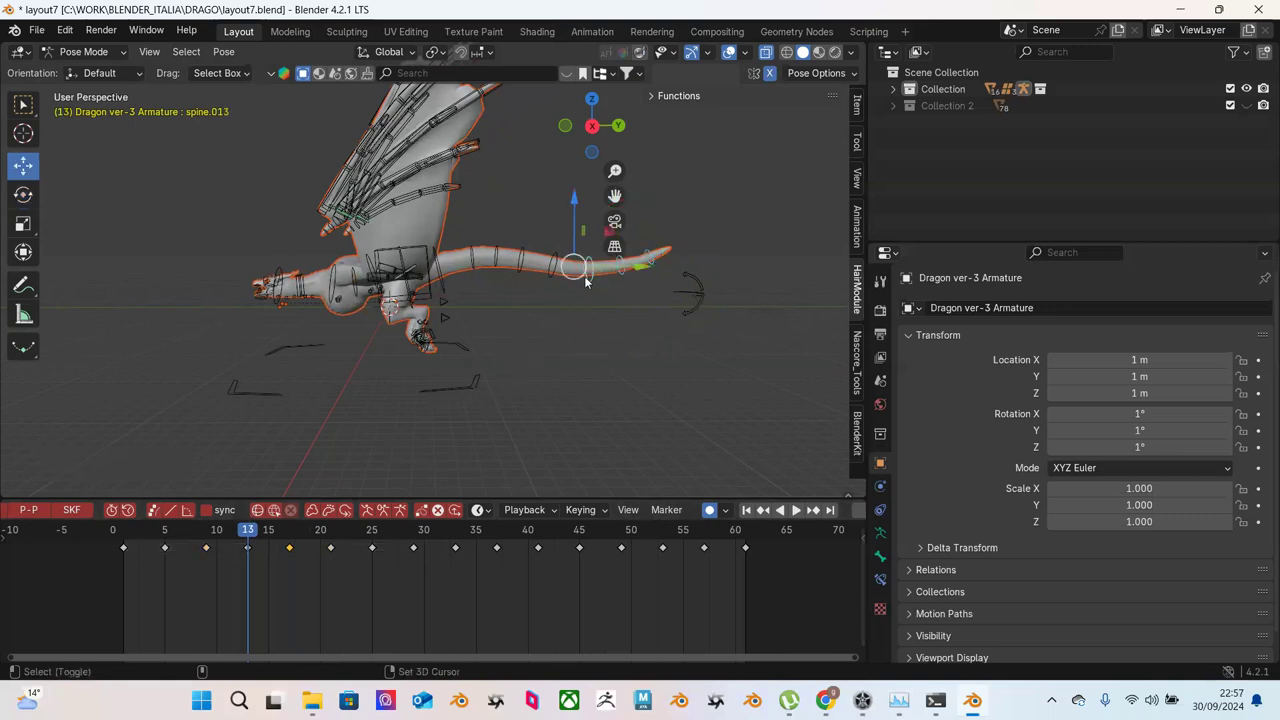
{"action": "left_click", "coordinate": [223, 52]}
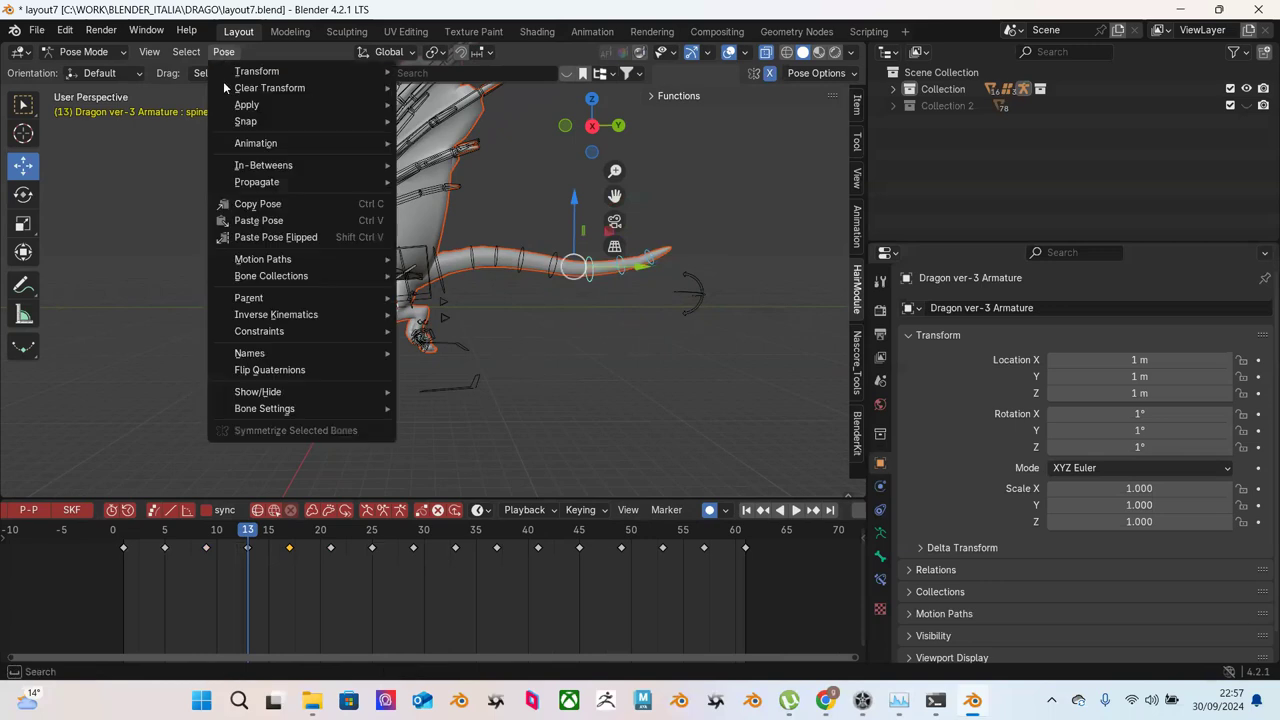
{"action": "mouse_move", "coordinate": [314, 147]}
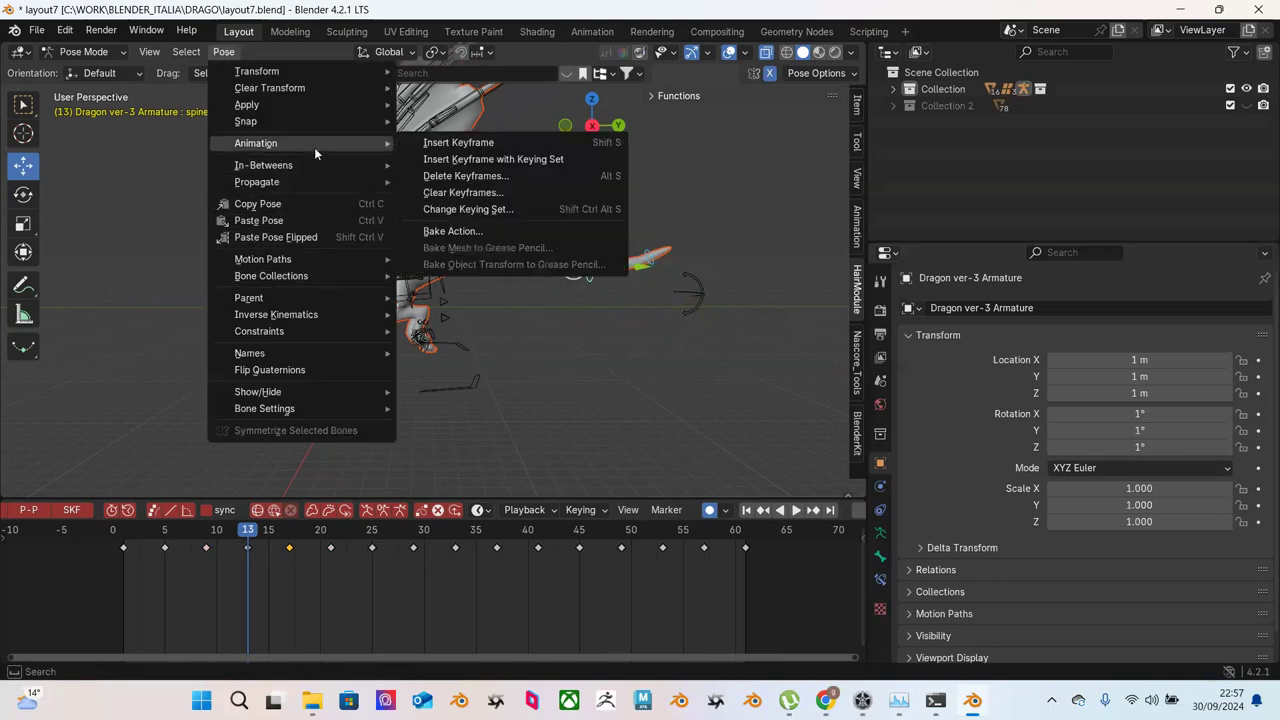
{"action": "mouse_move", "coordinate": [252, 166]}
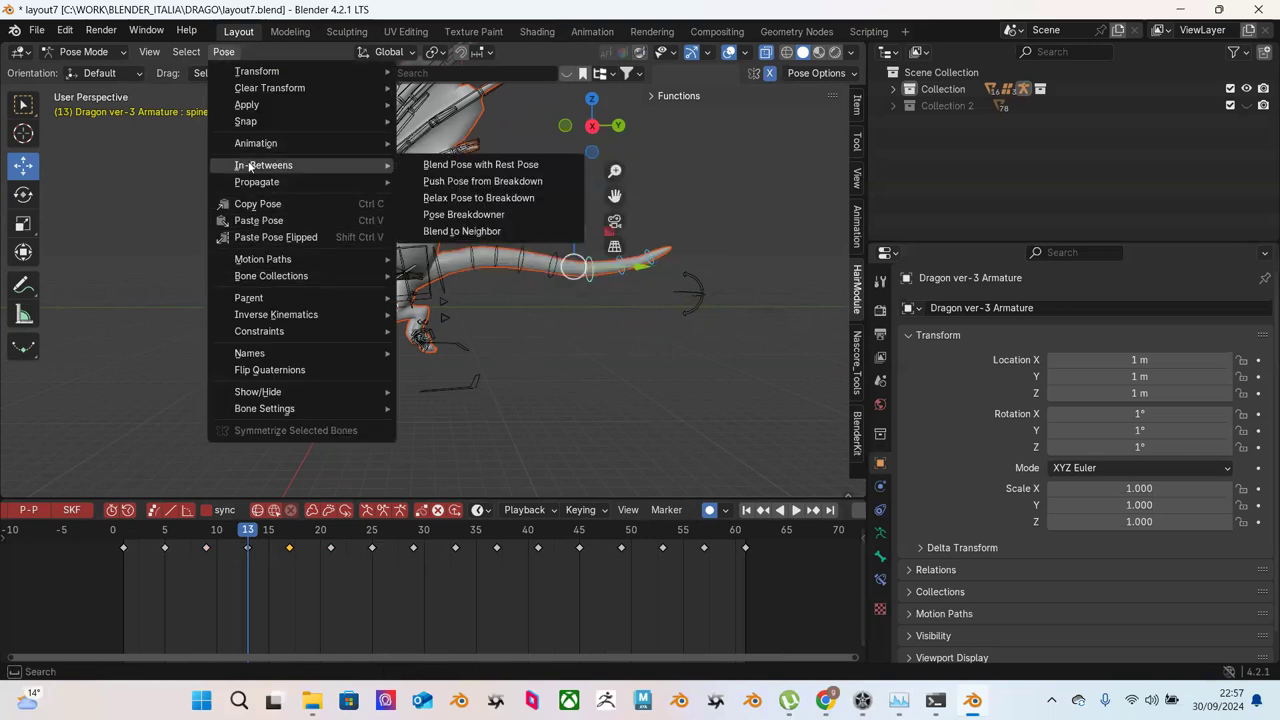
{"action": "left_click", "coordinate": [452, 214]}
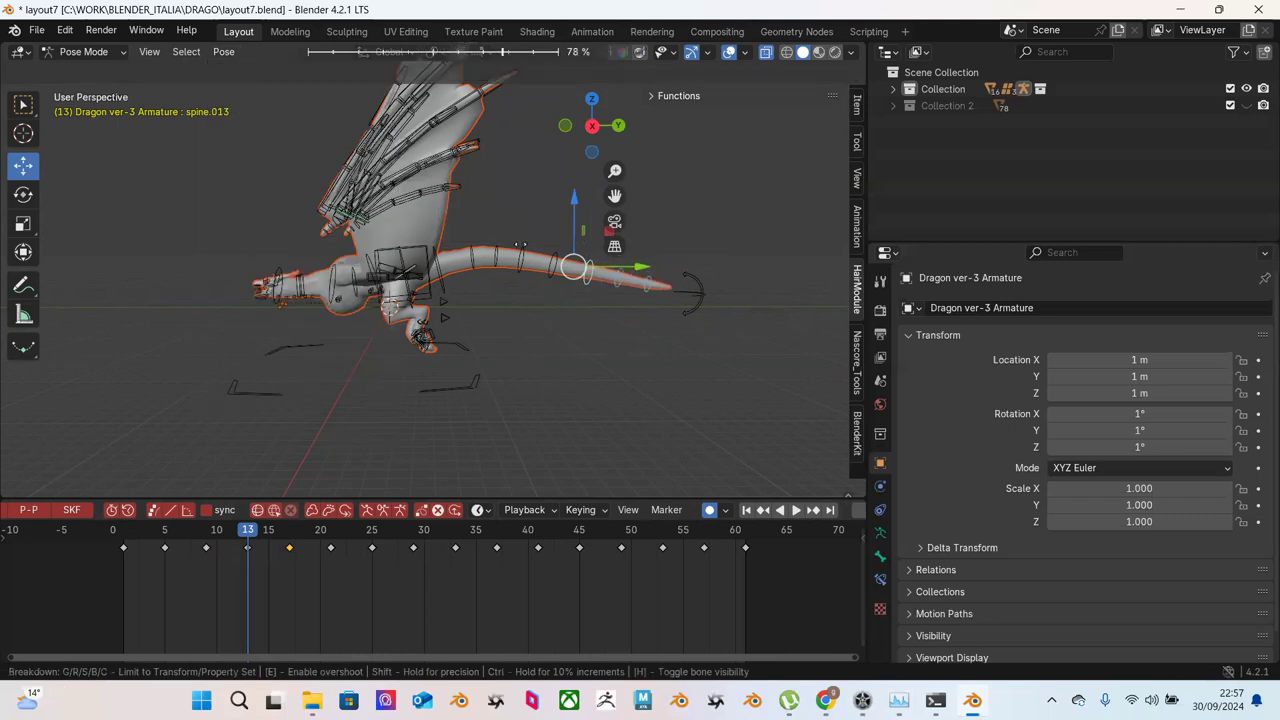
{"action": "left_click", "coordinate": [519, 262]}
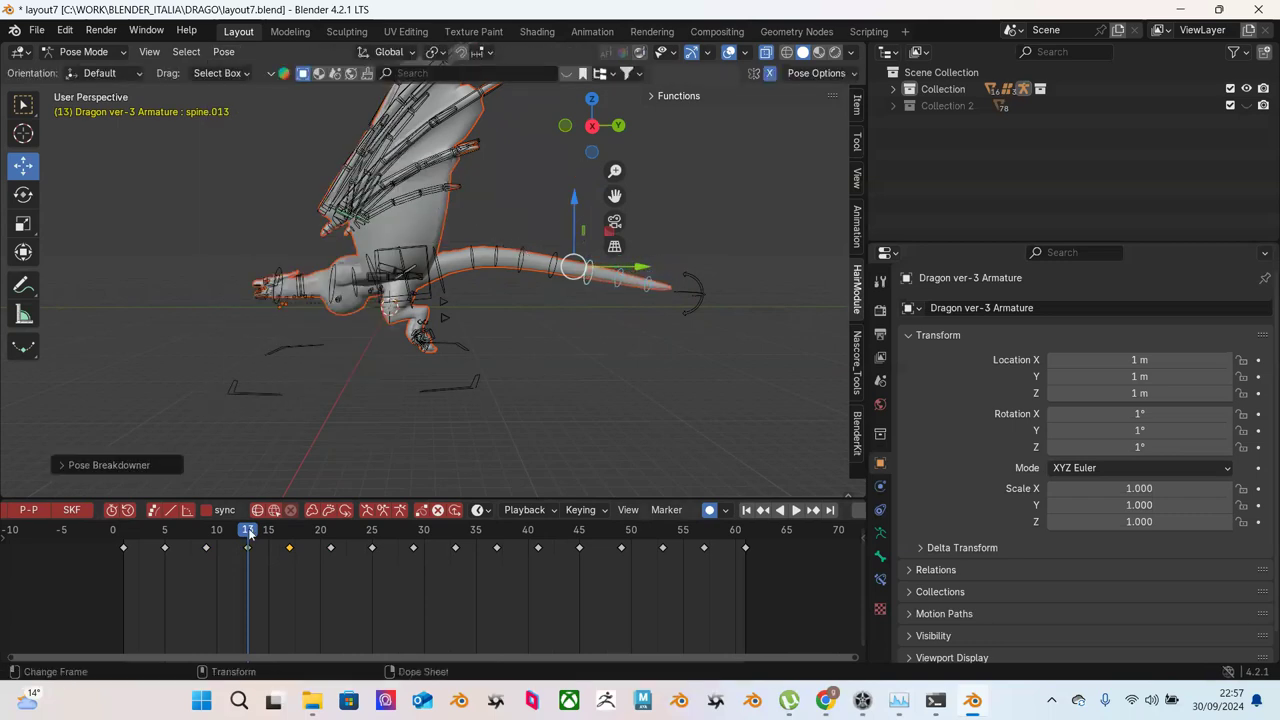
{"action": "key", "text": "space"}
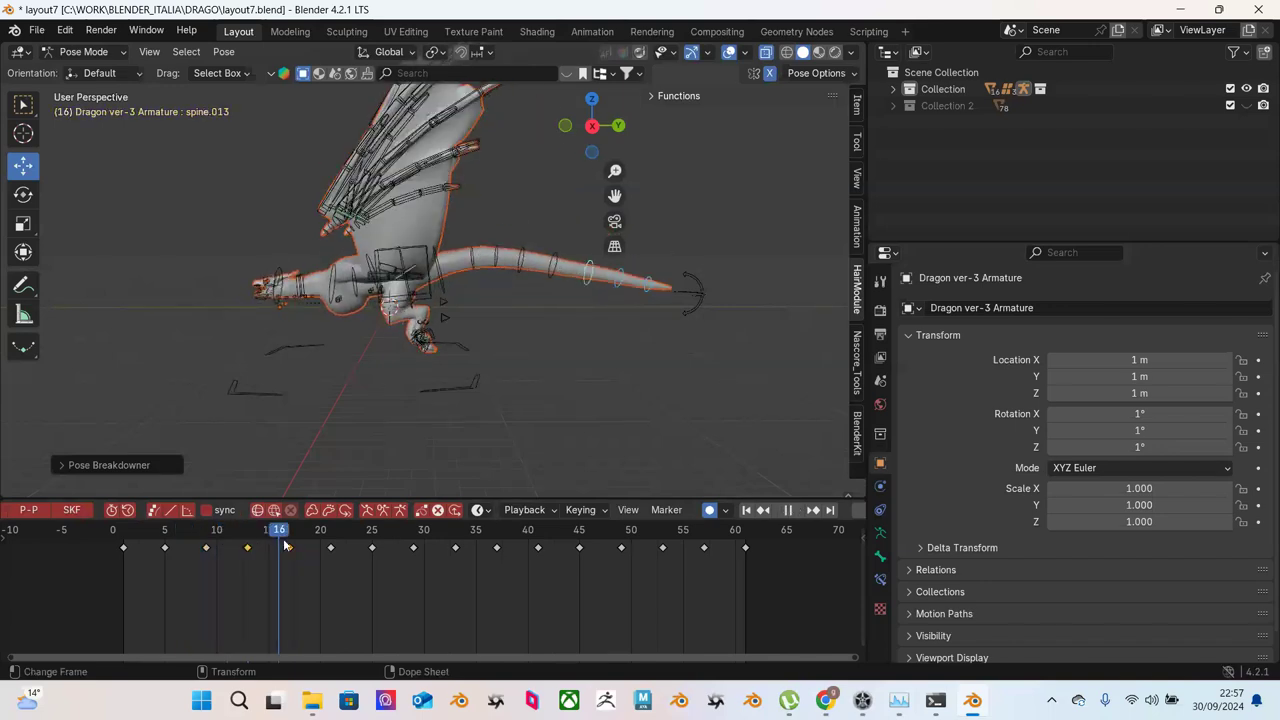
Step: Add a Pose Breakdowner in-between for the tail at frame 9
{"action": "left_click_drag", "start_coordinate": [258, 545], "coordinate": [211, 541]}
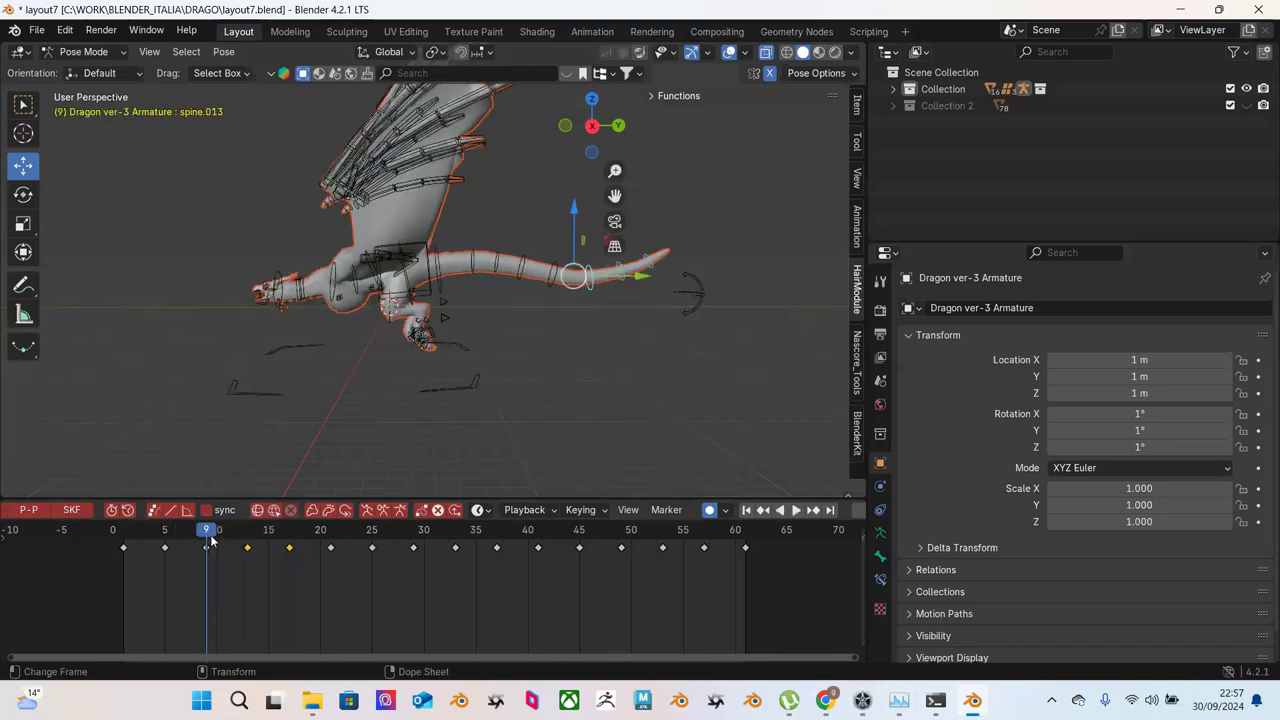
{"action": "left_click", "coordinate": [223, 51]}
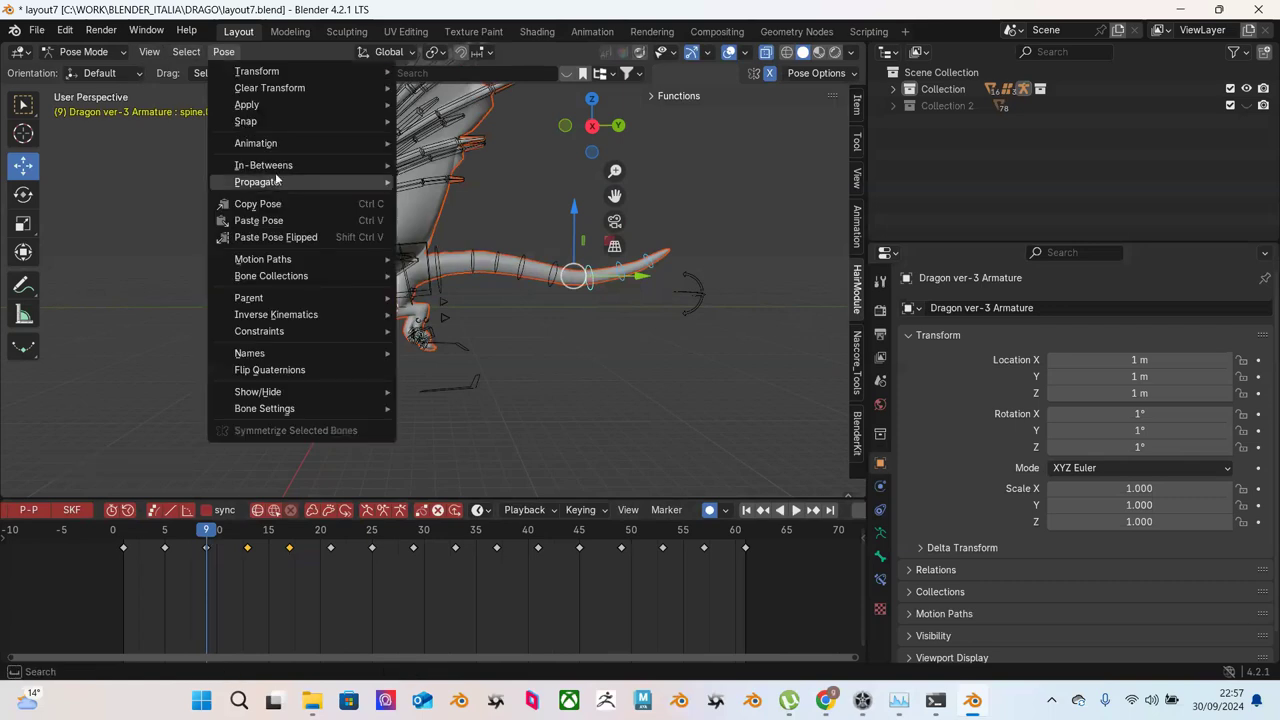
{"action": "mouse_move", "coordinate": [342, 167]}
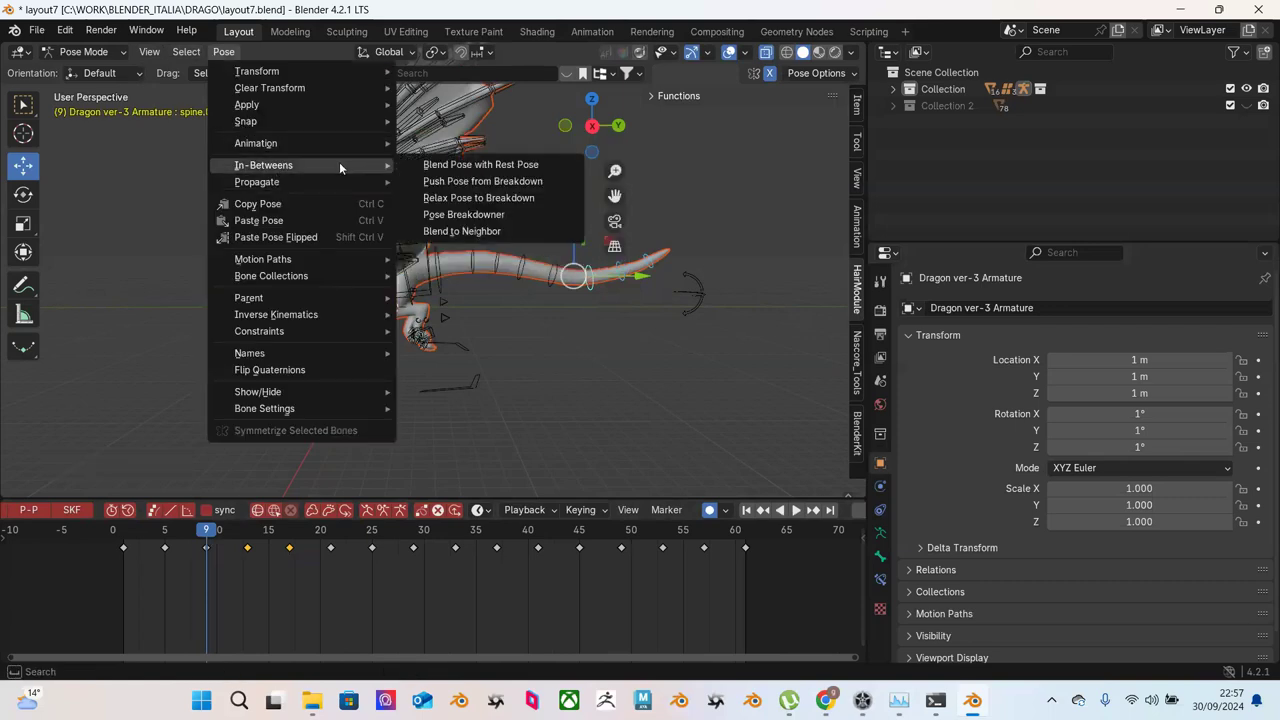
{"action": "left_click", "coordinate": [485, 212]}
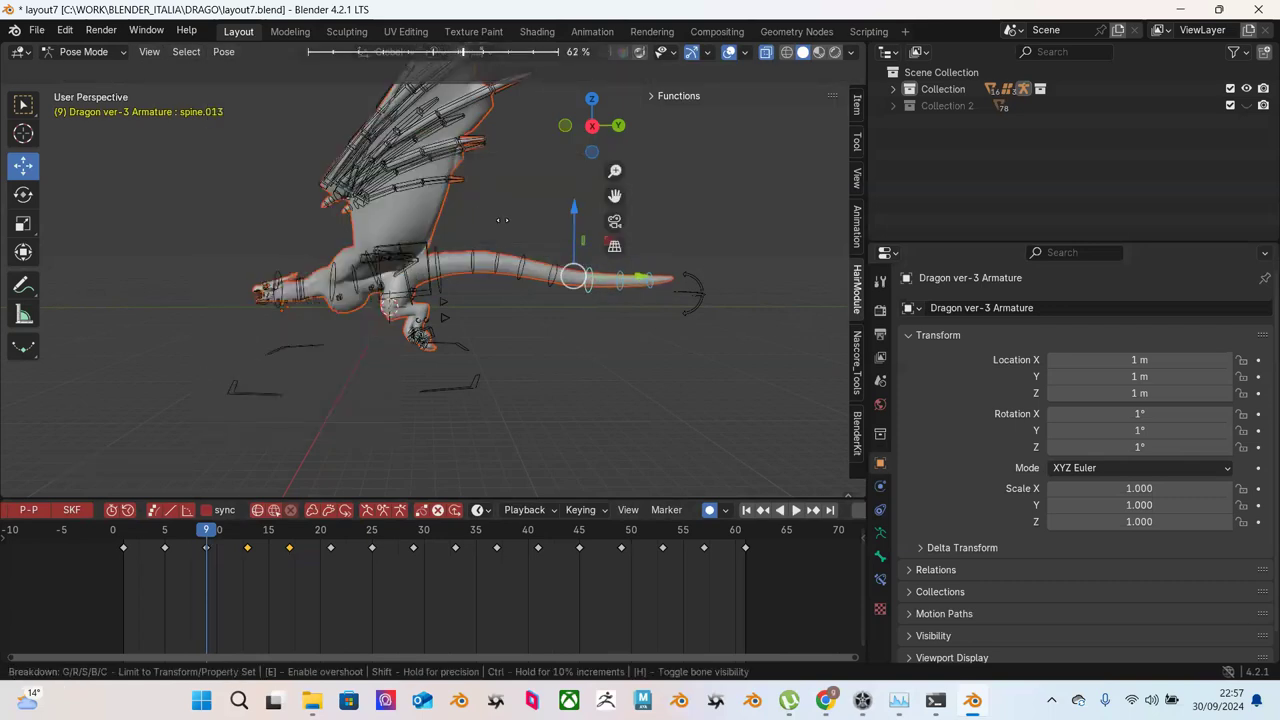
{"action": "left_click", "coordinate": [538, 232]}
Step: Add a breakdown pose at frame 21, then play the animation from the start
{"action": "left_click_drag", "start_coordinate": [204, 527], "coordinate": [340, 518]}
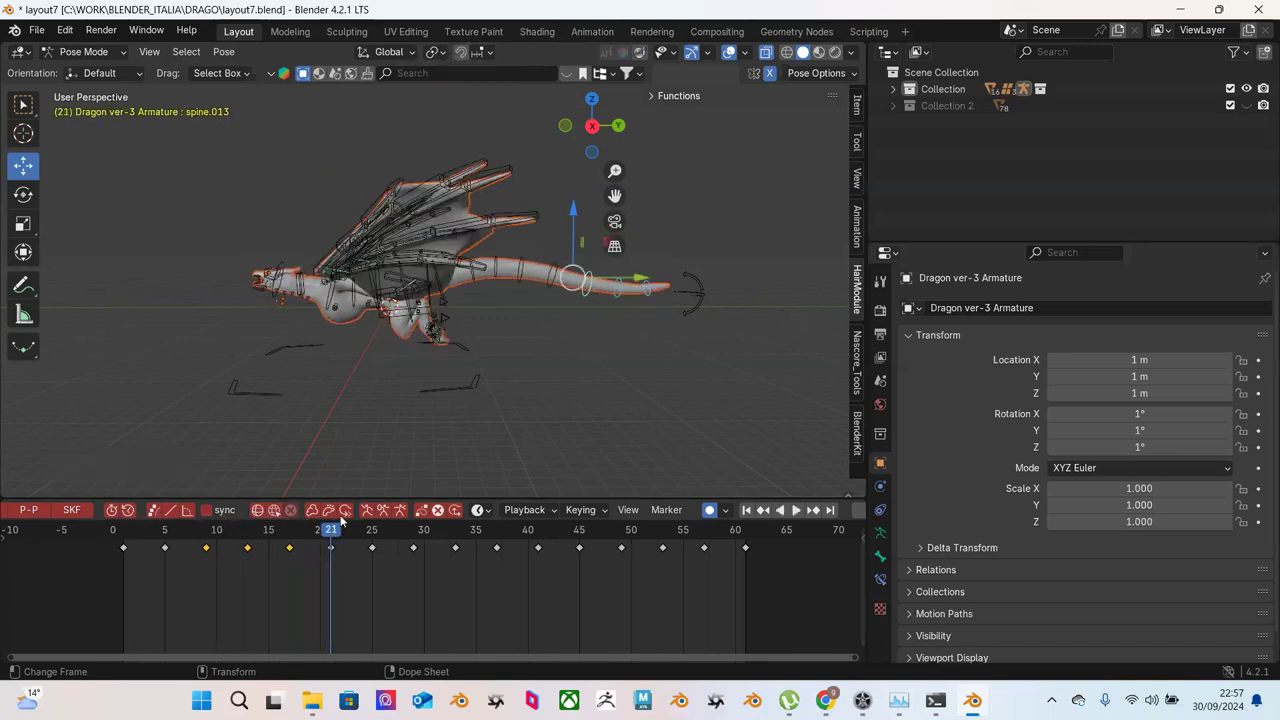
{"action": "left_click", "coordinate": [228, 53]}
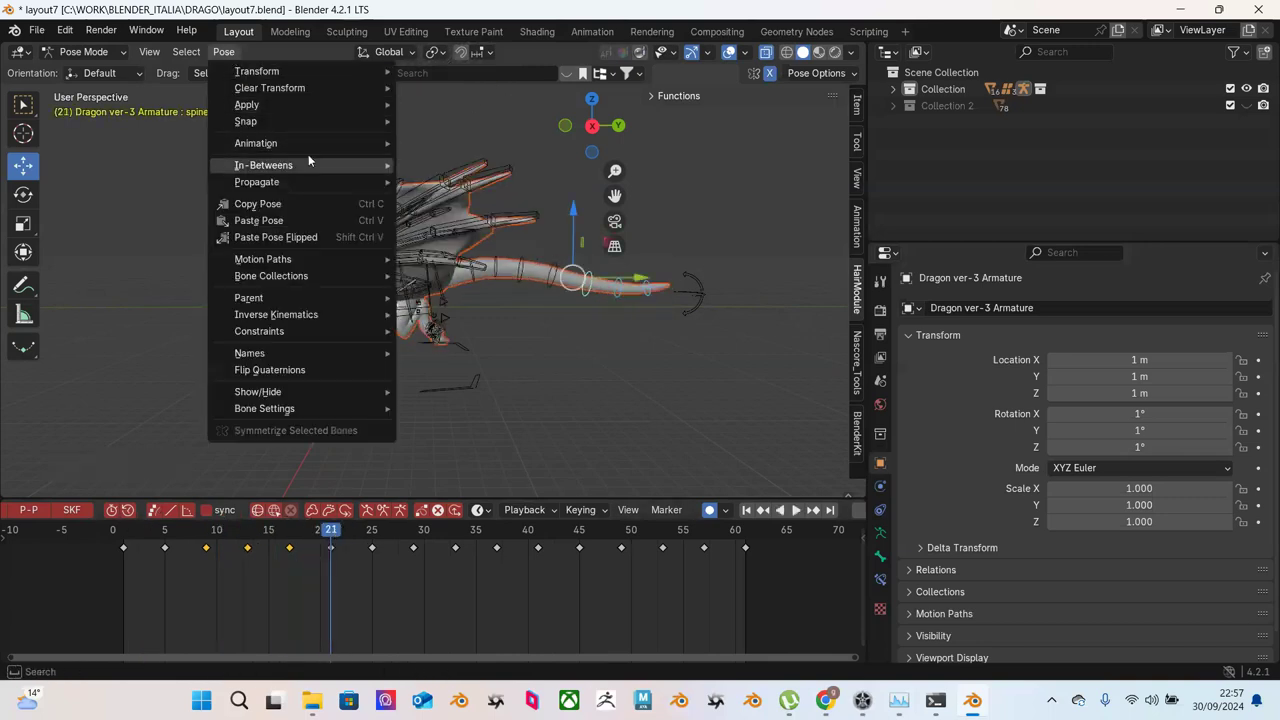
{"action": "mouse_move", "coordinate": [310, 146]}
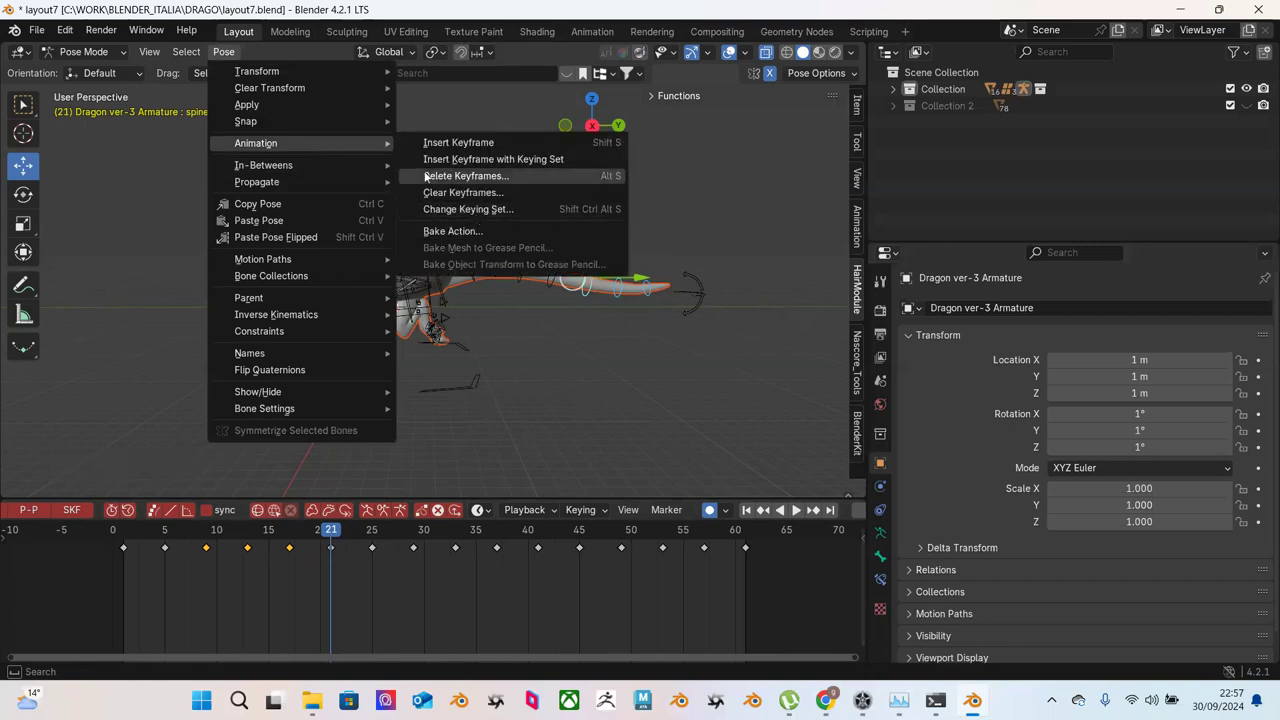
{"action": "mouse_move", "coordinate": [380, 165]}
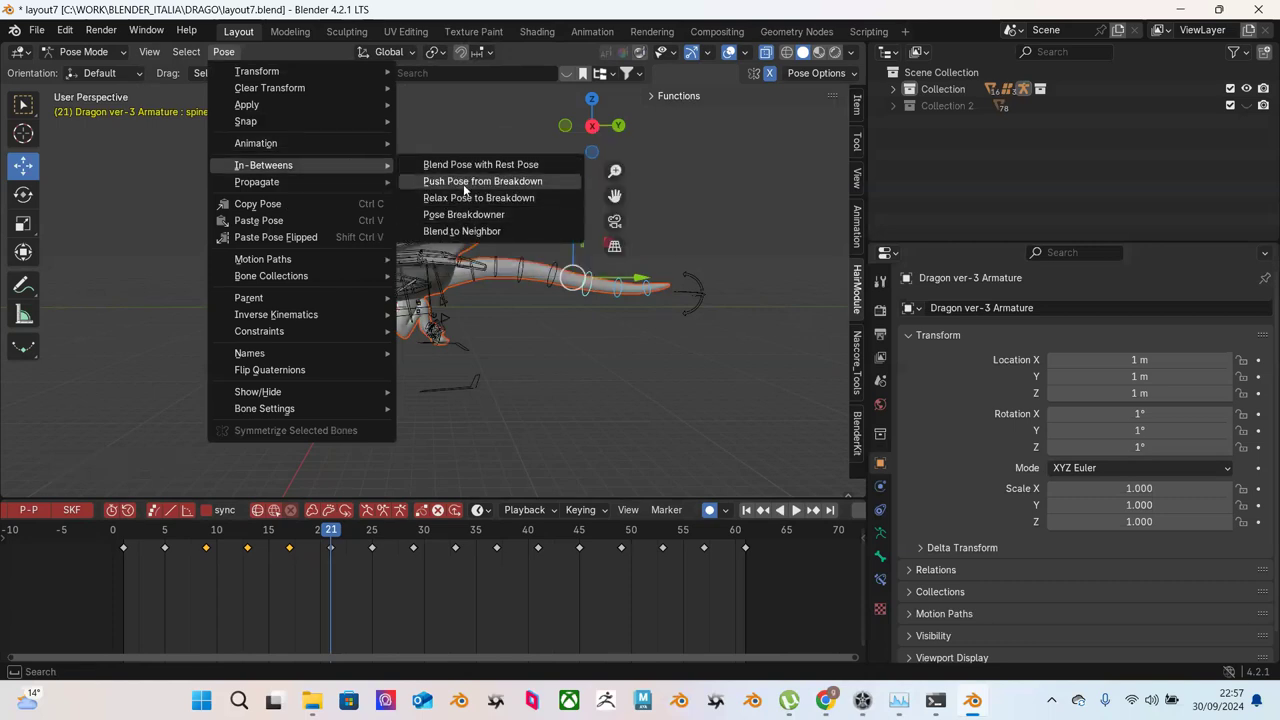
{"action": "left_click", "coordinate": [465, 215]}
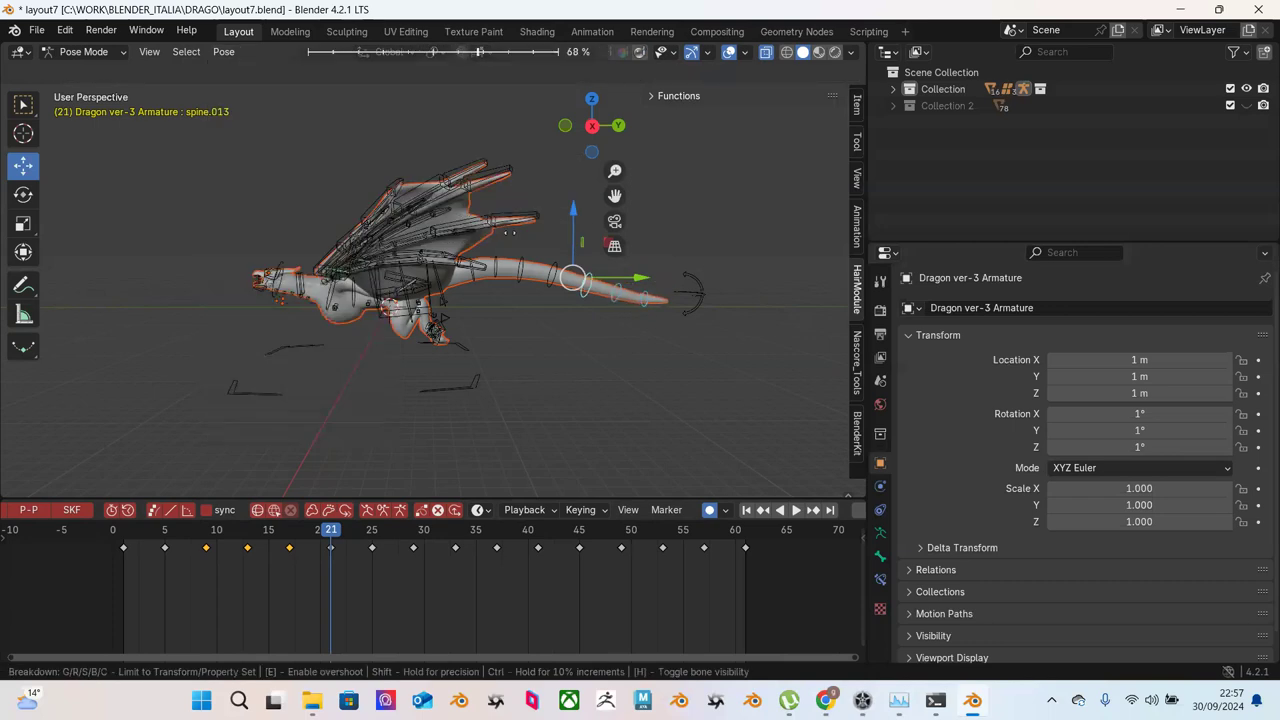
{"action": "left_click", "coordinate": [463, 242]}
{"action": "left_click_drag", "start_coordinate": [300, 514], "coordinate": [114, 530]}
{"action": "key", "text": "space"}
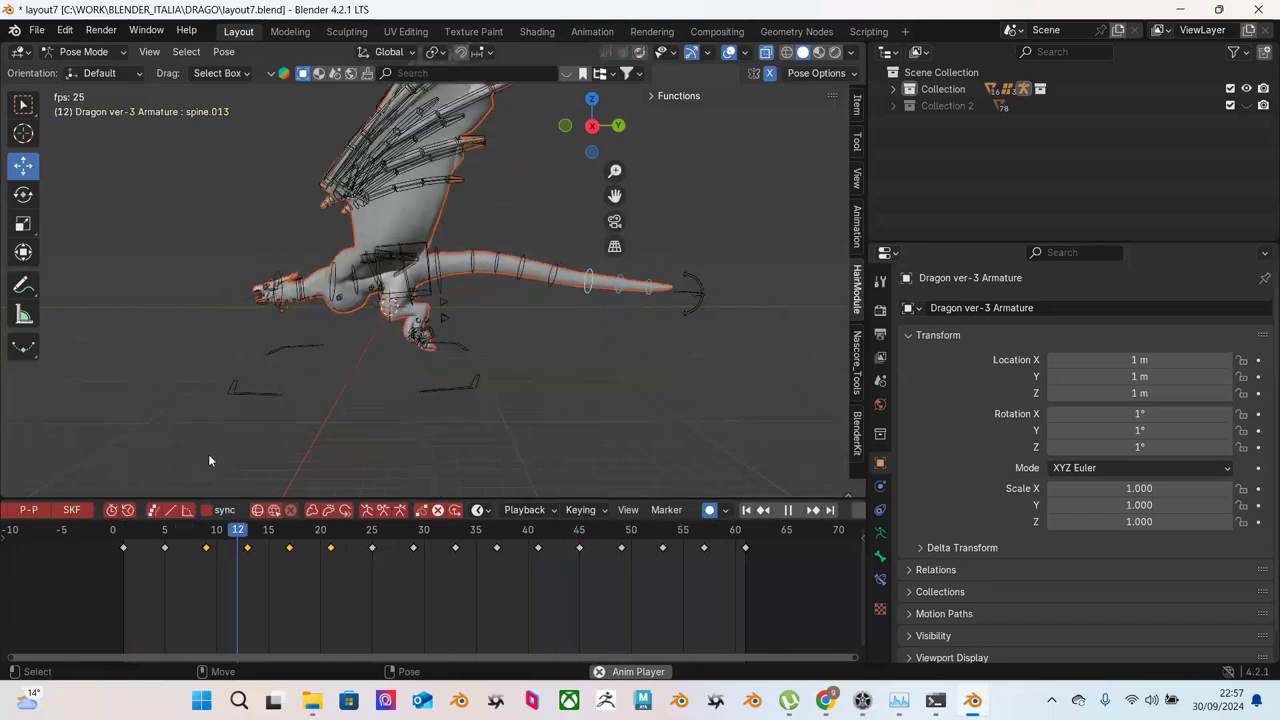
Step: At frame 37, rotate spine.013 about -19°, spine.011, and tail tip spine.015 about -6°
{"action": "key", "text": "space"}
{"action": "left_click_drag", "start_coordinate": [422, 541], "coordinate": [497, 541]}
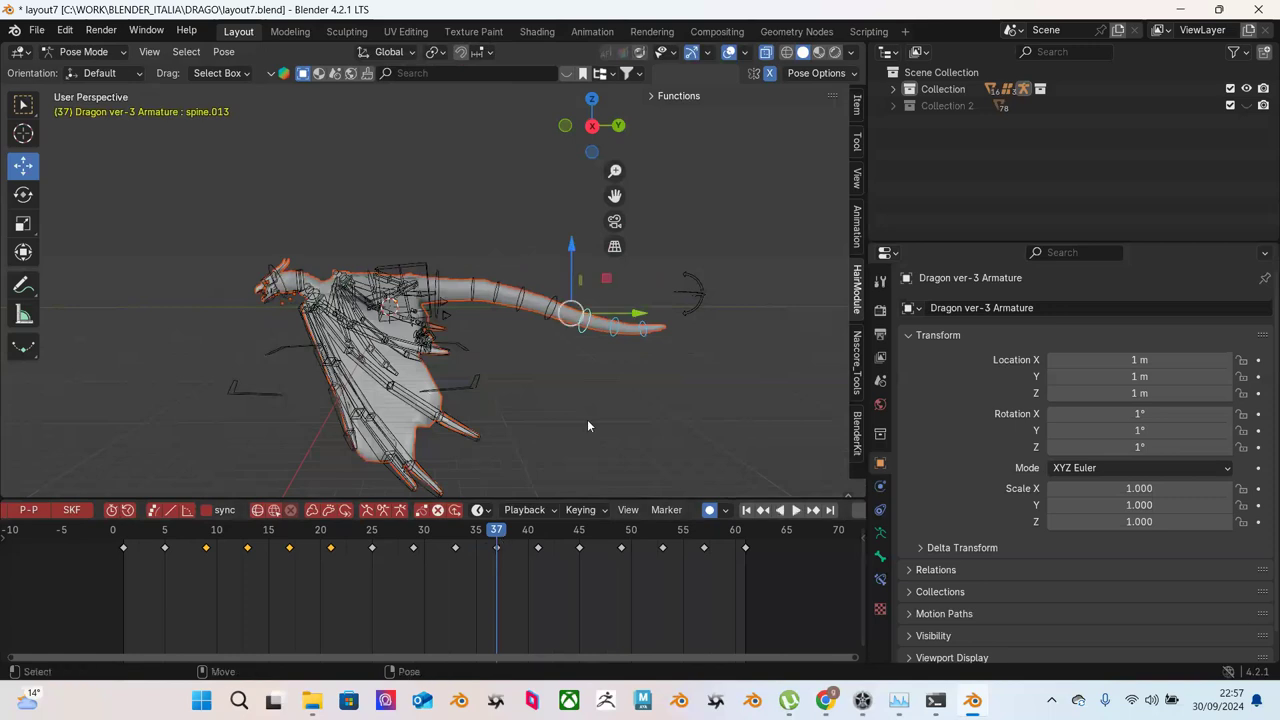
{"action": "key", "text": "shift+space"}
{"action": "key", "text": "r"}
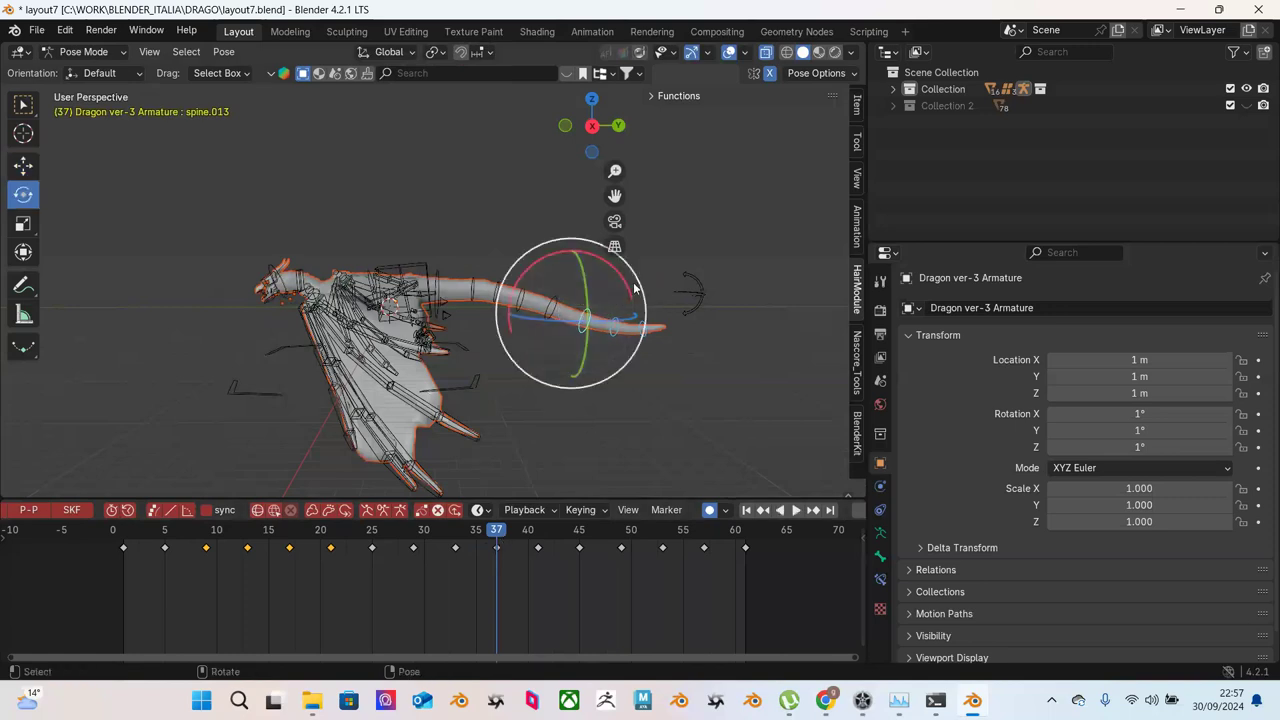
{"action": "left_click_drag", "start_coordinate": [626, 287], "coordinate": [679, 254]}
{"action": "left_click", "coordinate": [631, 310]}
{"action": "left_click", "coordinate": [652, 305]}
{"action": "left_click_drag", "start_coordinate": [652, 305], "coordinate": [660, 320]}
{"action": "left_click", "coordinate": [653, 340]}
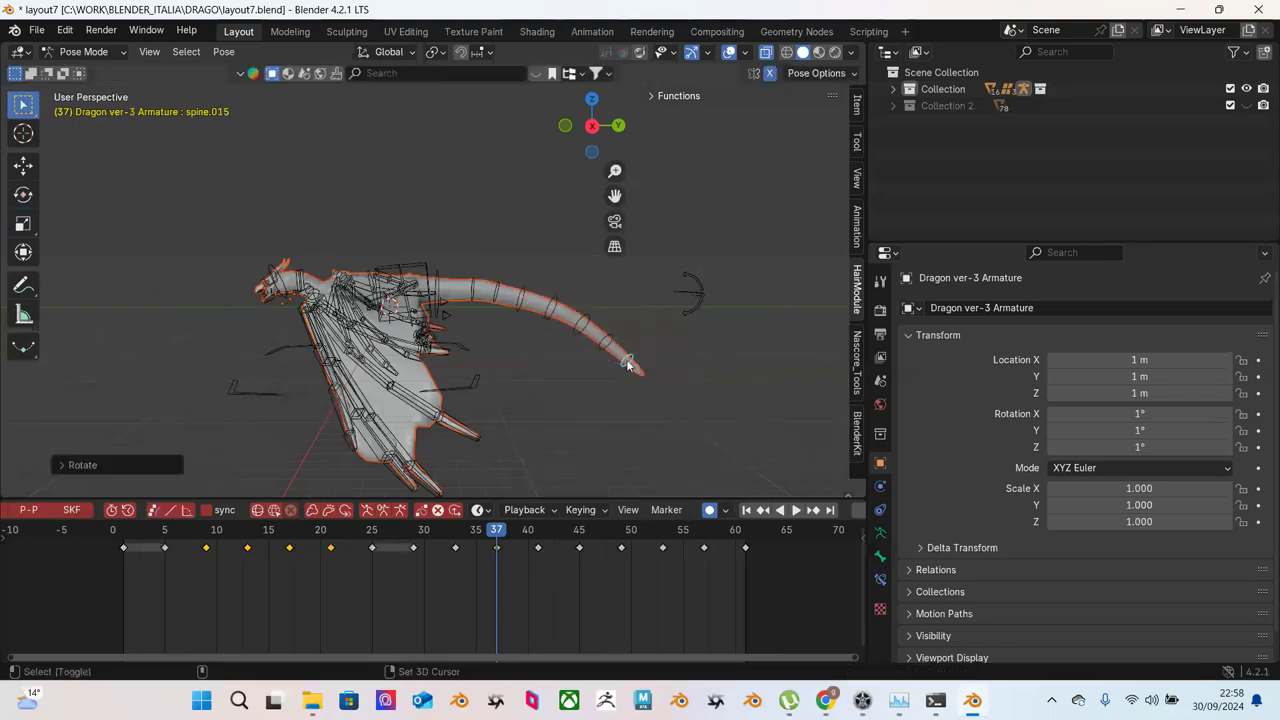
{"action": "left_click", "coordinate": [609, 343]}
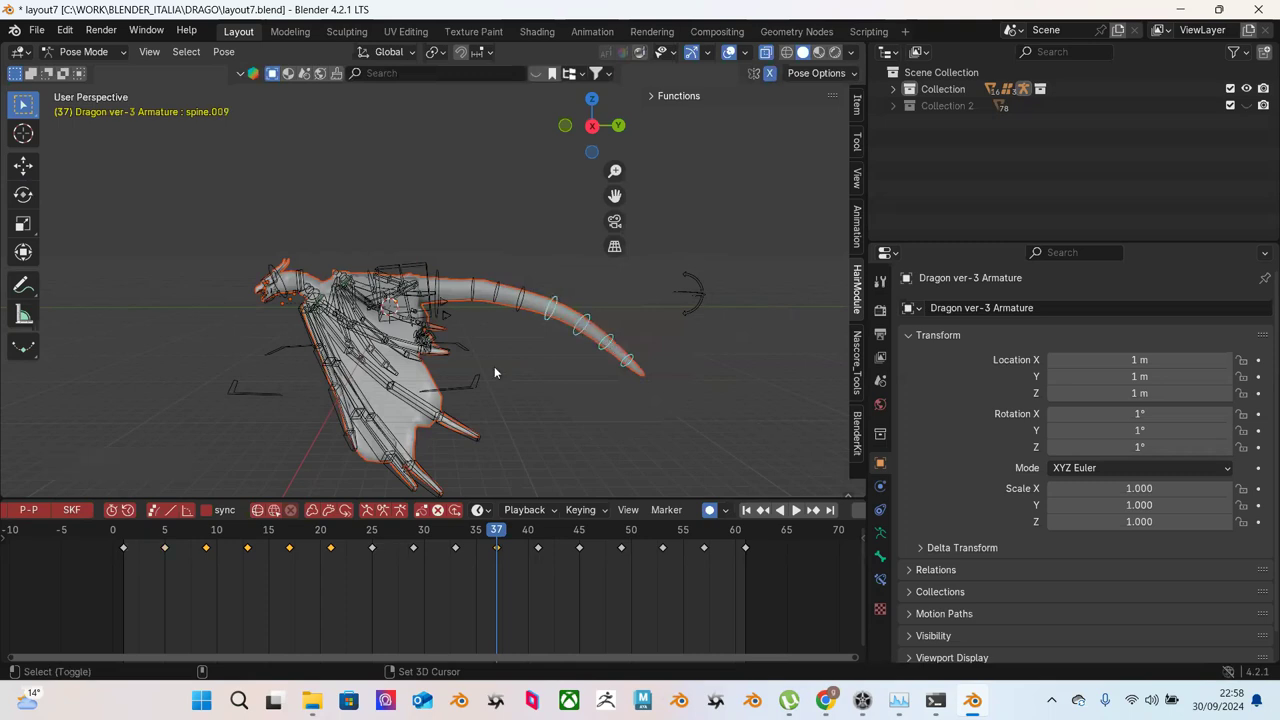
{"action": "left_click_drag", "start_coordinate": [335, 541], "coordinate": [457, 552]}
Step: Delete the keyframes at frames 20, 25, 30 and 33
{"action": "left_click_drag", "start_coordinate": [306, 571], "coordinate": [462, 542]}
{"action": "right_click", "coordinate": [455, 550]}
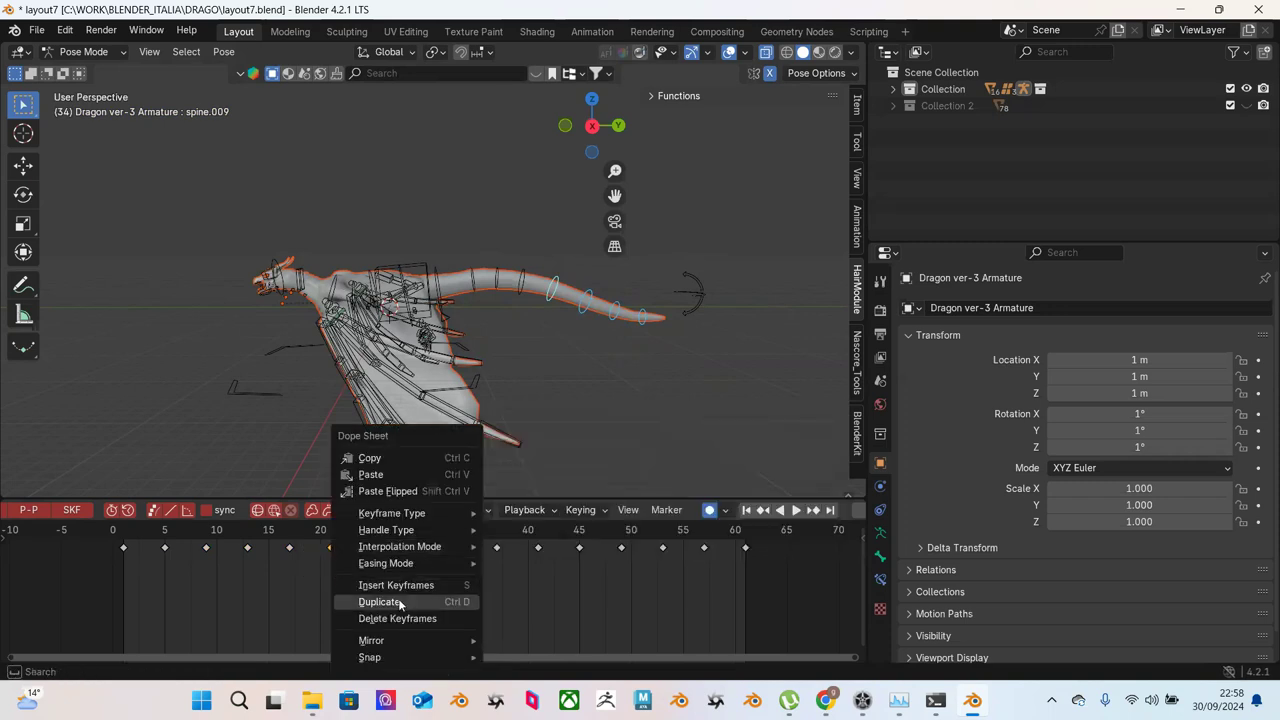
{"action": "left_click", "coordinate": [360, 617]}
Step: Set the keyframe at frame 35 to Bézier interpolation and play back to review
{"action": "left_click", "coordinate": [291, 545]}
{"action": "left_click_drag", "start_coordinate": [282, 588], "coordinate": [407, 538]}
{"action": "right_click", "coordinate": [312, 549]}
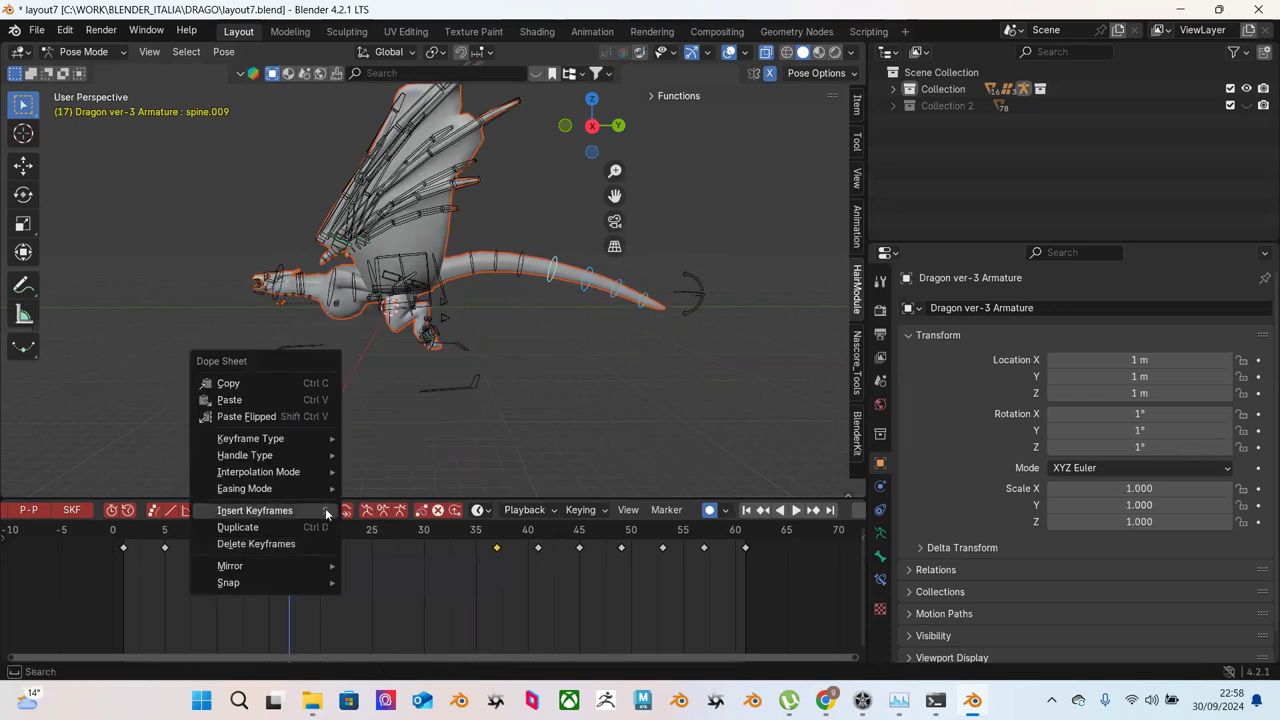
{"action": "mouse_move", "coordinate": [314, 469]}
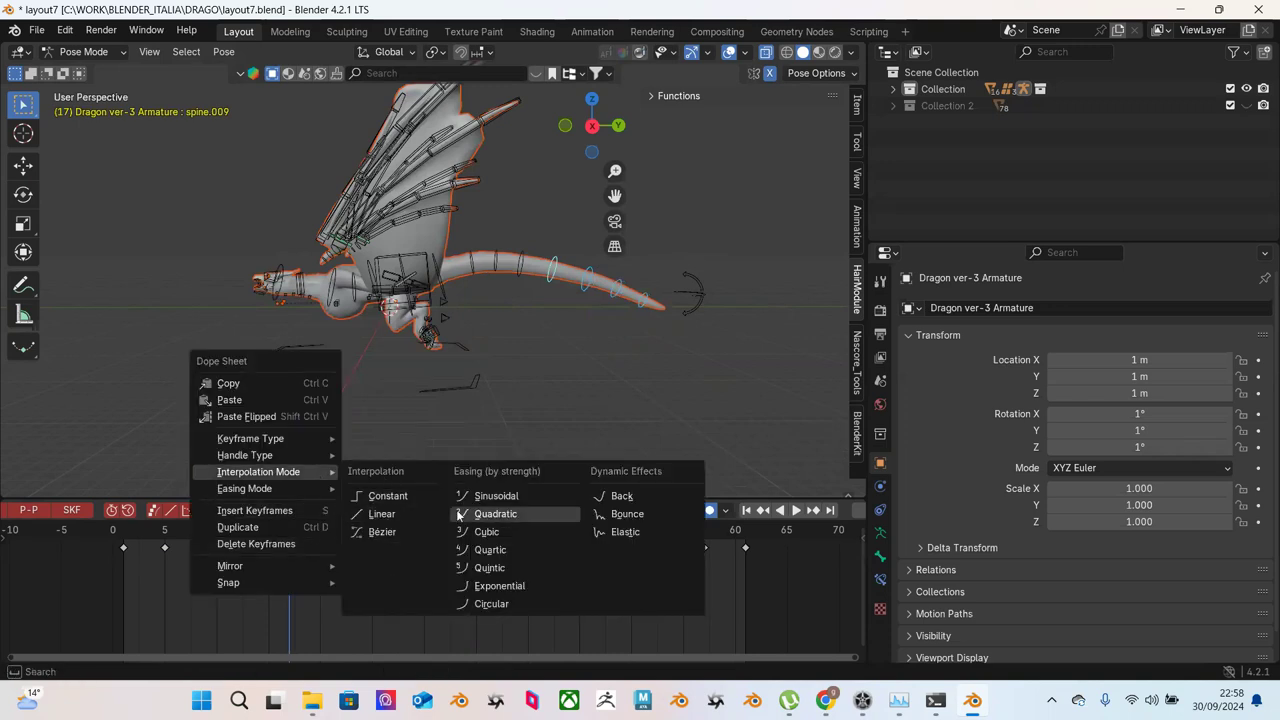
{"action": "left_click", "coordinate": [382, 532]}
{"action": "key", "text": "space"}
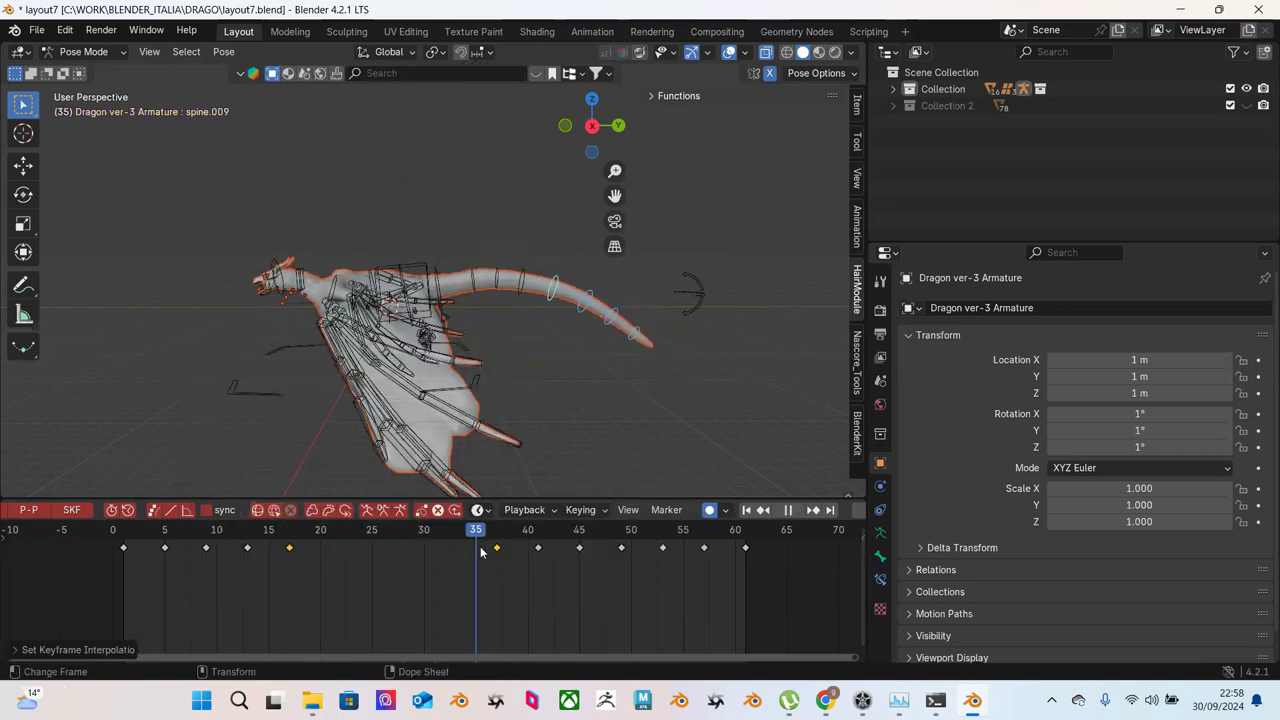
{"action": "left_click", "coordinate": [336, 537]}
{"action": "left_click_drag", "start_coordinate": [336, 537], "coordinate": [672, 535]}
{"action": "key", "text": "space"}
Step: Delete the keyframes between frames 42 and 54 and replay from frame 17
{"action": "right_click", "coordinate": [668, 548]}
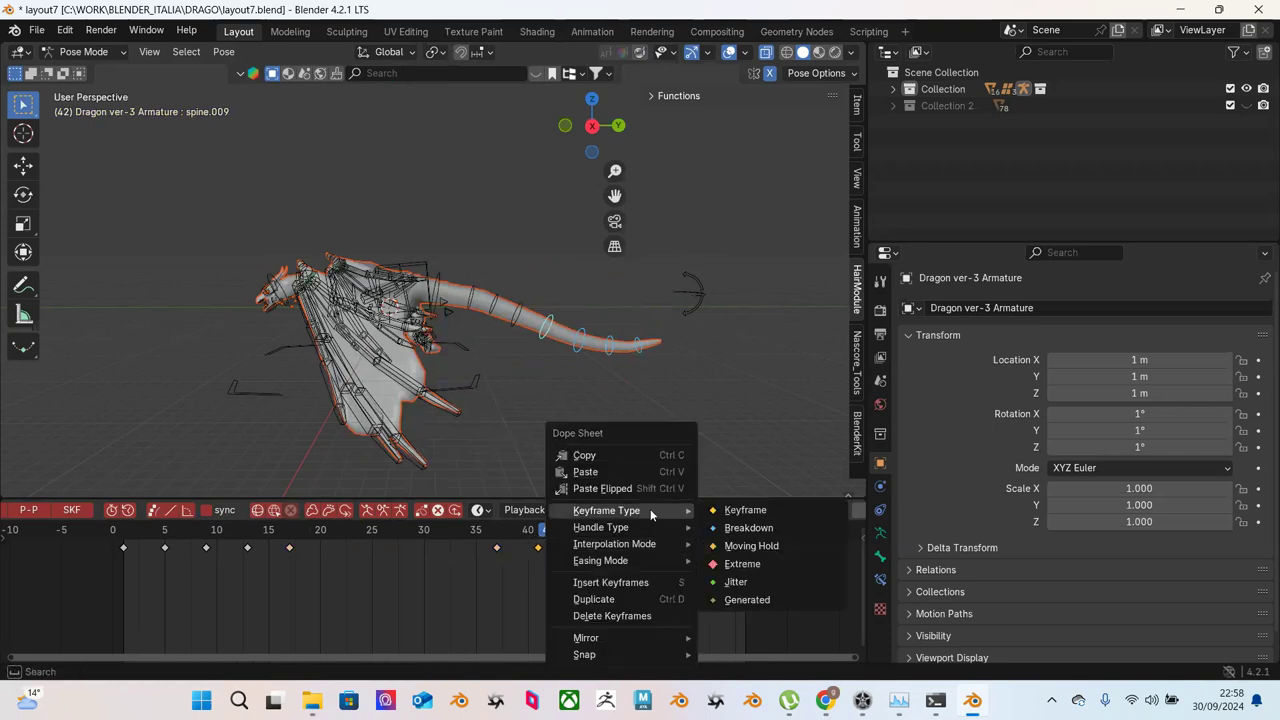
{"action": "left_click", "coordinate": [611, 616]}
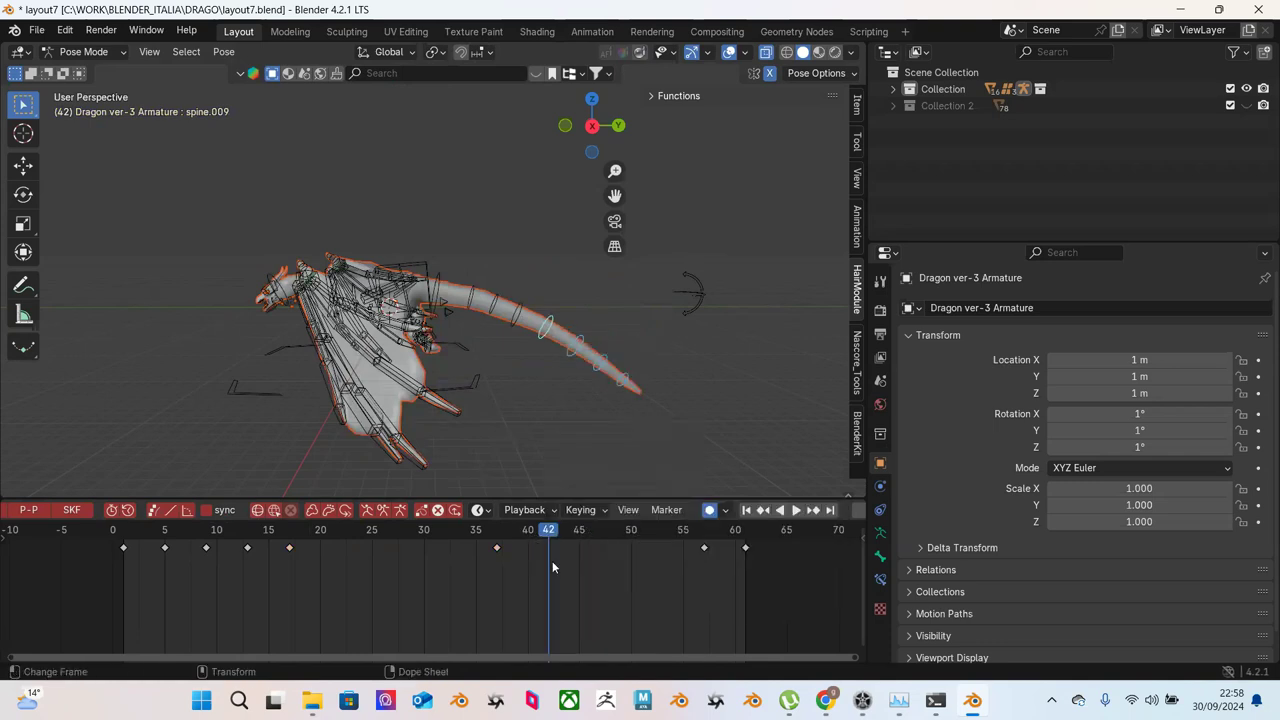
{"action": "key", "text": "space"}
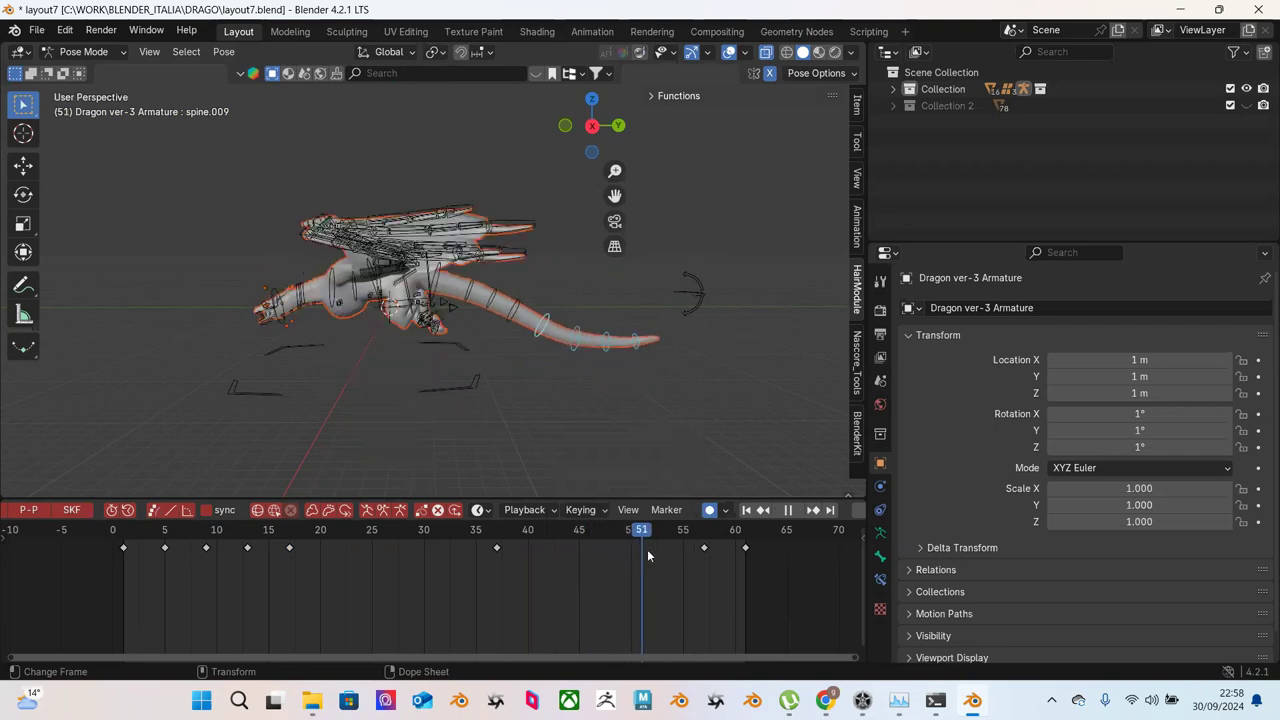
{"action": "key", "text": "space"}
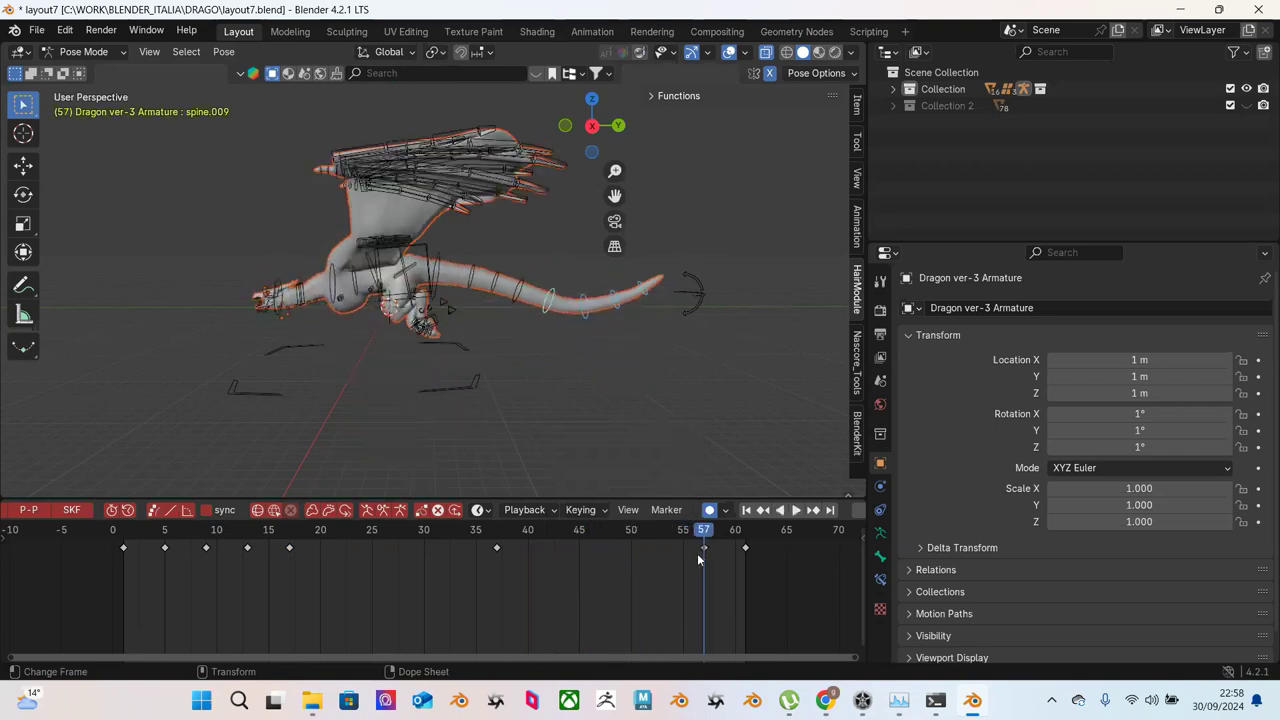
{"action": "left_click", "coordinate": [290, 540]}
{"action": "key", "text": "space"}
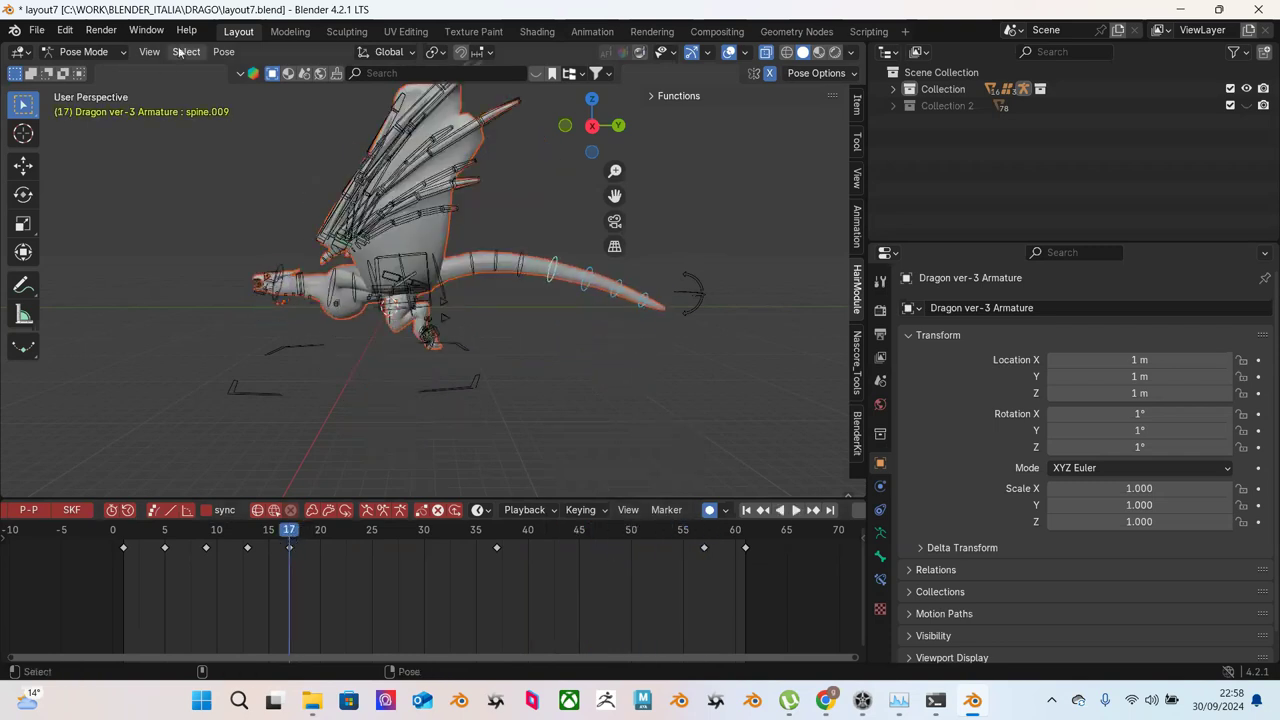
Step: Bake the pose action from frame 1 to 61 with a frame step of 4
{"action": "left_click", "coordinate": [223, 51]}
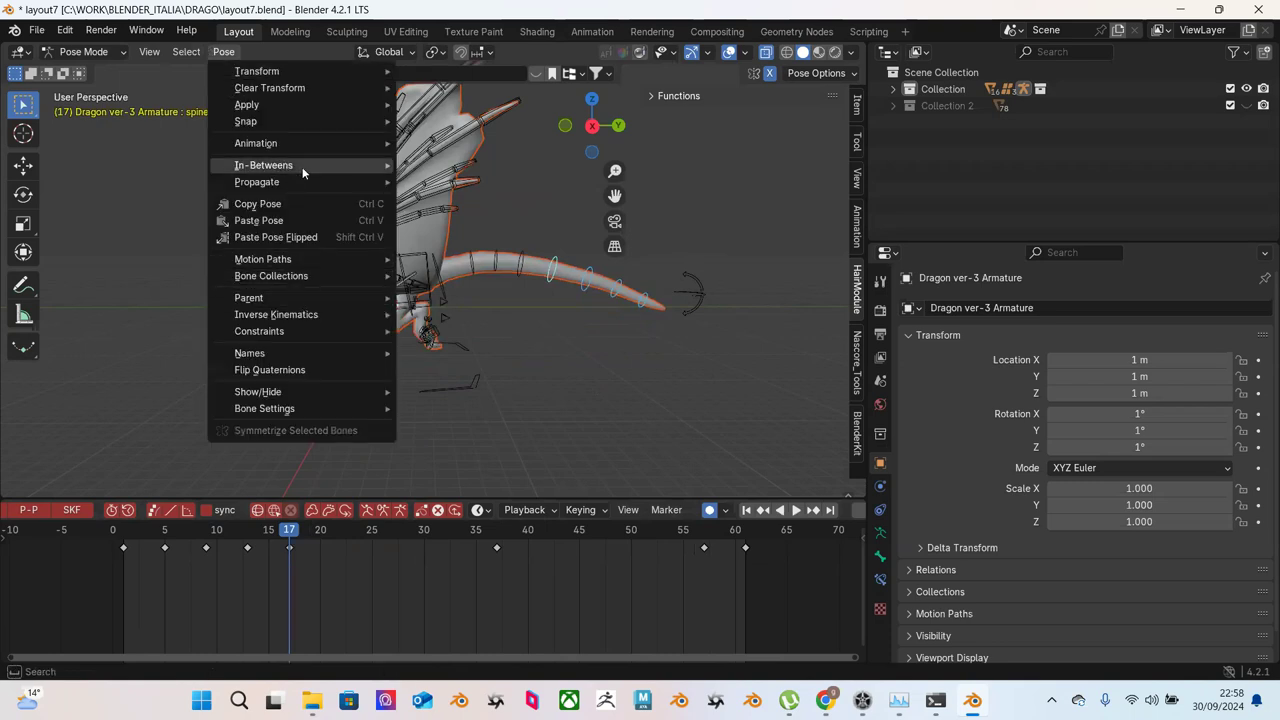
{"action": "mouse_move", "coordinate": [309, 143]}
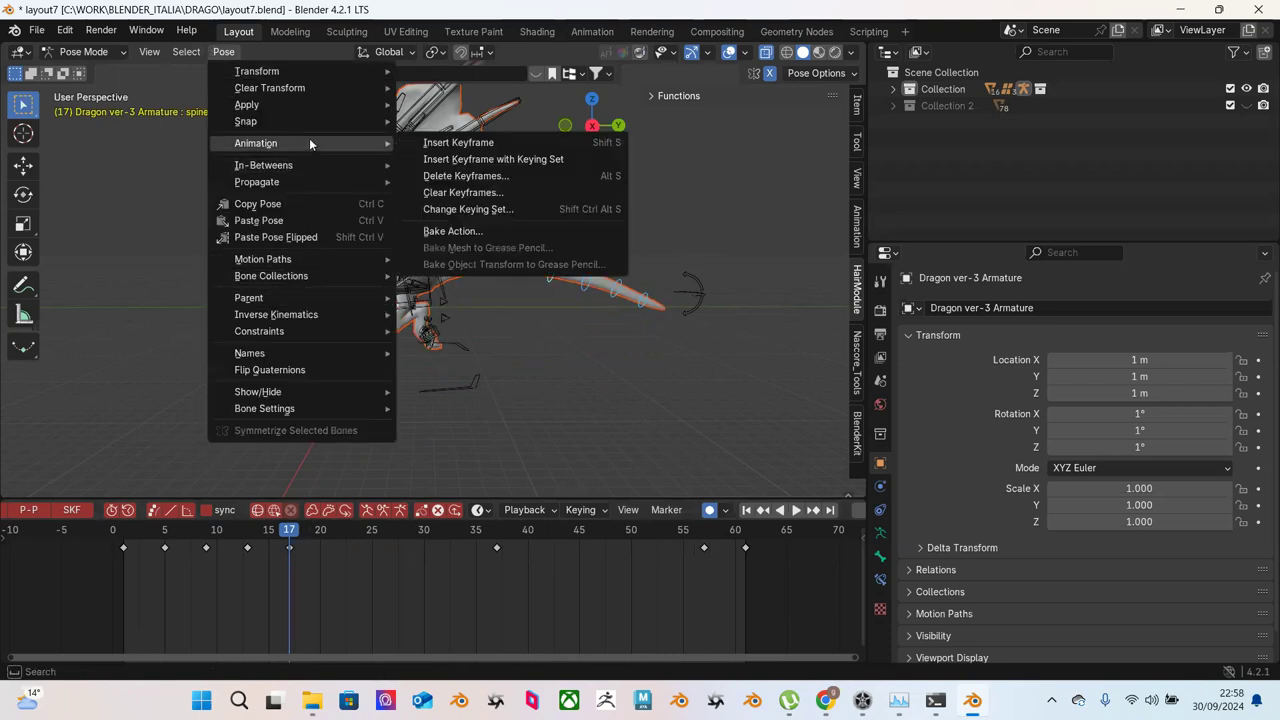
{"action": "left_click", "coordinate": [452, 231]}
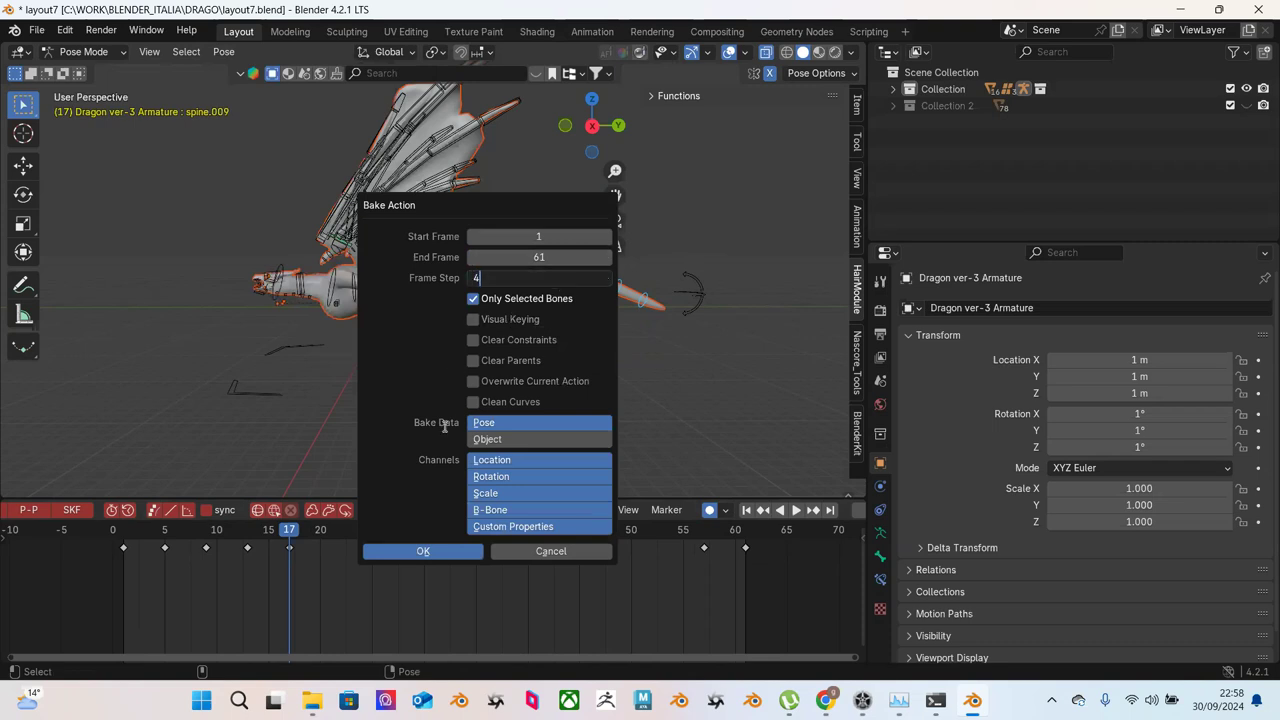
{"action": "left_click", "coordinate": [421, 549]}
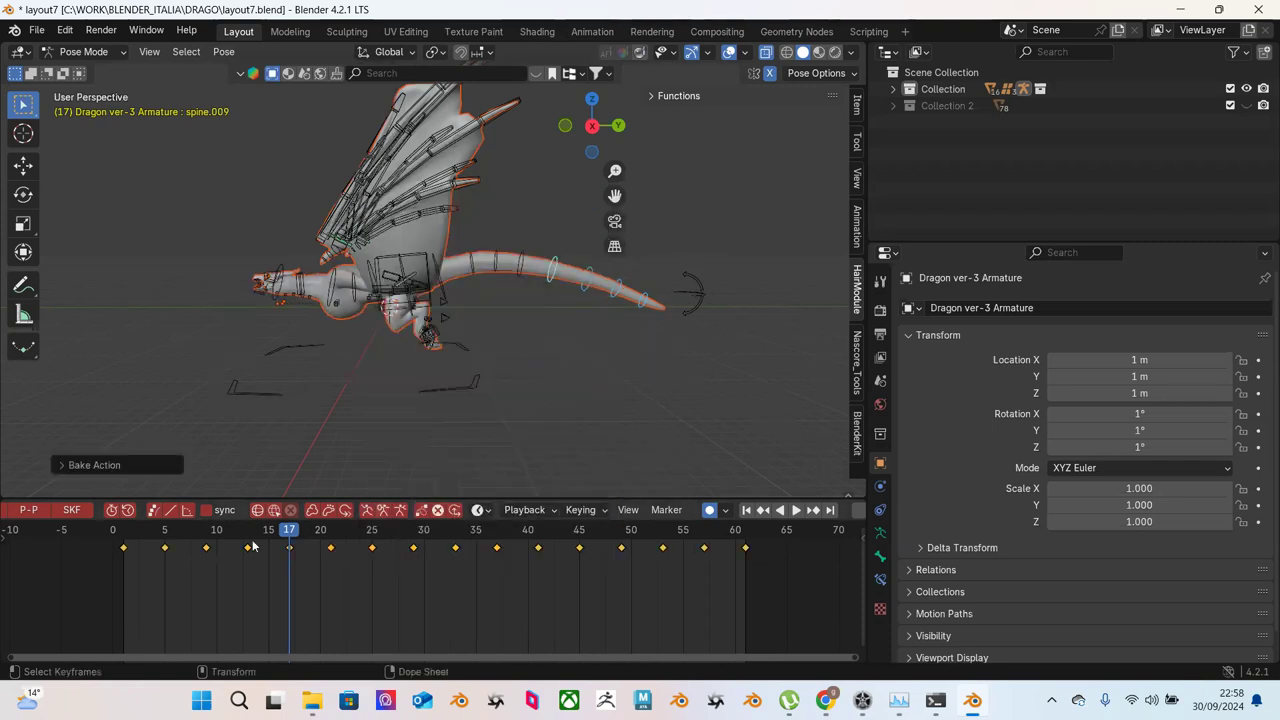
Step: Set all baked keys to Constant interpolation and play back the stepped motion
{"action": "left_click_drag", "start_coordinate": [89, 581], "coordinate": [656, 544]}
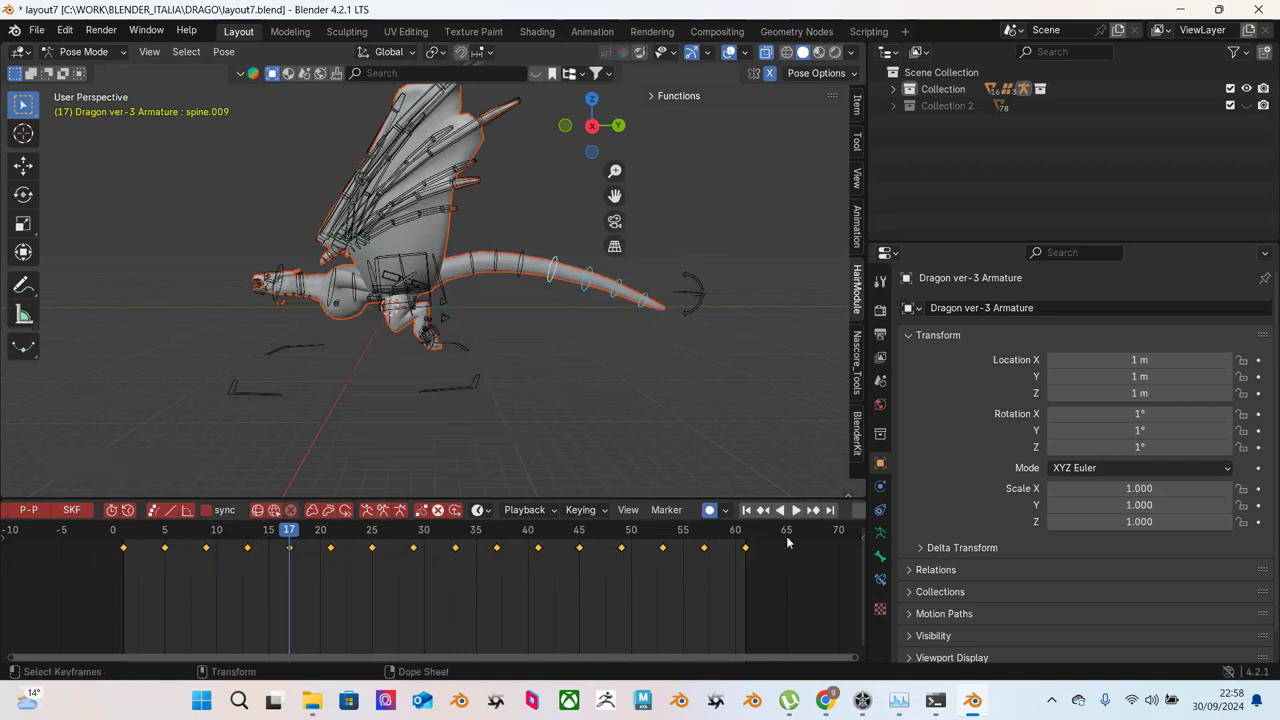
{"action": "right_click", "coordinate": [487, 552]}
{"action": "mouse_move", "coordinate": [482, 477]}
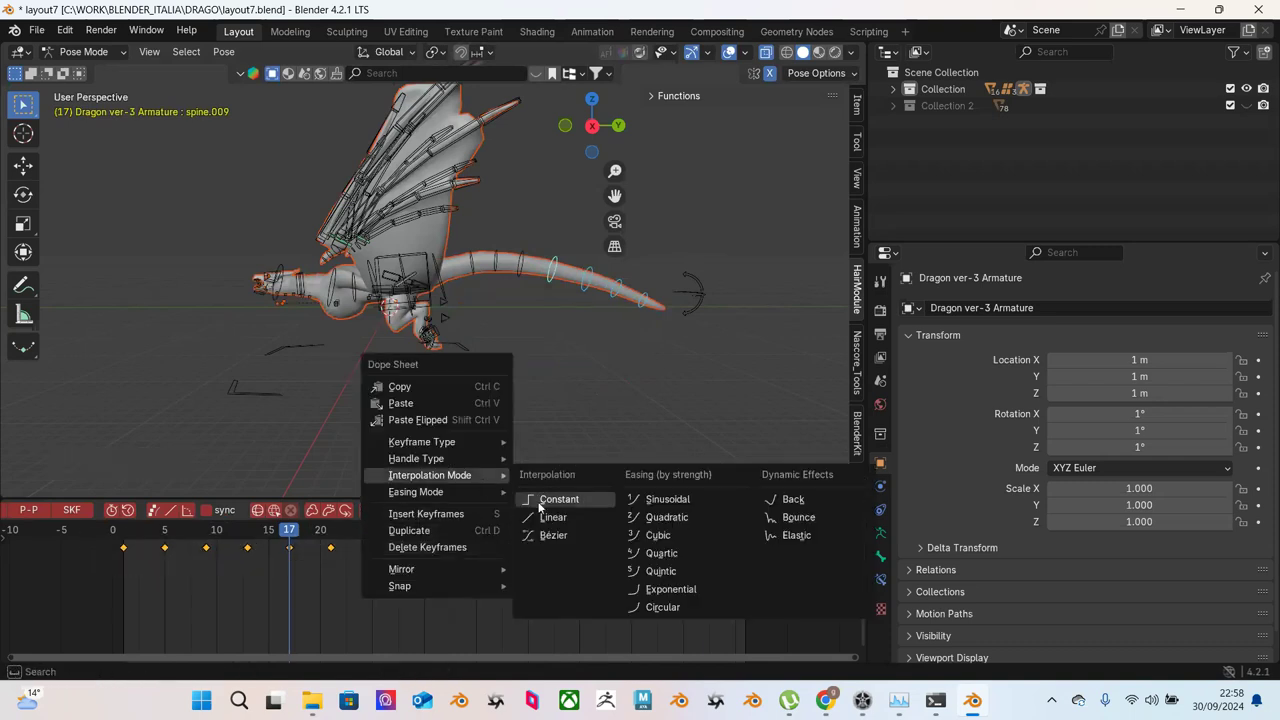
{"action": "left_click", "coordinate": [556, 499]}
{"action": "key", "text": "space"}
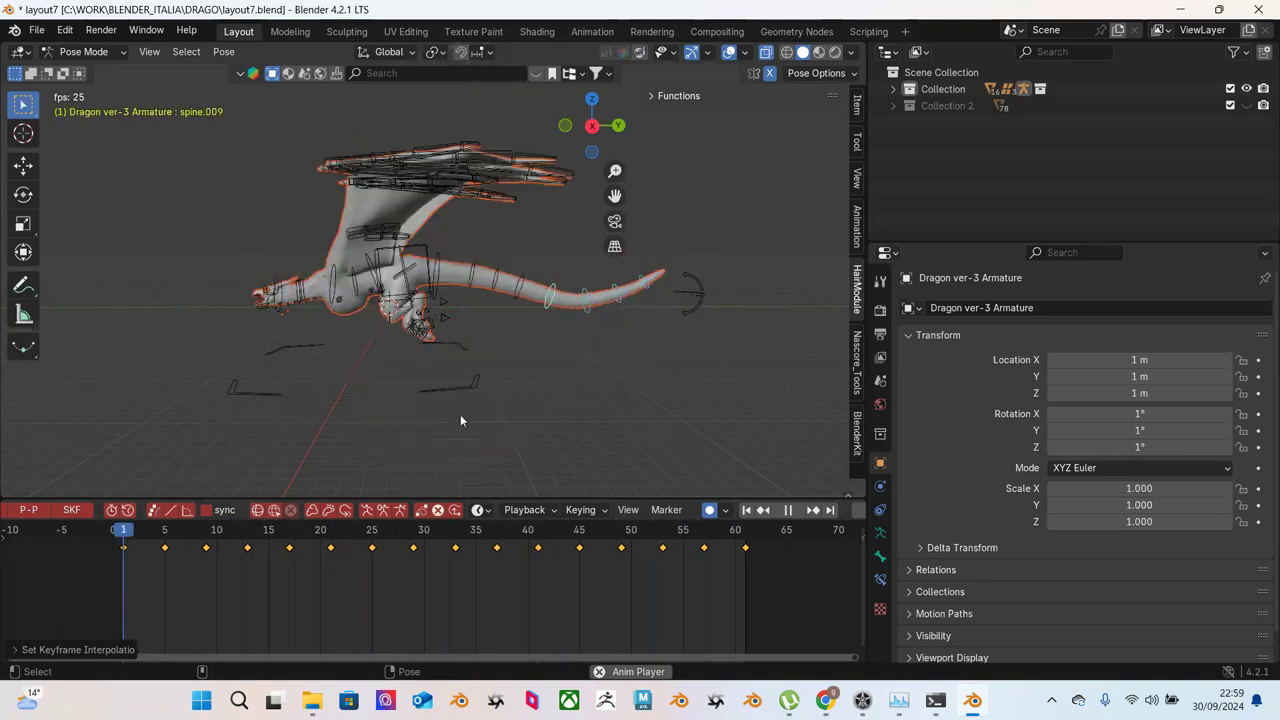
{"action": "key", "text": "space"}
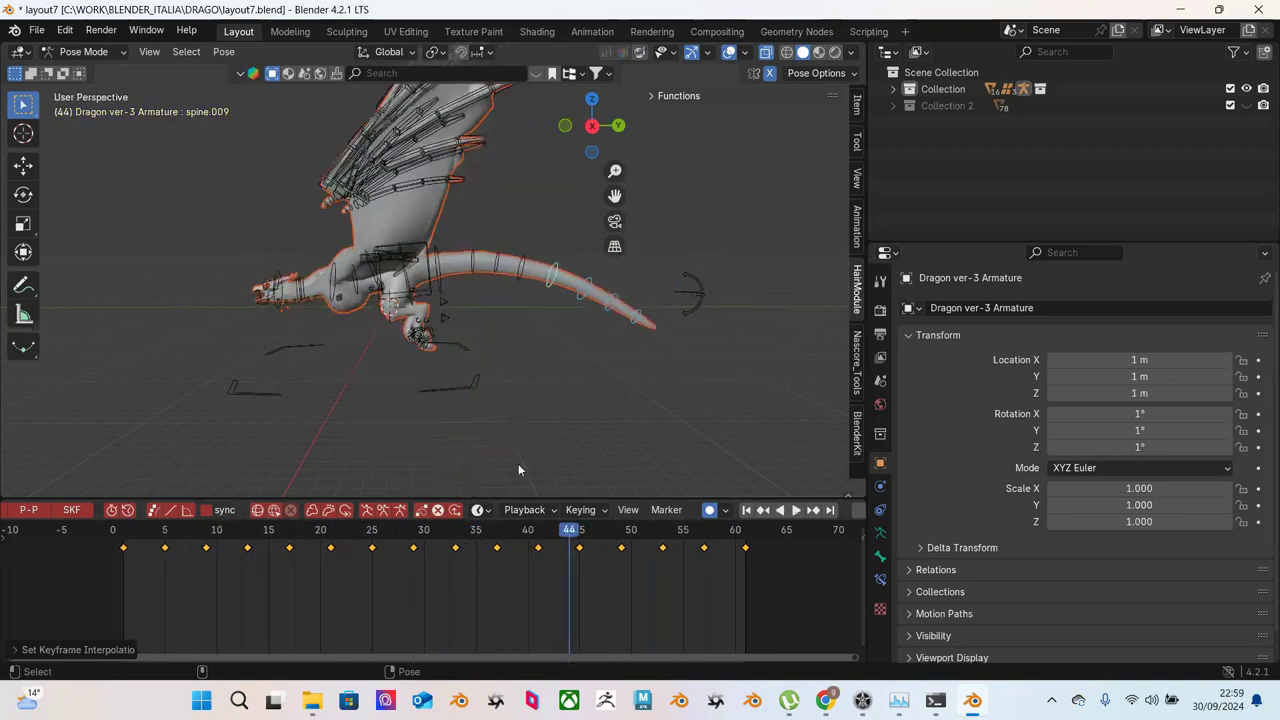
{"action": "left_click", "coordinate": [216, 531]}
{"action": "mouse_move", "coordinate": [216, 536]}
{"action": "left_mouse_down"}
{"action": "mouse_move", "coordinate": [266, 531]}
{"action": "mouse_move", "coordinate": [165, 517]}
{"action": "mouse_move", "coordinate": [206, 516]}
{"action": "left_mouse_up"}
Step: Delete the baked in-between keyframes, keeping only the first and last keys
{"action": "left_click_drag", "start_coordinate": [152, 560], "coordinate": [708, 545]}
{"action": "right_click", "coordinate": [703, 549]}
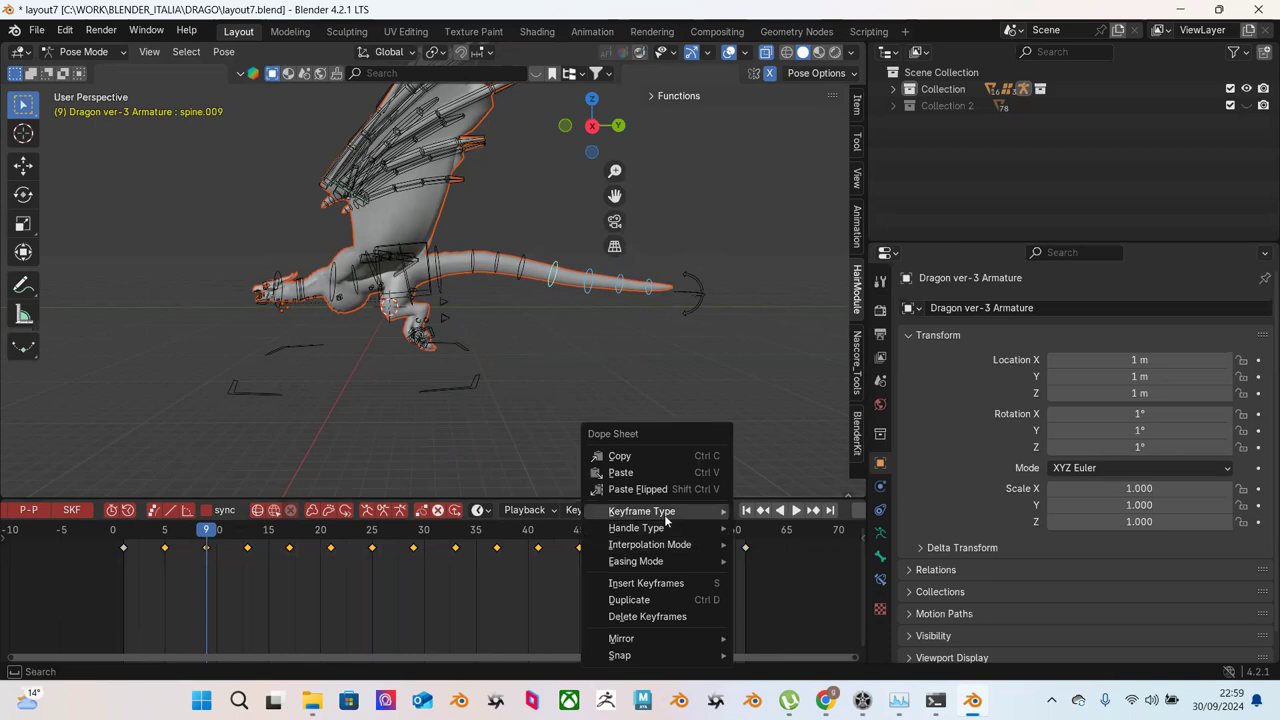
{"action": "left_click", "coordinate": [640, 614]}
Step: Rotate the tail bones, including spine.013, about -14.64° so the tail lies straight
{"action": "key", "text": "space"}
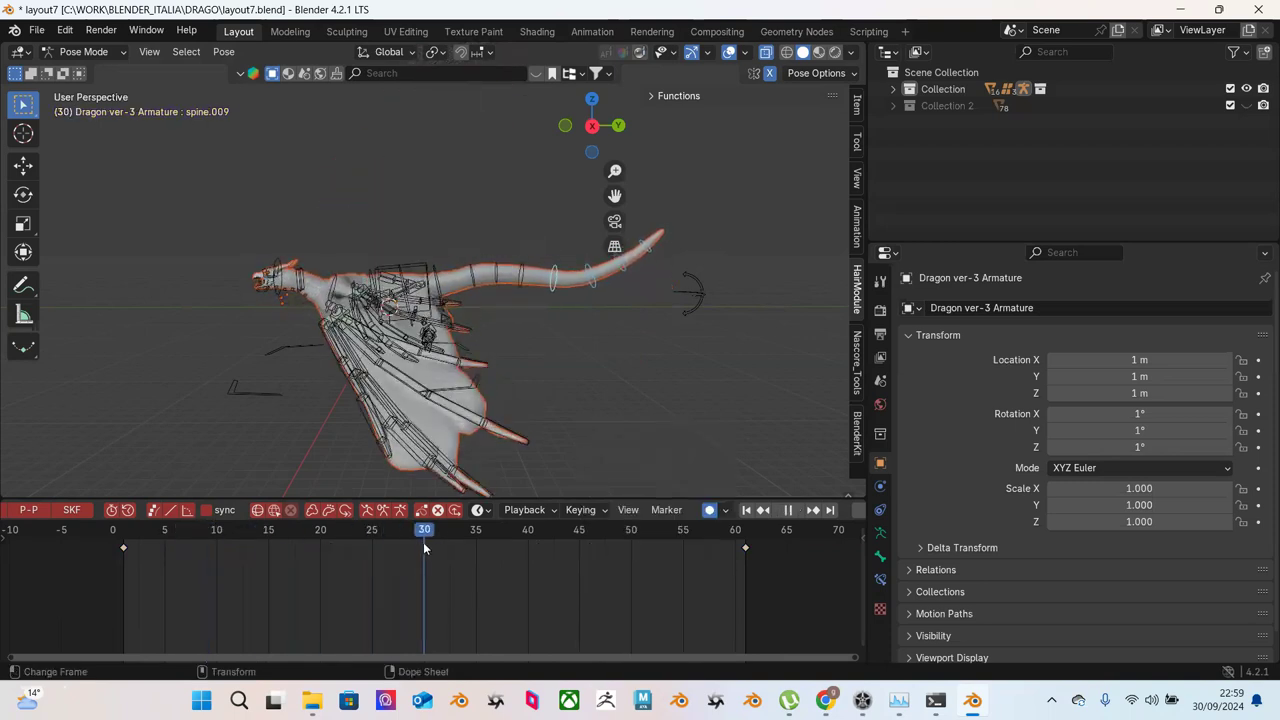
{"action": "key", "text": "r"}
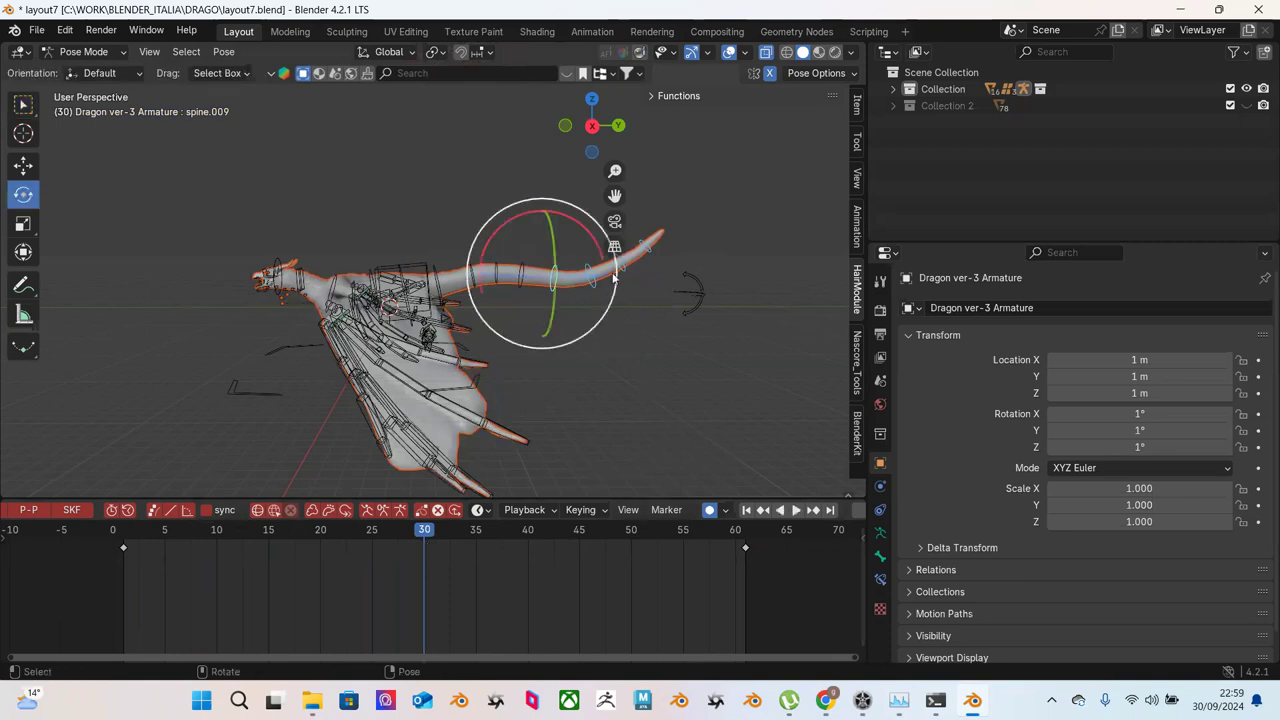
{"action": "left_click_drag", "start_coordinate": [624, 327], "coordinate": [611, 244]}
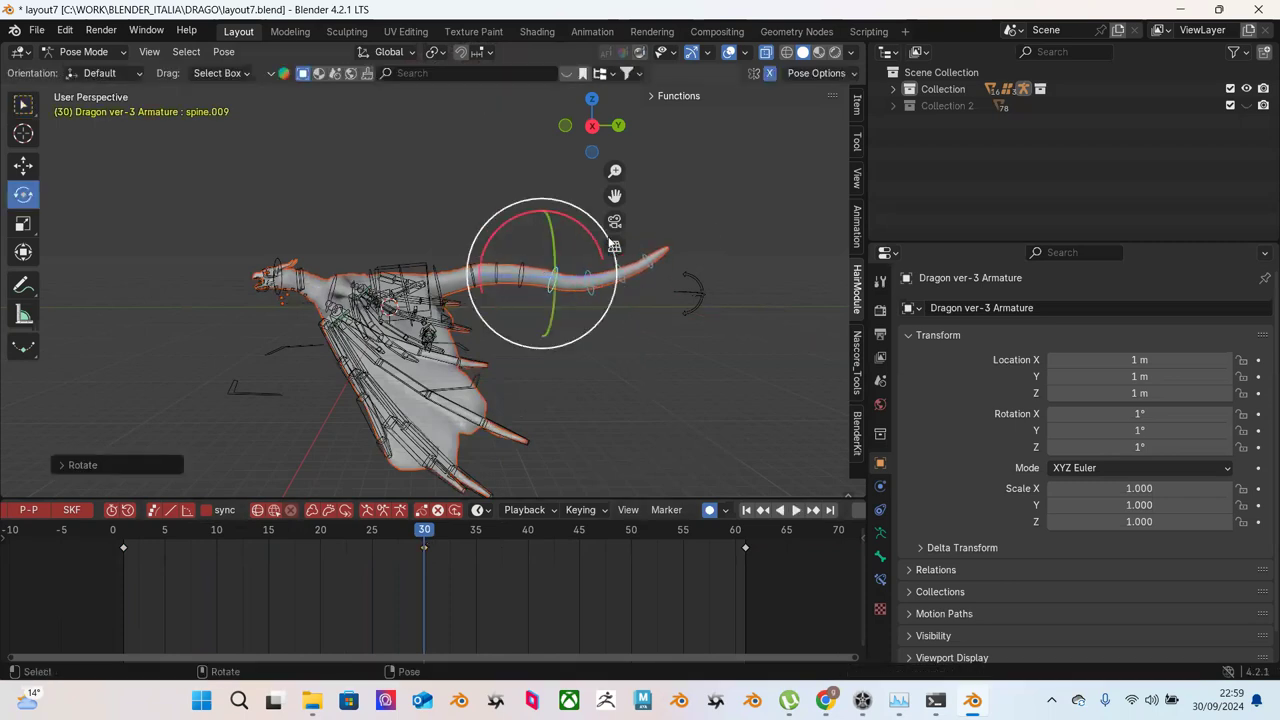
{"action": "left_click", "coordinate": [735, 220]}
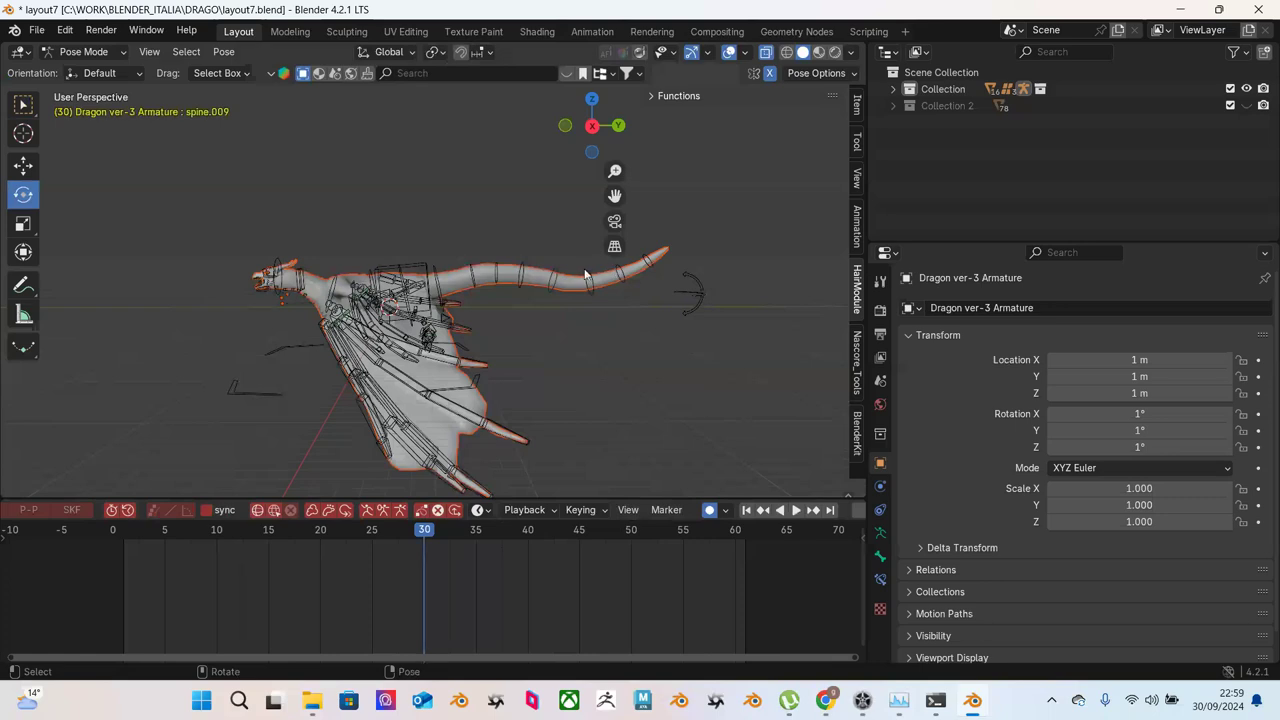
{"action": "left_click", "coordinate": [590, 278]}
{"action": "mouse_move", "coordinate": [629, 254]}
{"action": "left_mouse_down"}
{"action": "mouse_move", "coordinate": [645, 245]}
{"action": "mouse_move", "coordinate": [660, 259]}
{"action": "mouse_move", "coordinate": [645, 235]}
{"action": "left_mouse_up"}
{"action": "left_click", "coordinate": [656, 251]}
Step: Re-rotate spine.011, select spine.015, and box-select the start and end keyframes
{"action": "left_click", "coordinate": [625, 291]}
{"action": "left_click", "coordinate": [660, 257]}
{"action": "left_click", "coordinate": [623, 291]}
{"action": "left_click", "coordinate": [692, 229]}
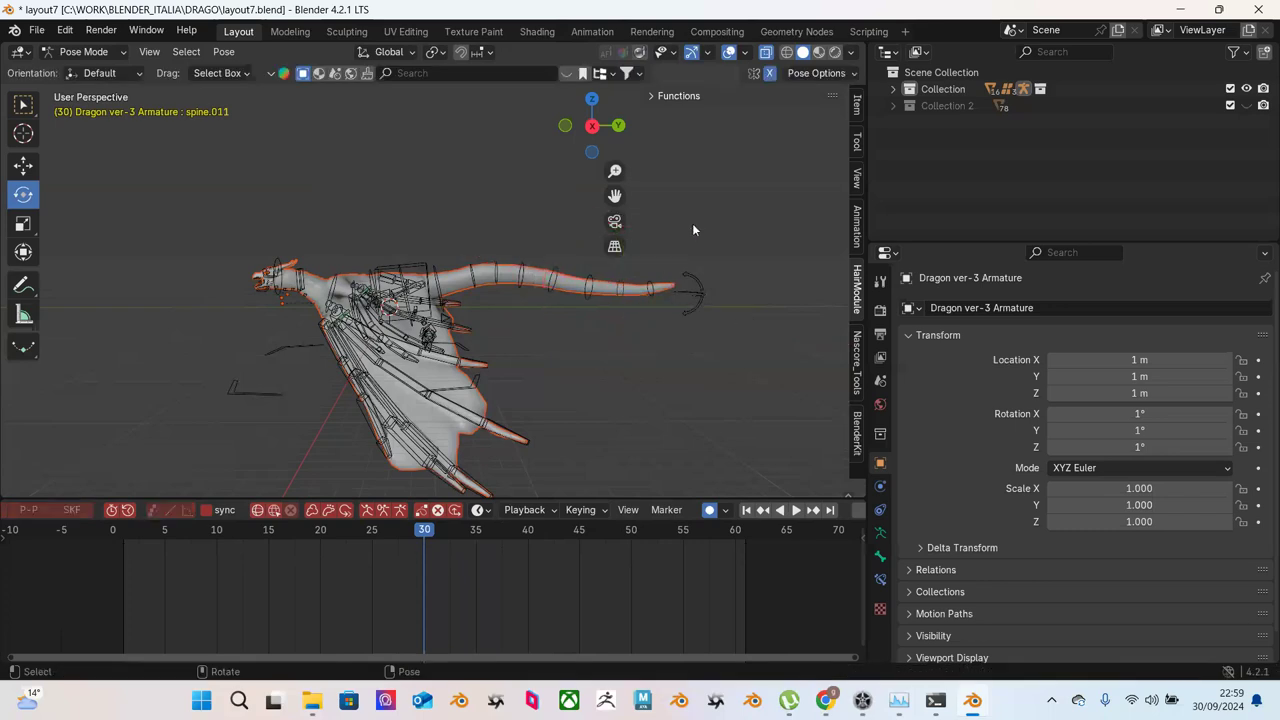
{"action": "left_click", "coordinate": [658, 287]}
{"action": "key", "text": "w"}
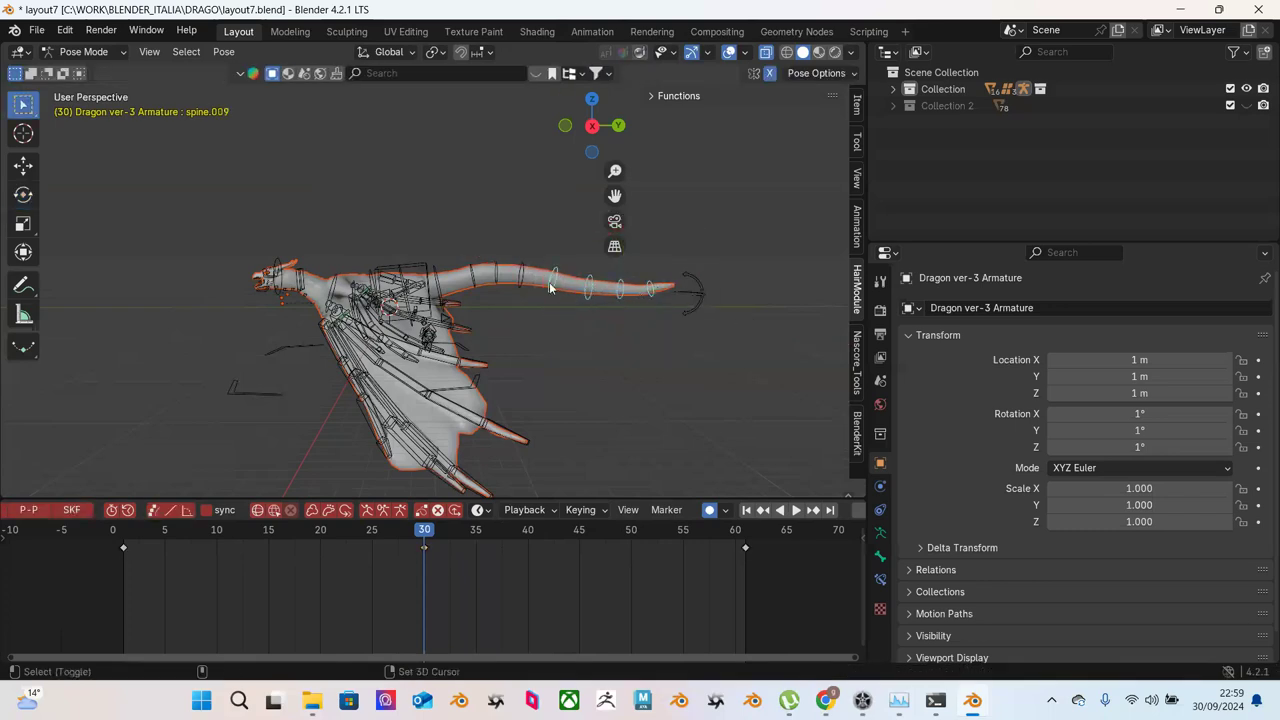
{"action": "left_click_drag", "start_coordinate": [105, 561], "coordinate": [147, 538]}
Step: Set the start and end keyframes back to Bézier interpolation
{"action": "left_click_drag", "start_coordinate": [651, 516], "coordinate": [648, 518]}
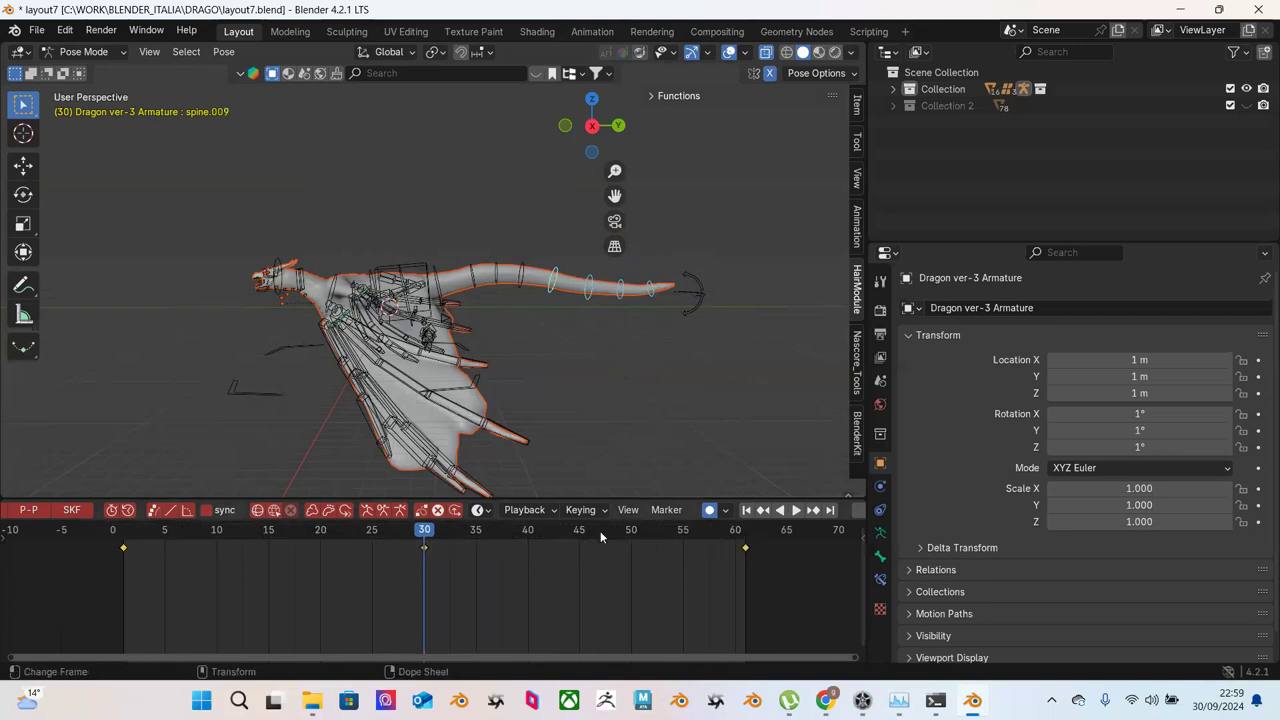
{"action": "right_click", "coordinate": [418, 539]}
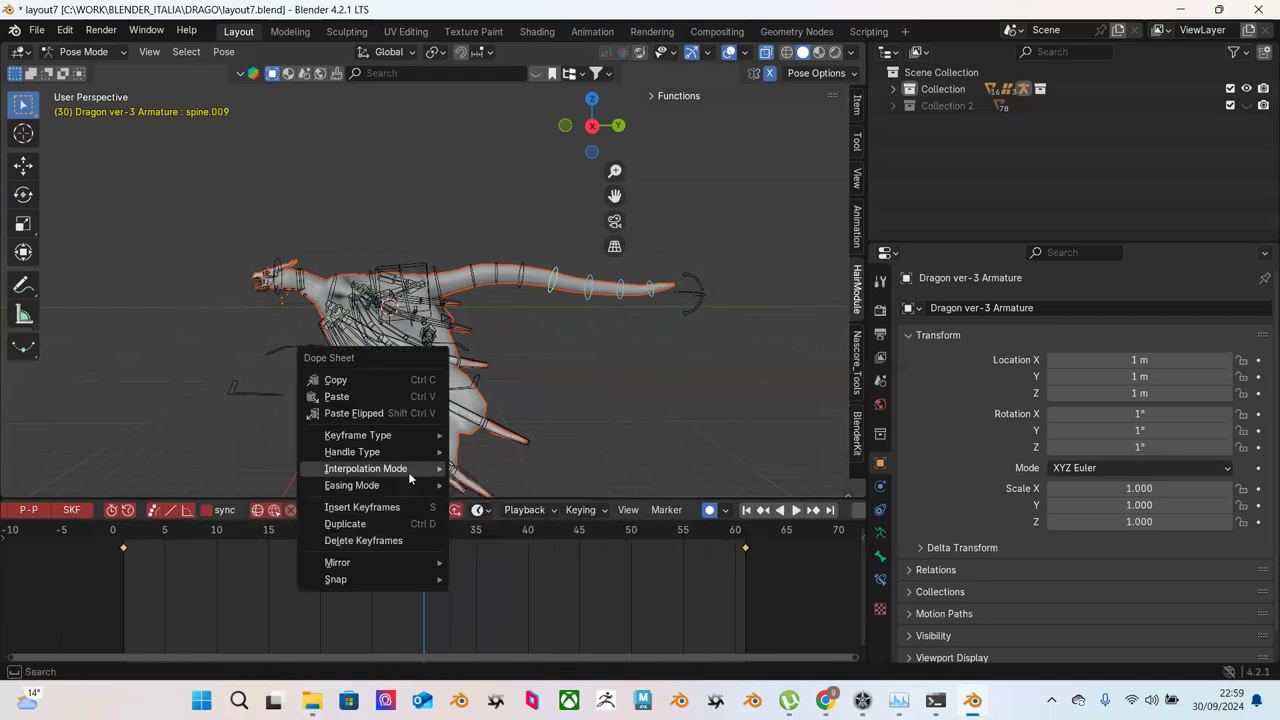
{"action": "mouse_move", "coordinate": [408, 472]}
{"action": "left_click", "coordinate": [488, 529]}
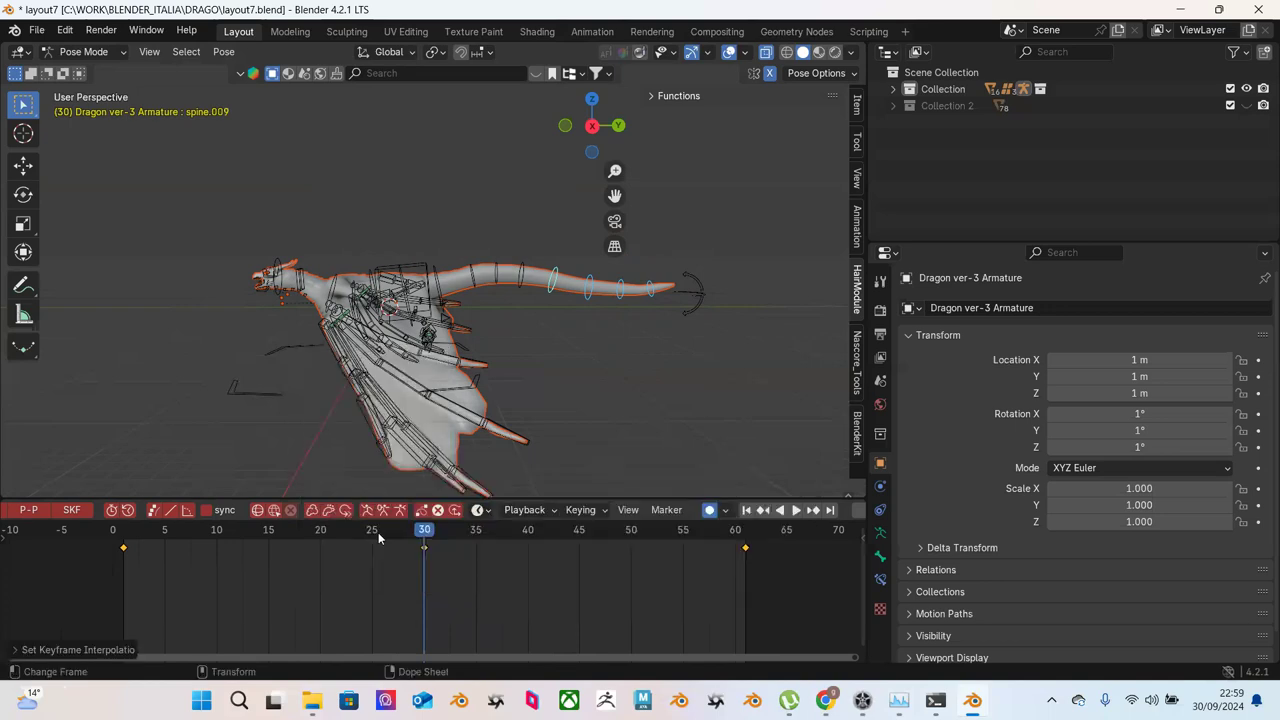
Step: Rebake the pose every 4 frames from 1 to 61, then switch to the Zoom meeting
{"action": "left_click", "coordinate": [224, 52]}
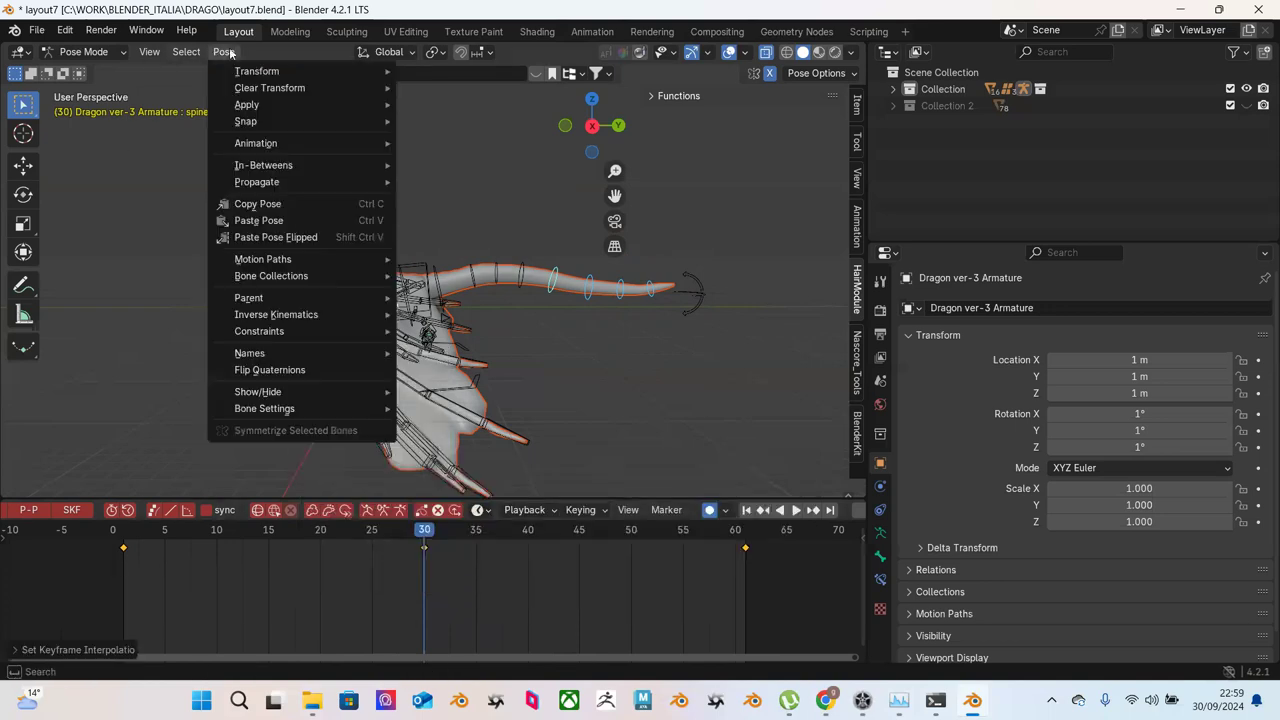
{"action": "mouse_move", "coordinate": [215, 70]}
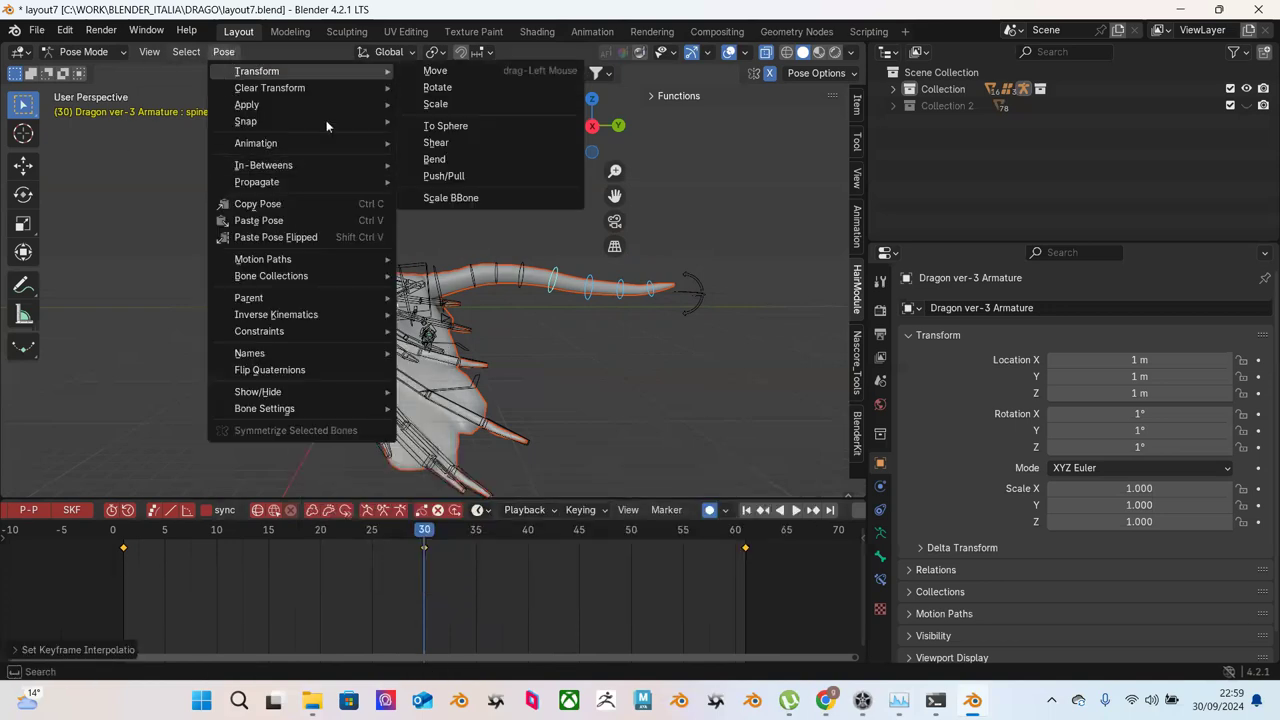
{"action": "mouse_move", "coordinate": [320, 143]}
{"action": "left_click", "coordinate": [484, 237]}
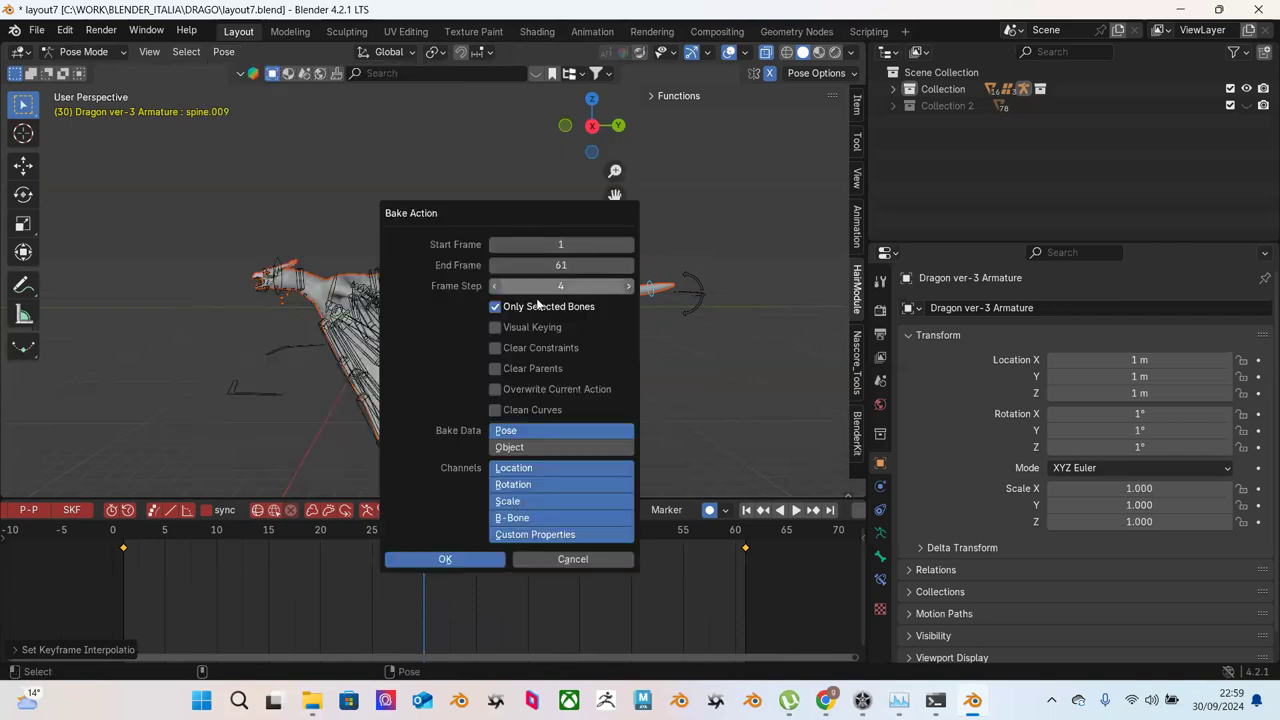
{"action": "left_click", "coordinate": [445, 560]}
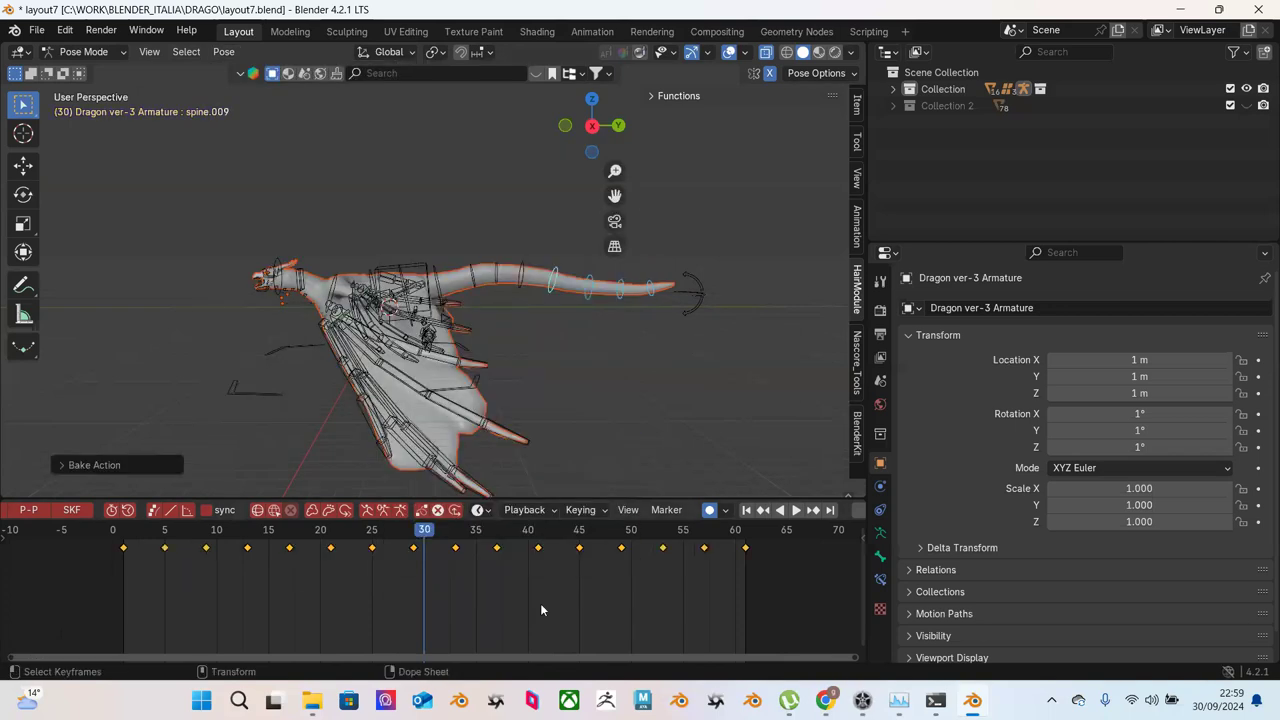
{"action": "mouse_move", "coordinate": [825, 708]}
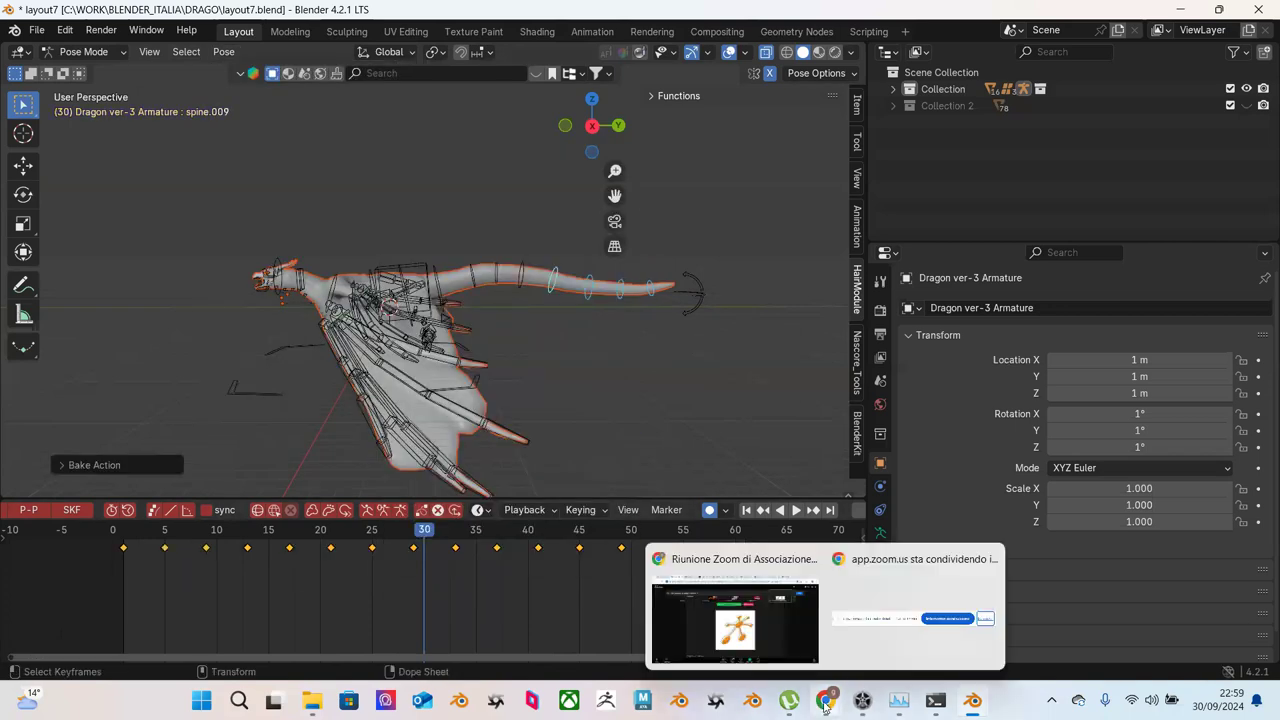
{"action": "left_click", "coordinate": [771, 654]}
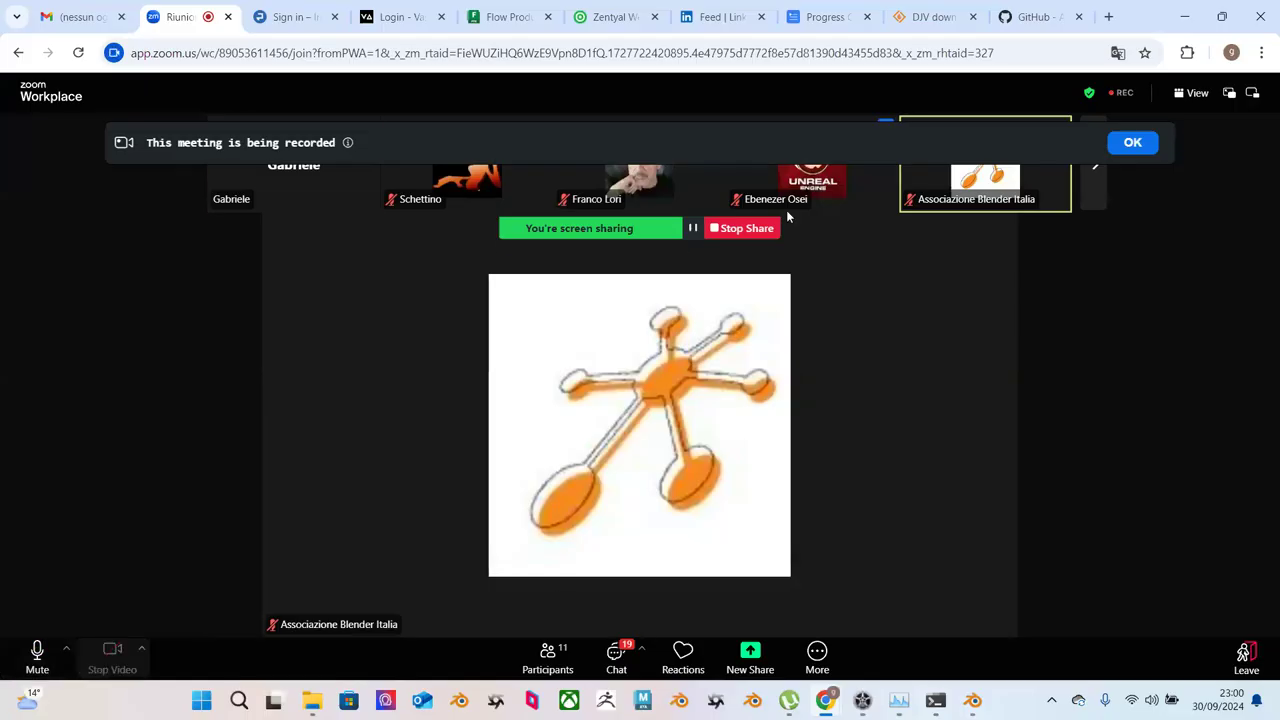
Step: Back in Blender, set all Dope Sheet keyframes to Constant interpolation
{"action": "key", "text": "alt+Tab"}
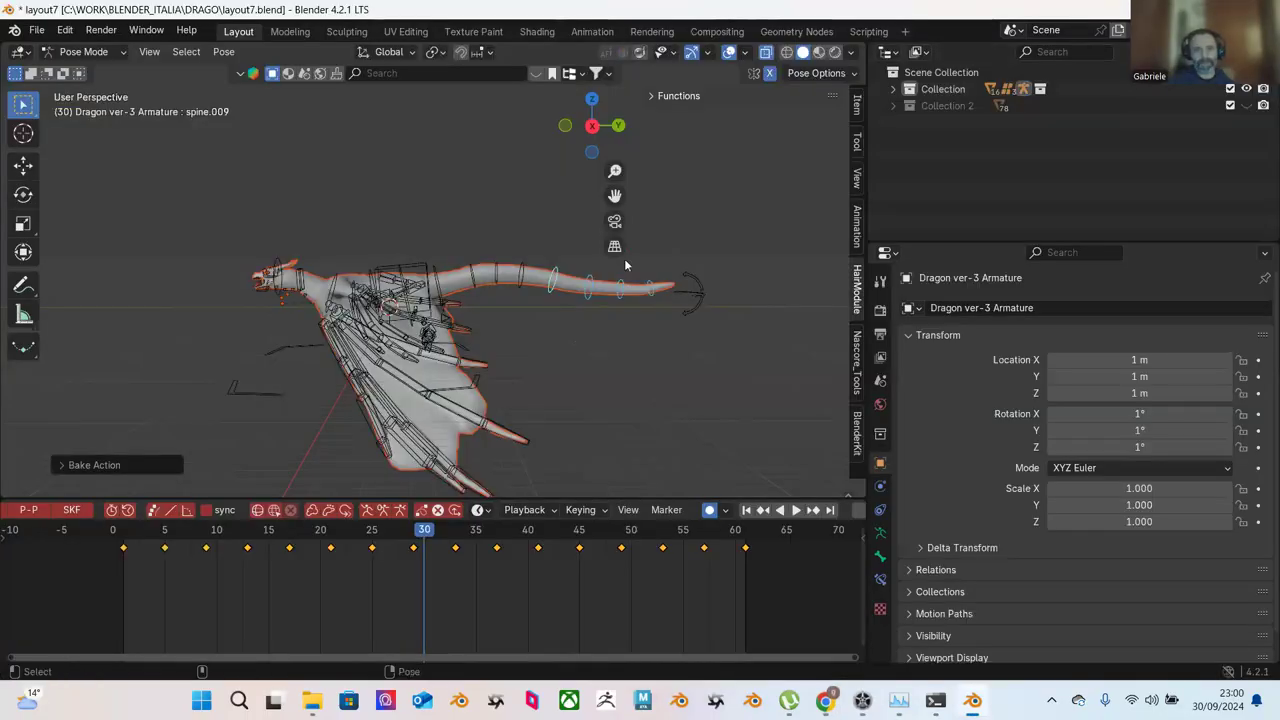
{"action": "left_click_drag", "start_coordinate": [98, 578], "coordinate": [772, 522]}
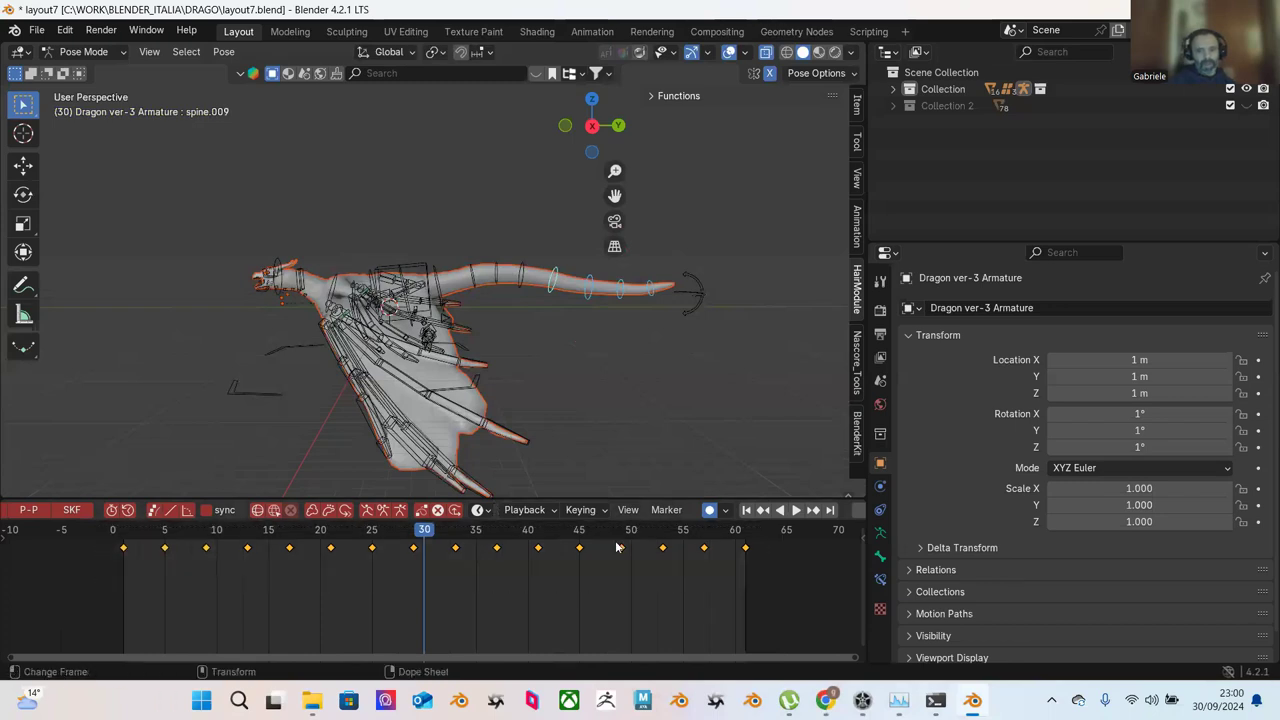
{"action": "right_click", "coordinate": [606, 510]}
{"action": "mouse_move", "coordinate": [577, 541]}
{"action": "left_click", "coordinate": [688, 432]}
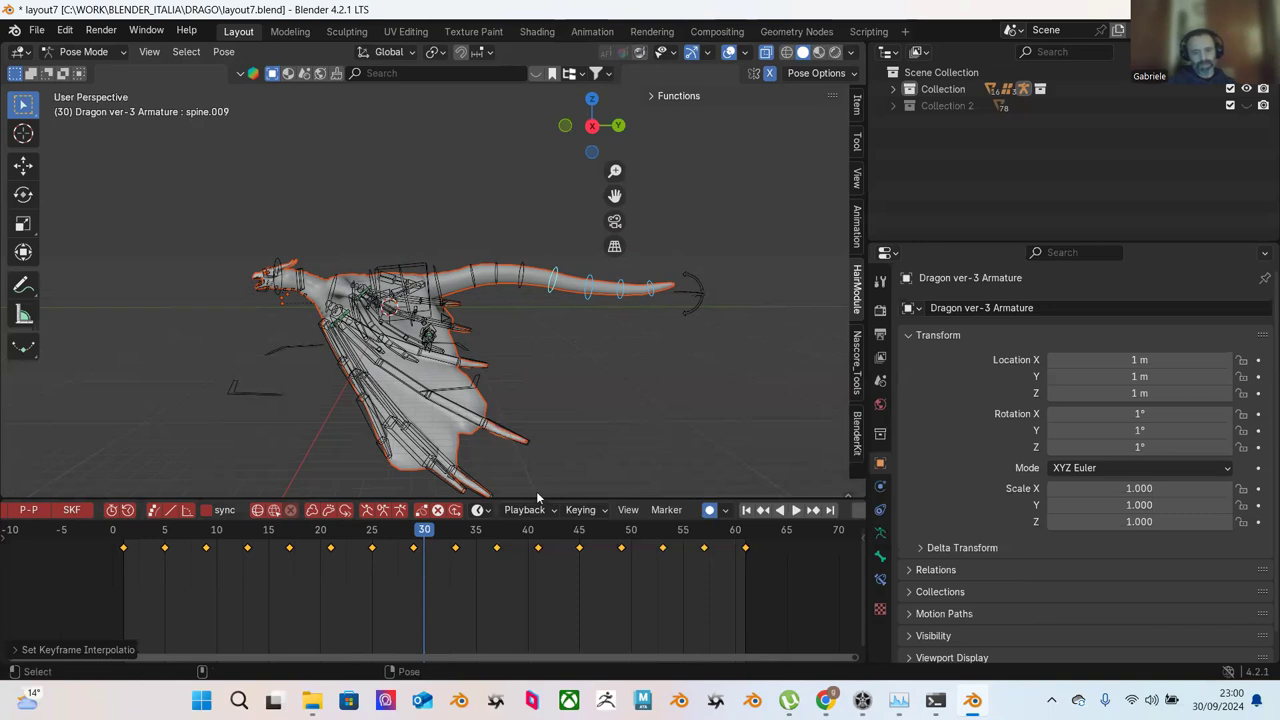
Step: Play the stepped animation, step the active bone to spine.009, and scrub to frame 37
{"action": "key", "text": "space"}
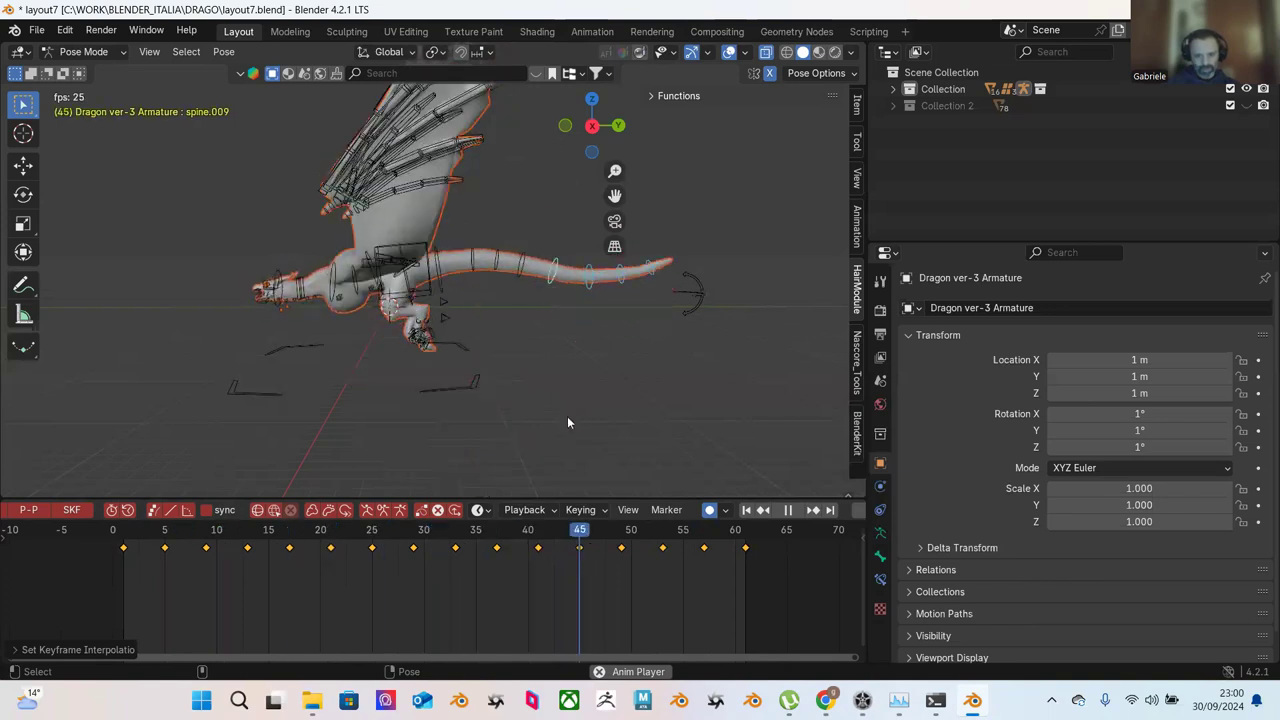
{"action": "key", "text": "space"}
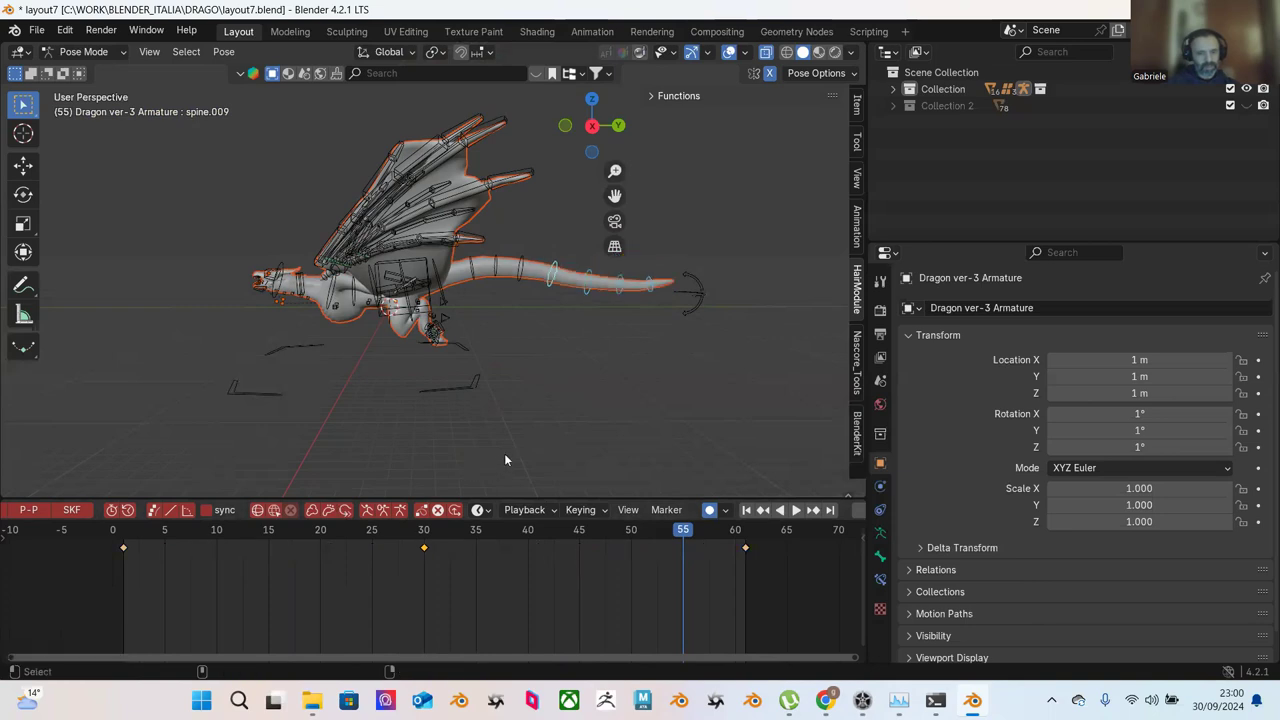
{"action": "key", "text": "Down"}
{"action": "key", "text": "bracketleft"}
{"action": "key", "text": "bracketleft"}
{"action": "key", "text": "bracketleft"}
{"action": "key", "text": "bracketleft"}
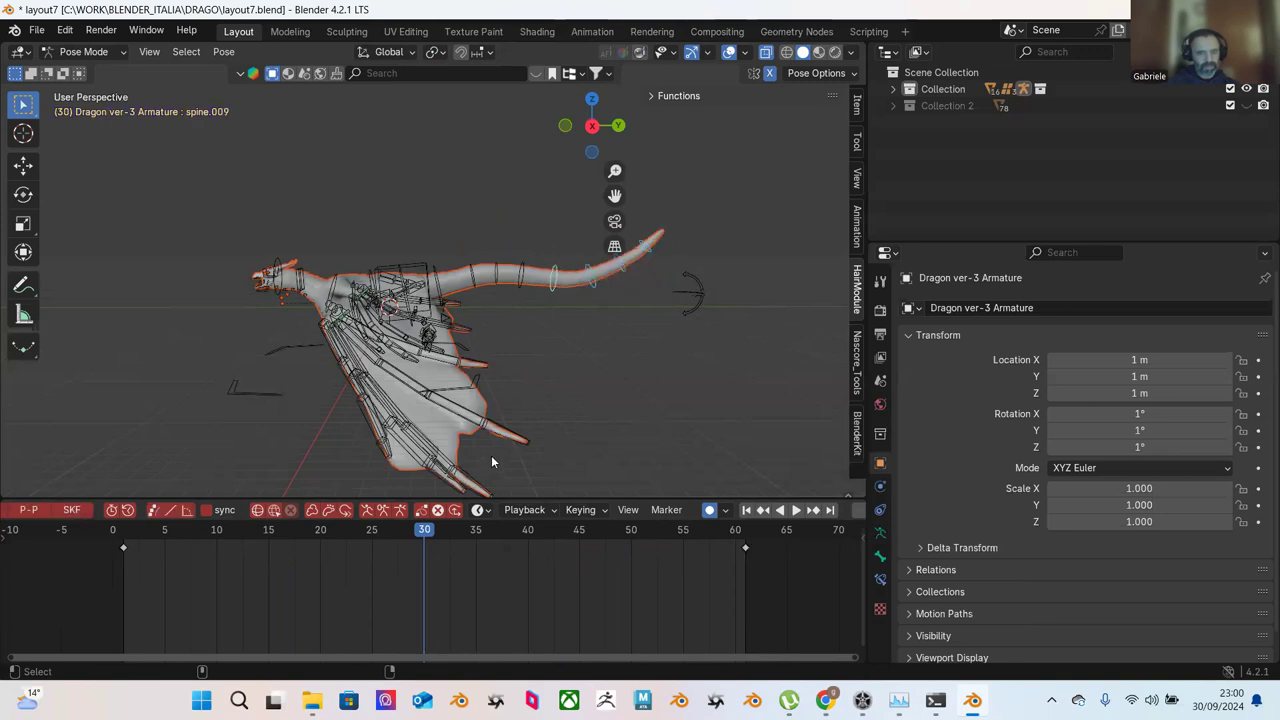
{"action": "key", "text": "Down"}
{"action": "key", "text": "bracketleft"}
{"action": "key", "text": "bracketleft"}
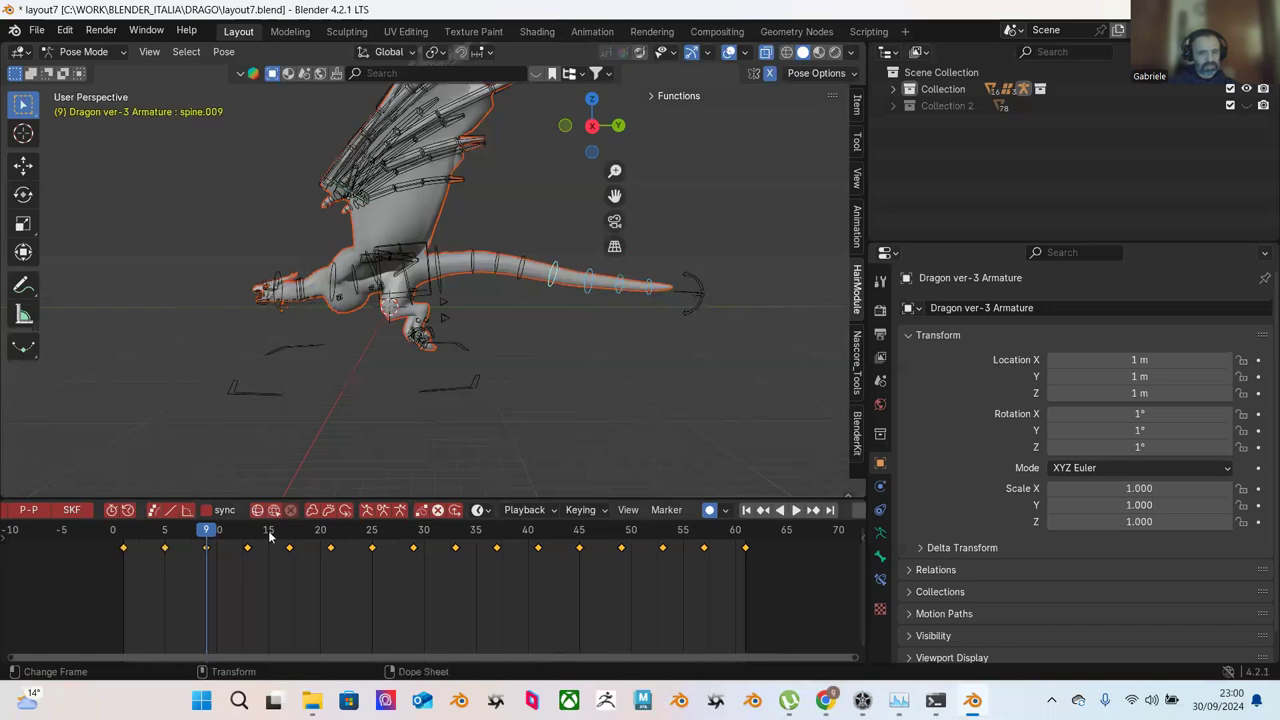
{"action": "key", "text": "space"}
{"action": "key", "text": "space"}
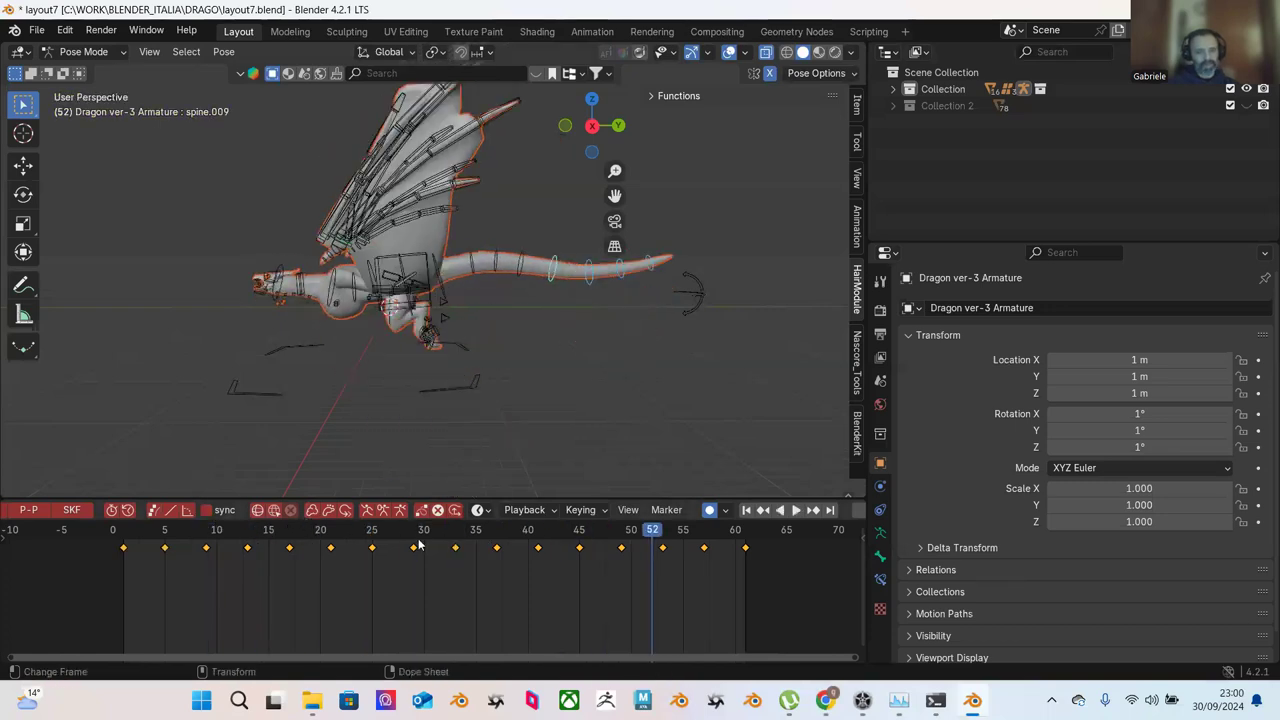
{"action": "left_click_drag", "start_coordinate": [432, 534], "coordinate": [498, 541]}
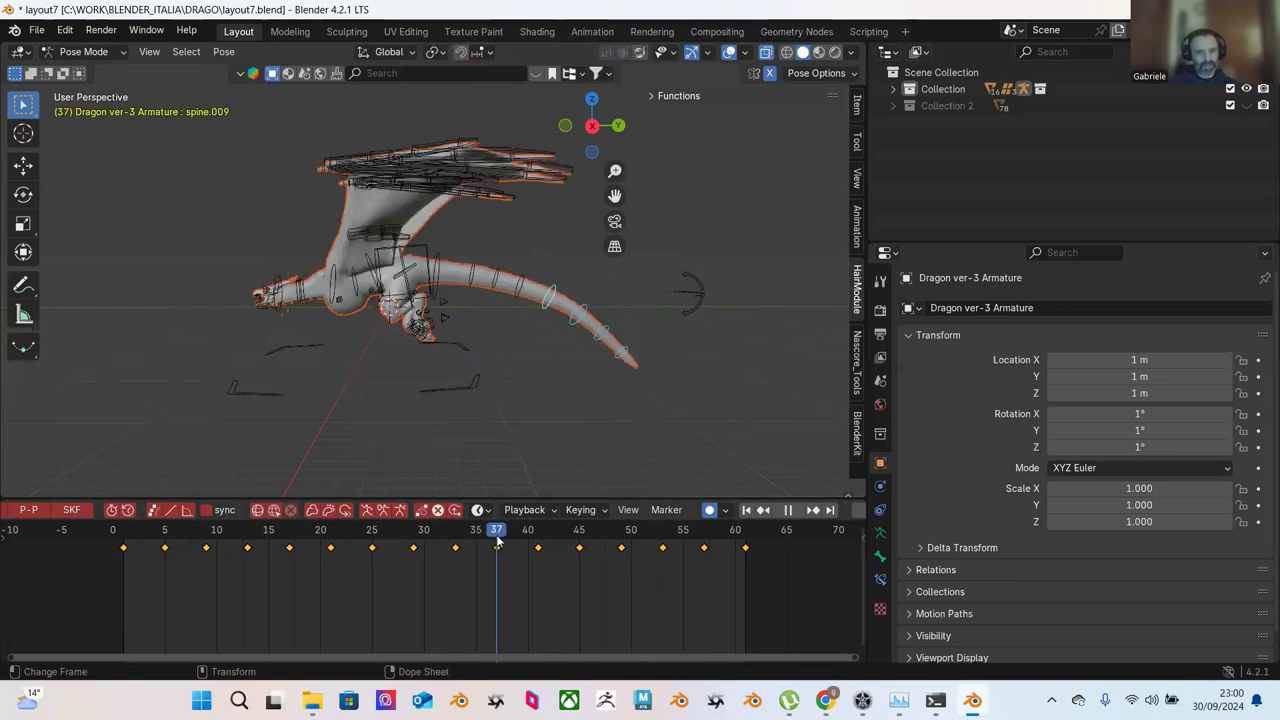
Step: Reopen layout7.blend from the Open Recent list
{"action": "left_click", "coordinate": [40, 32]}
{"action": "mouse_move", "coordinate": [84, 81]}
{"action": "left_click", "coordinate": [240, 85]}
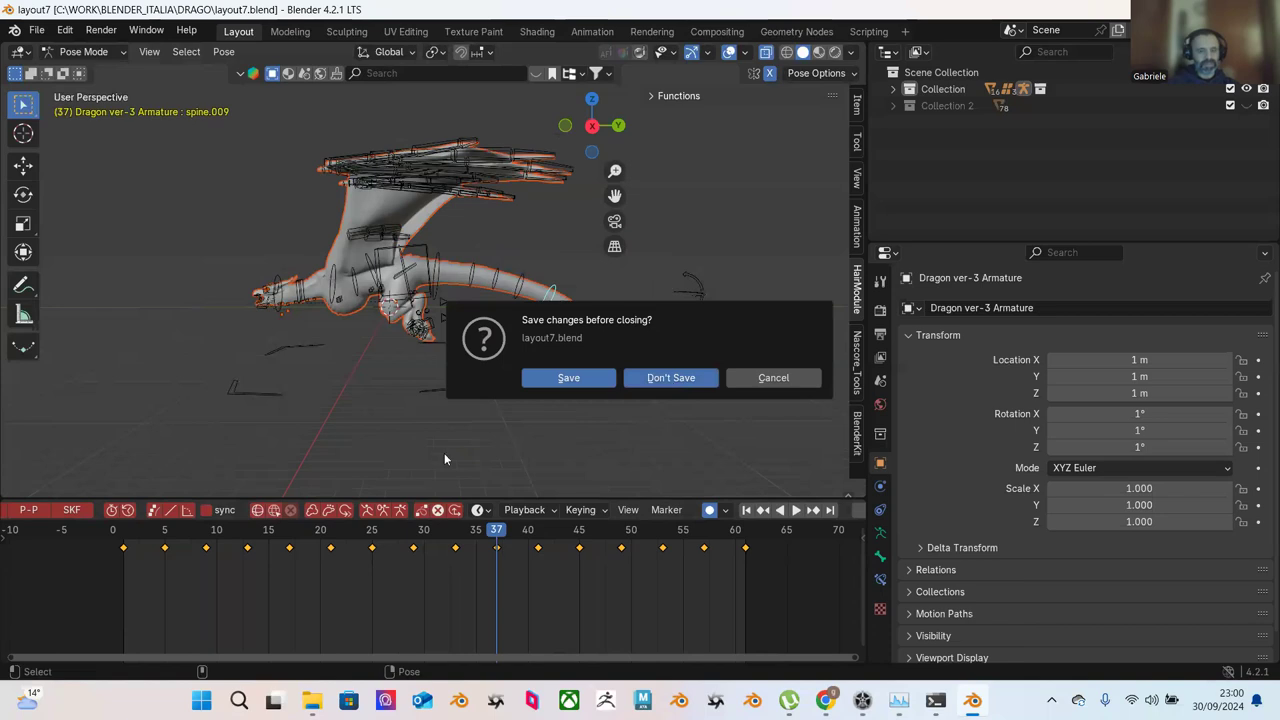
Step: Discard unsaved changes, frame the dragon, and turn viewport overlays back on to show the bones
{"action": "key", "text": "d"}
{"action": "scroll", "coordinate": [450, 348], "scroll_direction": "up", "scroll_amount": 3}
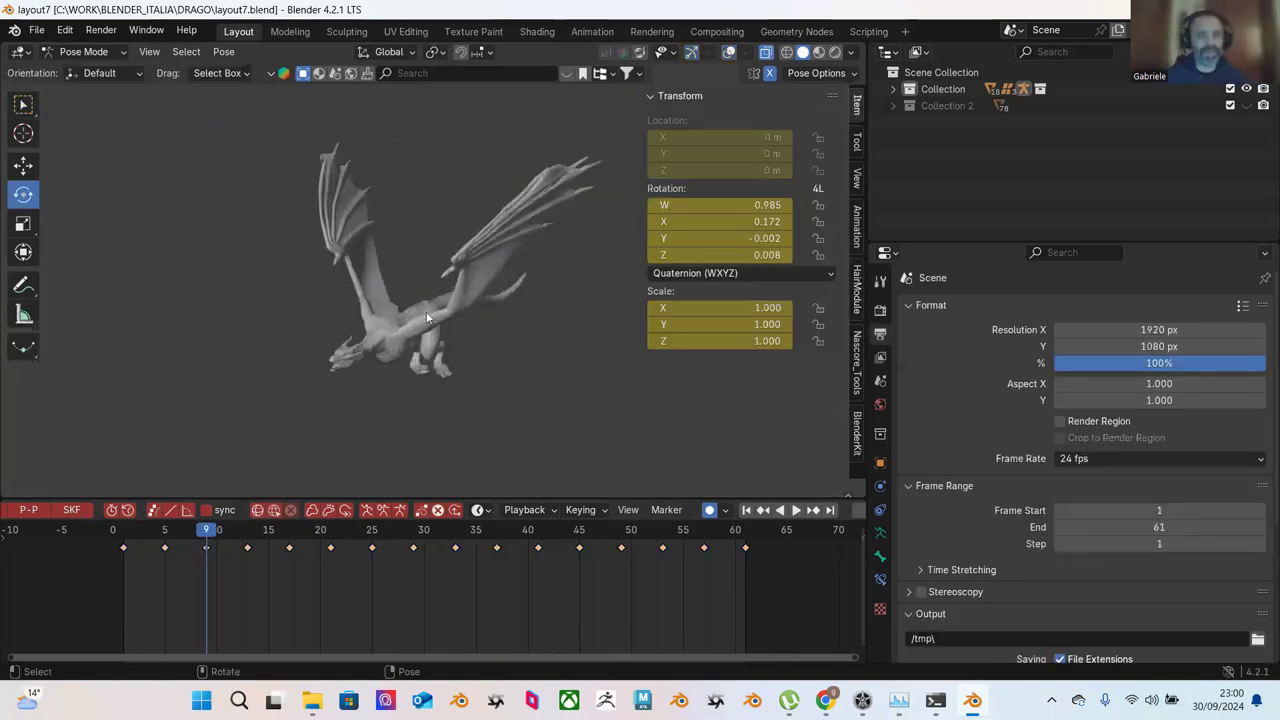
{"action": "middle_click_drag", "start_coordinate": [507, 396], "coordinate": [217, 303]}
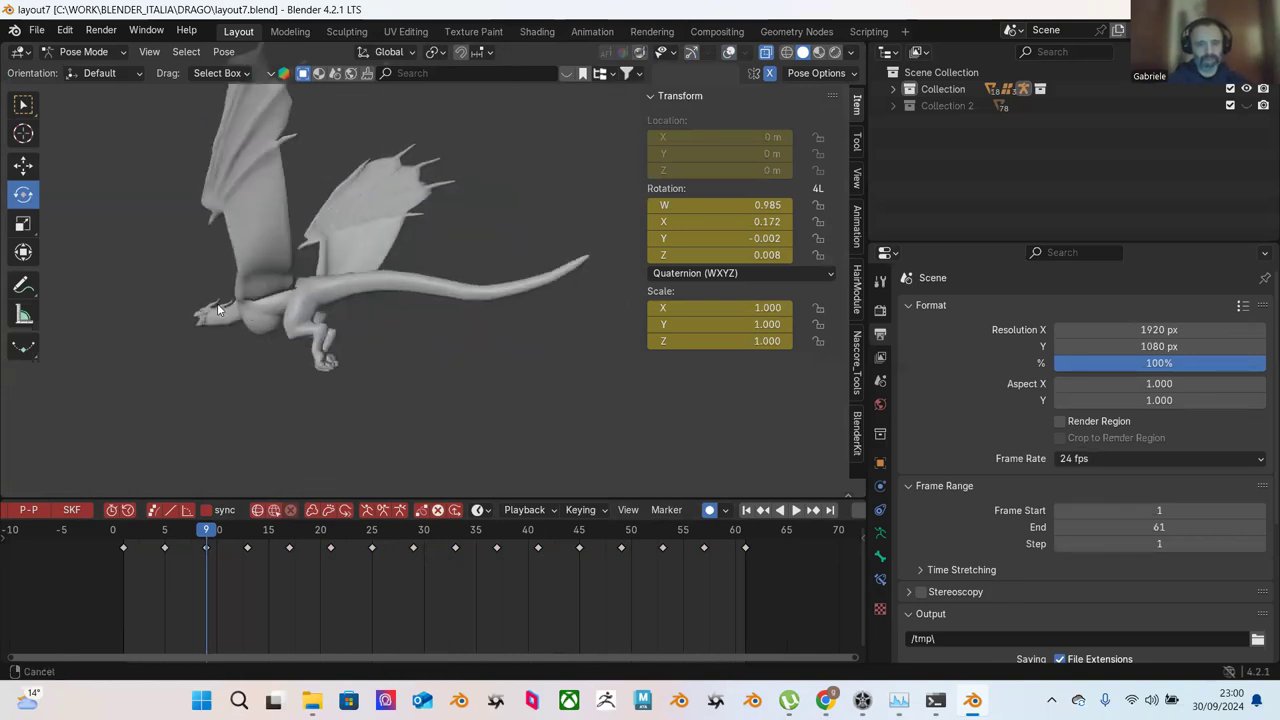
{"action": "scroll", "coordinate": [235, 335], "scroll_direction": "up", "scroll_amount": 4}
{"action": "left_click", "coordinate": [223, 54]}
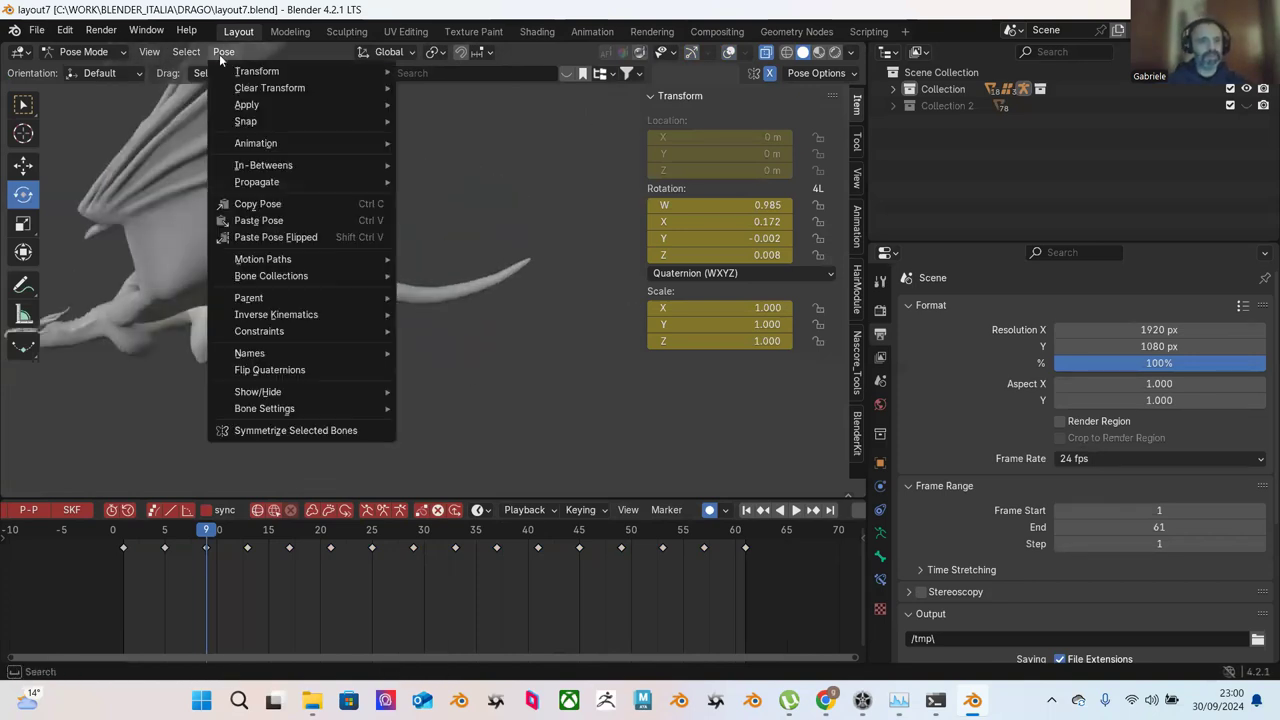
{"action": "mouse_move", "coordinate": [277, 148]}
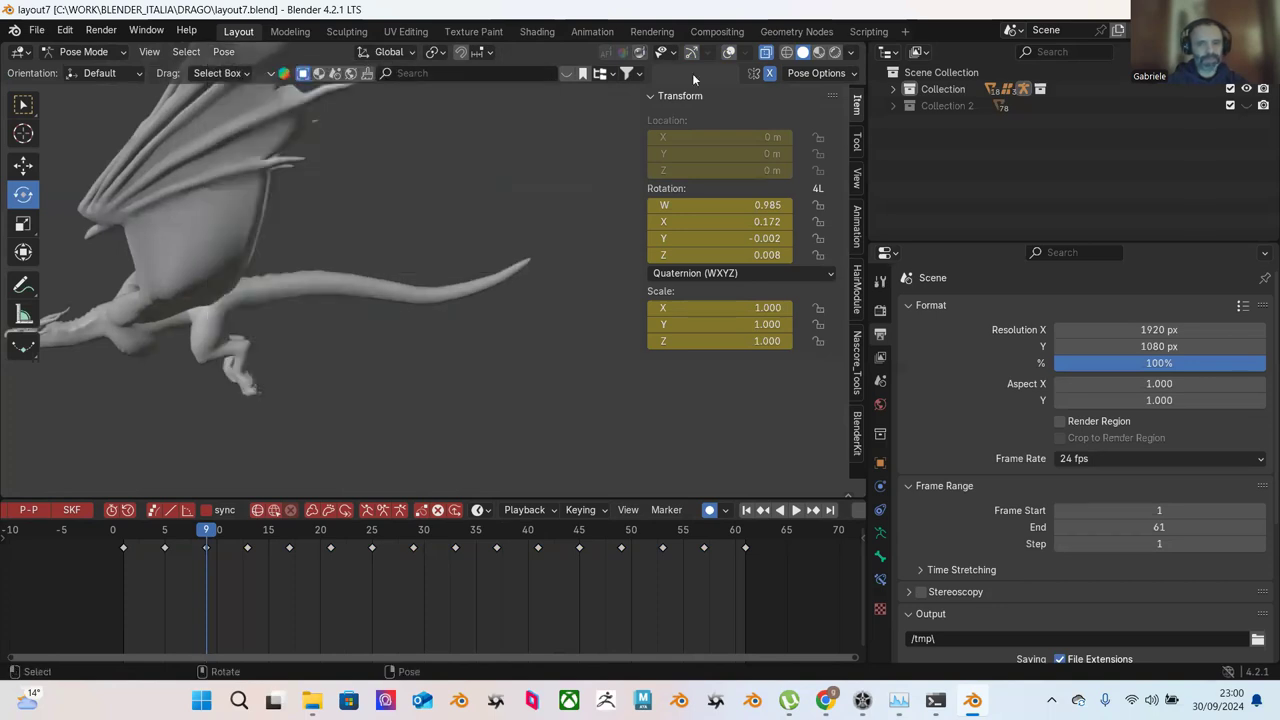
{"action": "left_click", "coordinate": [729, 54]}
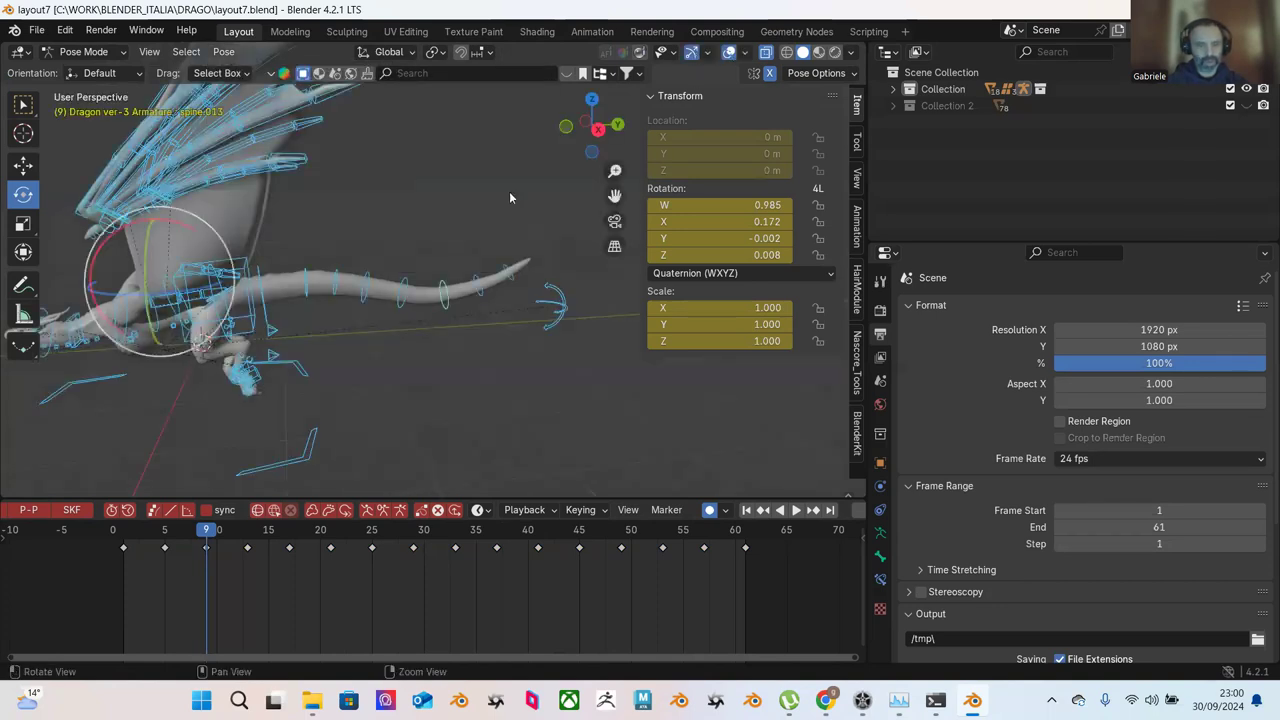
Step: Review the playing animation from a low front view, stop at frame 26, and box-select all bones
{"action": "key", "text": "space"}
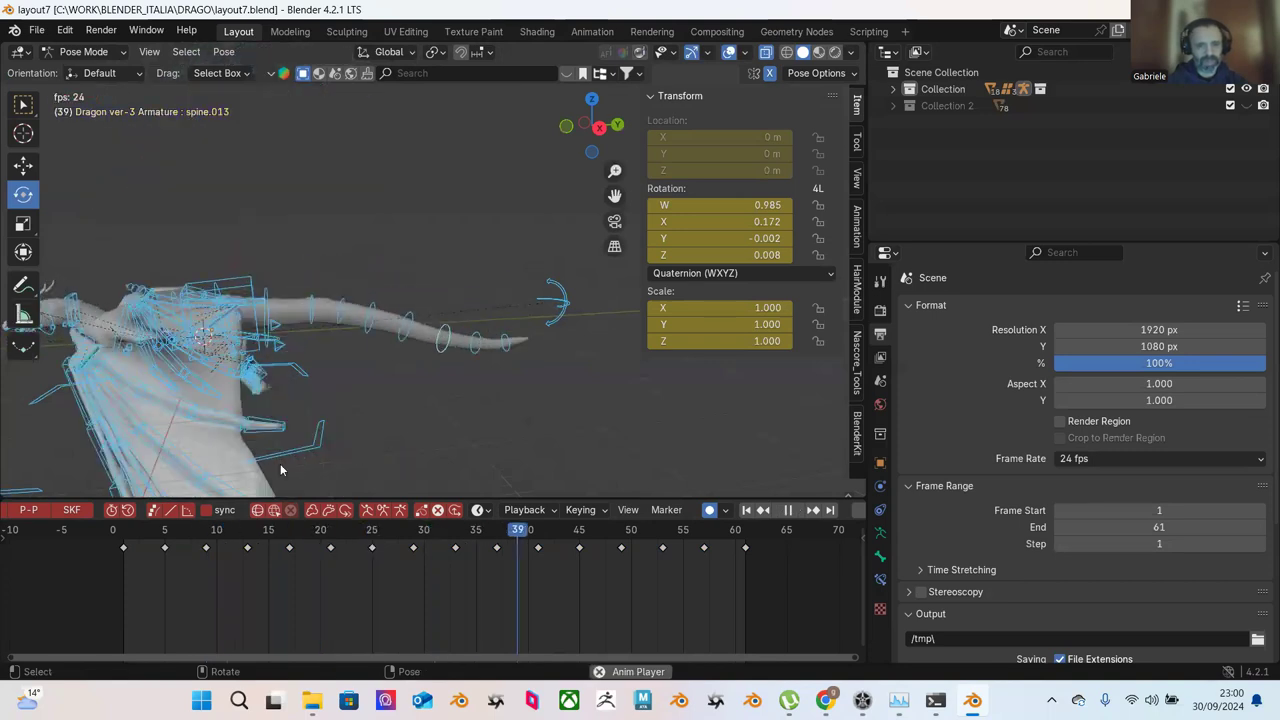
{"action": "middle_click_drag", "start_coordinate": [282, 369], "coordinate": [471, 409]}
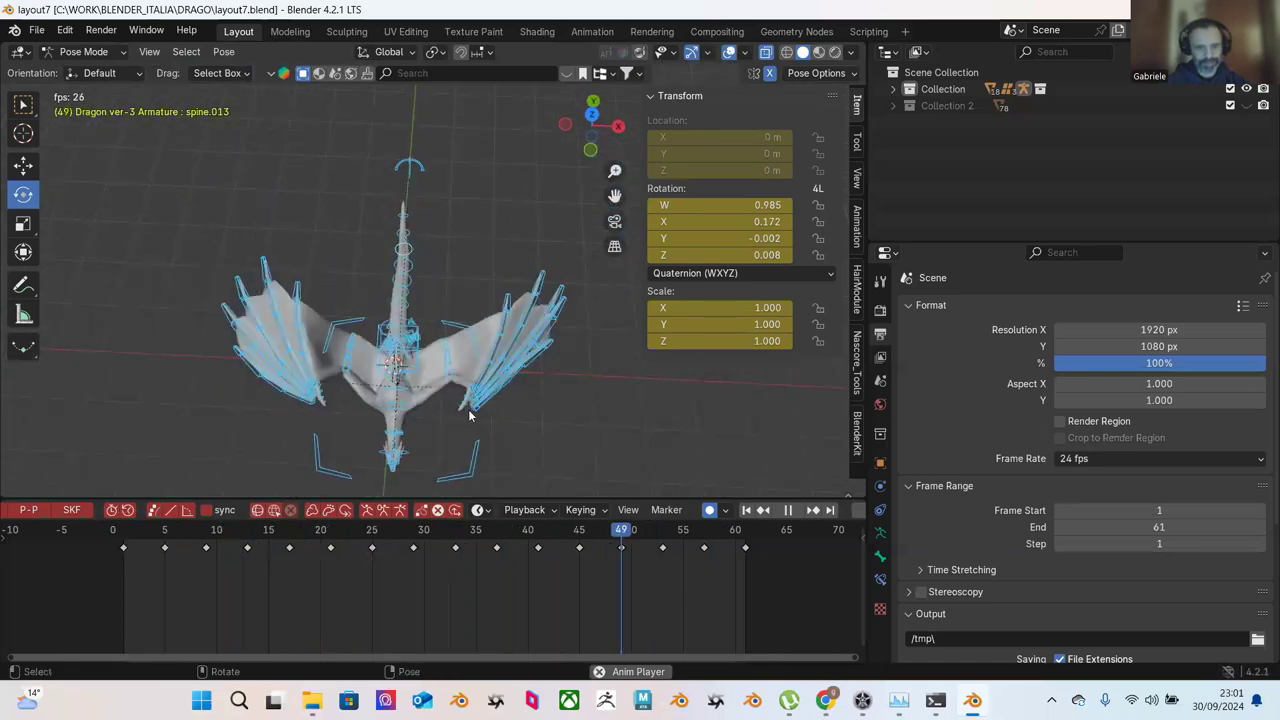
{"action": "middle_click_drag", "start_coordinate": [466, 414], "coordinate": [406, 323], "text": "ctrl"}
{"action": "scroll", "coordinate": [439, 358], "scroll_direction": "up", "scroll_amount": 3}
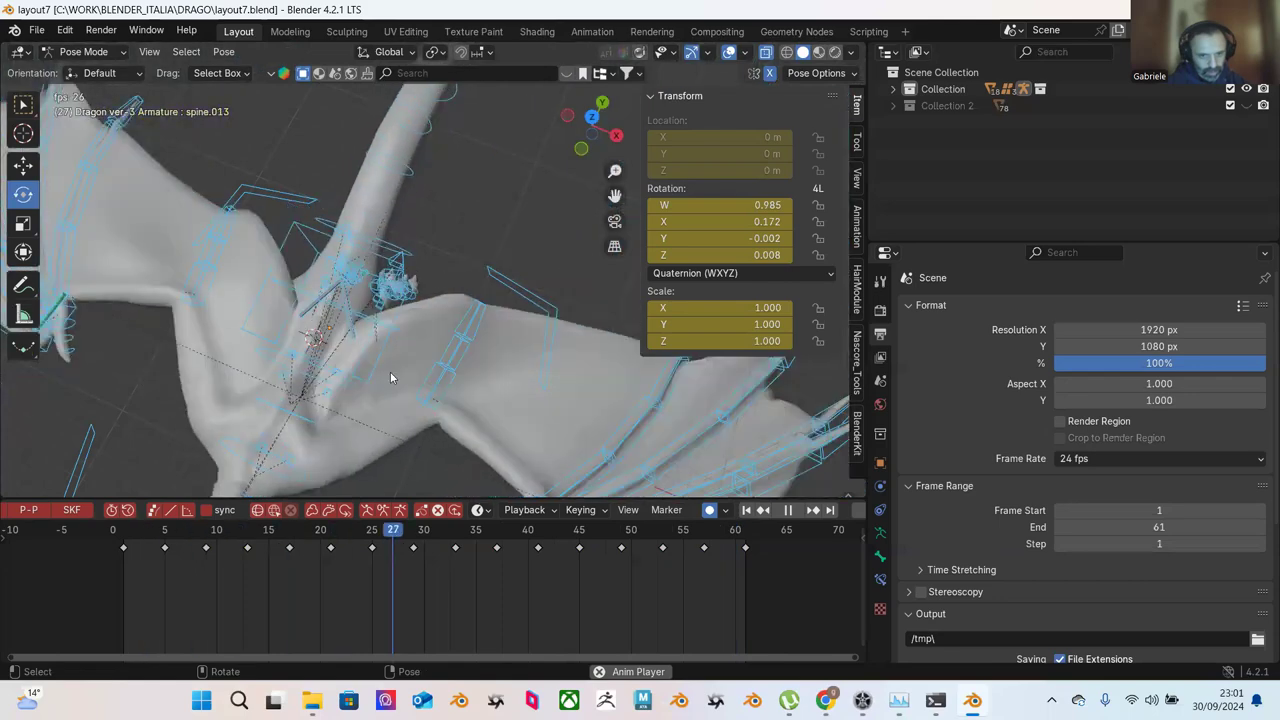
{"action": "mouse_move", "coordinate": [405, 367]}
{"action": "middle_mouse_down"}
{"action": "mouse_move", "coordinate": [443, 234]}
{"action": "mouse_move", "coordinate": [491, 308]}
{"action": "mouse_move", "coordinate": [423, 323]}
{"action": "mouse_move", "coordinate": [420, 283]}
{"action": "mouse_move", "coordinate": [471, 280]}
{"action": "mouse_move", "coordinate": [349, 292]}
{"action": "mouse_move", "coordinate": [390, 303]}
{"action": "mouse_move", "coordinate": [397, 346]}
{"action": "mouse_move", "coordinate": [460, 356]}
{"action": "mouse_move", "coordinate": [406, 366]}
{"action": "mouse_move", "coordinate": [407, 381]}
{"action": "mouse_move", "coordinate": [386, 357]}
{"action": "mouse_move", "coordinate": [388, 371]}
{"action": "middle_mouse_up"}
{"action": "key", "text": "space"}
{"action": "left_click_drag", "start_coordinate": [171, 135], "coordinate": [598, 445]}
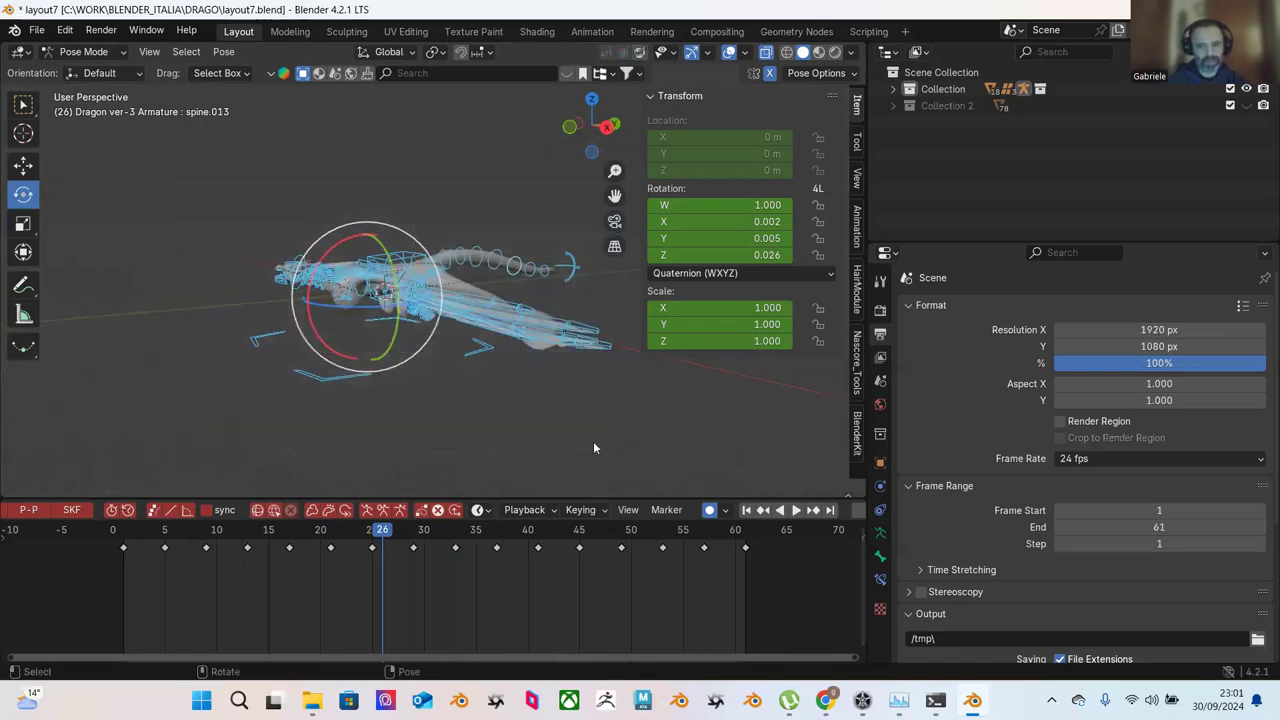
Step: Set every Dope Sheet keyframe of spine.013 to Bézier interpolation
{"action": "scroll", "coordinate": [593, 448], "scroll_direction": "up", "scroll_amount": 4}
{"action": "left_click_drag", "start_coordinate": [164, 541], "coordinate": [790, 541]}
{"action": "right_click", "coordinate": [495, 551]}
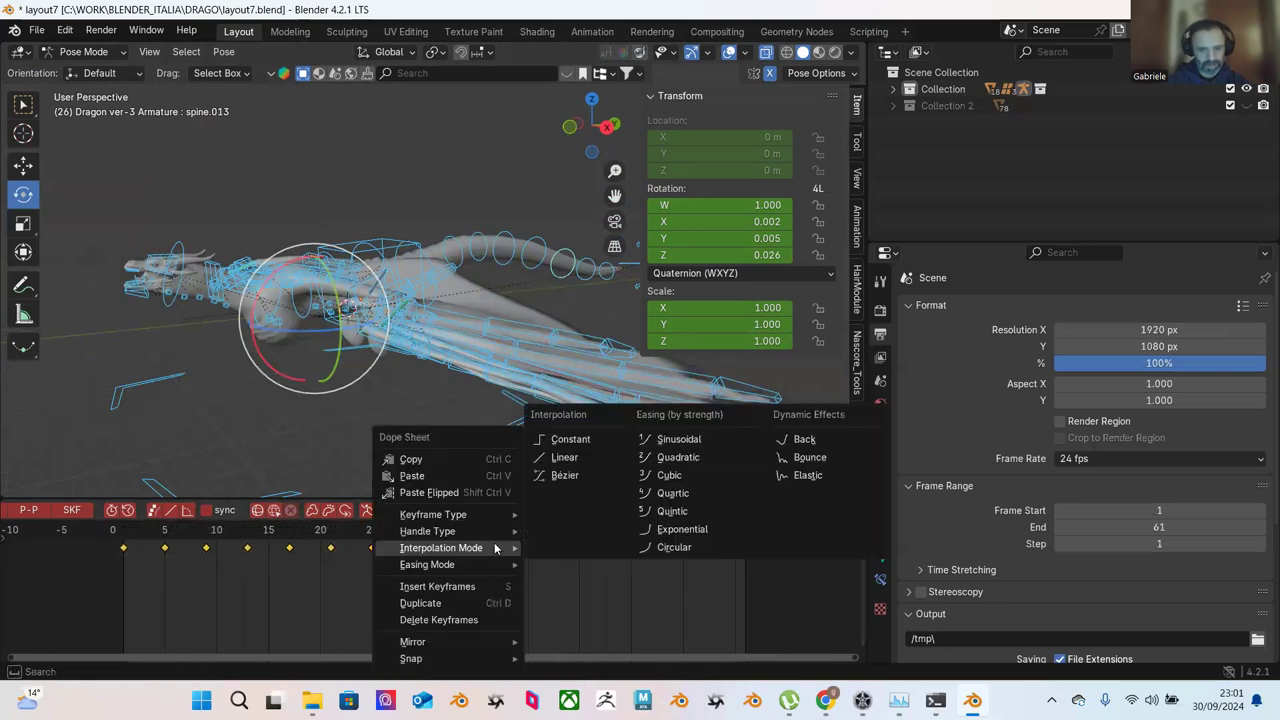
{"action": "mouse_move", "coordinate": [524, 553]}
{"action": "left_click", "coordinate": [576, 479]}
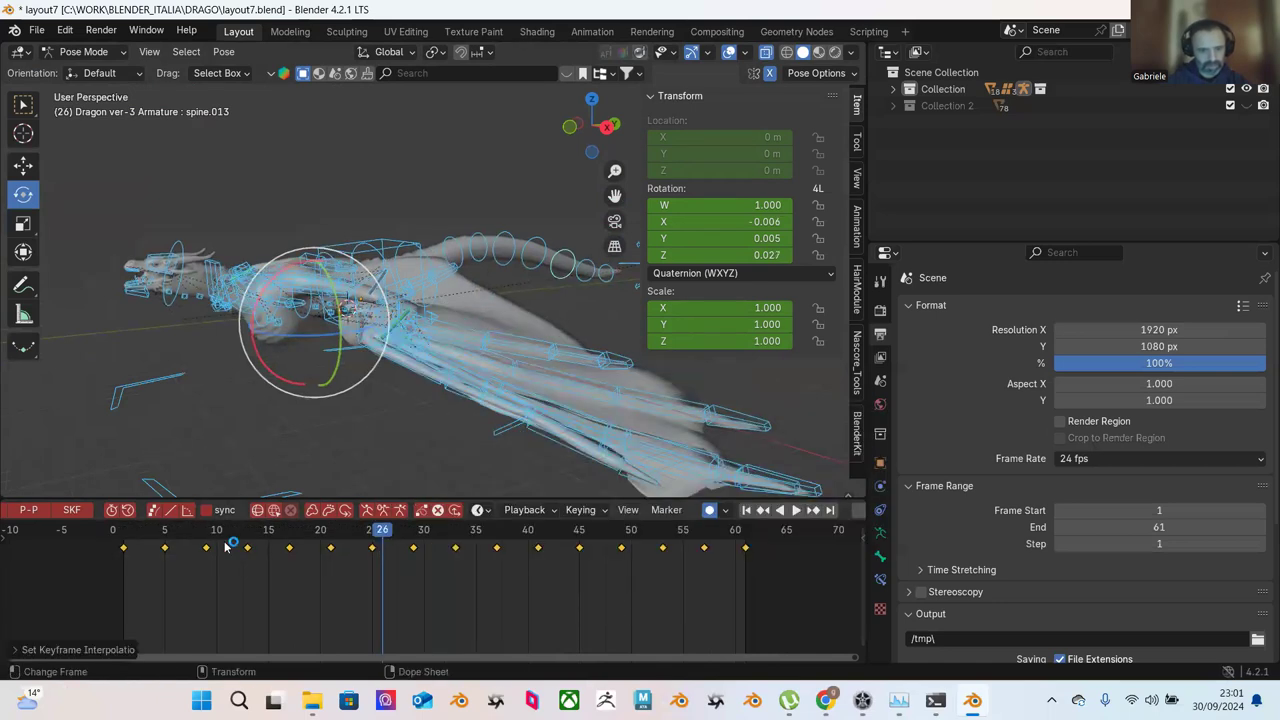
Step: Play the animation from frame 1 to check the smoother motion, then scrub back to frame 5
{"action": "left_click", "coordinate": [125, 533]}
{"action": "key", "text": "space"}
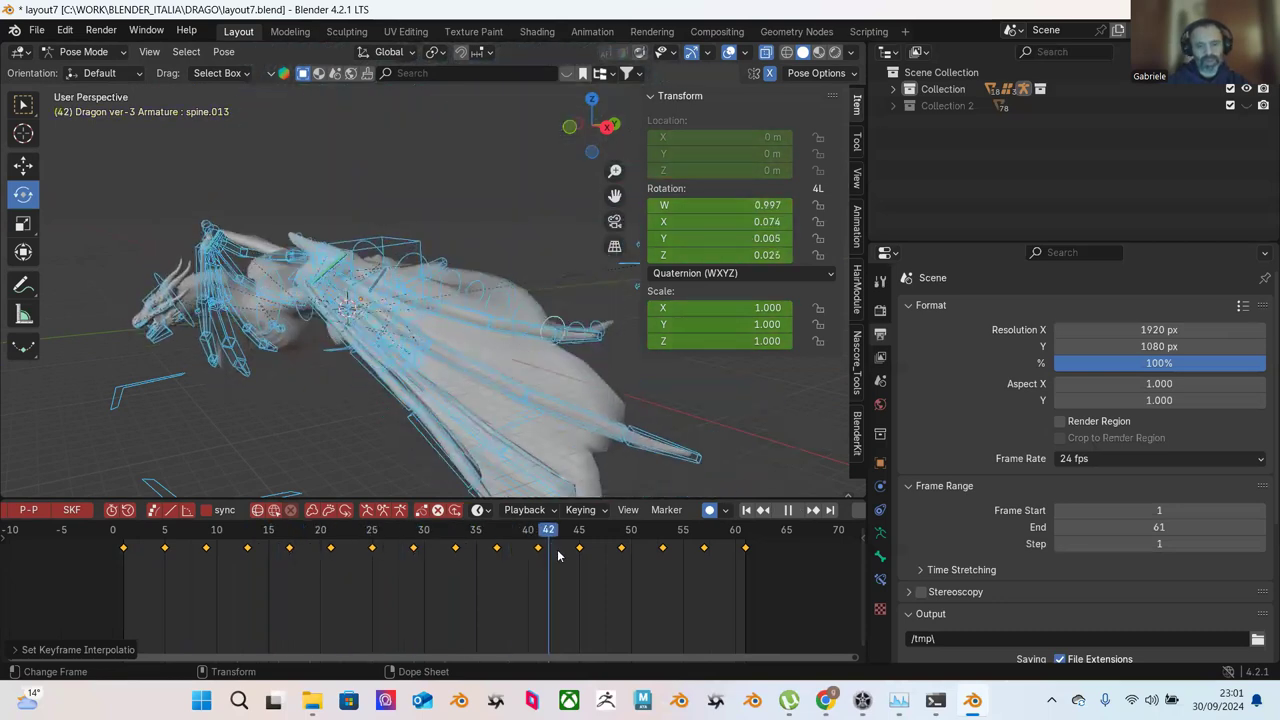
{"action": "key", "text": "space"}
{"action": "middle_click_drag", "start_coordinate": [372, 402], "coordinate": [346, 460]}
{"action": "key", "text": "space"}
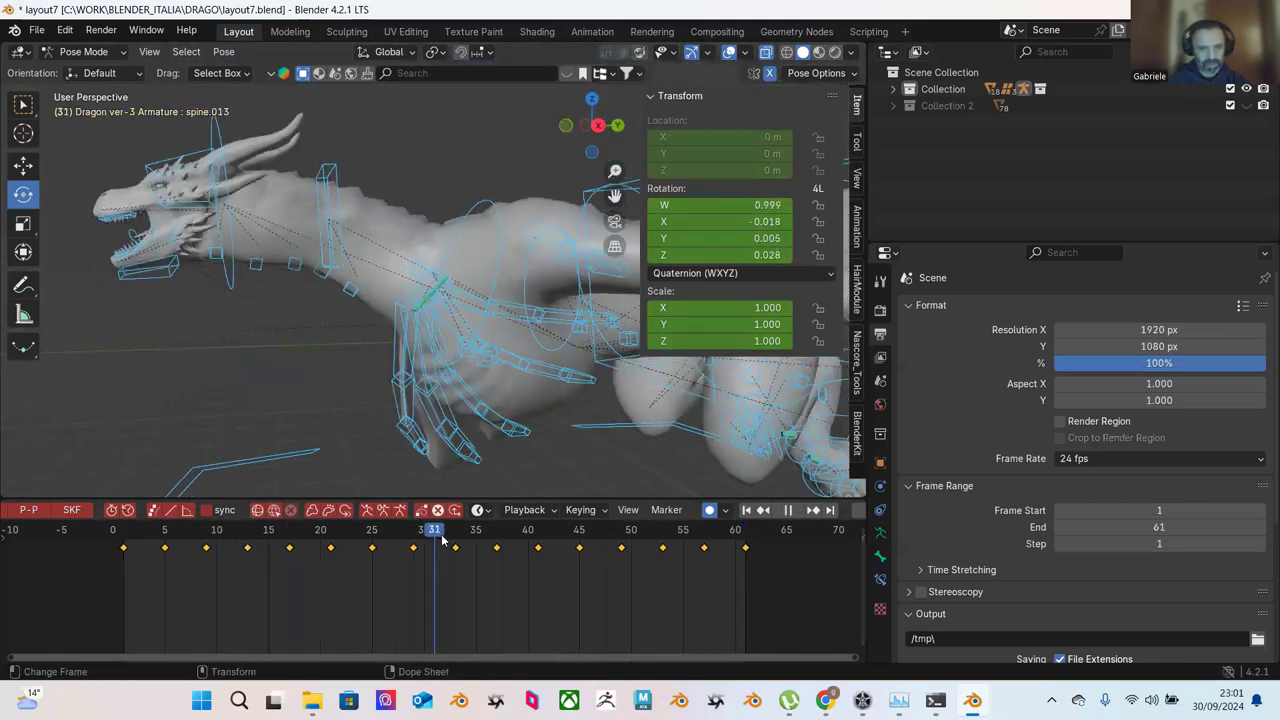
{"action": "left_click_drag", "start_coordinate": [318, 512], "coordinate": [168, 508]}
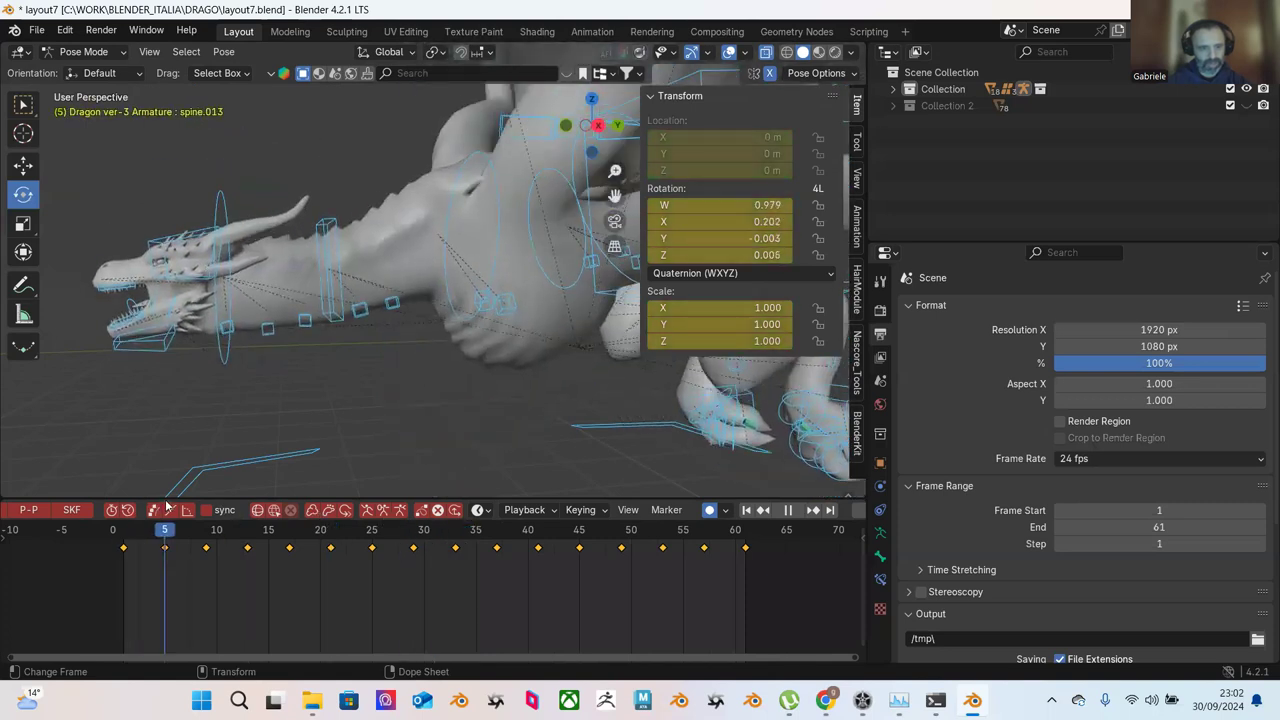
Step: Rotate the JAW bone open at frame 1 and delete its in-between keyframes
{"action": "left_click", "coordinate": [150, 353]}
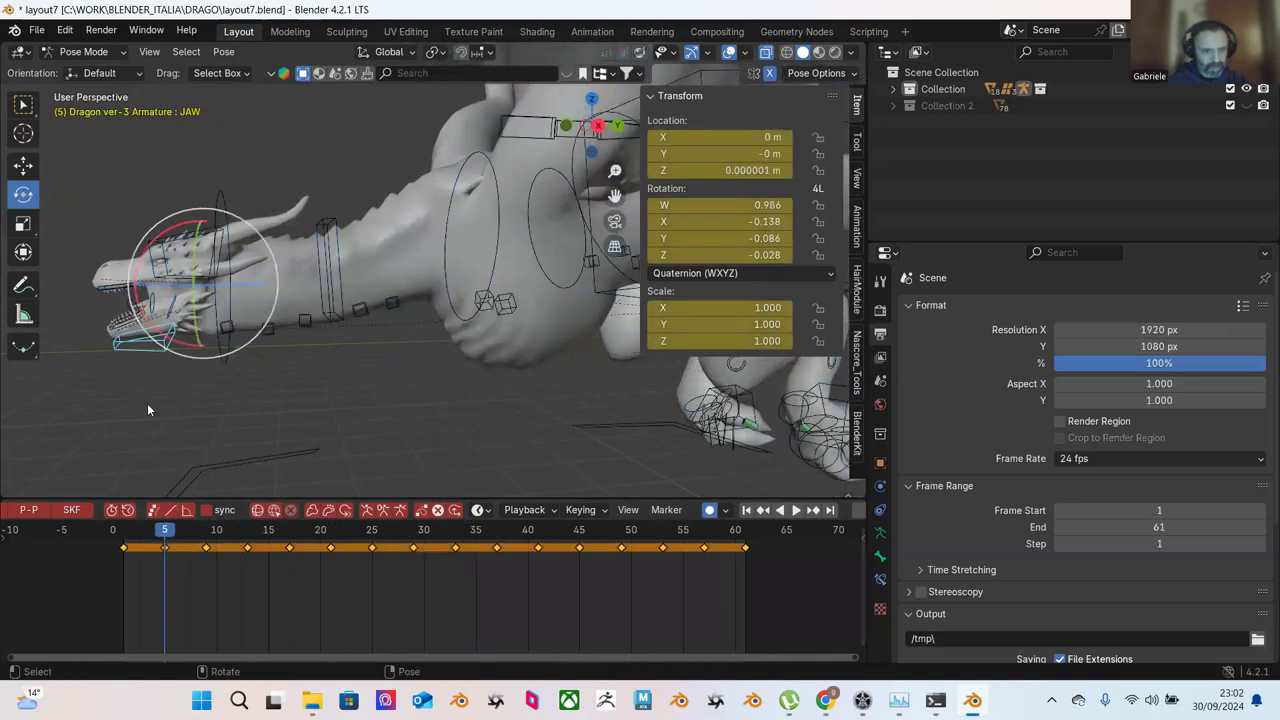
{"action": "left_click", "coordinate": [128, 541]}
{"action": "left_click", "coordinate": [165, 577]}
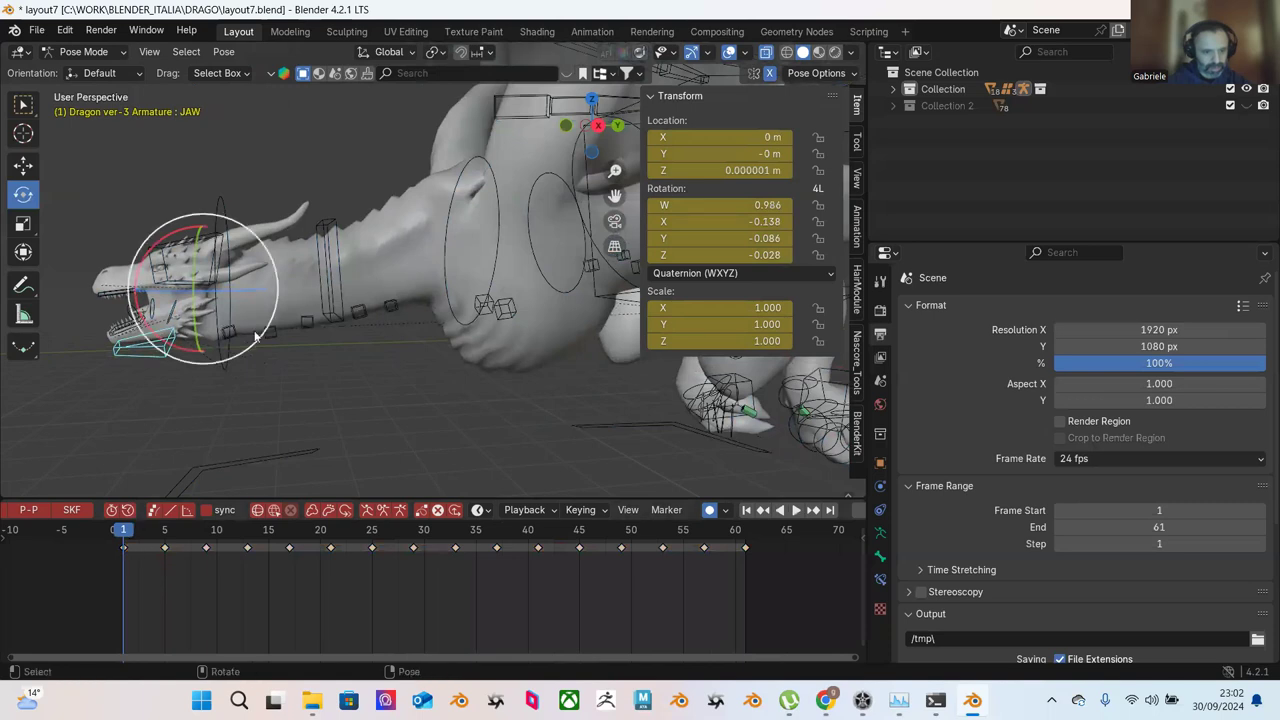
{"action": "left_click_drag", "start_coordinate": [262, 338], "coordinate": [257, 372]}
{"action": "left_click_drag", "start_coordinate": [155, 577], "coordinate": [720, 548]}
{"action": "key", "text": "Delete"}
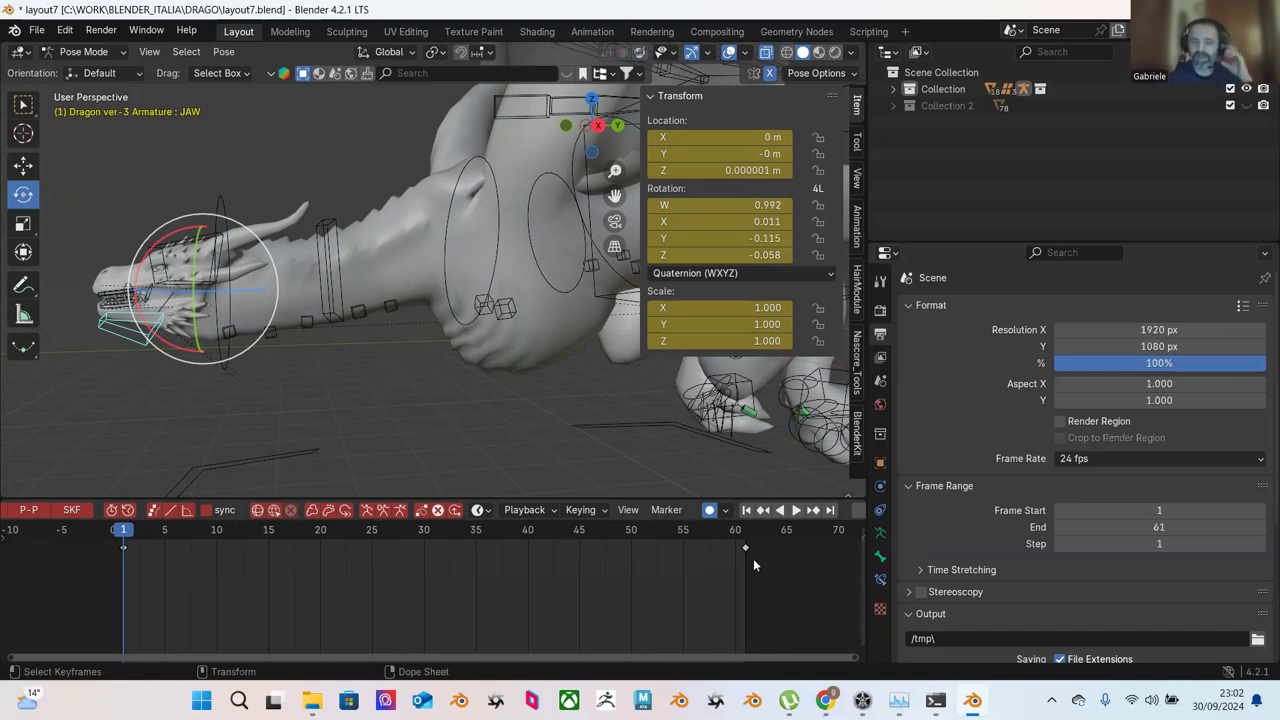
Step: Copy the jaw's frame 1 keyframe and paste it at frame 61, then play from the start
{"action": "right_click", "coordinate": [125, 550]}
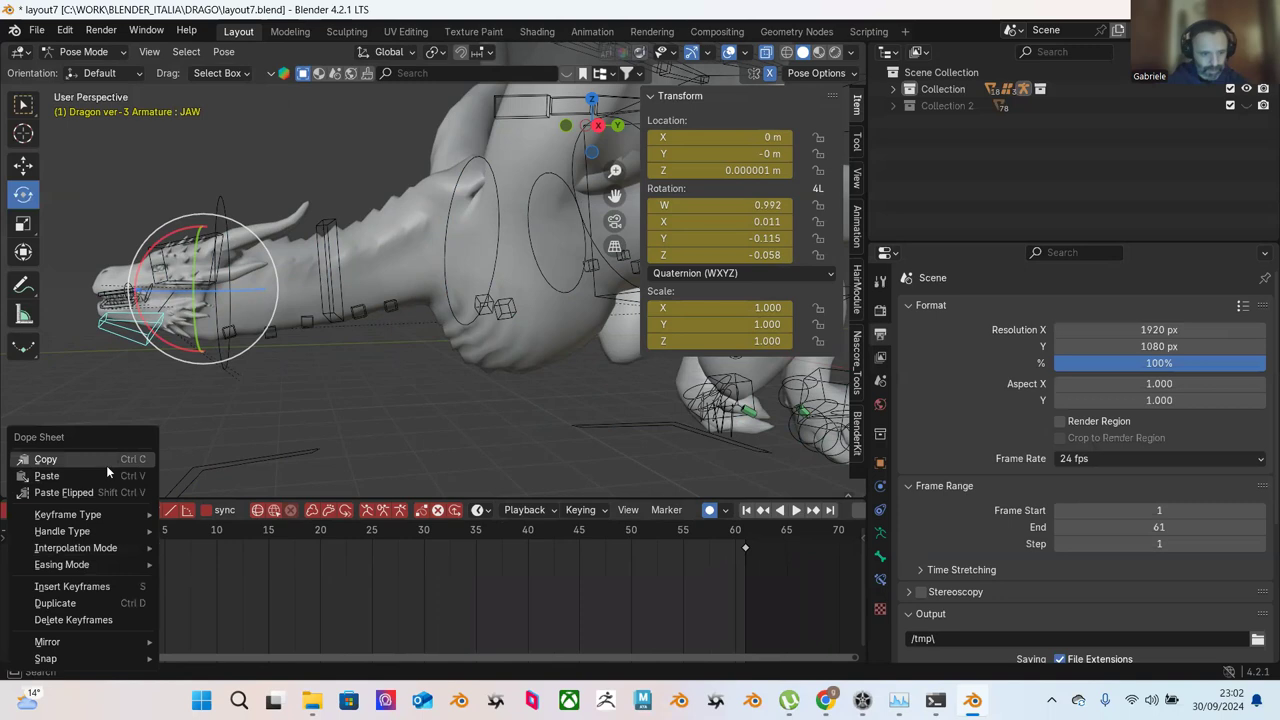
{"action": "left_click", "coordinate": [102, 465]}
{"action": "left_click", "coordinate": [743, 535]}
{"action": "key", "text": "space"}
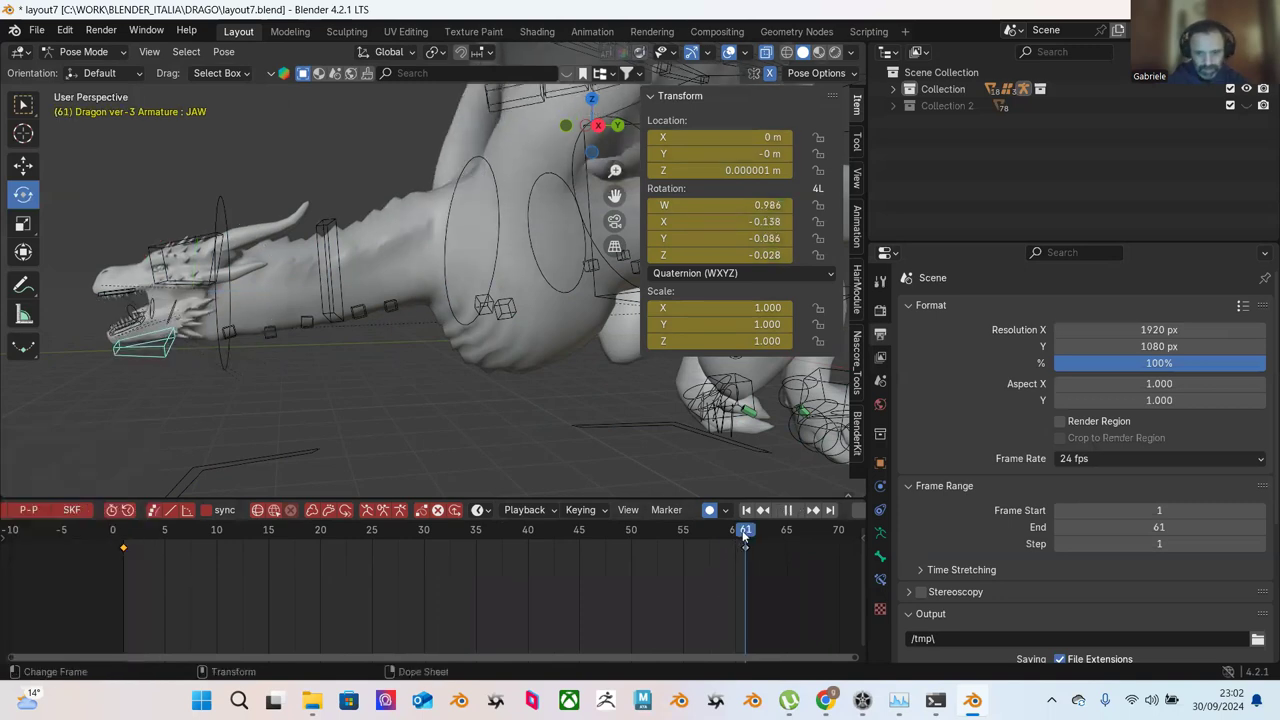
{"action": "right_click", "coordinate": [745, 550]}
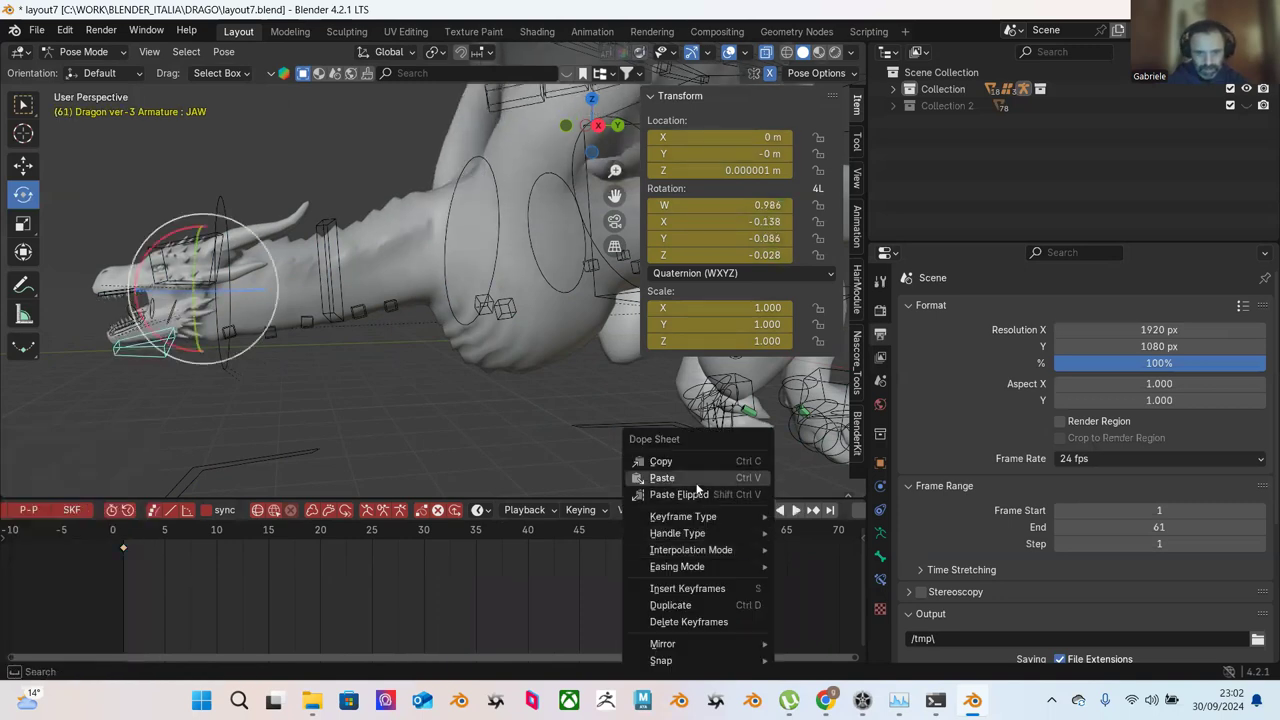
{"action": "left_click", "coordinate": [697, 482]}
{"action": "left_click", "coordinate": [135, 541]}
{"action": "key", "text": "space"}
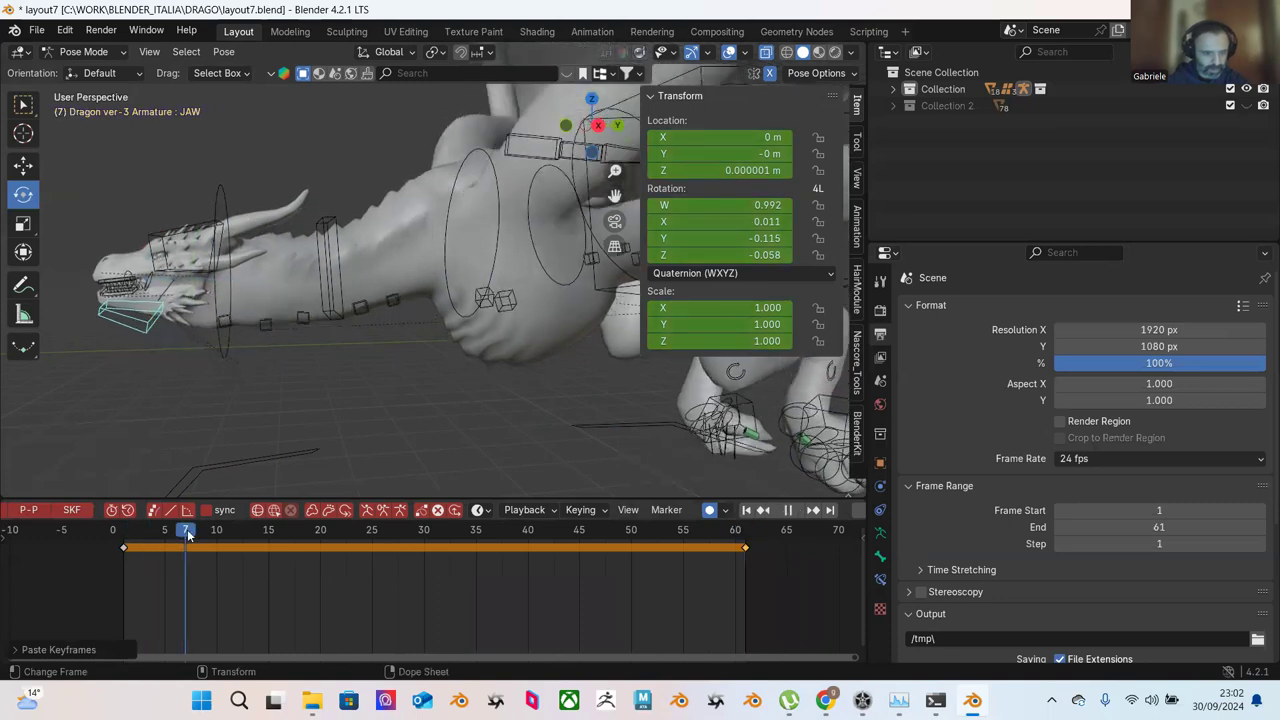
Step: Key a slight jaw rotation, then open the jaw slightly at frame 25
{"action": "key", "text": "space"}
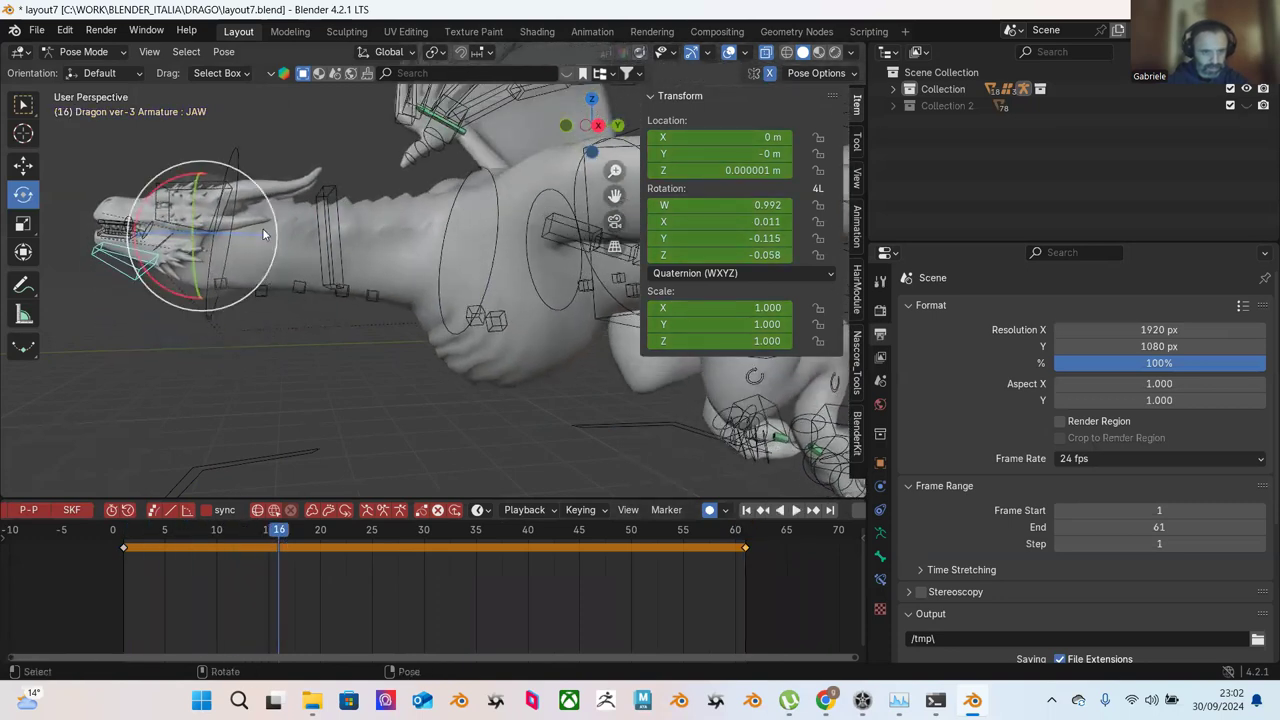
{"action": "left_click_drag", "start_coordinate": [275, 212], "coordinate": [275, 213]}
{"action": "left_click", "coordinate": [123, 541]}
{"action": "key", "text": "space"}
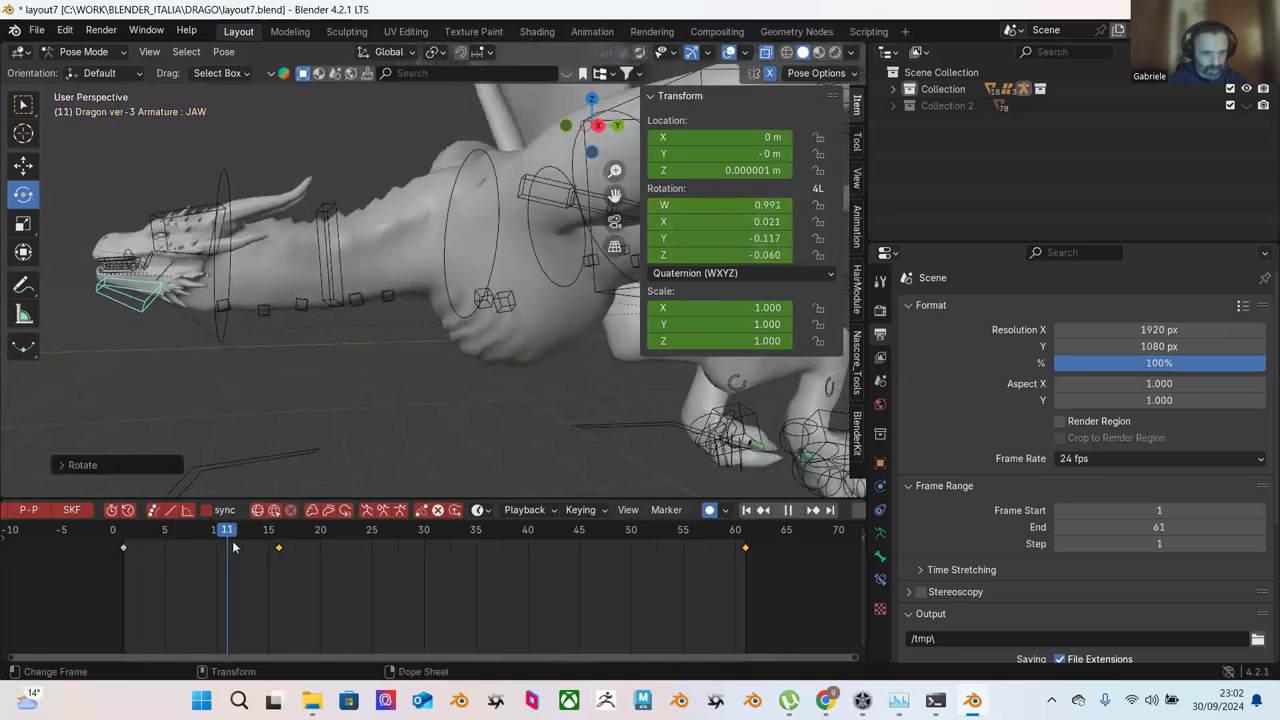
{"action": "left_click_drag", "start_coordinate": [310, 567], "coordinate": [375, 573]}
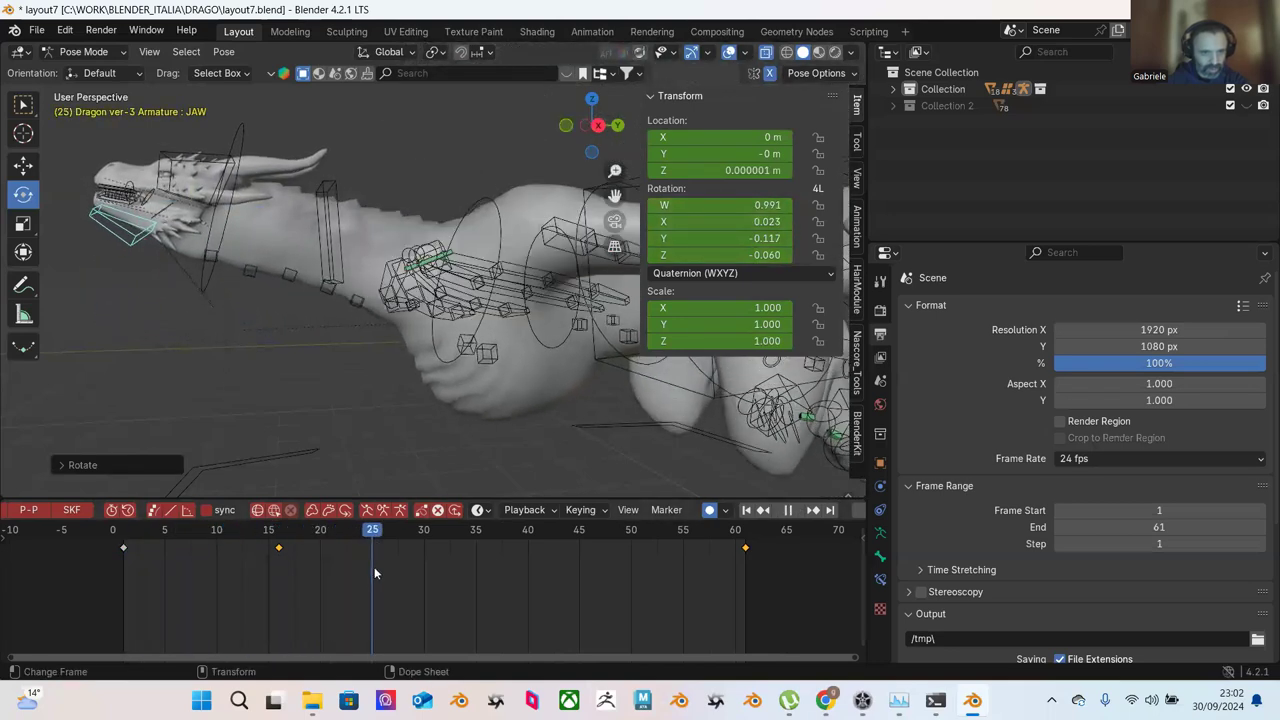
{"action": "left_click_drag", "start_coordinate": [268, 175], "coordinate": [275, 180]}
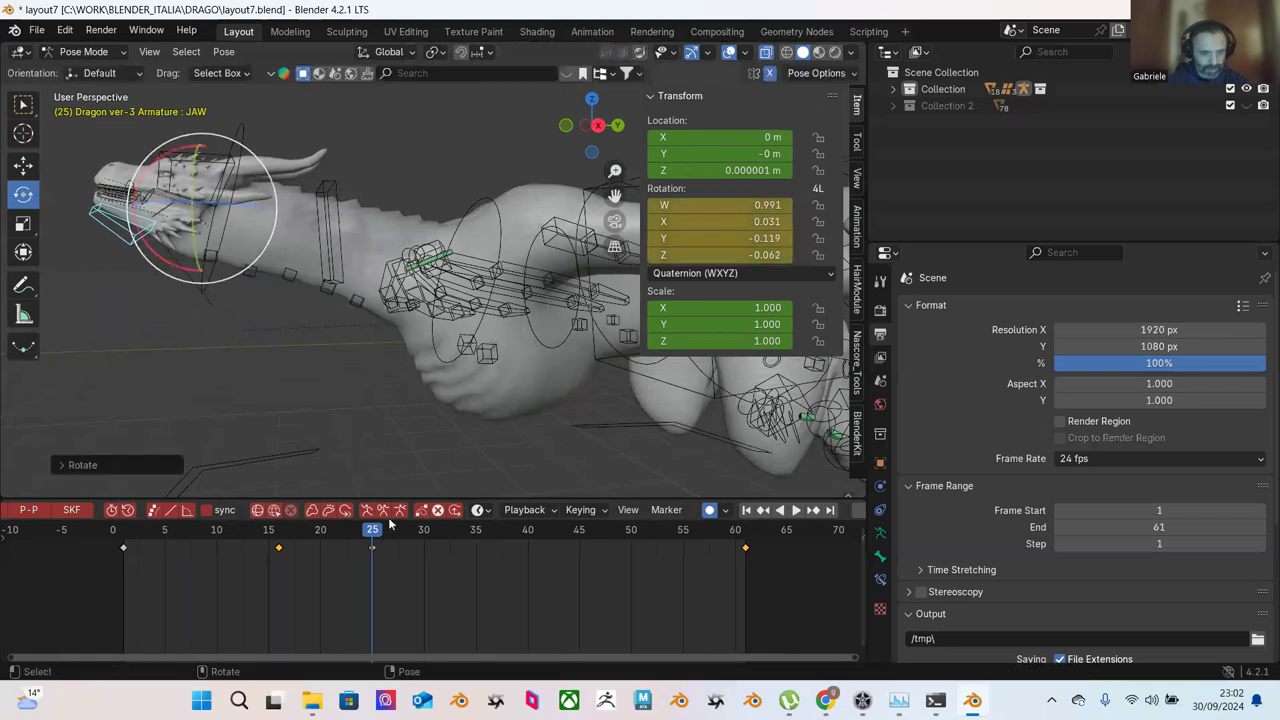
{"action": "key", "text": "space"}
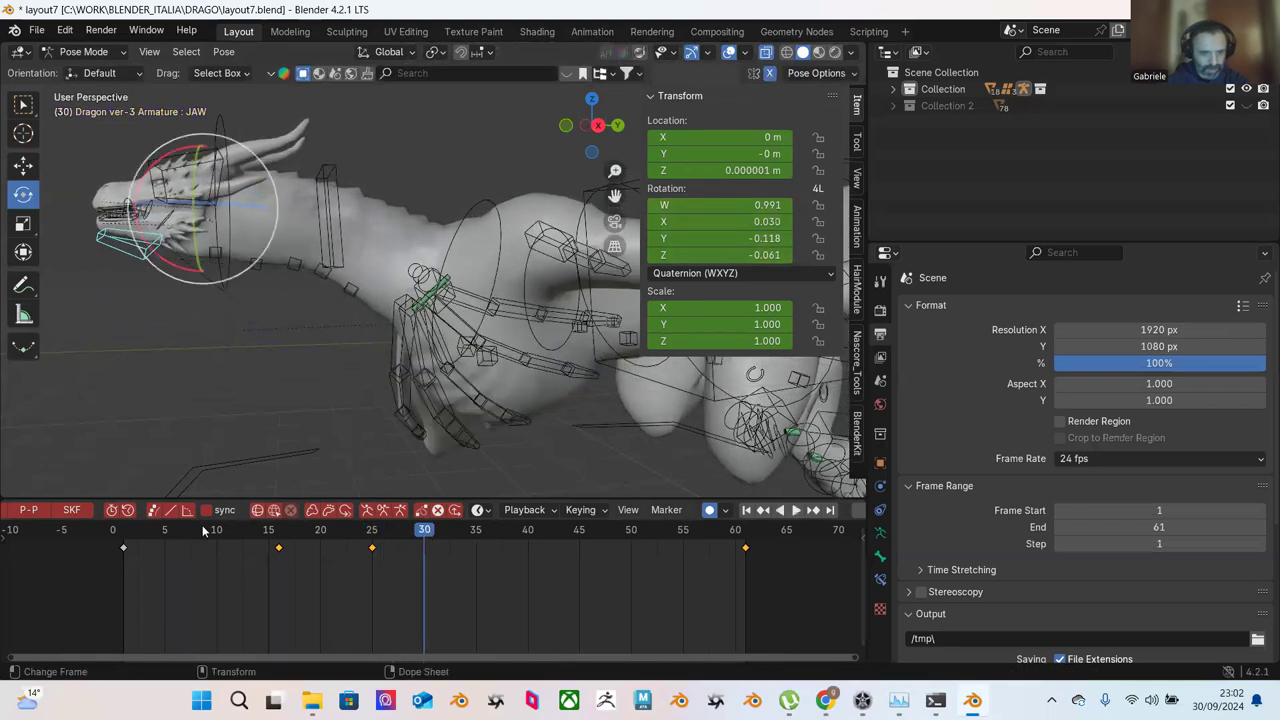
Step: Key small jaw rotations at frames 8, 30 and 42
{"action": "left_click", "coordinate": [196, 541]}
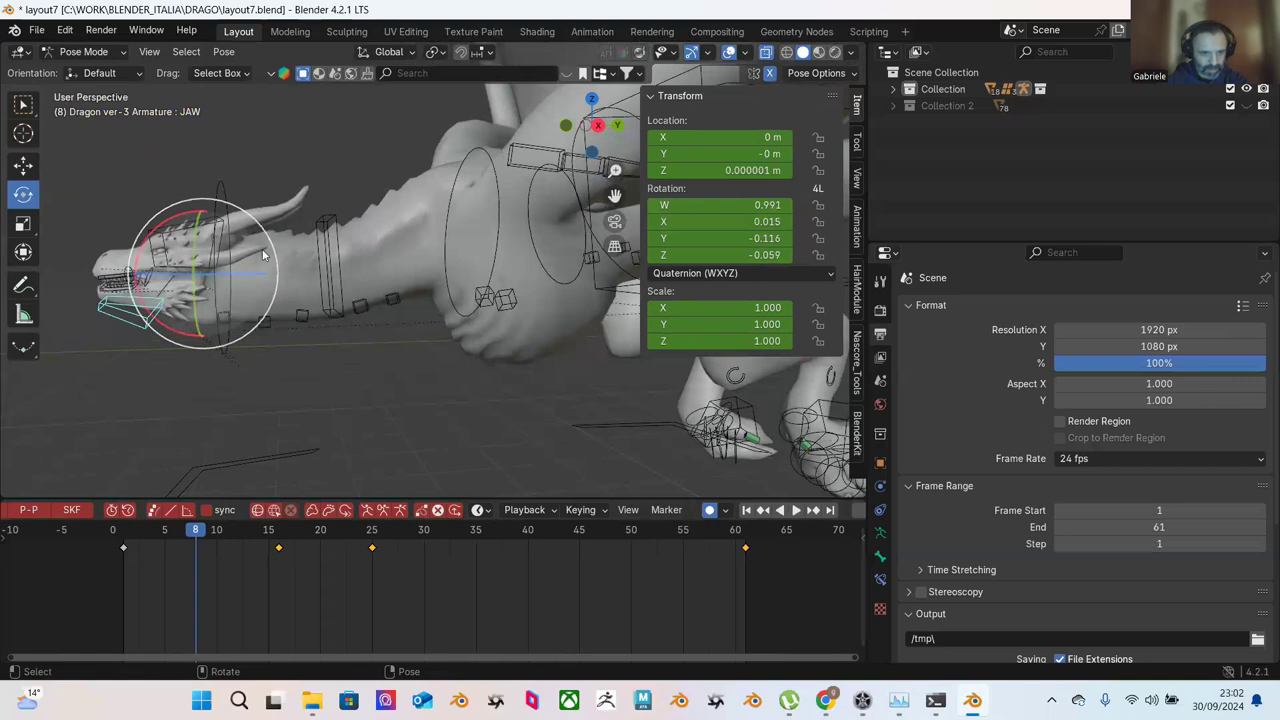
{"action": "left_click_drag", "start_coordinate": [270, 247], "coordinate": [228, 297]}
{"action": "left_click", "coordinate": [140, 539]}
{"action": "key", "text": "space"}
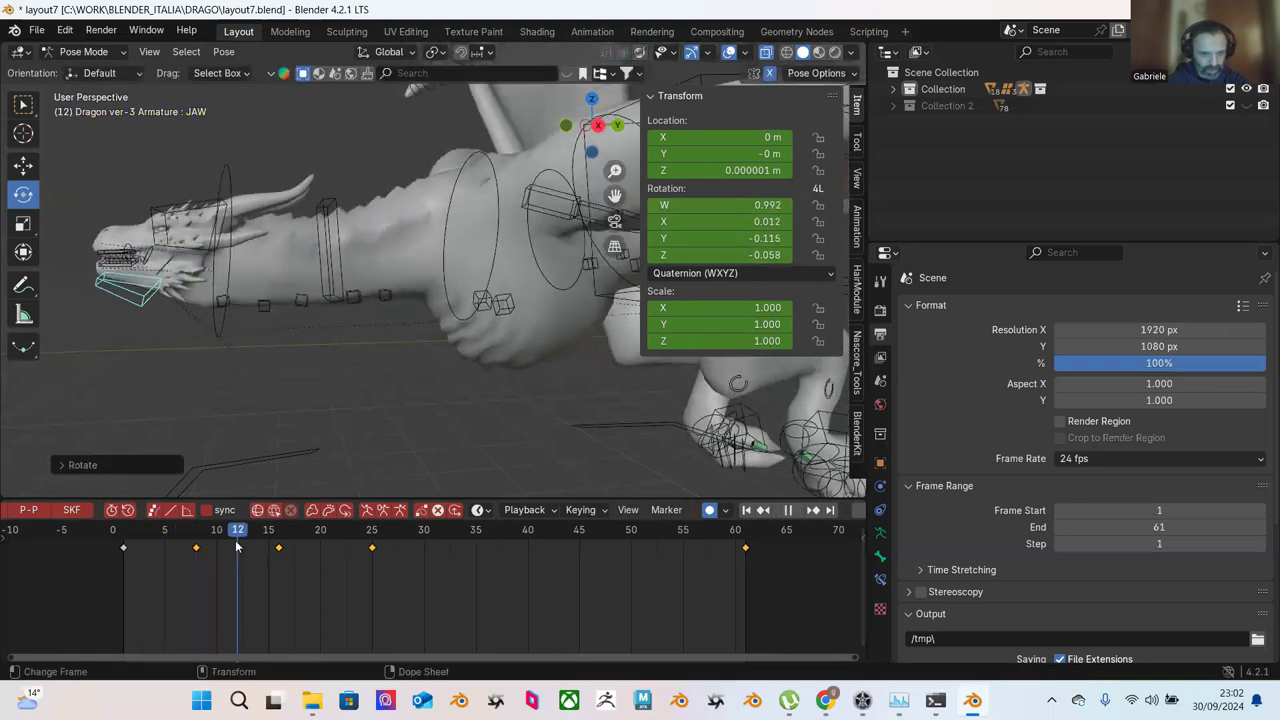
{"action": "left_click_drag", "start_coordinate": [347, 572], "coordinate": [429, 574]}
{"action": "left_click_drag", "start_coordinate": [275, 185], "coordinate": [264, 210]}
{"action": "left_click_drag", "start_coordinate": [441, 531], "coordinate": [548, 531]}
{"action": "left_click_drag", "start_coordinate": [273, 256], "coordinate": [268, 246]}
Step: Key jaw rotations at frames 49 and 55, then play back to review the mouth motion
{"action": "key", "text": "space"}
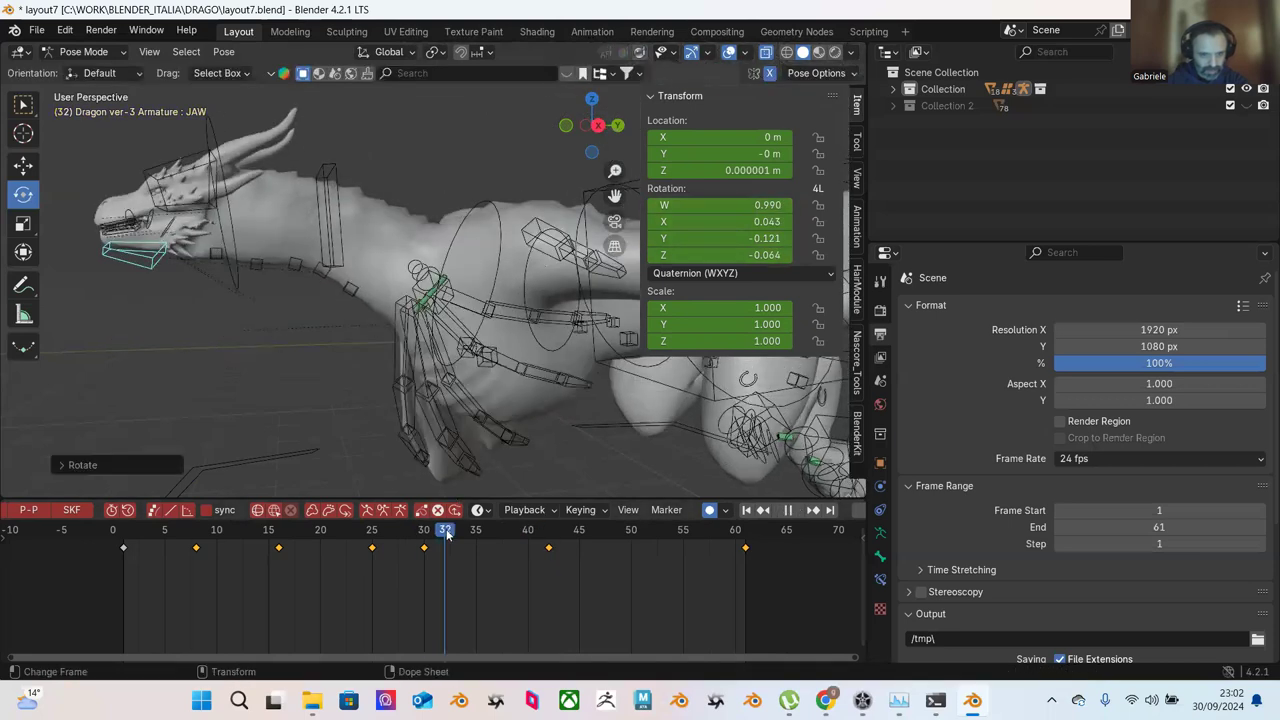
{"action": "key", "text": "space"}
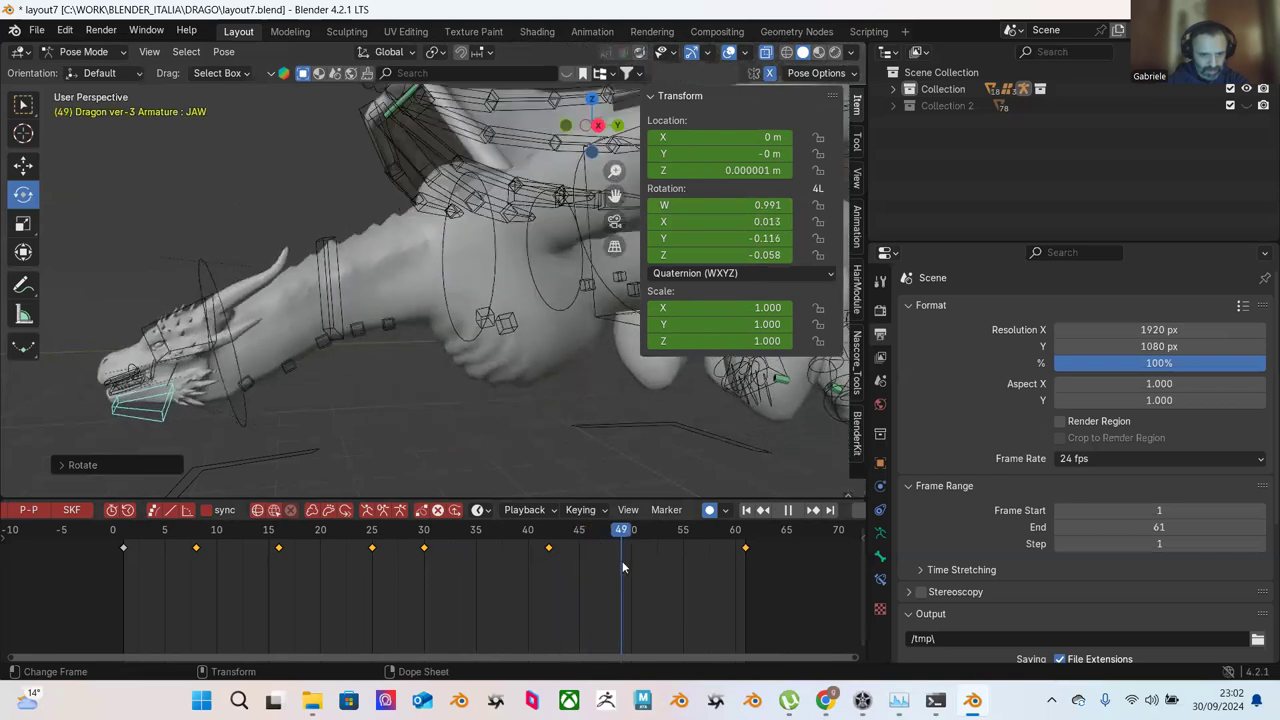
{"action": "left_click_drag", "start_coordinate": [274, 321], "coordinate": [270, 317]}
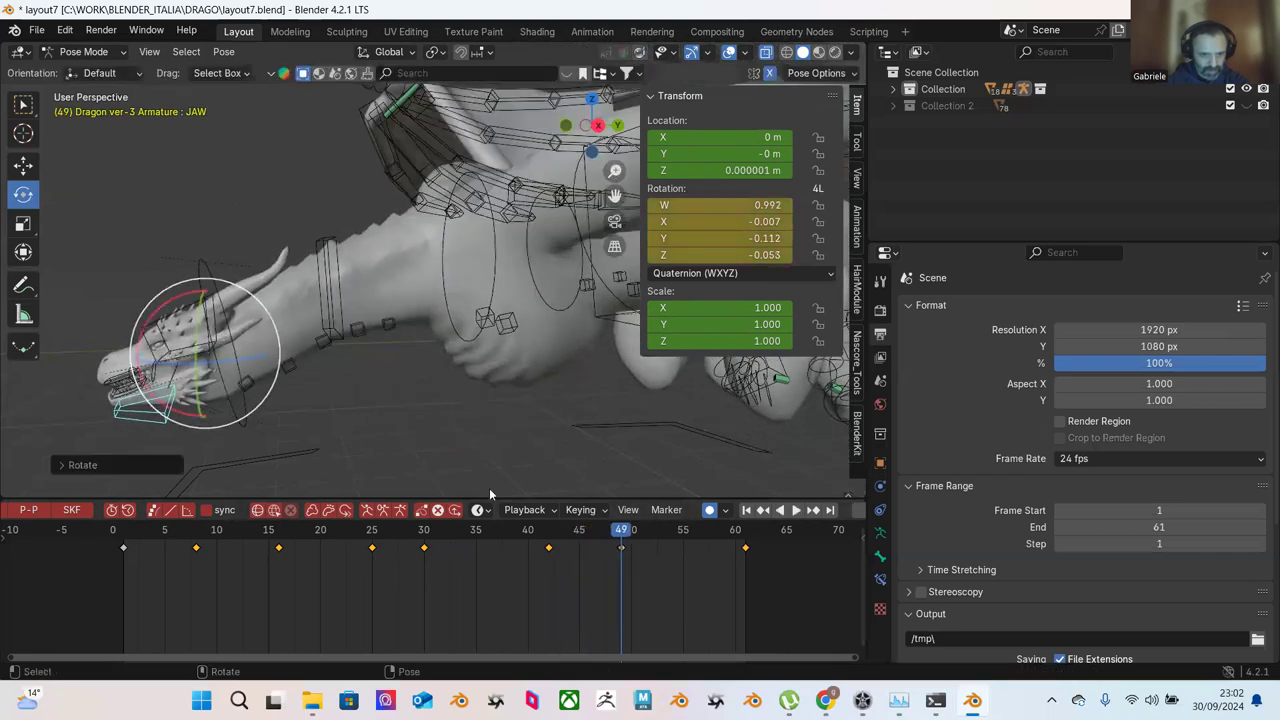
{"action": "left_click_drag", "start_coordinate": [547, 541], "coordinate": [683, 555]}
{"action": "left_click_drag", "start_coordinate": [270, 288], "coordinate": [331, 346]}
{"action": "key", "text": "space"}
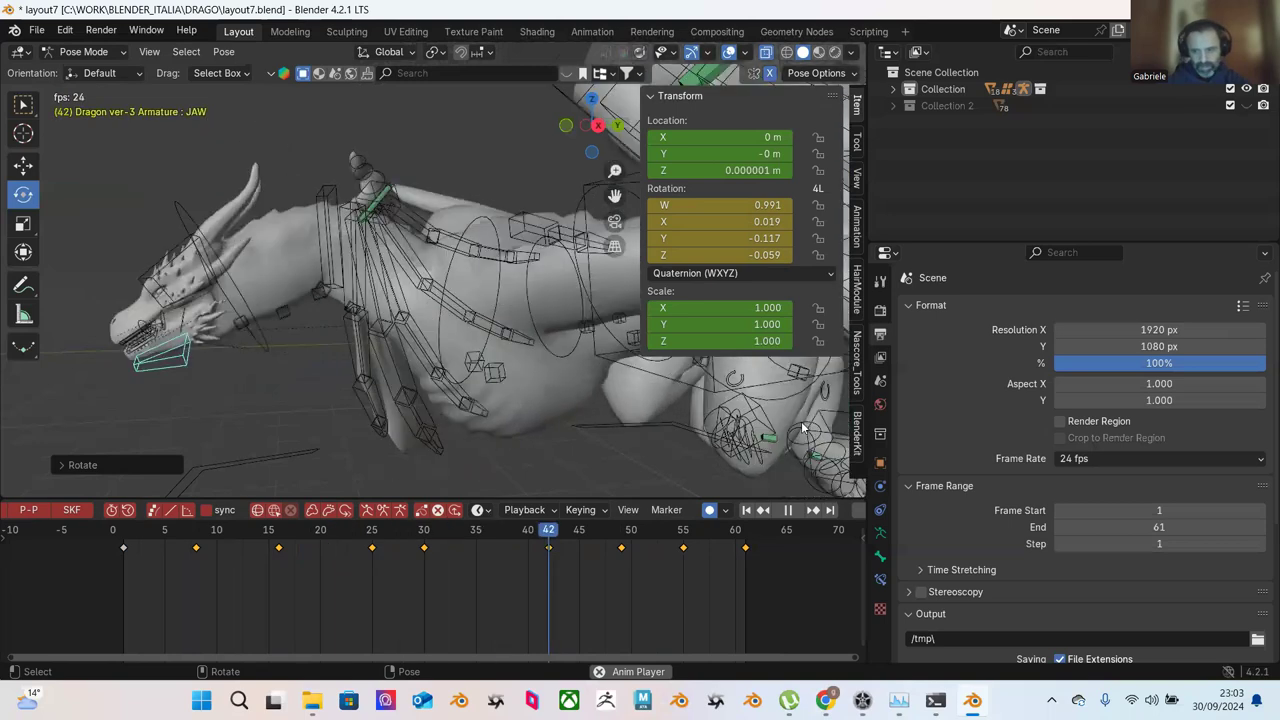
Step: Set the scene's Frame Range End to 60
{"action": "left_click", "coordinate": [1161, 526]}
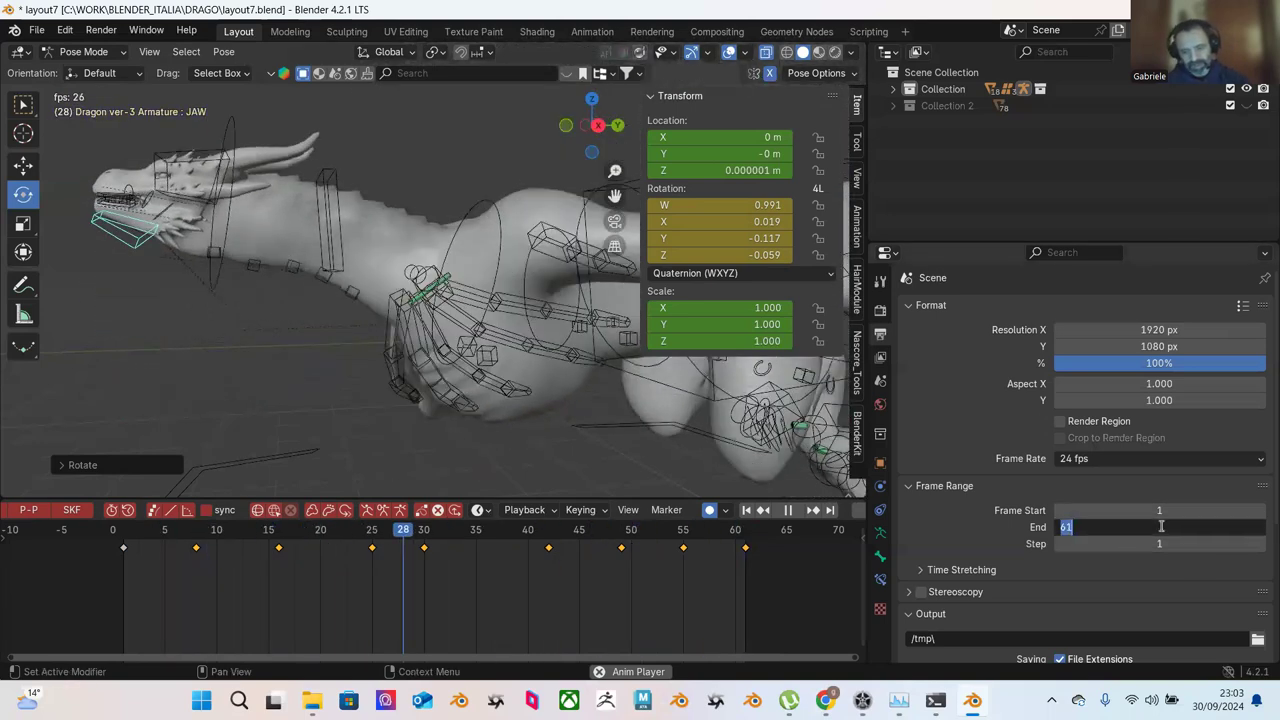
{"action": "type", "text": "60"}
{"action": "key", "text": "Return"}
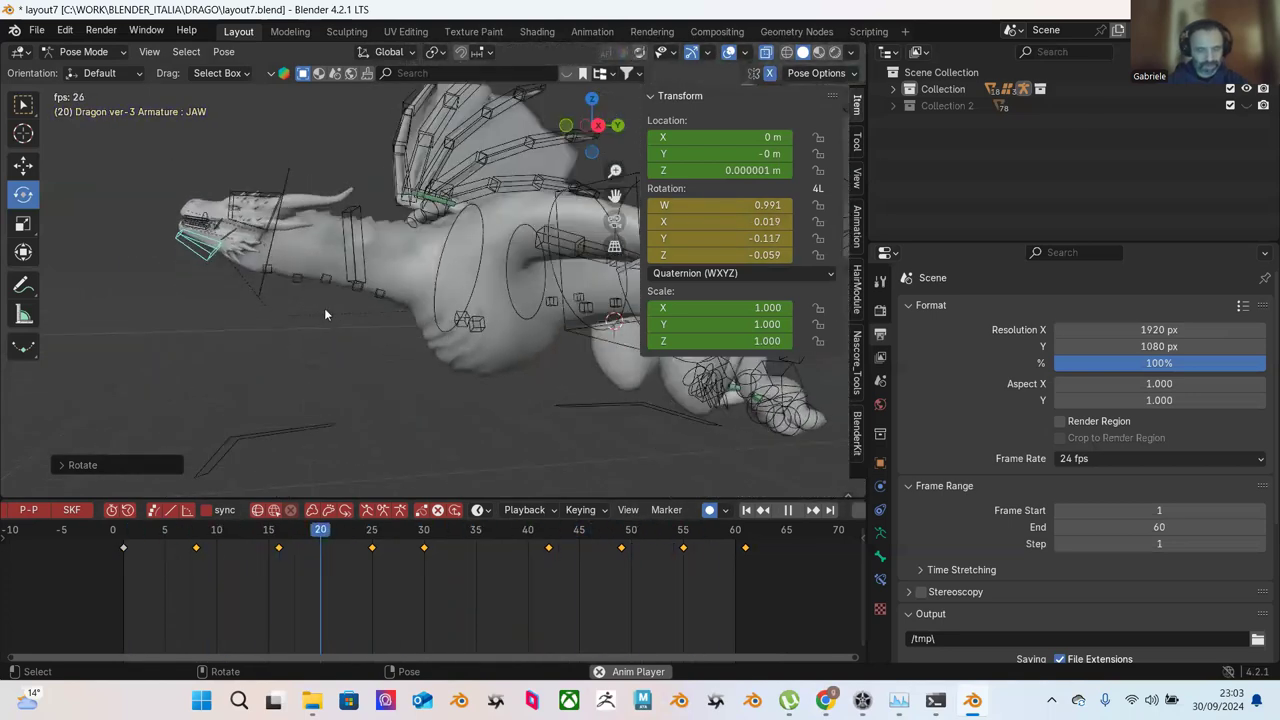
Step: Compare the jaw pose at frames 1 and 61, then deselect the jaw bone
{"action": "key", "text": "space"}
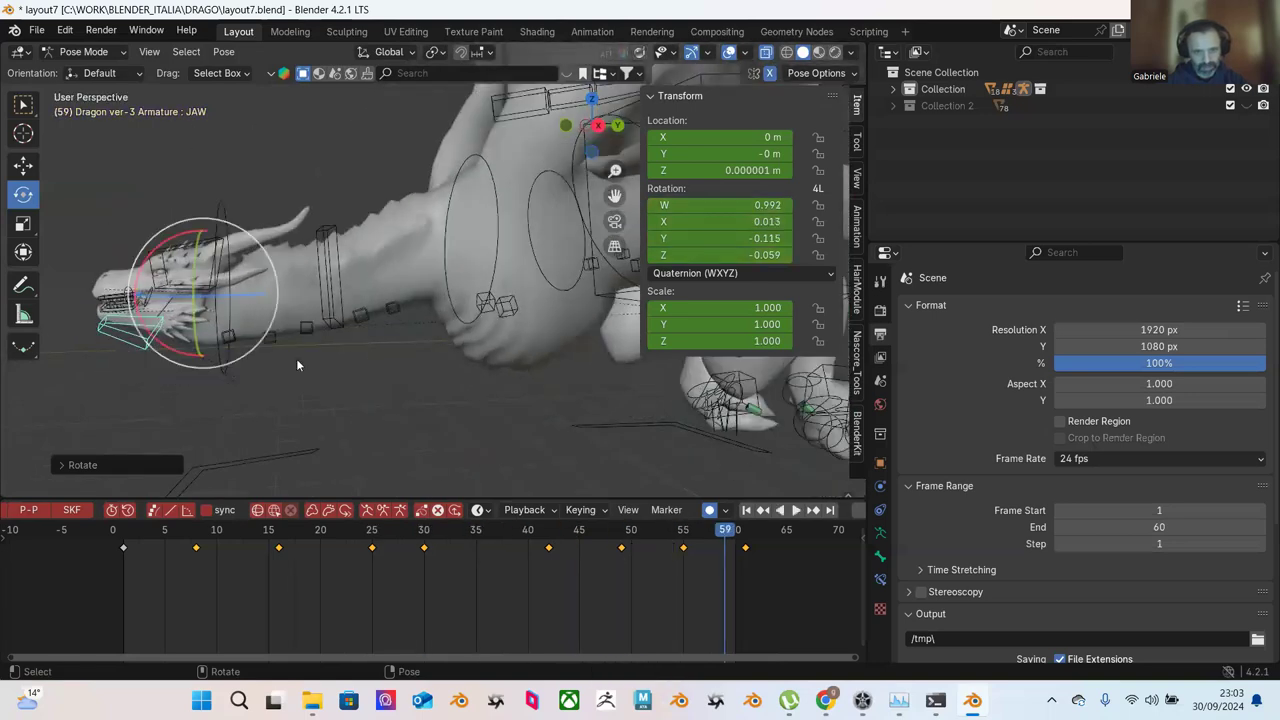
{"action": "left_click", "coordinate": [120, 538]}
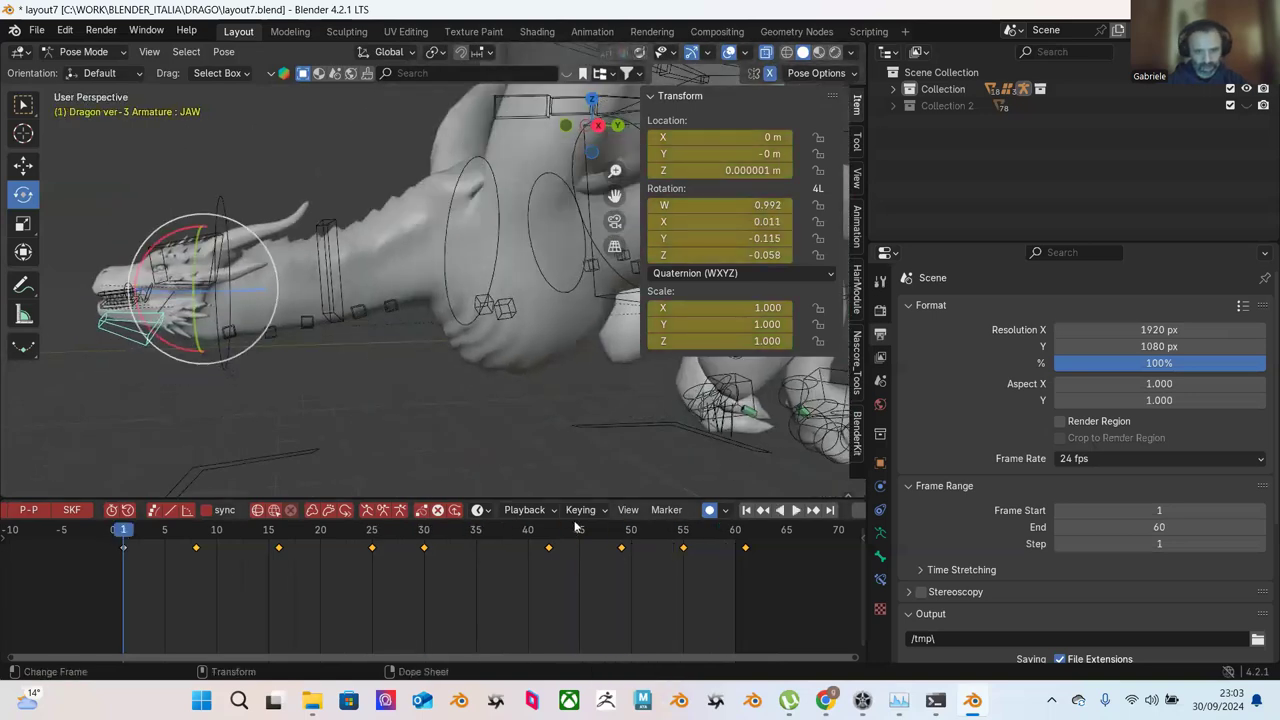
{"action": "left_click", "coordinate": [746, 533]}
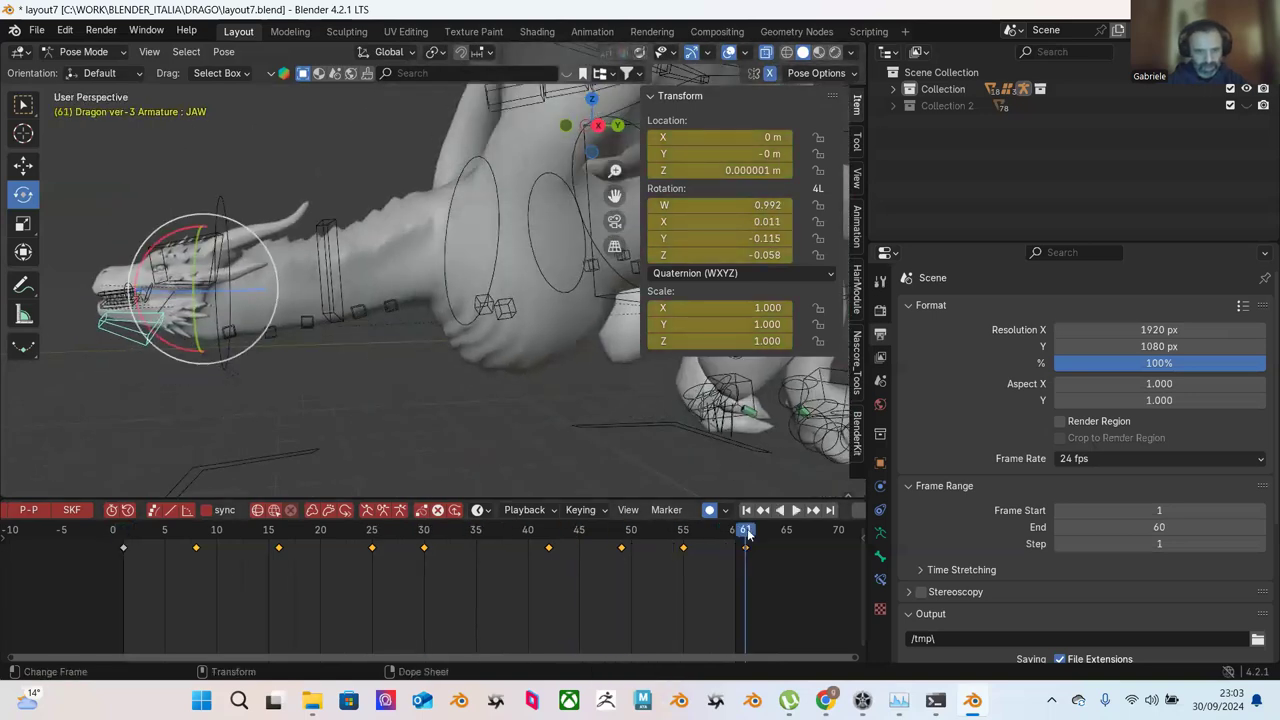
{"action": "left_click", "coordinate": [125, 535]}
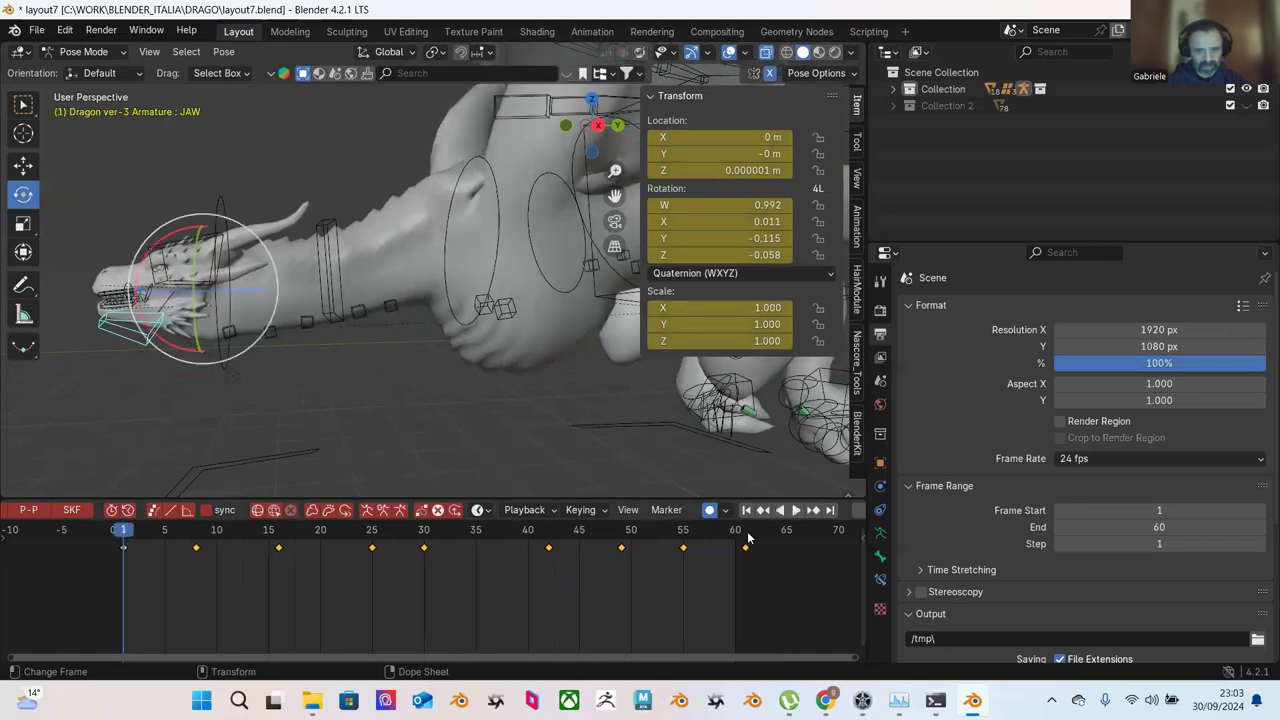
{"action": "scroll", "coordinate": [540, 408], "scroll_direction": "down", "scroll_amount": 3}
{"action": "left_click", "coordinate": [747, 533]}
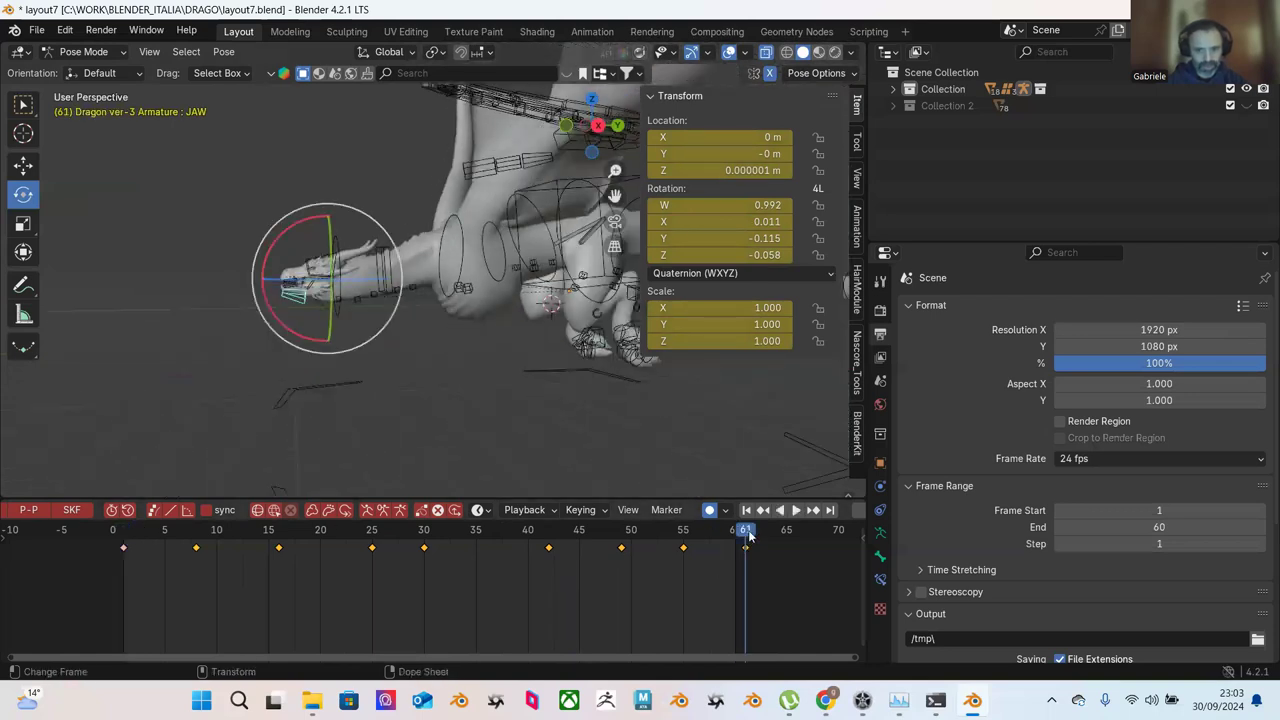
{"action": "left_click", "coordinate": [124, 536]}
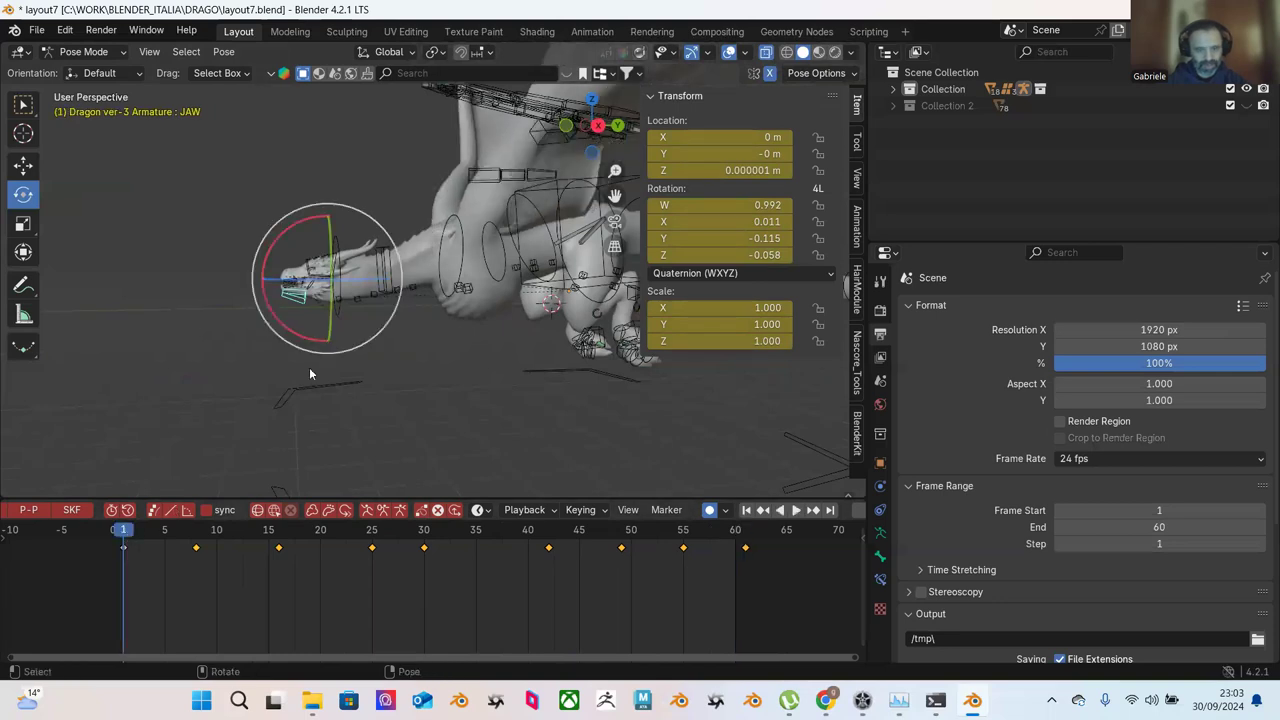
{"action": "scroll", "coordinate": [309, 367], "scroll_direction": "up", "scroll_amount": 5}
{"action": "left_click", "coordinate": [312, 429]}
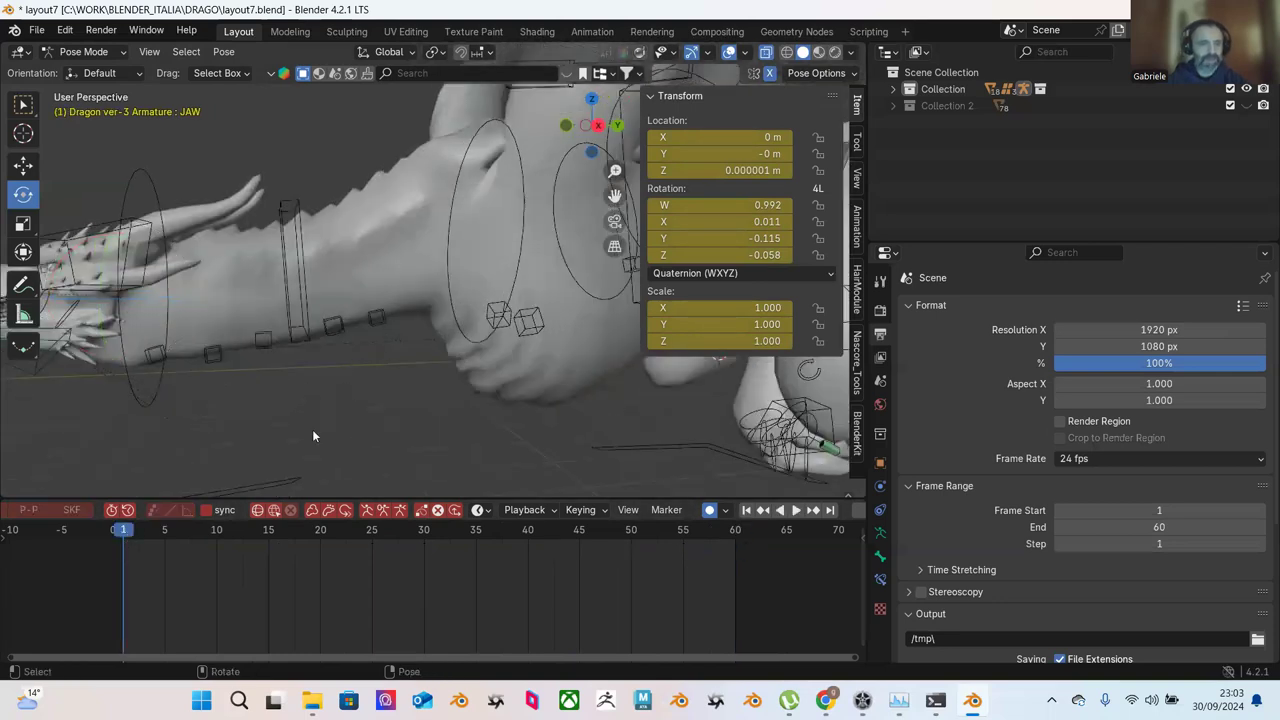
{"action": "scroll", "coordinate": [290, 385], "scroll_direction": "down", "scroll_amount": 2}
Step: Play back the NECK IK bone's motion, then Save Incremental as layout8.blend
{"action": "left_click", "coordinate": [217, 213]}
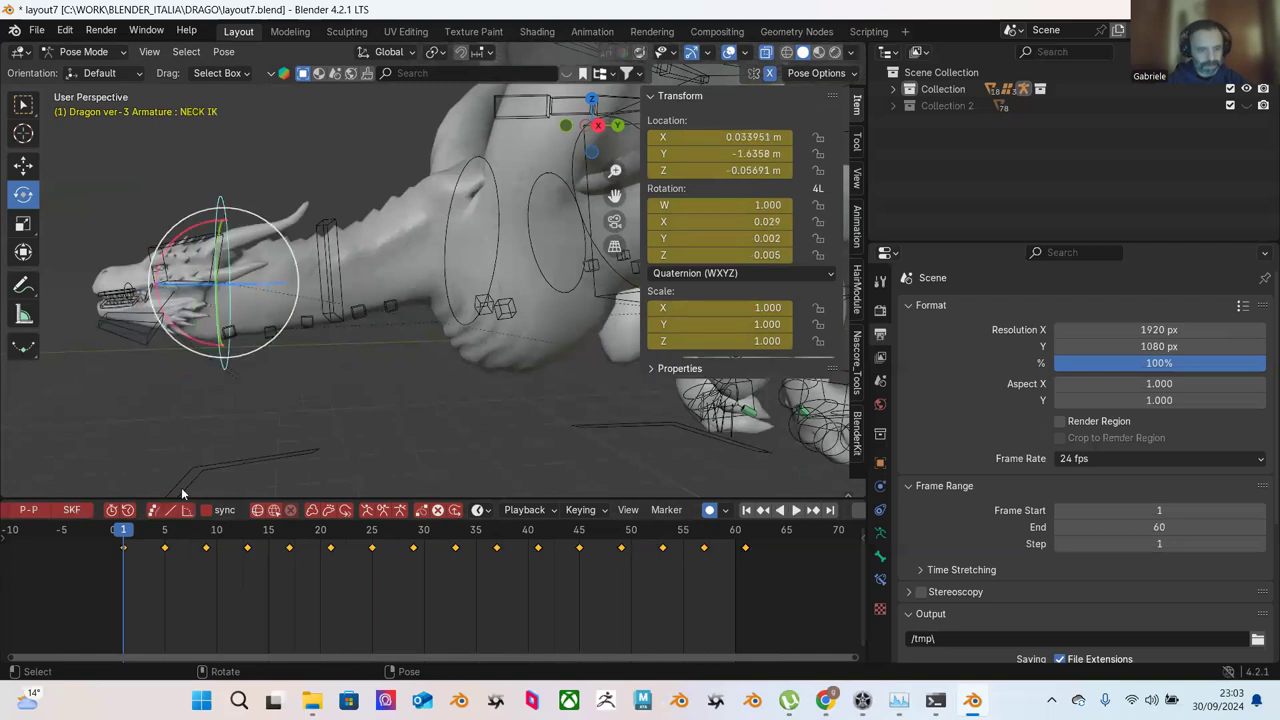
{"action": "key", "text": "space"}
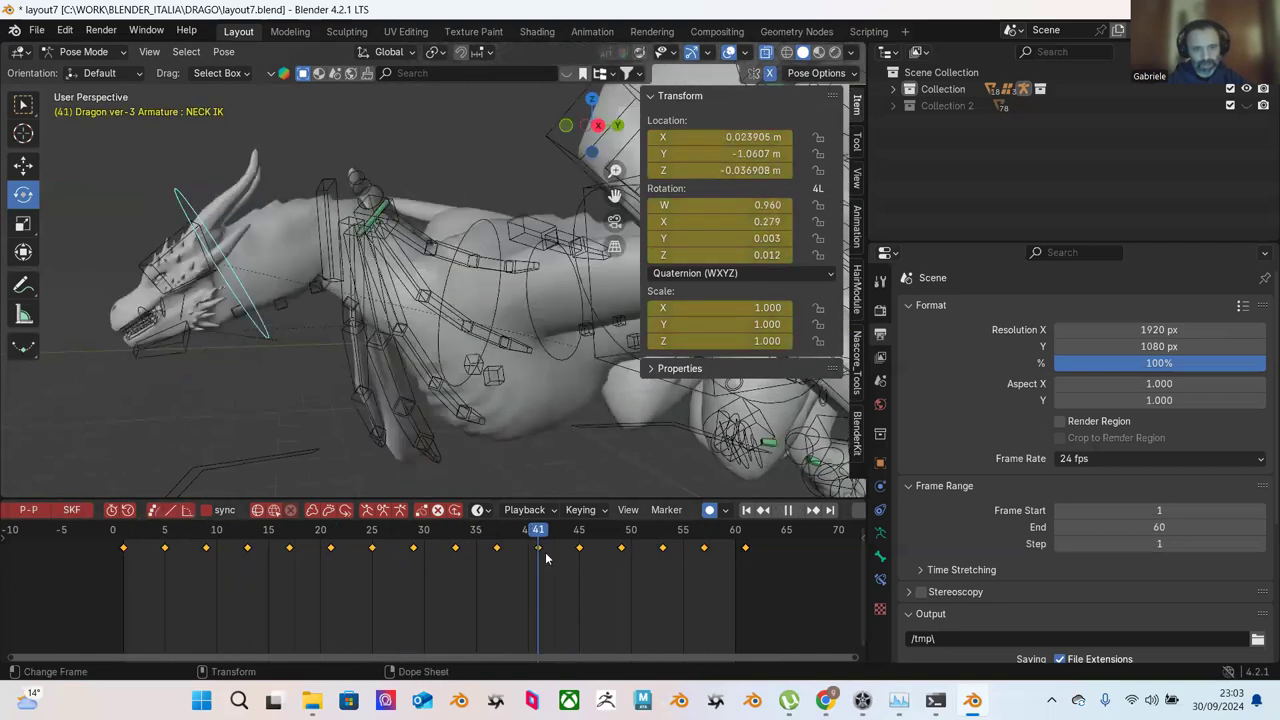
{"action": "key", "text": "space"}
{"action": "middle_click_drag", "start_coordinate": [538, 478], "coordinate": [356, 445]}
{"action": "middle_click_drag", "start_coordinate": [435, 458], "coordinate": [475, 369]}
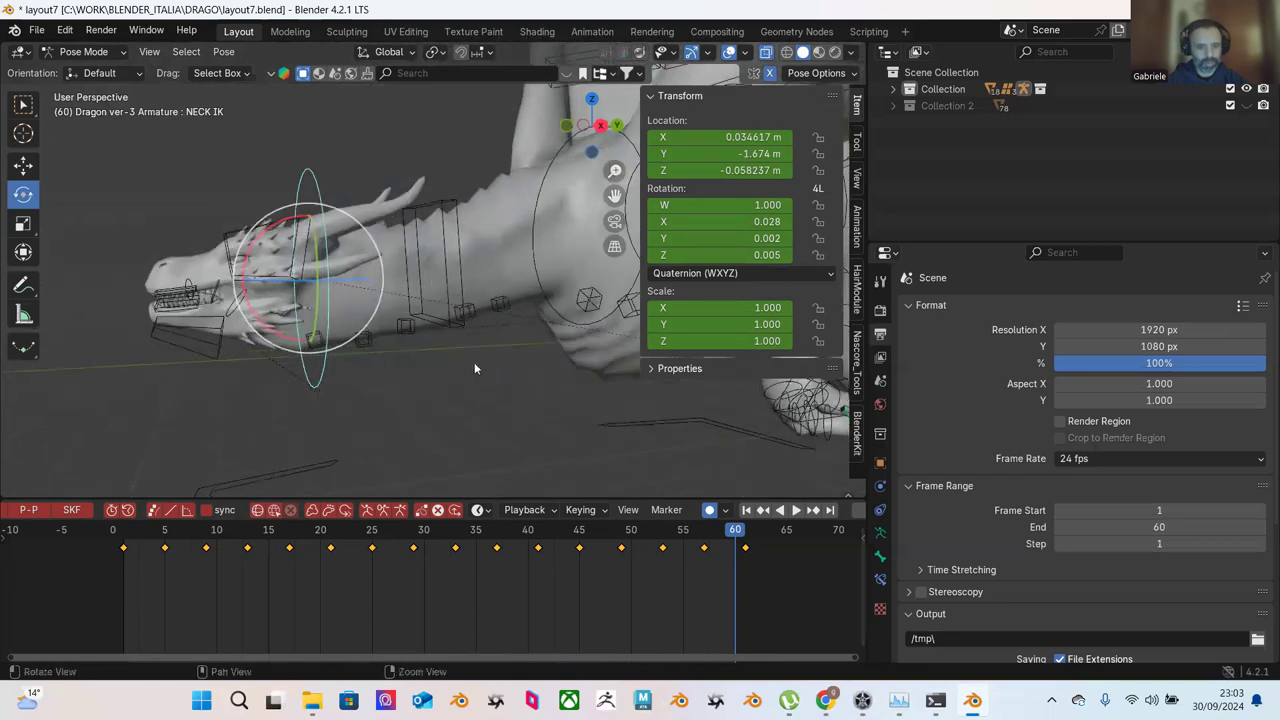
{"action": "left_click", "coordinate": [37, 30]}
{"action": "left_click", "coordinate": [121, 152]}
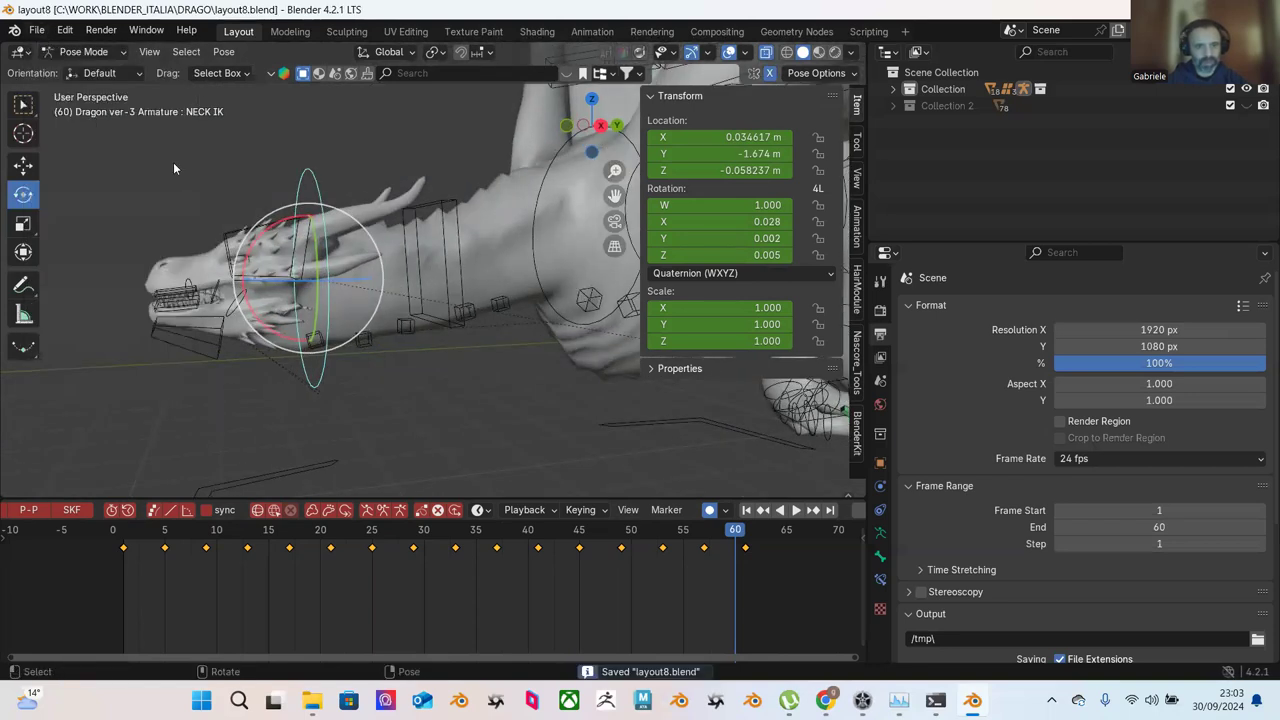
Step: Select the SKULL bone, then the NECK IK bone at frame 5
{"action": "middle_click_drag", "start_coordinate": [290, 260], "coordinate": [334, 196]}
{"action": "left_click", "coordinate": [284, 230]}
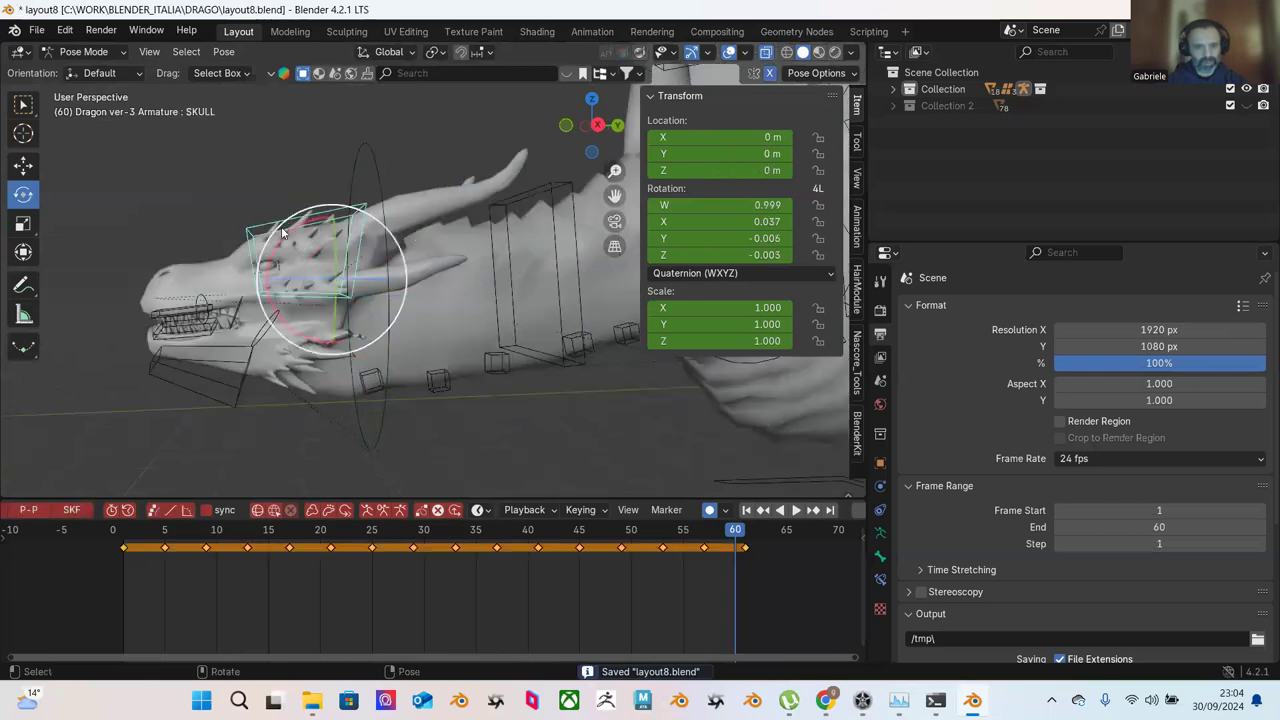
{"action": "left_click_drag", "start_coordinate": [120, 530], "coordinate": [164, 530]}
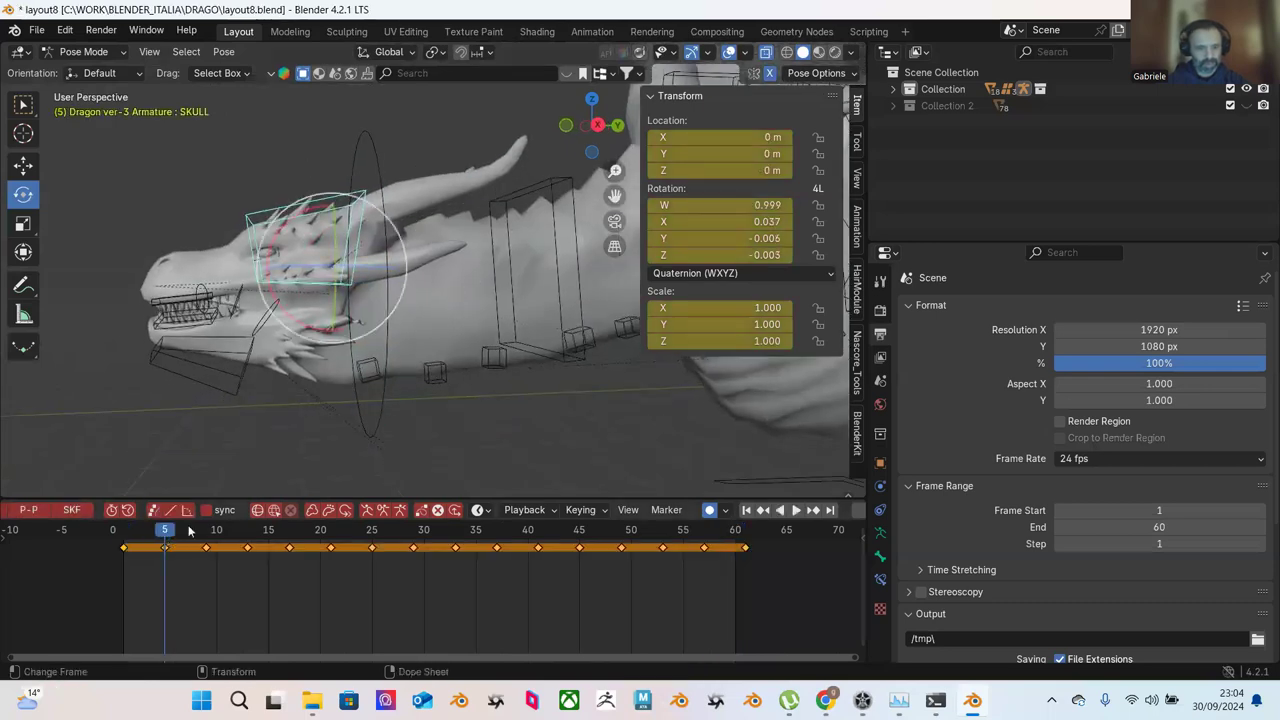
{"action": "left_click", "coordinate": [368, 157]}
{"action": "middle_click_drag", "start_coordinate": [370, 158], "coordinate": [450, 204]}
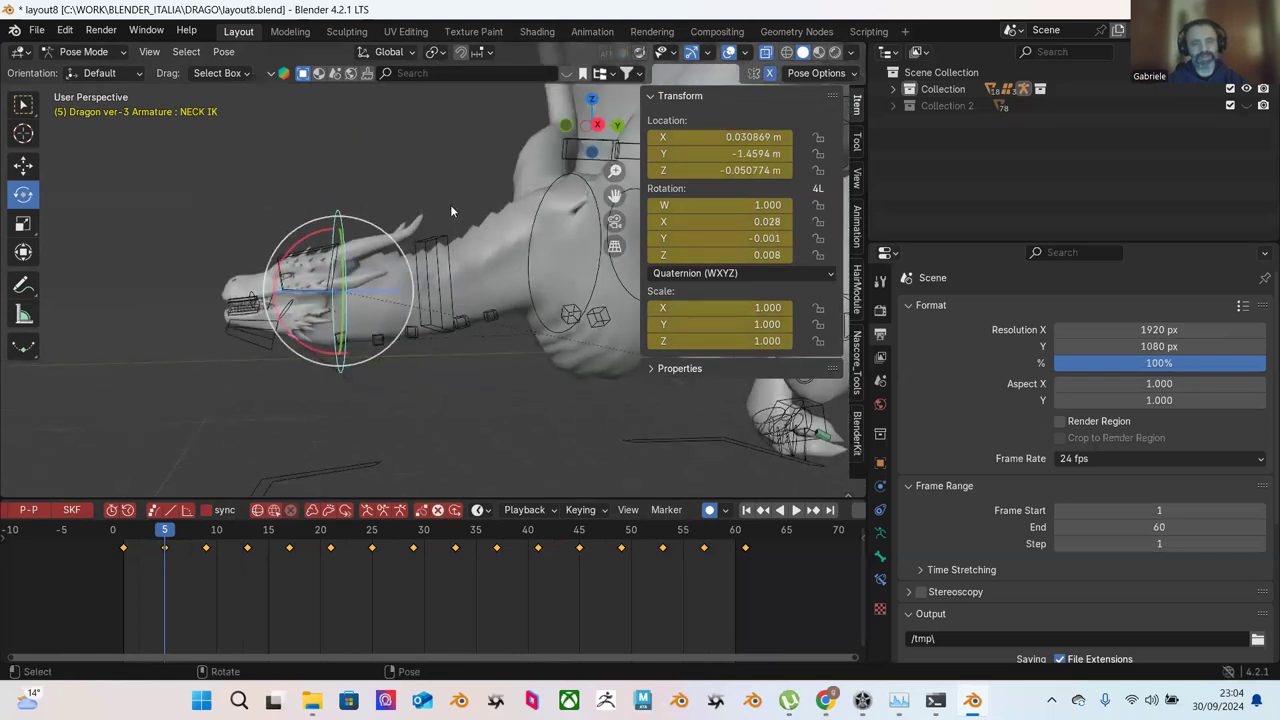
{"action": "left_click", "coordinate": [149, 51]}
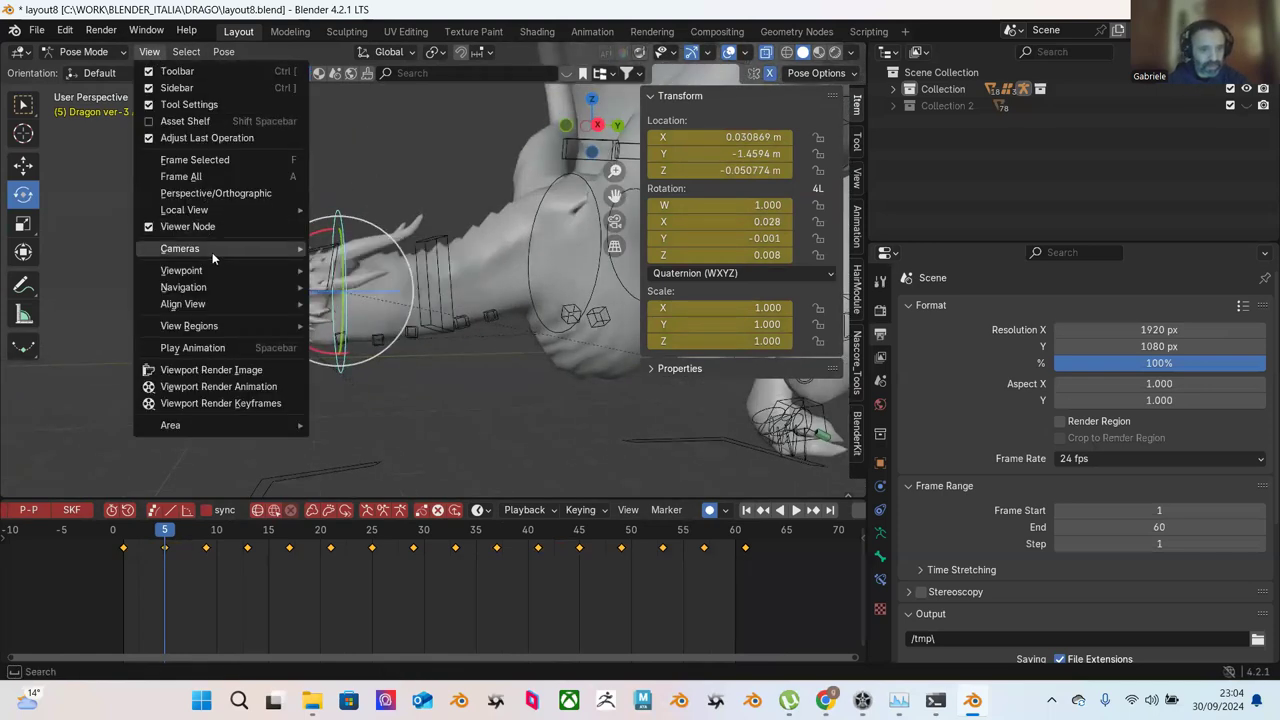
Step: Calculate the NECK IK bone's motion path over the scene frame range
{"action": "left_click", "coordinate": [223, 51]}
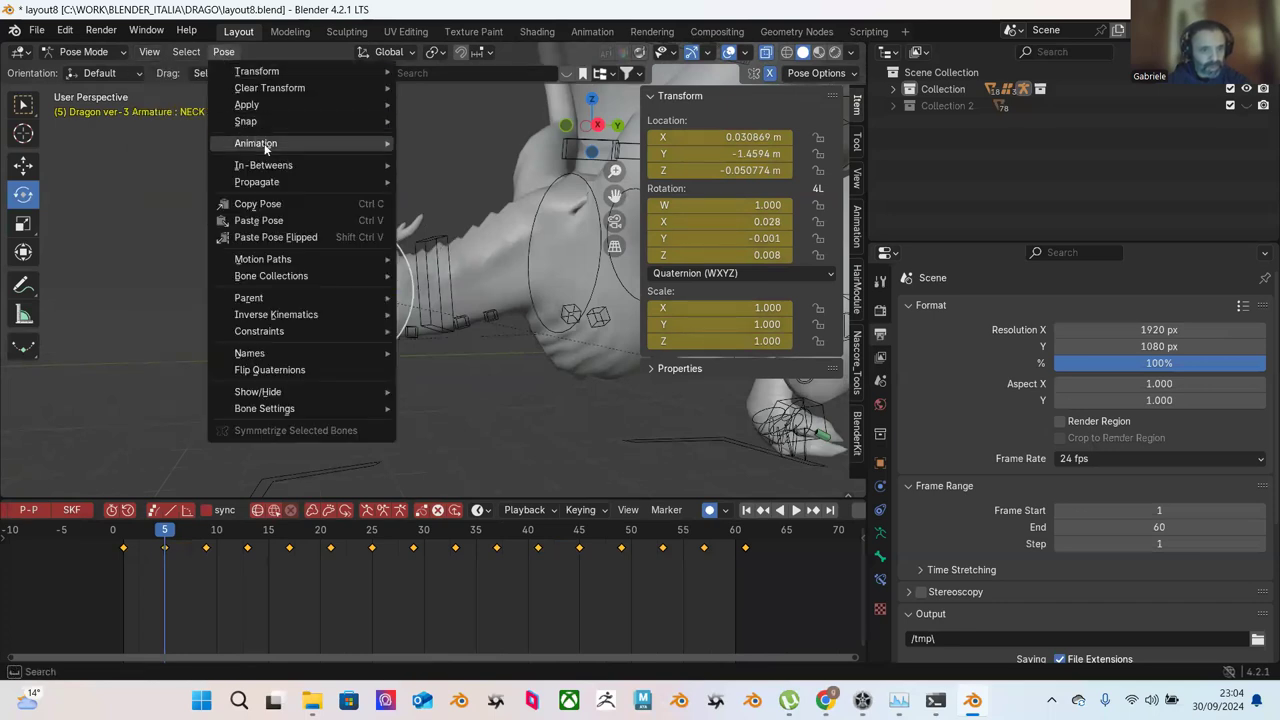
{"action": "mouse_move", "coordinate": [307, 142]}
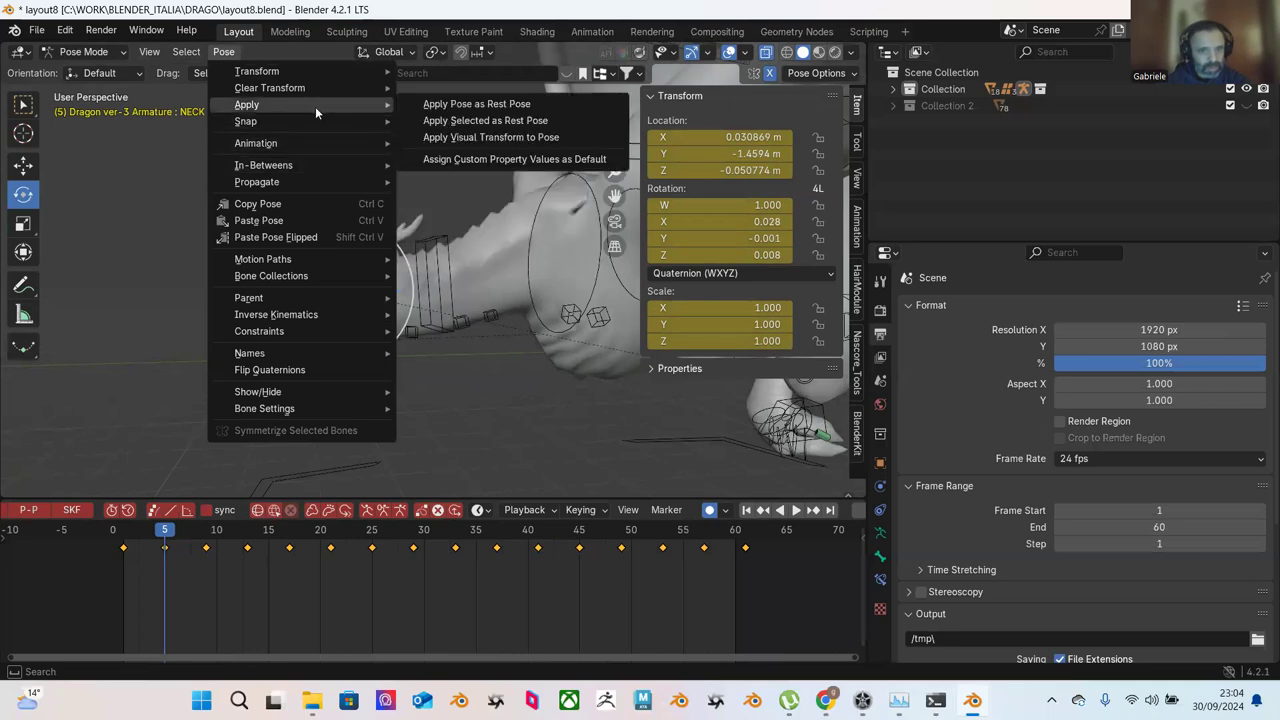
{"action": "mouse_move", "coordinate": [334, 260]}
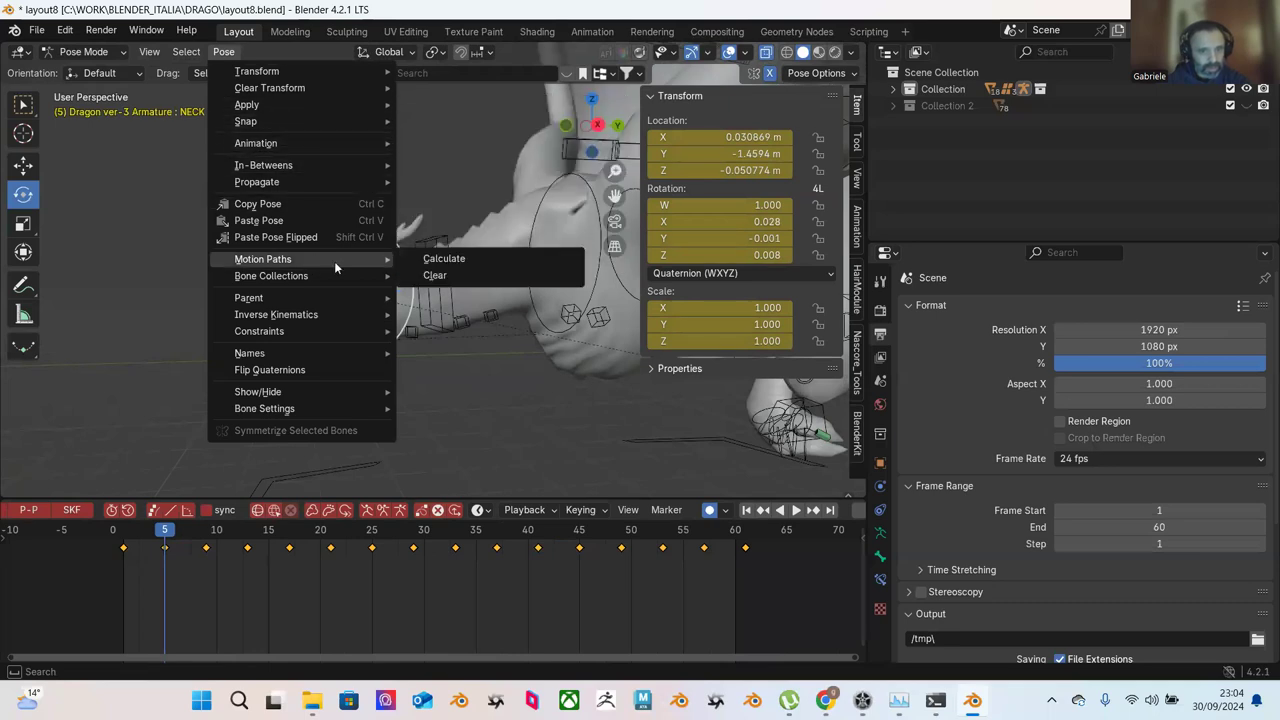
{"action": "left_click", "coordinate": [442, 259]}
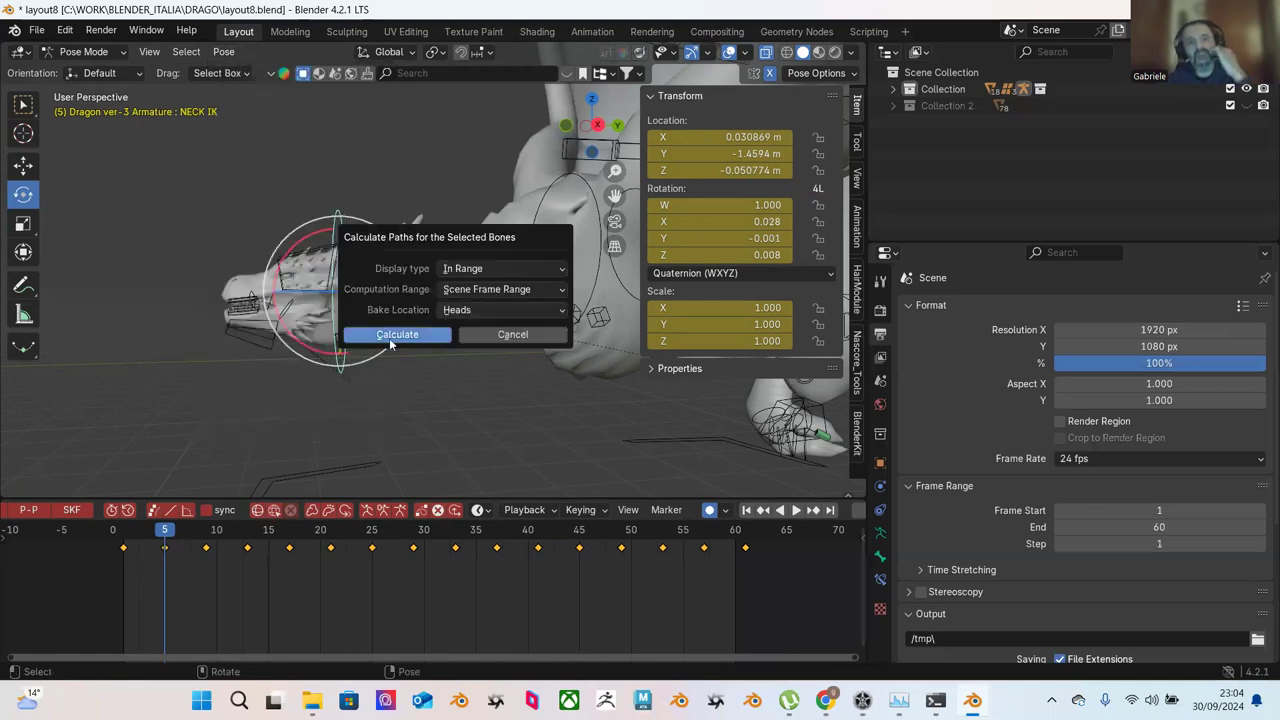
{"action": "left_click", "coordinate": [395, 334]}
Step: Inspect the neck motion path while playing and scrubbing, then return to frame 1 and deselect
{"action": "scroll", "coordinate": [380, 302], "scroll_direction": "up", "scroll_amount": 6}
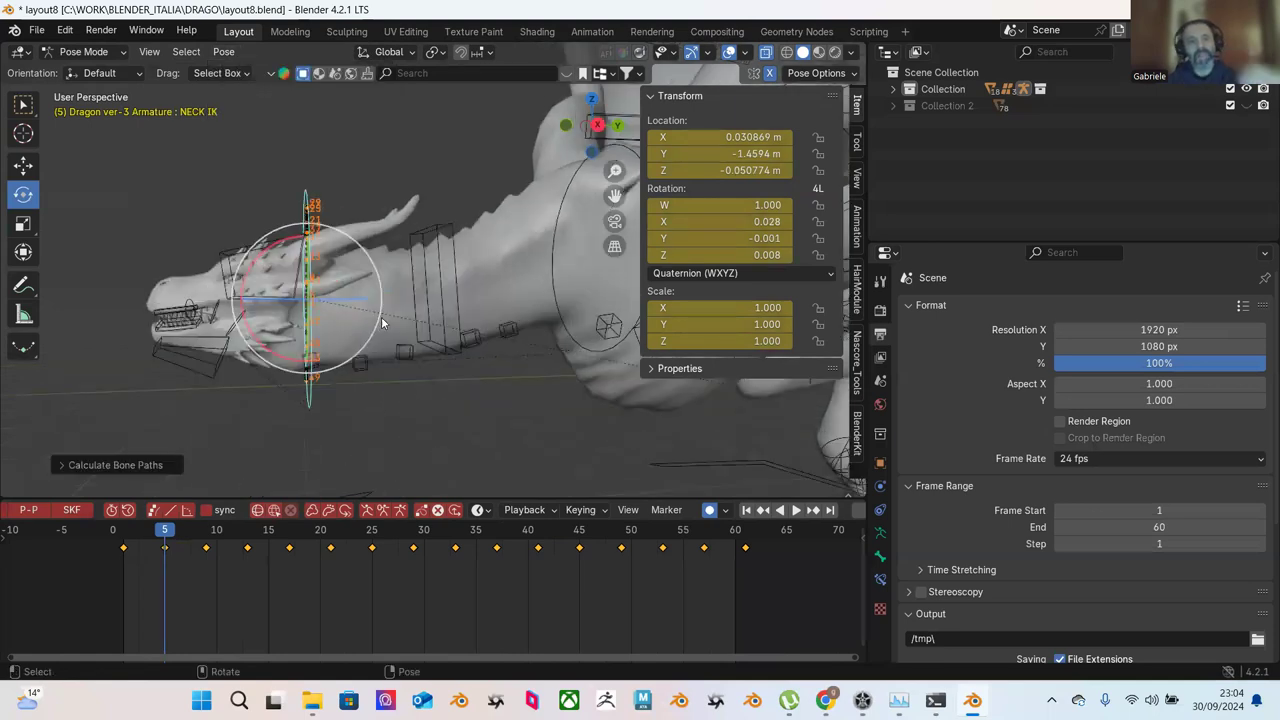
{"action": "middle_click_drag", "start_coordinate": [376, 277], "coordinate": [423, 268]}
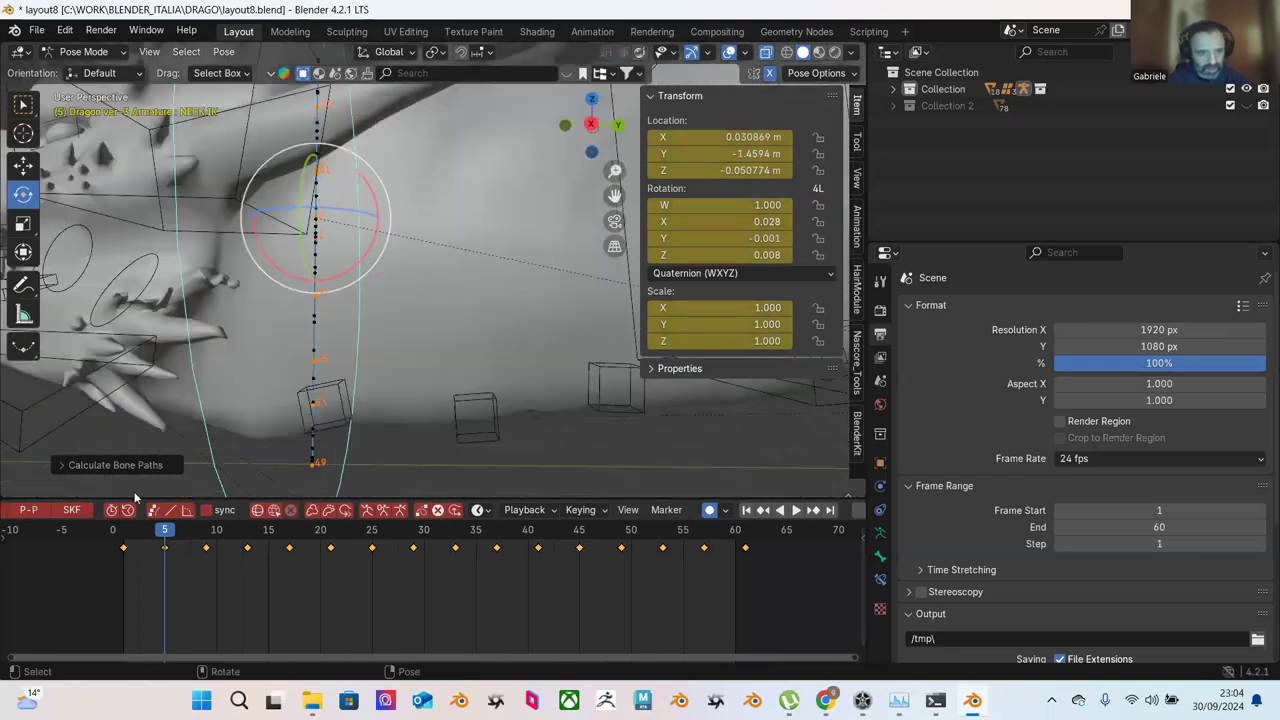
{"action": "key", "text": "space"}
{"action": "left_click_drag", "start_coordinate": [134, 530], "coordinate": [284, 538]}
{"action": "mouse_move", "coordinate": [394, 412]}
{"action": "middle_mouse_down"}
{"action": "mouse_move", "coordinate": [375, 414]}
{"action": "mouse_move", "coordinate": [402, 436]}
{"action": "middle_mouse_up"}
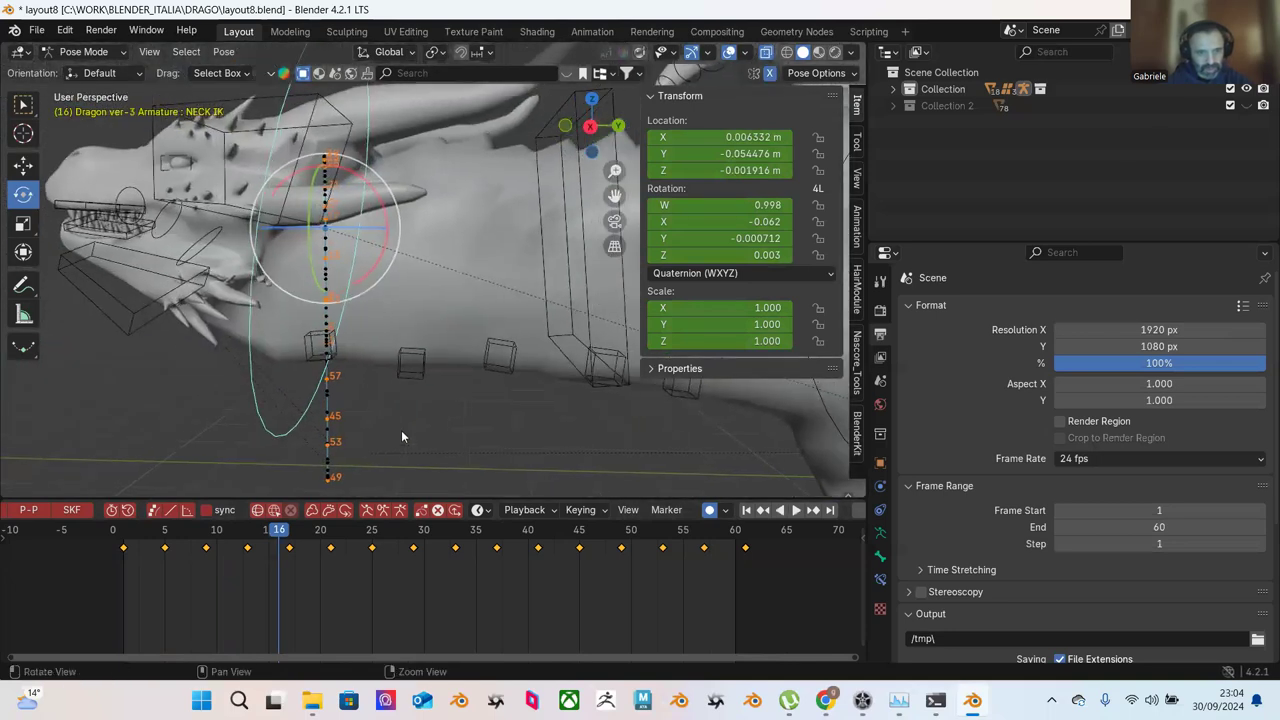
{"action": "scroll", "coordinate": [380, 300], "scroll_direction": "up", "scroll_amount": 10}
{"action": "middle_click_drag", "start_coordinate": [357, 229], "coordinate": [443, 275]}
{"action": "scroll", "coordinate": [443, 275], "scroll_direction": "down", "scroll_amount": 5}
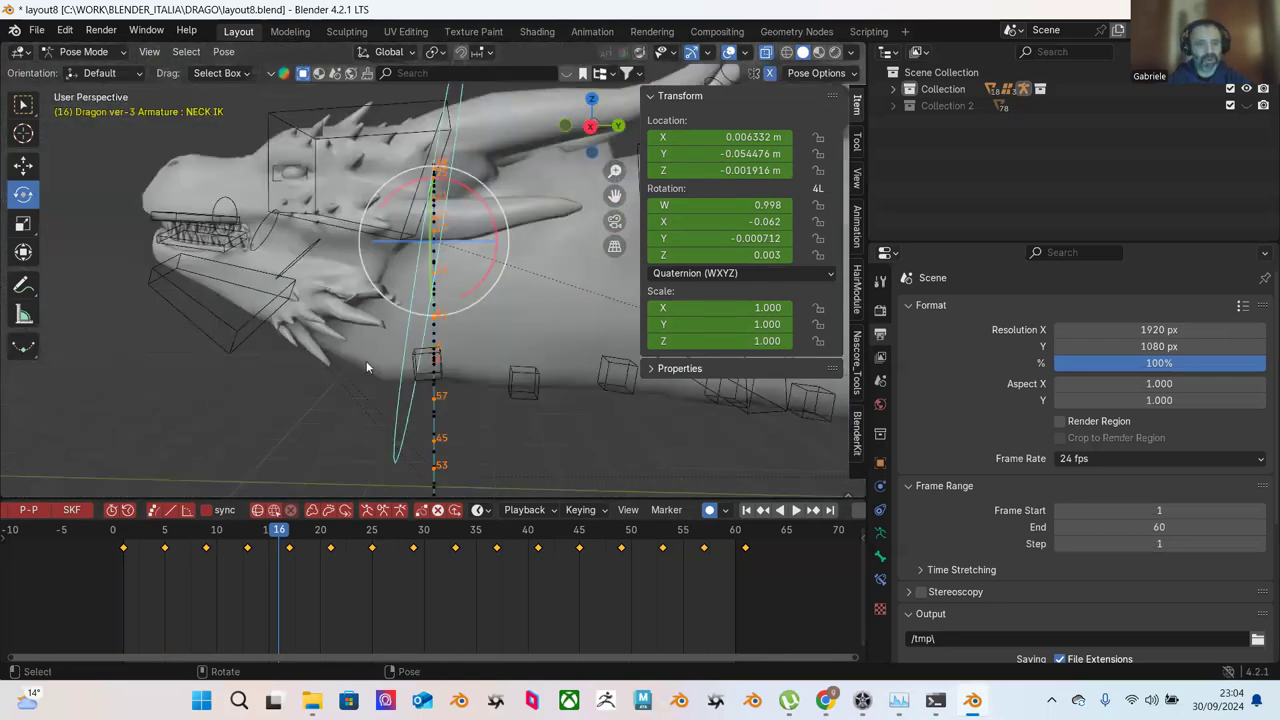
{"action": "left_click", "coordinate": [124, 530]}
{"action": "middle_click_drag", "start_coordinate": [430, 360], "coordinate": [345, 218]}
{"action": "left_click", "coordinate": [284, 181]}
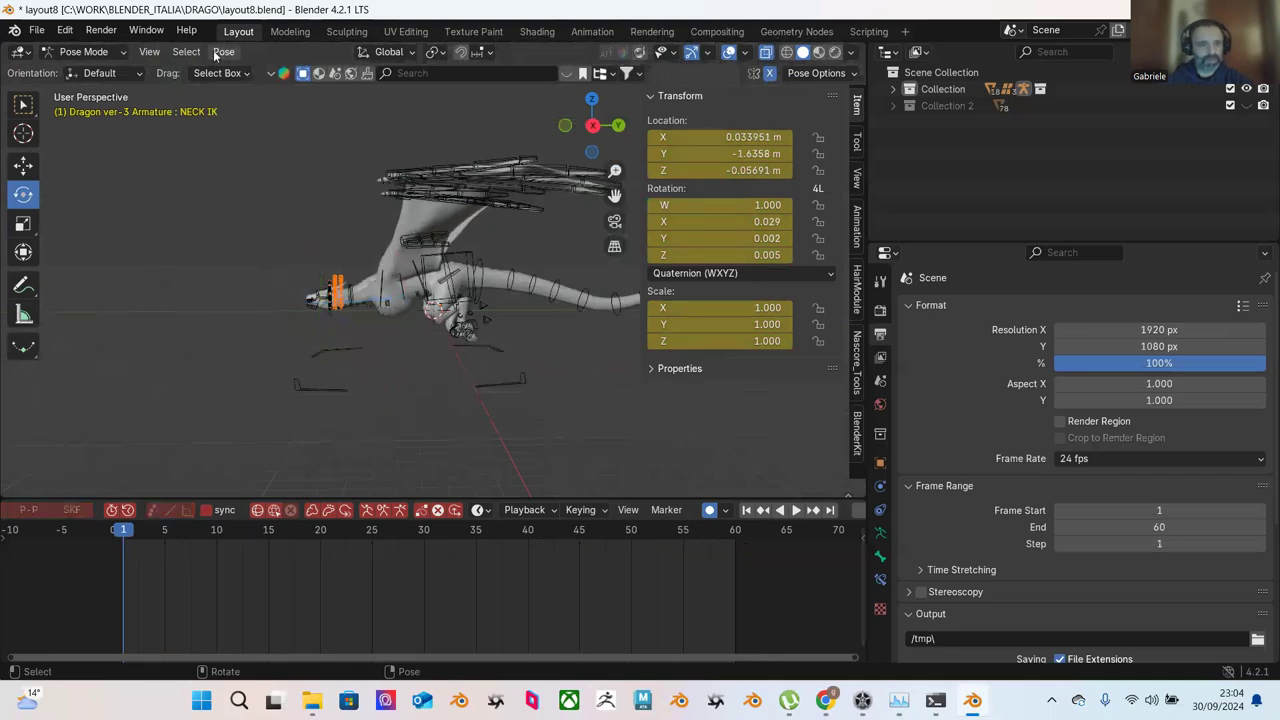
Step: Clear the neck bone's calculated motion path
{"action": "left_click", "coordinate": [223, 51]}
{"action": "mouse_move", "coordinate": [265, 259]}
{"action": "left_click", "coordinate": [418, 275]}
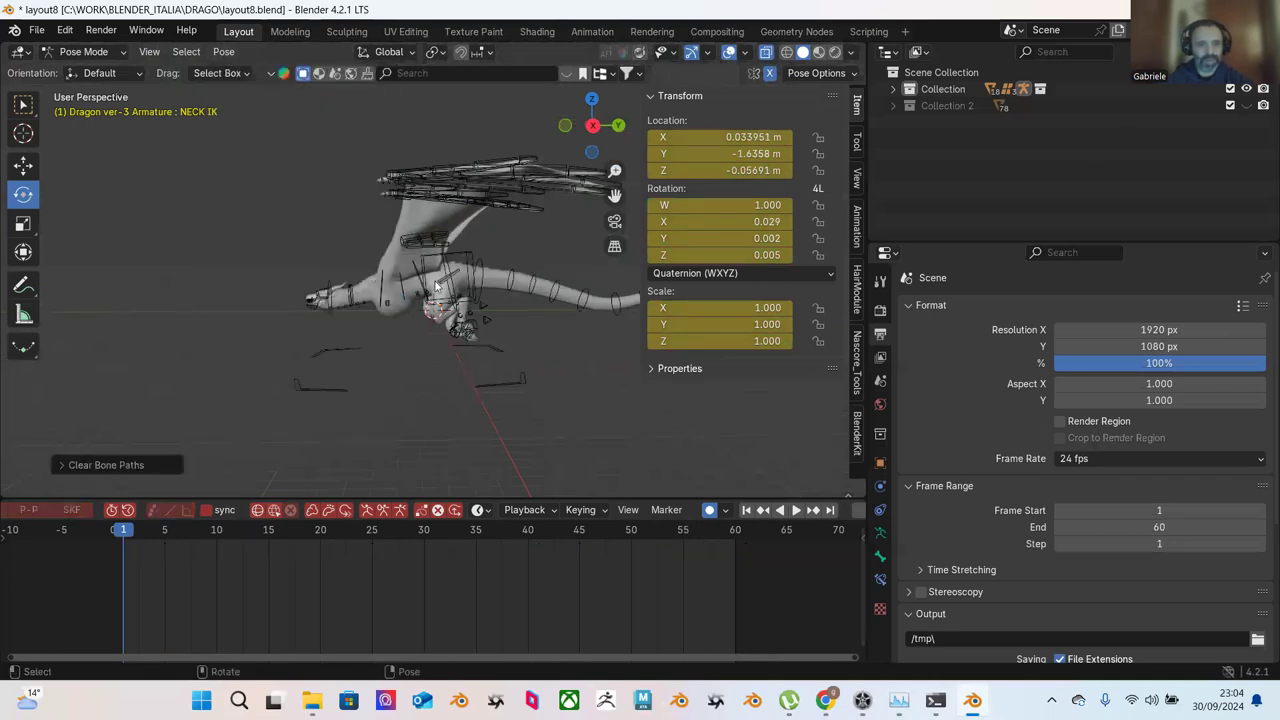
{"action": "scroll", "coordinate": [396, 280], "scroll_direction": "down", "scroll_amount": 4}
Step: Box-select all the dragon's bones and set the scene end frame to 61
{"action": "key", "text": "b"}
{"action": "left_click_drag", "start_coordinate": [296, 146], "coordinate": [563, 400]}
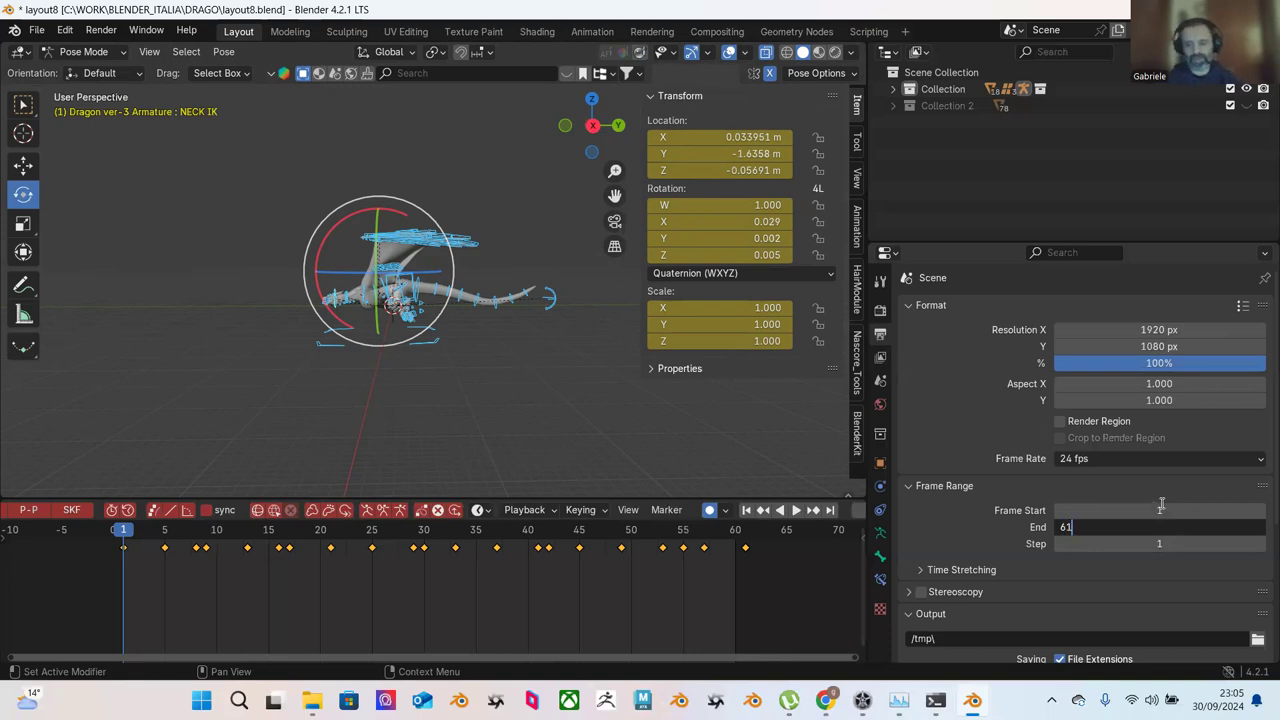
{"action": "key", "text": "Return"}
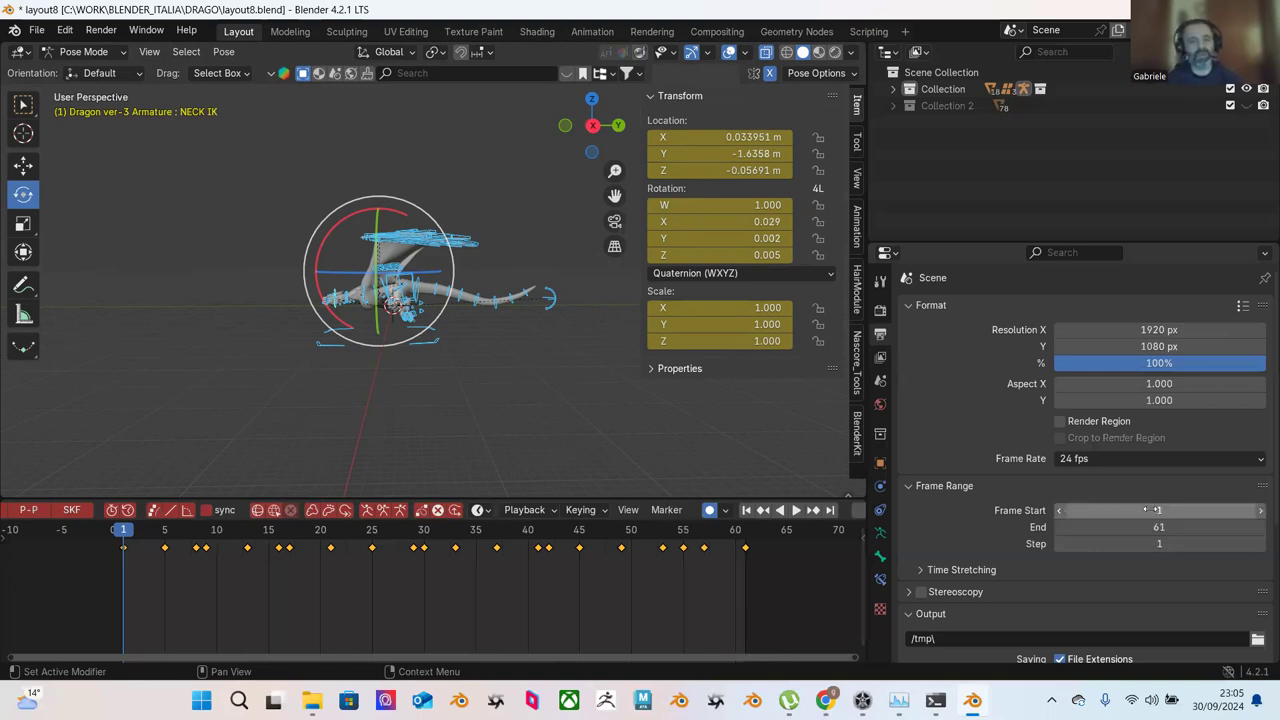
Step: Show the Nasce_Tools sidebar tab, then its Animation tab with the Pose Library notice
{"action": "left_click", "coordinate": [857, 355]}
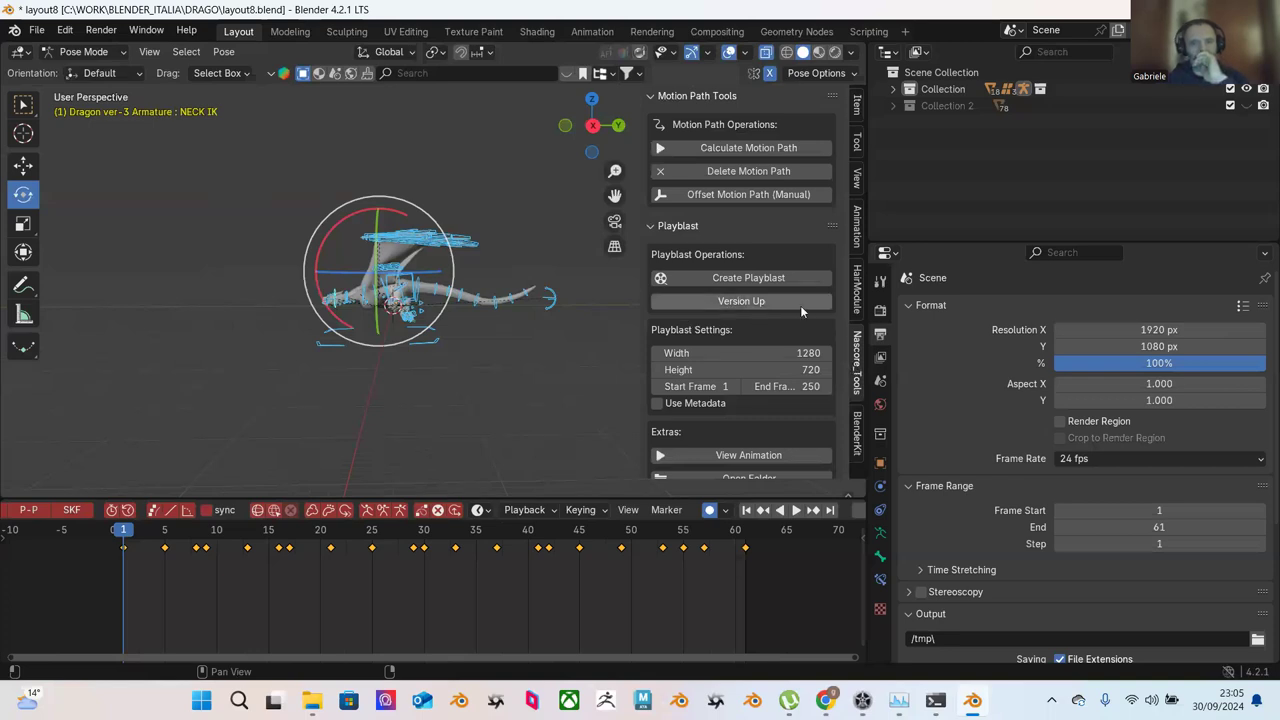
{"action": "scroll", "coordinate": [792, 355], "scroll_direction": "down", "scroll_amount": 2}
{"action": "scroll", "coordinate": [792, 355], "scroll_direction": "up", "scroll_amount": 2}
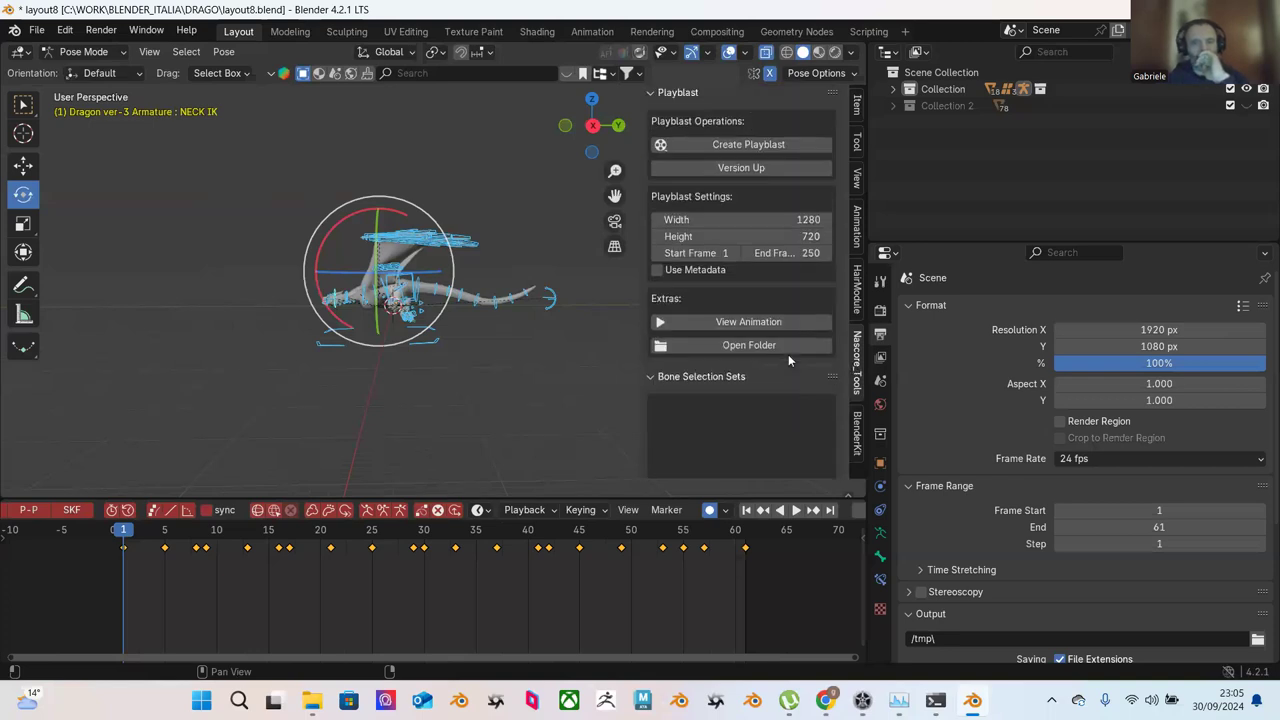
{"action": "left_click", "coordinate": [856, 227]}
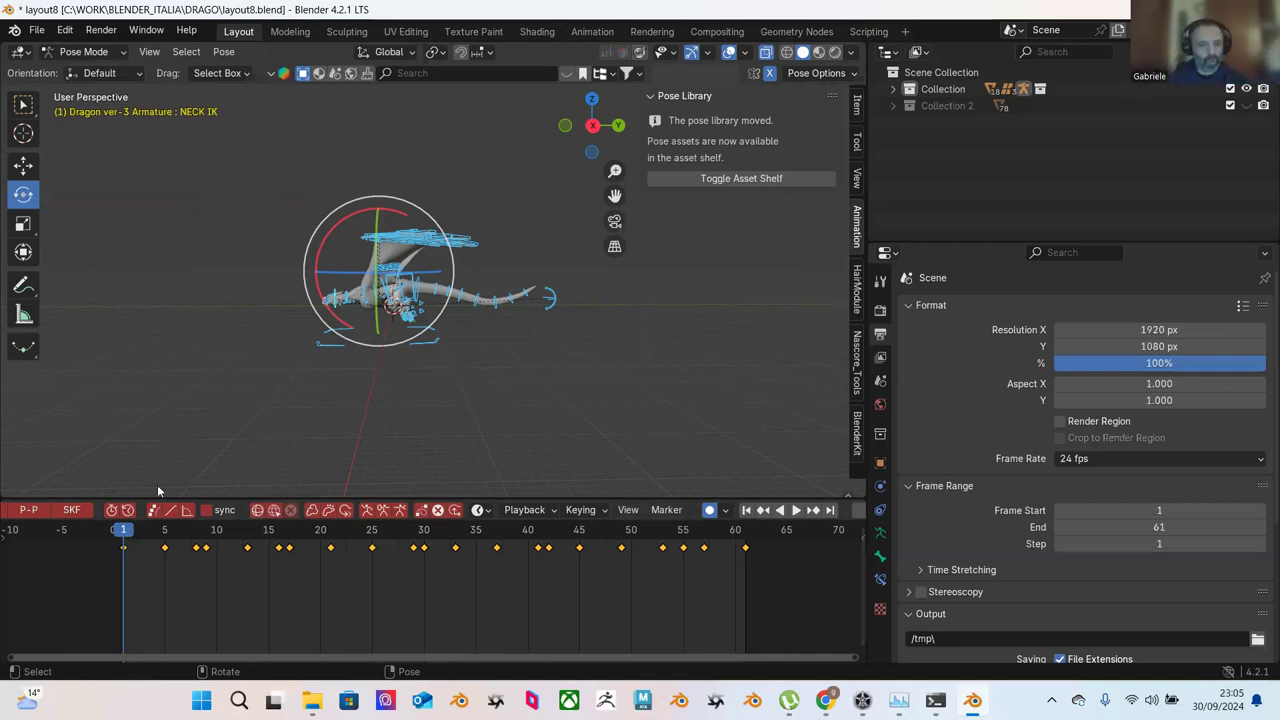
{"action": "scroll", "coordinate": [104, 510], "scroll_direction": "up", "scroll_amount": 5}
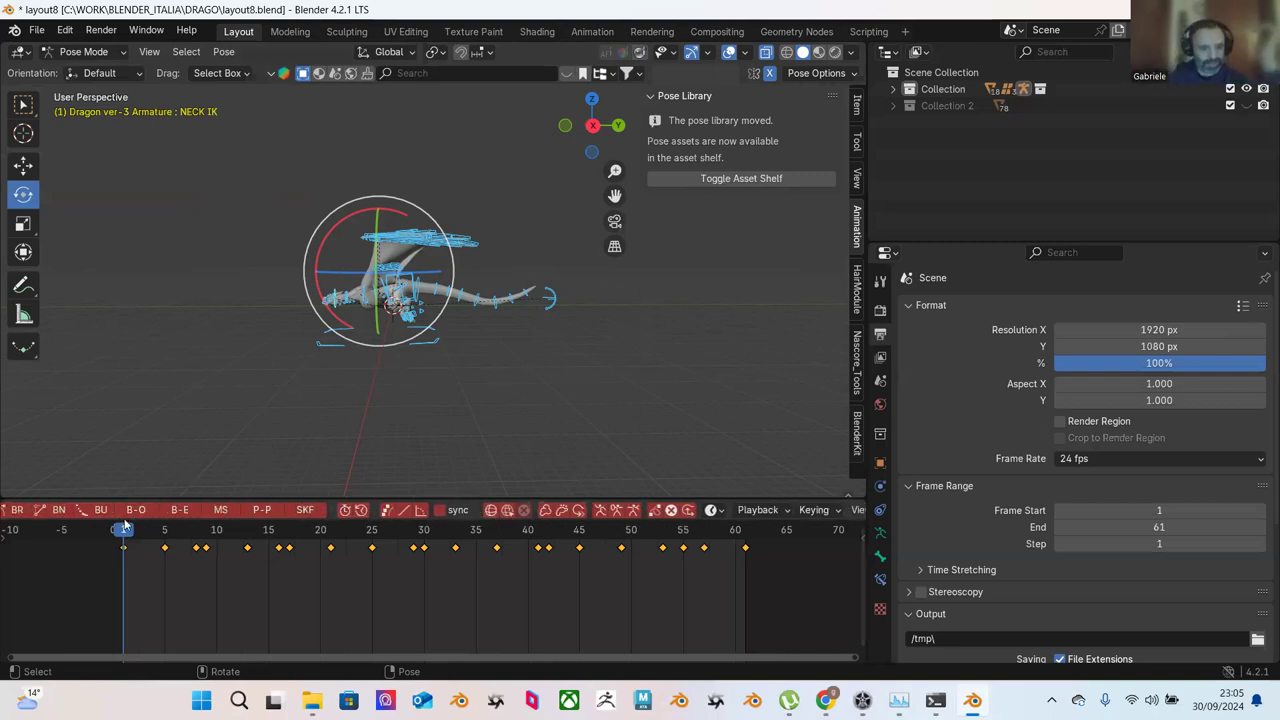
{"action": "scroll", "coordinate": [238, 538], "scroll_direction": "up", "scroll_amount": 2}
{"action": "scroll", "coordinate": [80, 511], "scroll_direction": "up", "scroll_amount": 4}
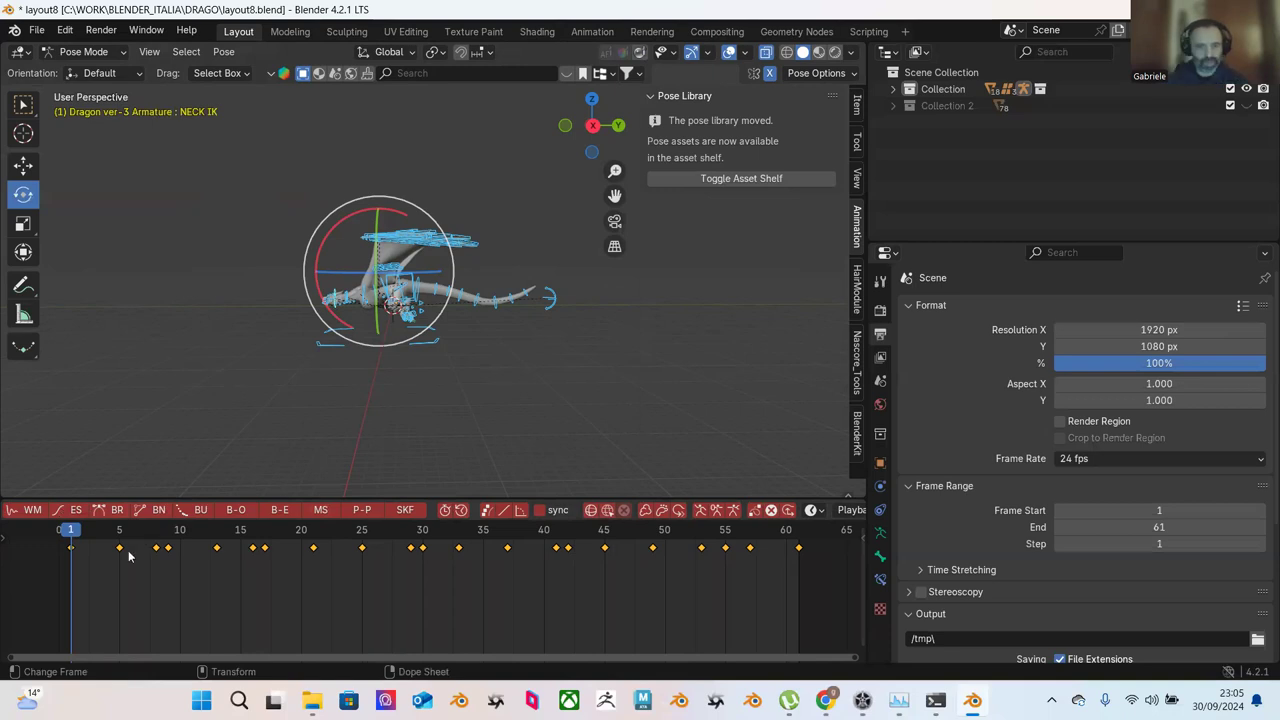
Step: Bake the selected bones' pose action from frame 1 to 61, then deselect all bones
{"action": "left_click", "coordinate": [66, 31]}
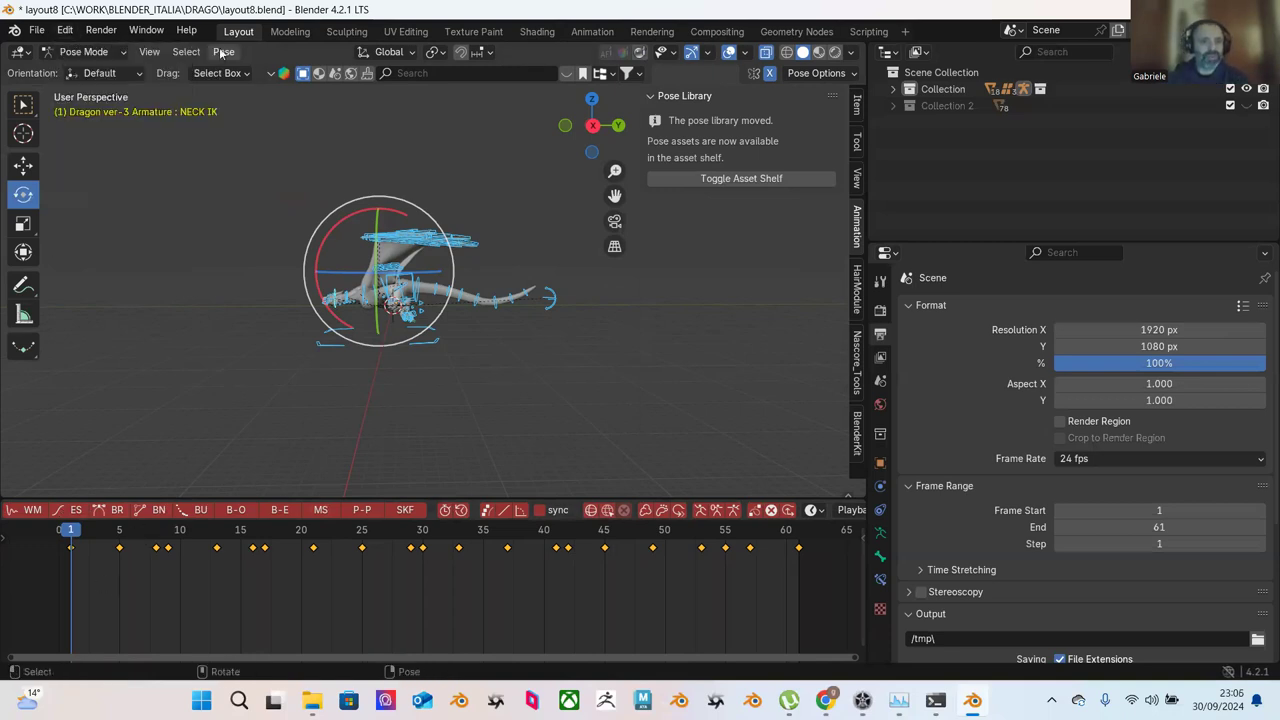
{"action": "left_click", "coordinate": [222, 52]}
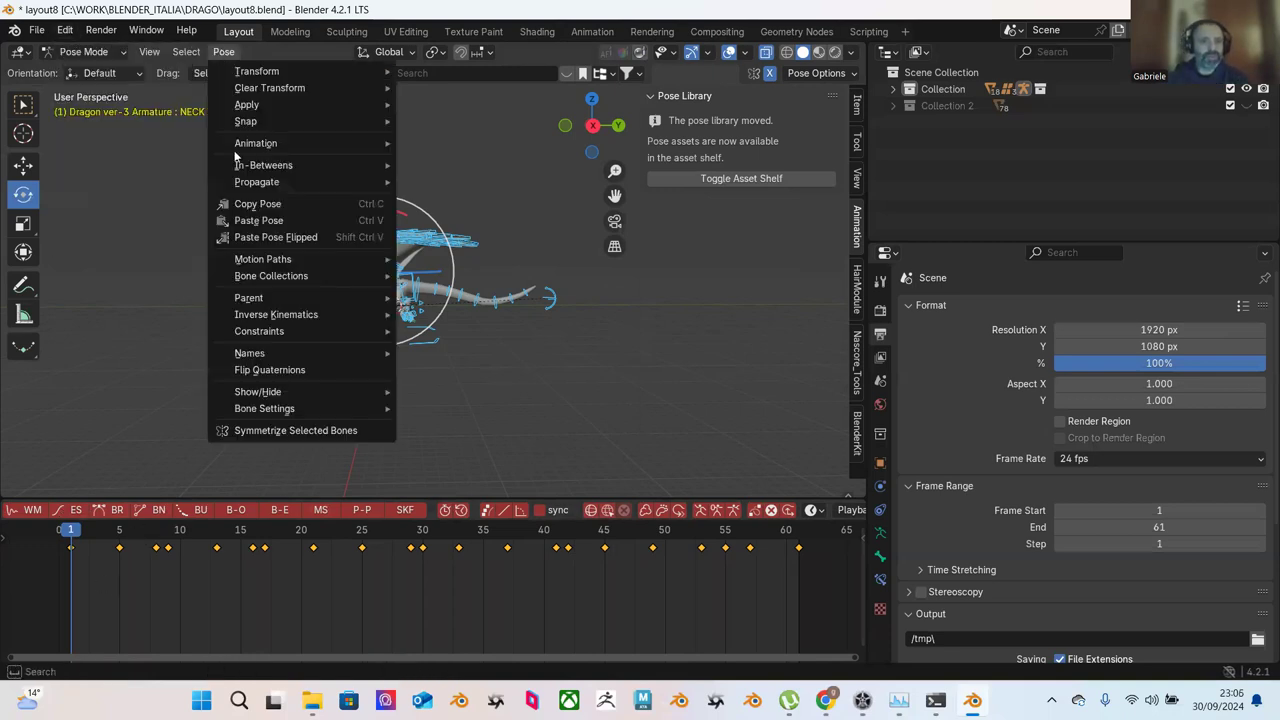
{"action": "left_click", "coordinate": [189, 51]}
{"action": "mouse_move", "coordinate": [216, 56]}
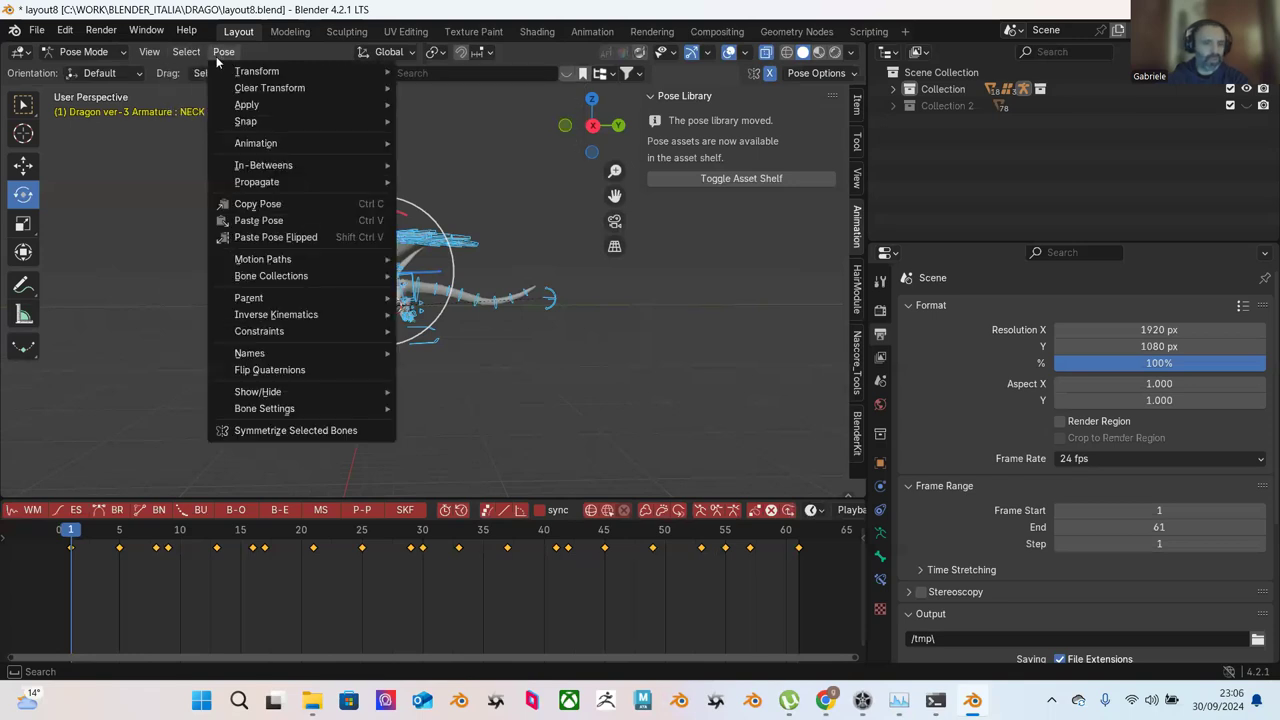
{"action": "mouse_move", "coordinate": [275, 145]}
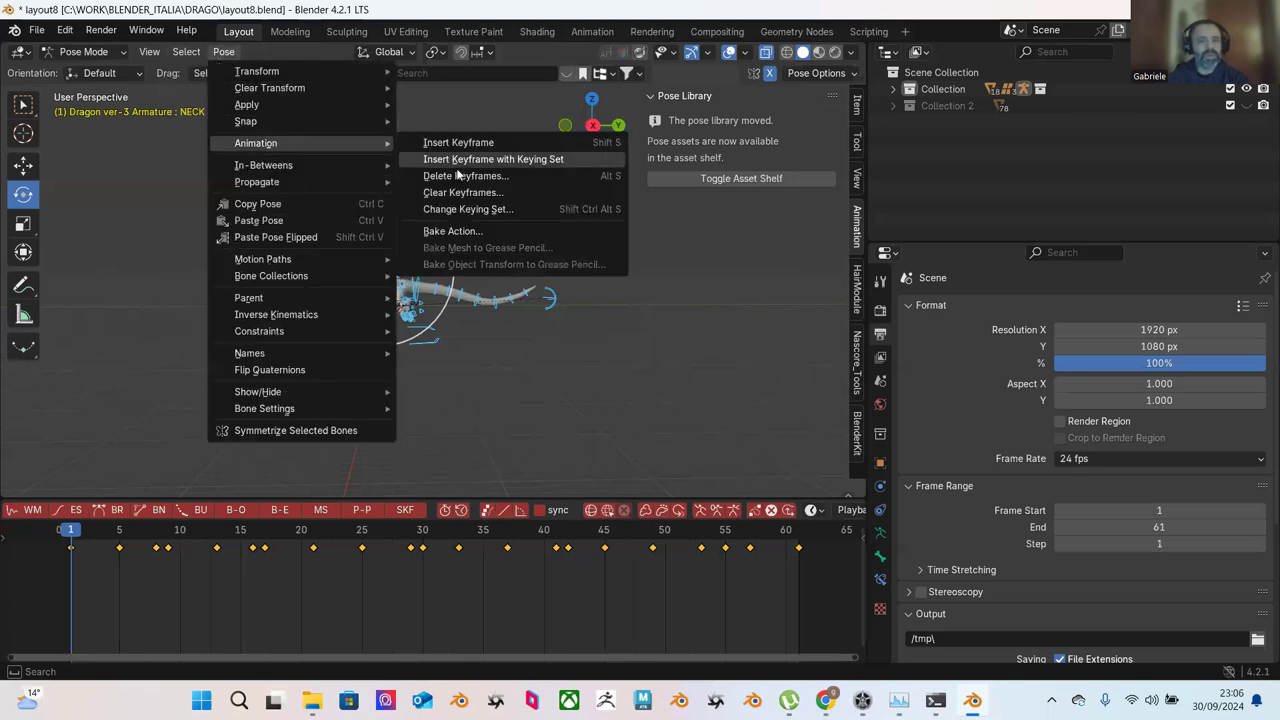
{"action": "left_click", "coordinate": [500, 233]}
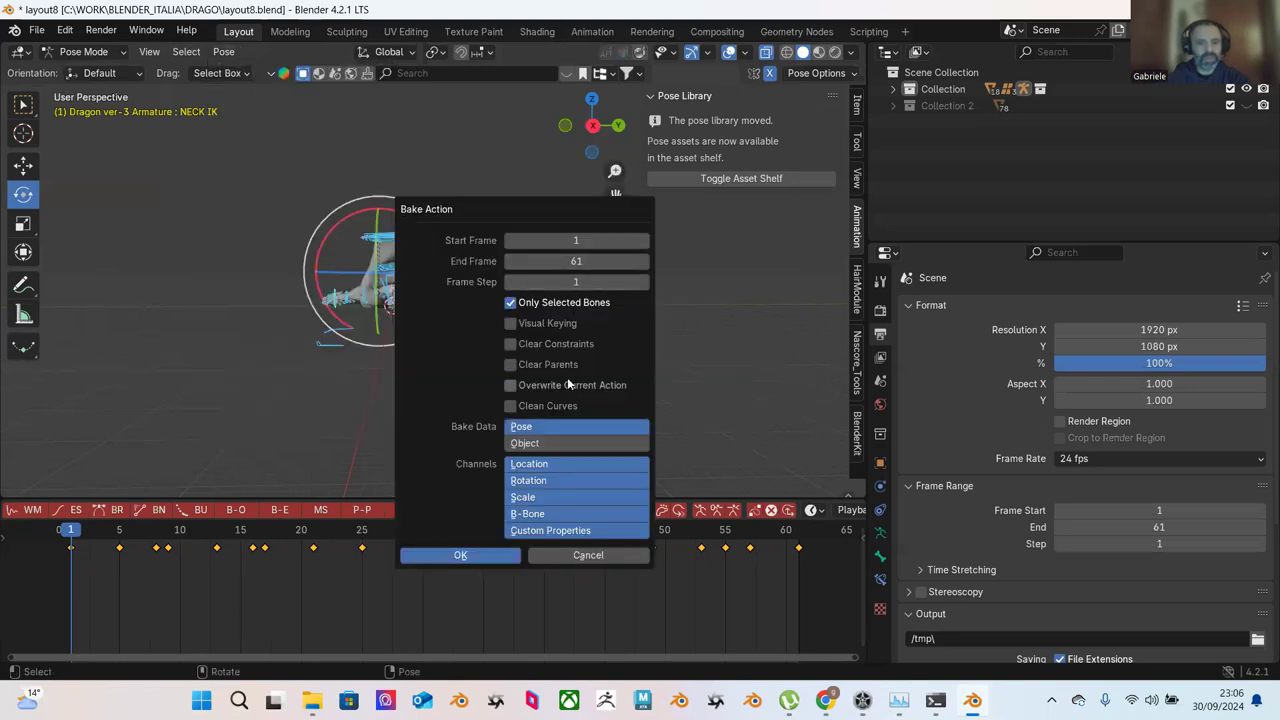
{"action": "left_click", "coordinate": [458, 556]}
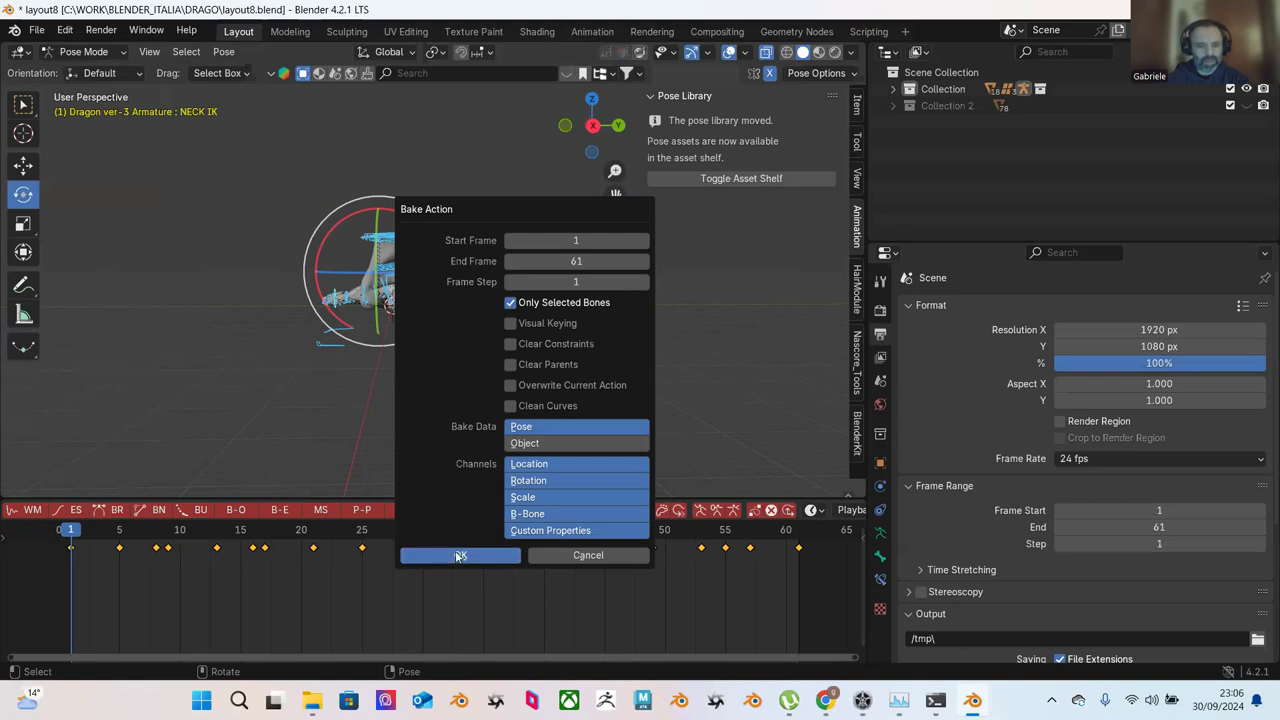
{"action": "left_click", "coordinate": [255, 346]}
Step: Select the NECK IK bone and switch the 3D Viewport to the Graph Editor
{"action": "scroll", "coordinate": [258, 317], "scroll_direction": "up", "scroll_amount": 4}
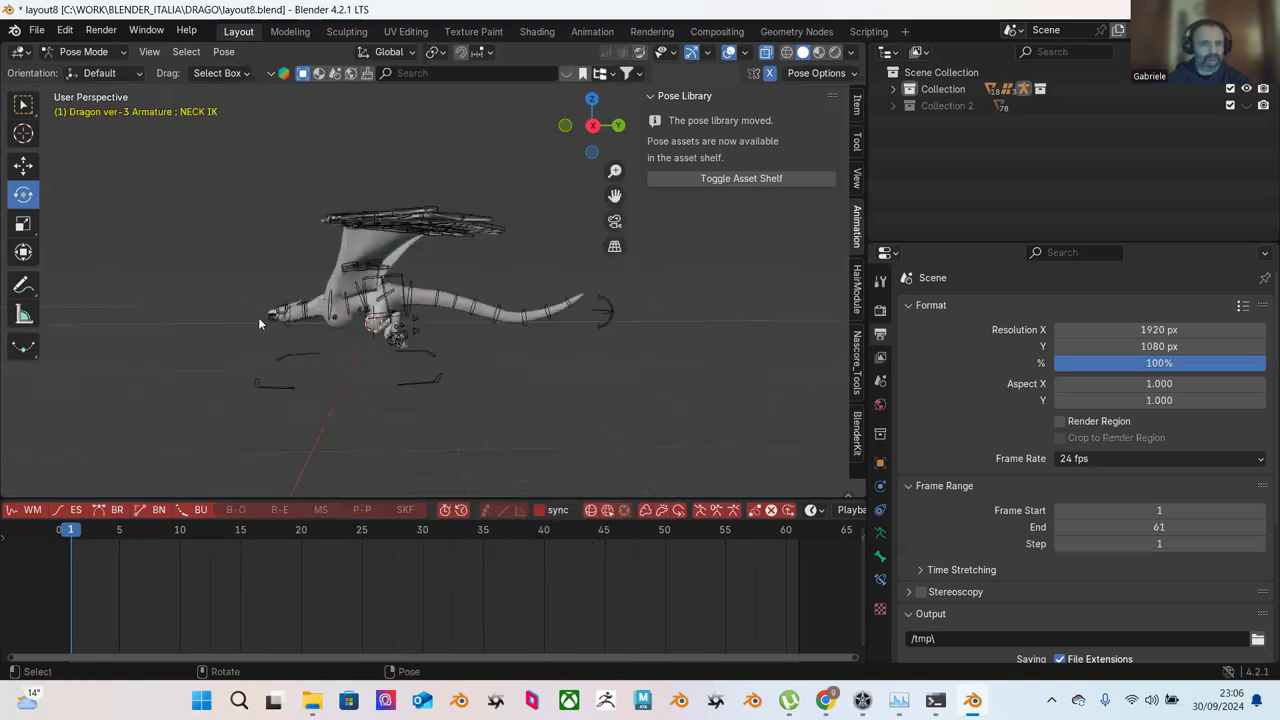
{"action": "left_click", "coordinate": [215, 318]}
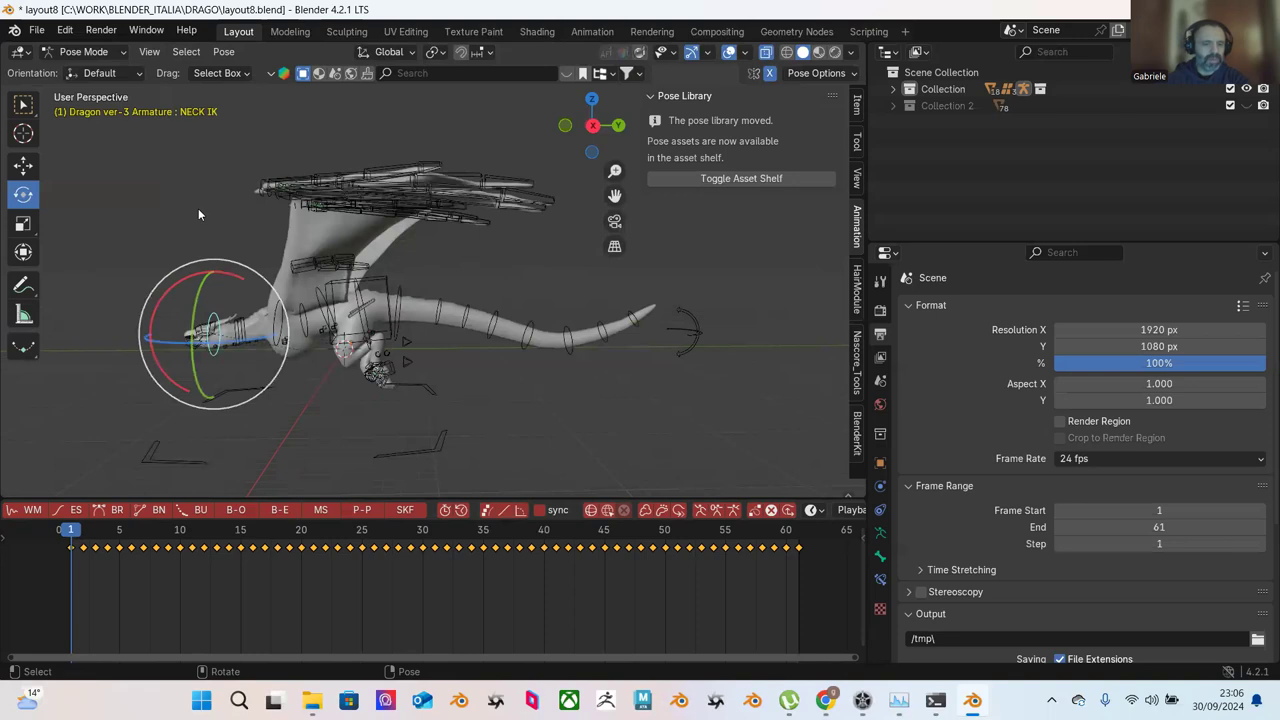
{"action": "left_click", "coordinate": [223, 51]}
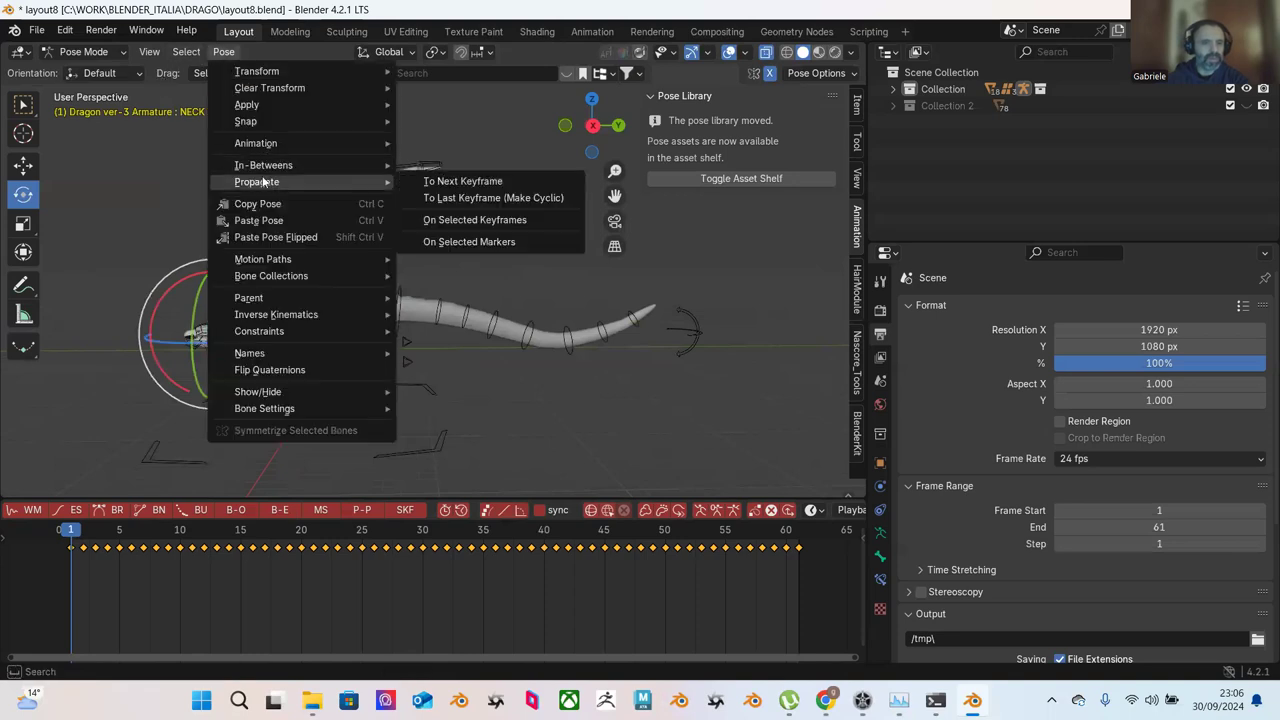
{"action": "mouse_move", "coordinate": [262, 167]}
{"action": "mouse_move", "coordinate": [133, 55]}
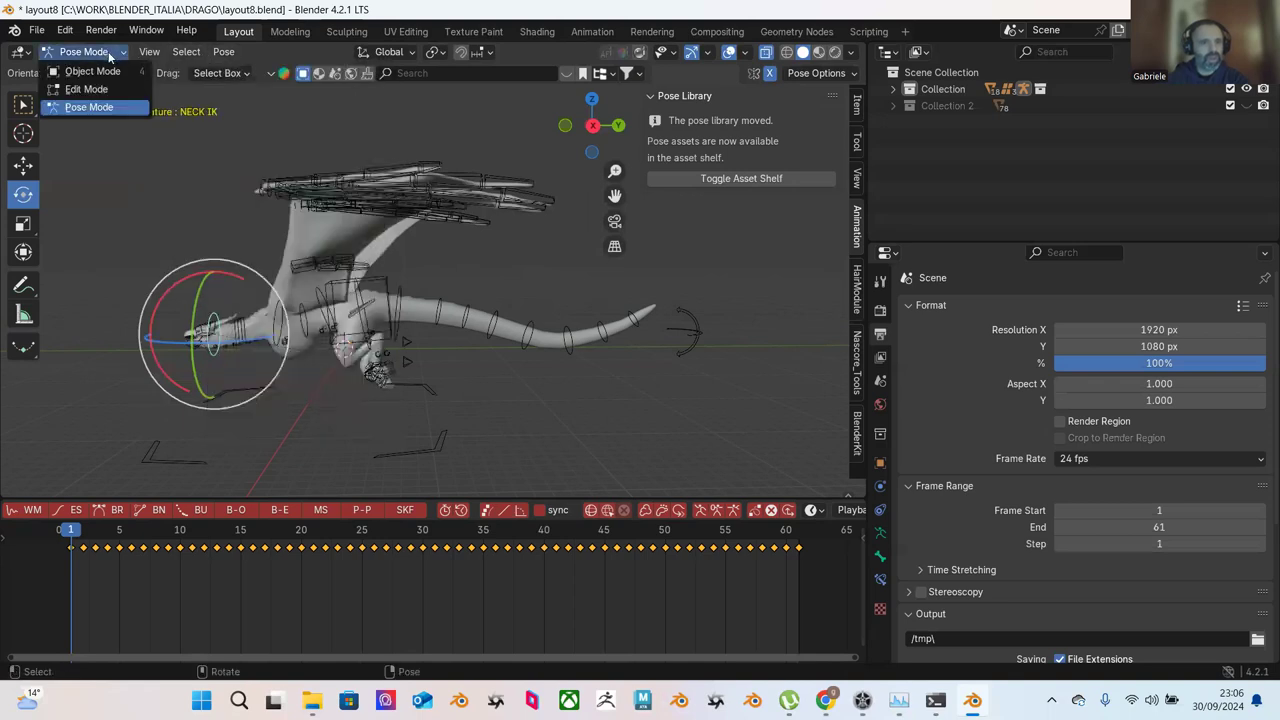
{"action": "mouse_move", "coordinate": [19, 52]}
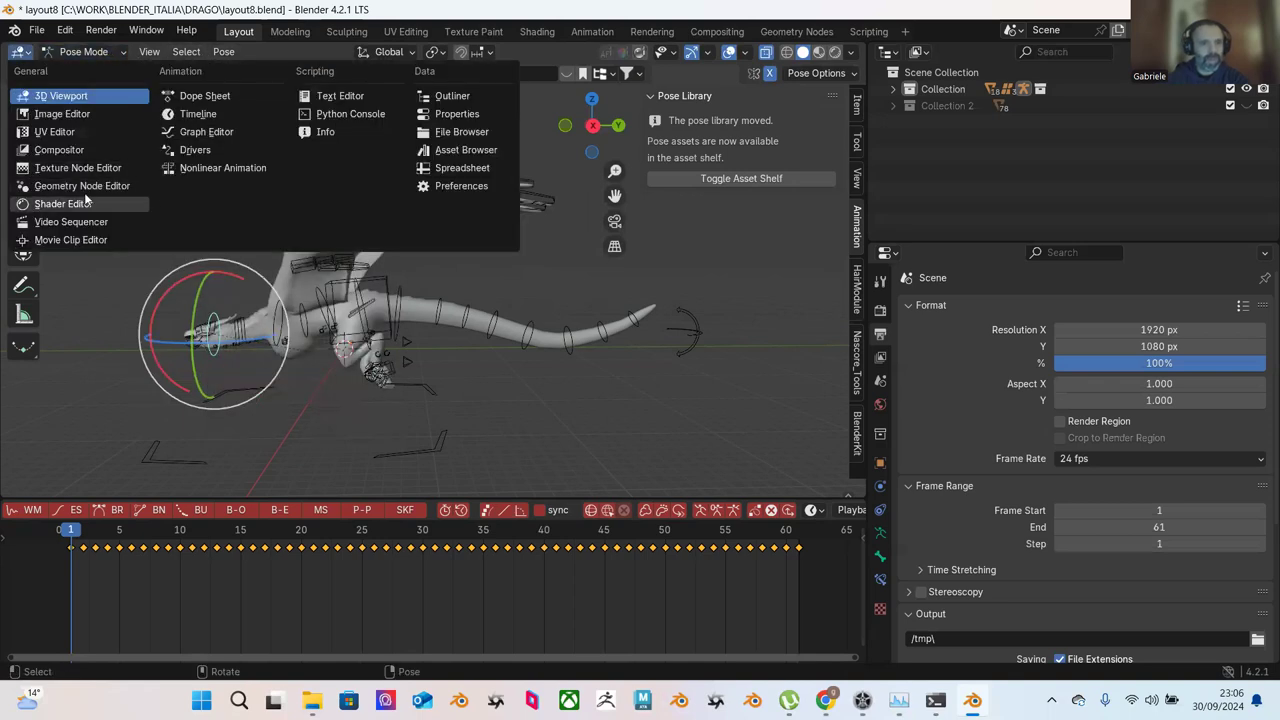
{"action": "left_click", "coordinate": [205, 132]}
Step: Expand the NECK IK channels, select Y Location, and rescale the view to fit its curves
{"action": "left_click", "coordinate": [16, 120]}
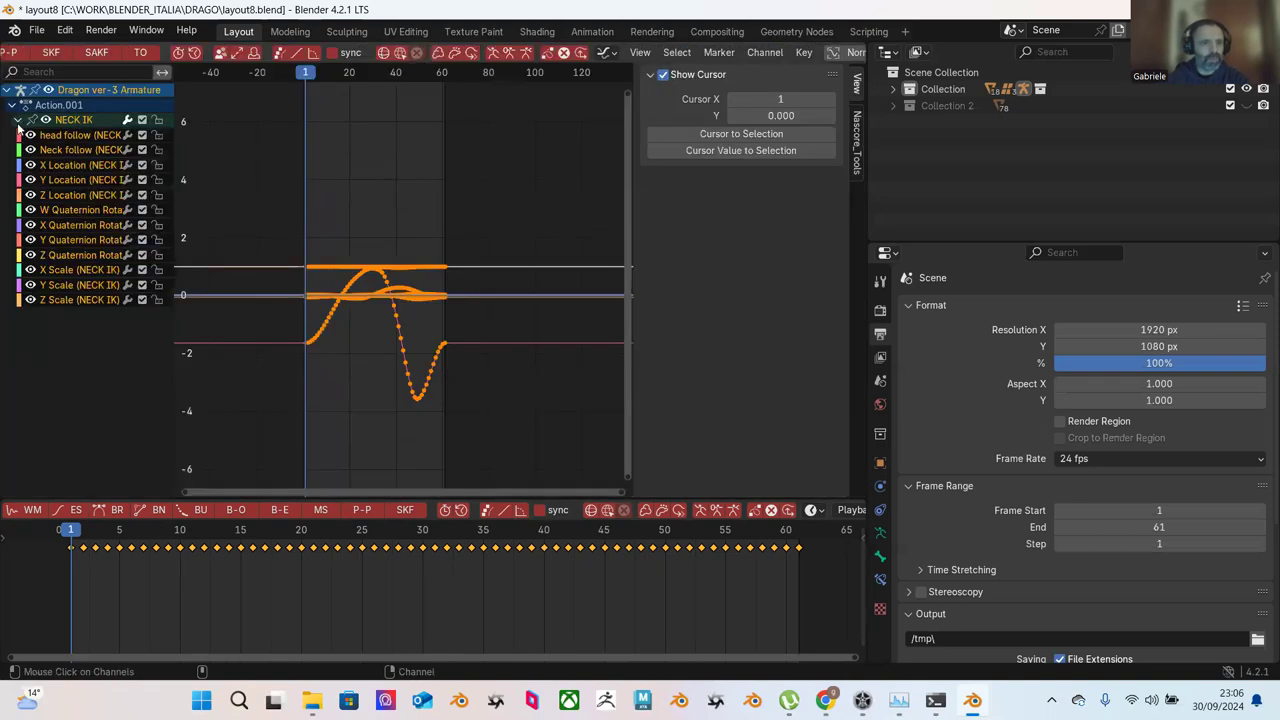
{"action": "left_click", "coordinate": [67, 184]}
{"action": "left_click", "coordinate": [316, 220]}
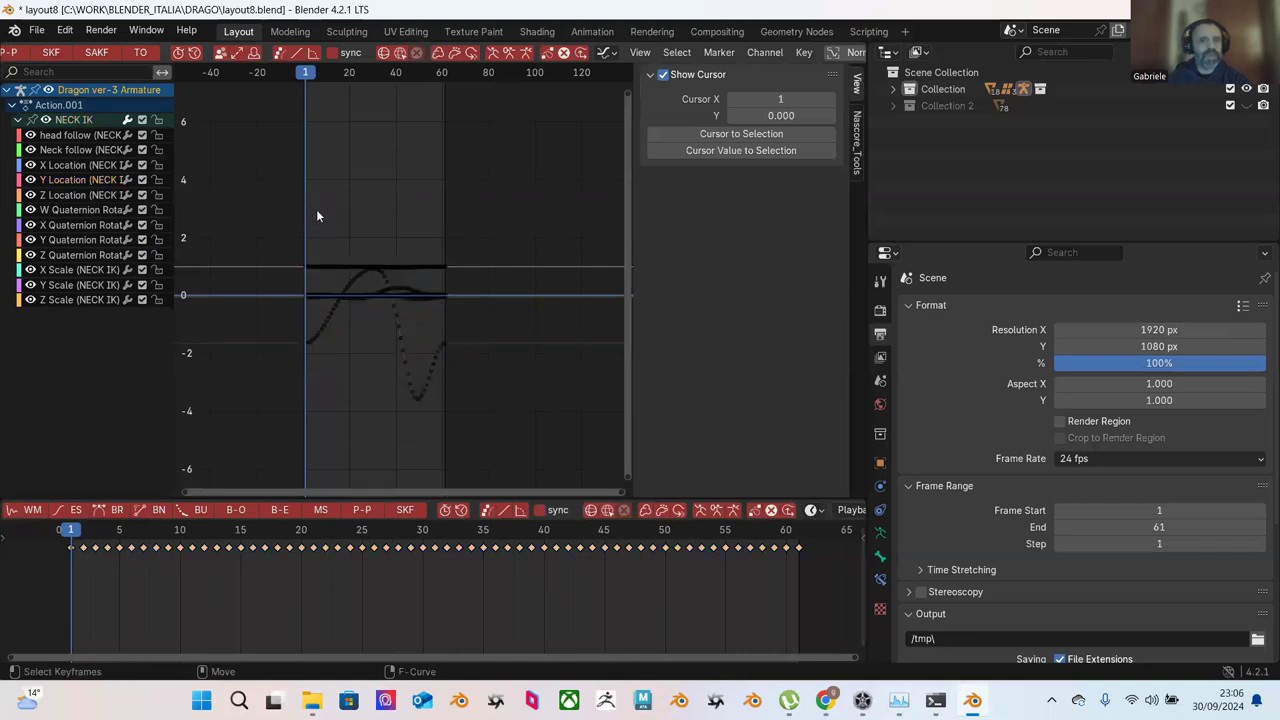
{"action": "middle_click_drag", "start_coordinate": [310, 228], "coordinate": [345, 260], "text": "ctrl"}
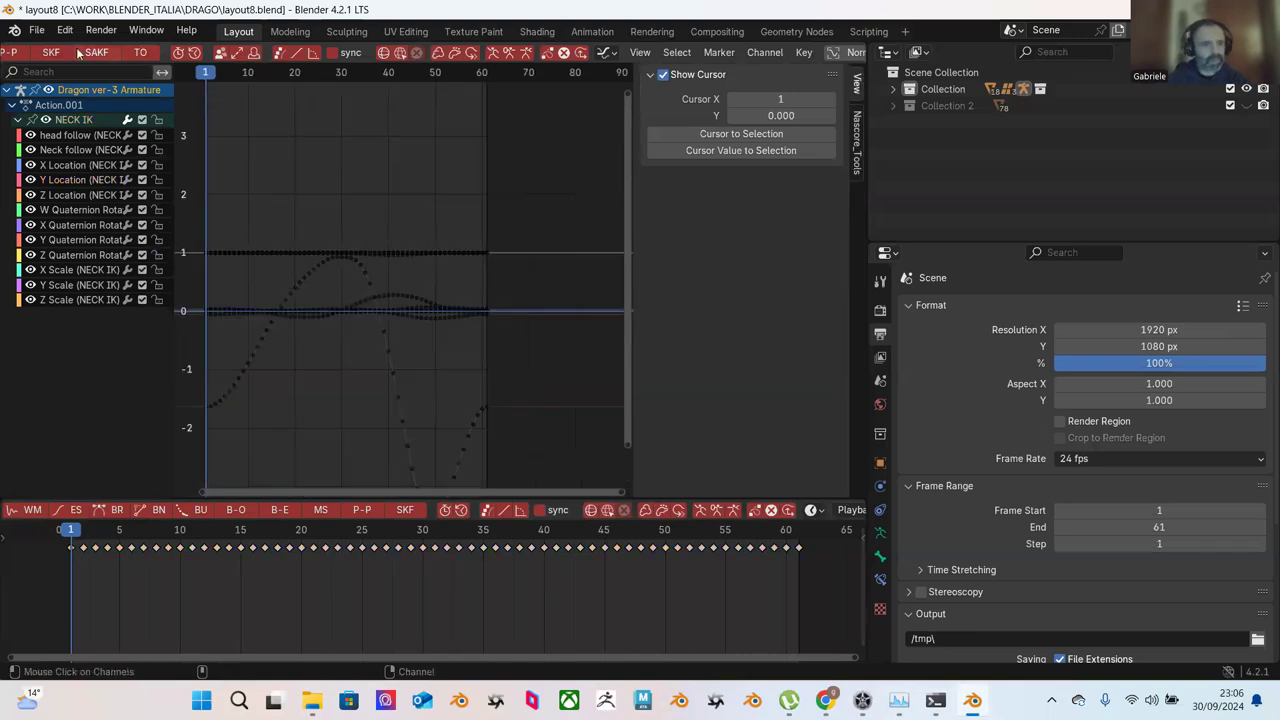
{"action": "left_click", "coordinate": [65, 30]}
Step: Show the Animation section of Preferences and widen the window to read every option
{"action": "left_click", "coordinate": [105, 242]}
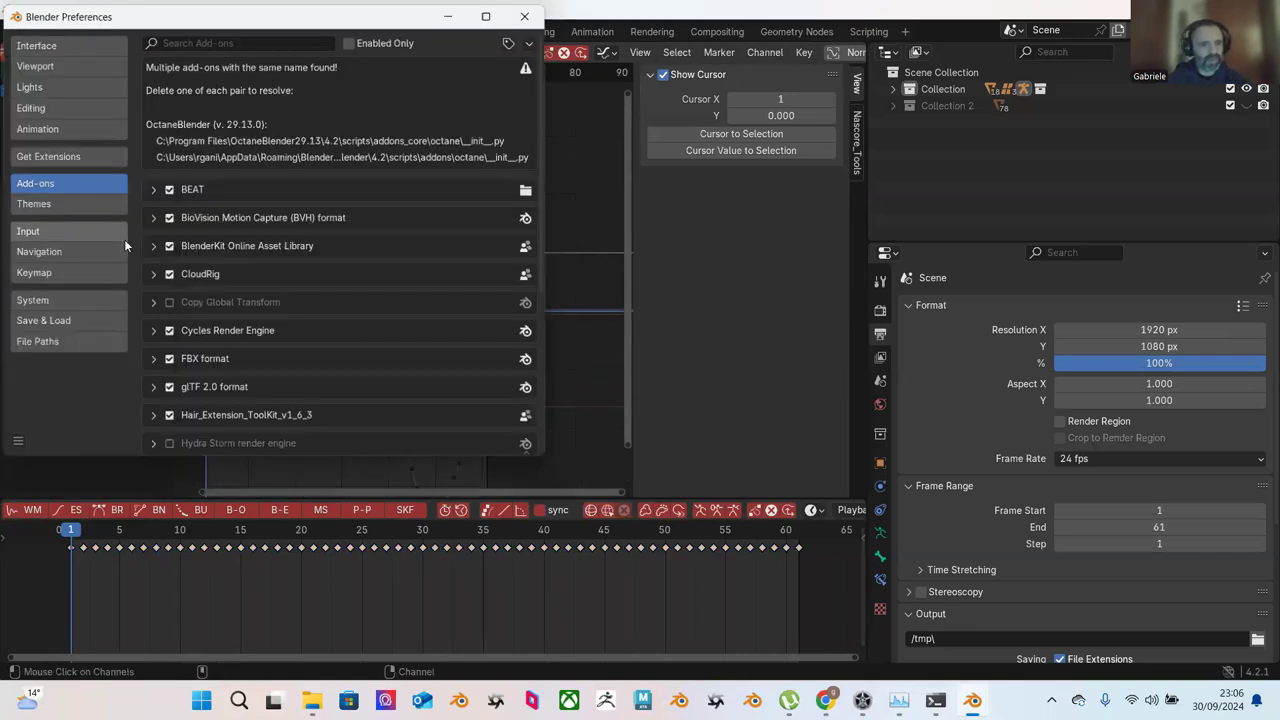
{"action": "left_click", "coordinate": [36, 65]}
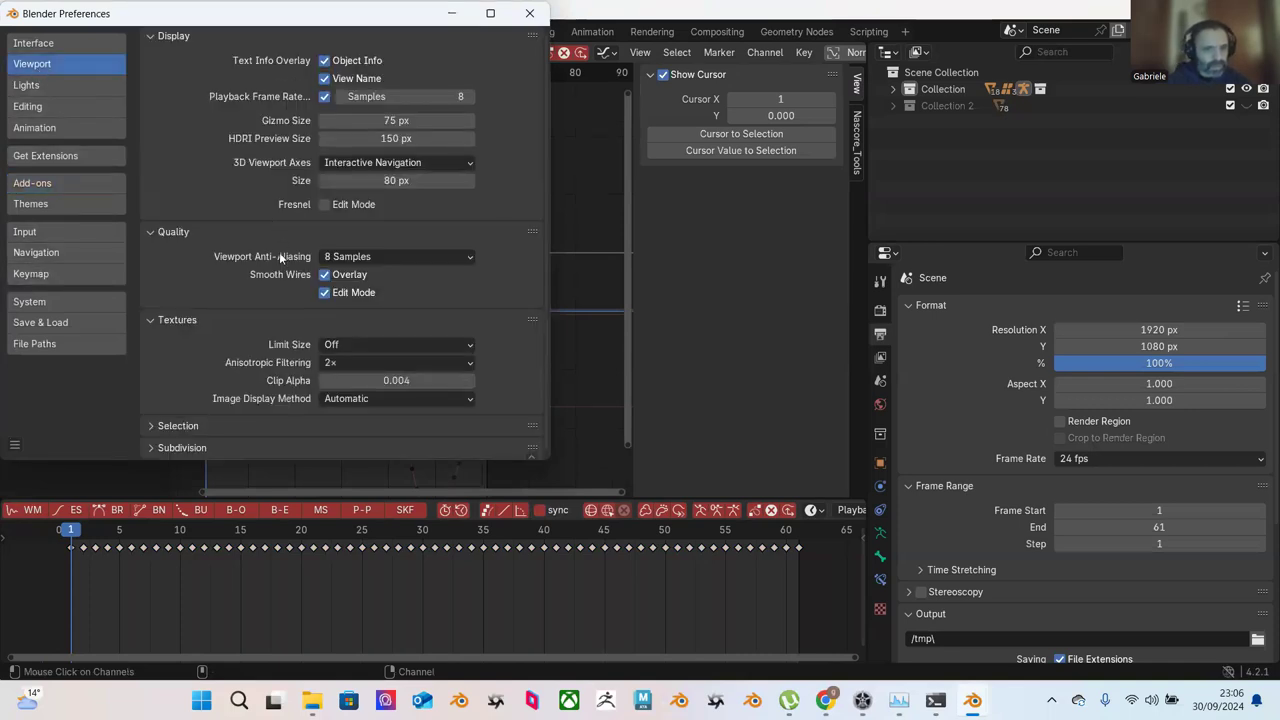
{"action": "left_click", "coordinate": [36, 128]}
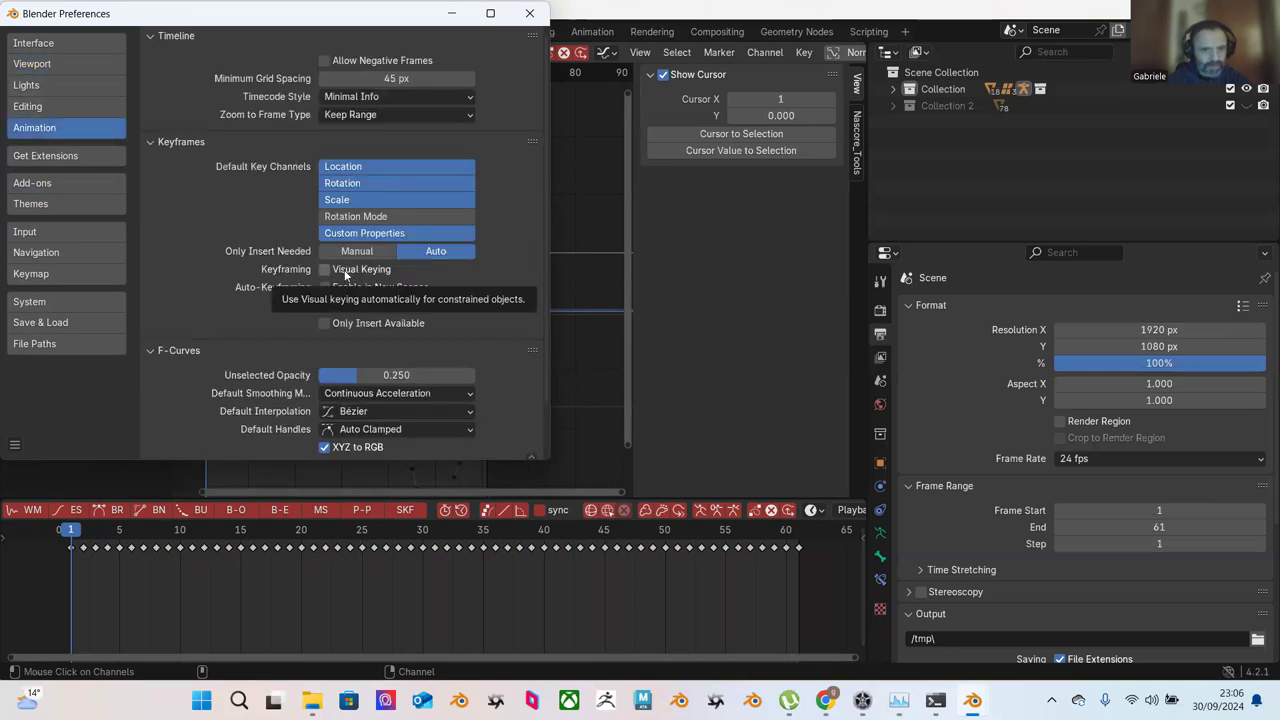
{"action": "scroll", "coordinate": [367, 293], "scroll_direction": "down", "scroll_amount": 2}
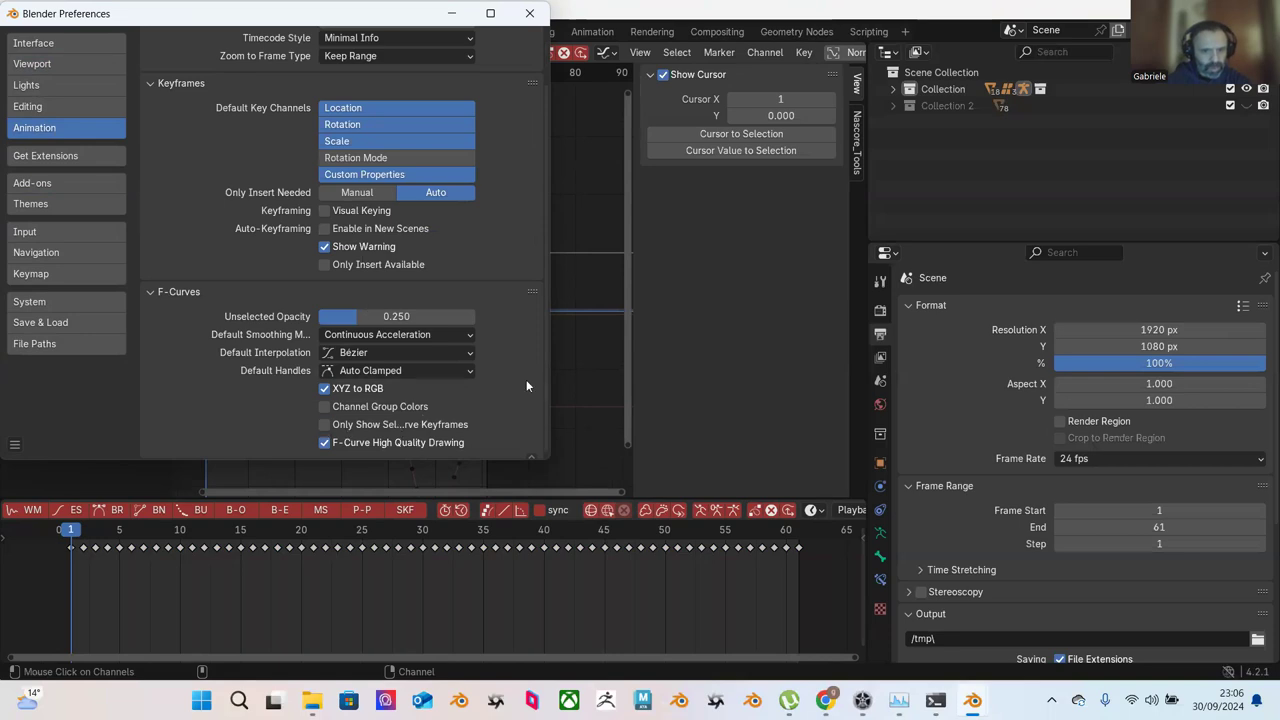
{"action": "left_click_drag", "start_coordinate": [564, 383], "coordinate": [868, 396]}
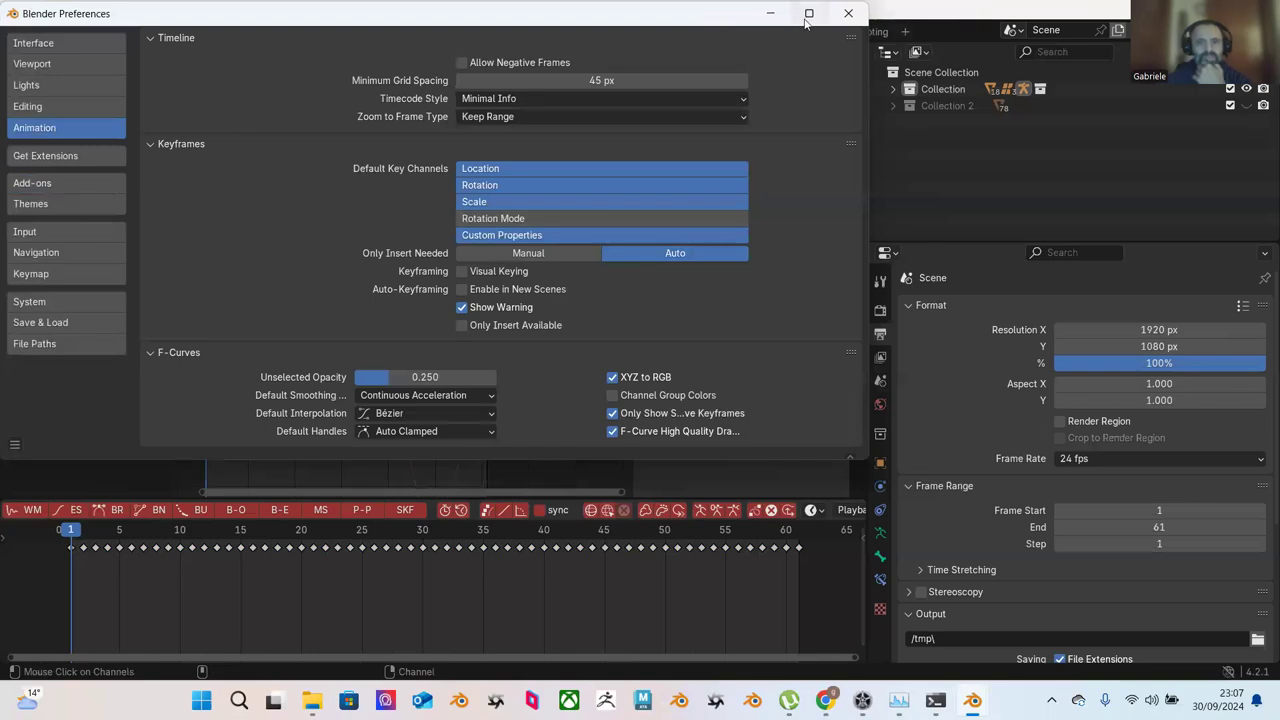
Step: Dismiss Preferences and frame the keyframes, reviewing the X Location curve over all frames
{"action": "left_click", "coordinate": [767, 14]}
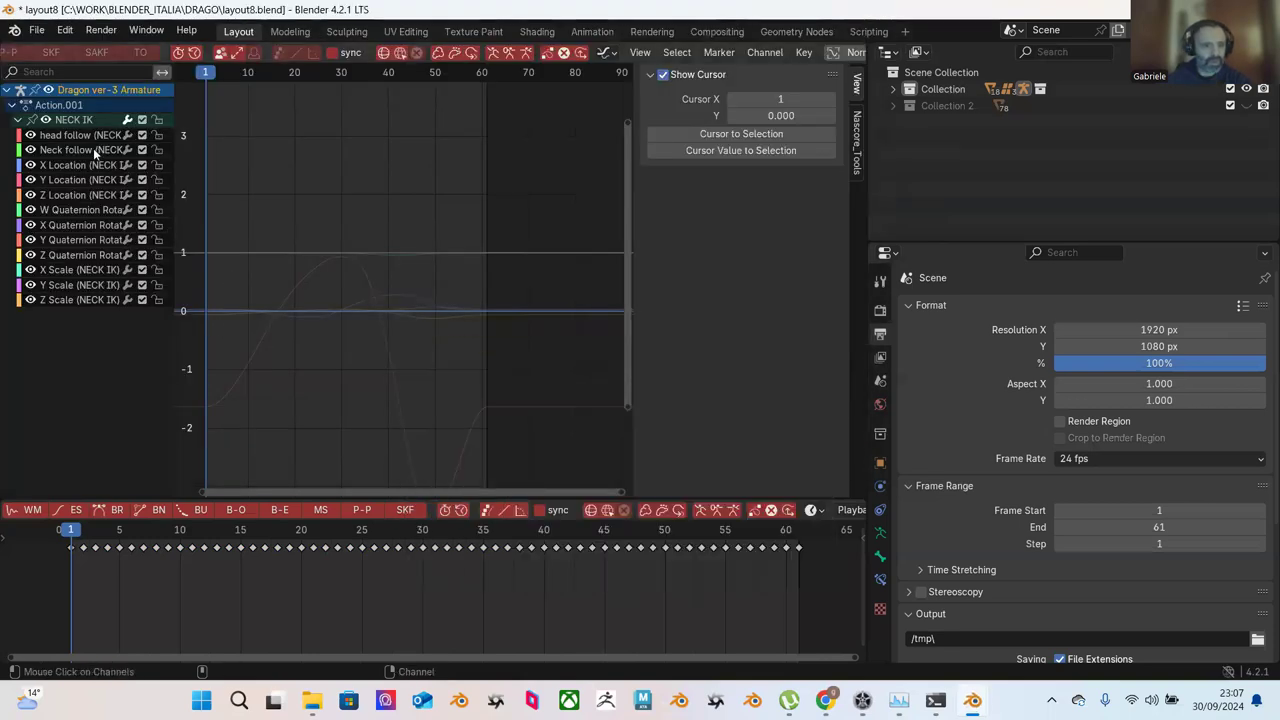
{"action": "left_click_drag", "start_coordinate": [276, 204], "coordinate": [376, 345]}
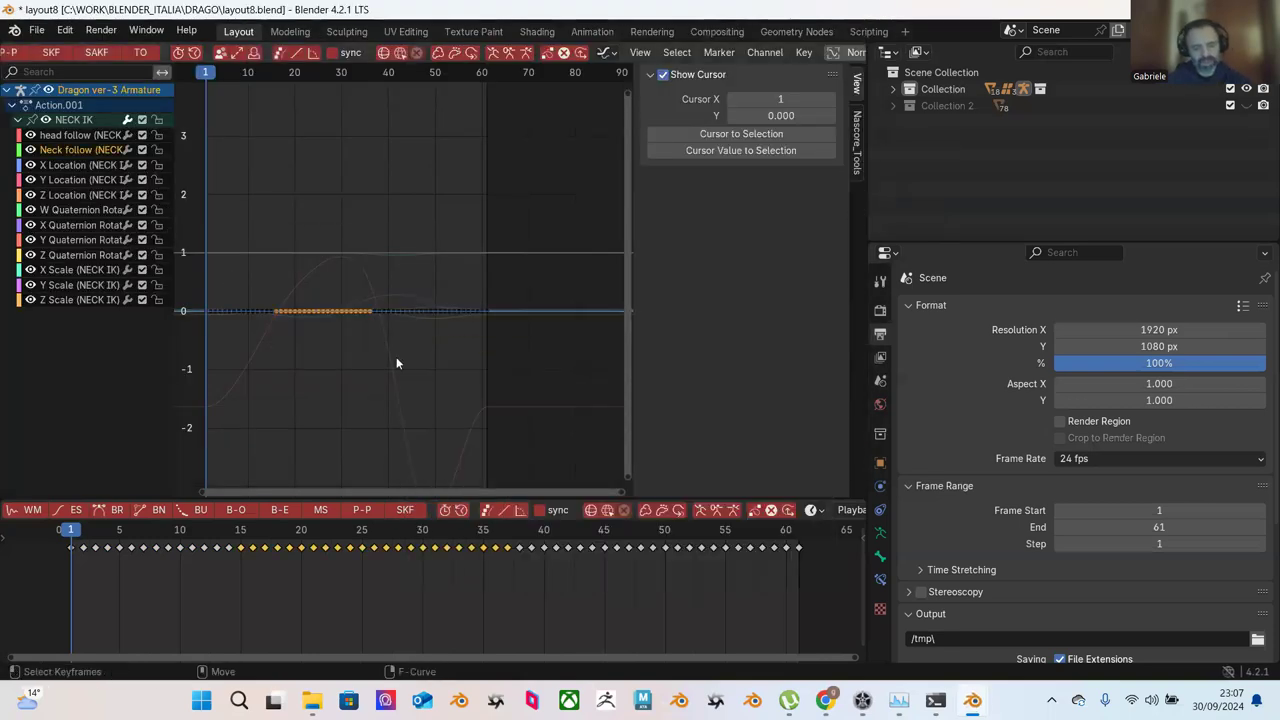
{"action": "key", "text": "KP_Decimal"}
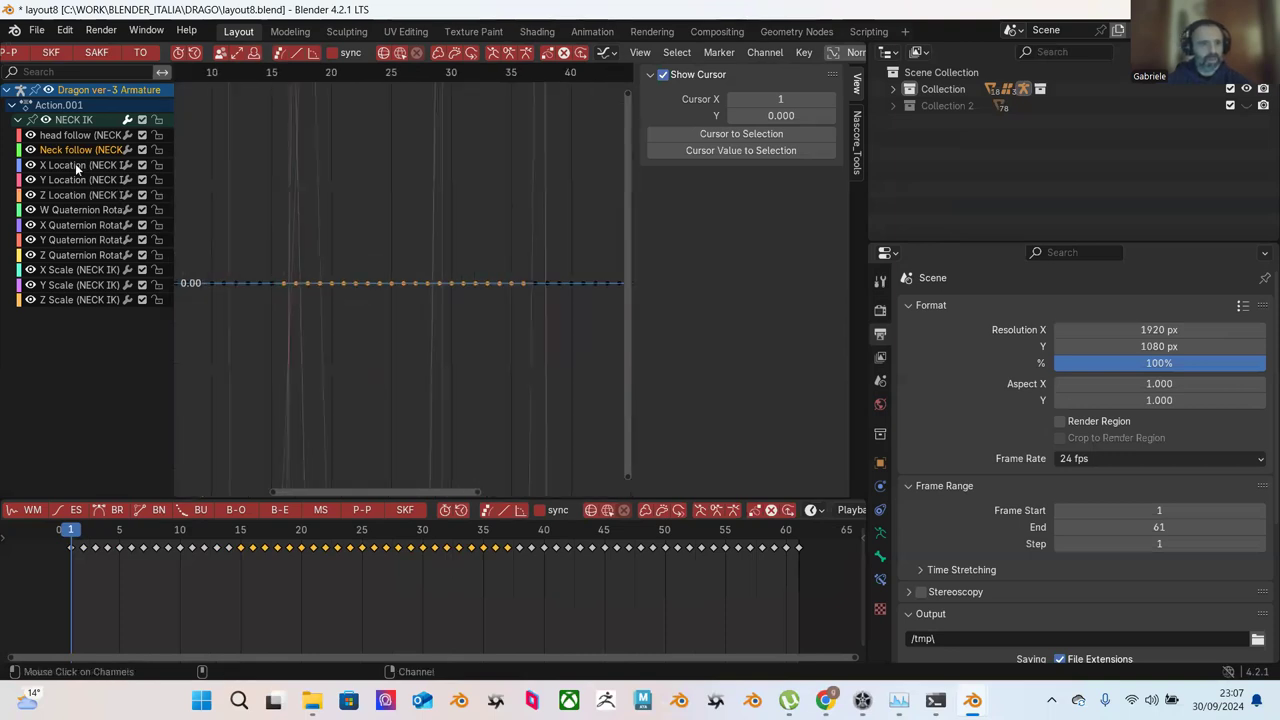
{"action": "left_click", "coordinate": [76, 166]}
{"action": "key", "text": "Home"}
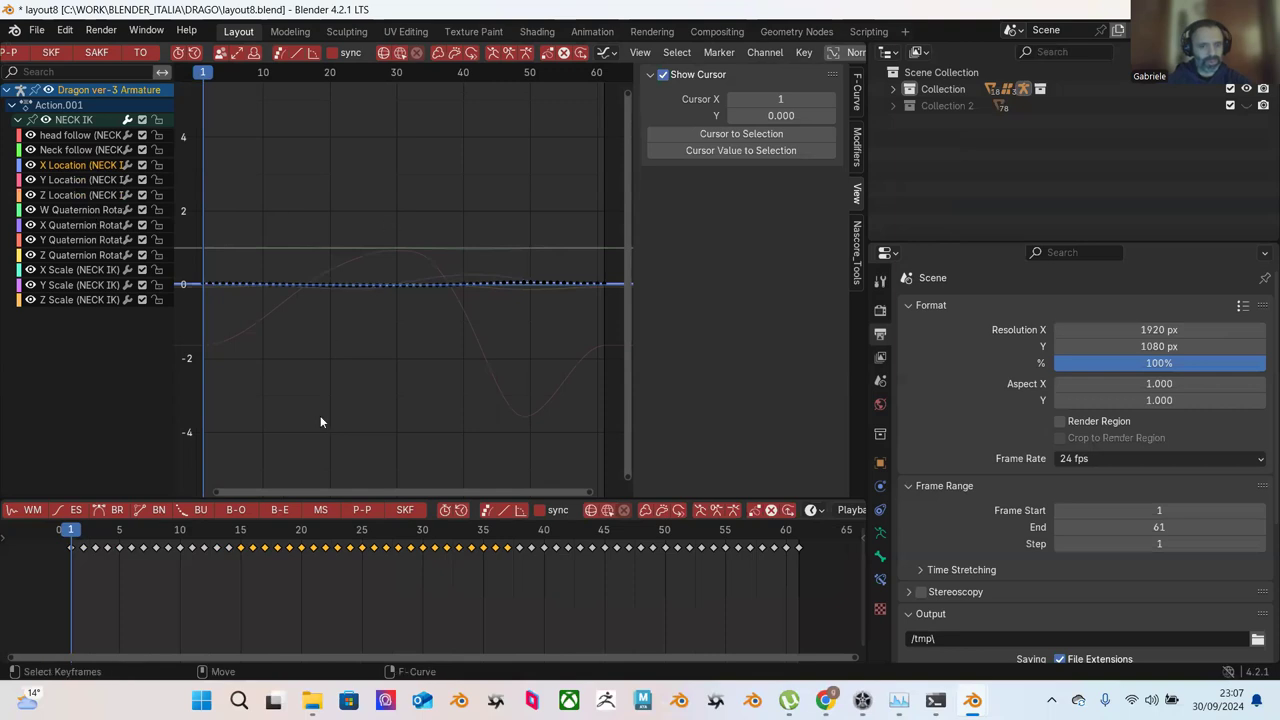
Step: Zoom into the Y Quaternion Rotation curve, then split the graph area into two Graph Editors
{"action": "left_click", "coordinate": [80, 240], "text": "ctrl"}
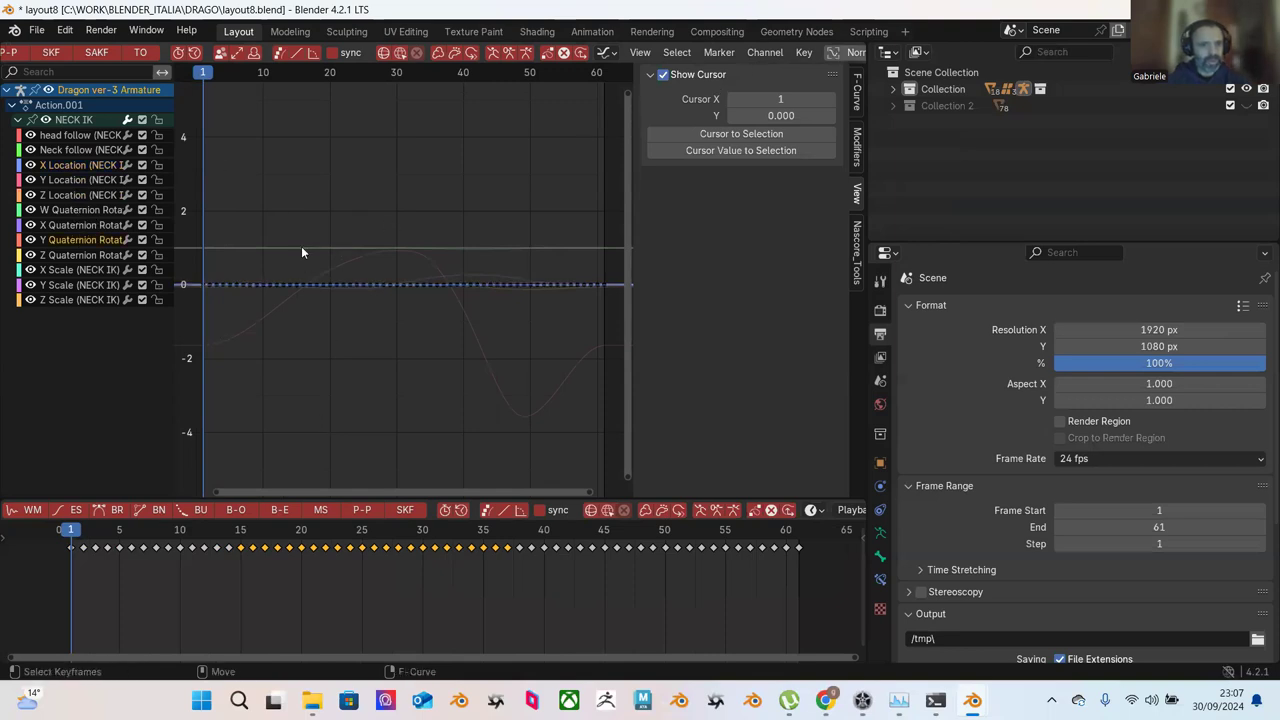
{"action": "key", "text": "shift+b"}
{"action": "left_click_drag", "start_coordinate": [256, 219], "coordinate": [360, 326]}
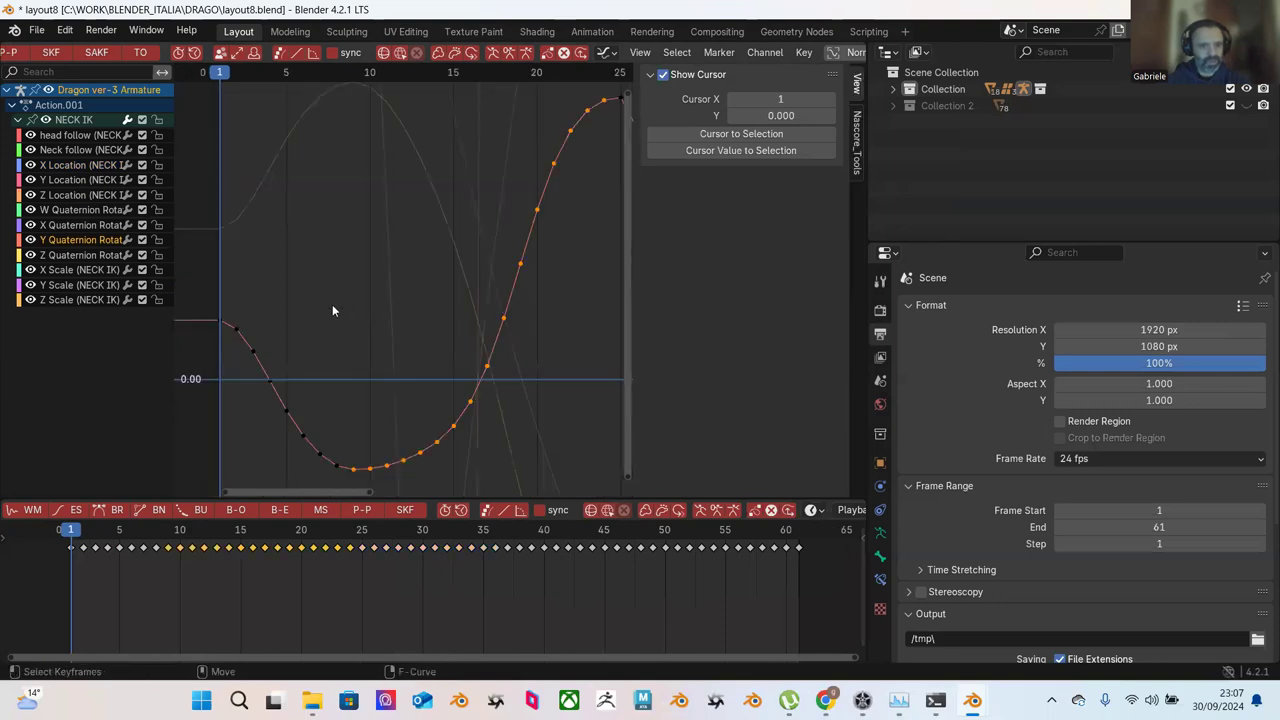
{"action": "scroll", "coordinate": [380, 276], "scroll_direction": "down", "scroll_amount": 4}
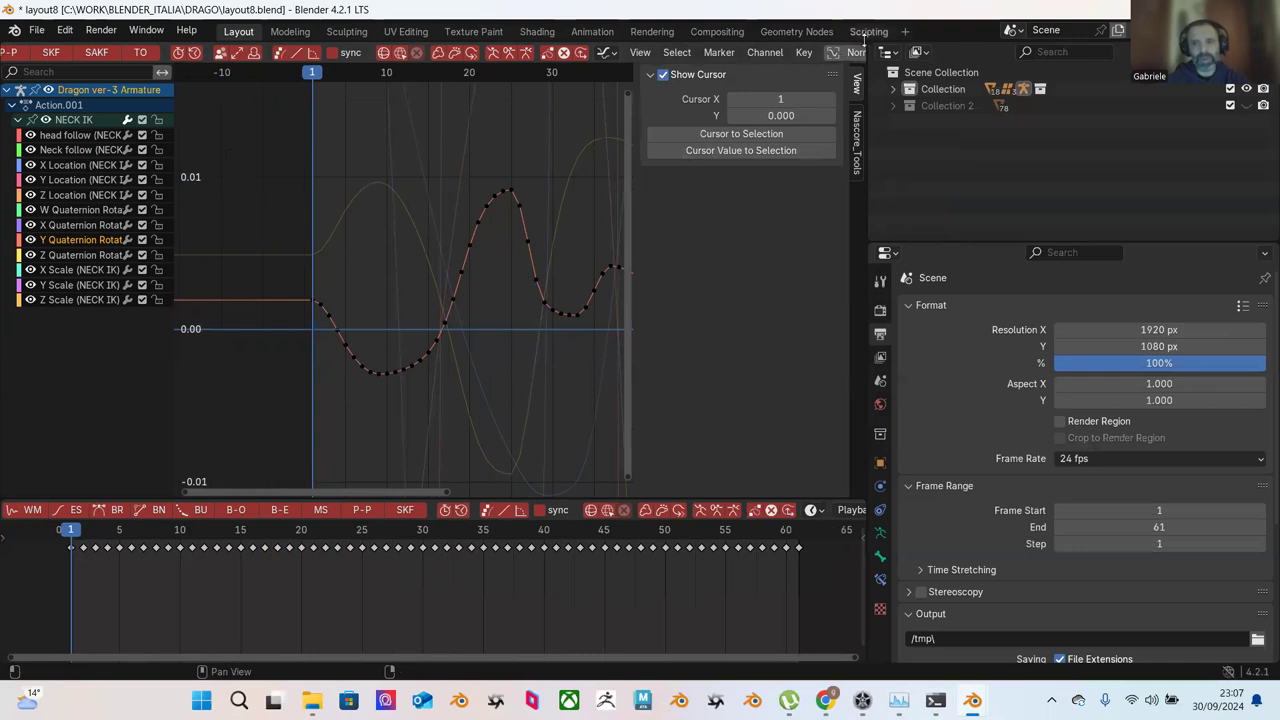
{"action": "left_click_drag", "start_coordinate": [864, 38], "coordinate": [788, 20]}
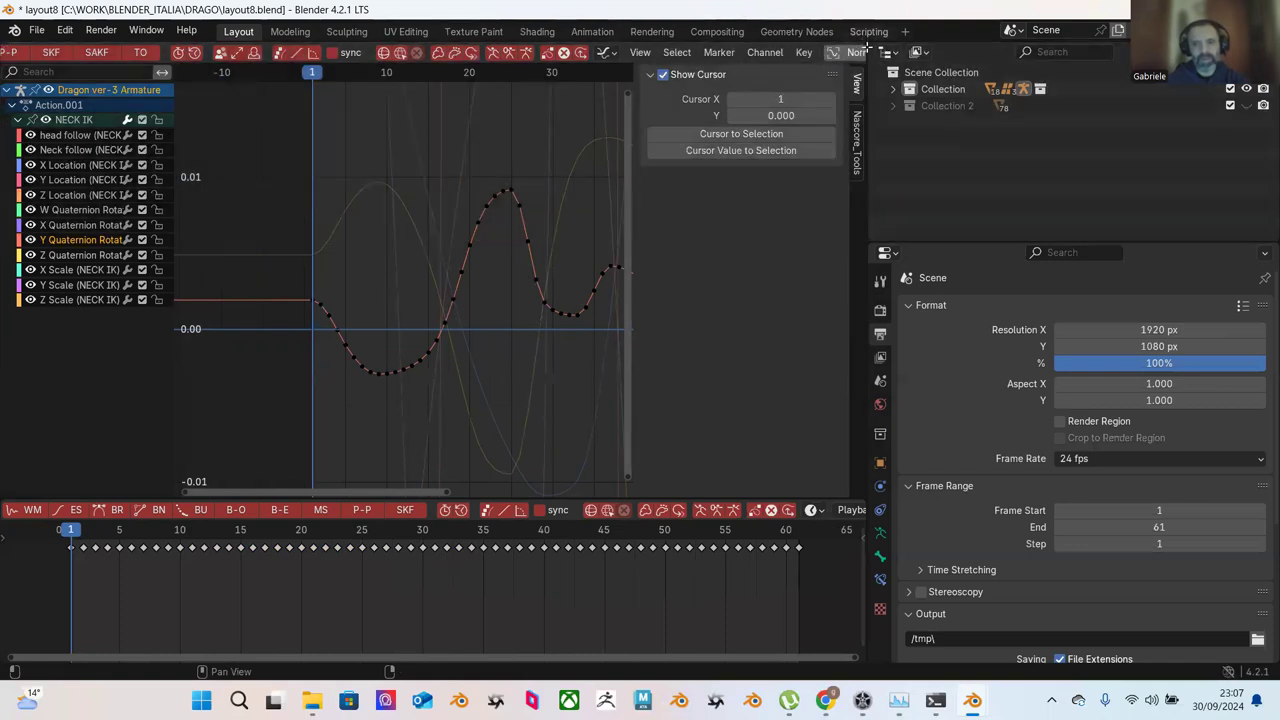
{"action": "left_click_drag", "start_coordinate": [860, 47], "coordinate": [500, 28]}
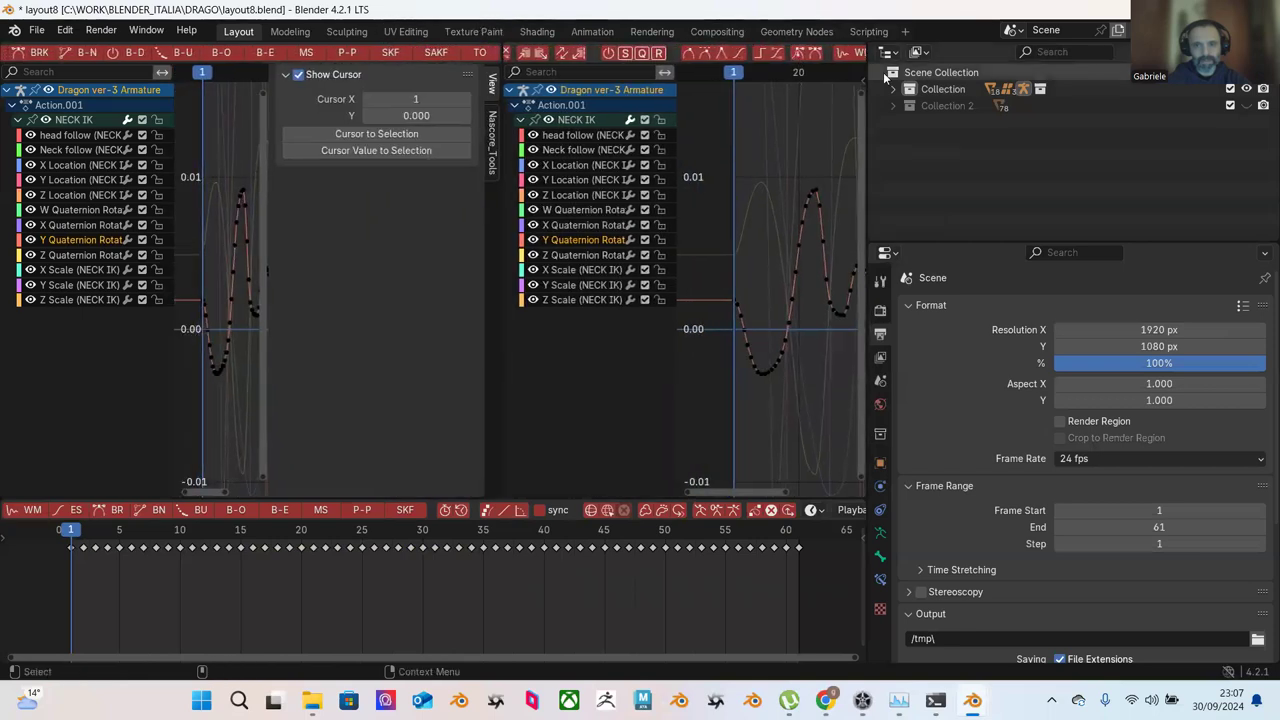
Step: Turn the second editor into a 3D Viewport and hide the Graph Editor's side panel
{"action": "left_click_drag", "start_coordinate": [866, 72], "coordinate": [1172, 70]}
{"action": "scroll", "coordinate": [1120, 53], "scroll_direction": "down", "scroll_amount": 10}
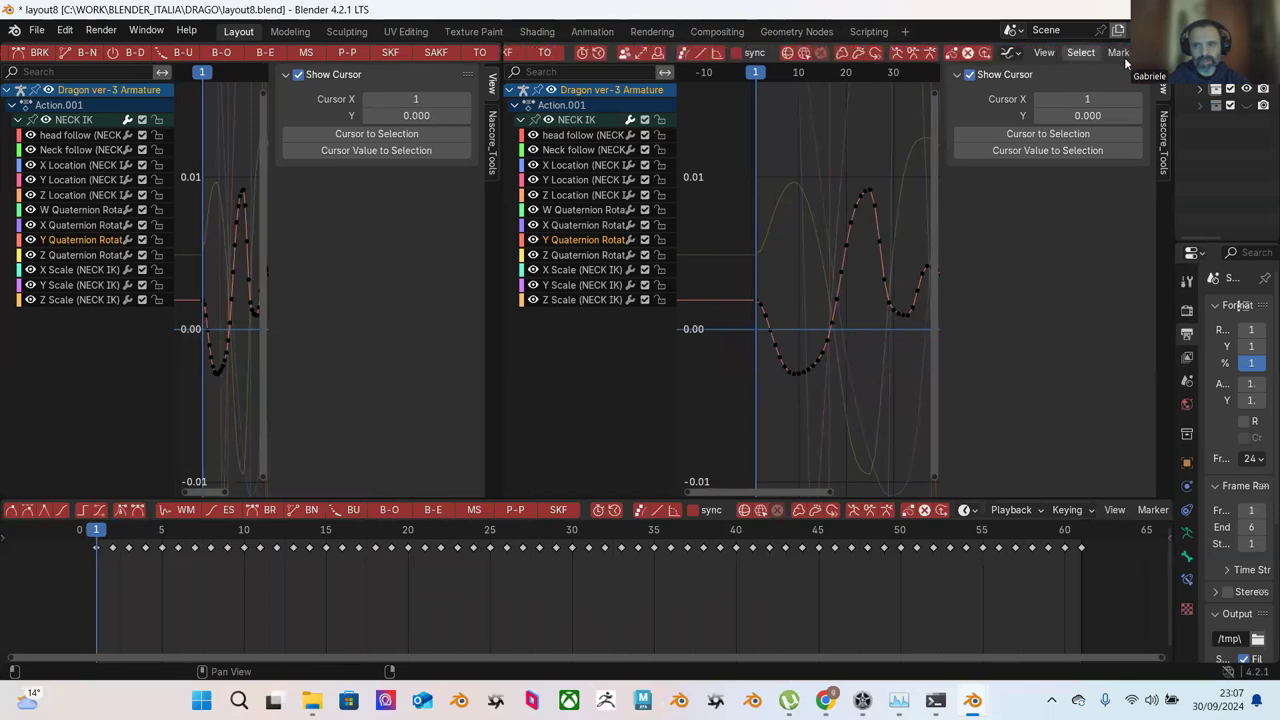
{"action": "left_click", "coordinate": [976, 52]}
{"action": "left_click", "coordinate": [943, 52]}
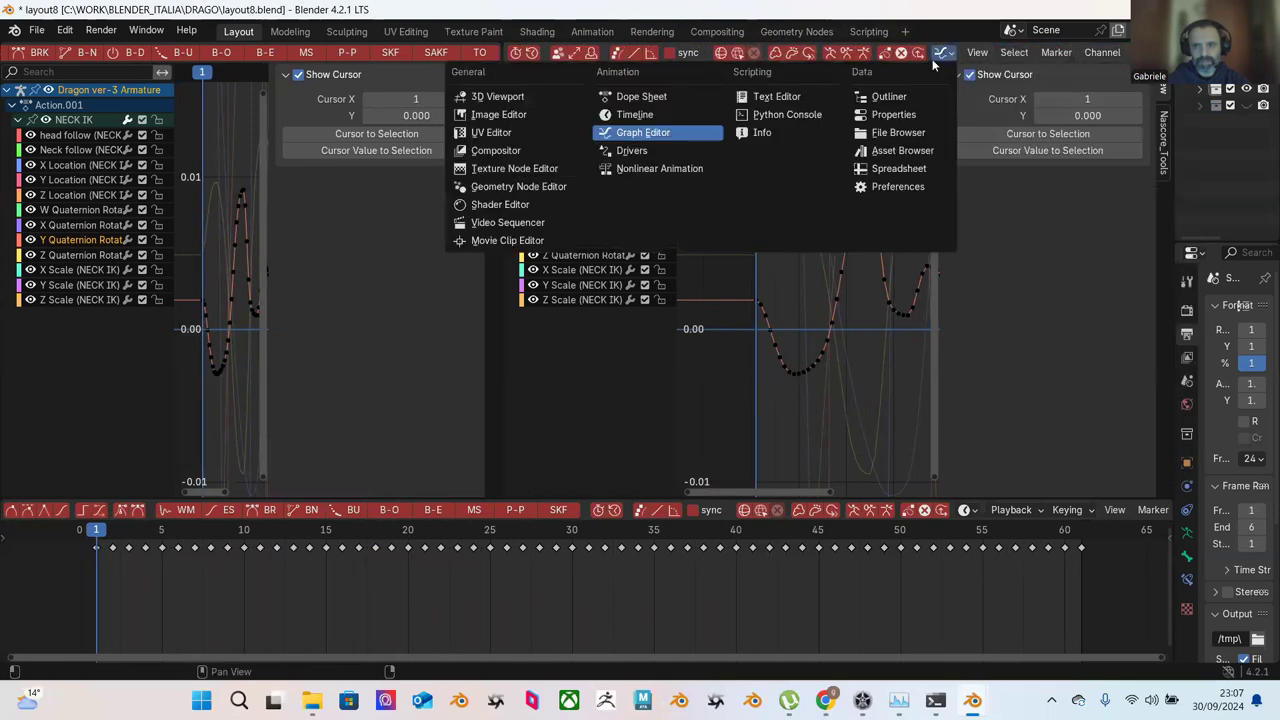
{"action": "left_click", "coordinate": [501, 100]}
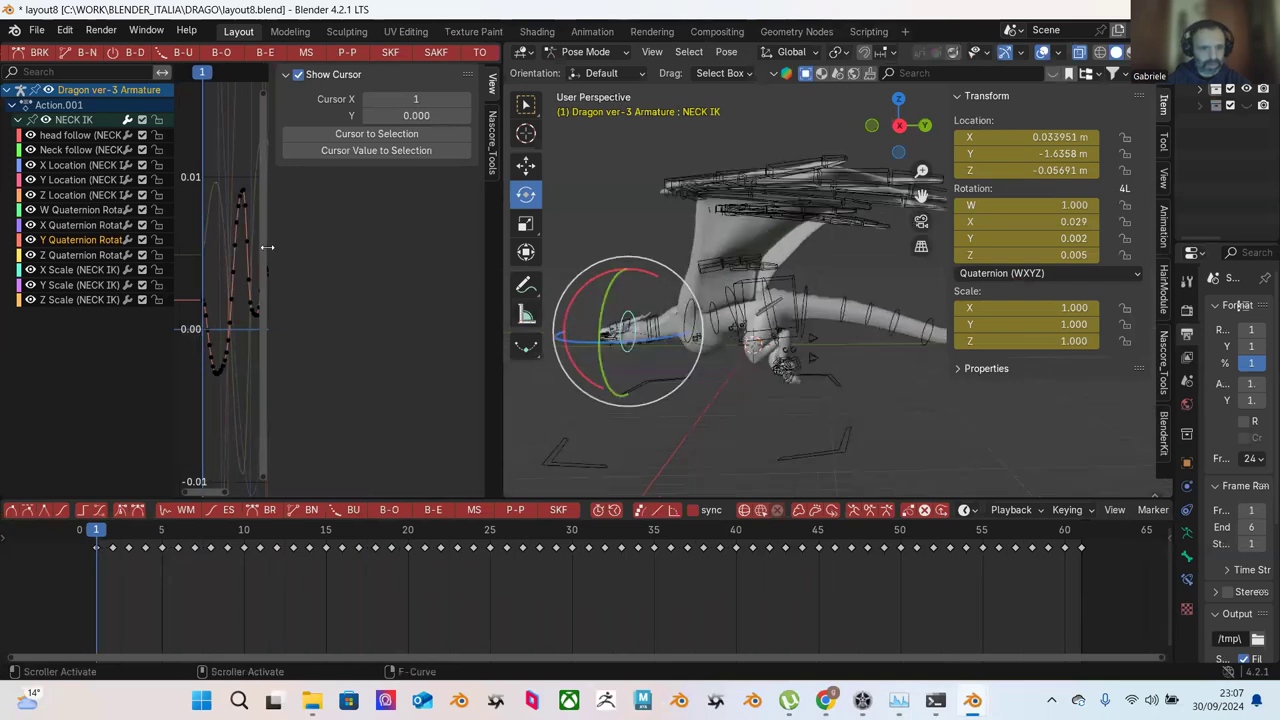
{"action": "left_click_drag", "start_coordinate": [269, 249], "coordinate": [457, 258]}
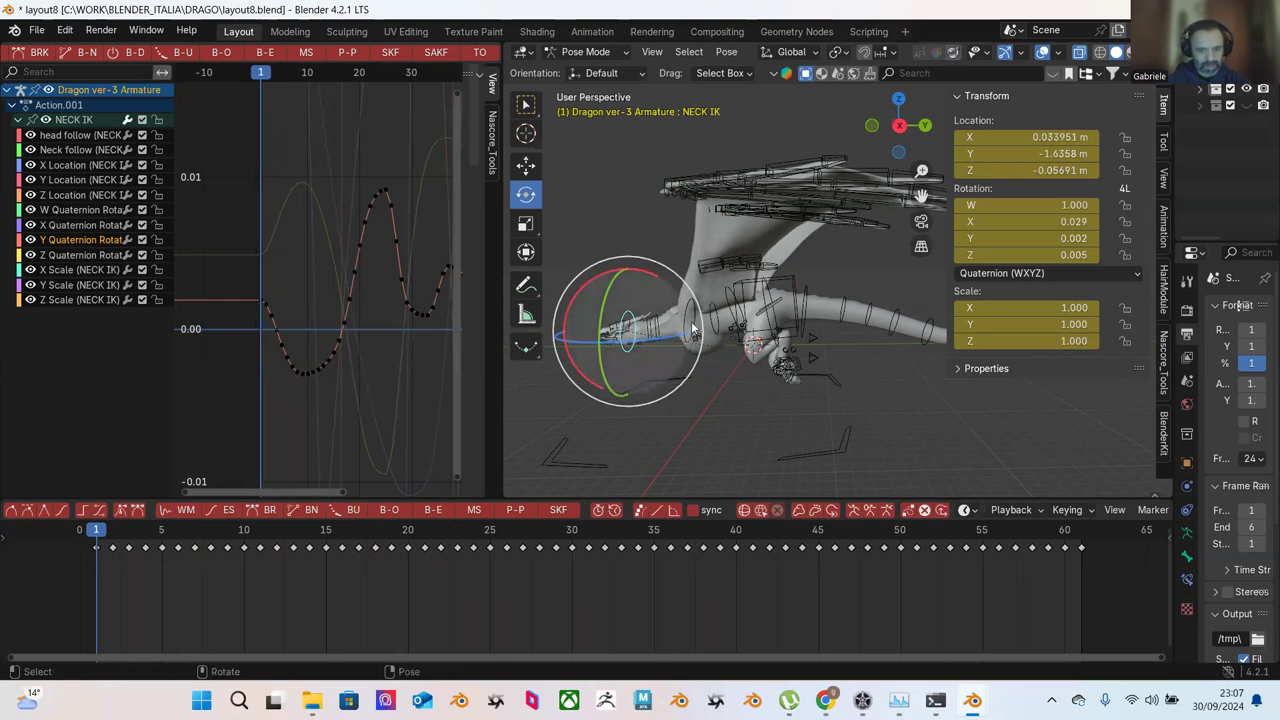
Step: Switch bones to Move, then widen and zoom out to show the whole Z Quaternion Rotation curve
{"action": "key", "text": "shift+space"}
{"action": "key", "text": "g"}
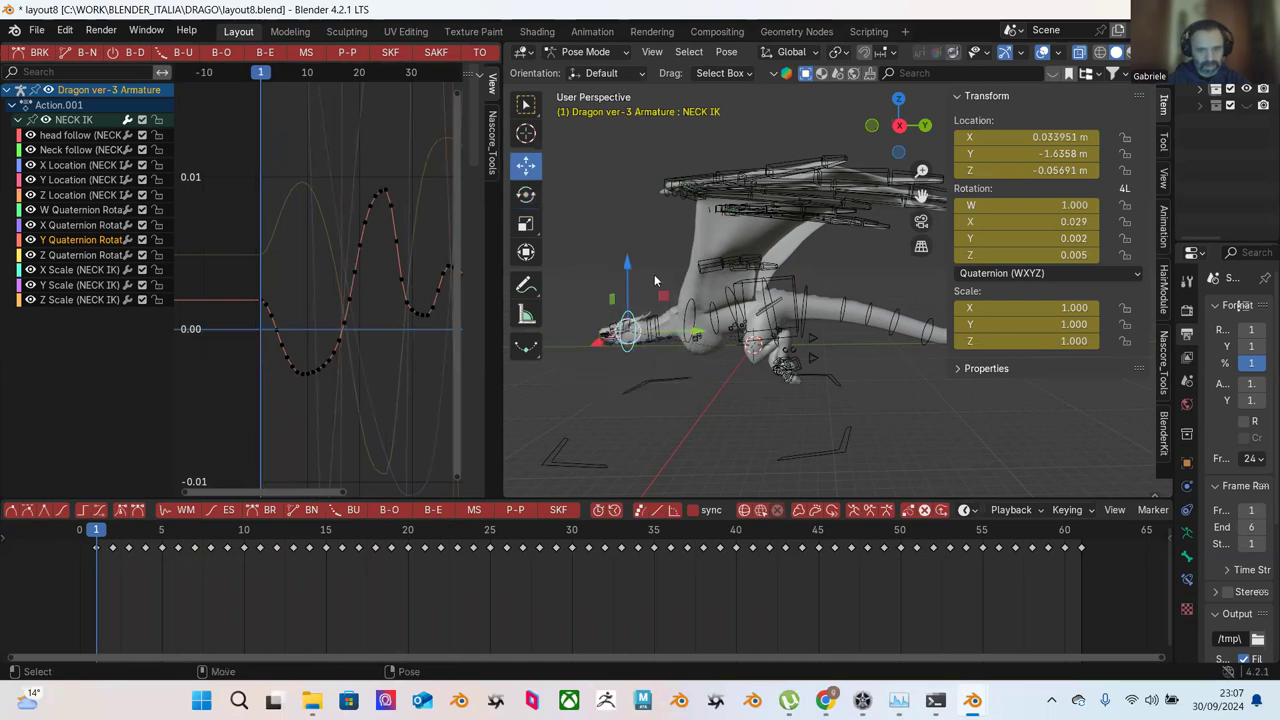
{"action": "left_click", "coordinate": [74, 255]}
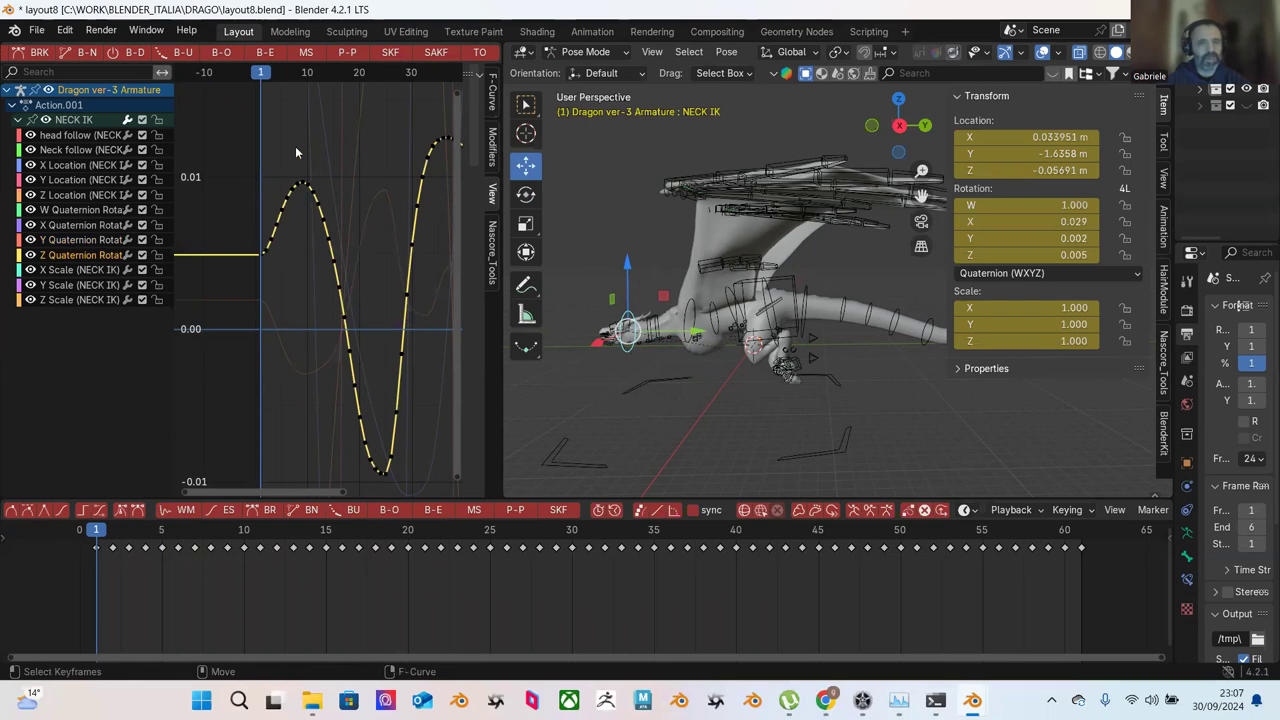
{"action": "left_click_drag", "start_coordinate": [296, 152], "coordinate": [363, 301]}
{"action": "scroll", "coordinate": [346, 296], "scroll_direction": "up", "scroll_amount": 3}
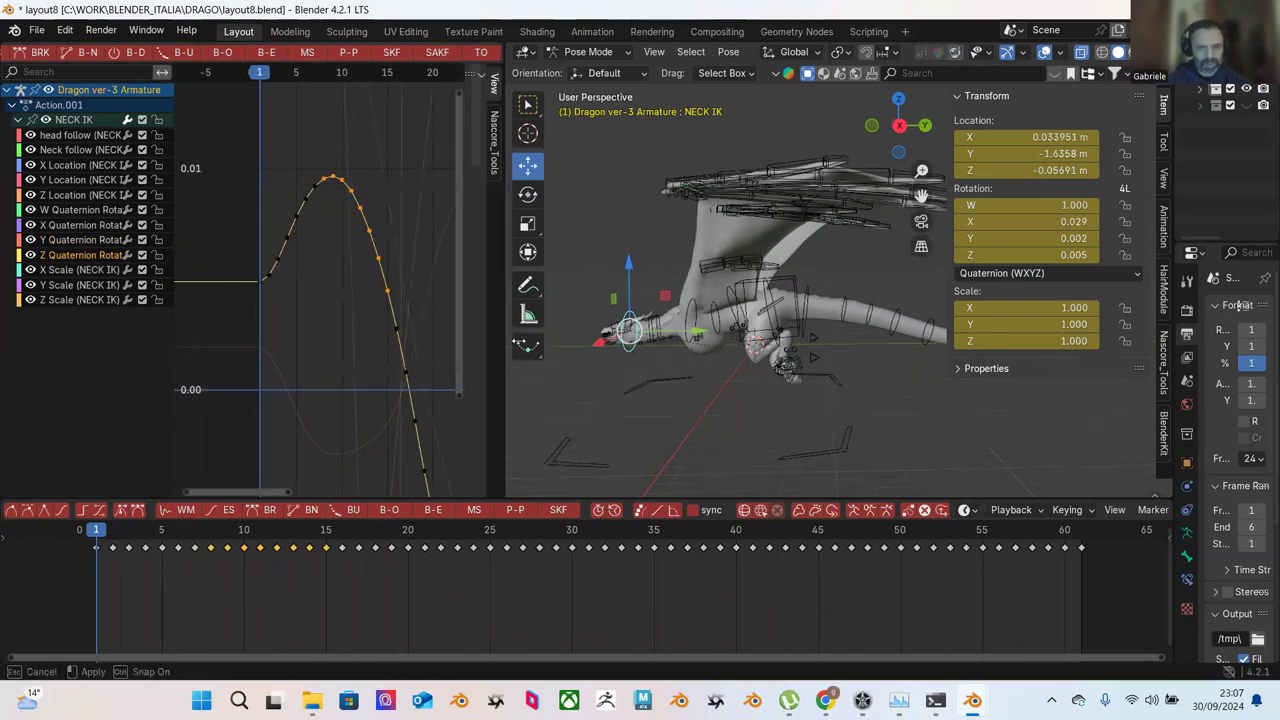
{"action": "left_click_drag", "start_coordinate": [499, 336], "coordinate": [700, 336]}
{"action": "scroll", "coordinate": [381, 183], "scroll_direction": "up", "scroll_amount": 3}
{"action": "middle_click_drag", "start_coordinate": [381, 183], "coordinate": [481, 144], "text": "ctrl"}
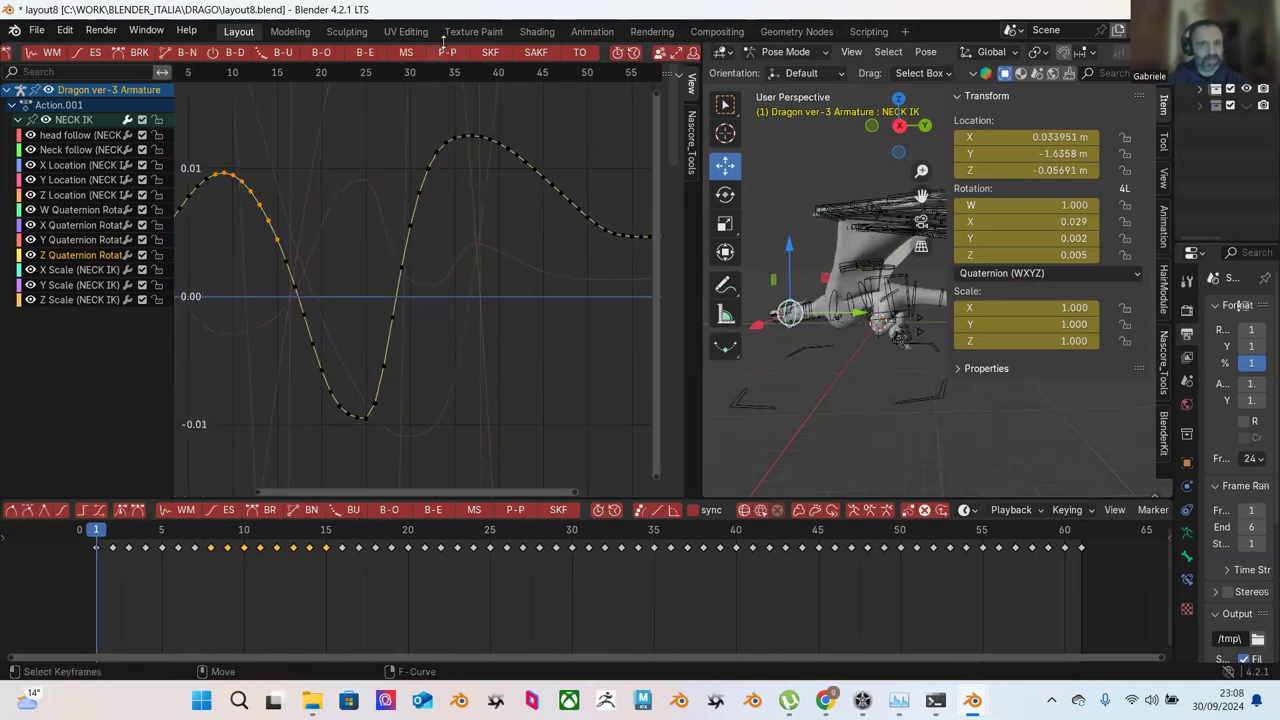
{"action": "scroll", "coordinate": [494, 55], "scroll_direction": "up", "scroll_amount": 8}
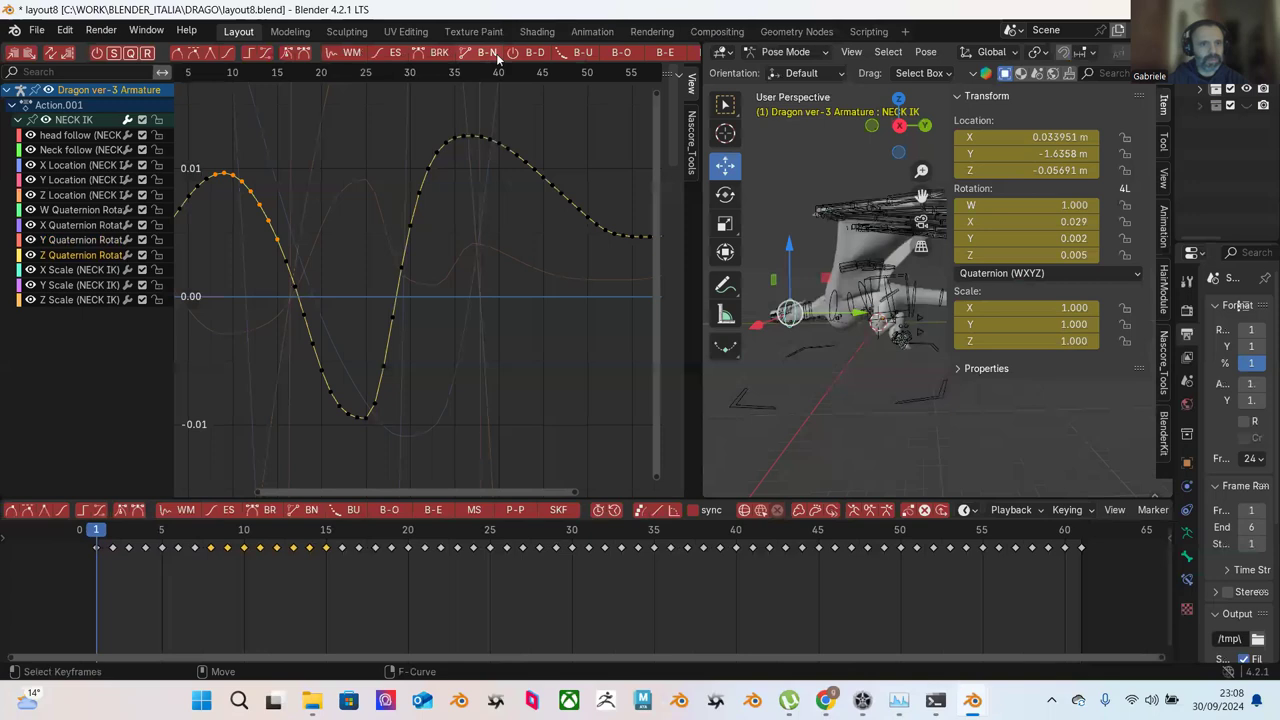
{"action": "left_click_drag", "start_coordinate": [461, 250], "coordinate": [368, 440]}
Step: Ease the first selection, then the peak keys and the lower-section keys of the Z curve
{"action": "left_click", "coordinate": [425, 52]}
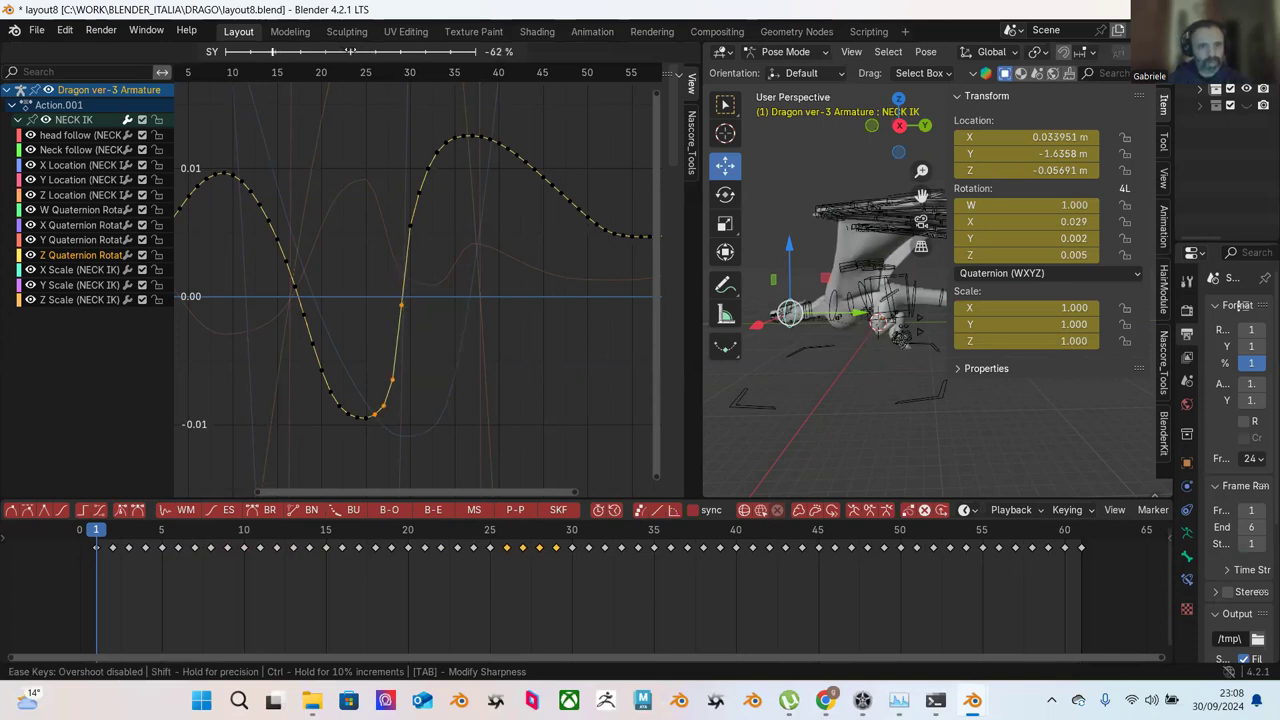
{"action": "left_click", "coordinate": [434, 171]}
{"action": "left_click_drag", "start_coordinate": [357, 120], "coordinate": [471, 266]}
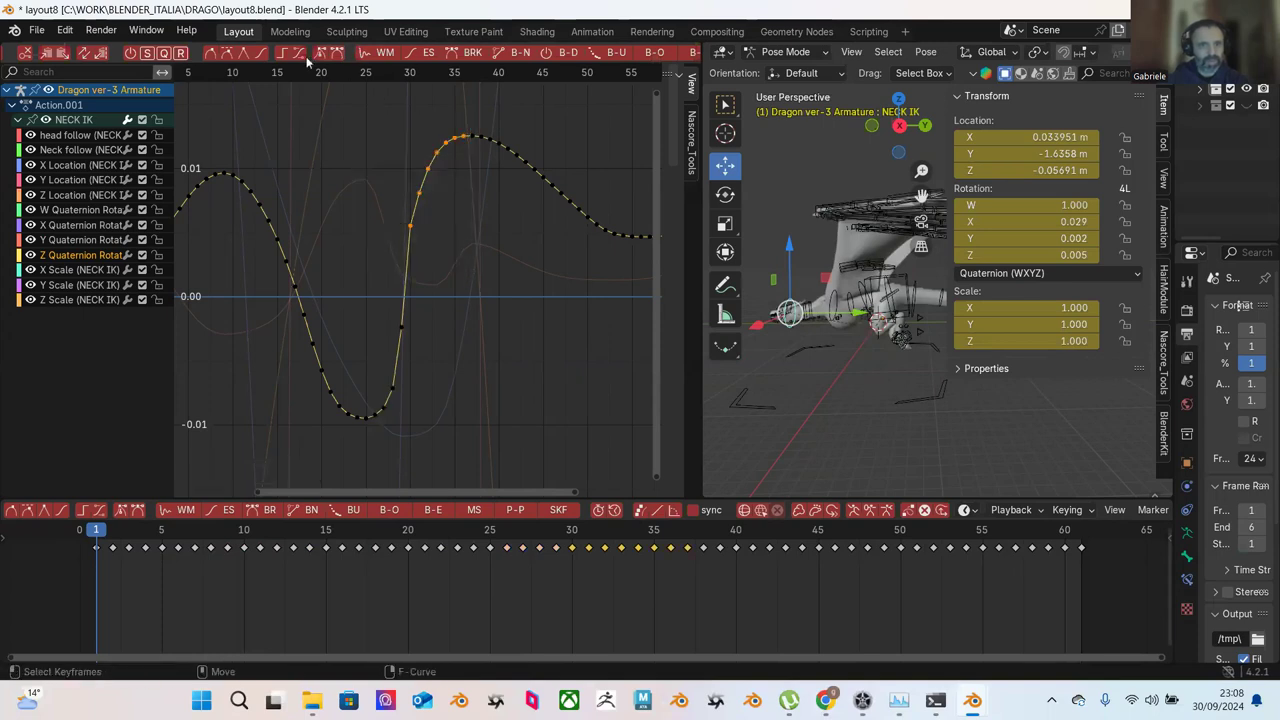
{"action": "left_click", "coordinate": [424, 56]}
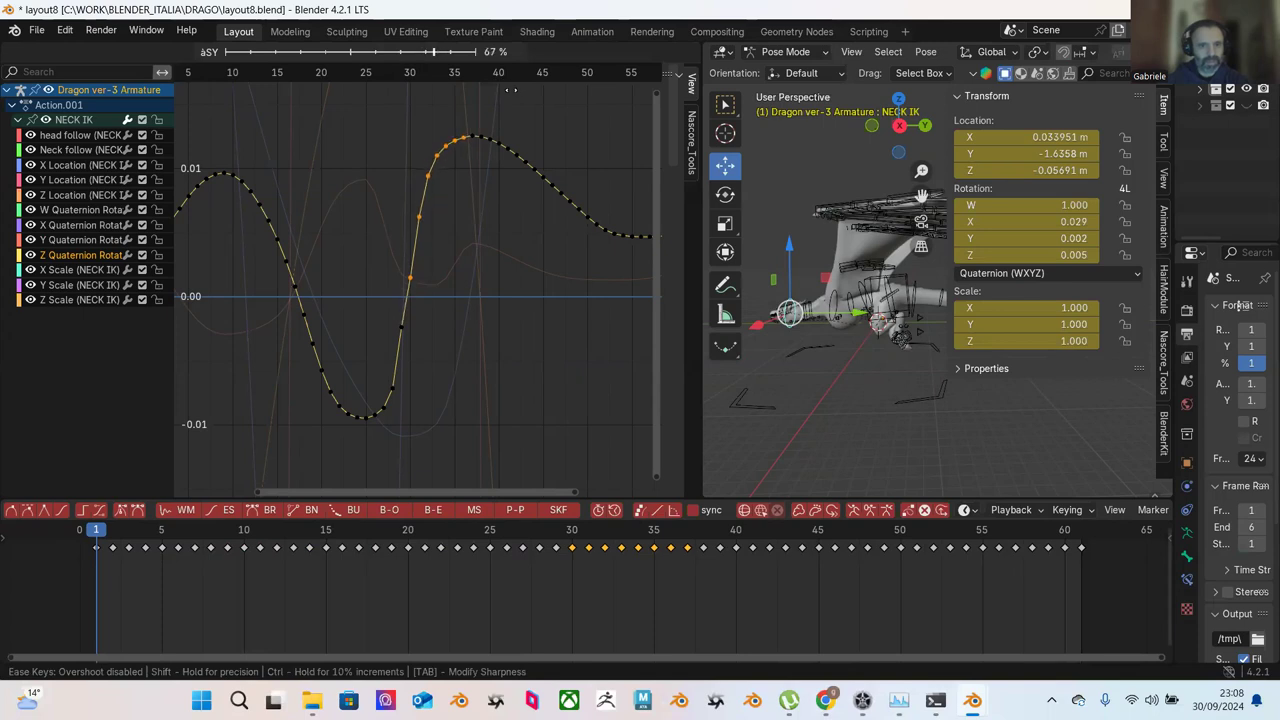
{"action": "left_click", "coordinate": [510, 90]}
{"action": "left_click_drag", "start_coordinate": [482, 193], "coordinate": [363, 452]}
{"action": "left_click", "coordinate": [427, 52]}
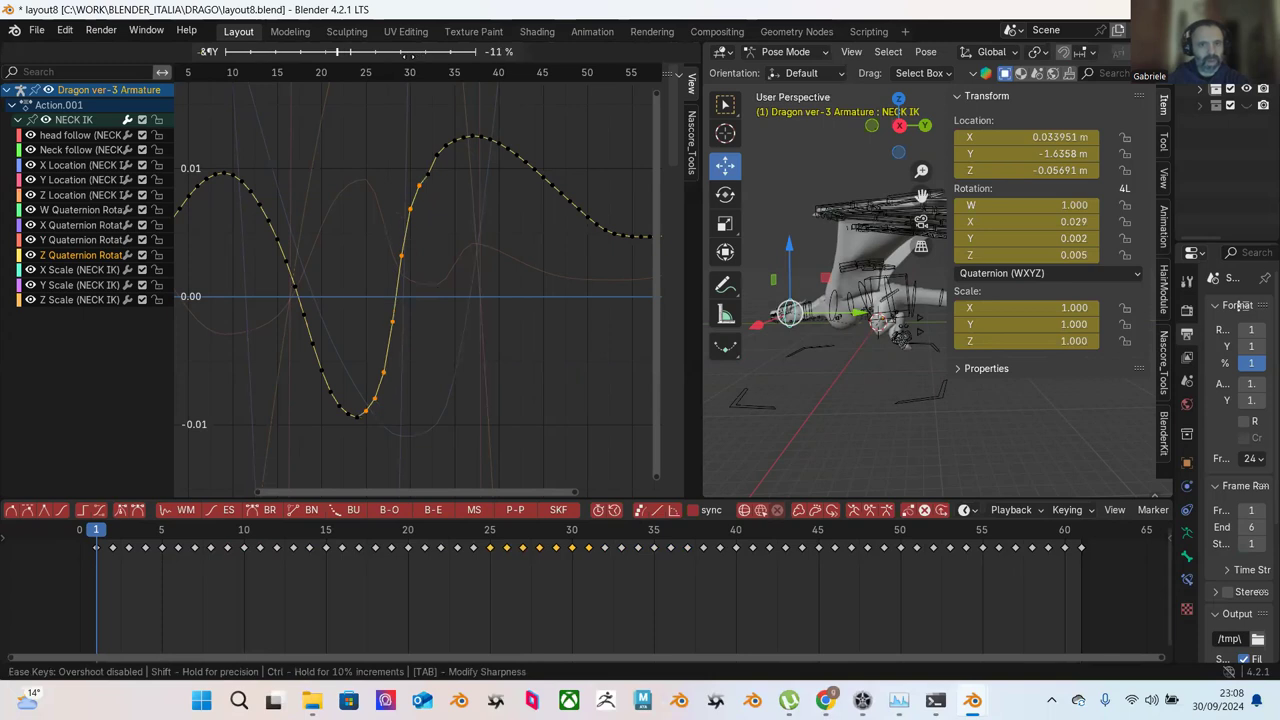
{"action": "left_click", "coordinate": [380, 60]}
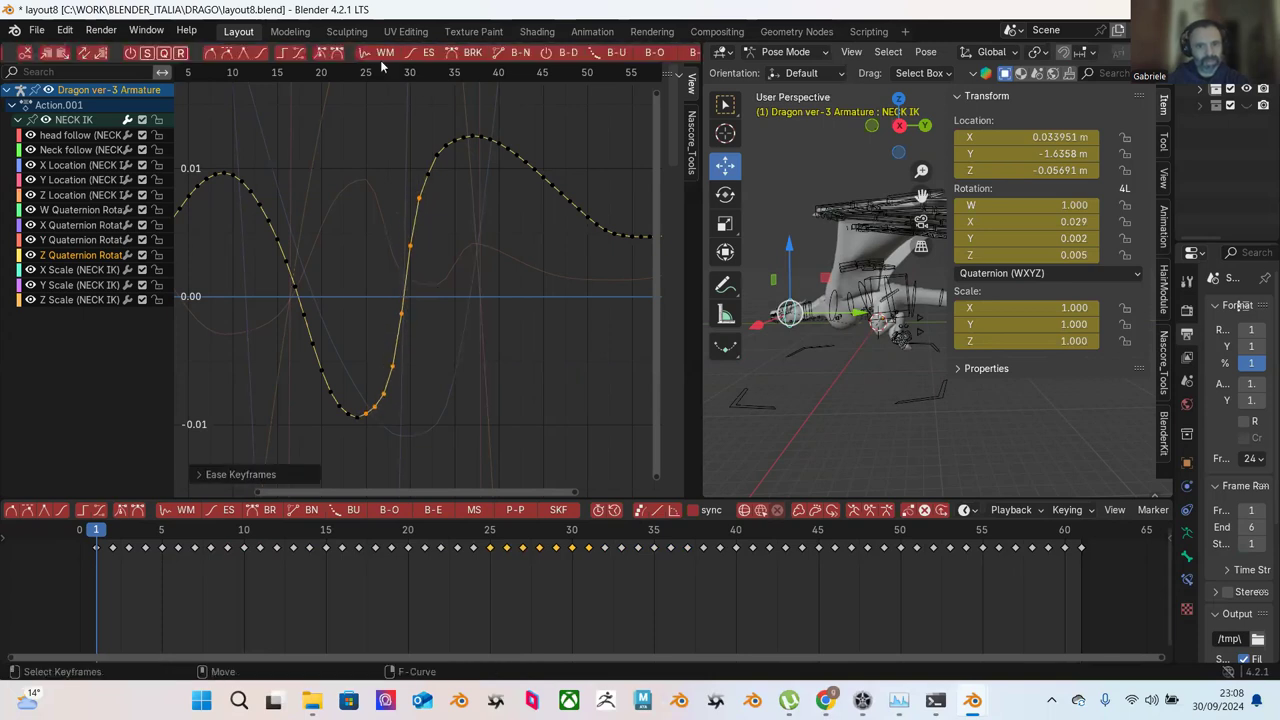
Step: Ease the upper rising keys, then select every Z Quaternion key and smooth the whole curve
{"action": "left_click_drag", "start_coordinate": [414, 122], "coordinate": [467, 197]}
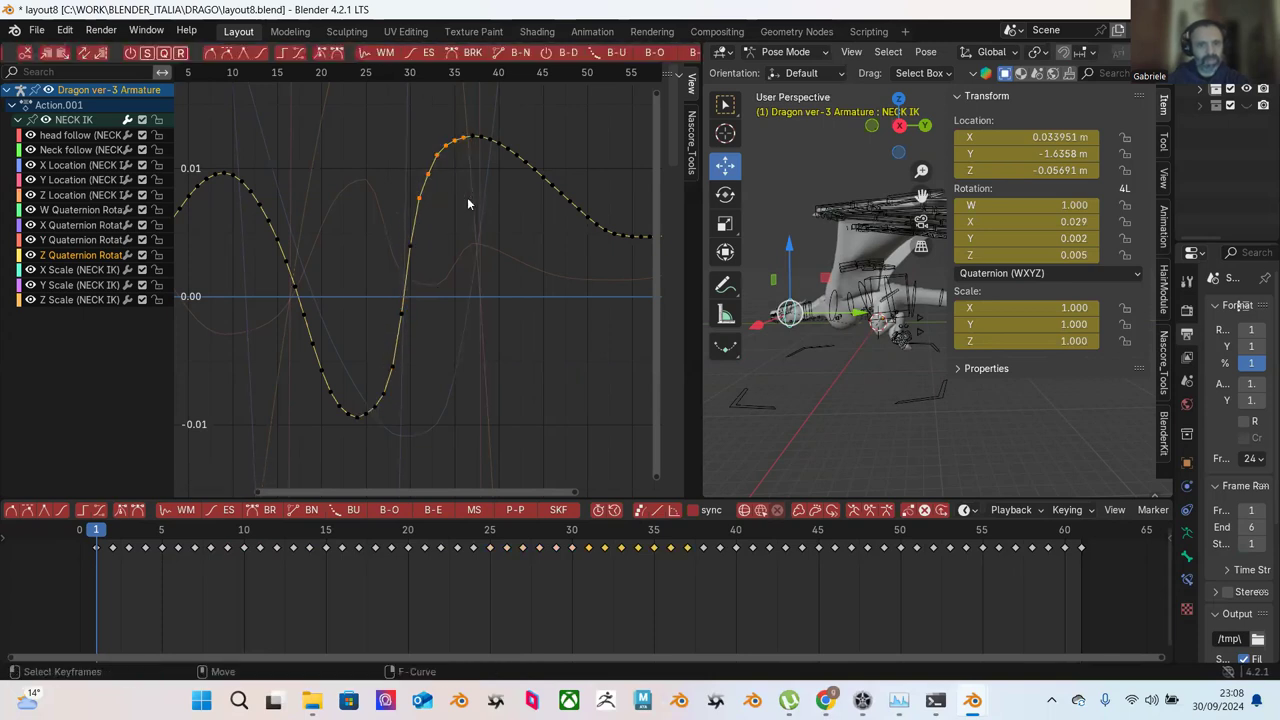
{"action": "left_click", "coordinate": [427, 52]}
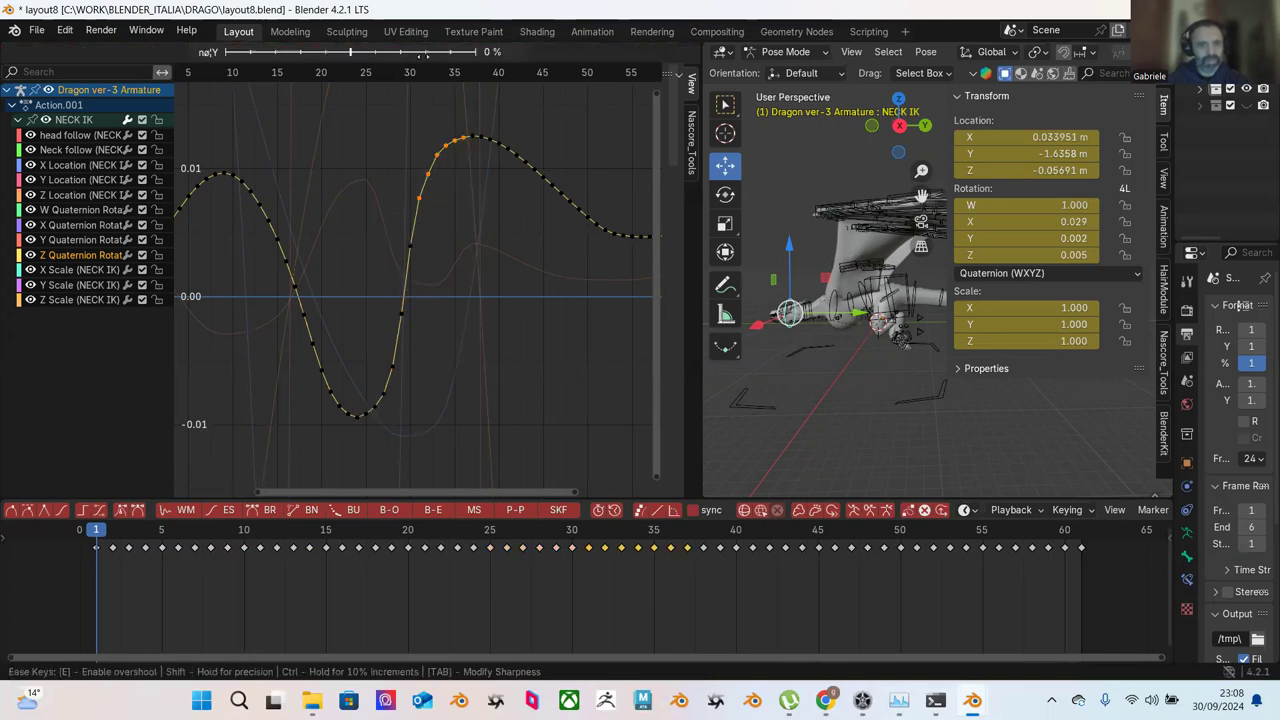
{"action": "left_click", "coordinate": [492, 77]}
{"action": "left_click", "coordinate": [419, 130]}
{"action": "key", "text": "Home"}
{"action": "left_click_drag", "start_coordinate": [264, 138], "coordinate": [424, 296]}
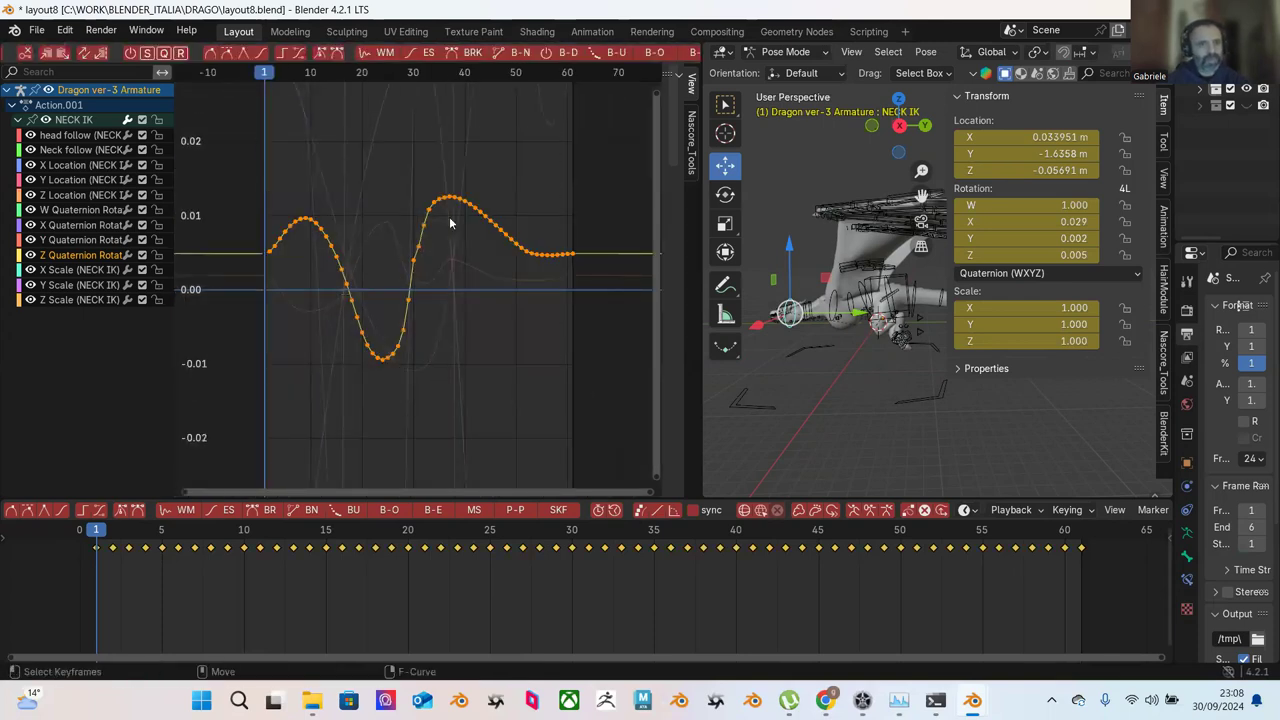
{"action": "left_click", "coordinate": [226, 54]}
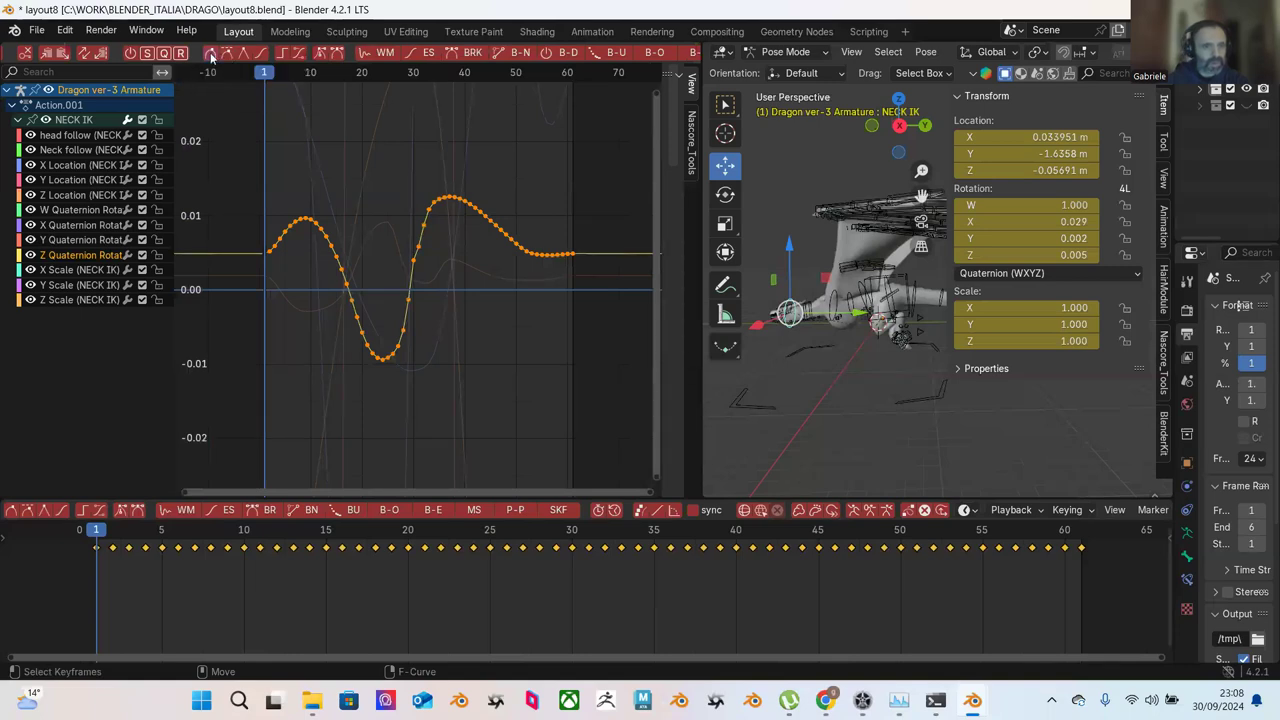
Step: Ease the rising keys again and select the peak keys around frames 34–38
{"action": "scroll", "coordinate": [394, 179], "scroll_direction": "up", "scroll_amount": 3}
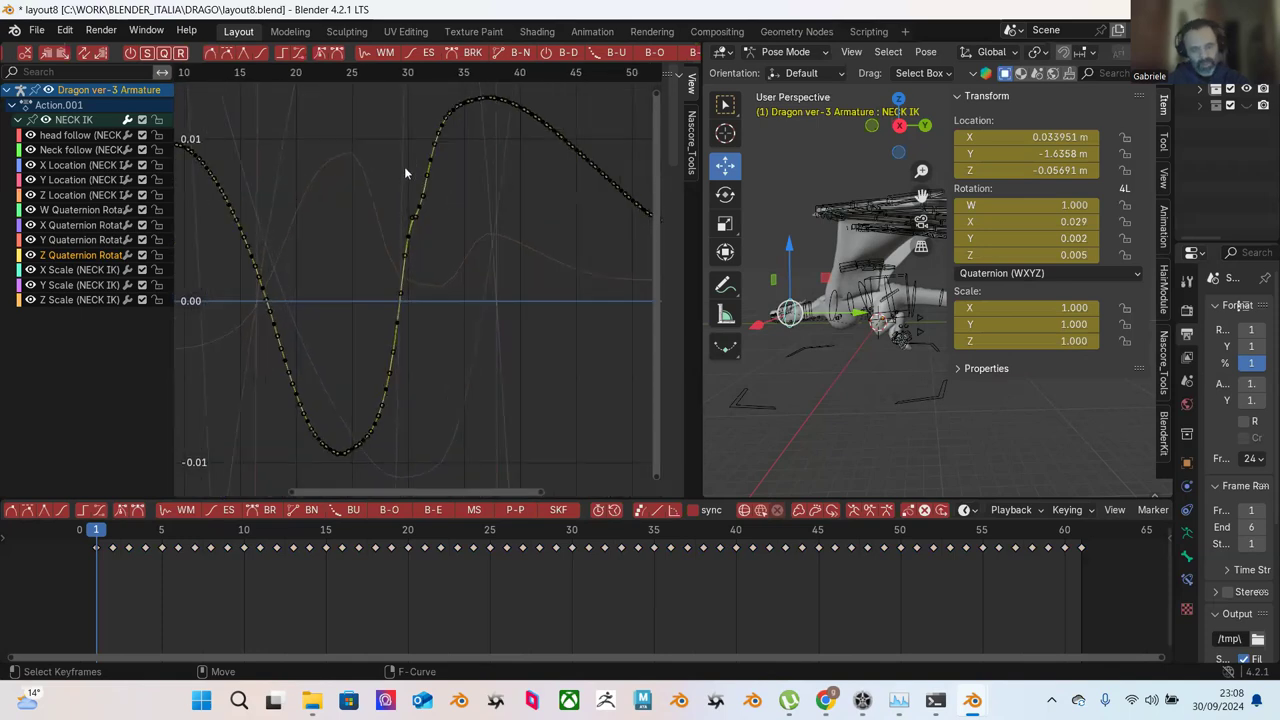
{"action": "left_click_drag", "start_coordinate": [313, 142], "coordinate": [452, 396]}
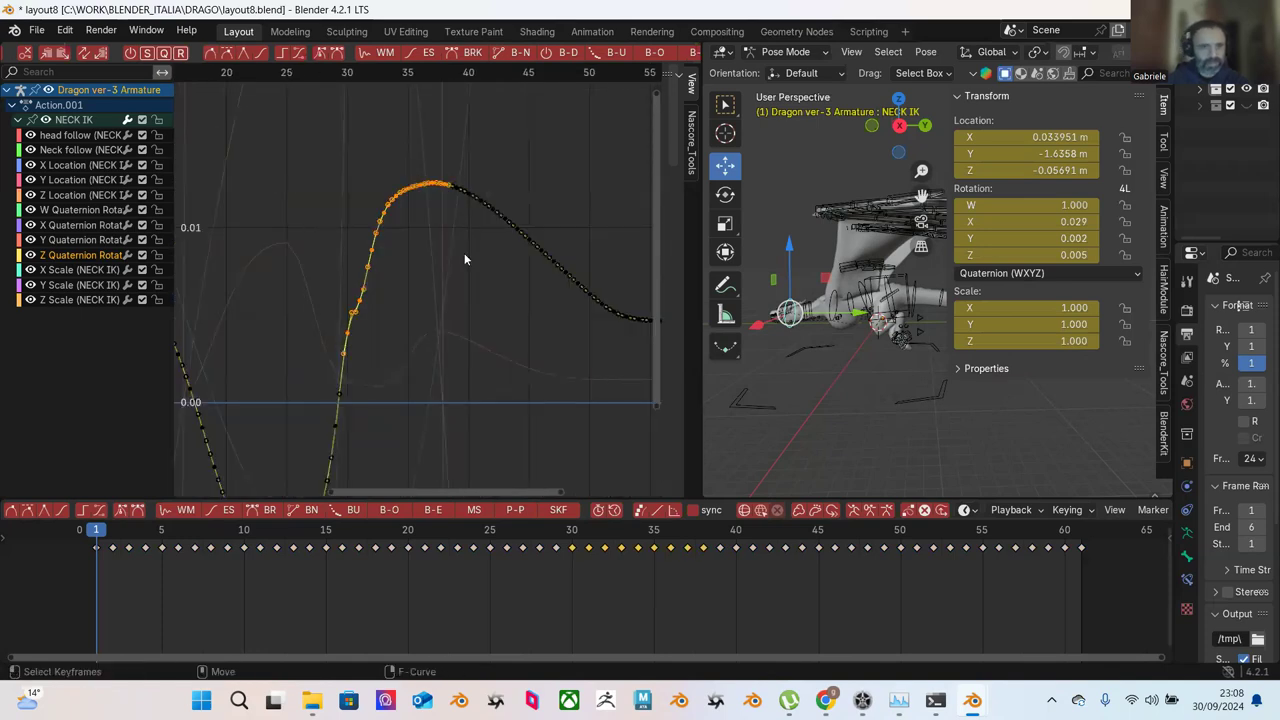
{"action": "left_click", "coordinate": [424, 52]}
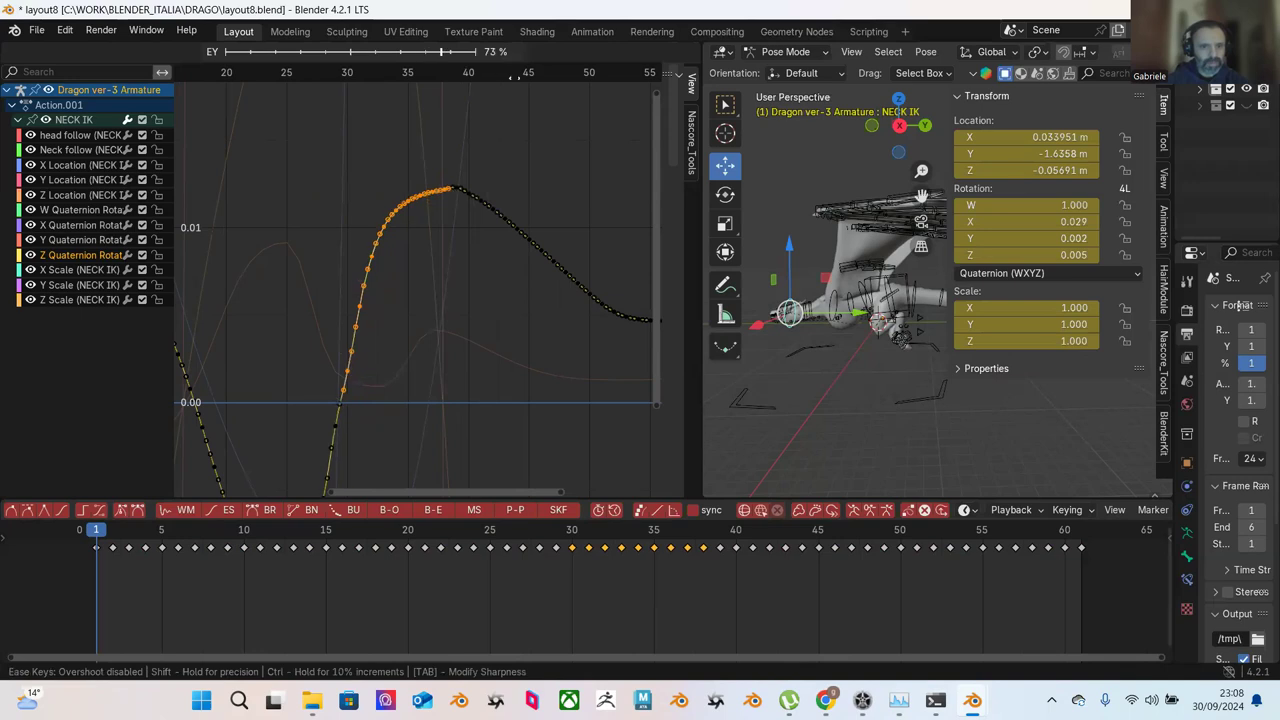
{"action": "left_click", "coordinate": [522, 108]}
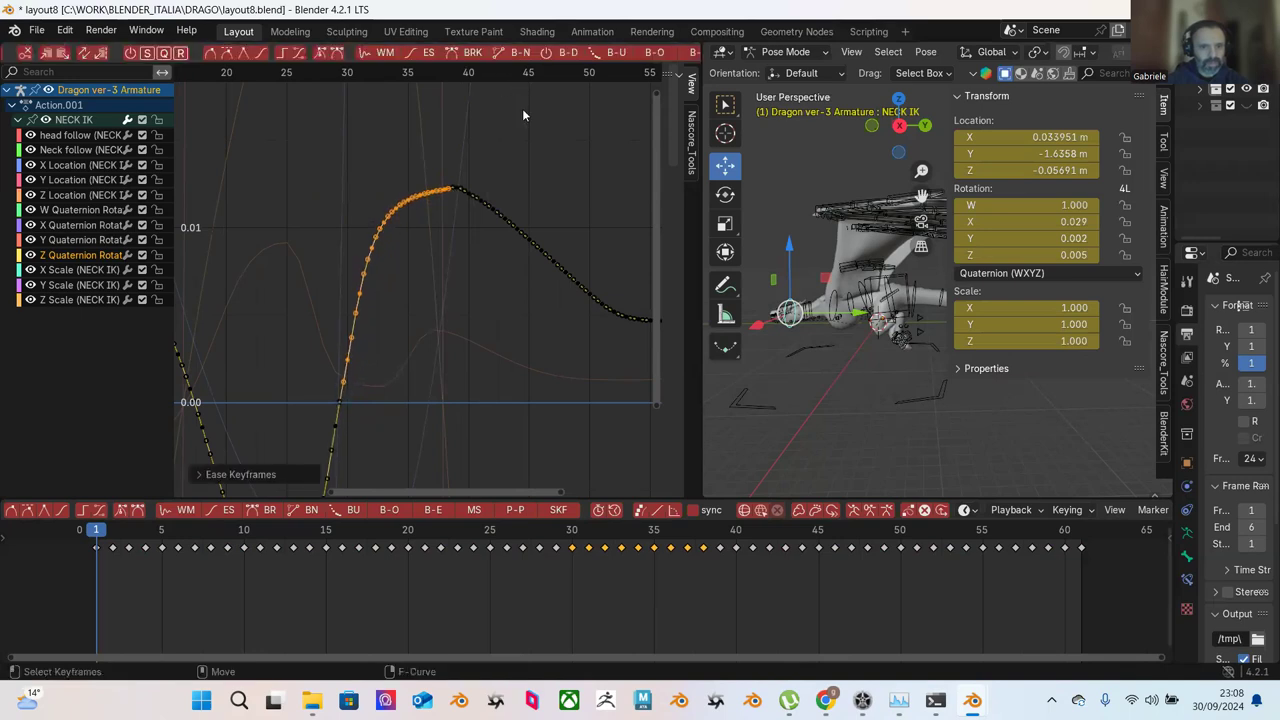
{"action": "left_click_drag", "start_coordinate": [404, 137], "coordinate": [481, 237]}
{"action": "middle_click_drag", "start_coordinate": [477, 273], "coordinate": [508, 221], "text": "ctrl"}
{"action": "middle_click_drag", "start_coordinate": [364, 96], "coordinate": [338, 146]}
{"action": "left_click_drag", "start_coordinate": [306, 113], "coordinate": [490, 264]}
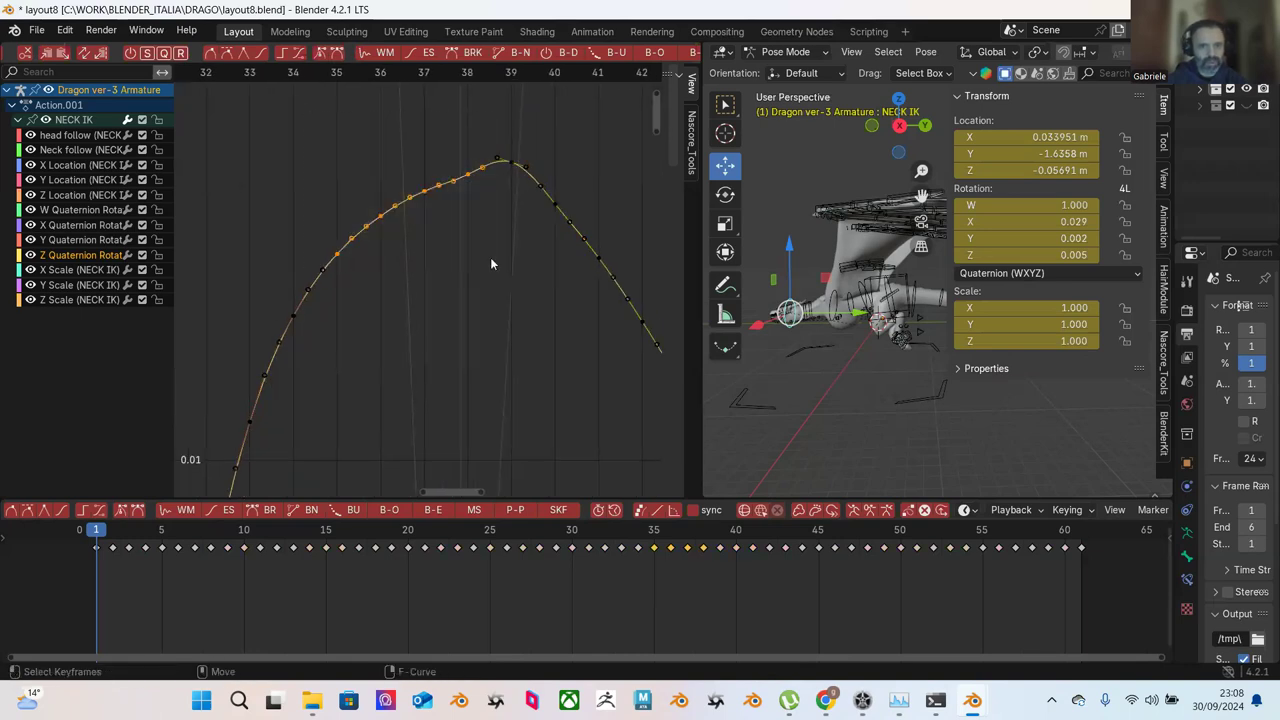
Step: Ease the keys leading into the peak, undoing and re-applying with a new selection
{"action": "left_click", "coordinate": [421, 56]}
{"action": "left_click", "coordinate": [518, 104]}
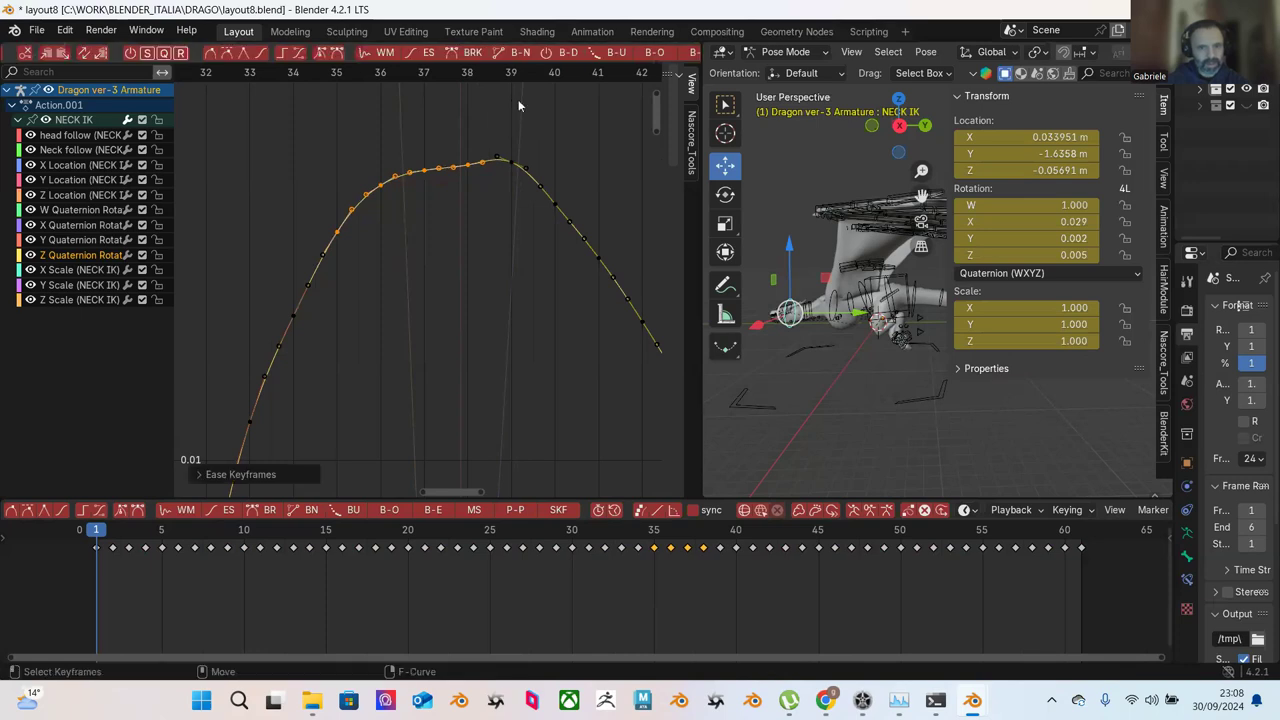
{"action": "key", "text": "ctrl+z"}
{"action": "left_click_drag", "start_coordinate": [378, 120], "coordinate": [489, 219]}
{"action": "left_click", "coordinate": [425, 57]}
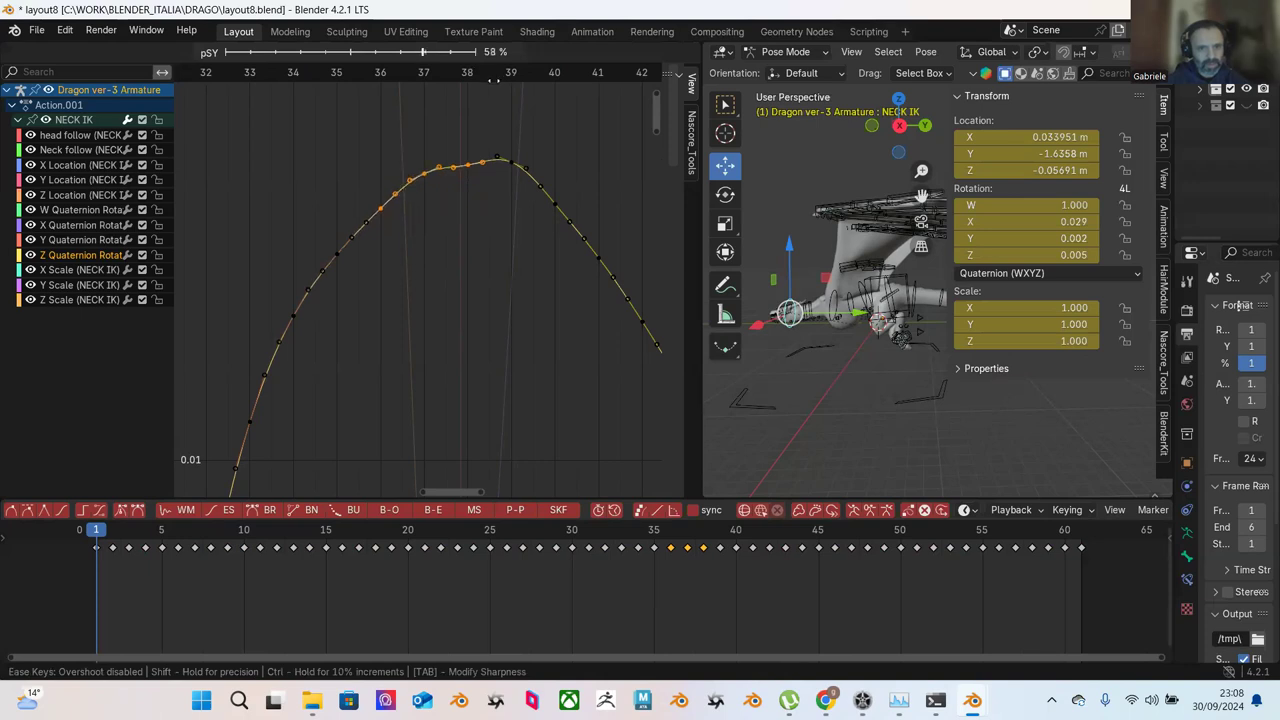
{"action": "left_click", "coordinate": [495, 79]}
Step: Blend the peak keys as a breakdown, then ease about five peak keys at 70%
{"action": "left_click_drag", "start_coordinate": [389, 121], "coordinate": [478, 183]}
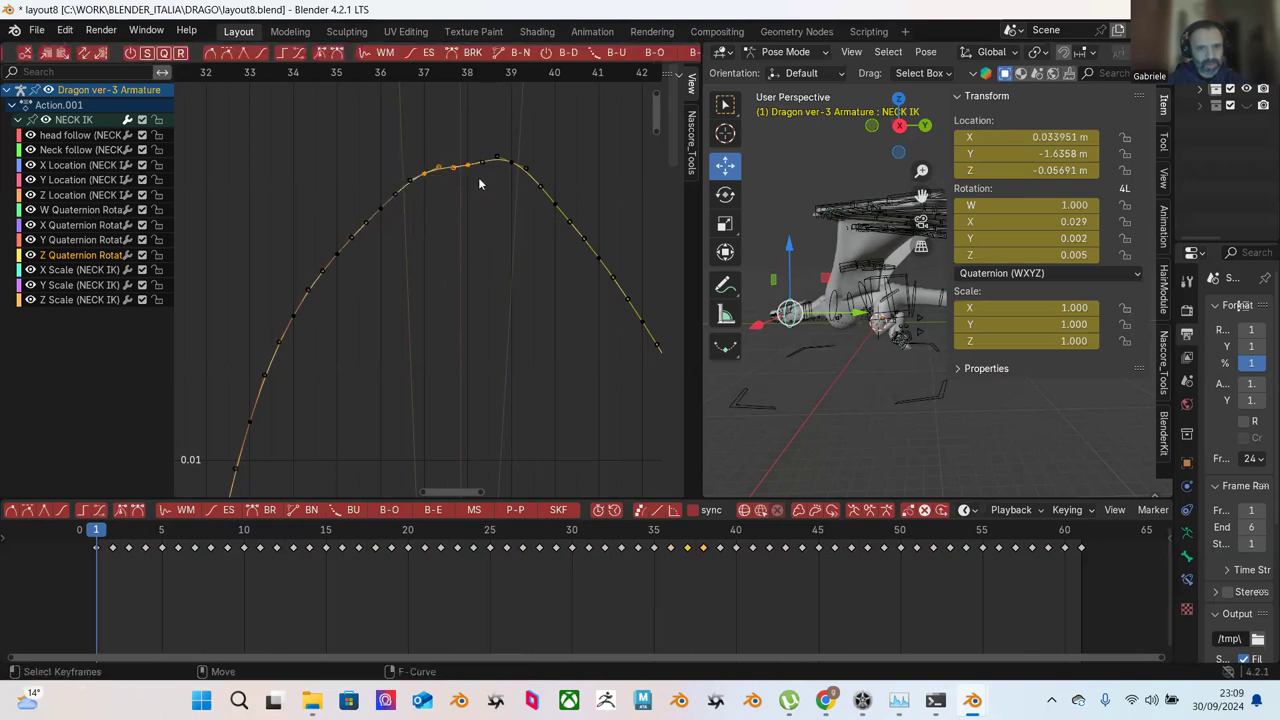
{"action": "left_click", "coordinate": [452, 55]}
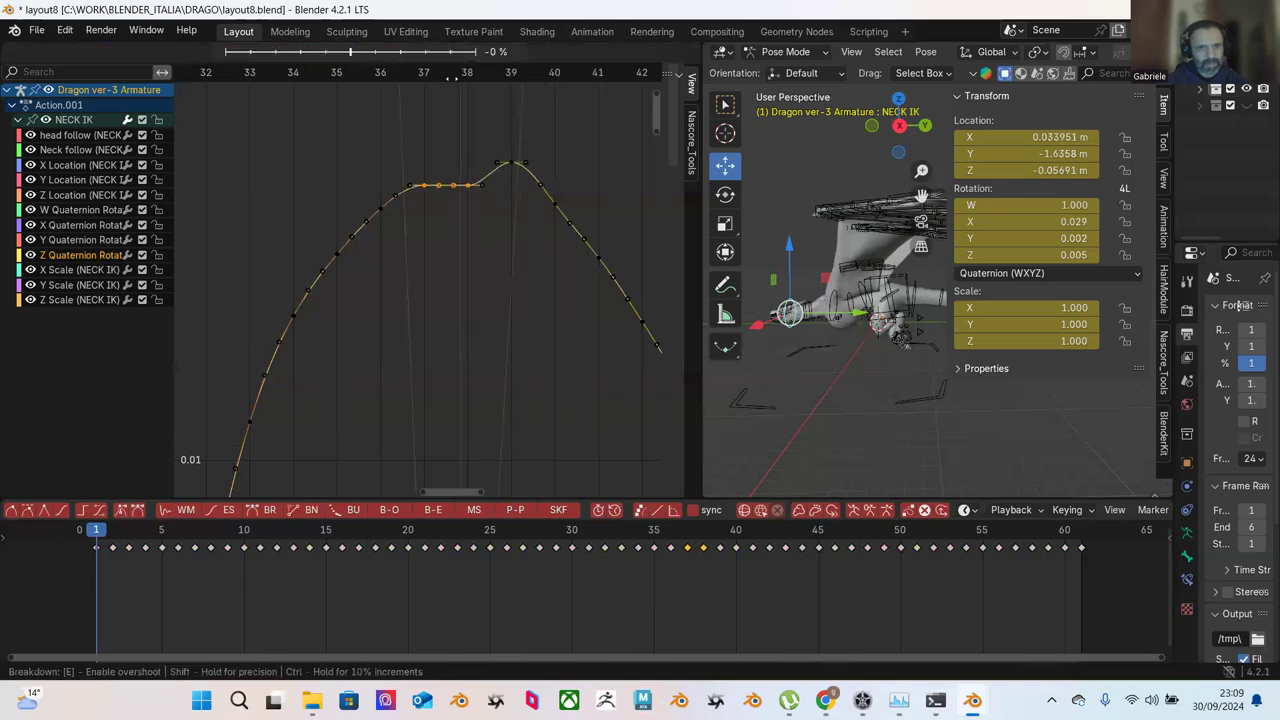
{"action": "left_click", "coordinate": [532, 110]}
{"action": "left_click", "coordinate": [464, 128]}
{"action": "left_click_drag", "start_coordinate": [427, 128], "coordinate": [497, 184]}
{"action": "left_click", "coordinate": [427, 55]}
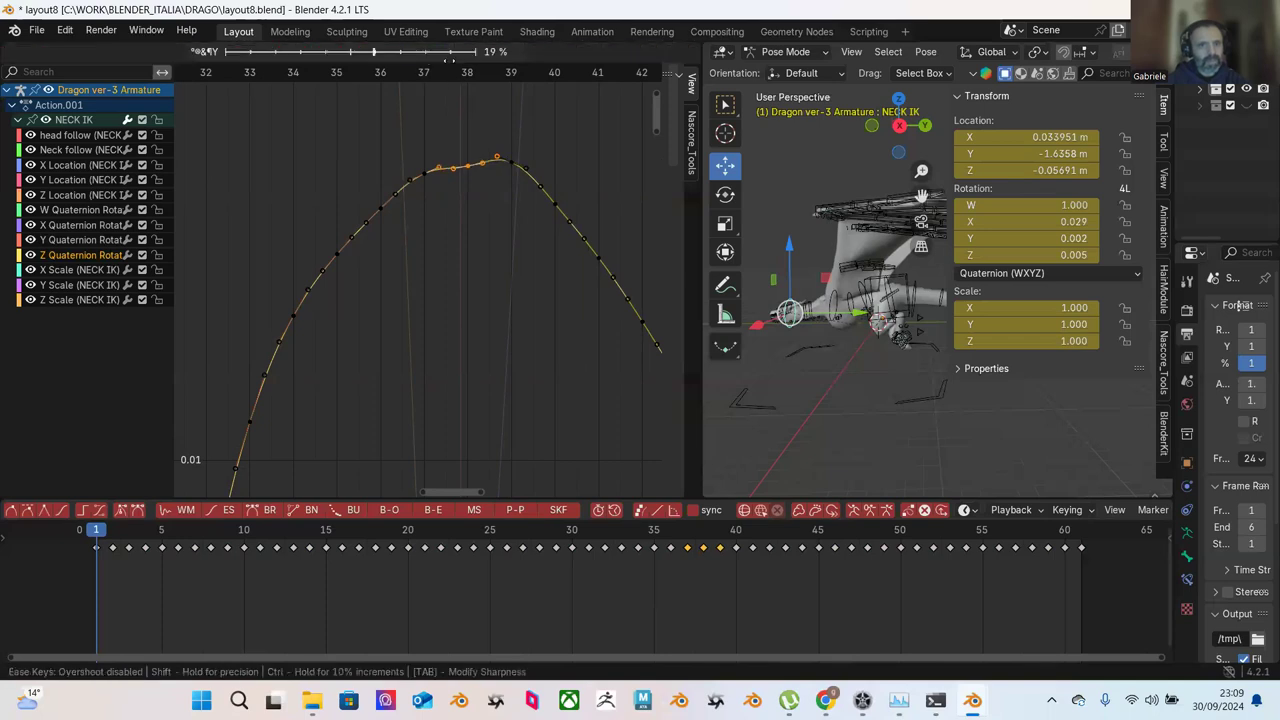
{"action": "left_click", "coordinate": [510, 93]}
Step: Lift the single peak keyframe slightly higher
{"action": "left_click", "coordinate": [469, 153]}
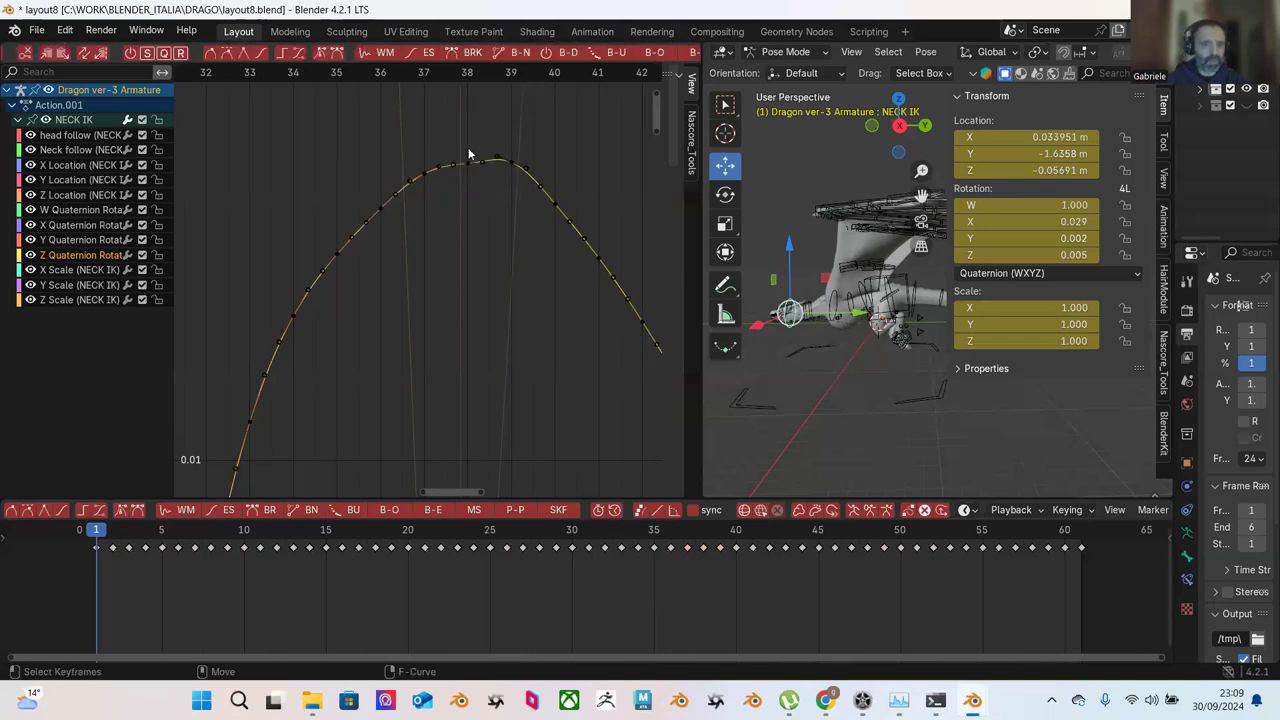
{"action": "key", "text": "g"}
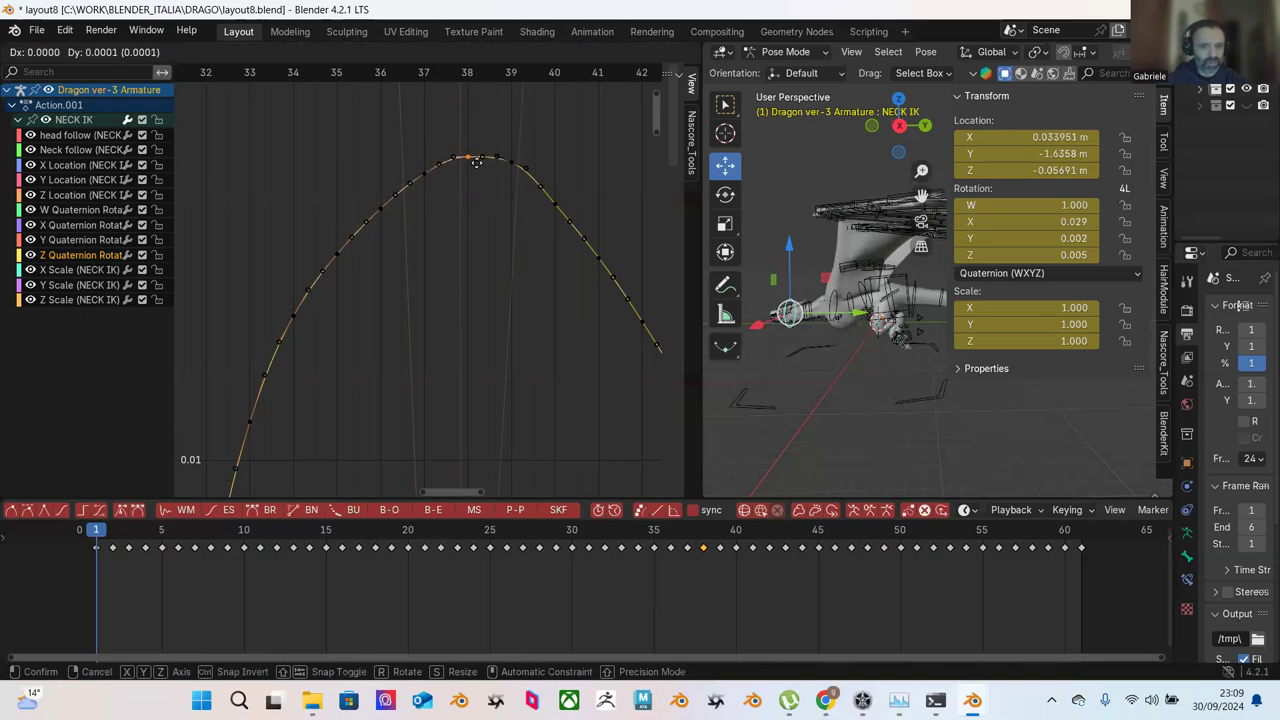
{"action": "left_click", "coordinate": [478, 162]}
{"action": "scroll", "coordinate": [480, 200], "scroll_direction": "down", "scroll_amount": 5}
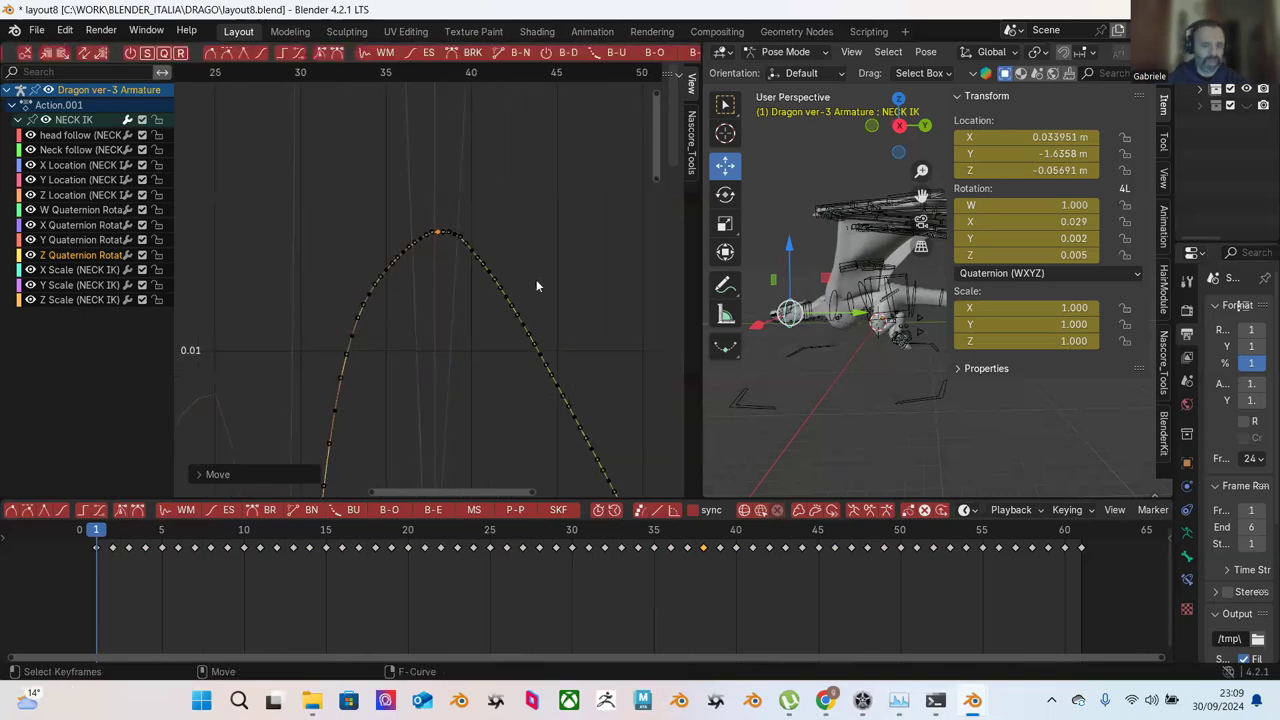
{"action": "middle_click_drag", "start_coordinate": [548, 270], "coordinate": [524, 168]}
{"action": "scroll", "coordinate": [527, 172], "scroll_direction": "down", "scroll_amount": 2}
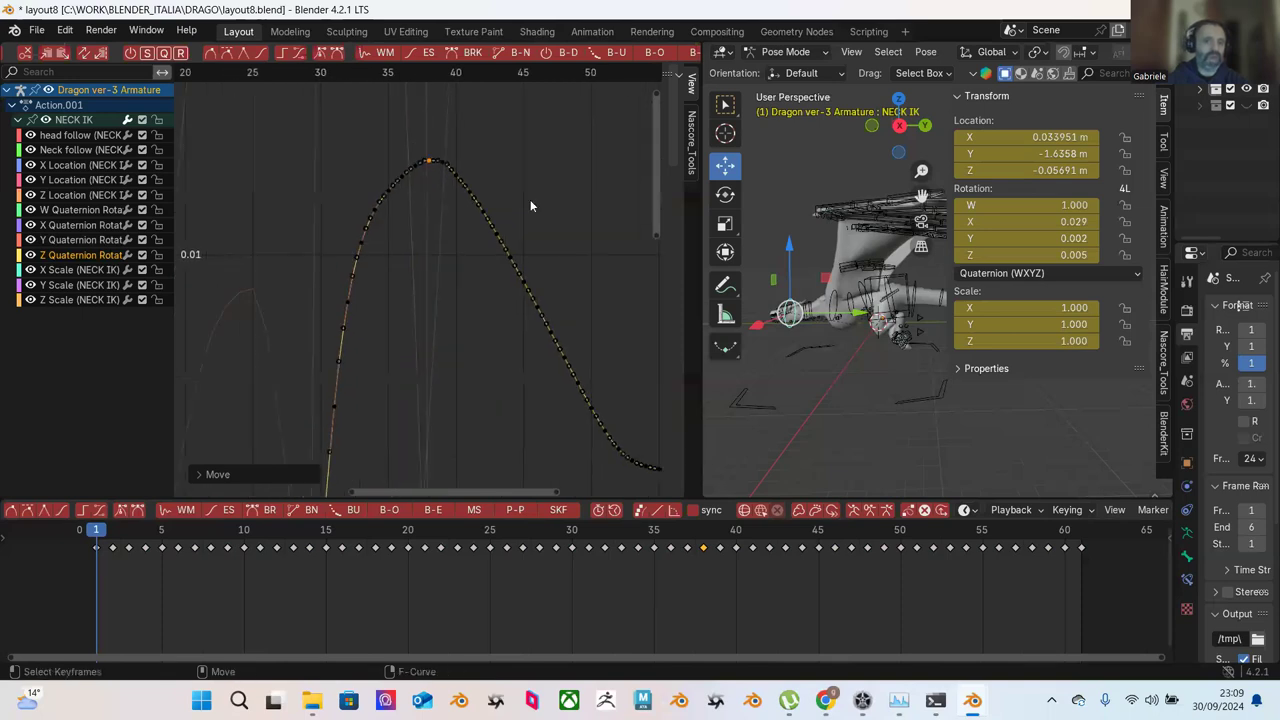
{"action": "key", "text": "Home"}
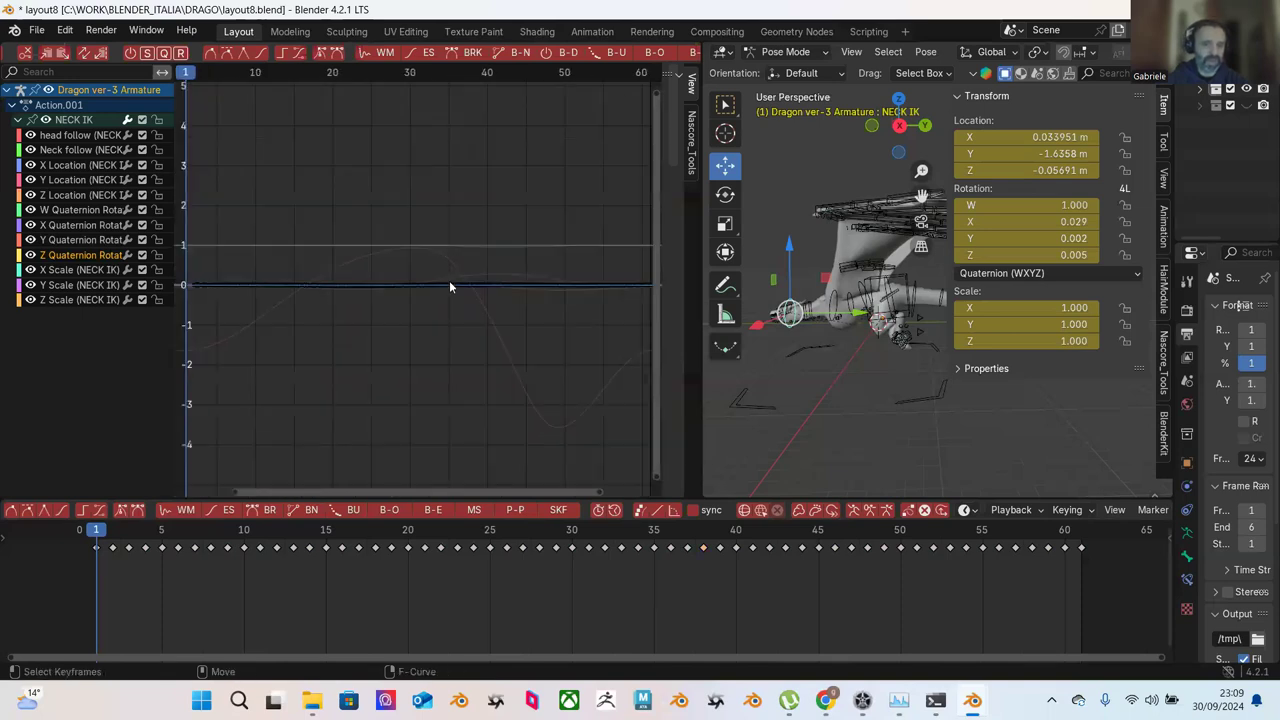
{"action": "middle_click_drag", "start_coordinate": [368, 227], "coordinate": [486, 237], "text": "ctrl"}
{"action": "left_click_drag", "start_coordinate": [371, 110], "coordinate": [456, 211]}
{"action": "scroll", "coordinate": [449, 205], "scroll_direction": "down", "scroll_amount": 3}
{"action": "left_click_drag", "start_coordinate": [237, 112], "coordinate": [545, 416]}
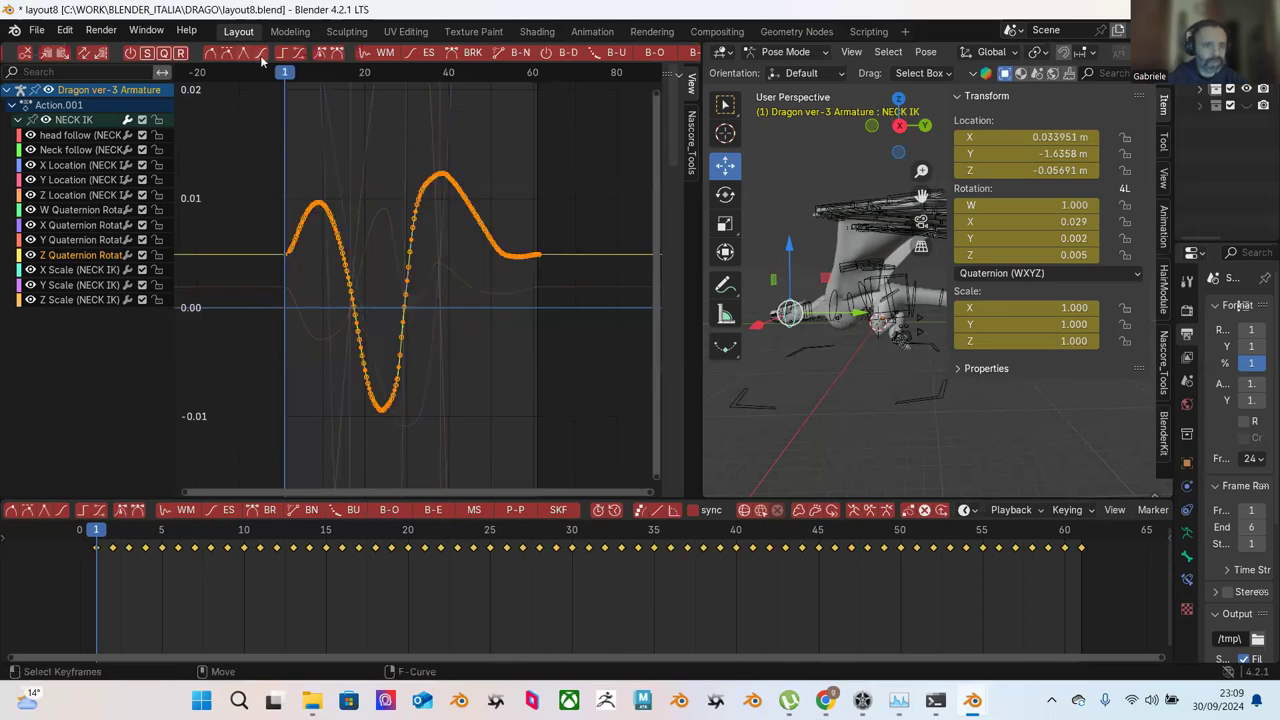
{"action": "left_click", "coordinate": [369, 128]}
{"action": "middle_click_drag", "start_coordinate": [369, 128], "coordinate": [350, 201]}
{"action": "scroll", "coordinate": [356, 240], "scroll_direction": "down", "scroll_amount": 5}
{"action": "left_click_drag", "start_coordinate": [240, 110], "coordinate": [518, 402]}
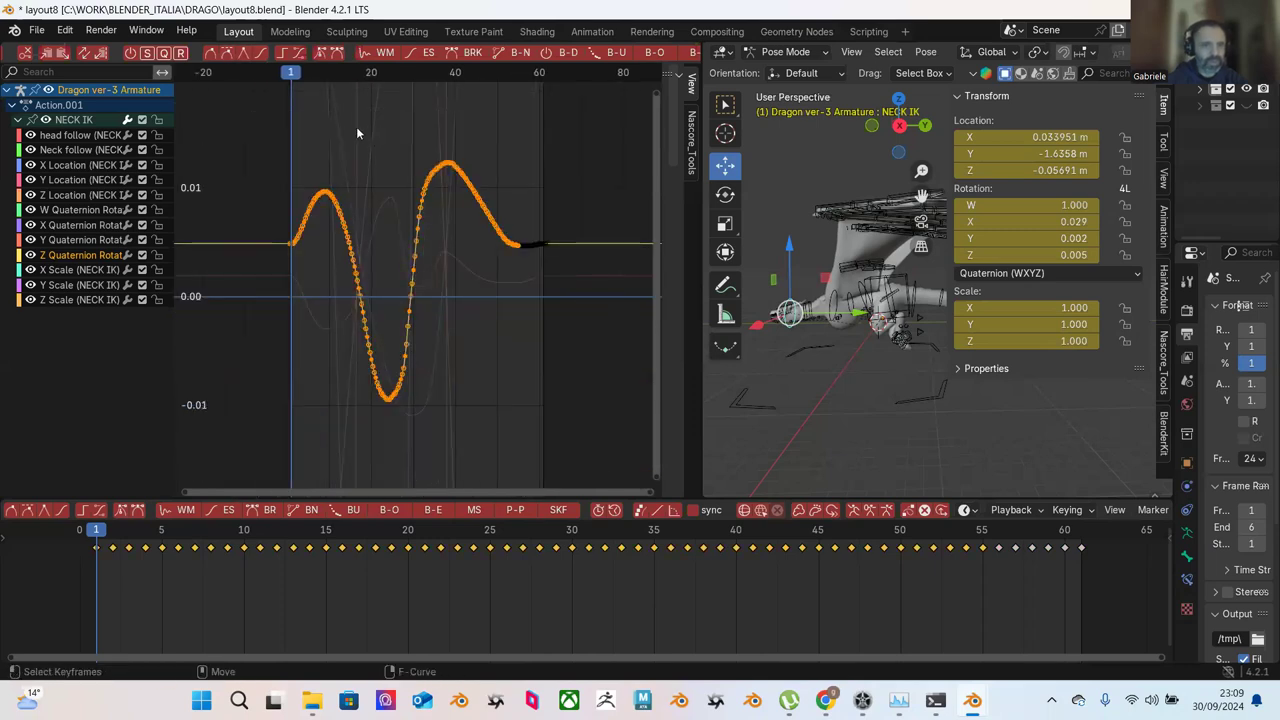
{"action": "scroll", "coordinate": [388, 138], "scroll_direction": "up", "scroll_amount": 6}
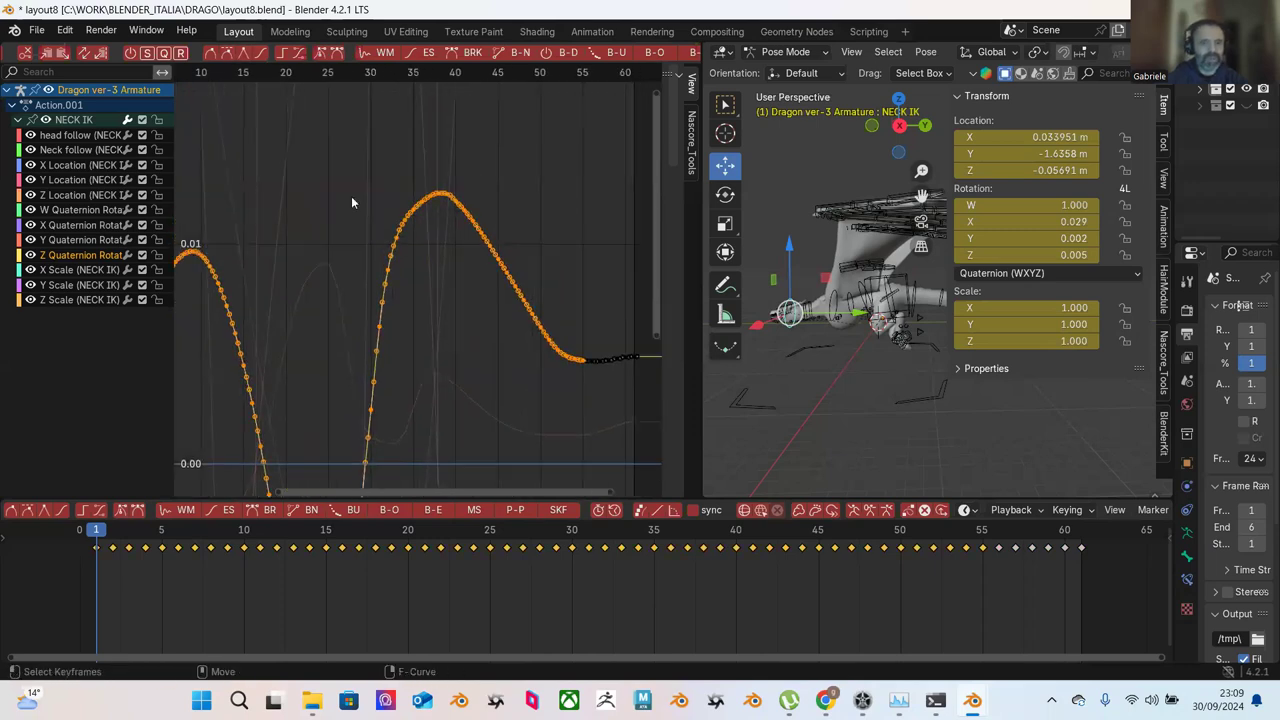
{"action": "scroll", "coordinate": [348, 192], "scroll_direction": "up", "scroll_amount": 3}
{"action": "left_click_drag", "start_coordinate": [310, 129], "coordinate": [459, 288]}
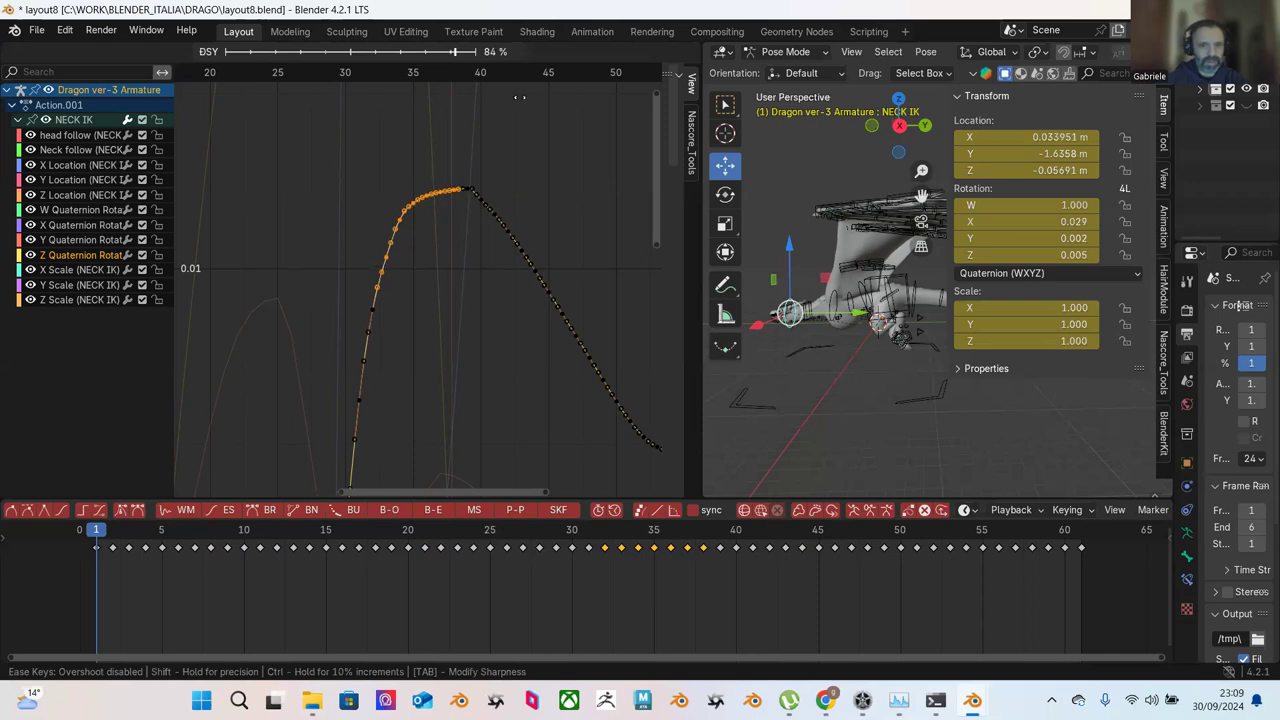
Step: Confirm the rising-side ease, then ease the descending keys around frames 37–44 at -57%
{"action": "left_click", "coordinate": [482, 158]}
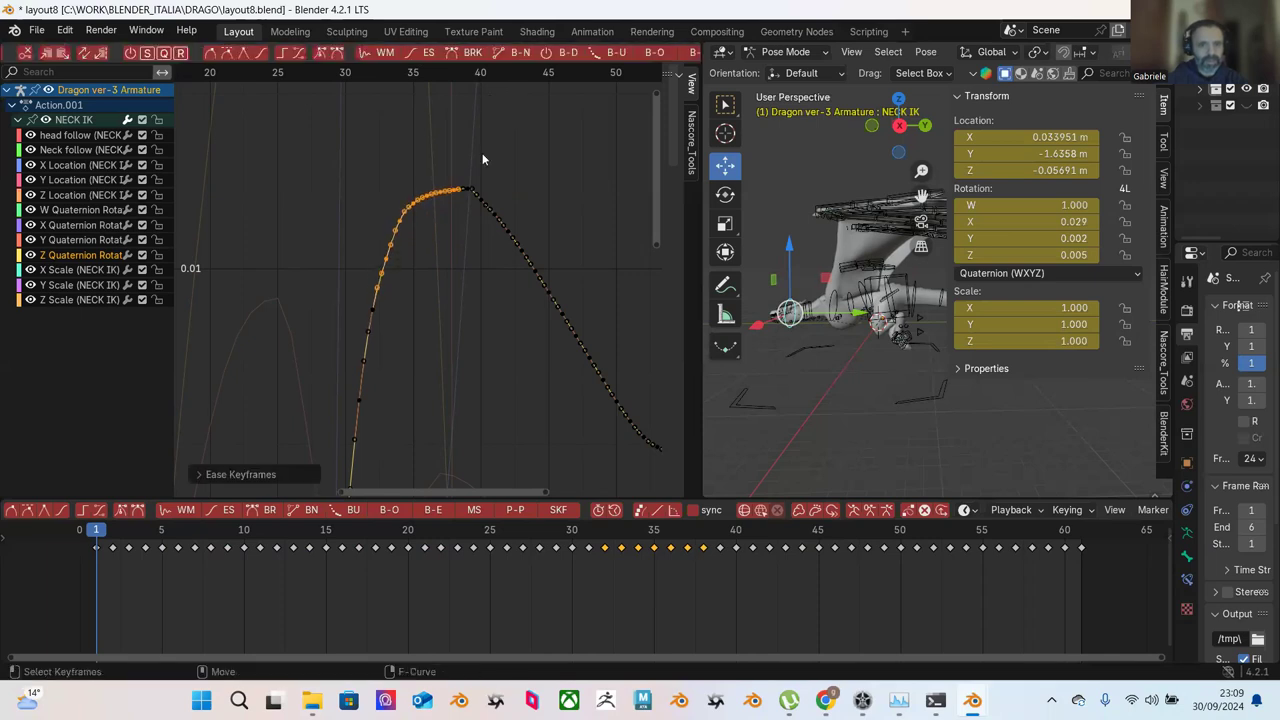
{"action": "left_click_drag", "start_coordinate": [482, 158], "coordinate": [538, 242]}
{"action": "left_click", "coordinate": [426, 55]}
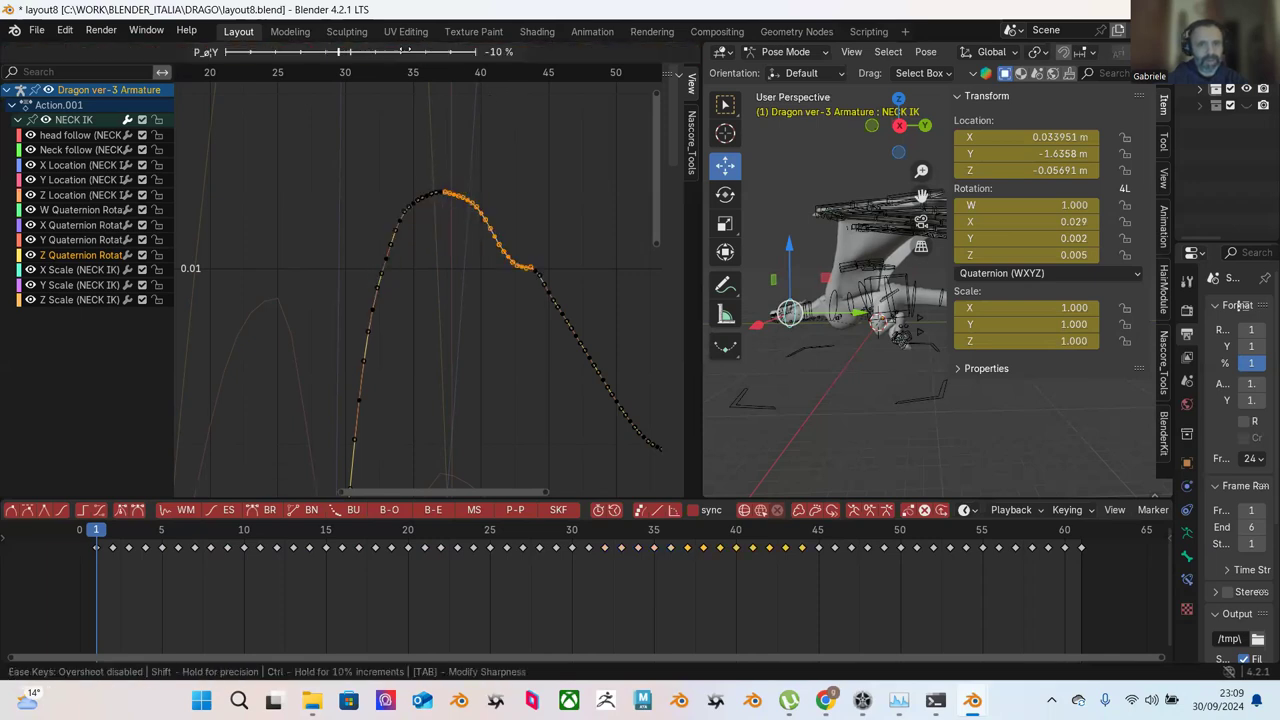
{"action": "left_click", "coordinate": [347, 45]}
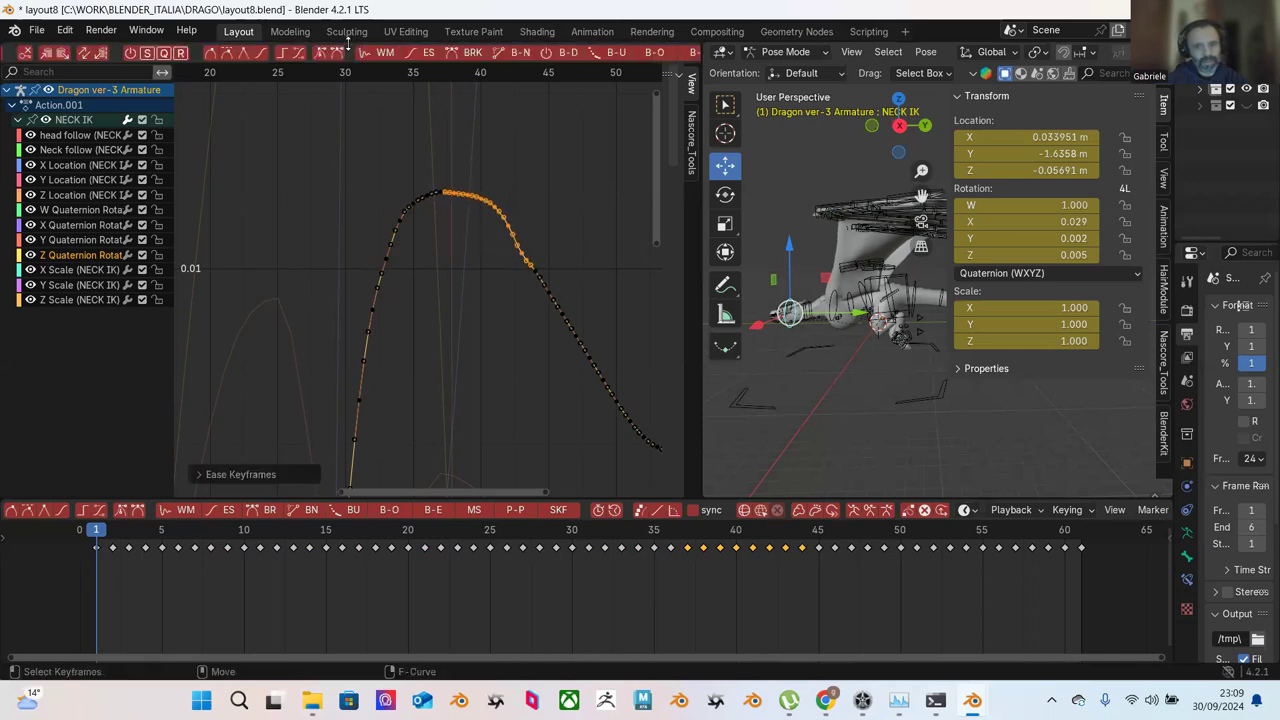
{"action": "left_click", "coordinate": [466, 130]}
{"action": "middle_click_drag", "start_coordinate": [525, 225], "coordinate": [446, 138]}
{"action": "left_click_drag", "start_coordinate": [380, 150], "coordinate": [566, 404]}
{"action": "left_click", "coordinate": [563, 261]}
Step: Recentre the graph and sort out which keys around the Z curve's peak are selected
{"action": "scroll", "coordinate": [556, 263], "scroll_direction": "down", "scroll_amount": 2}
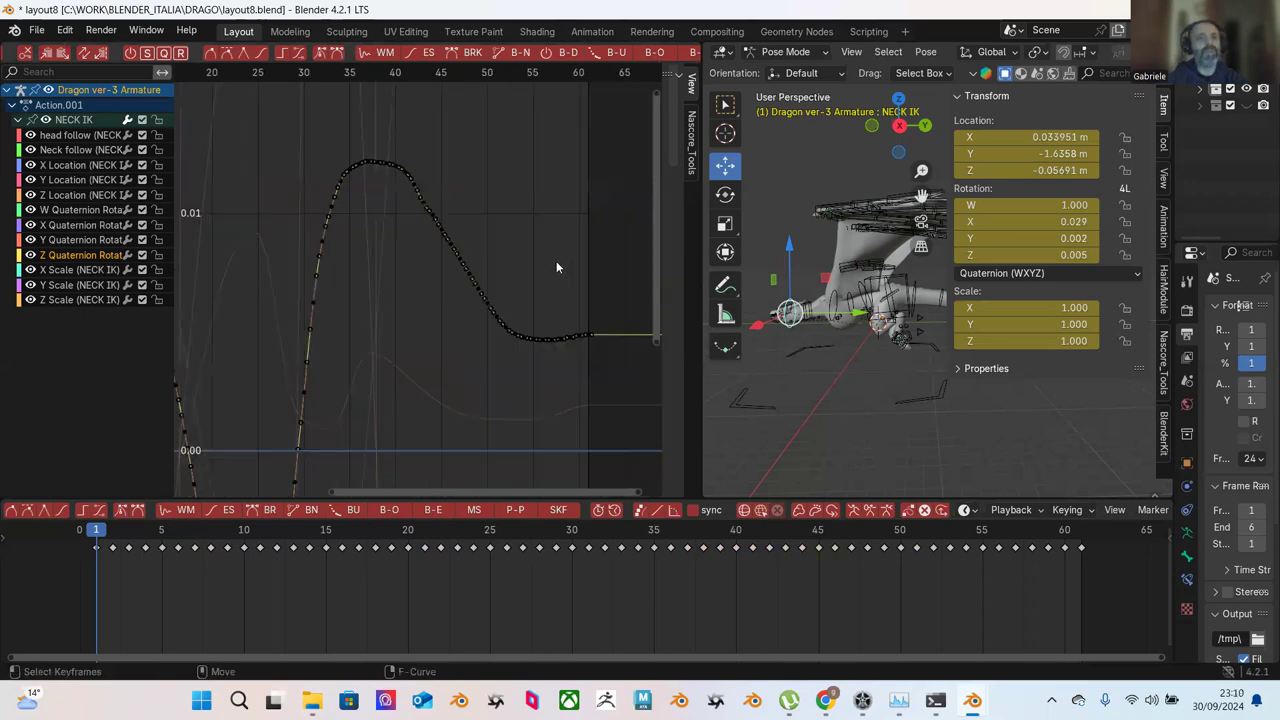
{"action": "scroll", "coordinate": [541, 277], "scroll_direction": "down", "scroll_amount": 3}
{"action": "scroll", "coordinate": [497, 253], "scroll_direction": "up", "scroll_amount": 1}
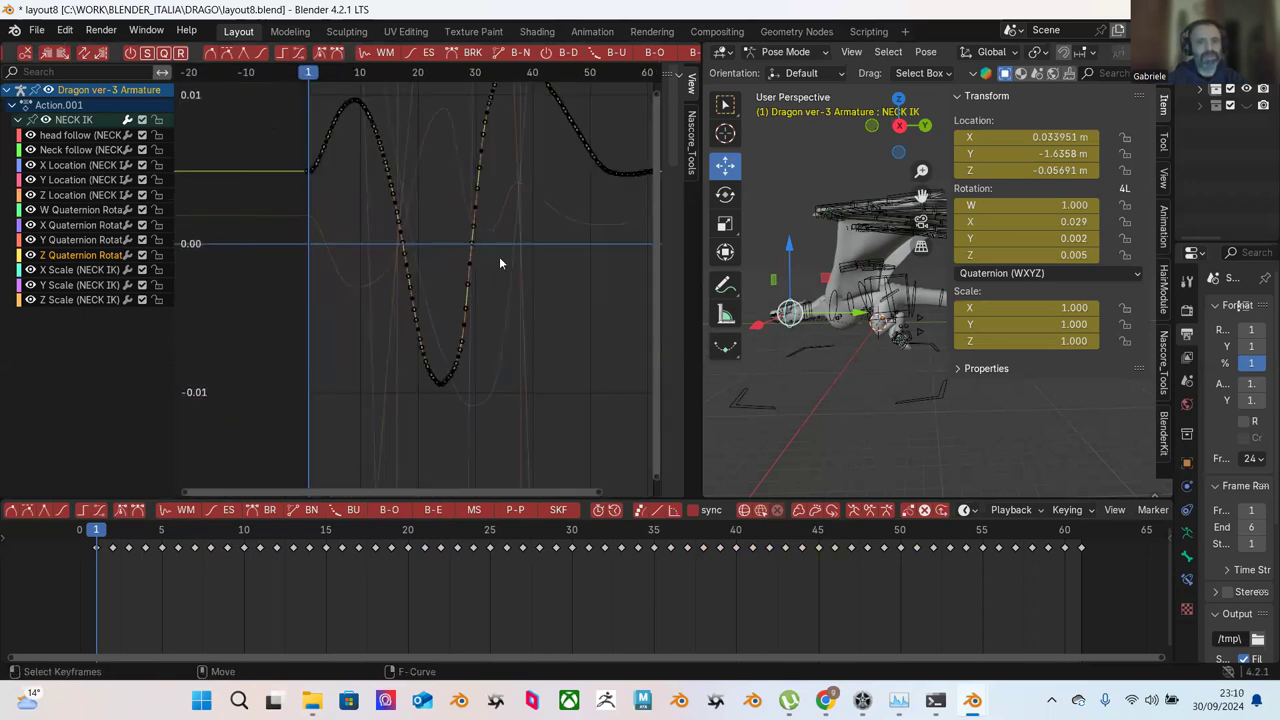
{"action": "middle_click_drag", "start_coordinate": [524, 246], "coordinate": [454, 281]}
{"action": "scroll", "coordinate": [455, 265], "scroll_direction": "up", "scroll_amount": 2}
{"action": "left_click_drag", "start_coordinate": [556, 134], "coordinate": [485, 236]}
{"action": "left_click", "coordinate": [472, 242]}
{"action": "left_click", "coordinate": [482, 231]}
{"action": "left_click", "coordinate": [485, 232]}
{"action": "key", "text": "a"}
{"action": "left_click", "coordinate": [485, 232]}
{"action": "key", "text": "a"}
{"action": "left_click", "coordinate": [485, 232]}
Step: Shift the peak keyframe one frame earlier, then select the keys on the rising part
{"action": "left_click_drag", "start_coordinate": [452, 108], "coordinate": [388, 341]}
{"action": "left_click", "coordinate": [390, 343]}
{"action": "scroll", "coordinate": [405, 330], "scroll_direction": "right", "scroll_amount": 3, "text": "ctrl"}
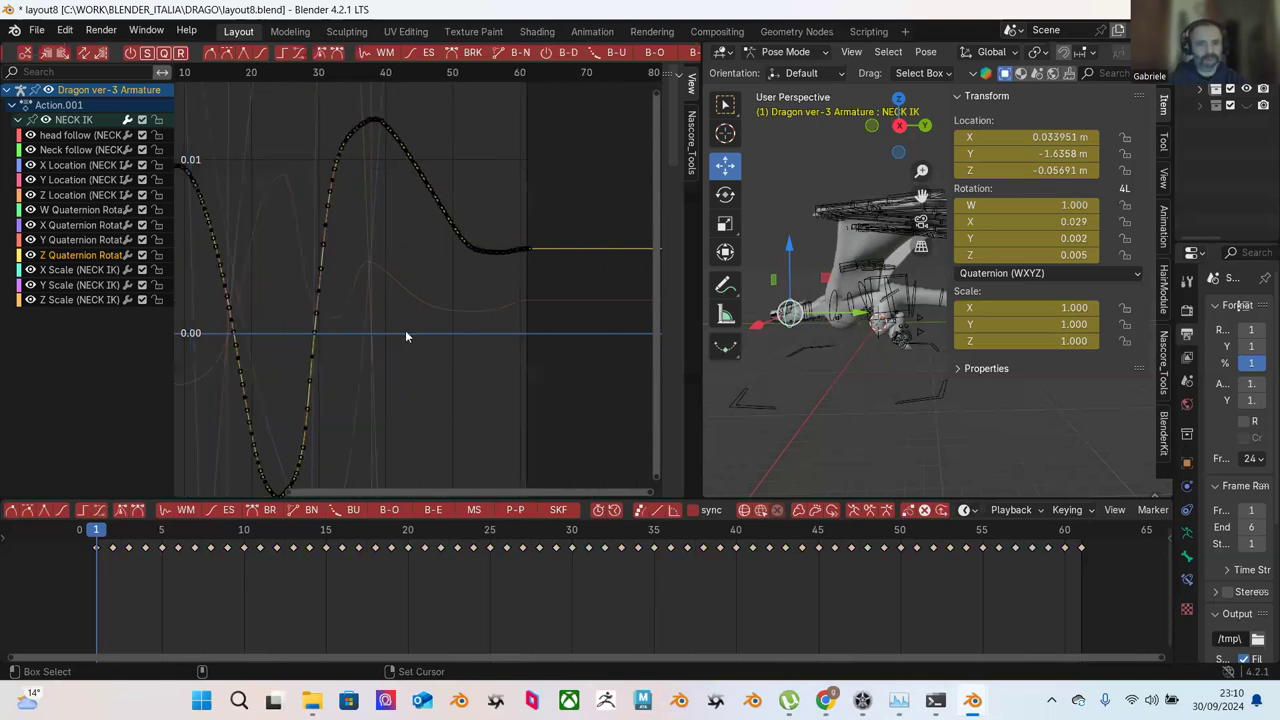
{"action": "scroll", "coordinate": [401, 335], "scroll_direction": "down", "scroll_amount": 2}
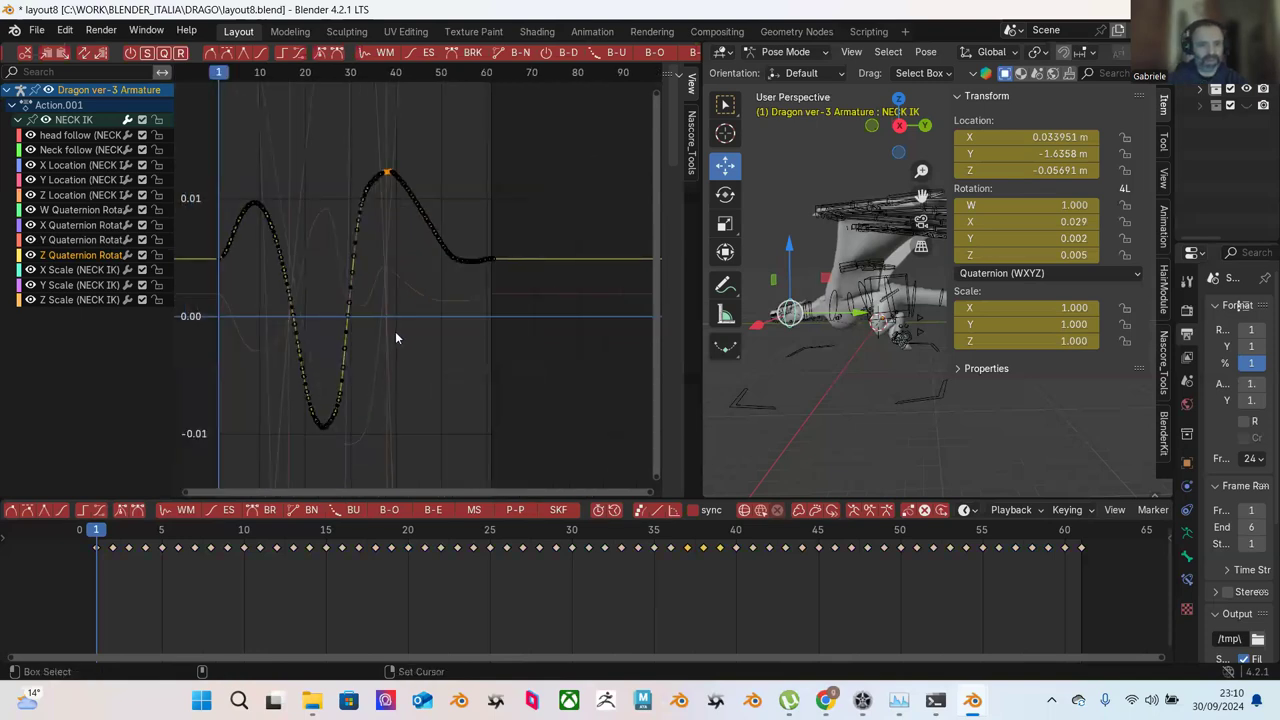
{"action": "key", "text": "ctrl+z"}
{"action": "scroll", "coordinate": [412, 248], "scroll_direction": "up", "scroll_amount": 3}
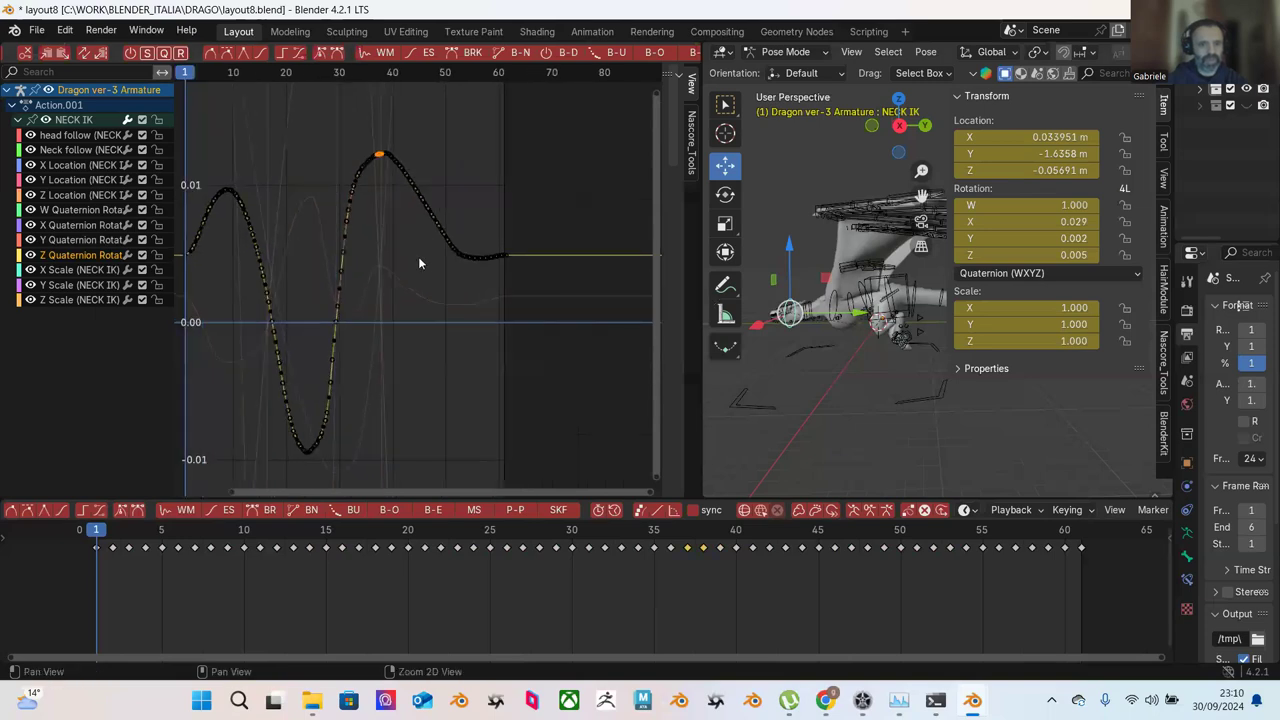
{"action": "scroll", "coordinate": [453, 290], "scroll_direction": "up", "scroll_amount": 4}
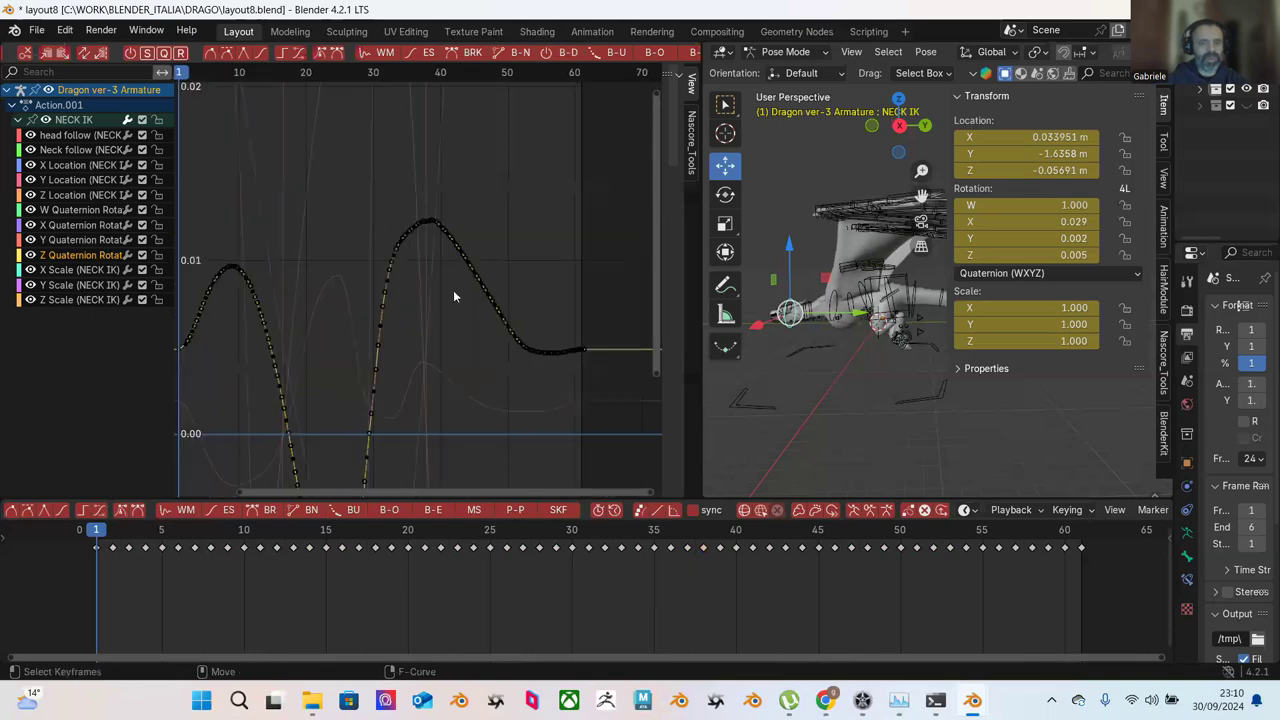
{"action": "left_click_drag", "start_coordinate": [361, 222], "coordinate": [430, 317]}
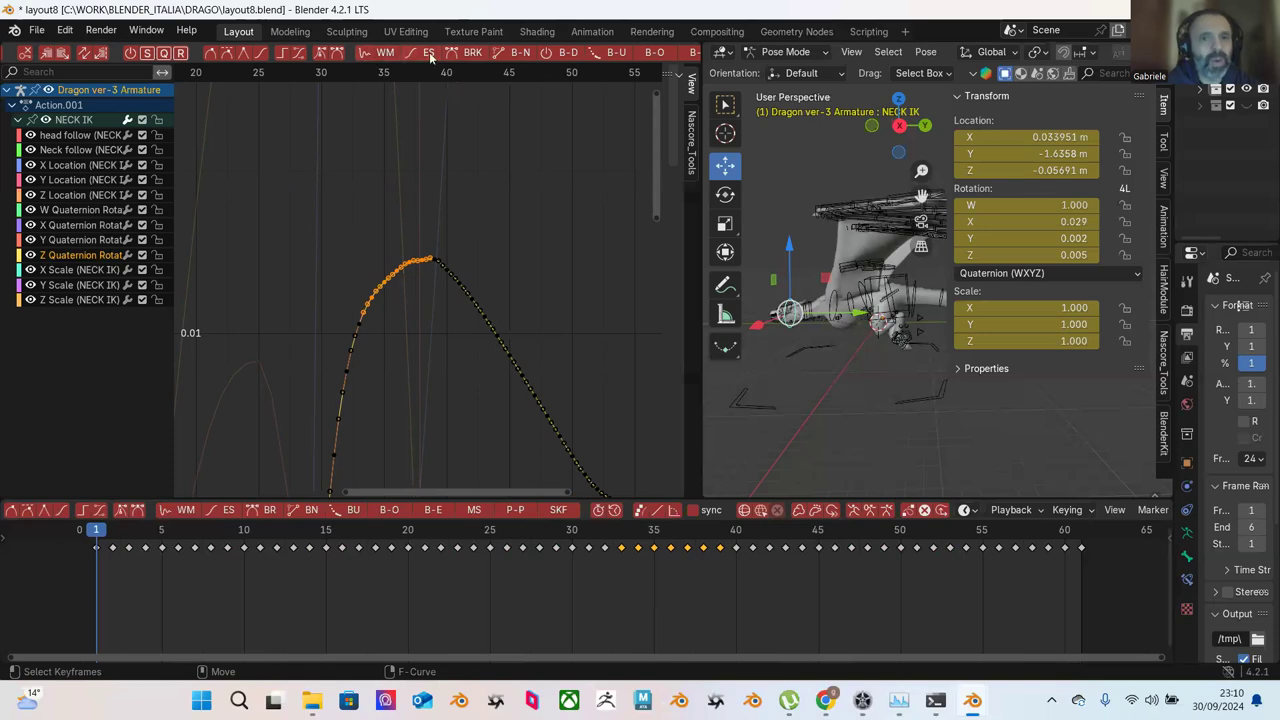
Step: Ease the peak keyframes, then ease a narrower group of keys at the very top
{"action": "scroll", "coordinate": [420, 55], "scroll_direction": "down", "scroll_amount": 5}
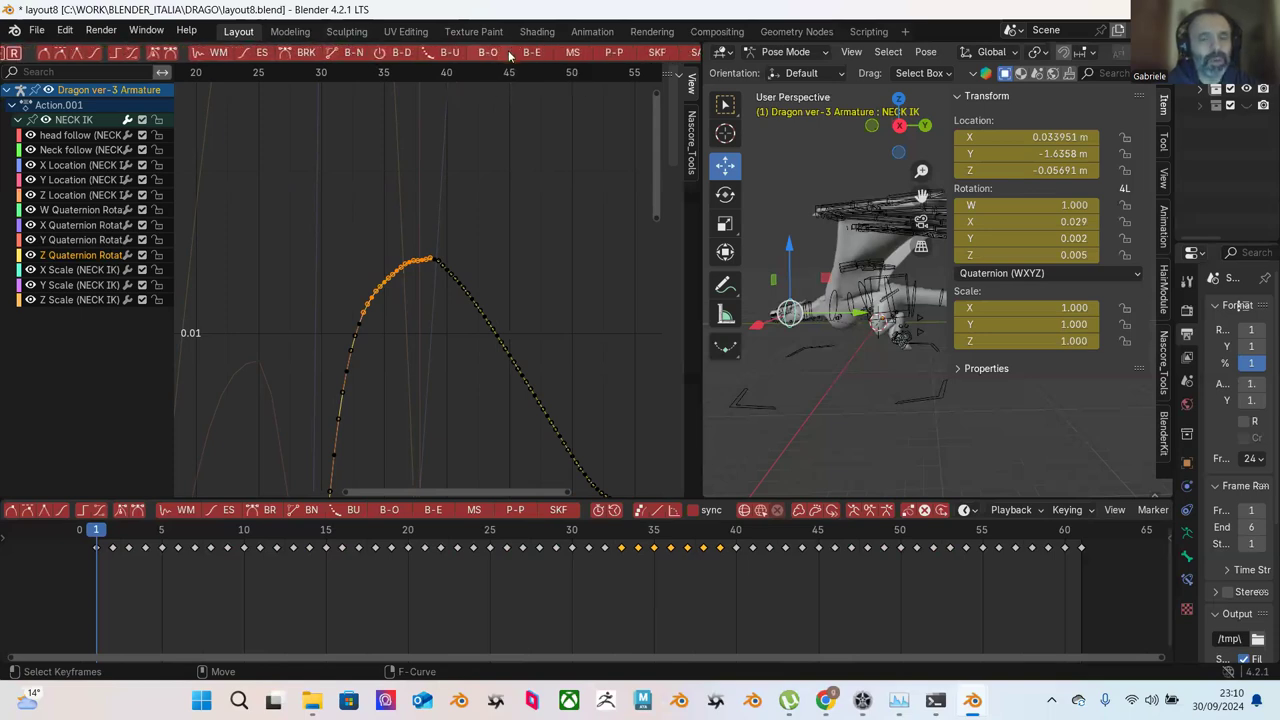
{"action": "scroll", "coordinate": [400, 55], "scroll_direction": "up", "scroll_amount": 5}
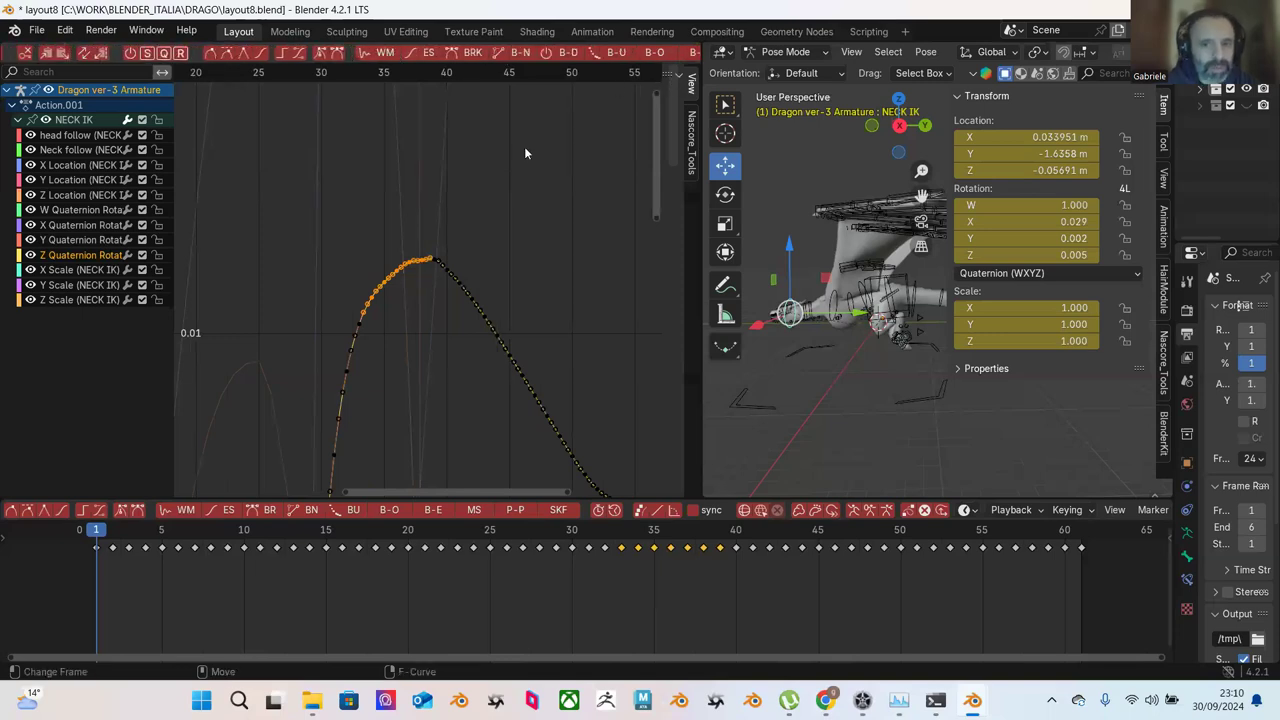
{"action": "scroll", "coordinate": [442, 192], "scroll_direction": "up", "scroll_amount": 6}
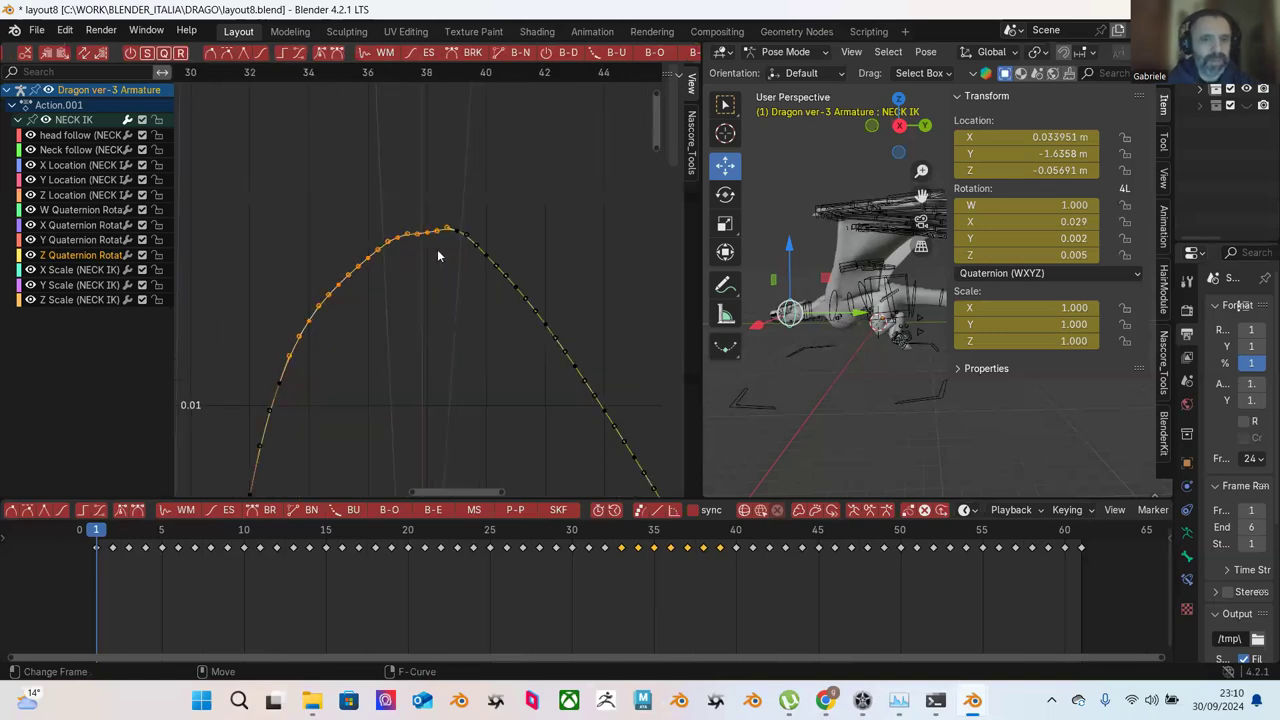
{"action": "left_click_drag", "start_coordinate": [321, 181], "coordinate": [450, 274]}
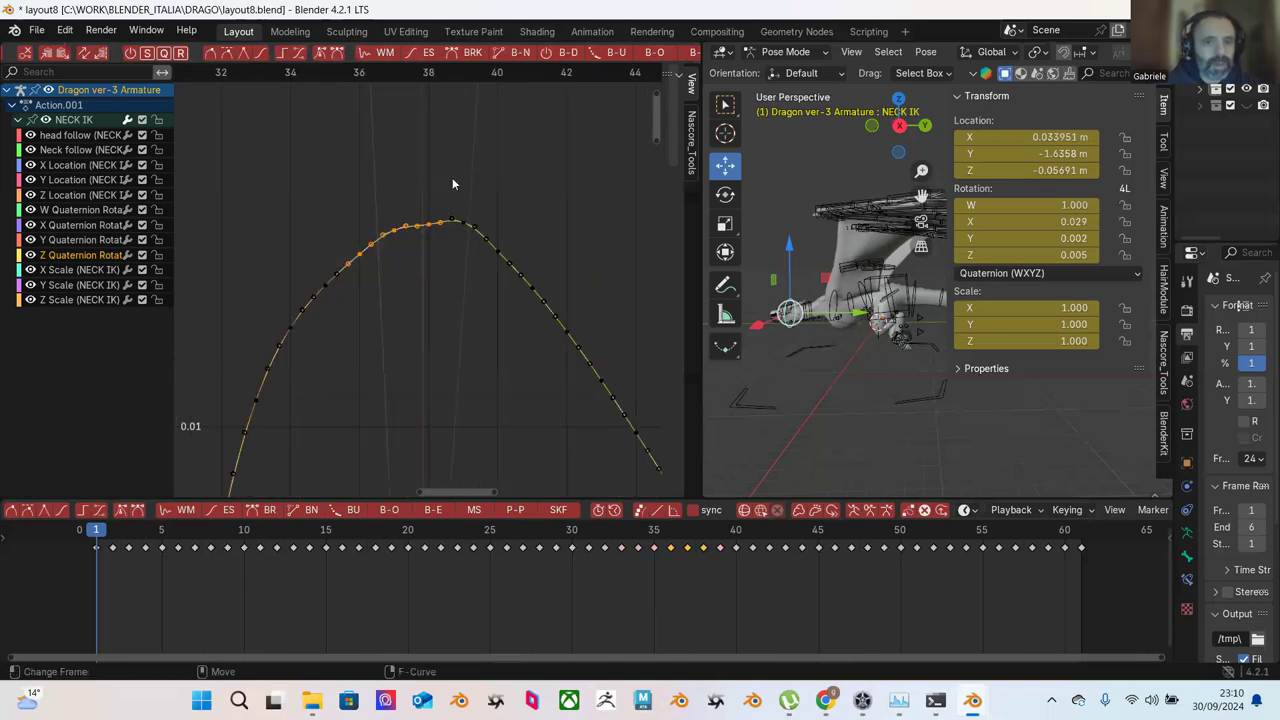
{"action": "left_click", "coordinate": [422, 54]}
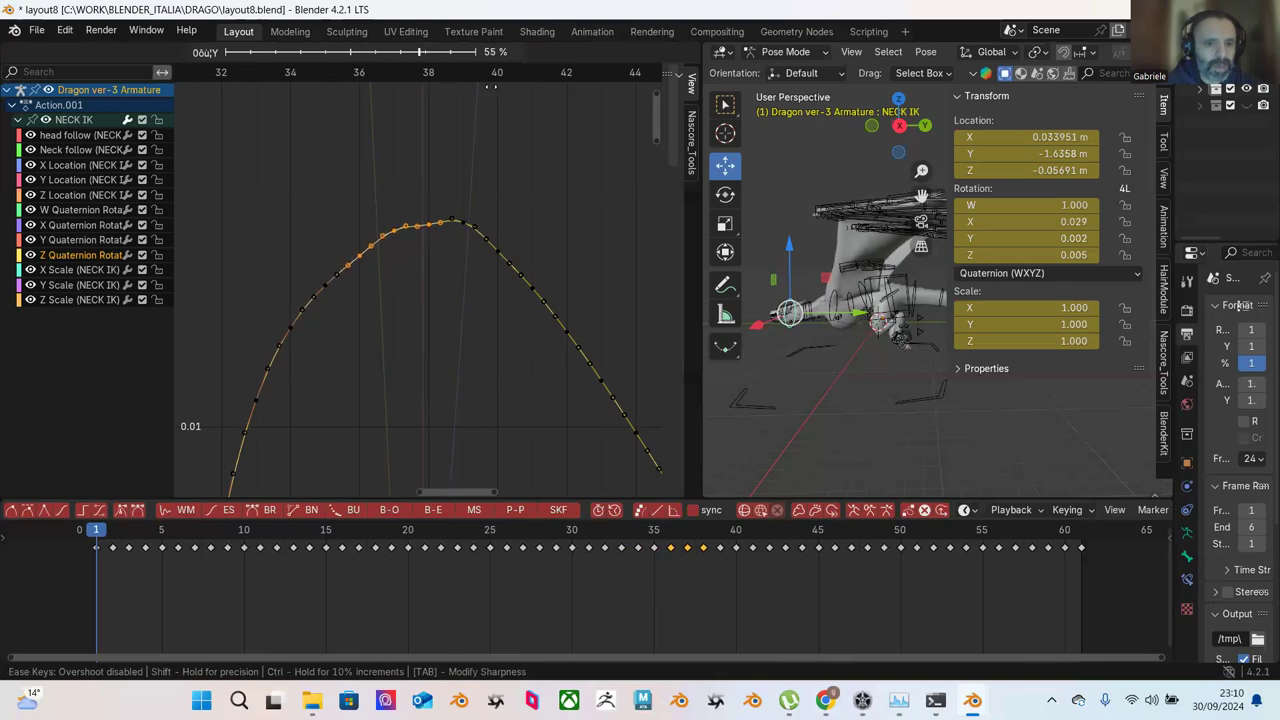
{"action": "left_click", "coordinate": [490, 86]}
{"action": "left_click_drag", "start_coordinate": [414, 198], "coordinate": [445, 233]}
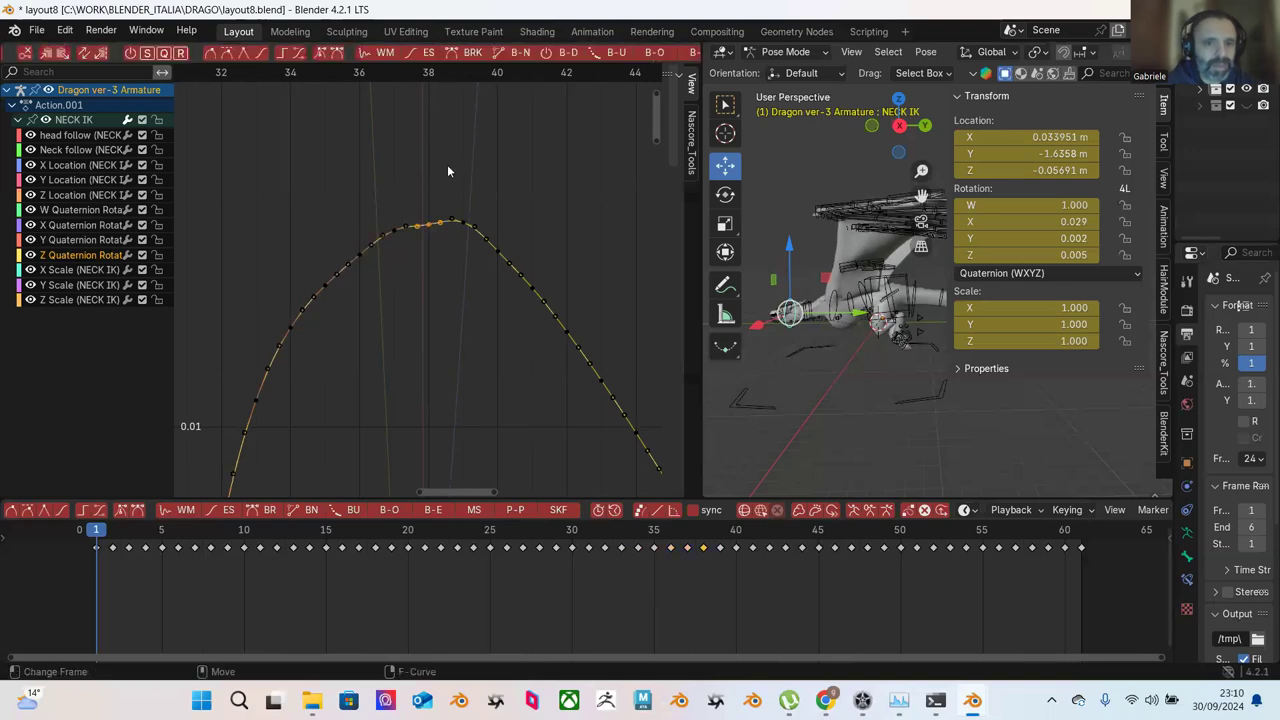
{"action": "left_click", "coordinate": [427, 56]}
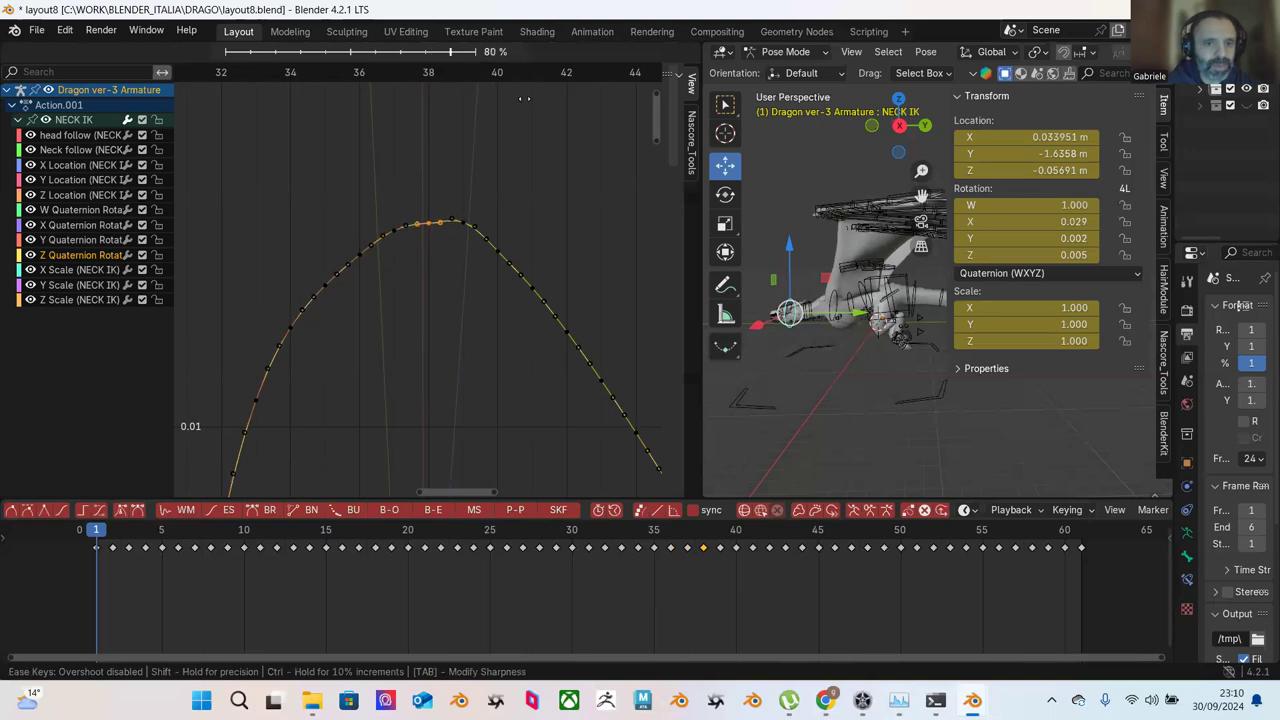
{"action": "left_click", "coordinate": [485, 96]}
Step: Try easing a wider peak selection, undoing the over-flattened result
{"action": "left_click_drag", "start_coordinate": [384, 175], "coordinate": [489, 267]}
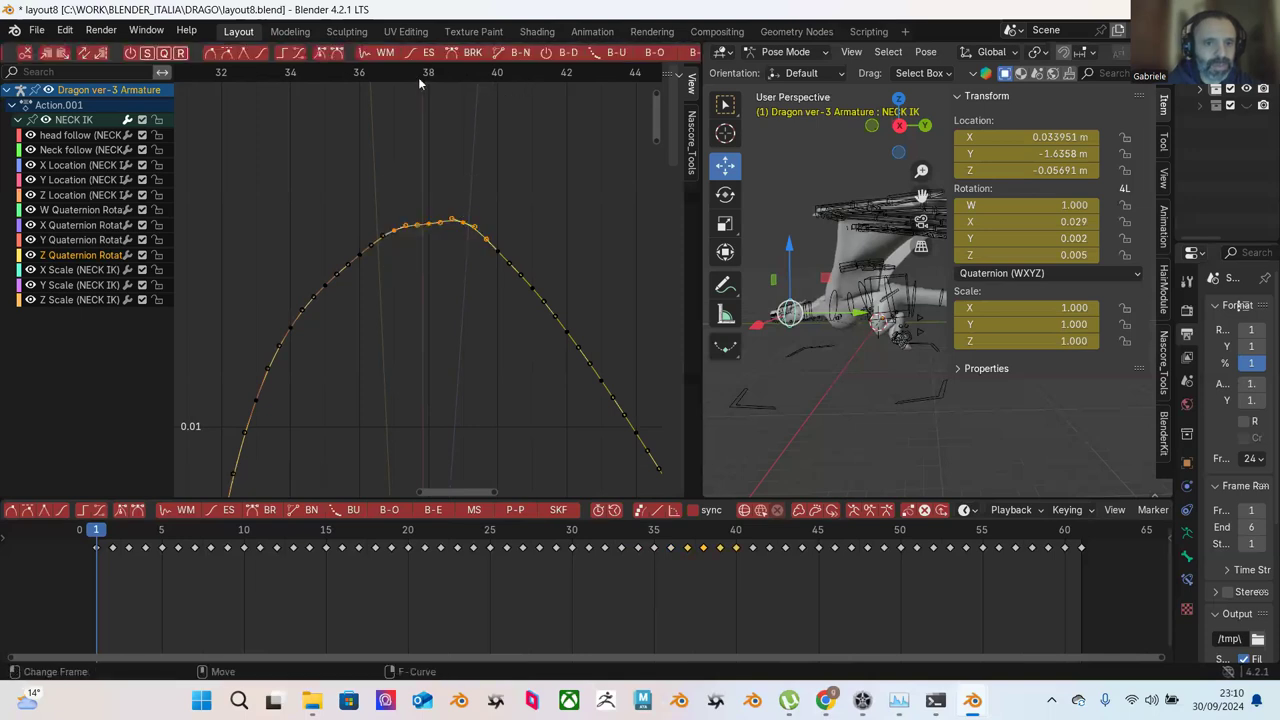
{"action": "left_click", "coordinate": [428, 57]}
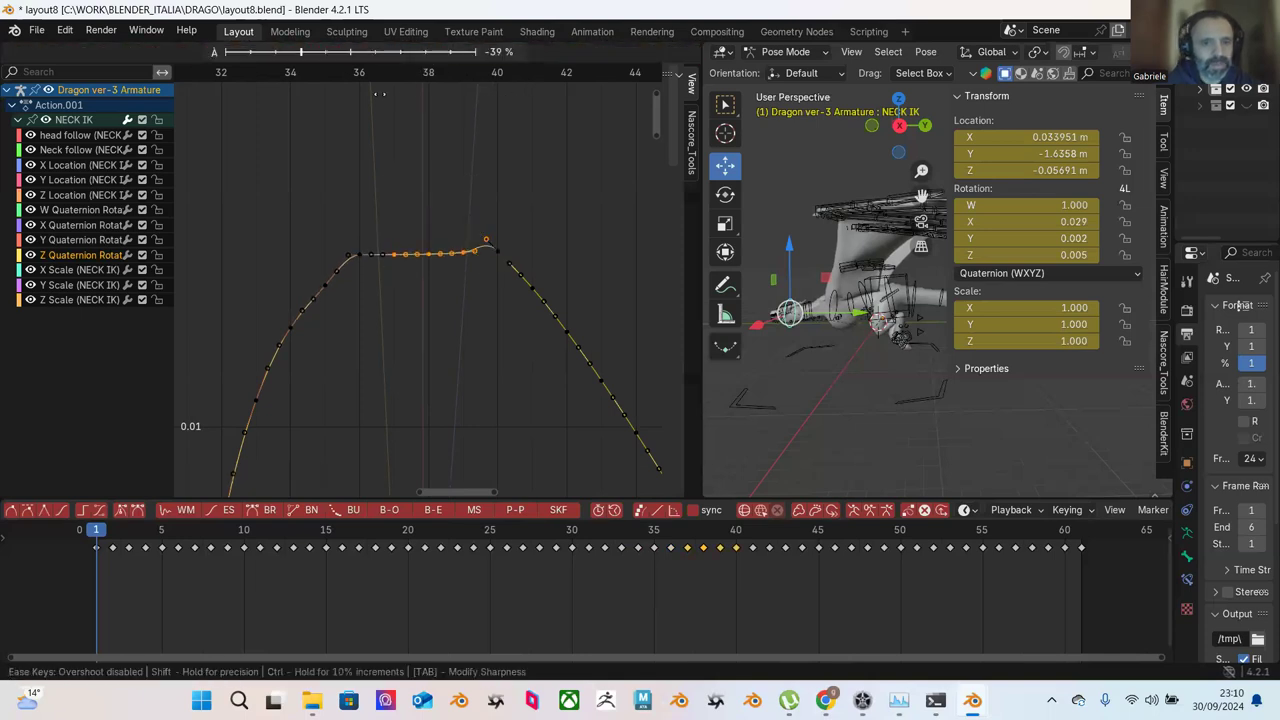
{"action": "left_click", "coordinate": [487, 149]}
{"action": "key", "text": "ctrl+z"}
{"action": "left_click", "coordinate": [515, 152]}
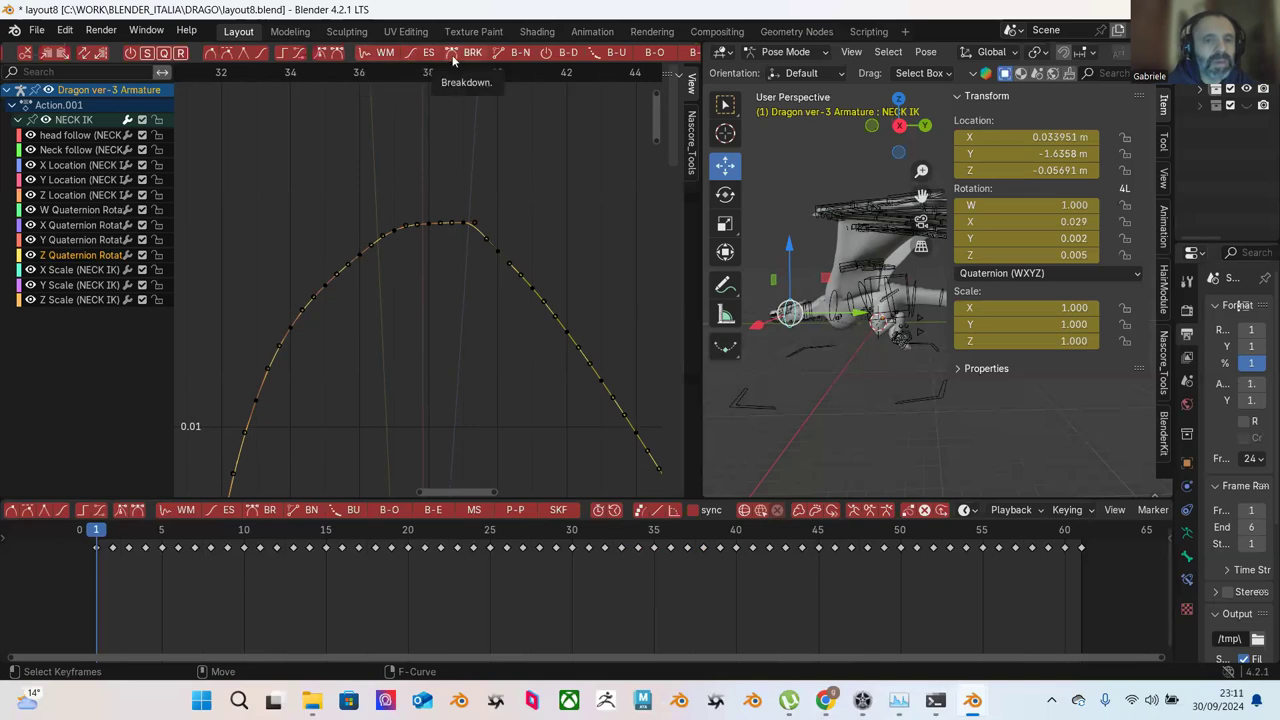
Step: Blend the keys on the Z Quaternion curve's rising side to ease
{"action": "scroll", "coordinate": [212, 55], "scroll_direction": "up", "scroll_amount": 5}
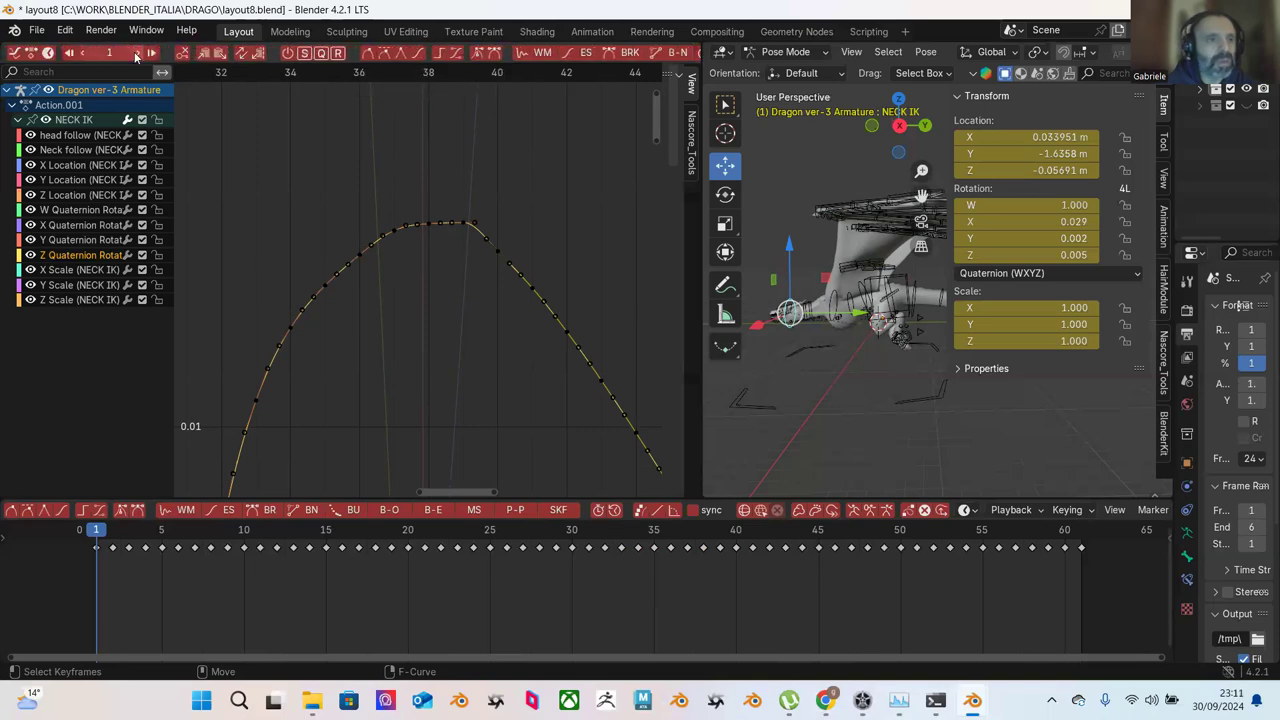
{"action": "scroll", "coordinate": [136, 55], "scroll_direction": "down", "scroll_amount": 15}
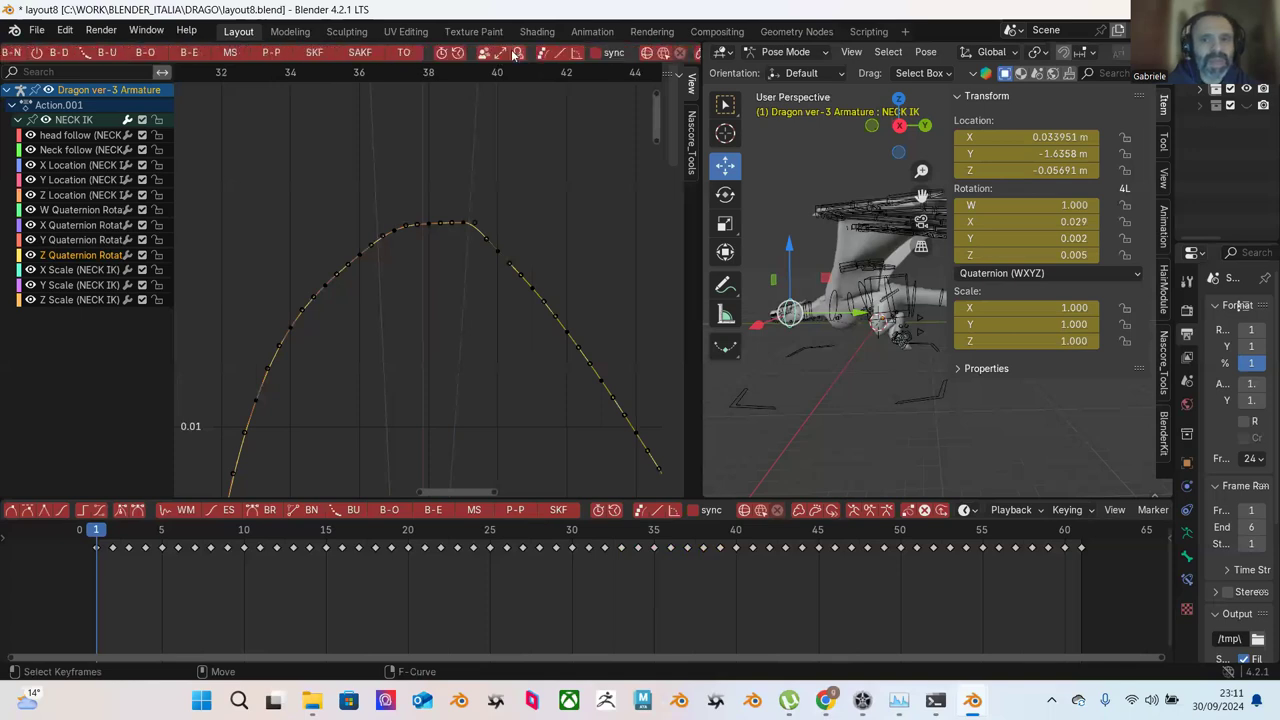
{"action": "scroll", "coordinate": [513, 55], "scroll_direction": "up", "scroll_amount": 8}
{"action": "scroll", "coordinate": [511, 55], "scroll_direction": "up", "scroll_amount": 2}
{"action": "left_click_drag", "start_coordinate": [343, 149], "coordinate": [466, 274]}
{"action": "scroll", "coordinate": [369, 204], "scroll_direction": "down", "scroll_amount": 1}
{"action": "left_click_drag", "start_coordinate": [314, 192], "coordinate": [444, 319]}
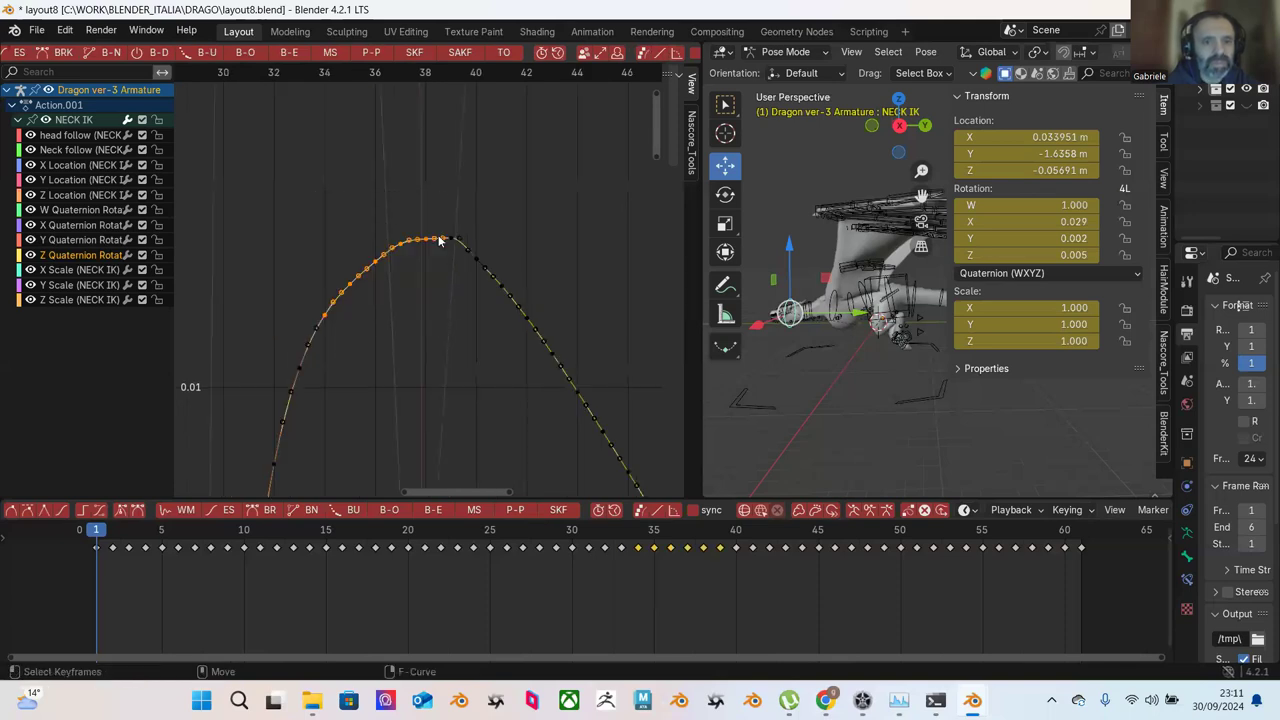
{"action": "left_click", "coordinate": [291, 55]}
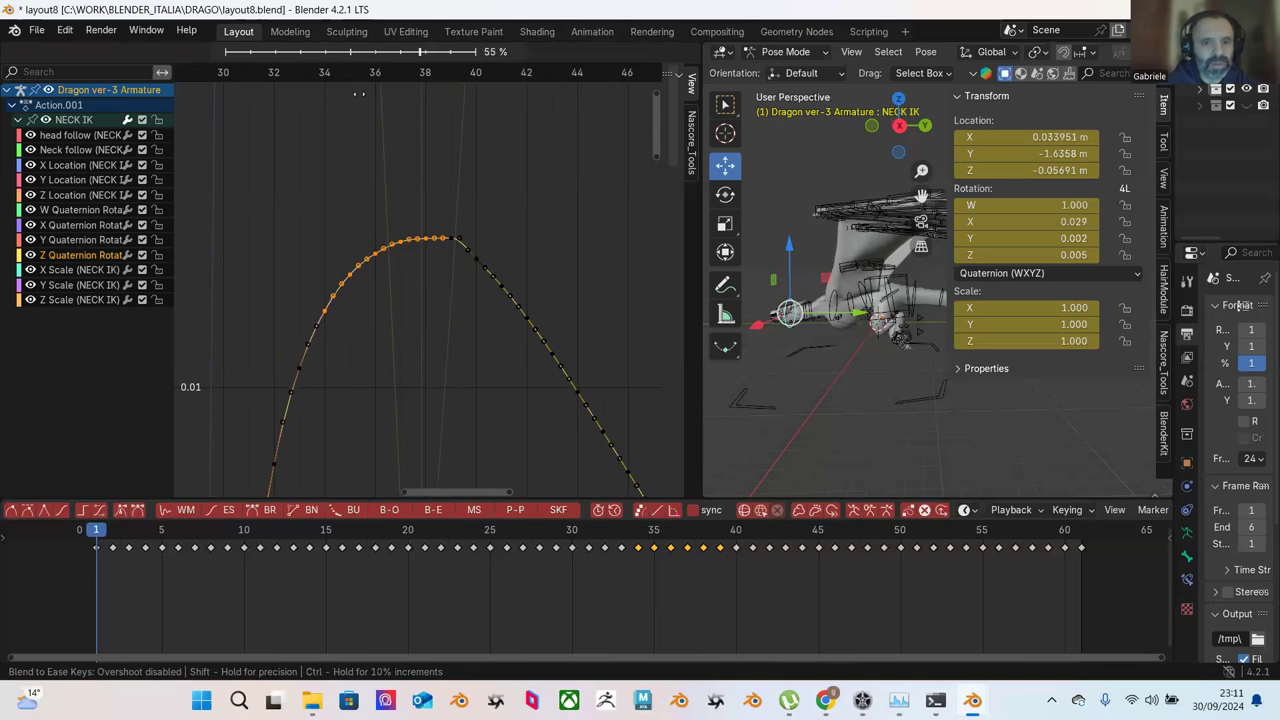
{"action": "left_click", "coordinate": [438, 188]}
Step: Blend the peak plateau and right-shoulder keys to ease, then deselect
{"action": "left_click_drag", "start_coordinate": [403, 181], "coordinate": [482, 282]}
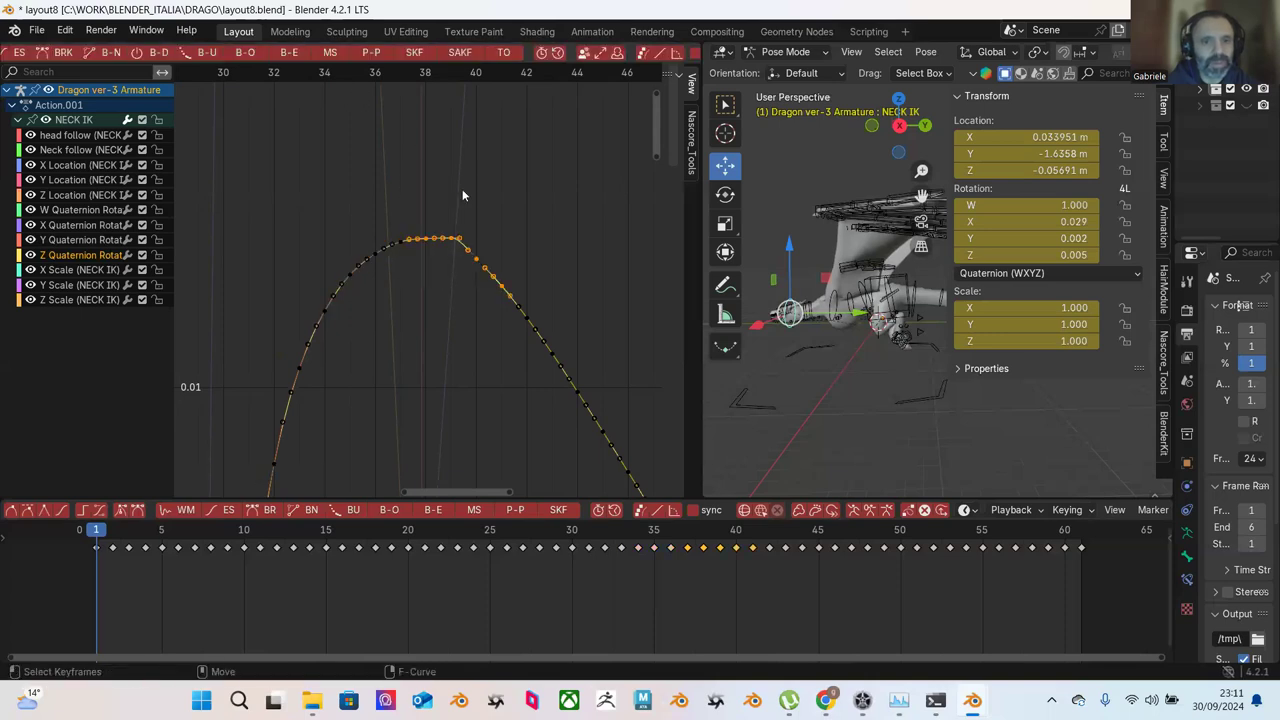
{"action": "left_click", "coordinate": [292, 53]}
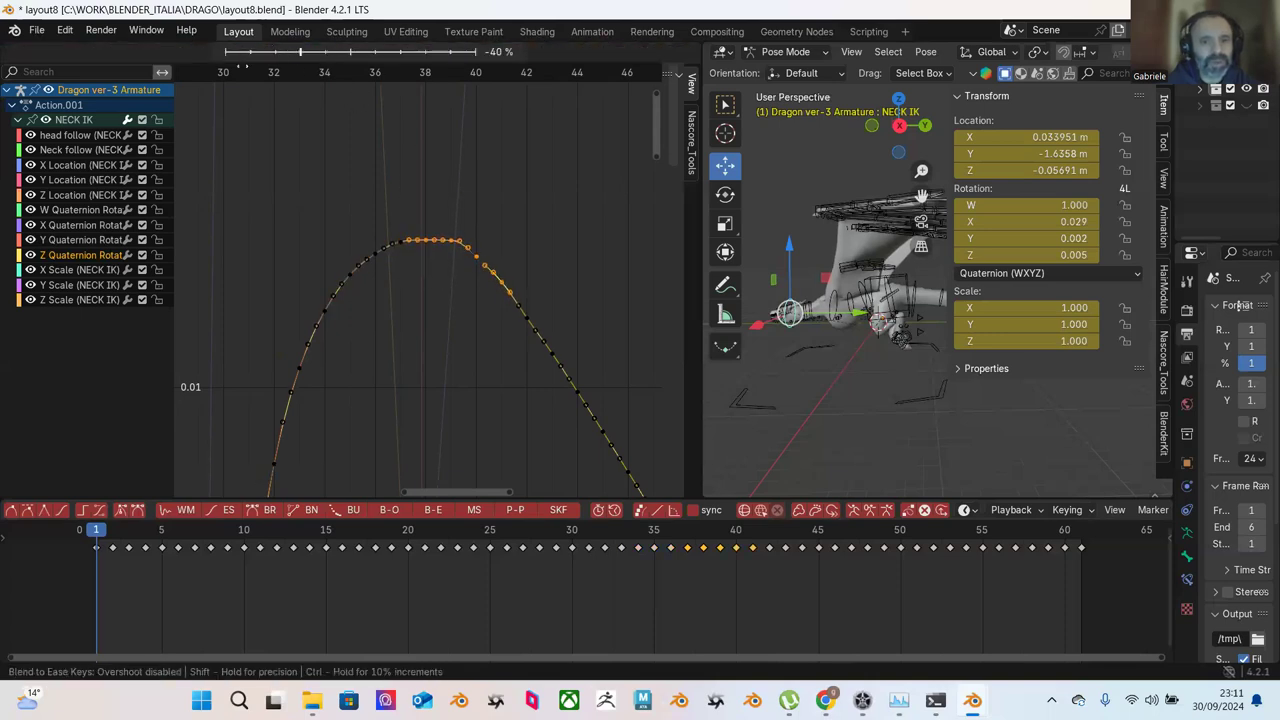
{"action": "left_click", "coordinate": [257, 72]}
{"action": "left_click", "coordinate": [465, 208]}
Step: Adjust a key handle and blend the curve's lower bend keys to ease
{"action": "scroll", "coordinate": [564, 376], "scroll_direction": "down", "scroll_amount": 3}
{"action": "middle_click_drag", "start_coordinate": [564, 376], "coordinate": [426, 250]}
{"action": "left_click_drag", "start_coordinate": [426, 250], "coordinate": [539, 383]}
{"action": "left_click", "coordinate": [461, 239]}
{"action": "left_click_drag", "start_coordinate": [325, 200], "coordinate": [532, 362]}
{"action": "left_click", "coordinate": [480, 243]}
{"action": "left_click_drag", "start_coordinate": [366, 230], "coordinate": [533, 351]}
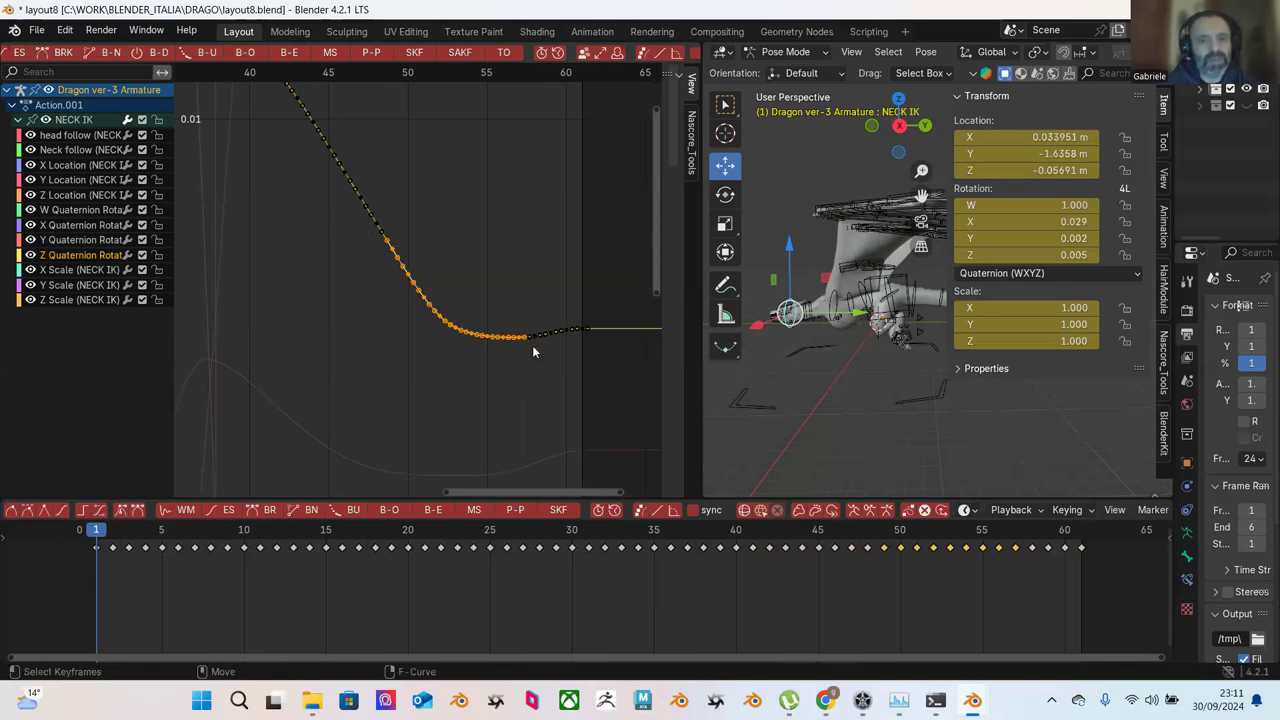
{"action": "left_click", "coordinate": [289, 52]}
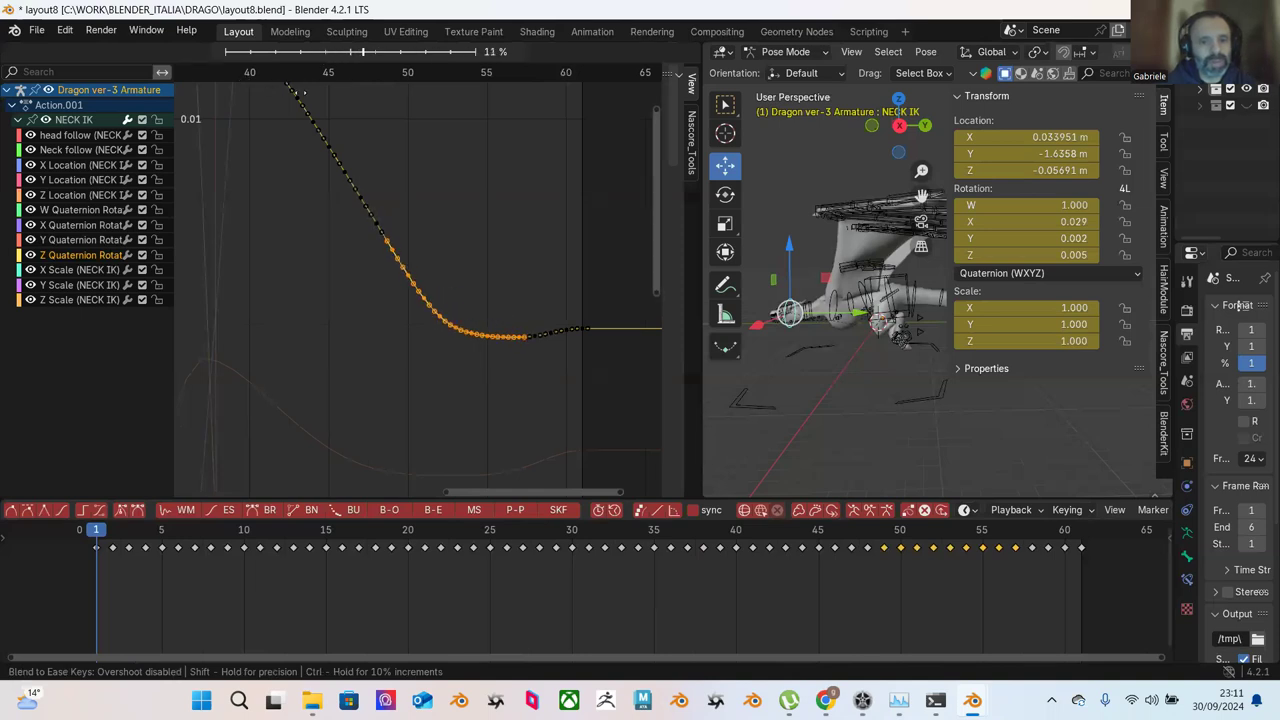
{"action": "left_click", "coordinate": [405, 164]}
Step: Blend the keys from the peak down the falling side to ease
{"action": "key", "text": "Home"}
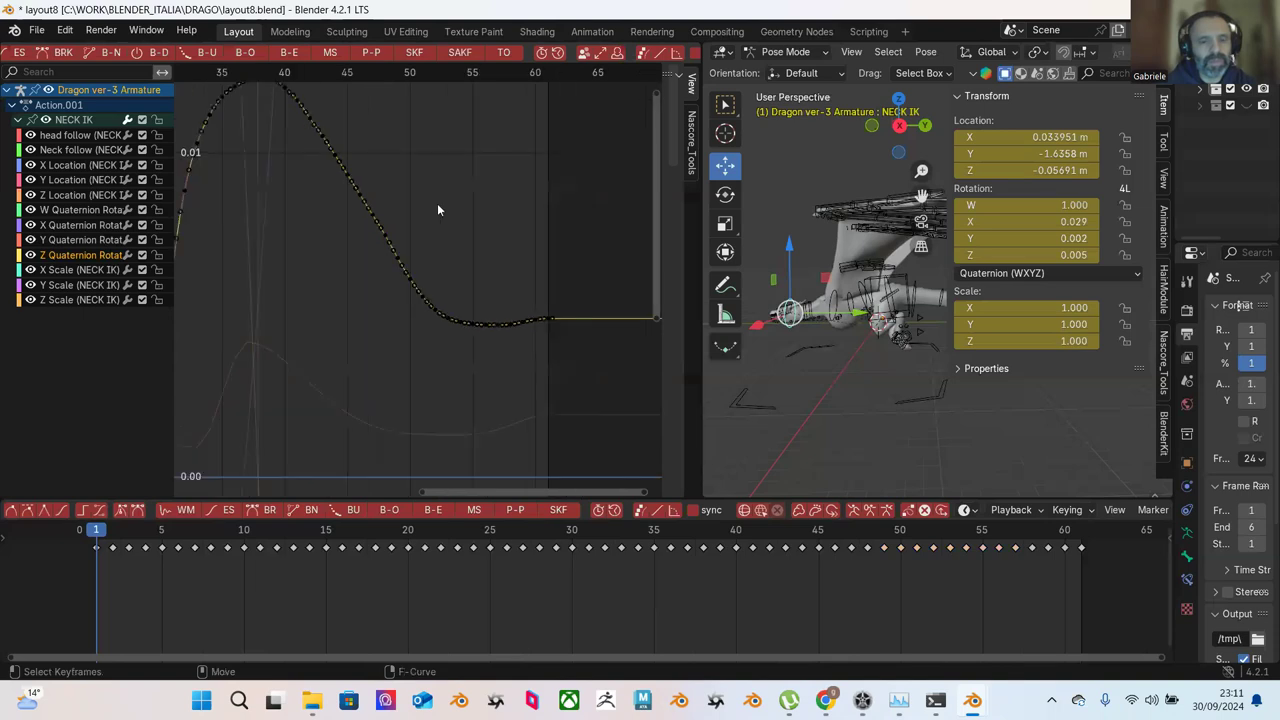
{"action": "left_click_drag", "start_coordinate": [322, 144], "coordinate": [448, 276]}
{"action": "left_click", "coordinate": [299, 58]}
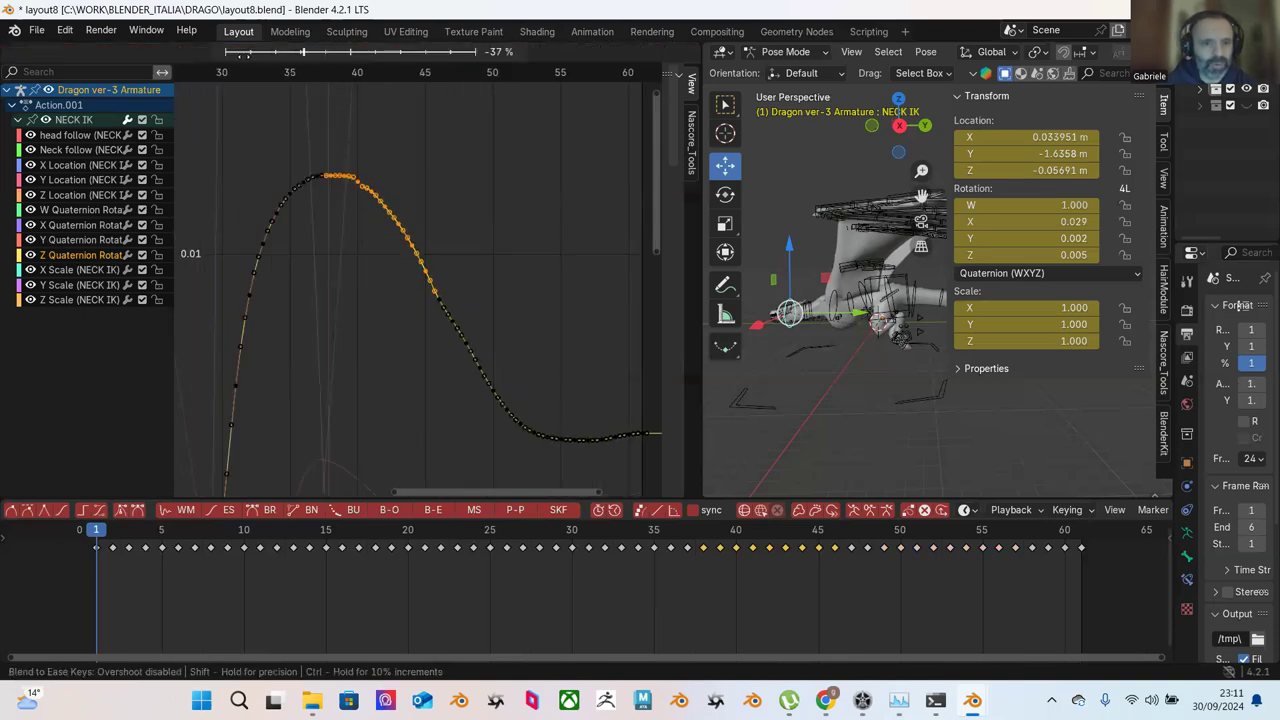
{"action": "left_click", "coordinate": [237, 76]}
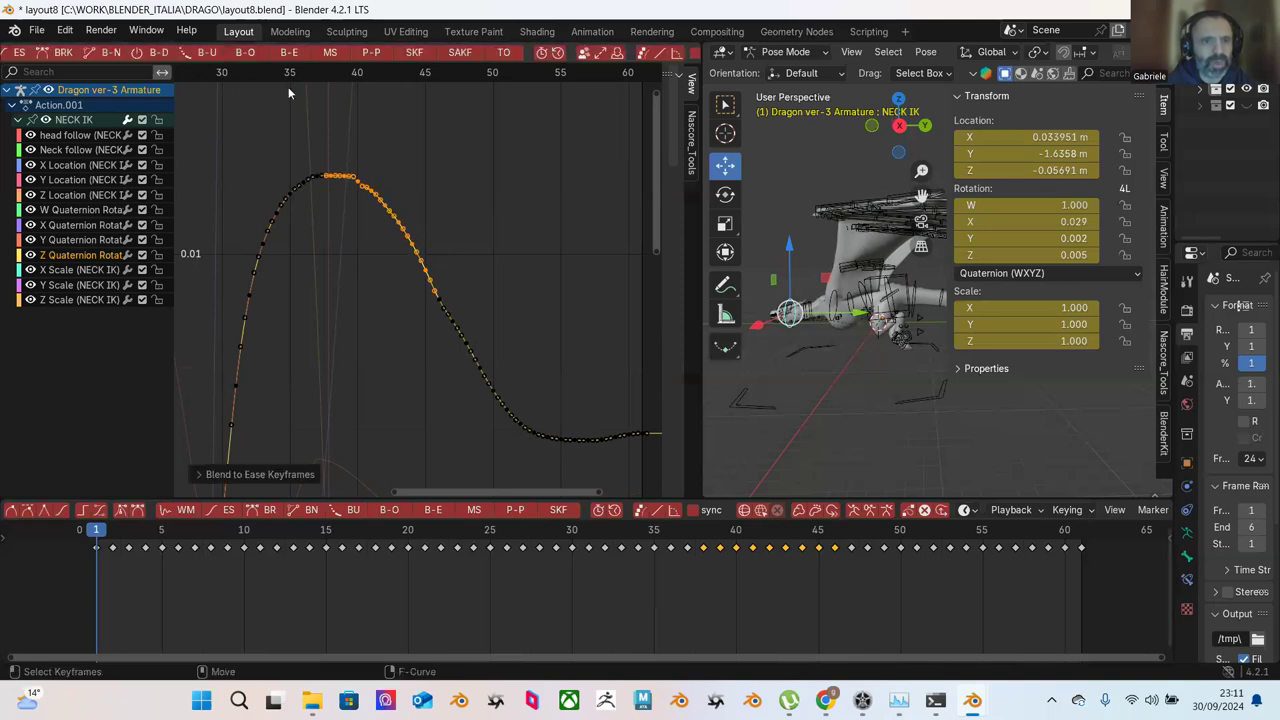
{"action": "scroll", "coordinate": [170, 58], "scroll_direction": "left", "scroll_amount": 5}
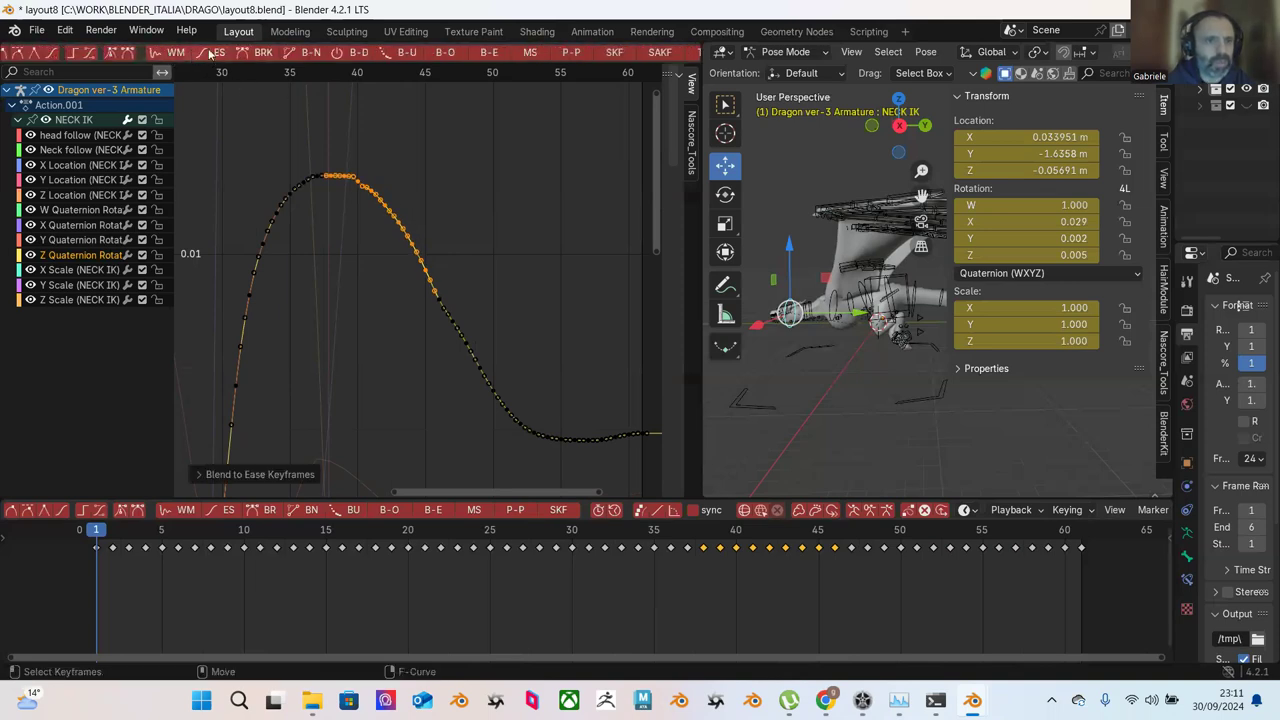
{"action": "scroll", "coordinate": [172, 58], "scroll_direction": "left", "scroll_amount": 3}
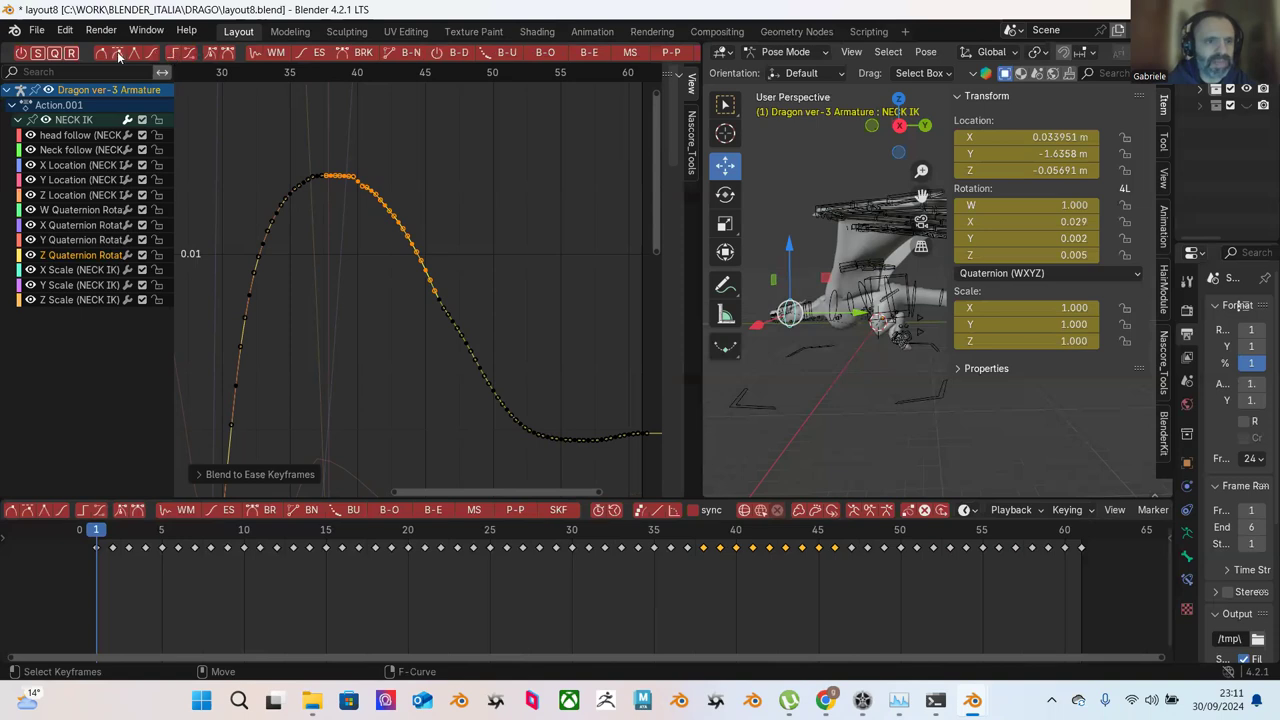
{"action": "left_click", "coordinate": [118, 55]}
{"action": "left_click", "coordinate": [444, 211]}
Step: Blend the descending-tail keys, frames 45–56, to ease at 19%
{"action": "scroll", "coordinate": [444, 211], "scroll_direction": "down", "scroll_amount": 2}
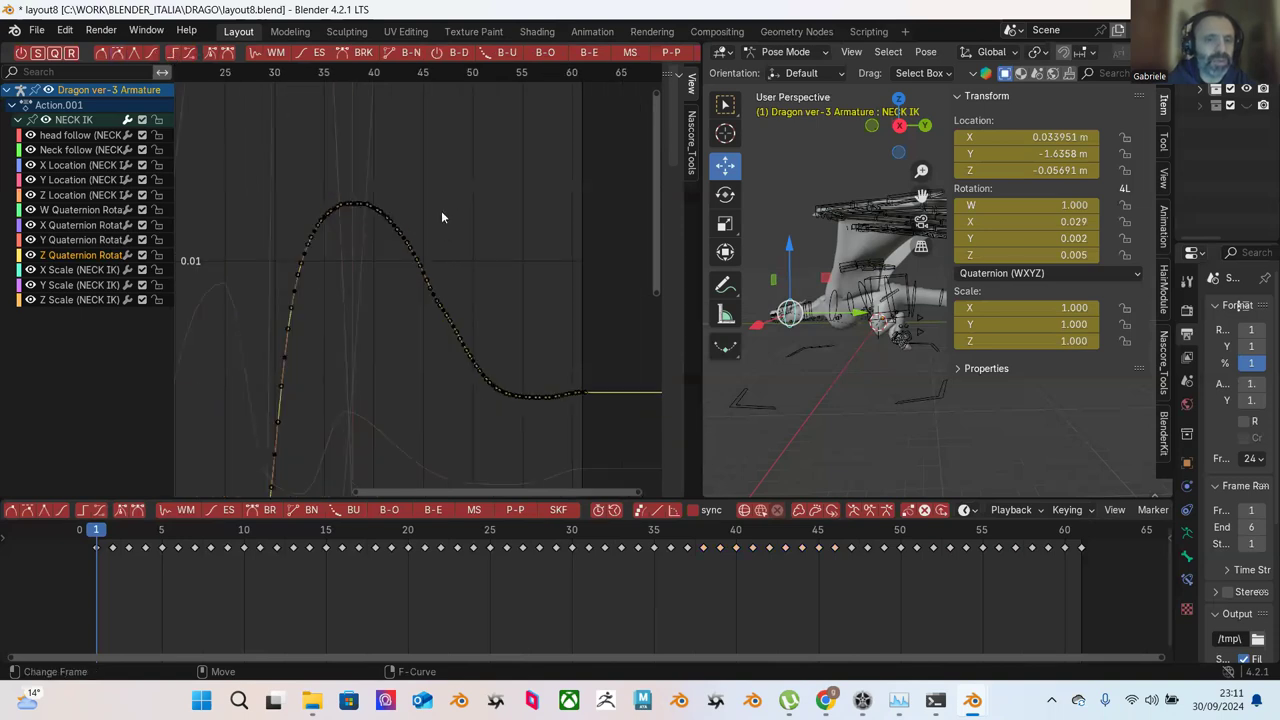
{"action": "scroll", "coordinate": [450, 230], "scroll_direction": "down", "scroll_amount": 2}
{"action": "key", "text": "Home"}
{"action": "left_click_drag", "start_coordinate": [230, 145], "coordinate": [510, 446]}
{"action": "left_click", "coordinate": [452, 146]}
{"action": "scroll", "coordinate": [452, 148], "scroll_direction": "up", "scroll_amount": 3}
{"action": "scroll", "coordinate": [460, 170], "scroll_direction": "up", "scroll_amount": 4}
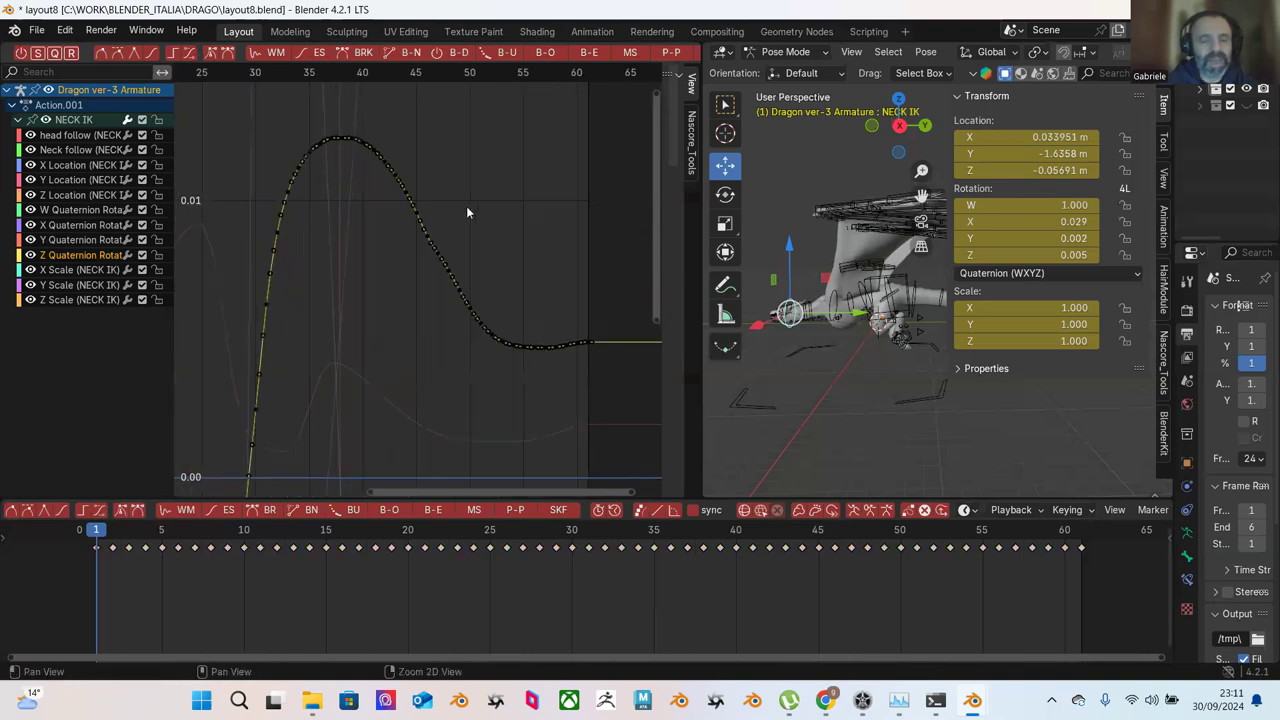
{"action": "left_click_drag", "start_coordinate": [350, 205], "coordinate": [528, 394]}
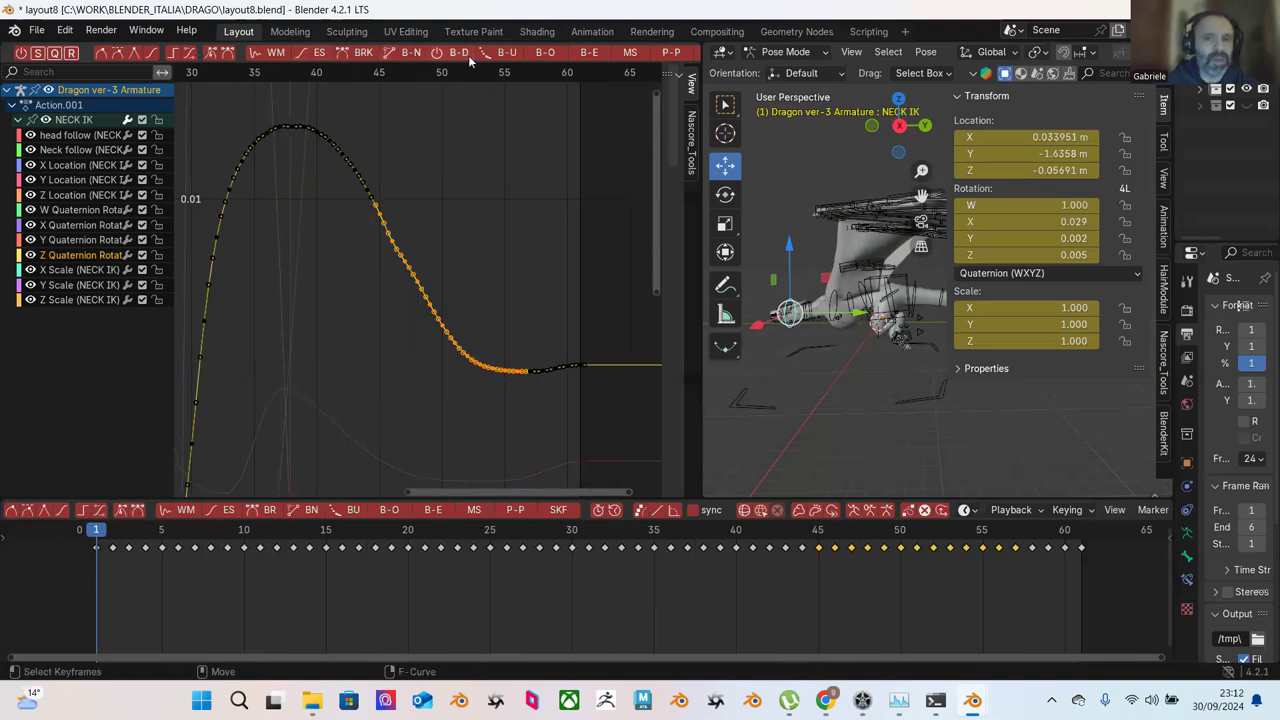
{"action": "left_click", "coordinate": [591, 55]}
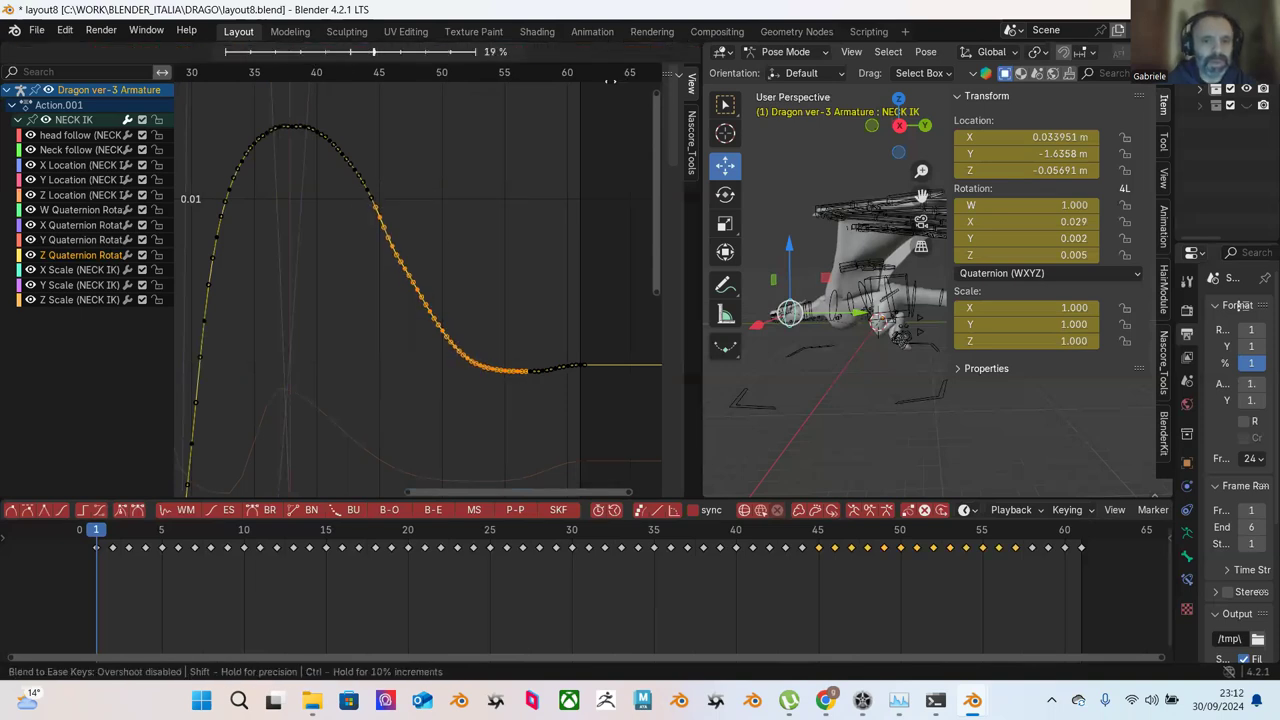
{"action": "left_click", "coordinate": [612, 120]}
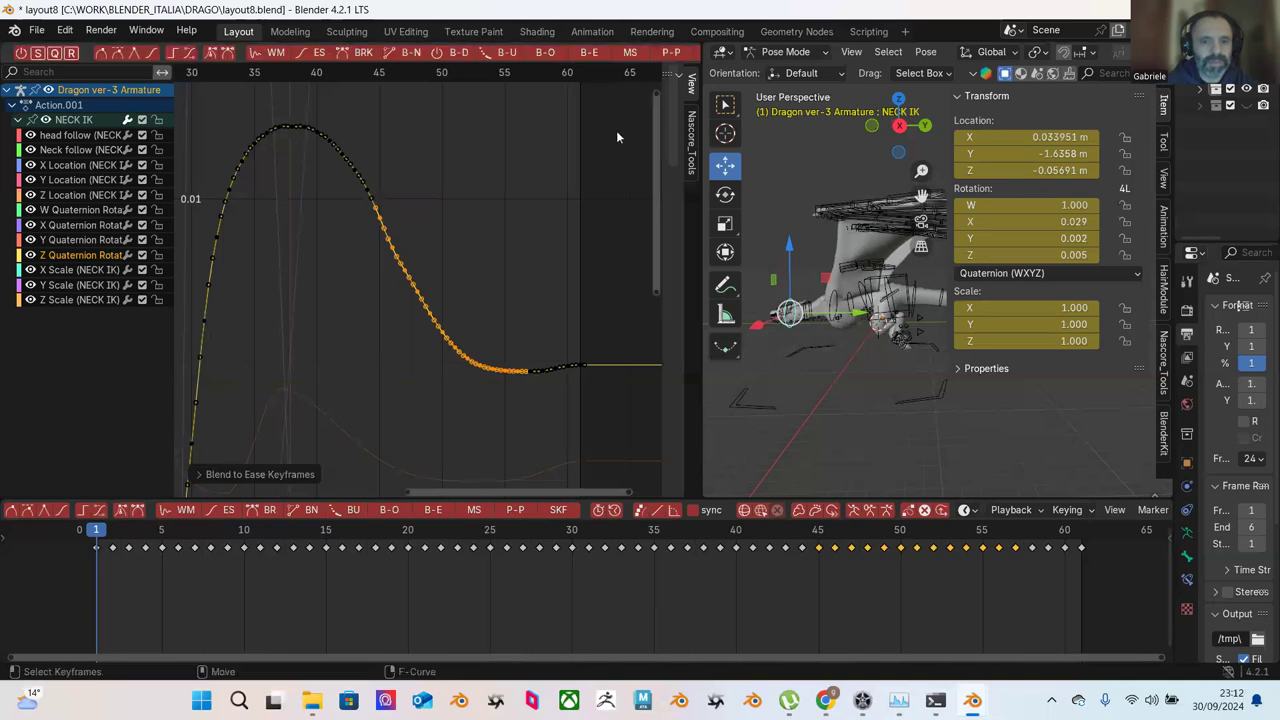
{"action": "scroll", "coordinate": [560, 200], "scroll_direction": "down", "scroll_amount": 2}
{"action": "left_click", "coordinate": [478, 222]}
{"action": "scroll", "coordinate": [478, 222], "scroll_direction": "left", "scroll_amount": 5, "text": "ctrl"}
{"action": "scroll", "coordinate": [466, 250], "scroll_direction": "down", "scroll_amount": 5, "text": "shift"}
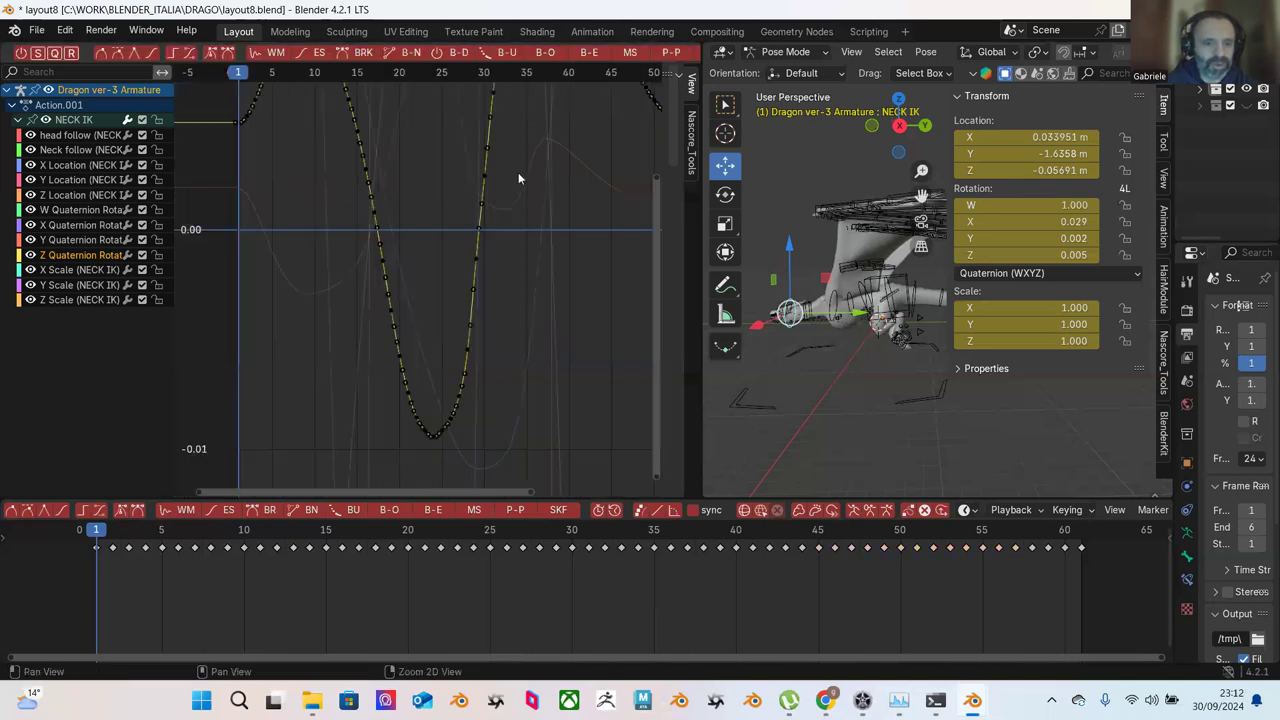
Step: Ease the keys in the curve's left dip with Blend to Ease at about 21%
{"action": "mouse_move", "coordinate": [418, 329]}
{"action": "middle_mouse_down", "text": "ctrl"}
{"action": "mouse_move", "coordinate": [449, 349]}
{"action": "mouse_move", "coordinate": [430, 325]}
{"action": "middle_mouse_up", "text": "ctrl"}
{"action": "left_click_drag", "start_coordinate": [330, 308], "coordinate": [462, 466]}
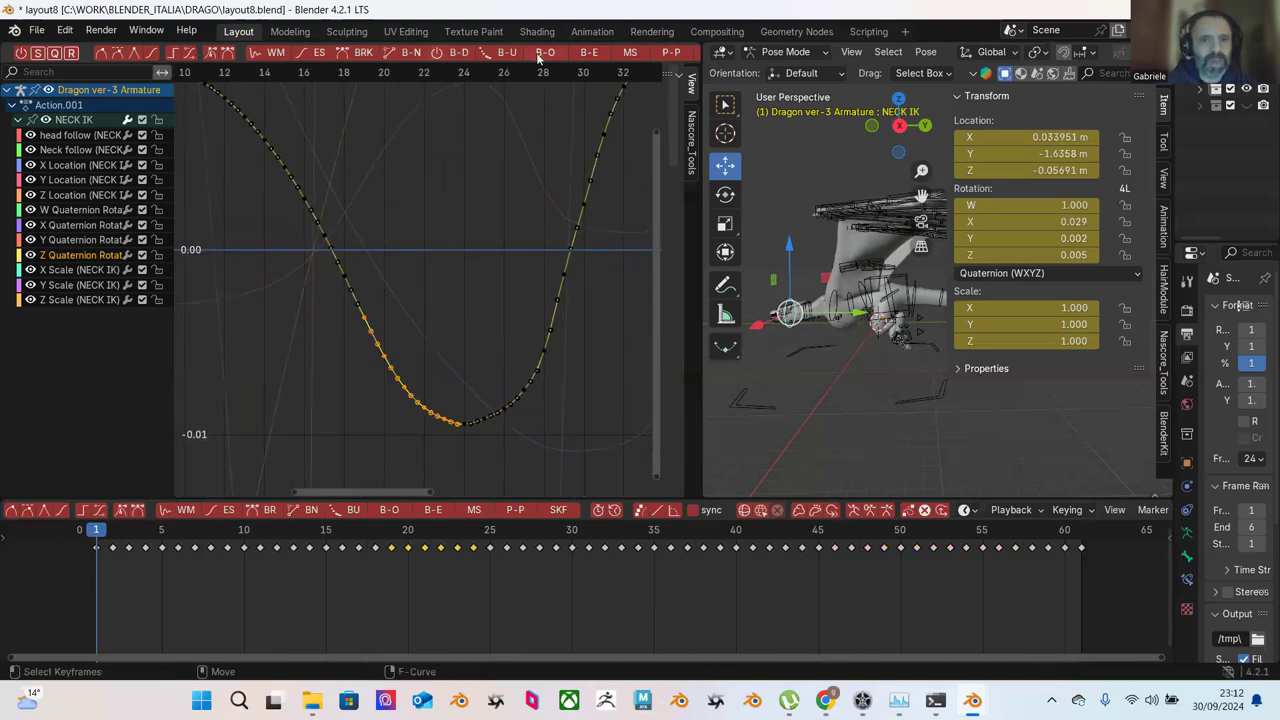
{"action": "left_click", "coordinate": [589, 52]}
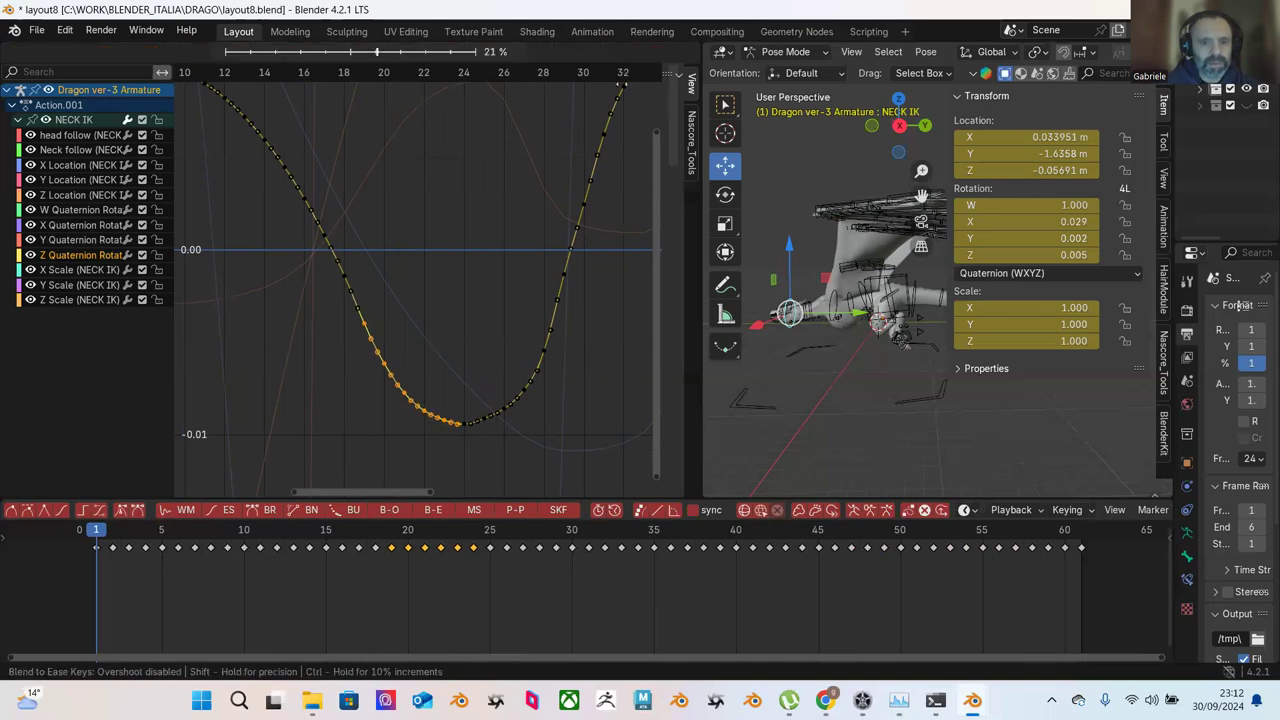
{"action": "key", "text": "Return"}
{"action": "left_click", "coordinate": [592, 325]}
Step: Ease the keys rising out of the trough (frames 24–32) at 9% and scrub to preview
{"action": "left_click_drag", "start_coordinate": [600, 266], "coordinate": [463, 467]}
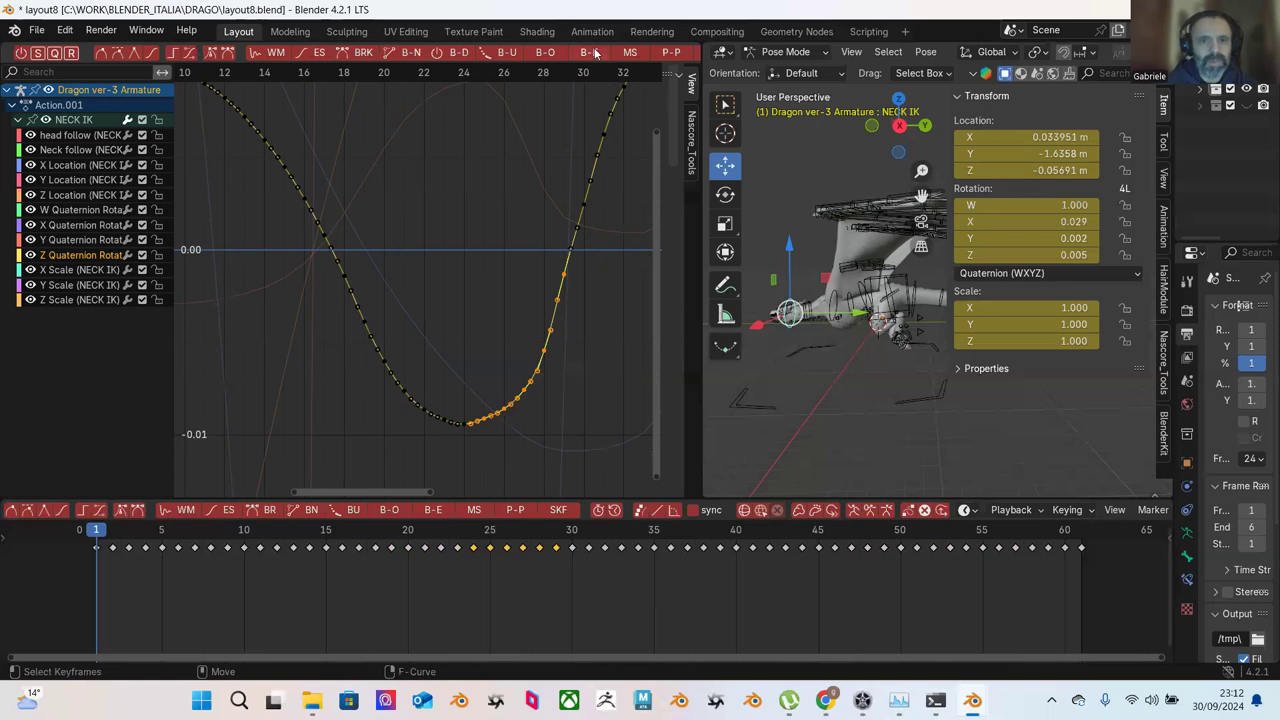
{"action": "left_click", "coordinate": [594, 52]}
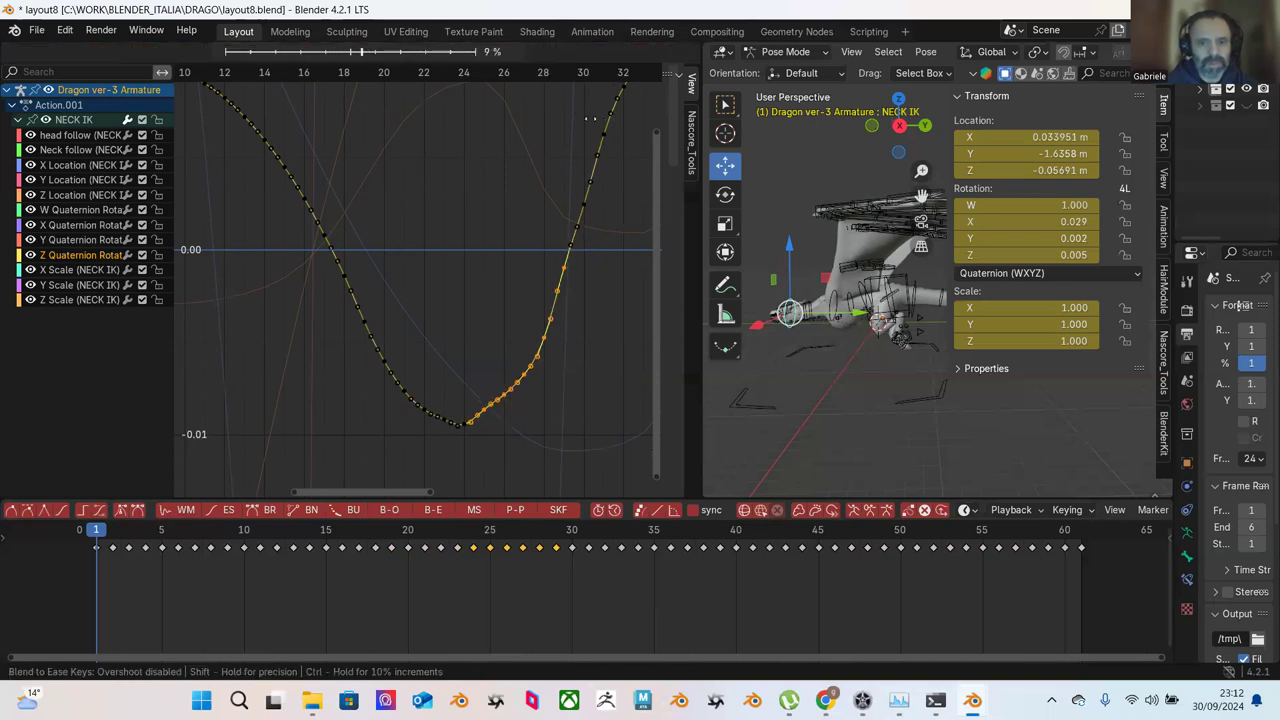
{"action": "left_click", "coordinate": [531, 179]}
{"action": "left_click", "coordinate": [525, 195]}
{"action": "scroll", "coordinate": [521, 206], "scroll_direction": "down", "scroll_amount": 1}
{"action": "scroll", "coordinate": [500, 215], "scroll_direction": "down", "scroll_amount": 3}
{"action": "middle_click_drag", "start_coordinate": [280, 170], "coordinate": [438, 214]}
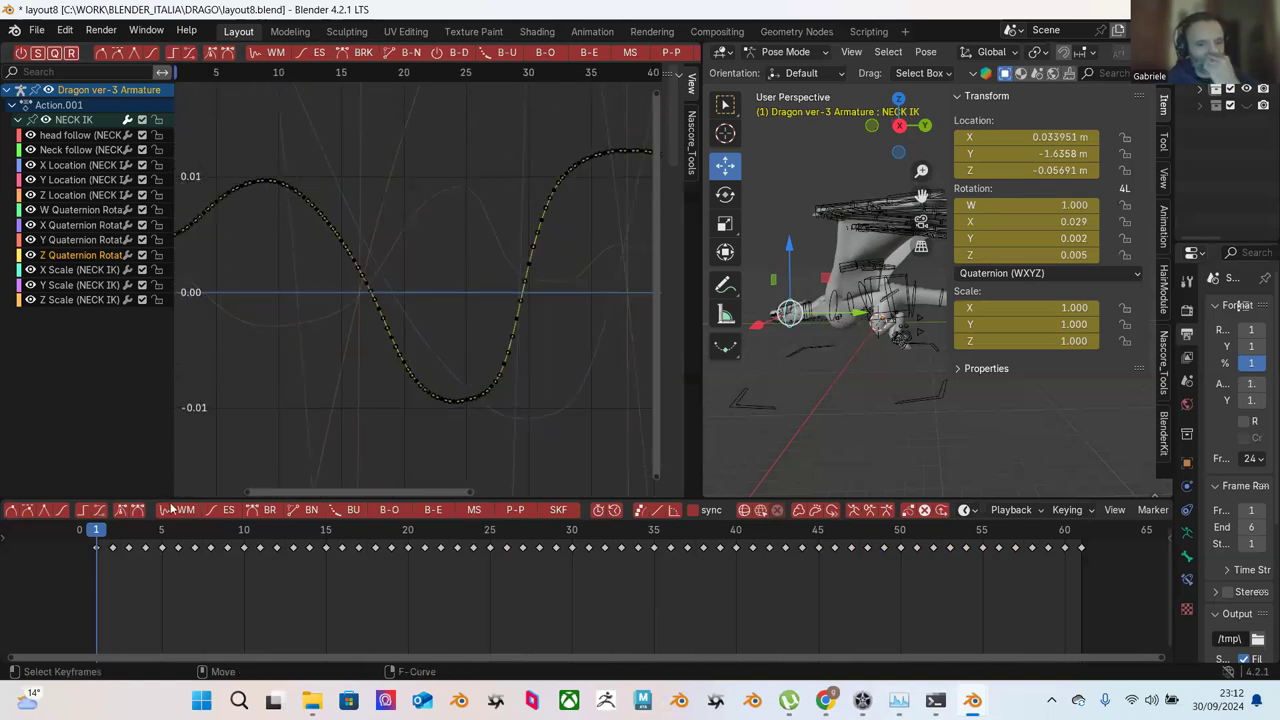
{"action": "left_click_drag", "start_coordinate": [96, 545], "coordinate": [664, 563]}
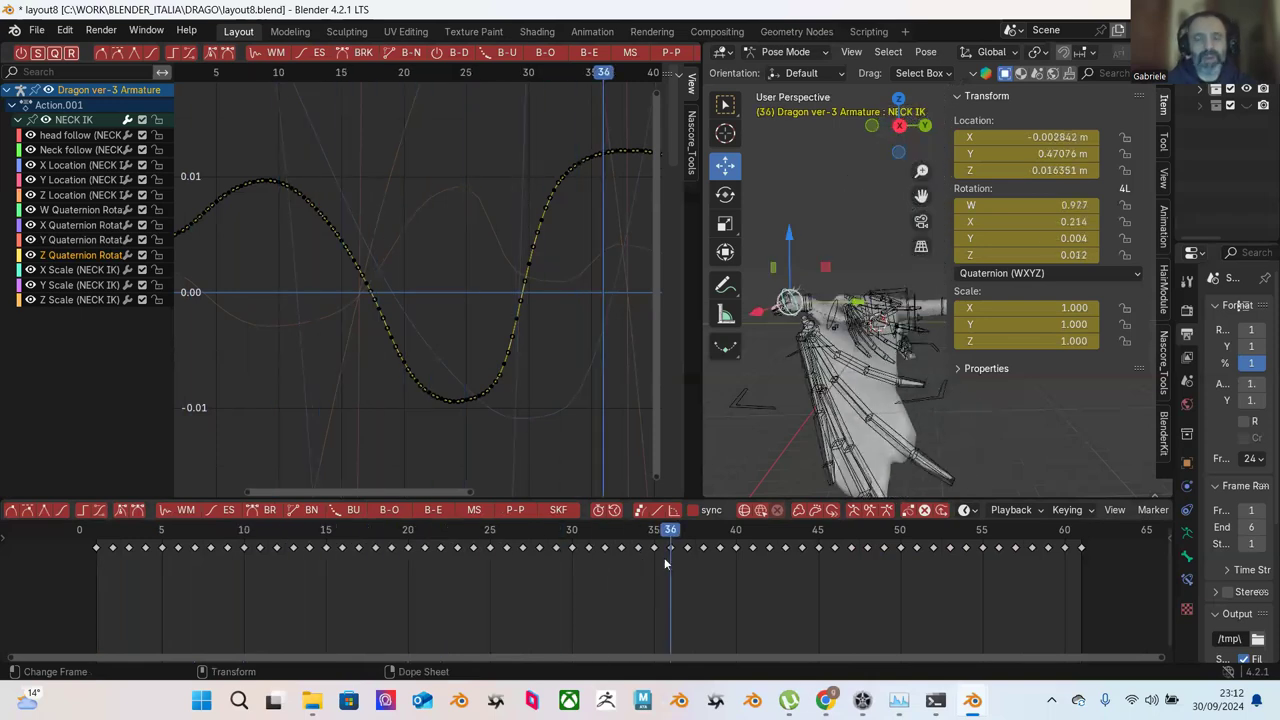
Step: Display the Y Quaternion Rotation curve and rescale the graph to fit it
{"action": "left_click", "coordinate": [87, 240]}
{"action": "scroll", "coordinate": [416, 243], "scroll_direction": "down", "scroll_amount": 1}
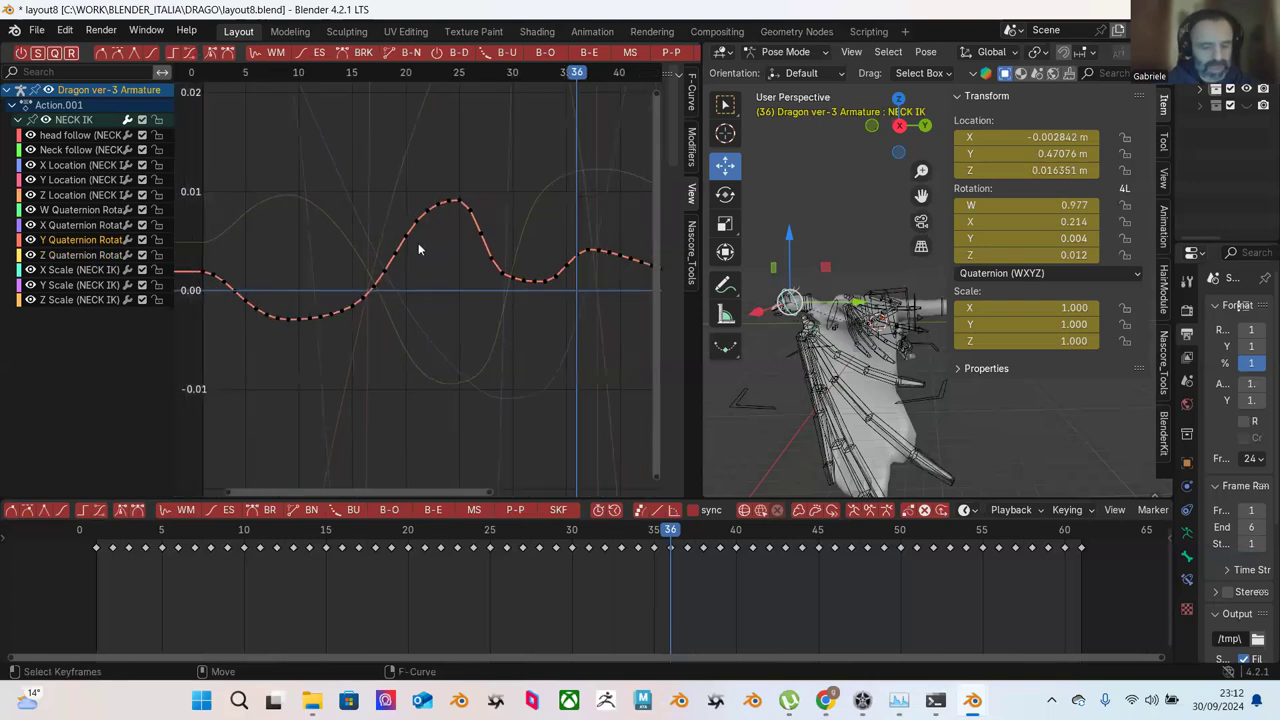
{"action": "scroll", "coordinate": [334, 214], "scroll_direction": "down", "scroll_amount": 1}
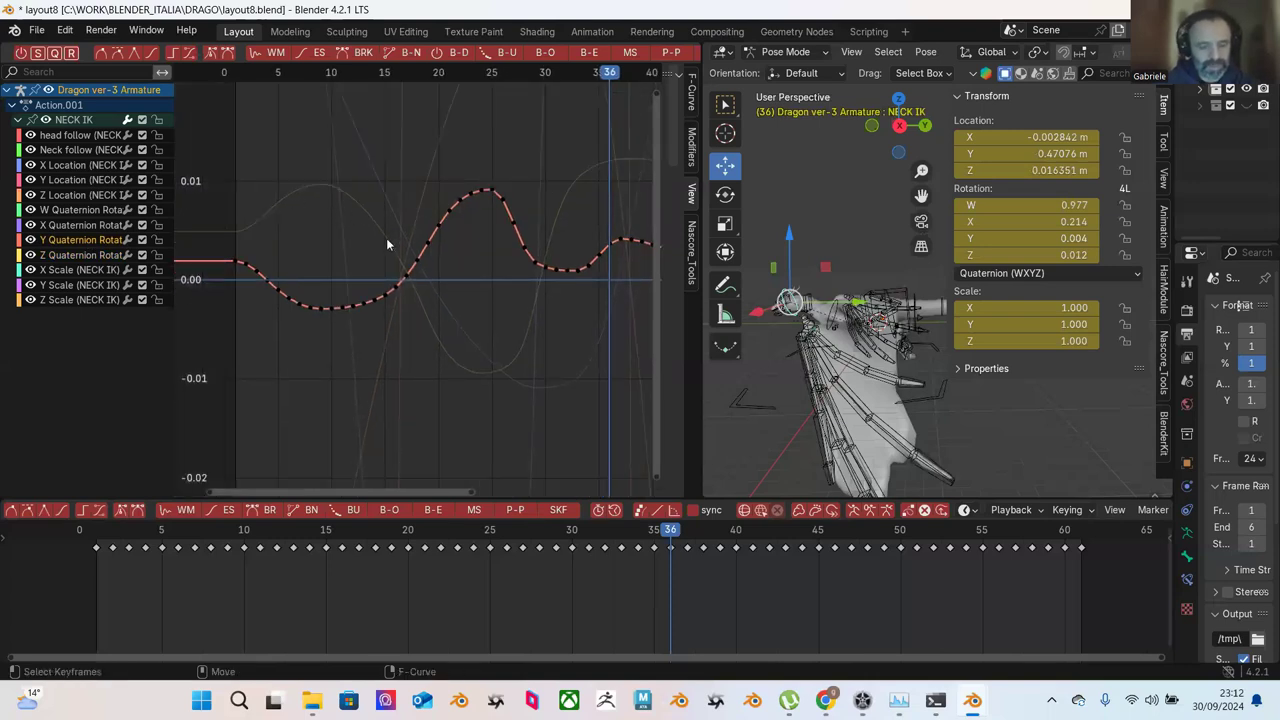
{"action": "key", "text": "Home"}
{"action": "middle_click_drag", "start_coordinate": [382, 272], "coordinate": [579, 350], "text": "ctrl"}
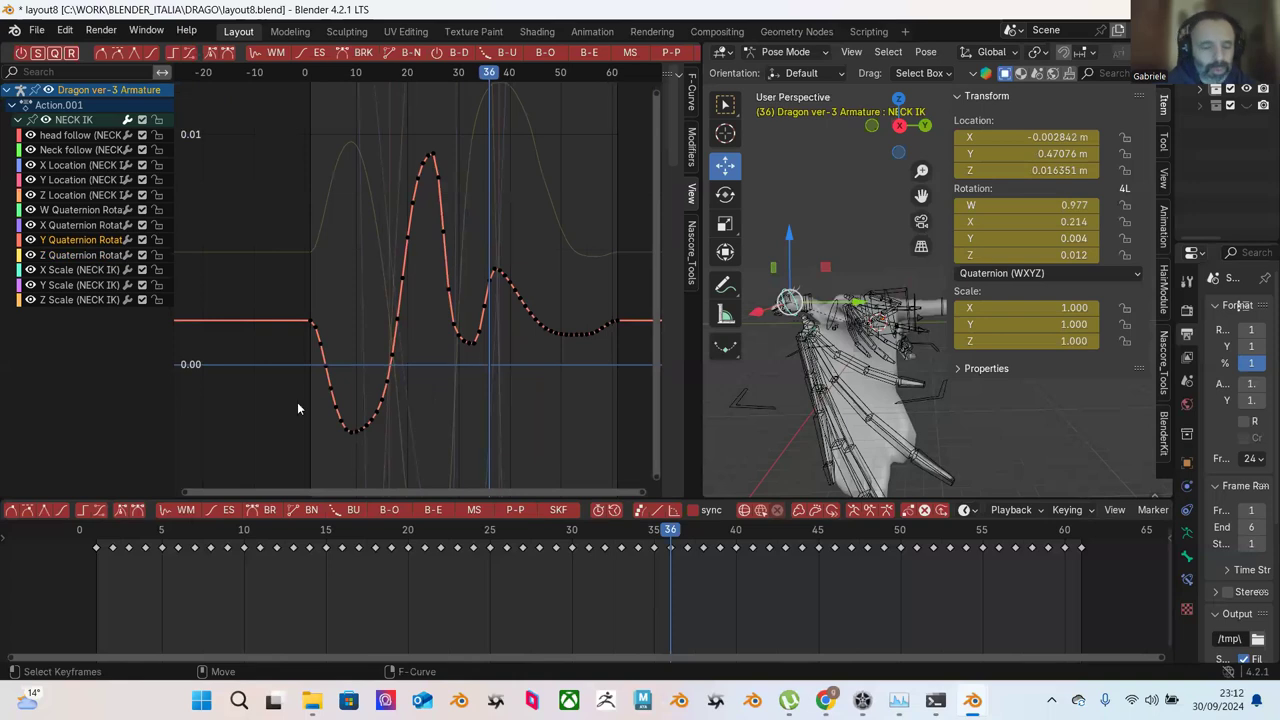
Step: Scrub the timeline and orbit the view to review the neck pose, focusing on frames 21–29
{"action": "left_click_drag", "start_coordinate": [120, 537], "coordinate": [790, 554]}
{"action": "middle_click_drag", "start_coordinate": [786, 430], "coordinate": [885, 393]}
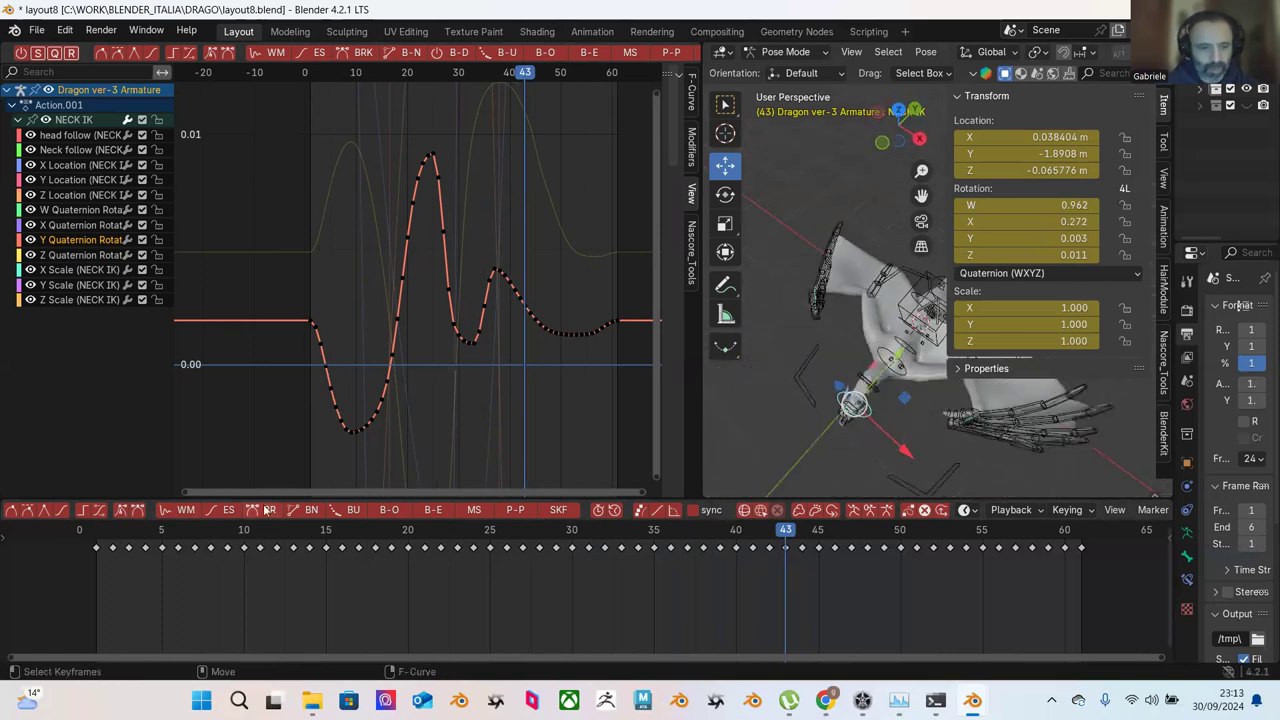
{"action": "left_click_drag", "start_coordinate": [99, 541], "coordinate": [360, 572]}
{"action": "left_click_drag", "start_coordinate": [435, 584], "coordinate": [495, 582]}
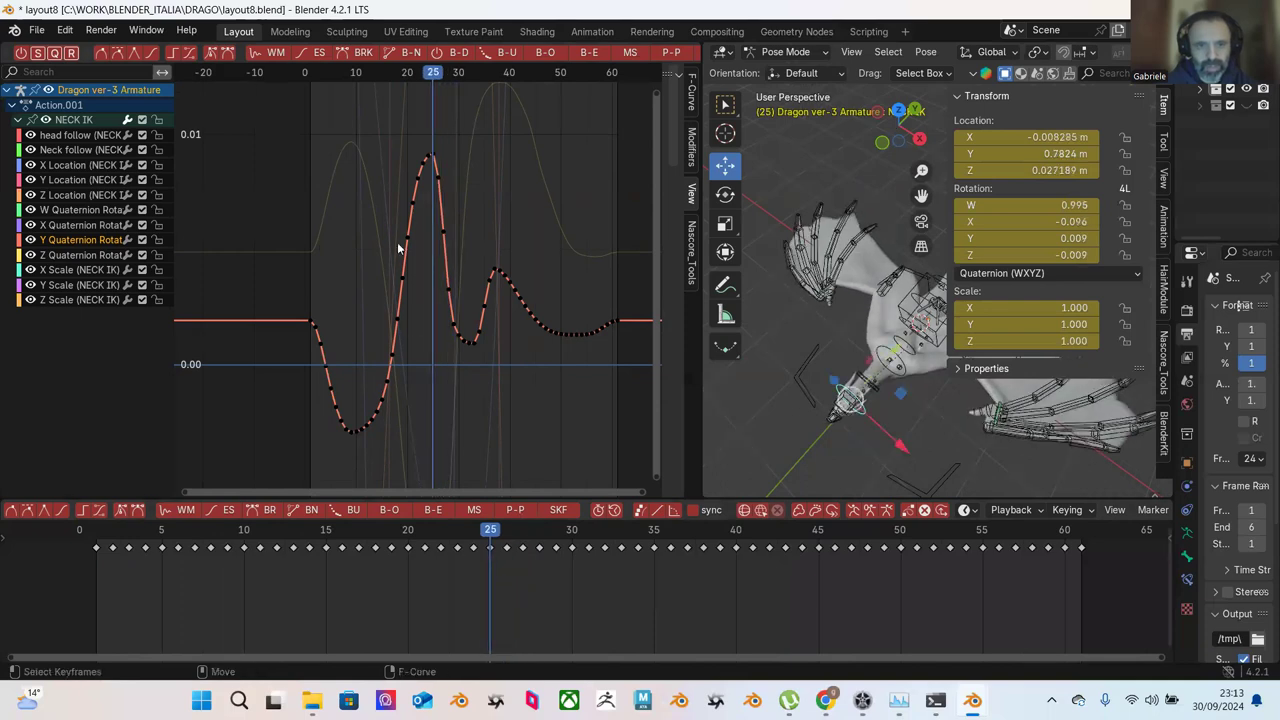
Step: Go to frame 25, test-adjust the peak key and neck bone, and undo both
{"action": "mouse_move", "coordinate": [436, 144]}
{"action": "left_mouse_down"}
{"action": "mouse_move", "coordinate": [440, 160]}
{"action": "mouse_move", "coordinate": [436, 106]}
{"action": "mouse_move", "coordinate": [436, 131]}
{"action": "left_mouse_up"}
{"action": "key", "text": "ctrl+z"}
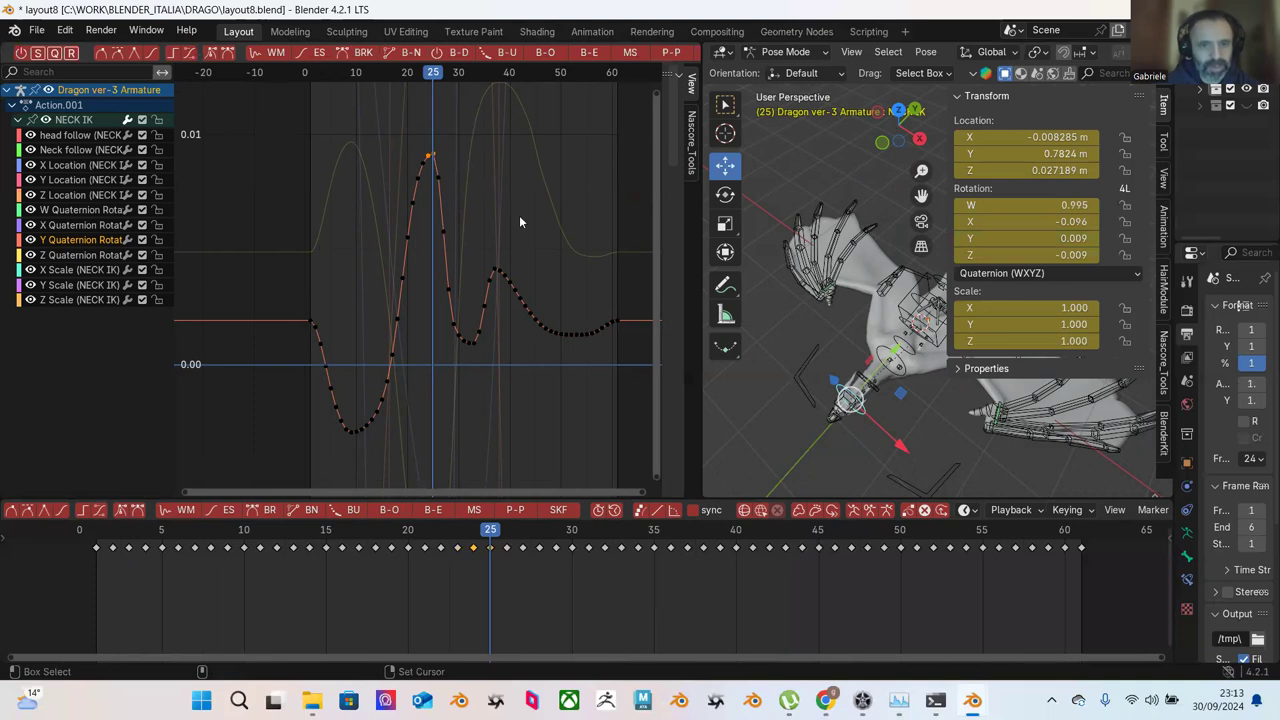
{"action": "left_click_drag", "start_coordinate": [893, 353], "coordinate": [897, 352]}
{"action": "key", "text": "ctrl+z"}
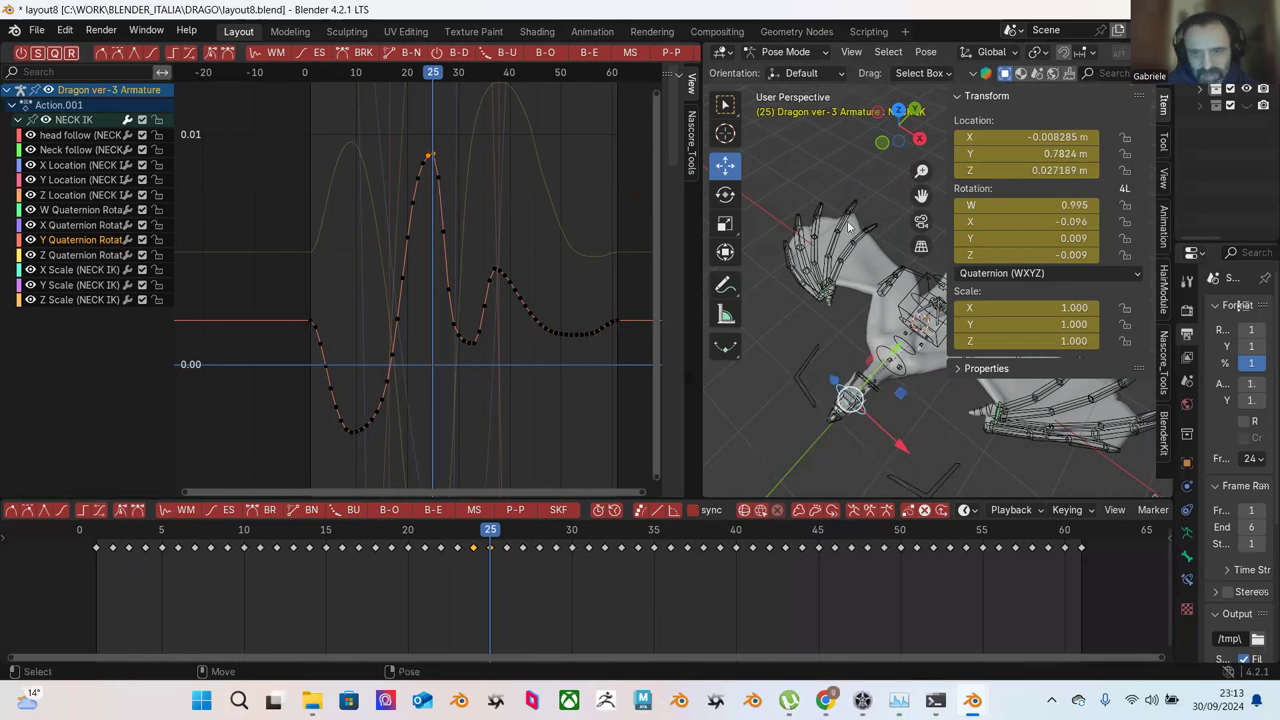
Step: Set transform orientation to Local and zoom onto the Z Quaternion Rotation curve
{"action": "left_click", "coordinate": [806, 74]}
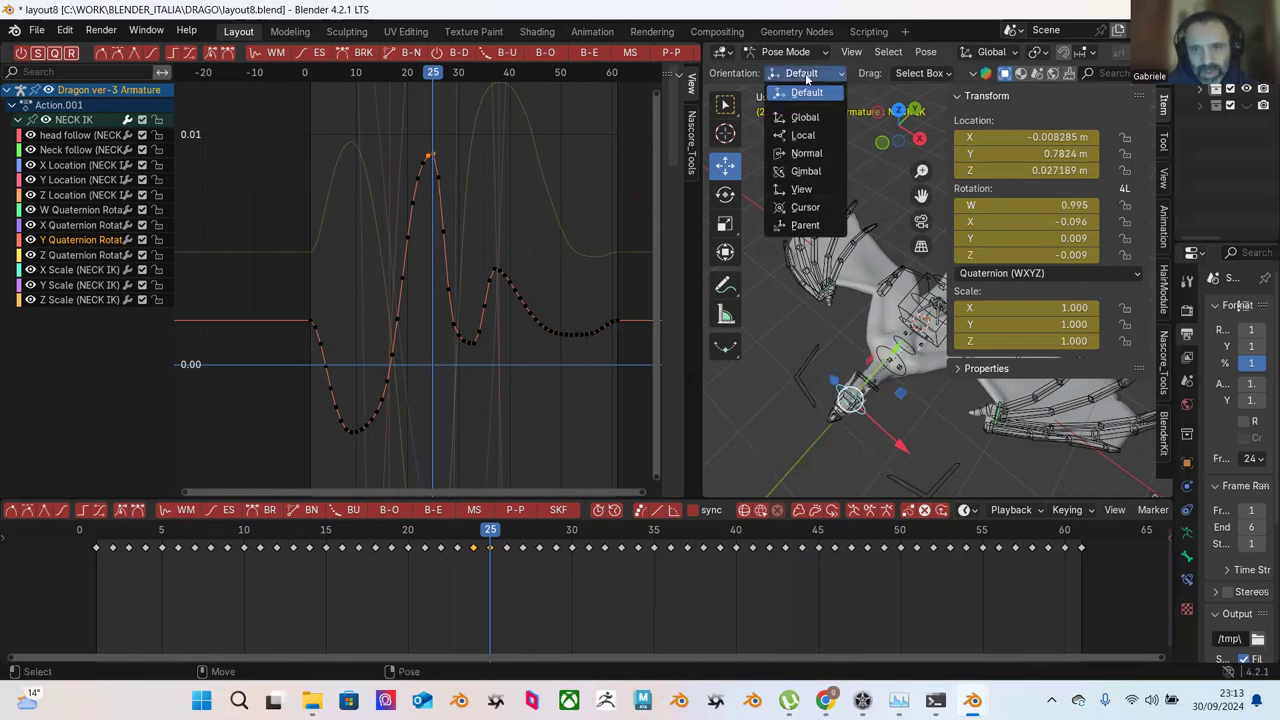
{"action": "left_click", "coordinate": [806, 128]}
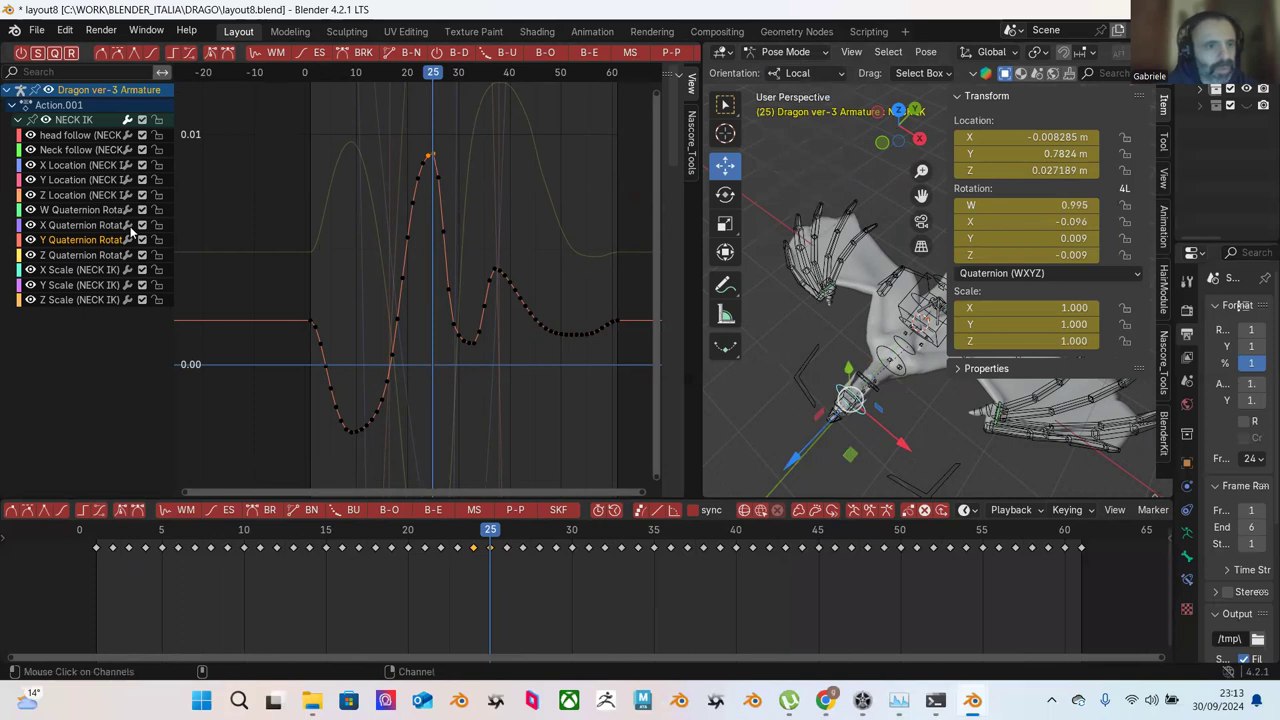
{"action": "left_click", "coordinate": [73, 256]}
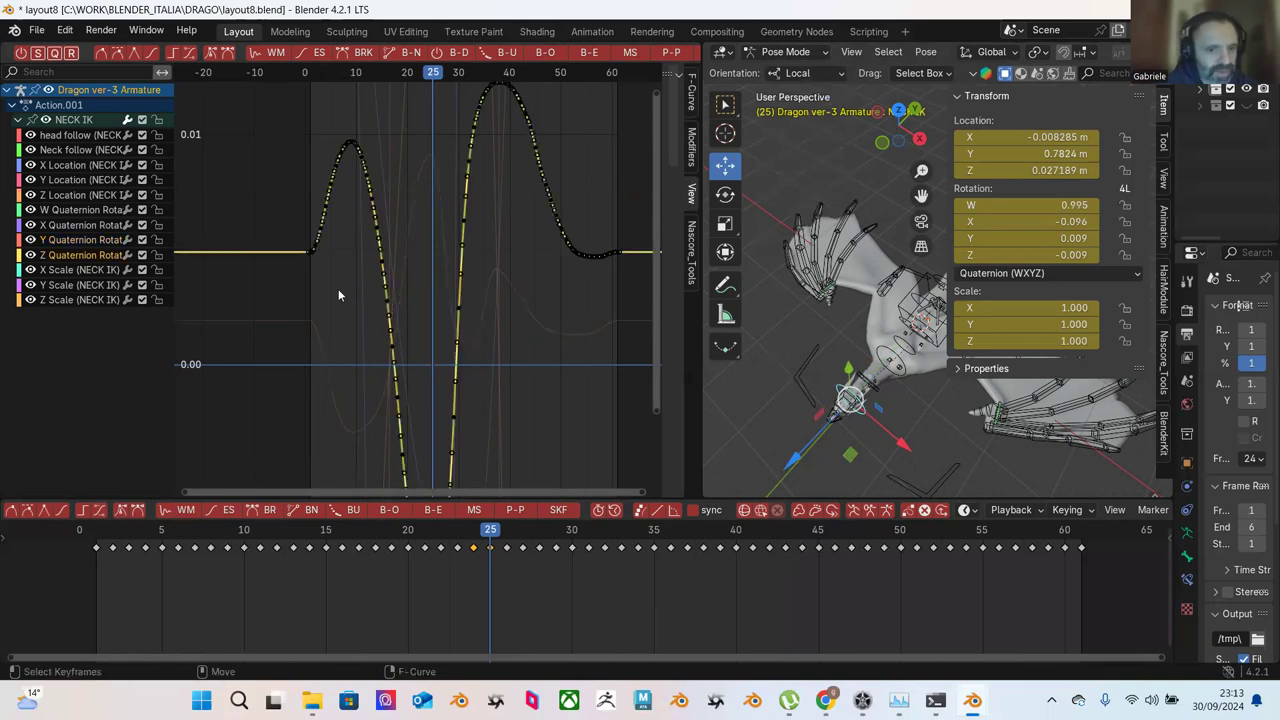
{"action": "key", "text": "Home"}
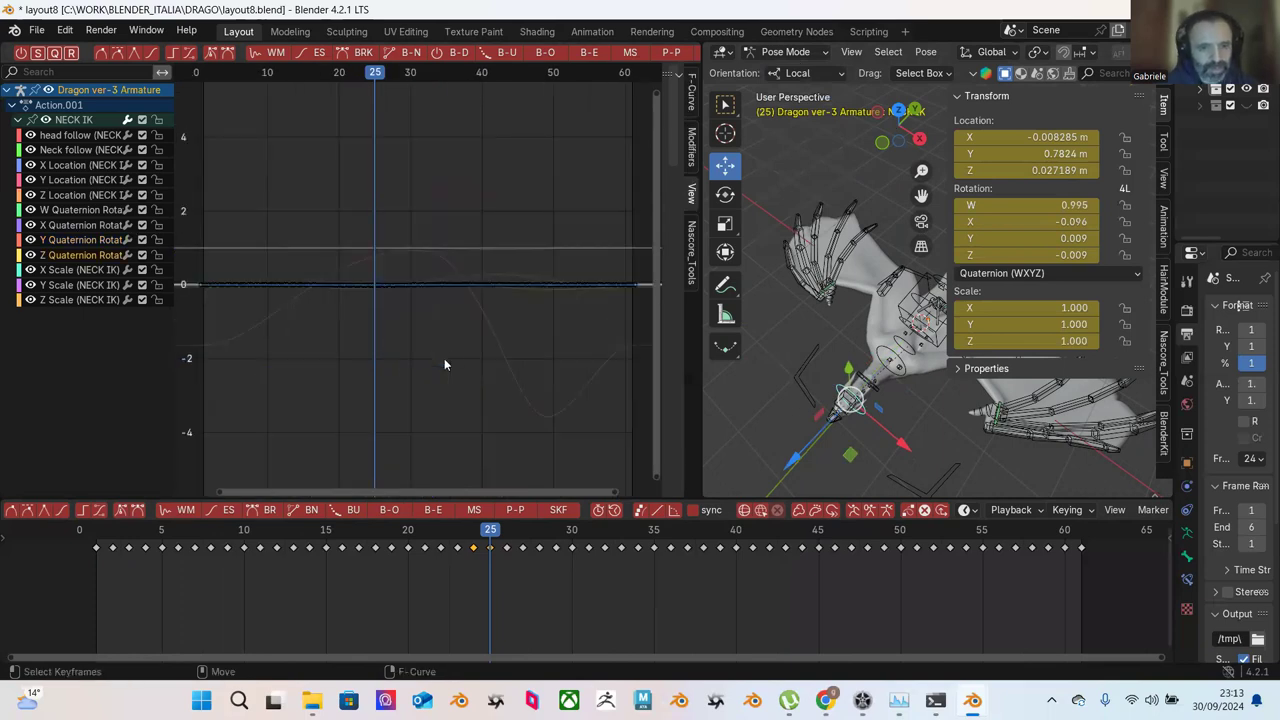
{"action": "middle_click_drag", "start_coordinate": [398, 299], "coordinate": [464, 293], "text": "ctrl"}
Step: Move the bottom keys into a rounded trough near frame 25 at about -0.01
{"action": "left_click_drag", "start_coordinate": [366, 276], "coordinate": [447, 334]}
{"action": "key", "text": "g"}
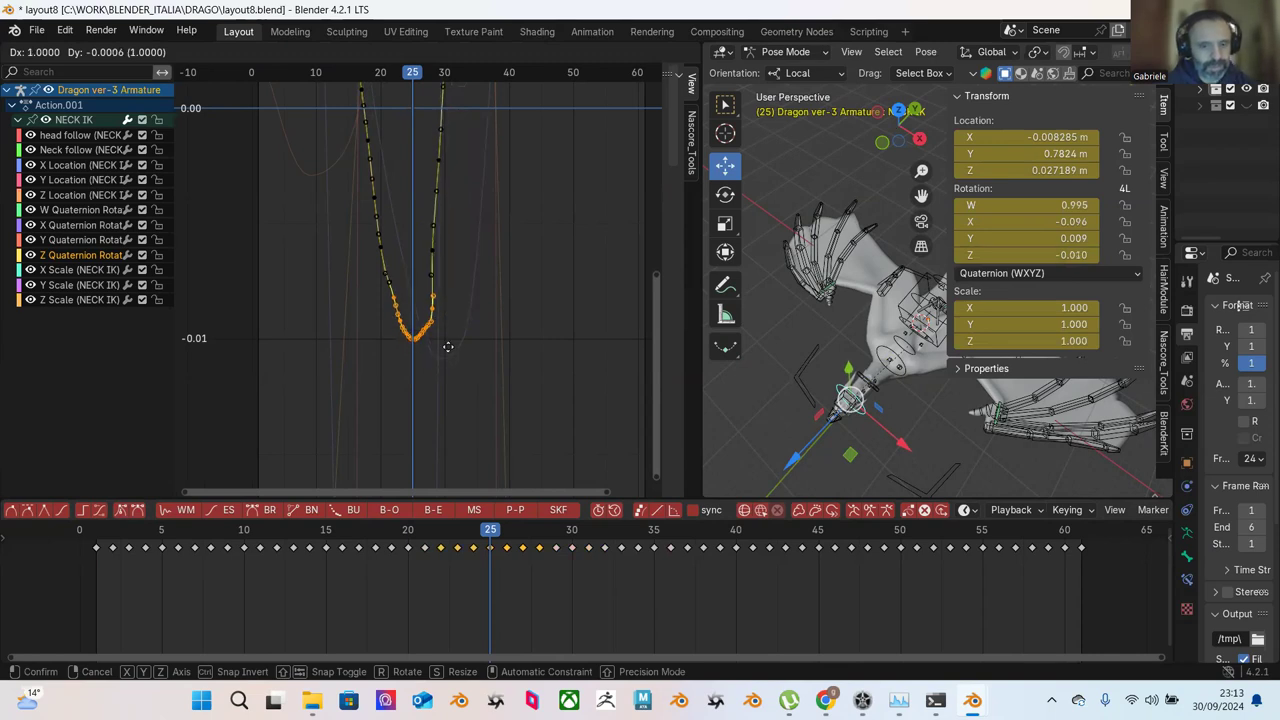
{"action": "left_click", "coordinate": [448, 346]}
{"action": "left_click", "coordinate": [448, 346]}
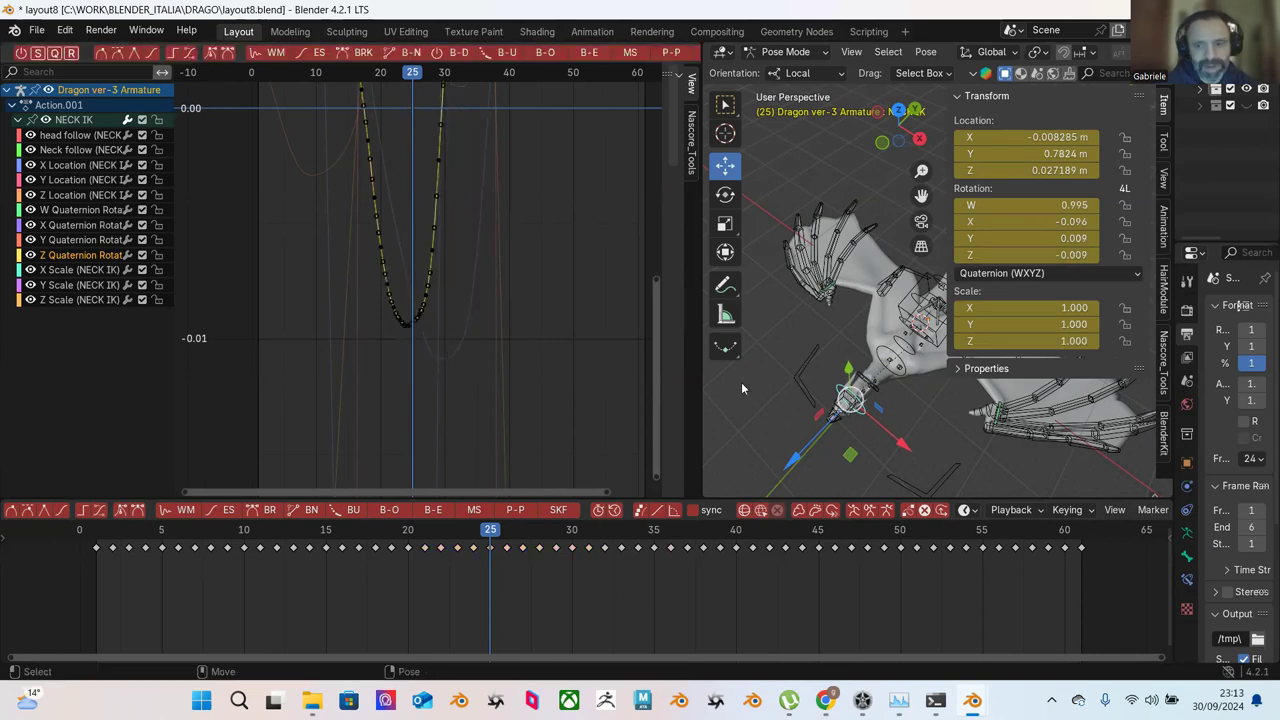
{"action": "left_click_drag", "start_coordinate": [793, 462], "coordinate": [760, 451]}
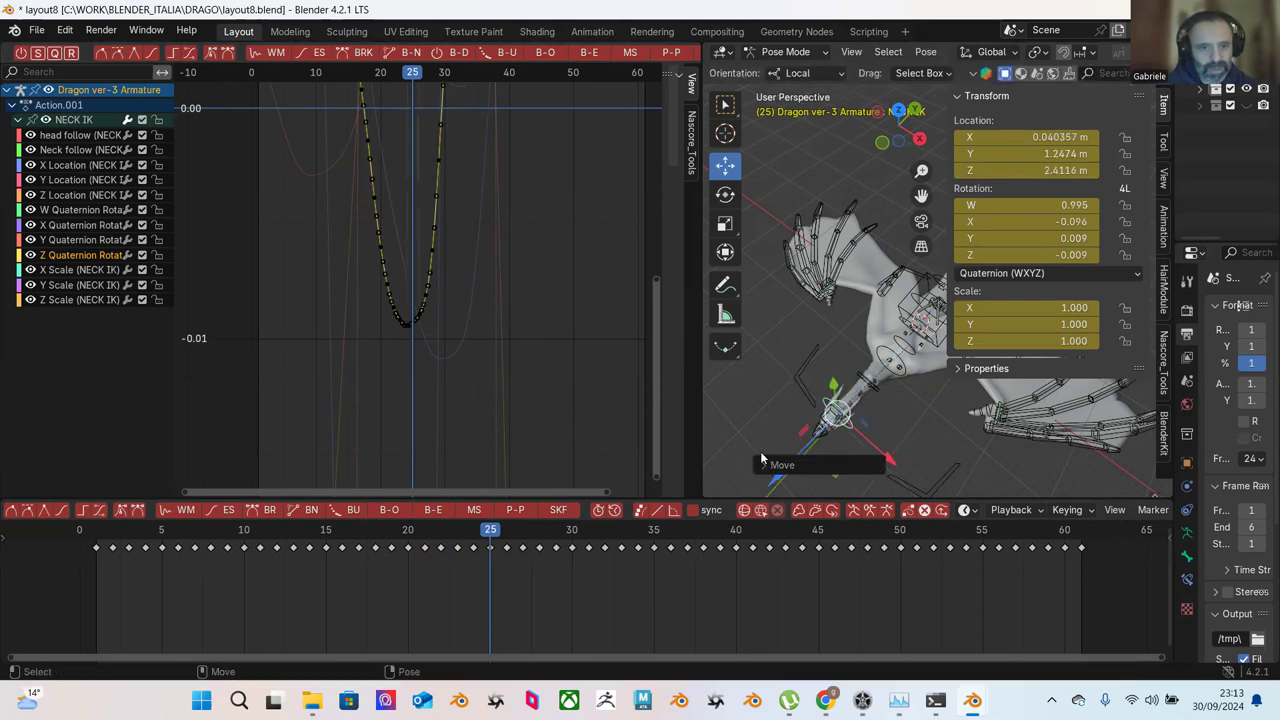
{"action": "key", "text": "ctrl+z"}
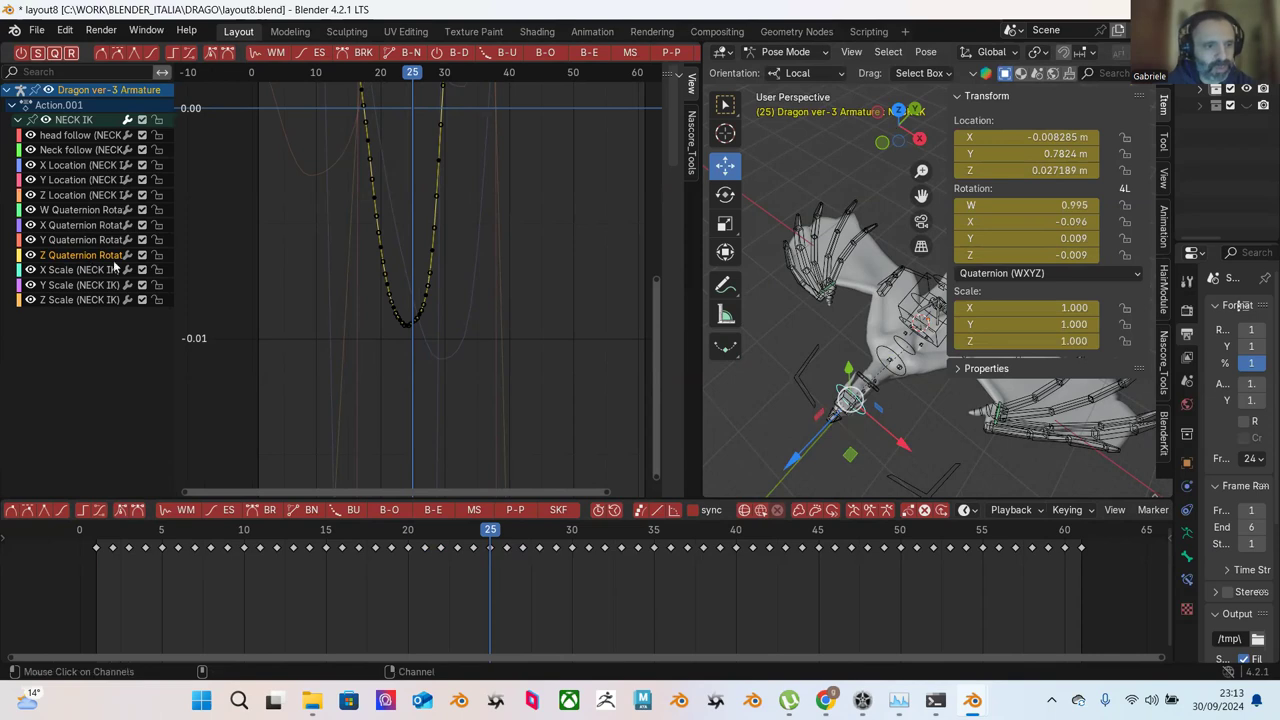
{"action": "left_click", "coordinate": [80, 195]}
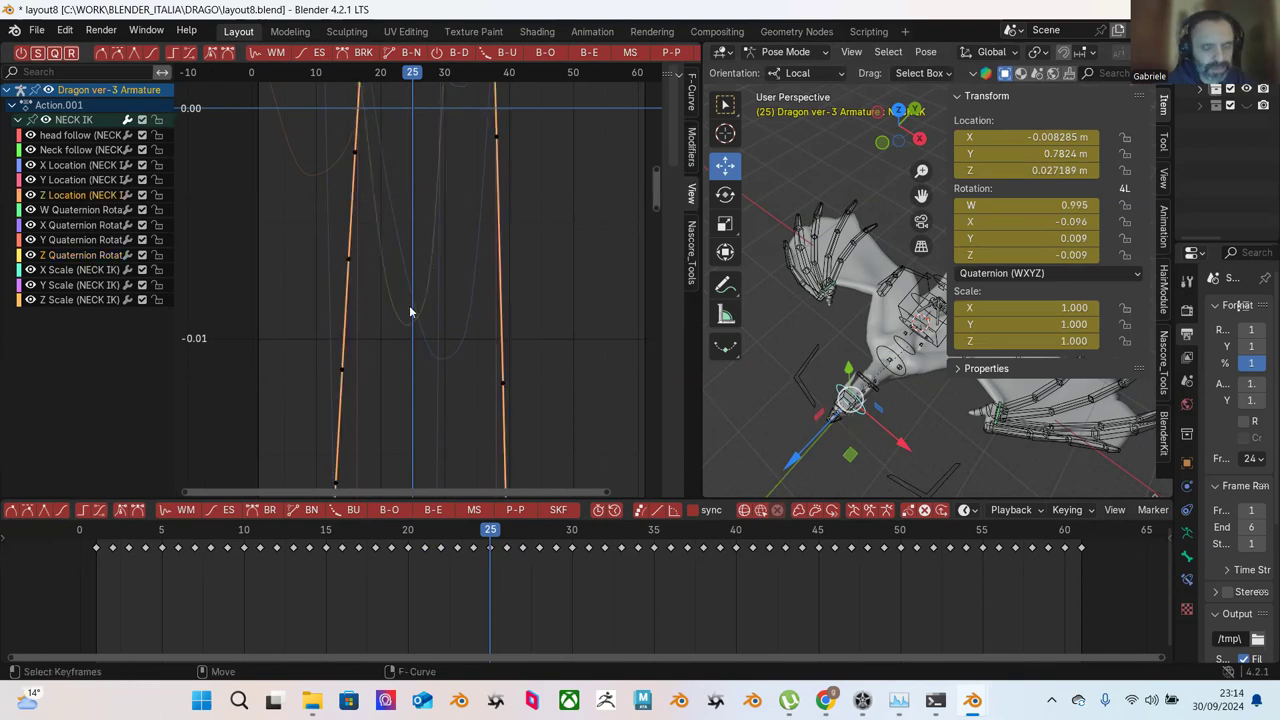
Step: Zoom in on the Z Location curve, test-moving the bone along Z and undoing
{"action": "key", "text": "Home"}
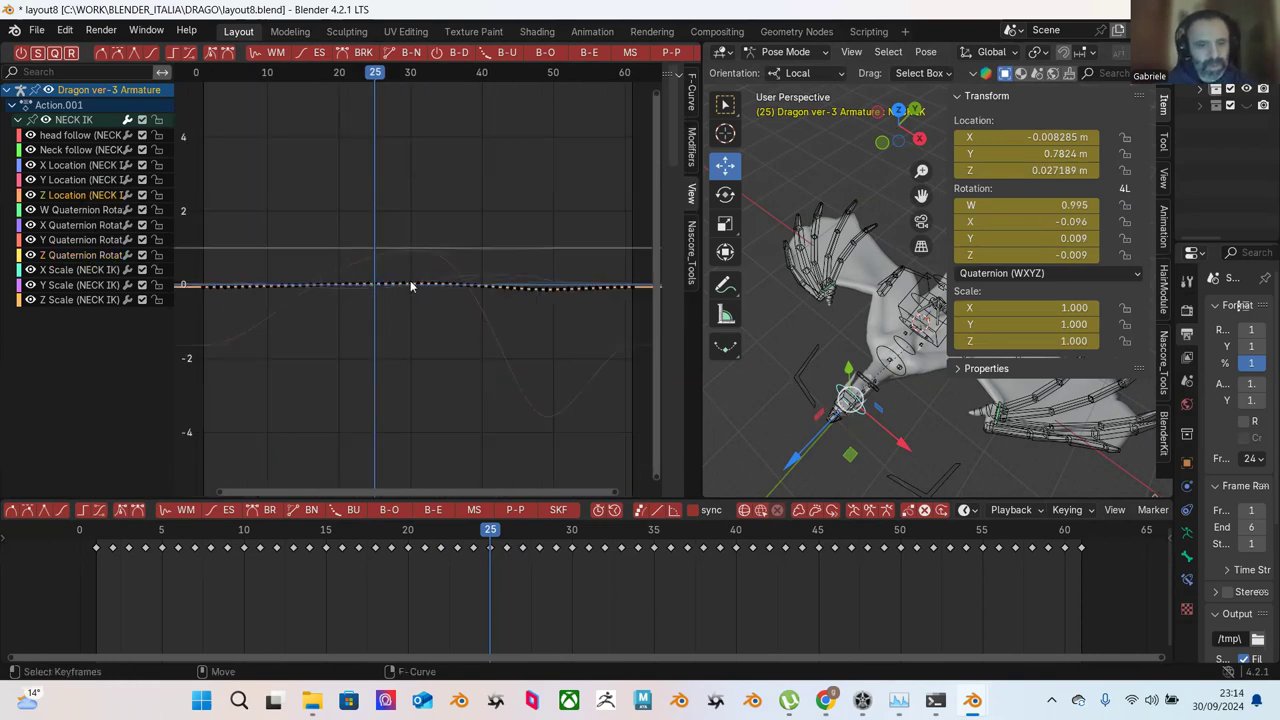
{"action": "scroll", "coordinate": [411, 286], "scroll_direction": "down", "scroll_amount": 1, "text": "ctrl"}
{"action": "middle_click_drag", "start_coordinate": [415, 275], "coordinate": [500, 235], "text": "ctrl"}
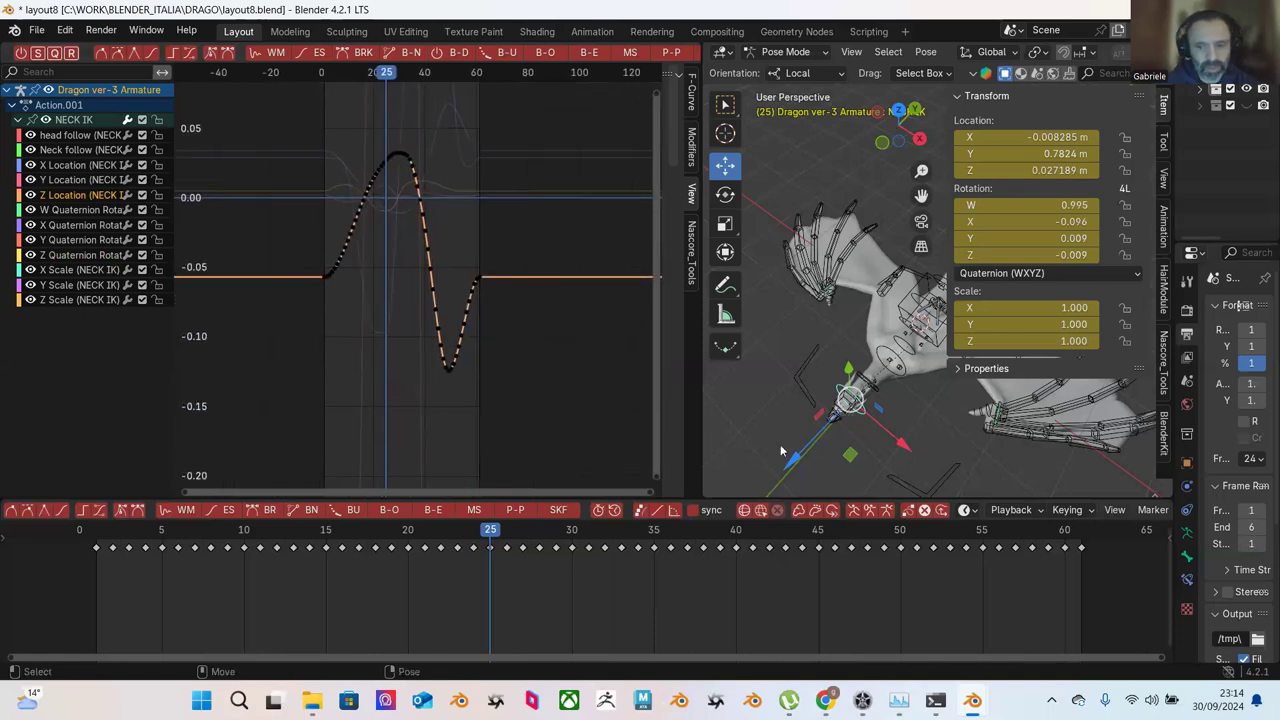
{"action": "left_click_drag", "start_coordinate": [790, 467], "coordinate": [812, 455]}
{"action": "key", "text": "ctrl+z"}
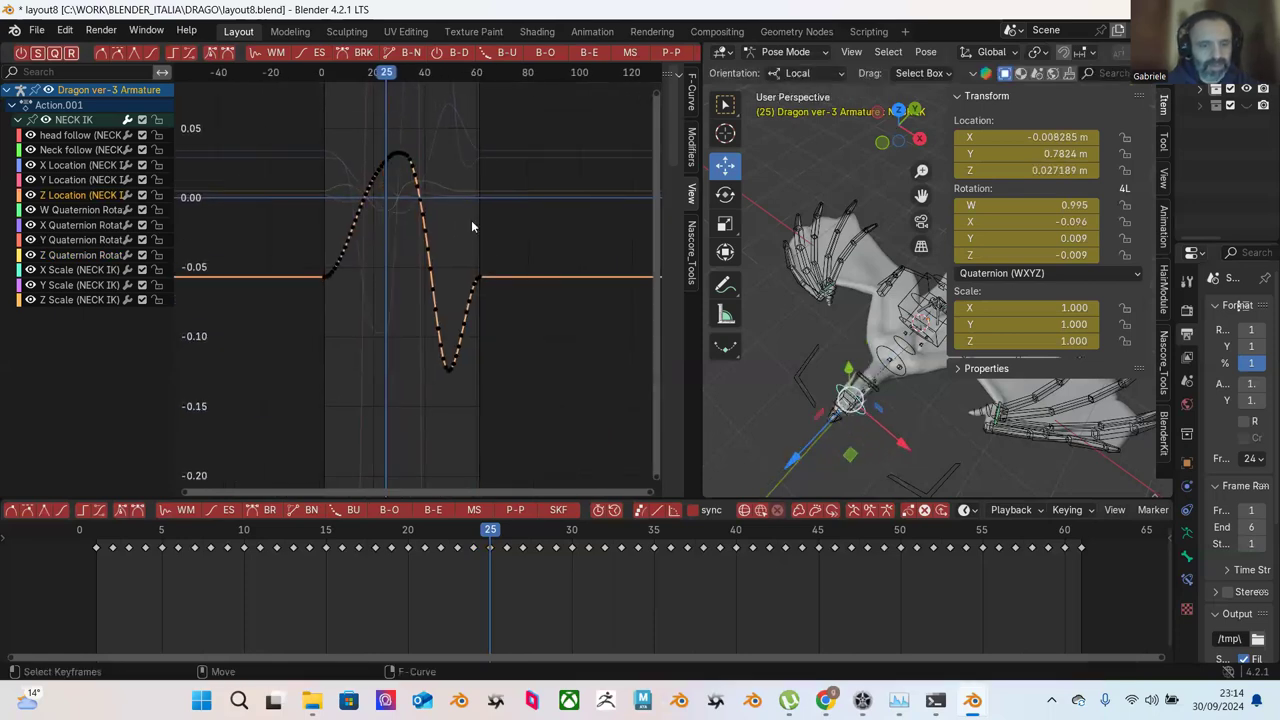
{"action": "left_click", "coordinate": [88, 257]}
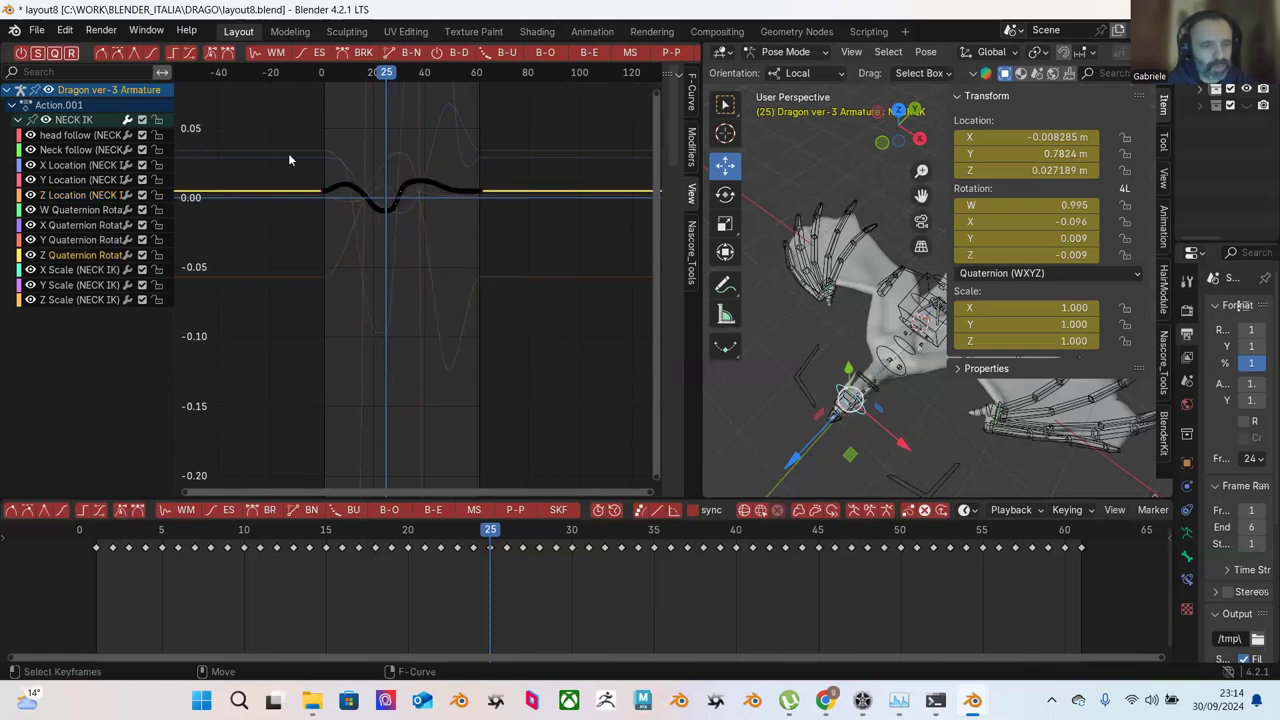
{"action": "left_click", "coordinate": [82, 195]}
{"action": "middle_click_drag", "start_coordinate": [350, 184], "coordinate": [329, 234], "text": "ctrl"}
{"action": "middle_click_drag", "start_coordinate": [850, 397], "coordinate": [826, 258]}
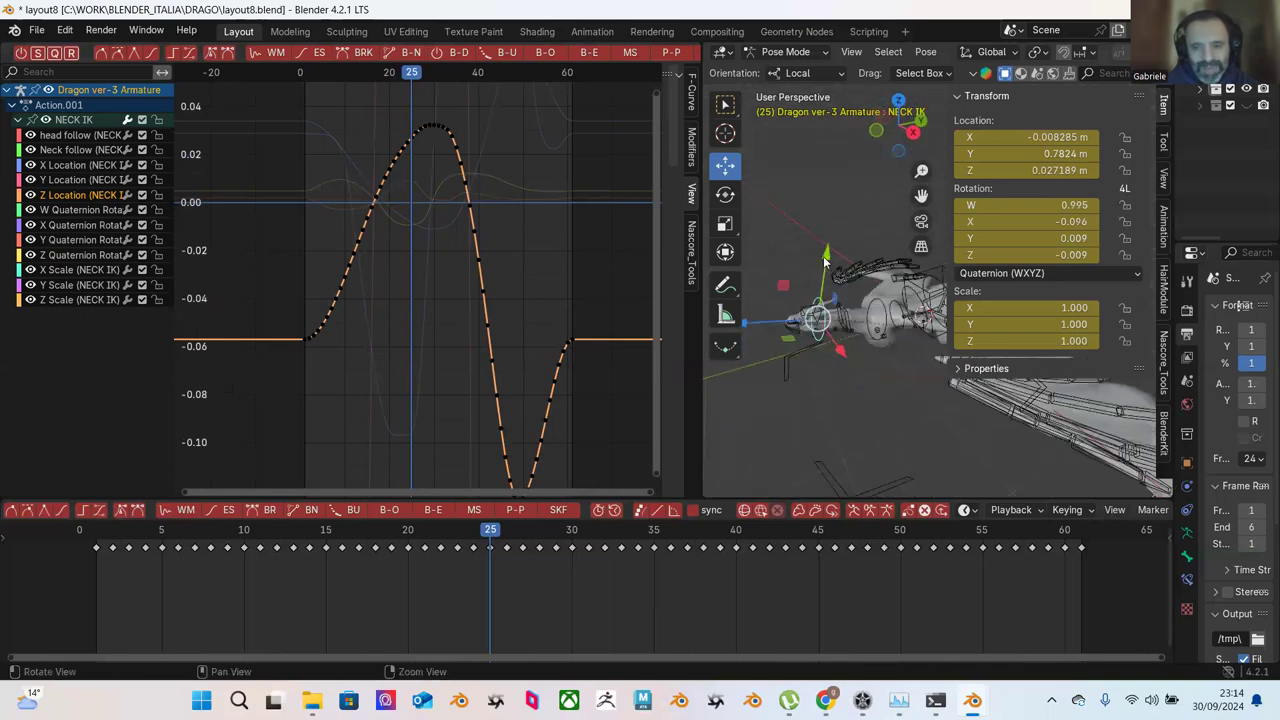
Step: Frame the whole Y Location curve, cresting near frame 30 and dipping to about -3.7
{"action": "left_click", "coordinate": [79, 179]}
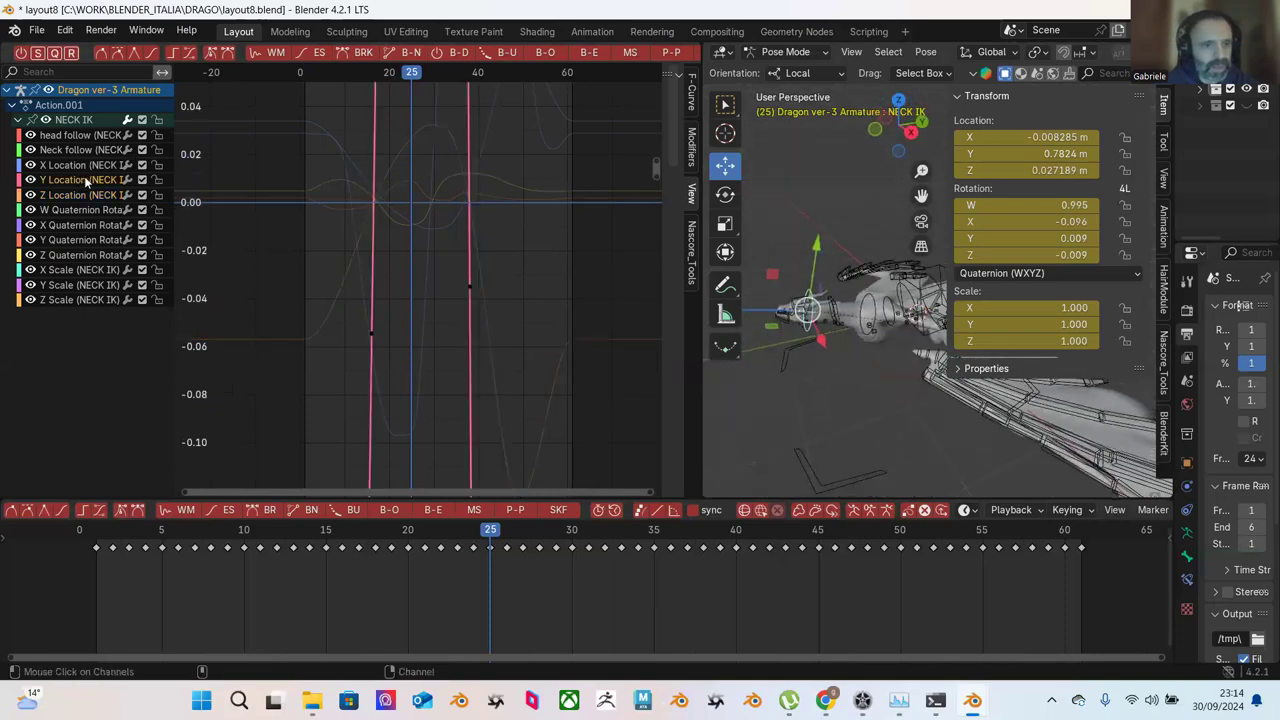
{"action": "key", "text": "Home"}
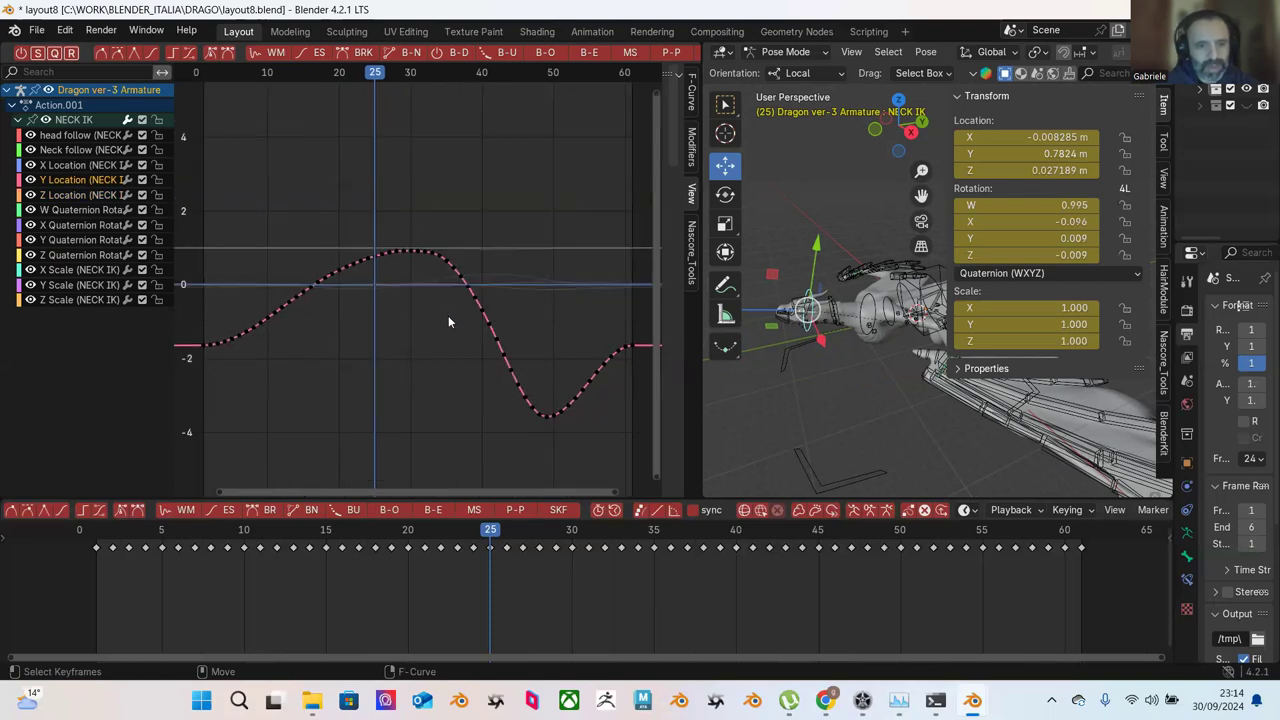
{"action": "middle_click_drag", "start_coordinate": [792, 315], "coordinate": [818, 312], "text": "shift"}
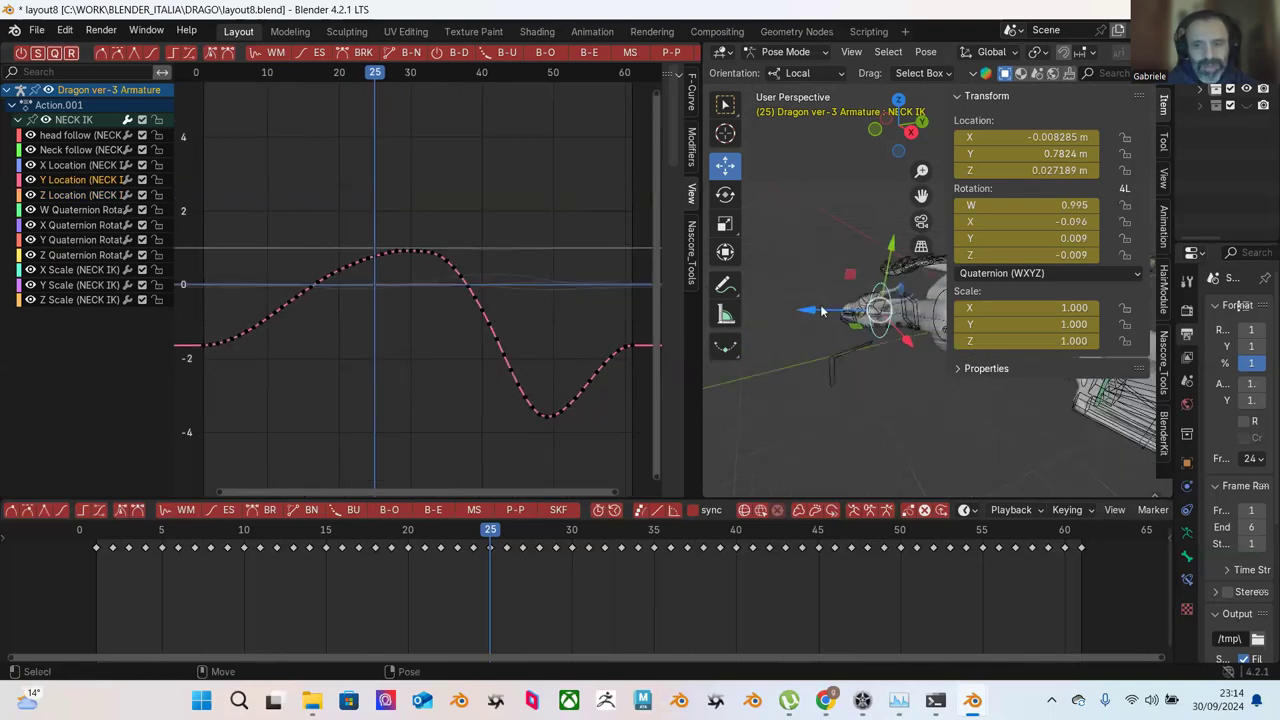
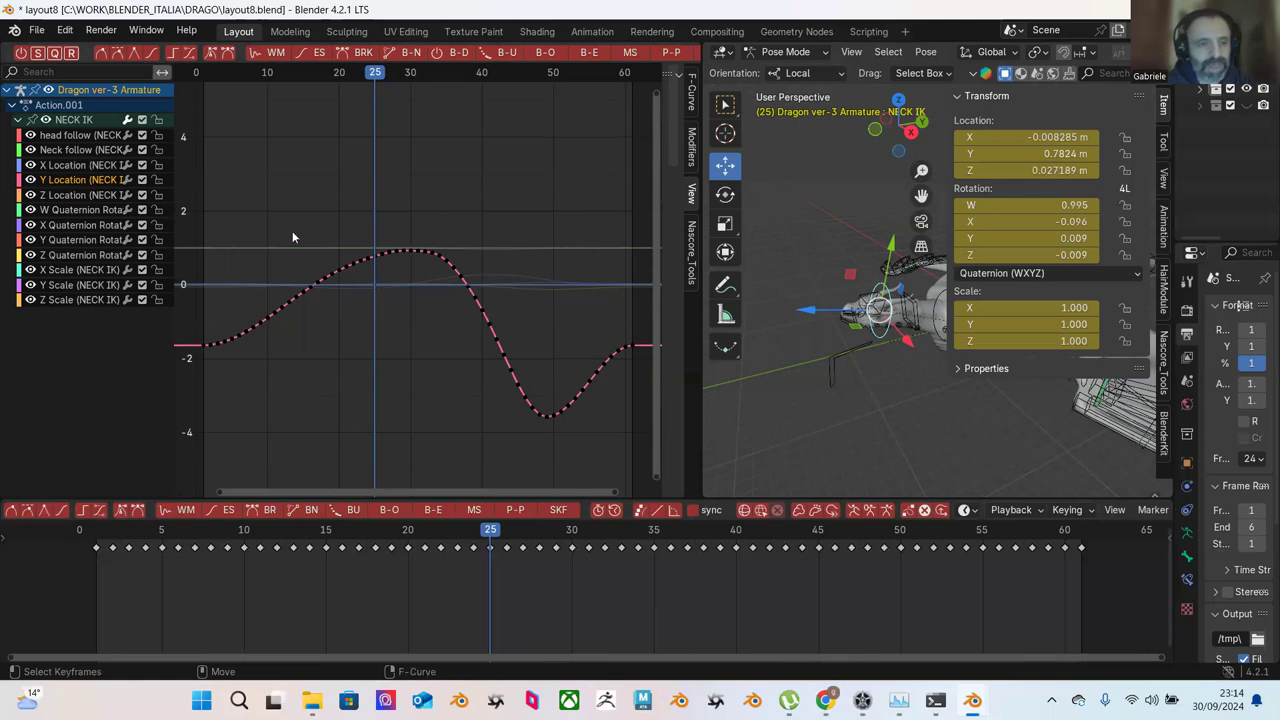
Step: Show the NECK IK X Location curve, fit it in the graph, and move the playhead to frame 14
{"action": "middle_click_drag", "start_coordinate": [456, 321], "coordinate": [474, 264], "text": "ctrl"}
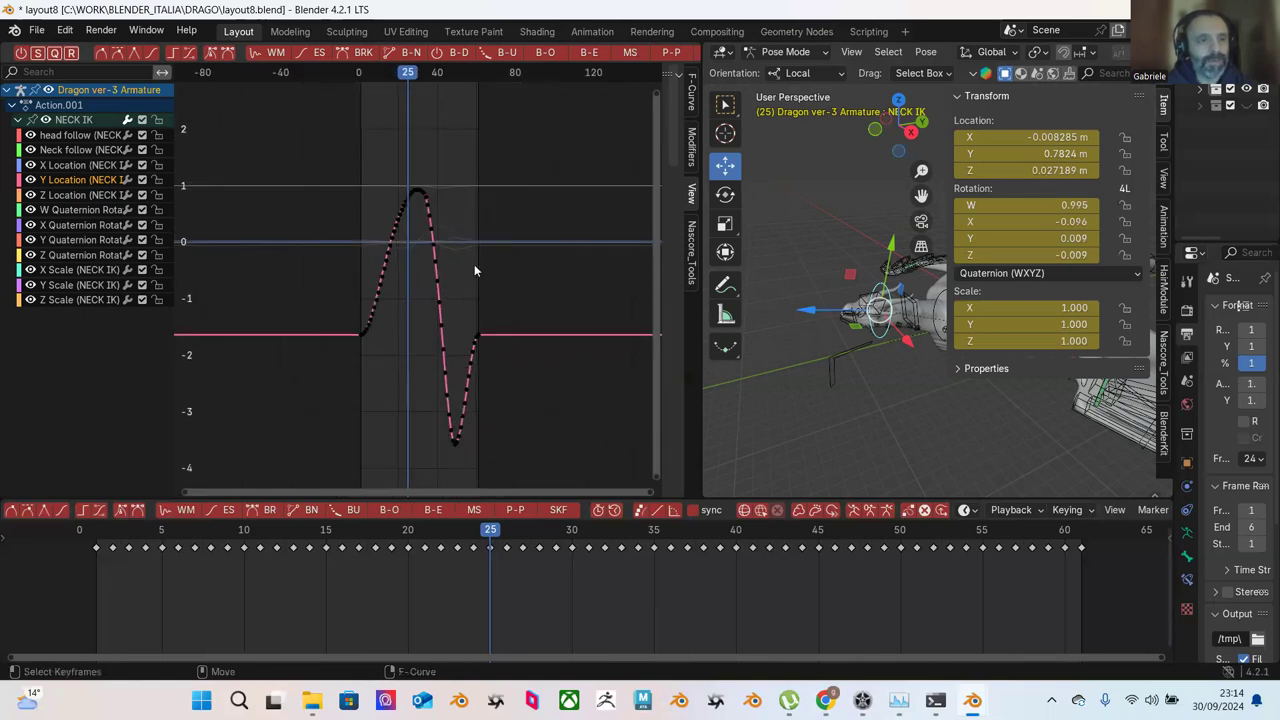
{"action": "left_click", "coordinate": [89, 166]}
{"action": "middle_click_drag", "start_coordinate": [845, 366], "coordinate": [860, 400]}
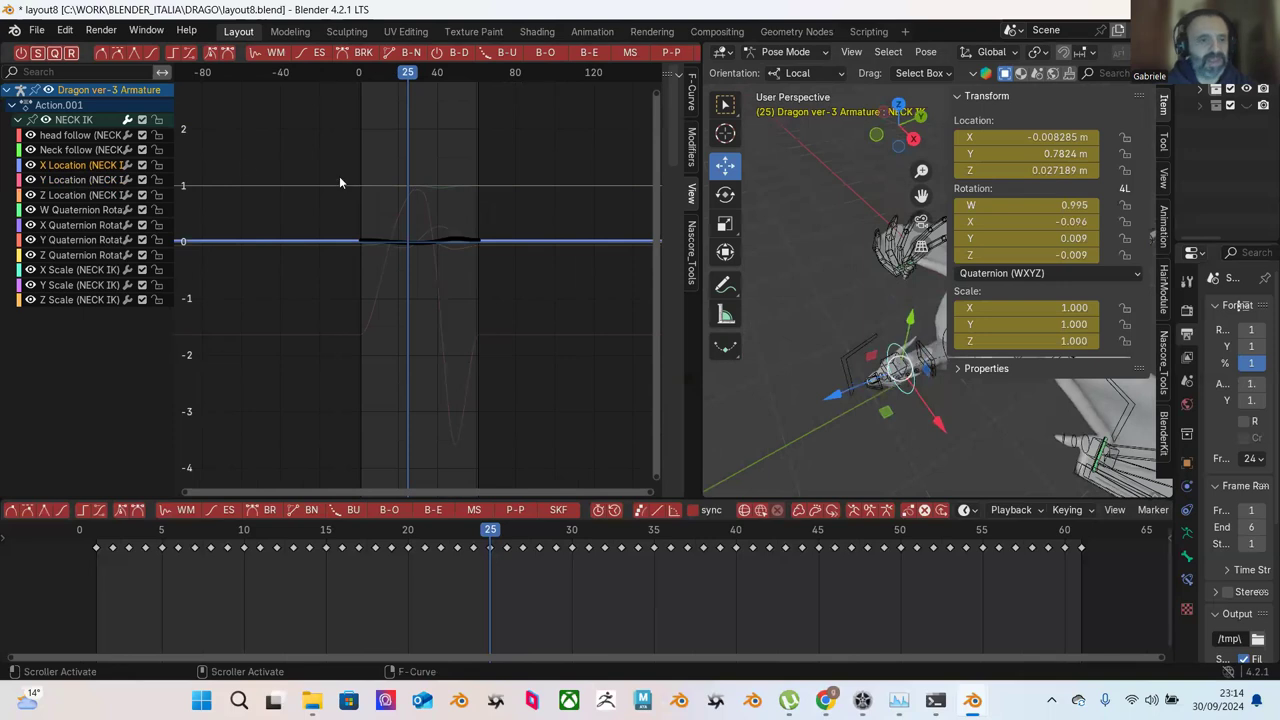
{"action": "left_click_drag", "start_coordinate": [372, 197], "coordinate": [490, 281]}
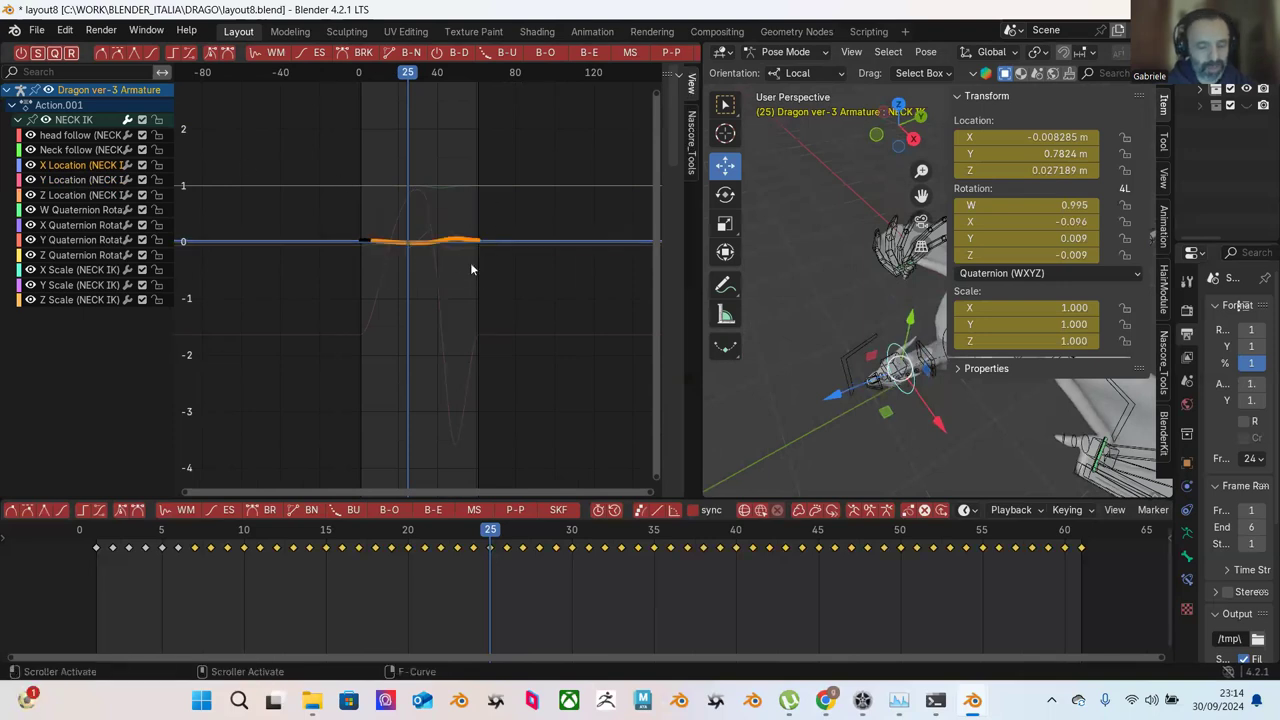
{"action": "scroll", "coordinate": [444, 263], "scroll_direction": "up", "scroll_amount": 2}
{"action": "key", "text": "Home"}
{"action": "scroll", "coordinate": [411, 236], "scroll_direction": "down", "scroll_amount": 1}
{"action": "left_click", "coordinate": [412, 231]}
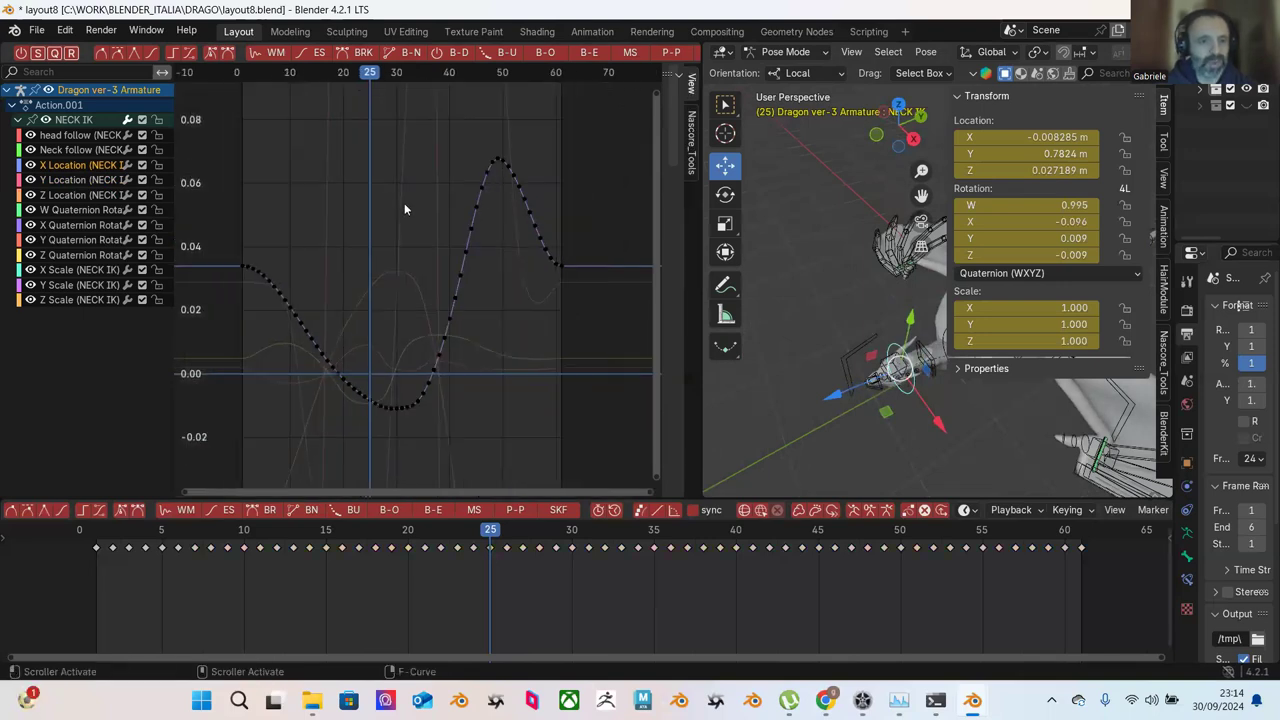
{"action": "scroll", "coordinate": [403, 199], "scroll_direction": "down", "scroll_amount": 1}
{"action": "scroll", "coordinate": [403, 205], "scroll_direction": "down", "scroll_amount": 1}
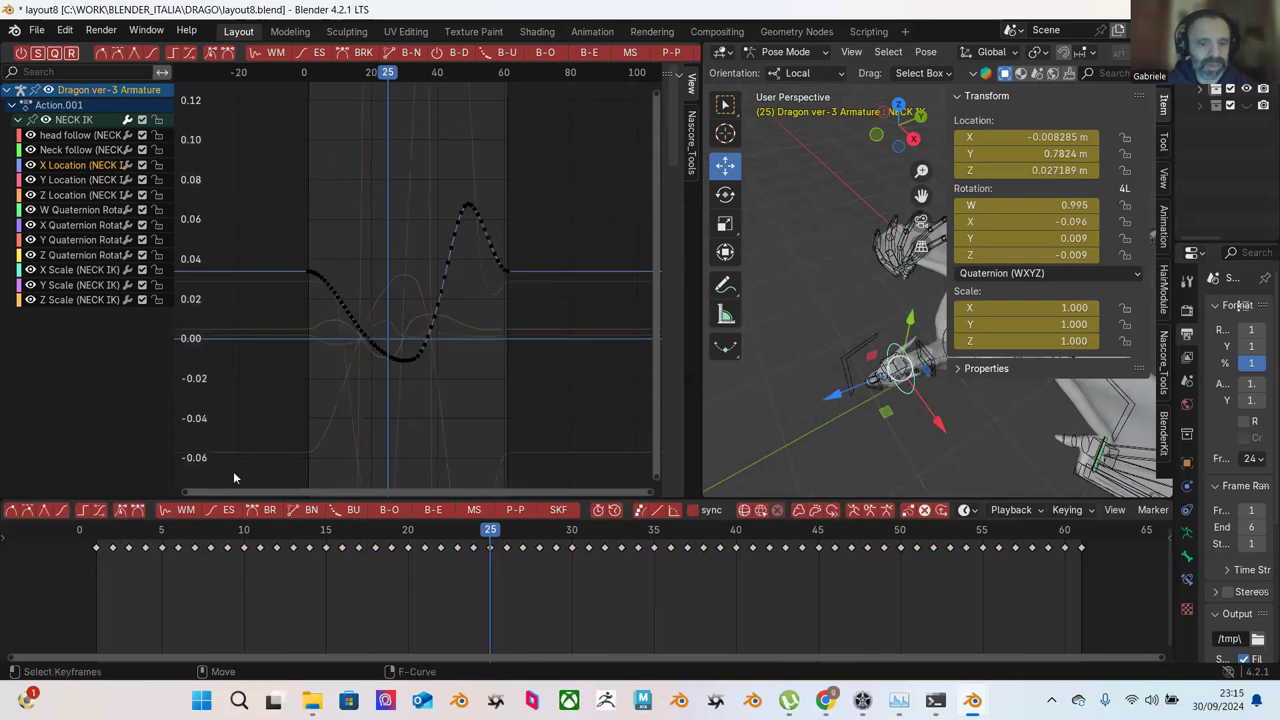
{"action": "left_click_drag", "start_coordinate": [114, 531], "coordinate": [522, 560]}
Step: Delete every keyframe on the X Location curve, leaving it flat at about 0.034 m
{"action": "left_click_drag", "start_coordinate": [312, 139], "coordinate": [540, 408]}
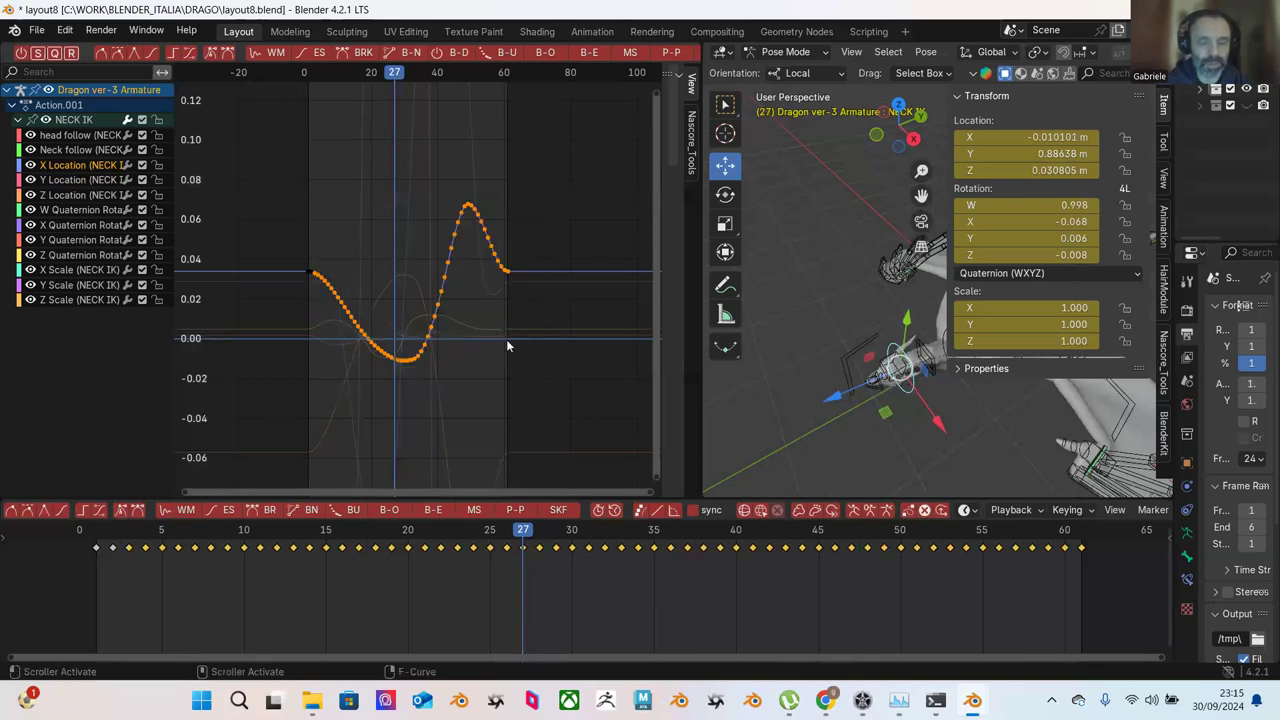
{"action": "key", "text": "Delete"}
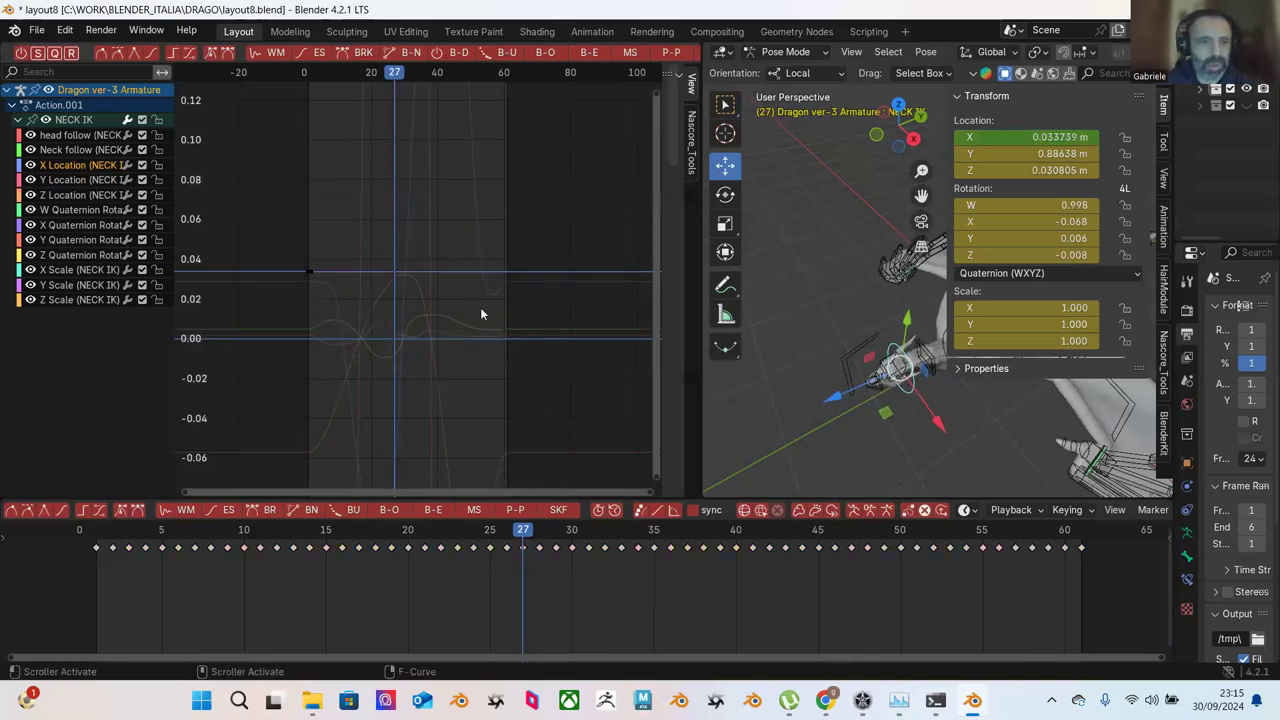
{"action": "scroll", "coordinate": [440, 283], "scroll_direction": "up", "scroll_amount": 1}
{"action": "scroll", "coordinate": [440, 283], "scroll_direction": "up", "scroll_amount": 2}
{"action": "scroll", "coordinate": [390, 240], "scroll_direction": "up", "scroll_amount": 3, "text": "ctrl"}
Step: Bring up the Y Location curve and frame it in the graph
{"action": "left_click_drag", "start_coordinate": [417, 226], "coordinate": [474, 288]}
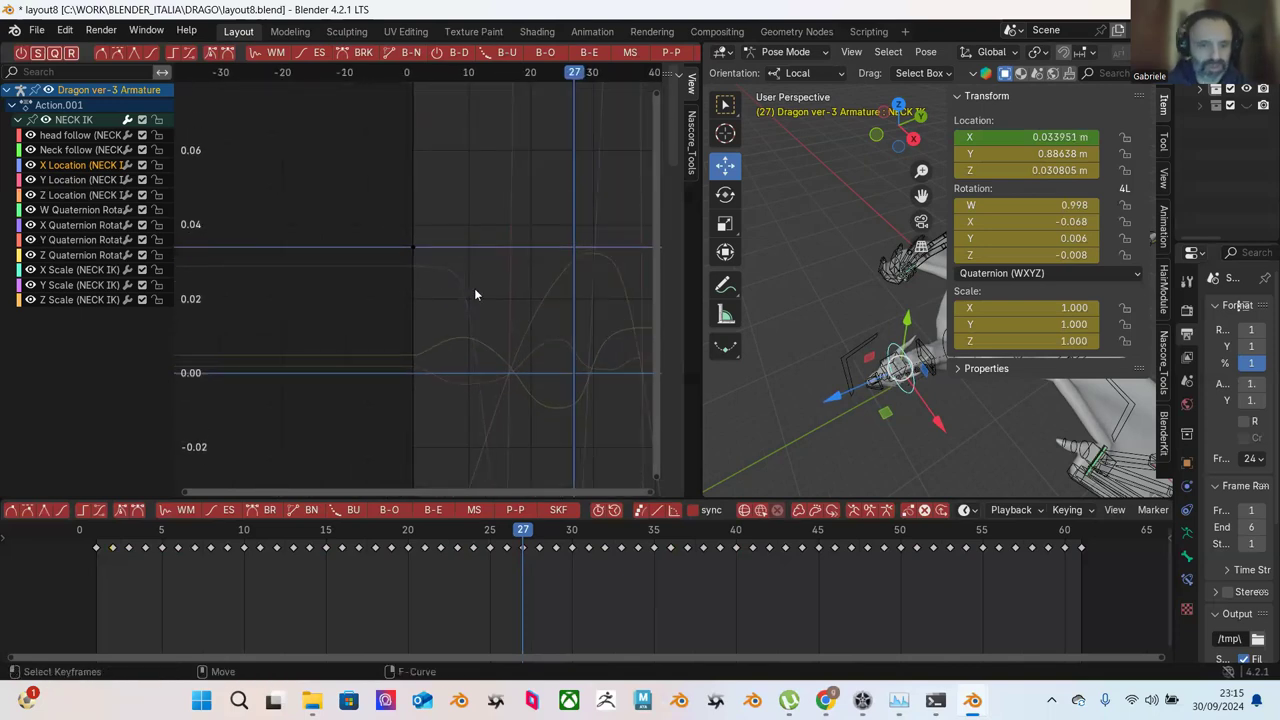
{"action": "scroll", "coordinate": [470, 248], "scroll_direction": "down", "scroll_amount": 3}
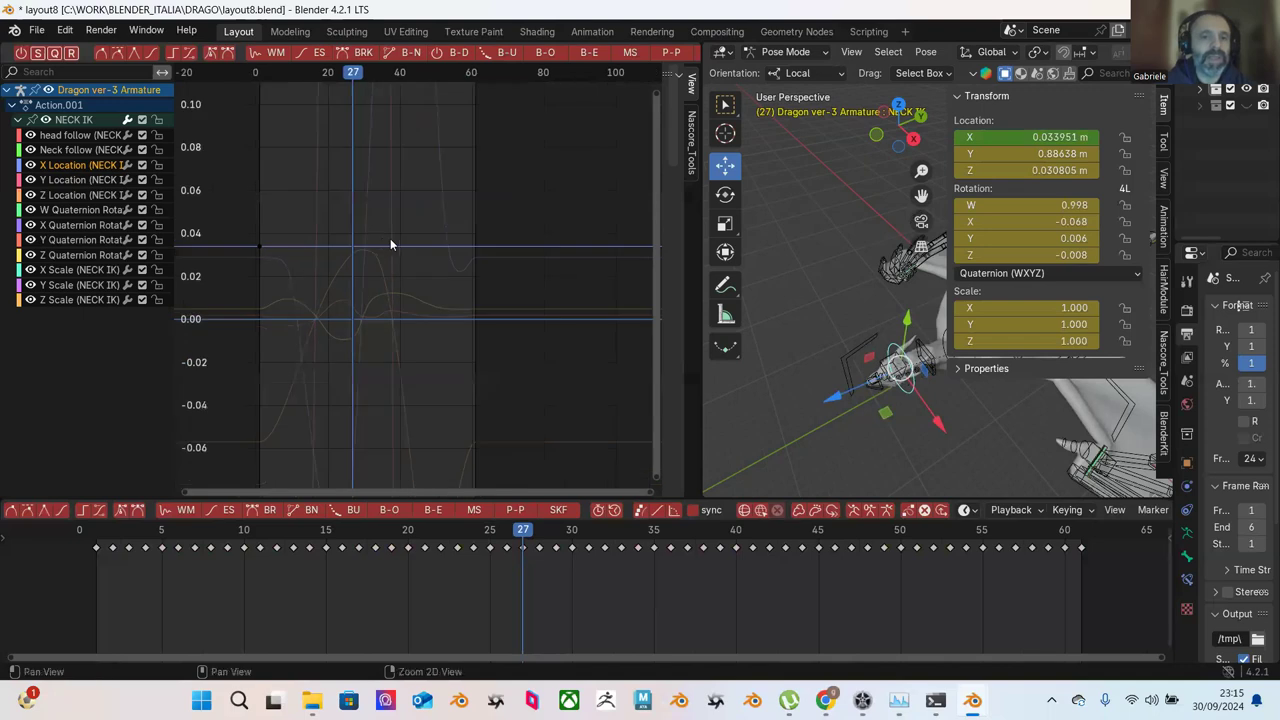
{"action": "left_click", "coordinate": [86, 180]}
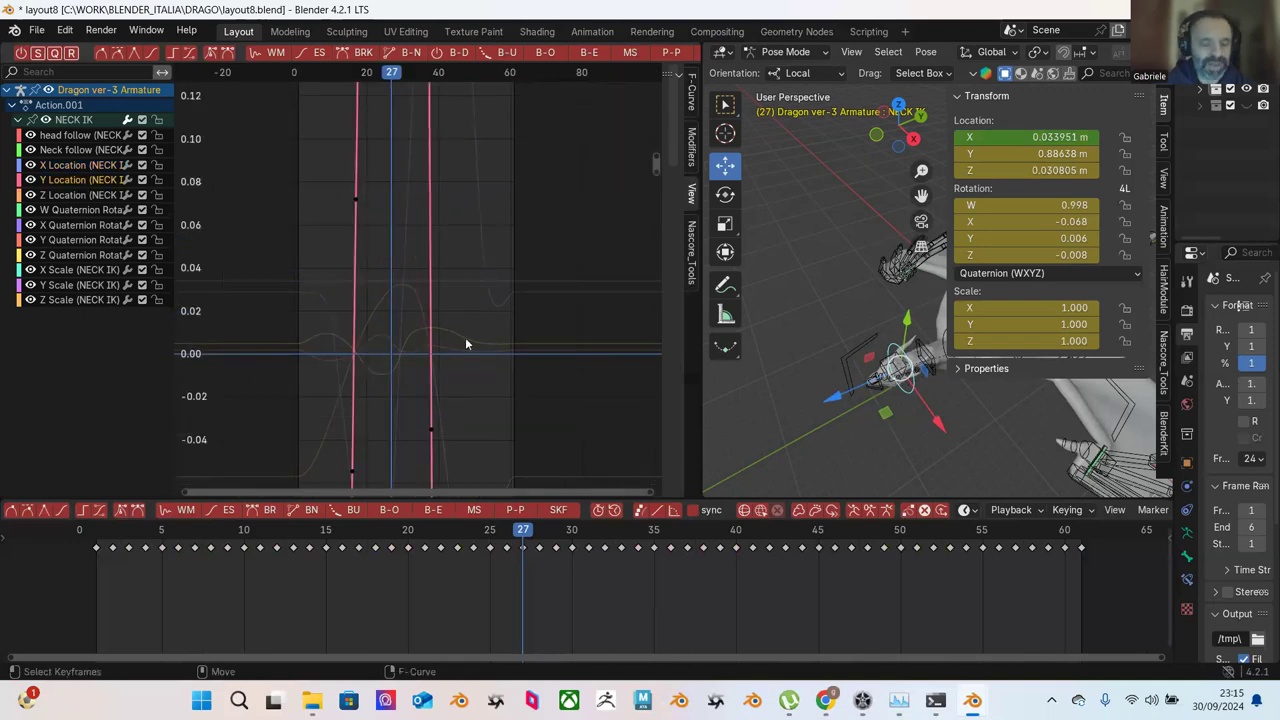
{"action": "key", "text": "Home"}
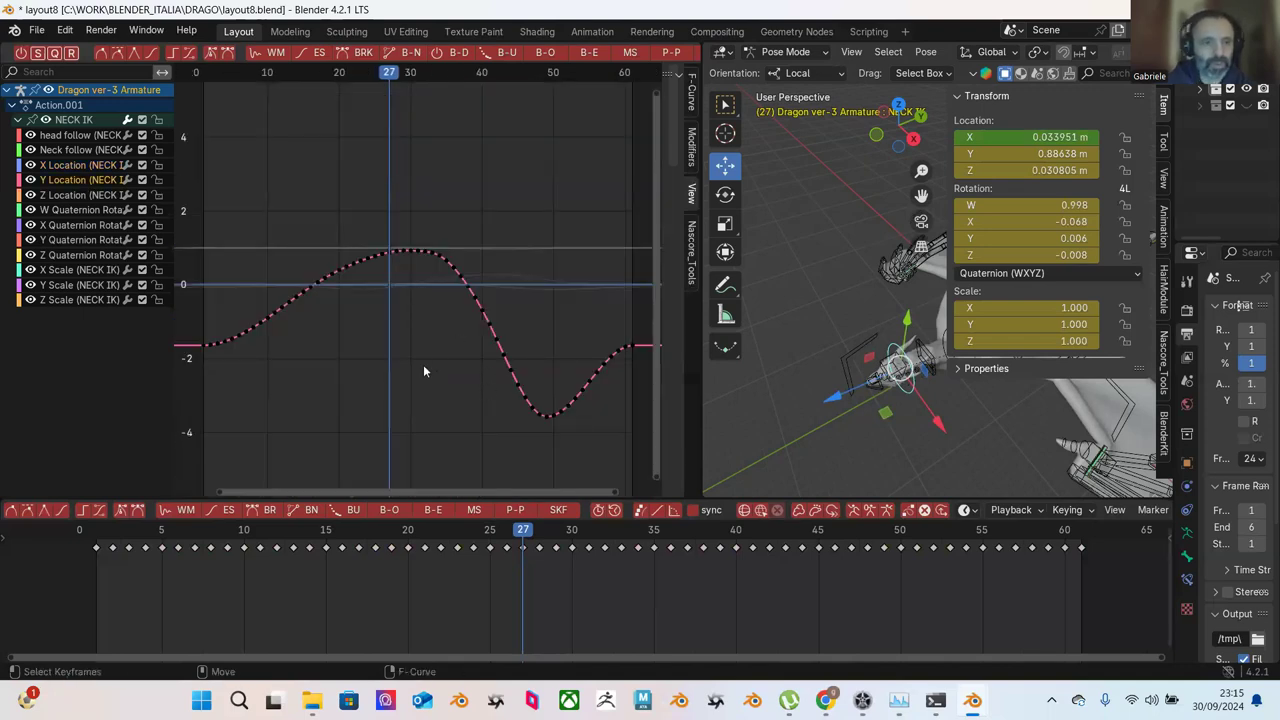
Step: Scrub to frame 15, then Blend to Ease the lower keys of the rising slope
{"action": "scroll", "coordinate": [423, 371], "scroll_direction": "up", "scroll_amount": 1}
{"action": "left_click_drag", "start_coordinate": [96, 543], "coordinate": [440, 583]}
{"action": "mouse_move", "coordinate": [424, 297]}
{"action": "middle_mouse_down", "text": "ctrl"}
{"action": "mouse_move", "coordinate": [410, 264]}
{"action": "mouse_move", "coordinate": [476, 249]}
{"action": "mouse_move", "coordinate": [484, 219]}
{"action": "mouse_move", "coordinate": [499, 285]}
{"action": "mouse_move", "coordinate": [499, 230]}
{"action": "mouse_move", "coordinate": [452, 247]}
{"action": "mouse_move", "coordinate": [394, 240]}
{"action": "mouse_move", "coordinate": [423, 289]}
{"action": "middle_mouse_up", "text": "ctrl"}
{"action": "key", "text": "b"}
{"action": "left_click_drag", "start_coordinate": [395, 184], "coordinate": [316, 338]}
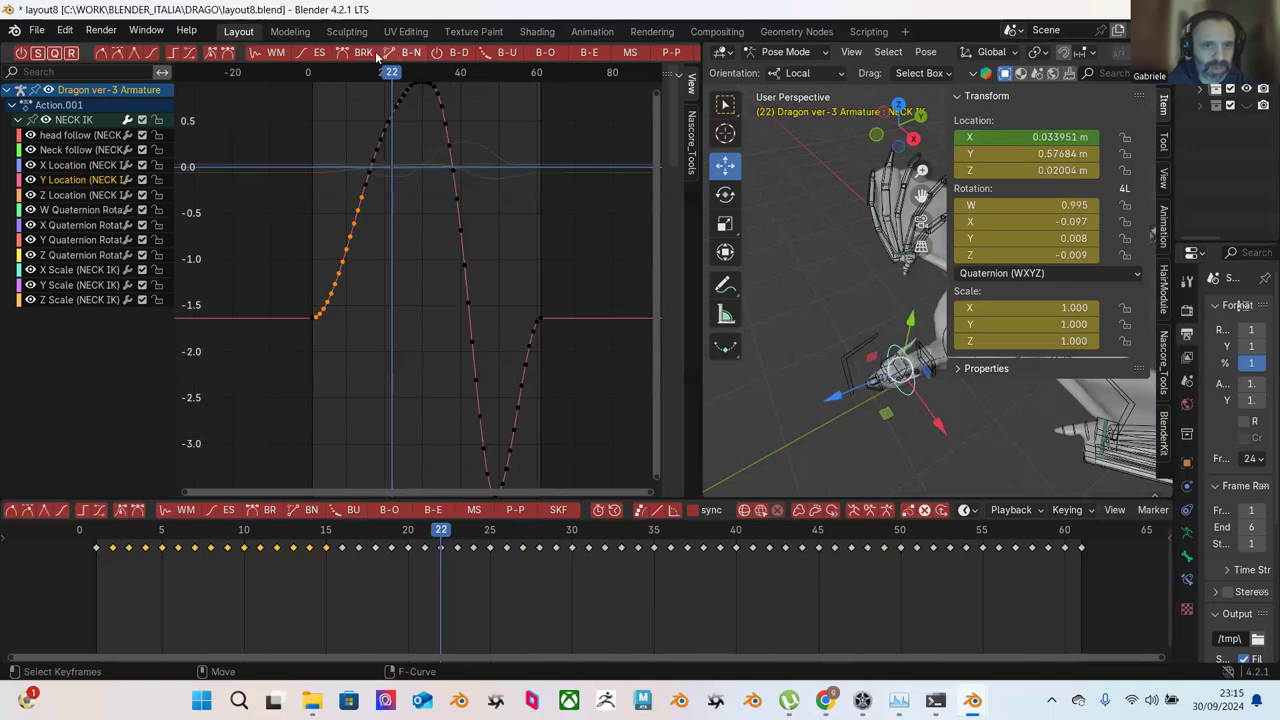
{"action": "left_click", "coordinate": [586, 55]}
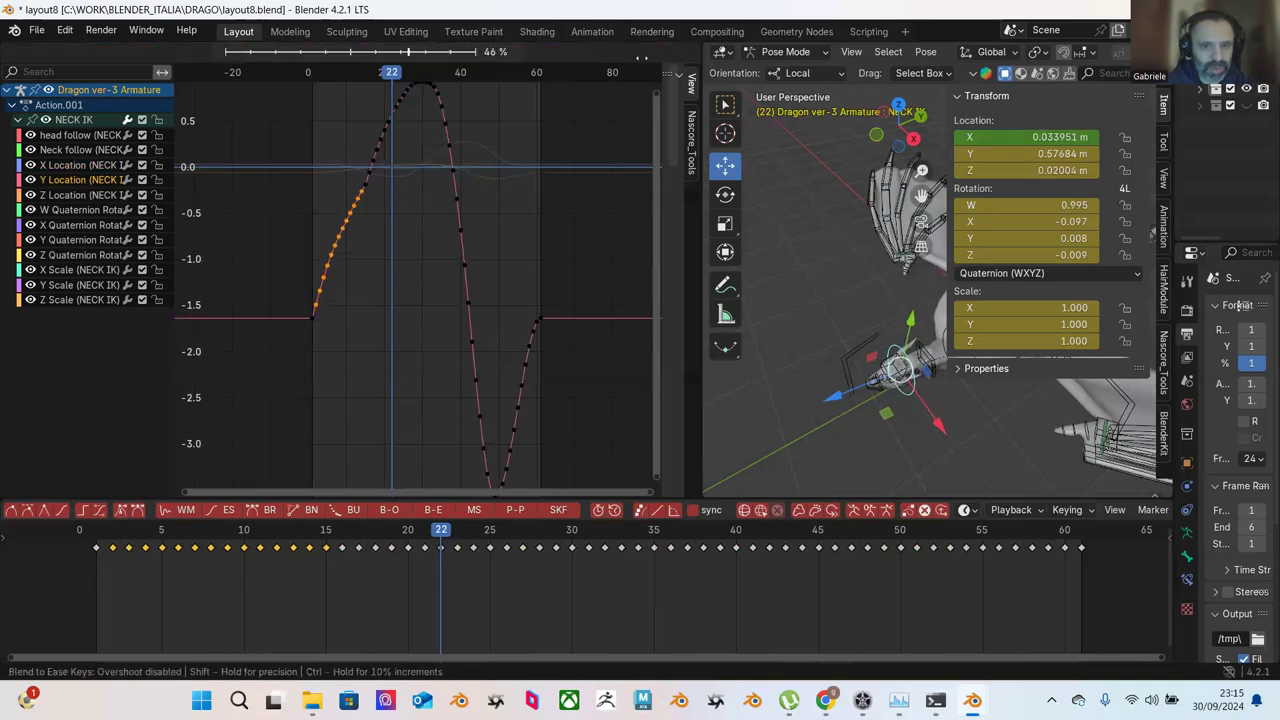
{"action": "left_click", "coordinate": [492, 162]}
Step: Blend to Ease the higher keys and a longer stretch of the rising slope into the peak
{"action": "scroll", "coordinate": [352, 213], "scroll_direction": "up", "scroll_amount": 3, "text": "shift"}
{"action": "left_click_drag", "start_coordinate": [292, 155], "coordinate": [406, 287]}
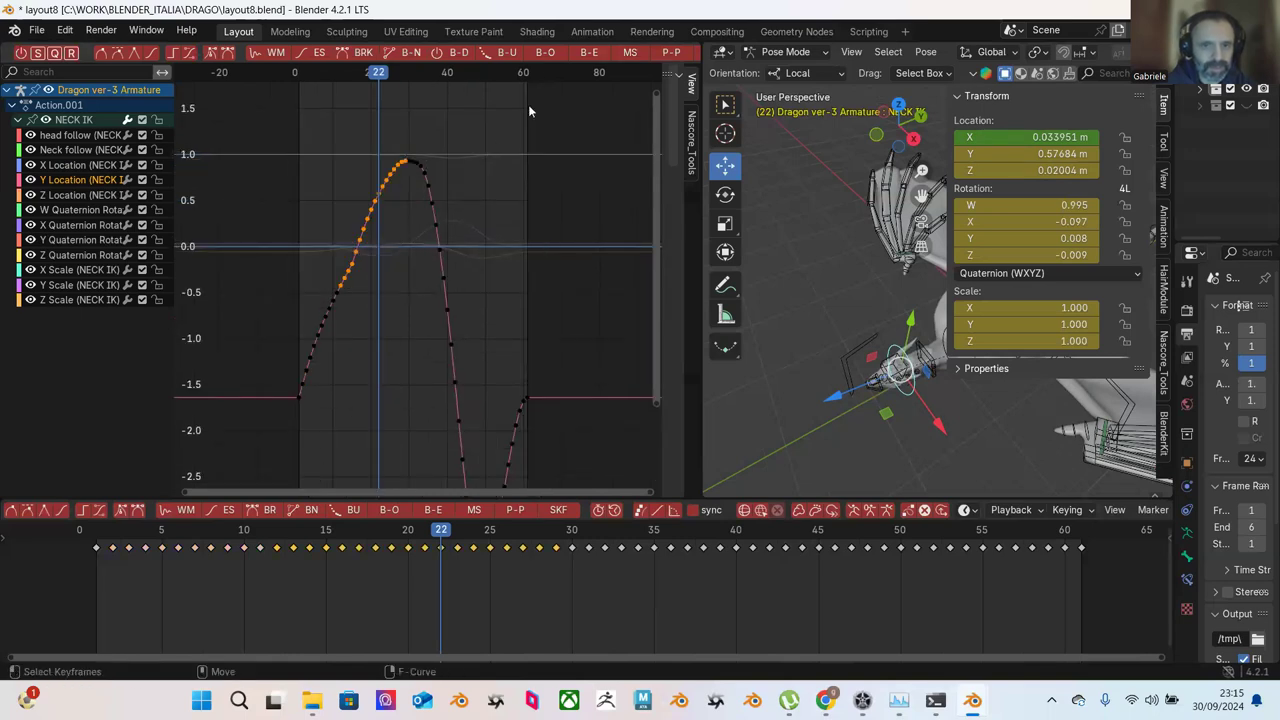
{"action": "left_click", "coordinate": [590, 52]}
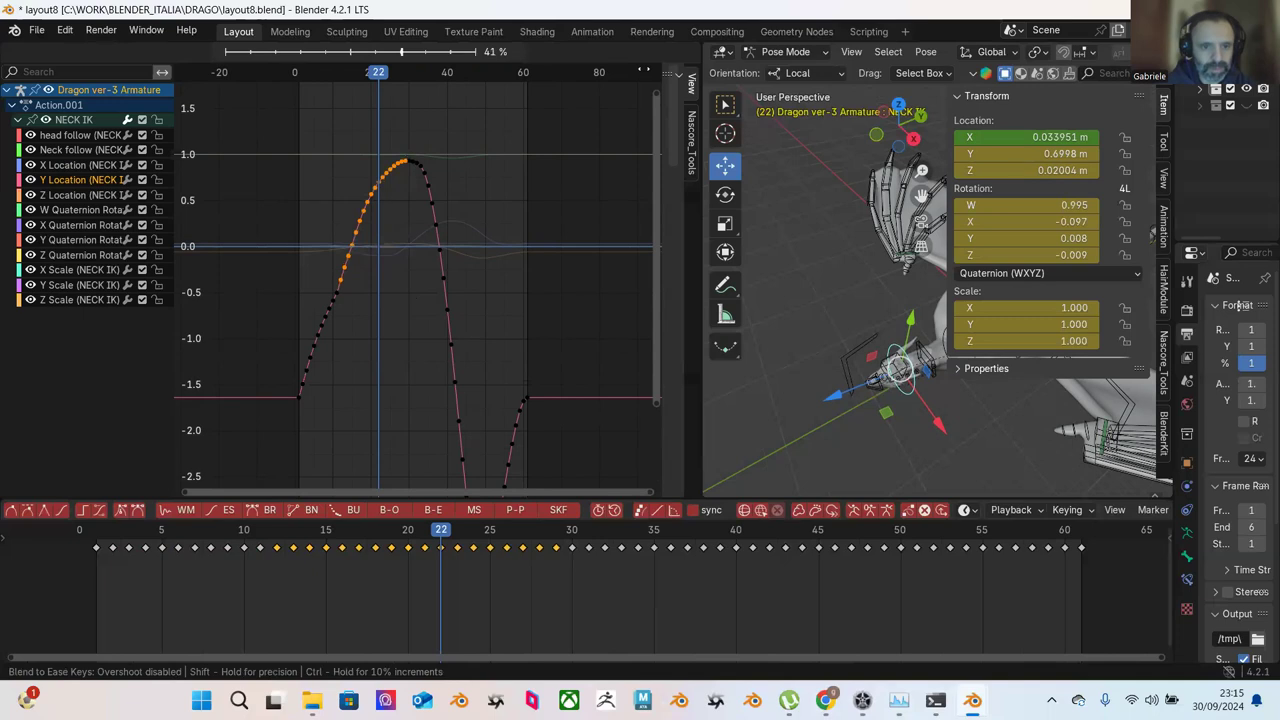
{"action": "left_click", "coordinate": [640, 70]}
{"action": "left_click_drag", "start_coordinate": [291, 130], "coordinate": [410, 366]}
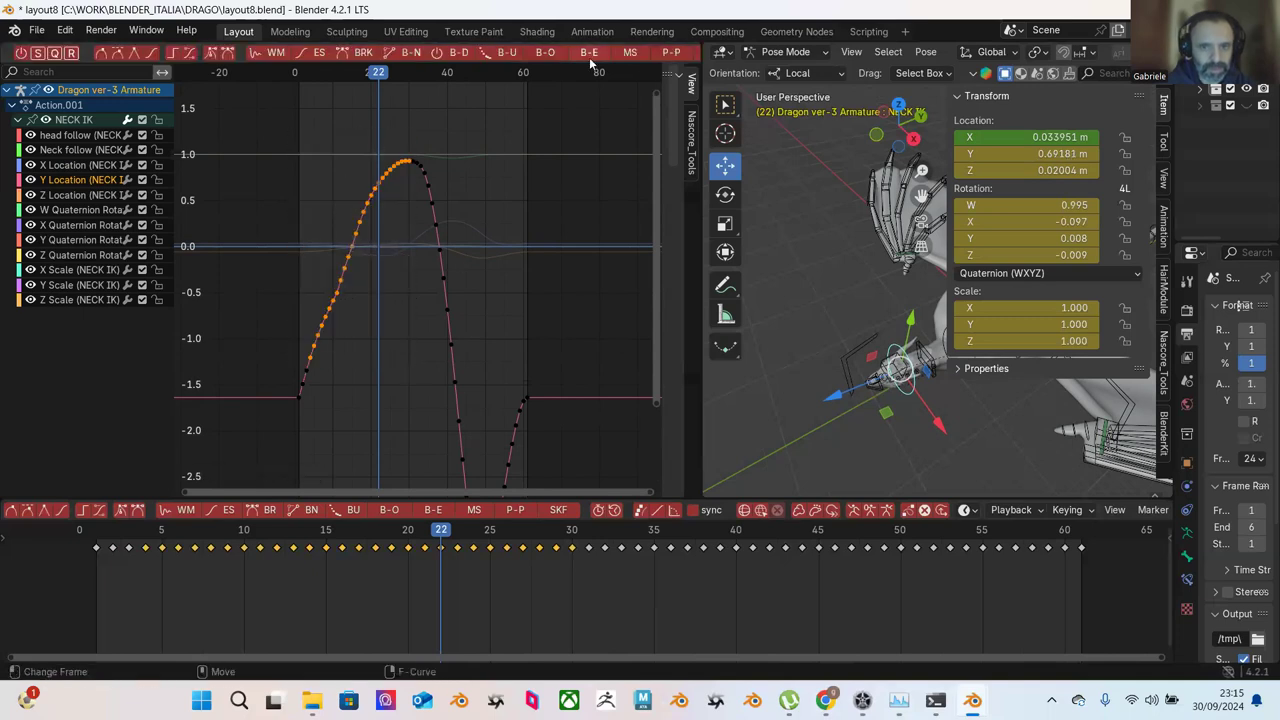
{"action": "left_click", "coordinate": [590, 54]}
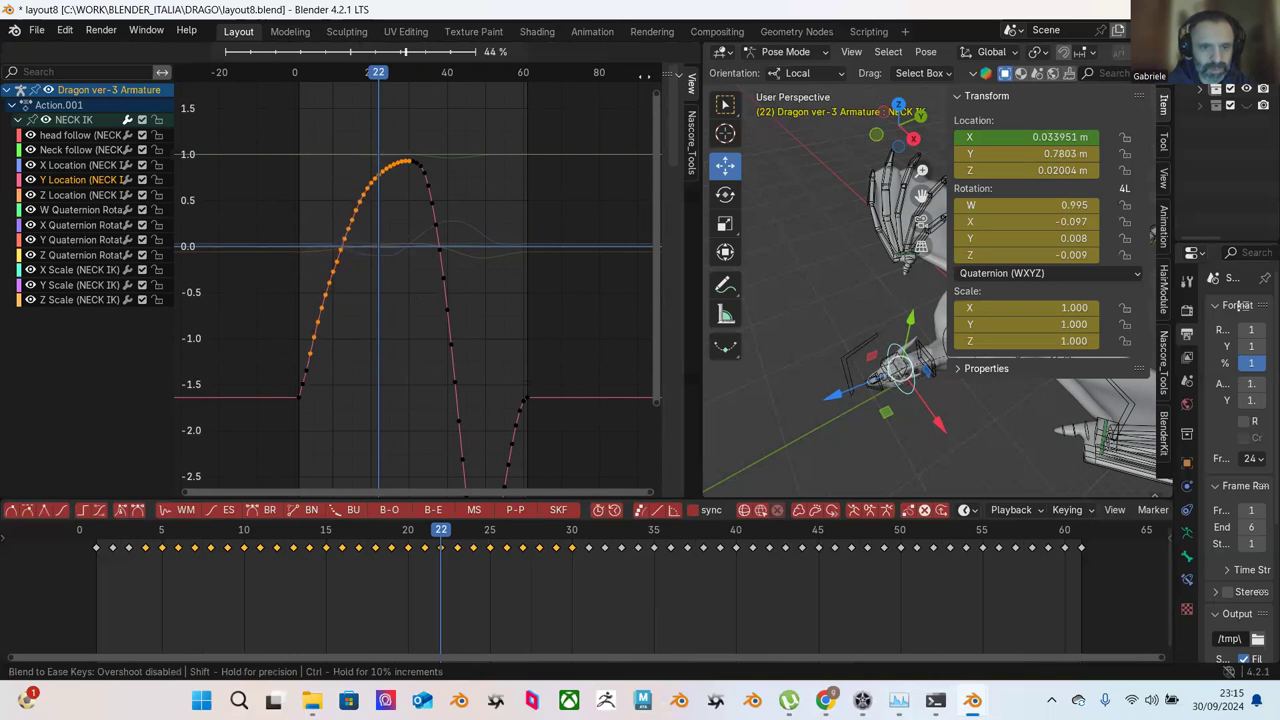
{"action": "left_click", "coordinate": [577, 156]}
Step: Apply a negative Blend to Ease to the keys just after the peak
{"action": "scroll", "coordinate": [531, 210], "scroll_direction": "down", "scroll_amount": 2}
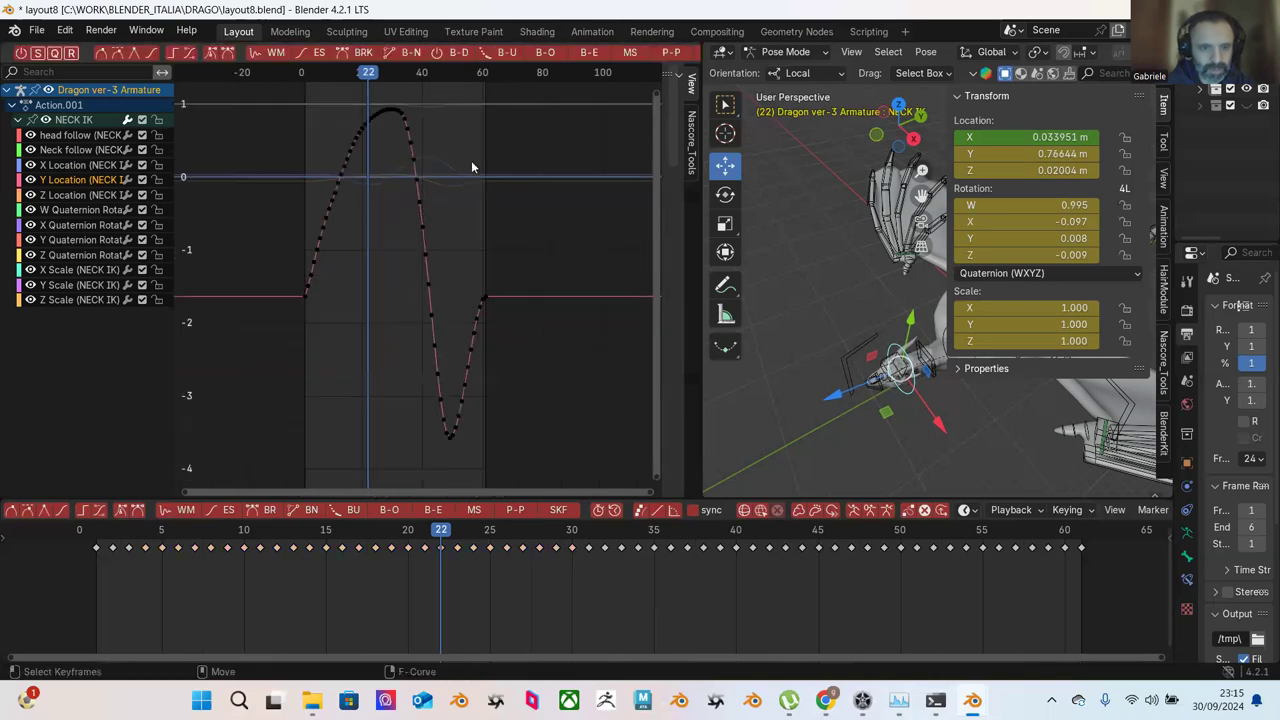
{"action": "scroll", "coordinate": [471, 167], "scroll_direction": "up", "scroll_amount": 2}
{"action": "left_click_drag", "start_coordinate": [380, 122], "coordinate": [408, 180]}
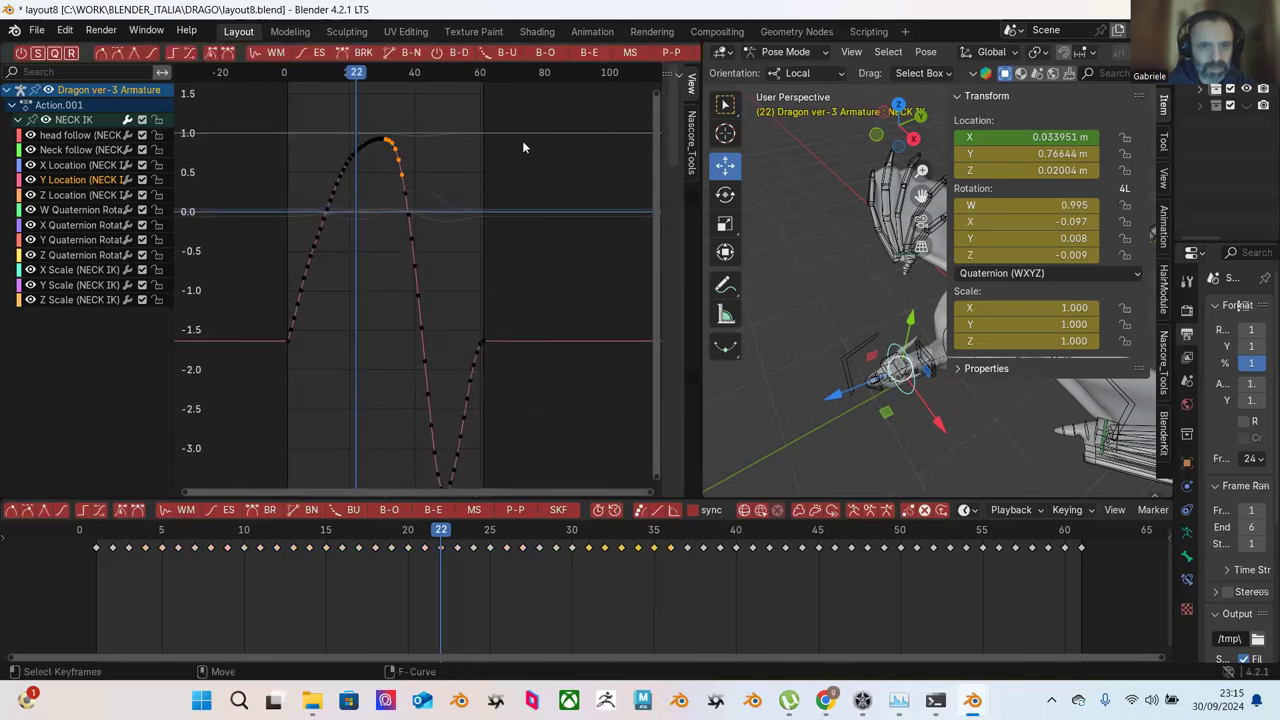
{"action": "left_click", "coordinate": [590, 54]}
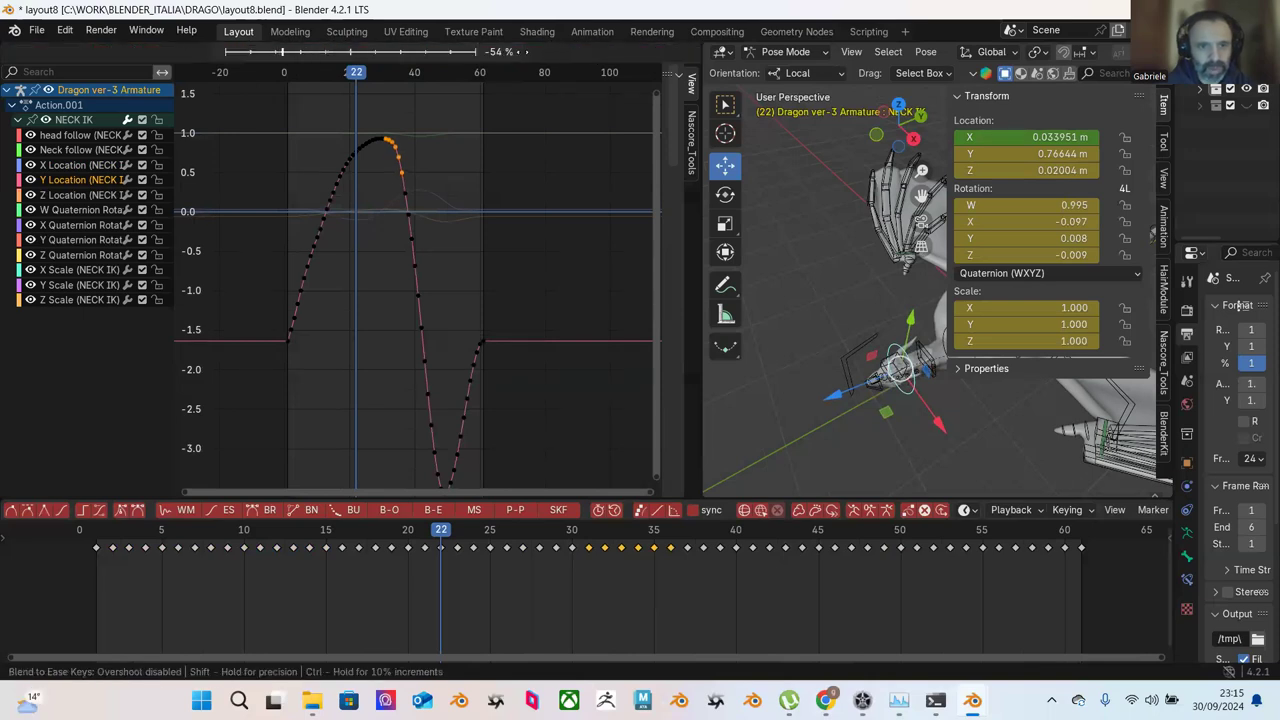
{"action": "left_click", "coordinate": [518, 192]}
{"action": "left_click", "coordinate": [509, 289]}
{"action": "scroll", "coordinate": [509, 289], "scroll_direction": "up", "scroll_amount": 2}
{"action": "middle_click_drag", "start_coordinate": [509, 289], "coordinate": [442, 194]}
Step: Blend to Ease the keys on the slope rising out of the trough, including its lowest keys
{"action": "left_click_drag", "start_coordinate": [463, 200], "coordinate": [413, 356]}
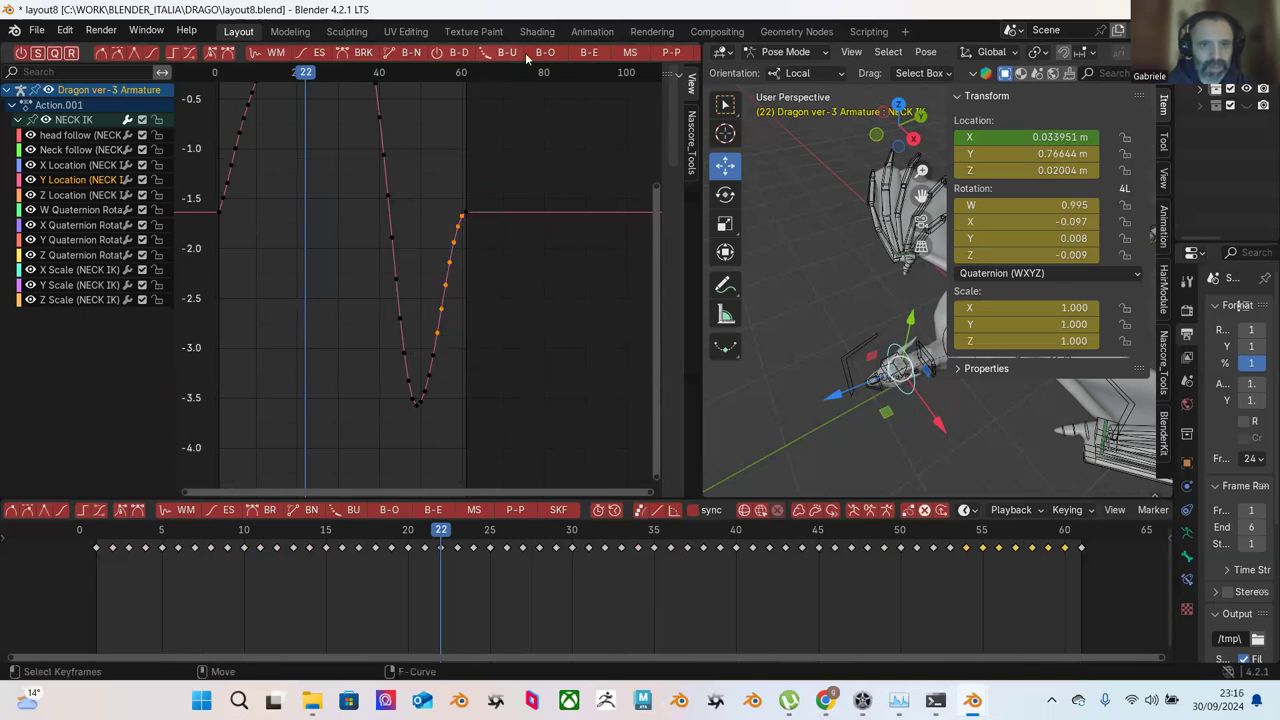
{"action": "left_click", "coordinate": [589, 52]}
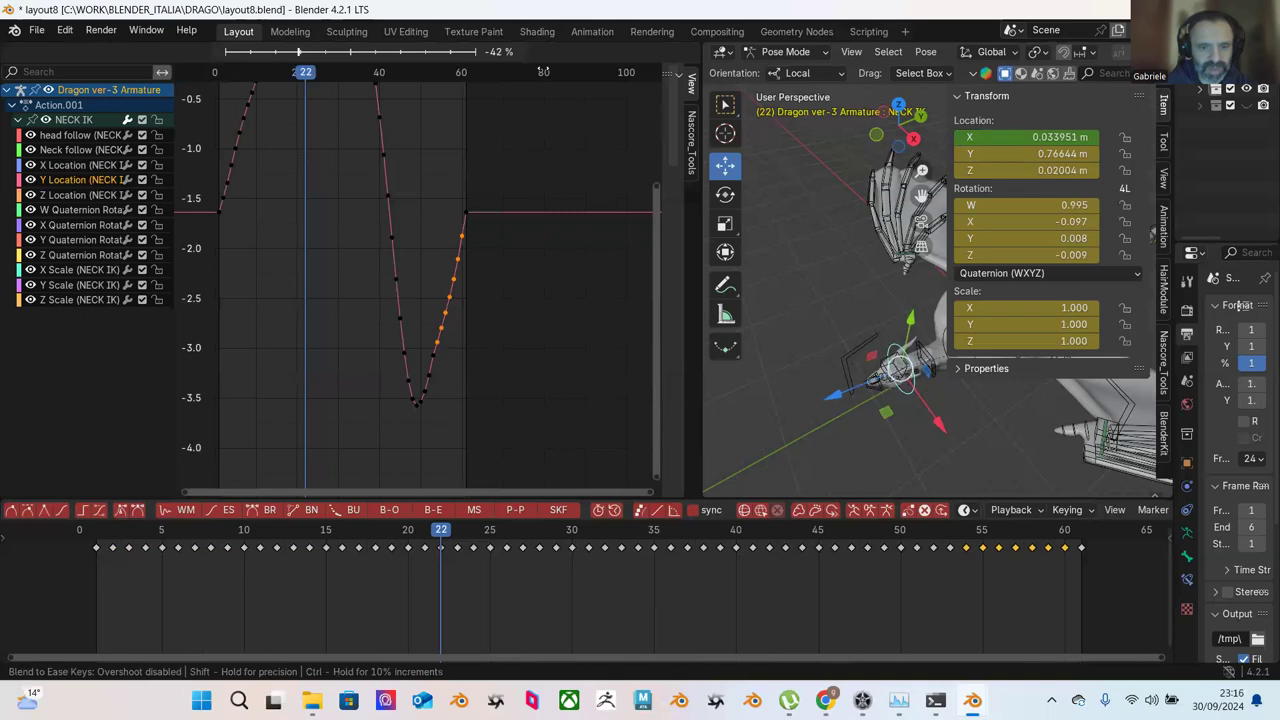
{"action": "left_click", "coordinate": [483, 274]}
{"action": "left_click_drag", "start_coordinate": [491, 260], "coordinate": [422, 424]}
{"action": "left_click", "coordinate": [589, 52]}
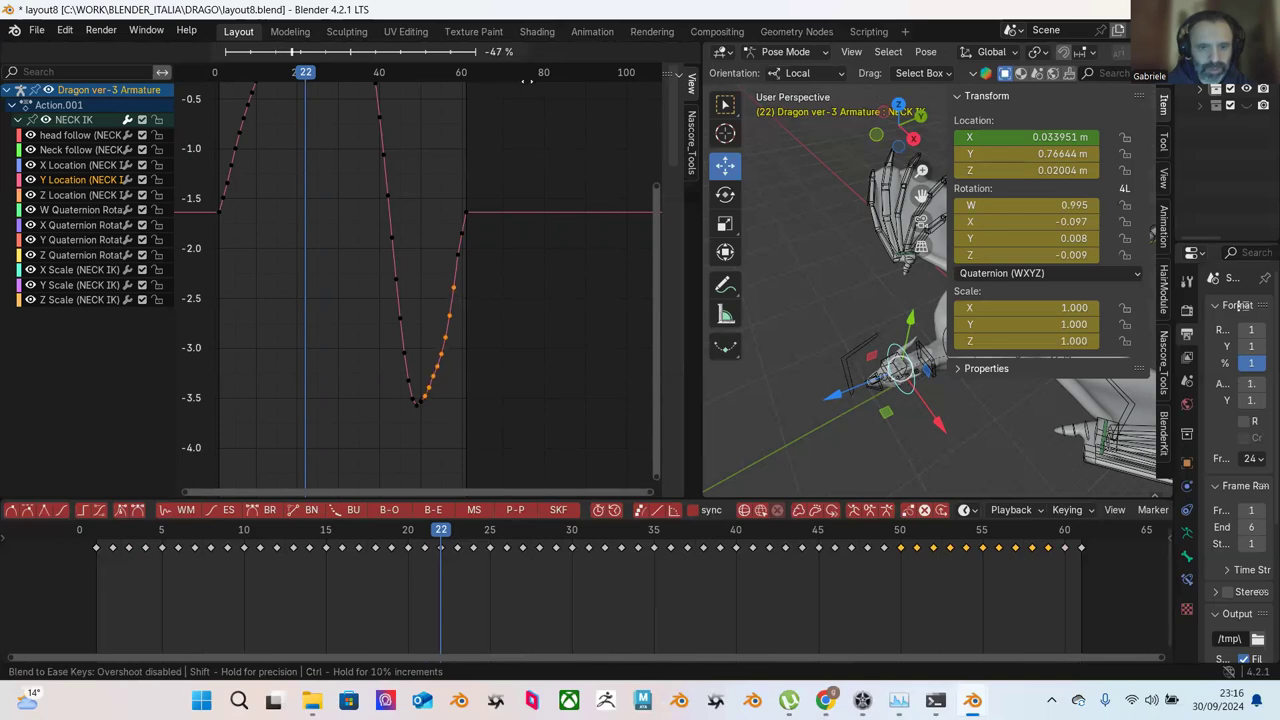
{"action": "left_click", "coordinate": [522, 87]}
{"action": "left_click_drag", "start_coordinate": [460, 358], "coordinate": [421, 430]}
{"action": "left_click", "coordinate": [589, 52]}
{"action": "left_click", "coordinate": [553, 72]}
Step: Blend to Ease the keys on the slope falling into the trough and at its bottom
{"action": "left_click_drag", "start_coordinate": [351, 259], "coordinate": [421, 395]}
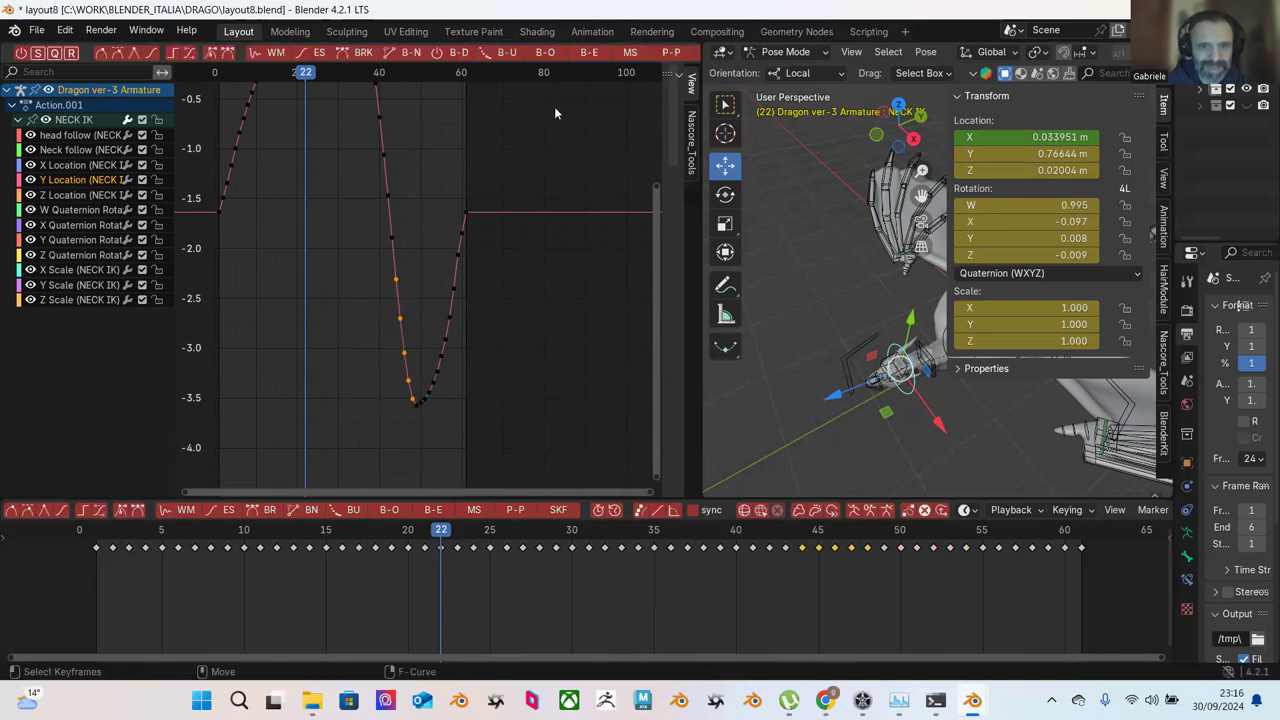
{"action": "left_click", "coordinate": [585, 53]}
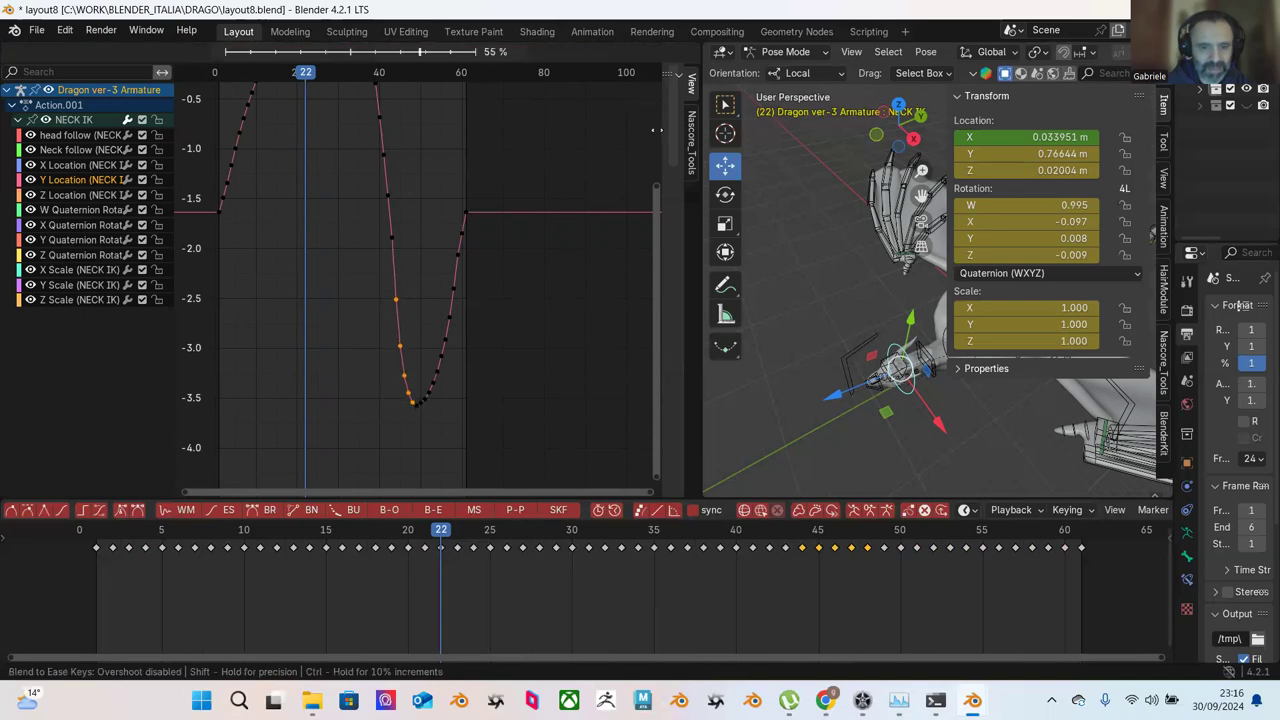
{"action": "left_click", "coordinate": [590, 149]}
{"action": "scroll", "coordinate": [550, 178], "scroll_direction": "down", "scroll_amount": 3}
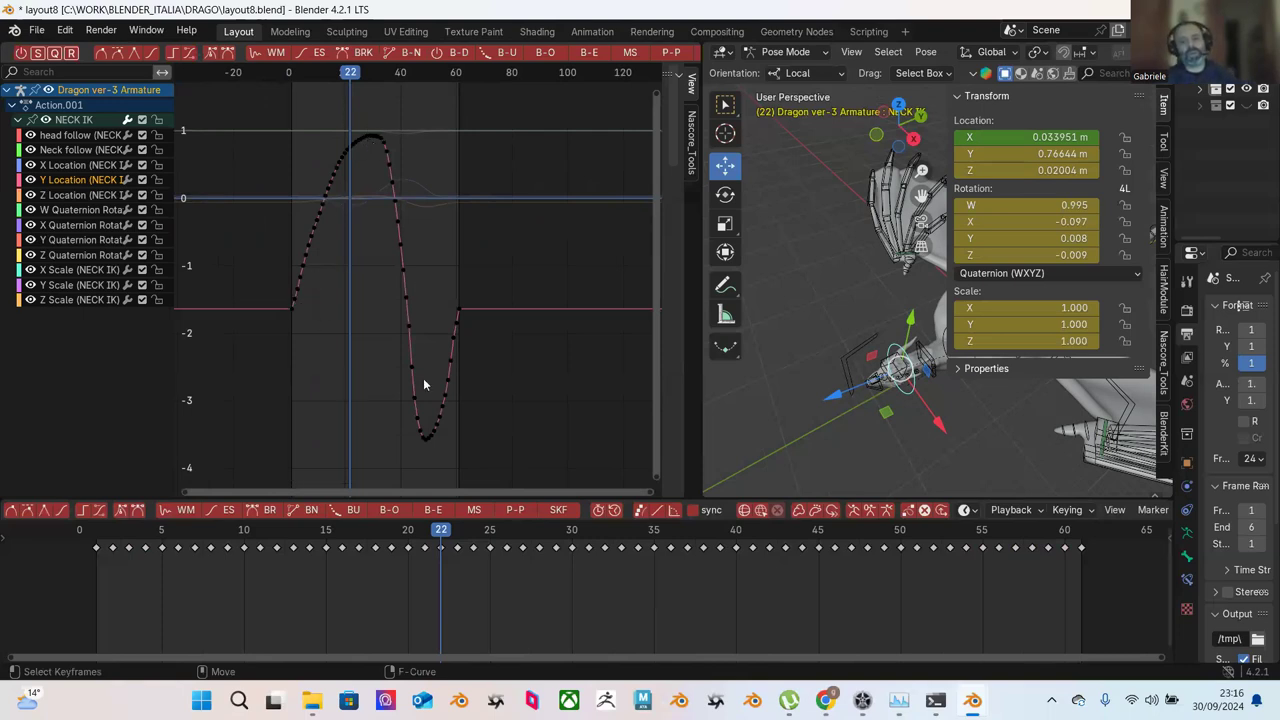
{"action": "left_click_drag", "start_coordinate": [352, 303], "coordinate": [422, 445]}
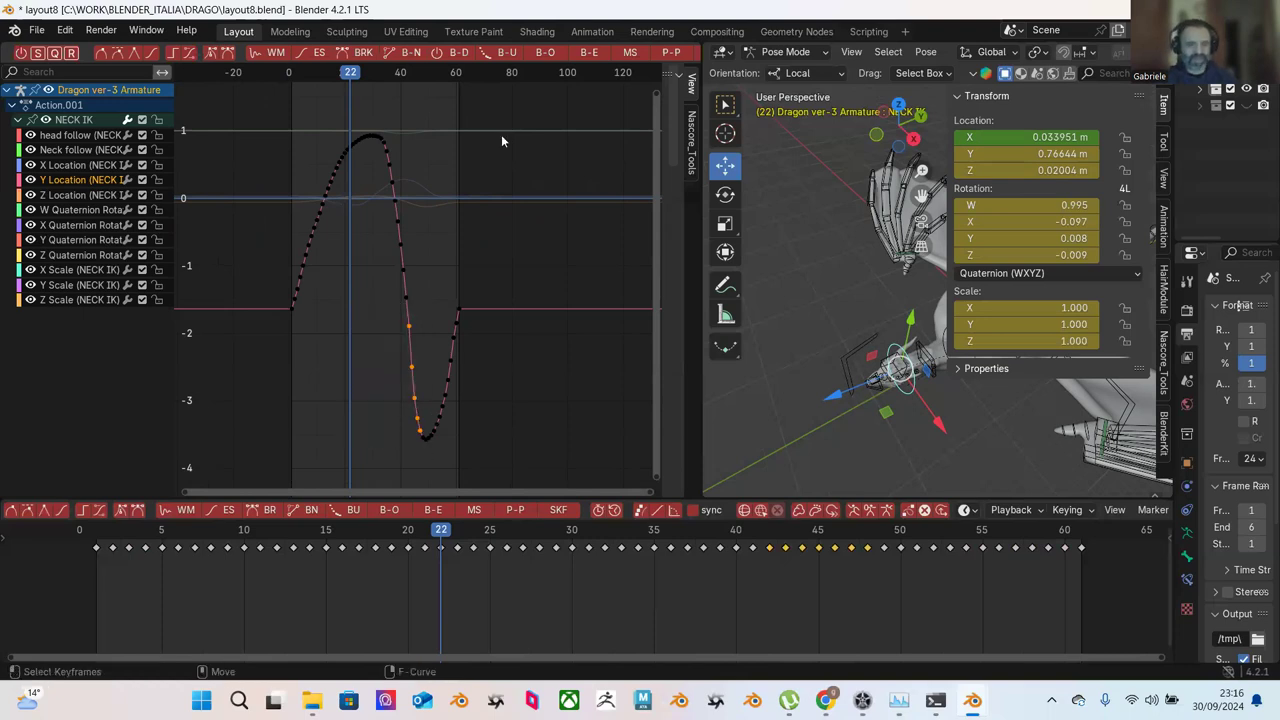
{"action": "left_click", "coordinate": [588, 53]}
{"action": "left_click", "coordinate": [614, 97]}
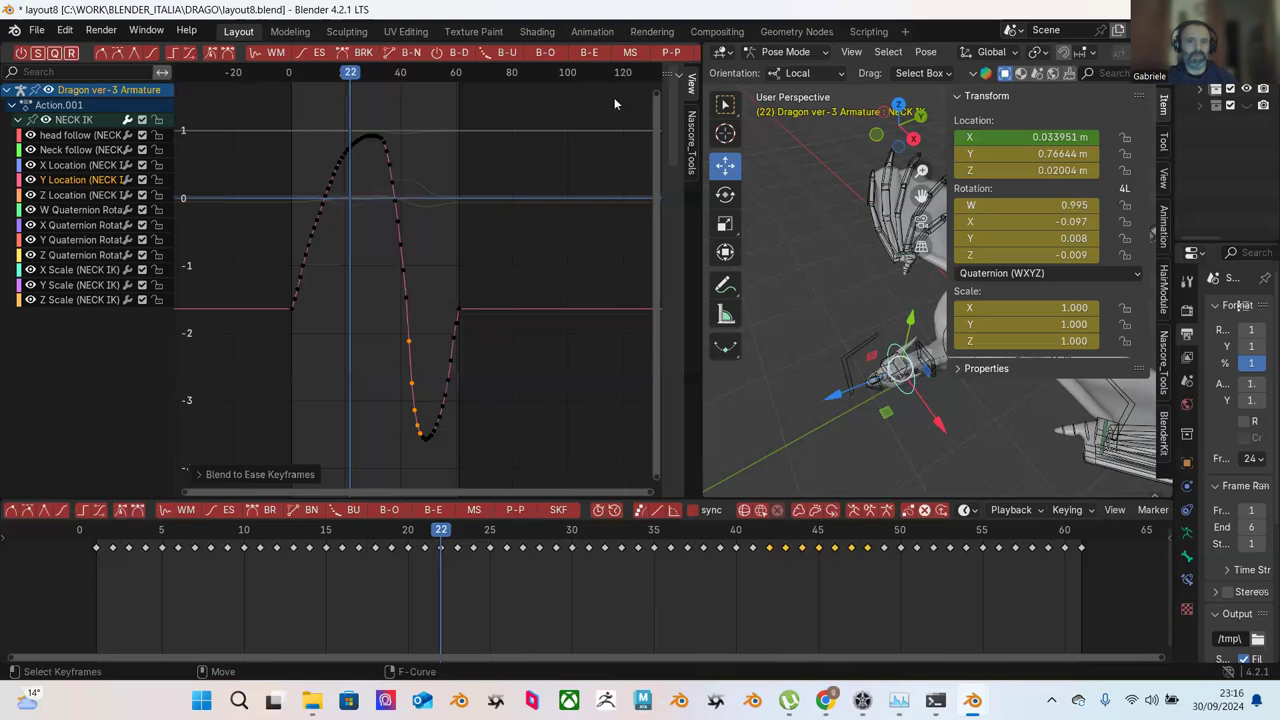
Step: Blend to Ease the keyframes around the curve's peak and clear the selection
{"action": "left_click_drag", "start_coordinate": [370, 120], "coordinate": [449, 356]}
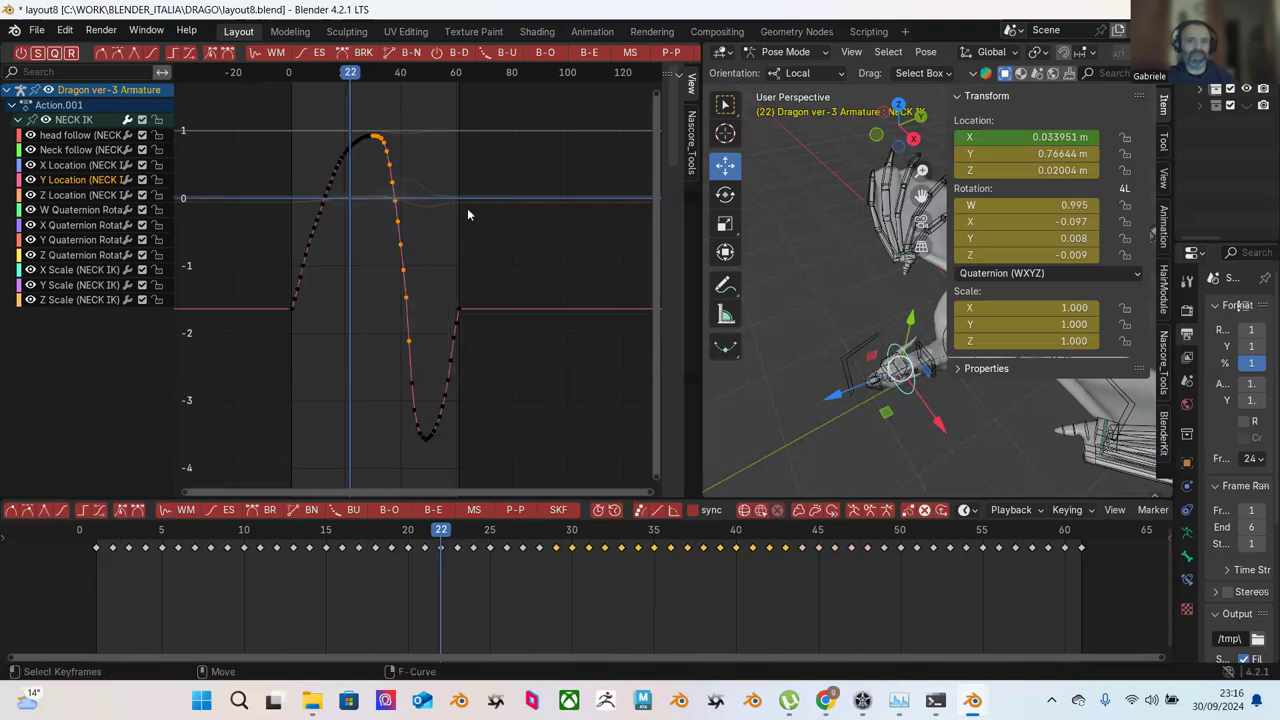
{"action": "left_click", "coordinate": [586, 53]}
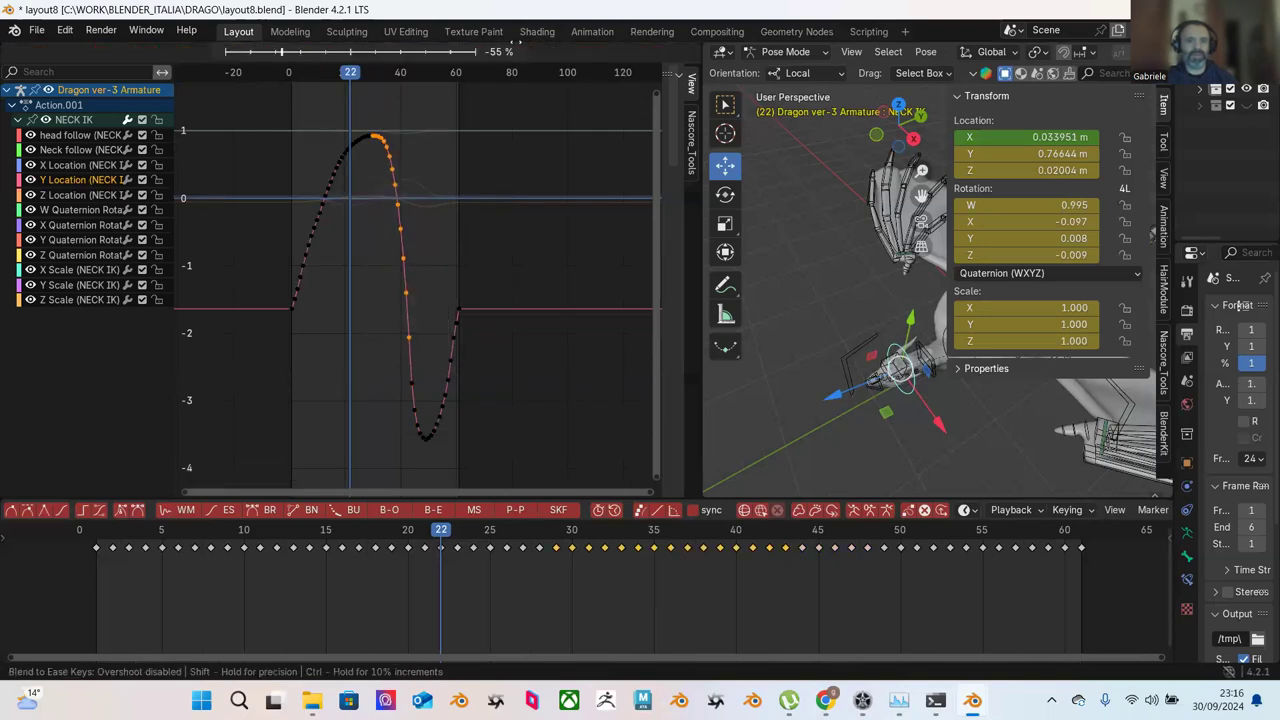
{"action": "left_click", "coordinate": [512, 76]}
{"action": "left_click", "coordinate": [413, 142]}
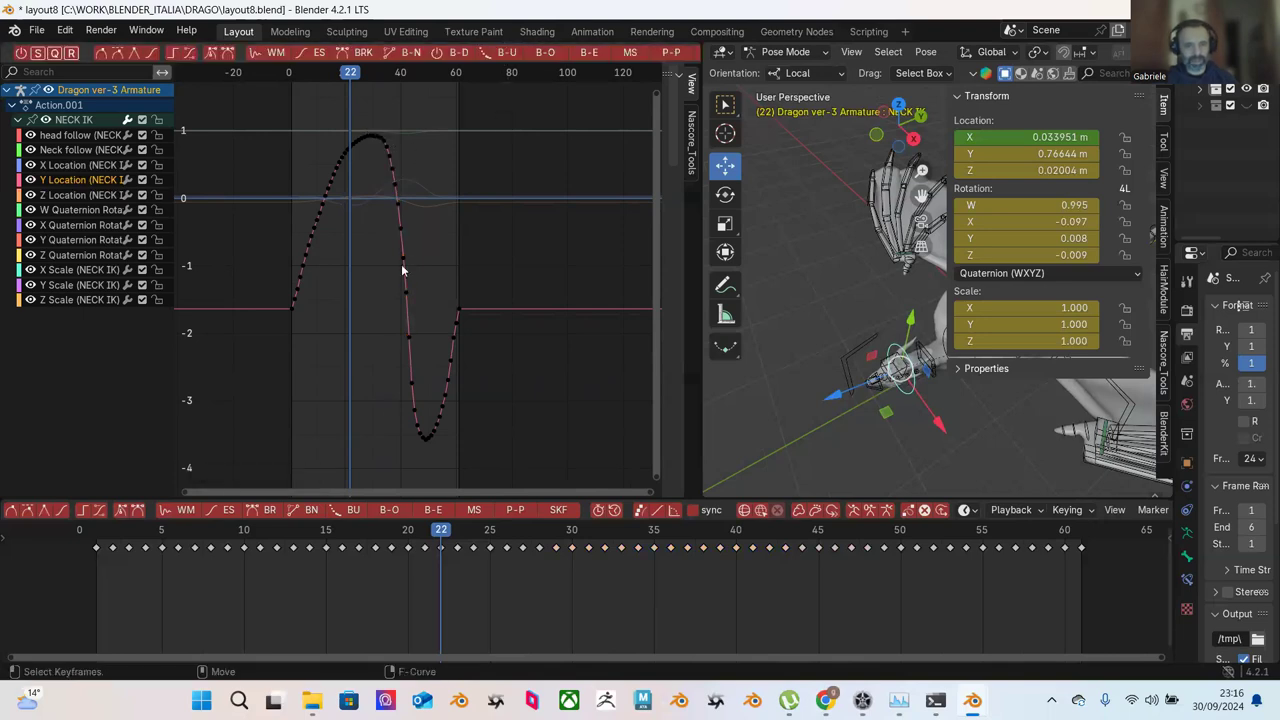
Step: Play the animation from frame 9, orbiting the view to watch the dragon's neck move
{"action": "left_click", "coordinate": [227, 533]}
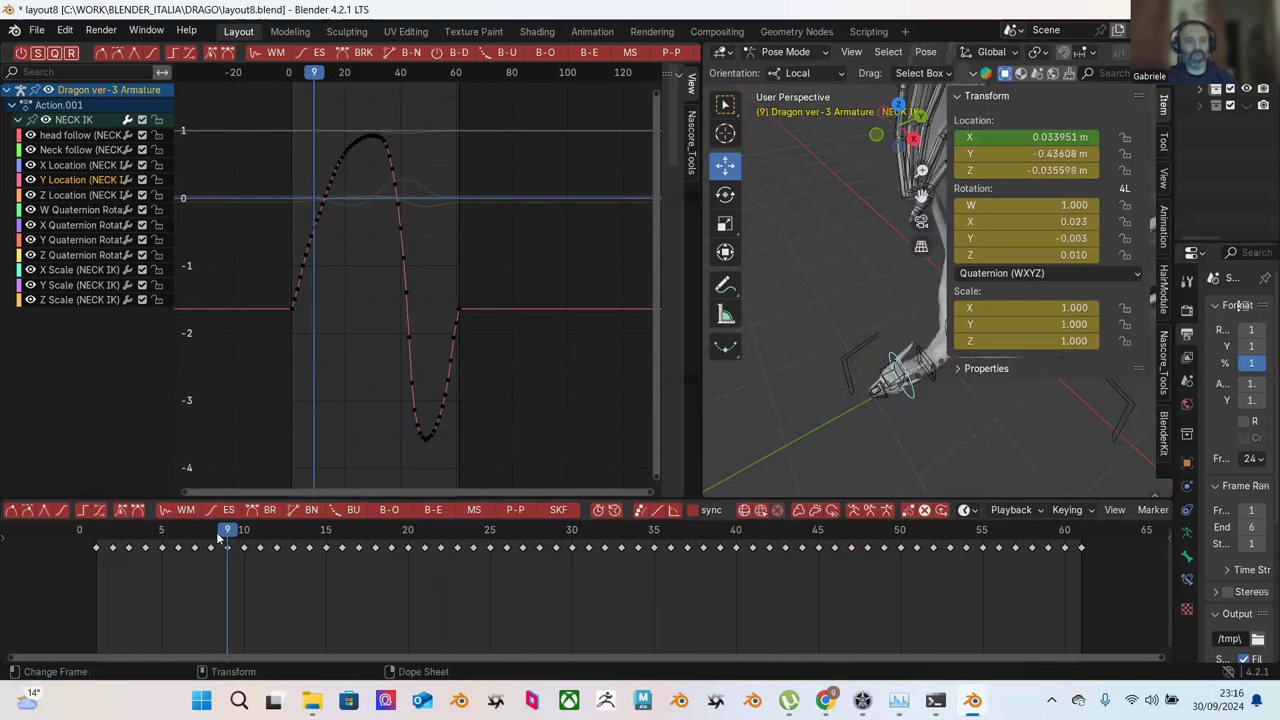
{"action": "key", "text": "space"}
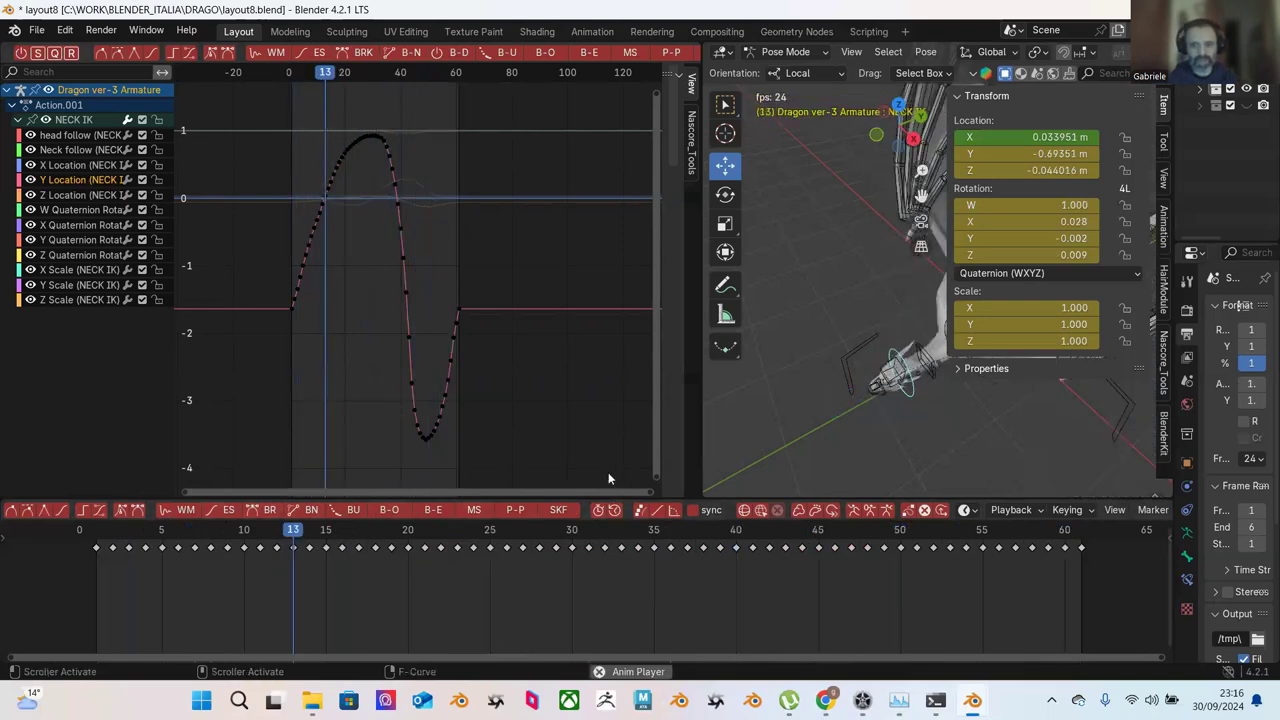
{"action": "middle_click_drag", "start_coordinate": [726, 412], "coordinate": [858, 354]}
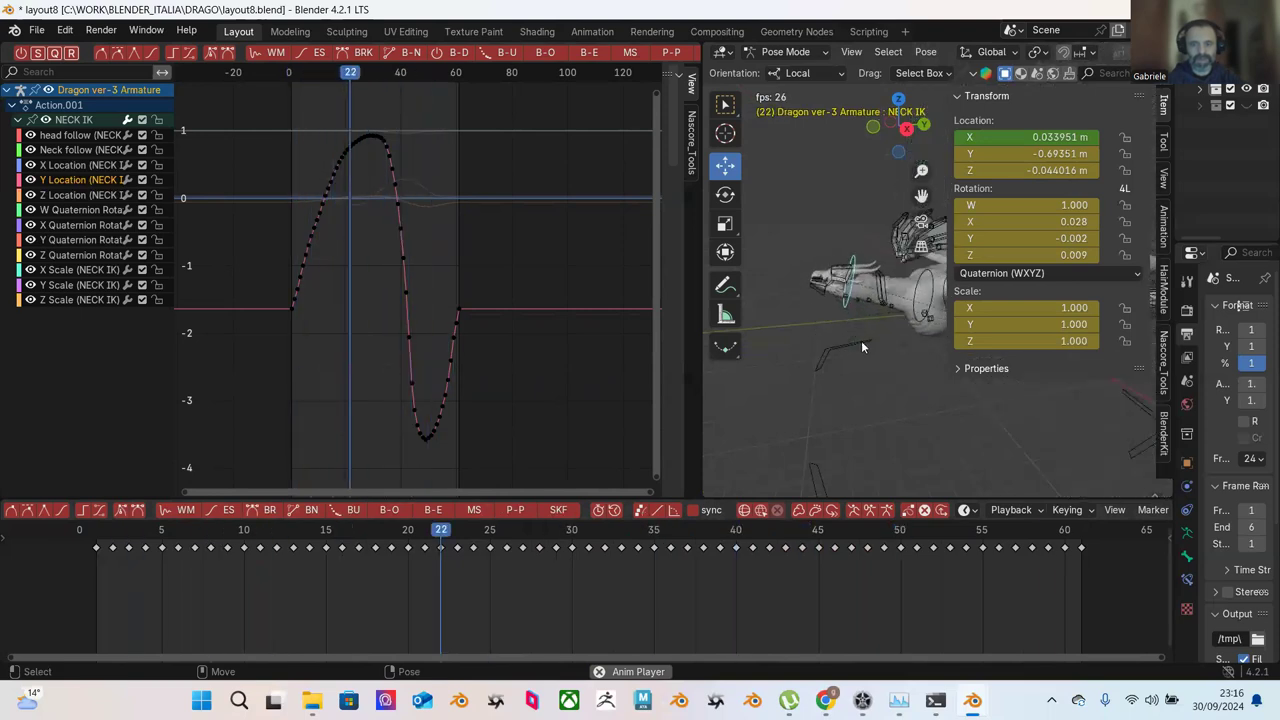
{"action": "key", "text": "space"}
{"action": "key", "text": "space"}
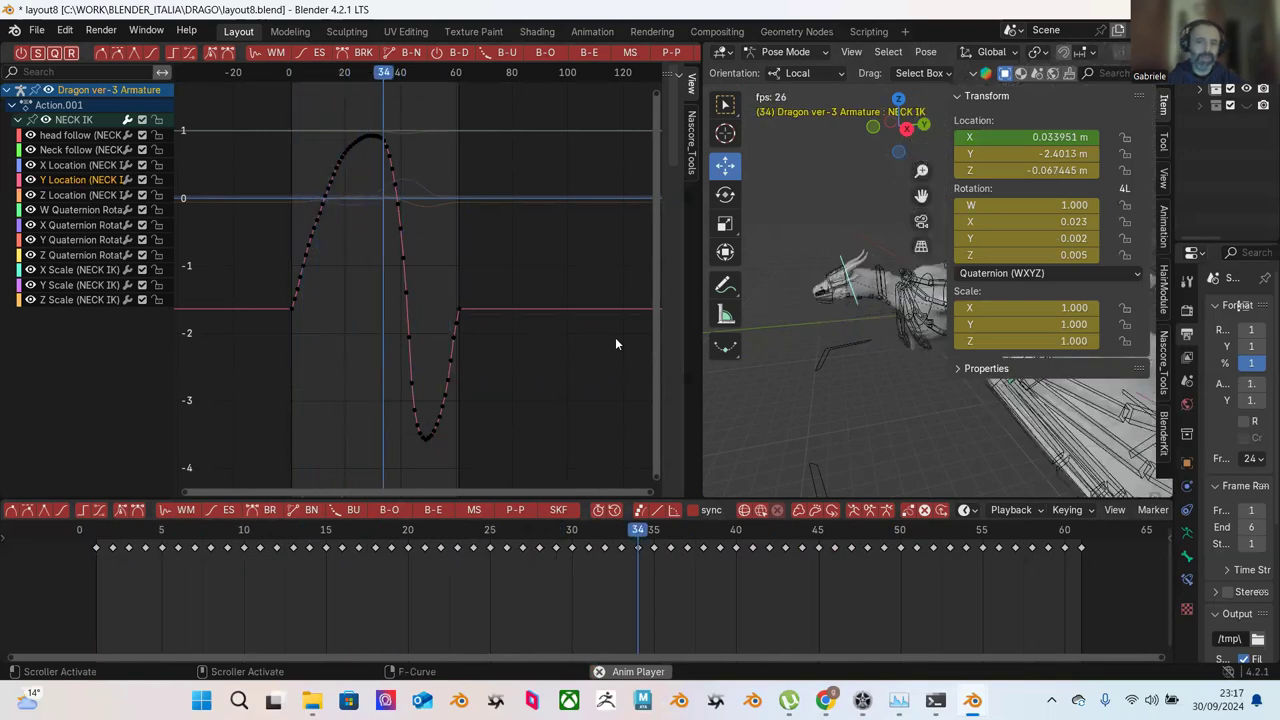
{"action": "key", "text": "space"}
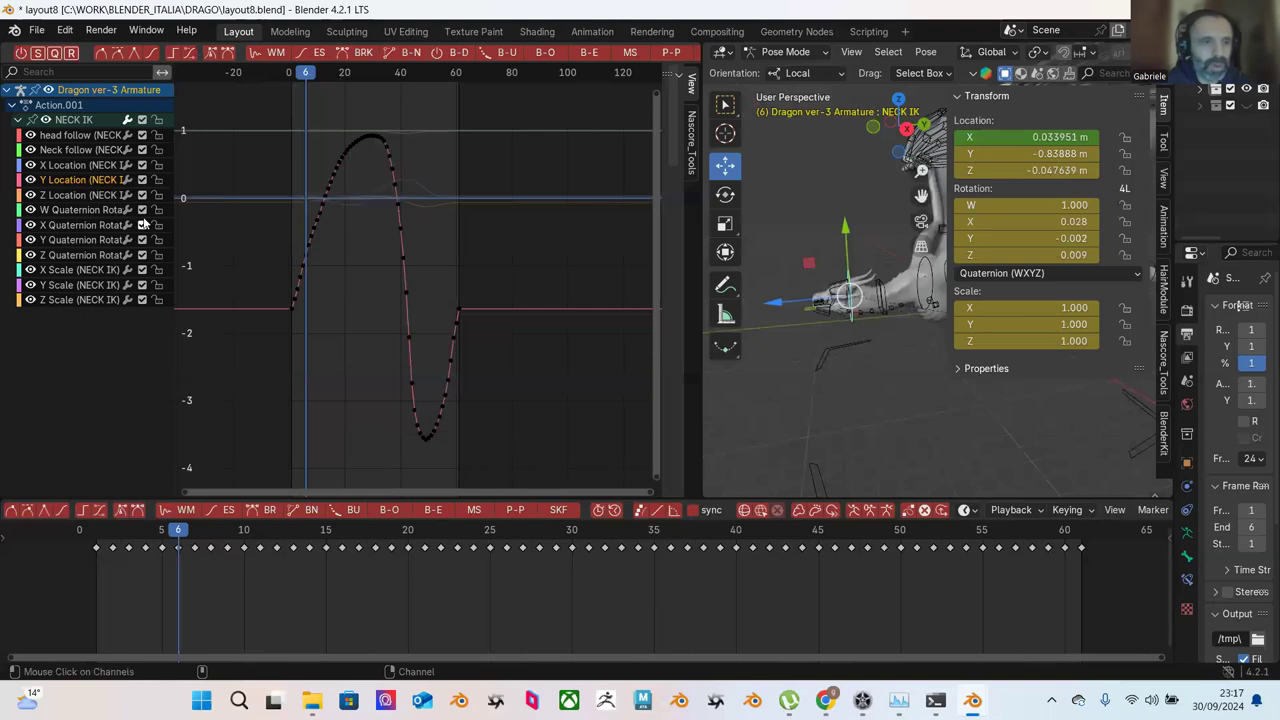
Step: Blend to Ease the keys along the curve's rising side up to the peak
{"action": "left_click_drag", "start_coordinate": [303, 107], "coordinate": [370, 236]}
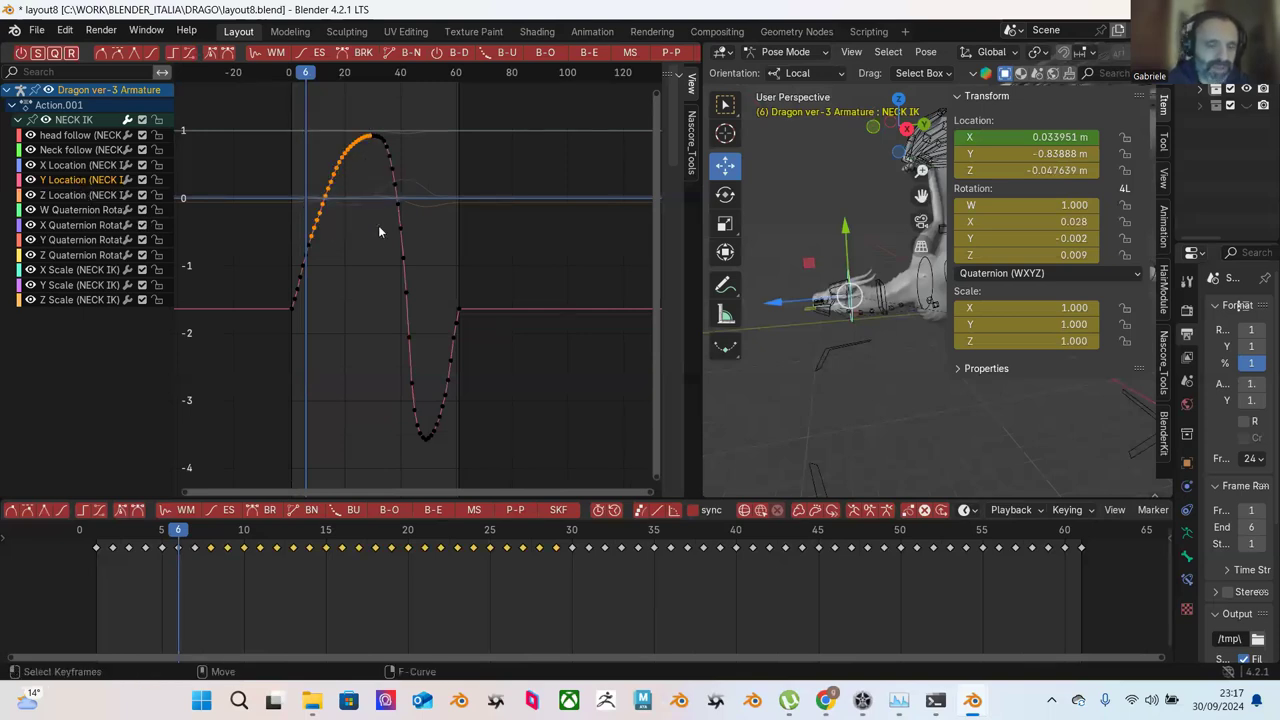
{"action": "left_click", "coordinate": [598, 56]}
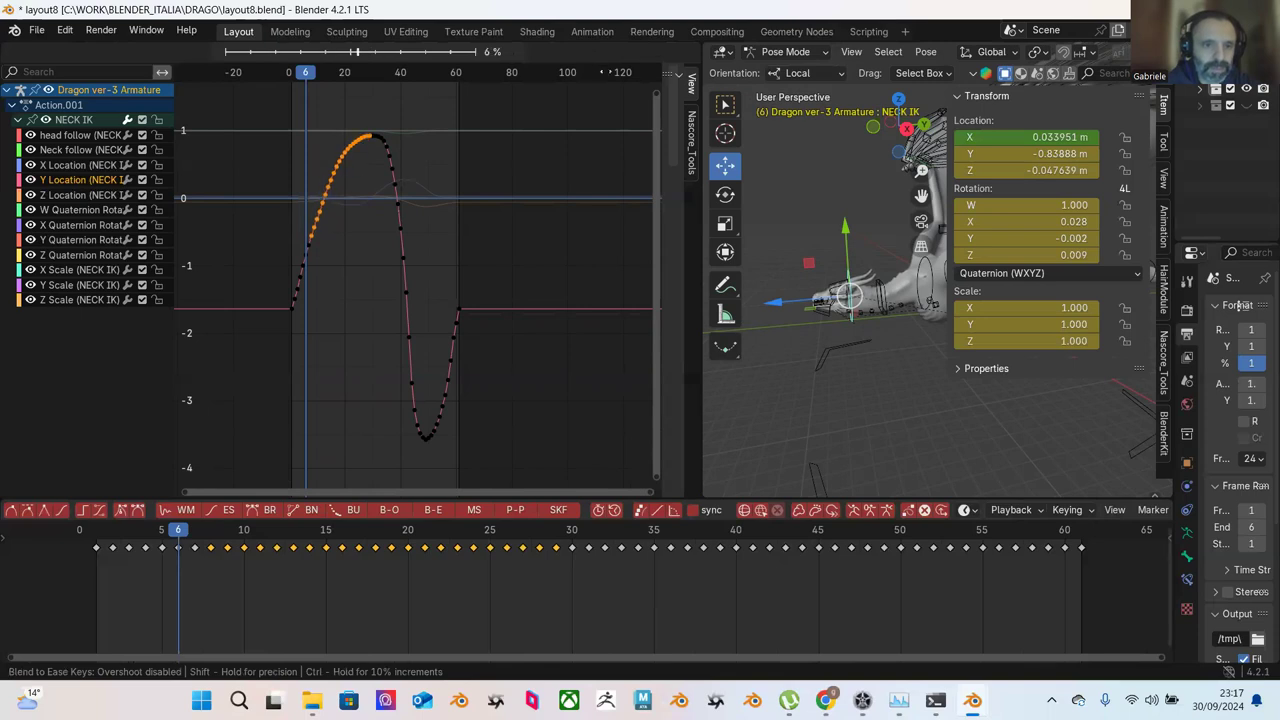
{"action": "left_click", "coordinate": [604, 76]}
{"action": "left_click", "coordinate": [430, 135]}
{"action": "scroll", "coordinate": [415, 143], "scroll_direction": "up", "scroll_amount": 3}
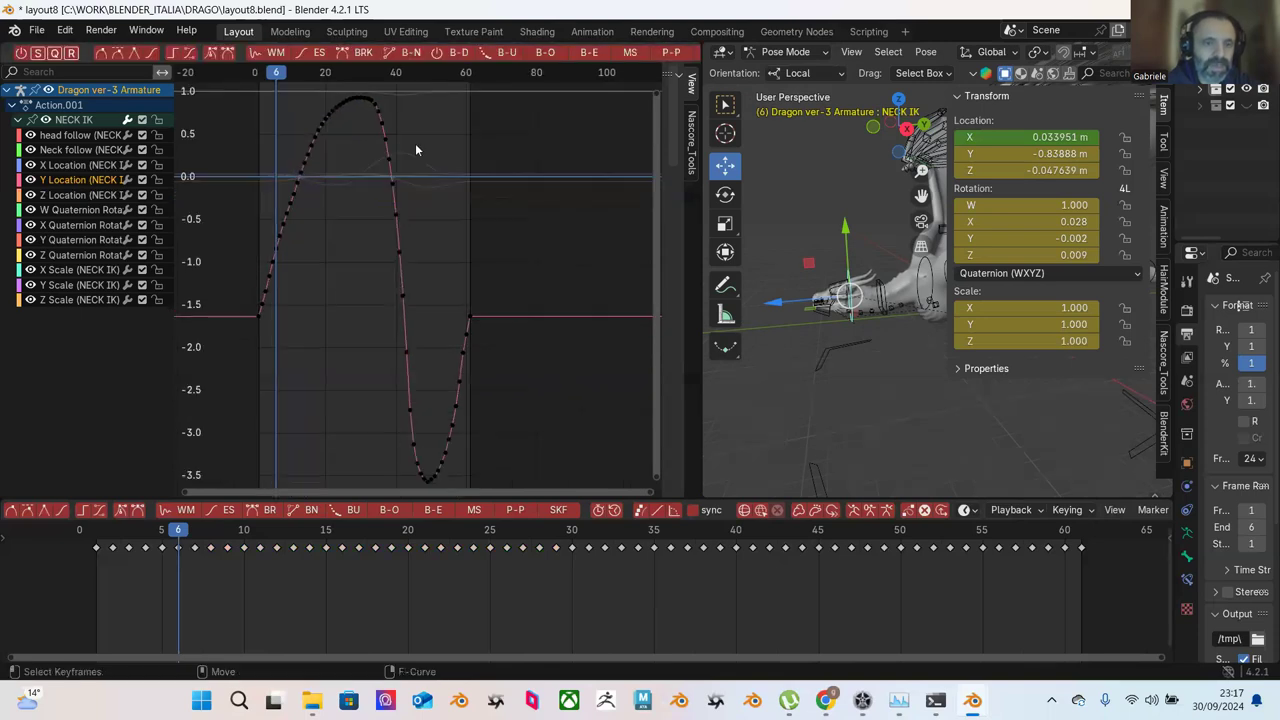
{"action": "scroll", "coordinate": [410, 163], "scroll_direction": "up", "scroll_amount": 3}
{"action": "scroll", "coordinate": [420, 226], "scroll_direction": "up", "scroll_amount": 3, "text": "shift"}
{"action": "left_click_drag", "start_coordinate": [312, 187], "coordinate": [438, 334]}
{"action": "left_click", "coordinate": [587, 52]}
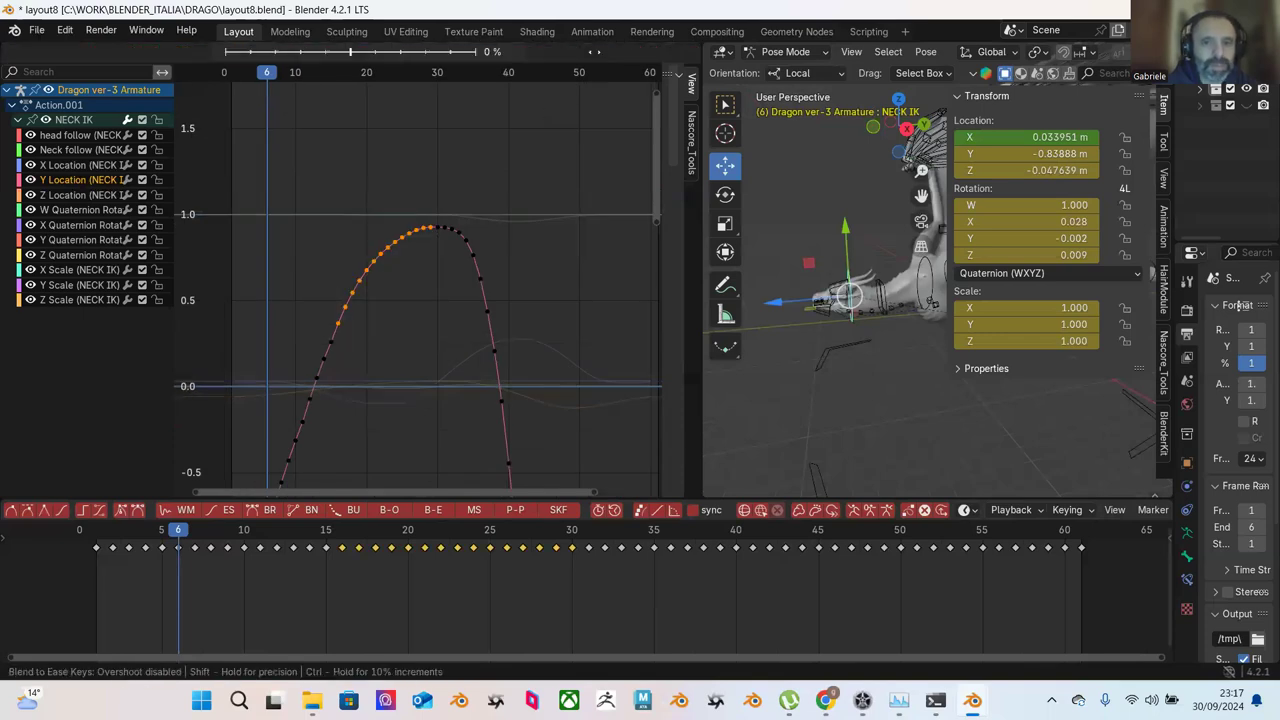
{"action": "left_click", "coordinate": [575, 162]}
{"action": "left_click", "coordinate": [549, 236]}
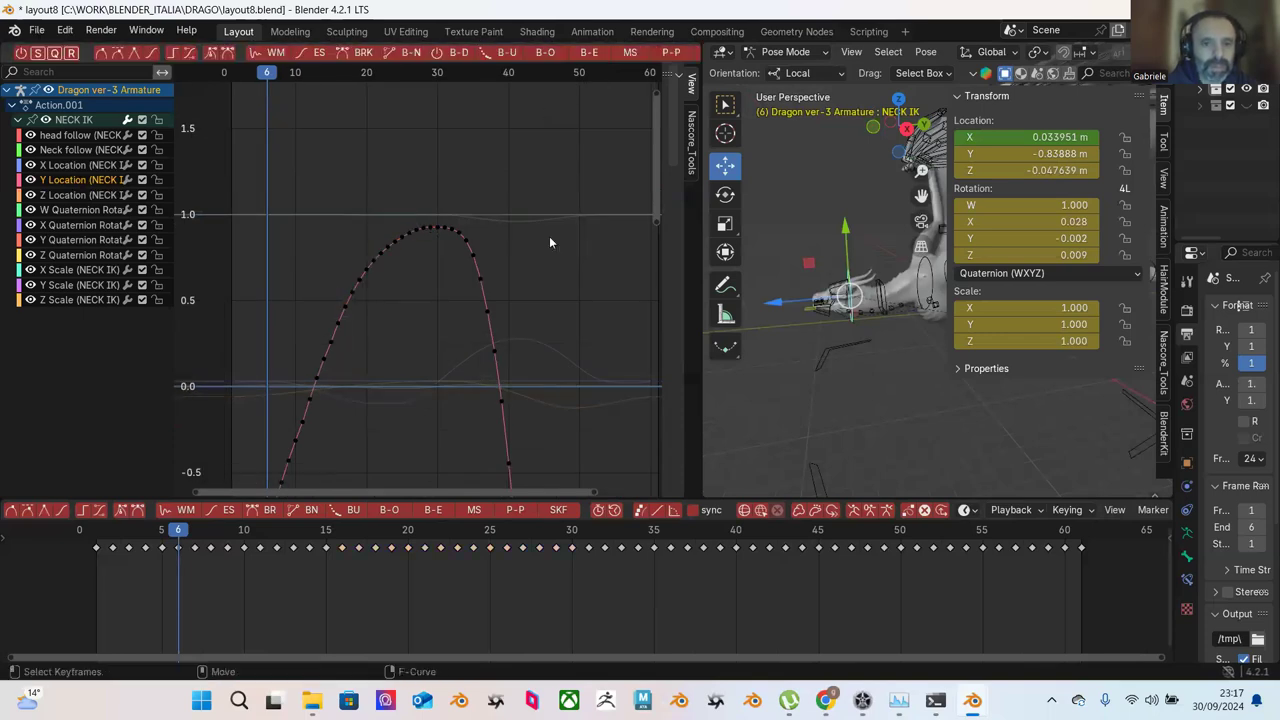
Step: Blend to Ease the keyframes at and just past the peak
{"action": "scroll", "coordinate": [436, 141], "scroll_direction": "down", "scroll_amount": 2}
{"action": "left_click_drag", "start_coordinate": [377, 125], "coordinate": [441, 270]}
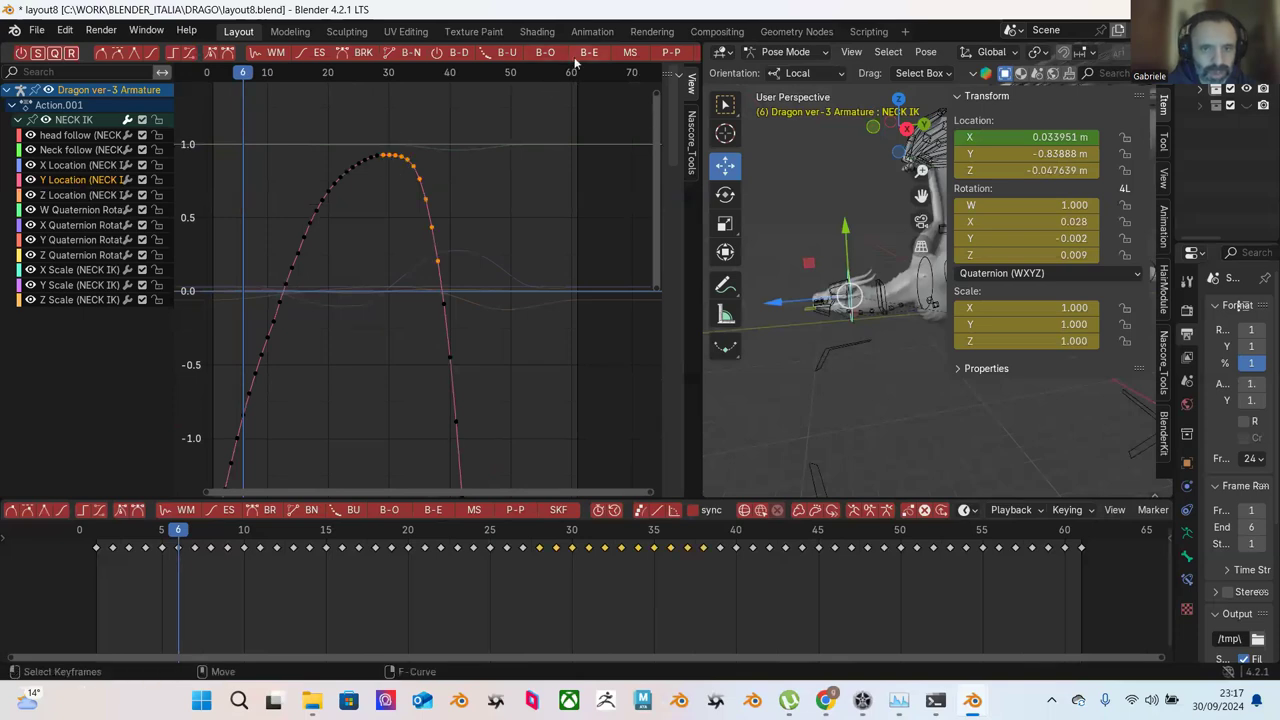
{"action": "left_click", "coordinate": [588, 52]}
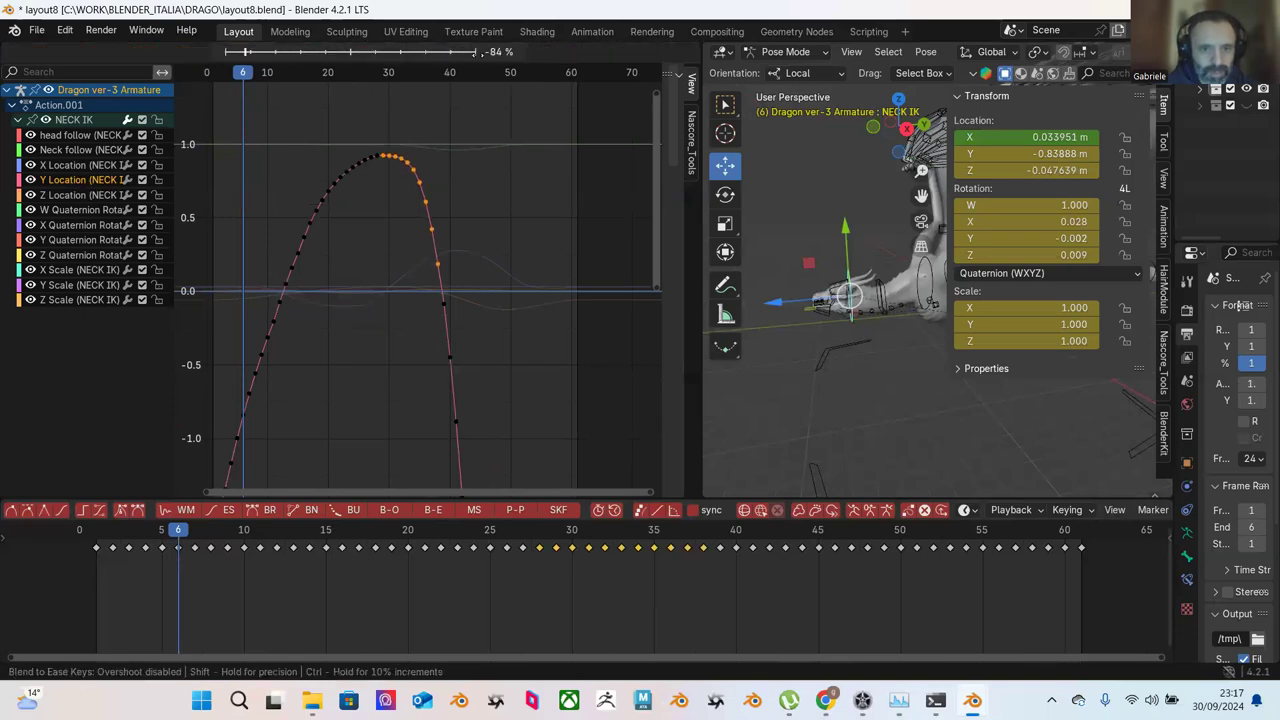
{"action": "left_click", "coordinate": [499, 143]}
{"action": "left_click", "coordinate": [510, 222]}
Step: Apply a small Blend Offset and then Blend to Ease to about twenty rising-side keys
{"action": "middle_click_drag", "start_coordinate": [510, 222], "coordinate": [407, 134]}
{"action": "left_click_drag", "start_coordinate": [334, 106], "coordinate": [464, 332]}
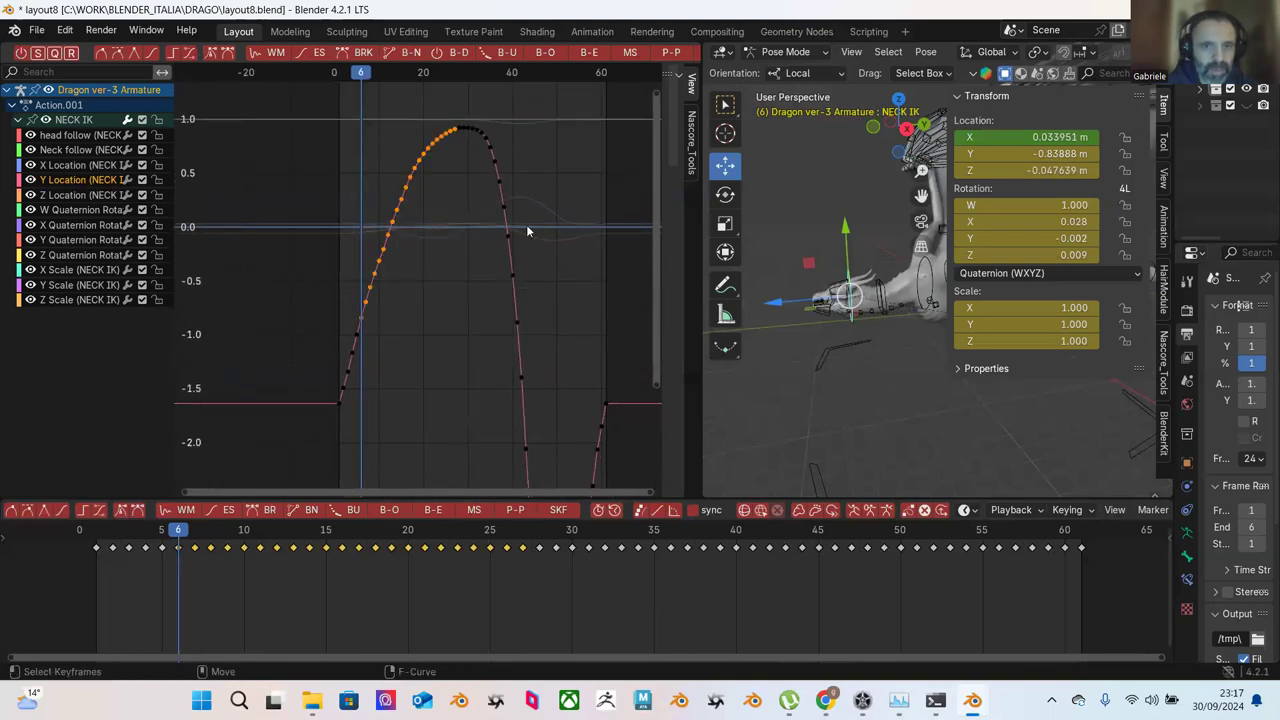
{"action": "left_click", "coordinate": [545, 52]}
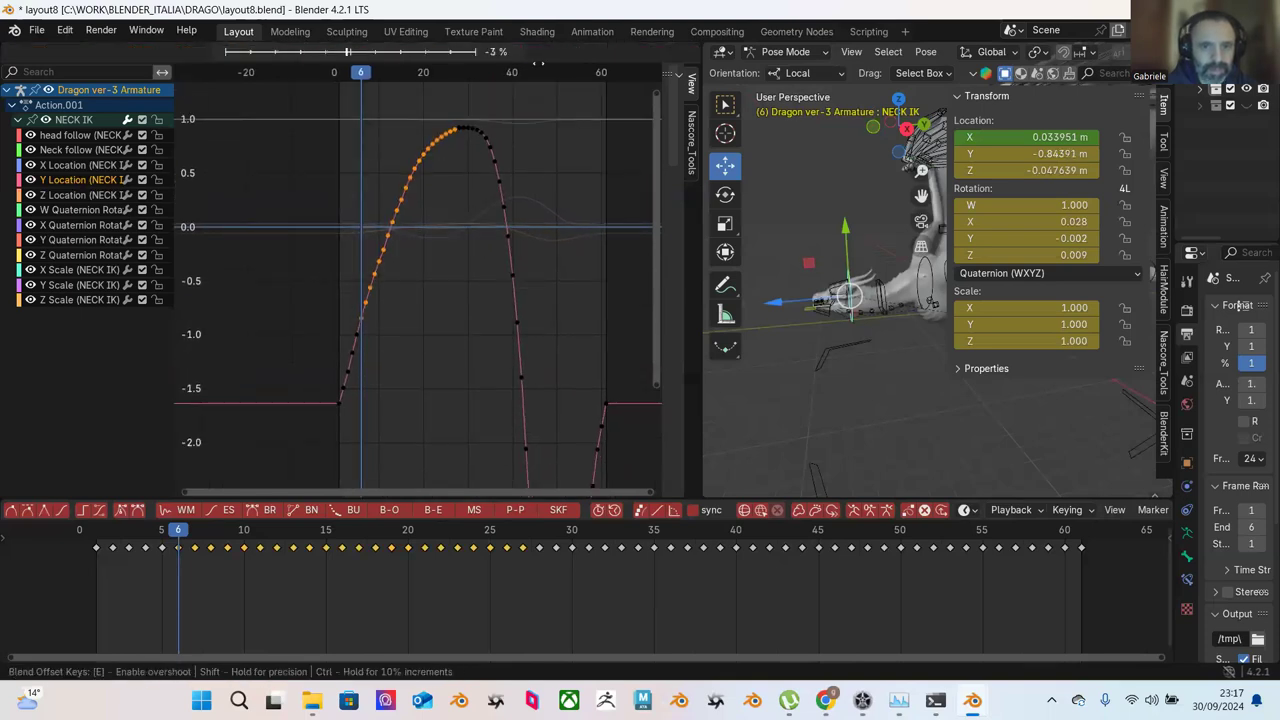
{"action": "left_click", "coordinate": [553, 75]}
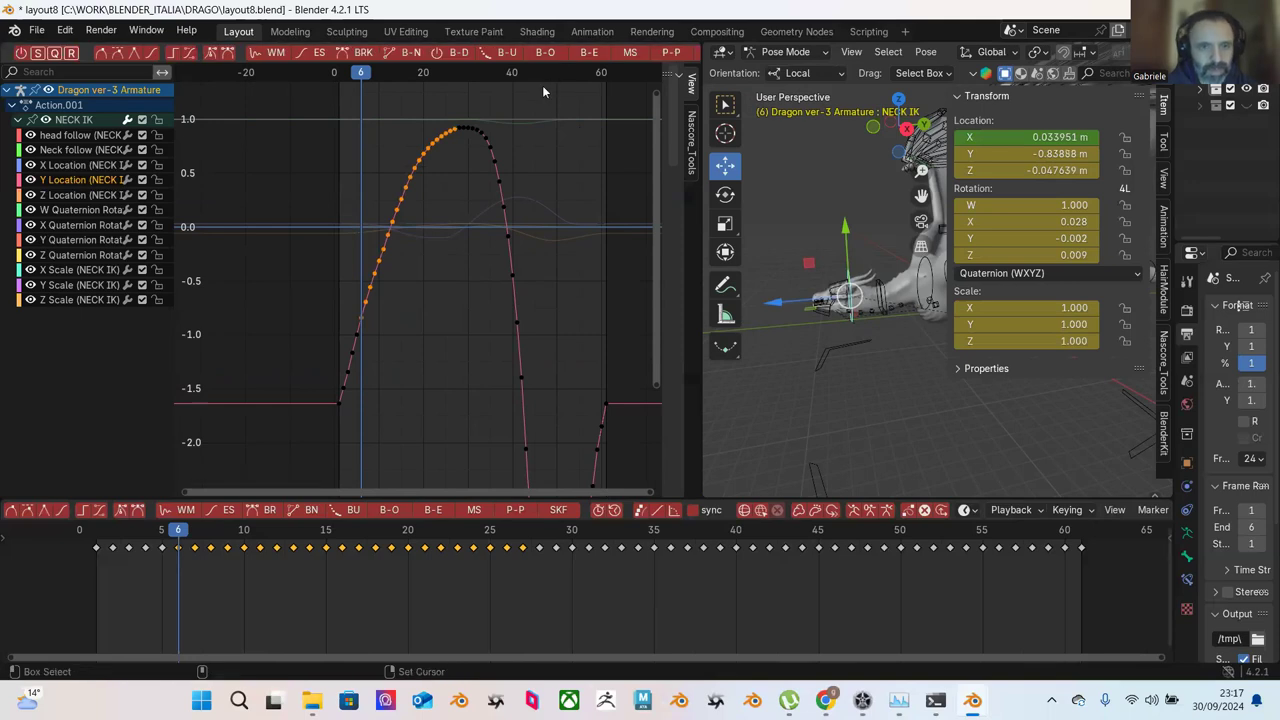
{"action": "left_click", "coordinate": [587, 52]}
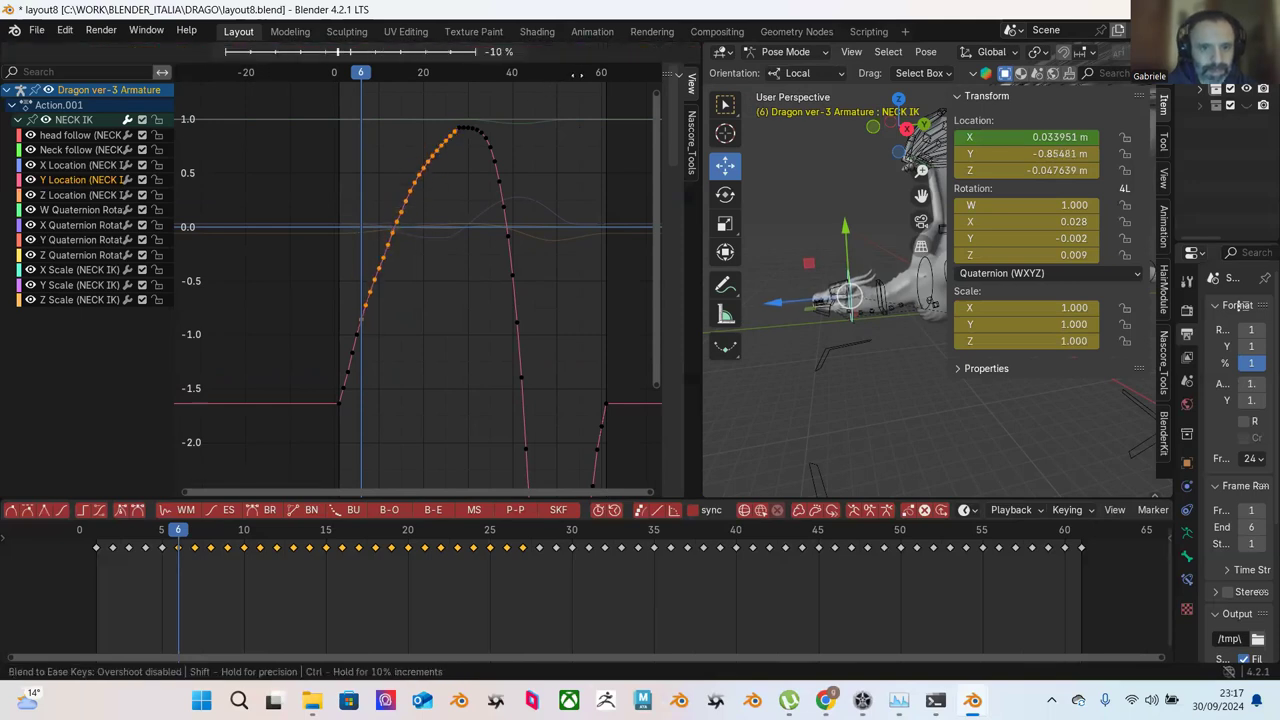
{"action": "left_click", "coordinate": [586, 78]}
{"action": "left_click", "coordinate": [574, 122]}
Step: Blend to Ease the keys leading up to the peak, then switch to the Z Location curve
{"action": "scroll", "coordinate": [550, 132], "scroll_direction": "down", "scroll_amount": 2}
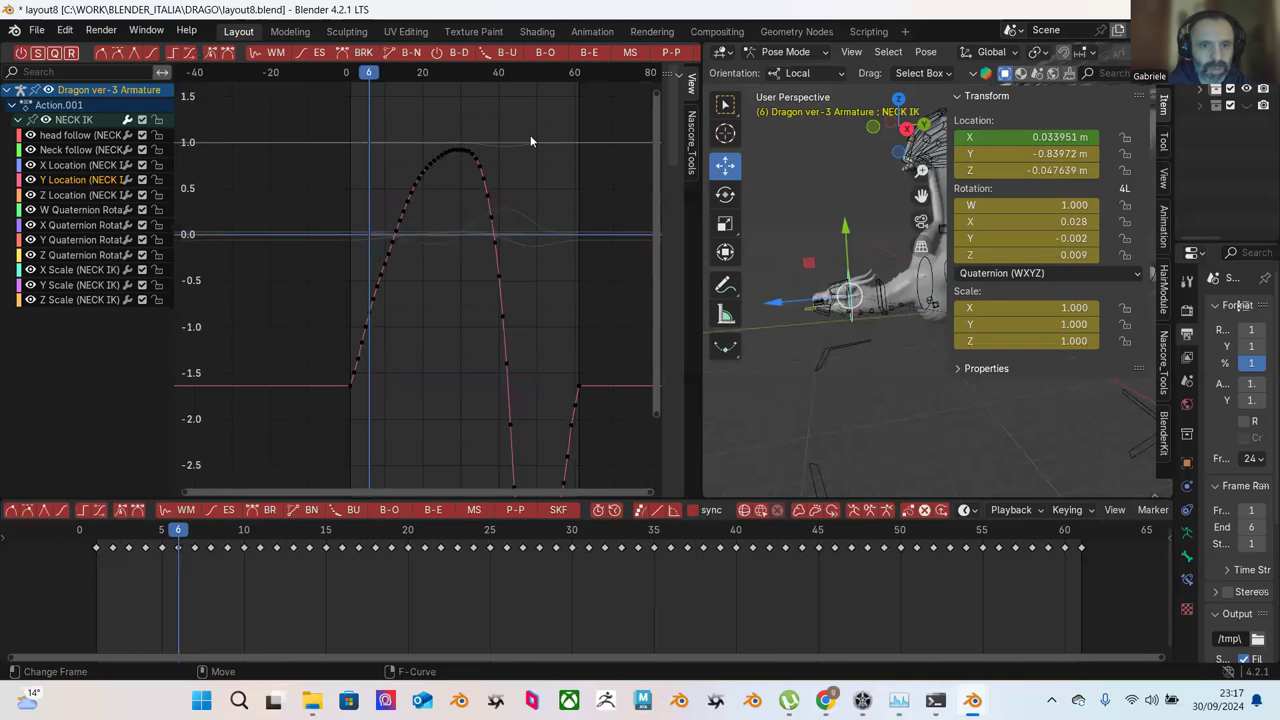
{"action": "left_click_drag", "start_coordinate": [368, 131], "coordinate": [468, 228]}
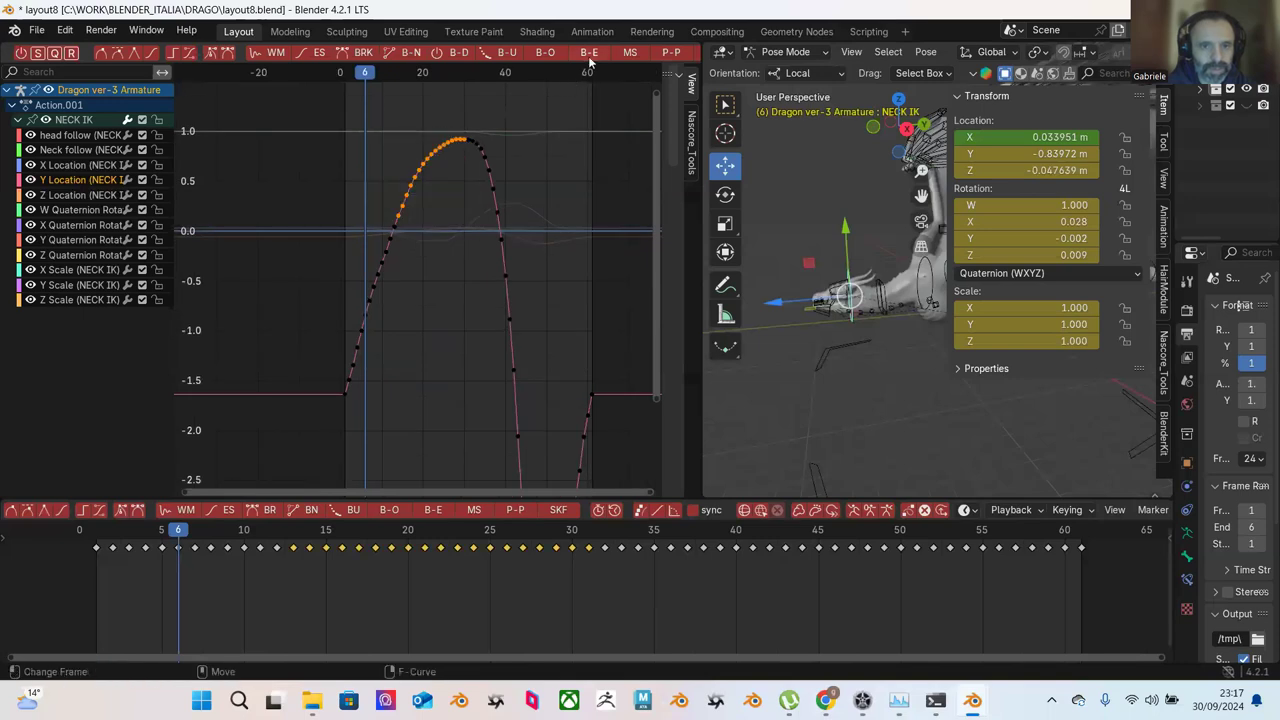
{"action": "left_click", "coordinate": [589, 56]}
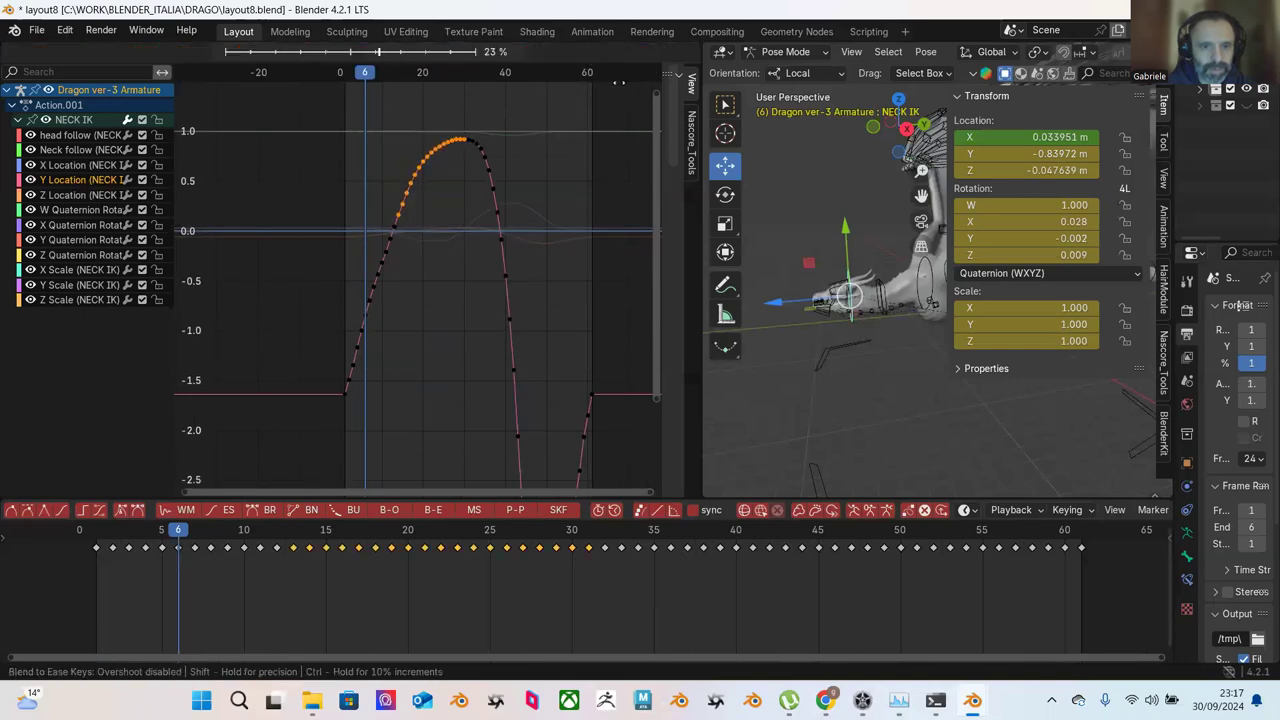
{"action": "left_click", "coordinate": [619, 82]}
{"action": "left_click", "coordinate": [572, 185]}
{"action": "scroll", "coordinate": [572, 185], "scroll_direction": "down", "scroll_amount": 3}
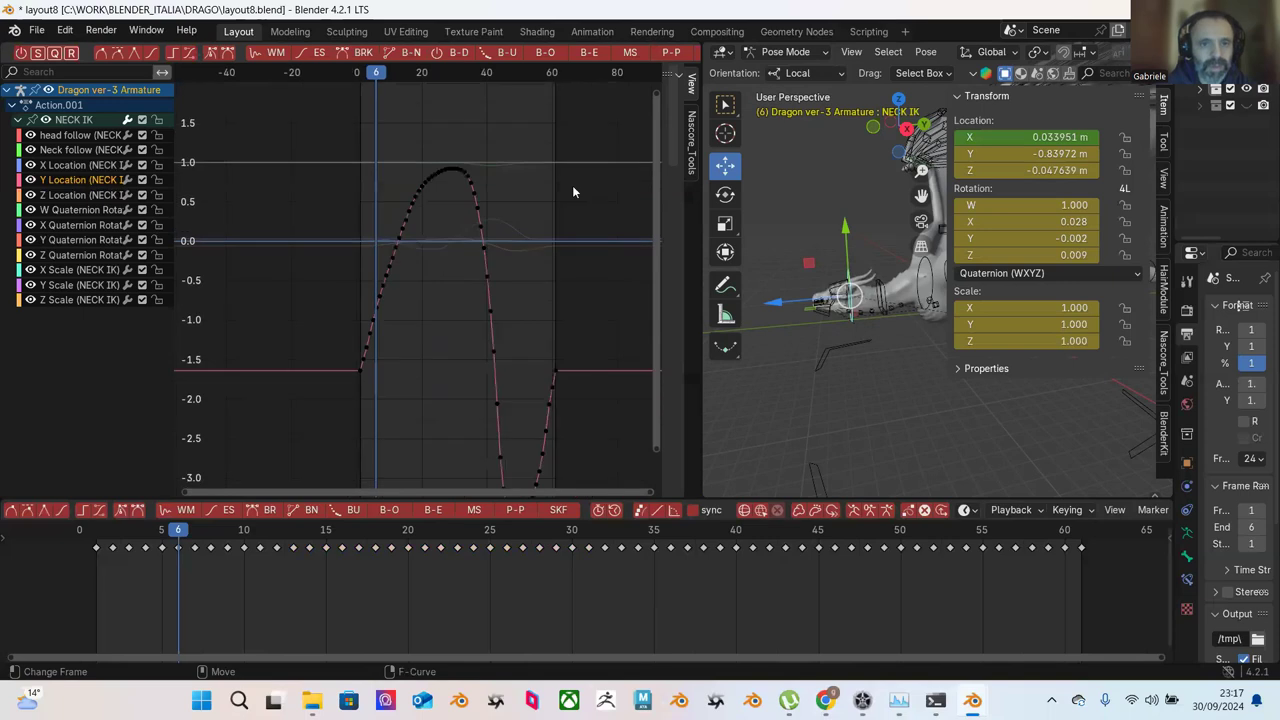
{"action": "left_click", "coordinate": [100, 198]}
Step: Fit the Z Location curve in view and Blend to Ease its rising-side keys
{"action": "left_click_drag", "start_coordinate": [348, 108], "coordinate": [575, 318]}
{"action": "key", "text": "Home"}
{"action": "left_click", "coordinate": [444, 366]}
{"action": "middle_click_drag", "start_coordinate": [444, 366], "coordinate": [411, 270], "text": "ctrl"}
{"action": "left_click_drag", "start_coordinate": [403, 139], "coordinate": [292, 350]}
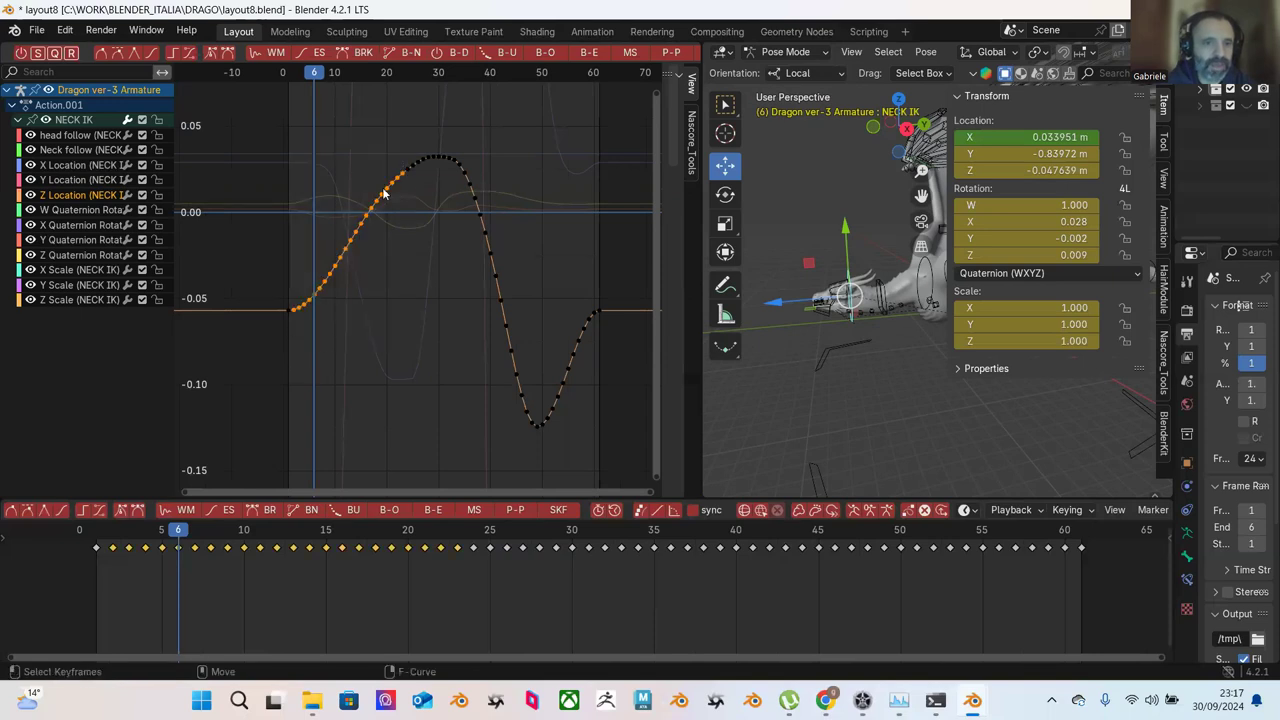
{"action": "left_click", "coordinate": [587, 55]}
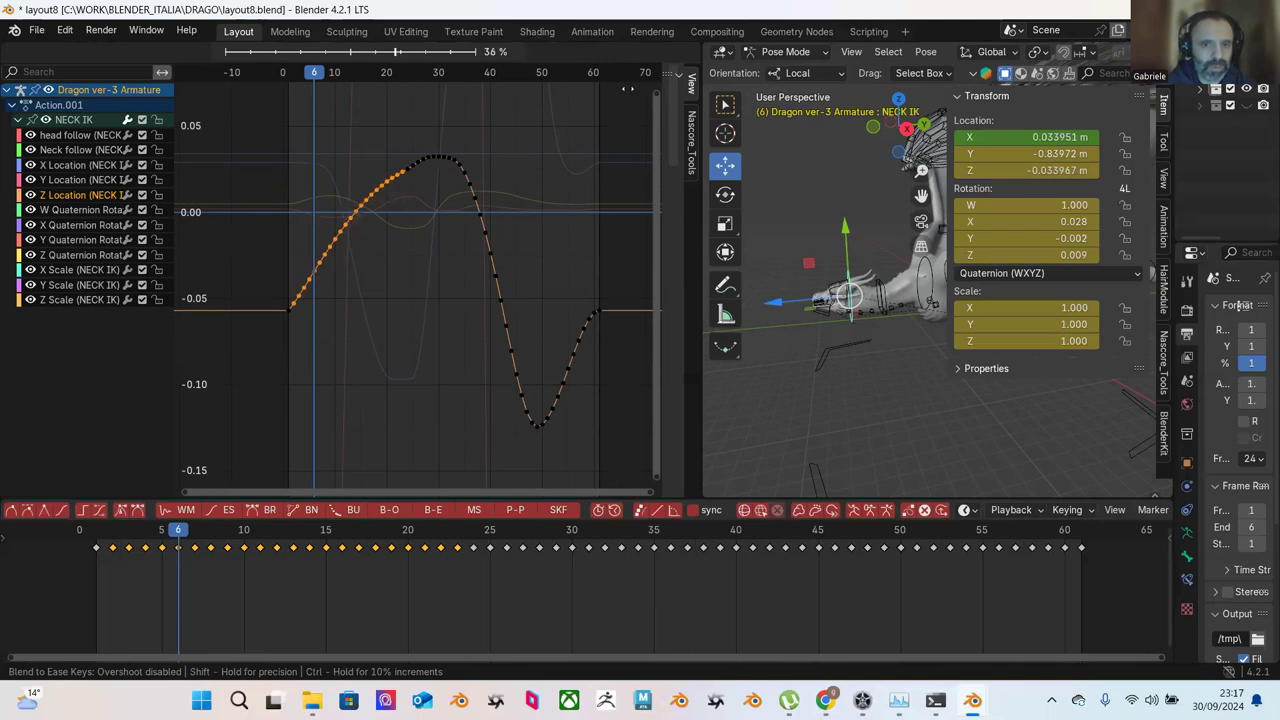
{"action": "left_click", "coordinate": [398, 145]}
Step: Blend to Ease the keys leading into the peak and the peak keys themselves
{"action": "left_click_drag", "start_coordinate": [317, 114], "coordinate": [444, 214]}
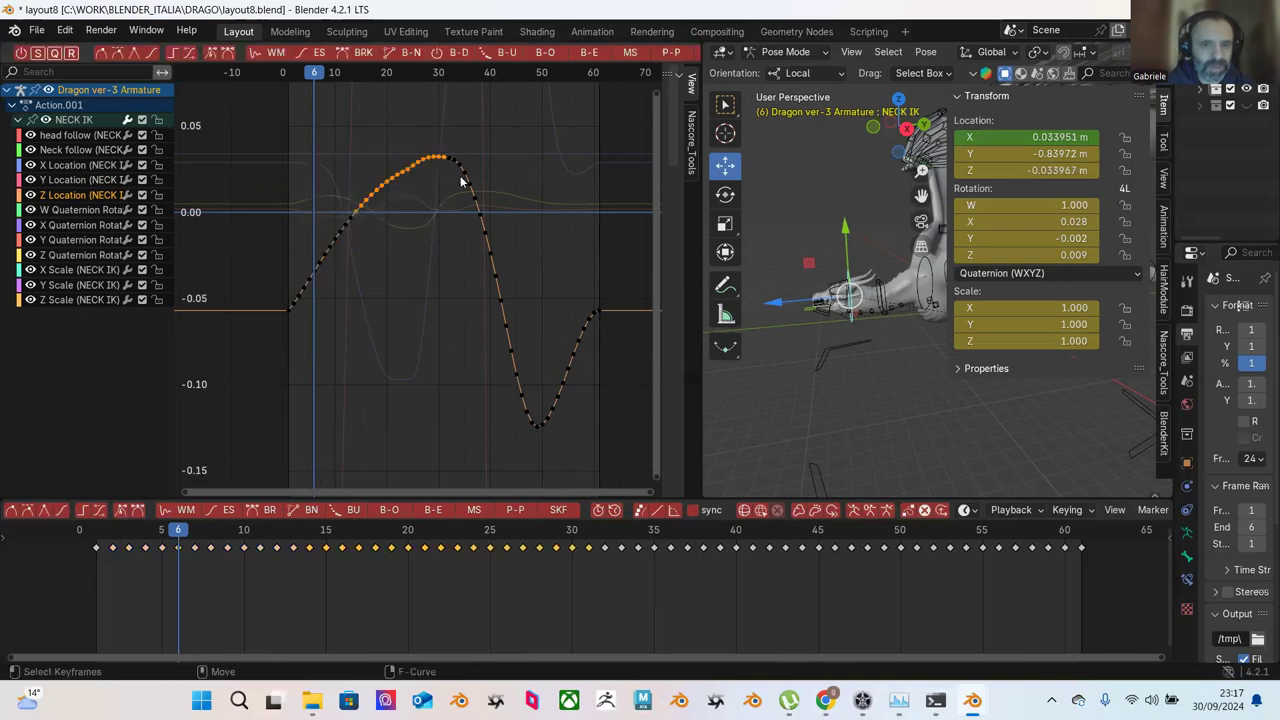
{"action": "left_click", "coordinate": [588, 55]}
{"action": "mouse_move", "coordinate": [589, 125]}
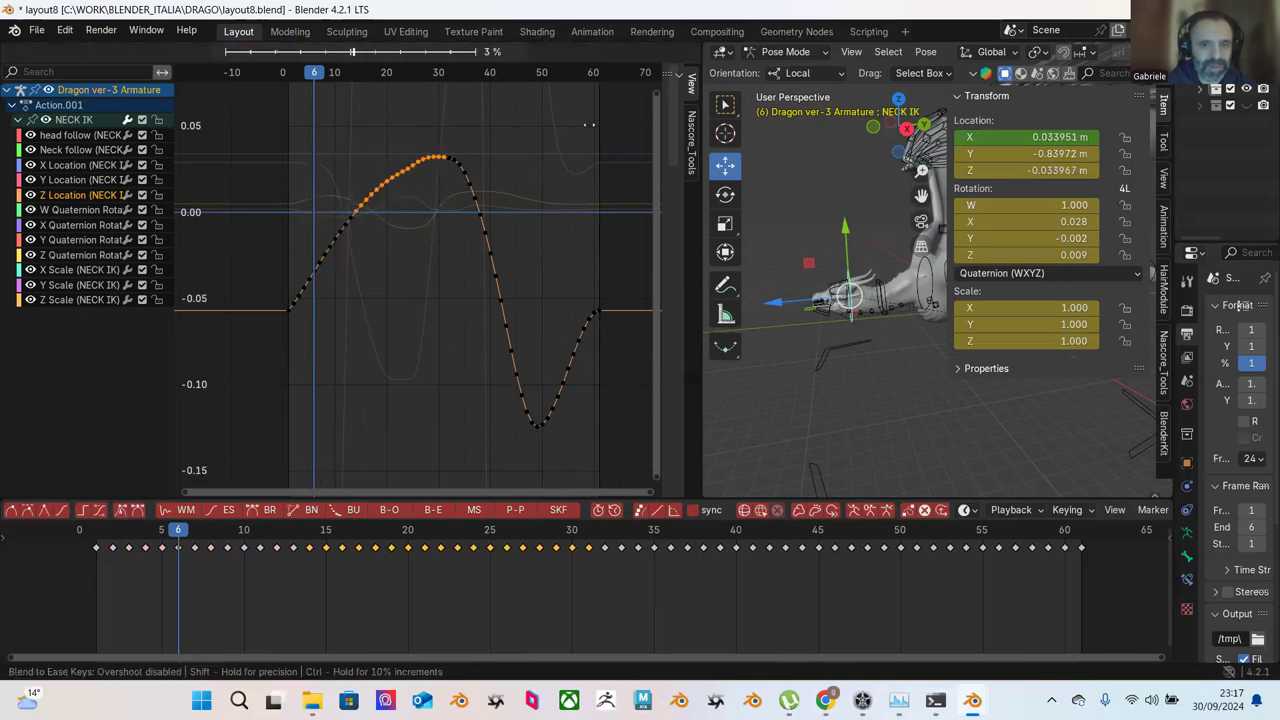
{"action": "left_click", "coordinate": [634, 163]}
{"action": "left_click_drag", "start_coordinate": [330, 122], "coordinate": [448, 236]}
{"action": "left_click", "coordinate": [584, 55]}
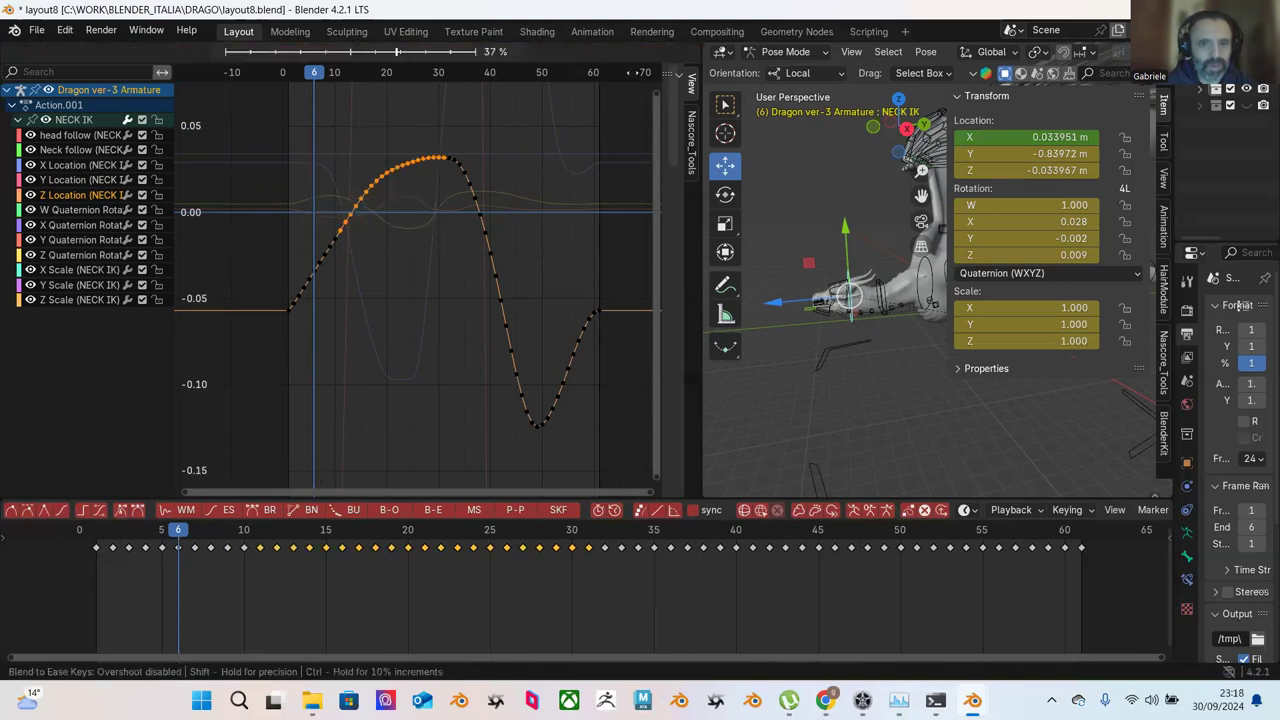
{"action": "left_click", "coordinate": [430, 116]}
{"action": "left_click", "coordinate": [286, 122]}
Step: Smooth the rising section and upper rise with Blend to Ease and Ease Keys
{"action": "left_click_drag", "start_coordinate": [286, 122], "coordinate": [444, 300]}
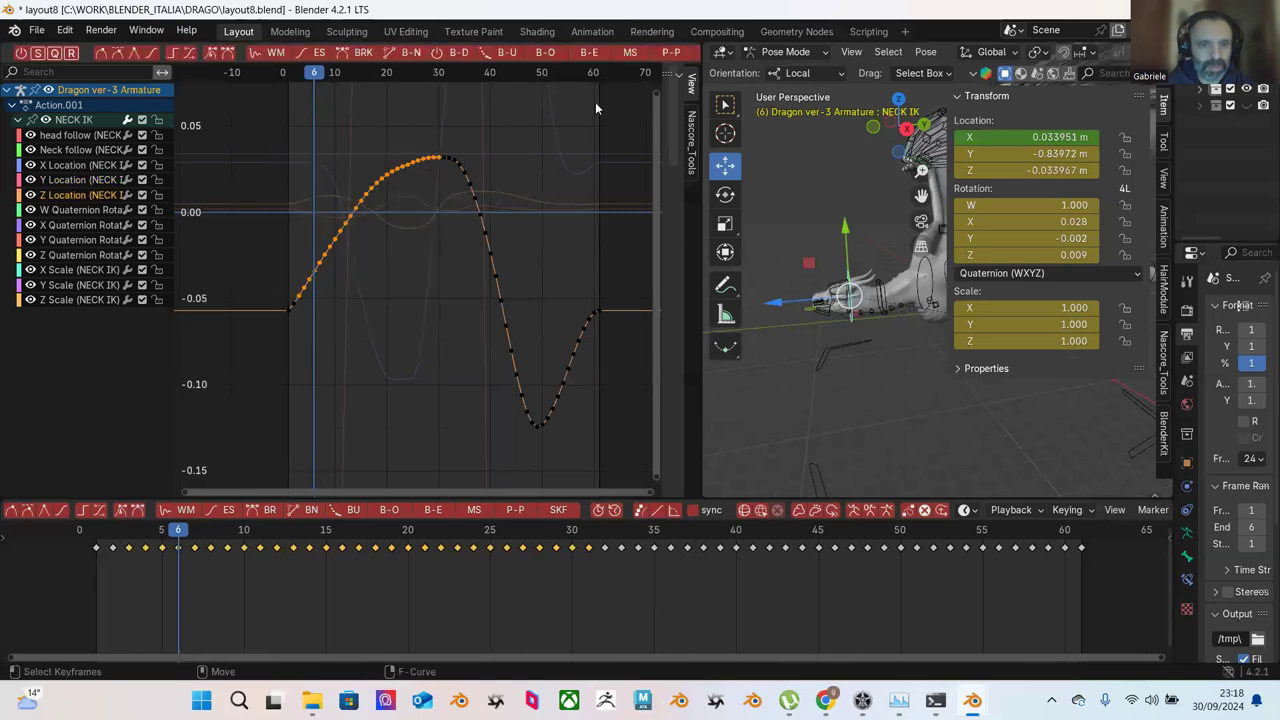
{"action": "left_click", "coordinate": [592, 55]}
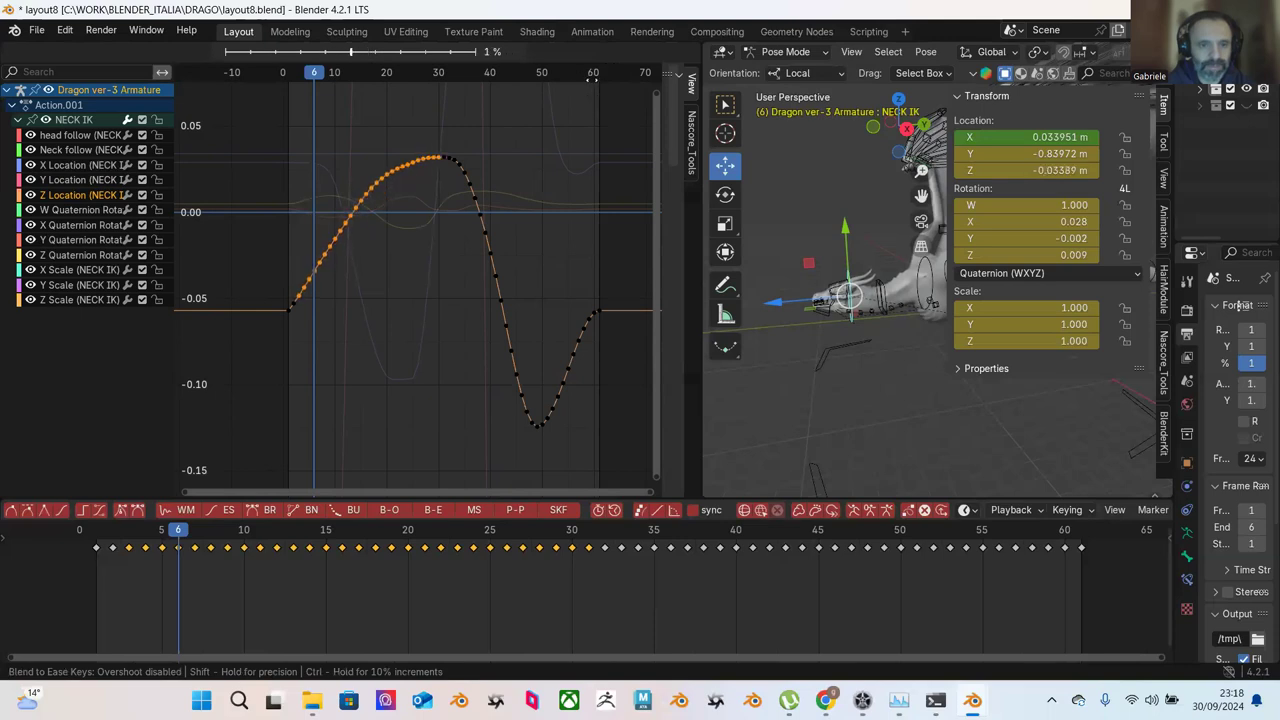
{"action": "left_click", "coordinate": [588, 88]}
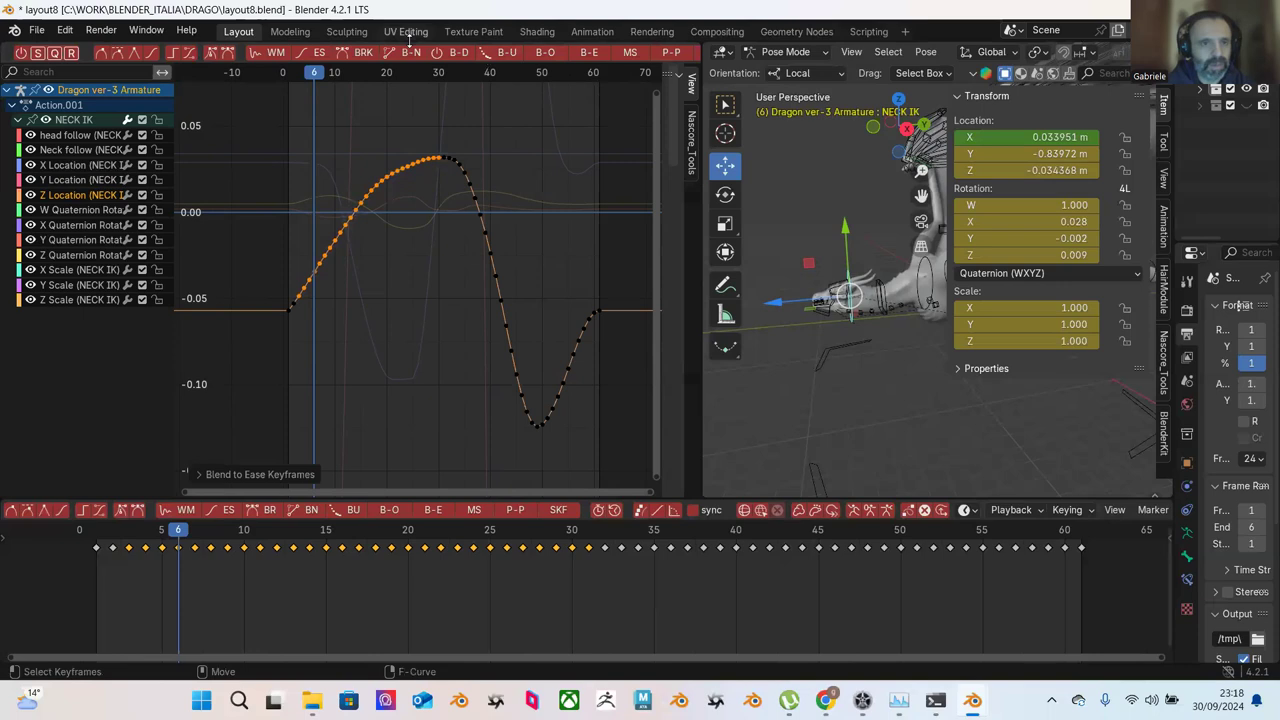
{"action": "left_click", "coordinate": [313, 52]}
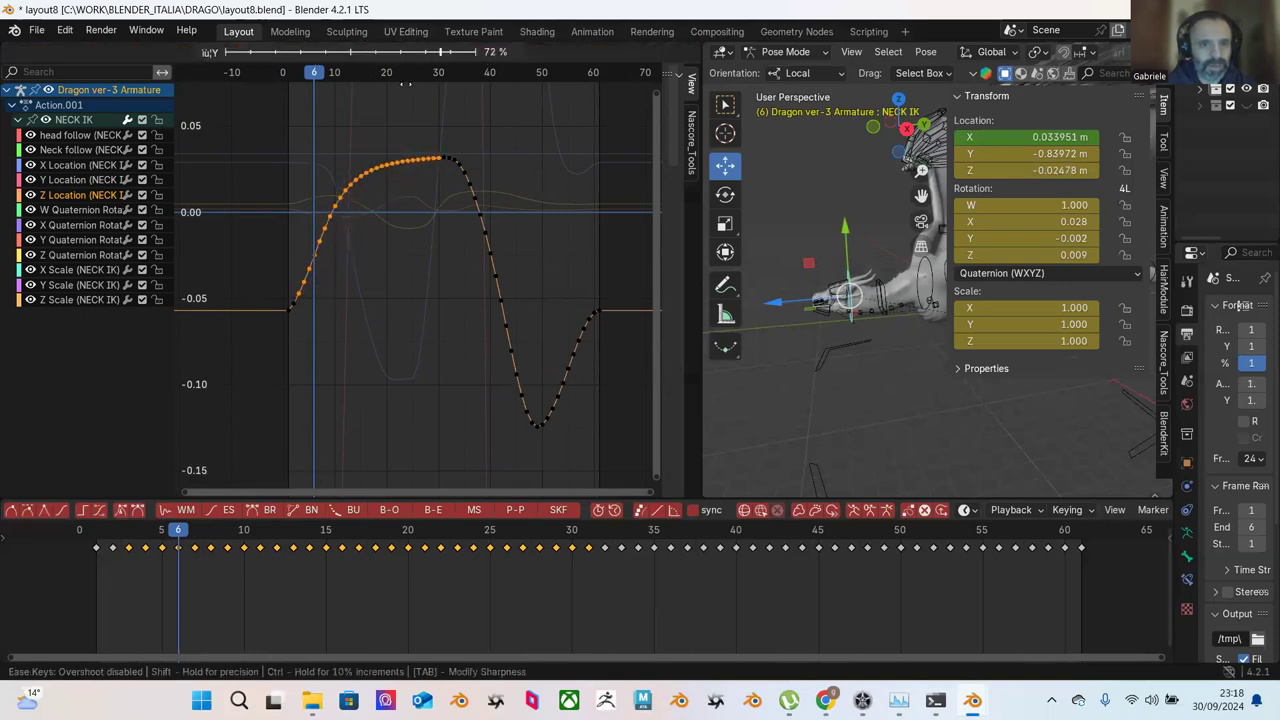
{"action": "left_click", "coordinate": [410, 103]}
{"action": "left_click_drag", "start_coordinate": [340, 113], "coordinate": [436, 216]}
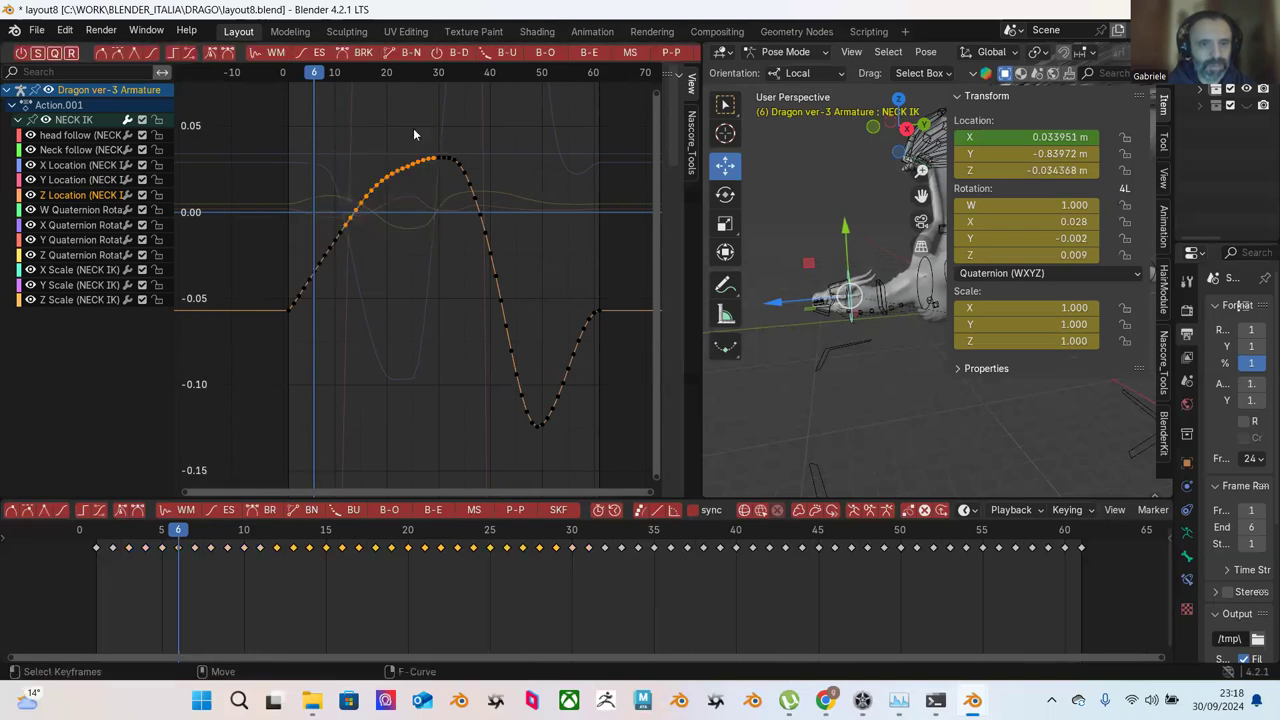
{"action": "left_click", "coordinate": [320, 53]}
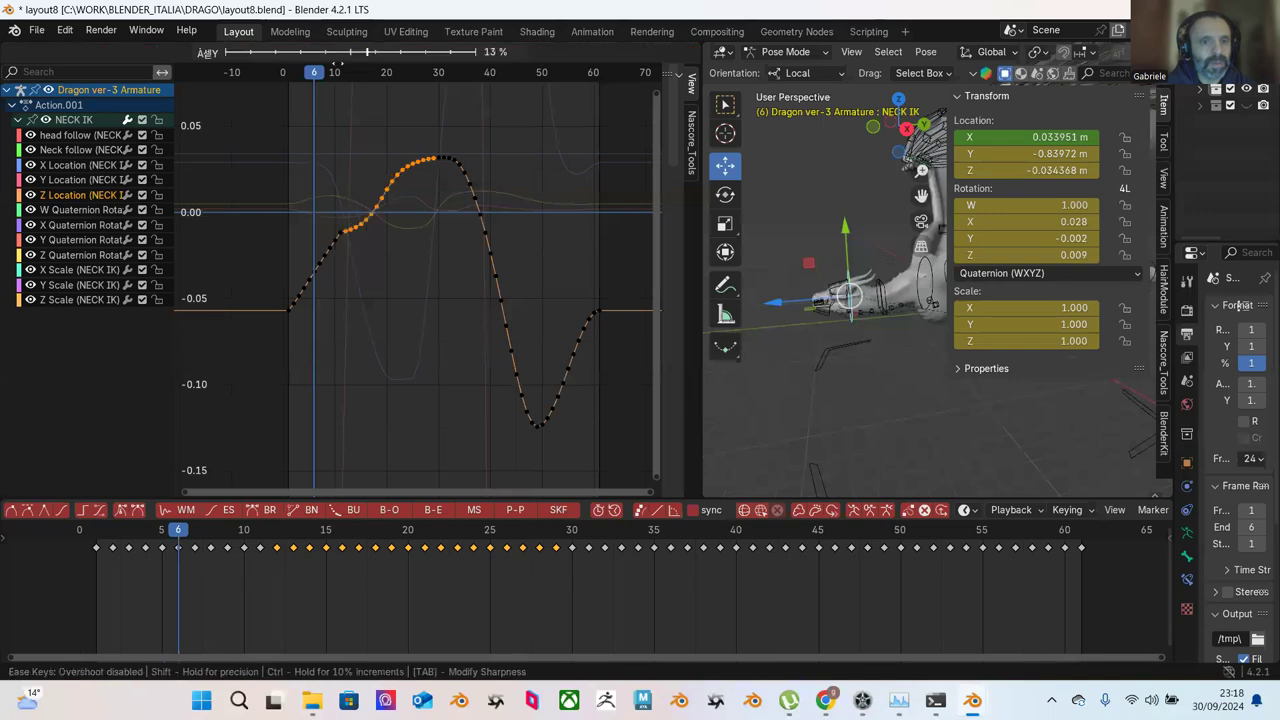
{"action": "left_click", "coordinate": [416, 105]}
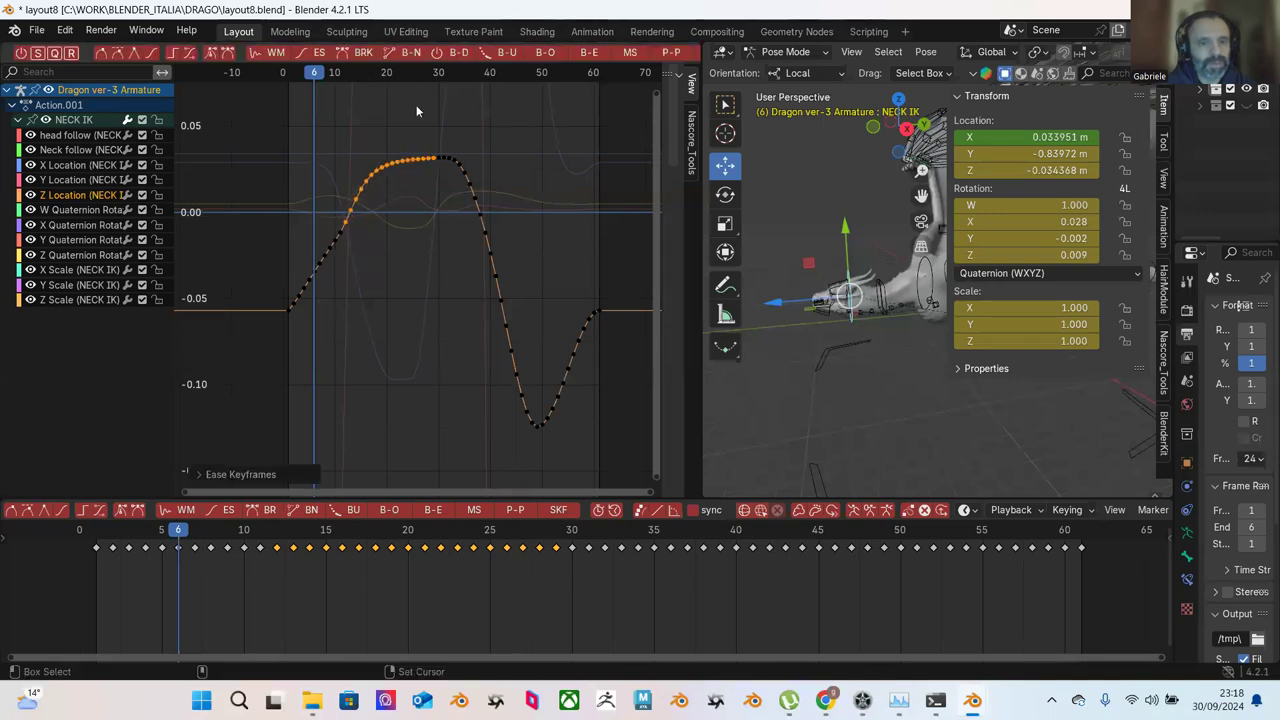
{"action": "left_click", "coordinate": [575, 52]}
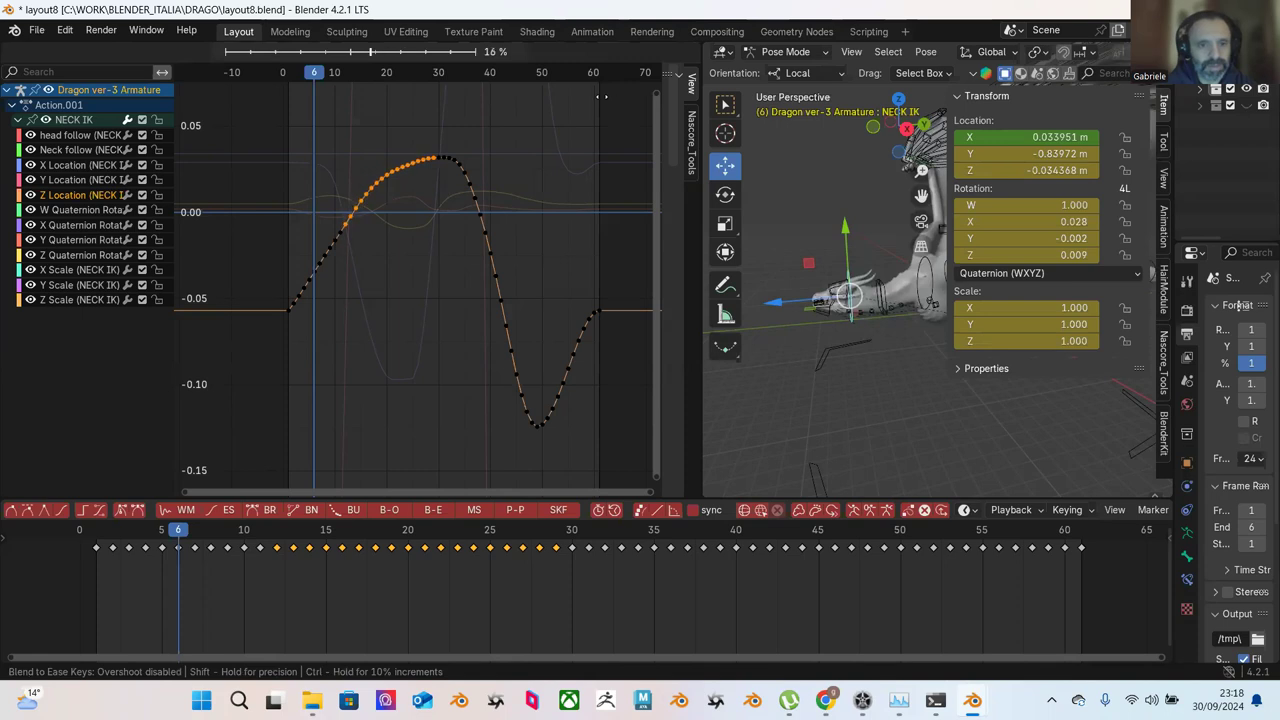
{"action": "left_click", "coordinate": [595, 93]}
Step: Blend to Ease the peak keys and the keys on the left side of the peak
{"action": "left_click_drag", "start_coordinate": [380, 120], "coordinate": [502, 248]}
{"action": "left_click_drag", "start_coordinate": [409, 123], "coordinate": [464, 206]}
{"action": "left_click", "coordinate": [587, 54]}
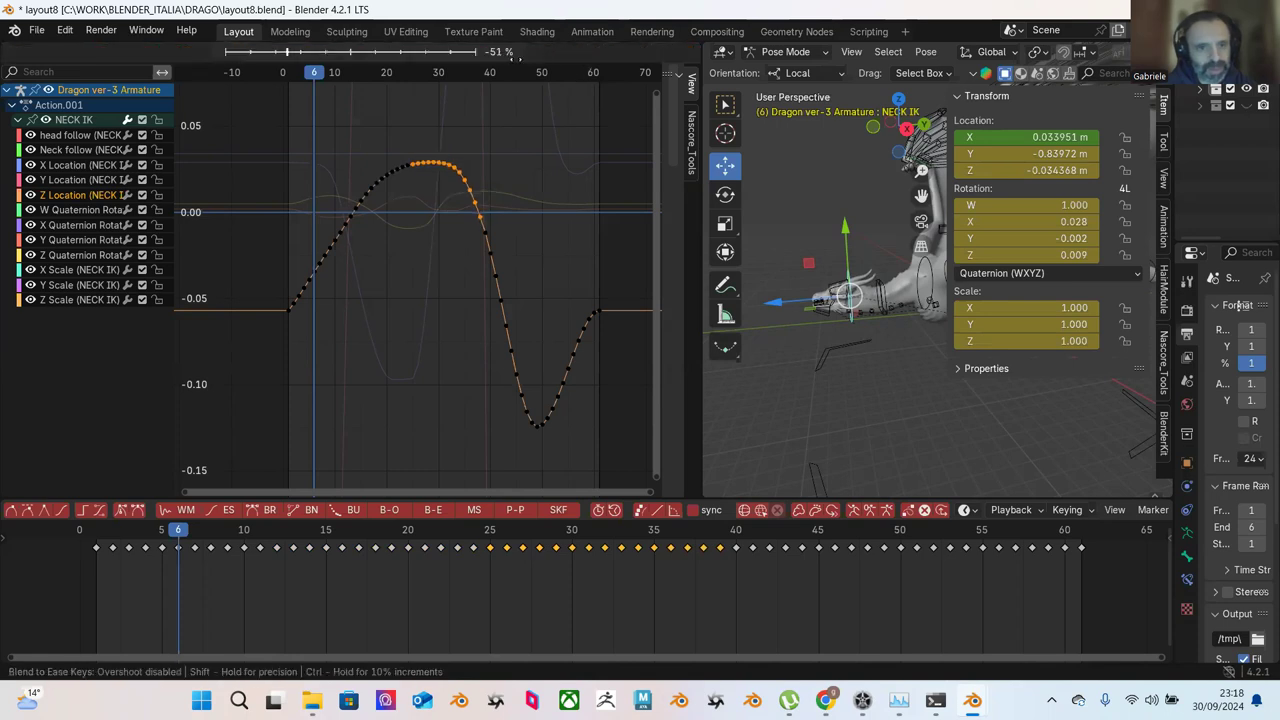
{"action": "mouse_move", "coordinate": [452, 88]}
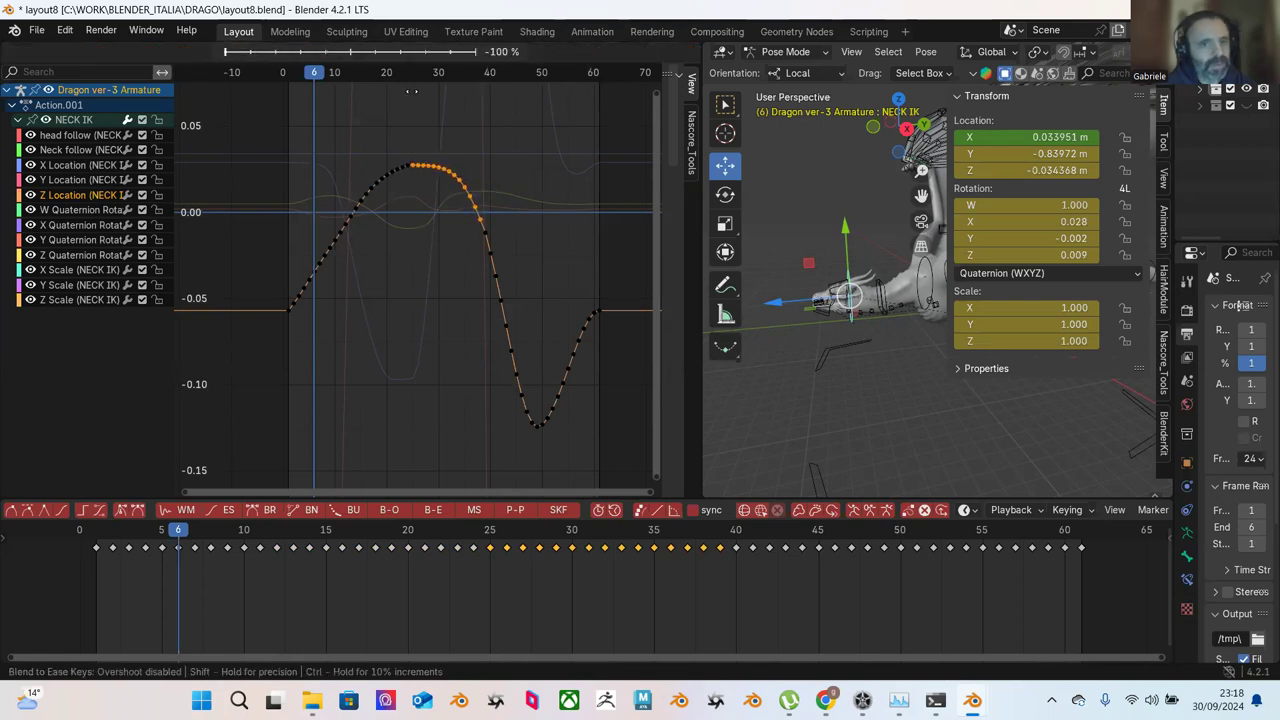
{"action": "left_click", "coordinate": [460, 122]}
{"action": "left_click_drag", "start_coordinate": [322, 125], "coordinate": [426, 211]}
{"action": "left_click", "coordinate": [588, 53]}
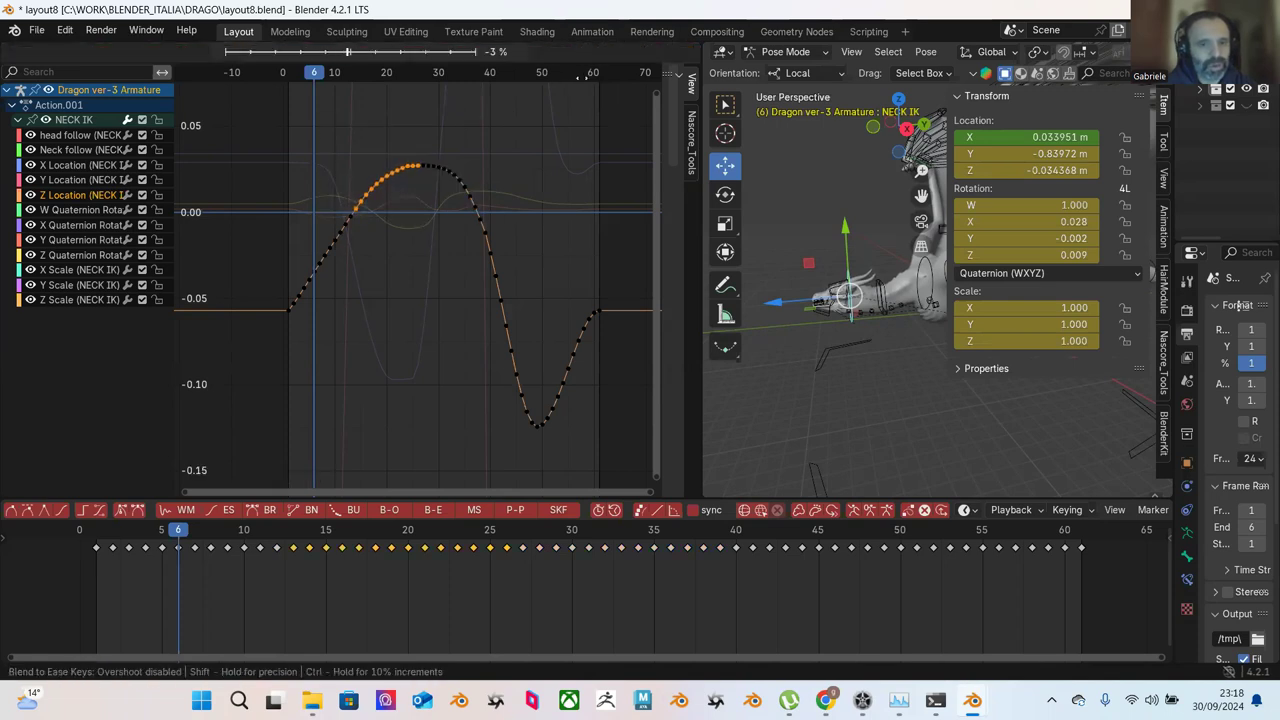
{"action": "left_click", "coordinate": [578, 92]}
{"action": "left_click", "coordinate": [564, 151]}
{"action": "scroll", "coordinate": [560, 165], "scroll_direction": "down", "scroll_amount": 2}
Step: Apply Blend to Ease to the keys on the falling slope into the dip
{"action": "middle_click_drag", "start_coordinate": [556, 179], "coordinate": [515, 171]}
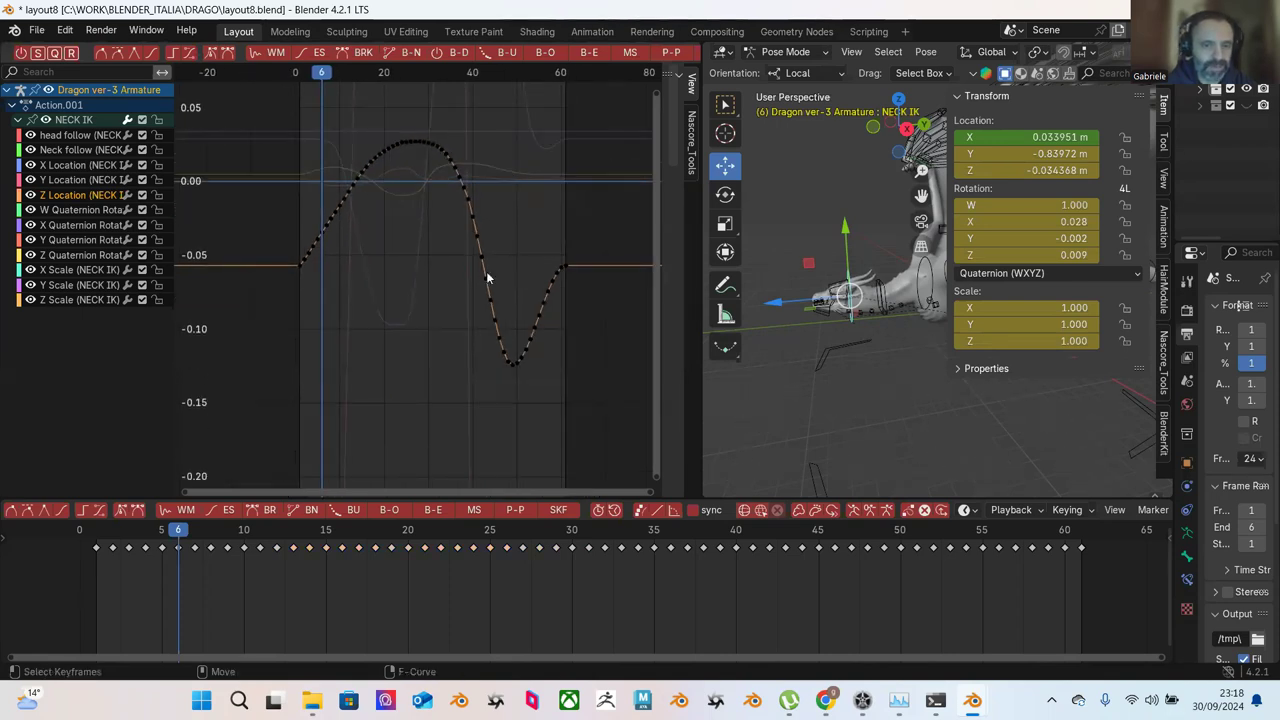
{"action": "scroll", "coordinate": [520, 273], "scroll_direction": "up", "scroll_amount": 1}
{"action": "middle_click_drag", "start_coordinate": [520, 273], "coordinate": [465, 234]}
{"action": "left_click_drag", "start_coordinate": [374, 168], "coordinate": [448, 357]}
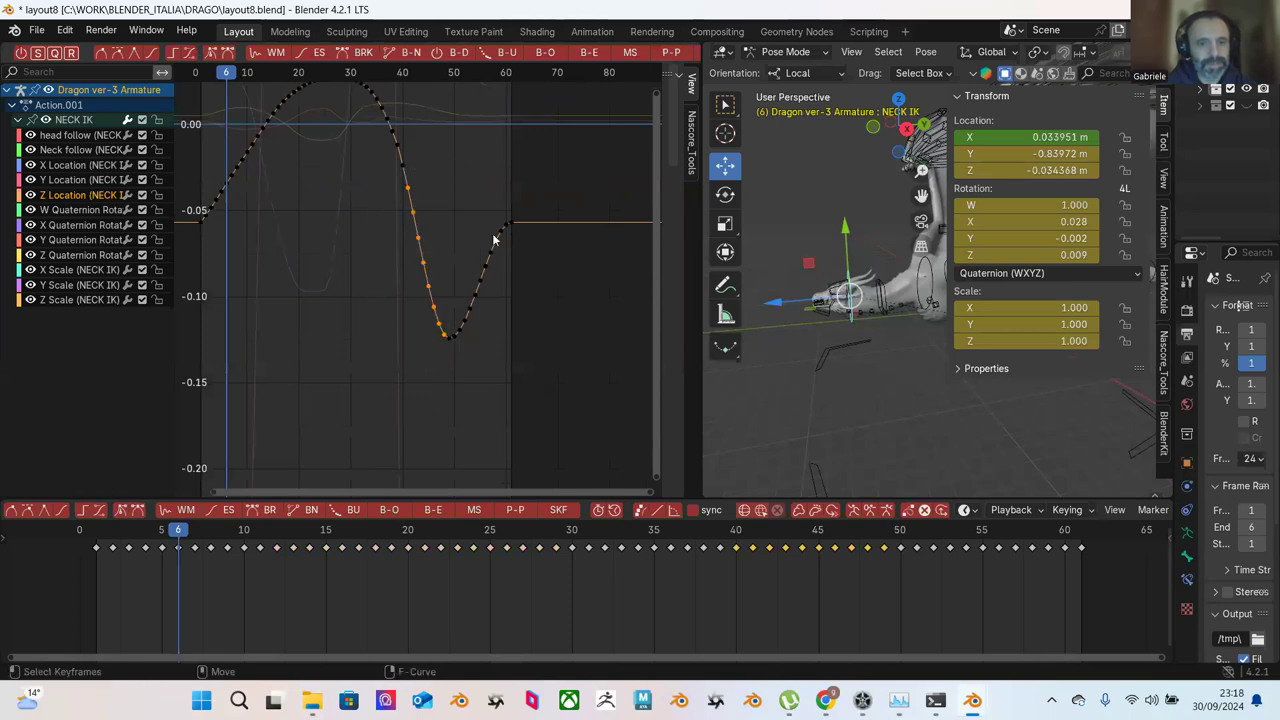
{"action": "left_click", "coordinate": [590, 57]}
{"action": "left_click", "coordinate": [634, 140]}
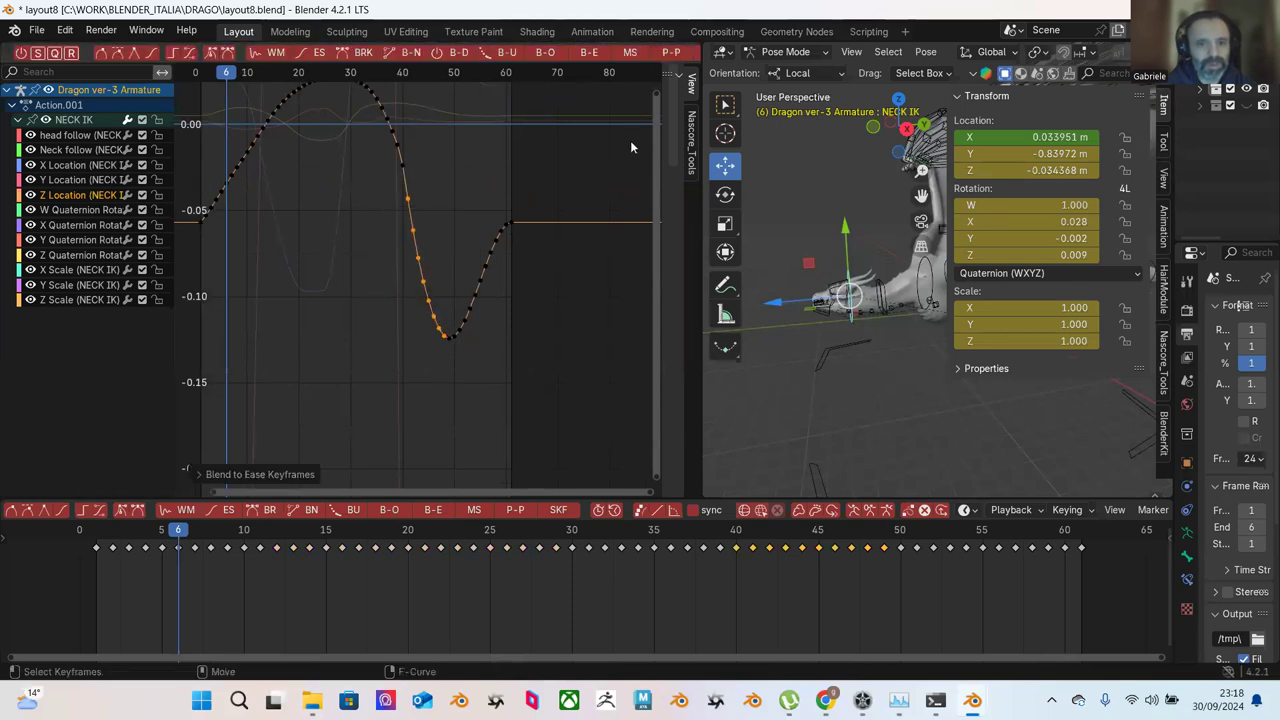
Step: Ease the keys running from the peak down the upper slope
{"action": "scroll", "coordinate": [606, 147], "scroll_direction": "up", "scroll_amount": 2, "text": "shift"}
{"action": "left_click_drag", "start_coordinate": [340, 94], "coordinate": [484, 154]}
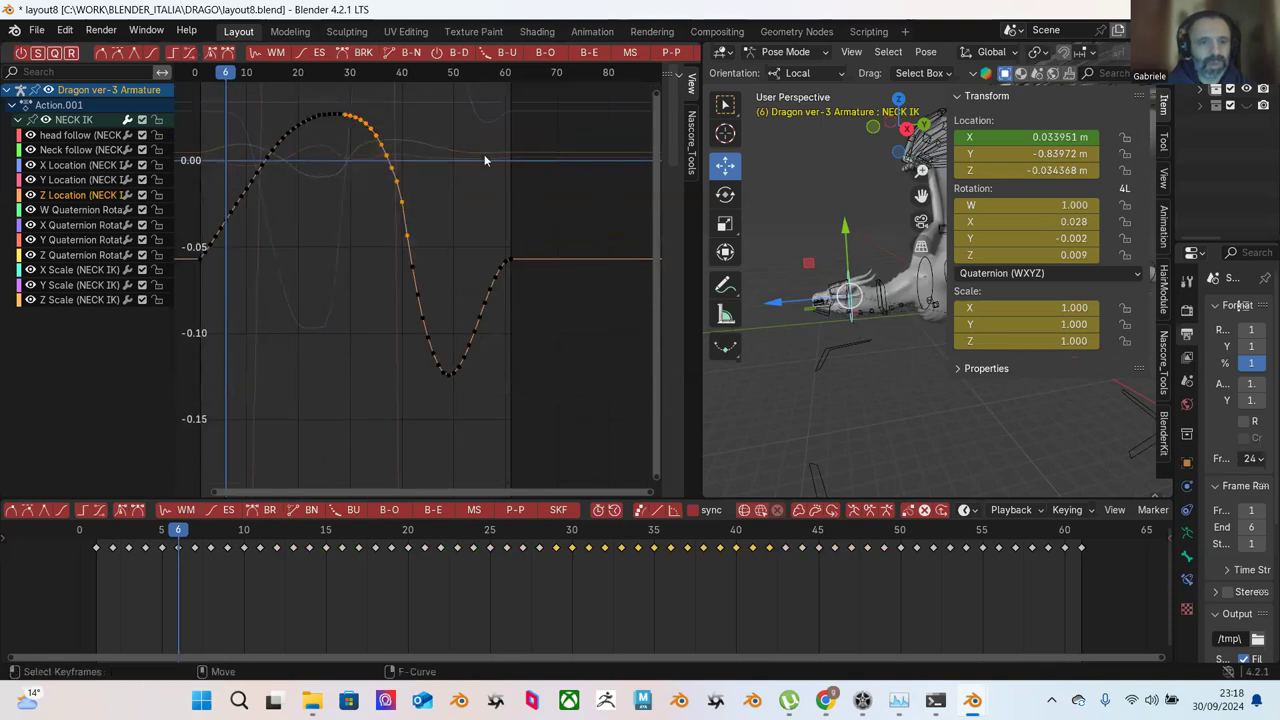
{"action": "left_click", "coordinate": [588, 57]}
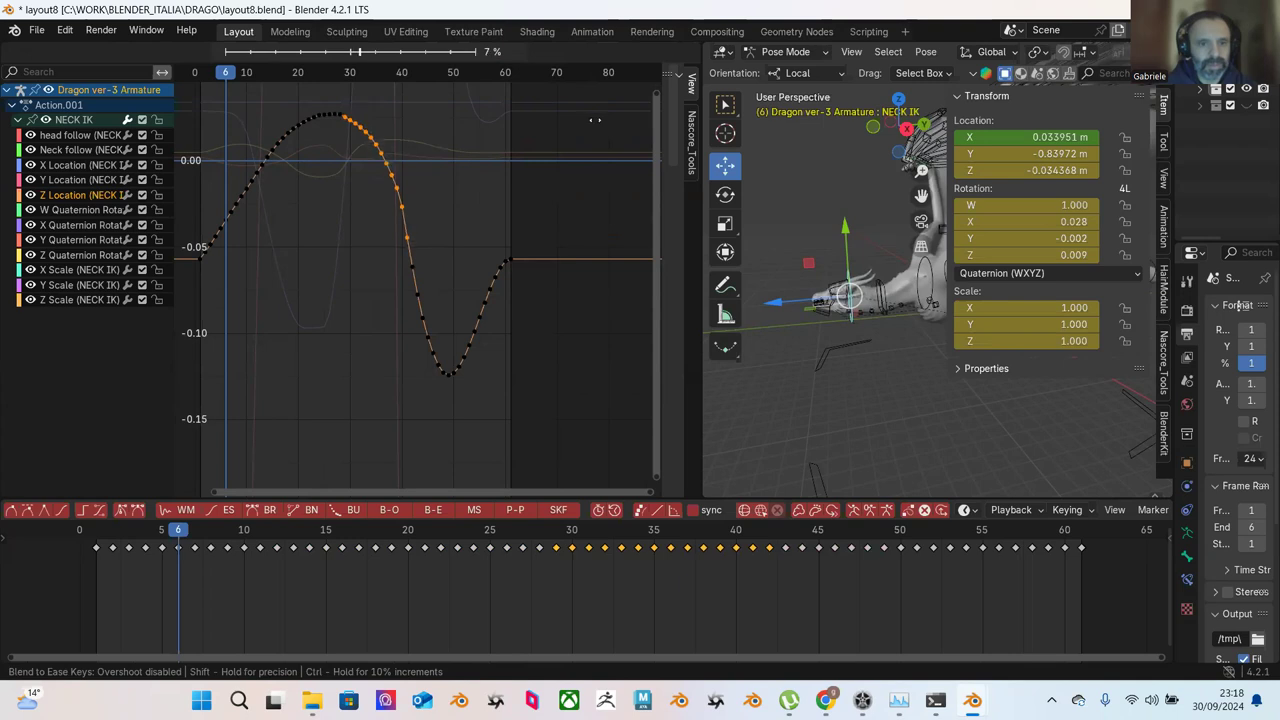
{"action": "left_click", "coordinate": [588, 118]}
{"action": "left_click", "coordinate": [560, 143]}
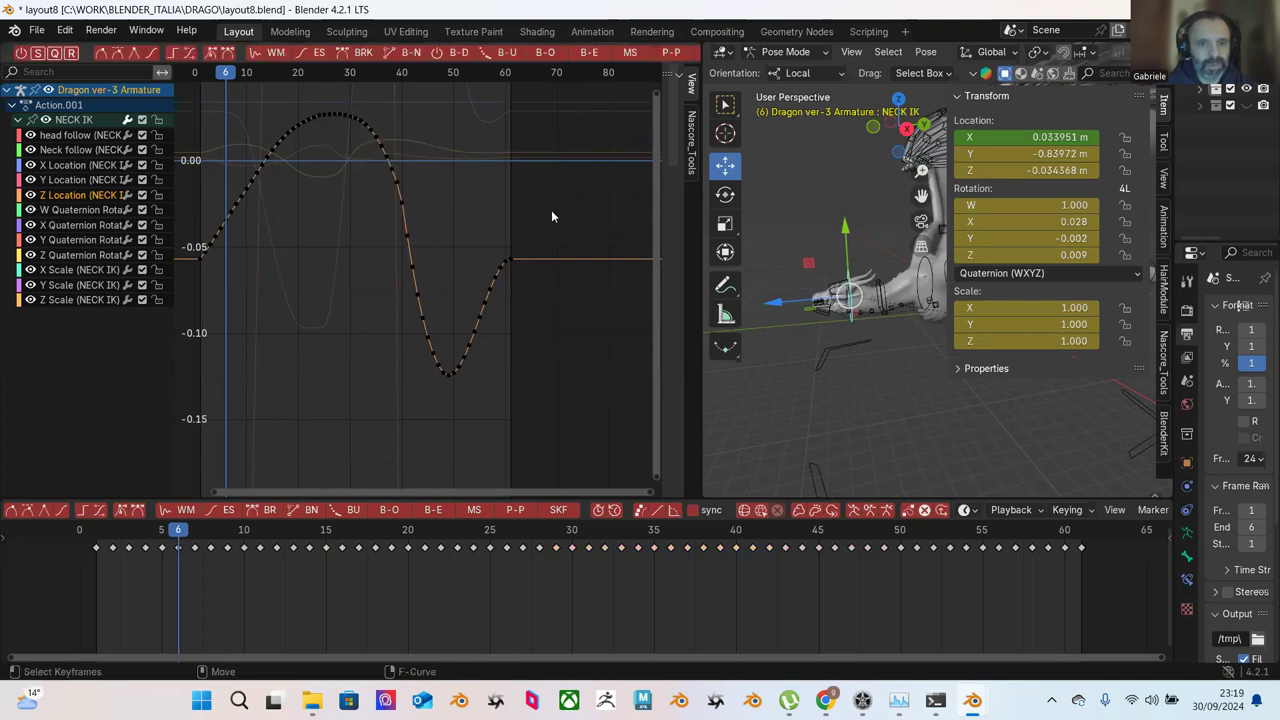
Step: Re-ease the descending slope, then the keys from the descent through the dip
{"action": "scroll", "coordinate": [545, 210], "scroll_direction": "down", "scroll_amount": 2}
{"action": "scroll", "coordinate": [397, 114], "scroll_direction": "up", "scroll_amount": 1}
{"action": "left_click_drag", "start_coordinate": [399, 120], "coordinate": [468, 337]}
{"action": "left_click", "coordinate": [590, 56]}
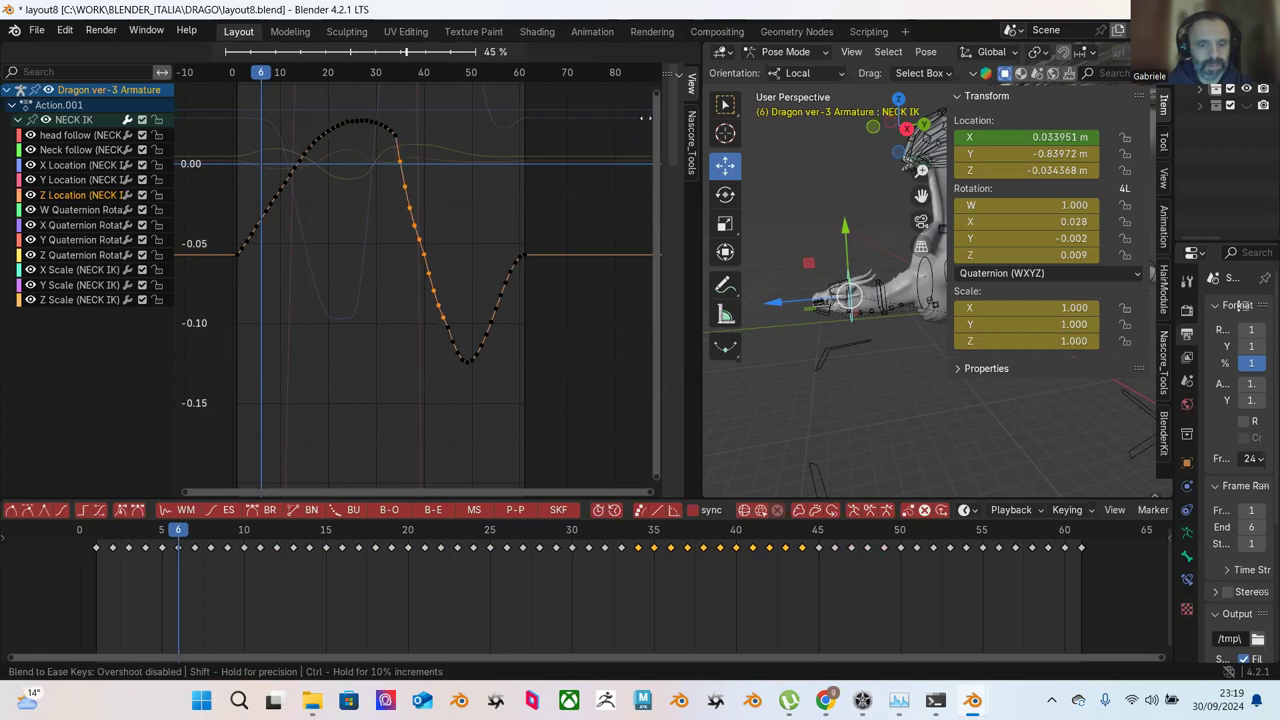
{"action": "left_click", "coordinate": [632, 155]}
{"action": "left_click_drag", "start_coordinate": [392, 190], "coordinate": [470, 360]}
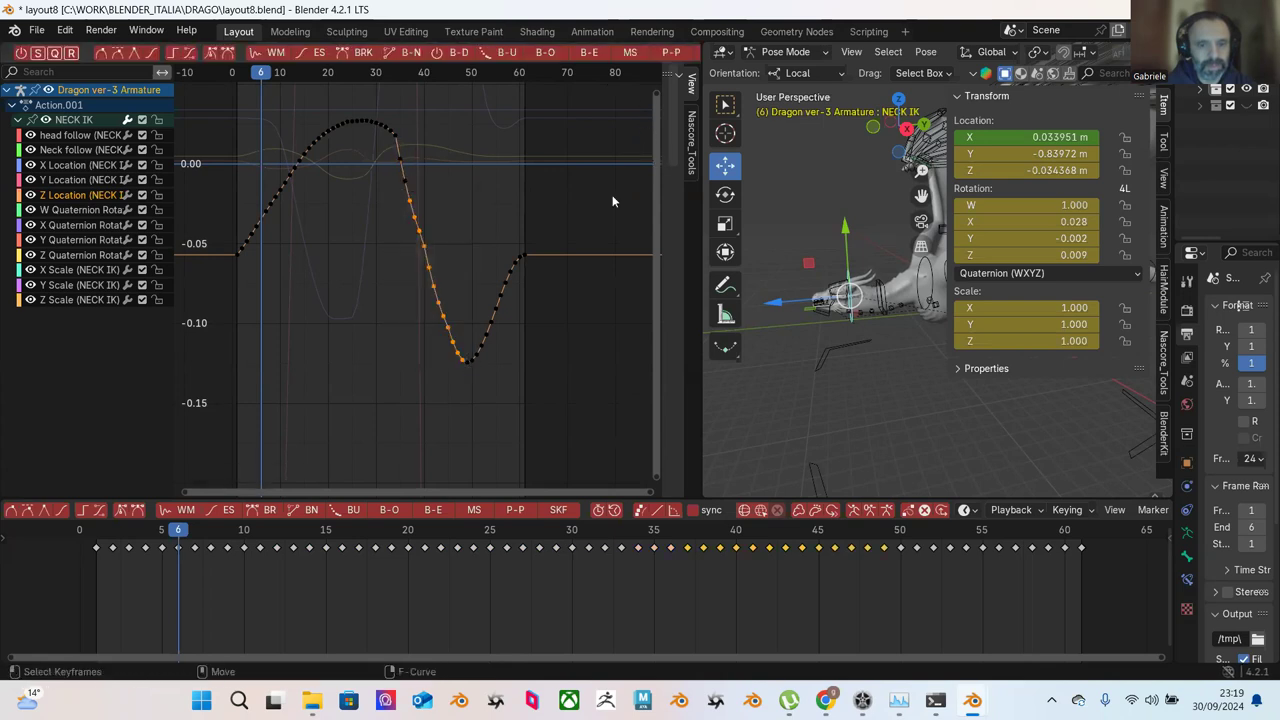
{"action": "left_click", "coordinate": [590, 58]}
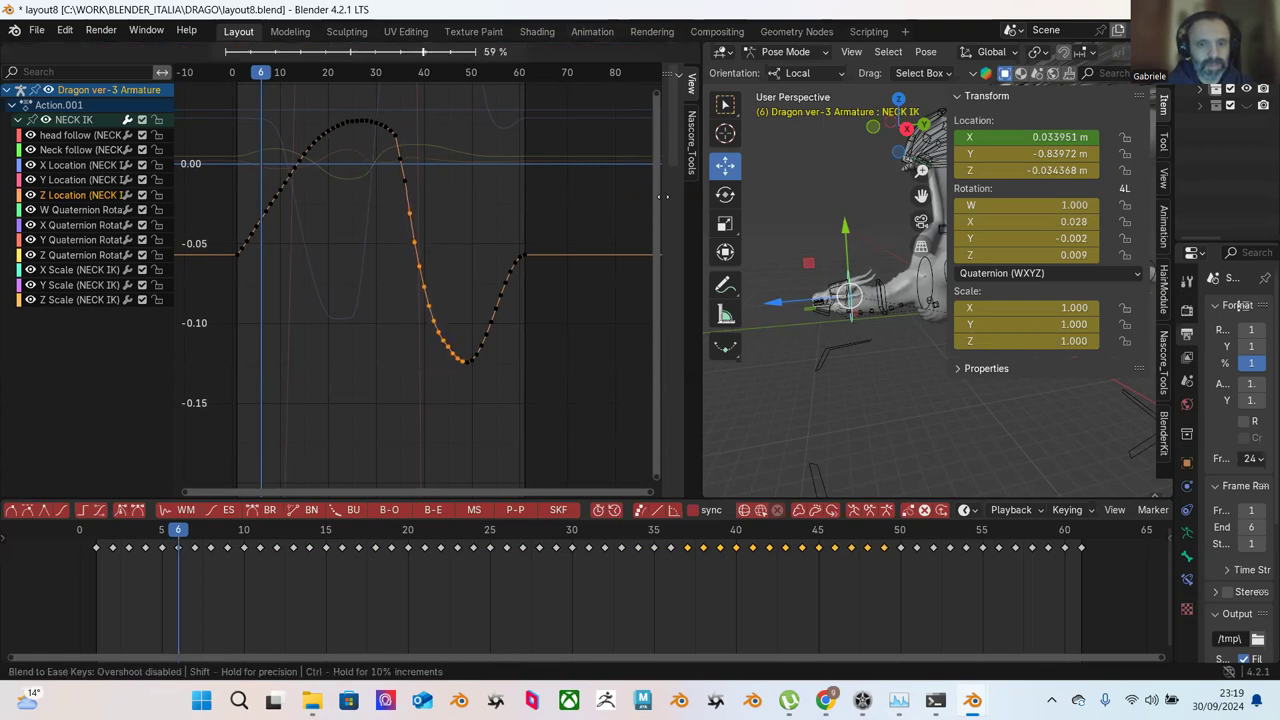
{"action": "left_click", "coordinate": [640, 185]}
{"action": "left_click", "coordinate": [484, 146]}
Step: Ease the keys around the peak, then the keys from the peak down the falling slope
{"action": "left_click_drag", "start_coordinate": [359, 95], "coordinate": [406, 163]}
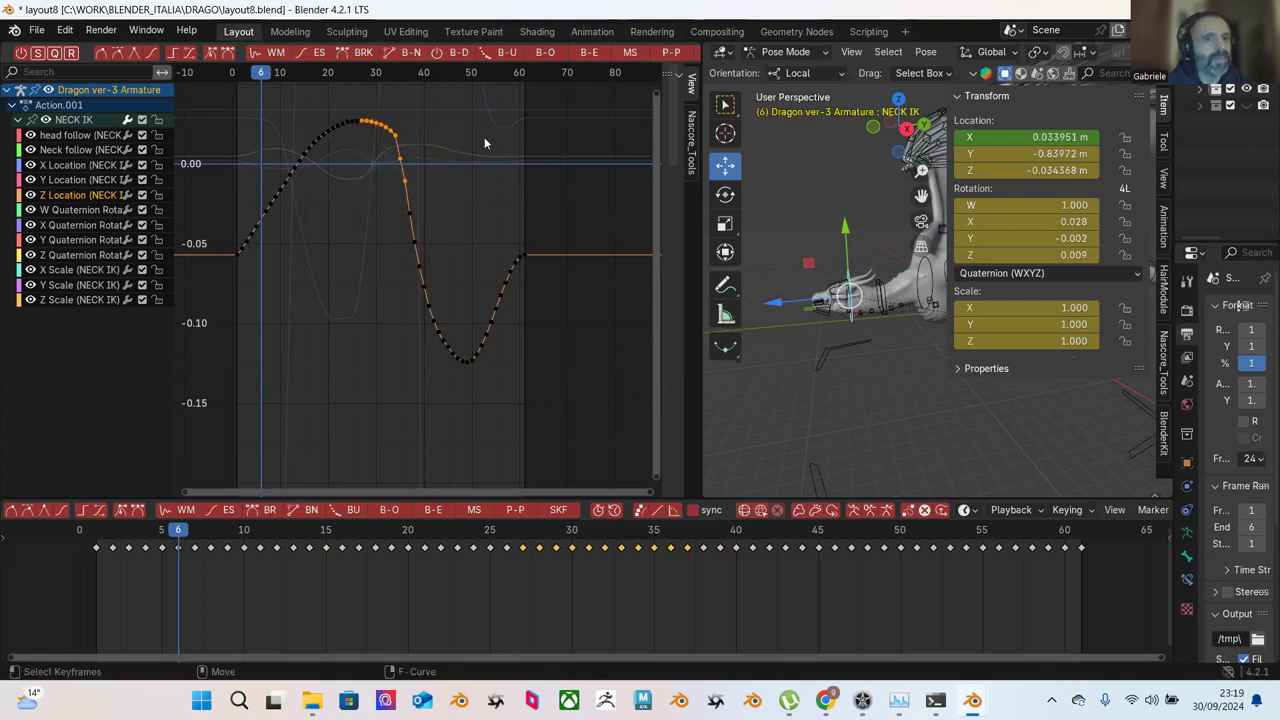
{"action": "left_click", "coordinate": [590, 53]}
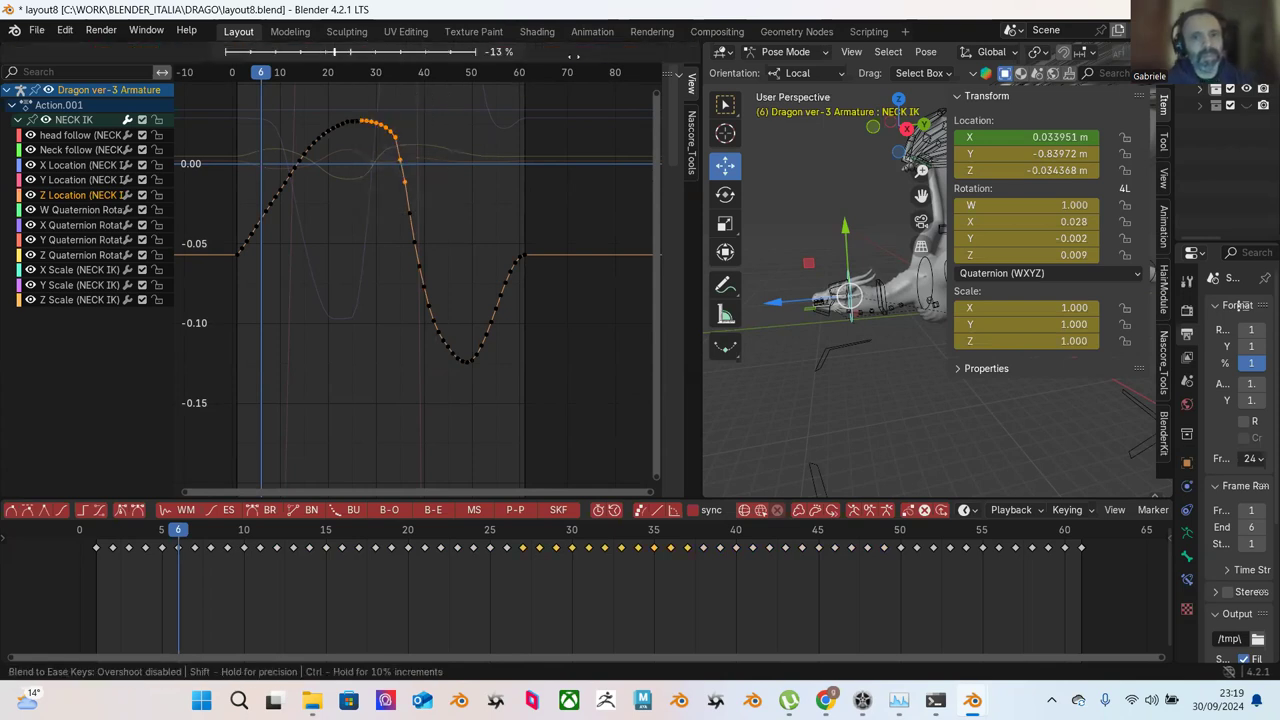
{"action": "left_click", "coordinate": [490, 67]}
{"action": "left_click", "coordinate": [443, 127]}
{"action": "left_click_drag", "start_coordinate": [352, 106], "coordinate": [412, 216]}
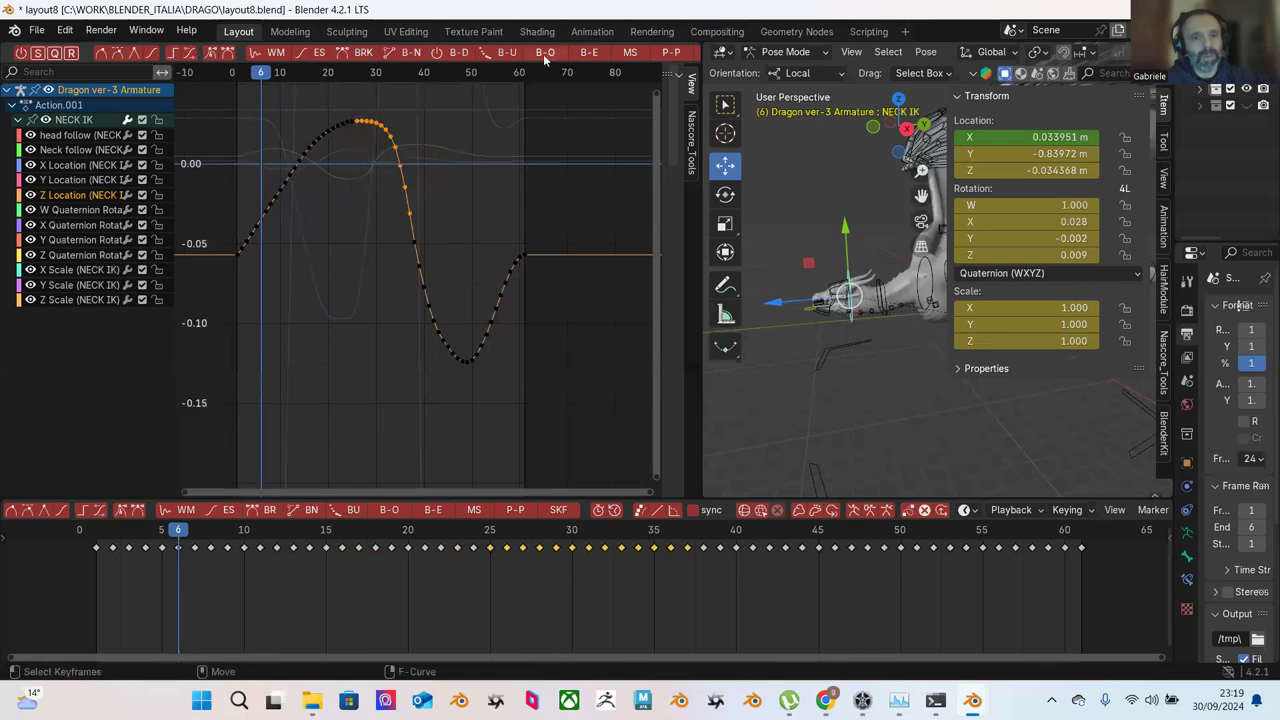
{"action": "left_click", "coordinate": [589, 52]}
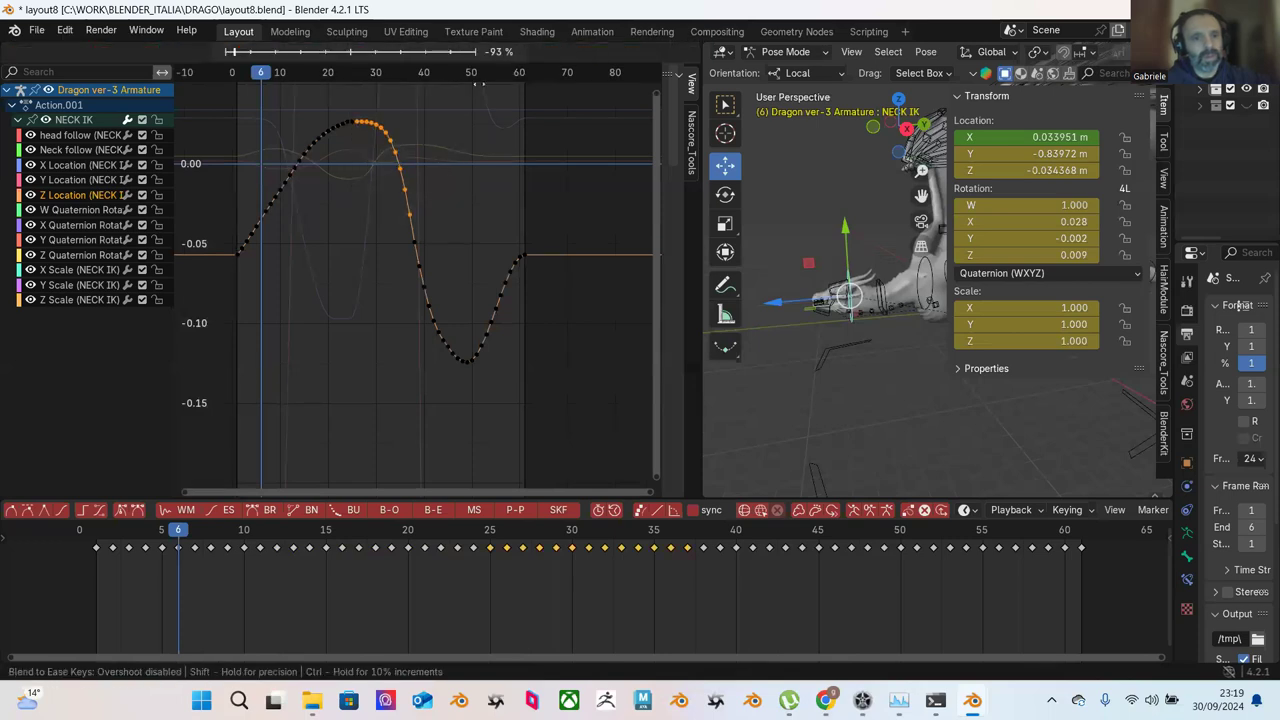
{"action": "left_click", "coordinate": [487, 131]}
{"action": "left_click", "coordinate": [491, 152]}
{"action": "scroll", "coordinate": [486, 167], "scroll_direction": "up", "scroll_amount": 2}
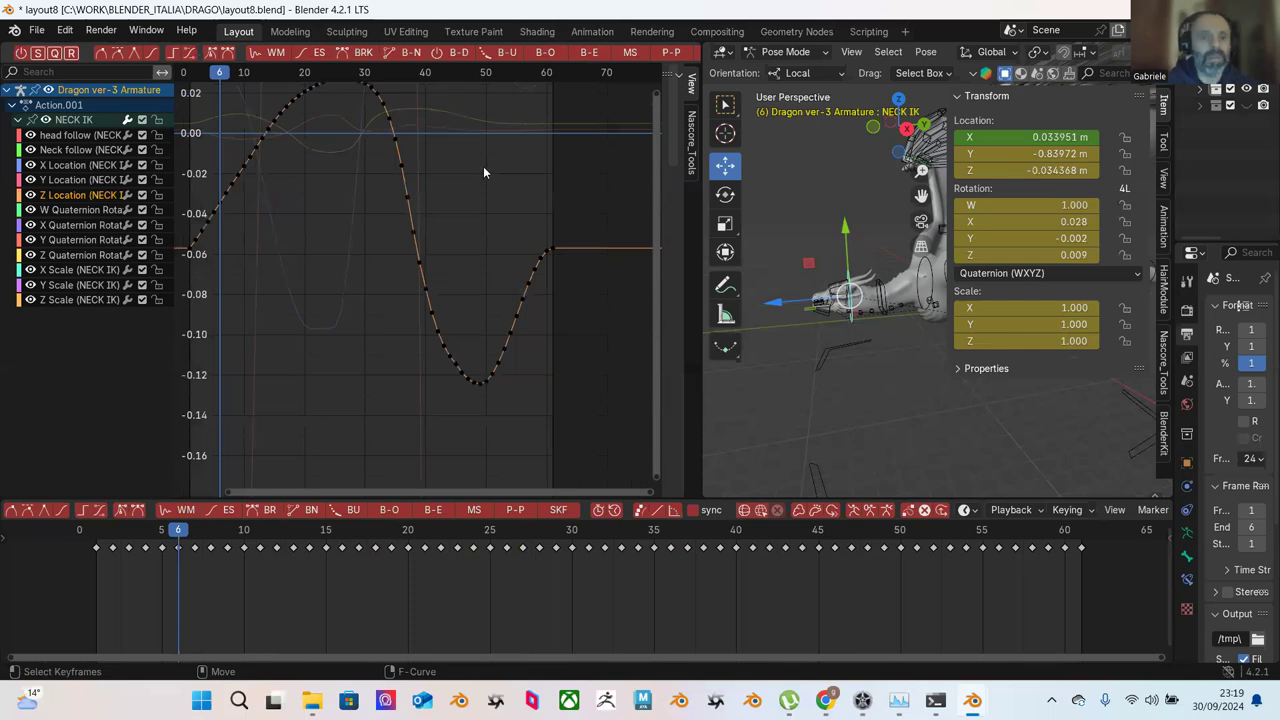
Step: Blend the keys around the curve's peak toward ease twice, the second pass at 7%
{"action": "middle_click_drag", "start_coordinate": [482, 153], "coordinate": [514, 237]}
{"action": "scroll", "coordinate": [415, 180], "scroll_direction": "up", "scroll_amount": 1}
{"action": "left_click_drag", "start_coordinate": [365, 126], "coordinate": [466, 216]}
{"action": "left_click_drag", "start_coordinate": [368, 128], "coordinate": [464, 250]}
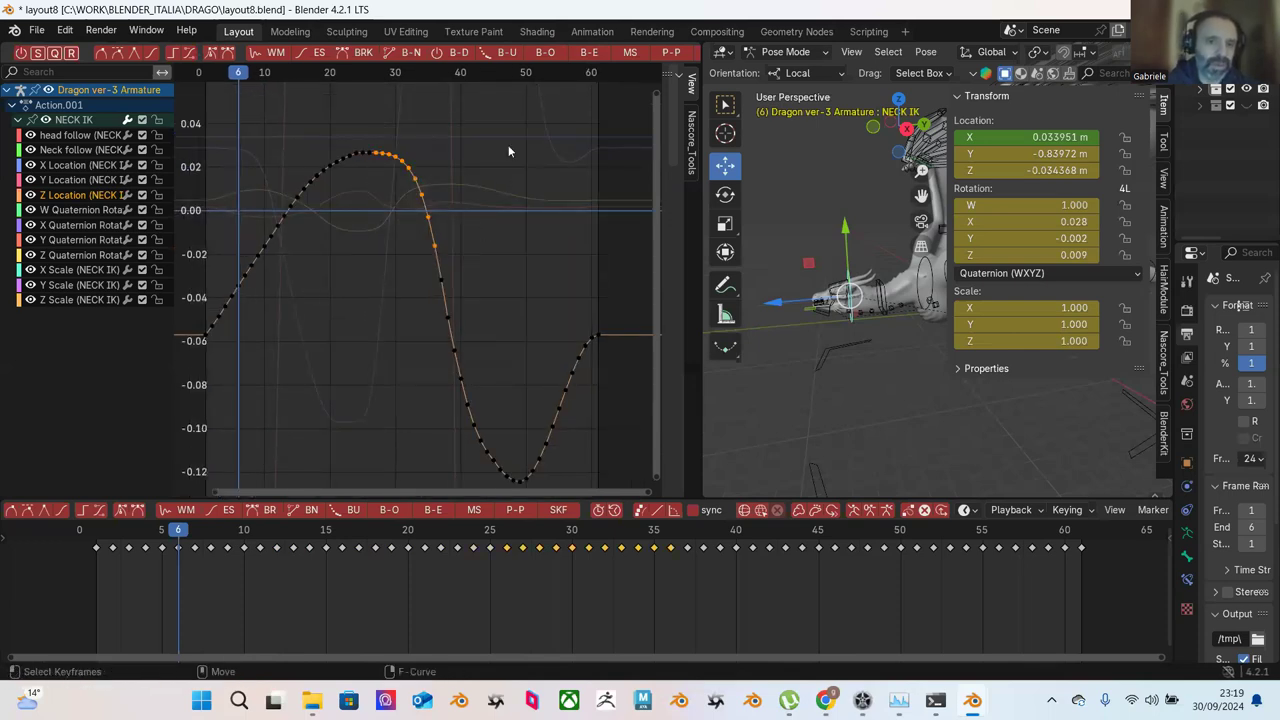
{"action": "left_click", "coordinate": [589, 57]}
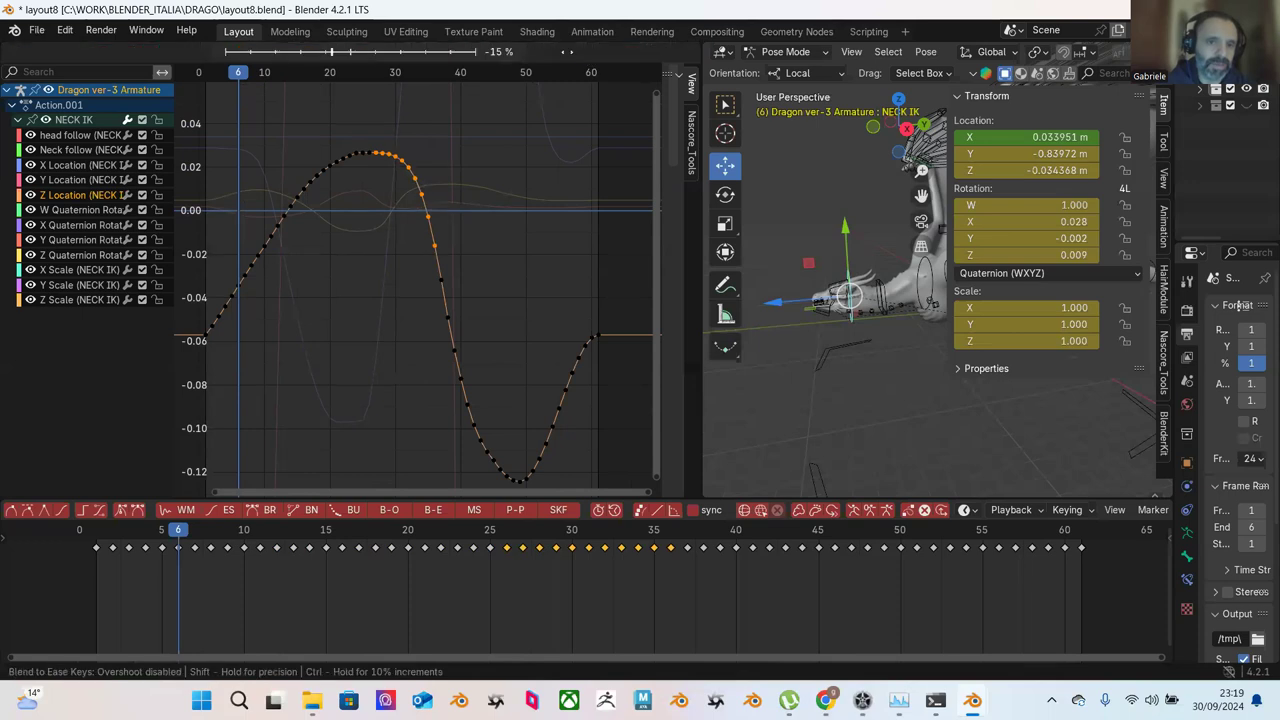
{"action": "left_click", "coordinate": [598, 140]}
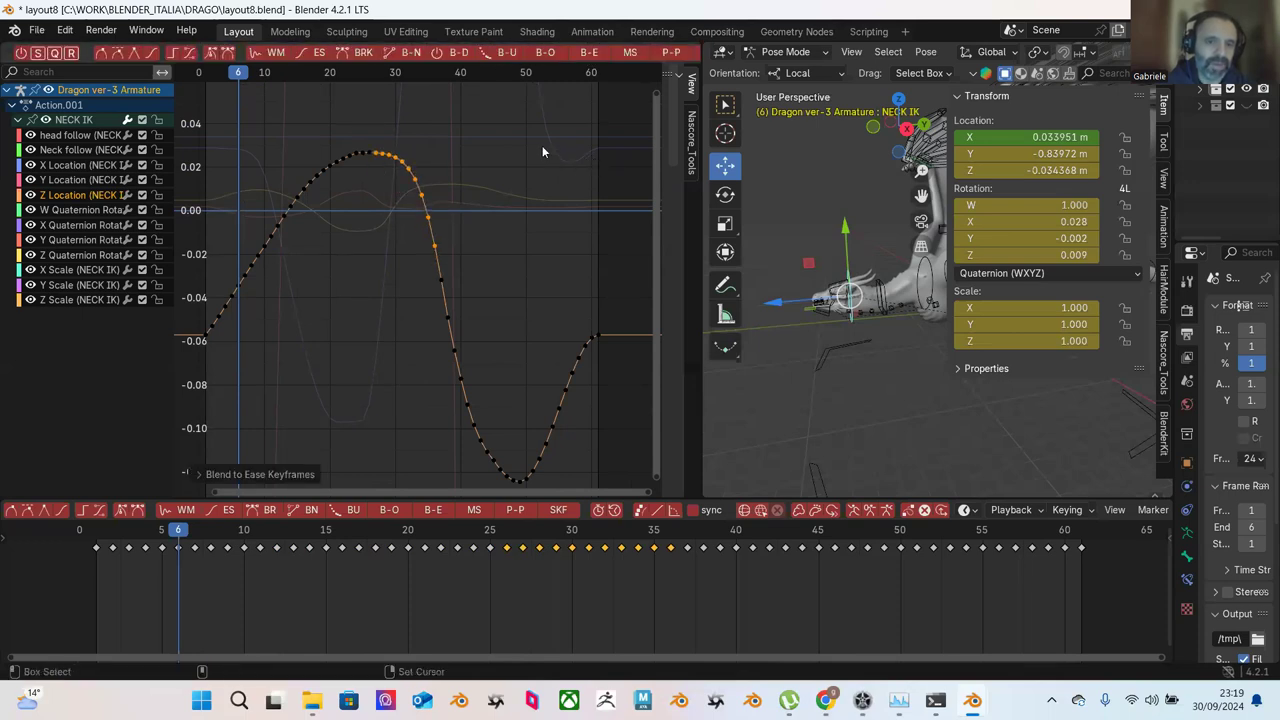
{"action": "scroll", "coordinate": [498, 152], "scroll_direction": "up", "scroll_amount": 1}
{"action": "left_click", "coordinate": [590, 53]}
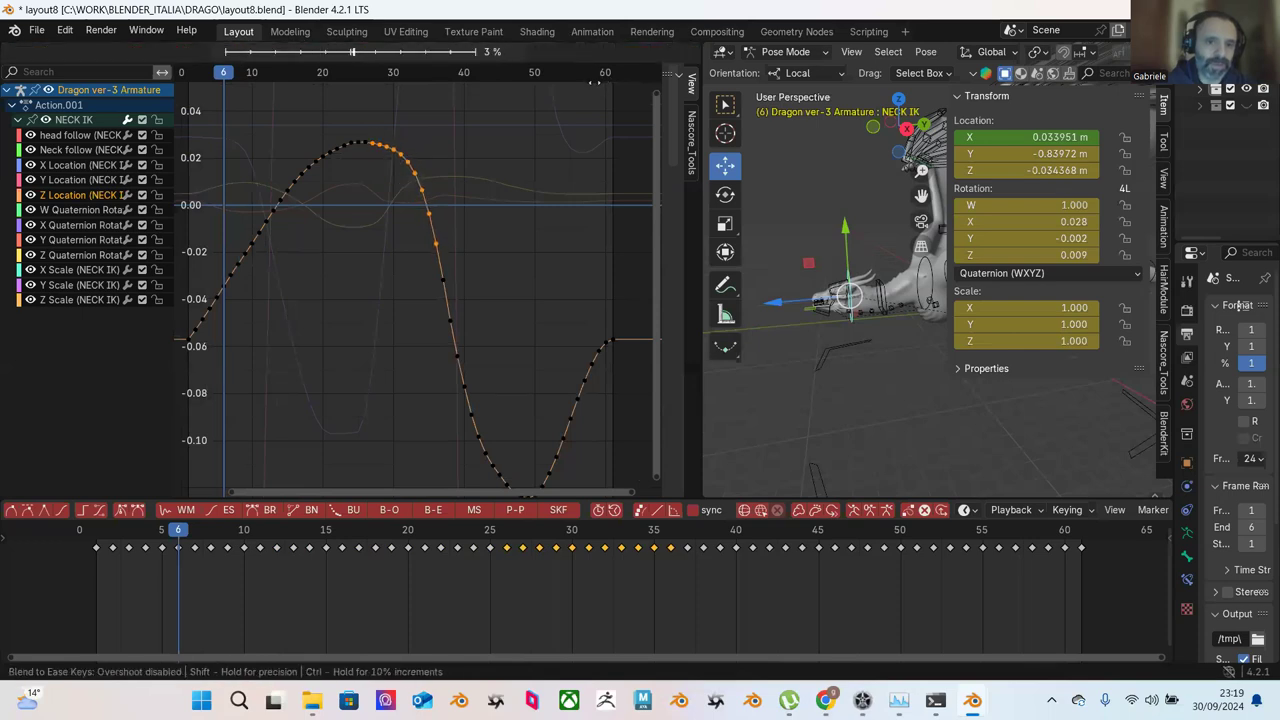
{"action": "left_click", "coordinate": [600, 87]}
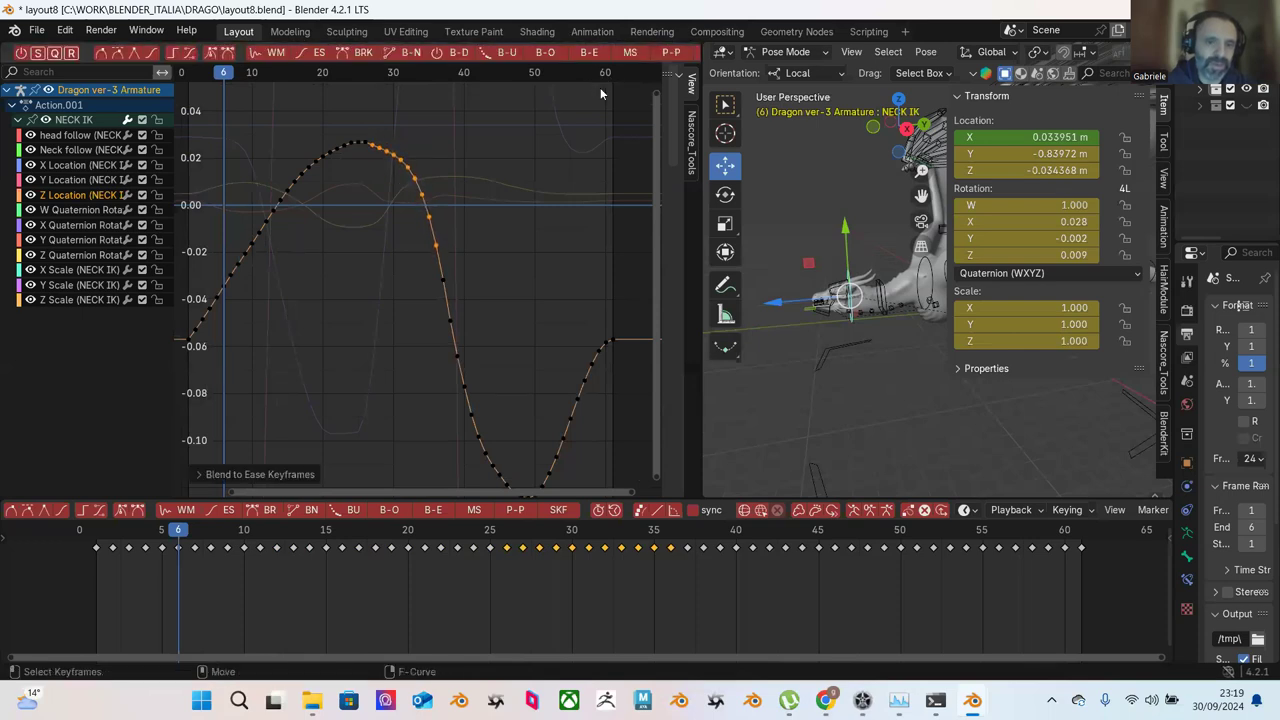
{"action": "left_click", "coordinate": [524, 162]}
Step: Ease the keys on the rising part, then the keys at the top of the peak
{"action": "left_click_drag", "start_coordinate": [282, 122], "coordinate": [367, 210]}
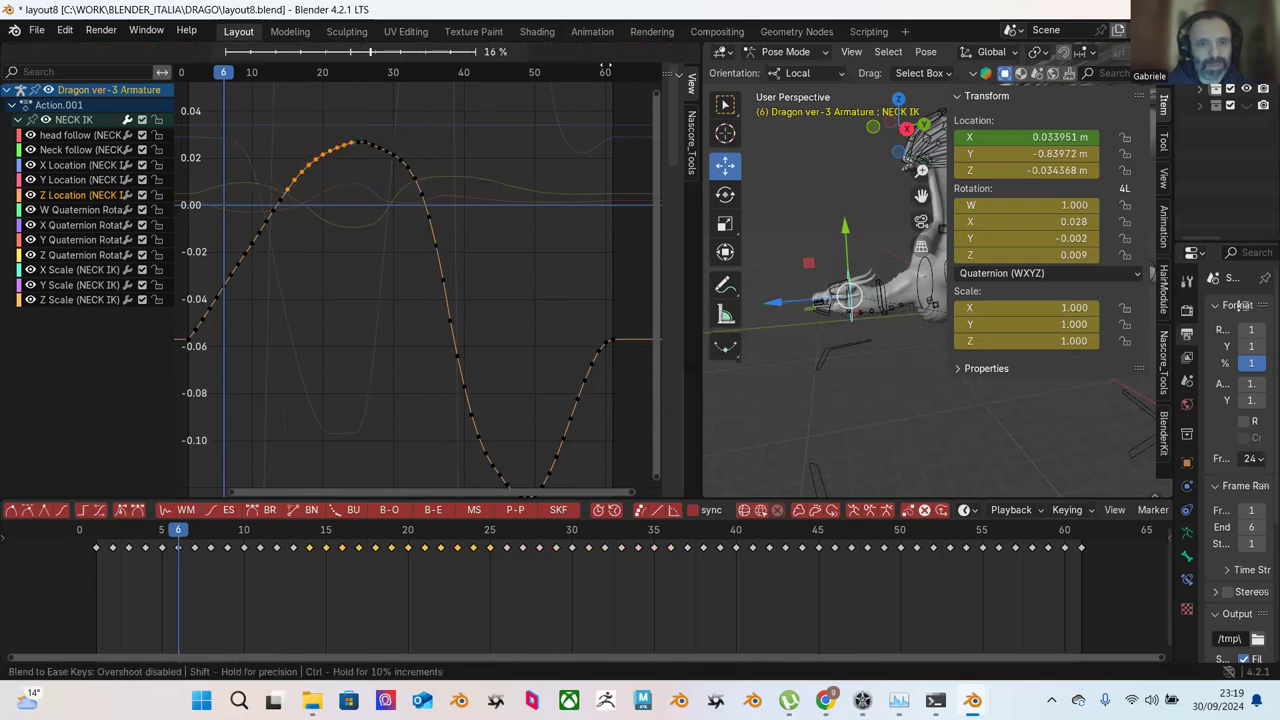
{"action": "left_click", "coordinate": [596, 98]}
{"action": "left_click", "coordinate": [476, 141]}
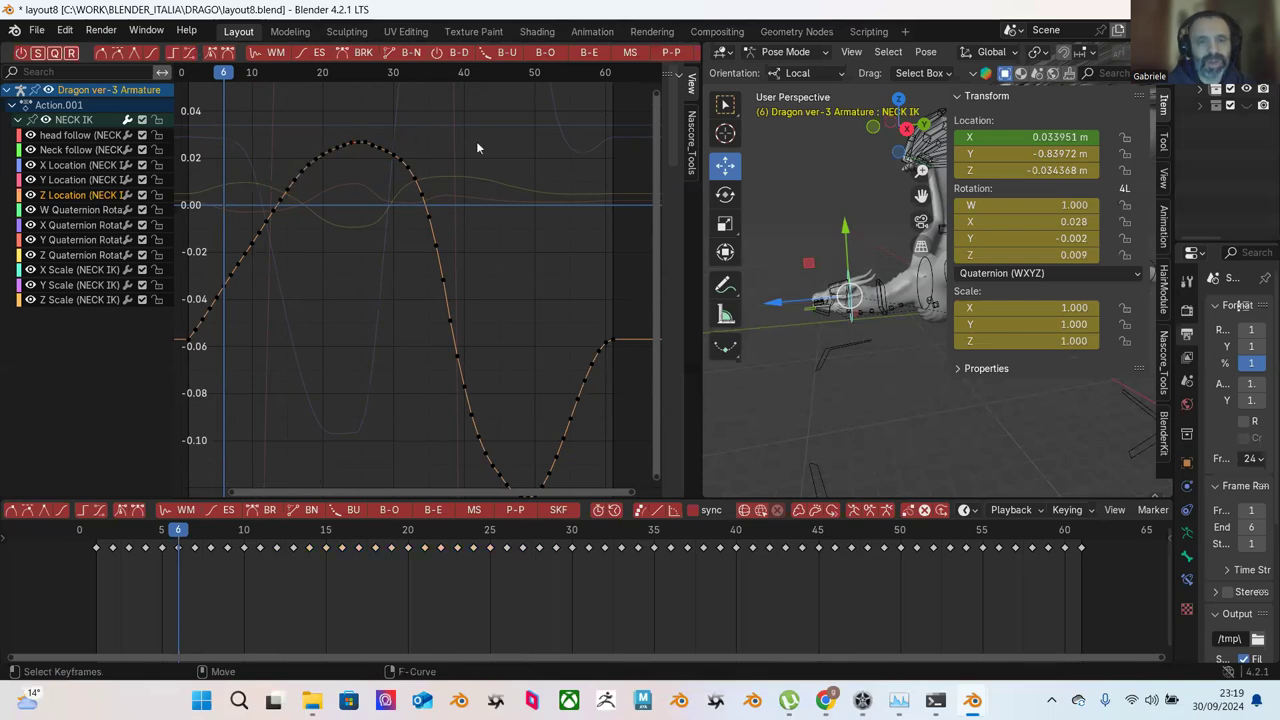
{"action": "left_click_drag", "start_coordinate": [370, 135], "coordinate": [436, 220]}
{"action": "left_click", "coordinate": [588, 54]}
{"action": "key", "text": "Return"}
{"action": "left_click", "coordinate": [535, 144]}
Step: Ease the descending section, then the keys falling just past the peak
{"action": "key", "text": "Home"}
{"action": "left_click_drag", "start_coordinate": [384, 141], "coordinate": [504, 340]}
{"action": "left_click", "coordinate": [590, 53]}
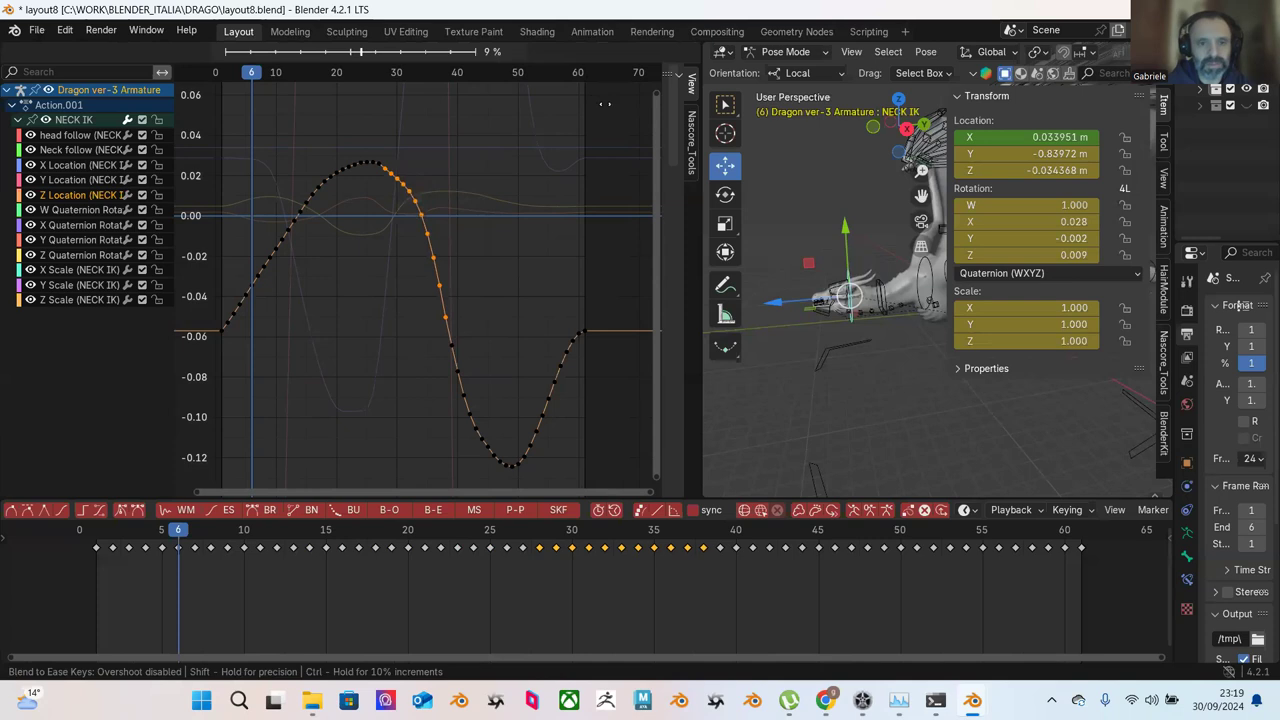
{"action": "left_click", "coordinate": [613, 108]}
{"action": "left_click", "coordinate": [461, 163]}
{"action": "left_click_drag", "start_coordinate": [376, 145], "coordinate": [470, 242]}
{"action": "left_click", "coordinate": [586, 58]}
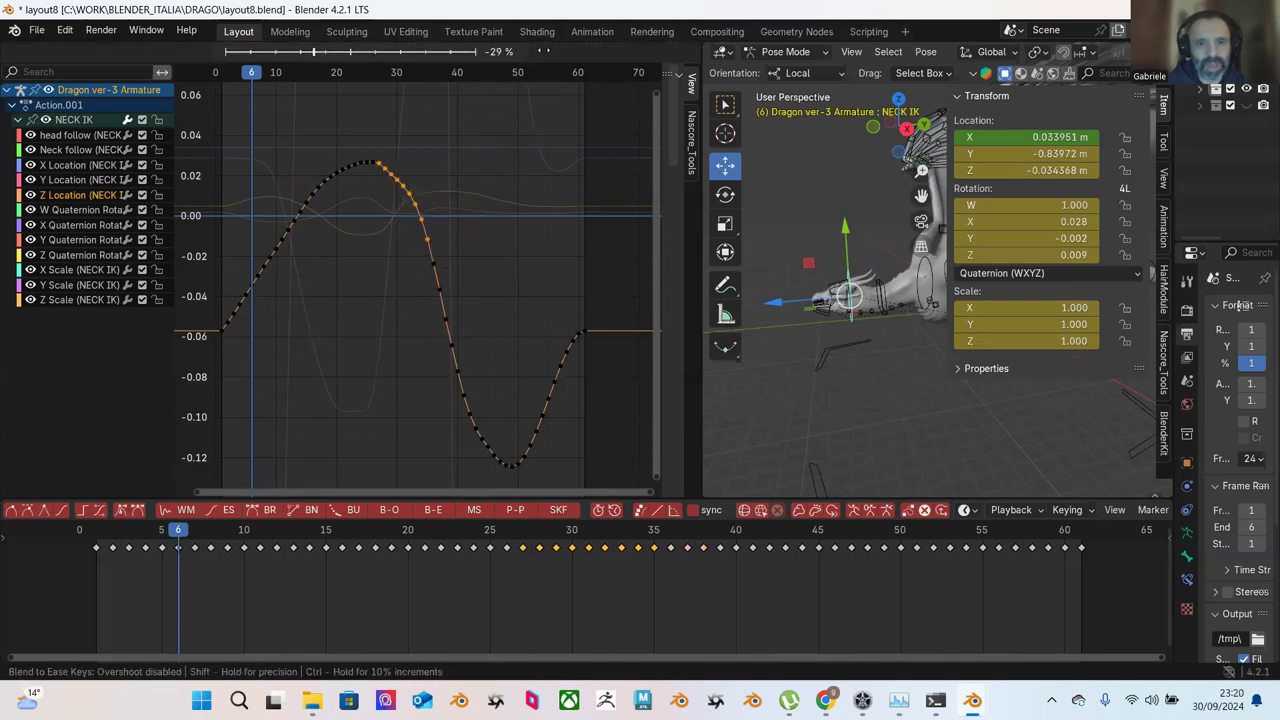
{"action": "left_click", "coordinate": [504, 57]}
{"action": "left_click", "coordinate": [490, 160]}
Step: Smooth the keys around the peak and falling slope, then all of the curve's keys
{"action": "scroll", "coordinate": [490, 160], "scroll_direction": "down", "scroll_amount": 1}
{"action": "left_click_drag", "start_coordinate": [305, 168], "coordinate": [514, 357]}
{"action": "left_click", "coordinate": [118, 54]}
{"action": "left_click", "coordinate": [305, 118]}
{"action": "left_click_drag", "start_coordinate": [258, 118], "coordinate": [572, 486]}
{"action": "left_click", "coordinate": [103, 54]}
{"action": "left_click", "coordinate": [419, 162]}
Step: Smooth every keyframe on the curve once more and leave all keys selected
{"action": "scroll", "coordinate": [419, 161], "scroll_direction": "down", "scroll_amount": 1}
{"action": "left_click_drag", "start_coordinate": [255, 148], "coordinate": [551, 434]}
{"action": "left_click", "coordinate": [152, 52]}
{"action": "left_click", "coordinate": [404, 138]}
{"action": "scroll", "coordinate": [404, 137], "scroll_direction": "up", "scroll_amount": 2}
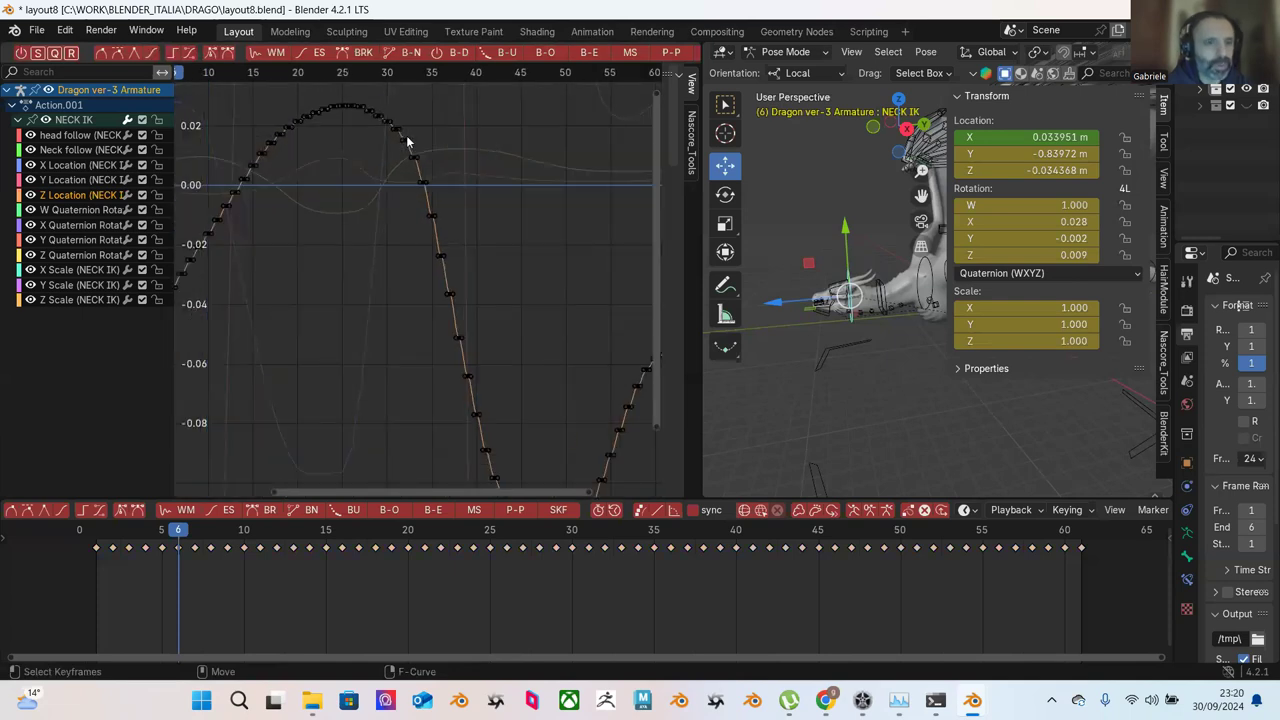
{"action": "scroll", "coordinate": [424, 178], "scroll_direction": "down", "scroll_amount": 1}
{"action": "scroll", "coordinate": [224, 133], "scroll_direction": "down", "scroll_amount": 1}
{"action": "left_click_drag", "start_coordinate": [225, 125], "coordinate": [571, 497]}
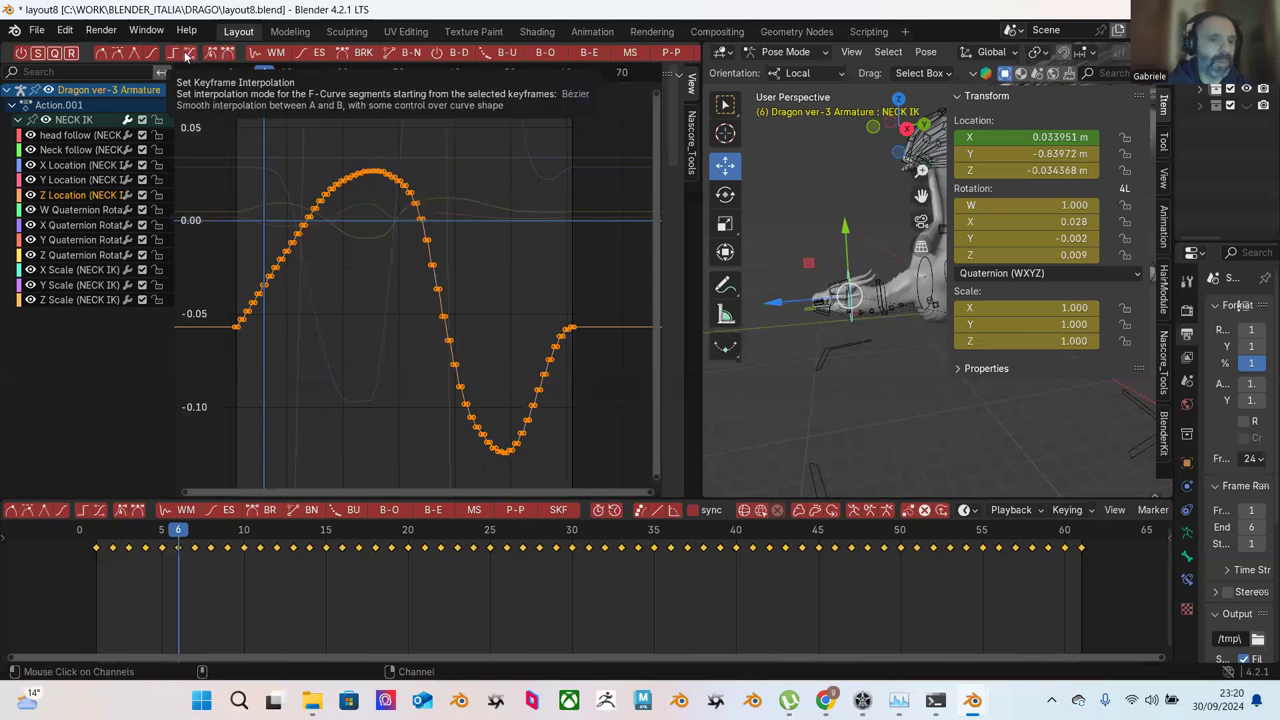
Step: Set Bézier interpolation on the selected keys and frame the curve's peak
{"action": "left_click", "coordinate": [101, 56]}
{"action": "left_click", "coordinate": [350, 122]}
{"action": "scroll", "coordinate": [361, 121], "scroll_direction": "up", "scroll_amount": 4}
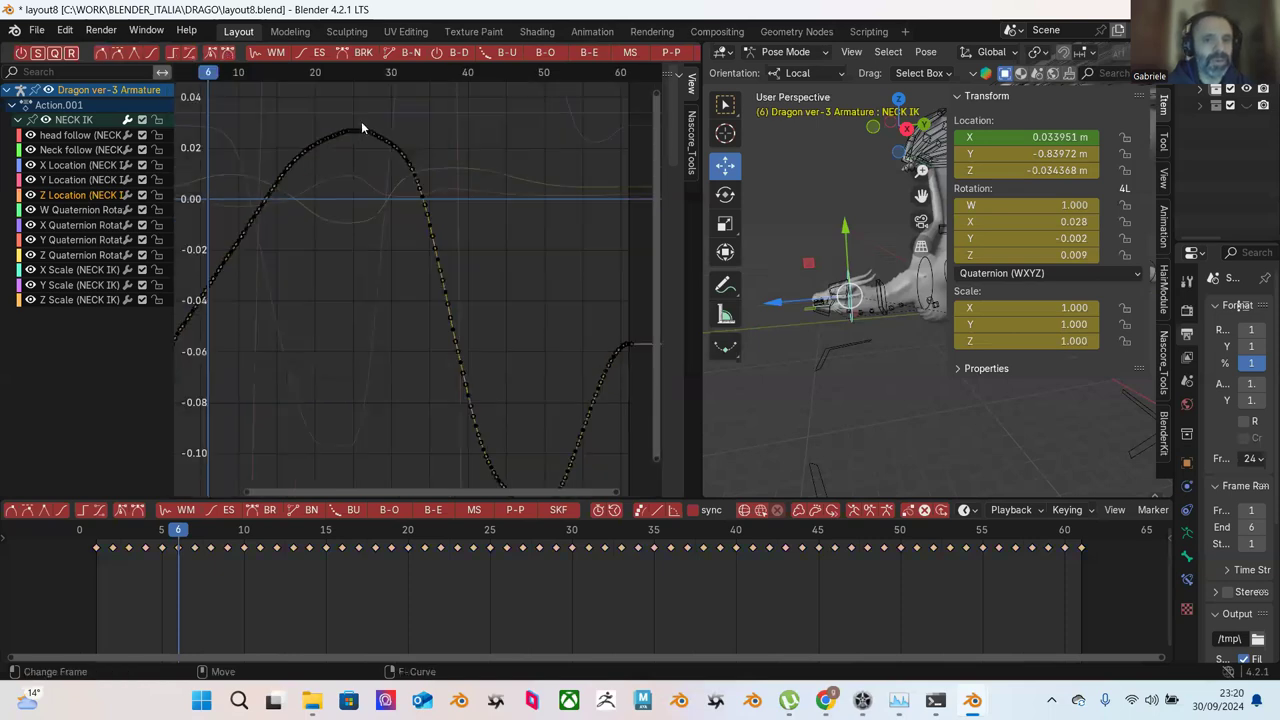
{"action": "middle_click_drag", "start_coordinate": [454, 138], "coordinate": [490, 262]}
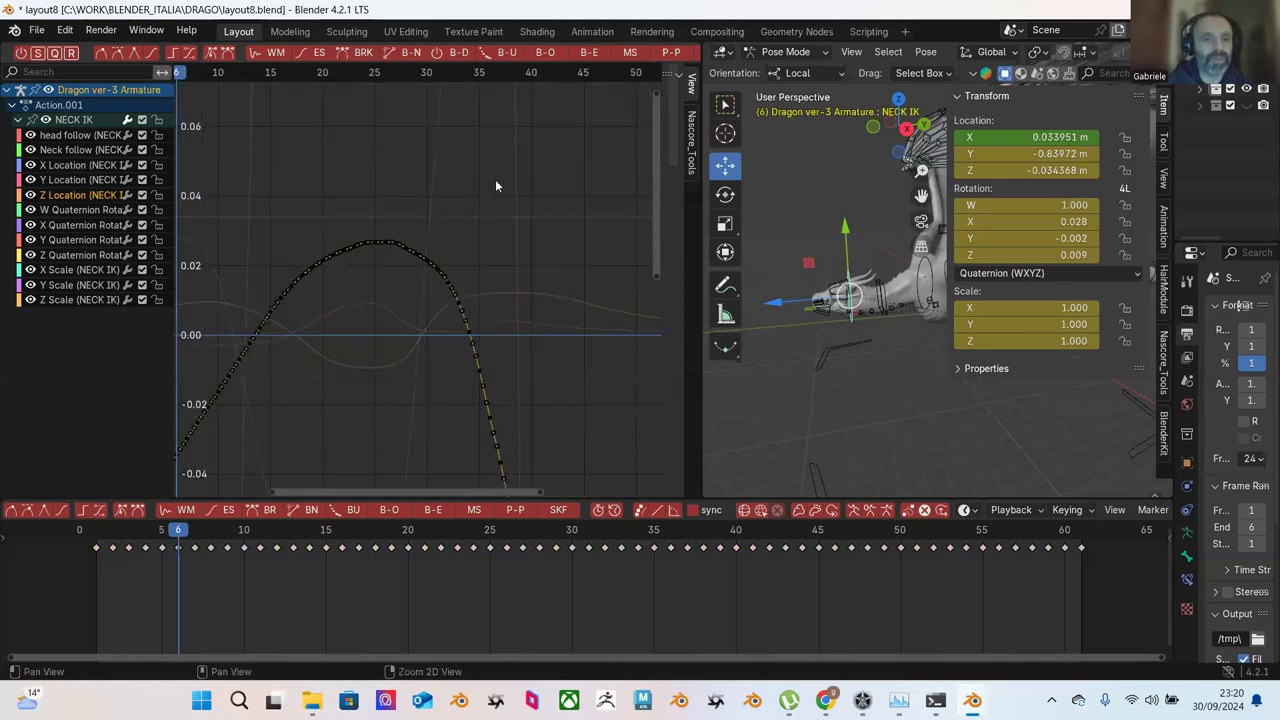
Step: Blend the keys on the curve's right slope toward ease
{"action": "left_click_drag", "start_coordinate": [396, 213], "coordinate": [517, 366]}
{"action": "middle_click_drag", "start_coordinate": [540, 308], "coordinate": [551, 186]}
{"action": "left_click", "coordinate": [588, 55]}
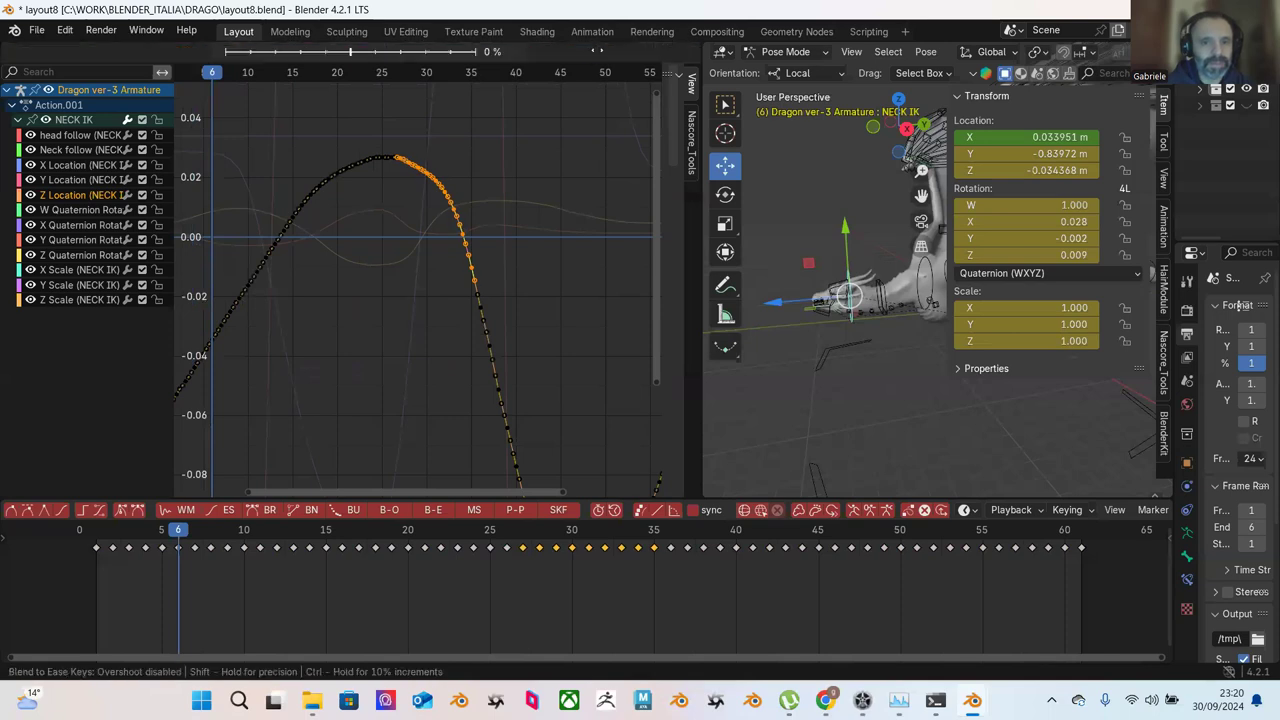
{"action": "left_click", "coordinate": [553, 96]}
{"action": "left_click", "coordinate": [556, 156]}
{"action": "middle_click_drag", "start_coordinate": [556, 156], "coordinate": [554, 176]}
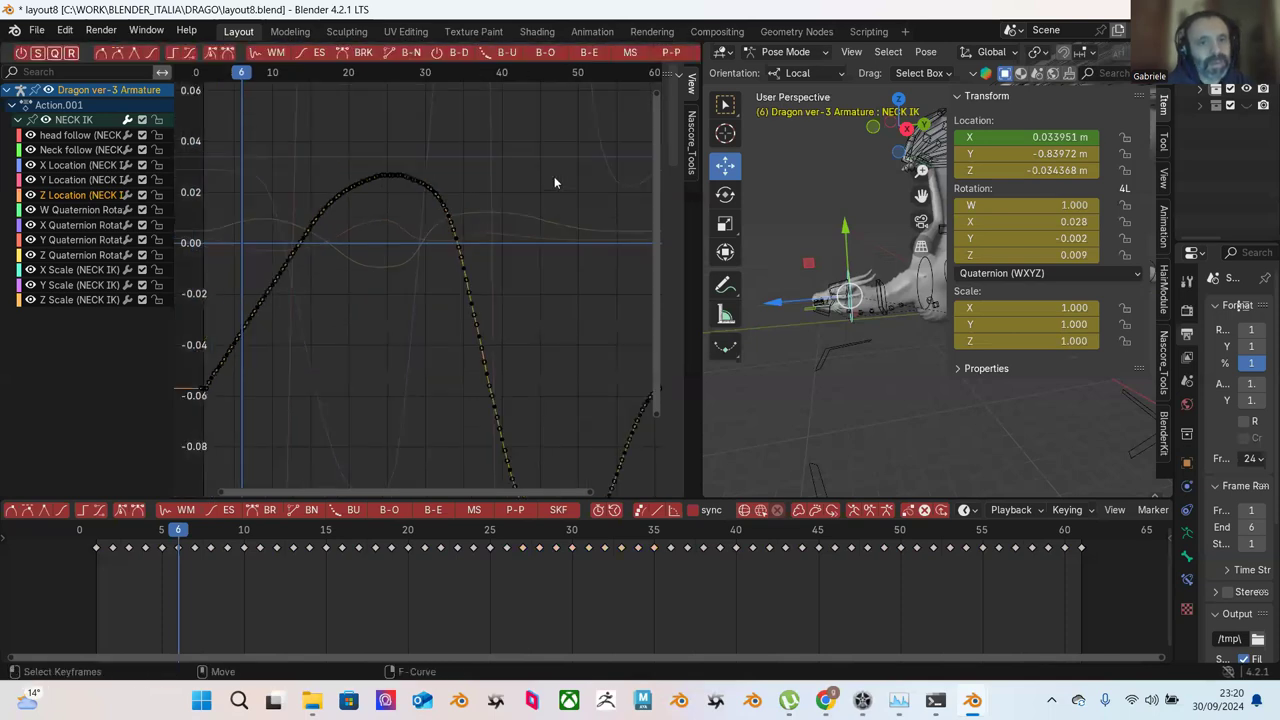
Step: Ease the run of keys falling from the peak again, then select every keyframe
{"action": "scroll", "coordinate": [554, 176], "scroll_direction": "down", "scroll_amount": 2}
{"action": "left_click_drag", "start_coordinate": [396, 122], "coordinate": [514, 276]}
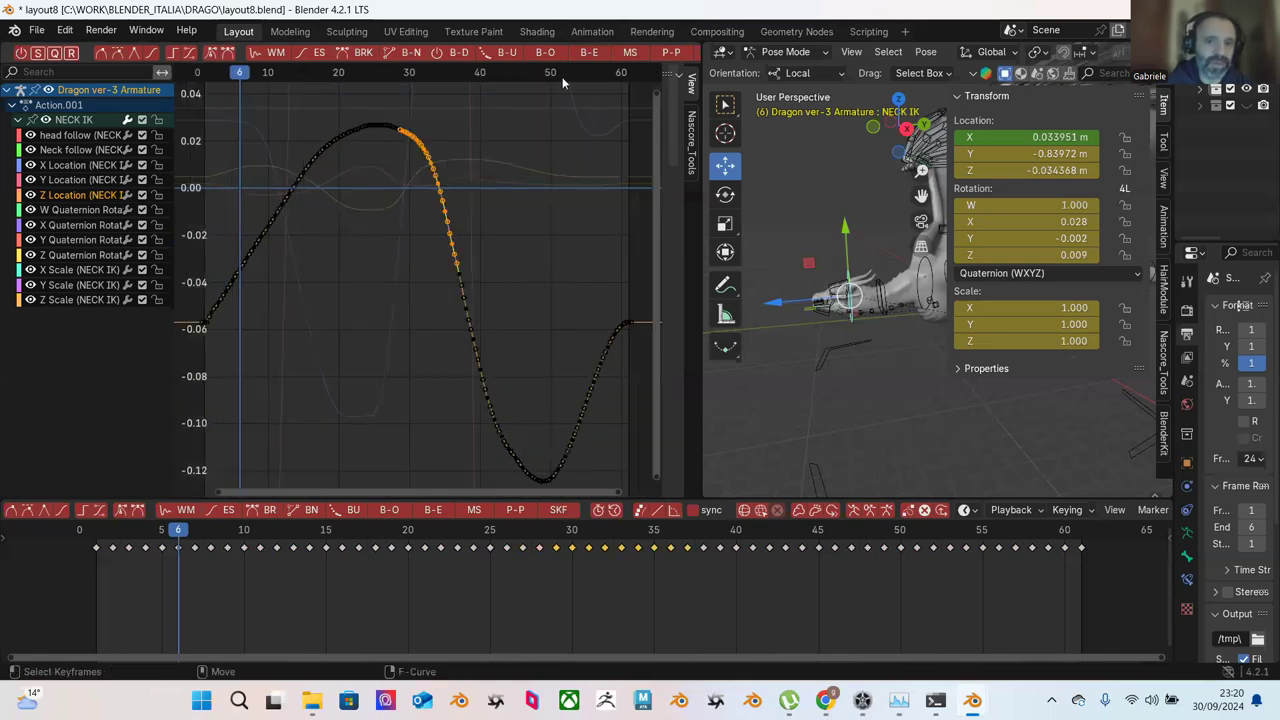
{"action": "left_click", "coordinate": [589, 52]}
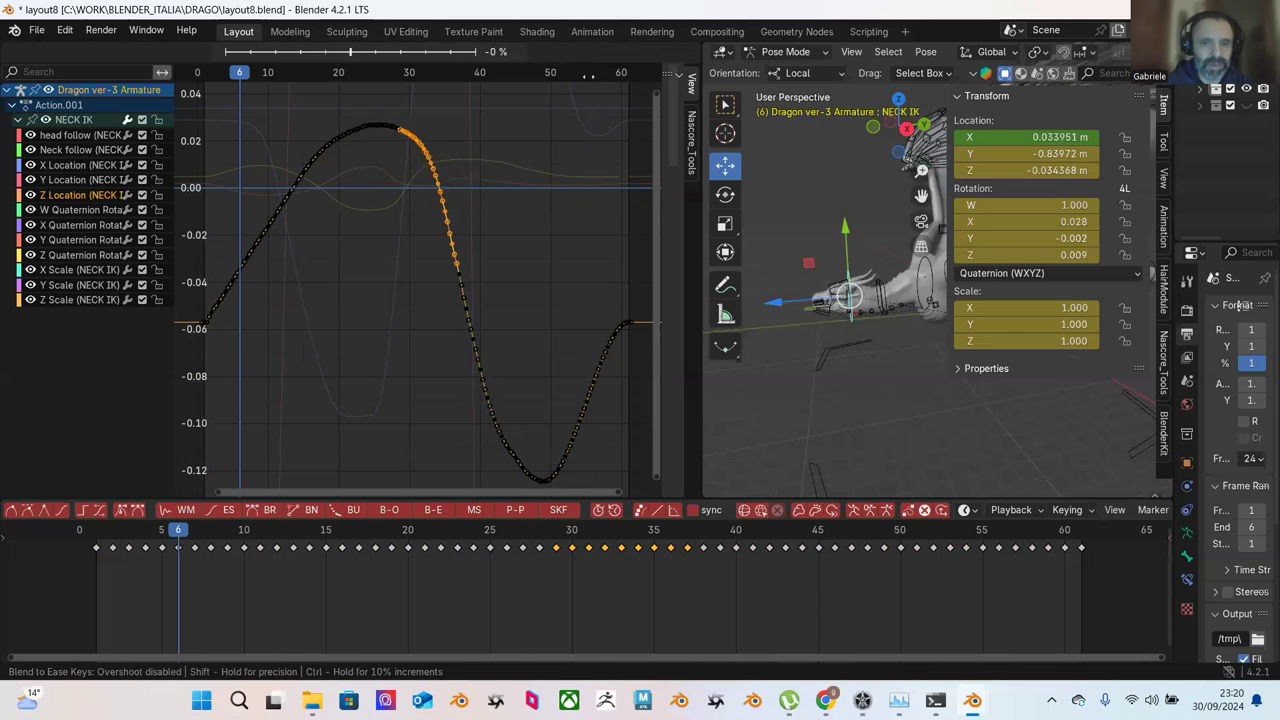
{"action": "left_click", "coordinate": [540, 157]}
{"action": "left_click", "coordinate": [540, 157]}
{"action": "left_click_drag", "start_coordinate": [377, 117], "coordinate": [488, 261]}
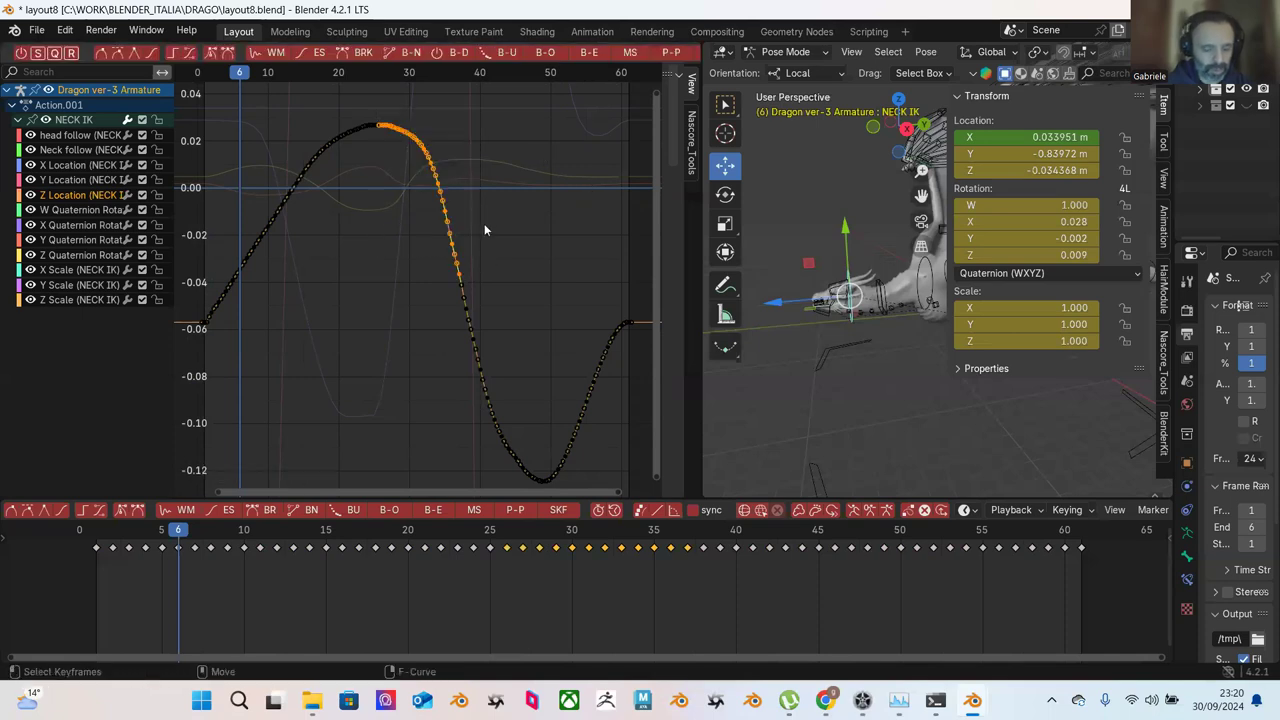
{"action": "mouse_move", "coordinate": [481, 241]}
{"action": "middle_mouse_down", "text": "ctrl"}
{"action": "mouse_move", "coordinate": [439, 263]}
{"action": "mouse_move", "coordinate": [458, 275]}
{"action": "mouse_move", "coordinate": [470, 247]}
{"action": "mouse_move", "coordinate": [523, 240]}
{"action": "mouse_move", "coordinate": [466, 206]}
{"action": "mouse_move", "coordinate": [490, 224]}
{"action": "mouse_move", "coordinate": [486, 263]}
{"action": "mouse_move", "coordinate": [491, 232]}
{"action": "middle_mouse_up", "text": "ctrl"}
{"action": "scroll", "coordinate": [480, 230], "scroll_direction": "down", "scroll_amount": 4}
{"action": "left_click_drag", "start_coordinate": [277, 112], "coordinate": [542, 435]}
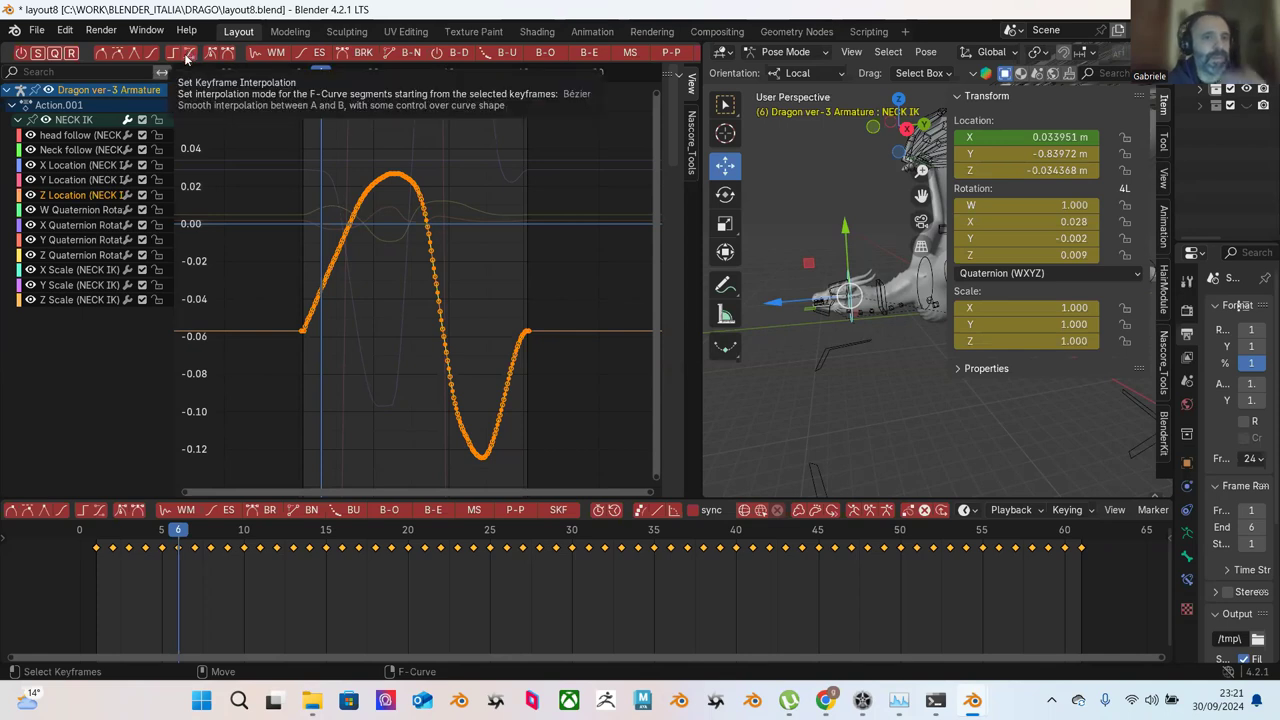
{"action": "left_click", "coordinate": [118, 53]}
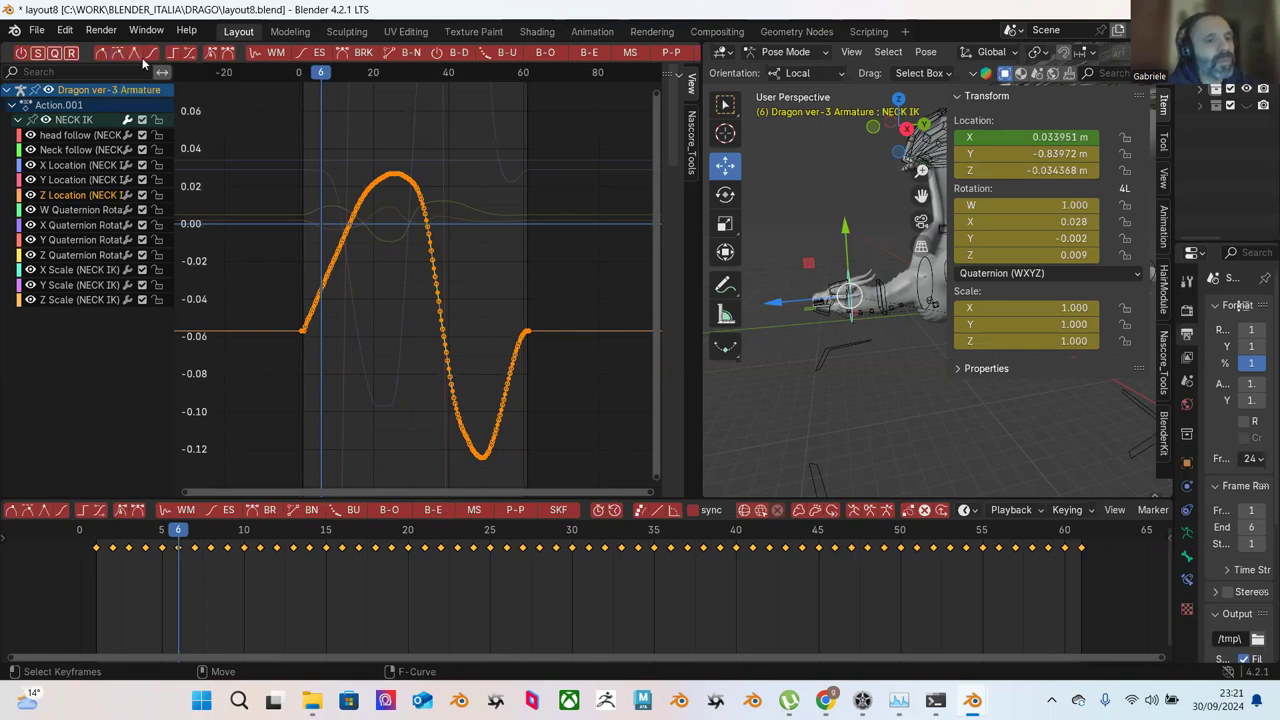
{"action": "left_click", "coordinate": [422, 156]}
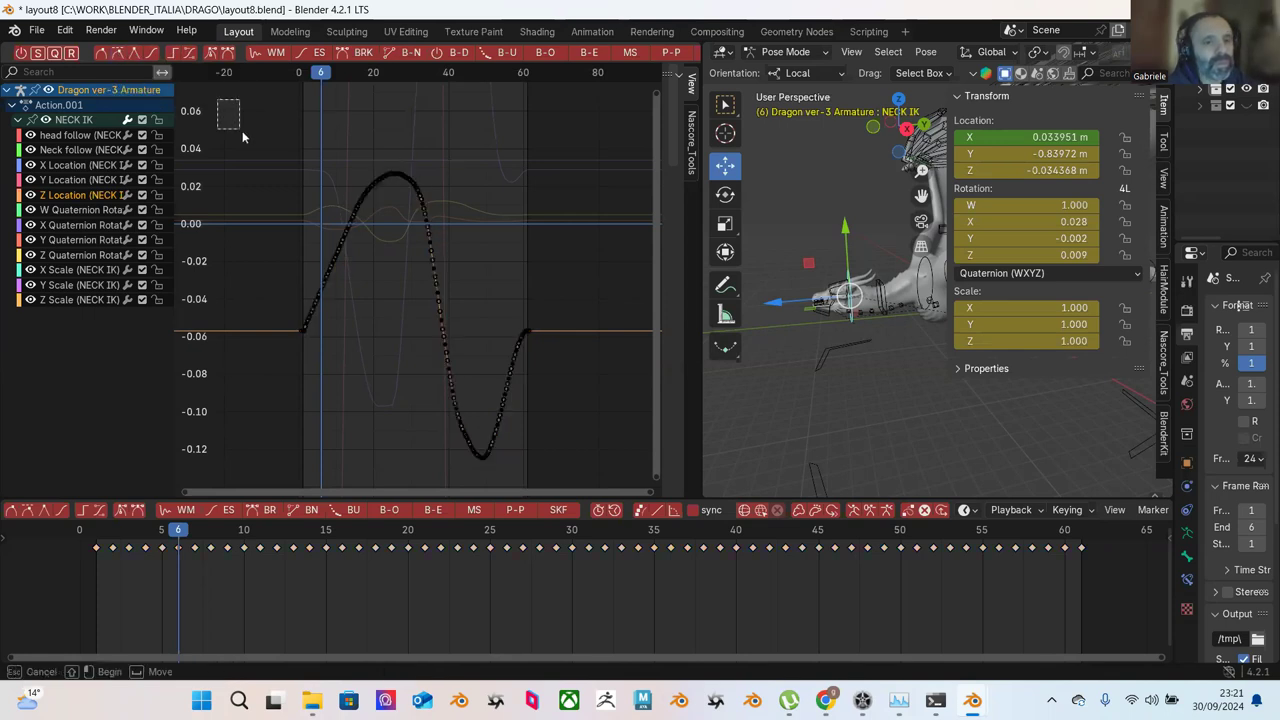
{"action": "left_click_drag", "start_coordinate": [218, 100], "coordinate": [558, 452]}
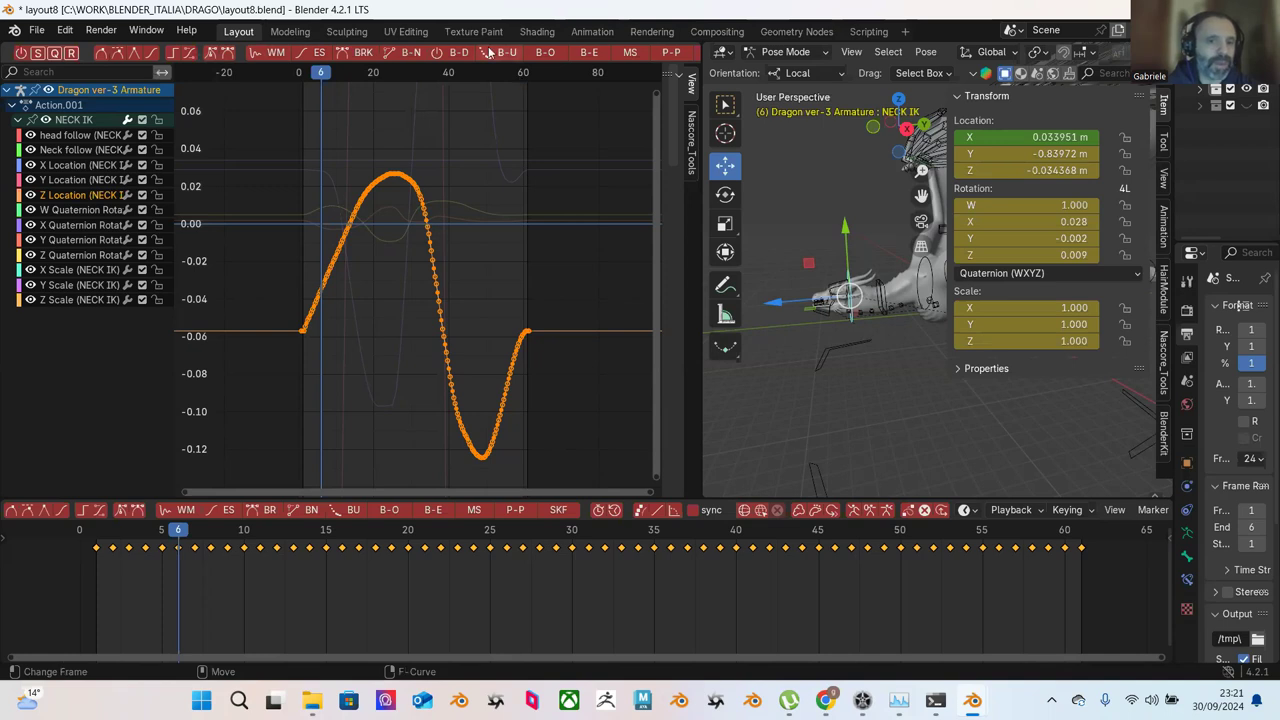
{"action": "scroll", "coordinate": [493, 54], "scroll_direction": "down", "scroll_amount": 5}
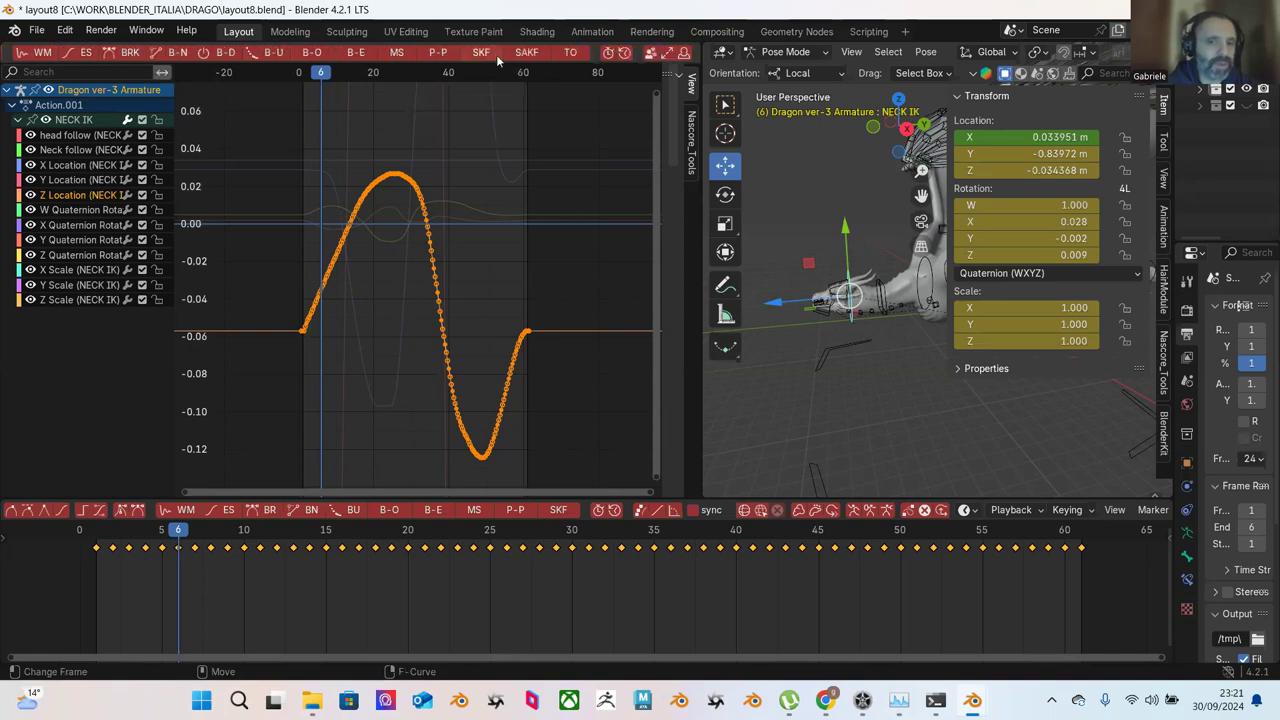
{"action": "scroll", "coordinate": [496, 58], "scroll_direction": "down", "scroll_amount": 4}
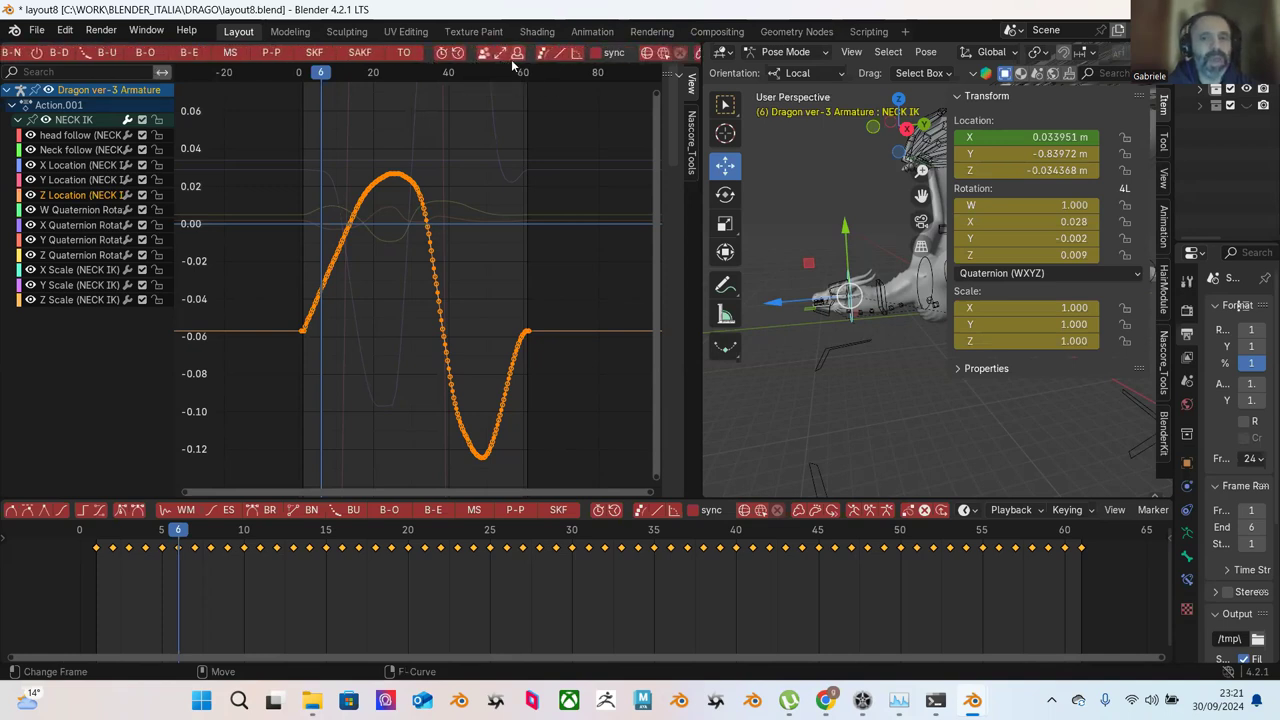
{"action": "scroll", "coordinate": [207, 62], "scroll_direction": "up", "scroll_amount": 11}
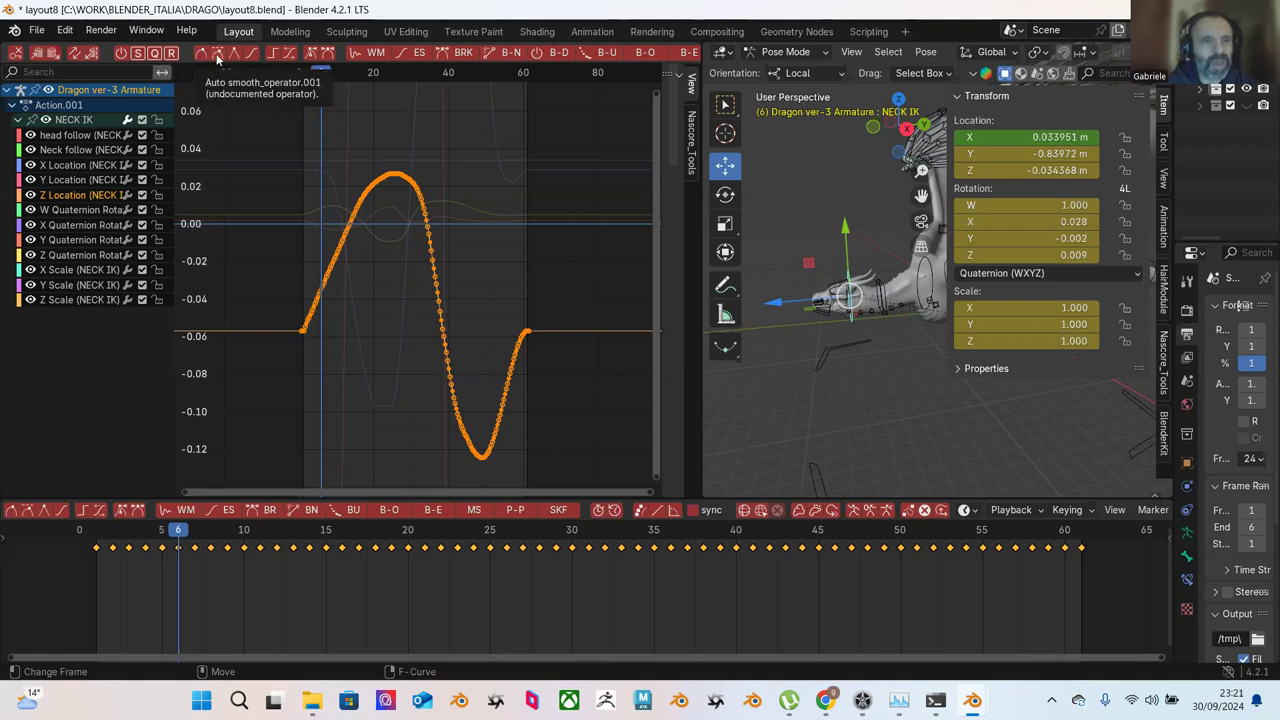
{"action": "left_click", "coordinate": [218, 56]}
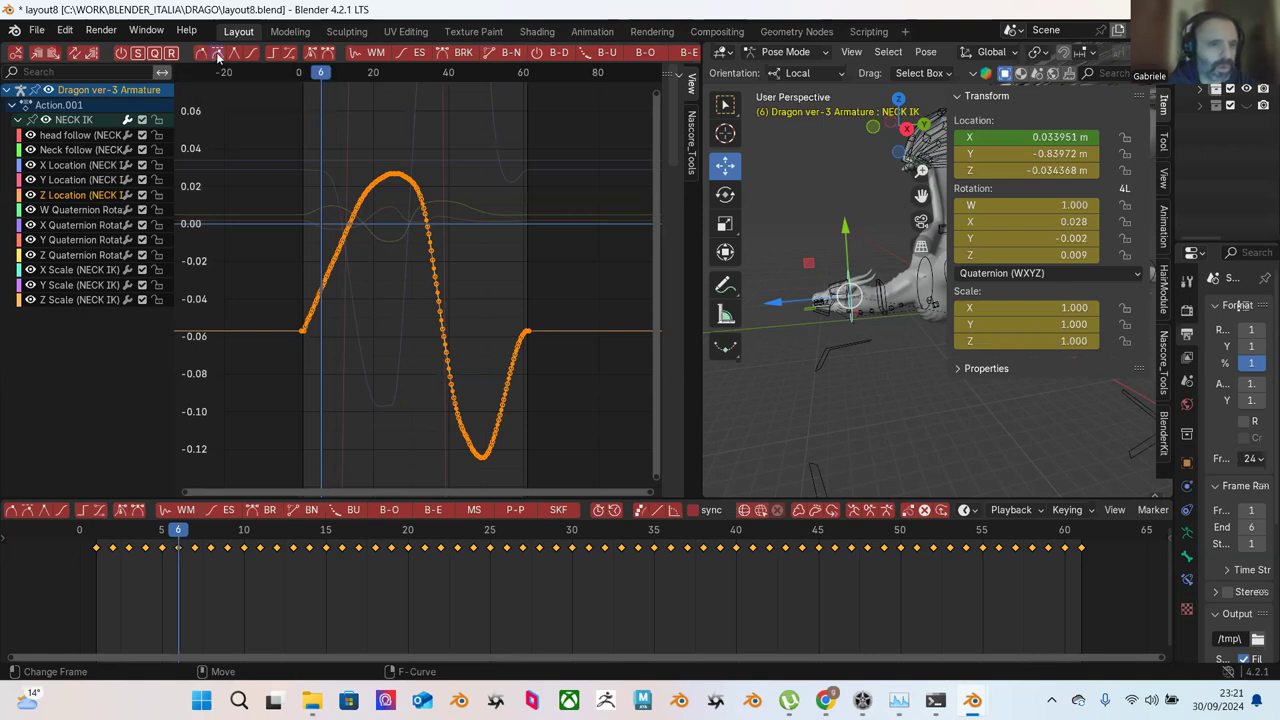
{"action": "left_click", "coordinate": [389, 138]}
{"action": "left_click_drag", "start_coordinate": [234, 112], "coordinate": [570, 486]}
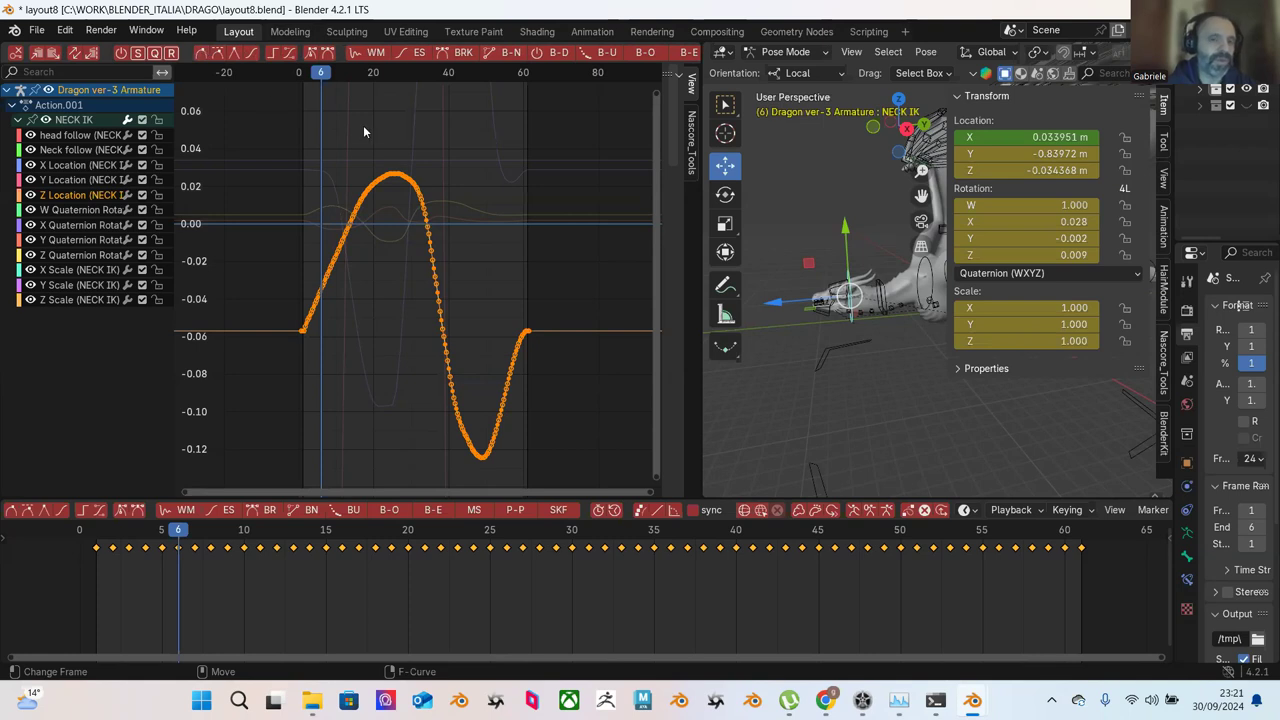
{"action": "key", "text": "Home"}
{"action": "middle_click_drag", "start_coordinate": [404, 242], "coordinate": [439, 302], "text": "ctrl"}
Step: Ease the keys running from the peak down its right side
{"action": "left_click", "coordinate": [381, 150]}
{"action": "scroll", "coordinate": [378, 133], "scroll_direction": "up", "scroll_amount": 4}
{"action": "left_click_drag", "start_coordinate": [353, 157], "coordinate": [518, 373]}
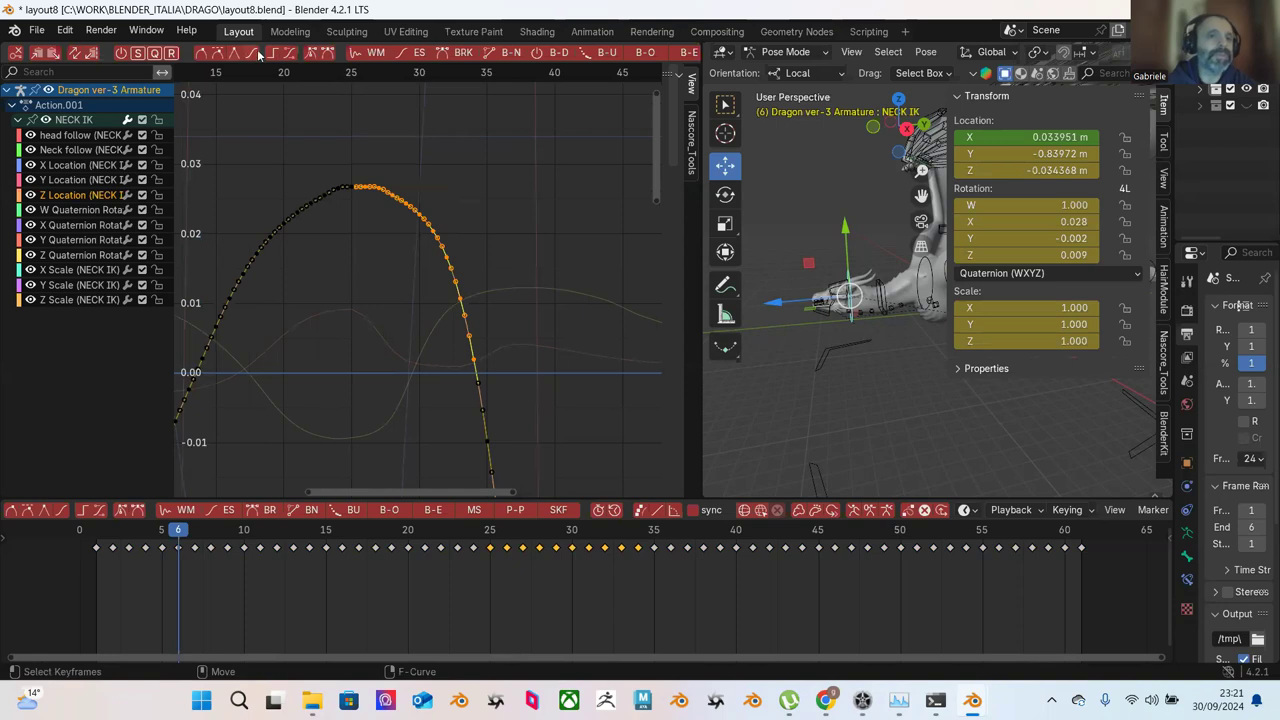
{"action": "scroll", "coordinate": [575, 58], "scroll_direction": "right", "scroll_amount": 2}
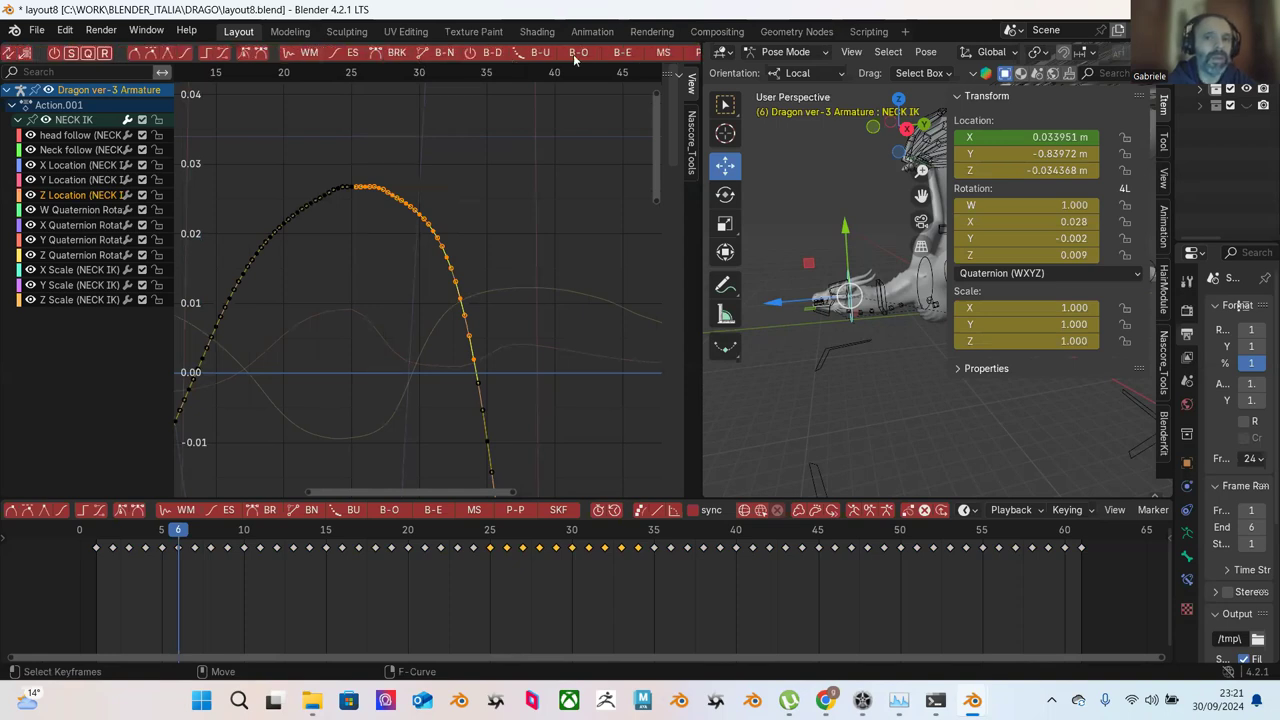
{"action": "left_click", "coordinate": [610, 55]}
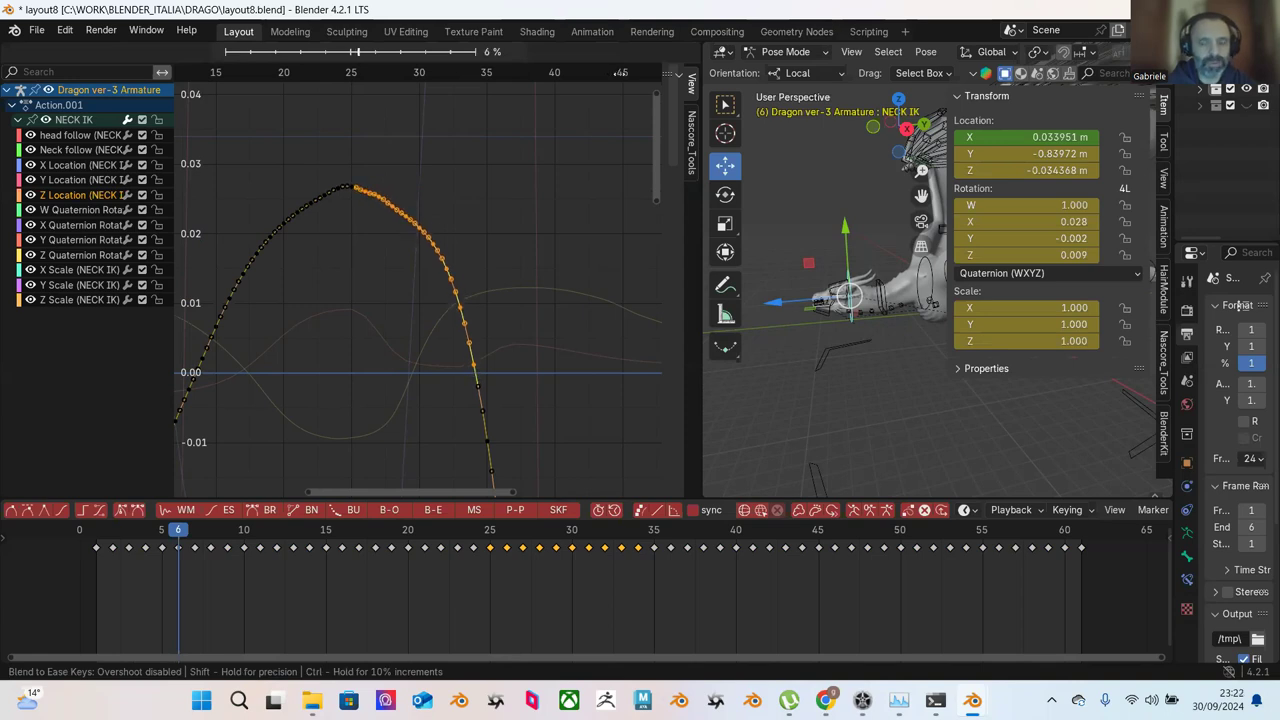
{"action": "left_click", "coordinate": [582, 196]}
{"action": "left_click", "coordinate": [582, 196]}
Step: Ease the keys rising toward the peak, undoing a second, unwanted pass
{"action": "scroll", "coordinate": [582, 196], "scroll_direction": "down", "scroll_amount": 1}
{"action": "middle_click_drag", "start_coordinate": [522, 205], "coordinate": [529, 155]}
{"action": "left_click_drag", "start_coordinate": [220, 103], "coordinate": [405, 302]}
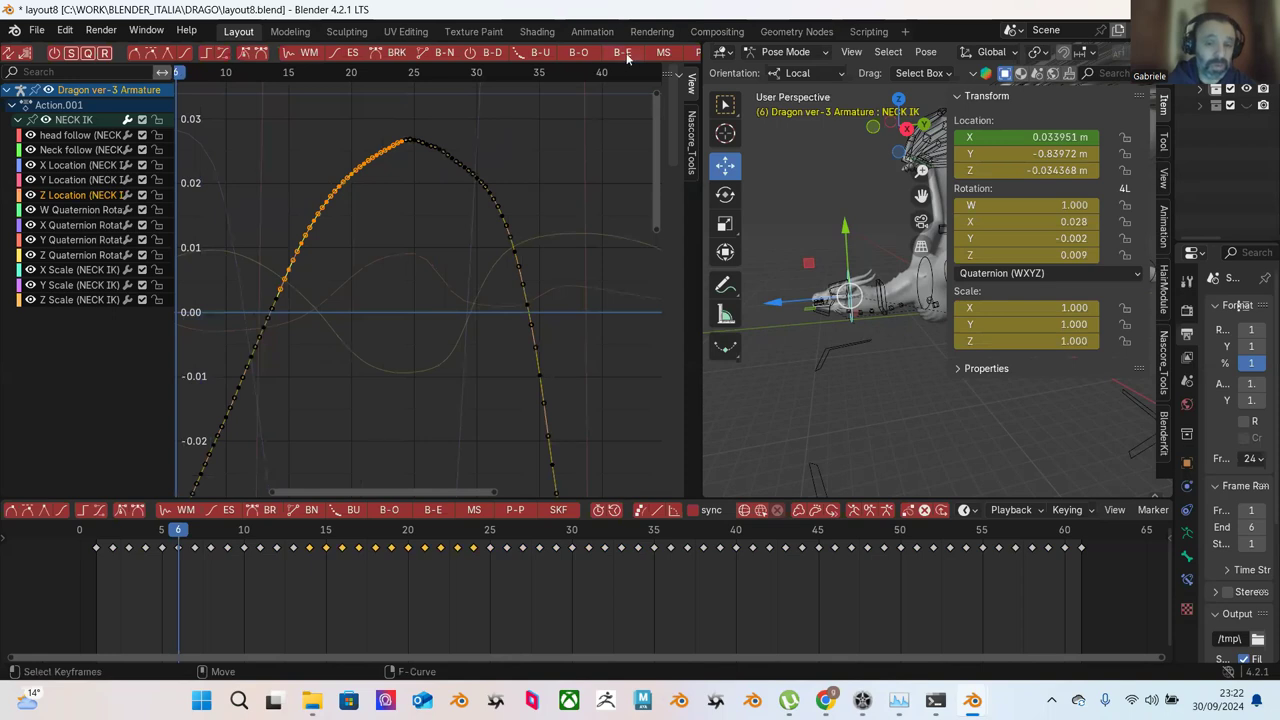
{"action": "left_click", "coordinate": [622, 52]}
{"action": "left_click", "coordinate": [624, 120]}
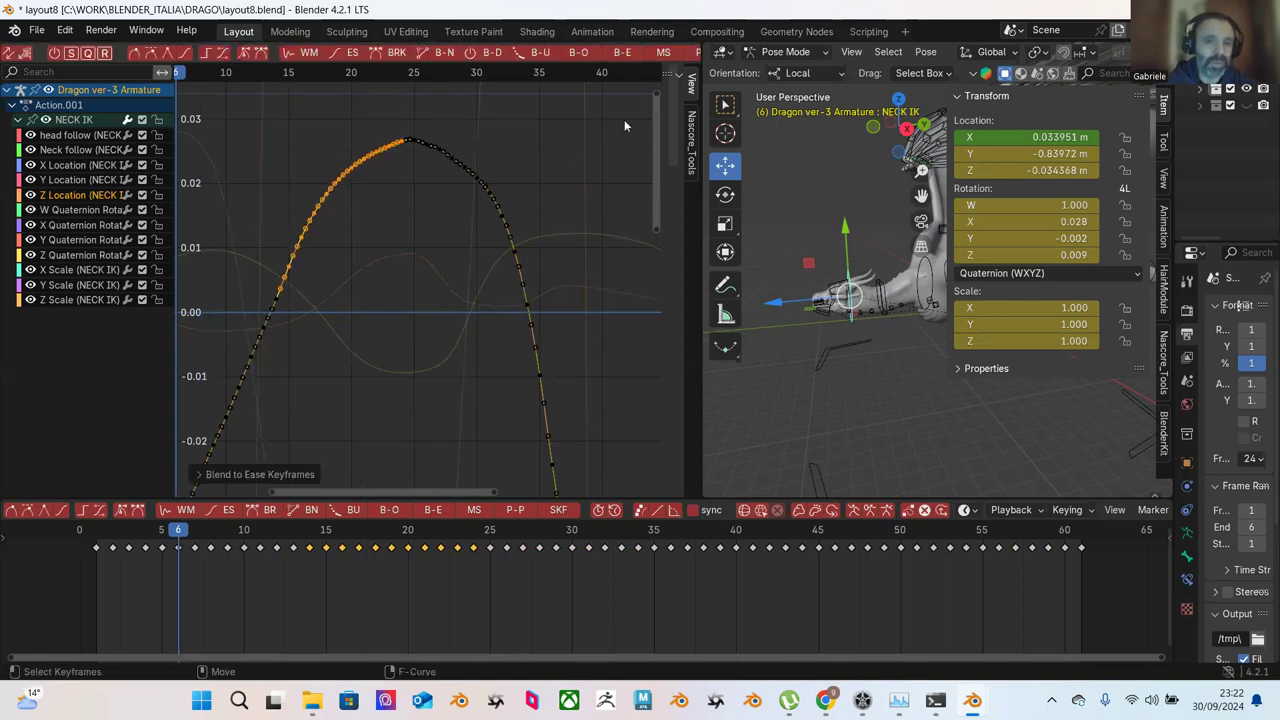
{"action": "left_click", "coordinate": [560, 150]}
{"action": "scroll", "coordinate": [276, 150], "scroll_direction": "down", "scroll_amount": 3}
{"action": "left_click_drag", "start_coordinate": [283, 170], "coordinate": [411, 415]}
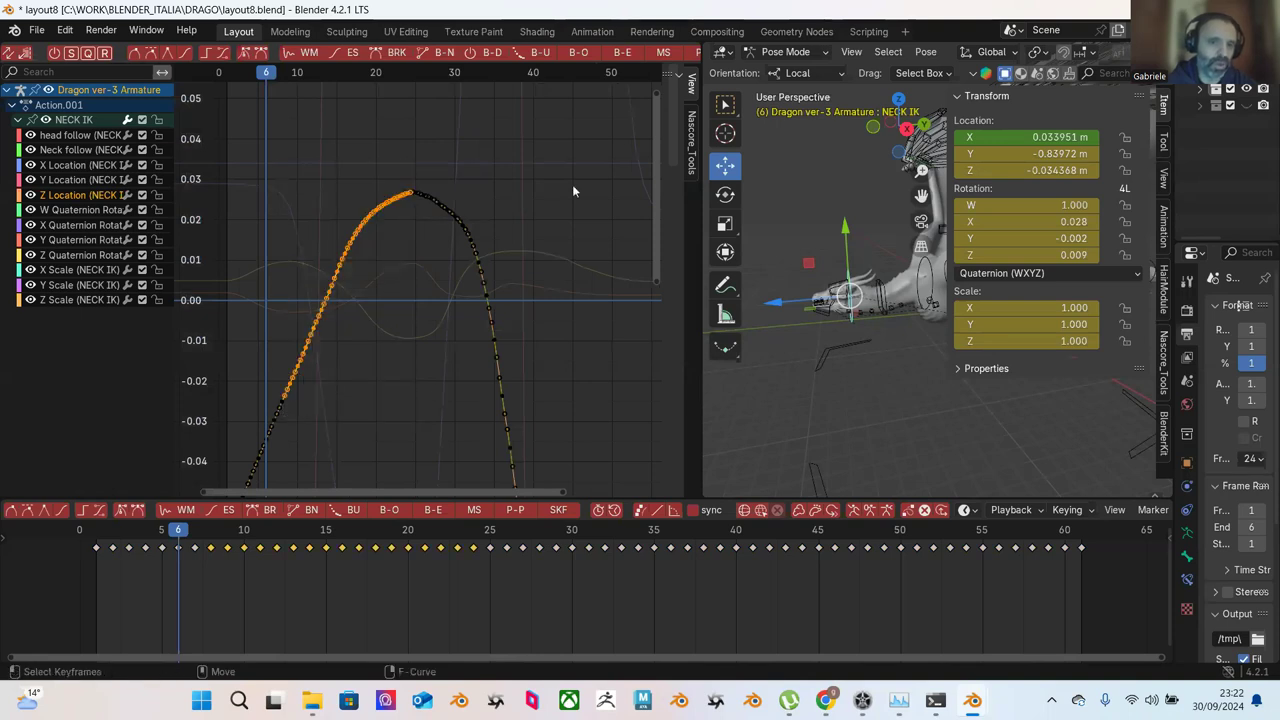
{"action": "left_click", "coordinate": [622, 52]}
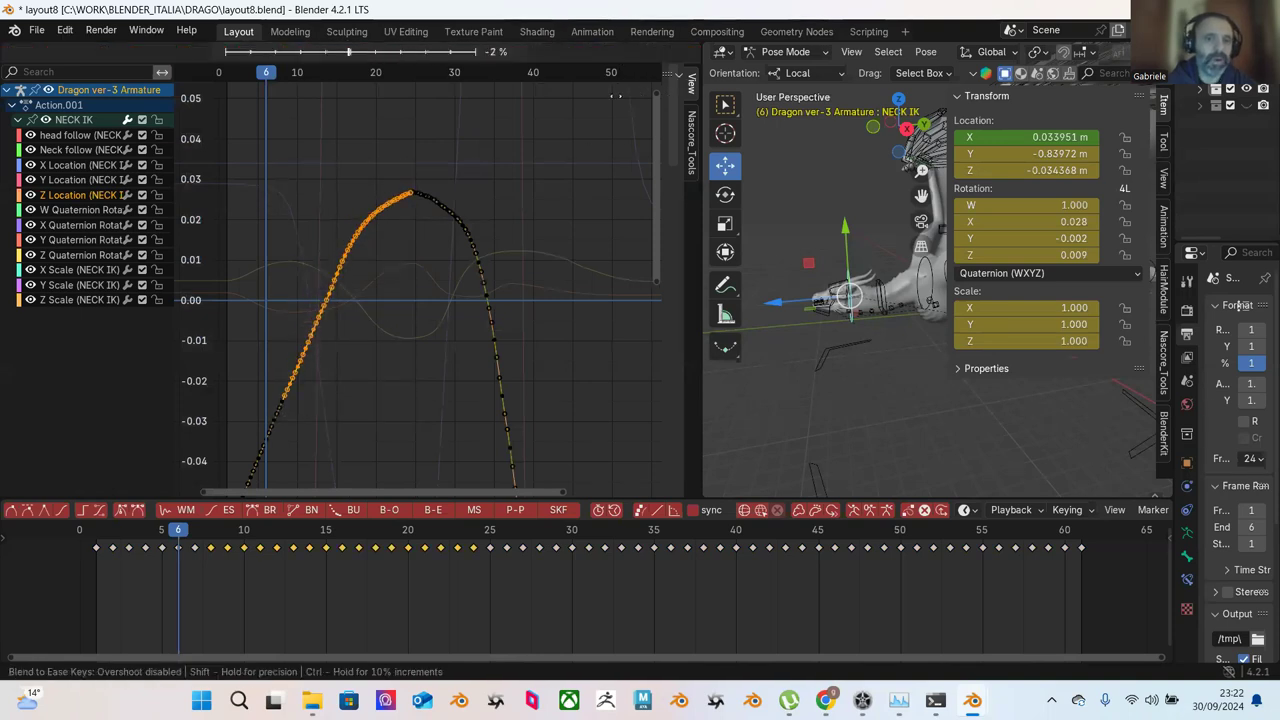
{"action": "left_click", "coordinate": [536, 134]}
{"action": "key", "text": "ctrl+z"}
{"action": "key", "text": "ctrl+z"}
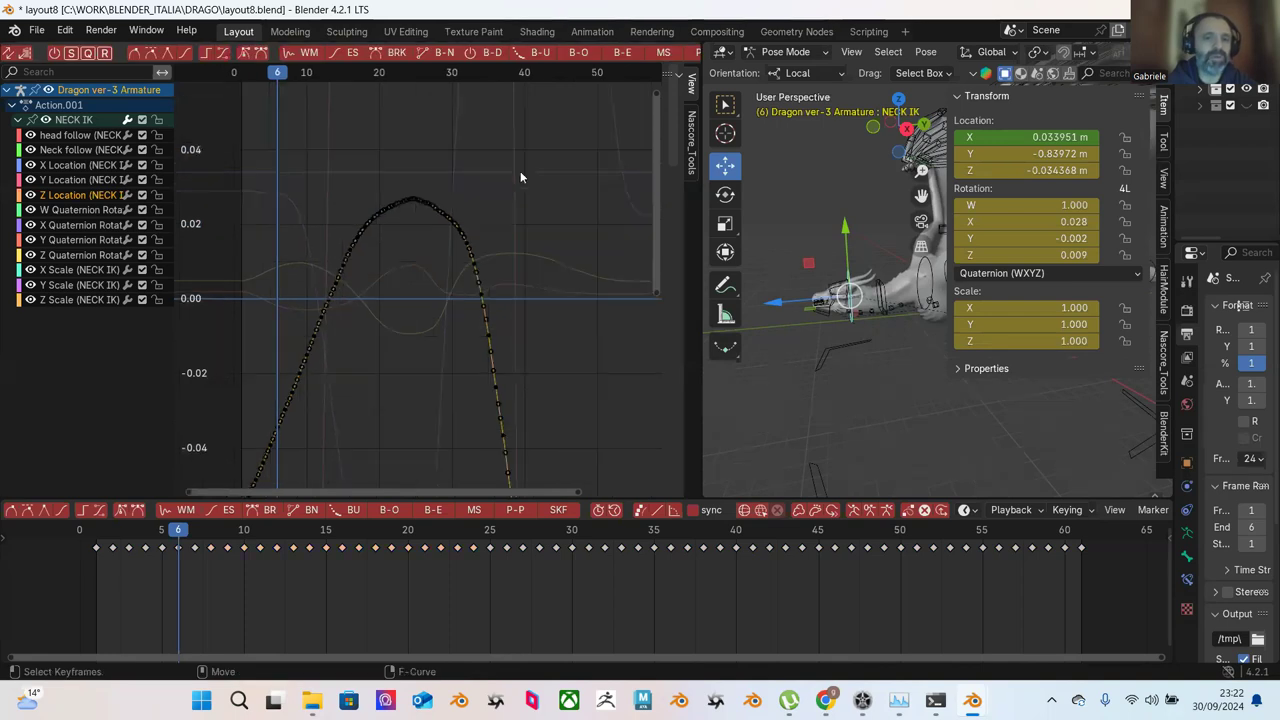
Step: Blend the keys on the peak's falling side toward ease
{"action": "left_click_drag", "start_coordinate": [413, 185], "coordinate": [502, 378]}
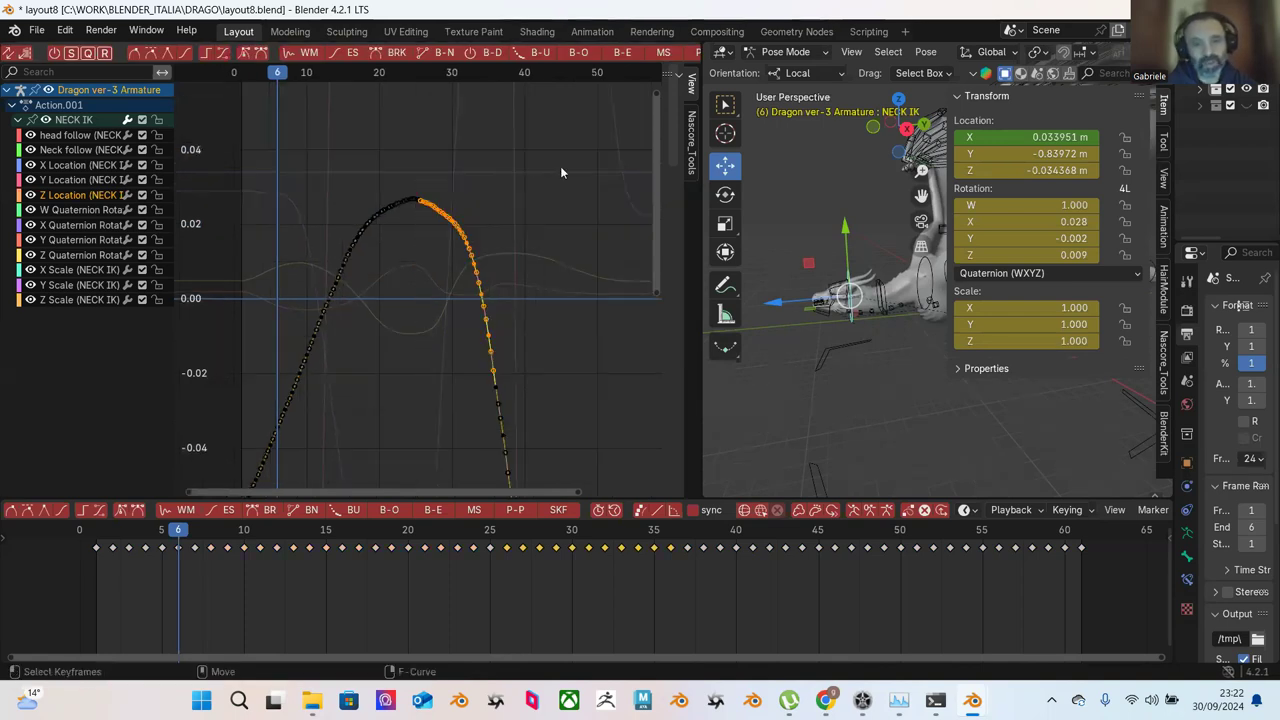
{"action": "left_click", "coordinate": [622, 52]}
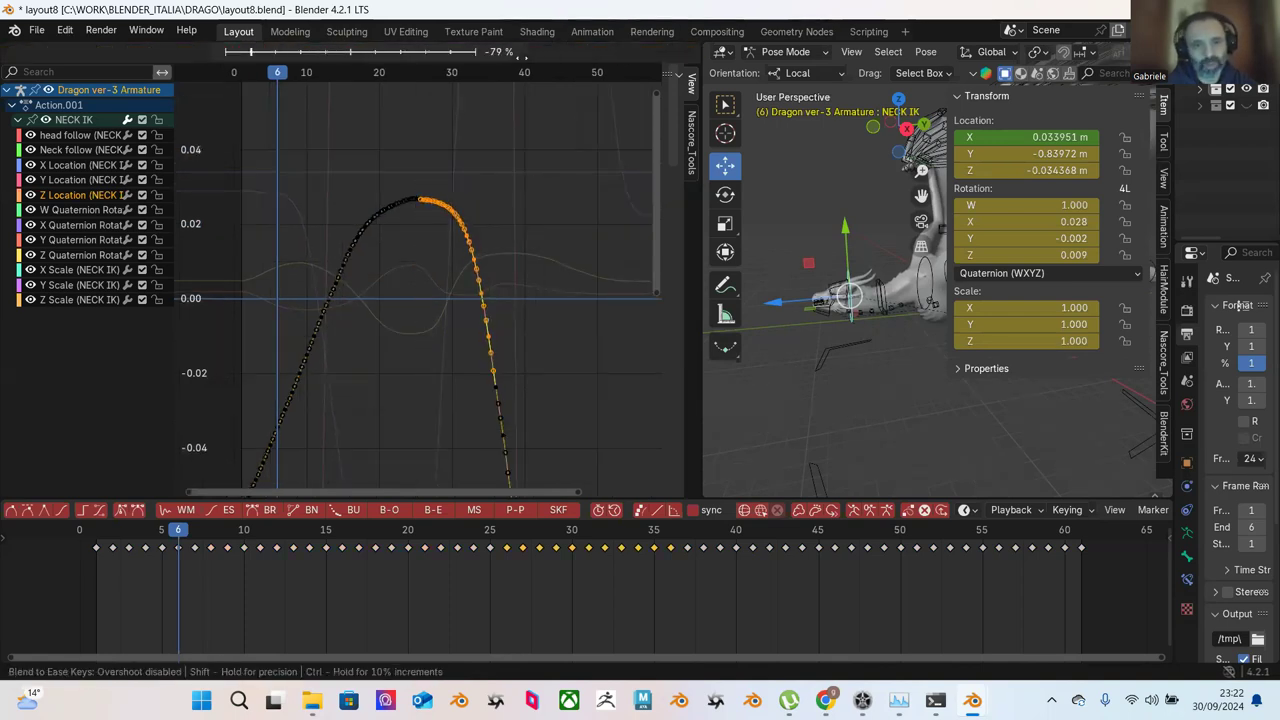
{"action": "left_click", "coordinate": [509, 105]}
{"action": "left_click", "coordinate": [544, 180]}
Step: Ease the peak's rising side twice, the second pass more gently
{"action": "scroll", "coordinate": [518, 244], "scroll_direction": "down", "scroll_amount": 3}
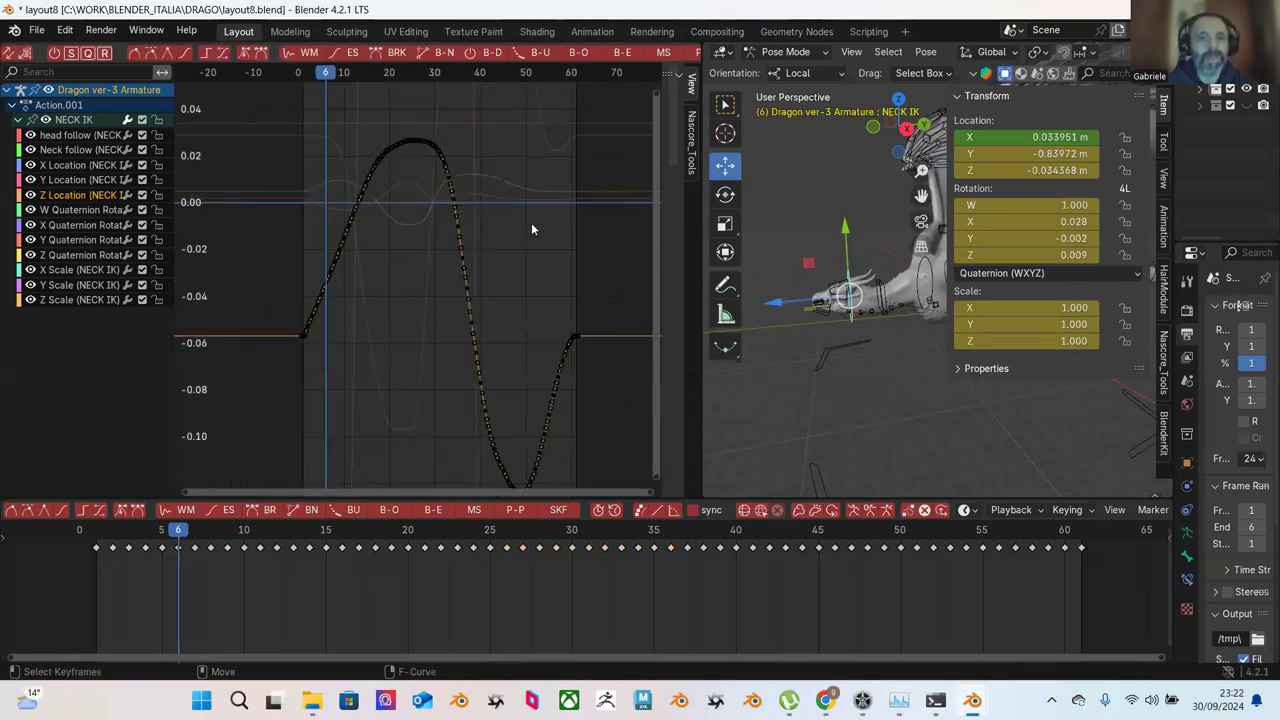
{"action": "scroll", "coordinate": [510, 168], "scroll_direction": "up", "scroll_amount": 3}
{"action": "scroll", "coordinate": [510, 165], "scroll_direction": "down", "scroll_amount": 4}
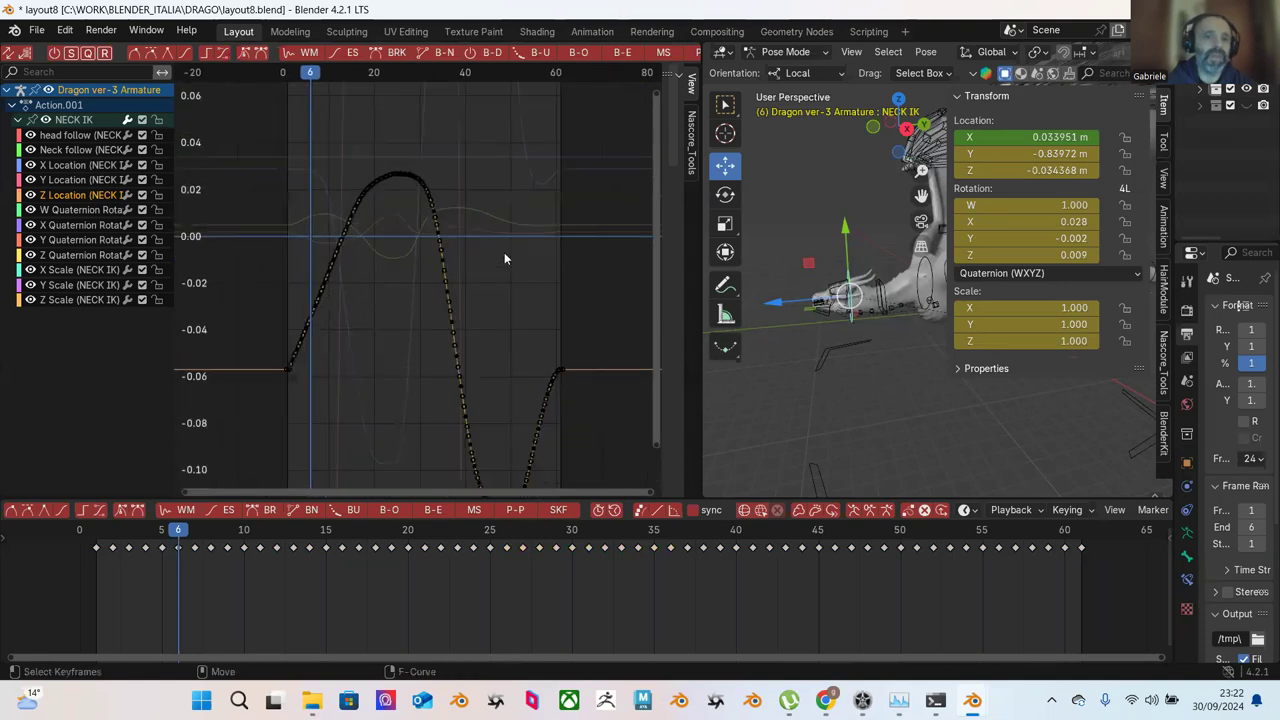
{"action": "scroll", "coordinate": [504, 256], "scroll_direction": "up", "scroll_amount": 2}
{"action": "left_click_drag", "start_coordinate": [295, 181], "coordinate": [444, 336]}
{"action": "left_click", "coordinate": [622, 55]}
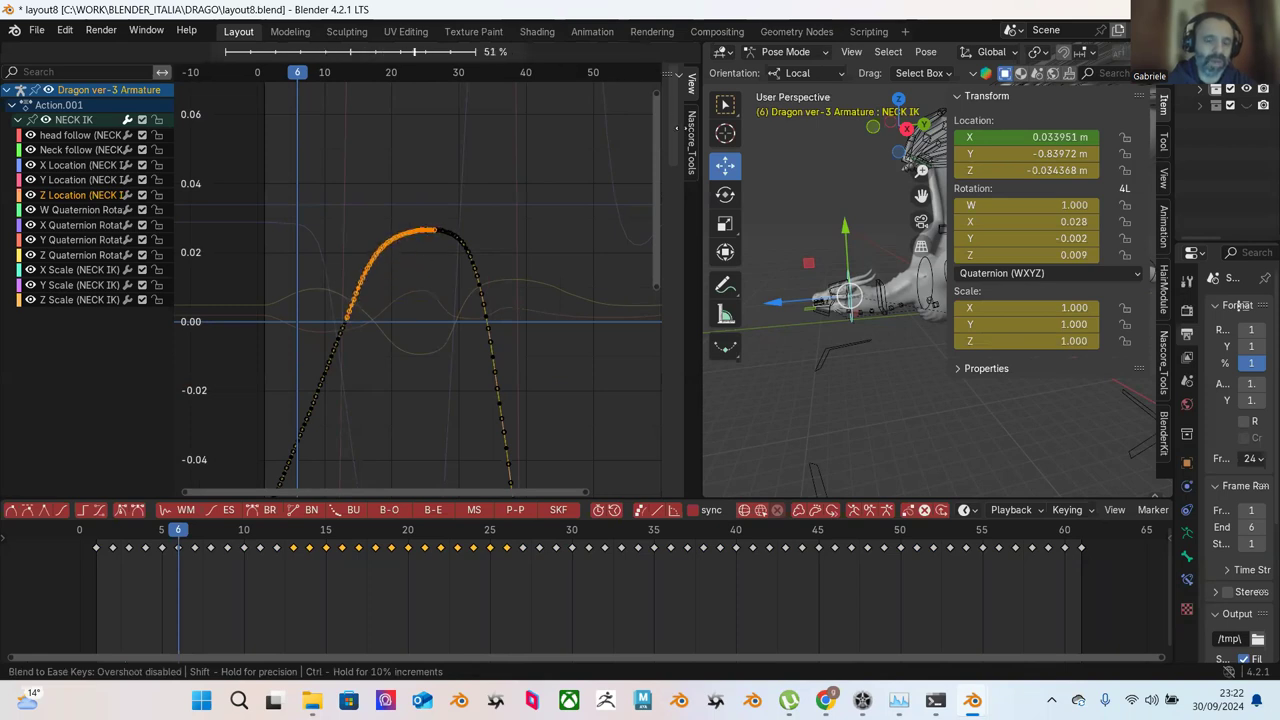
{"action": "left_click", "coordinate": [641, 124]}
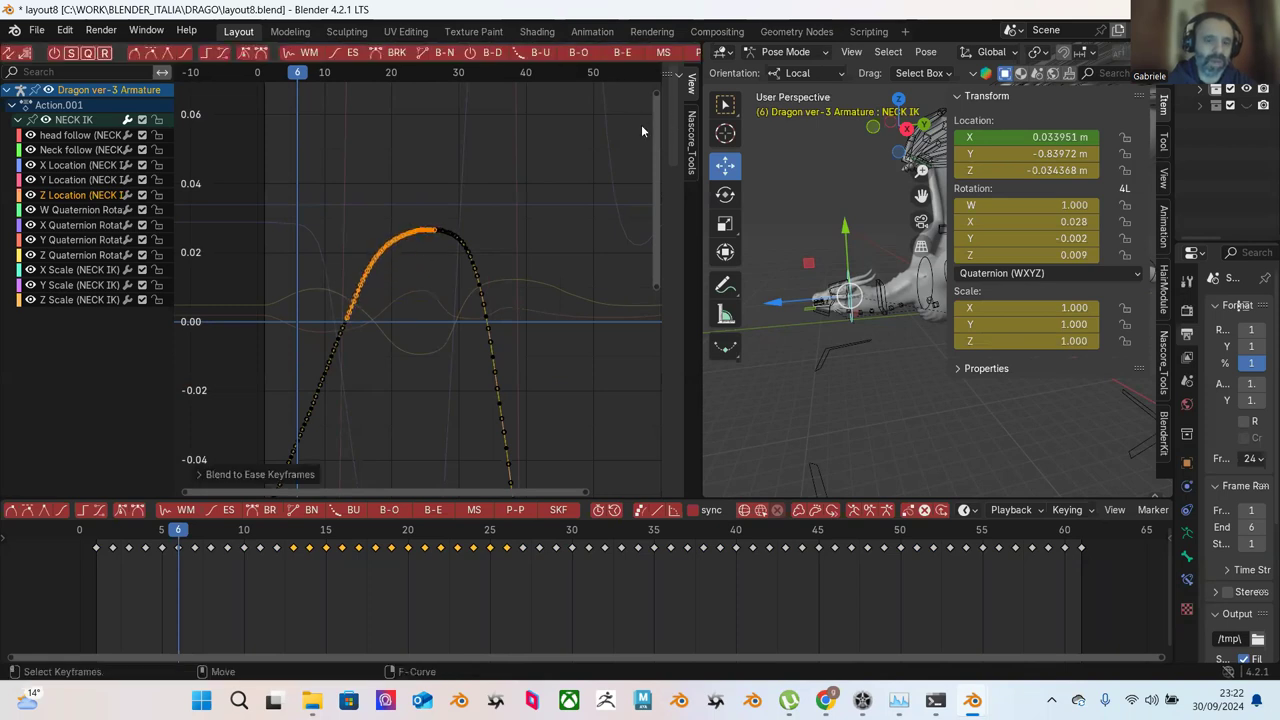
{"action": "left_click", "coordinate": [622, 55]}
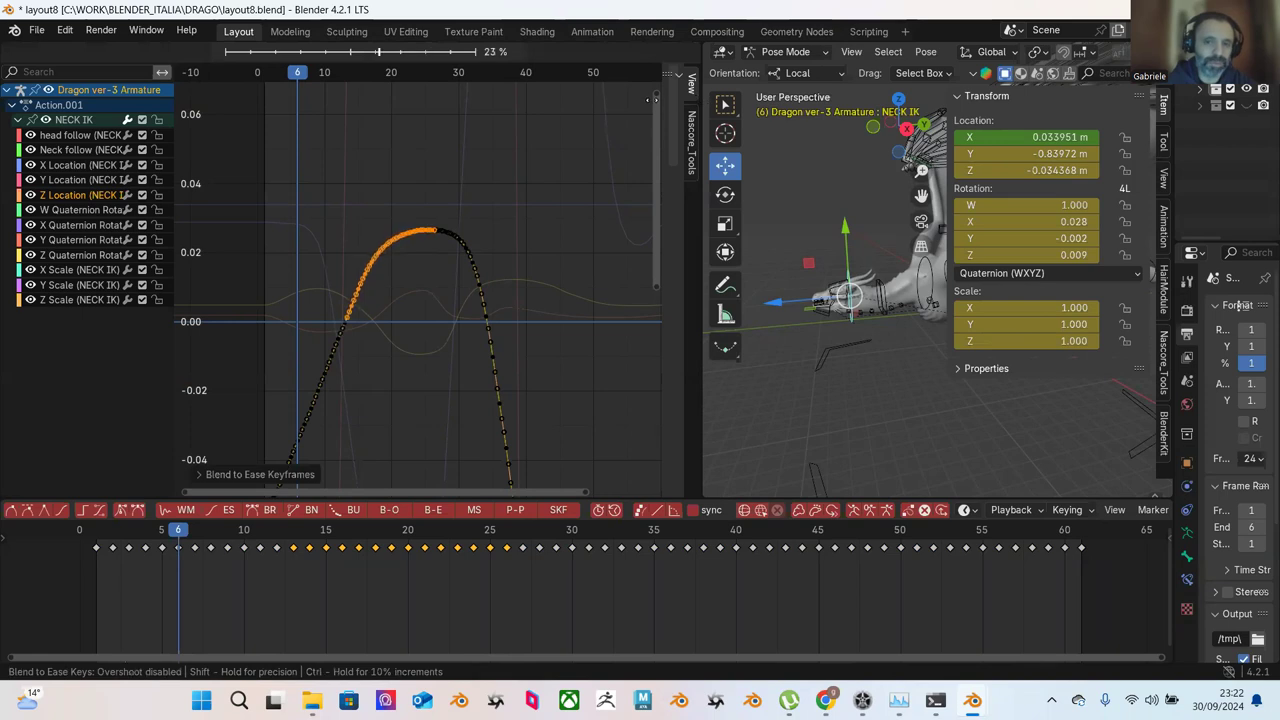
{"action": "left_click", "coordinate": [548, 158]}
{"action": "left_click", "coordinate": [548, 158]}
Step: Ease the keys across the top of the peak
{"action": "scroll", "coordinate": [548, 160], "scroll_direction": "down", "scroll_amount": 1}
{"action": "middle_click_drag", "start_coordinate": [540, 179], "coordinate": [570, 133]}
{"action": "scroll", "coordinate": [421, 153], "scroll_direction": "up", "scroll_amount": 2}
{"action": "left_click_drag", "start_coordinate": [344, 102], "coordinate": [501, 317]}
{"action": "left_click", "coordinate": [626, 55]}
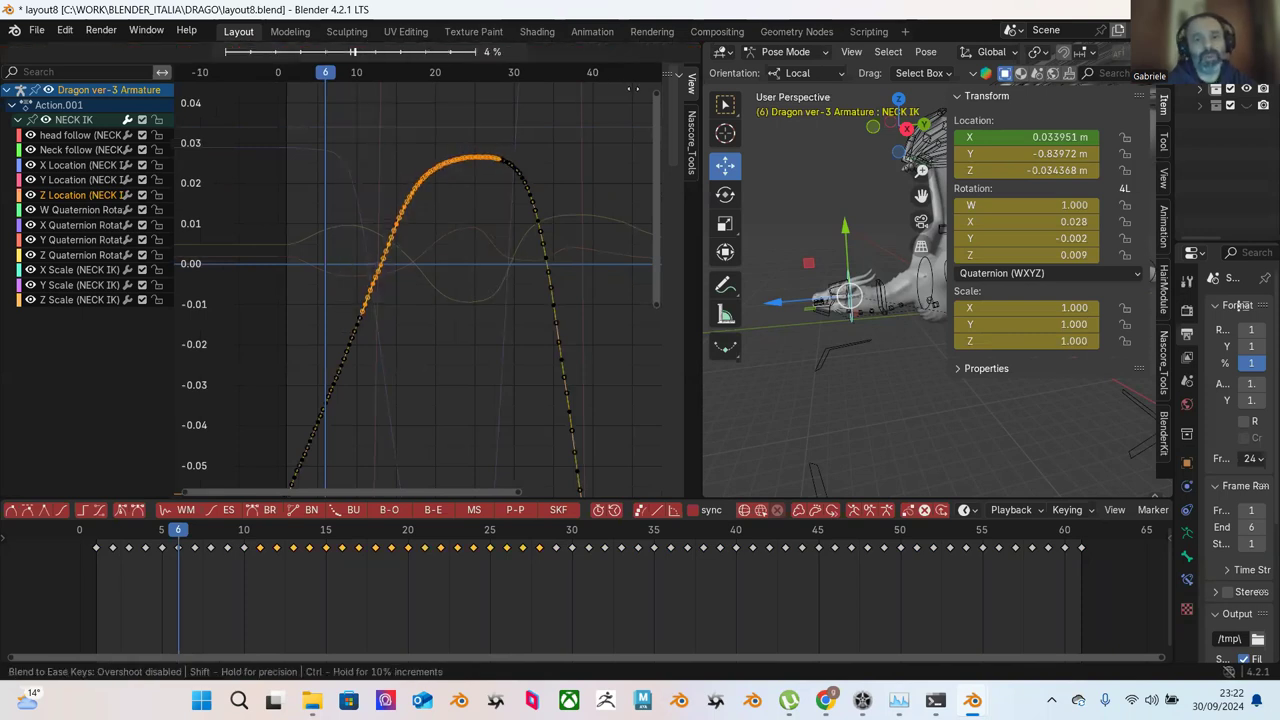
{"action": "left_click", "coordinate": [582, 127]}
Step: Ease the peak and its right descending keys, then frame the whole curve
{"action": "left_click_drag", "start_coordinate": [461, 129], "coordinate": [562, 234]}
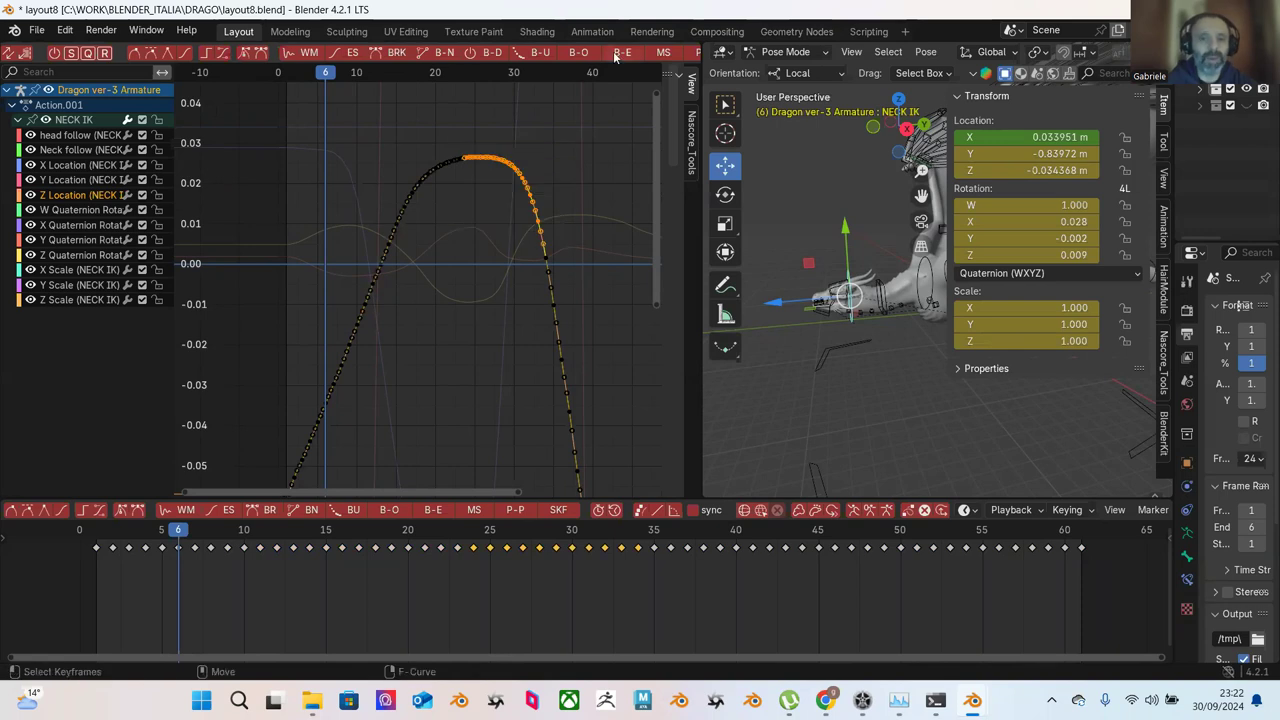
{"action": "left_click", "coordinate": [614, 56]}
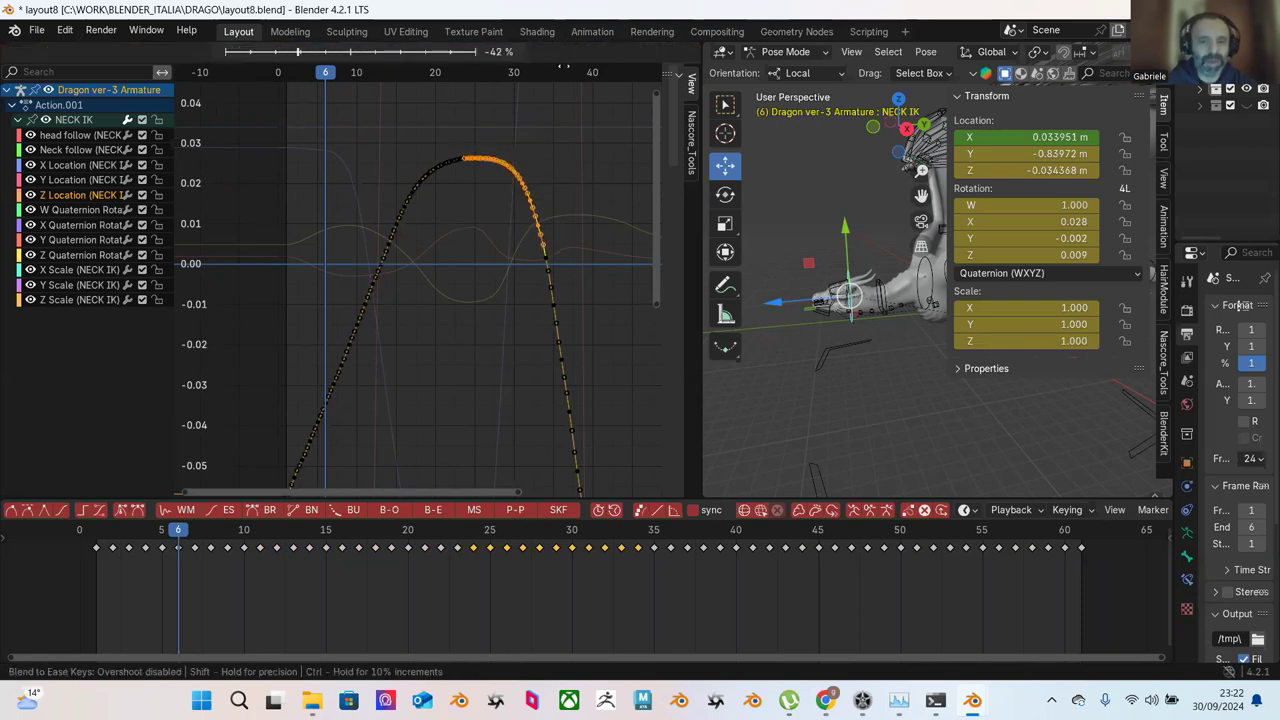
{"action": "left_click", "coordinate": [565, 141]}
{"action": "left_click", "coordinate": [564, 144]}
{"action": "scroll", "coordinate": [562, 161], "scroll_direction": "down", "scroll_amount": 2}
{"action": "middle_click_drag", "start_coordinate": [562, 161], "coordinate": [523, 213]}
{"action": "scroll", "coordinate": [466, 126], "scroll_direction": "down", "scroll_amount": 2}
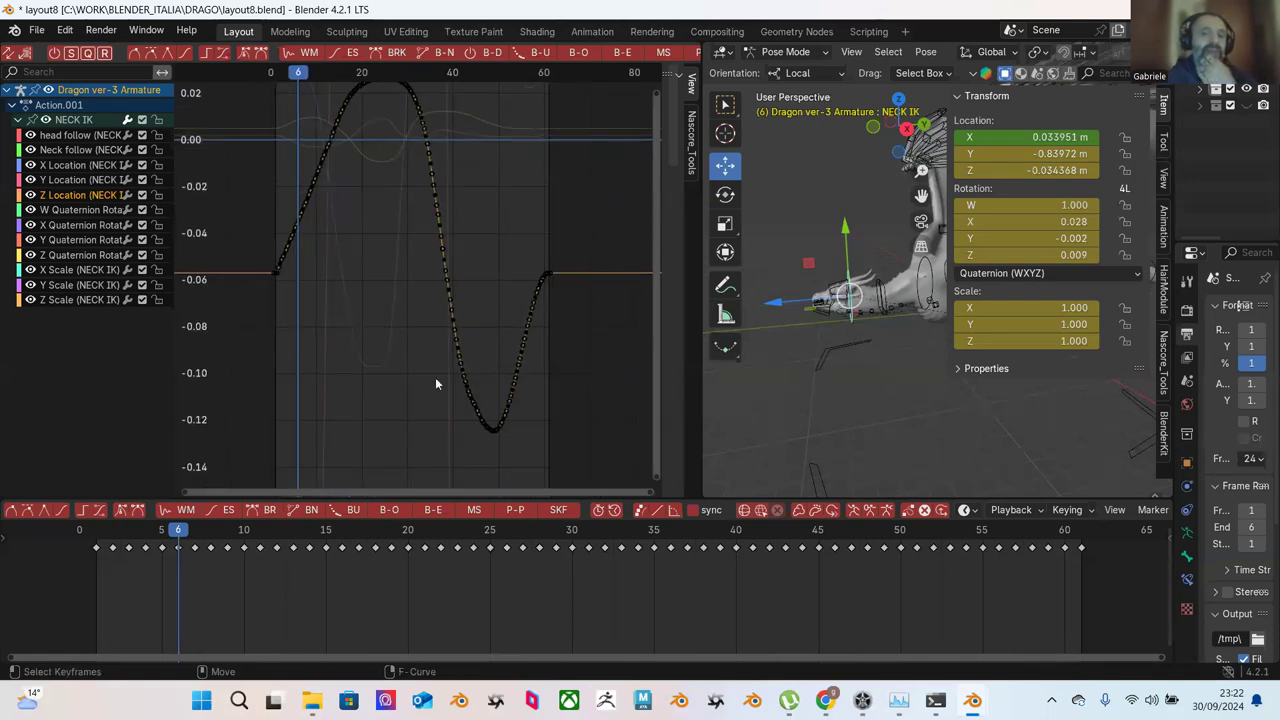
{"action": "scroll", "coordinate": [436, 383], "scroll_direction": "up", "scroll_amount": 2}
{"action": "scroll", "coordinate": [456, 371], "scroll_direction": "up", "scroll_amount": 1}
Step: Blend the keys on the dip's left slope, then its right slope, to ease
{"action": "middle_click_drag", "start_coordinate": [522, 408], "coordinate": [426, 280]}
{"action": "left_click_drag", "start_coordinate": [349, 214], "coordinate": [468, 437]}
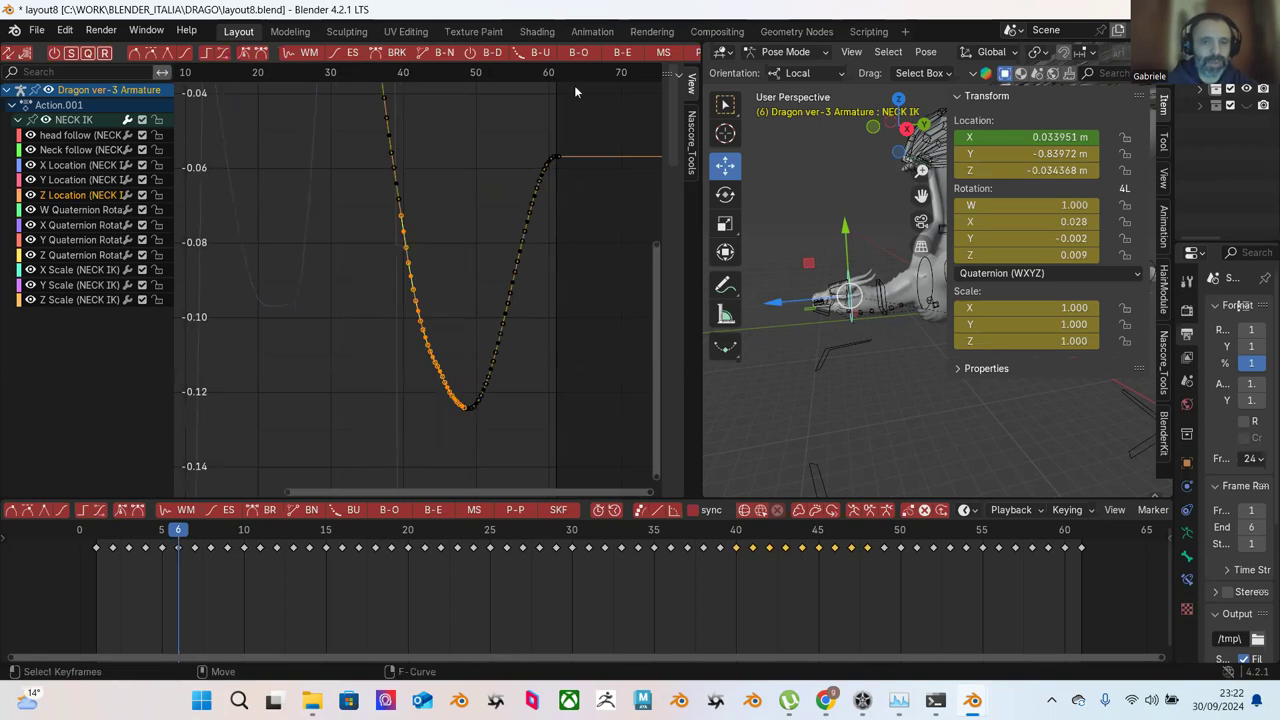
{"action": "left_click", "coordinate": [621, 52]}
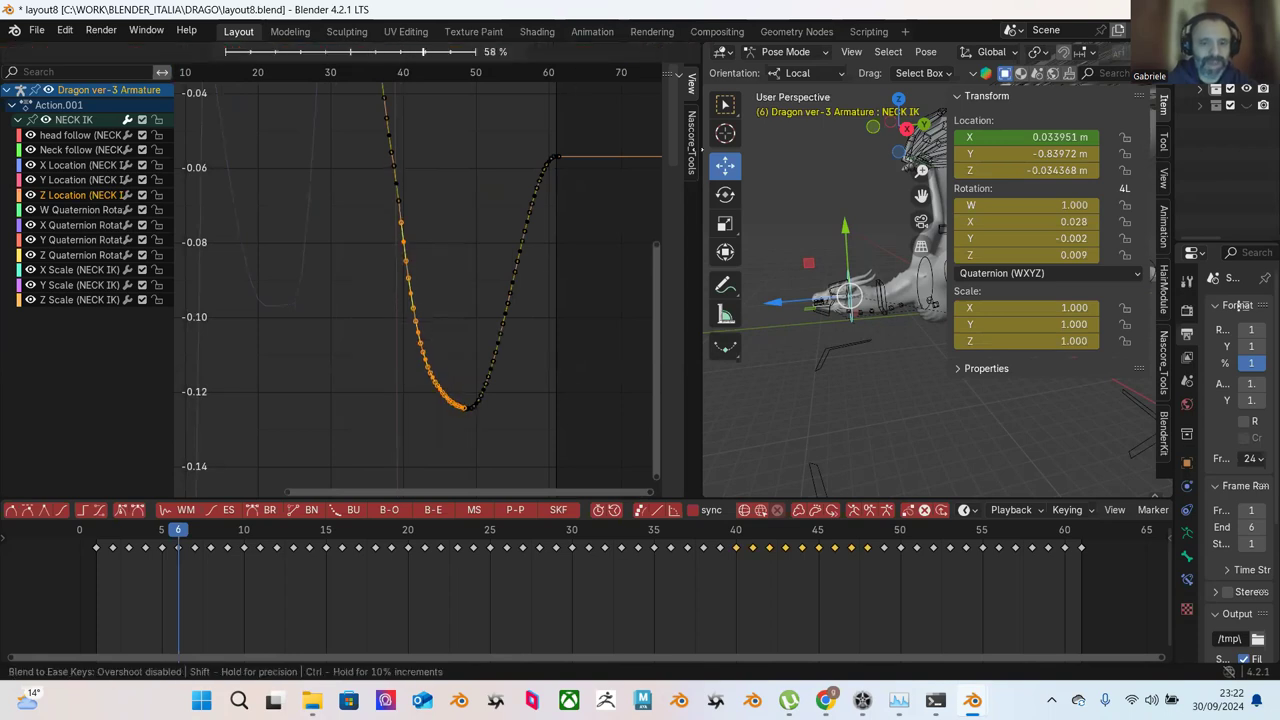
{"action": "left_click", "coordinate": [655, 185]}
{"action": "left_click", "coordinate": [552, 237]}
{"action": "left_click_drag", "start_coordinate": [552, 243], "coordinate": [474, 450]}
{"action": "left_click_drag", "start_coordinate": [580, 198], "coordinate": [472, 448]}
{"action": "left_click", "coordinate": [622, 52]}
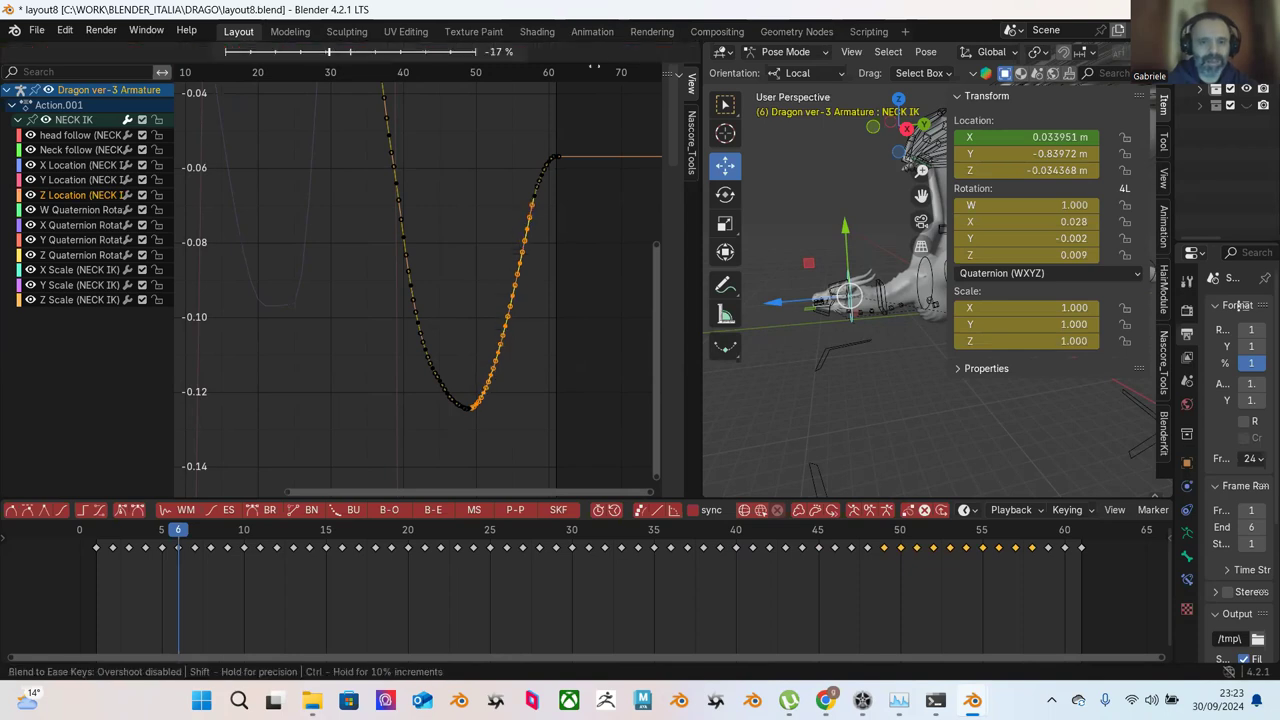
{"action": "left_click", "coordinate": [543, 133]}
Step: Ease the rising right-slope keys of the dip with Blend to Ease
{"action": "left_click_drag", "start_coordinate": [482, 122], "coordinate": [550, 279]}
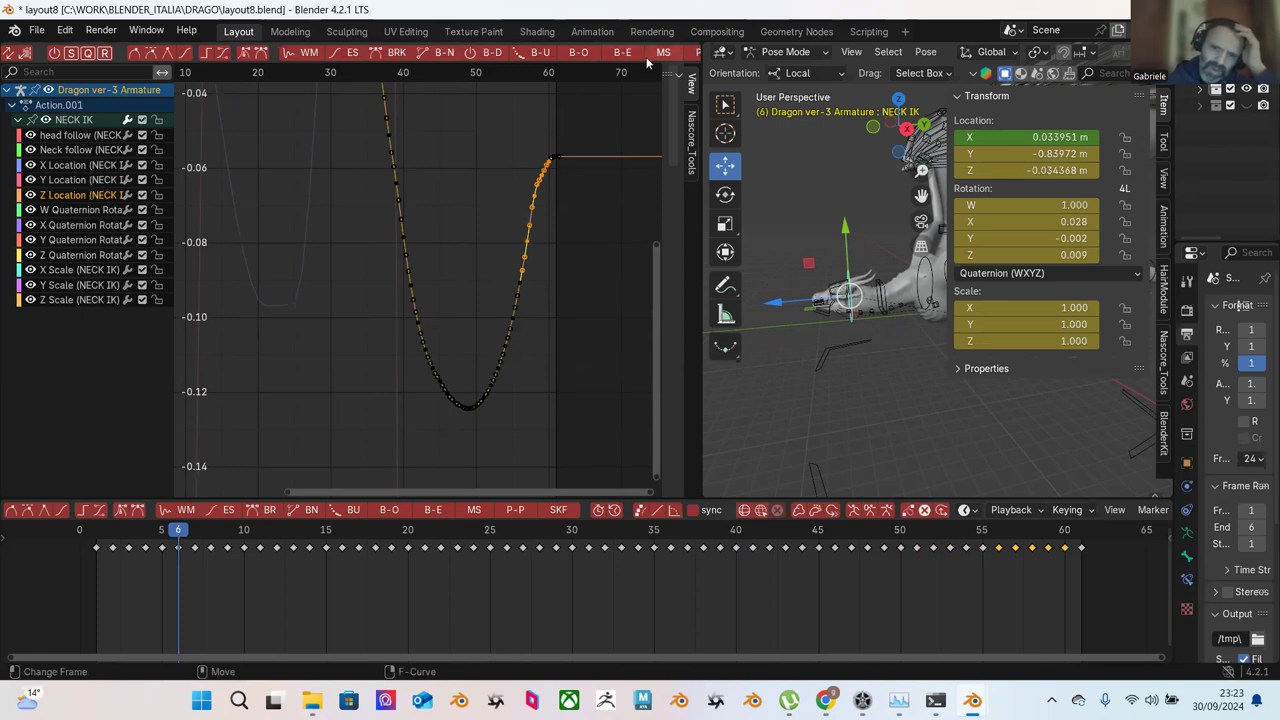
{"action": "left_click", "coordinate": [622, 53]}
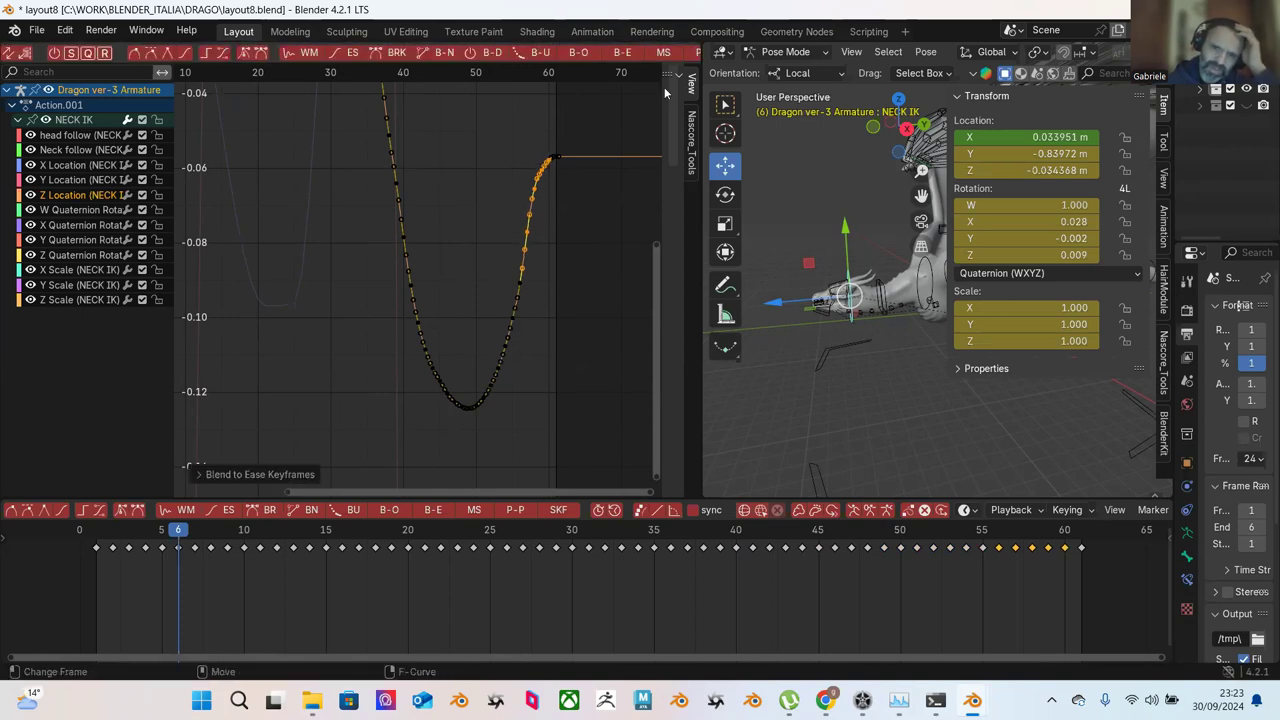
{"action": "left_click_drag", "start_coordinate": [553, 137], "coordinate": [480, 398]}
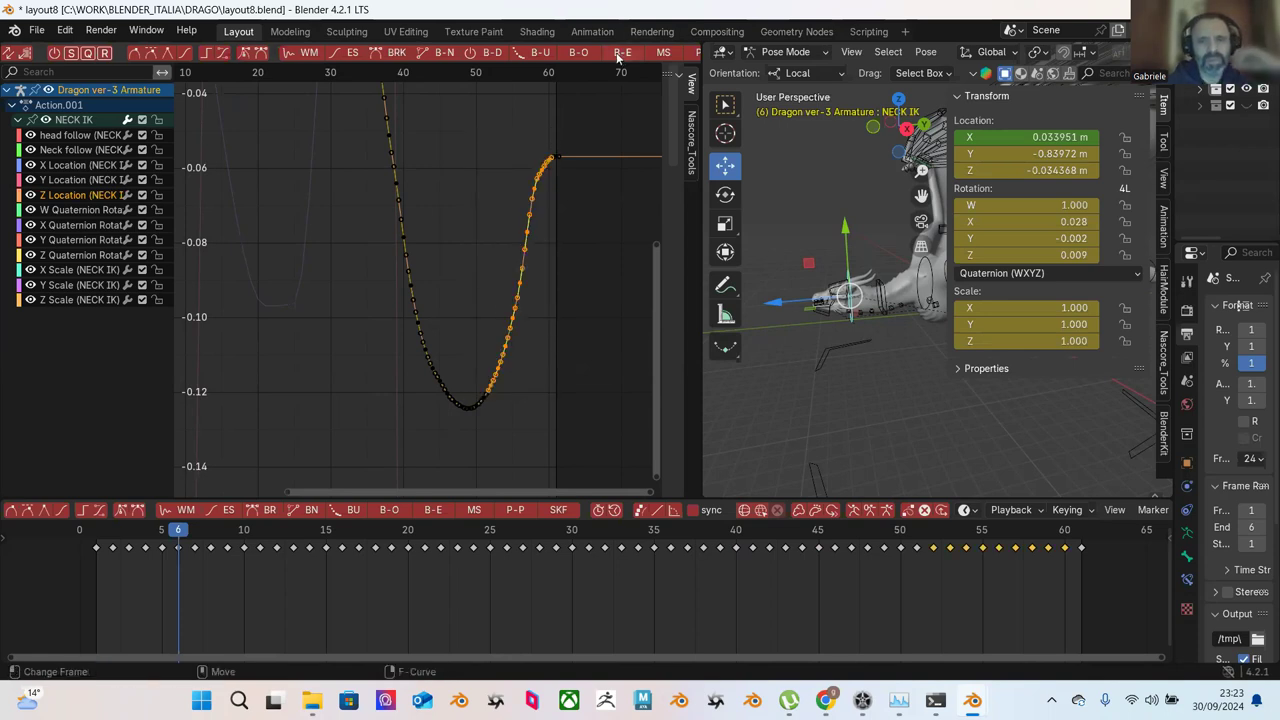
{"action": "left_click", "coordinate": [620, 52]}
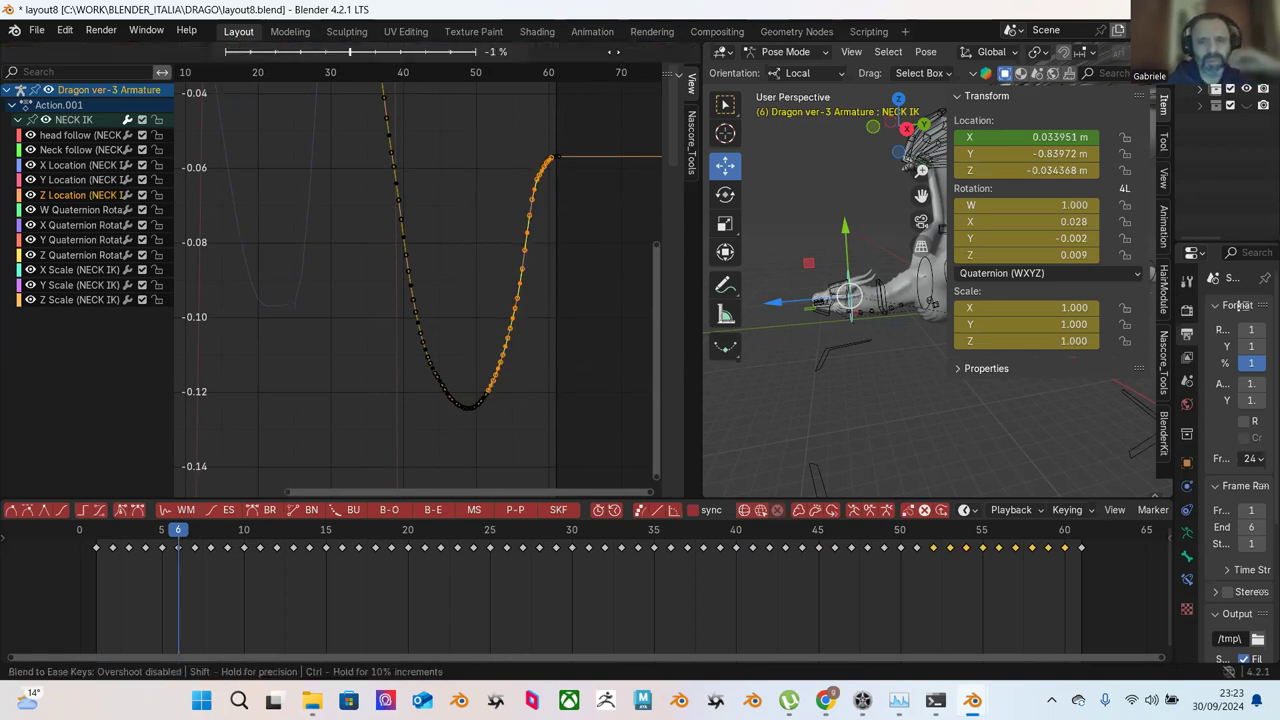
{"action": "left_click", "coordinate": [533, 90]}
{"action": "left_click", "coordinate": [566, 272]}
Step: Blend the lower keys of the rising curve to ease, twice
{"action": "left_click_drag", "start_coordinate": [548, 296], "coordinate": [472, 442]}
{"action": "left_click", "coordinate": [624, 57]}
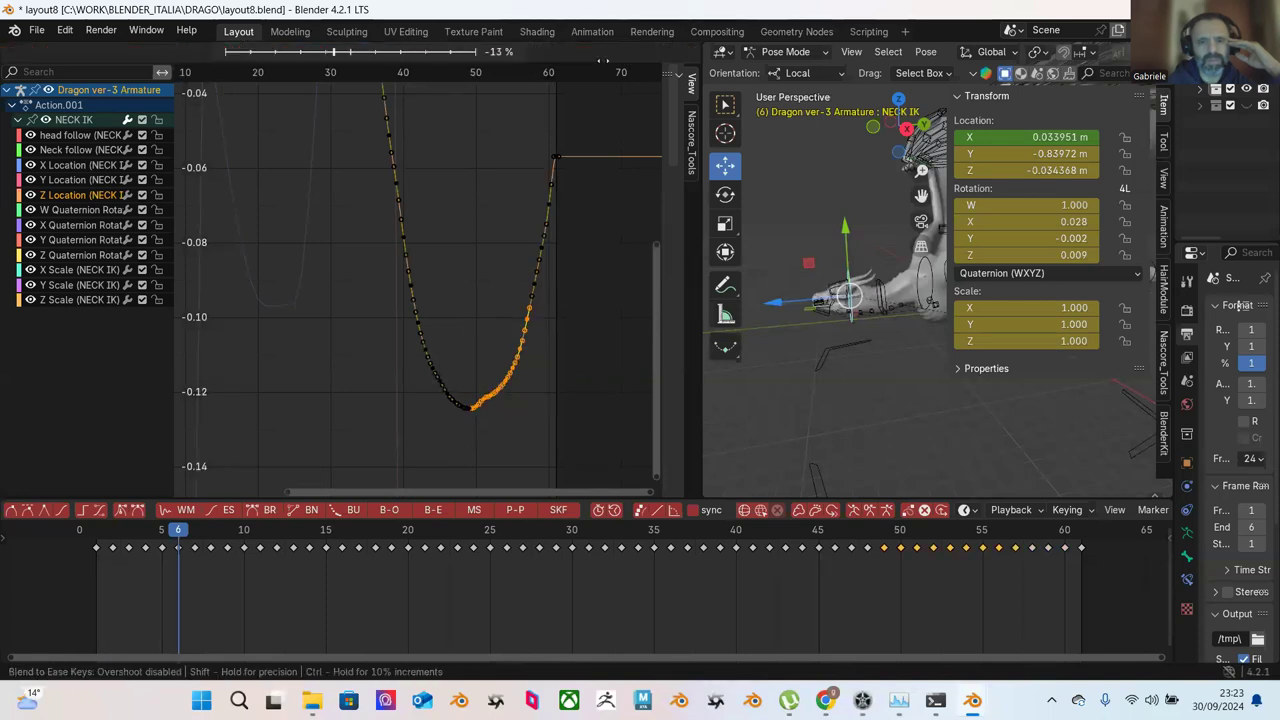
{"action": "left_click", "coordinate": [533, 164]}
{"action": "left_click", "coordinate": [569, 258]}
{"action": "left_click_drag", "start_coordinate": [569, 258], "coordinate": [467, 438]}
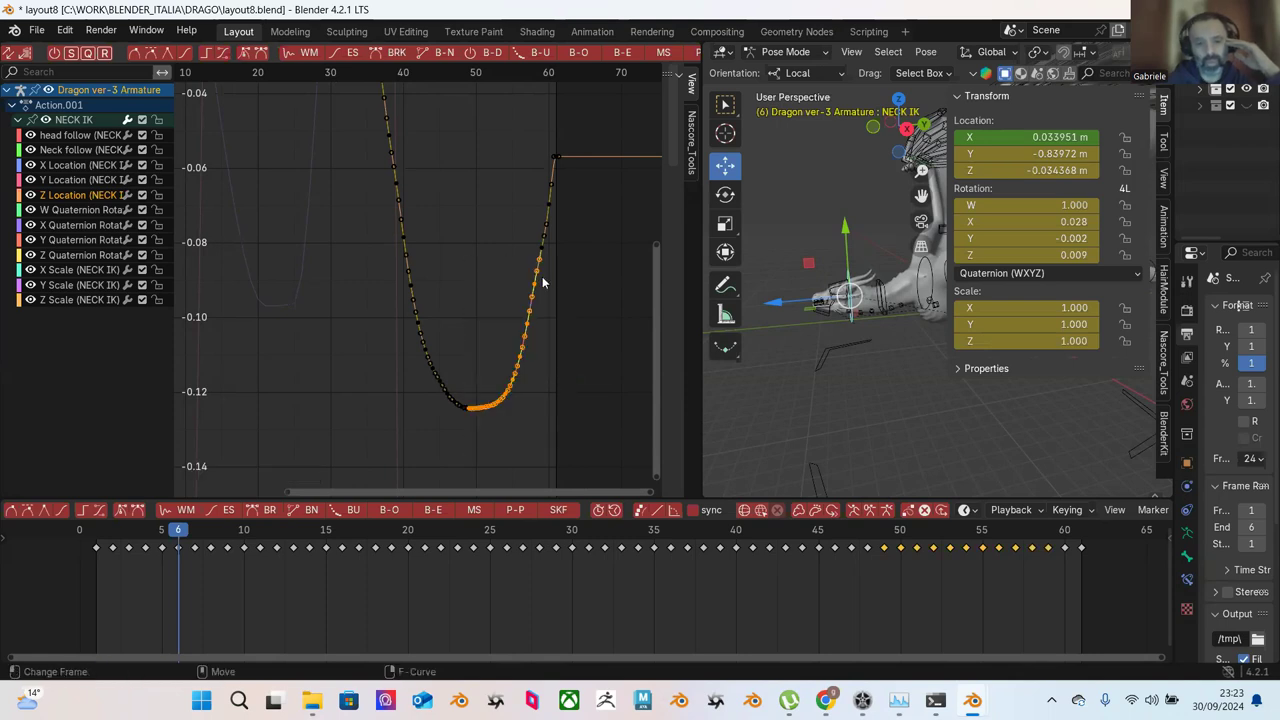
{"action": "left_click", "coordinate": [622, 53]}
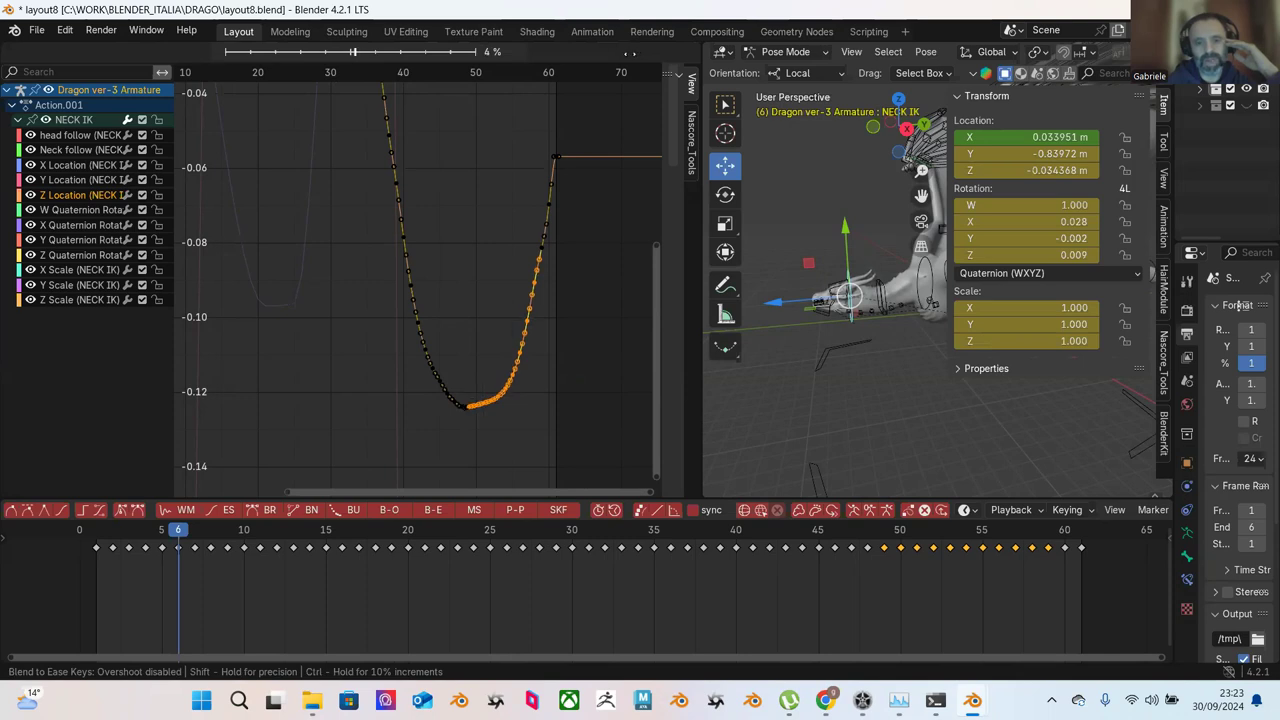
{"action": "left_click", "coordinate": [630, 53]}
{"action": "left_click", "coordinate": [508, 262]}
Step: Try moving the dip's bottom keys, undo the move, and zoom in on the dip
{"action": "left_click_drag", "start_coordinate": [555, 282], "coordinate": [468, 453]}
{"action": "left_click_drag", "start_coordinate": [468, 363], "coordinate": [506, 432]}
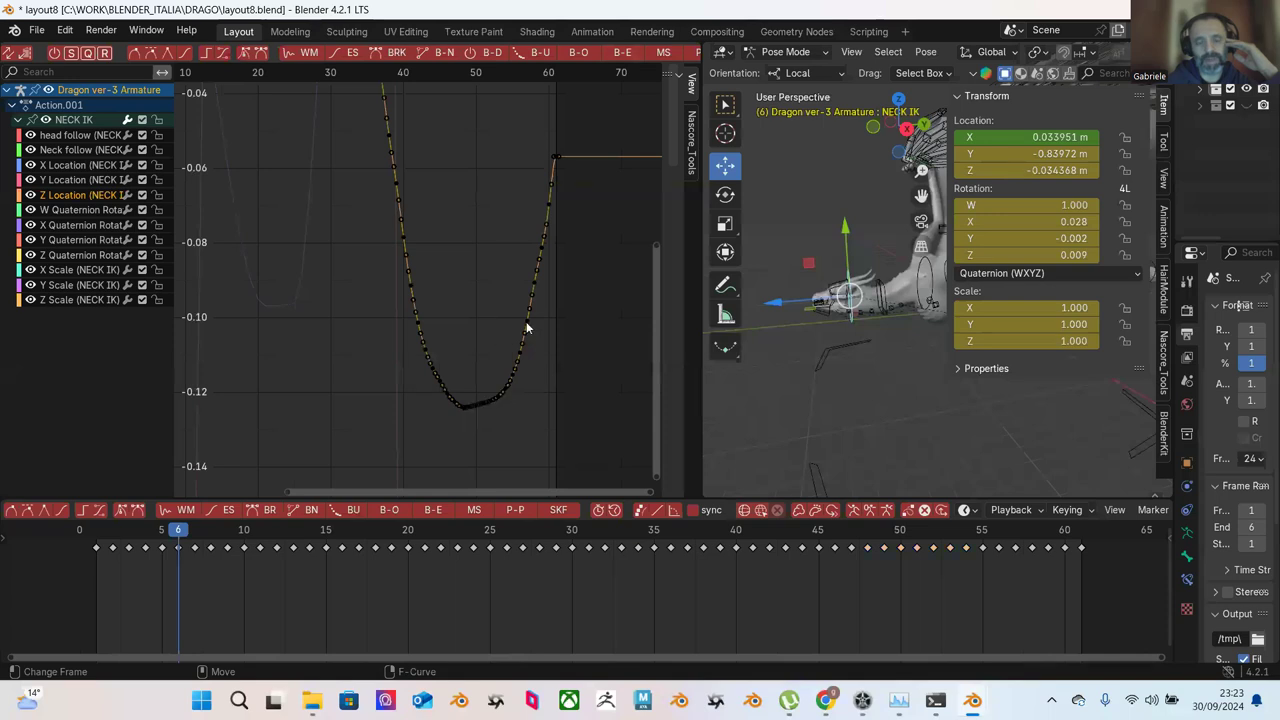
{"action": "key", "text": "g"}
{"action": "left_click", "coordinate": [557, 342]}
{"action": "key", "text": "ctrl+z"}
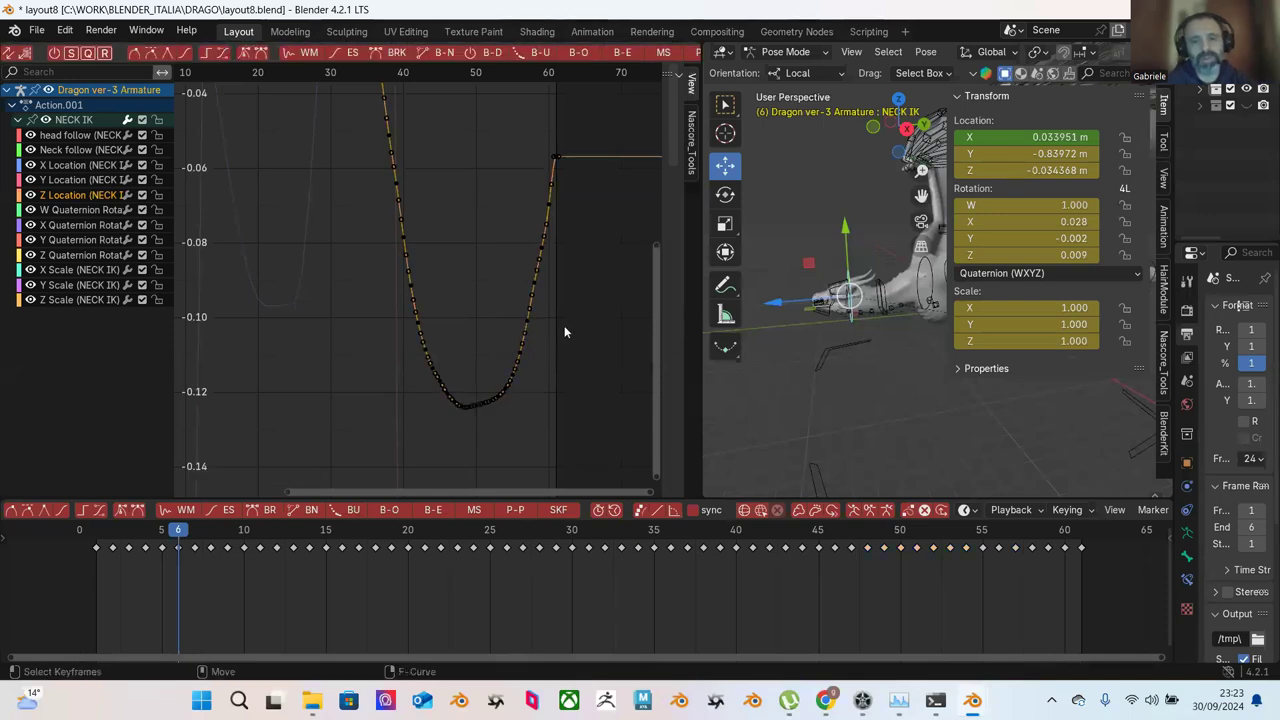
{"action": "scroll", "coordinate": [565, 375], "scroll_direction": "up", "scroll_amount": 3}
{"action": "middle_click_drag", "start_coordinate": [565, 375], "coordinate": [518, 362]}
{"action": "scroll", "coordinate": [540, 310], "scroll_direction": "up", "scroll_amount": 1}
Step: Ease the dip's bottom keys at -100% and its lower-left keys at 61%
{"action": "left_click_drag", "start_coordinate": [568, 206], "coordinate": [408, 466]}
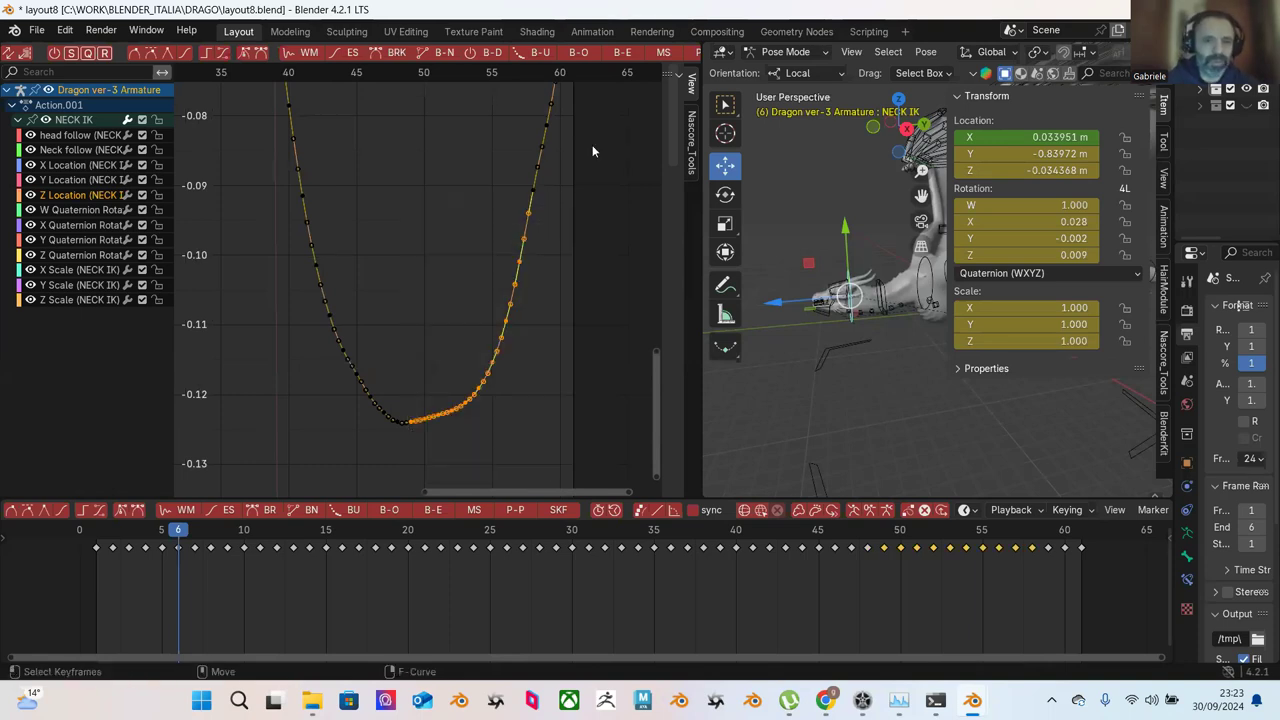
{"action": "left_click", "coordinate": [622, 52]}
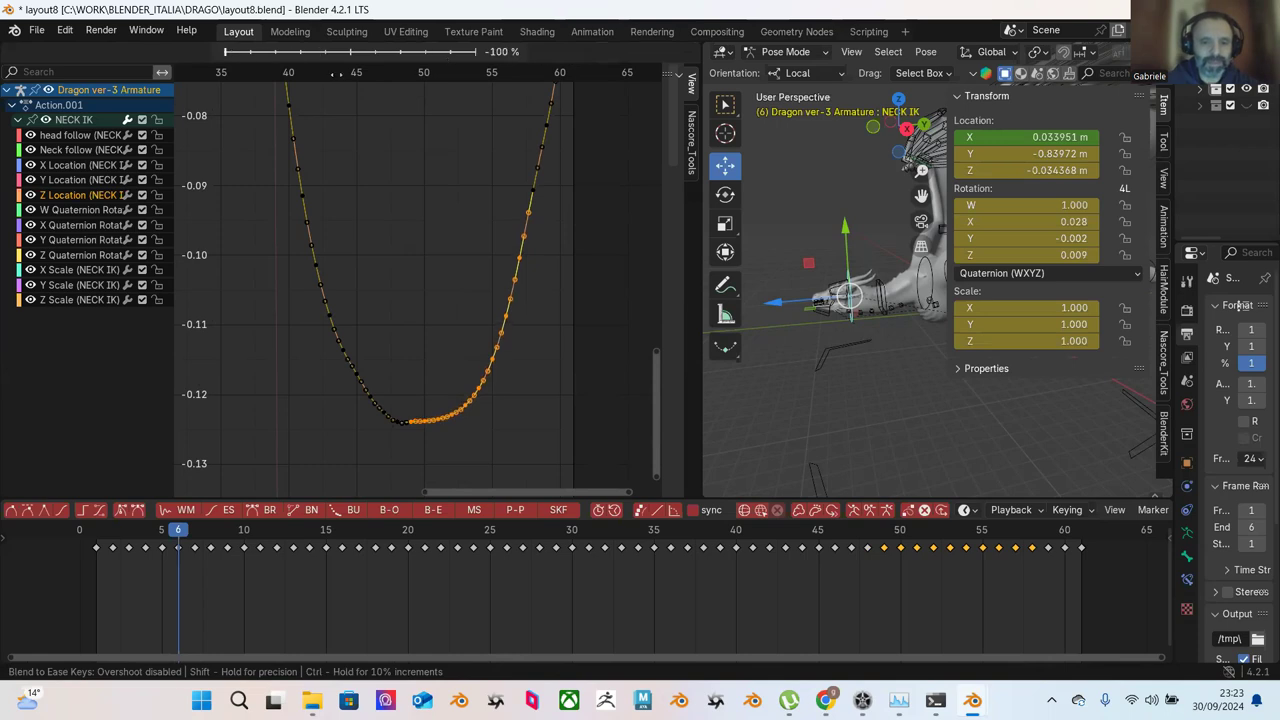
{"action": "left_click", "coordinate": [337, 74]}
{"action": "left_click", "coordinate": [474, 248]}
{"action": "left_click_drag", "start_coordinate": [310, 295], "coordinate": [420, 452]}
{"action": "left_click", "coordinate": [620, 54]}
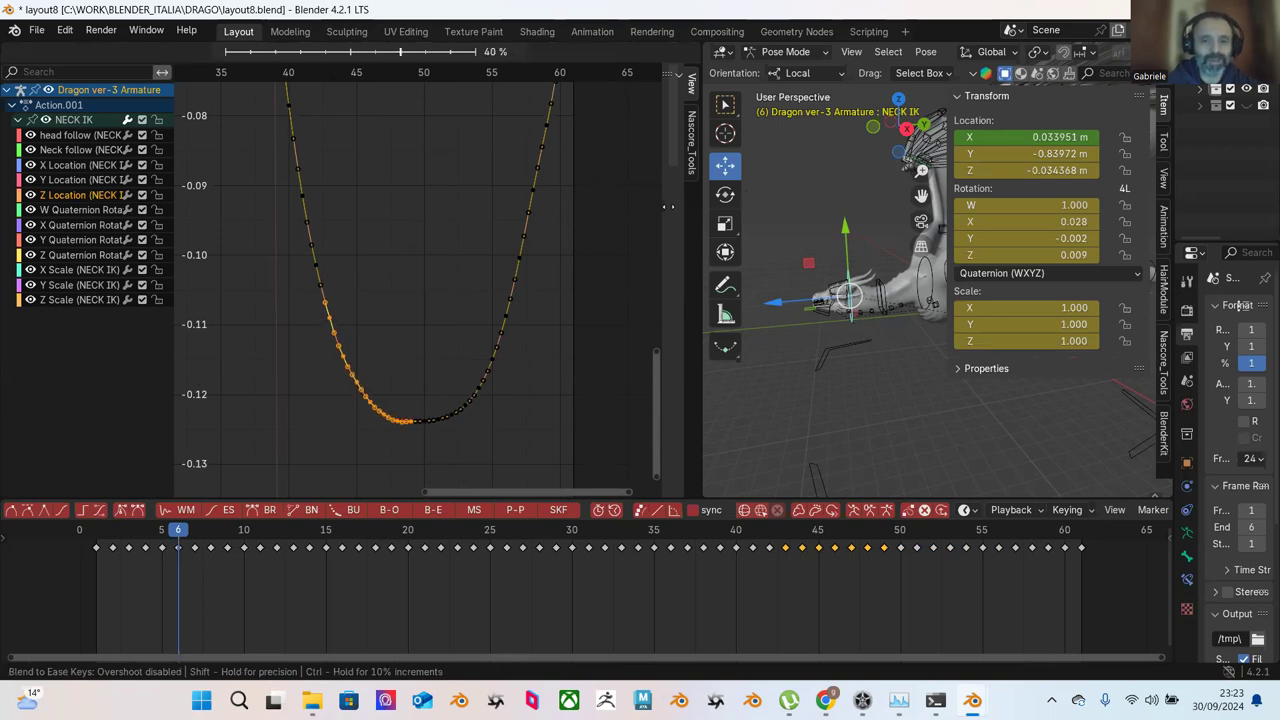
{"action": "left_click", "coordinate": [693, 227]}
Step: Blend only the lowest keys at the dip's bottom to ease
{"action": "left_click_drag", "start_coordinate": [563, 262], "coordinate": [414, 468]}
{"action": "left_click", "coordinate": [615, 150]}
{"action": "left_click_drag", "start_coordinate": [386, 337], "coordinate": [436, 460]}
{"action": "left_click_drag", "start_coordinate": [472, 274], "coordinate": [407, 475]}
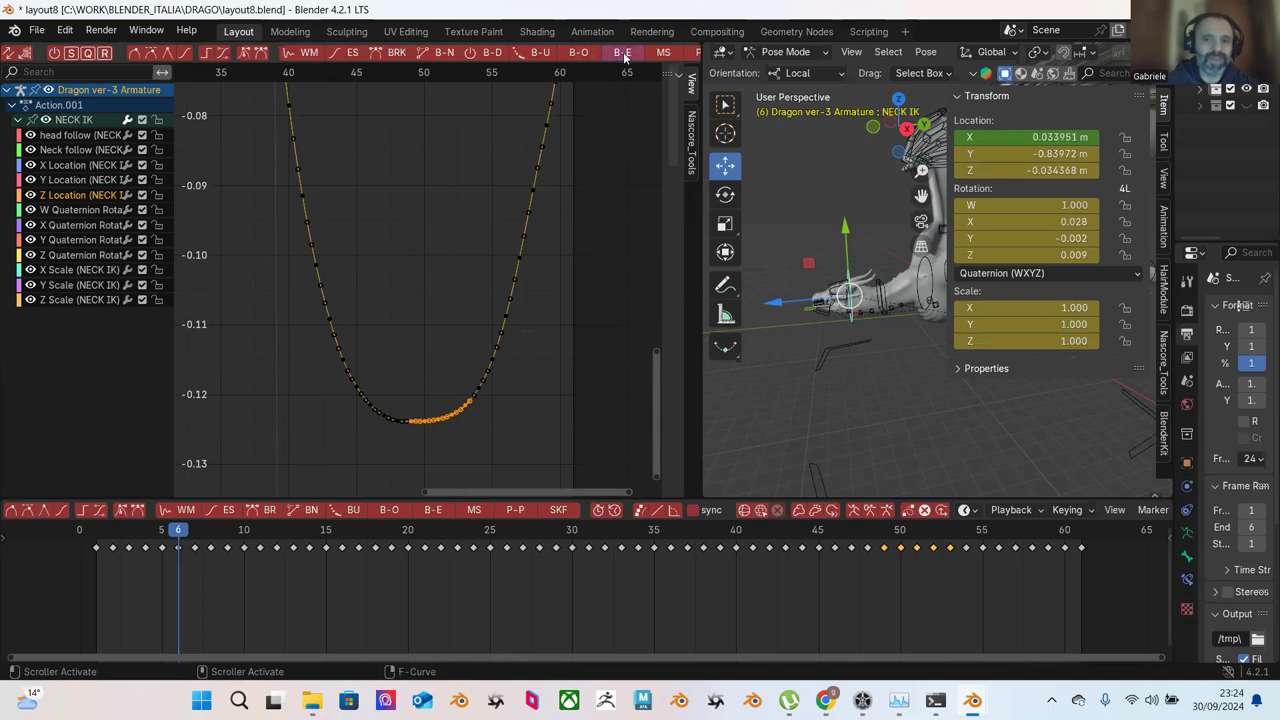
{"action": "left_click", "coordinate": [622, 53]}
{"action": "left_click", "coordinate": [584, 159]}
{"action": "left_click", "coordinate": [586, 170]}
Step: Ease the keys on the right side of the dip with Blend to Ease
{"action": "scroll", "coordinate": [590, 195], "scroll_direction": "down", "scroll_amount": 4}
{"action": "scroll", "coordinate": [560, 205], "scroll_direction": "up", "scroll_amount": 2}
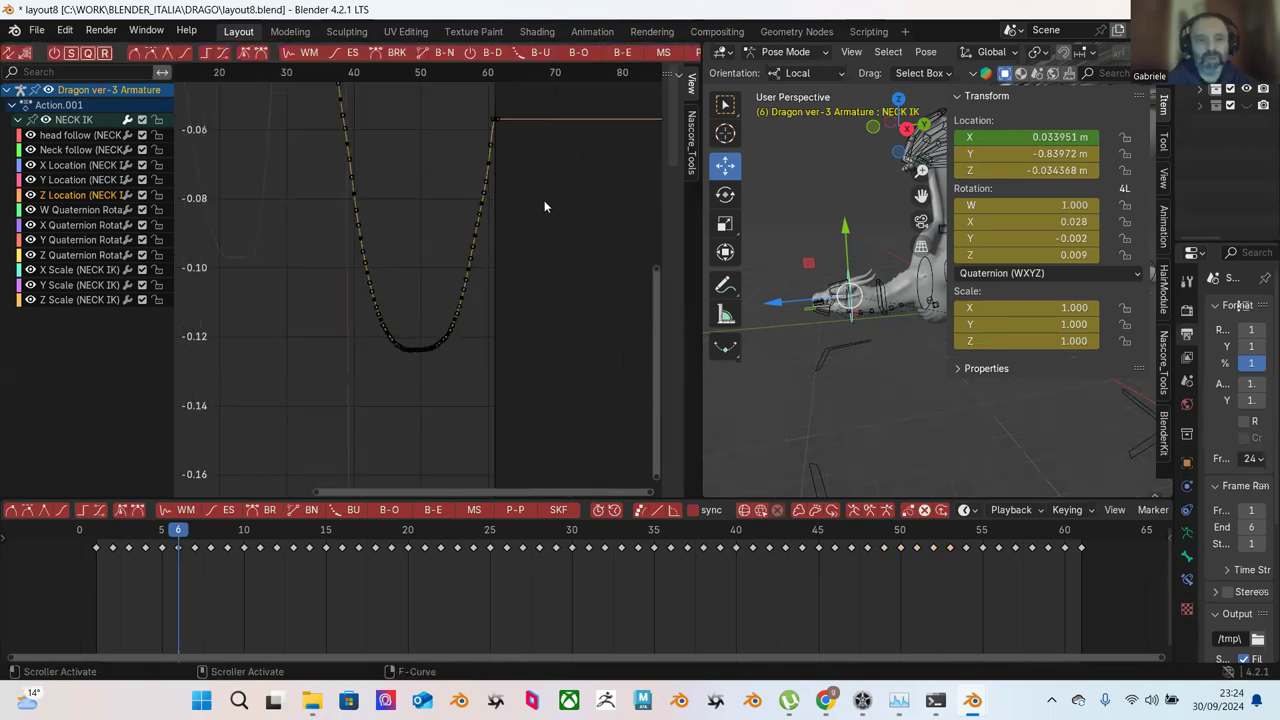
{"action": "left_click_drag", "start_coordinate": [536, 121], "coordinate": [414, 418]}
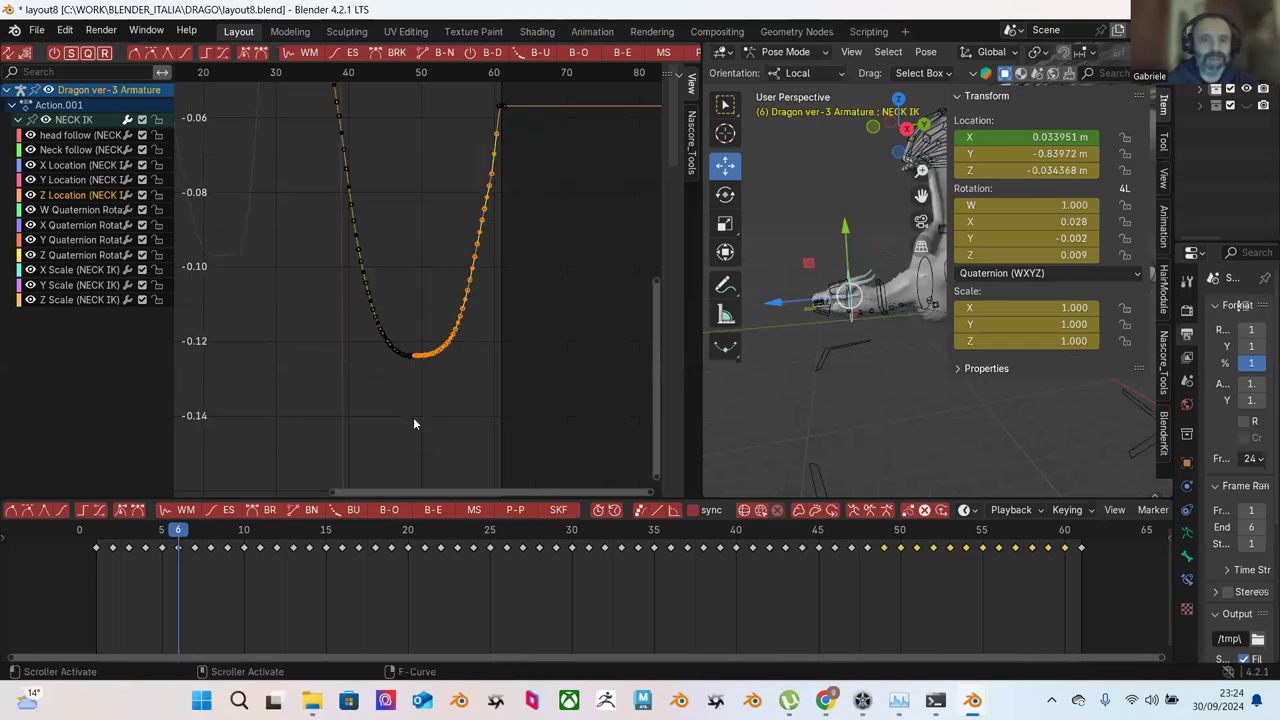
{"action": "left_click", "coordinate": [622, 53]}
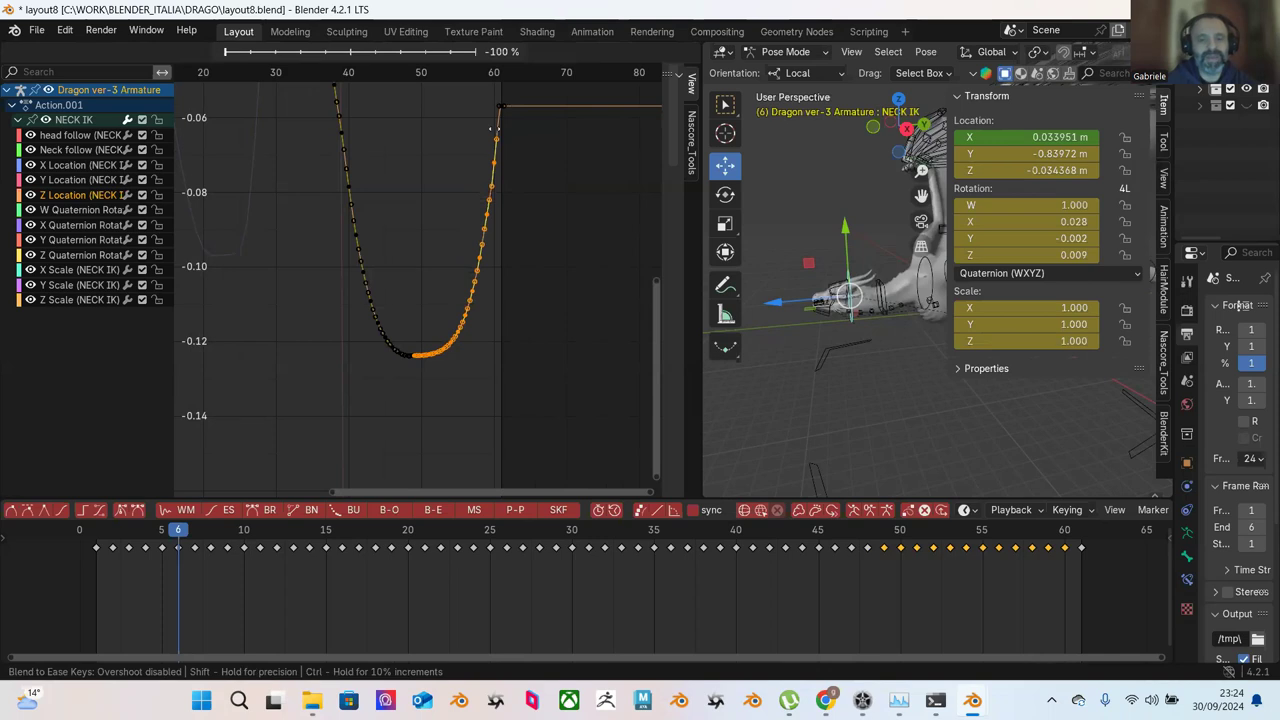
{"action": "left_click", "coordinate": [464, 137]}
{"action": "left_click", "coordinate": [451, 159]}
Step: Frame the two bottom keyframes and ease the keys on the dip's right half
{"action": "scroll", "coordinate": [464, 177], "scroll_direction": "up", "scroll_amount": 3}
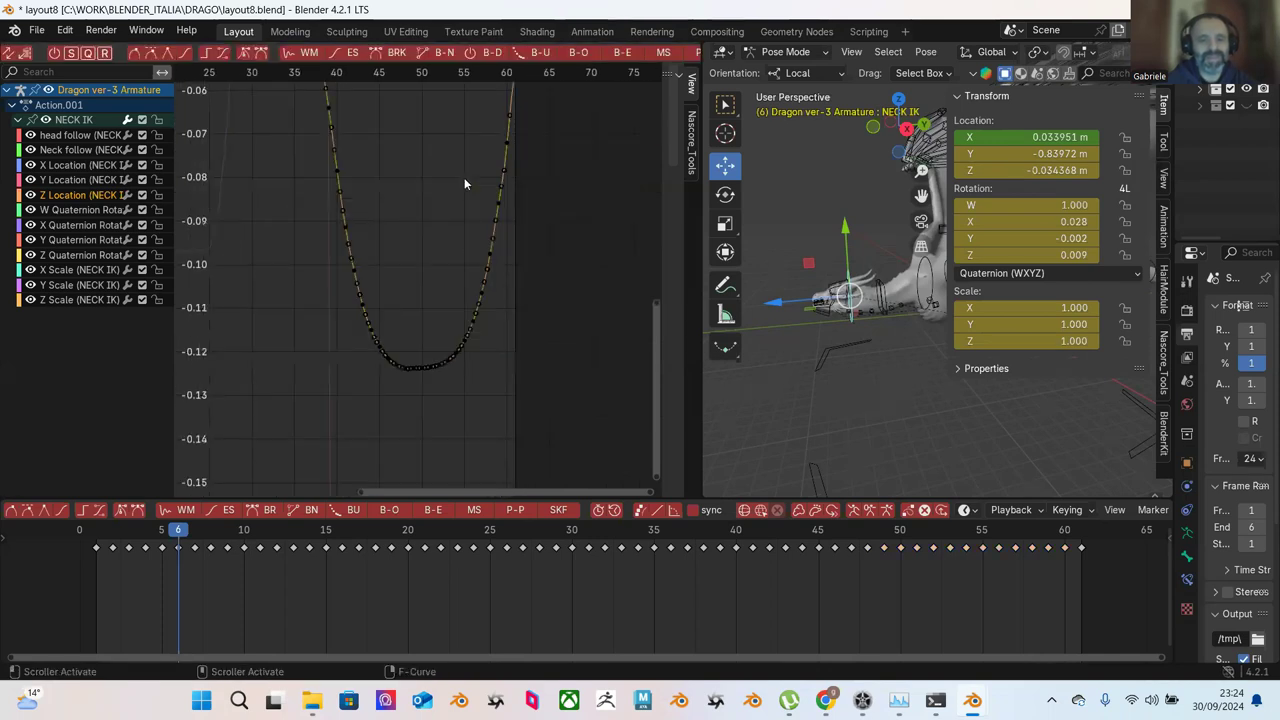
{"action": "scroll", "coordinate": [459, 175], "scroll_direction": "up", "scroll_amount": 4}
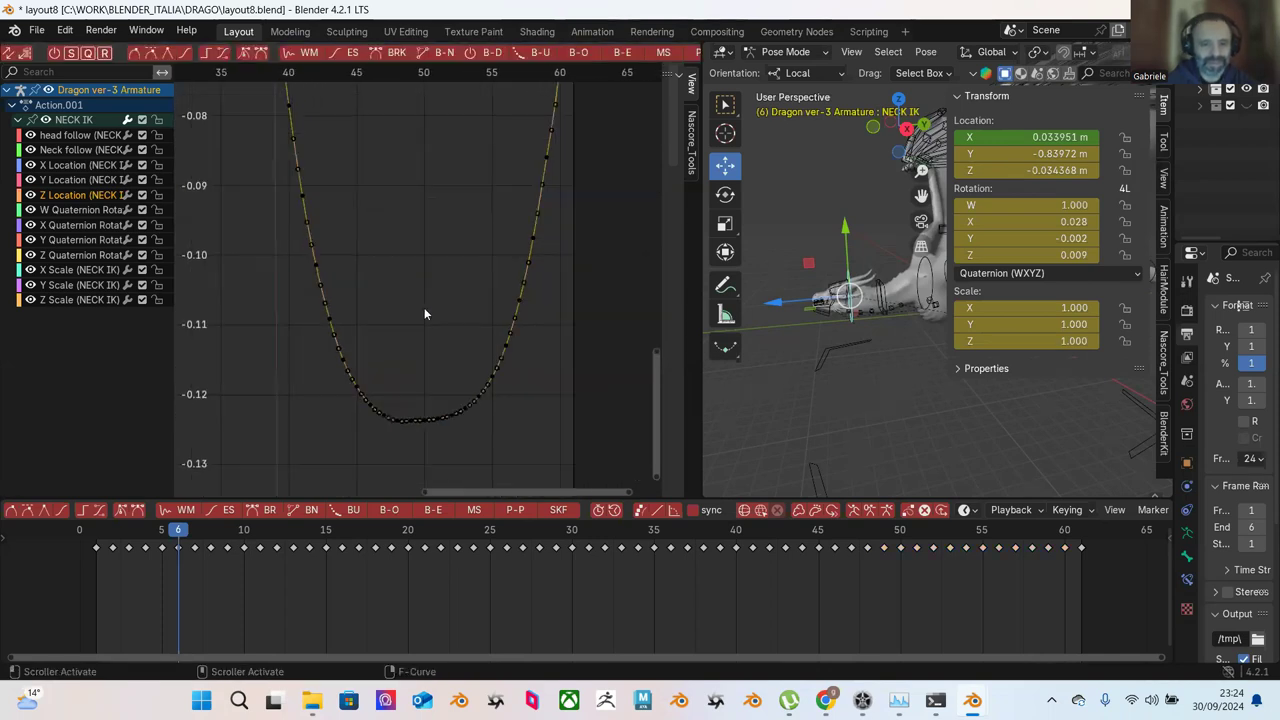
{"action": "left_click_drag", "start_coordinate": [406, 408], "coordinate": [421, 452]}
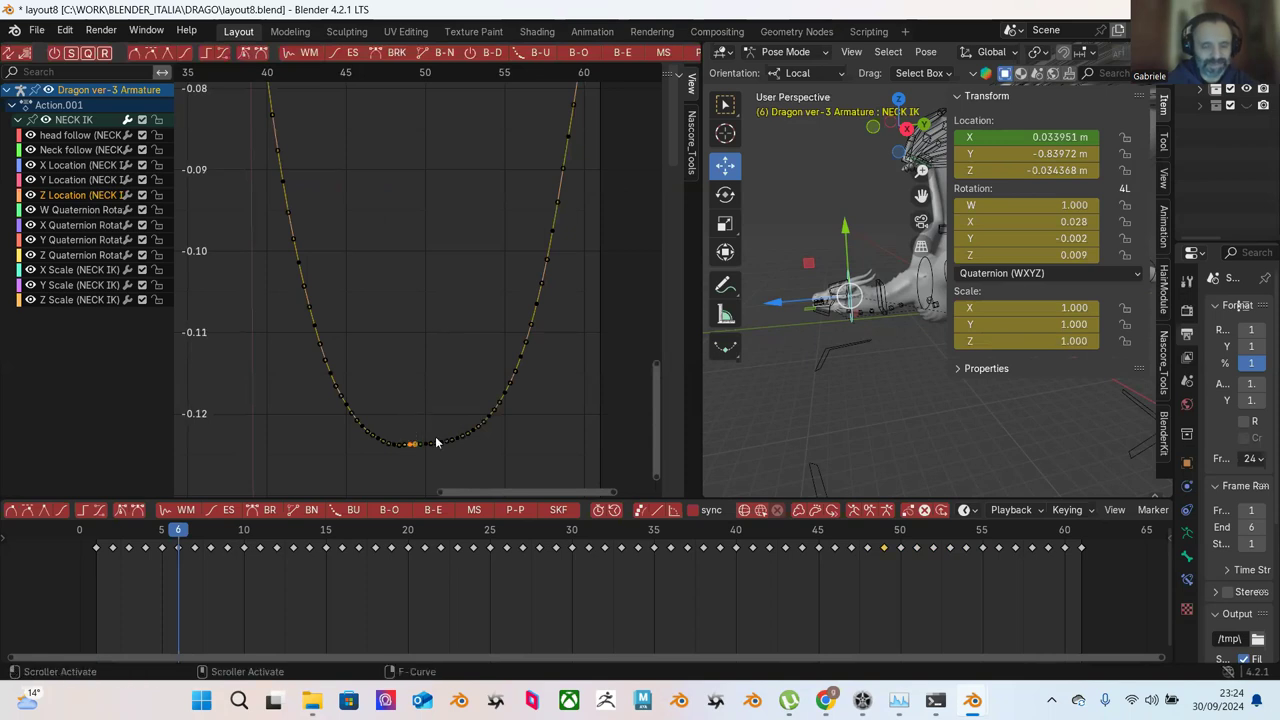
{"action": "key", "text": "KP_Decimal"}
{"action": "middle_click_drag", "start_coordinate": [458, 308], "coordinate": [561, 197], "text": "ctrl"}
{"action": "left_click_drag", "start_coordinate": [622, 149], "coordinate": [398, 384]}
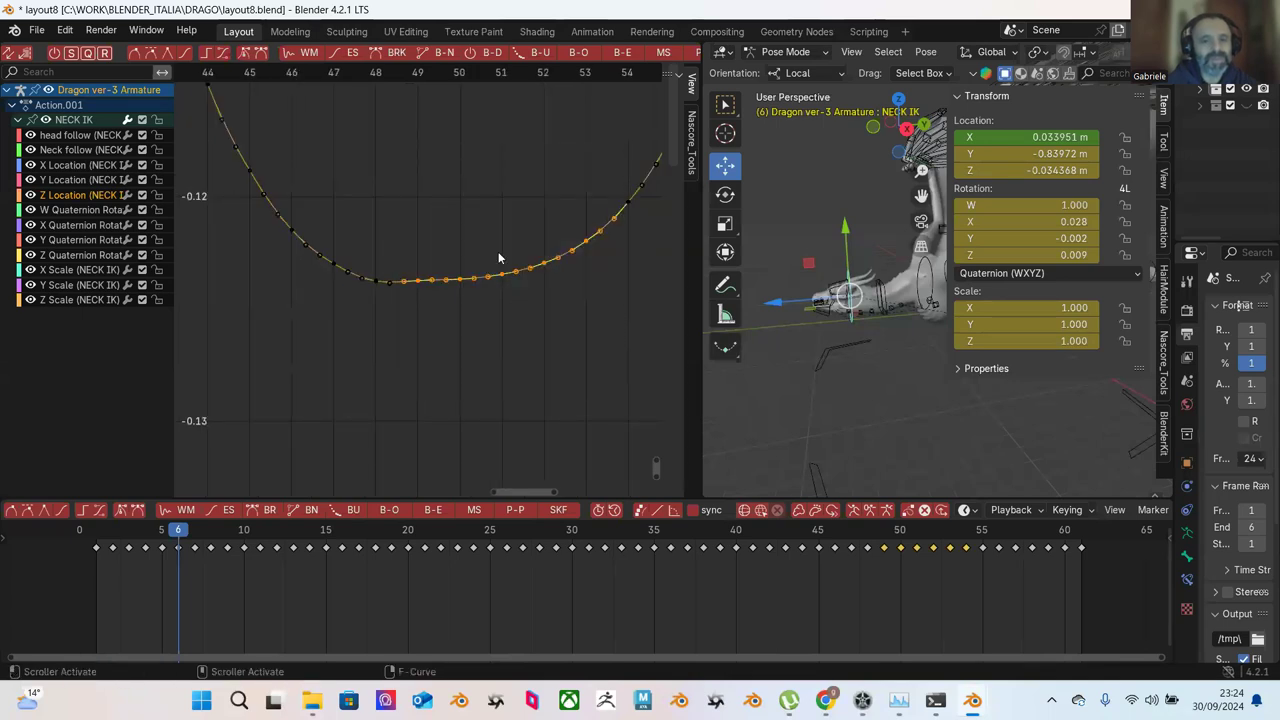
{"action": "left_click", "coordinate": [620, 53]}
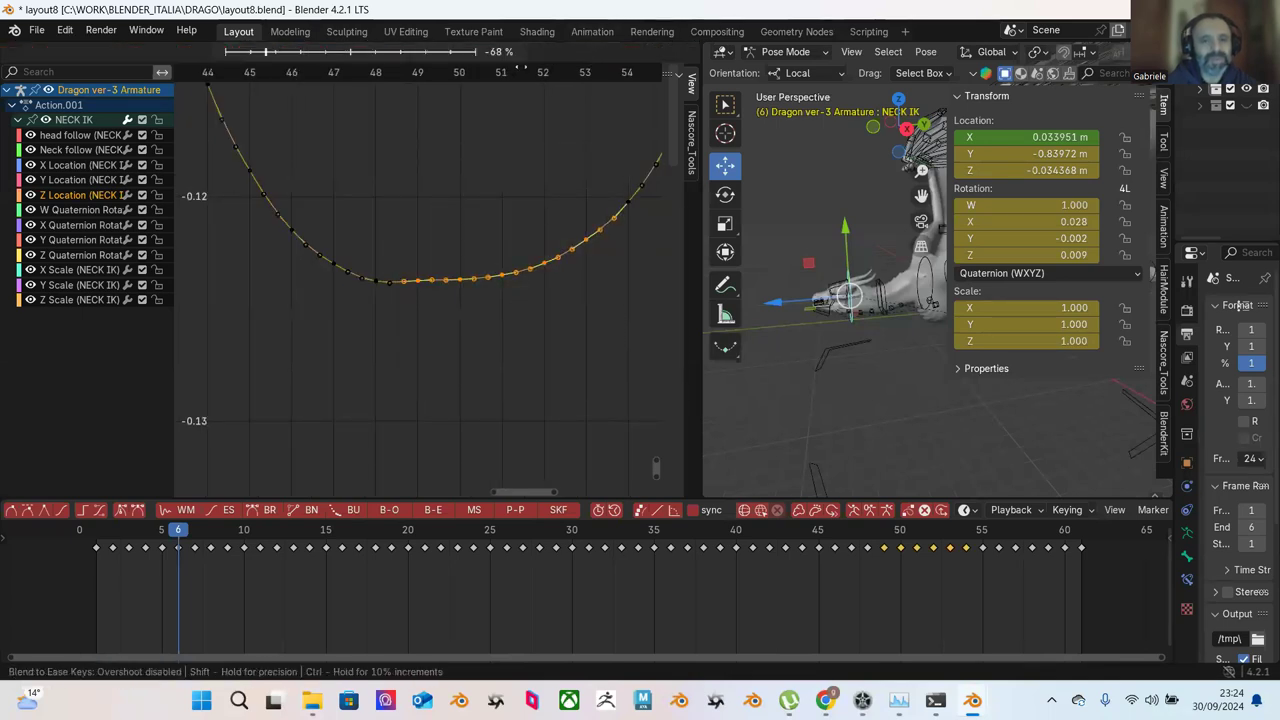
{"action": "left_click", "coordinate": [466, 200]}
{"action": "left_click", "coordinate": [466, 200]}
Step: Ease the dip's left keys at 53%, then the keys down the curve's left side
{"action": "left_click_drag", "start_coordinate": [288, 116], "coordinate": [448, 340]}
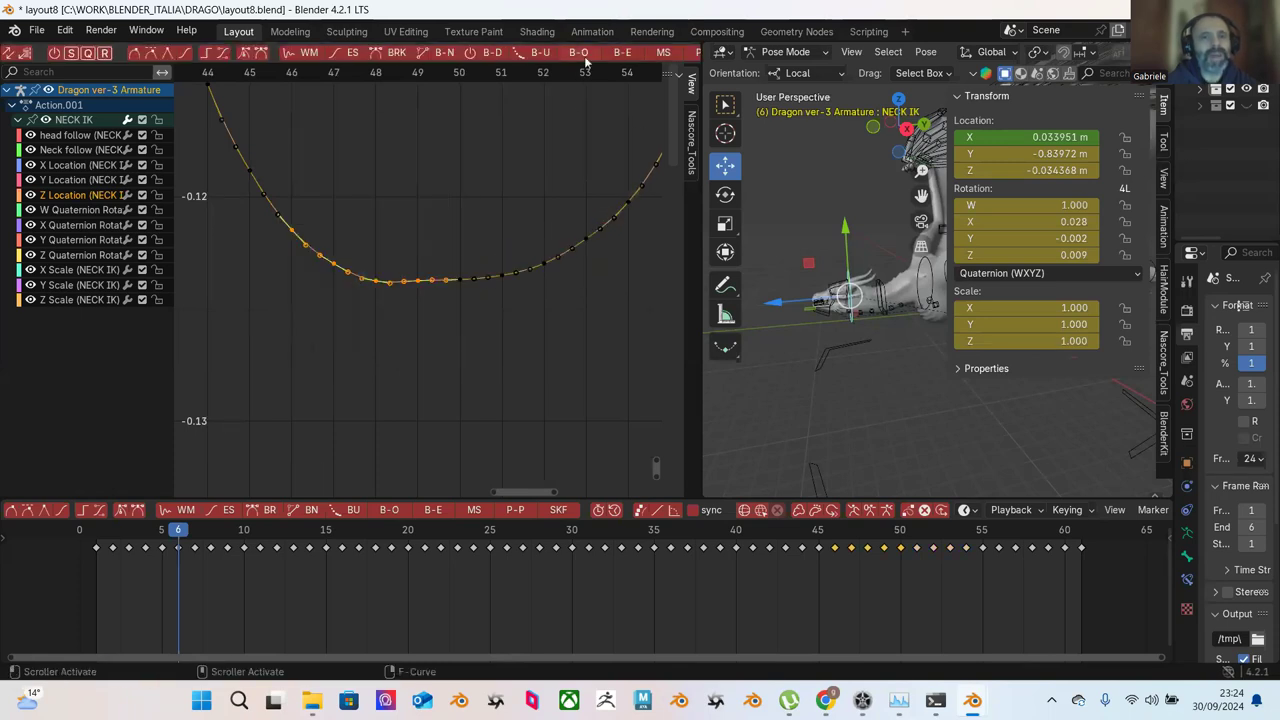
{"action": "left_click", "coordinate": [623, 54]}
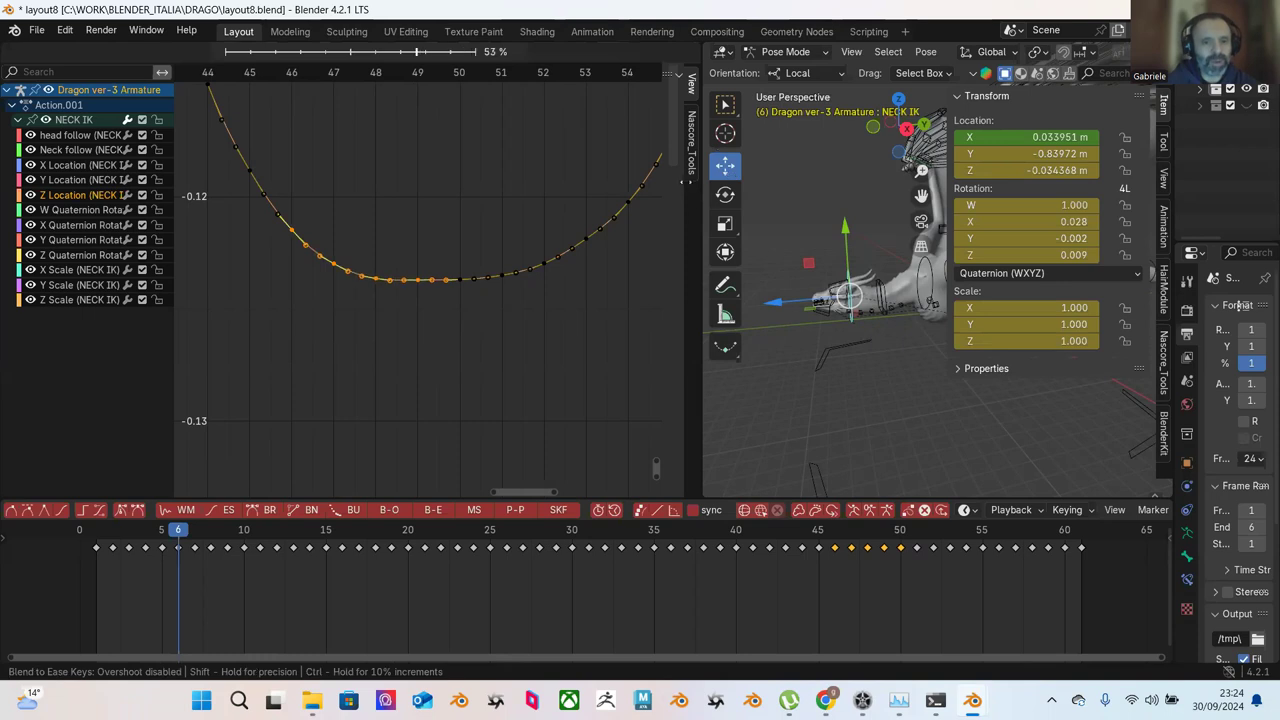
{"action": "left_click", "coordinate": [684, 237]}
{"action": "left_click", "coordinate": [512, 183]}
{"action": "scroll", "coordinate": [495, 190], "scroll_direction": "down", "scroll_amount": 2}
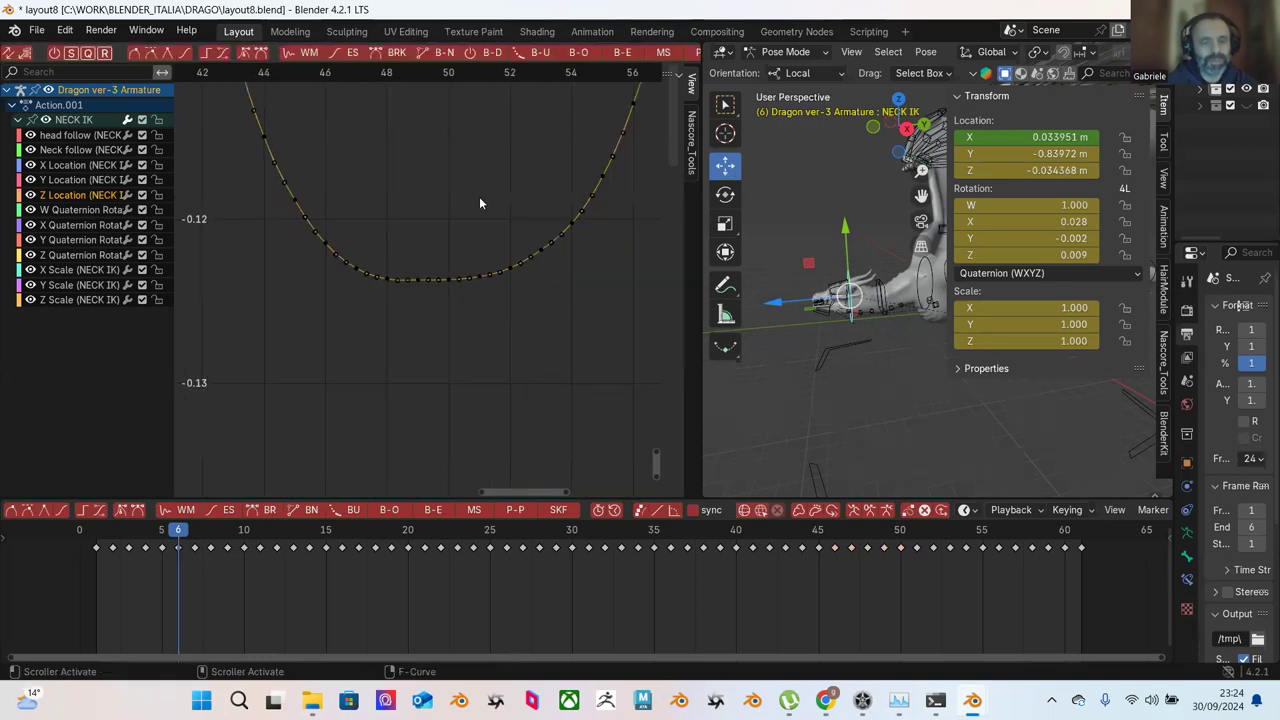
{"action": "scroll", "coordinate": [483, 214], "scroll_direction": "down", "scroll_amount": 2}
{"action": "left_click_drag", "start_coordinate": [265, 88], "coordinate": [468, 375]}
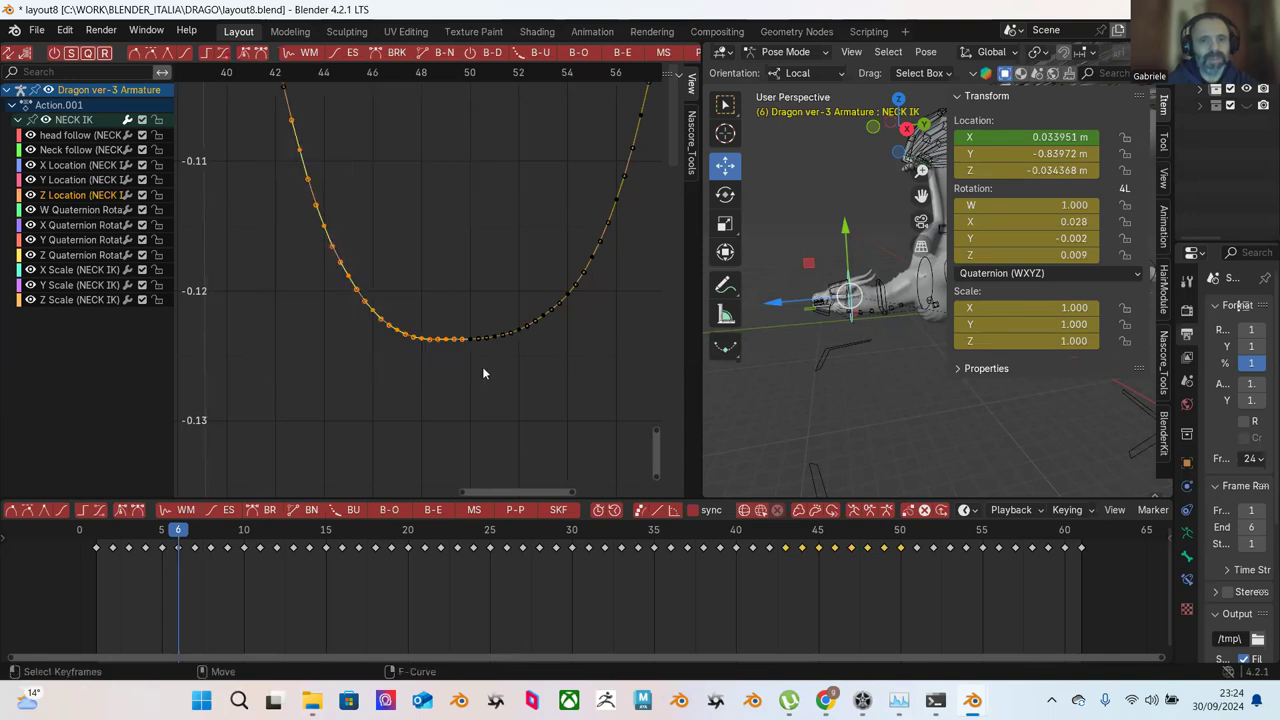
{"action": "left_click", "coordinate": [622, 52]}
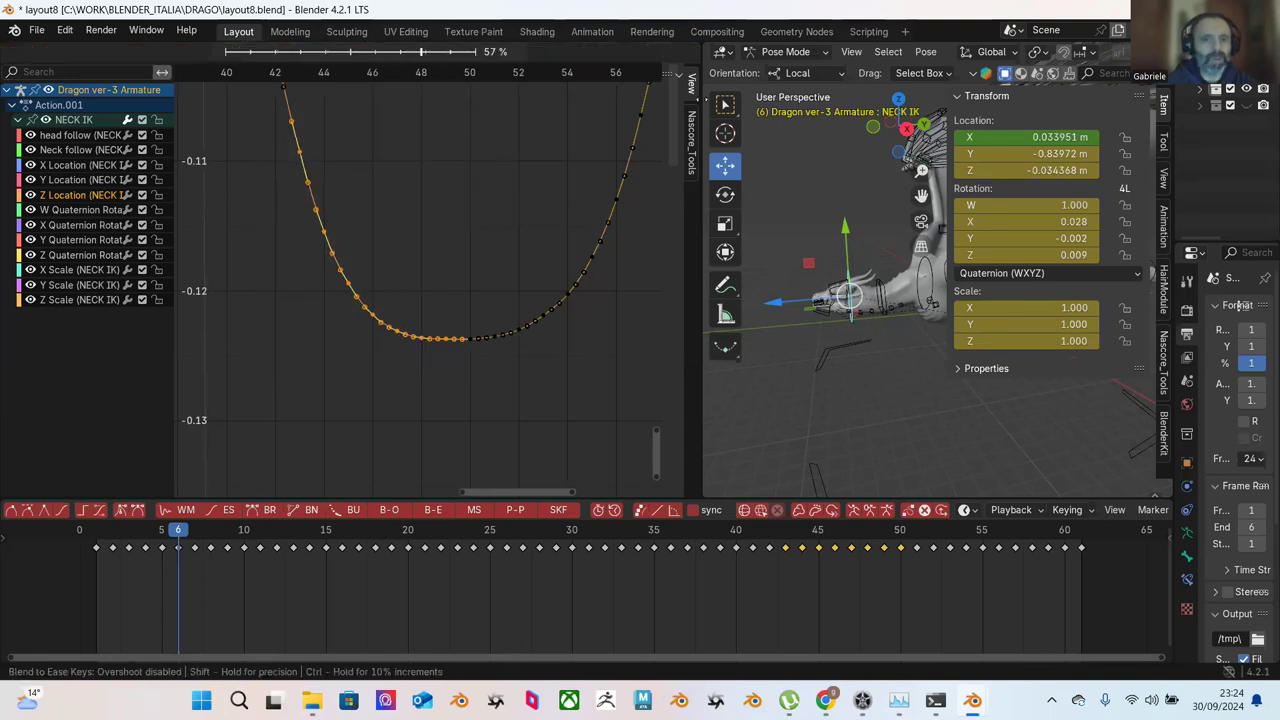
{"action": "left_click", "coordinate": [630, 145]}
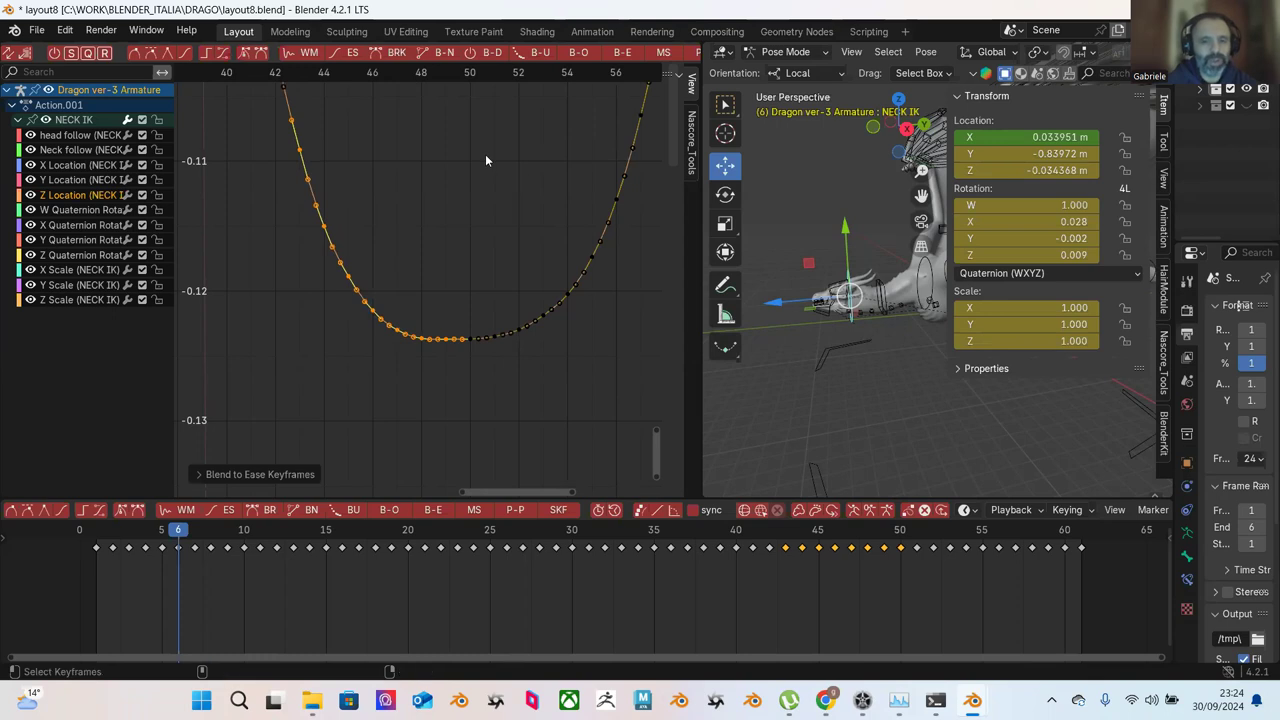
Step: Blend the curve's left-half keys and then its bottom keys to ease
{"action": "left_click_drag", "start_coordinate": [259, 97], "coordinate": [469, 362]}
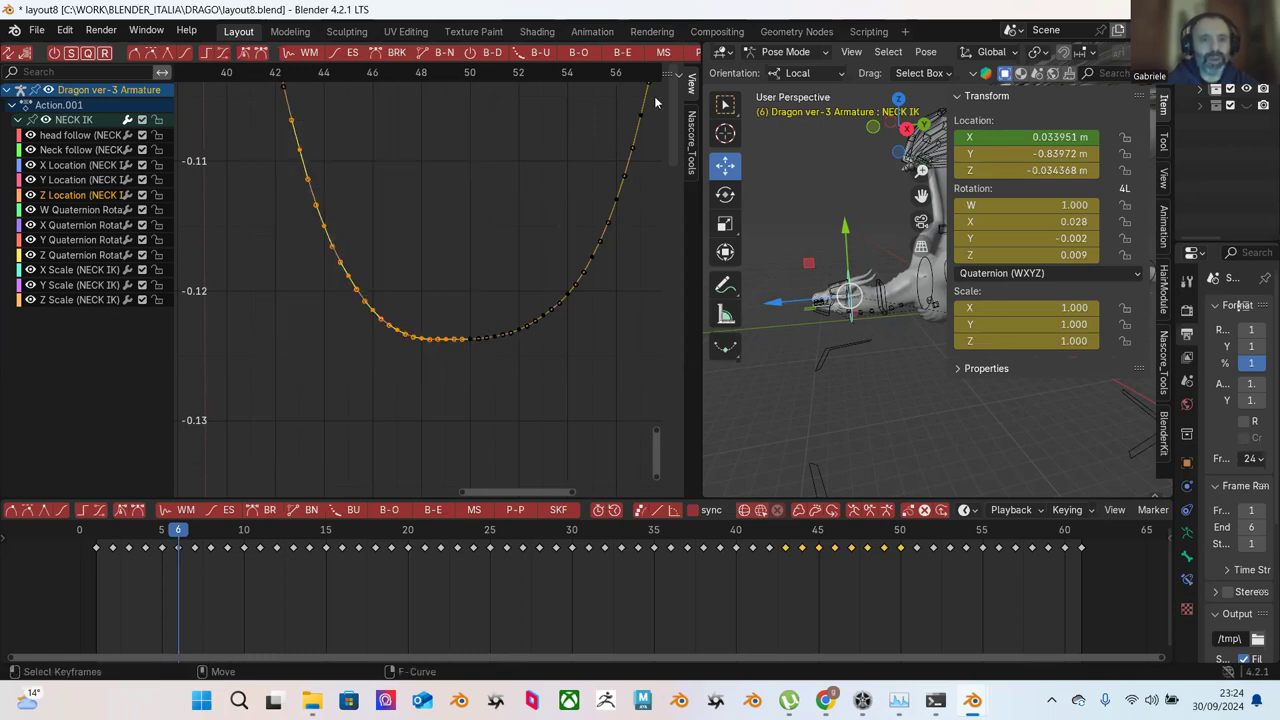
{"action": "left_click", "coordinate": [624, 57]}
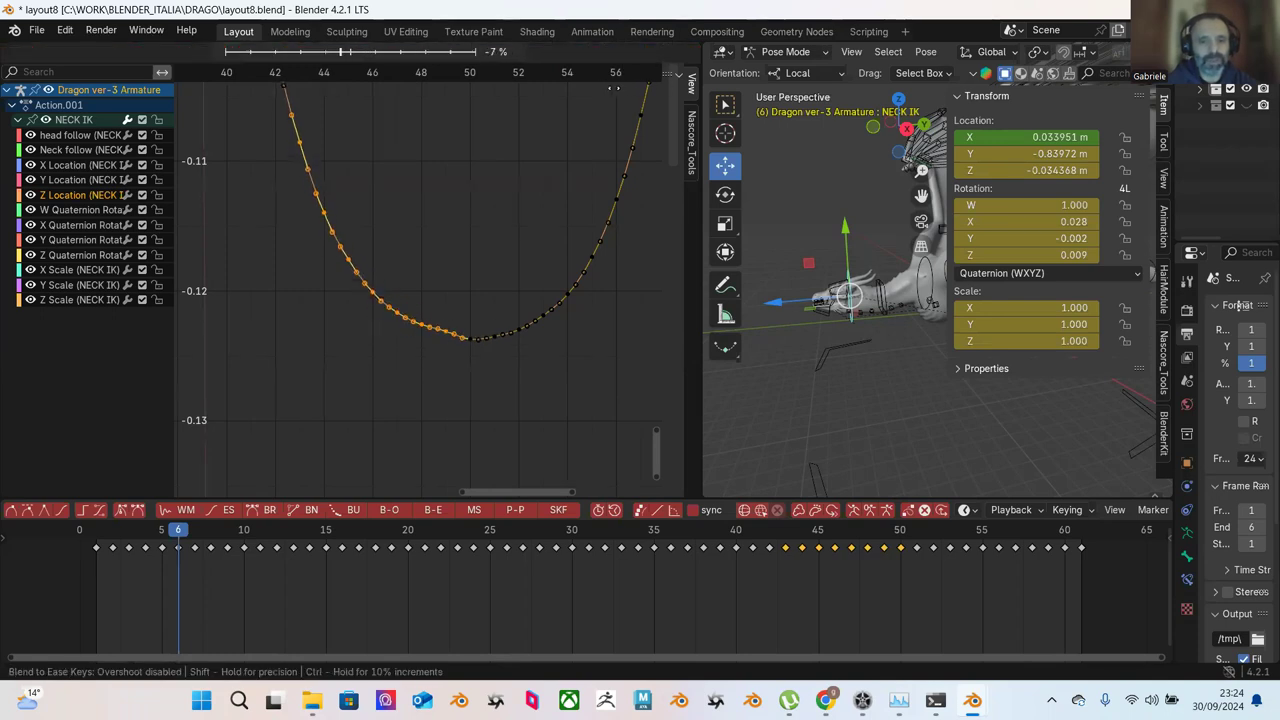
{"action": "left_click", "coordinate": [616, 93]}
{"action": "left_click", "coordinate": [468, 227]}
{"action": "left_click_drag", "start_coordinate": [410, 254], "coordinate": [507, 354]}
{"action": "left_click", "coordinate": [627, 54]}
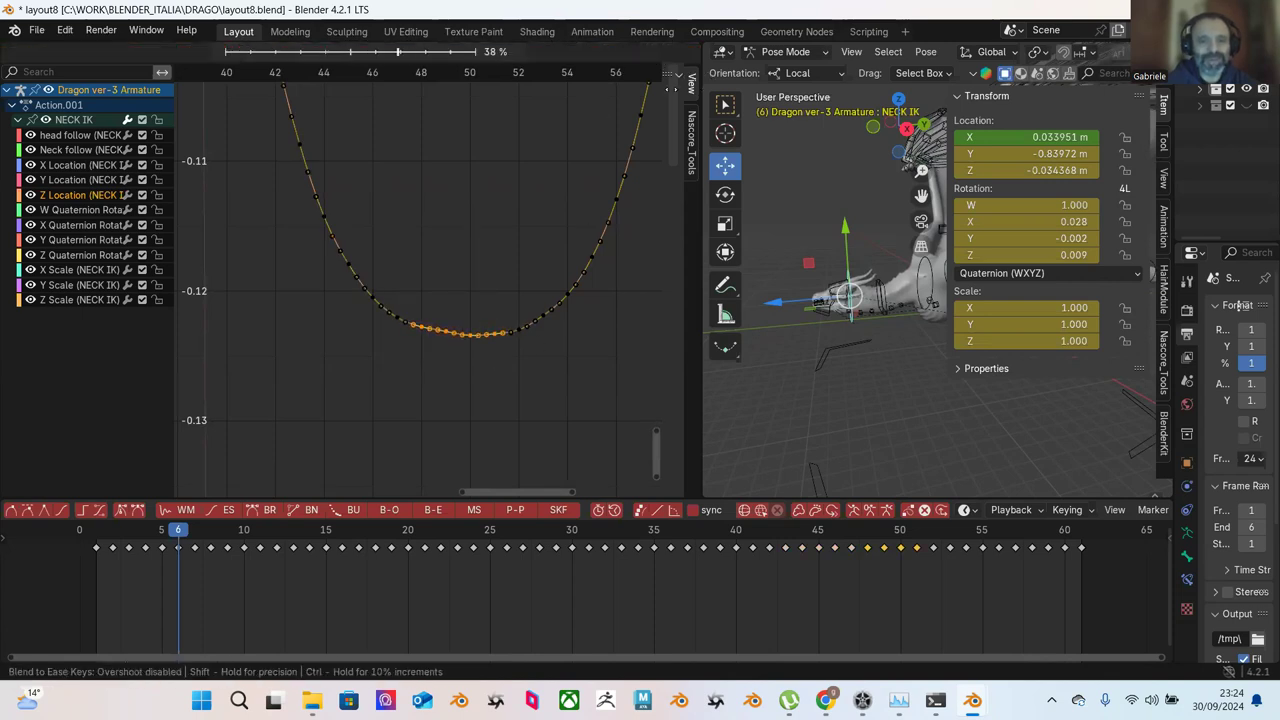
{"action": "left_click", "coordinate": [662, 101]}
{"action": "left_click", "coordinate": [509, 174]}
Step: Nudge the two bottom keyframes slightly down and adjust a single low keyframe
{"action": "scroll", "coordinate": [472, 228], "scroll_direction": "up", "scroll_amount": 3}
{"action": "left_click_drag", "start_coordinate": [436, 364], "coordinate": [464, 316]}
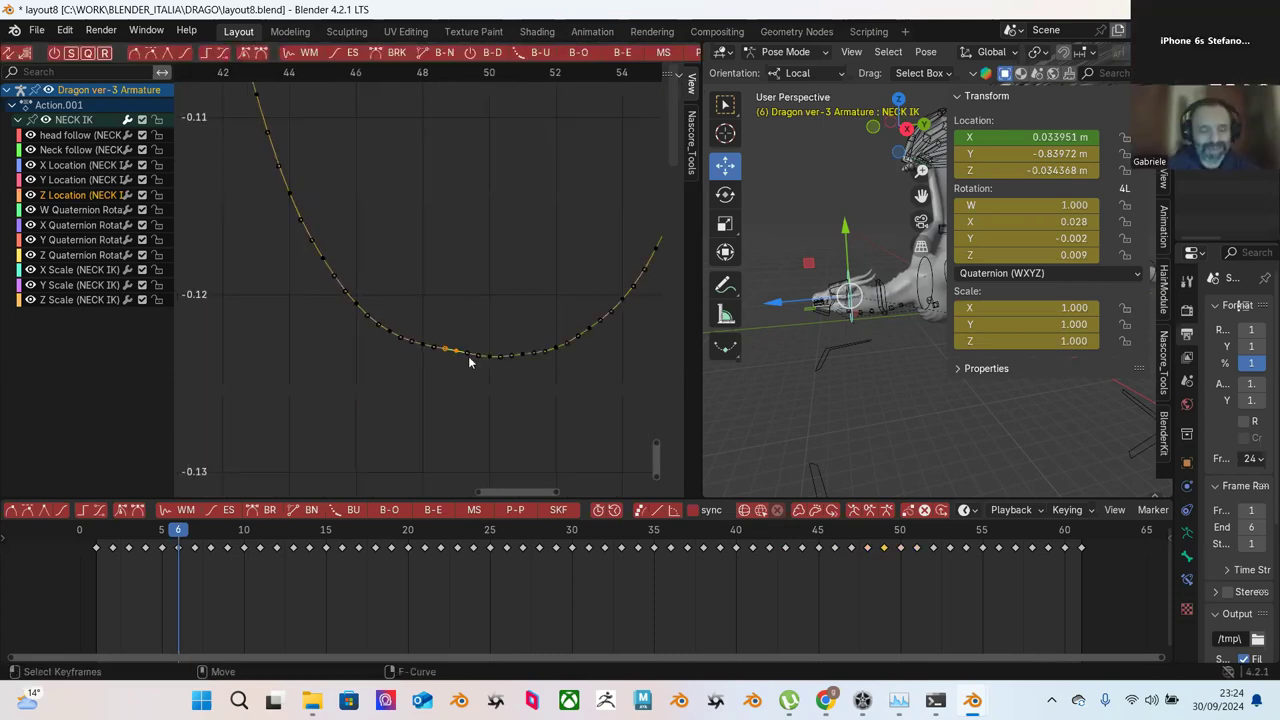
{"action": "key", "text": "g"}
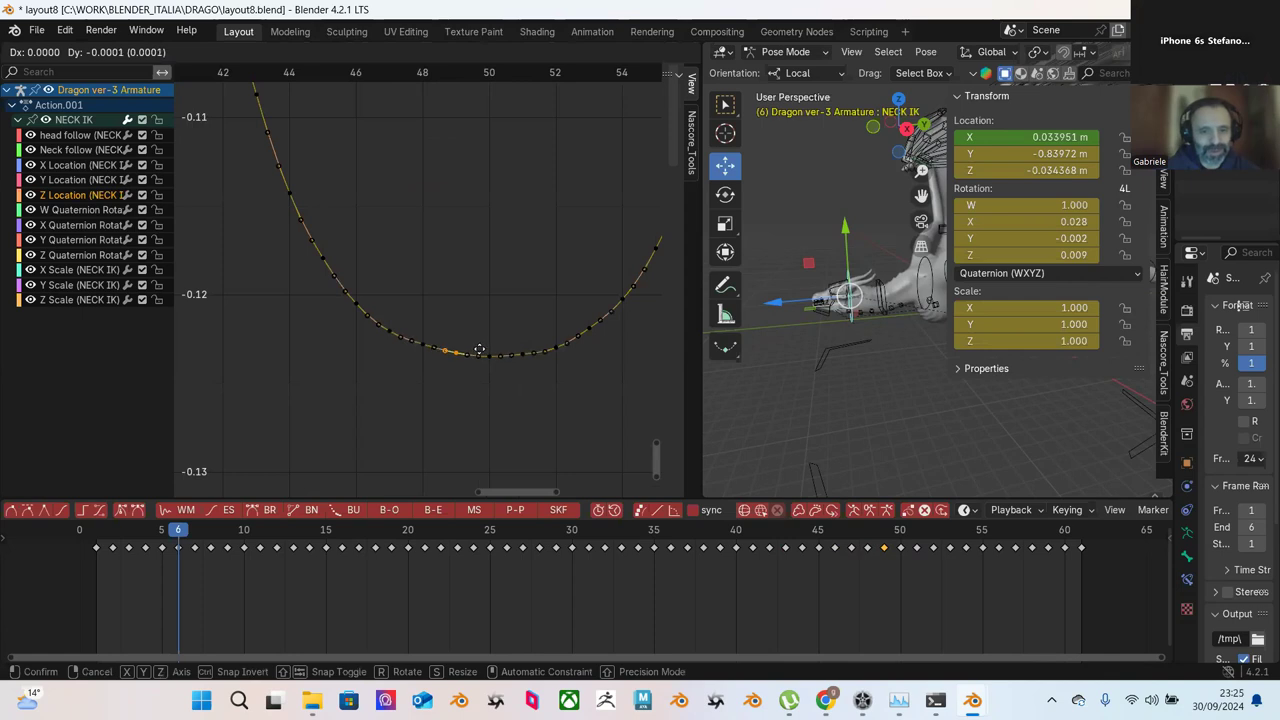
{"action": "left_click", "coordinate": [480, 350]}
{"action": "left_click", "coordinate": [424, 345]}
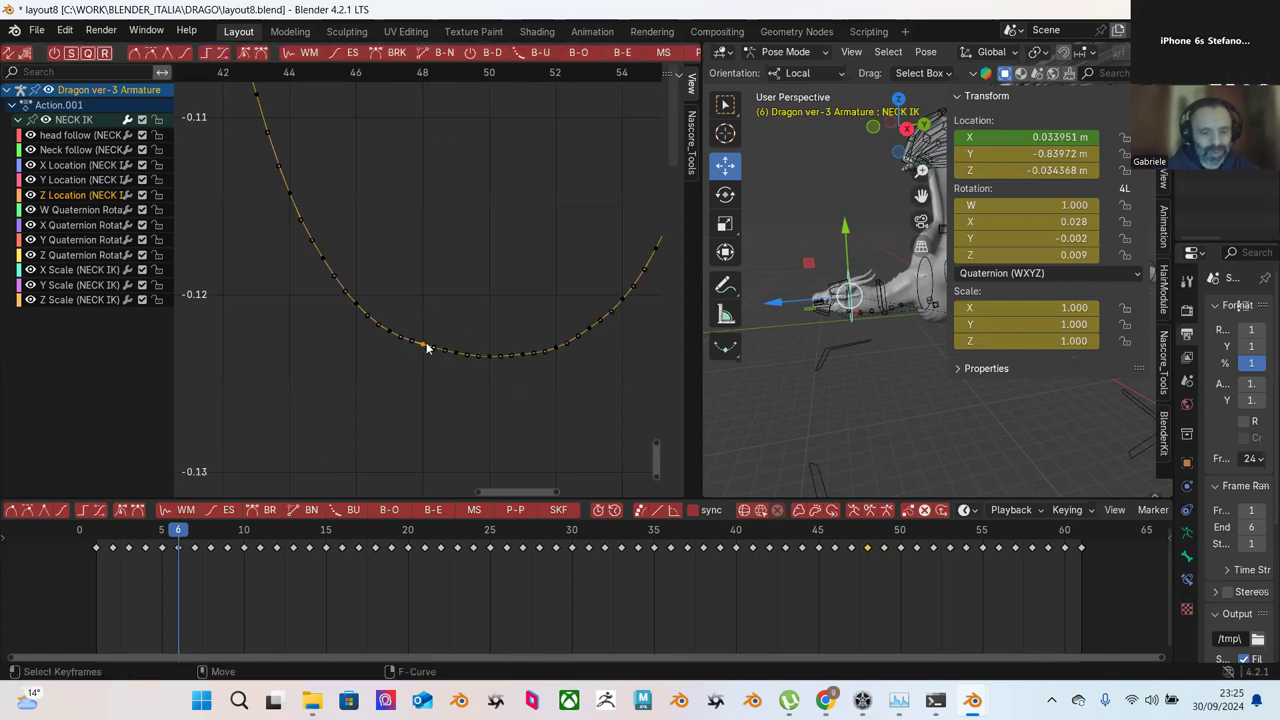
{"action": "key", "text": "g"}
{"action": "left_click", "coordinate": [427, 345]}
{"action": "scroll", "coordinate": [466, 303], "scroll_direction": "down", "scroll_amount": 5}
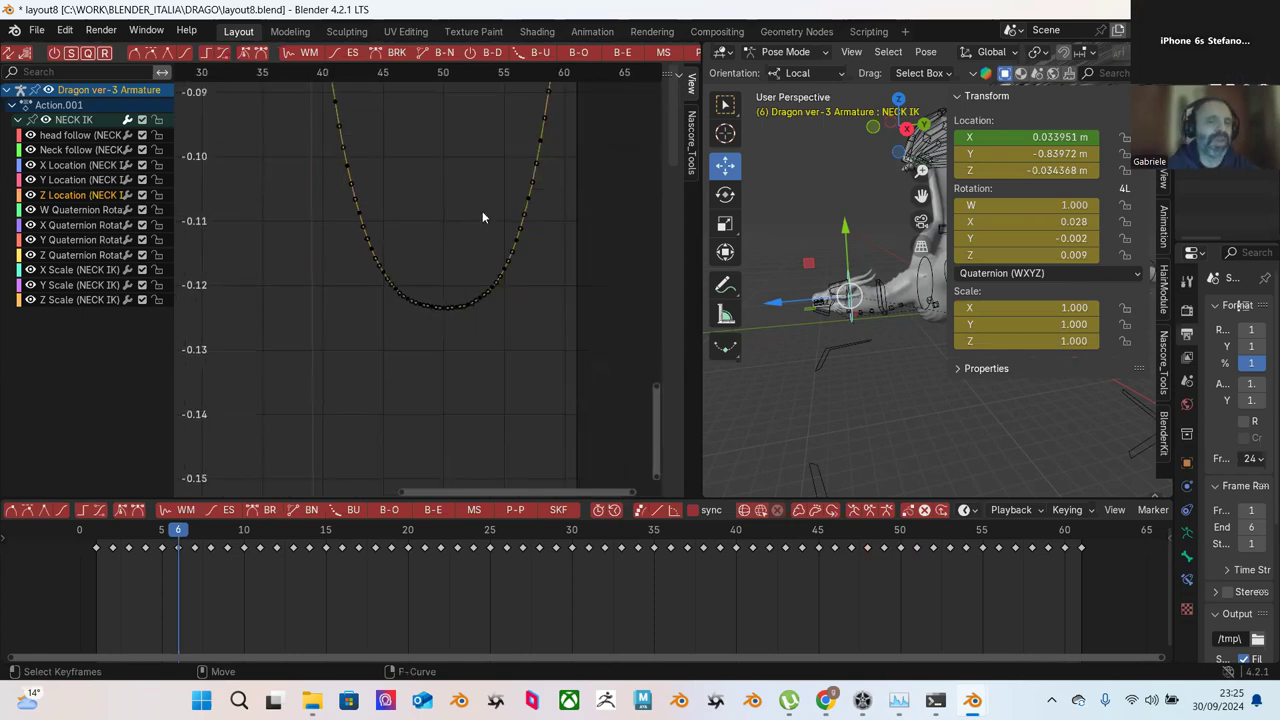
{"action": "scroll", "coordinate": [483, 213], "scroll_direction": "down", "scroll_amount": 1}
Step: Show X Location, frame all curves, play the neck animation stopping at frame 13, then choose Rotate
{"action": "left_click", "coordinate": [93, 165]}
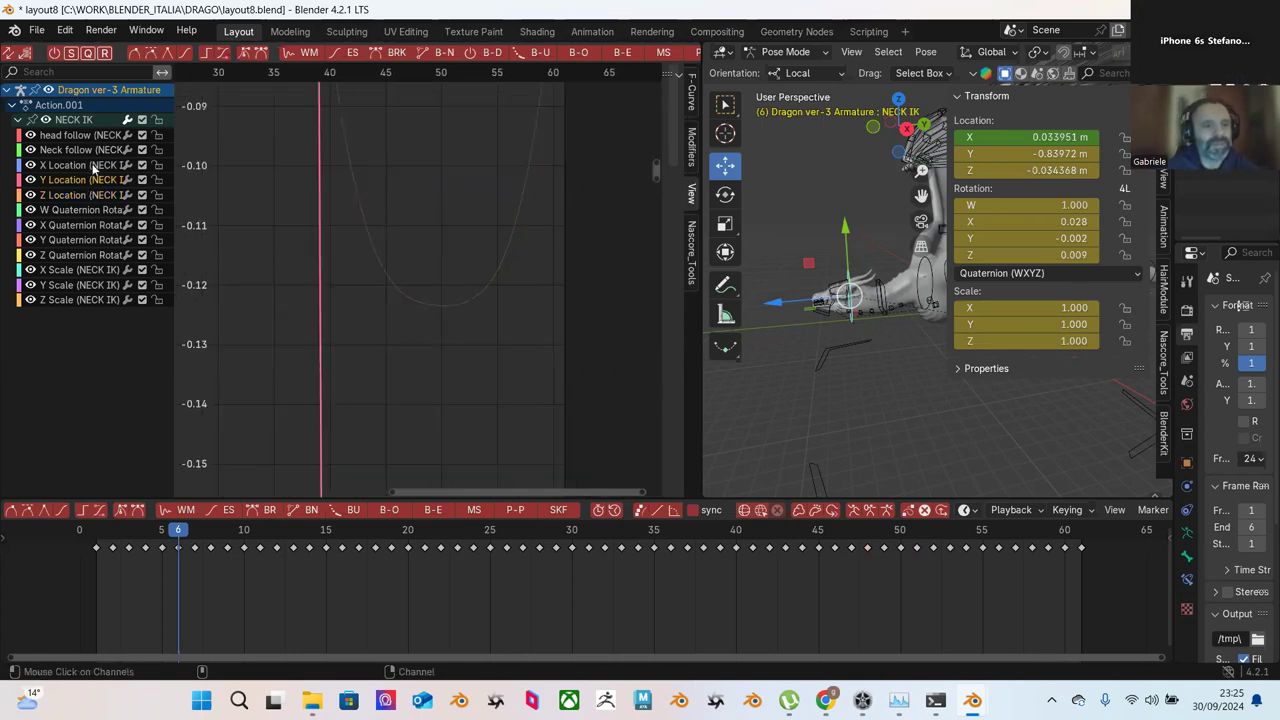
{"action": "key", "text": "Home"}
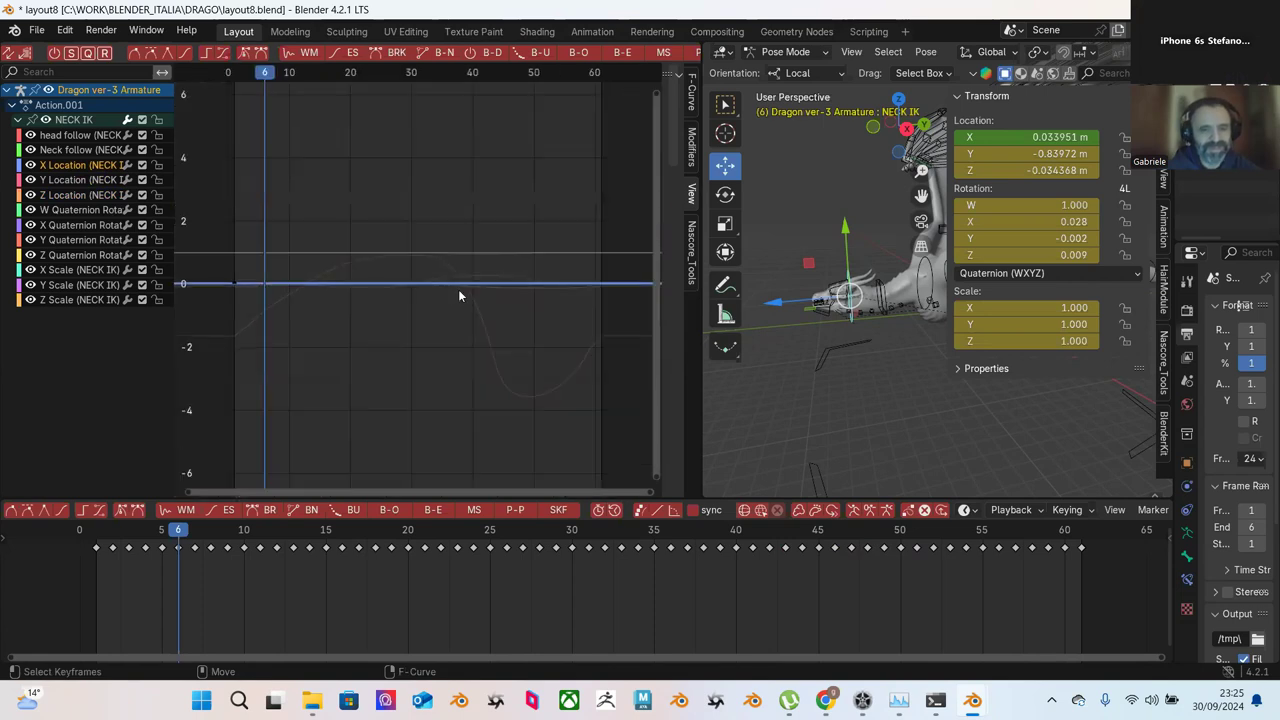
{"action": "key", "text": "space"}
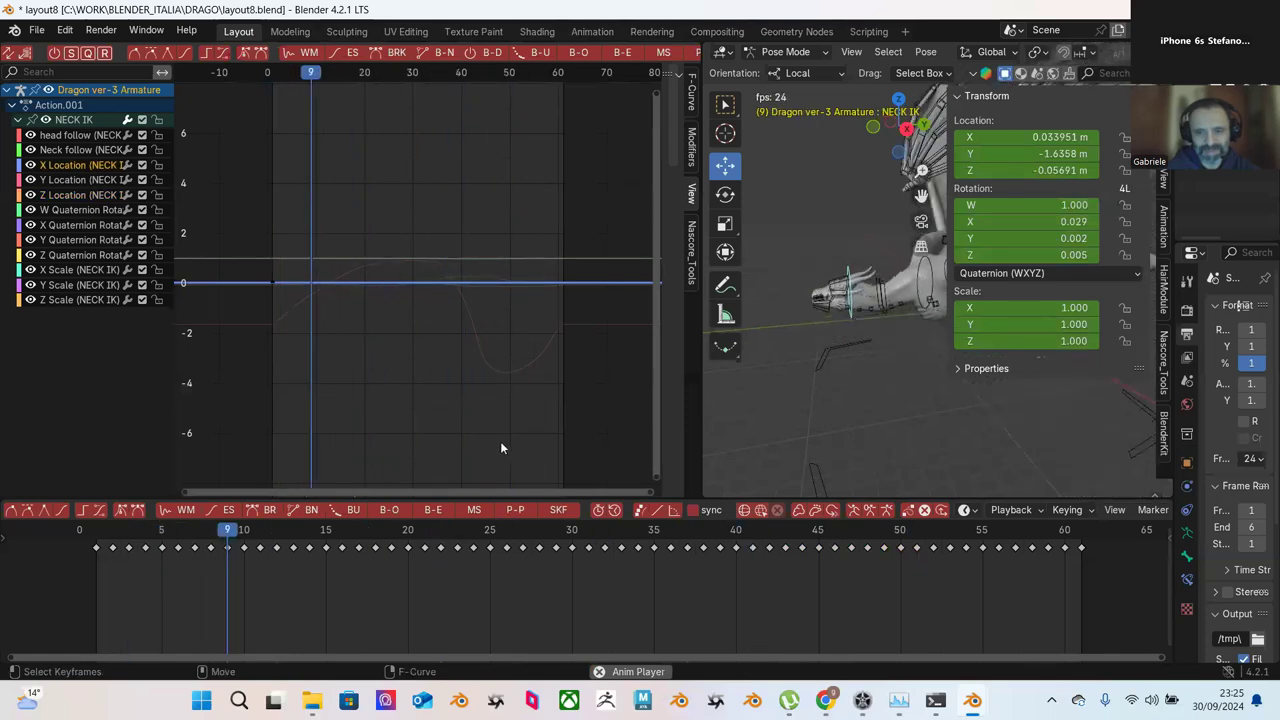
{"action": "key", "text": "space"}
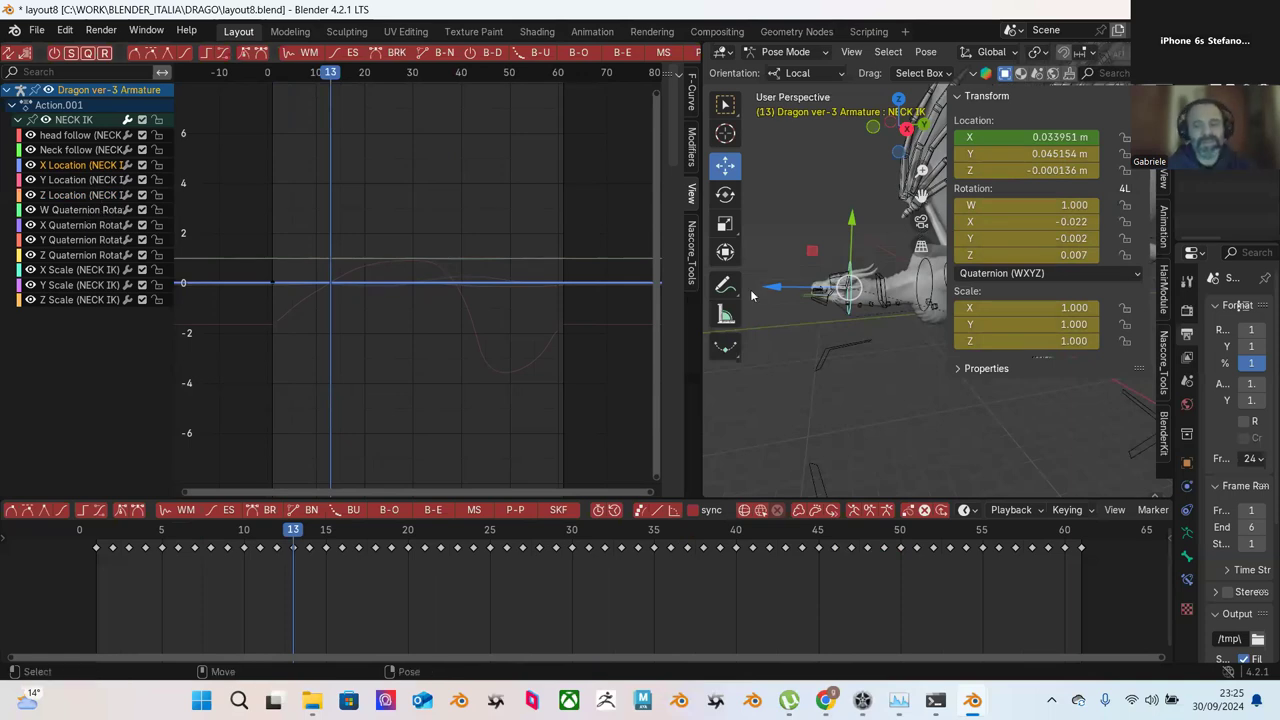
{"action": "left_click", "coordinate": [725, 194]}
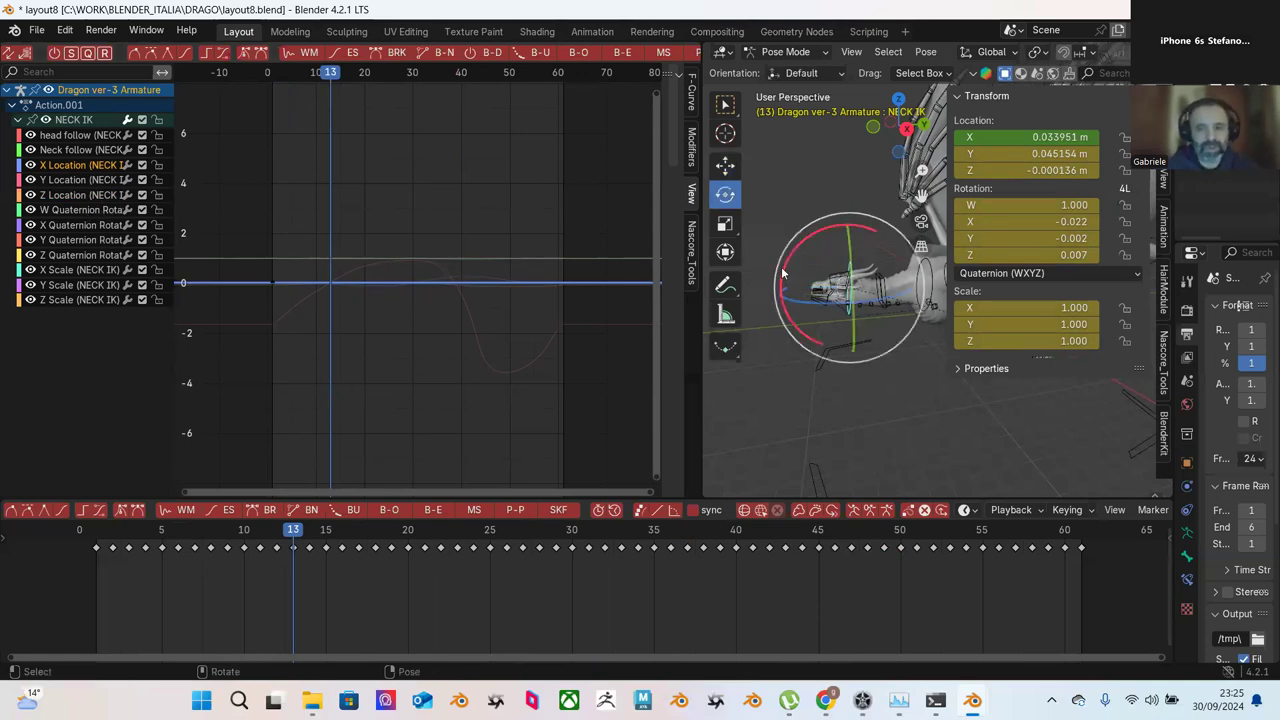
Step: Show and frame the X Quaternion Rotation curve, scrubbing frames to check the pose
{"action": "left_click", "coordinate": [87, 226]}
{"action": "left_click_drag", "start_coordinate": [277, 164], "coordinate": [458, 366]}
{"action": "key", "text": "KP_Decimal"}
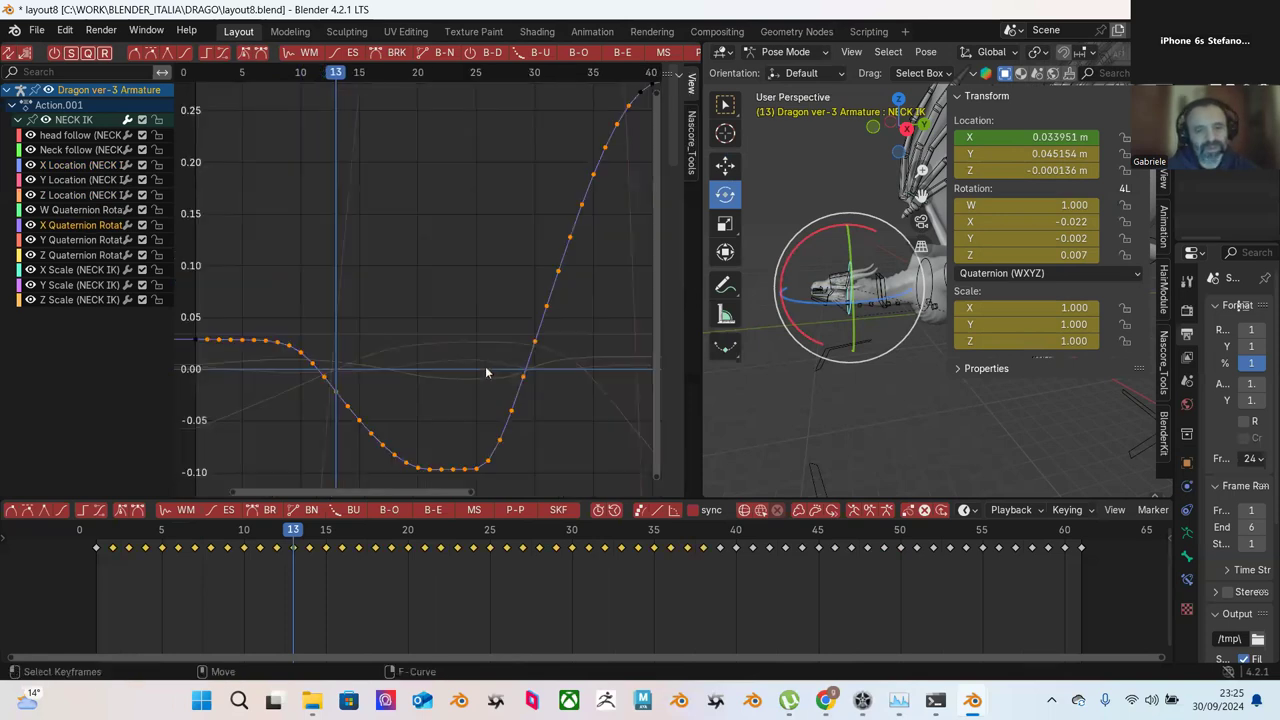
{"action": "scroll", "coordinate": [420, 277], "scroll_direction": "down", "scroll_amount": 3}
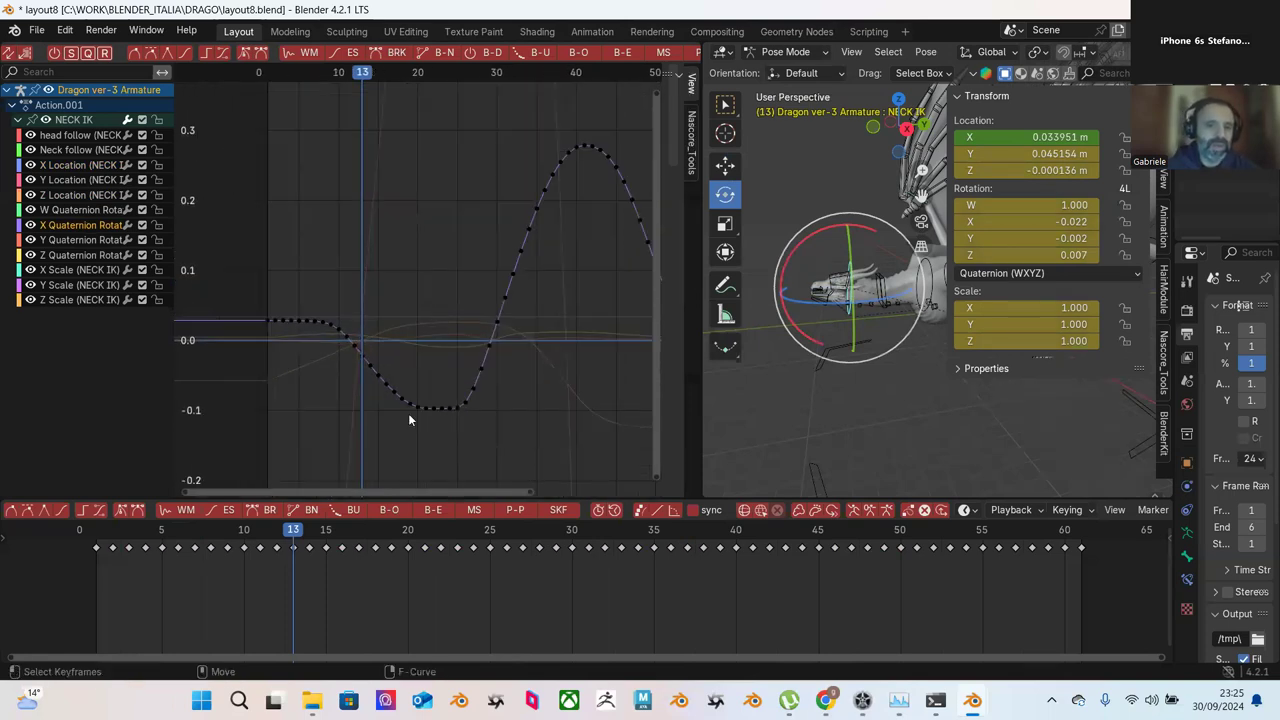
{"action": "left_click_drag", "start_coordinate": [113, 531], "coordinate": [457, 553]}
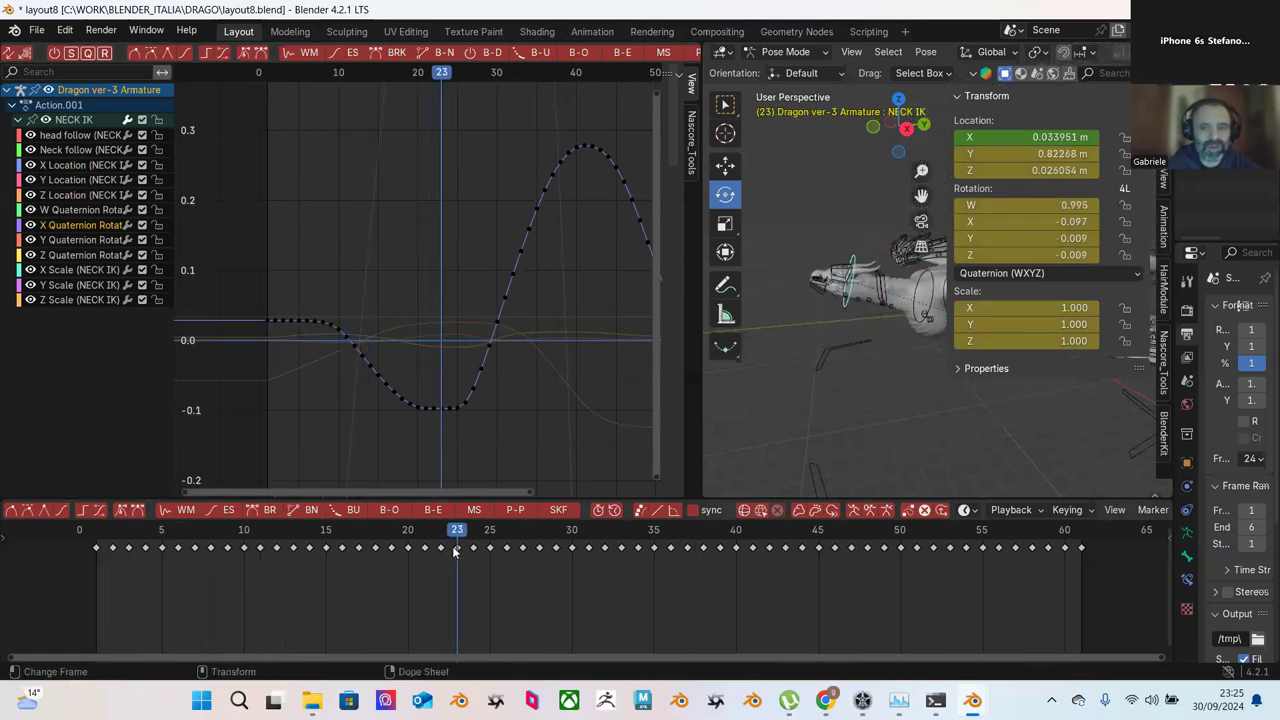
Step: Ease the X Quaternion keys between frames 23 and 30, then recentre the curve
{"action": "left_click_drag", "start_coordinate": [561, 284], "coordinate": [445, 440]}
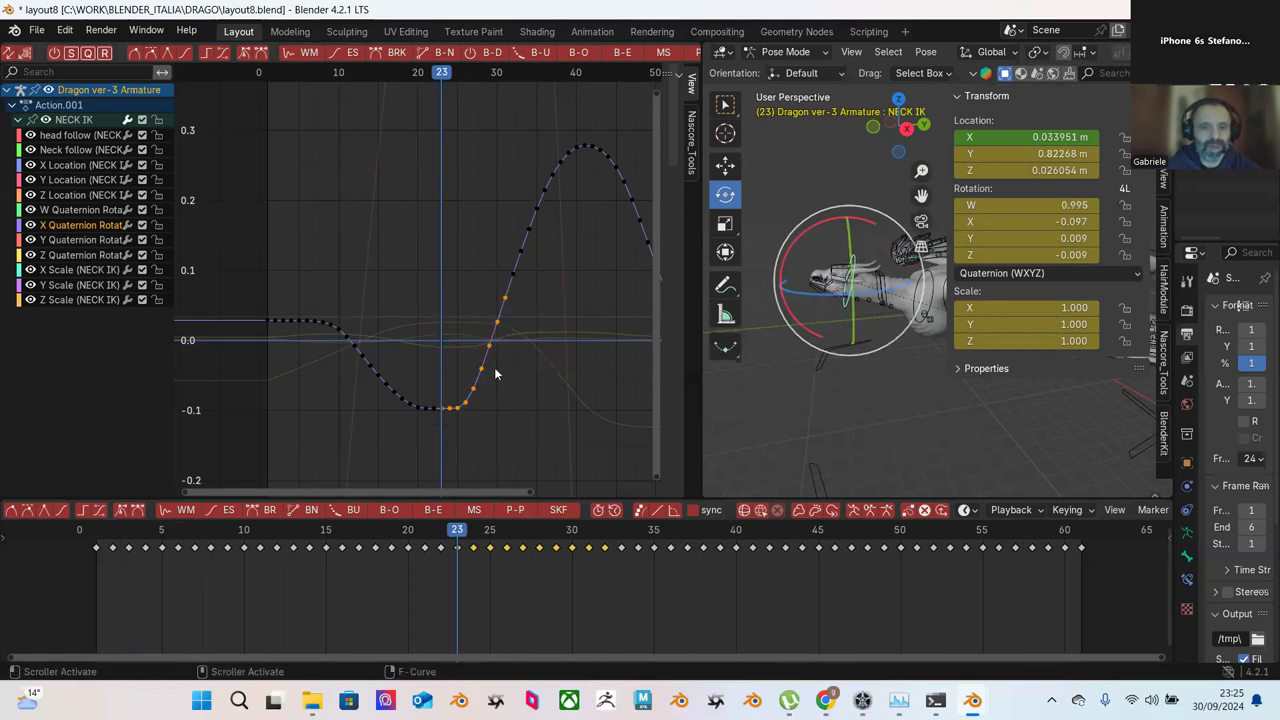
{"action": "left_click", "coordinate": [621, 53]}
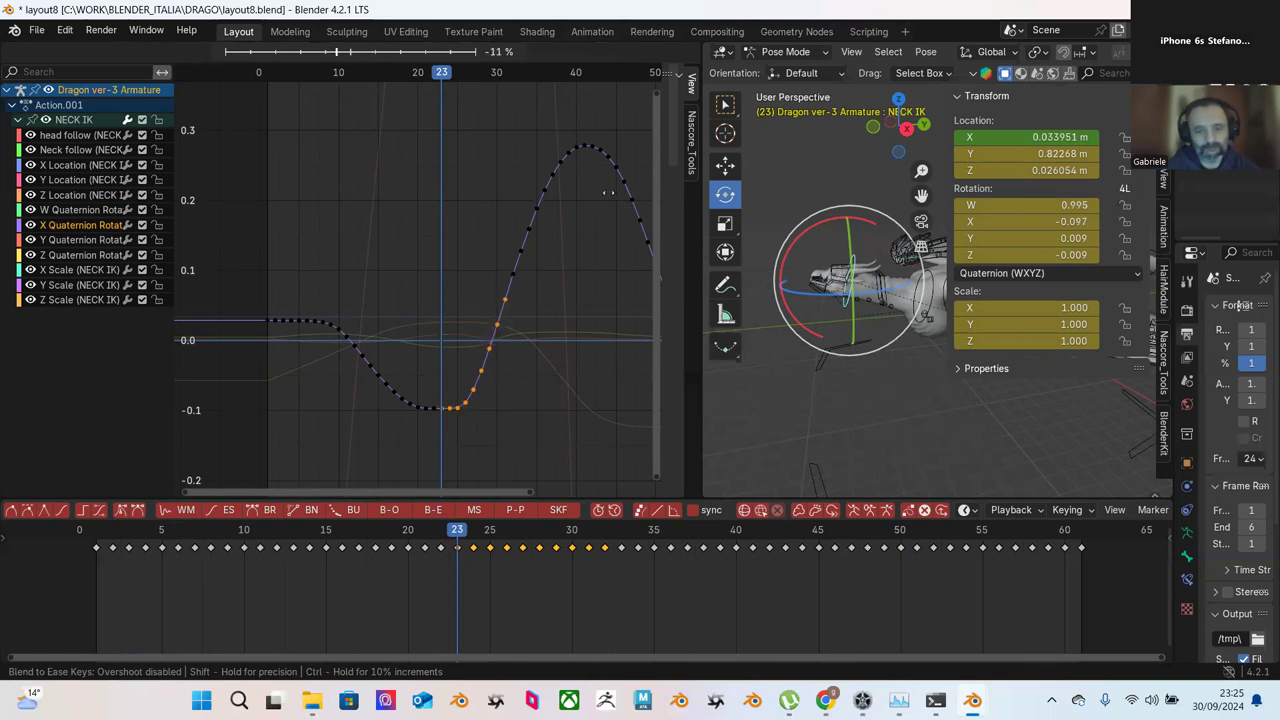
{"action": "left_click", "coordinate": [578, 216]}
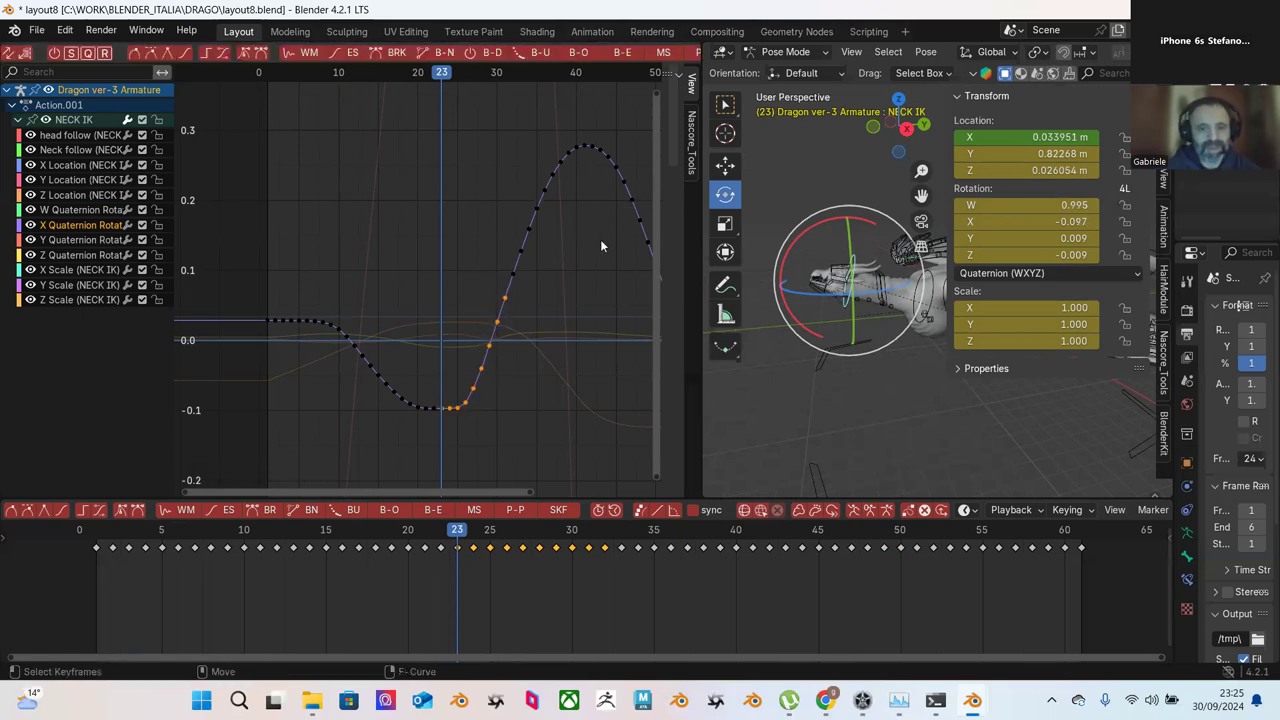
{"action": "left_click", "coordinate": [600, 240]}
{"action": "scroll", "coordinate": [600, 240], "scroll_direction": "down", "scroll_amount": 3}
{"action": "key", "text": "a"}
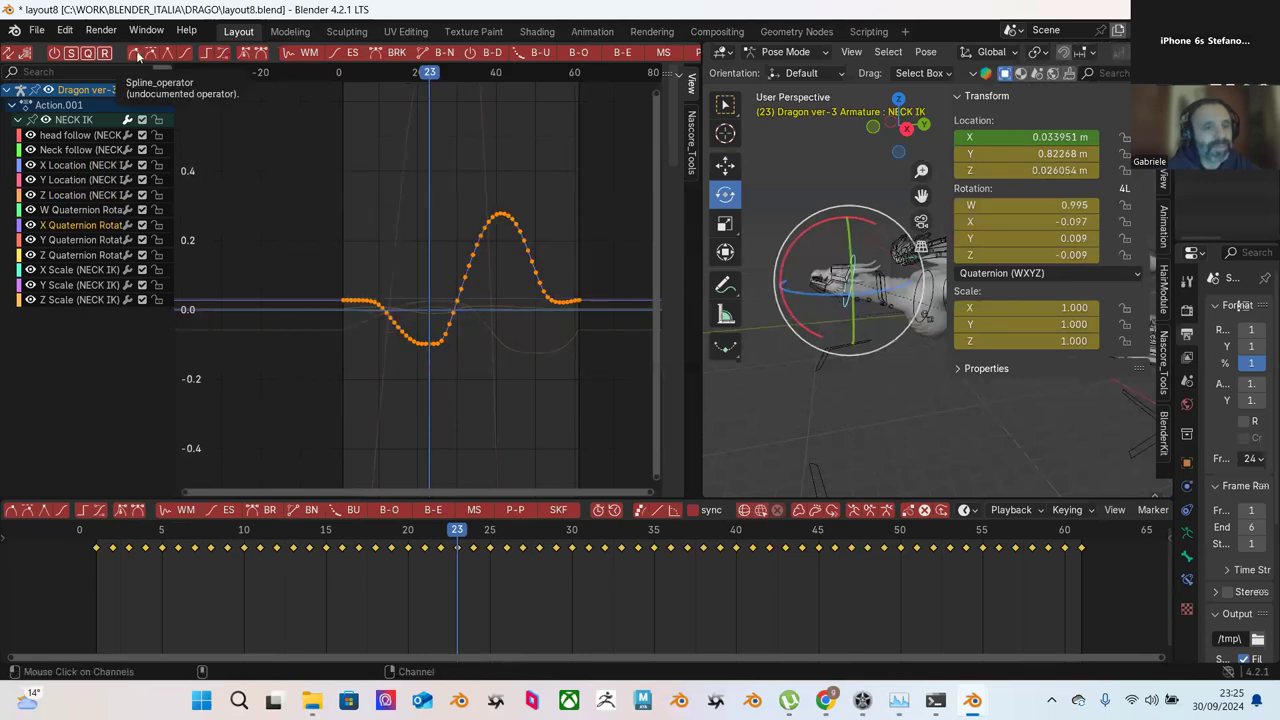
{"action": "scroll", "coordinate": [372, 218], "scroll_direction": "up", "scroll_amount": 3}
{"action": "left_click", "coordinate": [404, 245]}
{"action": "scroll", "coordinate": [449, 304], "scroll_direction": "up", "scroll_amount": 4}
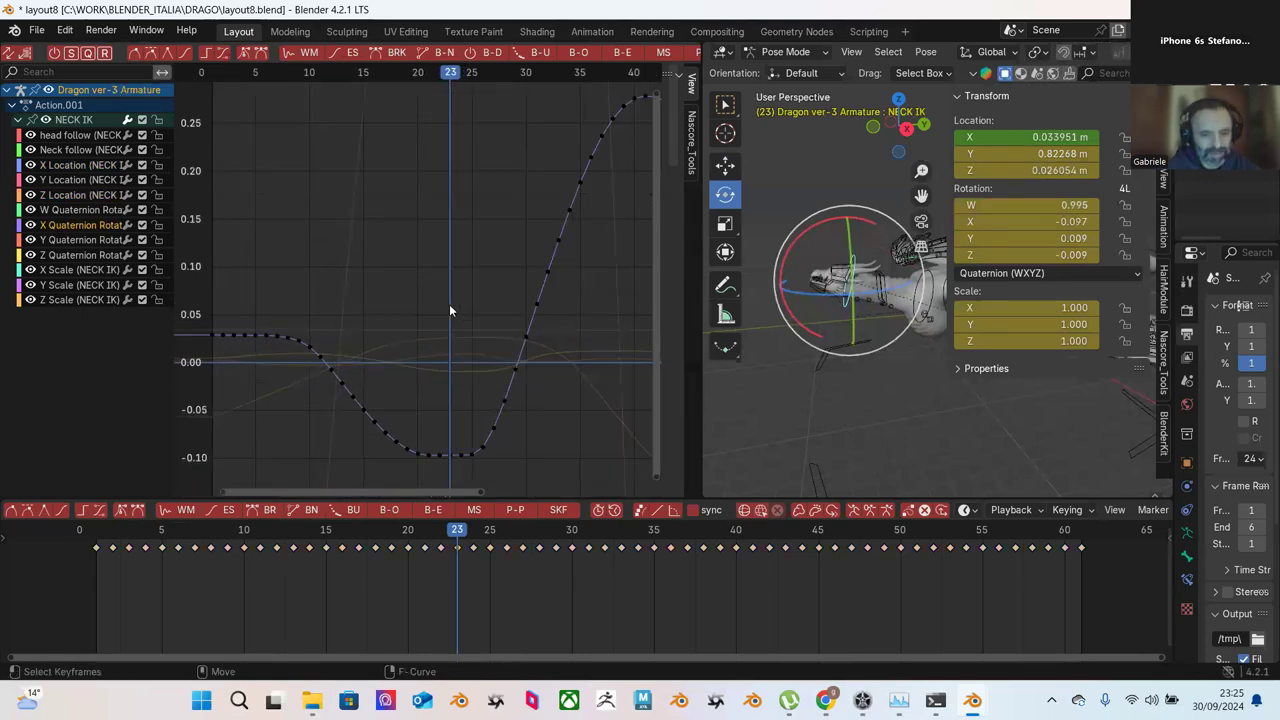
{"action": "middle_click_drag", "start_coordinate": [488, 305], "coordinate": [425, 302]}
{"action": "scroll", "coordinate": [458, 295], "scroll_direction": "down", "scroll_amount": 3}
Step: Ease the keys rising out of the trough and those descending into it
{"action": "key", "text": "b"}
{"action": "left_click_drag", "start_coordinate": [502, 196], "coordinate": [349, 430]}
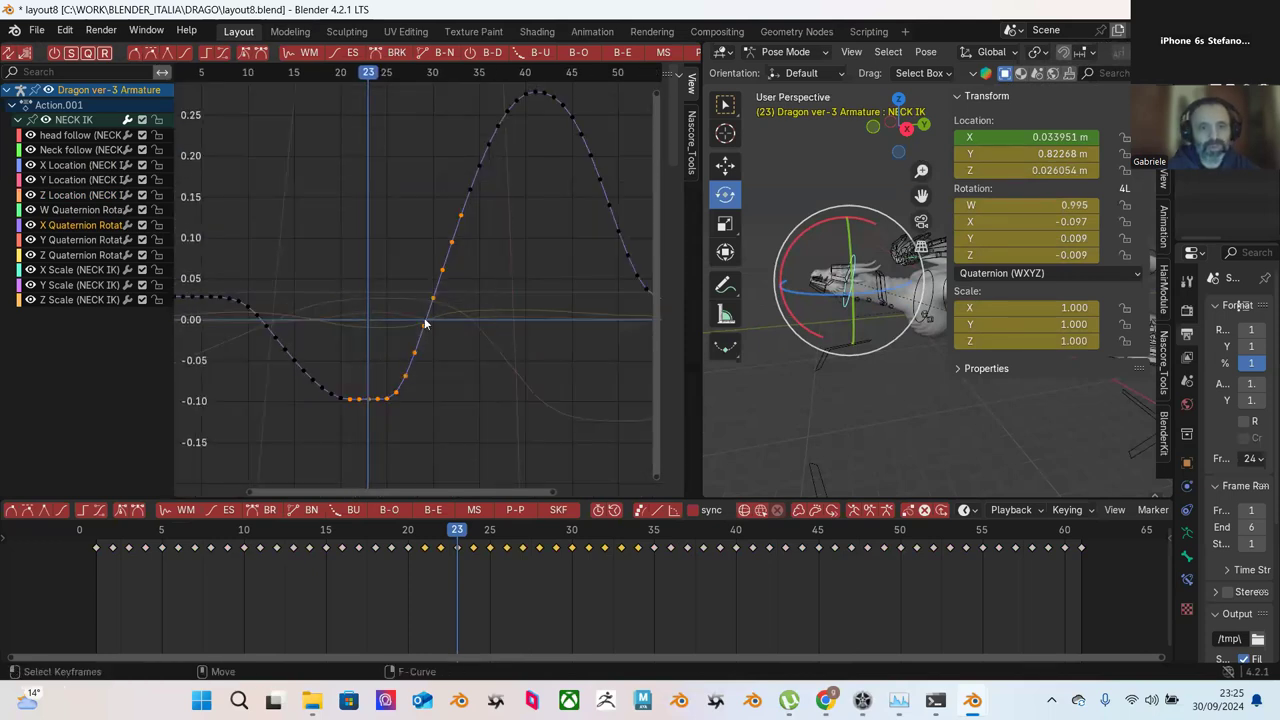
{"action": "left_click", "coordinate": [622, 52]}
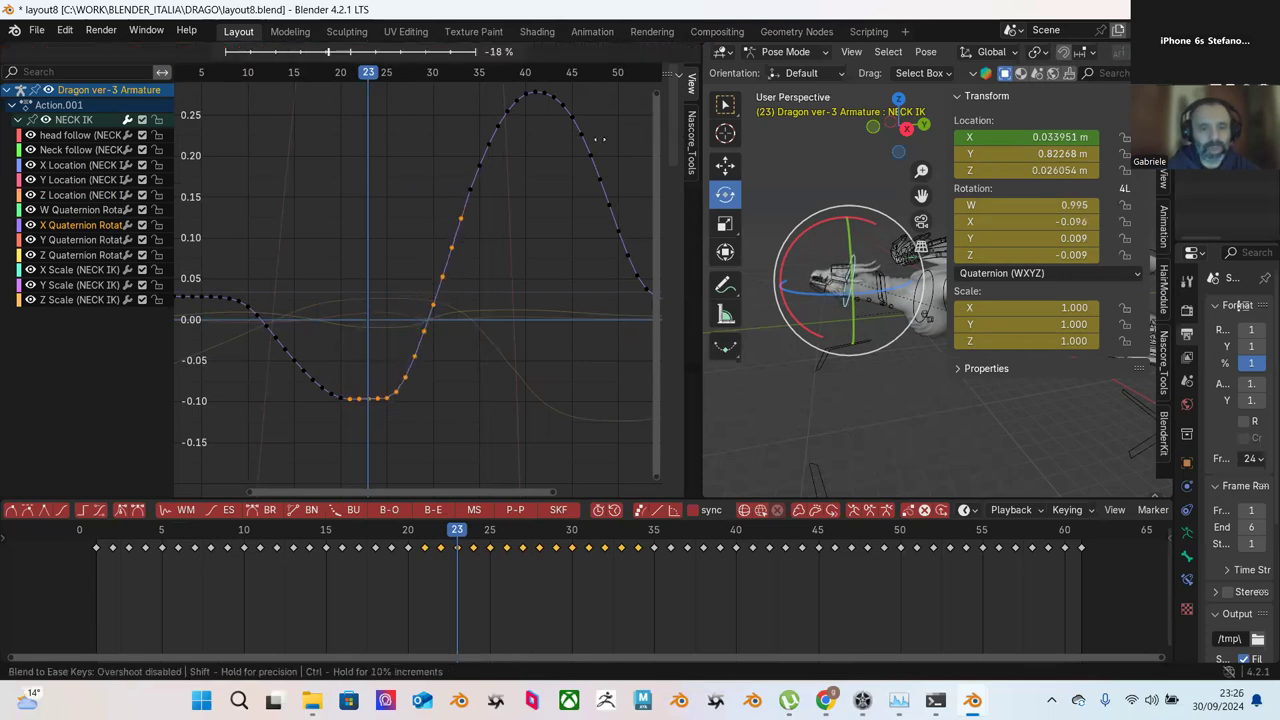
{"action": "left_click", "coordinate": [426, 224]}
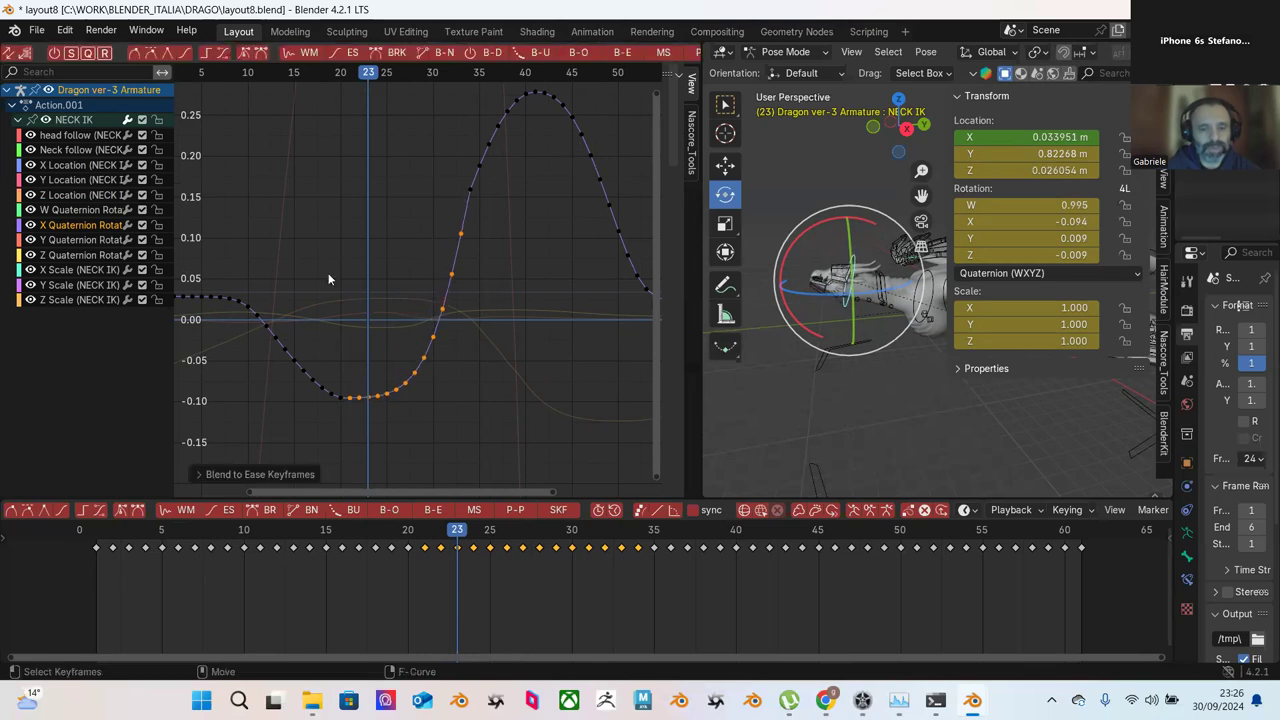
{"action": "left_click_drag", "start_coordinate": [288, 289], "coordinate": [362, 420]}
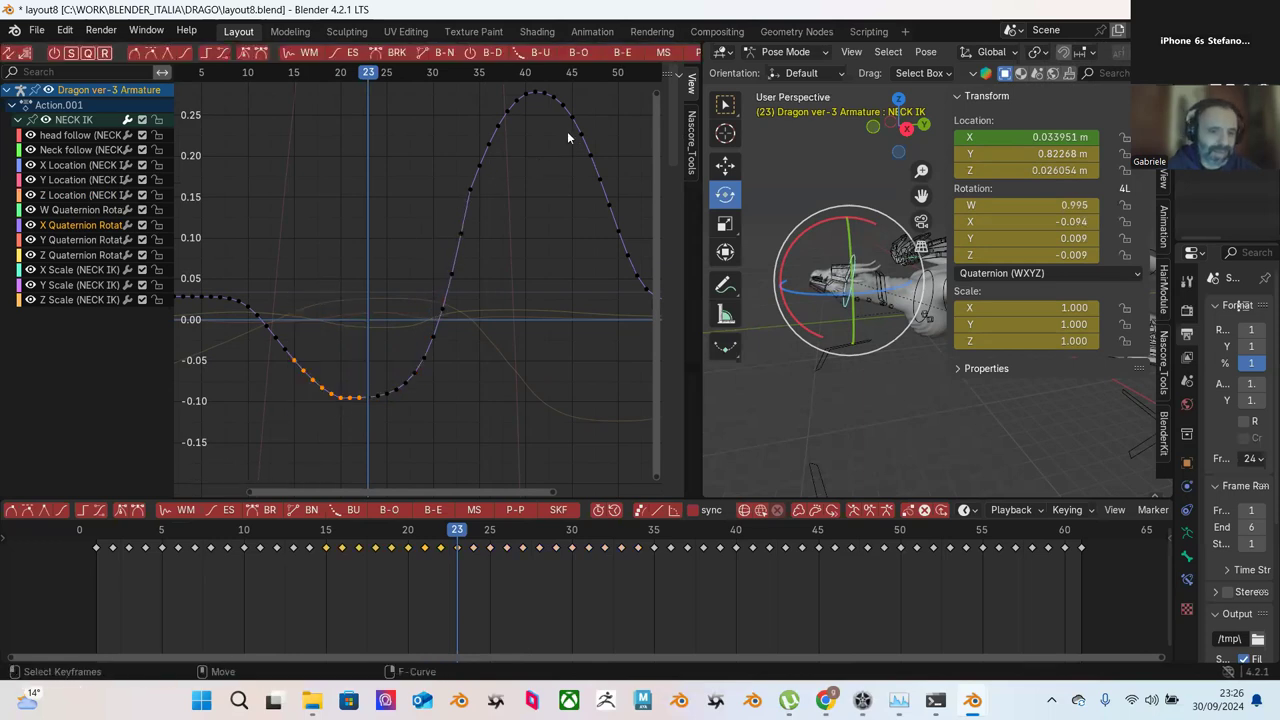
{"action": "left_click", "coordinate": [619, 52]}
{"action": "mouse_move", "coordinate": [565, 122]}
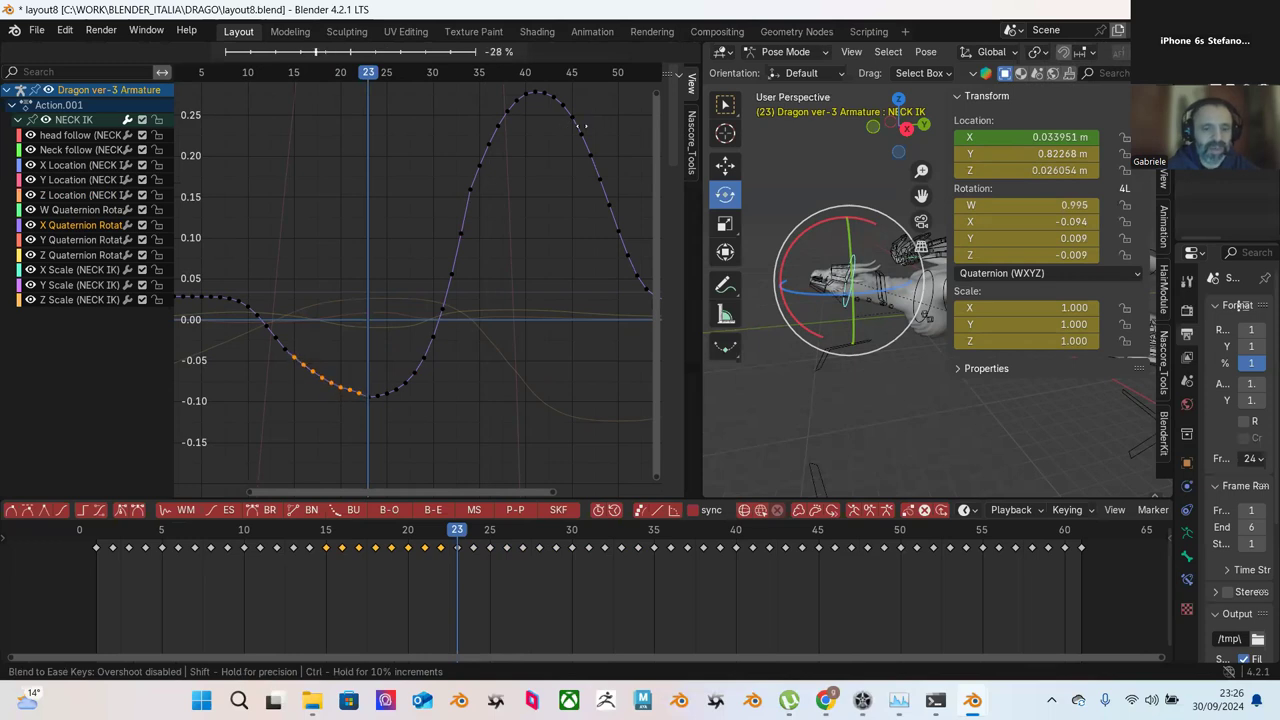
{"action": "left_click", "coordinate": [602, 138]}
{"action": "left_click", "coordinate": [564, 193]}
Step: Ease the peak's rising side and its falling slope with Blend to Ease
{"action": "key", "text": "Home"}
{"action": "left_click_drag", "start_coordinate": [375, 152], "coordinate": [463, 281]}
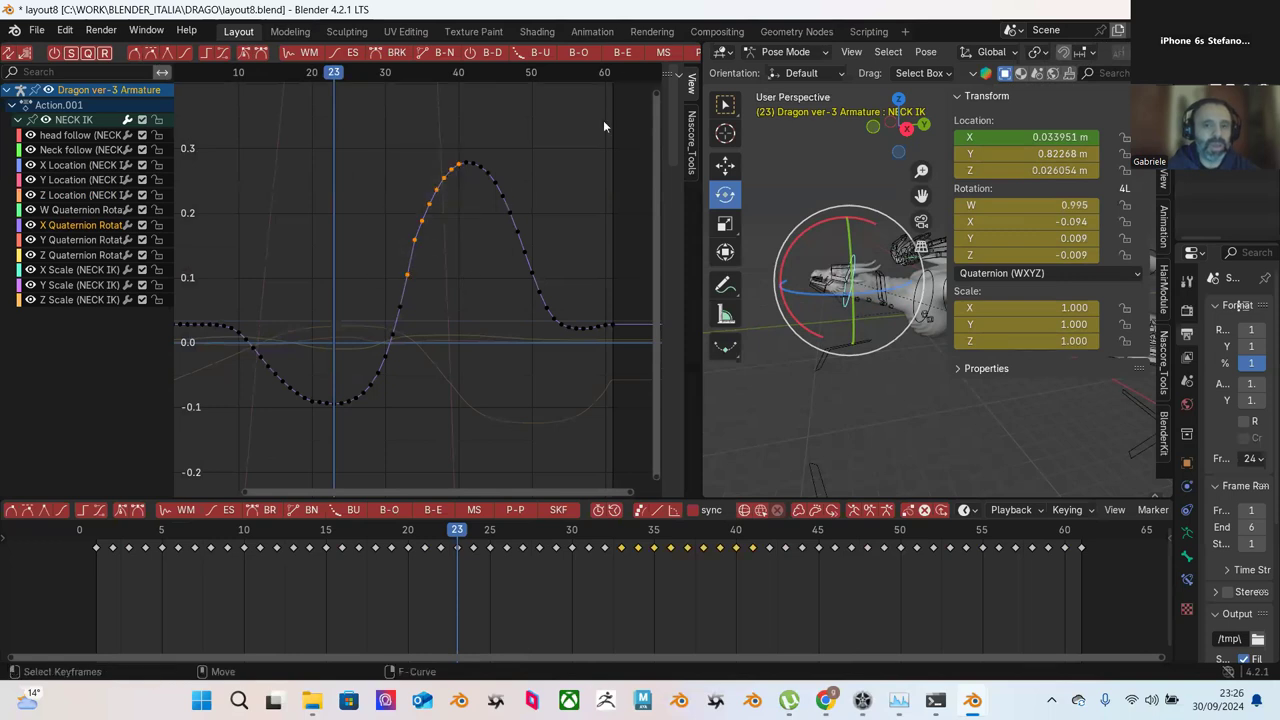
{"action": "left_click", "coordinate": [621, 54]}
{"action": "left_click", "coordinate": [498, 160]}
{"action": "left_click", "coordinate": [498, 160]}
{"action": "left_click_drag", "start_coordinate": [474, 150], "coordinate": [536, 276]}
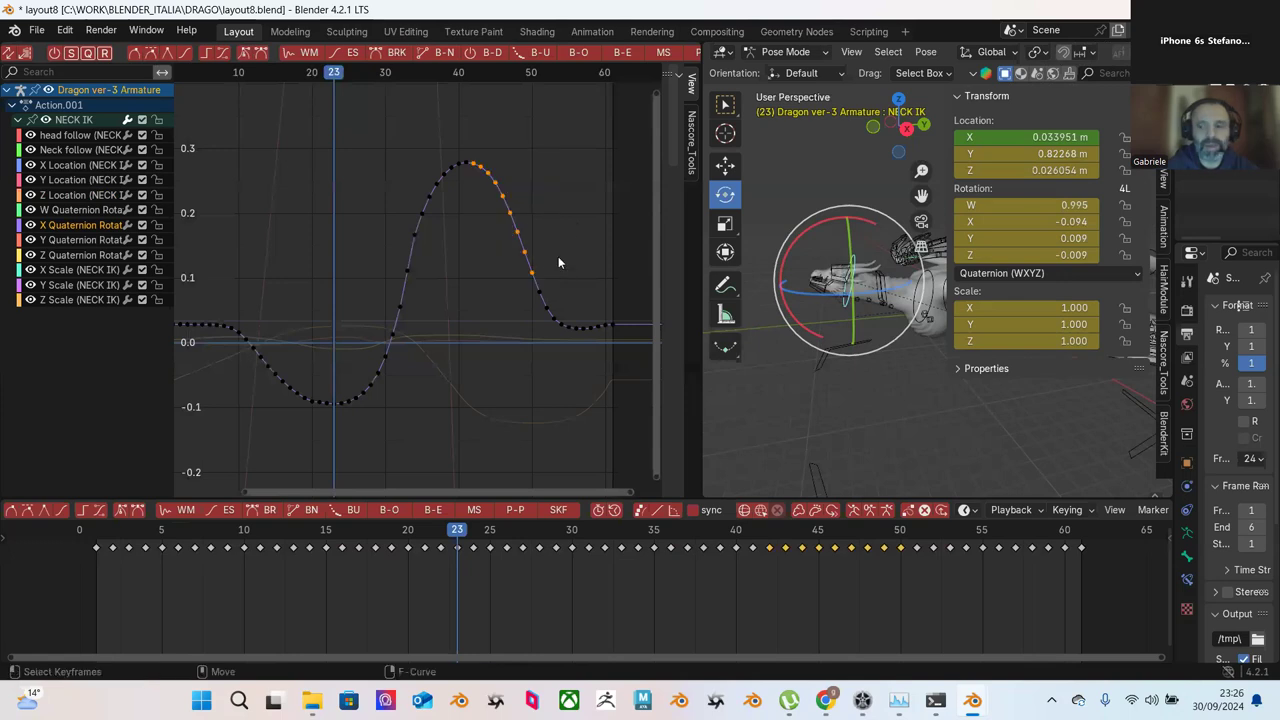
{"action": "left_click", "coordinate": [621, 54]}
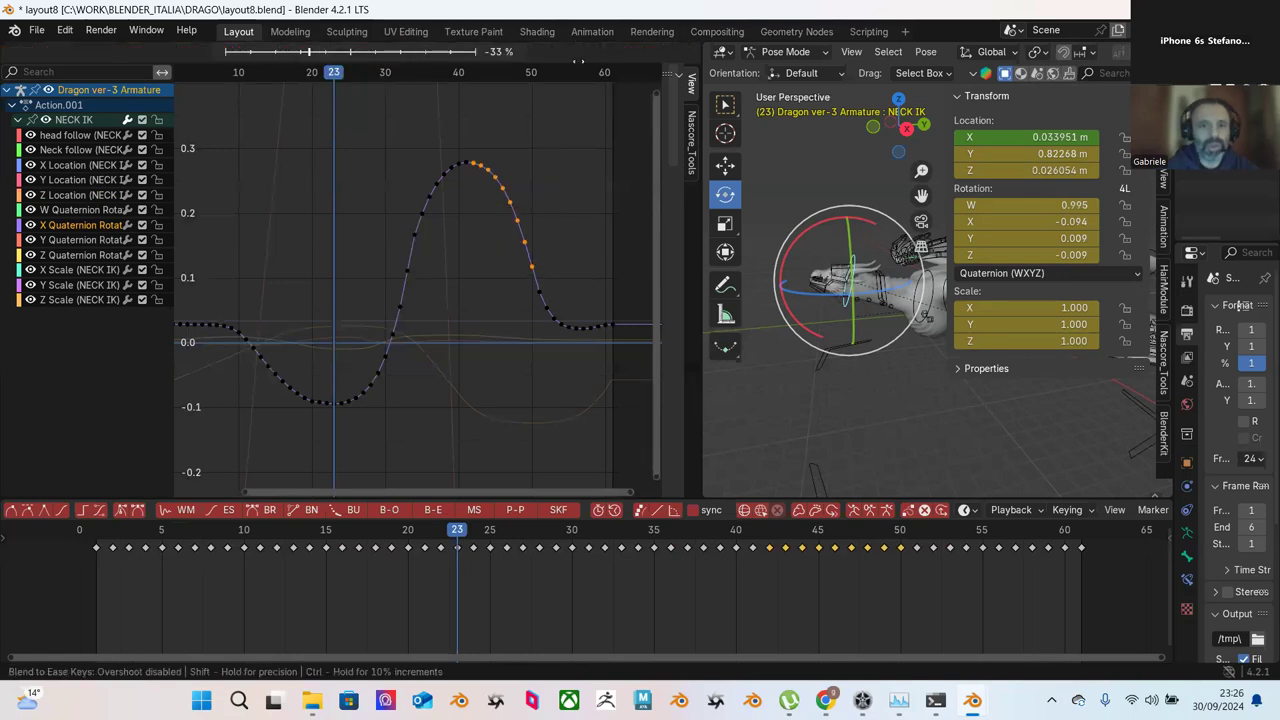
{"action": "left_click", "coordinate": [576, 92]}
{"action": "left_click", "coordinate": [593, 198]}
{"action": "scroll", "coordinate": [593, 198], "scroll_direction": "down", "scroll_amount": 2}
{"action": "middle_click_drag", "start_coordinate": [580, 214], "coordinate": [510, 169]}
{"action": "scroll", "coordinate": [510, 169], "scroll_direction": "down", "scroll_amount": 1}
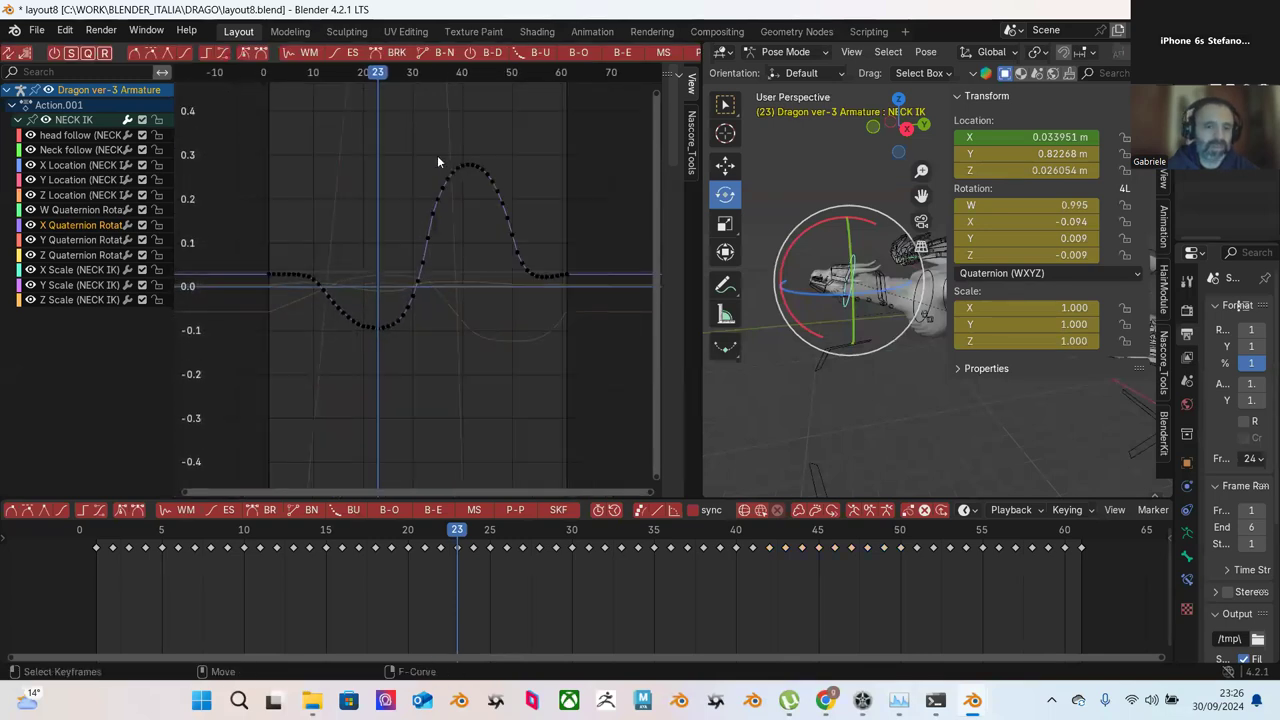
Step: Scrub to frame 59 and Blend to Ease the keys from the peak down the falling side
{"action": "scroll", "coordinate": [328, 181], "scroll_direction": "up", "scroll_amount": 1}
{"action": "scroll", "coordinate": [339, 182], "scroll_direction": "down", "scroll_amount": 1}
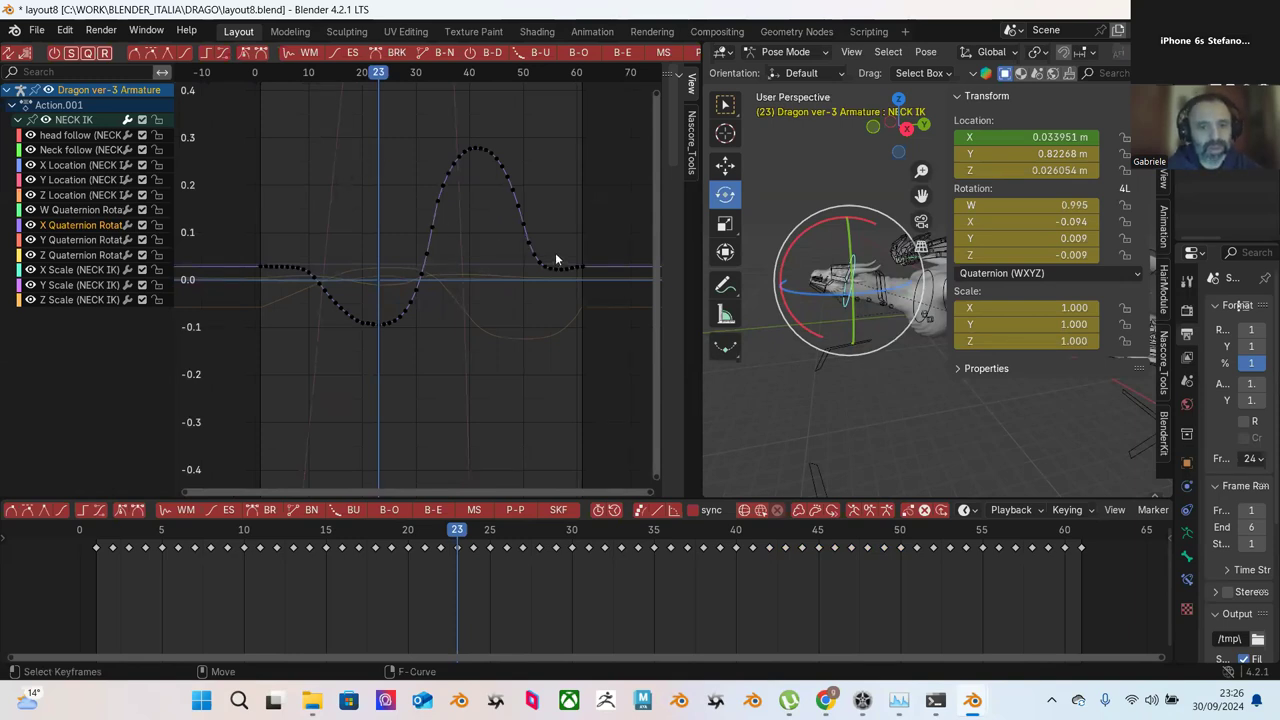
{"action": "left_click_drag", "start_coordinate": [96, 533], "coordinate": [1047, 670]}
{"action": "left_click_drag", "start_coordinate": [485, 131], "coordinate": [579, 311]}
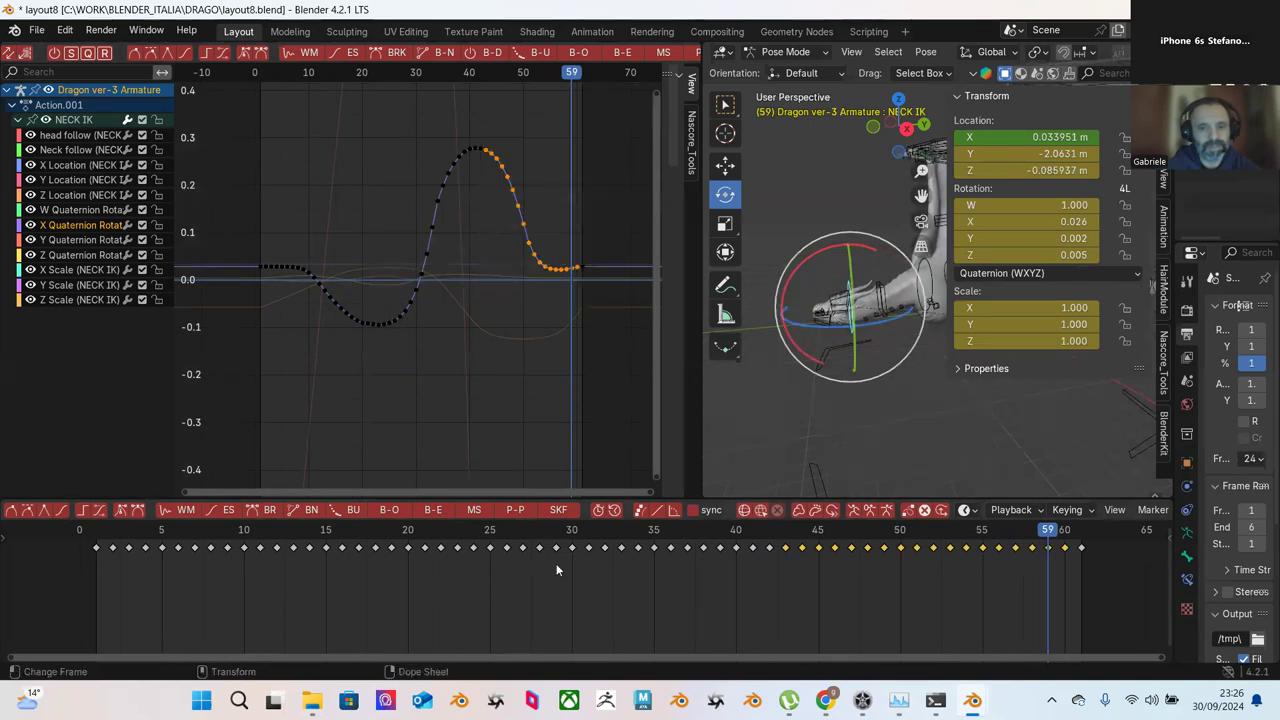
{"action": "left_click", "coordinate": [620, 52]}
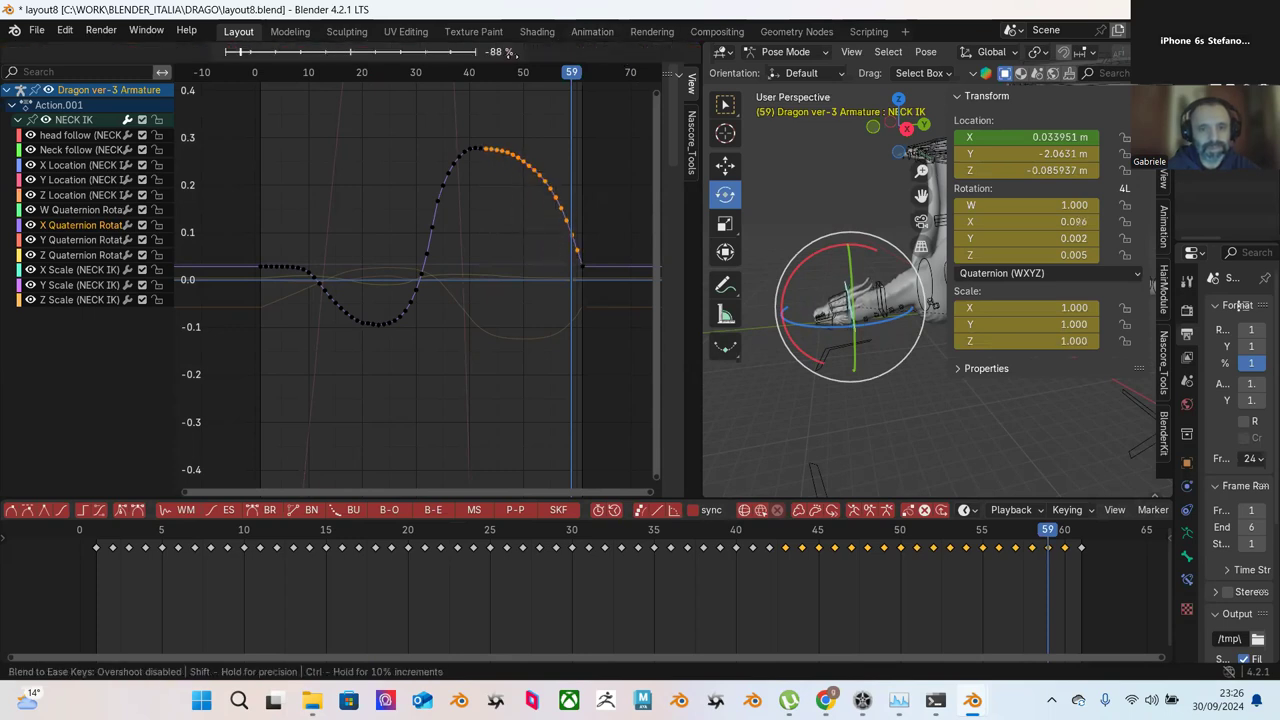
{"action": "left_click", "coordinate": [508, 80]}
{"action": "left_click", "coordinate": [466, 127]}
Step: Round off the keys around the curve's peak with Blend to Ease
{"action": "left_click_drag", "start_coordinate": [404, 110], "coordinate": [486, 196]}
{"action": "left_click", "coordinate": [620, 52]}
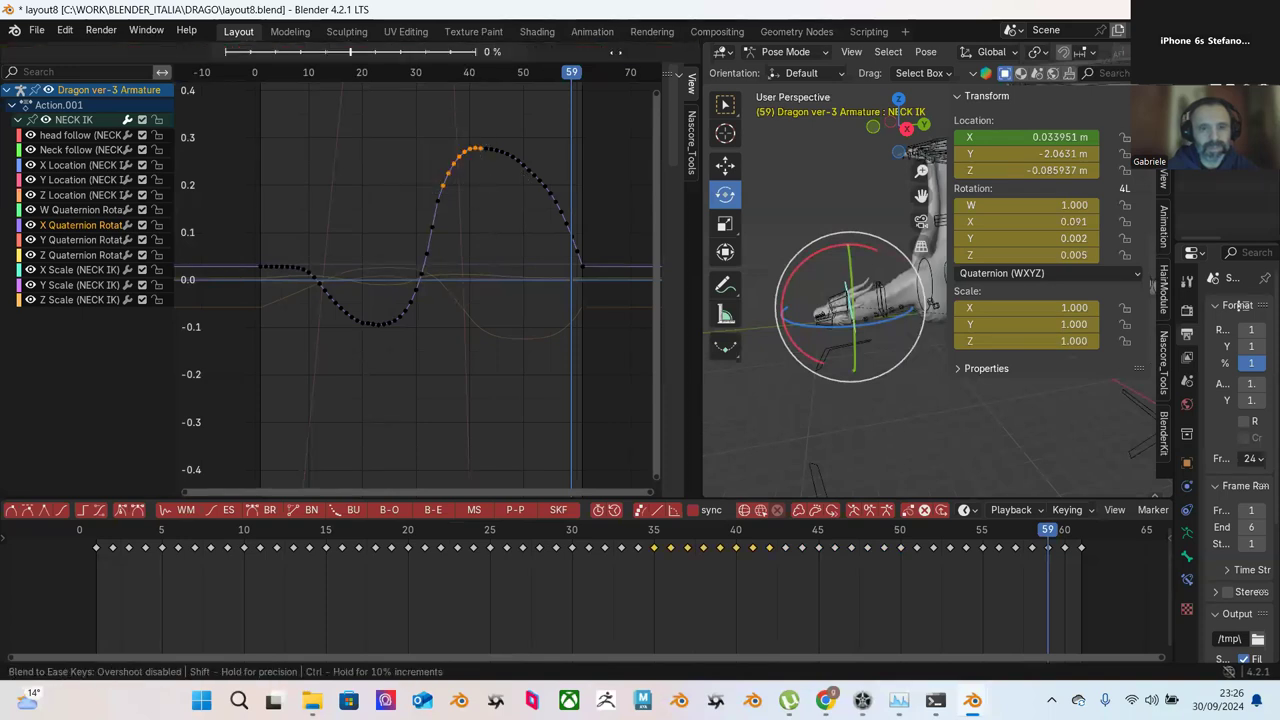
{"action": "mouse_move", "coordinate": [550, 72]}
{"action": "left_click", "coordinate": [603, 74]}
{"action": "left_click", "coordinate": [596, 120]}
Step: Blend to Ease the descending right-section keys into a broad drop toward frame 55
{"action": "left_click_drag", "start_coordinate": [492, 124], "coordinate": [614, 244]}
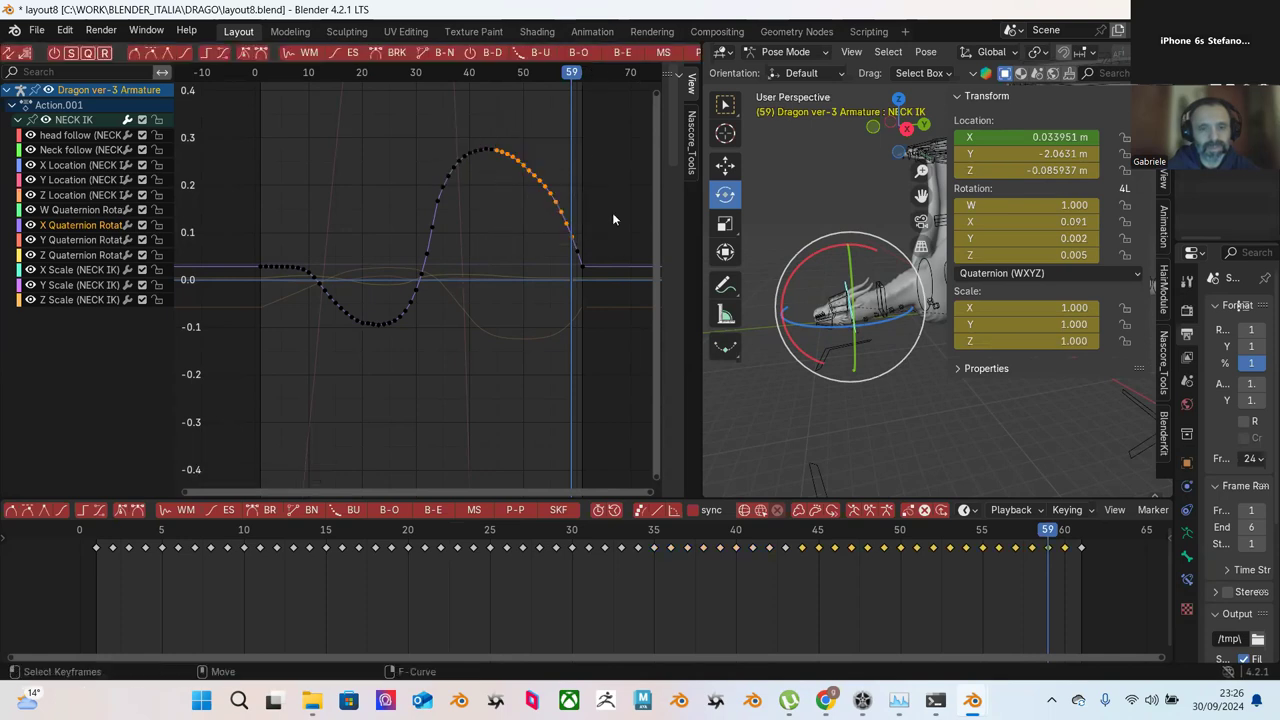
{"action": "left_click", "coordinate": [619, 55]}
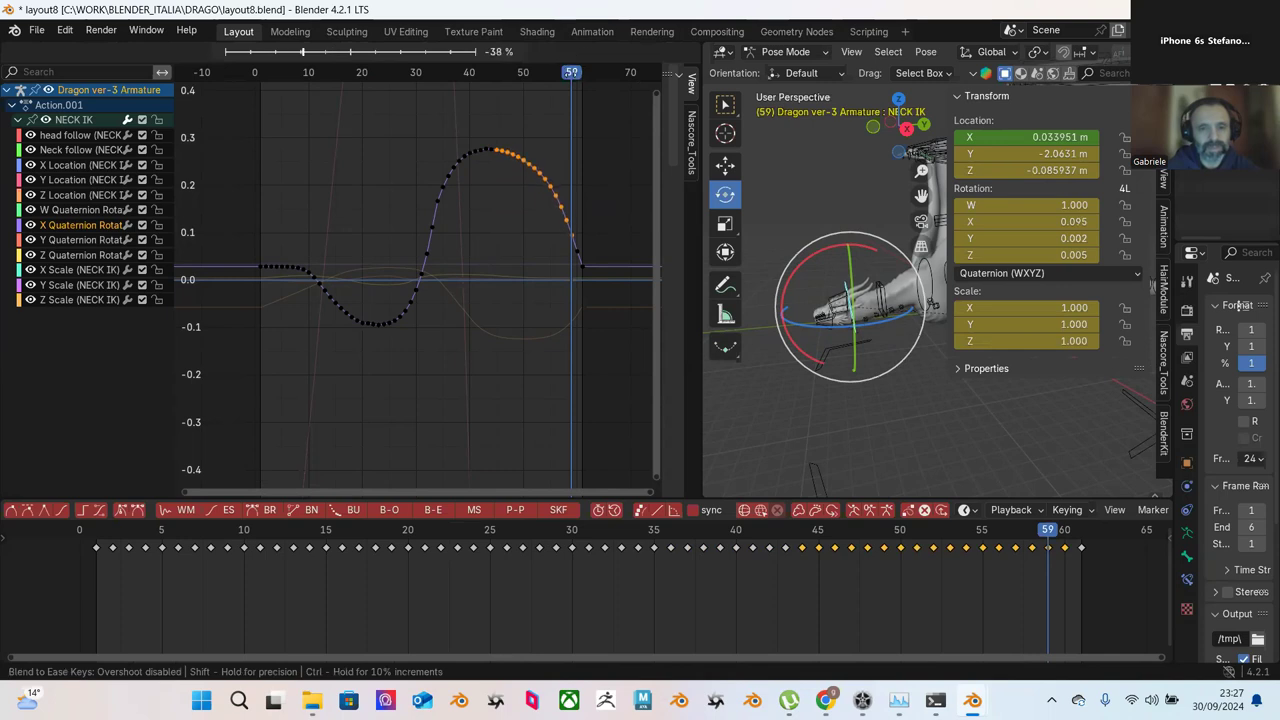
{"action": "left_click", "coordinate": [588, 138]}
{"action": "left_click", "coordinate": [587, 140]}
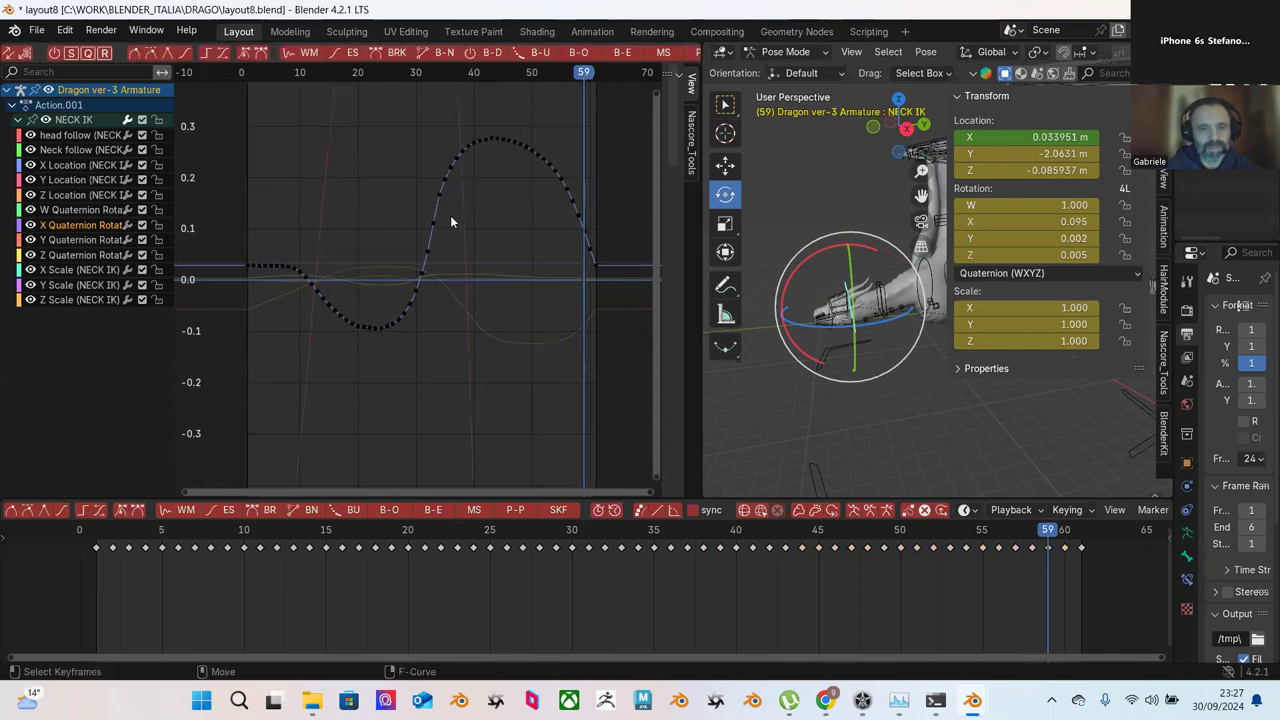
Step: Blend to Ease the keys from the curve start over the left dip
{"action": "left_click_drag", "start_coordinate": [267, 238], "coordinate": [369, 363]}
{"action": "left_click", "coordinate": [267, 262]}
{"action": "left_click_drag", "start_coordinate": [263, 252], "coordinate": [363, 360]}
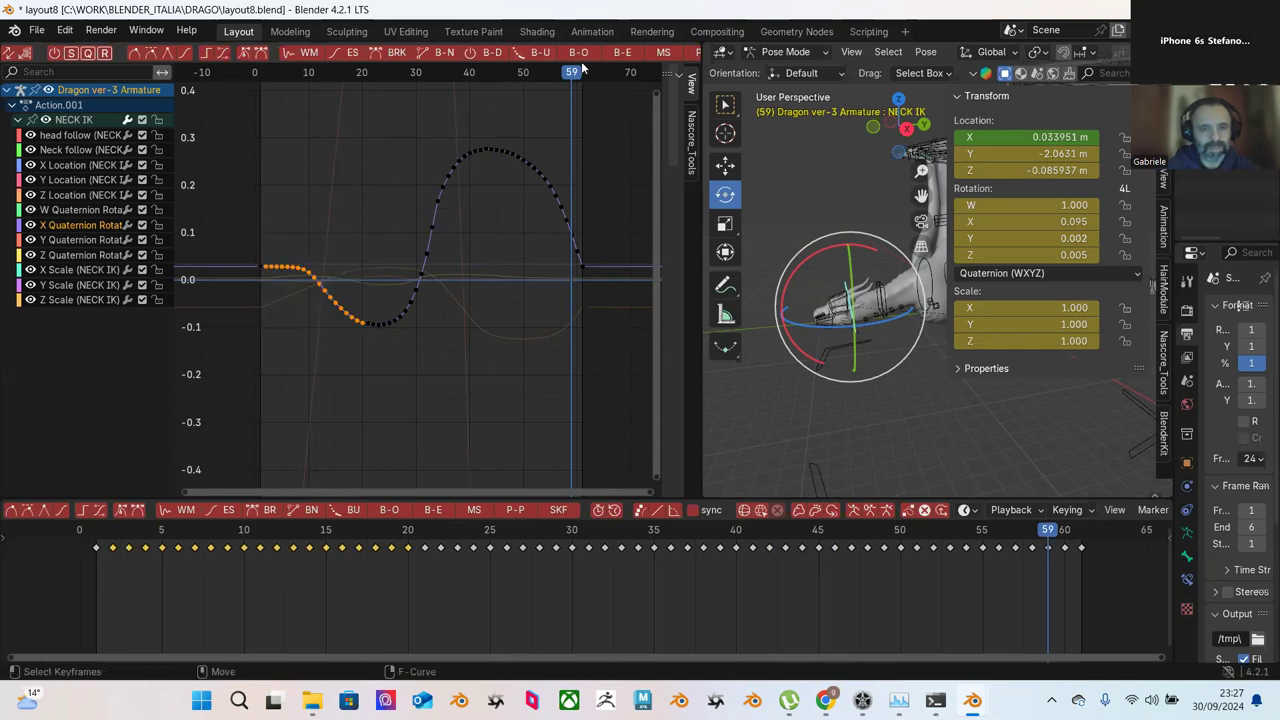
{"action": "left_click_drag", "start_coordinate": [265, 242], "coordinate": [376, 364]}
{"action": "left_click", "coordinate": [617, 55]}
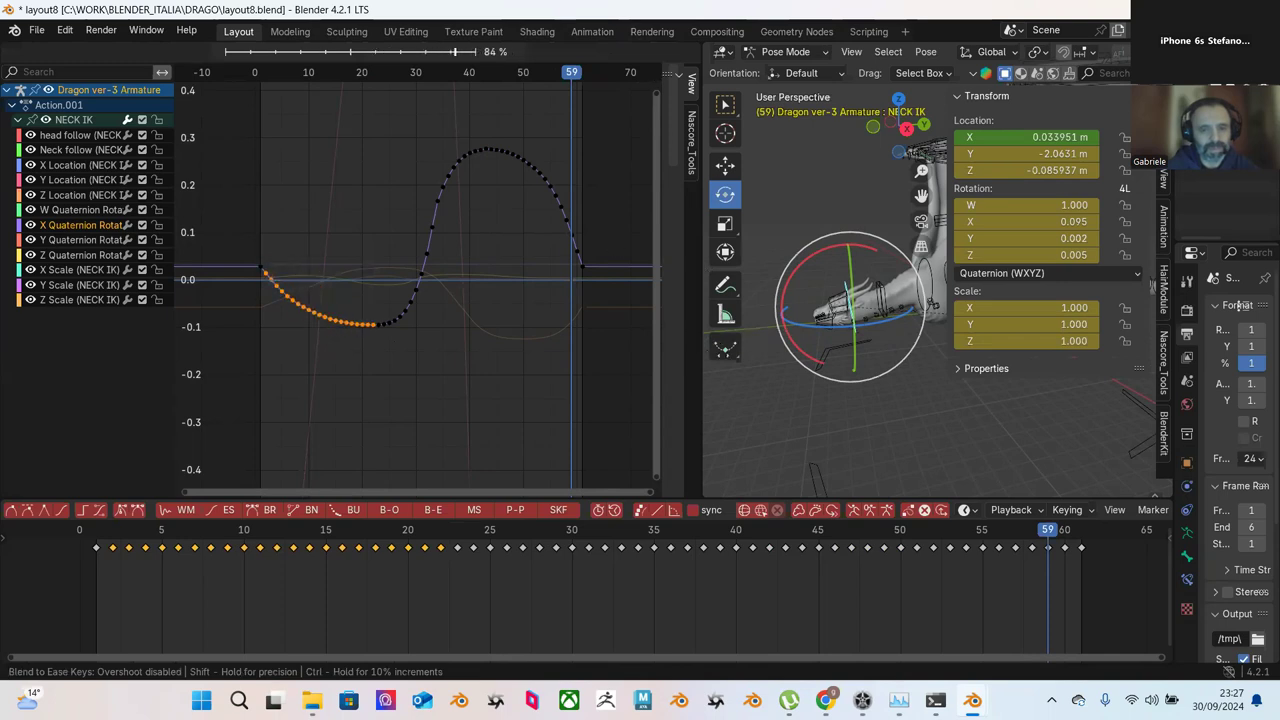
{"action": "left_click", "coordinate": [734, 358]}
Step: Ease the lower keys rising out of the dip twice with Blend to Ease
{"action": "left_click_drag", "start_coordinate": [437, 279], "coordinate": [342, 361]}
{"action": "left_click", "coordinate": [627, 51]}
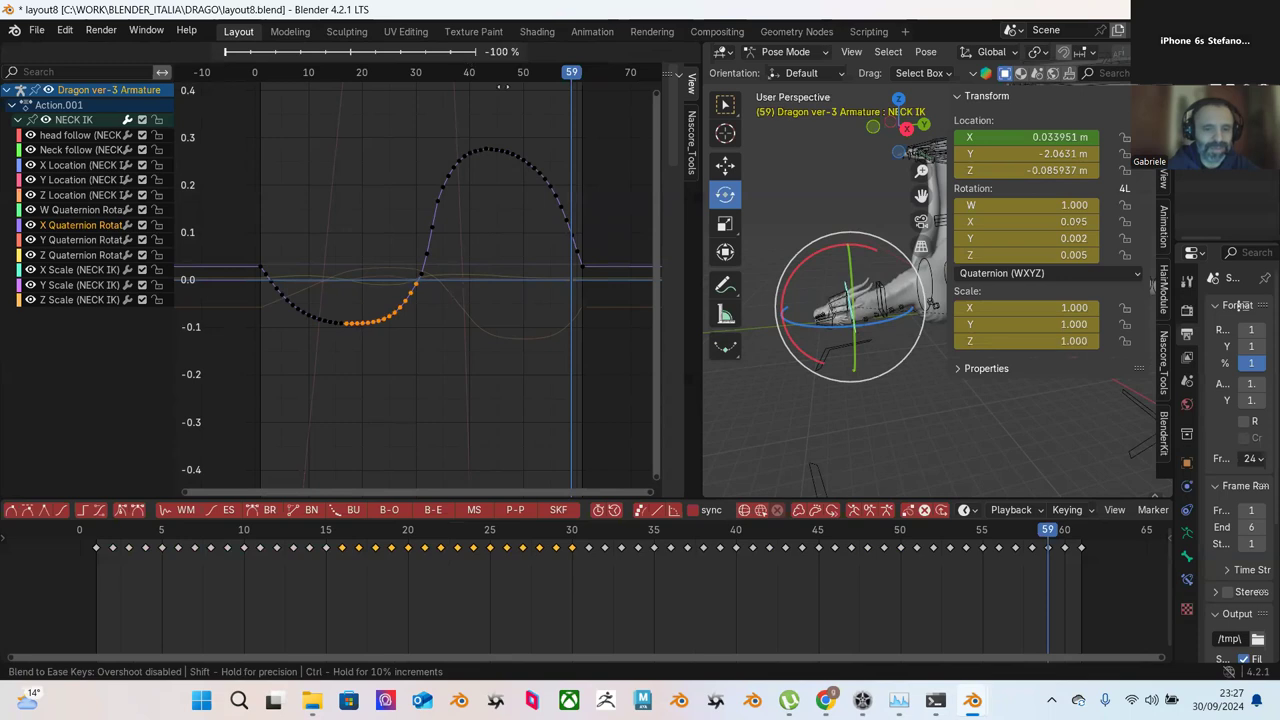
{"action": "left_click", "coordinate": [449, 132]}
{"action": "left_click", "coordinate": [439, 226]}
{"action": "left_click_drag", "start_coordinate": [444, 241], "coordinate": [350, 352]}
{"action": "left_click", "coordinate": [621, 51]}
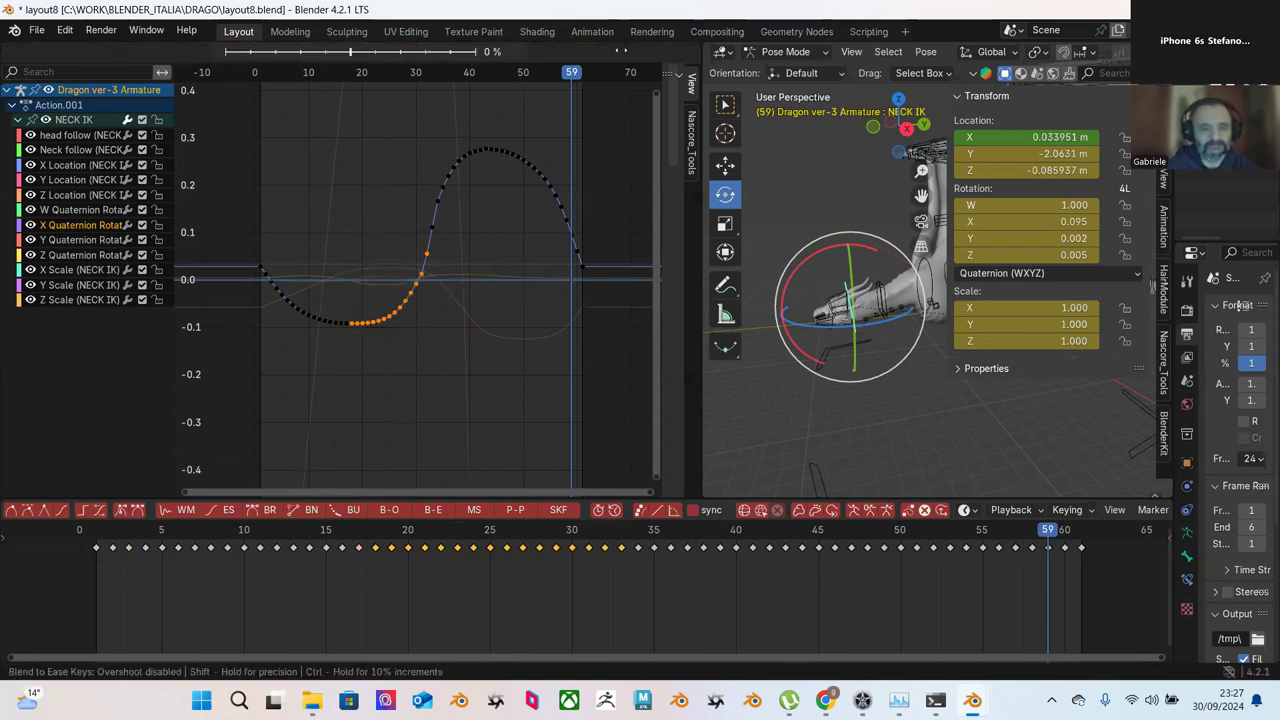
{"action": "left_click", "coordinate": [550, 129]}
{"action": "left_click", "coordinate": [538, 158]}
Step: Blend to Ease the keys rising toward the peak and those just before it
{"action": "left_click_drag", "start_coordinate": [401, 120], "coordinate": [488, 250]}
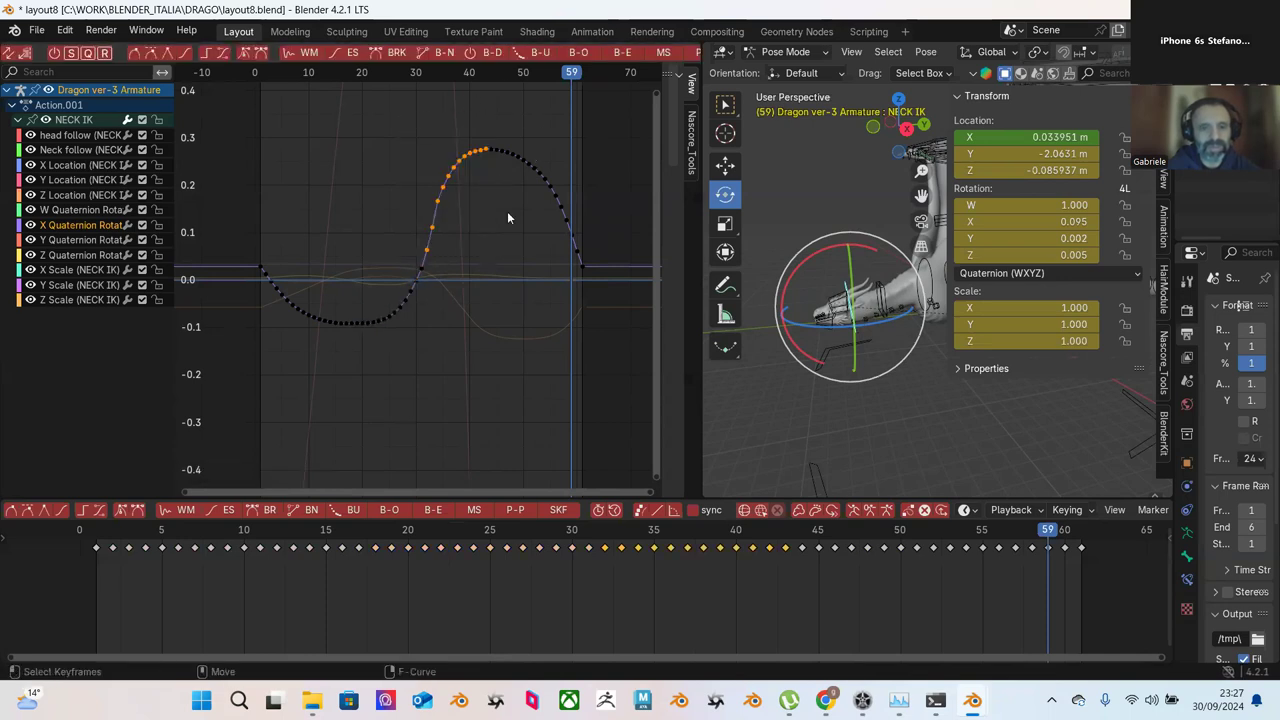
{"action": "left_click", "coordinate": [620, 56]}
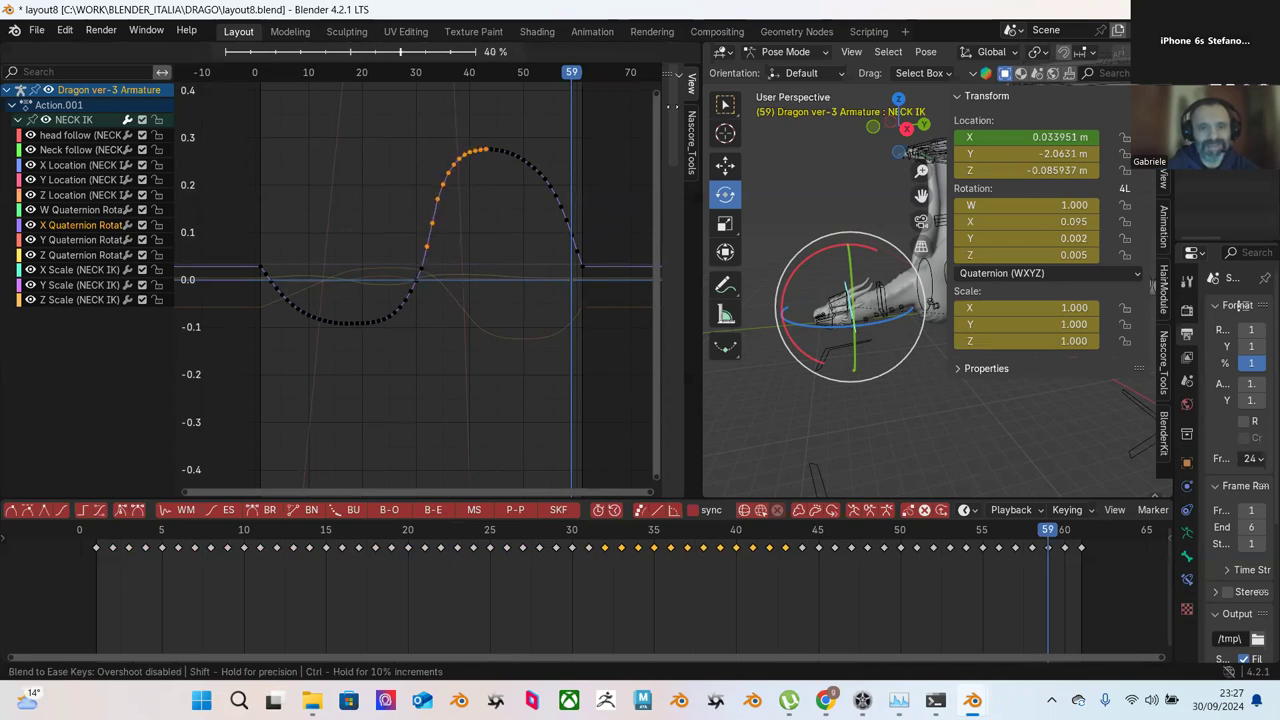
{"action": "left_click", "coordinate": [595, 103]}
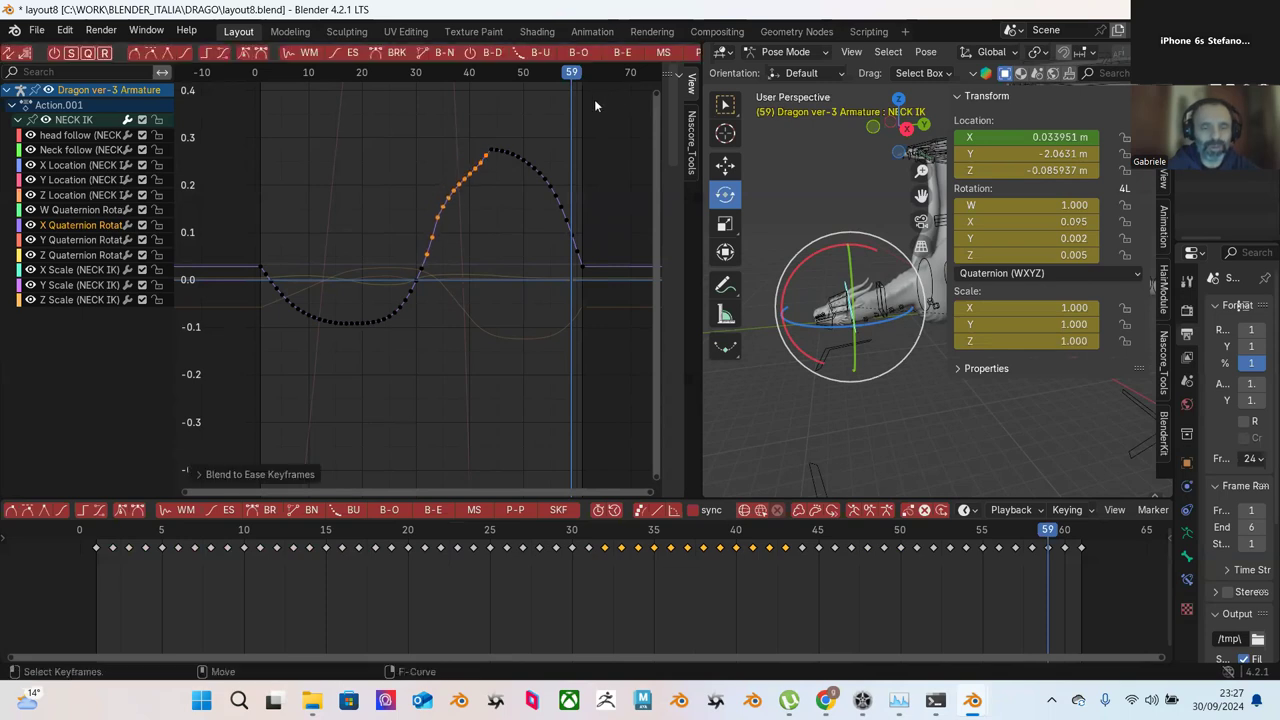
{"action": "left_click_drag", "start_coordinate": [422, 131], "coordinate": [491, 195]}
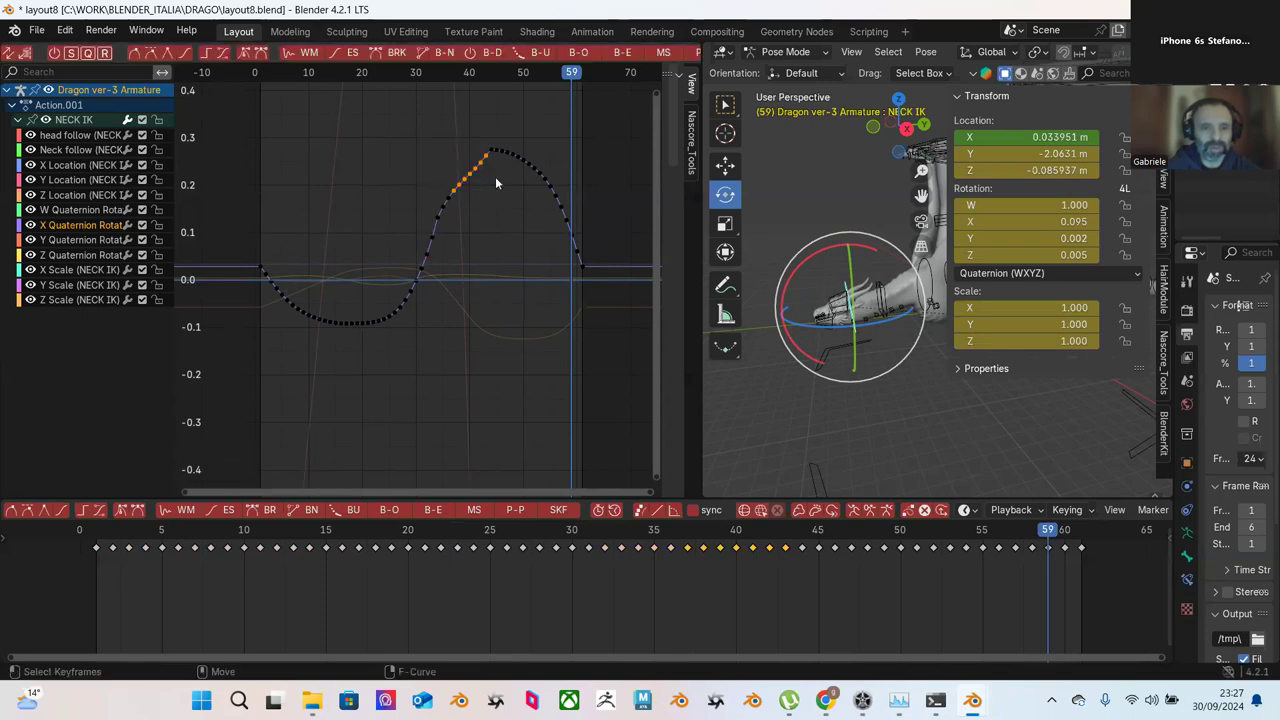
{"action": "left_click", "coordinate": [620, 54]}
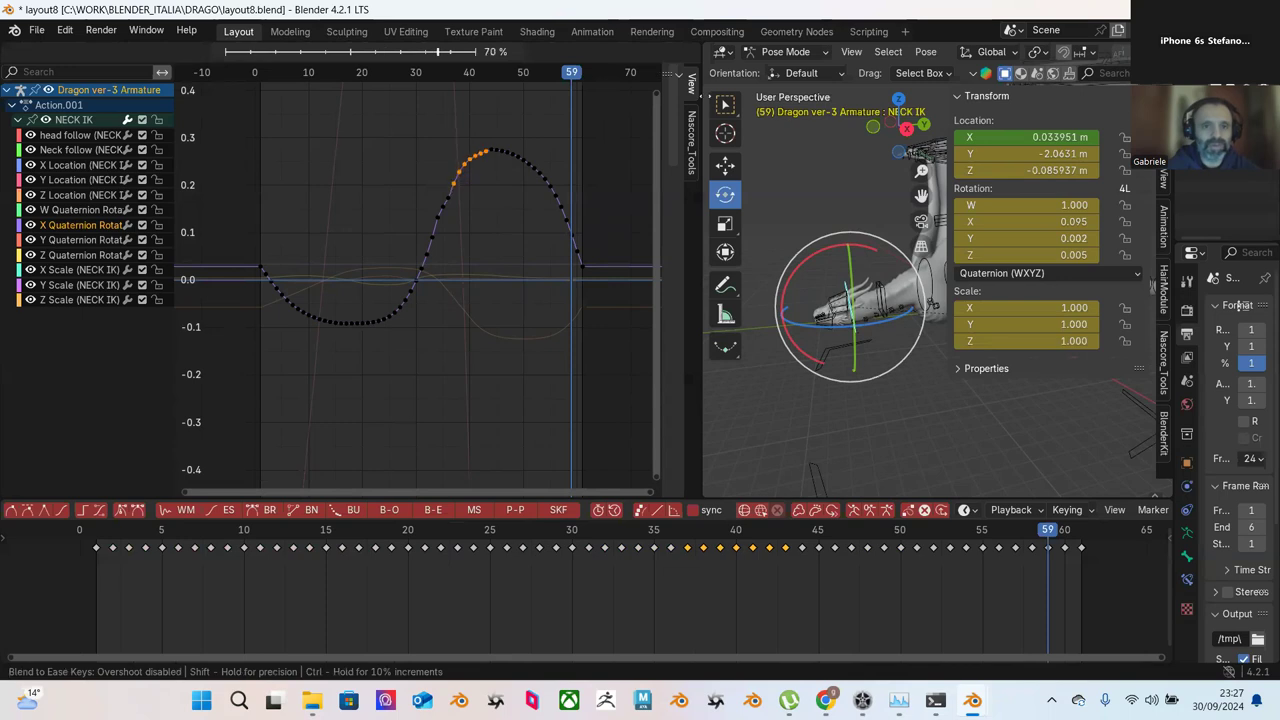
{"action": "left_click", "coordinate": [679, 104]}
{"action": "left_click", "coordinate": [537, 116]}
Step: Blend the rising keys near the peak toward ease, finishing at -11%
{"action": "left_click_drag", "start_coordinate": [381, 127], "coordinate": [482, 236]}
{"action": "left_click_drag", "start_coordinate": [412, 114], "coordinate": [488, 255]}
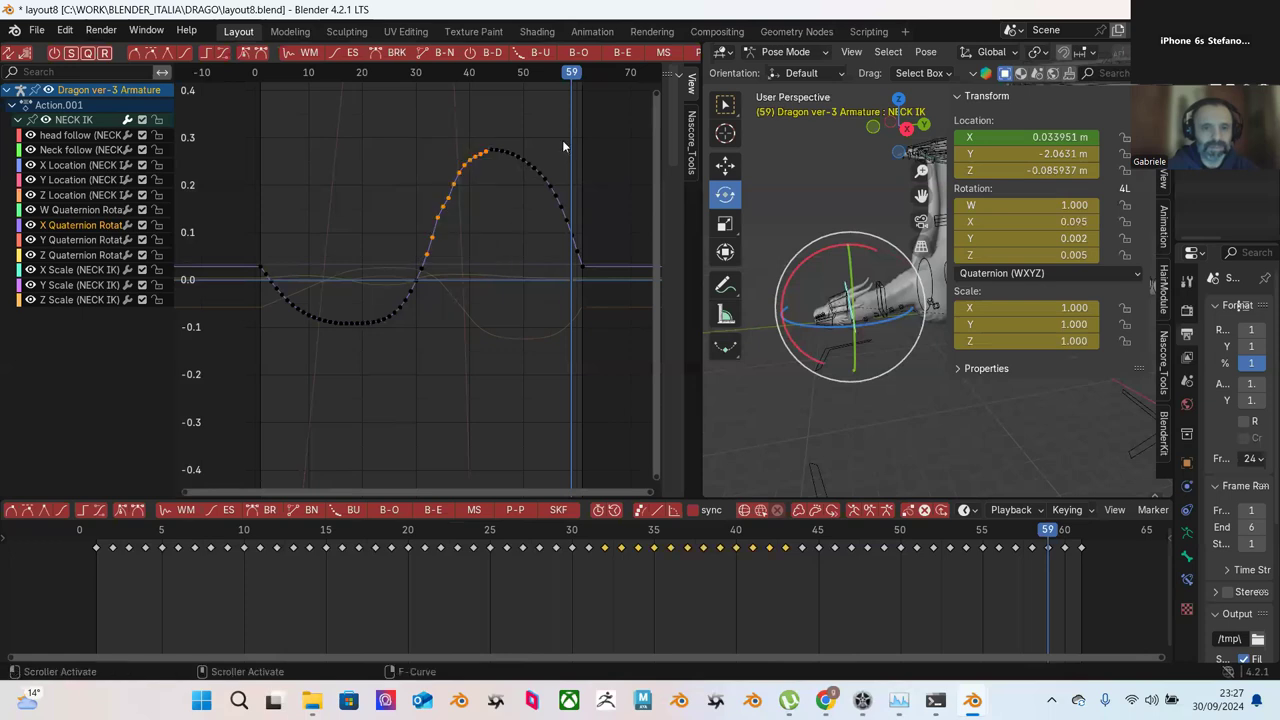
{"action": "left_click", "coordinate": [626, 57]}
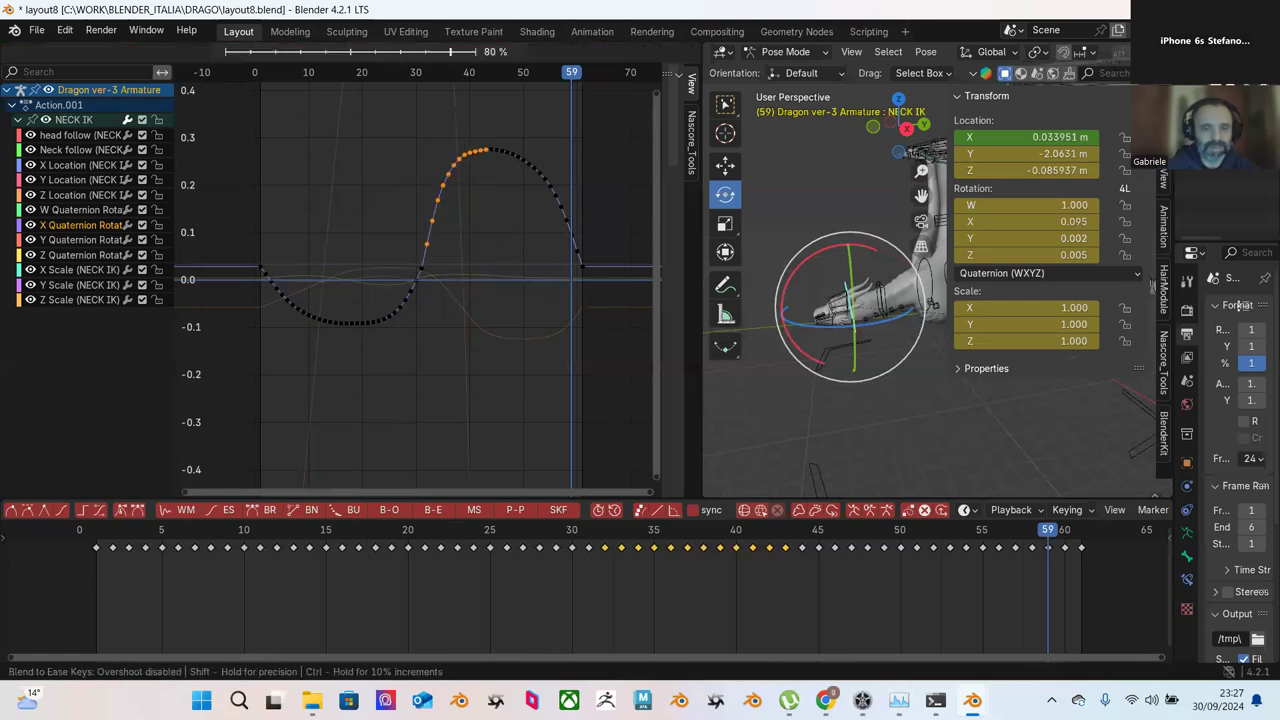
{"action": "left_click", "coordinate": [415, 51]}
{"action": "left_click", "coordinate": [511, 127]}
{"action": "left_click_drag", "start_coordinate": [427, 112], "coordinate": [478, 178]}
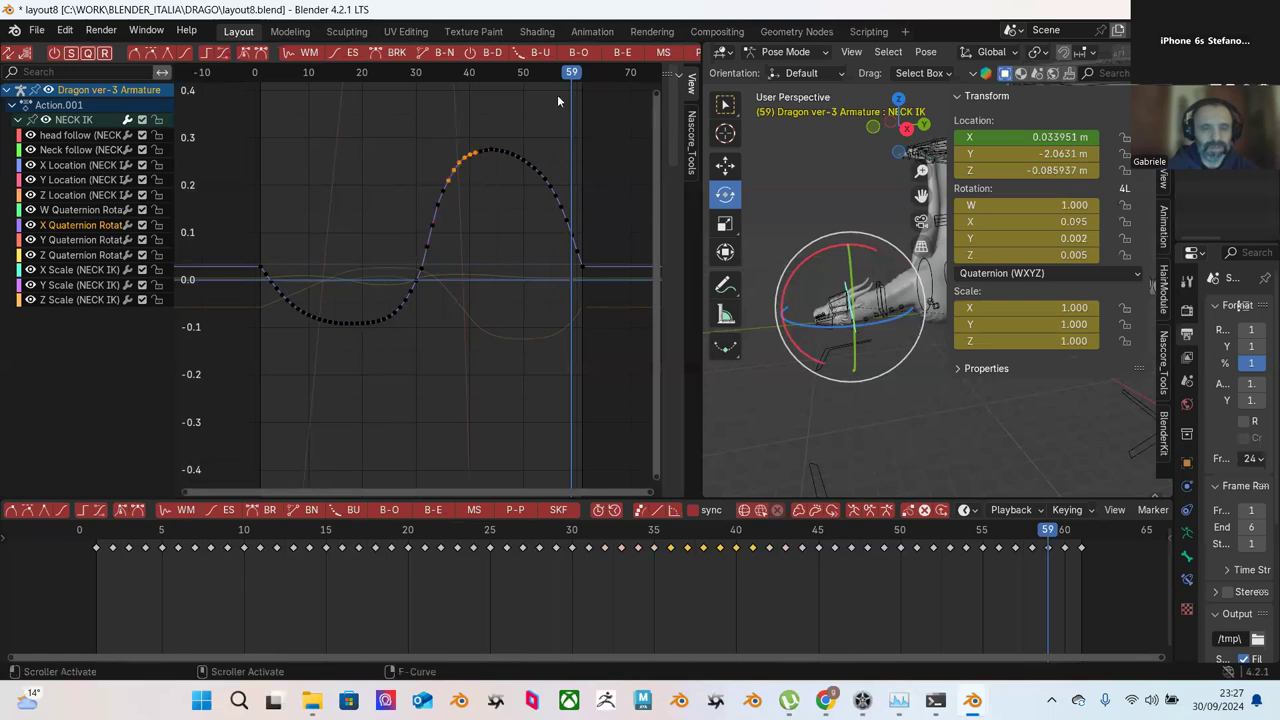
{"action": "left_click", "coordinate": [624, 52]}
{"action": "mouse_move", "coordinate": [595, 68]}
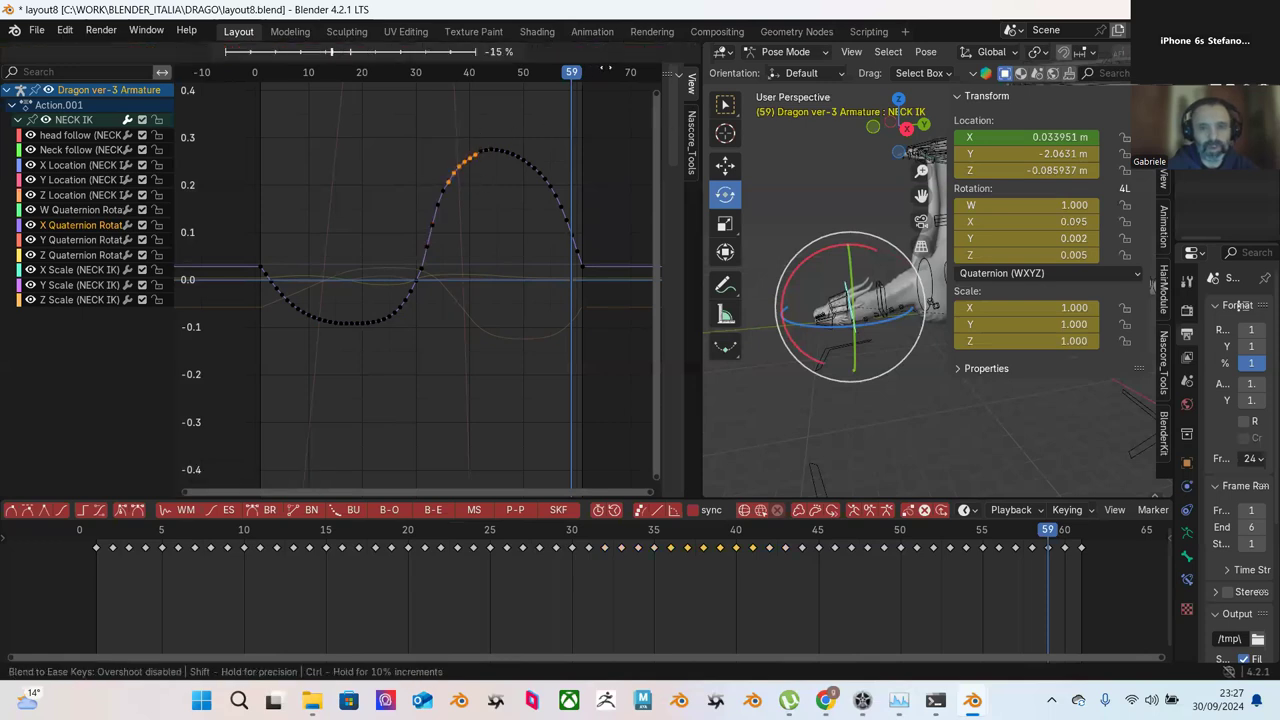
{"action": "left_click", "coordinate": [598, 111]}
{"action": "left_click", "coordinate": [590, 120]}
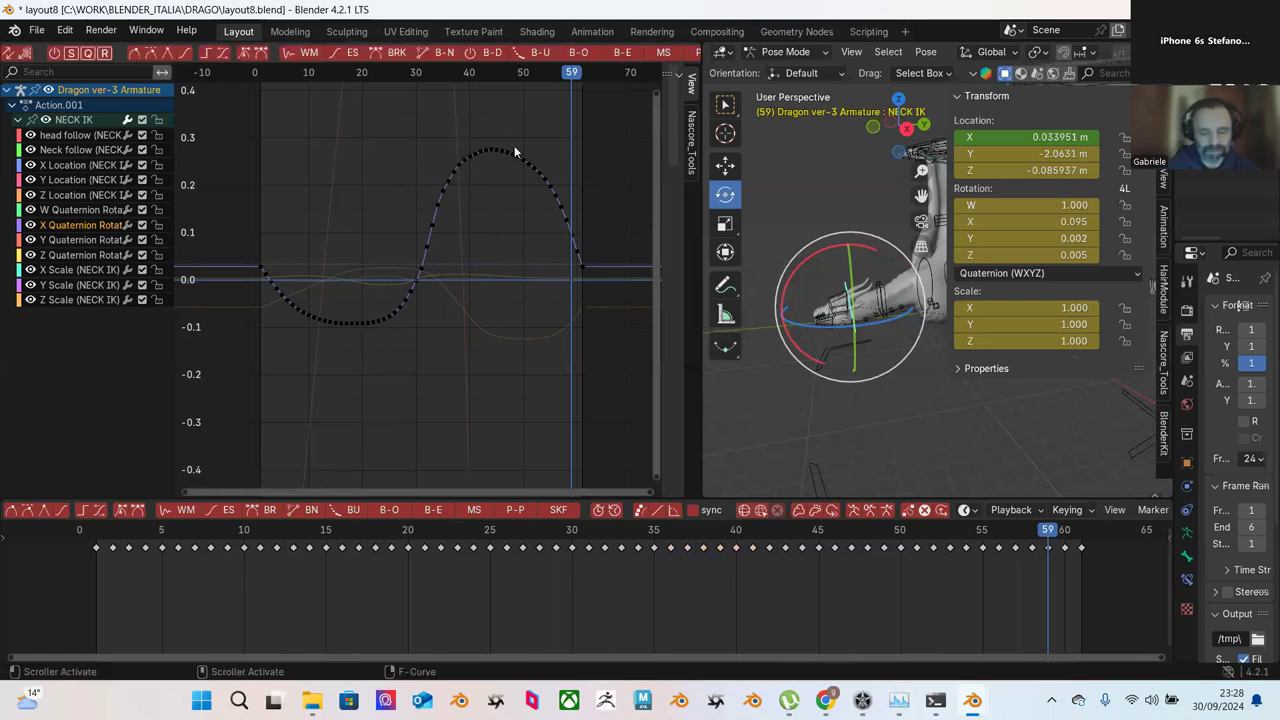
Step: Play the neck animation to review the eased curve, stopping on frame 17
{"action": "key", "text": "space"}
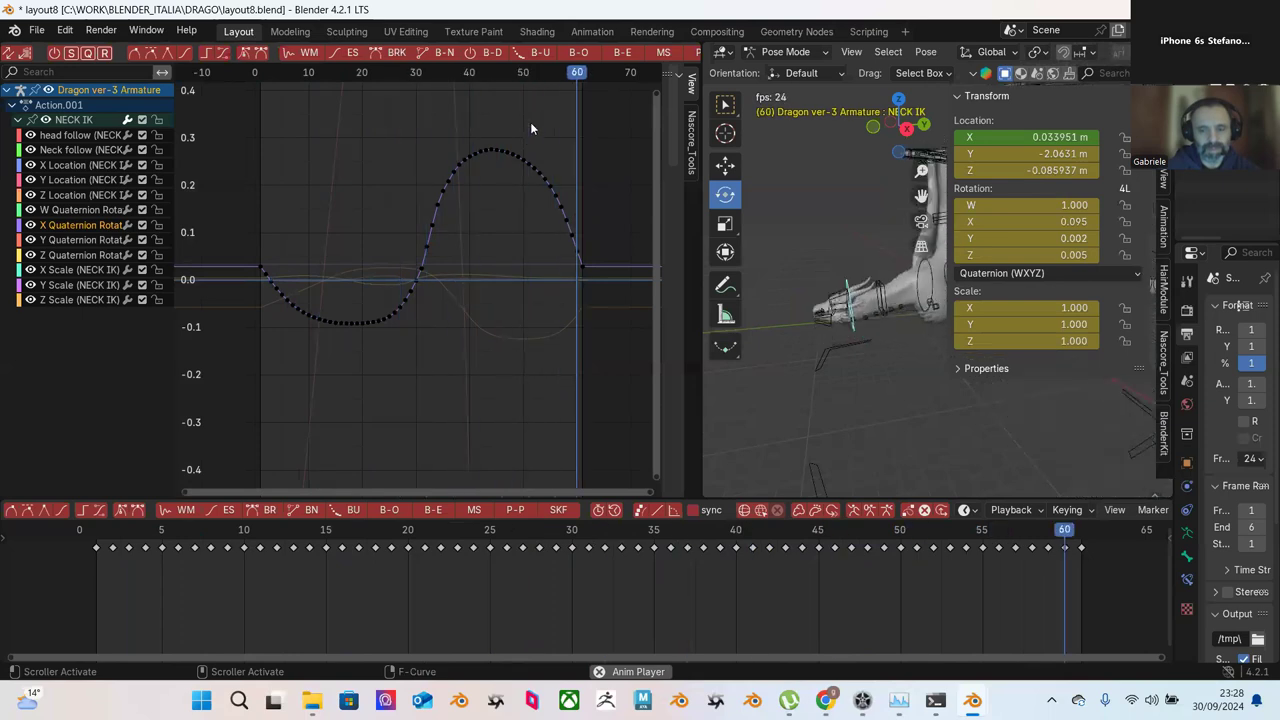
{"action": "key", "text": "space"}
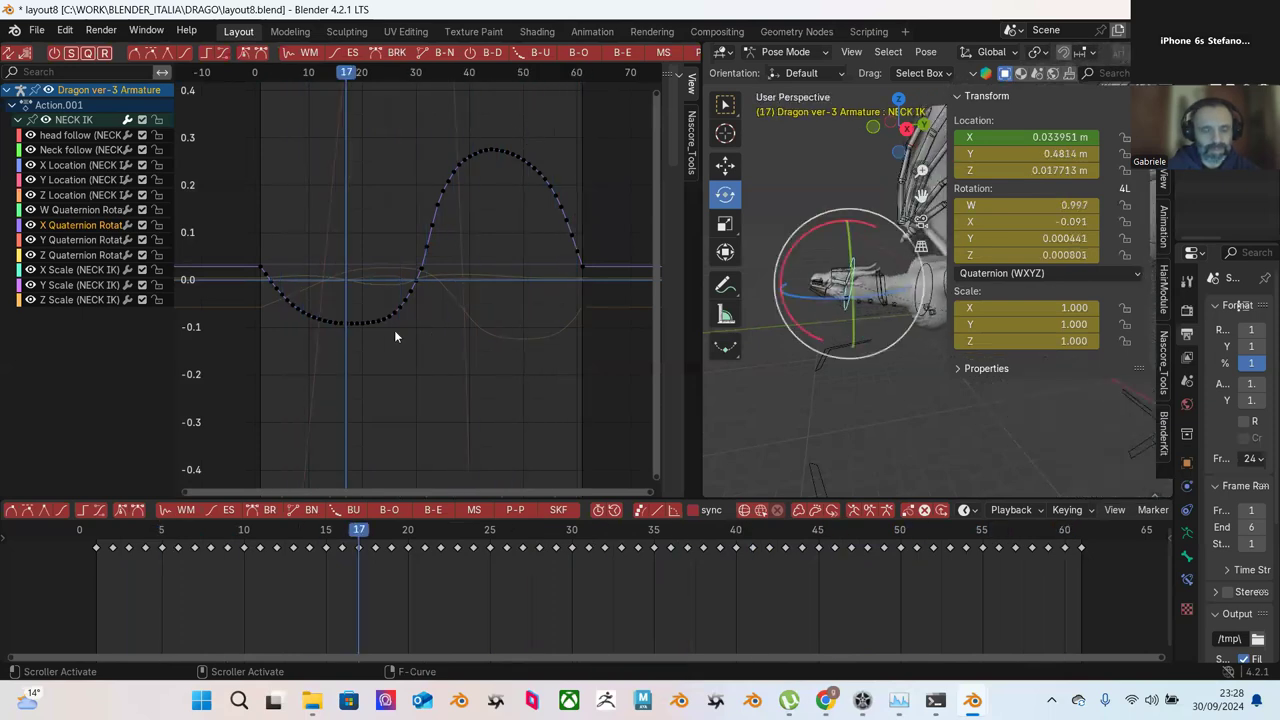
Step: Pull the frame 17 key down to about -0.2 and Blend to Ease the left-half keys
{"action": "scroll", "coordinate": [394, 336], "scroll_direction": "up", "scroll_amount": 4}
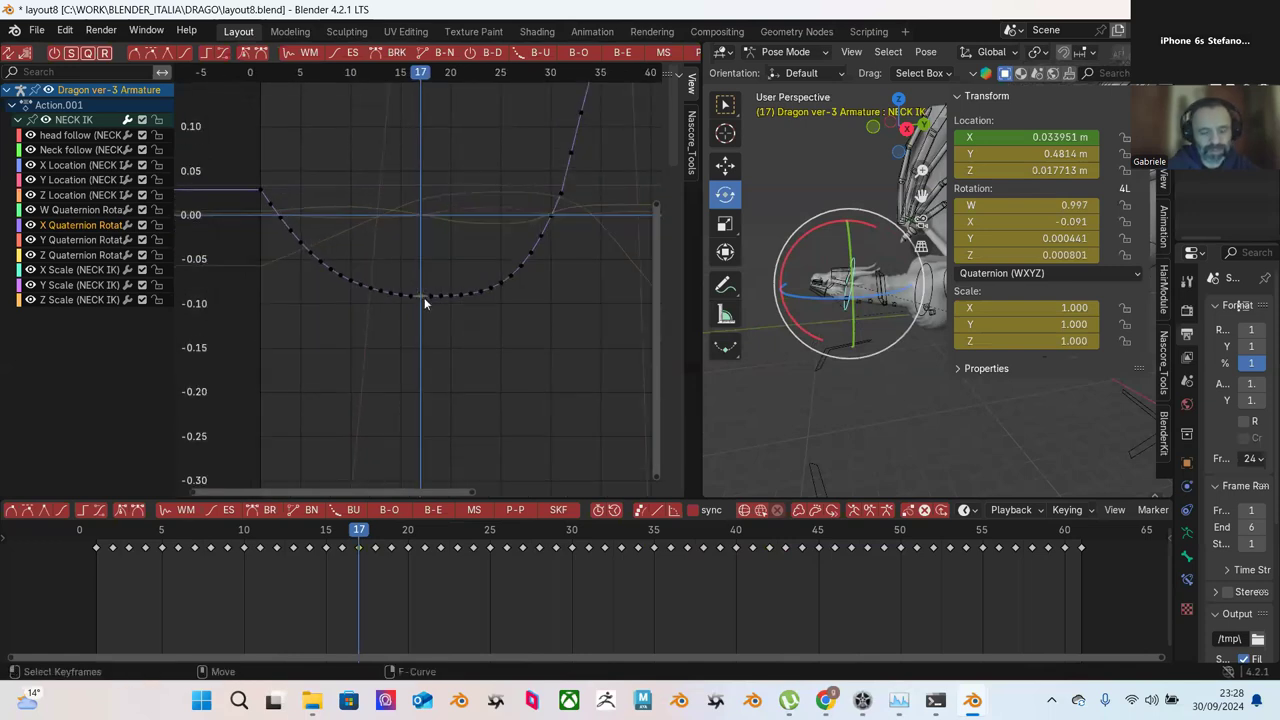
{"action": "left_click_drag", "start_coordinate": [424, 297], "coordinate": [426, 389]}
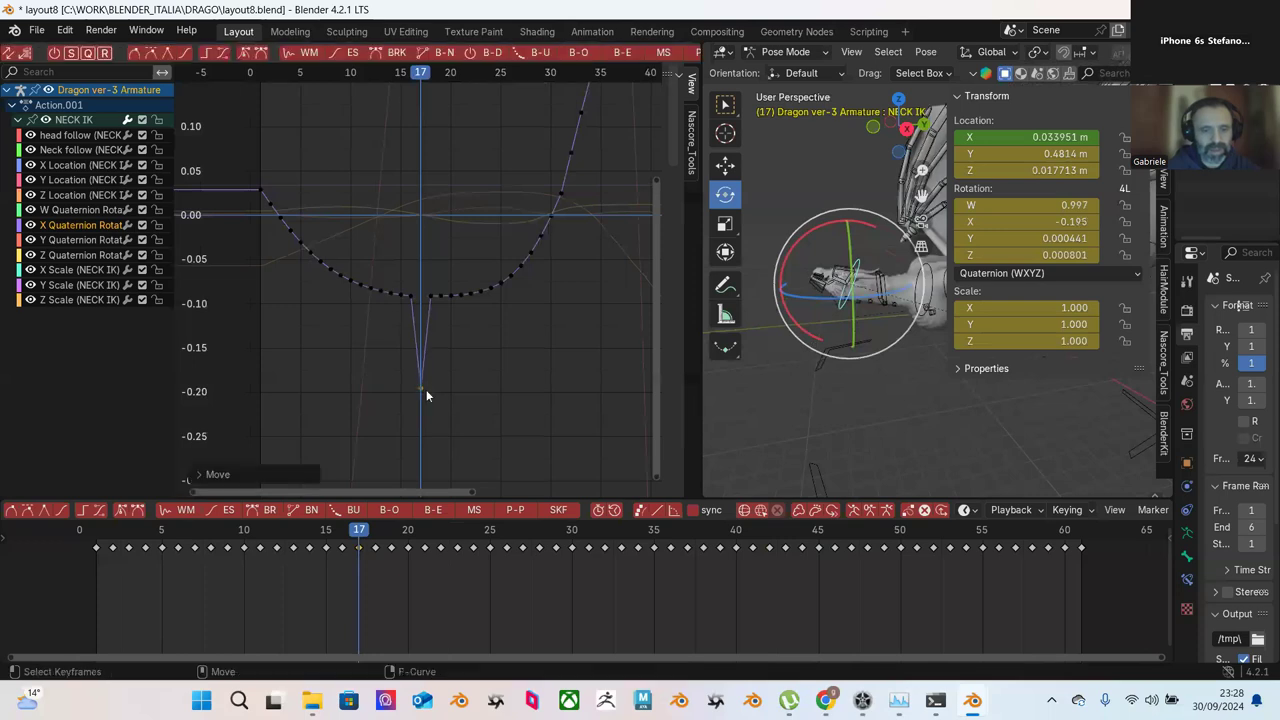
{"action": "left_click_drag", "start_coordinate": [254, 197], "coordinate": [416, 350]}
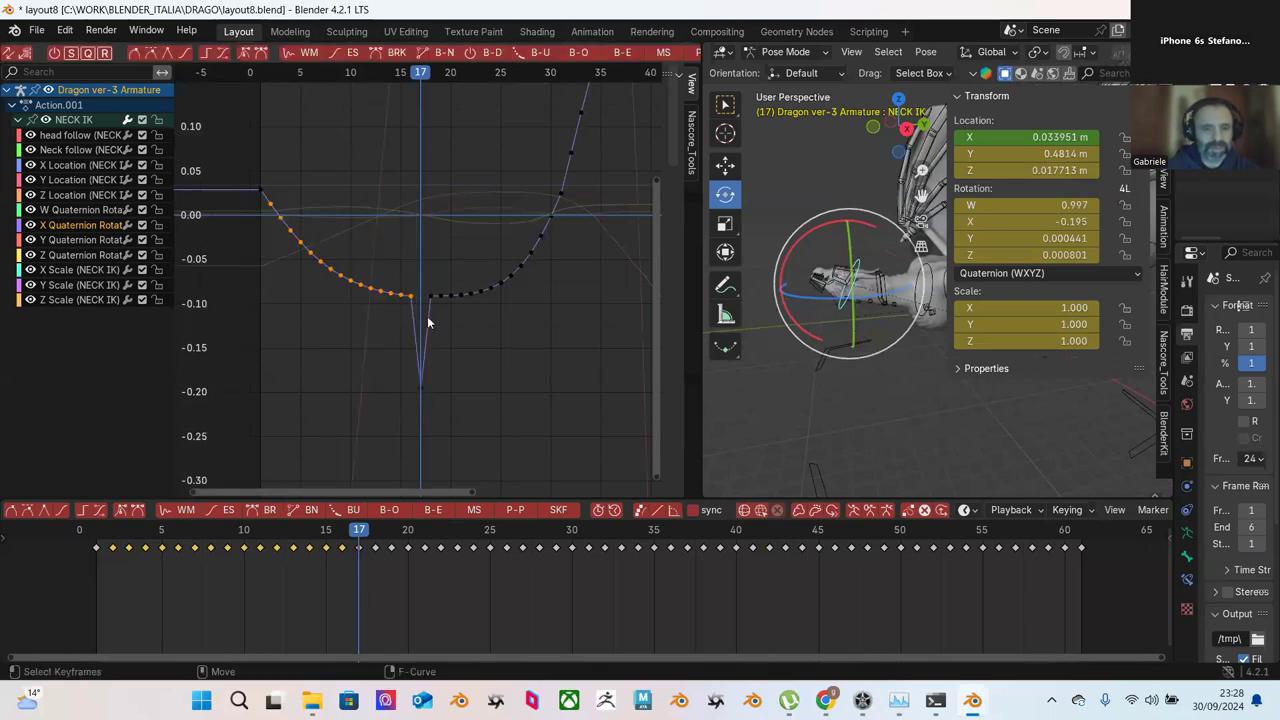
{"action": "left_click", "coordinate": [617, 57]}
{"action": "left_click", "coordinate": [628, 160]}
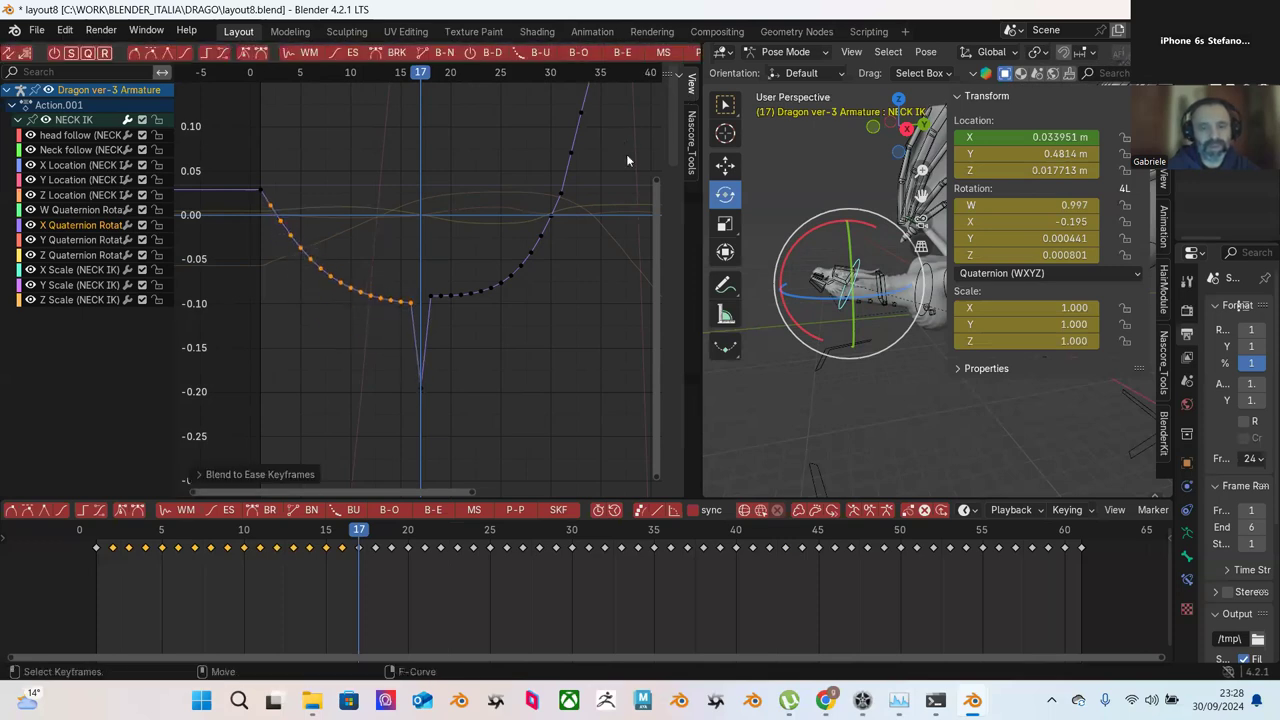
{"action": "left_click", "coordinate": [326, 208]}
Step: Ease the keys descending into the dip, then blend their upper portion toward ease
{"action": "left_click_drag", "start_coordinate": [252, 207], "coordinate": [416, 340]}
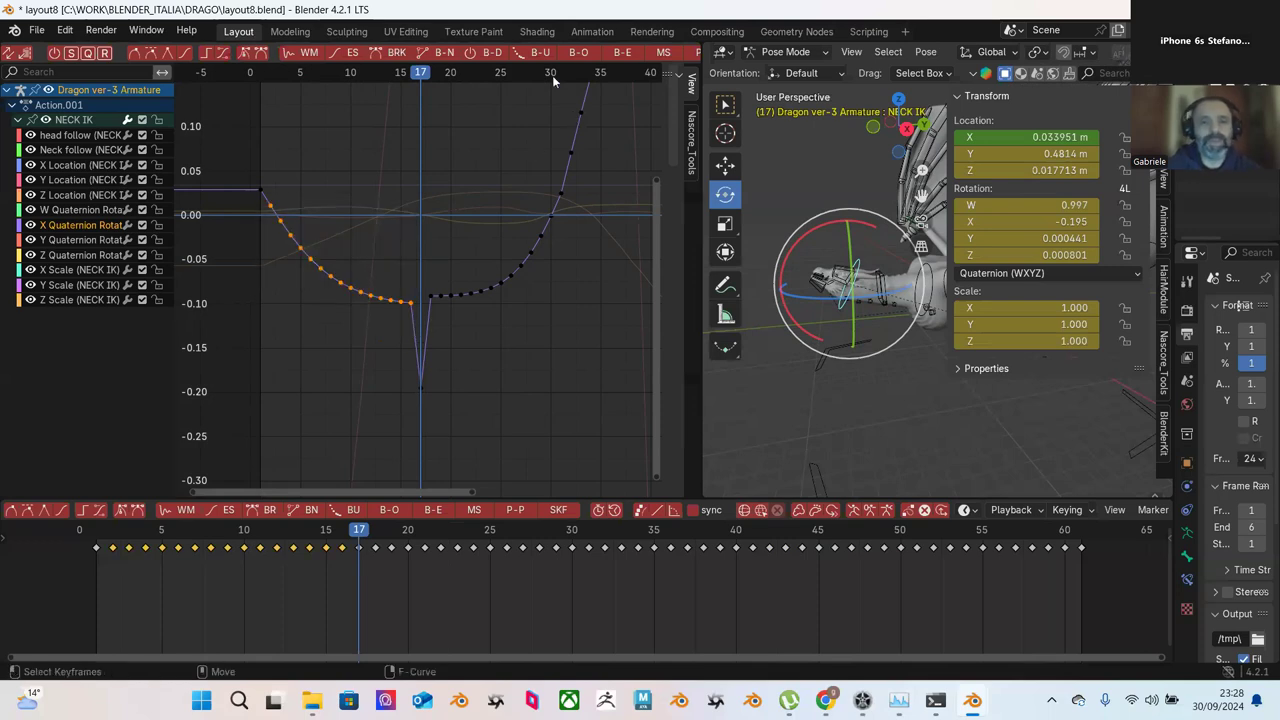
{"action": "left_click", "coordinate": [352, 57]}
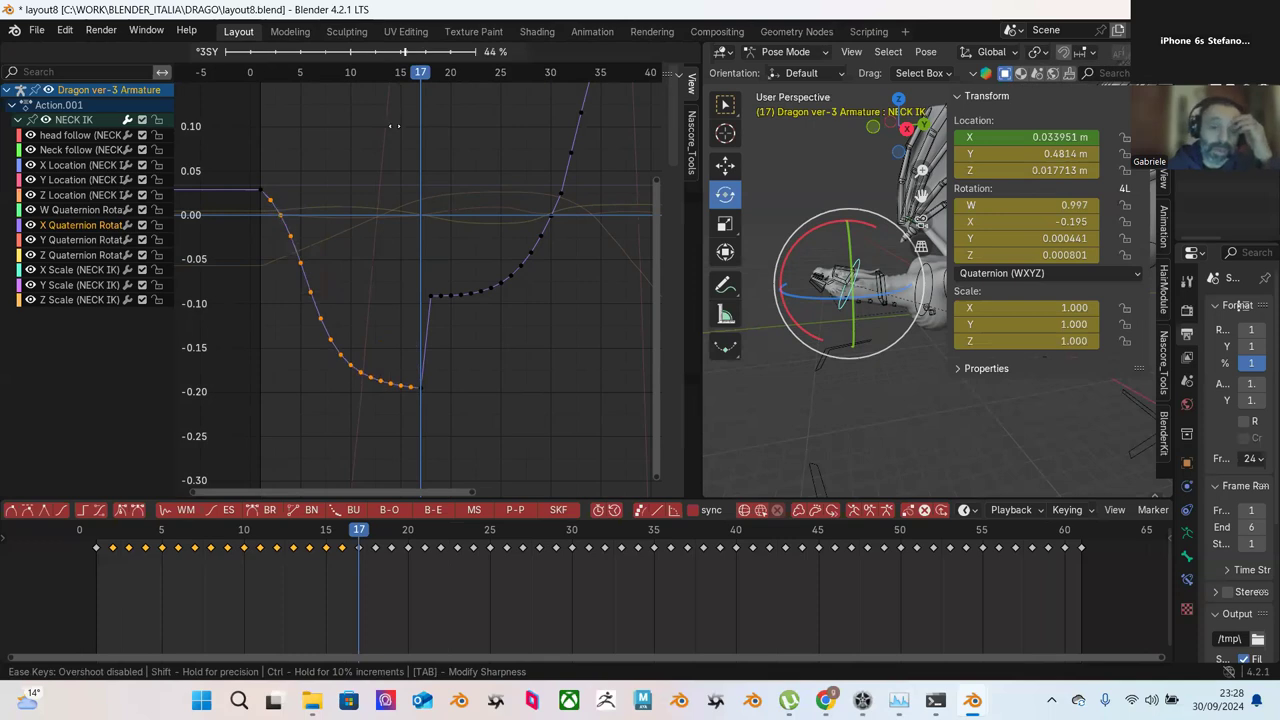
{"action": "left_click", "coordinate": [361, 141]}
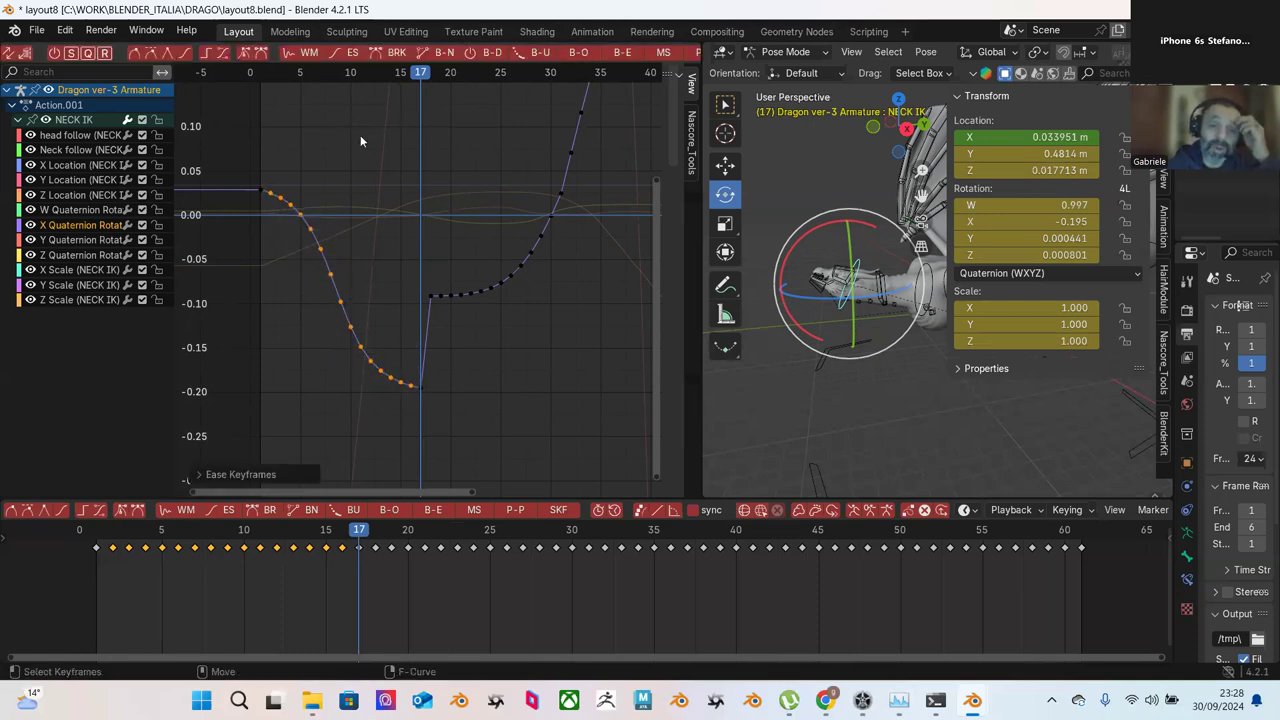
{"action": "left_click_drag", "start_coordinate": [266, 186], "coordinate": [350, 324]}
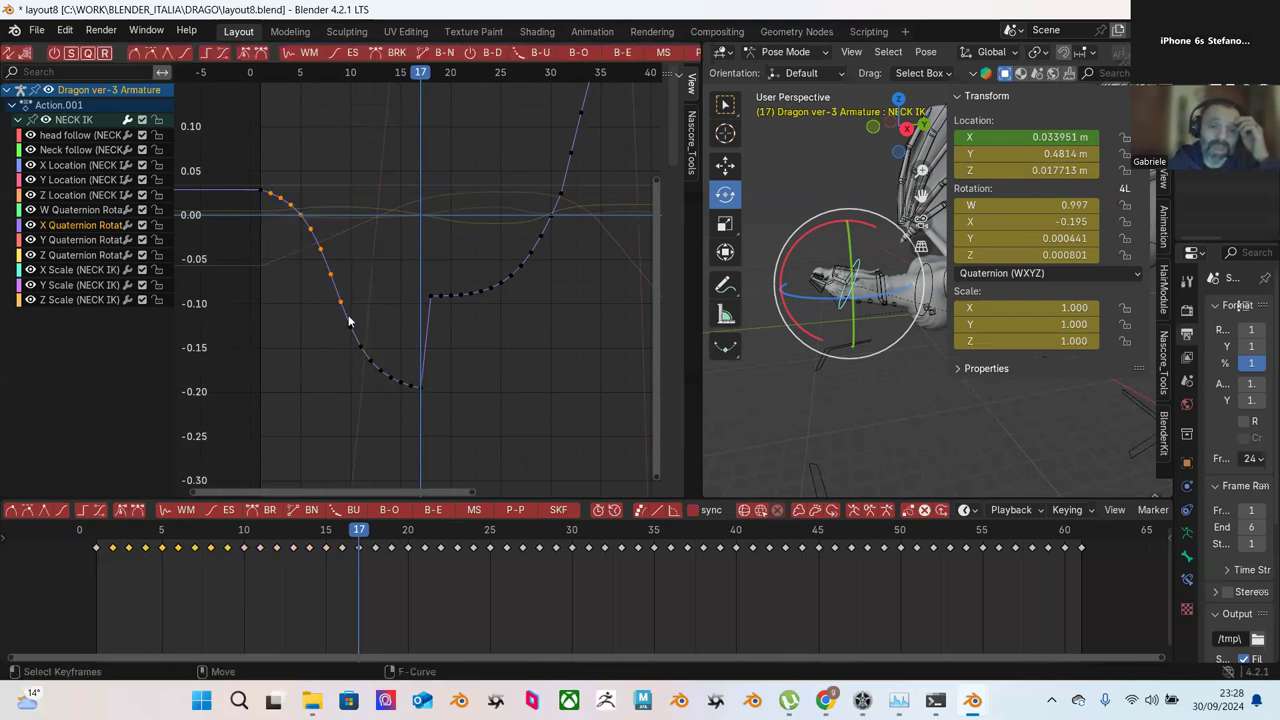
{"action": "left_click", "coordinate": [622, 53]}
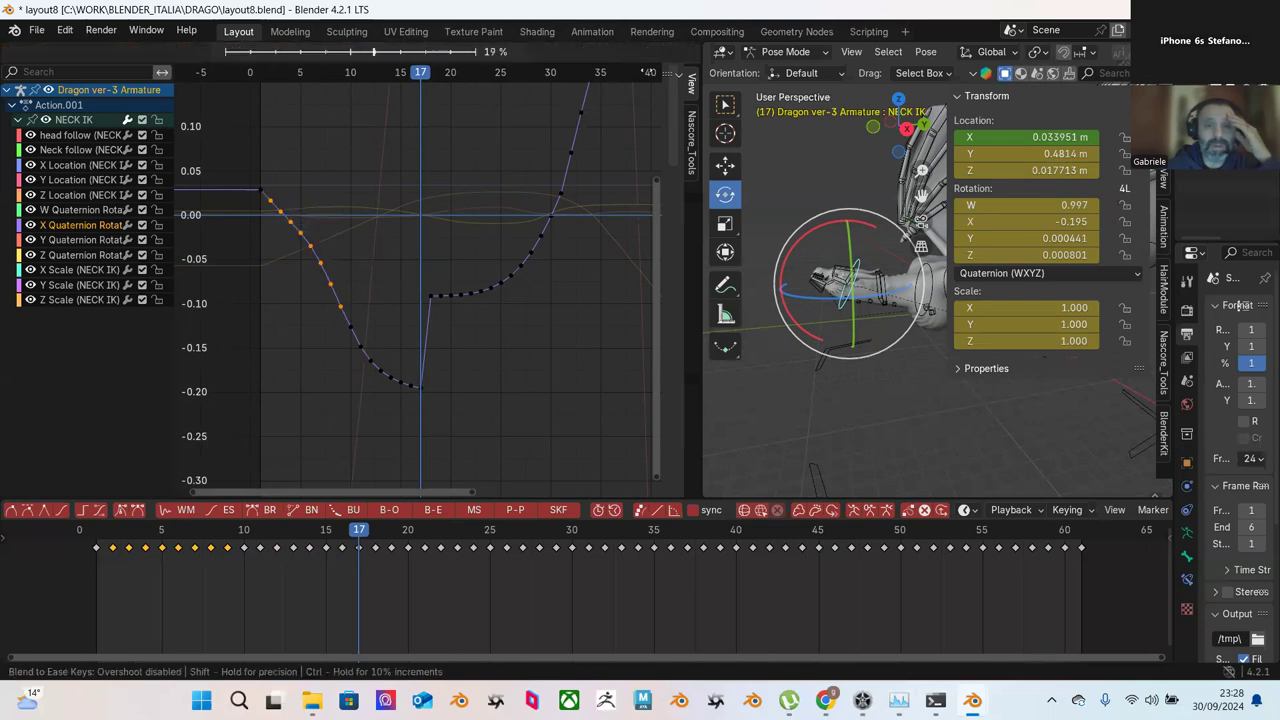
{"action": "left_click", "coordinate": [649, 135]}
{"action": "left_click", "coordinate": [286, 189]}
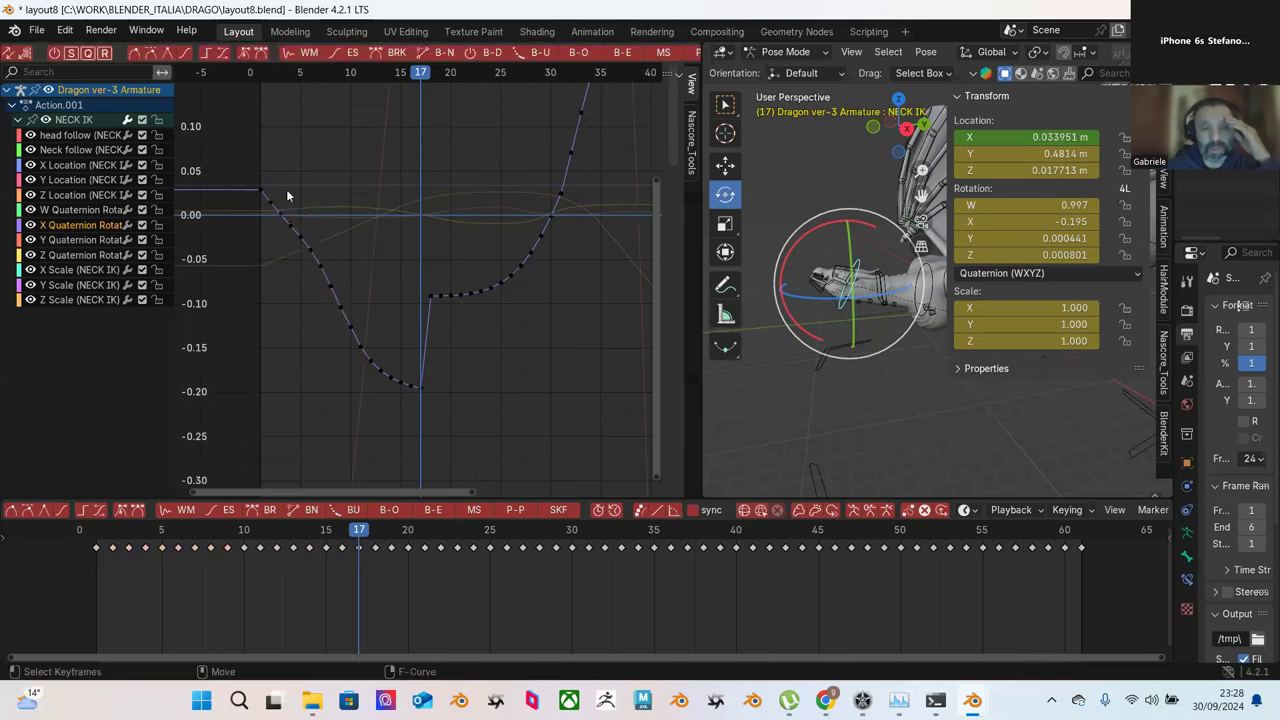
Step: Blend to Ease the keys from the curve start down to the dip
{"action": "left_click_drag", "start_coordinate": [268, 188], "coordinate": [410, 405]}
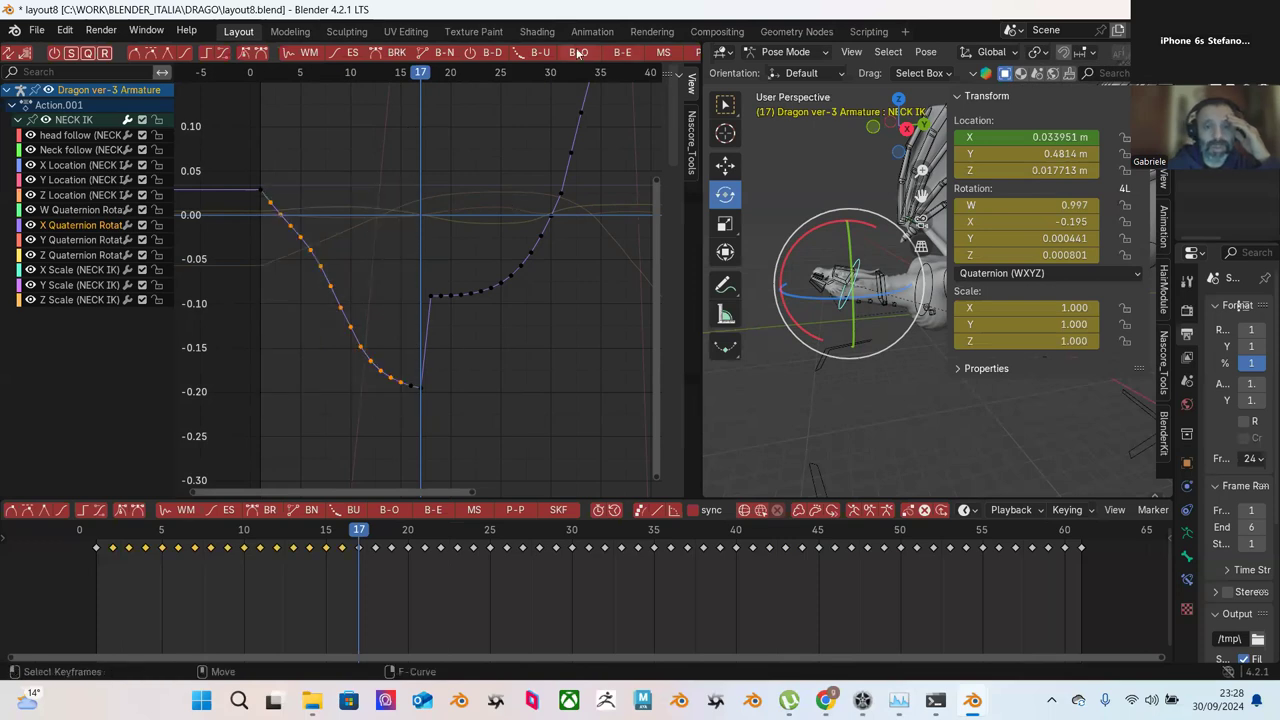
{"action": "left_click", "coordinate": [628, 57]}
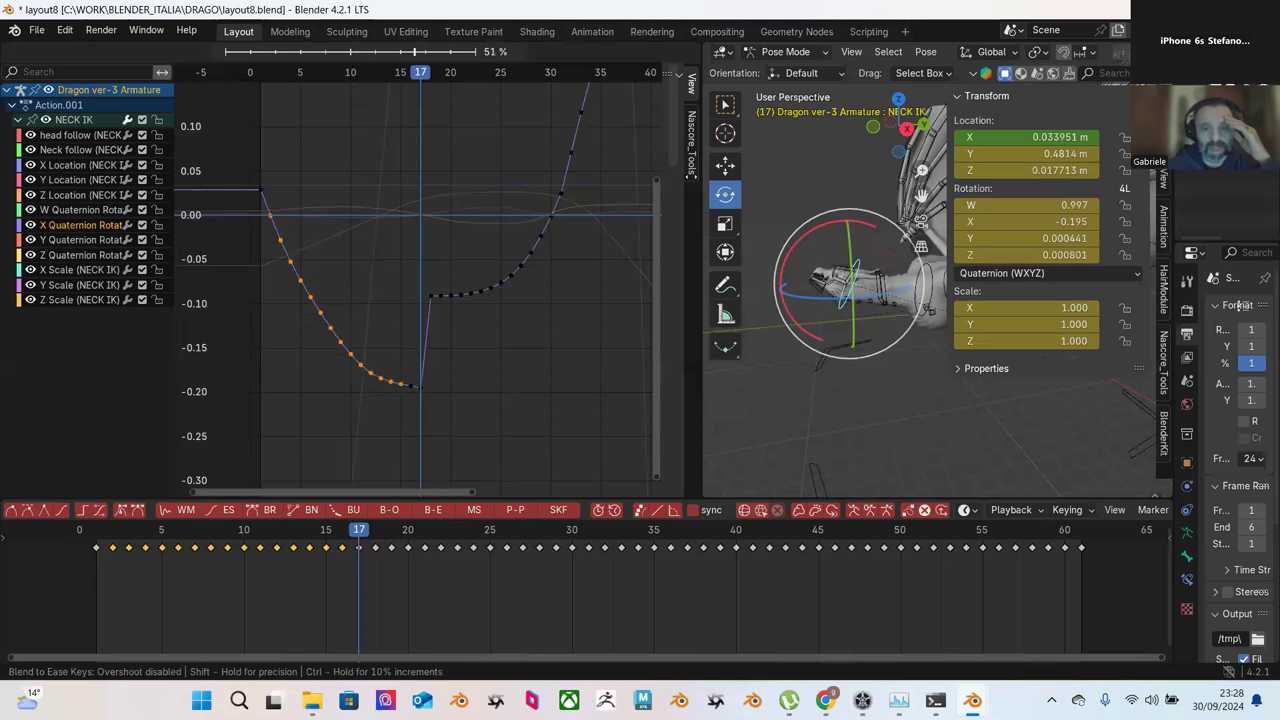
{"action": "left_click", "coordinate": [649, 198]}
{"action": "left_click", "coordinate": [578, 229]}
{"action": "scroll", "coordinate": [573, 182], "scroll_direction": "down", "scroll_amount": 2}
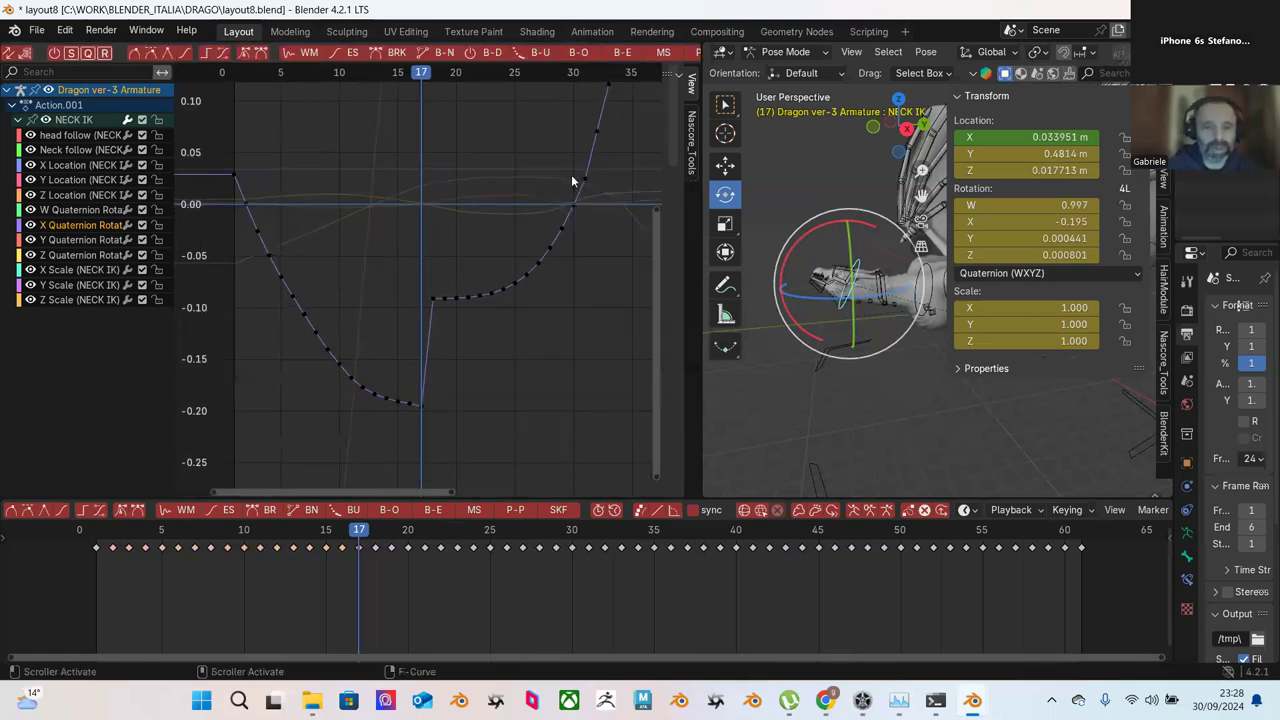
{"action": "middle_click_drag", "start_coordinate": [576, 185], "coordinate": [518, 244], "text": "ctrl"}
Step: Ease the keys rising out of the dip, undoing a first Blend to Ease attempt
{"action": "left_click_drag", "start_coordinate": [516, 238], "coordinate": [394, 362]}
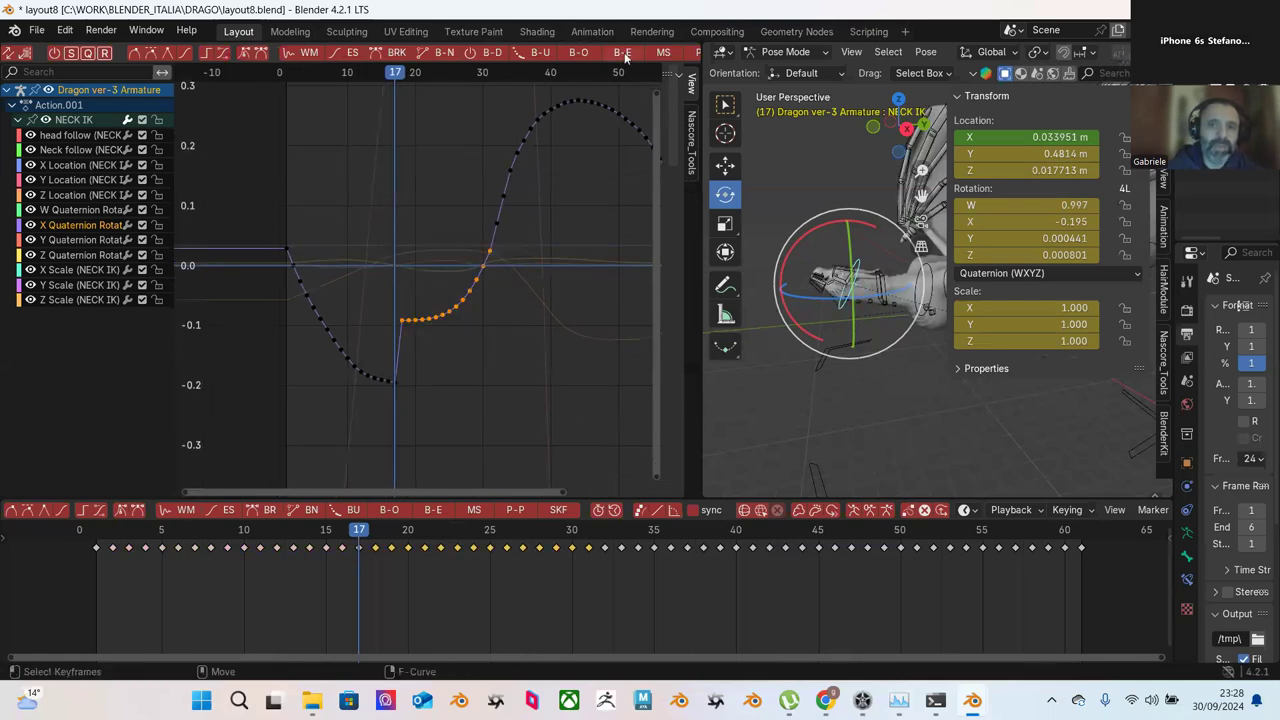
{"action": "left_click", "coordinate": [623, 53]}
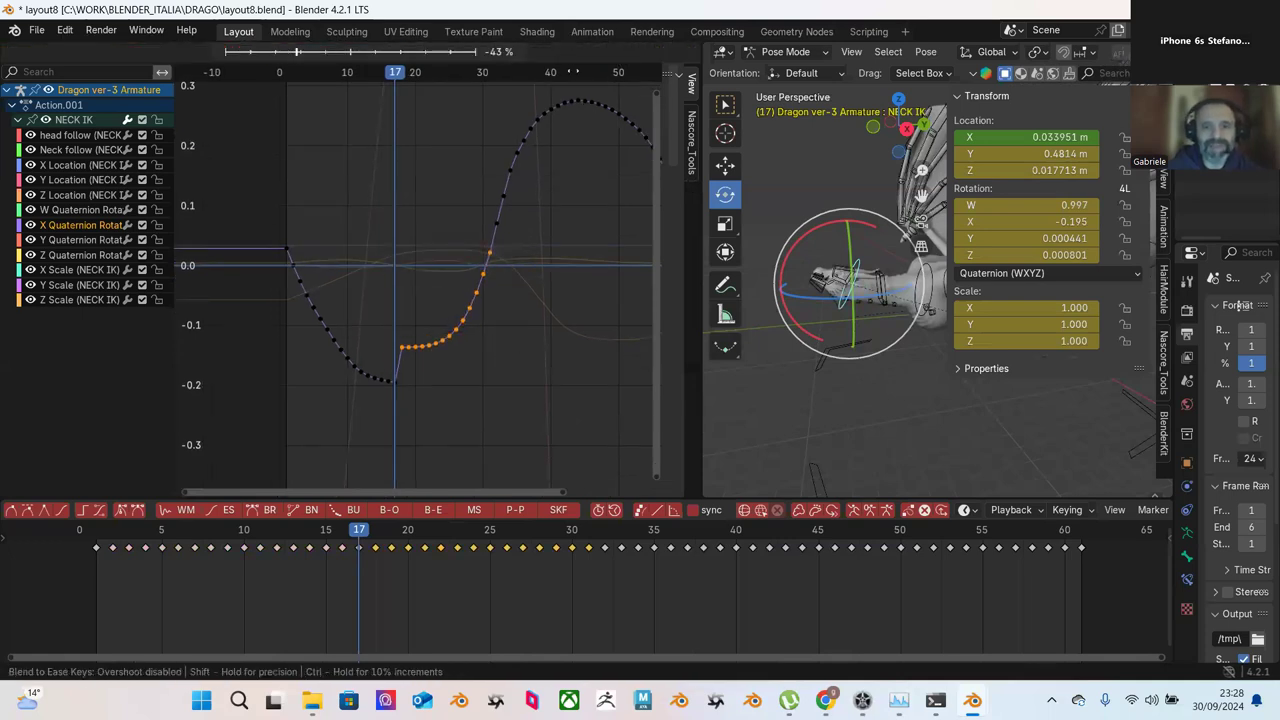
{"action": "left_click", "coordinate": [563, 100]}
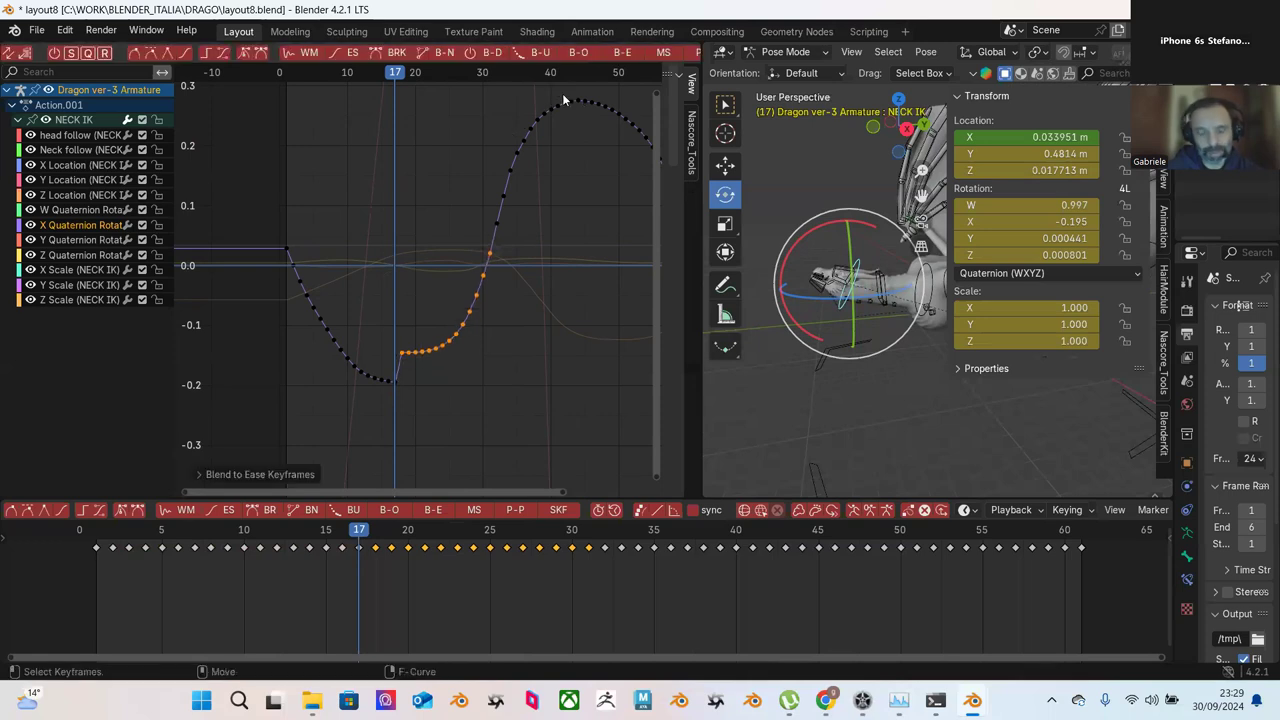
{"action": "key", "text": "ctrl+z"}
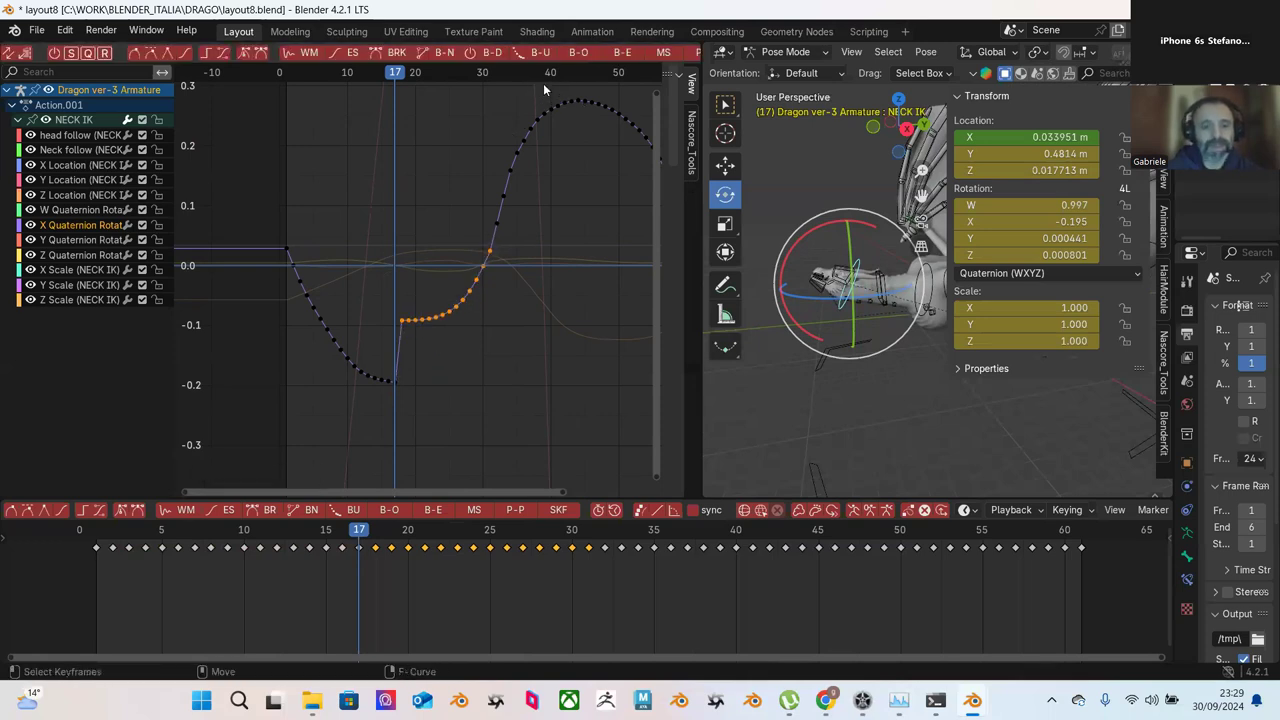
{"action": "left_click", "coordinate": [352, 53]}
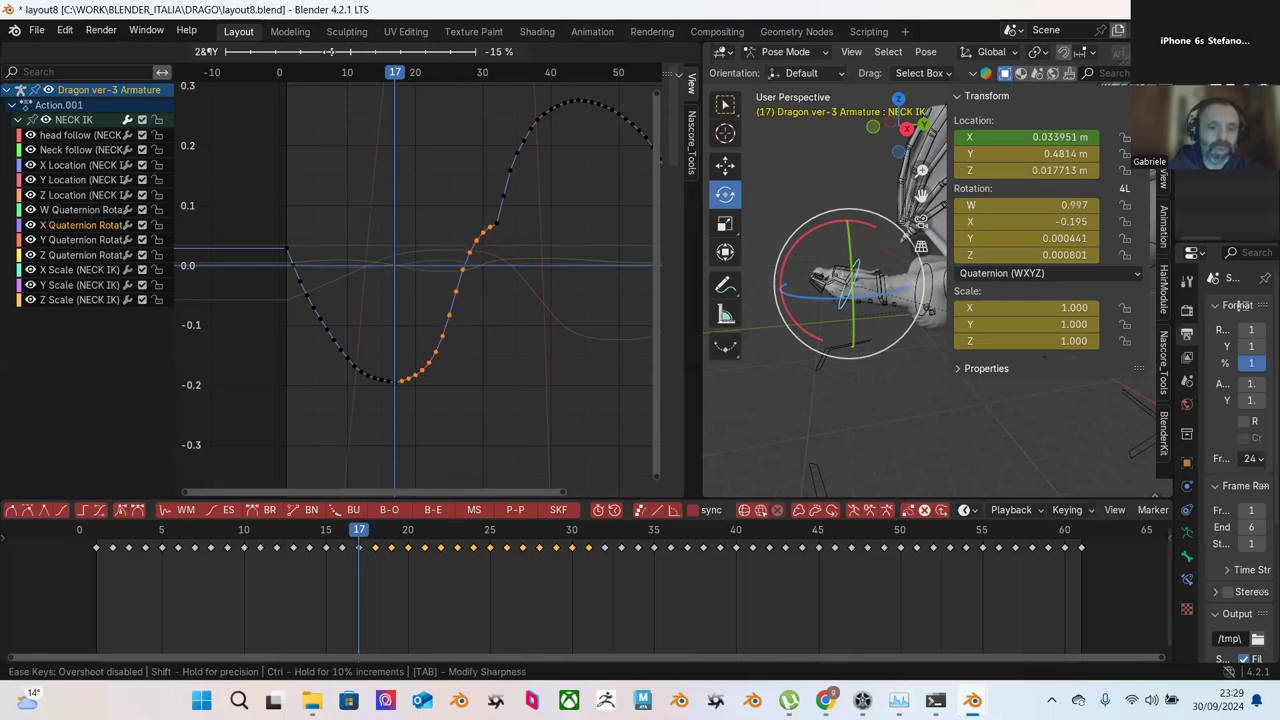
{"action": "left_click", "coordinate": [432, 134]}
{"action": "left_click", "coordinate": [432, 134]}
Step: Ease the rising-section keys into the peak
{"action": "scroll", "coordinate": [429, 124], "scroll_direction": "down", "scroll_amount": 1}
{"action": "left_click_drag", "start_coordinate": [421, 103], "coordinate": [562, 280]}
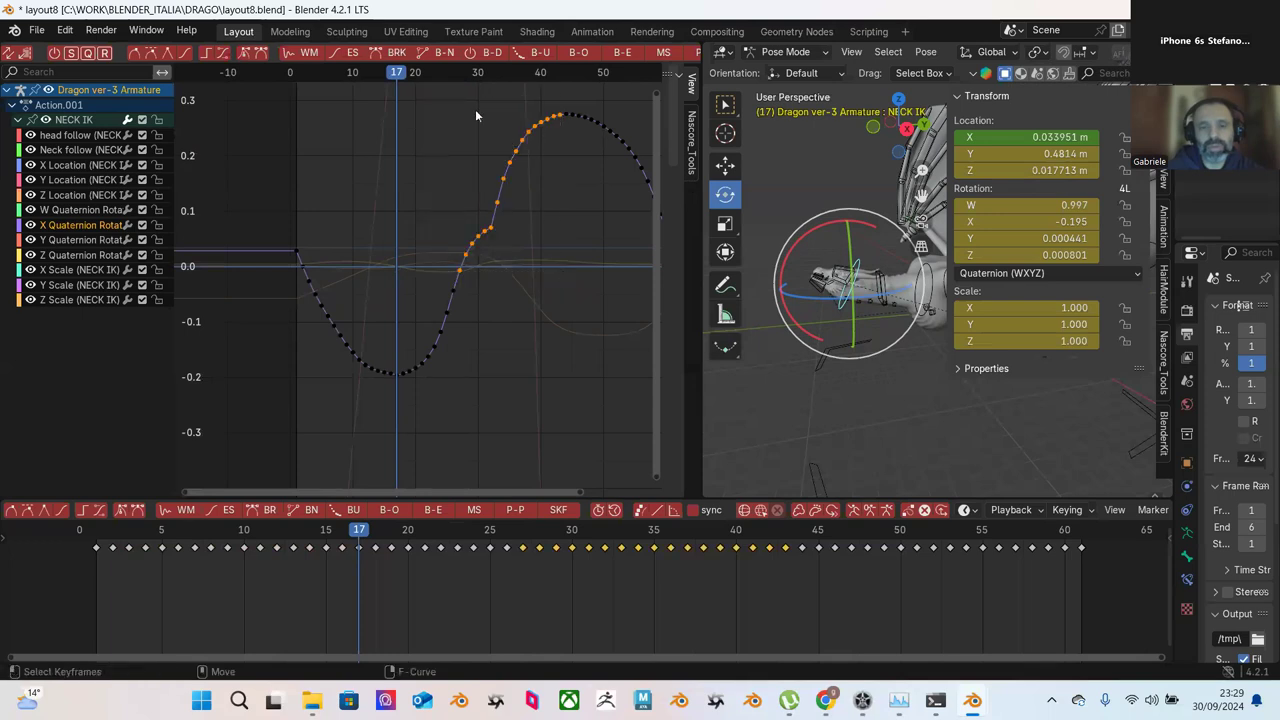
{"action": "left_click", "coordinate": [352, 52]}
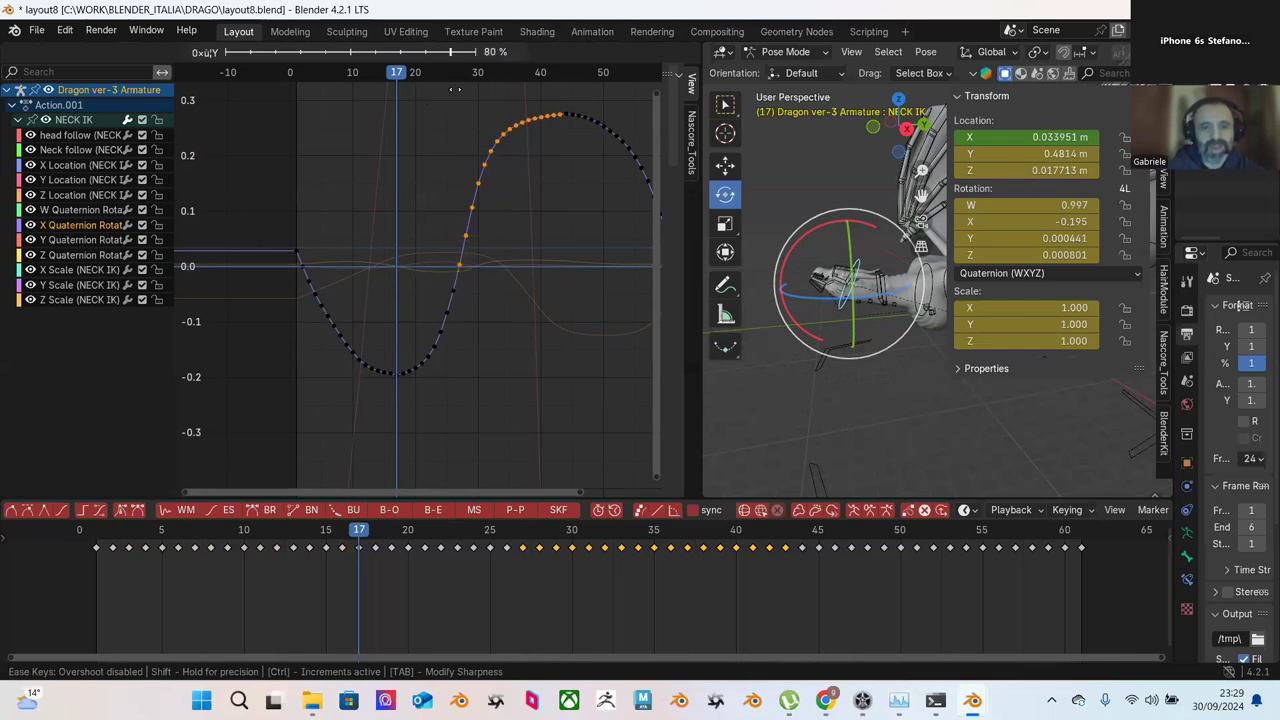
{"action": "left_click", "coordinate": [438, 126]}
{"action": "left_click", "coordinate": [451, 105]}
Step: Ease the keys just below the peak, then Blend to Ease them
{"action": "left_click_drag", "start_coordinate": [455, 90], "coordinate": [555, 196]}
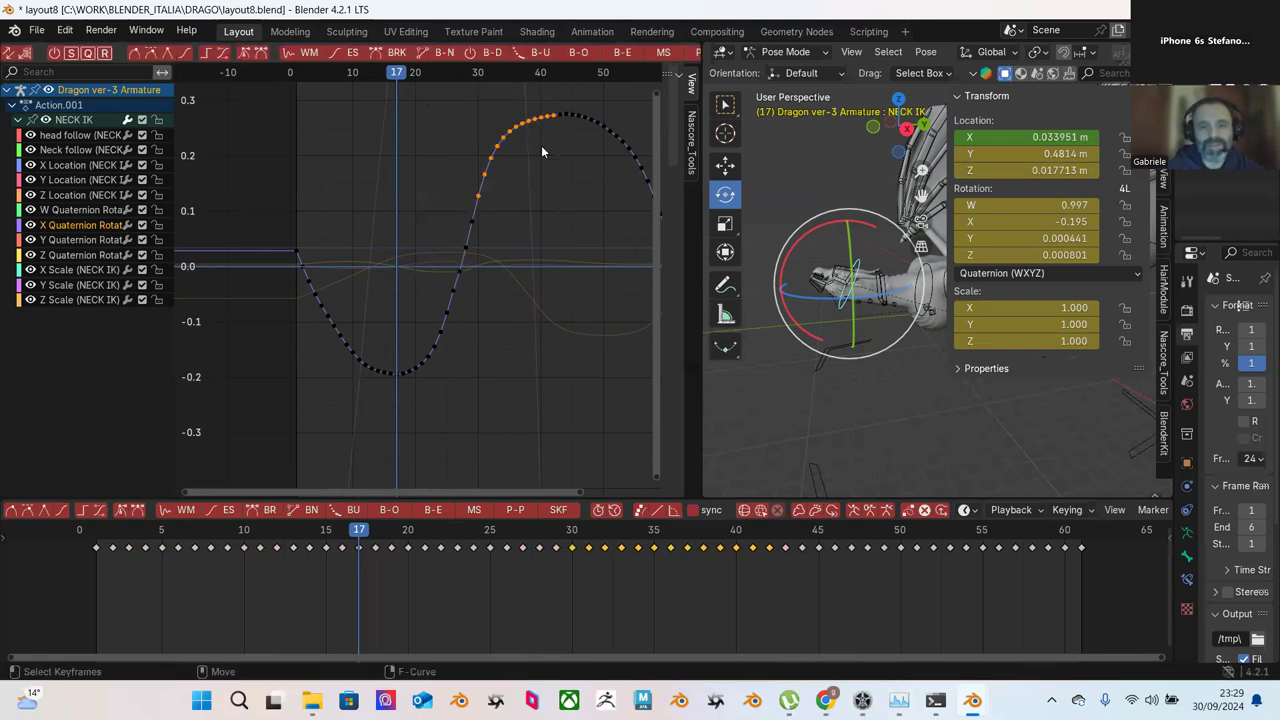
{"action": "left_click", "coordinate": [349, 57]}
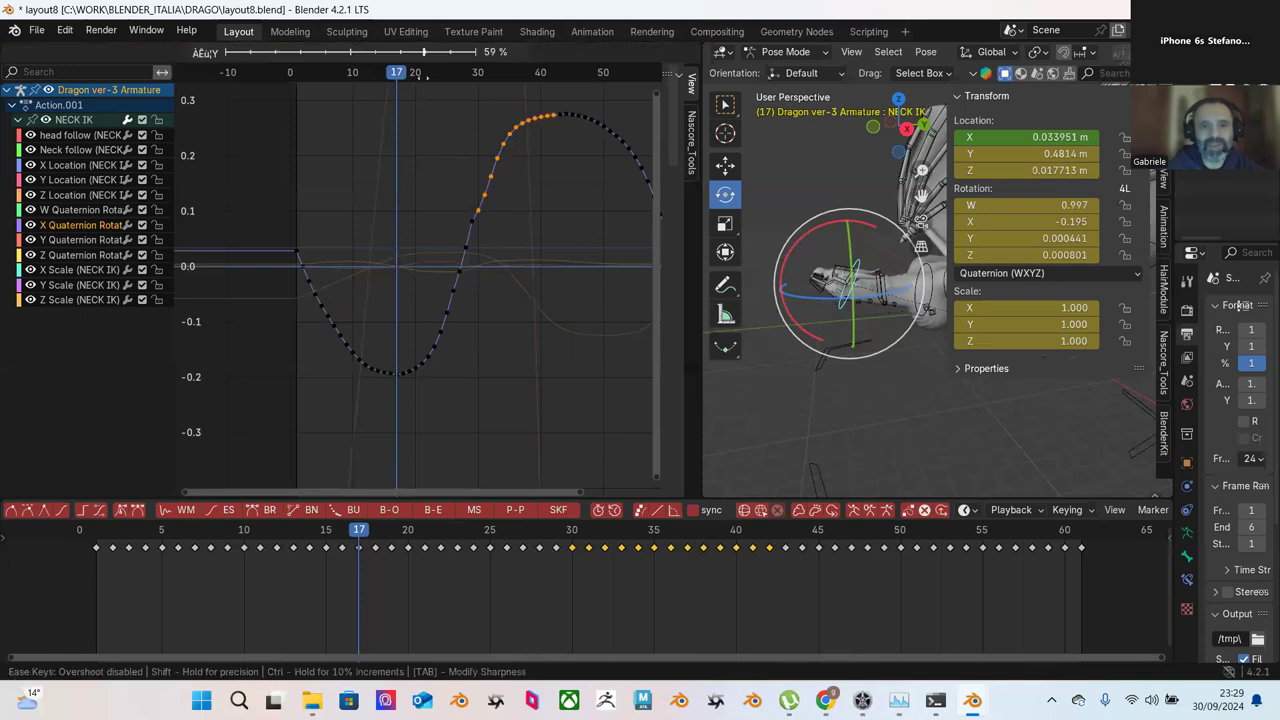
{"action": "left_click", "coordinate": [476, 105]}
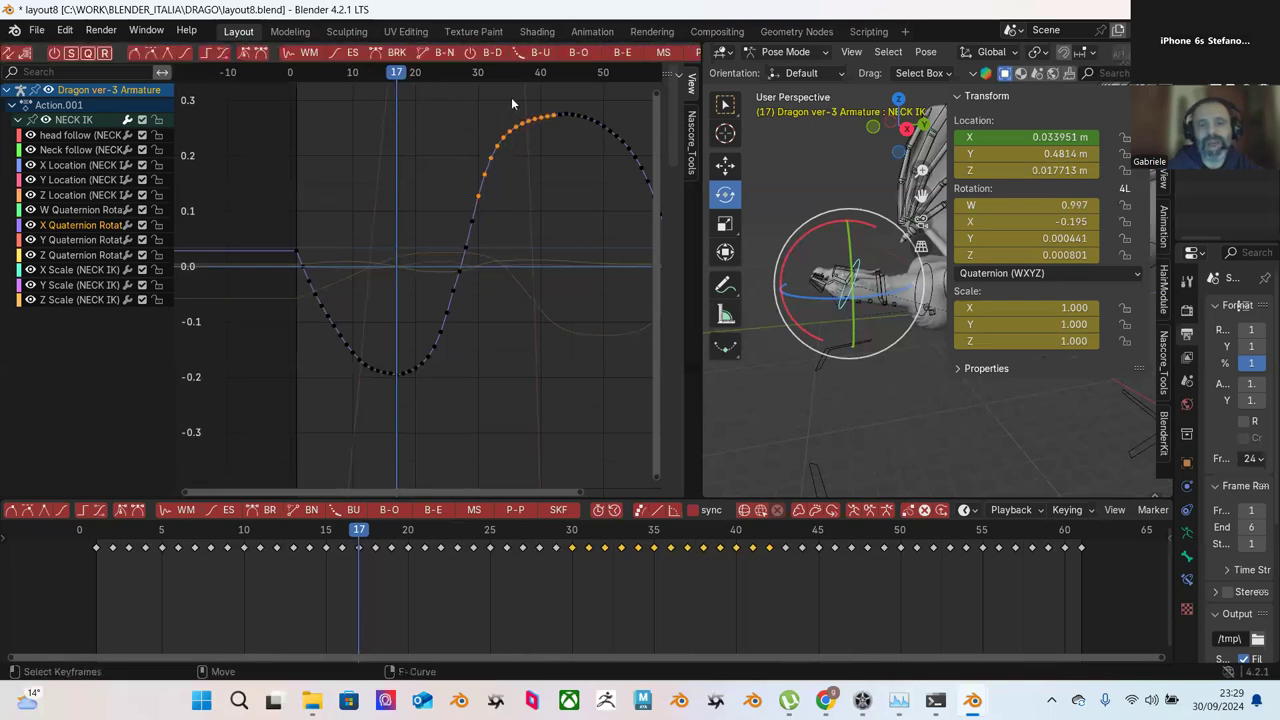
{"action": "left_click", "coordinate": [621, 56]}
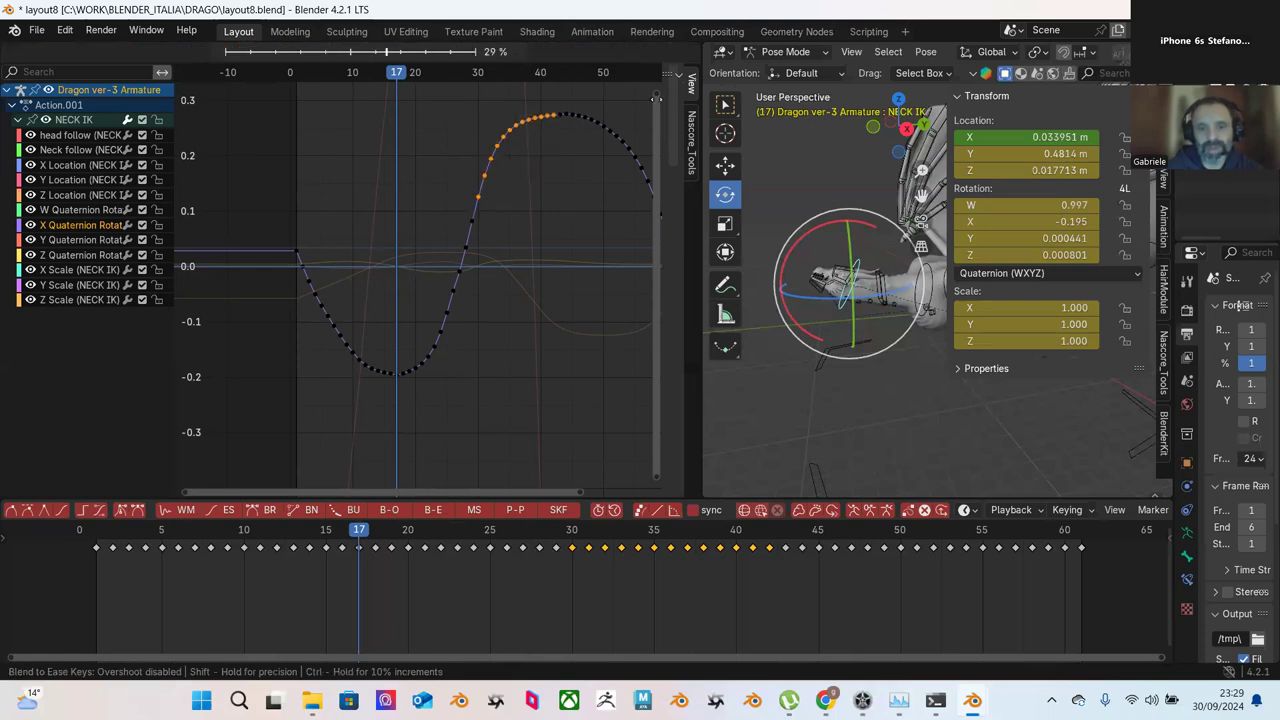
{"action": "left_click", "coordinate": [621, 92]}
{"action": "left_click", "coordinate": [612, 100]}
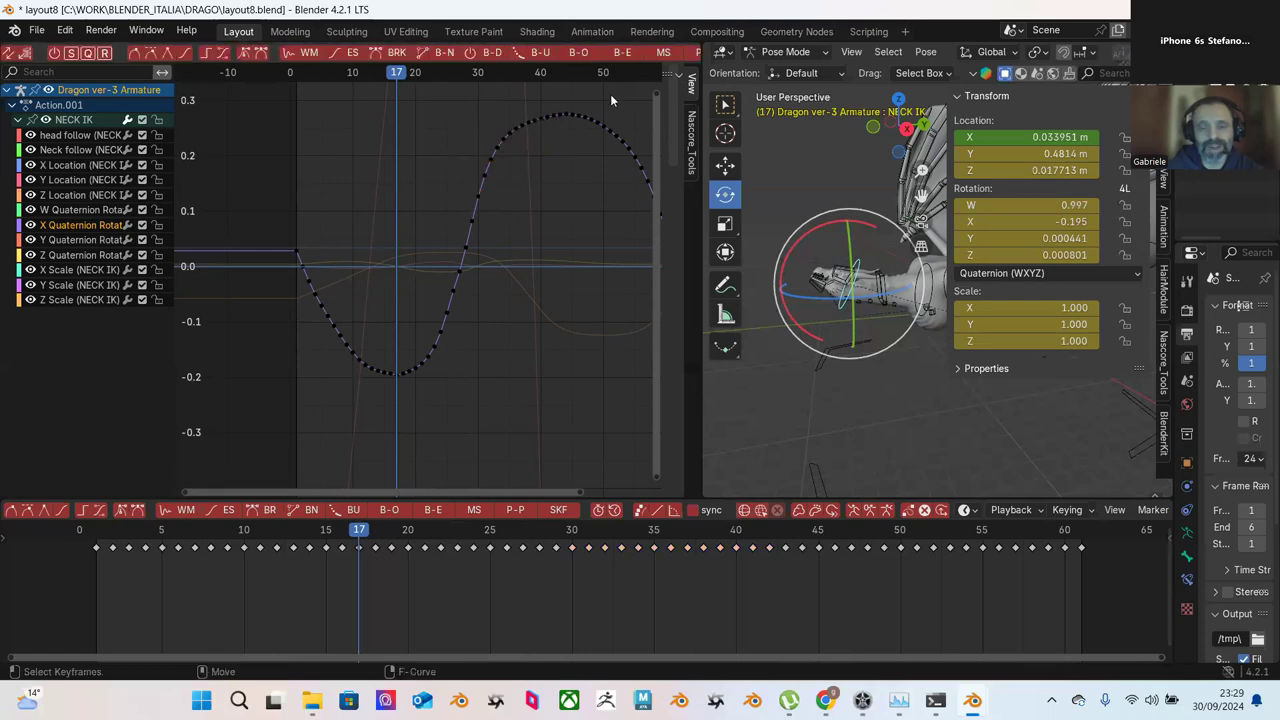
Step: Frame the whole curve with Home and move the playhead to frame 42
{"action": "scroll", "coordinate": [583, 102], "scroll_direction": "up", "scroll_amount": 1}
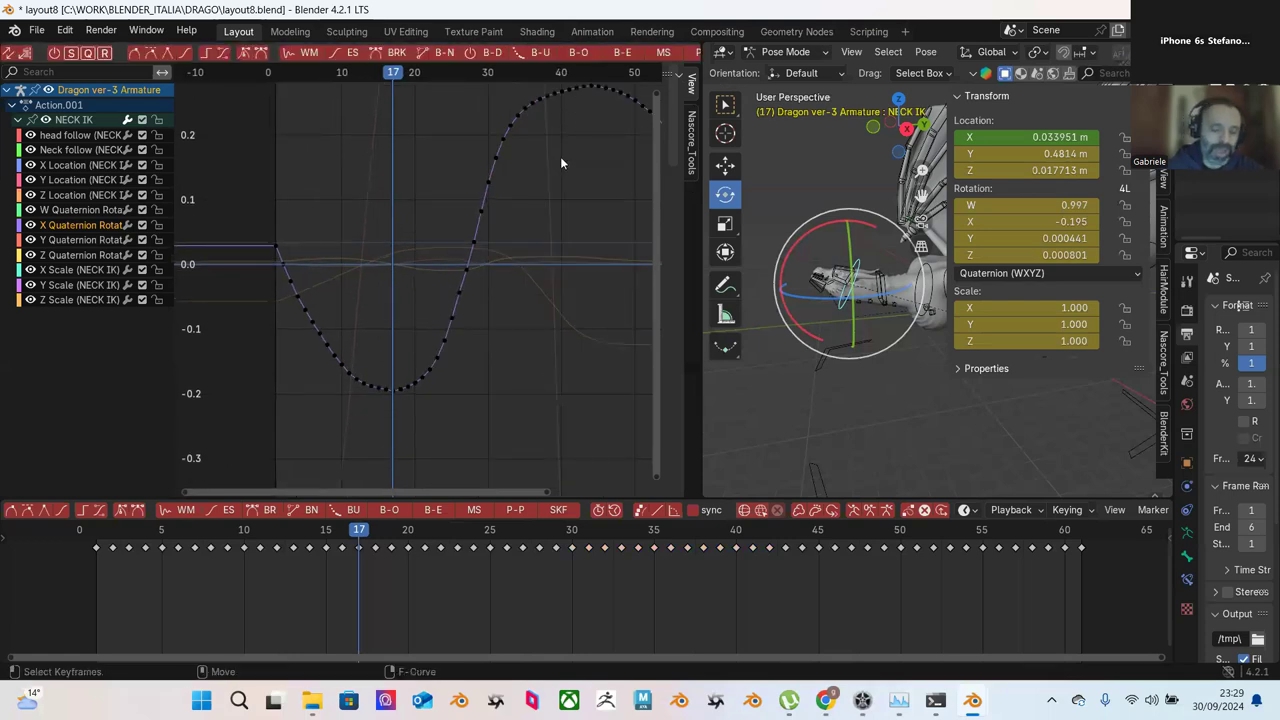
{"action": "key", "text": "Home"}
{"action": "left_click_drag", "start_coordinate": [404, 529], "coordinate": [802, 574]}
Step: Raise the frame-44 key with G to about 0.37
{"action": "left_click", "coordinate": [512, 188]}
{"action": "left_click", "coordinate": [514, 137]}
{"action": "left_click", "coordinate": [516, 192]}
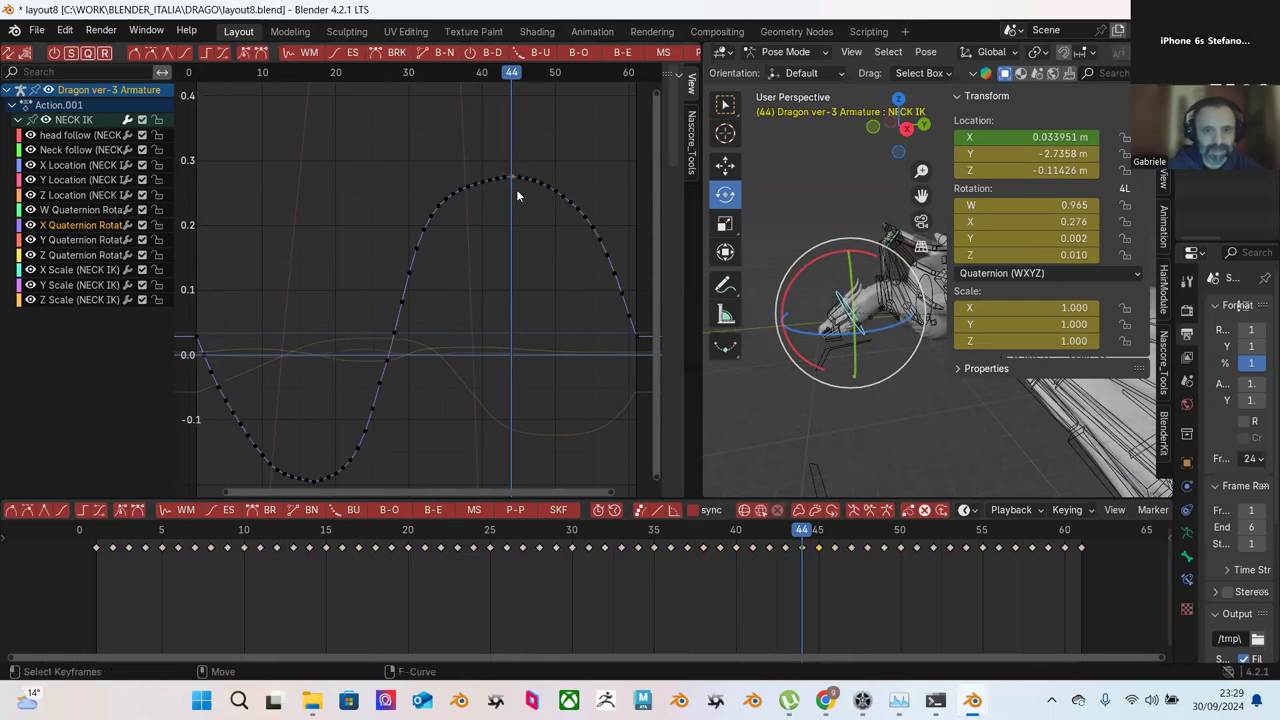
{"action": "key", "text": "g"}
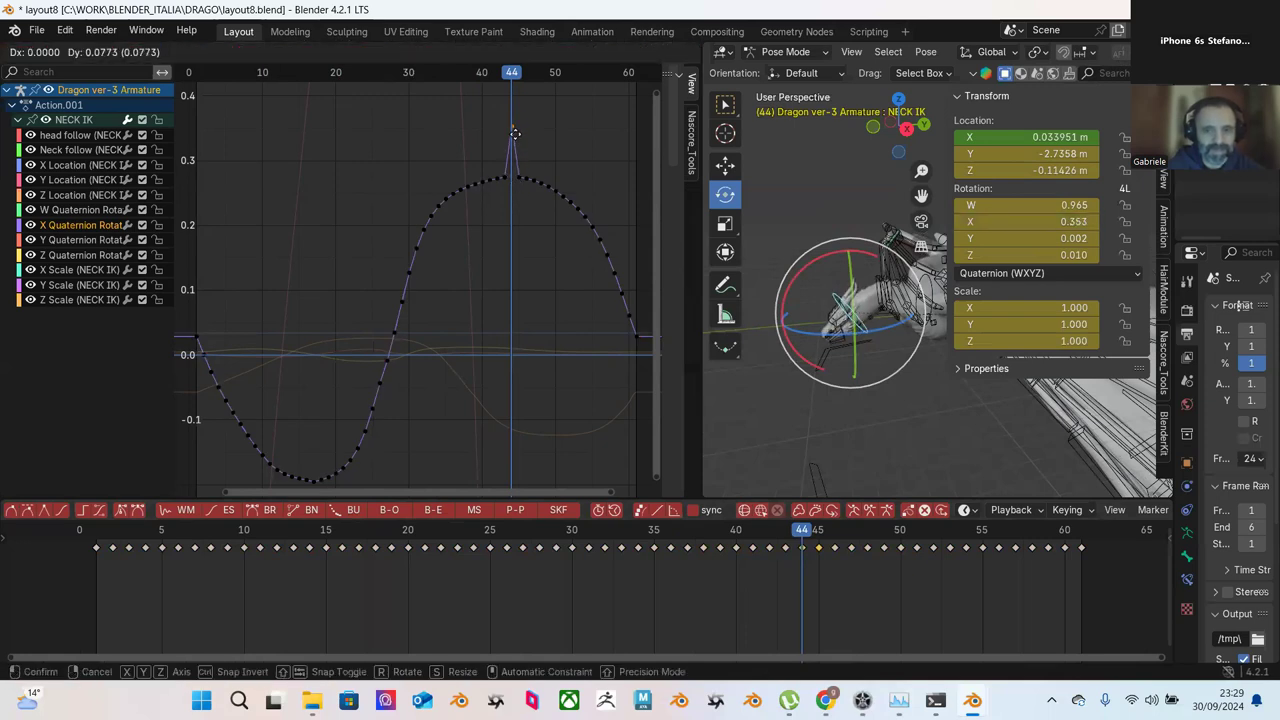
Step: Ease the rising keys left of the peak, then a wider run of the slope
{"action": "left_click_drag", "start_coordinate": [355, 116], "coordinate": [506, 221]}
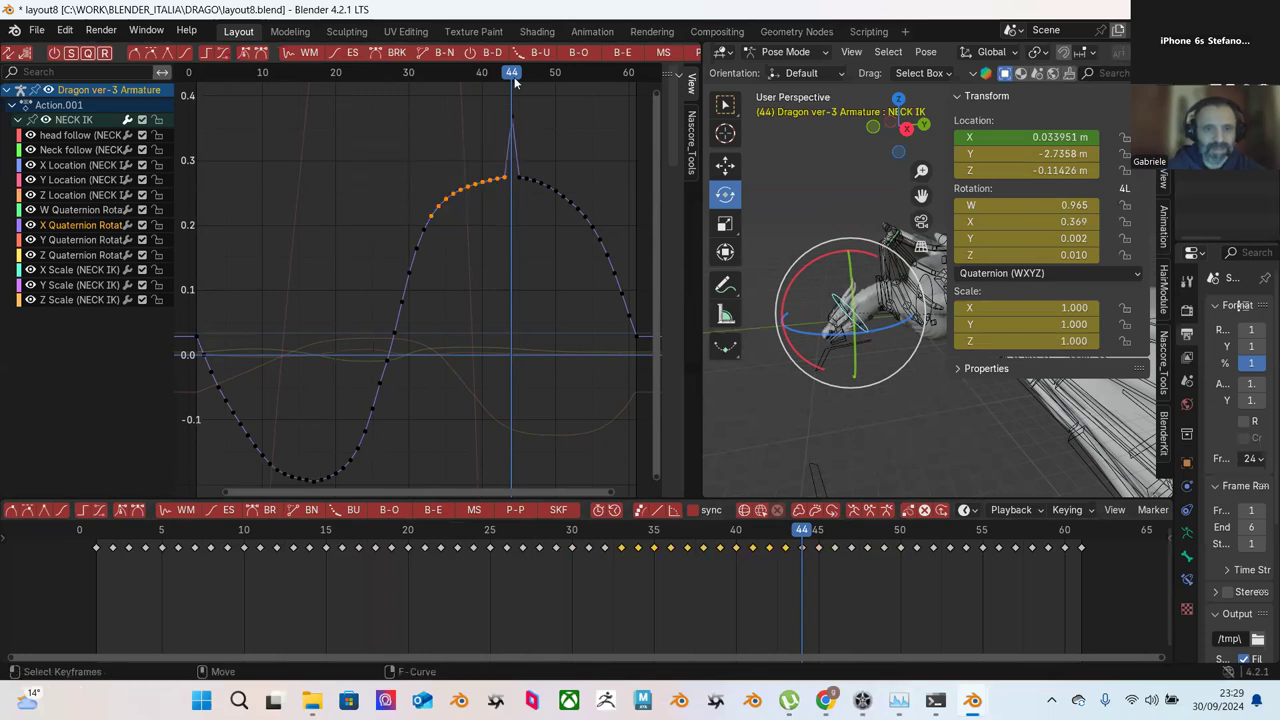
{"action": "left_click", "coordinate": [386, 55]}
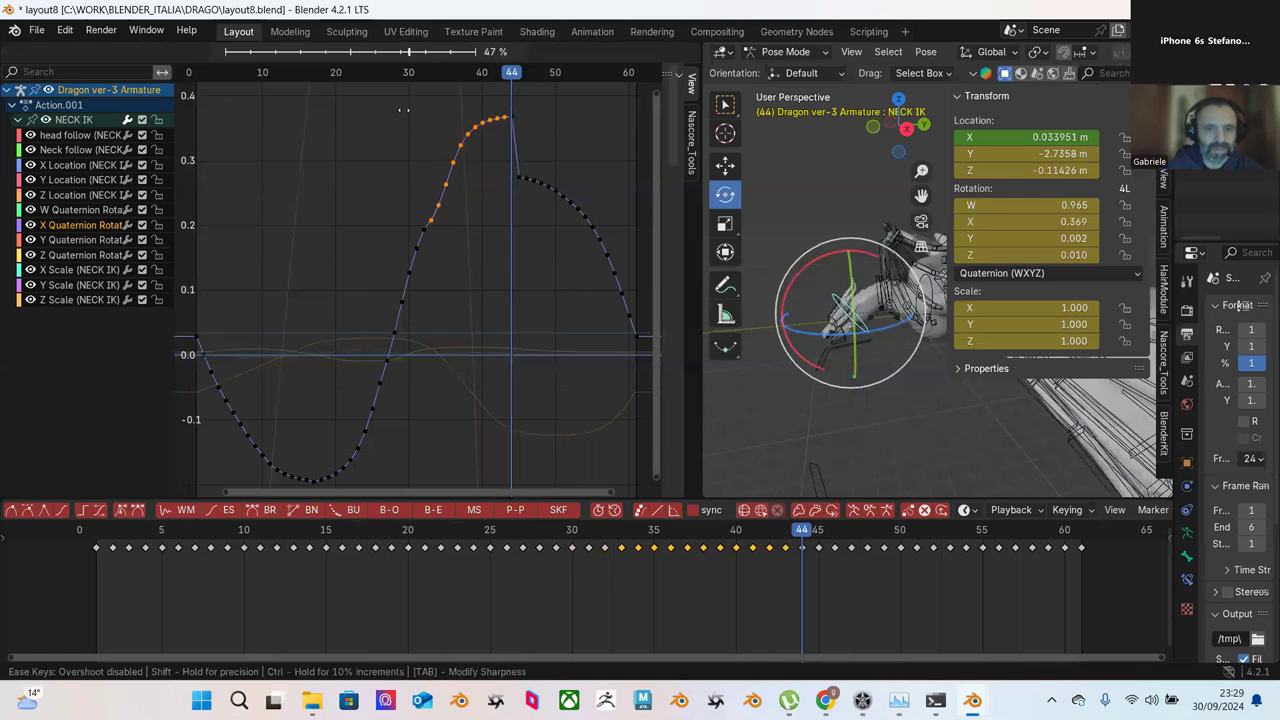
{"action": "left_click", "coordinate": [358, 128]}
{"action": "left_click_drag", "start_coordinate": [306, 97], "coordinate": [494, 386]}
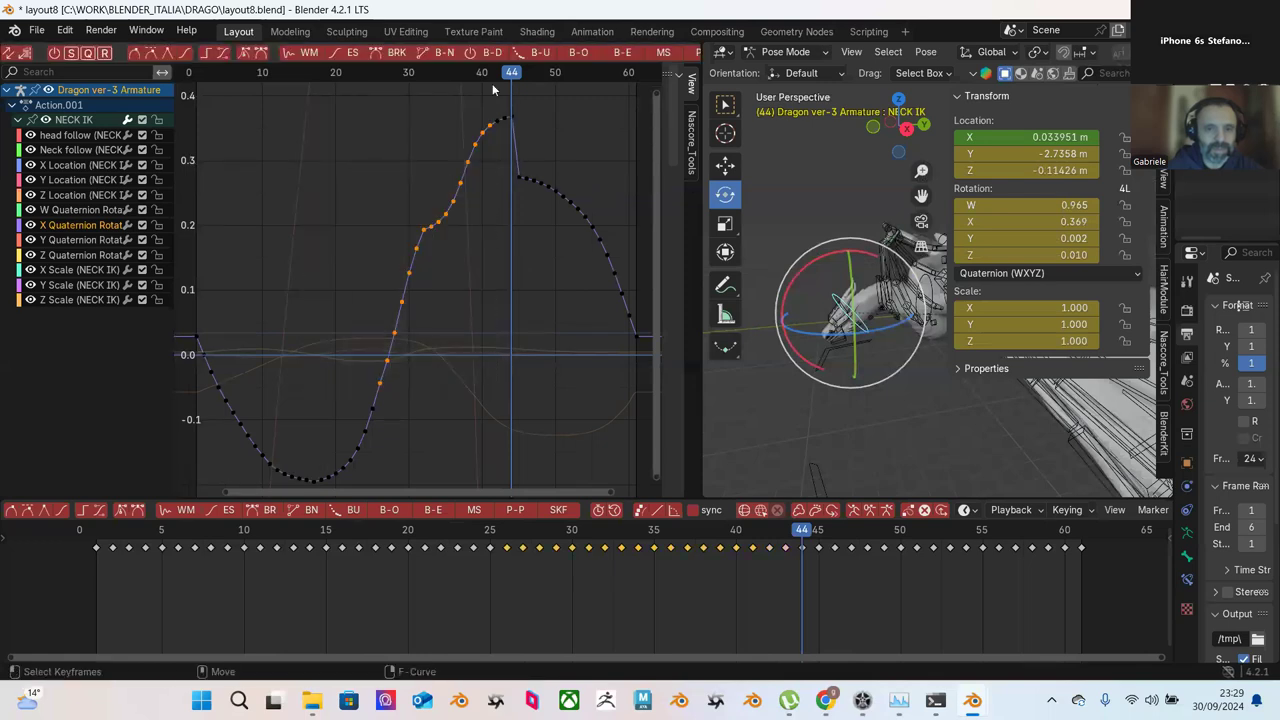
{"action": "left_click", "coordinate": [349, 57]}
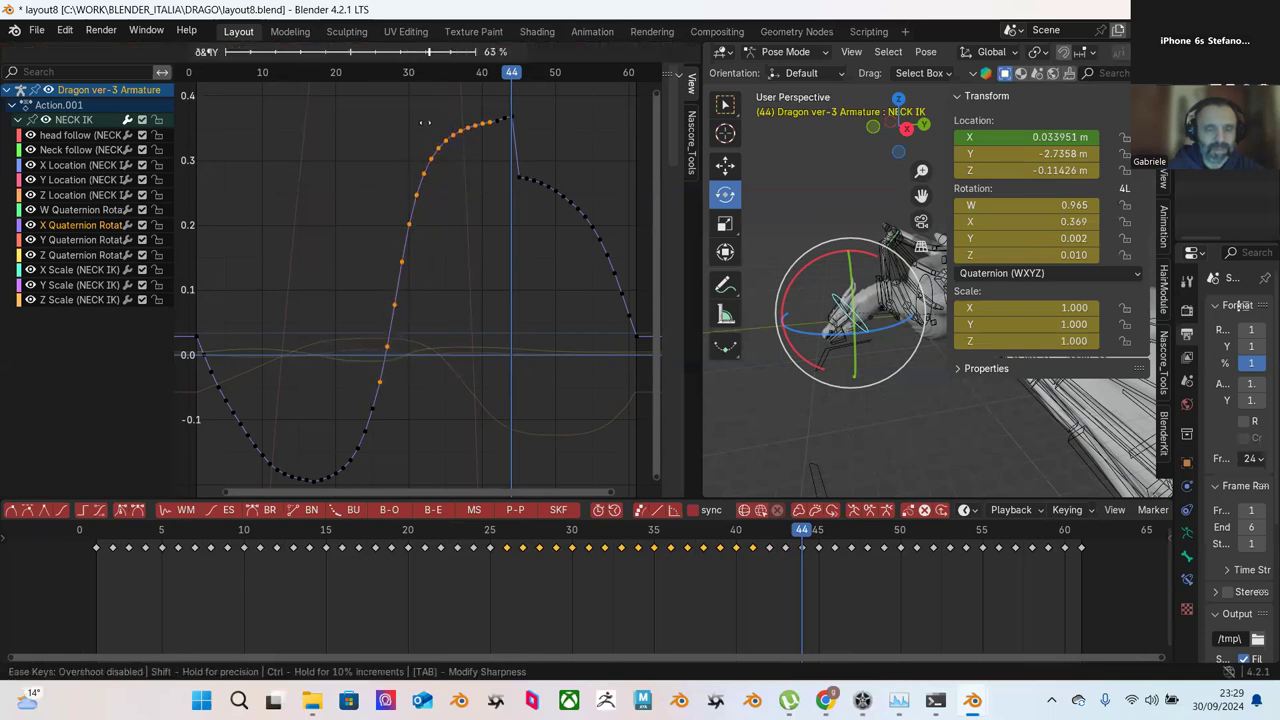
{"action": "left_click", "coordinate": [425, 122]}
Step: Ease the upper keys near frames 34–44 and the whole rising slope again into the peak
{"action": "left_click_drag", "start_coordinate": [396, 108], "coordinate": [502, 212]}
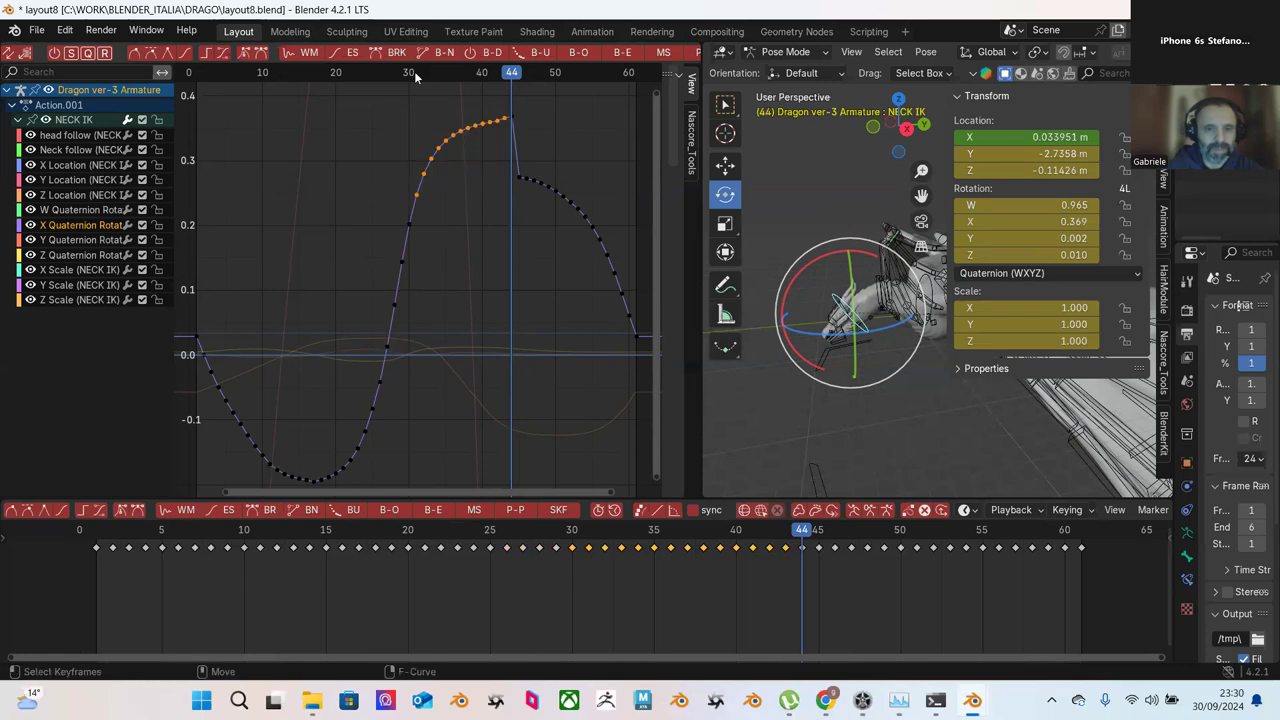
{"action": "left_click", "coordinate": [349, 56]}
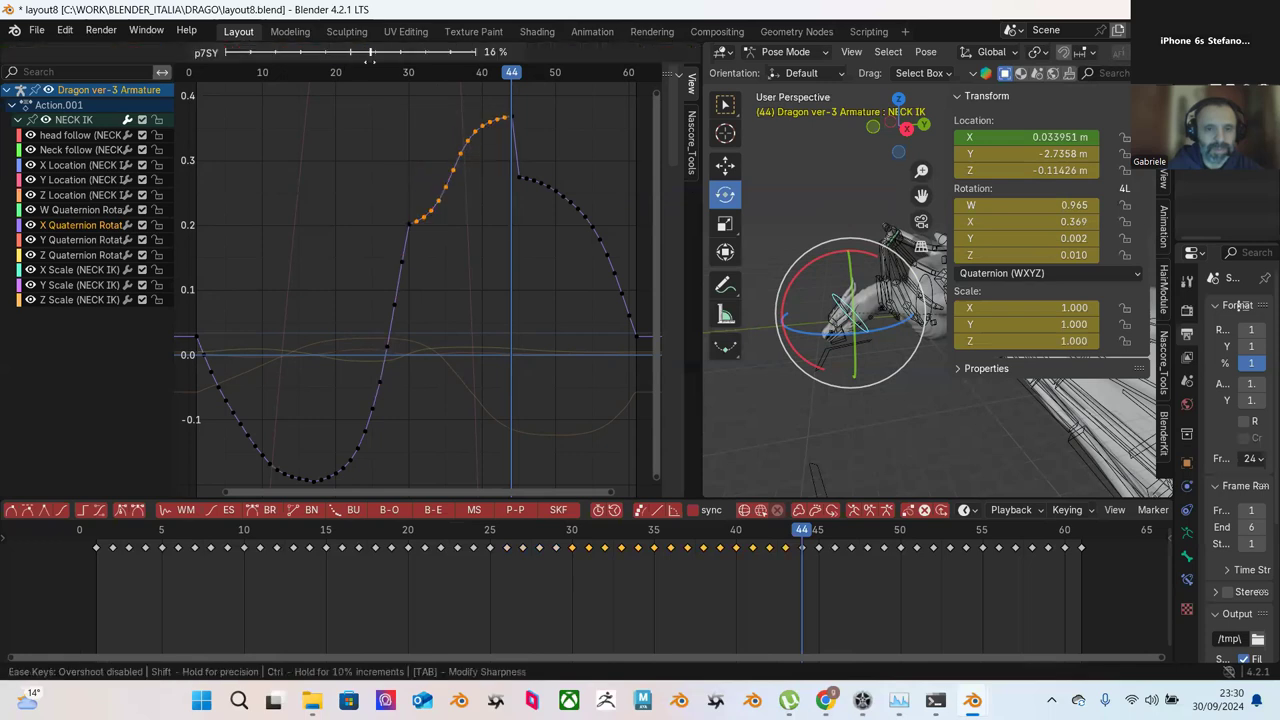
{"action": "left_click", "coordinate": [450, 114]}
{"action": "left_click_drag", "start_coordinate": [318, 96], "coordinate": [506, 412]}
{"action": "left_click", "coordinate": [343, 57]}
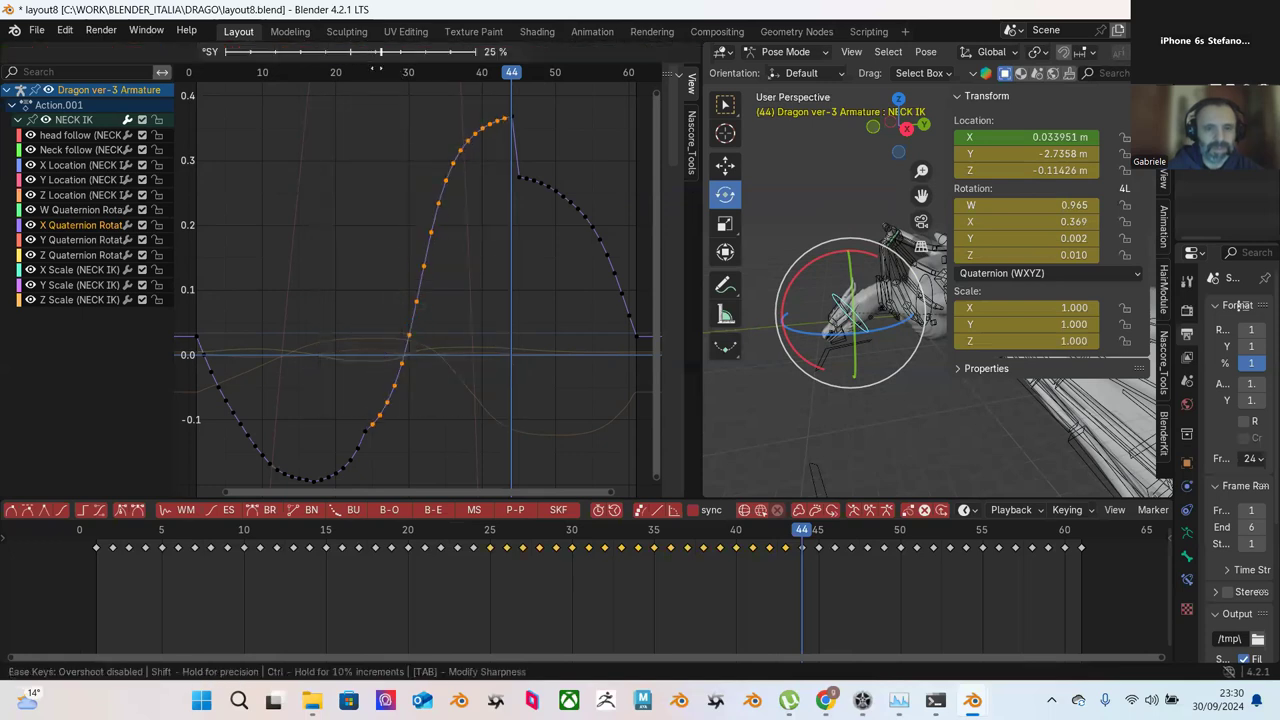
{"action": "left_click", "coordinate": [424, 96]}
{"action": "left_click_drag", "start_coordinate": [478, 152], "coordinate": [604, 246]}
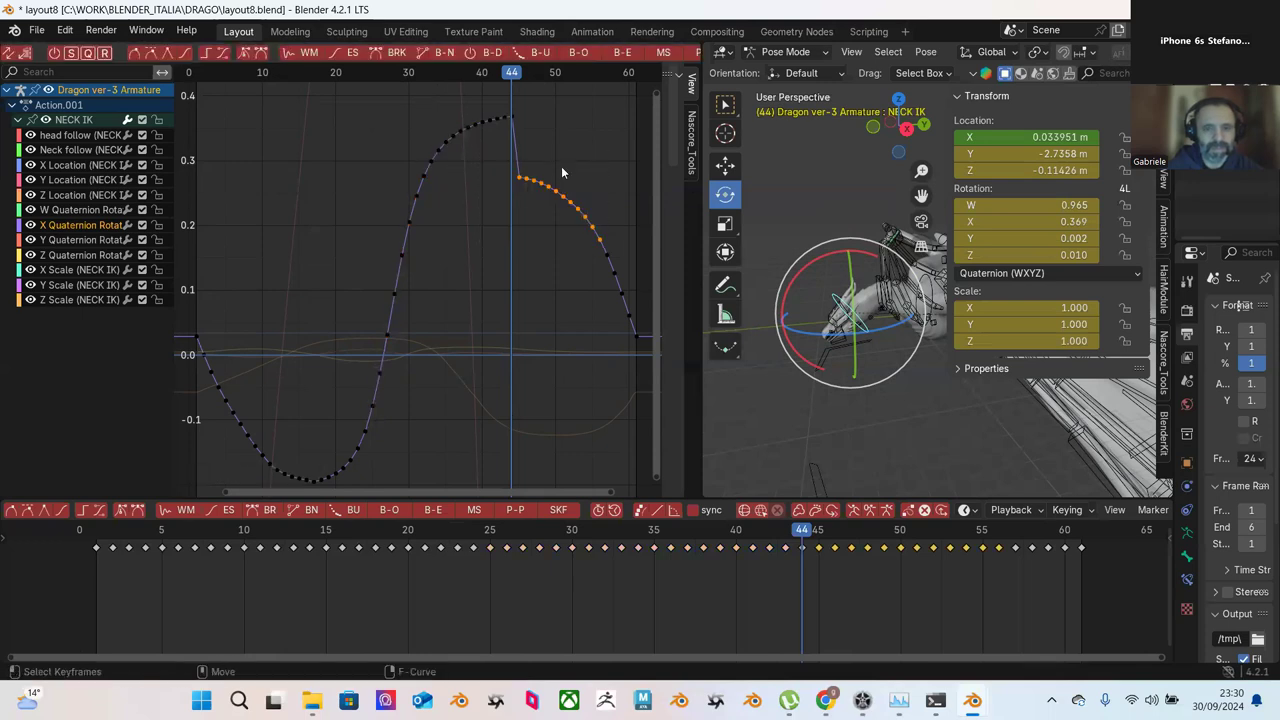
Step: Ease the descending keys after the peak and frame the view on frames 20–80
{"action": "left_click", "coordinate": [355, 57]}
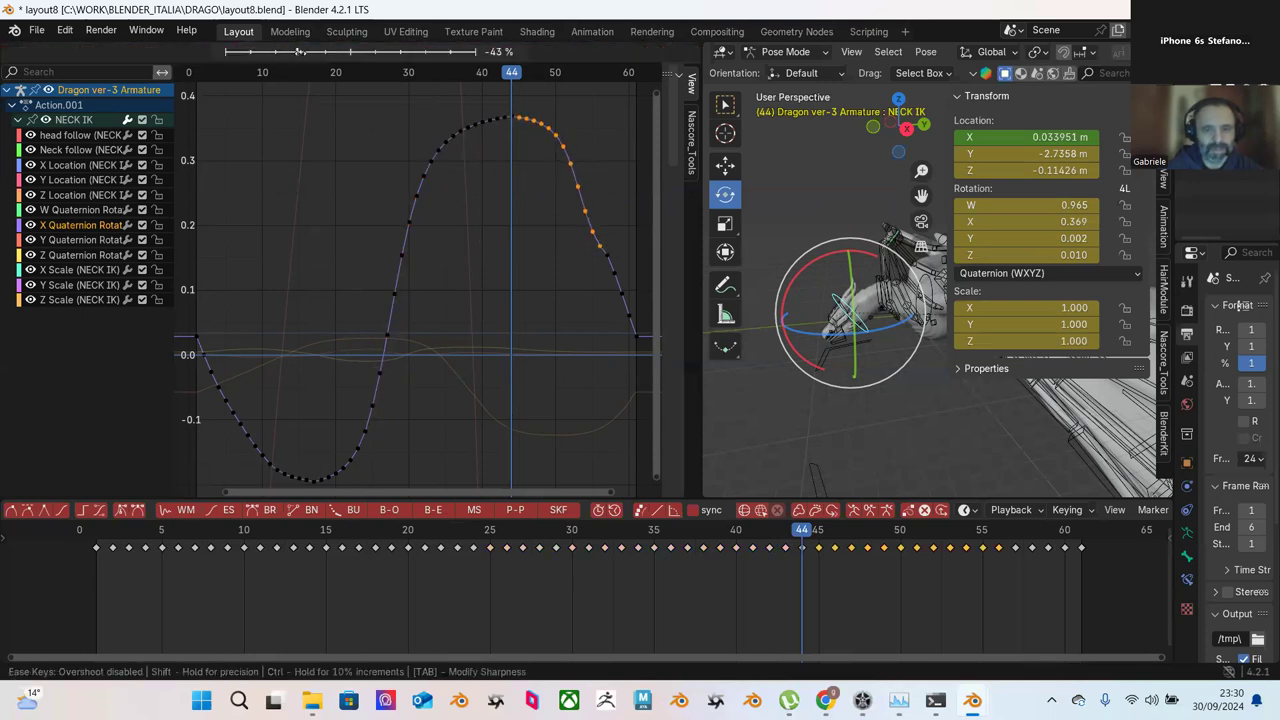
{"action": "left_click", "coordinate": [430, 155]}
{"action": "left_click", "coordinate": [430, 155]}
{"action": "key", "text": "Home"}
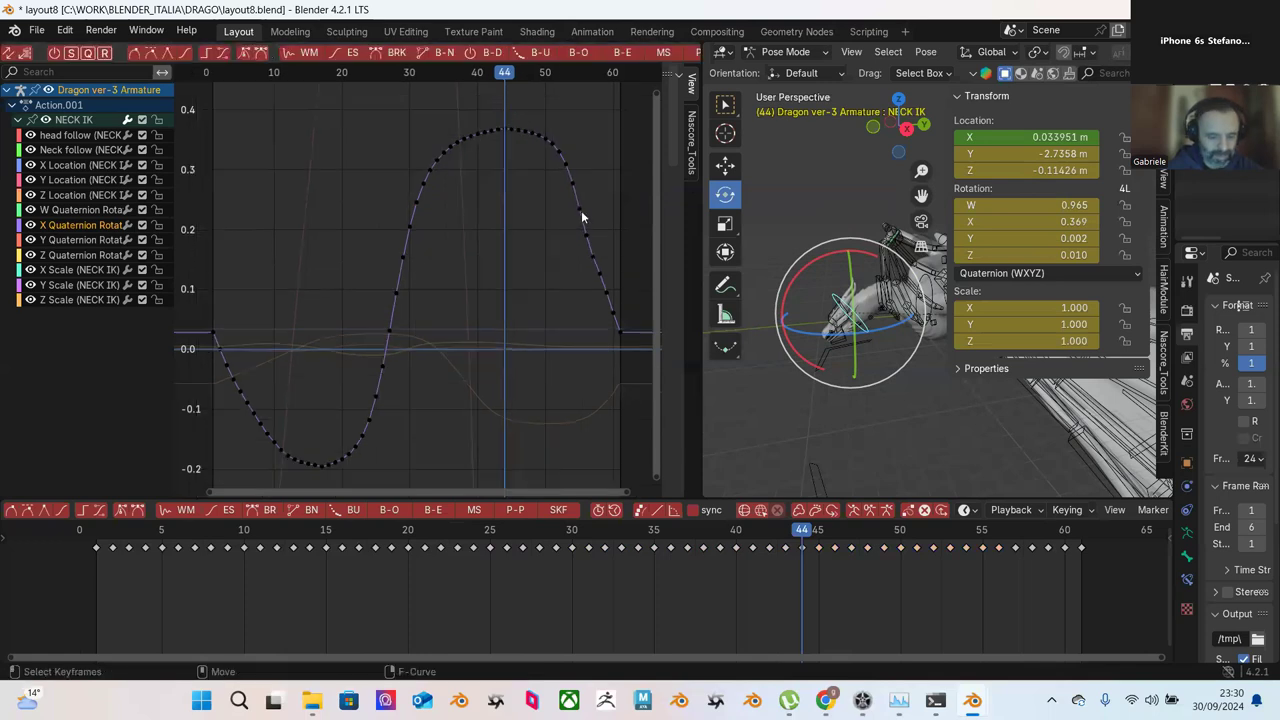
{"action": "scroll", "coordinate": [581, 210], "scroll_direction": "right", "scroll_amount": 5, "text": "ctrl"}
{"action": "key", "text": "b"}
Step: Blend to Ease the slope after the peak, then ease its upper part
{"action": "left_click_drag", "start_coordinate": [405, 110], "coordinate": [521, 297]}
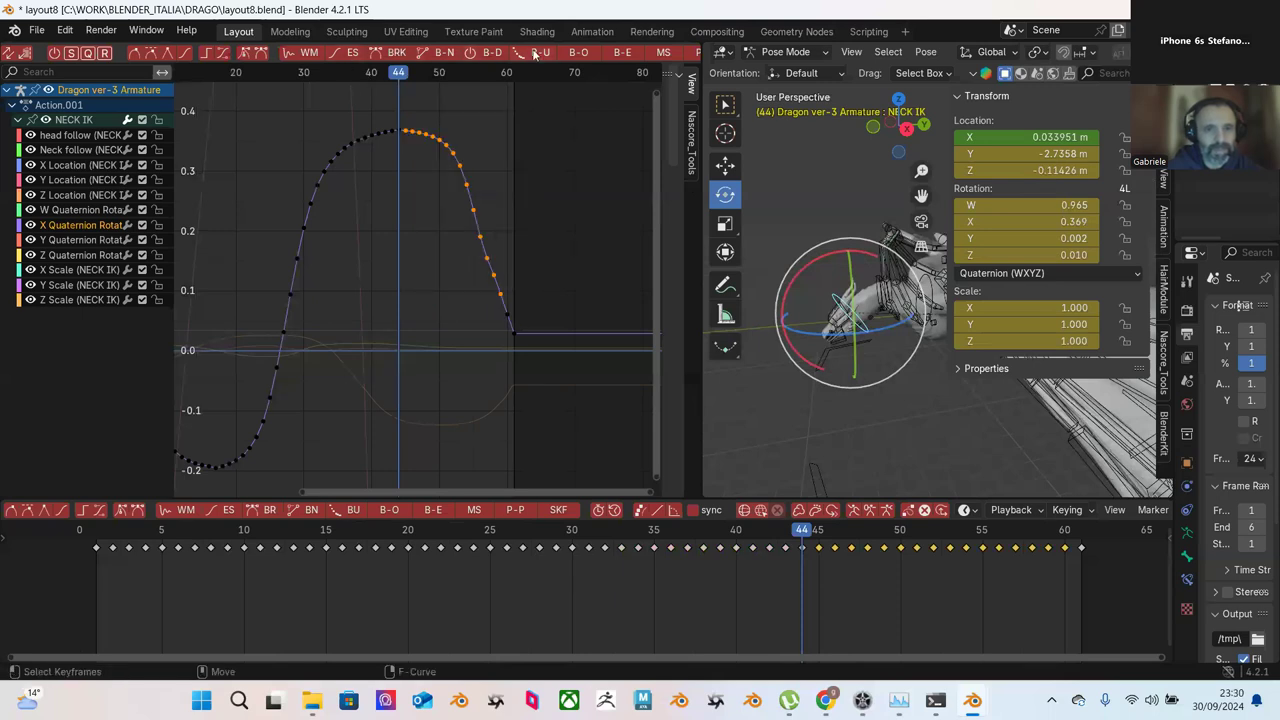
{"action": "left_click", "coordinate": [621, 56]}
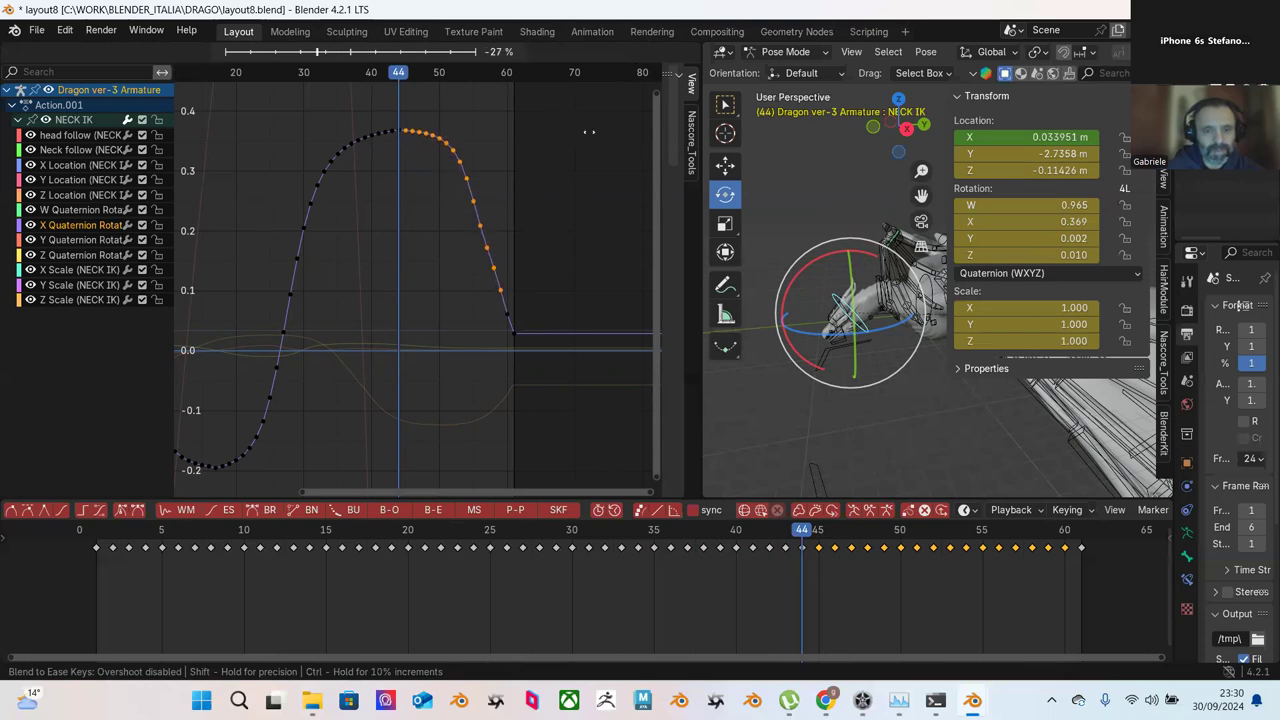
{"action": "left_click", "coordinate": [651, 185]}
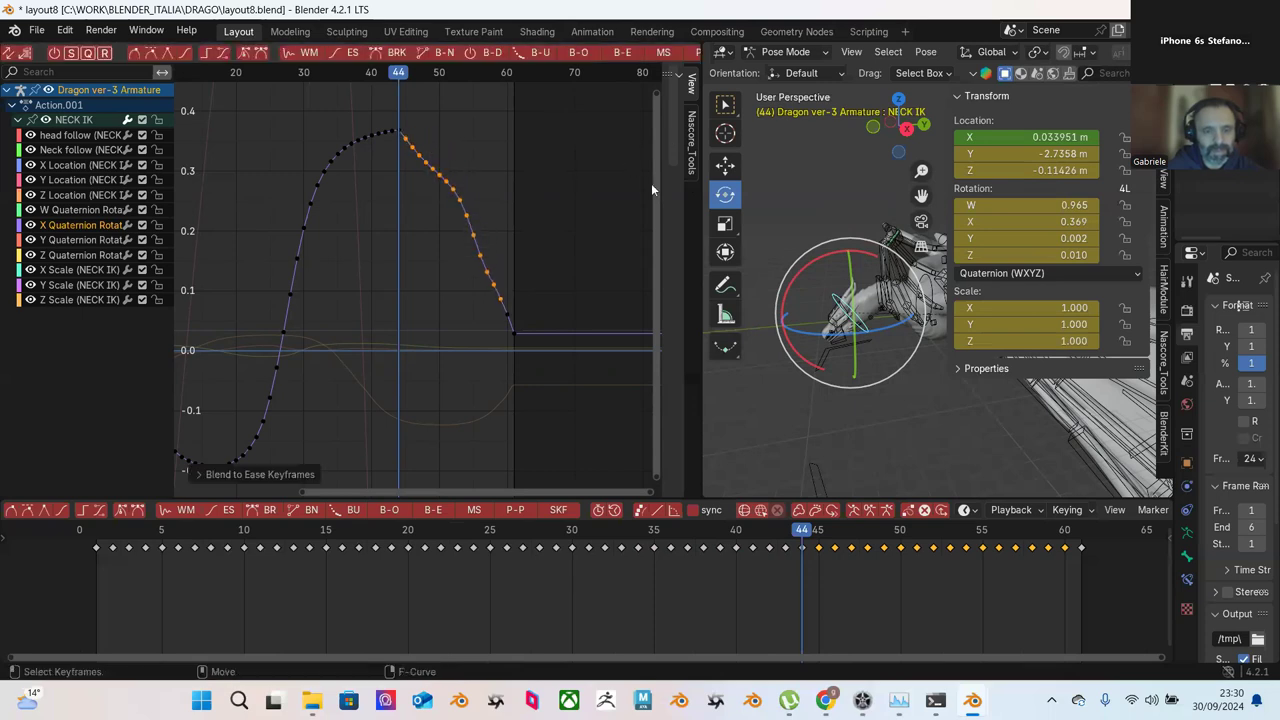
{"action": "left_click", "coordinate": [423, 110]}
{"action": "left_click_drag", "start_coordinate": [406, 122], "coordinate": [497, 220]}
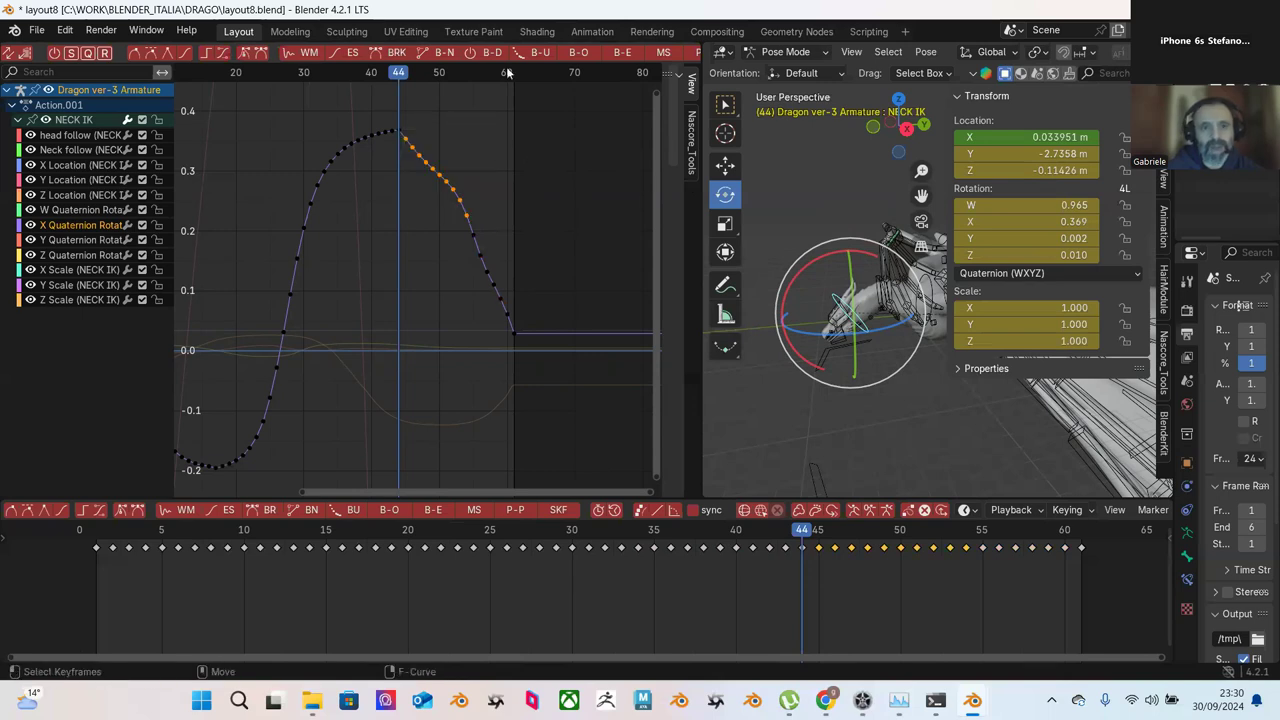
{"action": "left_click", "coordinate": [352, 57]}
{"action": "left_click", "coordinate": [230, 42]}
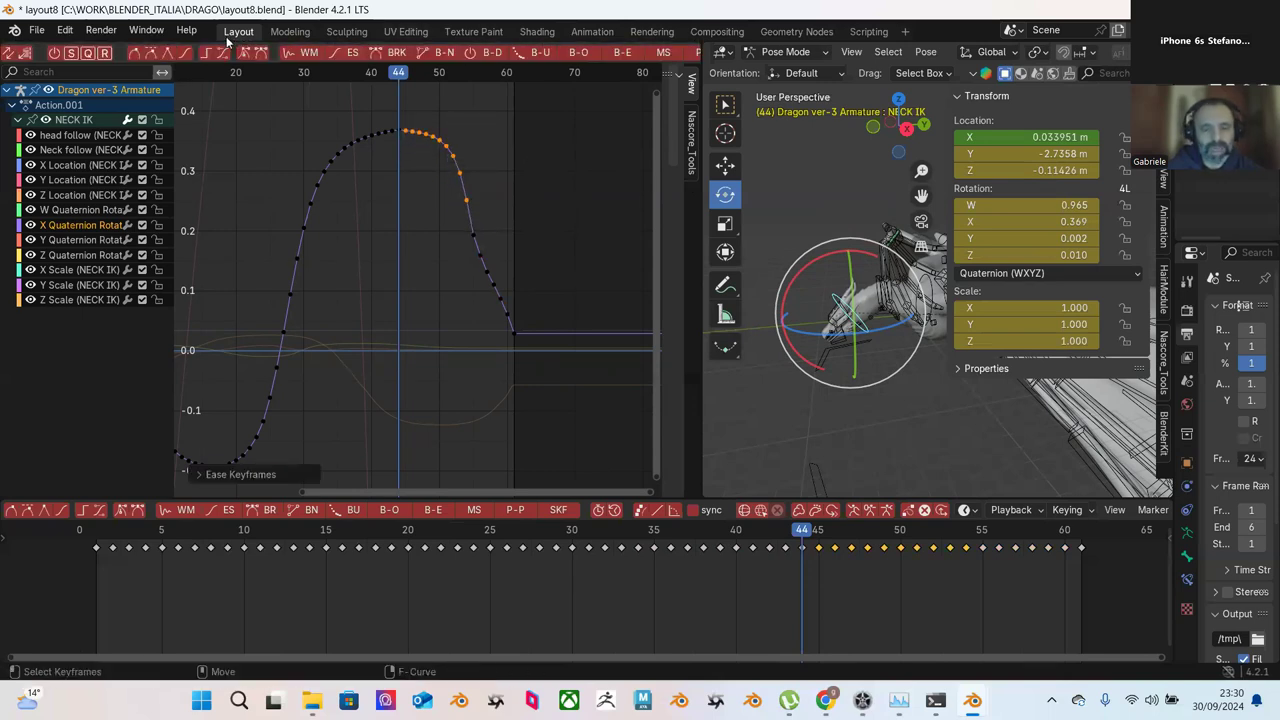
Step: Ease the whole descent down to the curve's end and blend the lower descent toward ease
{"action": "left_click_drag", "start_coordinate": [411, 110], "coordinate": [536, 322]}
{"action": "left_click", "coordinate": [348, 57]}
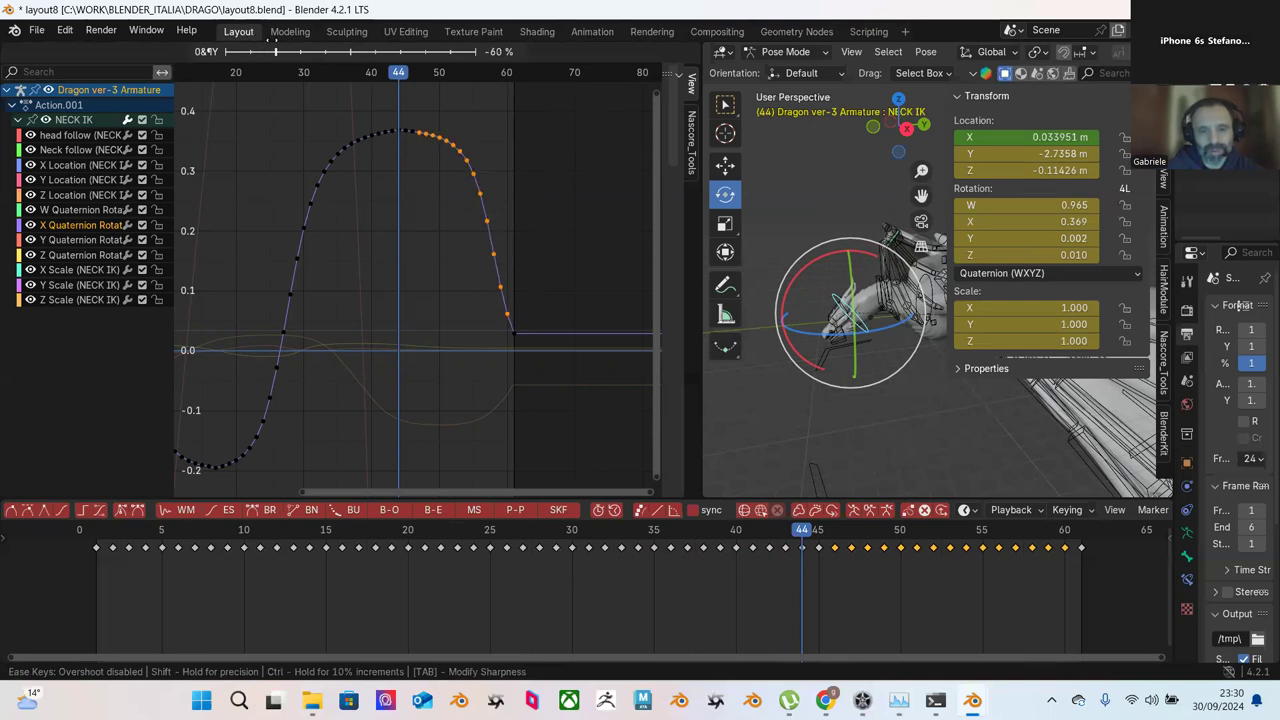
{"action": "left_click", "coordinate": [386, 90]}
{"action": "left_click_drag", "start_coordinate": [447, 213], "coordinate": [516, 346]}
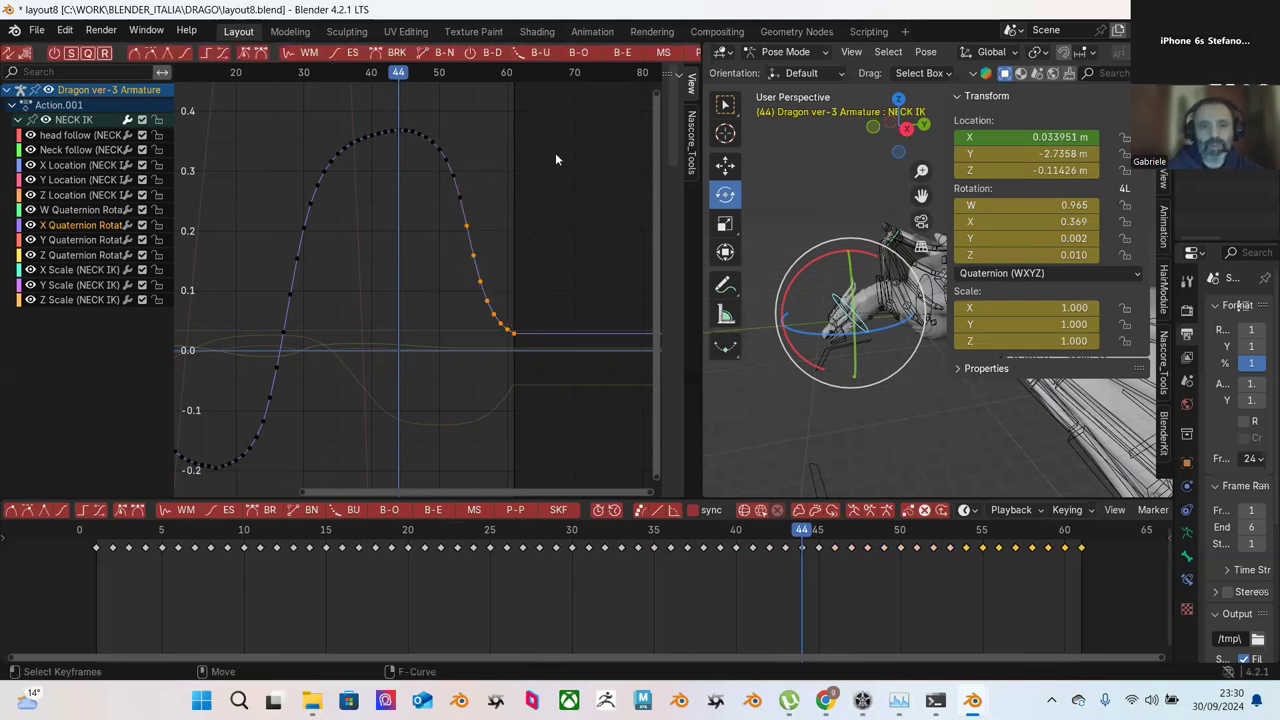
{"action": "left_click_drag", "start_coordinate": [436, 214], "coordinate": [512, 345]}
{"action": "left_click", "coordinate": [622, 52]}
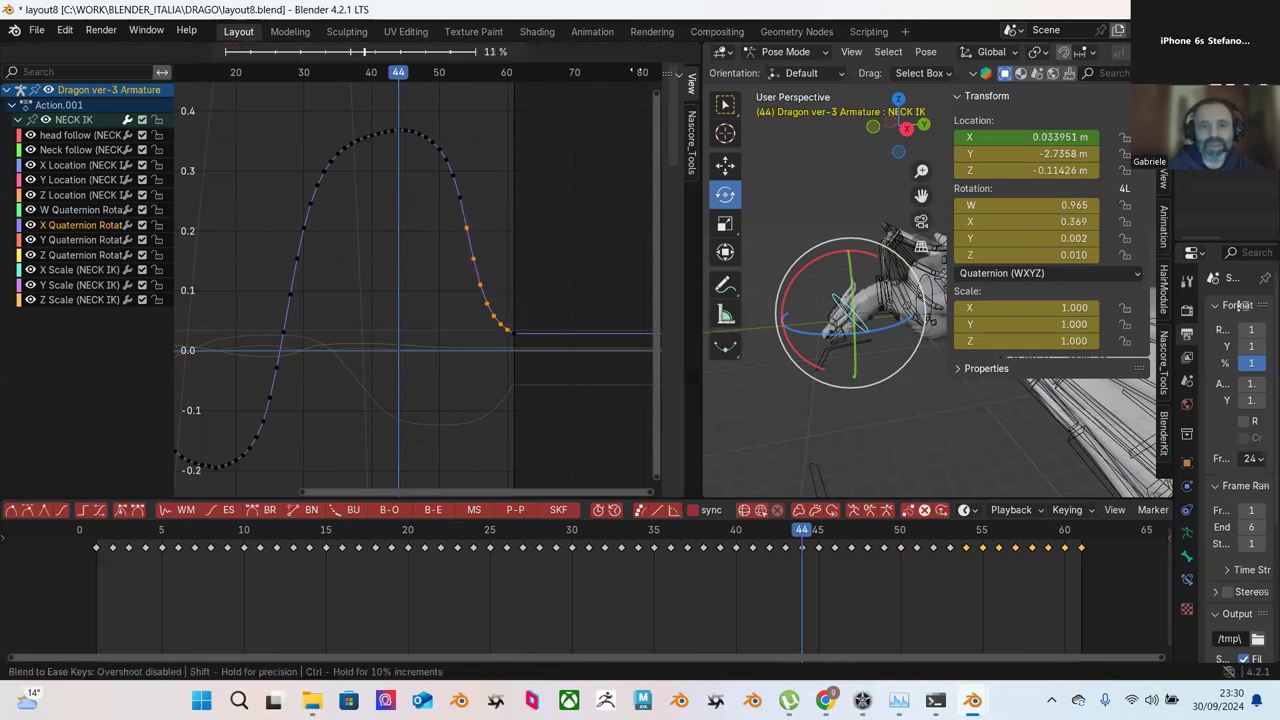
{"action": "left_click", "coordinate": [444, 105]}
Step: Blend the upper descent keys toward ease, then the lower descent keys again
{"action": "left_click_drag", "start_coordinate": [428, 105], "coordinate": [516, 262]}
{"action": "left_click", "coordinate": [622, 52]}
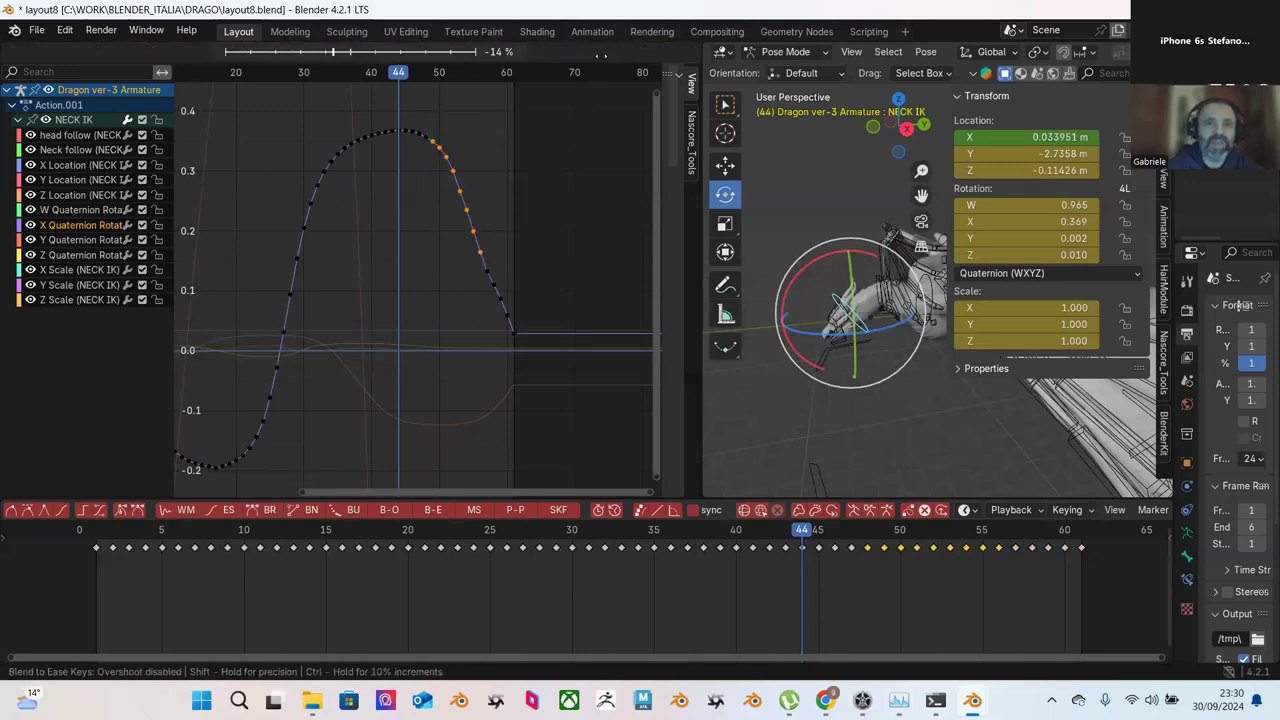
{"action": "left_click", "coordinate": [558, 60]}
{"action": "left_click_drag", "start_coordinate": [446, 190], "coordinate": [511, 331]}
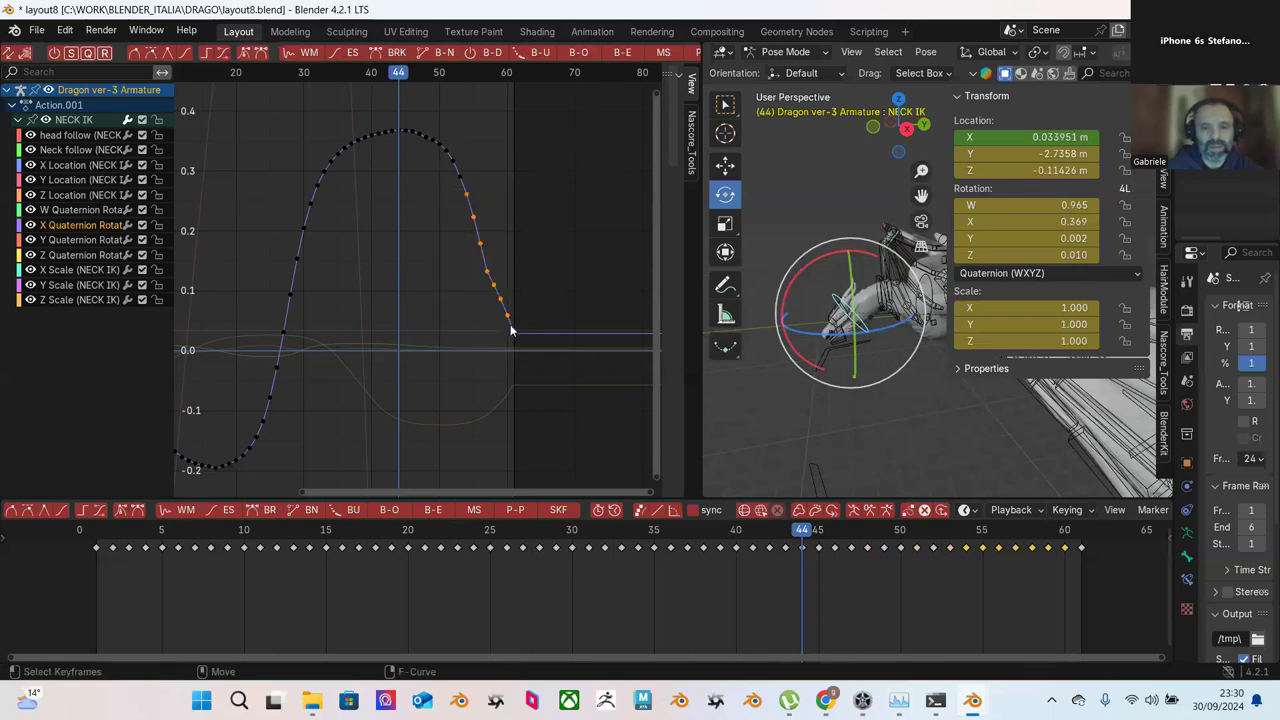
{"action": "left_click", "coordinate": [620, 54]}
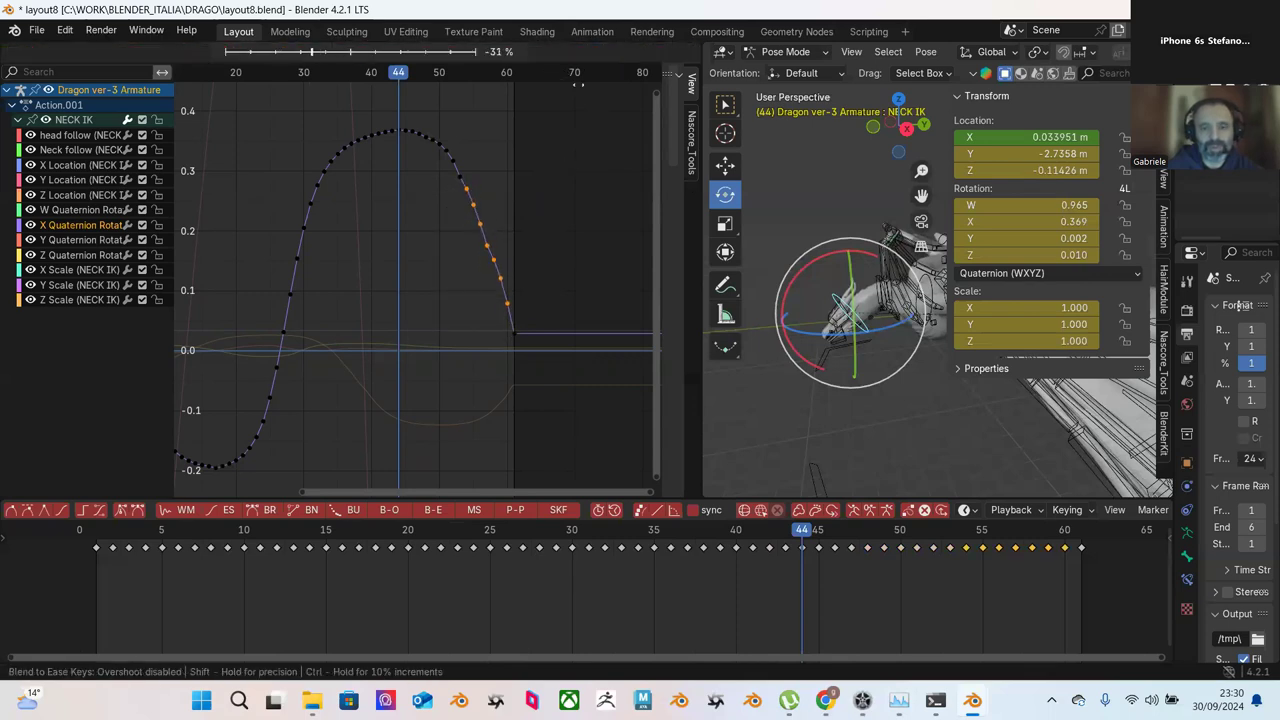
{"action": "left_click", "coordinate": [577, 96]}
Step: Blend to Ease the right-slope keys from frame 44, then ease more right-slope keys
{"action": "left_click_drag", "start_coordinate": [411, 103], "coordinate": [536, 246]}
{"action": "left_click", "coordinate": [619, 53]}
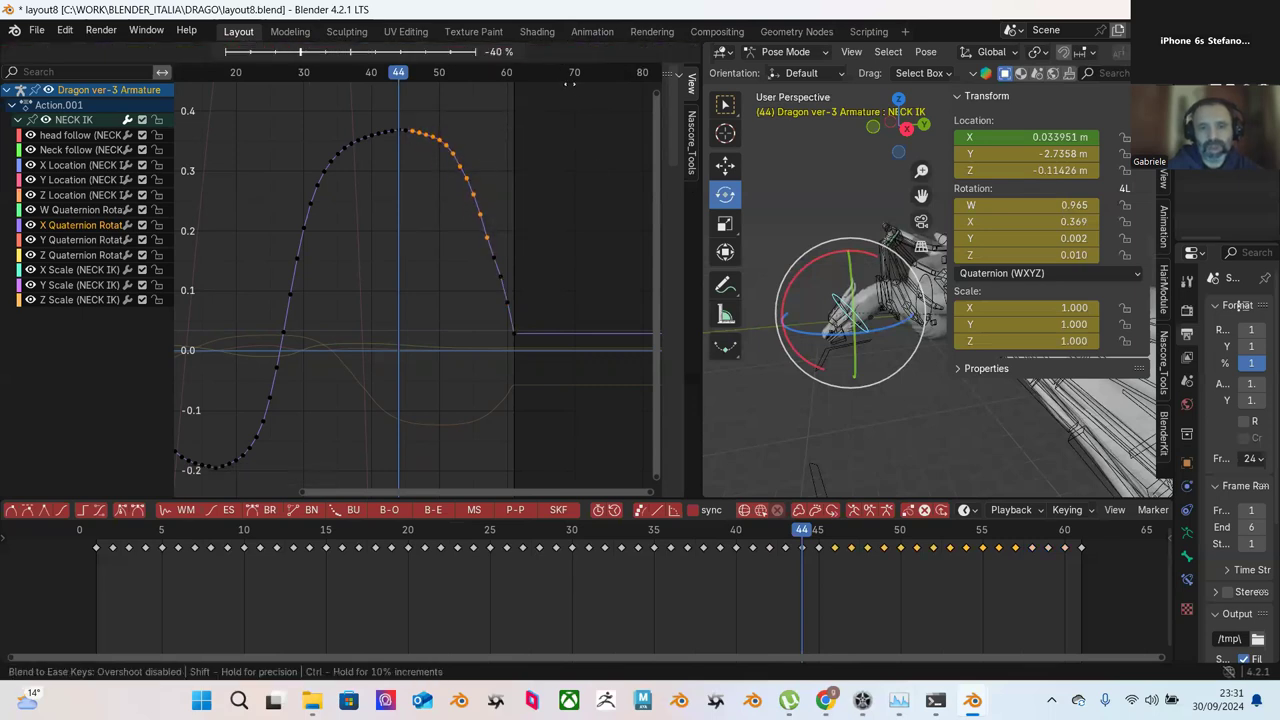
{"action": "left_click", "coordinate": [597, 110]}
{"action": "left_click", "coordinate": [492, 125]}
{"action": "left_click_drag", "start_coordinate": [403, 116], "coordinate": [506, 272]}
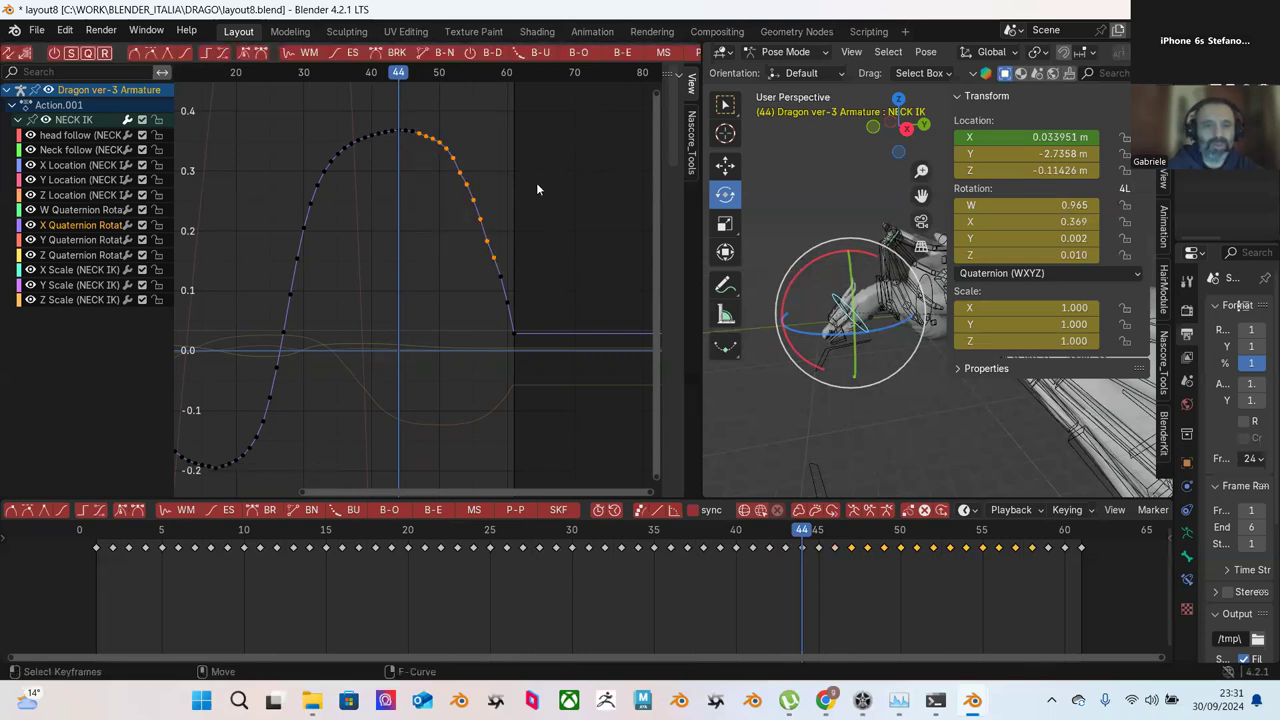
{"action": "left_click", "coordinate": [350, 55]}
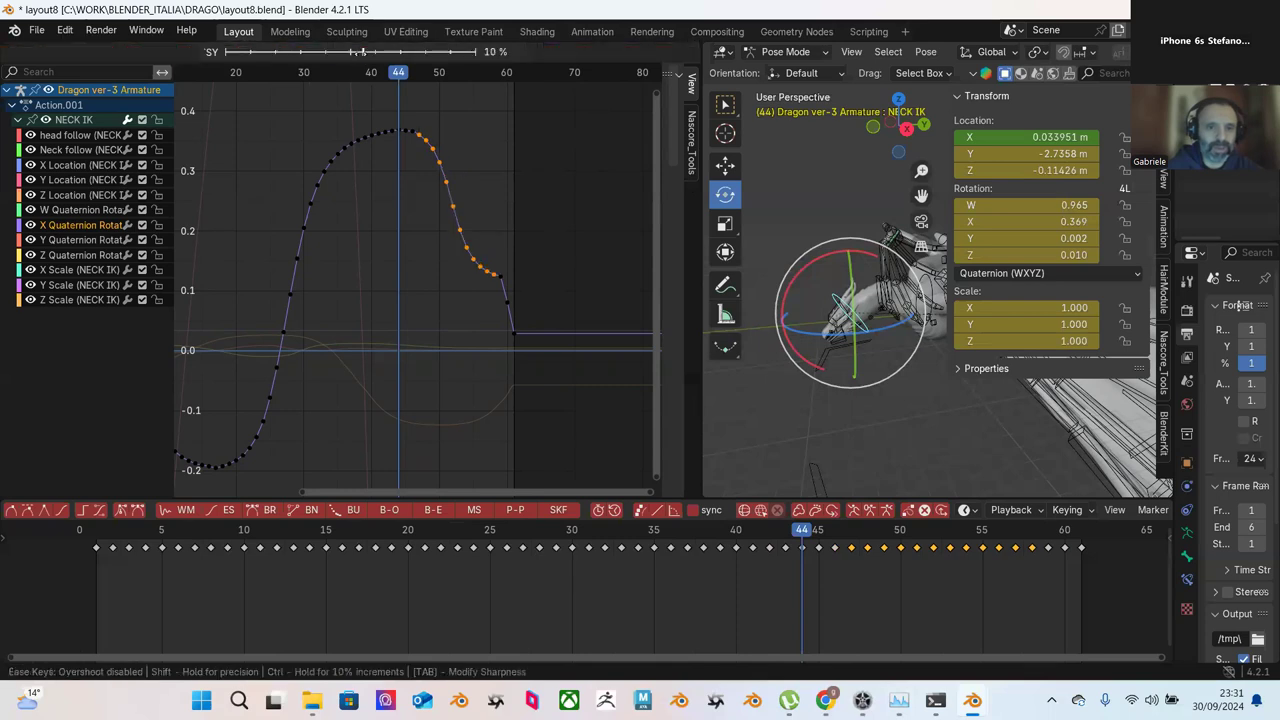
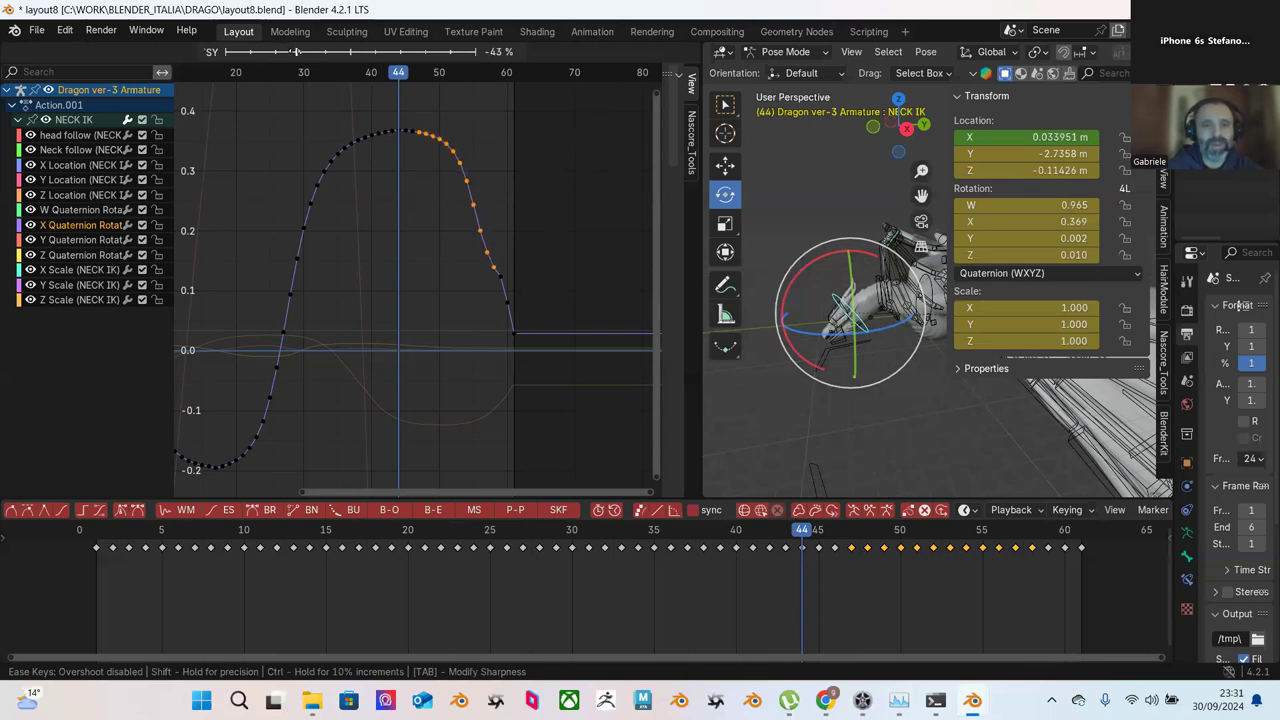
Step: Confirm the ease on the selected keys, then pick one key and cancel a trial move
{"action": "left_click", "coordinate": [294, 52]}
{"action": "left_click", "coordinate": [524, 181]}
{"action": "left_click", "coordinate": [454, 152]}
{"action": "key", "text": "g"}
{"action": "right_click", "coordinate": [511, 248]}
Step: Blend the keys on the curve's falling half toward ease
{"action": "left_click_drag", "start_coordinate": [461, 128], "coordinate": [531, 305]}
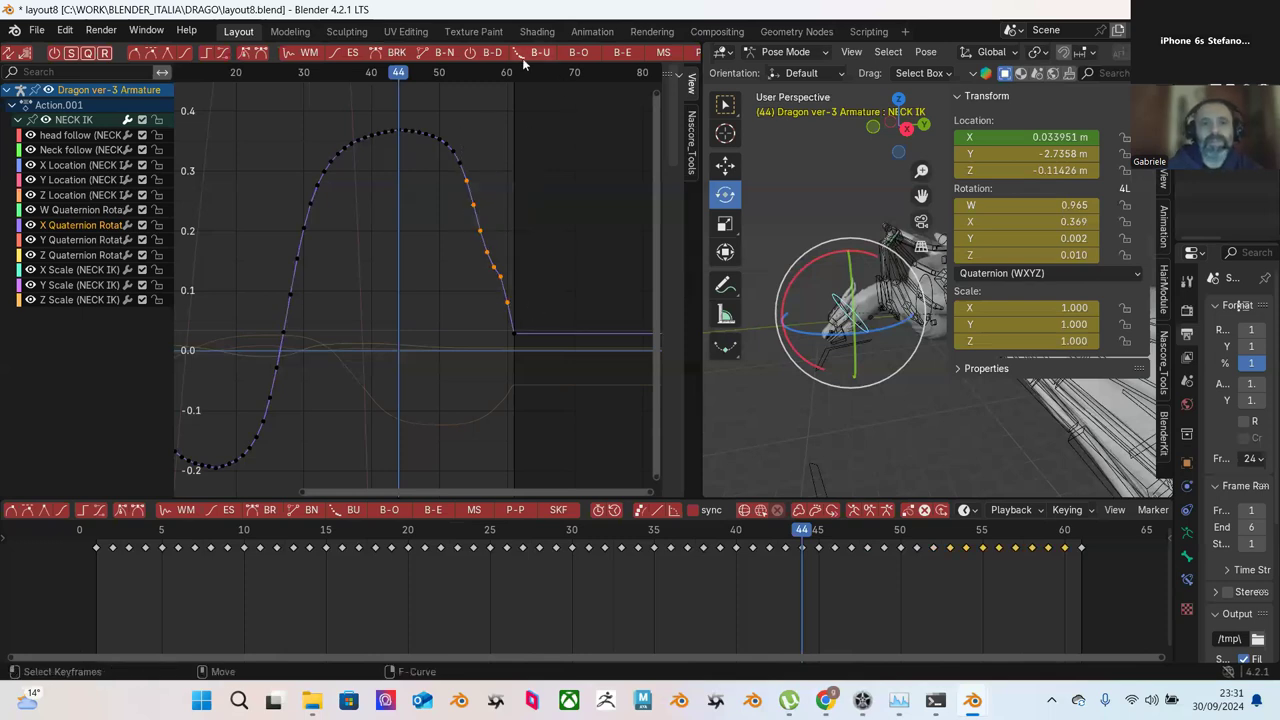
{"action": "left_click", "coordinate": [623, 57]}
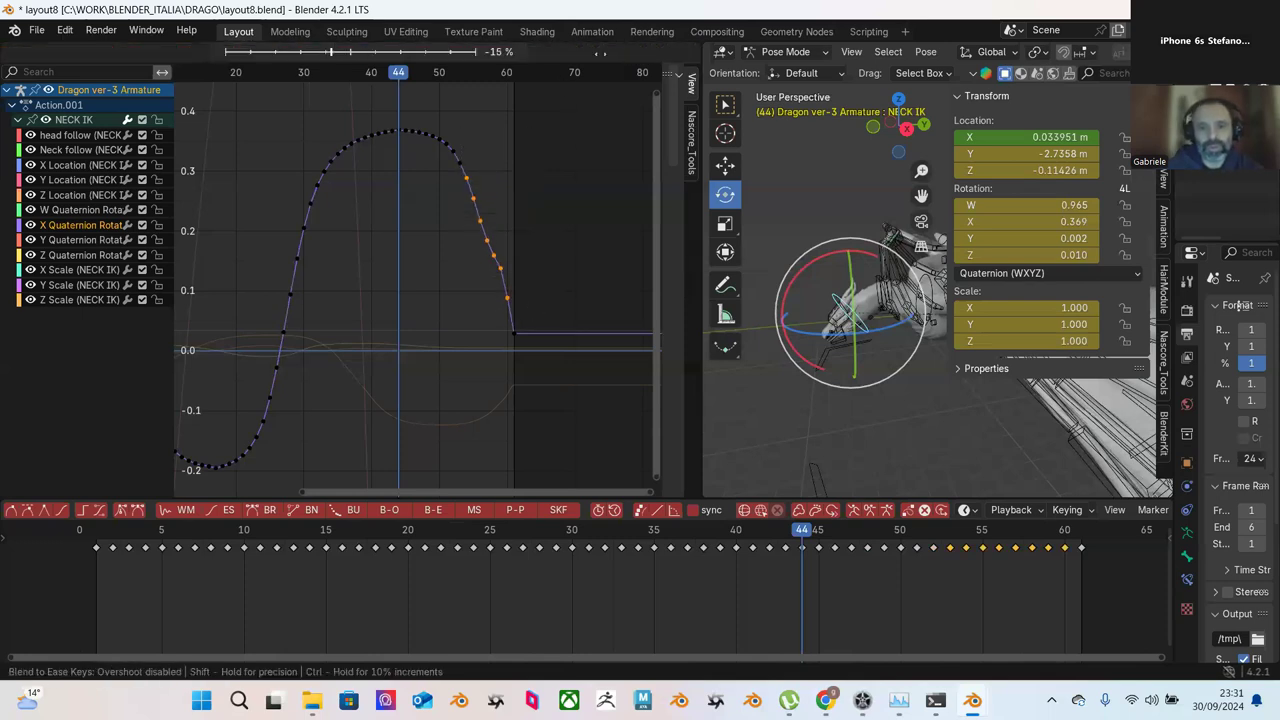
{"action": "mouse_move", "coordinate": [578, 57]}
{"action": "mouse_move", "coordinate": [603, 97]}
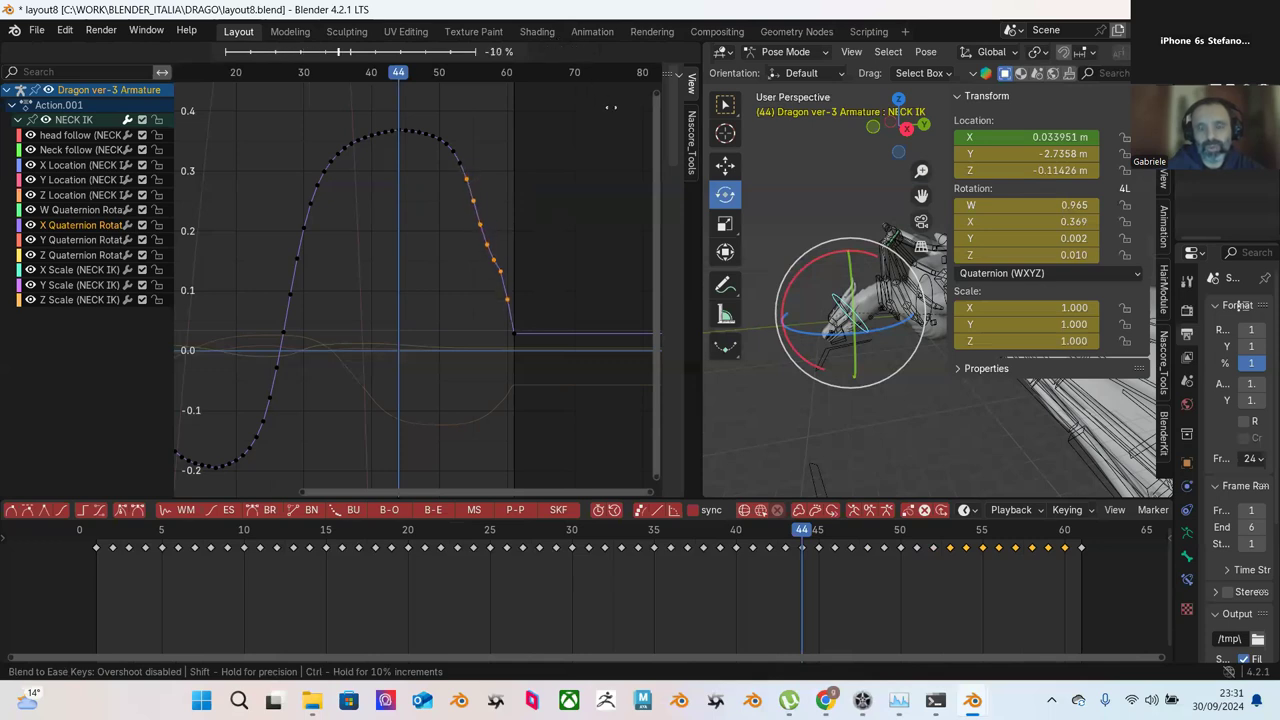
{"action": "left_click", "coordinate": [554, 224]}
{"action": "left_click", "coordinate": [554, 224]}
Step: Ease three keys on the descending slope, then blend three lower slope keys toward ease
{"action": "left_click_drag", "start_coordinate": [478, 256], "coordinate": [530, 306]}
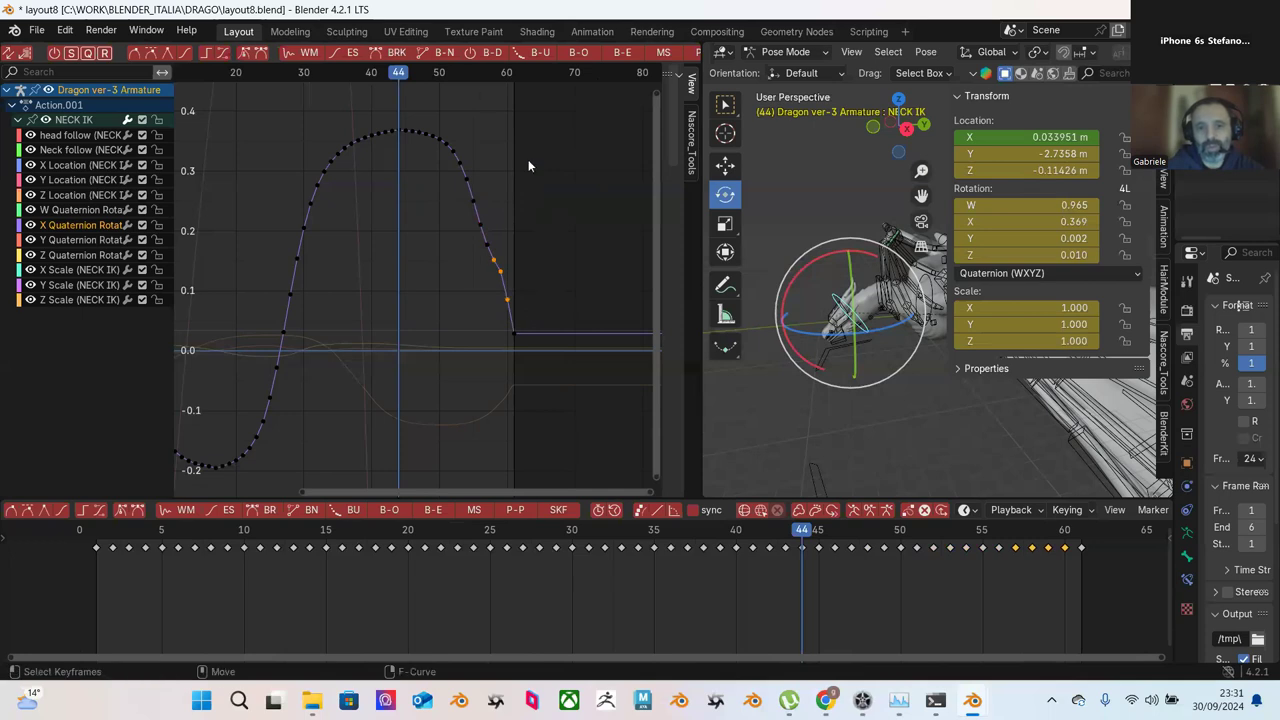
{"action": "left_click", "coordinate": [347, 58]}
{"action": "mouse_move", "coordinate": [390, 51]}
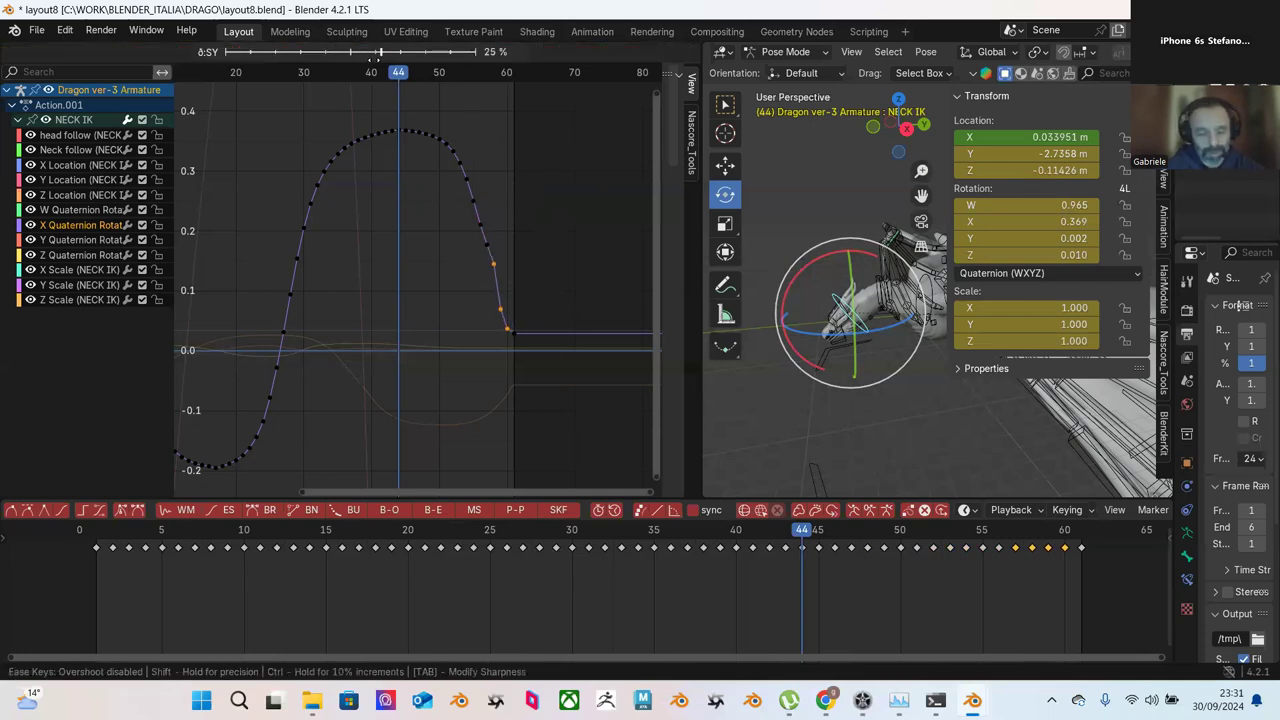
{"action": "mouse_move", "coordinate": [368, 102]}
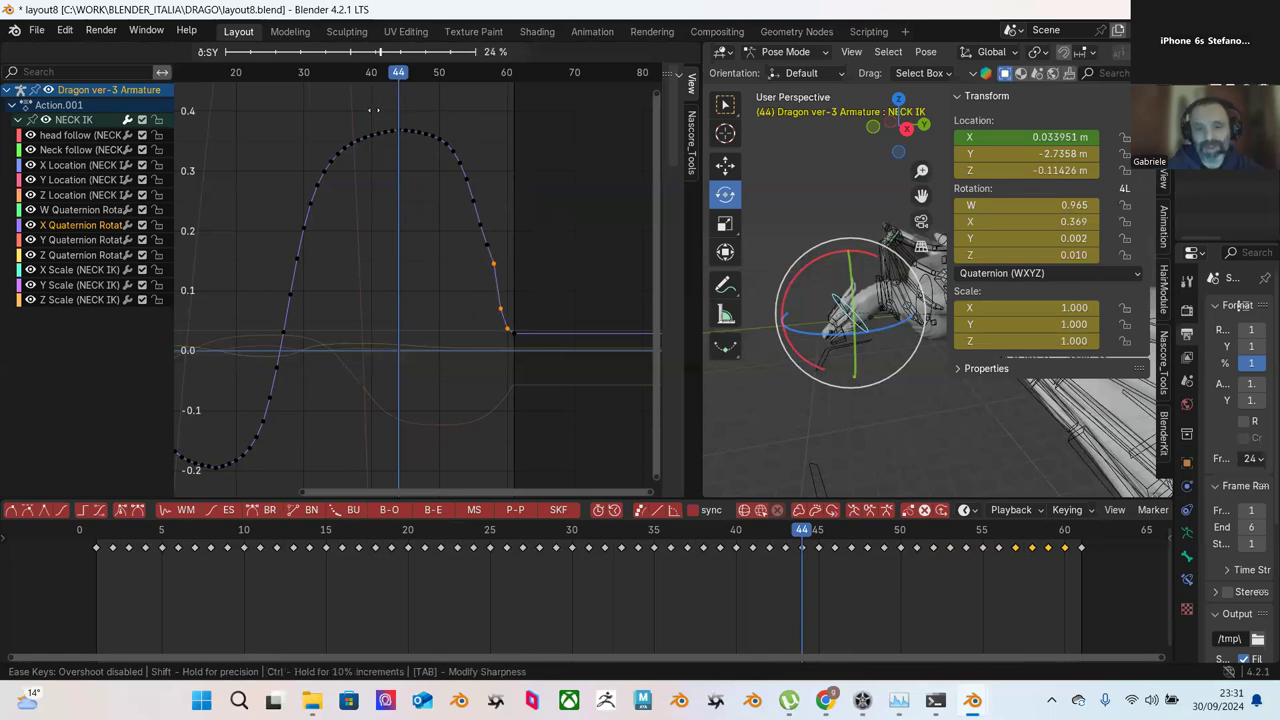
{"action": "left_click", "coordinate": [522, 200]}
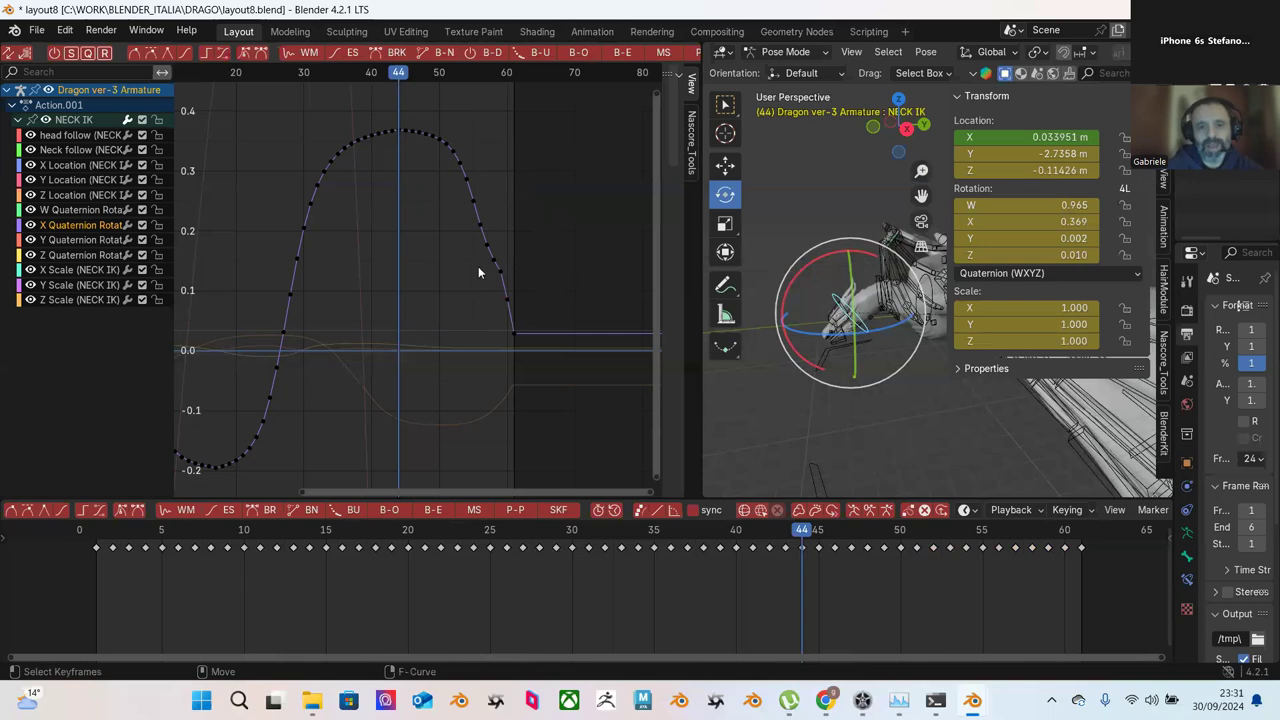
{"action": "left_click_drag", "start_coordinate": [466, 263], "coordinate": [530, 302]}
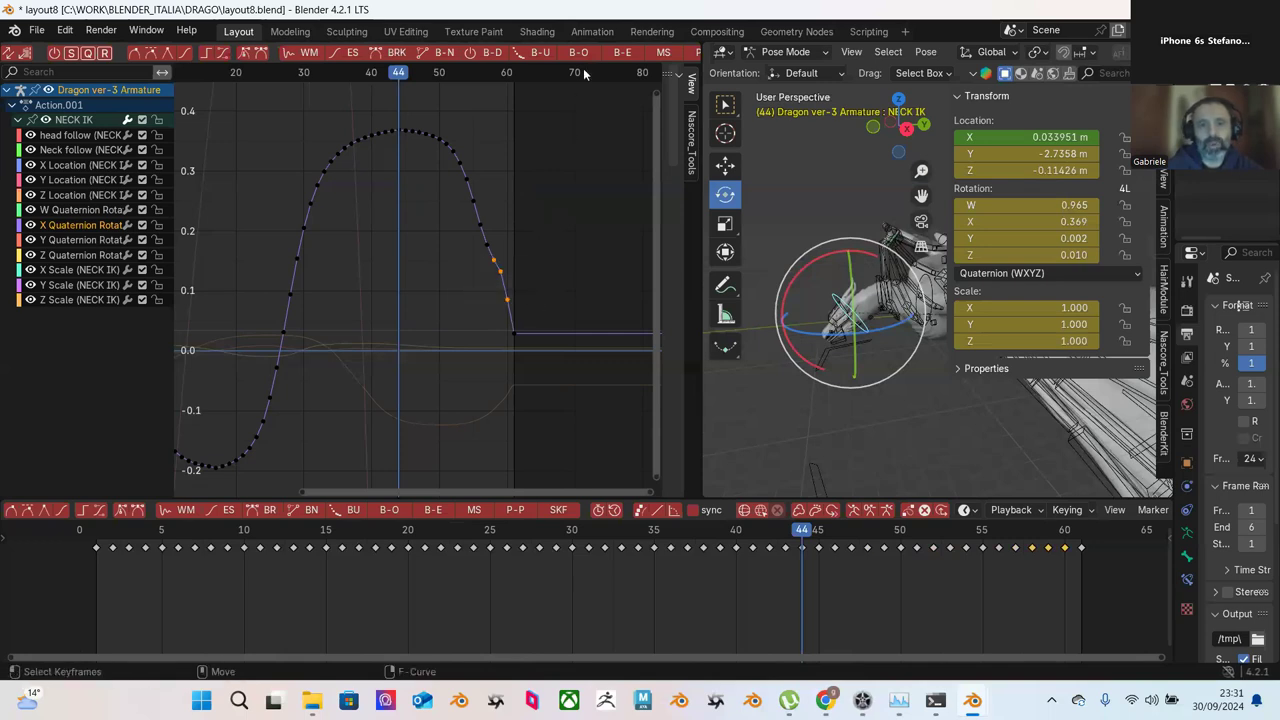
{"action": "left_click", "coordinate": [622, 54]}
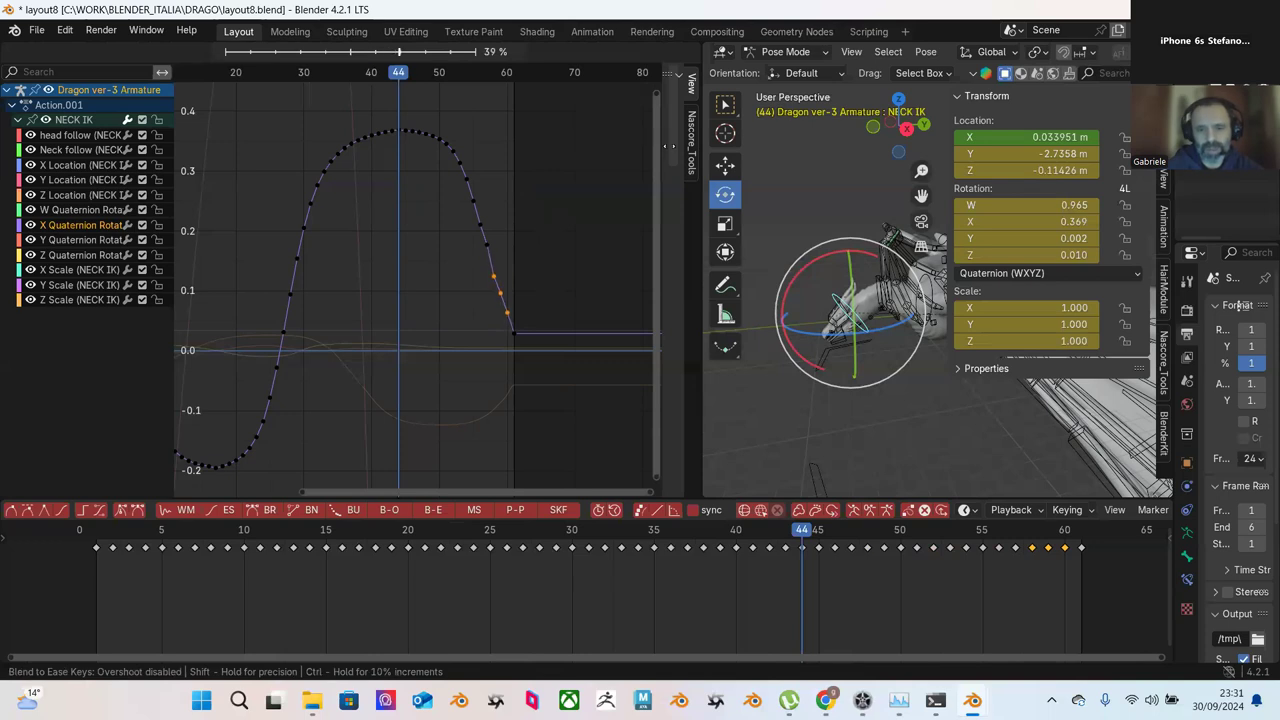
{"action": "left_click", "coordinate": [656, 147]}
Step: Blend the descending-half keys toward ease, then undo that final blend
{"action": "left_click", "coordinate": [426, 94]}
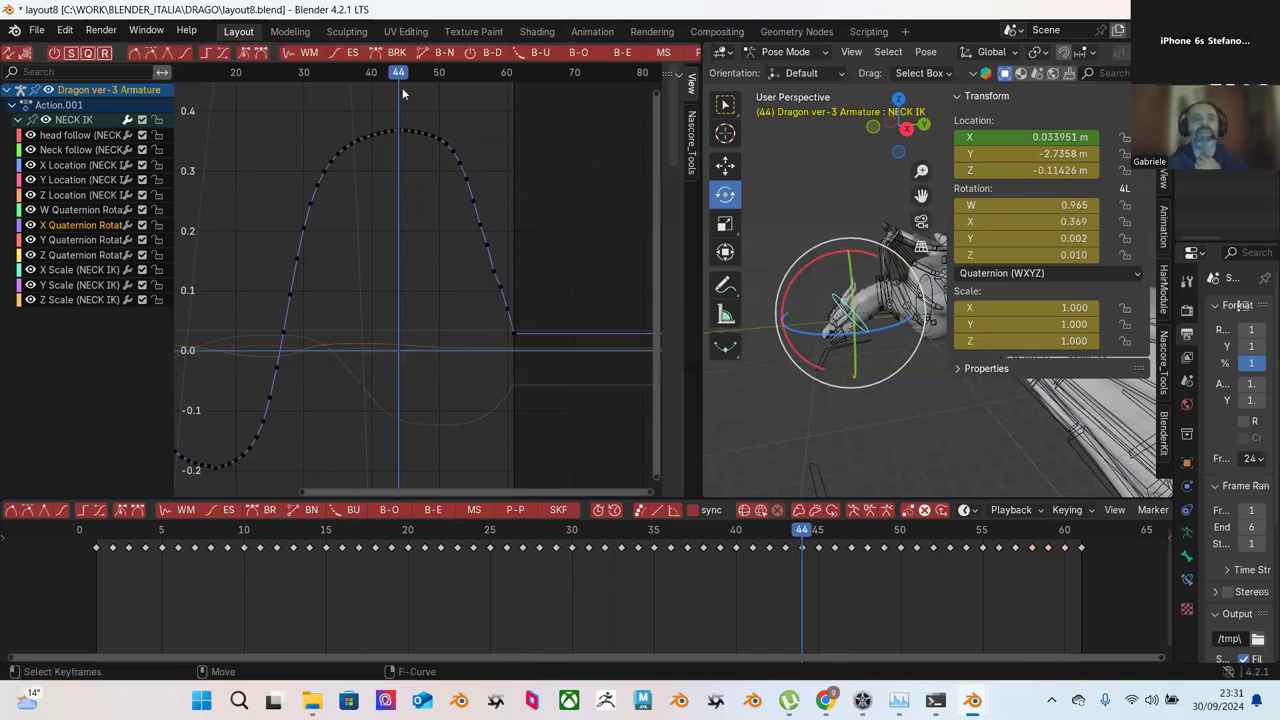
{"action": "left_click_drag", "start_coordinate": [405, 108], "coordinate": [522, 294]}
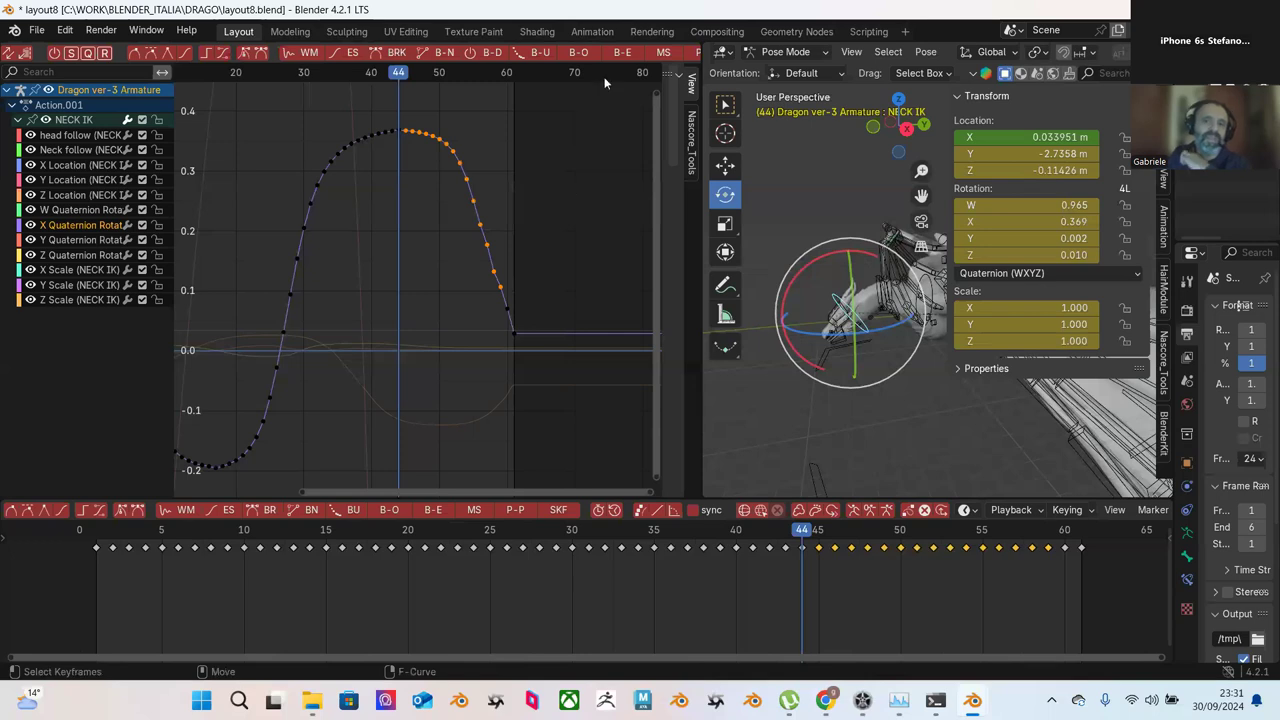
{"action": "left_click", "coordinate": [620, 56]}
{"action": "mouse_move", "coordinate": [587, 178]}
{"action": "left_click", "coordinate": [574, 156]}
{"action": "key", "text": "ctrl+z"}
Step: Ease the keys on the right side of the curve
{"action": "scroll", "coordinate": [539, 158], "scroll_direction": "up", "scroll_amount": 1, "text": "ctrl"}
{"action": "left_click_drag", "start_coordinate": [458, 108], "coordinate": [582, 327]}
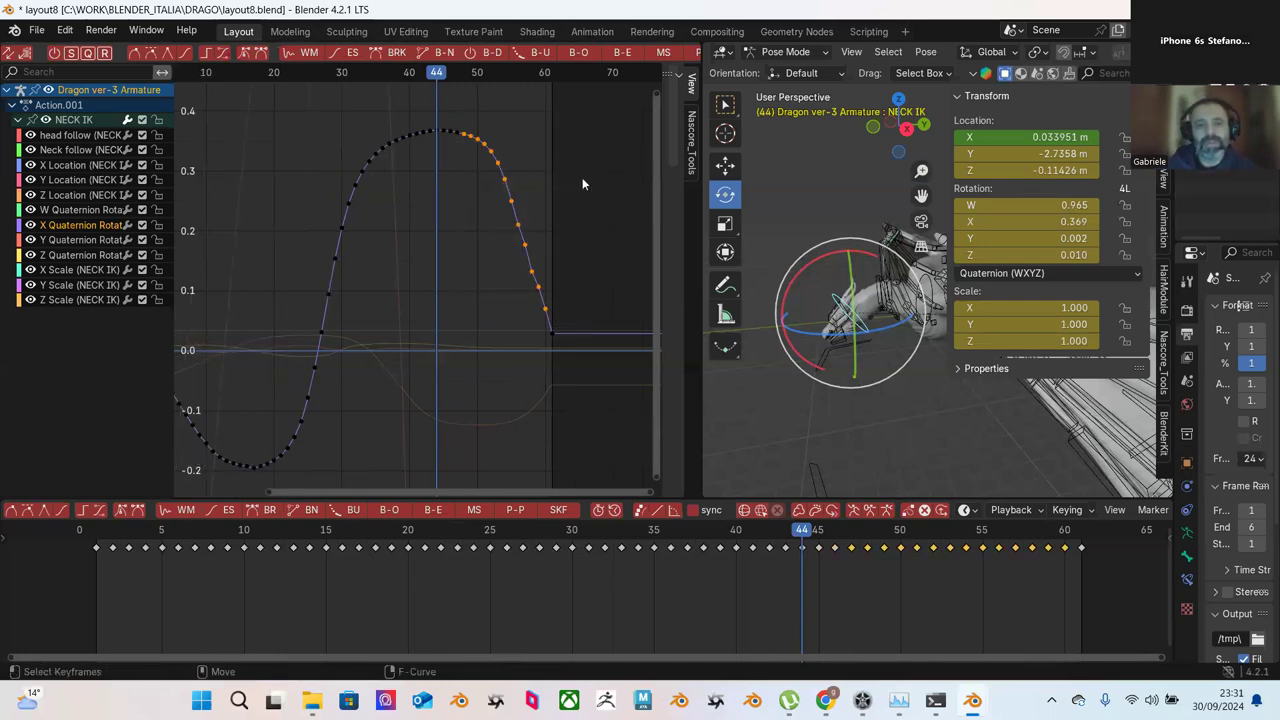
{"action": "left_click_drag", "start_coordinate": [444, 104], "coordinate": [576, 327]}
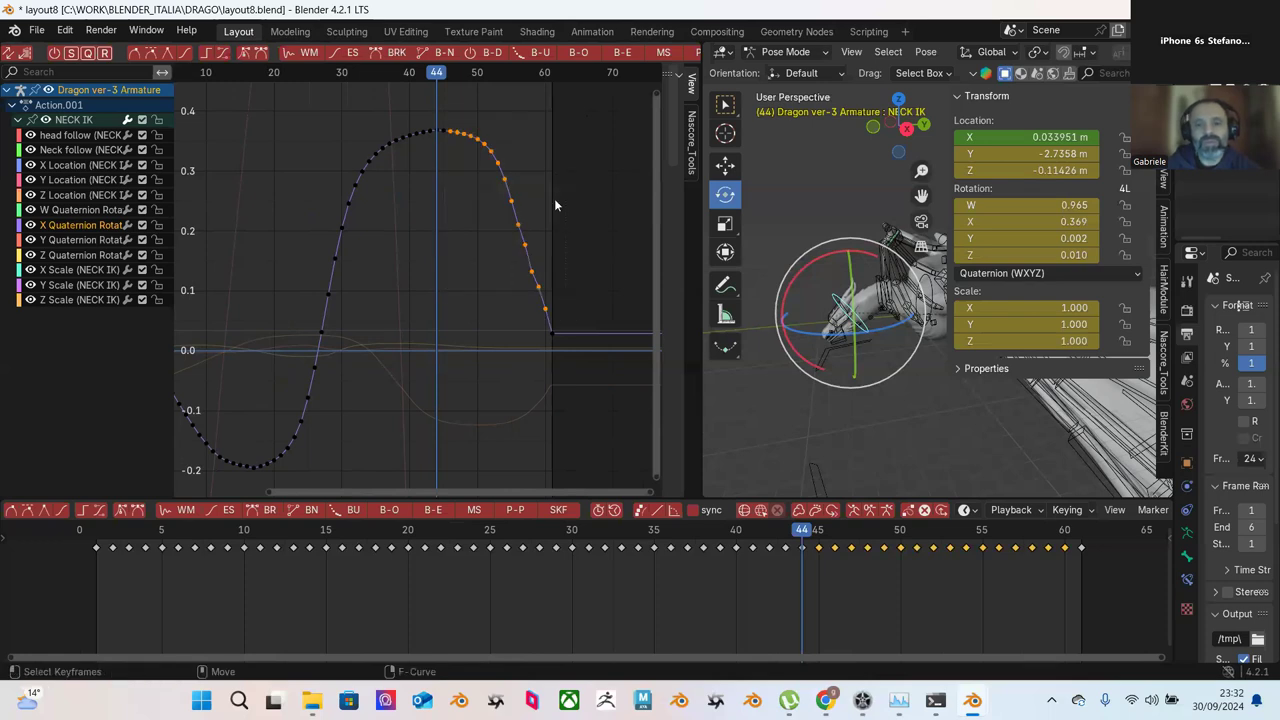
{"action": "left_click", "coordinate": [351, 55]}
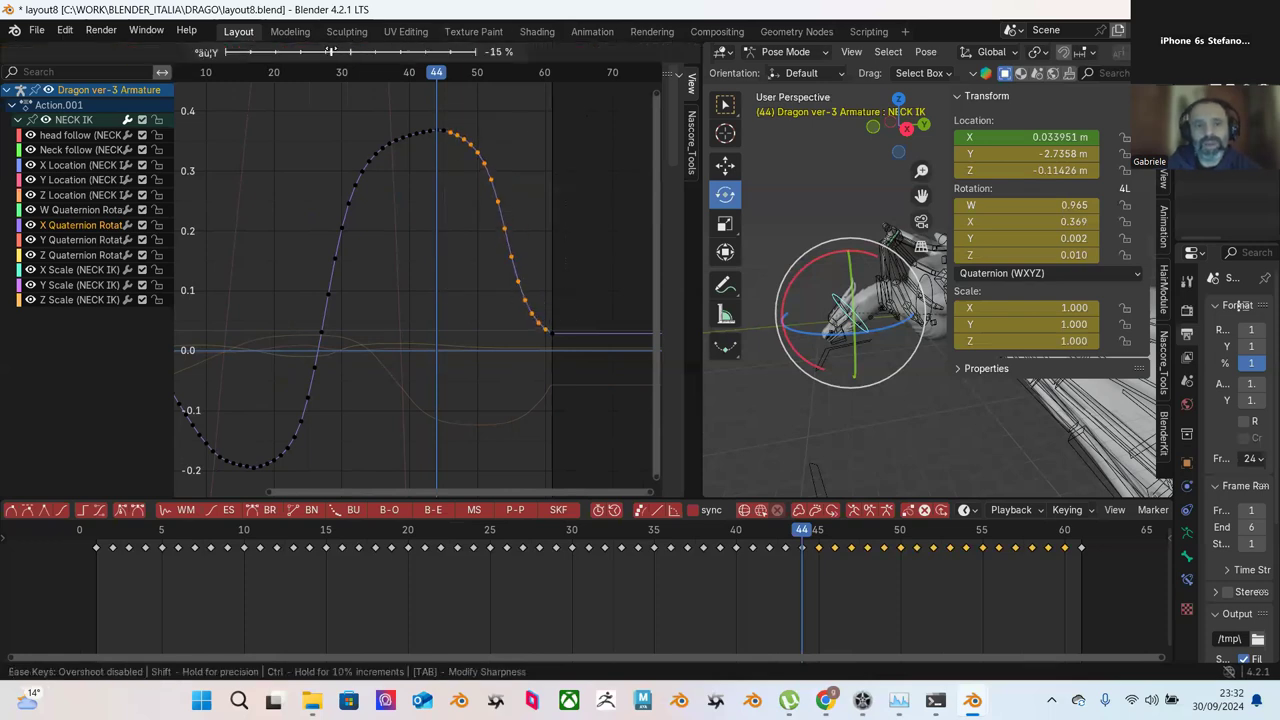
{"action": "left_click", "coordinate": [279, 53]}
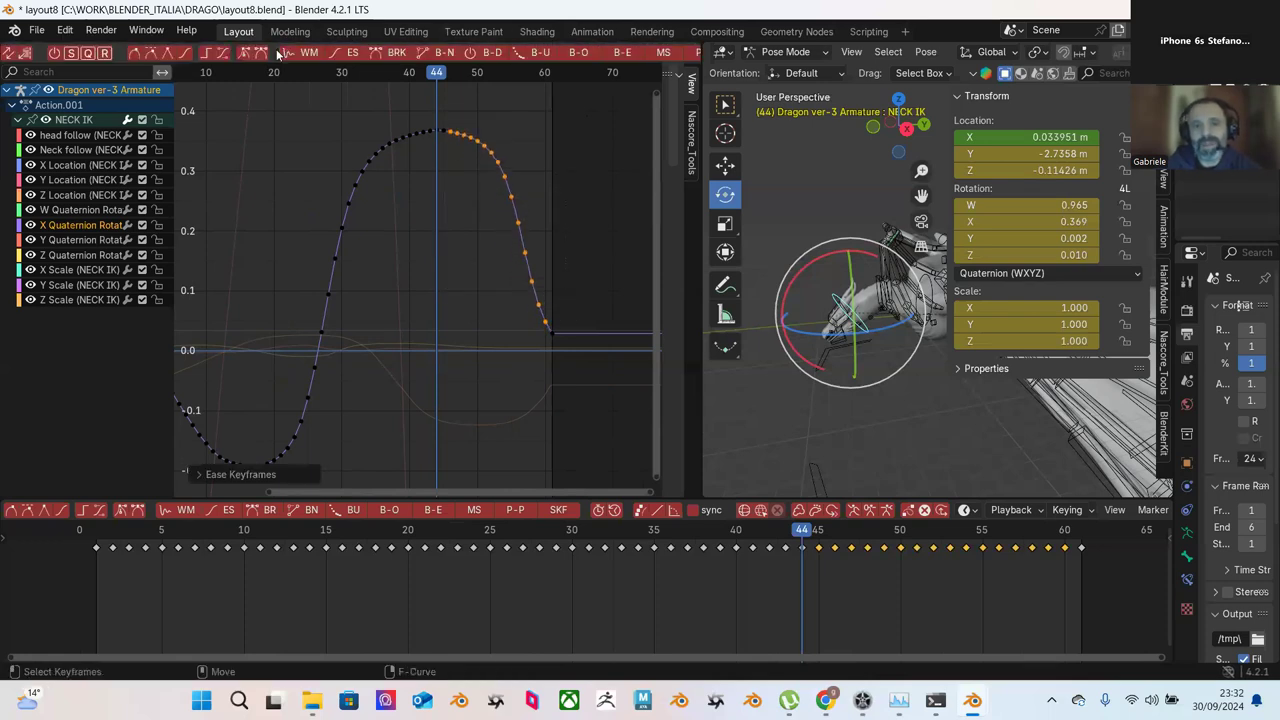
Step: Ease the group of keys just past the curve's peak
{"action": "left_click", "coordinate": [539, 172]}
{"action": "left_click_drag", "start_coordinate": [446, 113], "coordinate": [537, 224]}
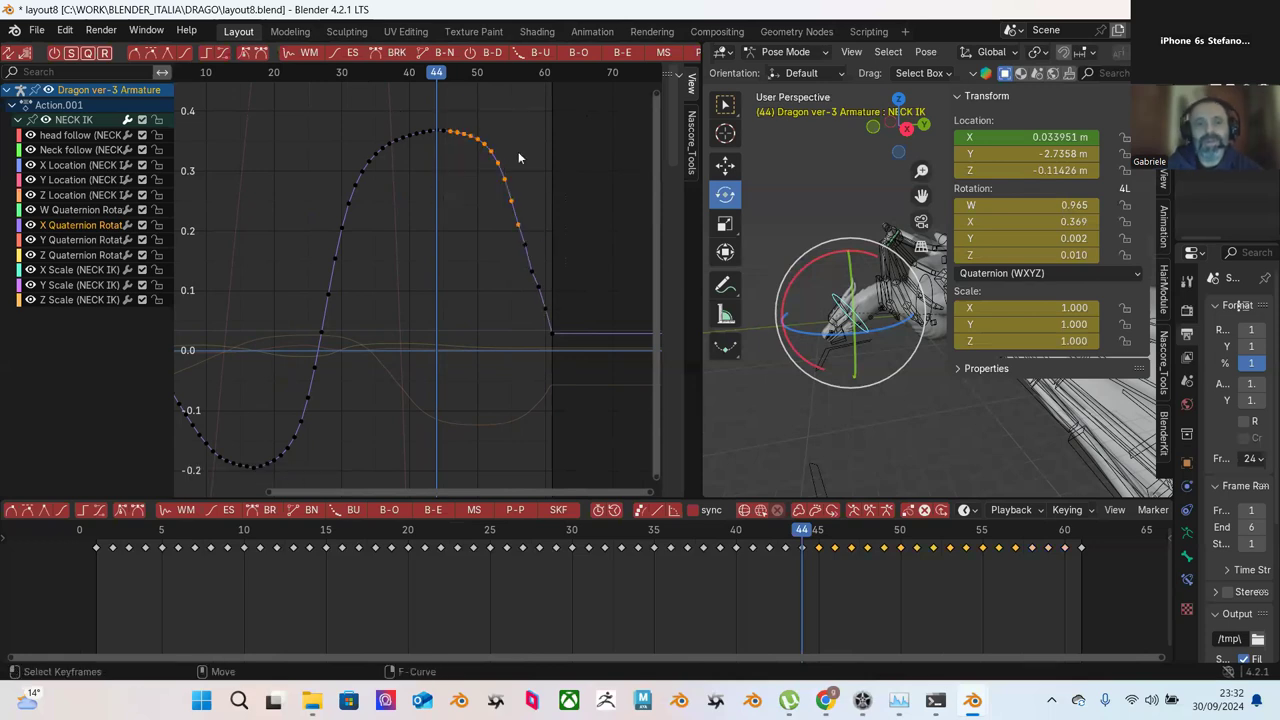
{"action": "left_click", "coordinate": [344, 55]}
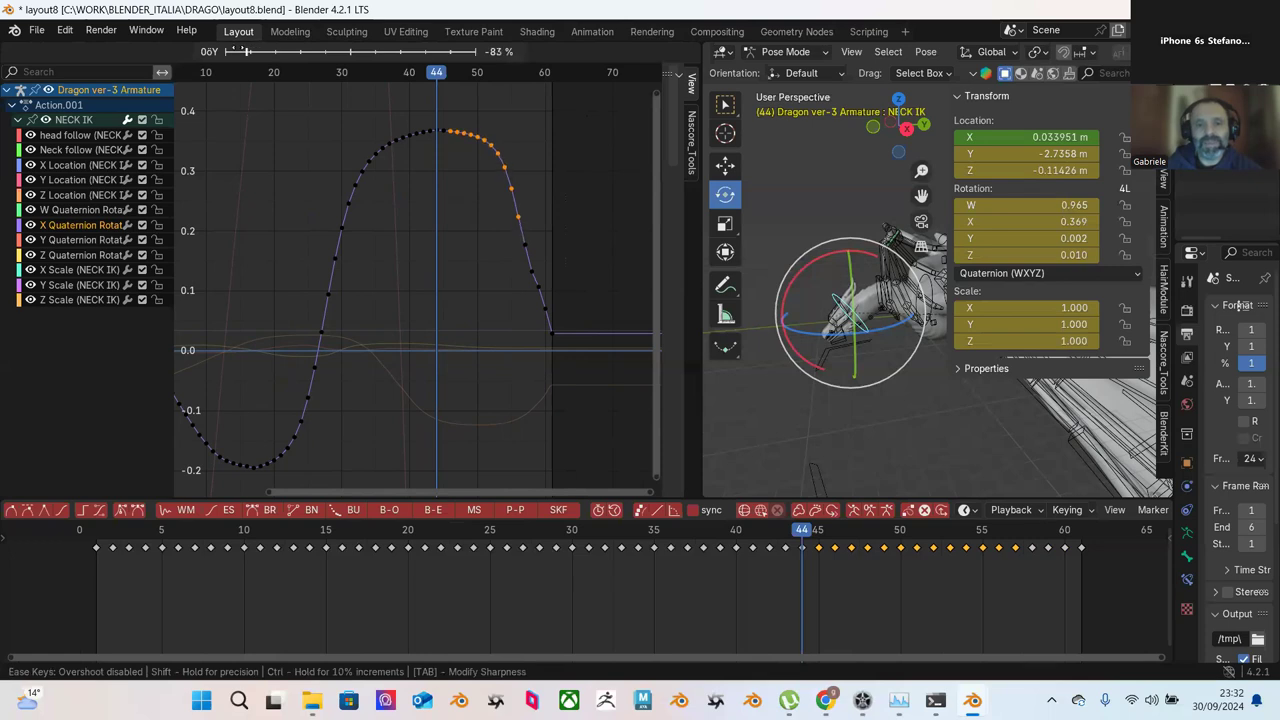
{"action": "left_click", "coordinate": [396, 131]}
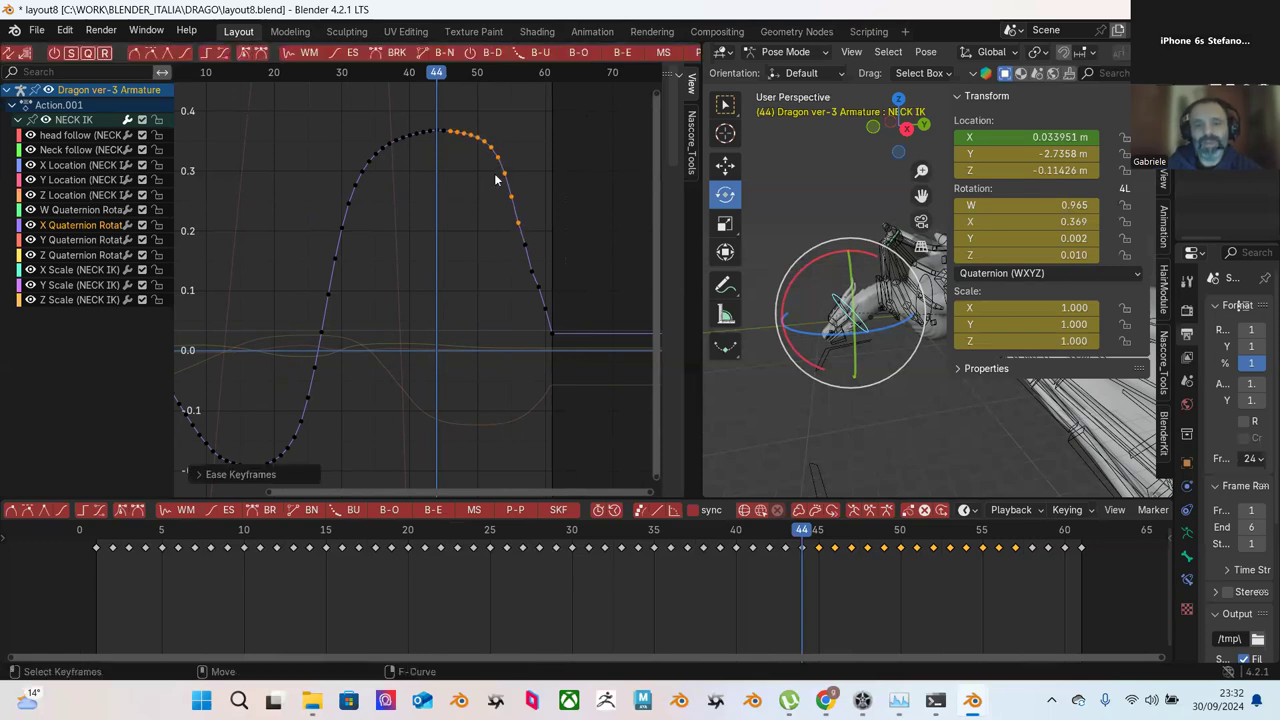
Step: Ease the lower descending slope keys, then blend them toward ease
{"action": "left_click_drag", "start_coordinate": [465, 179], "coordinate": [566, 318]}
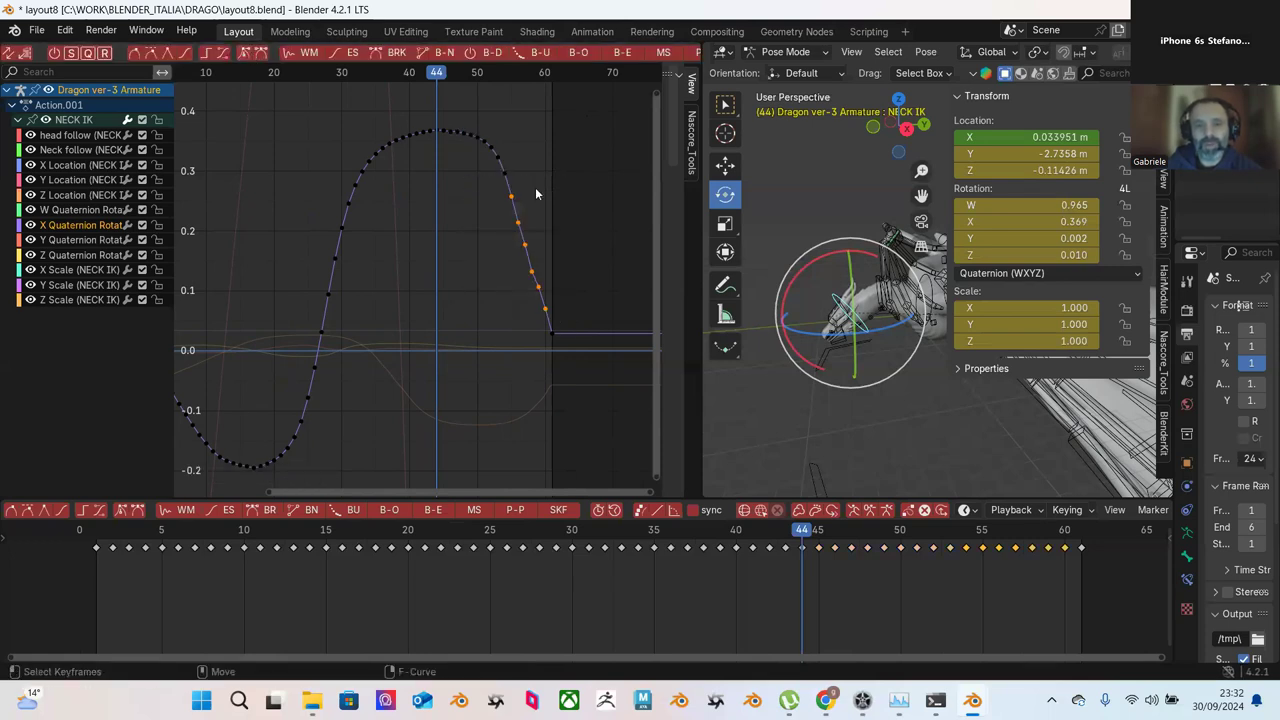
{"action": "left_click", "coordinate": [384, 56]}
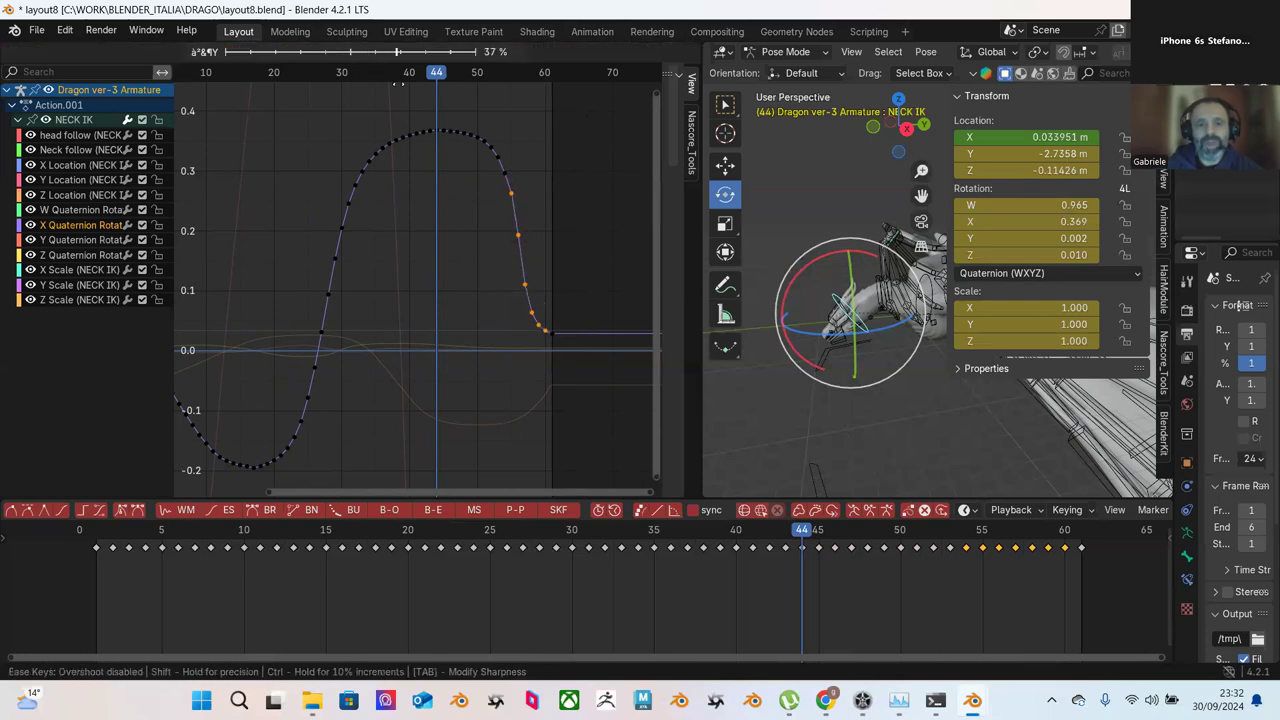
{"action": "left_click", "coordinate": [536, 135]}
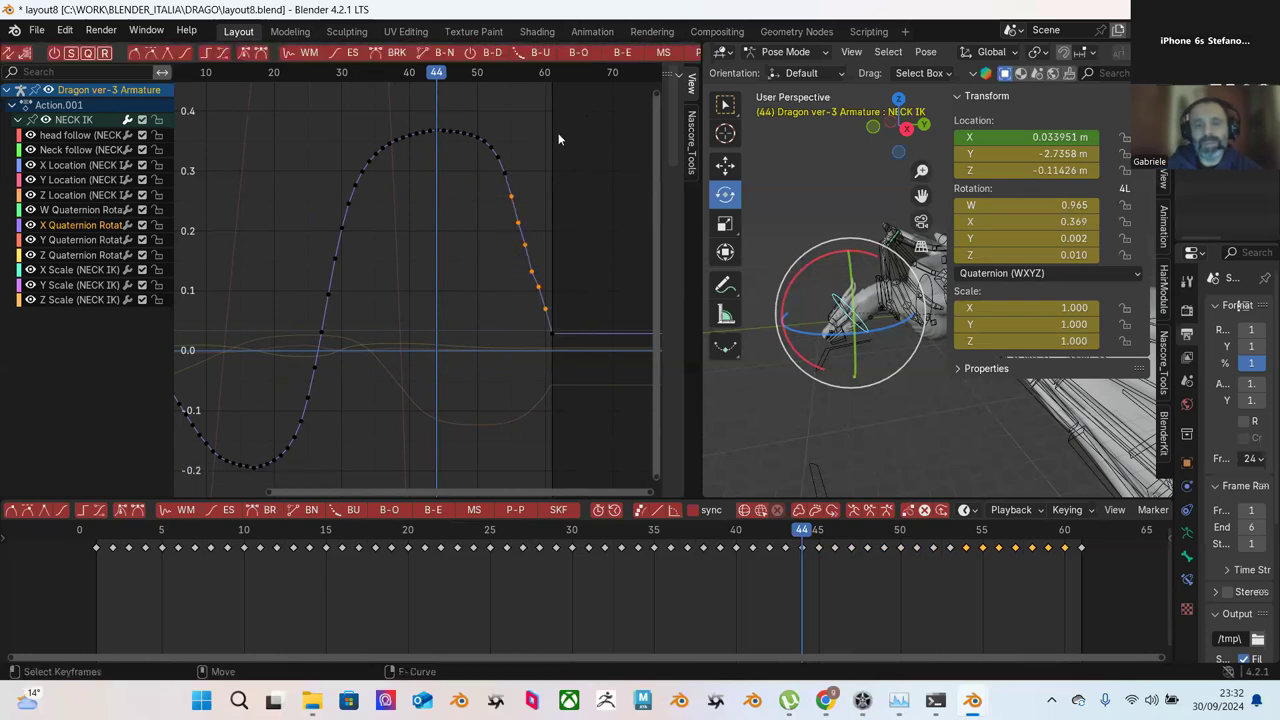
{"action": "left_click", "coordinate": [621, 52]}
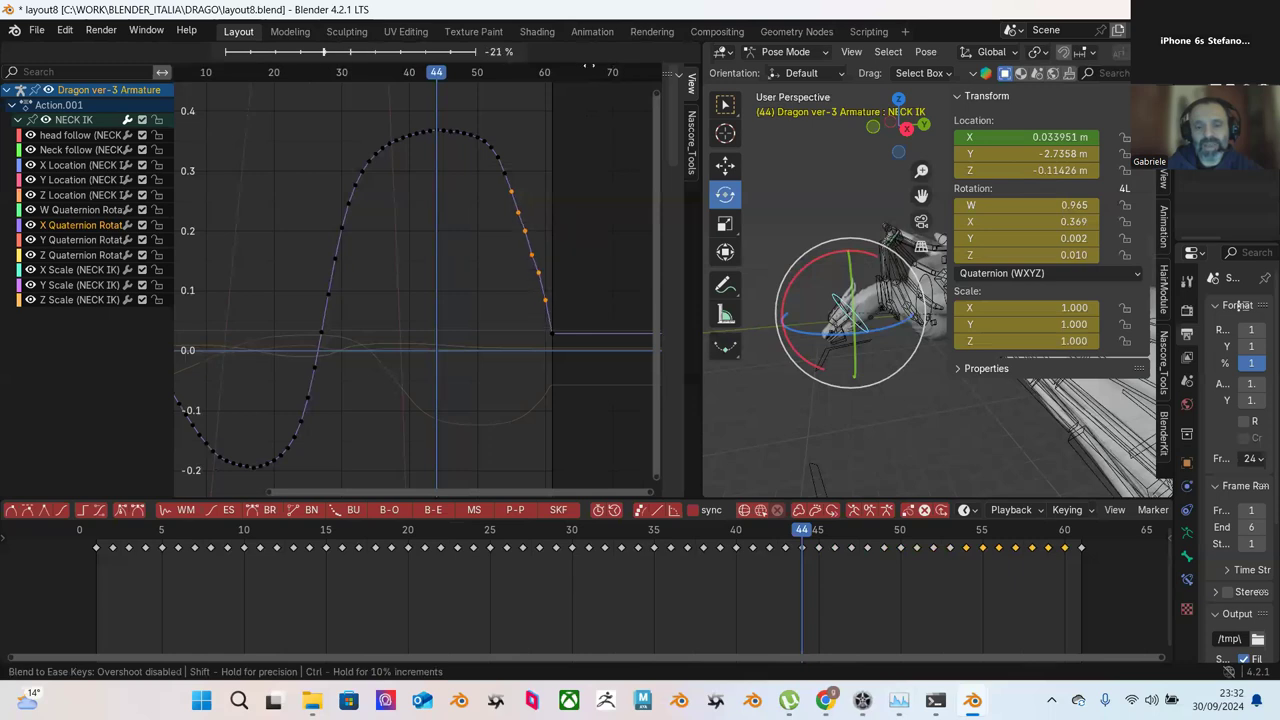
{"action": "left_click", "coordinate": [597, 197]}
Step: Blend four keys on the descending slope toward ease
{"action": "left_click", "coordinate": [492, 238]}
{"action": "left_click_drag", "start_coordinate": [492, 238], "coordinate": [560, 318]}
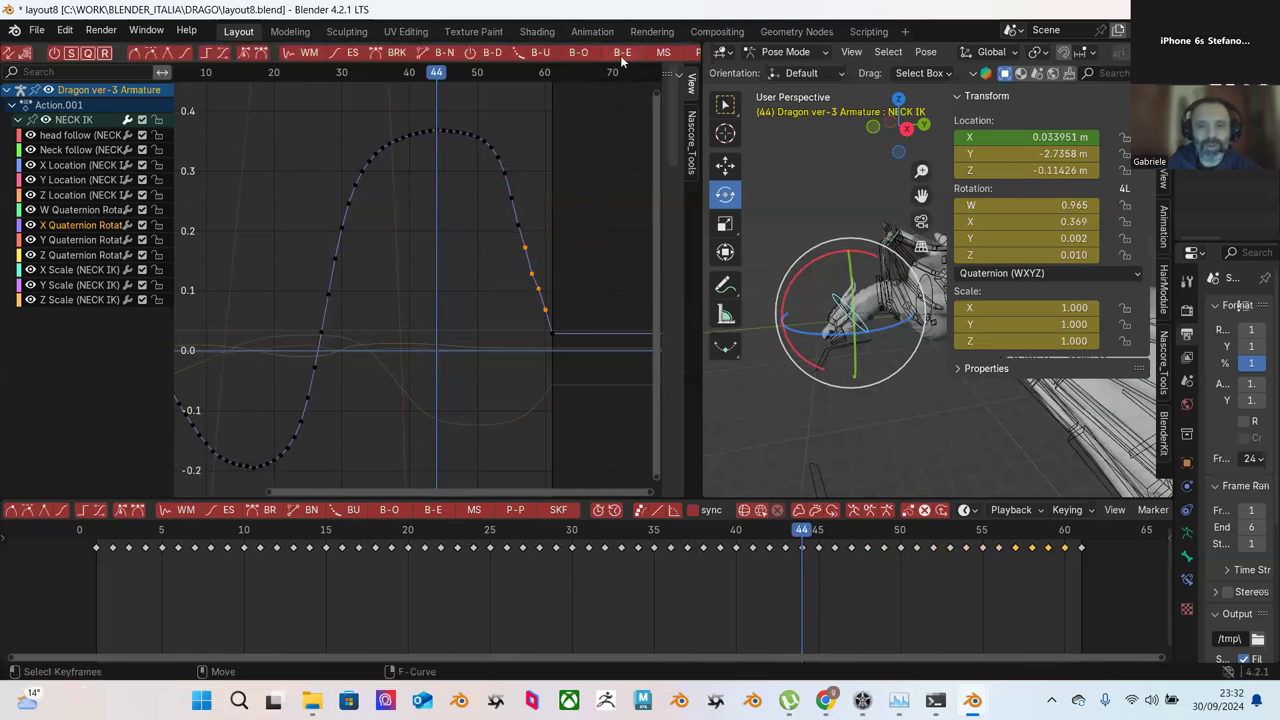
{"action": "left_click", "coordinate": [623, 56]}
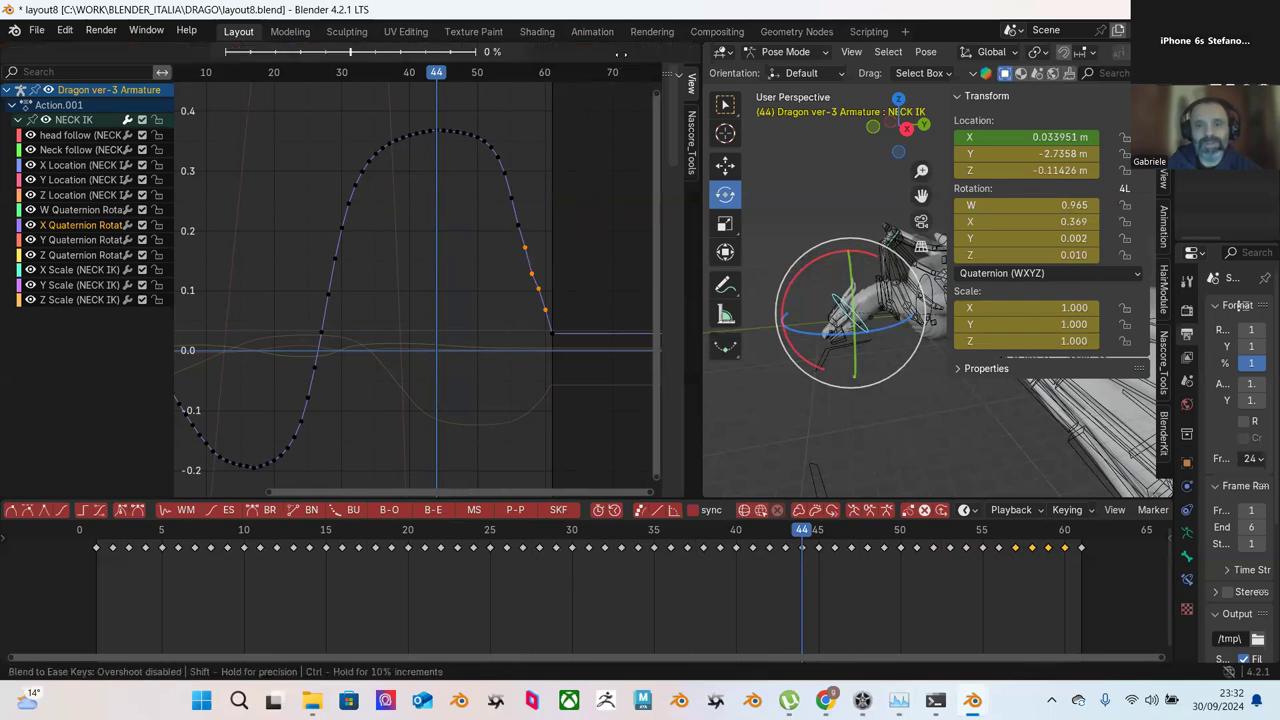
{"action": "mouse_move", "coordinate": [591, 62]}
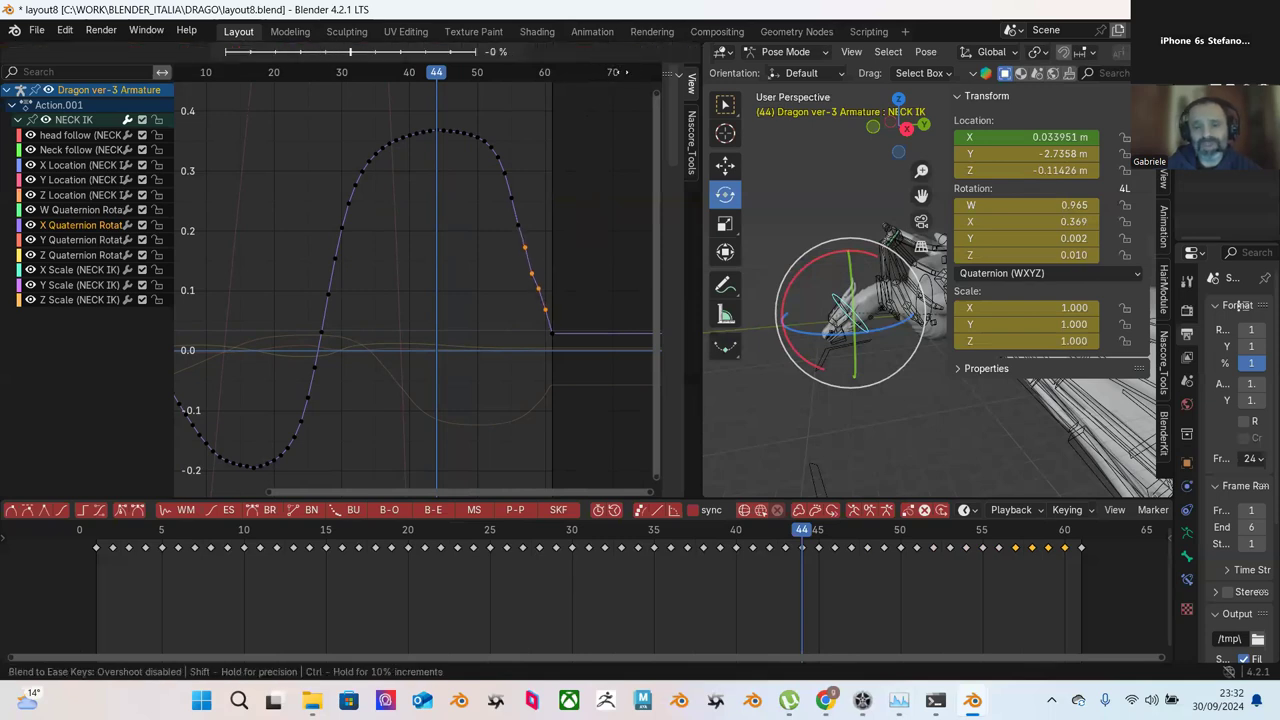
{"action": "left_click", "coordinate": [590, 117]}
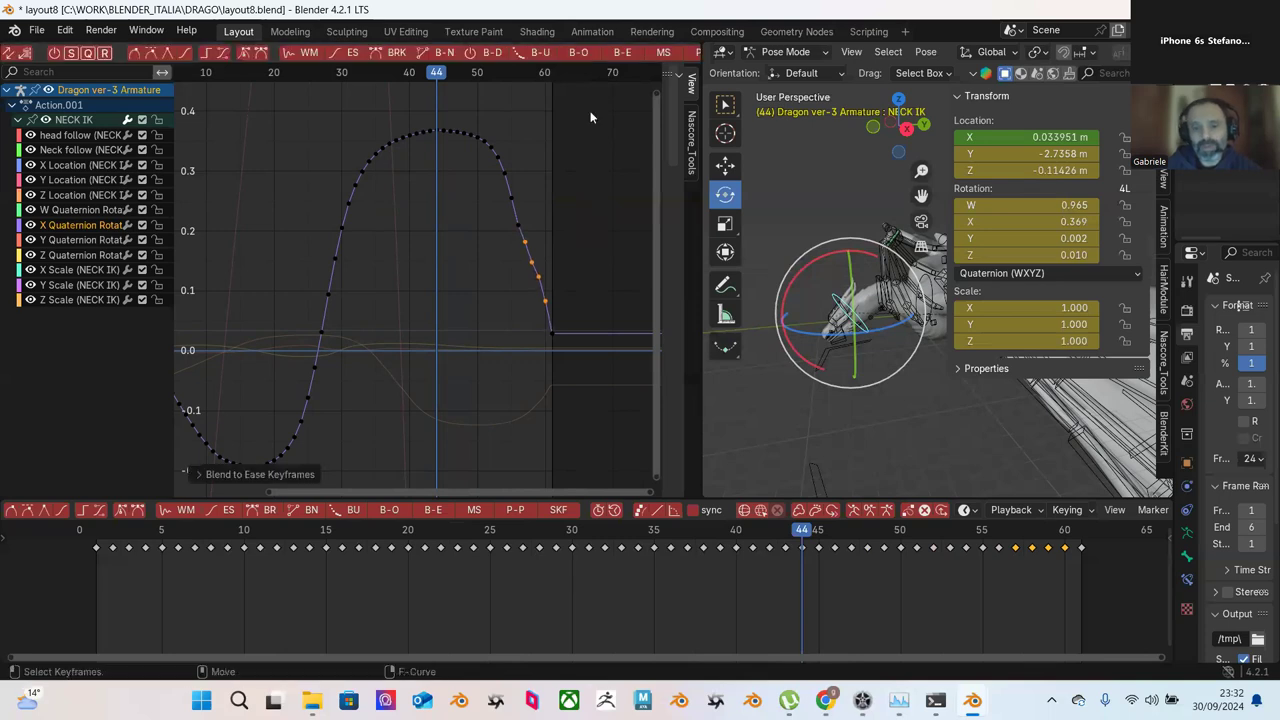
Step: Blend three falling-slope keys, then three higher ones, toward ease
{"action": "left_click_drag", "start_coordinate": [493, 205], "coordinate": [550, 266]}
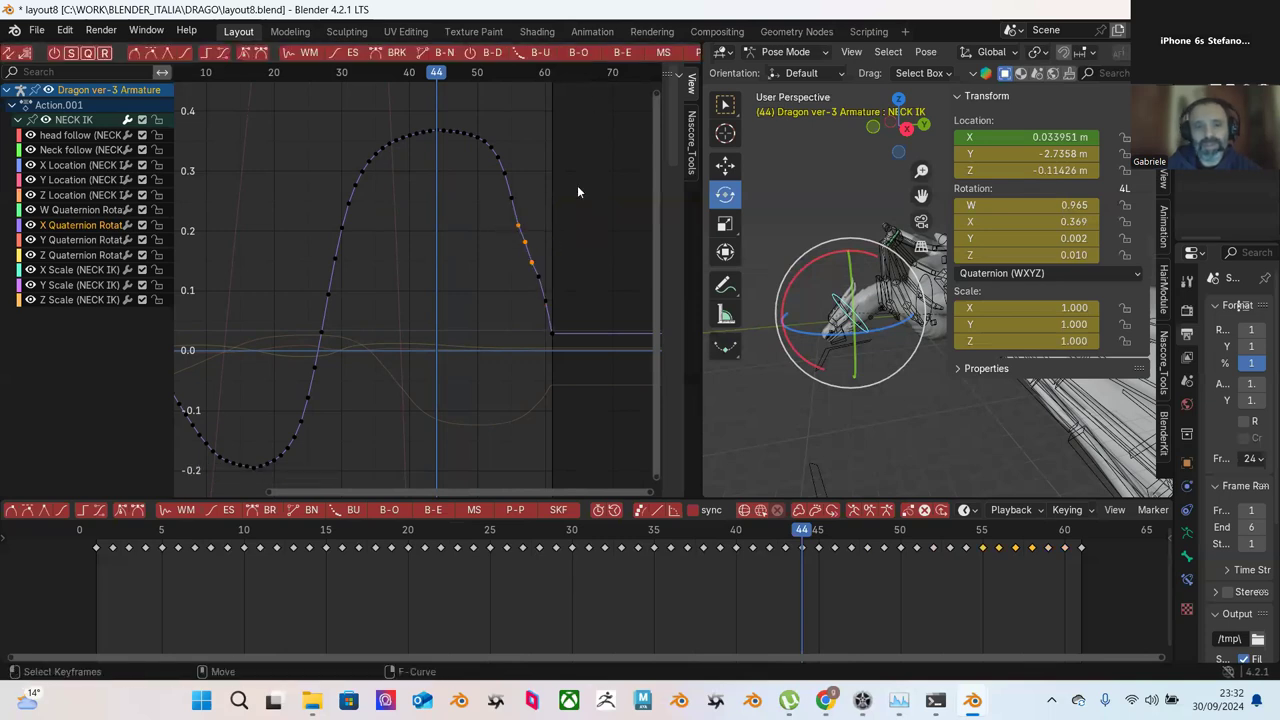
{"action": "left_click", "coordinate": [620, 53]}
{"action": "mouse_move", "coordinate": [577, 57]}
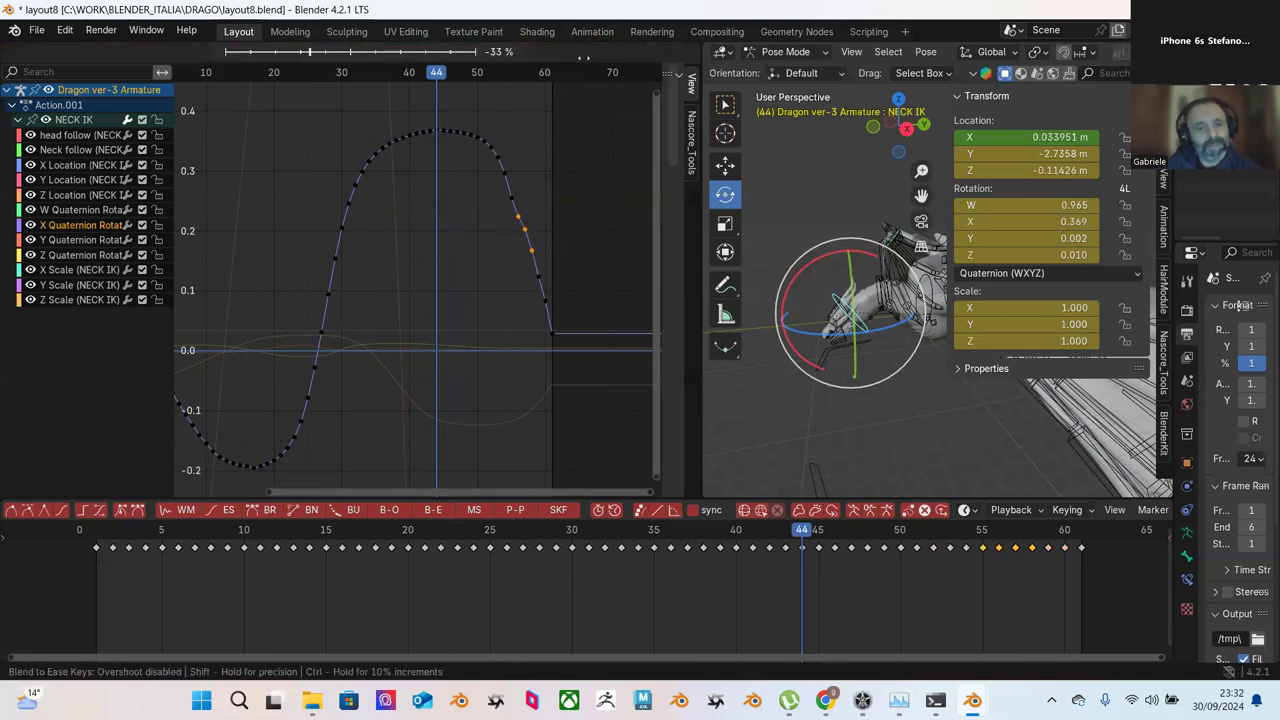
{"action": "left_click", "coordinate": [544, 150]}
{"action": "left_click_drag", "start_coordinate": [486, 112], "coordinate": [520, 205]}
{"action": "left_click", "coordinate": [620, 53]}
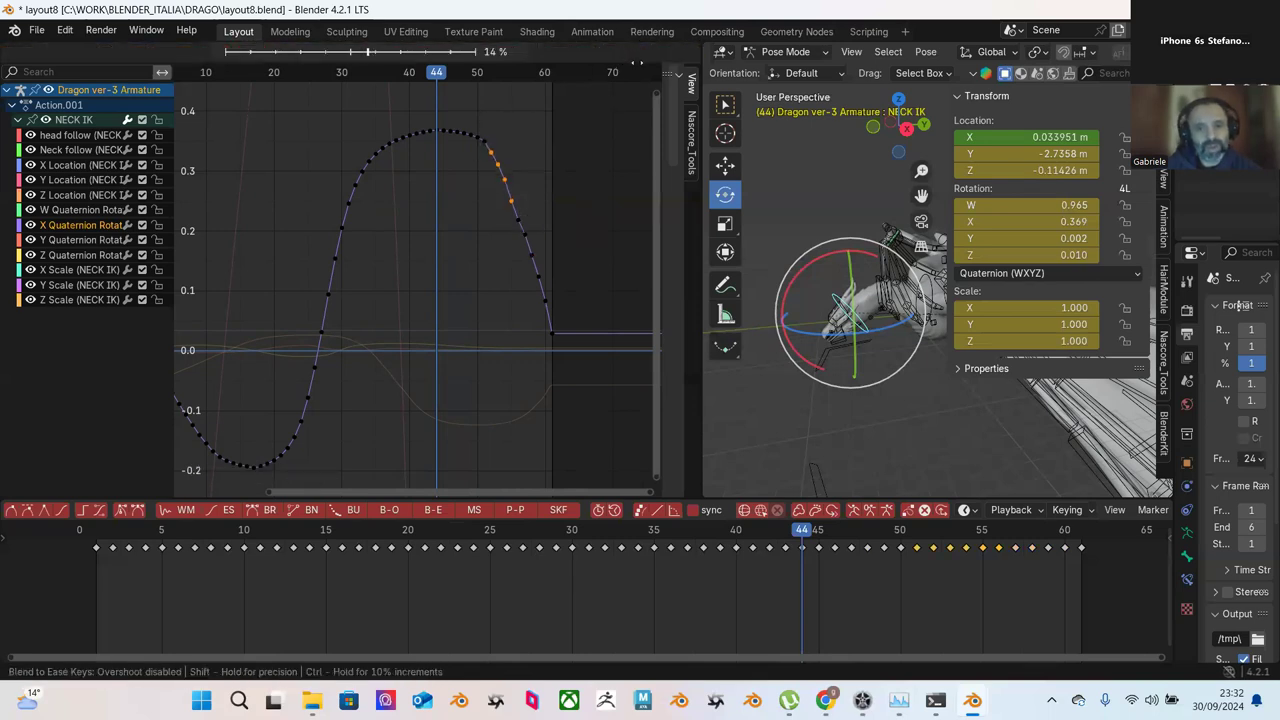
{"action": "left_click", "coordinate": [635, 90]}
Step: Apply two blend-to-ease passes to the keys at the top of the curve
{"action": "left_click_drag", "start_coordinate": [455, 100], "coordinate": [520, 166]}
{"action": "left_click", "coordinate": [622, 53]}
{"action": "left_click", "coordinate": [629, 96]}
{"action": "left_click", "coordinate": [540, 128]}
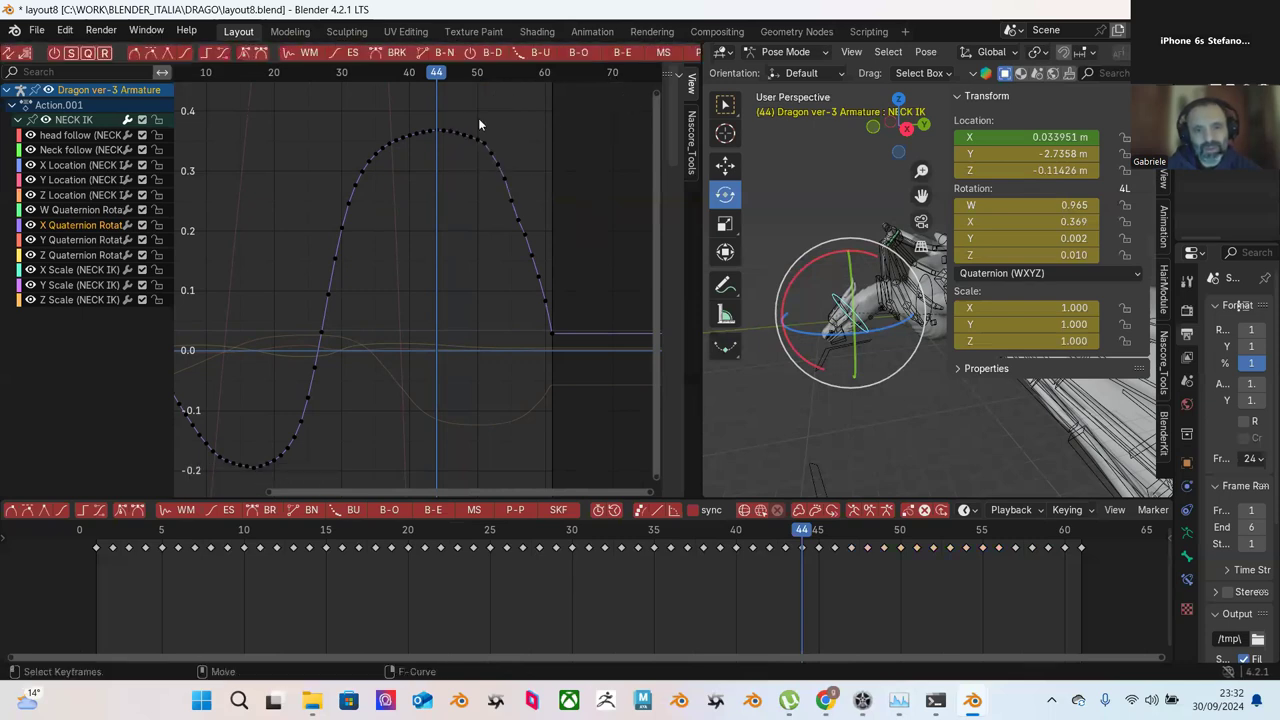
{"action": "left_click", "coordinate": [618, 53]}
{"action": "left_click", "coordinate": [636, 84]}
Step: Blend about six keys on the falling part toward ease
{"action": "left_click", "coordinate": [576, 110]}
{"action": "left_click_drag", "start_coordinate": [501, 147], "coordinate": [555, 282]}
{"action": "left_click", "coordinate": [620, 53]}
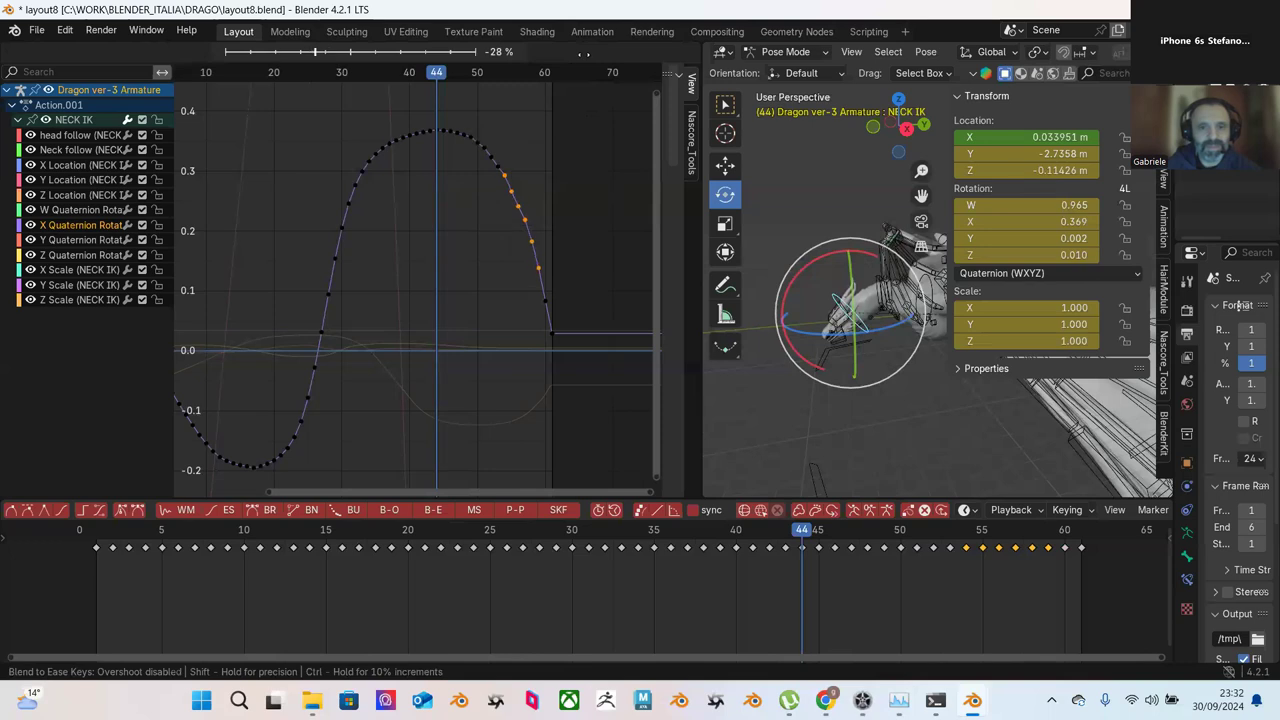
{"action": "left_click", "coordinate": [594, 76]}
Step: Blend two falling-slope keys, then a single key, toward ease
{"action": "left_click", "coordinate": [588, 147]}
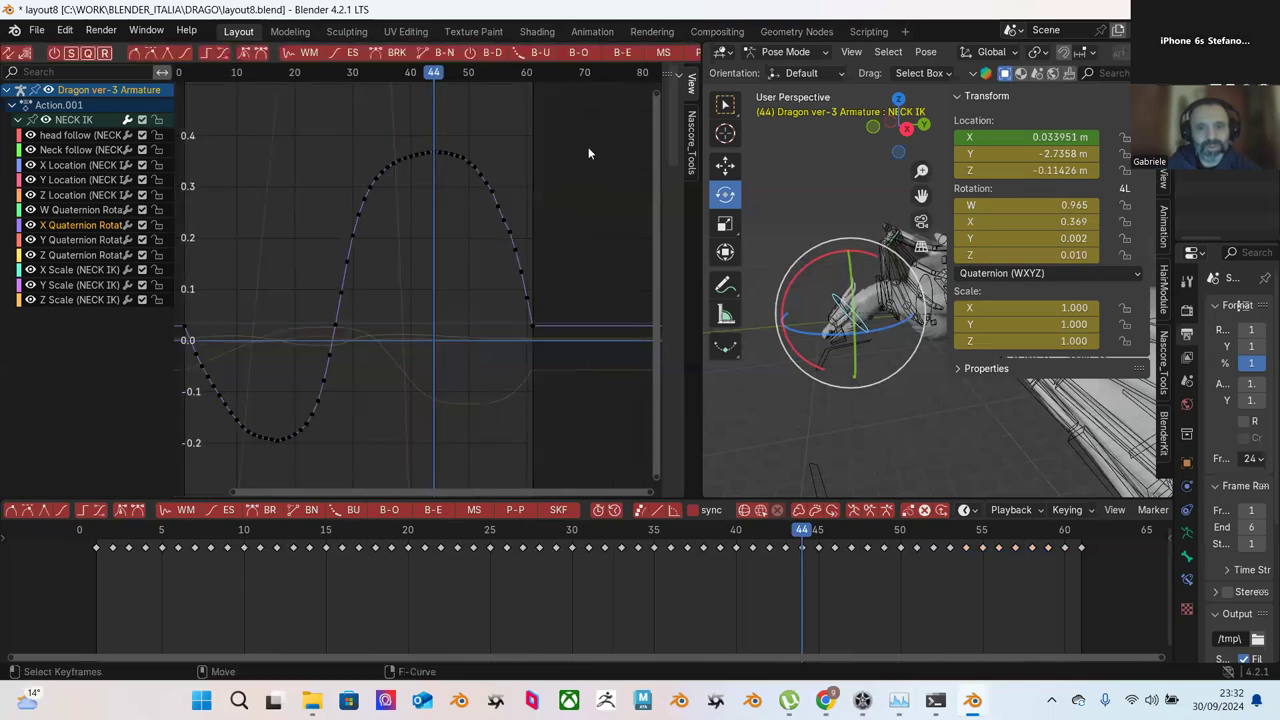
{"action": "left_click_drag", "start_coordinate": [503, 185], "coordinate": [523, 205]}
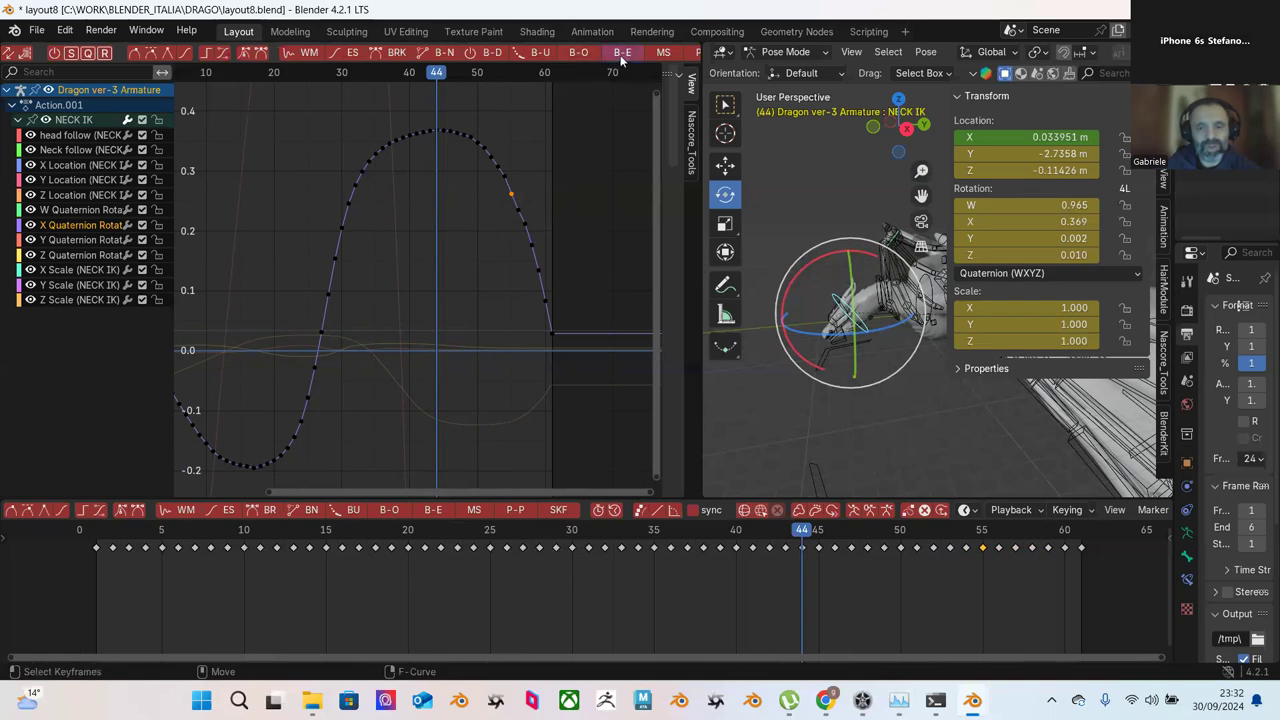
{"action": "left_click", "coordinate": [621, 55]}
{"action": "left_click", "coordinate": [598, 60]}
{"action": "scroll", "coordinate": [560, 160], "scroll_direction": "up", "scroll_amount": 1}
{"action": "left_click", "coordinate": [521, 201]}
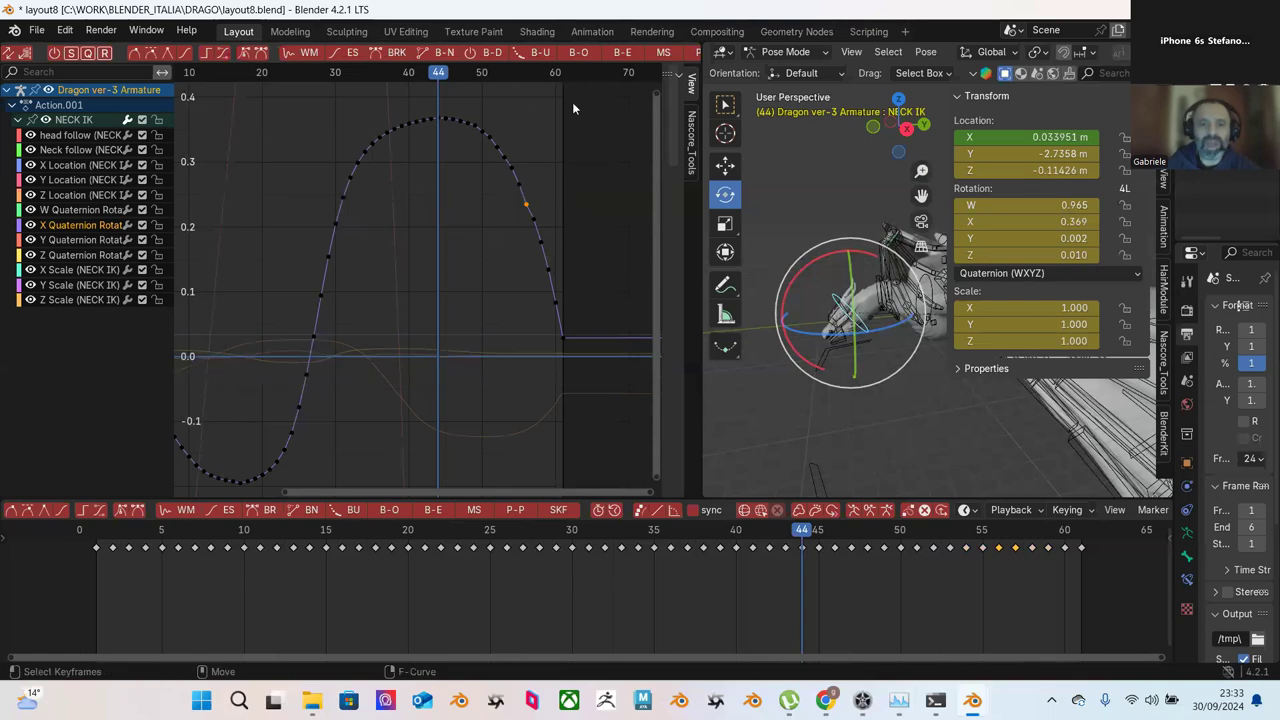
{"action": "left_click", "coordinate": [621, 52]}
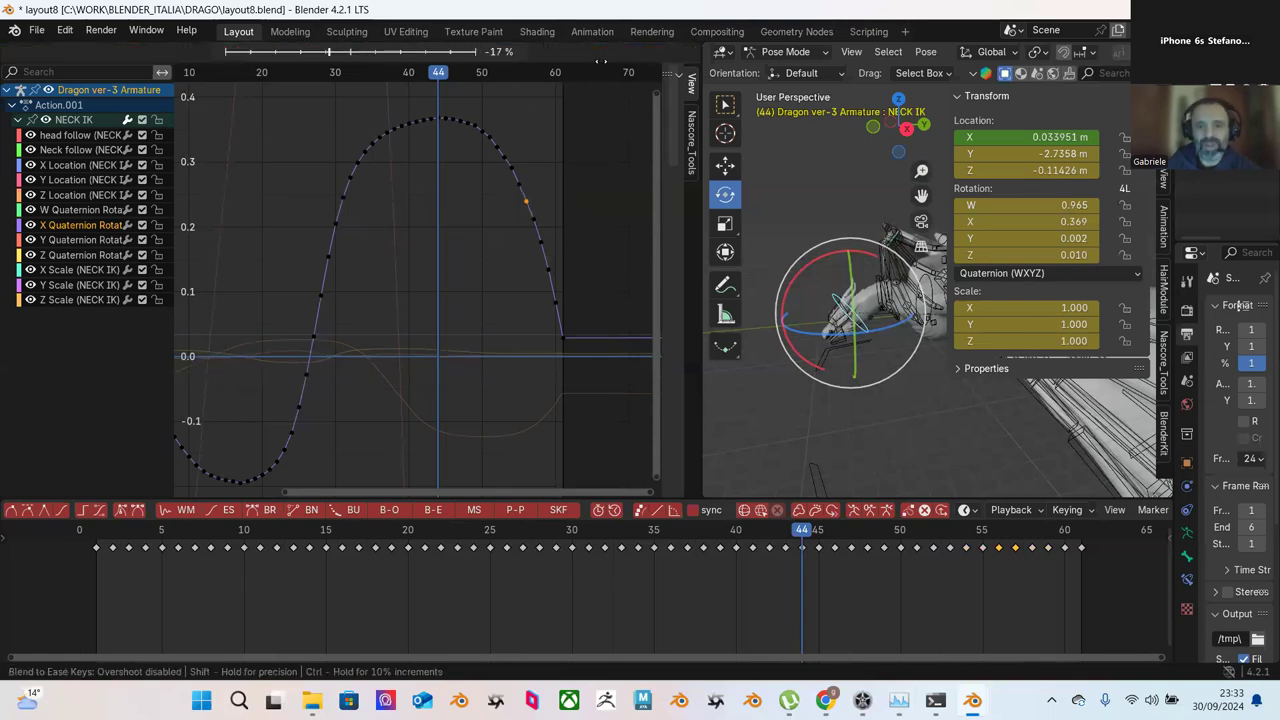
{"action": "left_click", "coordinate": [600, 60]}
{"action": "scroll", "coordinate": [590, 142], "scroll_direction": "down", "scroll_amount": 1}
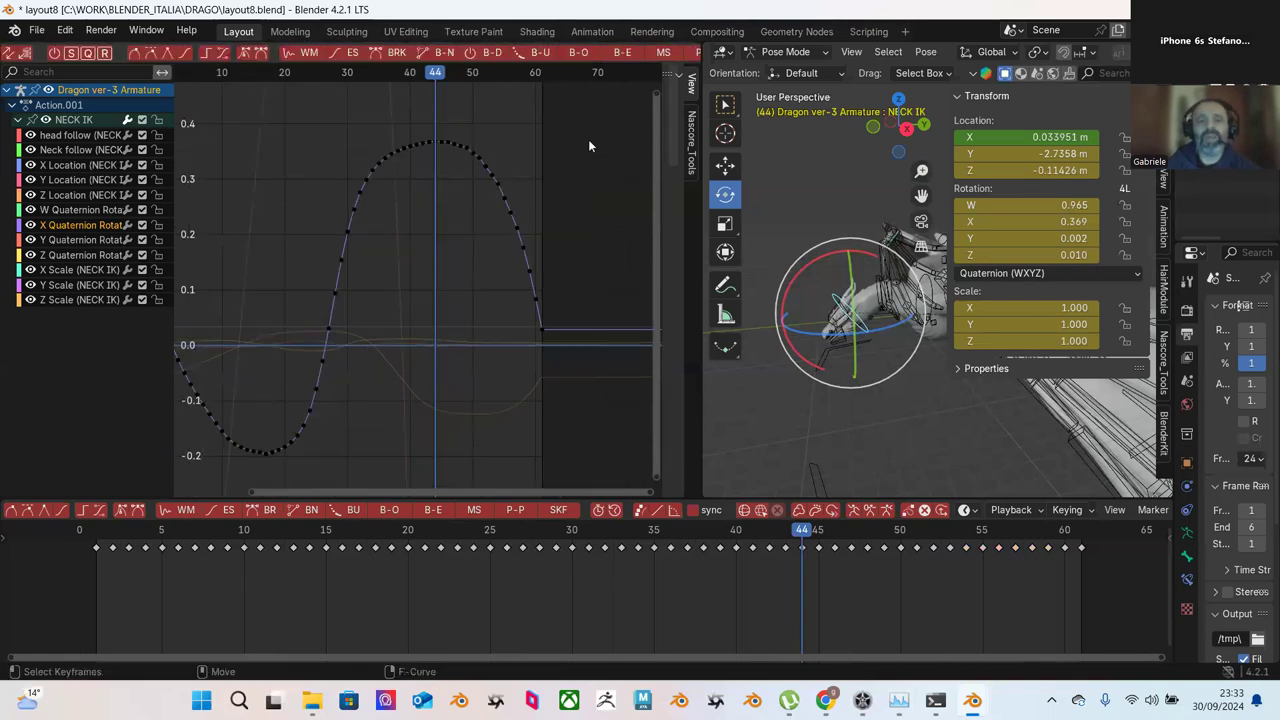
Step: Blend the keys near the top of the rising curve toward ease
{"action": "left_click_drag", "start_coordinate": [322, 113], "coordinate": [430, 217]}
{"action": "left_click", "coordinate": [470, 116]}
{"action": "left_click_drag", "start_coordinate": [329, 107], "coordinate": [434, 237]}
{"action": "left_click", "coordinate": [622, 52]}
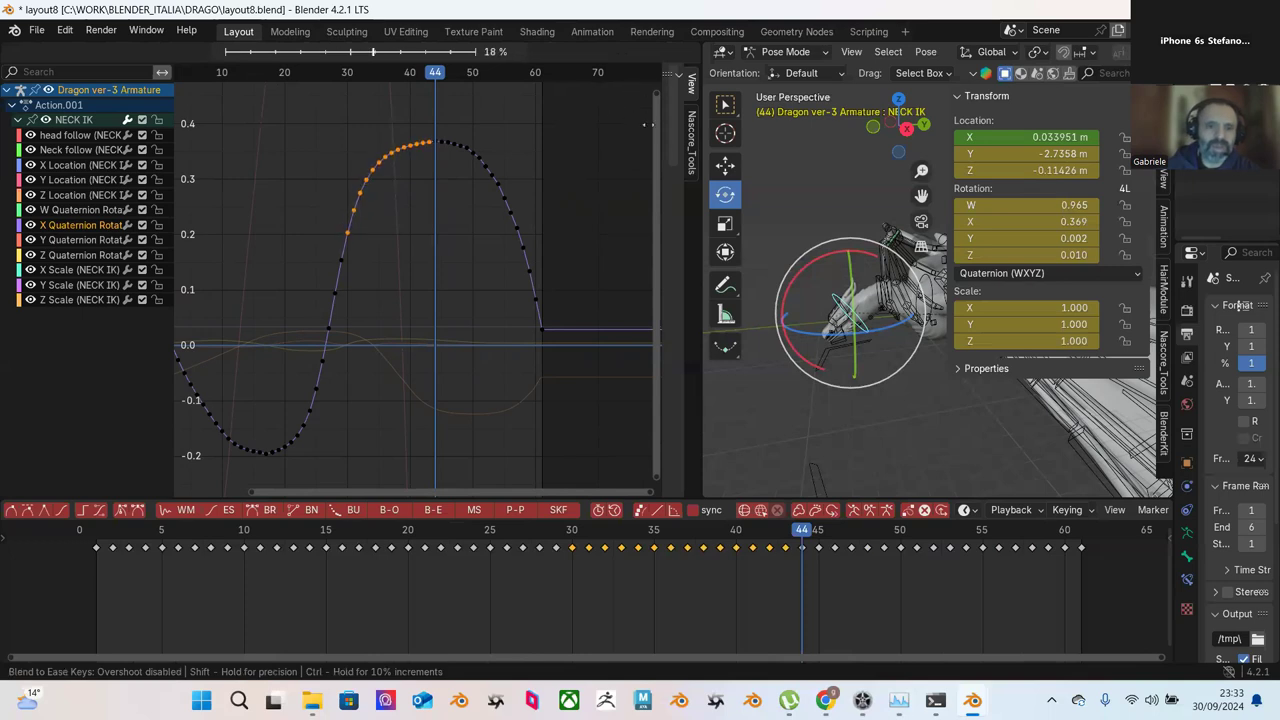
{"action": "left_click", "coordinate": [636, 139]}
{"action": "left_click", "coordinate": [582, 131]}
Step: Play back the animation to review the neck motion
{"action": "scroll", "coordinate": [579, 133], "scroll_direction": "down", "scroll_amount": 3}
{"action": "scroll", "coordinate": [562, 144], "scroll_direction": "up", "scroll_amount": 2}
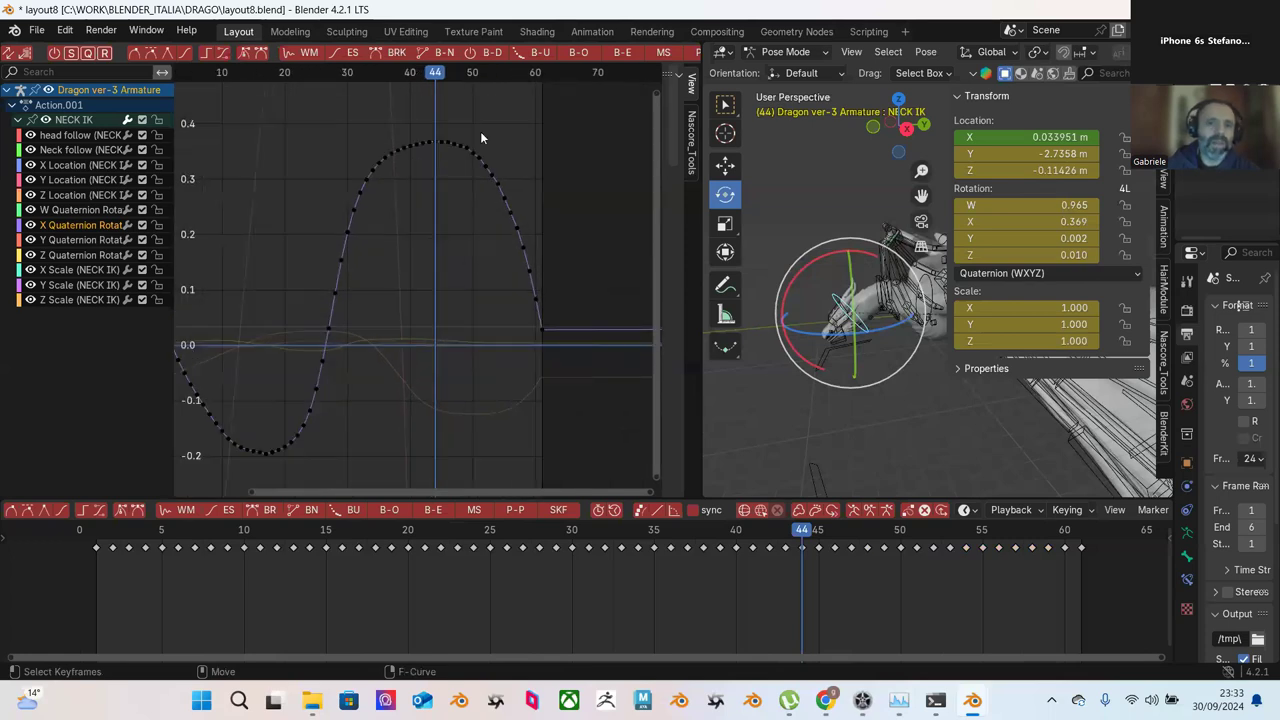
{"action": "scroll", "coordinate": [480, 148], "scroll_direction": "down", "scroll_amount": 1}
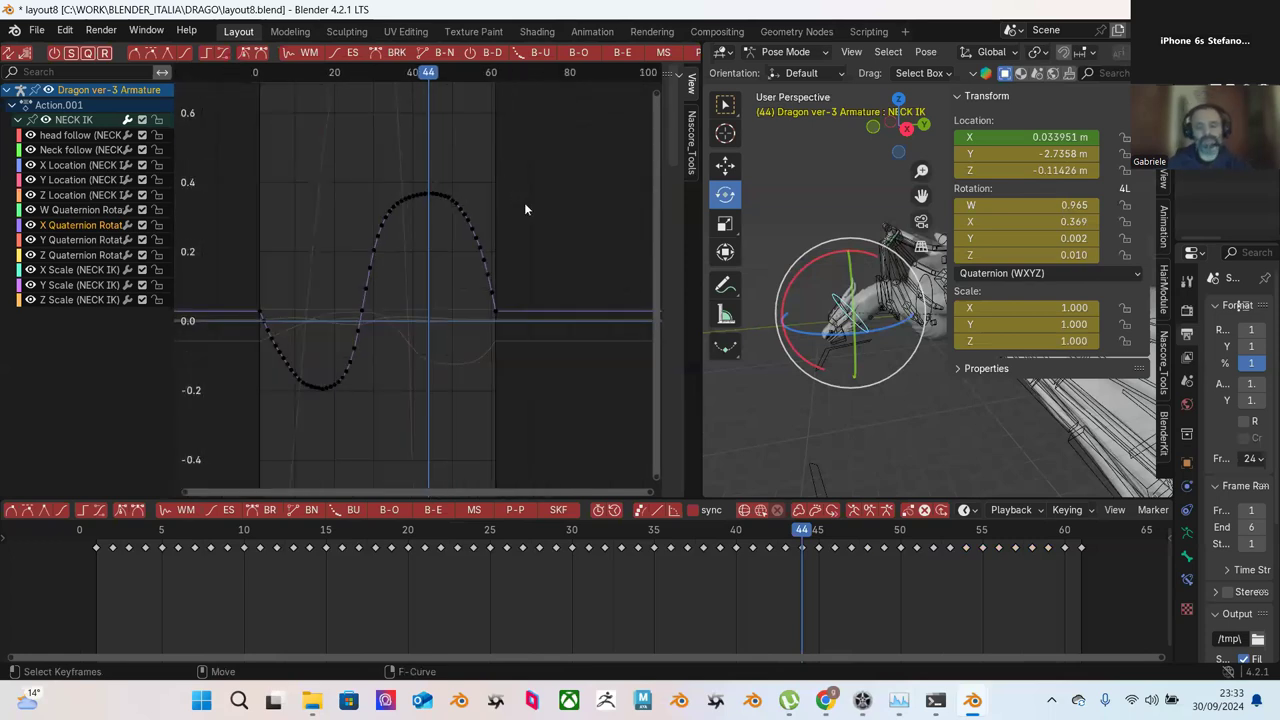
{"action": "key", "text": "space"}
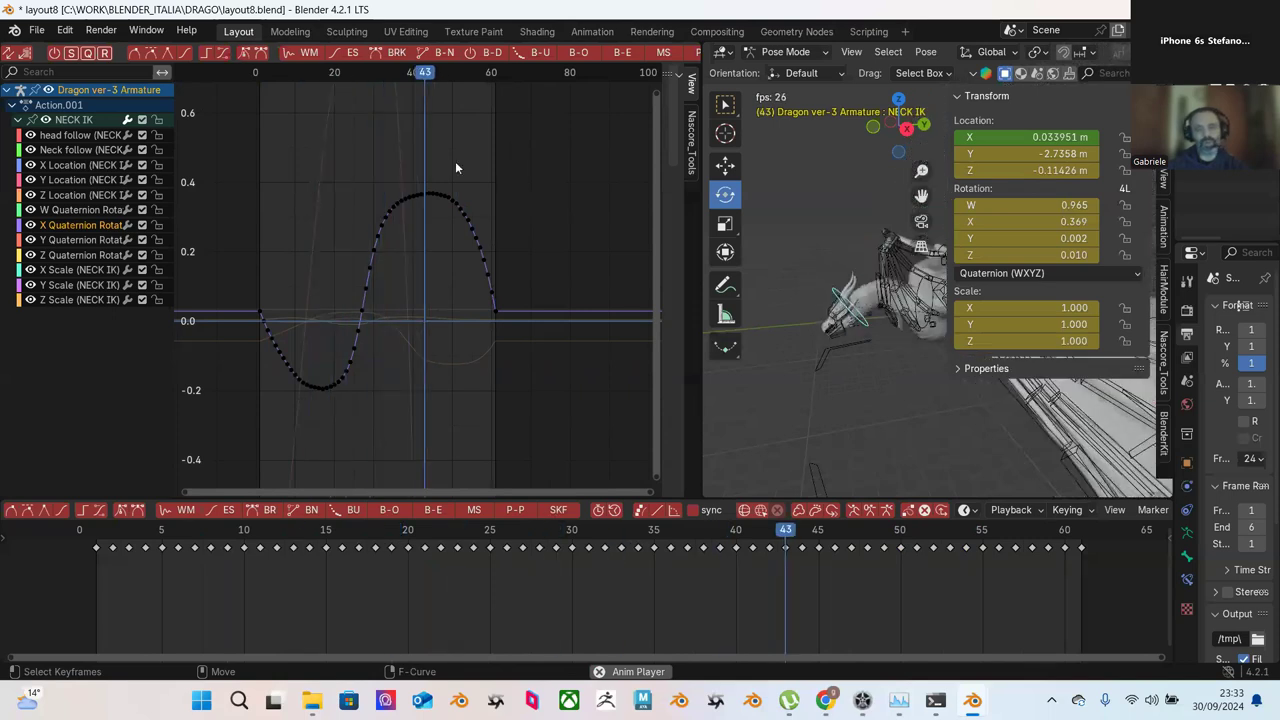
{"action": "key", "text": "space"}
Step: Blend the rising keys up to the peak toward ease
{"action": "scroll", "coordinate": [366, 143], "scroll_direction": "up", "scroll_amount": 3}
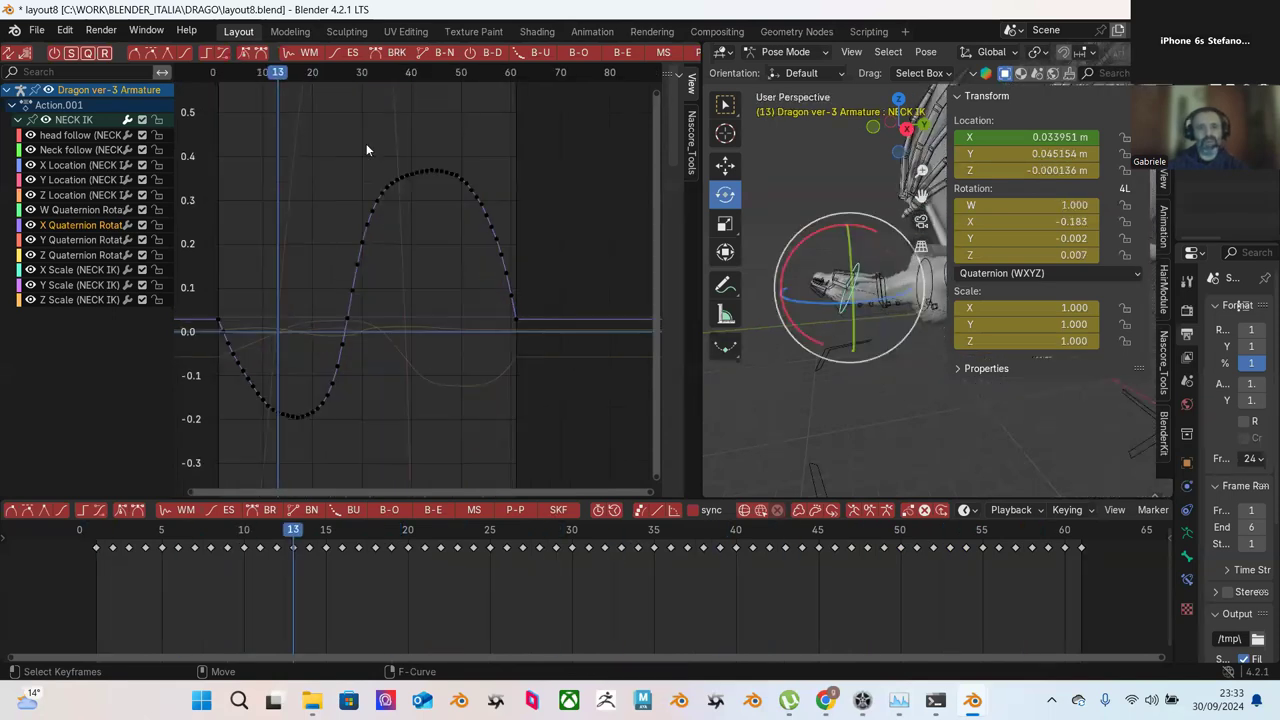
{"action": "left_click_drag", "start_coordinate": [295, 101], "coordinate": [442, 334]}
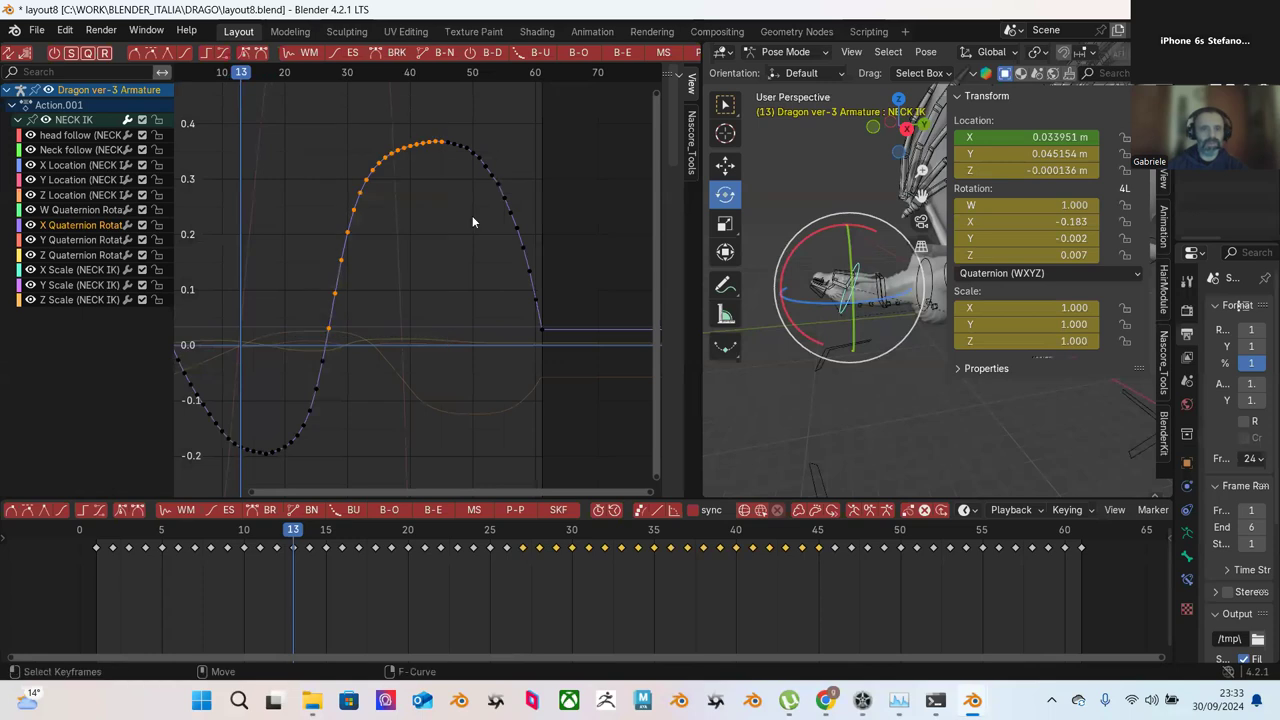
{"action": "left_click", "coordinate": [620, 53]}
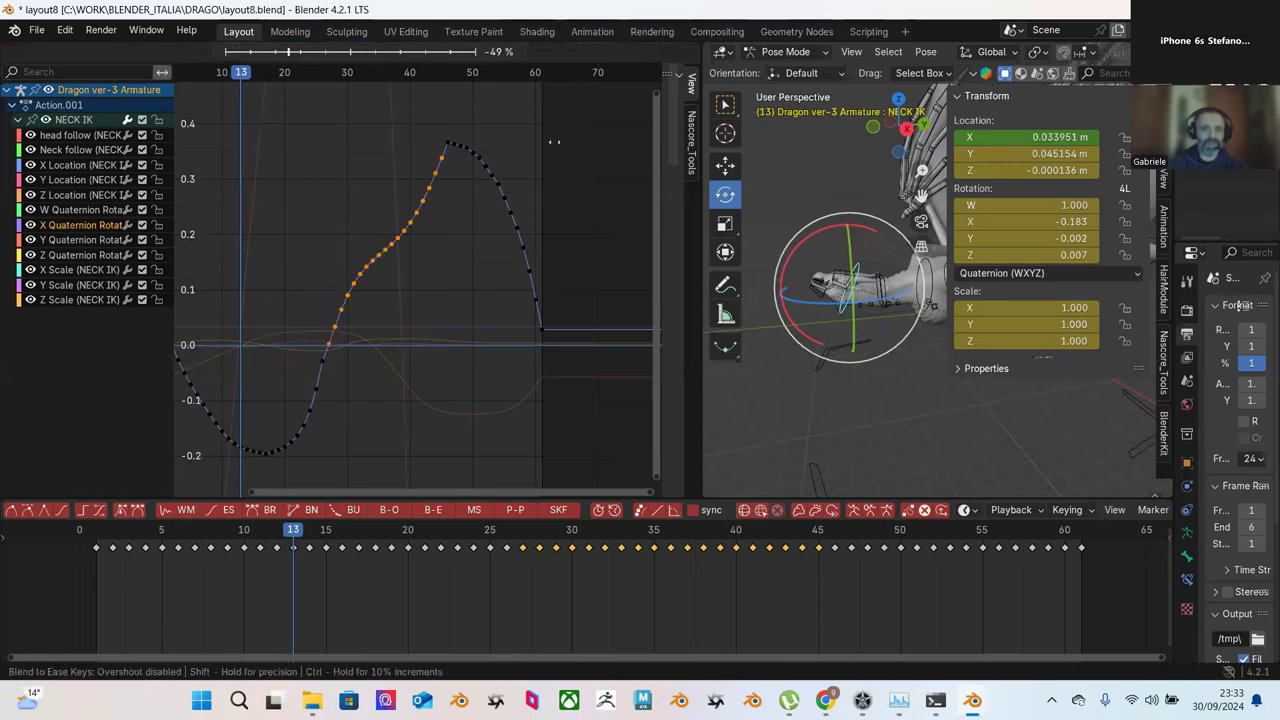
{"action": "mouse_move", "coordinate": [617, 167]}
{"action": "mouse_move", "coordinate": [697, 210]}
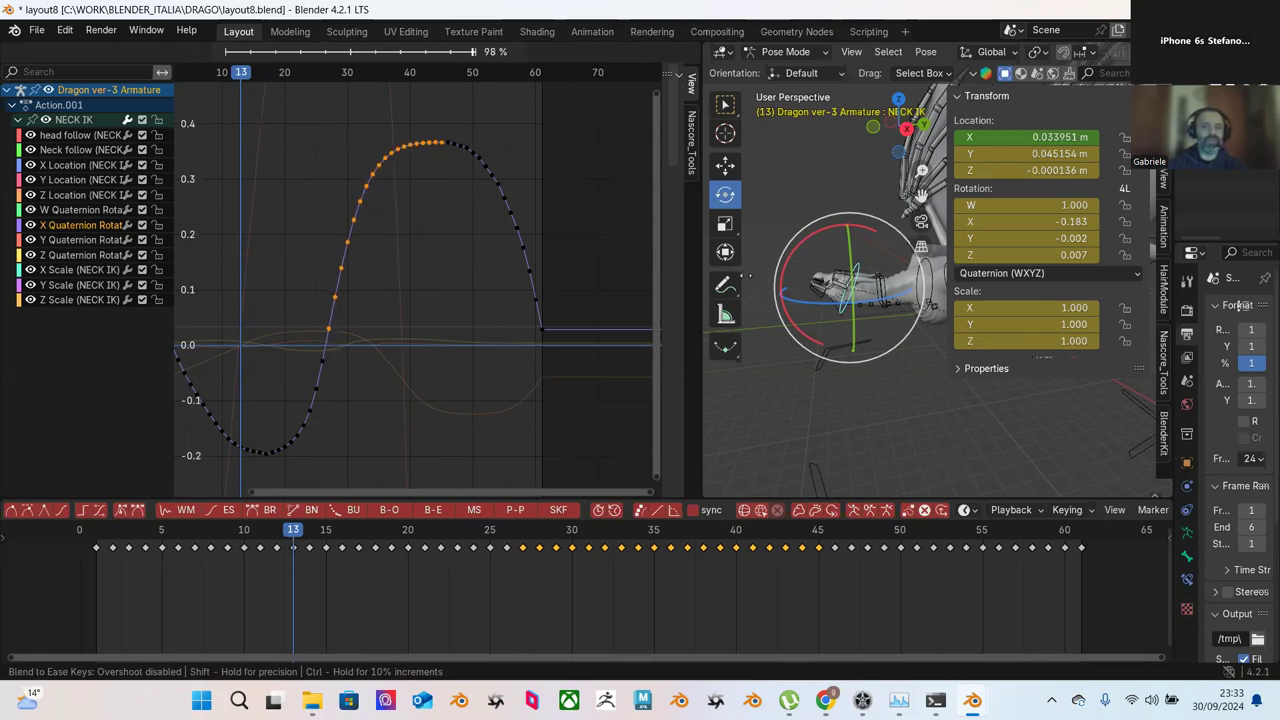
{"action": "left_click", "coordinate": [507, 151]}
Step: Blend about nine keys over the peak toward ease
{"action": "left_click_drag", "start_coordinate": [432, 114], "coordinate": [507, 210]}
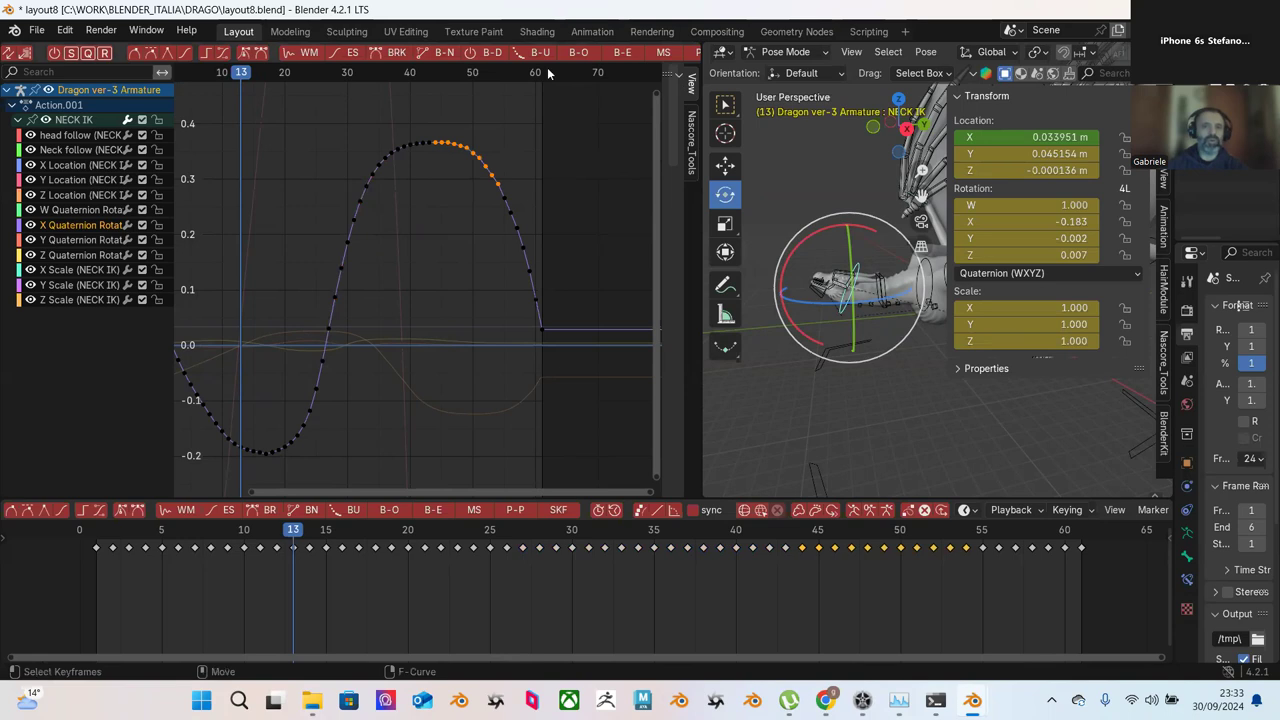
{"action": "left_click", "coordinate": [624, 53]}
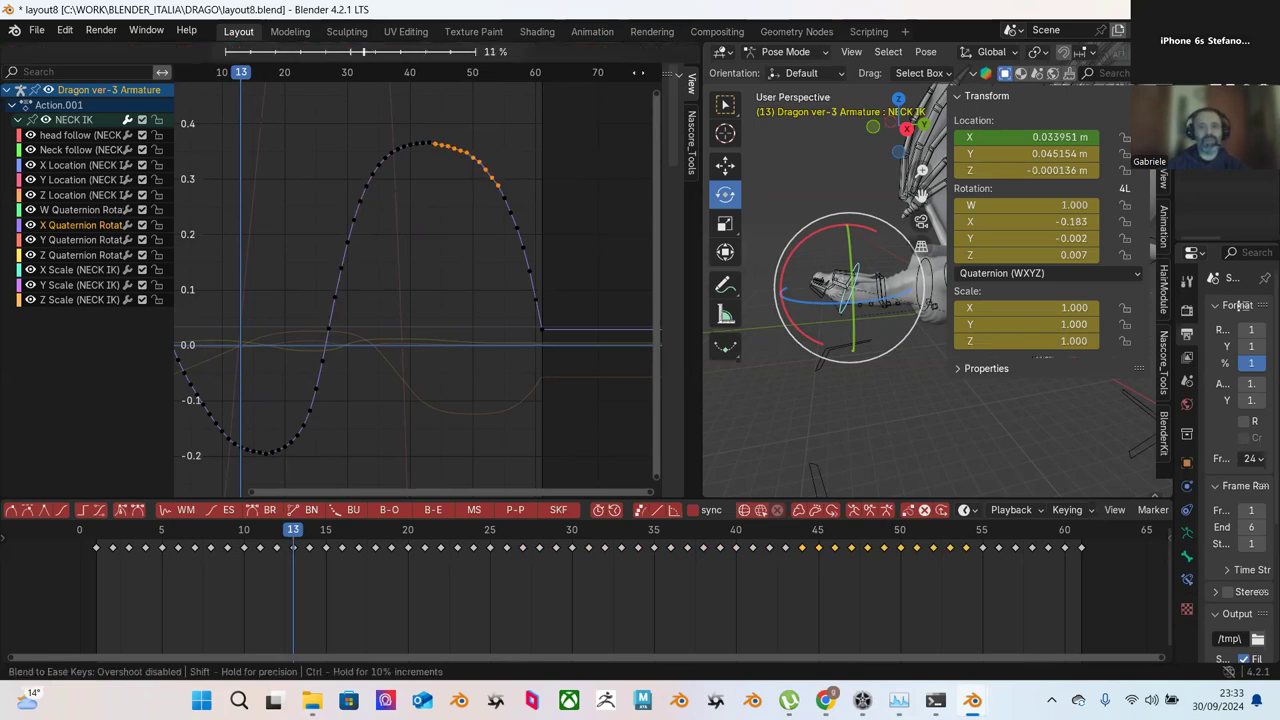
{"action": "left_click", "coordinate": [630, 88]}
{"action": "left_click", "coordinate": [576, 136]}
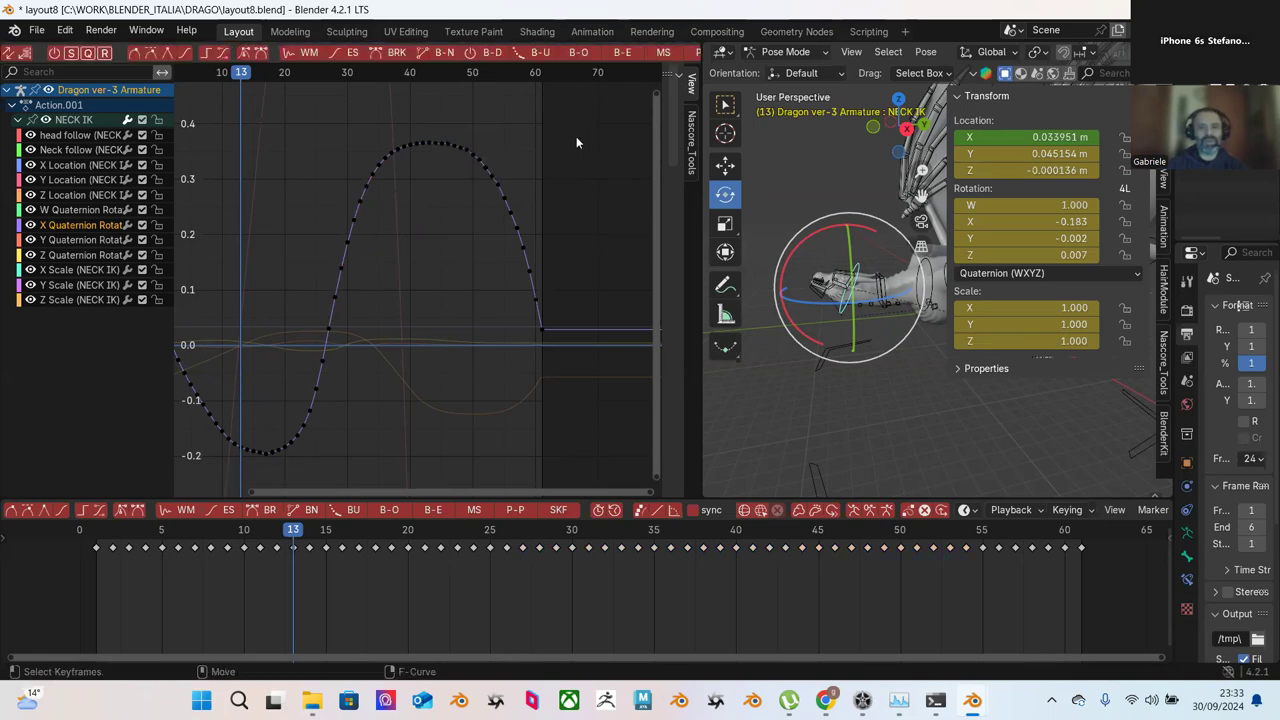
Step: Frame the whole curve and select all of its keyframes
{"action": "key", "text": "Home"}
{"action": "left_click_drag", "start_coordinate": [248, 155], "coordinate": [550, 438]}
{"action": "left_click_drag", "start_coordinate": [236, 124], "coordinate": [563, 480]}
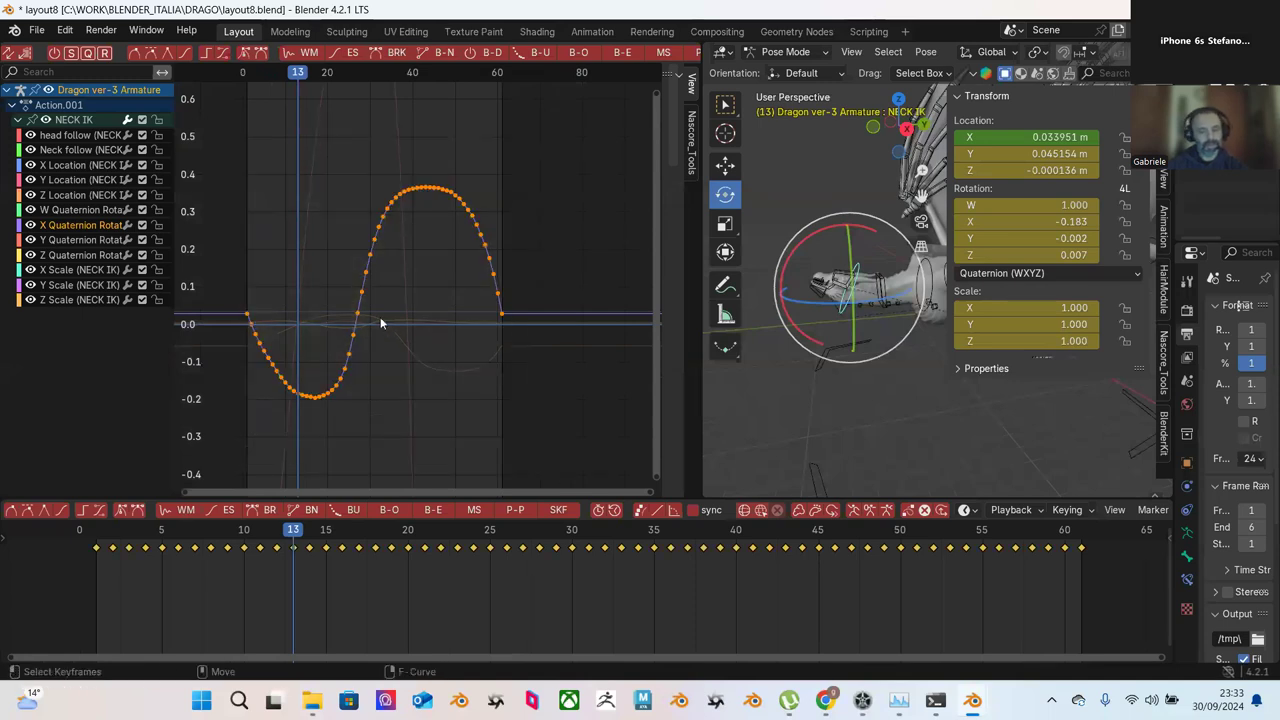
Step: Scale the selected keyframes, then reselect every key on the curve
{"action": "key", "text": "s"}
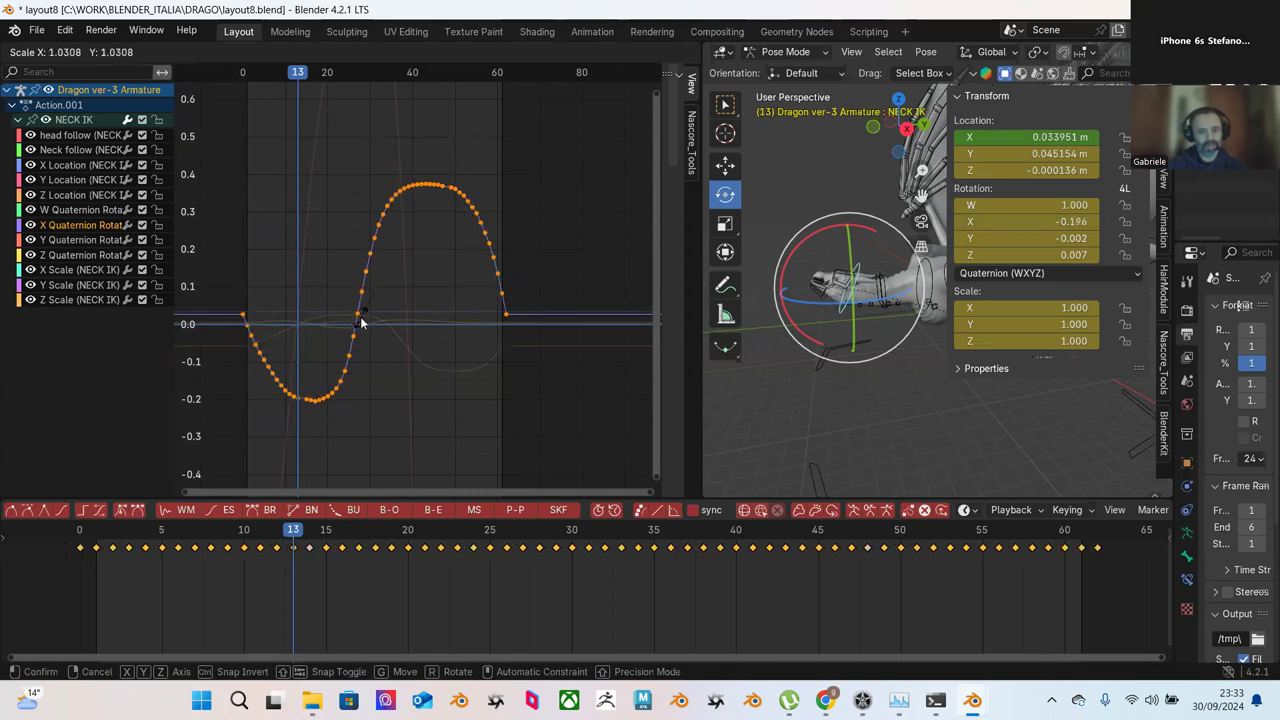
{"action": "left_click", "coordinate": [361, 322]}
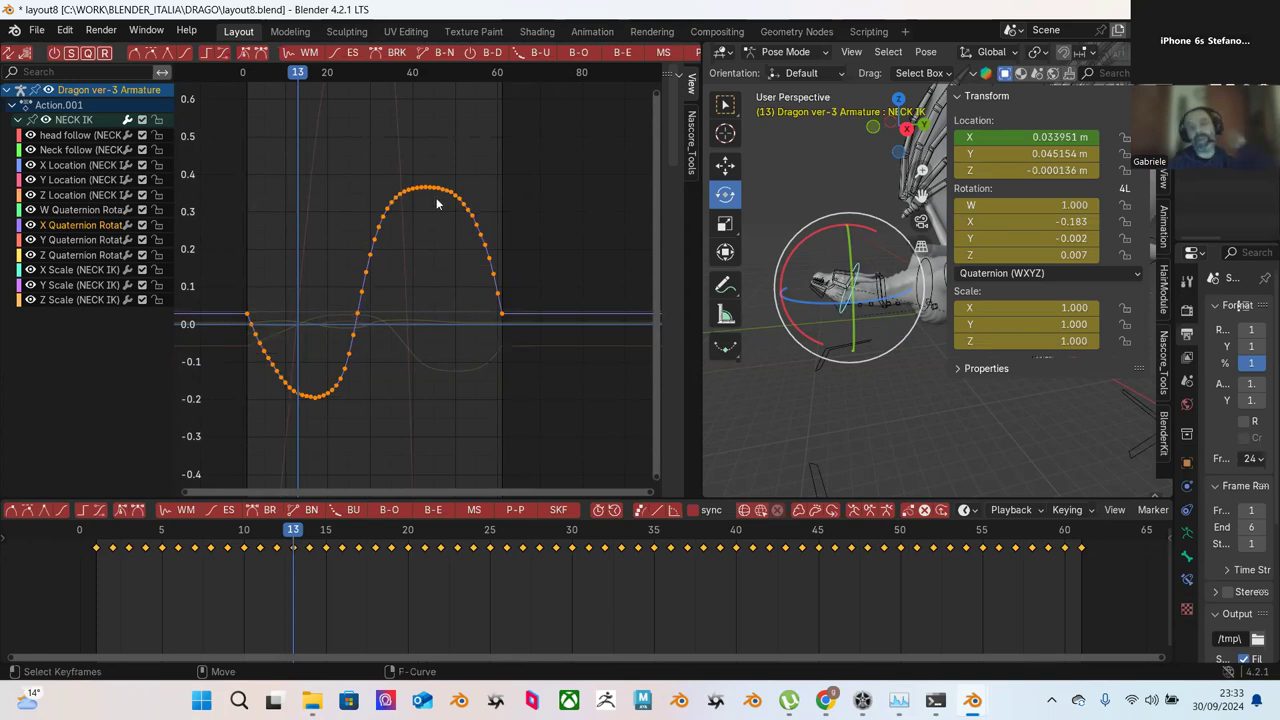
{"action": "left_click", "coordinate": [279, 163]}
{"action": "left_click_drag", "start_coordinate": [261, 117], "coordinate": [566, 480]}
{"action": "left_click_drag", "start_coordinate": [234, 128], "coordinate": [508, 420]}
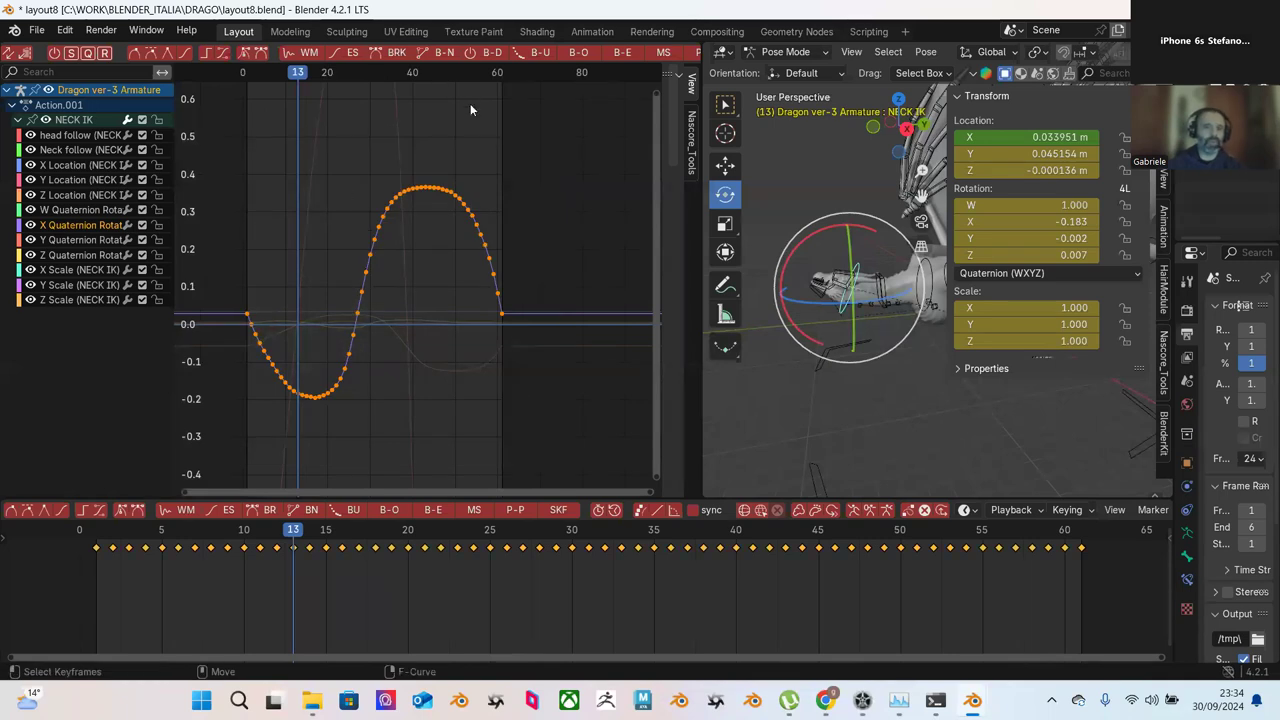
Step: Scale all keys toward their average value and play back the animation
{"action": "scroll", "coordinate": [600, 57], "scroll_direction": "down", "scroll_amount": 5}
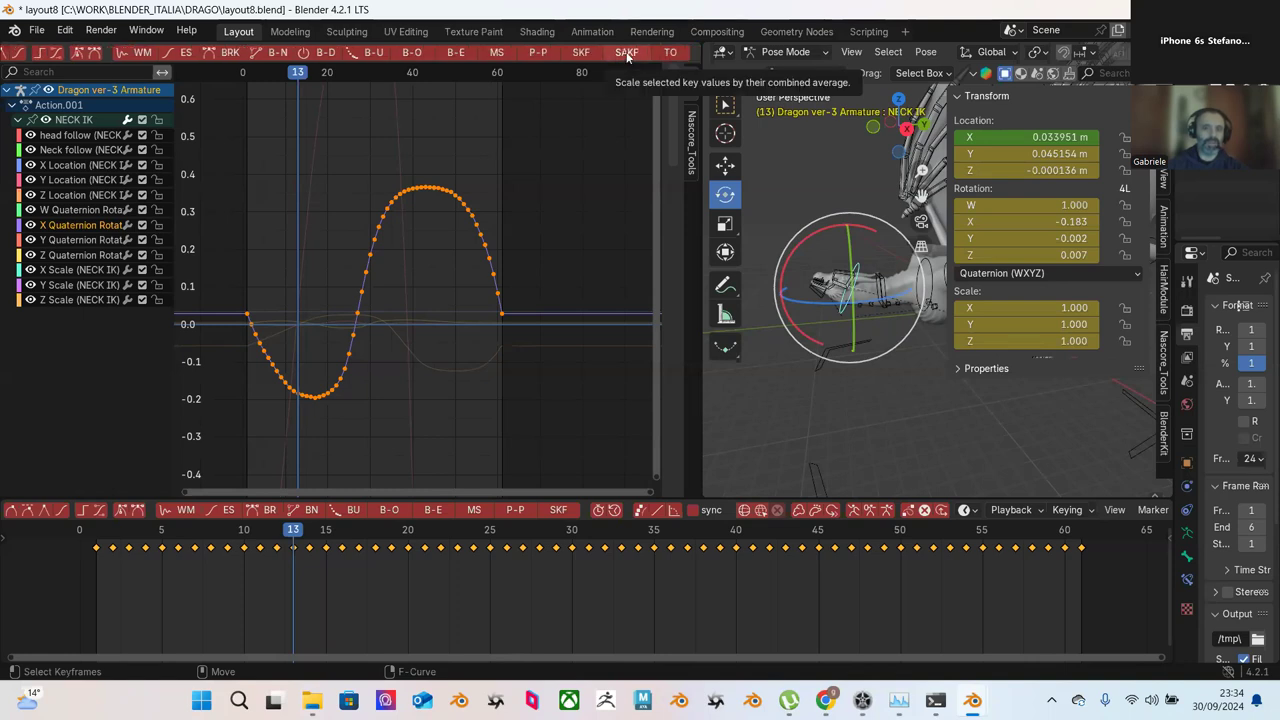
{"action": "left_click", "coordinate": [627, 57]}
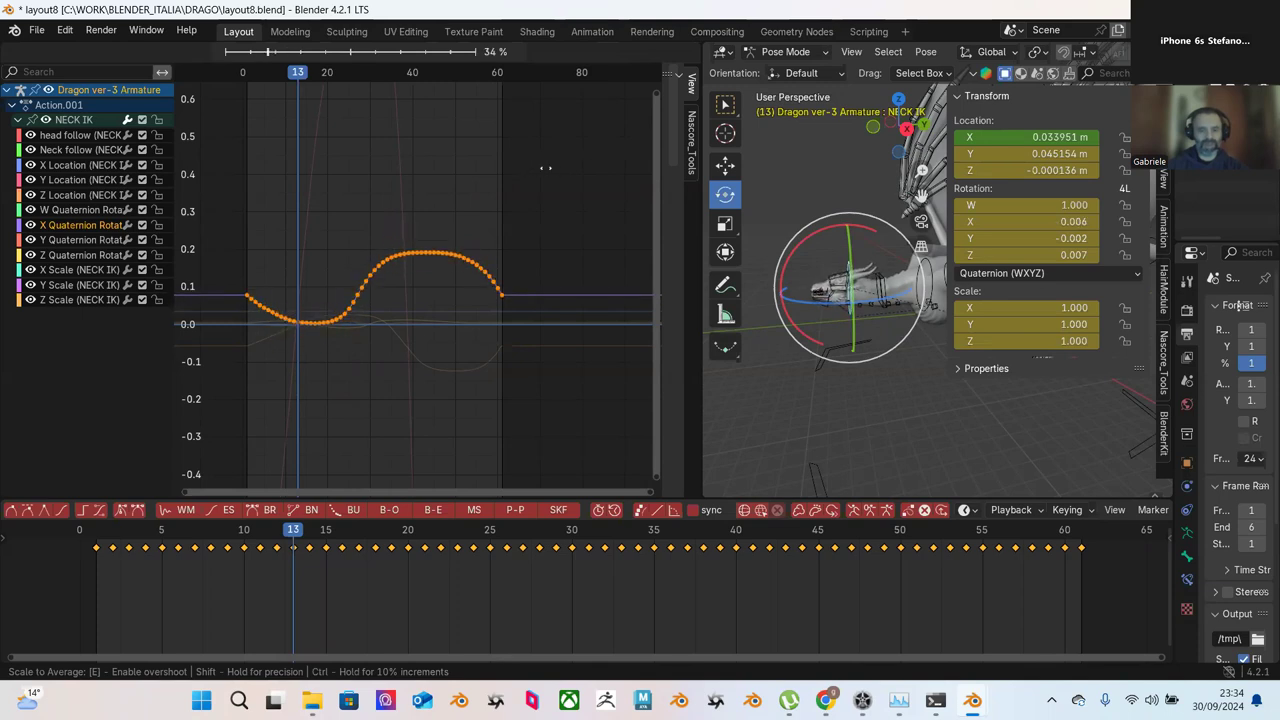
{"action": "left_click", "coordinate": [533, 169]}
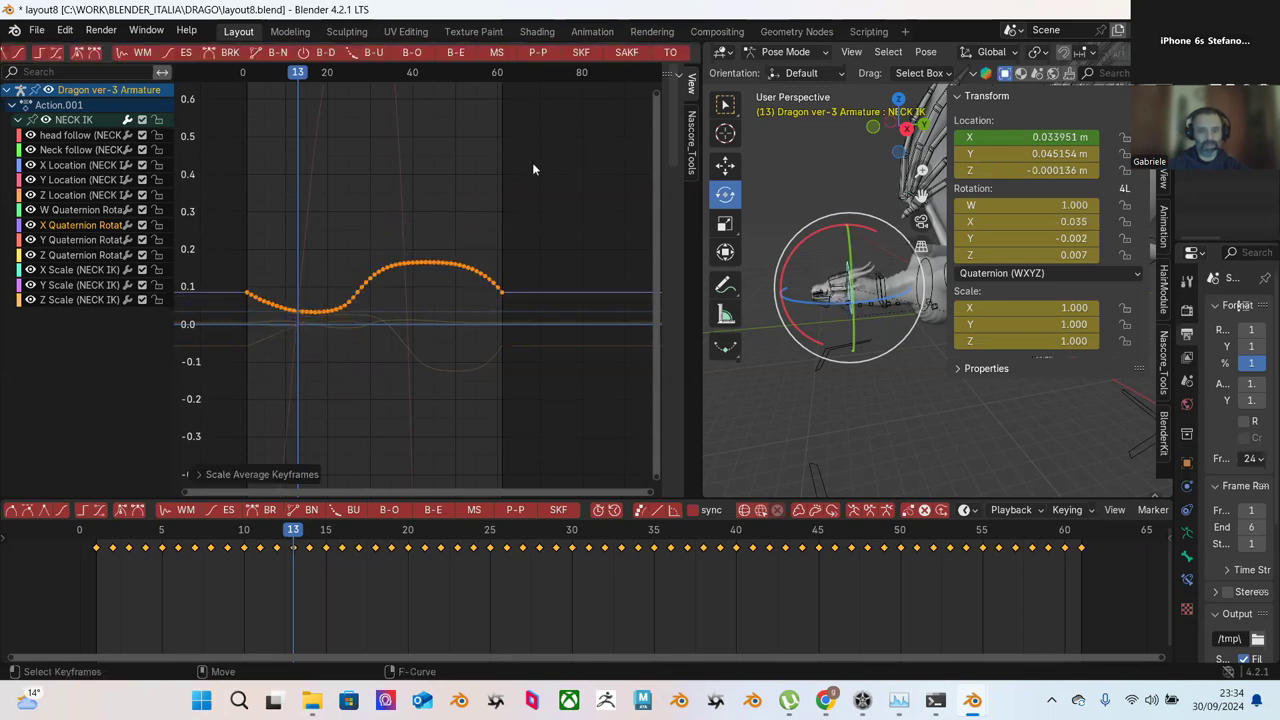
{"action": "key", "text": "space"}
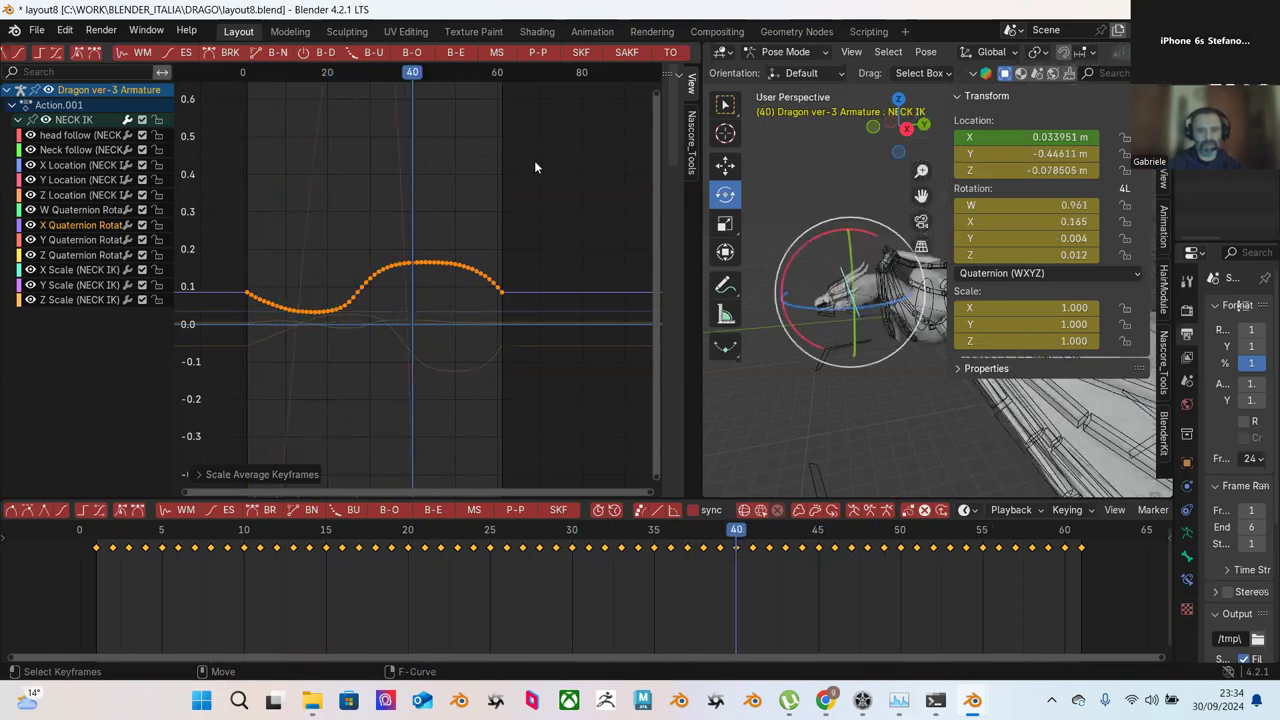
Step: Try and undo a shear, then scale toward the average again and replay
{"action": "left_click", "coordinate": [582, 52]}
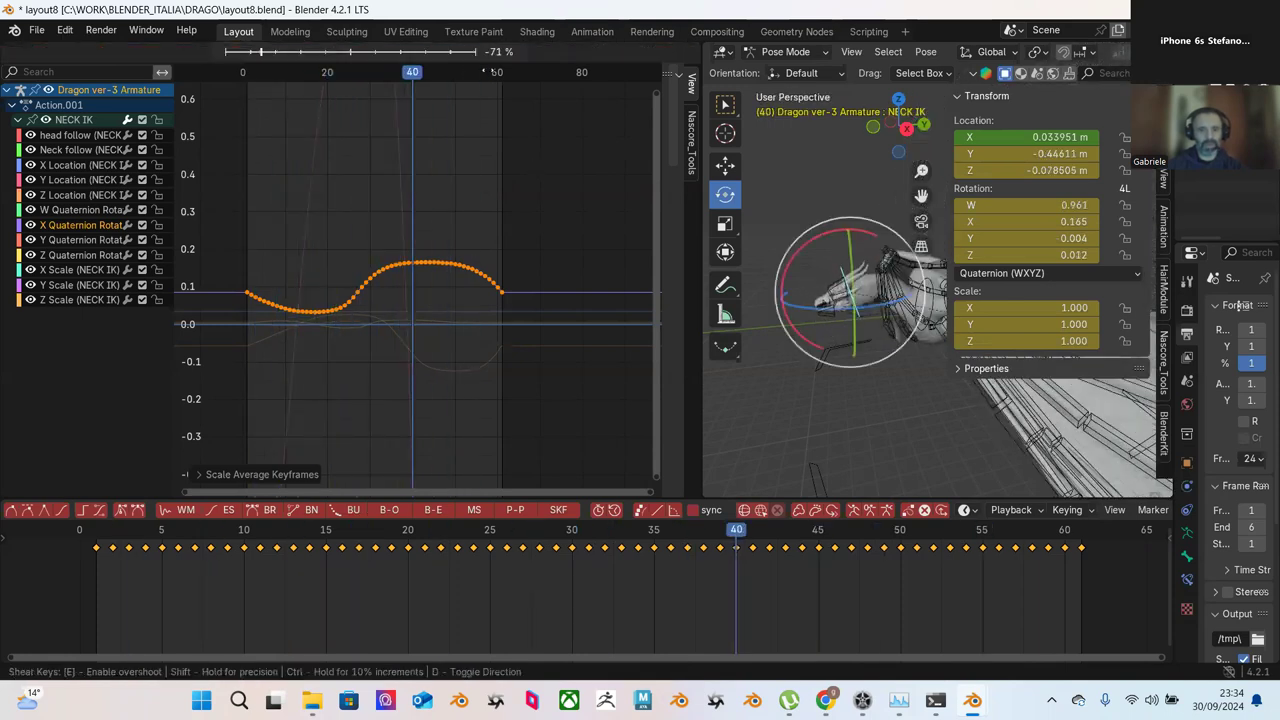
{"action": "left_click", "coordinate": [526, 140]}
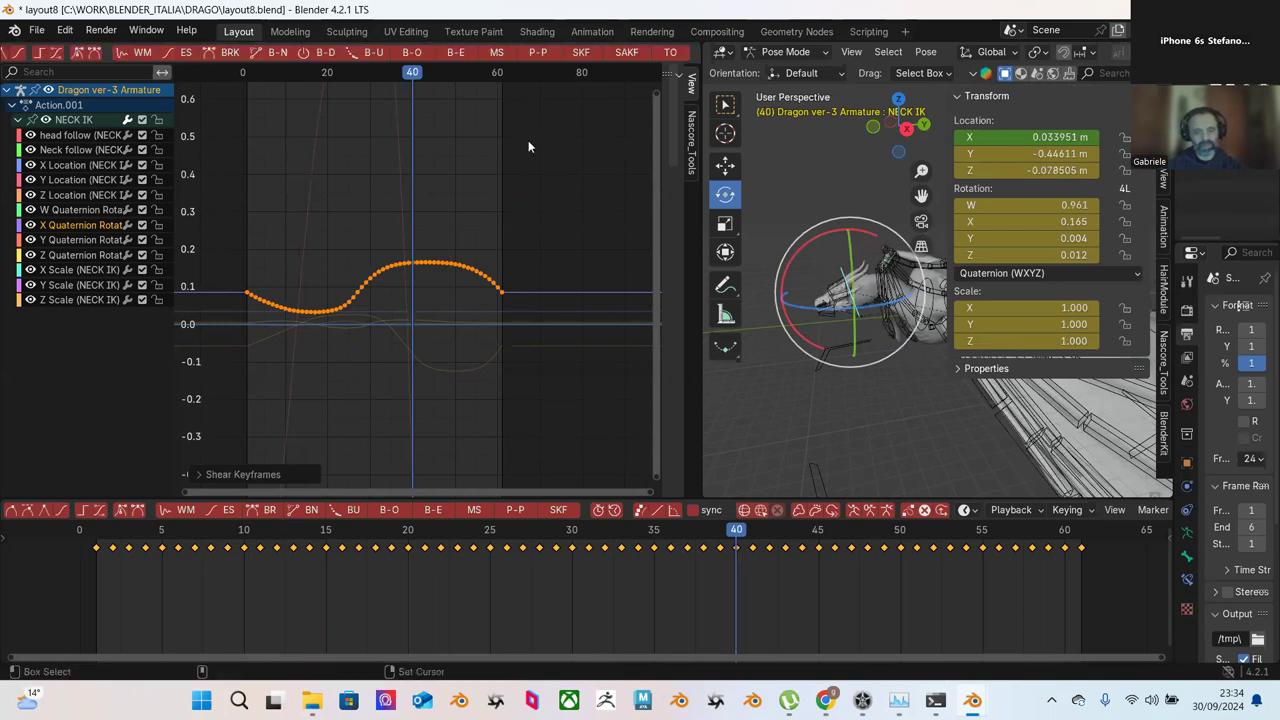
{"action": "key", "text": "ctrl+z"}
{"action": "left_click", "coordinate": [626, 52]}
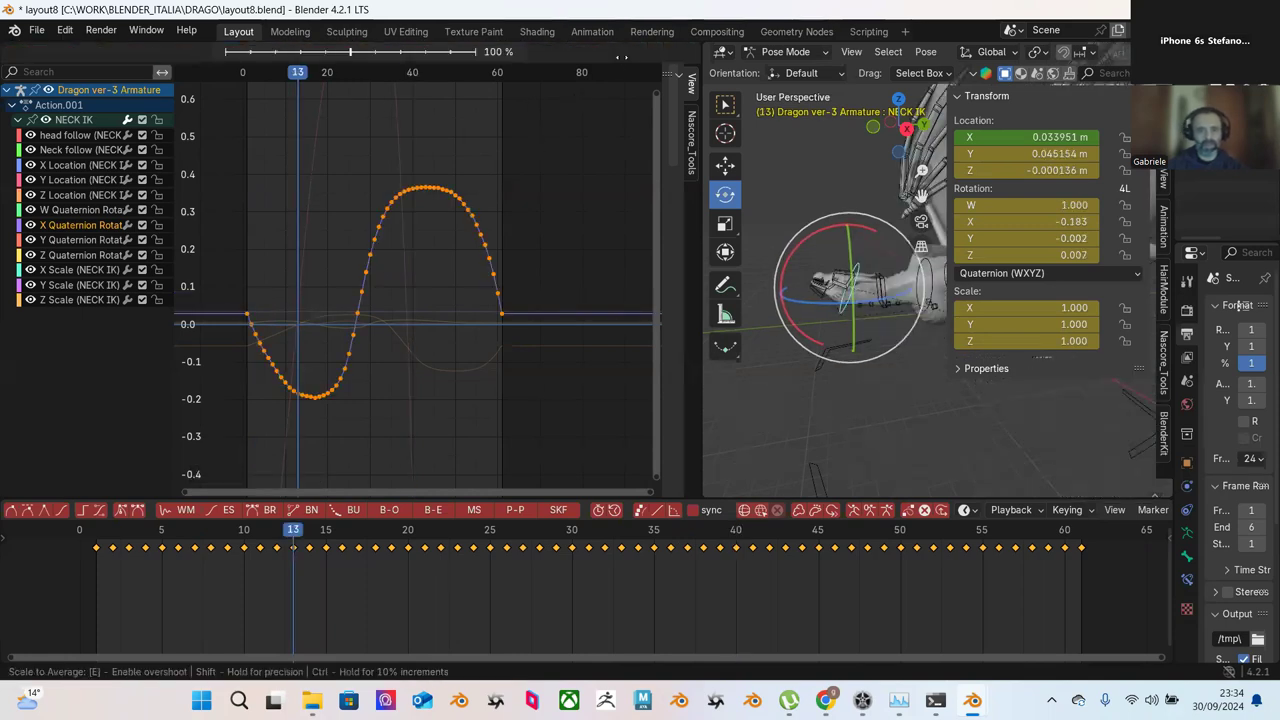
{"action": "left_click", "coordinate": [579, 95]}
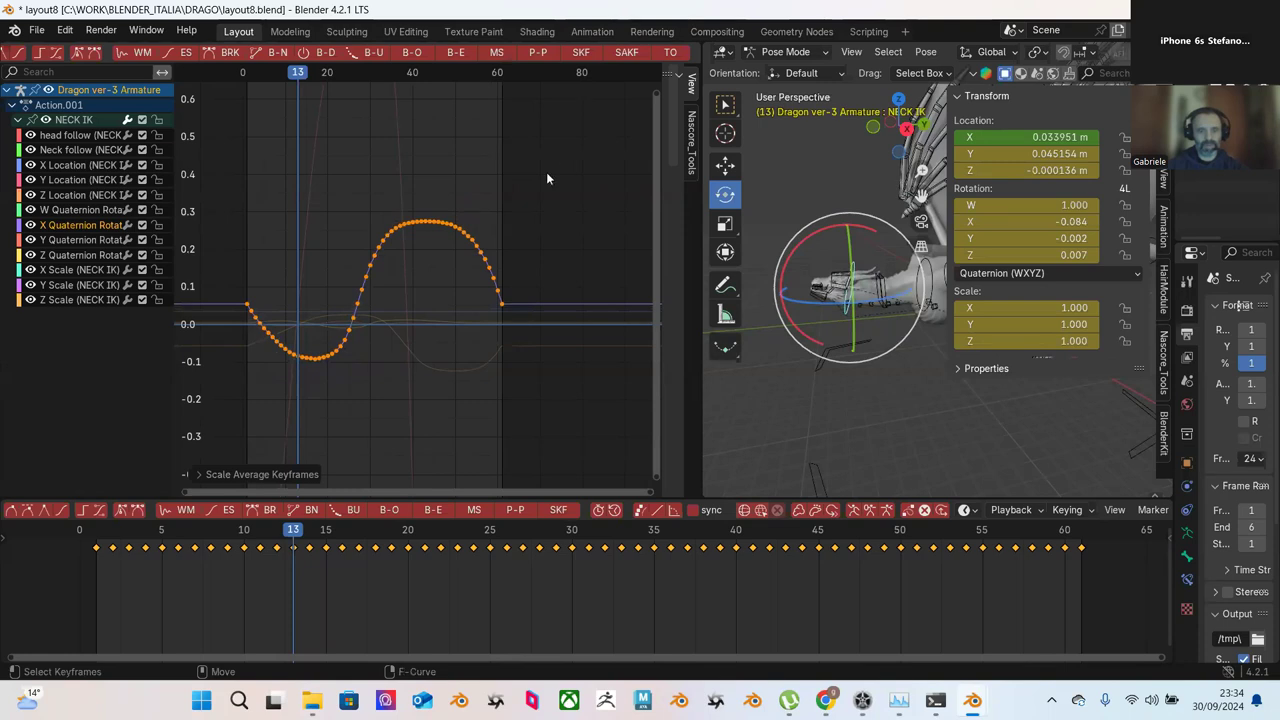
{"action": "key", "text": "space"}
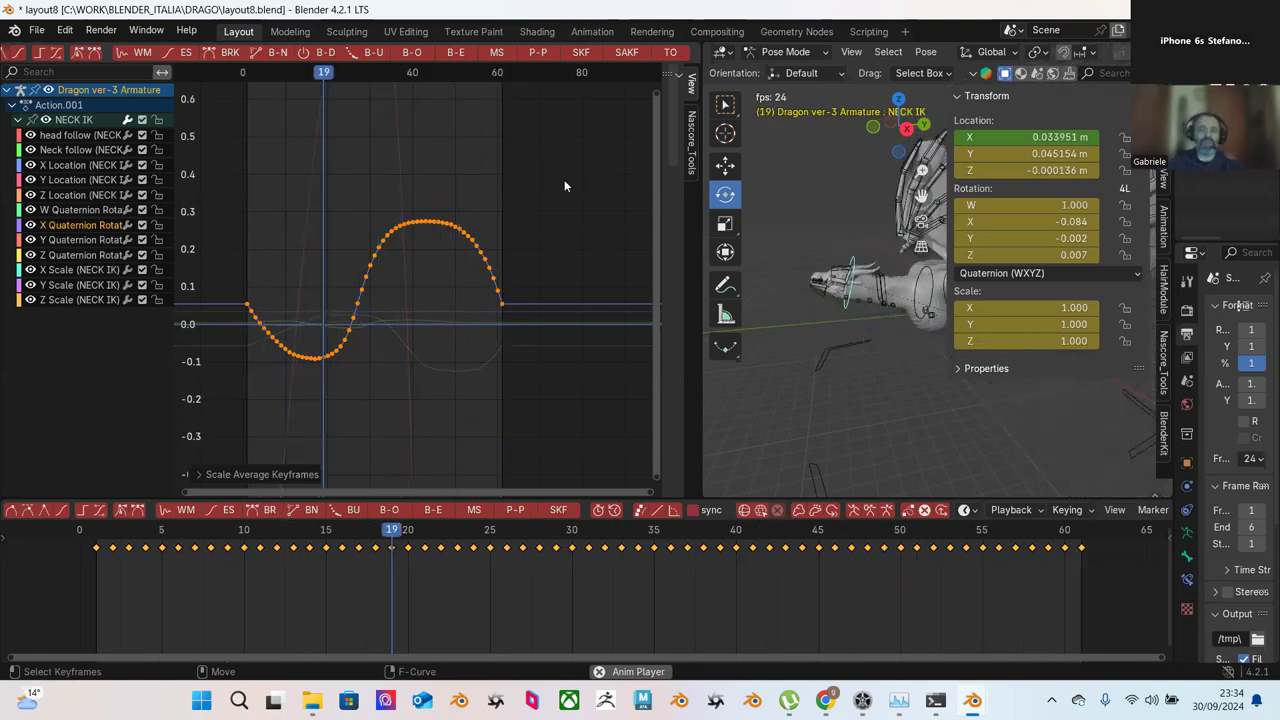
Step: Stop playback and frame the graph view around the peak and whole wave
{"action": "key", "text": "space"}
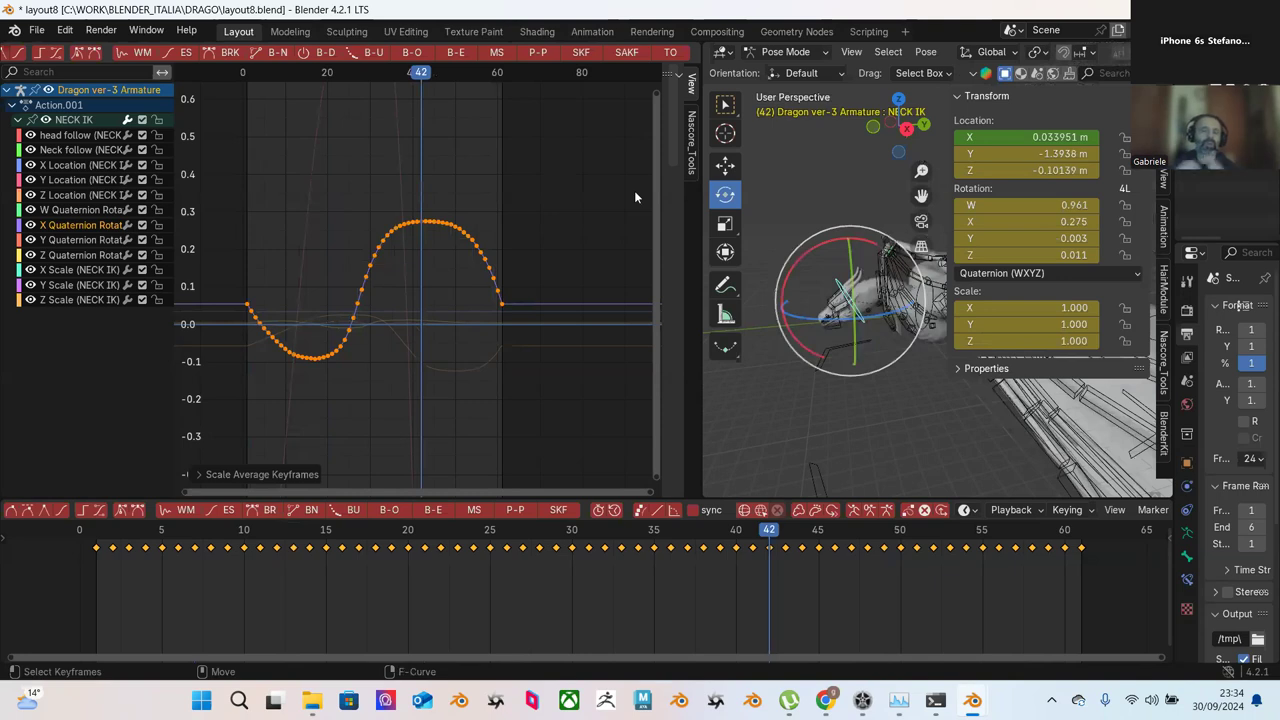
{"action": "left_click_drag", "start_coordinate": [376, 150], "coordinate": [473, 280]}
{"action": "key", "text": "KP_Decimal"}
{"action": "key", "text": "alt+a"}
{"action": "middle_click_drag", "start_coordinate": [514, 348], "coordinate": [518, 388], "text": "ctrl"}
{"action": "middle_click_drag", "start_coordinate": [575, 195], "coordinate": [453, 240], "text": "ctrl"}
Step: Blend the rising-side keys toward ease twice, discarding an Ease pass in between
{"action": "left_click_drag", "start_coordinate": [349, 126], "coordinate": [457, 290]}
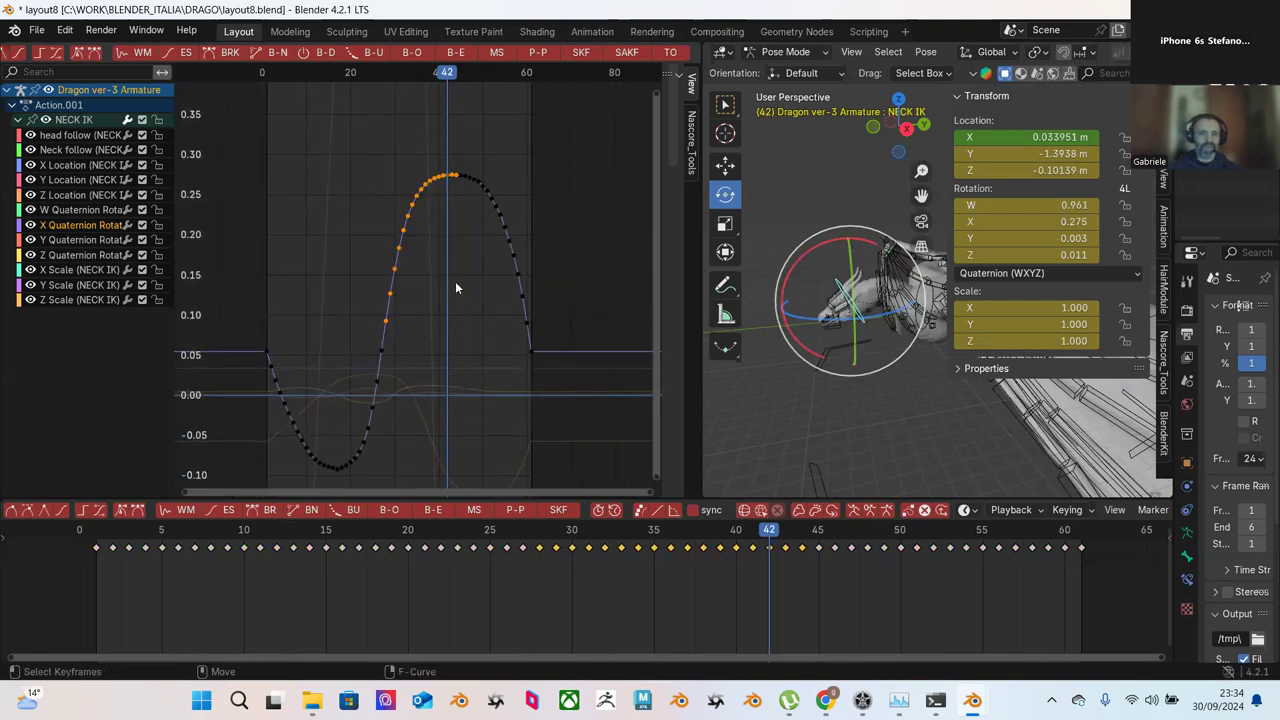
{"action": "left_click", "coordinate": [456, 52]}
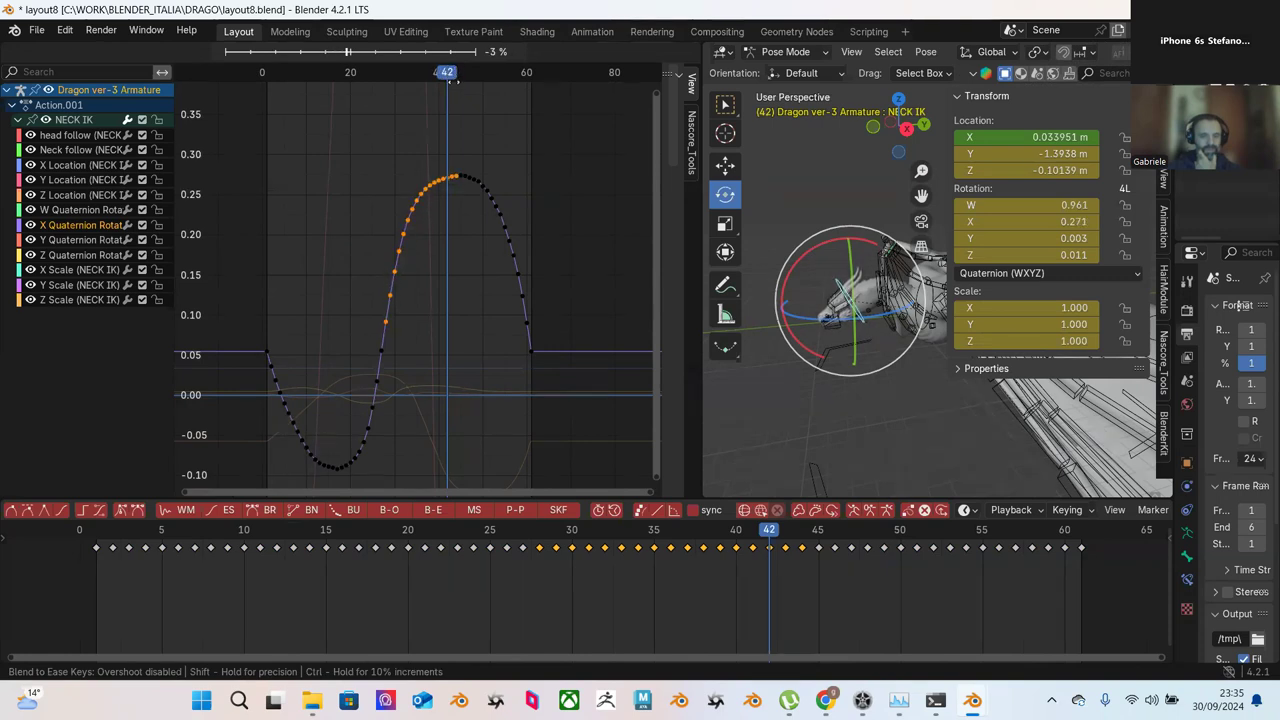
{"action": "left_click", "coordinate": [452, 87]}
{"action": "left_click_drag", "start_coordinate": [351, 150], "coordinate": [441, 343]}
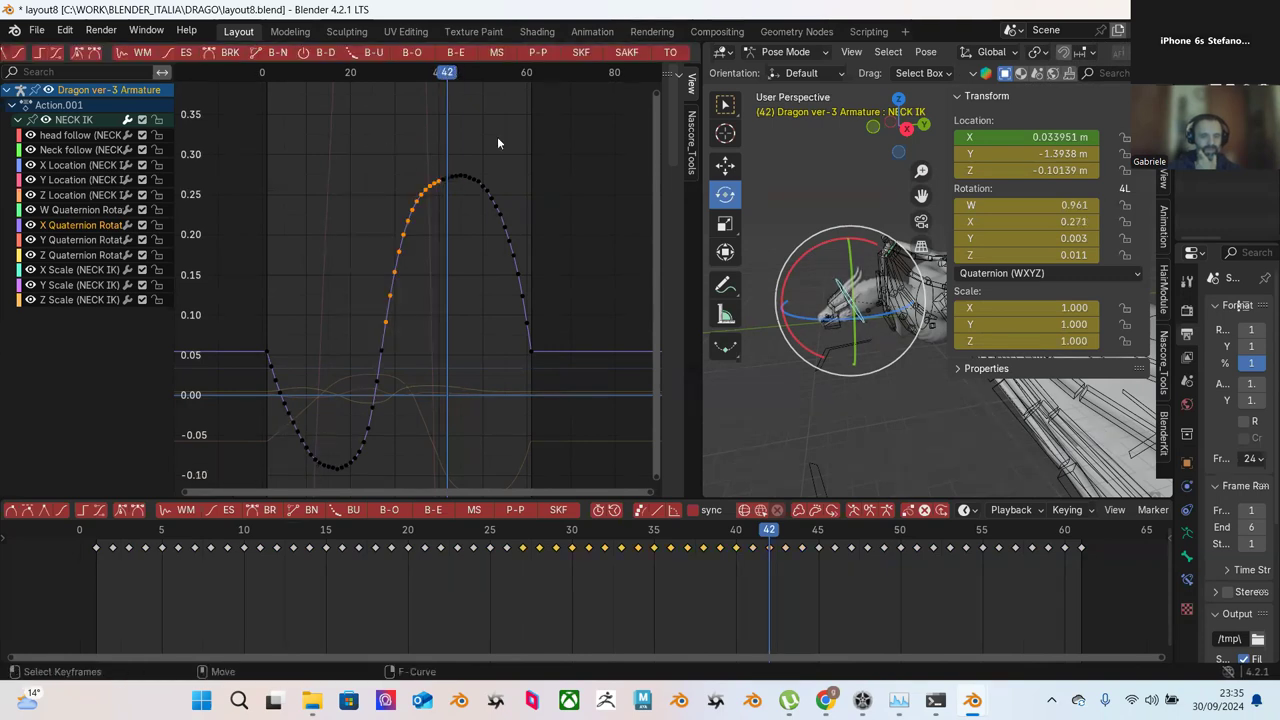
{"action": "left_click", "coordinate": [183, 54]}
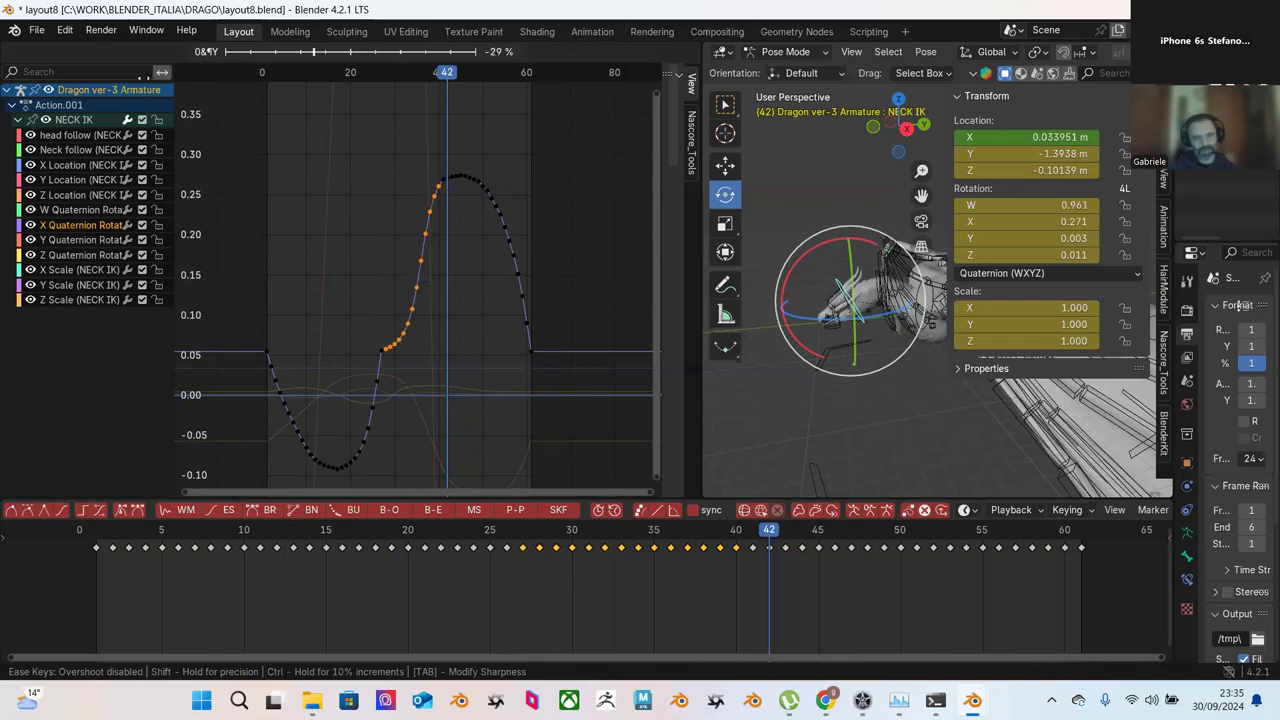
{"action": "left_click", "coordinate": [209, 73]}
{"action": "key", "text": "ctrl+z"}
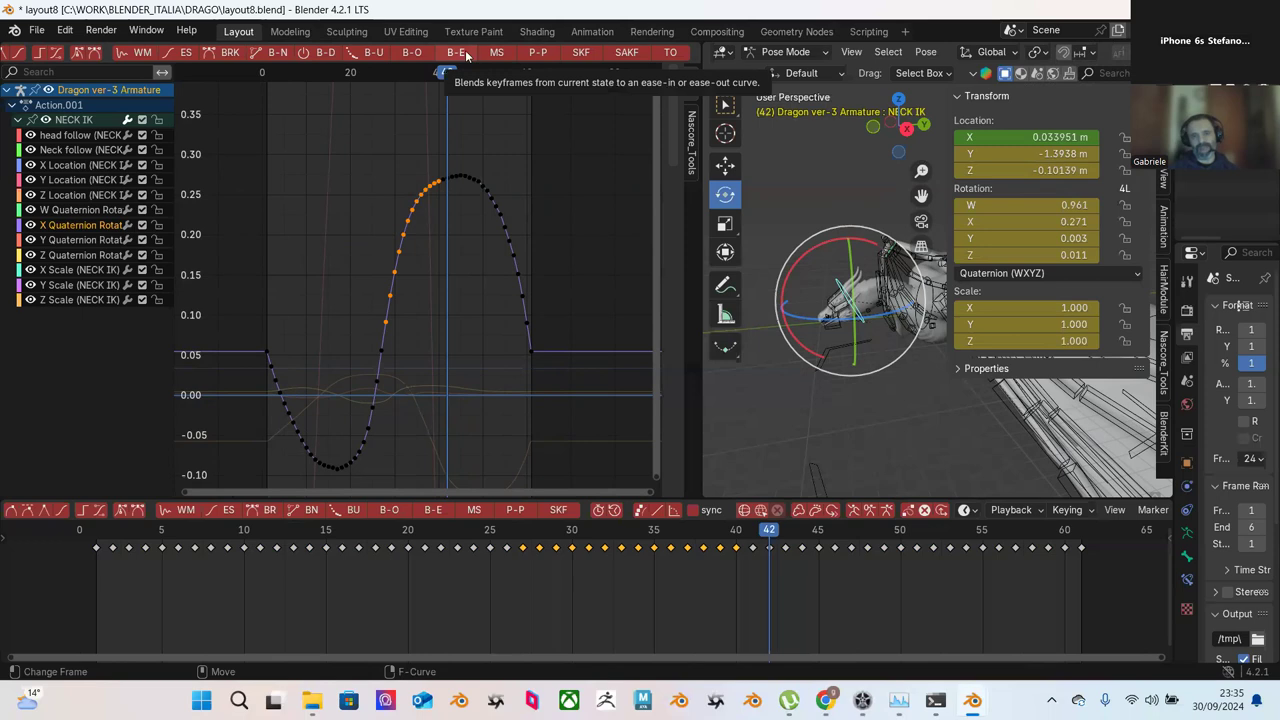
{"action": "scroll", "coordinate": [540, 52], "scroll_direction": "down", "scroll_amount": 4}
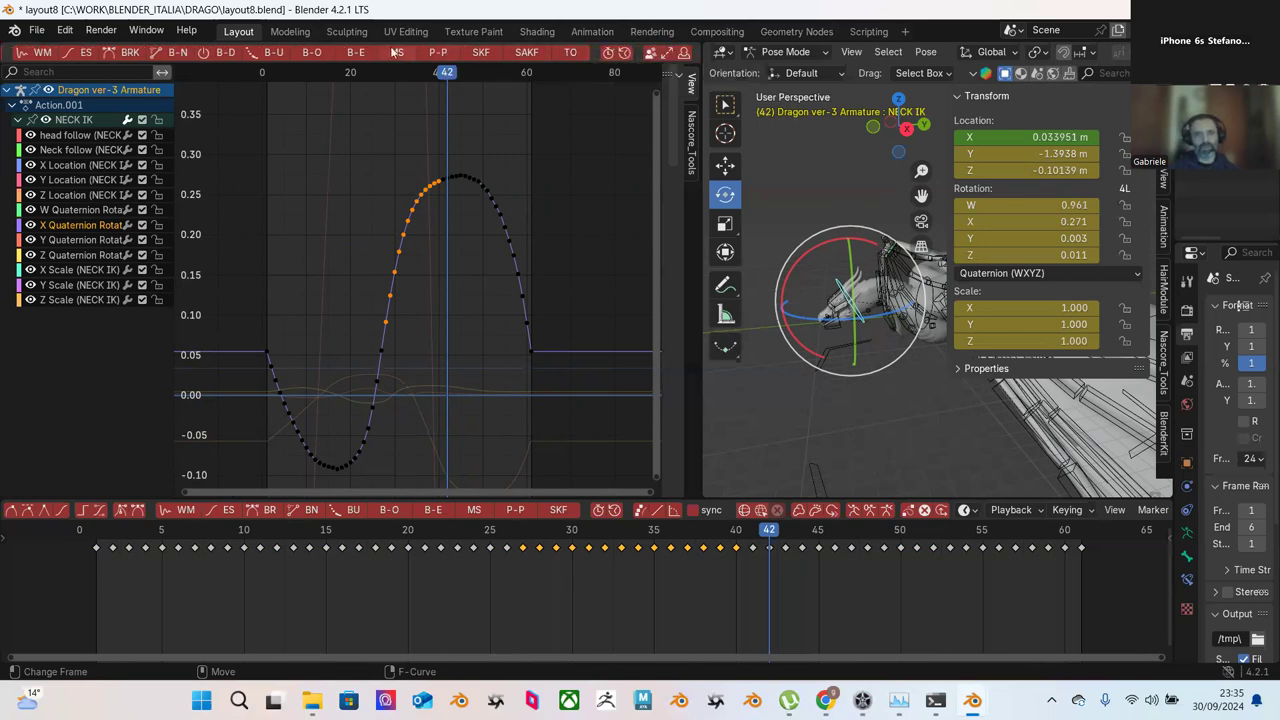
{"action": "left_click", "coordinate": [360, 53]}
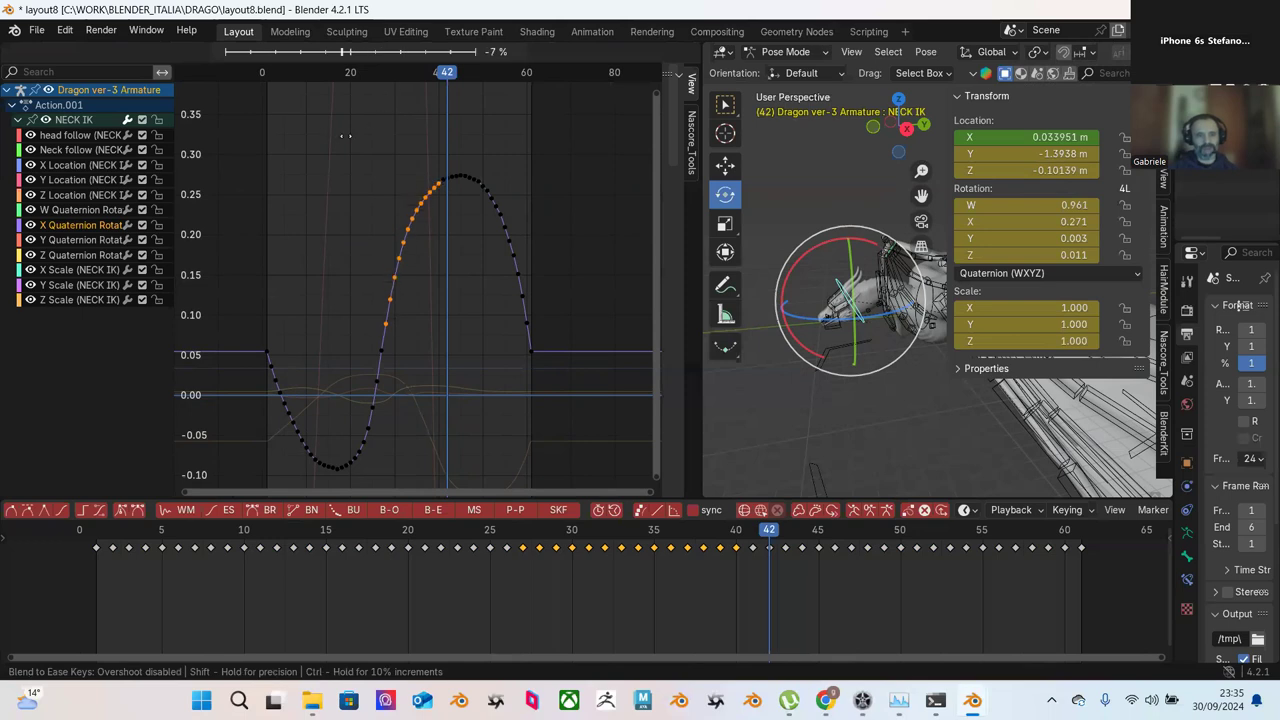
{"action": "left_click", "coordinate": [408, 155]}
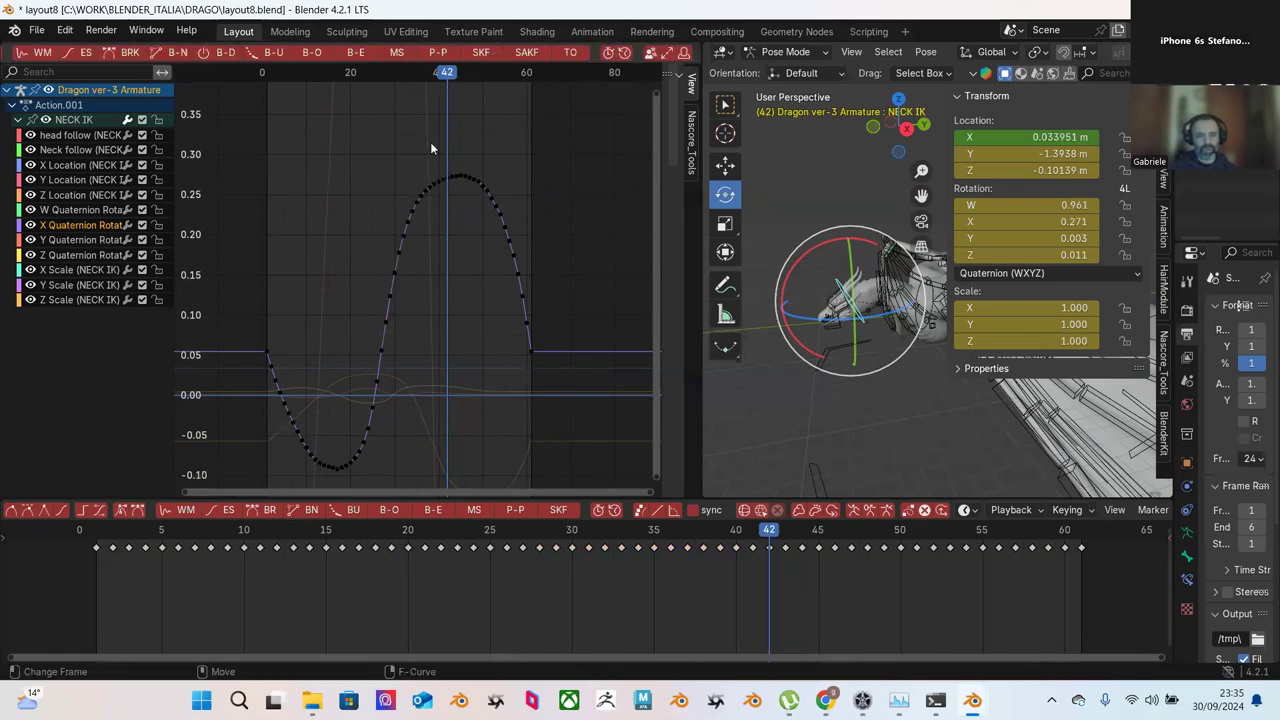
Step: Blend the keys around the curve's peak toward ease
{"action": "left_click_drag", "start_coordinate": [402, 129], "coordinate": [462, 227]}
{"action": "left_click", "coordinate": [357, 53]}
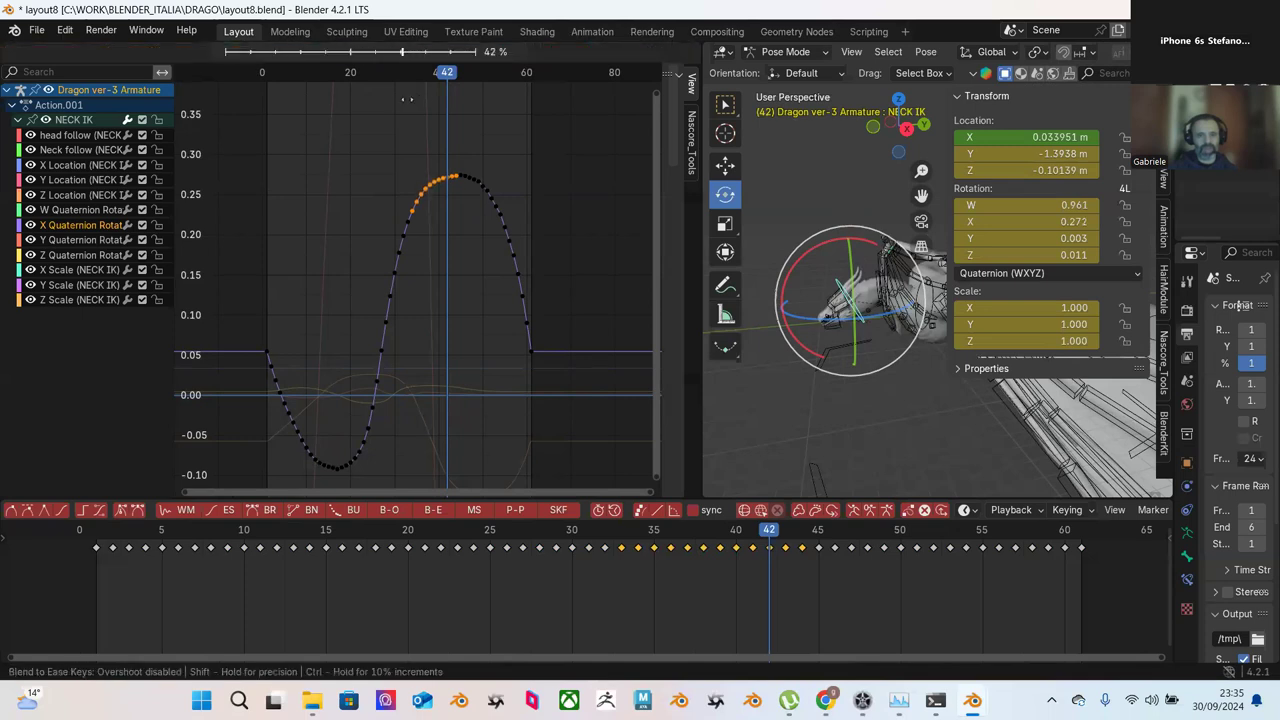
{"action": "left_click", "coordinate": [428, 122]}
{"action": "left_click", "coordinate": [450, 142]}
Step: Blend the falling-side keys right of the peak toward ease
{"action": "left_click_drag", "start_coordinate": [450, 142], "coordinate": [542, 256]}
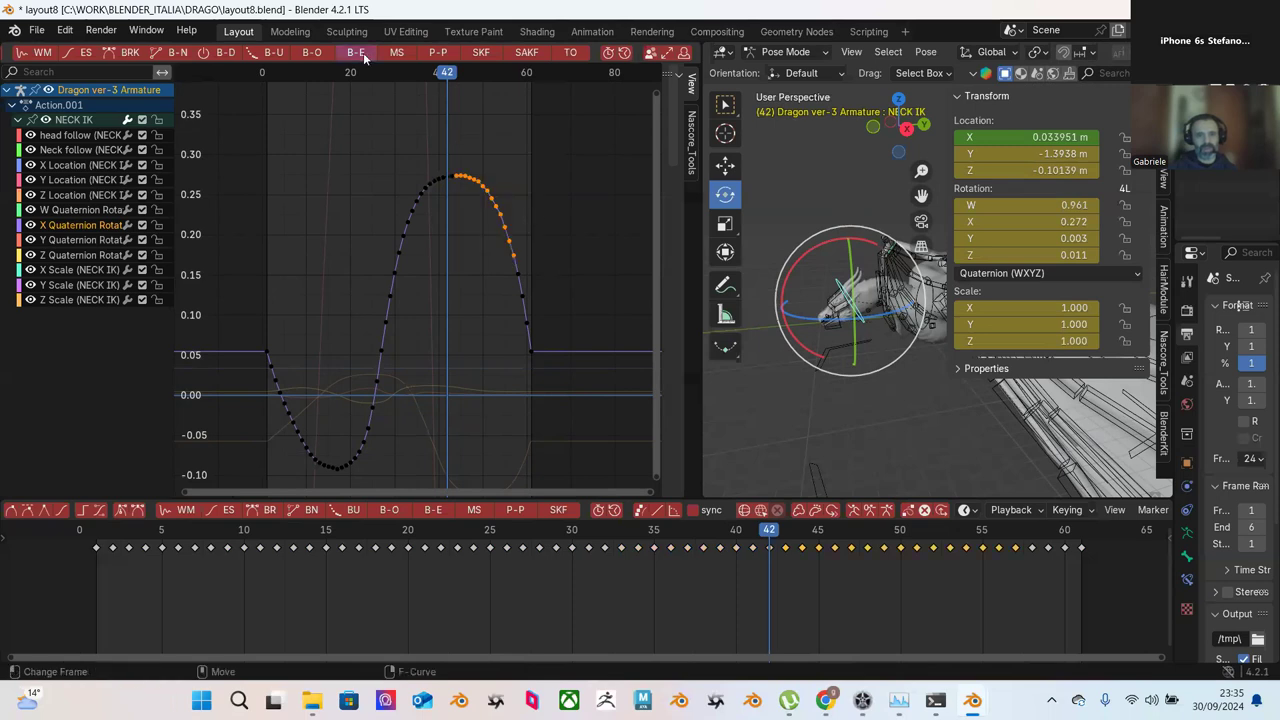
{"action": "left_click", "coordinate": [364, 56]}
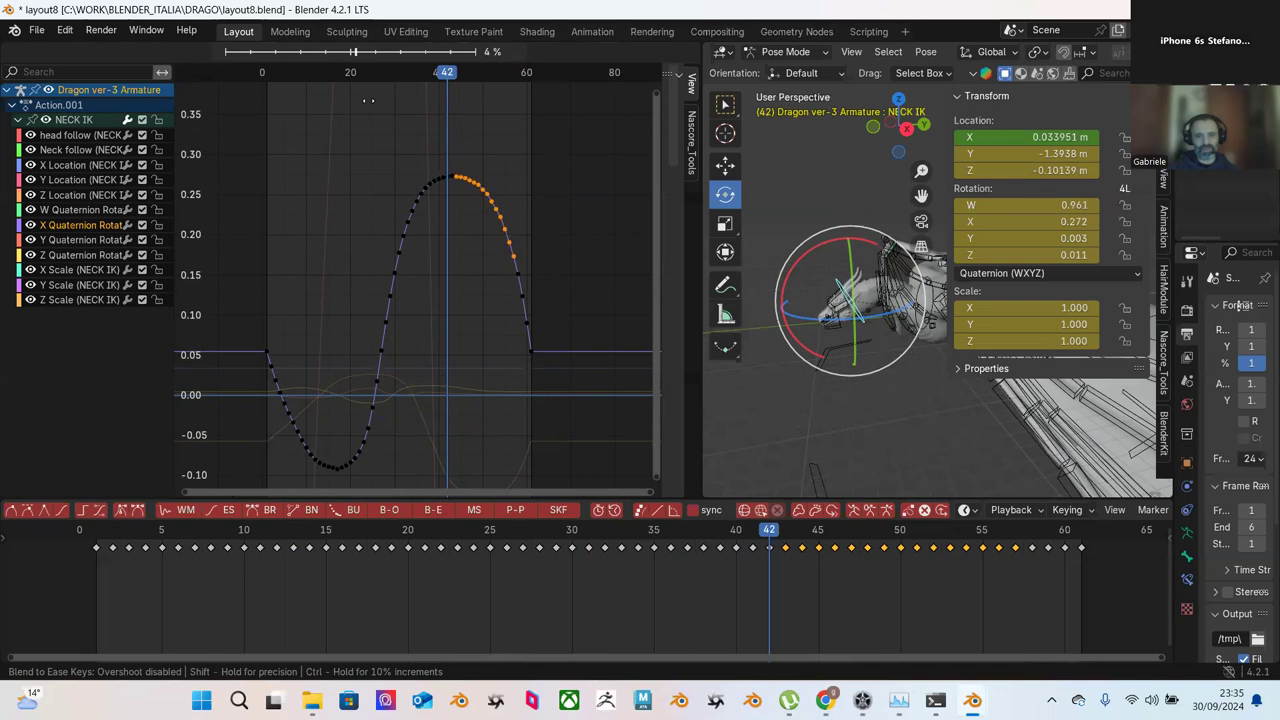
{"action": "left_click", "coordinate": [367, 101]}
{"action": "left_click", "coordinate": [523, 173]}
Step: Blend the peak keys near frame 42 toward ease
{"action": "left_click_drag", "start_coordinate": [450, 144], "coordinate": [482, 206]}
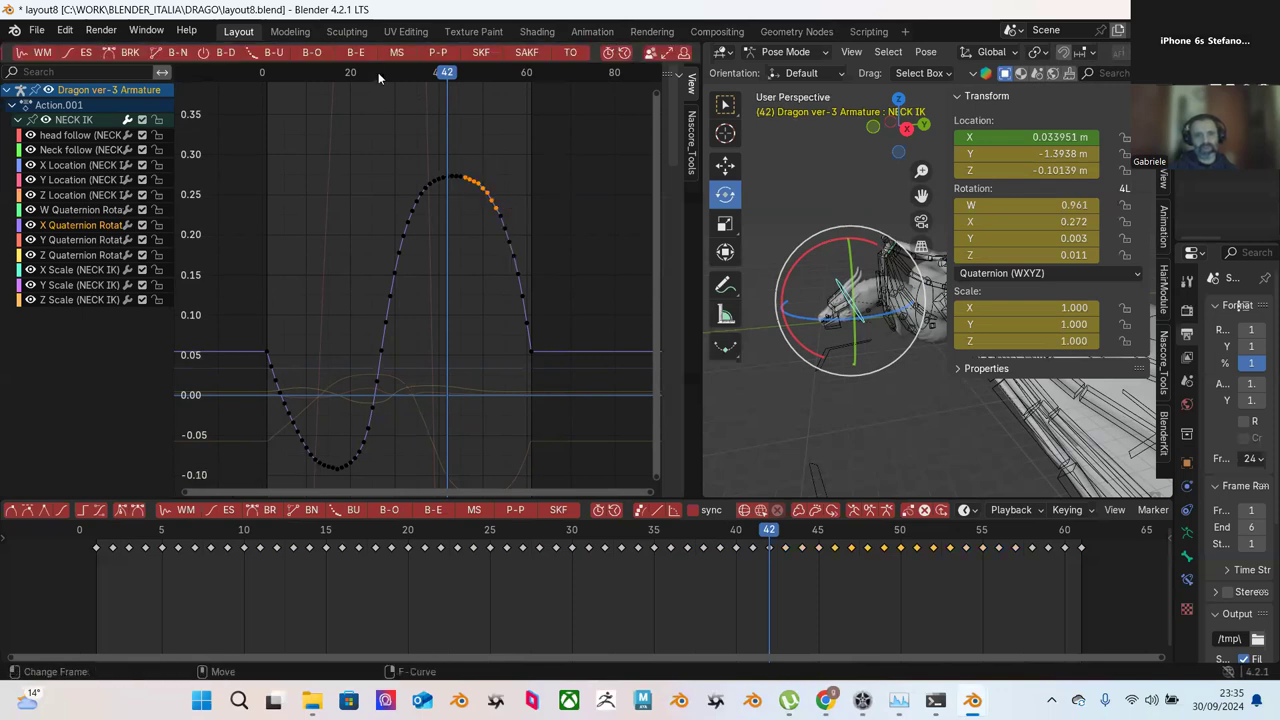
{"action": "left_click", "coordinate": [358, 54]}
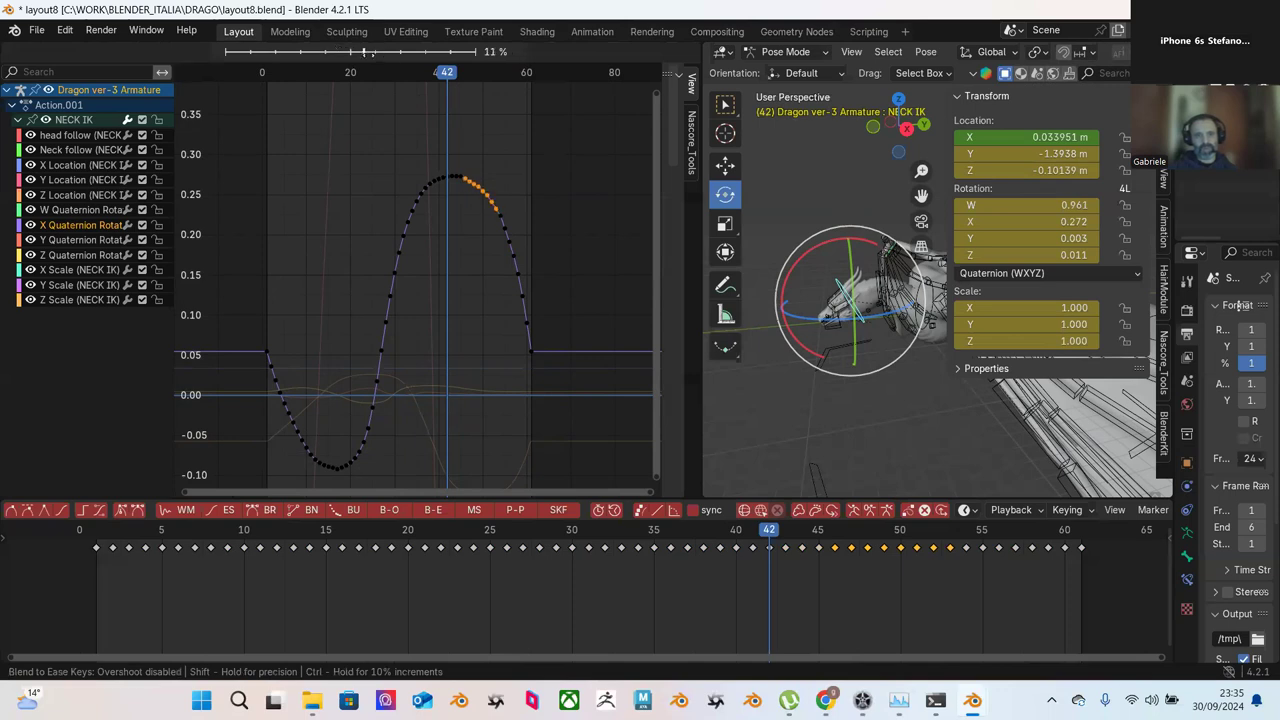
{"action": "left_click", "coordinate": [503, 120]}
{"action": "left_click", "coordinate": [519, 186]}
{"action": "scroll", "coordinate": [519, 186], "scroll_direction": "down", "scroll_amount": 2}
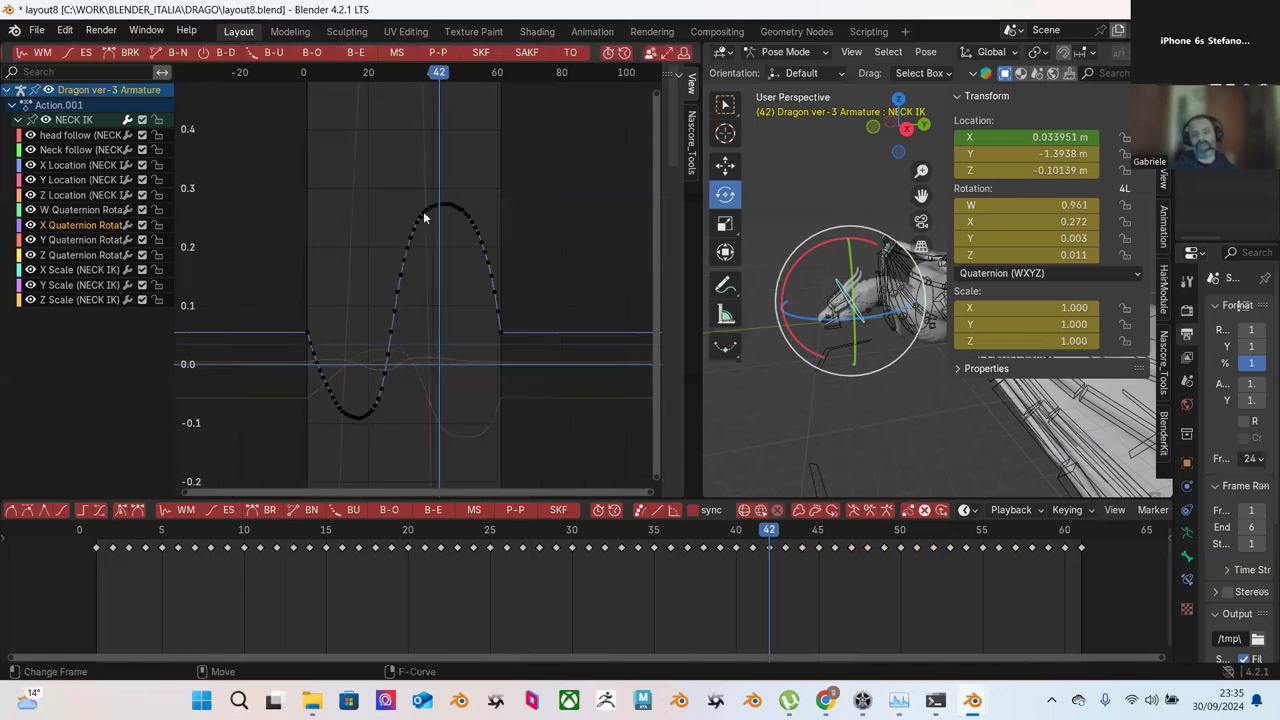
Step: Select the Y Quaternion Rotation keys and rotate the NECK IK bone around Y
{"action": "left_click", "coordinate": [85, 240]}
{"action": "left_click_drag", "start_coordinate": [258, 227], "coordinate": [500, 372]}
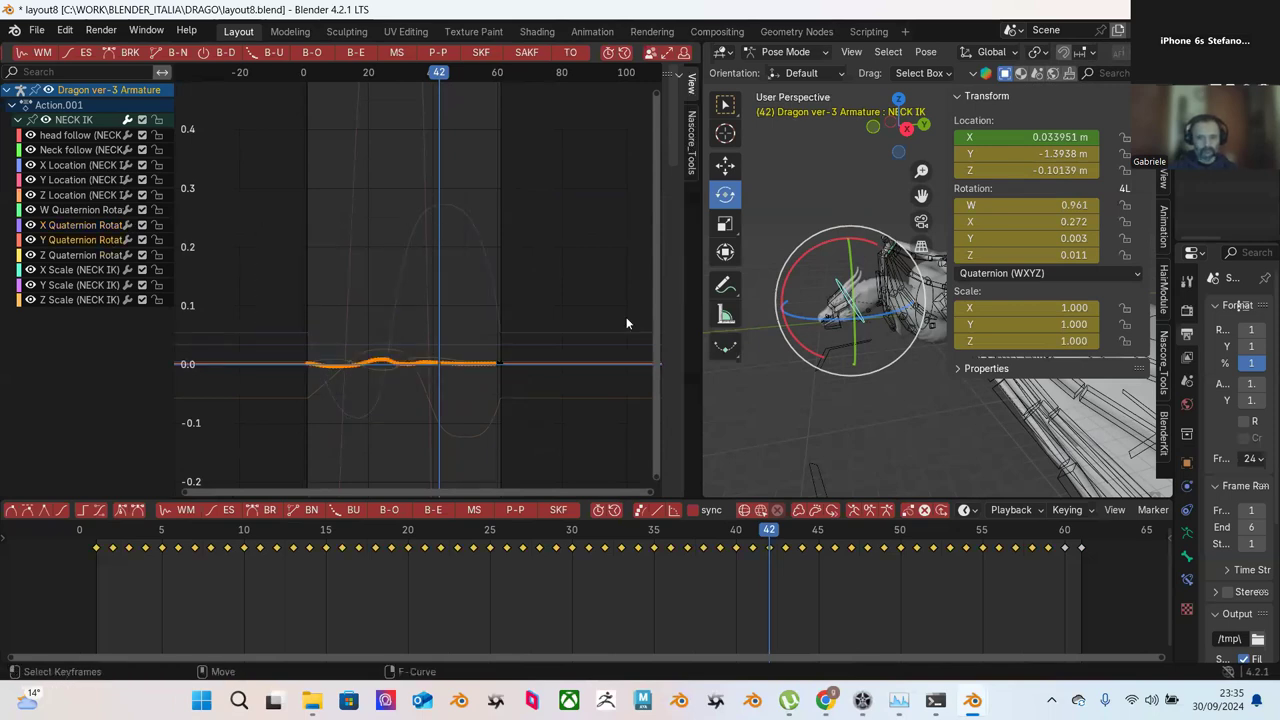
{"action": "key", "text": "KP_Decimal"}
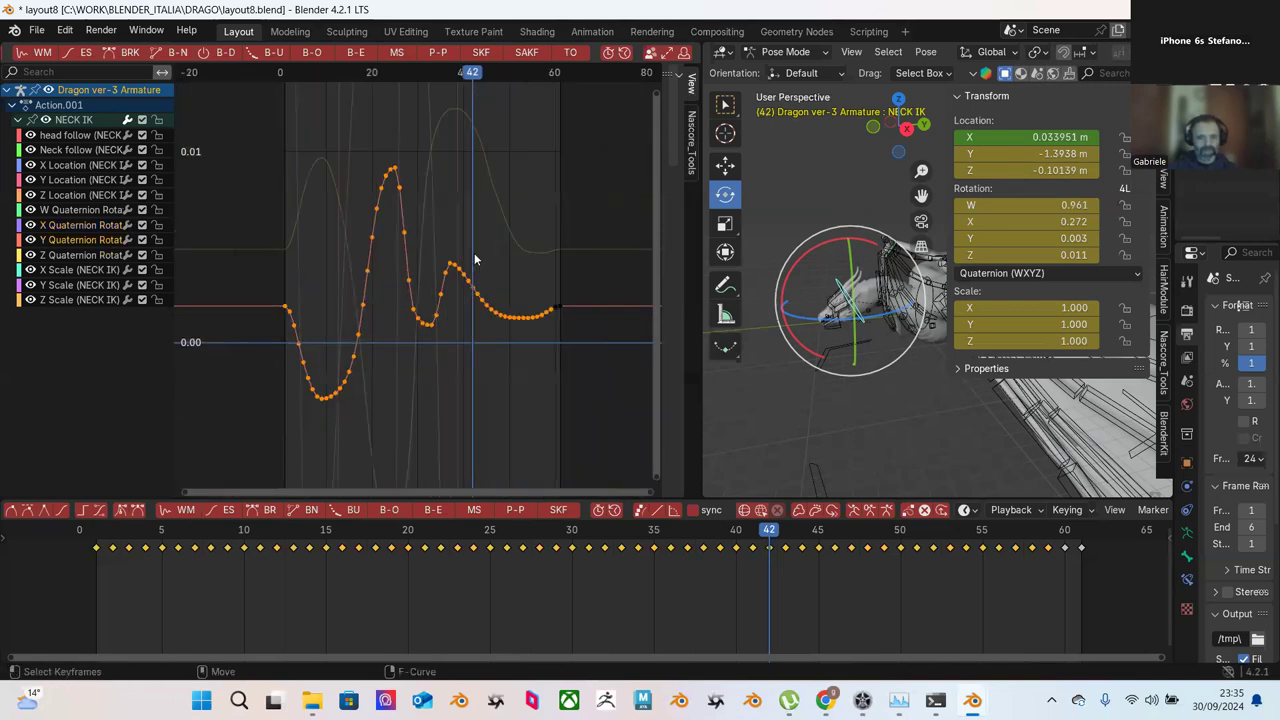
{"action": "key", "text": "r"}
{"action": "key", "text": "y"}
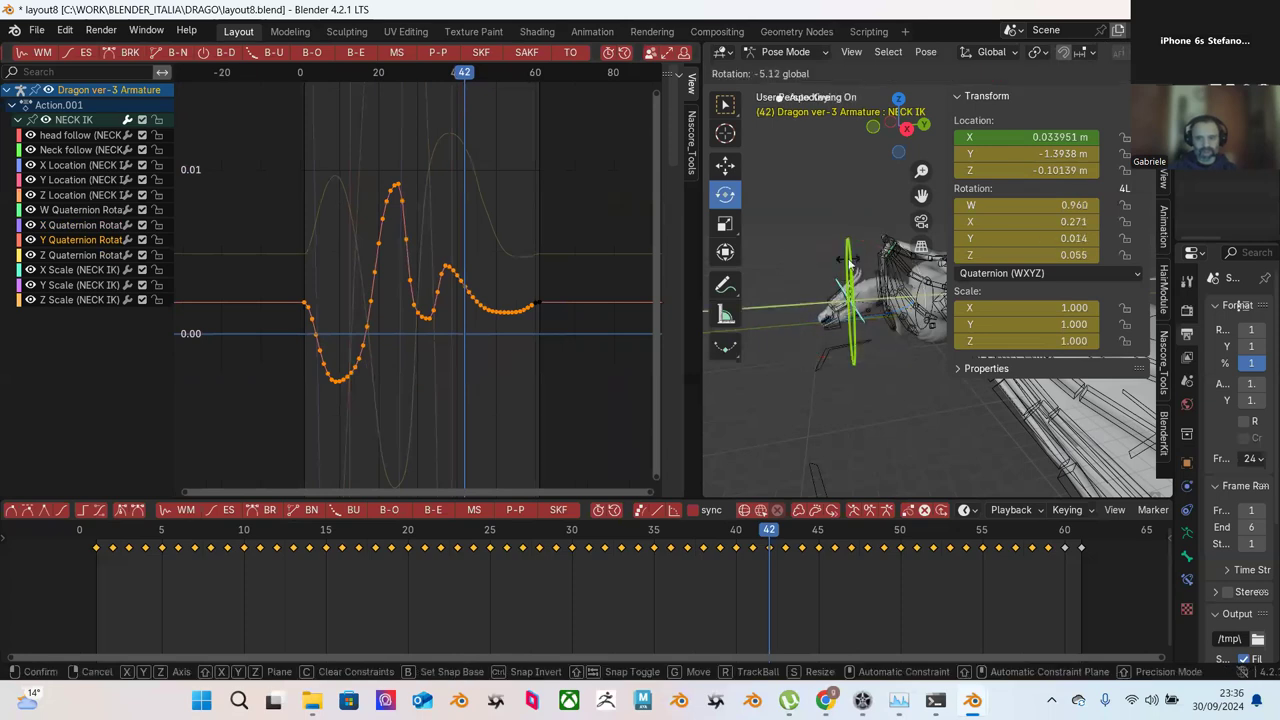
{"action": "left_click", "coordinate": [808, 314]}
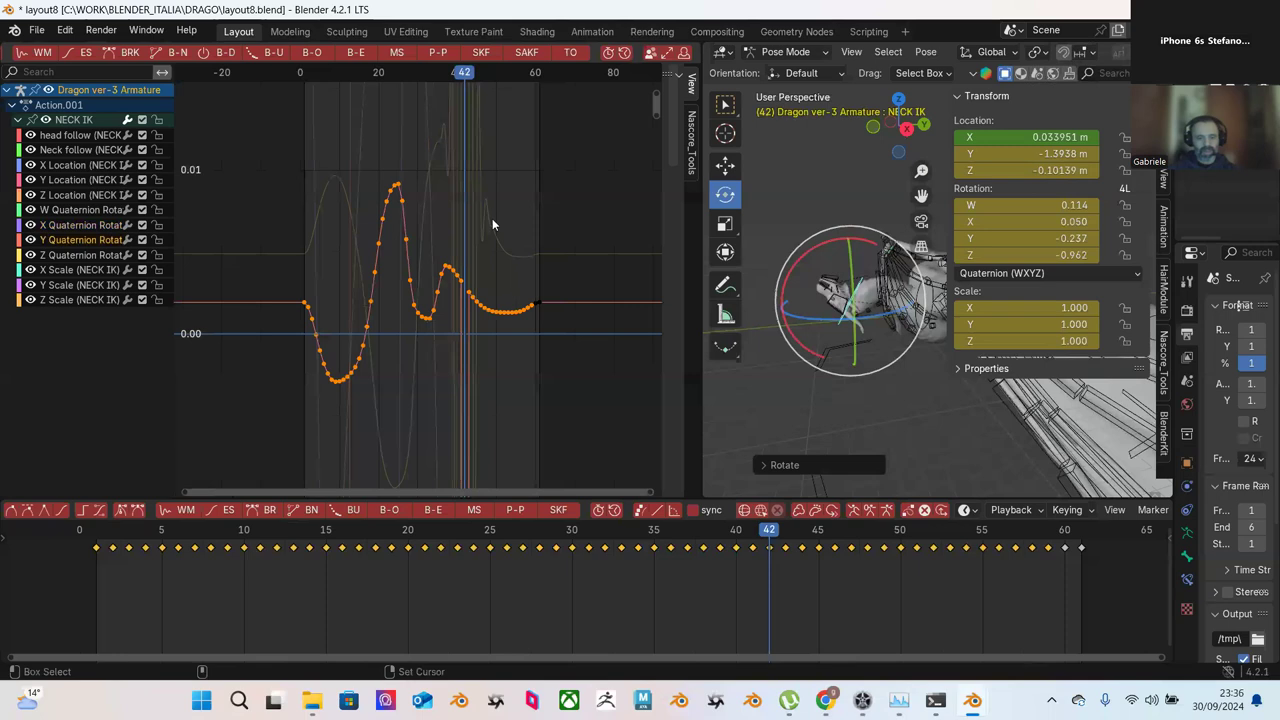
Step: Set the transform orientation to Local, then undo a trial rotation of the neck controller
{"action": "left_click", "coordinate": [804, 73]}
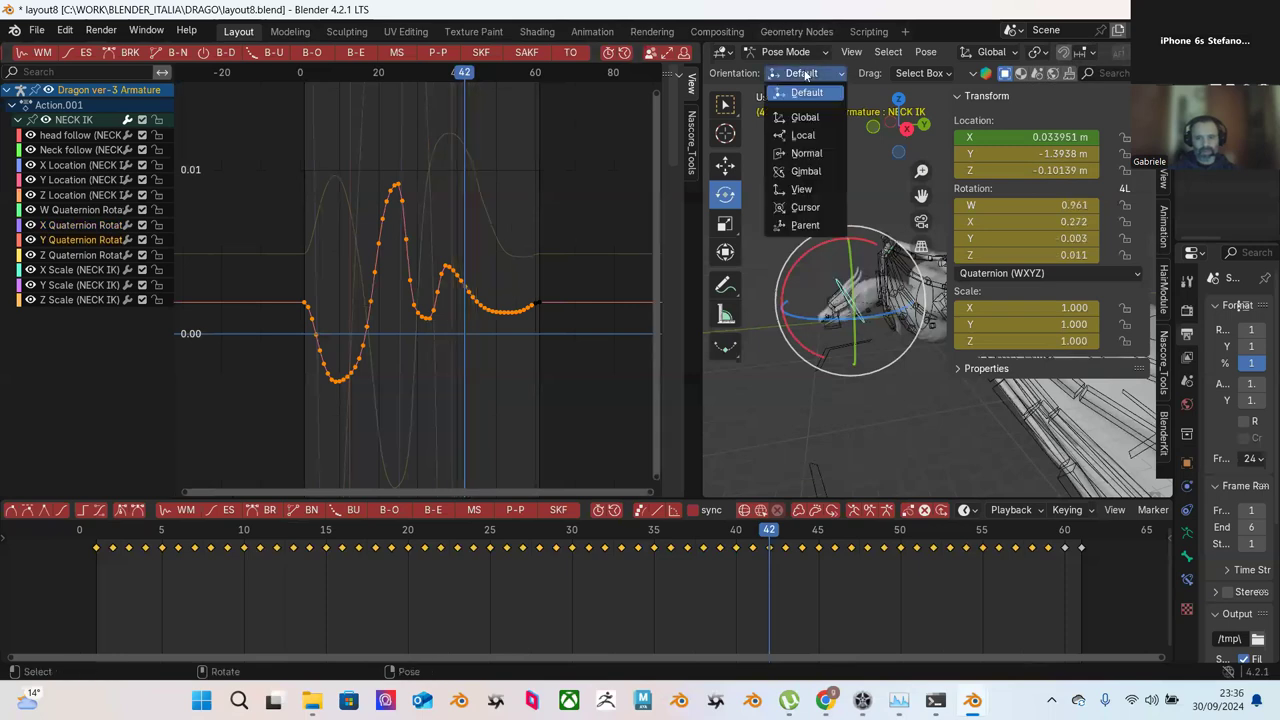
{"action": "left_click", "coordinate": [802, 135]}
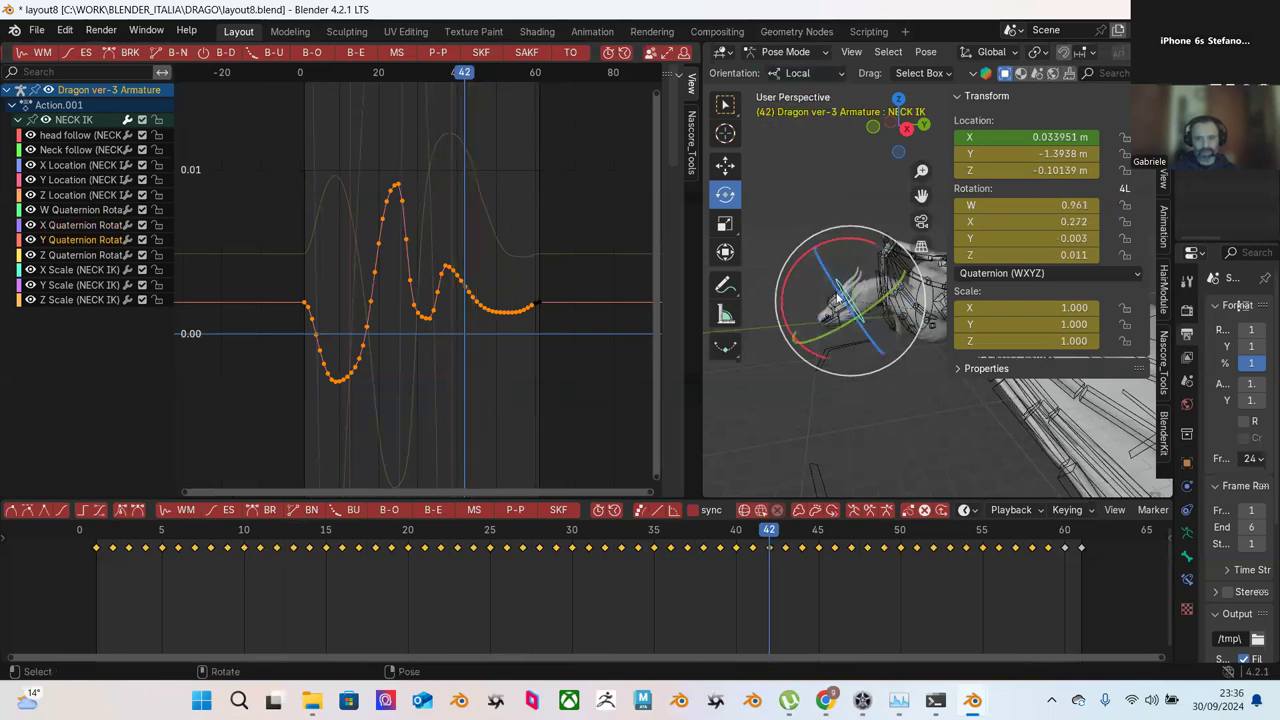
{"action": "left_click_drag", "start_coordinate": [847, 293], "coordinate": [873, 309]}
{"action": "key", "text": "ctrl+z"}
Step: Box-select every Y Quaternion Rotation keyframe and delete them
{"action": "left_click", "coordinate": [367, 145]}
{"action": "left_click_drag", "start_coordinate": [314, 148], "coordinate": [542, 418]}
{"action": "left_click", "coordinate": [304, 125]}
{"action": "left_click_drag", "start_coordinate": [303, 138], "coordinate": [507, 384]}
{"action": "left_click_drag", "start_coordinate": [602, 123], "coordinate": [308, 408]}
{"action": "key", "text": "Delete"}
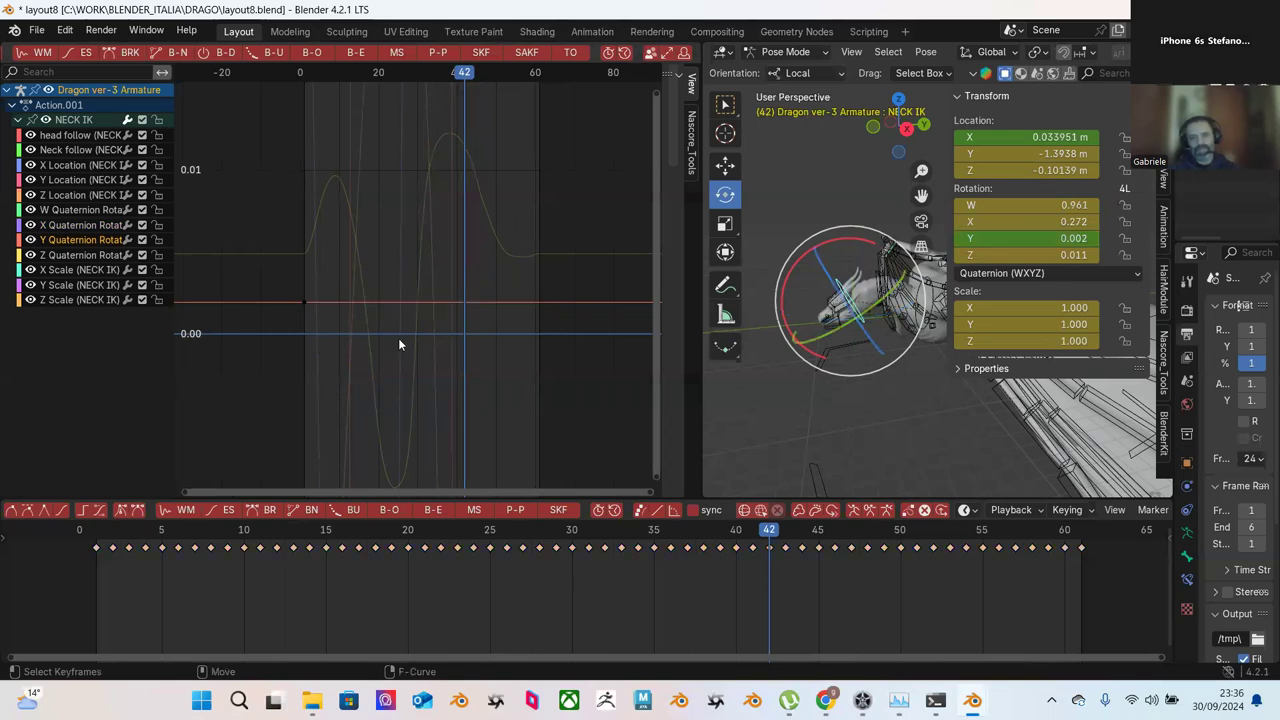
Step: Delete the Z Quaternion Rotation keyframes and frame the remaining key at frame 0
{"action": "left_click", "coordinate": [104, 256]}
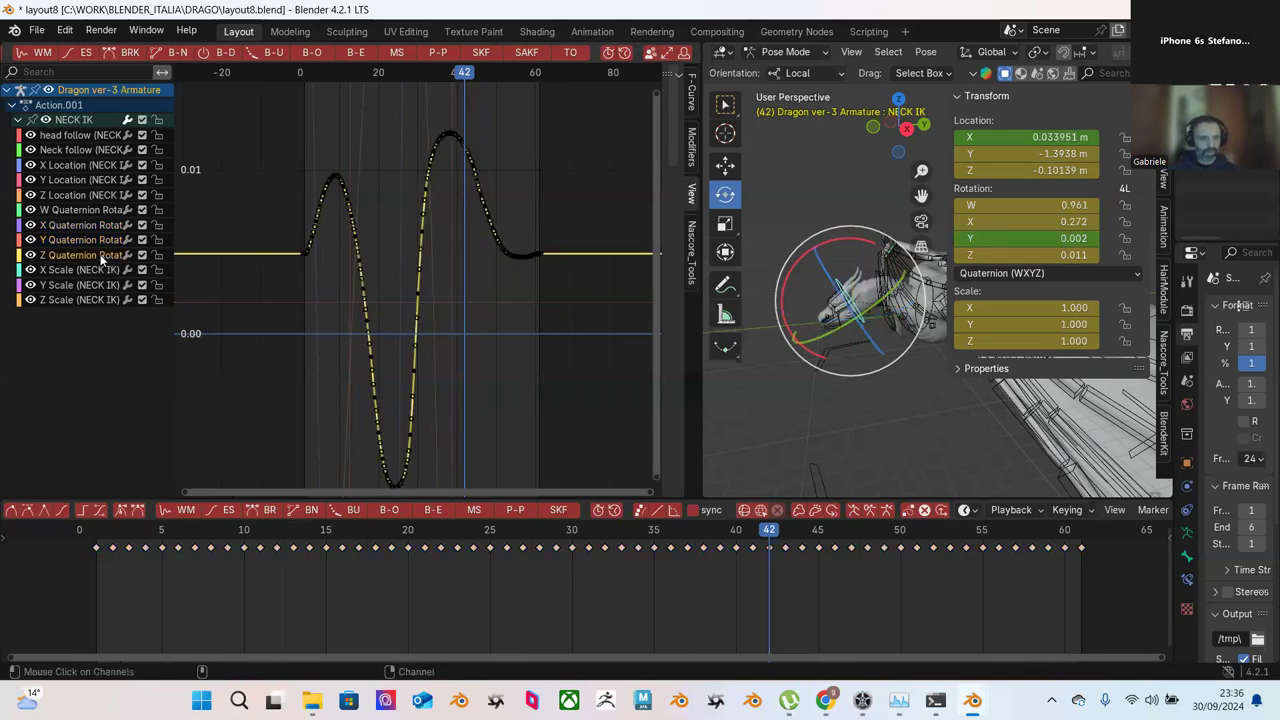
{"action": "left_click_drag", "start_coordinate": [583, 108], "coordinate": [308, 533]}
{"action": "left_click_drag", "start_coordinate": [310, 535], "coordinate": [310, 535]}
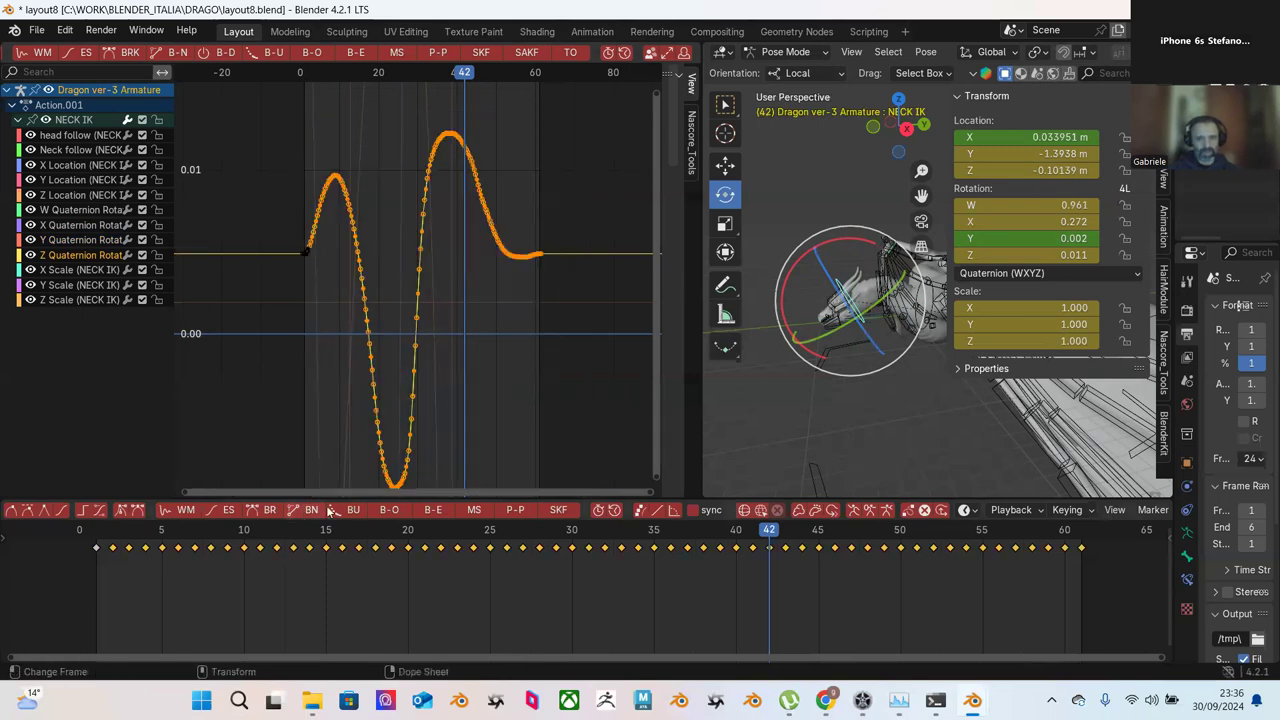
{"action": "key", "text": "Delete"}
{"action": "left_click_drag", "start_coordinate": [354, 206], "coordinate": [312, 256]}
{"action": "key", "text": "KP_Decimal"}
{"action": "scroll", "coordinate": [350, 320], "scroll_direction": "down", "scroll_amount": 6}
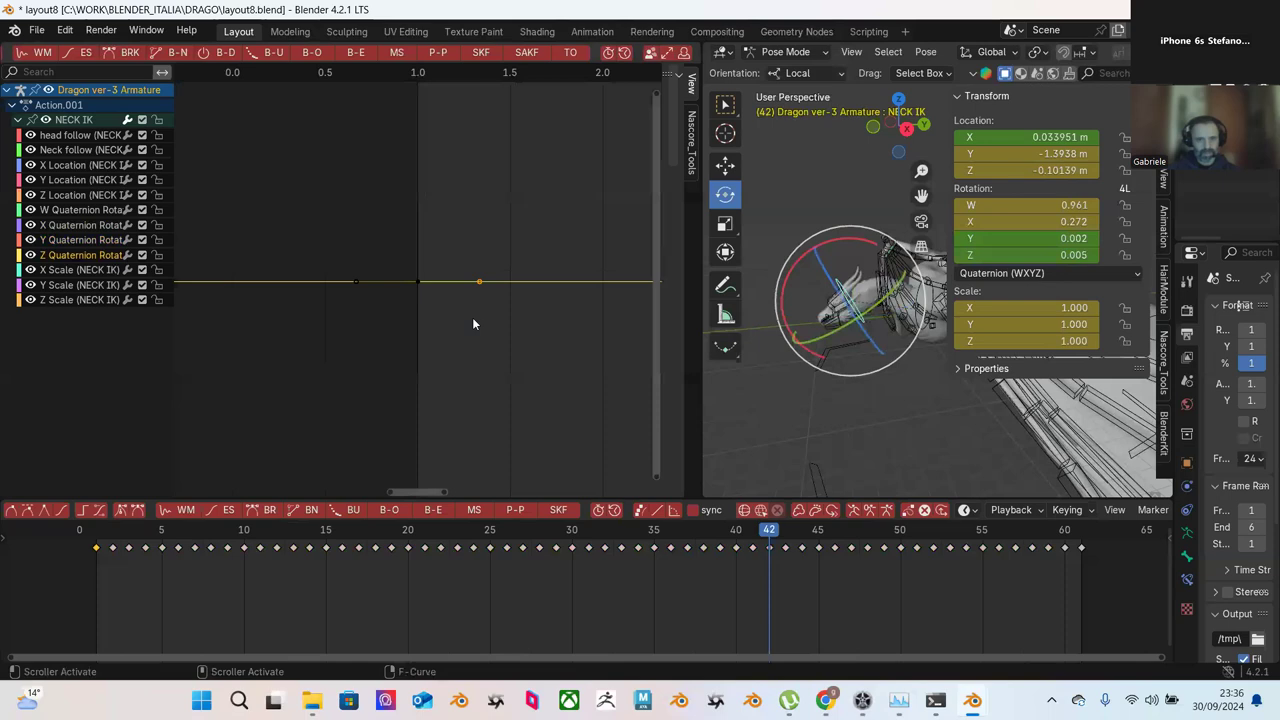
{"action": "middle_click_drag", "start_coordinate": [475, 316], "coordinate": [385, 335], "text": "ctrl"}
Step: Play the animation from frame 10, then go to frame 51 and show the Y Location curve
{"action": "left_click_drag", "start_coordinate": [451, 526], "coordinate": [244, 528]}
{"action": "key", "text": "space"}
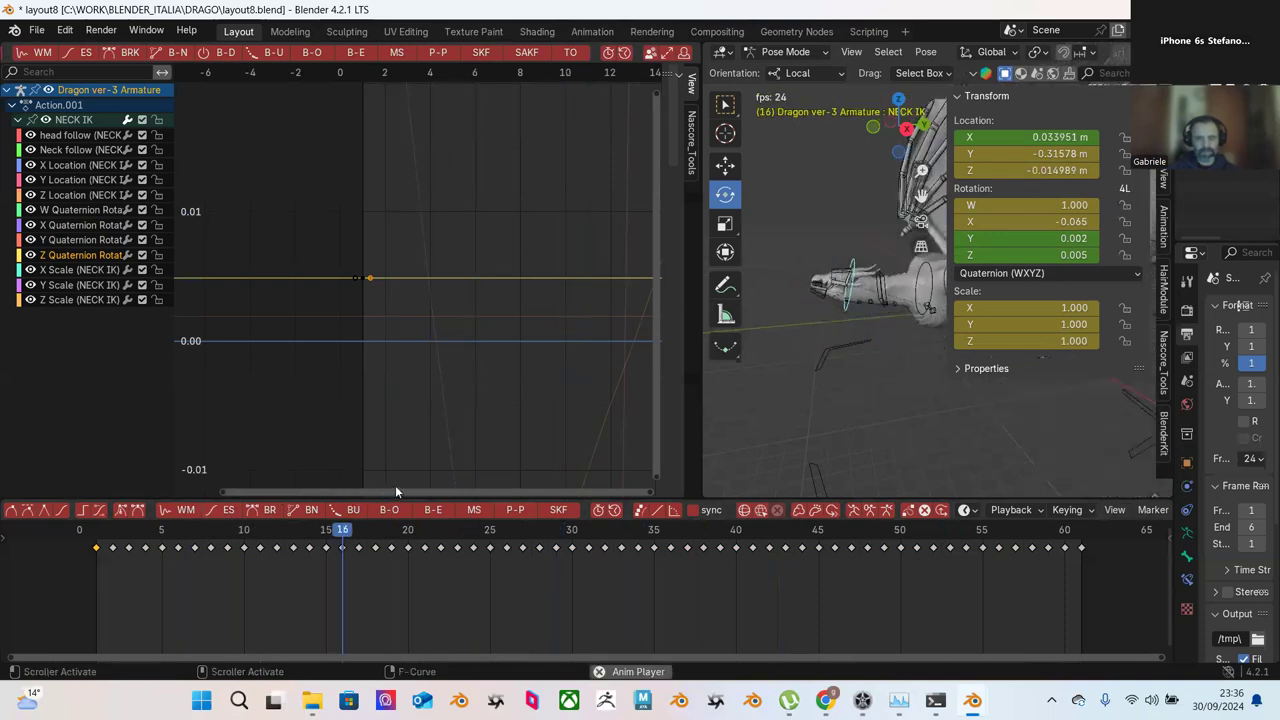
{"action": "key", "text": "space"}
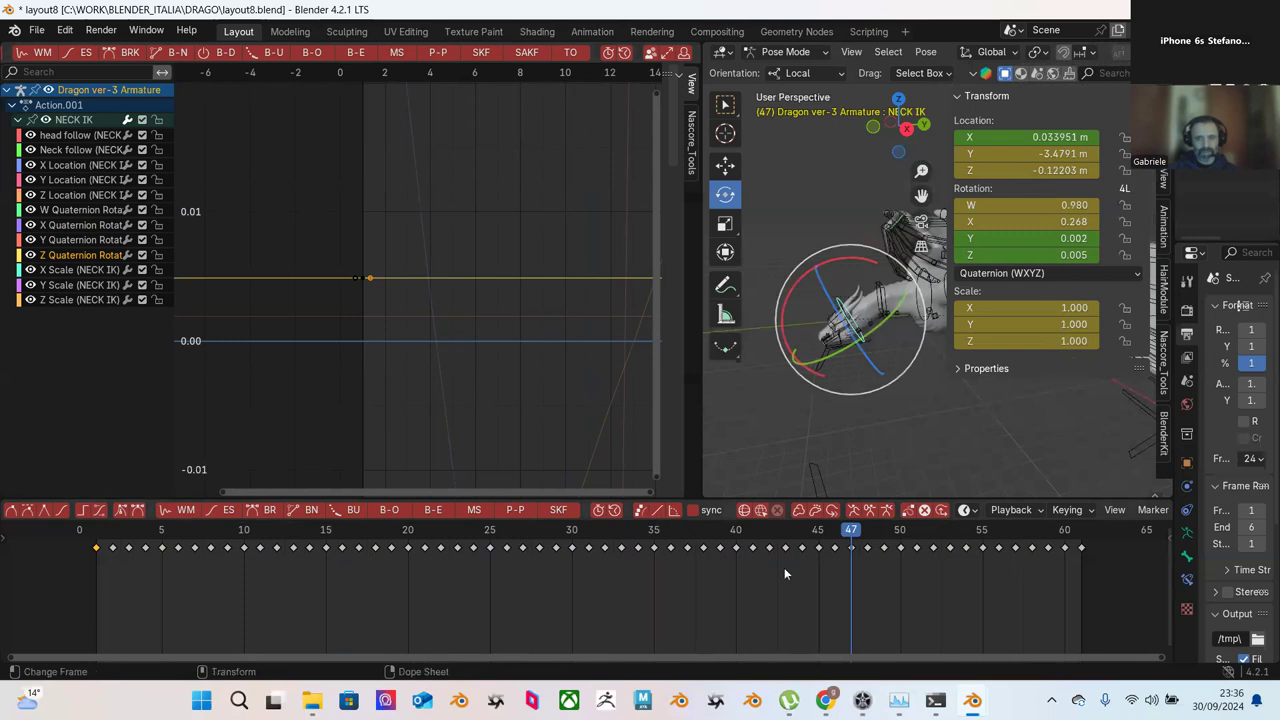
{"action": "left_click_drag", "start_coordinate": [874, 537], "coordinate": [916, 537]}
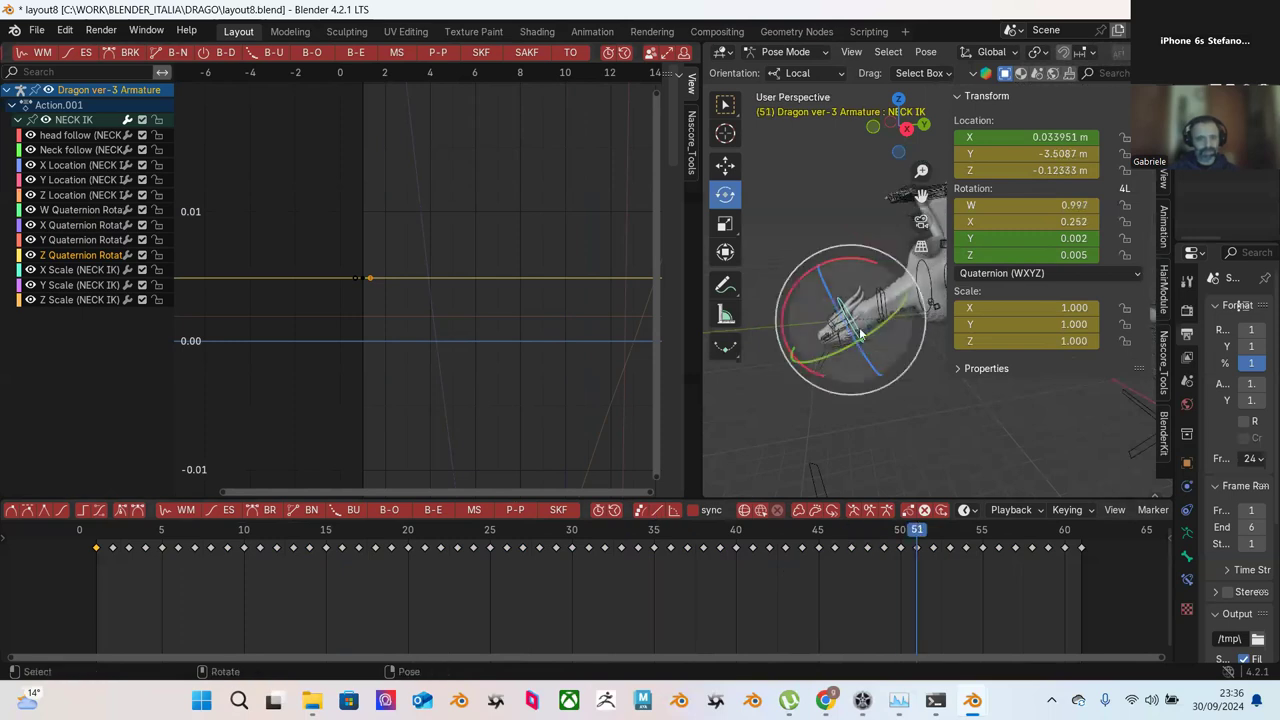
{"action": "left_click", "coordinate": [79, 181]}
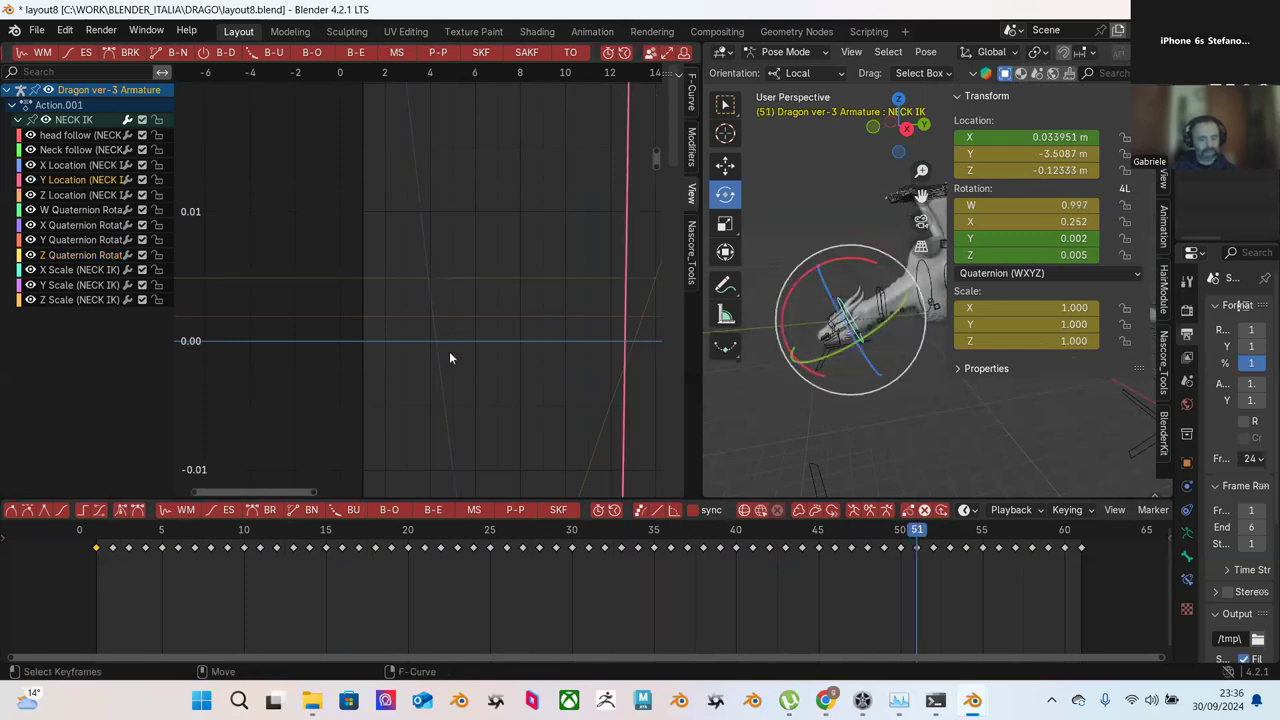
Step: Frame the Y Location curve, switch the viewport to the Move tool, and return to frame 51
{"action": "key", "text": "Home"}
{"action": "scroll", "coordinate": [446, 383], "scroll_direction": "down", "scroll_amount": 2}
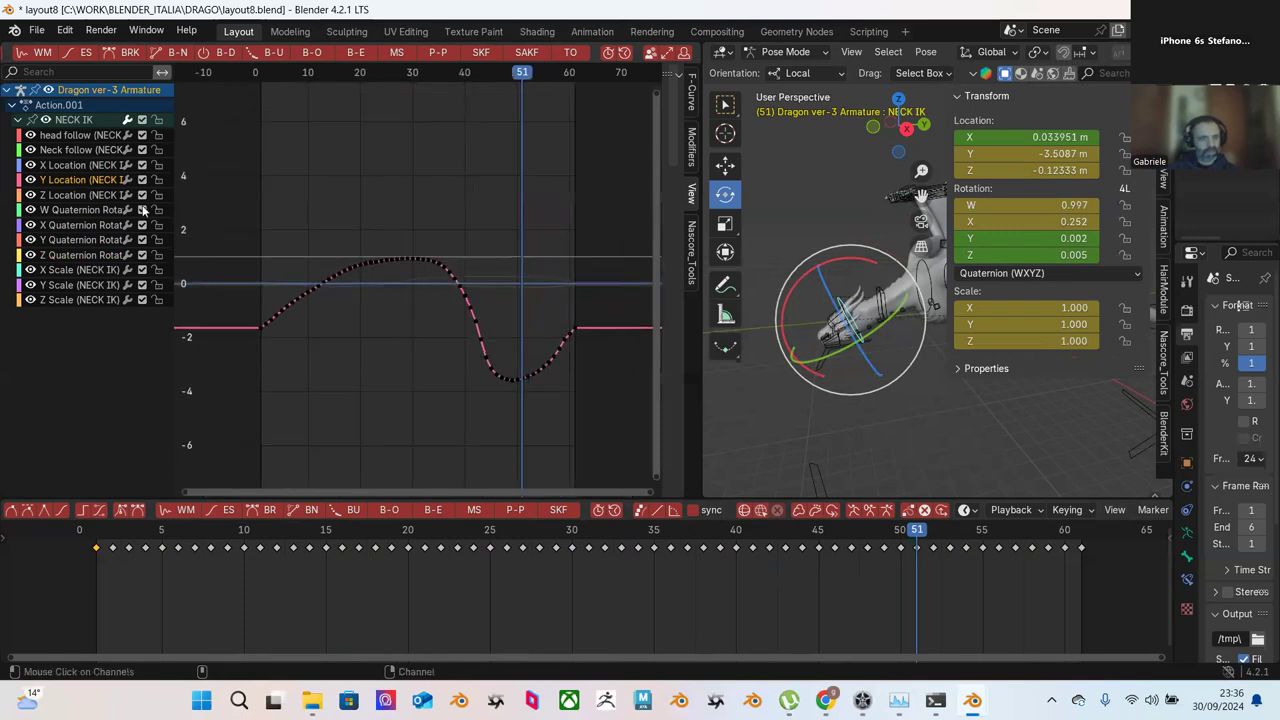
{"action": "key", "text": "shift+space"}
{"action": "key", "text": "g"}
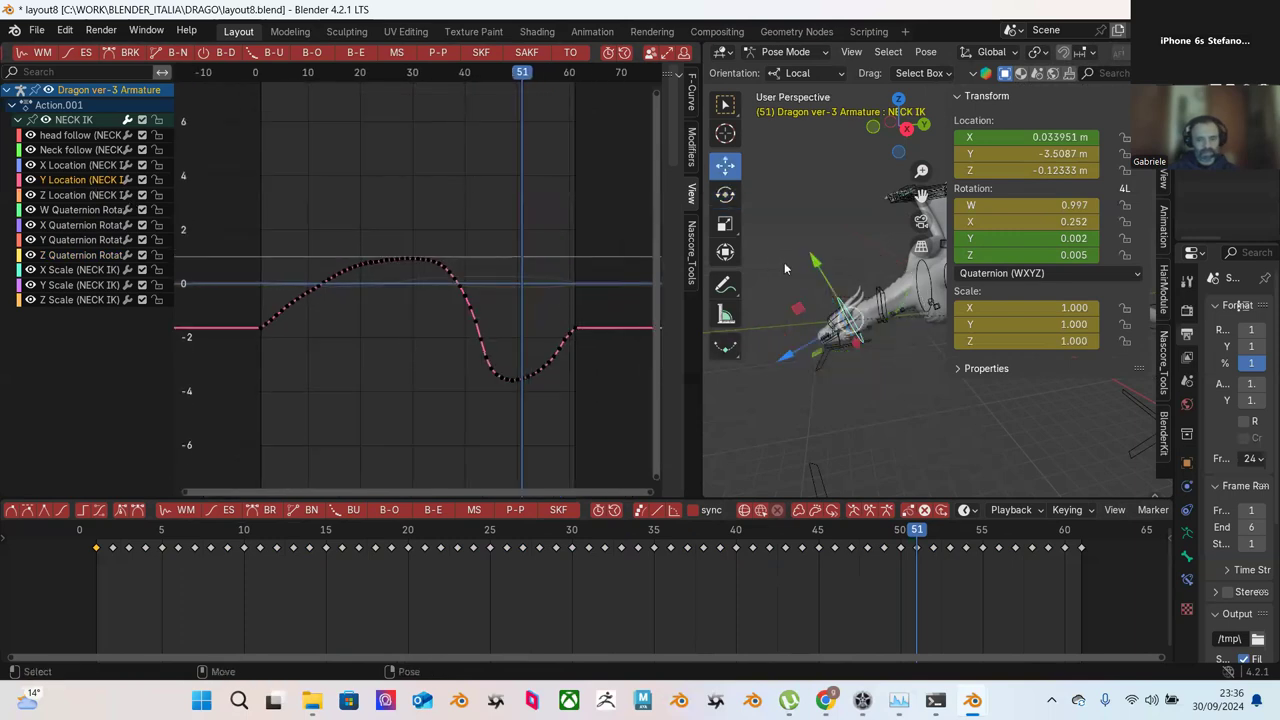
{"action": "scroll", "coordinate": [528, 374], "scroll_direction": "up", "scroll_amount": 2}
{"action": "middle_click_drag", "start_coordinate": [578, 372], "coordinate": [457, 326]}
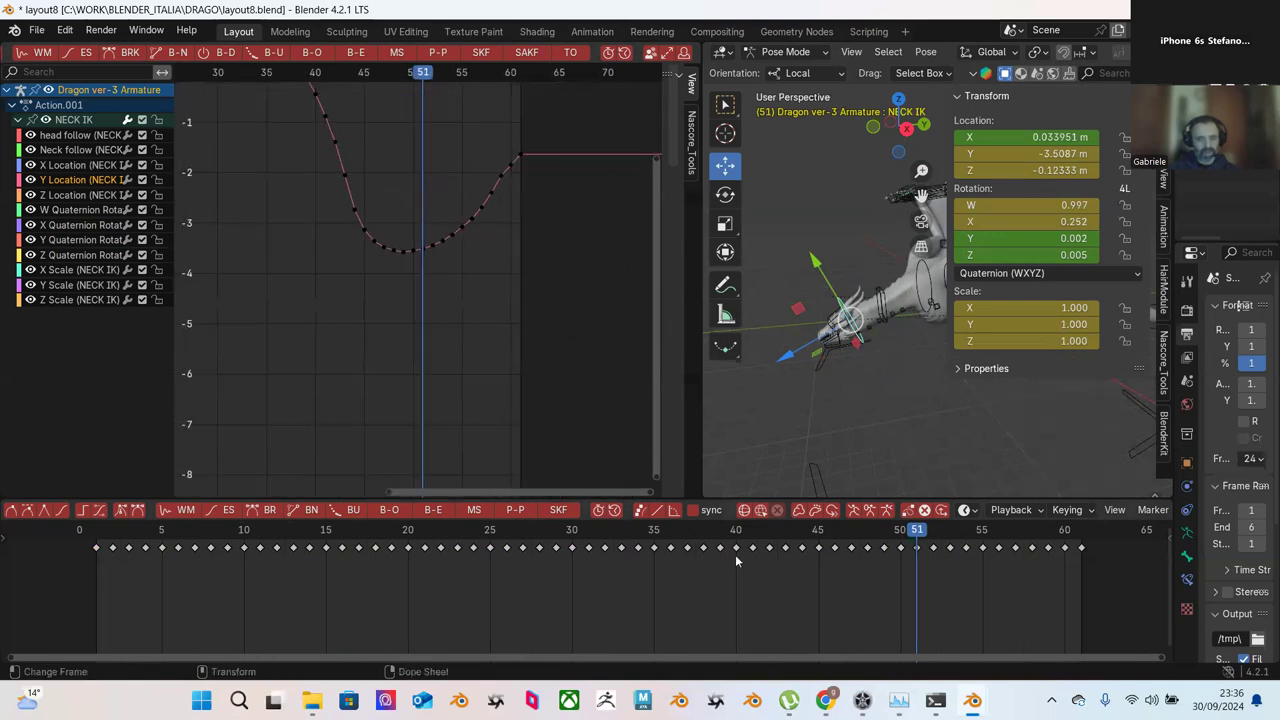
{"action": "left_click_drag", "start_coordinate": [729, 535], "coordinate": [934, 552]}
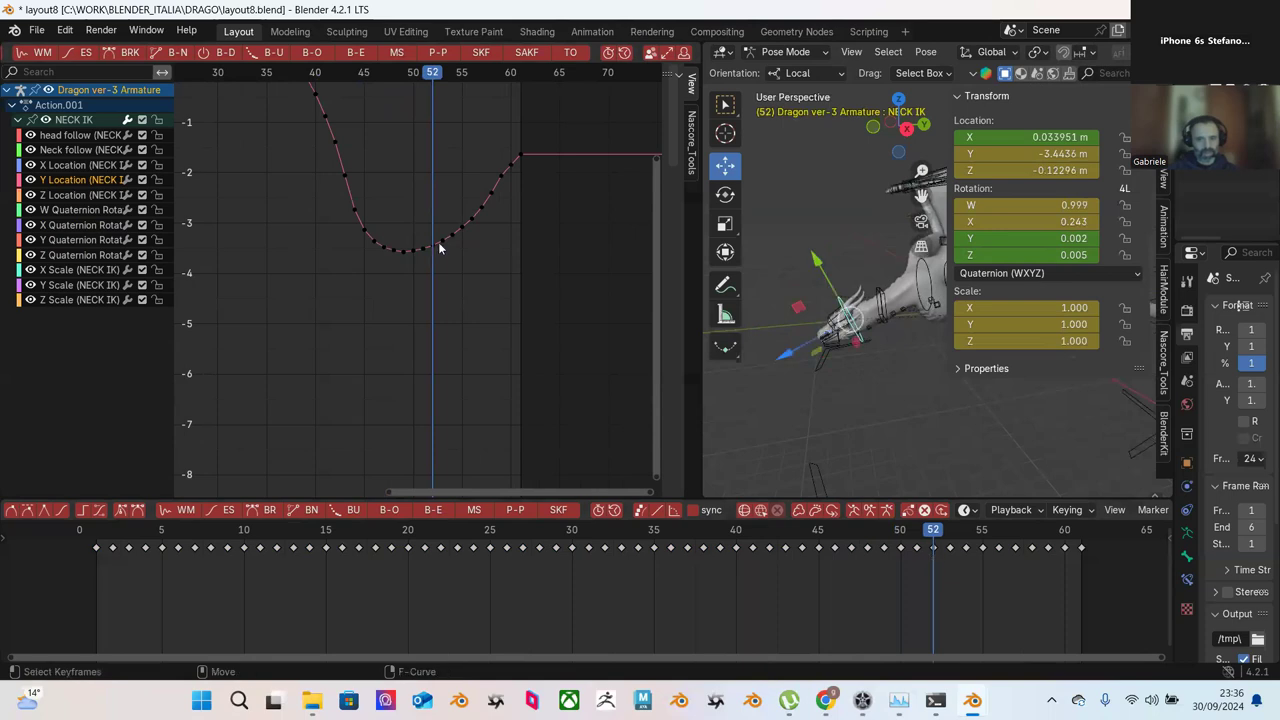
{"action": "scroll", "coordinate": [441, 255], "scroll_direction": "down", "scroll_amount": 5}
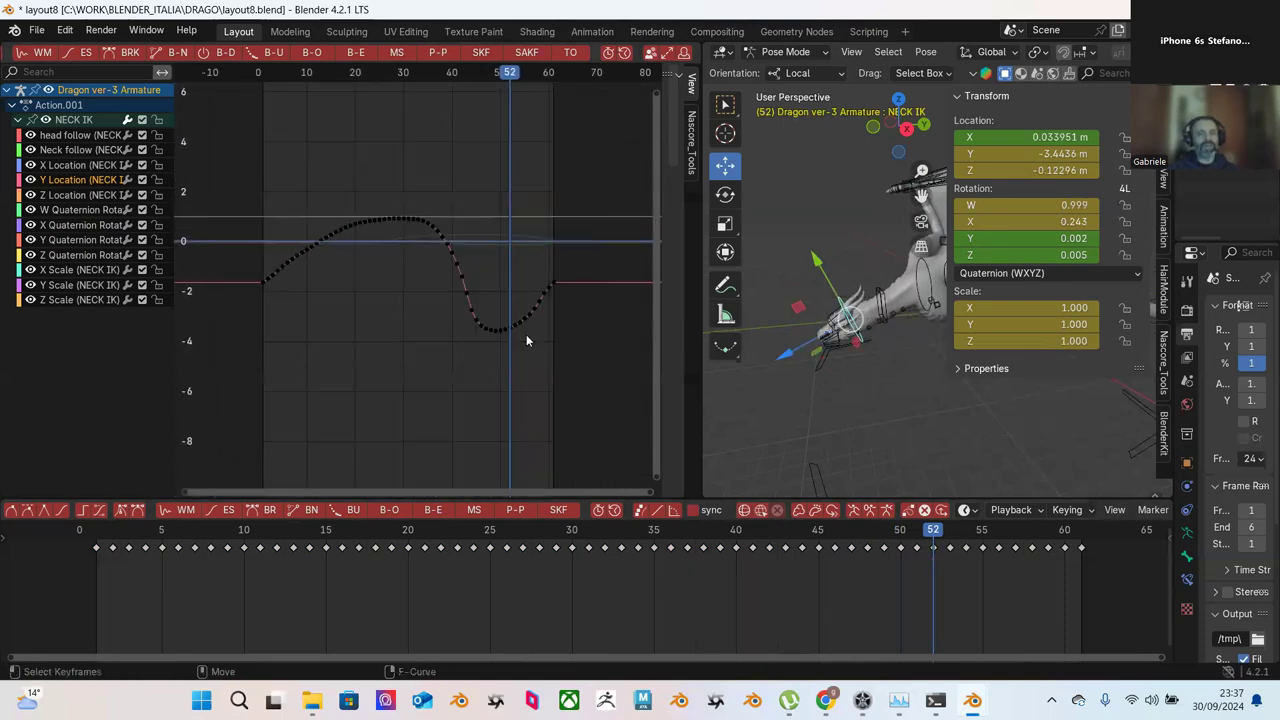
{"action": "middle_click_drag", "start_coordinate": [486, 283], "coordinate": [440, 238], "text": "ctrl"}
Step: Box-select all Y Location keyframes and move them 3 frames later
{"action": "left_click_drag", "start_coordinate": [294, 157], "coordinate": [528, 410]}
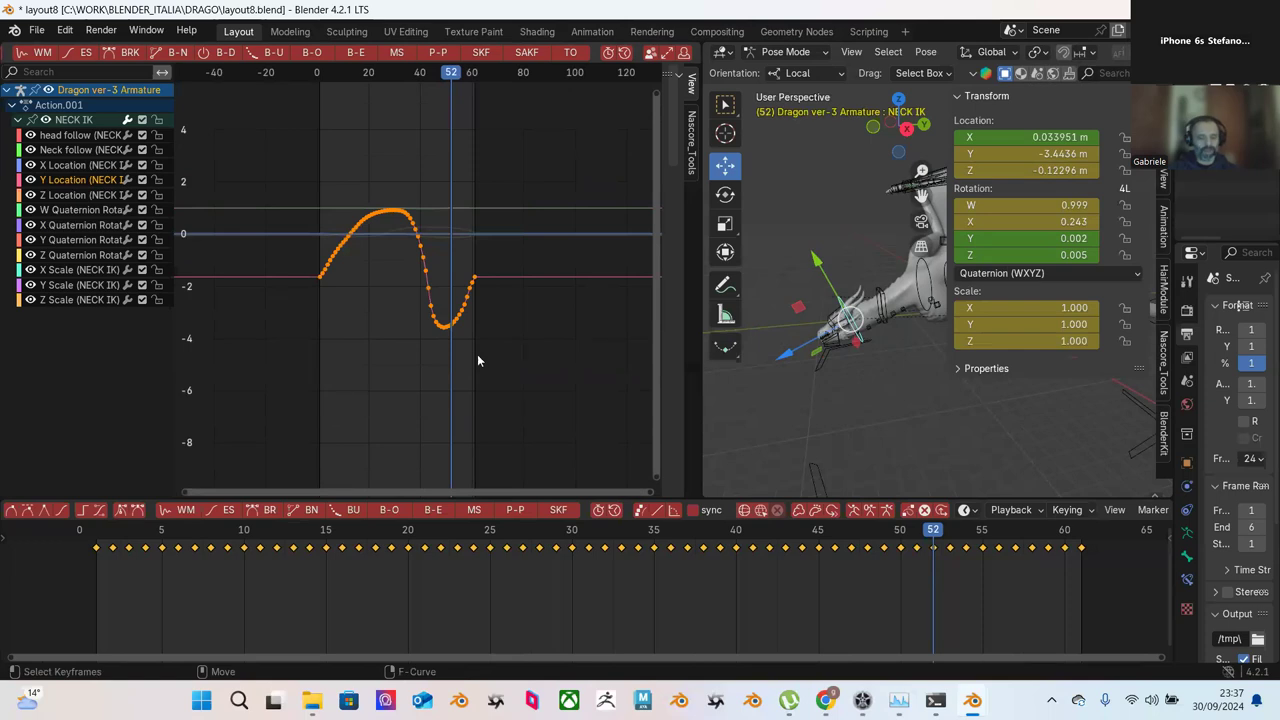
{"action": "key", "text": "g"}
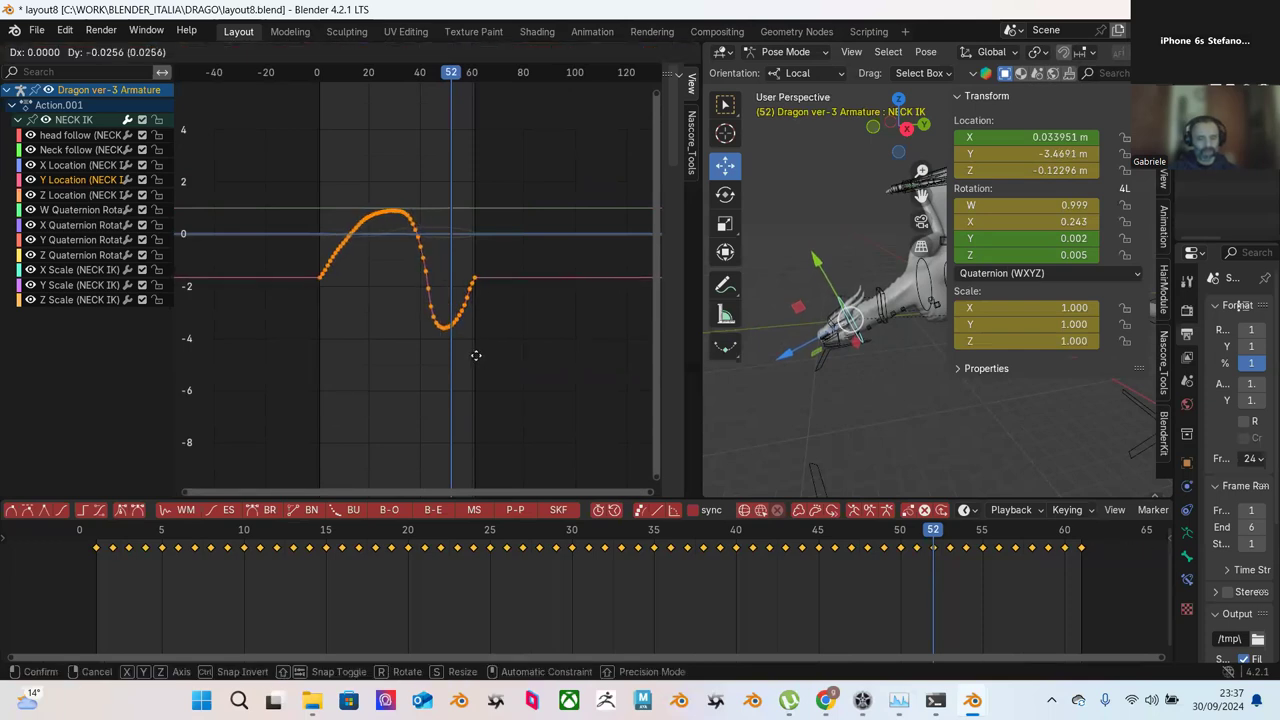
{"action": "key", "text": "Escape"}
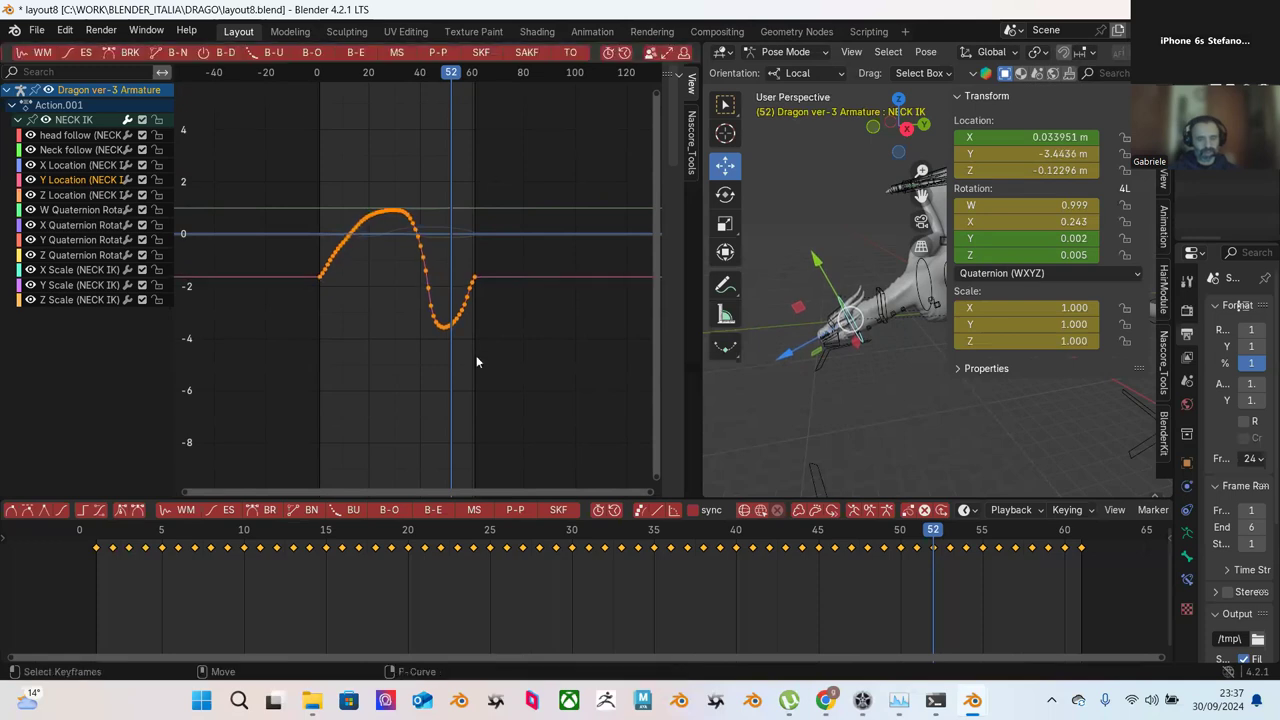
{"action": "scroll", "coordinate": [475, 358], "scroll_direction": "up", "scroll_amount": 2}
{"action": "key", "text": "g"}
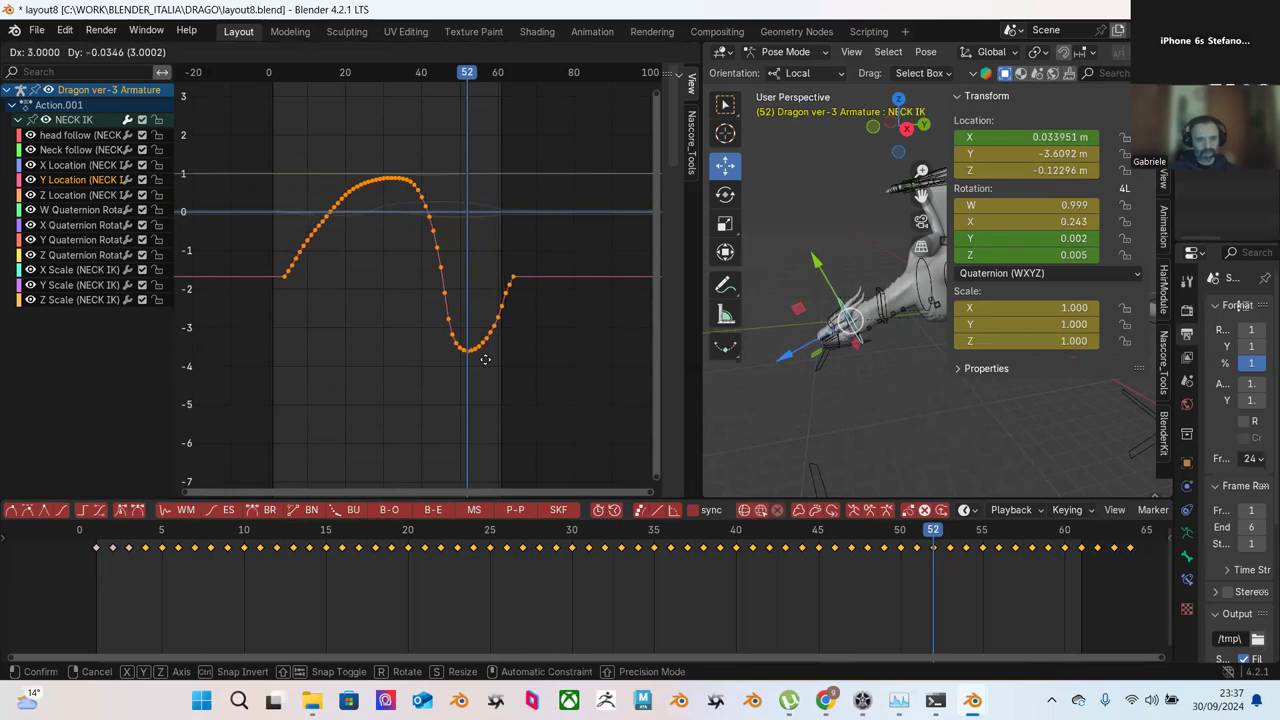
{"action": "left_click", "coordinate": [485, 358]}
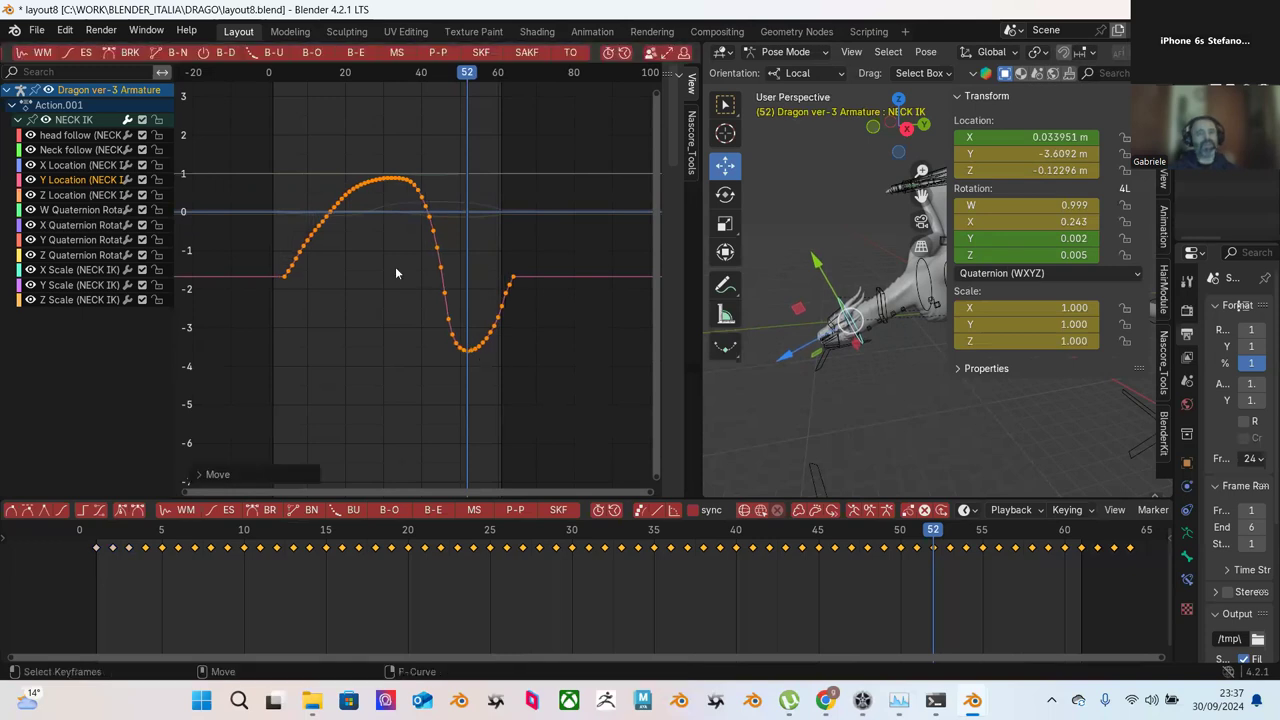
{"action": "left_click", "coordinate": [263, 131]}
{"action": "left_click_drag", "start_coordinate": [243, 129], "coordinate": [556, 417]}
{"action": "right_click", "coordinate": [430, 274]}
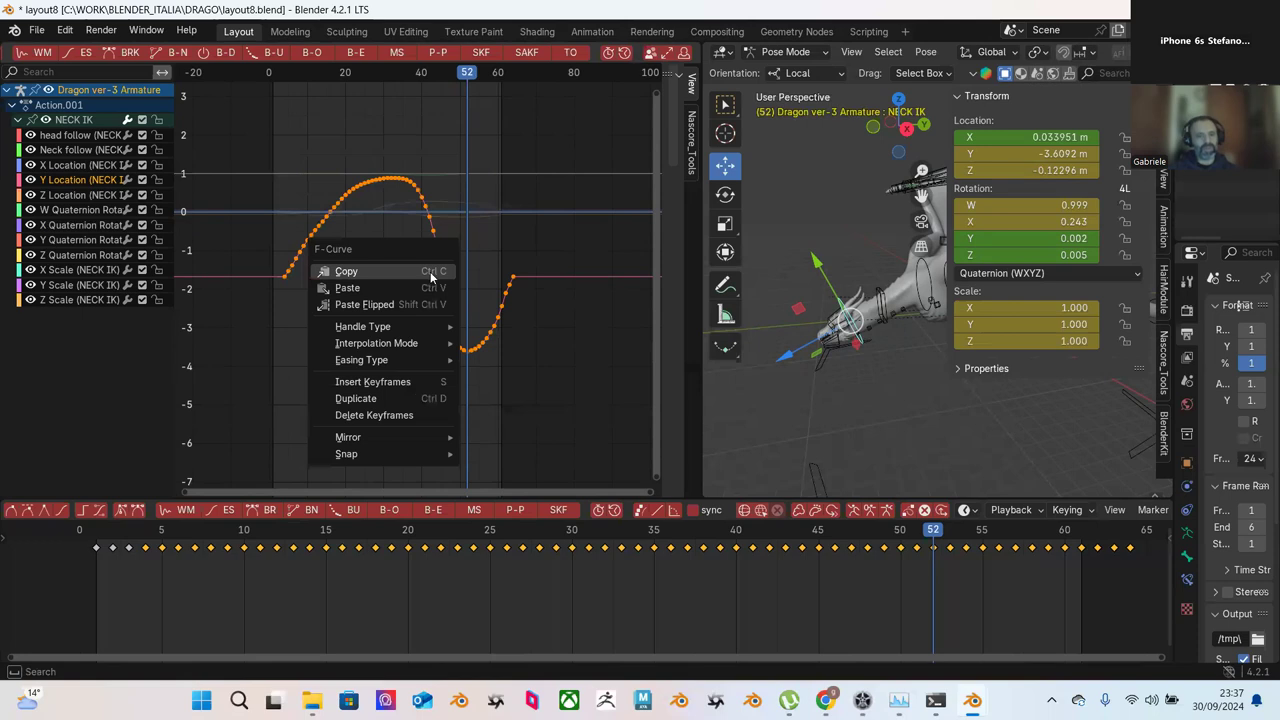
{"action": "right_click", "coordinate": [397, 263]}
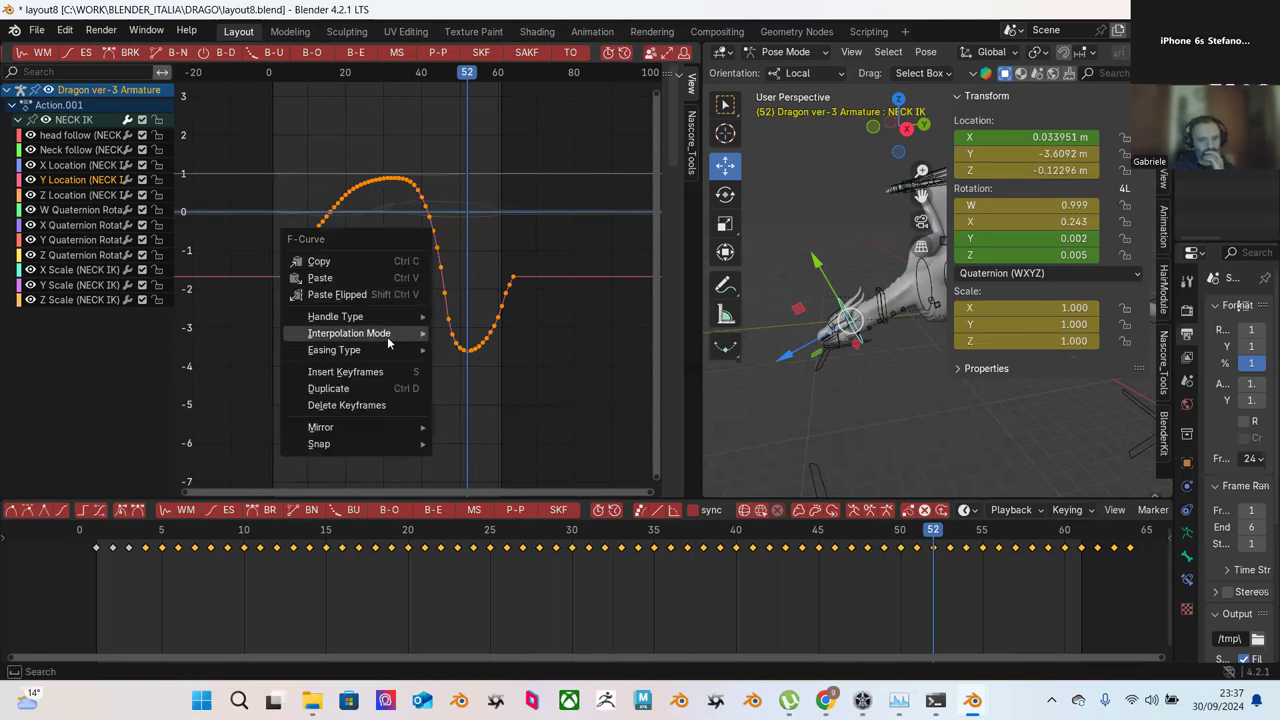
{"action": "mouse_move", "coordinate": [383, 350]}
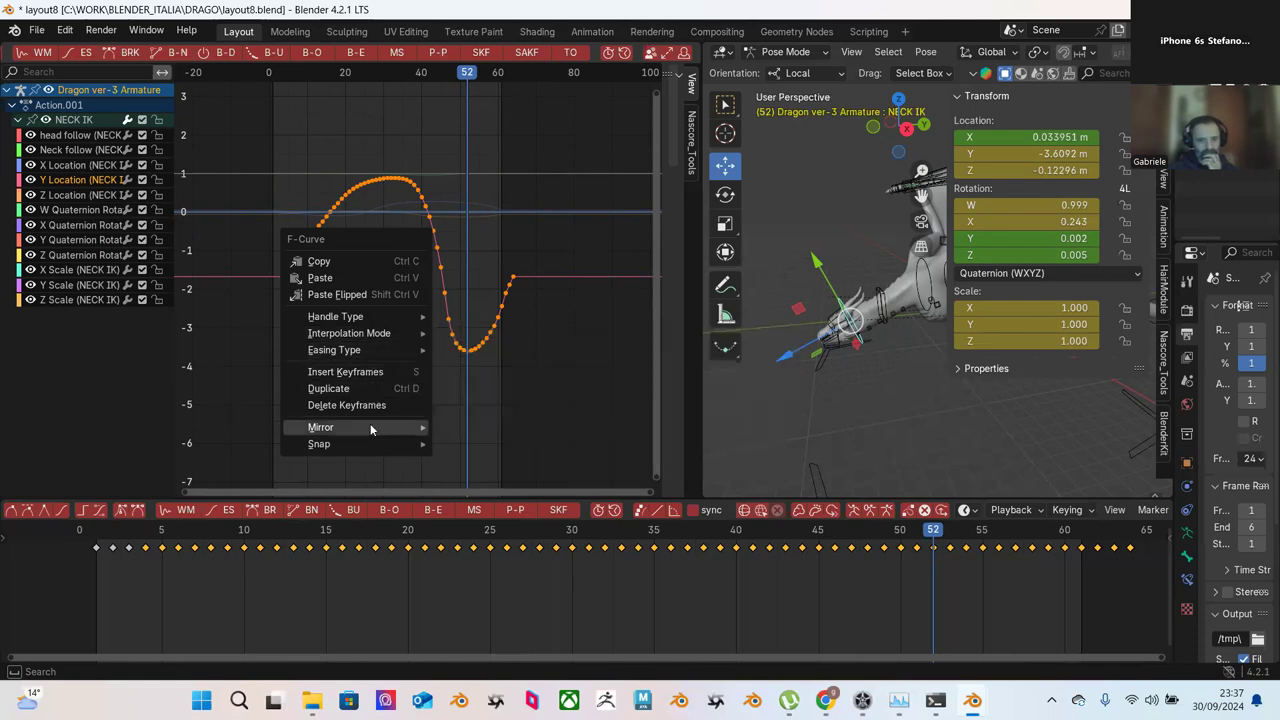
{"action": "mouse_move", "coordinate": [370, 427]}
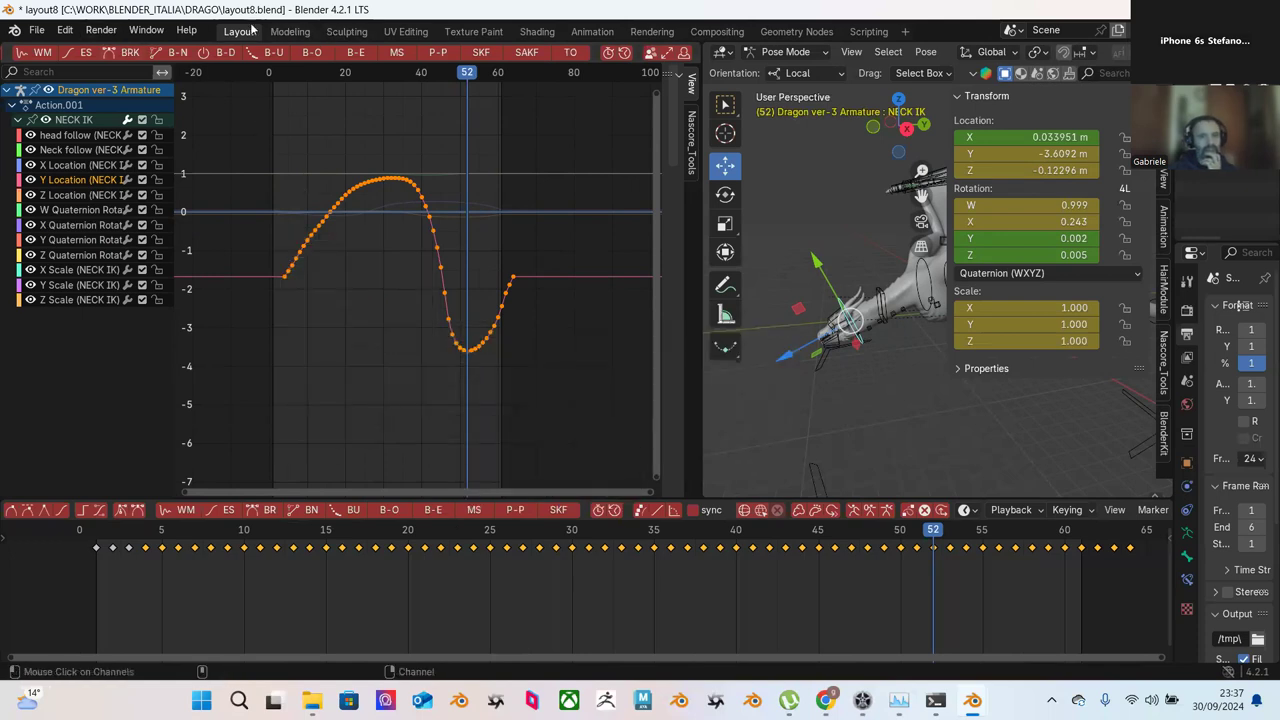
{"action": "scroll", "coordinate": [250, 52], "scroll_direction": "up", "scroll_amount": 6}
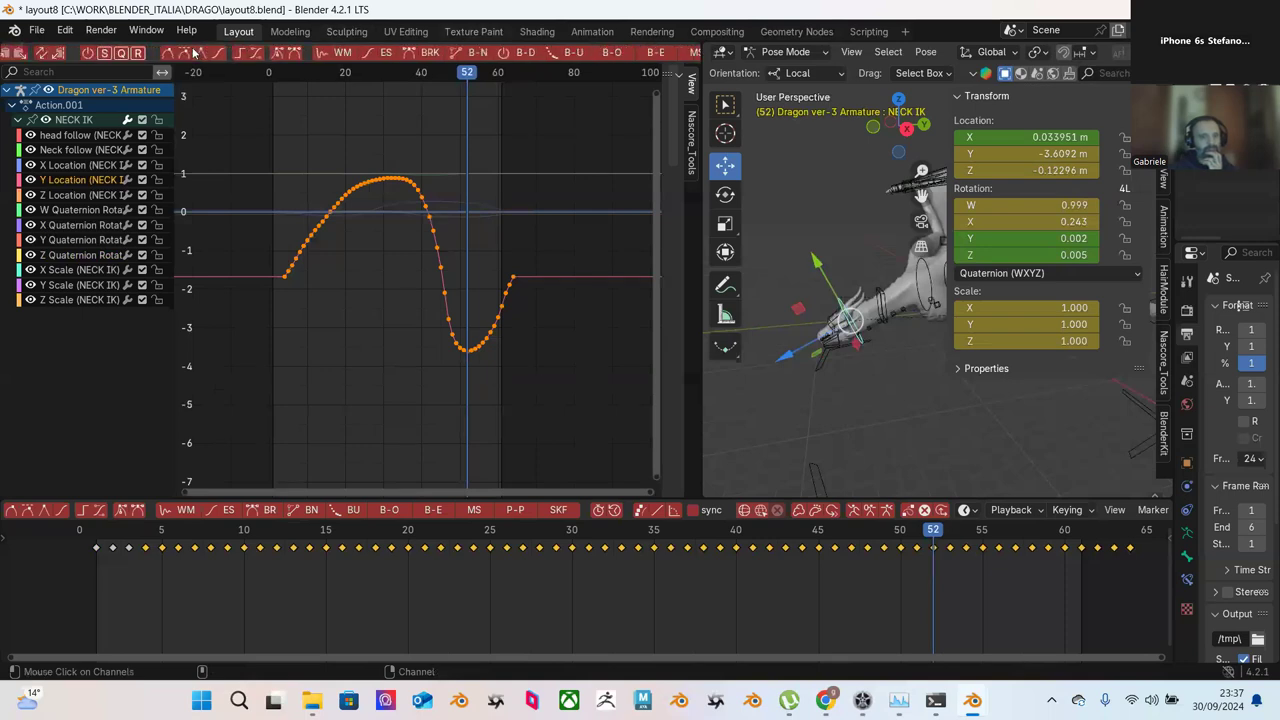
{"action": "scroll", "coordinate": [197, 52], "scroll_direction": "down", "scroll_amount": 10}
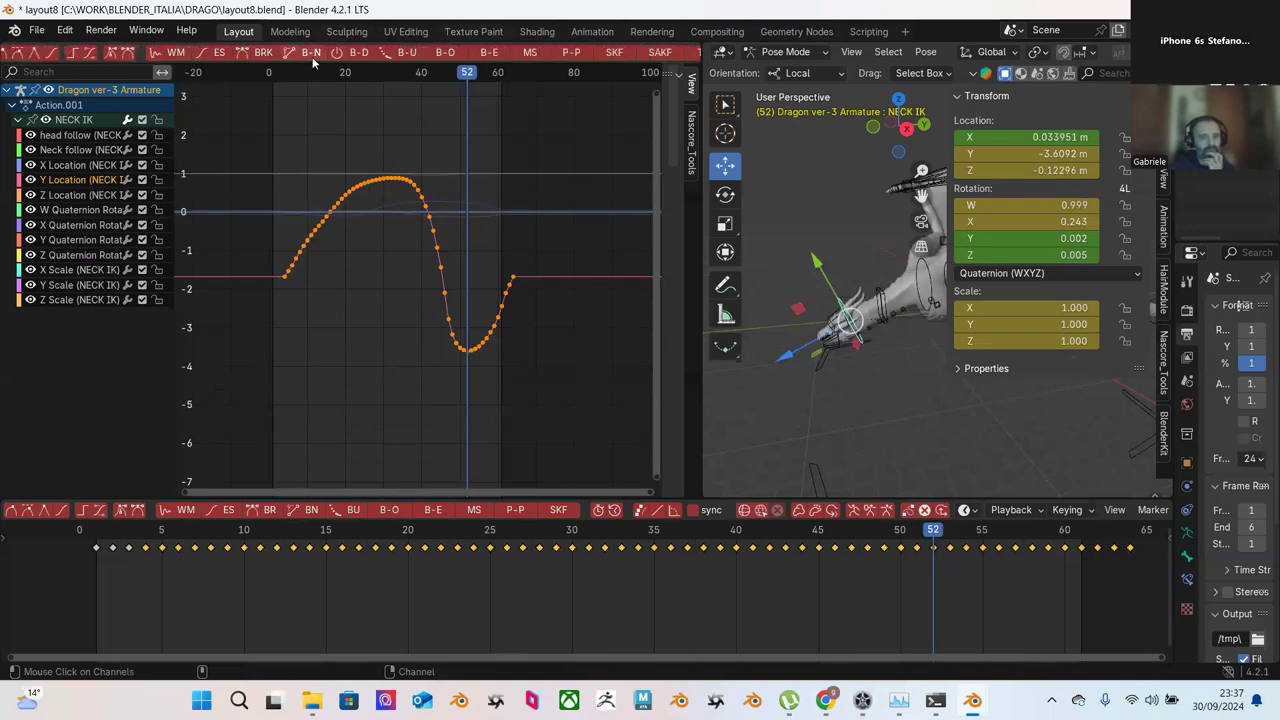
{"action": "scroll", "coordinate": [395, 63], "scroll_direction": "down", "scroll_amount": 8}
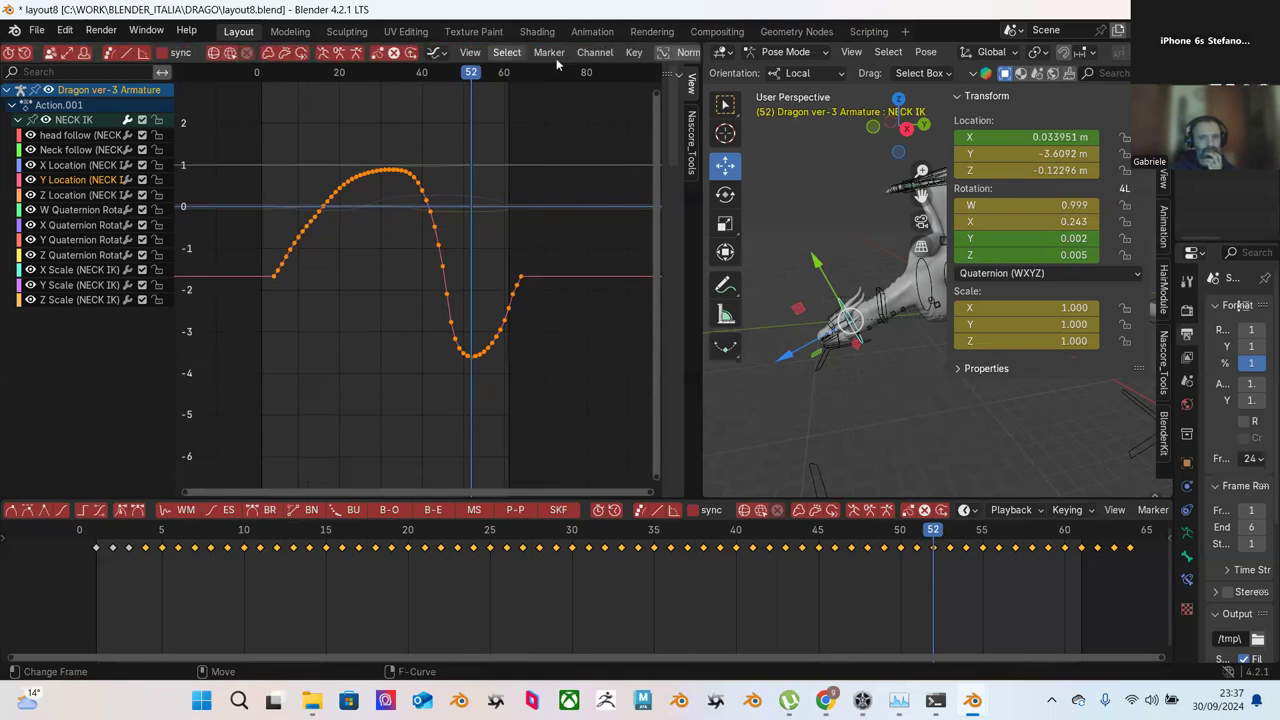
{"action": "left_click", "coordinate": [567, 53]}
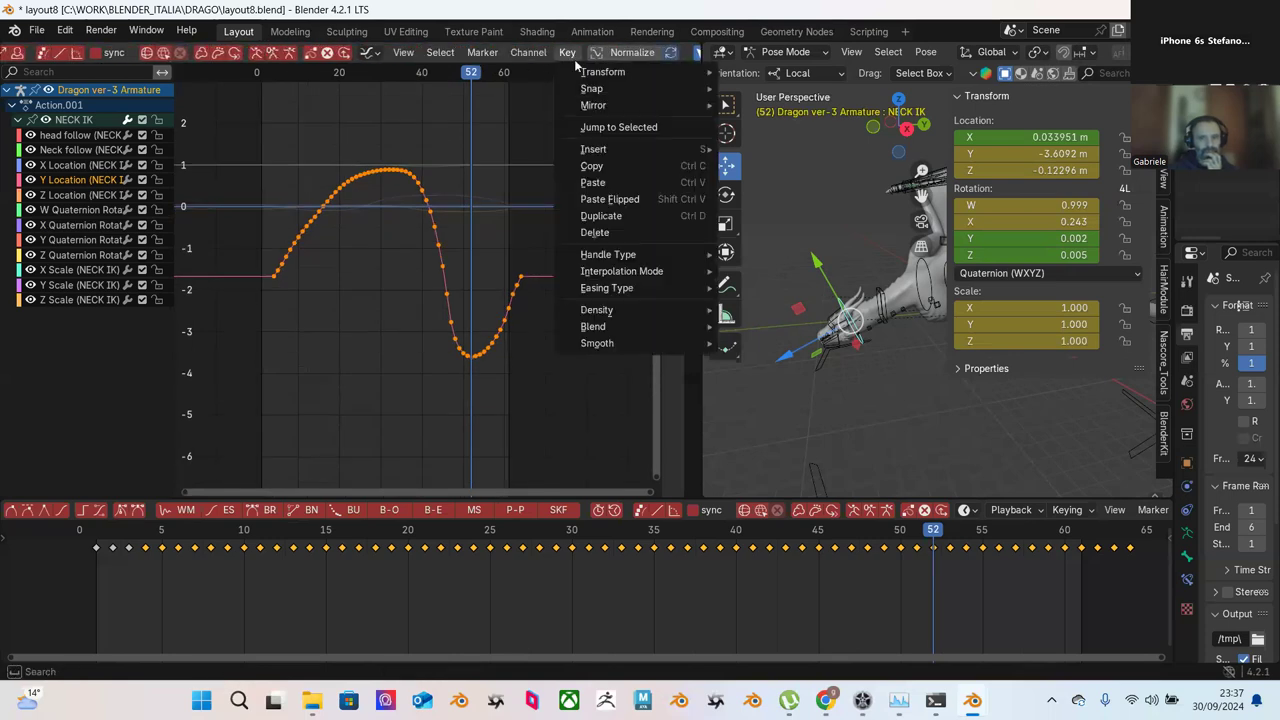
{"action": "mouse_move", "coordinate": [649, 74]}
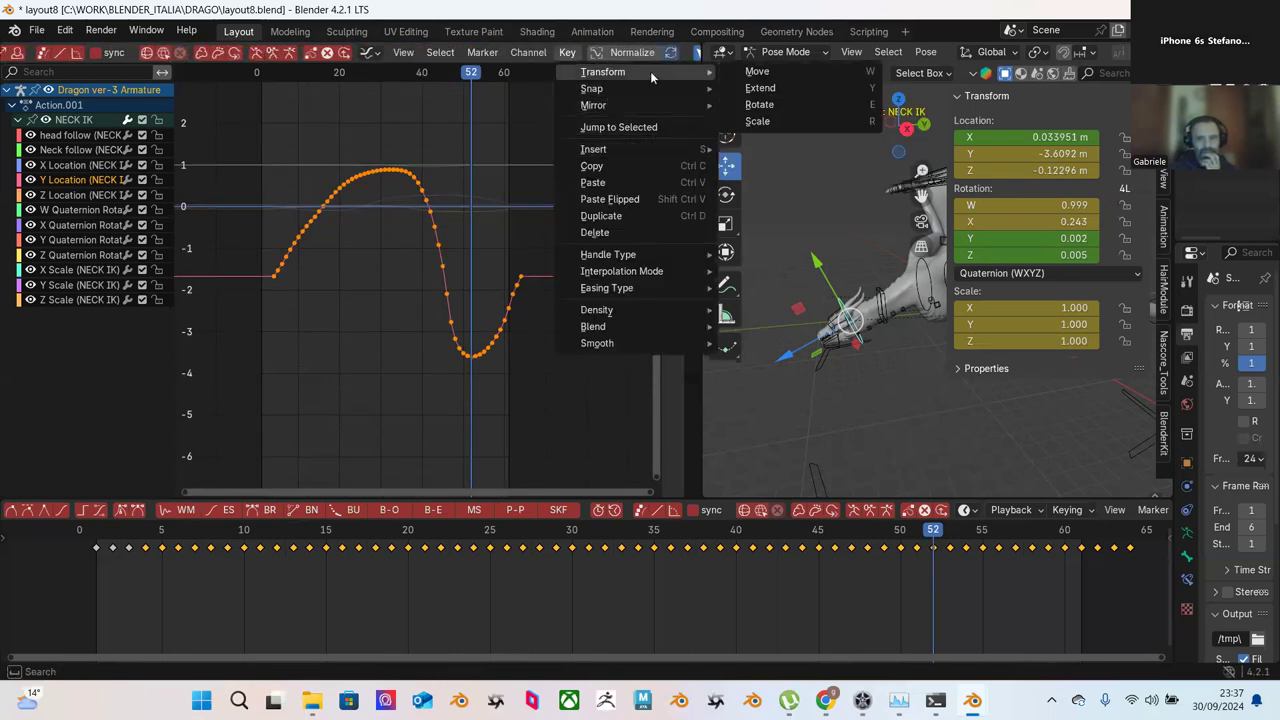
{"action": "mouse_move", "coordinate": [671, 287]}
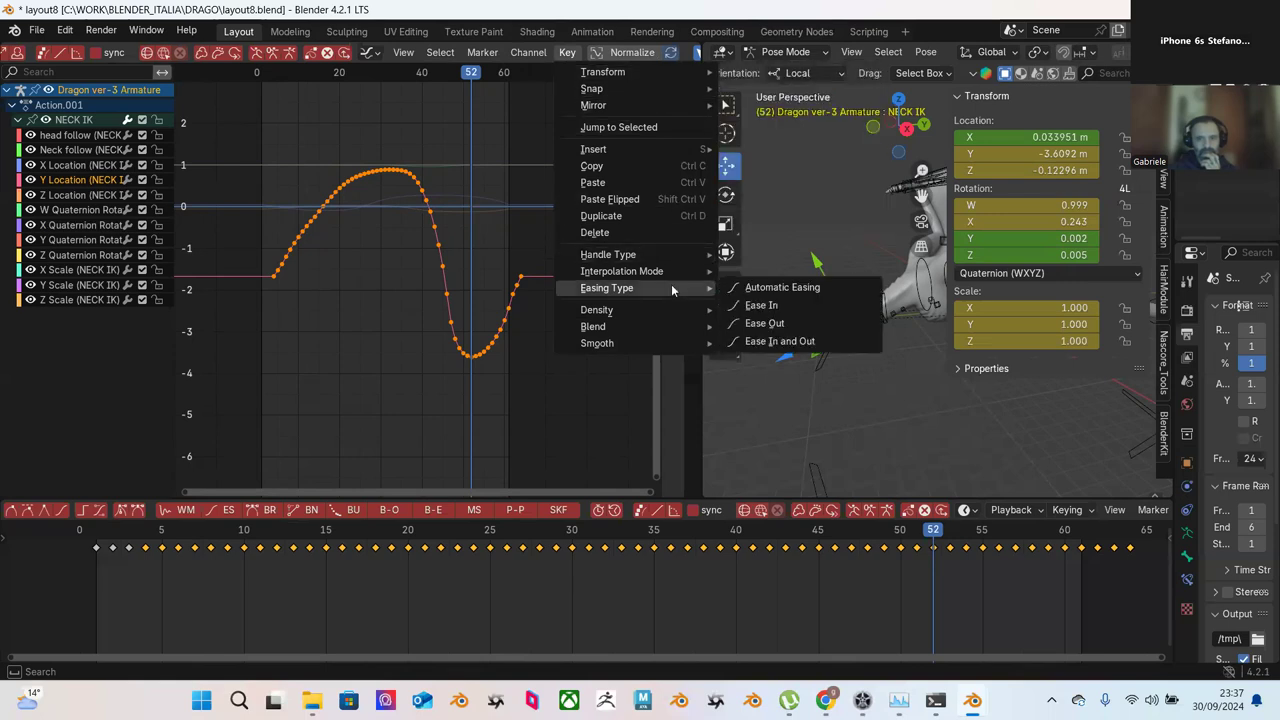
{"action": "mouse_move", "coordinate": [642, 321]}
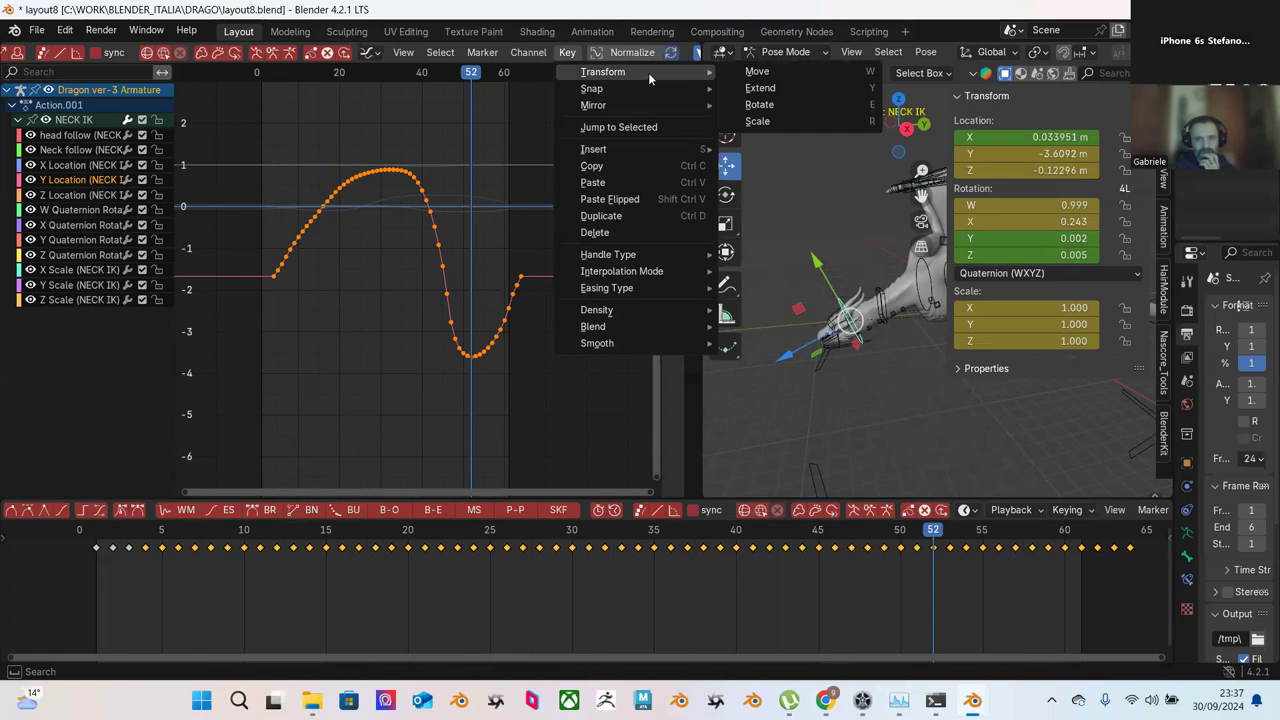
{"action": "mouse_move", "coordinate": [648, 96]}
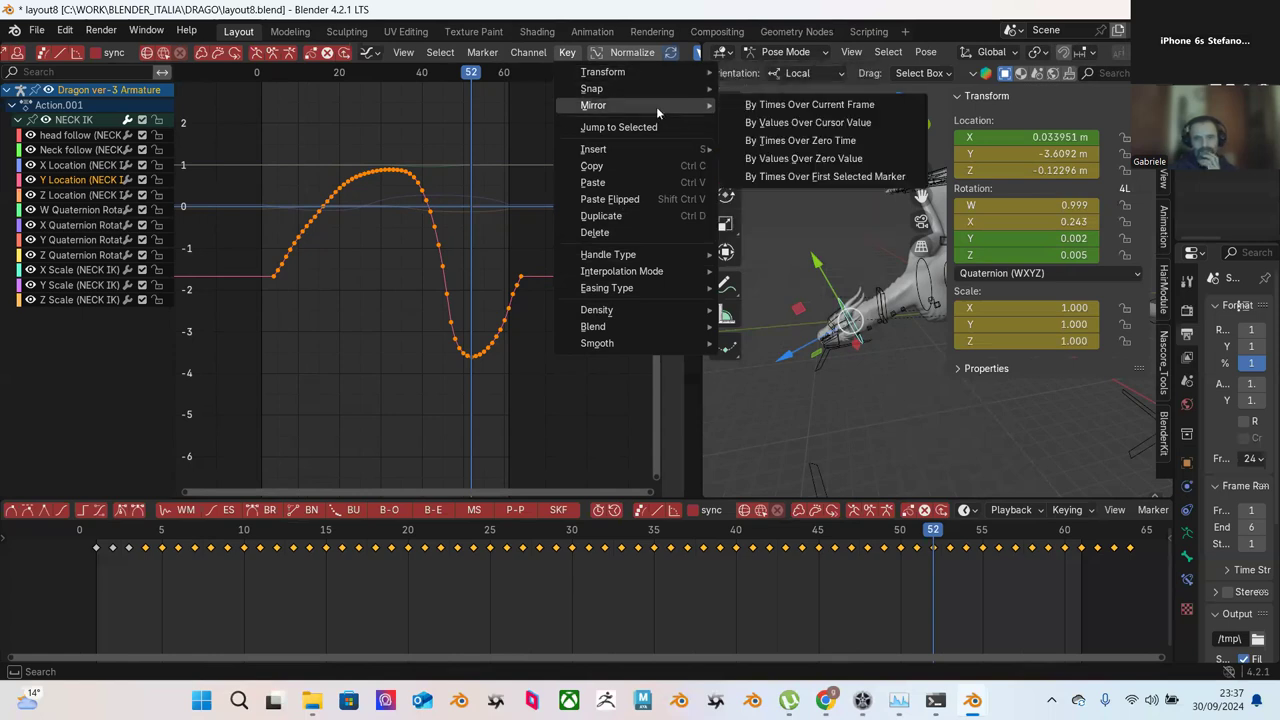
{"action": "scroll", "coordinate": [593, 53], "scroll_direction": "down", "scroll_amount": 2}
{"action": "scroll", "coordinate": [593, 53], "scroll_direction": "down", "scroll_amount": 4}
{"action": "scroll", "coordinate": [598, 53], "scroll_direction": "up", "scroll_amount": 7}
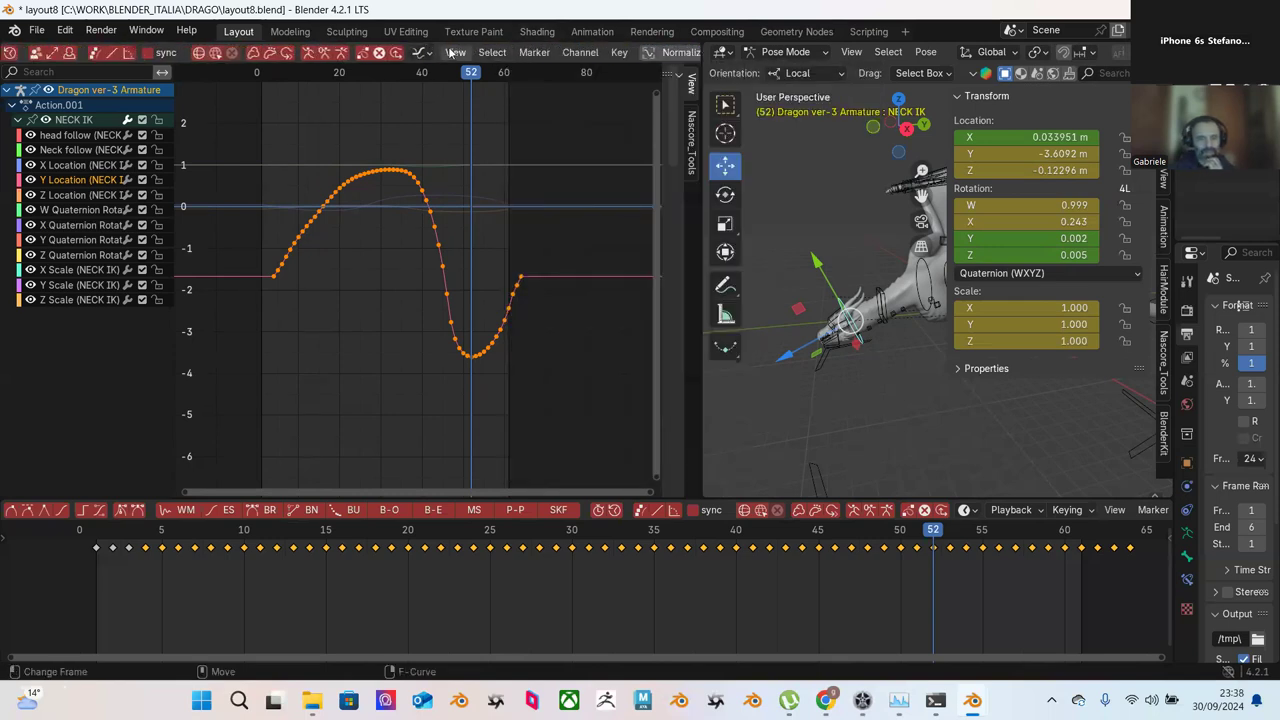
{"action": "left_click", "coordinate": [452, 52]}
Step: Scrub back to frame 15 and box-select every NECK IK keyframe in the Dope Sheet
{"action": "left_click", "coordinate": [471, 240]}
{"action": "left_click_drag", "start_coordinate": [165, 532], "coordinate": [1136, 567]}
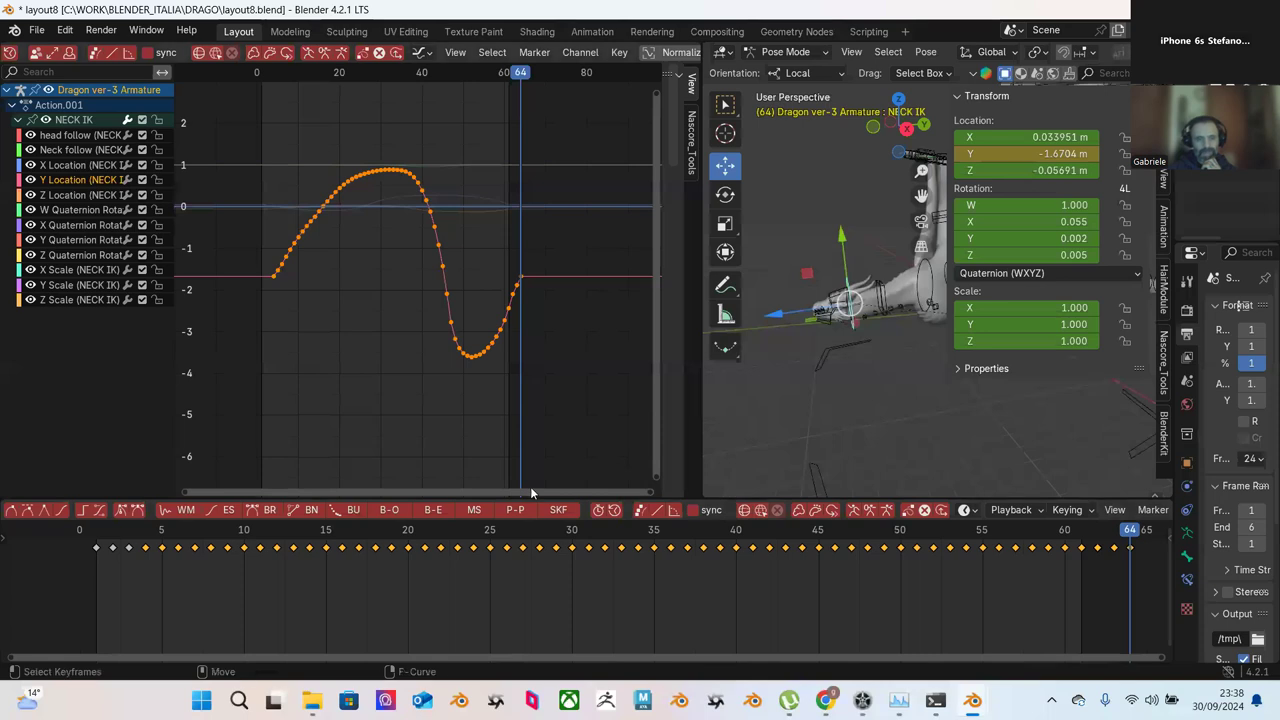
{"action": "scroll", "coordinate": [727, 552], "scroll_direction": "down", "scroll_amount": 4}
{"action": "left_click", "coordinate": [807, 583]}
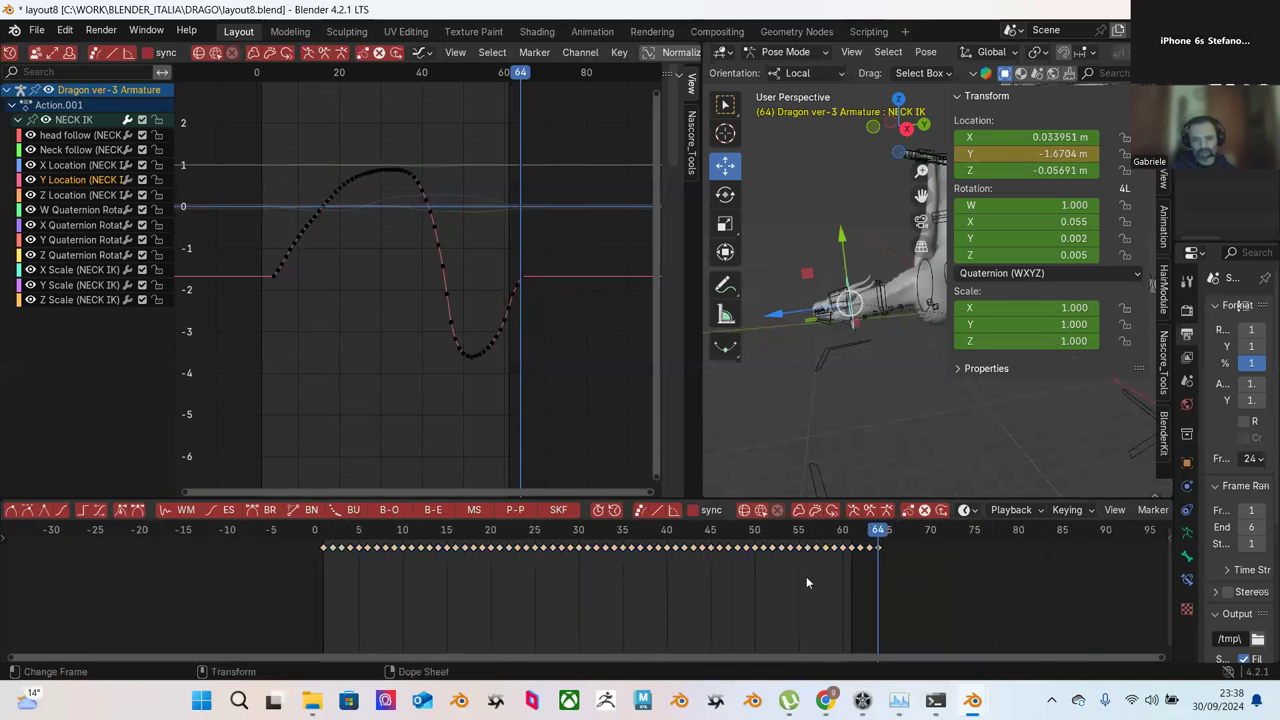
{"action": "left_click_drag", "start_coordinate": [305, 577], "coordinate": [895, 524]}
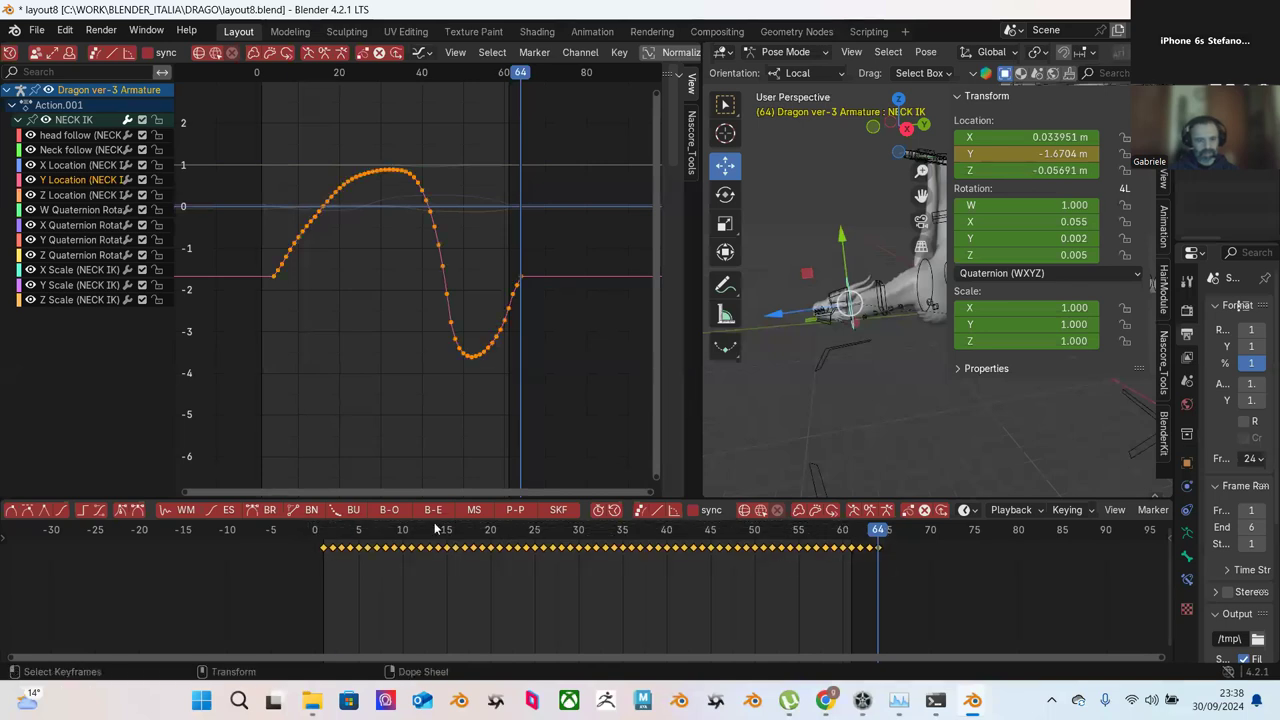
Step: Jump to the first and last frames, then set the current frame to 1 and zoom in
{"action": "key", "text": "shift+Left"}
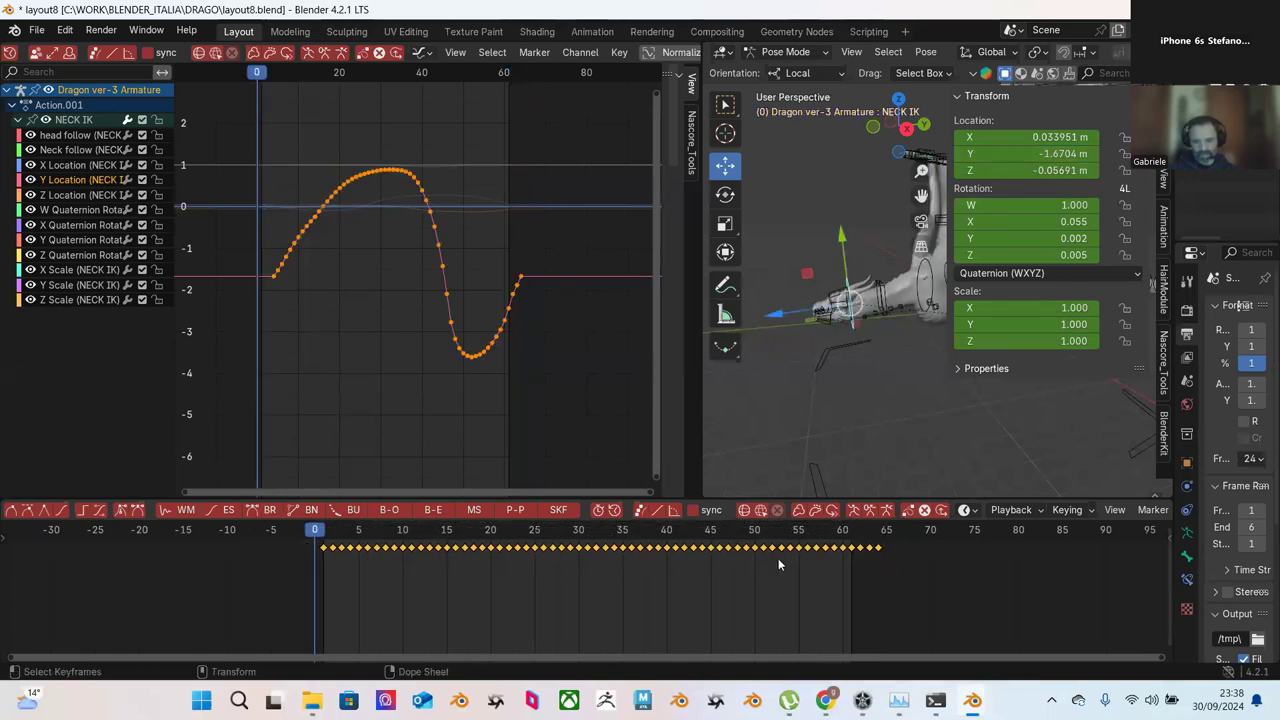
{"action": "key", "text": "shift+Right"}
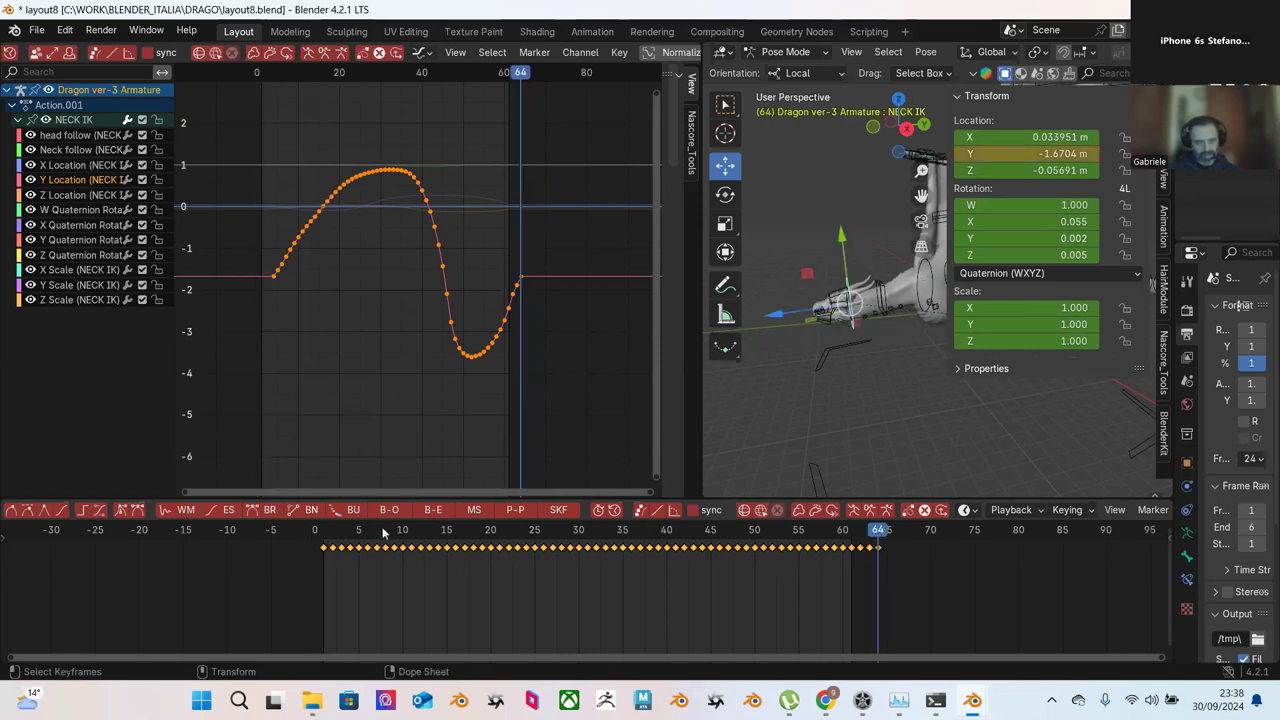
{"action": "left_click", "coordinate": [323, 531]}
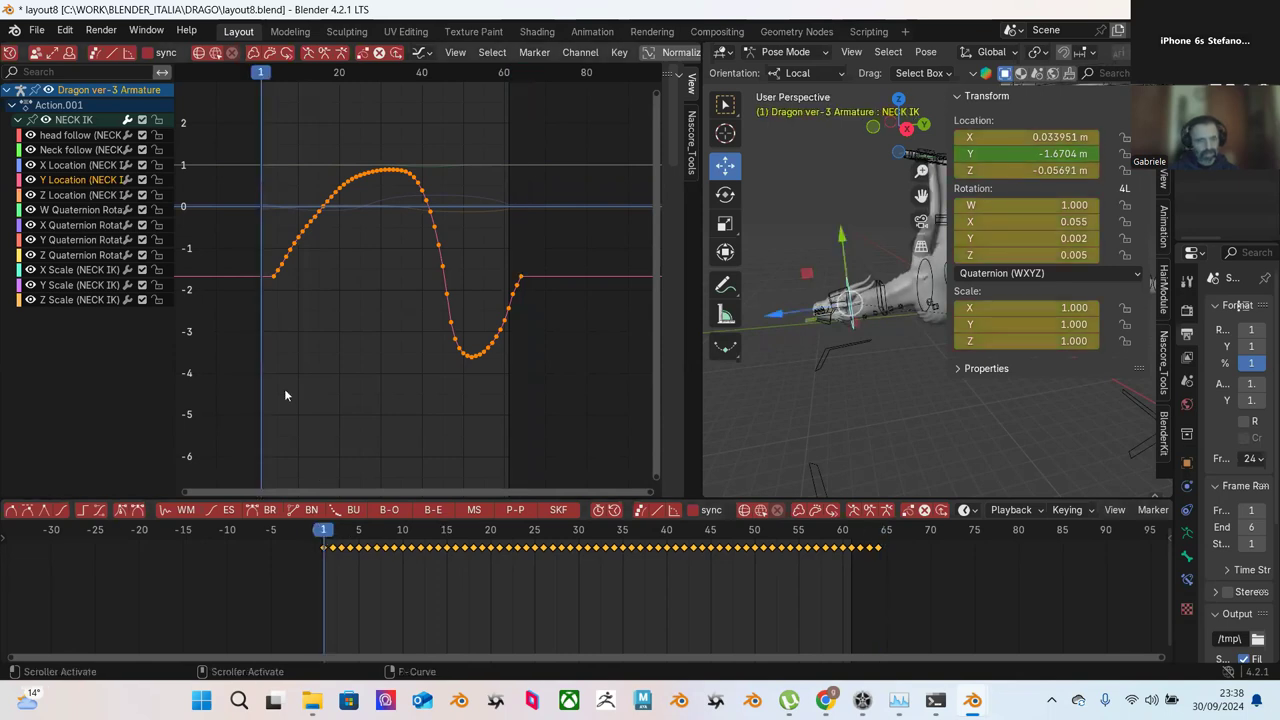
{"action": "scroll", "coordinate": [300, 416], "scroll_direction": "up", "scroll_amount": 2}
{"action": "scroll", "coordinate": [343, 375], "scroll_direction": "up", "scroll_amount": 1}
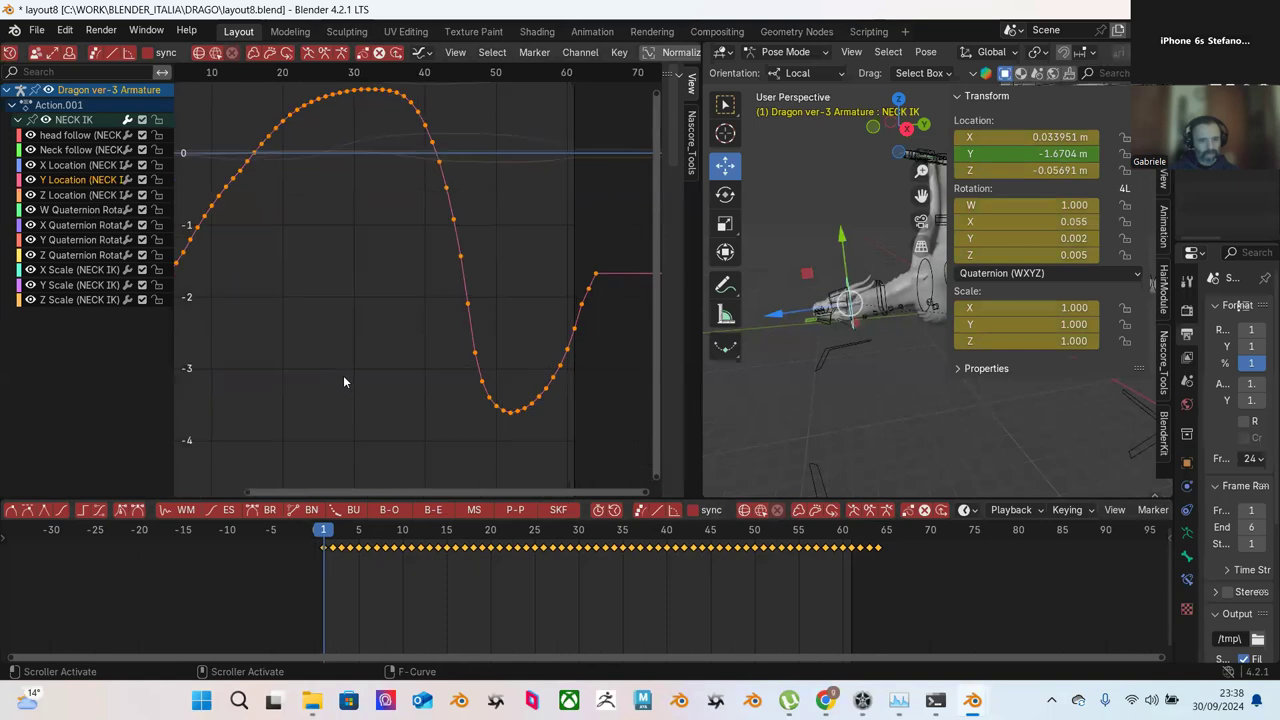
{"action": "scroll", "coordinate": [372, 352], "scroll_direction": "up", "scroll_amount": 1}
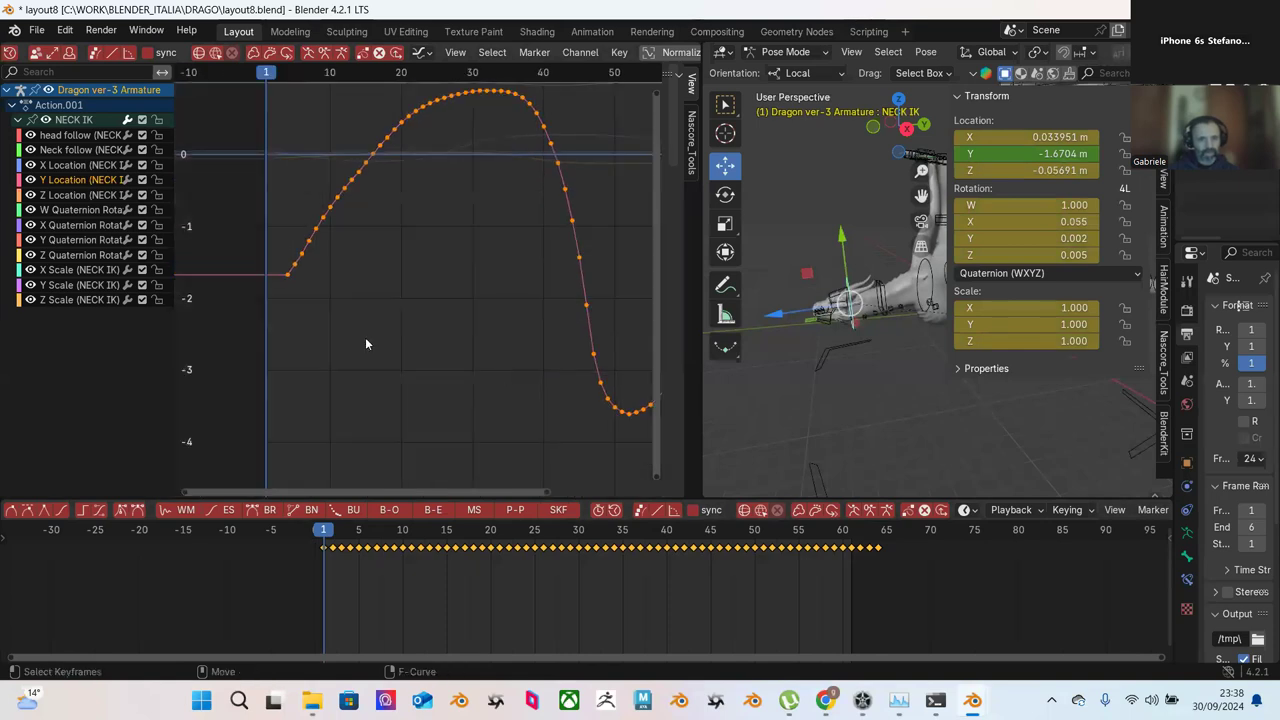
Step: Insert a Y Location keyframe at frame 1 and lower it to about -2.15
{"action": "left_click", "coordinate": [253, 273]}
{"action": "right_click", "coordinate": [268, 284]}
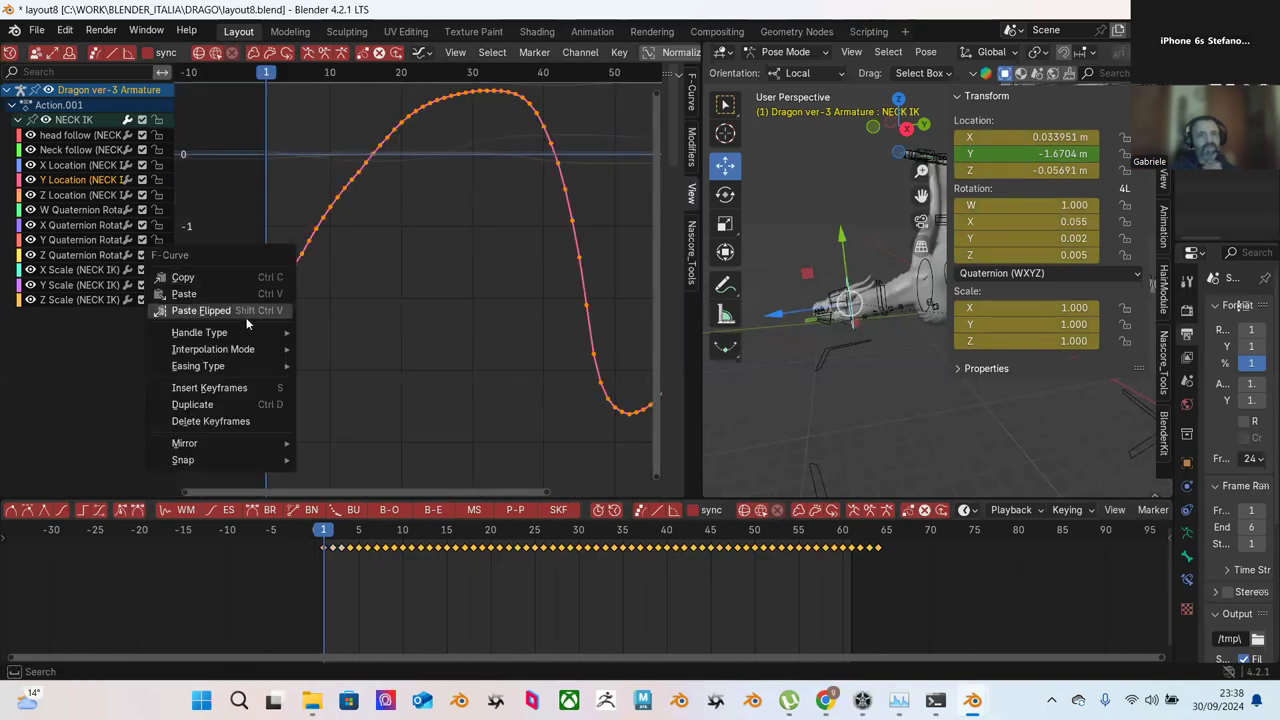
{"action": "left_click", "coordinate": [209, 388]}
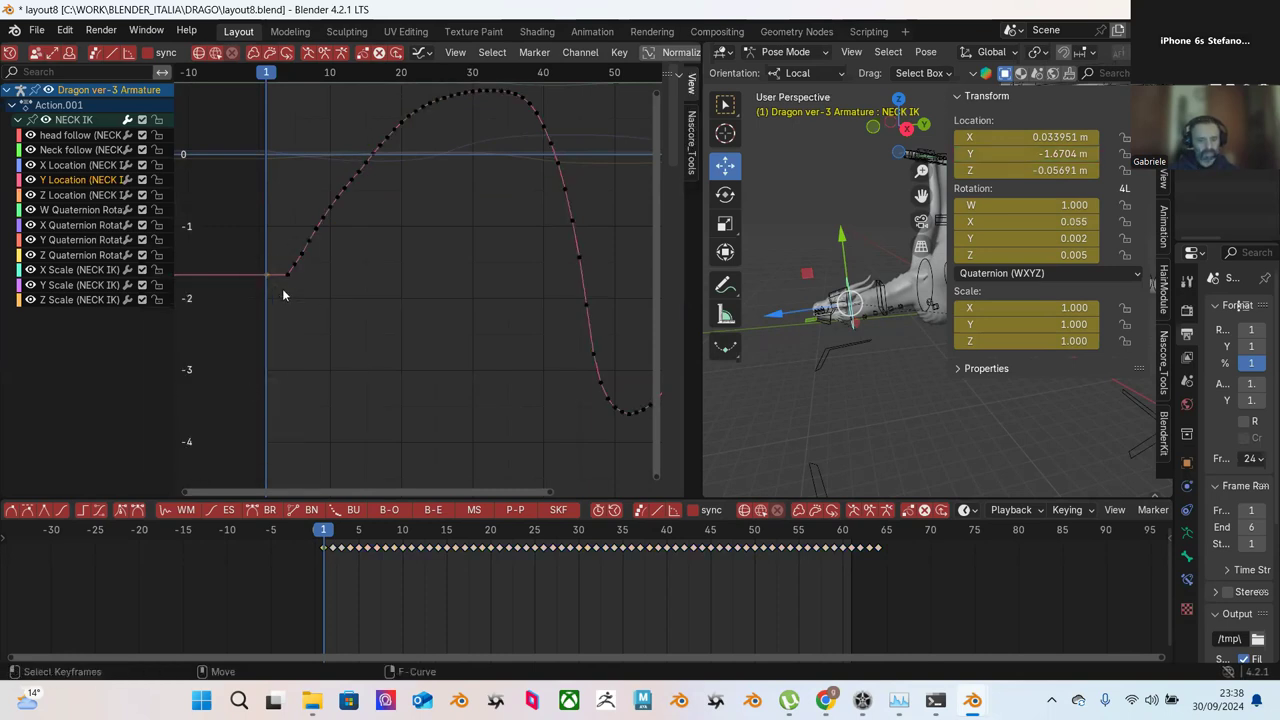
{"action": "key", "text": "g"}
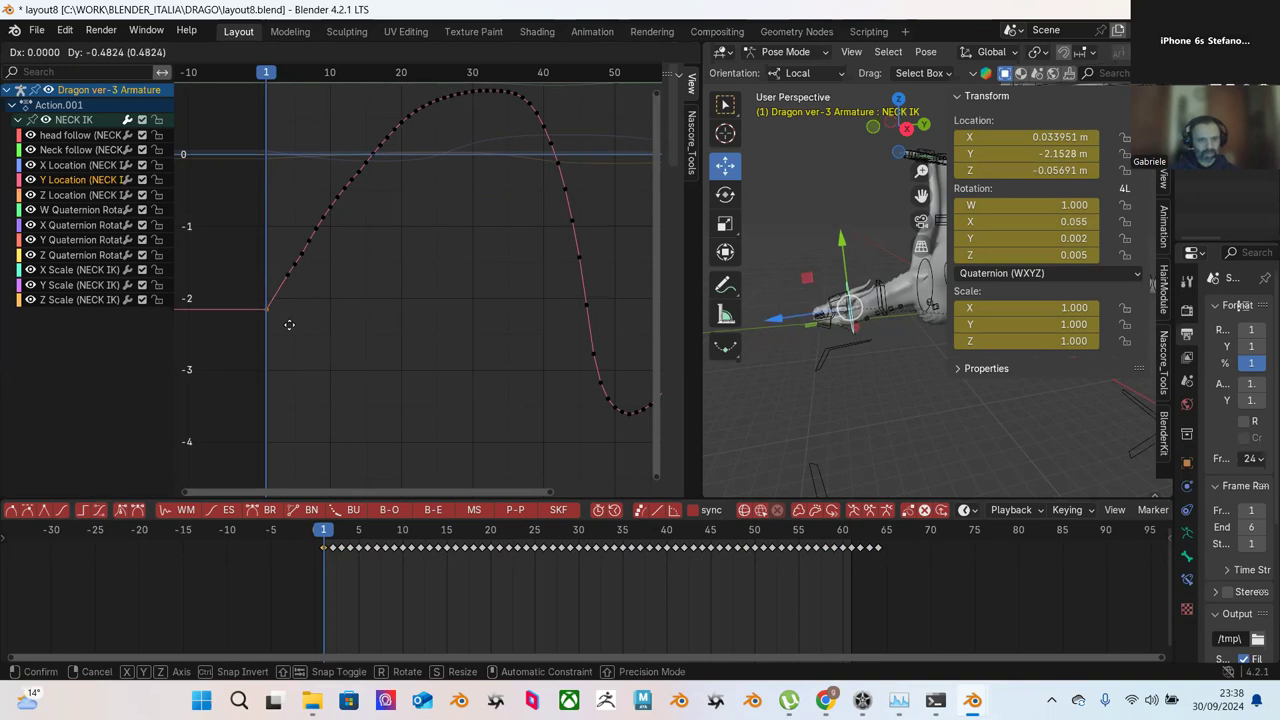
{"action": "left_click", "coordinate": [289, 324]}
Step: Play the neck animation and scrub through it toward the end
{"action": "scroll", "coordinate": [400, 350], "scroll_direction": "down", "scroll_amount": 3}
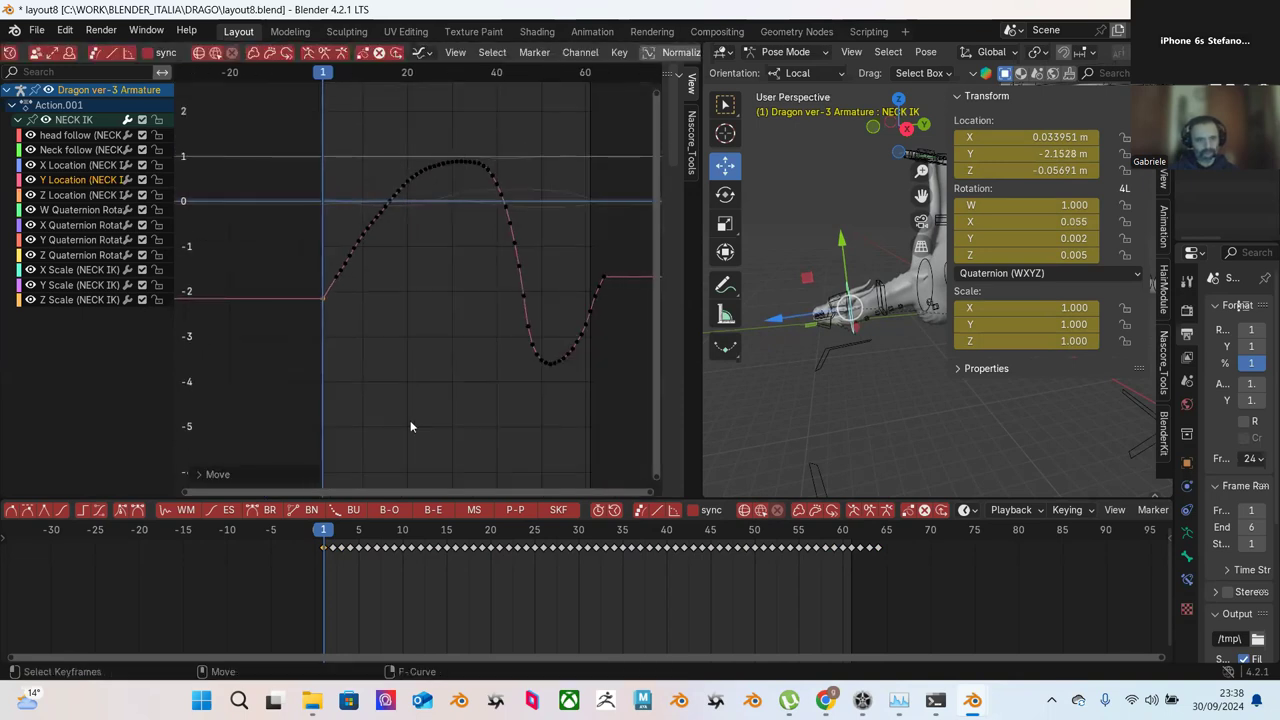
{"action": "key", "text": "space"}
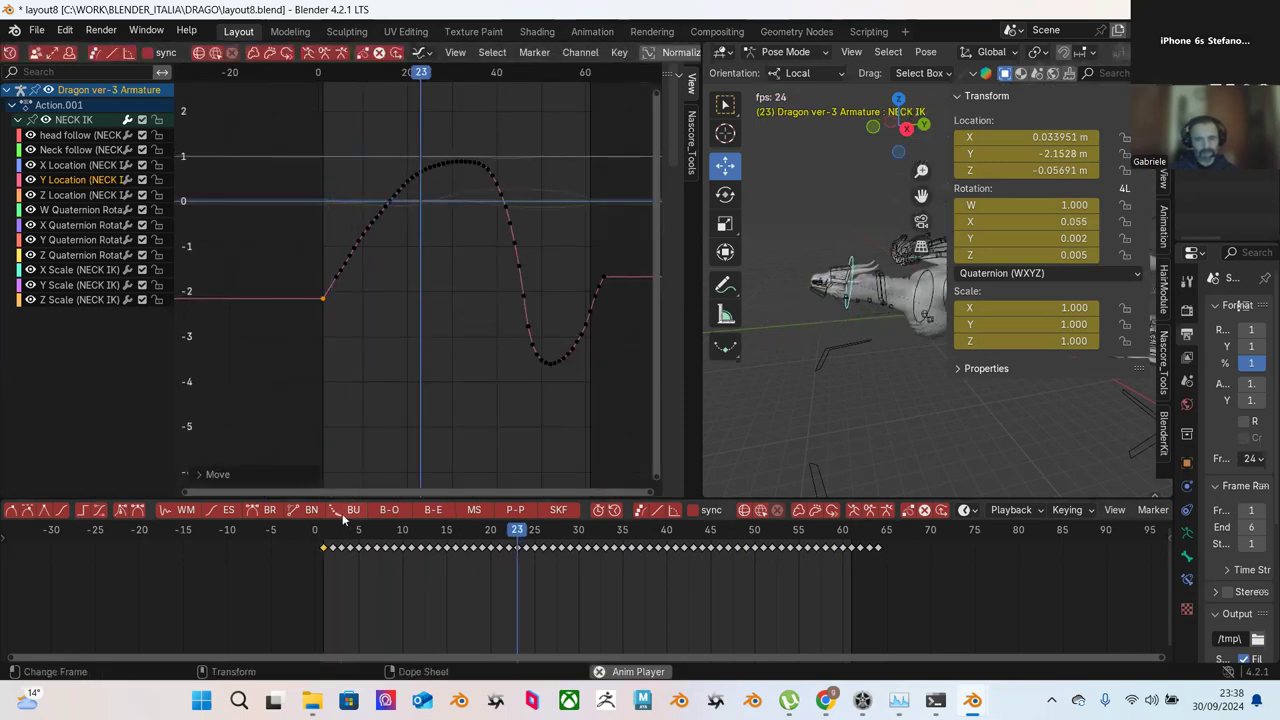
{"action": "key", "text": "space"}
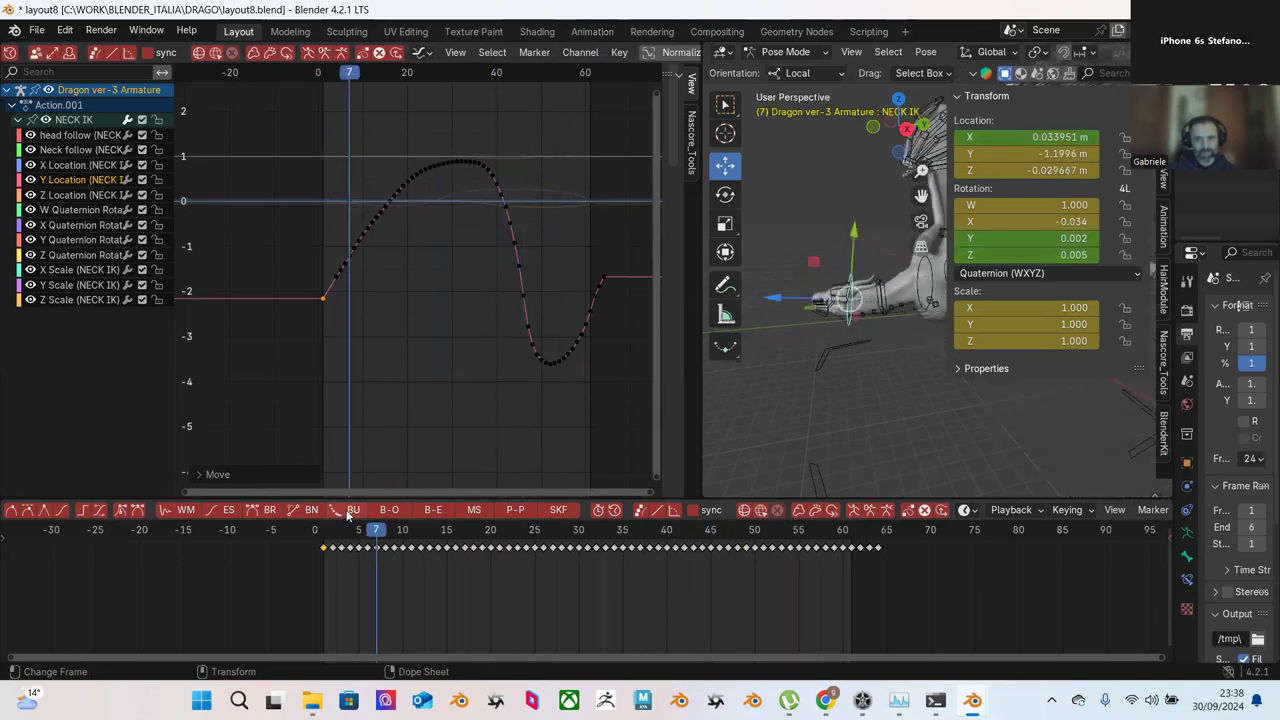
{"action": "left_click_drag", "start_coordinate": [328, 557], "coordinate": [818, 561]}
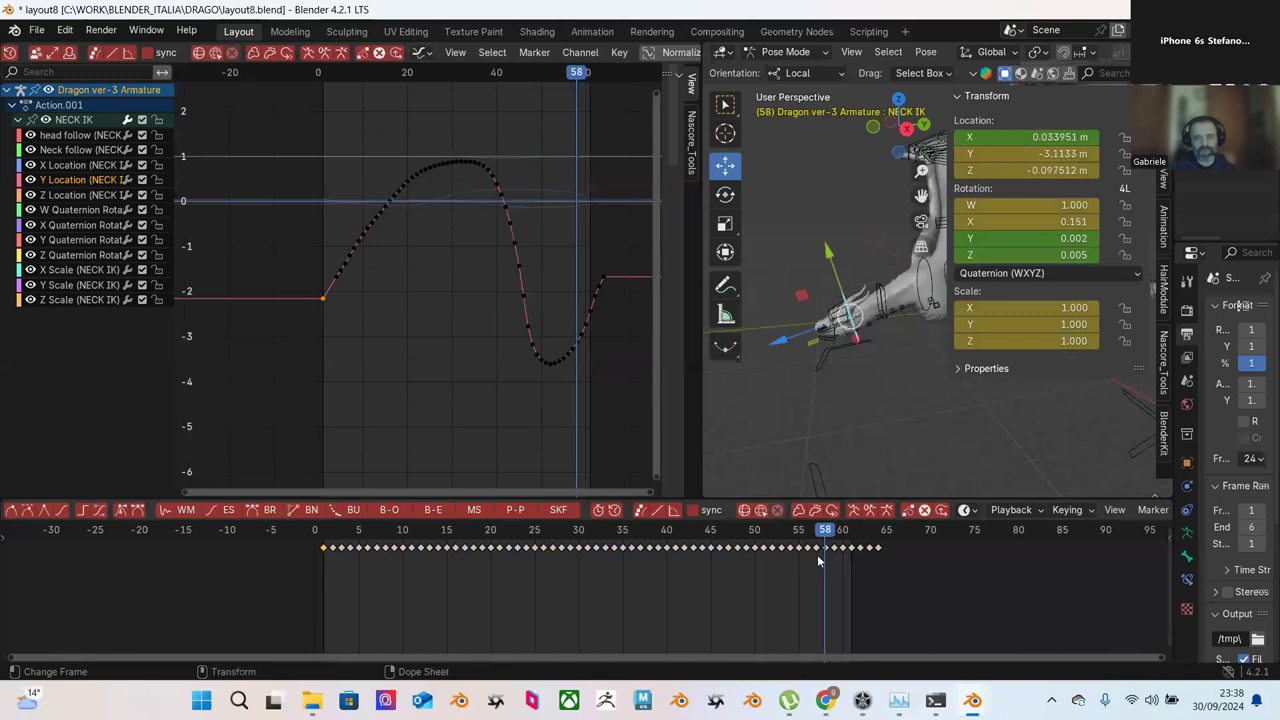
{"action": "left_click_drag", "start_coordinate": [357, 530], "coordinate": [850, 560]}
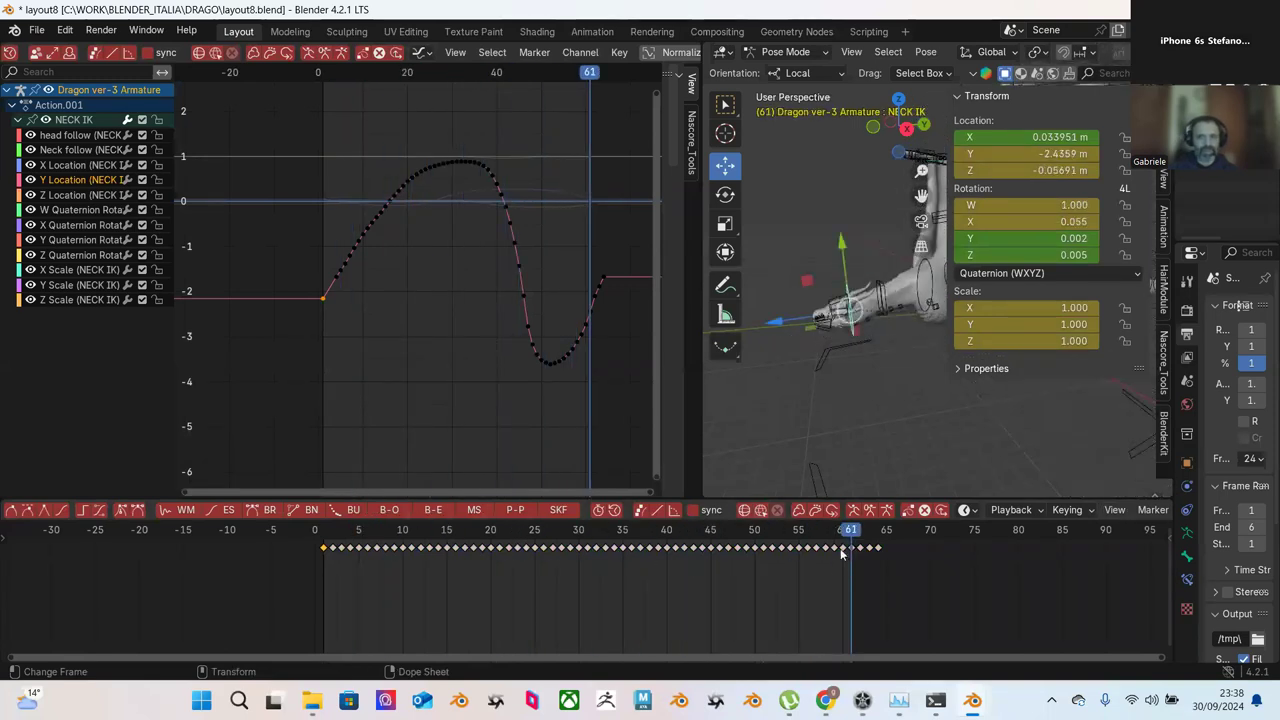
Step: Select the Neck controller bone instead of NECK IK and expand its animation channels
{"action": "left_click", "coordinate": [756, 208]}
{"action": "left_click", "coordinate": [881, 289]}
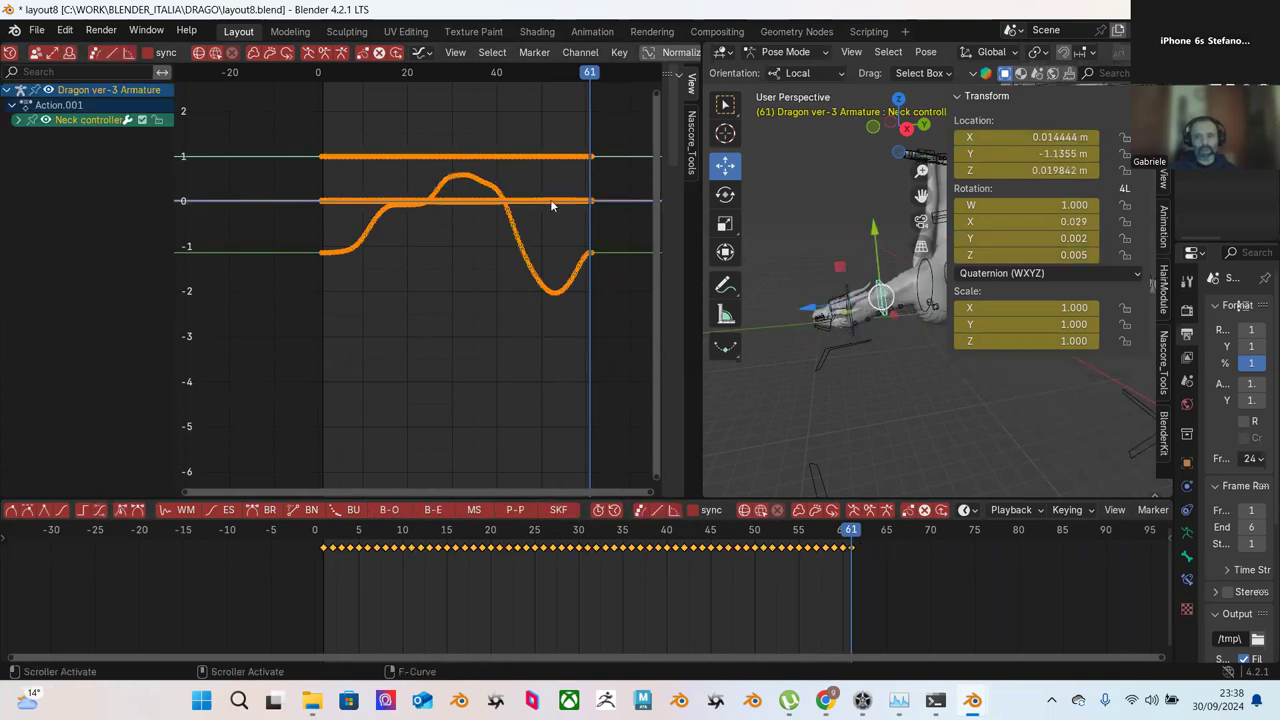
{"action": "left_click", "coordinate": [19, 120]}
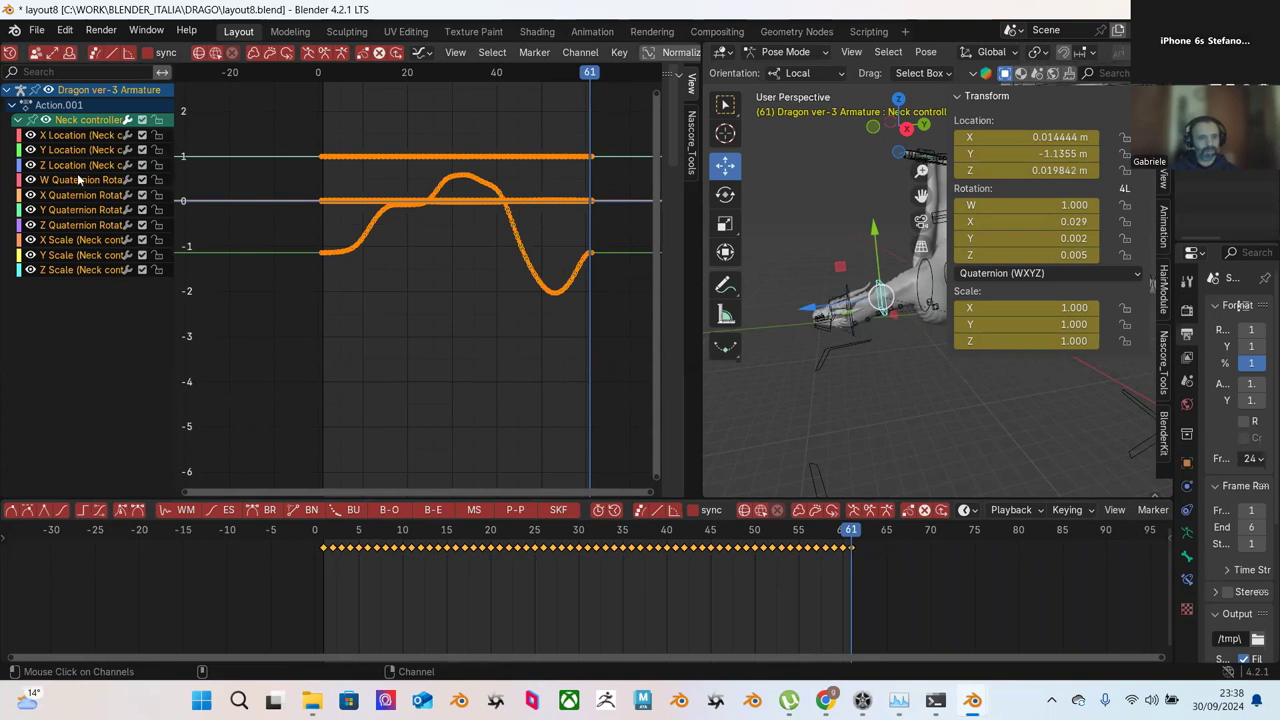
{"action": "left_click", "coordinate": [84, 198]}
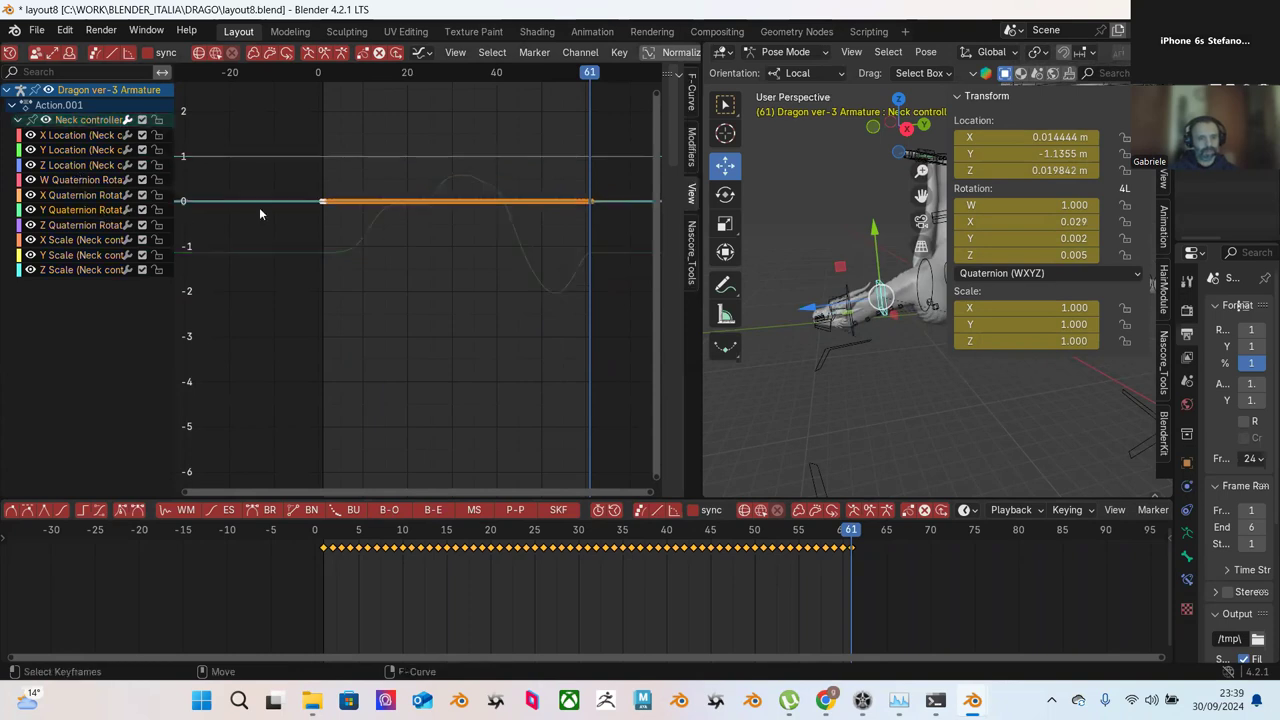
{"action": "left_click", "coordinate": [88, 209]}
Step: Show only the Y Location curve, frame it, and box-select its middle keyframes
{"action": "key", "text": "KP_Decimal"}
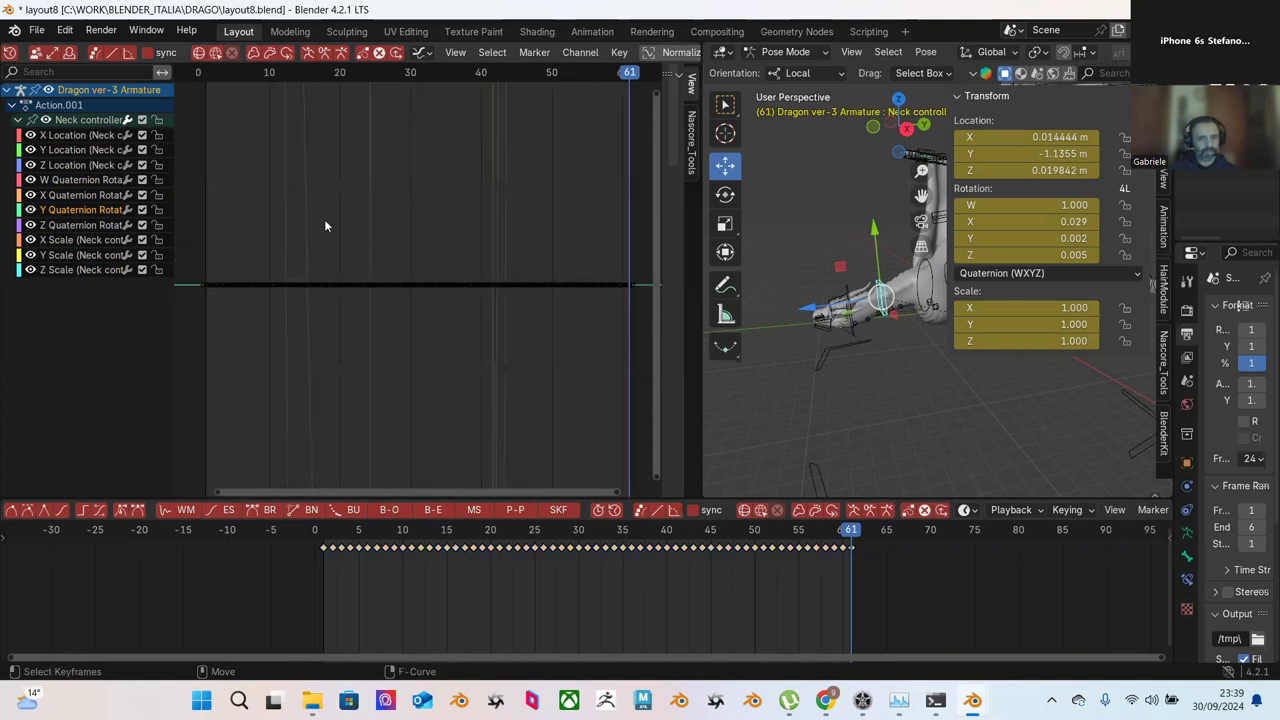
{"action": "left_click", "coordinate": [86, 195]}
{"action": "left_click", "coordinate": [90, 148]}
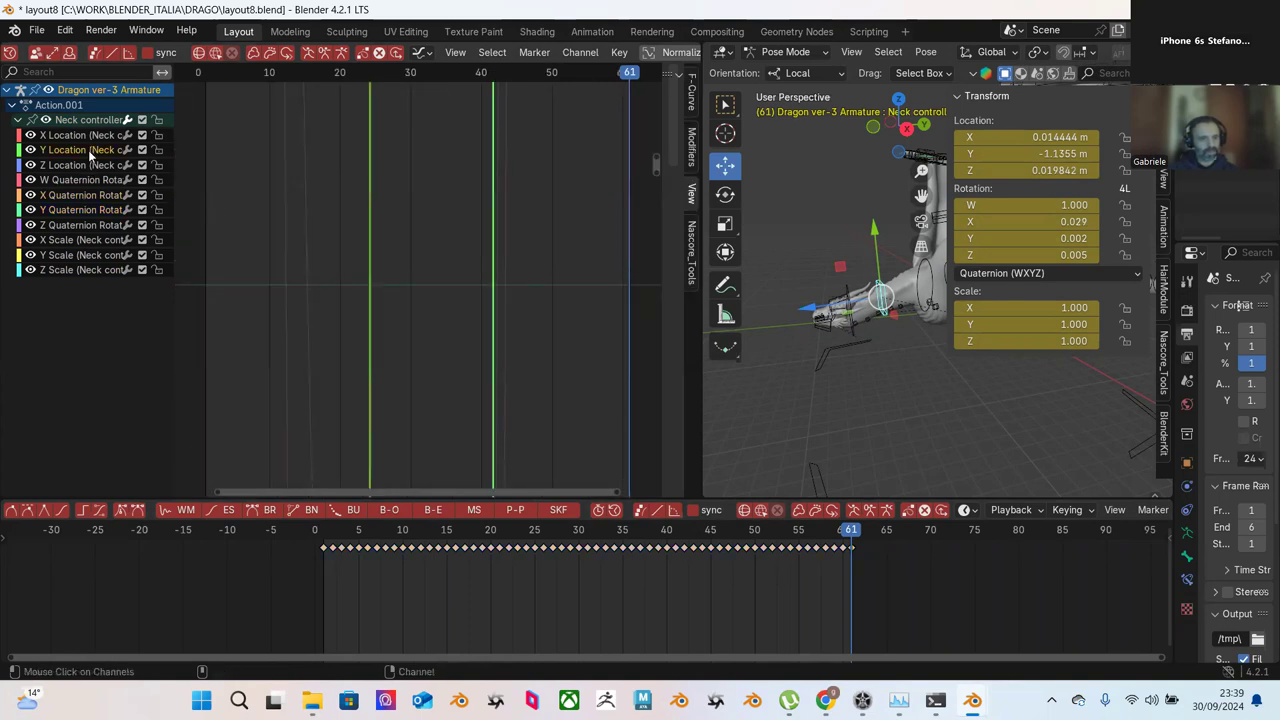
{"action": "key", "text": "KP_Decimal"}
{"action": "left_click_drag", "start_coordinate": [280, 186], "coordinate": [380, 329]}
Step: Frame the selected middle keys and scrub the animation to frame 27
{"action": "key", "text": "KP_Decimal"}
{"action": "scroll", "coordinate": [404, 300], "scroll_direction": "down", "scroll_amount": 8}
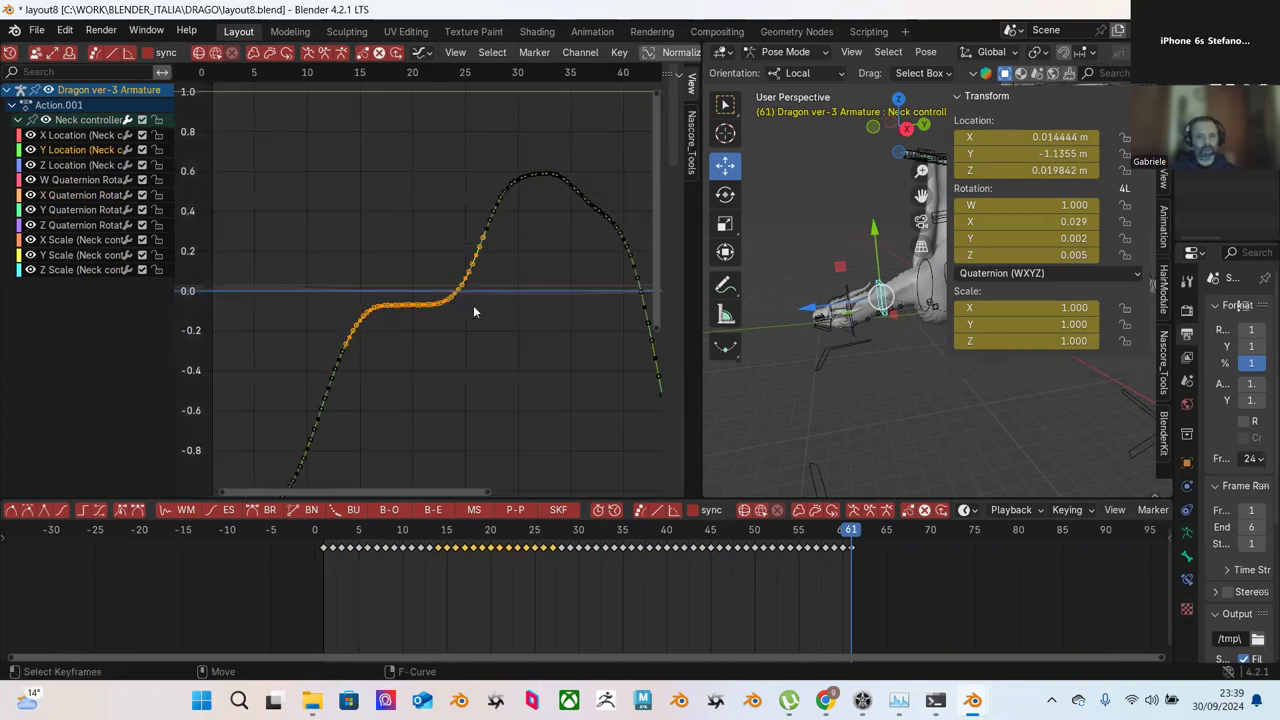
{"action": "scroll", "coordinate": [488, 354], "scroll_direction": "down", "scroll_amount": 3}
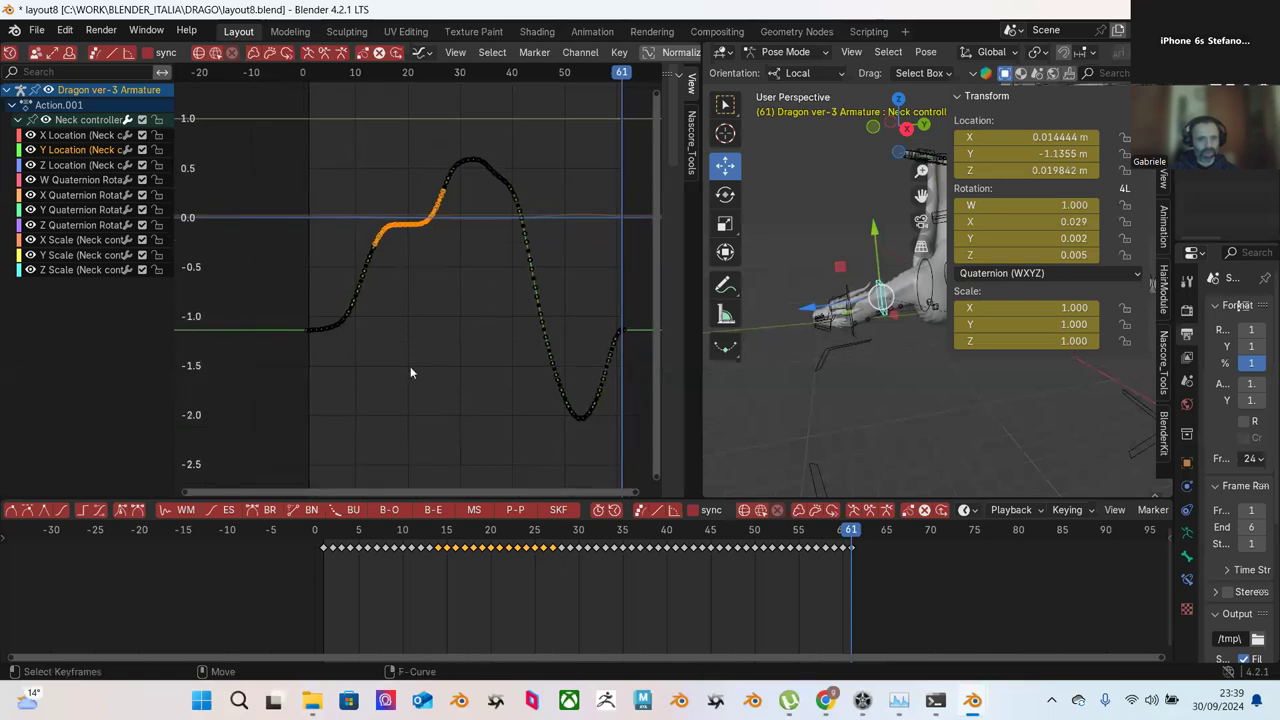
{"action": "left_click", "coordinate": [344, 531]}
{"action": "left_click_drag", "start_coordinate": [344, 531], "coordinate": [552, 531]}
Step: Box-select the keys on the curve's rising section and apply Blend to Ease
{"action": "left_click_drag", "start_coordinate": [322, 124], "coordinate": [469, 320]}
{"action": "left_click", "coordinate": [342, 147]}
{"action": "left_click_drag", "start_coordinate": [333, 124], "coordinate": [468, 330]}
{"action": "left_click", "coordinate": [460, 129]}
{"action": "left_click_drag", "start_coordinate": [460, 124], "coordinate": [312, 382]}
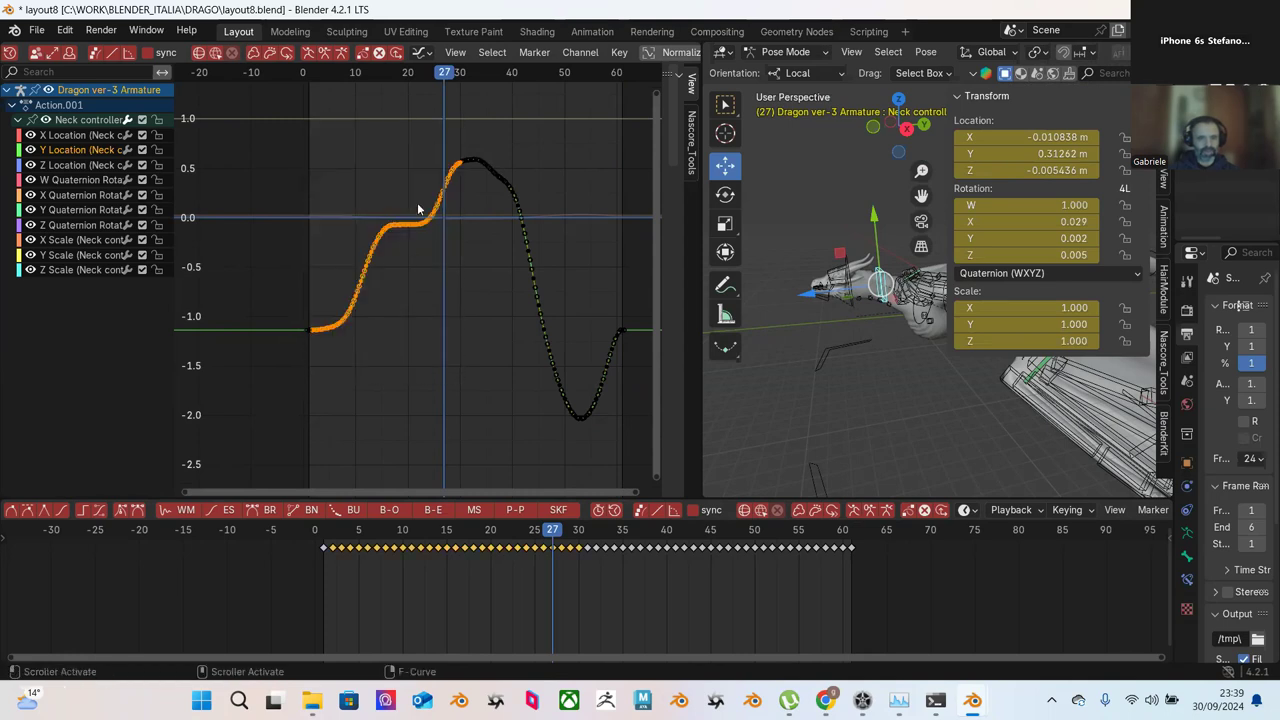
{"action": "scroll", "coordinate": [457, 57], "scroll_direction": "up", "scroll_amount": 10}
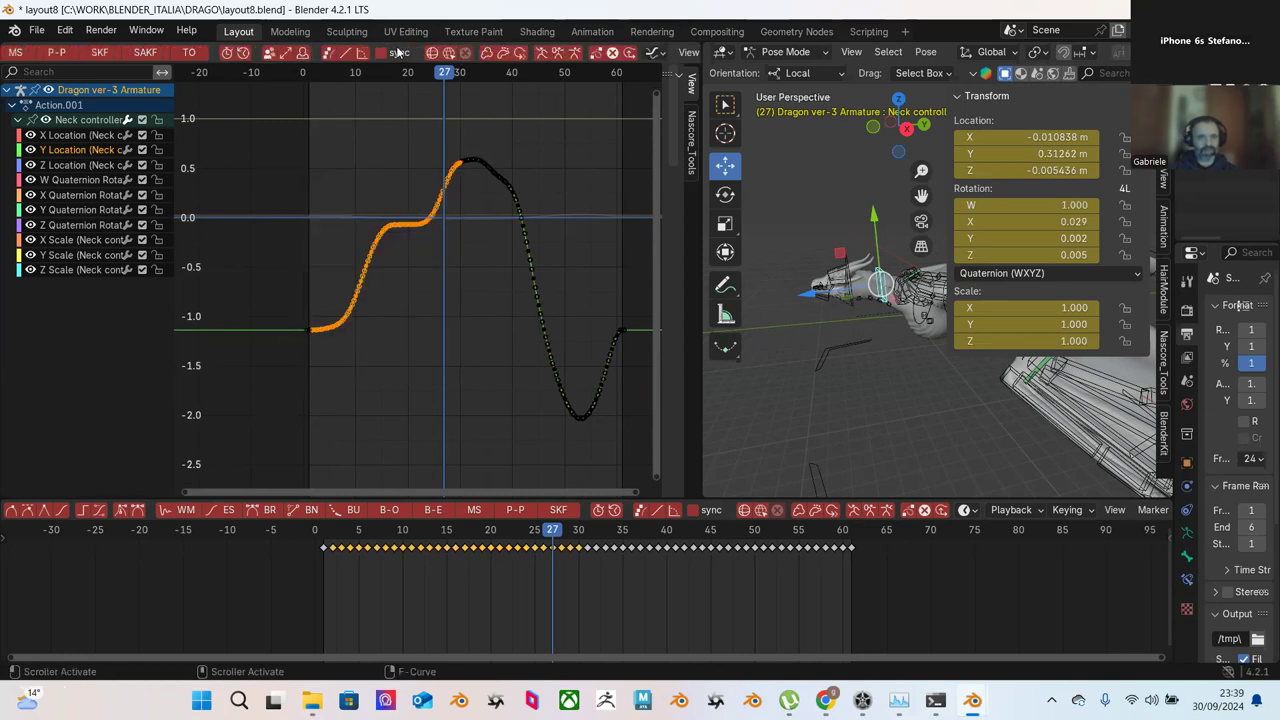
{"action": "left_click", "coordinate": [243, 57]}
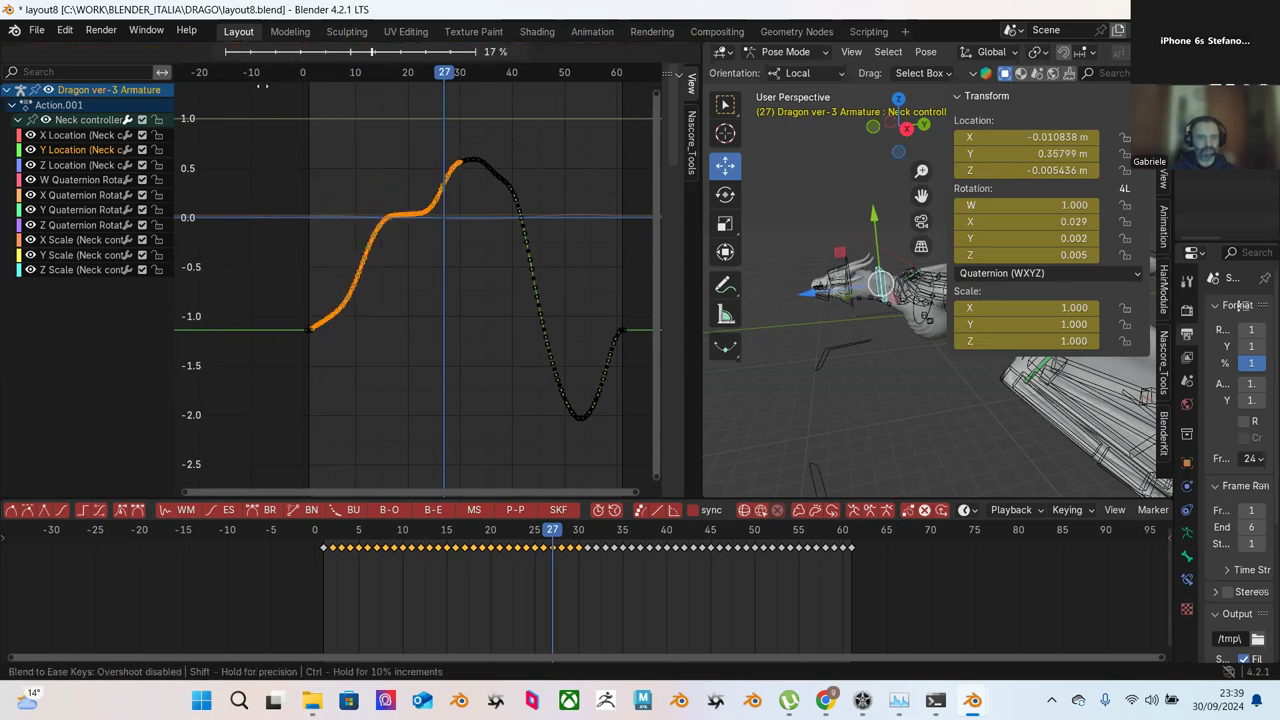
{"action": "left_click", "coordinate": [317, 152]}
Step: Try Decimate on the middle-segment keys, then undo it
{"action": "left_click_drag", "start_coordinate": [317, 152], "coordinate": [430, 286]}
{"action": "scroll", "coordinate": [310, 60], "scroll_direction": "left", "scroll_amount": 5}
{"action": "left_click", "coordinate": [317, 54]}
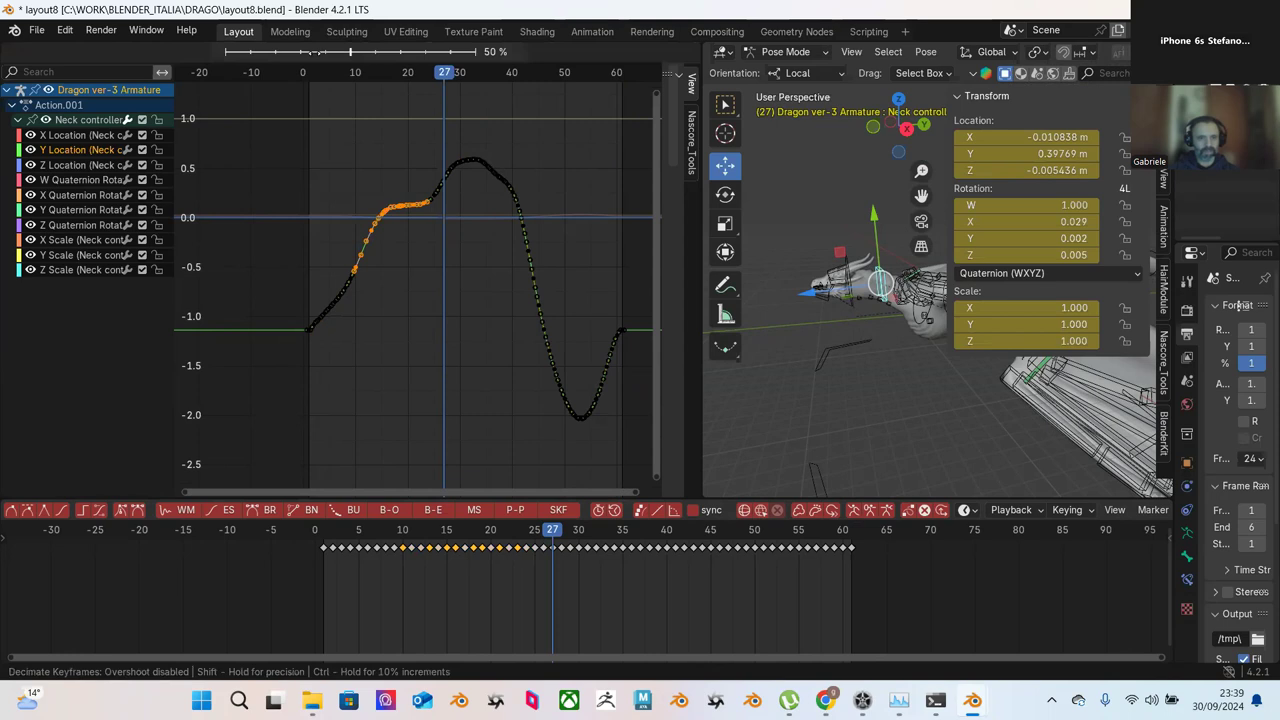
{"action": "left_click", "coordinate": [535, 162]}
{"action": "key", "text": "ctrl+z"}
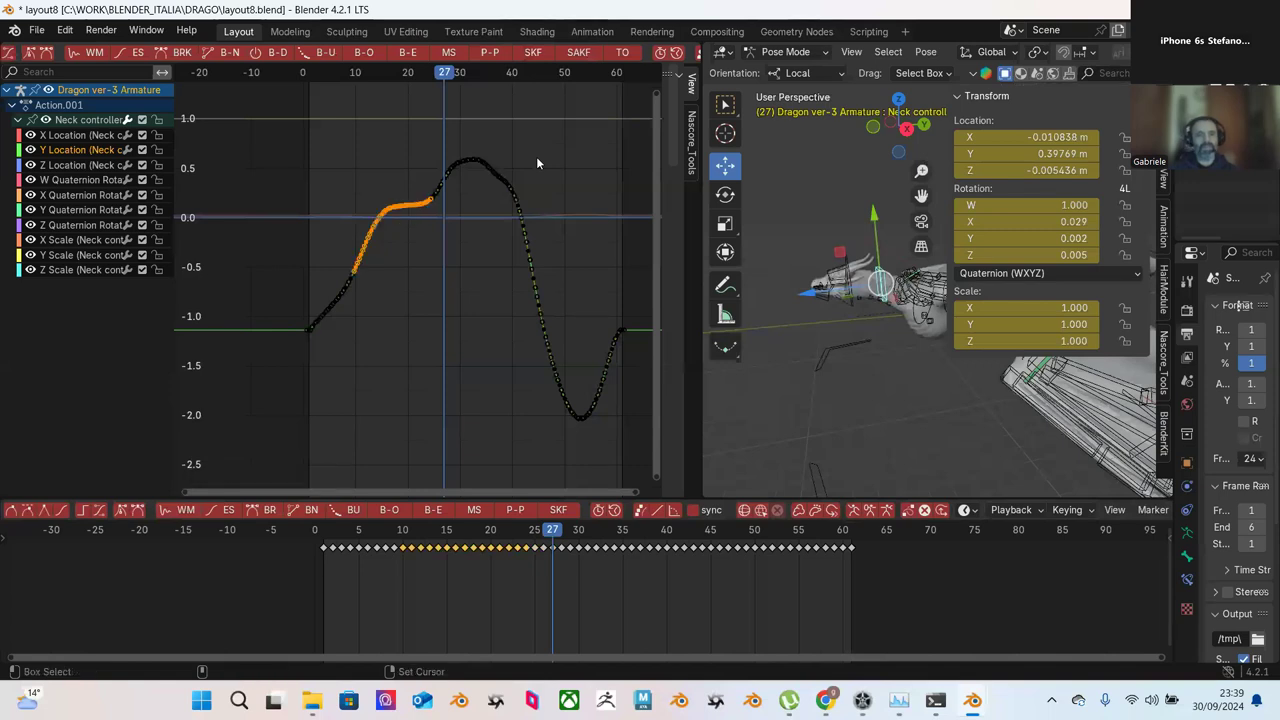
Step: Apply Match Slope to the rising-section keys, reselecting them for a second pass
{"action": "left_click", "coordinate": [446, 57]}
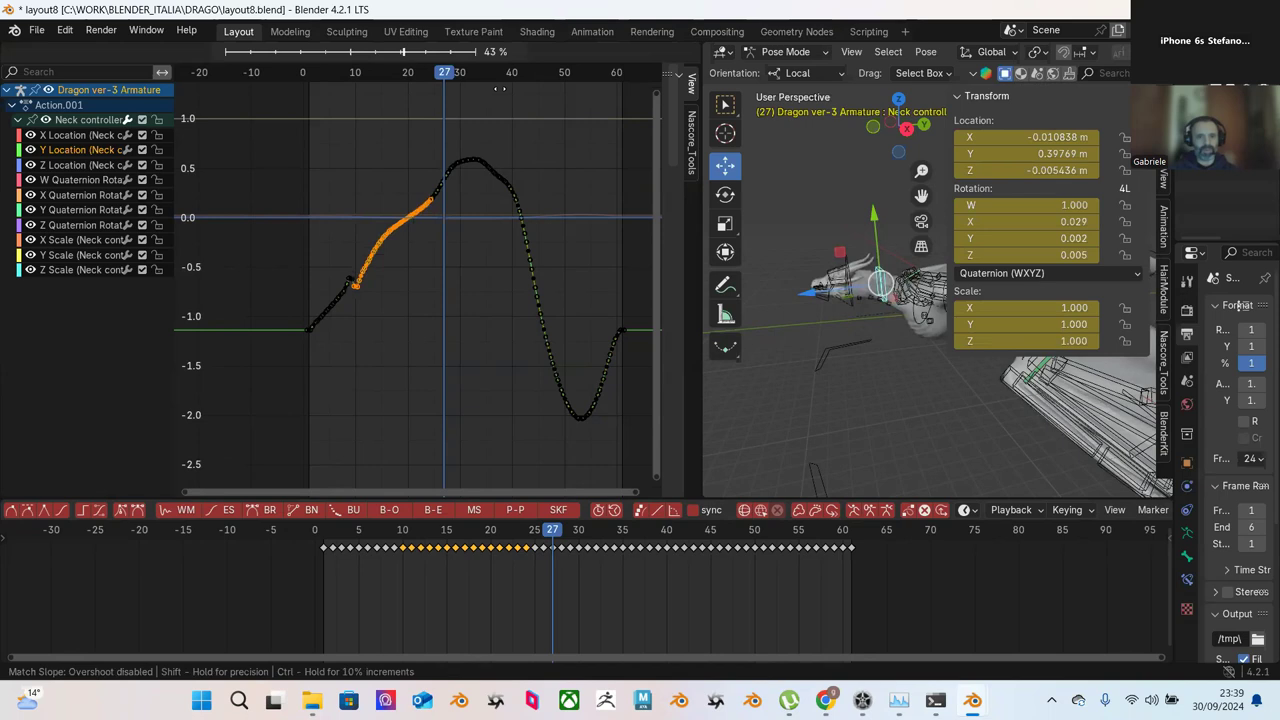
{"action": "left_click", "coordinate": [530, 112]}
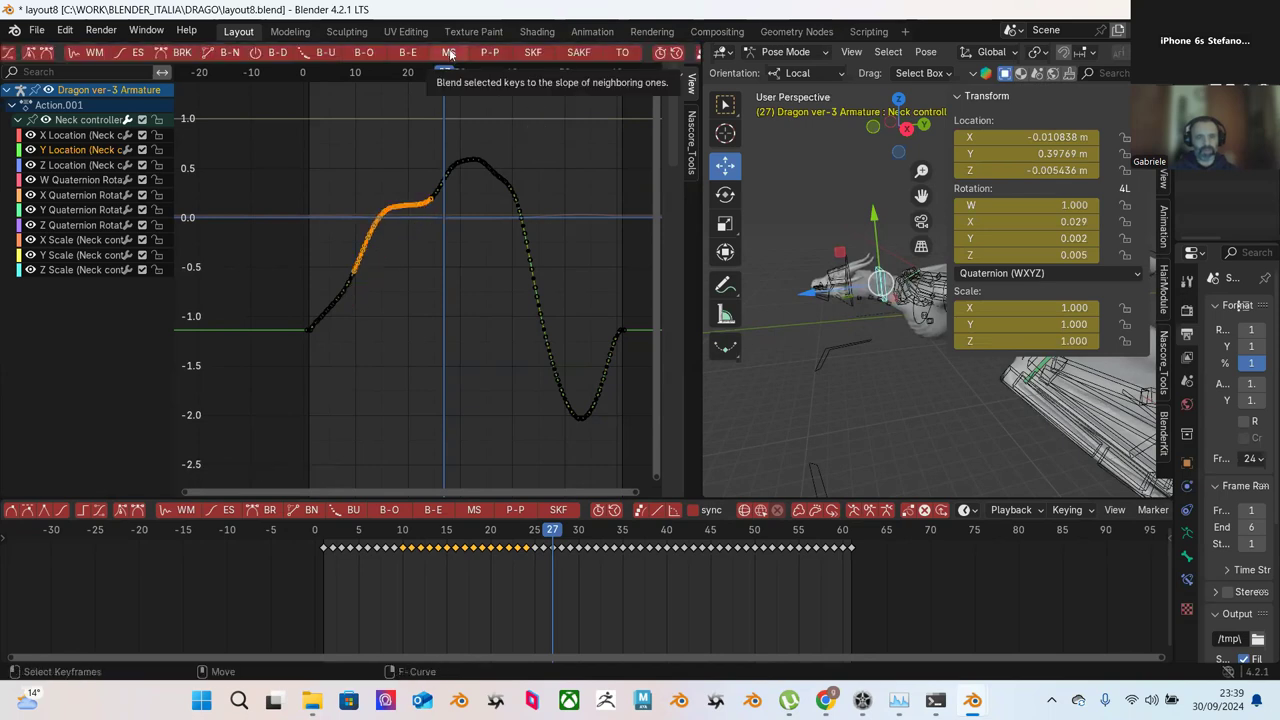
{"action": "left_click", "coordinate": [441, 137]}
{"action": "left_click_drag", "start_coordinate": [464, 134], "coordinate": [315, 390]}
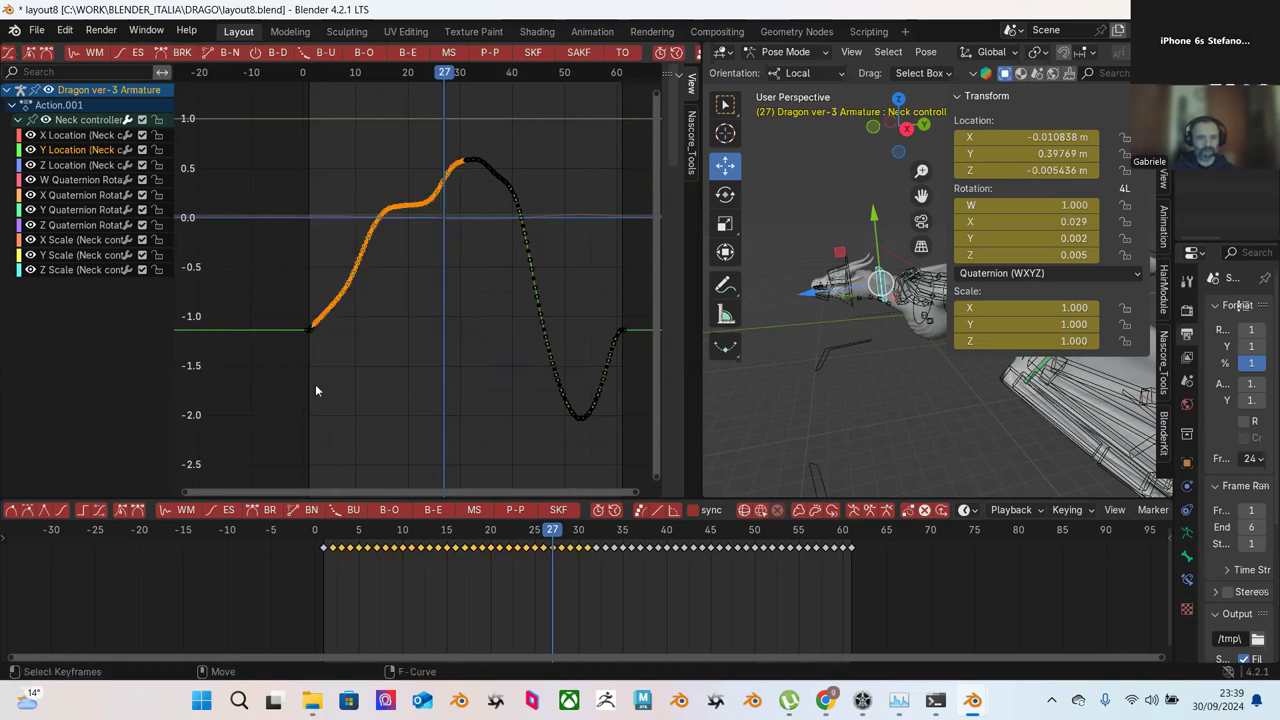
{"action": "left_click", "coordinate": [448, 52]}
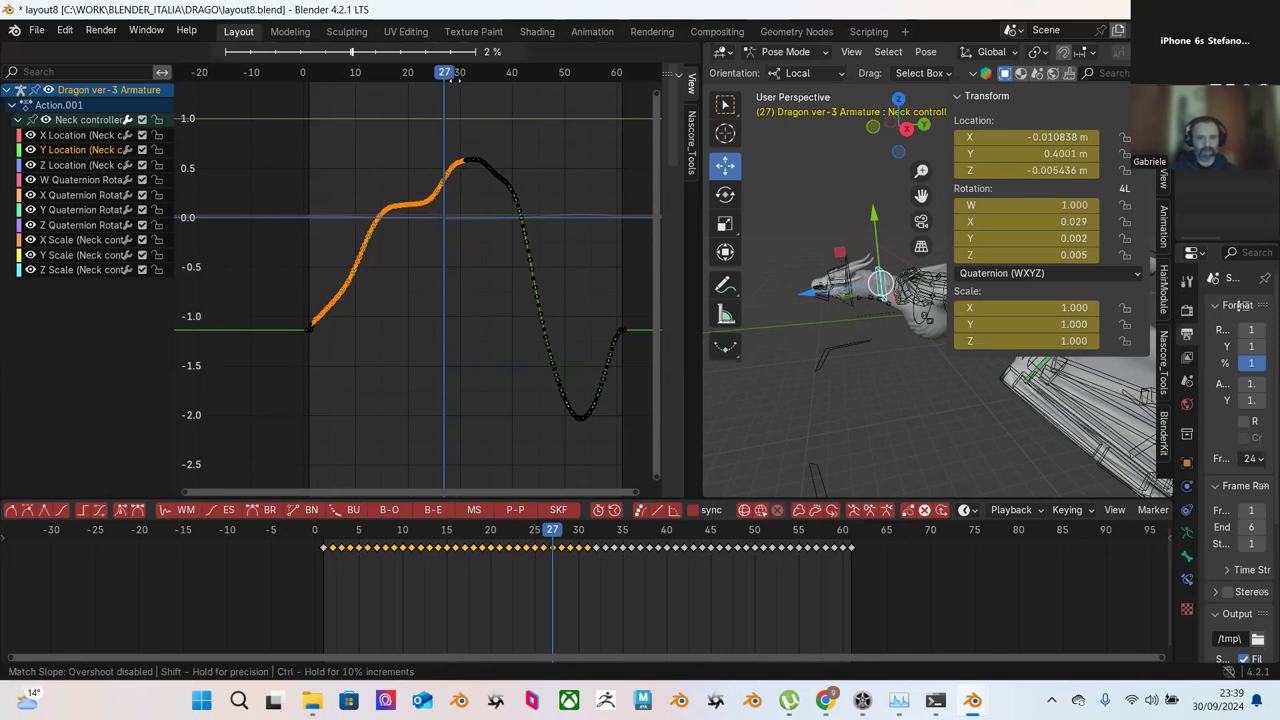
{"action": "left_click", "coordinate": [446, 112]}
{"action": "left_click", "coordinate": [485, 123]}
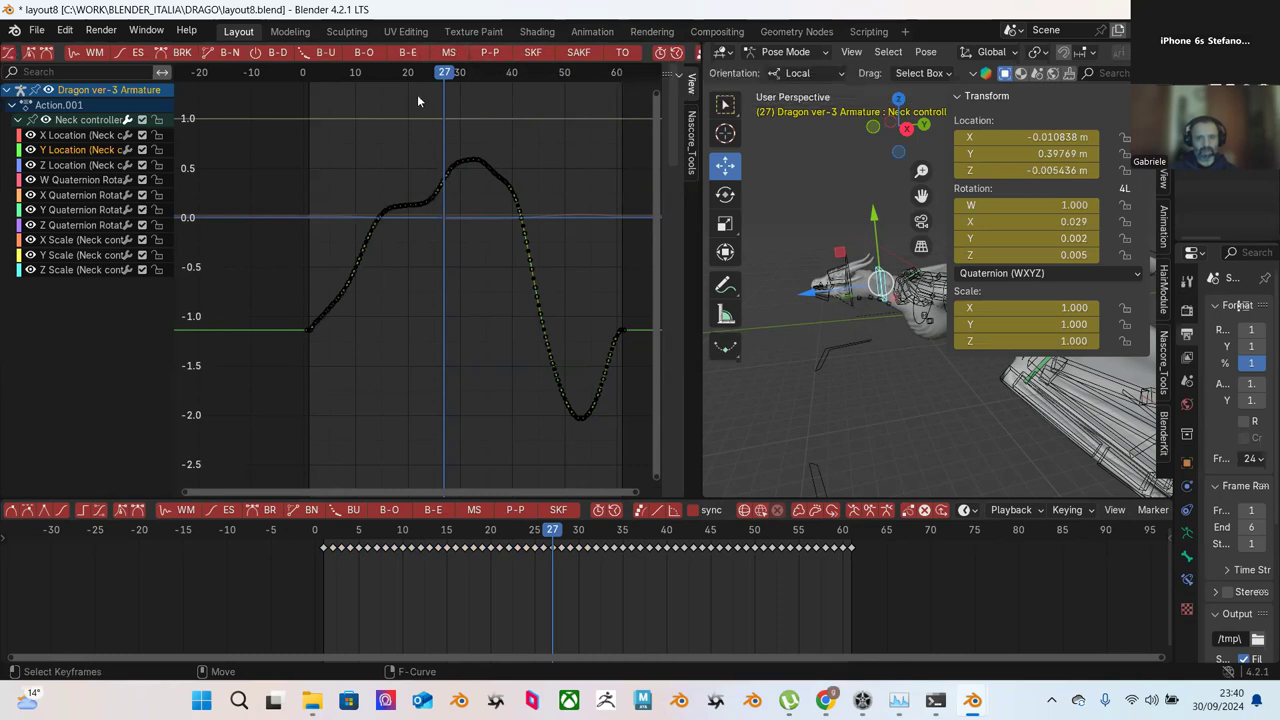
Step: Apply Ease Keys to the keys on the rising section
{"action": "left_click_drag", "start_coordinate": [470, 119], "coordinate": [312, 366]}
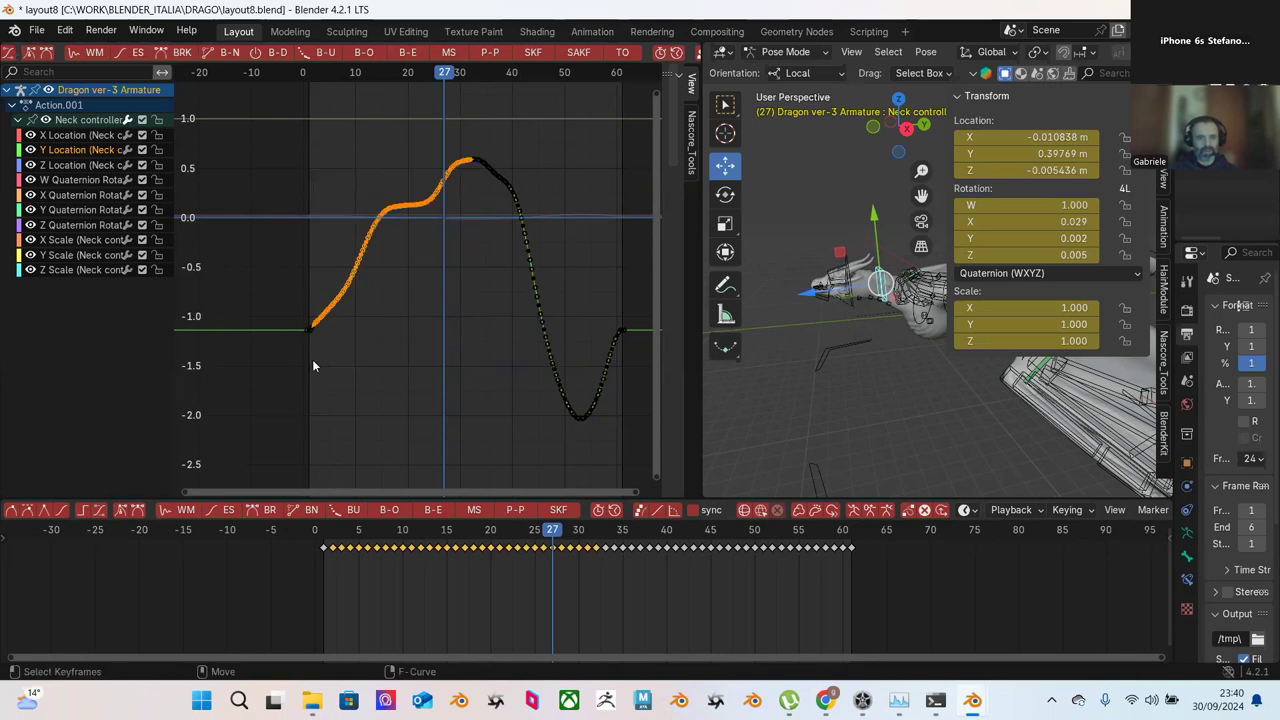
{"action": "left_click", "coordinate": [130, 54]}
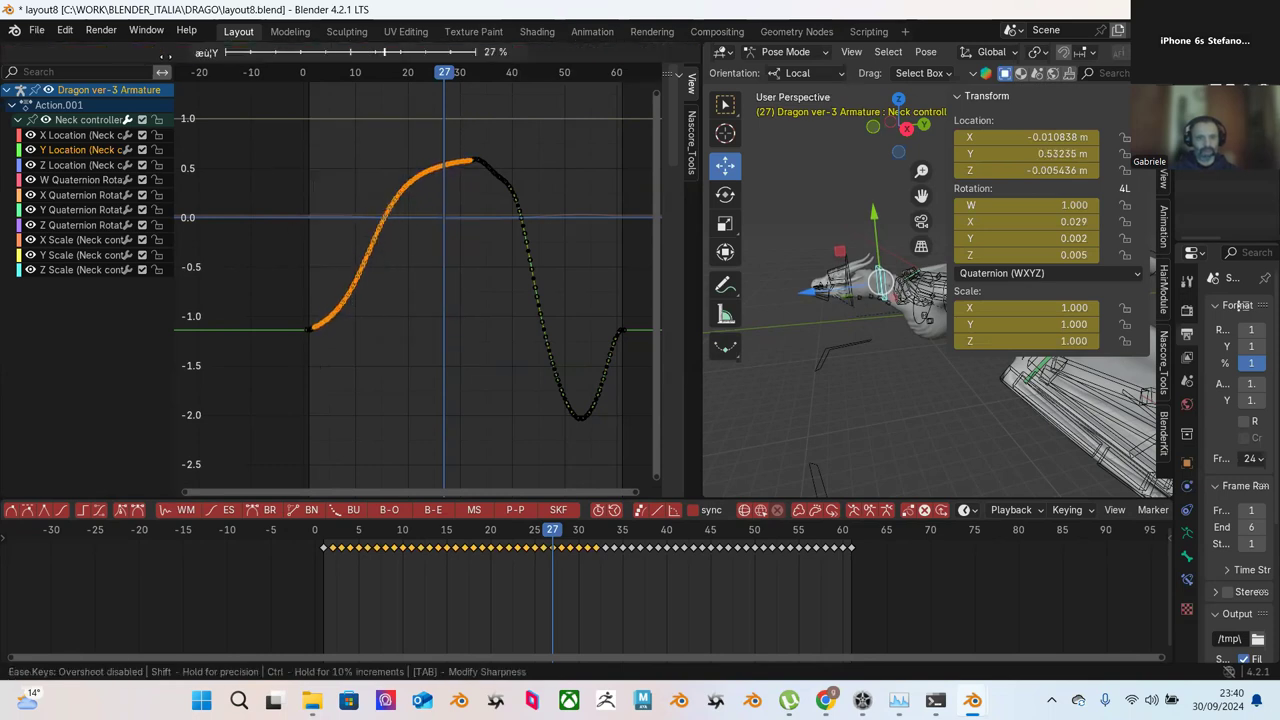
{"action": "mouse_move", "coordinate": [143, 63]}
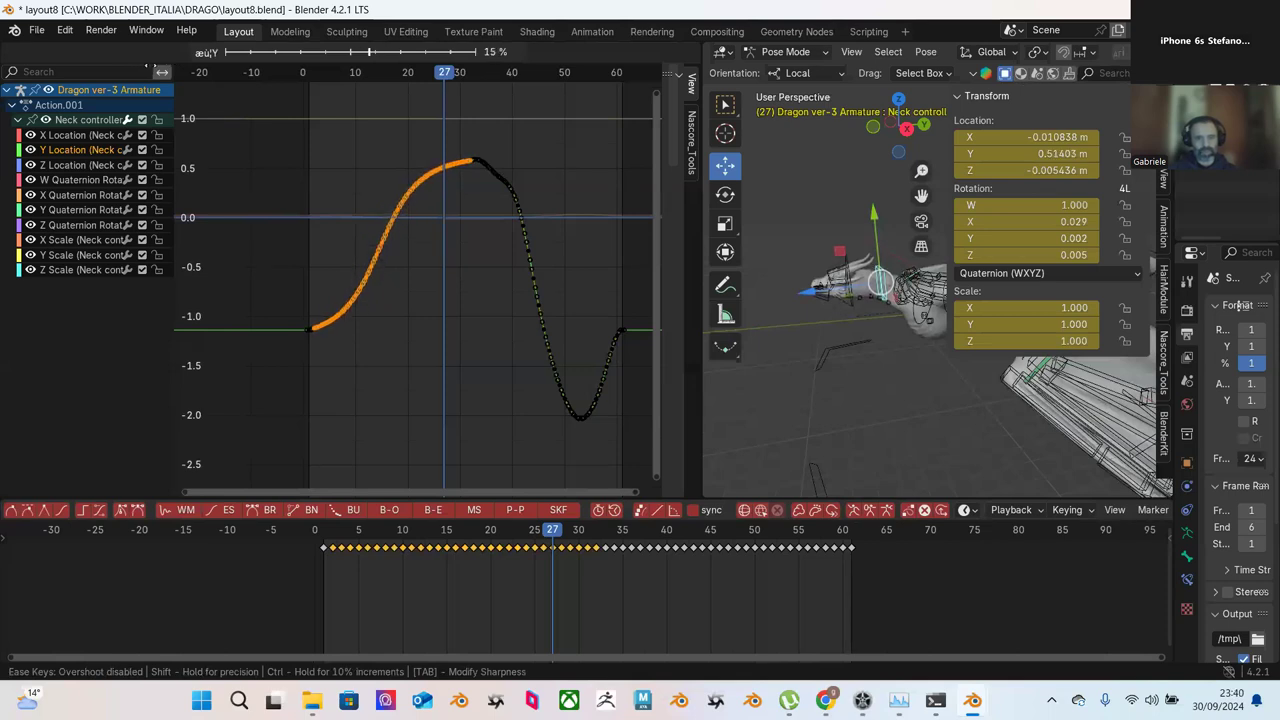
{"action": "left_click", "coordinate": [301, 108]}
Step: Ease the keys leading into the peak by 78 % and blend them to ease
{"action": "left_click_drag", "start_coordinate": [366, 118], "coordinate": [464, 201]}
{"action": "left_click", "coordinate": [138, 56]}
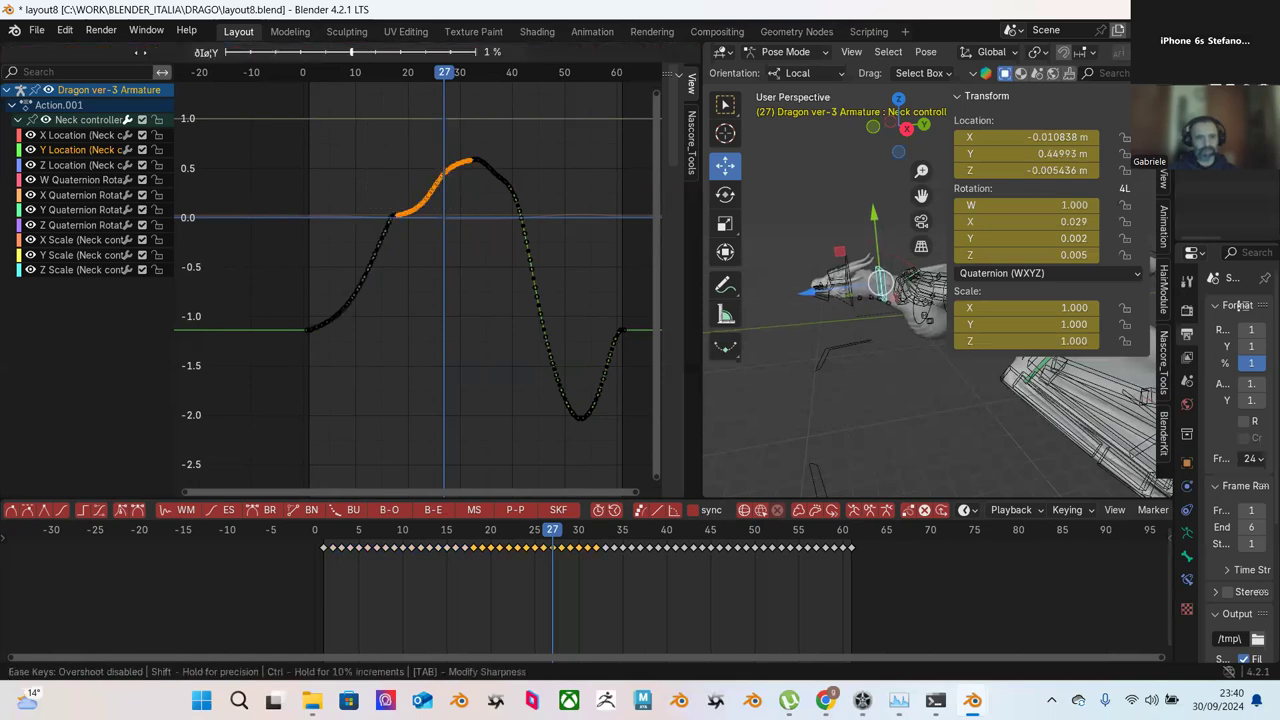
{"action": "left_click", "coordinate": [232, 82]}
{"action": "left_click", "coordinate": [406, 54]}
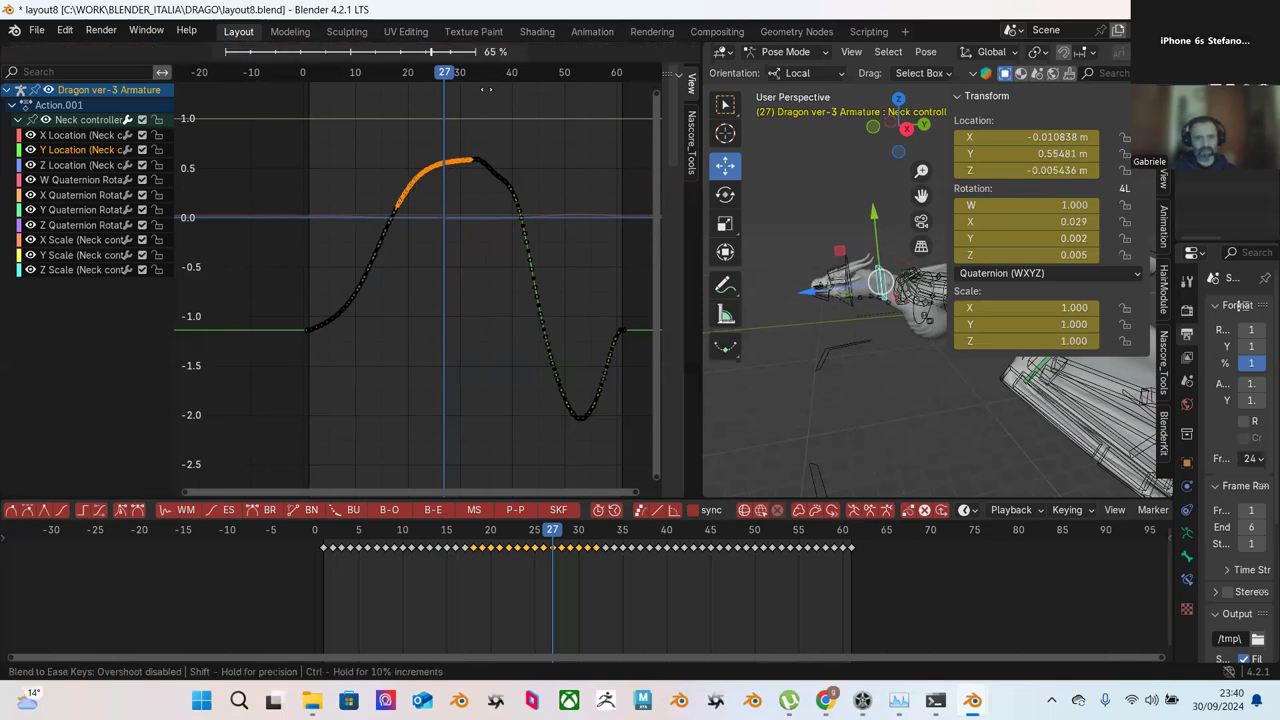
{"action": "left_click", "coordinate": [479, 121]}
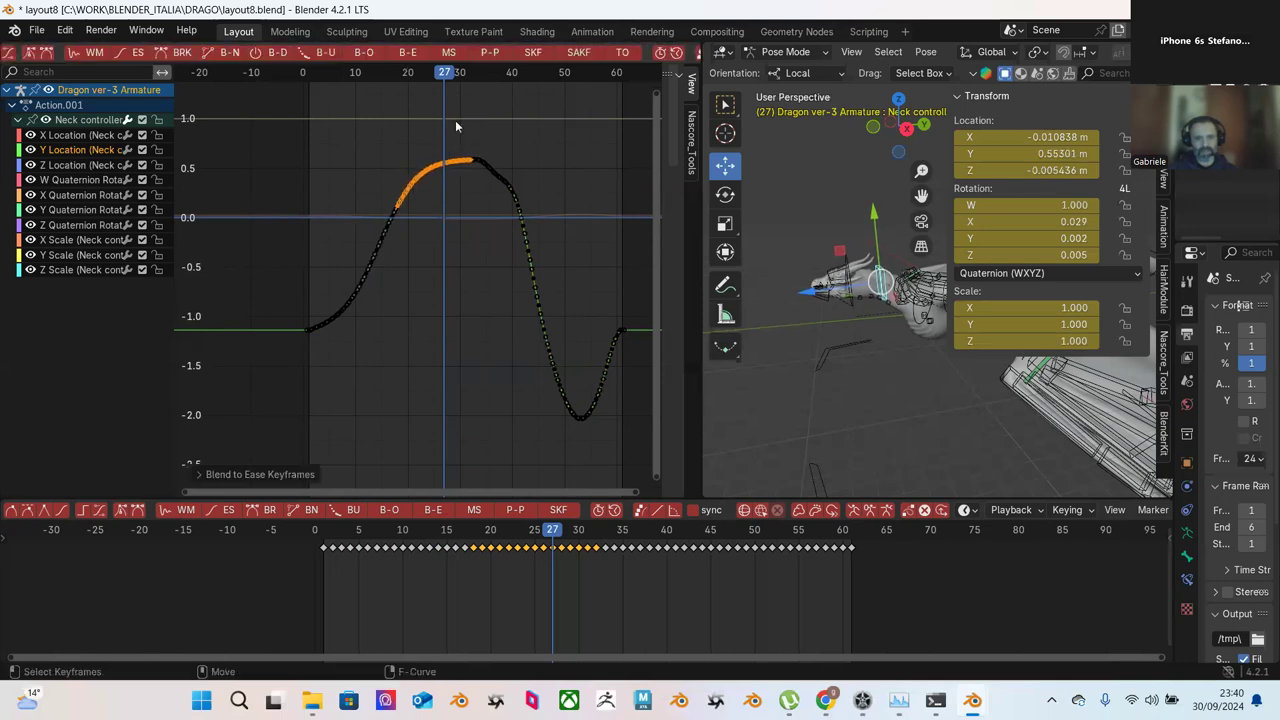
Step: Blend the peak and descent keys to ease at -100 %
{"action": "left_click_drag", "start_coordinate": [455, 126], "coordinate": [543, 187]}
{"action": "left_click", "coordinate": [407, 54]}
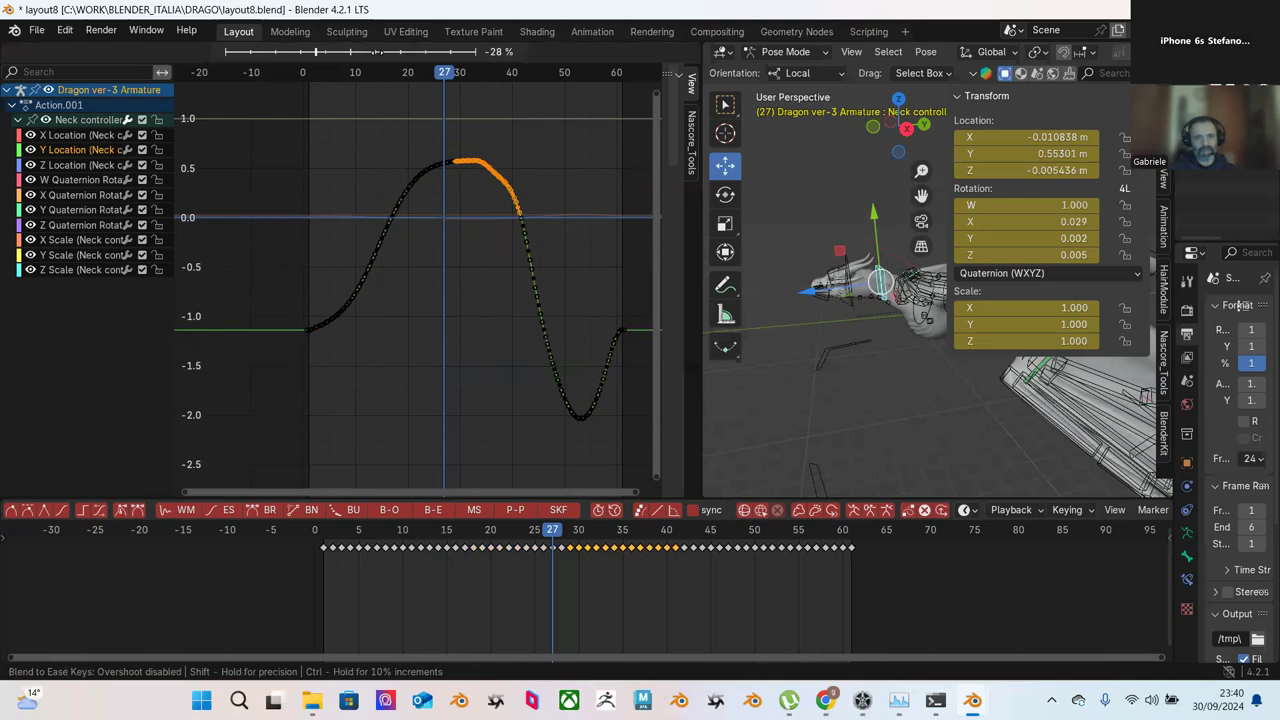
{"action": "left_click", "coordinate": [270, 107]}
{"action": "left_click", "coordinate": [606, 189]}
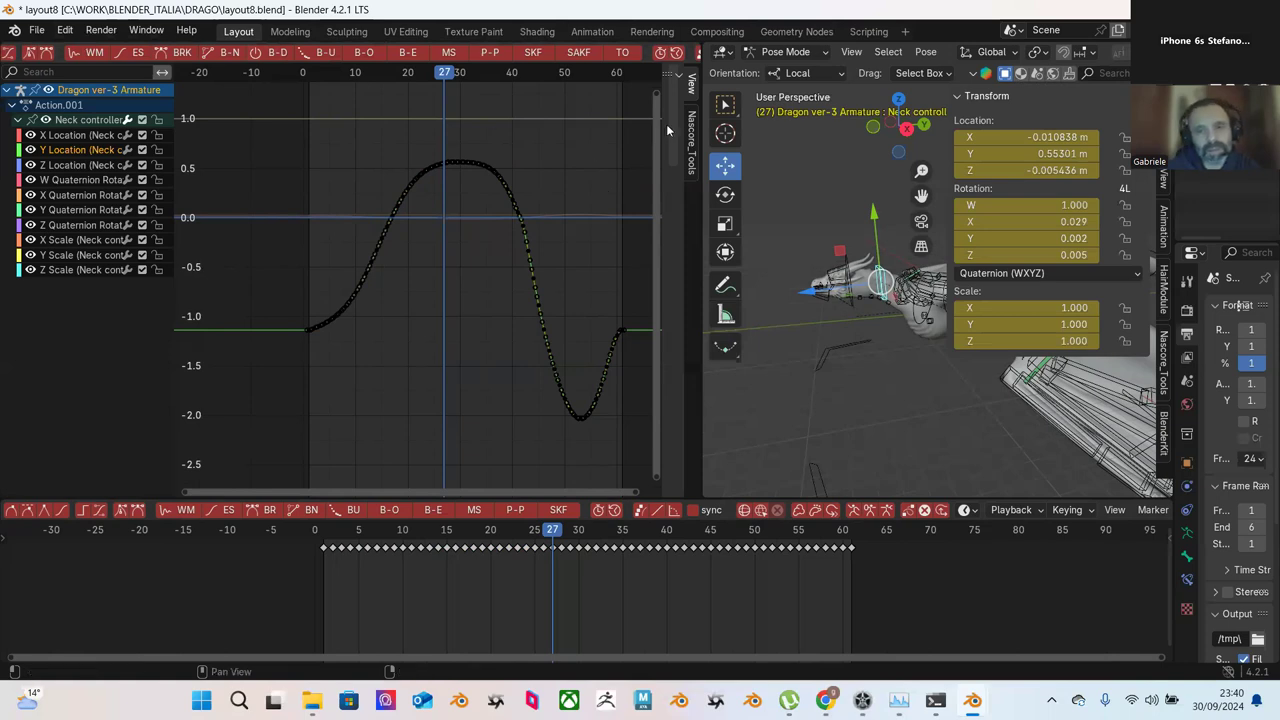
{"action": "left_click", "coordinate": [64, 30]}
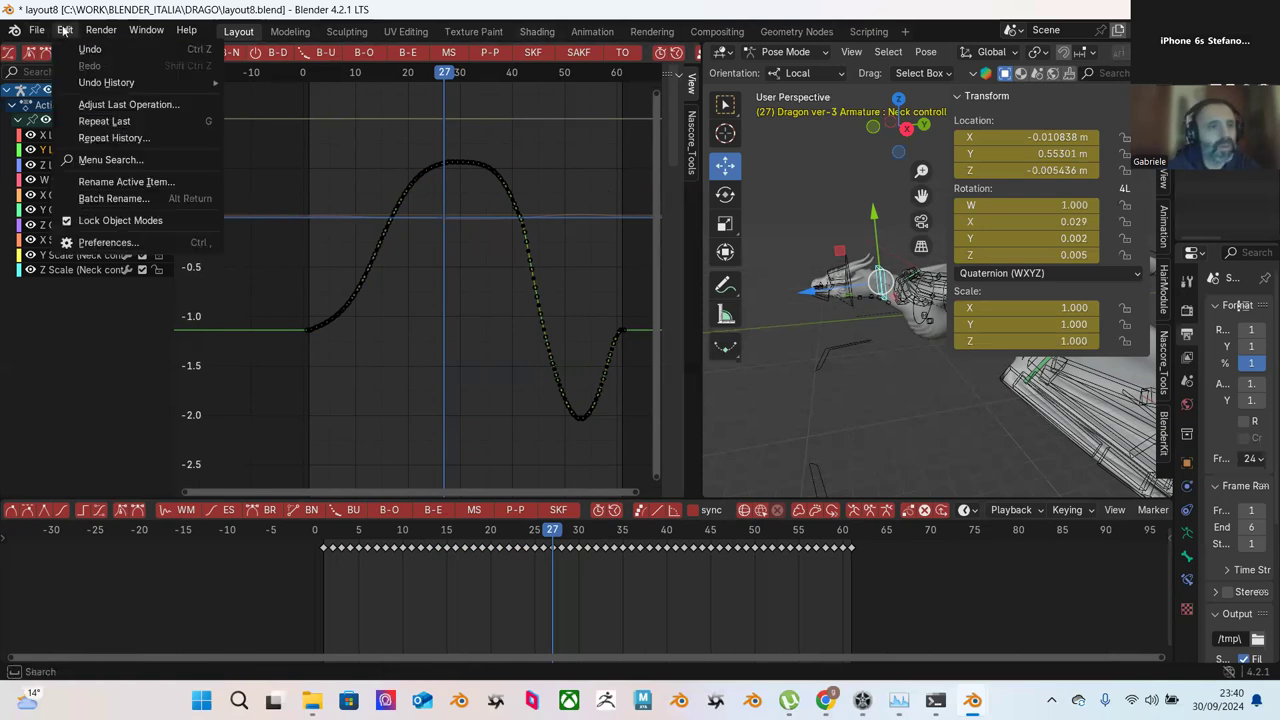
{"action": "left_click", "coordinate": [127, 240]}
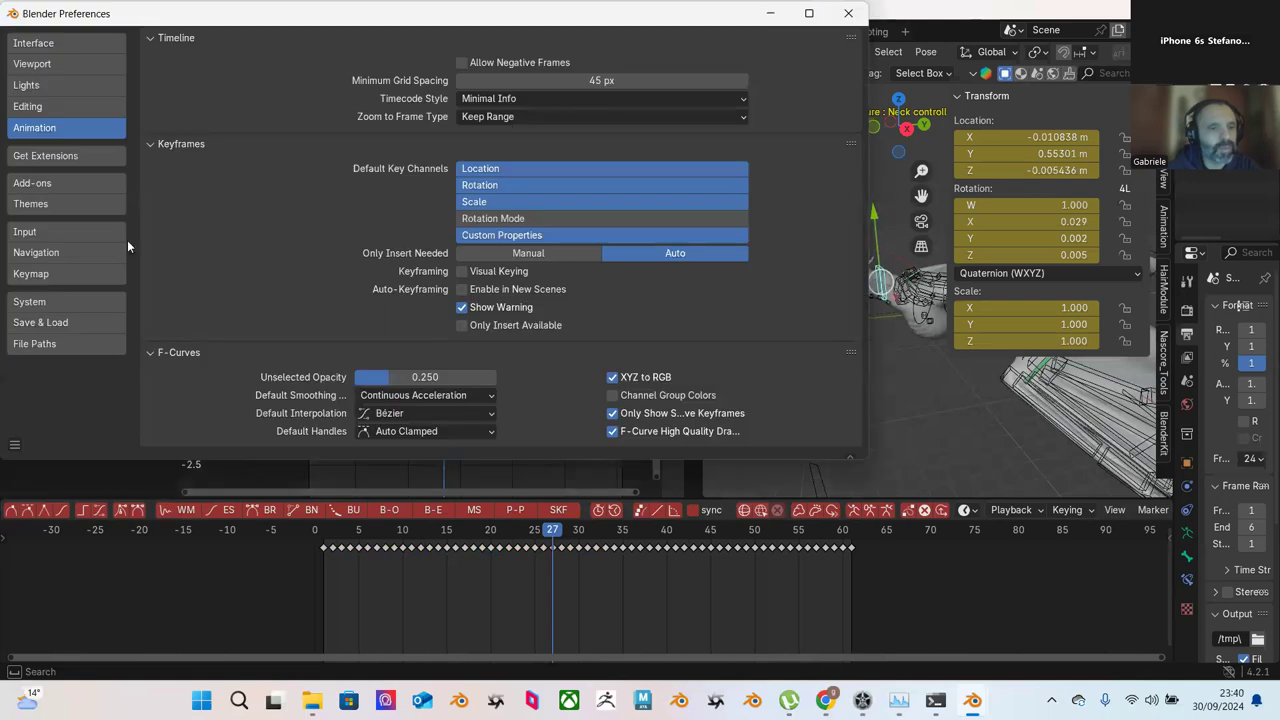
{"action": "left_click", "coordinate": [54, 177]}
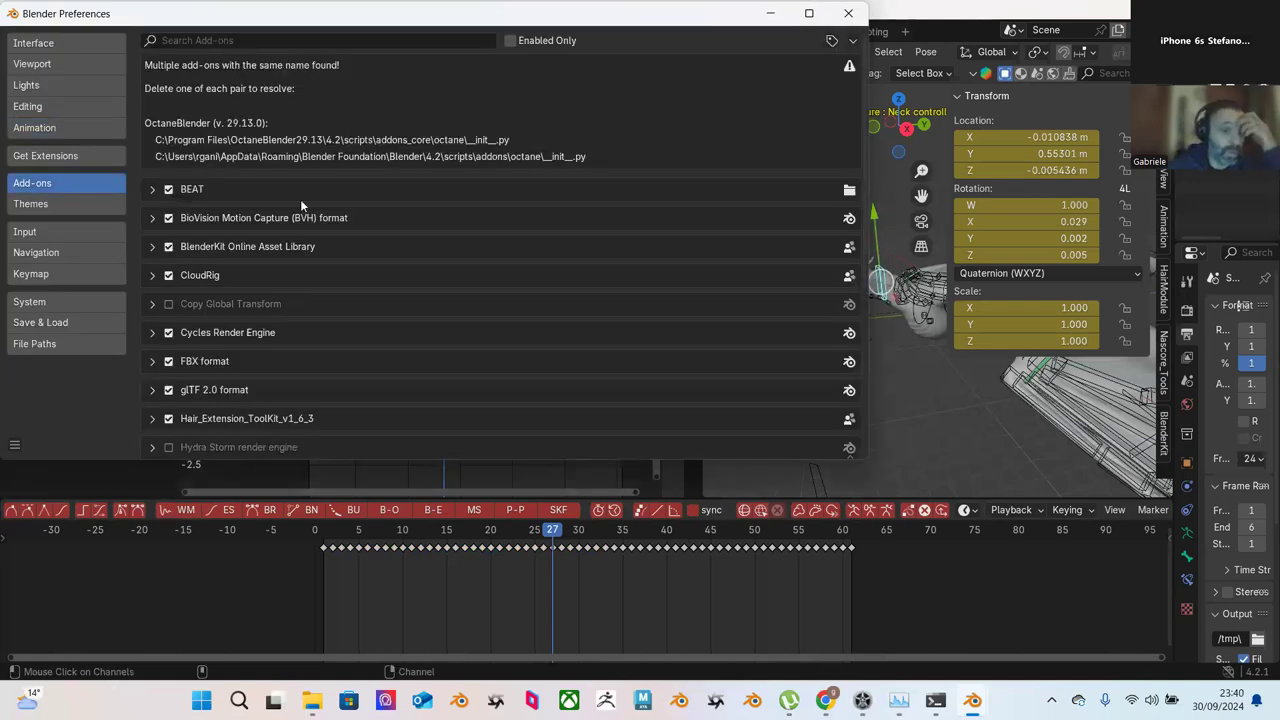
{"action": "left_click", "coordinate": [151, 190]}
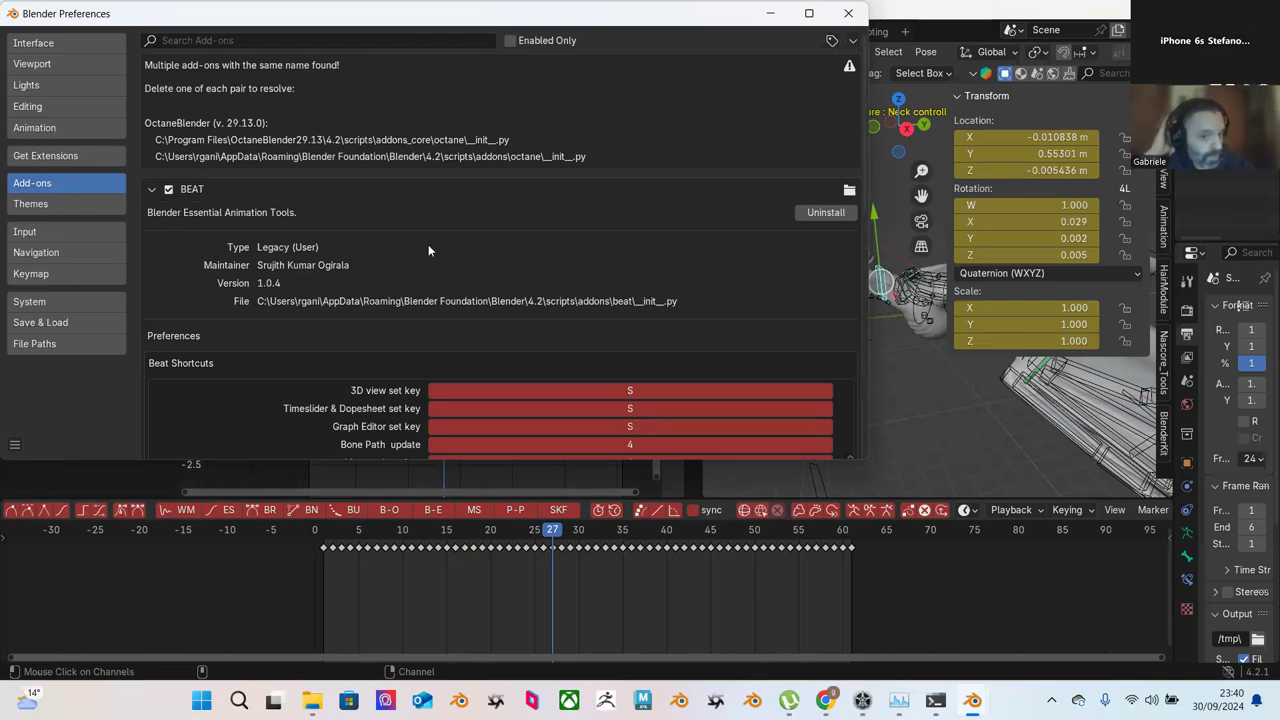
{"action": "left_click", "coordinate": [771, 14]}
{"action": "left_click_drag", "start_coordinate": [445, 122], "coordinate": [586, 330]}
Step: Blend the selected keys, then the falling keys from frame 27 to about 42, toward an ease
{"action": "left_click", "coordinate": [409, 55]}
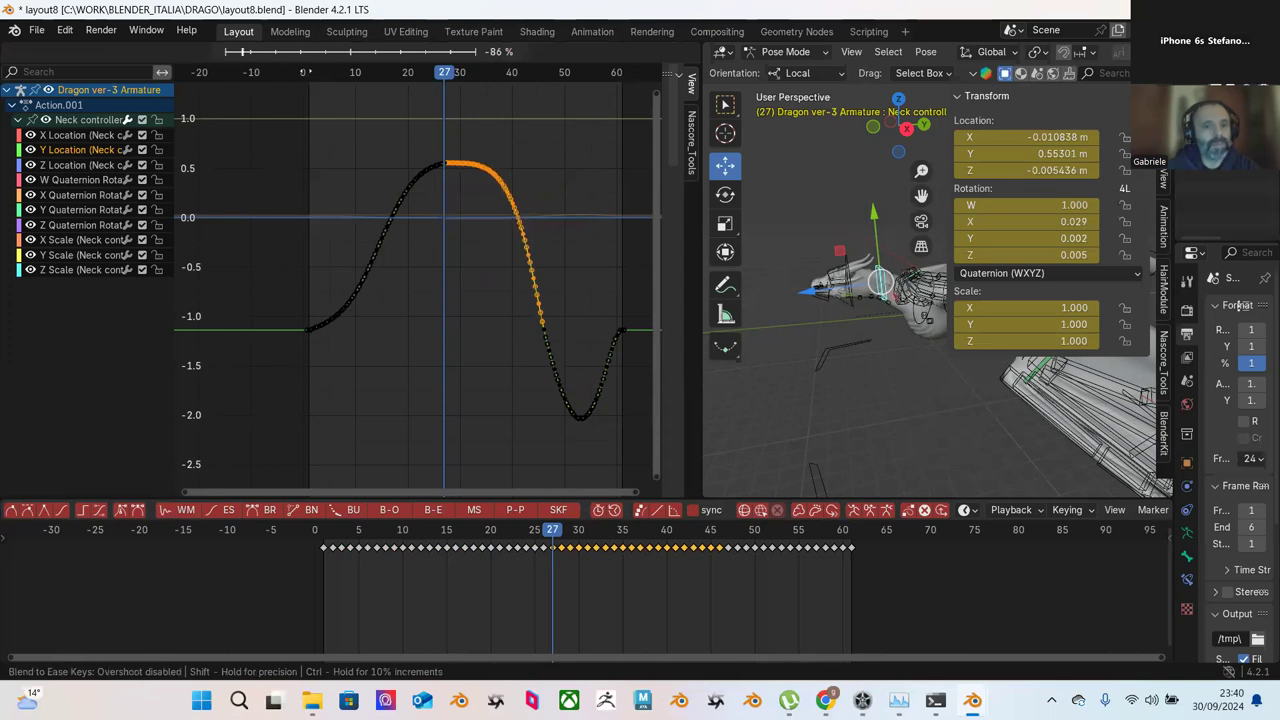
{"action": "left_click", "coordinate": [419, 116]}
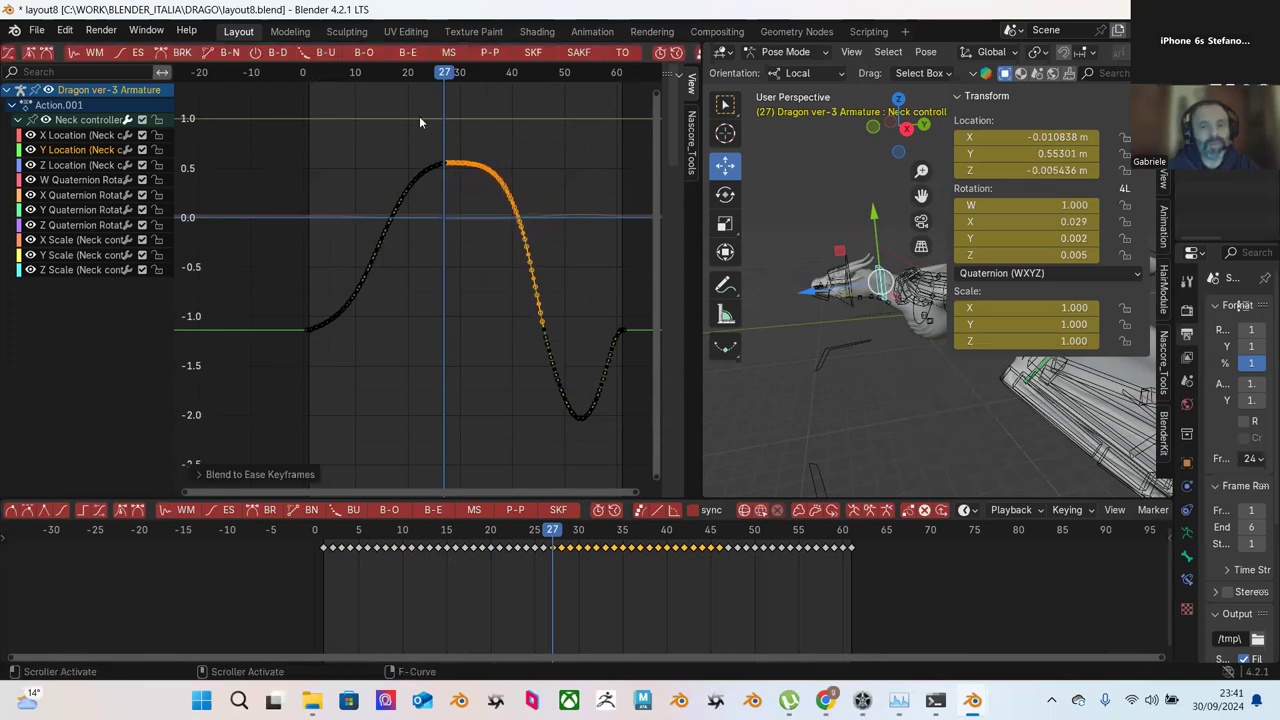
{"action": "left_click", "coordinate": [419, 116]}
{"action": "scroll", "coordinate": [460, 125], "scroll_direction": "up", "scroll_amount": 2}
{"action": "middle_click_drag", "start_coordinate": [701, 303], "coordinate": [451, 313]}
{"action": "left_click_drag", "start_coordinate": [388, 157], "coordinate": [519, 309]}
{"action": "left_click", "coordinate": [410, 55]}
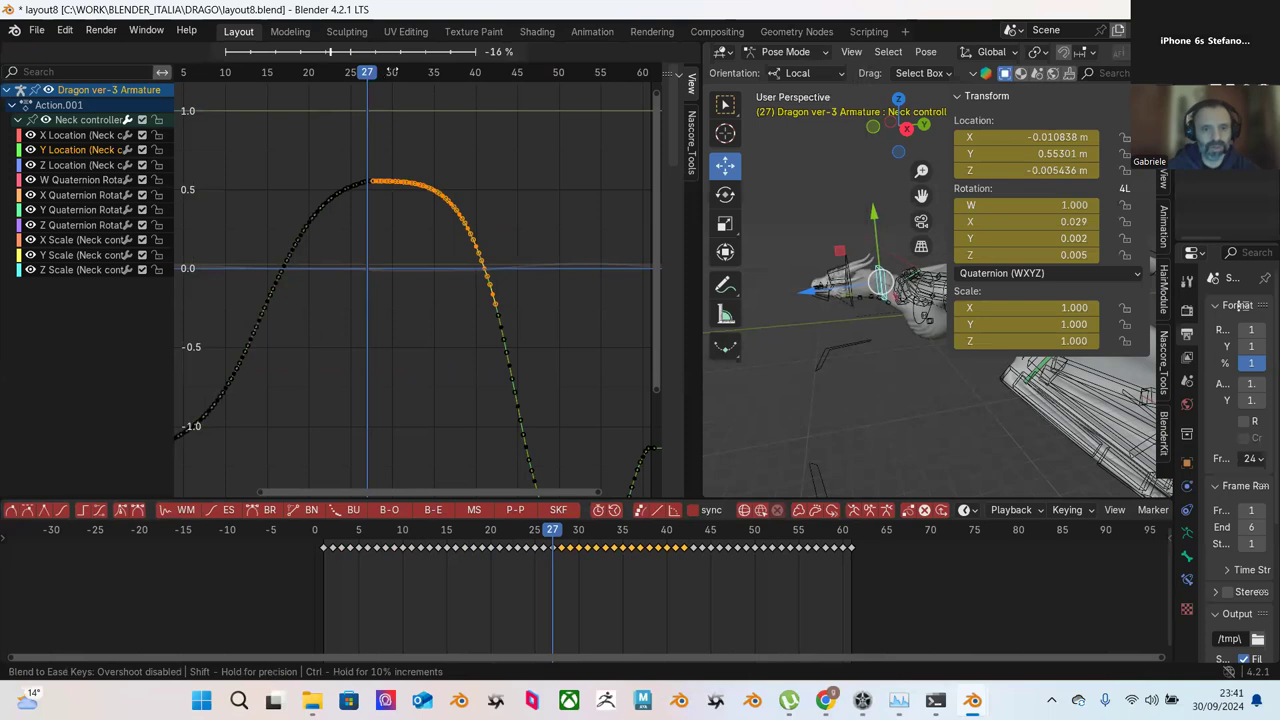
{"action": "left_click", "coordinate": [323, 162]}
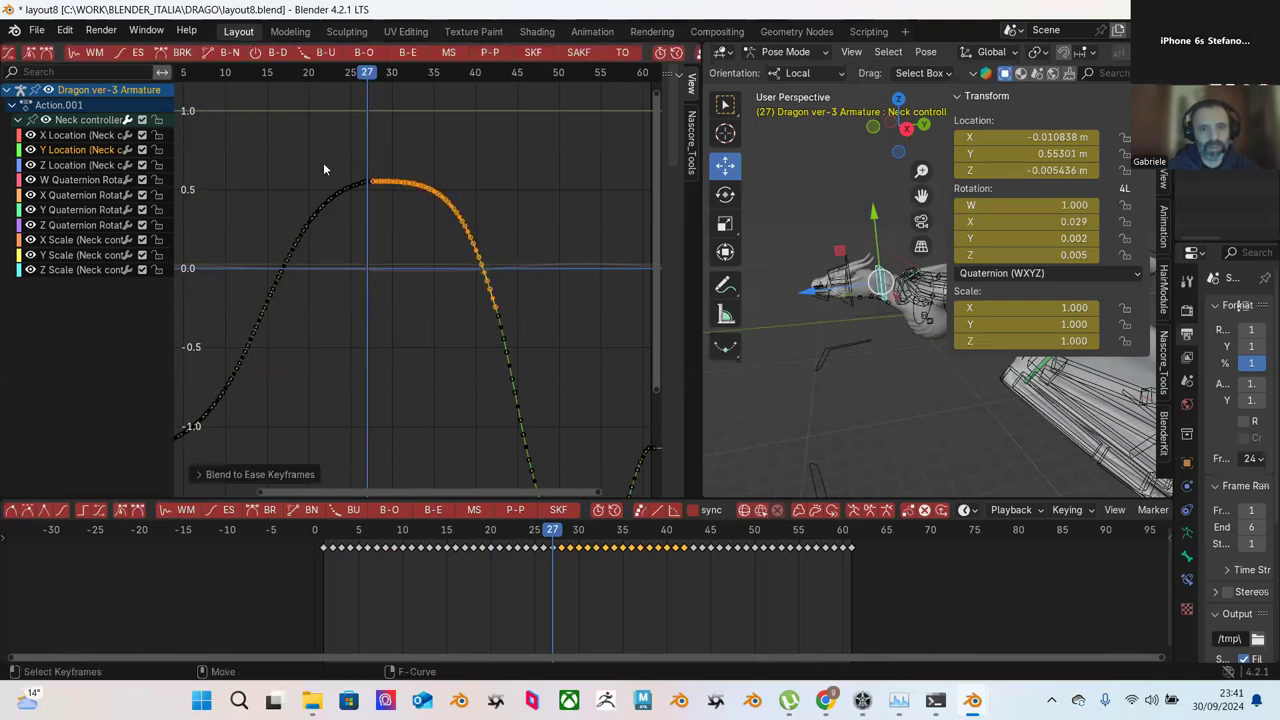
Step: Blend the rising keys just before the peak toward an ease
{"action": "left_click", "coordinate": [328, 159]}
{"action": "left_click_drag", "start_coordinate": [292, 150], "coordinate": [376, 244]}
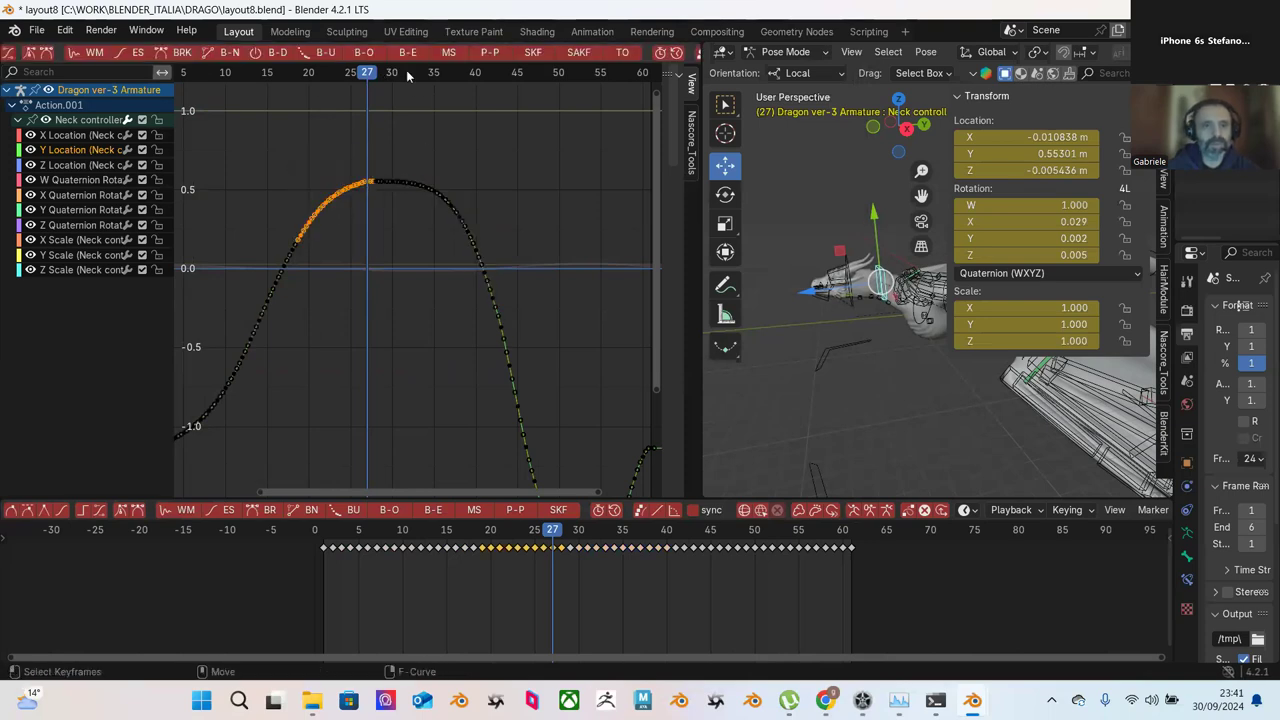
{"action": "left_click", "coordinate": [408, 53]}
{"action": "left_click", "coordinate": [382, 115]}
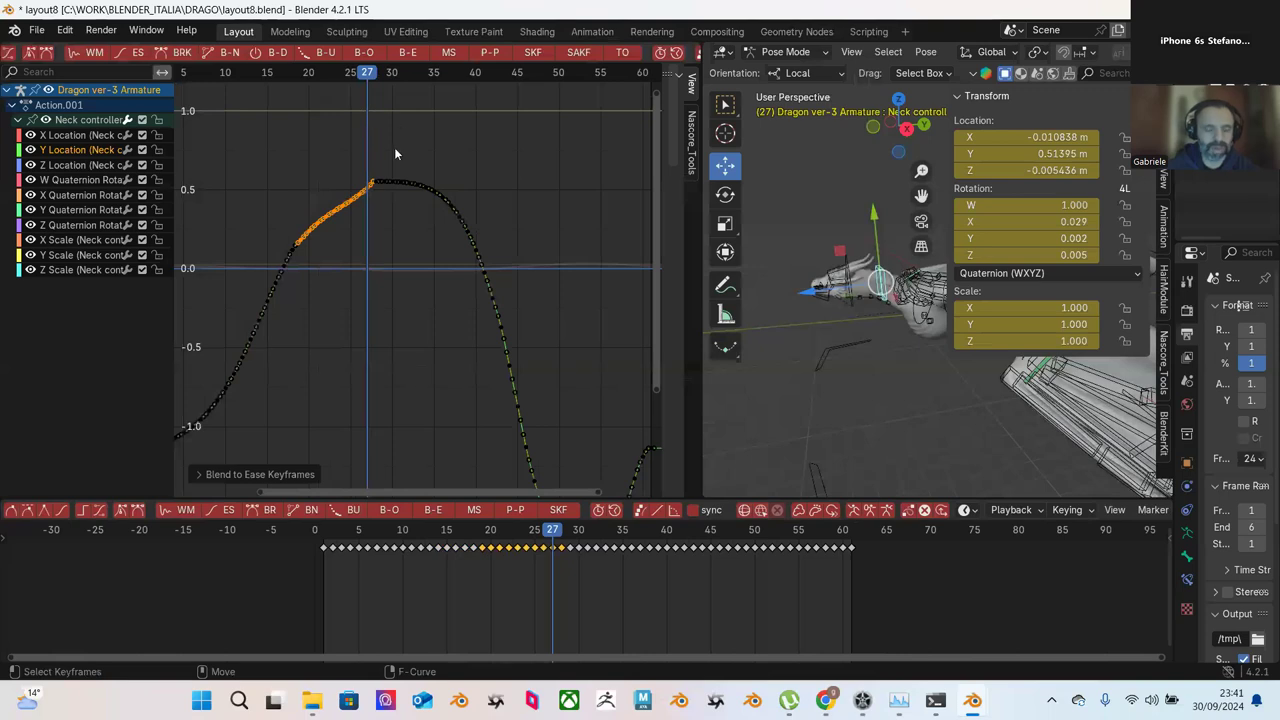
{"action": "left_click", "coordinate": [317, 156]}
Step: Blend the keys spanning the rise and peak toward an ease
{"action": "scroll", "coordinate": [354, 162], "scroll_direction": "up", "scroll_amount": 2}
{"action": "middle_click_drag", "start_coordinate": [354, 162], "coordinate": [422, 203]}
{"action": "scroll", "coordinate": [397, 187], "scroll_direction": "up", "scroll_amount": 3}
{"action": "left_click_drag", "start_coordinate": [306, 136], "coordinate": [494, 285]}
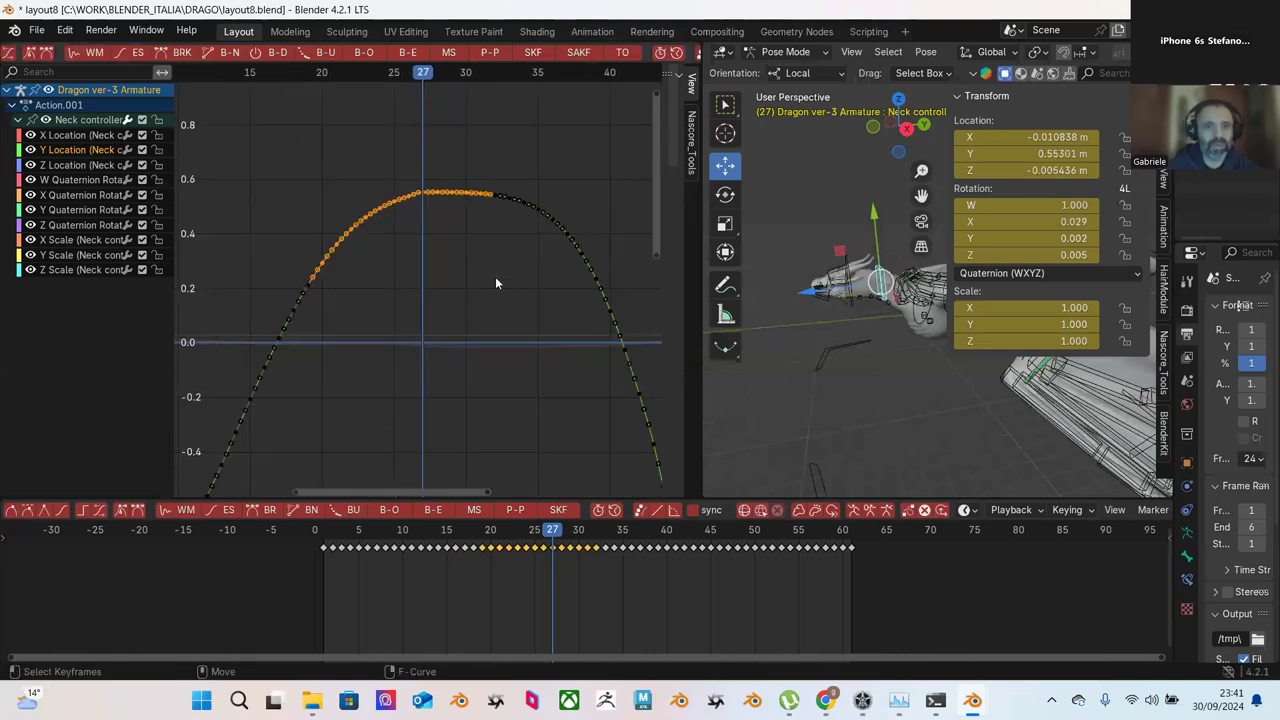
{"action": "left_click", "coordinate": [410, 54]}
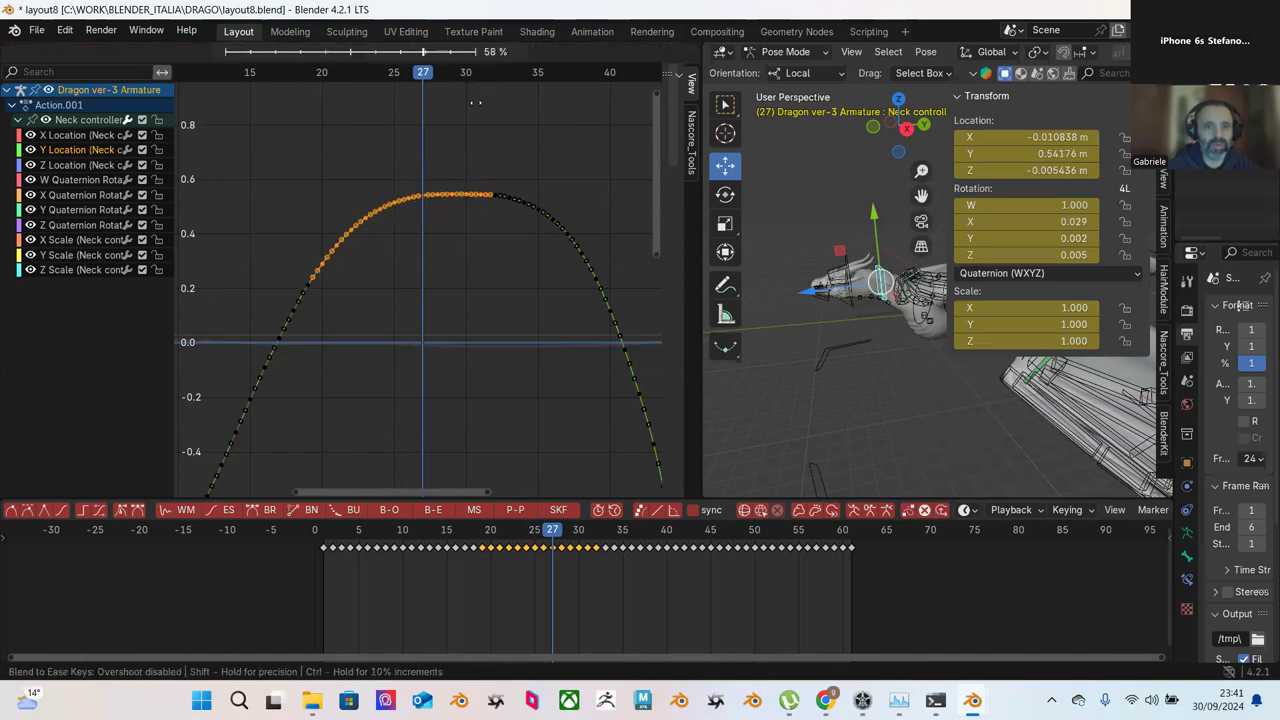
{"action": "left_click", "coordinate": [508, 153]}
{"action": "left_click", "coordinate": [524, 149]}
Step: Blend the peak and falling keys toward an ease, lowering frame 27 to 0.53795 m
{"action": "left_click_drag", "start_coordinate": [457, 163], "coordinate": [622, 345]}
{"action": "left_click", "coordinate": [413, 52]}
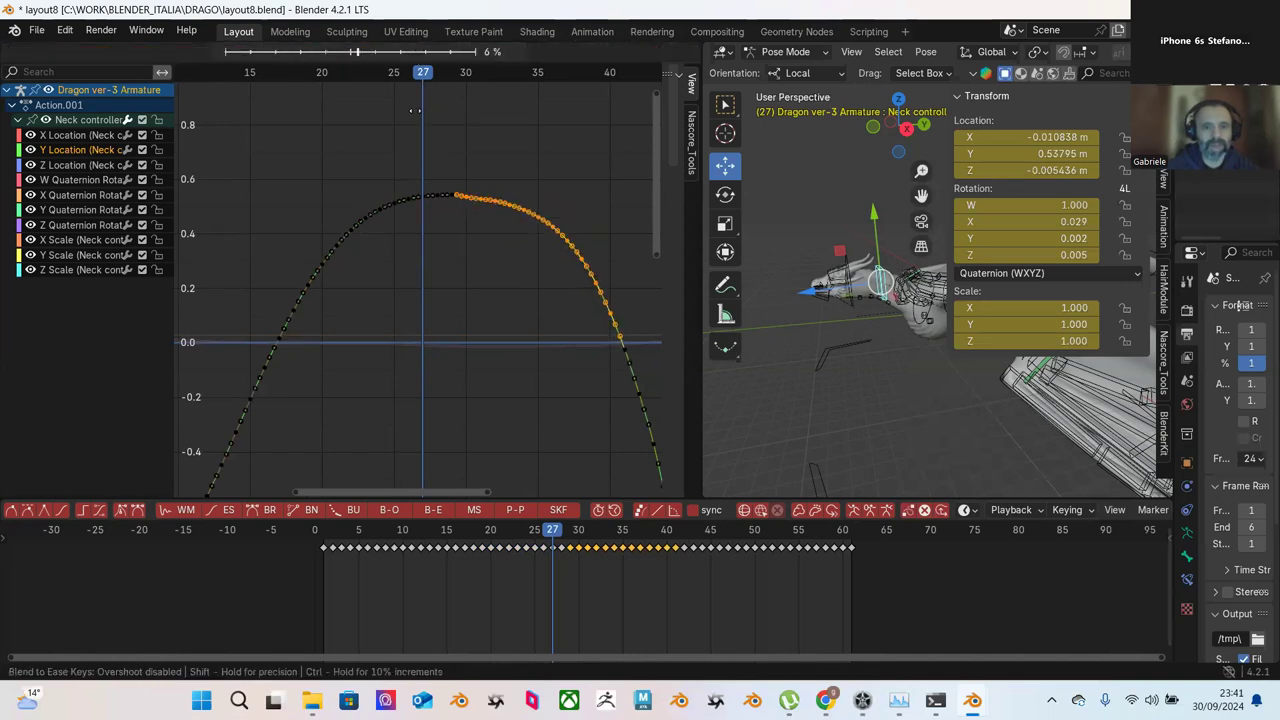
{"action": "left_click", "coordinate": [333, 94]}
{"action": "left_click", "coordinate": [516, 147]}
{"action": "key", "text": "Home"}
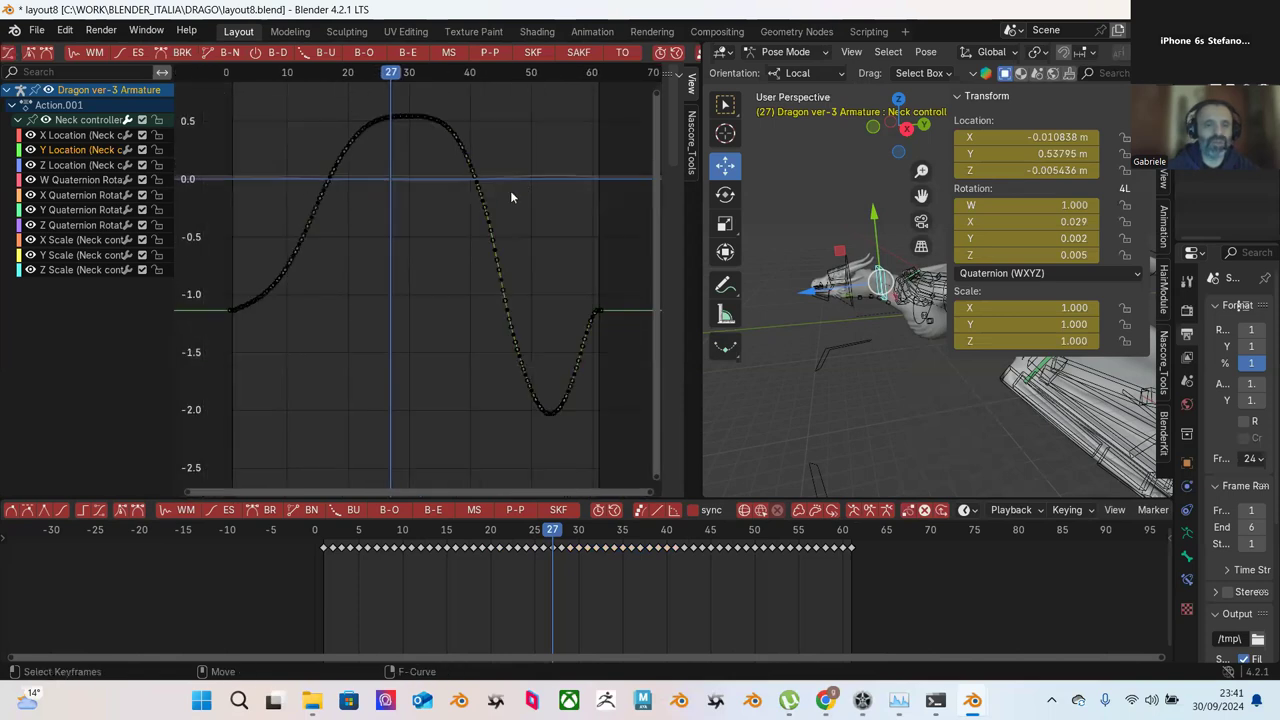
{"action": "scroll", "coordinate": [500, 195], "scroll_direction": "up", "scroll_amount": 3}
Step: Blend the rising keys toward an ease, then apply Ease Keys to the rise up to frame 27
{"action": "scroll", "coordinate": [412, 176], "scroll_direction": "down", "scroll_amount": 2}
{"action": "left_click_drag", "start_coordinate": [326, 120], "coordinate": [472, 296]}
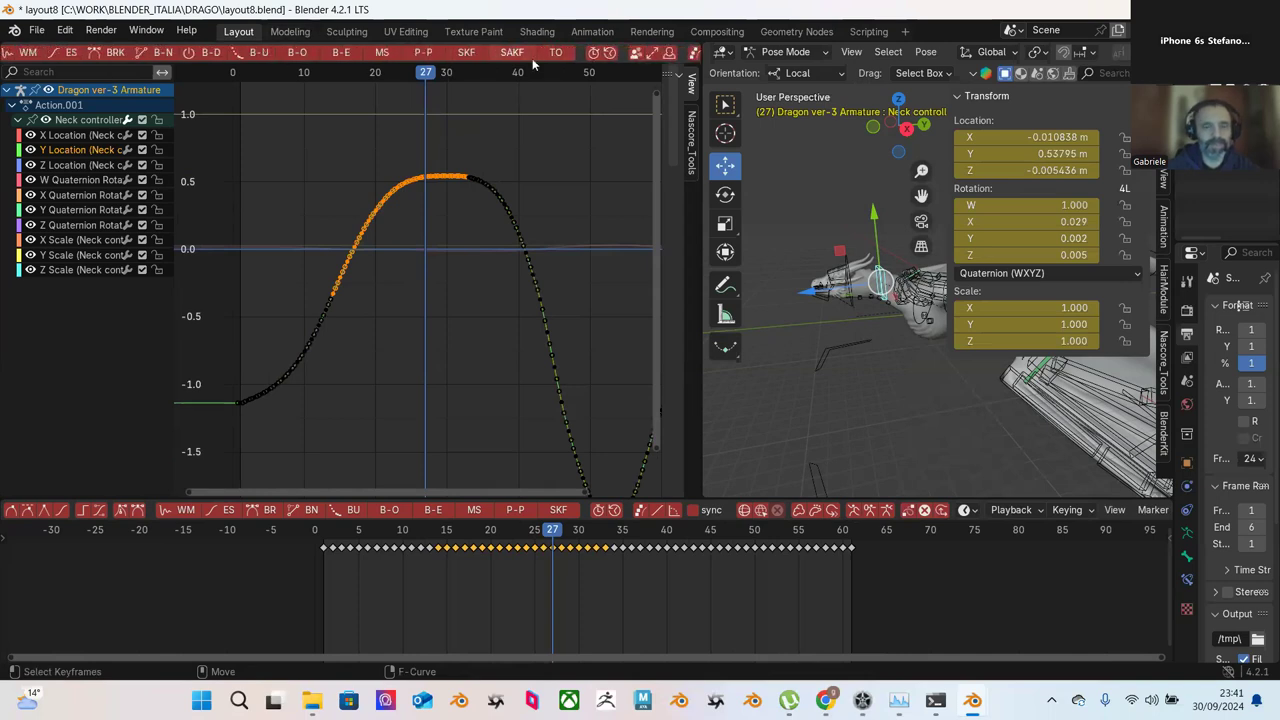
{"action": "left_click", "coordinate": [424, 58]}
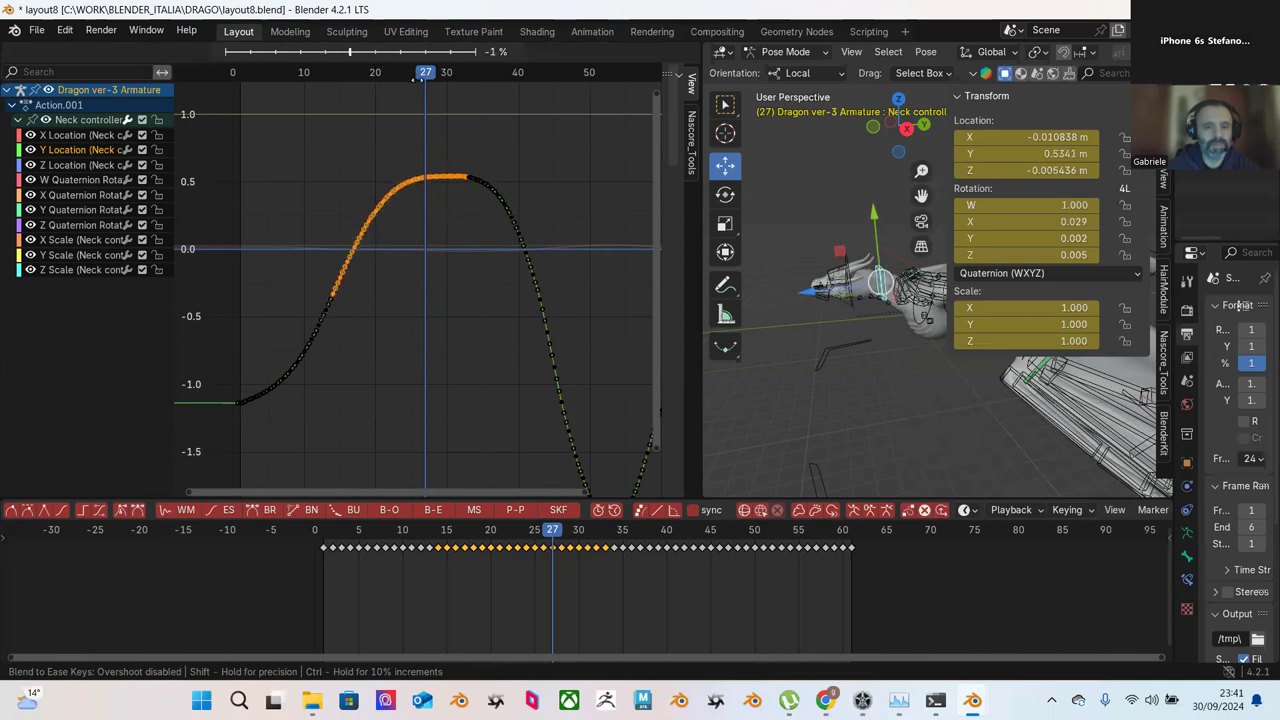
{"action": "left_click", "coordinate": [418, 86]}
{"action": "left_click_drag", "start_coordinate": [312, 144], "coordinate": [435, 328]}
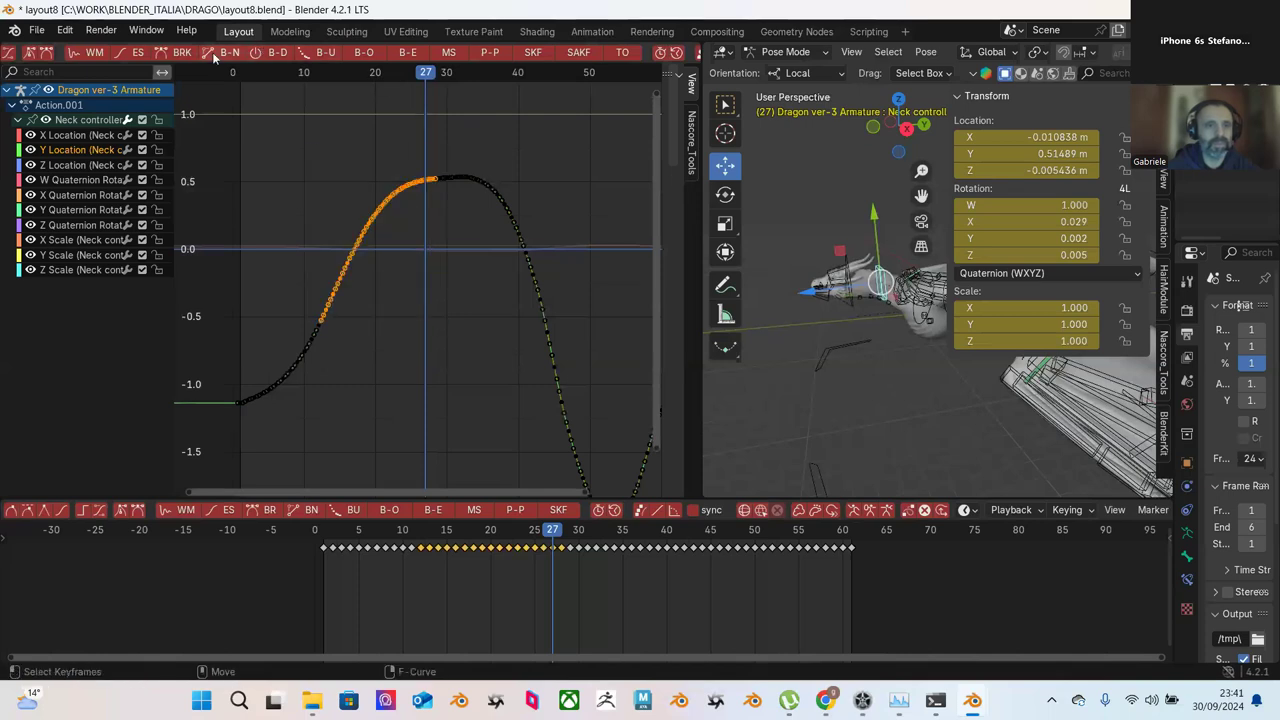
{"action": "left_click", "coordinate": [127, 53]}
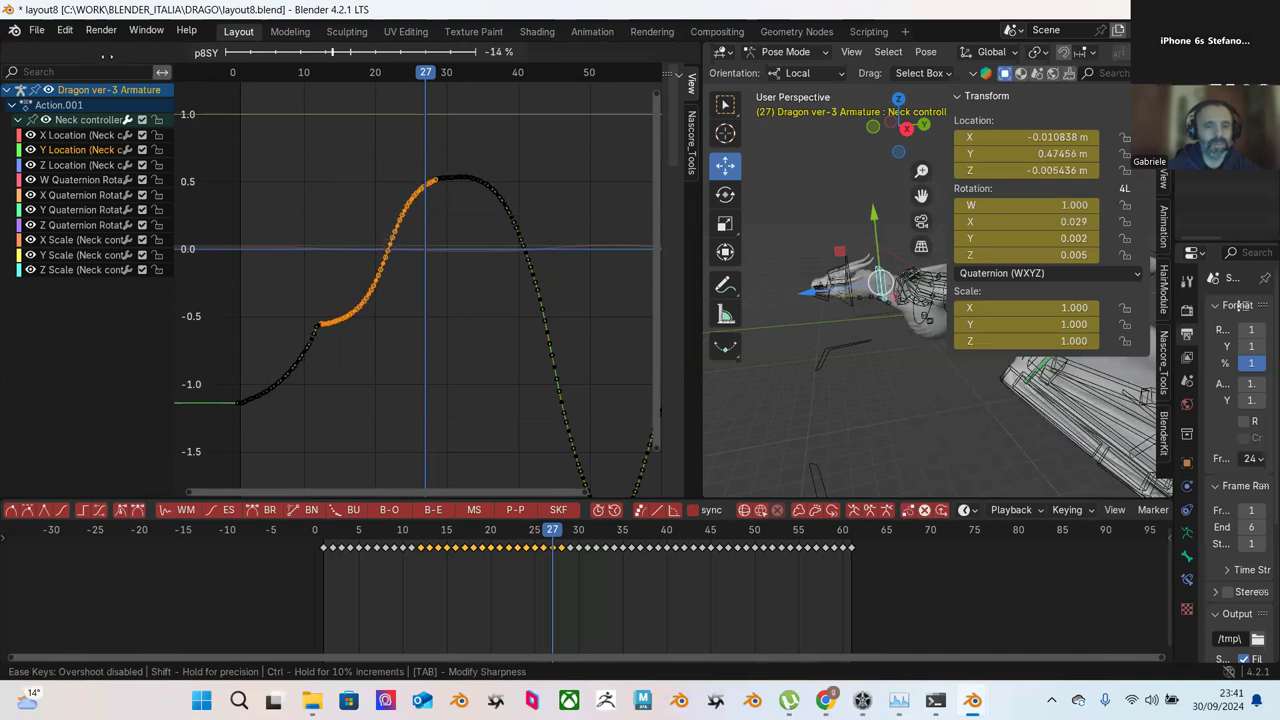
{"action": "left_click", "coordinate": [102, 60]}
{"action": "left_click", "coordinate": [348, 140]}
Step: Apply Ease Keys and Blend to Ease to the keys at the curve's peak
{"action": "left_click_drag", "start_coordinate": [348, 140], "coordinate": [452, 206]}
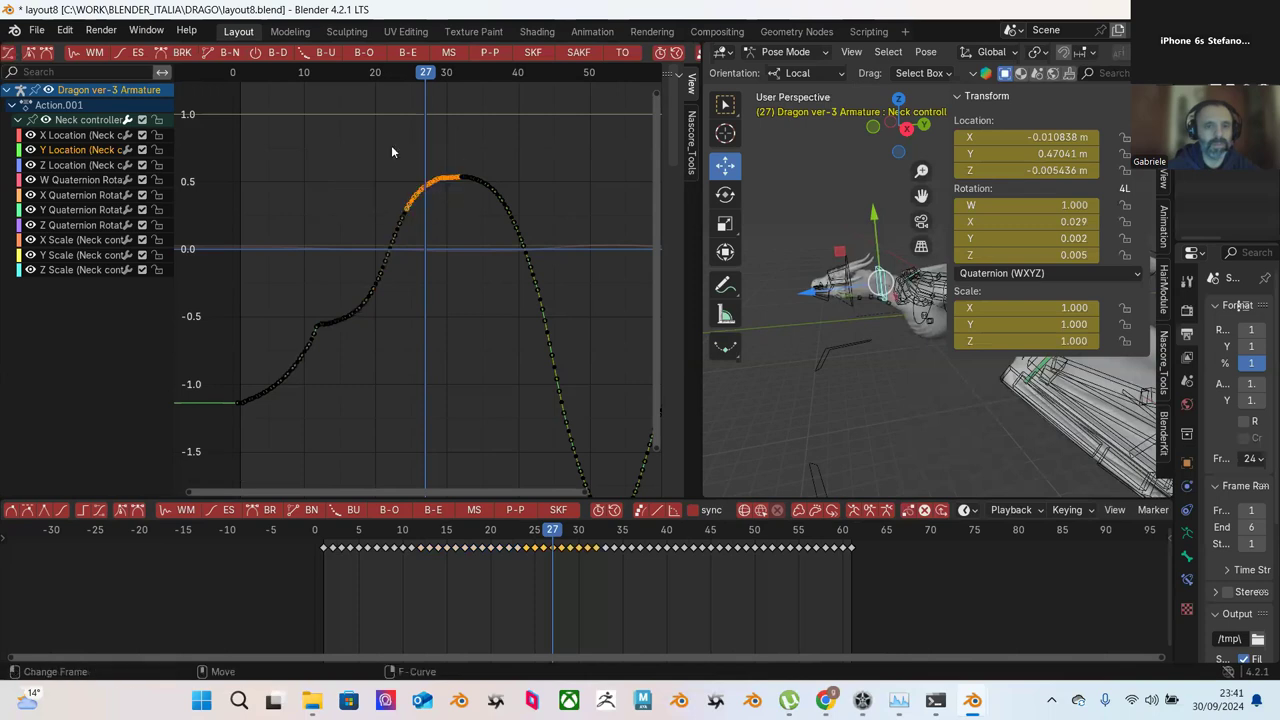
{"action": "left_click", "coordinate": [133, 55]}
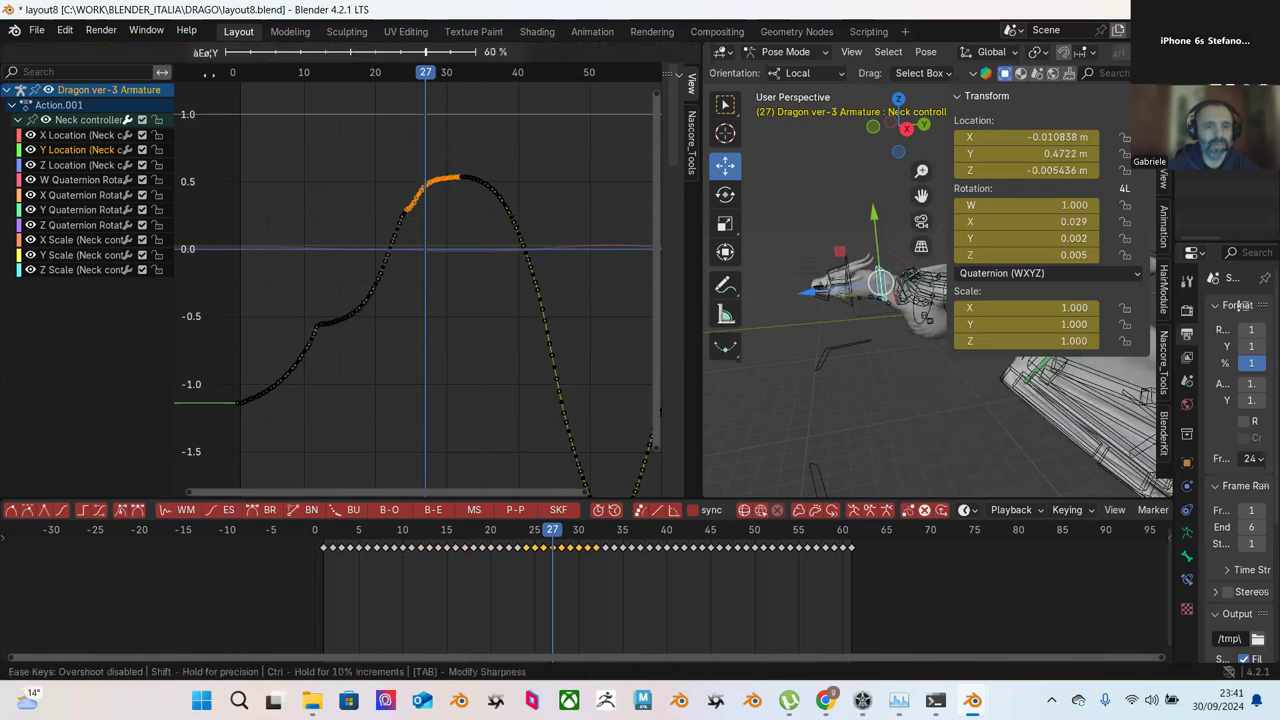
{"action": "left_click", "coordinate": [251, 97]}
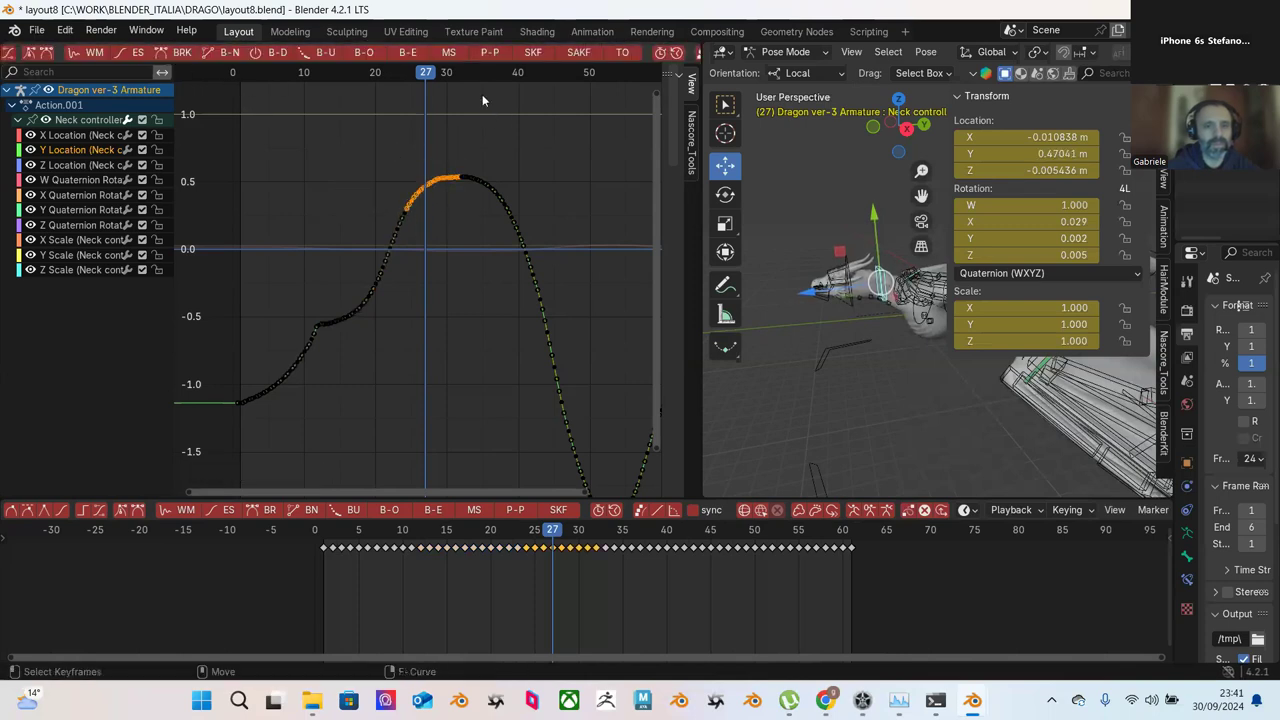
{"action": "left_click", "coordinate": [406, 55]}
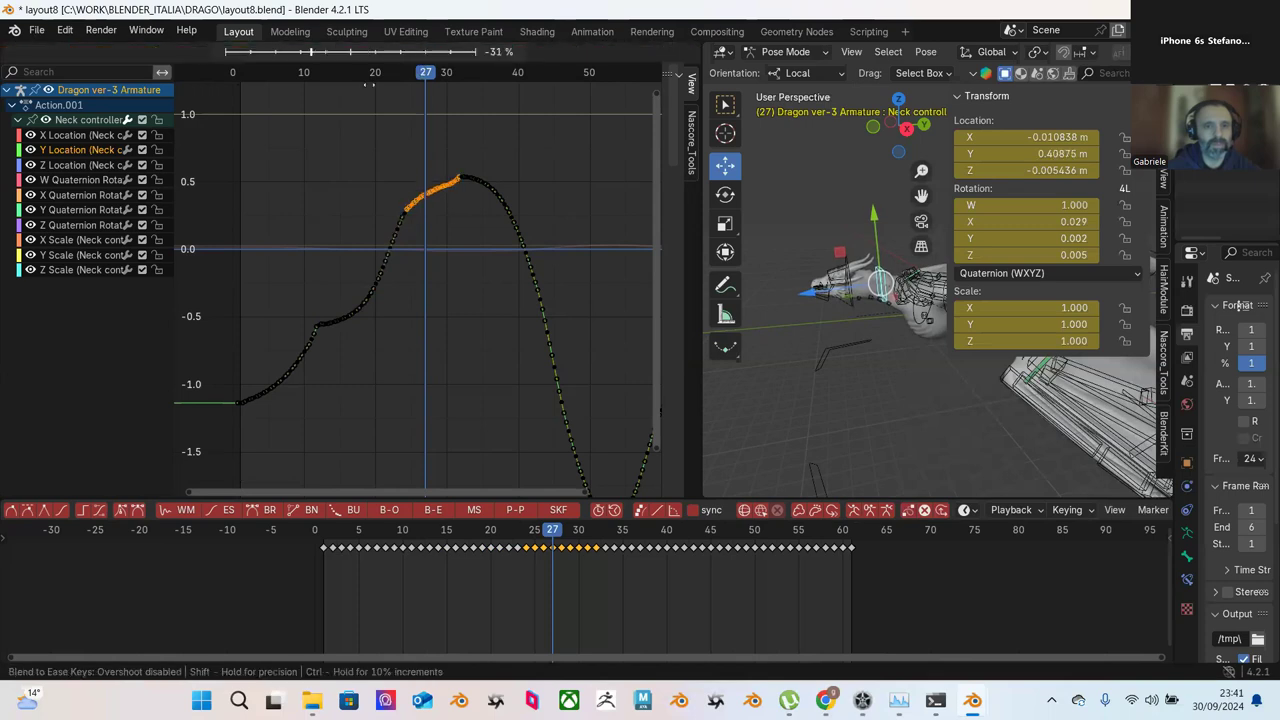
{"action": "left_click", "coordinate": [603, 157]}
Step: Apply Blend to Ease and Ease Keys to the lower-left rising keys
{"action": "left_click_drag", "start_coordinate": [431, 228], "coordinate": [244, 444]}
{"action": "left_click", "coordinate": [406, 53]}
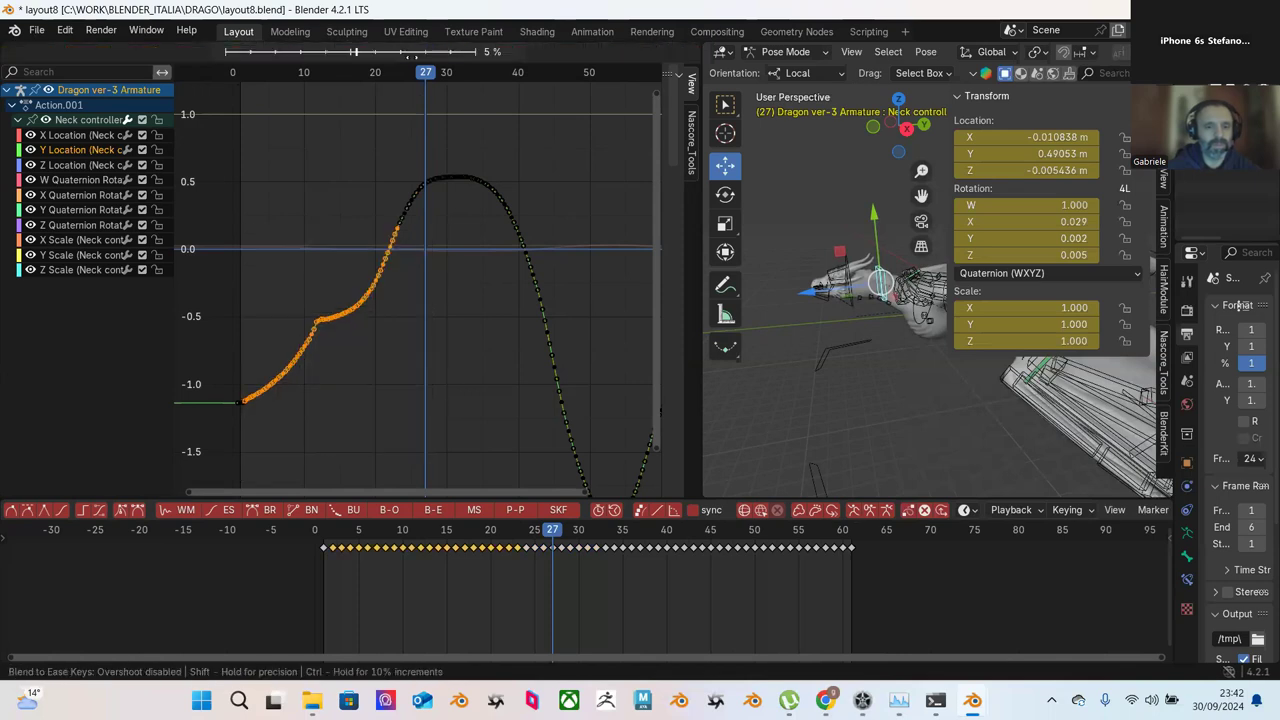
{"action": "left_click", "coordinate": [401, 145]}
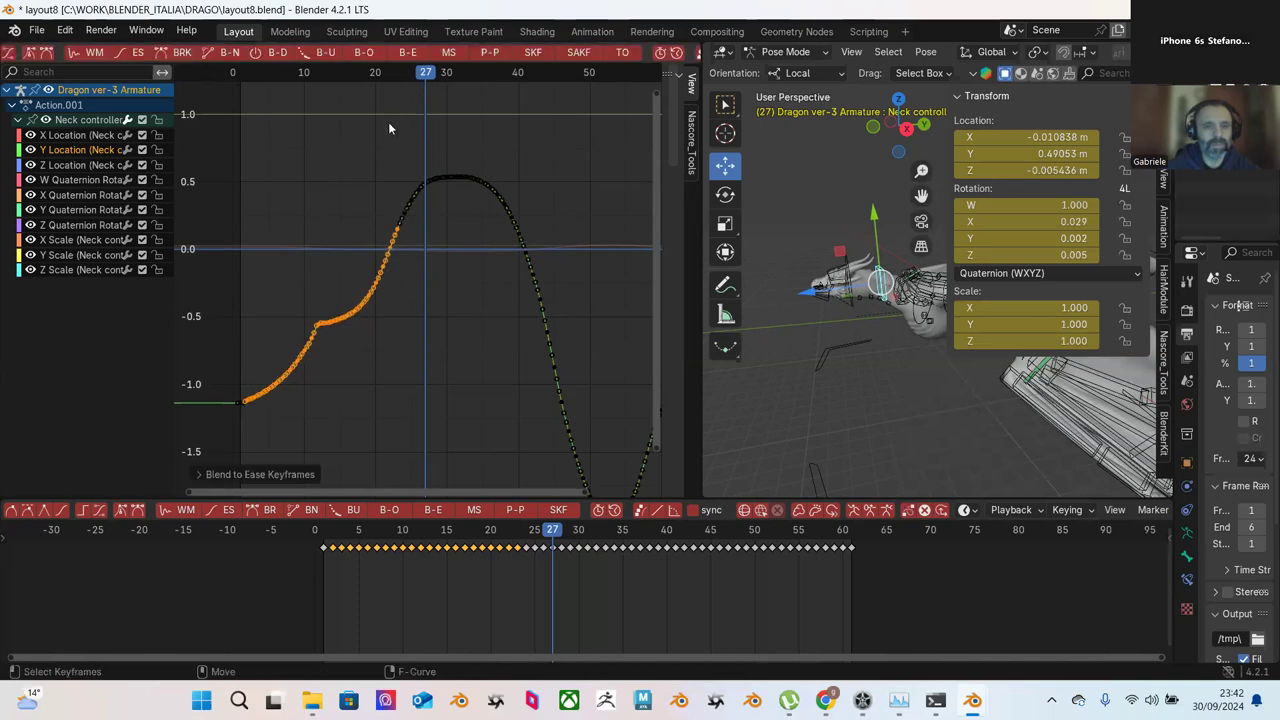
{"action": "left_click", "coordinate": [134, 55]}
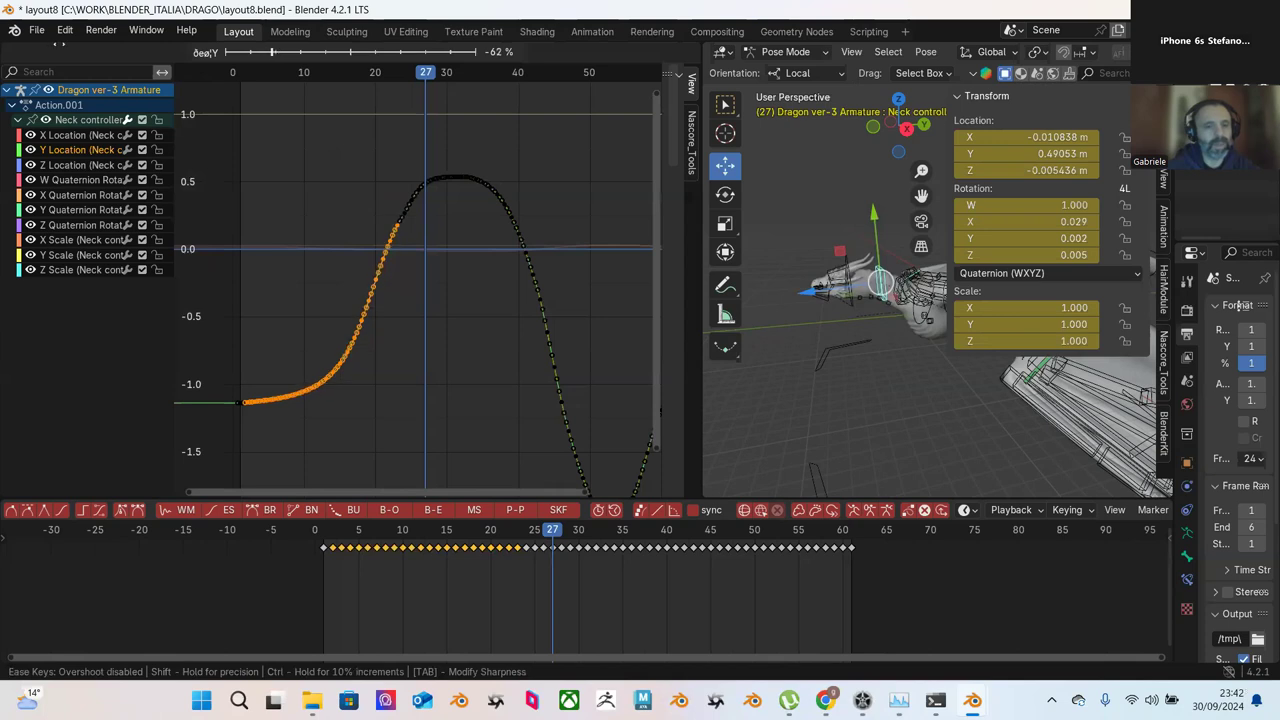
{"action": "left_click", "coordinate": [386, 154]}
{"action": "left_click", "coordinate": [535, 178]}
Step: Apply Ease Keys twice to the upper rising keys of the curve
{"action": "left_click_drag", "start_coordinate": [284, 122], "coordinate": [445, 247]}
{"action": "left_click", "coordinate": [134, 55]}
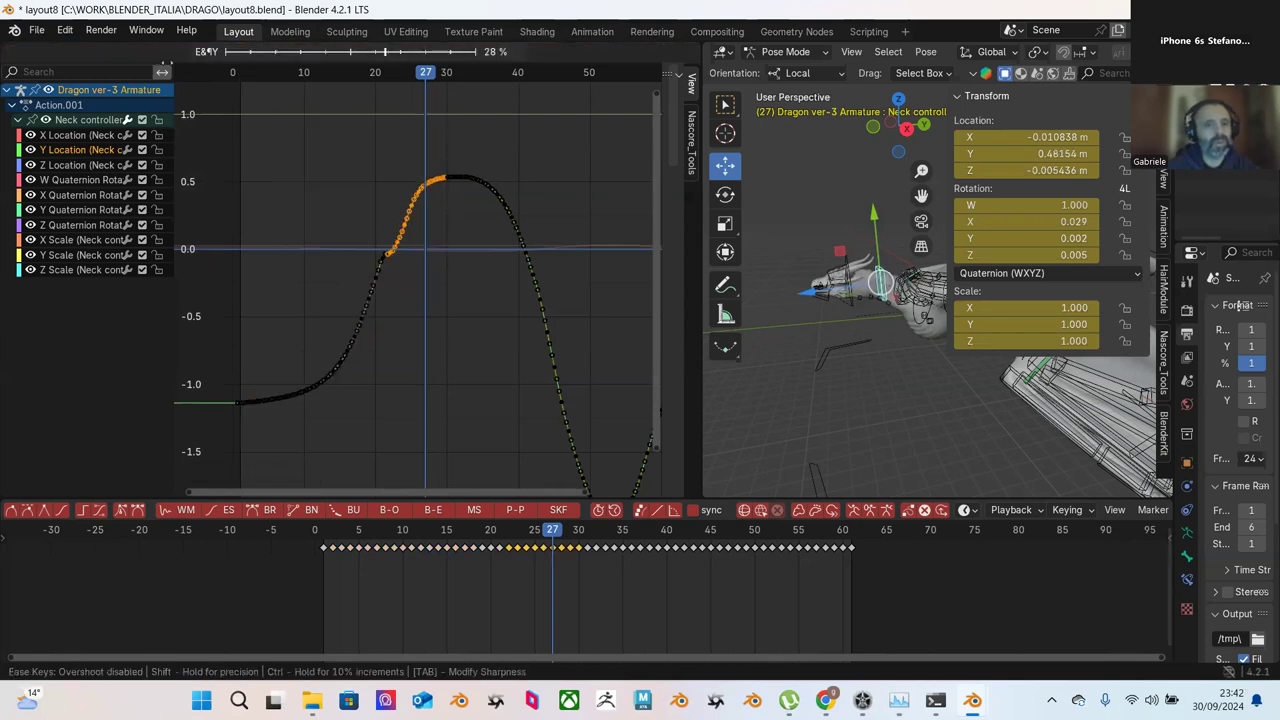
{"action": "left_click", "coordinate": [398, 147]}
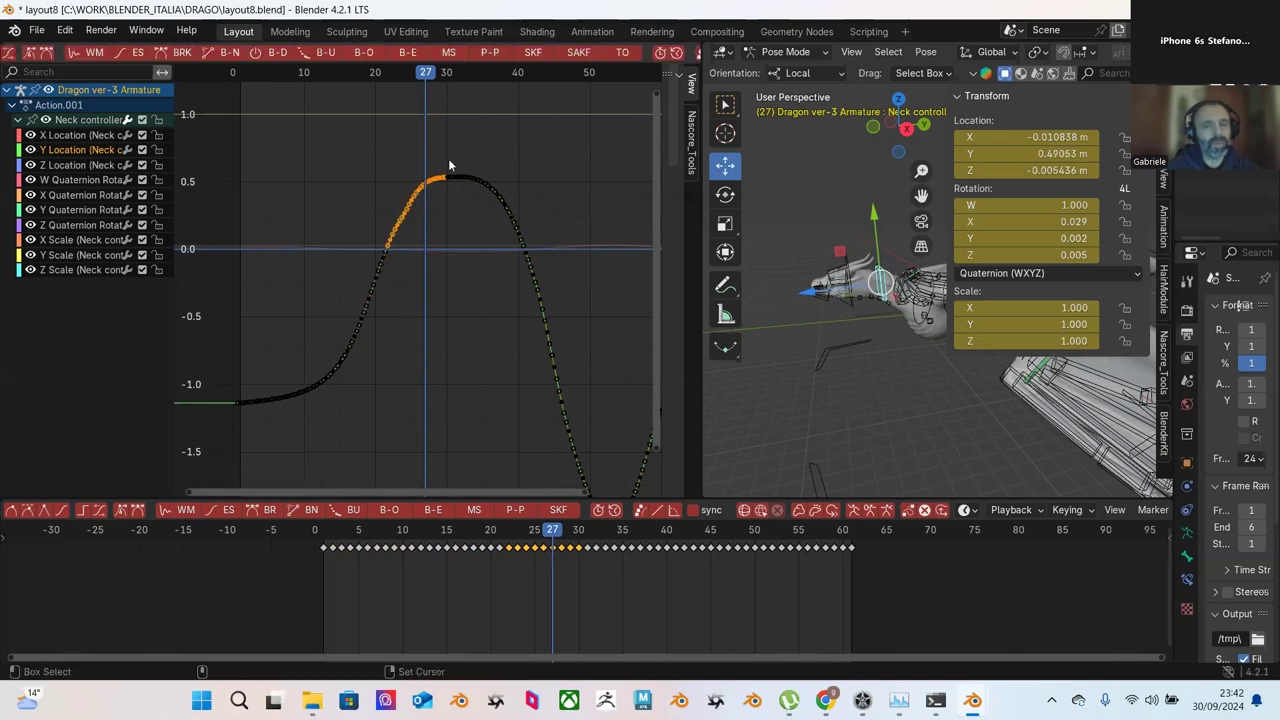
{"action": "left_click", "coordinate": [528, 157]}
{"action": "scroll", "coordinate": [528, 157], "scroll_direction": "down", "scroll_amount": 1}
{"action": "middle_click_drag", "start_coordinate": [528, 157], "coordinate": [446, 175]}
{"action": "scroll", "coordinate": [446, 175], "scroll_direction": "up", "scroll_amount": 1}
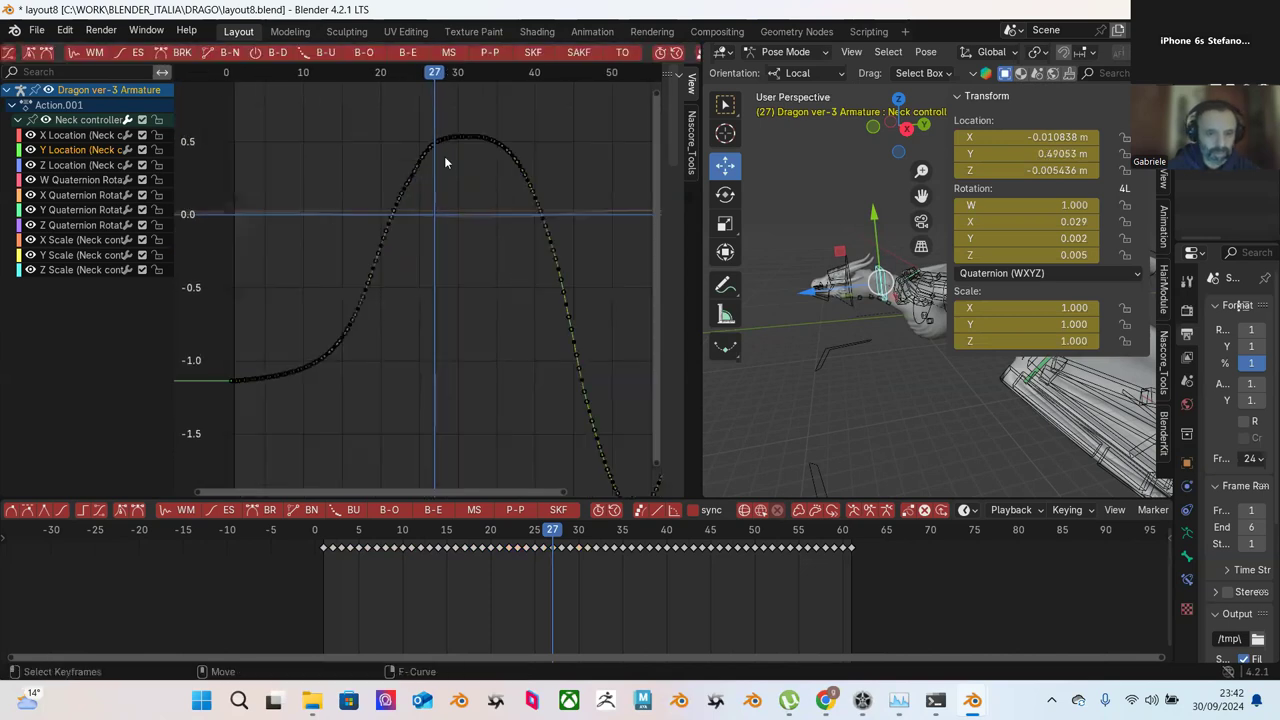
{"action": "left_click_drag", "start_coordinate": [443, 113], "coordinate": [322, 302]}
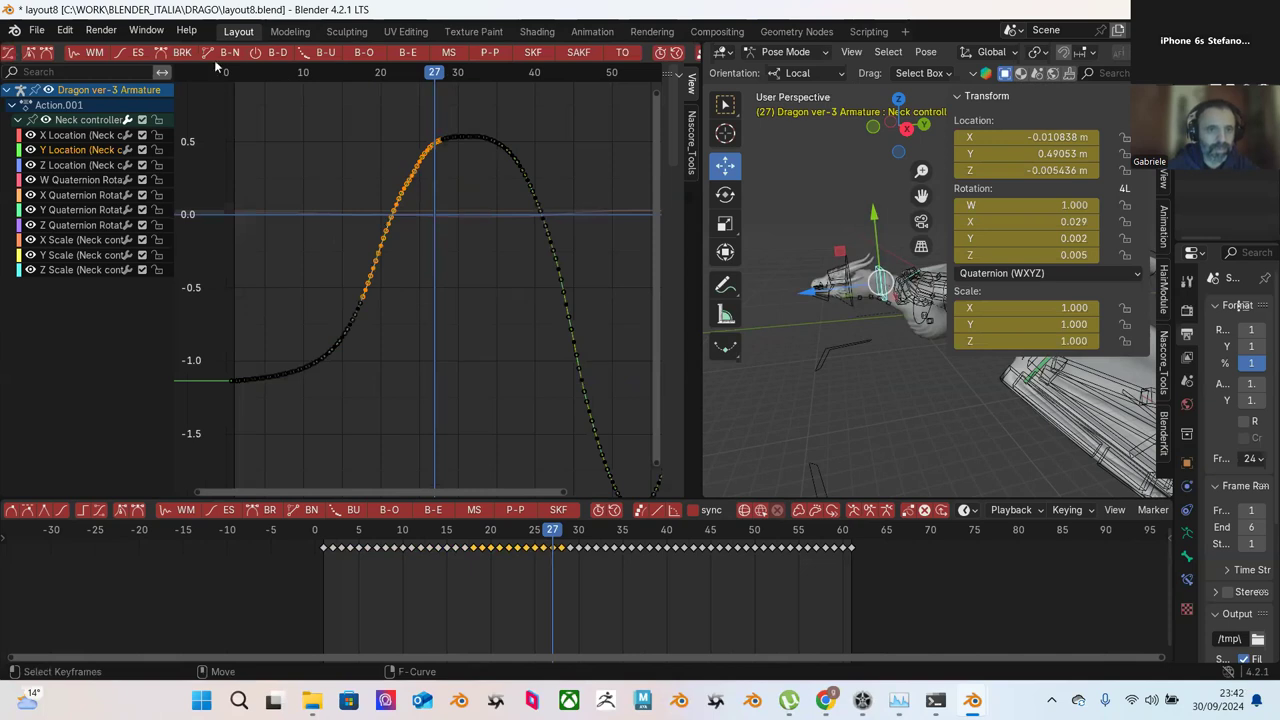
{"action": "left_click", "coordinate": [130, 55]}
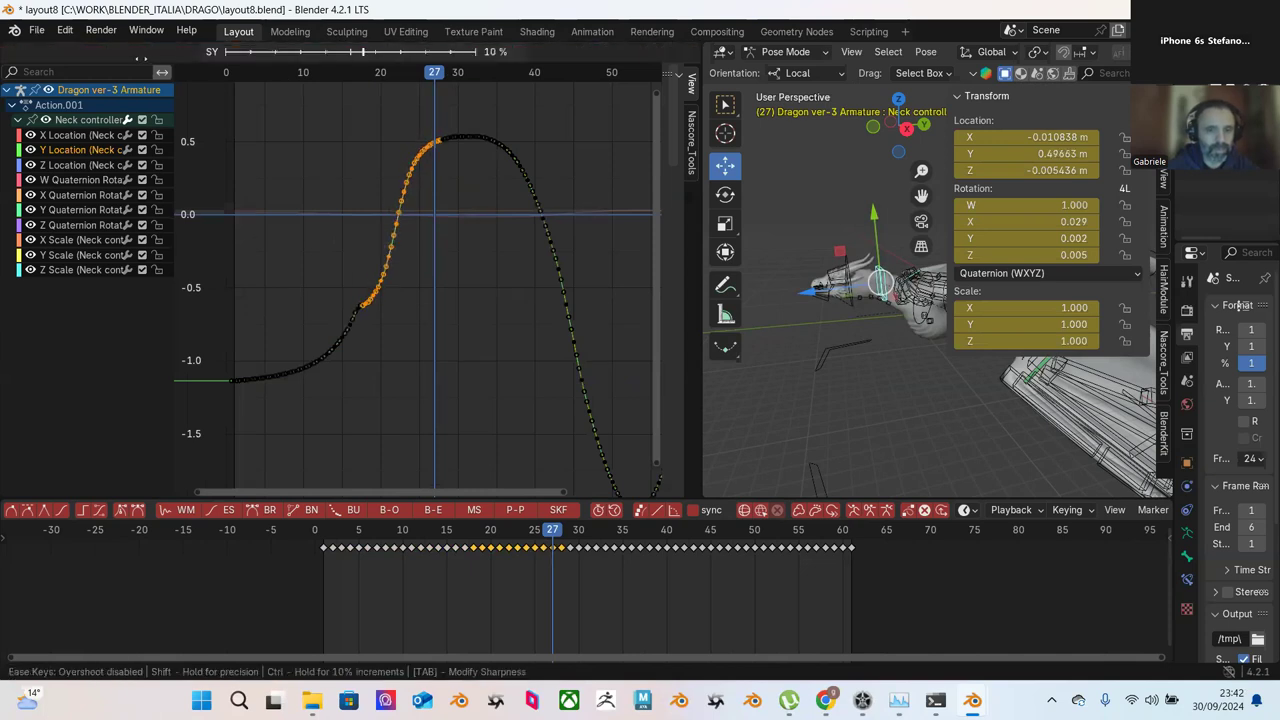
{"action": "left_click", "coordinate": [181, 70]}
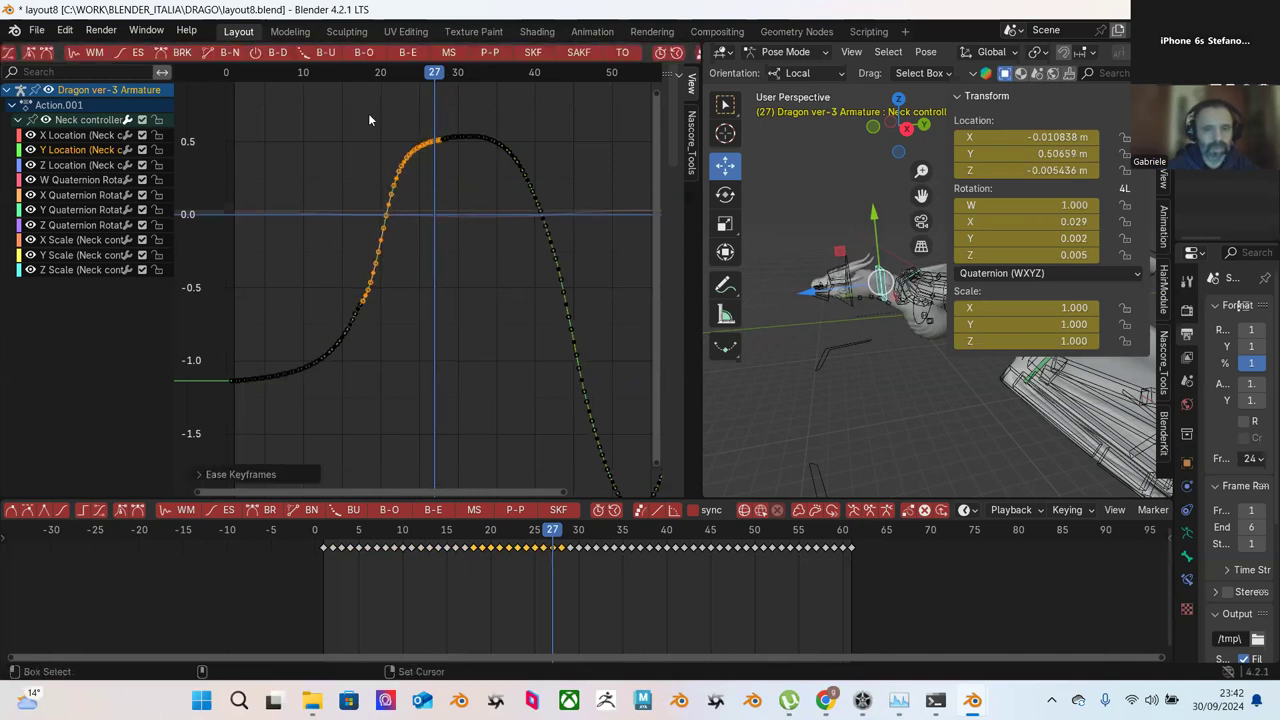
{"action": "left_click", "coordinate": [534, 147]}
Step: Blend only the peak keys toward an ease, bringing frame 27 to 0.47417 m
{"action": "left_click_drag", "start_coordinate": [396, 106], "coordinate": [476, 163]}
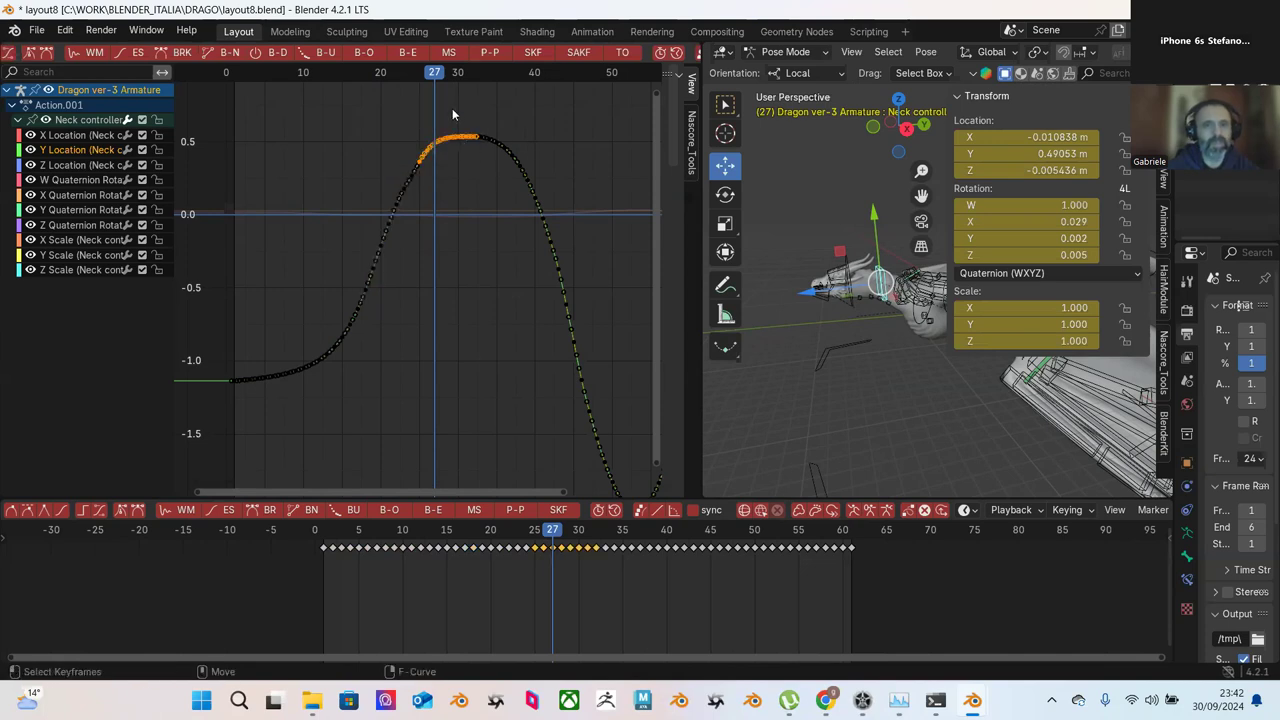
{"action": "left_click", "coordinate": [408, 55]}
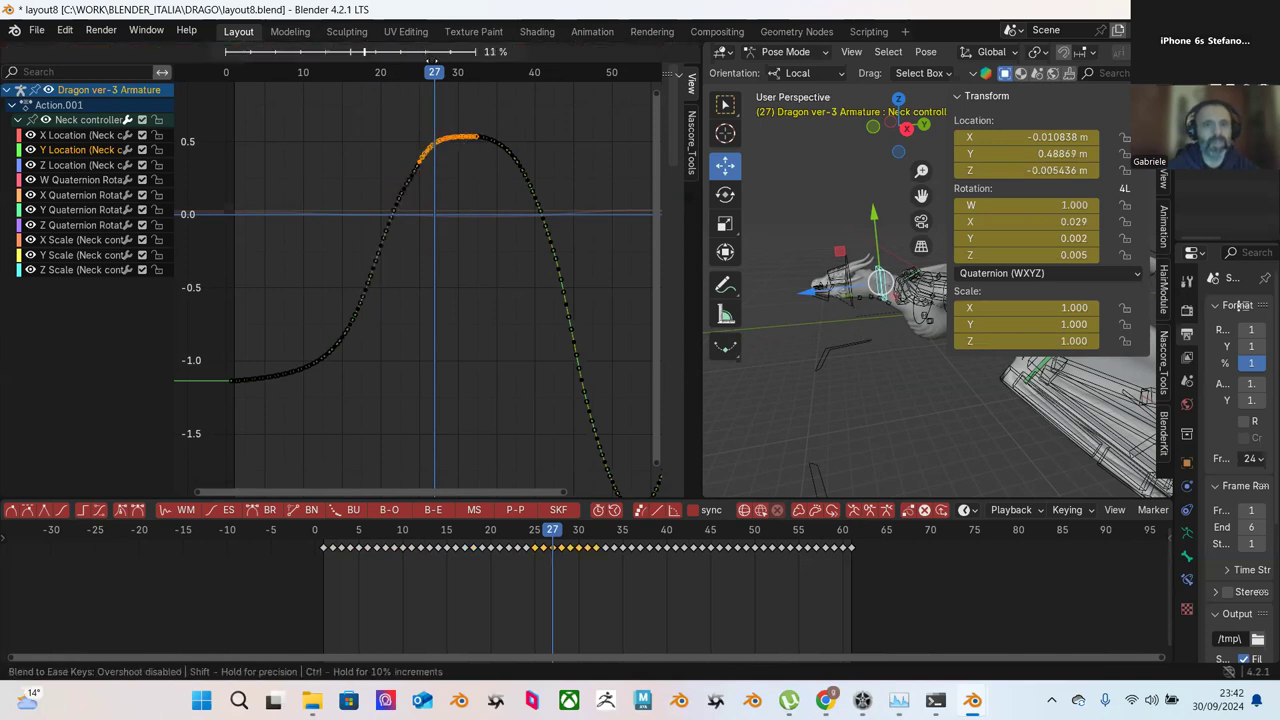
{"action": "left_click", "coordinate": [563, 140]}
{"action": "middle_click_drag", "start_coordinate": [576, 158], "coordinate": [491, 171], "text": "ctrl"}
{"action": "left_click_drag", "start_coordinate": [383, 100], "coordinate": [508, 218]}
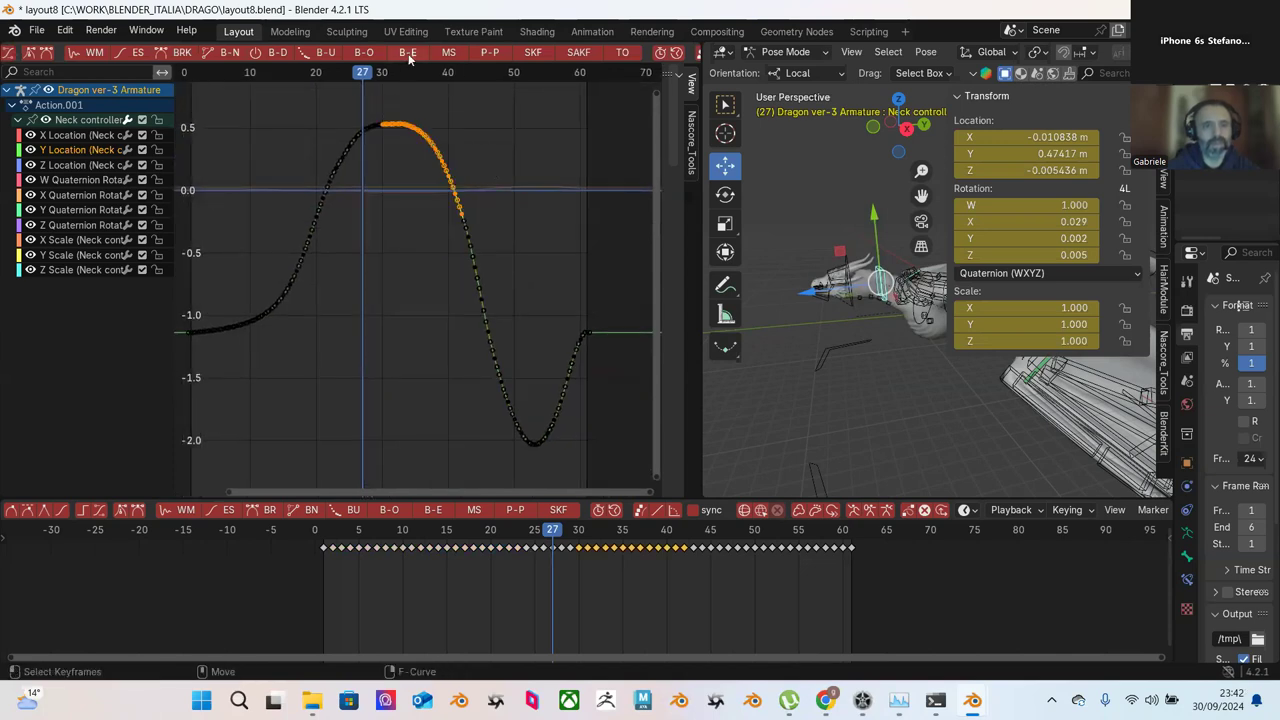
Step: Blend the peak-and-descending keys, then the falling slope, toward an ease
{"action": "left_click", "coordinate": [408, 55]}
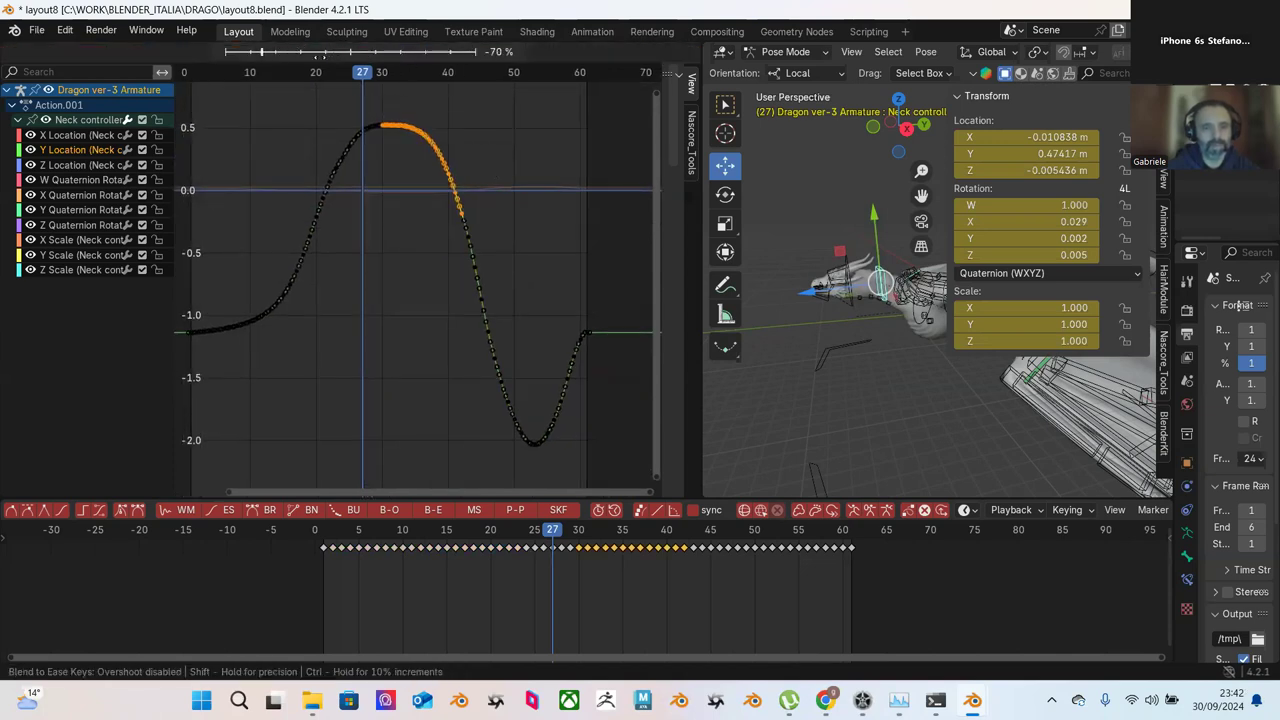
{"action": "left_click", "coordinate": [498, 130]}
{"action": "left_click", "coordinate": [527, 171]}
{"action": "middle_click_drag", "start_coordinate": [527, 171], "coordinate": [488, 135]}
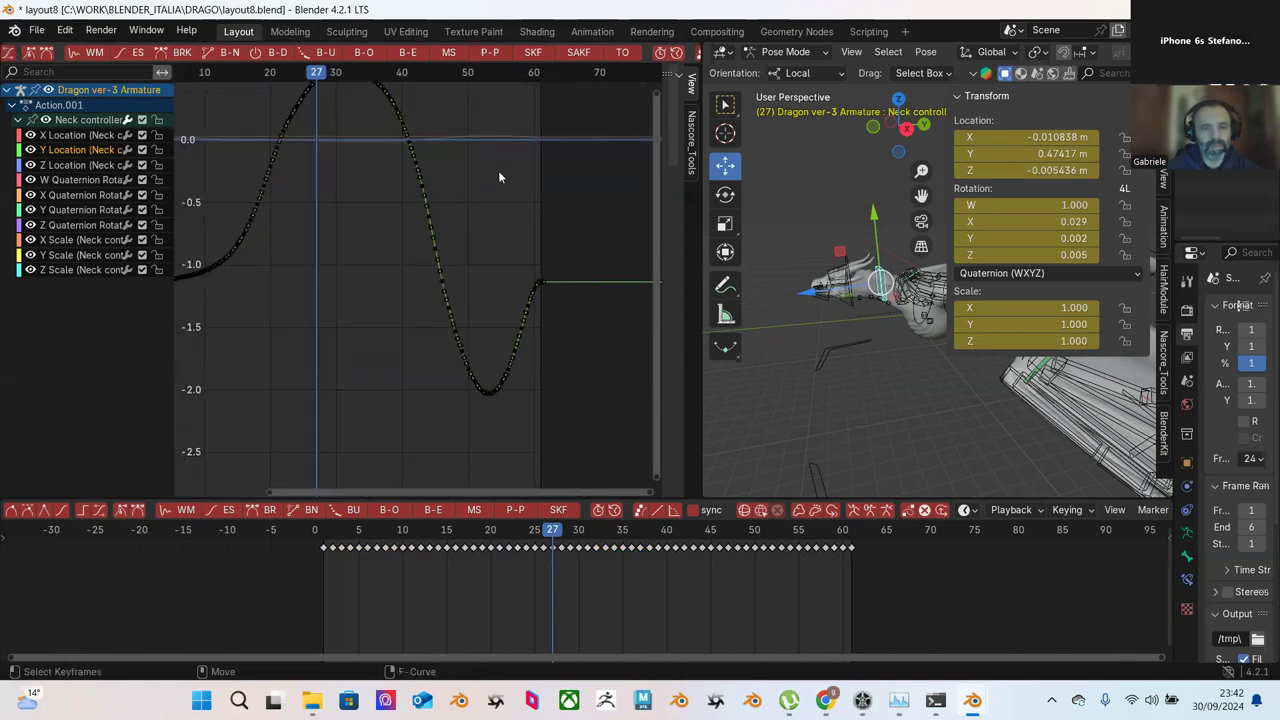
{"action": "left_click_drag", "start_coordinate": [394, 216], "coordinate": [488, 406]}
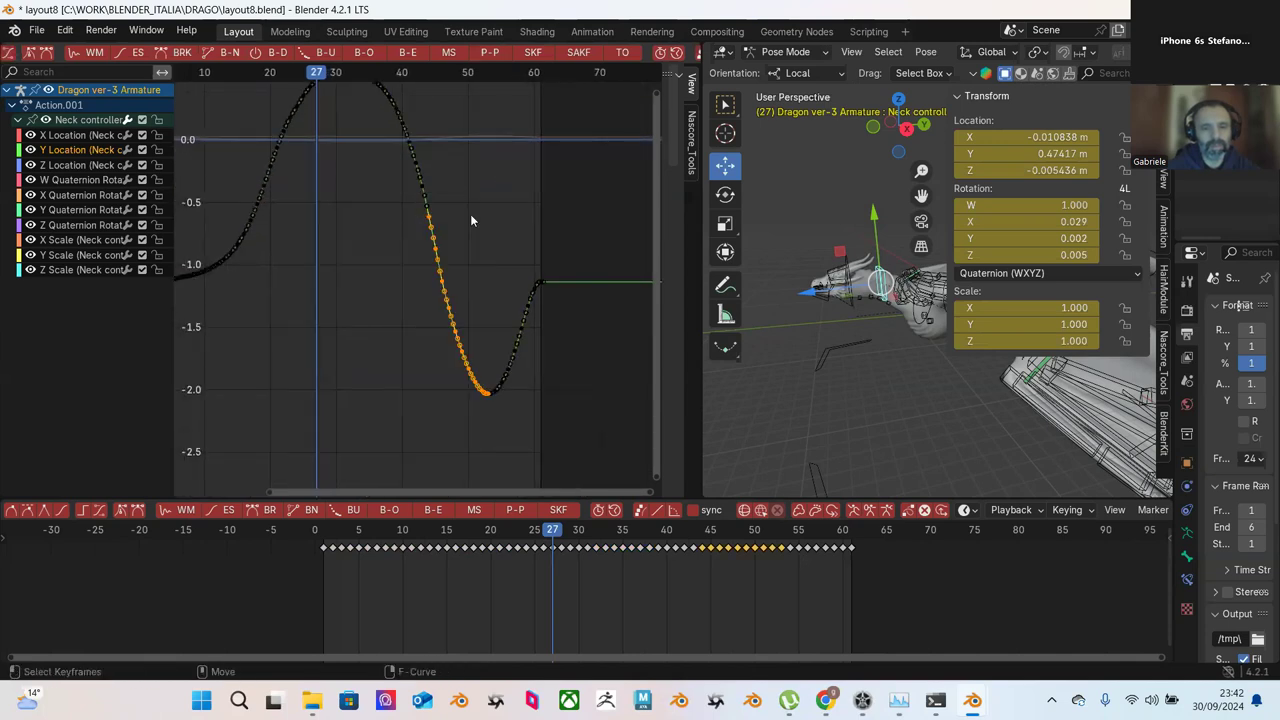
{"action": "left_click", "coordinate": [414, 55]}
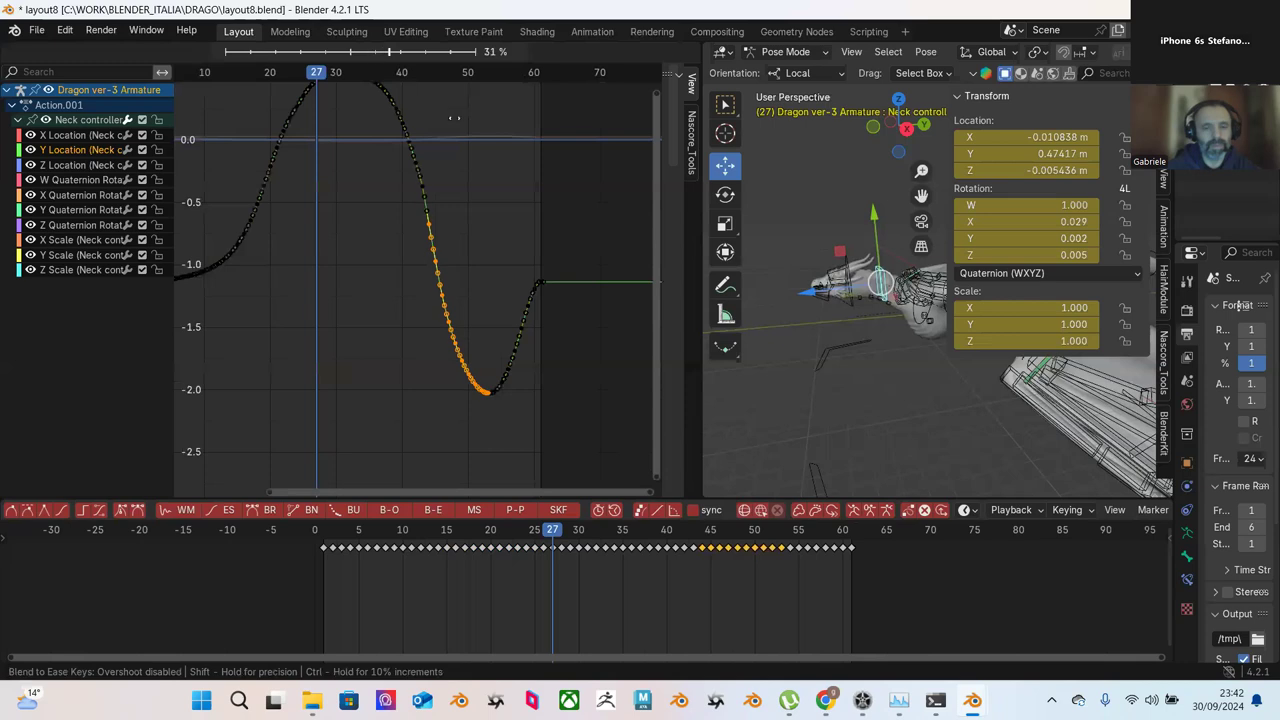
{"action": "left_click", "coordinate": [499, 176]}
Step: Blend the keyframes around the curve's peak toward an ease
{"action": "middle_click_drag", "start_coordinate": [500, 176], "coordinate": [516, 212]}
{"action": "left_click_drag", "start_coordinate": [364, 86], "coordinate": [496, 281]}
{"action": "left_click", "coordinate": [402, 54]}
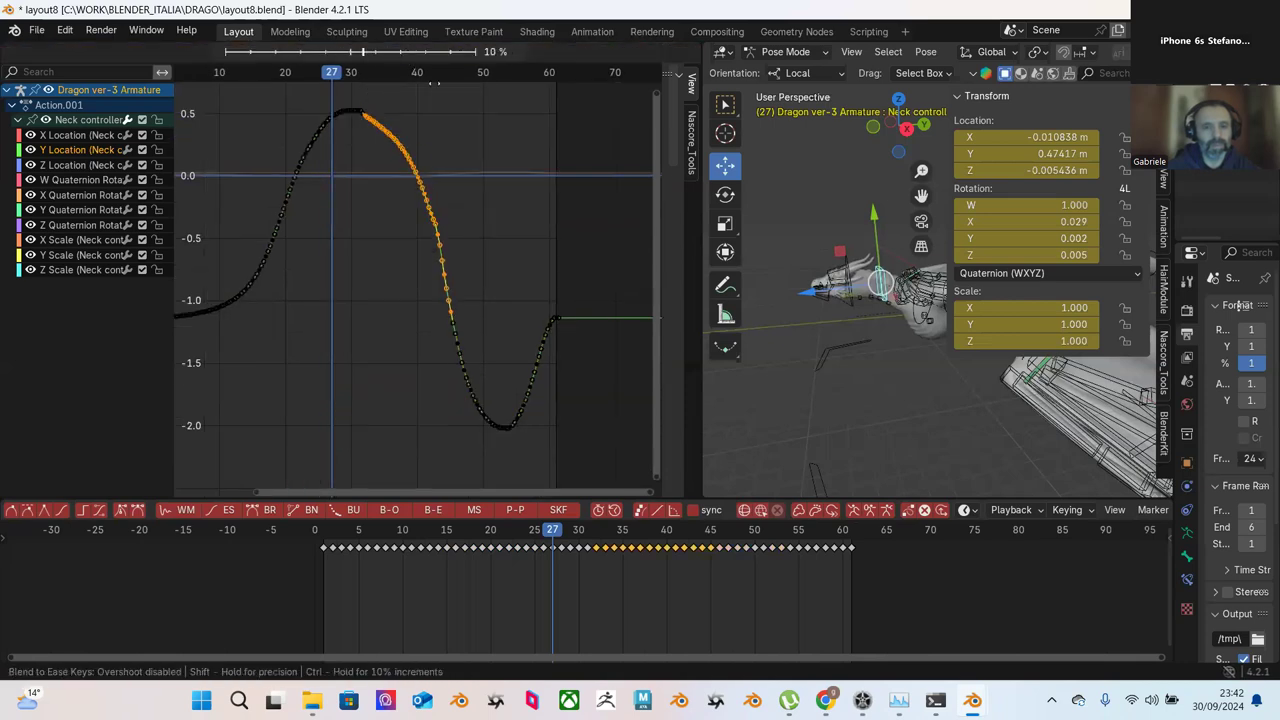
{"action": "left_click", "coordinate": [409, 85]}
{"action": "left_click", "coordinate": [466, 168]}
Step: Blend only the left half of the peak toward an ease
{"action": "middle_click_drag", "start_coordinate": [401, 131], "coordinate": [446, 169]}
{"action": "left_click_drag", "start_coordinate": [324, 114], "coordinate": [458, 250]}
{"action": "left_click_drag", "start_coordinate": [303, 114], "coordinate": [414, 236]}
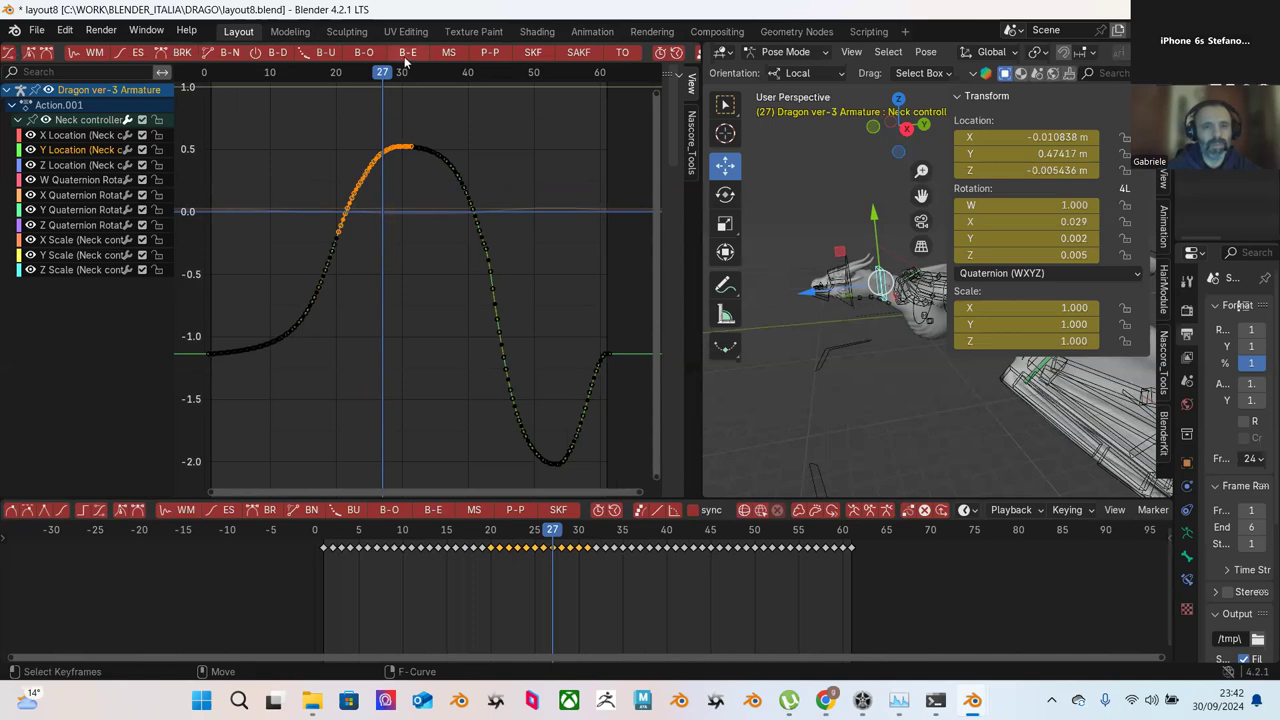
{"action": "left_click", "coordinate": [405, 57]}
{"action": "left_click", "coordinate": [490, 110]}
Step: Clear the key selection and move the current frame to 11, reading -1.0233 m
{"action": "left_click", "coordinate": [457, 177]}
{"action": "middle_click_drag", "start_coordinate": [457, 177], "coordinate": [456, 224], "text": "ctrl"}
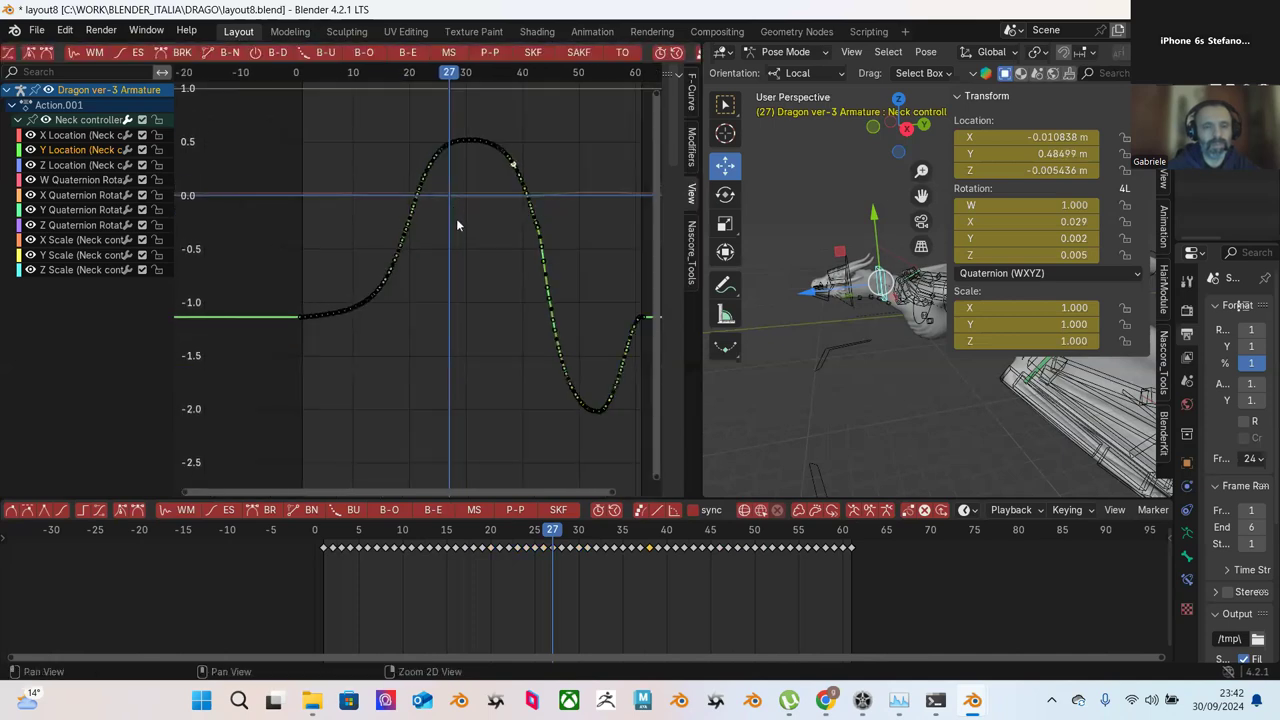
{"action": "left_click_drag", "start_coordinate": [460, 163], "coordinate": [303, 358]}
{"action": "left_click", "coordinate": [405, 351]}
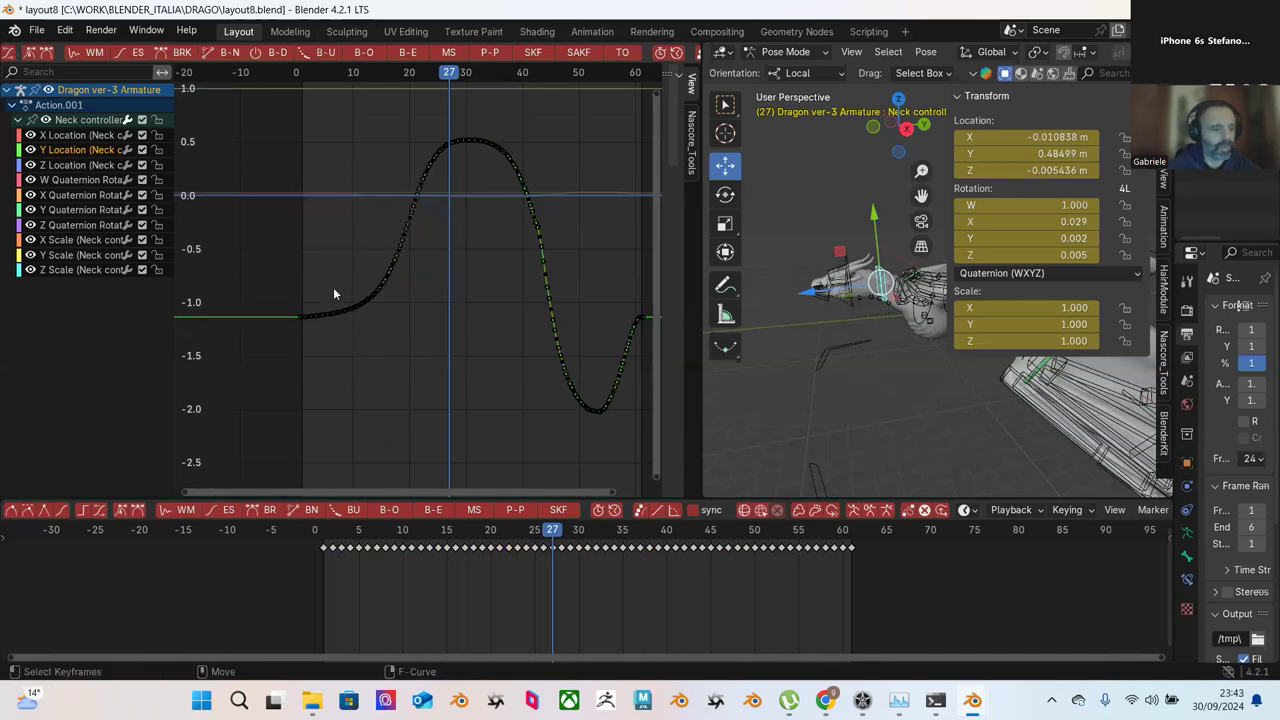
{"action": "left_click_drag", "start_coordinate": [323, 575], "coordinate": [423, 548]}
{"action": "mouse_move", "coordinate": [424, 549]}
{"action": "left_mouse_down"}
{"action": "mouse_move", "coordinate": [384, 544]}
{"action": "mouse_move", "coordinate": [411, 541]}
{"action": "left_mouse_up"}
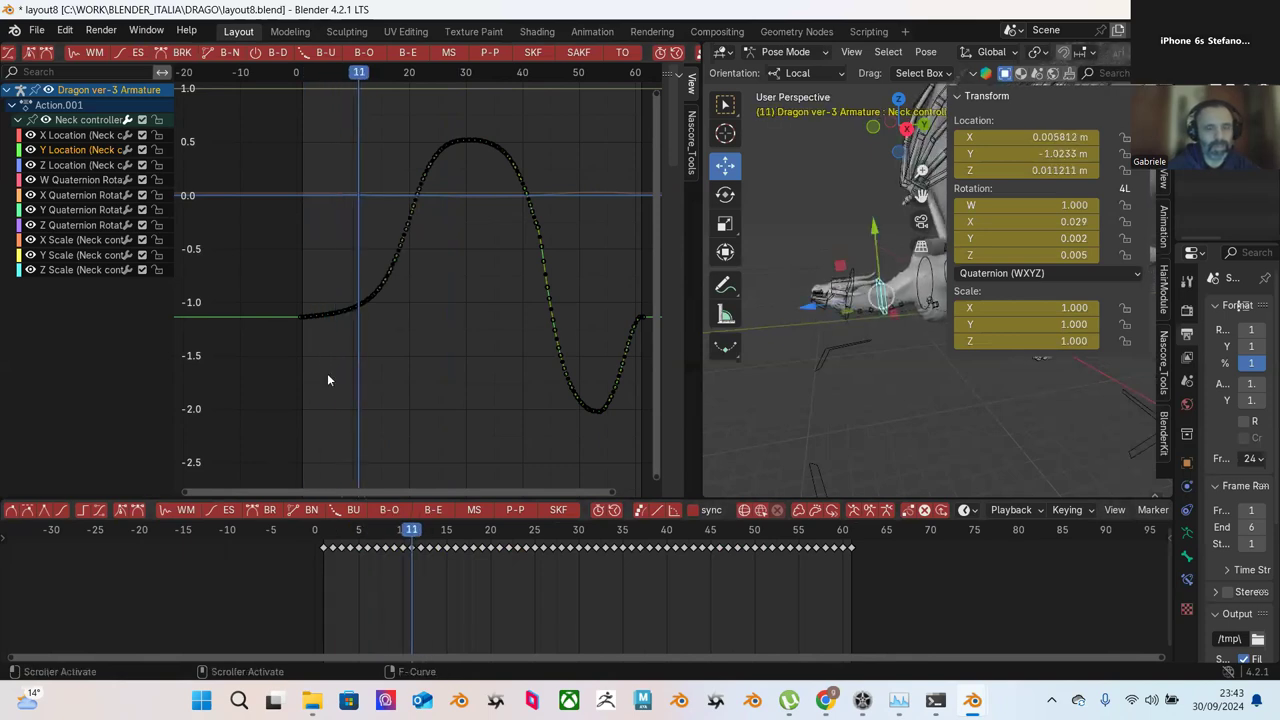
Step: Move the frame-11 Y Location key down to about -1.64
{"action": "scroll", "coordinate": [386, 340], "scroll_direction": "up", "scroll_amount": 3}
{"action": "scroll", "coordinate": [452, 314], "scroll_direction": "up", "scroll_amount": 1}
{"action": "left_click_drag", "start_coordinate": [432, 299], "coordinate": [448, 490]}
{"action": "right_click", "coordinate": [437, 351]}
{"action": "scroll", "coordinate": [470, 325], "scroll_direction": "up", "scroll_amount": 2}
{"action": "key", "text": "g"}
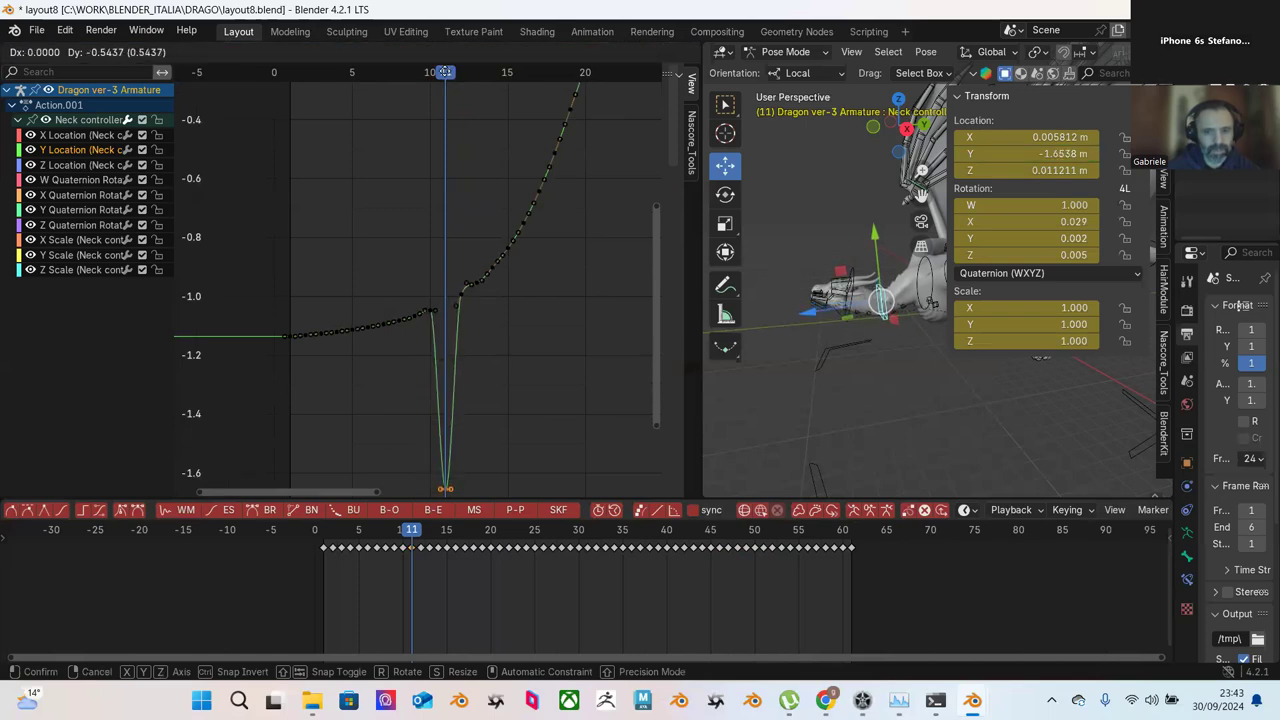
{"action": "left_click", "coordinate": [447, 70]}
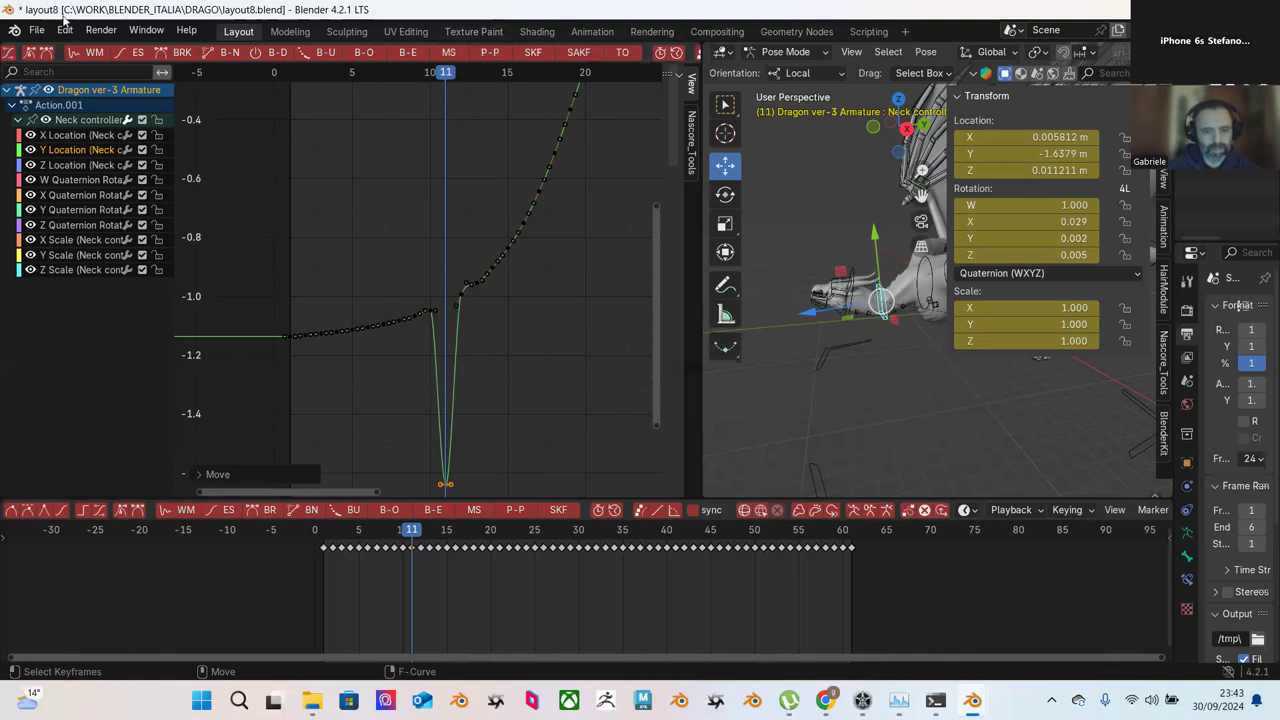
Step: Rotate the frame-11 key's handles and lower the key further to about -2.05 m
{"action": "scroll", "coordinate": [456, 329], "scroll_direction": "down", "scroll_amount": 4}
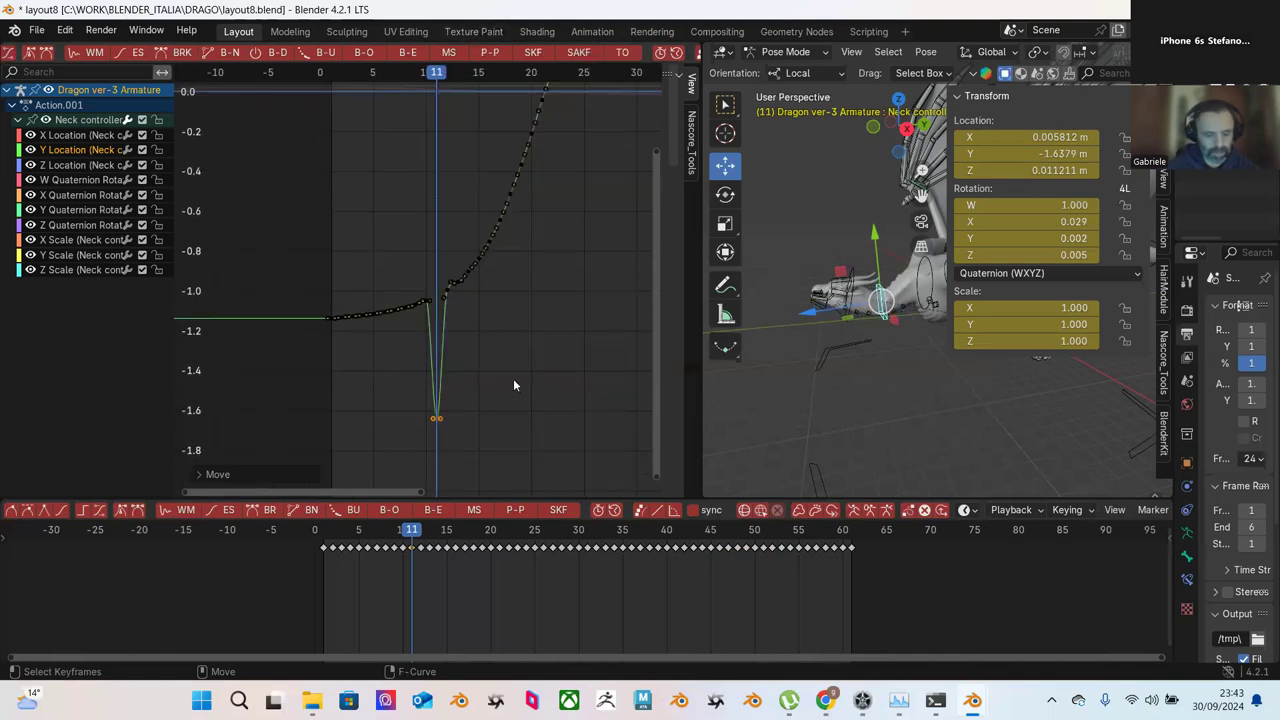
{"action": "scroll", "coordinate": [521, 370], "scroll_direction": "down", "scroll_amount": 5}
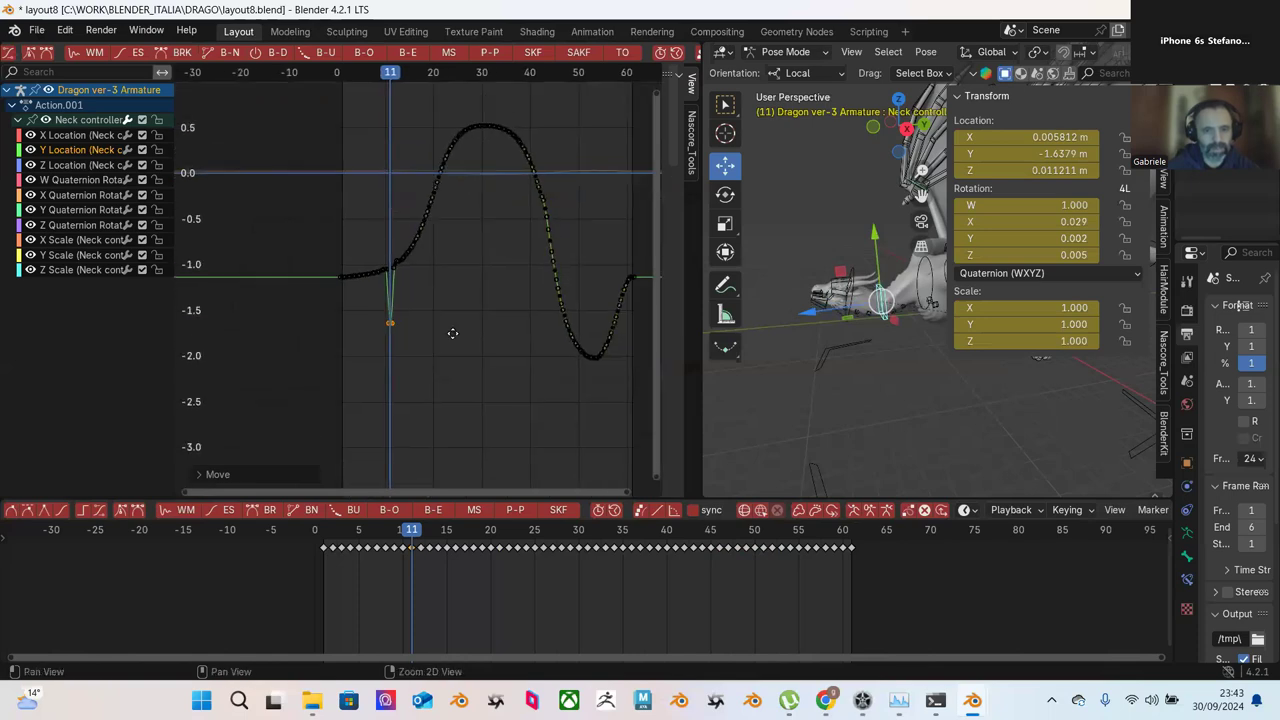
{"action": "scroll", "coordinate": [443, 362], "scroll_direction": "down", "scroll_amount": 1}
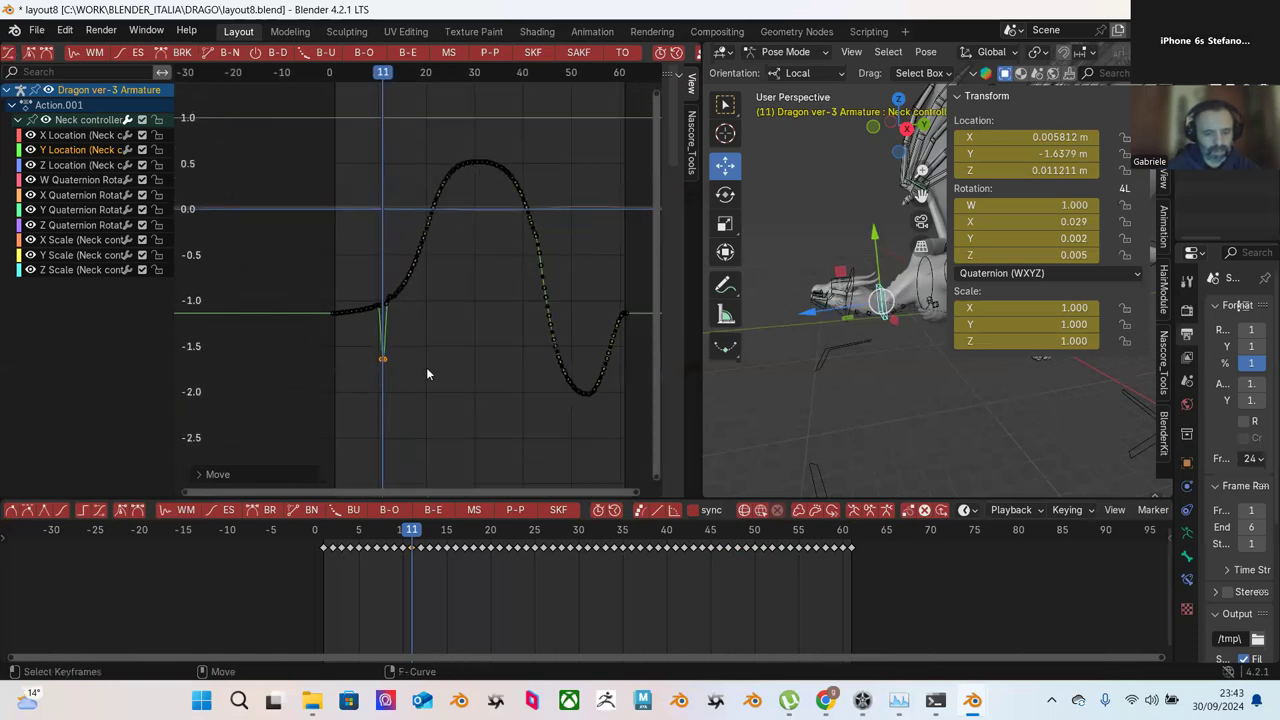
{"action": "key", "text": "r"}
{"action": "left_click", "coordinate": [386, 392]}
{"action": "key", "text": "g"}
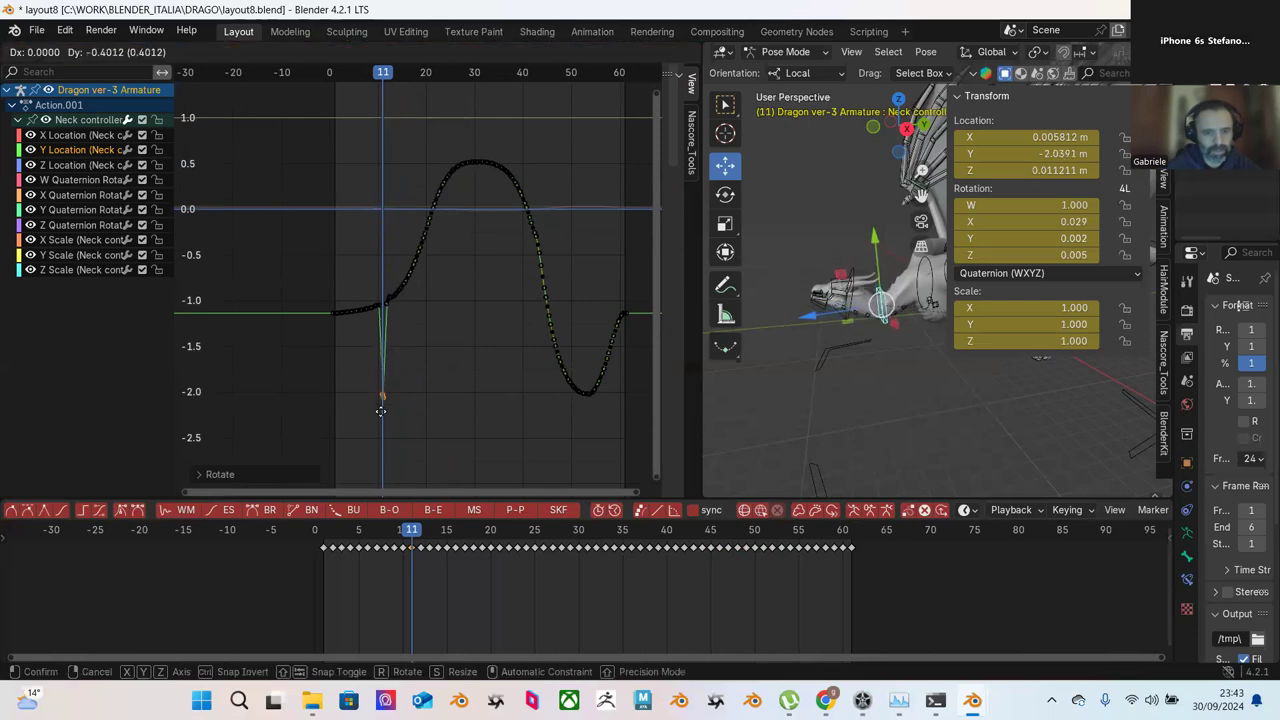
{"action": "left_click", "coordinate": [381, 416]}
{"action": "left_click_drag", "start_coordinate": [338, 281], "coordinate": [386, 338]}
Step: Blend the flat keys before frame 11 down into the dip with Blend to Ease
{"action": "scroll", "coordinate": [422, 341], "scroll_direction": "up", "scroll_amount": 8}
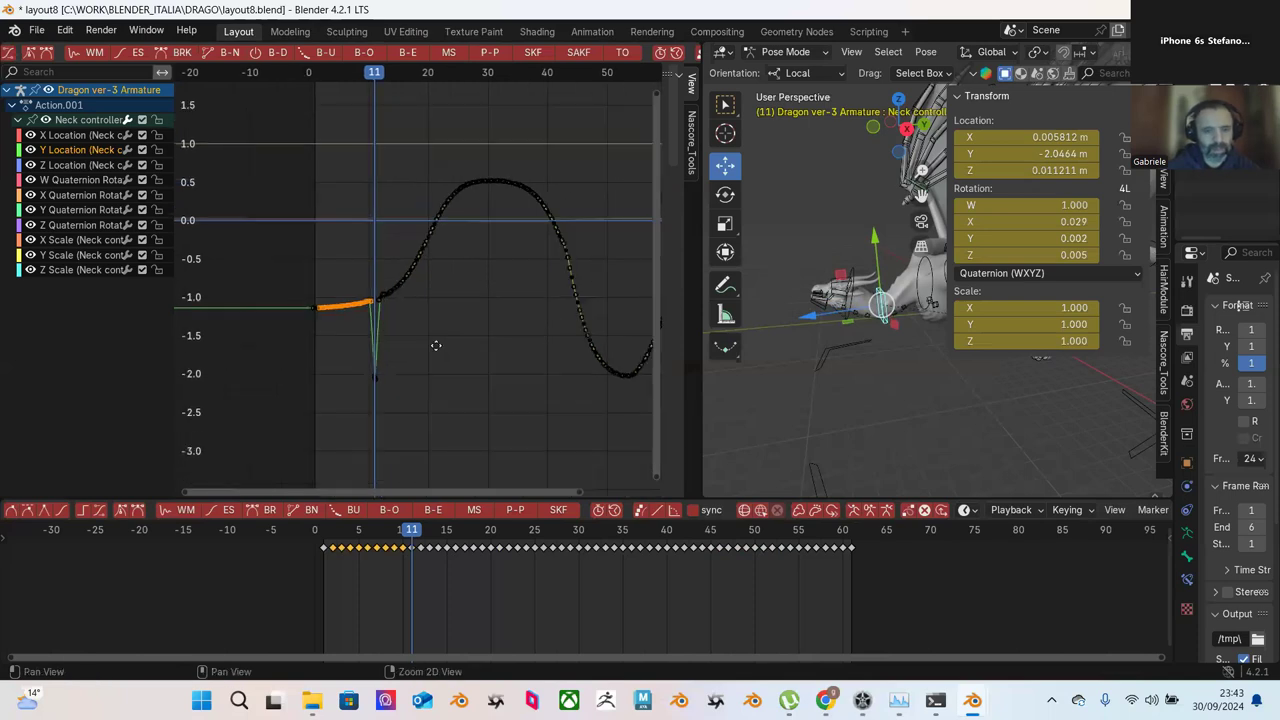
{"action": "scroll", "coordinate": [471, 326], "scroll_direction": "left", "scroll_amount": 5, "text": "ctrl"}
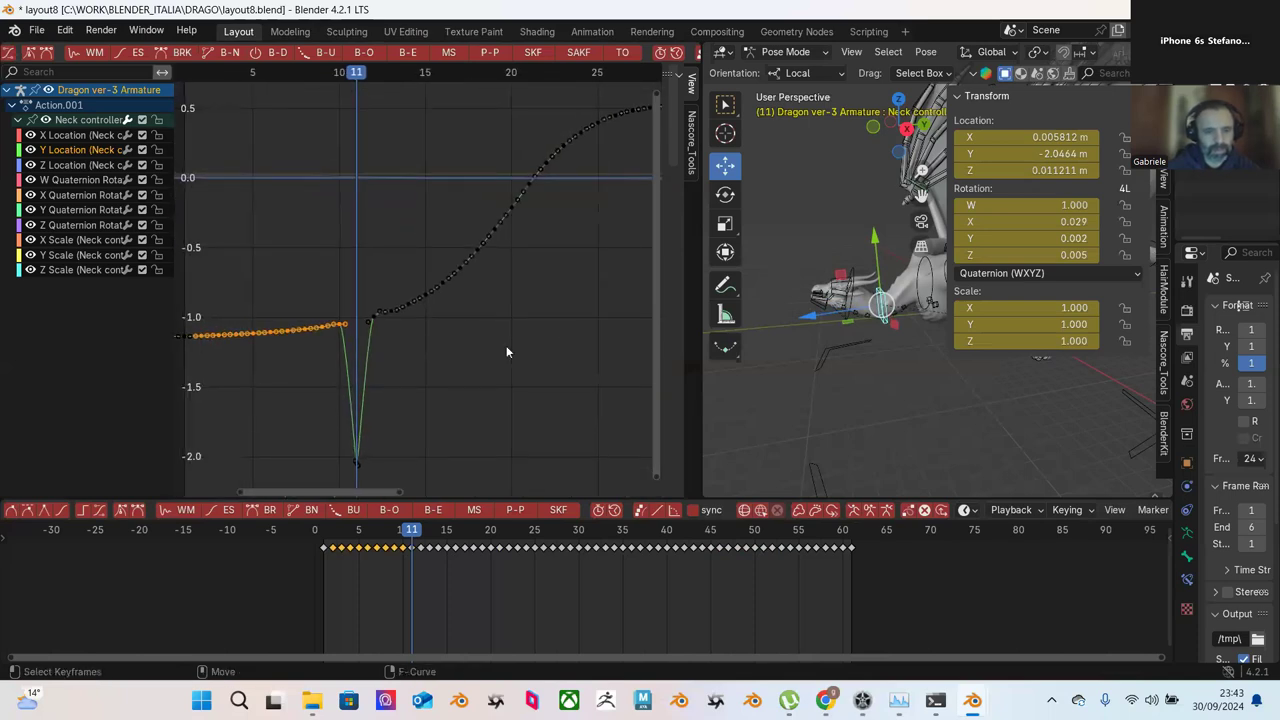
{"action": "left_click", "coordinate": [505, 346]}
{"action": "left_click_drag", "start_coordinate": [329, 265], "coordinate": [466, 408]}
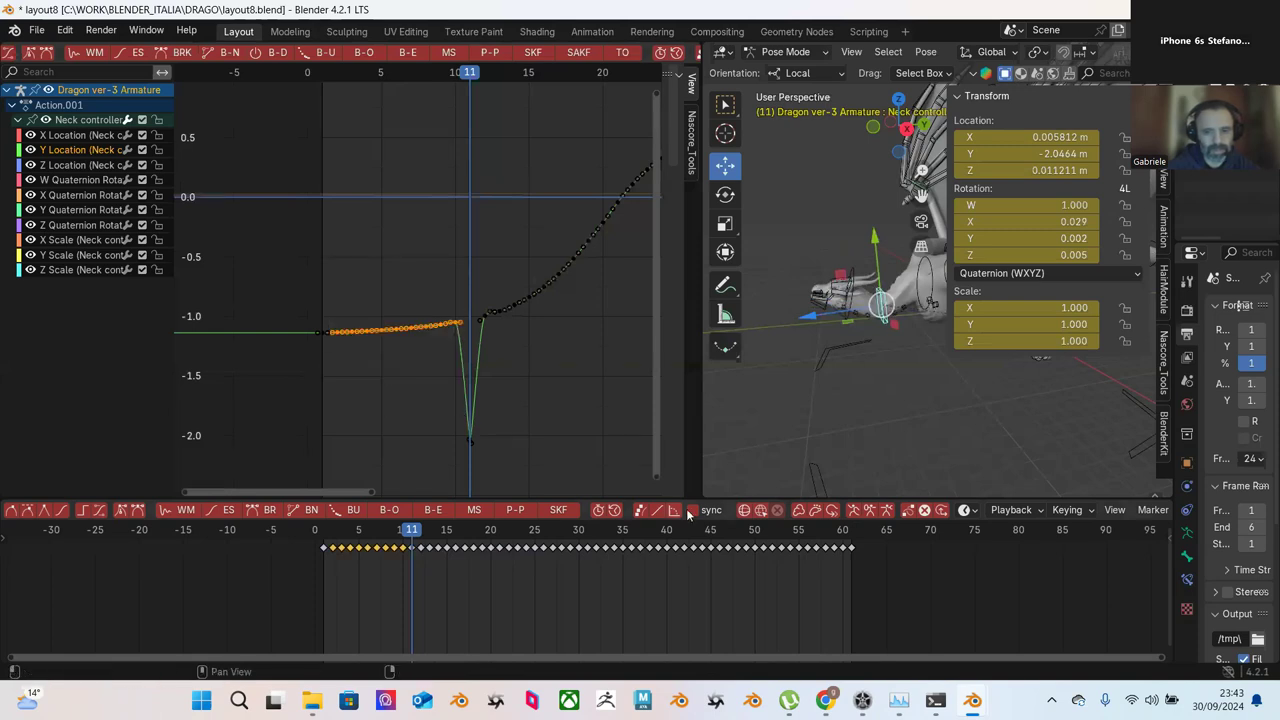
{"action": "left_click", "coordinate": [410, 52]}
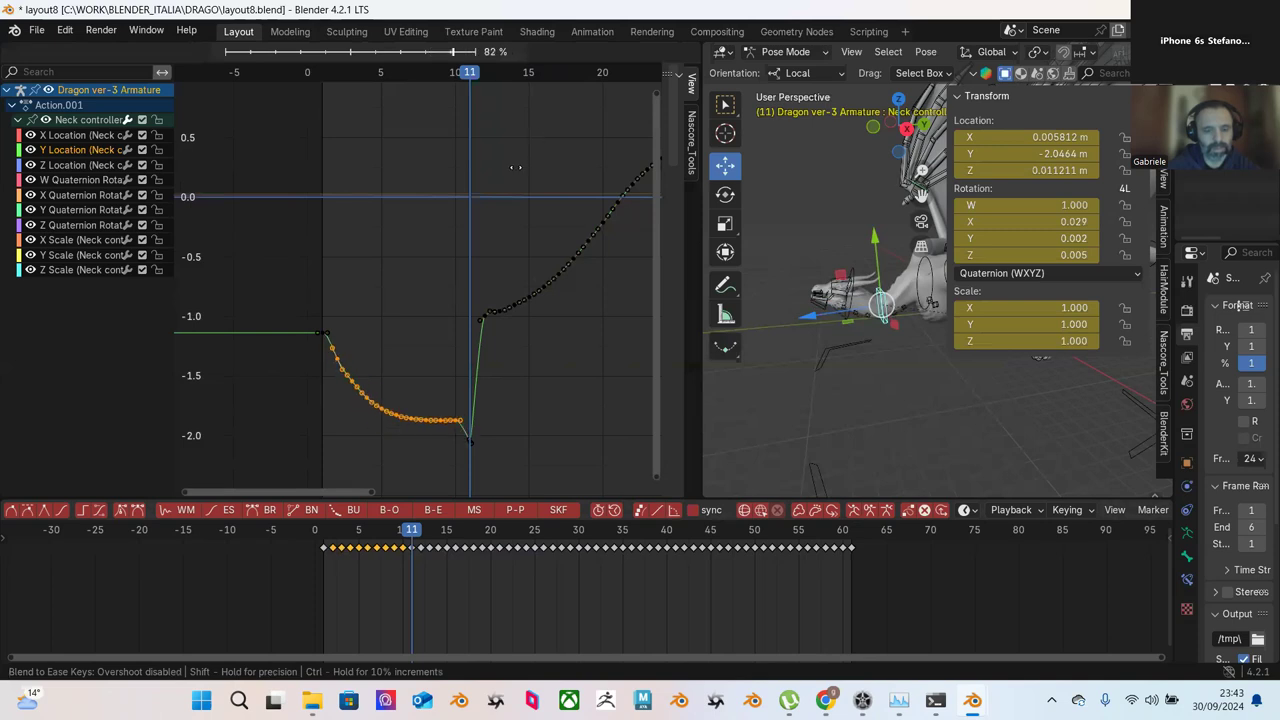
{"action": "left_click", "coordinate": [556, 170]}
{"action": "left_click", "coordinate": [504, 190]}
Step: Blend the rising keys after frame 11 toward an ease for an S-shaped rise
{"action": "scroll", "coordinate": [517, 203], "scroll_direction": "down", "scroll_amount": 2}
{"action": "left_click_drag", "start_coordinate": [466, 220], "coordinate": [378, 353]}
{"action": "left_click", "coordinate": [409, 52]}
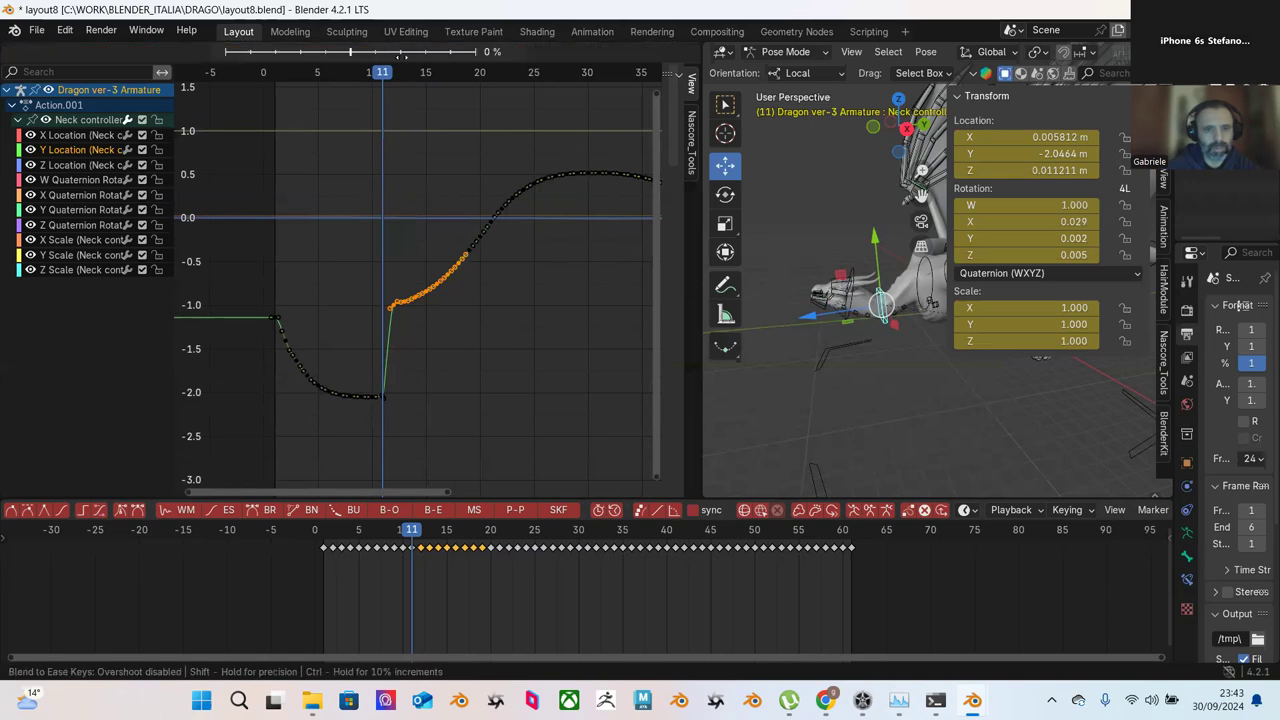
{"action": "left_click", "coordinate": [312, 190]}
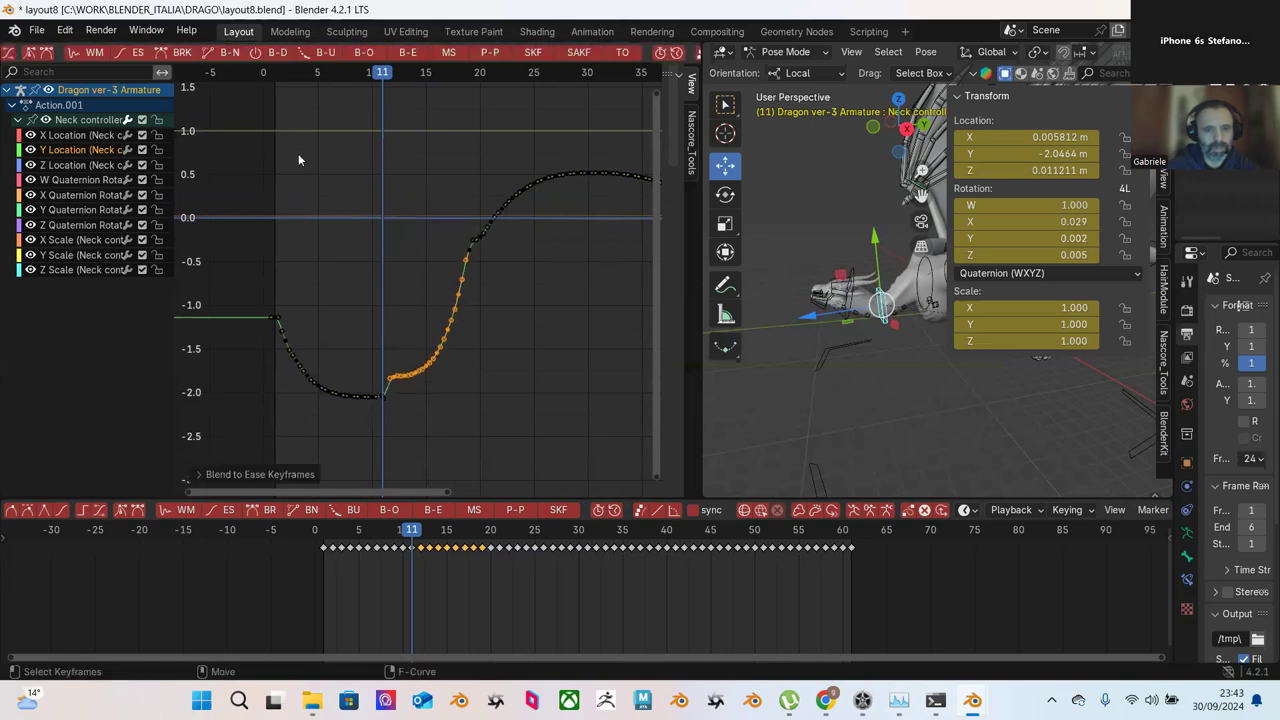
{"action": "left_click_drag", "start_coordinate": [298, 160], "coordinate": [498, 400]}
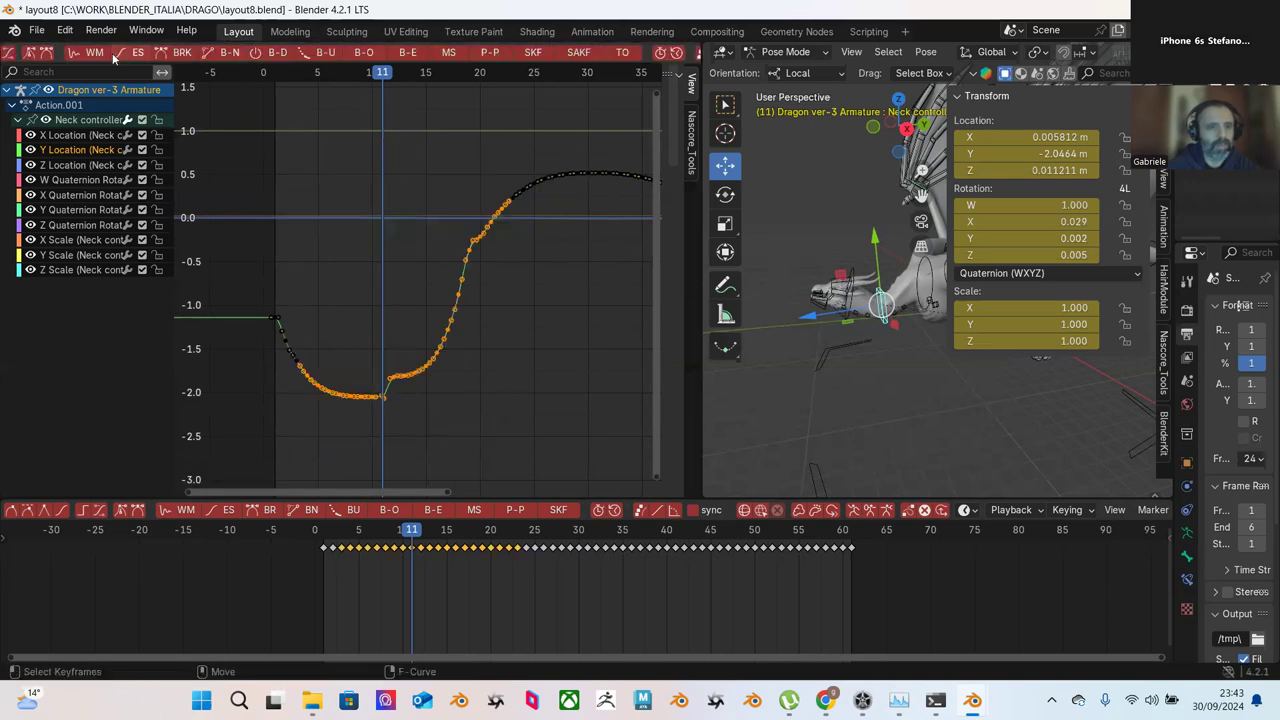
{"action": "scroll", "coordinate": [157, 58], "scroll_direction": "up", "scroll_amount": 5}
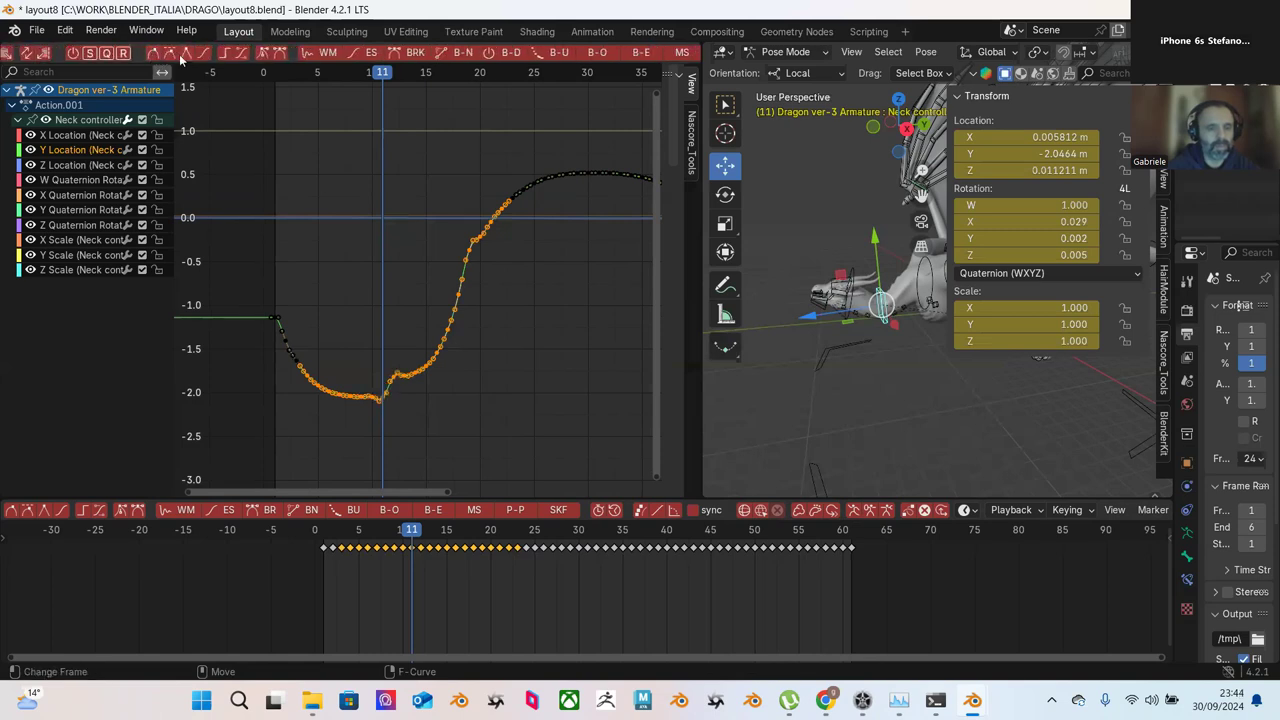
Step: Ease the keys at the start of the rise by -23%
{"action": "key", "text": "alt+a"}
{"action": "key", "text": "b"}
{"action": "left_click_drag", "start_coordinate": [508, 283], "coordinate": [382, 412]}
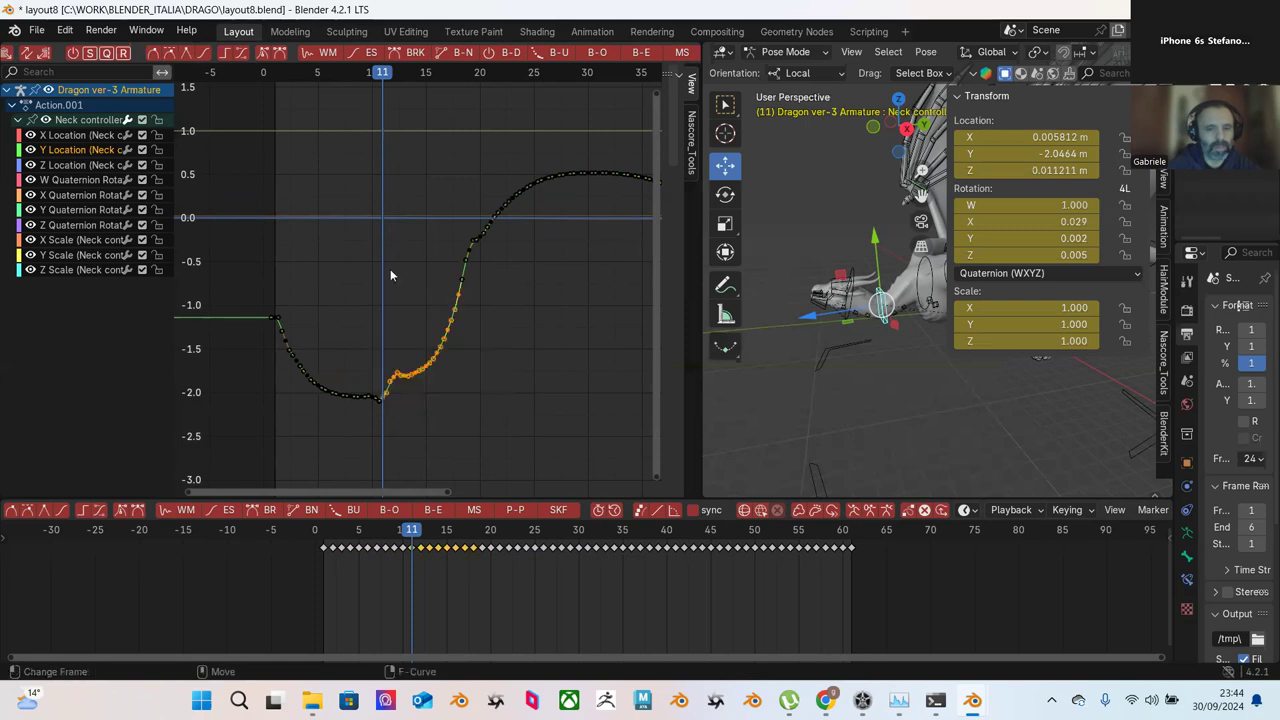
{"action": "left_click", "coordinate": [369, 54]}
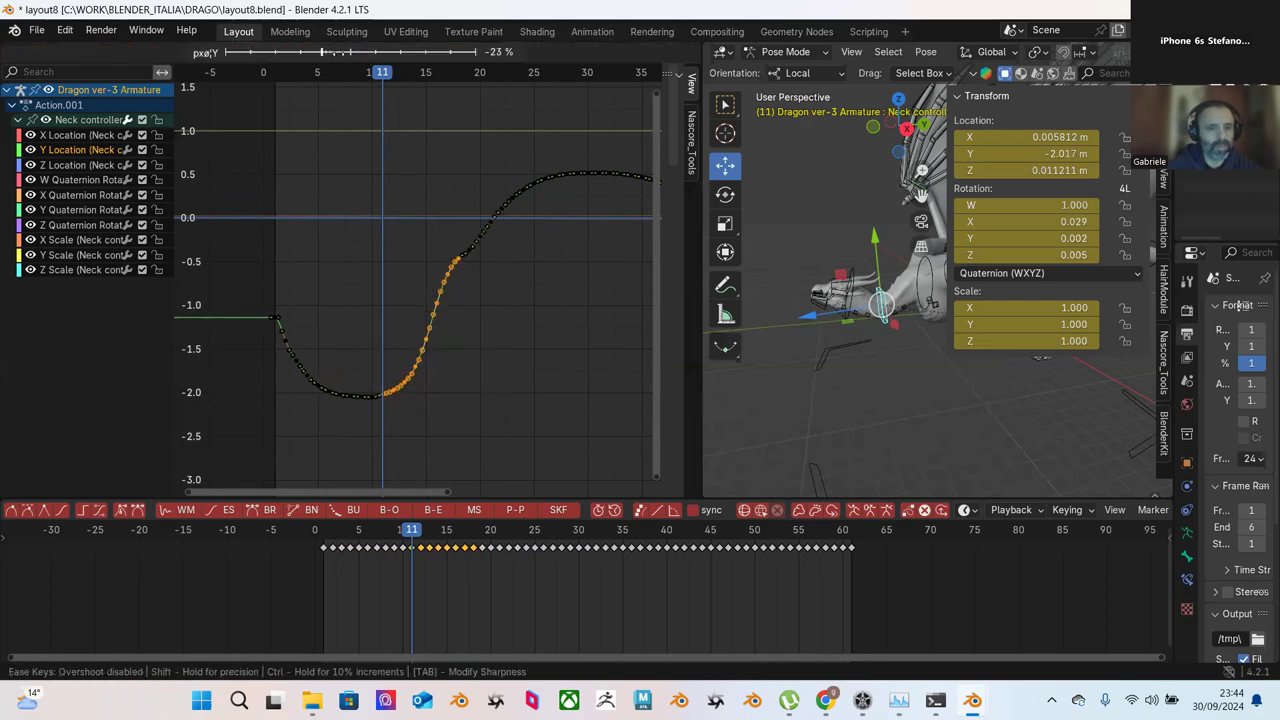
{"action": "left_click", "coordinate": [398, 84]}
Step: Ease the upper-section keys, then the keys from the trough into the rise
{"action": "left_click_drag", "start_coordinate": [391, 141], "coordinate": [588, 310]}
{"action": "left_click", "coordinate": [369, 54]}
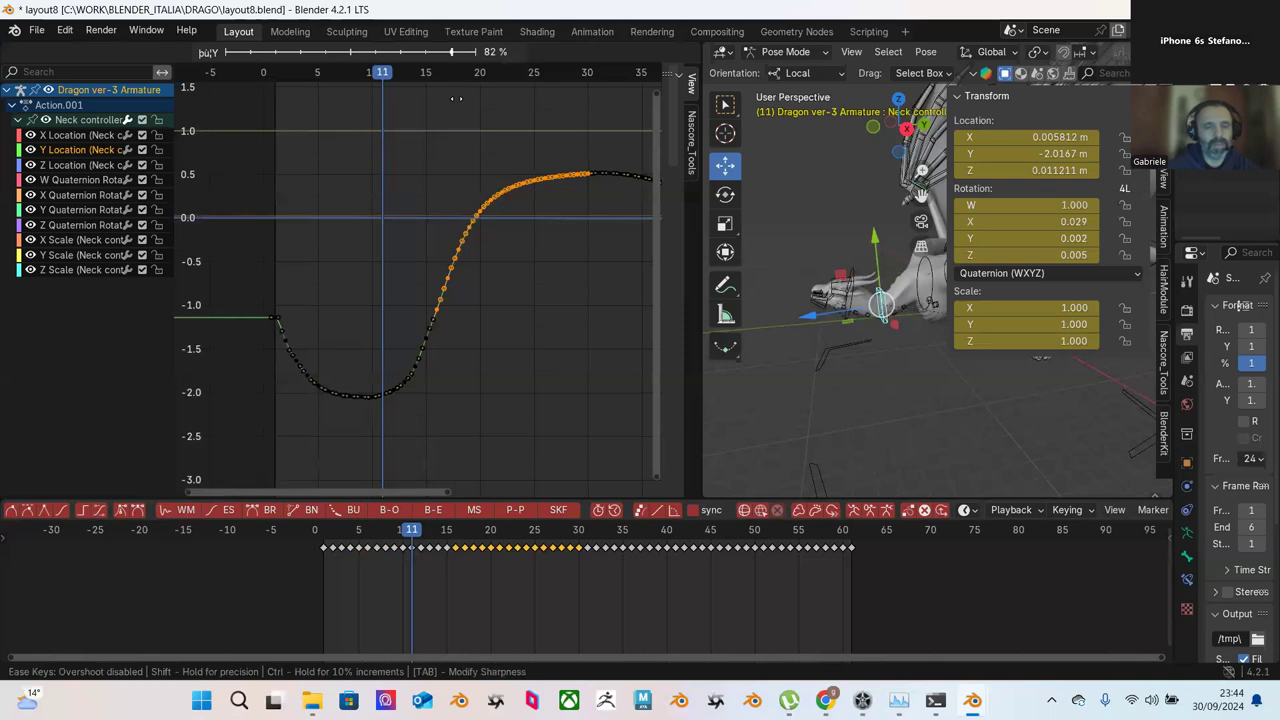
{"action": "left_click", "coordinate": [516, 218]}
{"action": "left_click_drag", "start_coordinate": [500, 259], "coordinate": [380, 424]}
{"action": "left_click_drag", "start_coordinate": [521, 236], "coordinate": [360, 435]}
{"action": "left_click", "coordinate": [366, 58]}
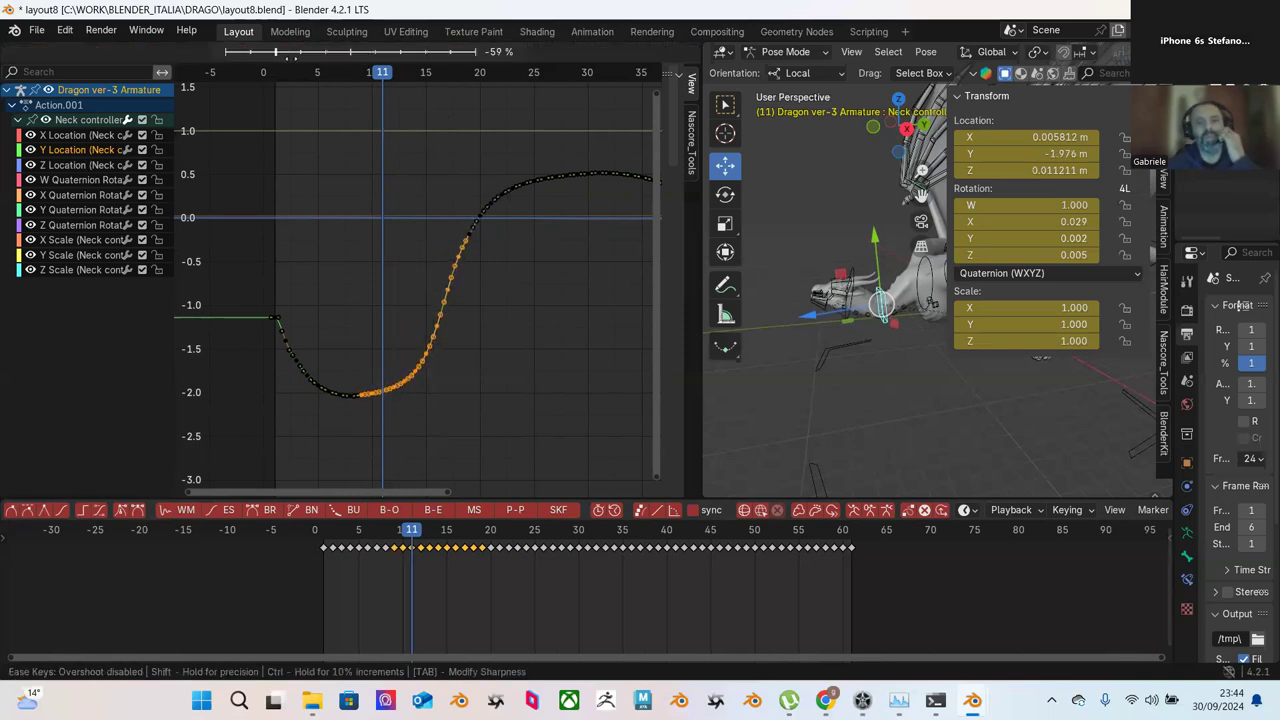
{"action": "left_click", "coordinate": [295, 59]}
{"action": "left_click", "coordinate": [428, 150]}
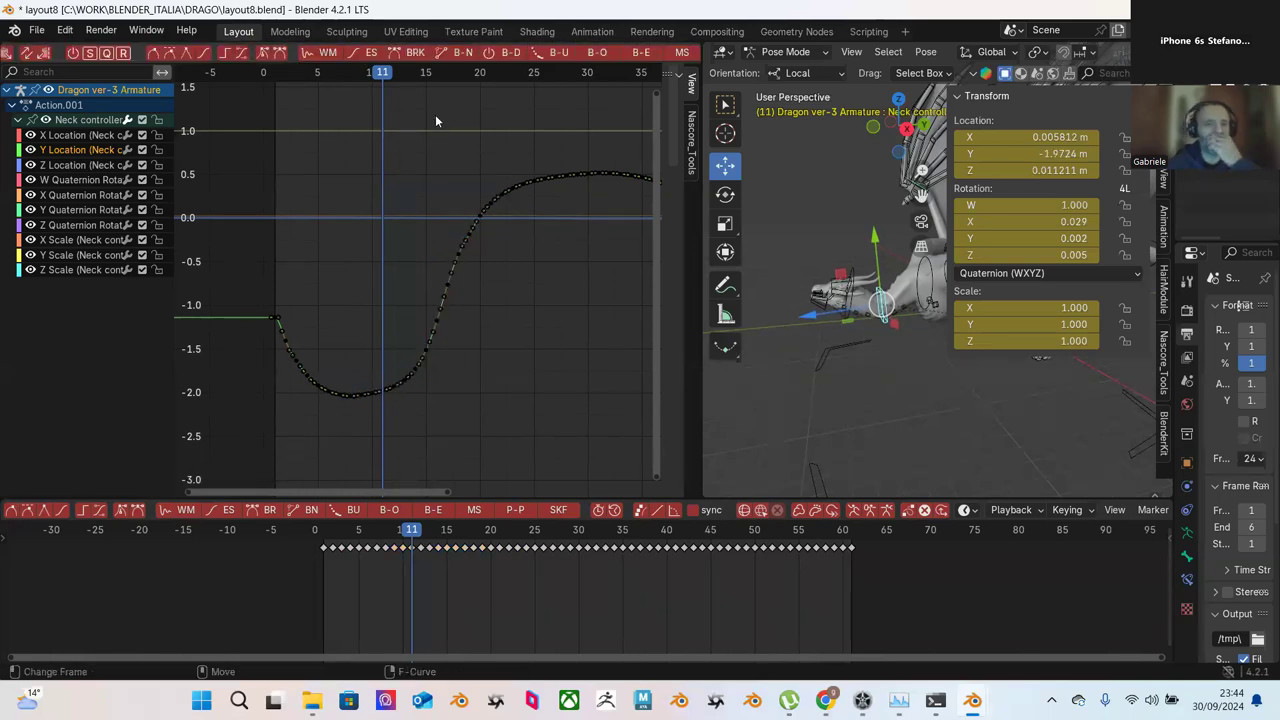
Step: Blend the upper-middle keys toward an ease so the rise flows into the 0.5 plateau
{"action": "left_click_drag", "start_coordinate": [426, 112], "coordinate": [589, 296]}
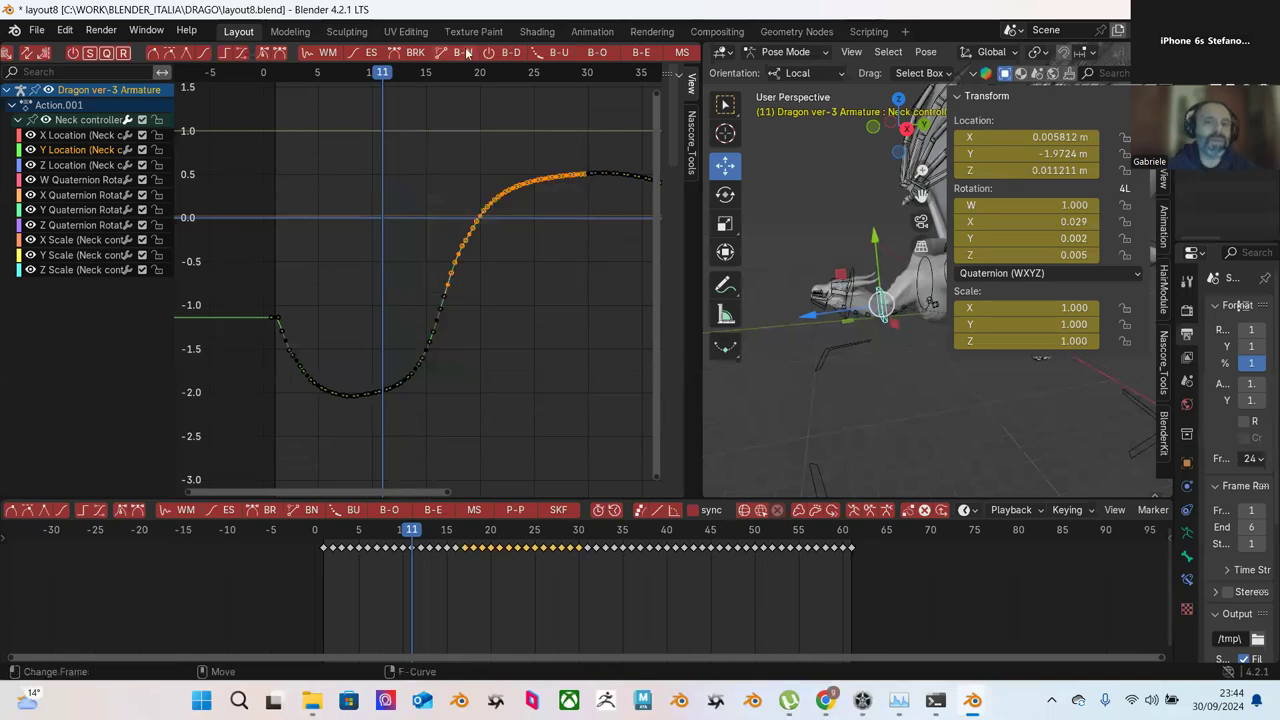
{"action": "left_click", "coordinate": [645, 55]}
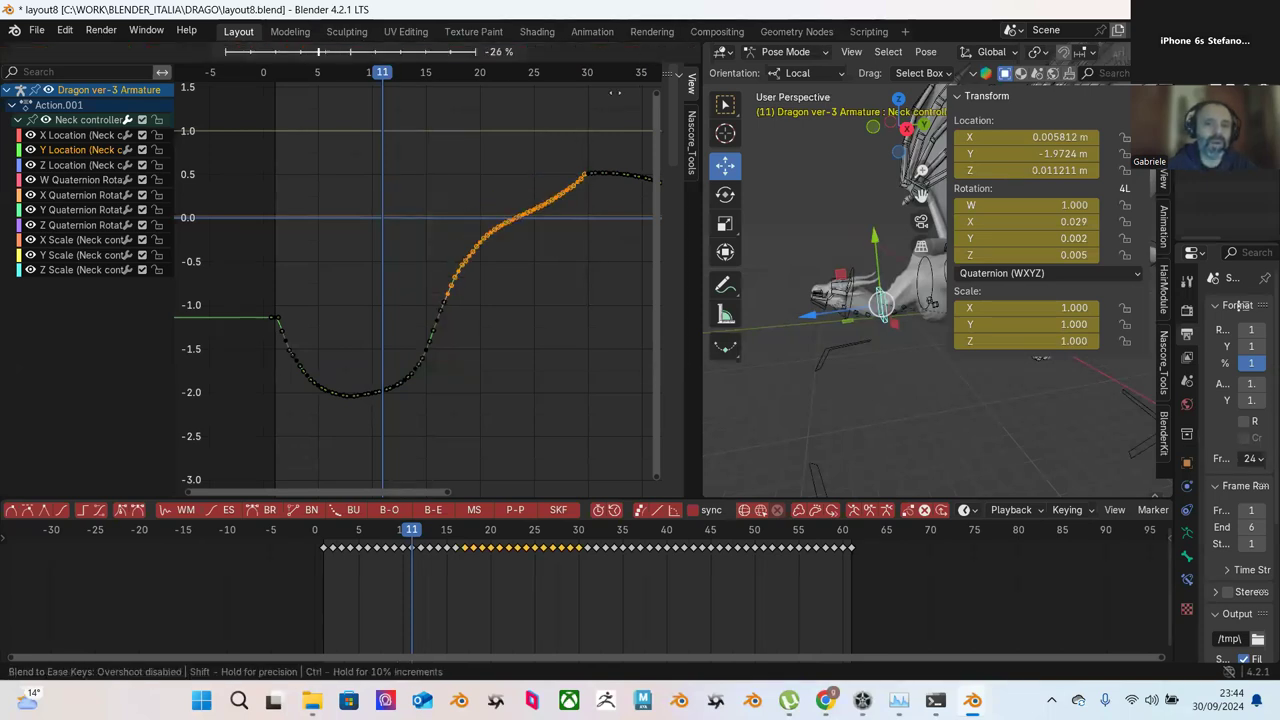
{"action": "left_click", "coordinate": [648, 101]}
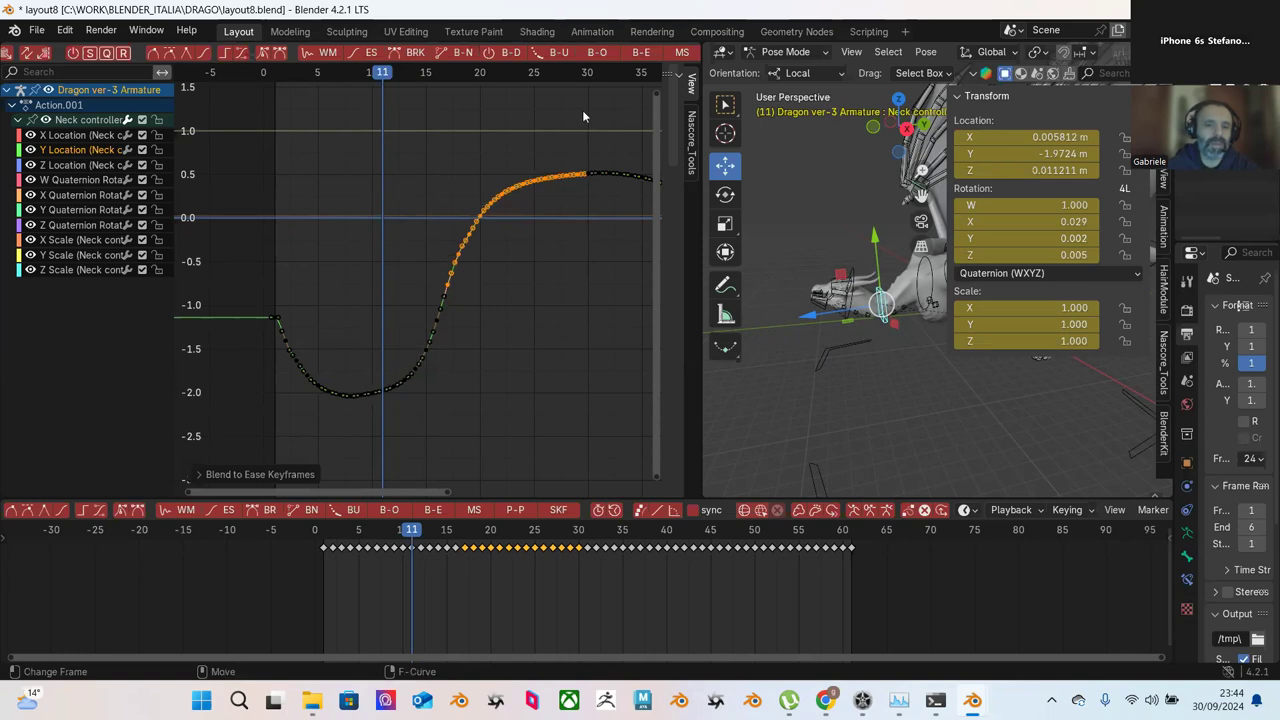
{"action": "left_click", "coordinate": [563, 132]}
Step: Ease the falling-side keys of the neck's Y Location curve with Blend to Ease
{"action": "scroll", "coordinate": [480, 181], "scroll_direction": "down", "scroll_amount": 2}
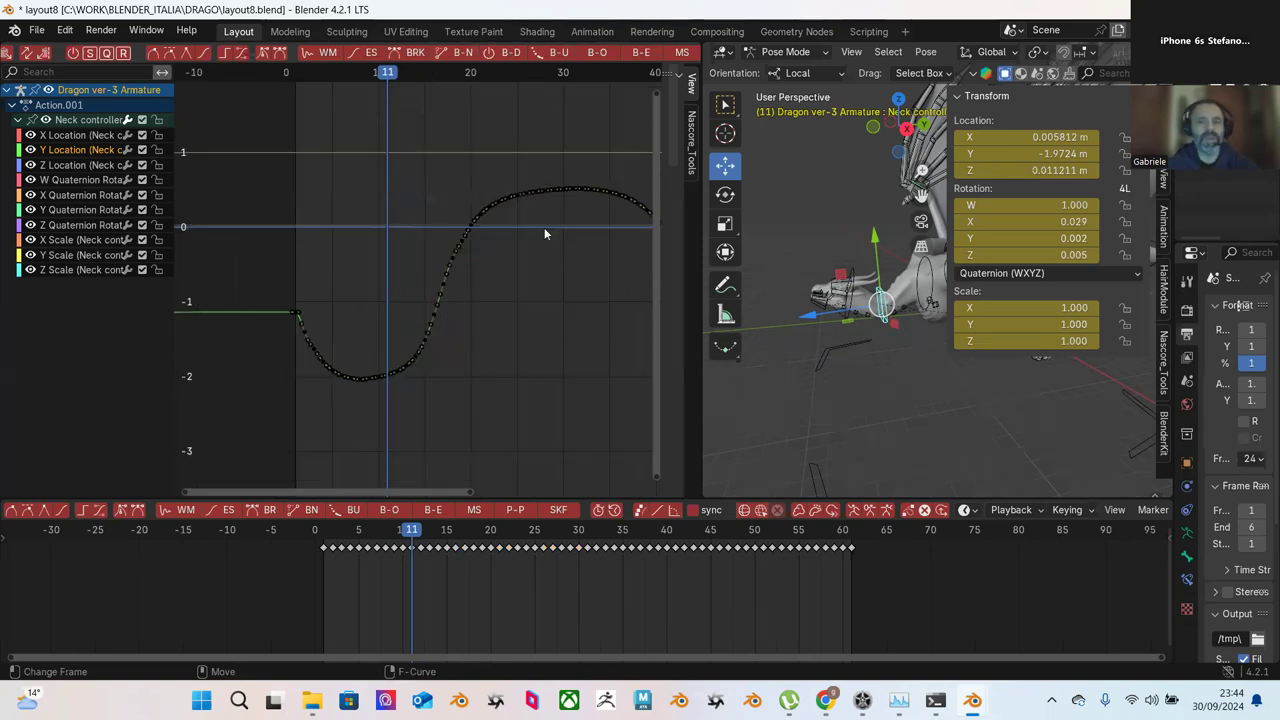
{"action": "scroll", "coordinate": [544, 227], "scroll_direction": "up", "scroll_amount": 1}
{"action": "middle_click_drag", "start_coordinate": [538, 218], "coordinate": [404, 196]}
{"action": "left_click_drag", "start_coordinate": [404, 135], "coordinate": [566, 338]}
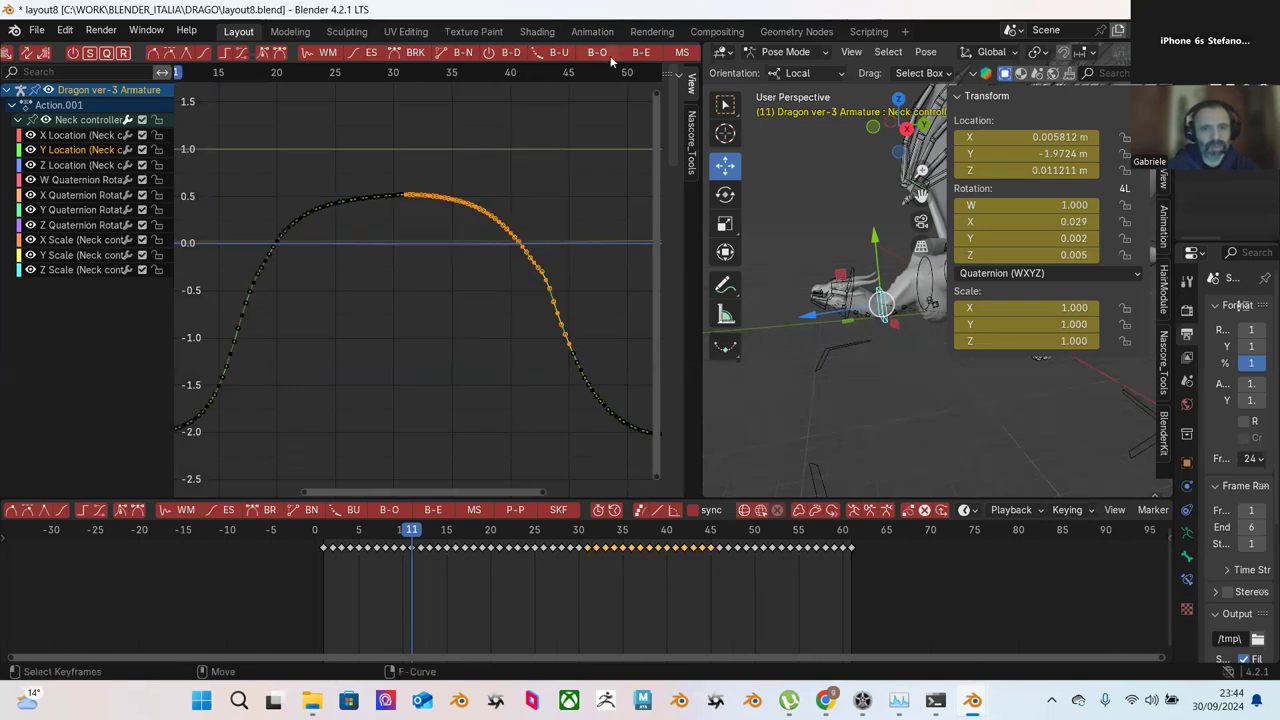
{"action": "left_click", "coordinate": [645, 52]}
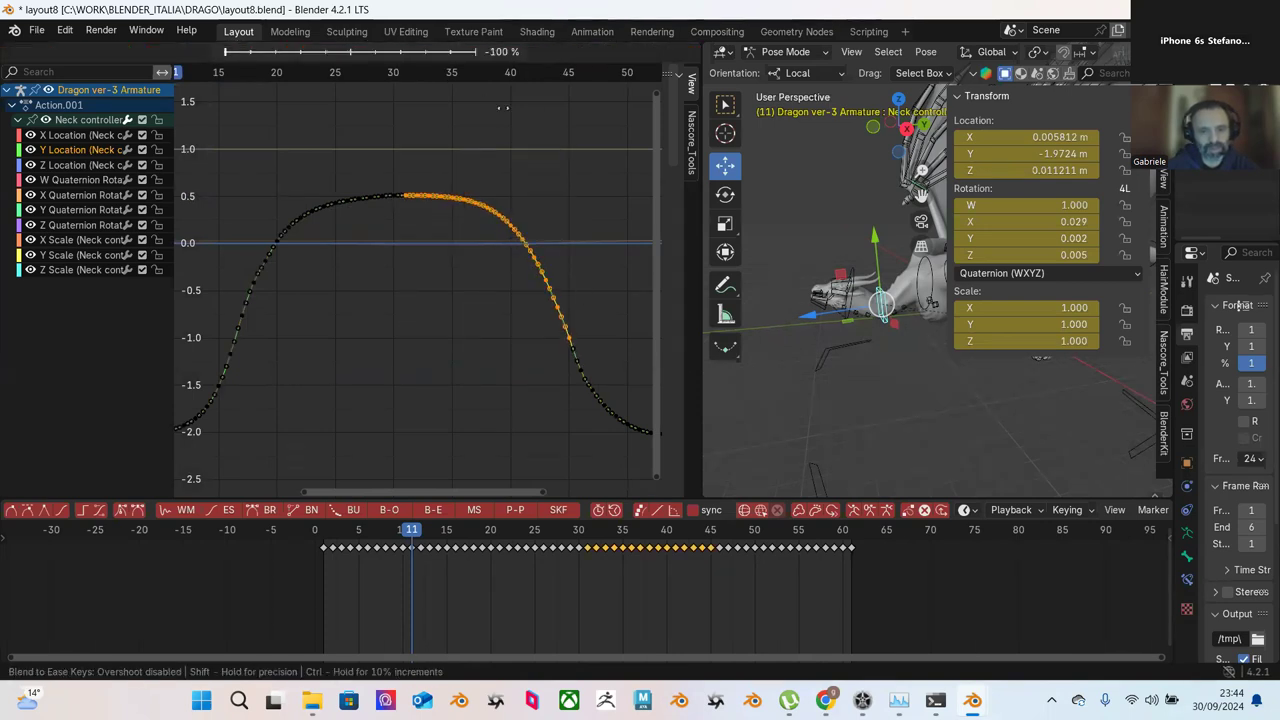
{"action": "left_click", "coordinate": [550, 130]}
{"action": "left_click", "coordinate": [552, 141]}
Step: Apply Blend to Ease to the rising-side keys, smoothing them into the 0.5 plateau
{"action": "scroll", "coordinate": [552, 146], "scroll_direction": "down", "scroll_amount": 2}
{"action": "left_click_drag", "start_coordinate": [296, 153], "coordinate": [443, 350]}
{"action": "left_click", "coordinate": [641, 55]}
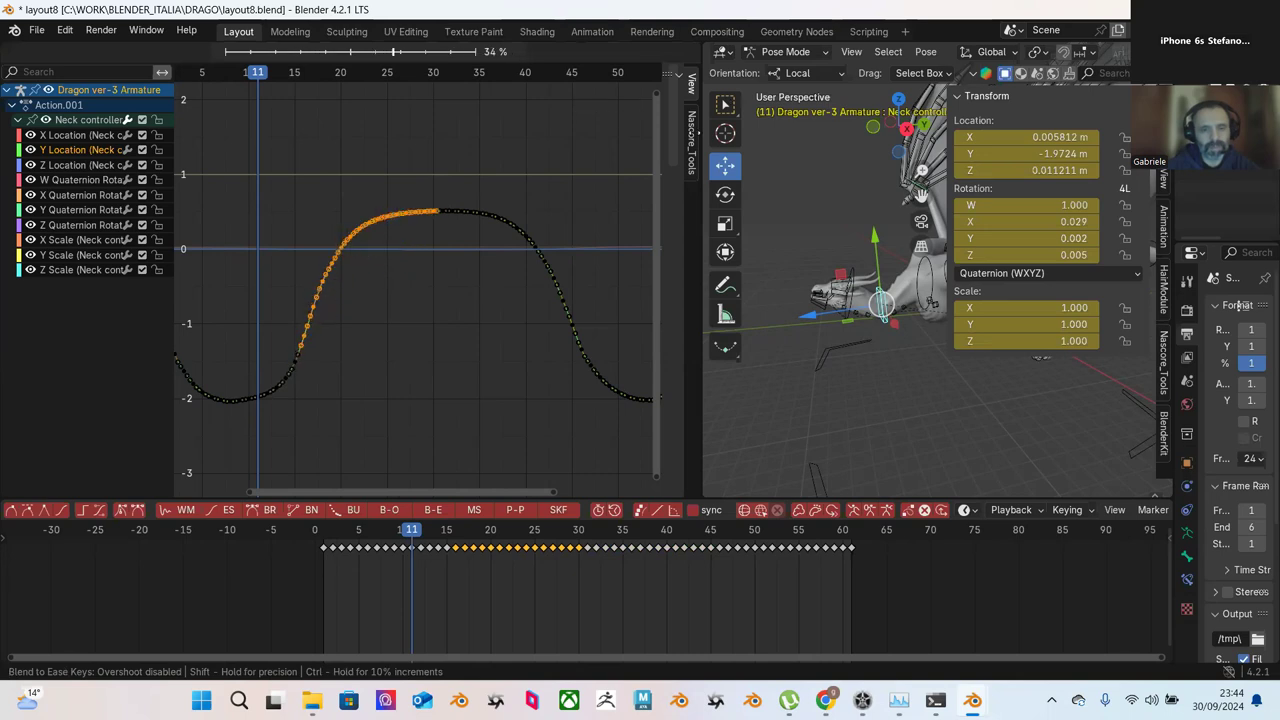
{"action": "left_click", "coordinate": [601, 140]}
{"action": "left_click", "coordinate": [601, 140]}
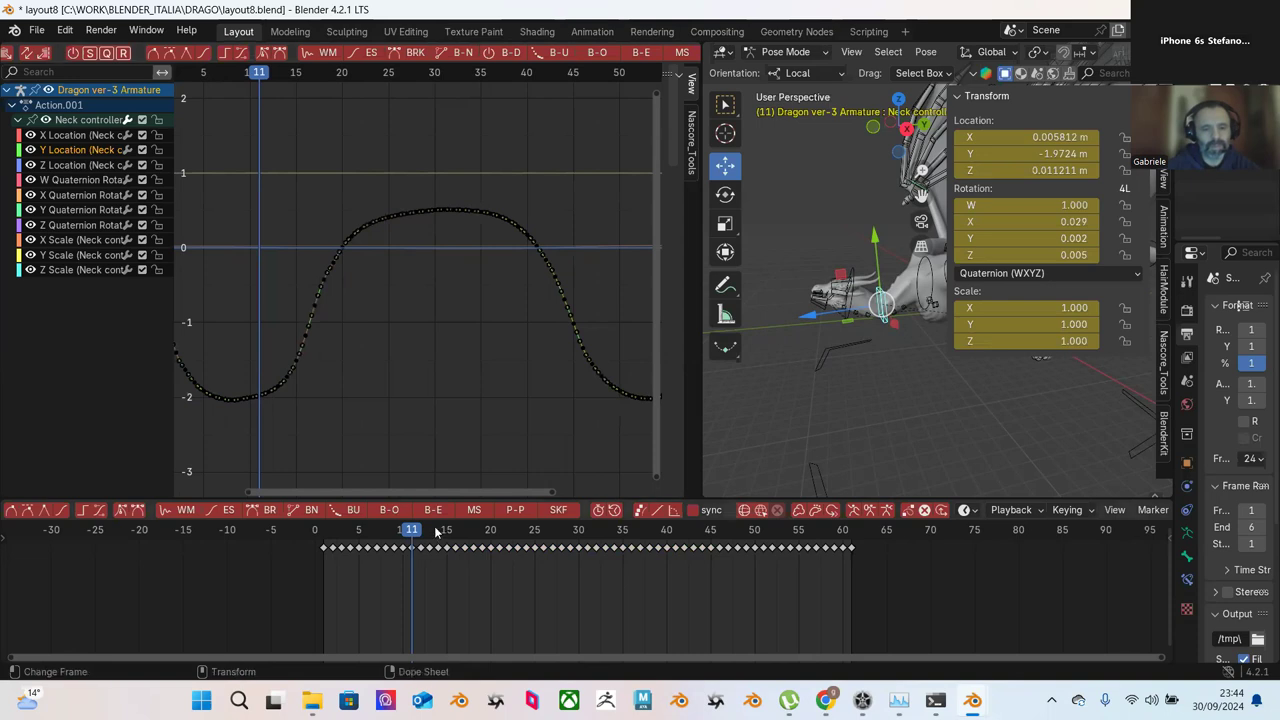
Step: Scrub from frame 25 back to frame 1 and play the animation
{"action": "left_click", "coordinate": [537, 551]}
{"action": "left_click_drag", "start_coordinate": [537, 553], "coordinate": [323, 550]}
{"action": "key", "text": "space"}
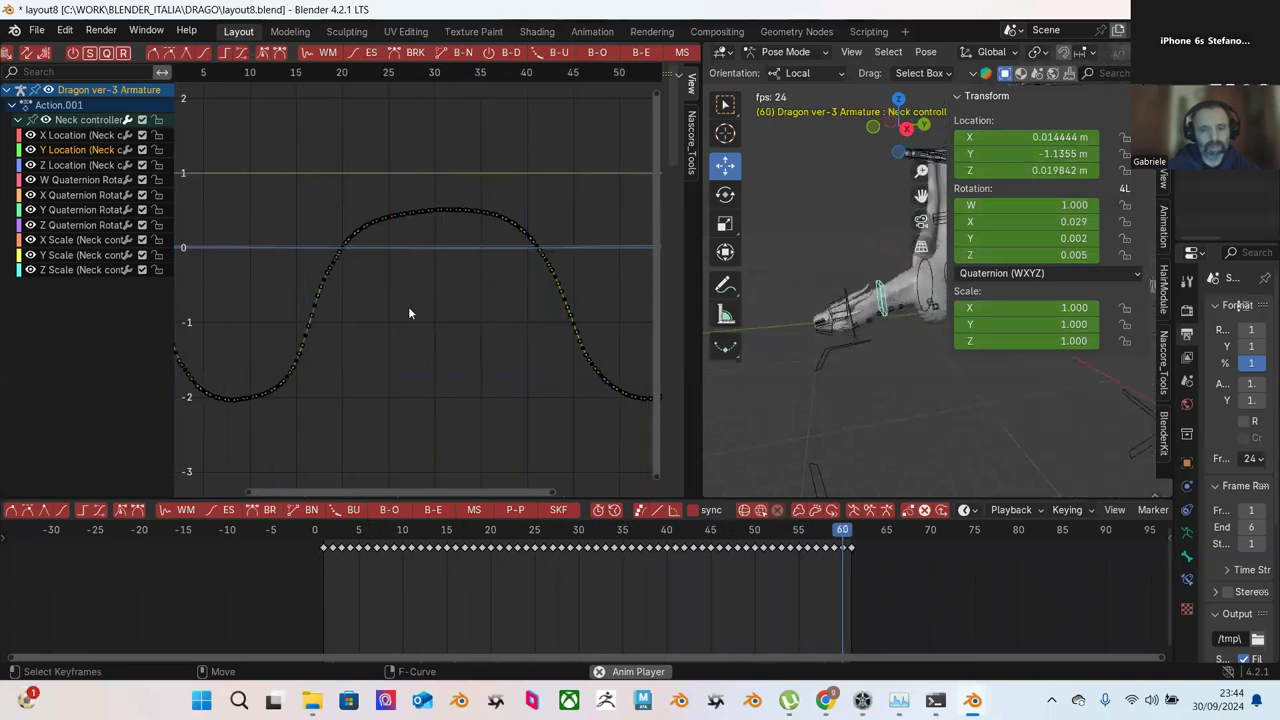
Step: Stop playback and scale all Y Location keys toward their average at 37%
{"action": "scroll", "coordinate": [422, 276], "scroll_direction": "down", "scroll_amount": 1}
{"action": "key", "text": "space"}
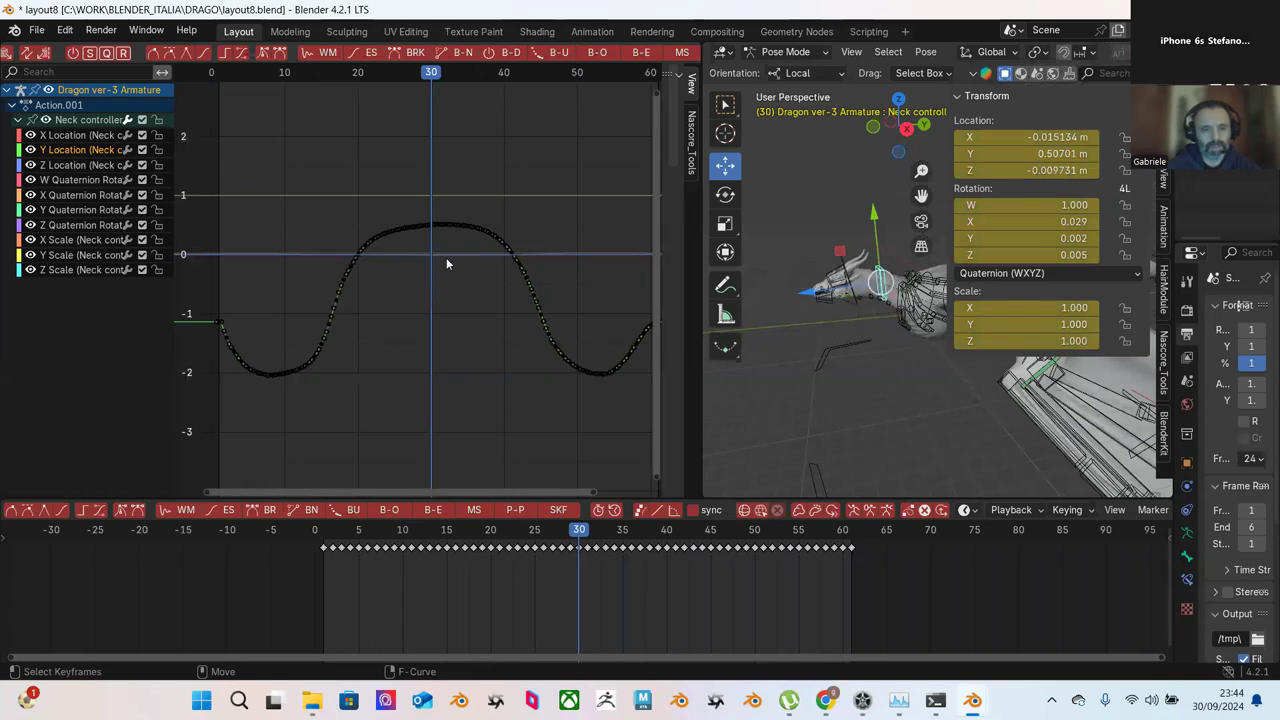
{"action": "scroll", "coordinate": [445, 268], "scroll_direction": "down", "scroll_amount": 1}
{"action": "left_click_drag", "start_coordinate": [245, 170], "coordinate": [641, 453]}
{"action": "scroll", "coordinate": [603, 58], "scroll_direction": "down", "scroll_amount": 4}
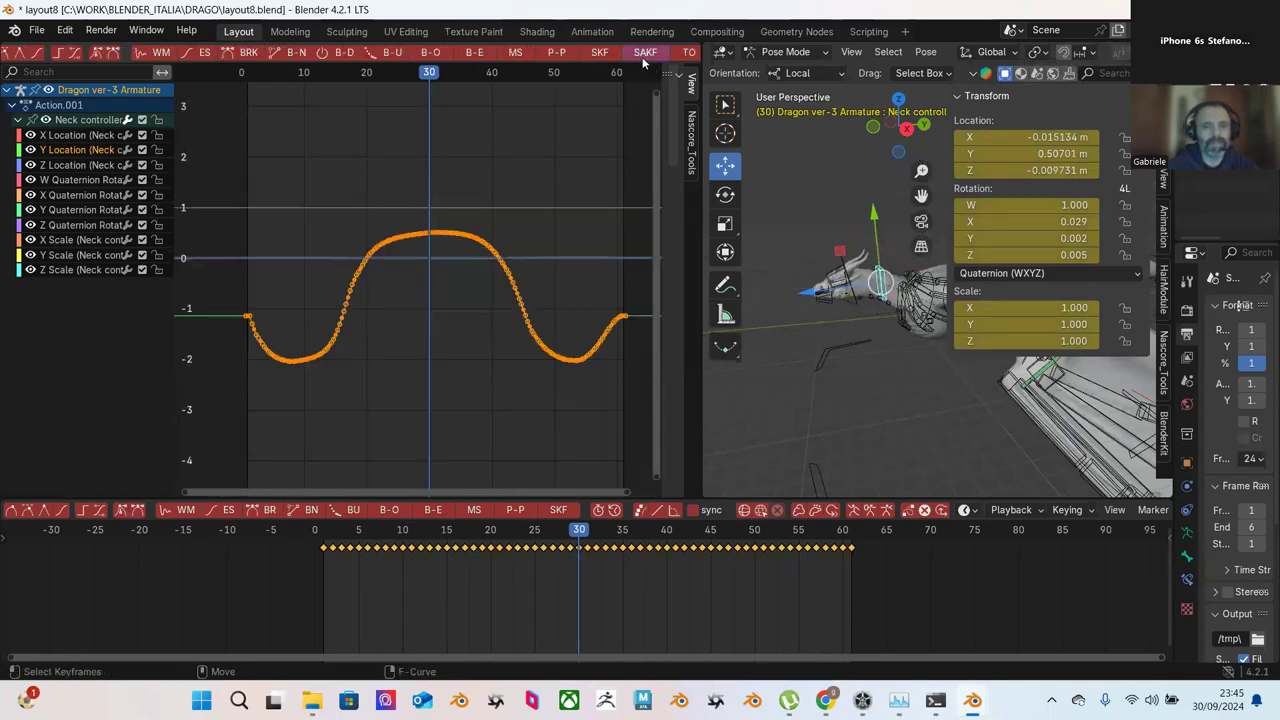
{"action": "left_click", "coordinate": [643, 58]}
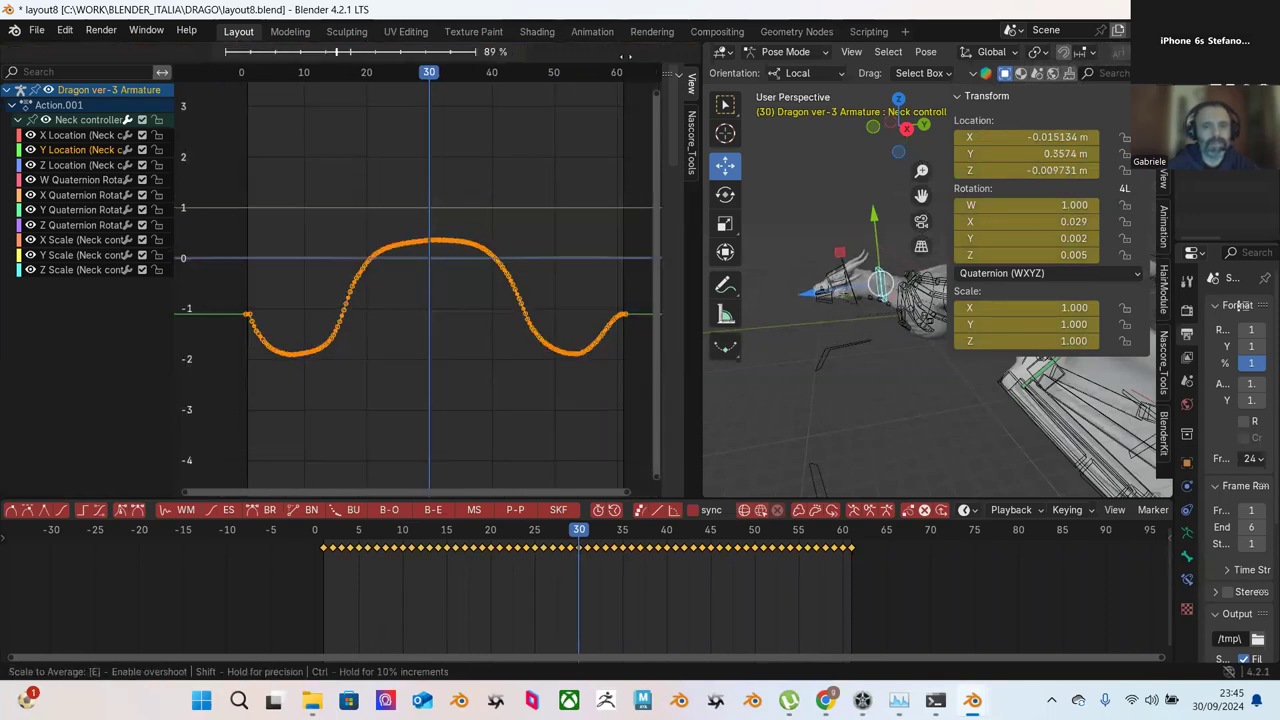
{"action": "left_click", "coordinate": [565, 67]}
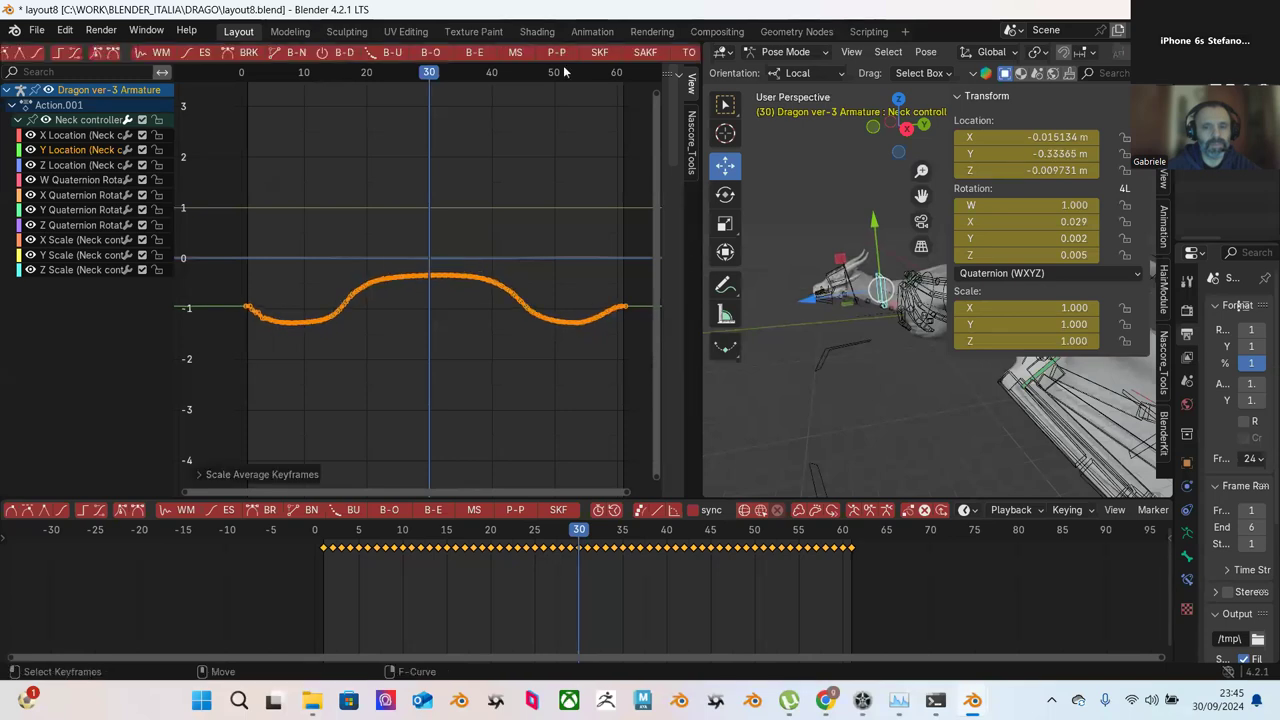
Step: Play back the flatter neck motion to review it, then stop and bring up the File menu
{"action": "key", "text": "space"}
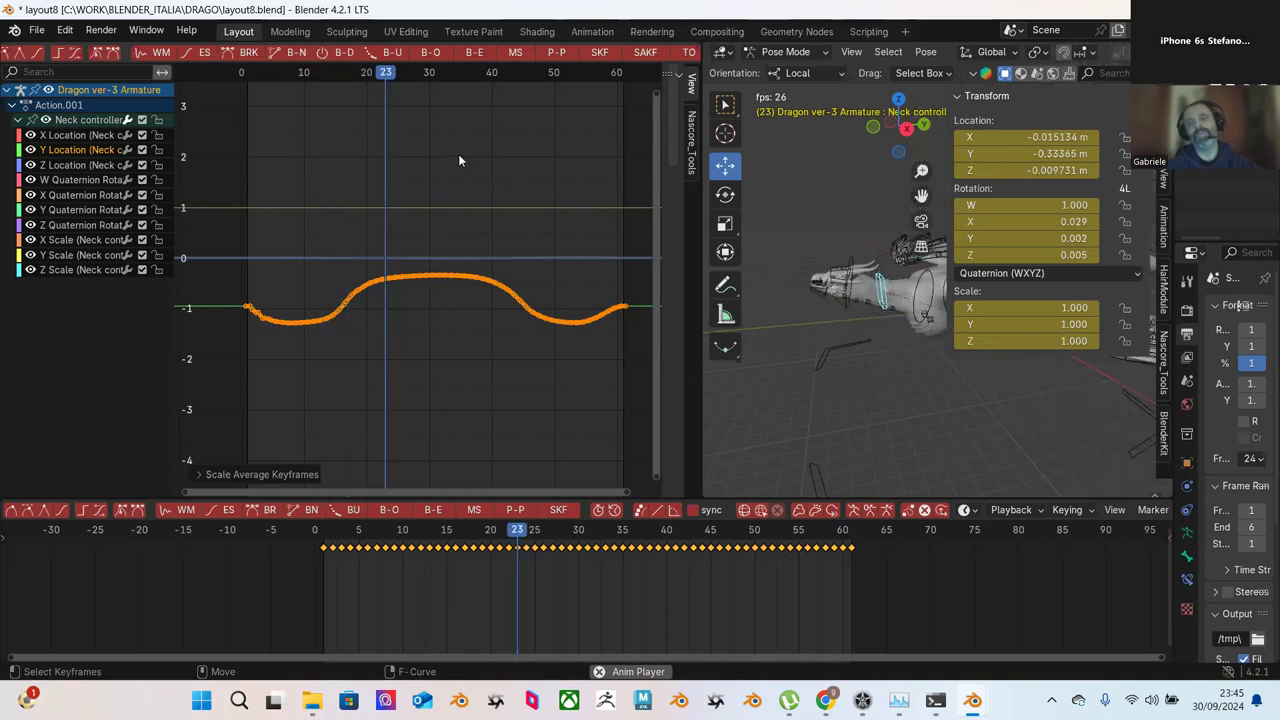
{"action": "key", "text": "space"}
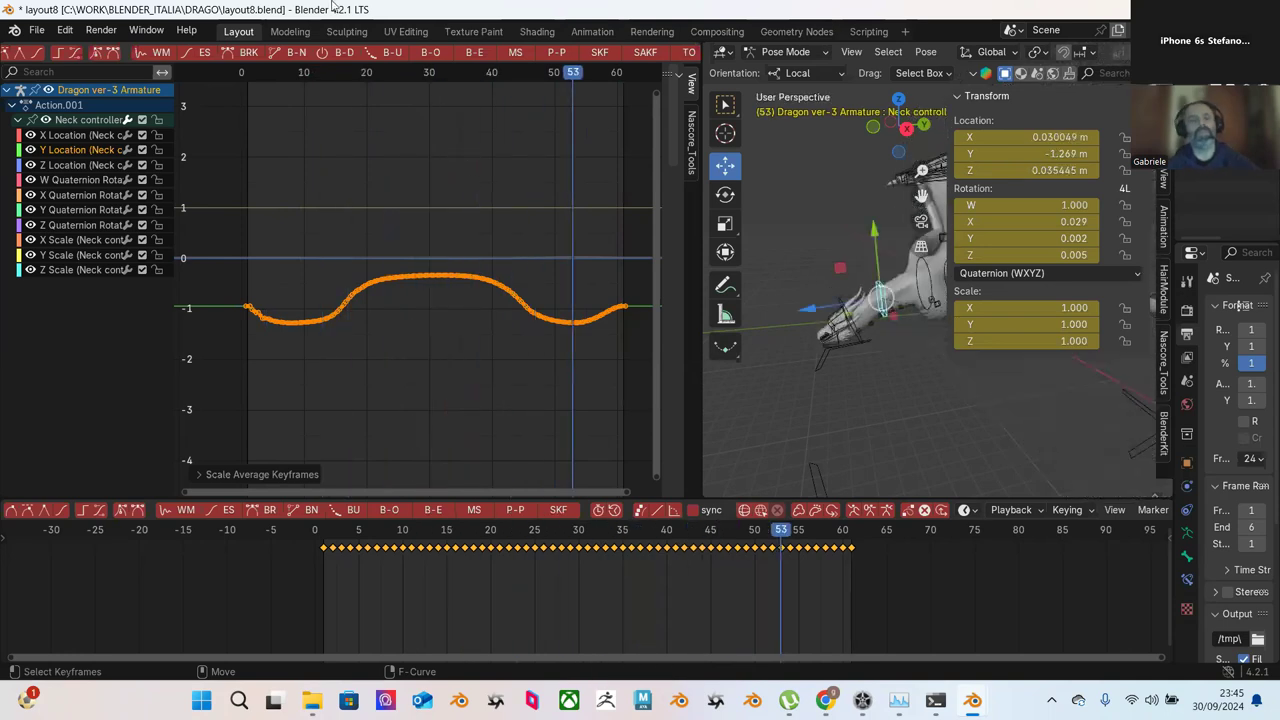
{"action": "left_click", "coordinate": [36, 30]}
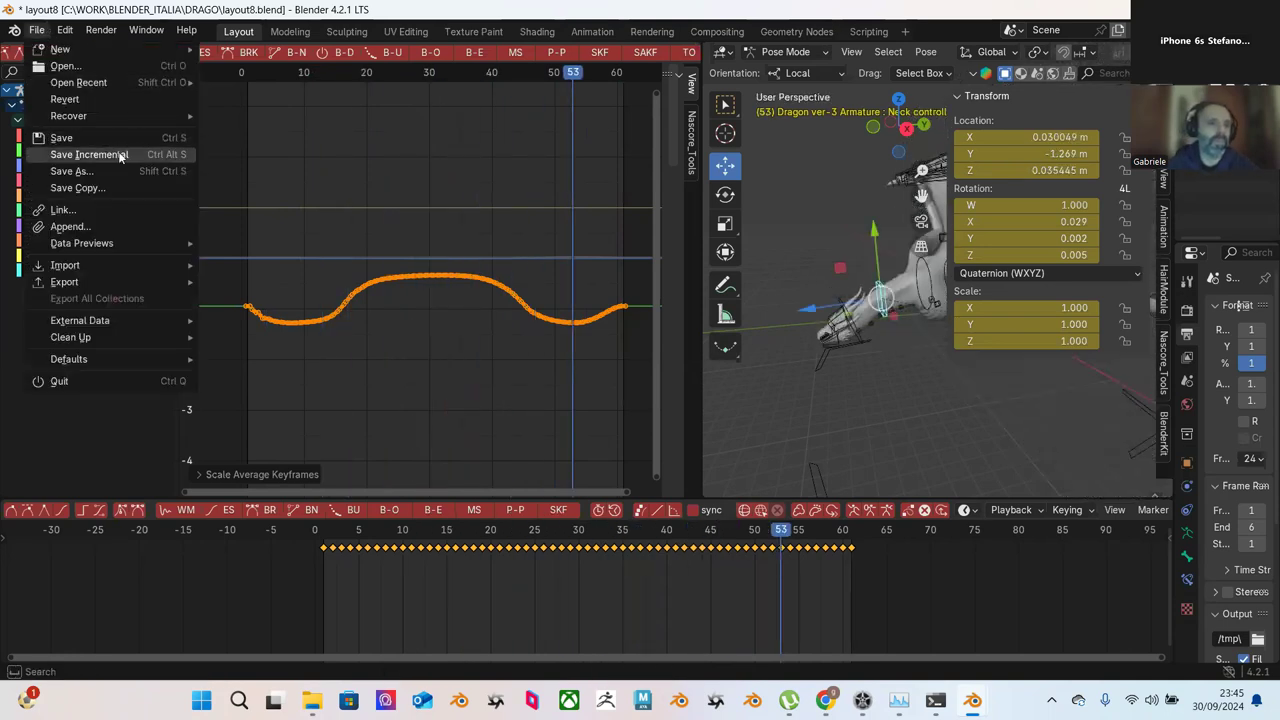
Step: Save incremental versions layout9.blend and then layout10.blend
{"action": "left_click", "coordinate": [80, 155]}
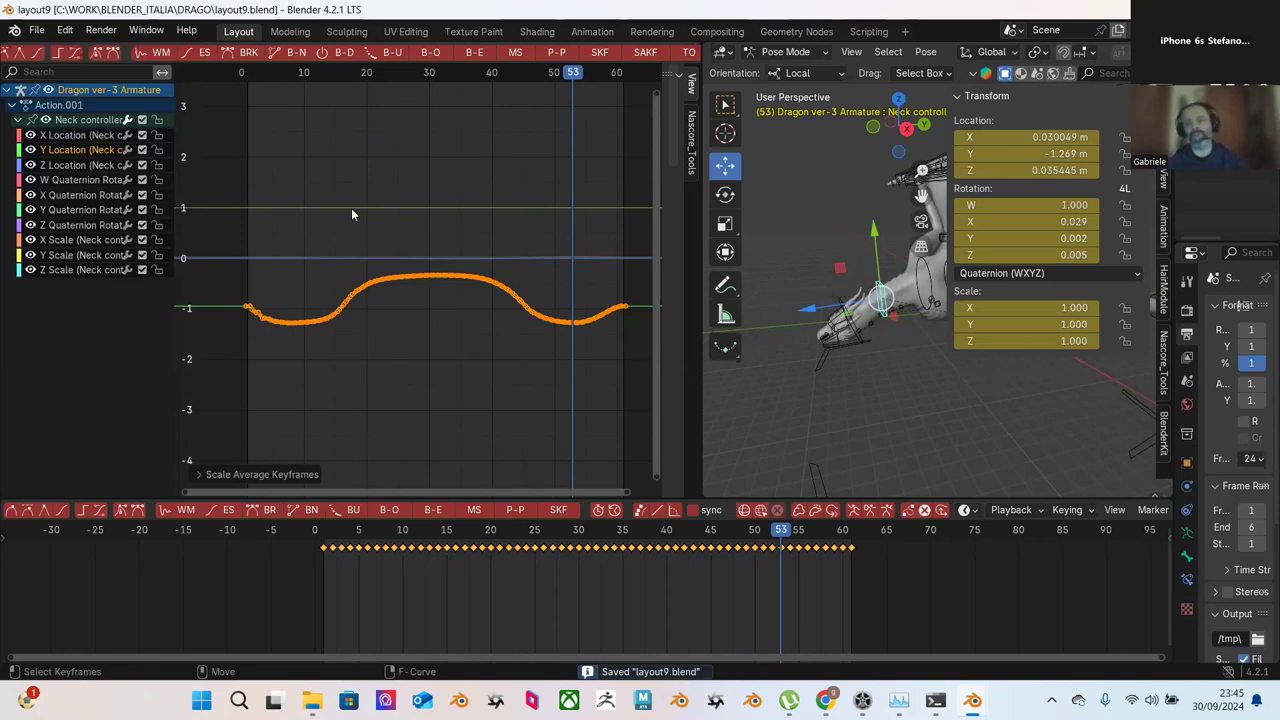
{"action": "middle_click_drag", "start_coordinate": [855, 313], "coordinate": [875, 370]}
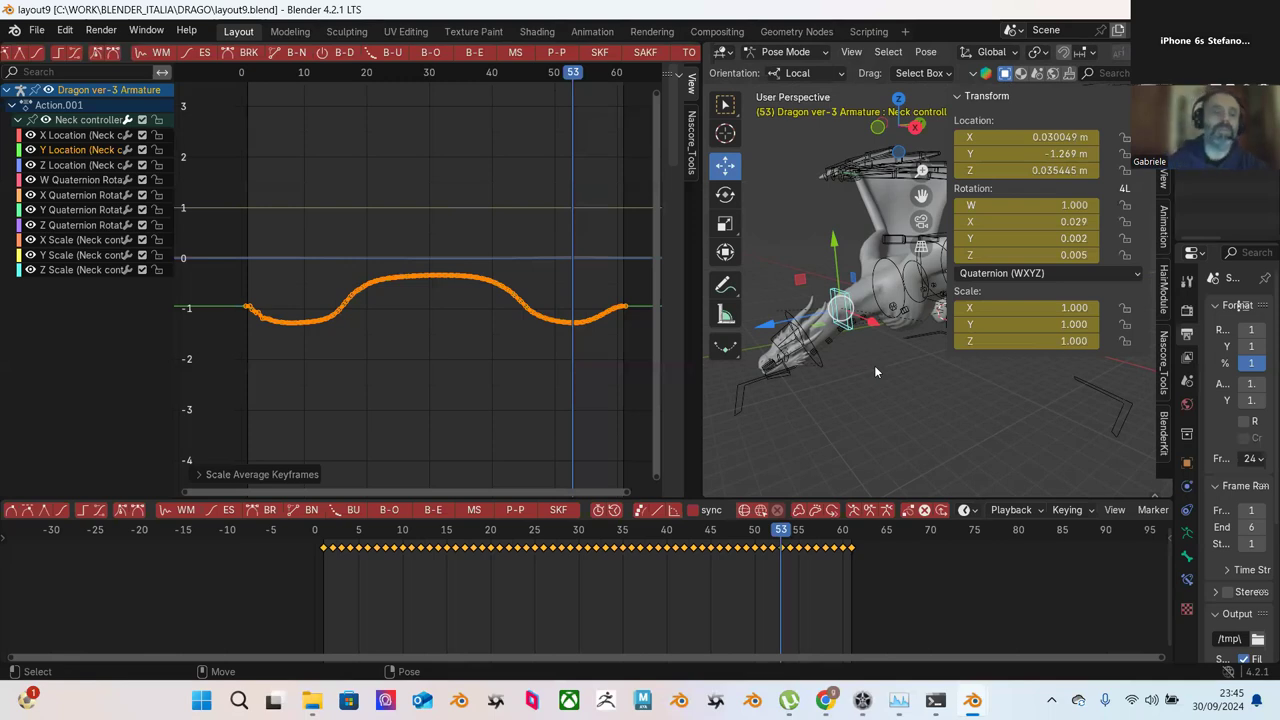
{"action": "left_click", "coordinate": [40, 32]}
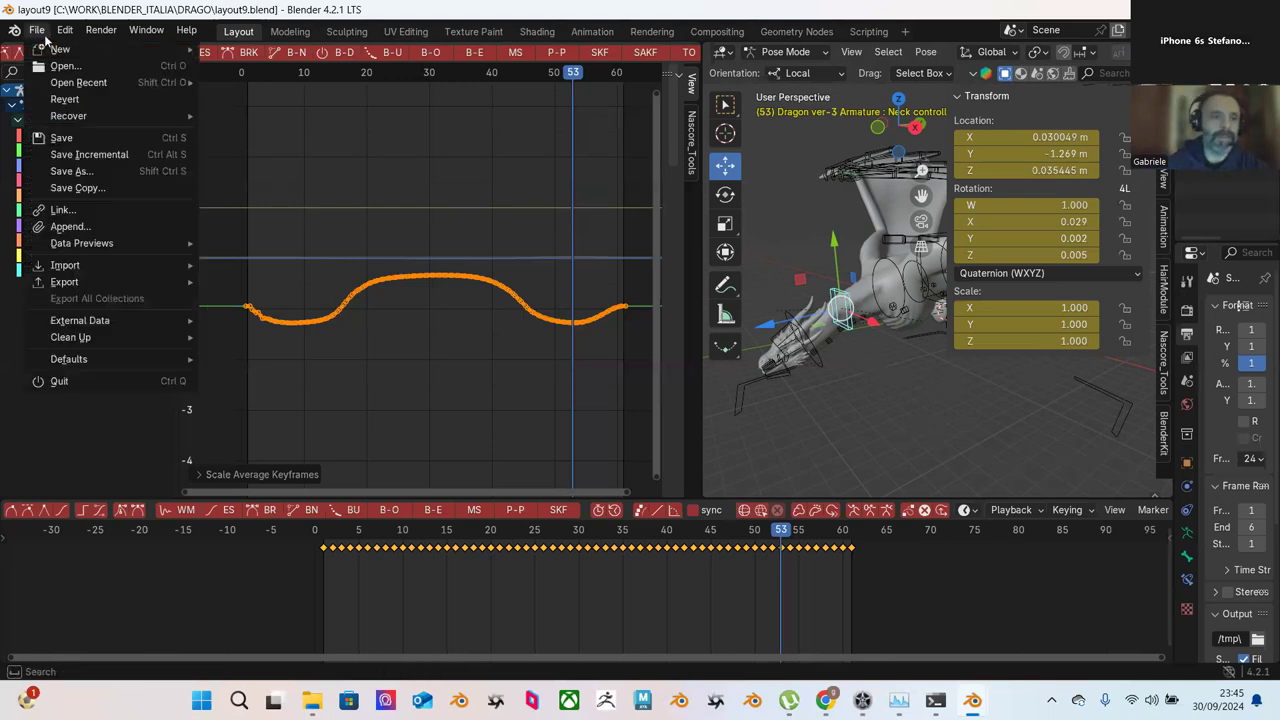
{"action": "left_click", "coordinate": [110, 155]}
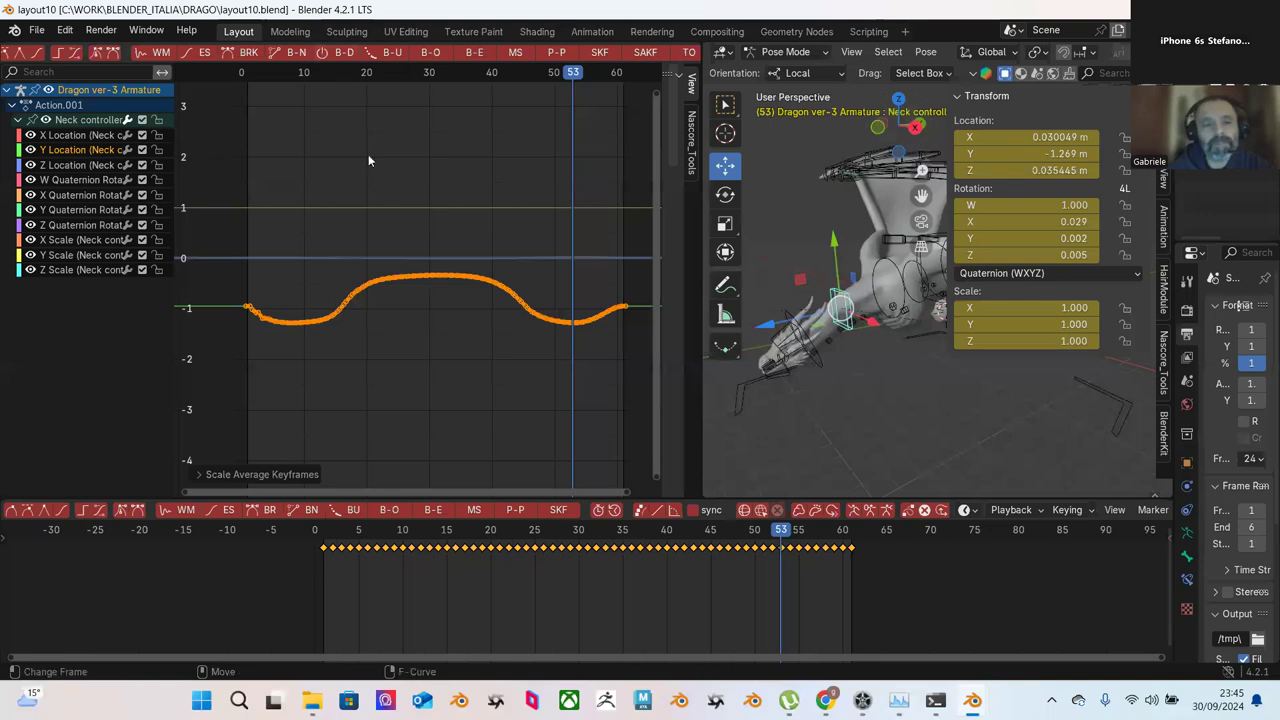
{"action": "middle_click_drag", "start_coordinate": [469, 276], "coordinate": [488, 200], "text": "ctrl"}
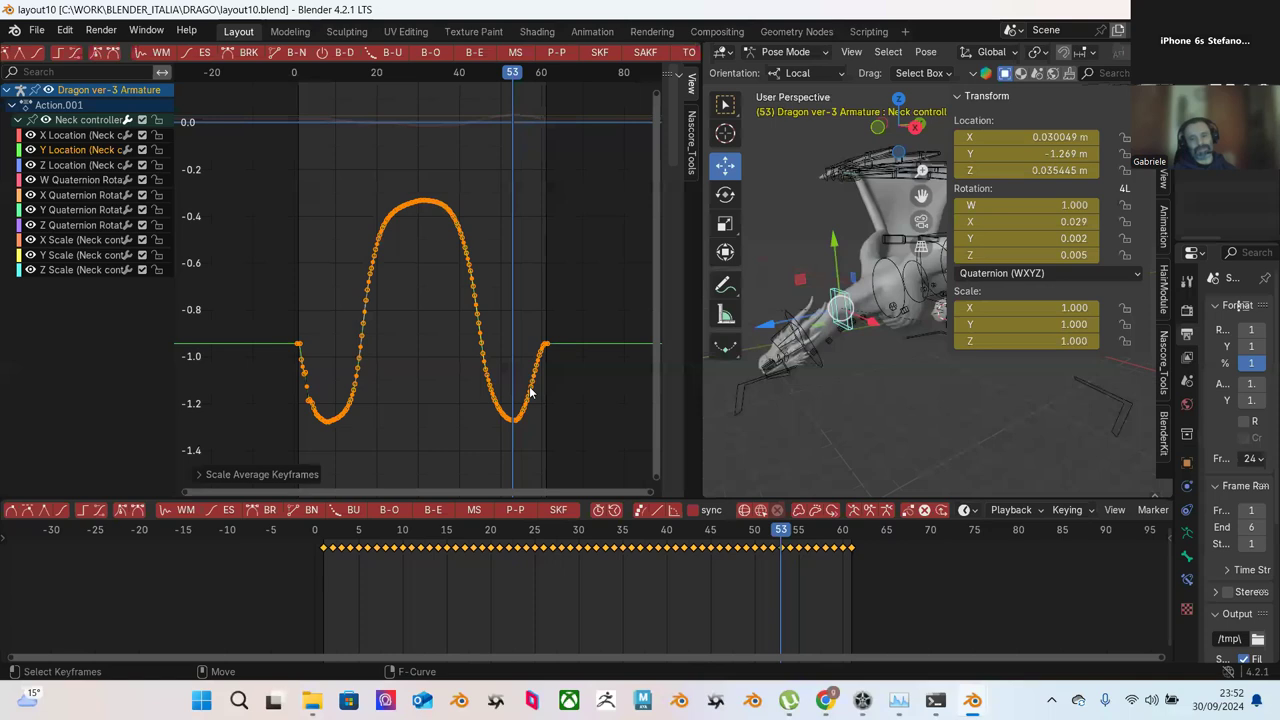
Step: Bring the Zoom meeting forward and stop sharing the screen
{"action": "mouse_move", "coordinate": [825, 700]}
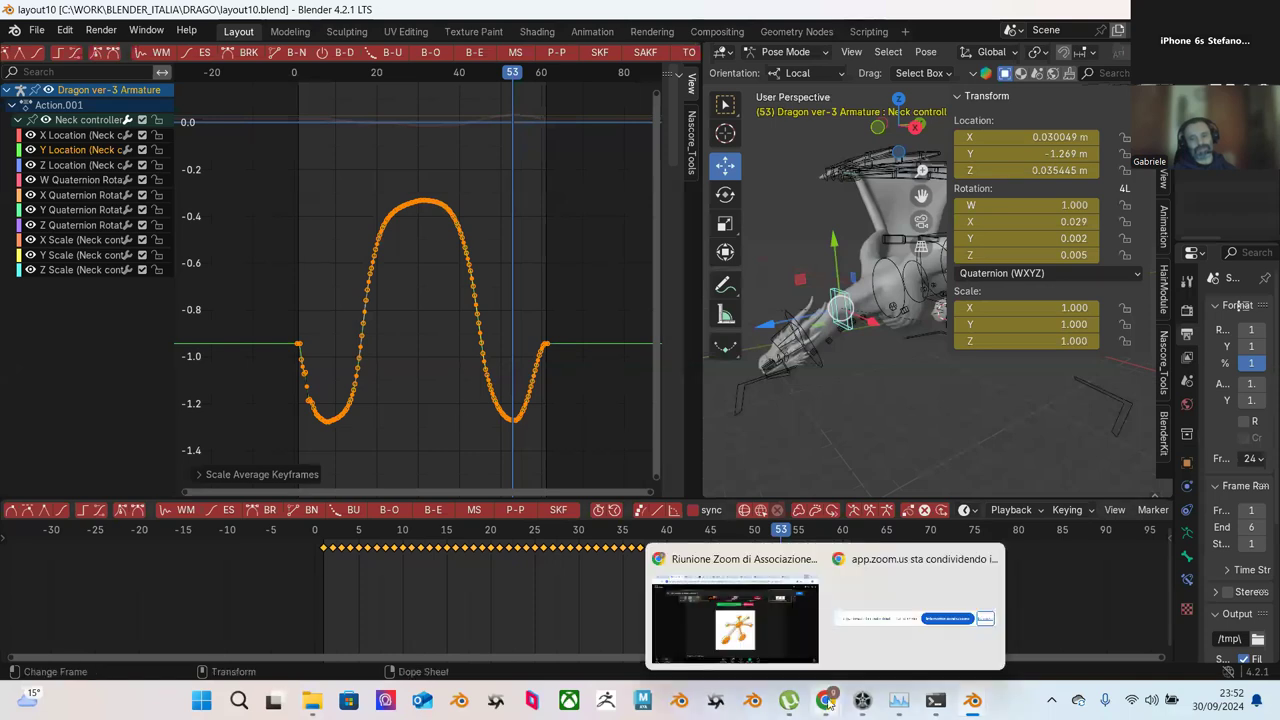
{"action": "left_click", "coordinate": [779, 651]}
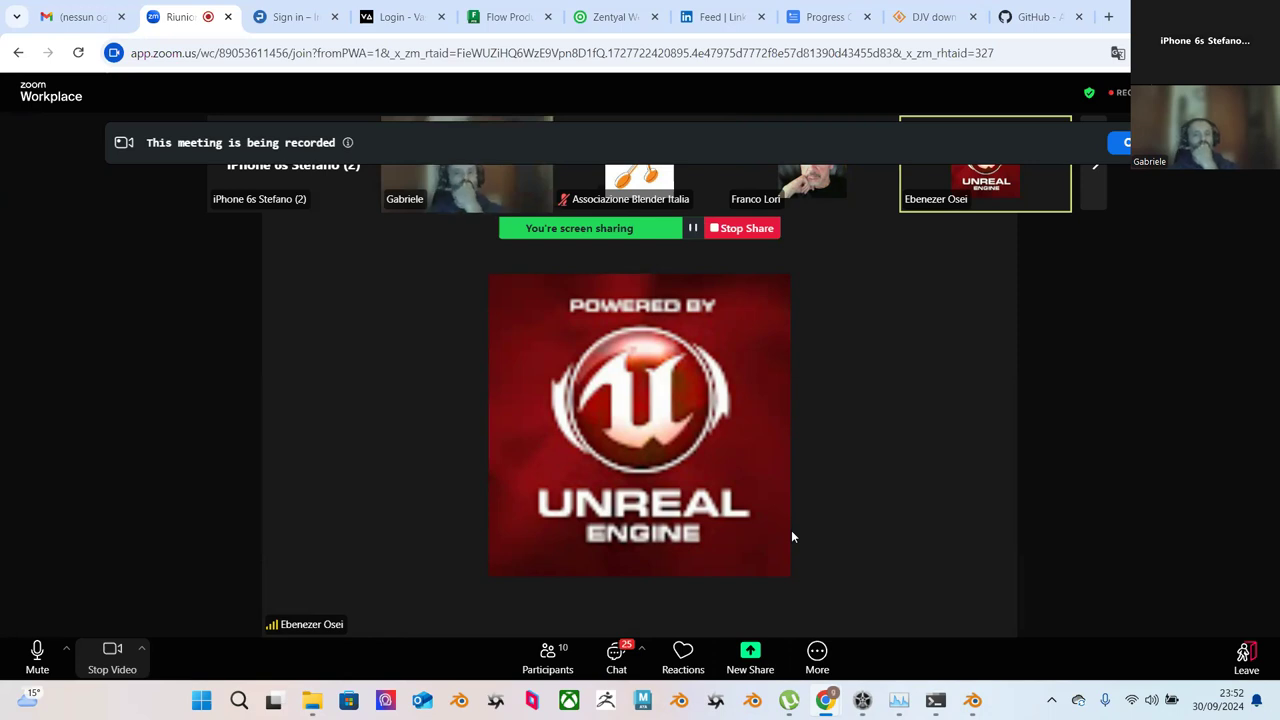
{"action": "left_click", "coordinate": [742, 230]}
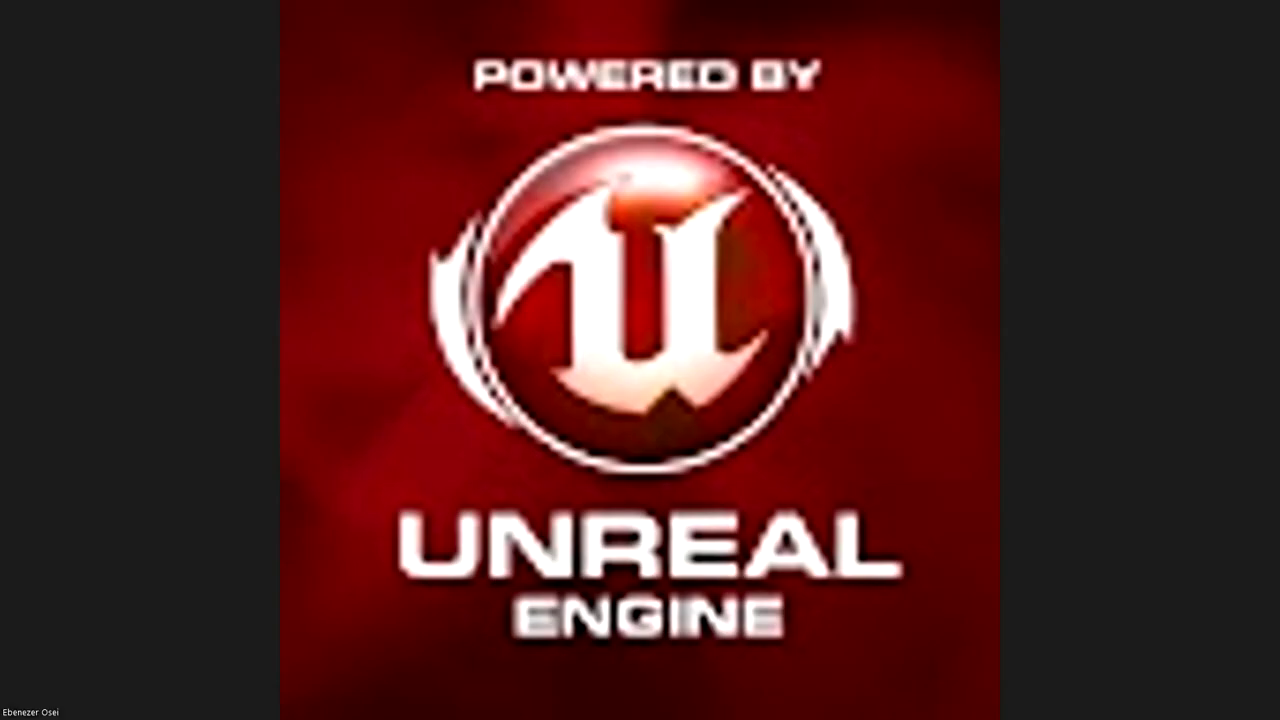